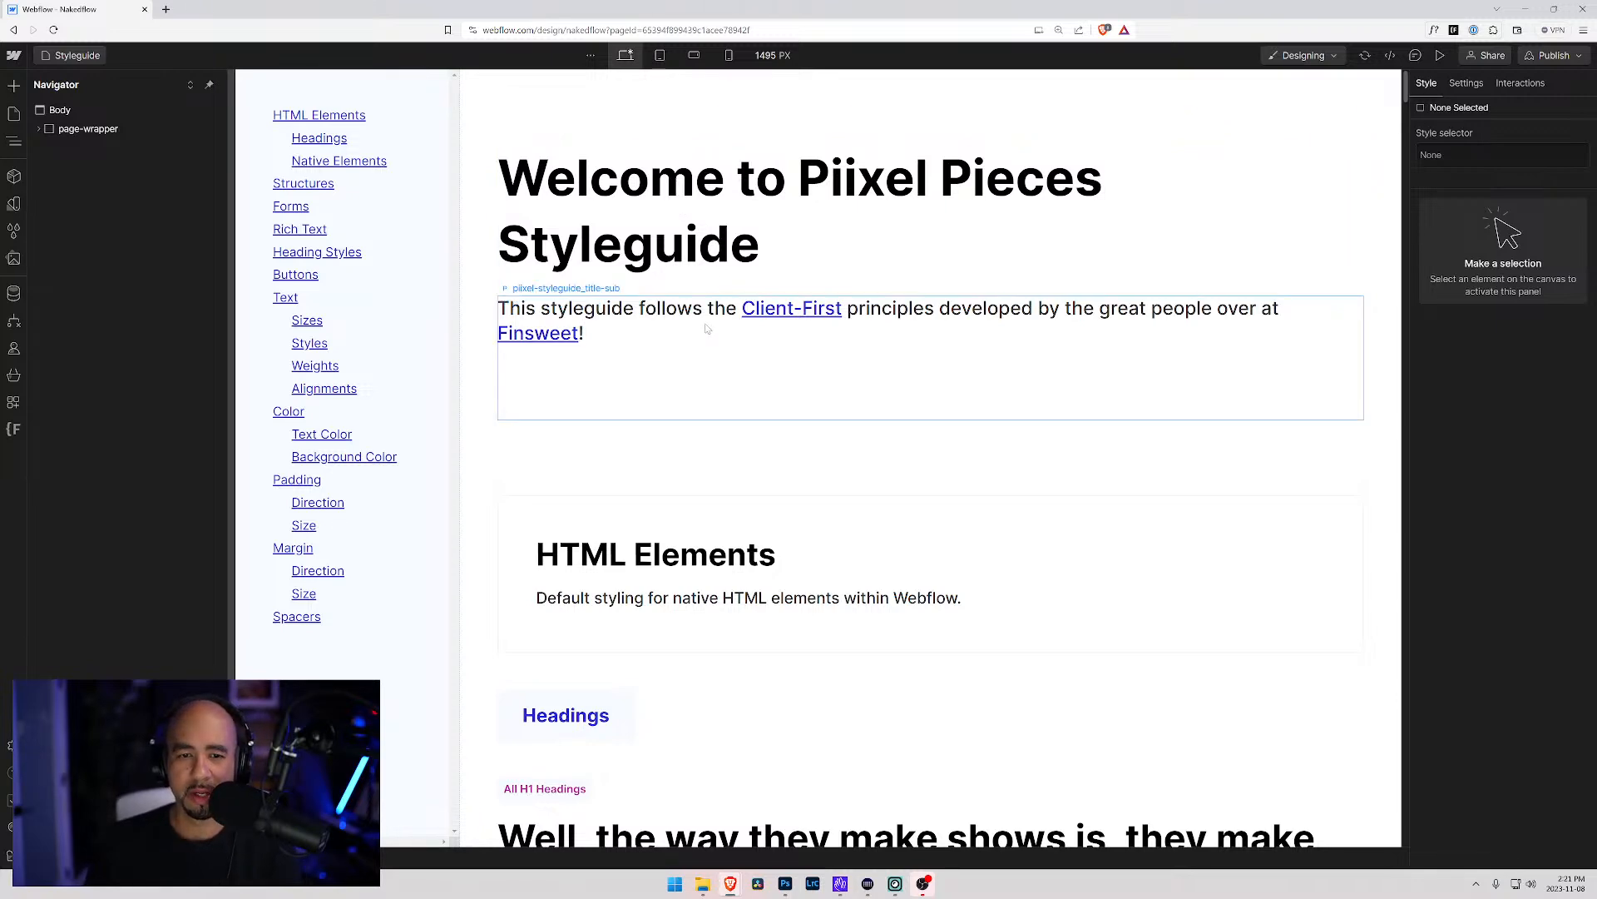
Examine the Styleguide page's sections, from headings and native elements through rich text, heading styles, buttons and text classes
scroll(706, 325, "down", 15)
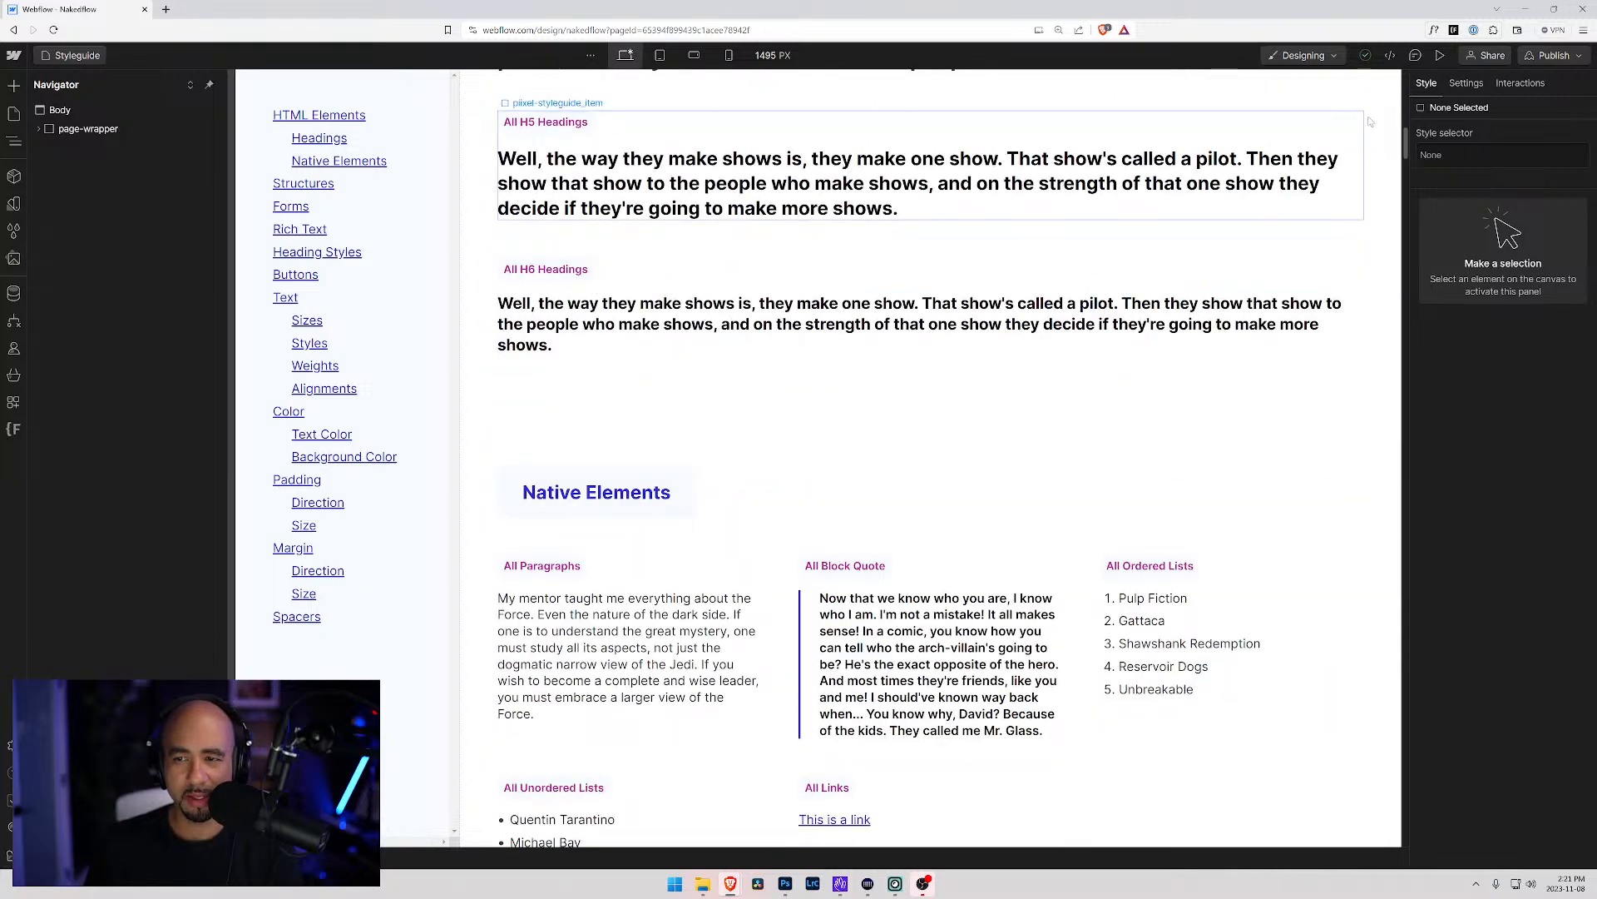
left_click_drag(1403, 138, 1406, 334)
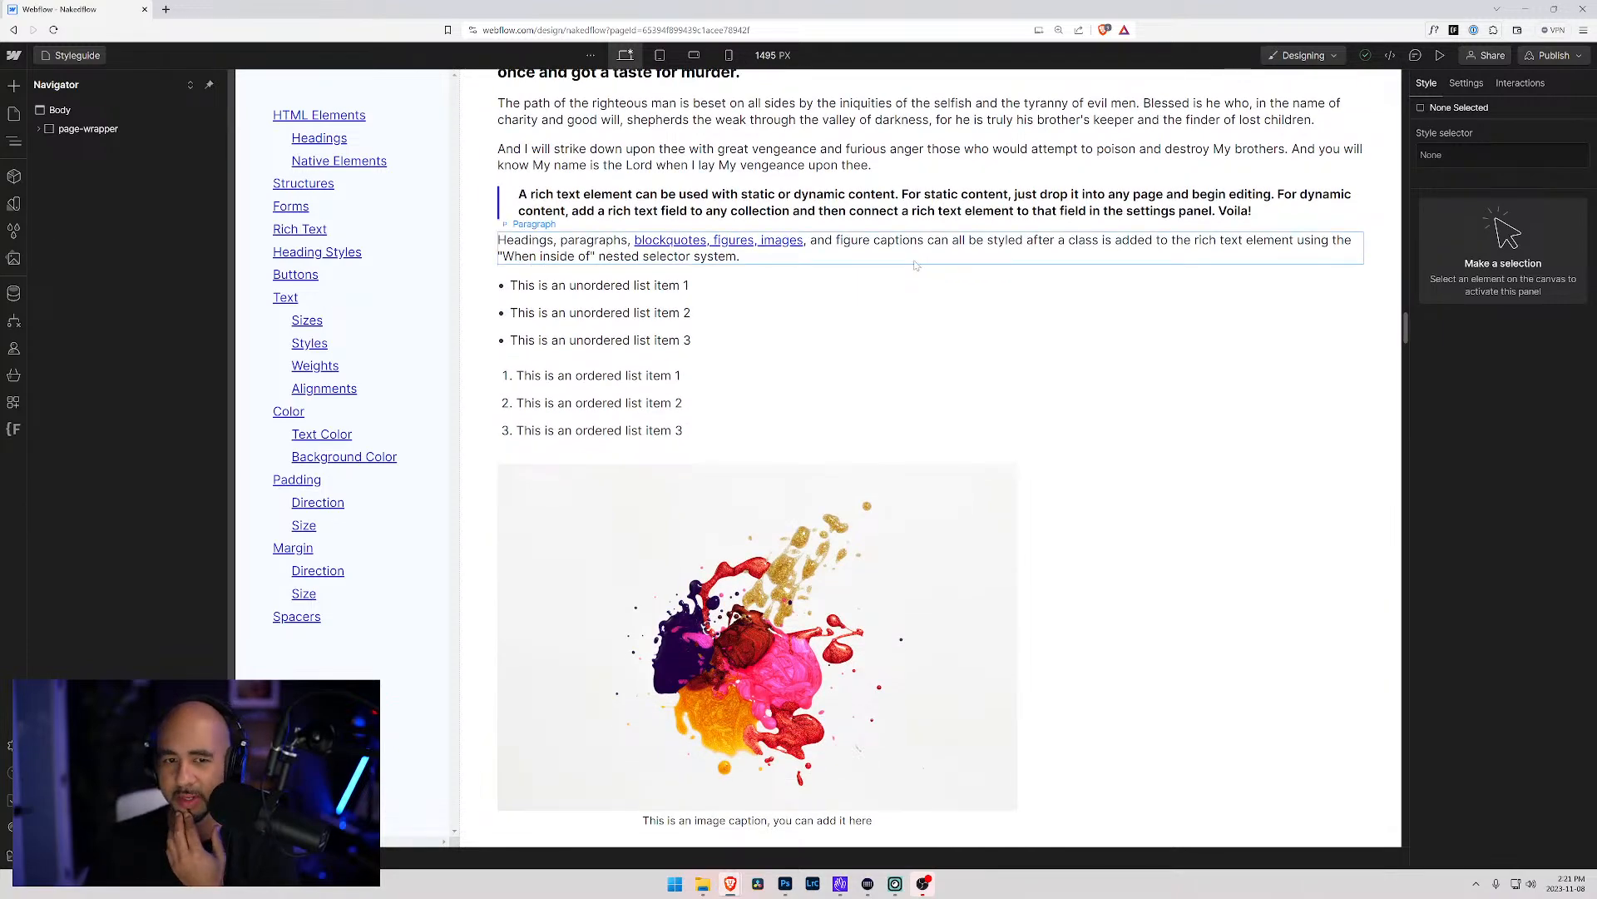
scroll(889, 299, "down", 10)
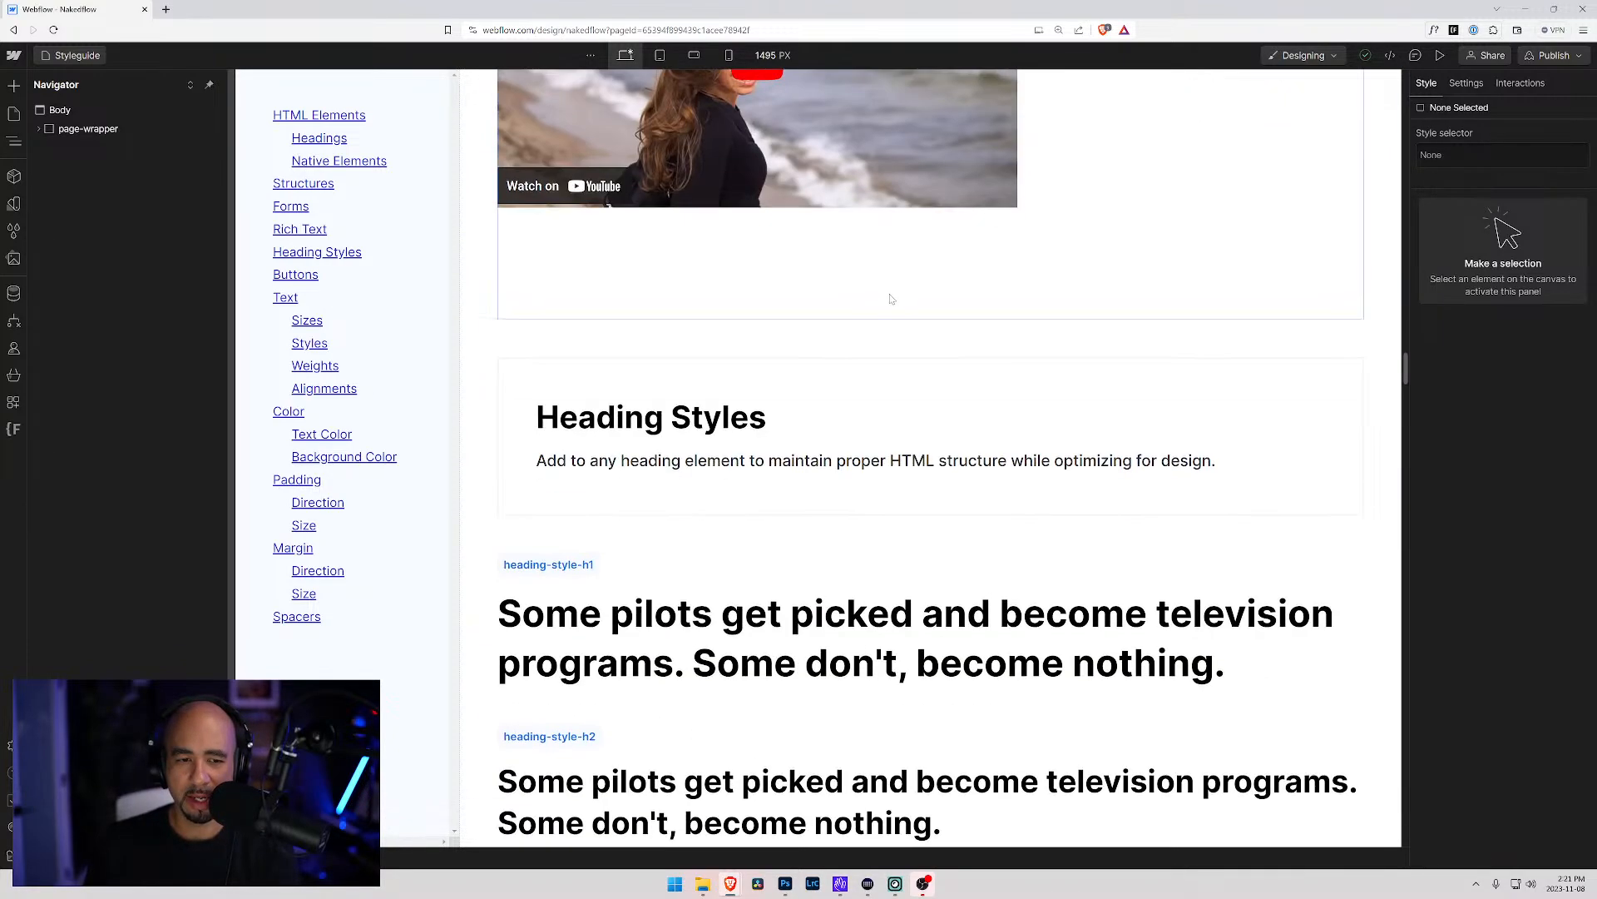
scroll(890, 299, "down", 3)
scroll(889, 298, "down", 14)
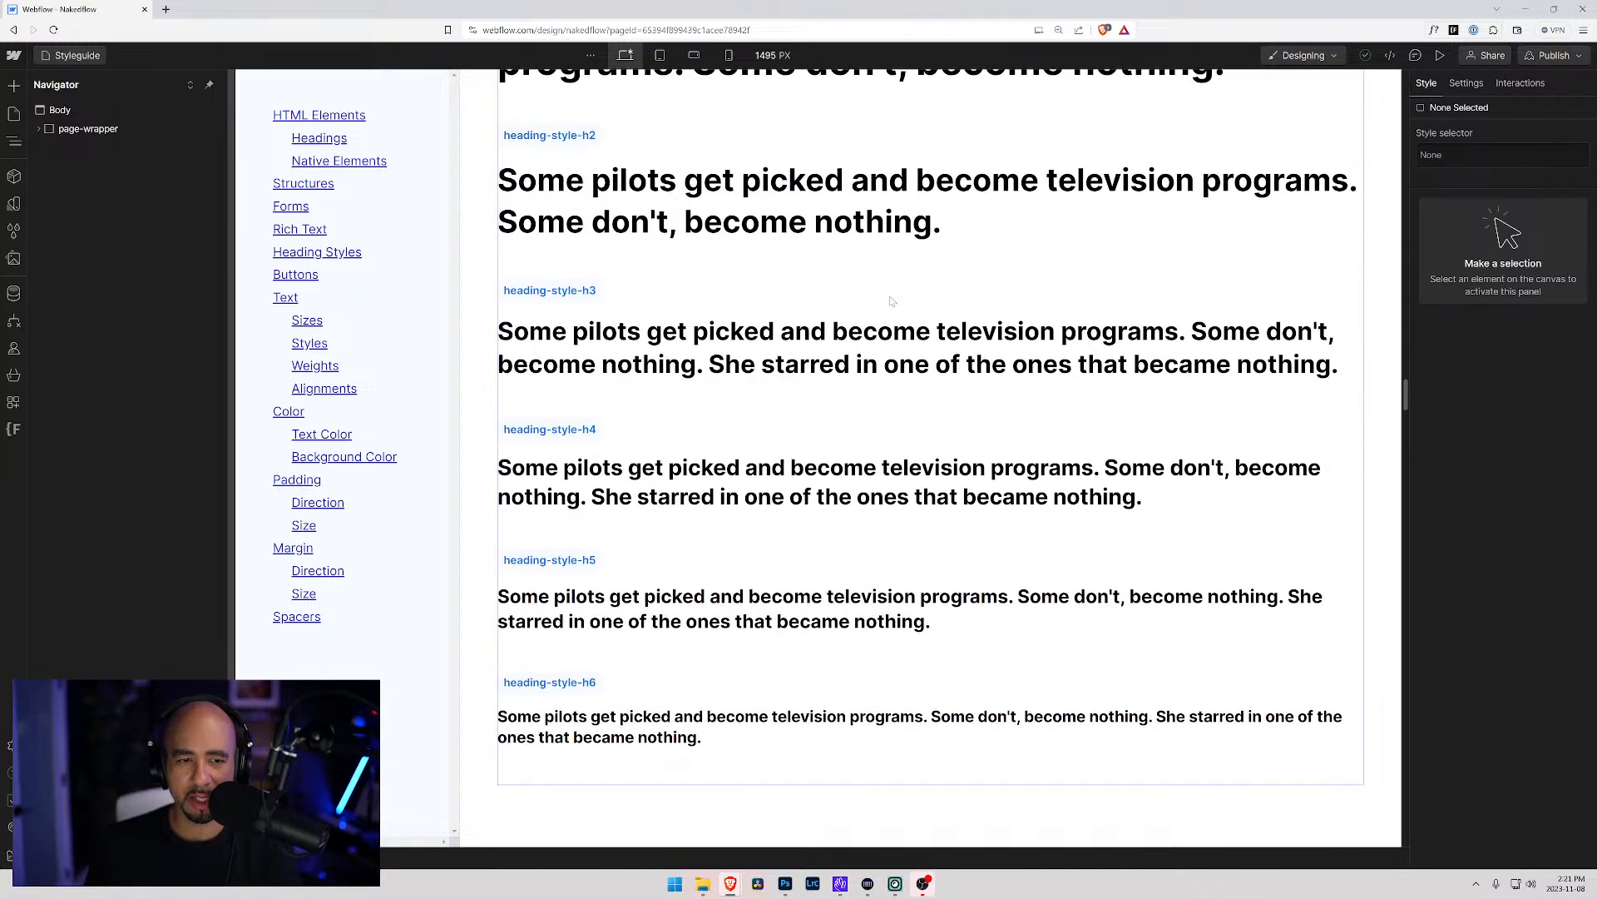
scroll(889, 299, "down", 3)
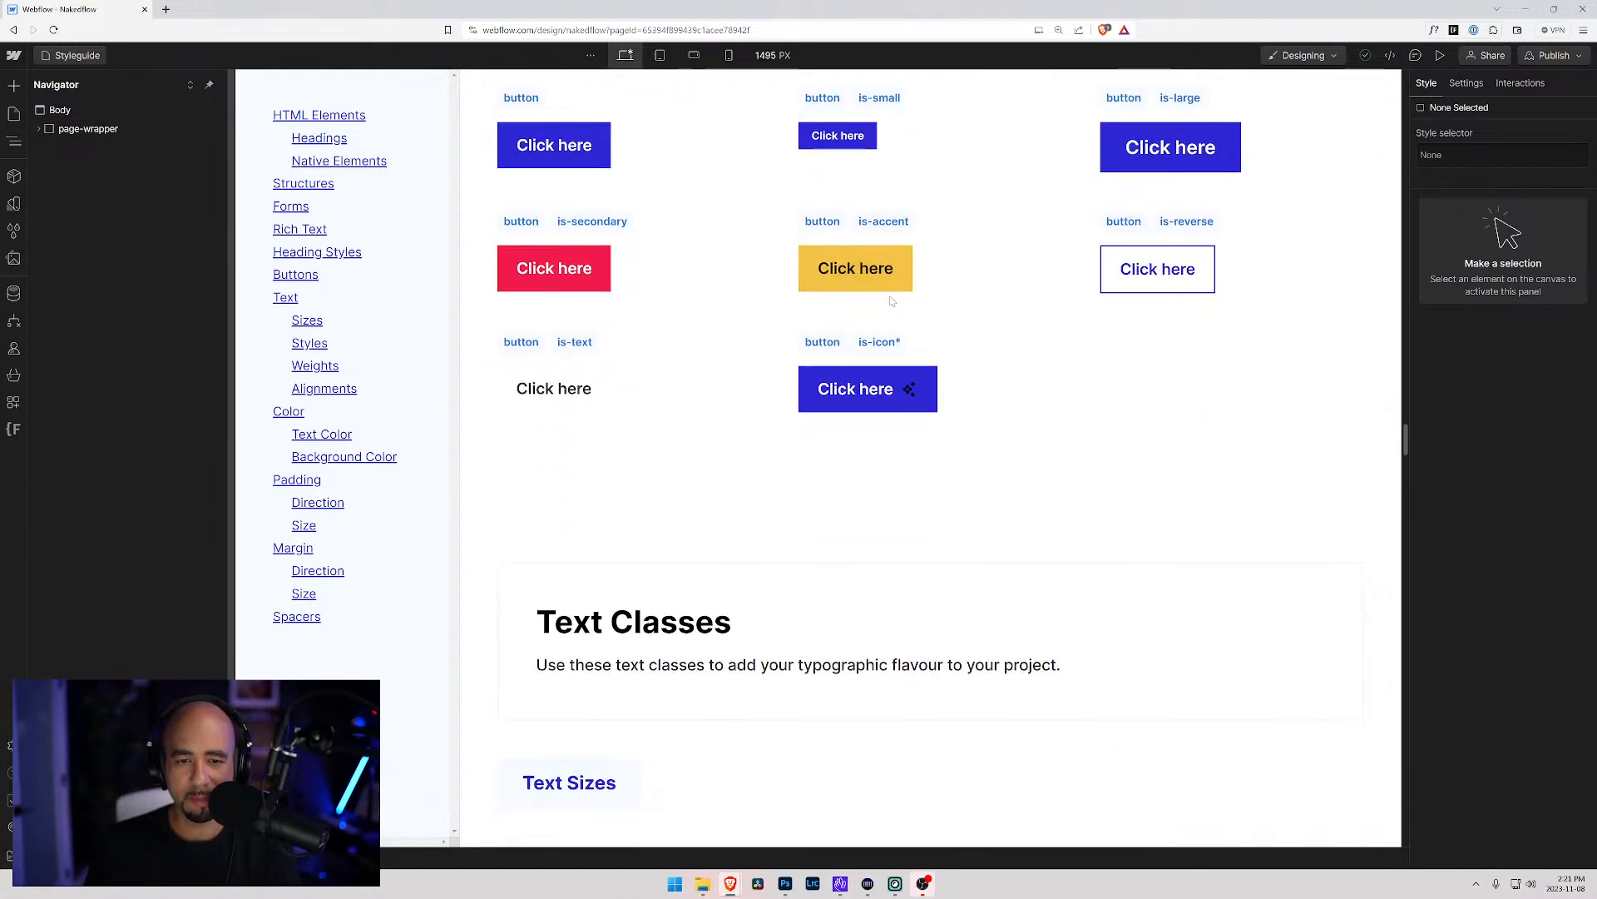
scroll(867, 414, "down", 11)
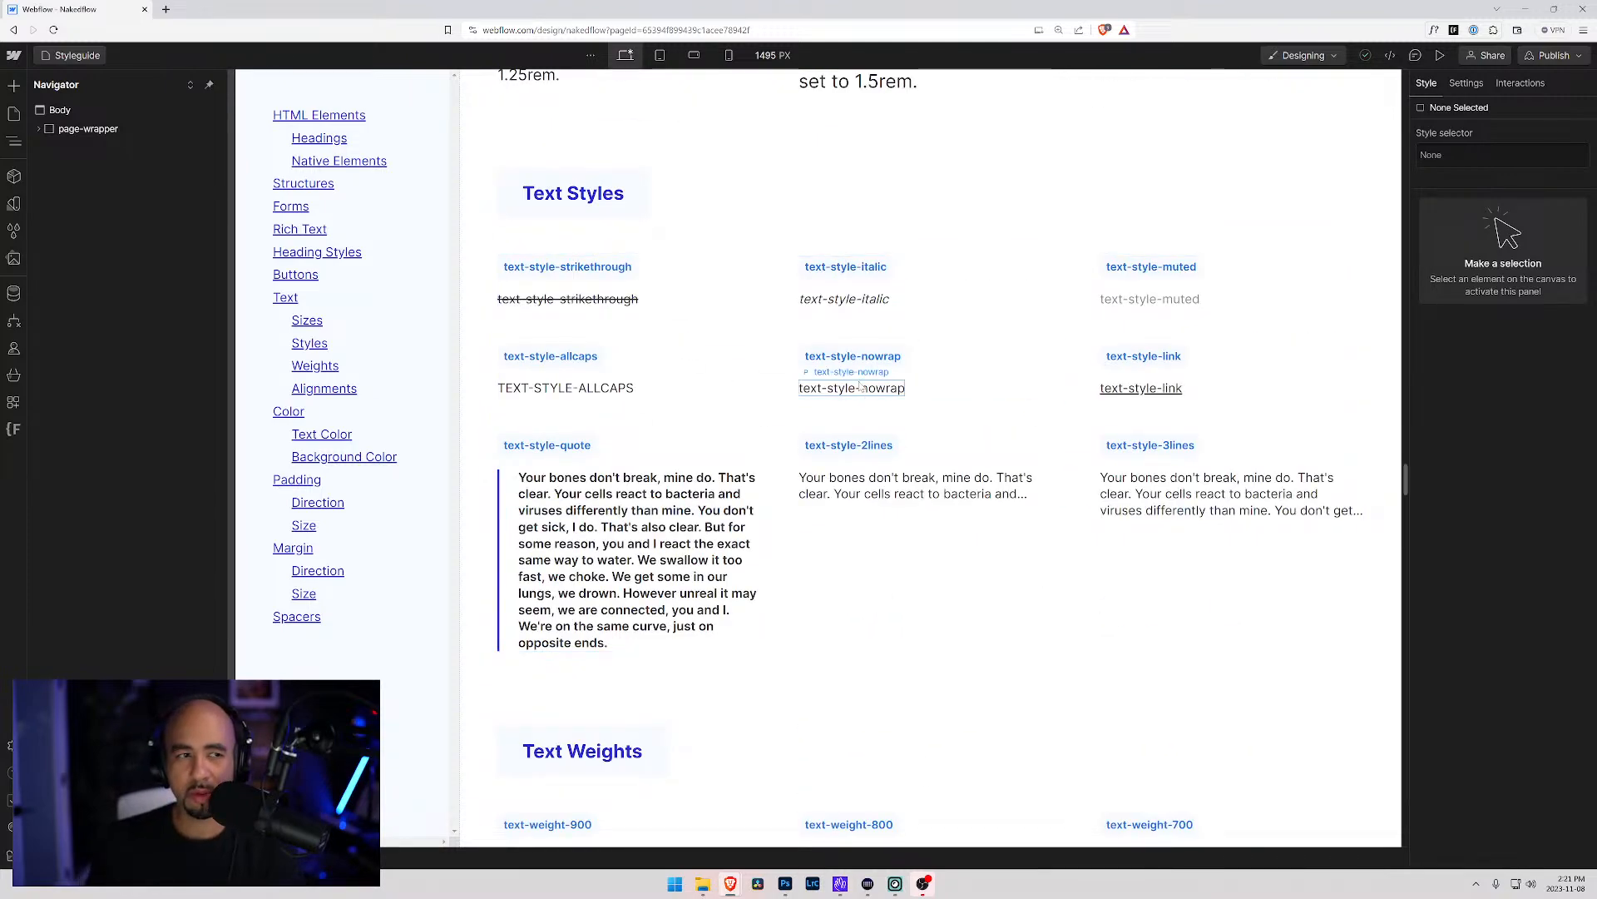
scroll(867, 410, "down", 4)
Open the Webflow sites dashboard in a separate browser tab while keeping the Styleguide design in view
left_click(13, 55)
middle_click(46, 83)
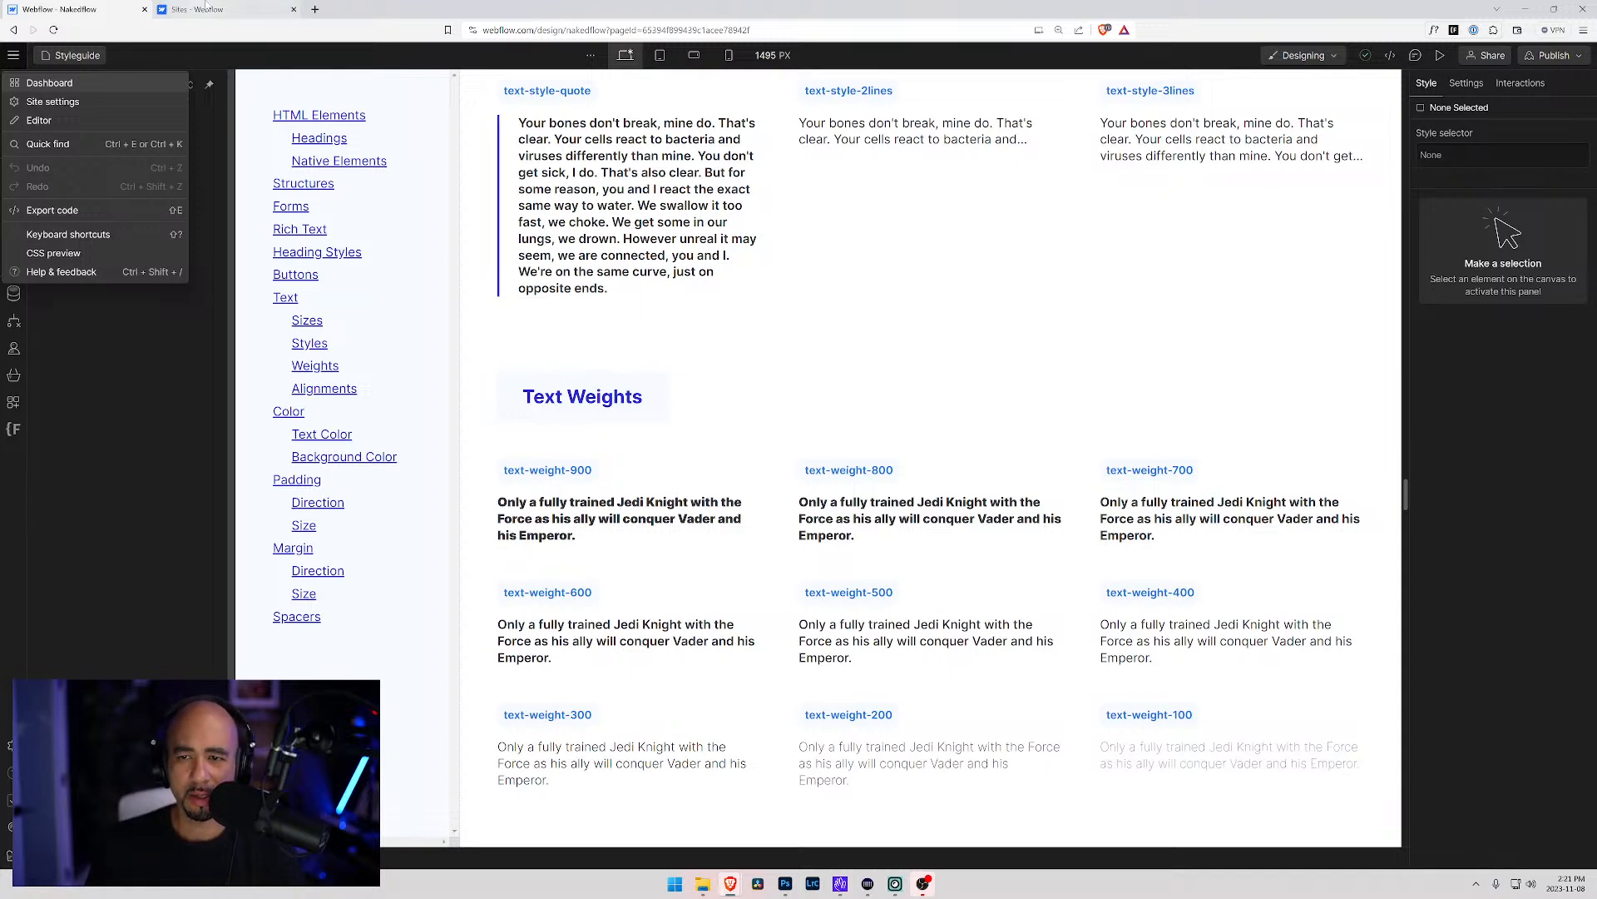
left_click(828, 207)
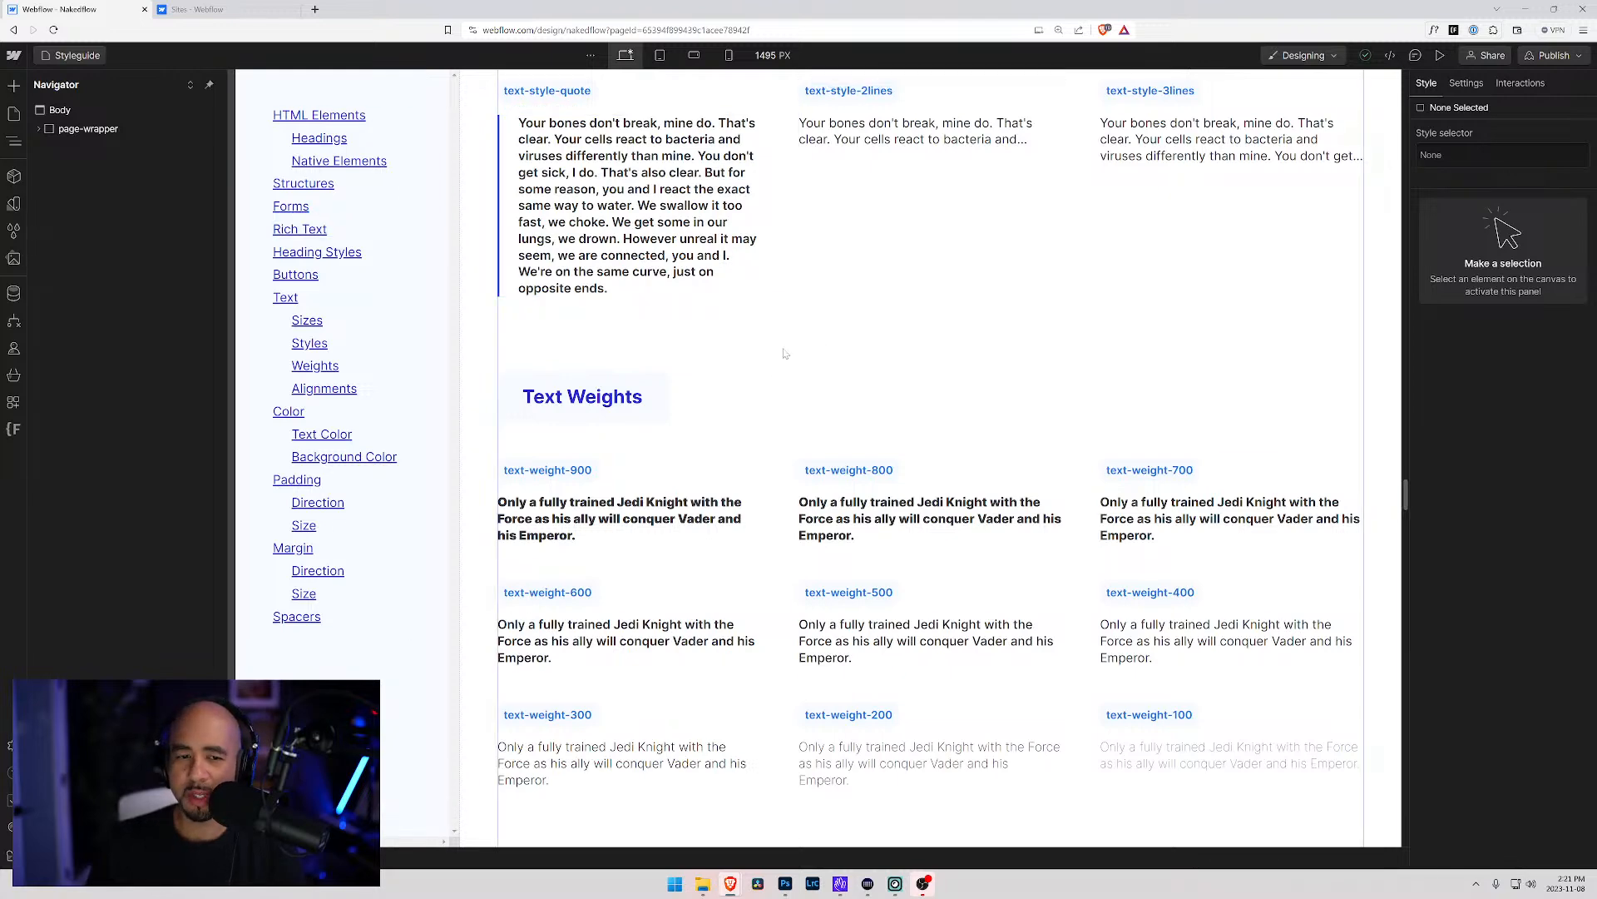
Open the published Styleguide page from the staging address nakedflow.webflow.io
scroll(782, 214, "up", 15)
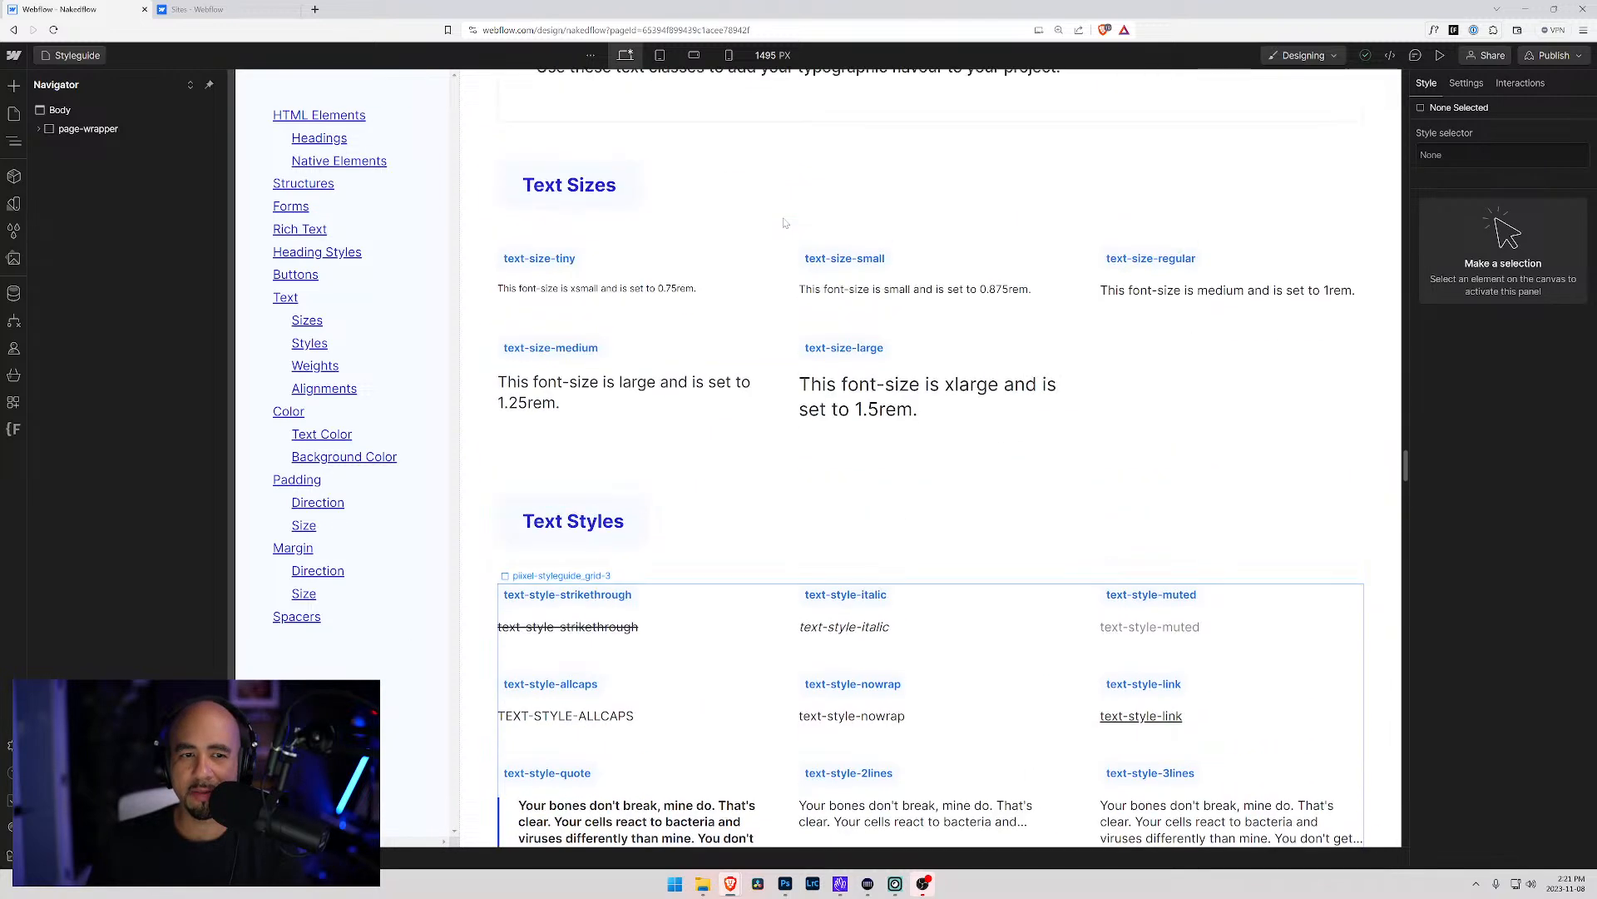
scroll(782, 450, "up", 8)
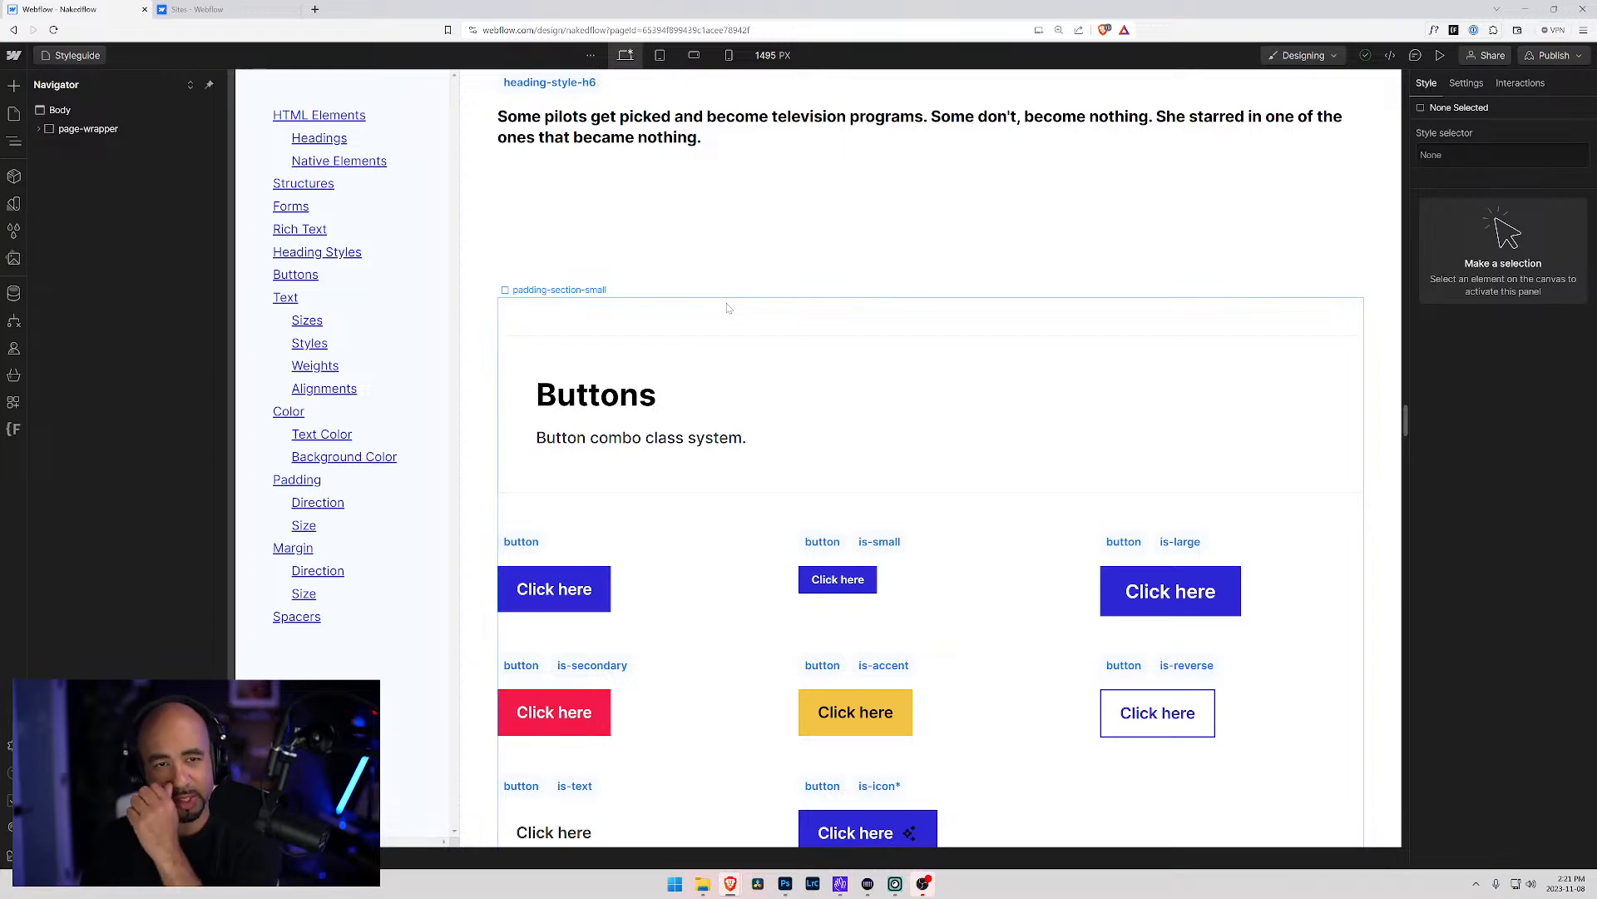
scroll(793, 179, "up", 5)
scroll(795, 179, "up", 15)
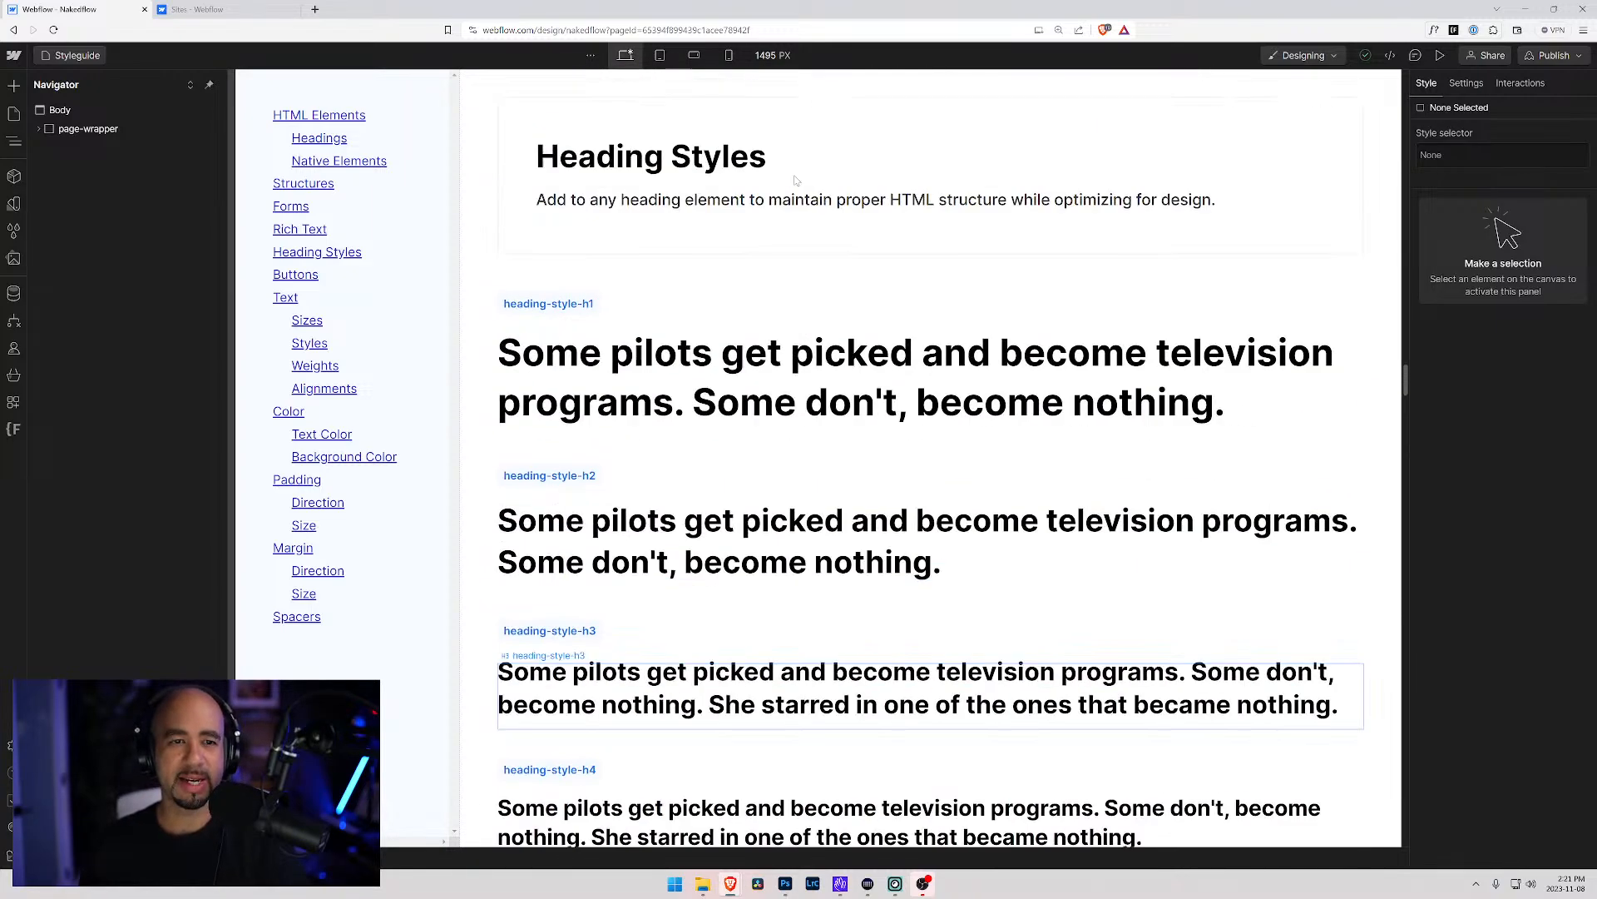
scroll(795, 179, "up", 5)
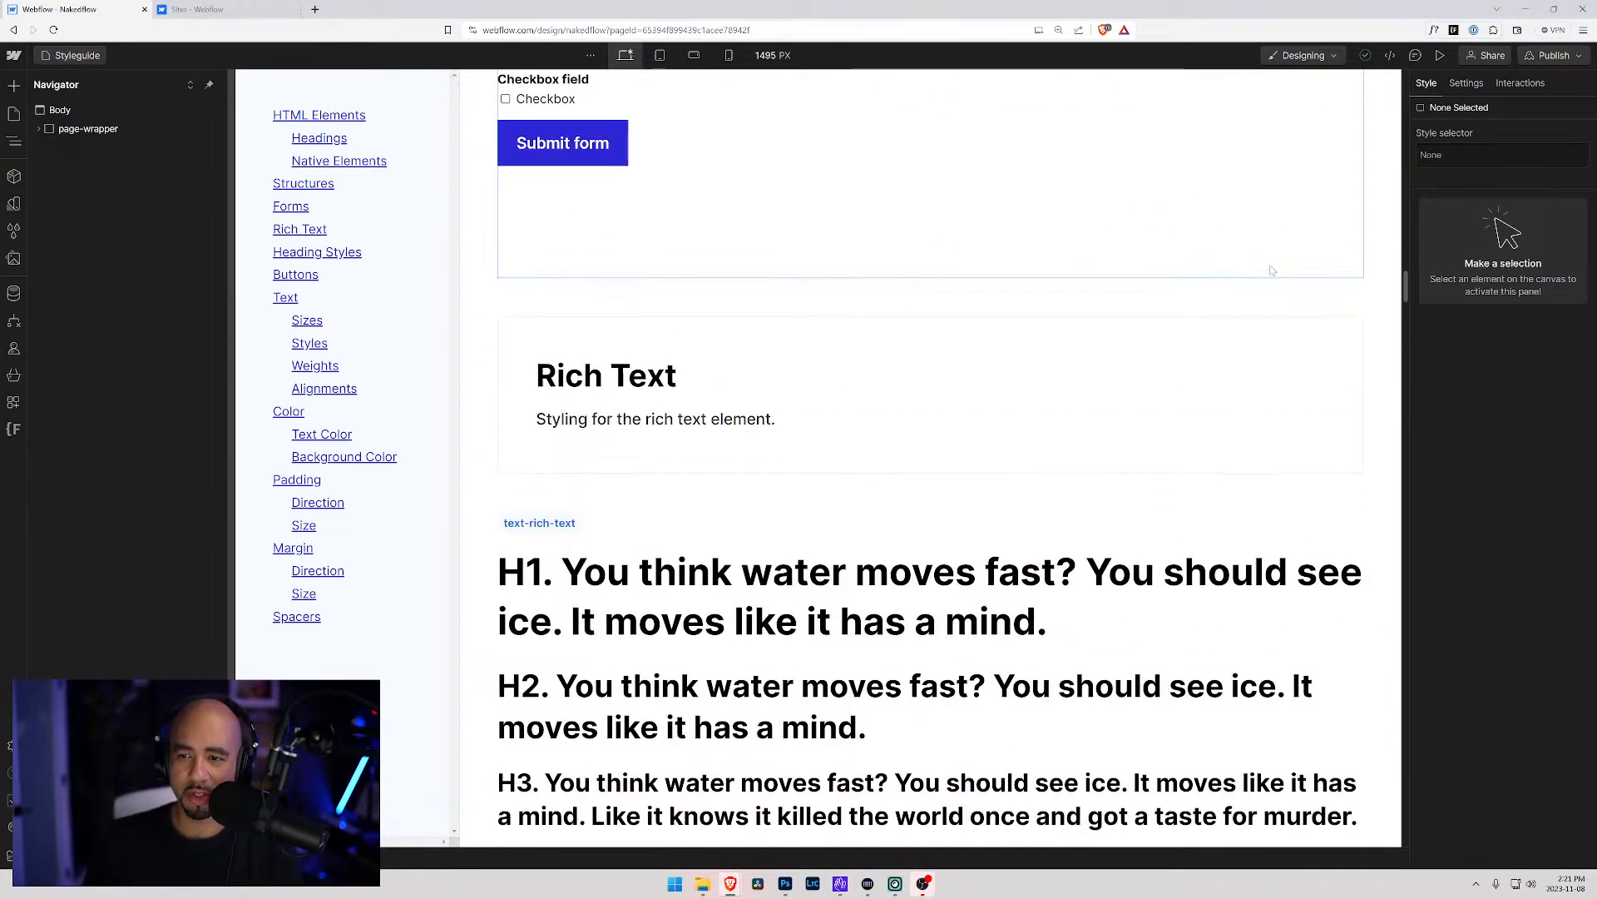
left_click_drag(1405, 295, 1404, 83)
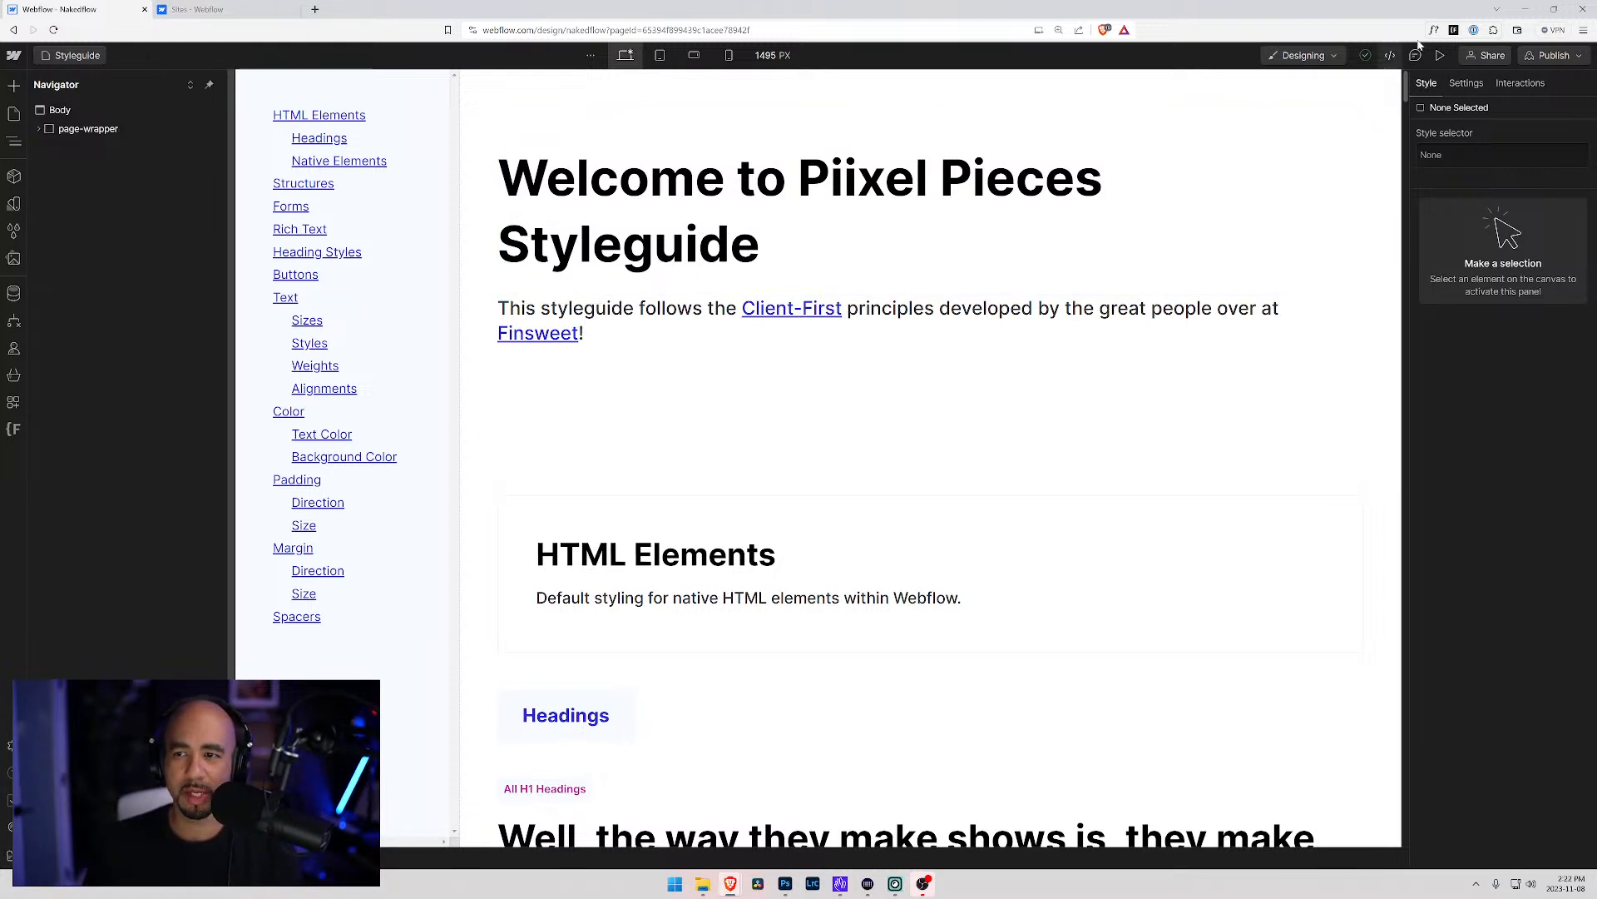
left_click(1579, 57)
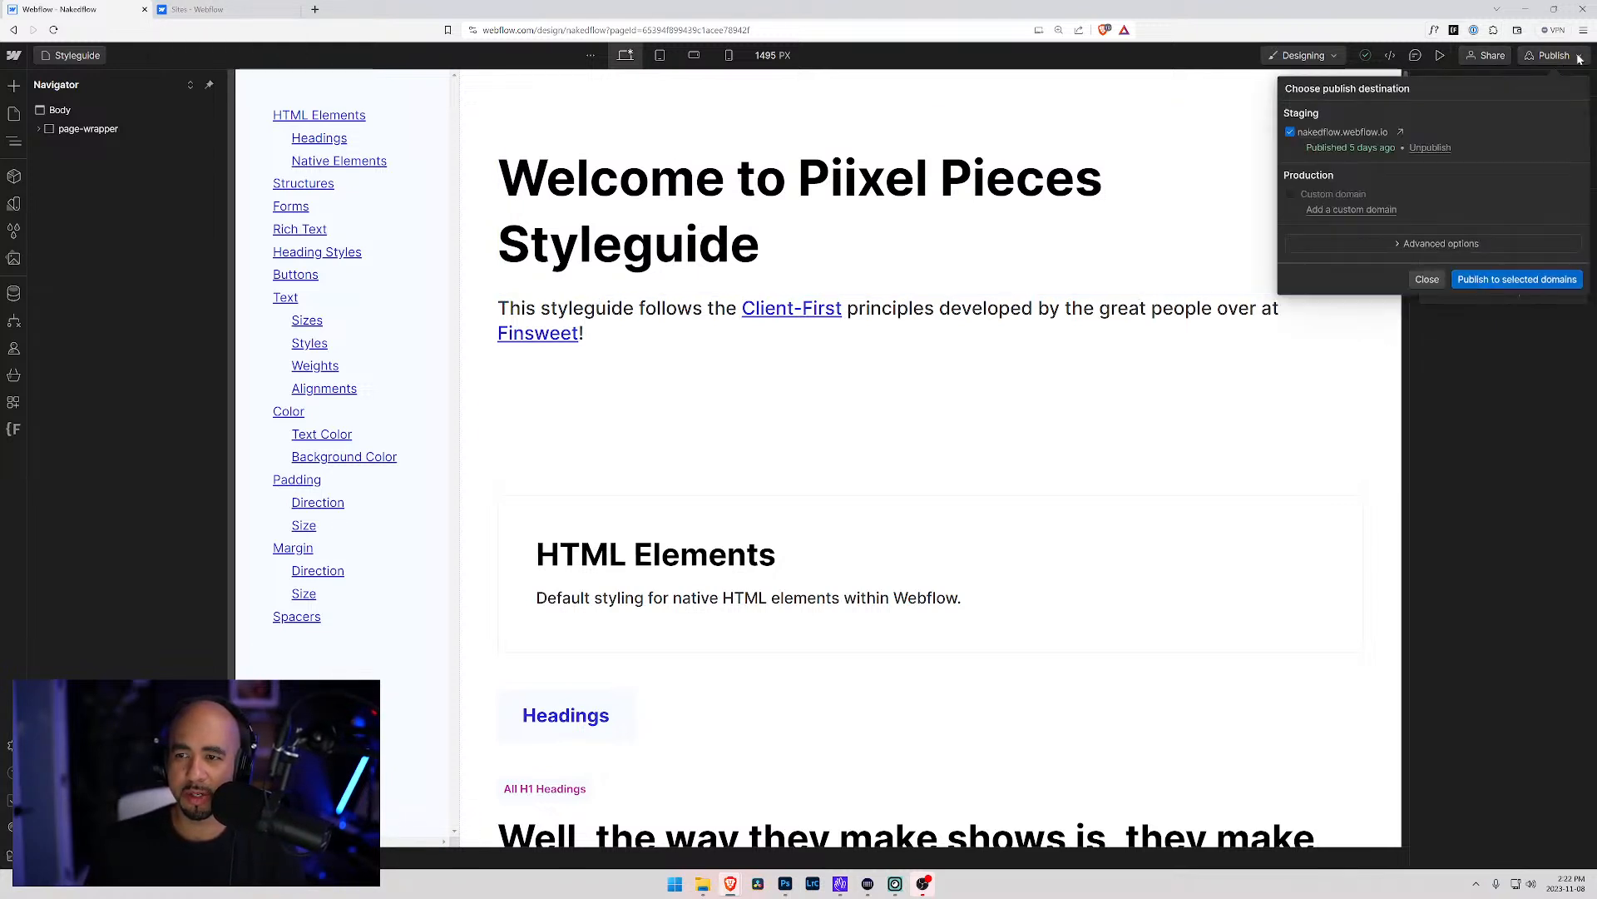
left_click(1400, 132)
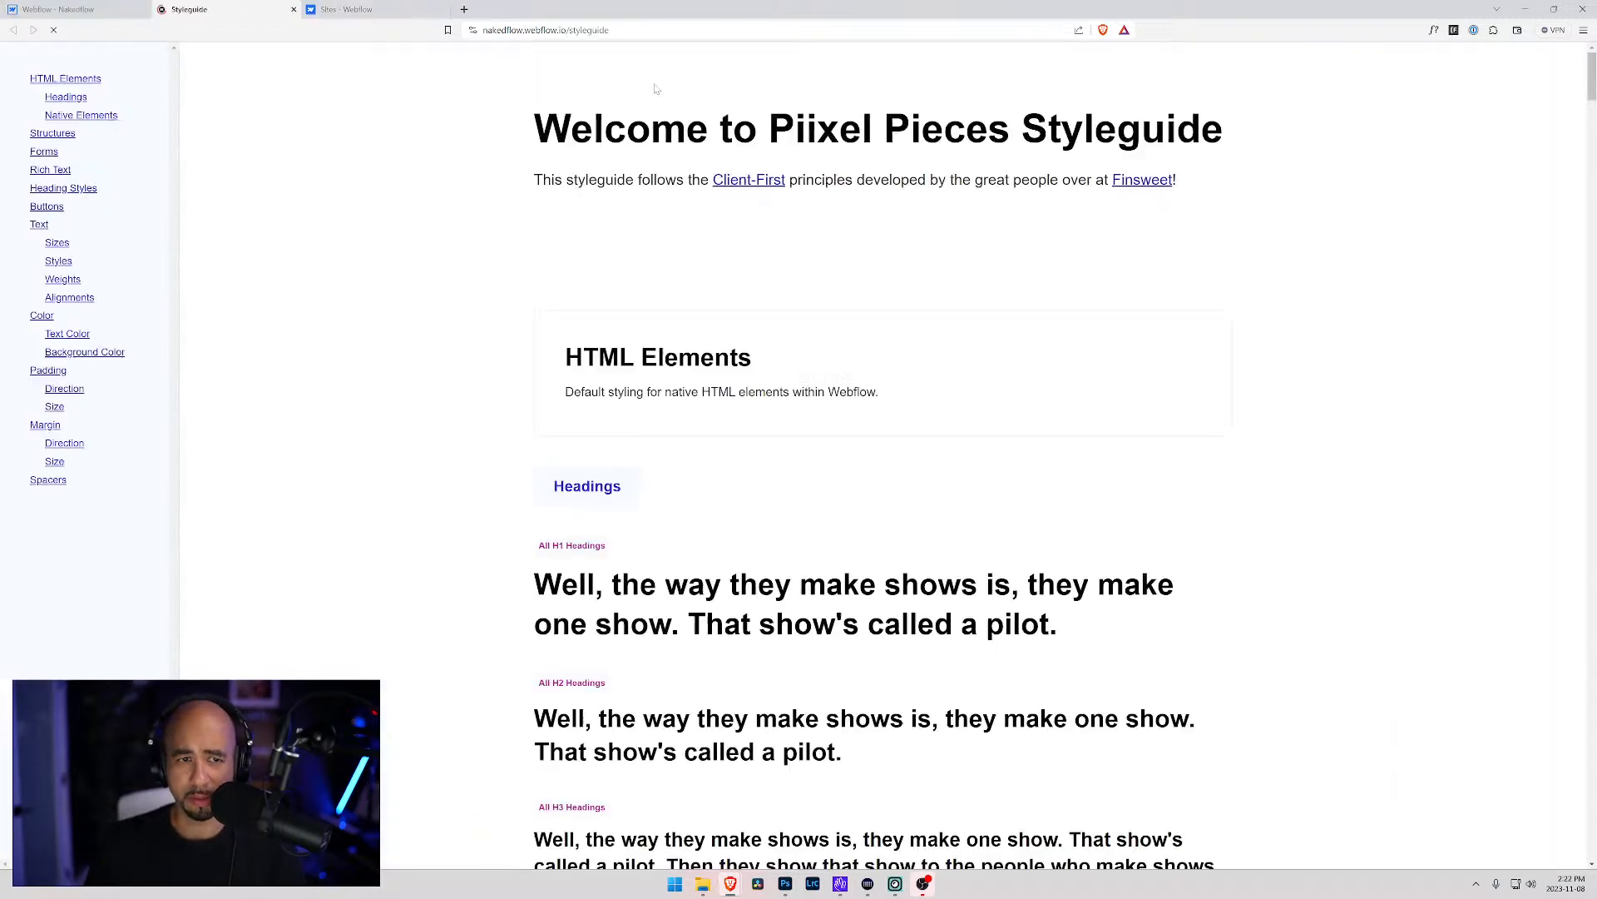
Inspect the published page's HTML in enlarged developer tools and expand its head element
key("F12")
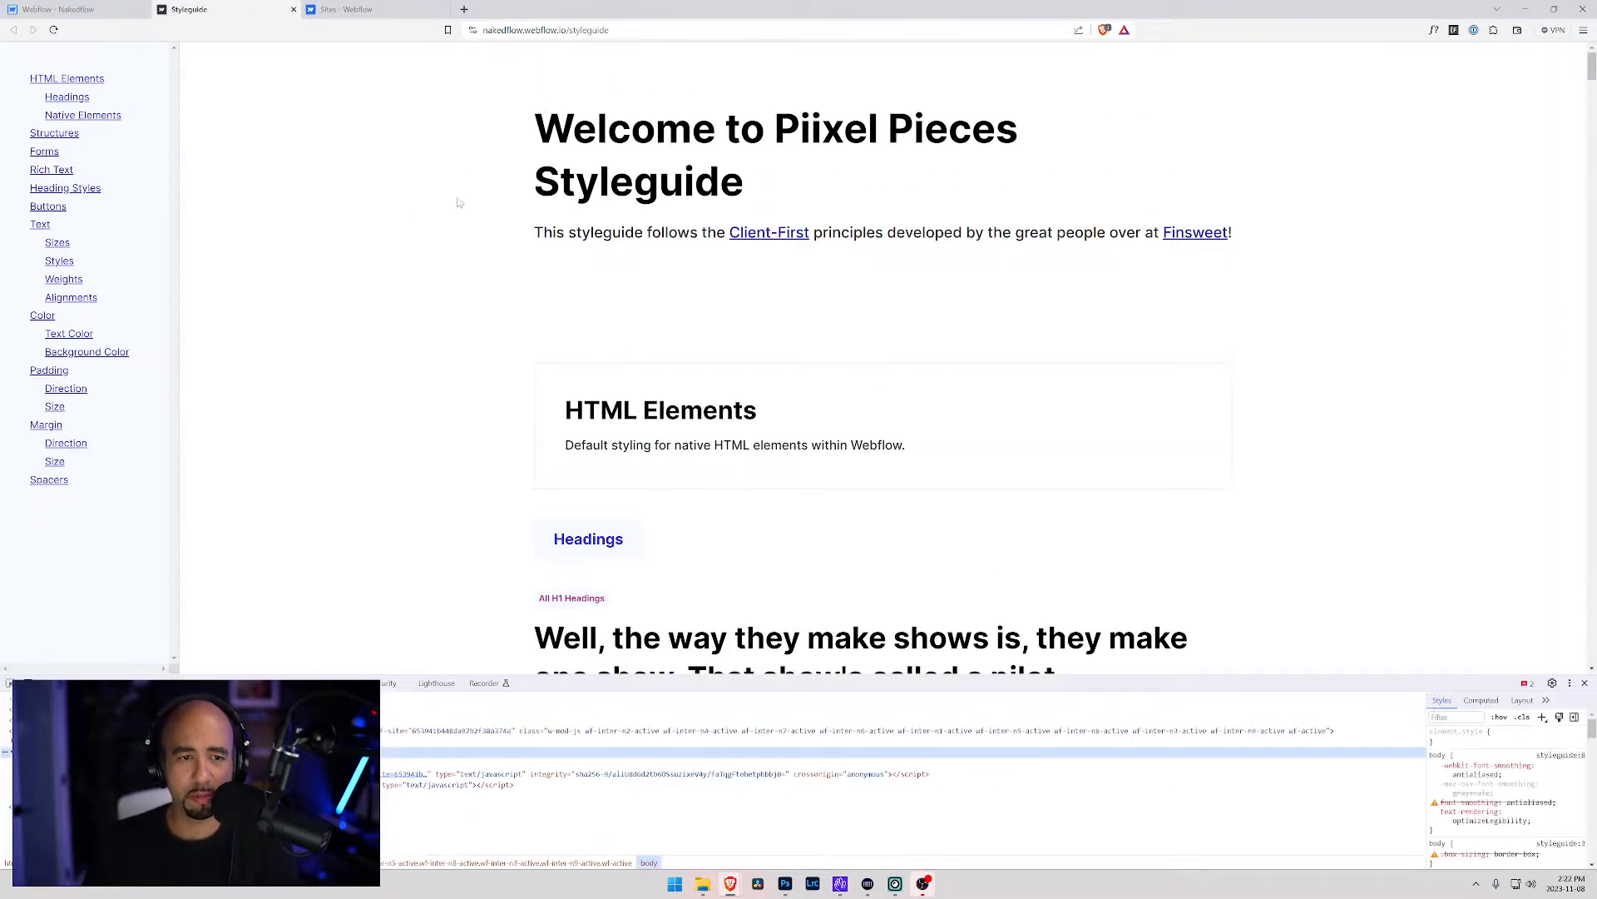
scroll(377, 607, "down", 2)
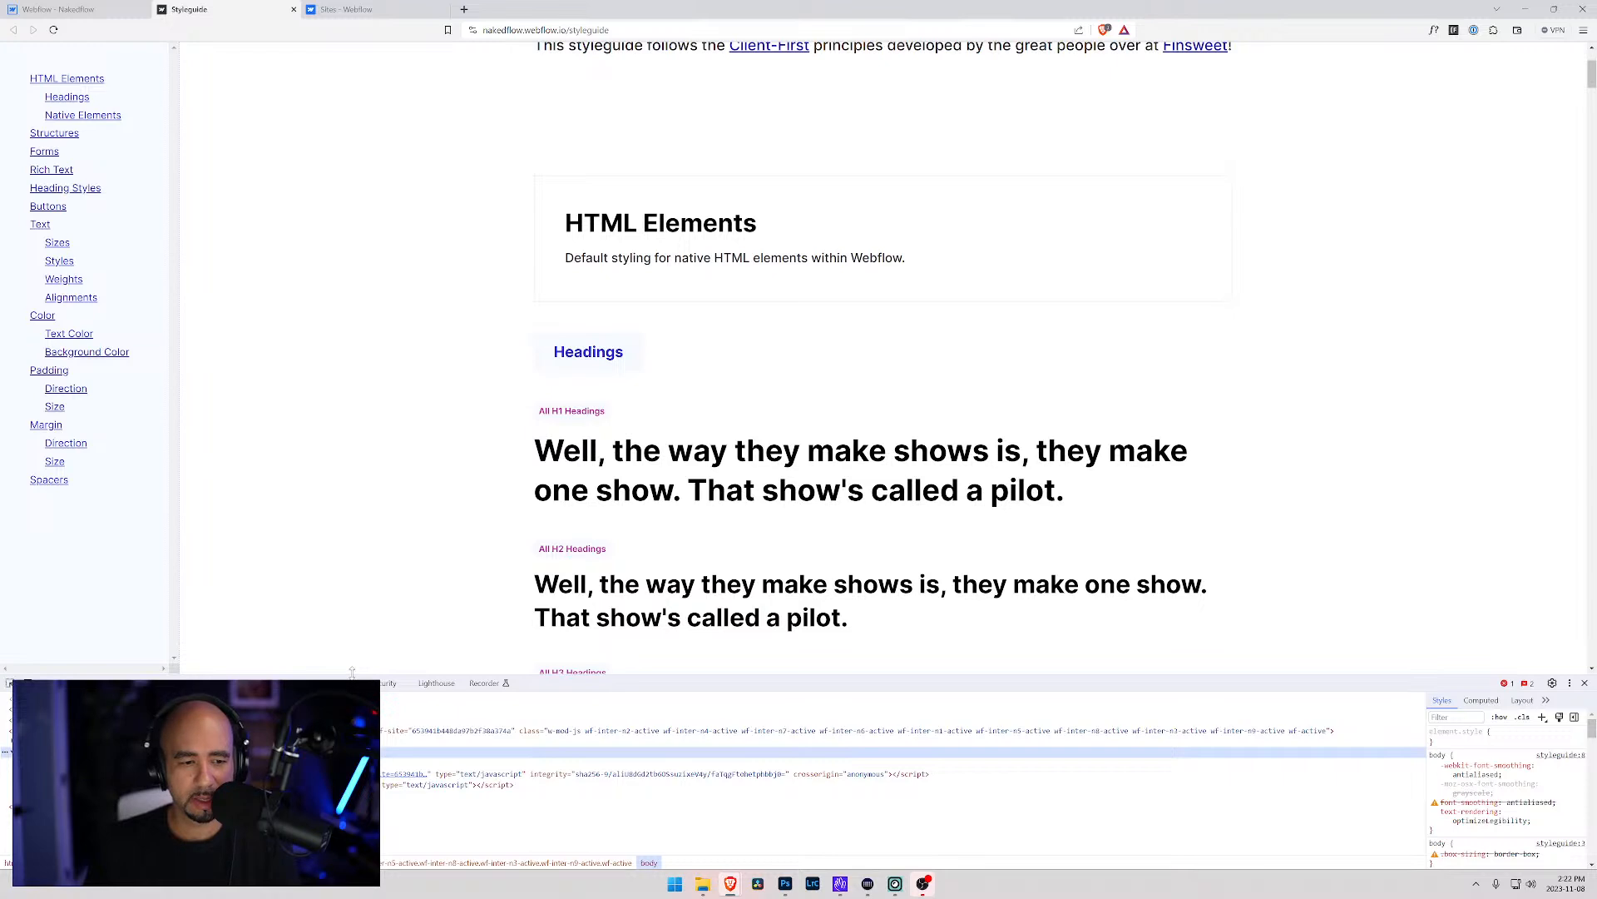
left_click_drag(352, 672, 358, 331)
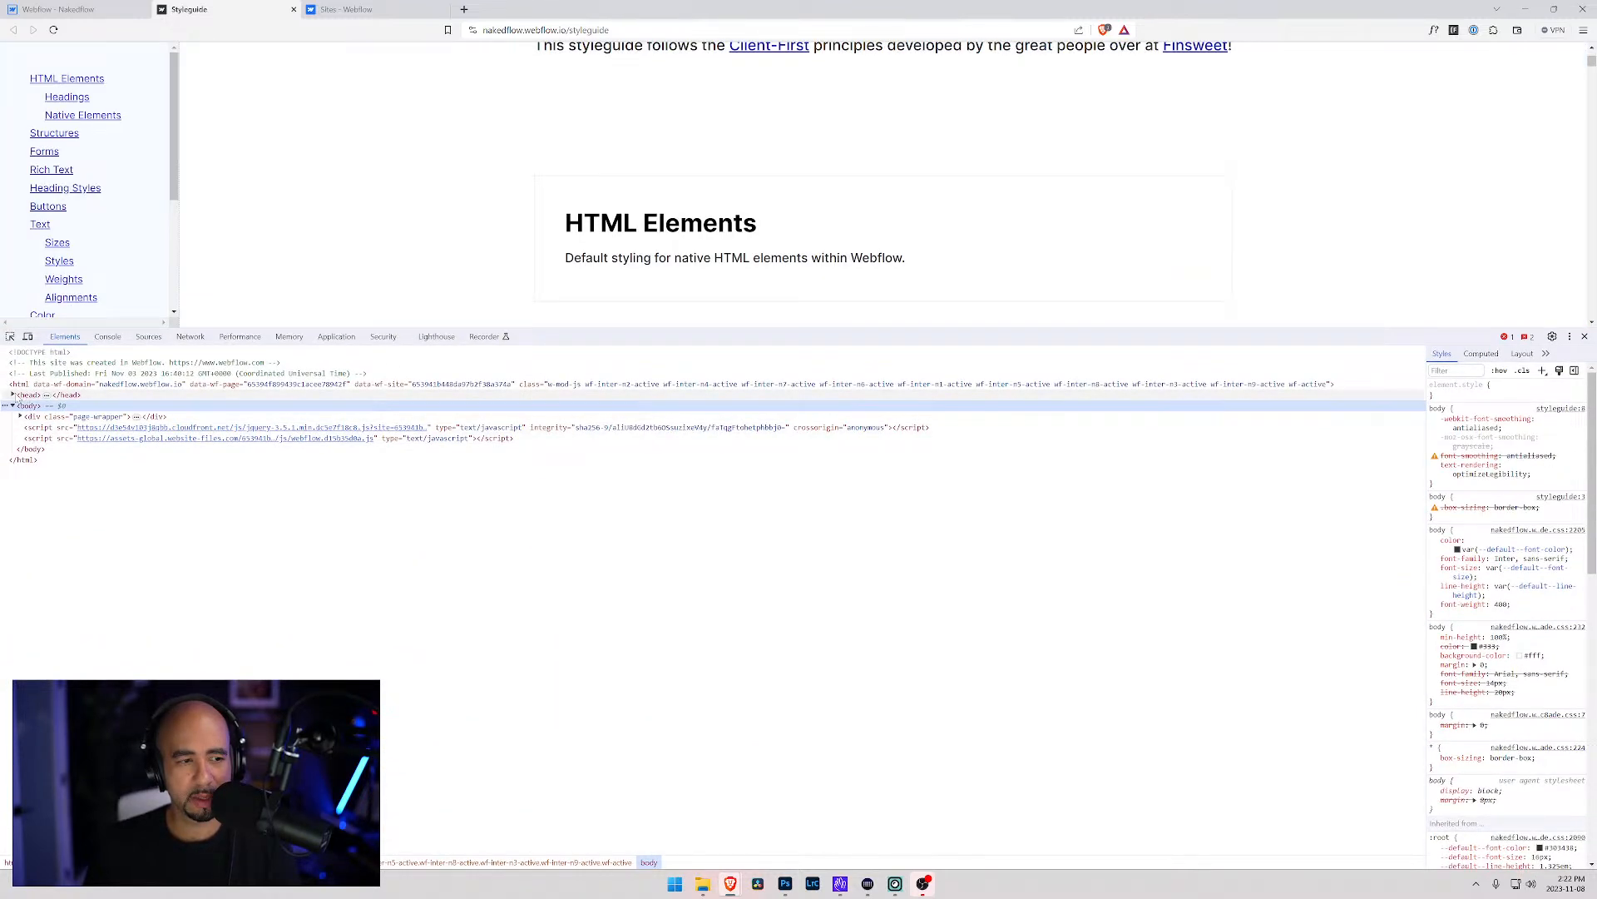
left_click(13, 395)
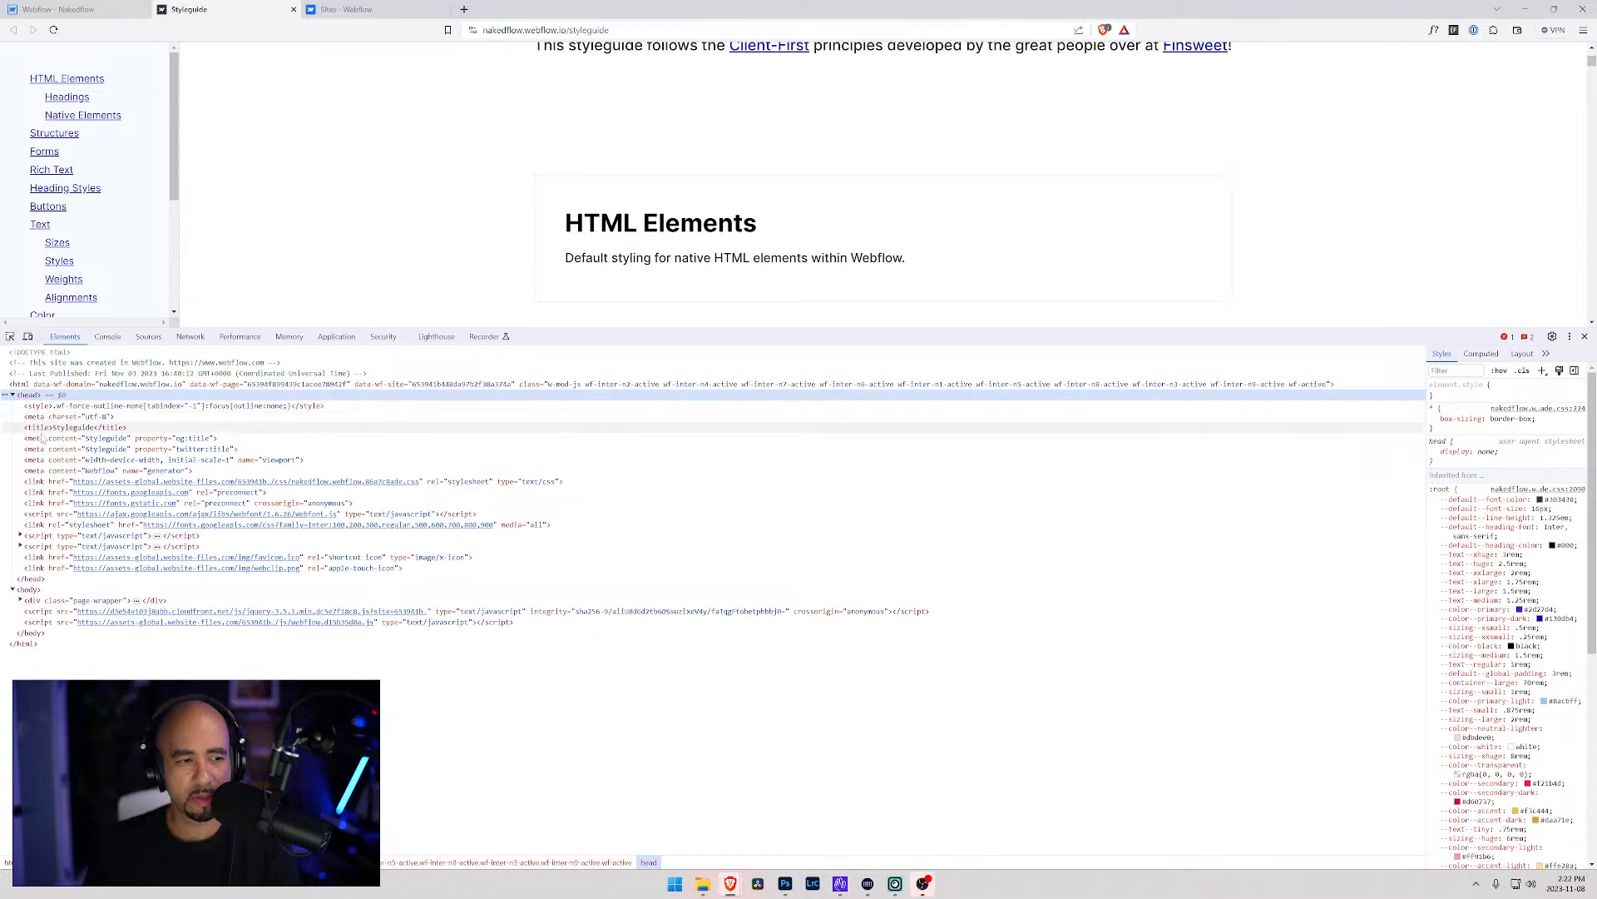
Copy the full URL of the nakedflow.webflow CSS file from the stylesheet link in the page's head
left_click(48, 484)
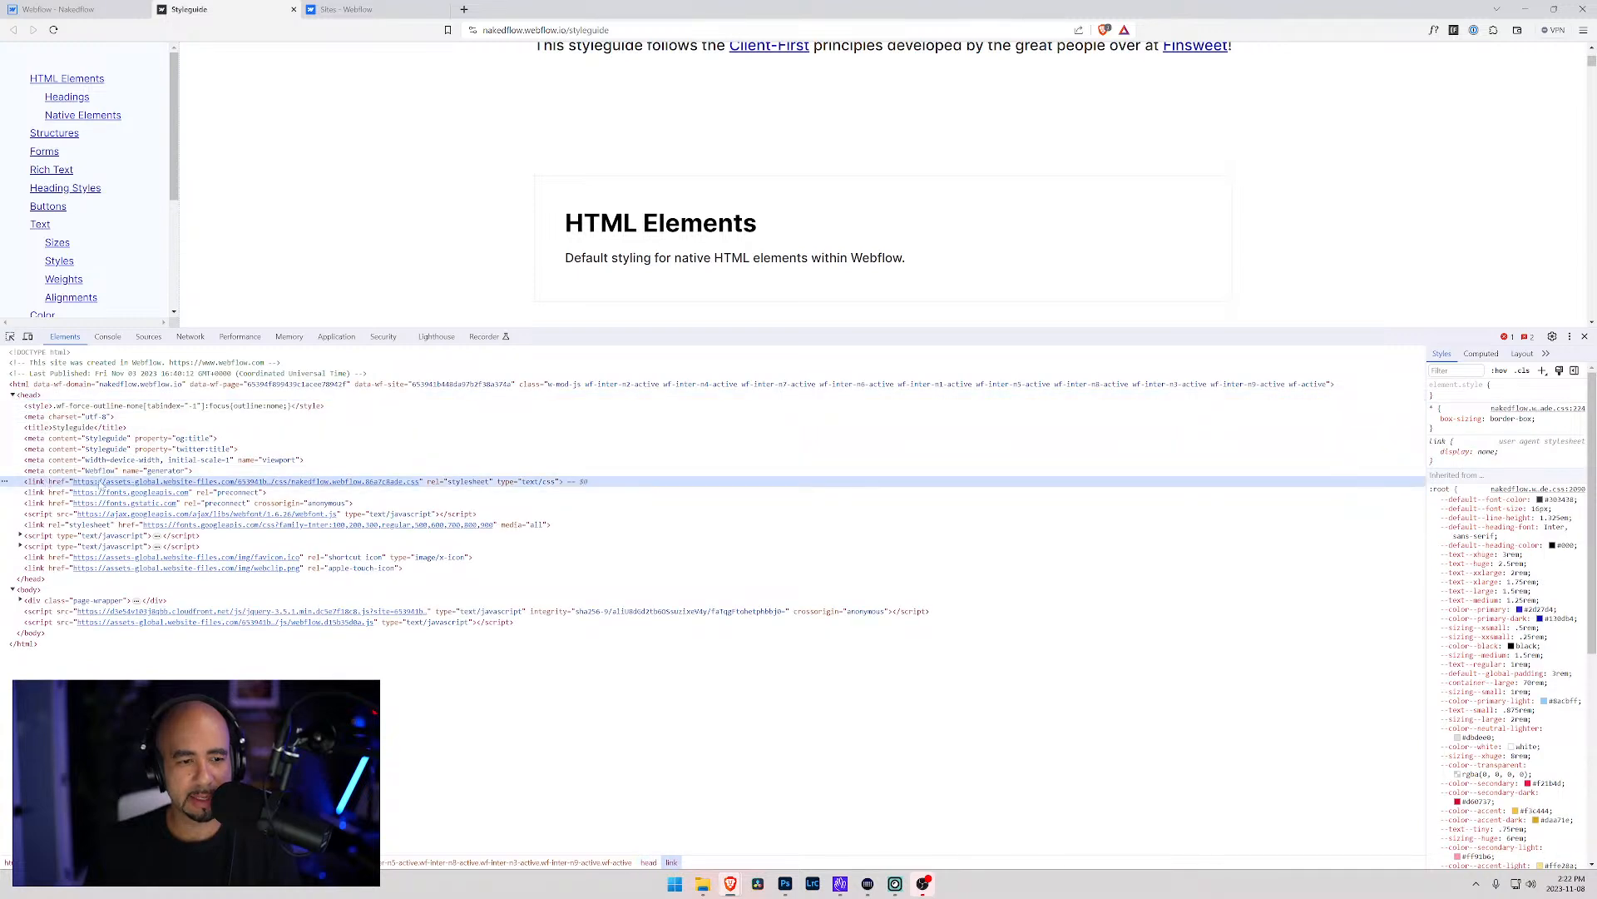
left_click(232, 484)
double_click(232, 483)
left_click(231, 483)
left_click_drag(487, 485, 75, 490)
key("ctrl+c")
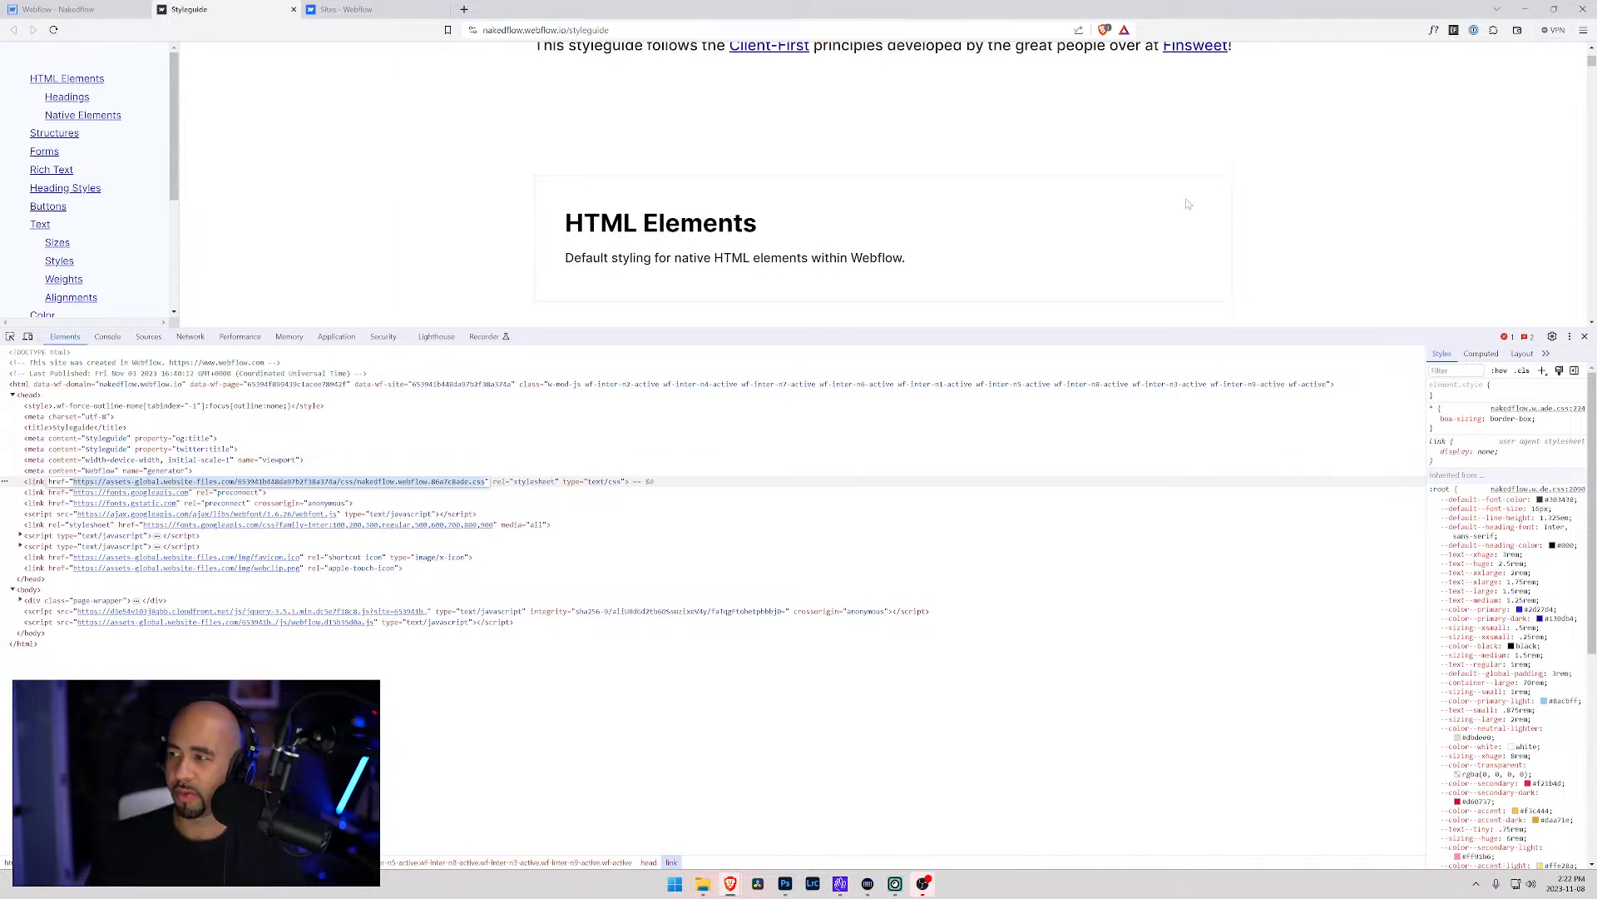
Load the copied stylesheet URL in a new tab, examine its CSS rules from the start, and close that tab
left_click(465, 9)
key("ctrl+v")
key("Return")
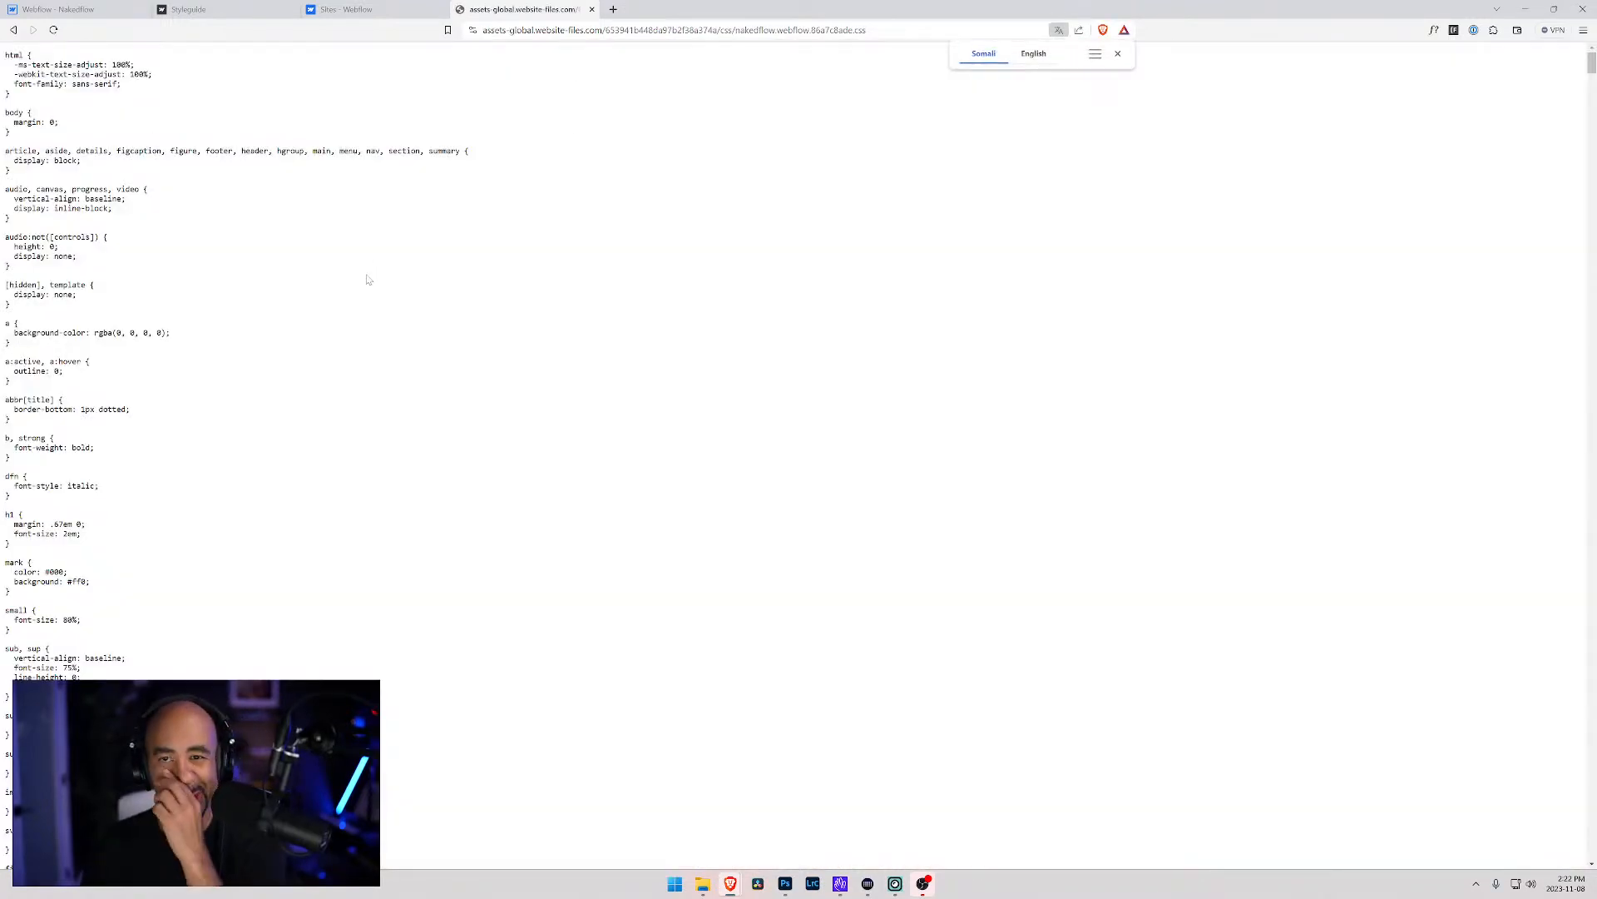
scroll(204, 383, "down", 5)
scroll(204, 383, "down", 5)
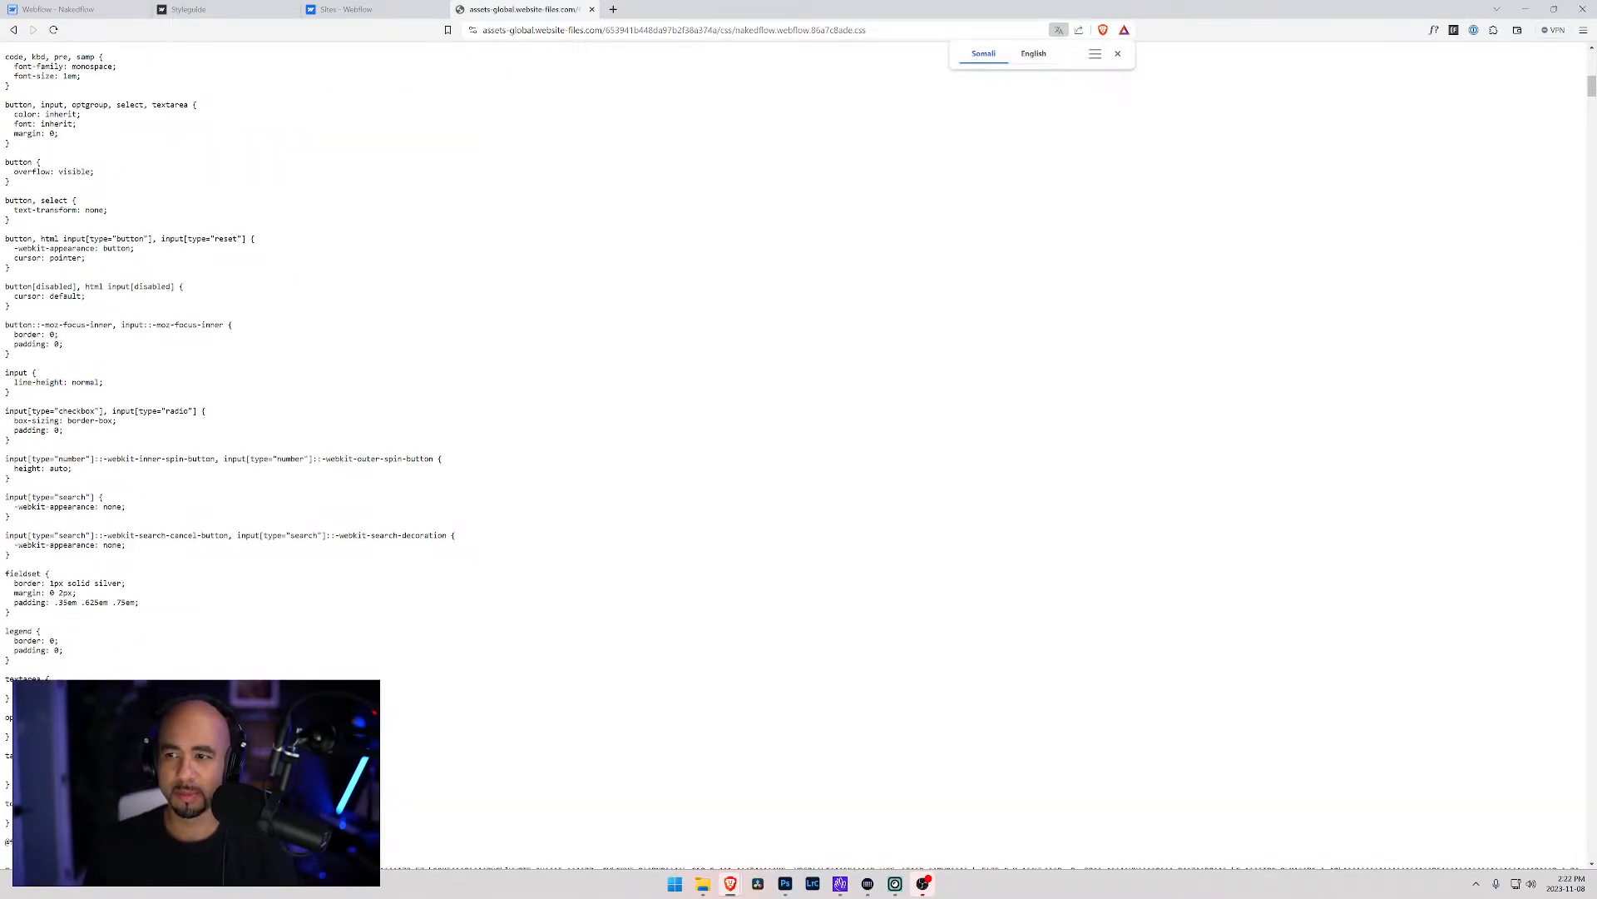
mouse_move(1590, 86)
left_mouse_down()
mouse_move(1591, 848)
mouse_move(1591, 62)
left_mouse_up()
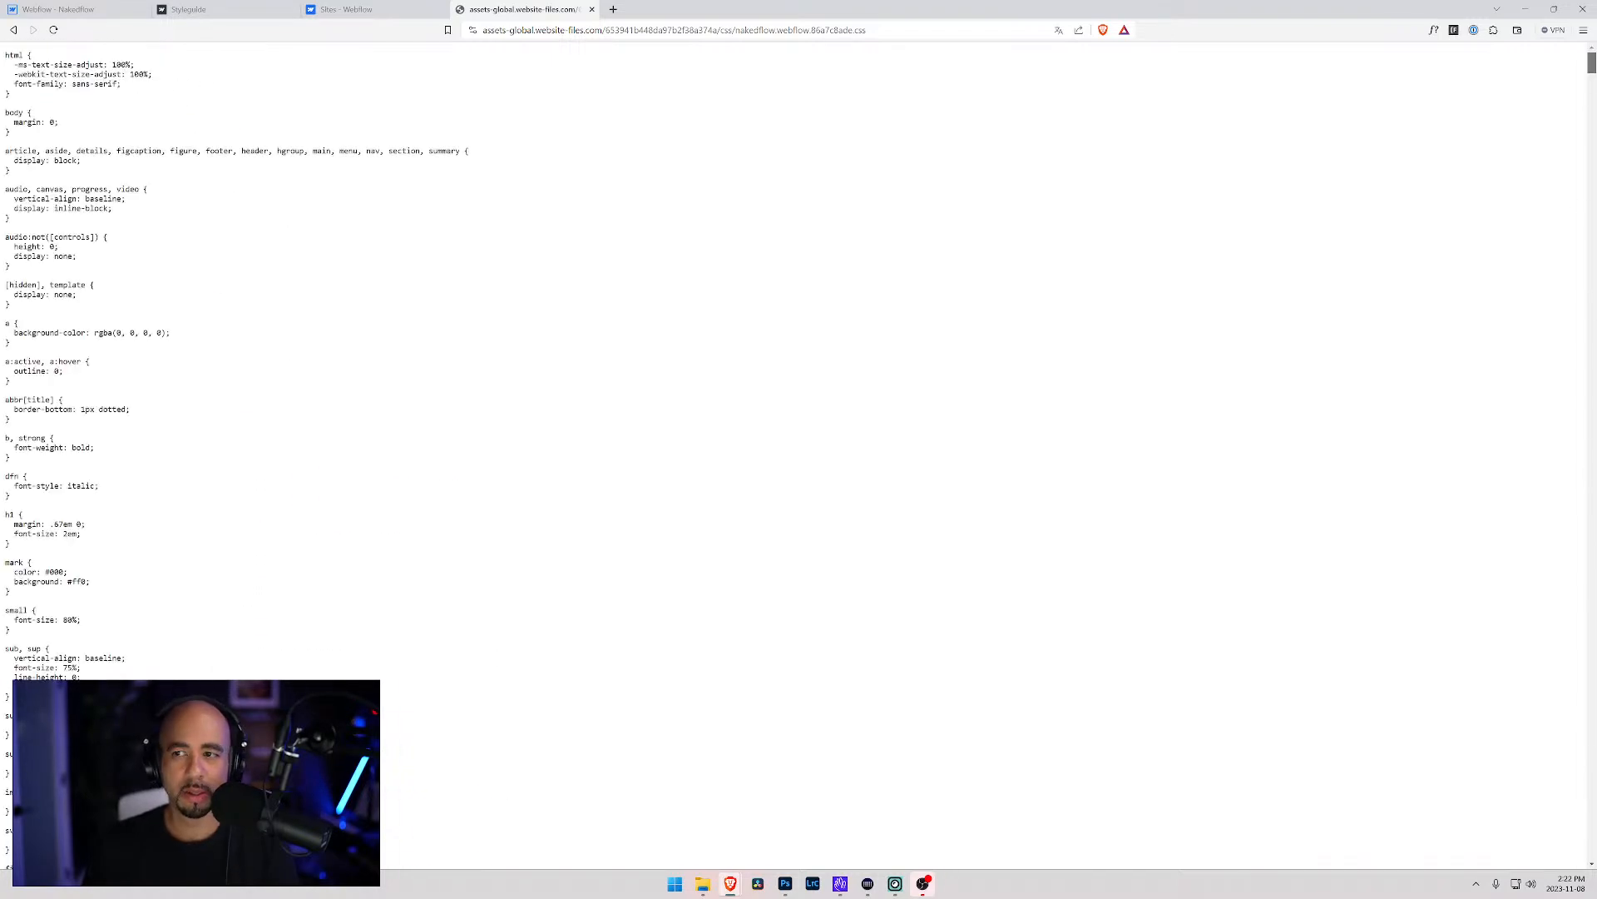
left_click(592, 9)
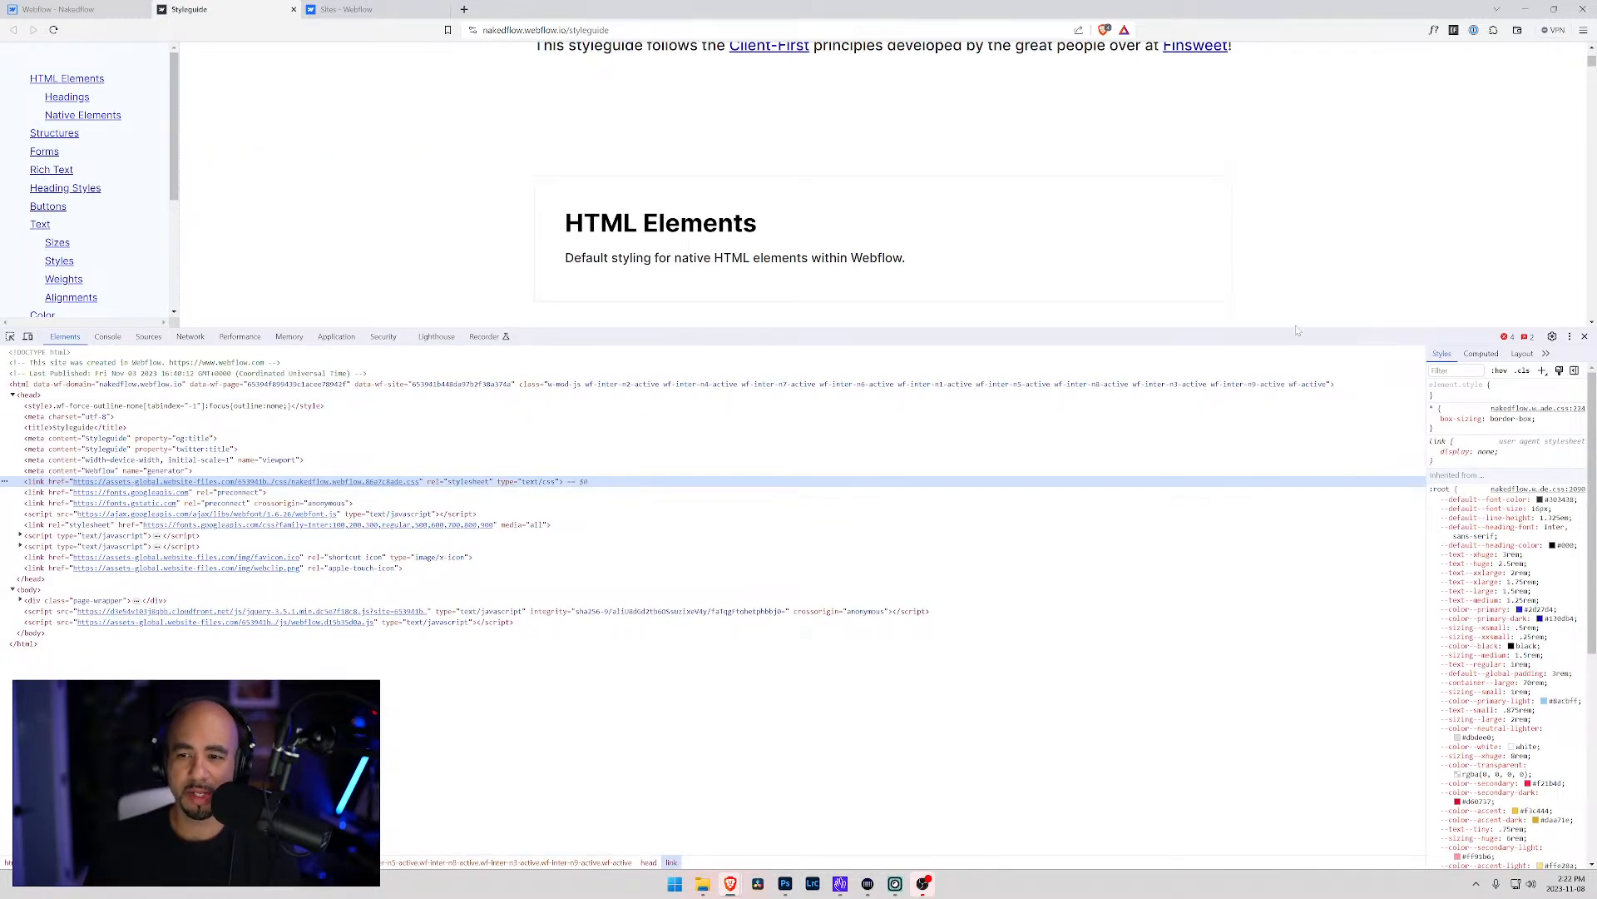
Close the developer tools and return to the beginning of the published Styleguide page
left_click_drag(1295, 330, 1275, 683)
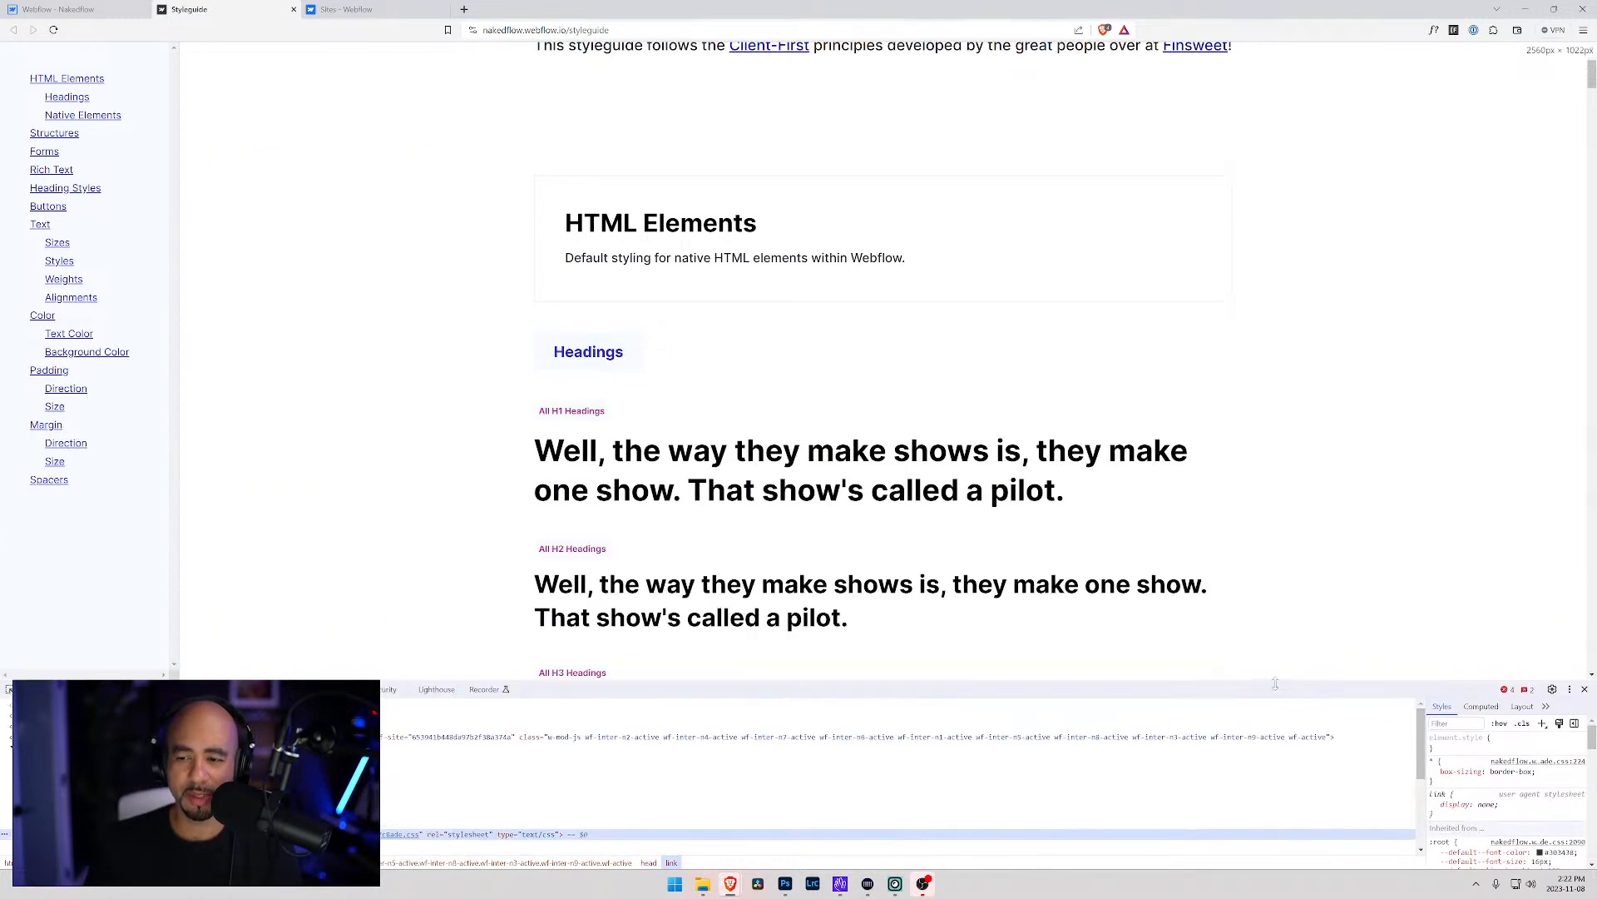
left_click(1585, 689)
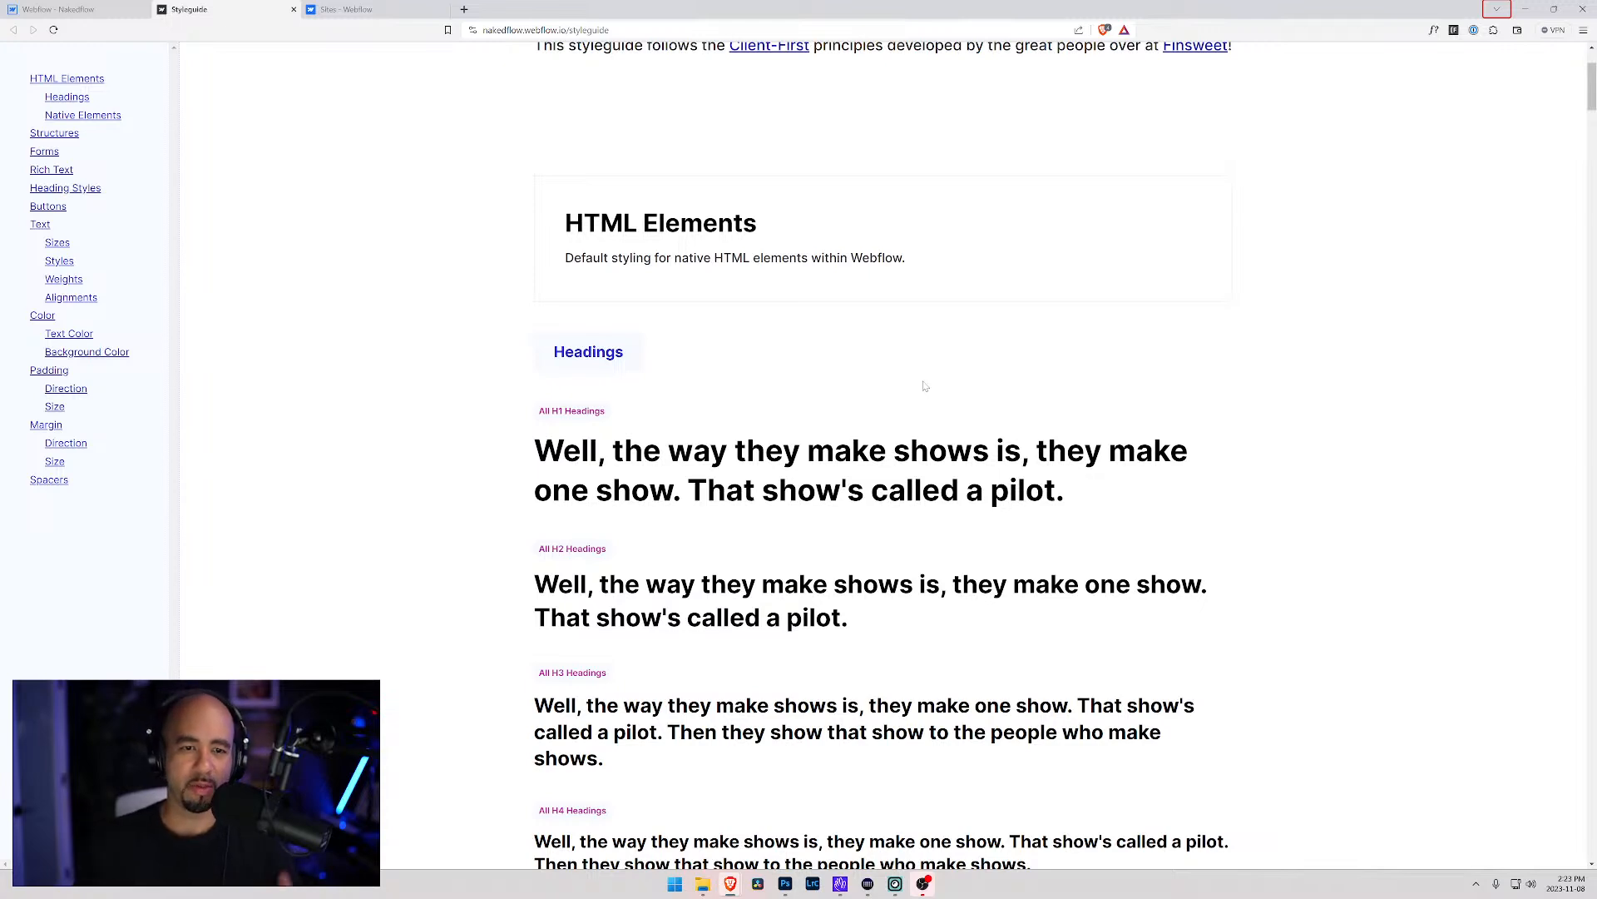
scroll(805, 281, "up", 1)
scroll(805, 280, "up", 1)
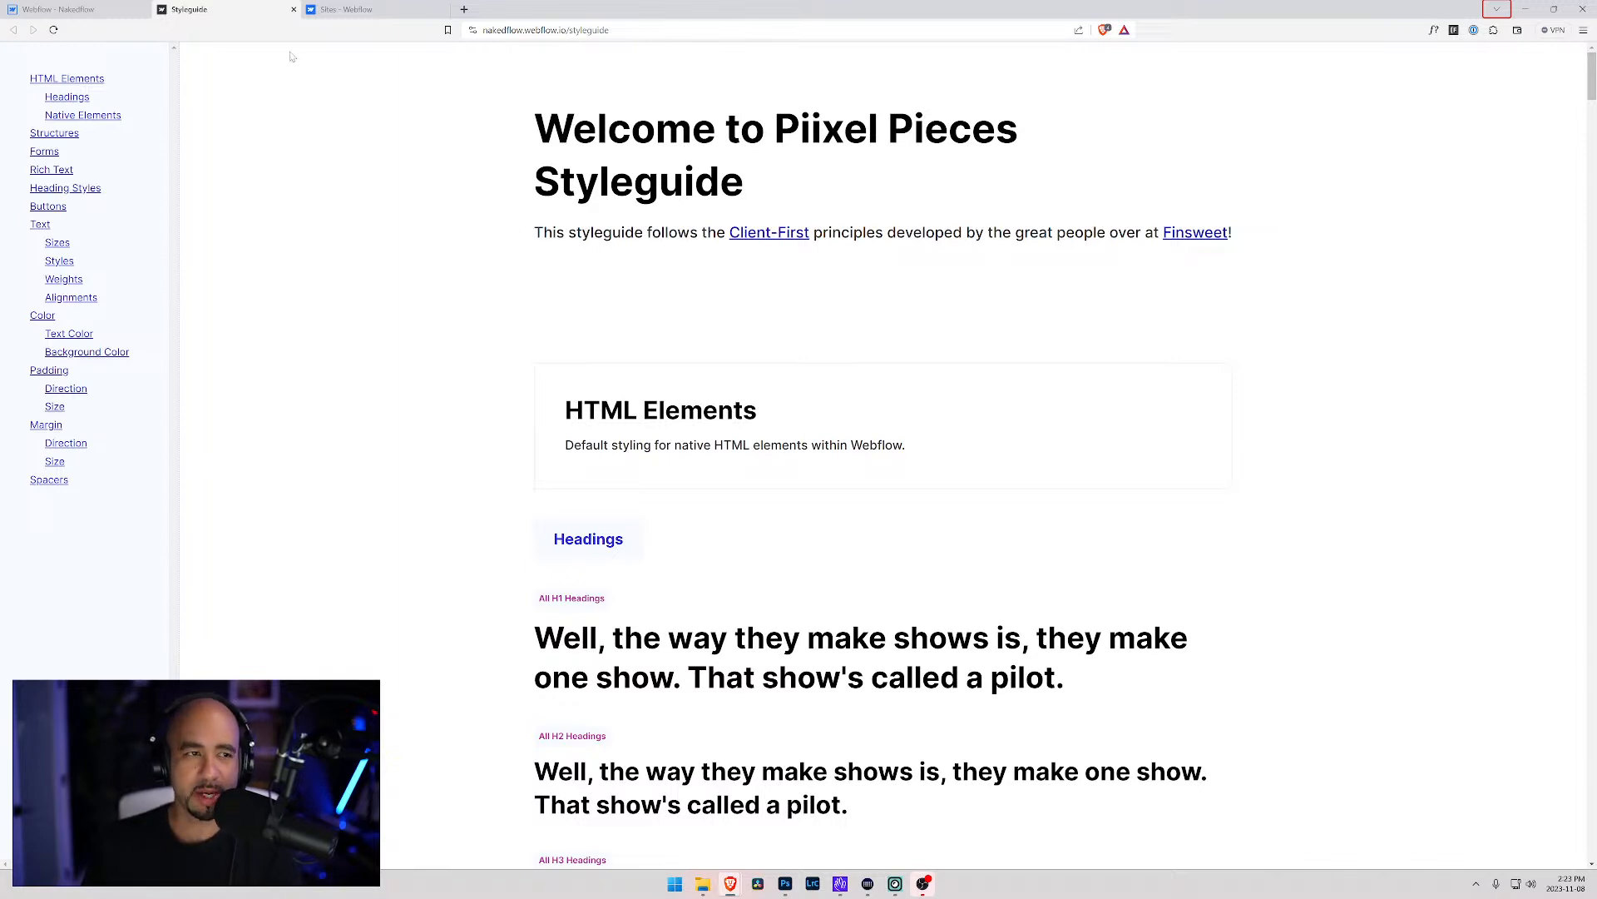
Return to the Nakedflow designer, dismiss the publish options, and show the page list with the CMS Collection pages group collapsed
left_click(82, 9)
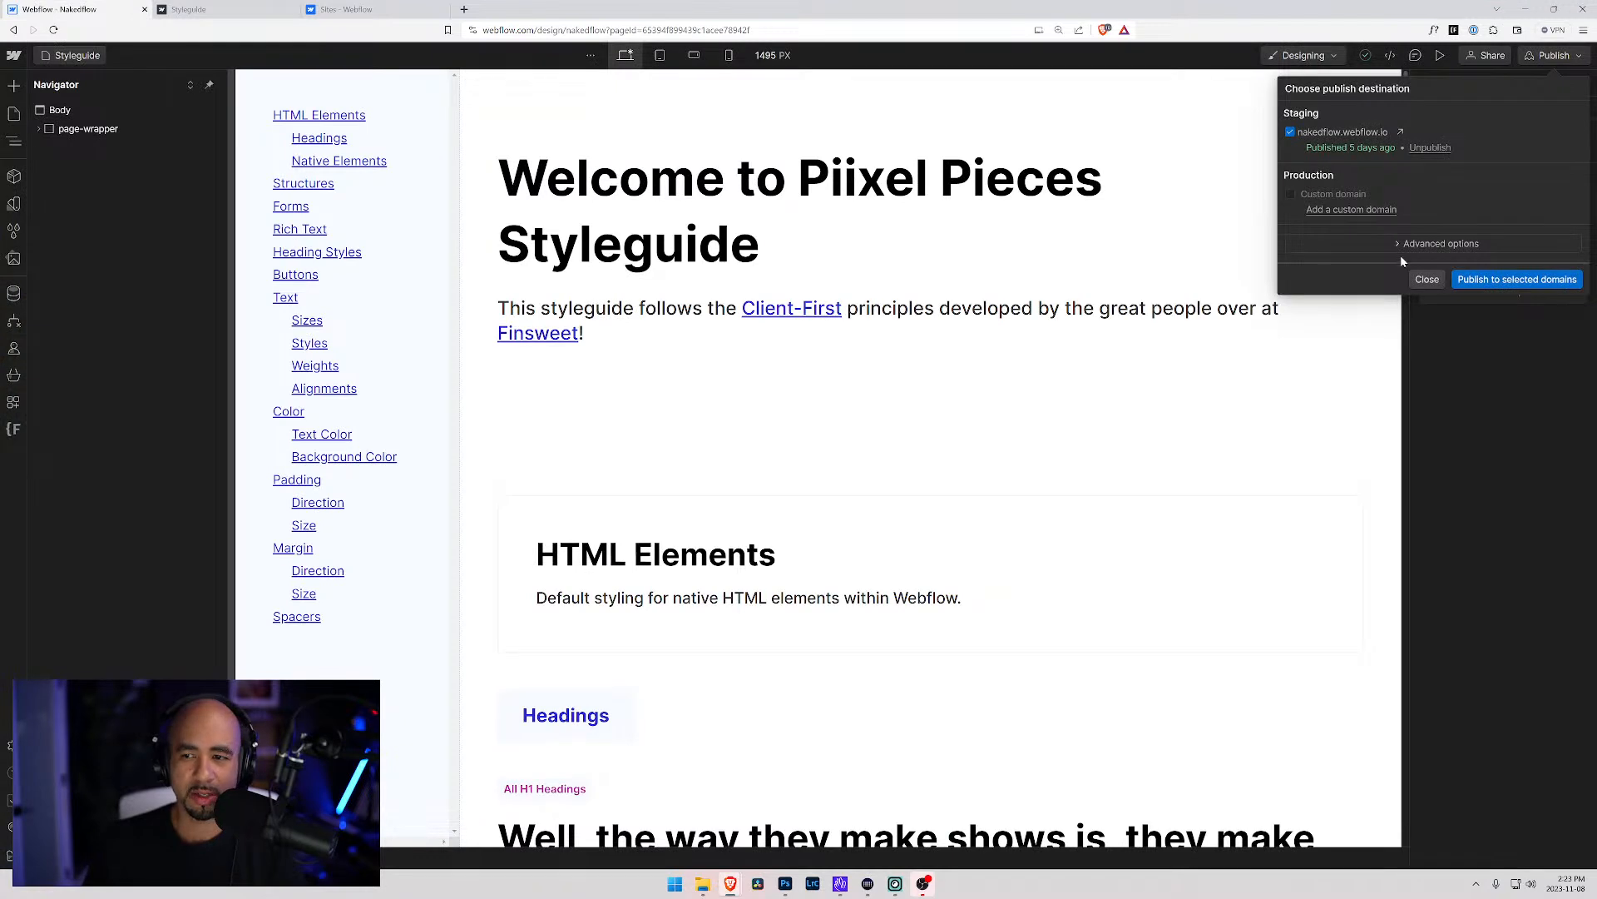
left_click(1427, 279)
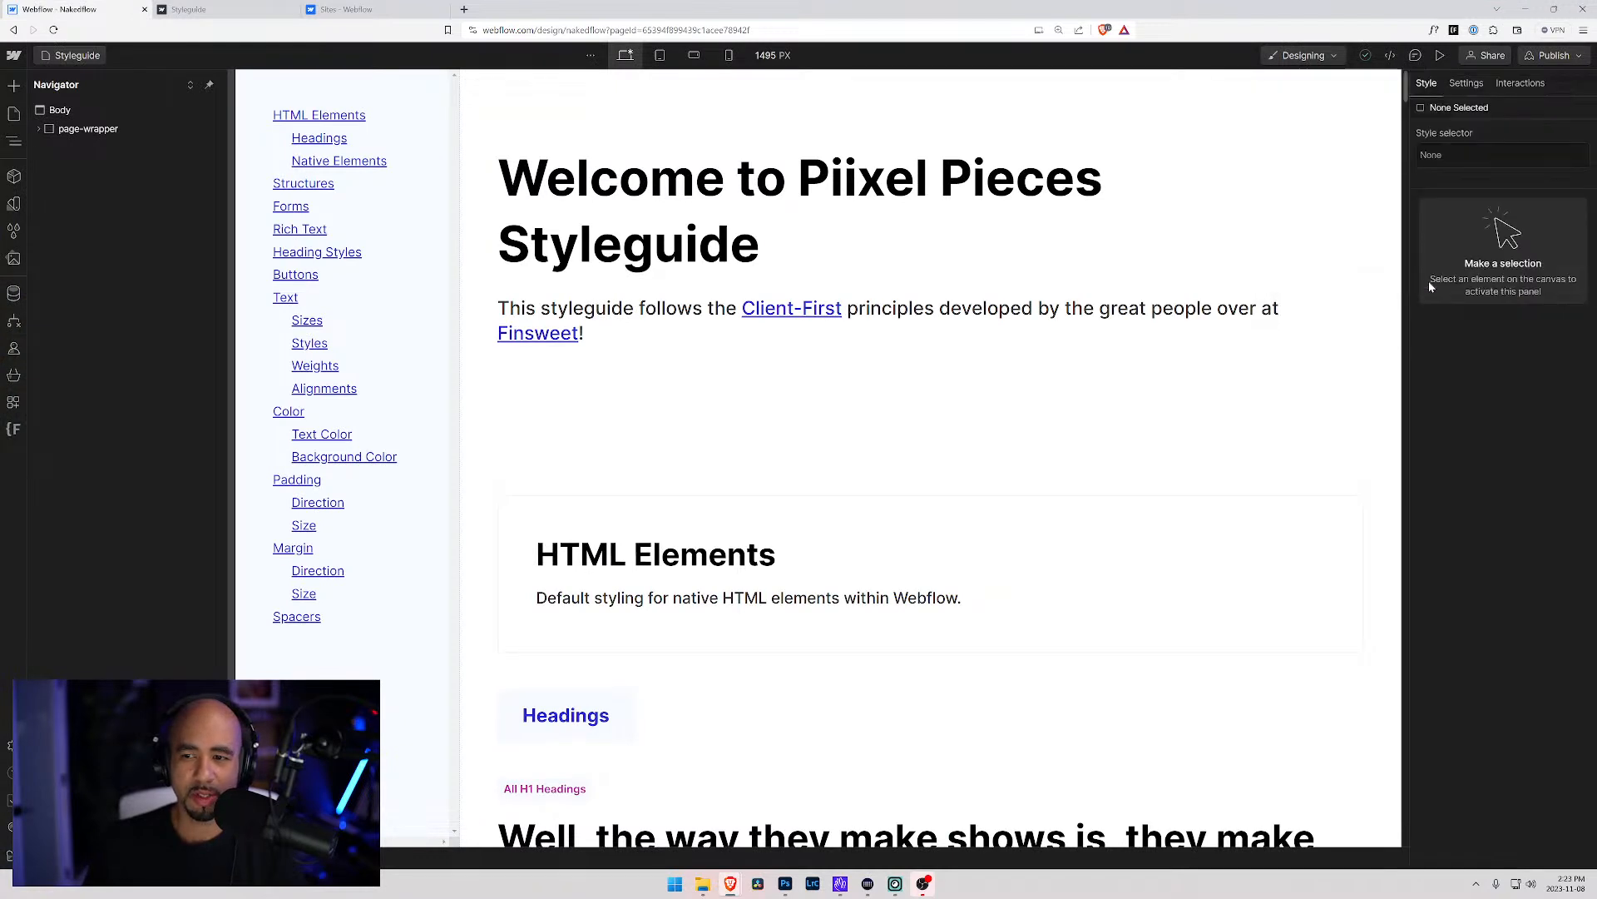
left_click(63, 56)
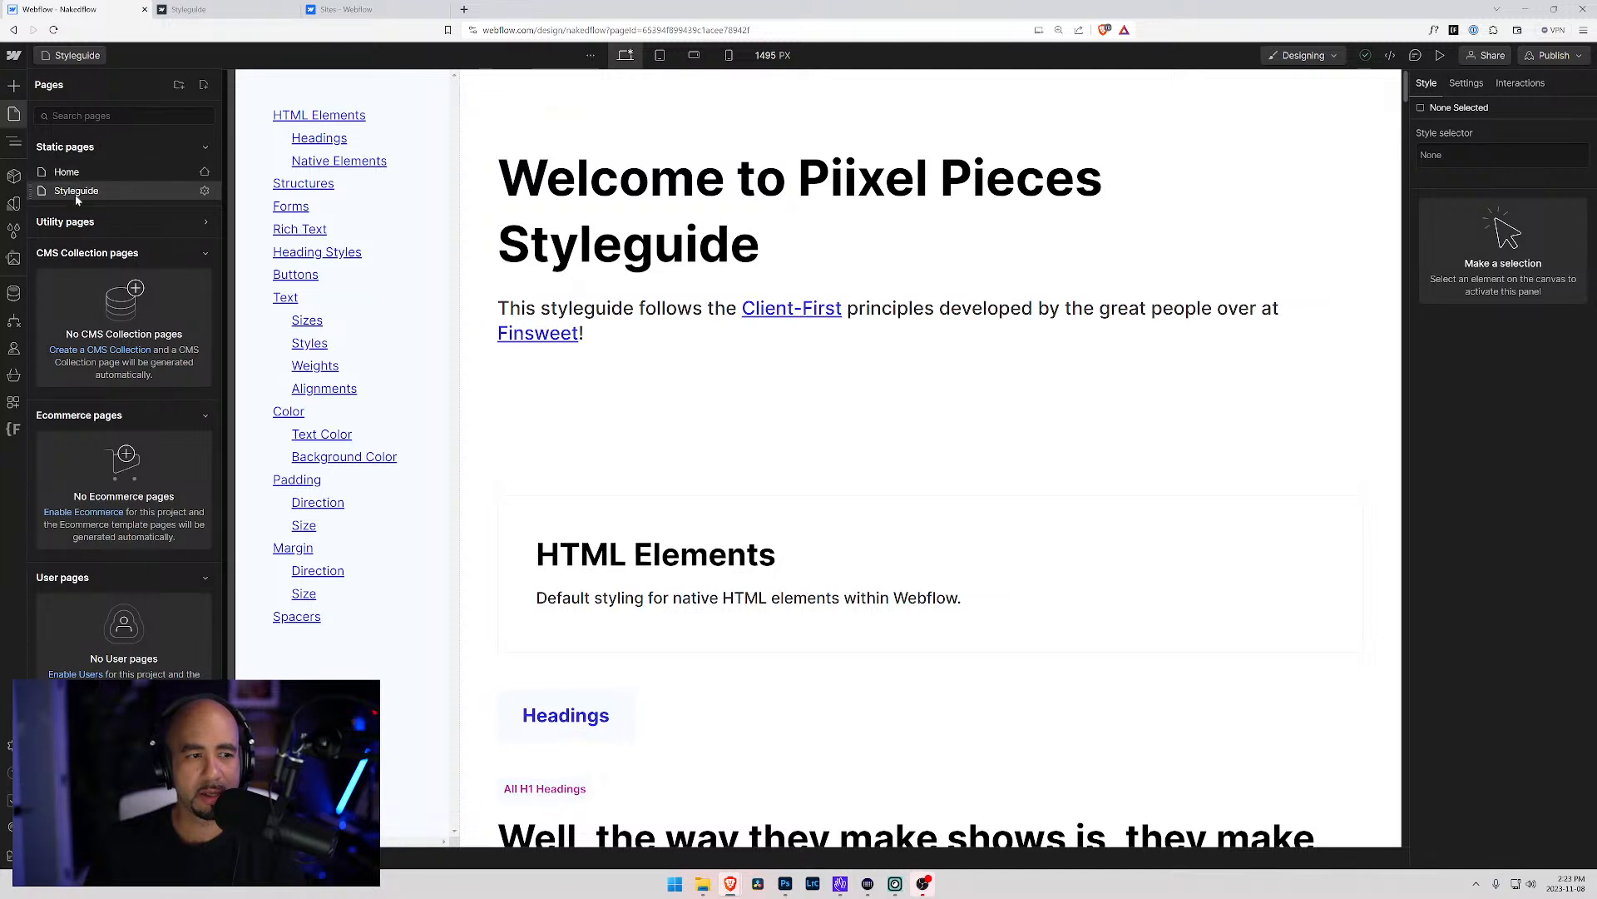
left_click(204, 254)
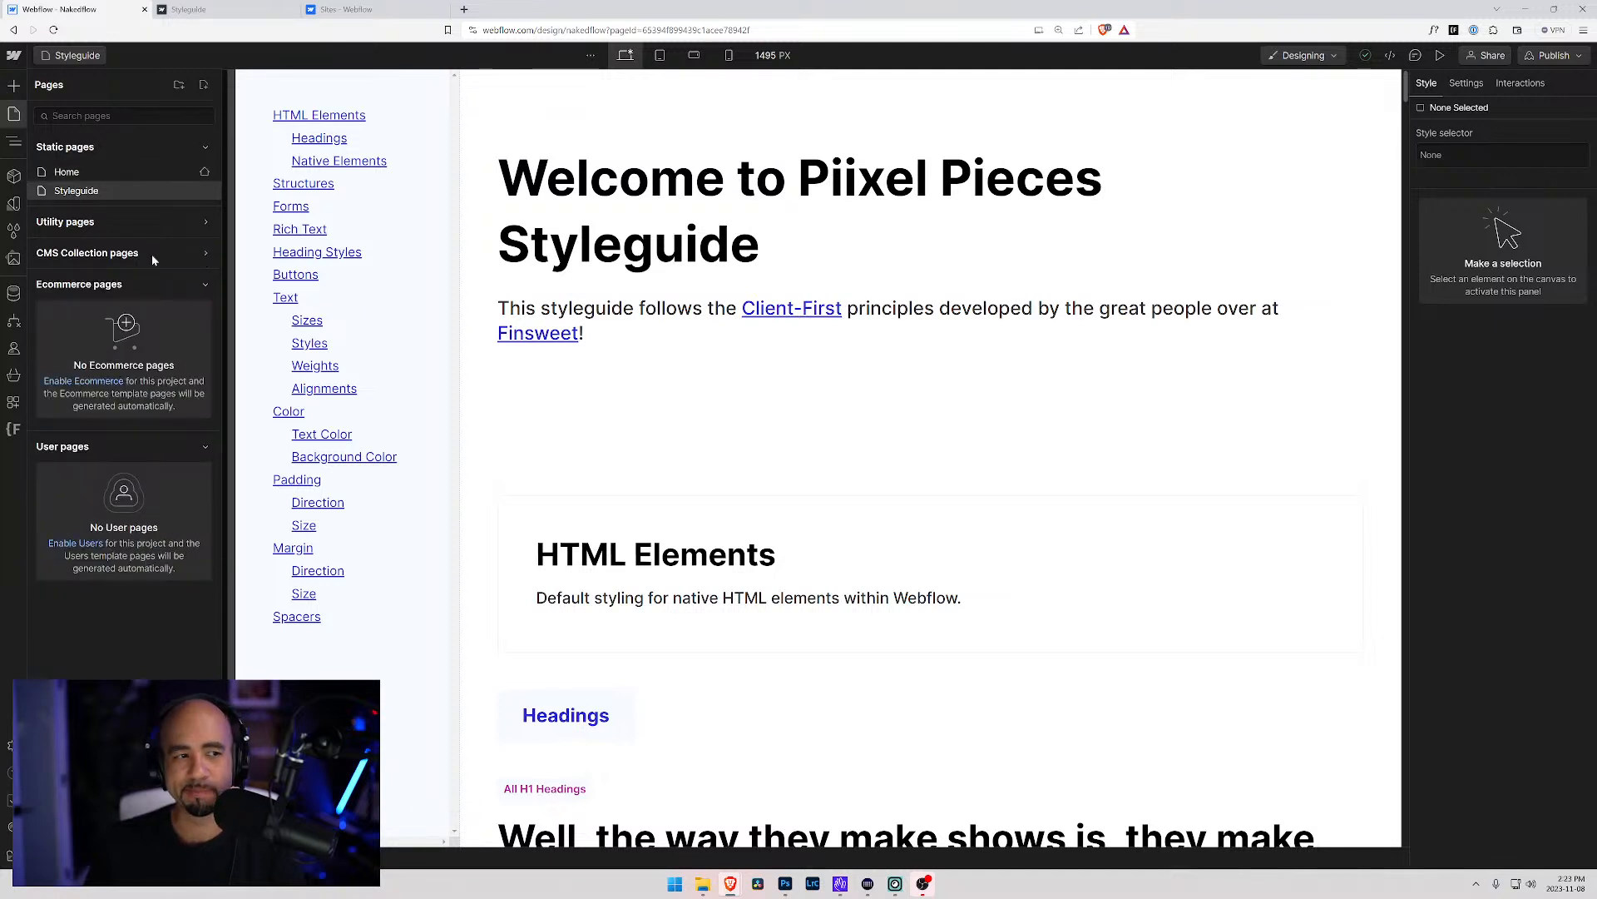
Bring the Webflow sites dashboard forward, placing its tab beside the designer's, and create a folder named Piixel Pieces
left_click(246, 9)
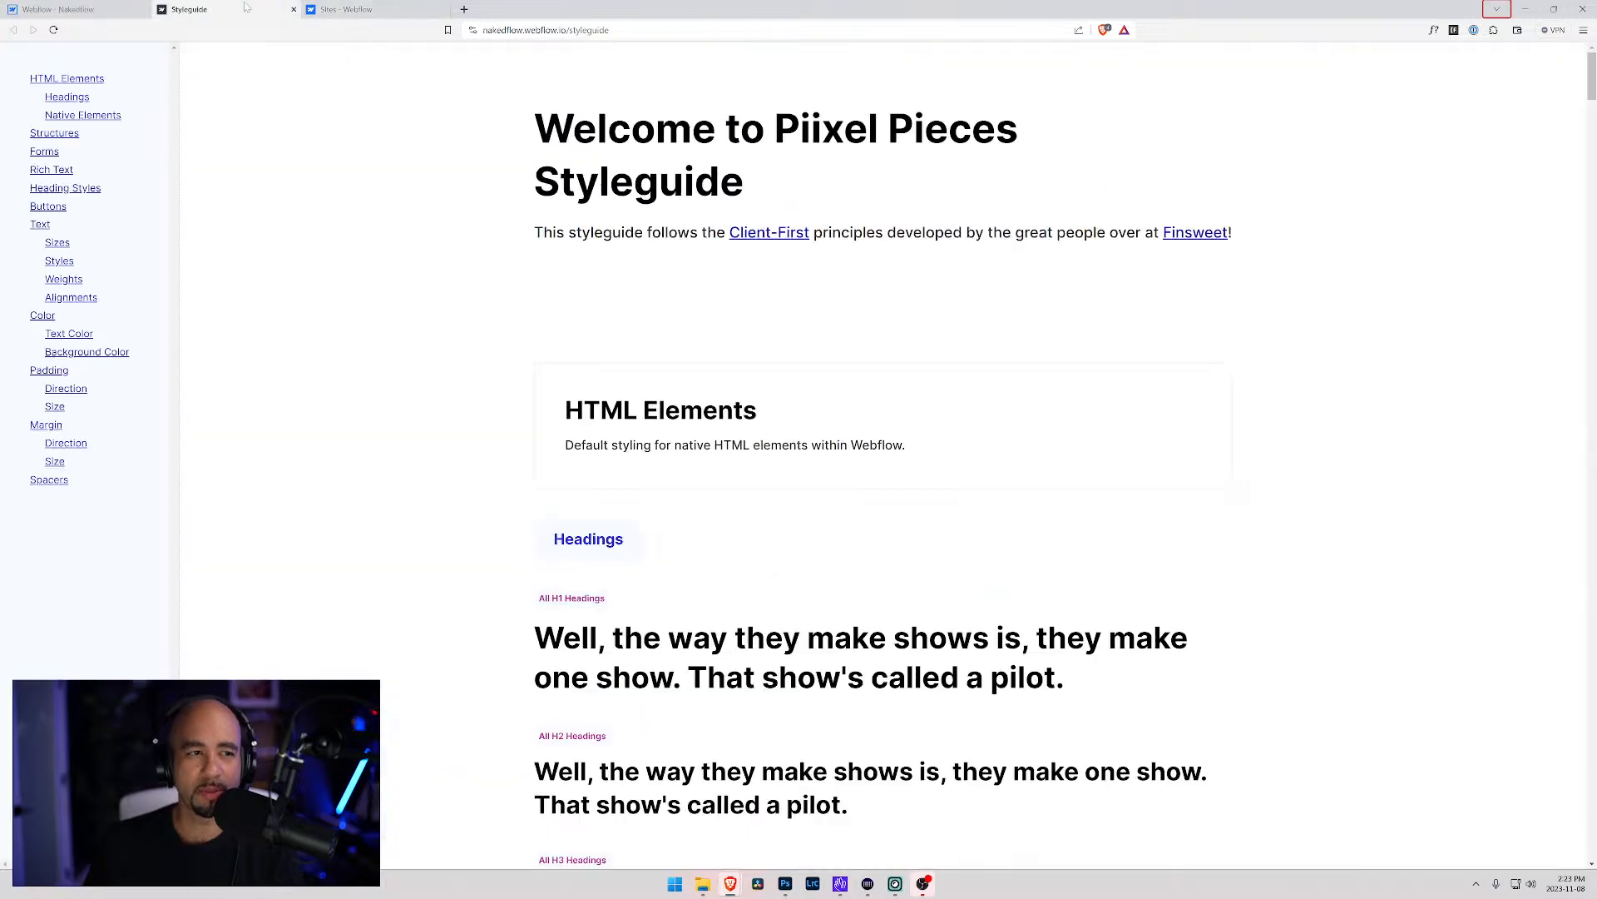
left_click_drag(345, 9, 204, 9)
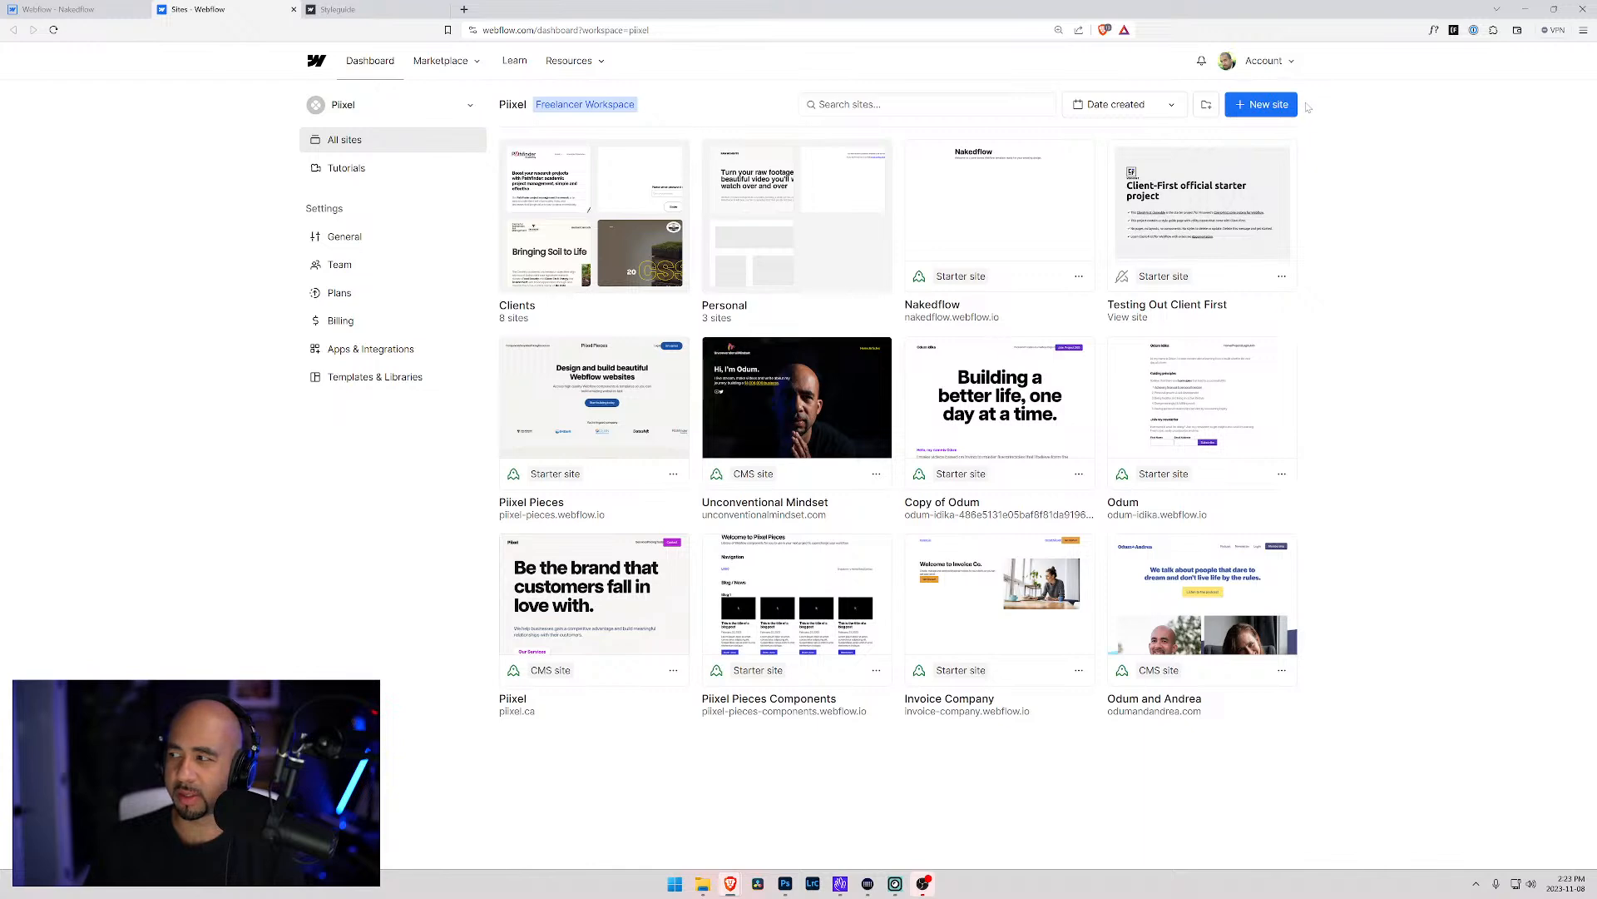
left_click(1206, 104)
left_click(712, 152)
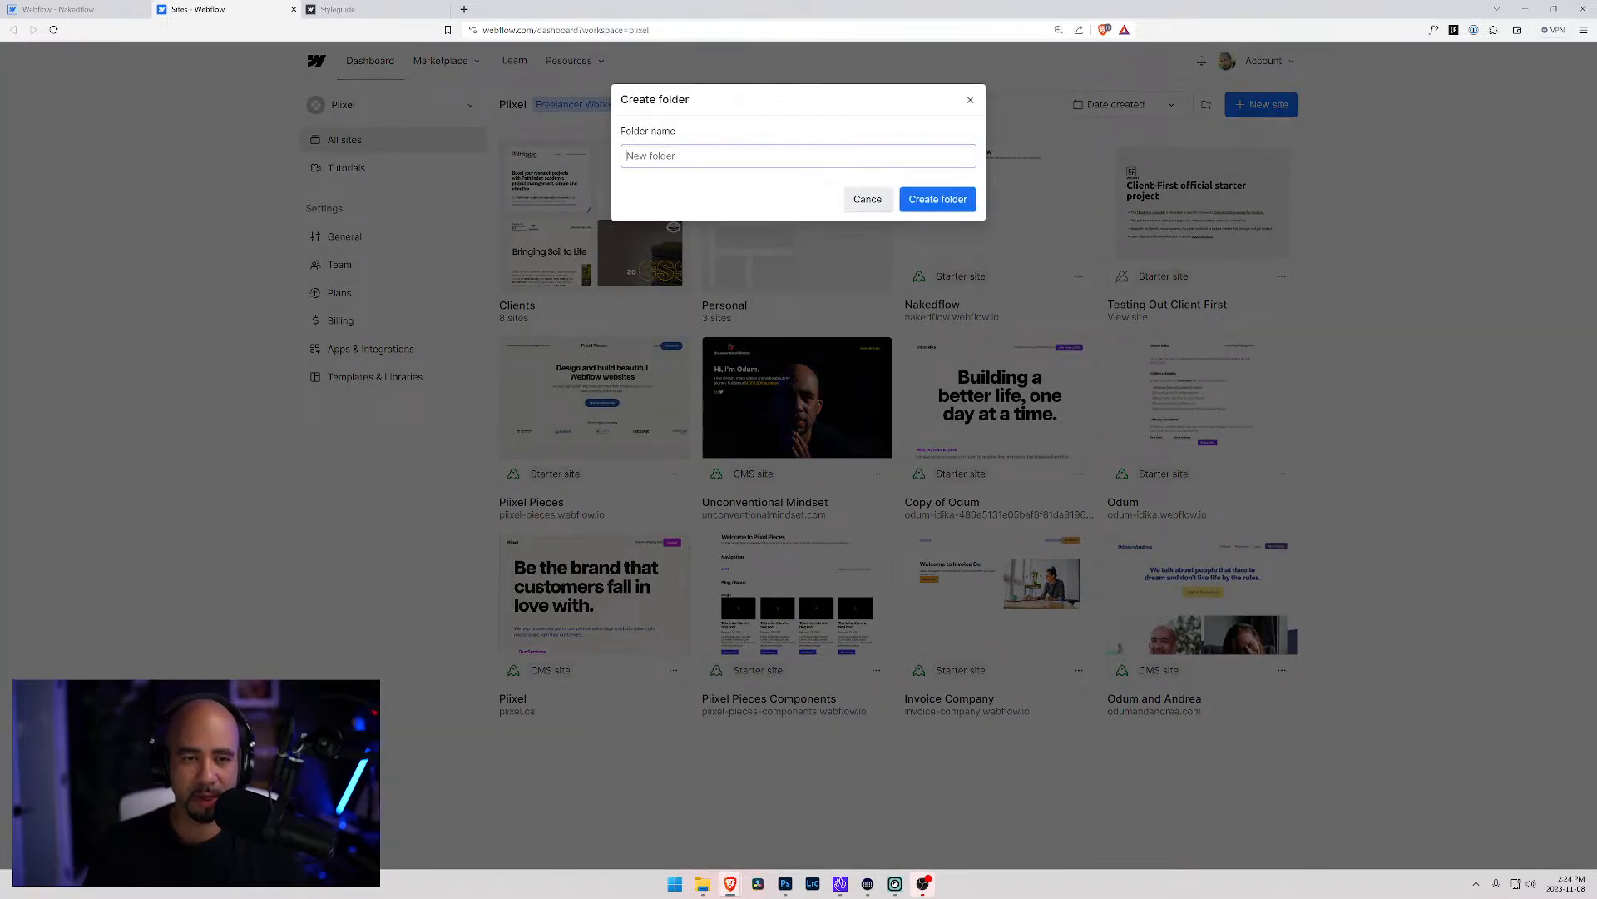
type("Piixel Pieces")
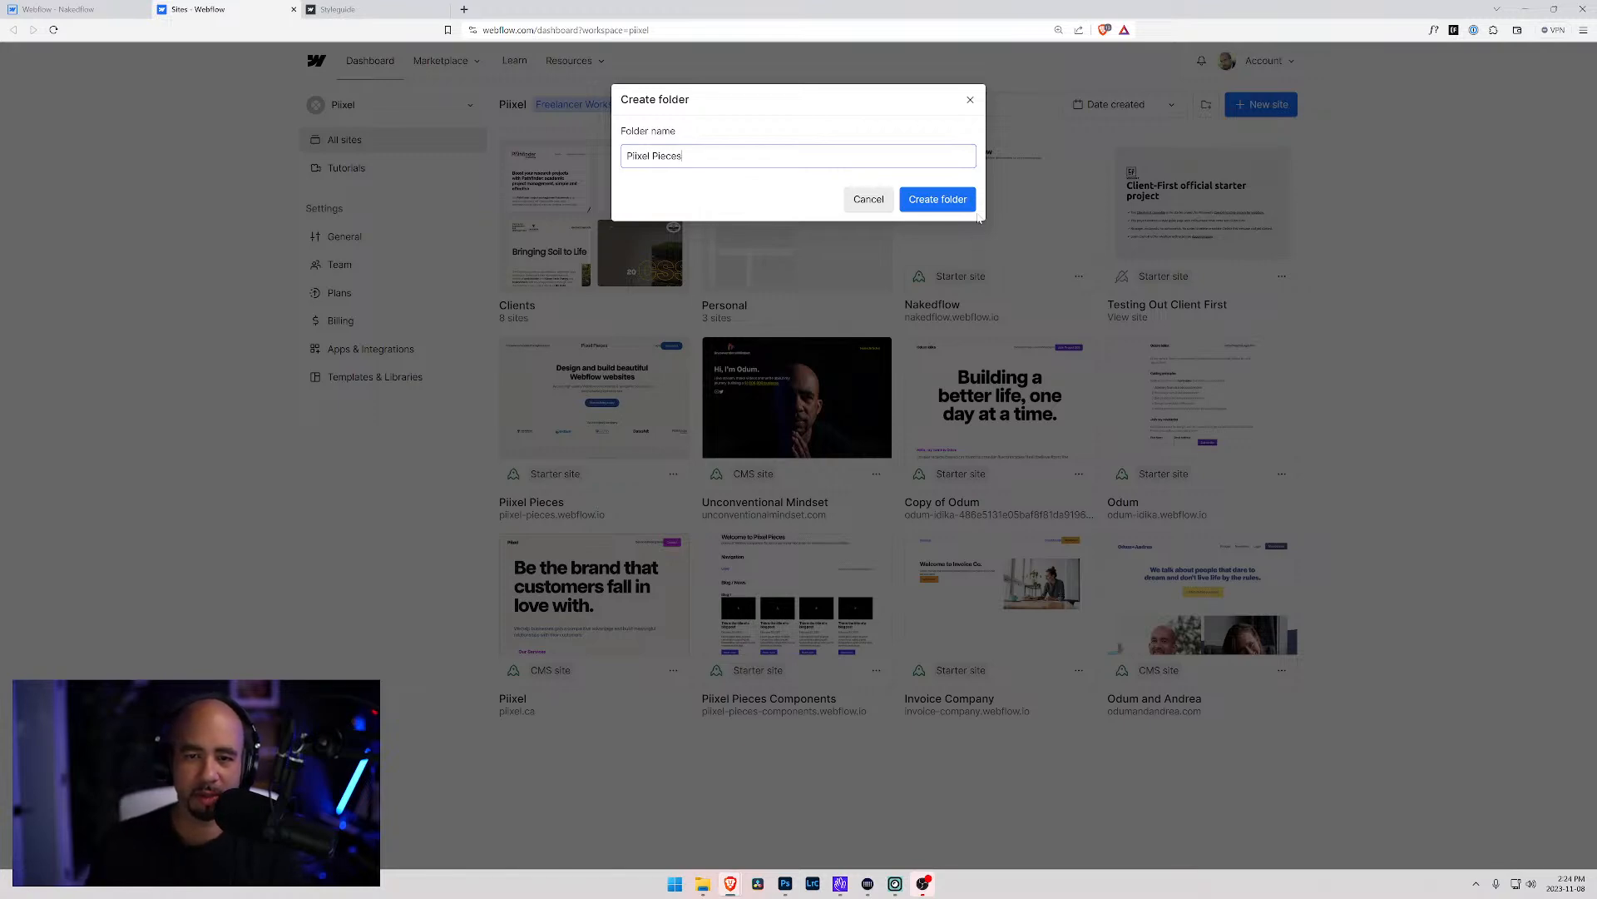
left_click(938, 199)
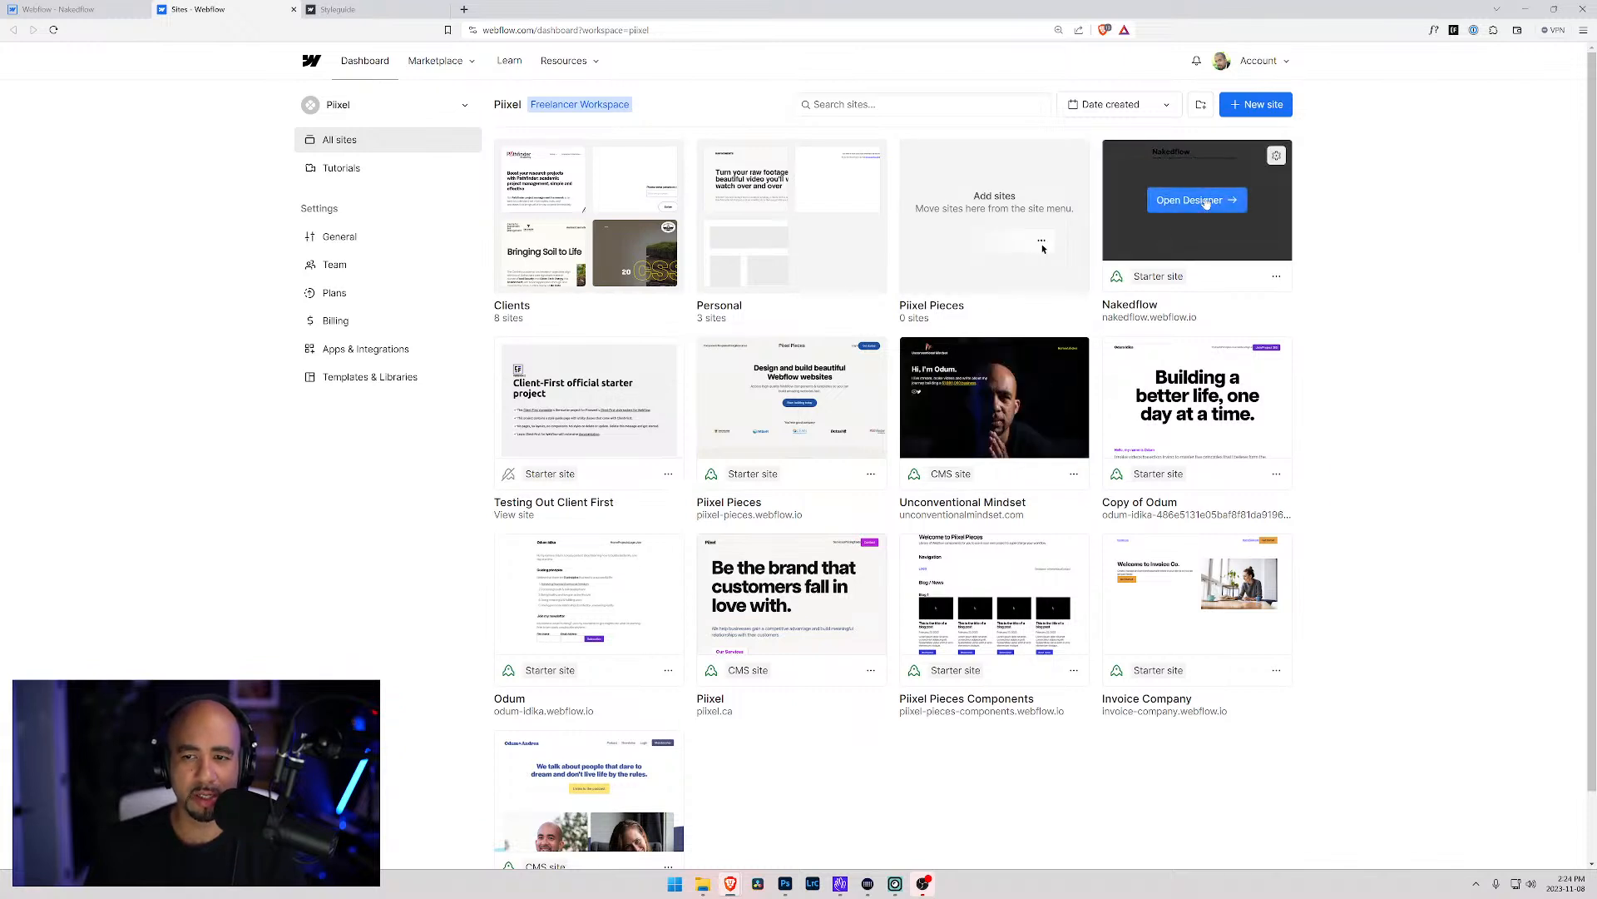
Move the Piixel Pieces site into the Piixel Pieces folder
mouse_move(1146, 150)
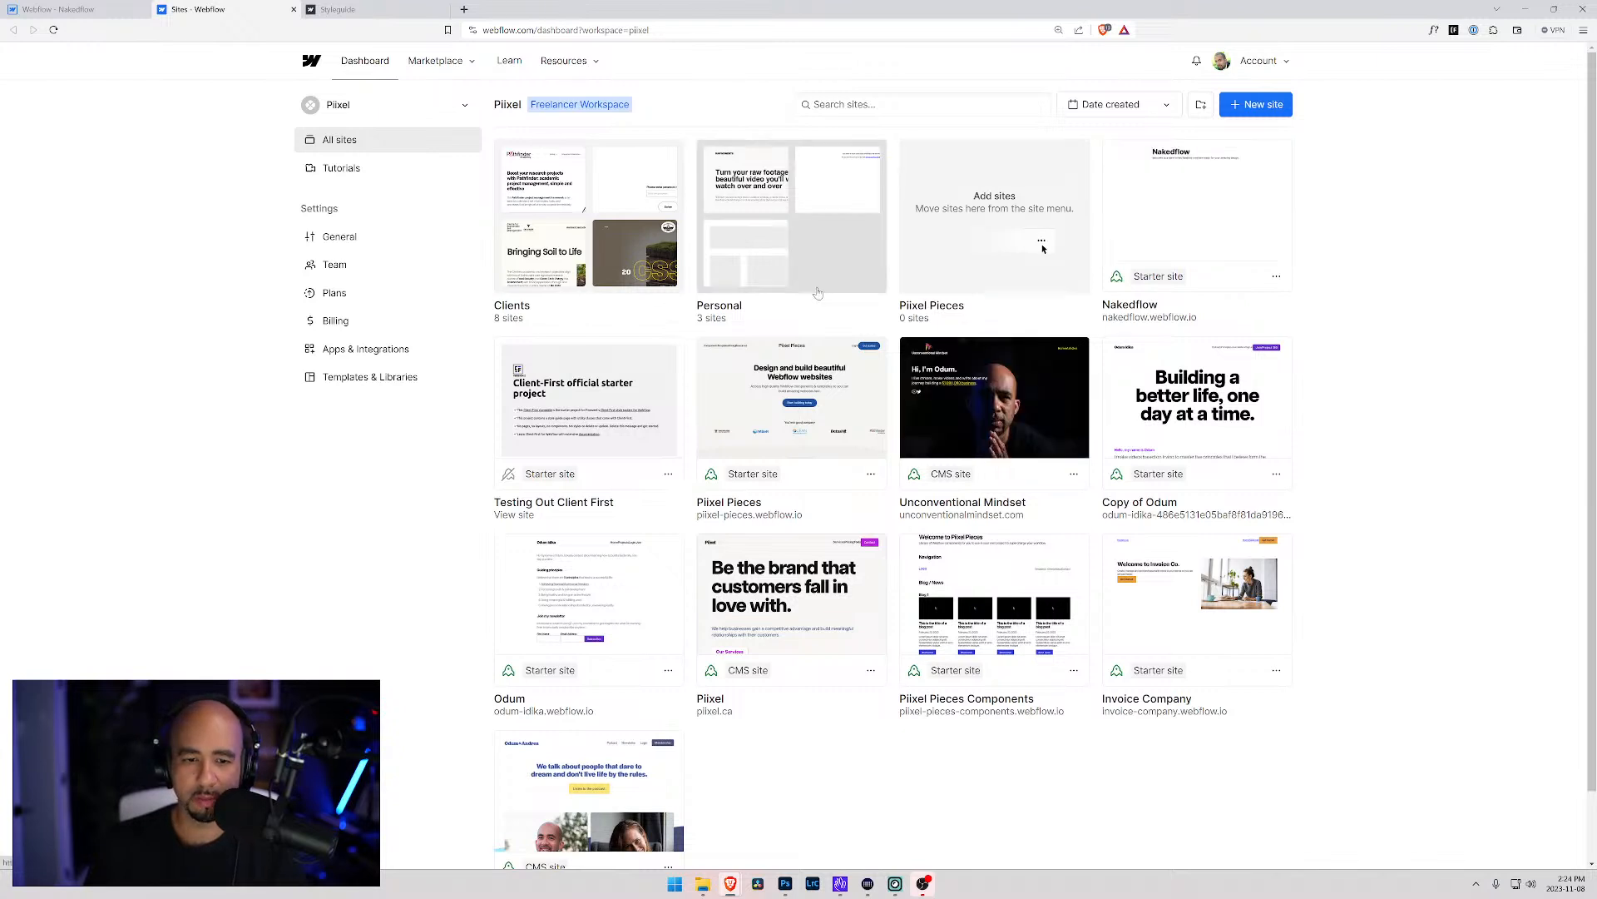
mouse_move(792, 363)
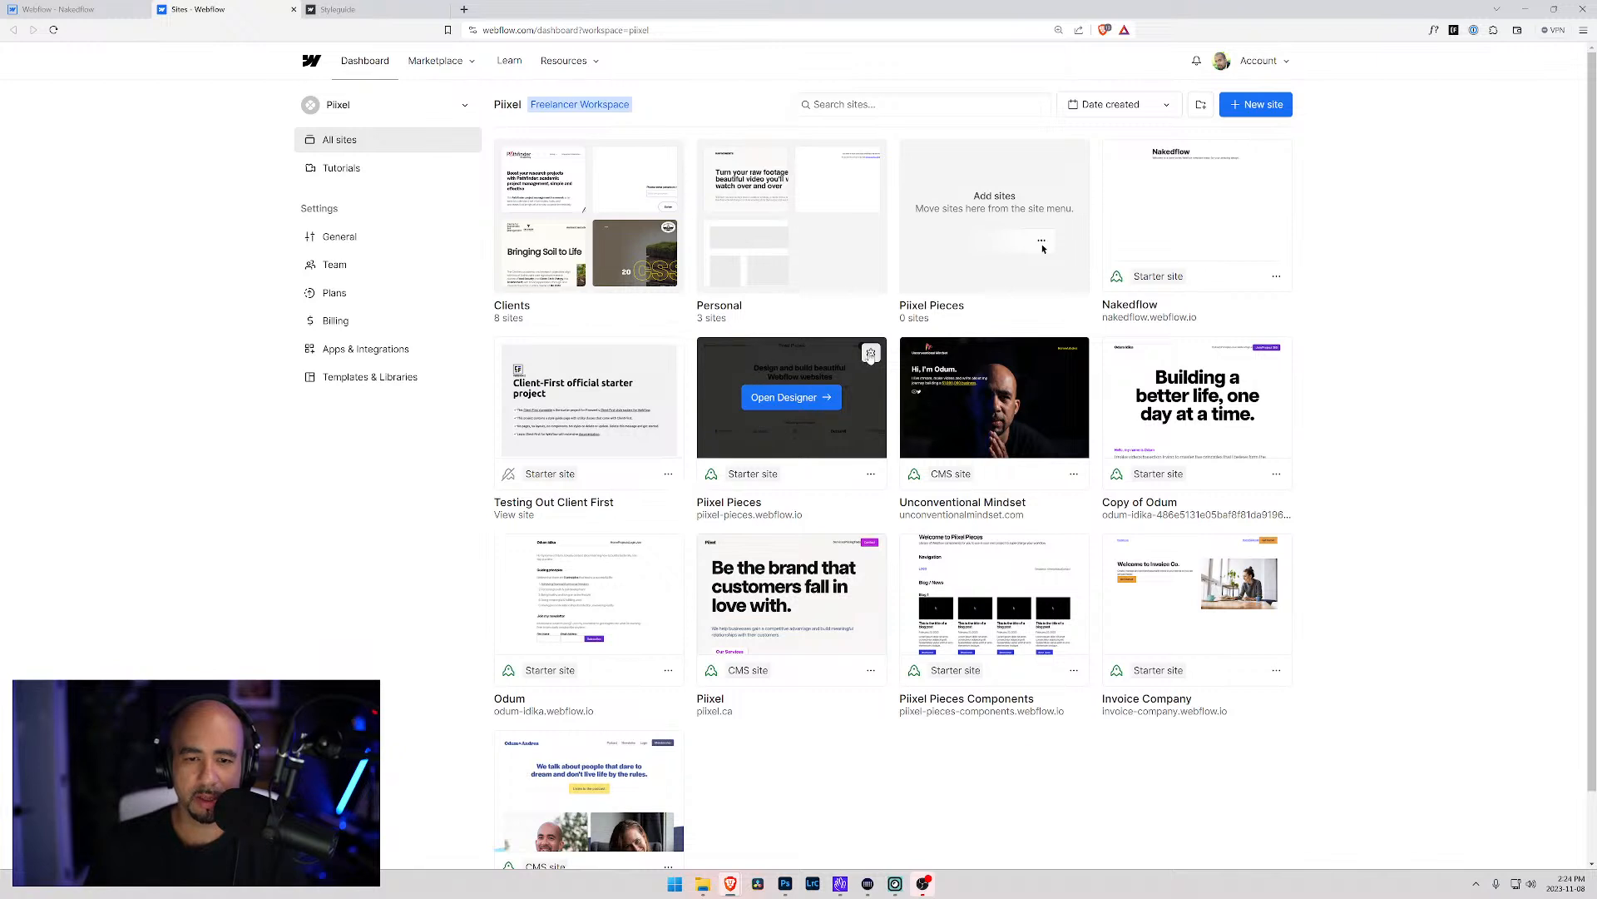
left_click(870, 475)
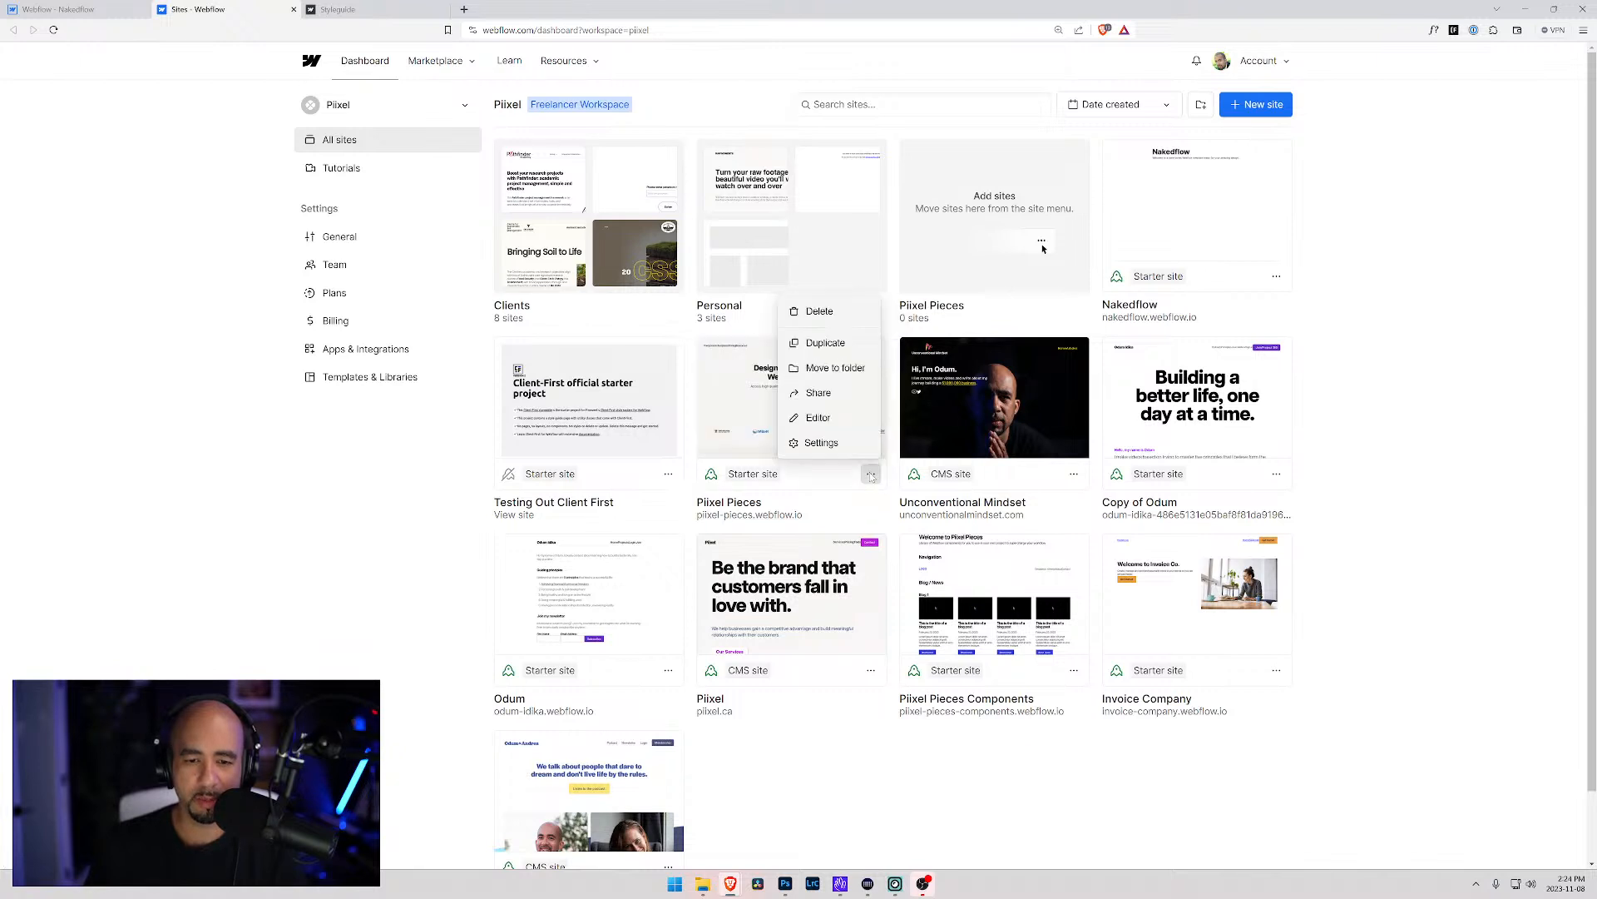
left_click(835, 368)
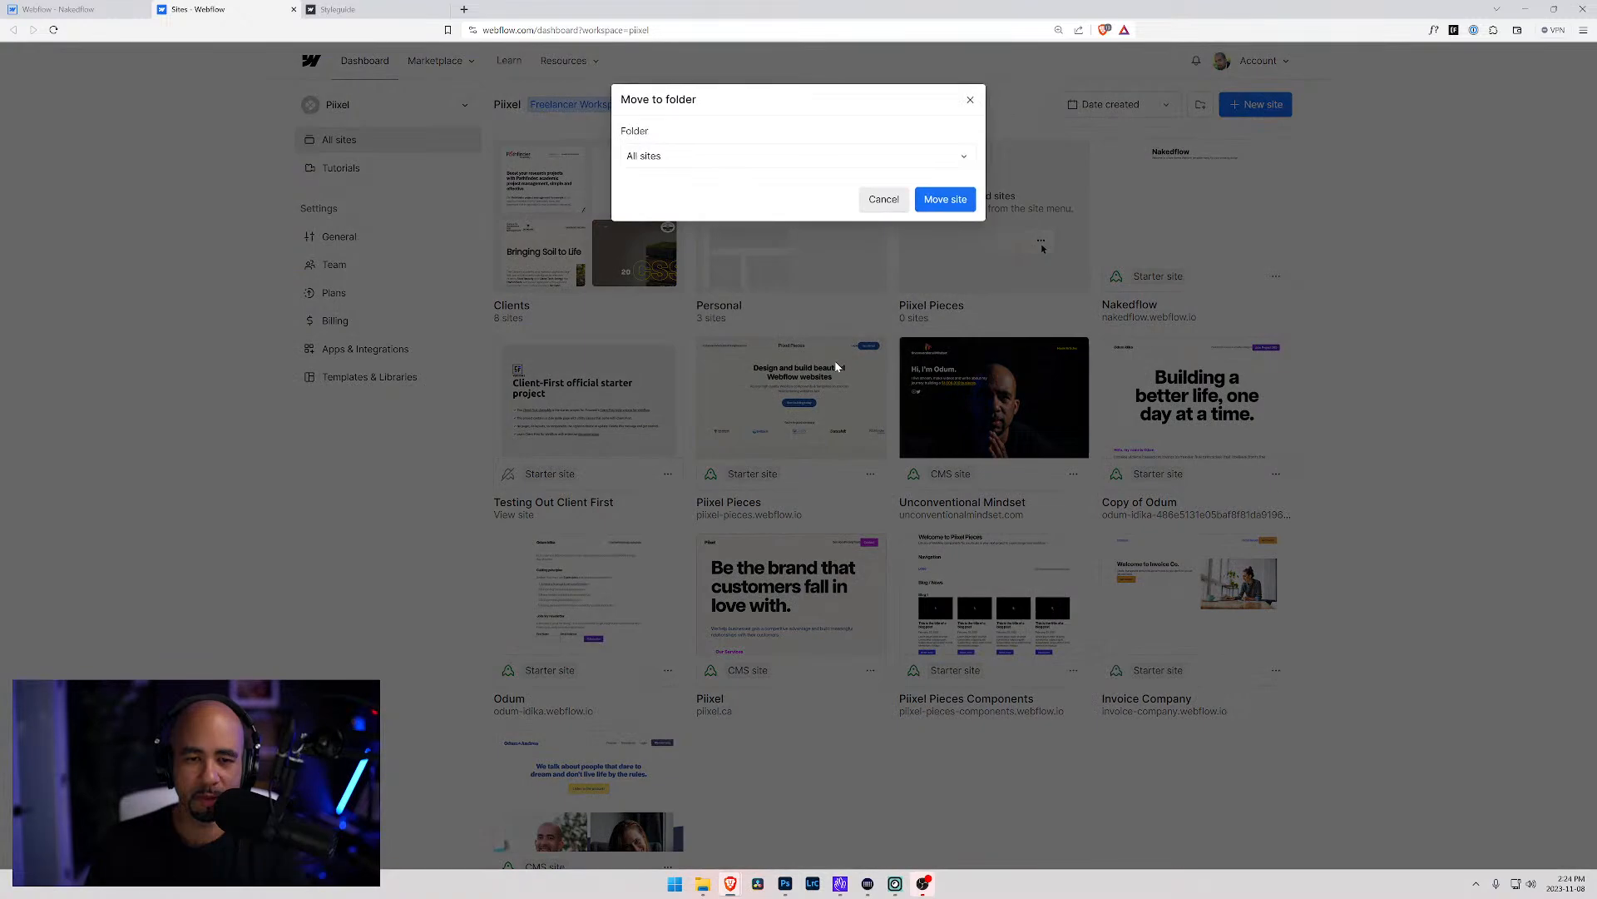
left_click(731, 160)
left_click(676, 286)
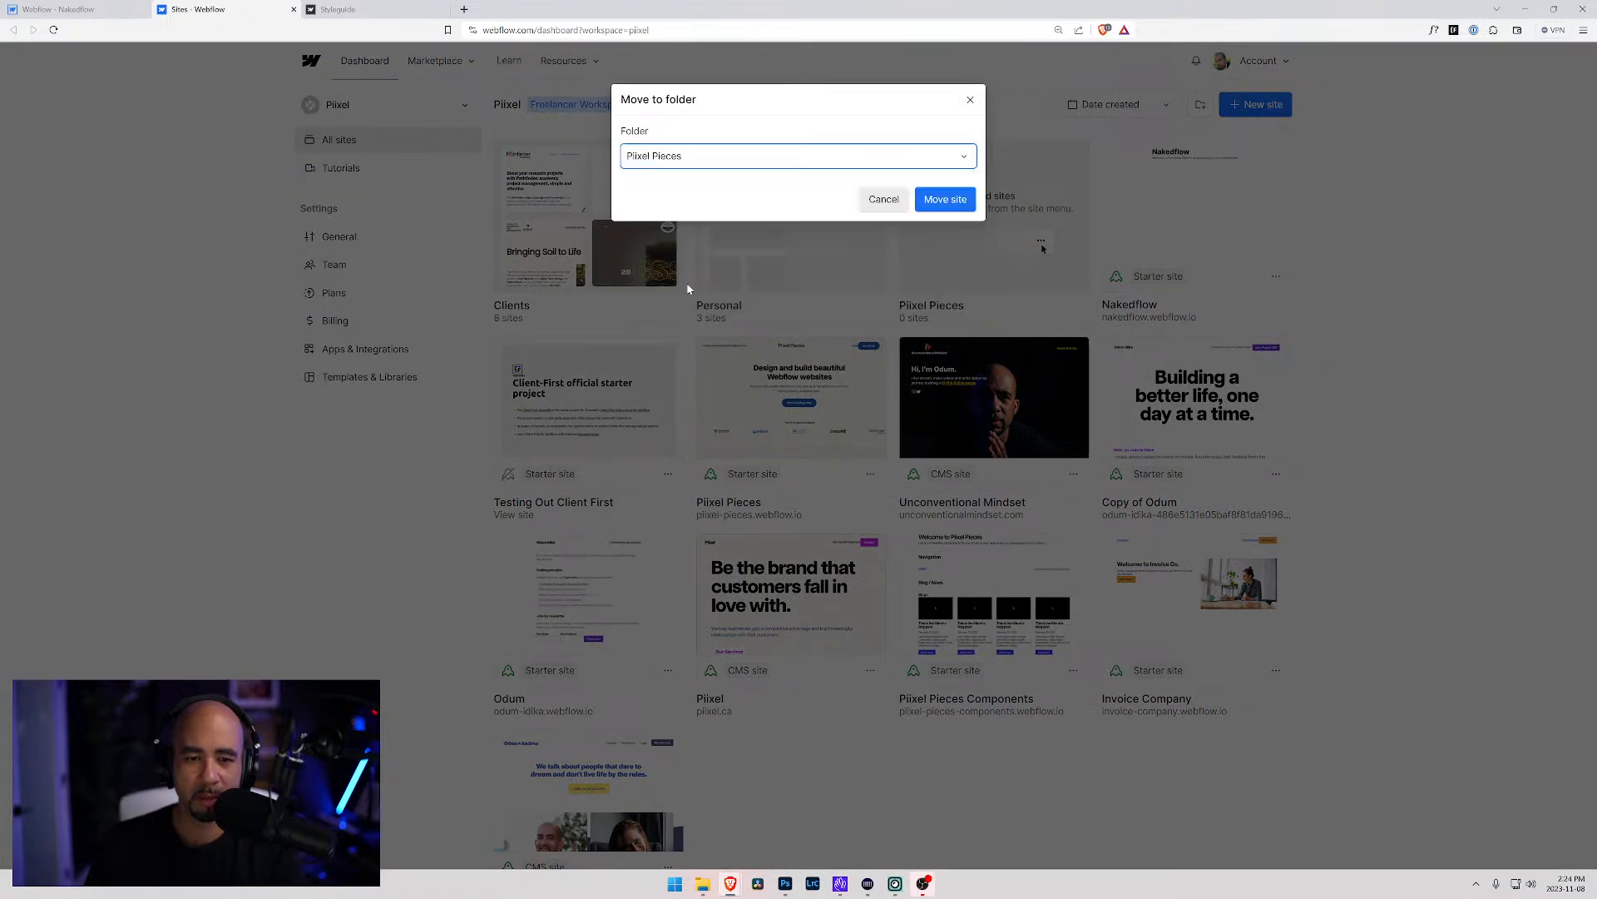
left_click(946, 203)
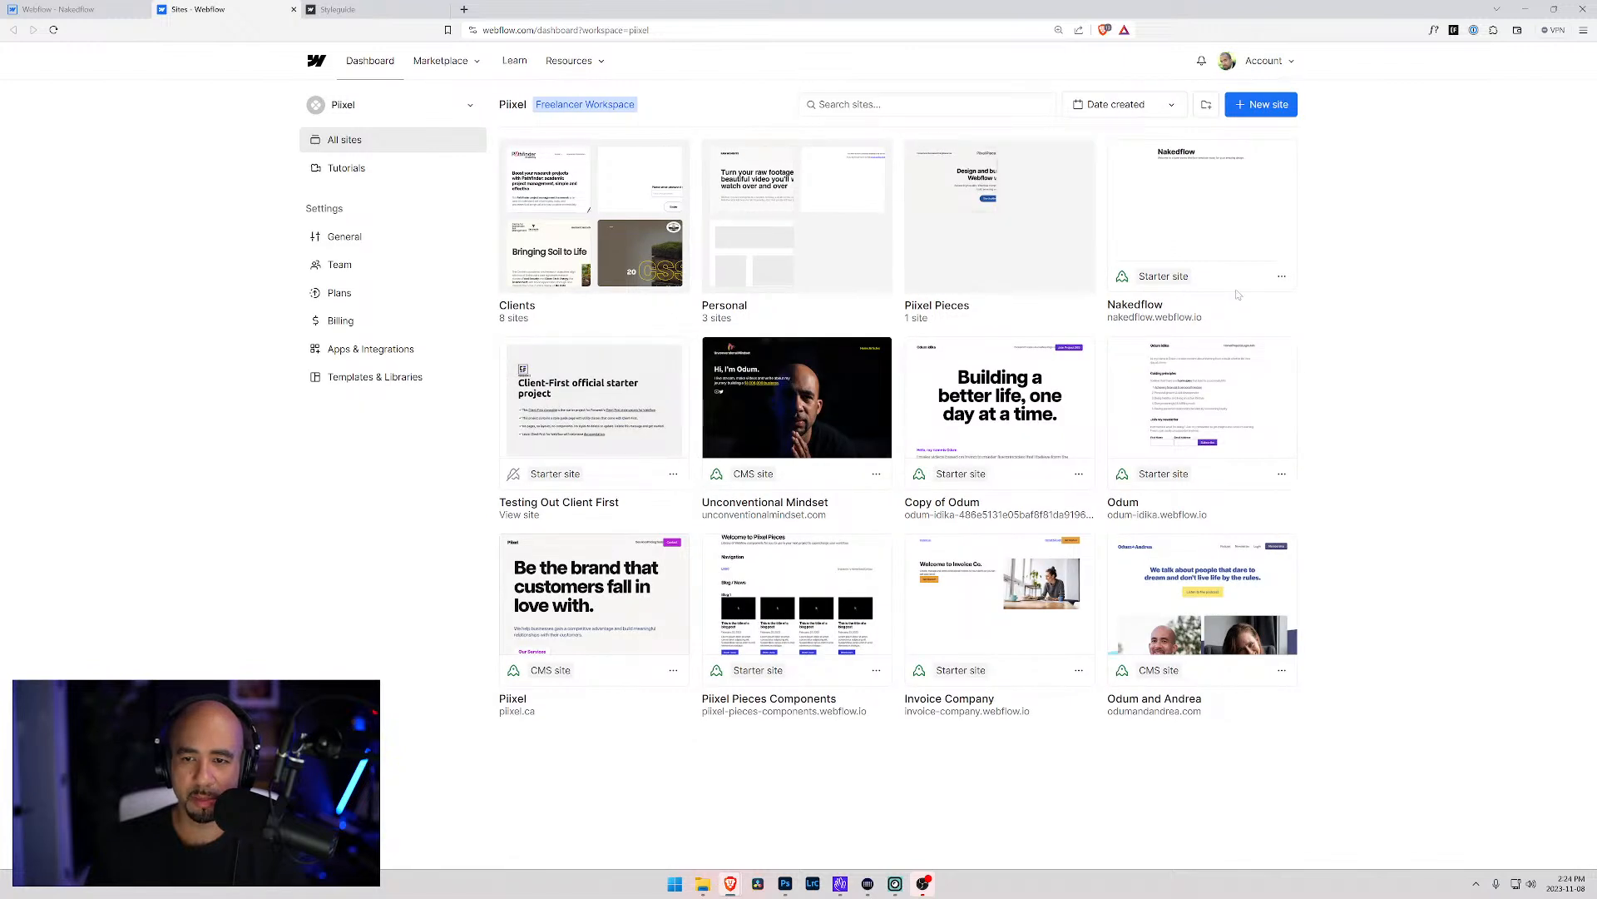
Move the Nakedflow site into the Piixel Pieces folder
mouse_move(1281, 166)
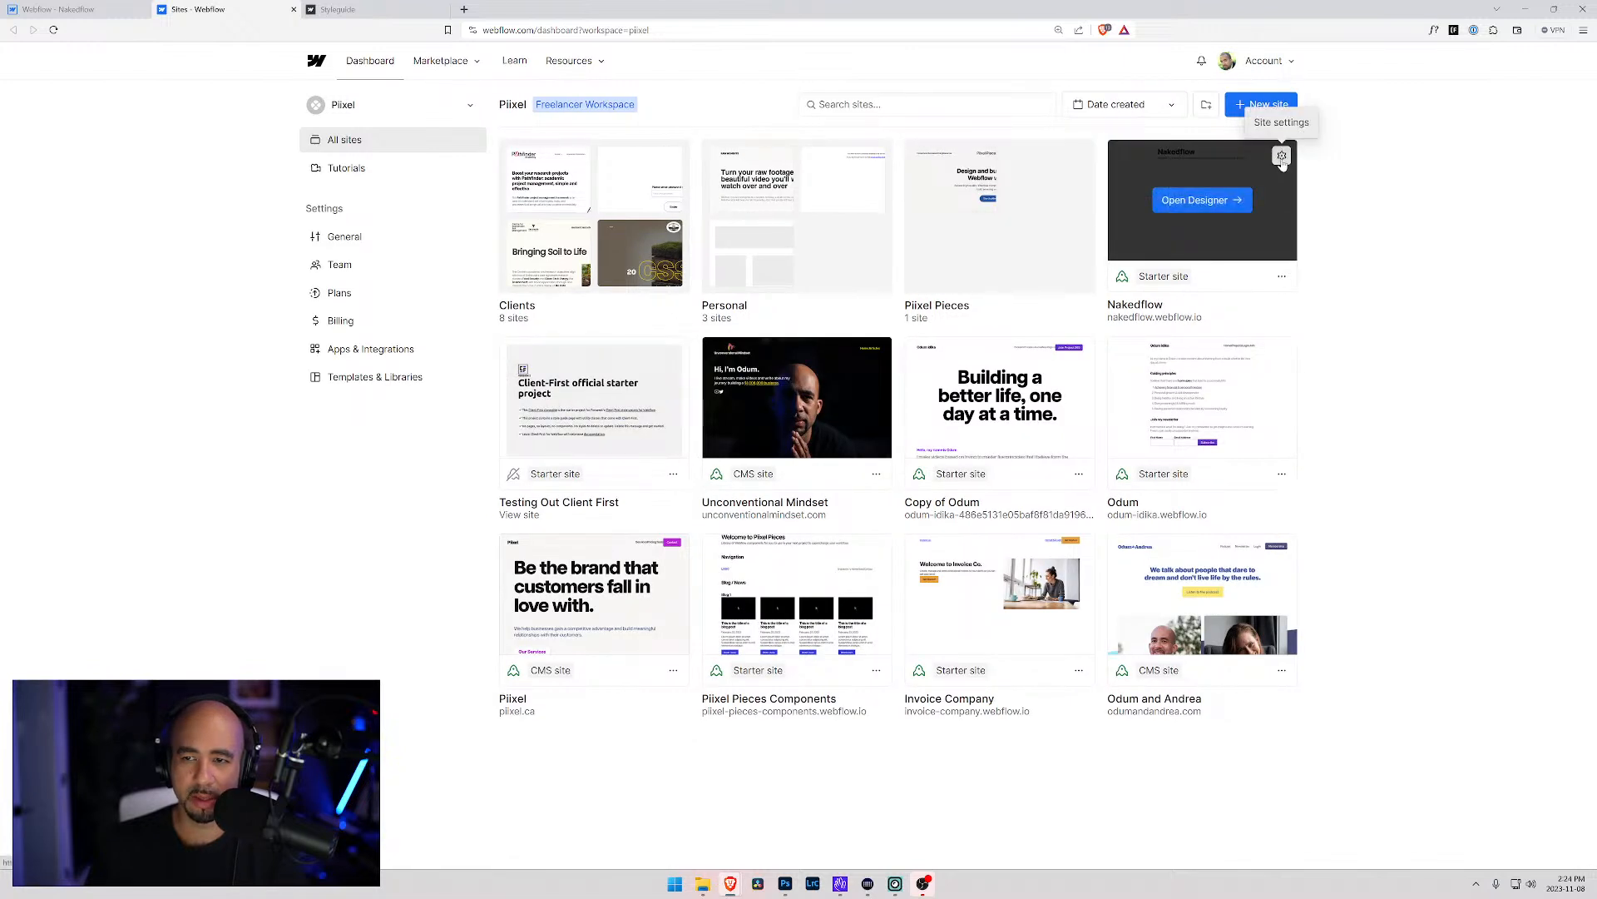
left_click(1281, 275)
left_click(1224, 177)
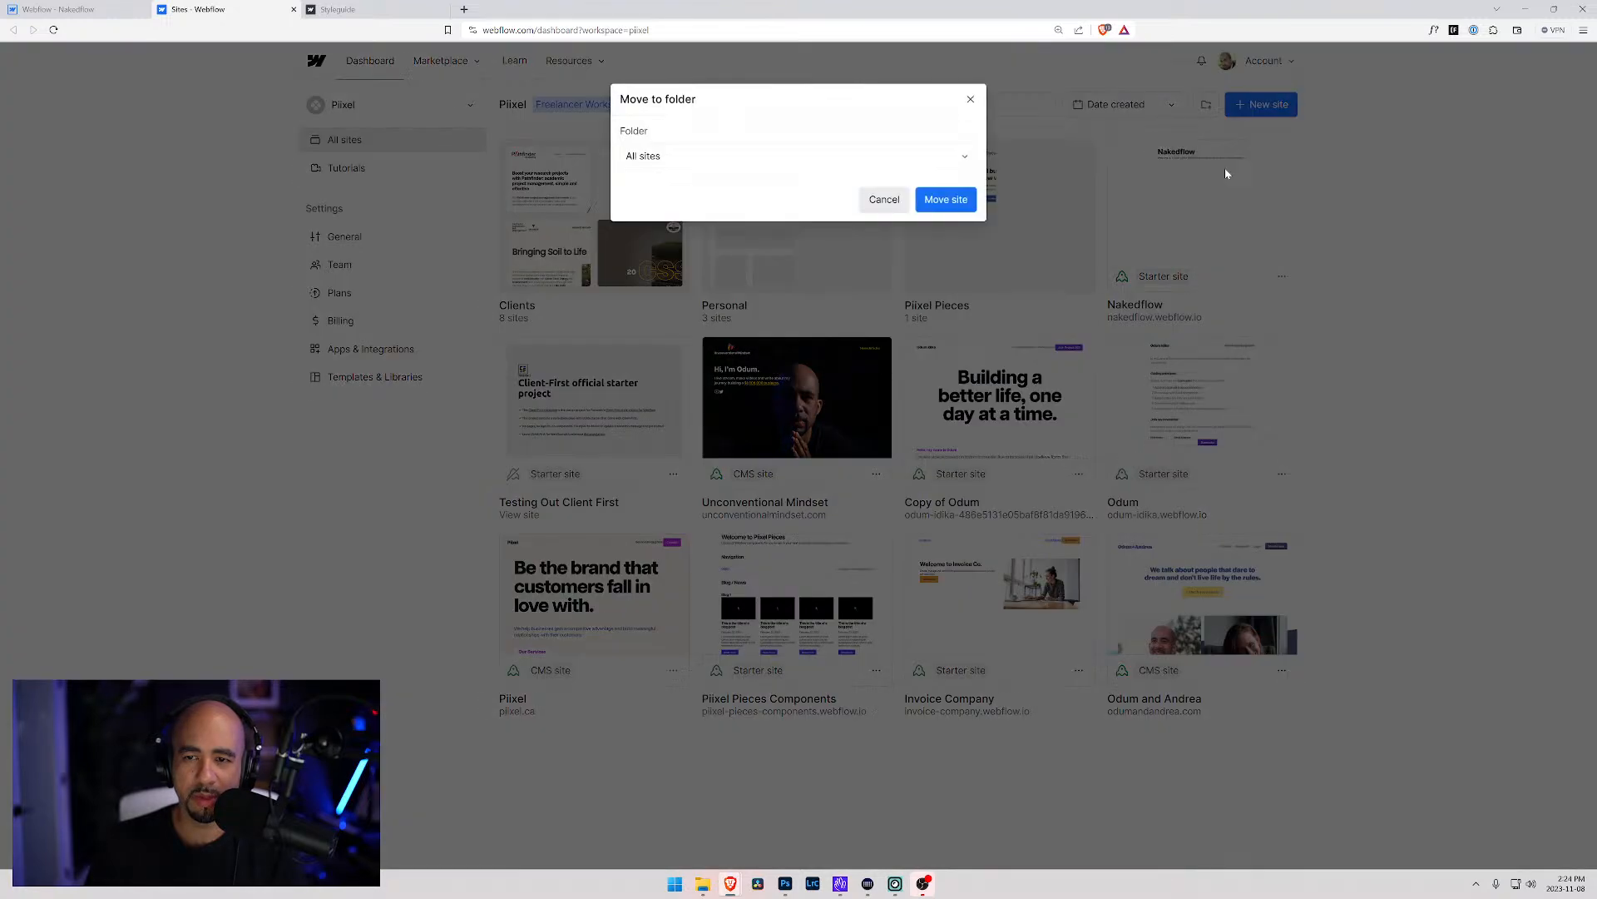
left_click(838, 158)
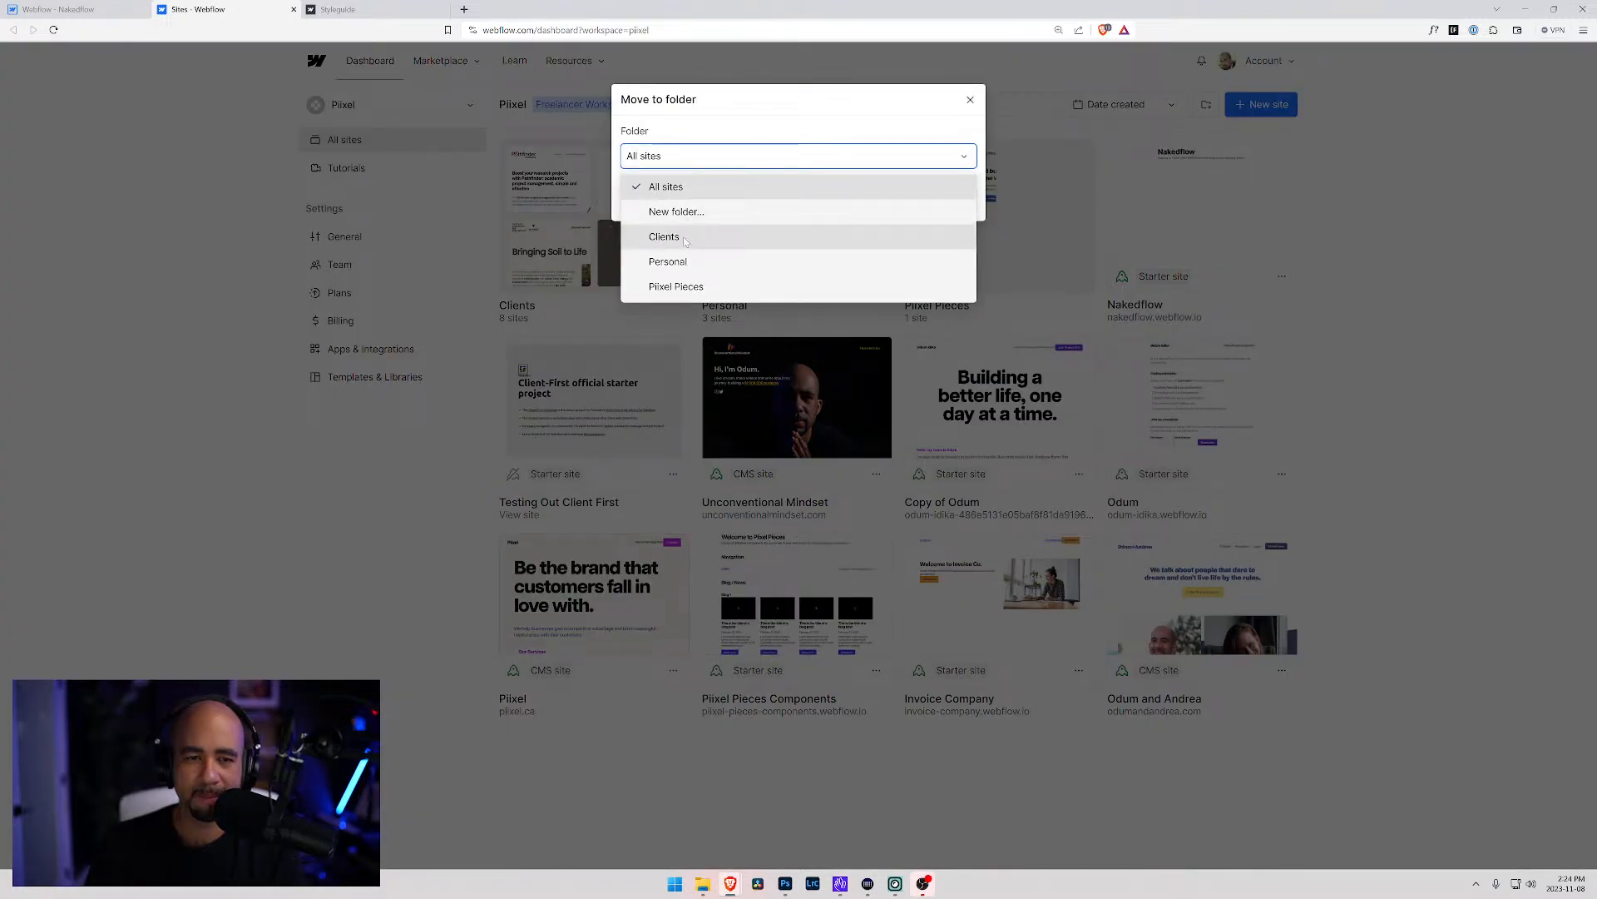
left_click(691, 287)
left_click(945, 199)
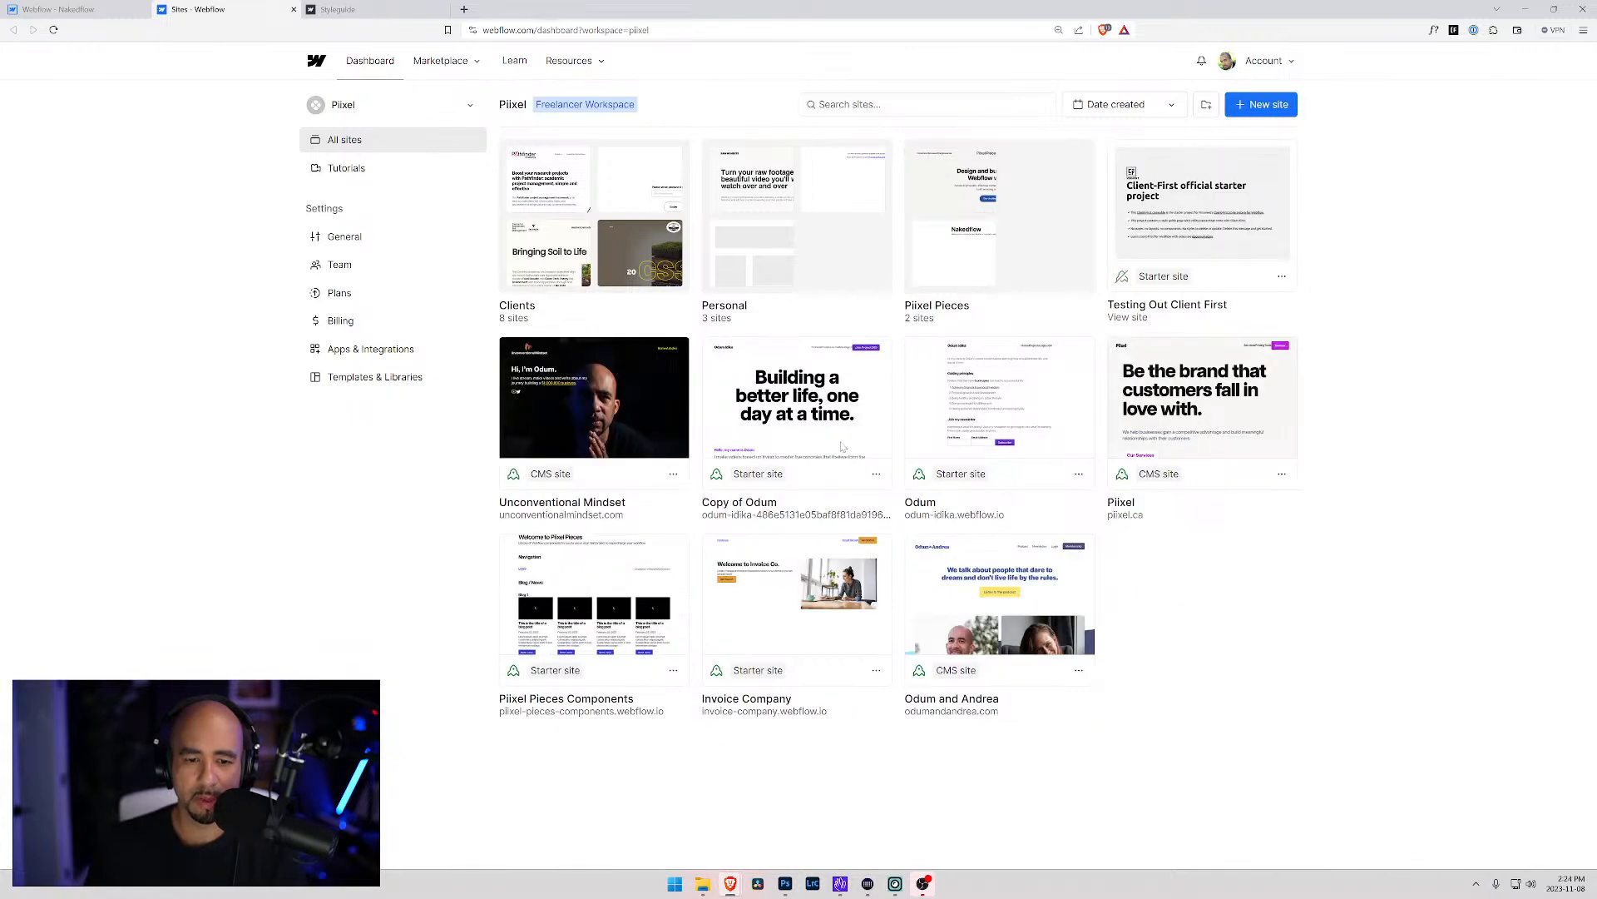
Move the Piixel Pieces Components site into the Piixel Pieces folder
mouse_move(671, 612)
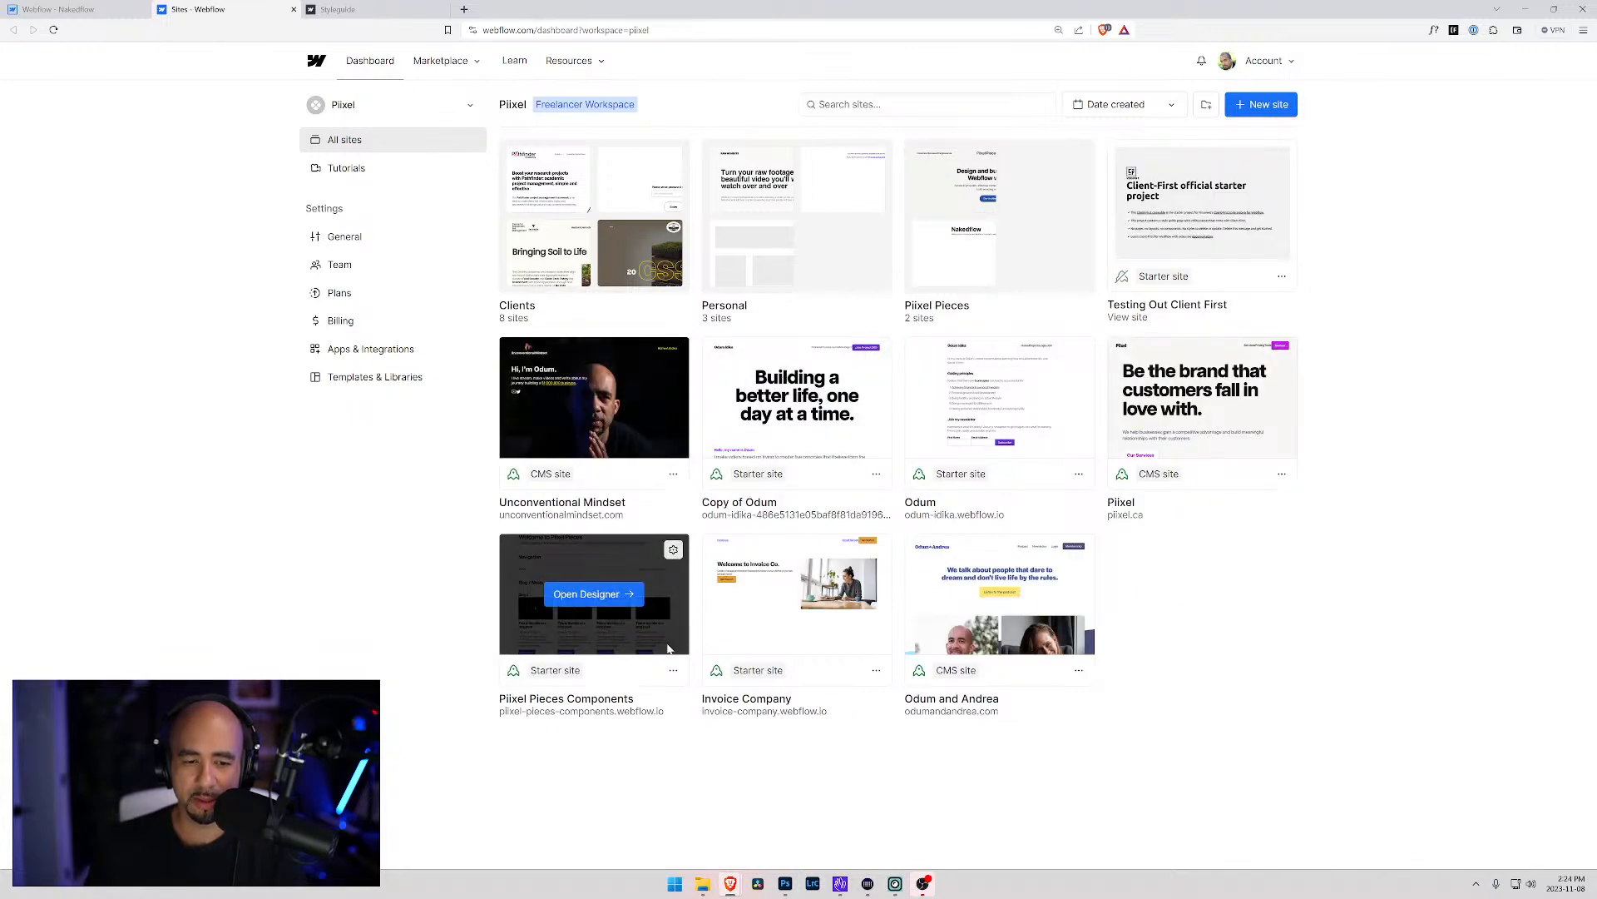
left_click(673, 670)
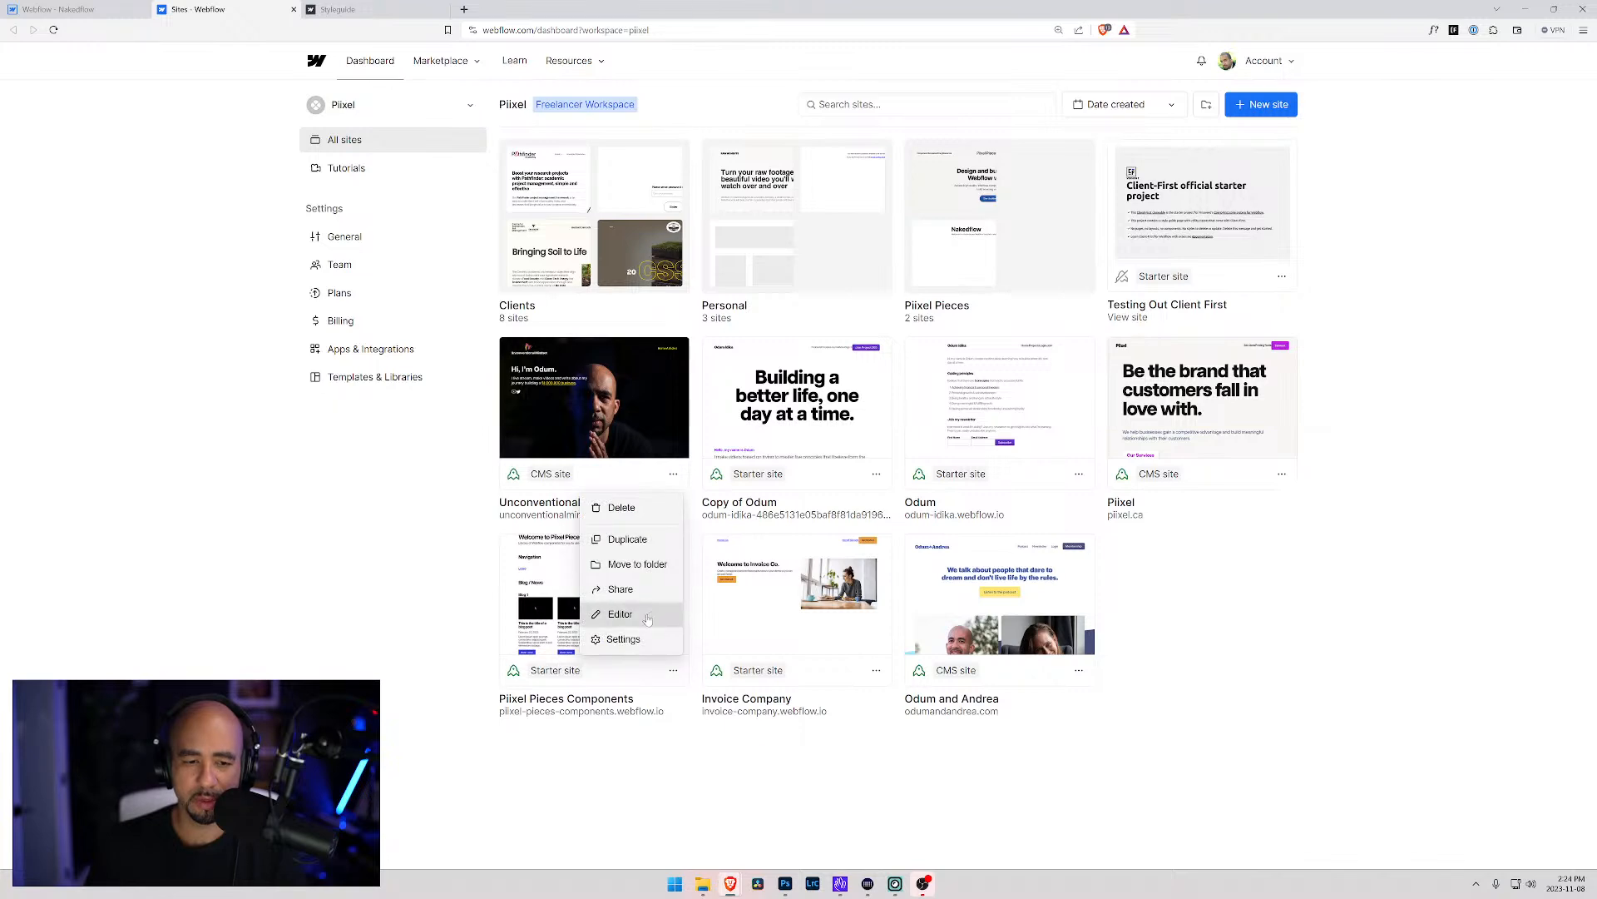
left_click(637, 564)
left_click(795, 158)
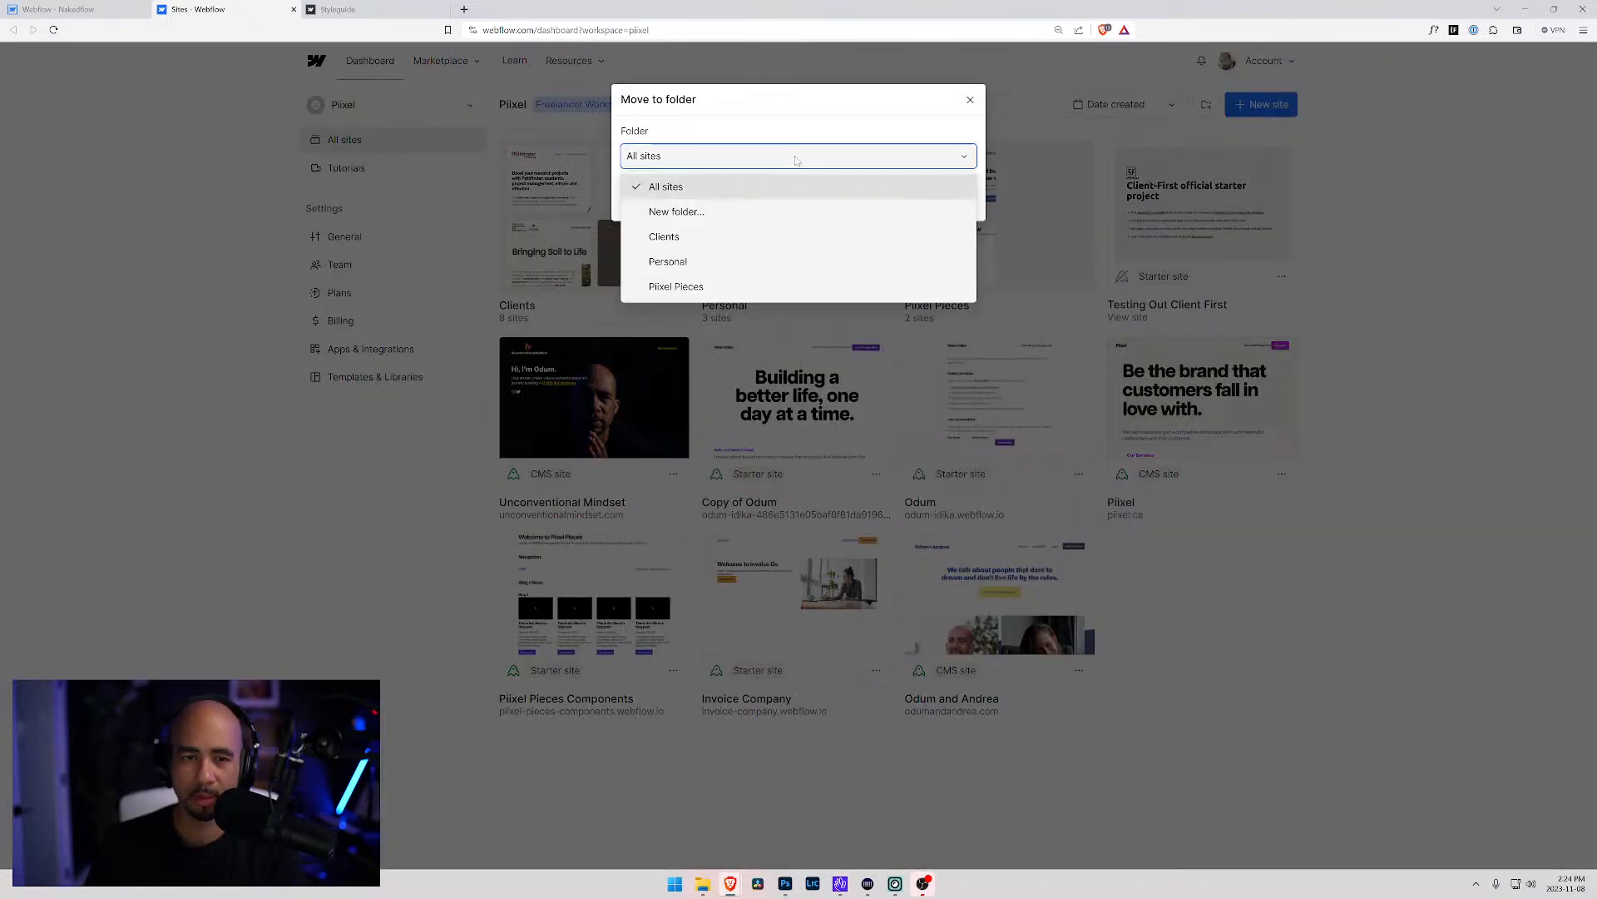
left_click(701, 290)
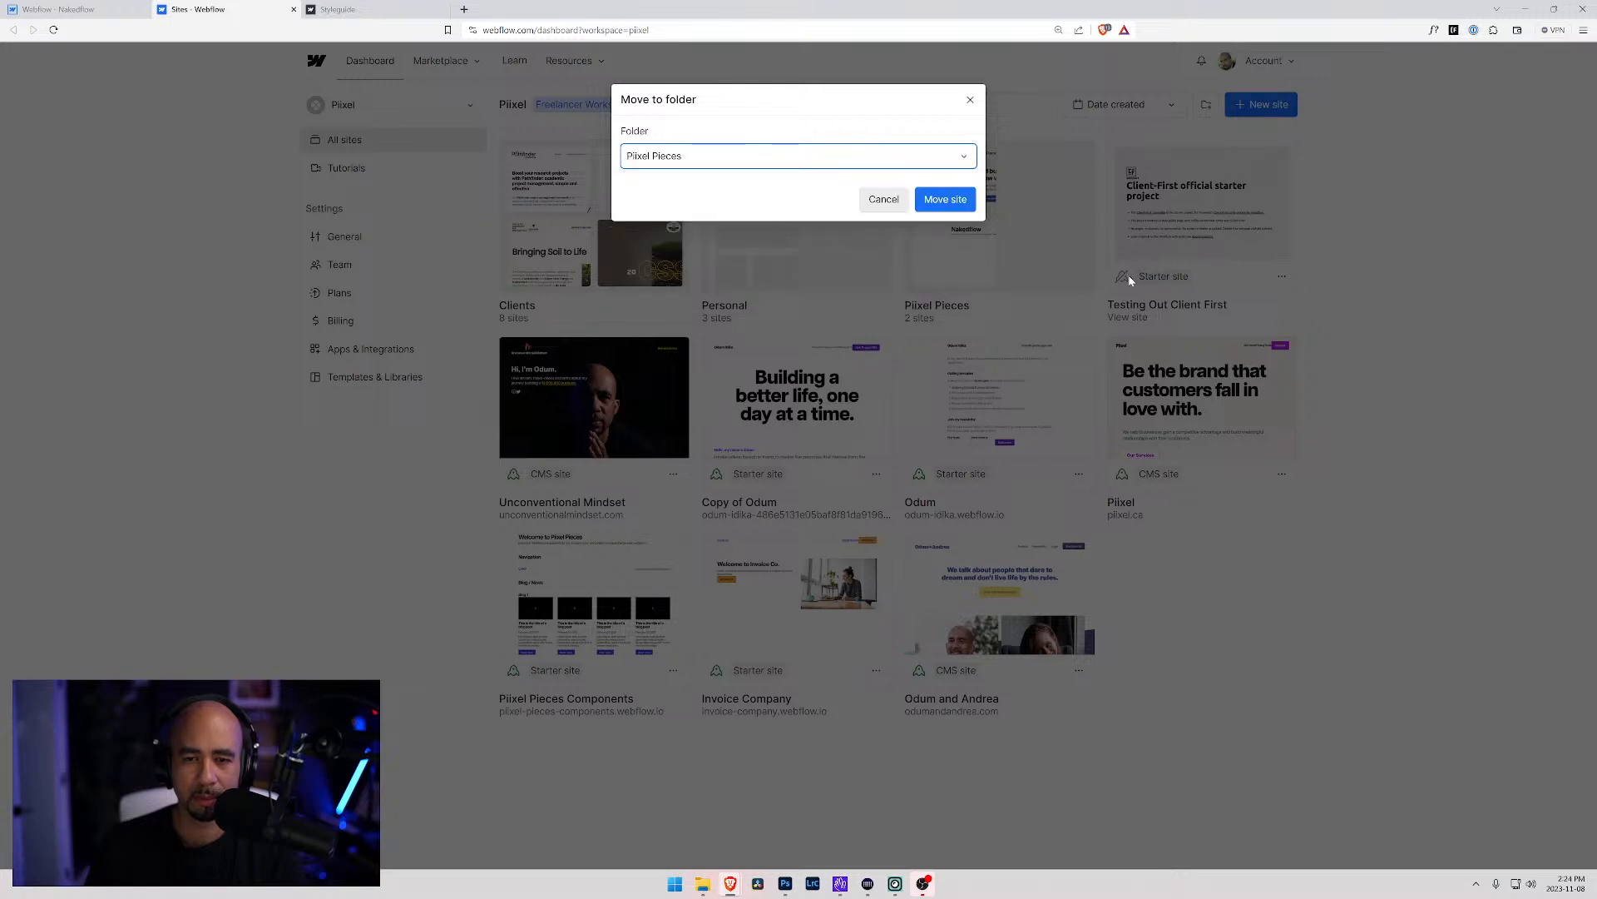
left_click(945, 201)
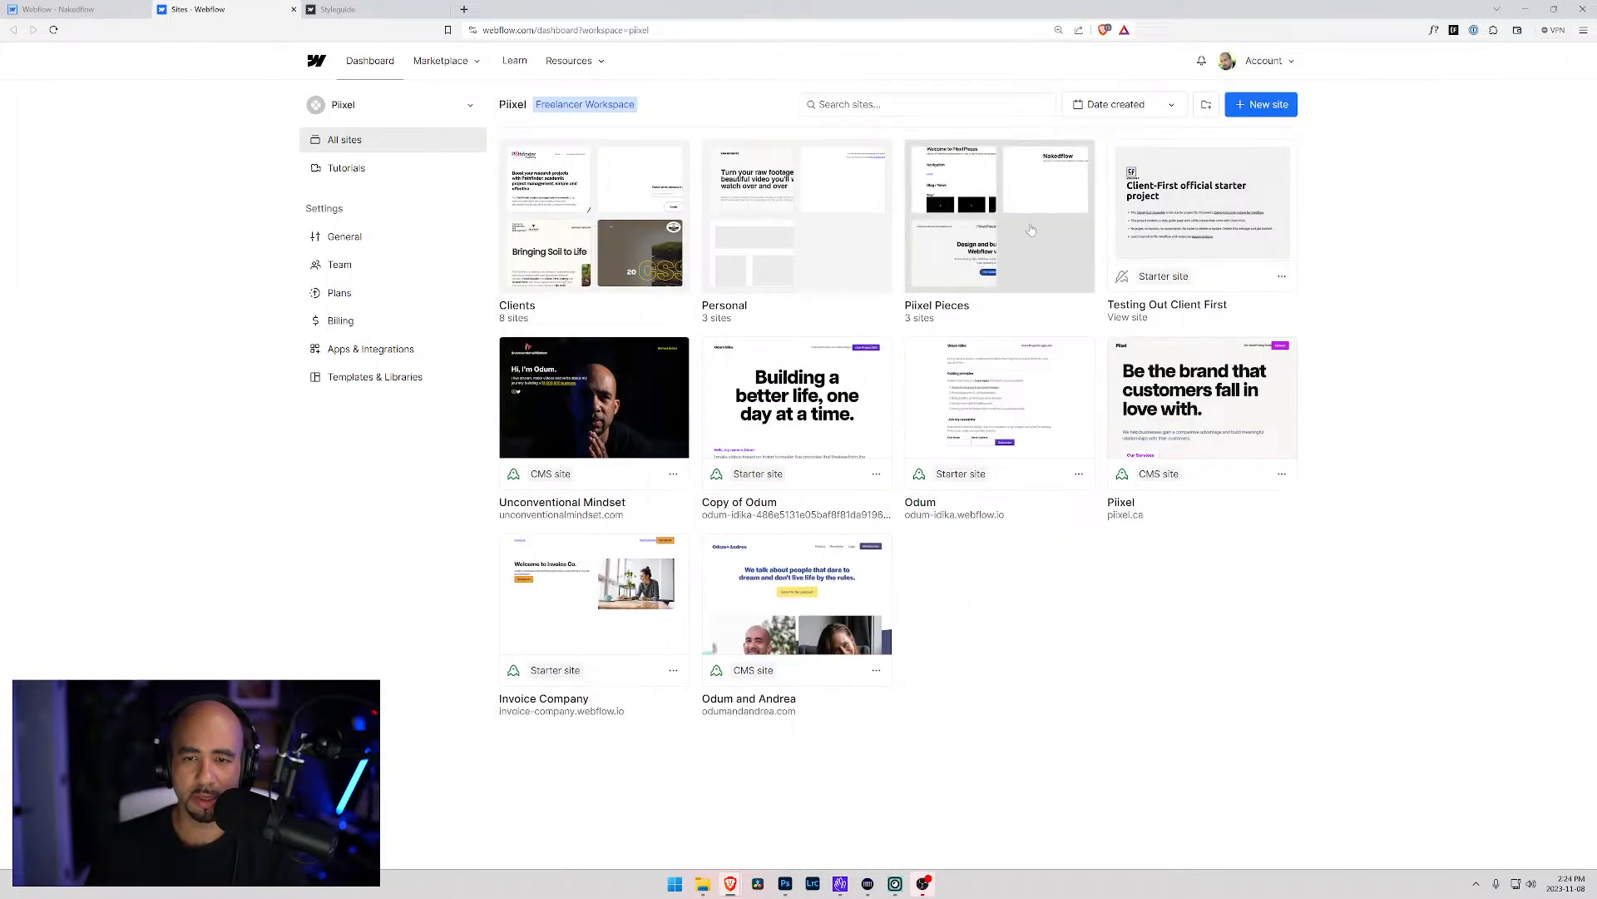
Move the Testing Out Client First site into the Piixel Pieces folder
left_click(1282, 276)
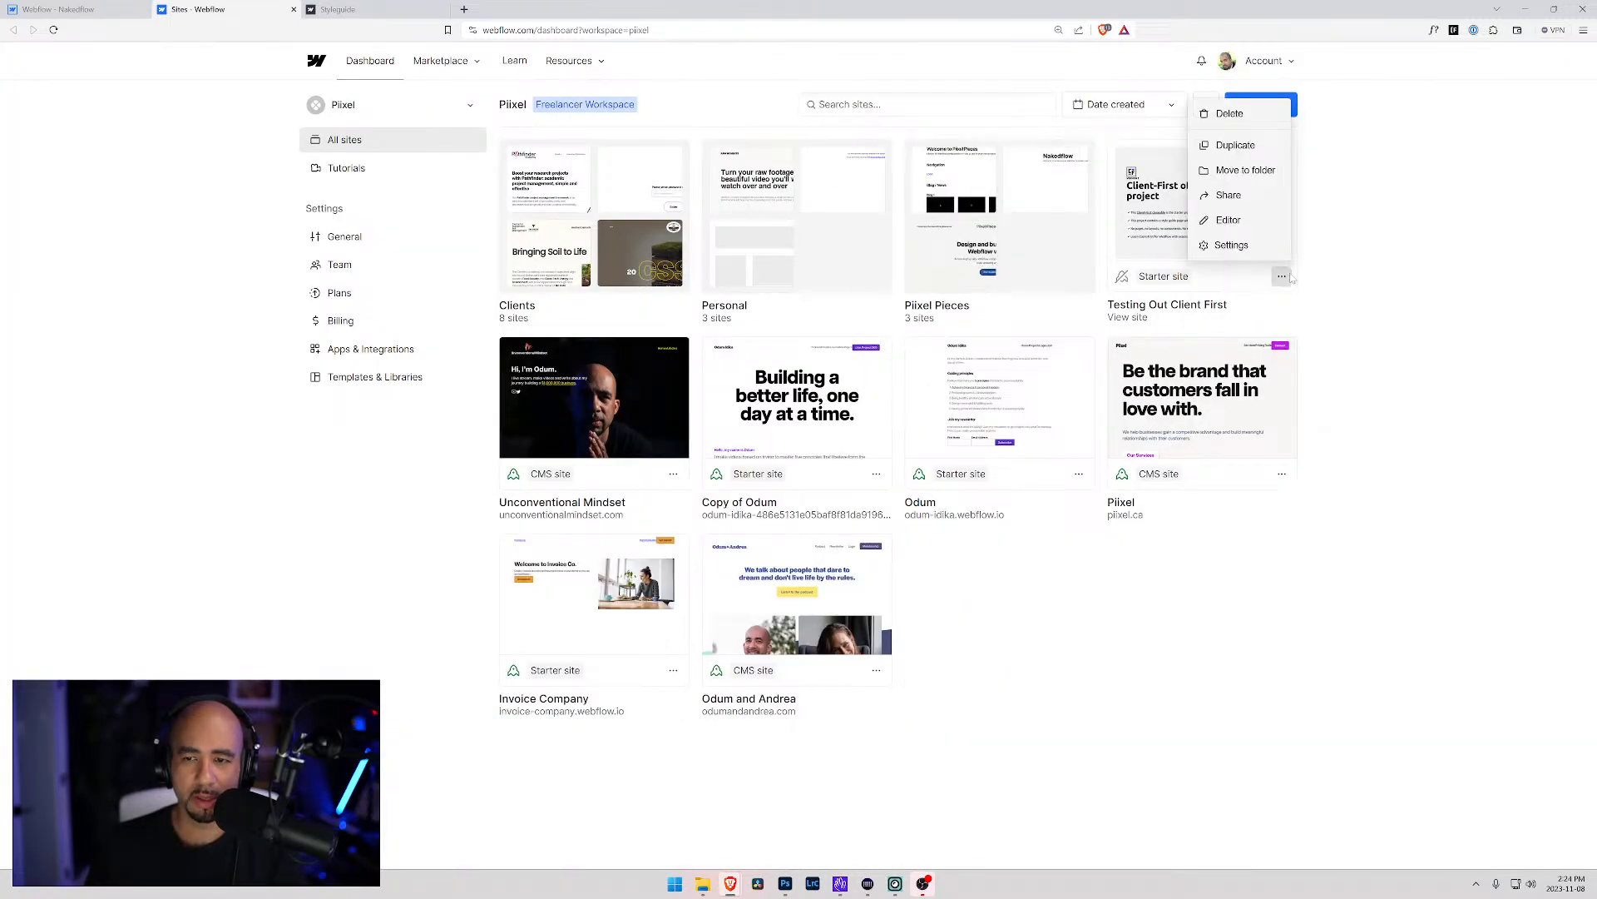
left_click(1237, 171)
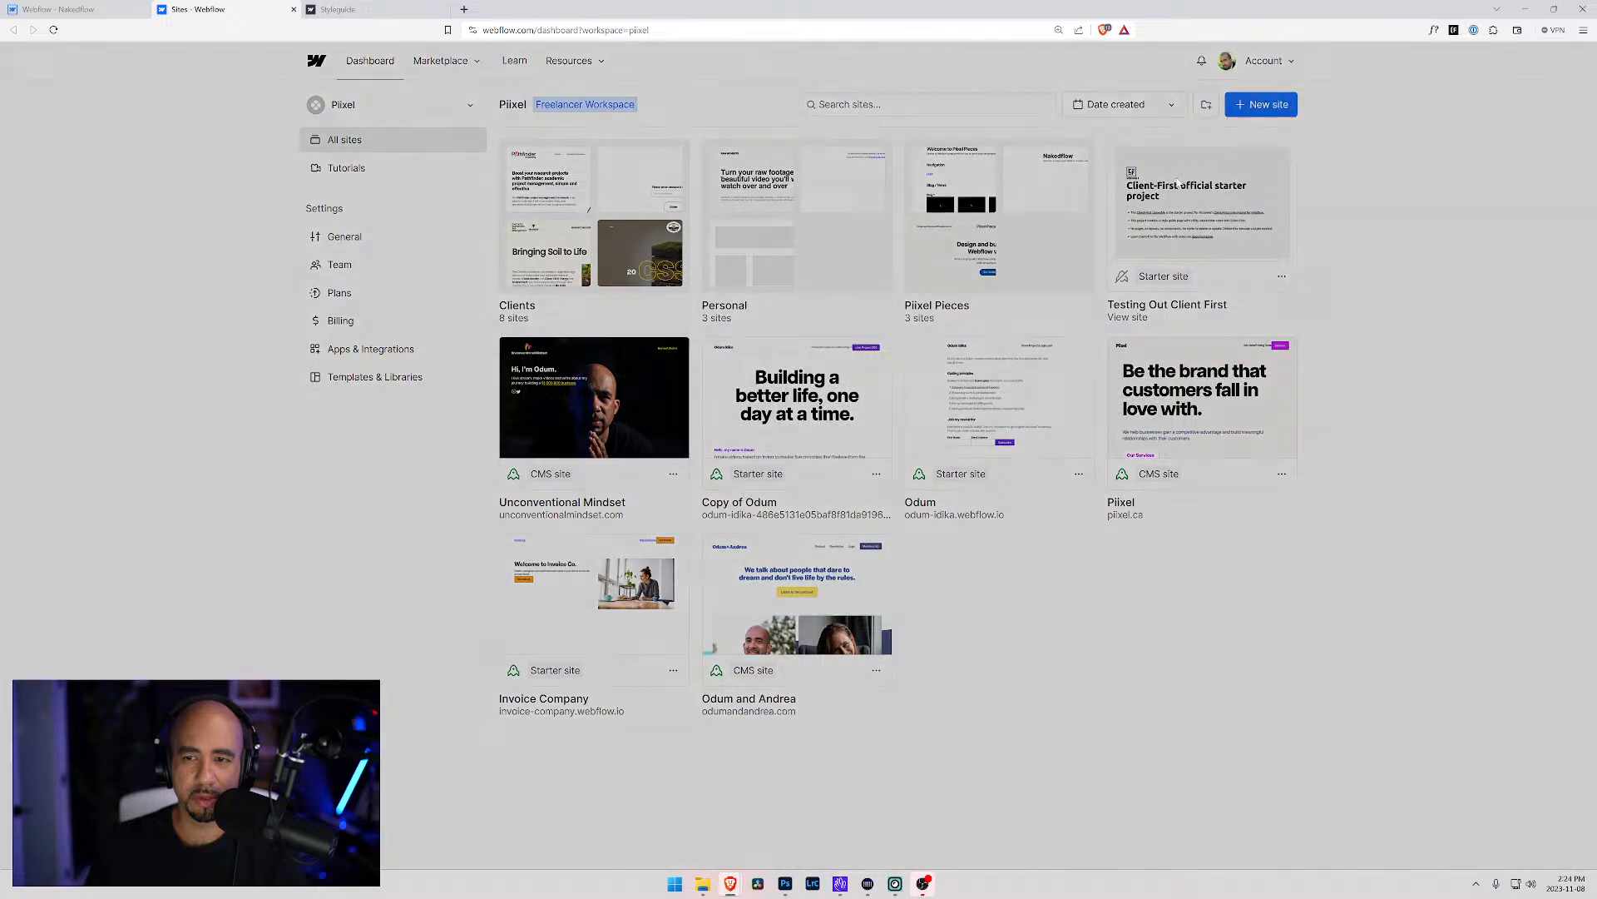
left_click(895, 162)
left_click(896, 166)
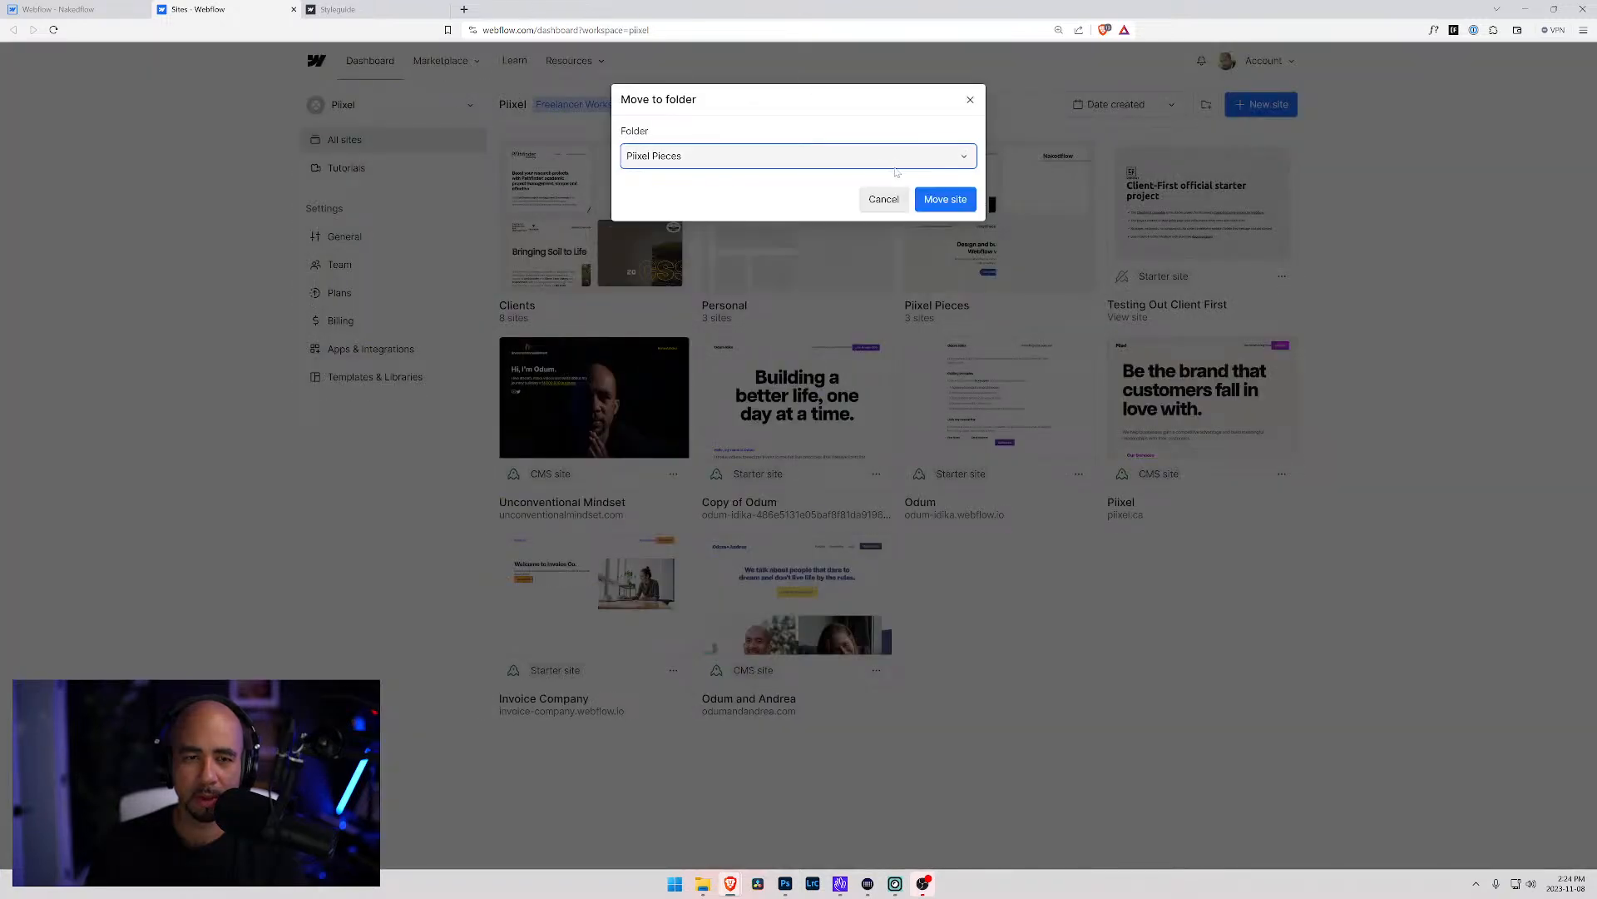
left_click(961, 204)
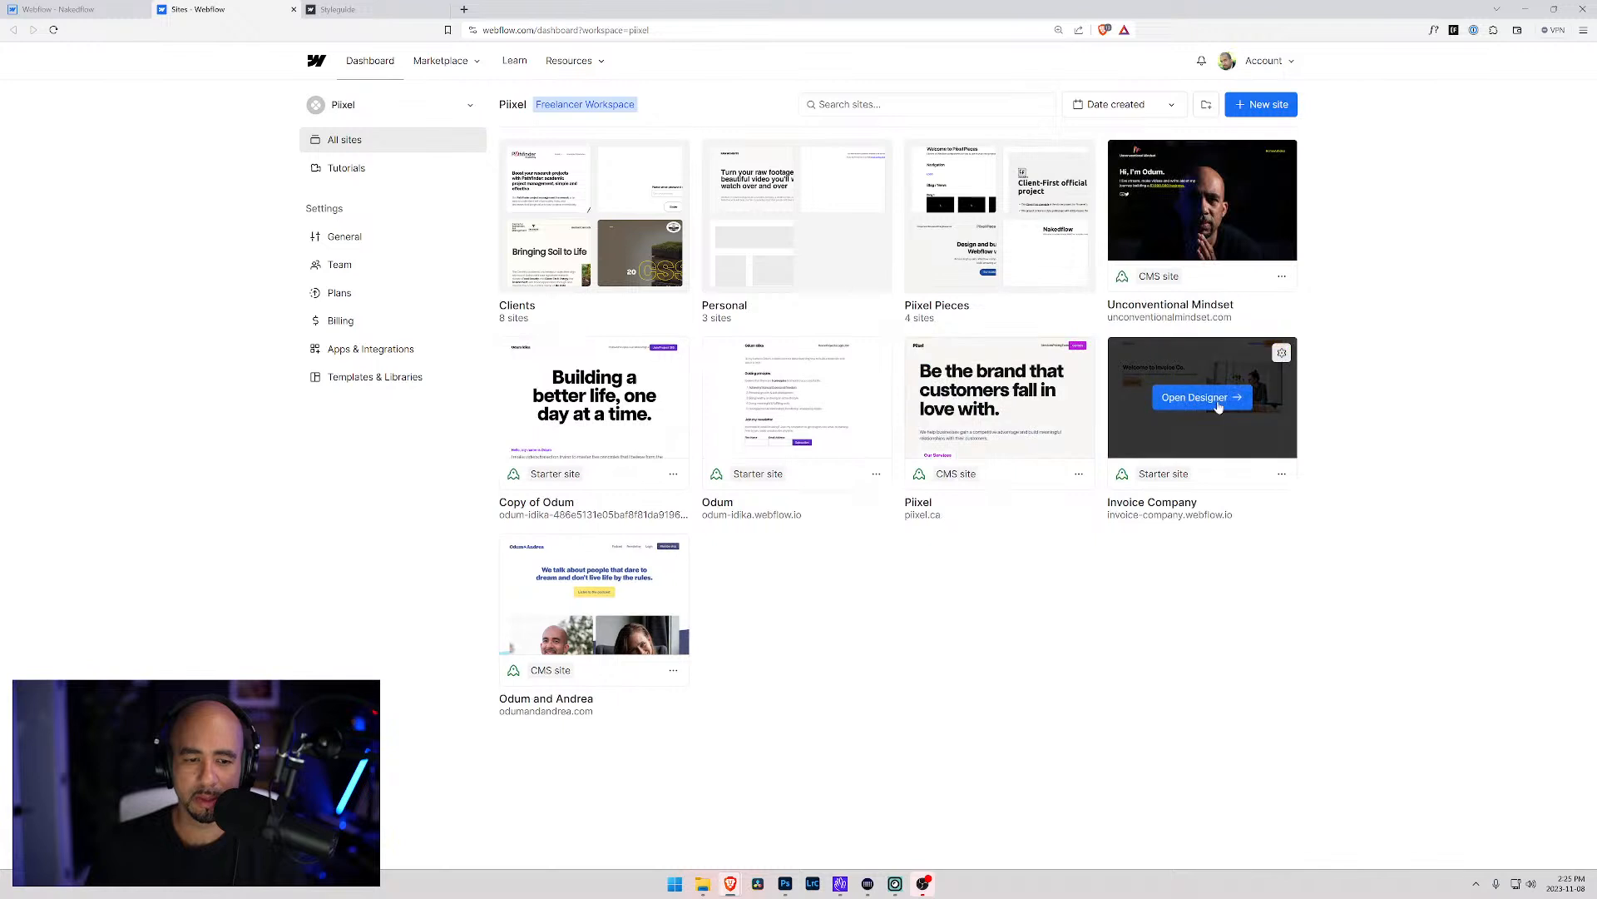
Open the Piixel Pieces folder, visit the Nakedflow site's settings briefly, and return to the folder
left_click(1006, 214)
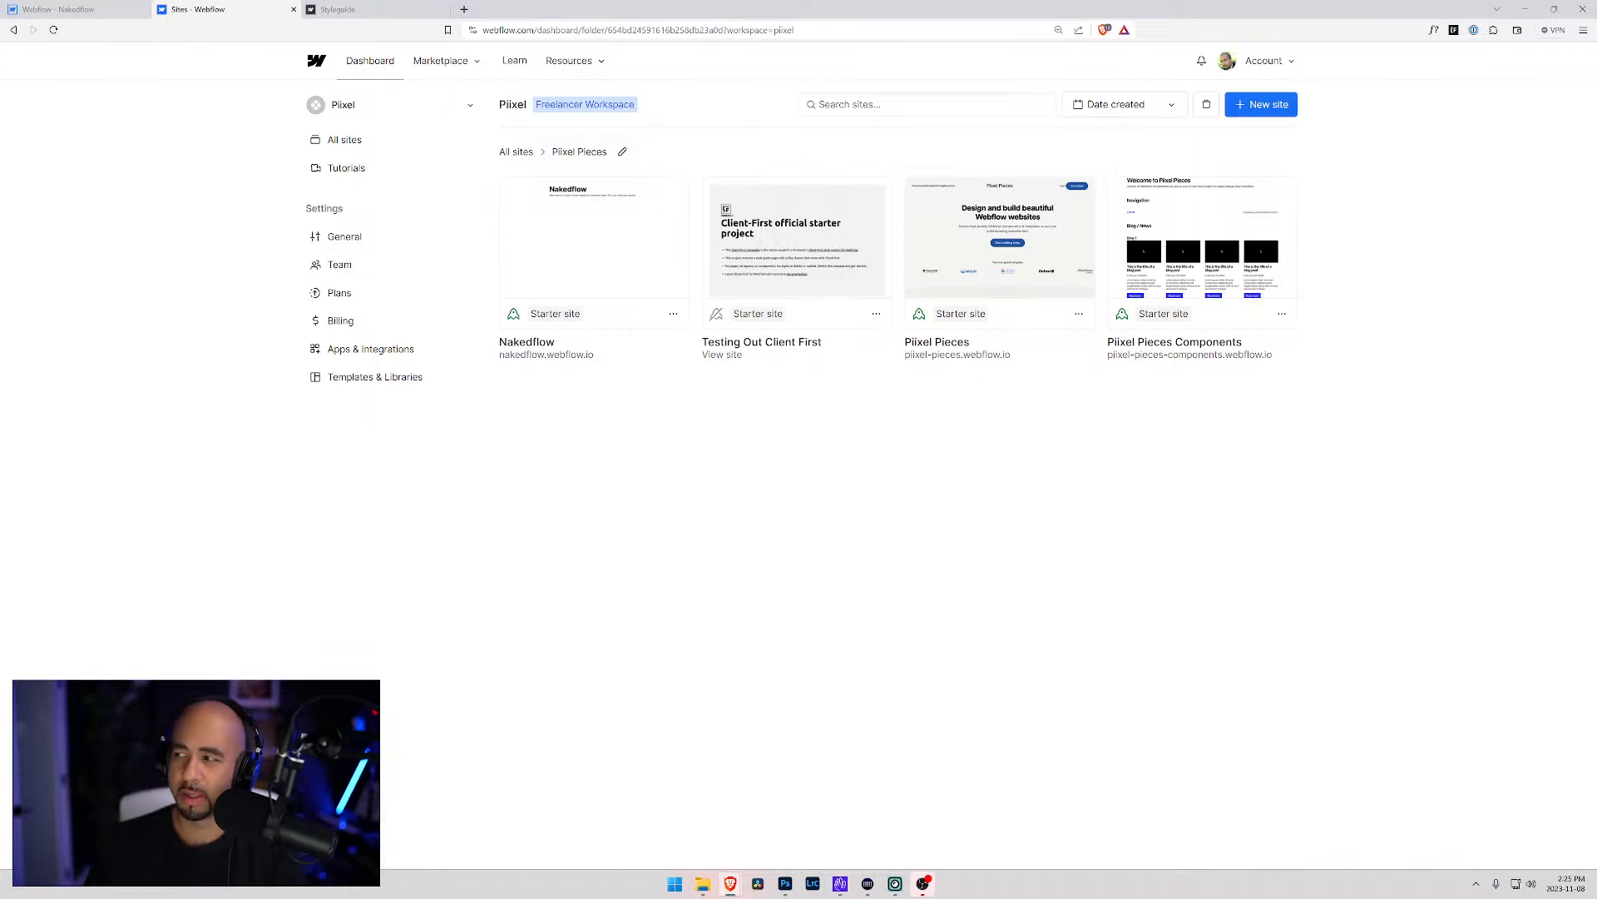
mouse_move(607, 254)
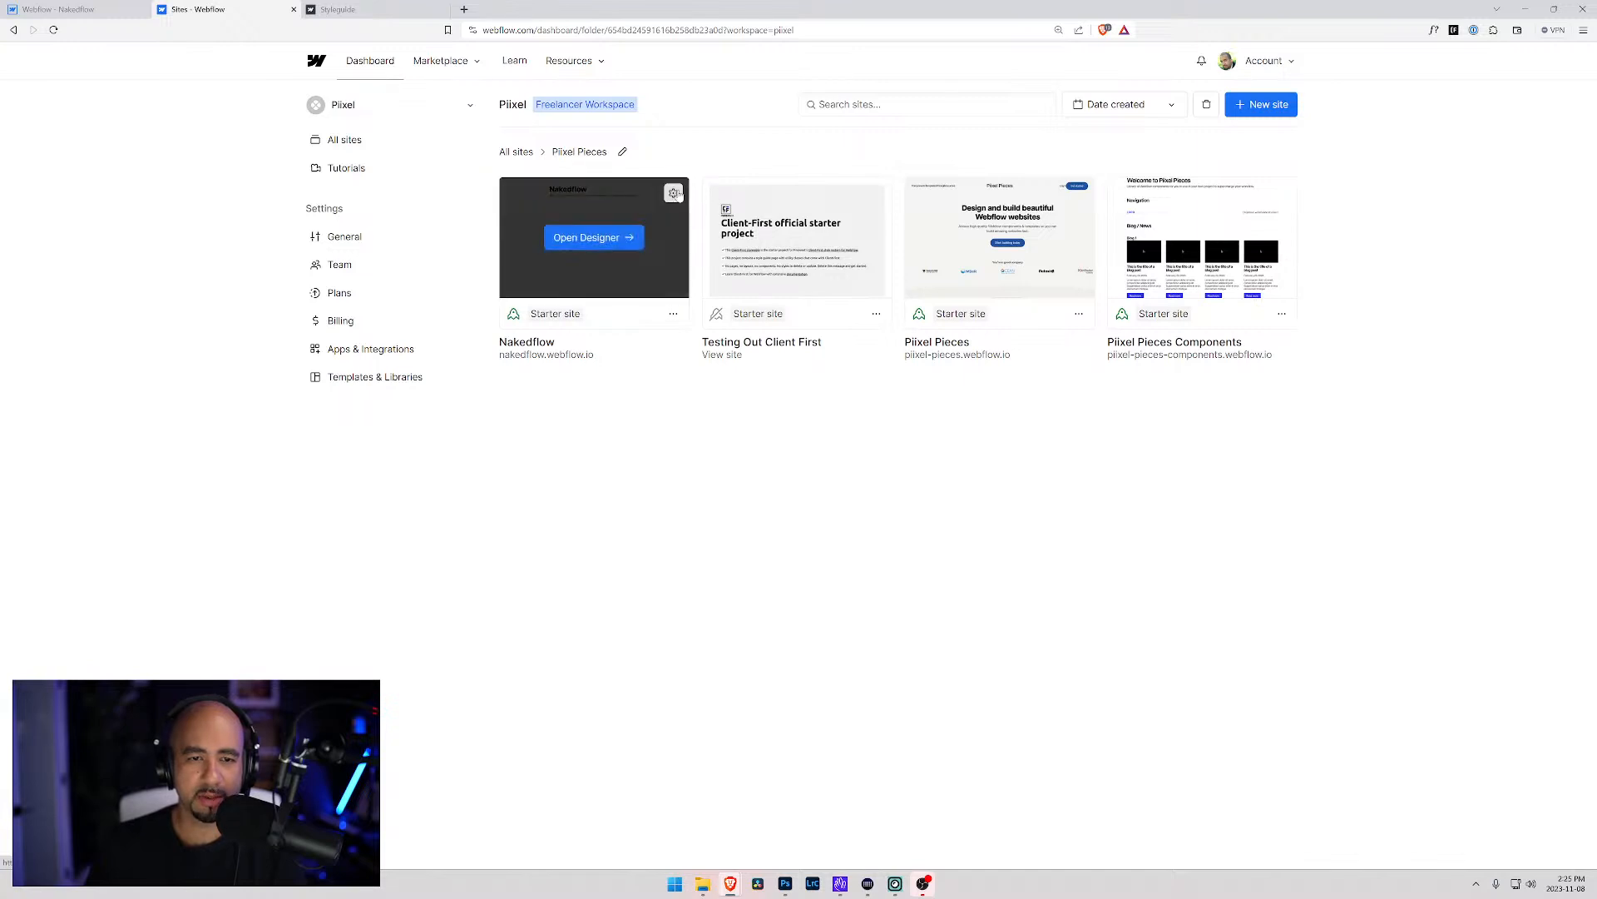
left_click(673, 193)
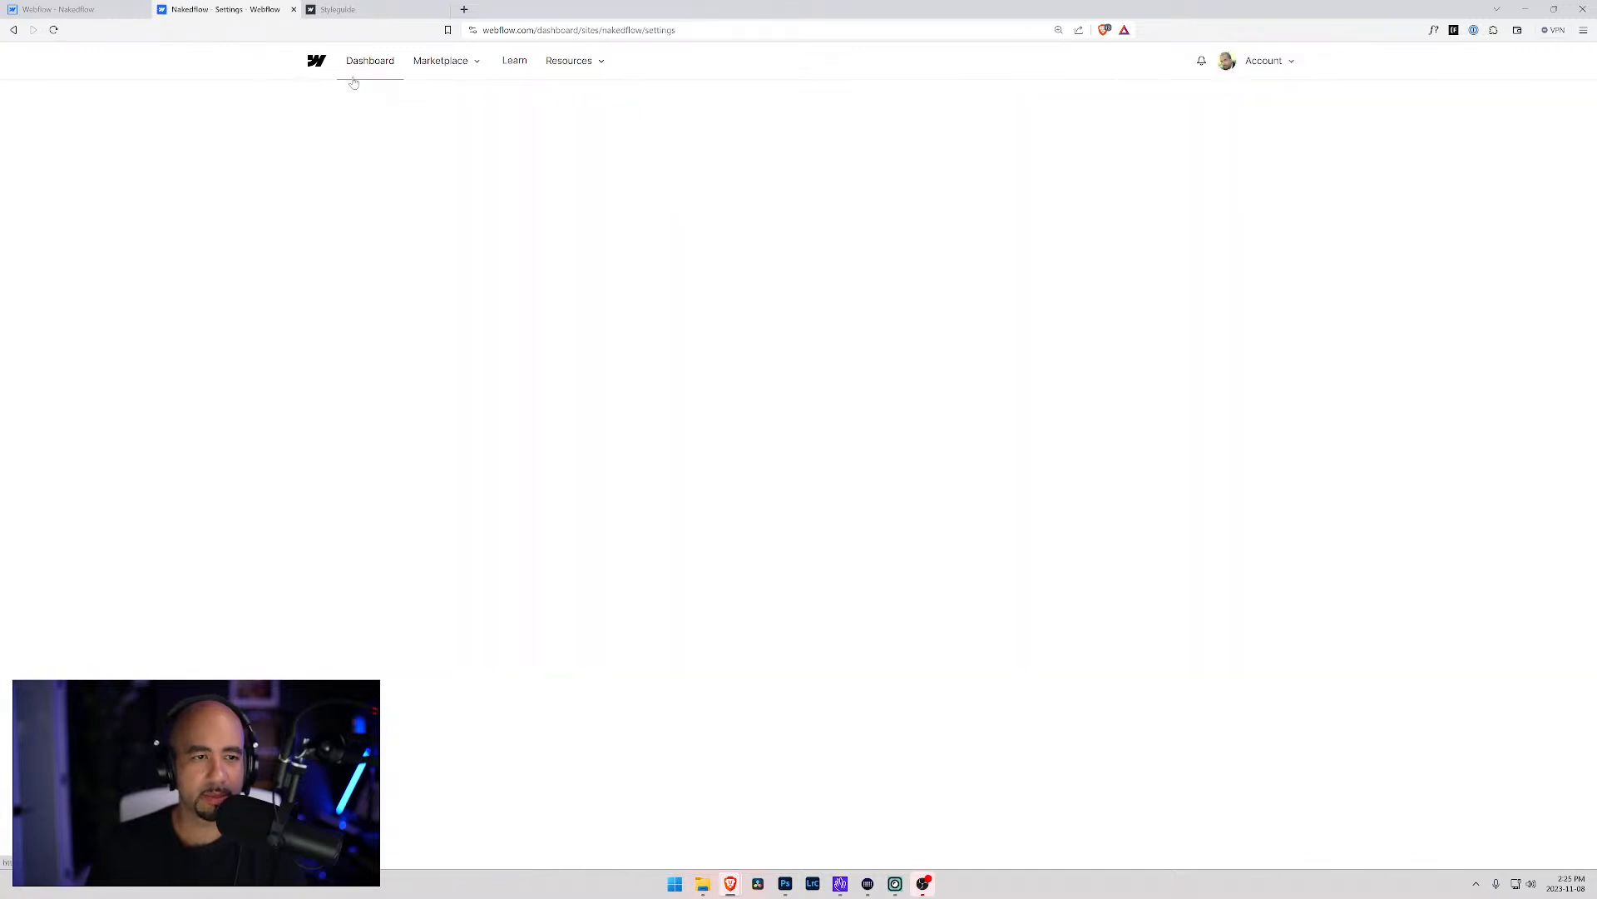
left_click(14, 31)
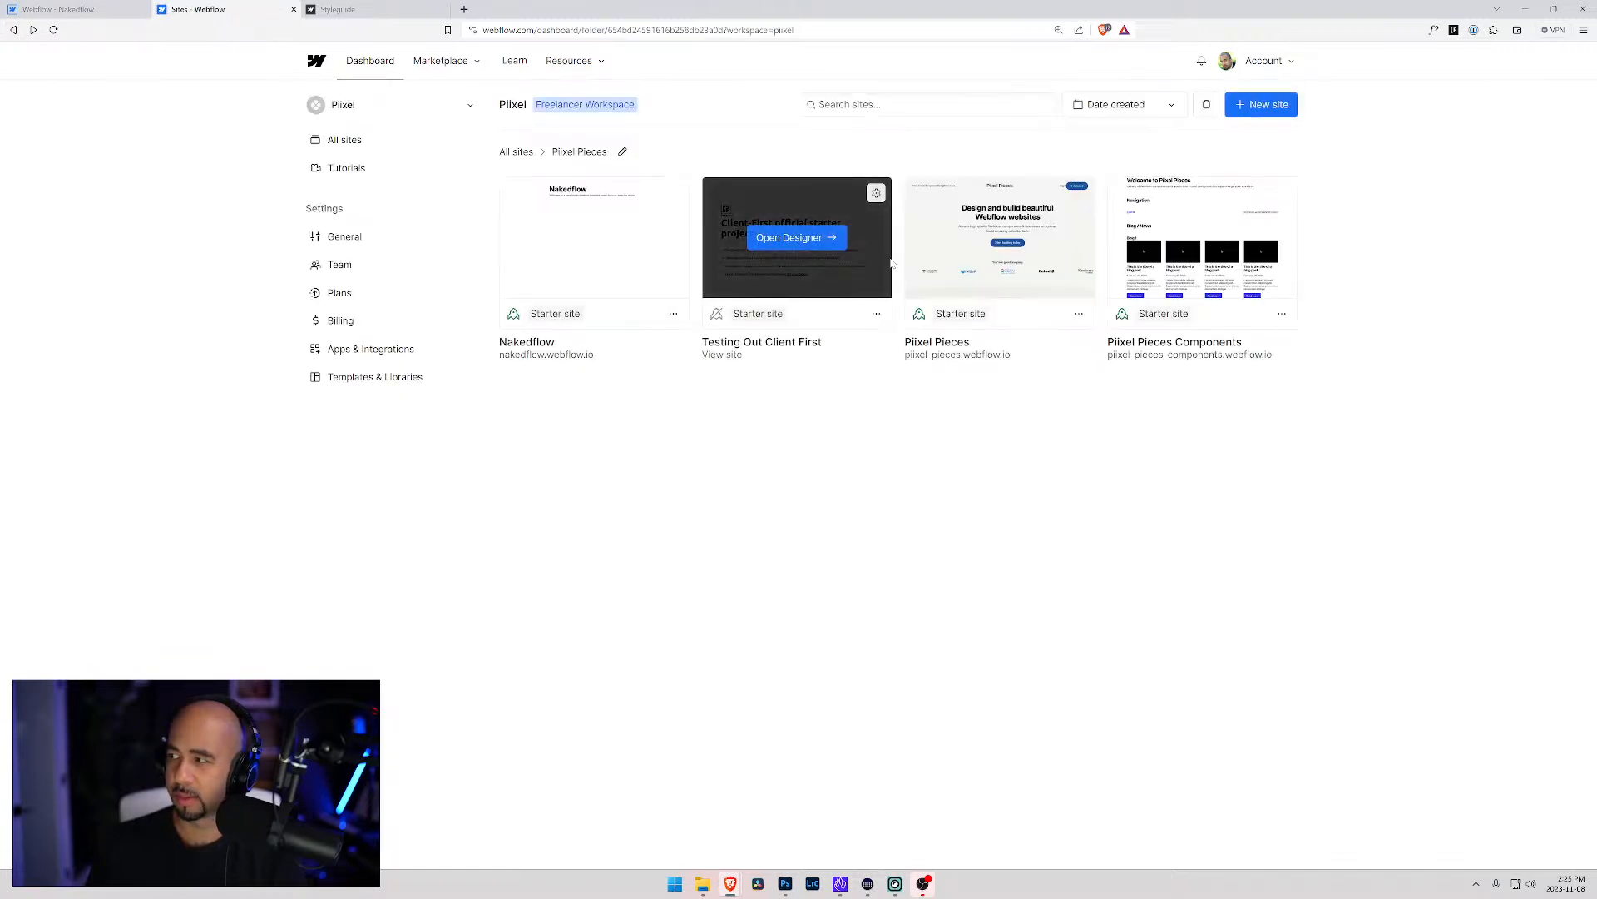
Try to duplicate the Nakedflow site with its settings and follow the workspace upgrade link offered for it
left_click(674, 316)
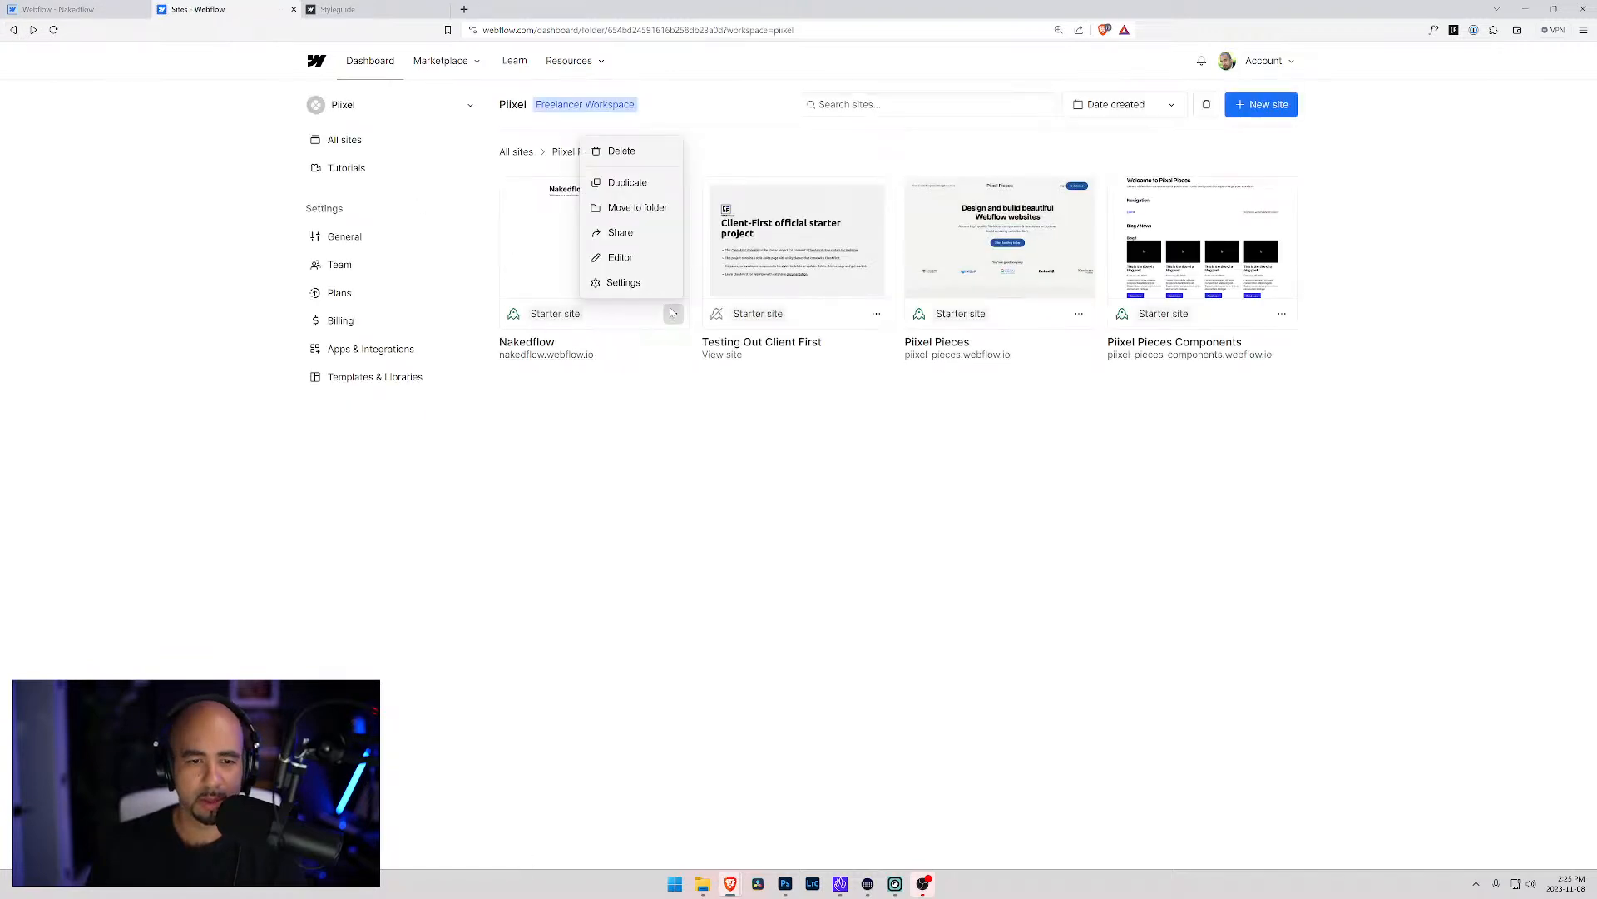
left_click(628, 183)
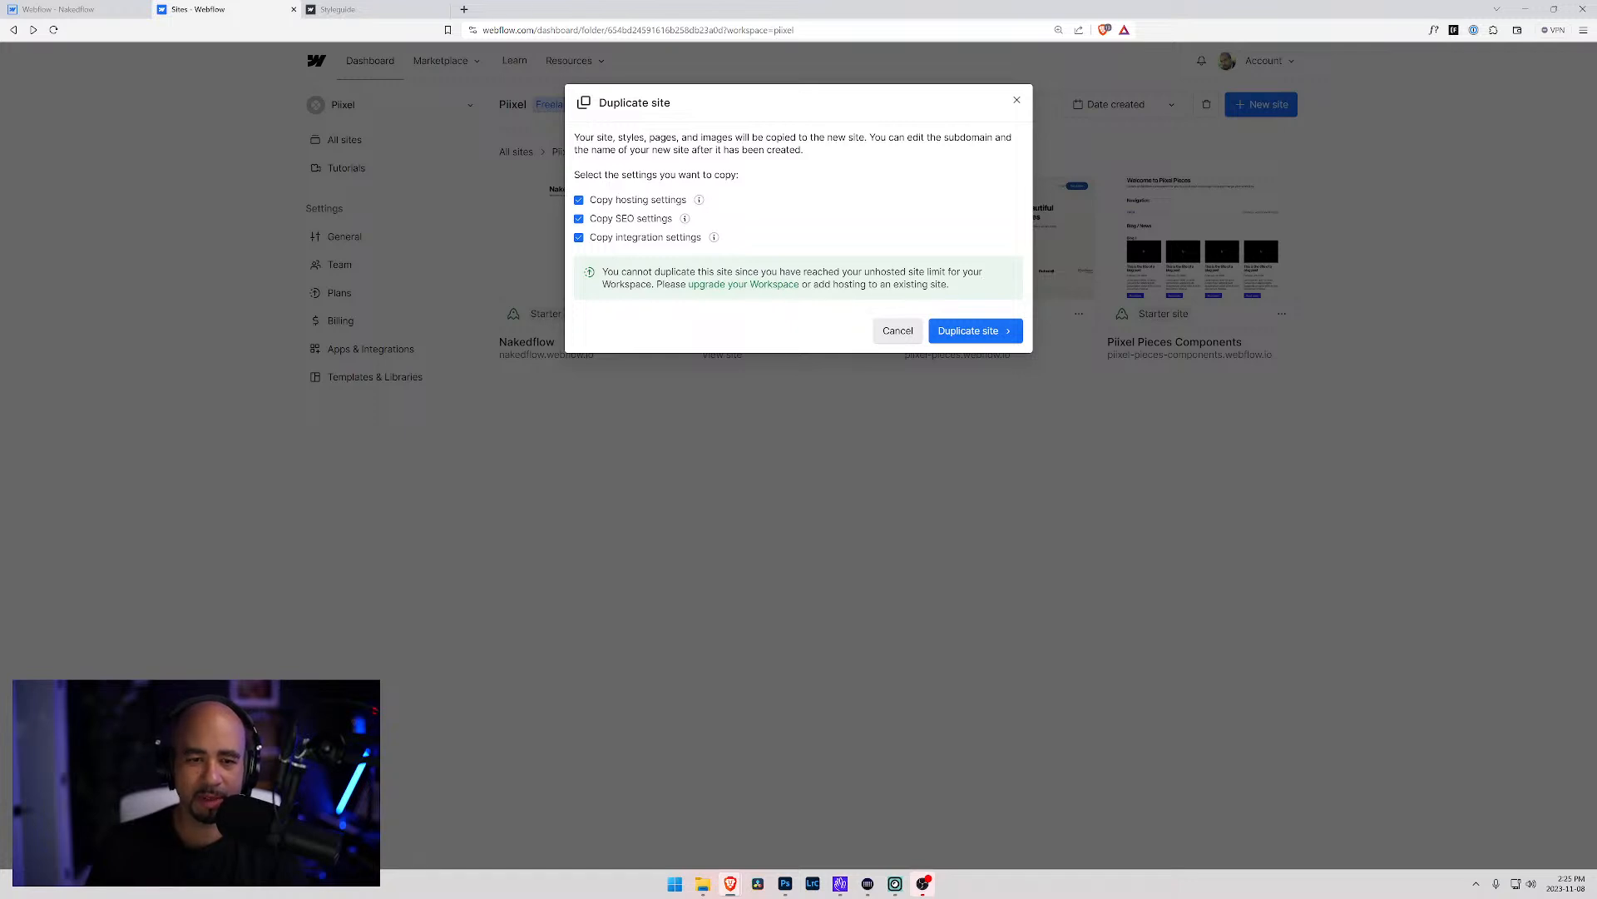
left_click(737, 287)
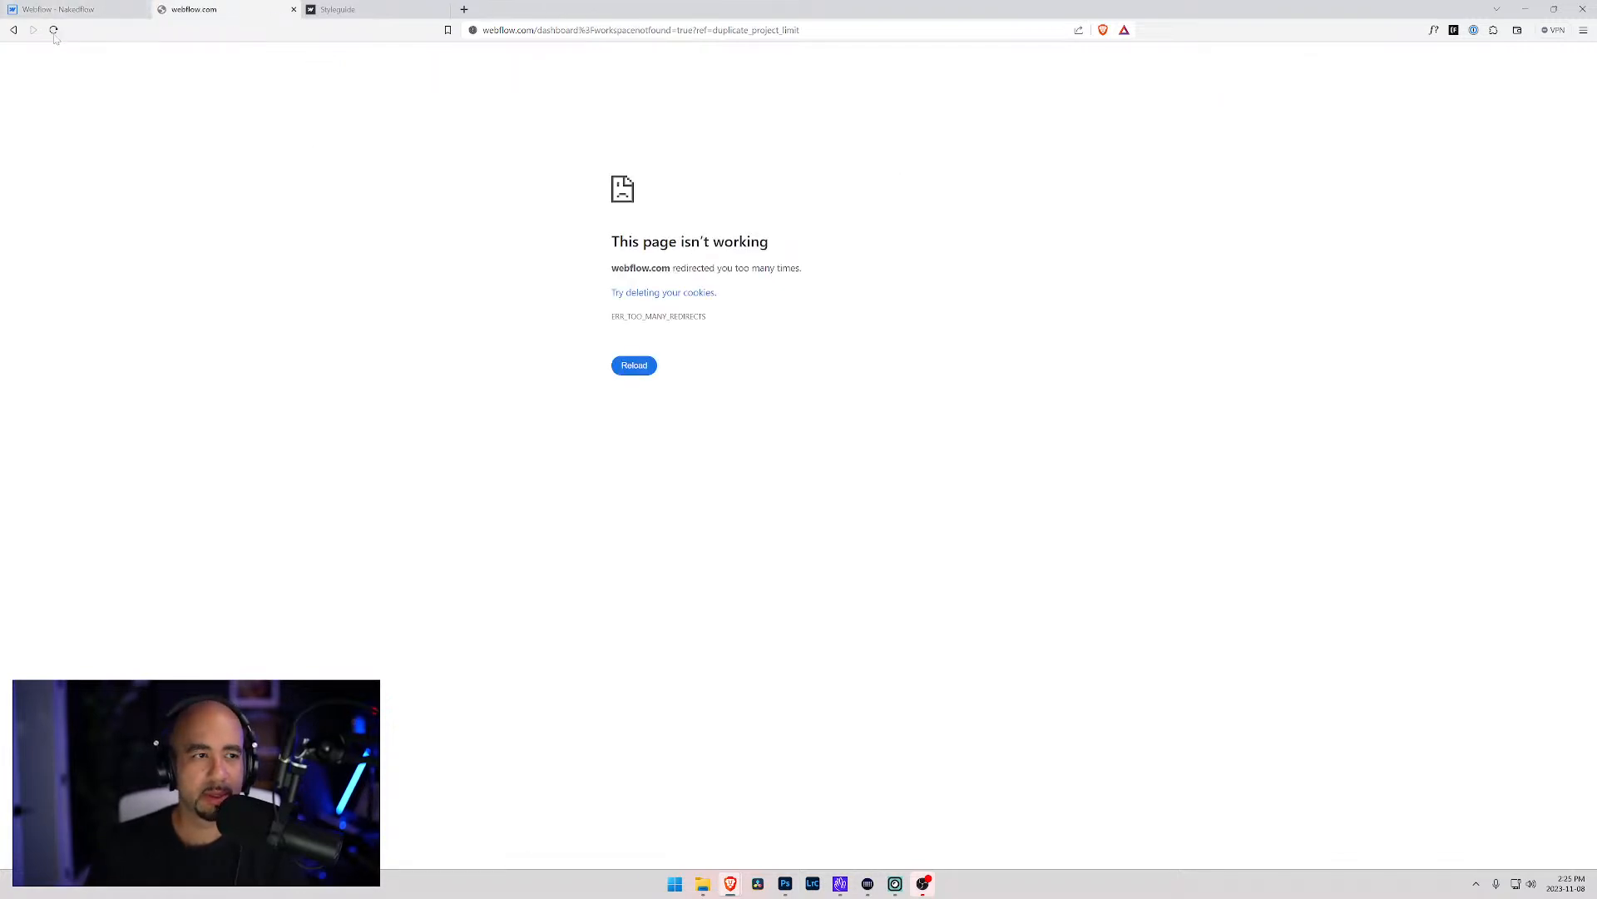
Load the main sites dashboard by shortening the page address to webflow.com/dashboard
left_click_drag(570, 30, 828, 30)
key("BackSpace")
key("BackSpace")
key("Return")
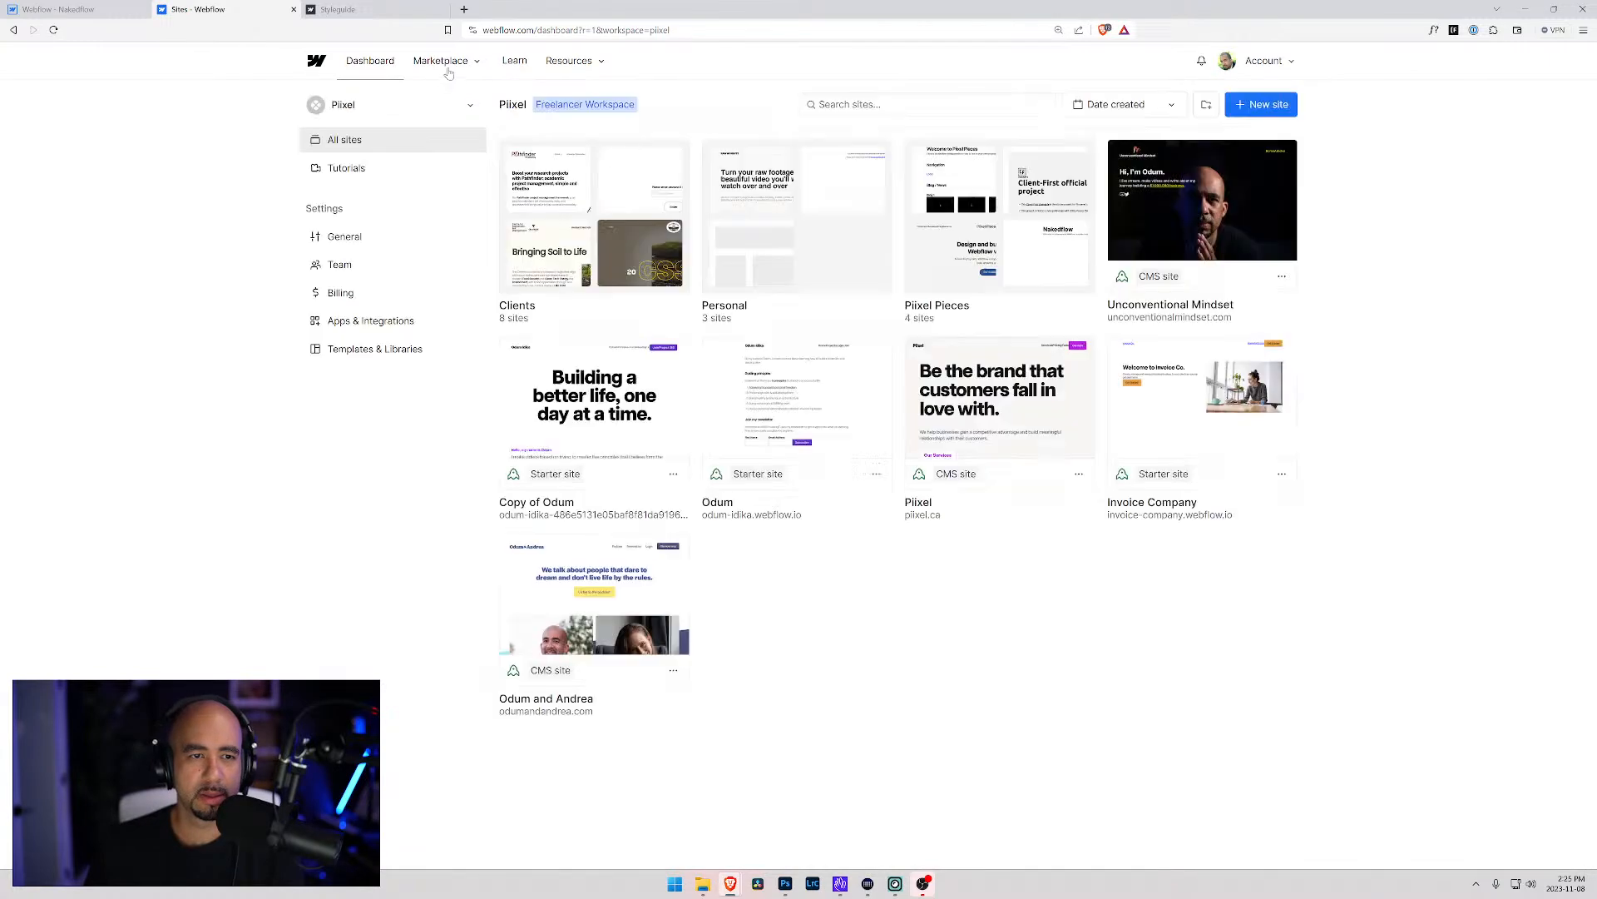
Examine the workspace plans for freelancers and agencies, checking the Freelancer plan's unhosted site limit and the Agency plan's monthly price
left_click(589, 106)
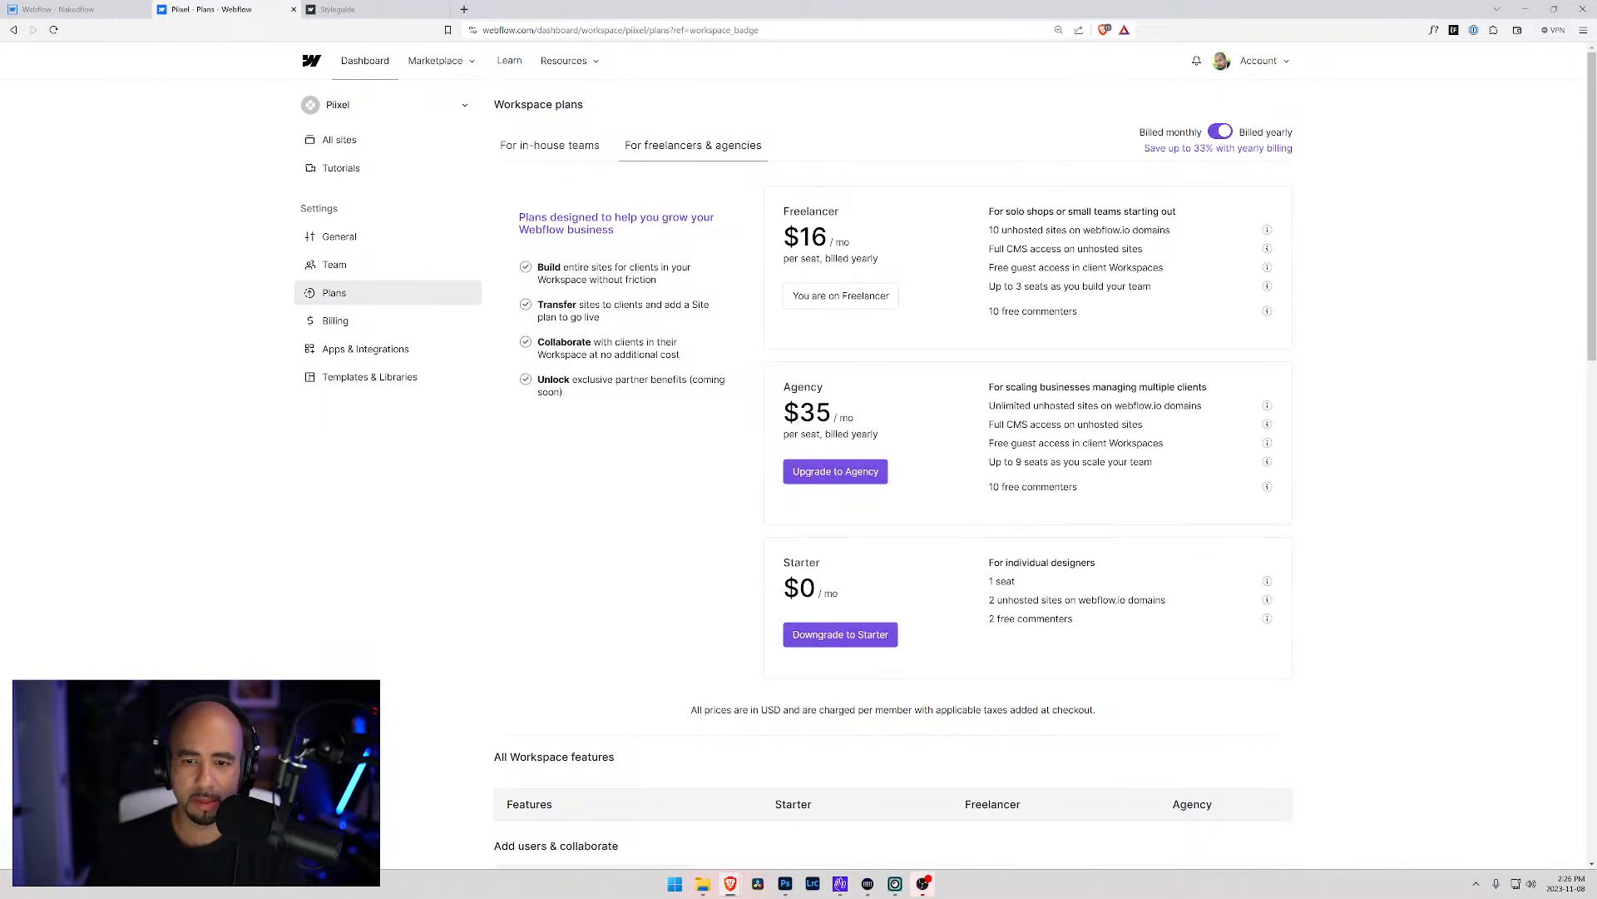
left_click_drag(986, 230, 1145, 232)
left_click(1153, 236)
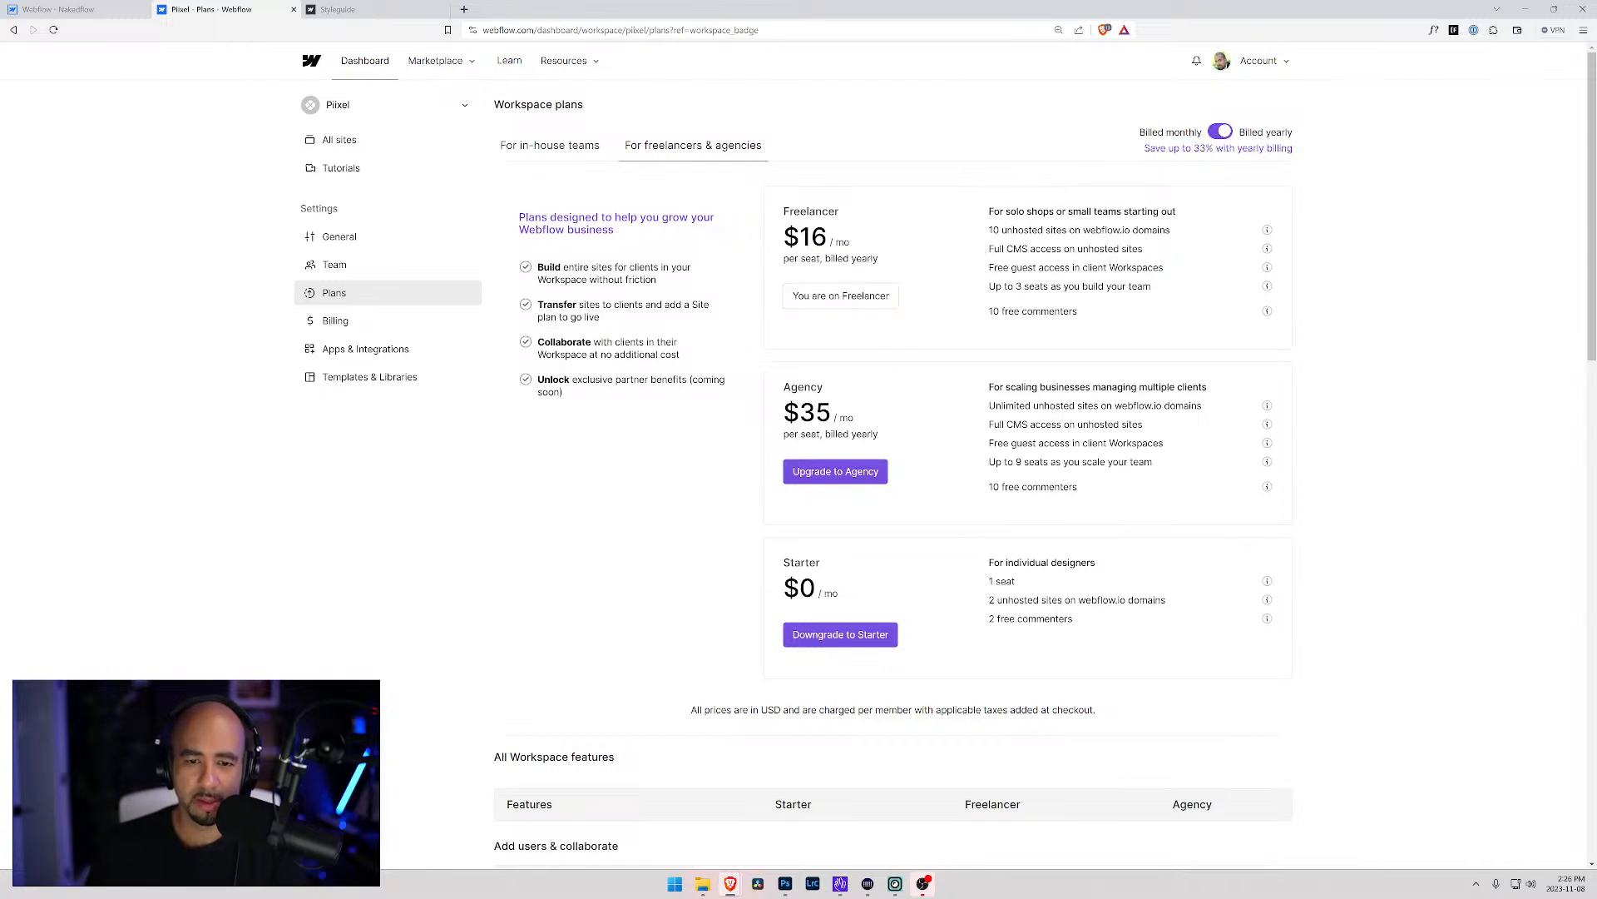
left_click_drag(782, 411, 850, 418)
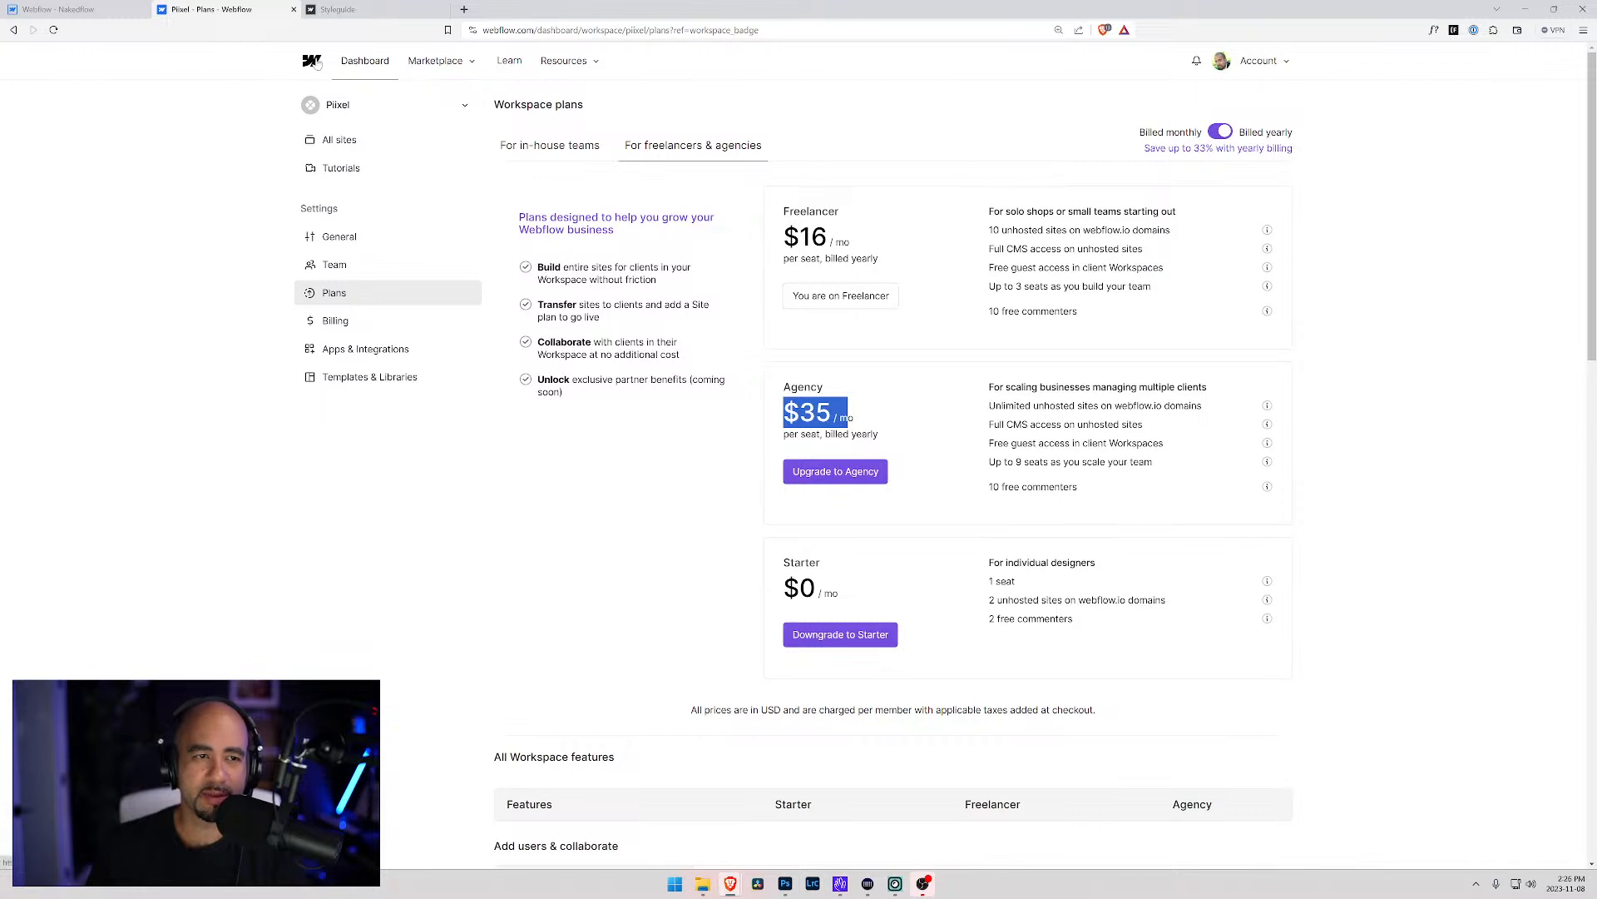
Show all sites in the Piixel workspace and open the Piixel Pieces folder
left_click(67, 10)
left_click(212, 9)
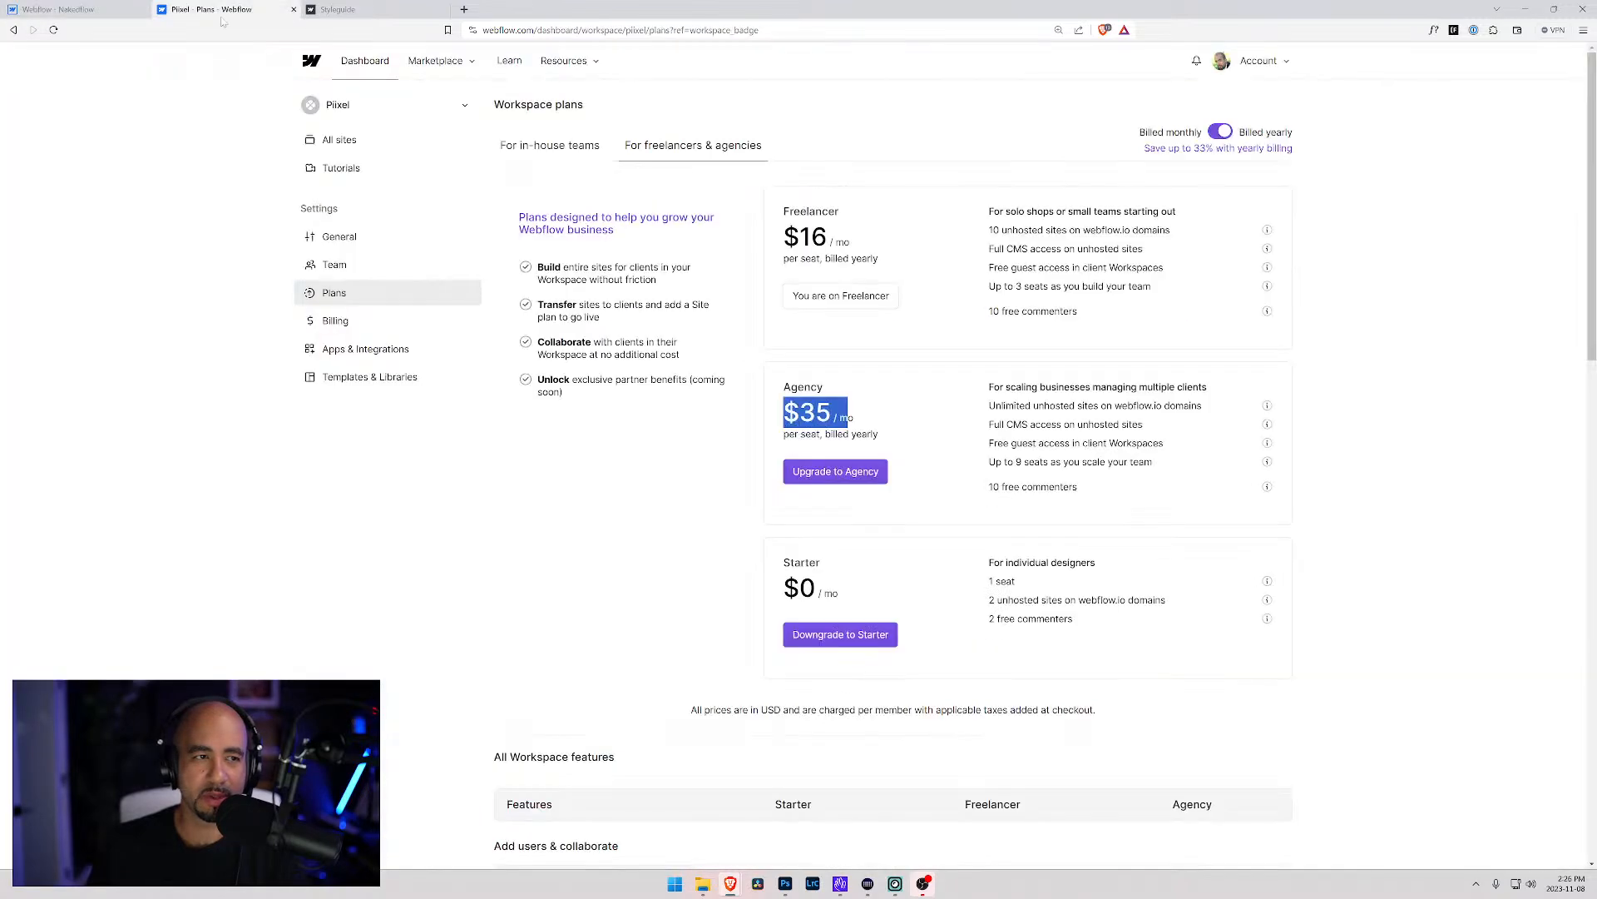
left_click(340, 139)
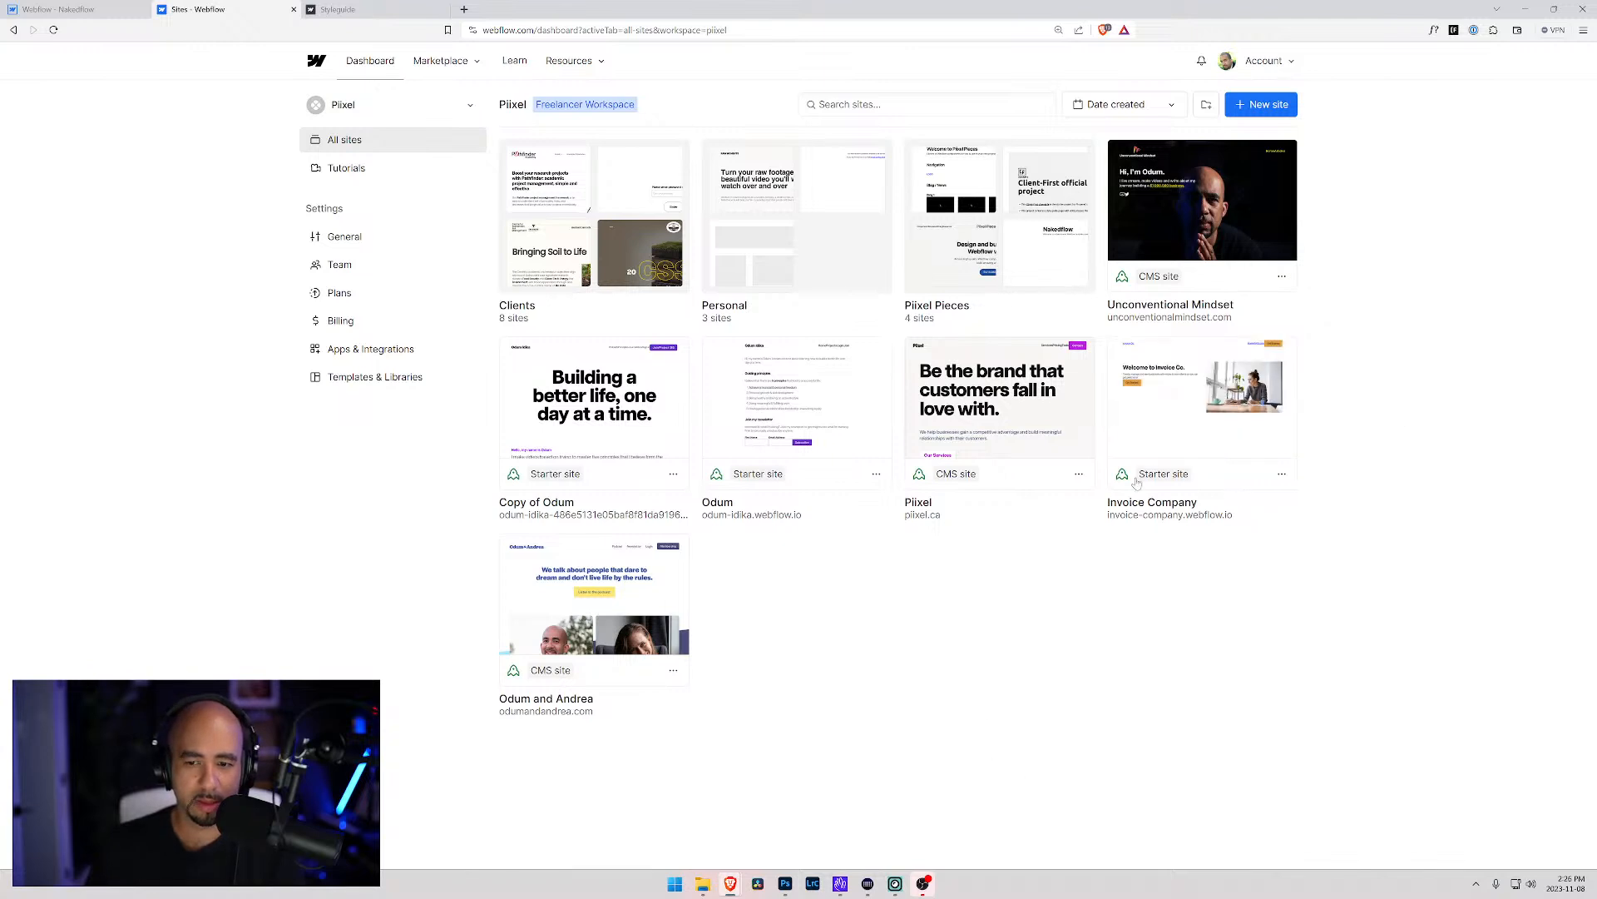
mouse_move(1121, 481)
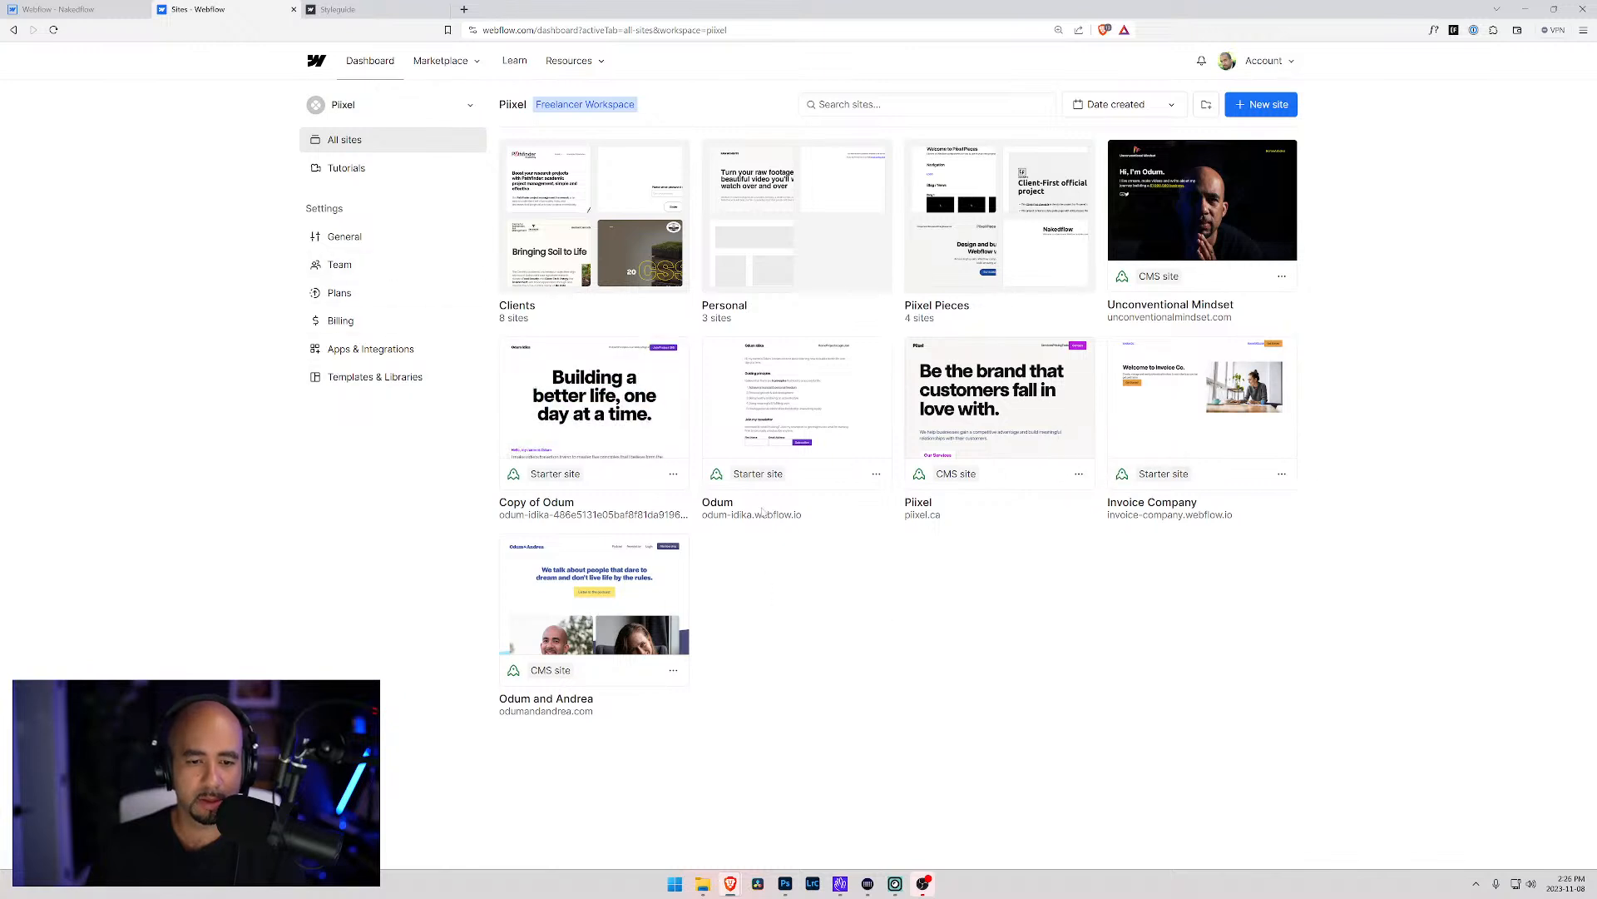
mouse_move(515, 675)
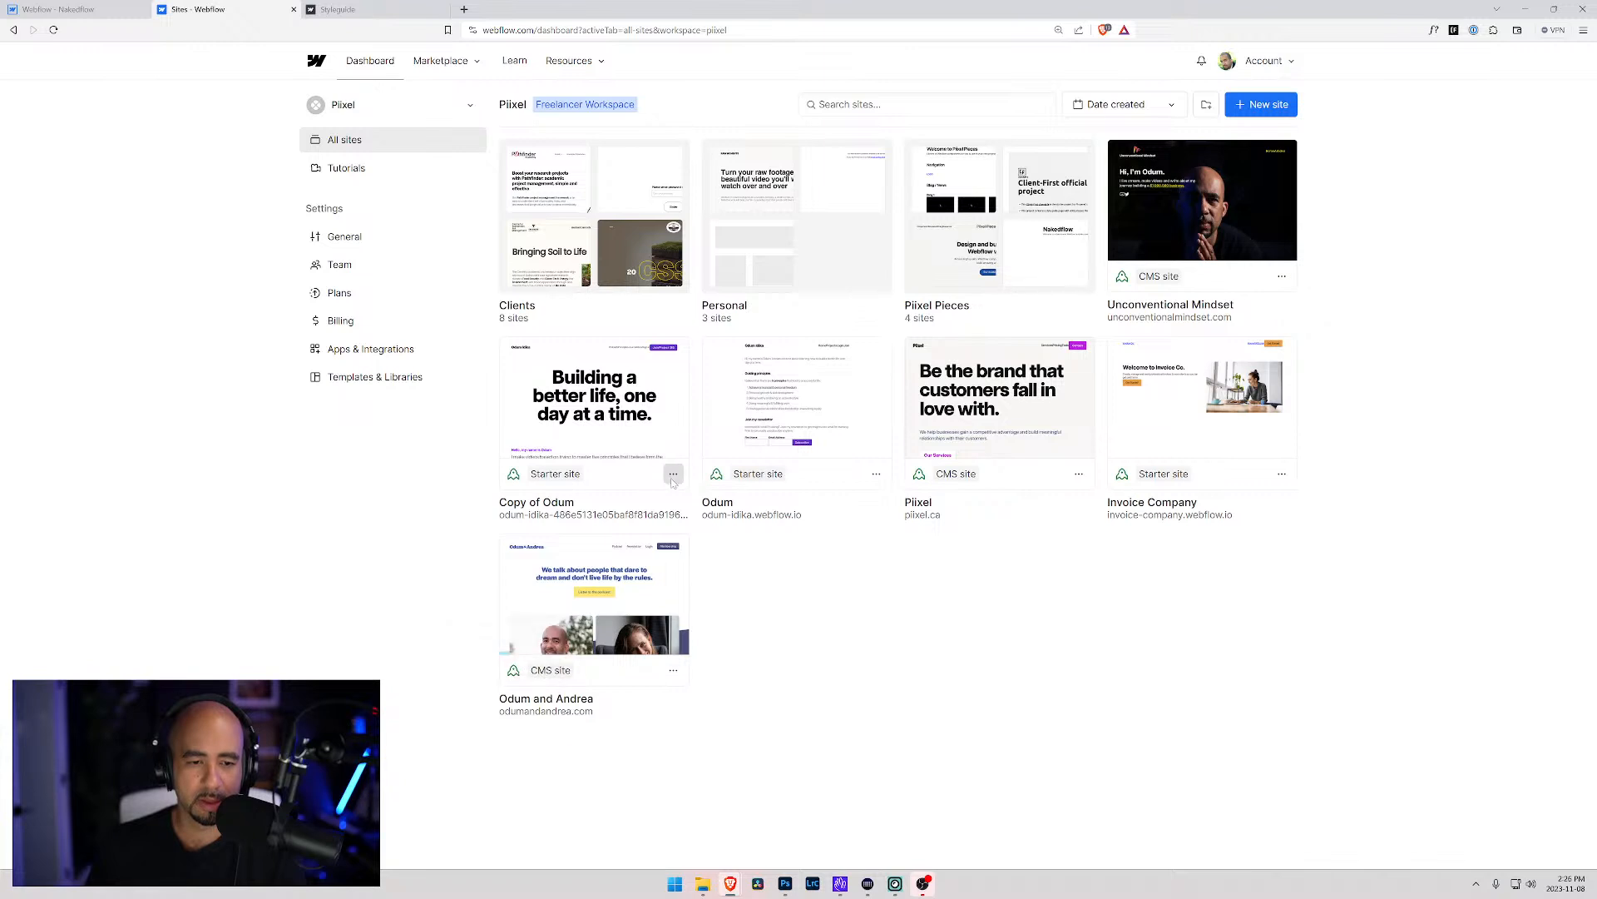
left_click(1003, 220)
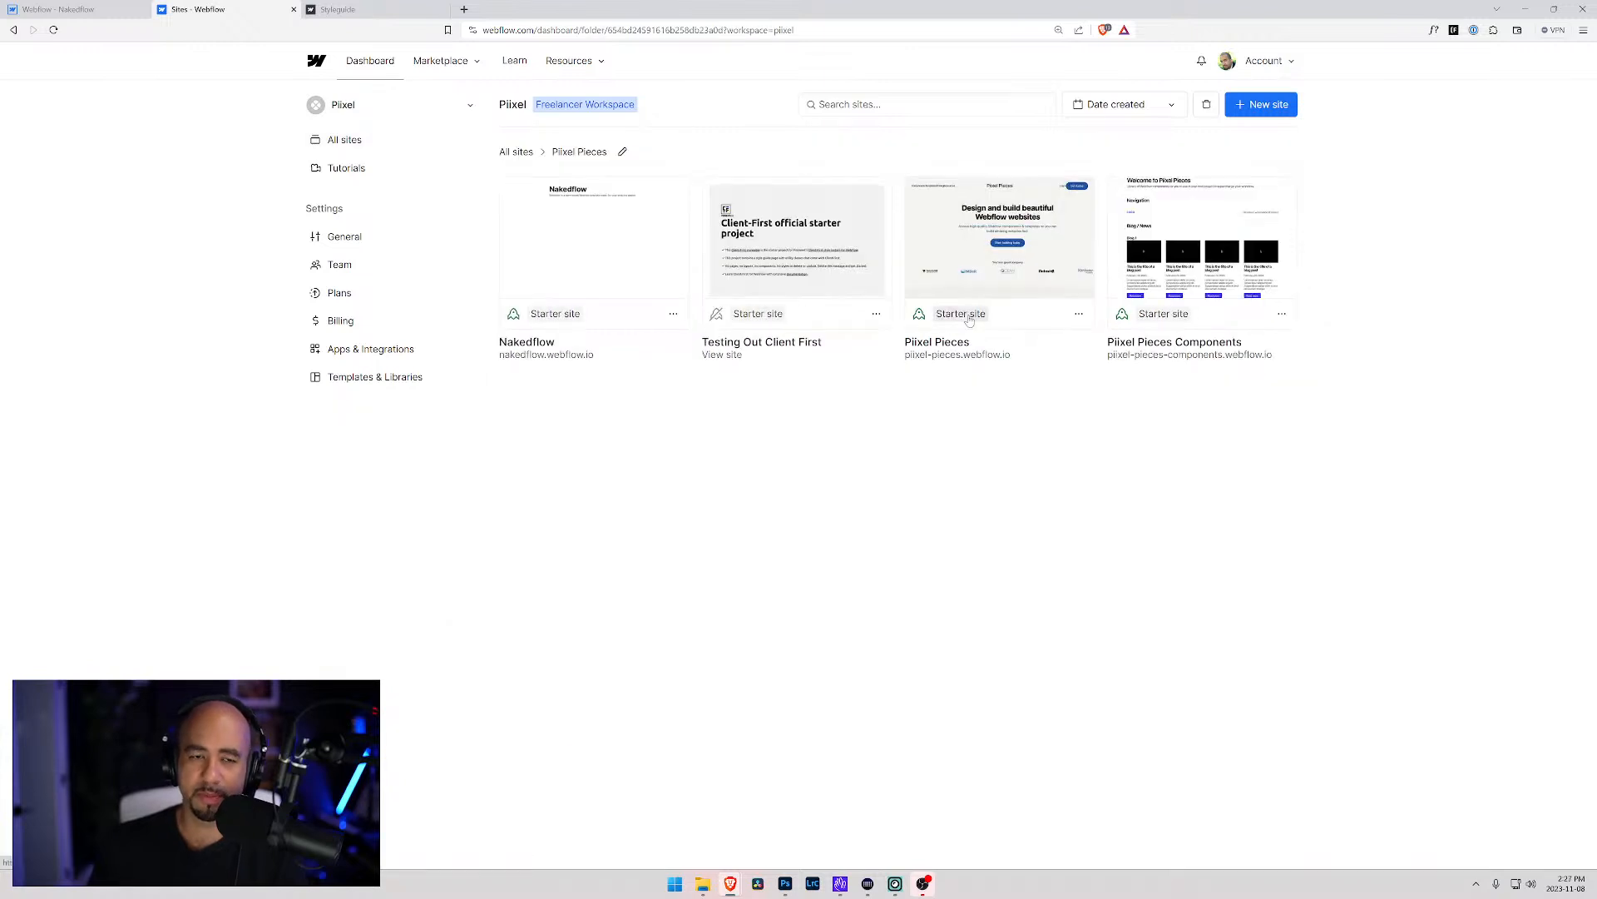
Place the sites dashboard tab before the Nakedflow designer tab, and open the Home page in the designer
left_click_drag(191, 6, 37, 7)
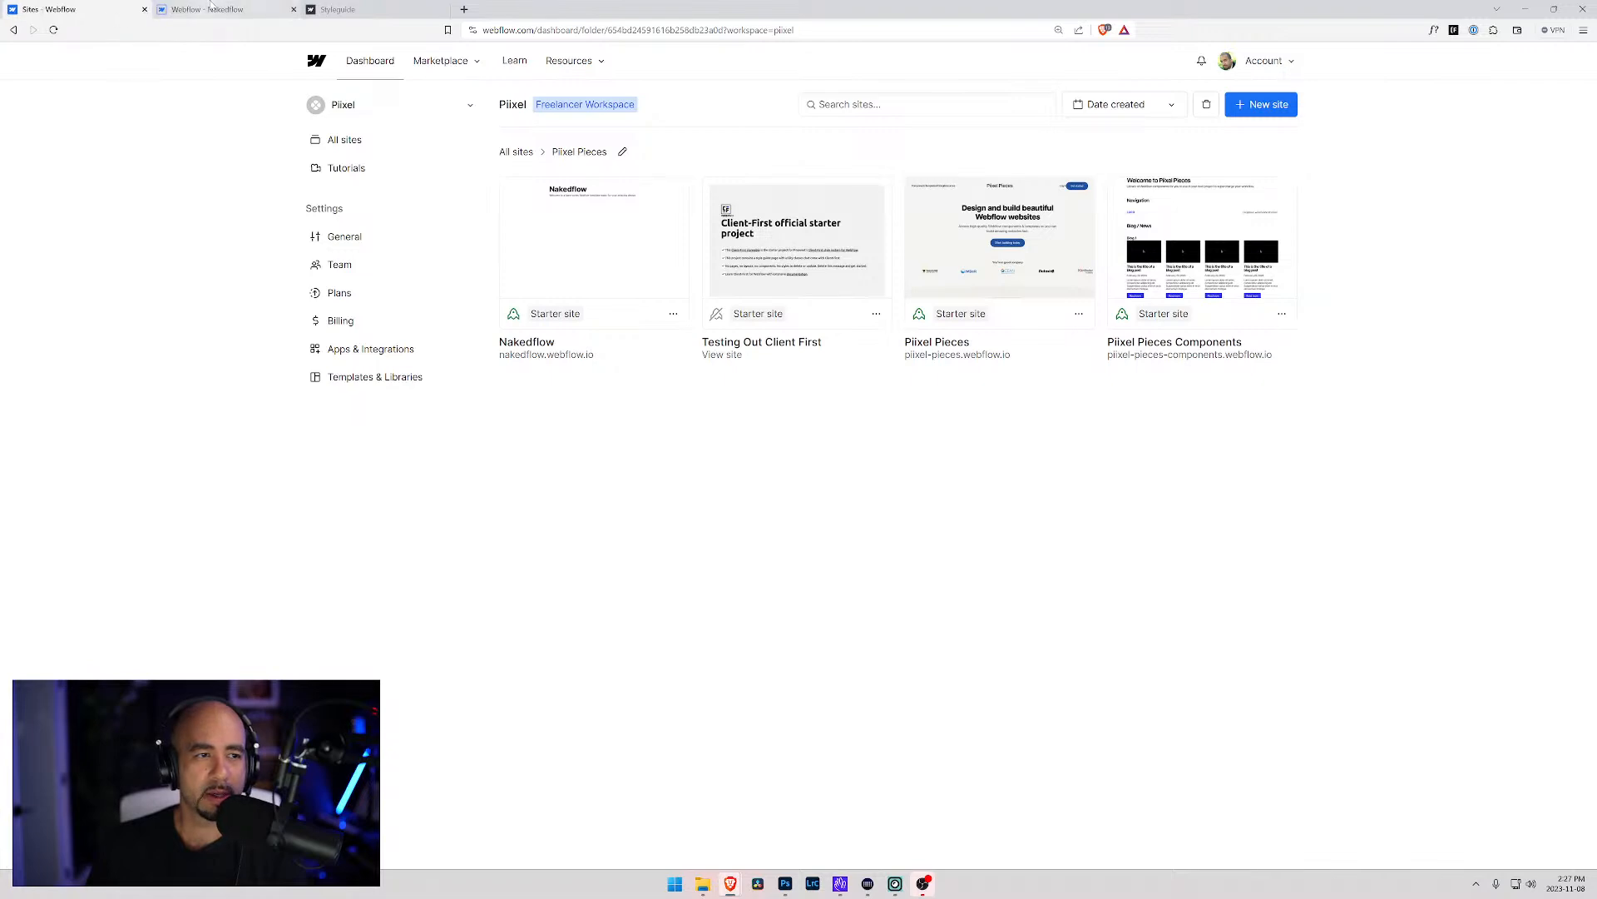
left_click(212, 9)
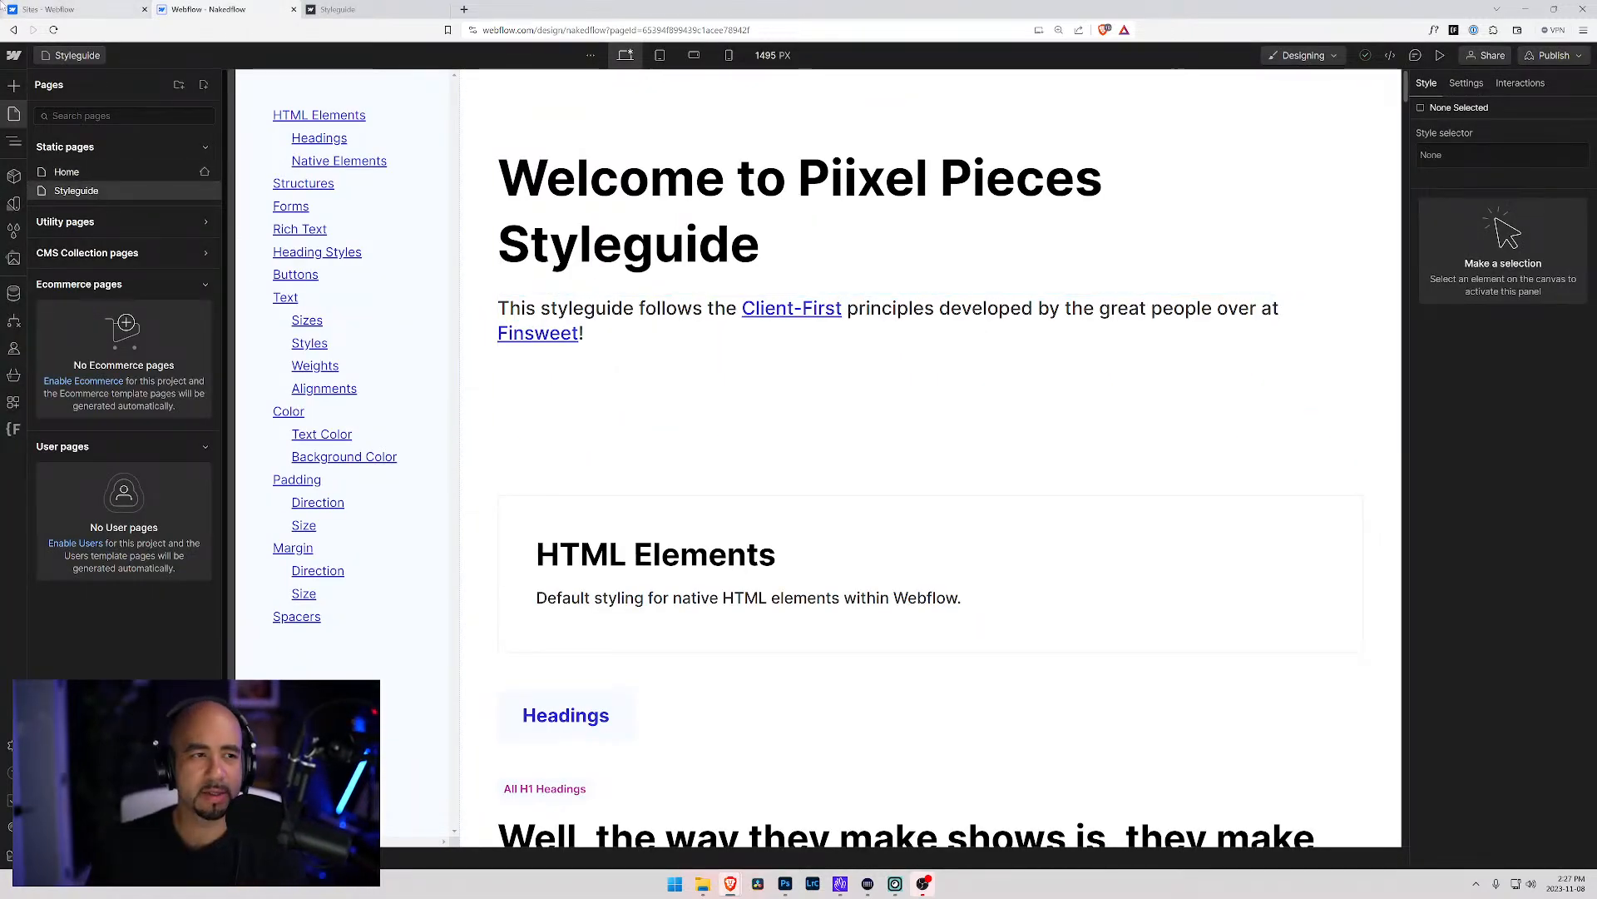
left_click(83, 173)
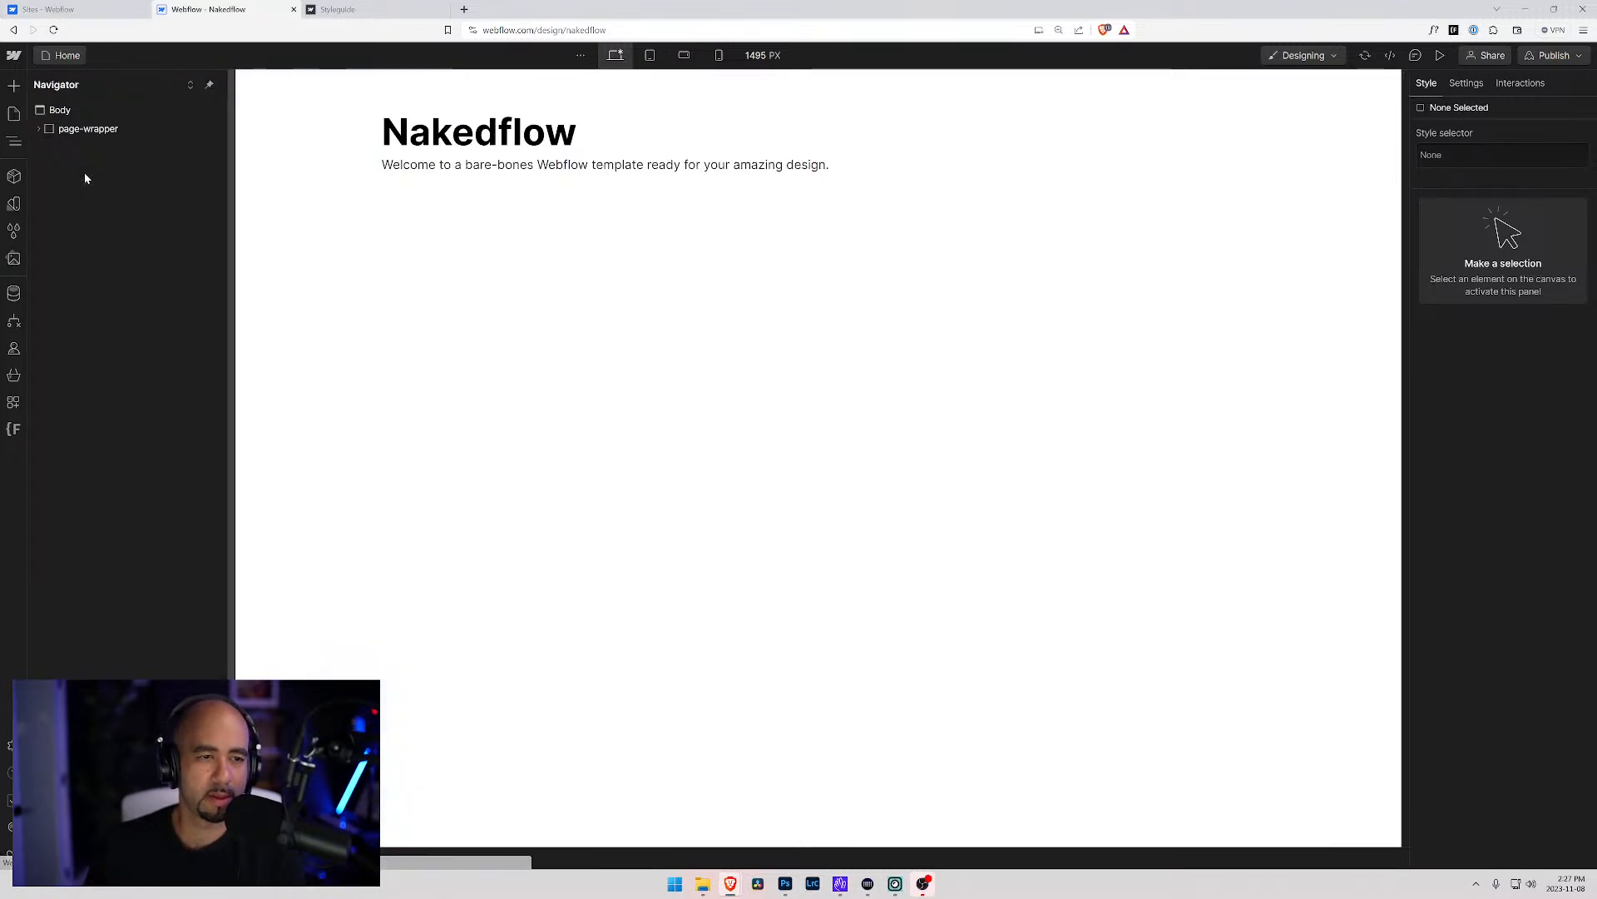
Inspect the Home page's nested structure down to the Heading 1 and Text Block inside padding-section-small
left_click(951, 187)
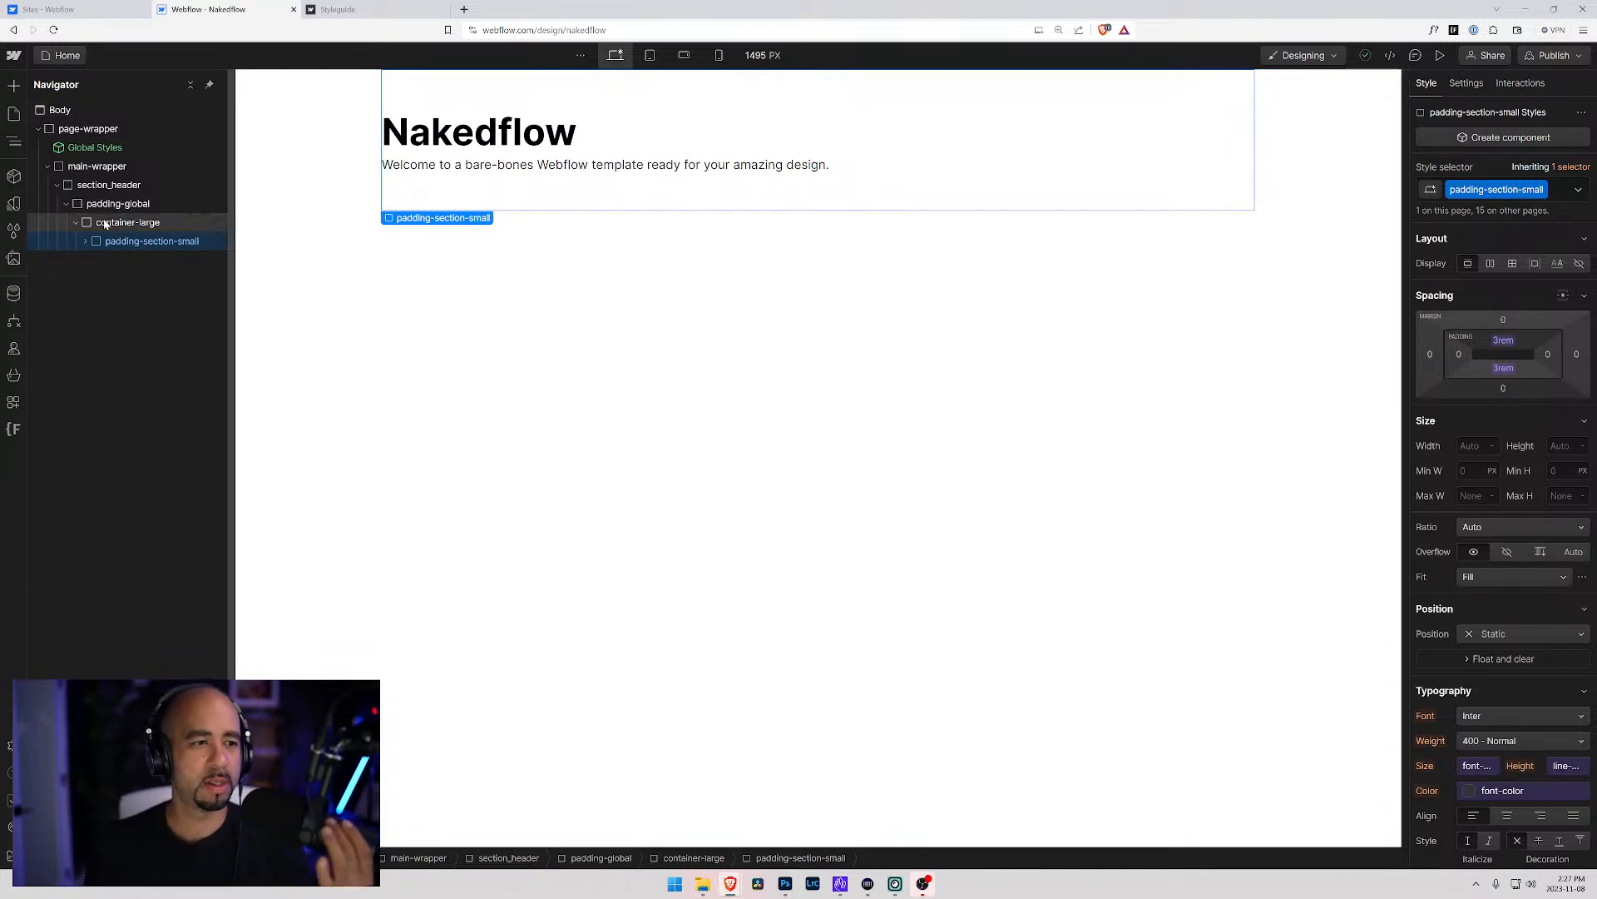
left_click(85, 240)
left_click(102, 261)
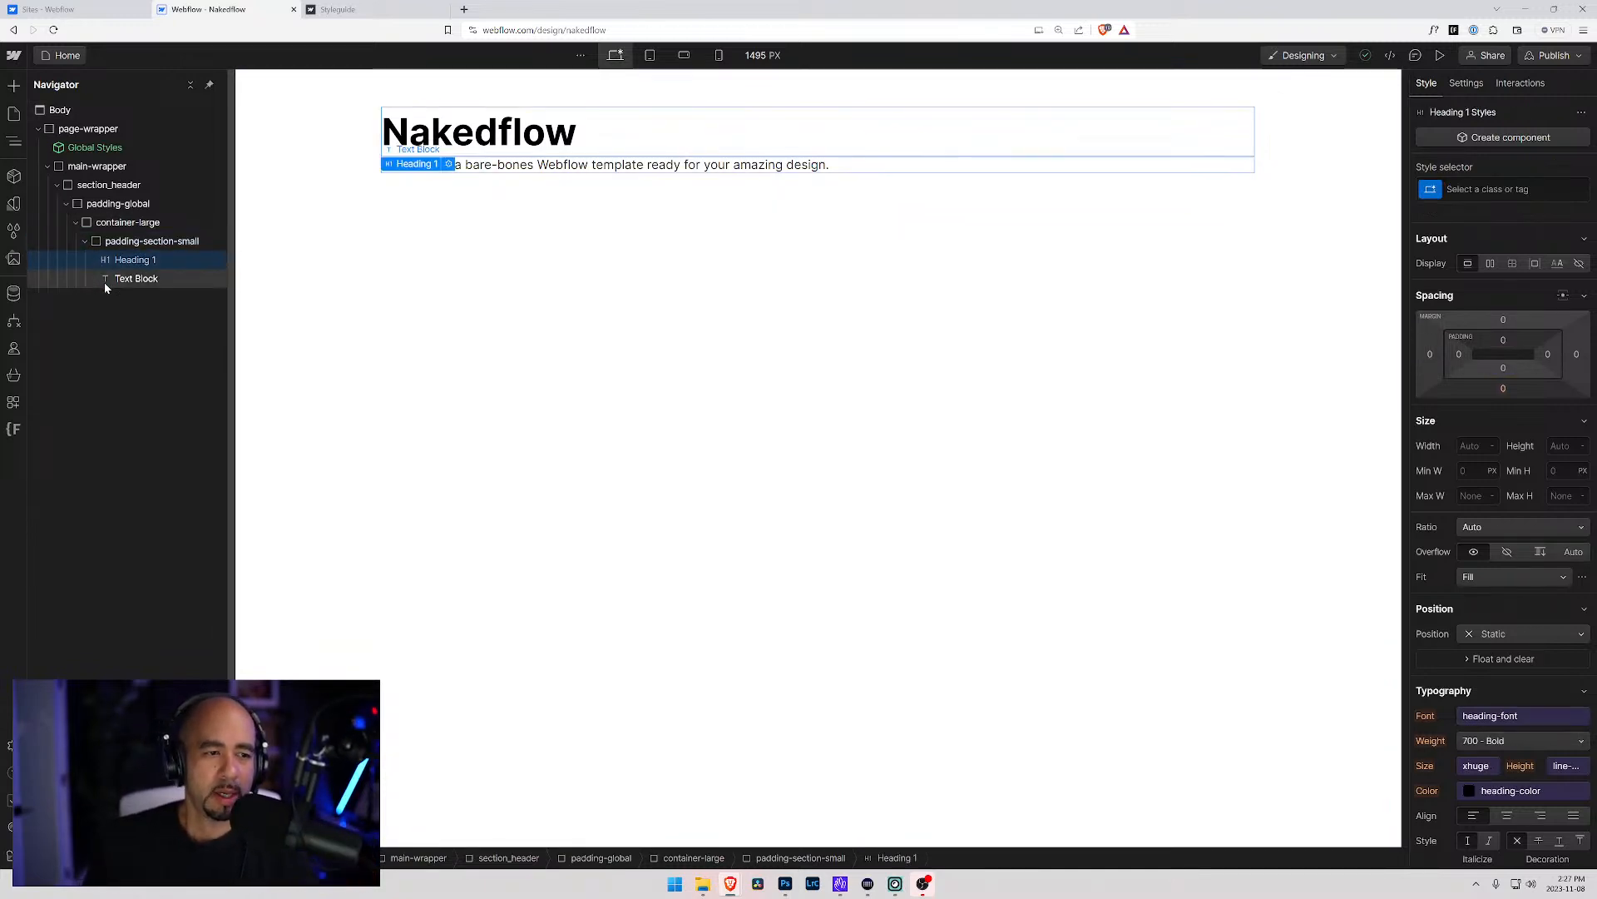
left_click(115, 278)
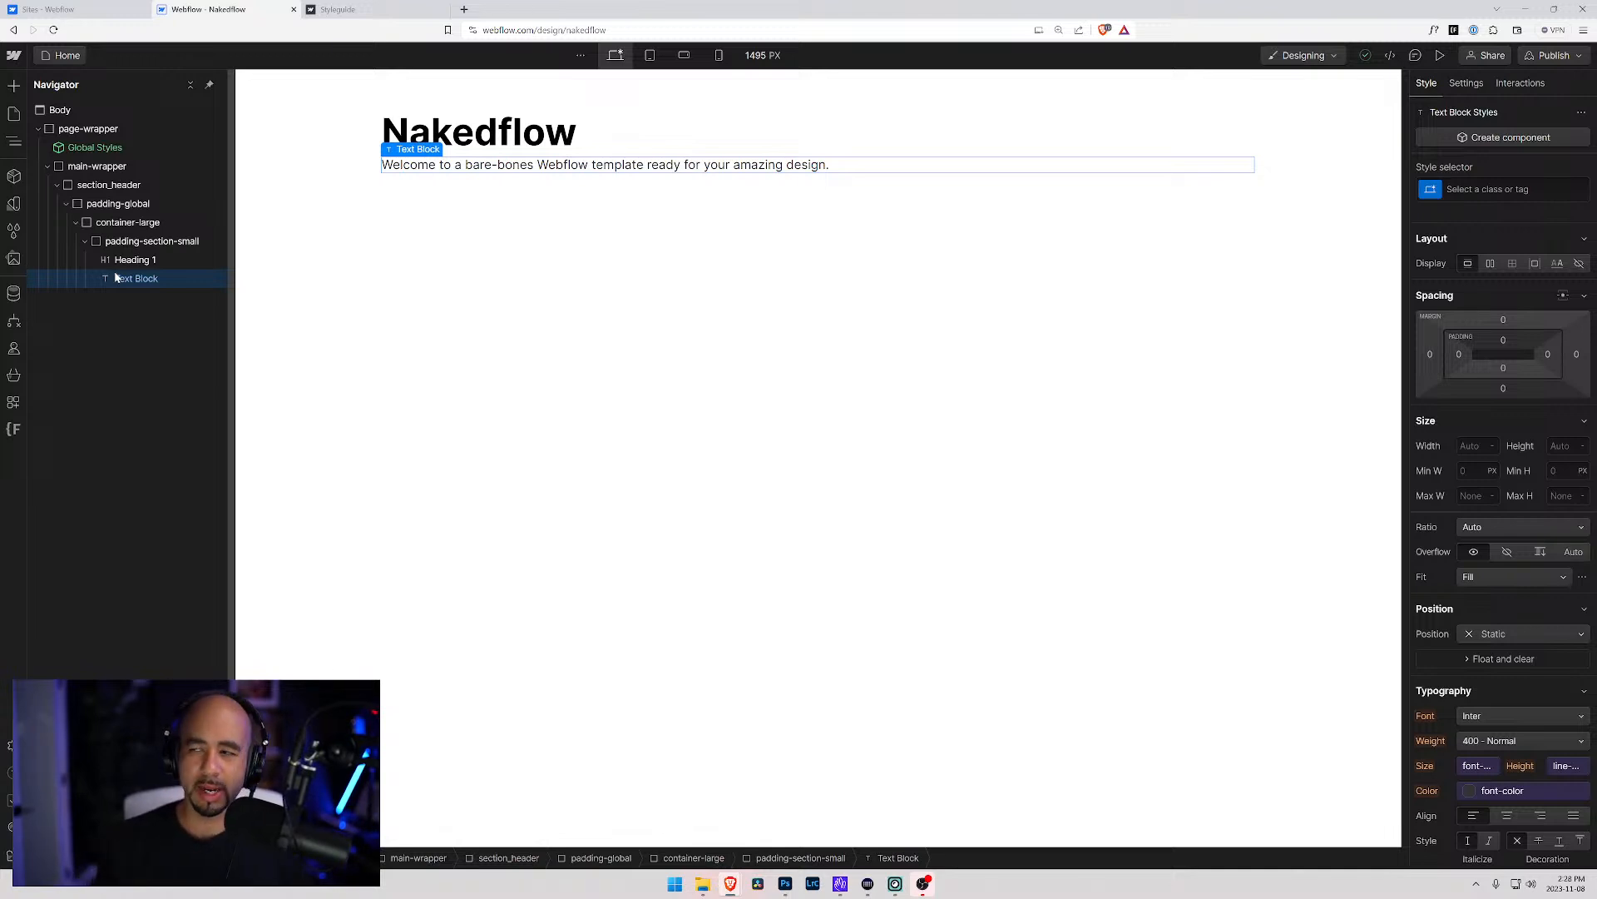
Search the web for "webflow templates" in a new browser tab and open Webflow's New website templates page
left_click(463, 9)
type("webl")
type("l")
type("ow t")
type("e")
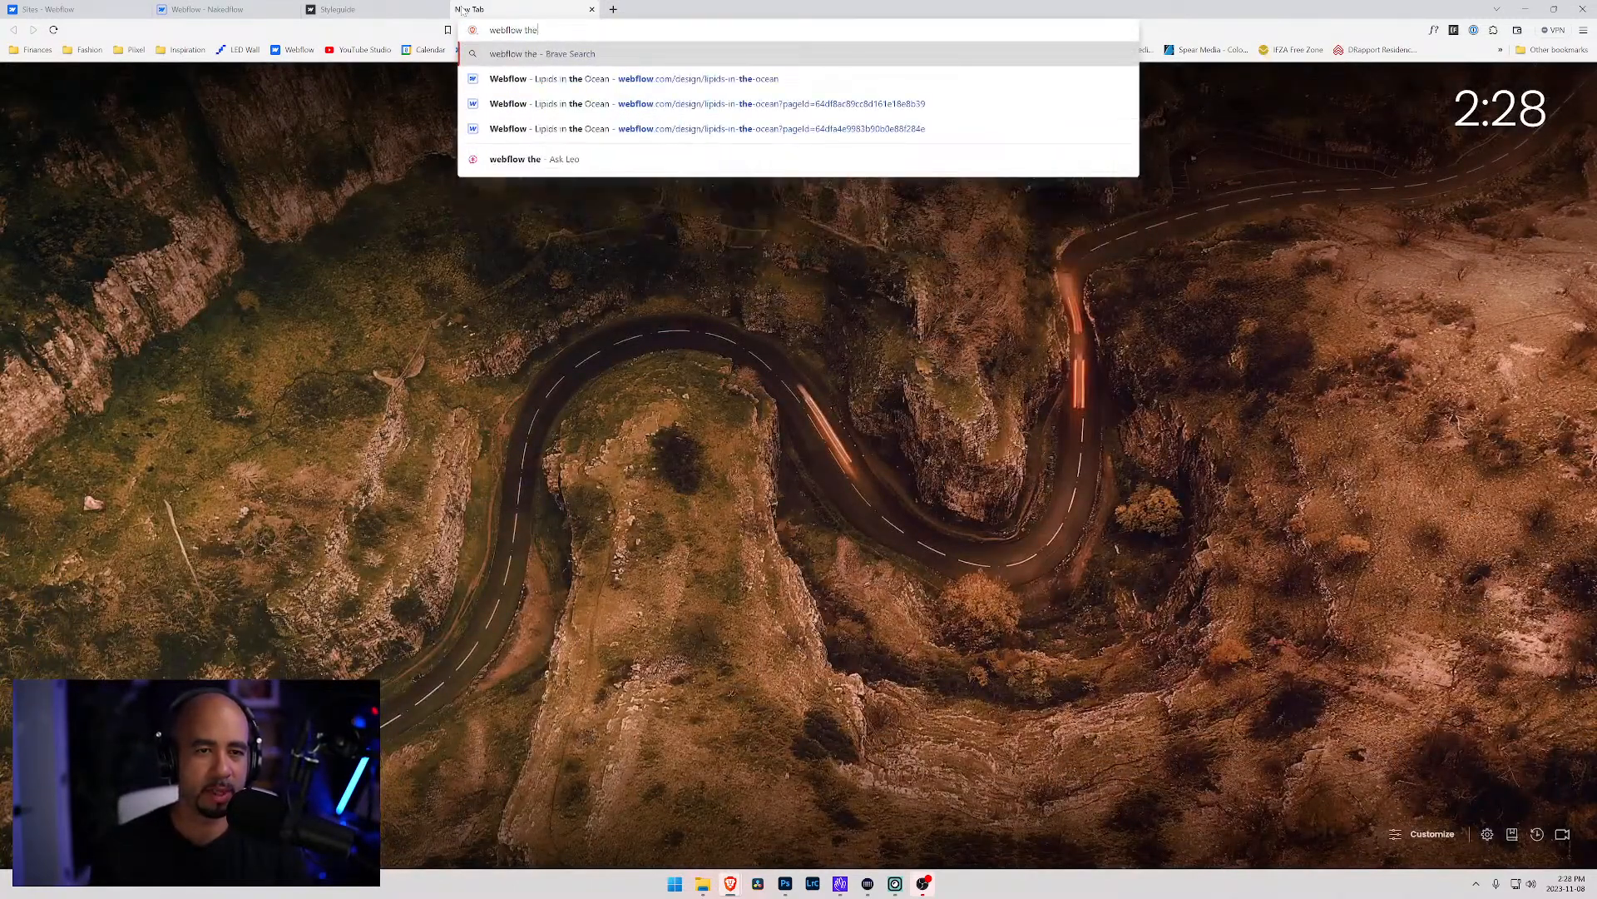
type("mplates")
key("Return")
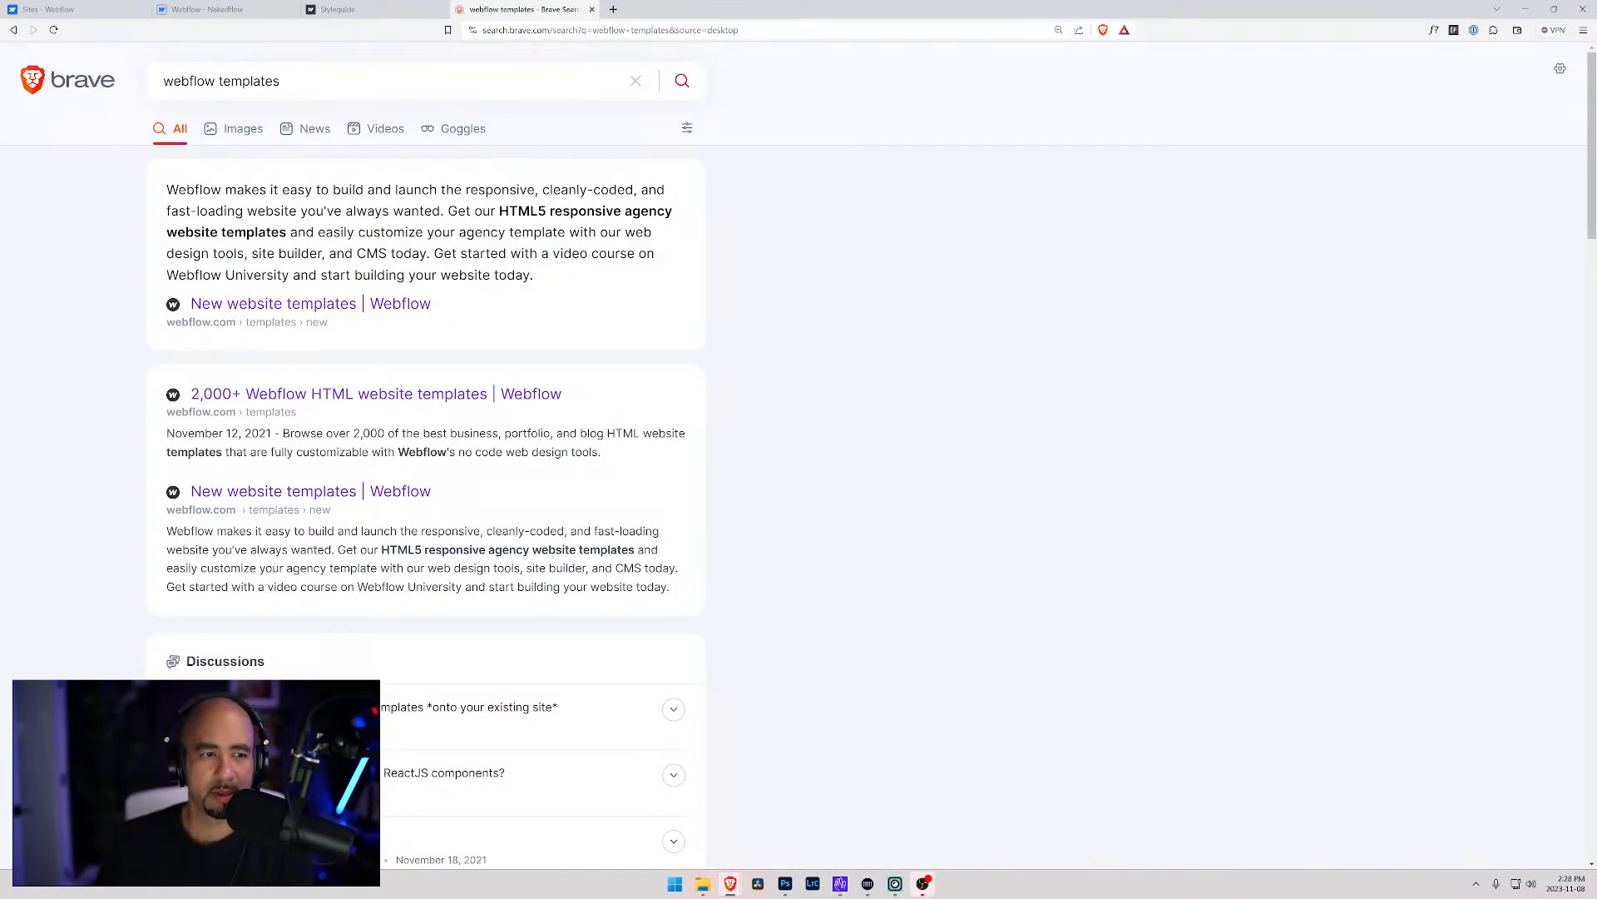
left_click(293, 304)
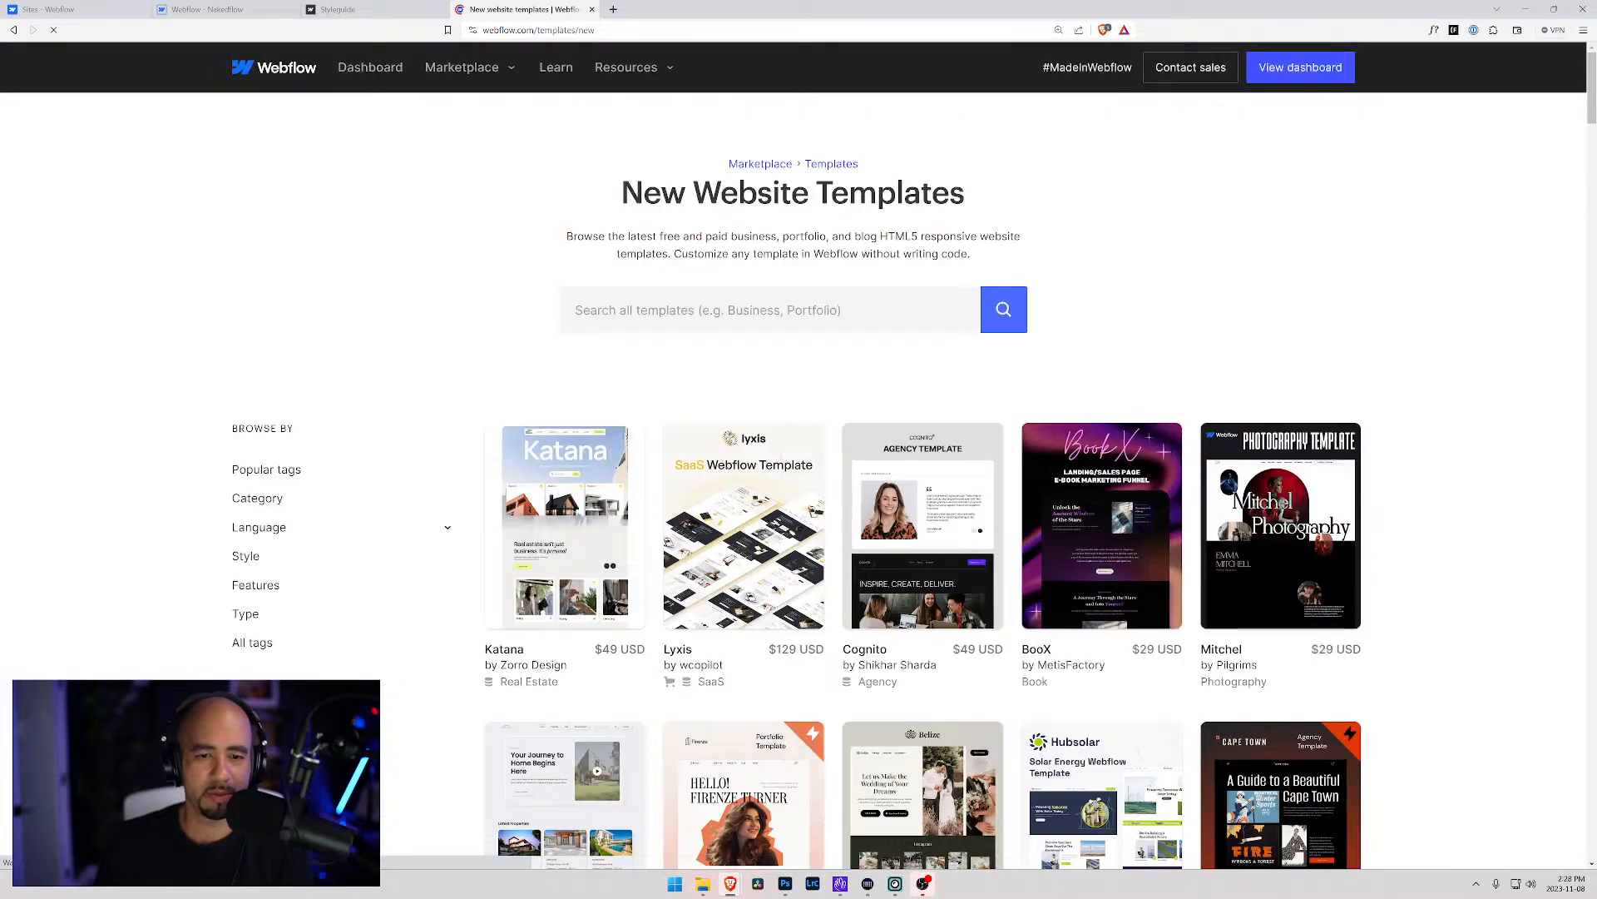
Open the Lyxis SaaS template's details and preview the template in the browser
scroll(844, 363, "down", 3)
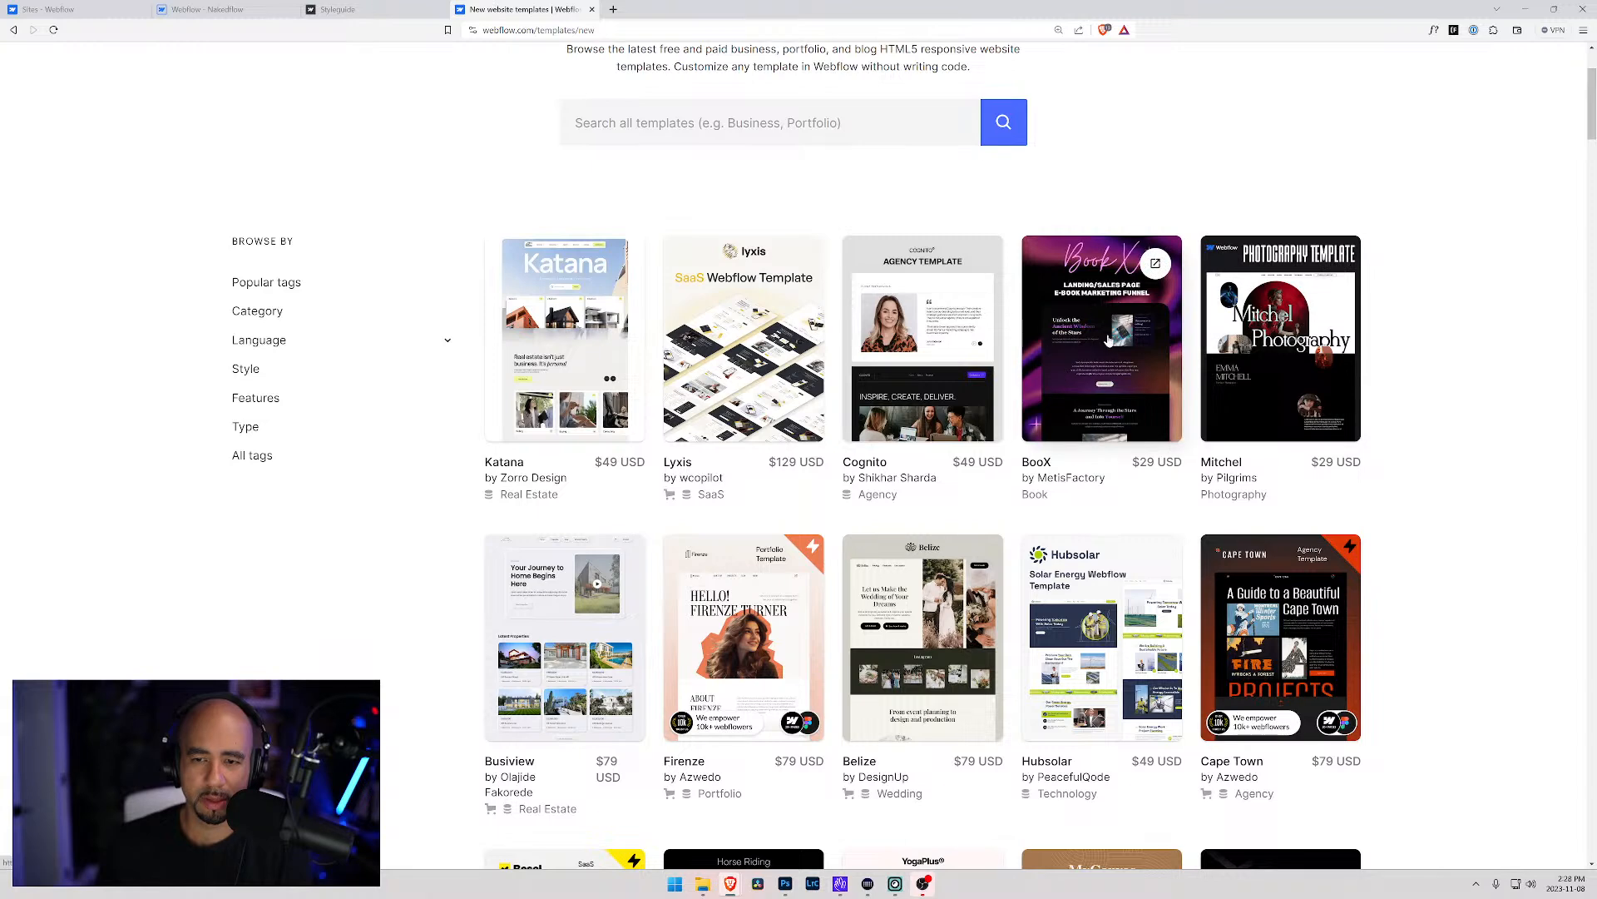
left_click(735, 356)
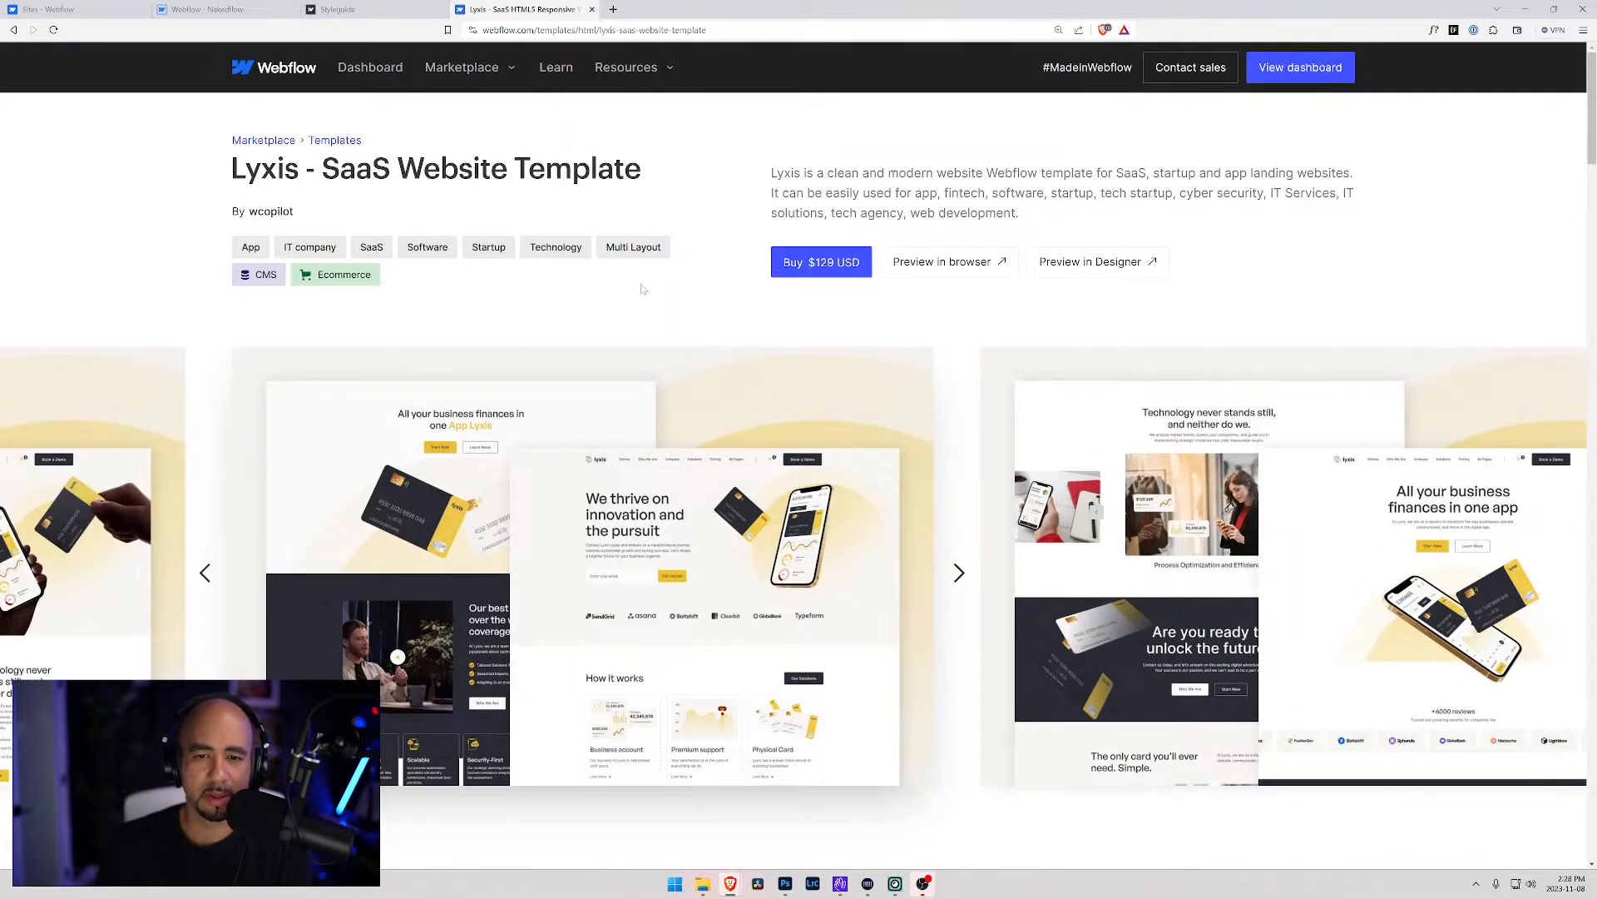
left_click(972, 271)
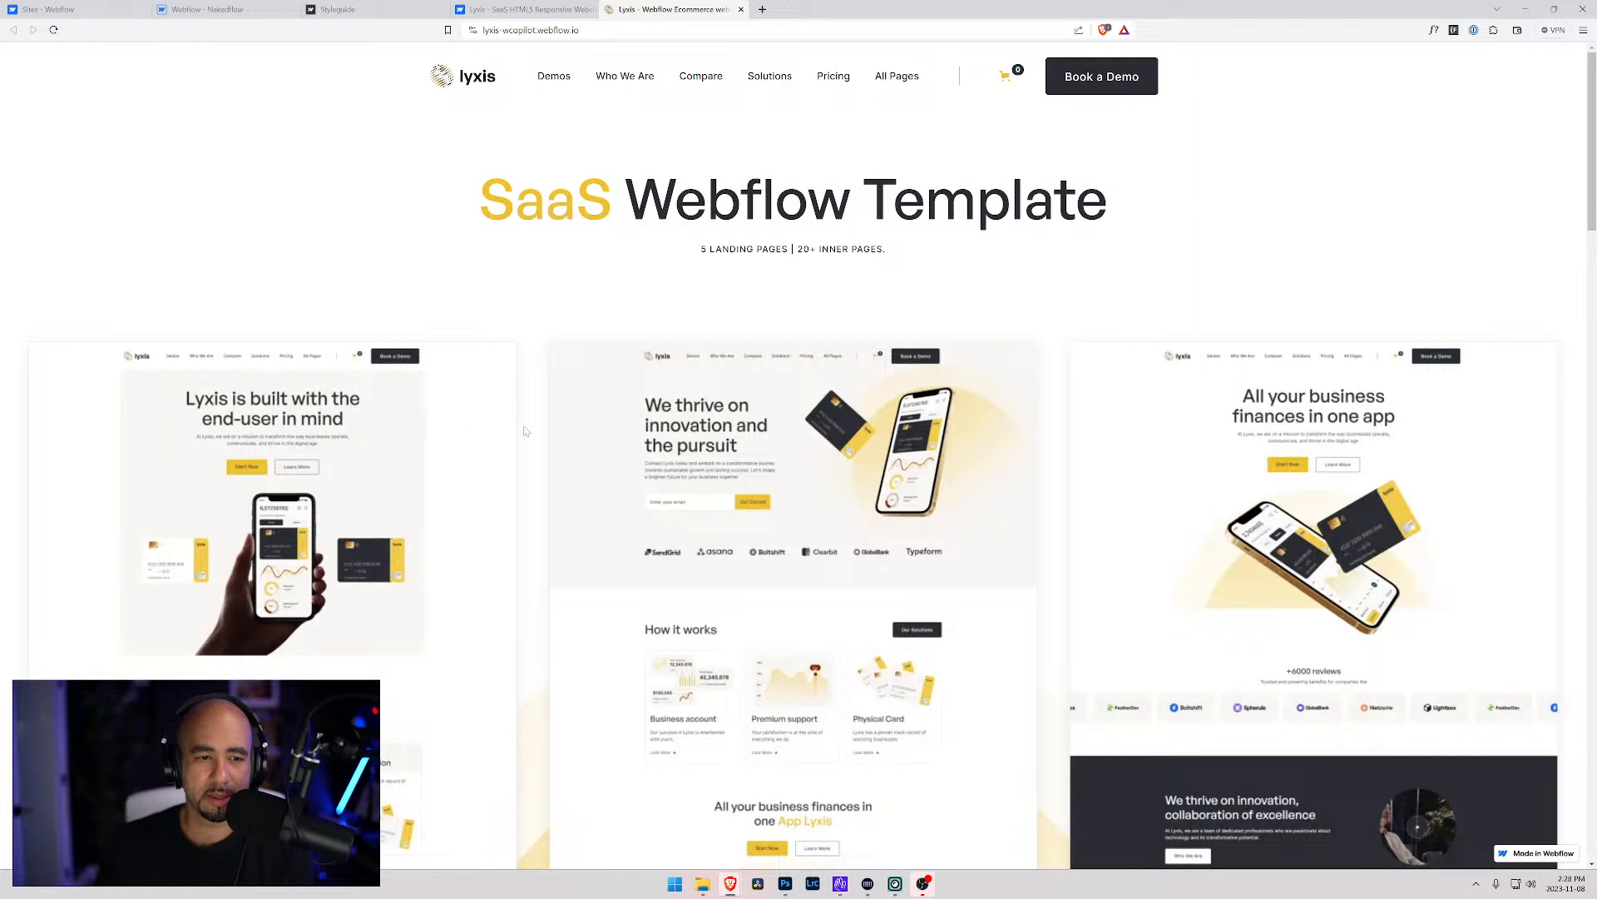
Examine the Lyxis preview's landing page, its list of demos and the complete homepage layouts it offers
scroll(442, 432, "down", 6)
scroll(795, 388, "up", 5)
scroll(815, 400, "up", 1)
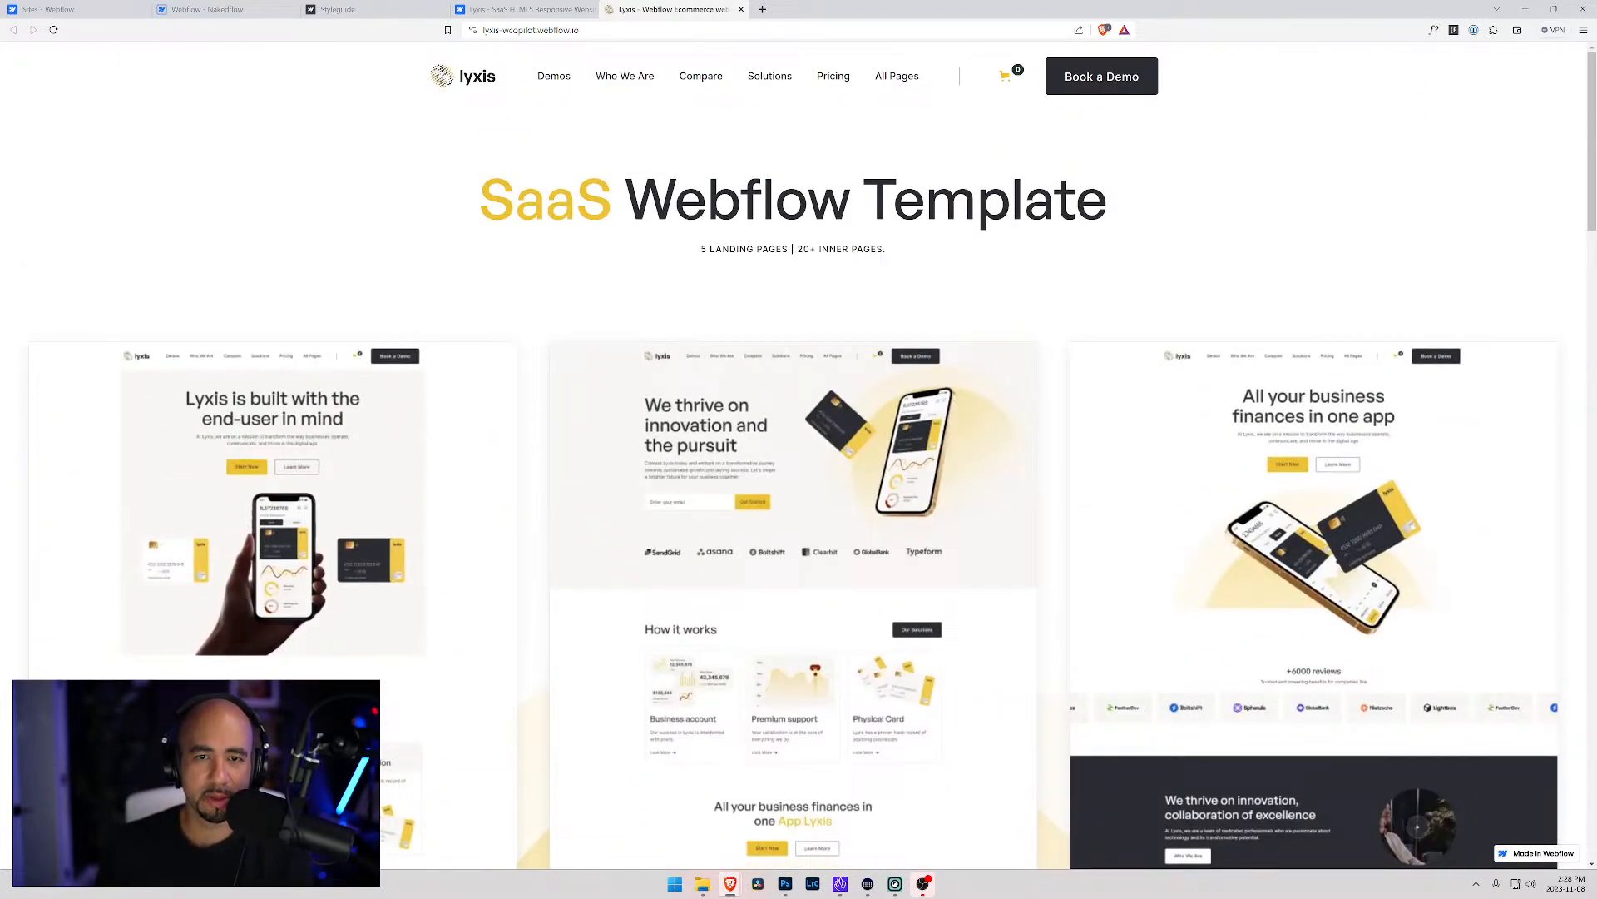
mouse_move(566, 88)
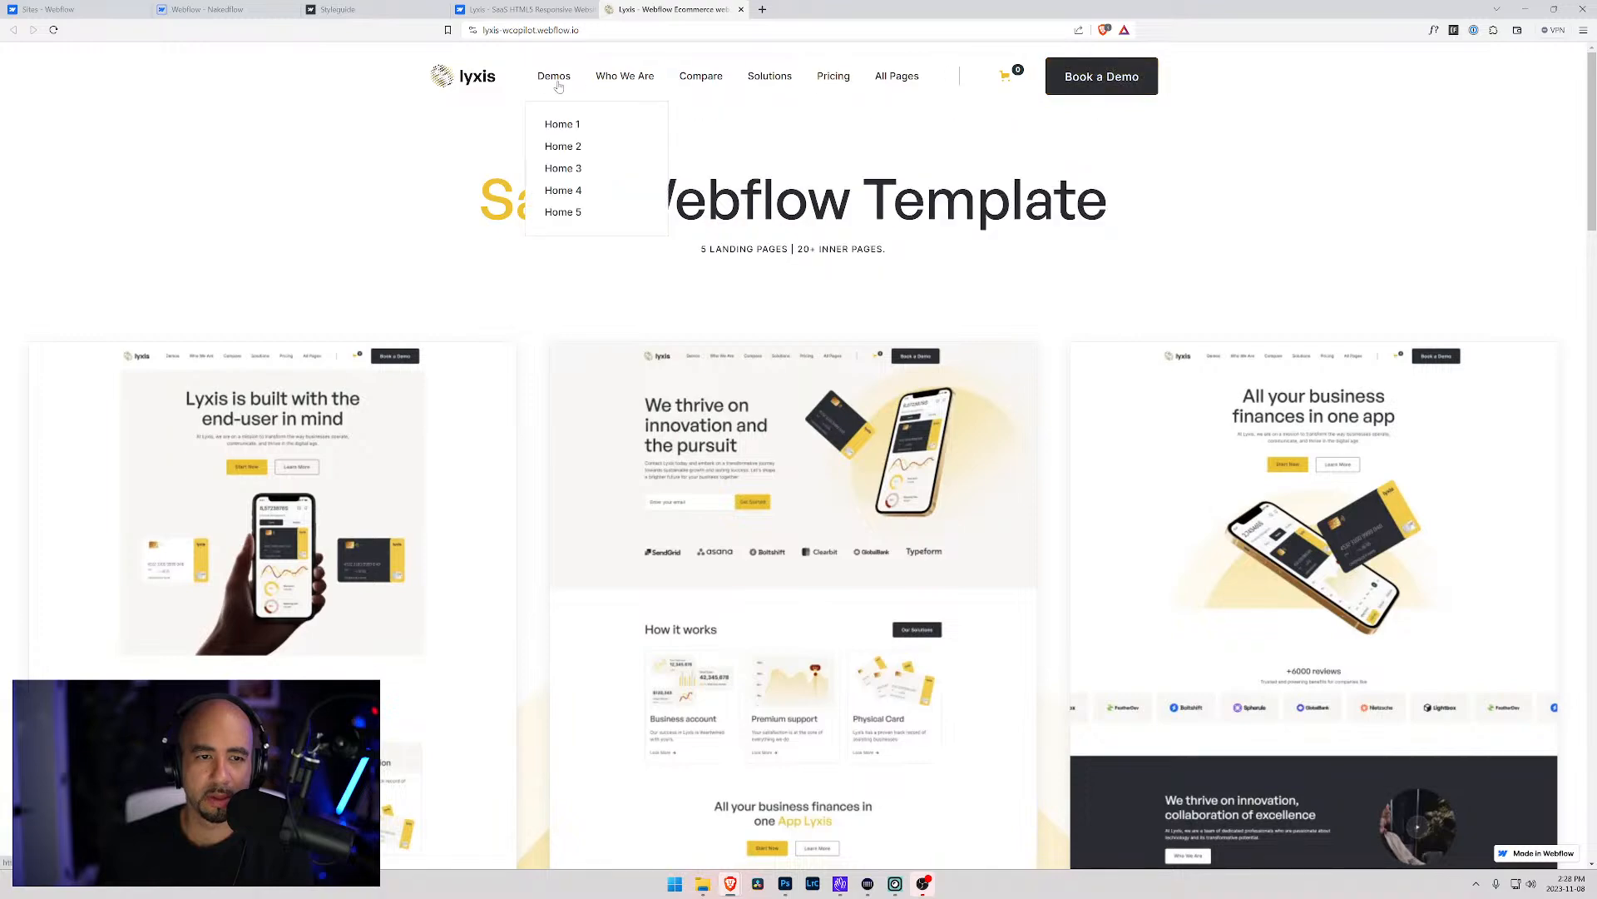
scroll(663, 303, "down", 15)
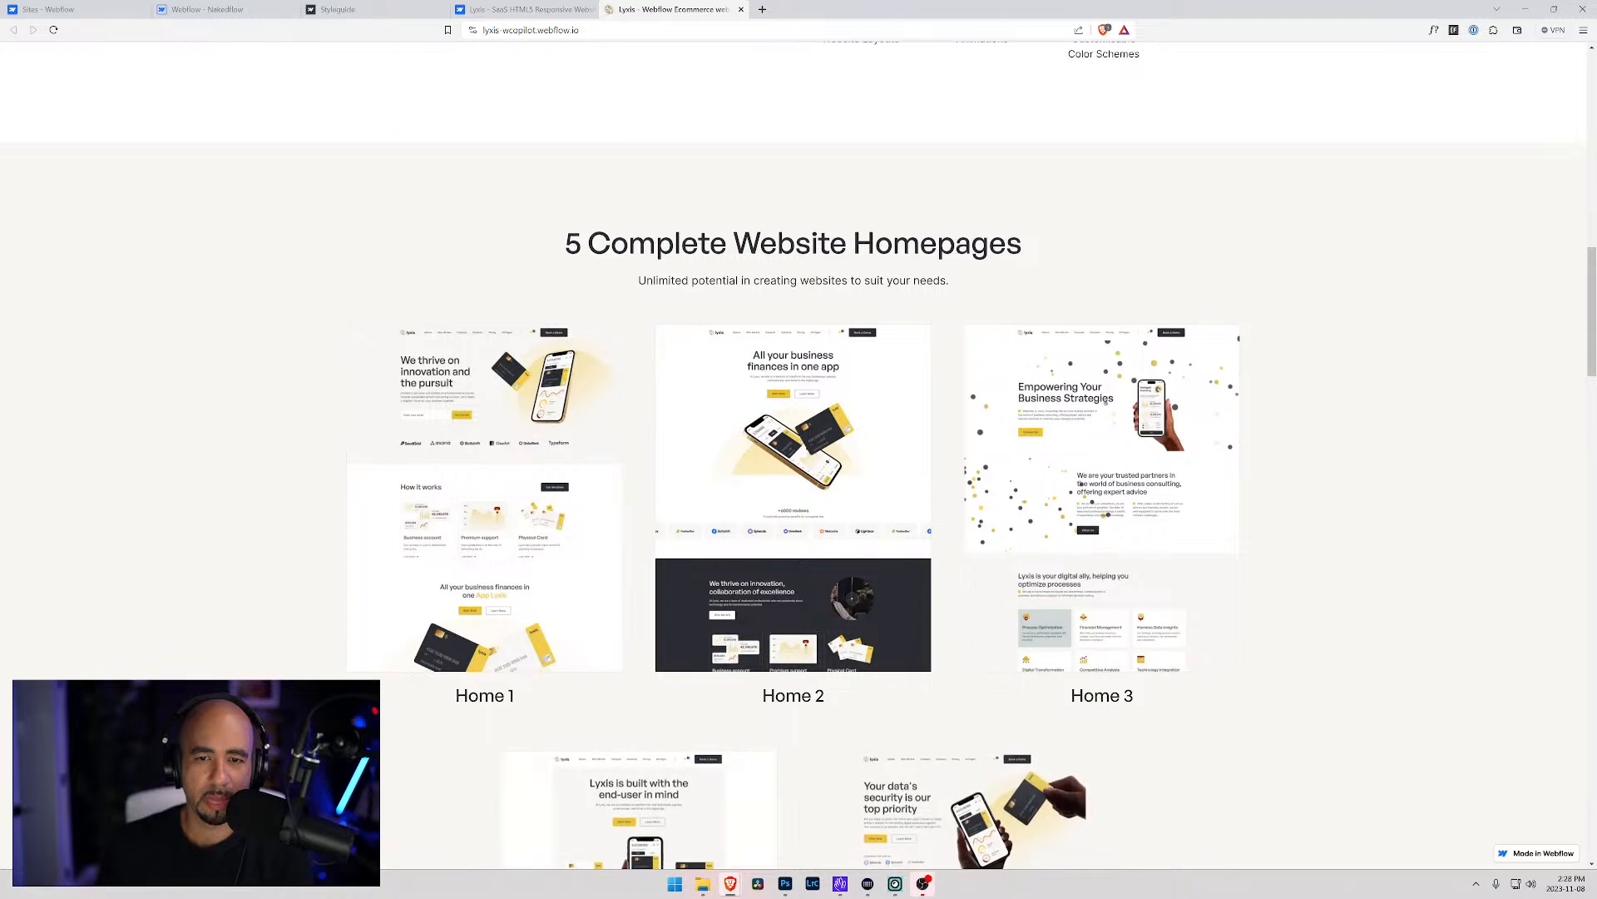
scroll(663, 303, "down", 3)
scroll(663, 303, "up", 3)
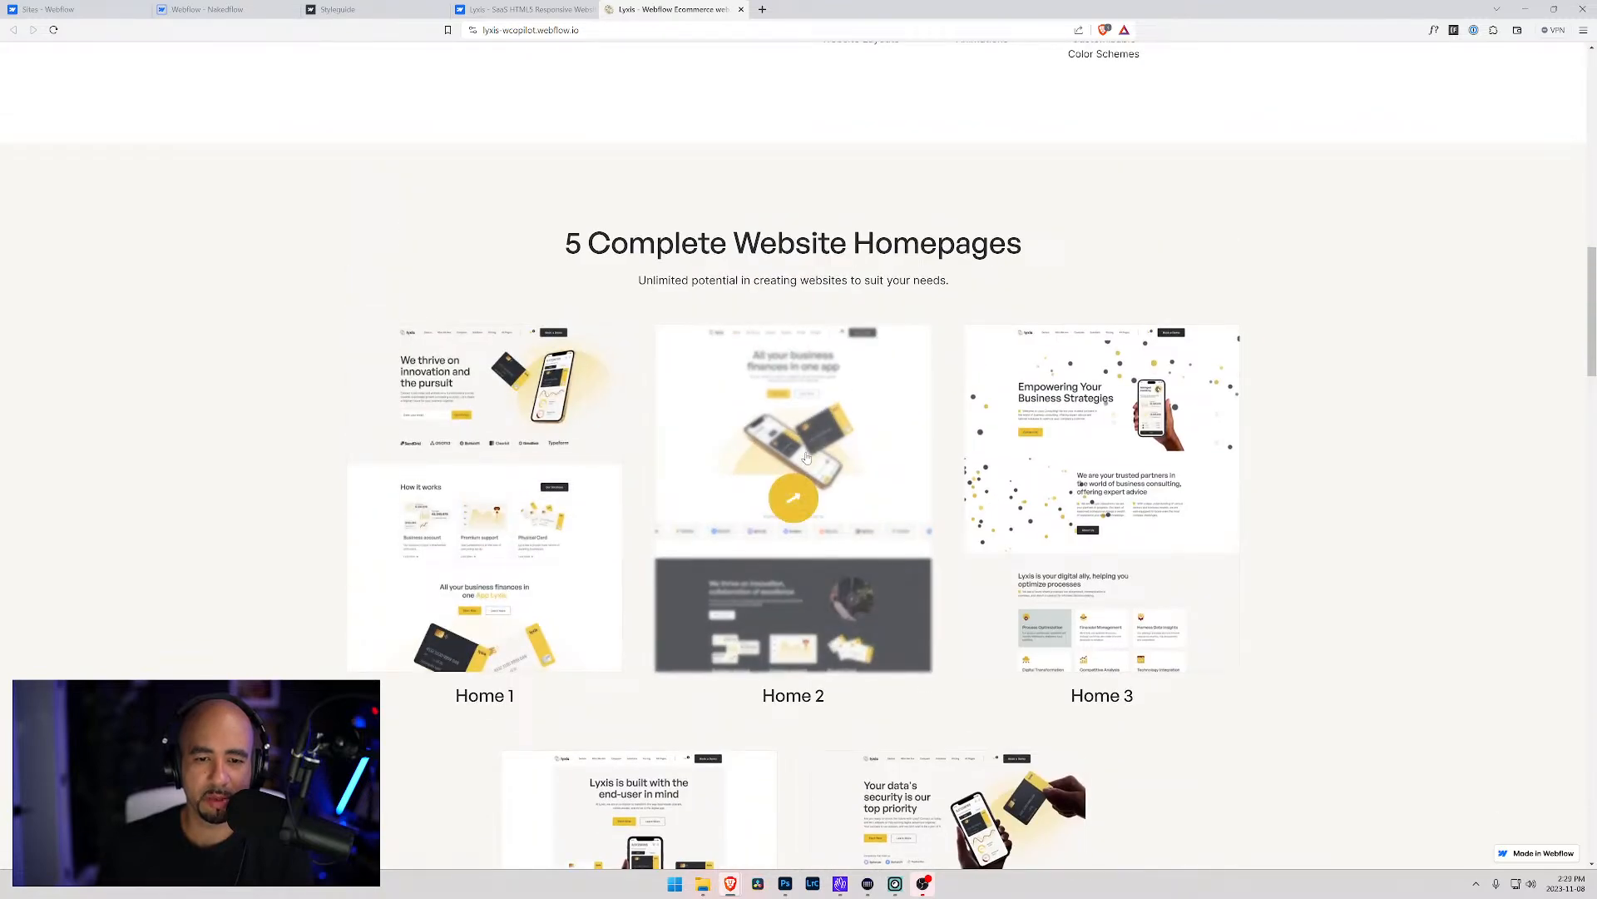
Examine the Lyxis template's remaining homepages and ready-to-use inner pages, from About Us through Shop Details to the footer
scroll(612, 321, "down", 7)
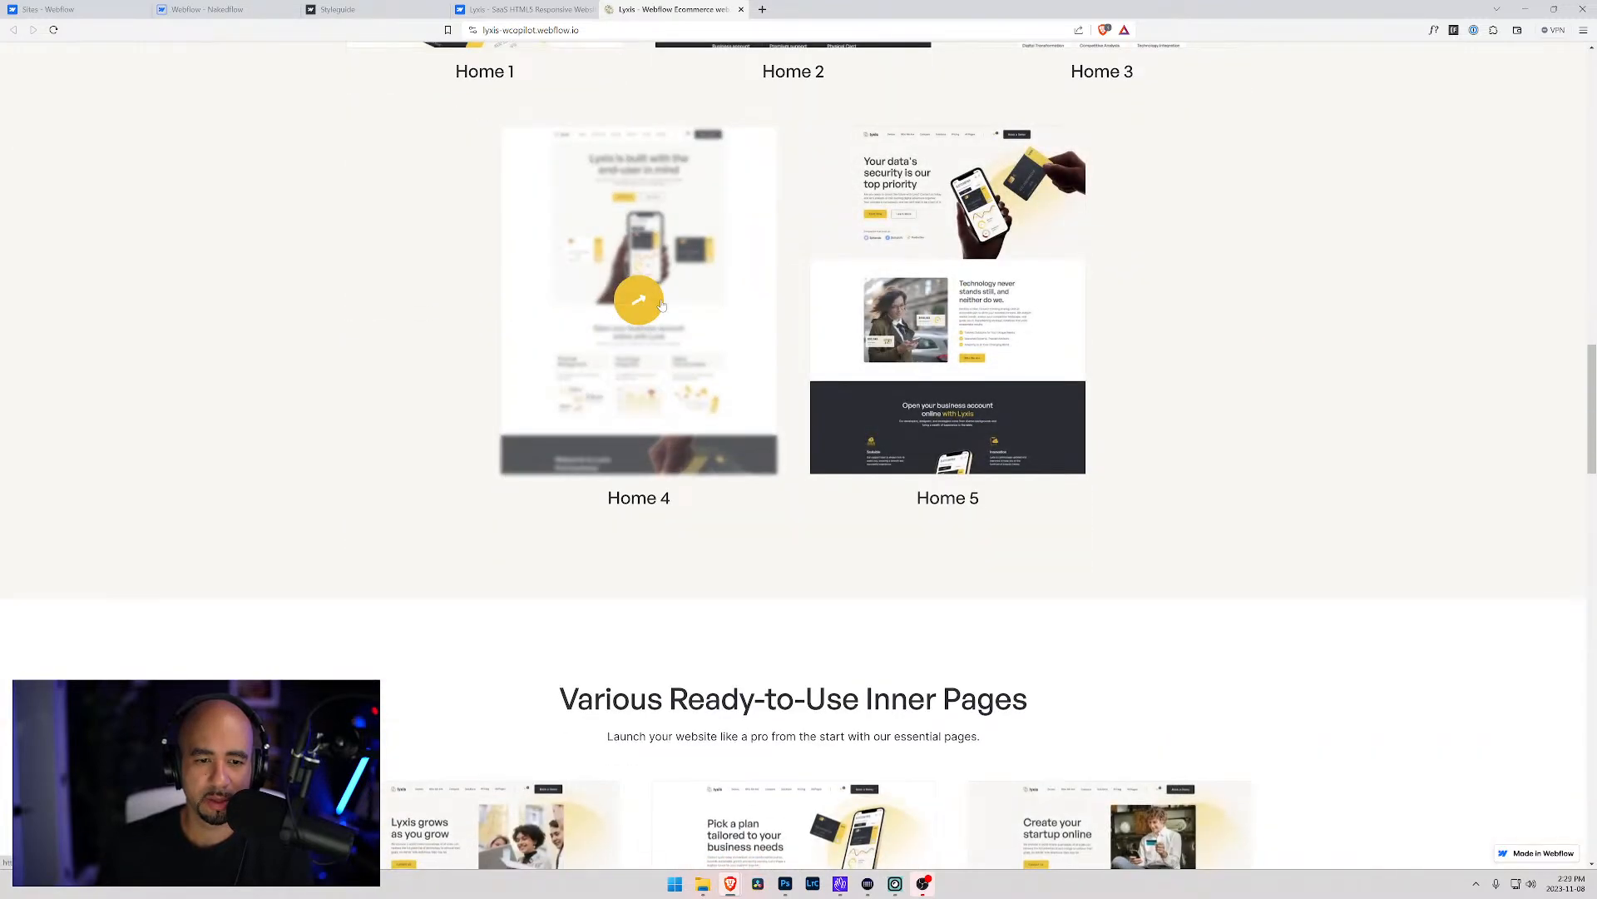
scroll(945, 303, "down", 5)
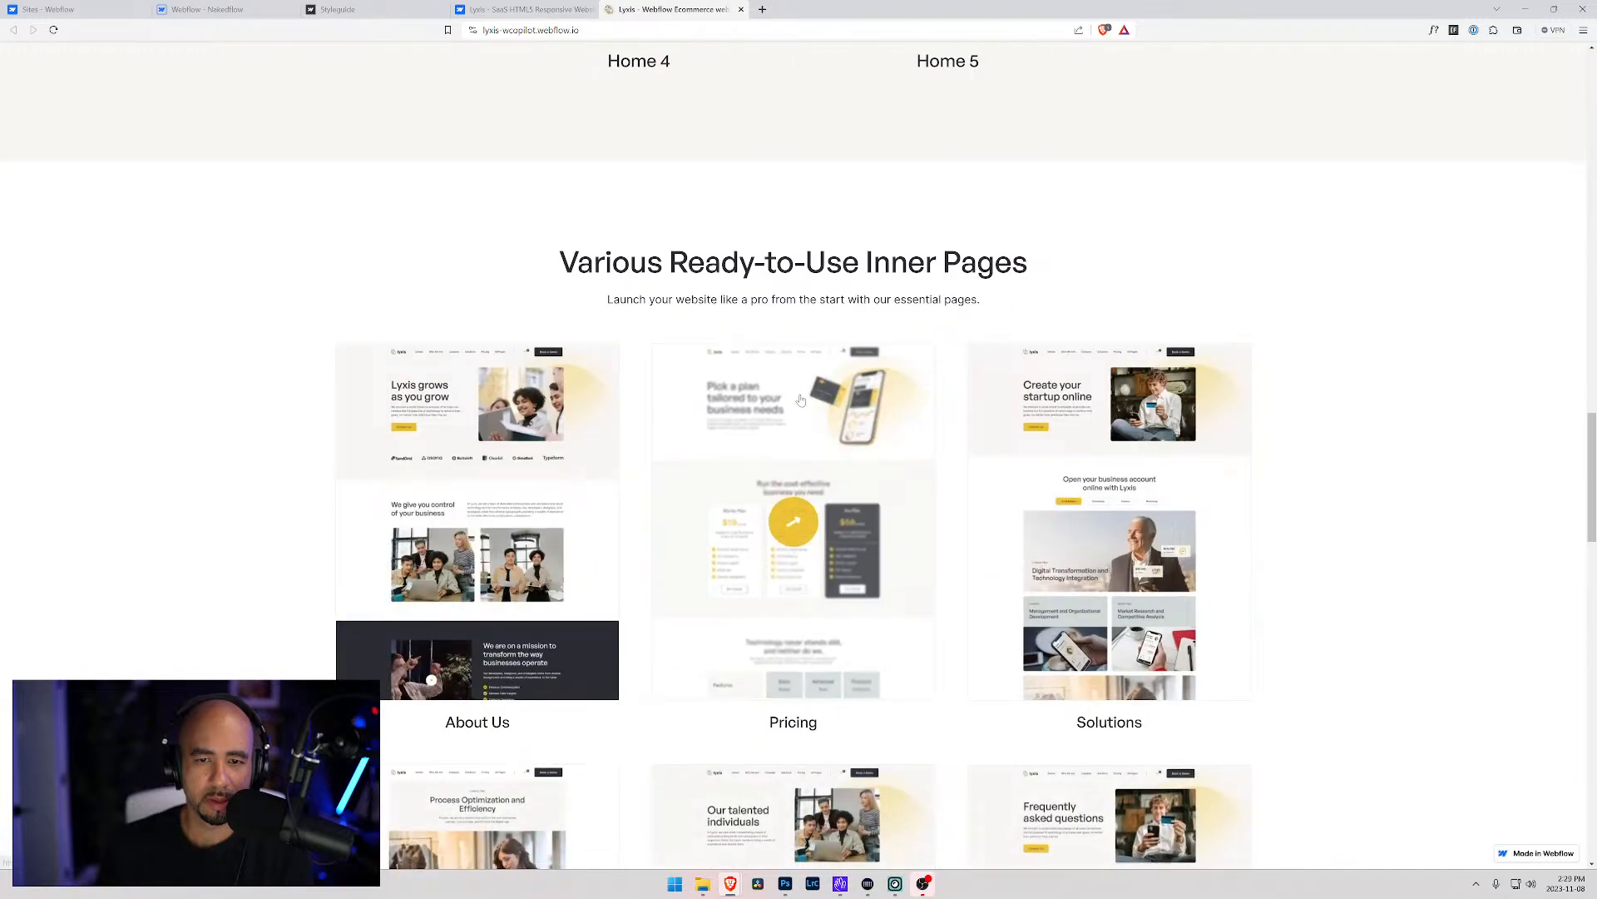
scroll(431, 680, "down", 1)
mouse_move(478, 398)
scroll(794, 416, "down", 5)
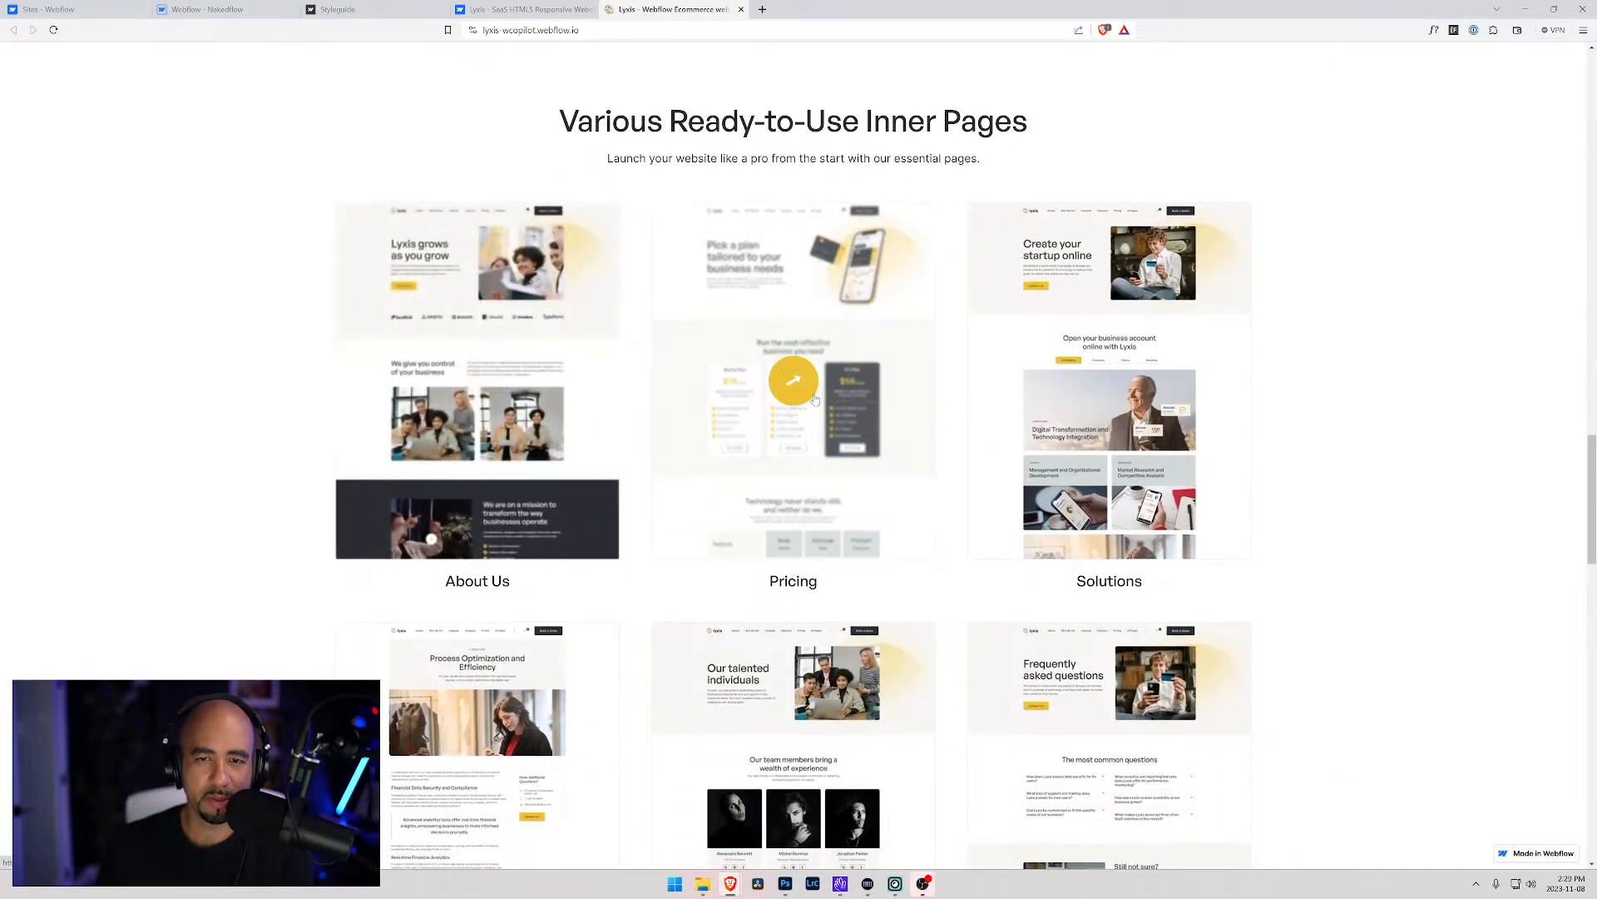
scroll(812, 403, "down", 5)
scroll(813, 403, "down", 10)
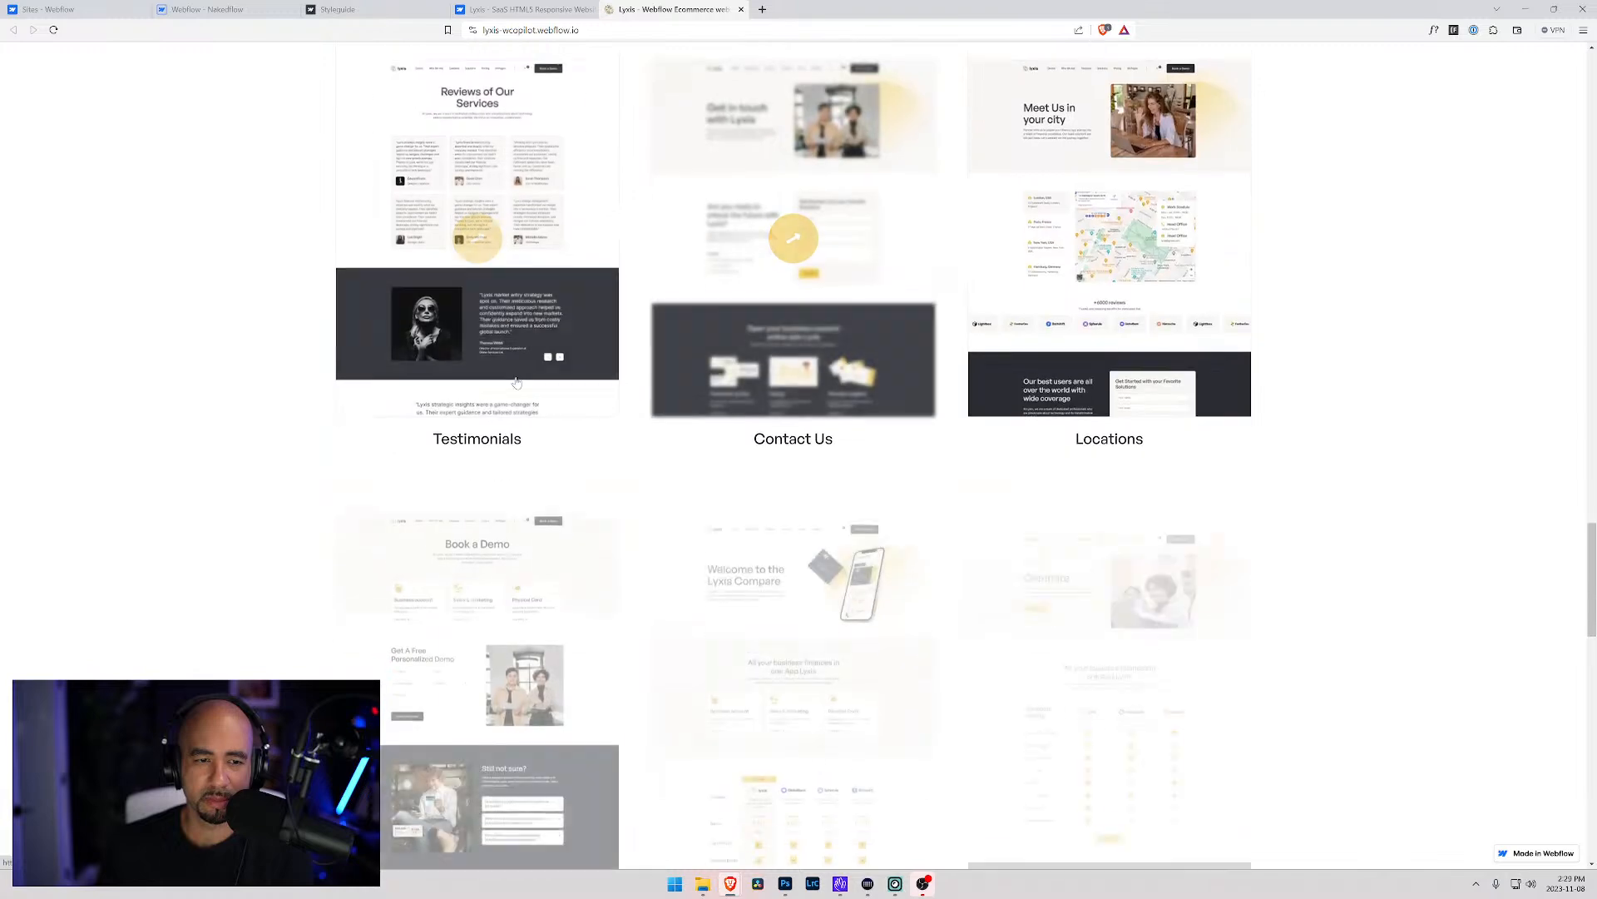
scroll(366, 354, "down", 4)
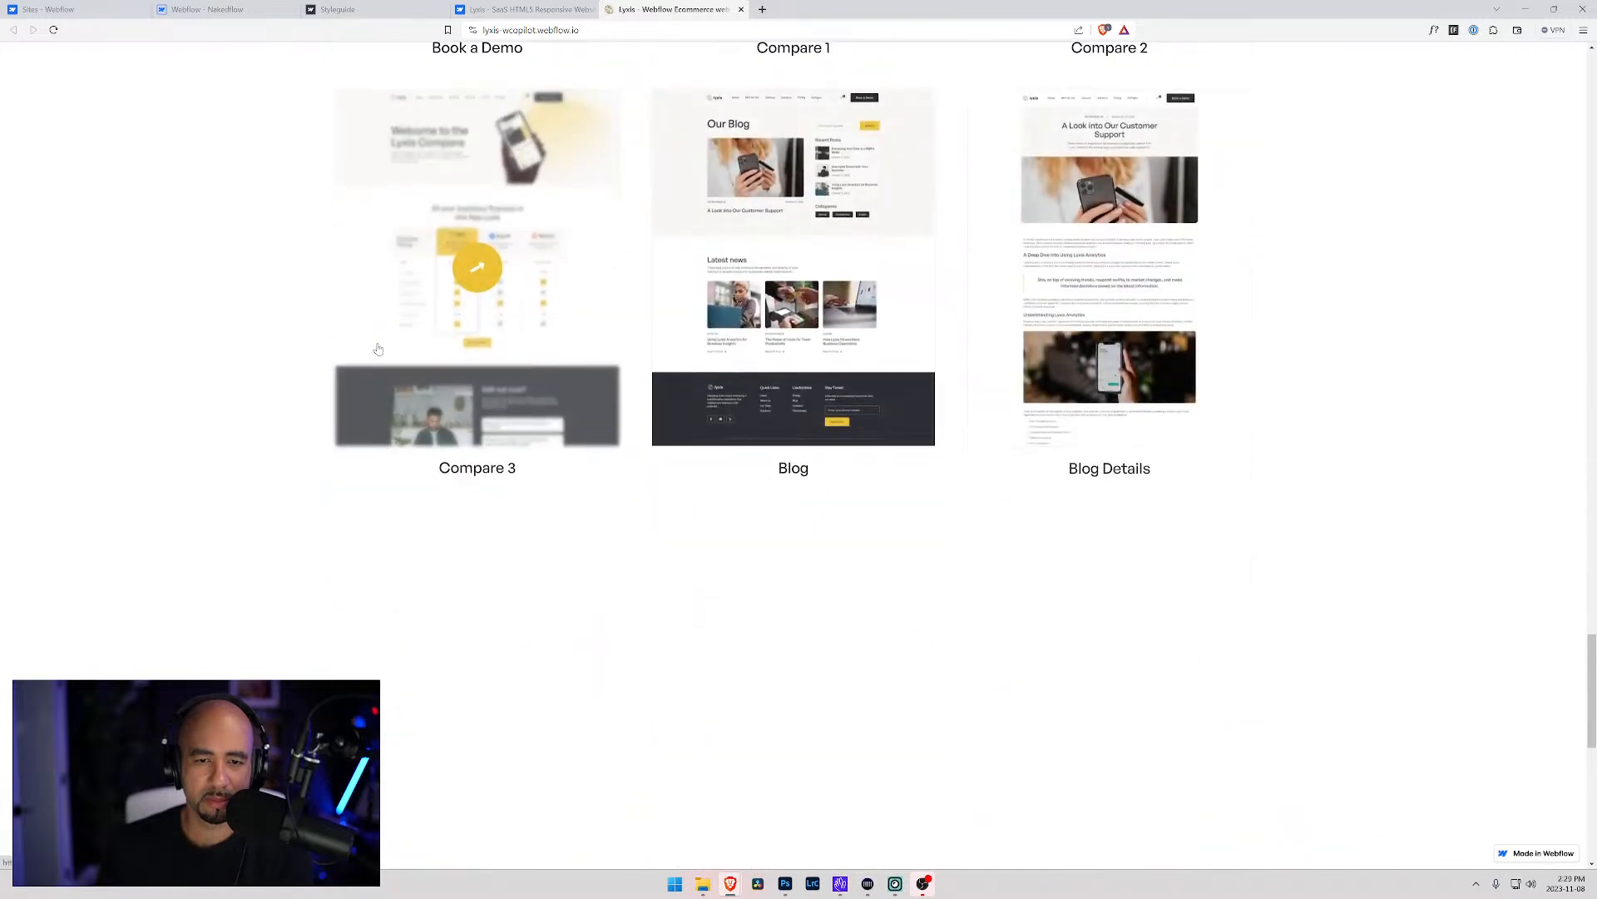
scroll(465, 336, "up", 3)
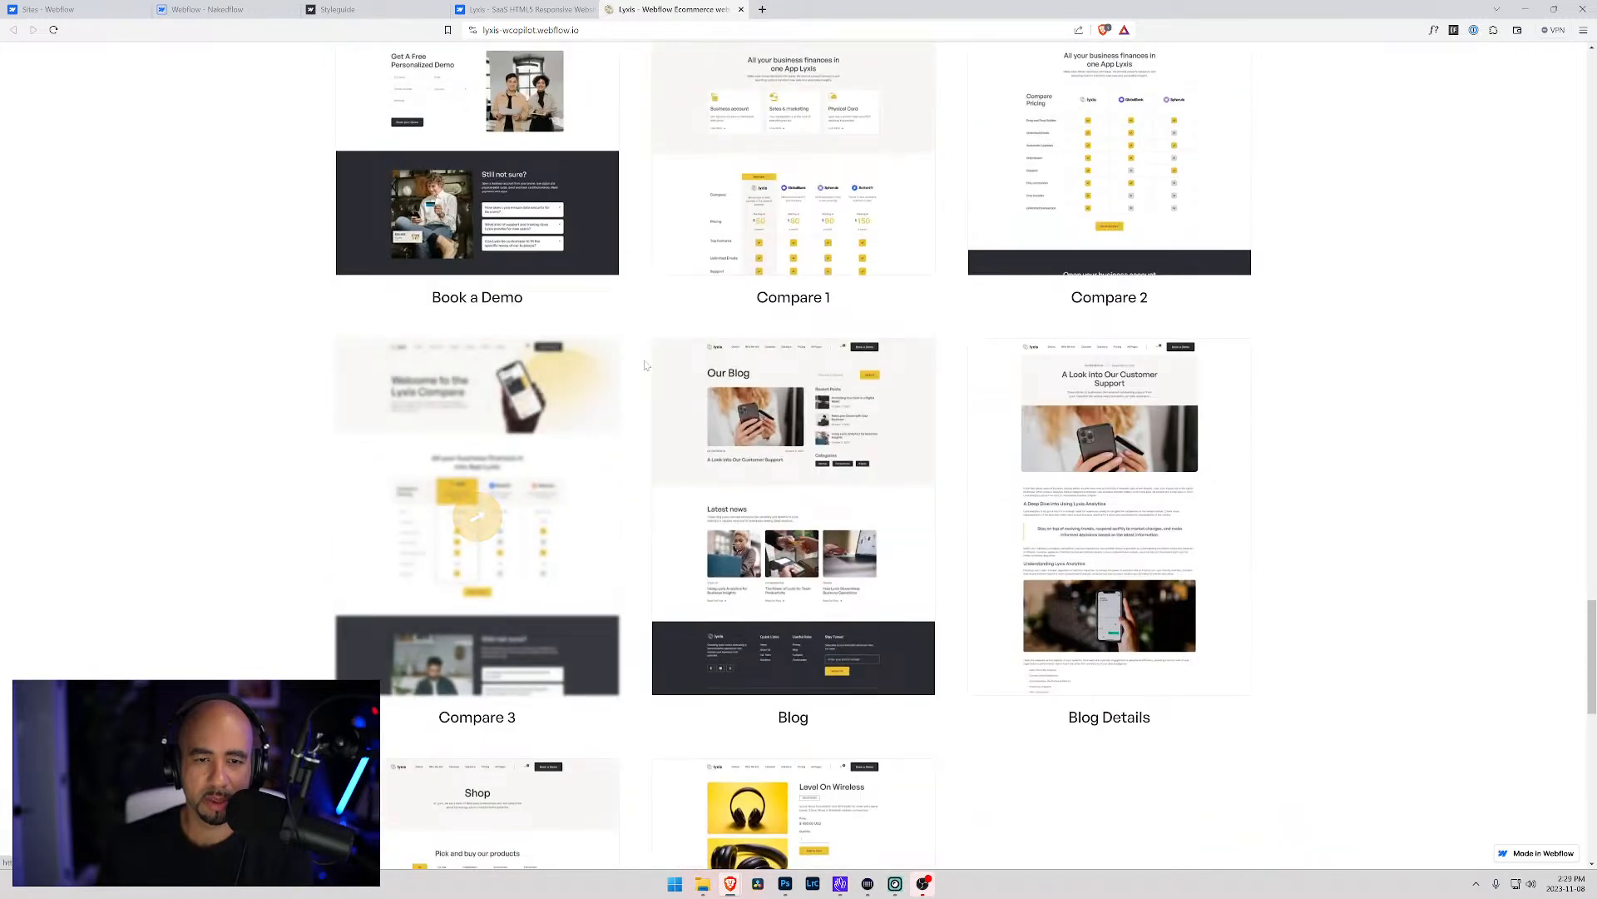
scroll(748, 305, "up", 1)
scroll(748, 304, "down", 3)
scroll(749, 304, "down", 1)
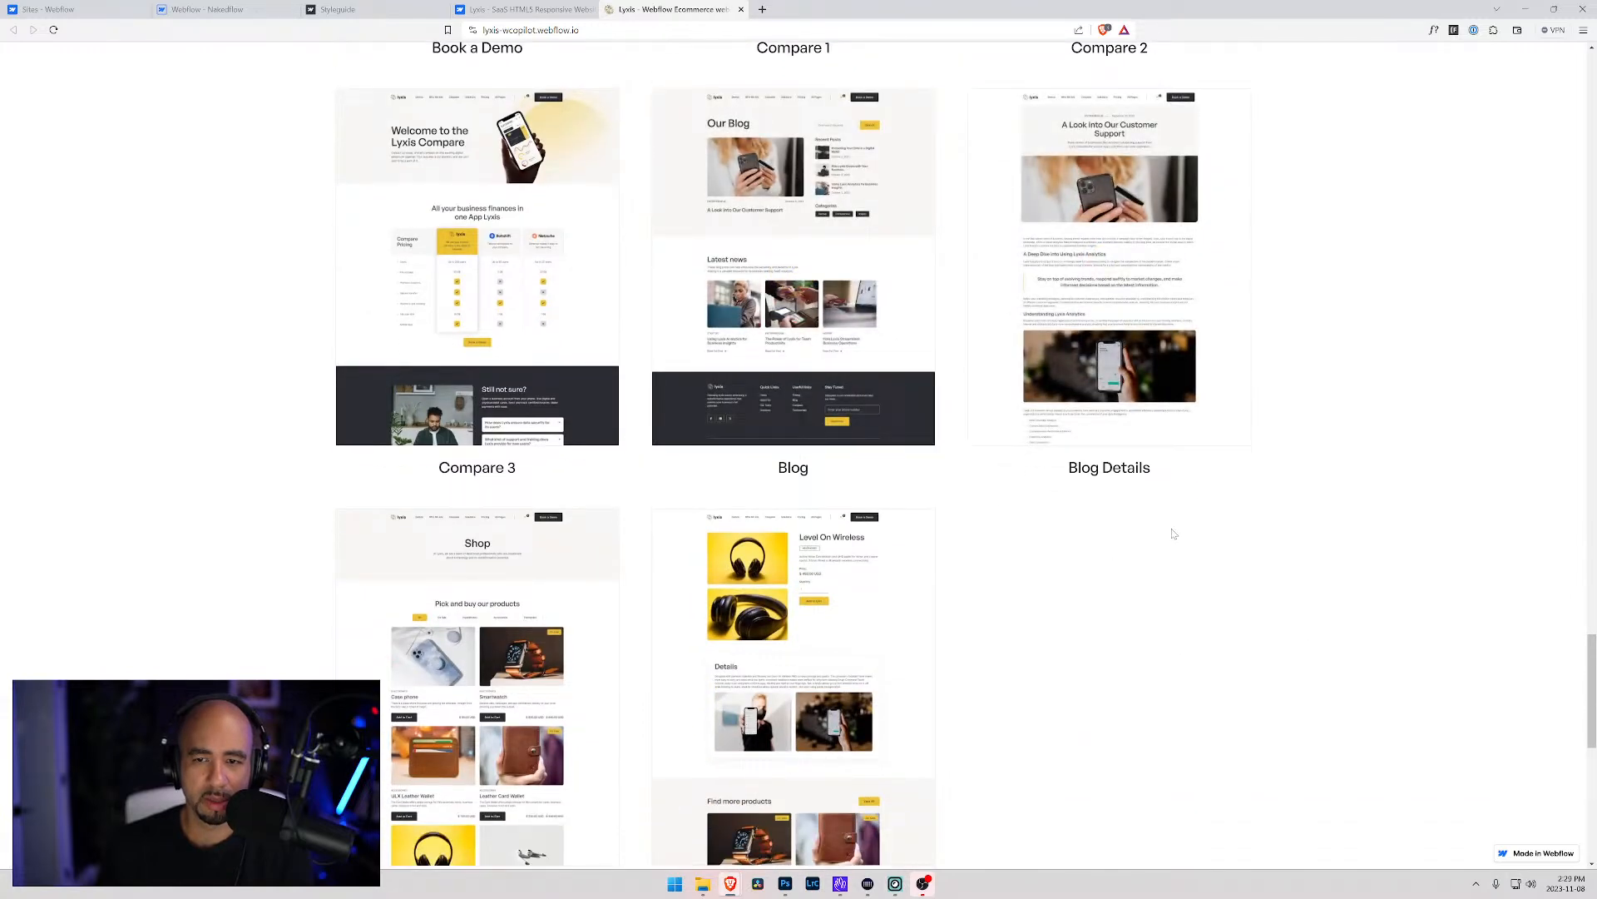
scroll(1173, 534, "down", 5)
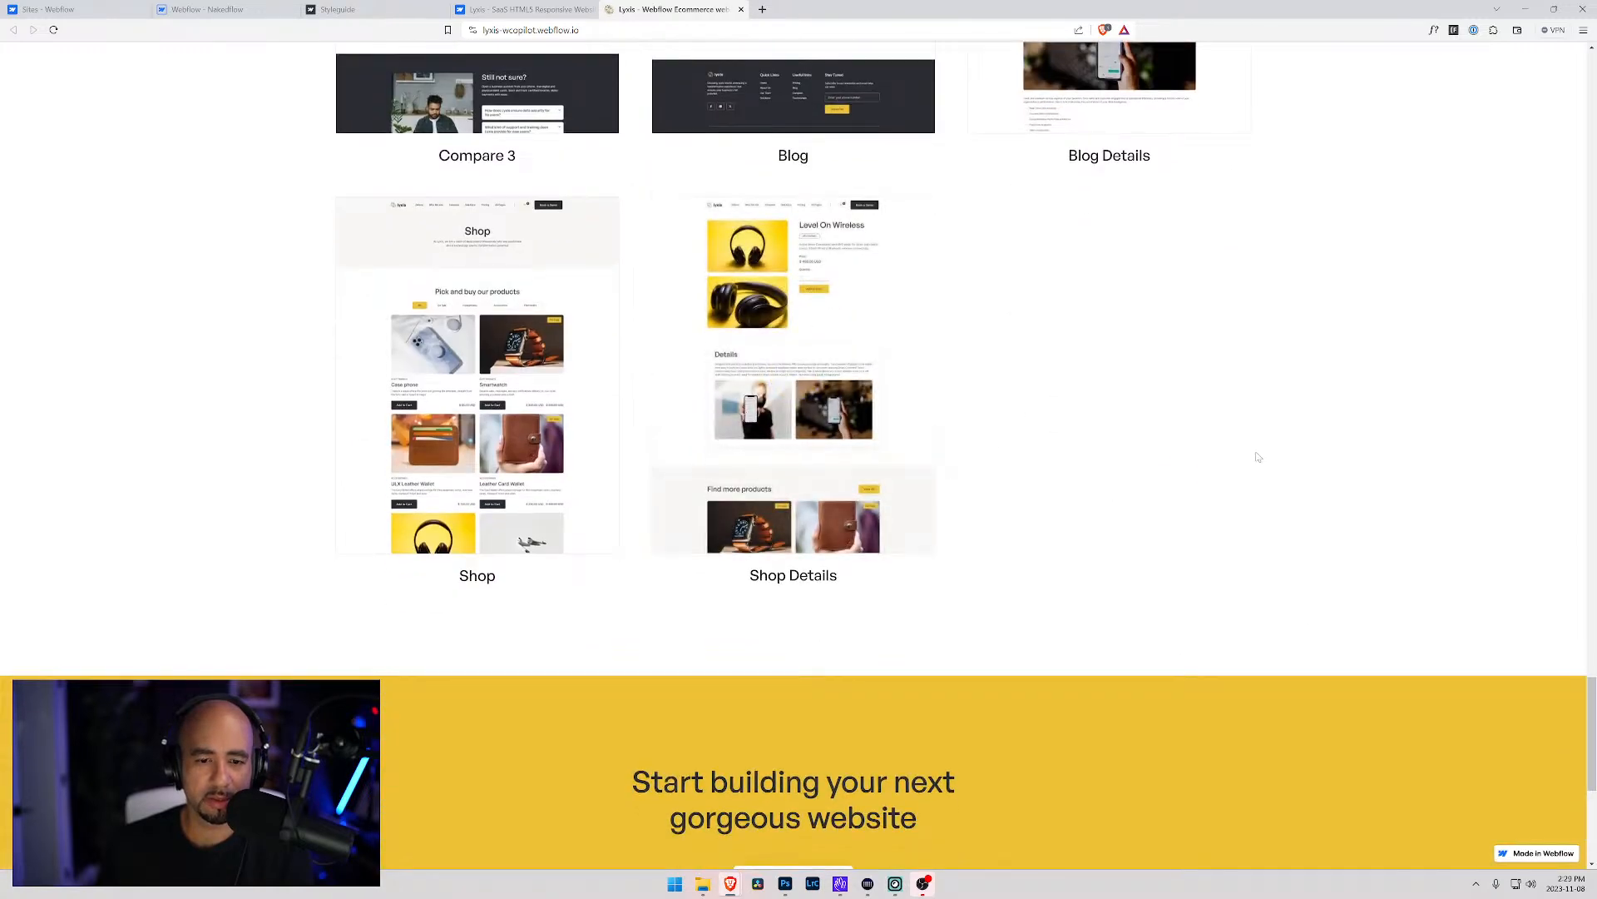
scroll(1216, 458, "down", 6)
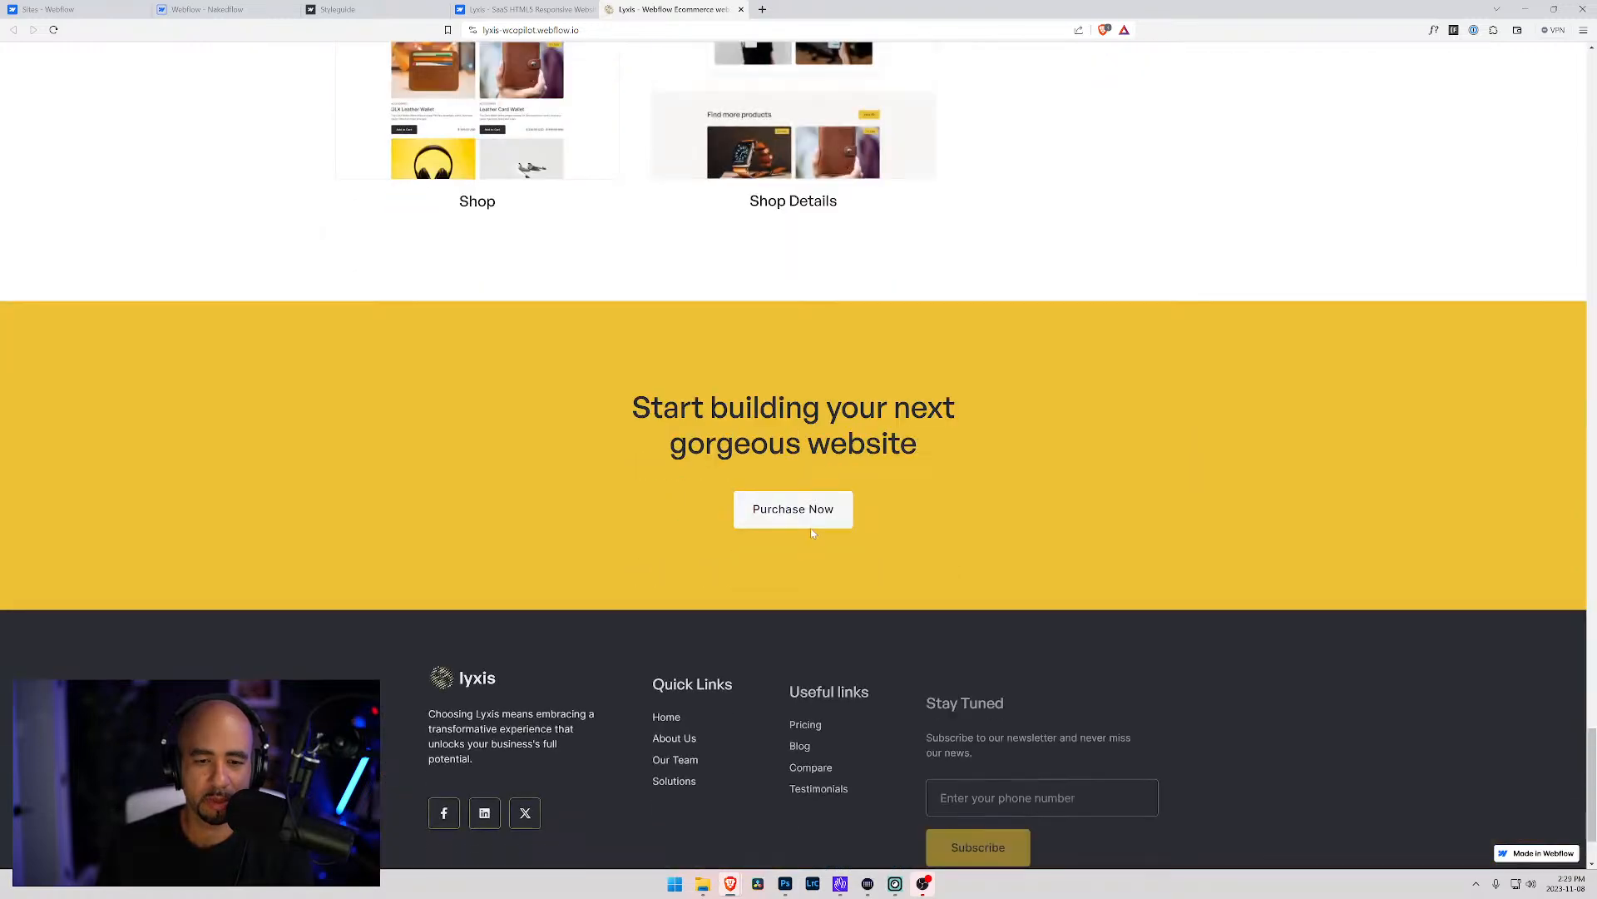
scroll(803, 507, "down", 2)
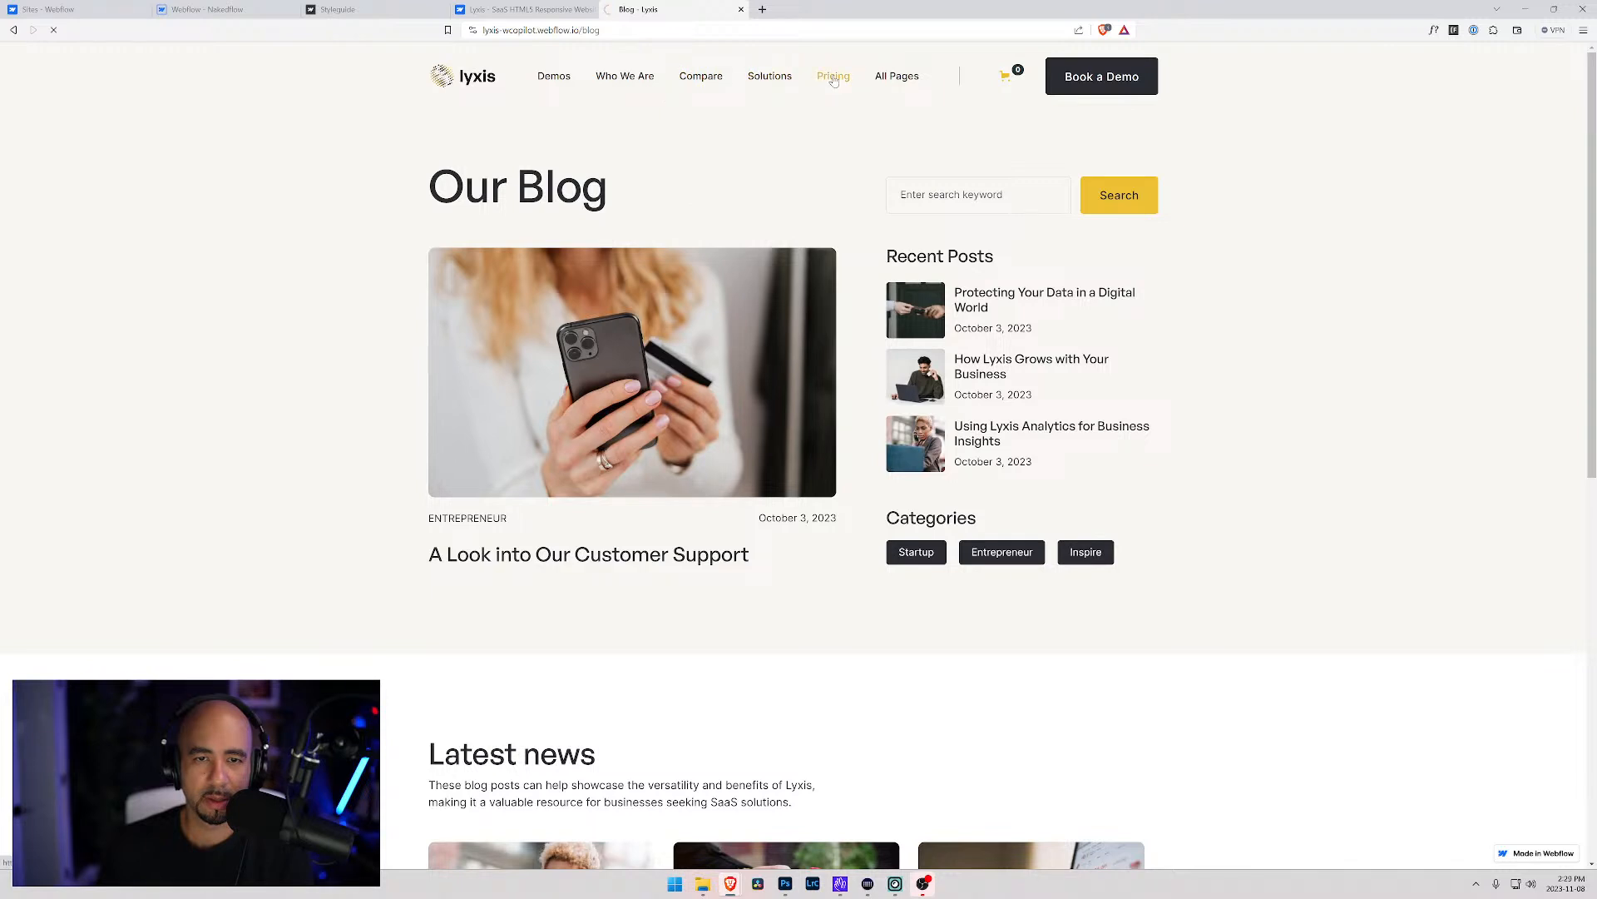
Open the Lyxis template's Shop page, then view its shopping cart and close it
mouse_move(897, 76)
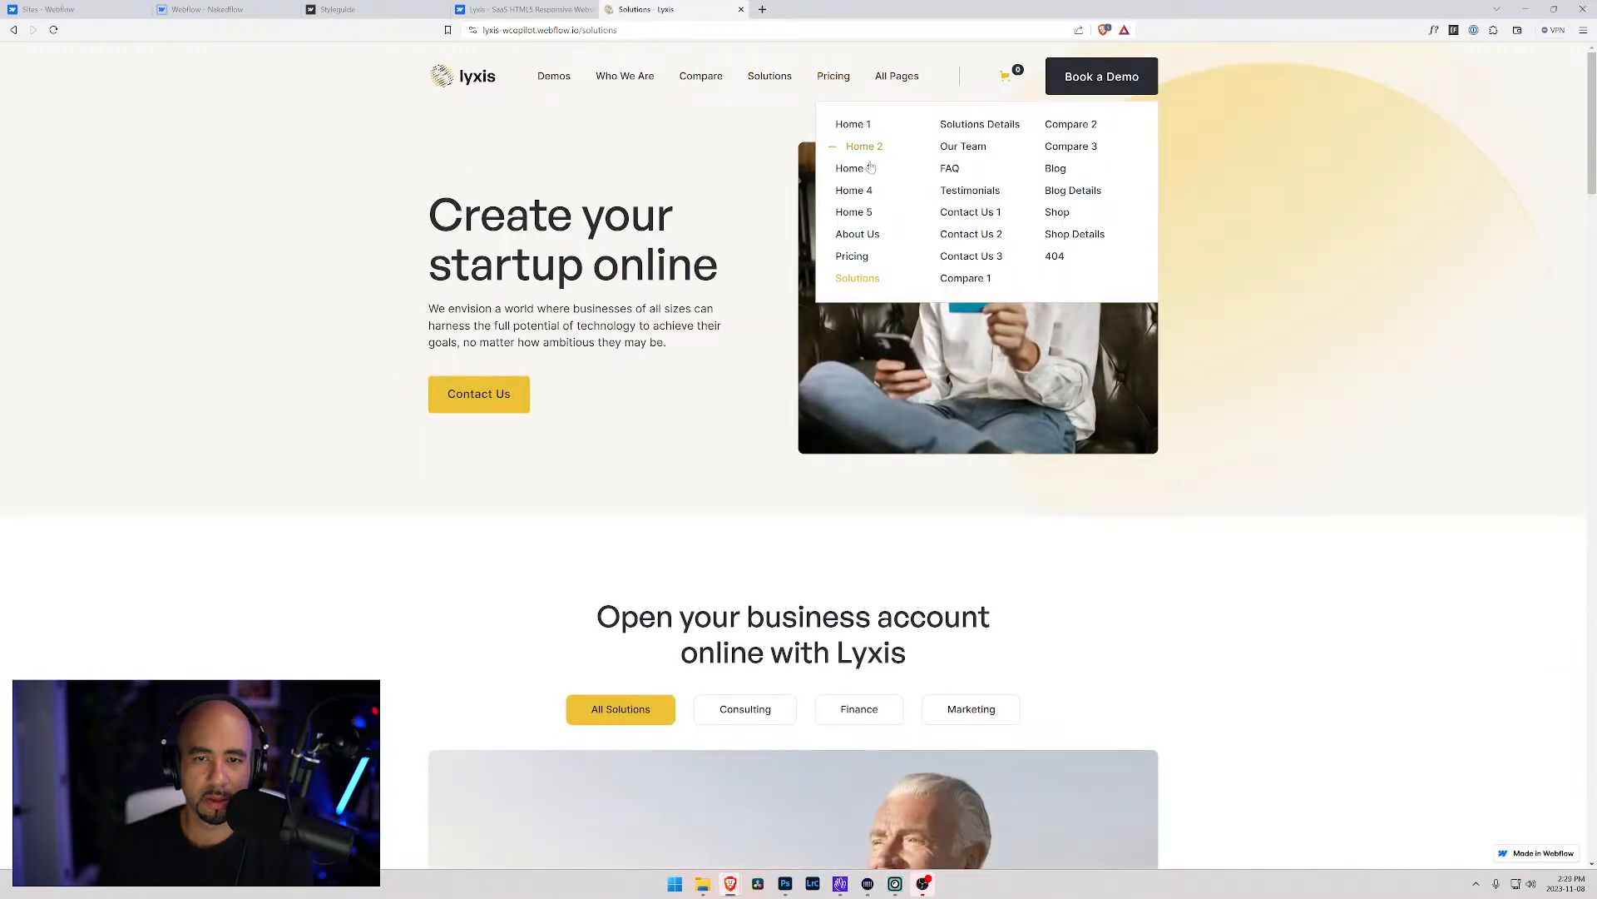
left_click(1064, 214)
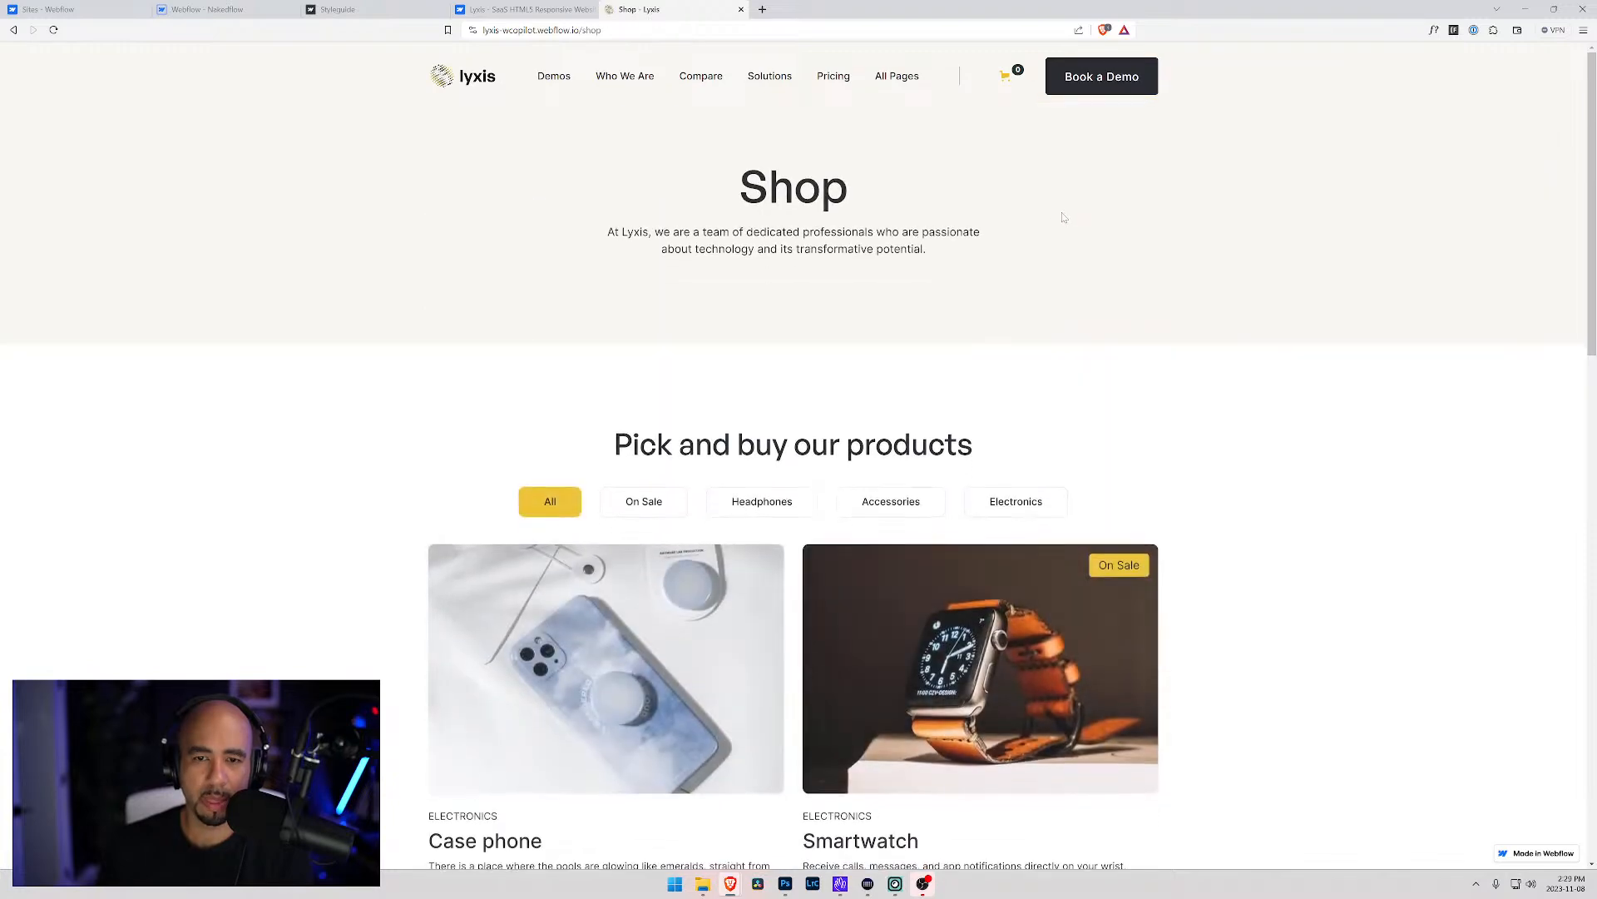
left_click(1006, 77)
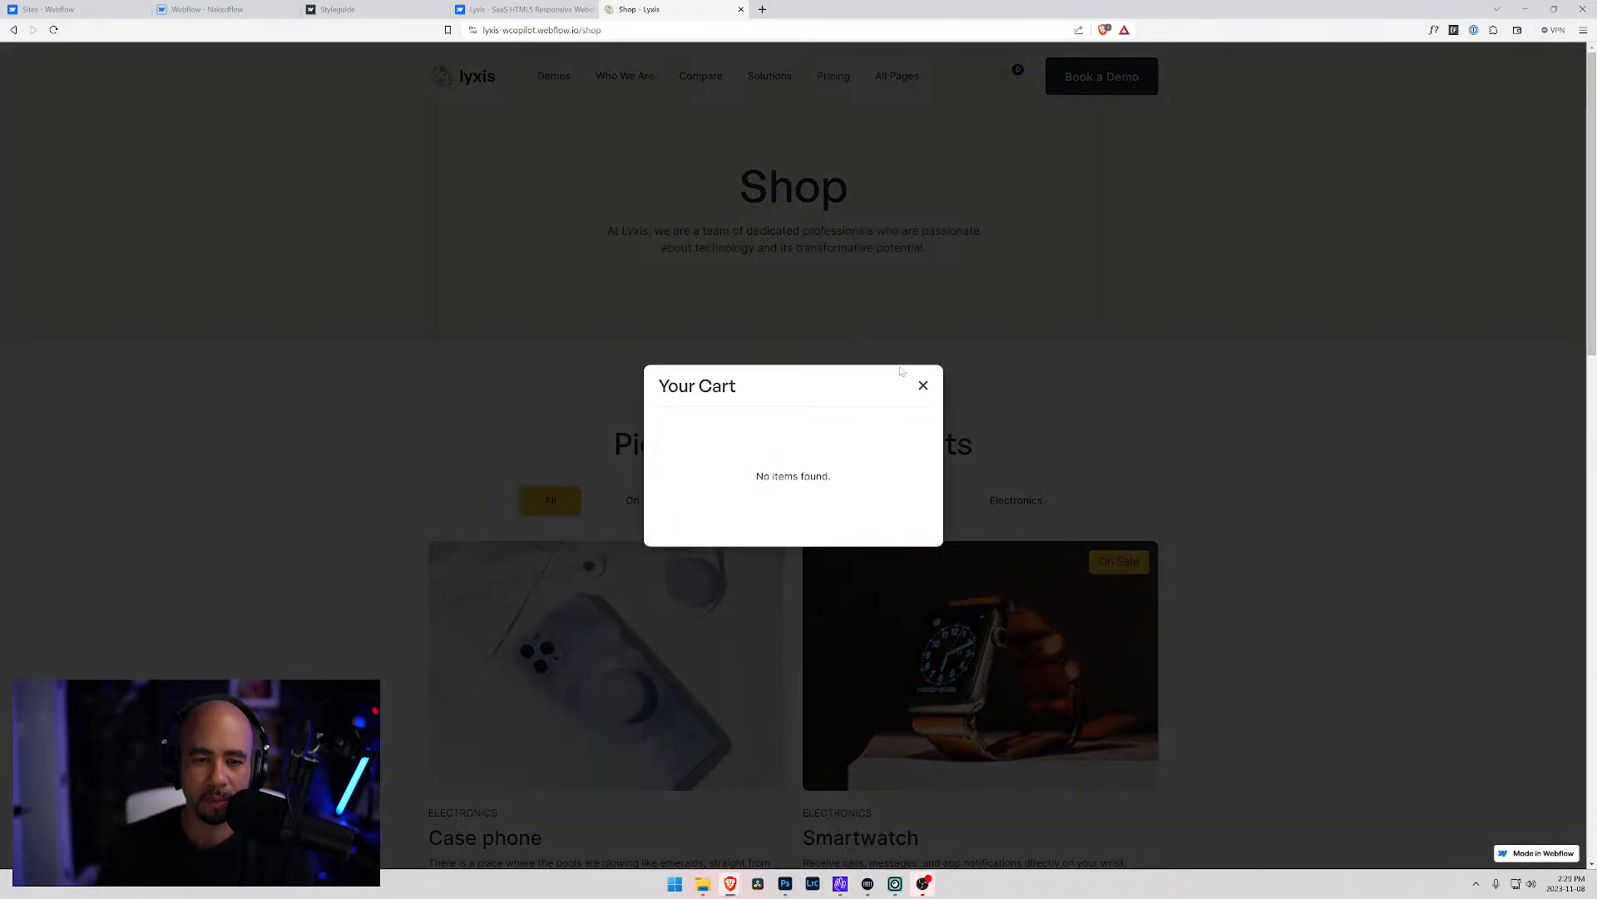
left_click(923, 385)
Filter the Lyxis shop's product list to the On Sale category
scroll(831, 350, "down", 4)
left_click(644, 188)
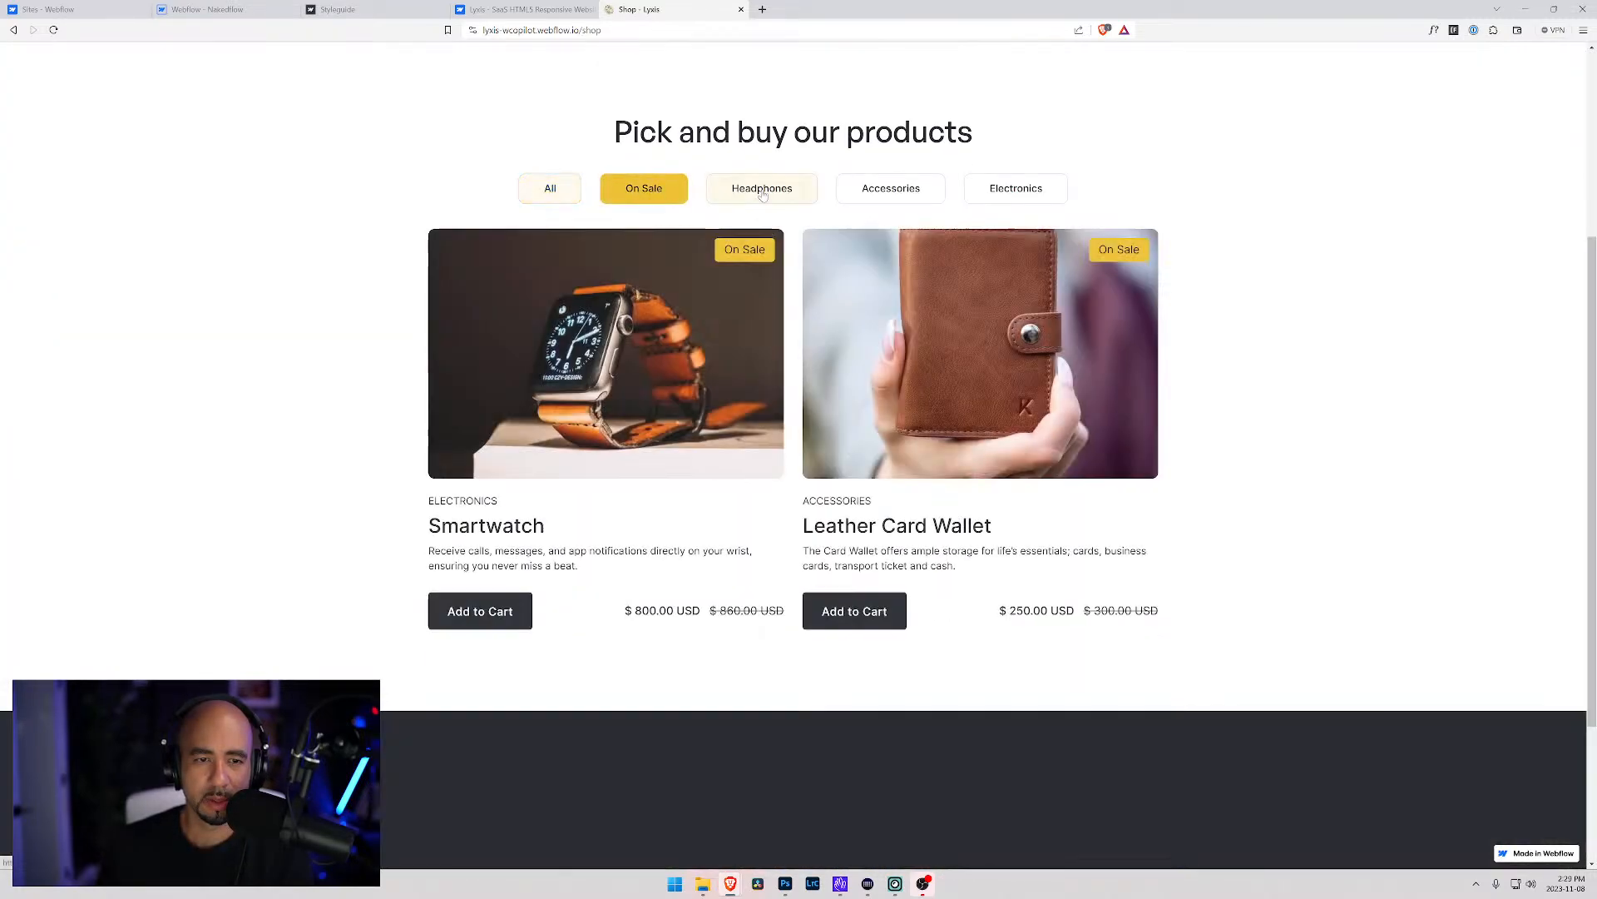
Filter the Lyxis shop to Headphones, add Level On Wireless to the cart, try to continue to checkout and close the cart
left_click(748, 190)
left_click(493, 620)
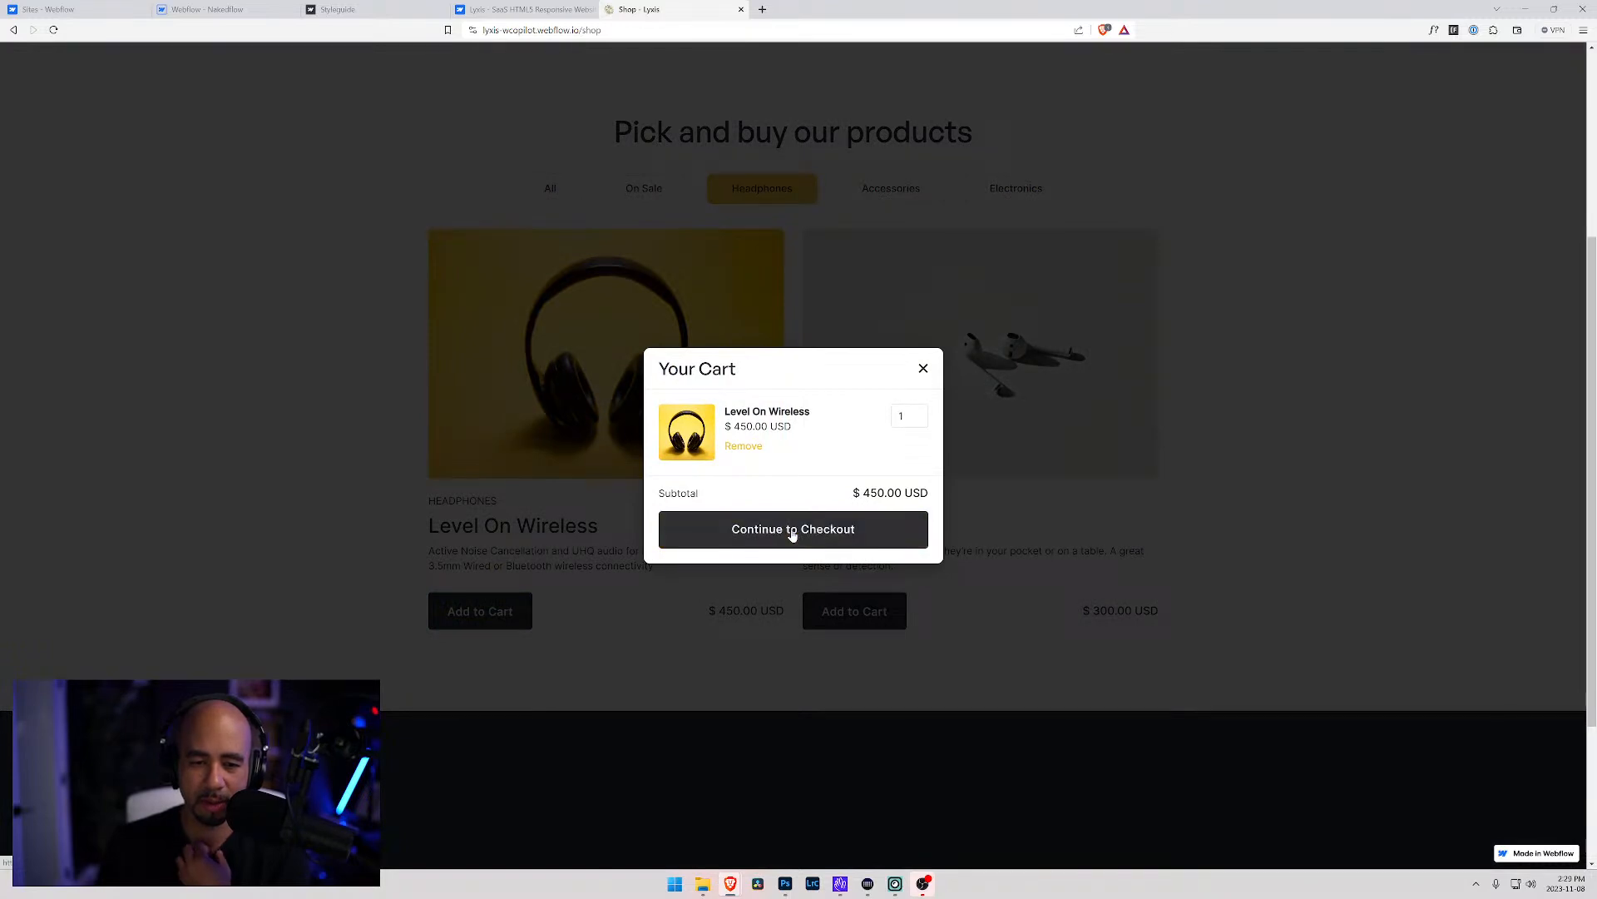
left_click(792, 534)
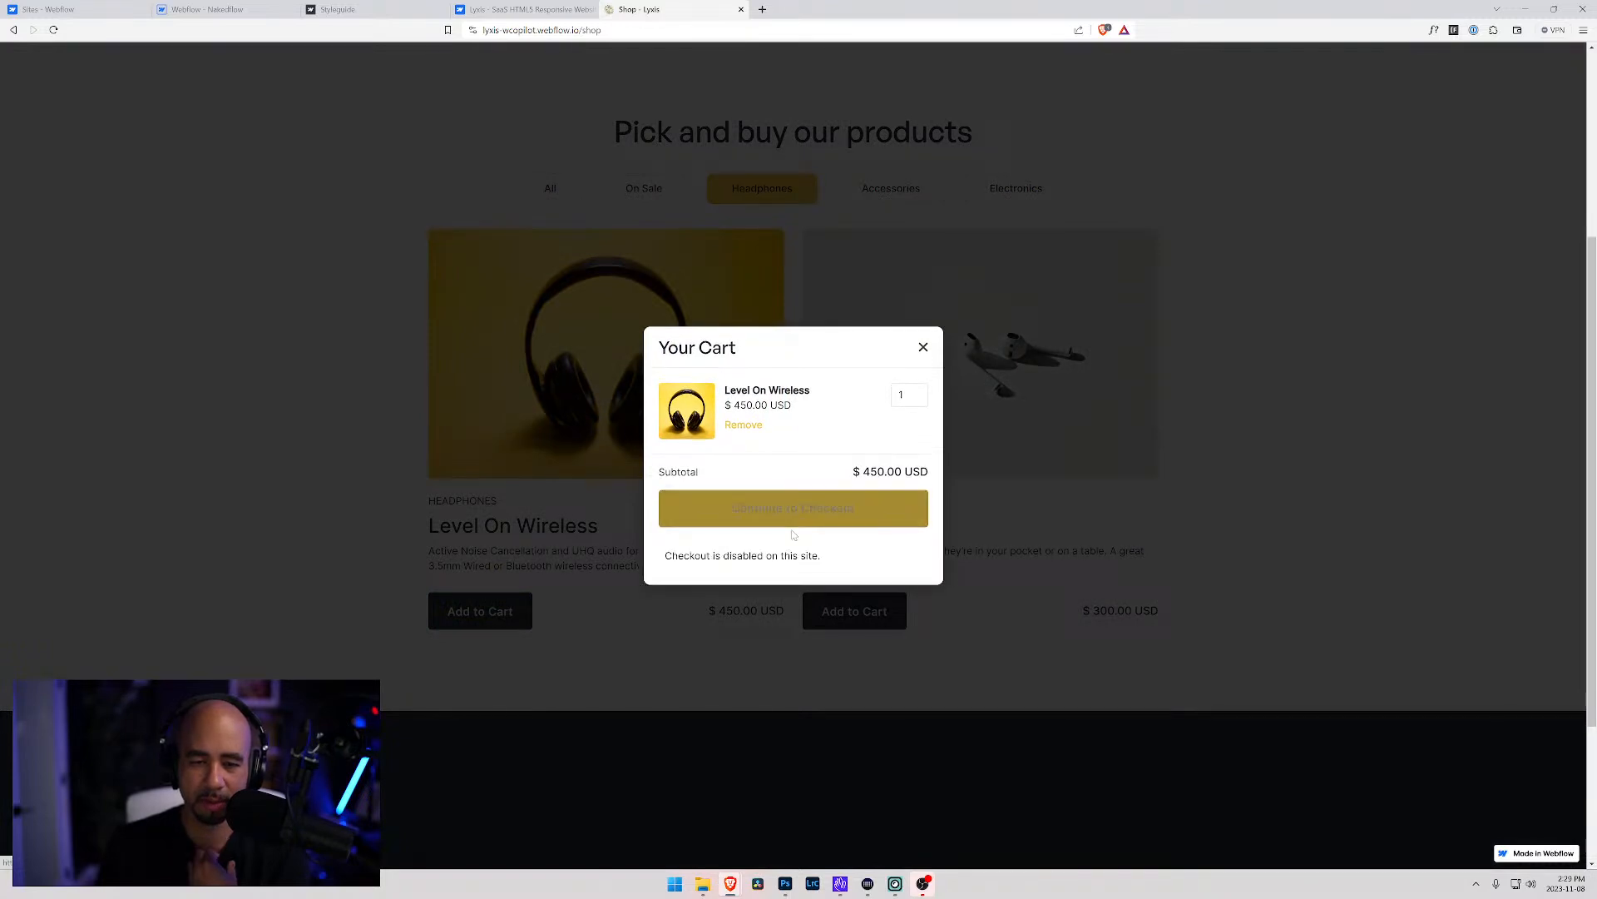
left_click(923, 348)
Filter the shop's products to Accessories and open the Leather Card Wallet product page
scroll(949, 460, "down", 3)
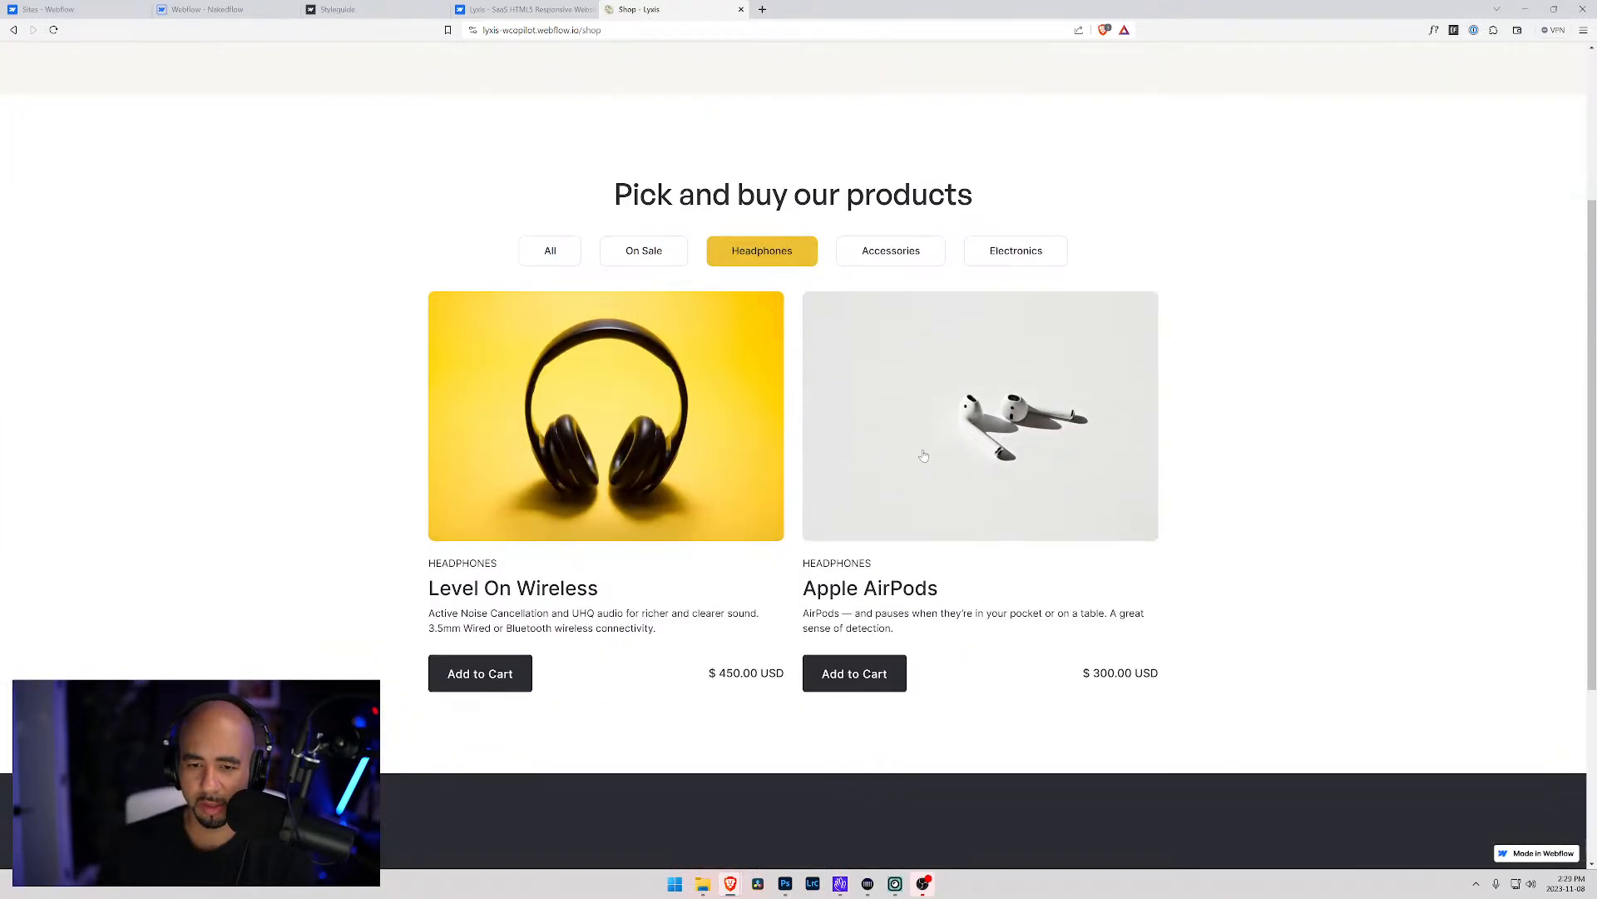
left_click(891, 250)
scroll(1005, 280, "down", 1)
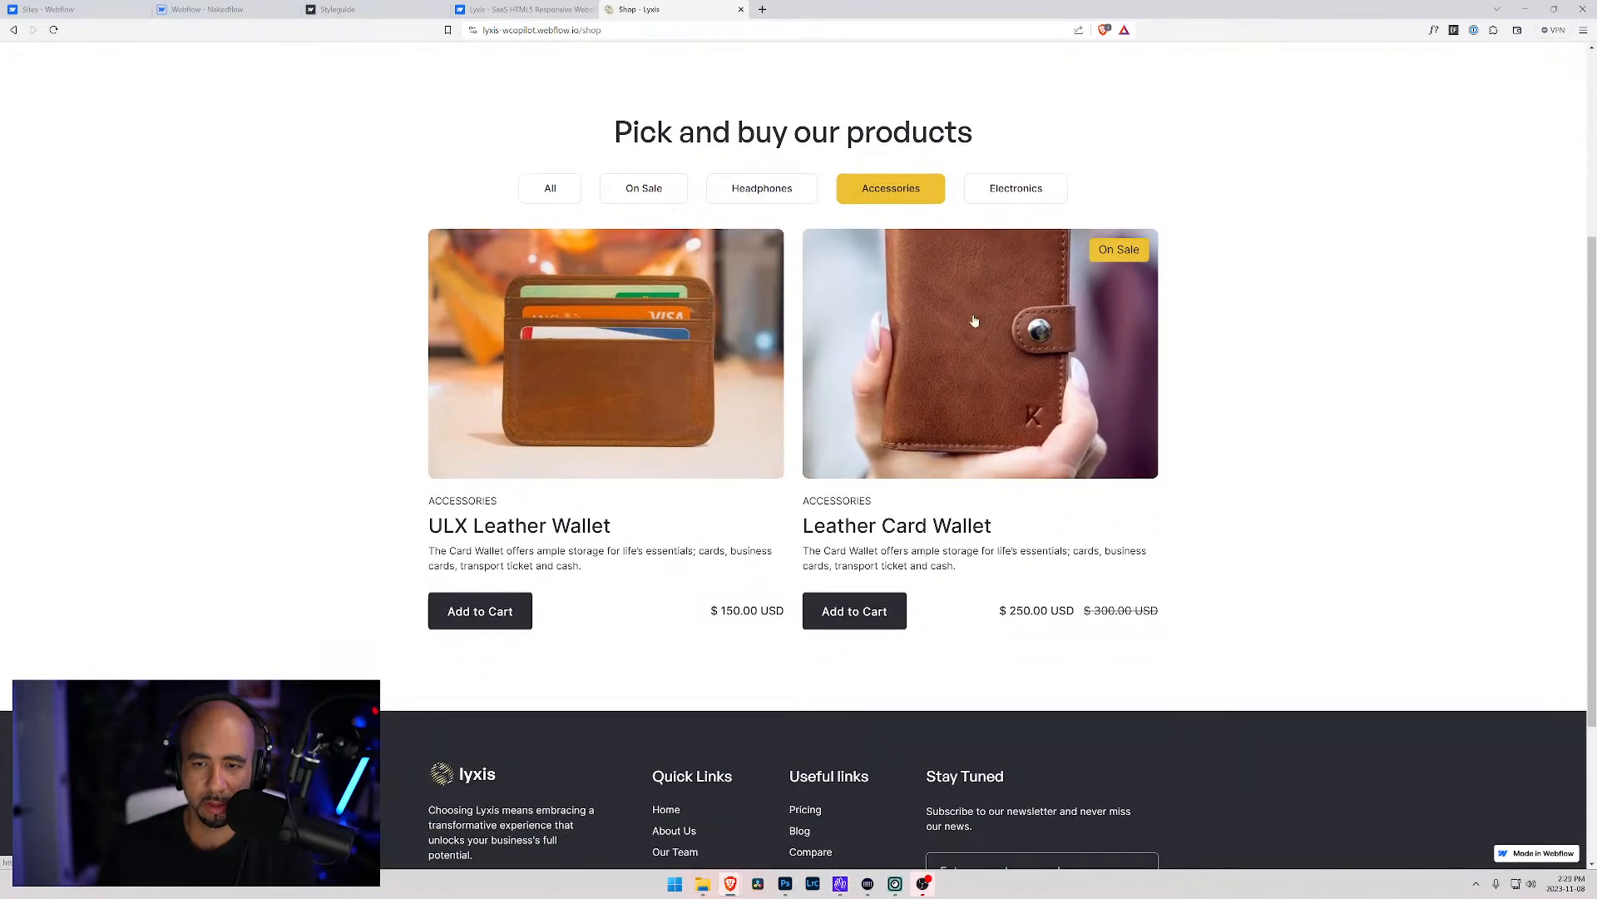
left_click(939, 366)
scroll(782, 379, "up", 2)
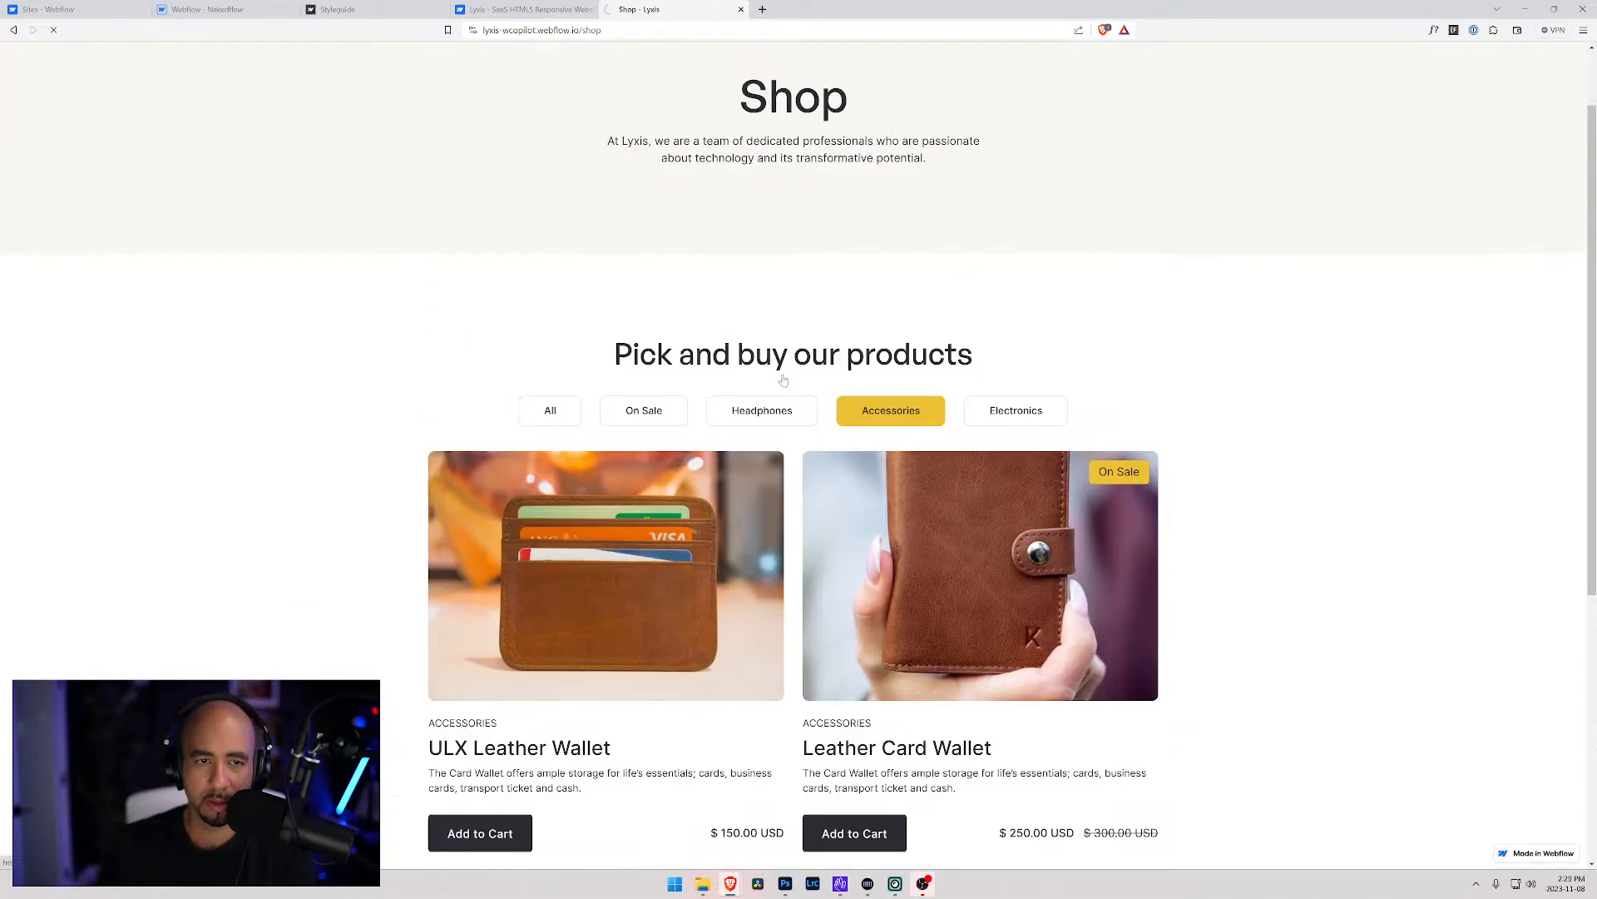
Open the Shop Details page and examine the Level On Wireless product's layout, browsing its detail images enlarged
mouse_move(917, 90)
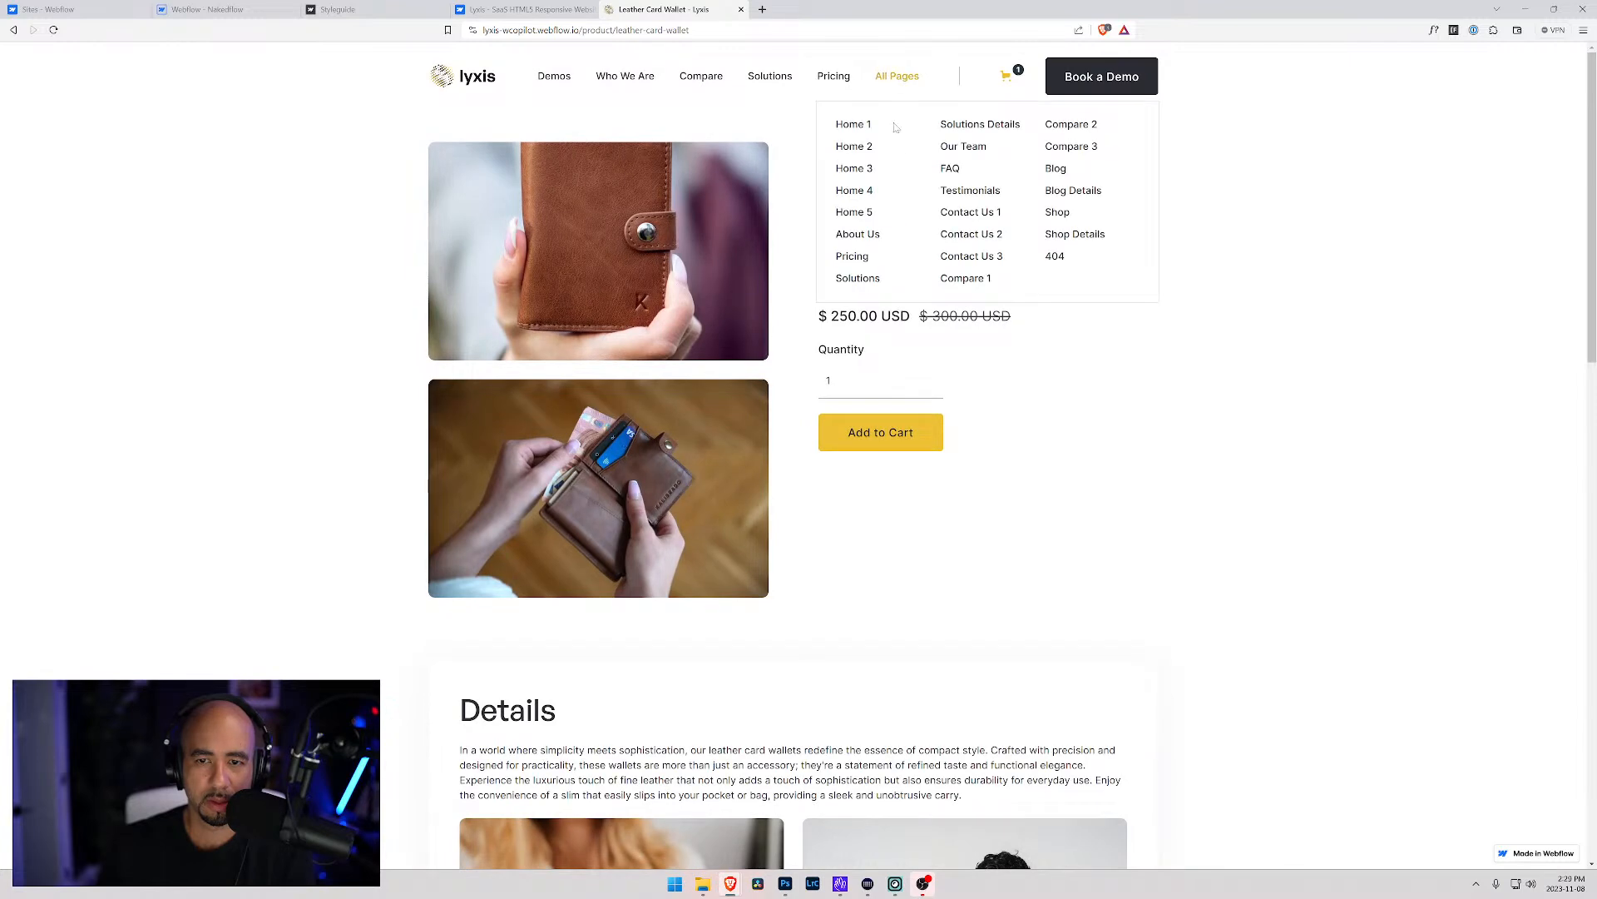
left_click(1065, 239)
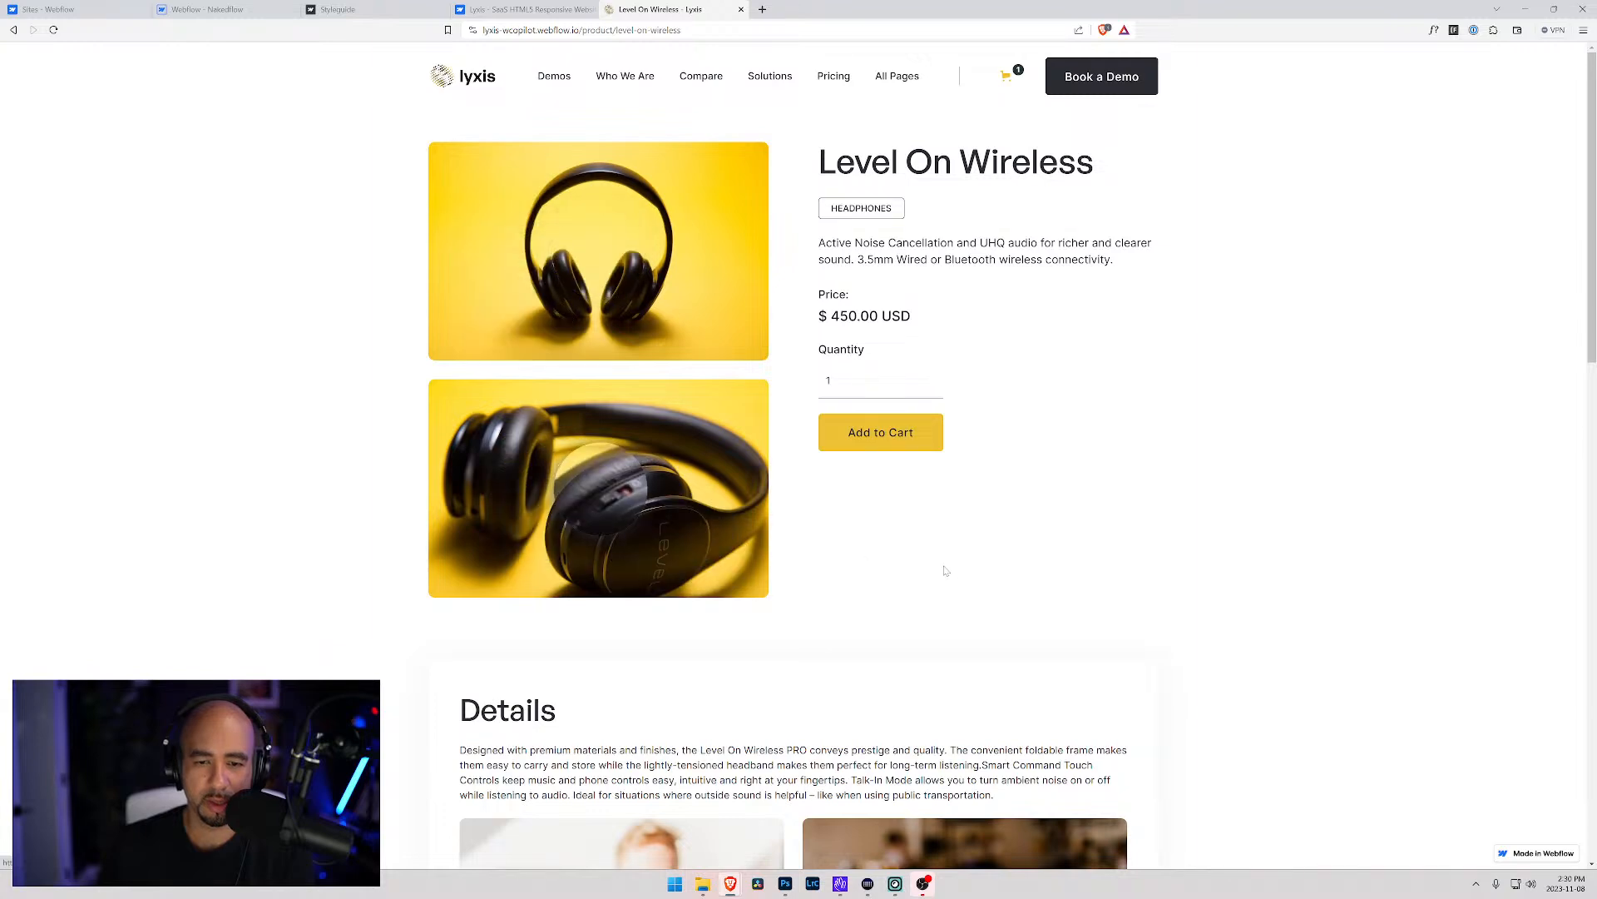
scroll(924, 557, "down", 5)
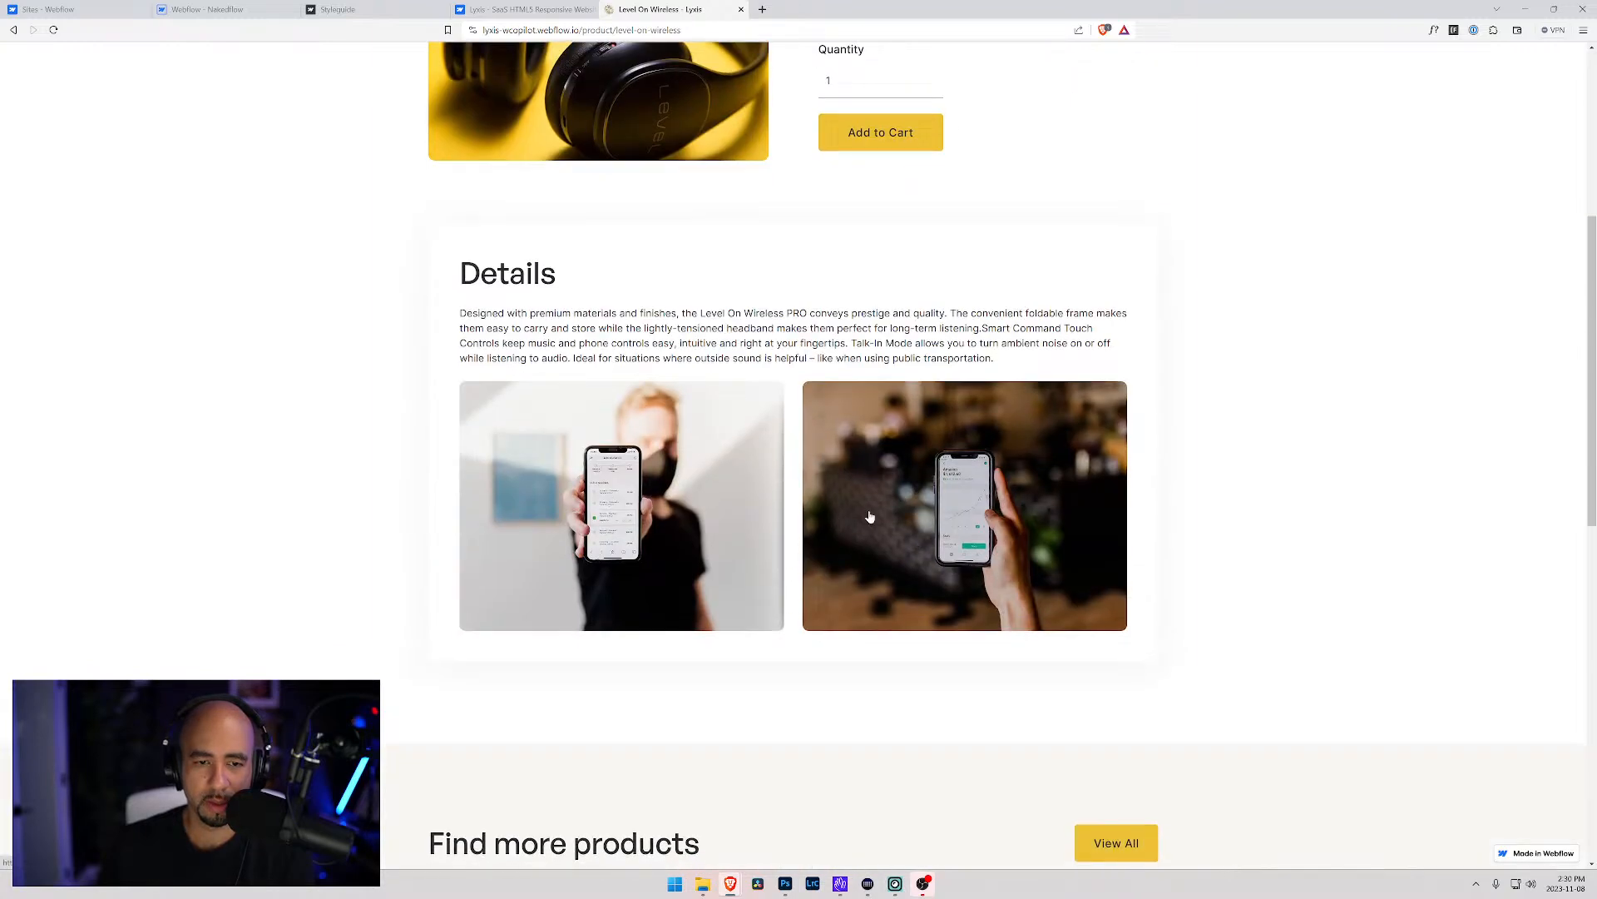
scroll(774, 509, "down", 1)
left_click(774, 509)
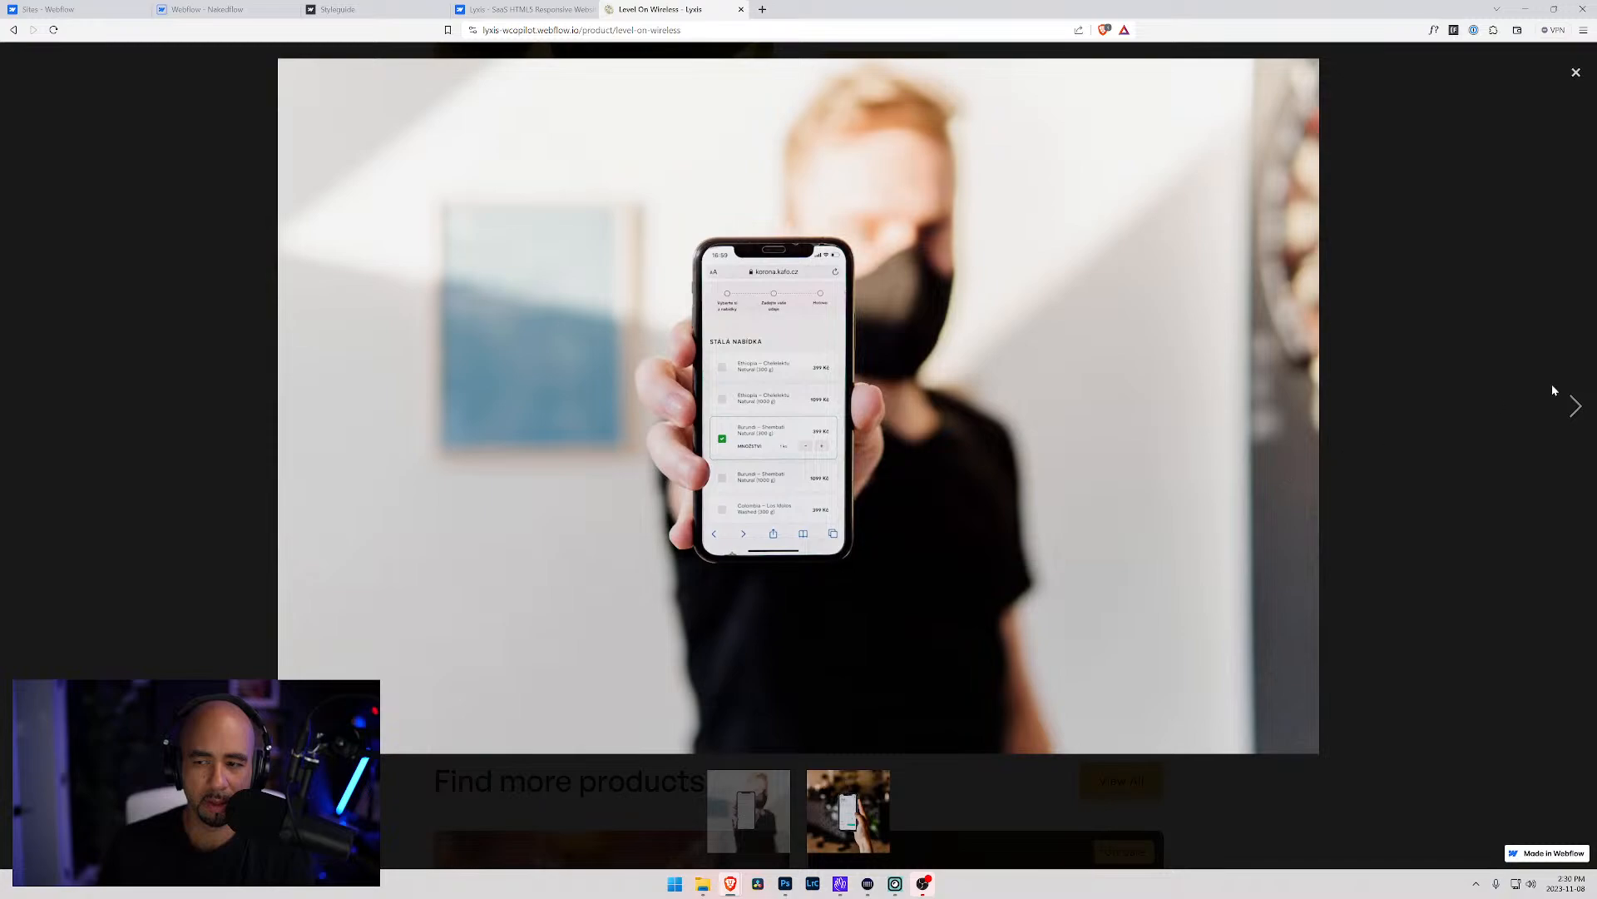
left_click(1572, 405)
left_click(1576, 72)
scroll(692, 344, "up", 6)
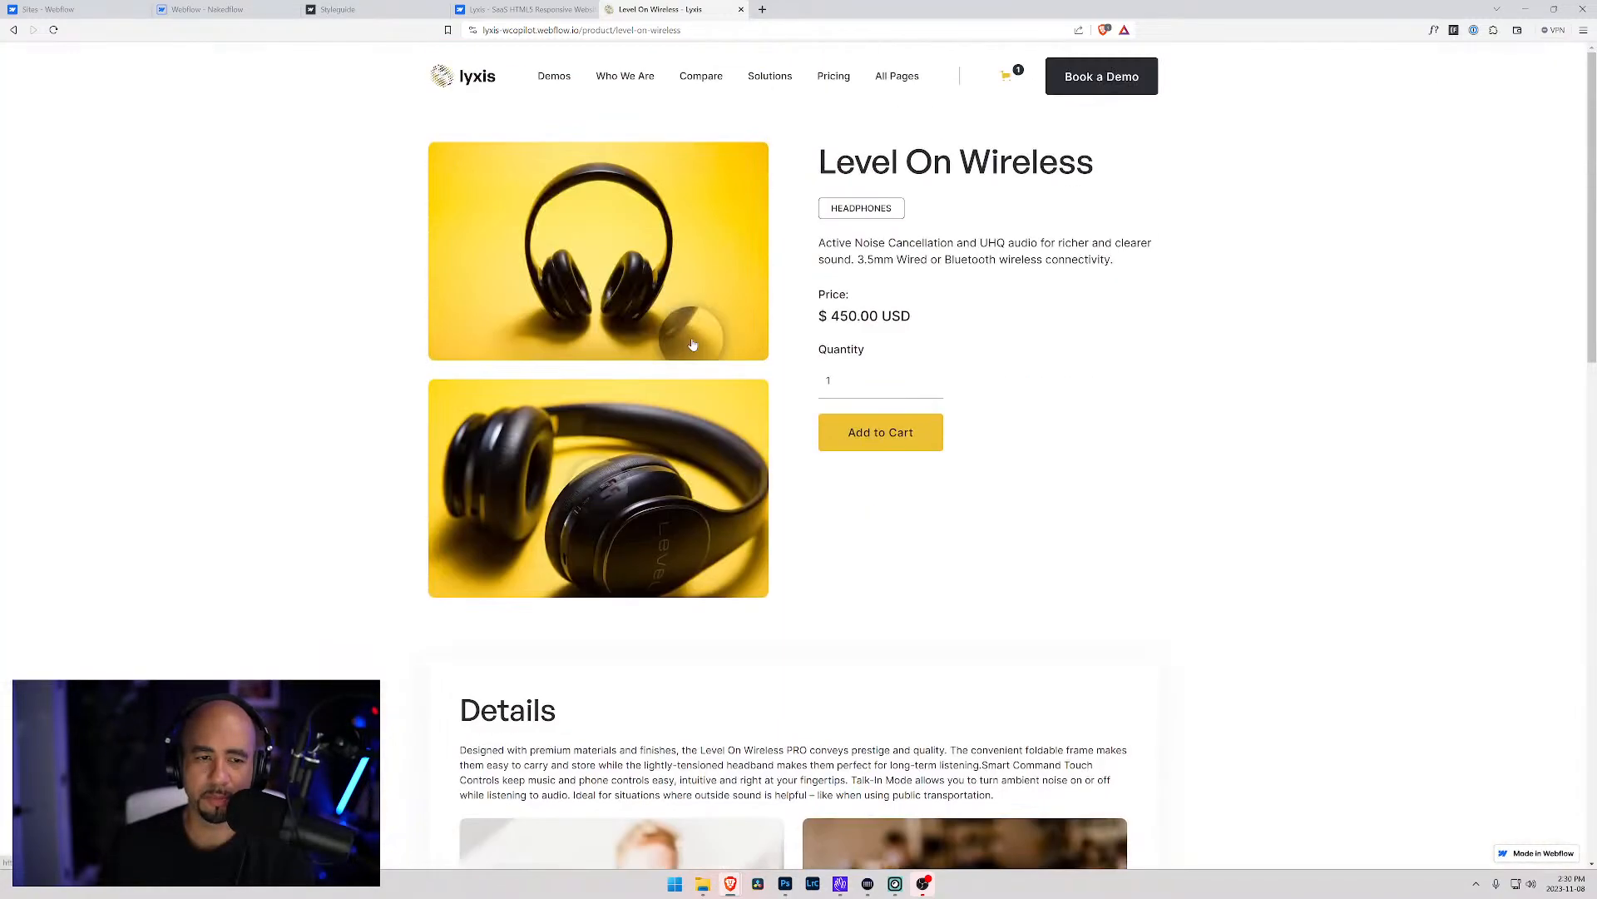
Open the Home 1 demo and look over its hero and the sections below it
mouse_move(550, 83)
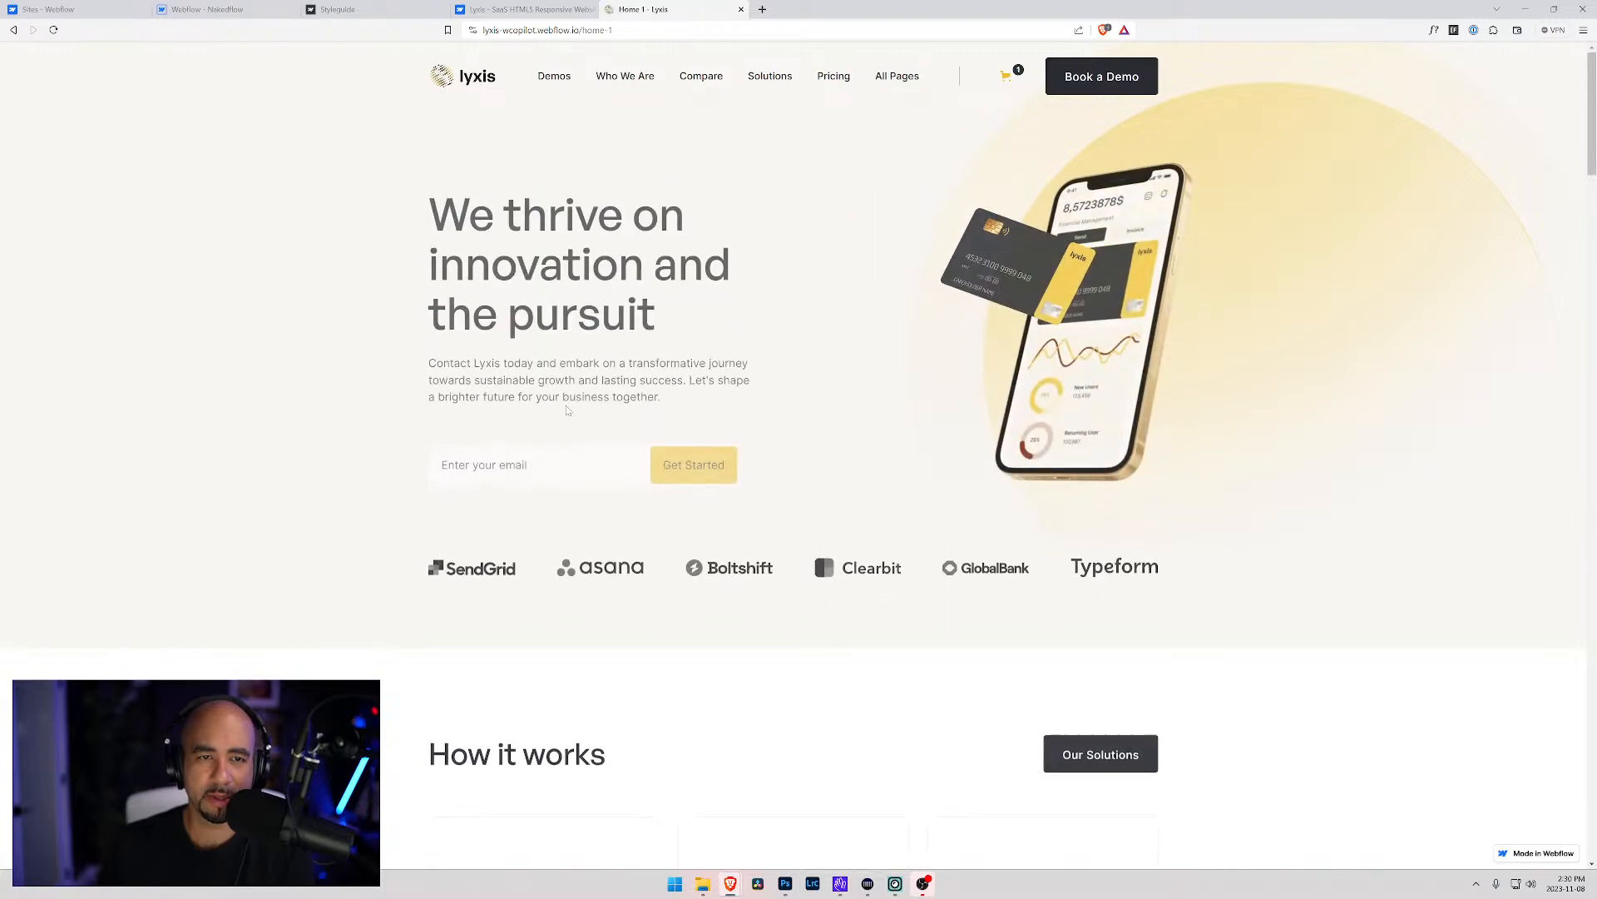
scroll(741, 481, "down", 5)
scroll(743, 482, "up", 5)
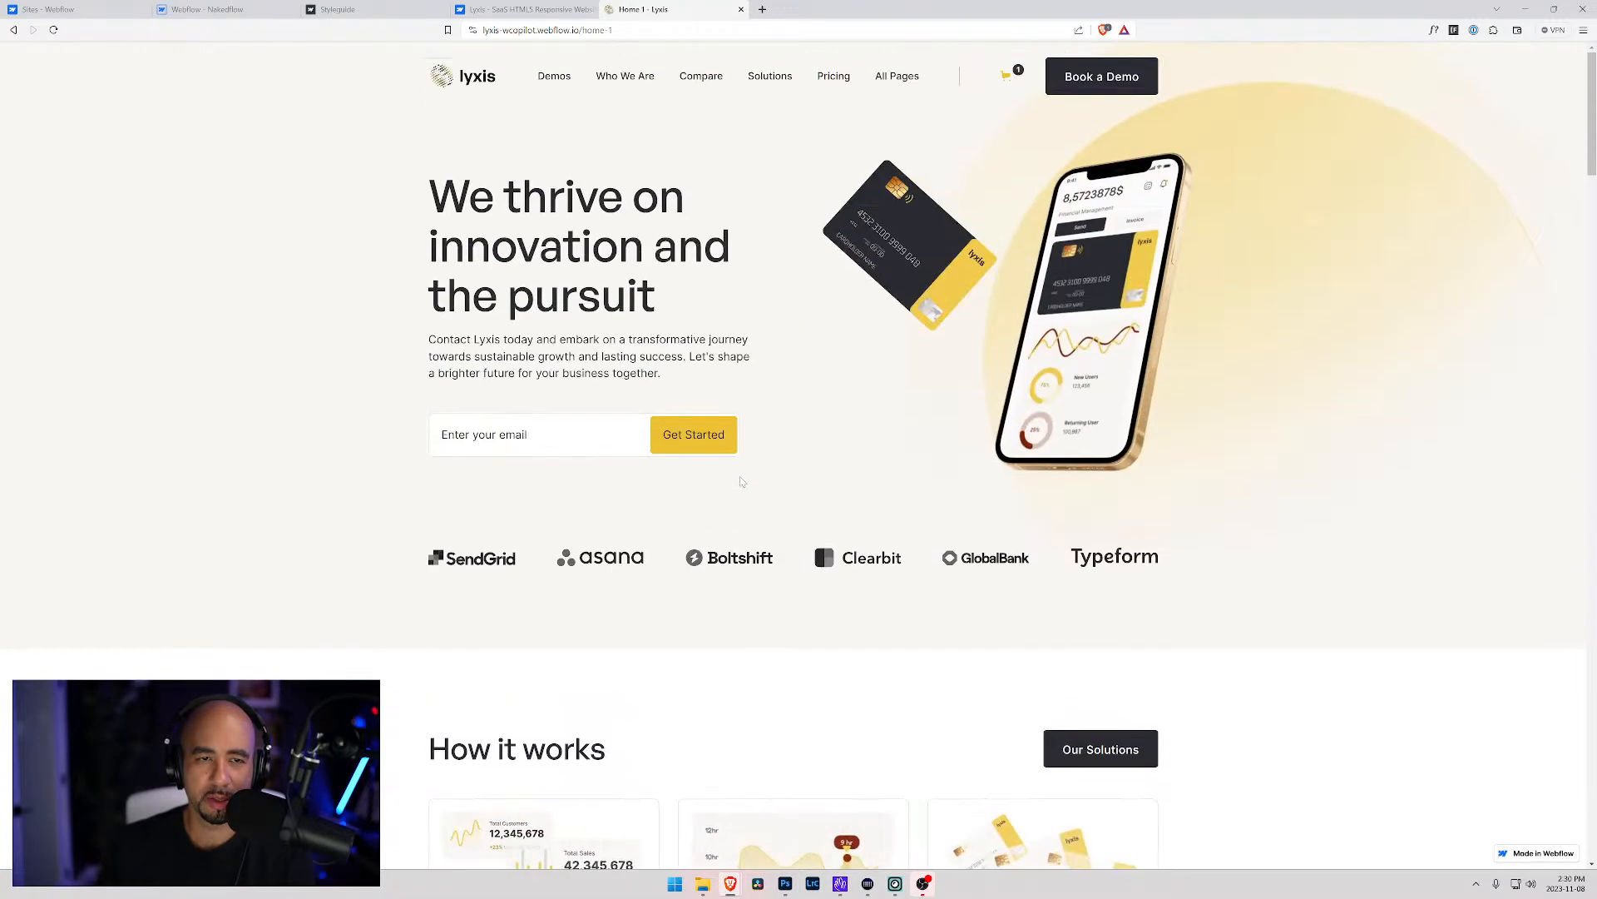
Remove home-1 from the page address to load the Lyxis landing page, and highlight its SaaS Webflow Template heading
left_click_drag(614, 30, 581, 30)
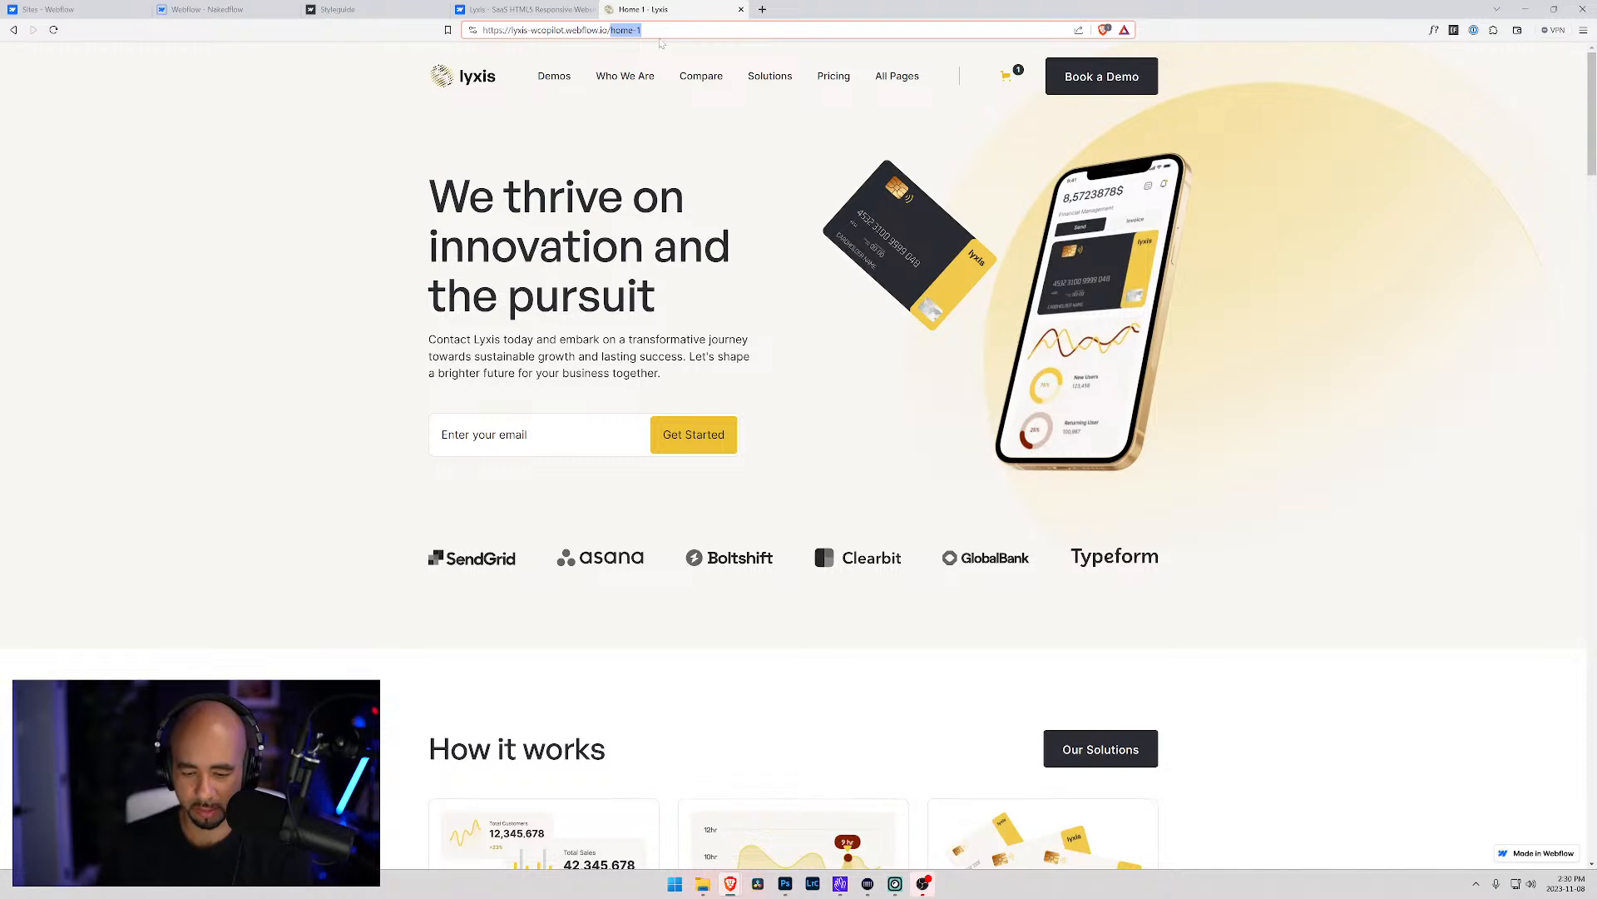
key("BackSpace")
key("Return")
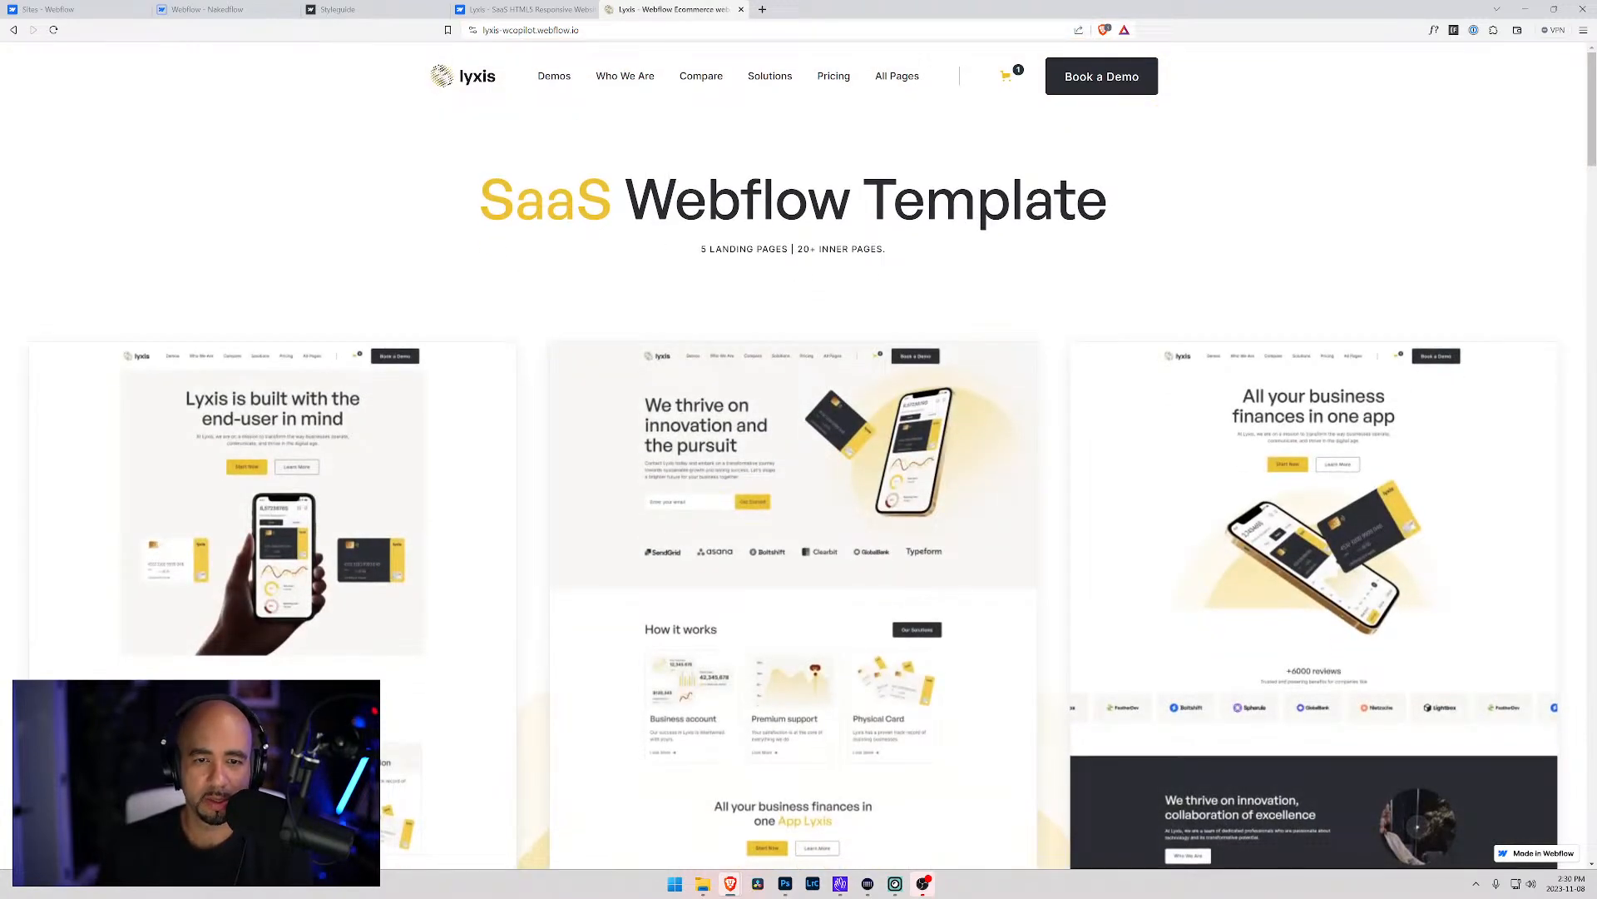
left_click_drag(477, 210, 1107, 213)
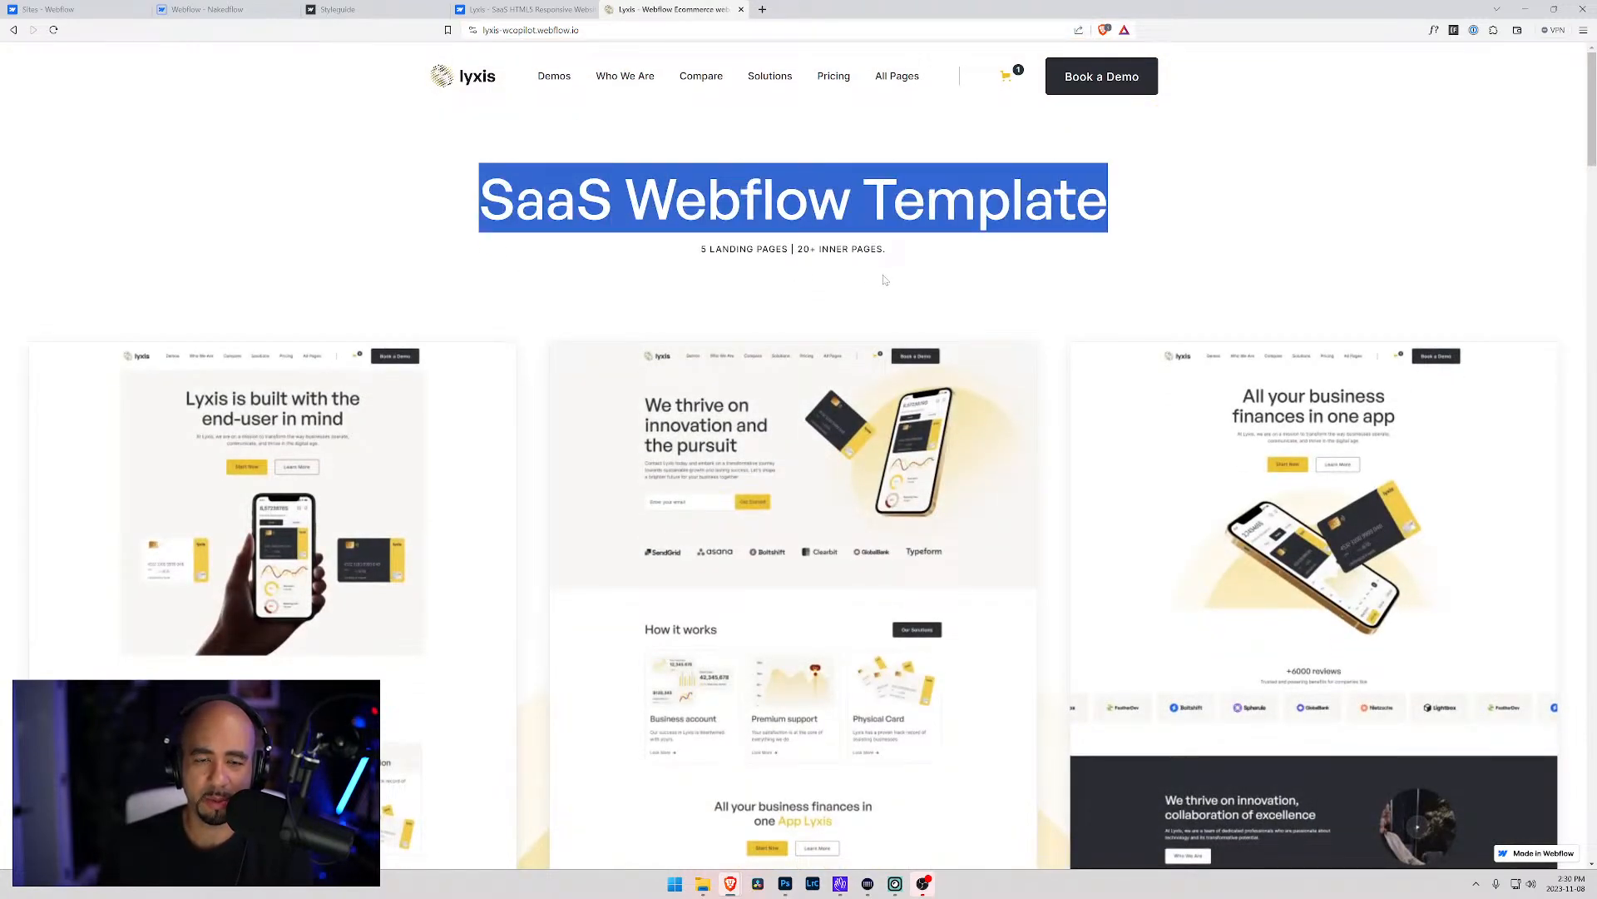
left_click(799, 313)
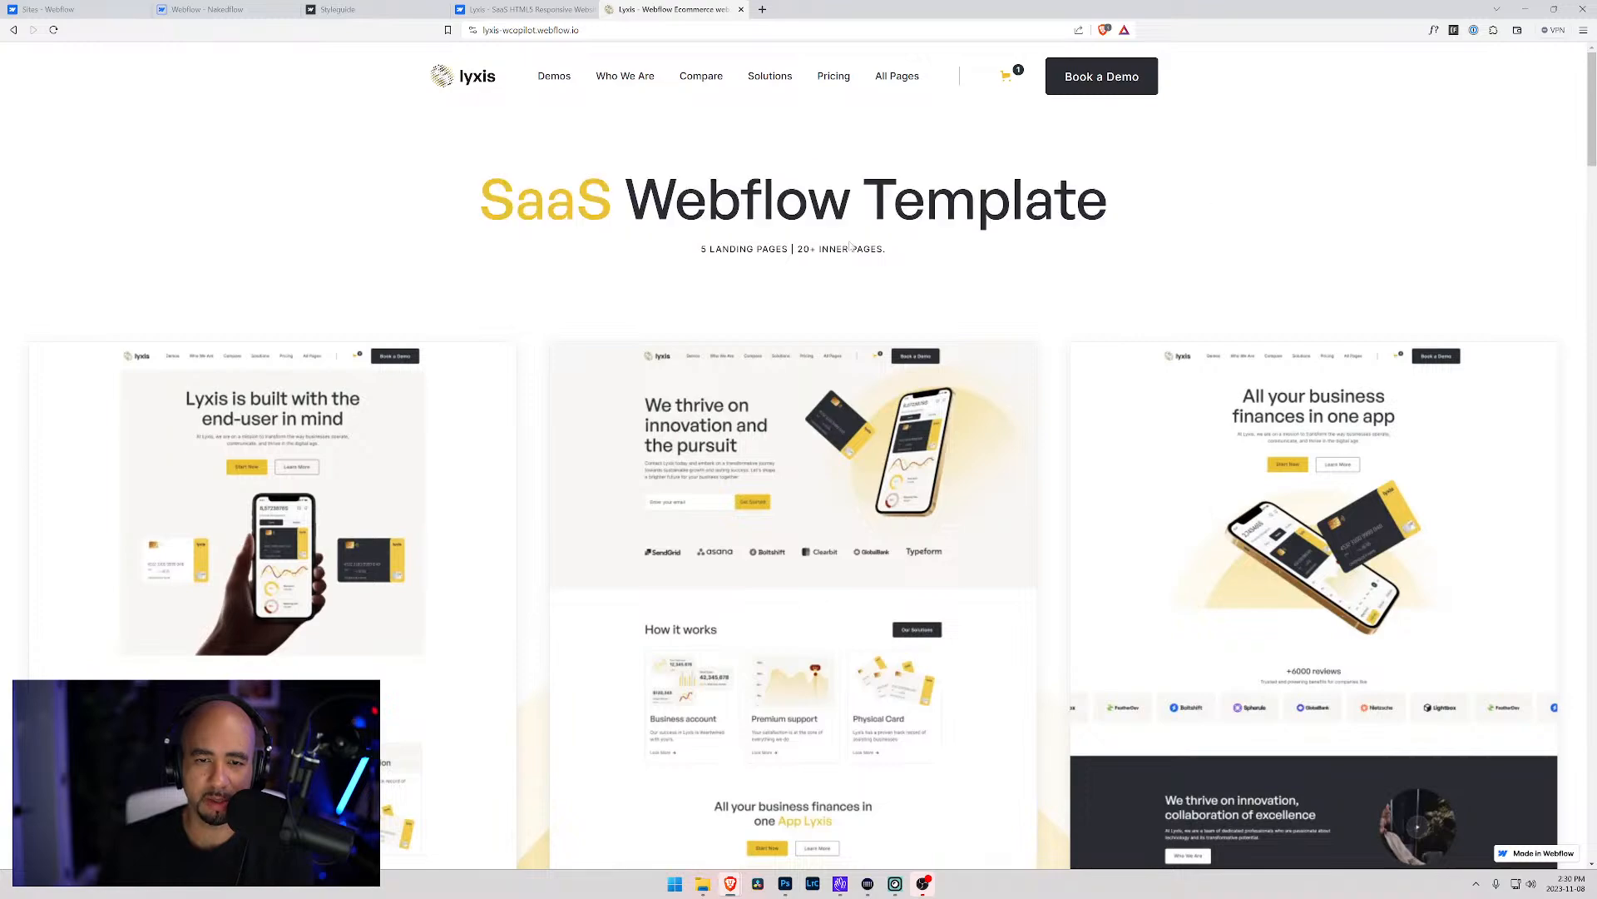
Review the five homepage layouts, Home 1 to Home 5, on the Lyxis landing page
scroll(799, 314, "down", 14)
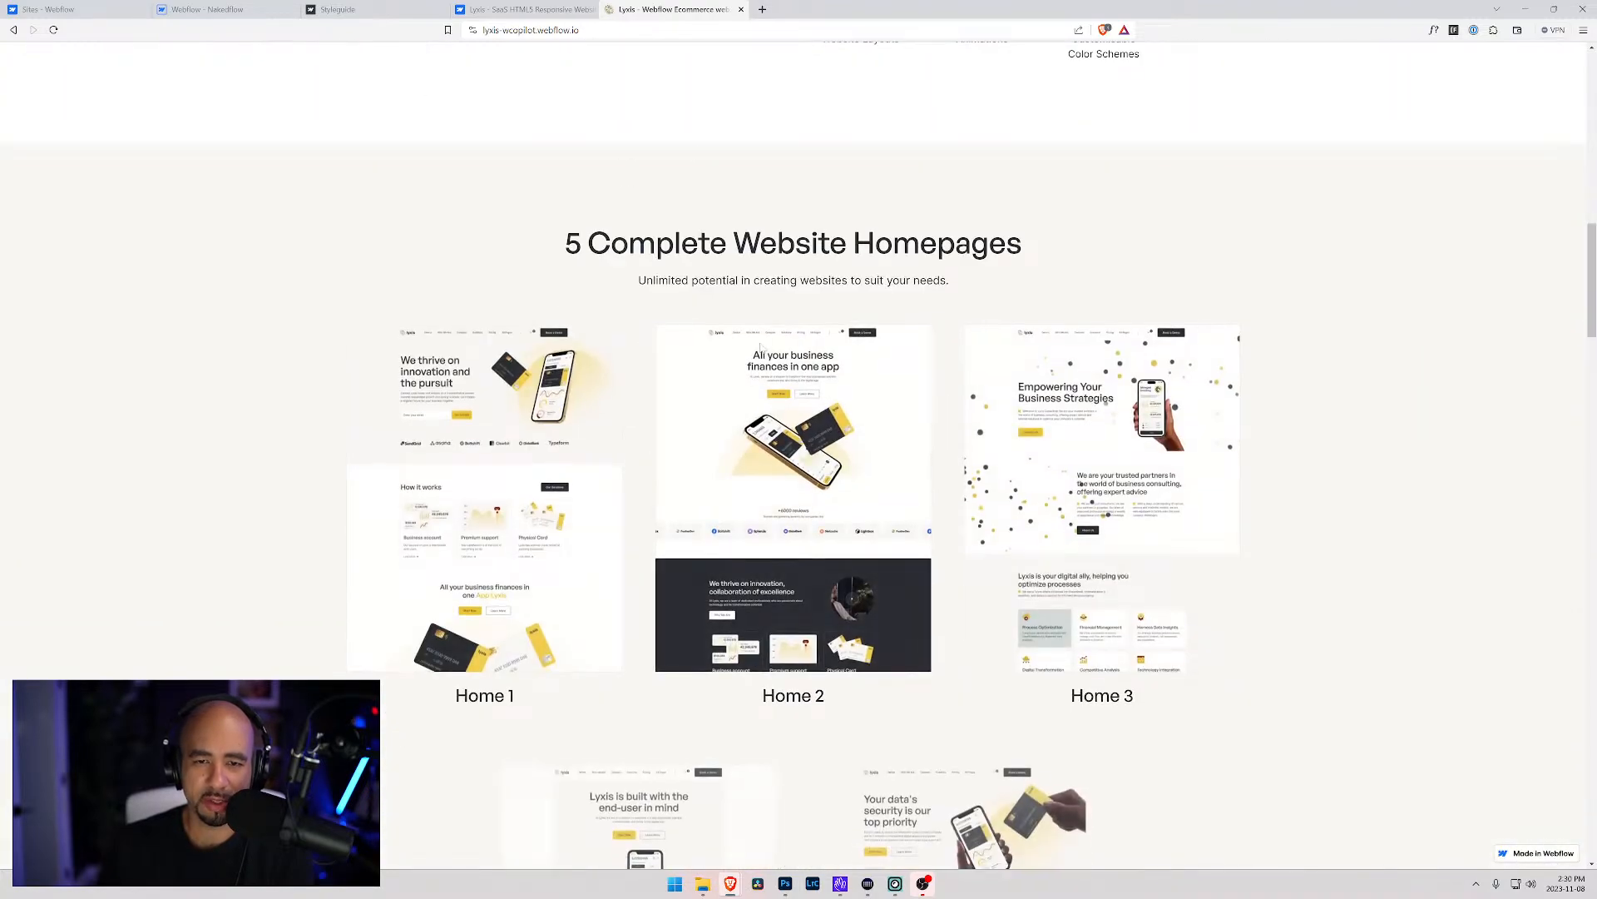
scroll(767, 329, "down", 5)
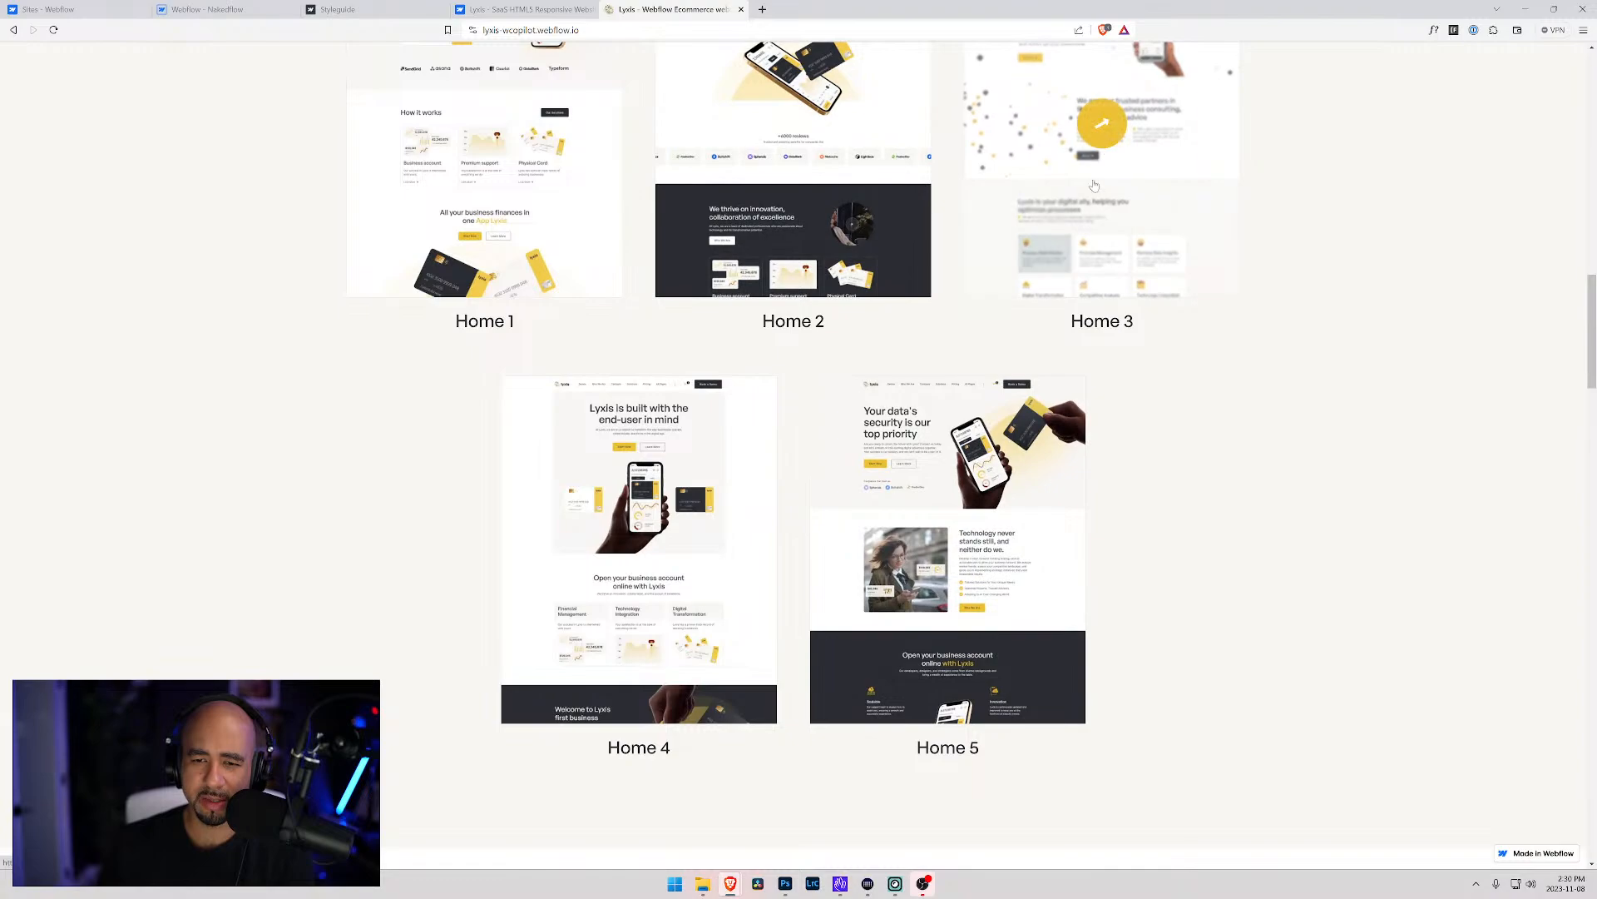
scroll(782, 360, "up", 5)
scroll(791, 374, "down", 8)
scroll(801, 402, "down", 3)
scroll(801, 402, "up", 7)
Go back to the marketplace's new templates list, open the Mitchel photography template and preview it in the browser
key("ctrl+shift+Tab")
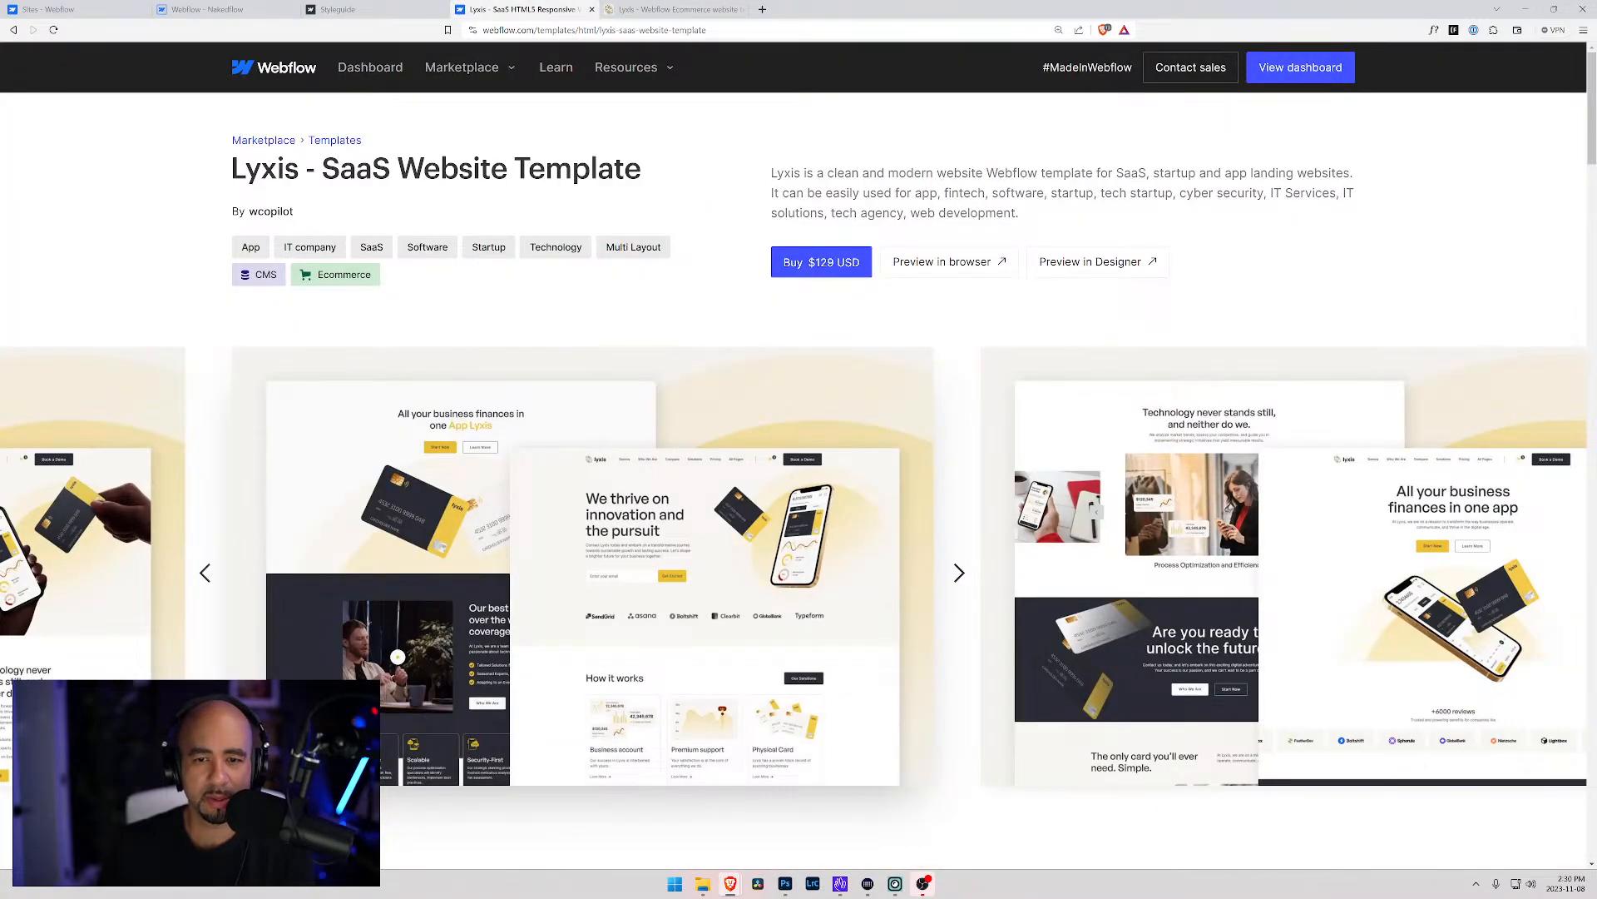
key("alt+Left")
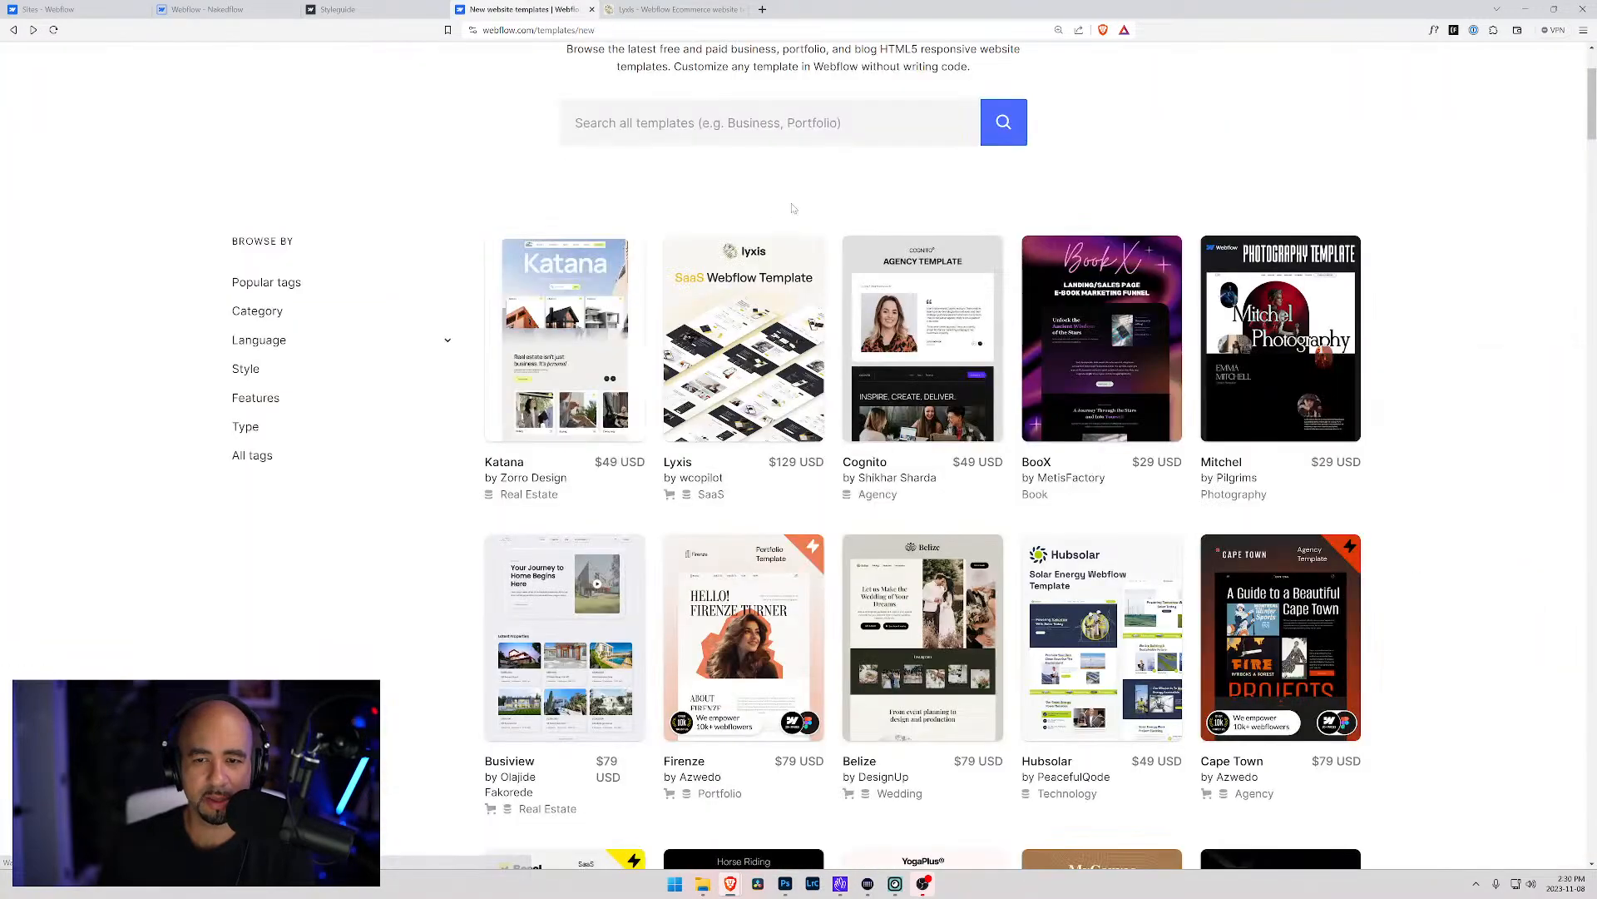
left_click(1288, 348)
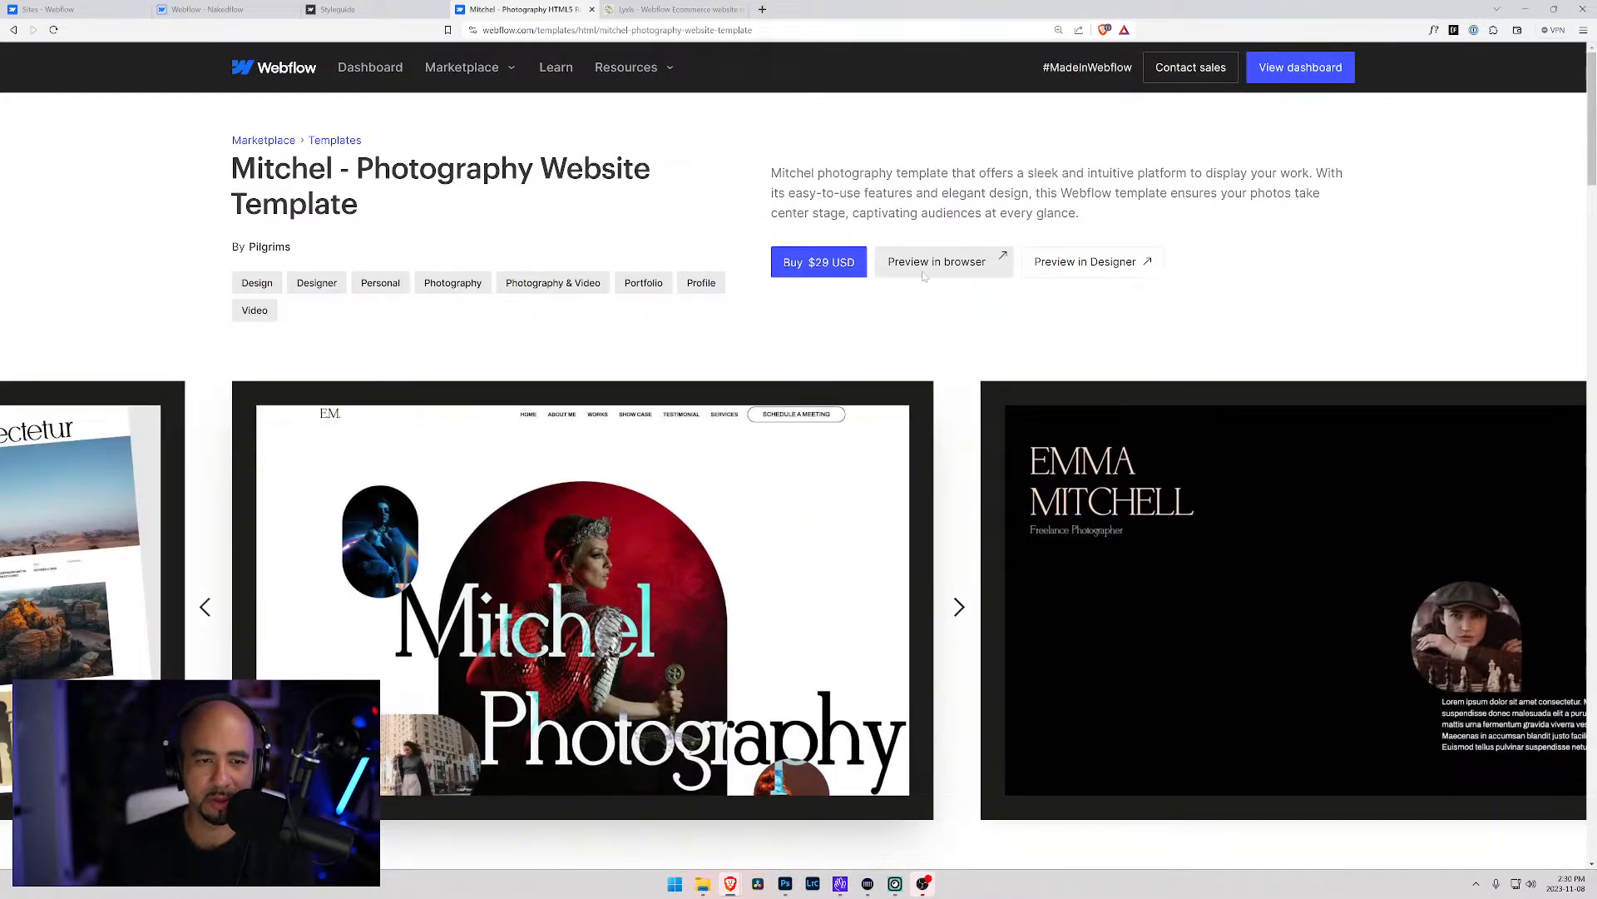
left_click(923, 276)
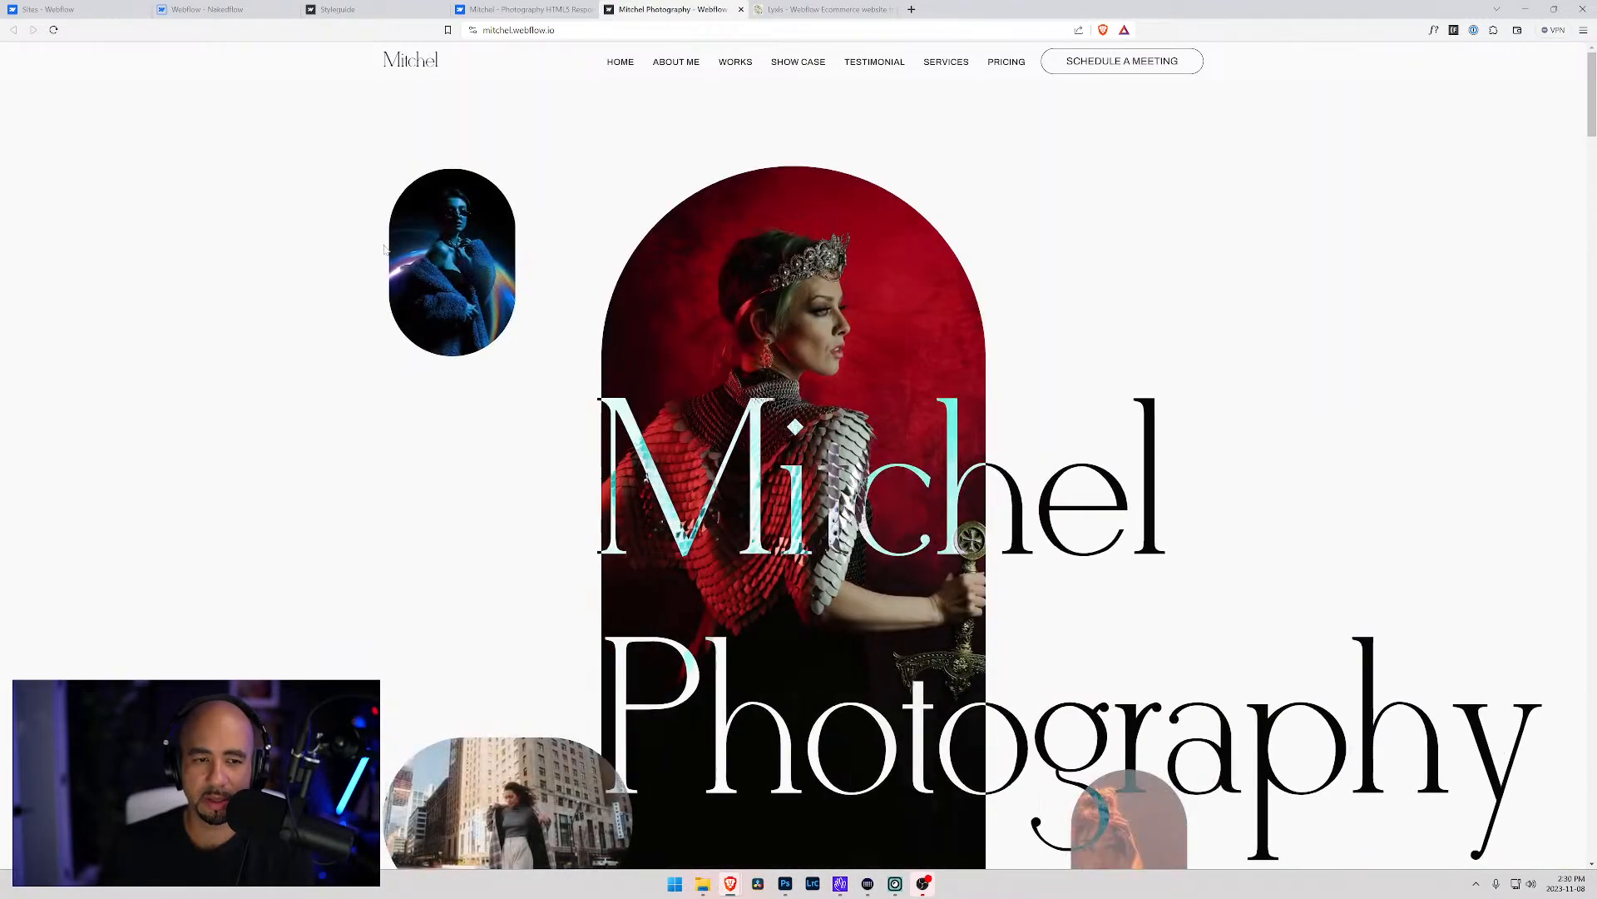
Look through the Mitchel homepage down to Selected Works and open the project illustrated with ancient ruins
scroll(944, 331, "down", 15)
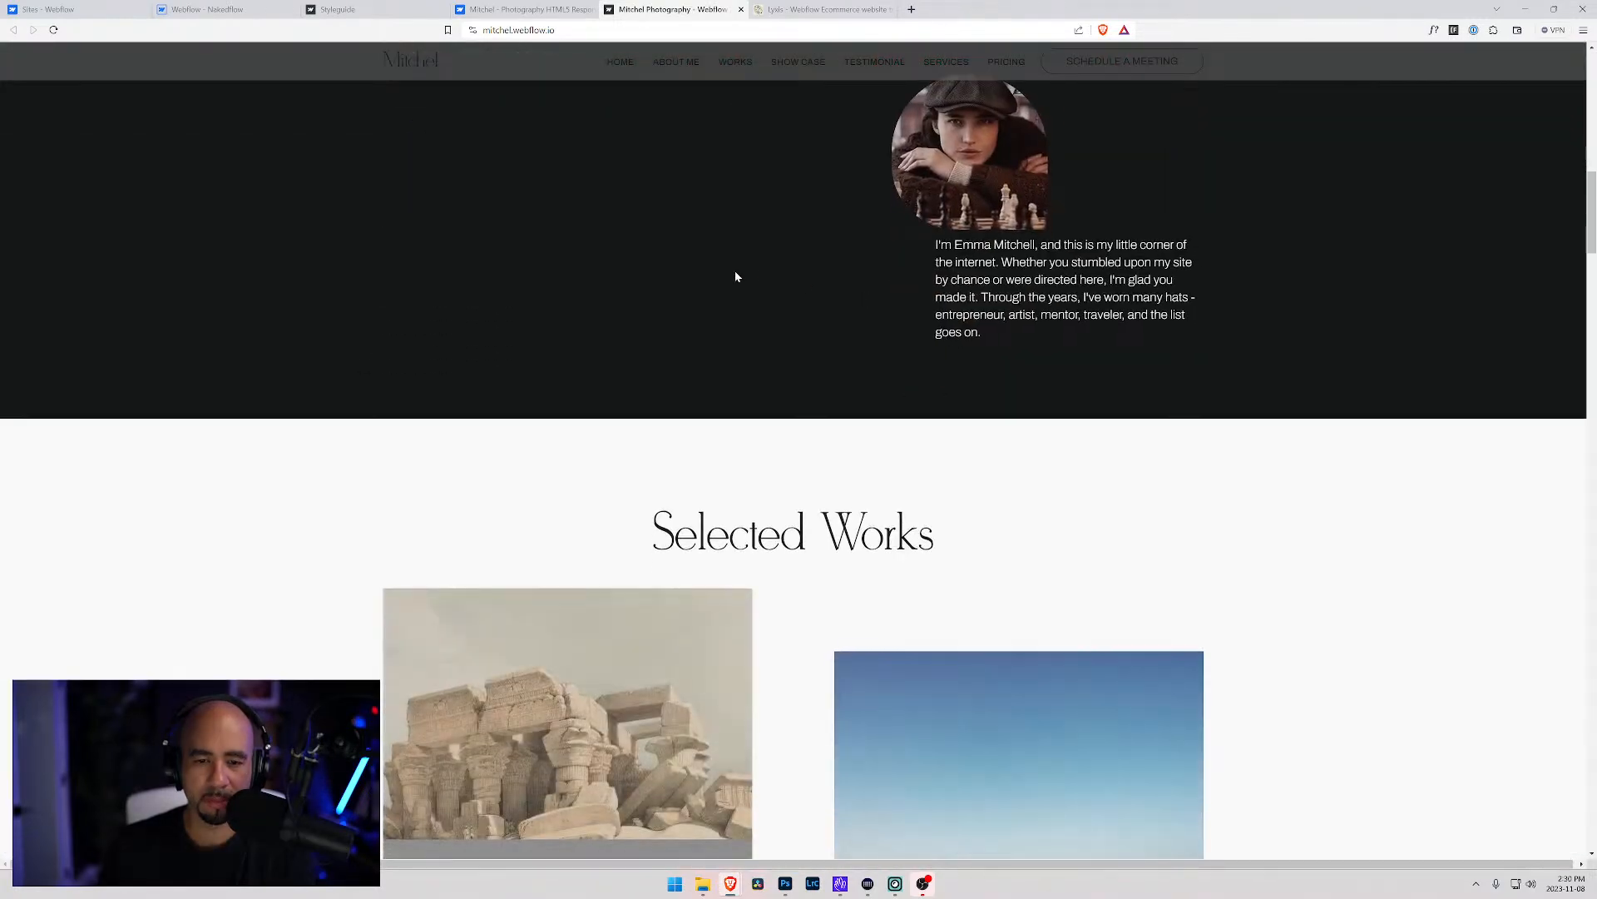
scroll(736, 277, "down", 5)
left_click(736, 276)
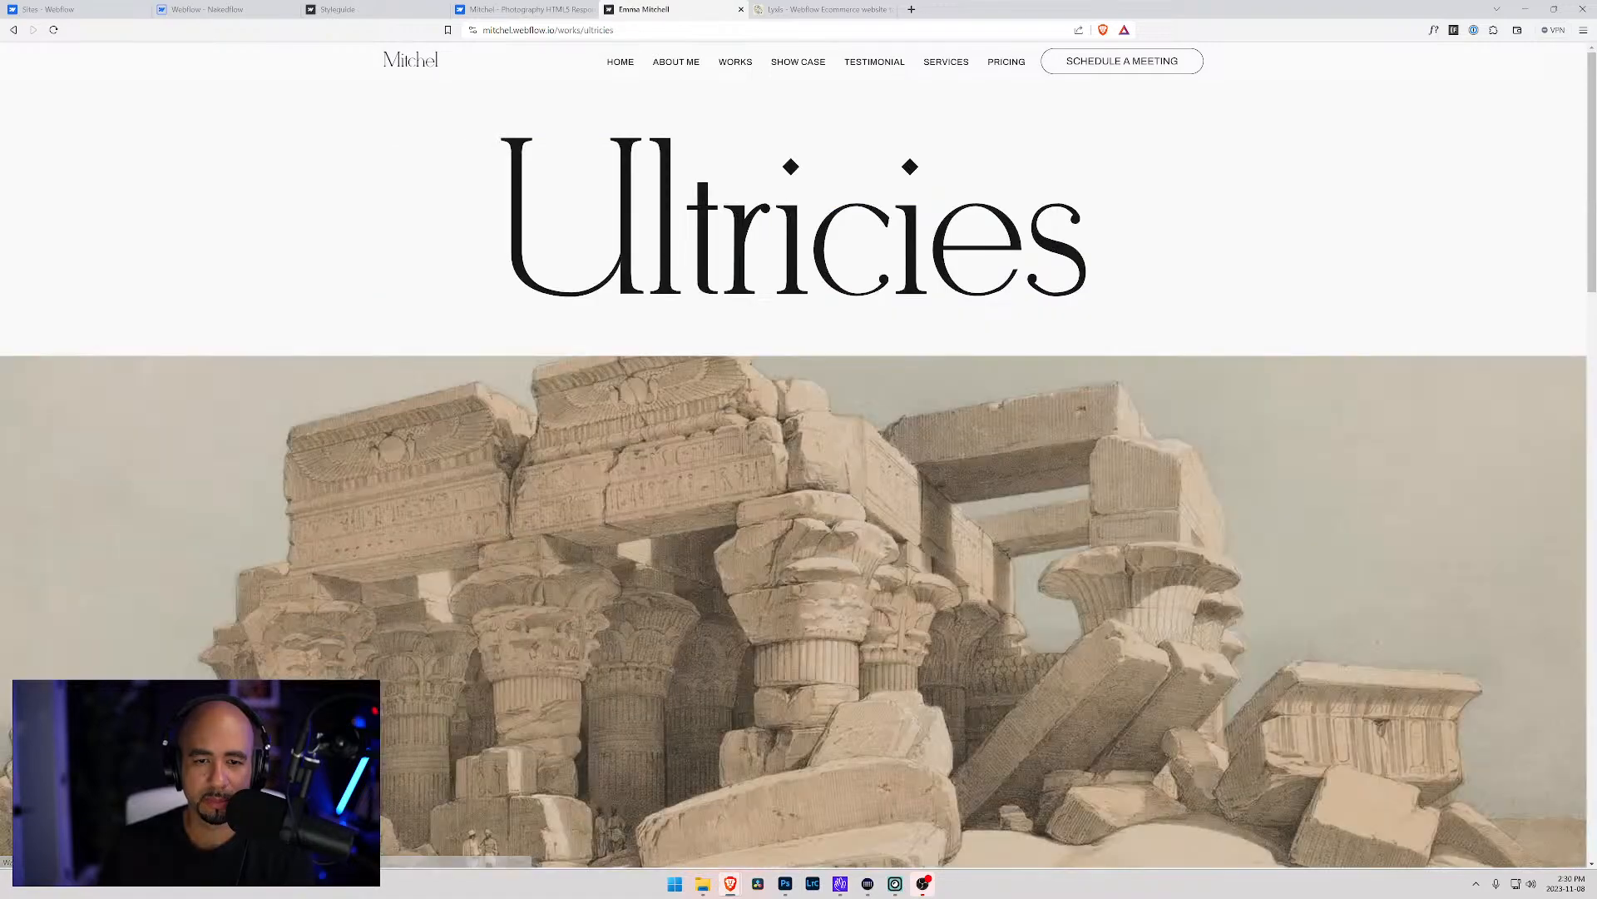
Examine the Ultricies project page and its photo gallery, enlarging the desert rock photo and closing it again
scroll(664, 303, "down", 15)
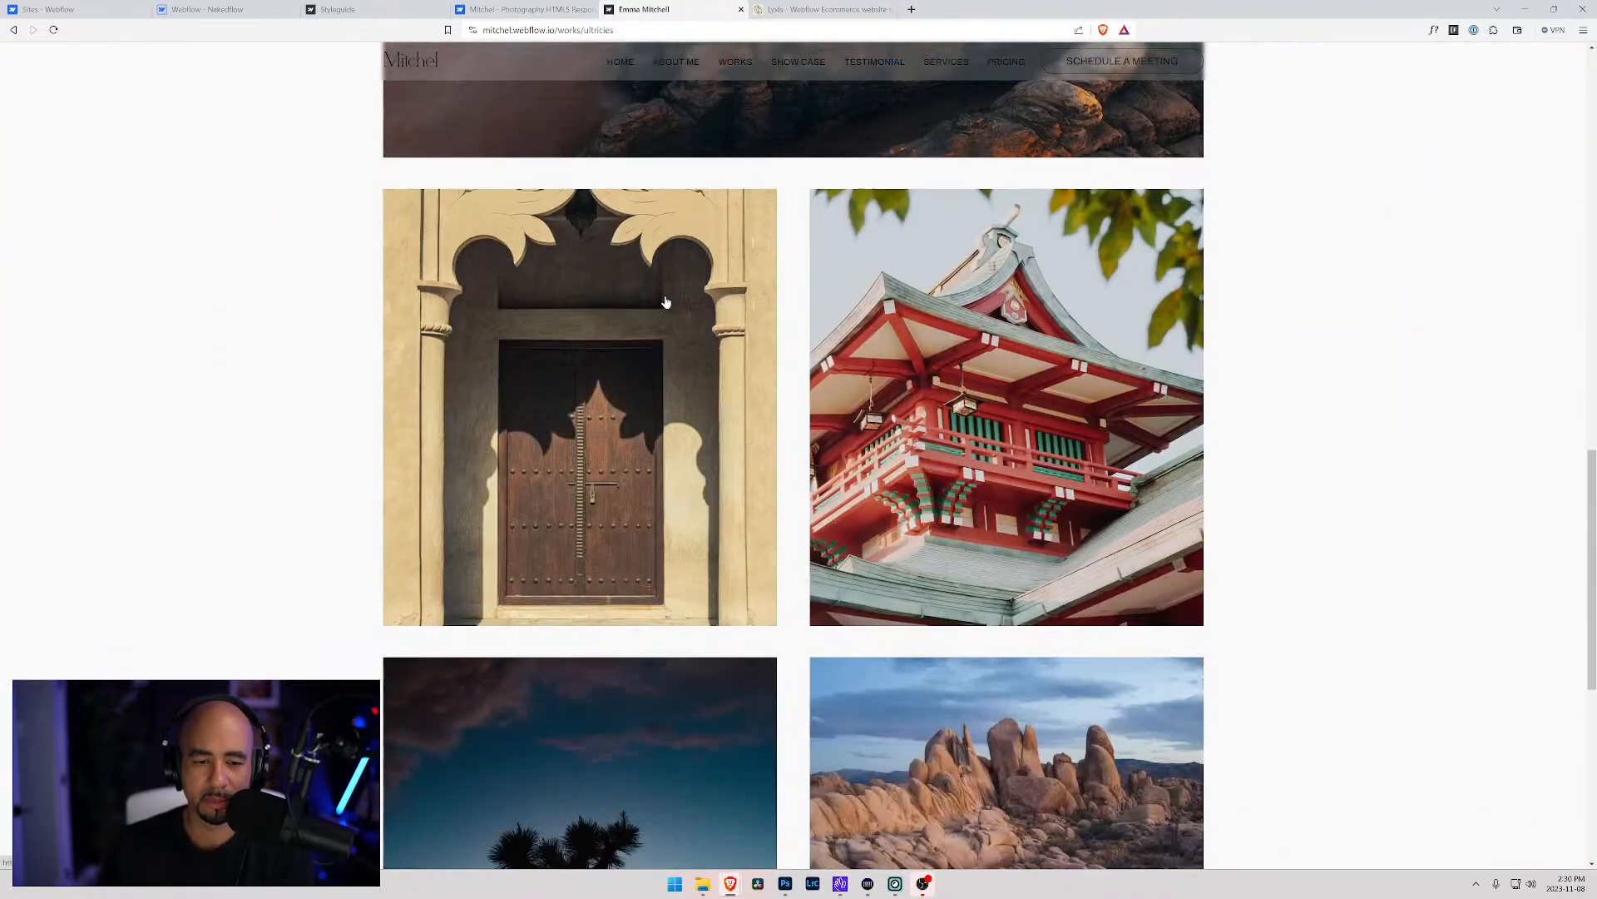
scroll(664, 303, "down", 5)
left_click(989, 348)
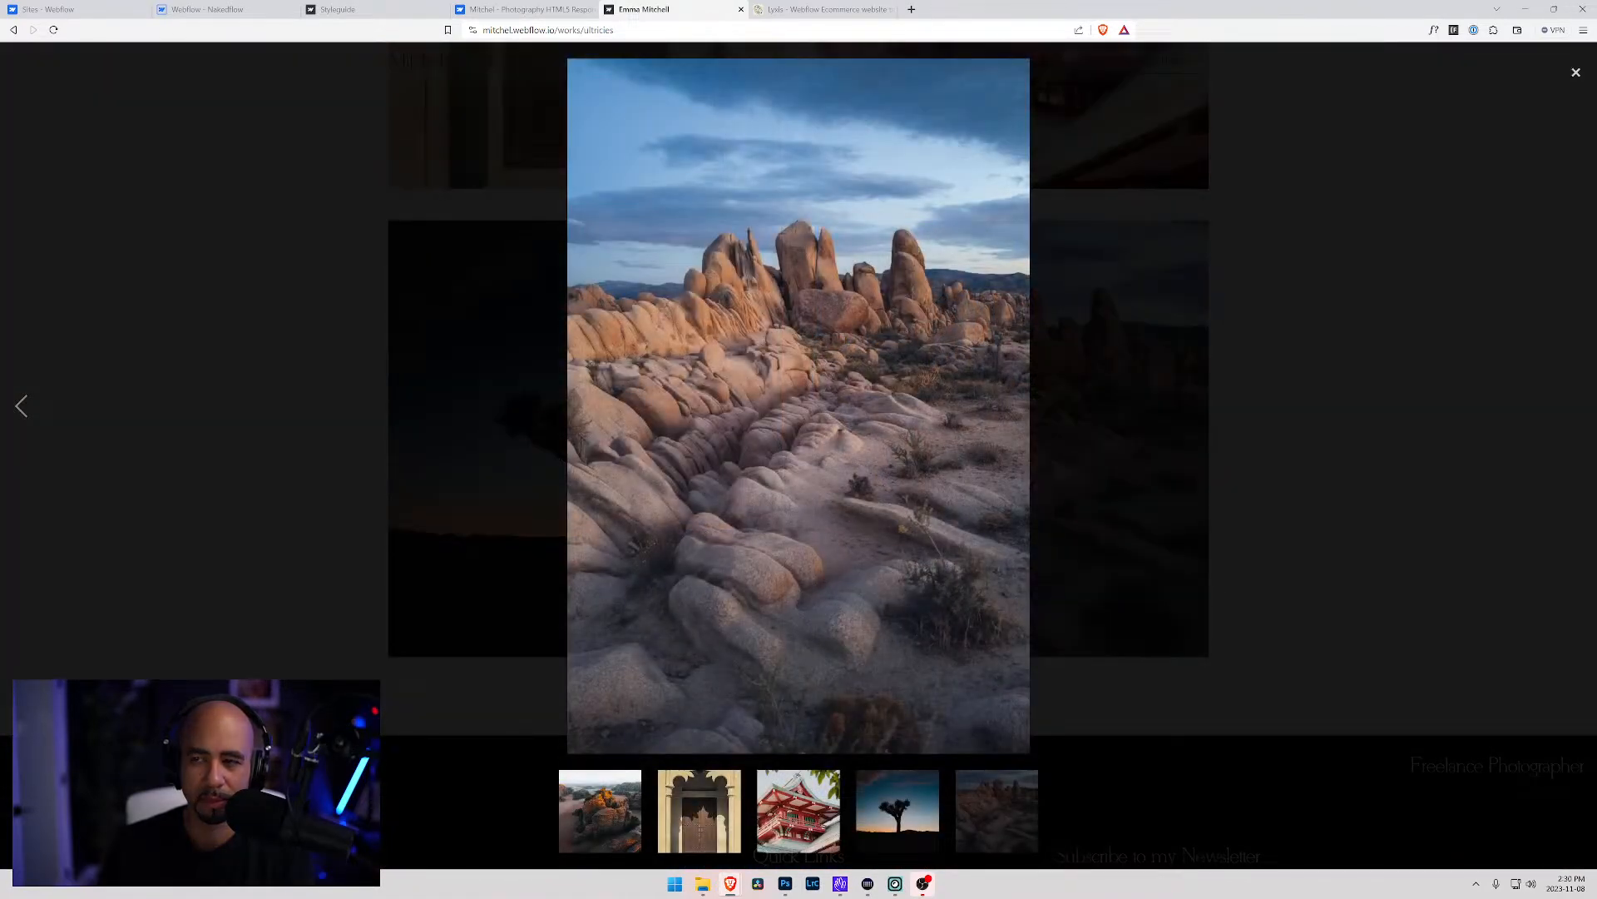
left_click(1570, 79)
scroll(1017, 171, "up", 15)
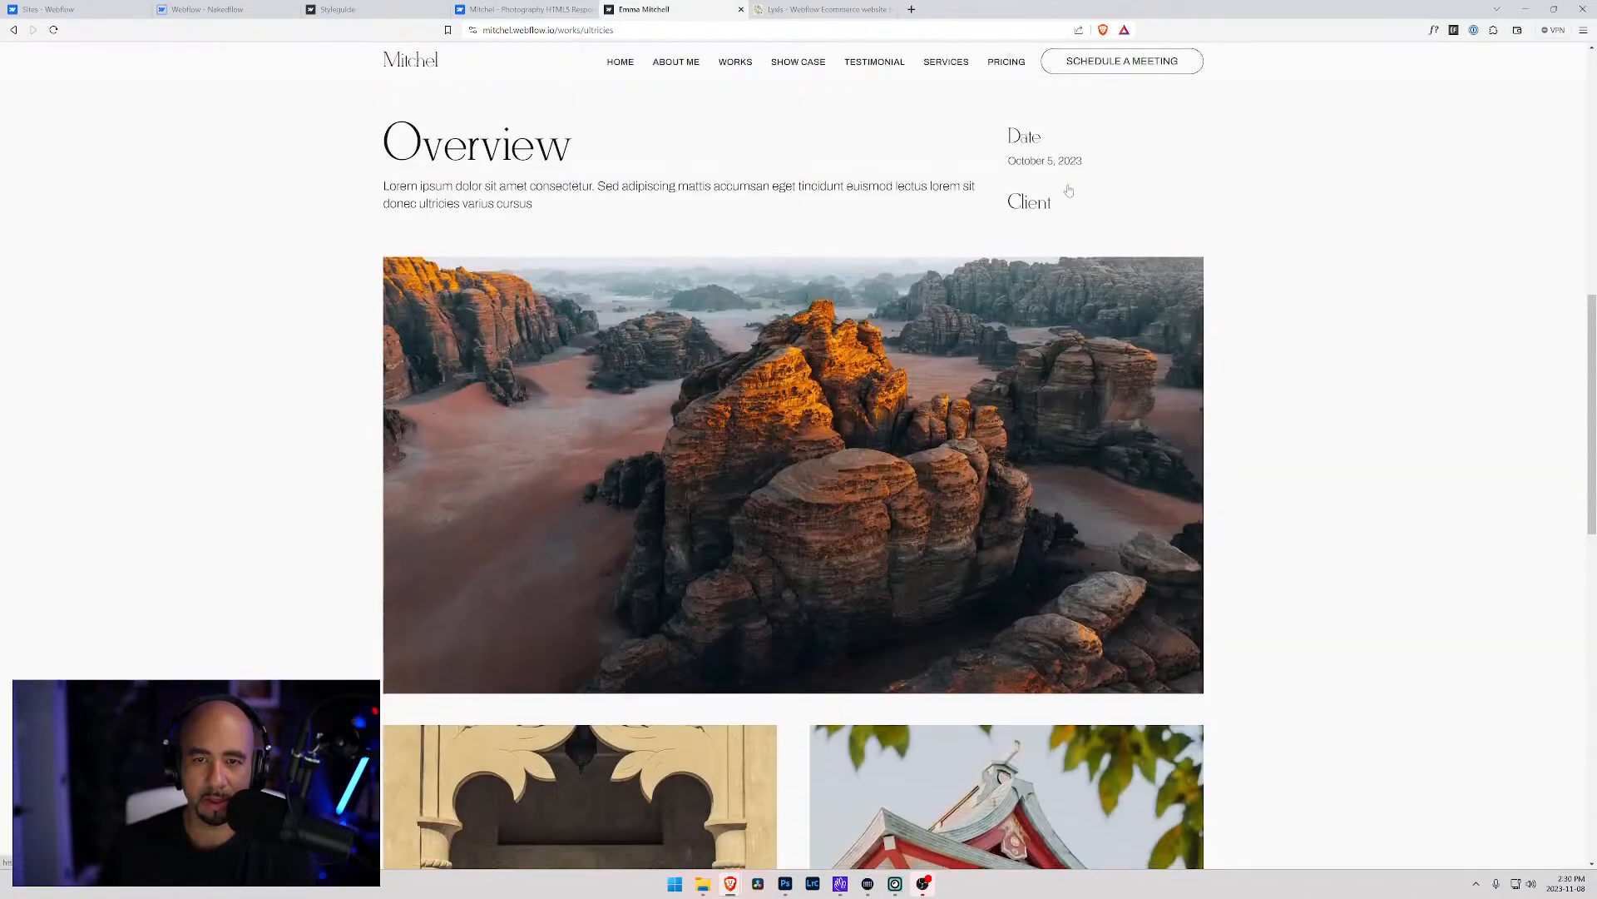
scroll(1017, 172, "up", 3)
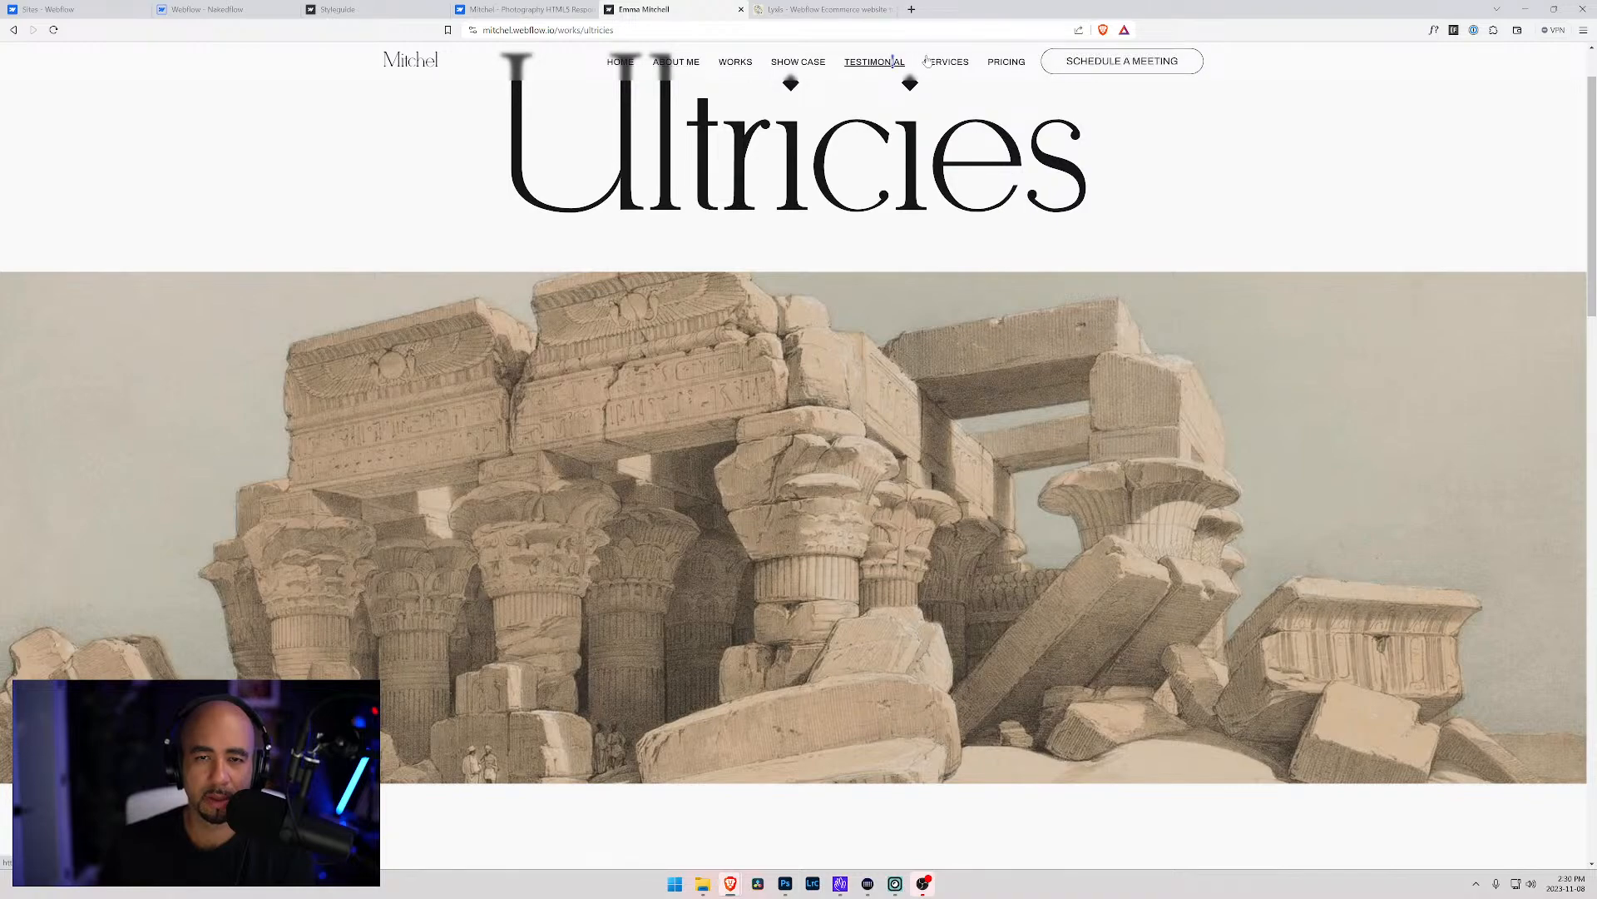
Return to the Mitchel template's homepage and look over its sections
scroll(663, 110, "down", 10)
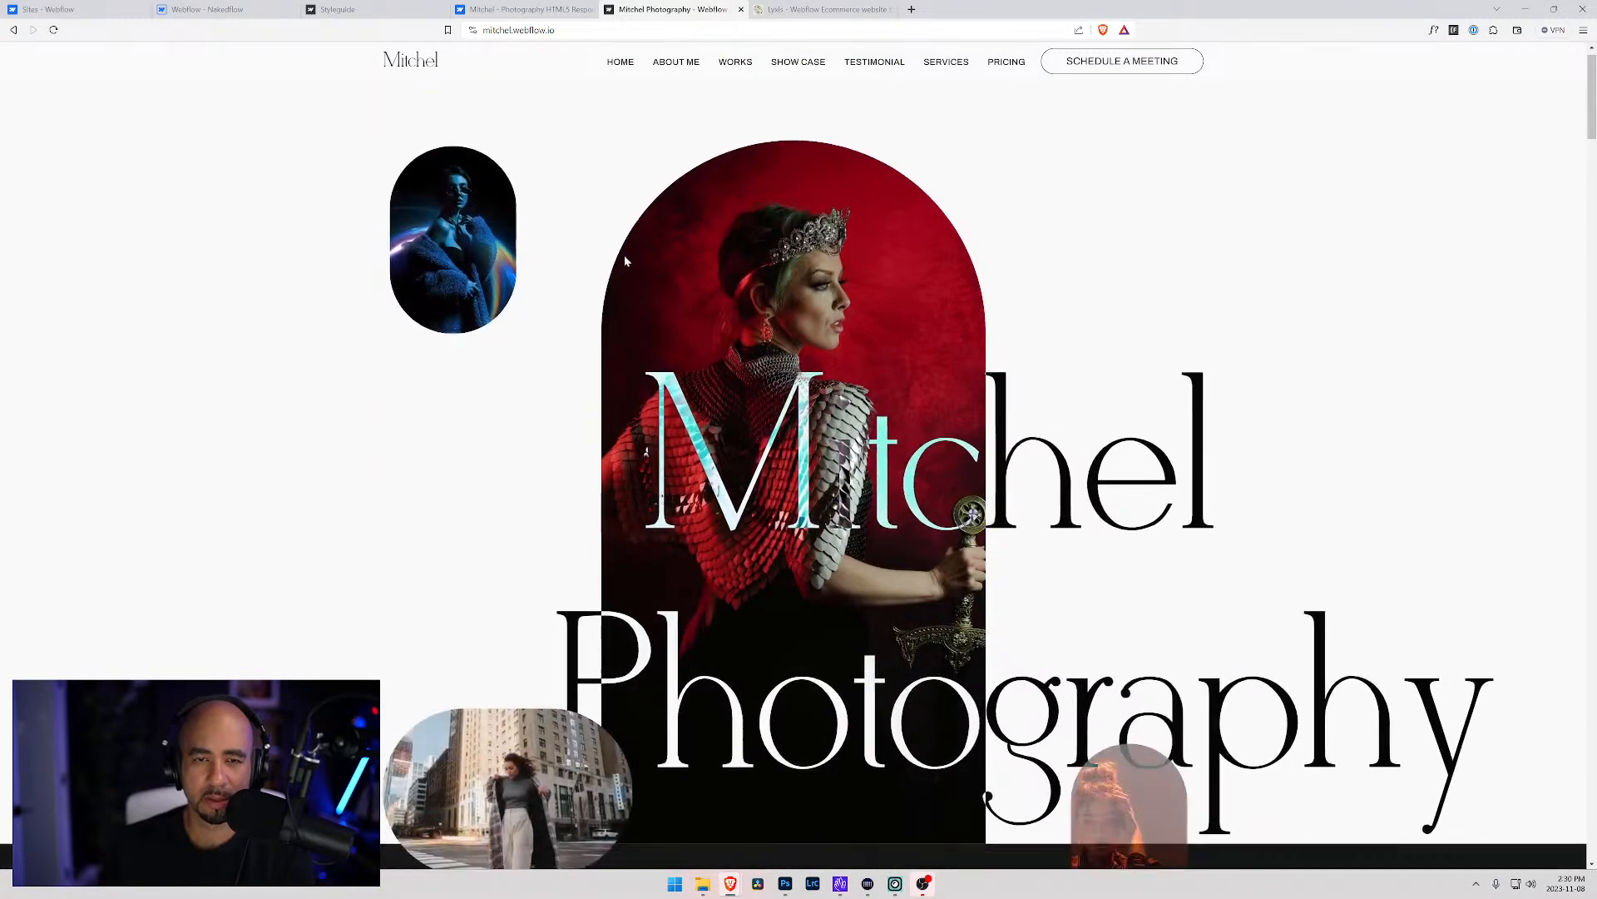
scroll(624, 254, "down", 10)
scroll(640, 234, "up", 5)
Return to the marketplace's new templates list, open the Belize wedding template and preview it in the browser
left_click(525, 9)
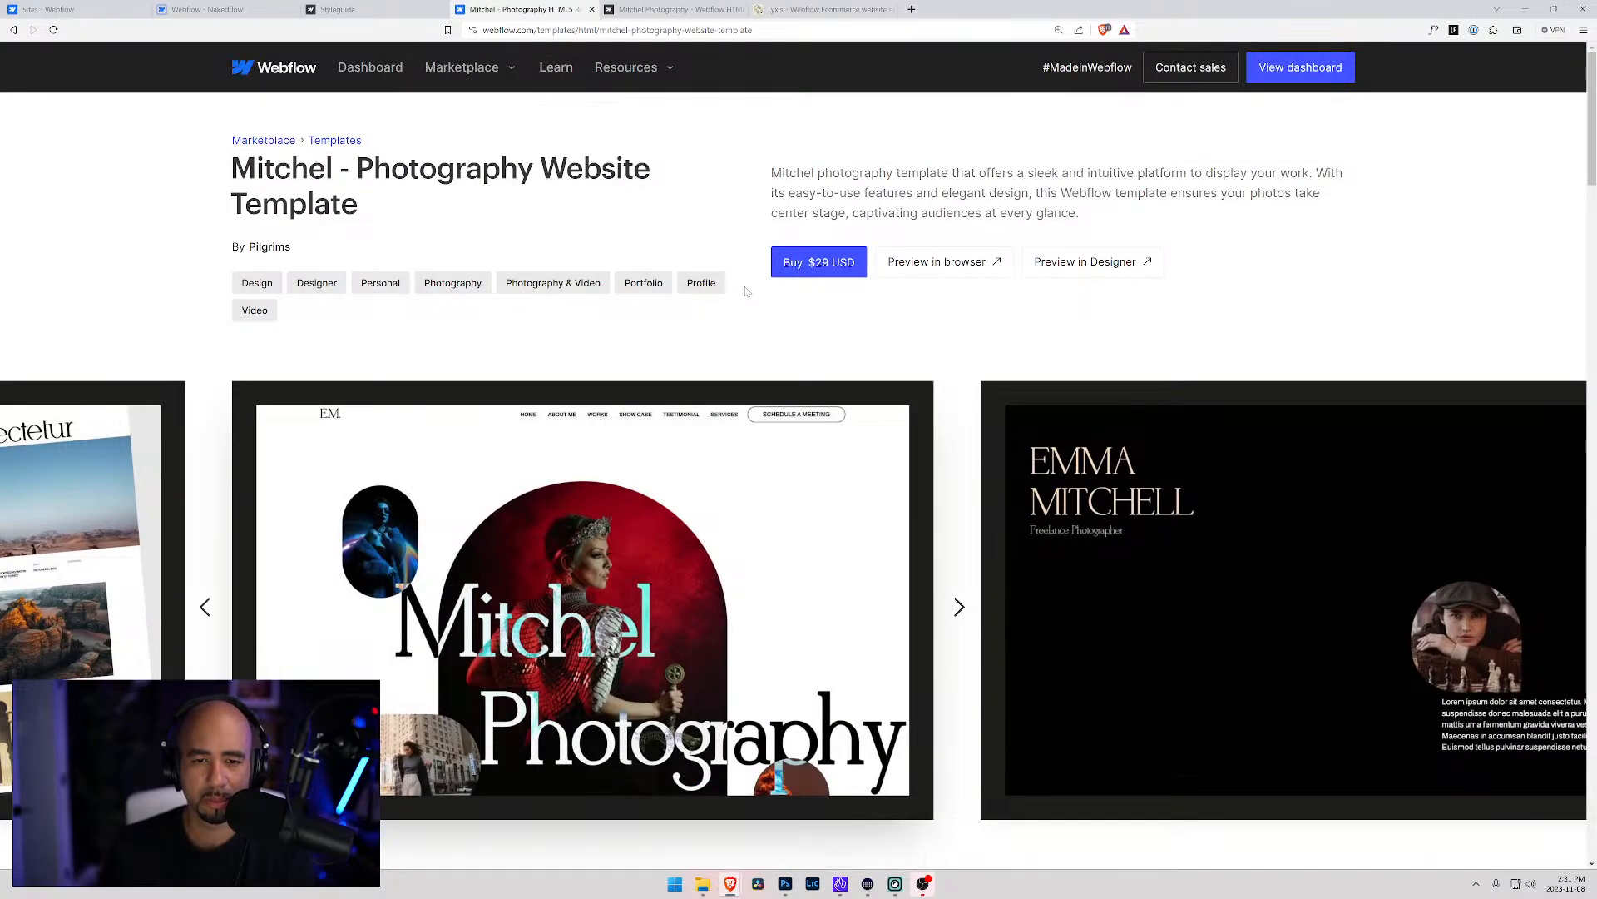
key("alt+Left")
scroll(924, 438, "down", 3)
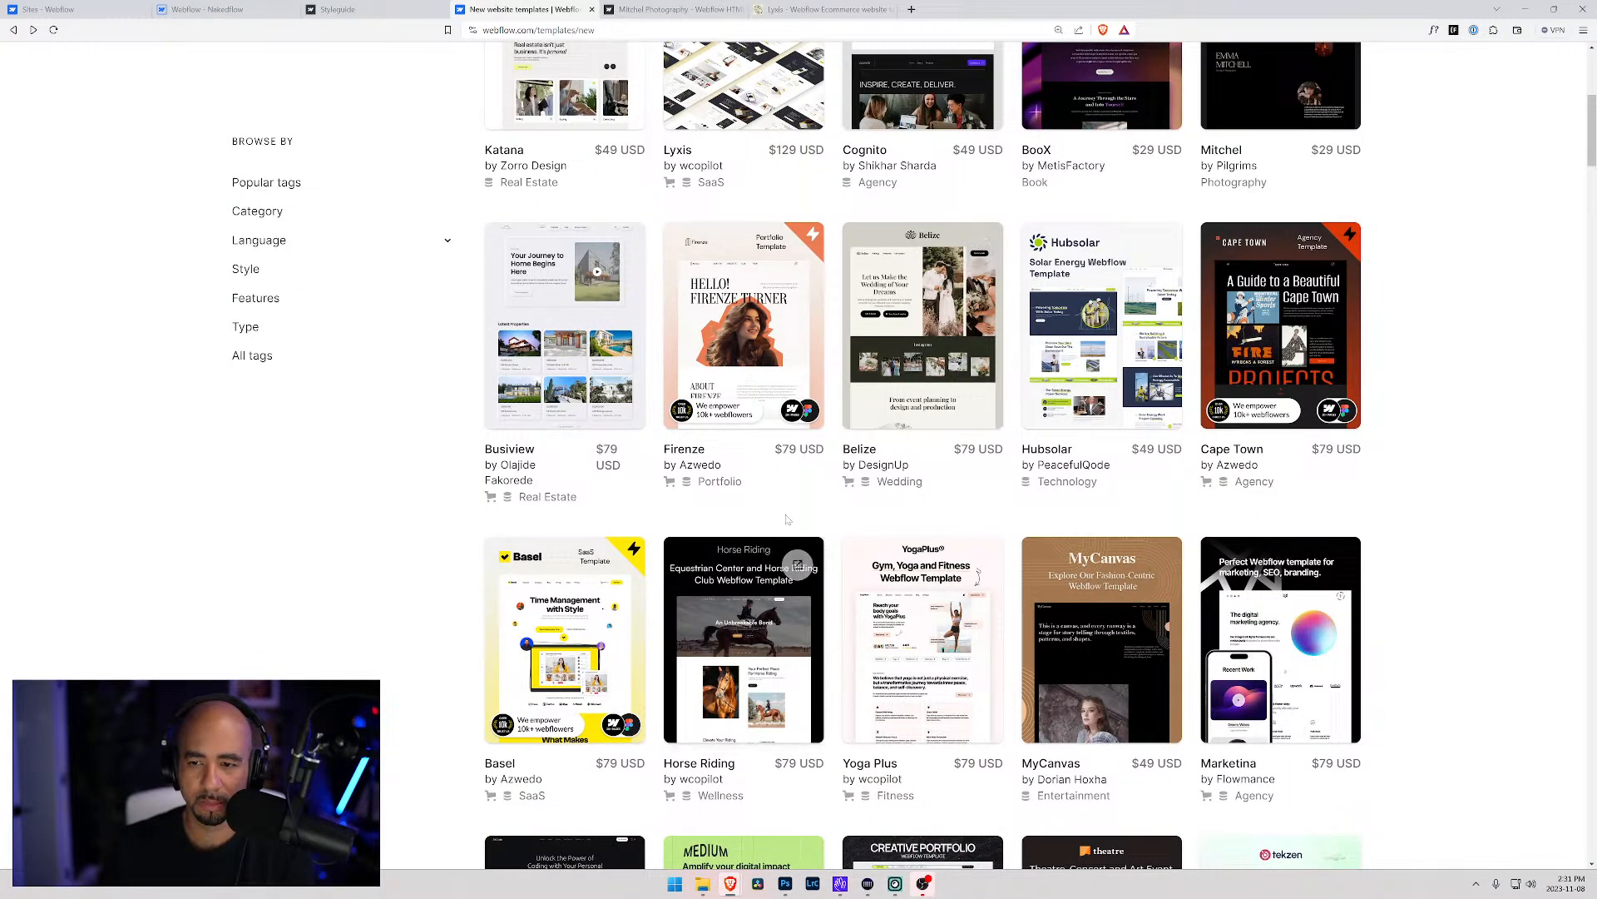
left_click(921, 314)
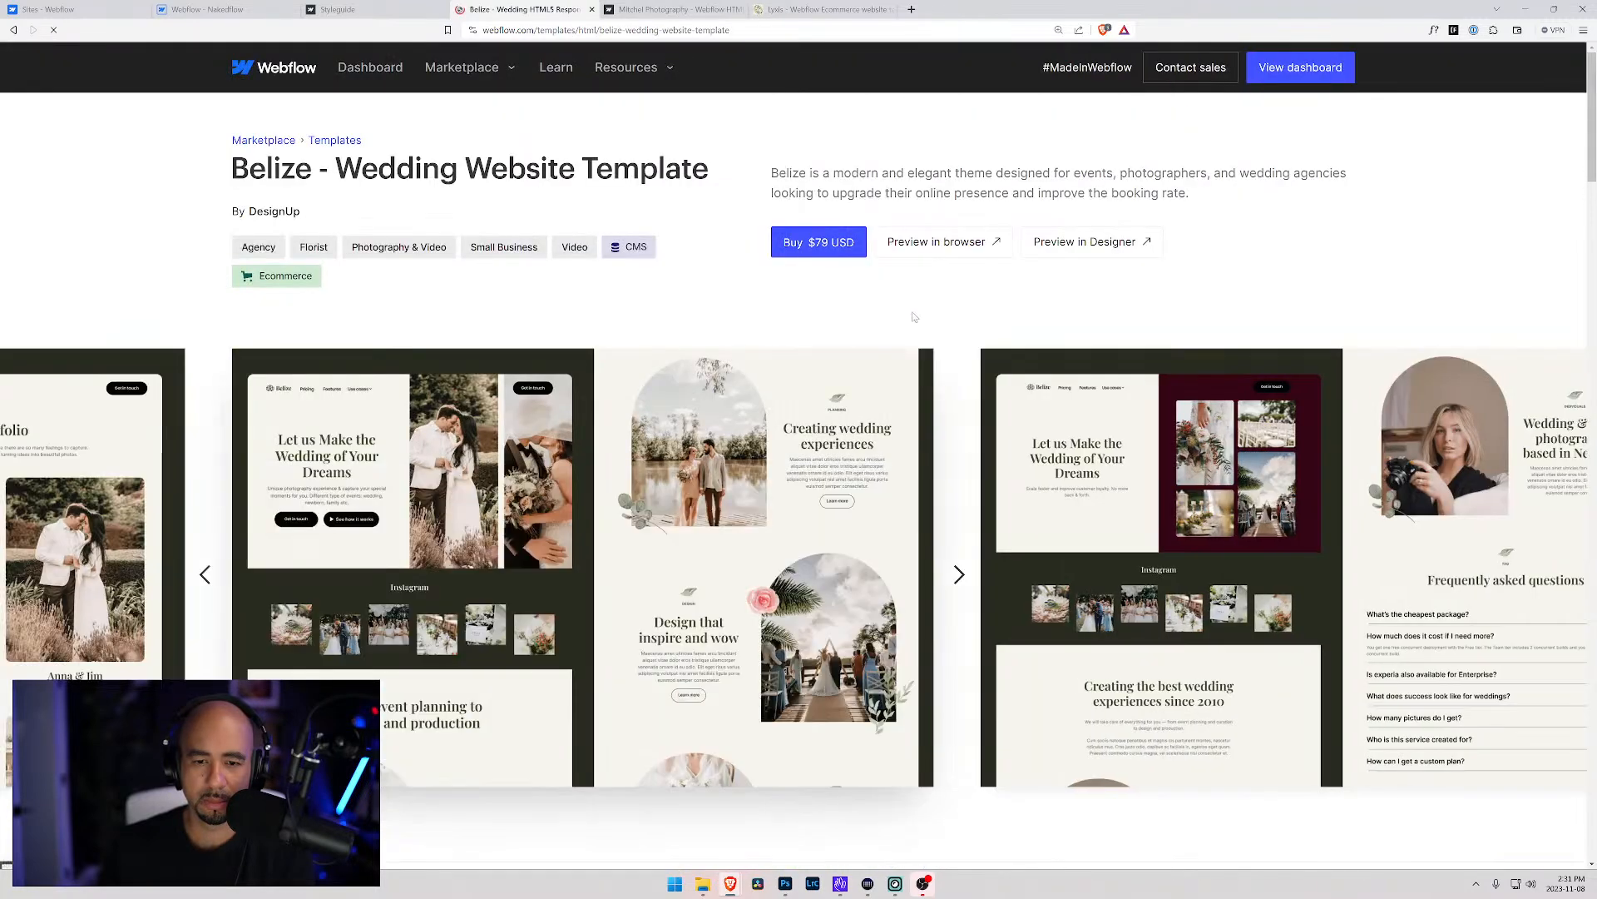
left_click(949, 248)
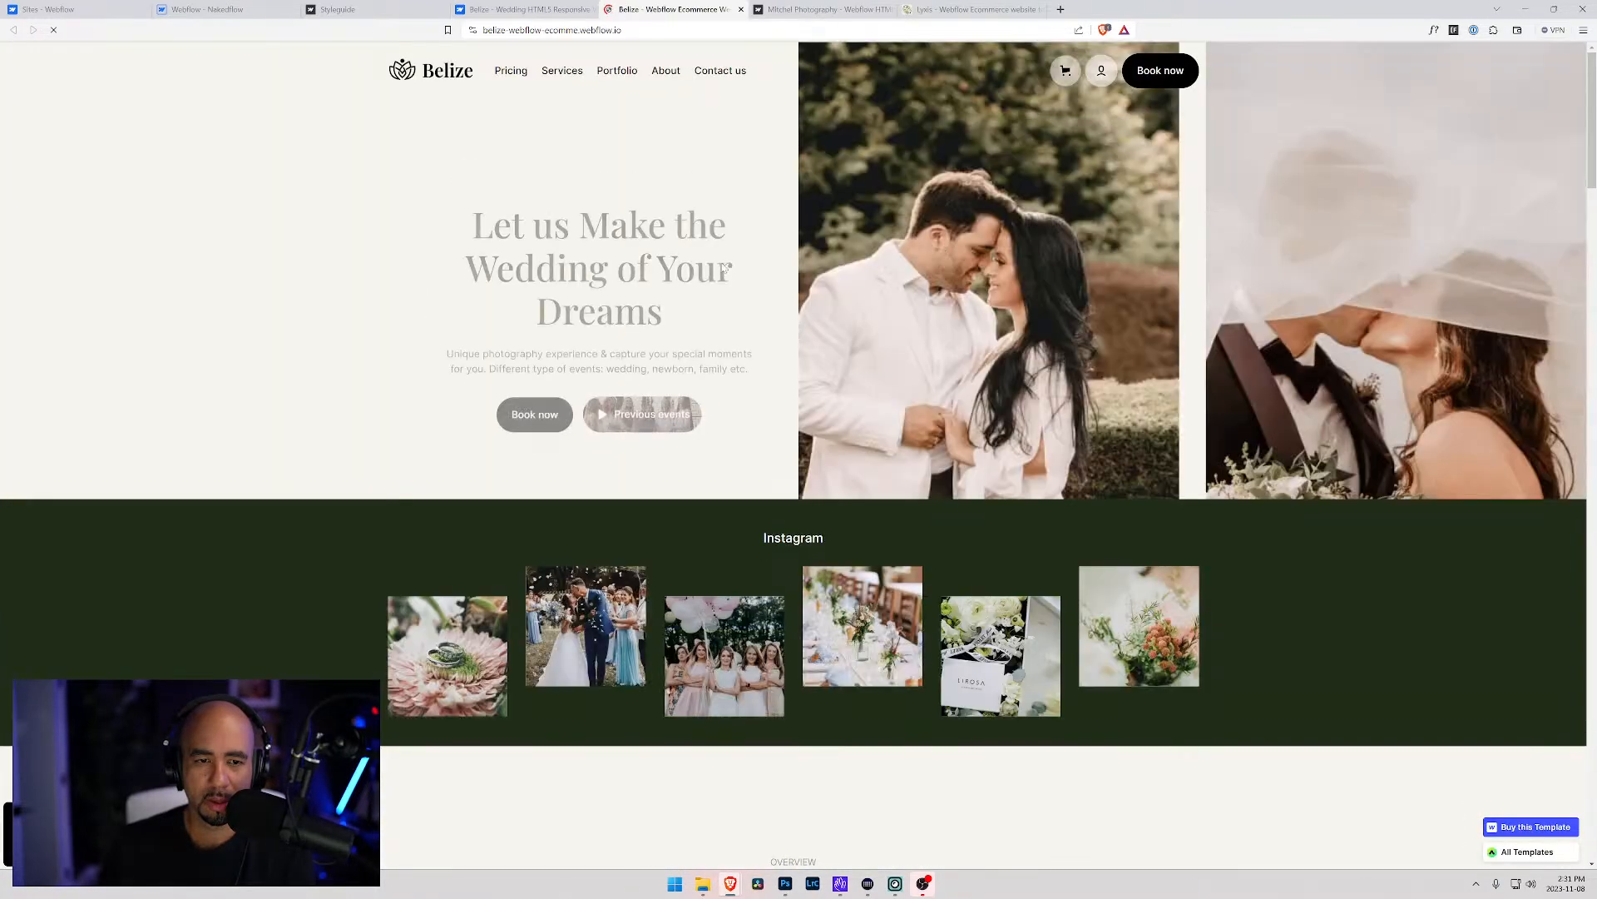
Open the Belize template's Contact us page and expand the FAQ entry "What does success look like for you?"
left_click(535, 382)
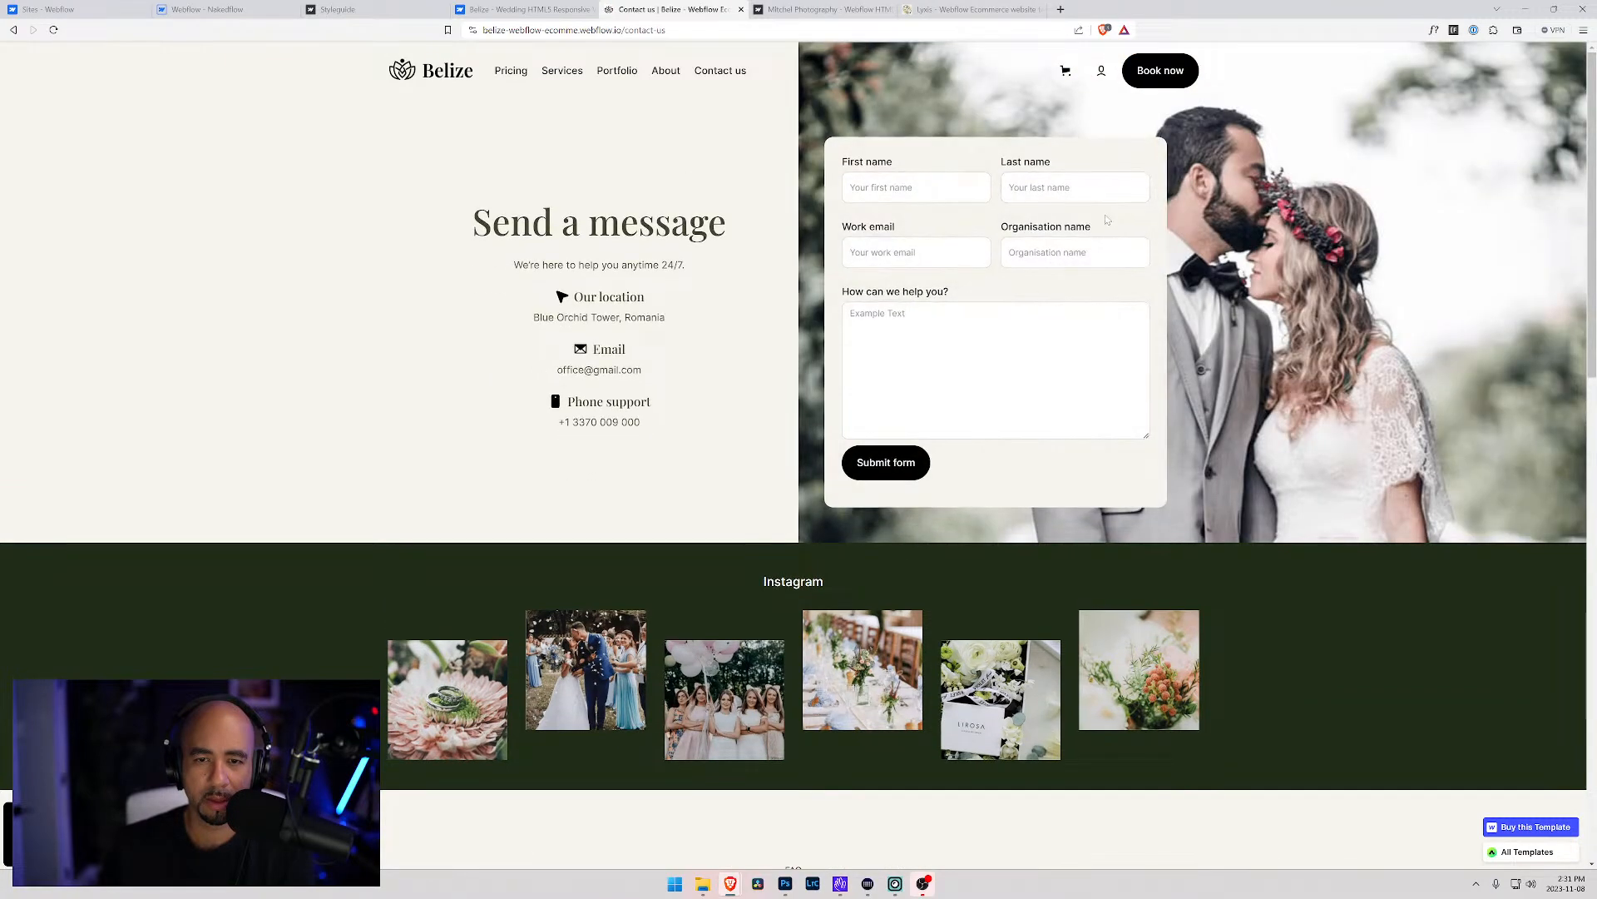
scroll(536, 382, "down", 10)
left_click(585, 283)
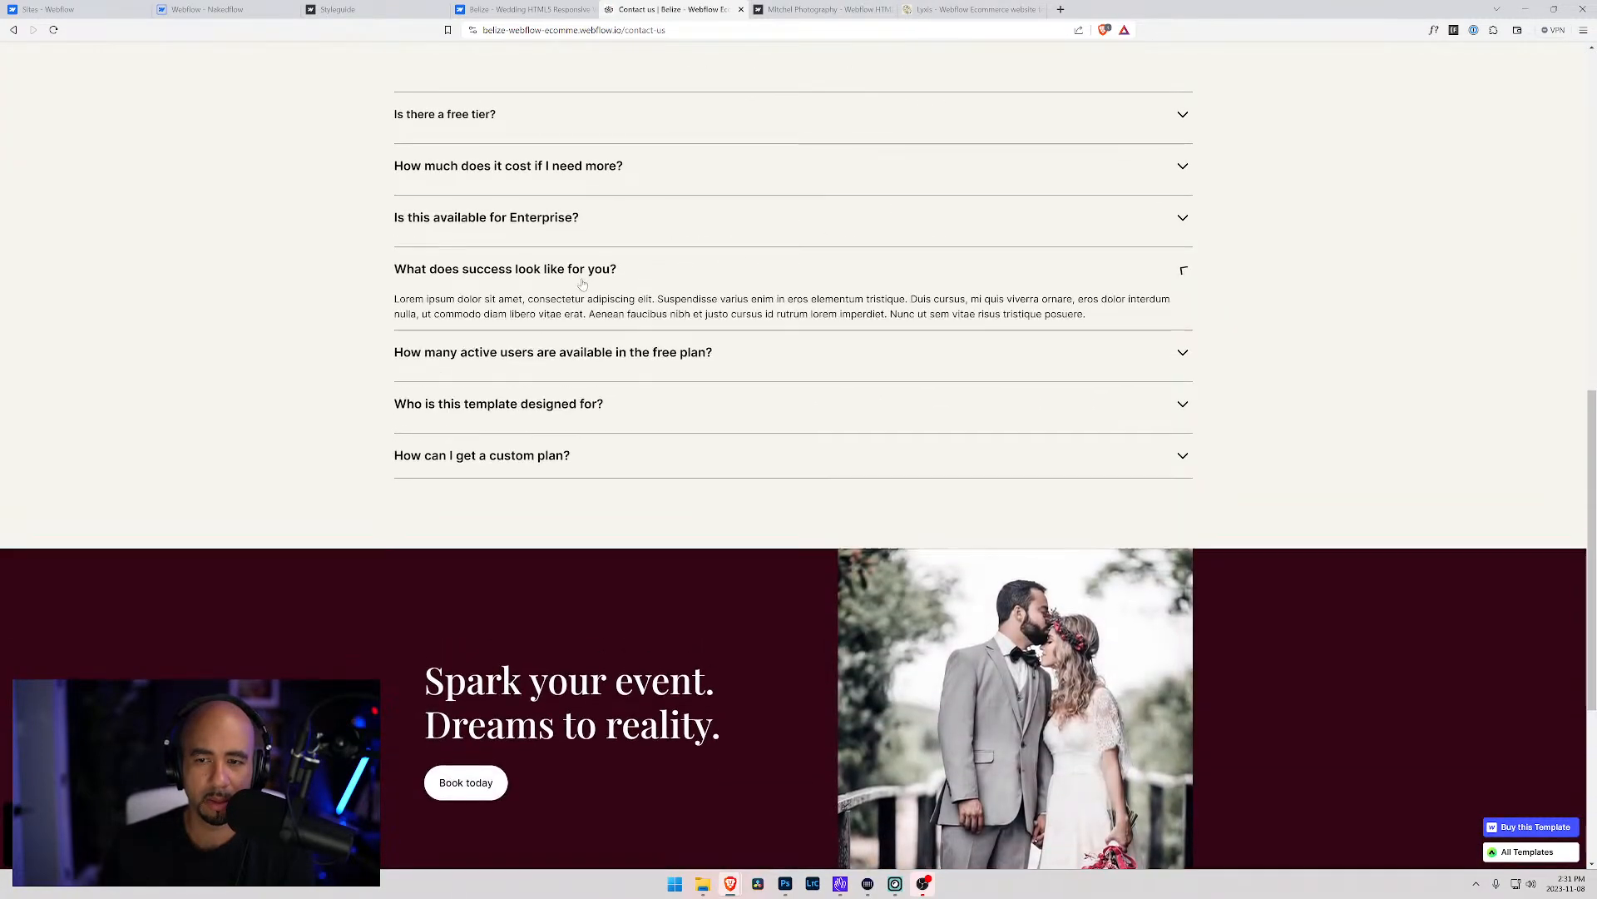
Collapse the open FAQ entry, briefly expand and collapse the following entries, and view the rest of the Contact us page down to its footer
left_click(581, 280)
left_click(552, 337)
left_click(551, 337)
left_click(522, 388)
left_click(517, 385)
scroll(460, 383, "down", 5)
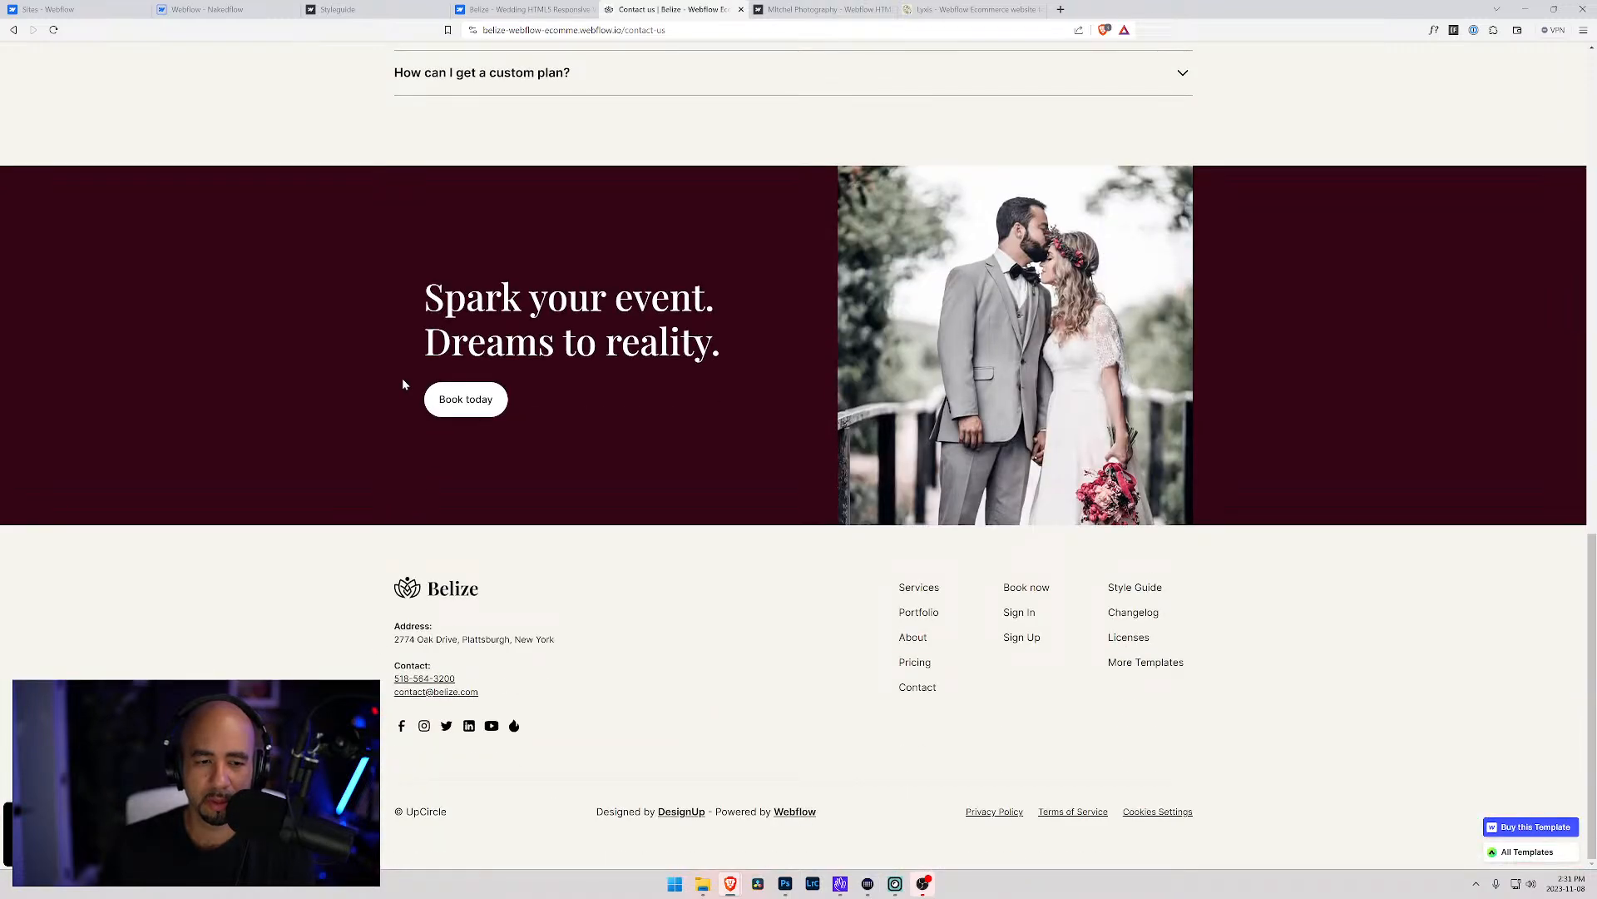
Look over the Belize template's Pricing page and return to its homepage
left_click(912, 663)
scroll(870, 432, "down", 3)
scroll(856, 376, "up", 3)
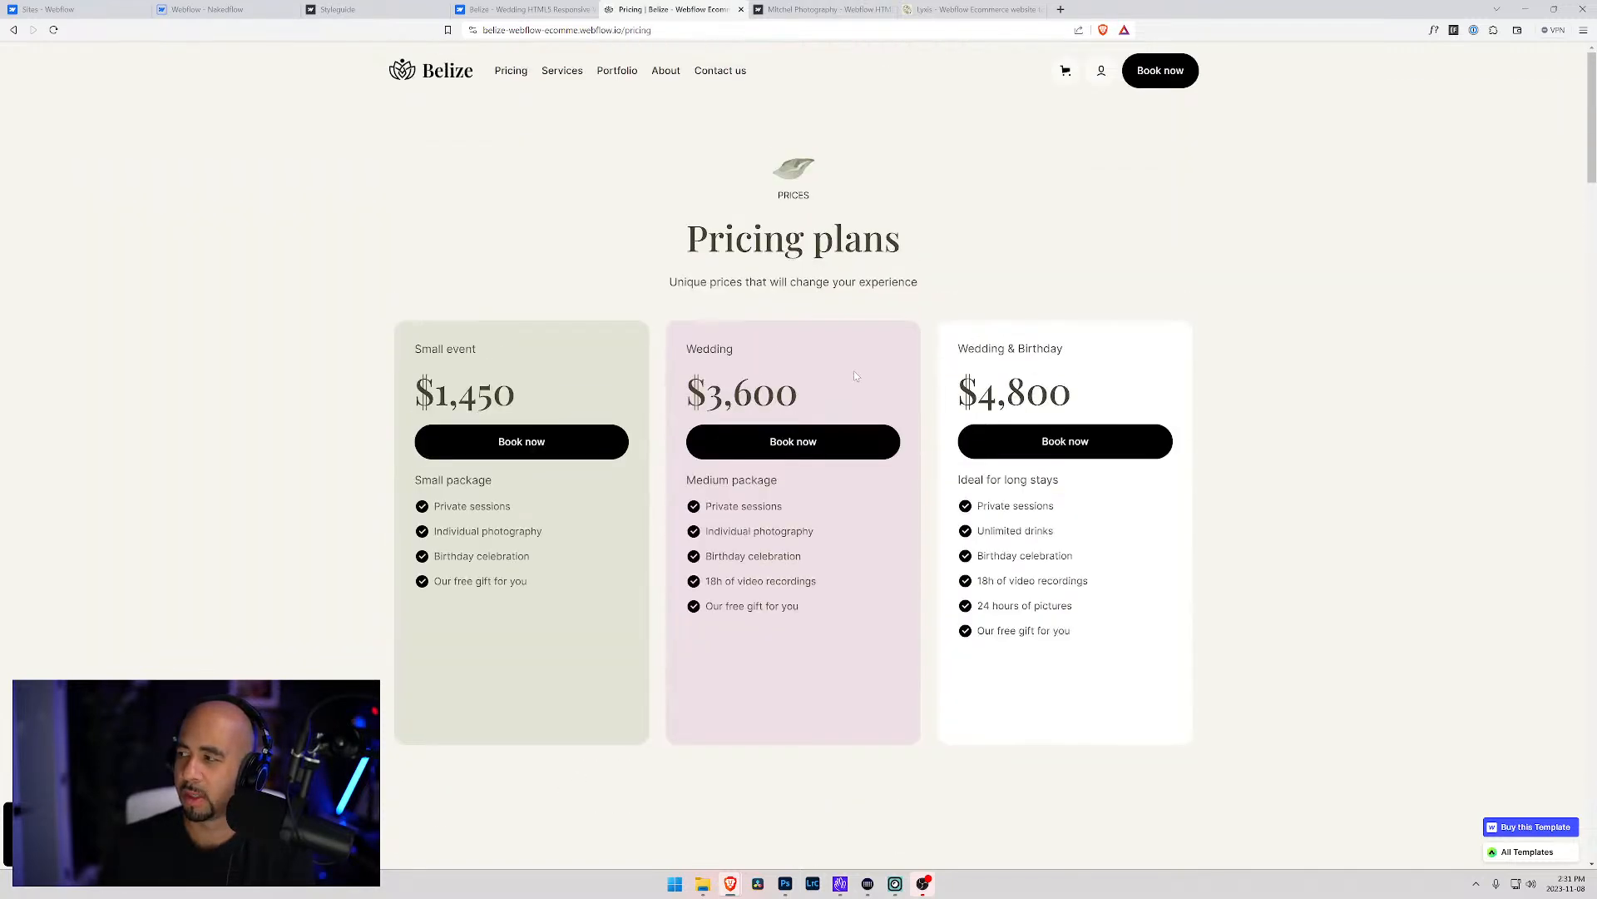
left_click(452, 71)
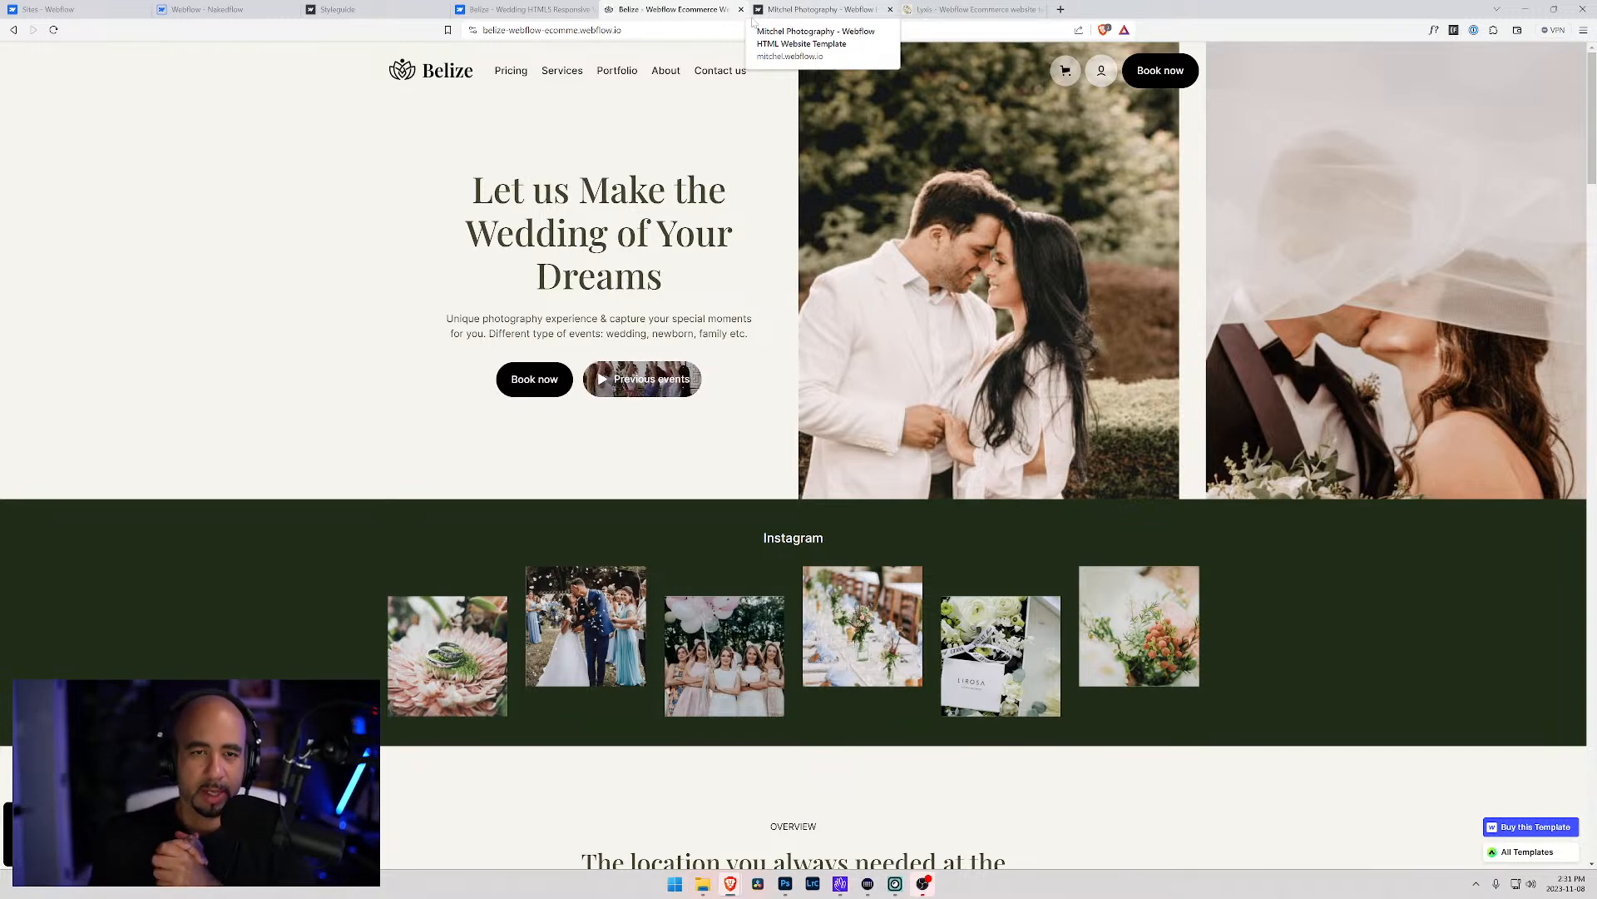
Switch to the Mitchel template preview and back to the Belize preview to compare the two designs
left_click(865, 7)
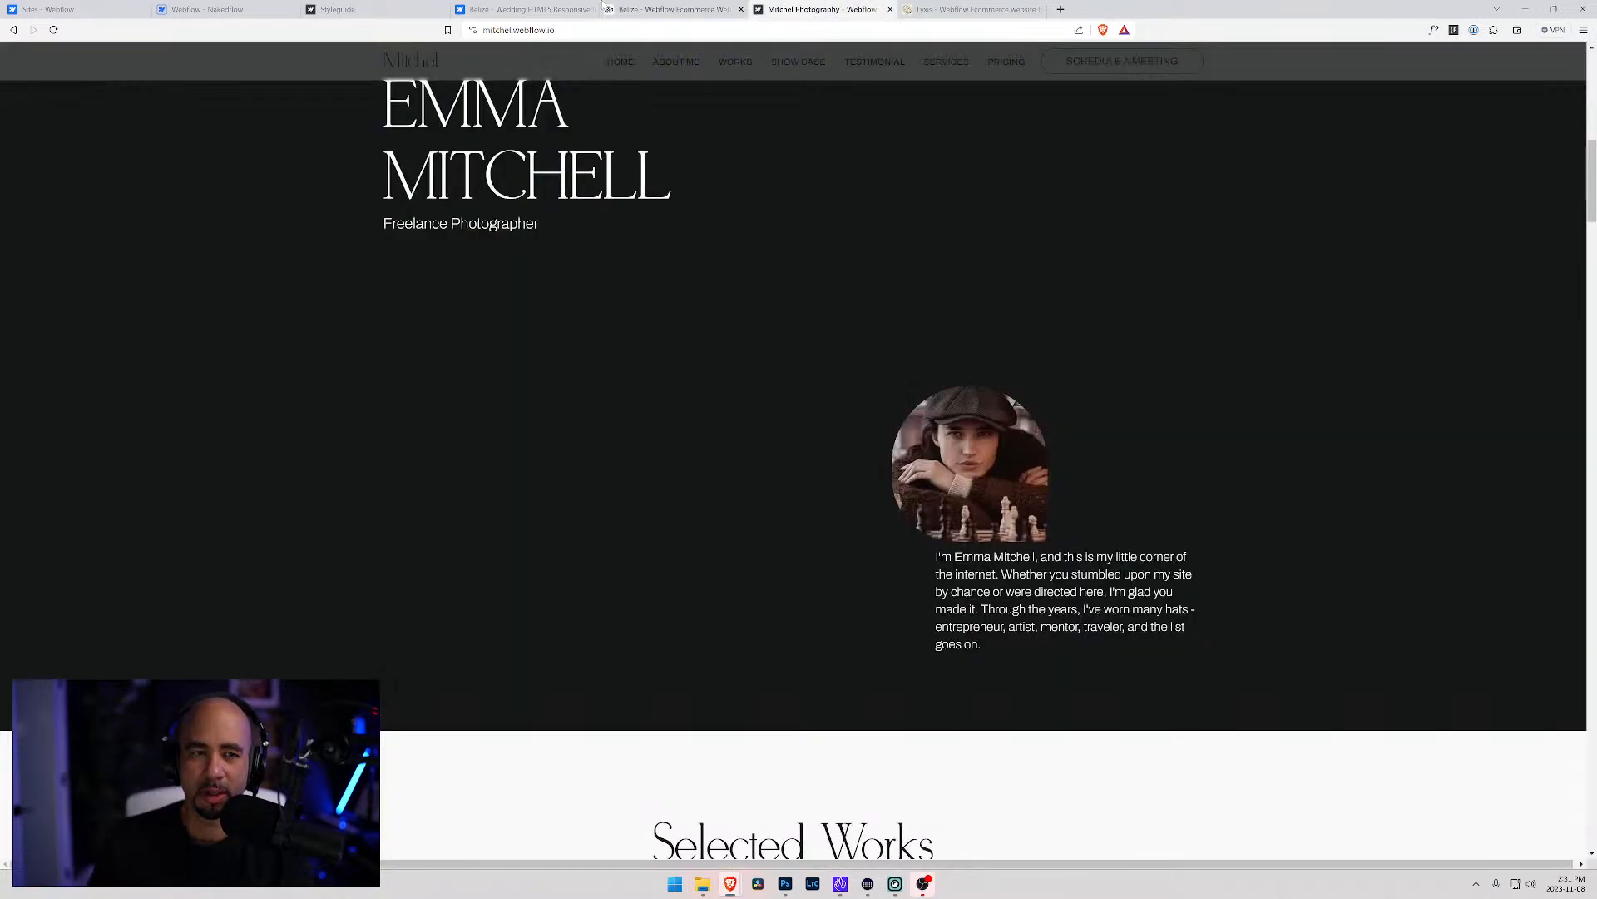
left_click(541, 7)
left_click(633, 7)
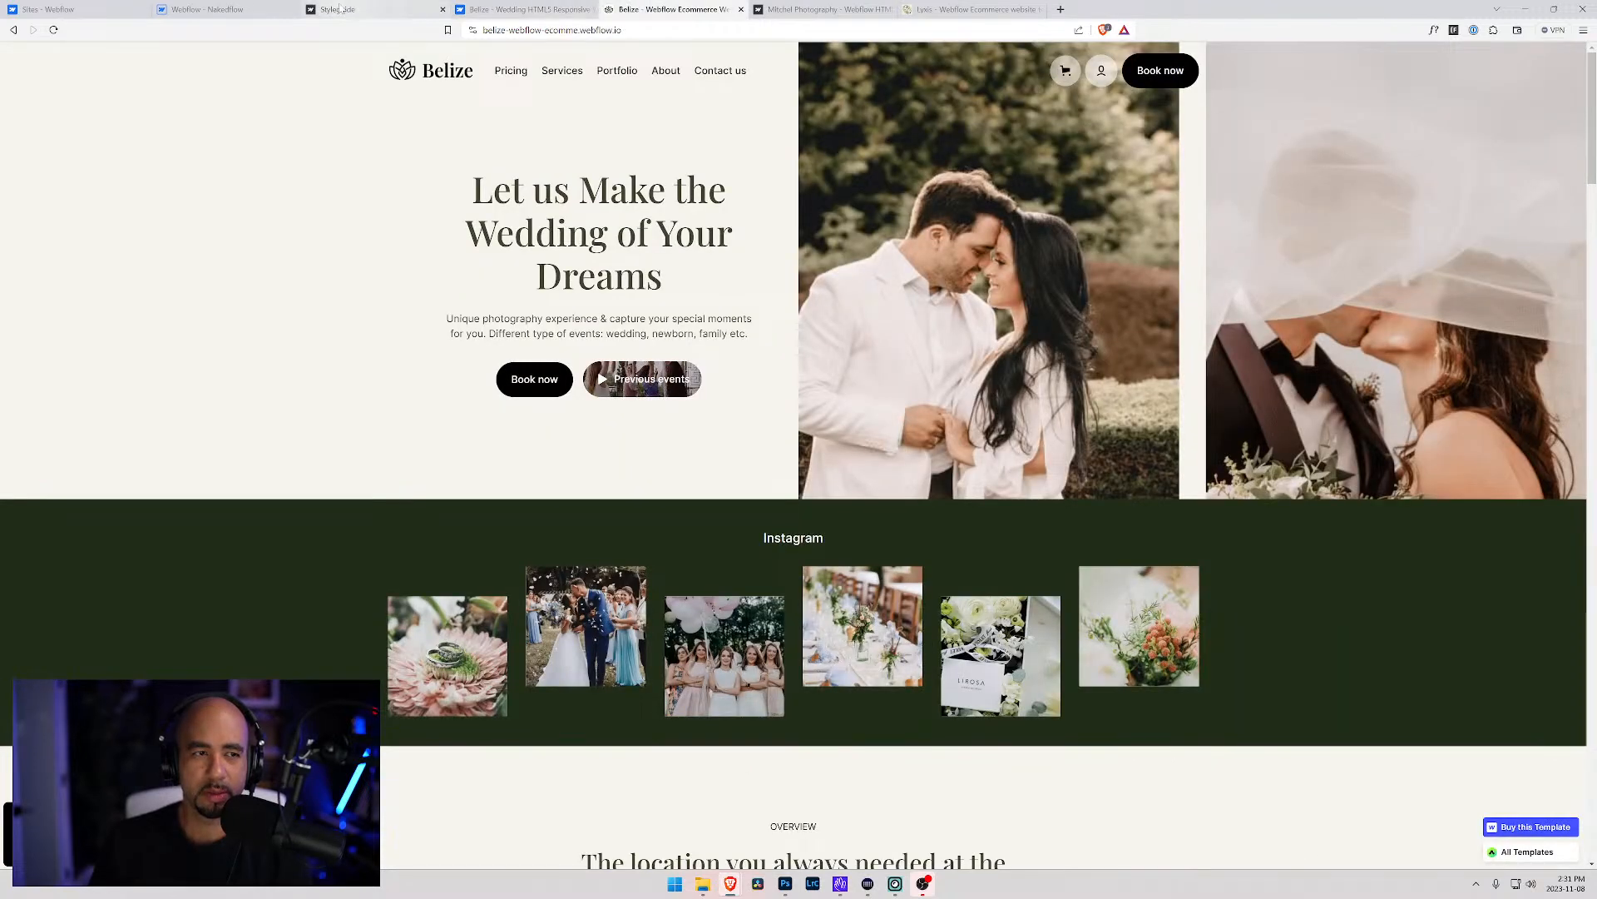
Return to the Nakedflow project in the Webflow Designer, select the padding-section-small block and examine its style settings
left_click(172, 9)
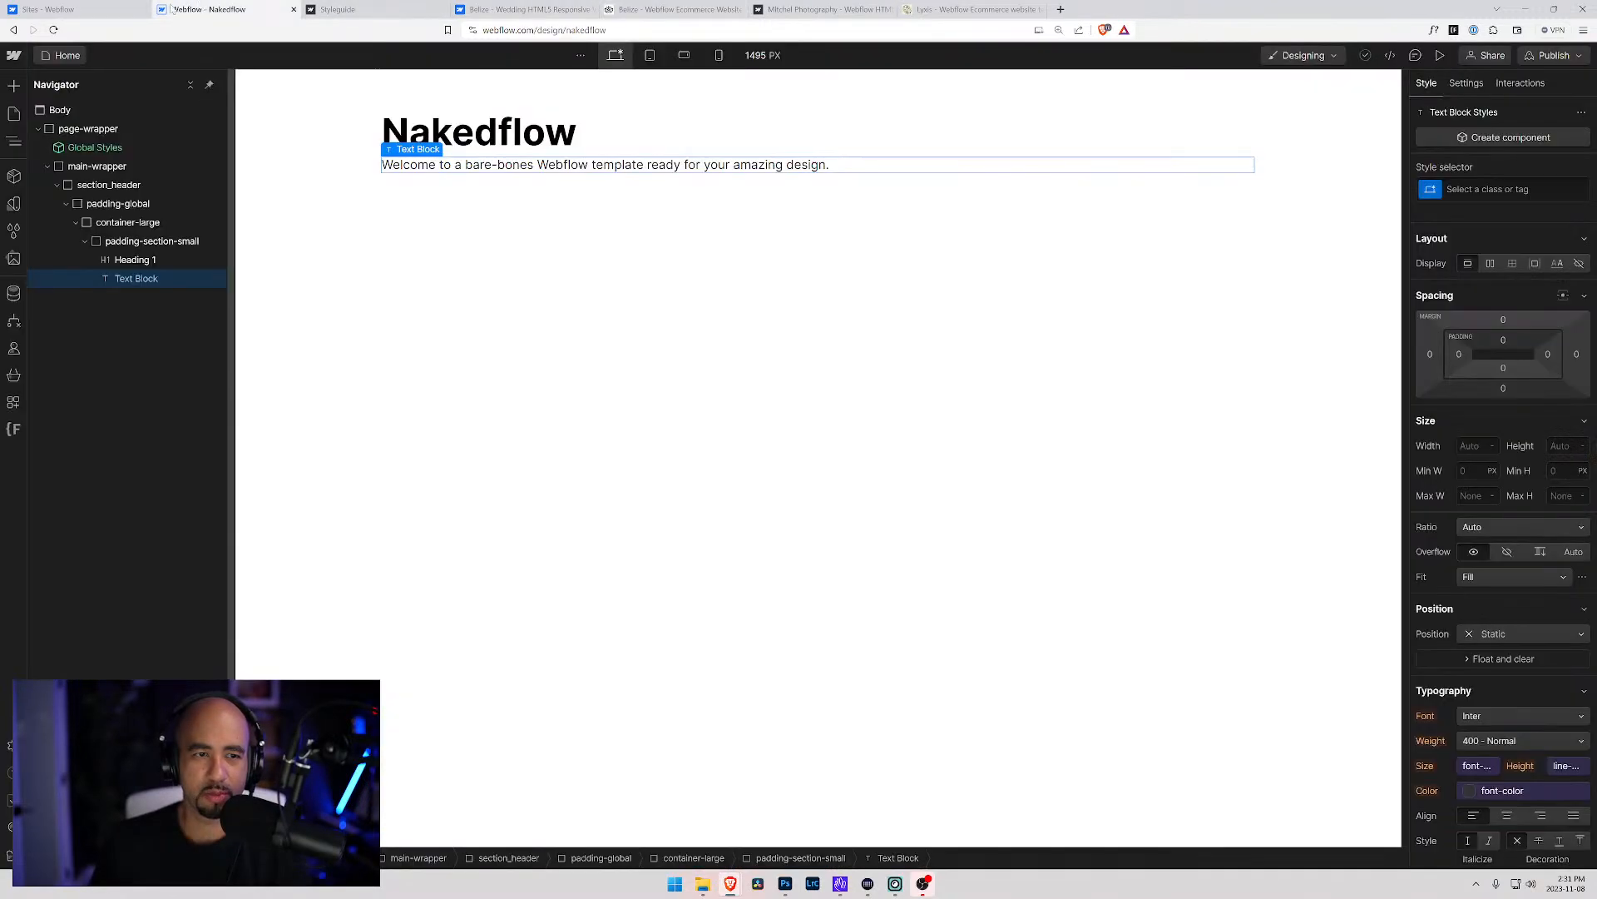
left_click(85, 241)
left_click(87, 241)
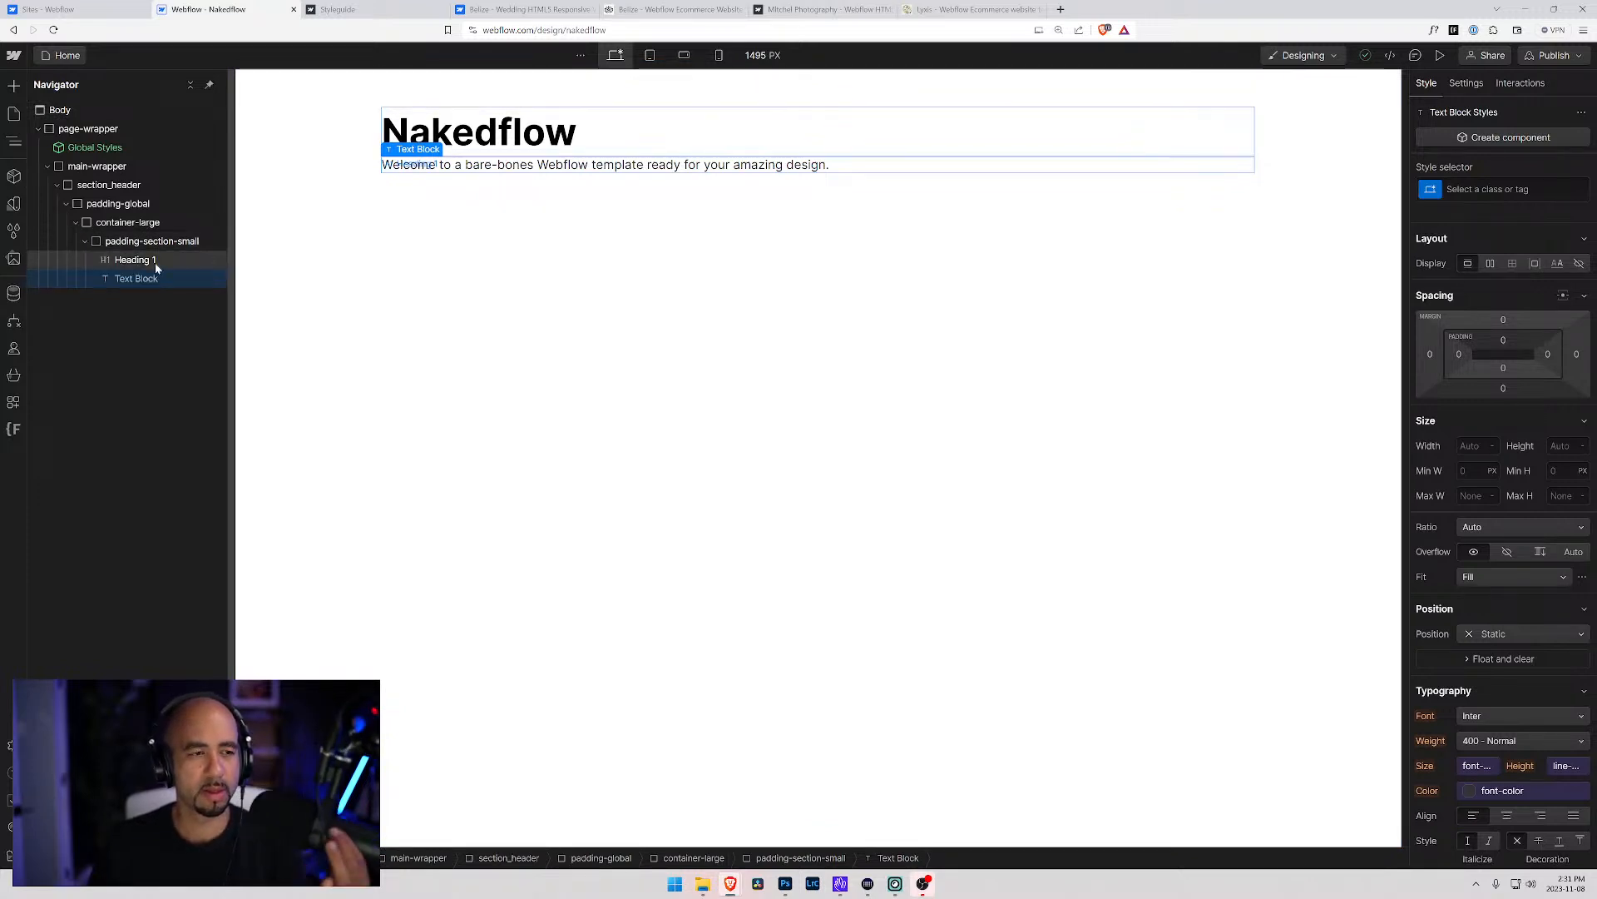
left_click(127, 241)
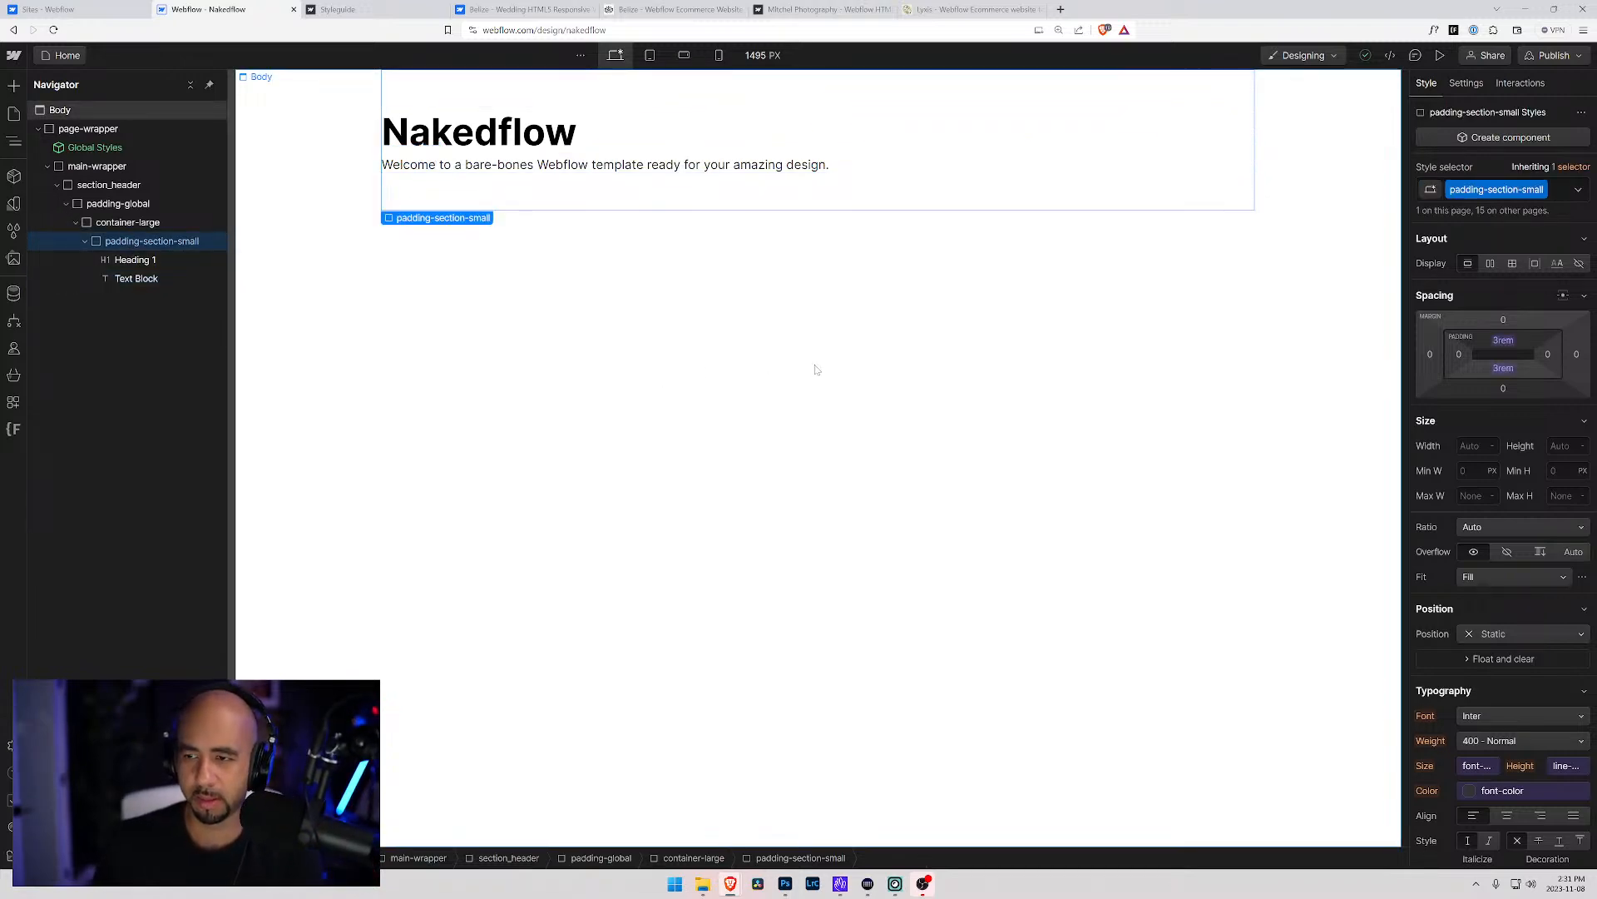
scroll(1431, 554, "down", 5)
scroll(1484, 579, "up", 5)
scroll(1484, 577, "down", 10)
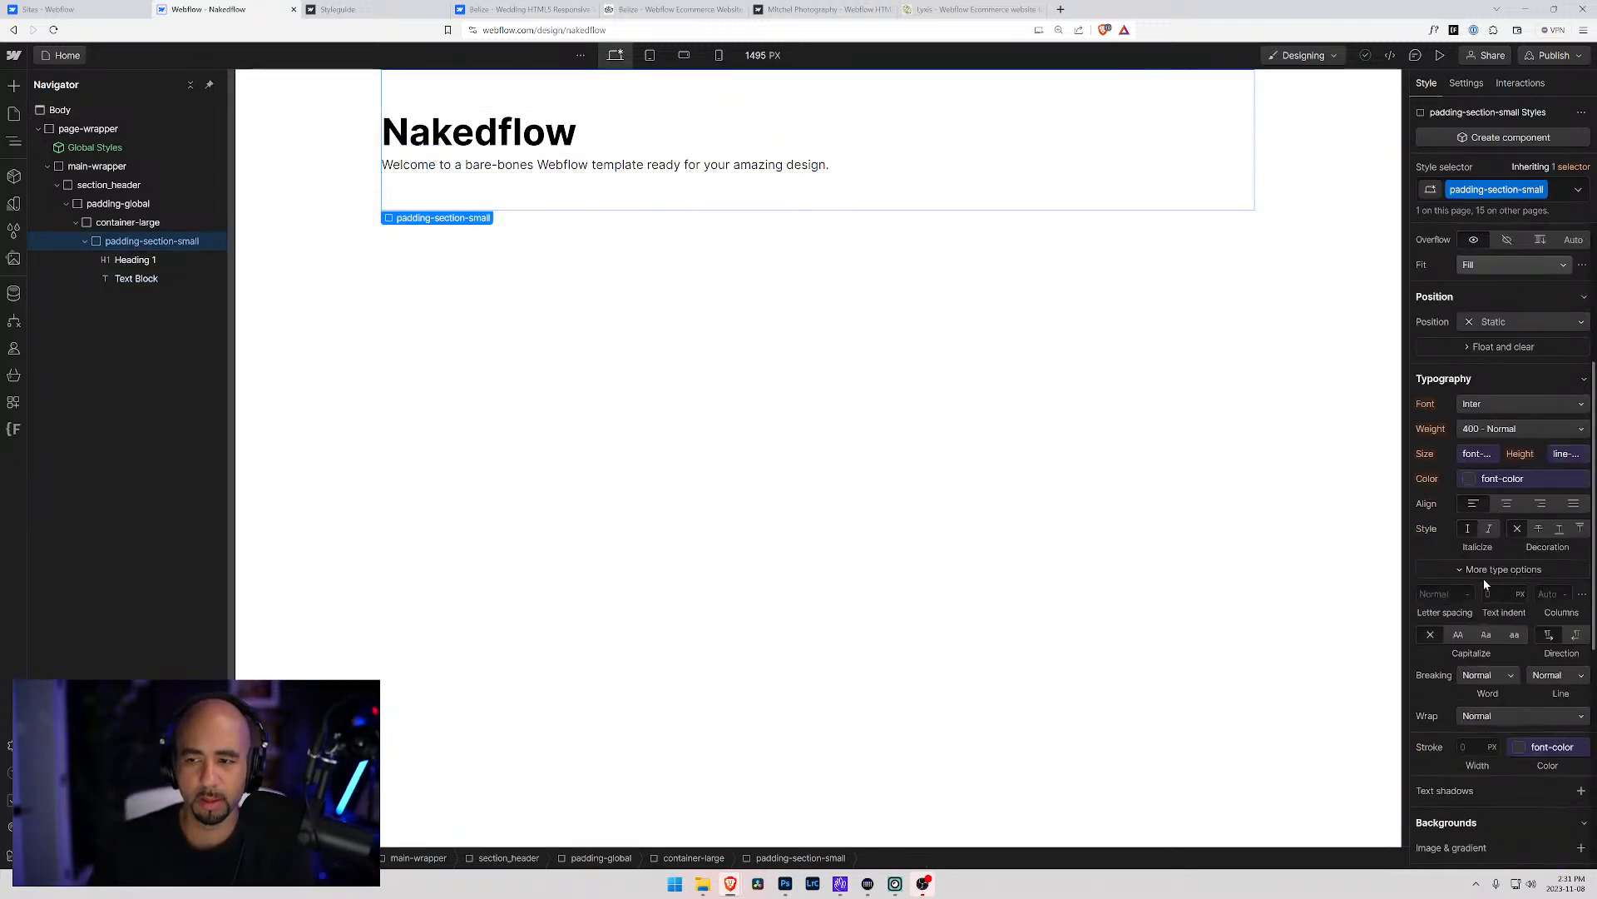
scroll(1490, 568, "up", 8)
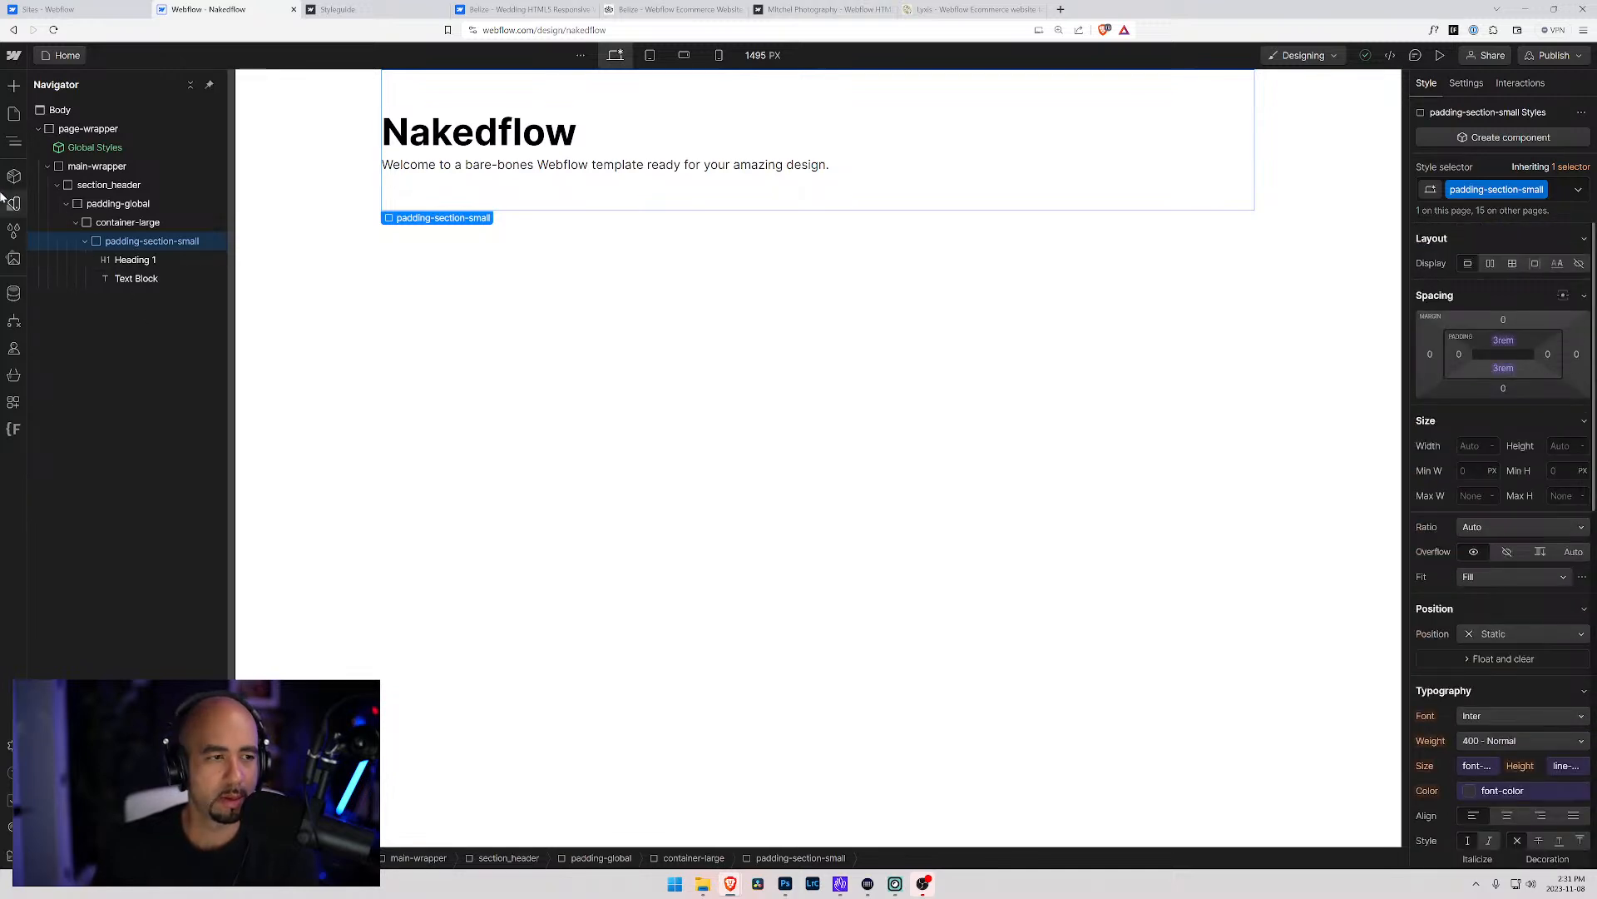
Open the project's style selectors list and look through its HTML tag styles and classes
left_click(13, 258)
left_click(13, 238)
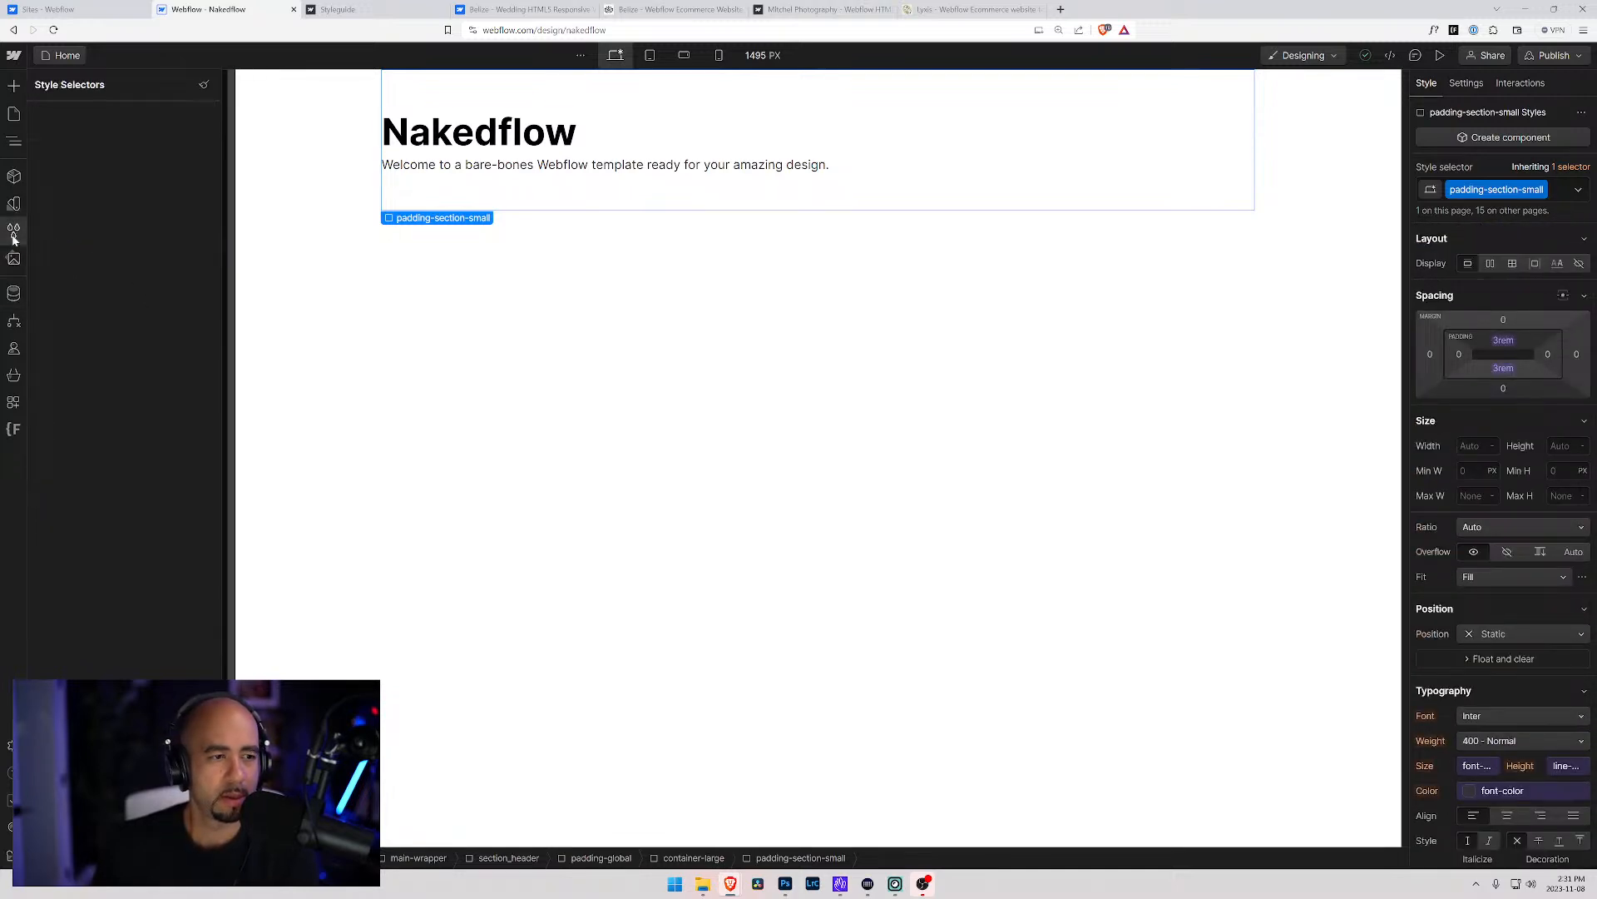
scroll(91, 358, "down", 6)
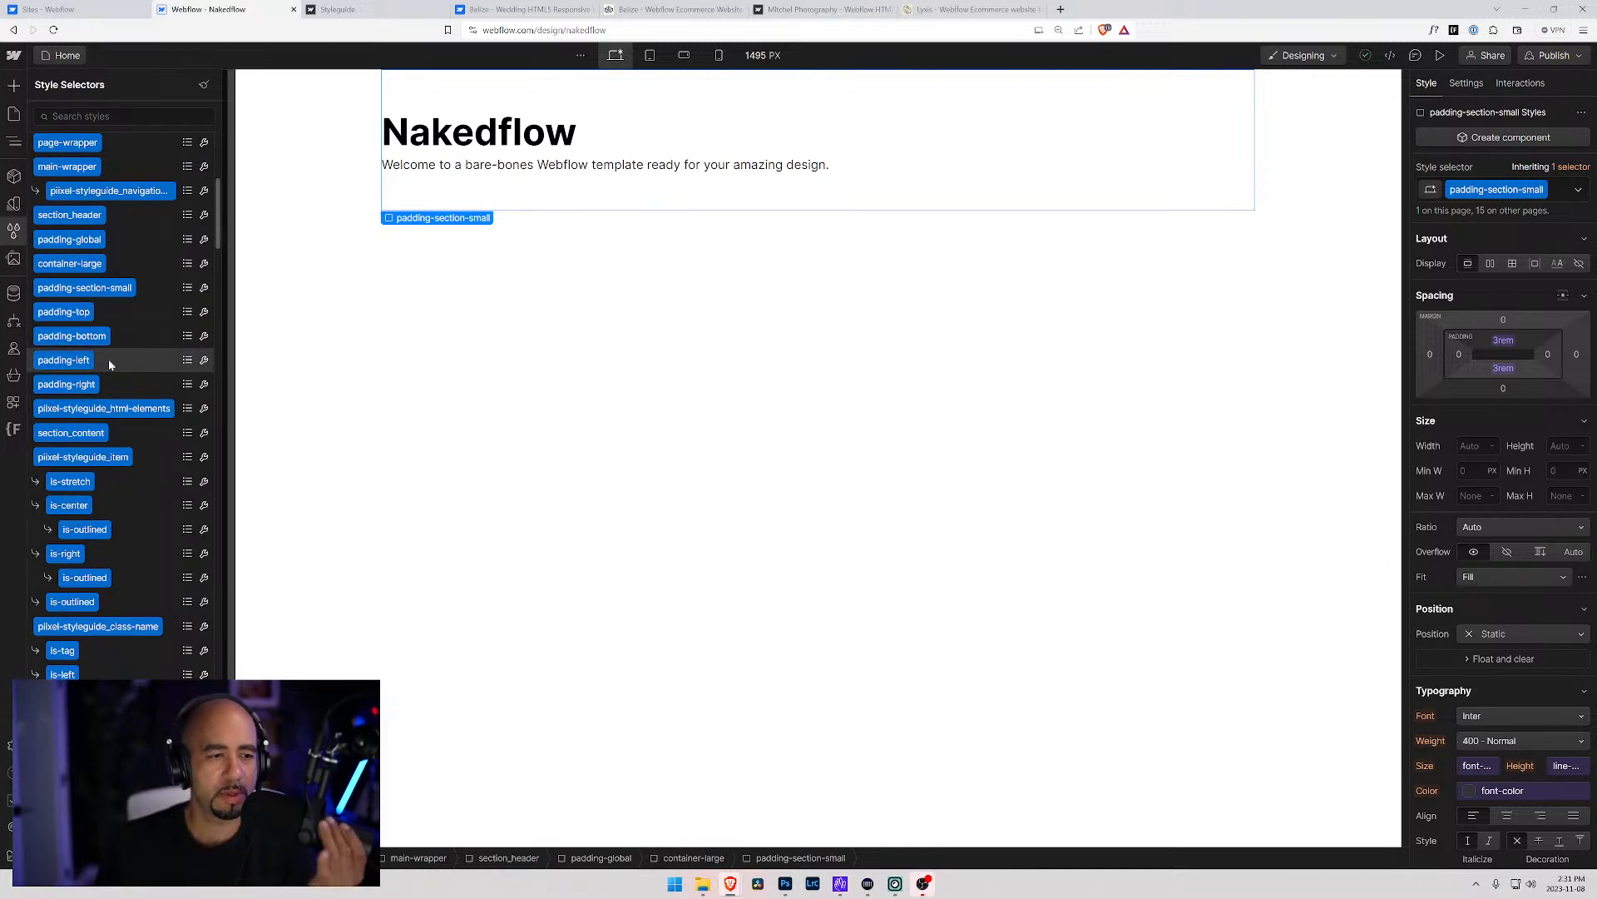
scroll(107, 347, "up", 4)
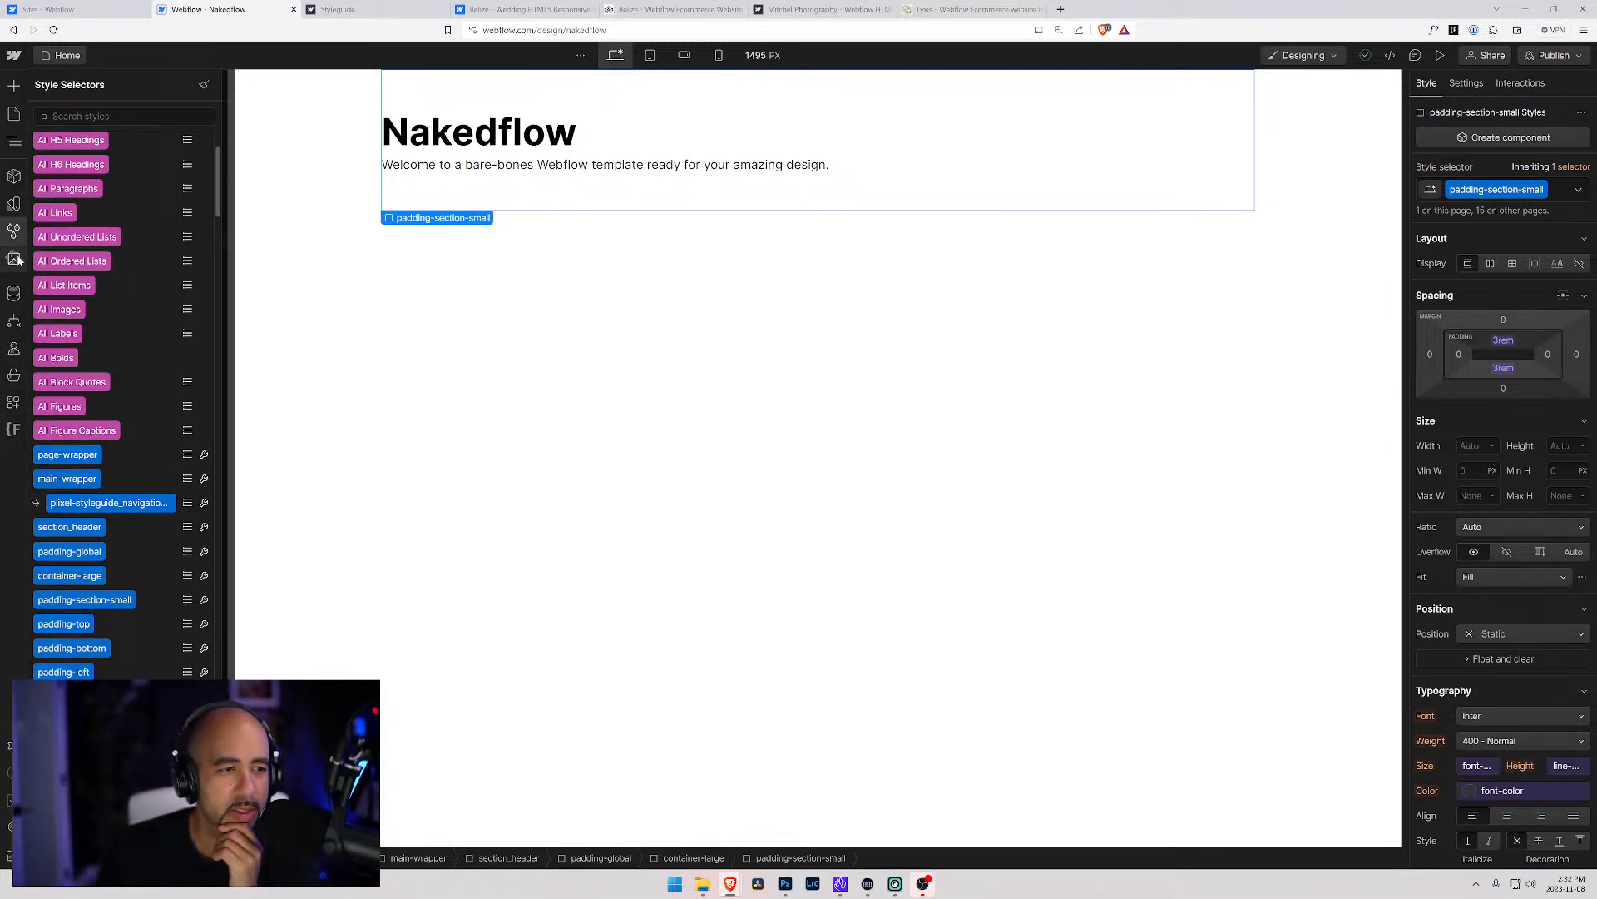
Open the Client-First Folders view in the Finsweet extension and browse the contents of the Utility Classes folder
left_click(13, 428)
left_click(77, 160)
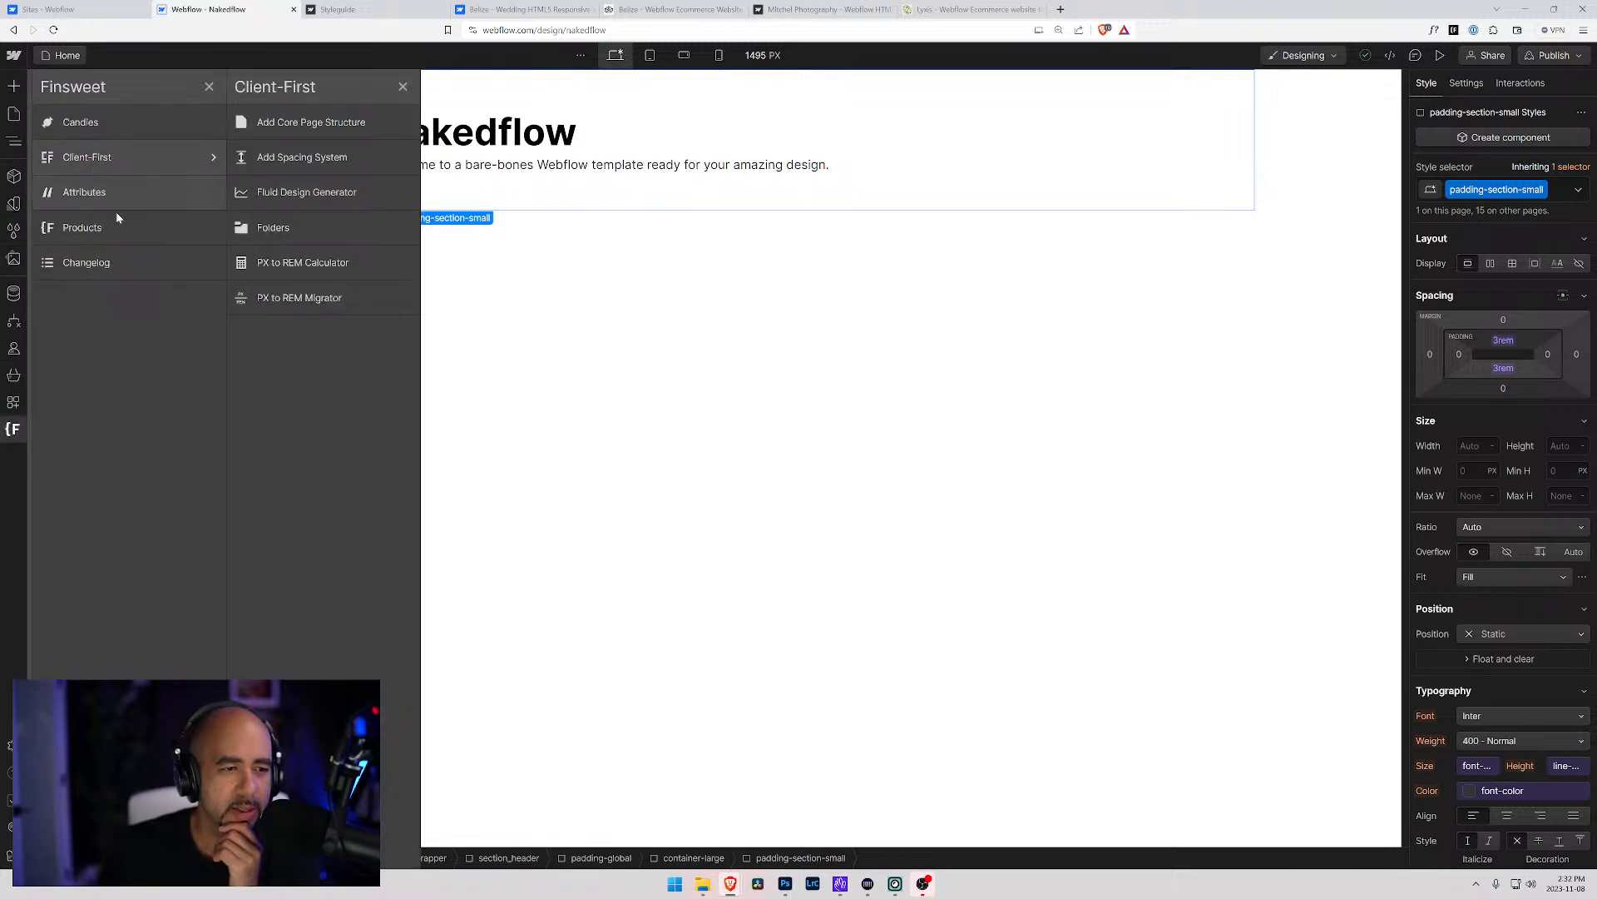
left_click(286, 231)
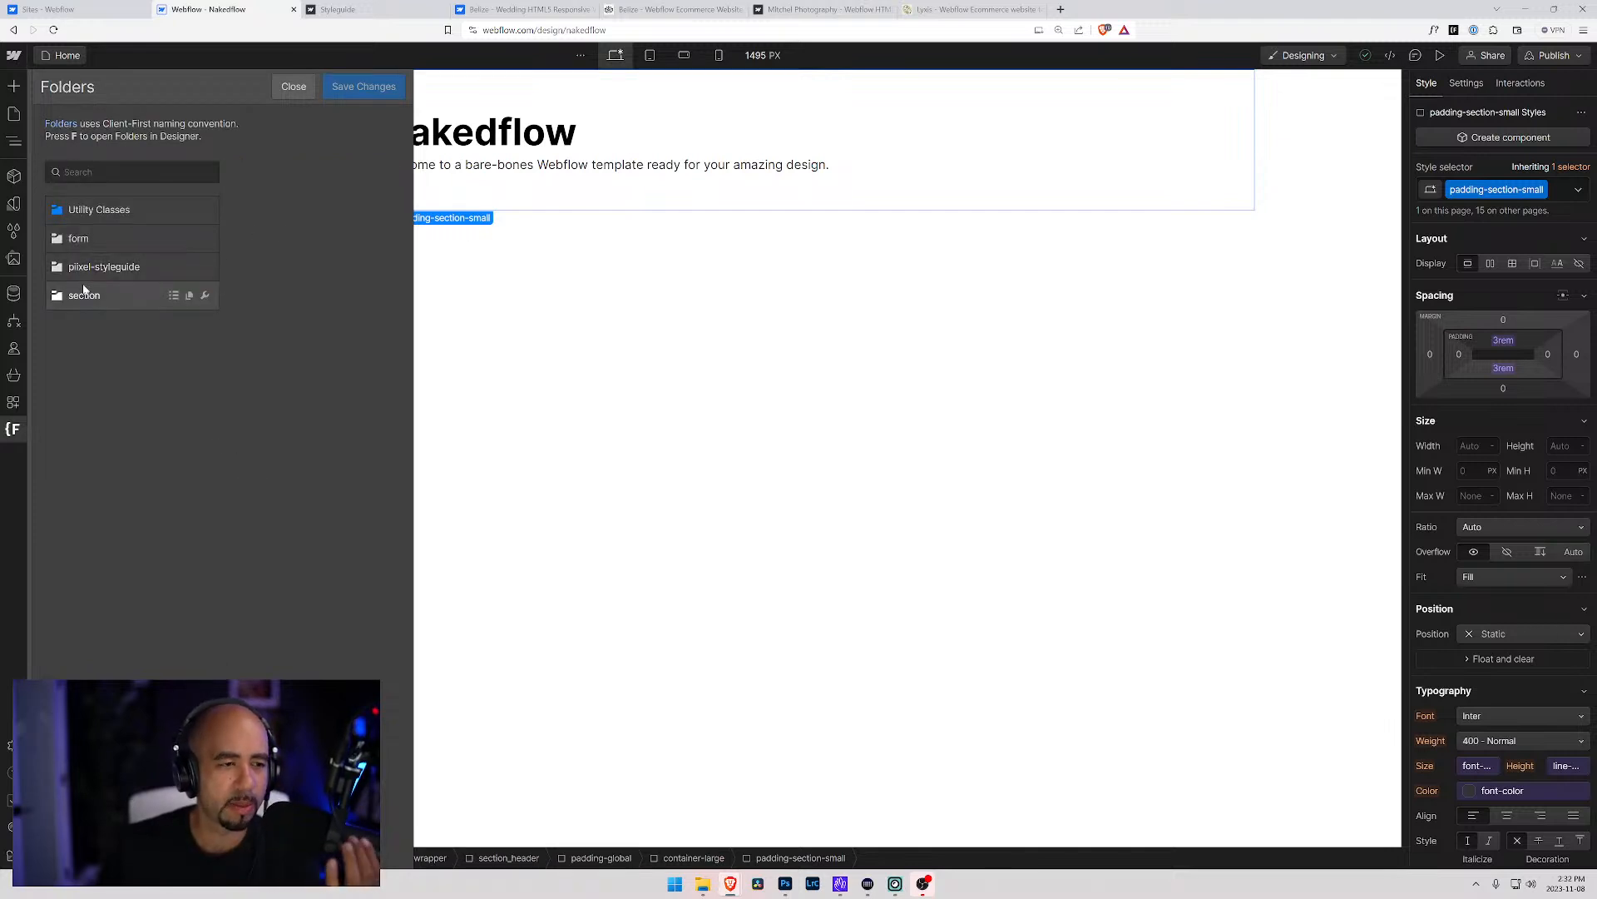
left_click(92, 211)
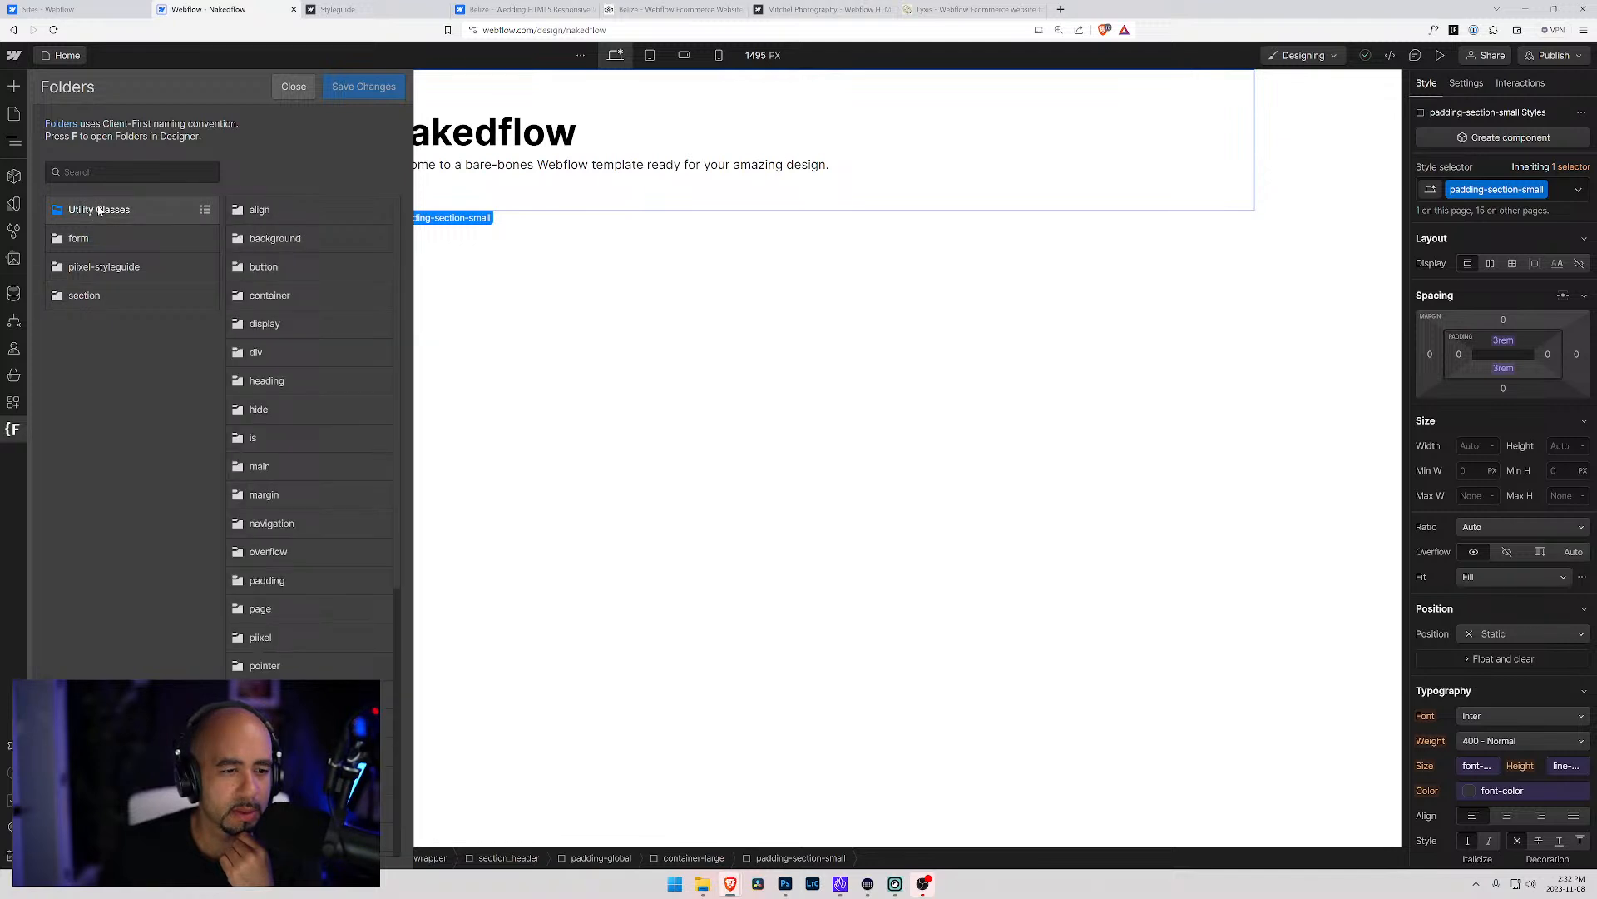
scroll(297, 366, "down", 5)
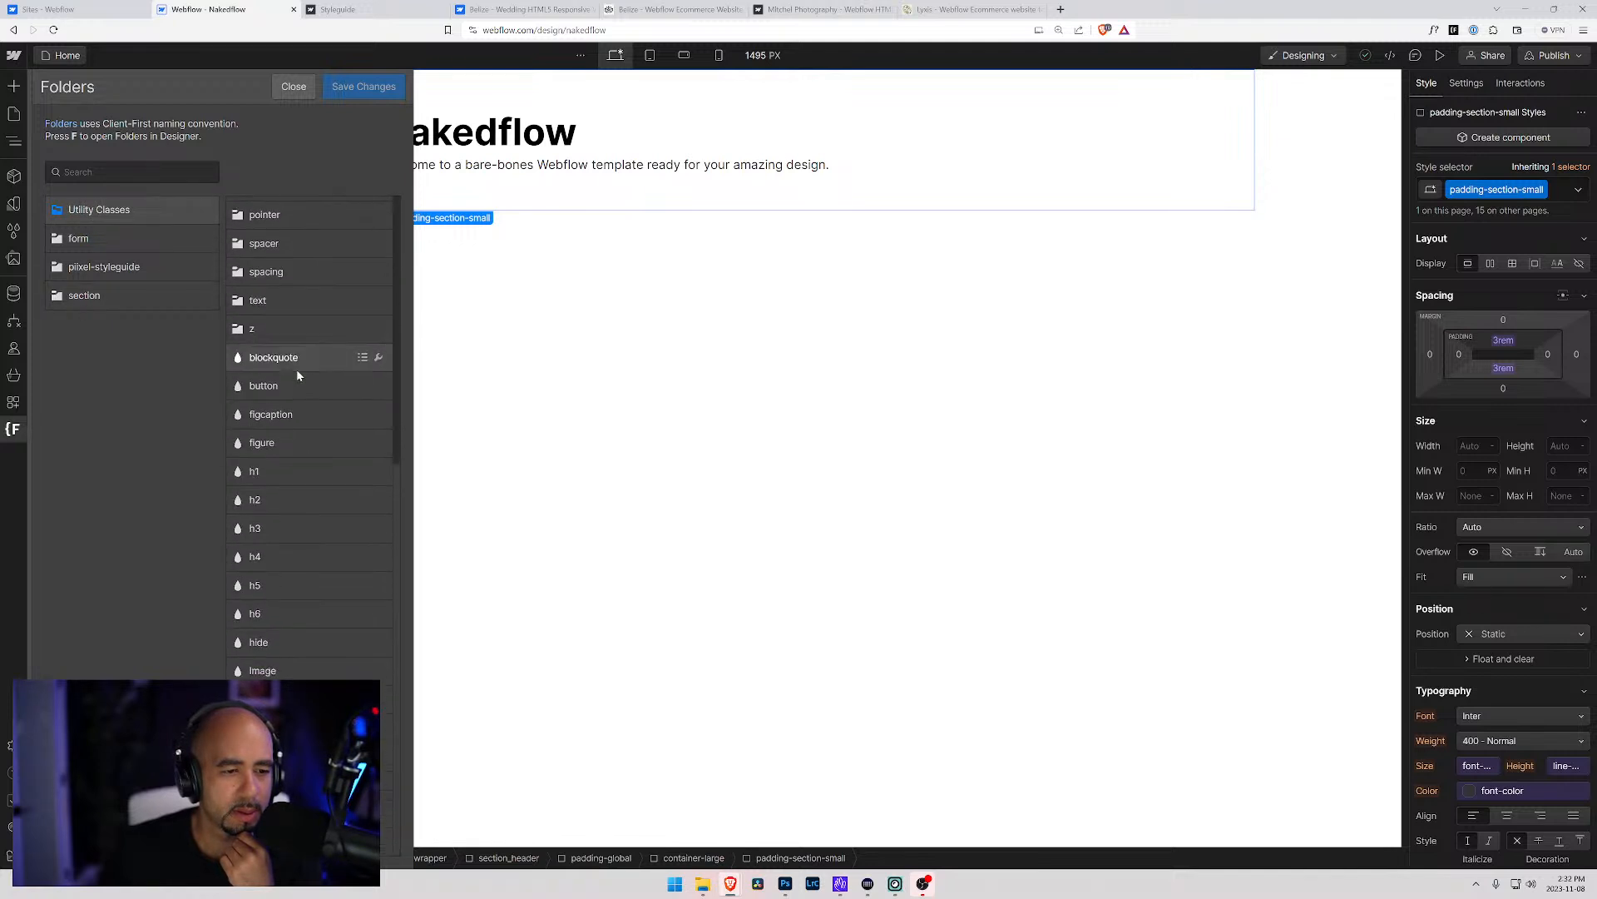
scroll(296, 367, "up", 5)
scroll(297, 363, "down", 5)
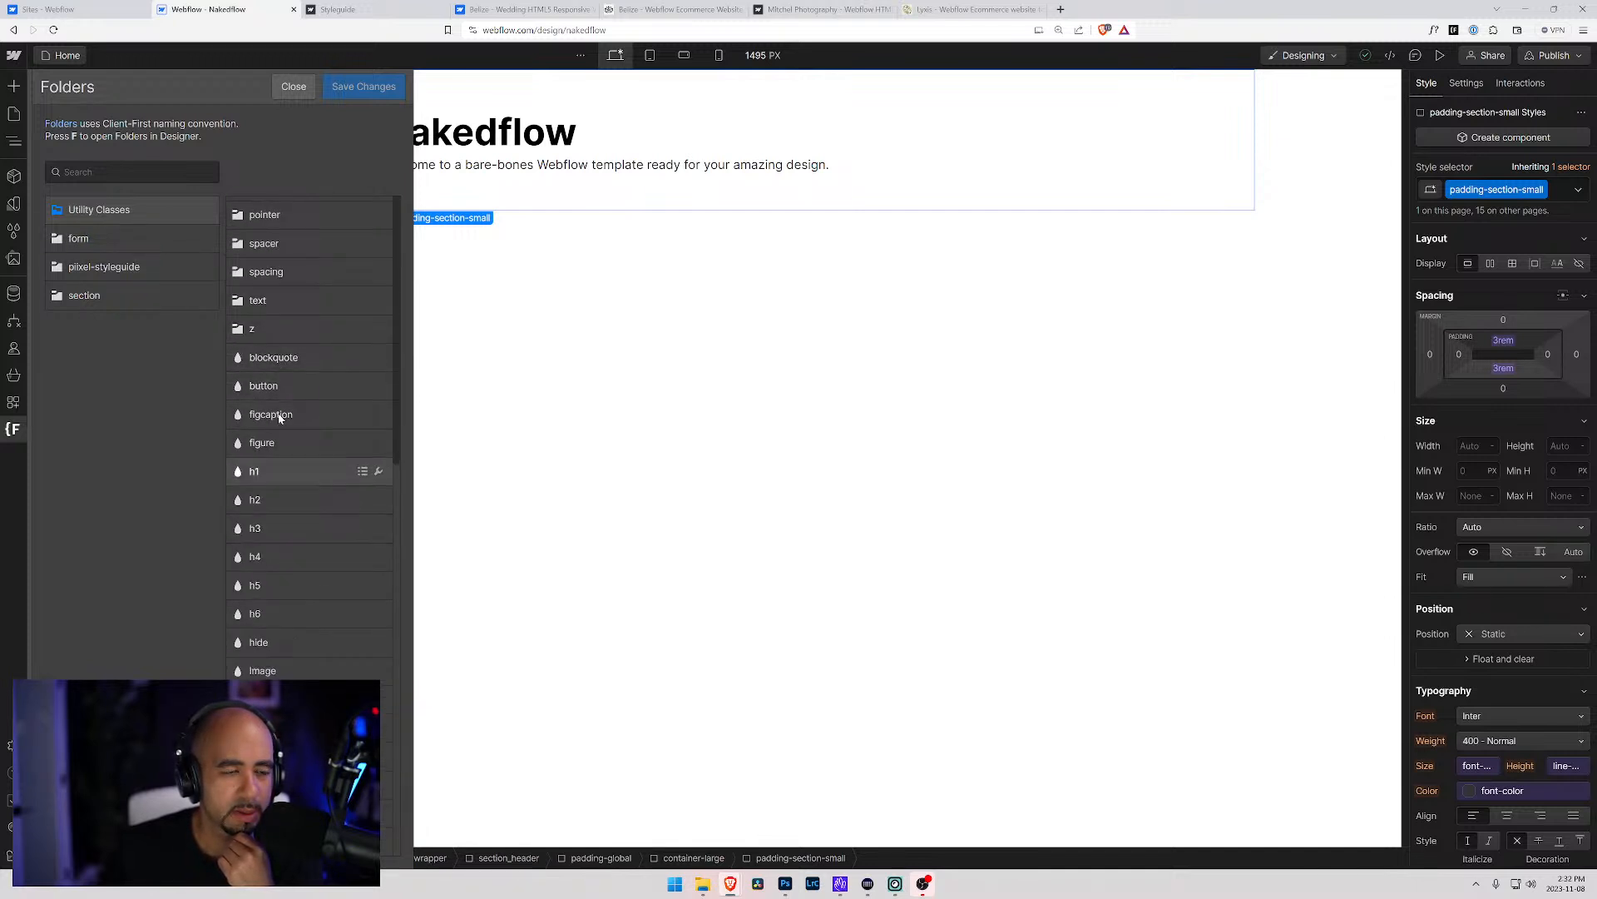
Look through the classes in the spacer, text, spacing and padding folders of Utility Classes
left_click(262, 244)
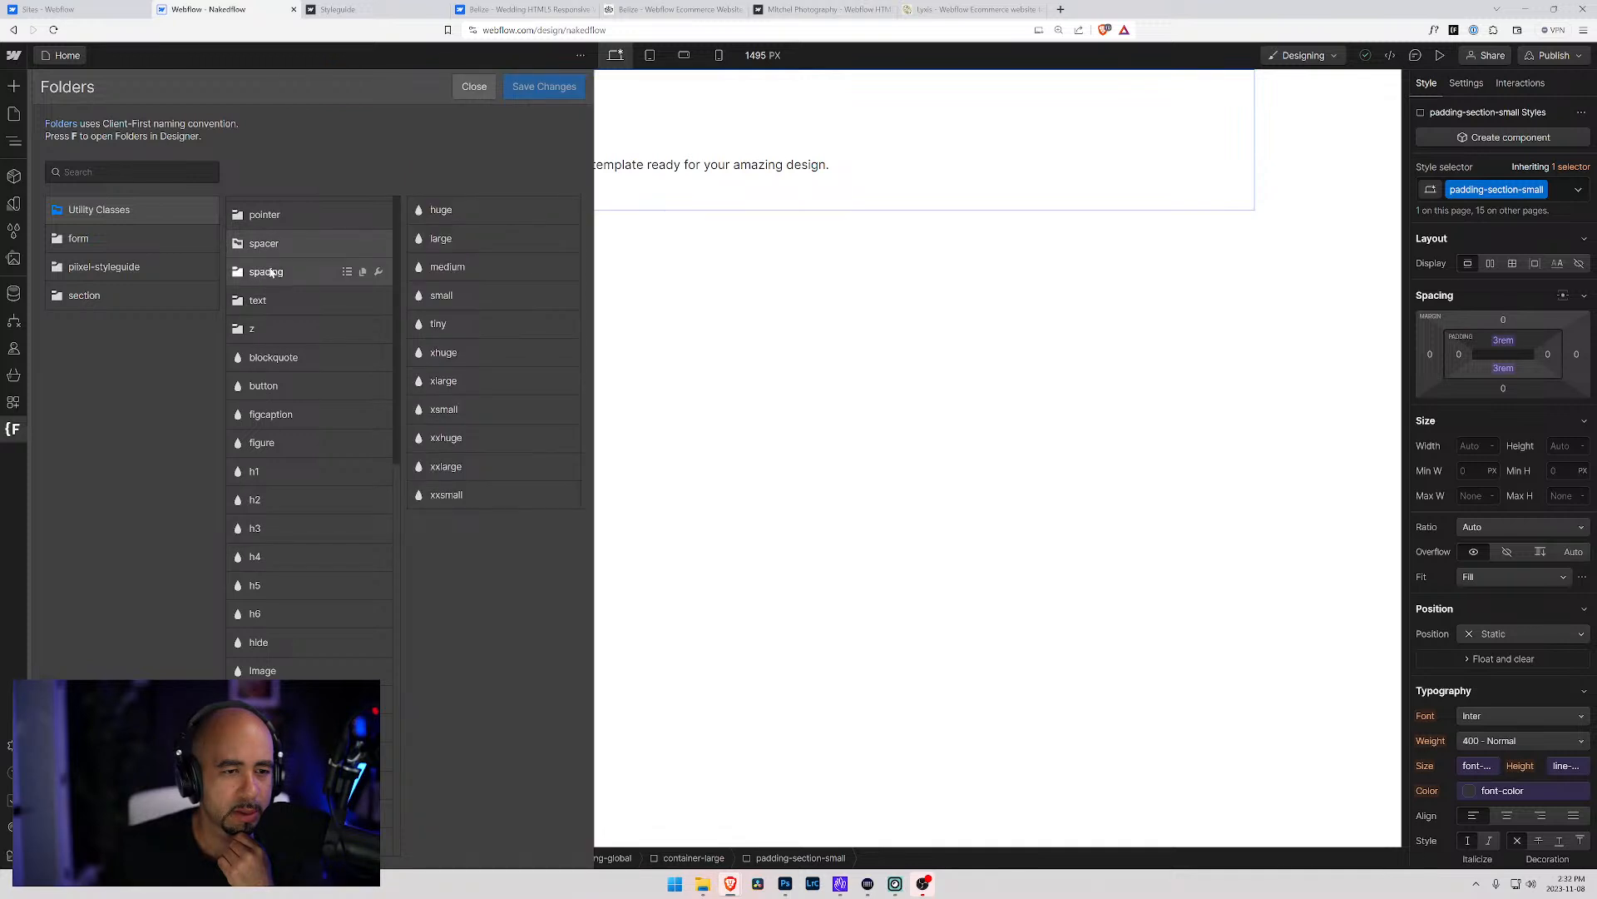
left_click(261, 308)
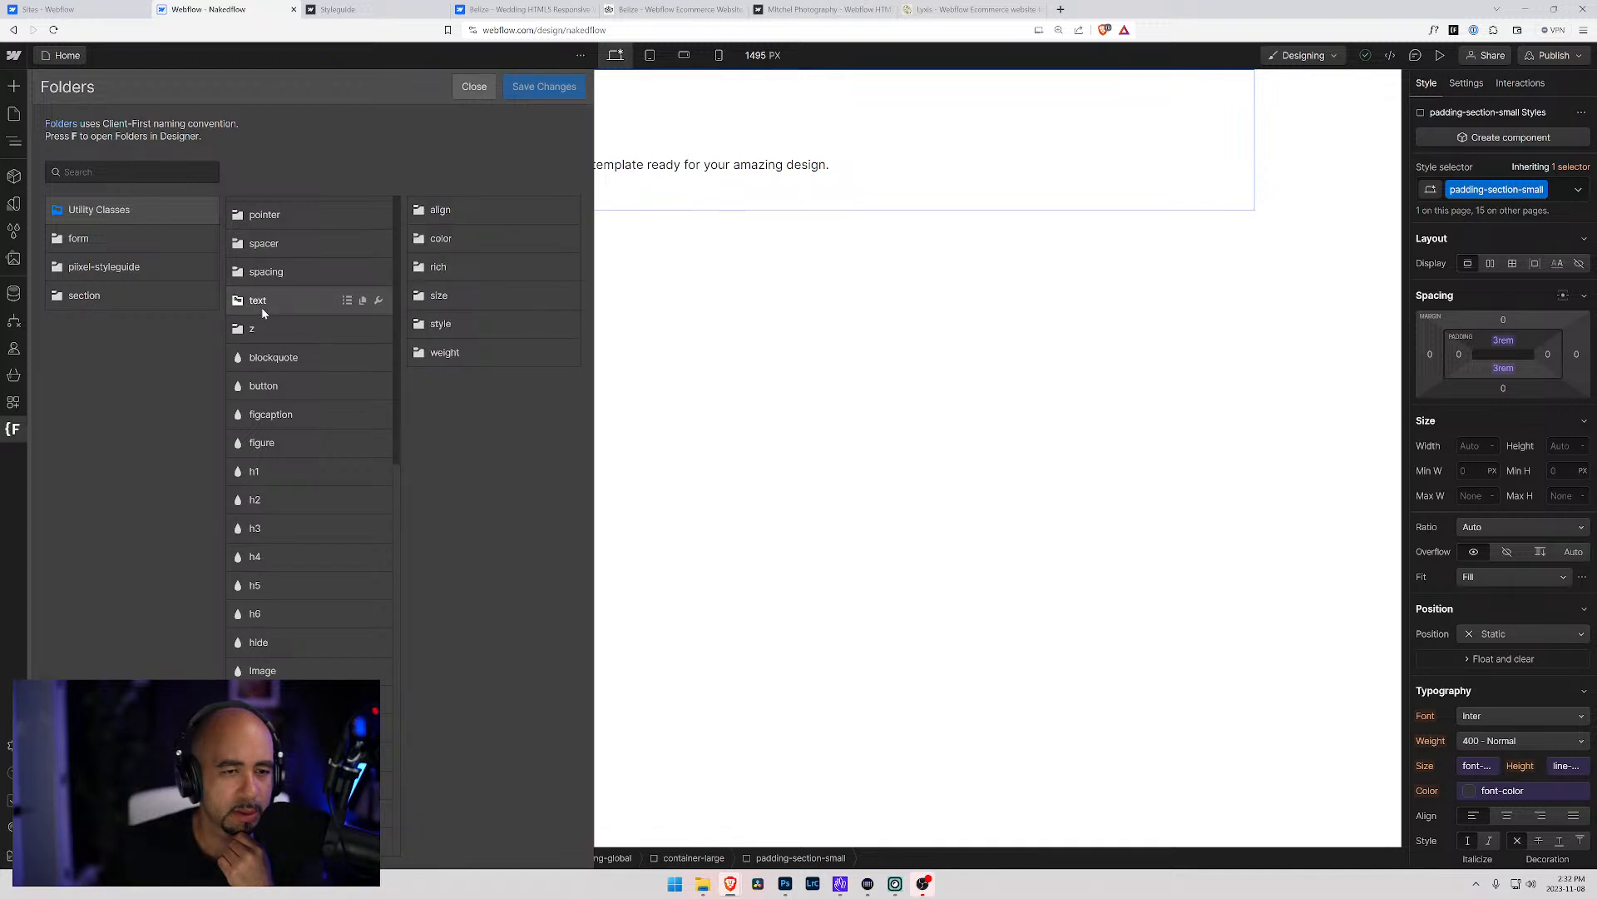
left_click(260, 271)
left_click(264, 240)
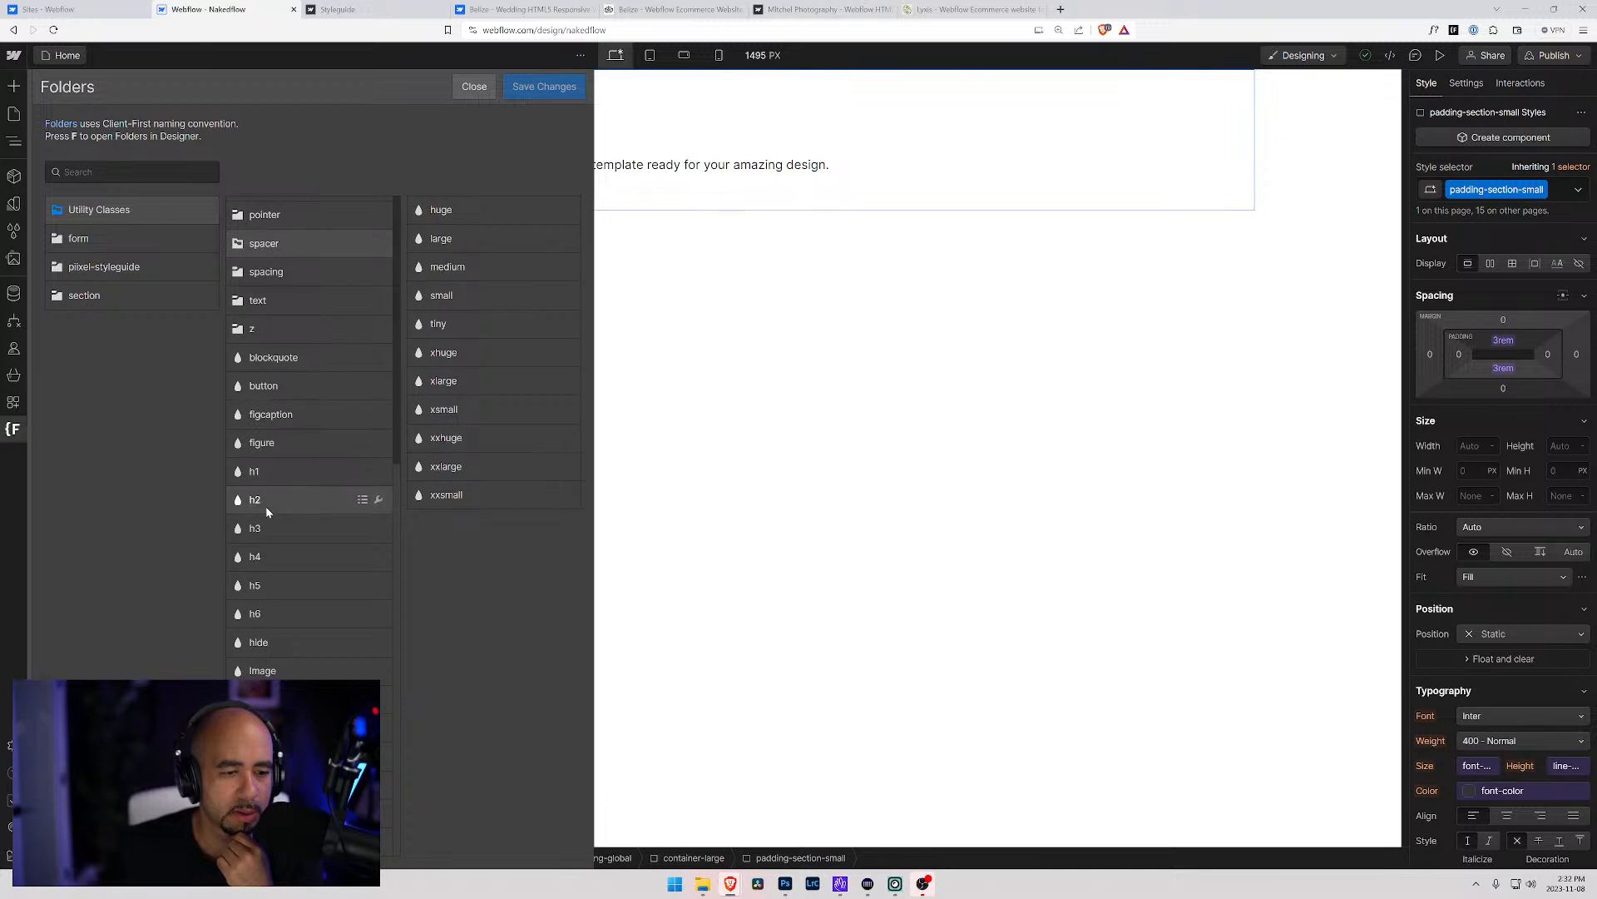
scroll(267, 511, "up", 5)
left_click(274, 583)
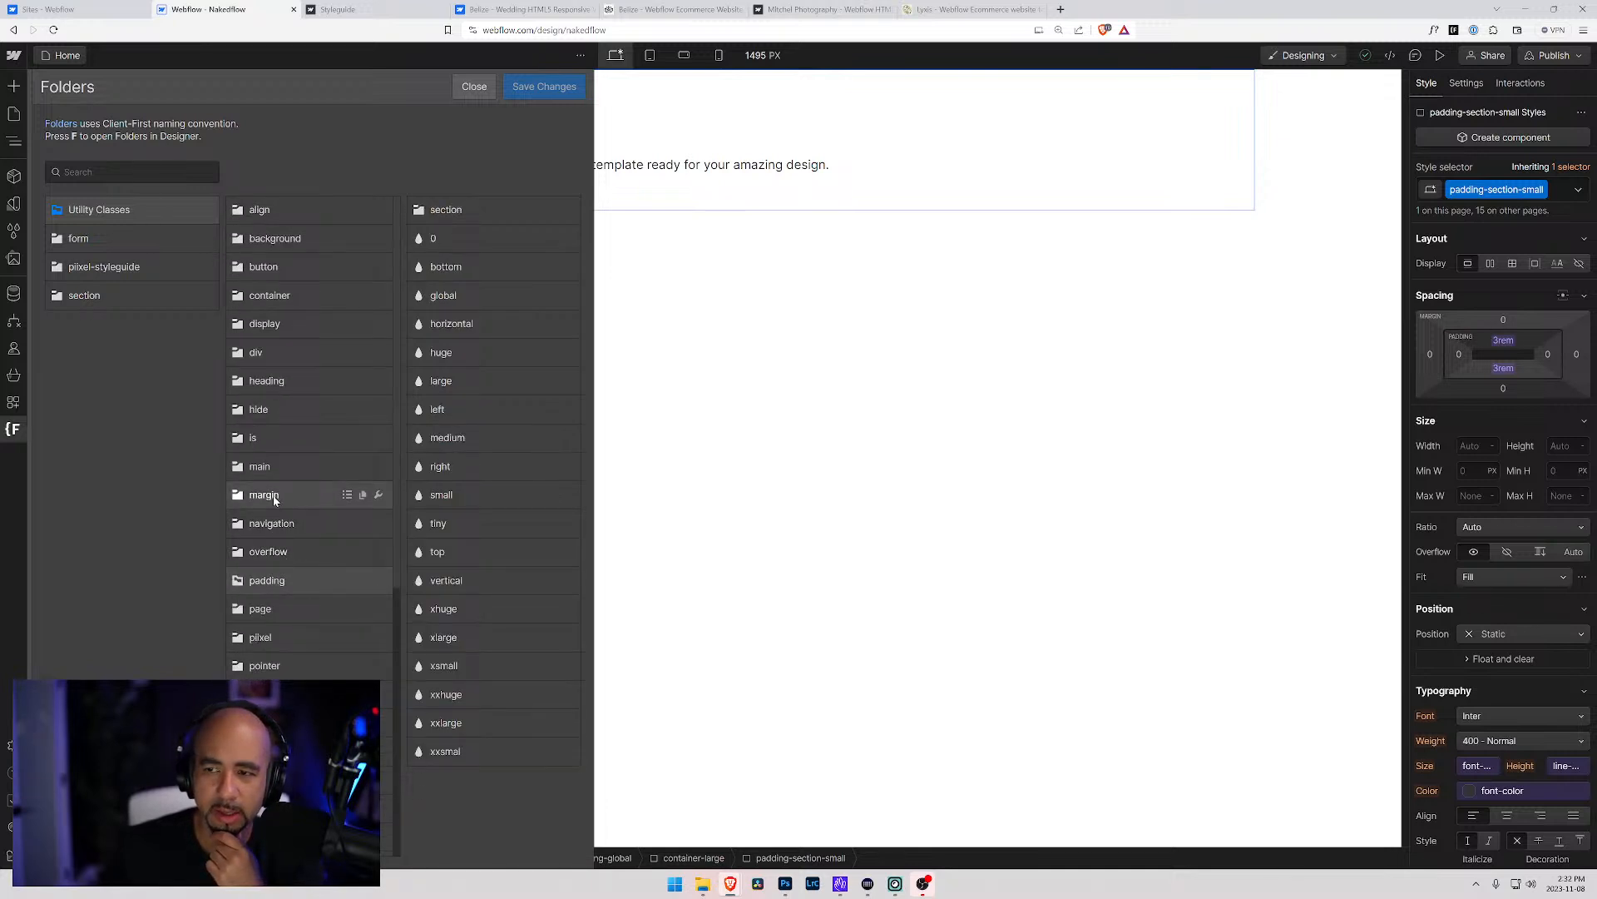
In the padding folder's section subfolder, check where the medium class is used and open the large class's name for editing
left_click(480, 212)
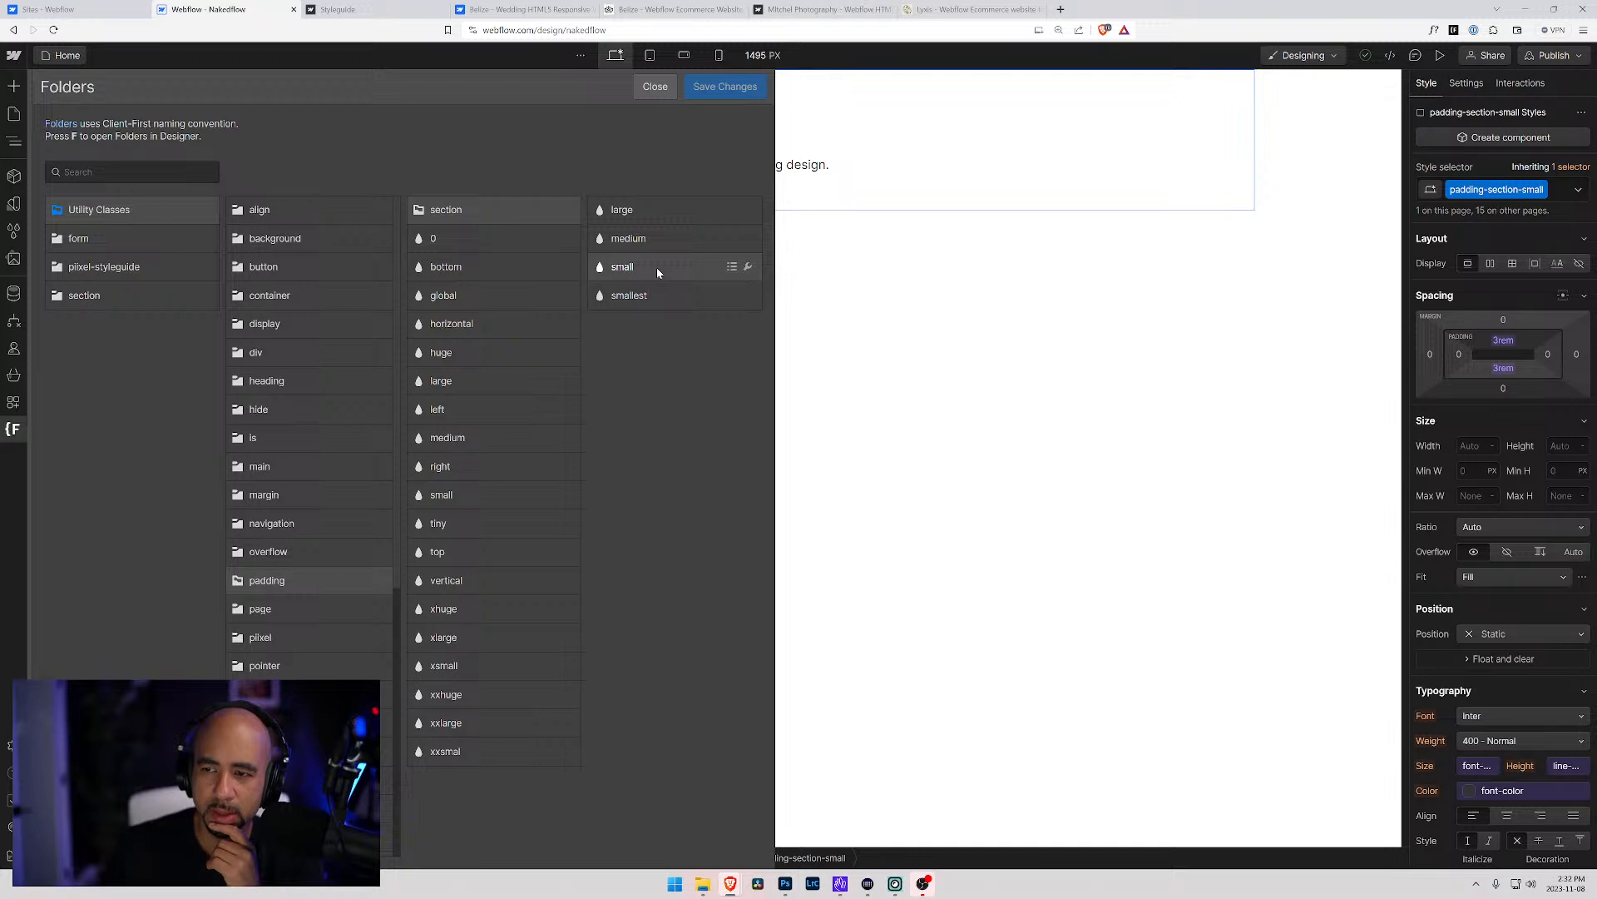
left_click(656, 232)
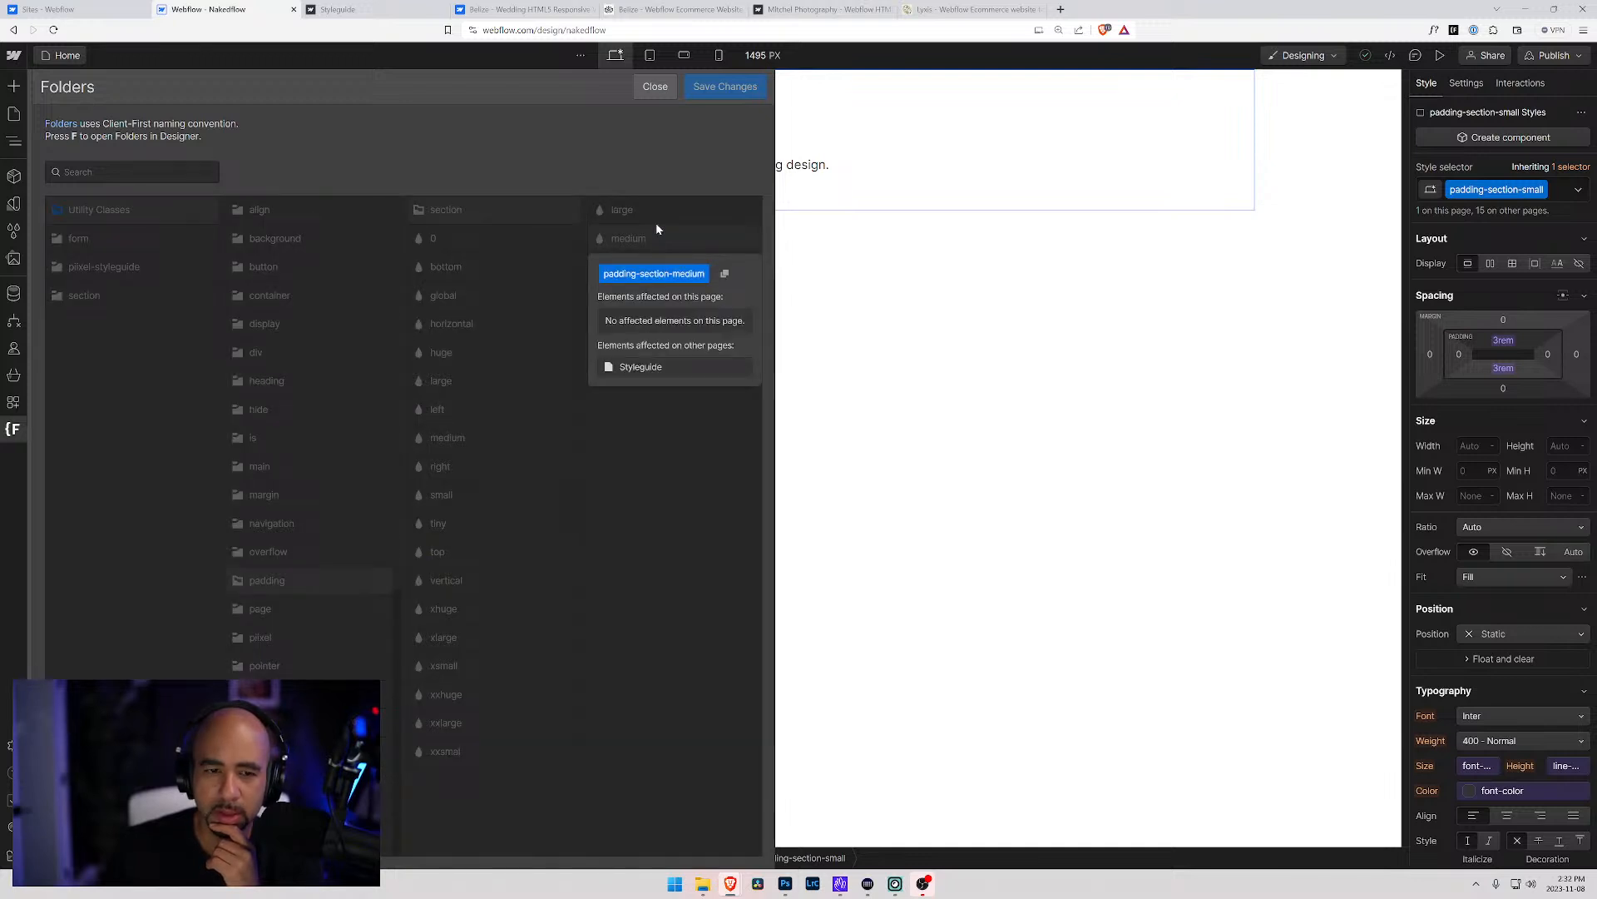
left_click(658, 227)
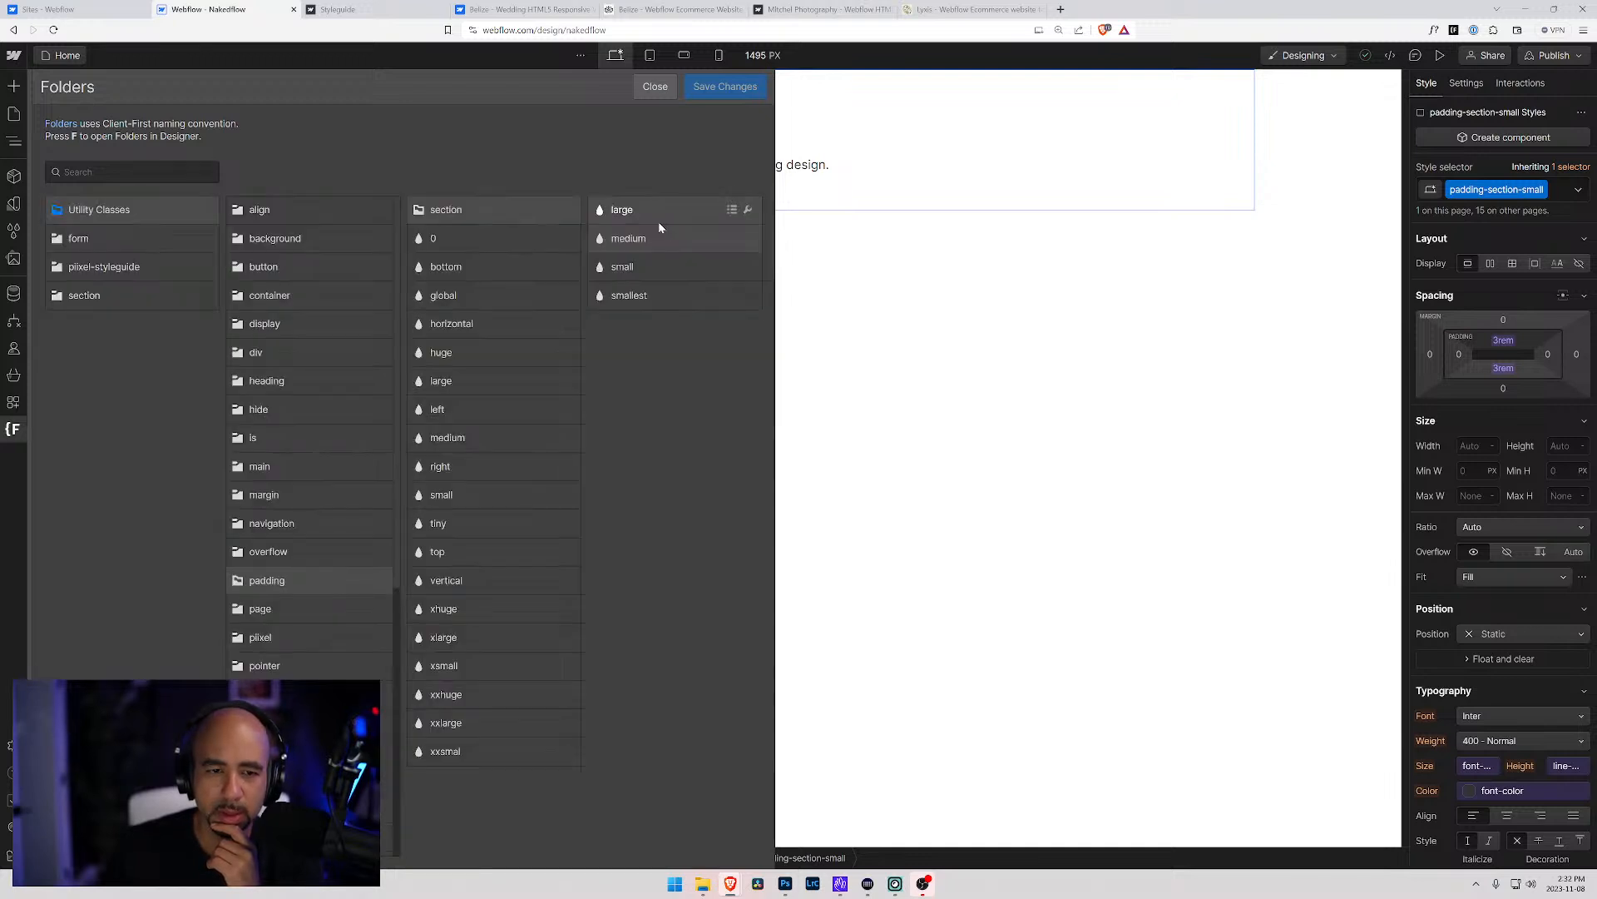
left_click(736, 238)
left_click(732, 228)
left_click(748, 210)
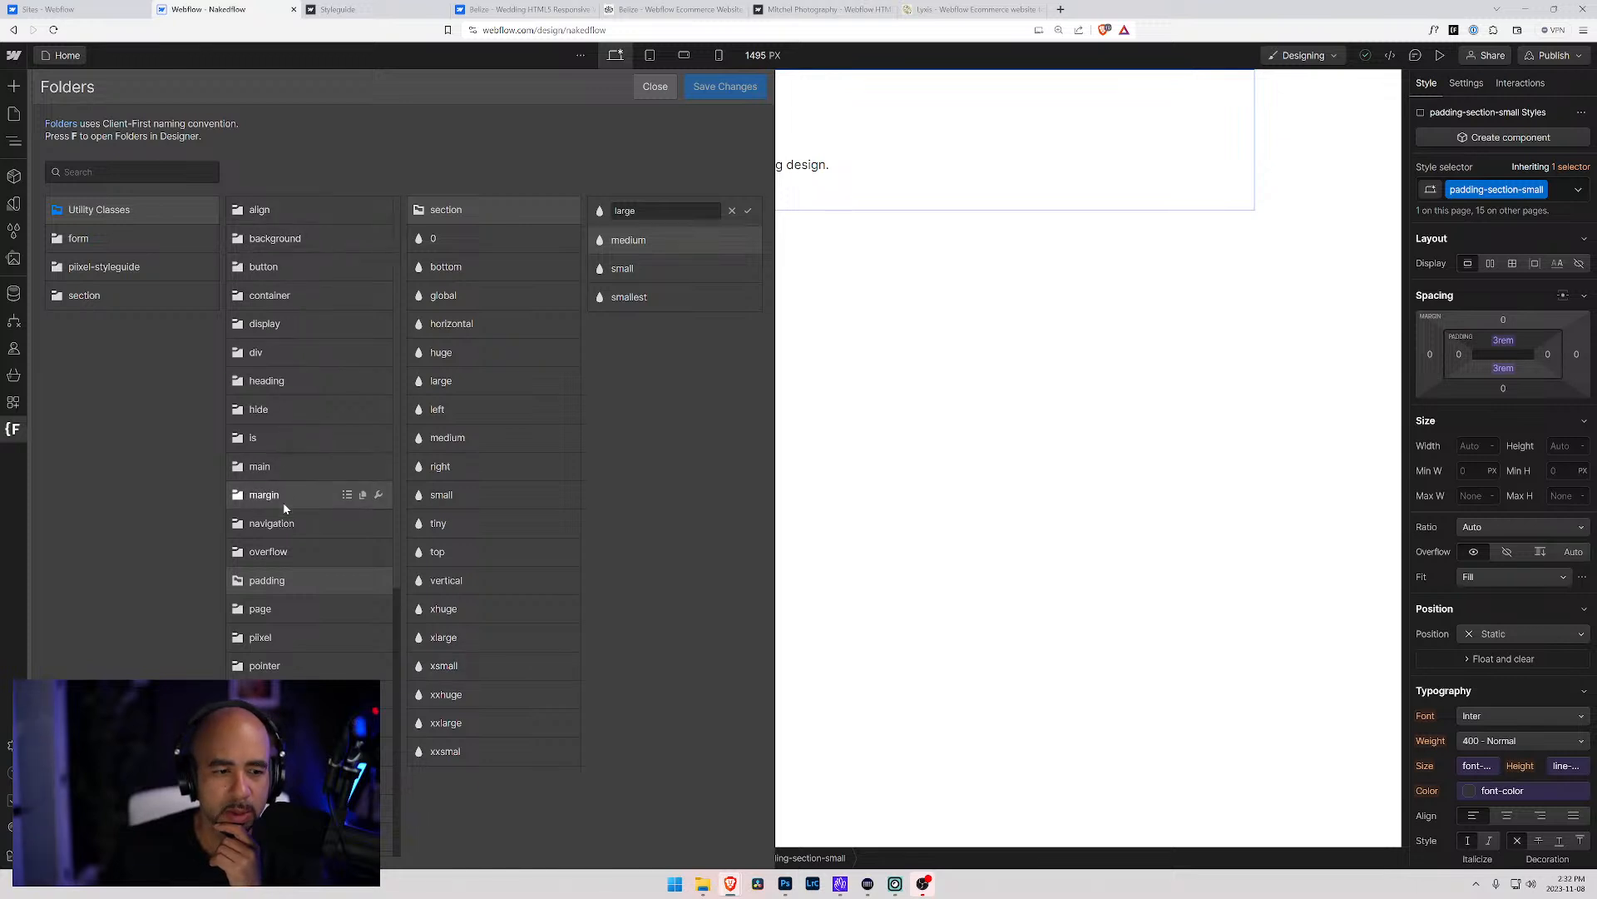
Look through the classes in the form, styleguide and section folders, switching between them and Utility Classes
left_click(79, 241)
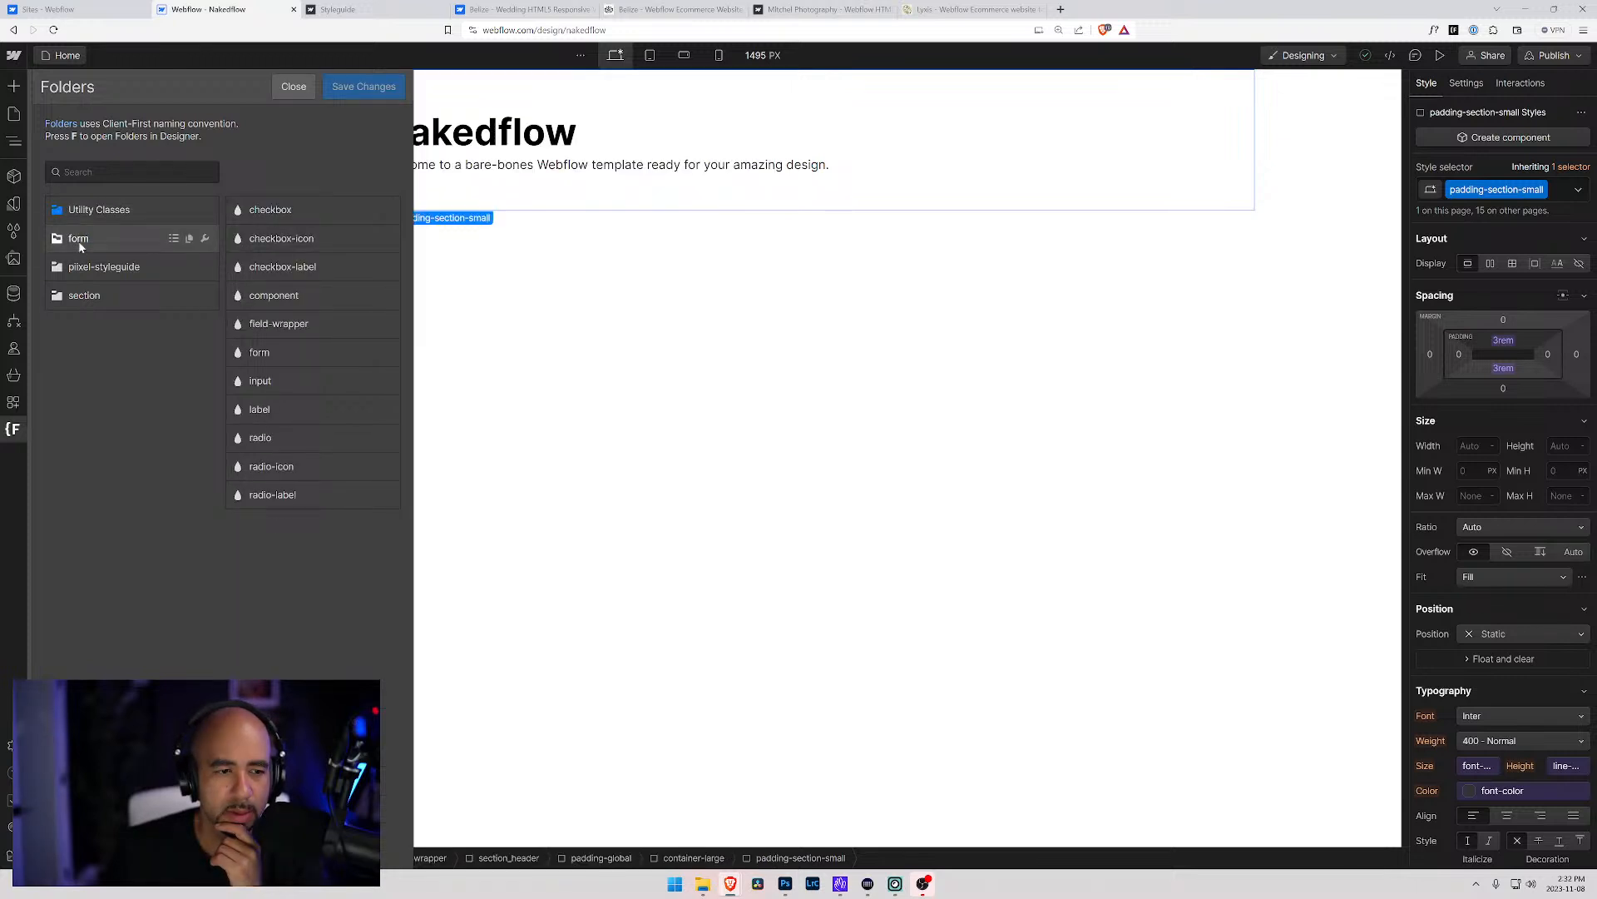
left_click(81, 269)
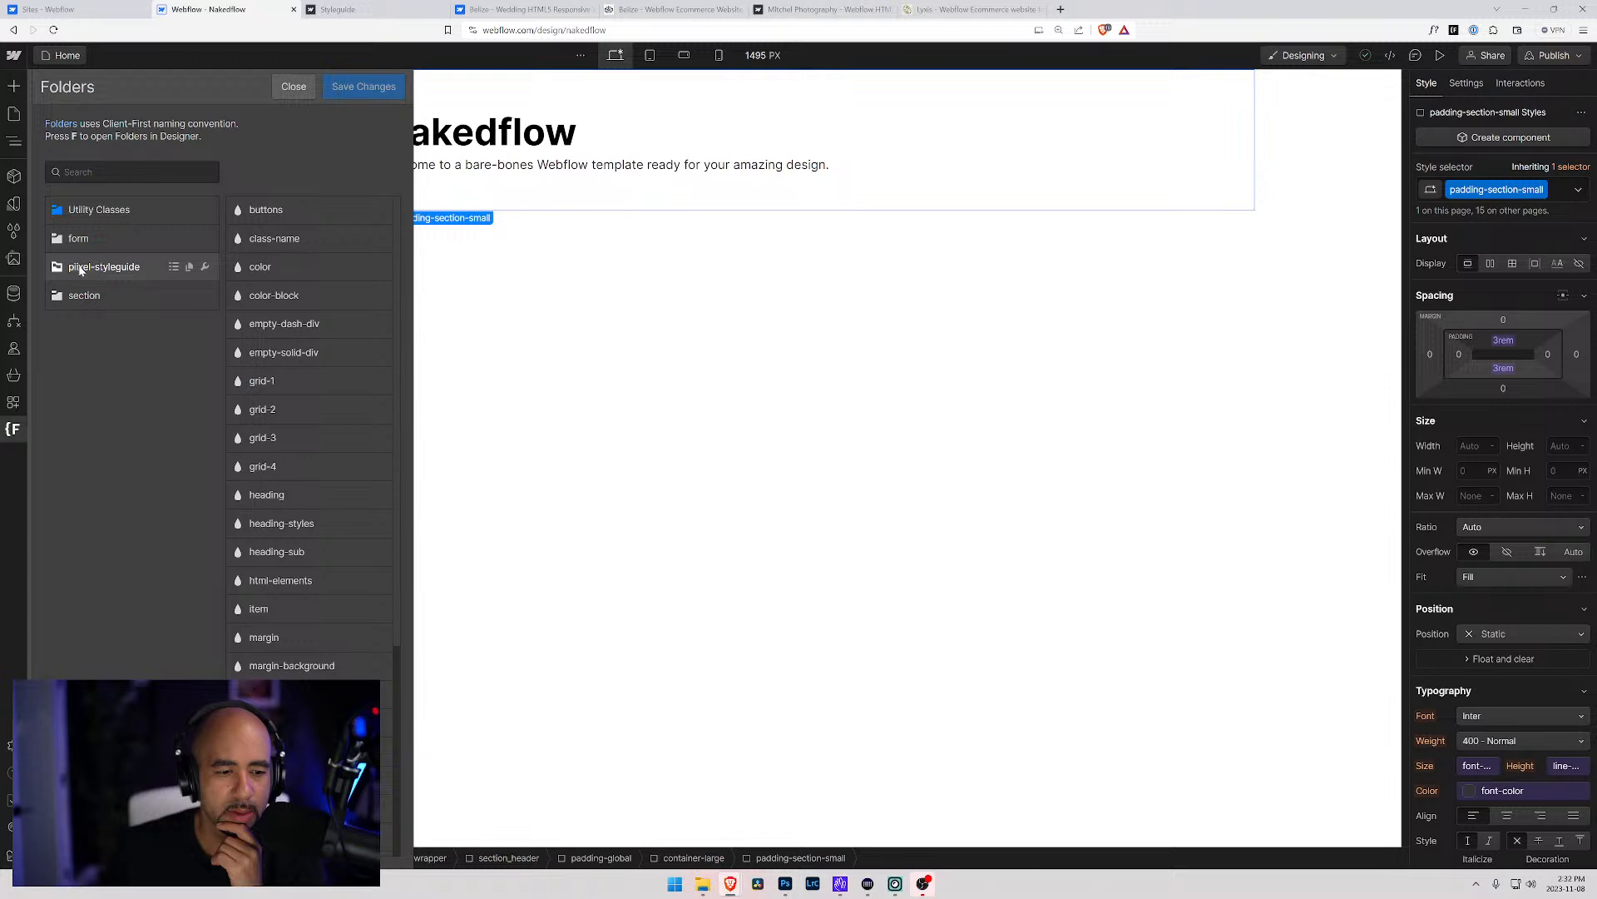
scroll(314, 385, "down", 3)
scroll(275, 250, "up", 3)
scroll(265, 277, "down", 3)
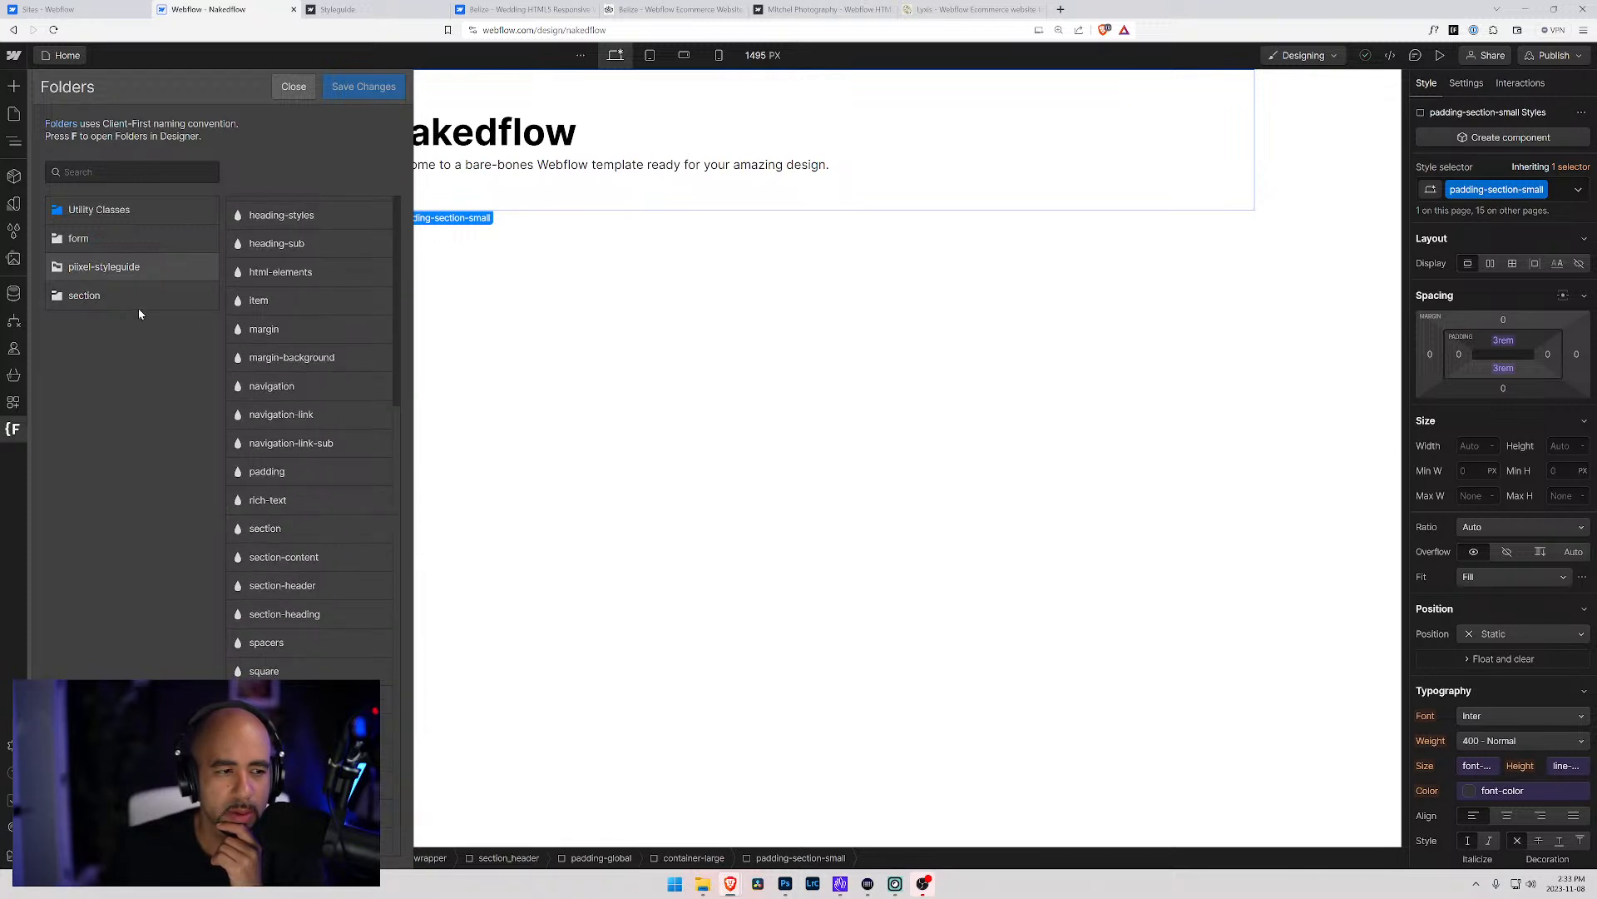
left_click(91, 296)
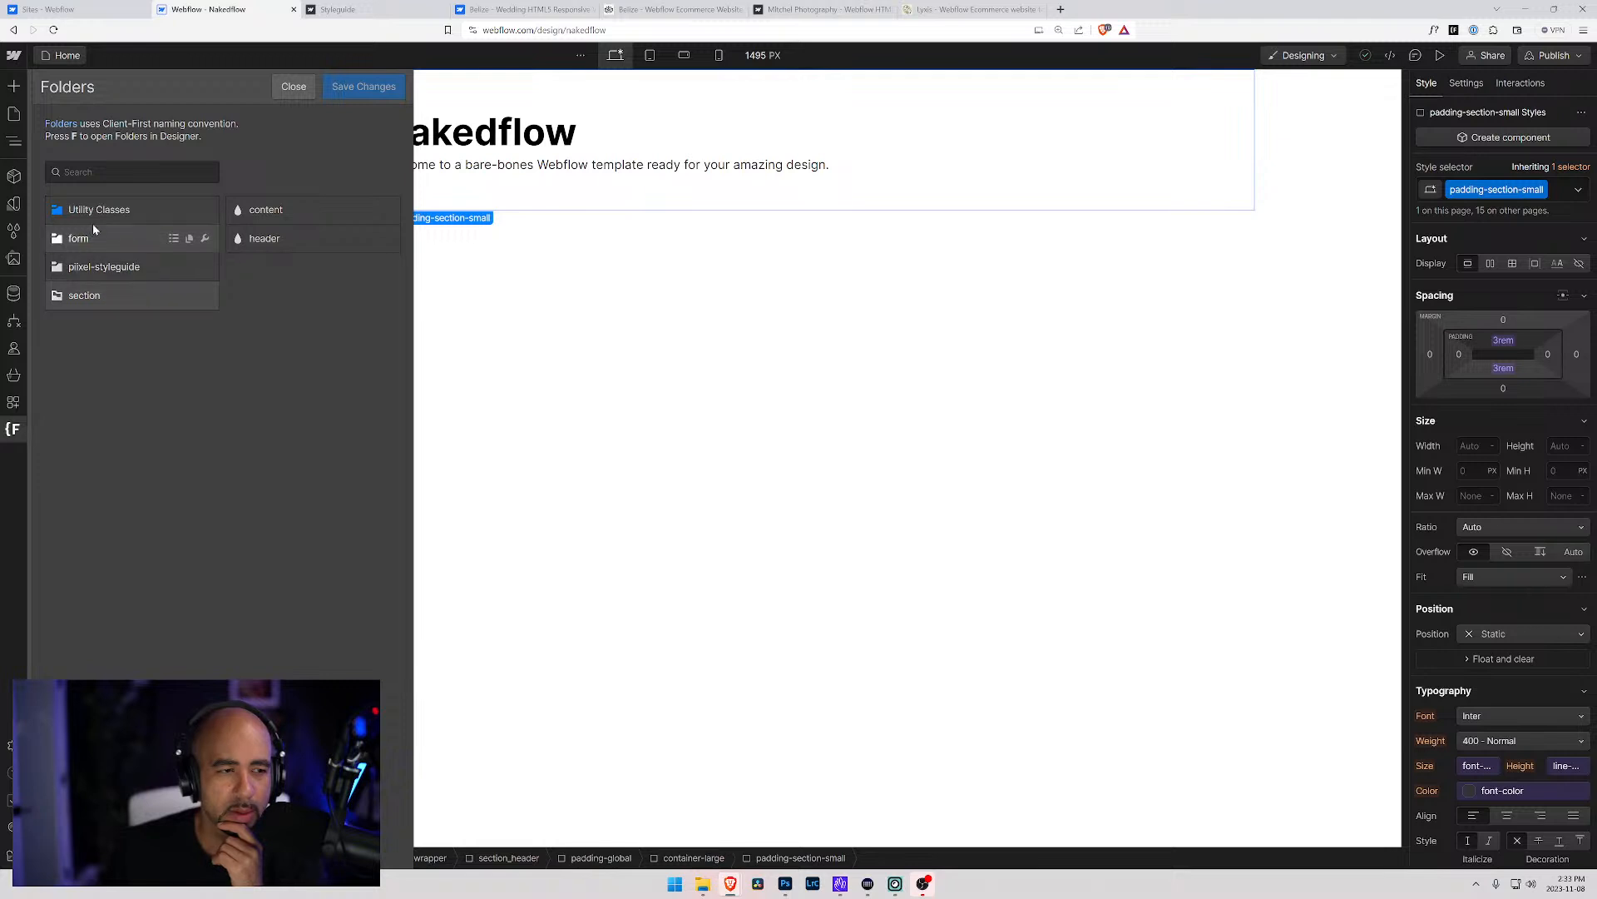
left_click(108, 267)
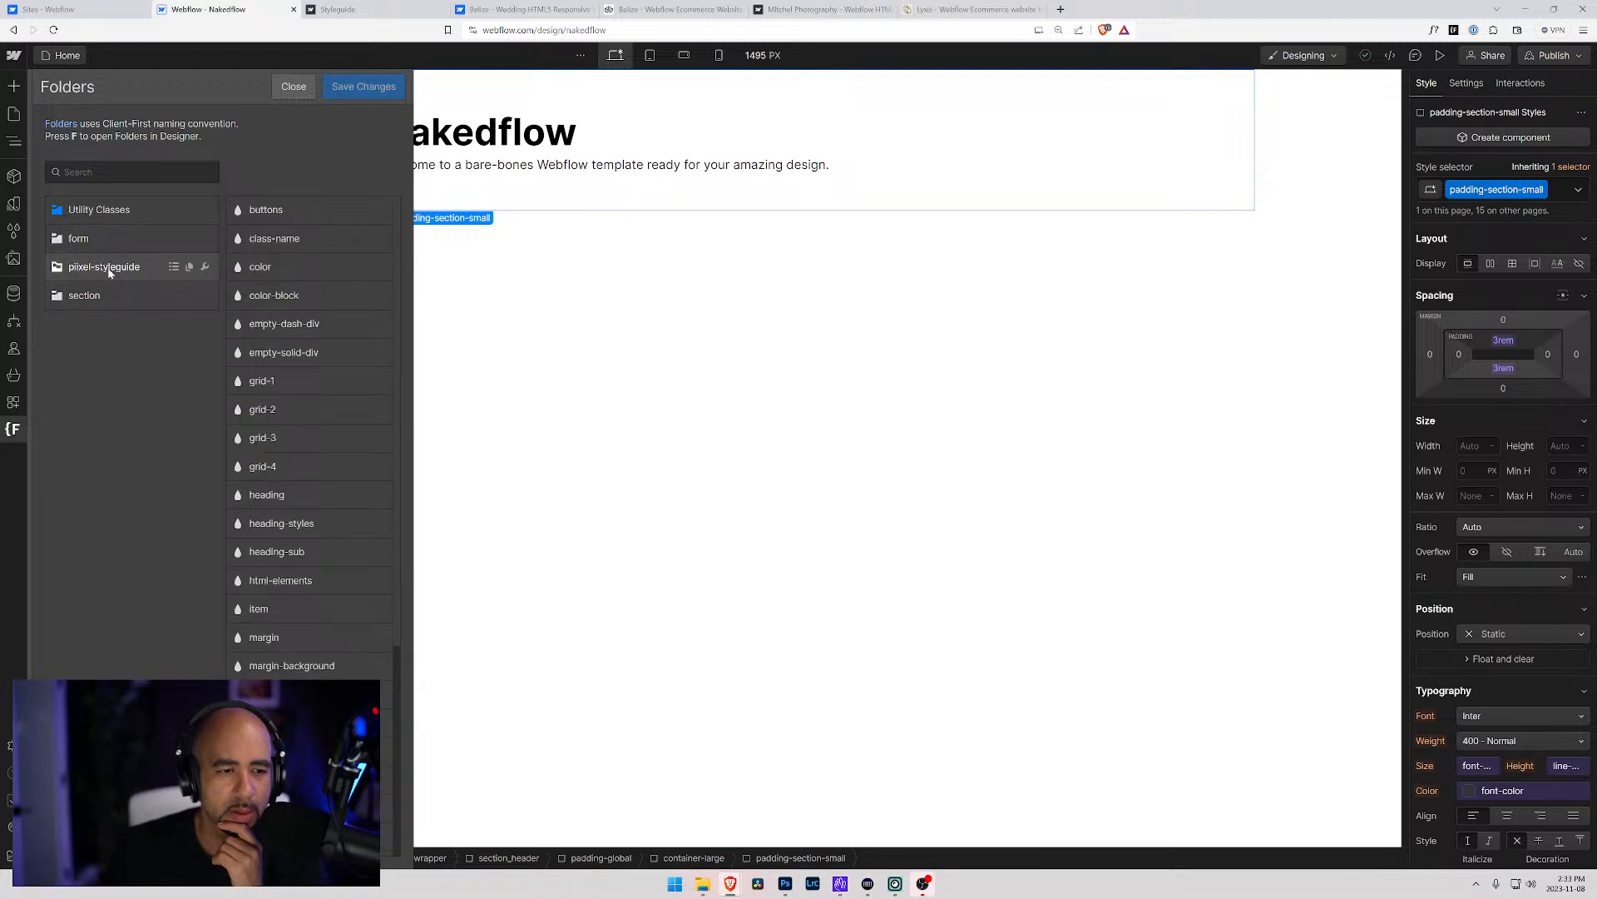
left_click(106, 211)
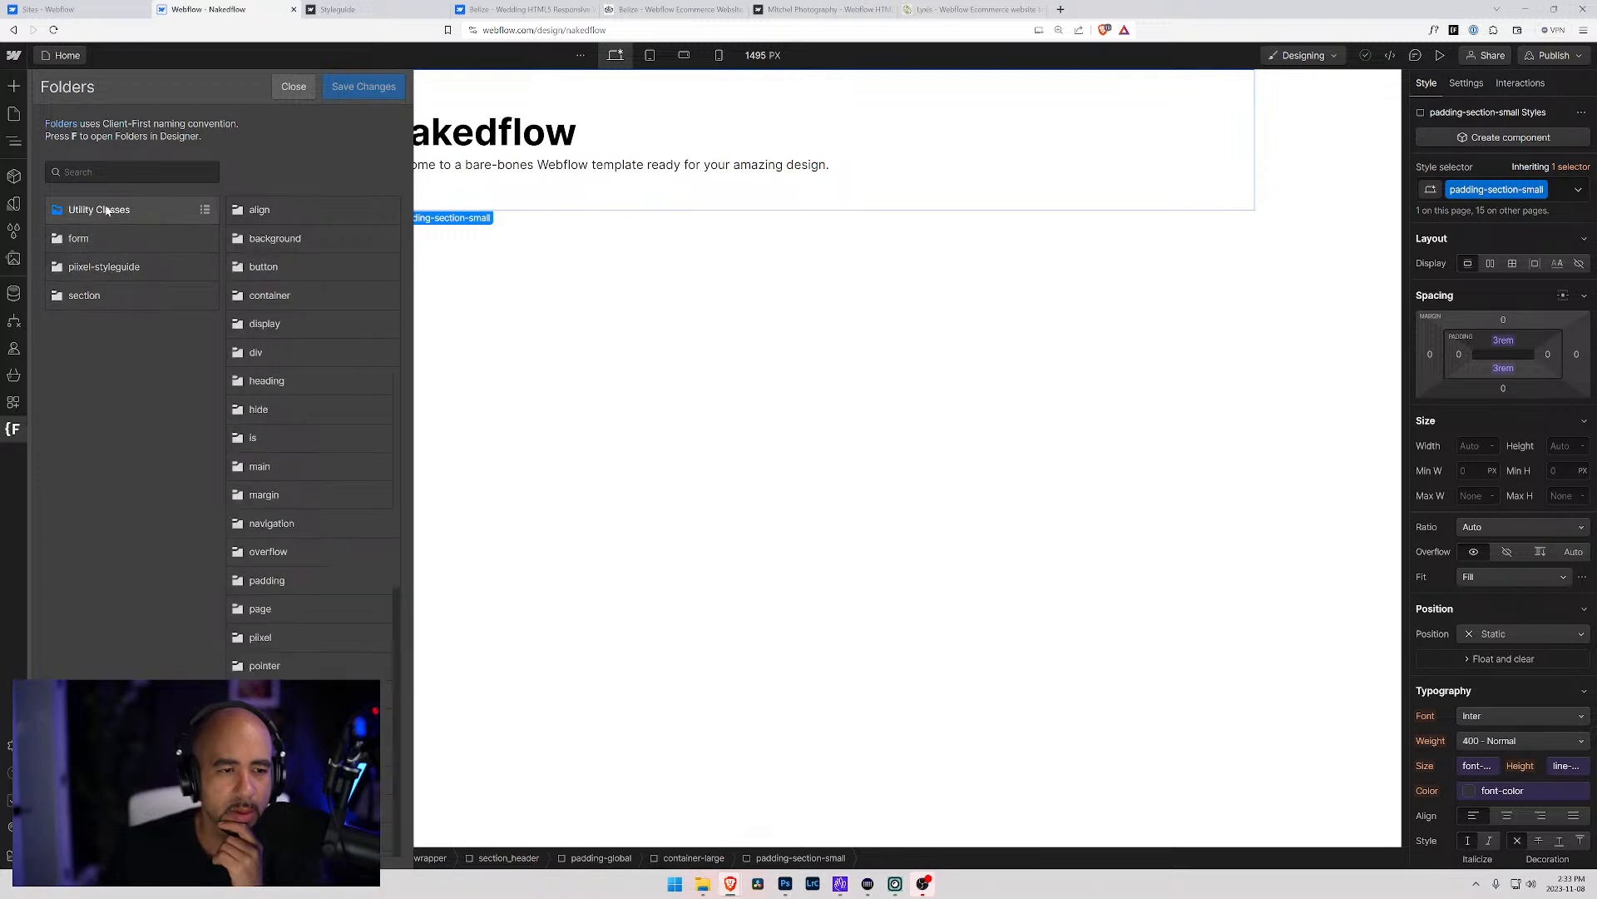
left_click(103, 242)
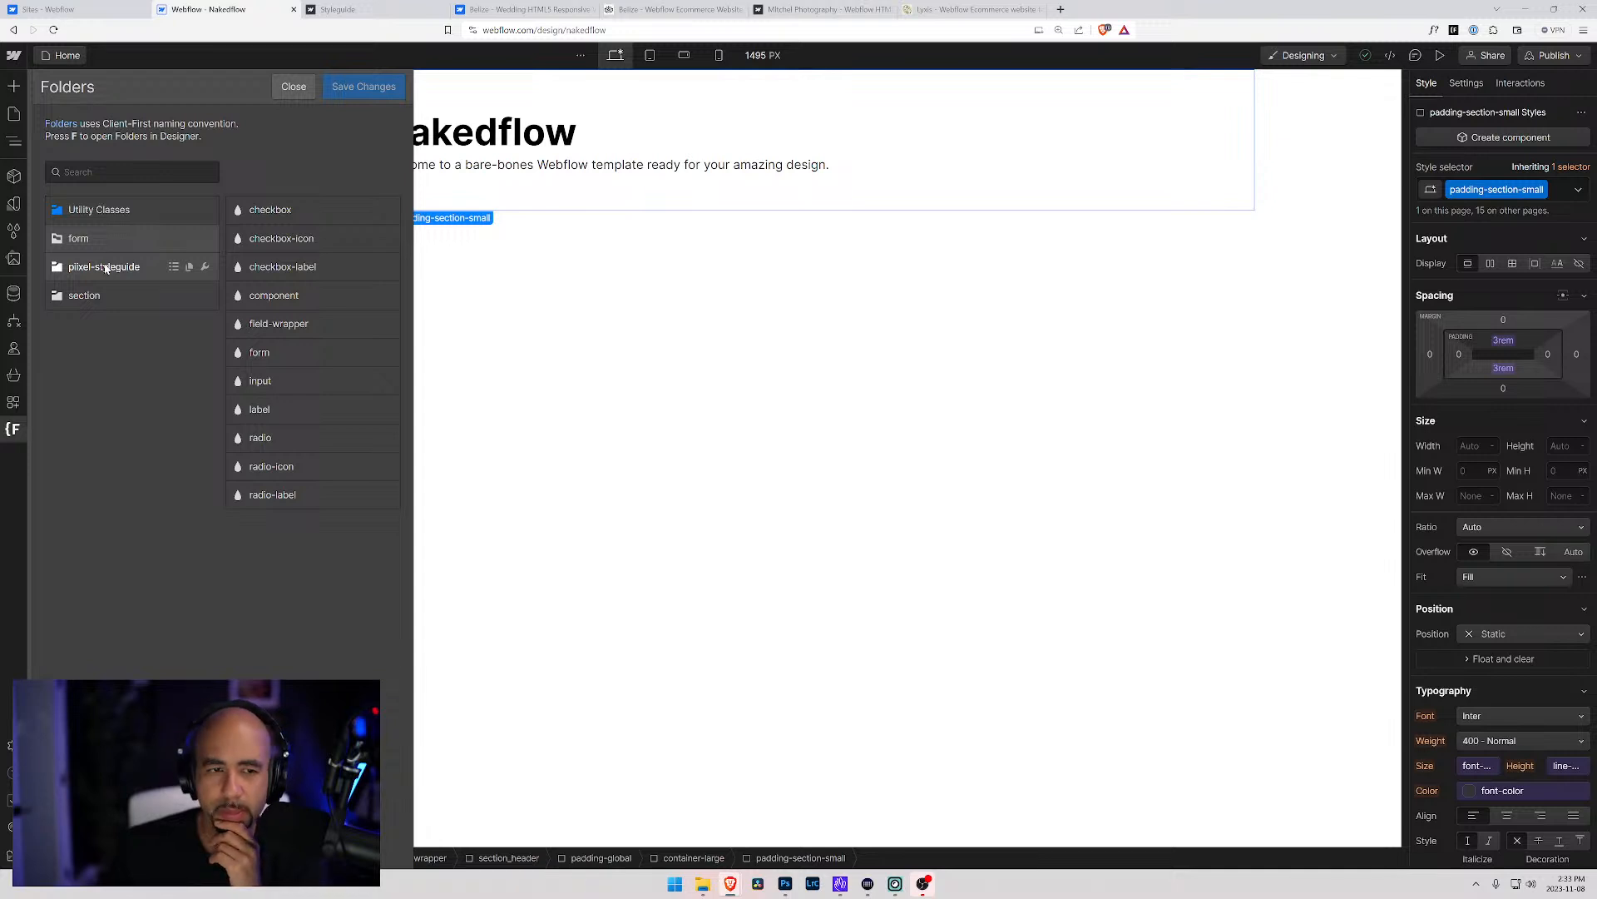
left_click(75, 295)
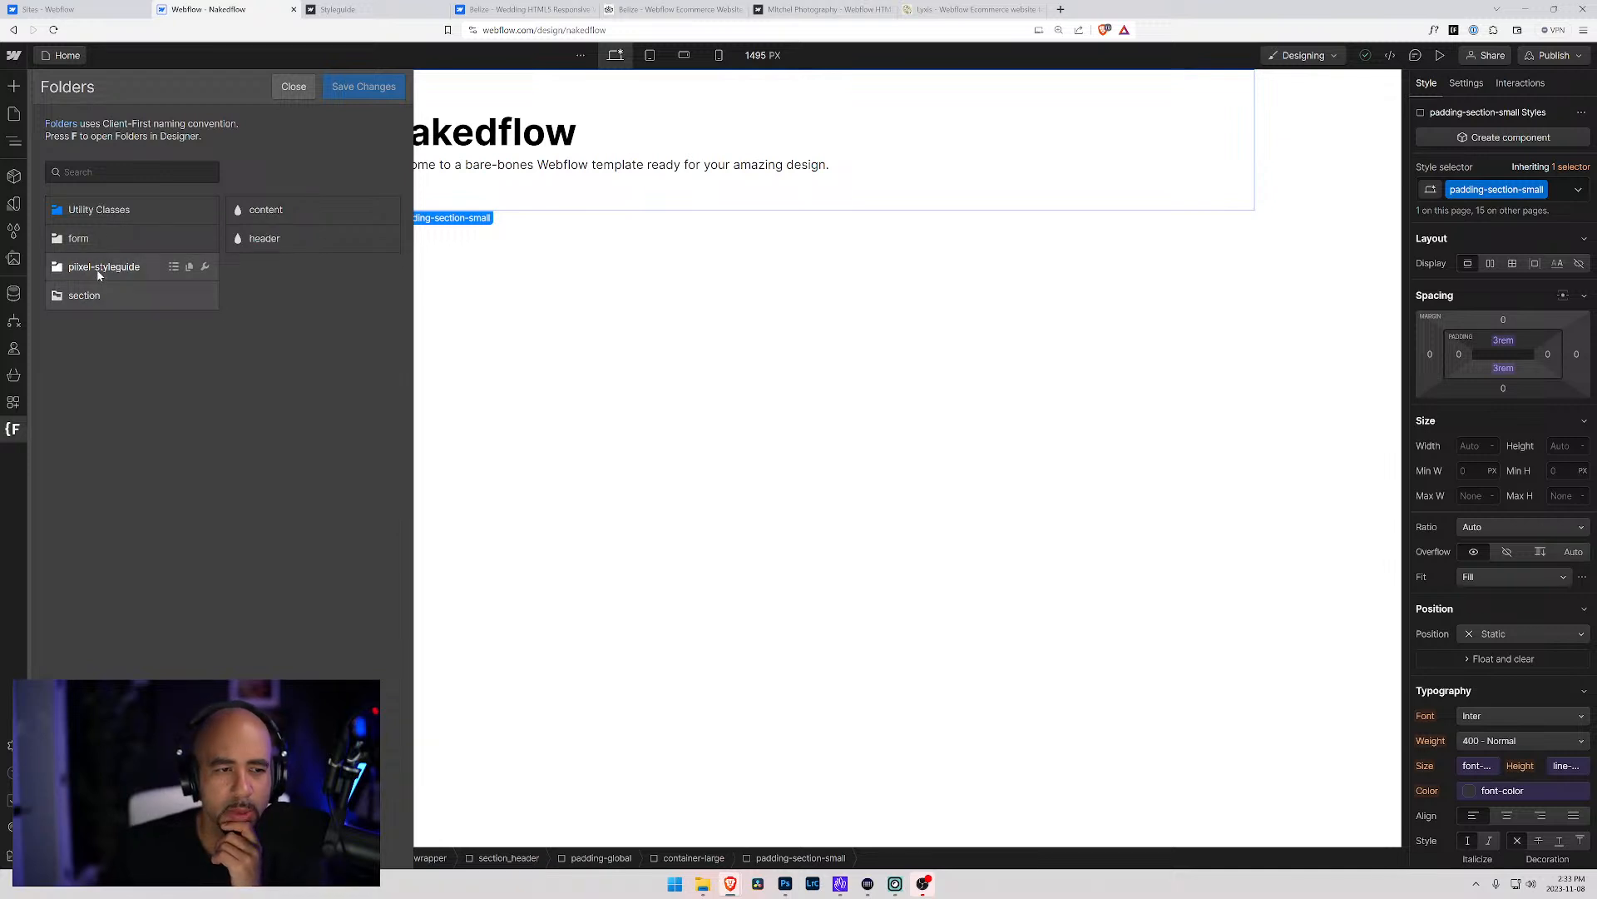
left_click(50, 267)
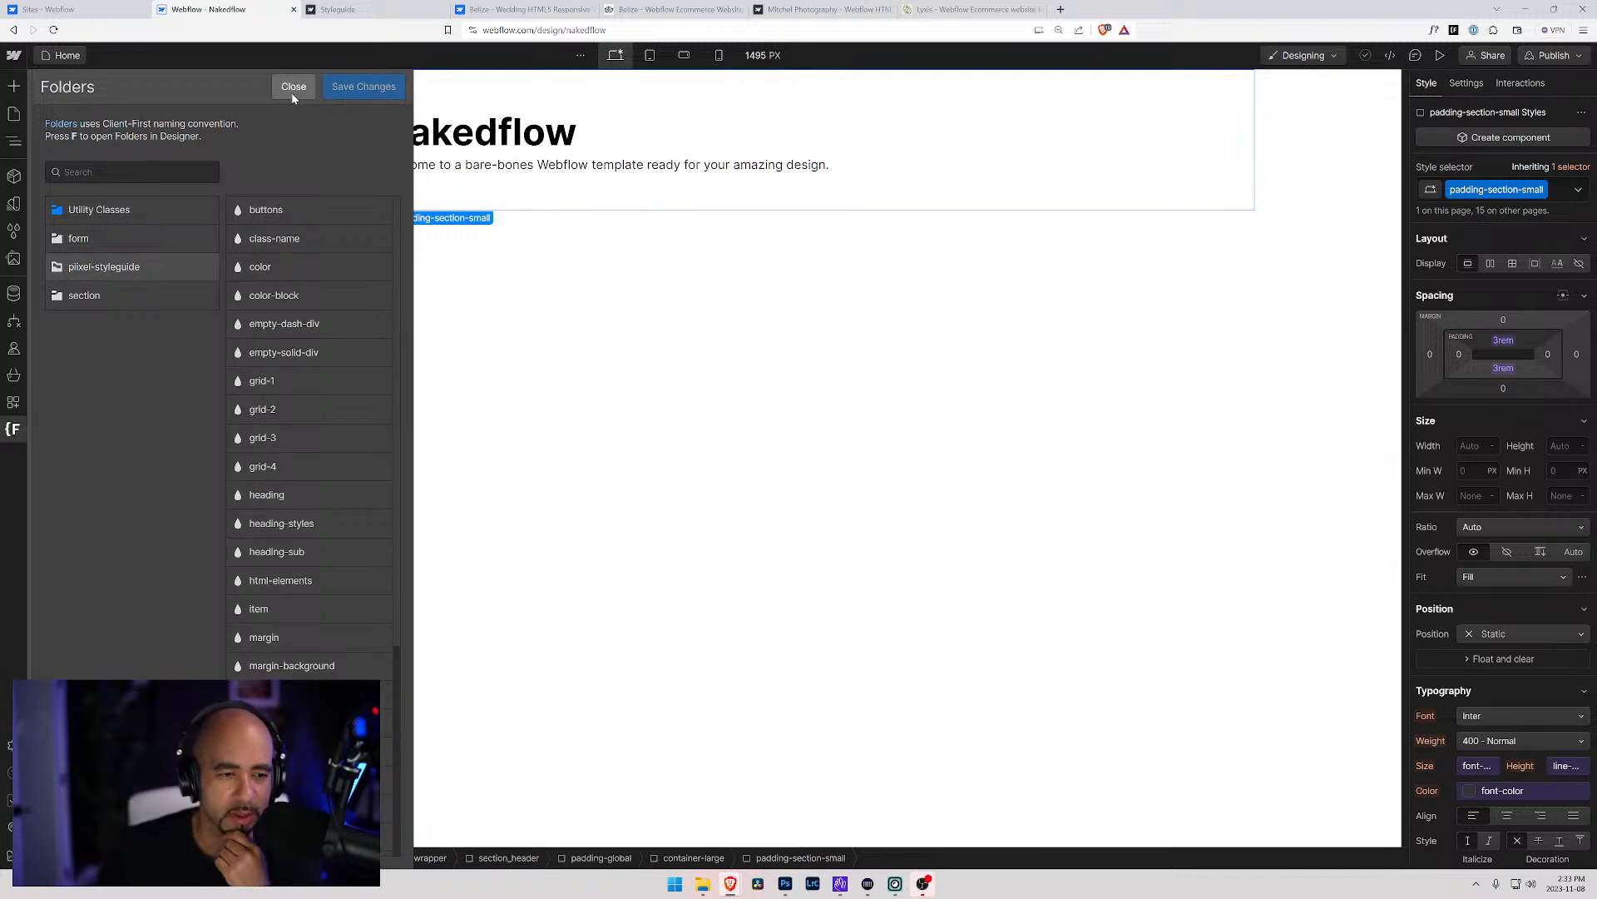
Look through the full list of classes in the pixel-styleguide folder
scroll(277, 446, "down", 3)
scroll(277, 443, "up", 3)
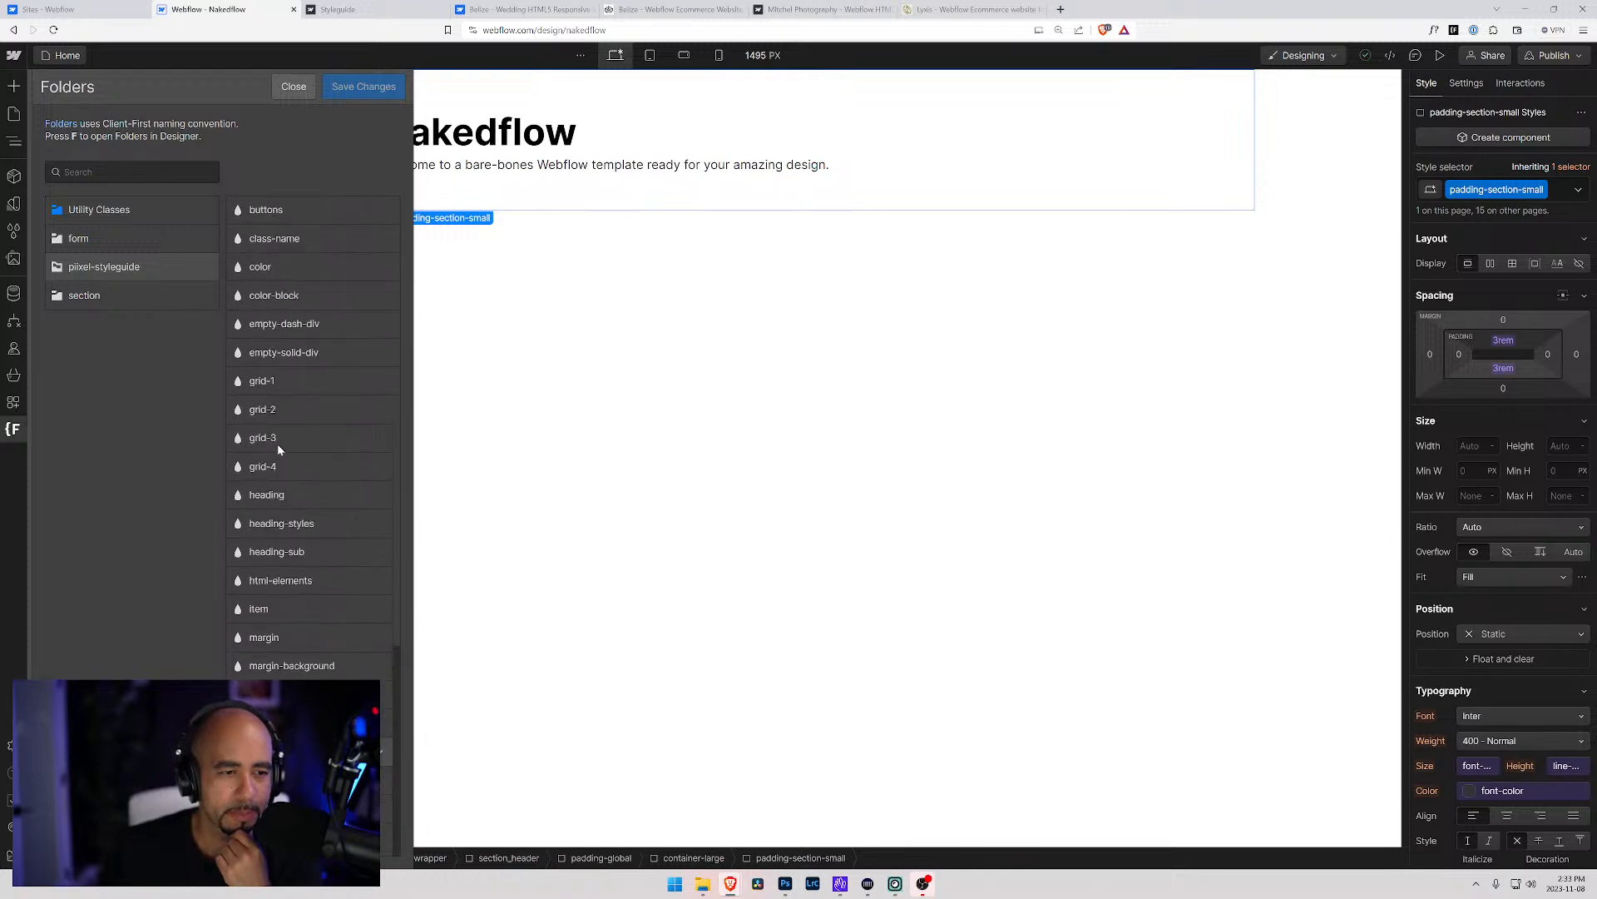
scroll(272, 368, "down", 3)
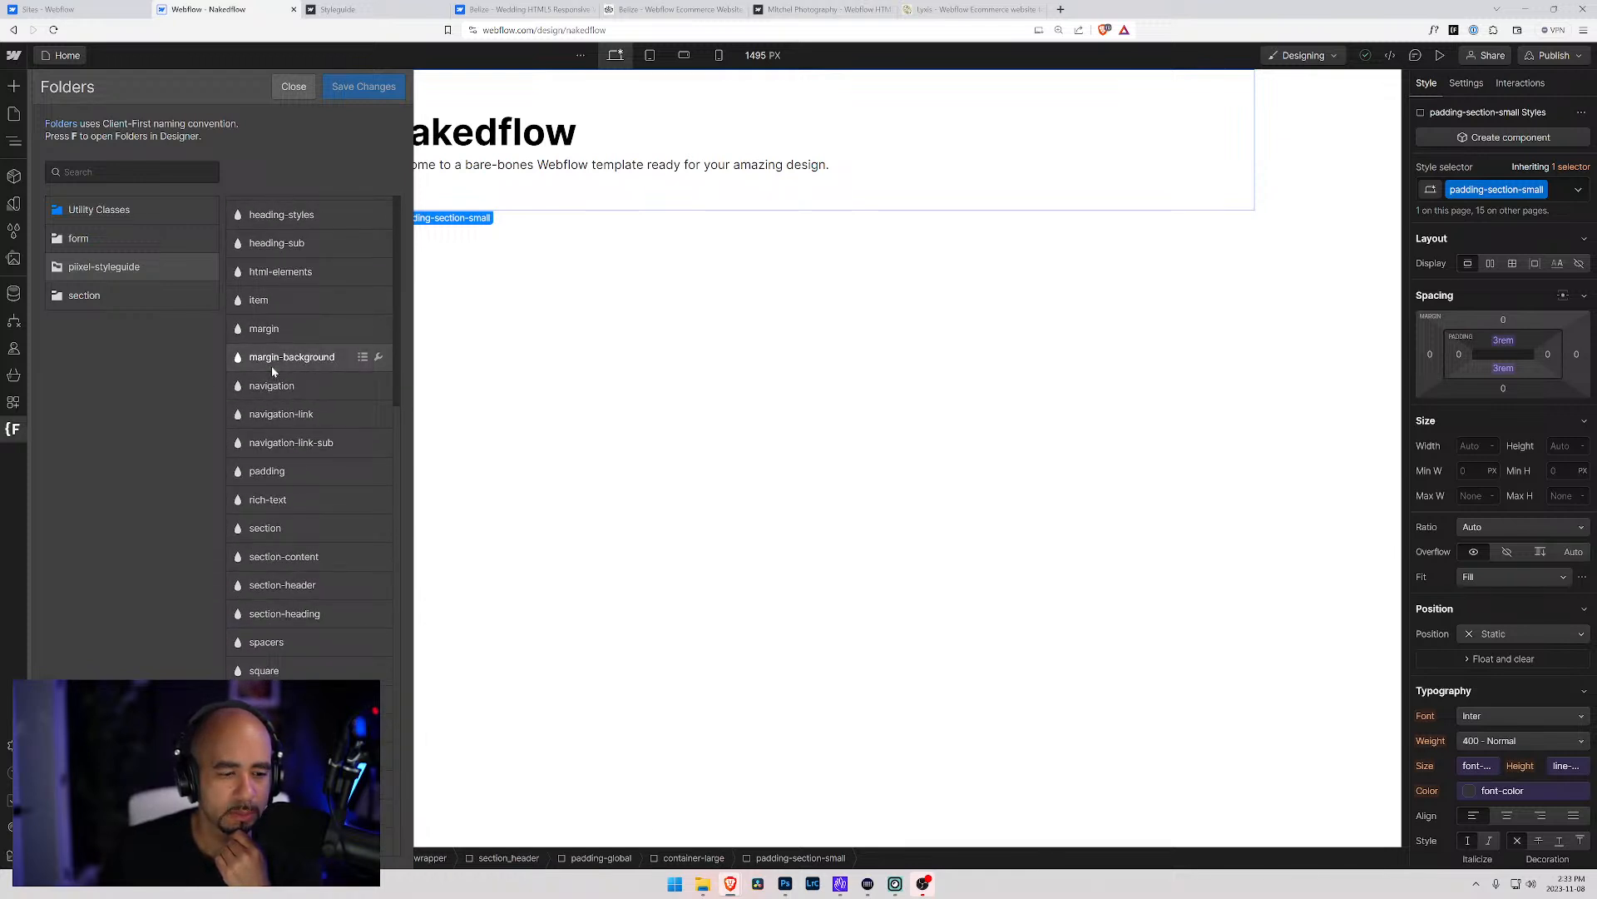
scroll(271, 362, "up", 3)
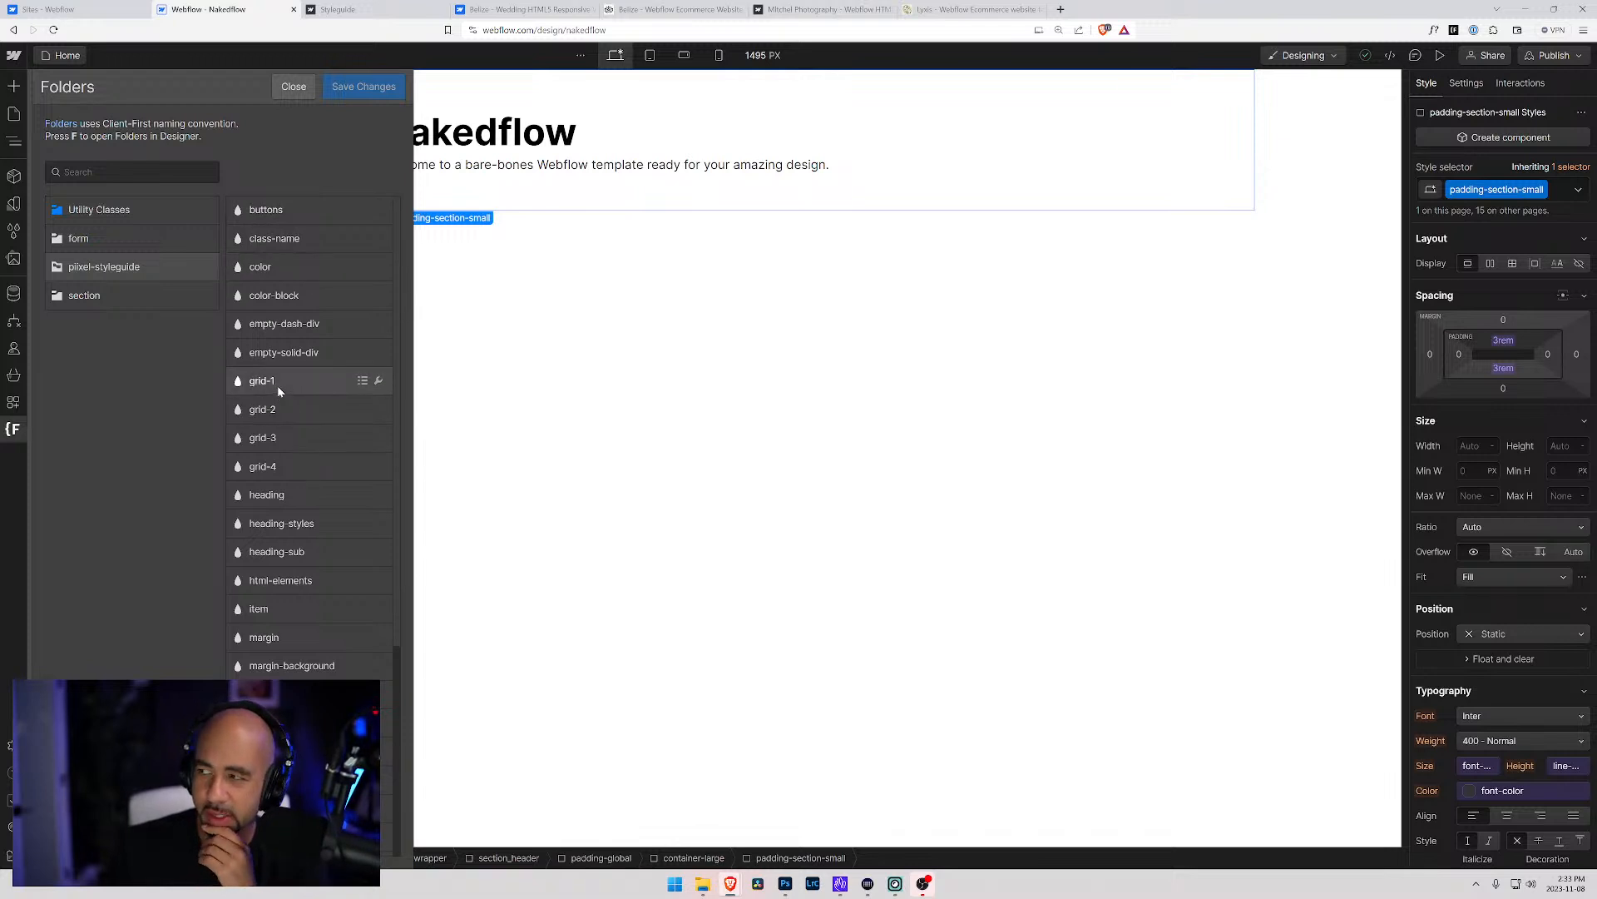
scroll(278, 387, "down", 3)
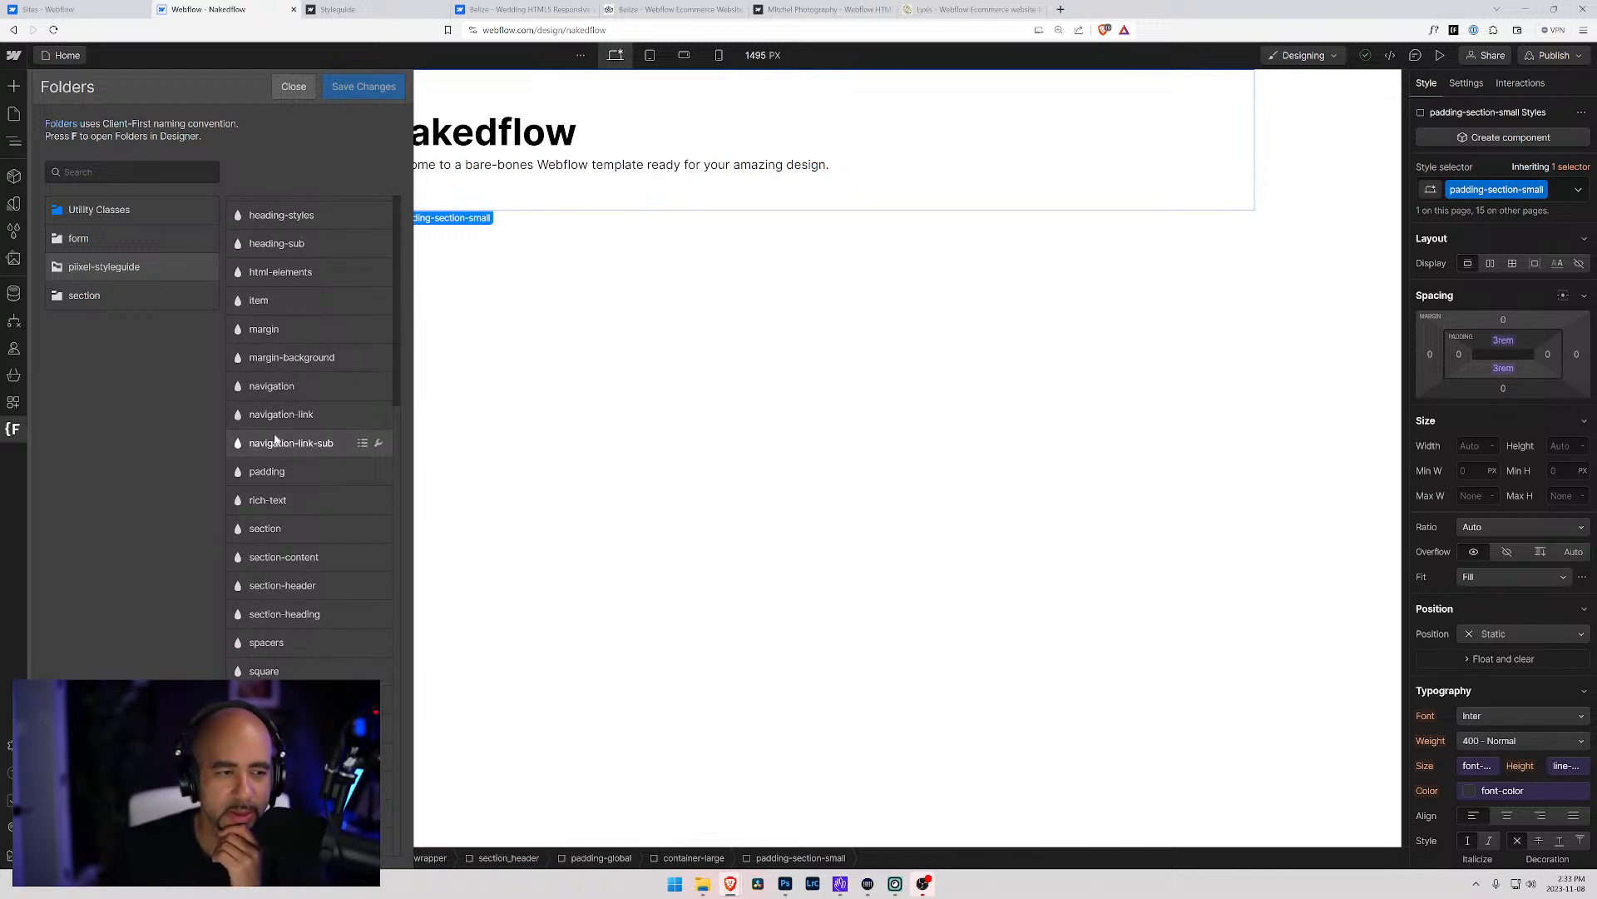
scroll(276, 440, "up", 3)
scroll(275, 439, "down", 3)
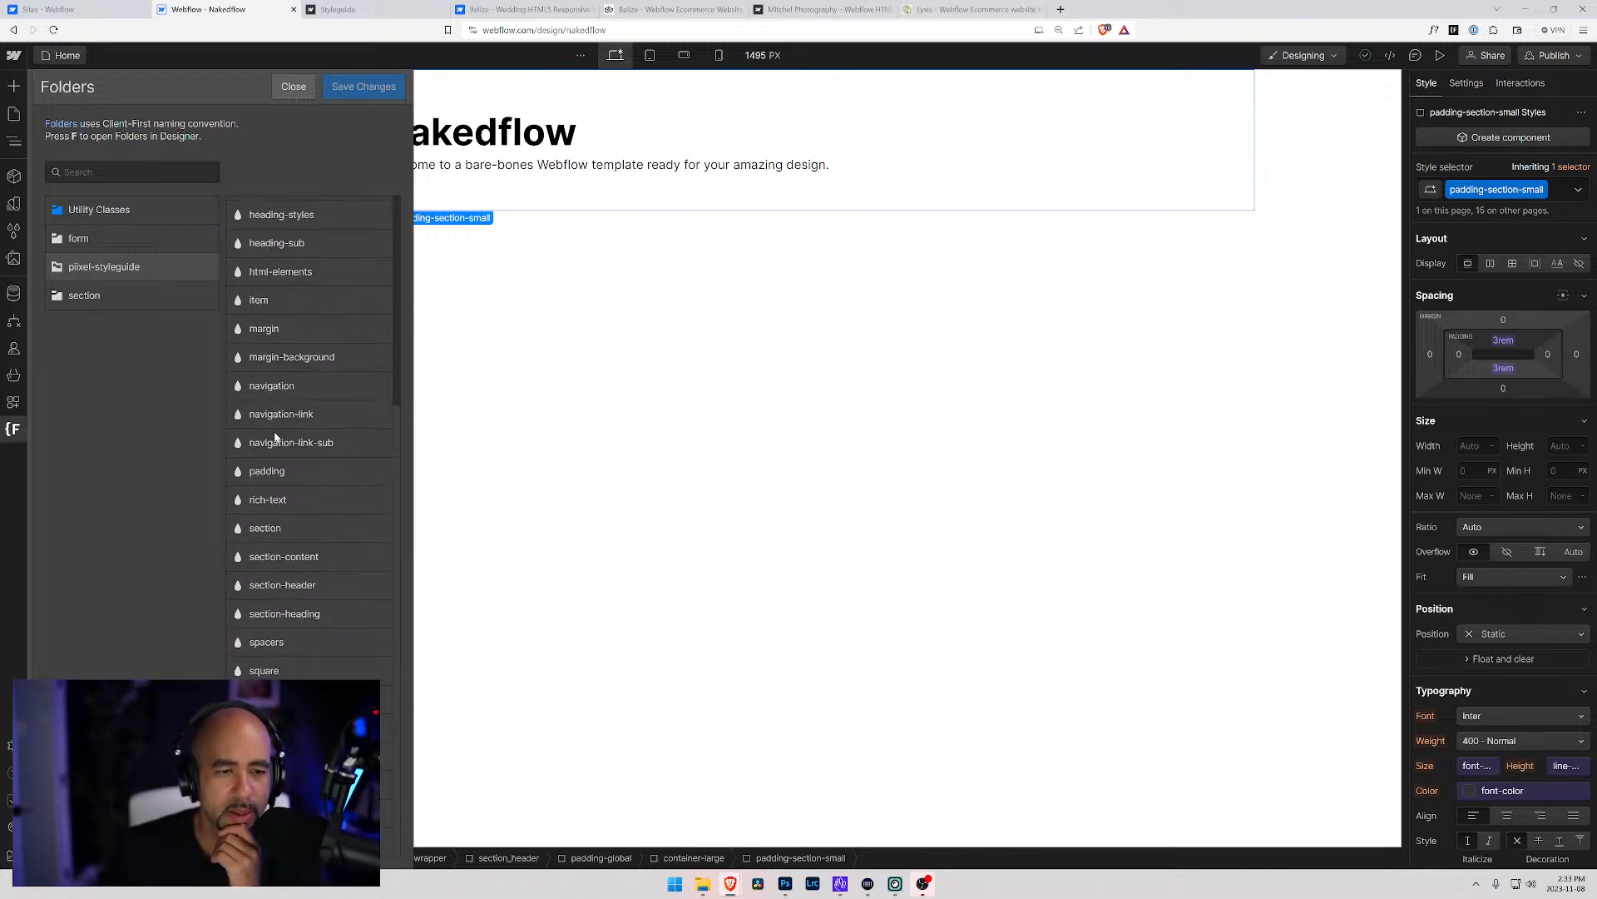
scroll(282, 435, "up", 3)
scroll(283, 536, "down", 3)
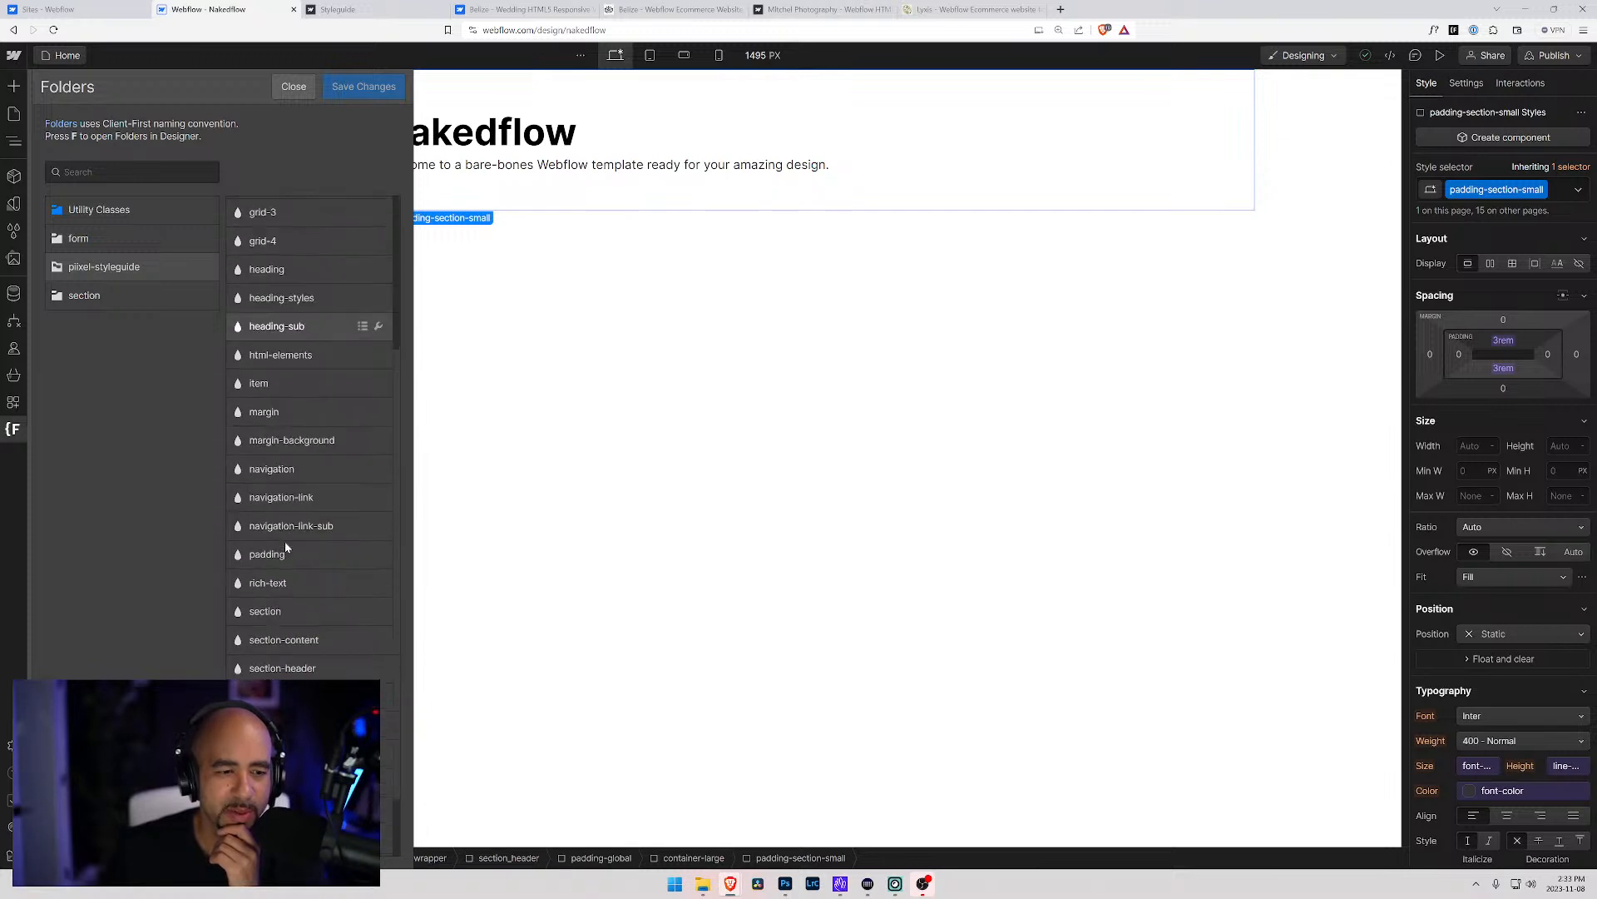
scroll(285, 537, "up", 3)
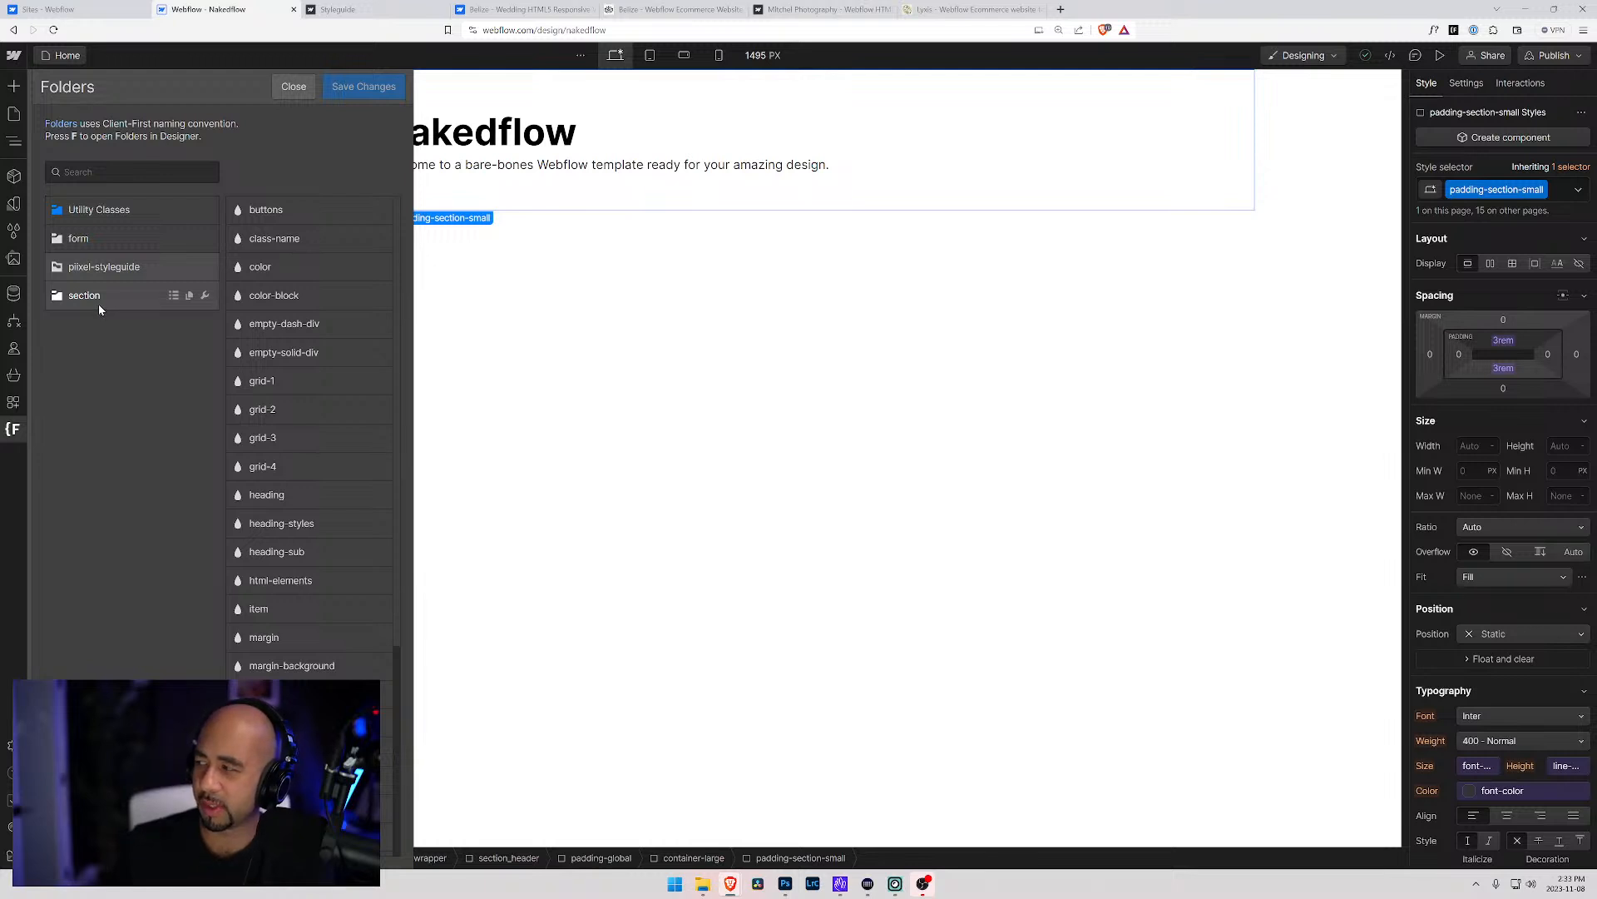
Leave the Folders view and inspect the section_header, padding-global and padding-section-small elements of the page structure
left_click(535, 182)
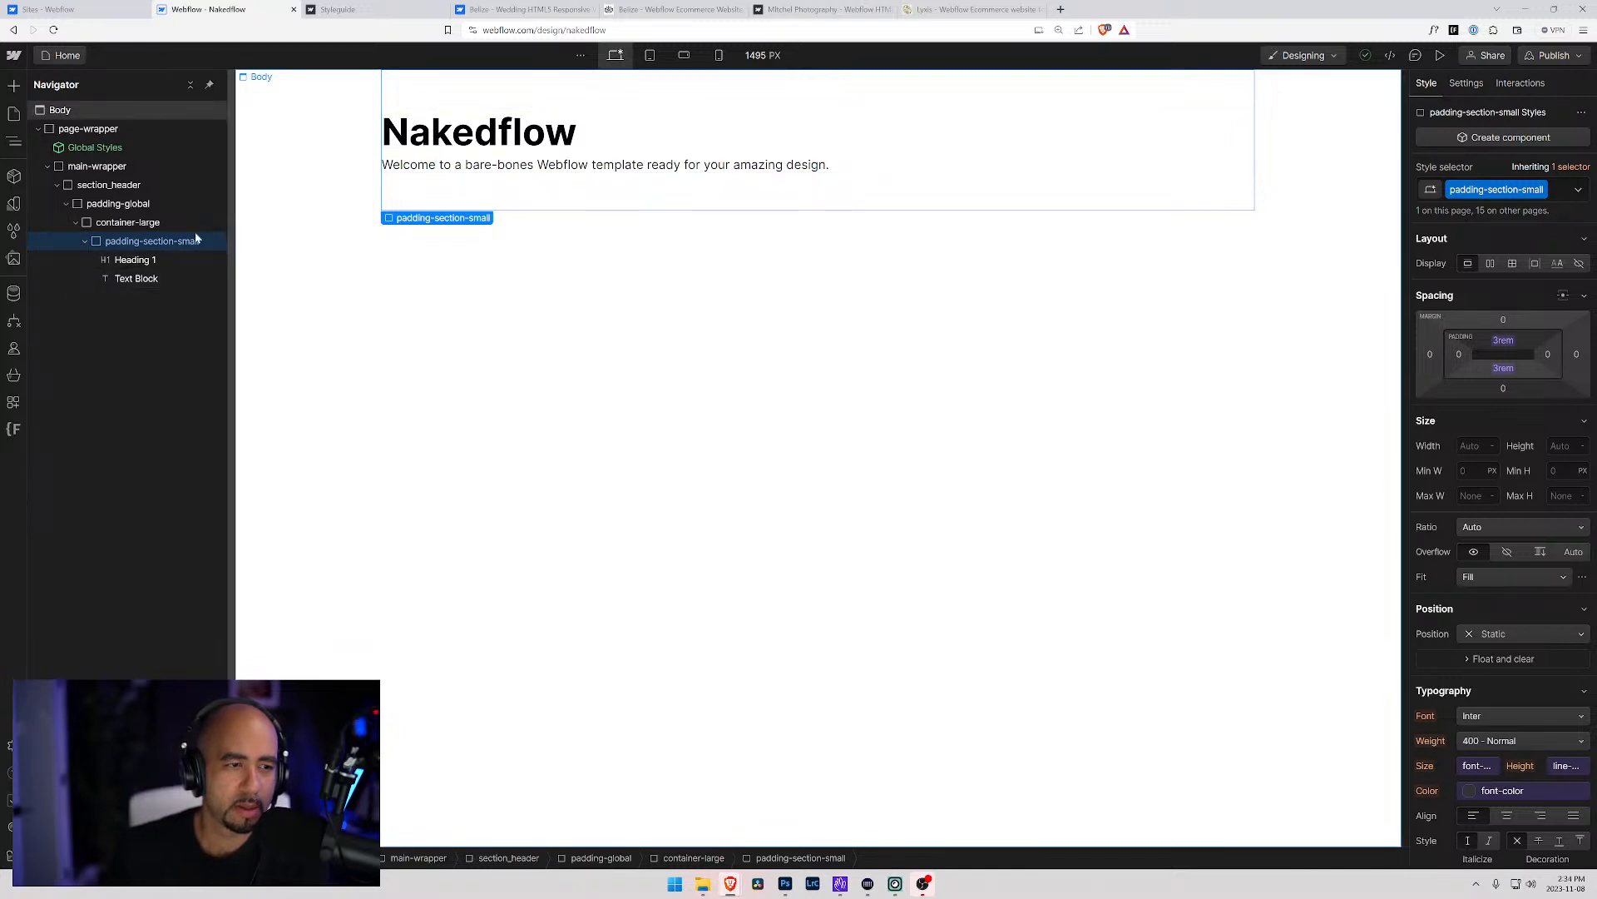
left_click(67, 187)
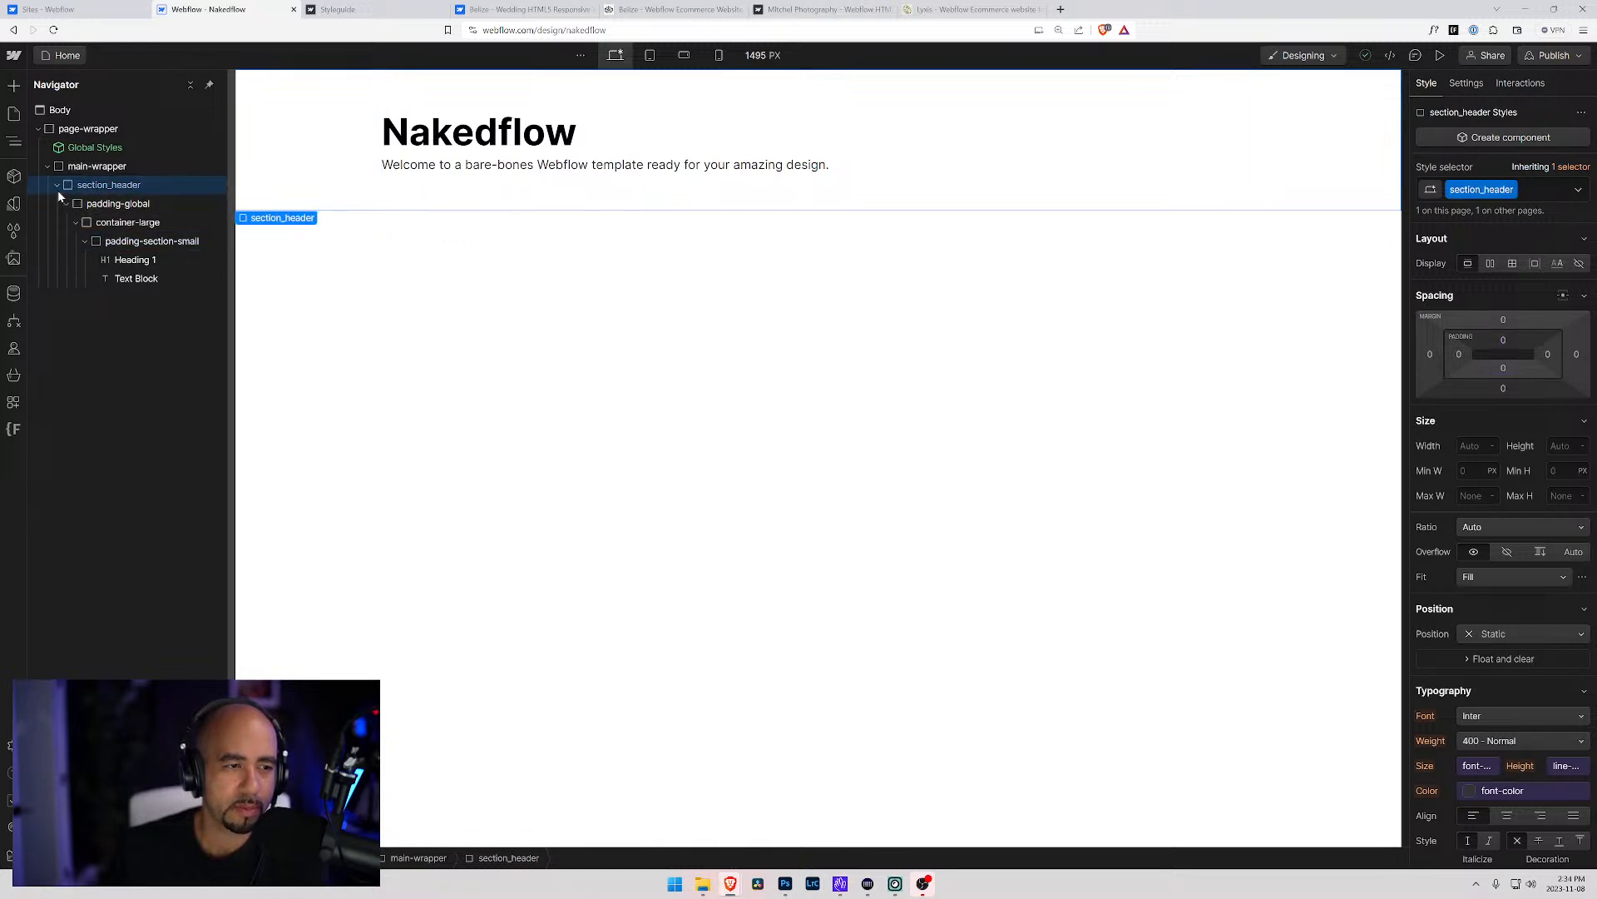
left_click(85, 241)
left_click(85, 241)
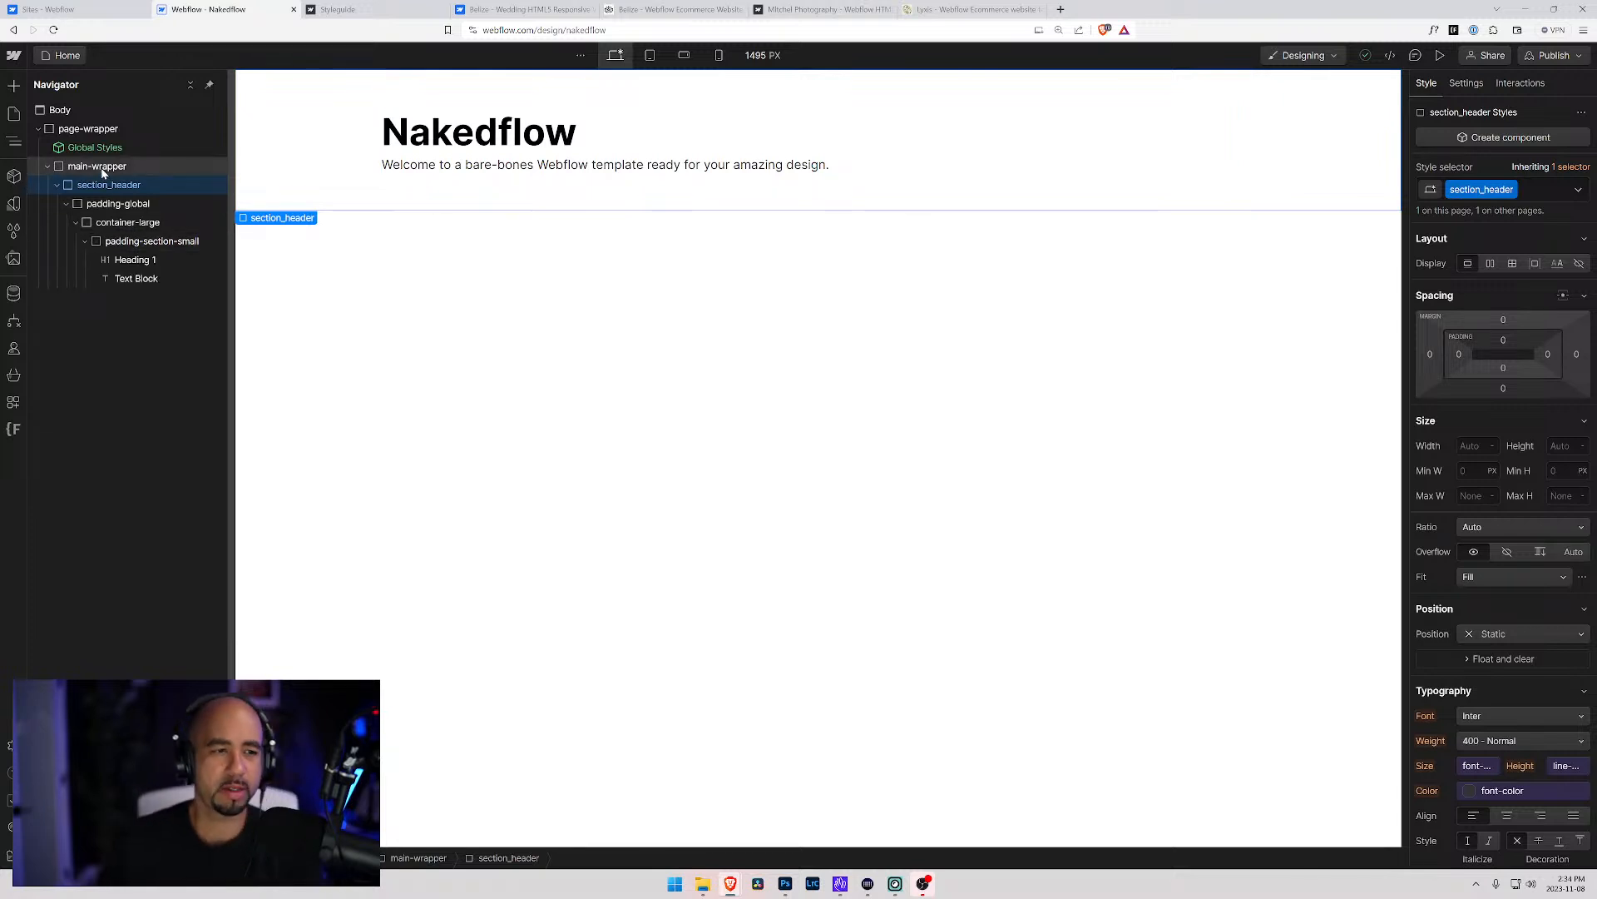
left_click(110, 206)
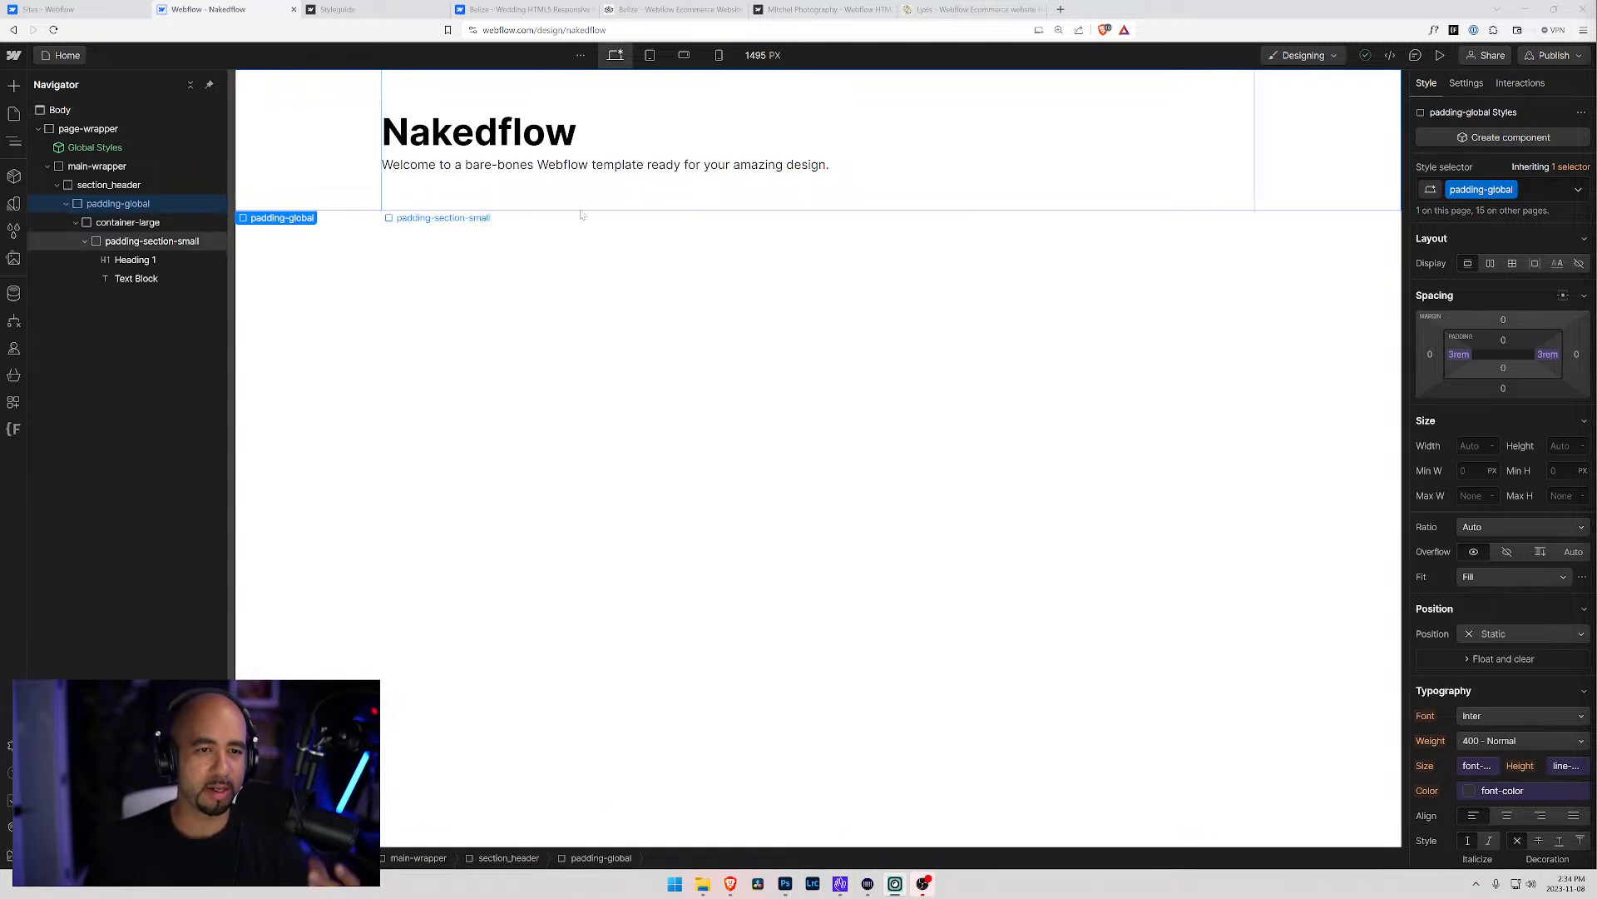
left_click(650, 202)
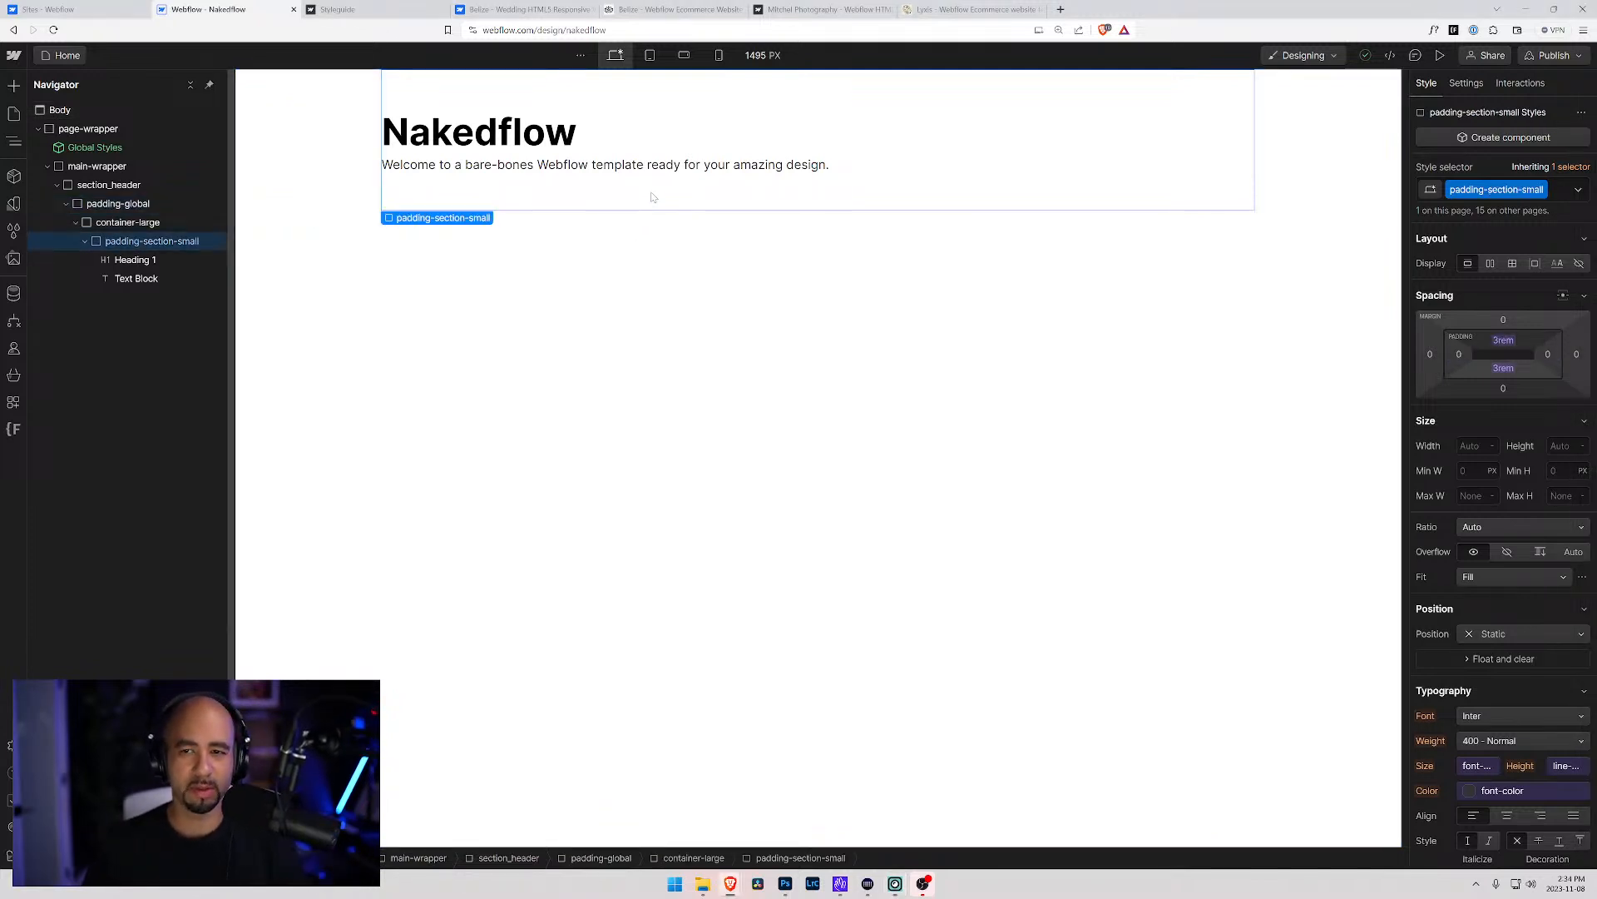
Collapse the section_header element in the page structure and duplicate it
left_click(84, 241)
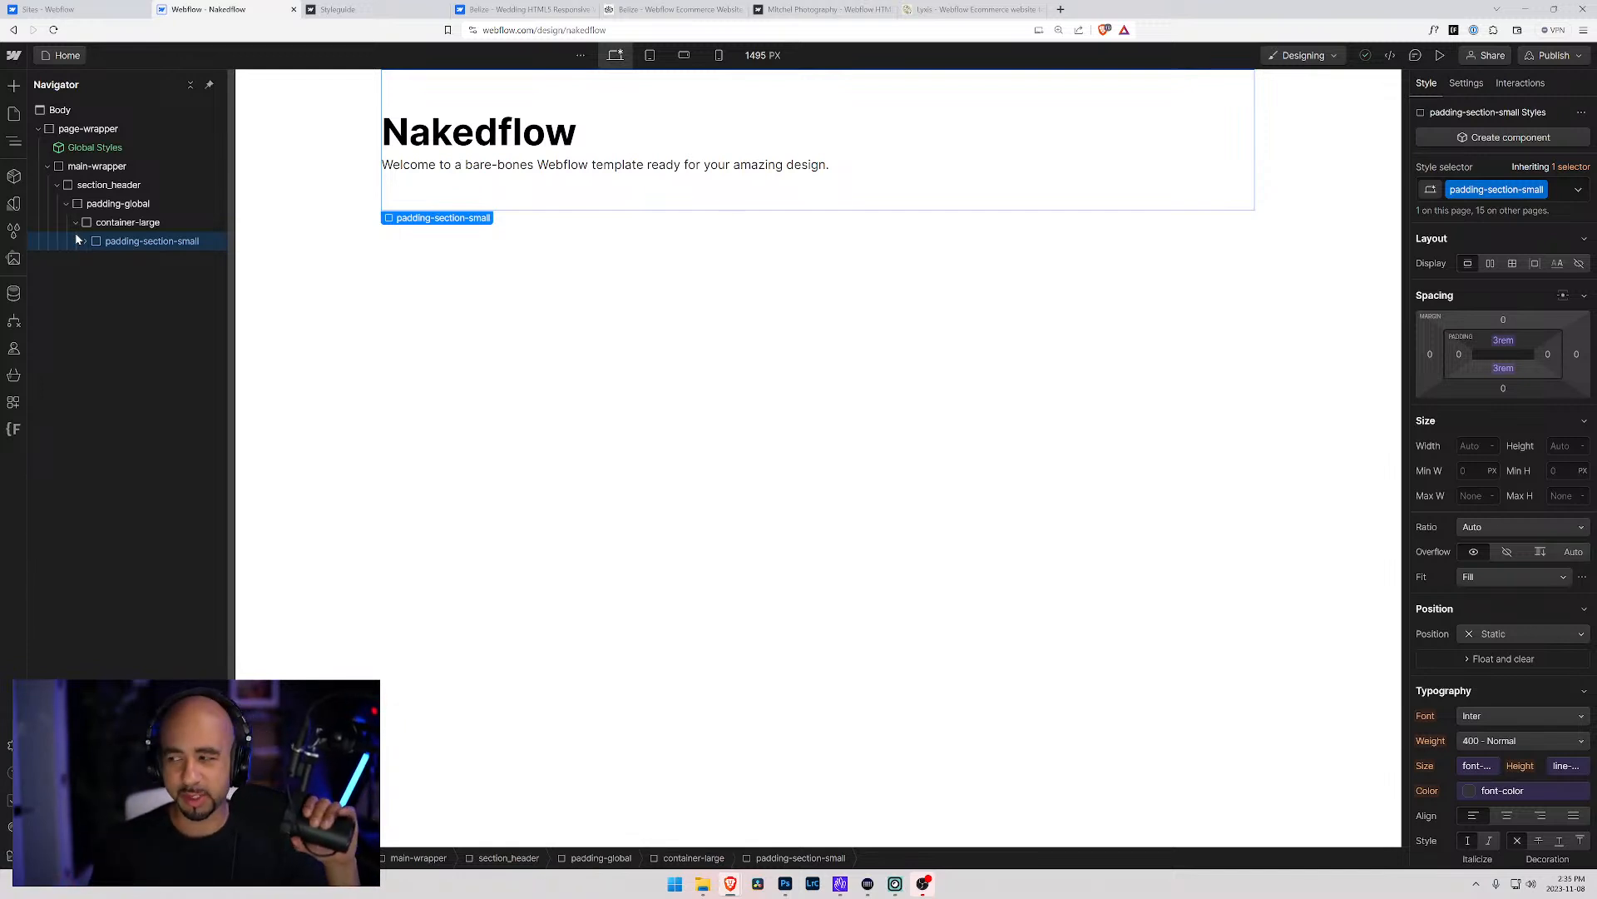
left_click(56, 186)
left_click(56, 185)
left_click(57, 185)
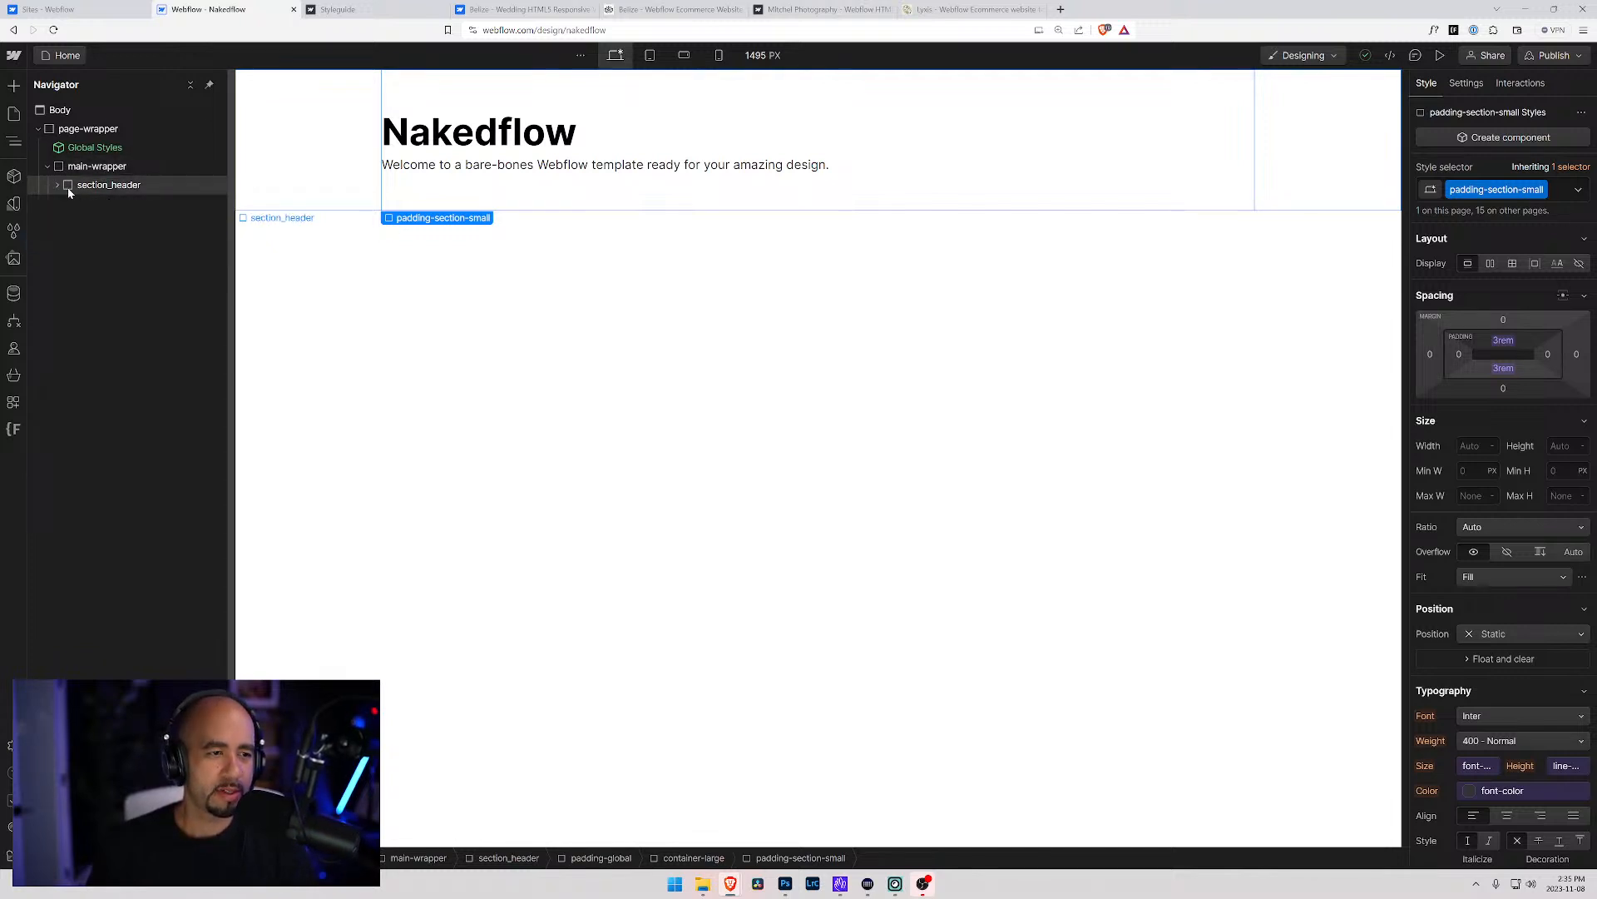
left_click(69, 188)
key("ctrl+d")
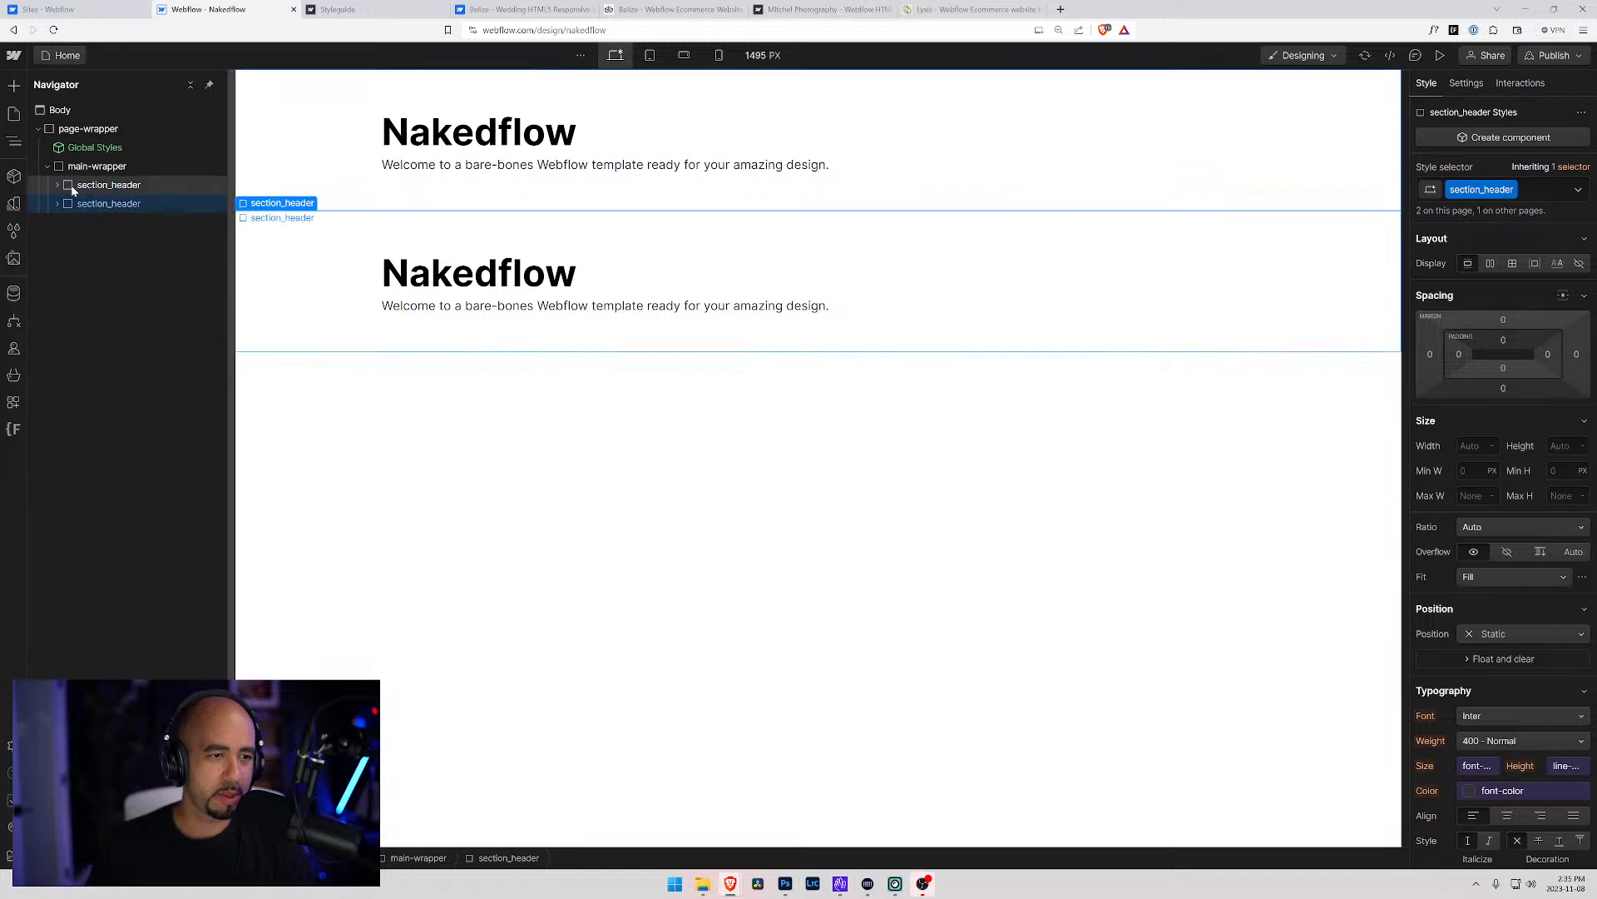
Replace the class on the duplicated section with a new class named section_hero
left_click(57, 204)
left_click(58, 204)
left_click(119, 206)
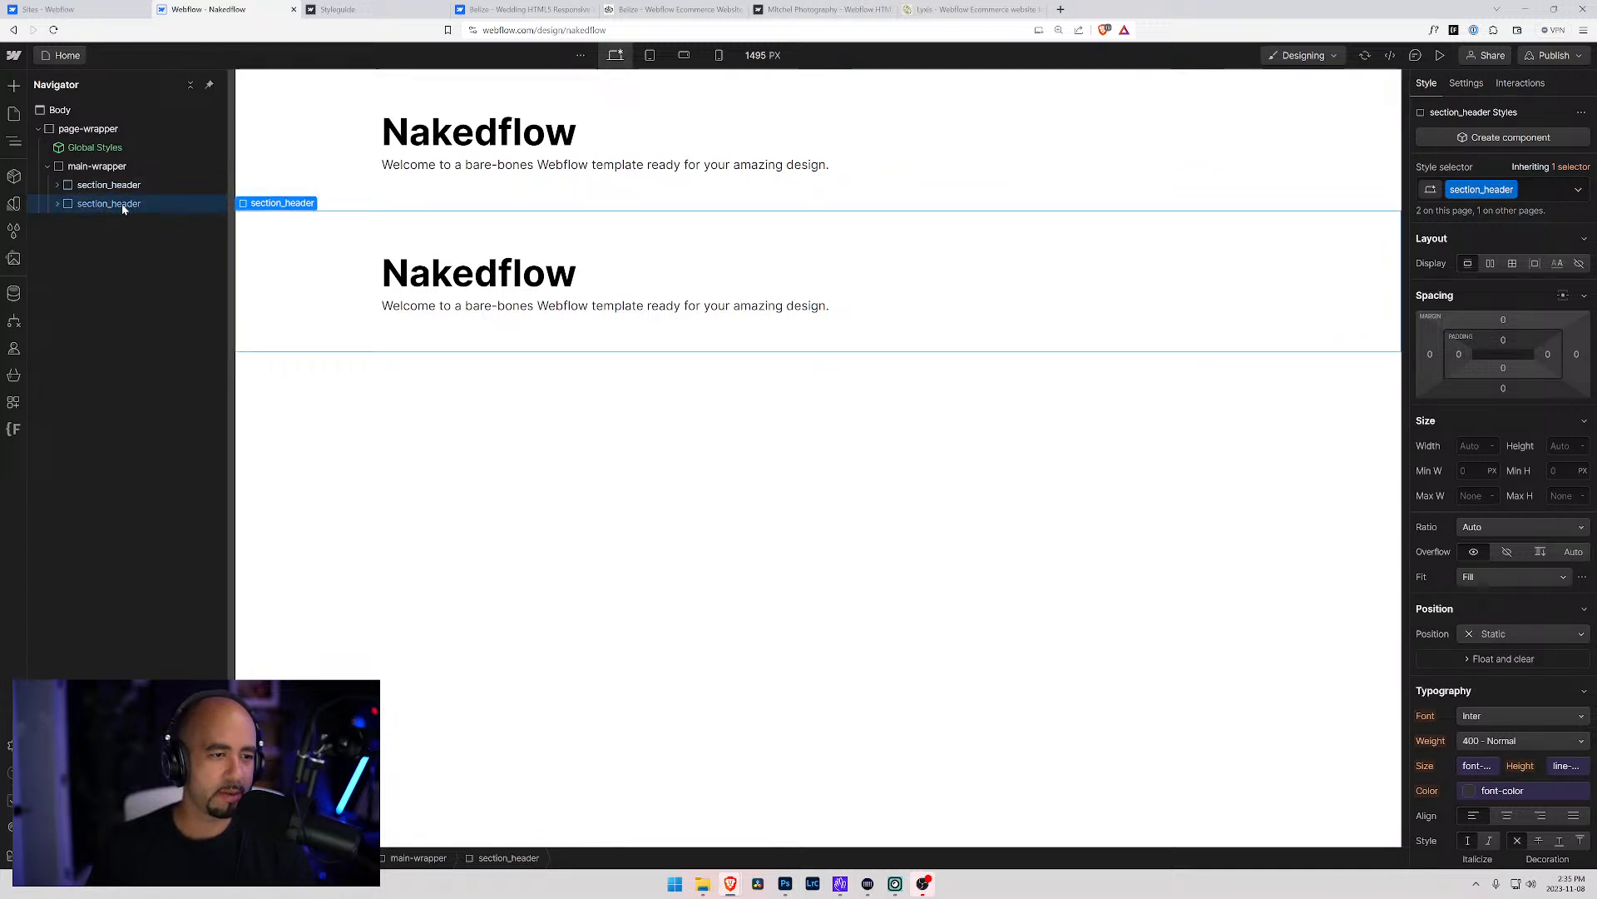
left_click(1540, 189)
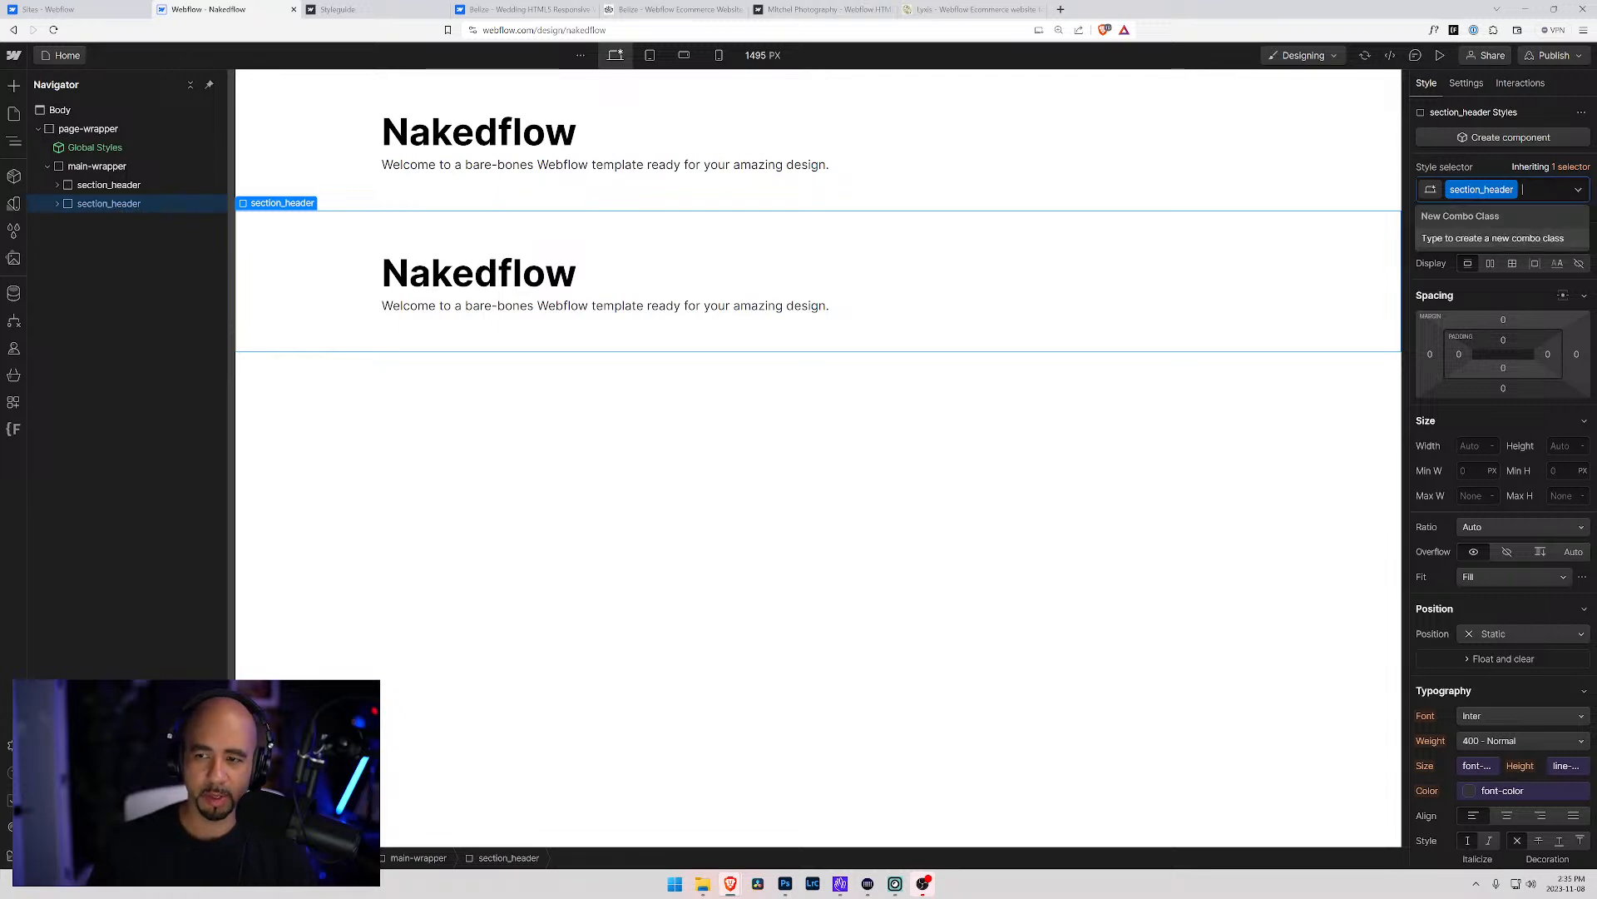
key("BackSpace")
type("section_")
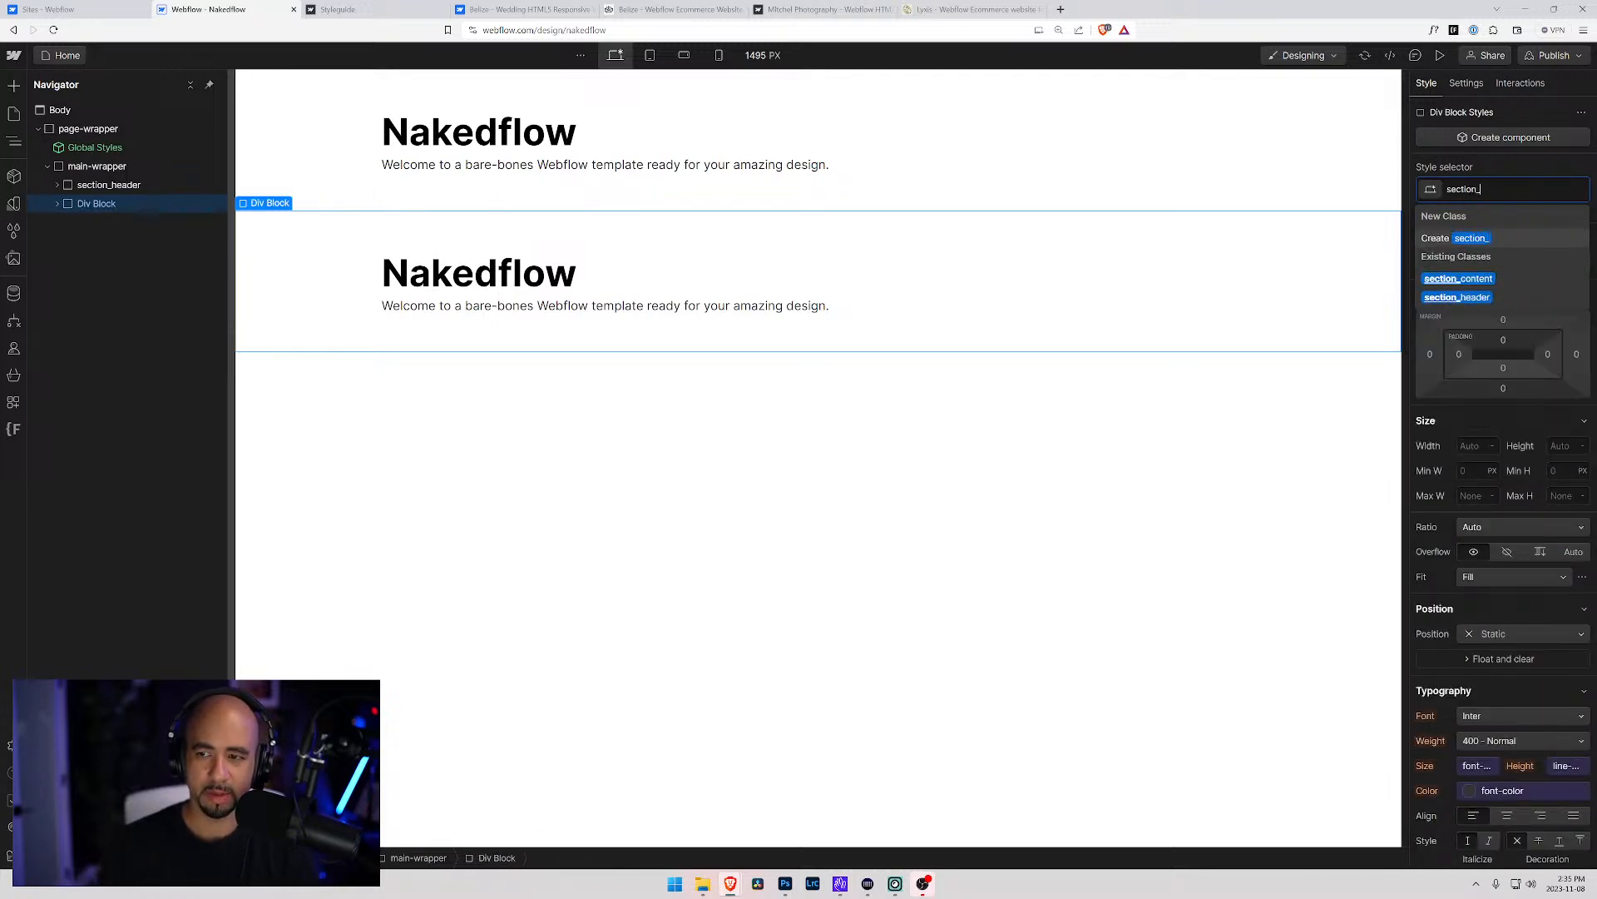
type("hero")
key("Return")
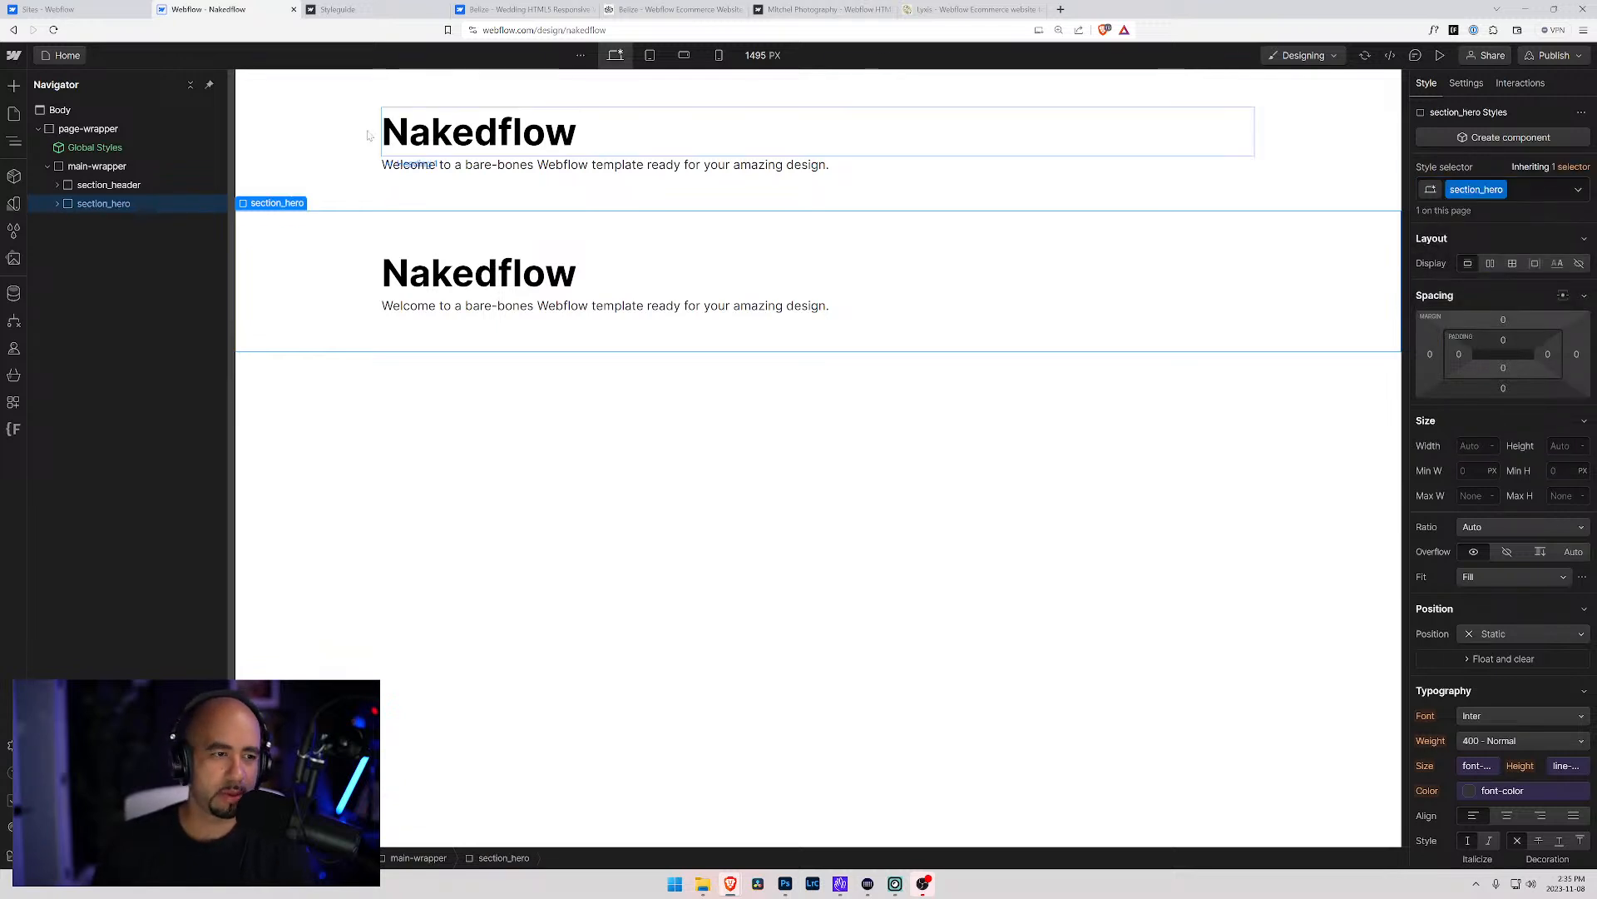
Expand the section_hero and section_header structures and inspect the padding-section-small element inside section_header
left_click(54, 205)
left_click(75, 187)
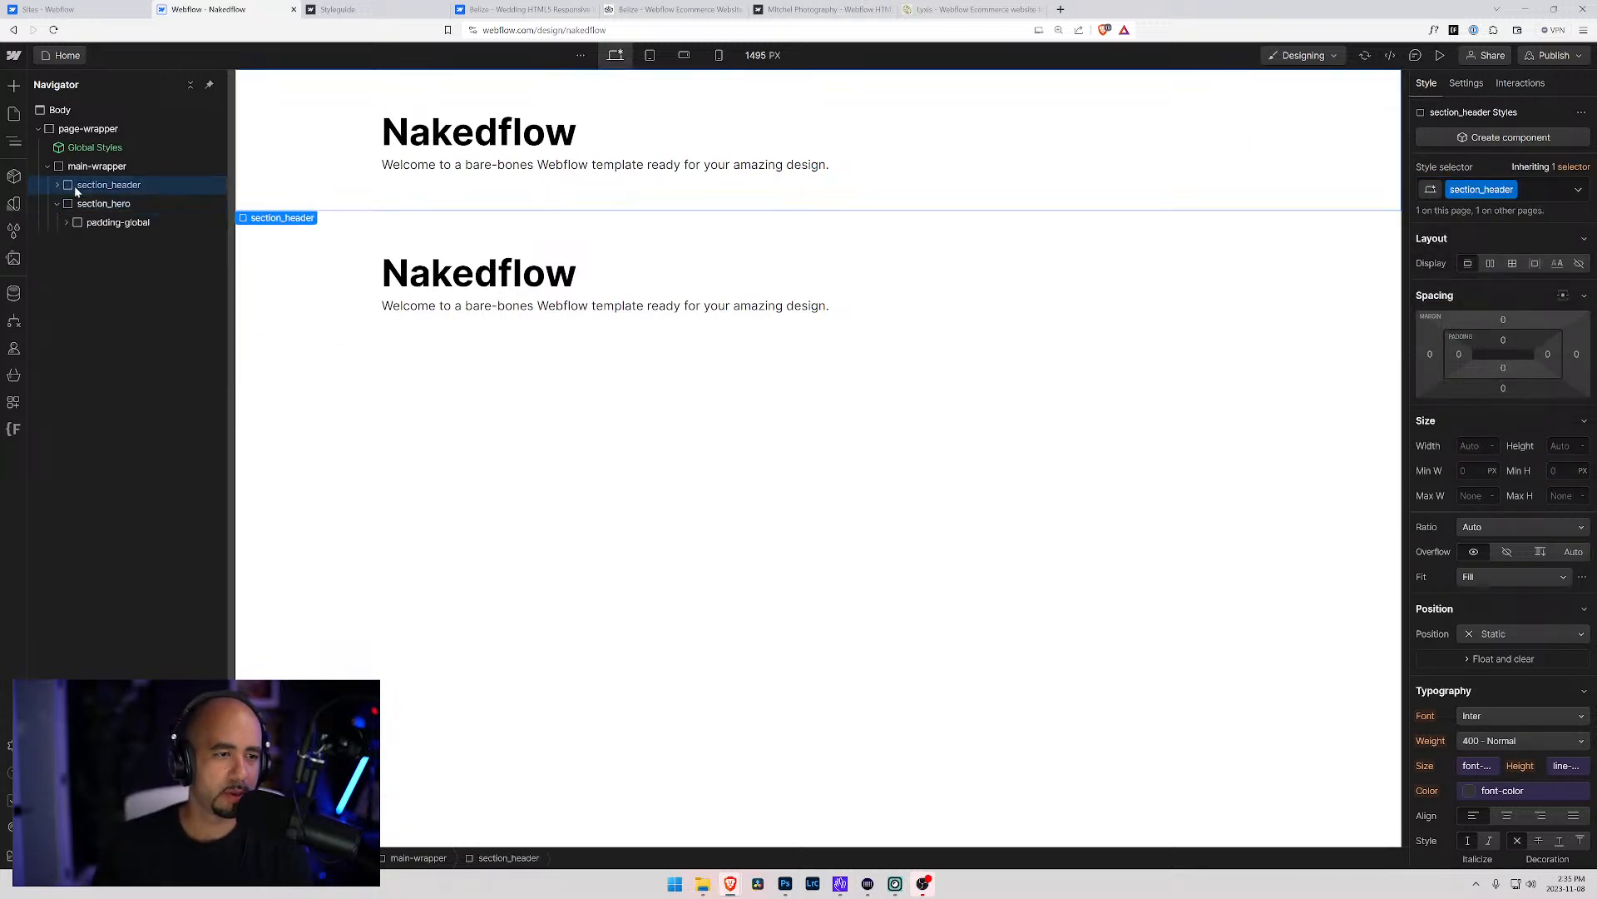
left_click(57, 187)
left_click(67, 205)
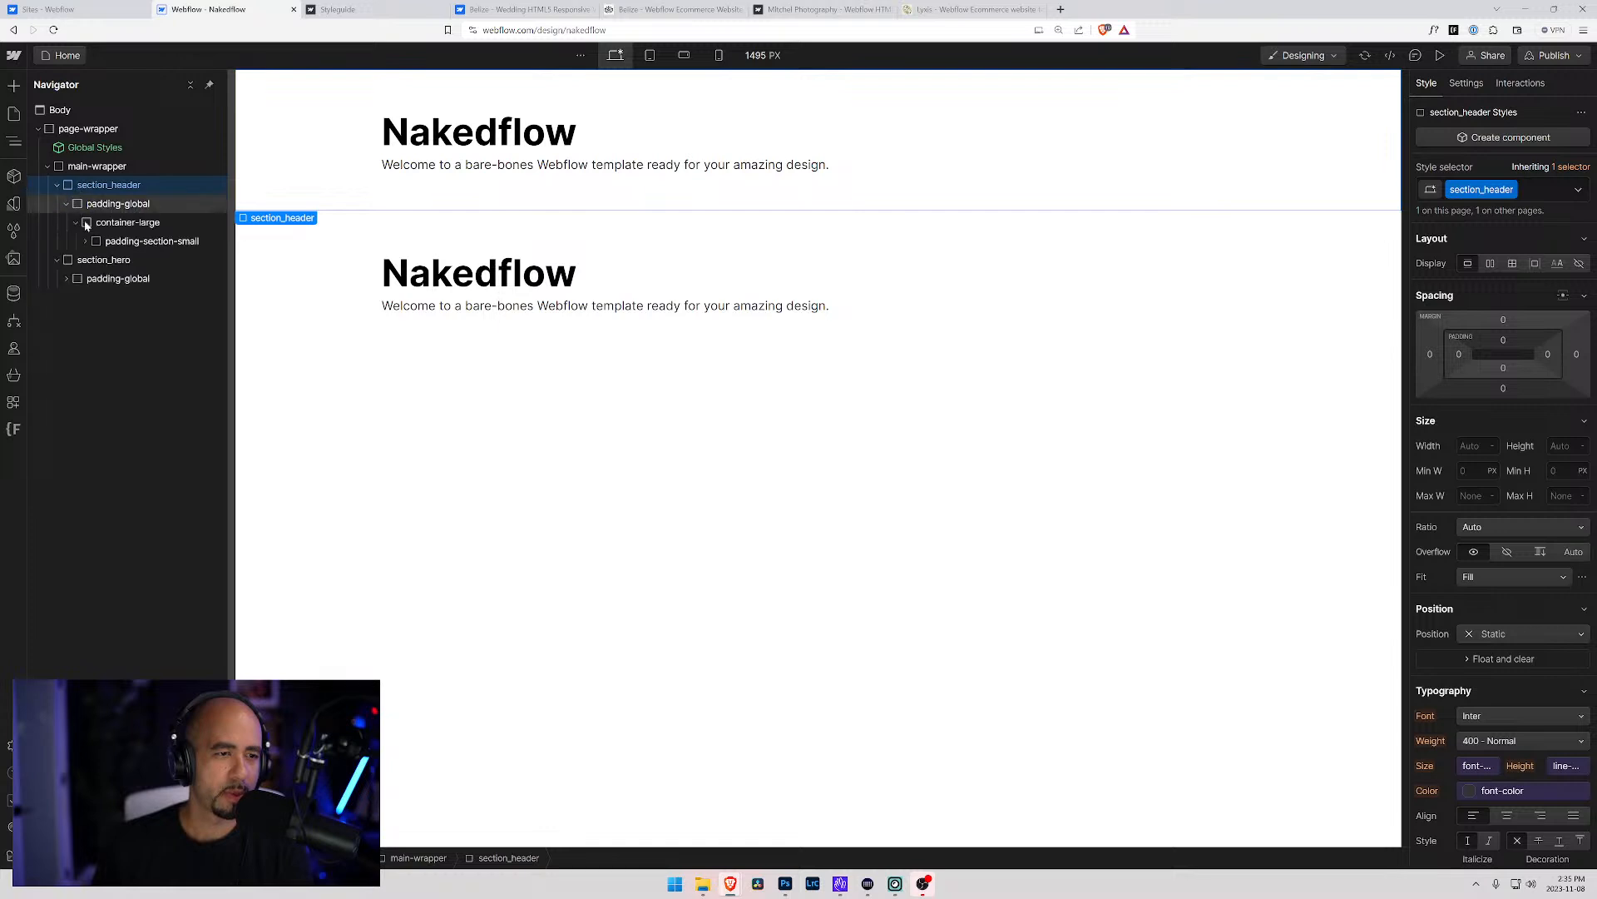
left_click(75, 245)
left_click(86, 241)
left_click(129, 260)
left_click(143, 243)
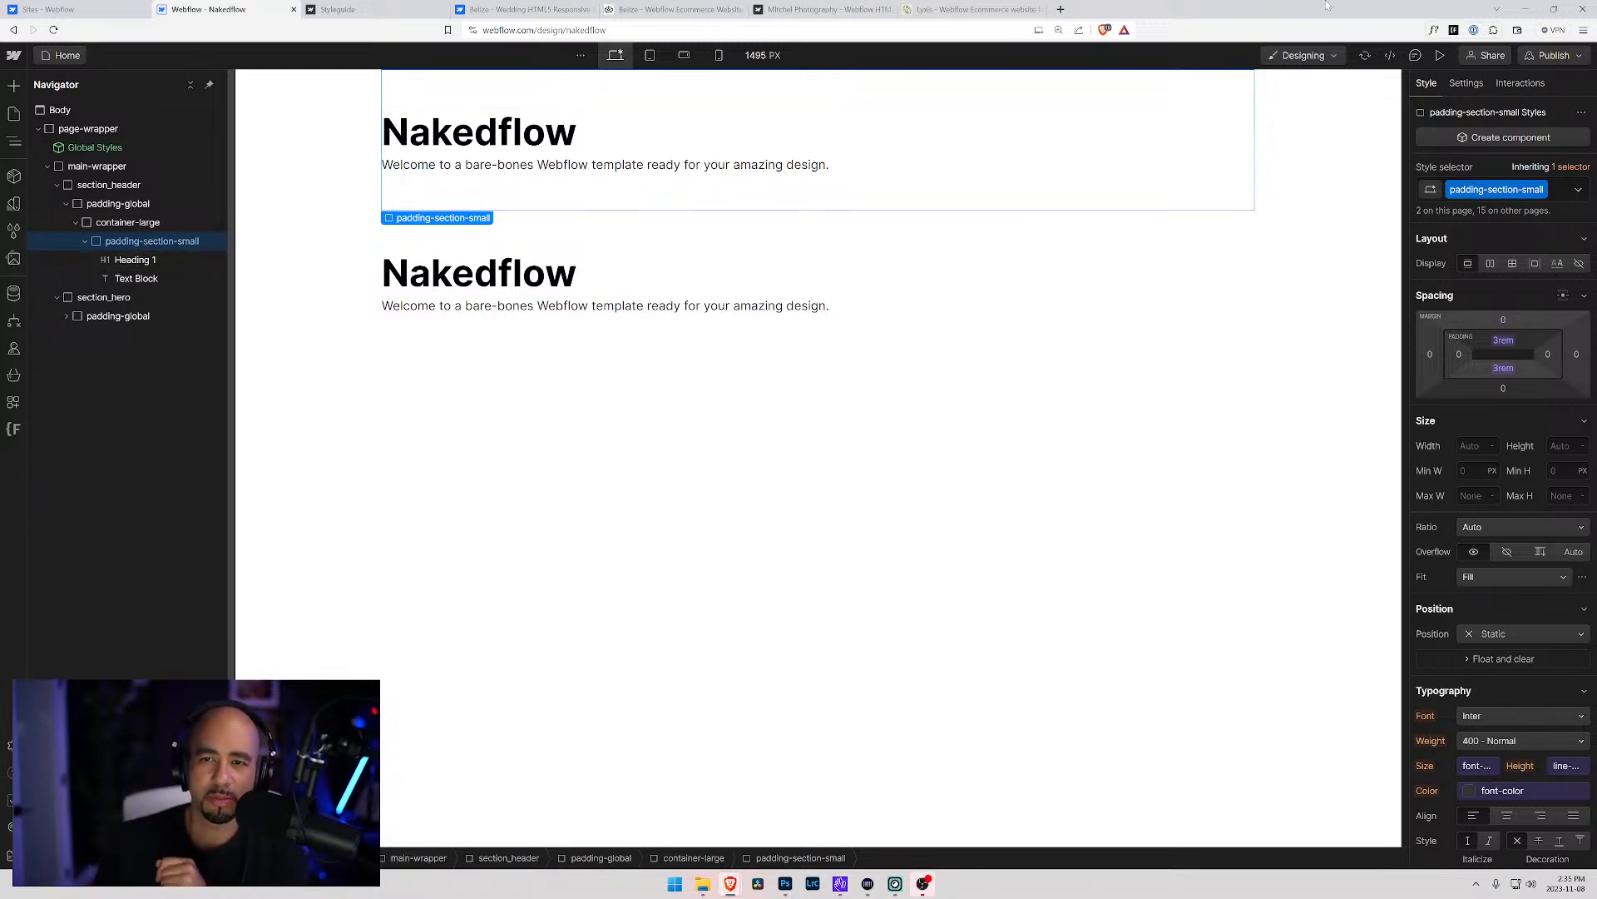
Open Finsweet's Client-First website in a new browser tab
left_click(1061, 9)
type("client")
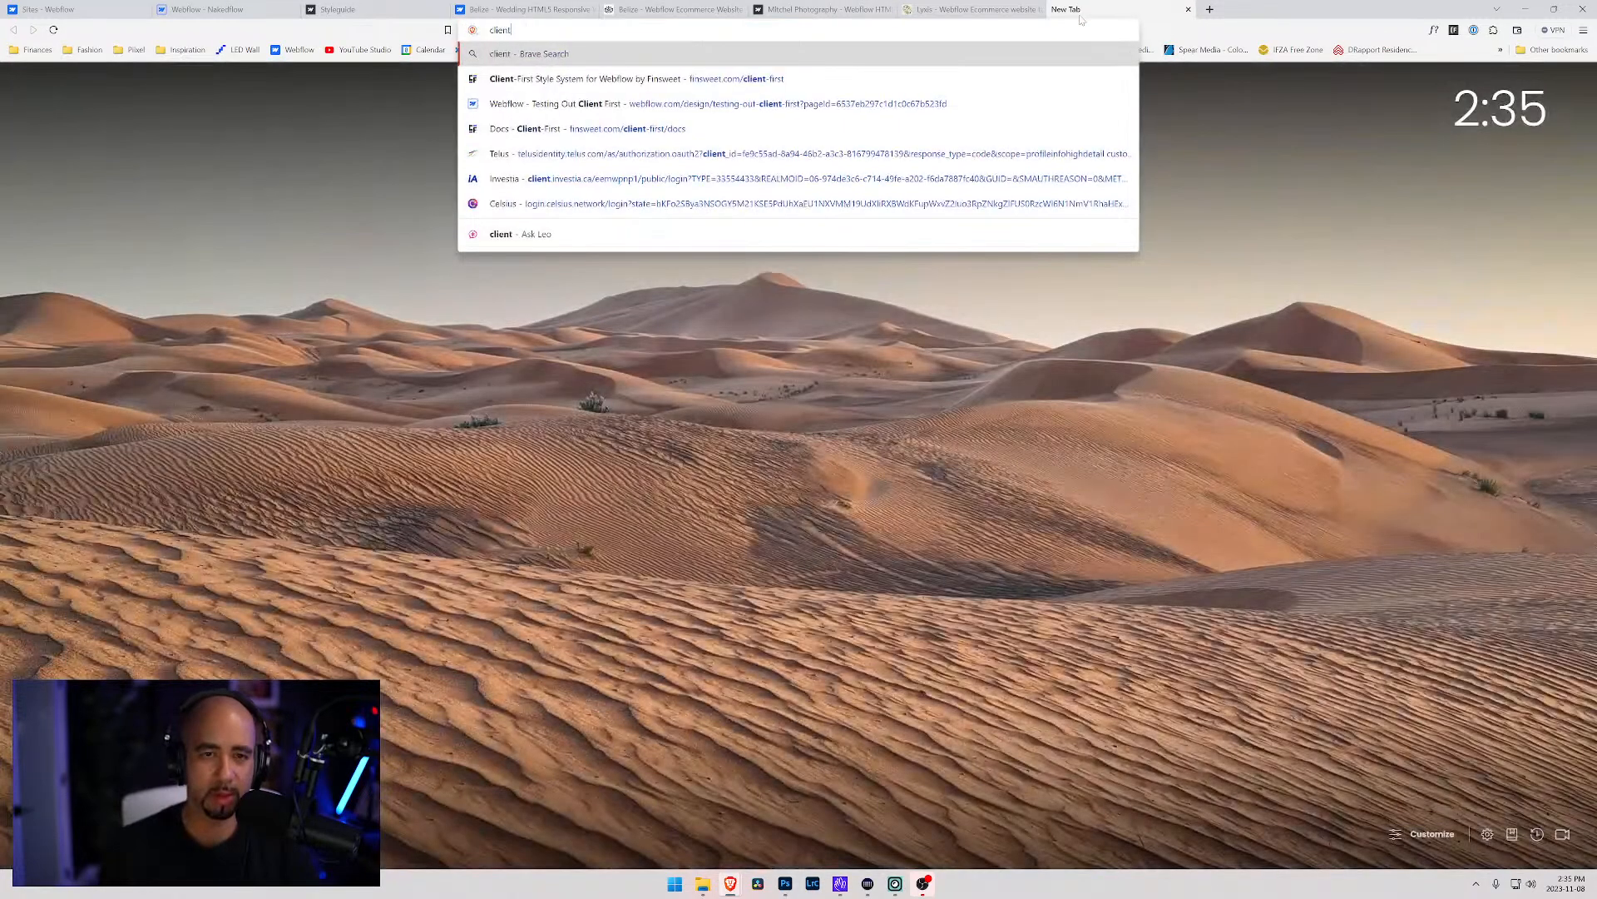
key("Down")
key("Return")
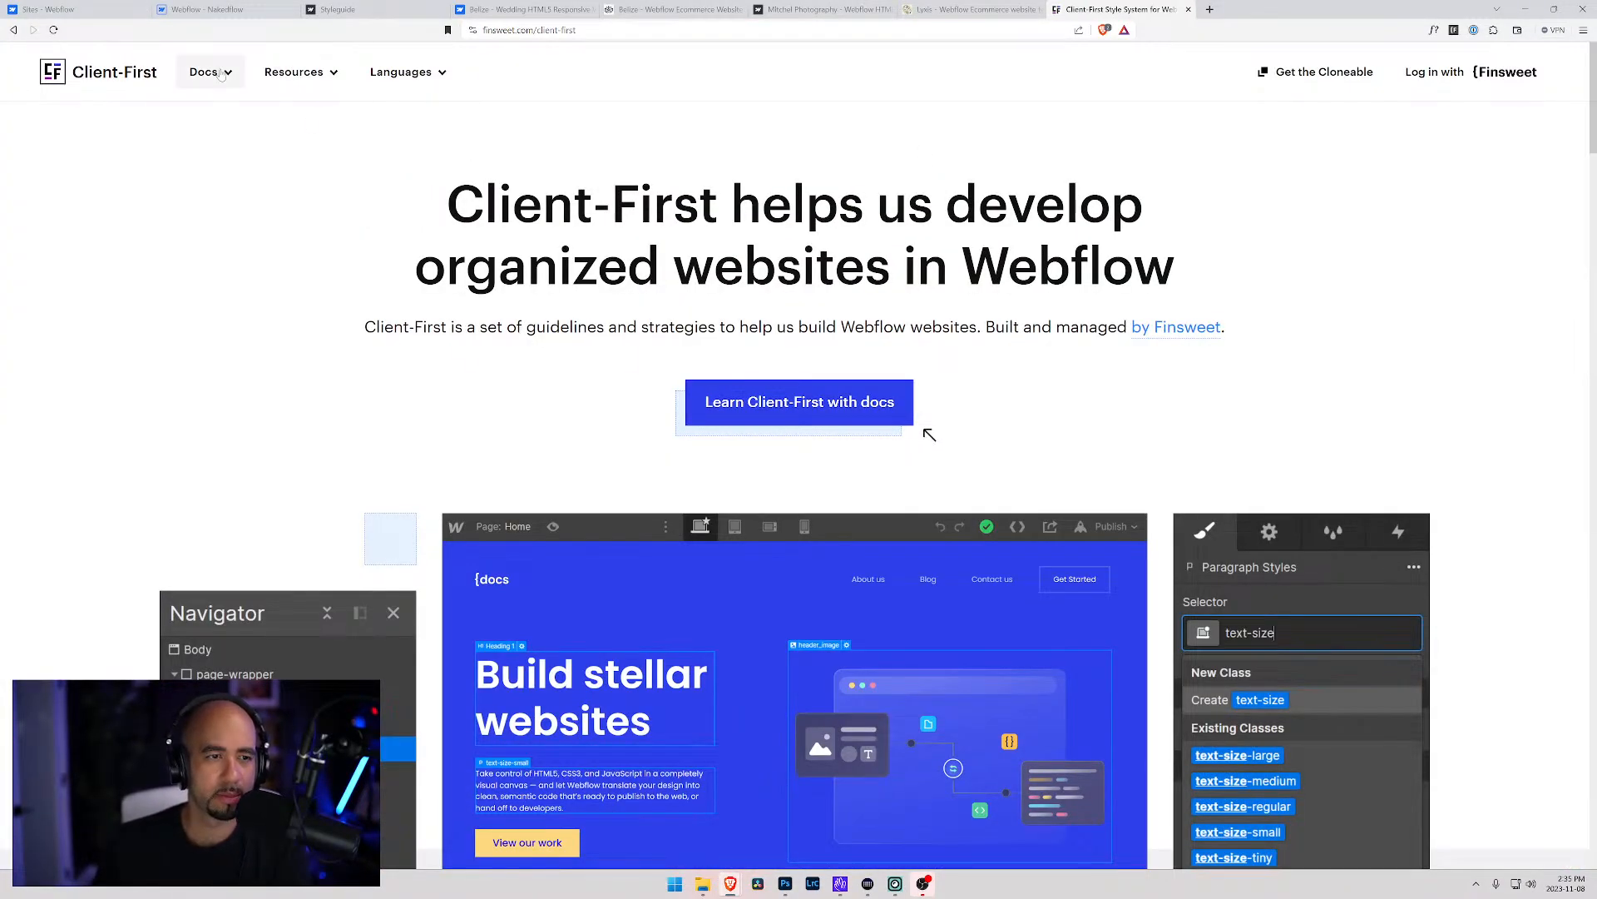
Open the Quick Guide from the Client-First docs and look through its classes, core structure and REM sections
left_click(245, 76)
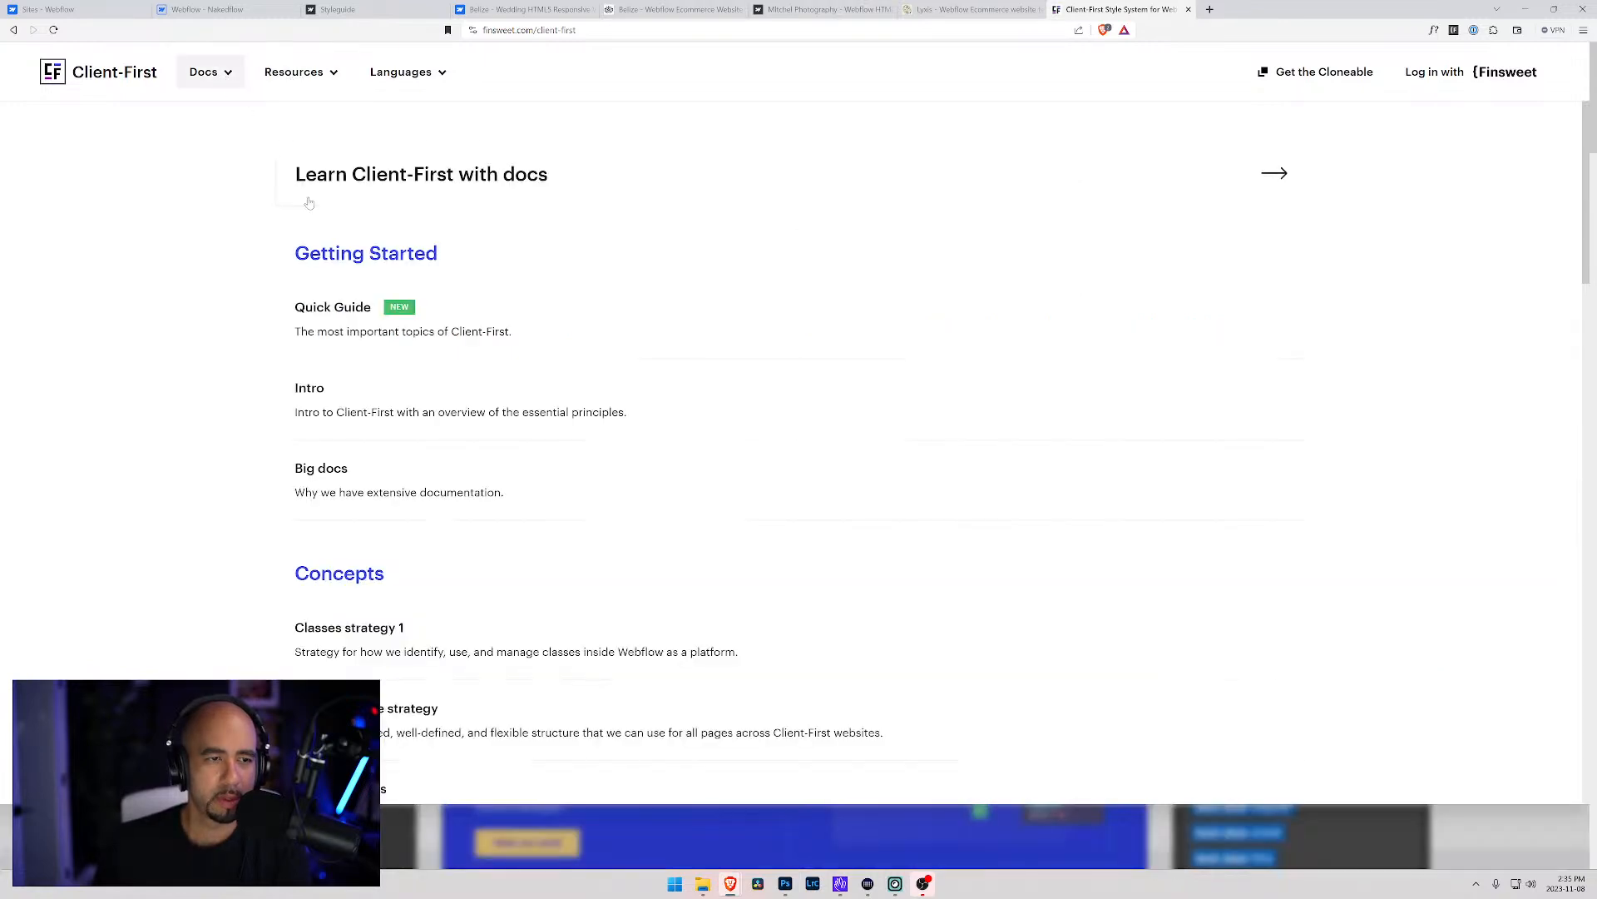
left_click(594, 345)
scroll(741, 333, "down", 6)
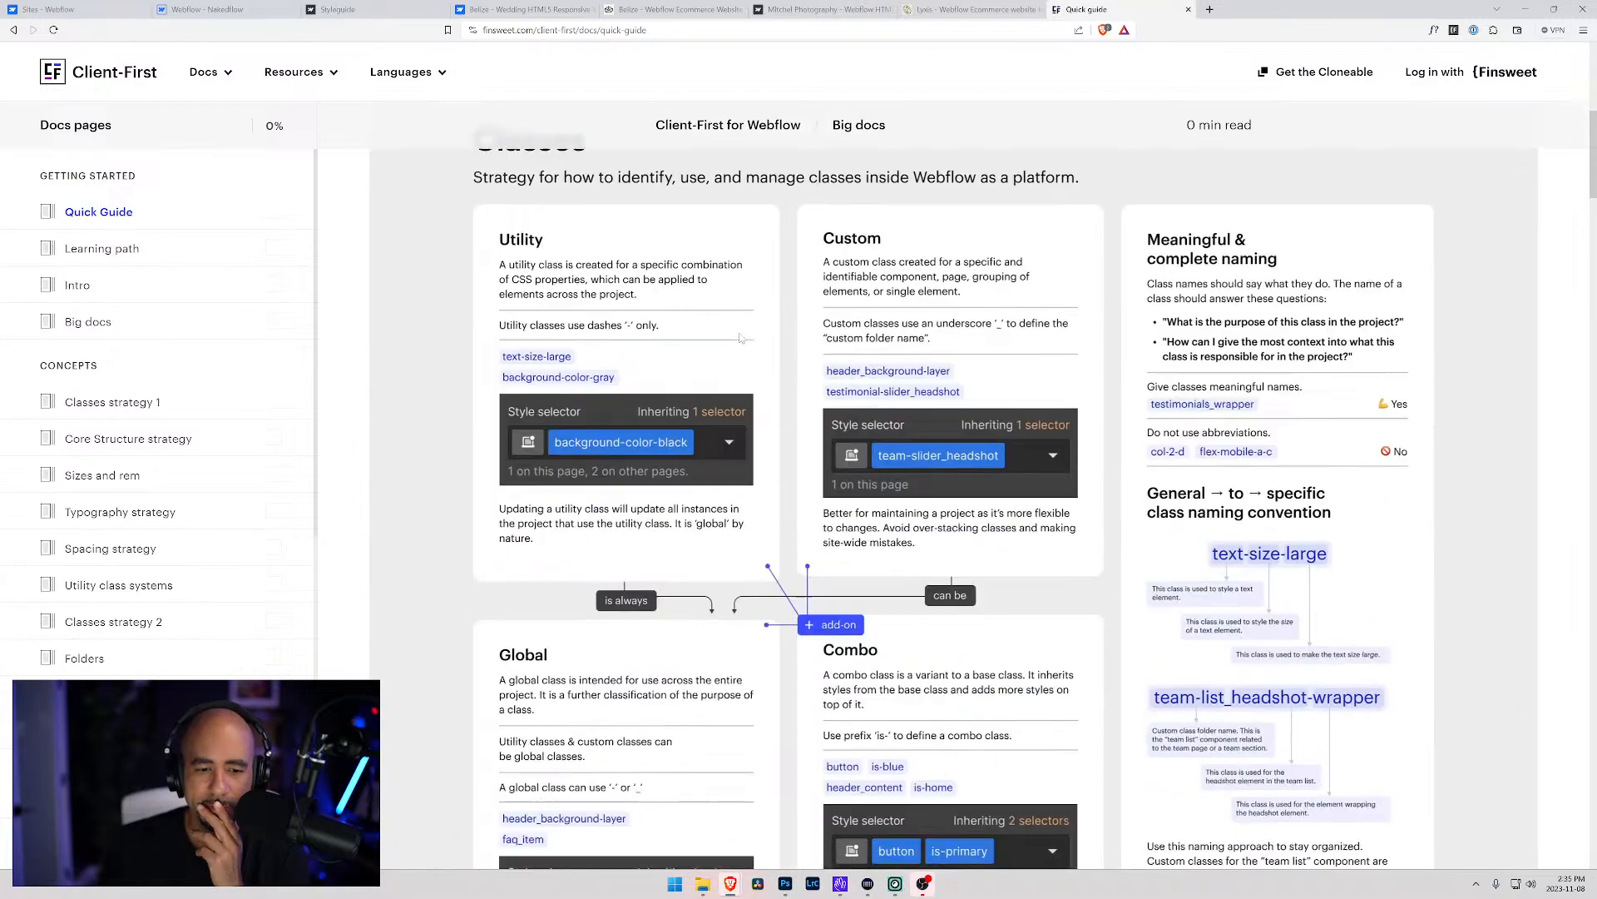
scroll(741, 332, "down", 8)
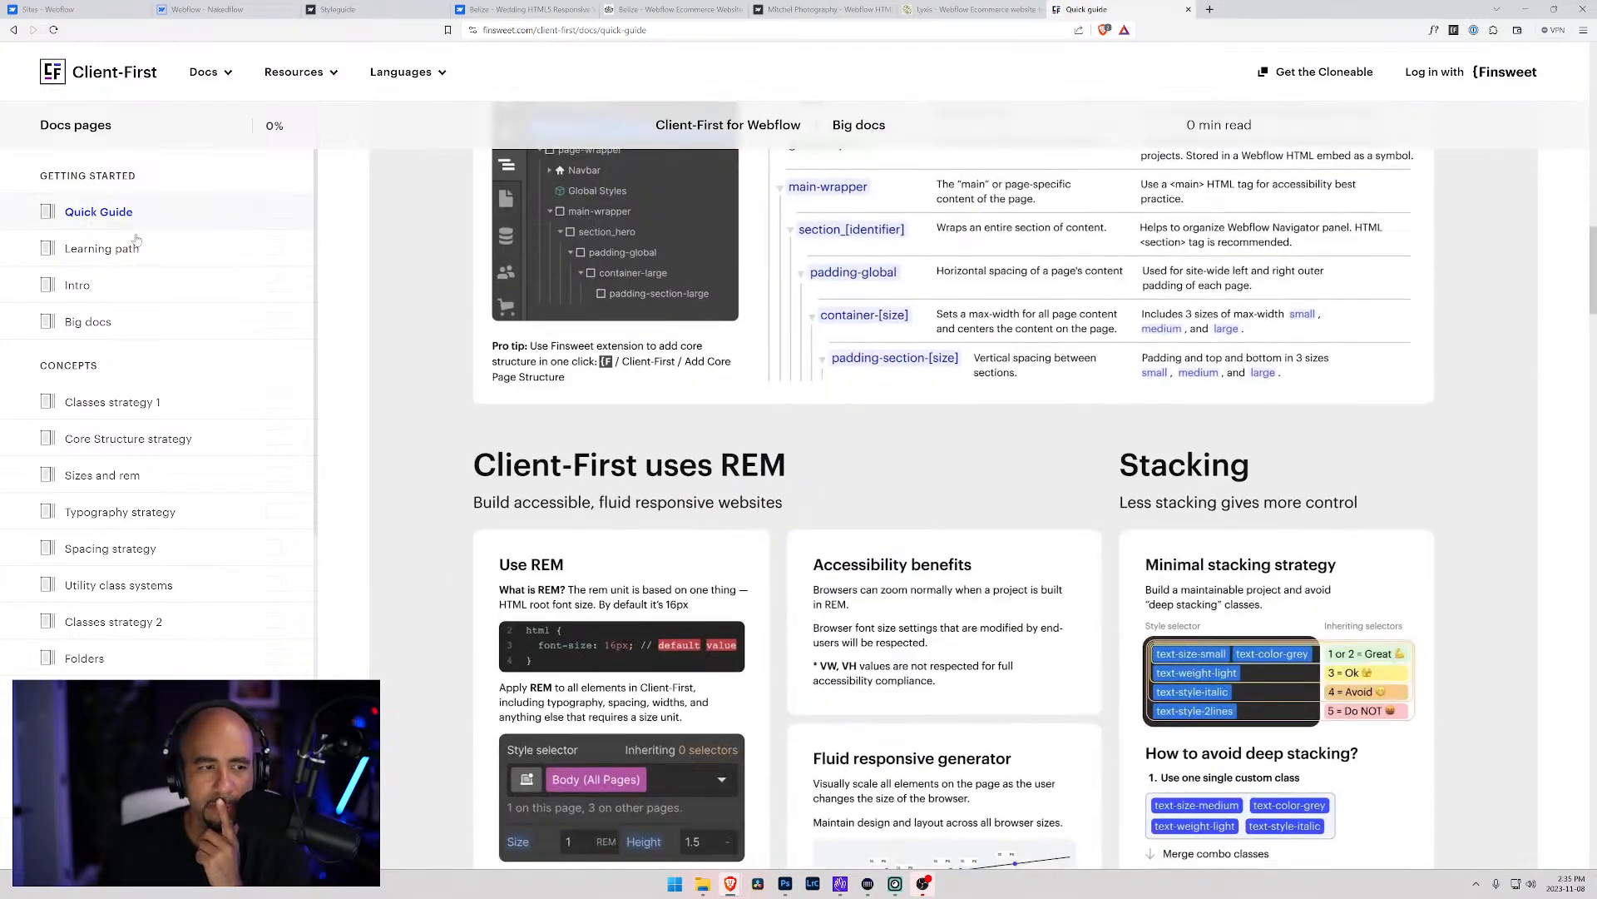
Open the Classes strategy 1 docs page and read through its custom, global and combo class sections
left_click(150, 402)
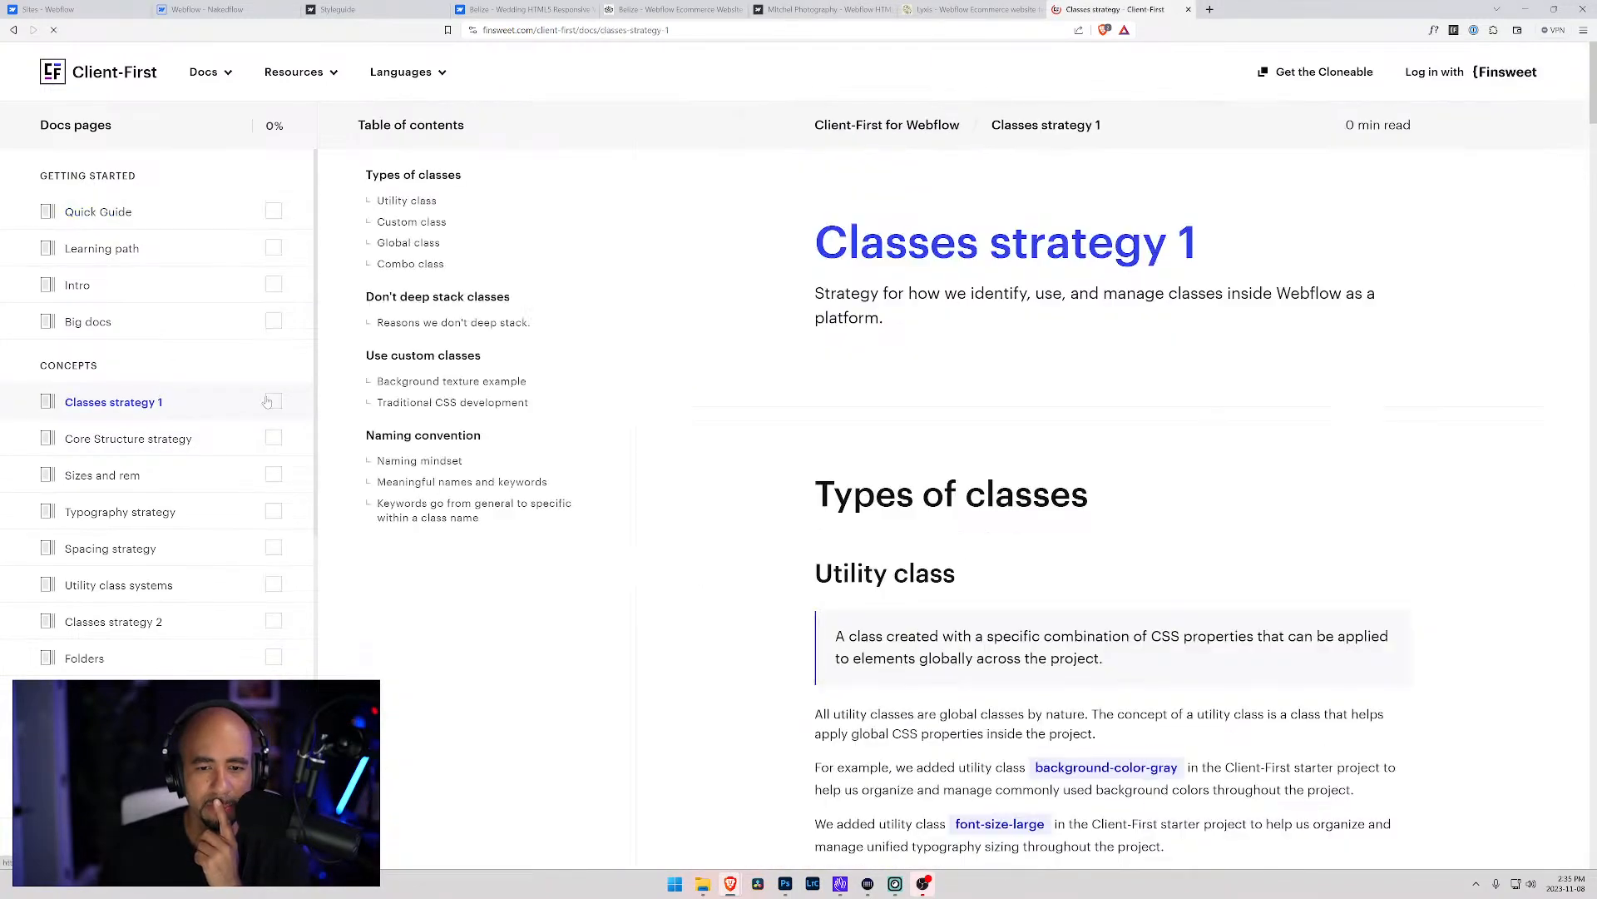
scroll(1112, 499, "down", 4)
scroll(1112, 499, "down", 5)
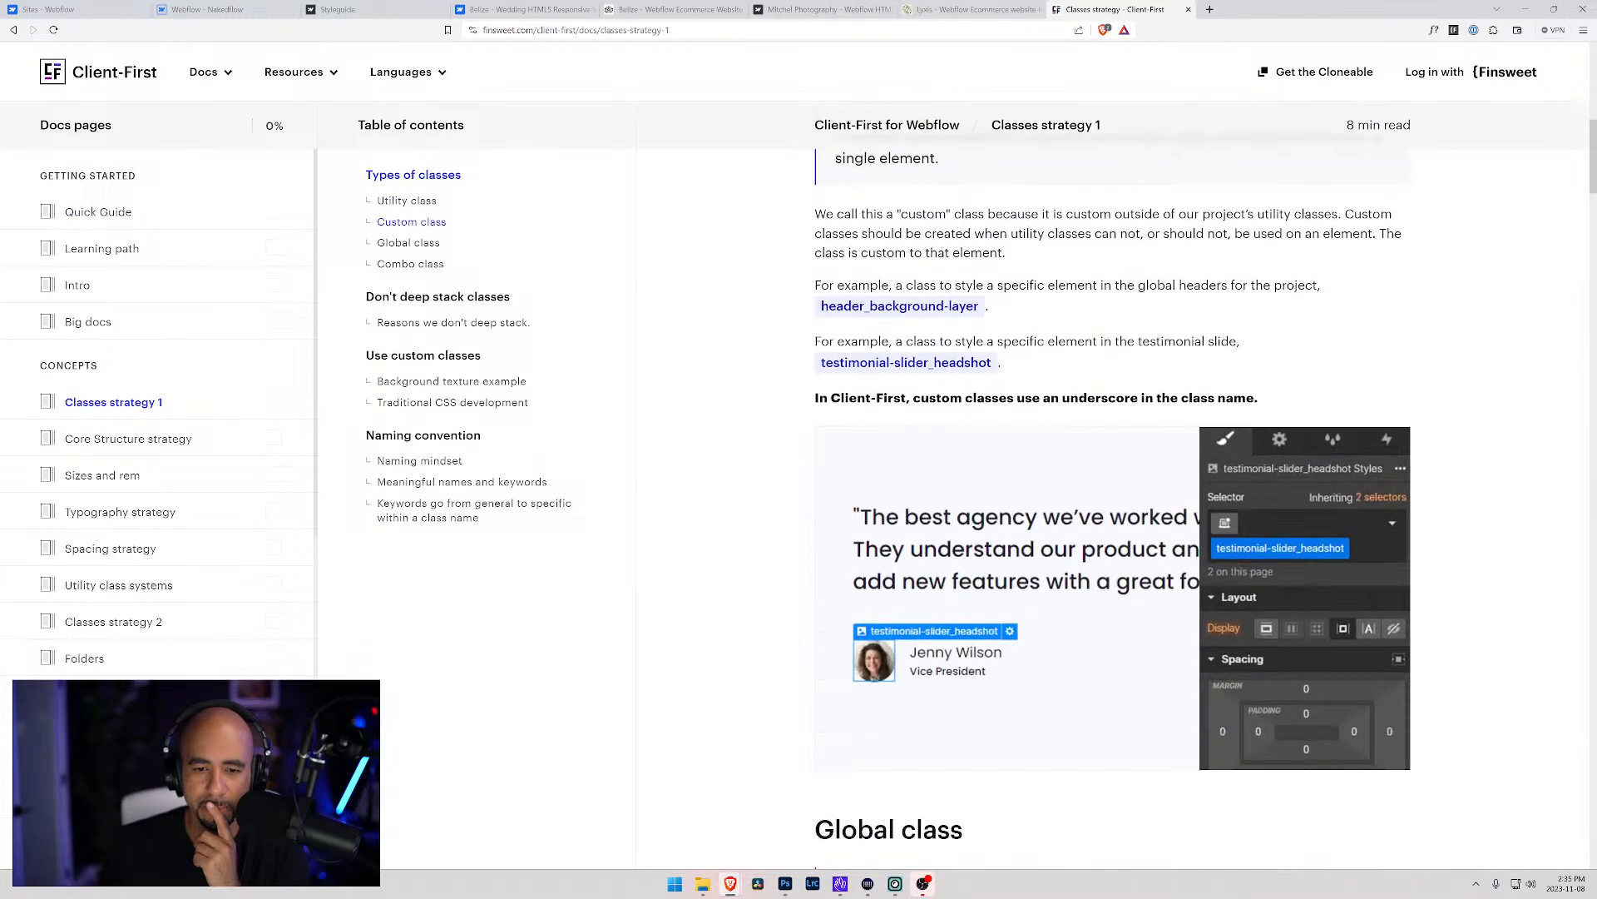
scroll(860, 385, "down", 5)
scroll(816, 358, "down", 4)
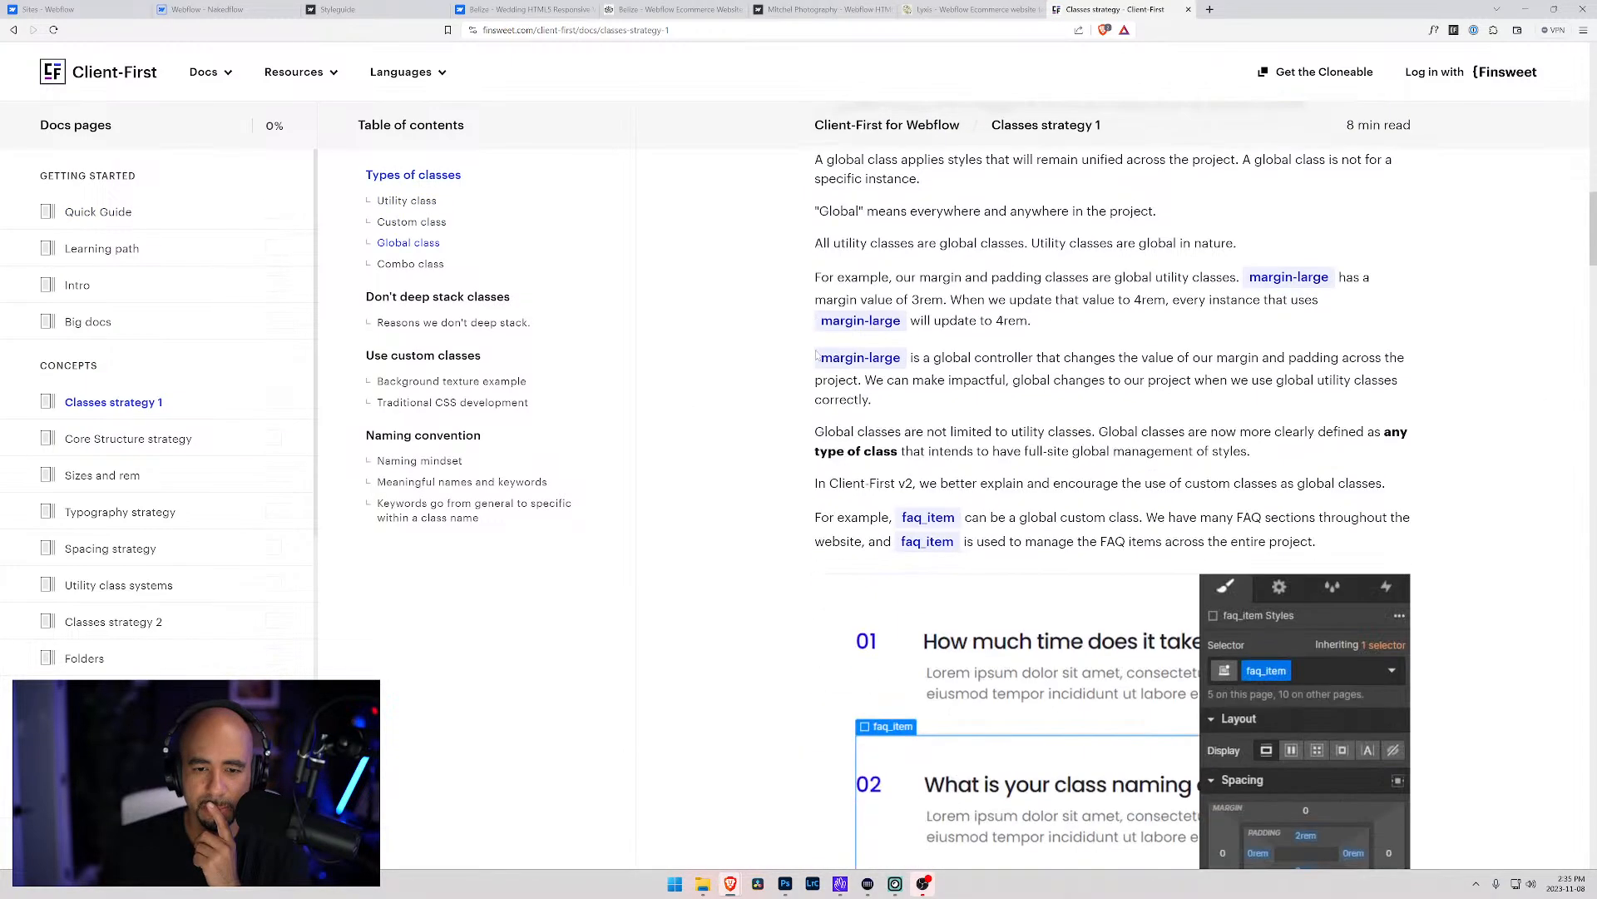
scroll(817, 356, "down", 6)
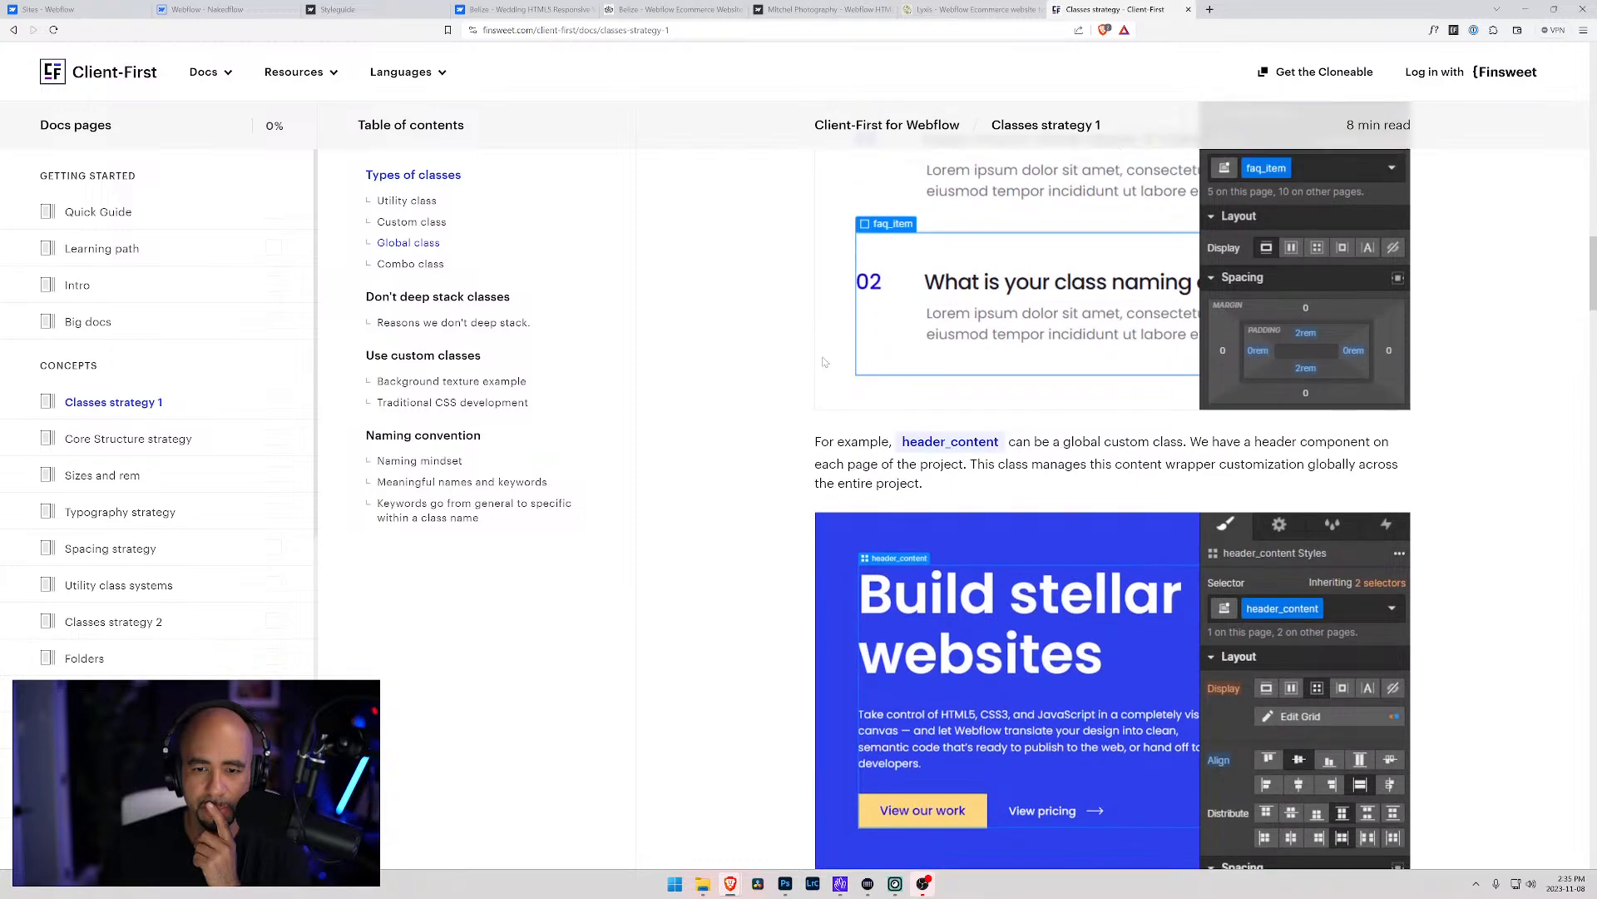
scroll(820, 357, "up", 5)
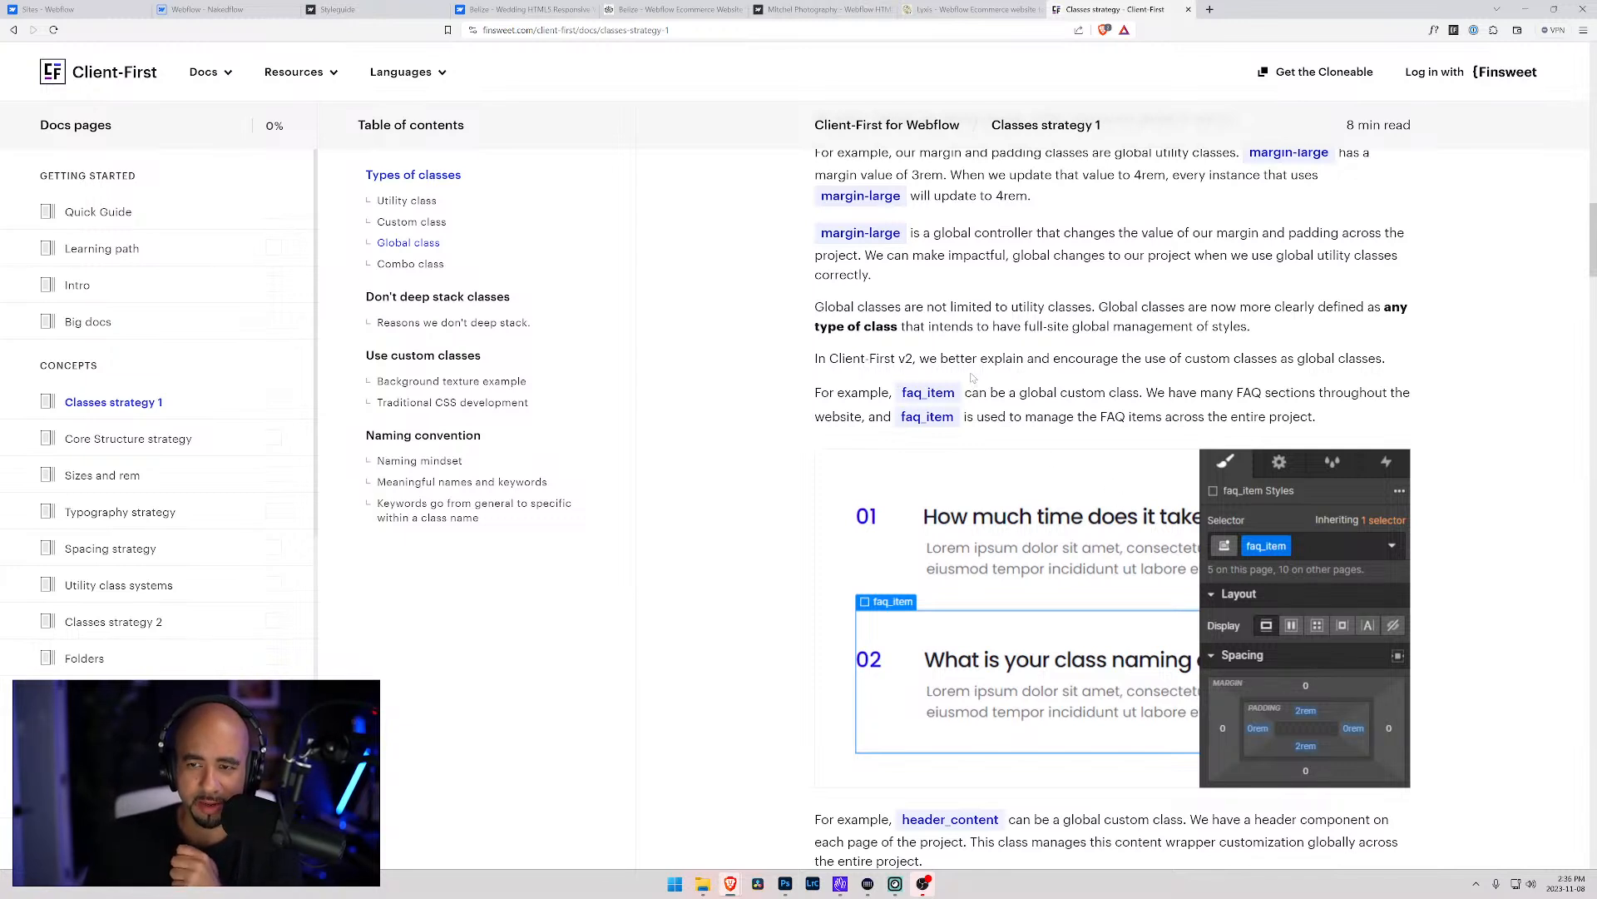
scroll(955, 356, "down", 5)
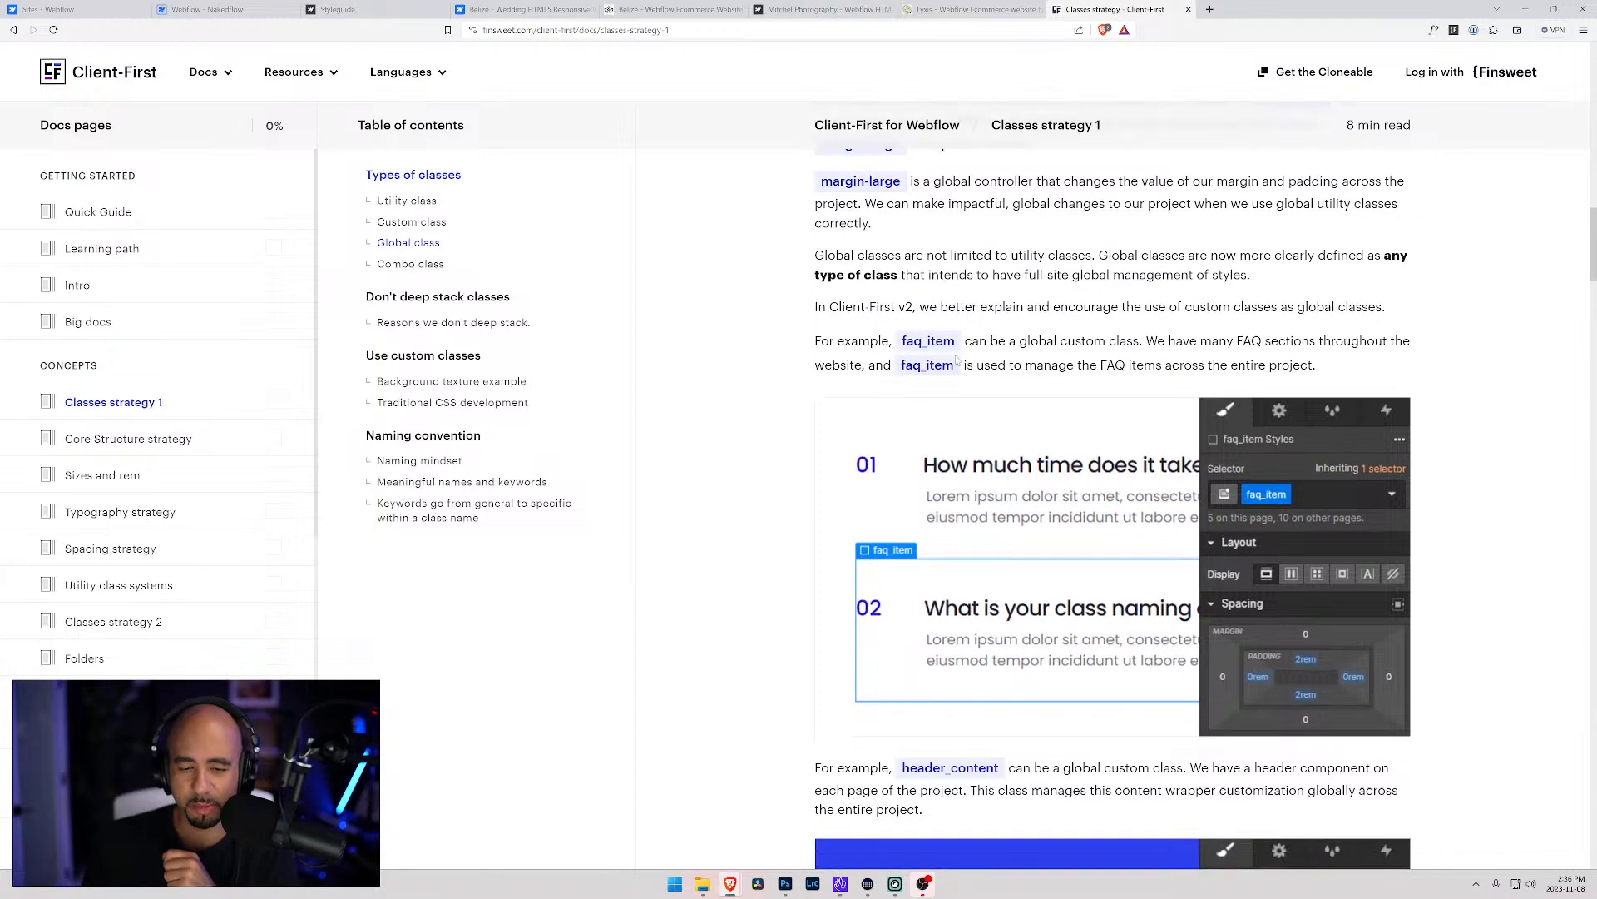
scroll(955, 357, "down", 10)
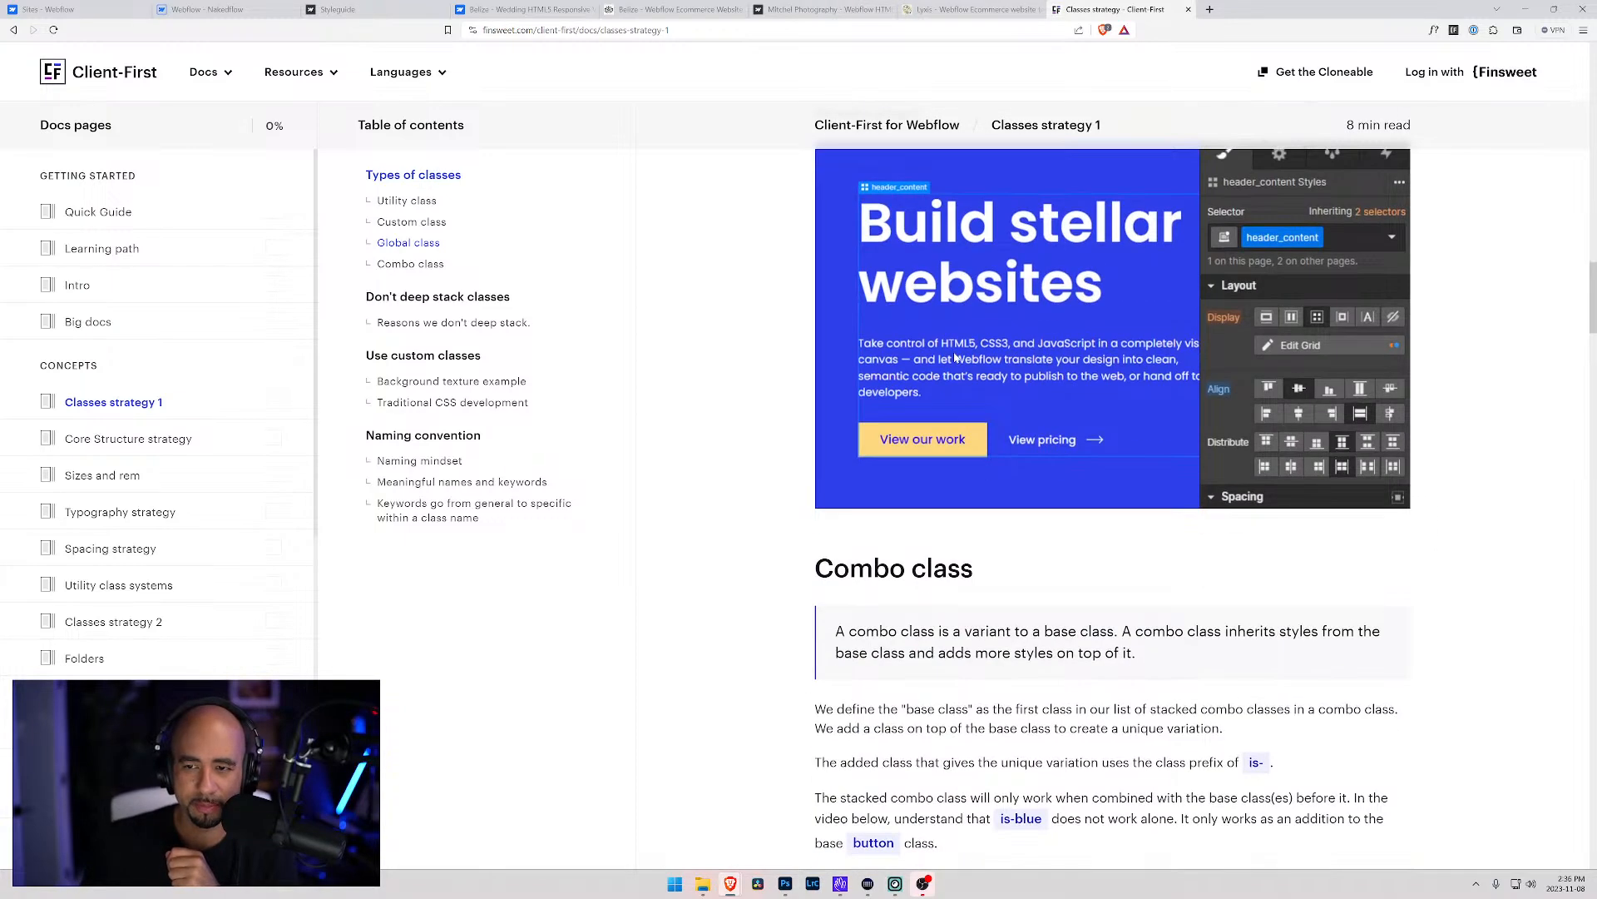
scroll(955, 356, "down", 3)
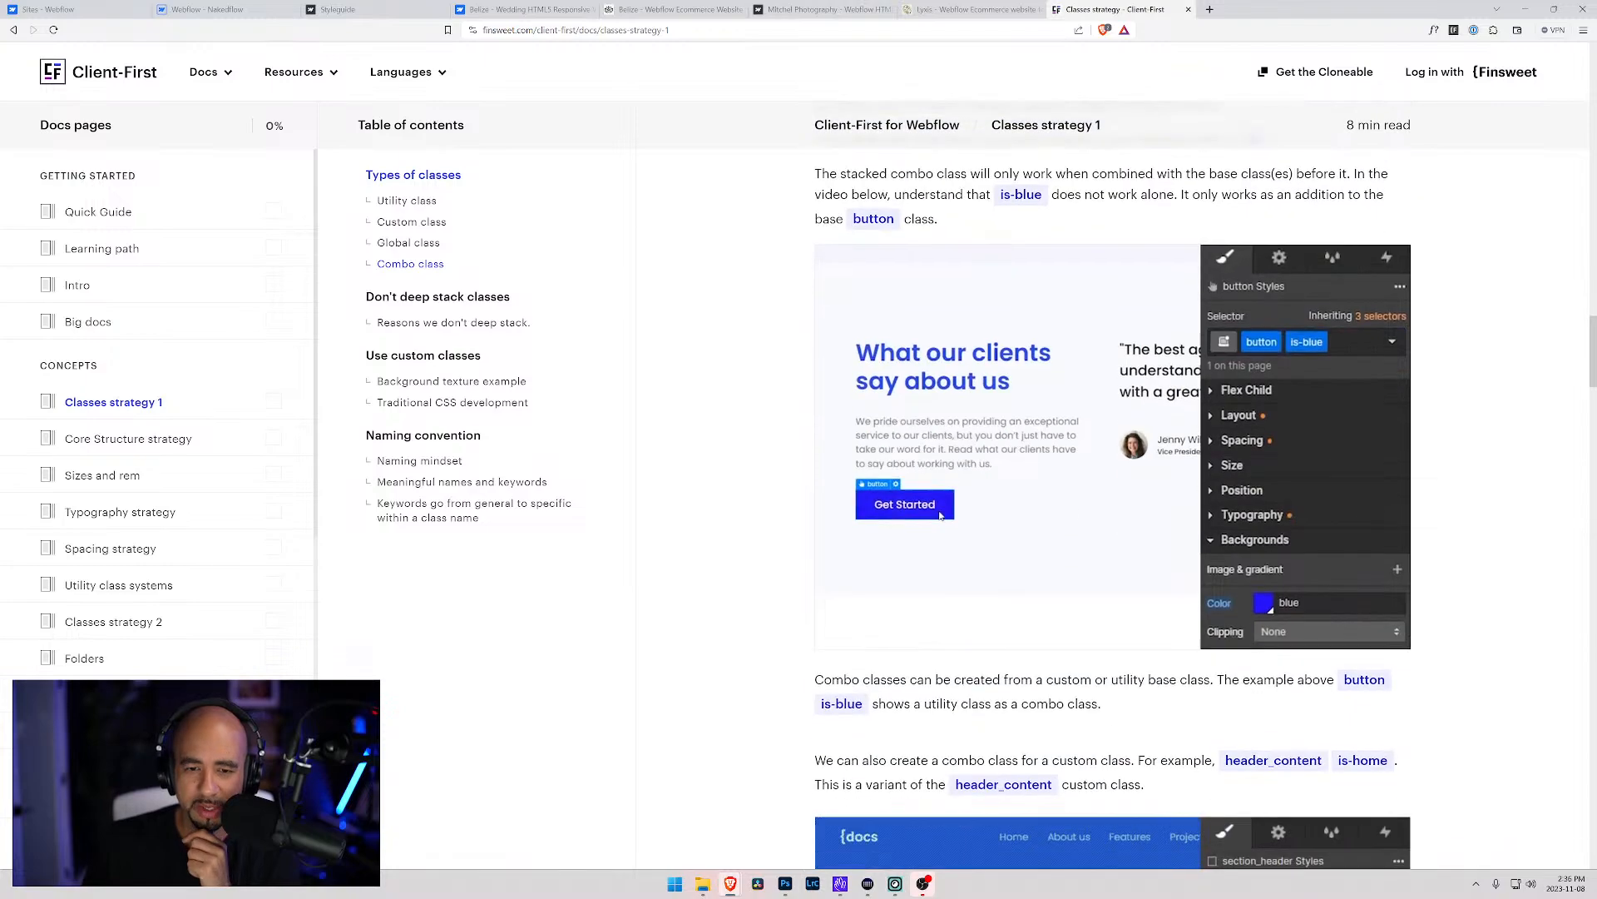
Read the Classes strategy 1 sections on the is- prefix and on not deep stacking classes
scroll(955, 356, "down", 10)
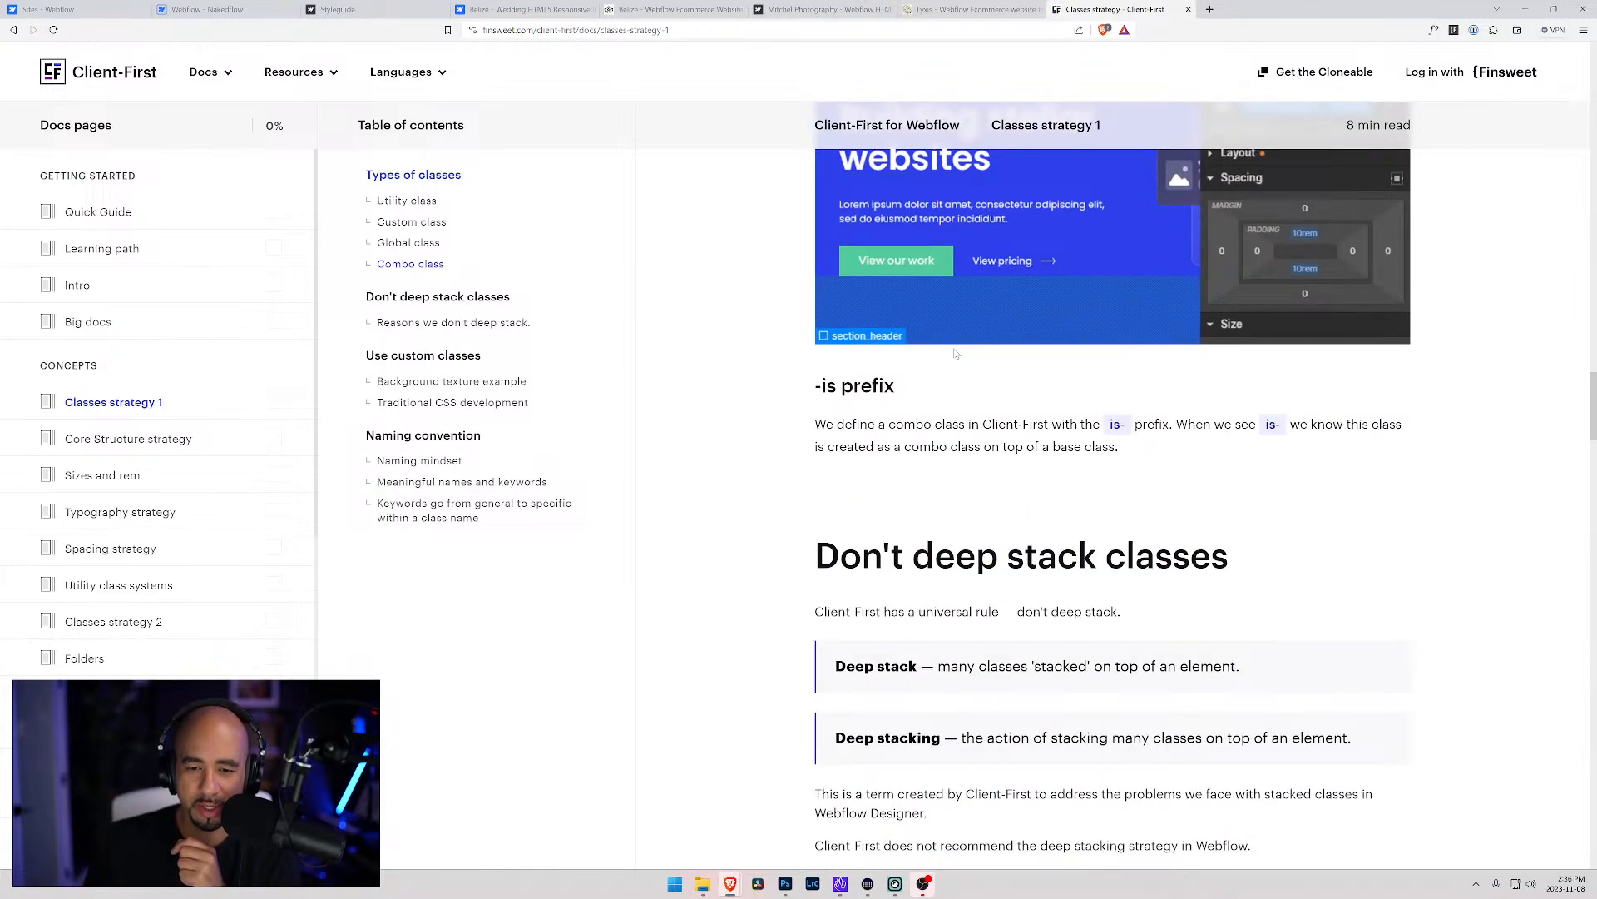
scroll(956, 354, "down", 6)
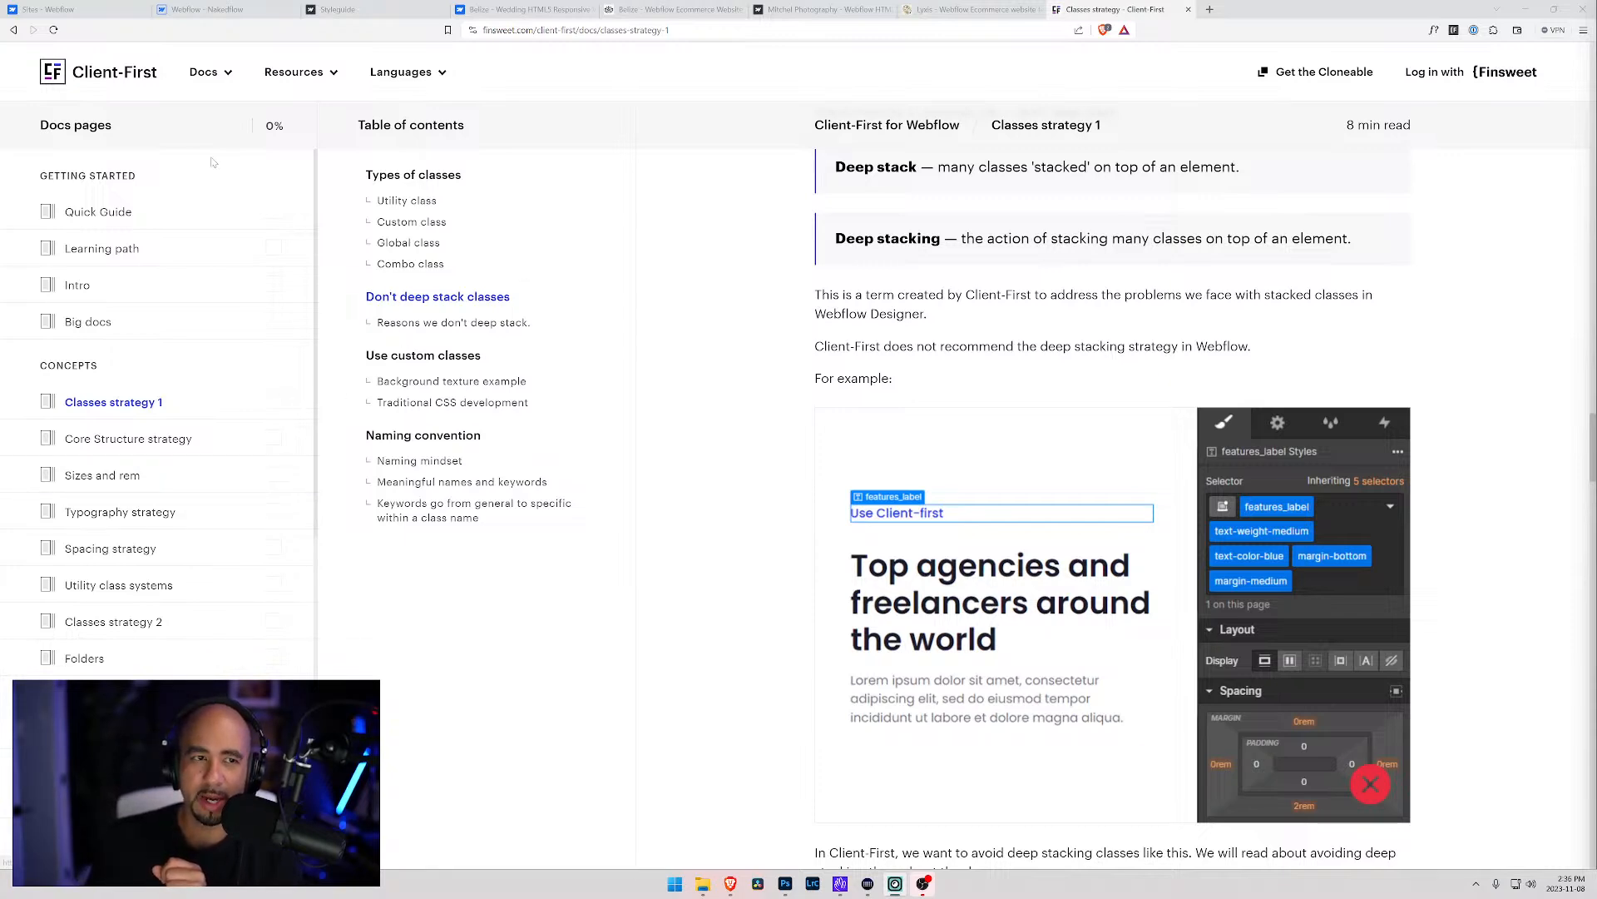
Return to the Nakedflow project in the Designer, check the padding-section-small class selector and widen the Navigator
left_click(75, 9)
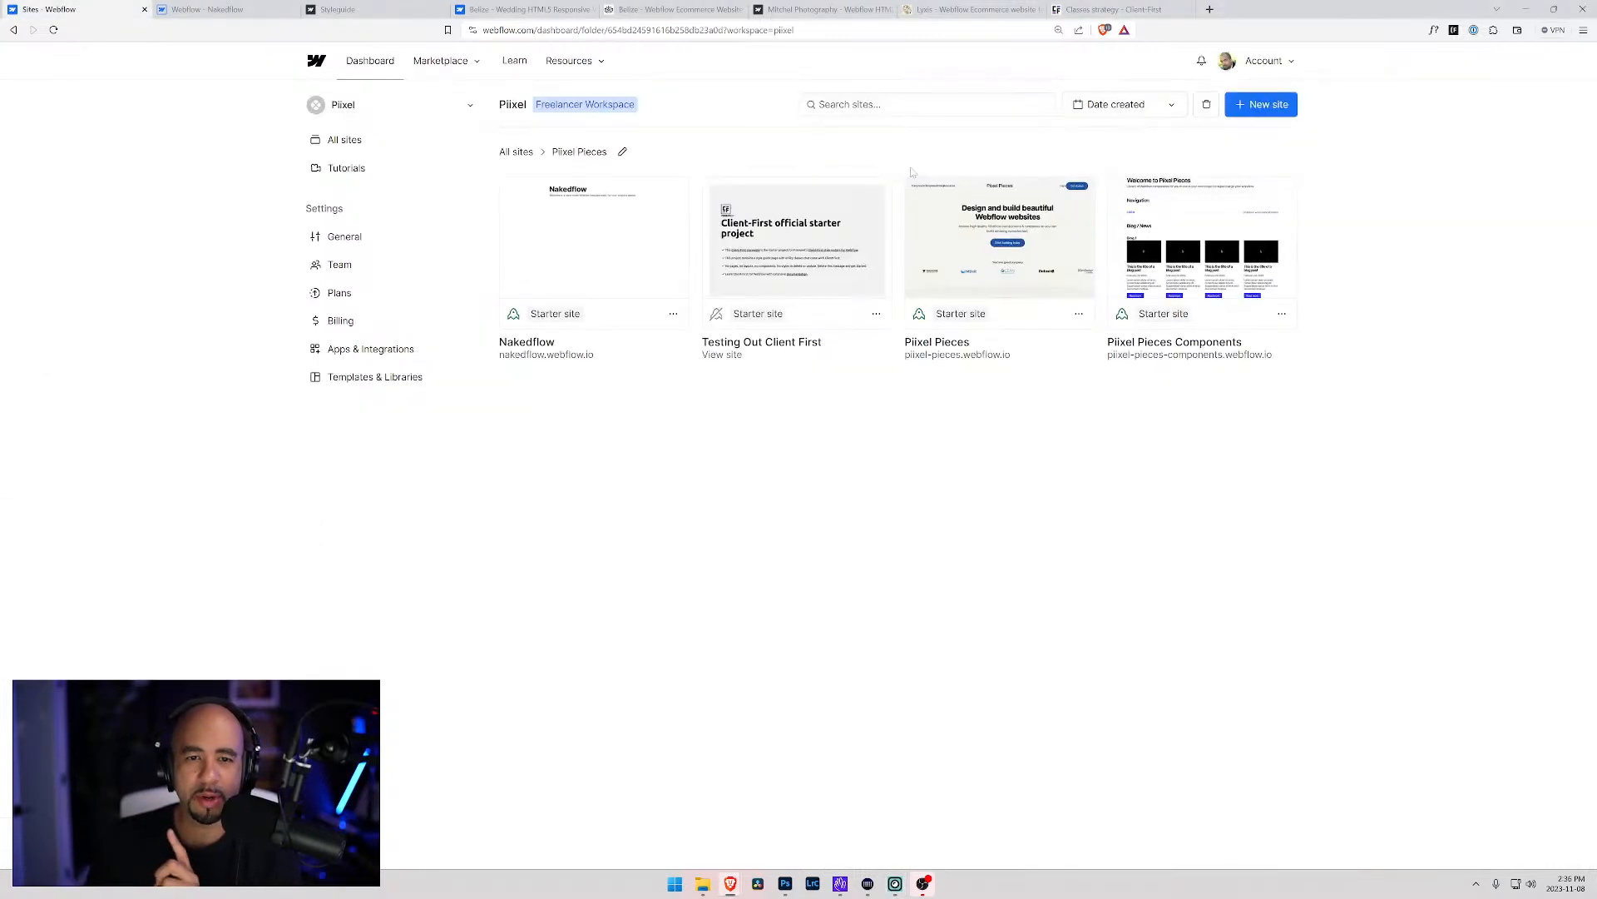
left_click(191, 10)
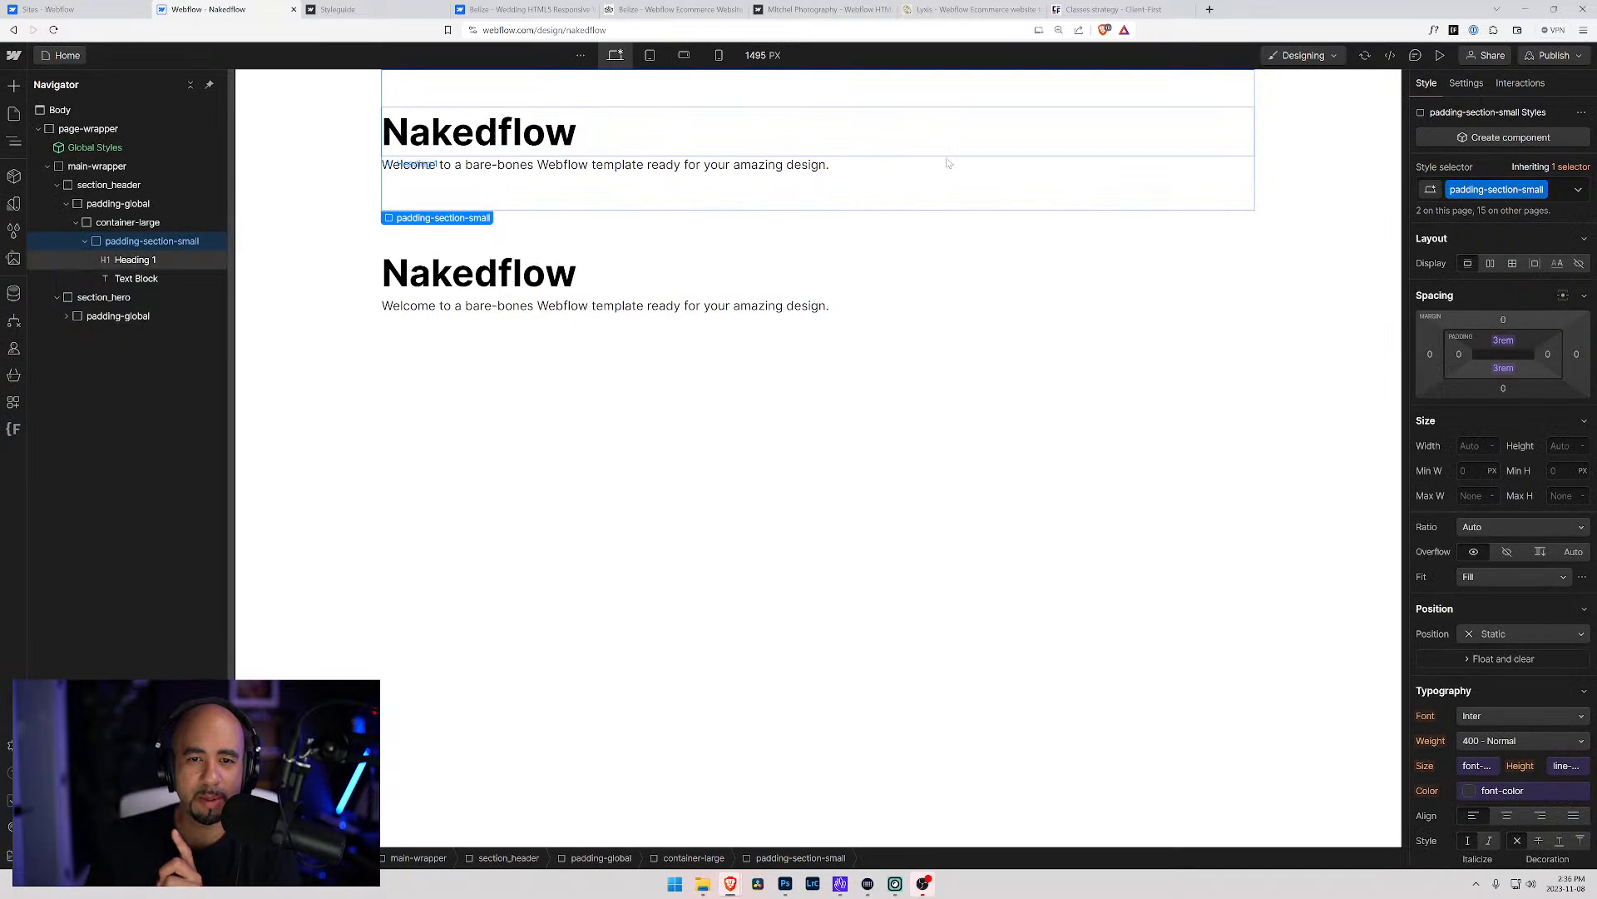
left_click(1560, 193)
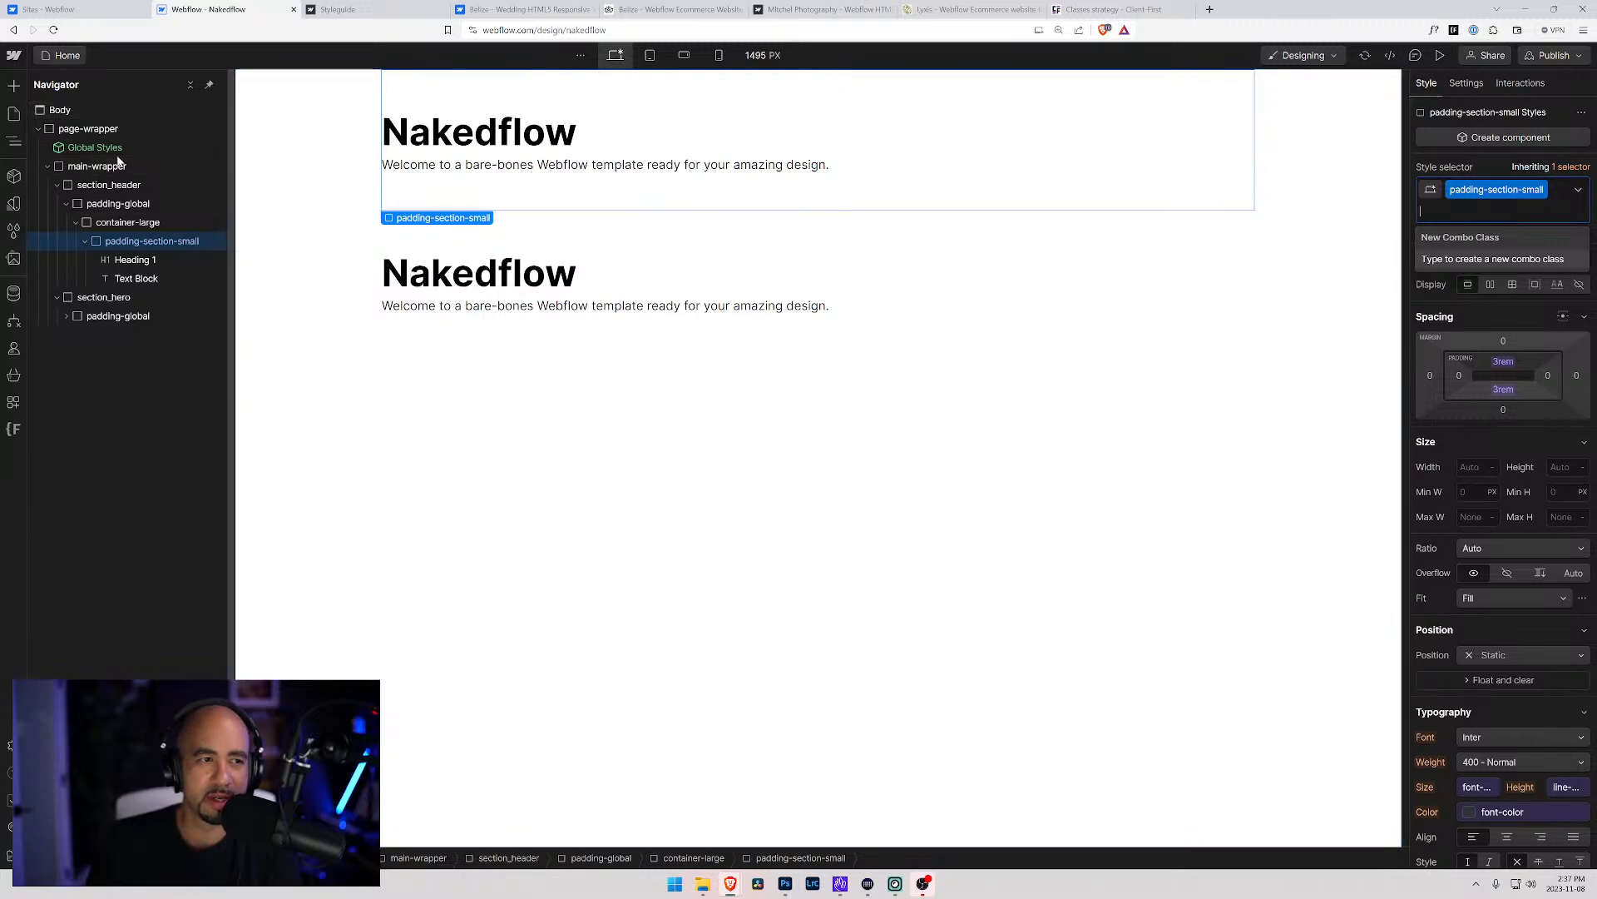
left_click(236, 241)
left_click_drag(236, 241, 299, 300)
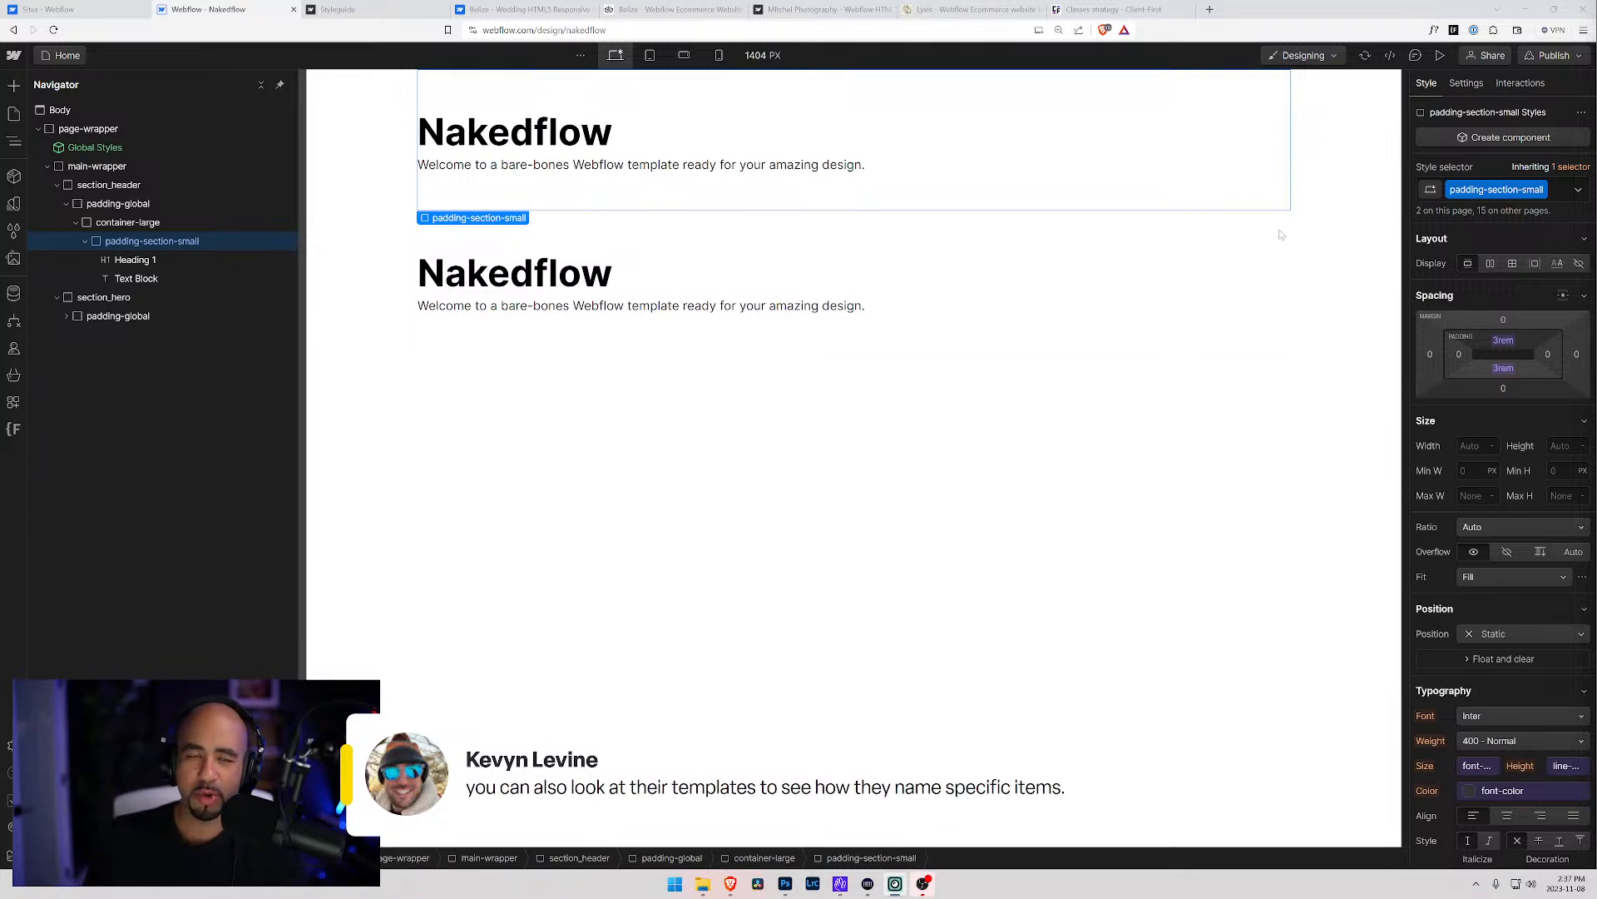
Open finsweet.com in a new browser tab and view its overview of products
left_click(1210, 9)
type("c")
key("BackSpace")
key("BackSpace")
type("finsweet.com")
key("Return")
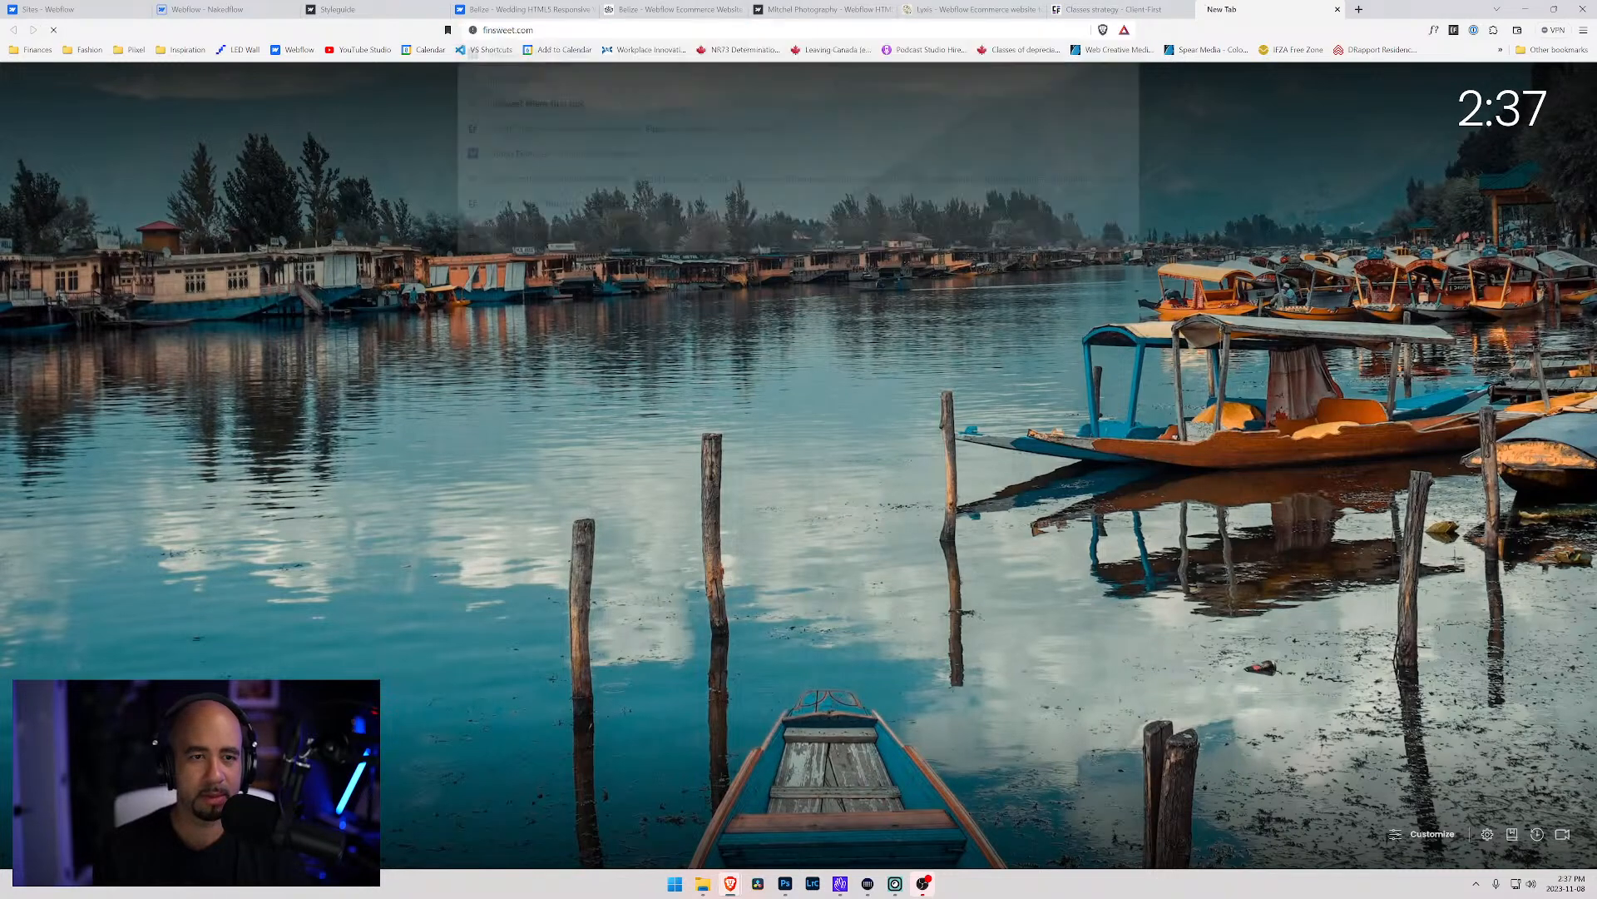
left_click(336, 86)
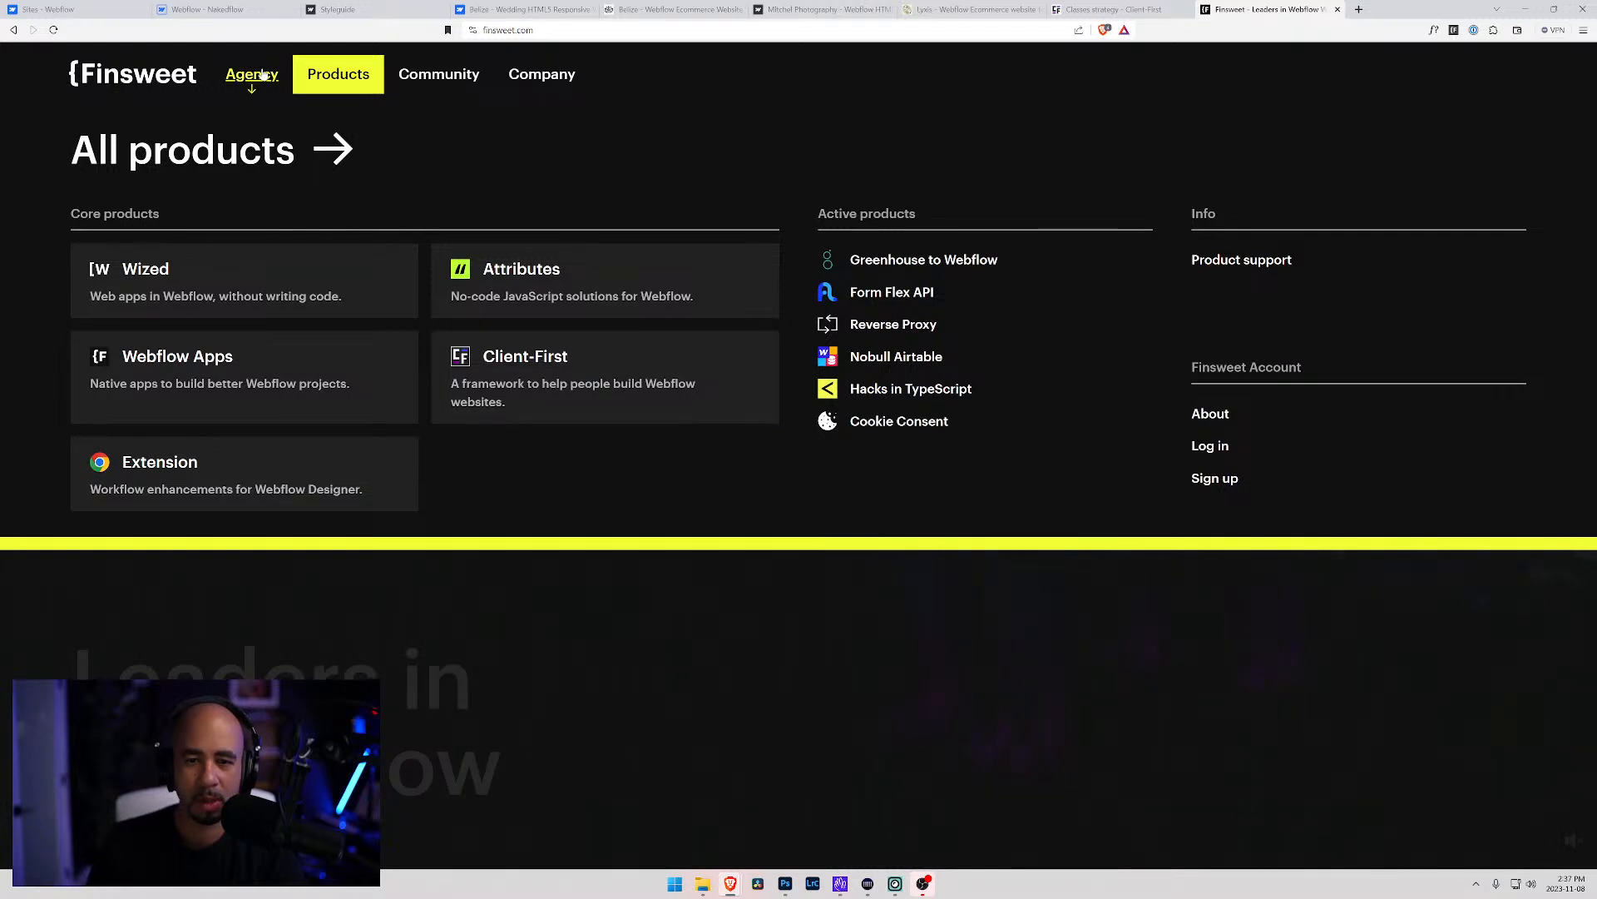
Open webflow.com in a new browser tab and go to the Marketplace overview page
left_click(1360, 10)
type("webflow.com")
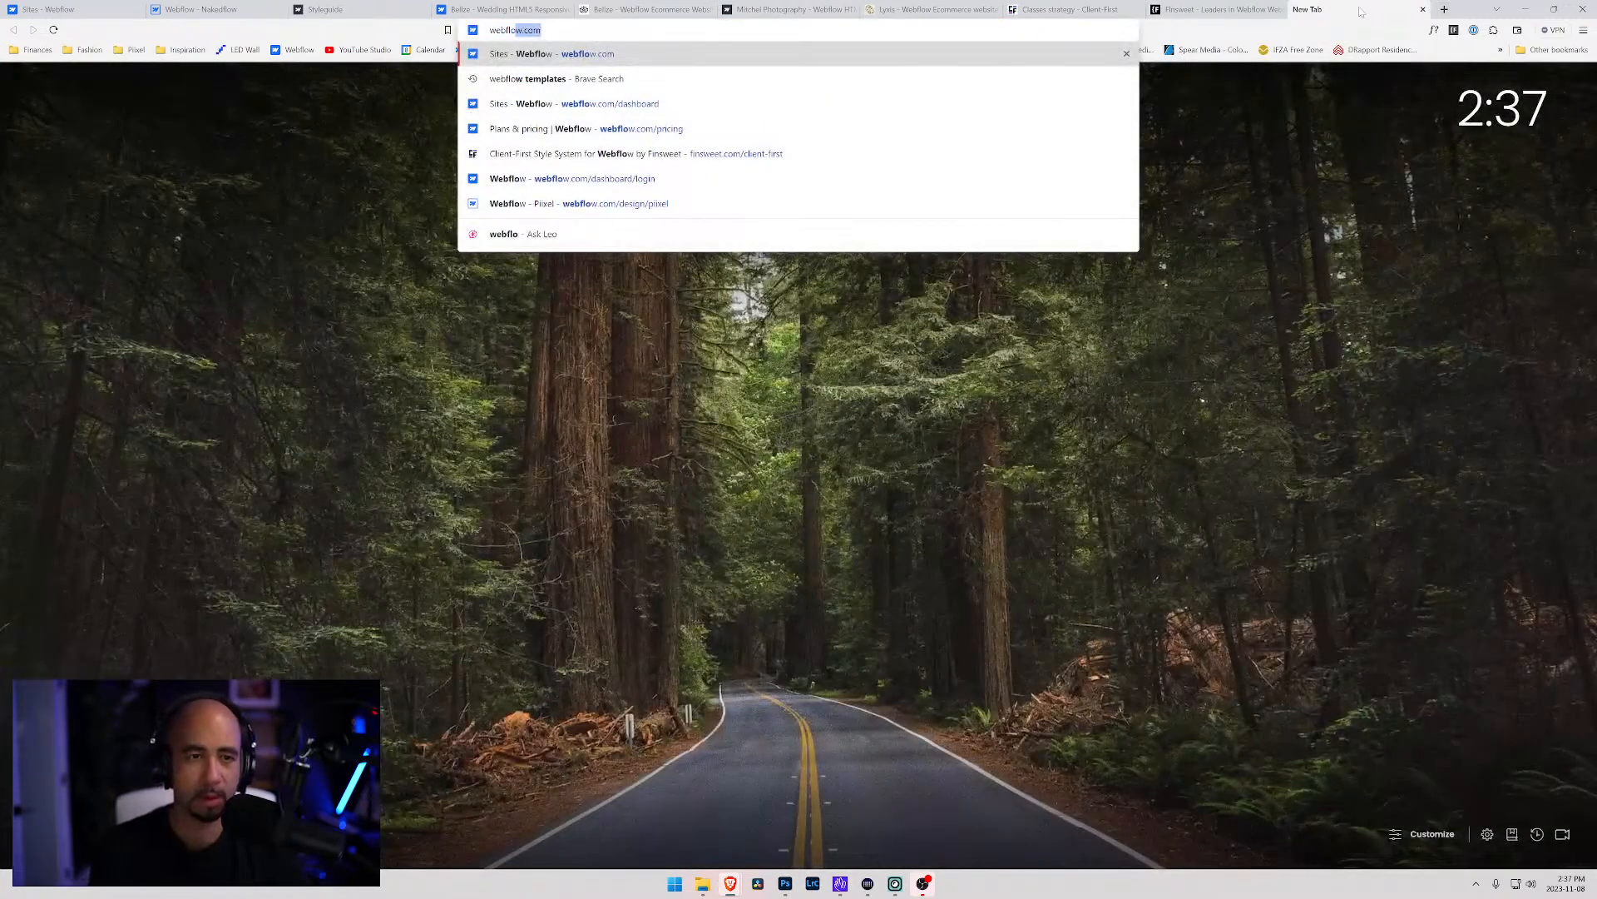
key("Return")
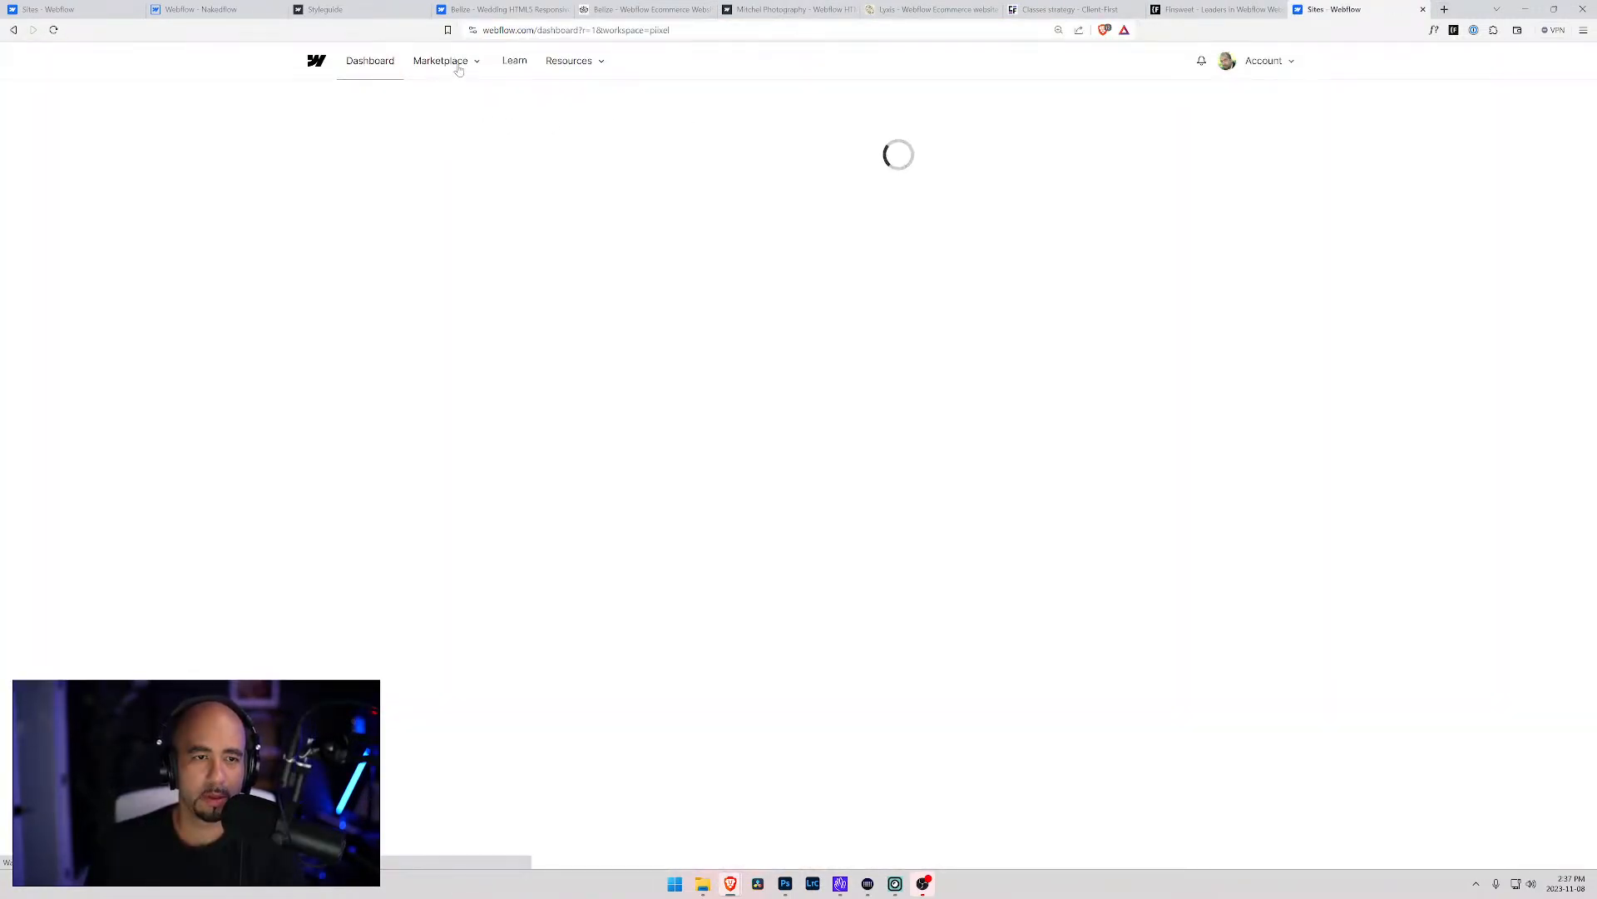
left_click(459, 64)
left_click(434, 85)
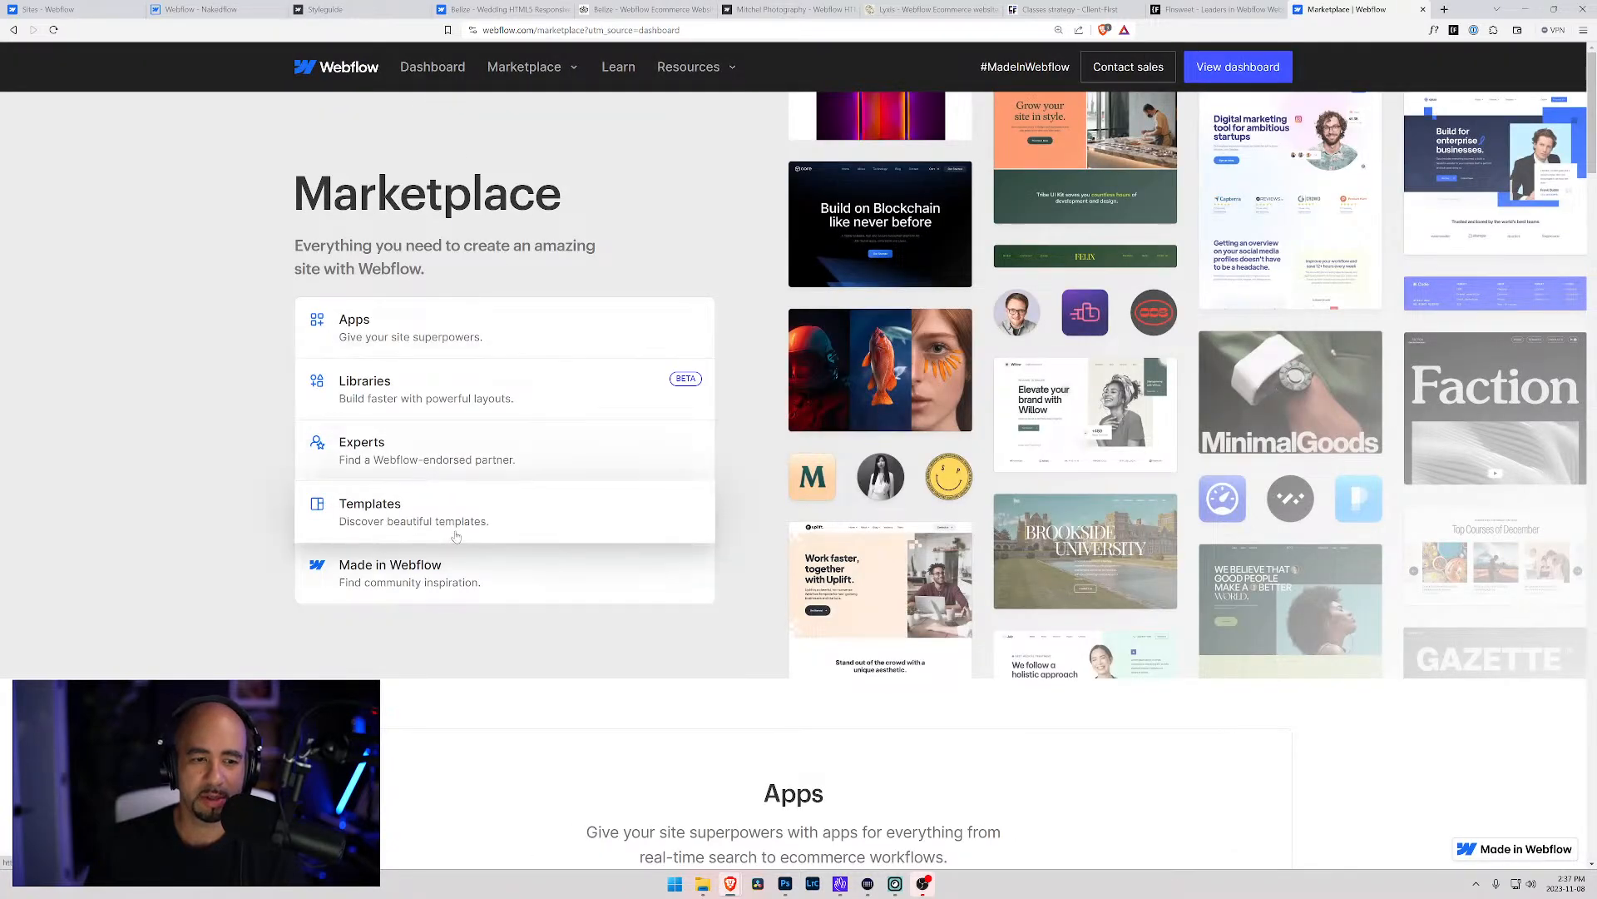
Open the Webflow Experts directory from the Marketplace and look through the listed experts
left_click(435, 446)
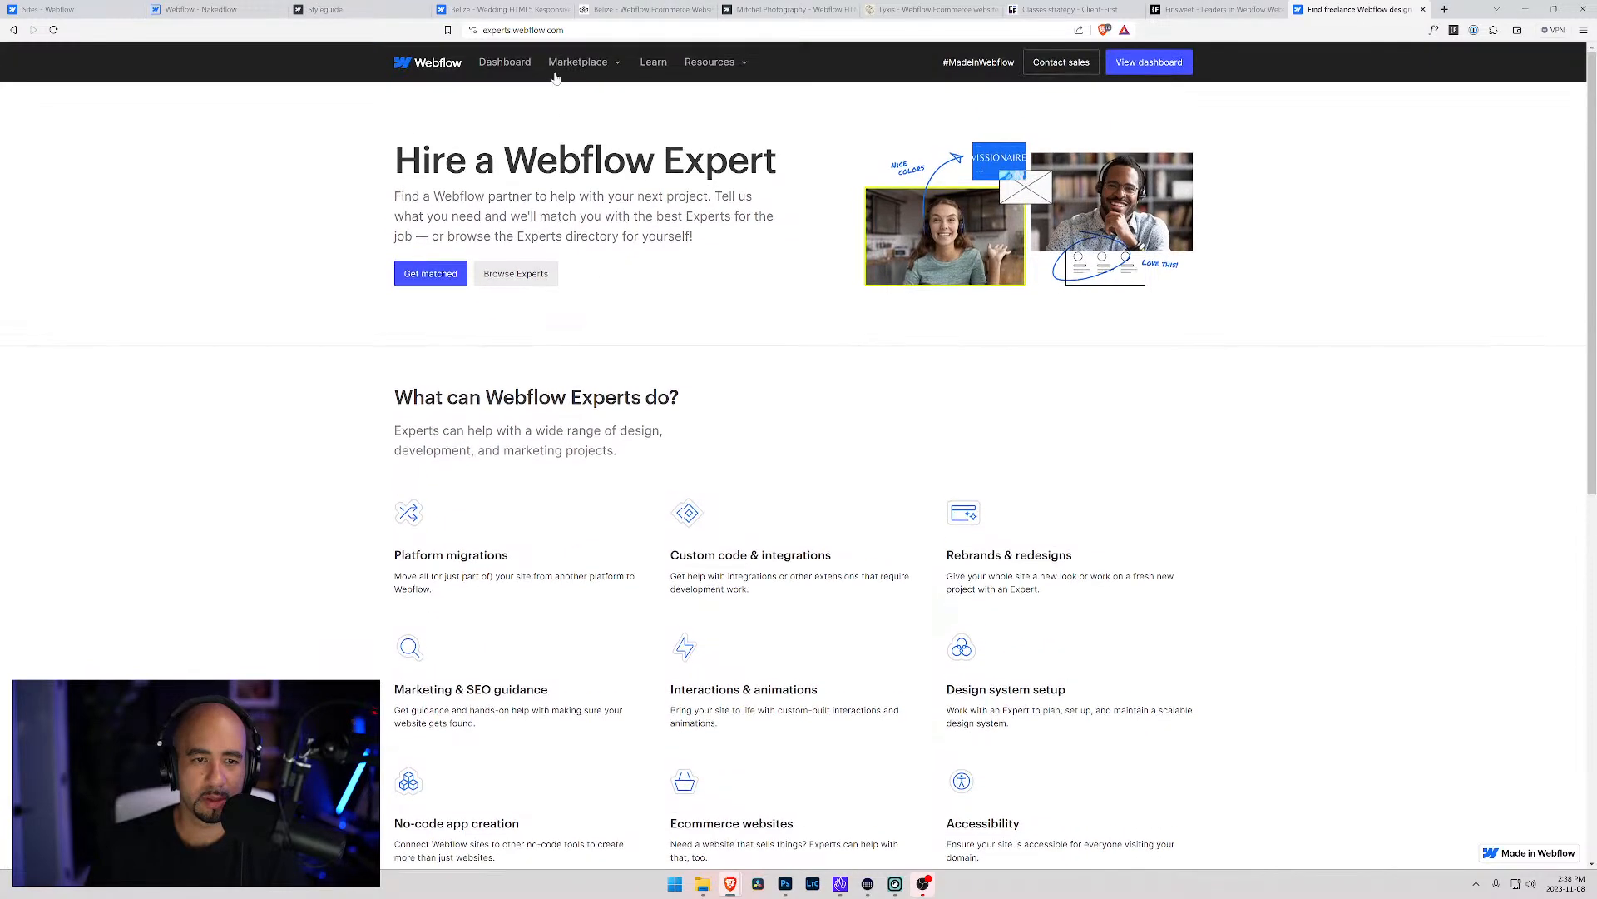
left_click(511, 284)
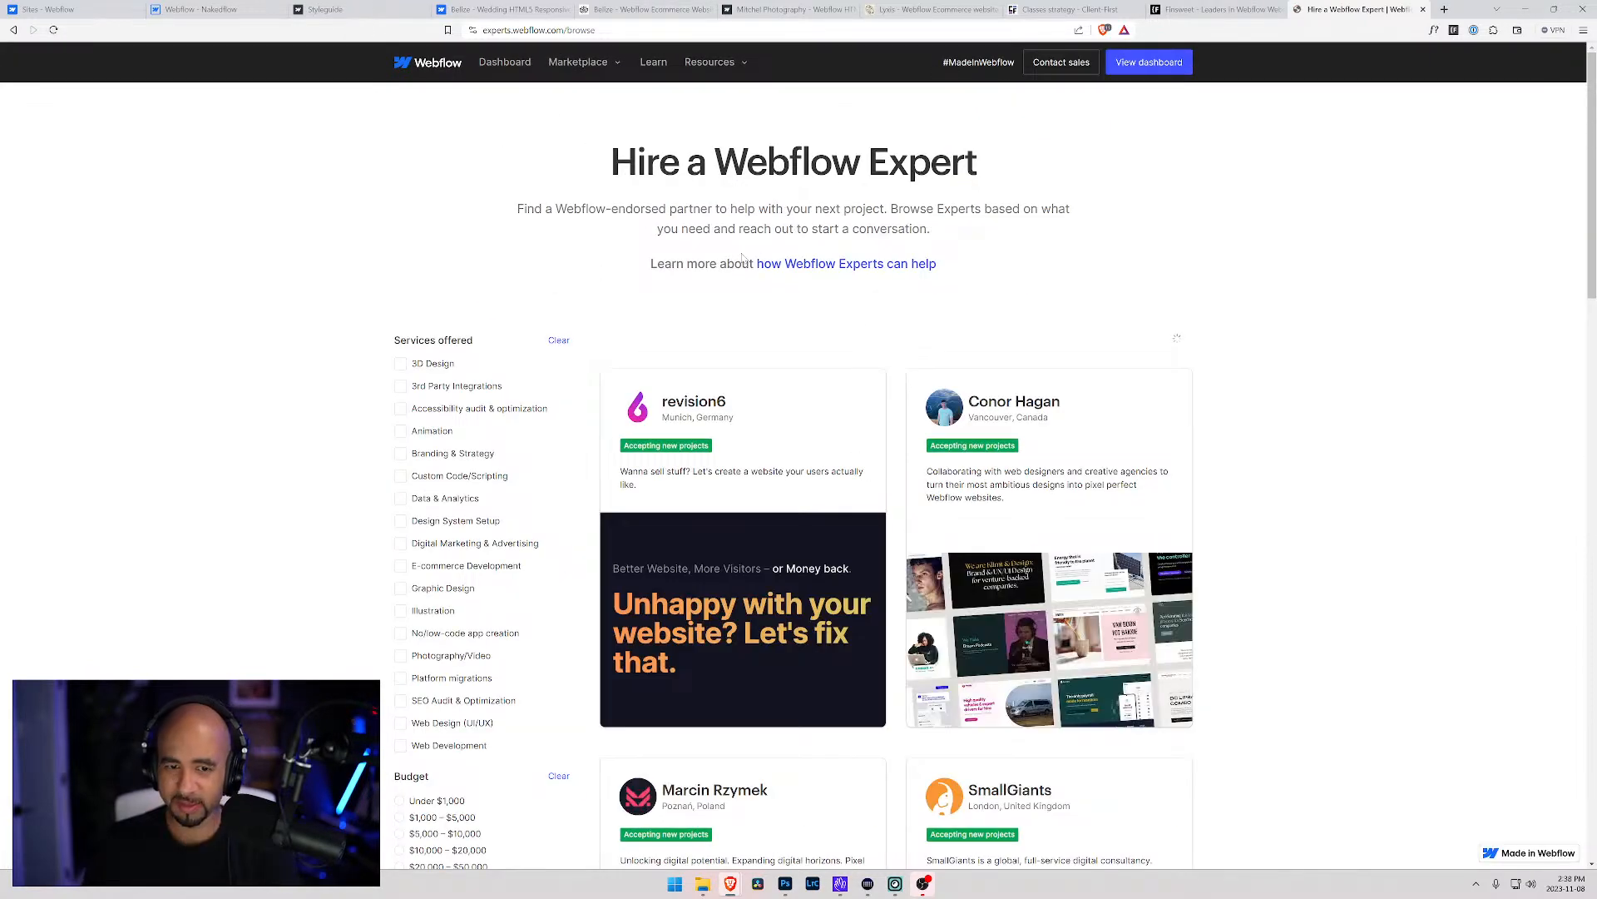
scroll(708, 325, "down", 4)
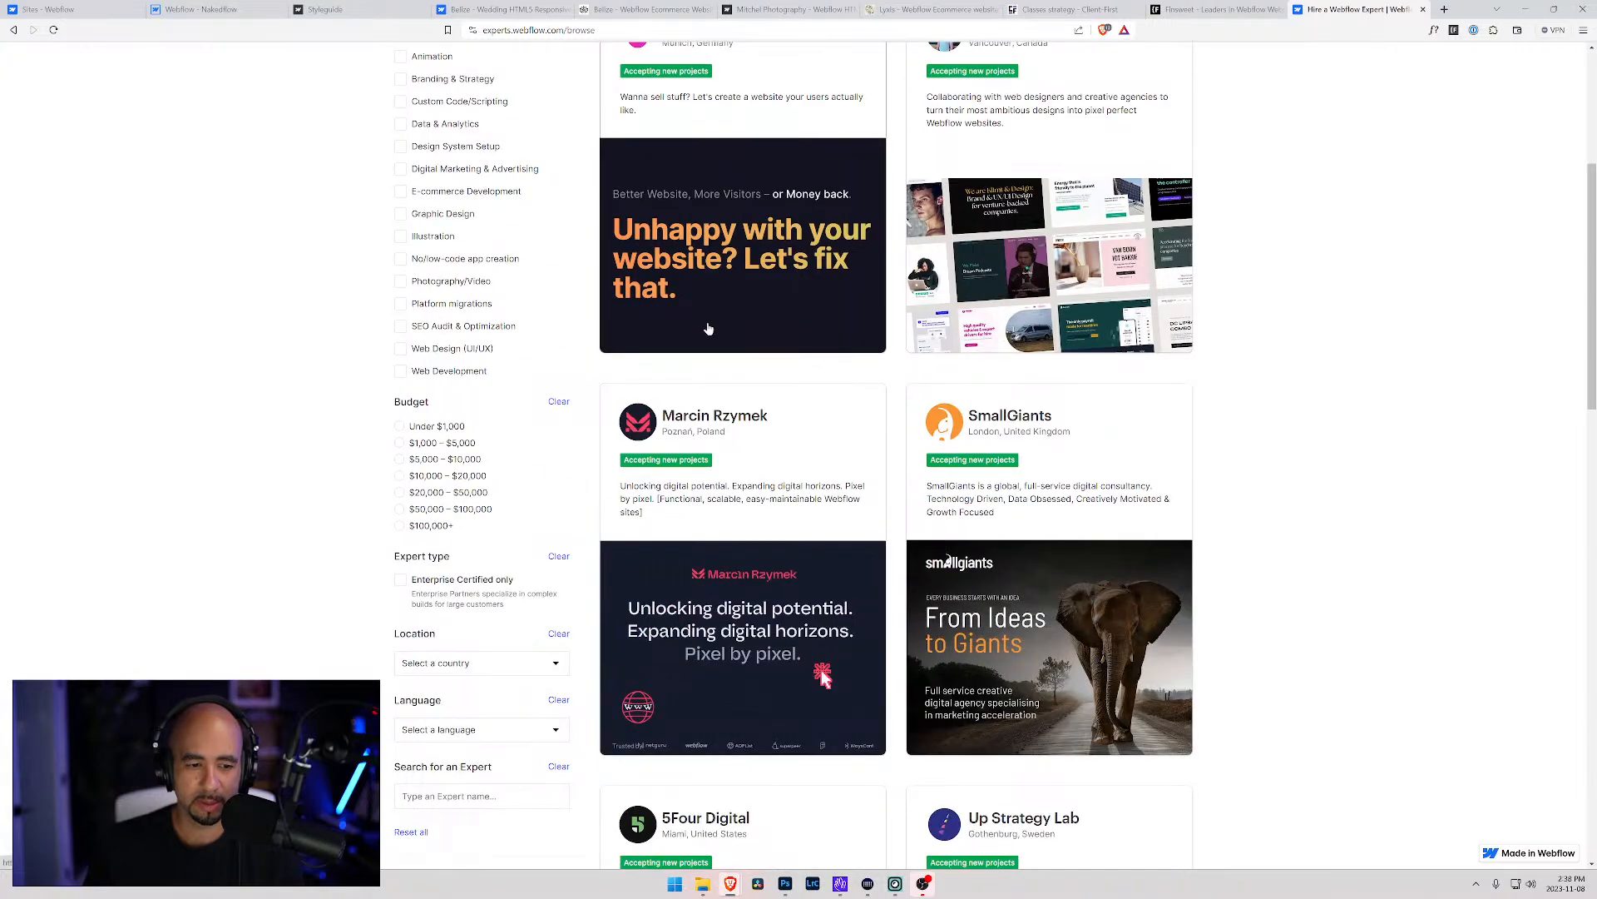
scroll(709, 324, "down", 1)
scroll(712, 326, "up", 5)
Go to the Marketplace's Templates page and search all templates for "finsweet"
left_click(575, 63)
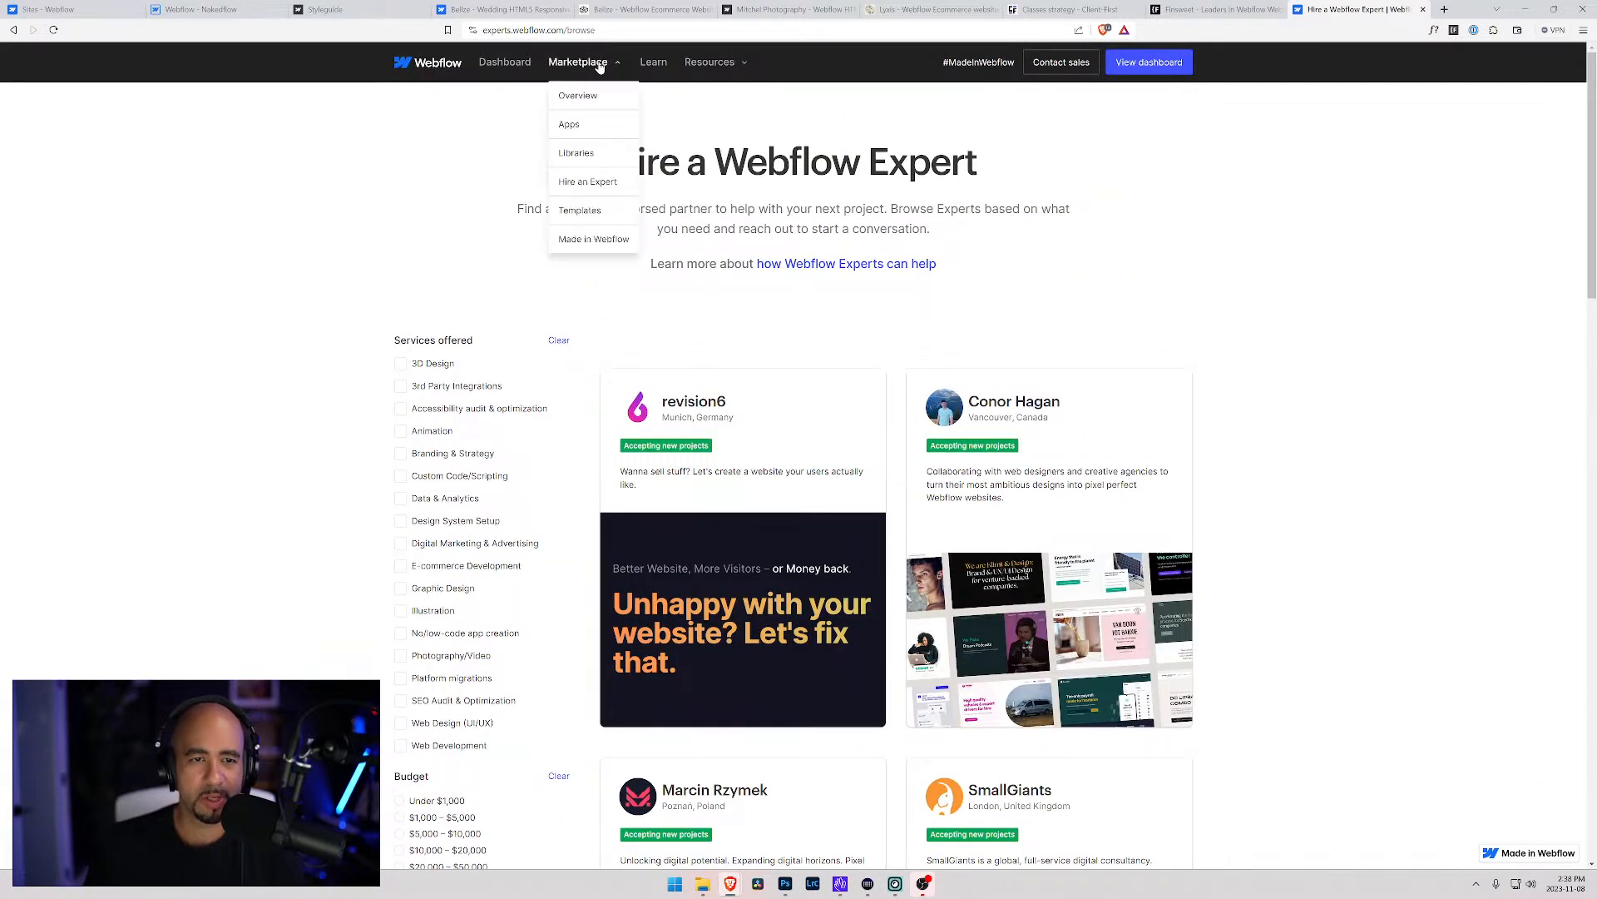
left_click(581, 212)
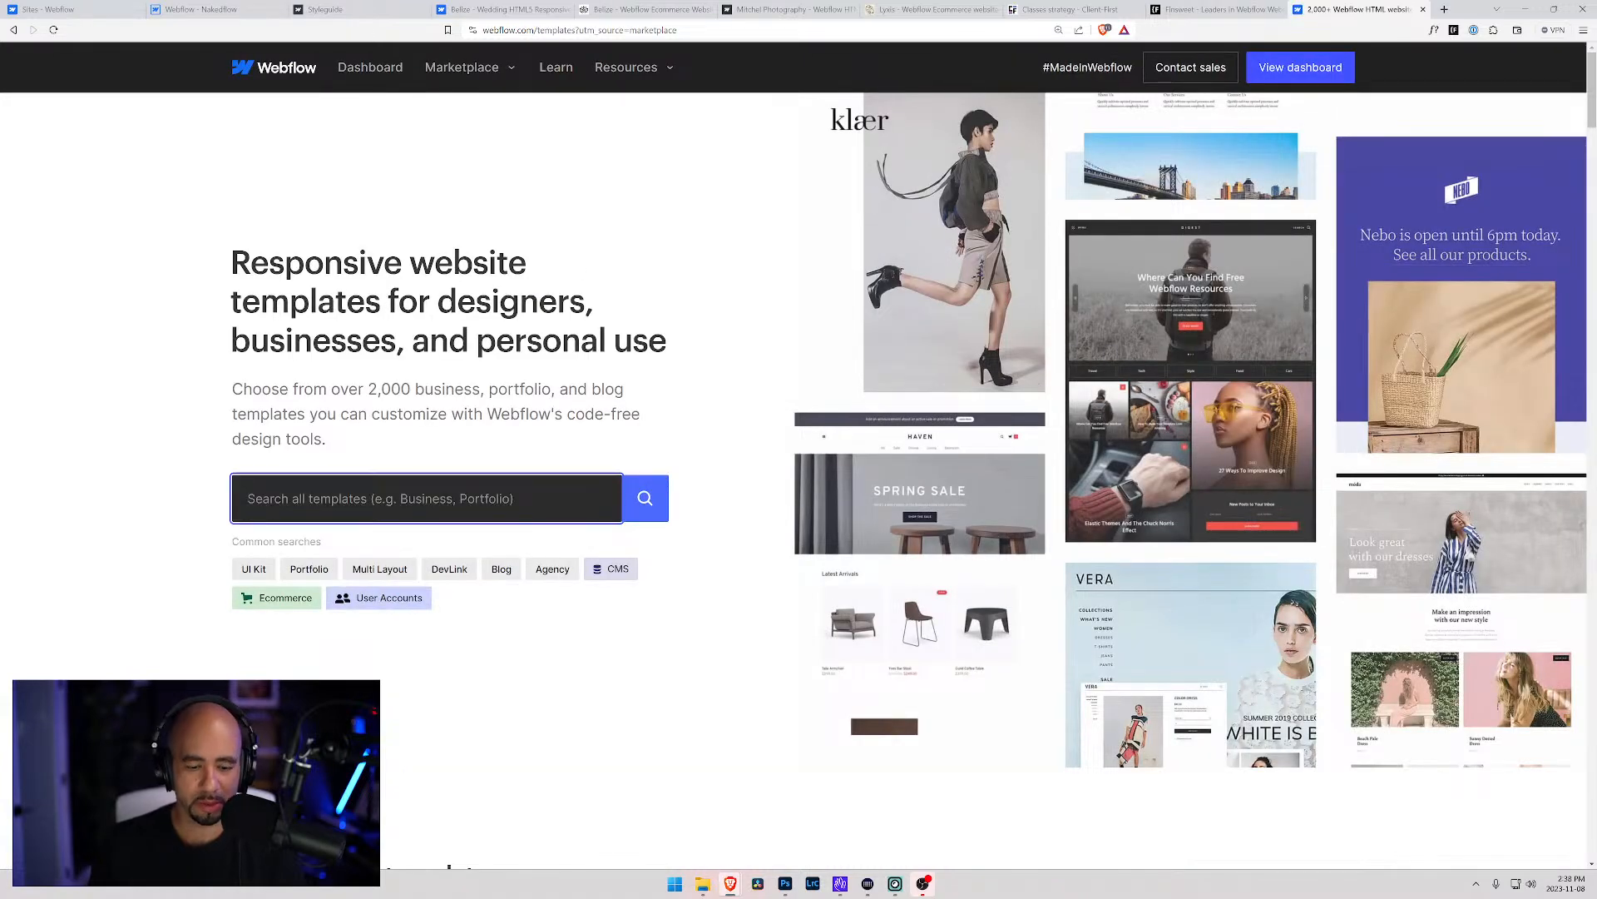
type("finsweek")
key("BackSpace")
type("t")
key("Return")
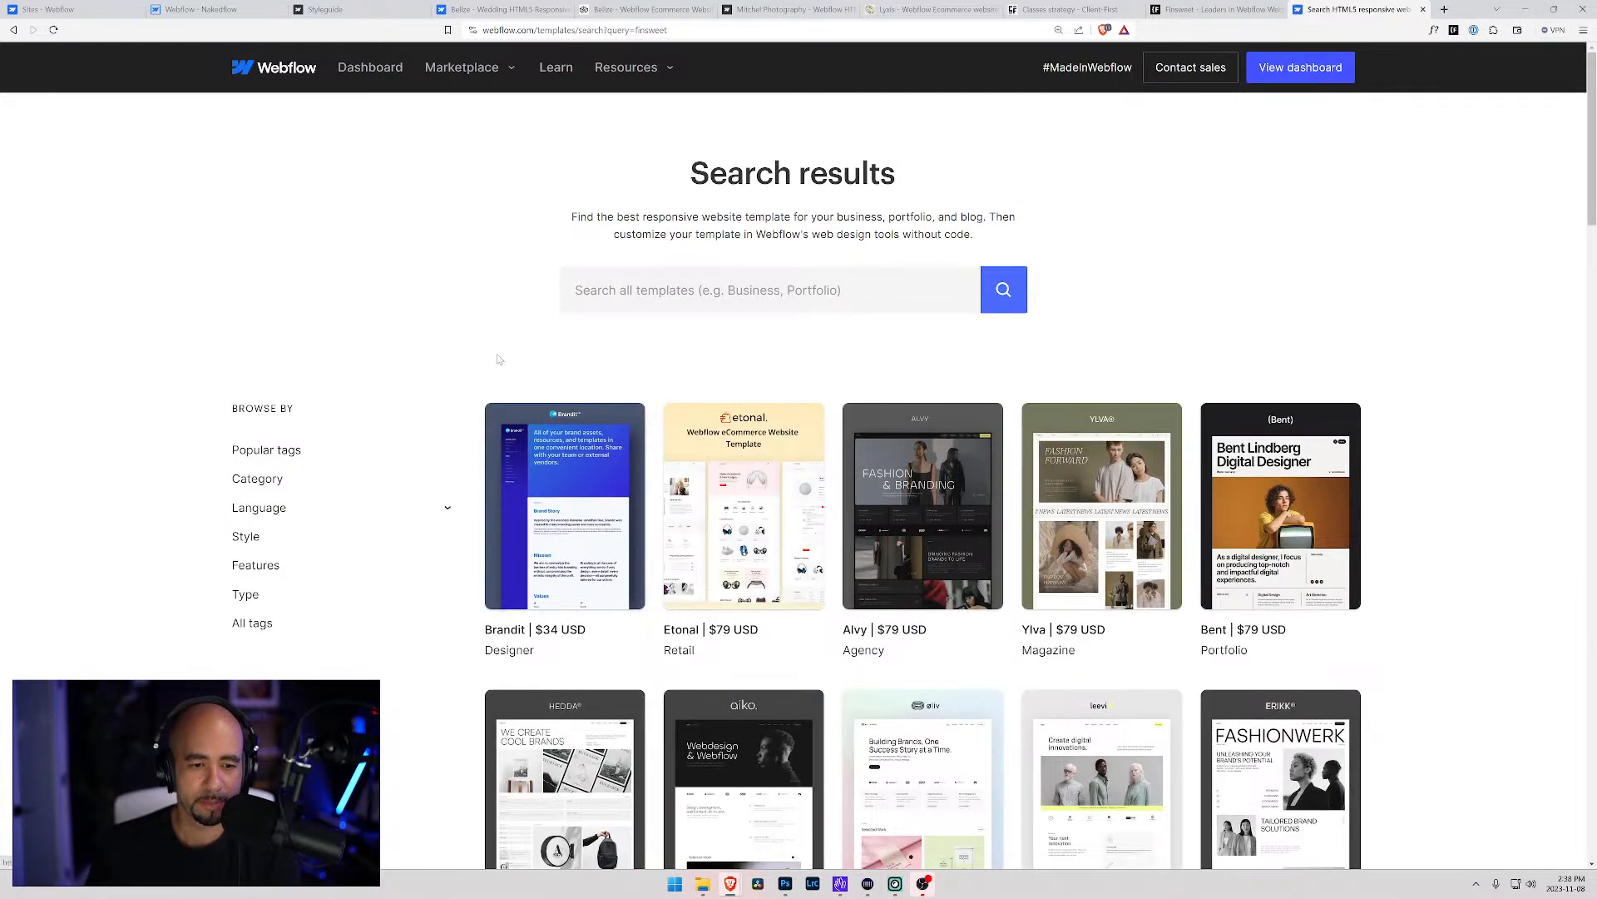
Look through the template search results and open the Hedda agency website template
scroll(485, 380, "down", 4)
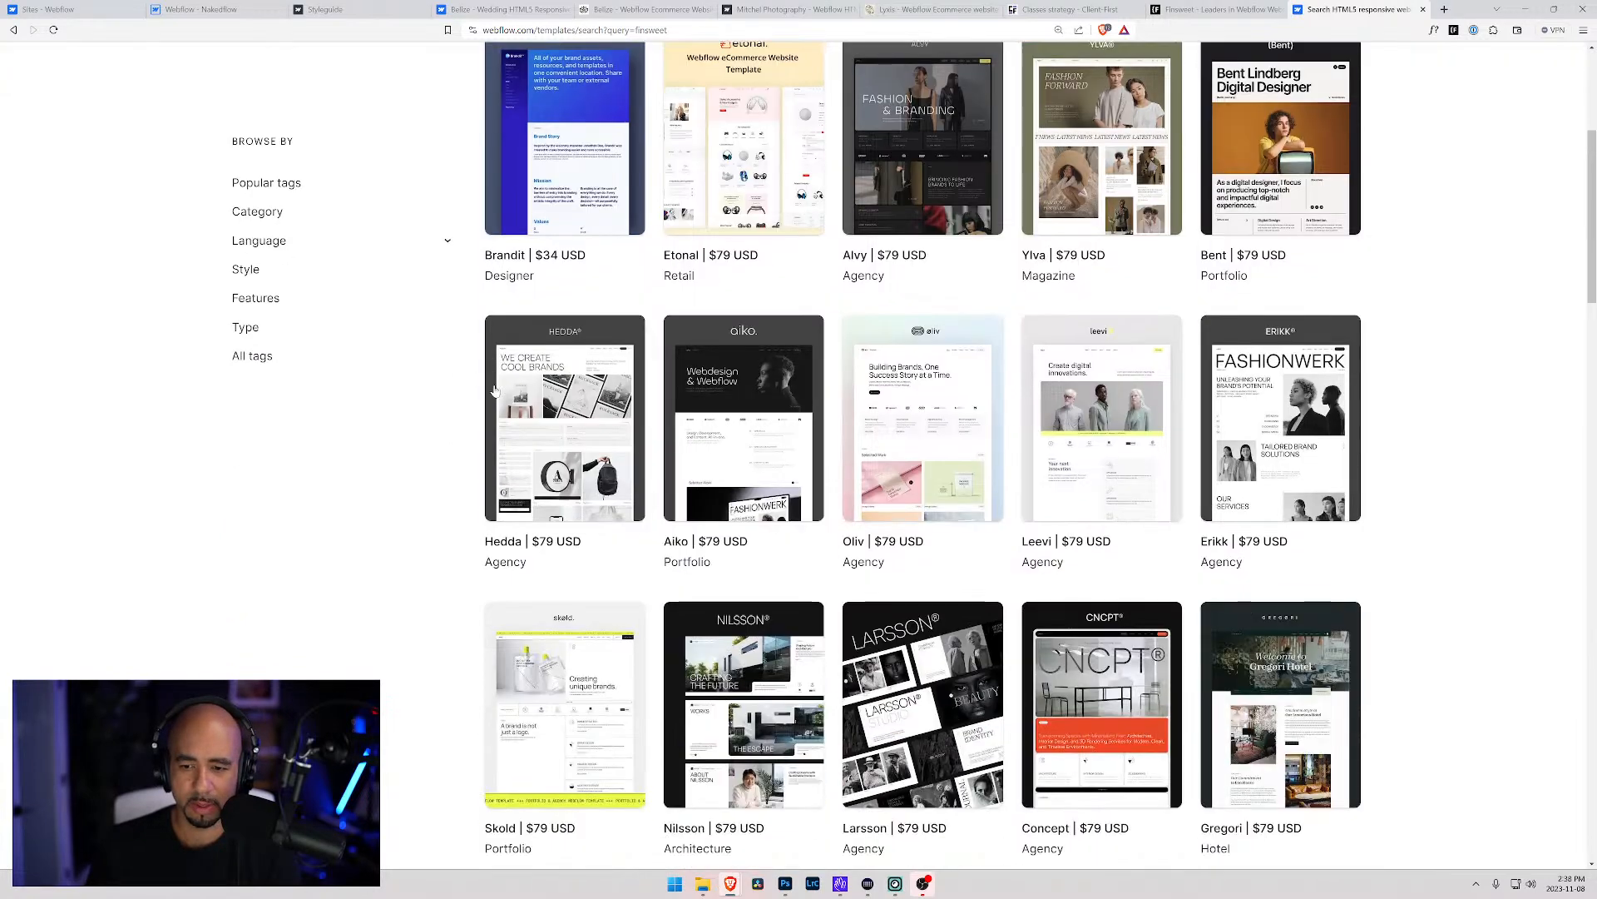
scroll(496, 396, "down", 5)
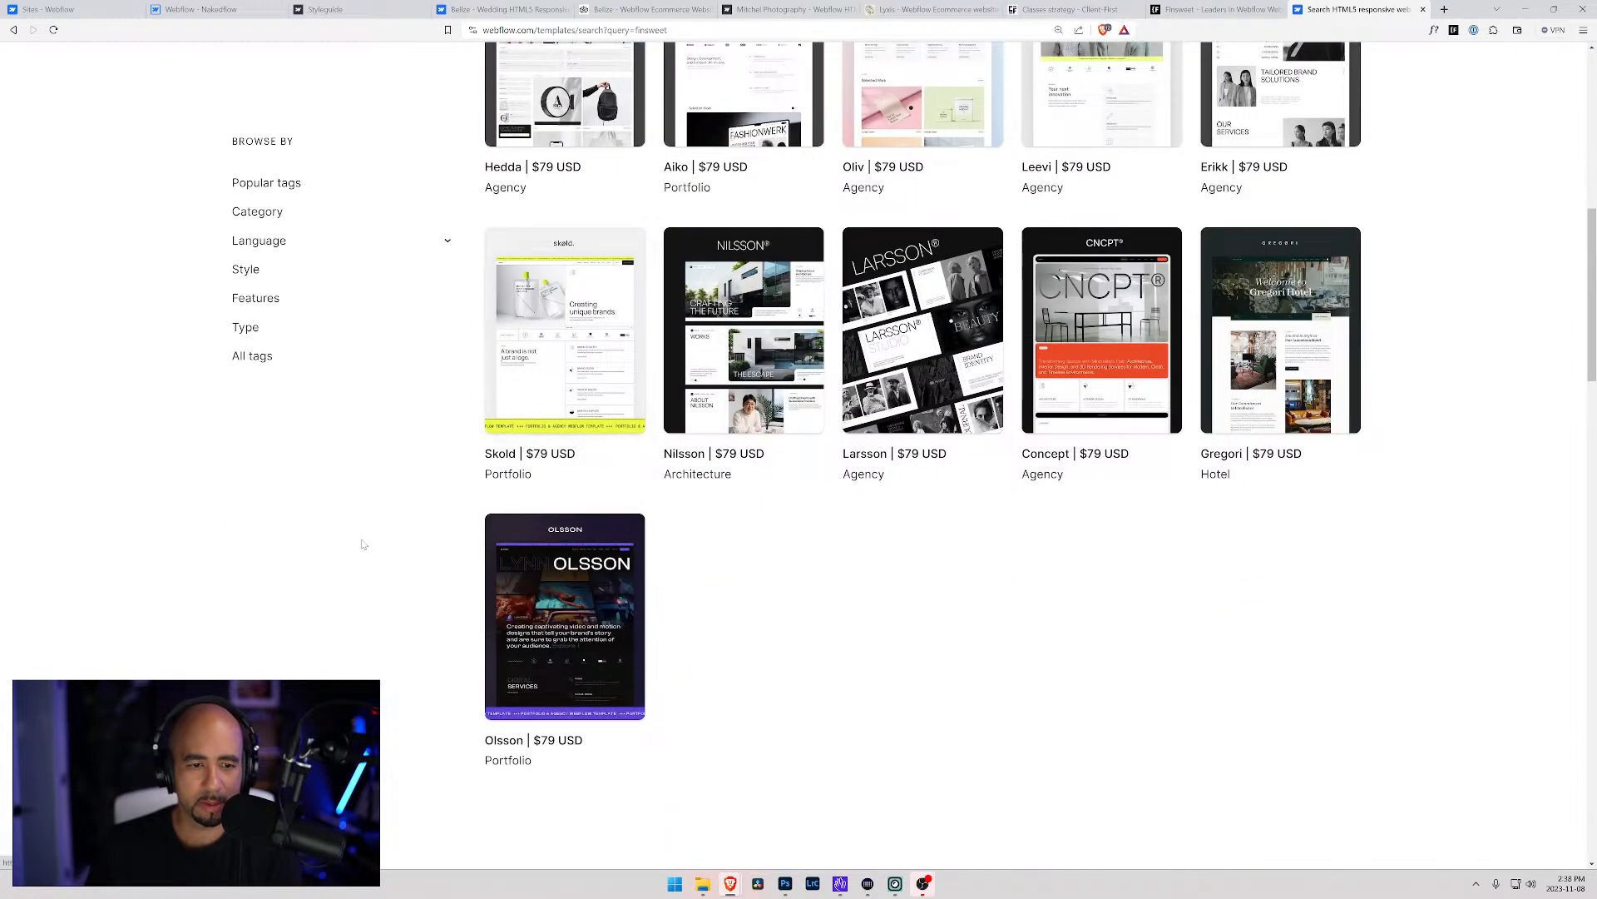
scroll(362, 547, "up", 4)
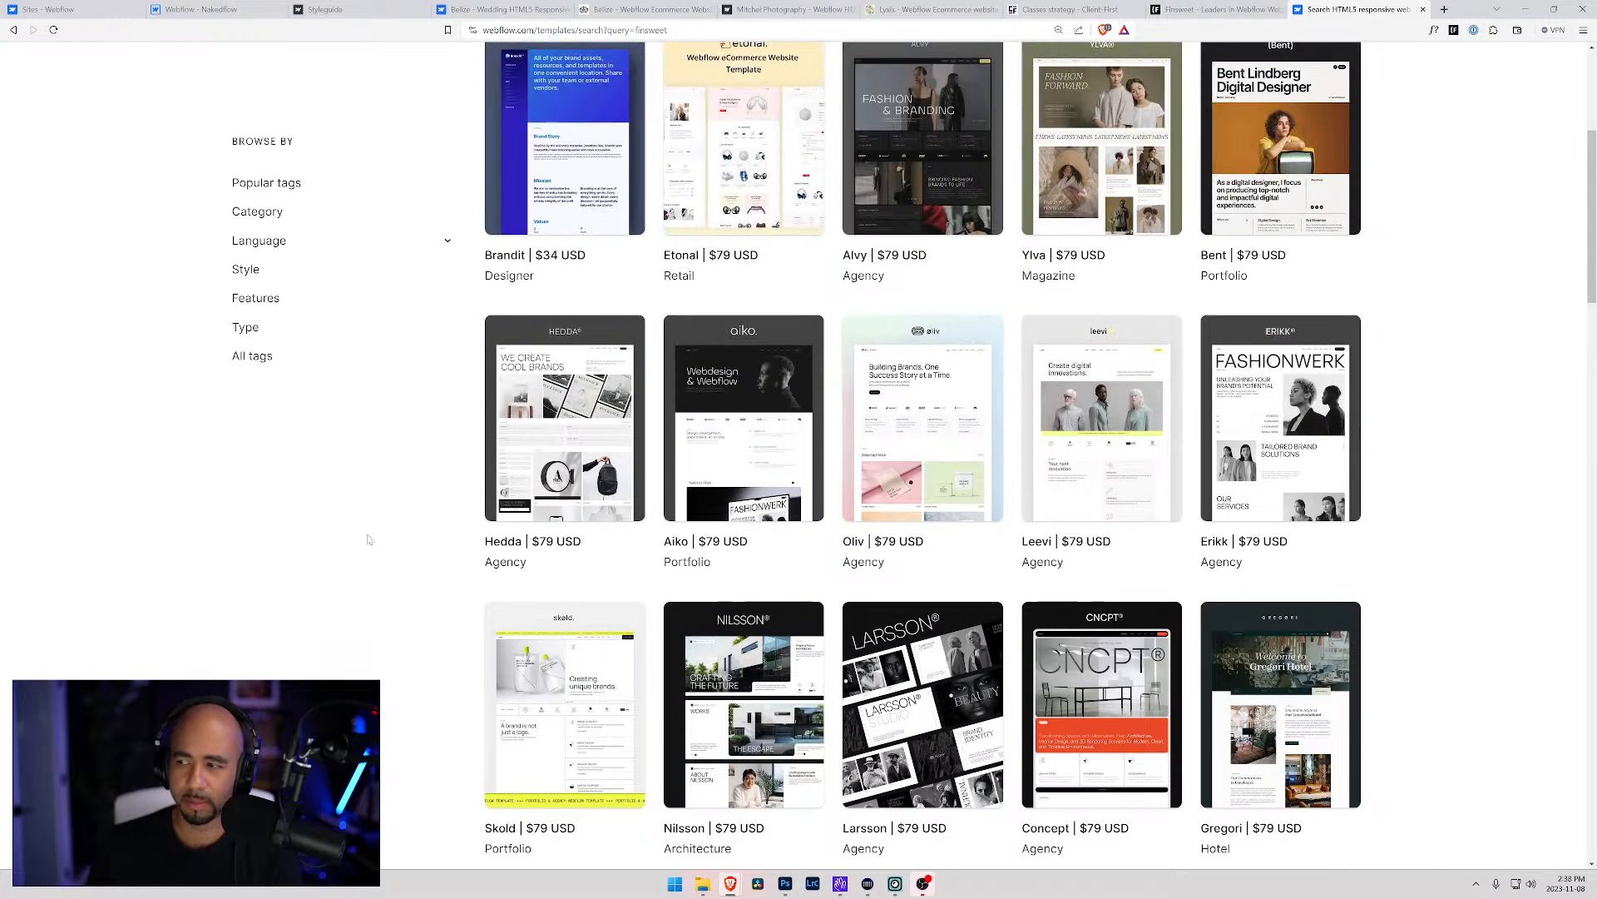
left_click(563, 437)
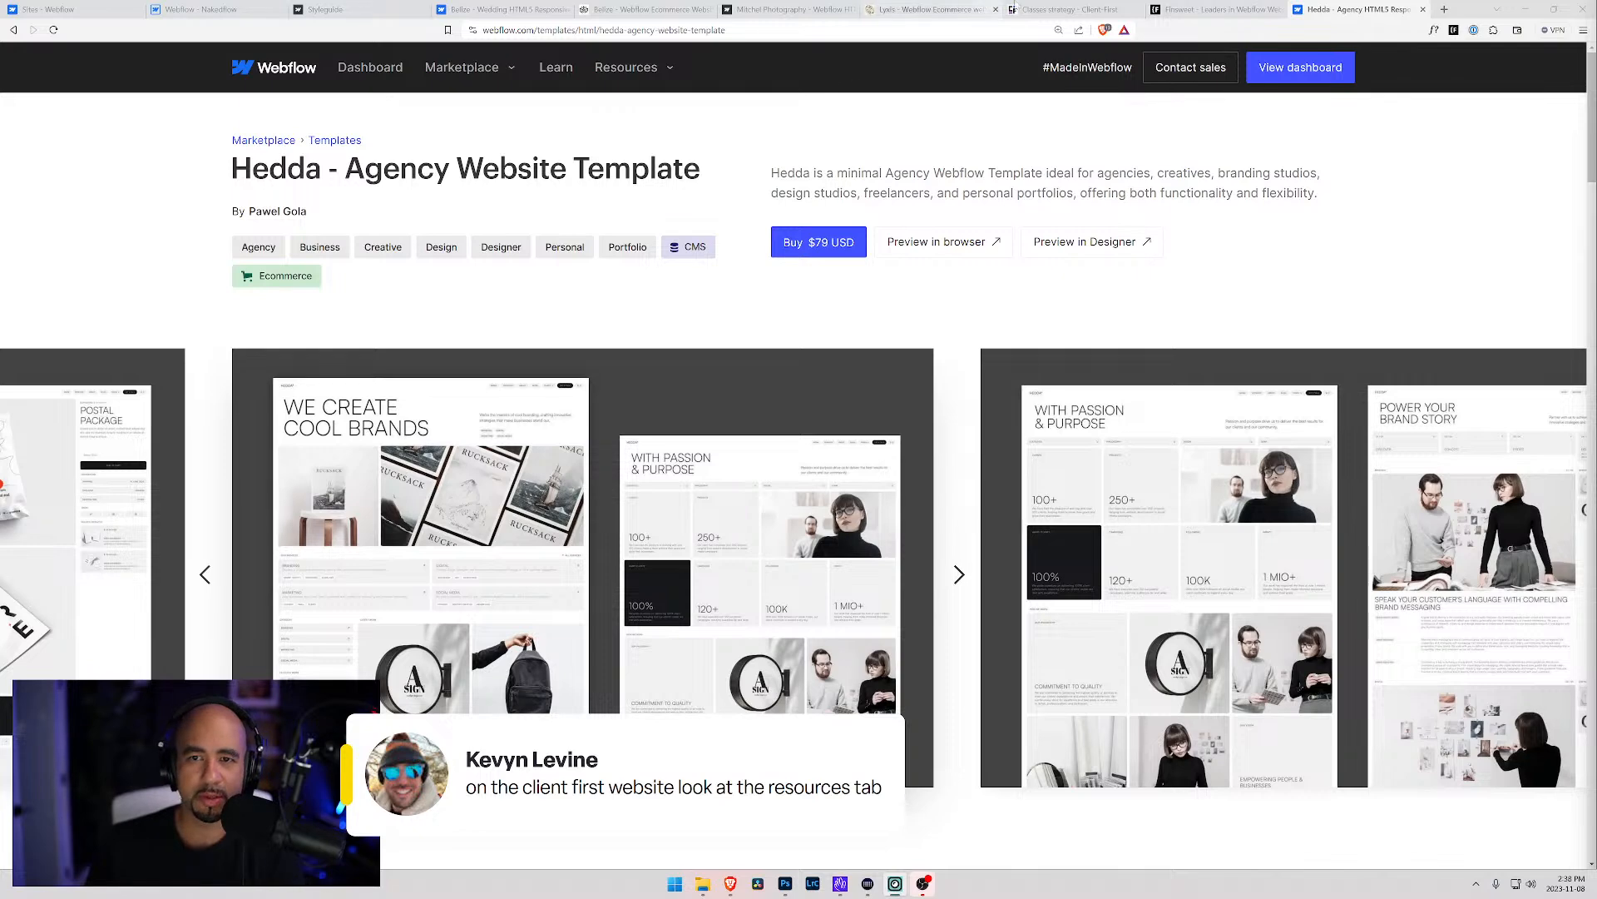
Go back to the Client-First website and open its All resources page
left_click(1070, 9)
left_click(1180, 6)
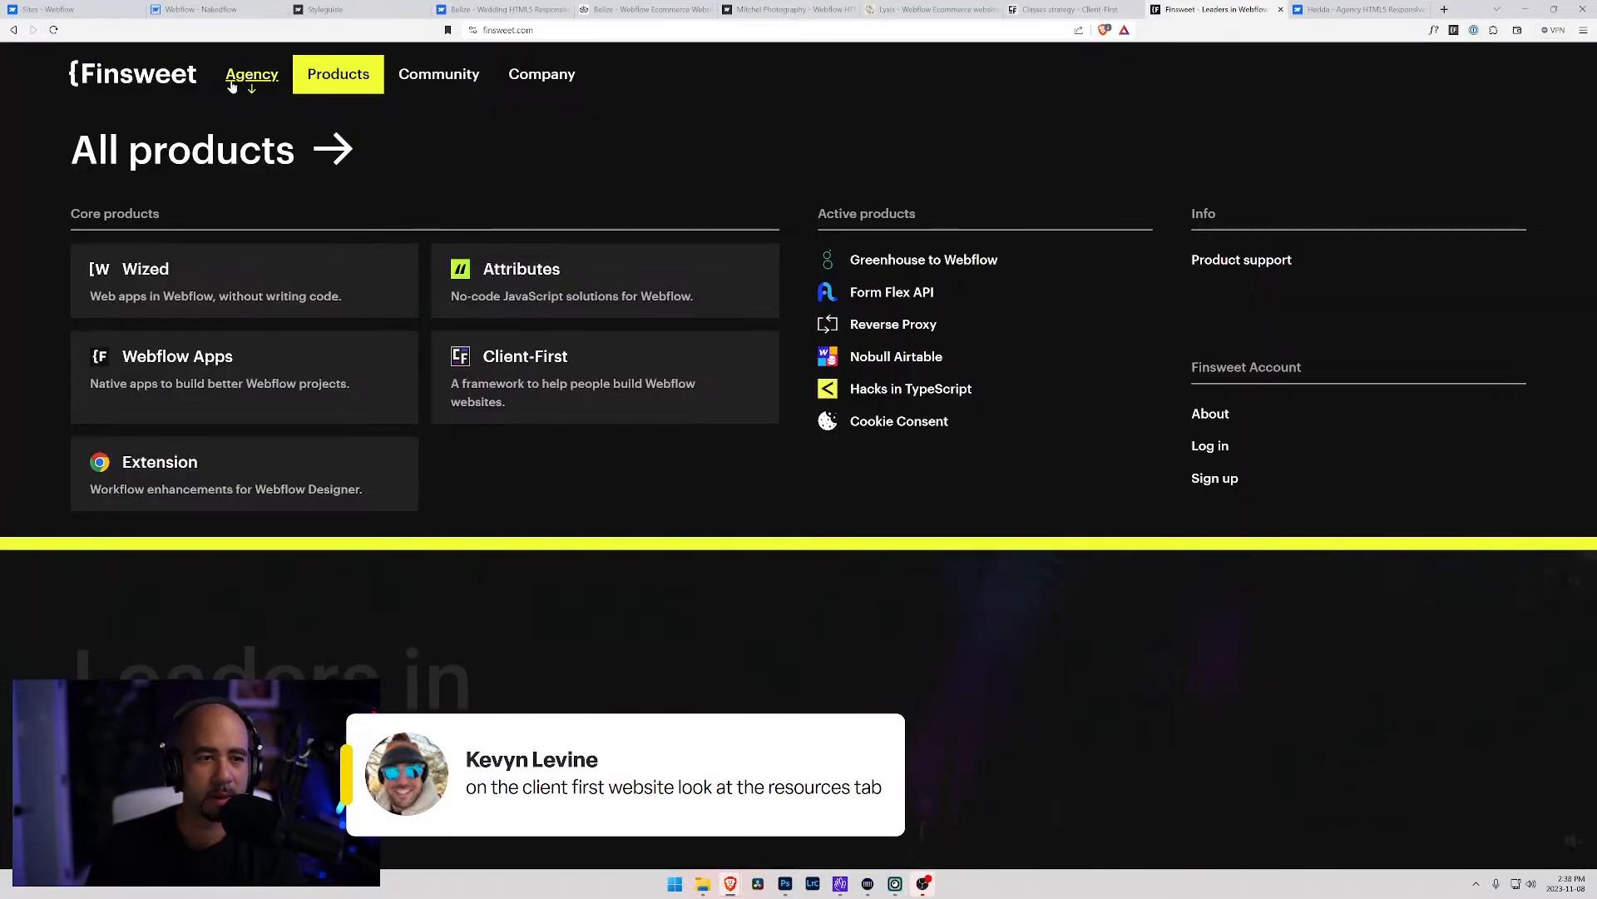
left_click(141, 79)
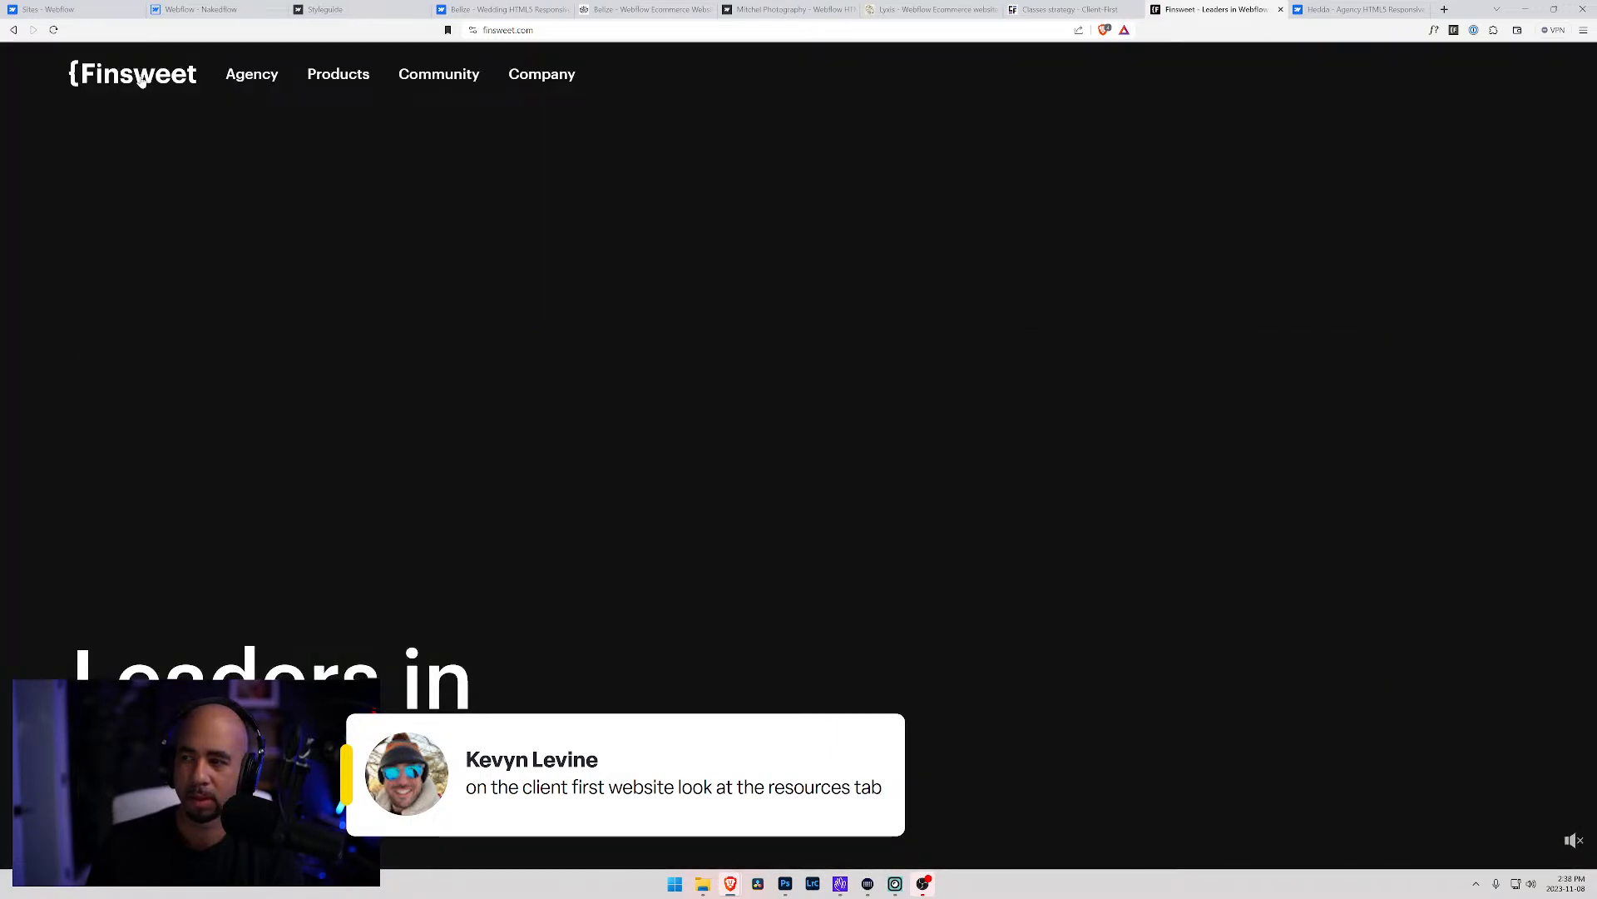
left_click(1068, 9)
left_click(301, 79)
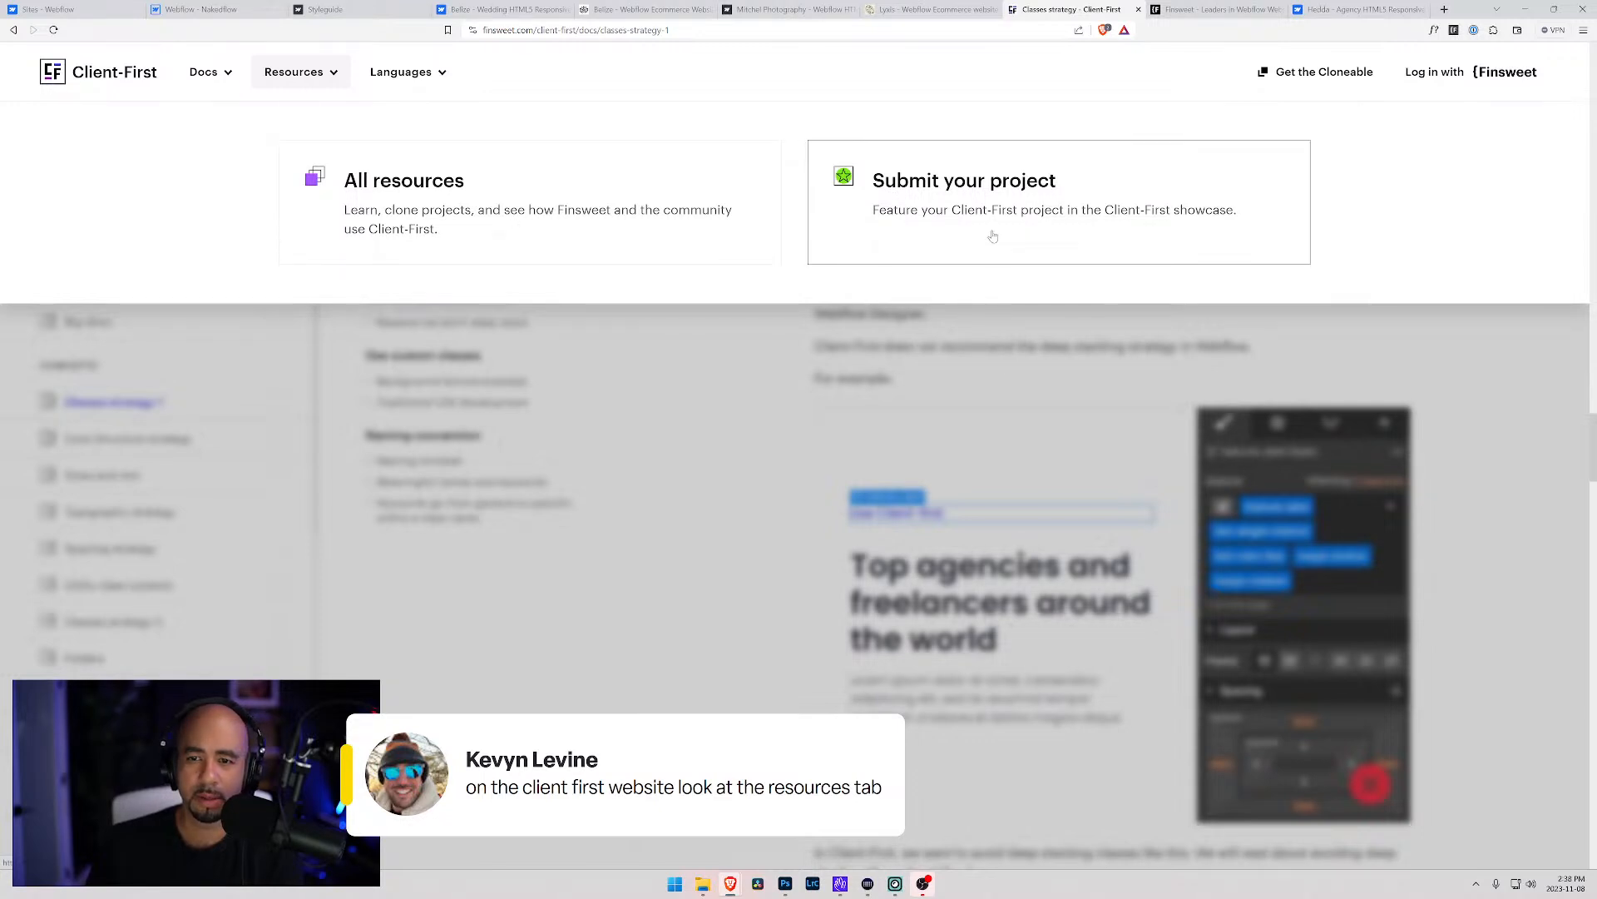
left_click(565, 241)
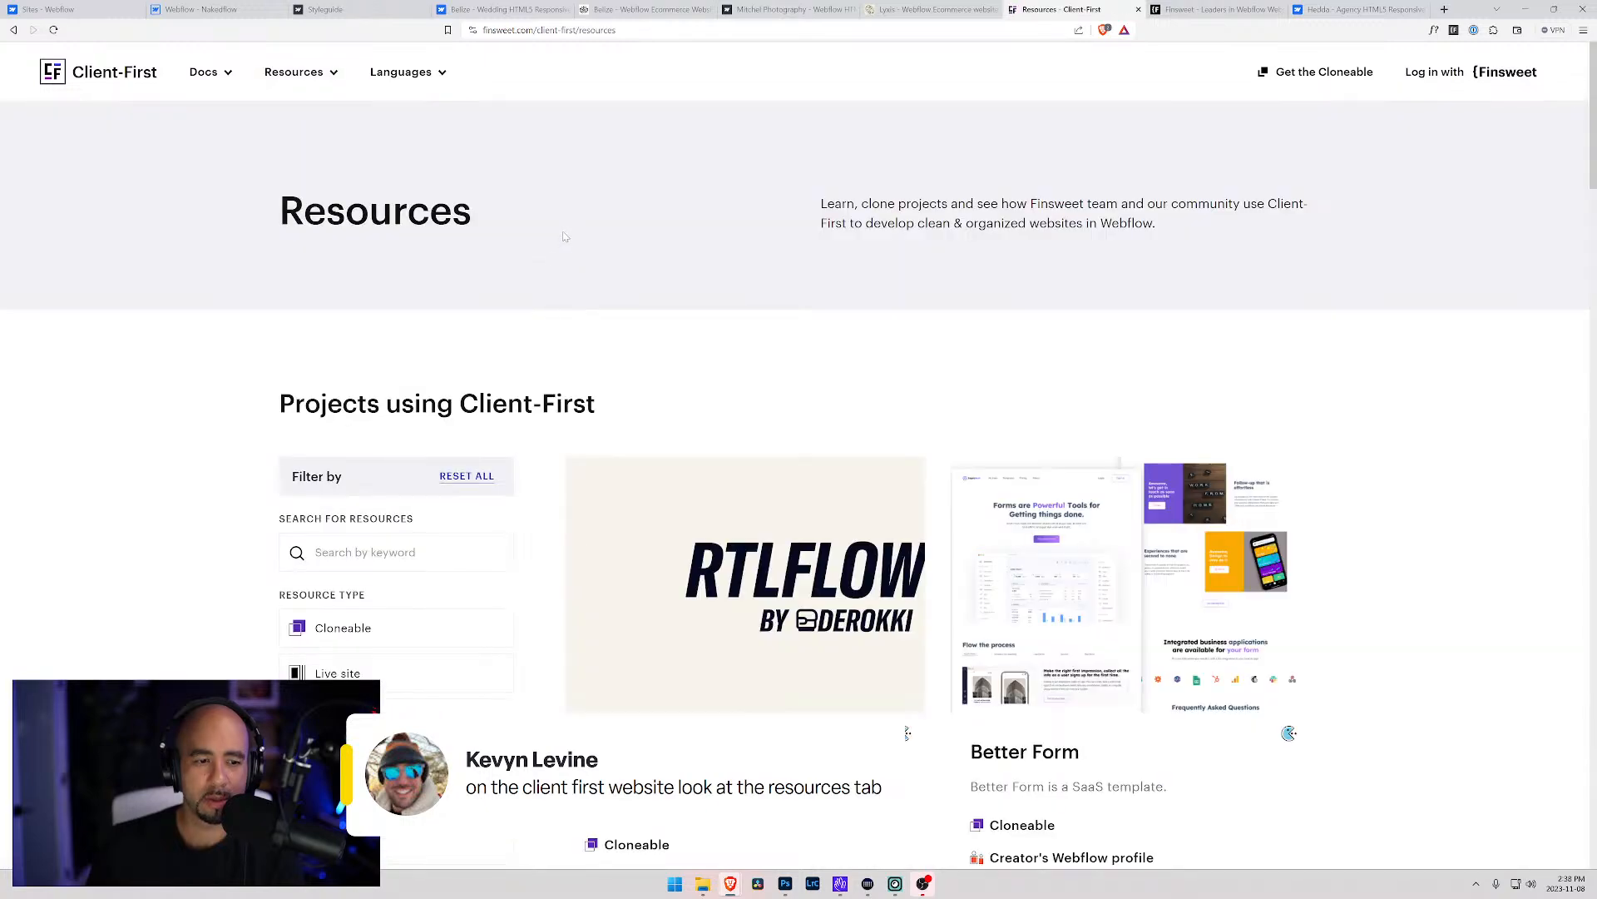
Look through the Projects using Client-First on the Resources page
scroll(388, 506, "down", 3)
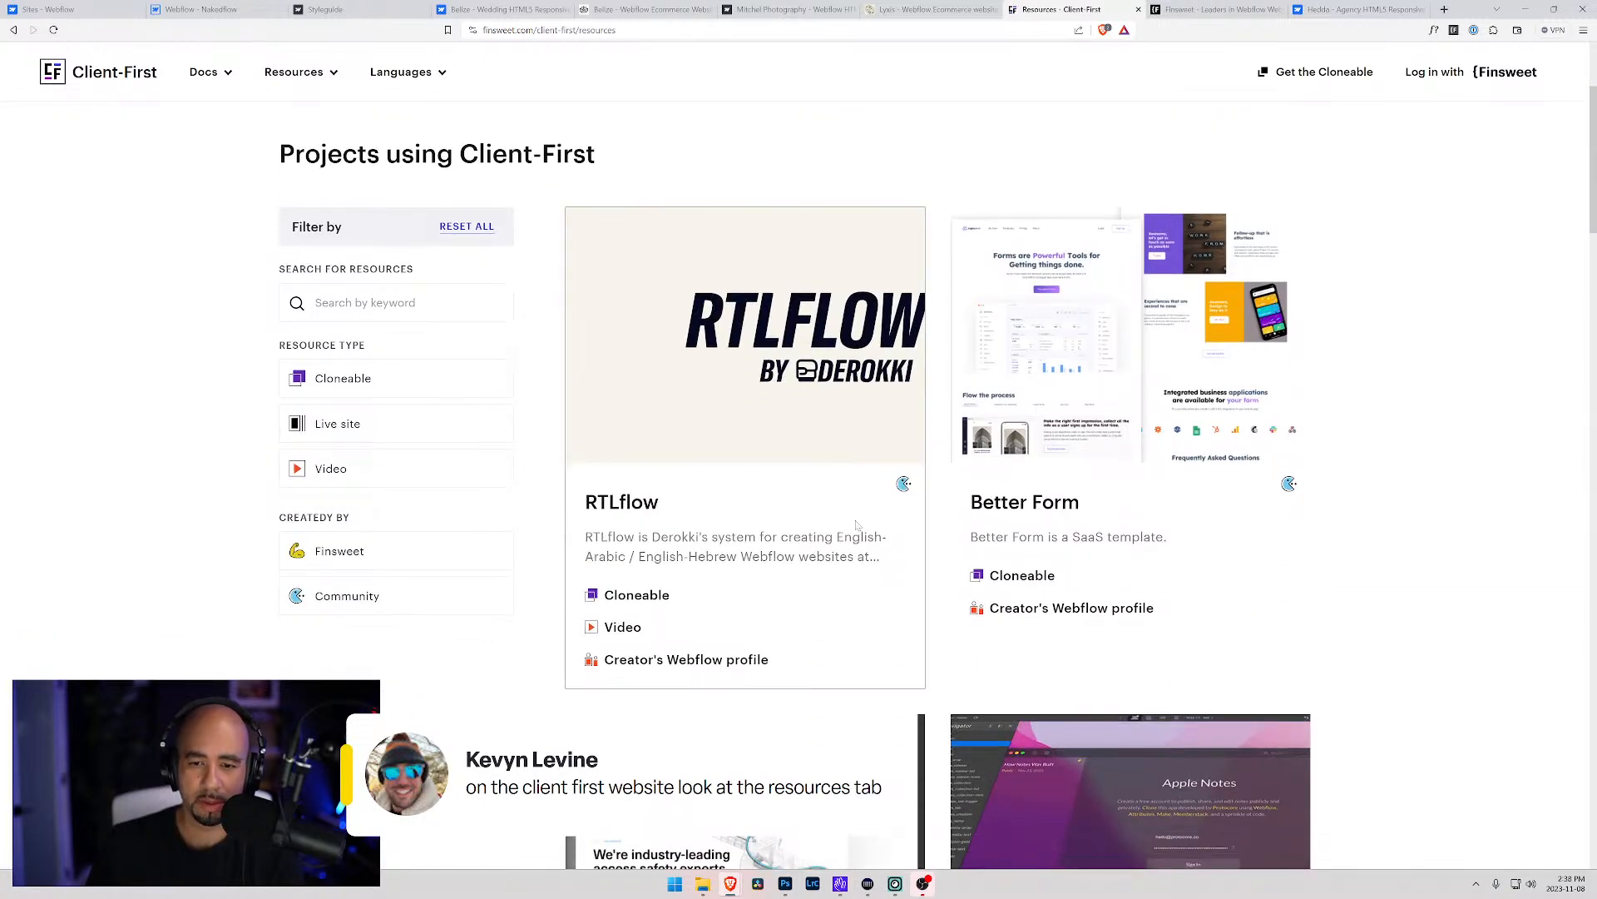
scroll(856, 521, "down", 1)
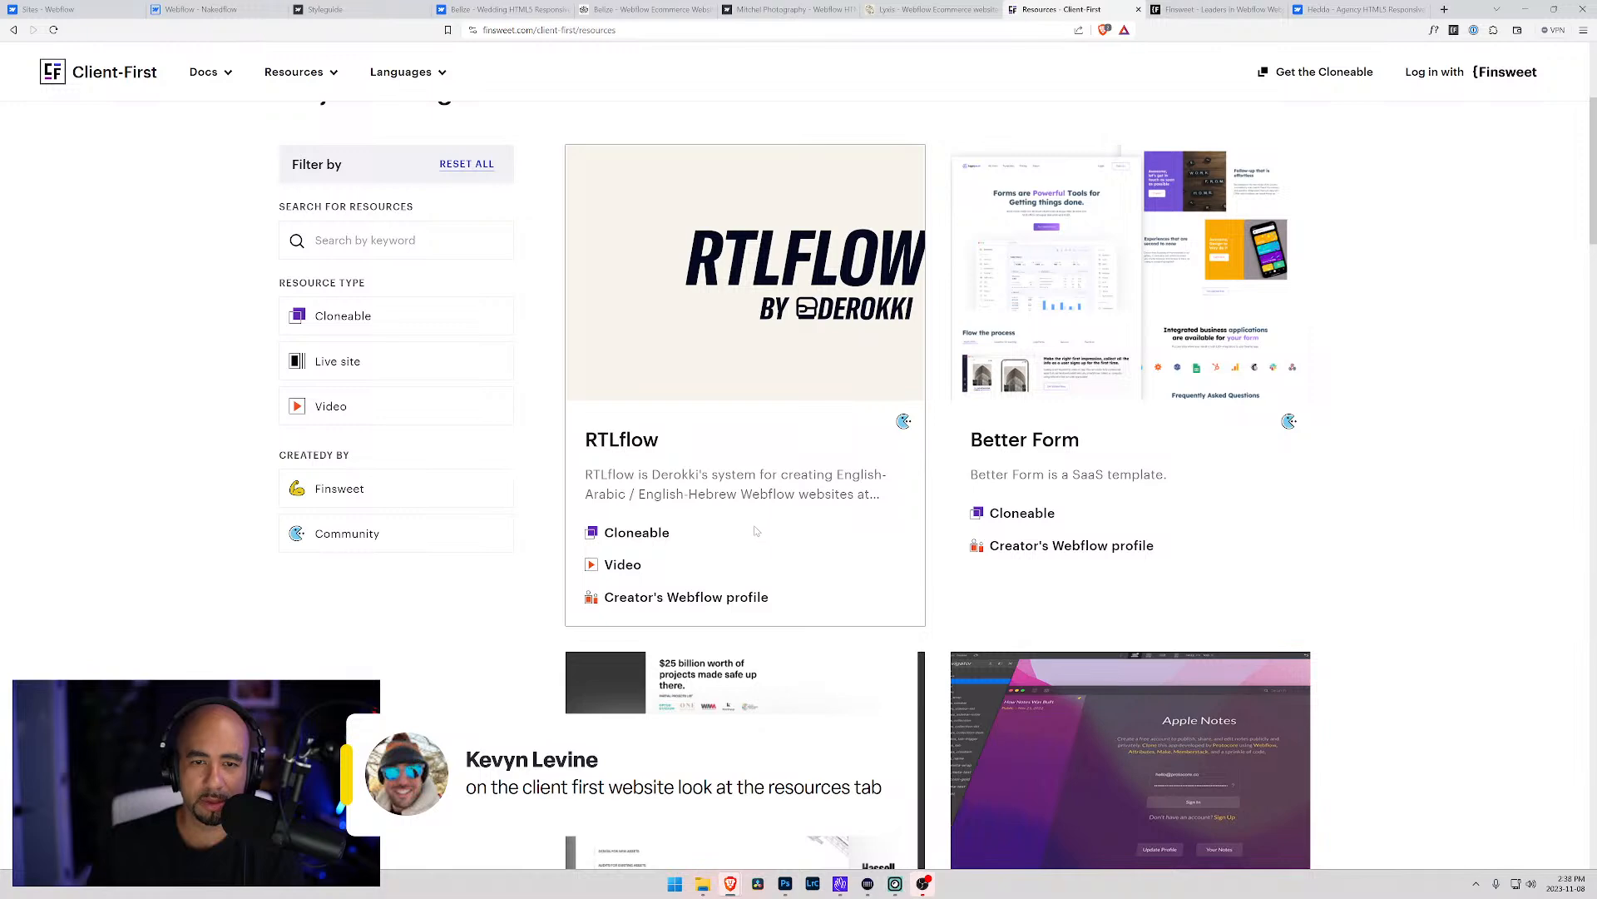
scroll(756, 531, "down", 4)
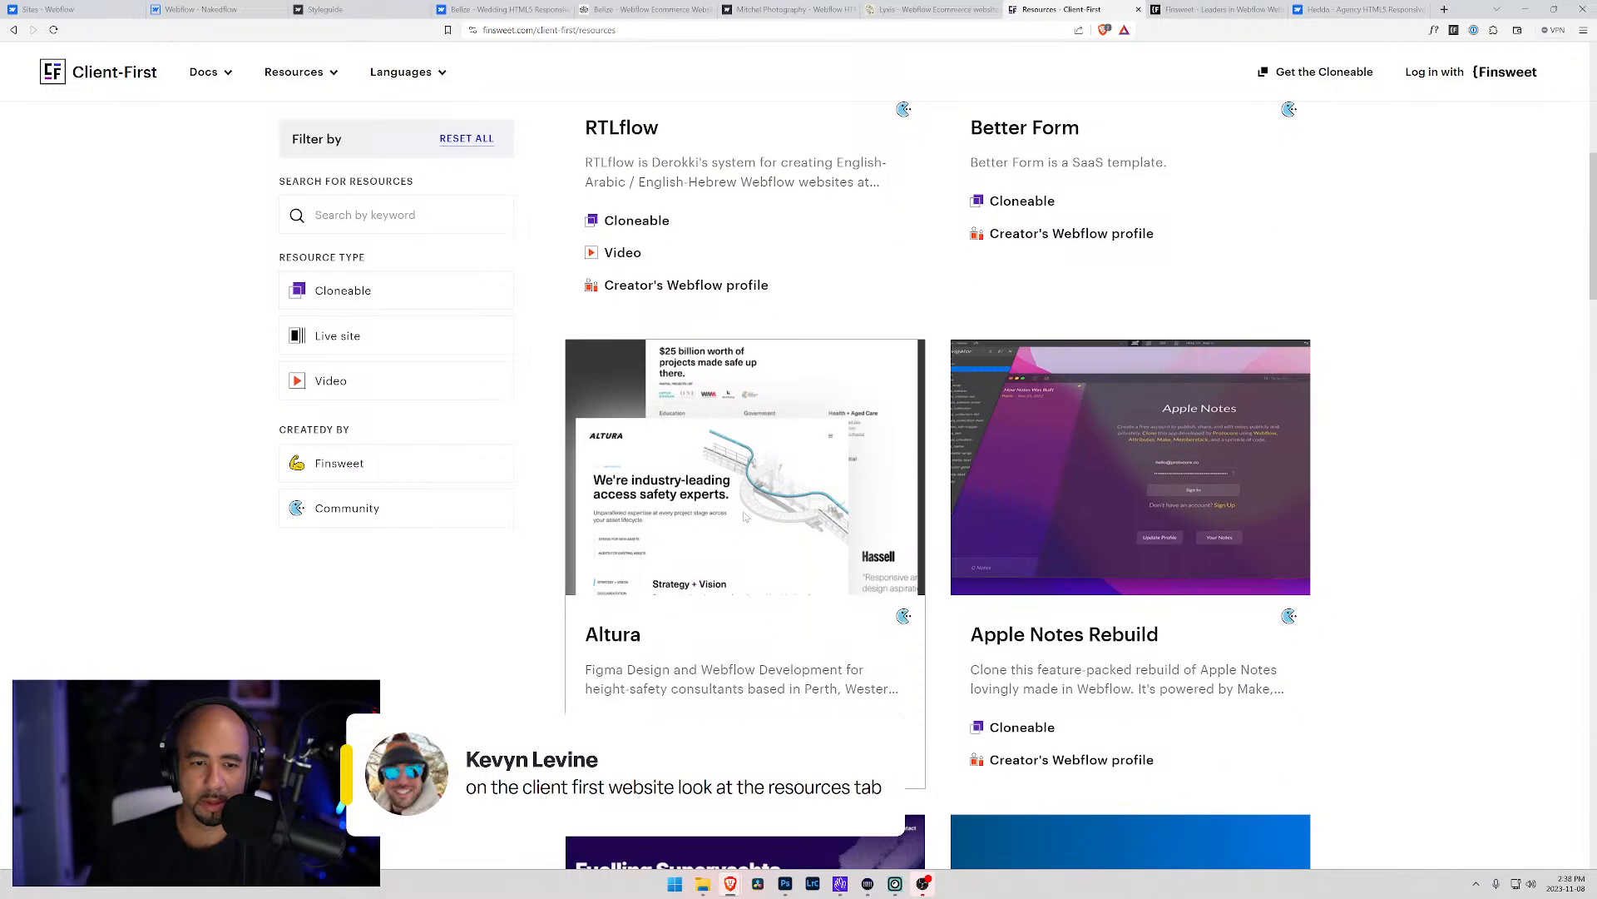
scroll(750, 516, "down", 4)
scroll(753, 518, "up", 6)
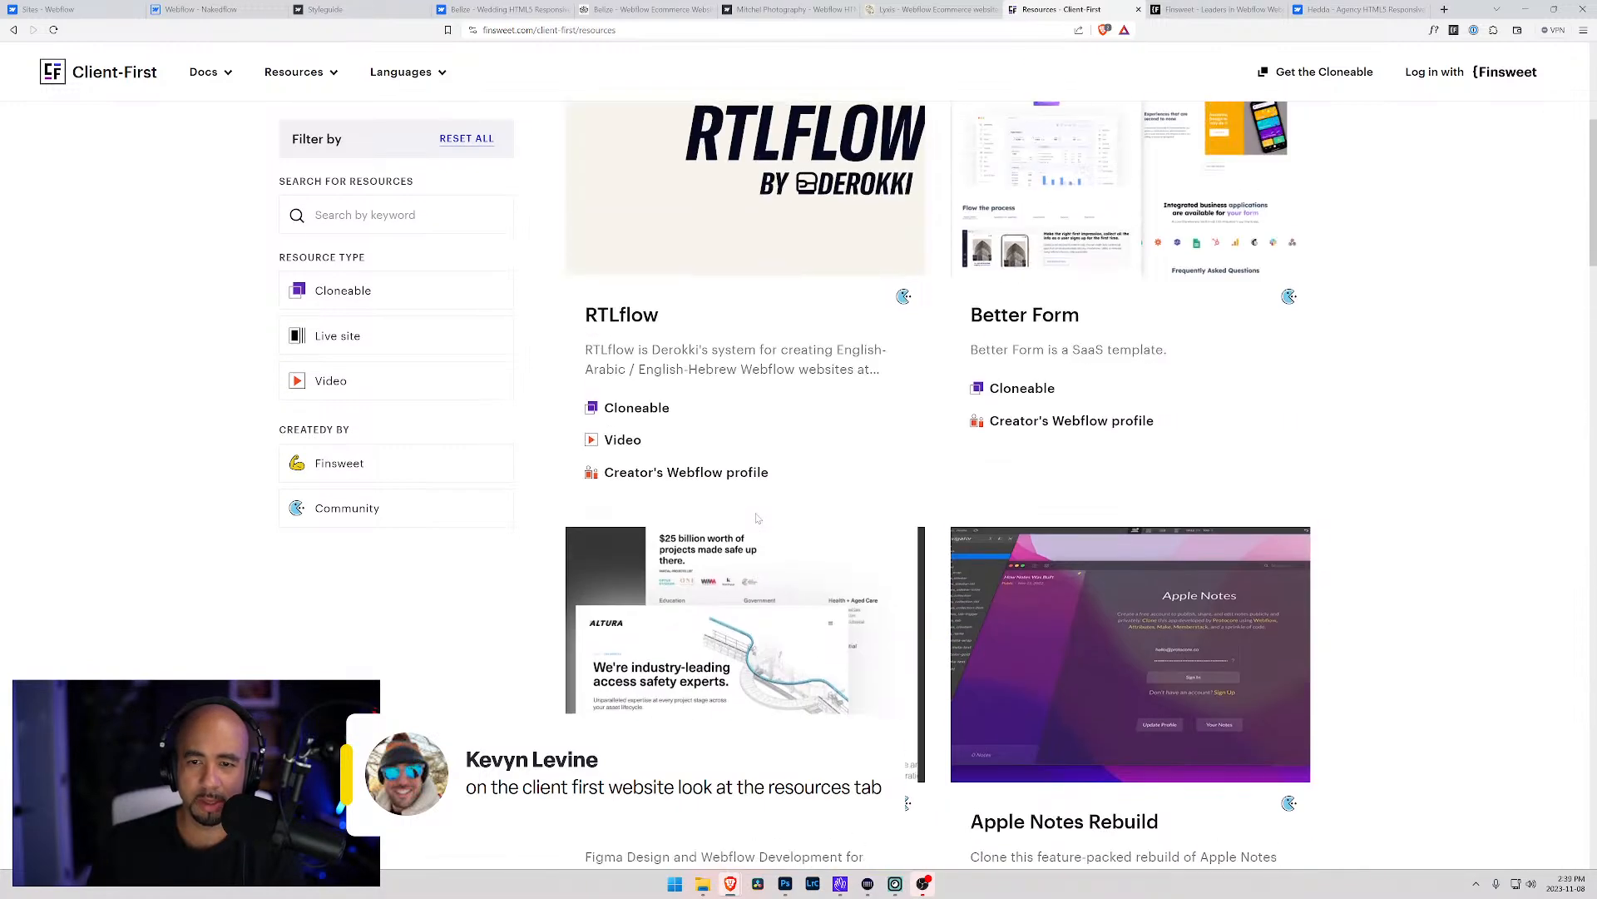
scroll(757, 517, "up", 2)
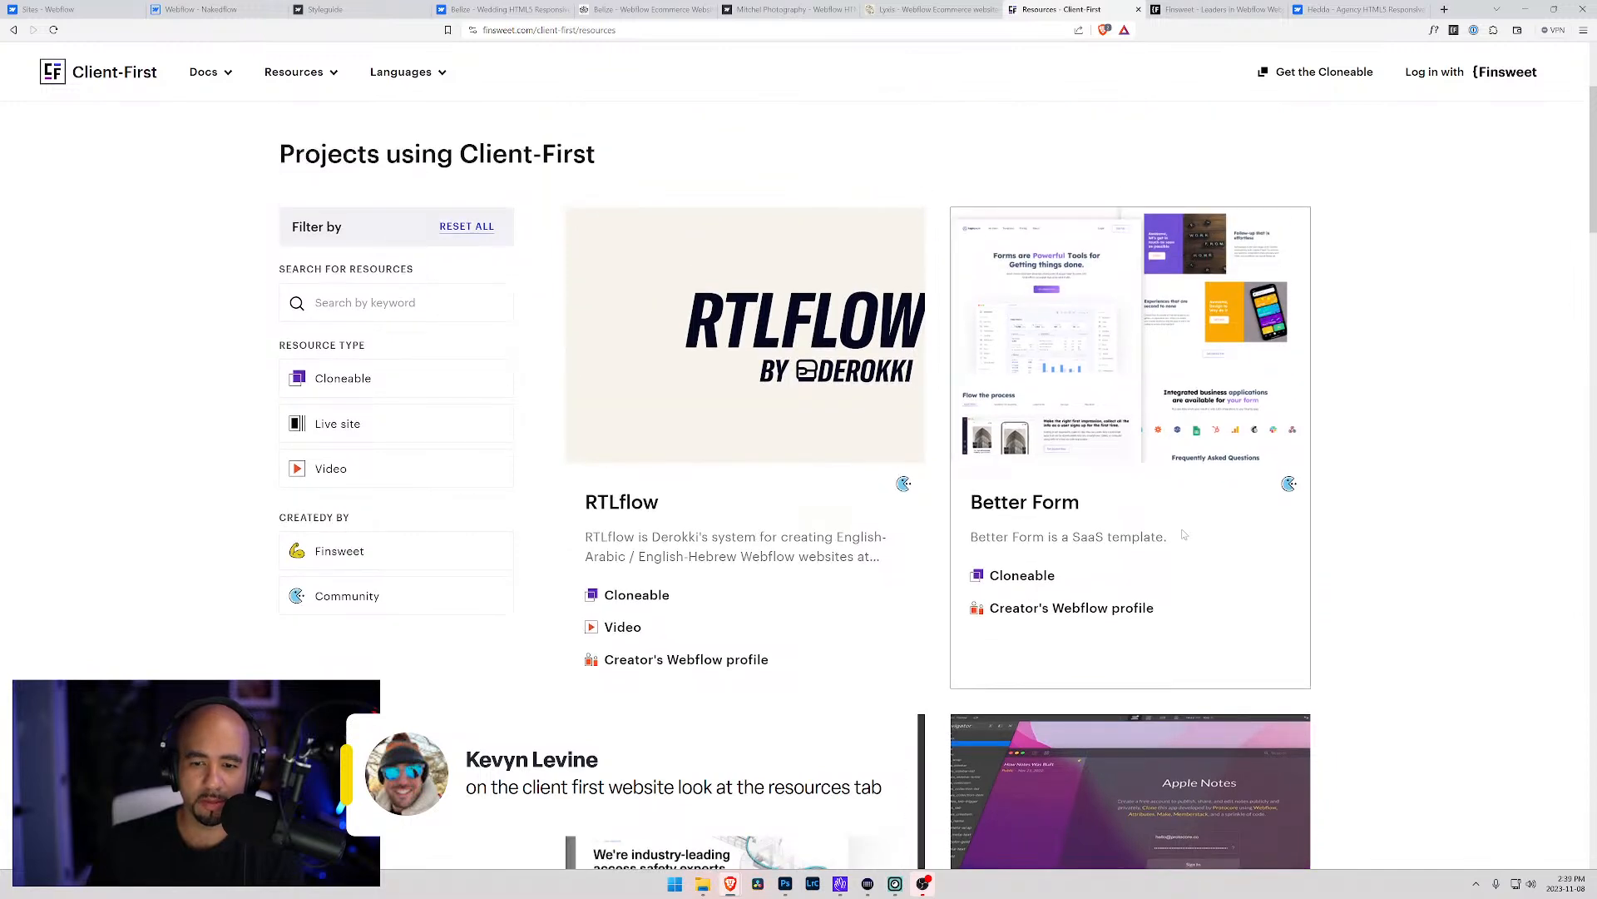
Open the Better Form cloneable's Webflow page and view its preview and description
left_click(1009, 583)
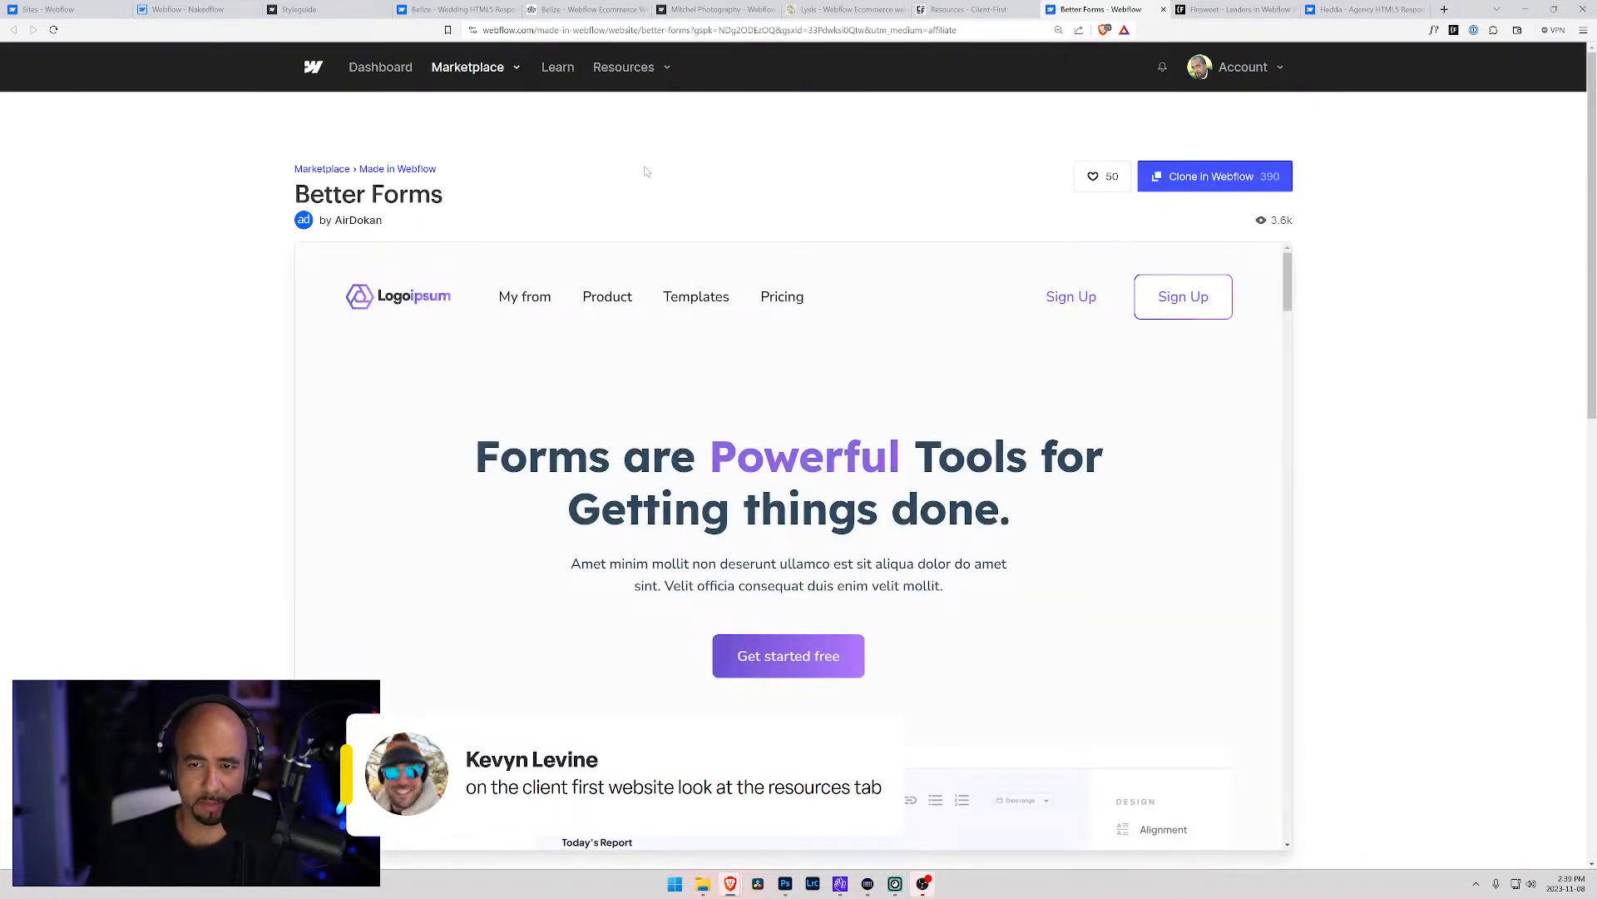
scroll(646, 171, "down", 5)
scroll(741, 271, "up", 1)
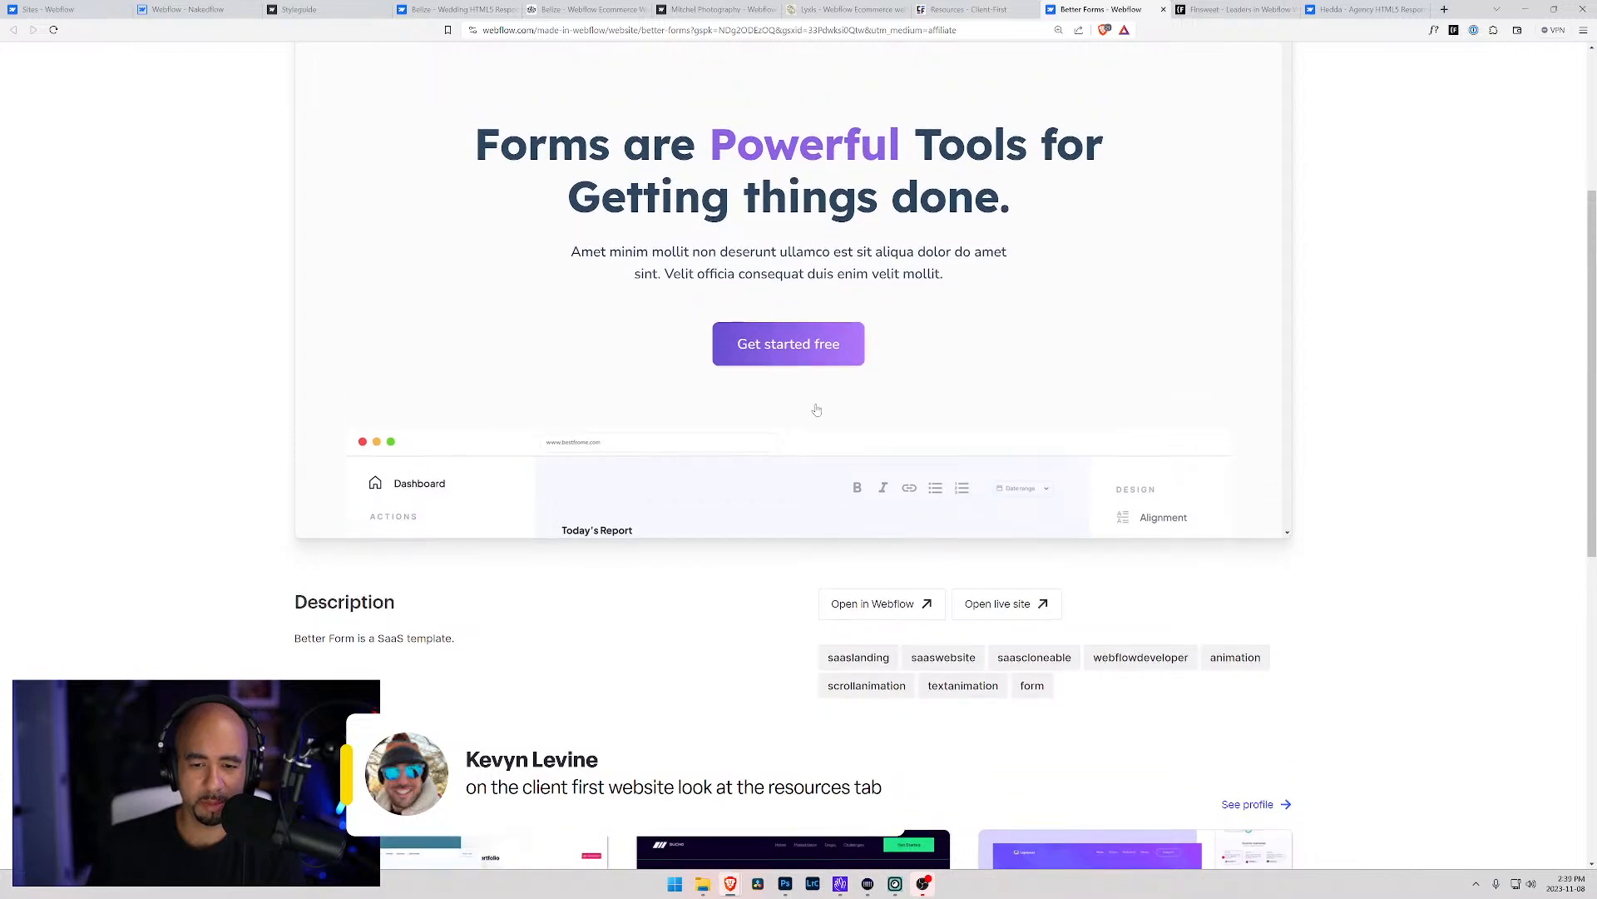
Open the Better Forms project read-only in the Webflow Designer and enter its Navbar component to inspect the class naming
left_click(882, 604)
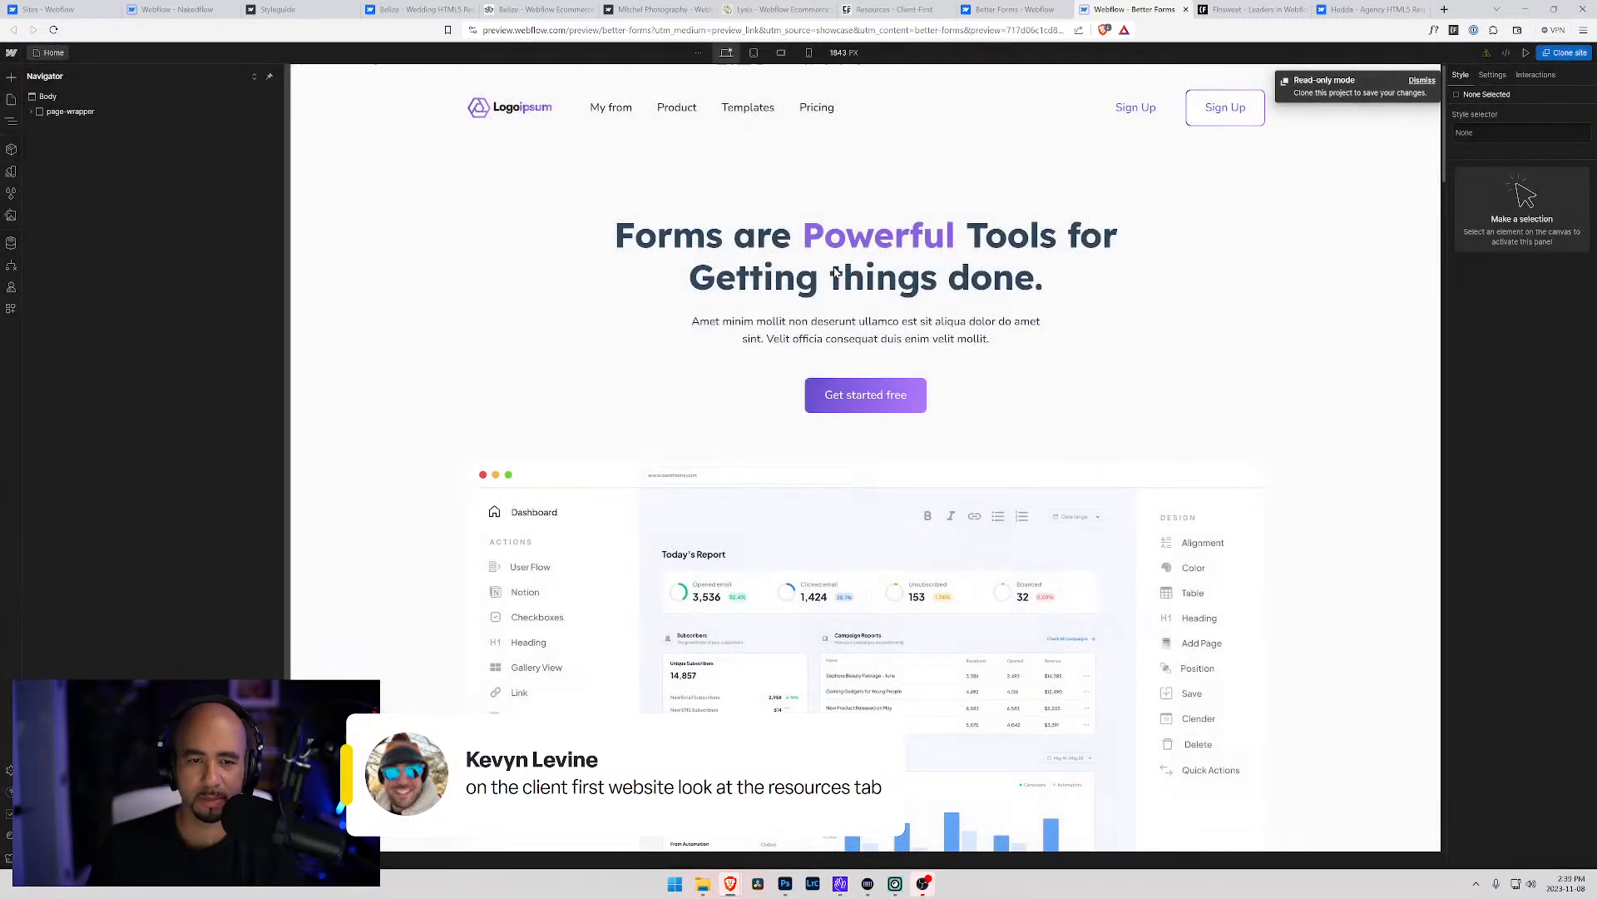
left_click(664, 101)
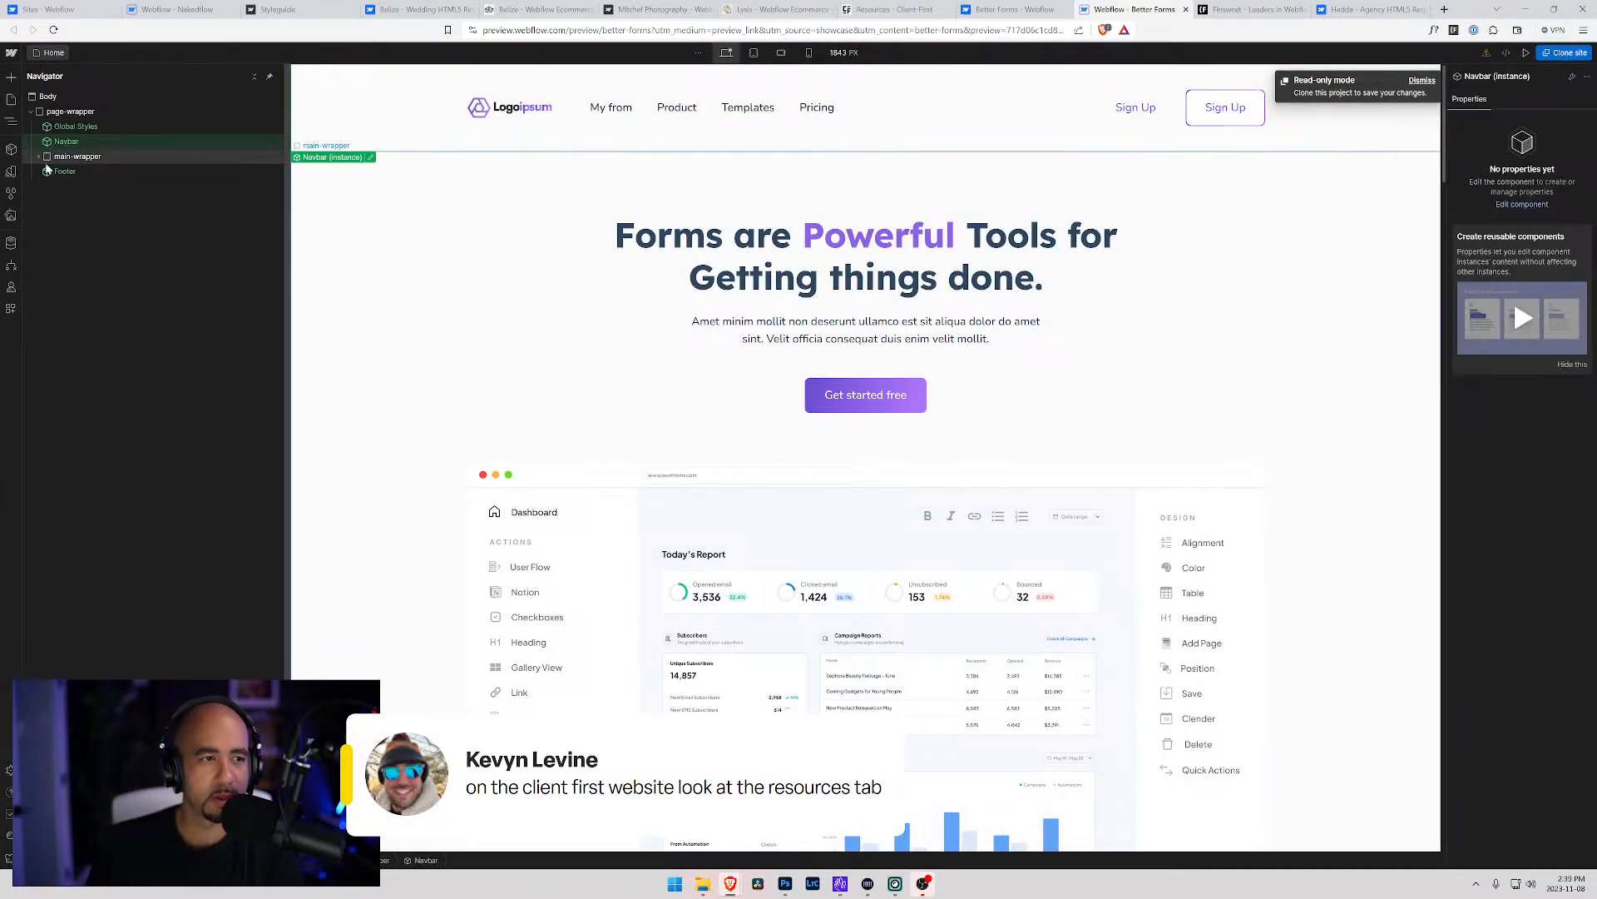
left_click(371, 158)
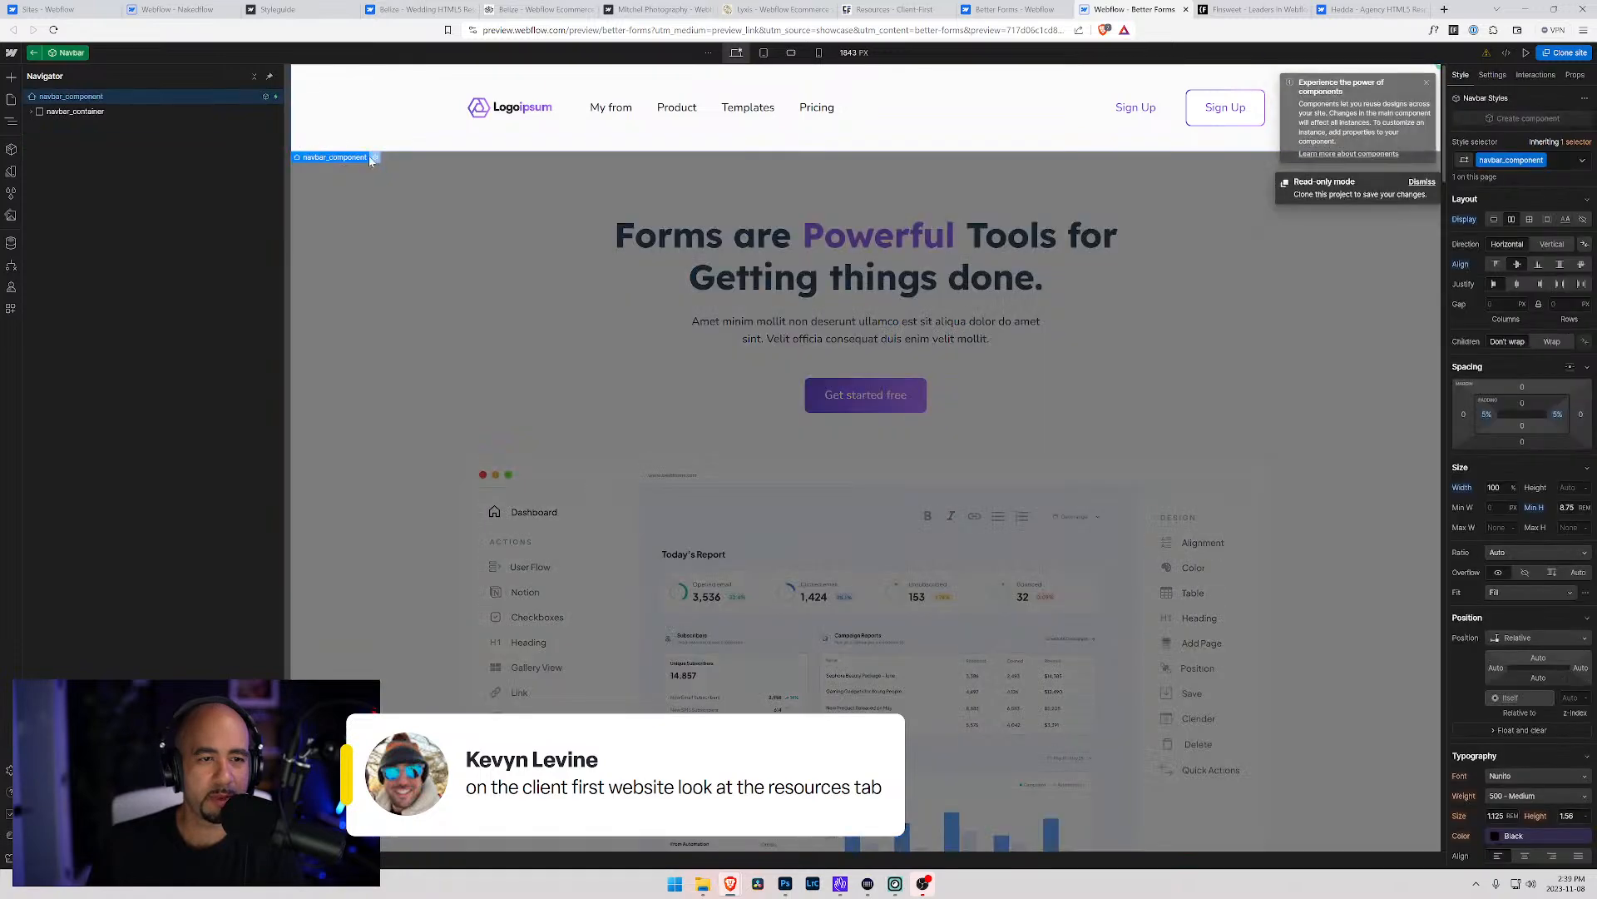
Expand navbar_container, navbar_menu and navbar_menu-right to inspect the class names of the navbar's nested elements and its two buttons
left_click(36, 114)
left_click(30, 112)
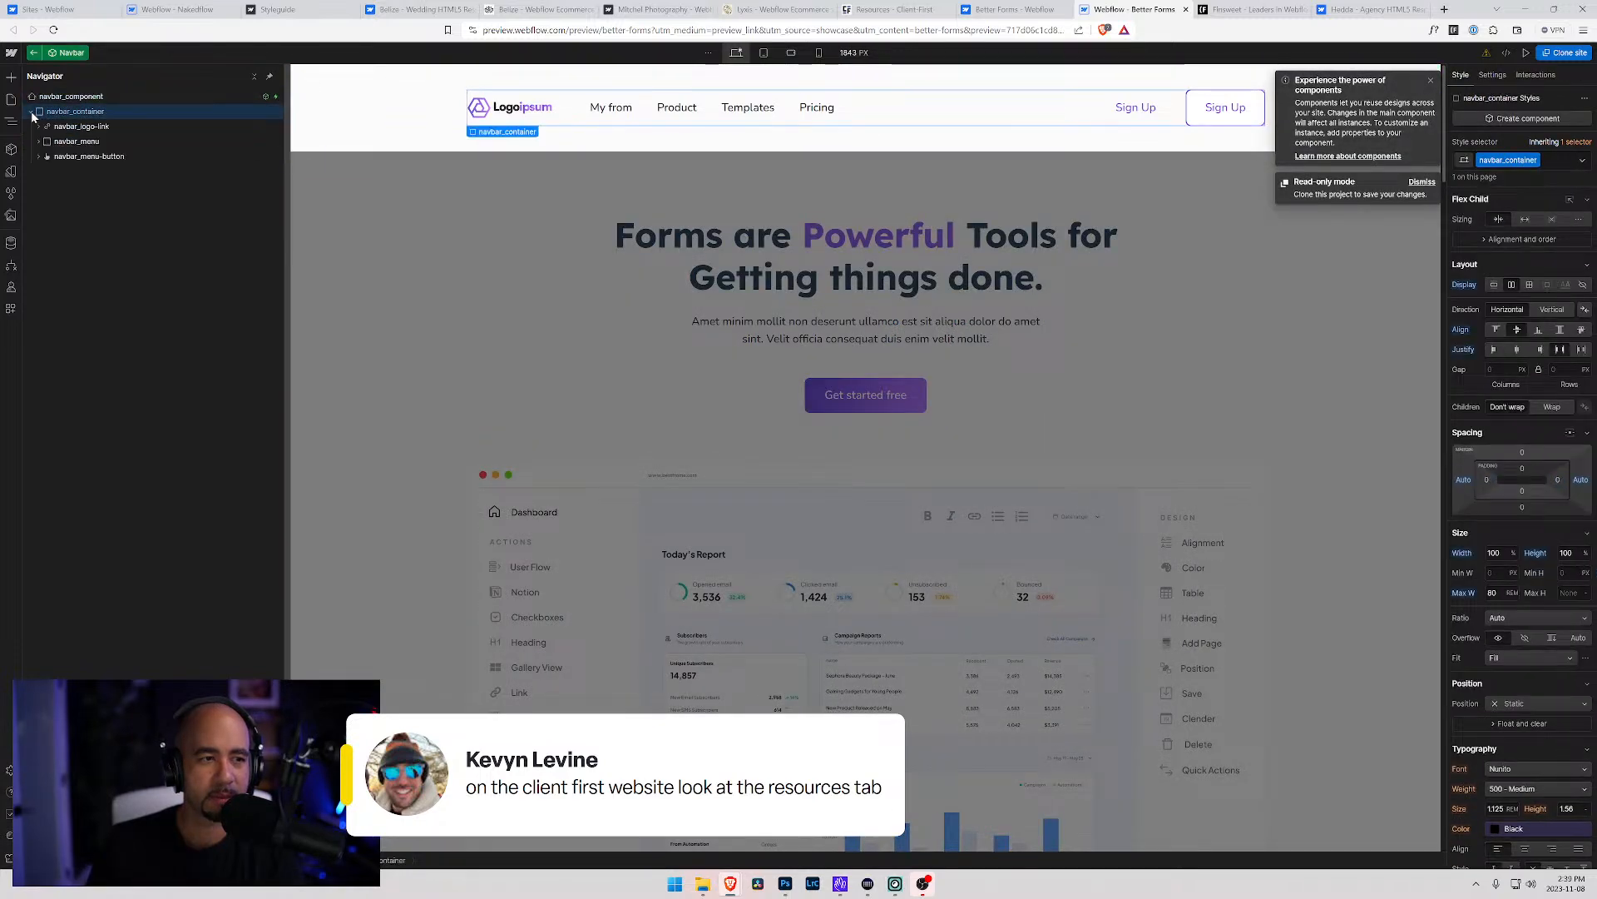
left_click(67, 142)
left_click(39, 142)
left_click(65, 157)
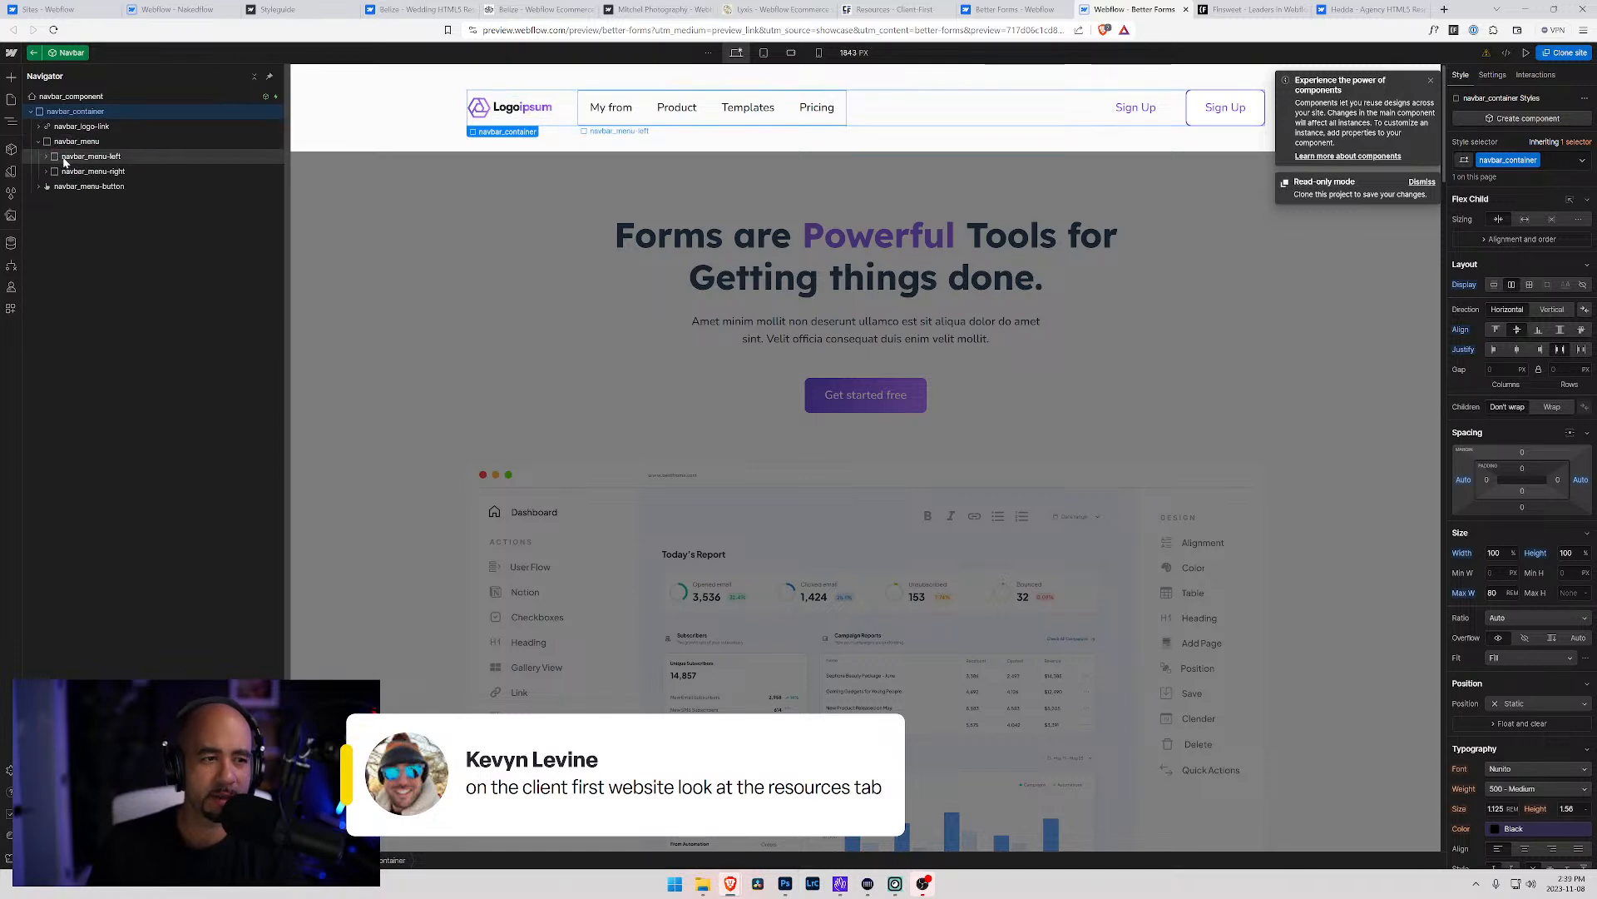
left_click(46, 143)
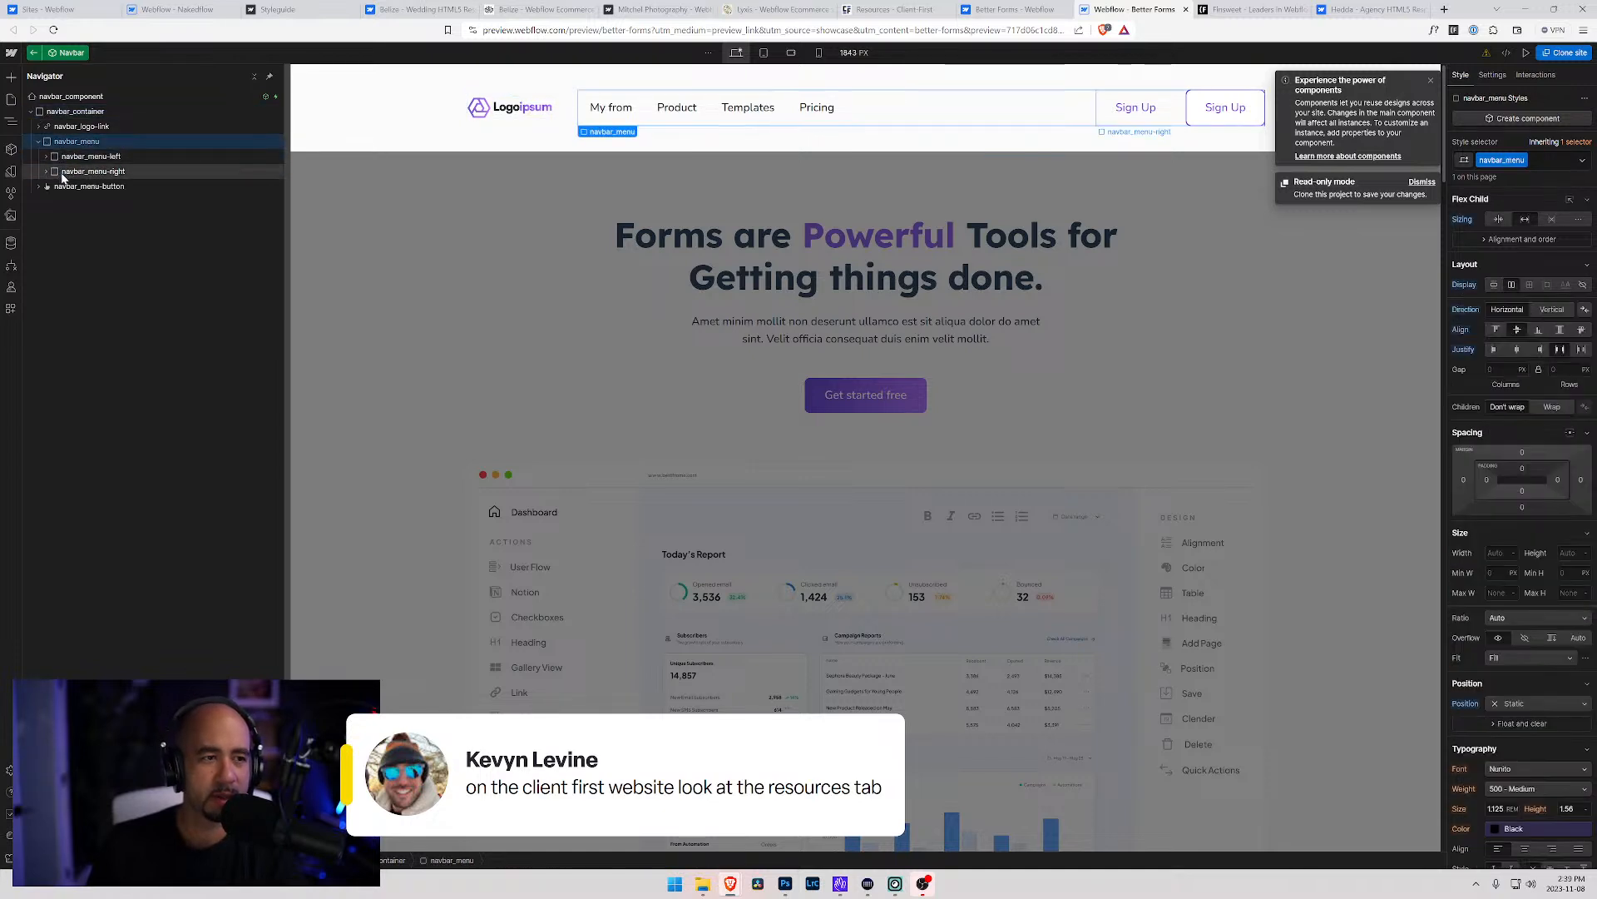
left_click(47, 171)
left_click(109, 191)
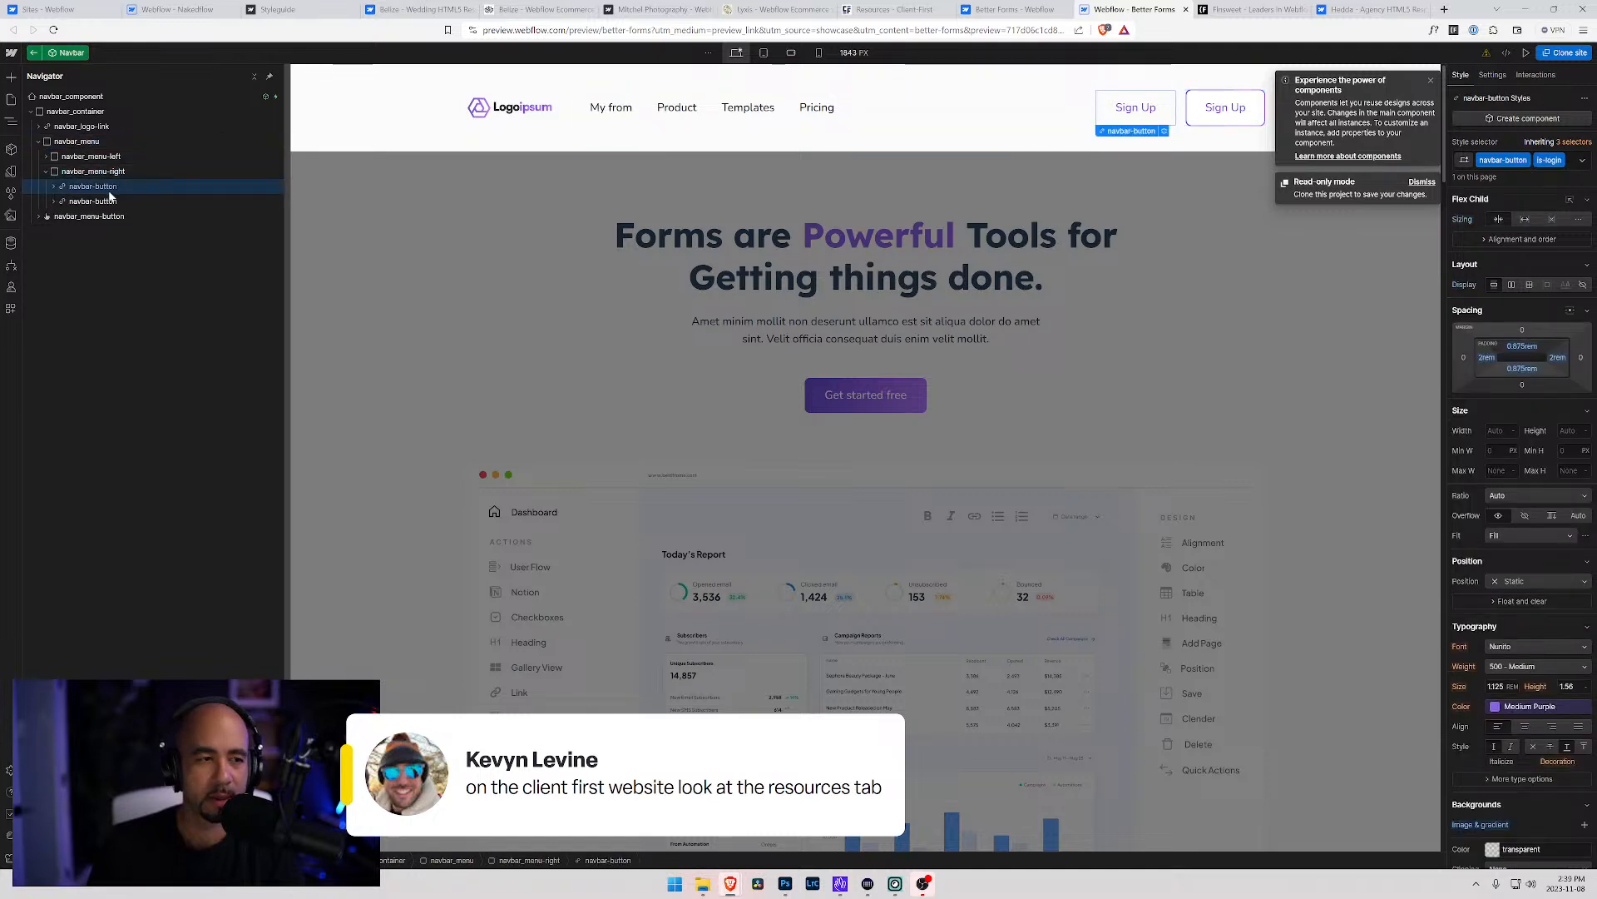
left_click(99, 203)
left_click(53, 186)
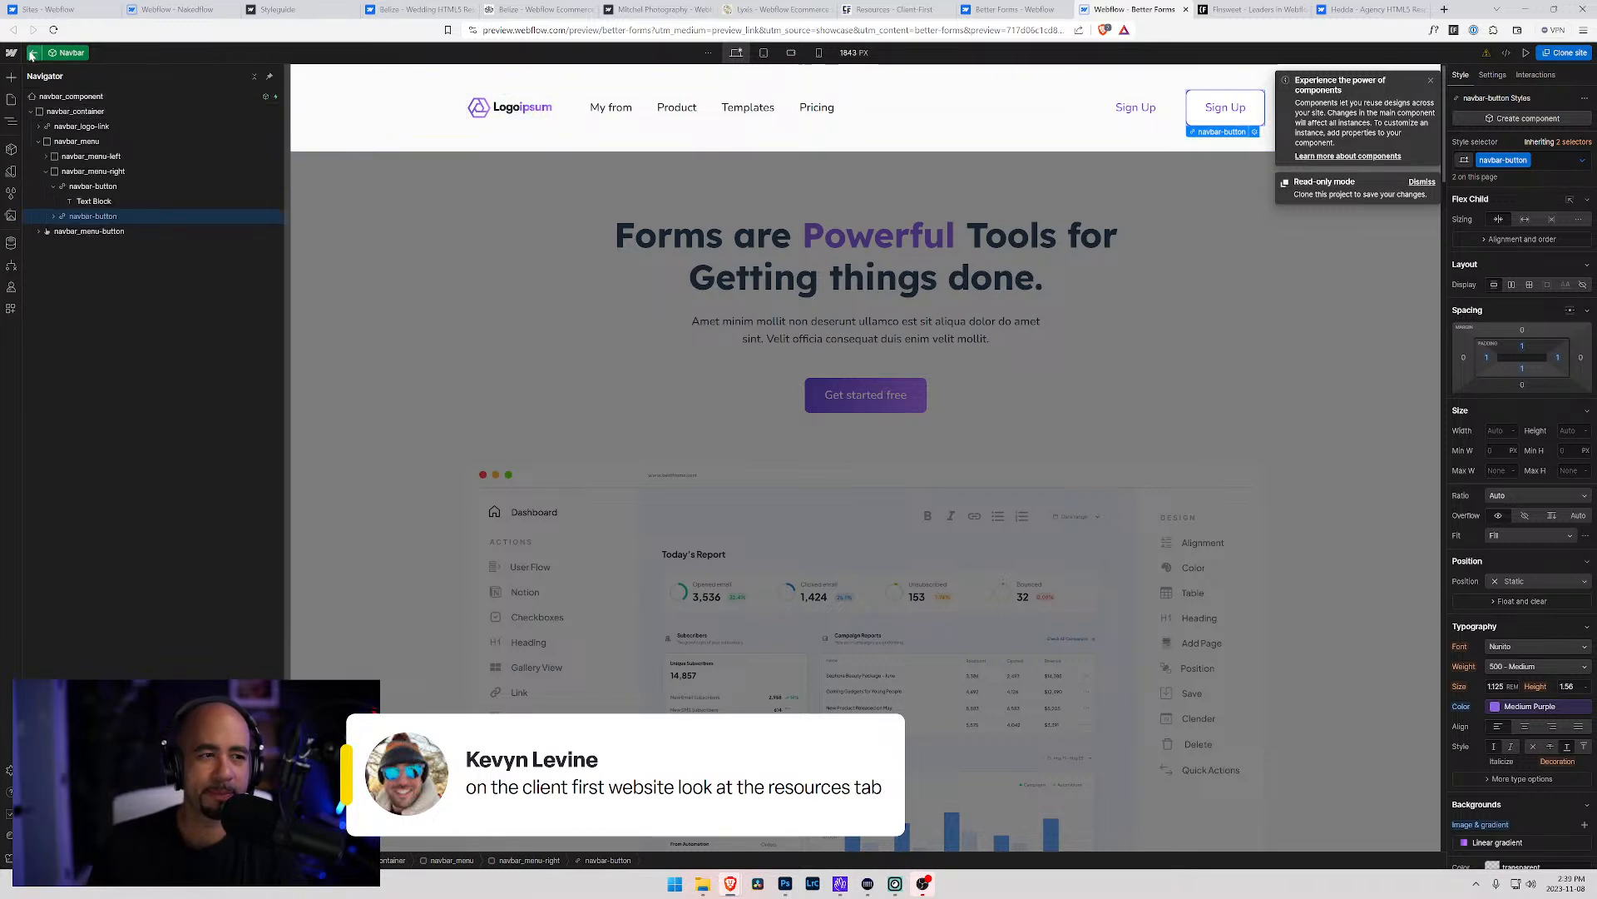
left_click(50, 97)
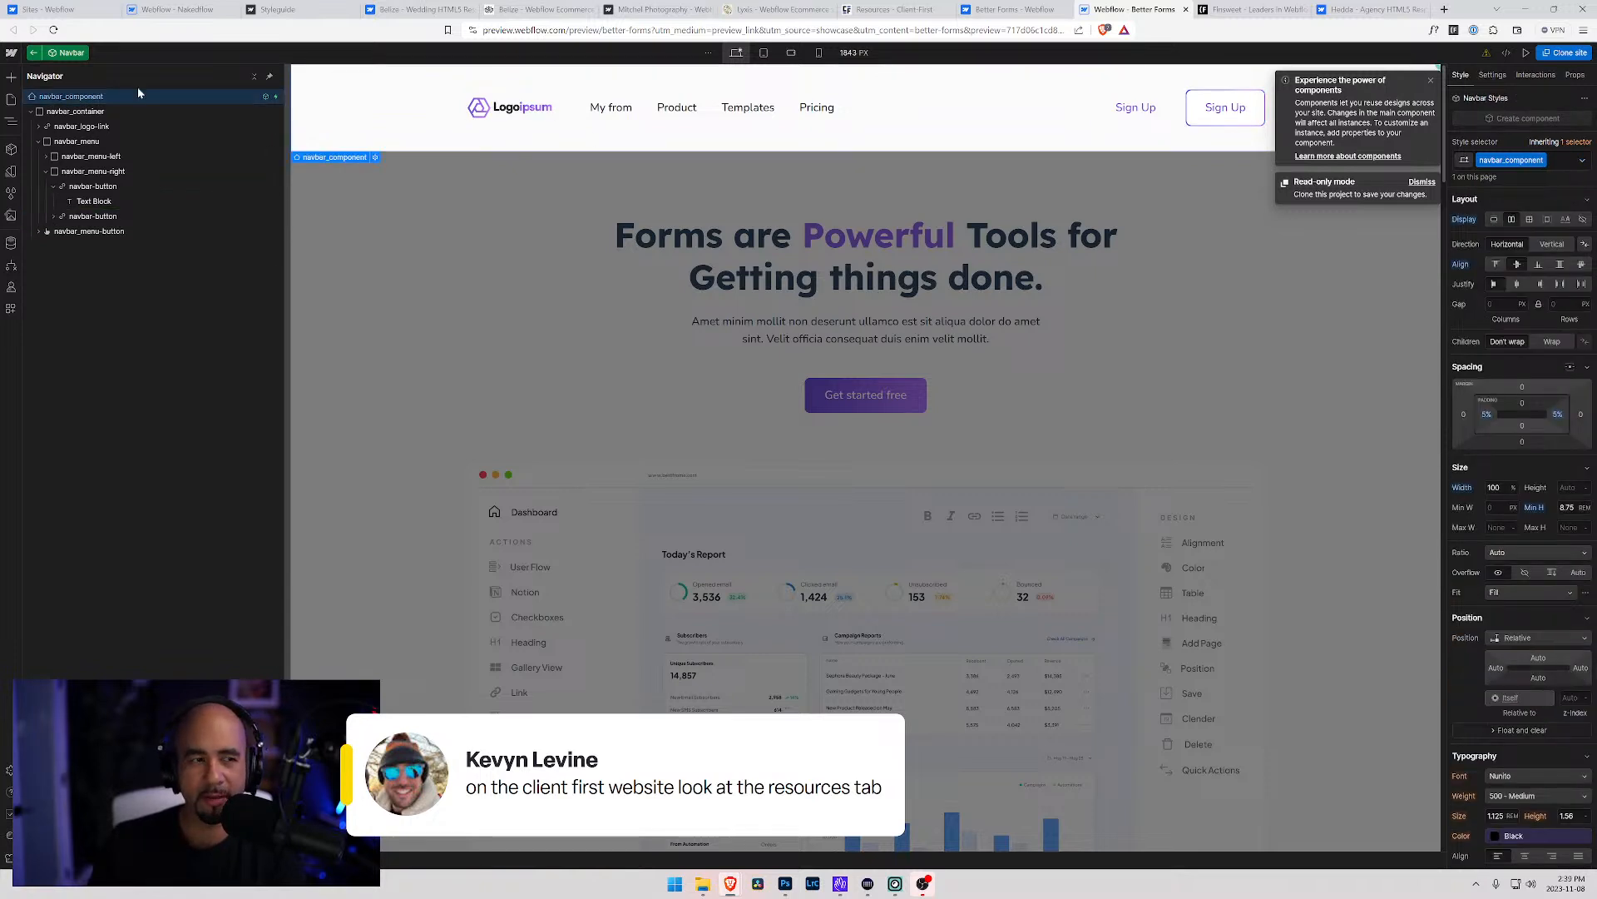
Look through the elements available to add and the navbar component's settings, interactions and props, dismissing the components tip
left_click(12, 79)
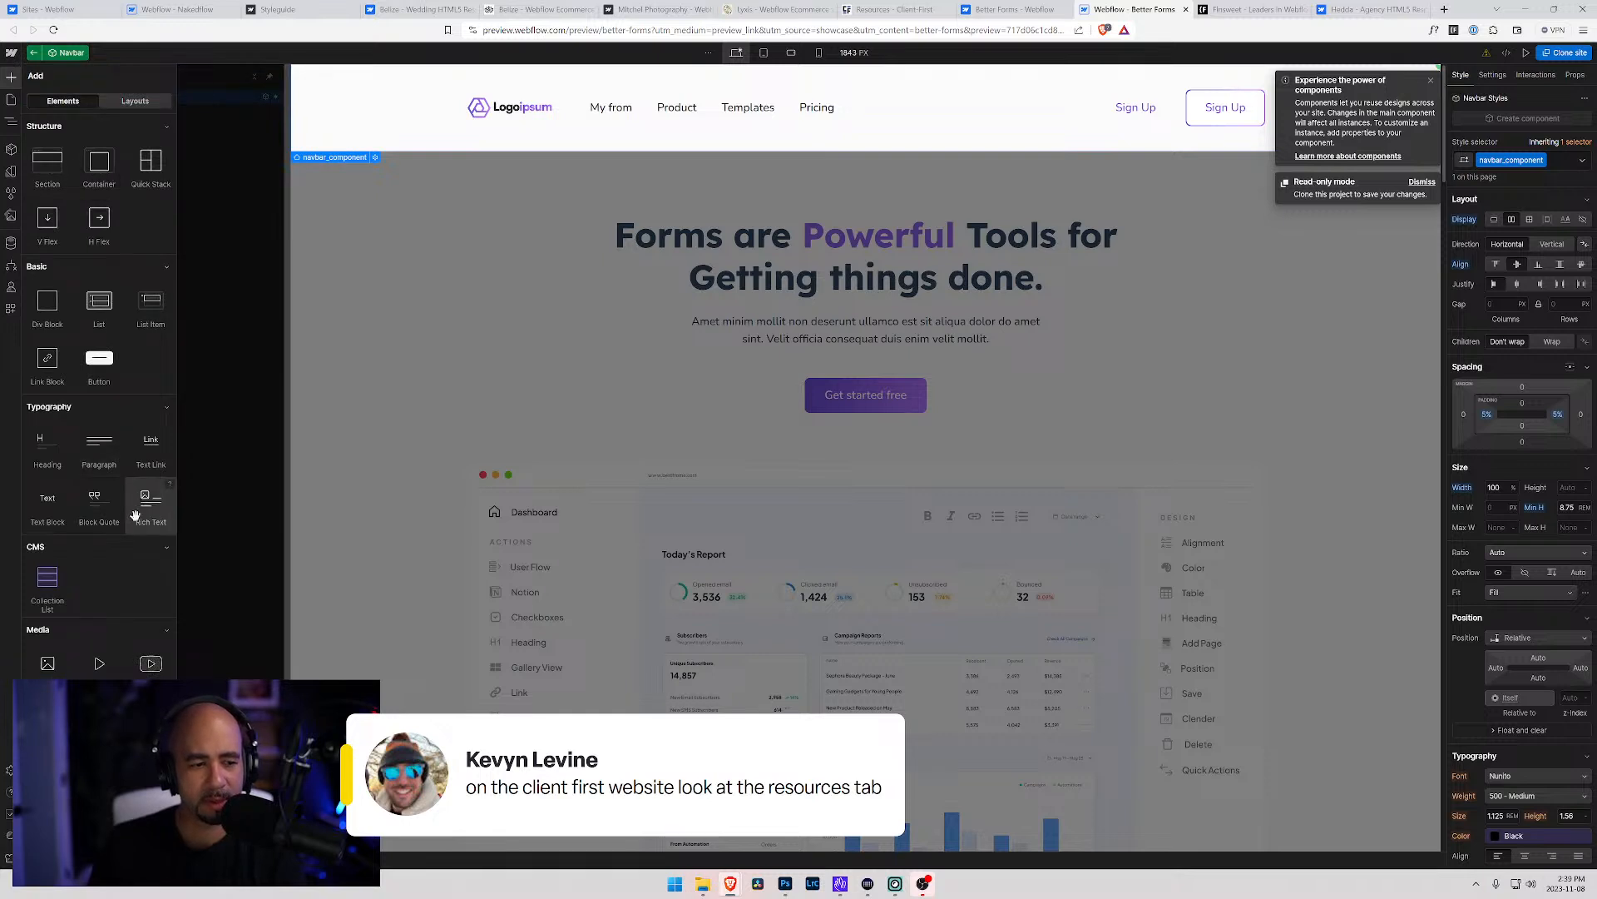
scroll(116, 541, "down", 5)
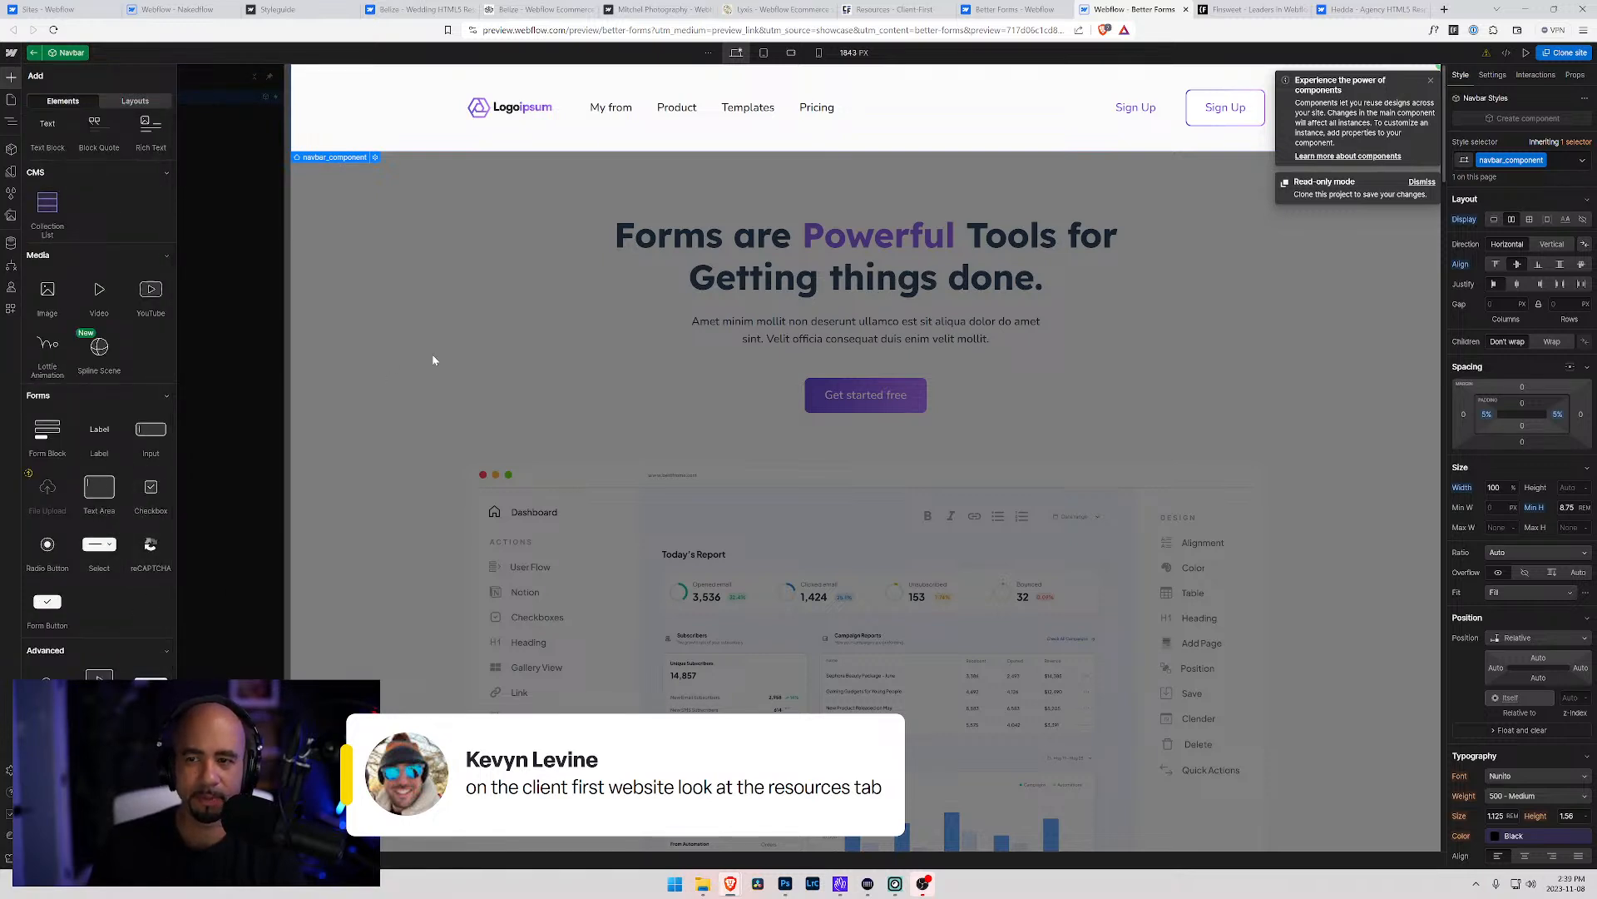
left_click(1493, 75)
left_click(1536, 74)
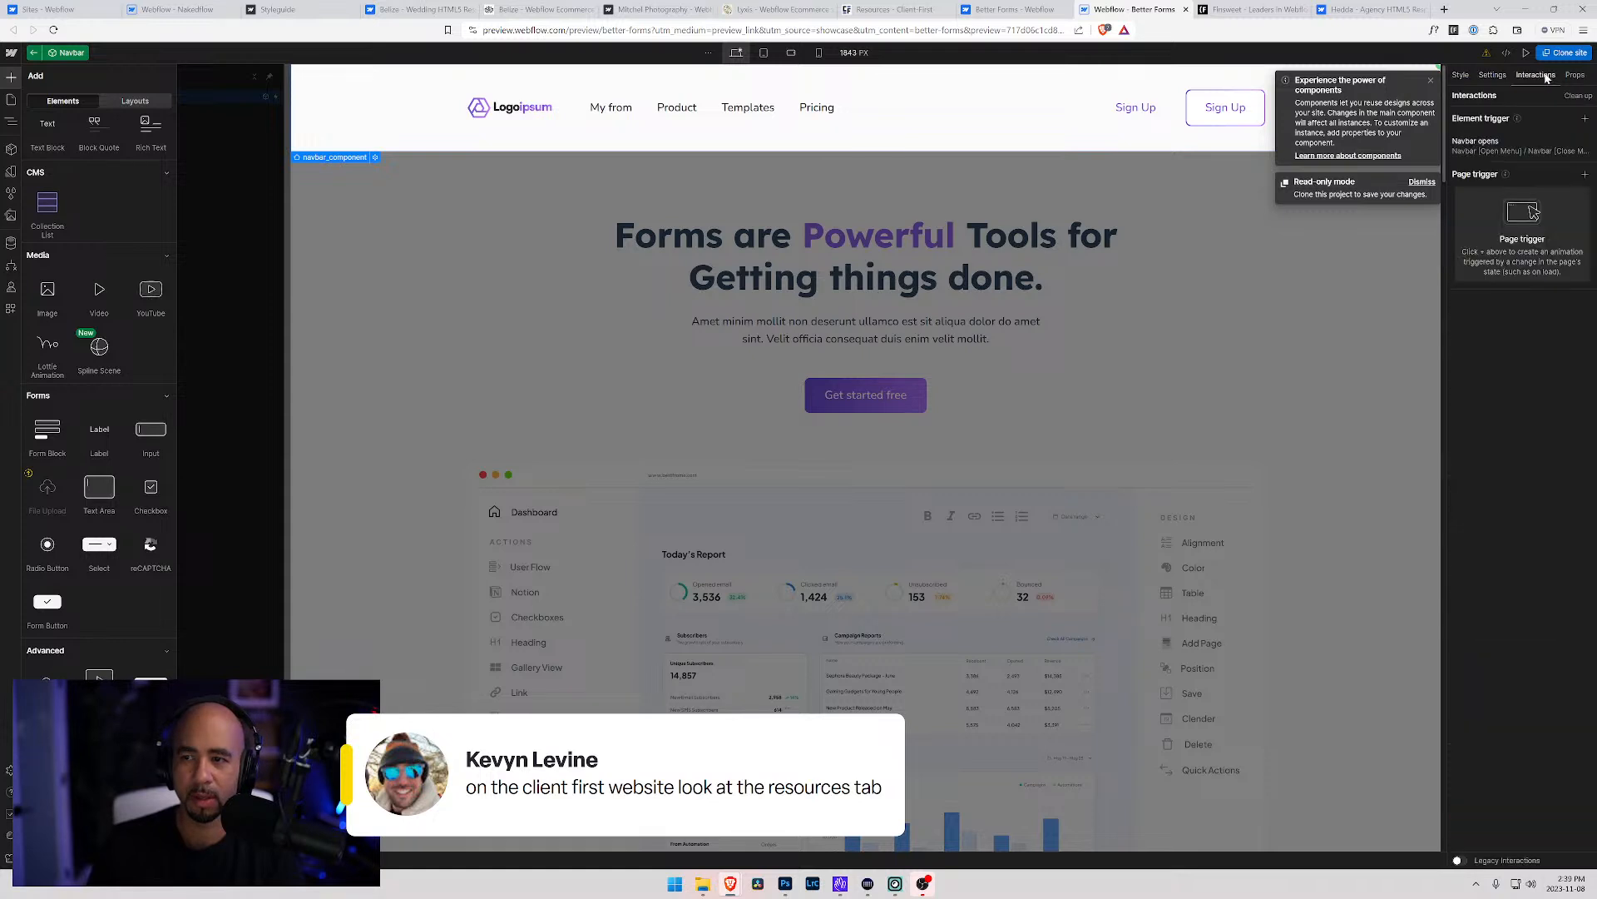
left_click(1575, 77)
left_click(1487, 76)
left_click(1460, 75)
left_click(1431, 82)
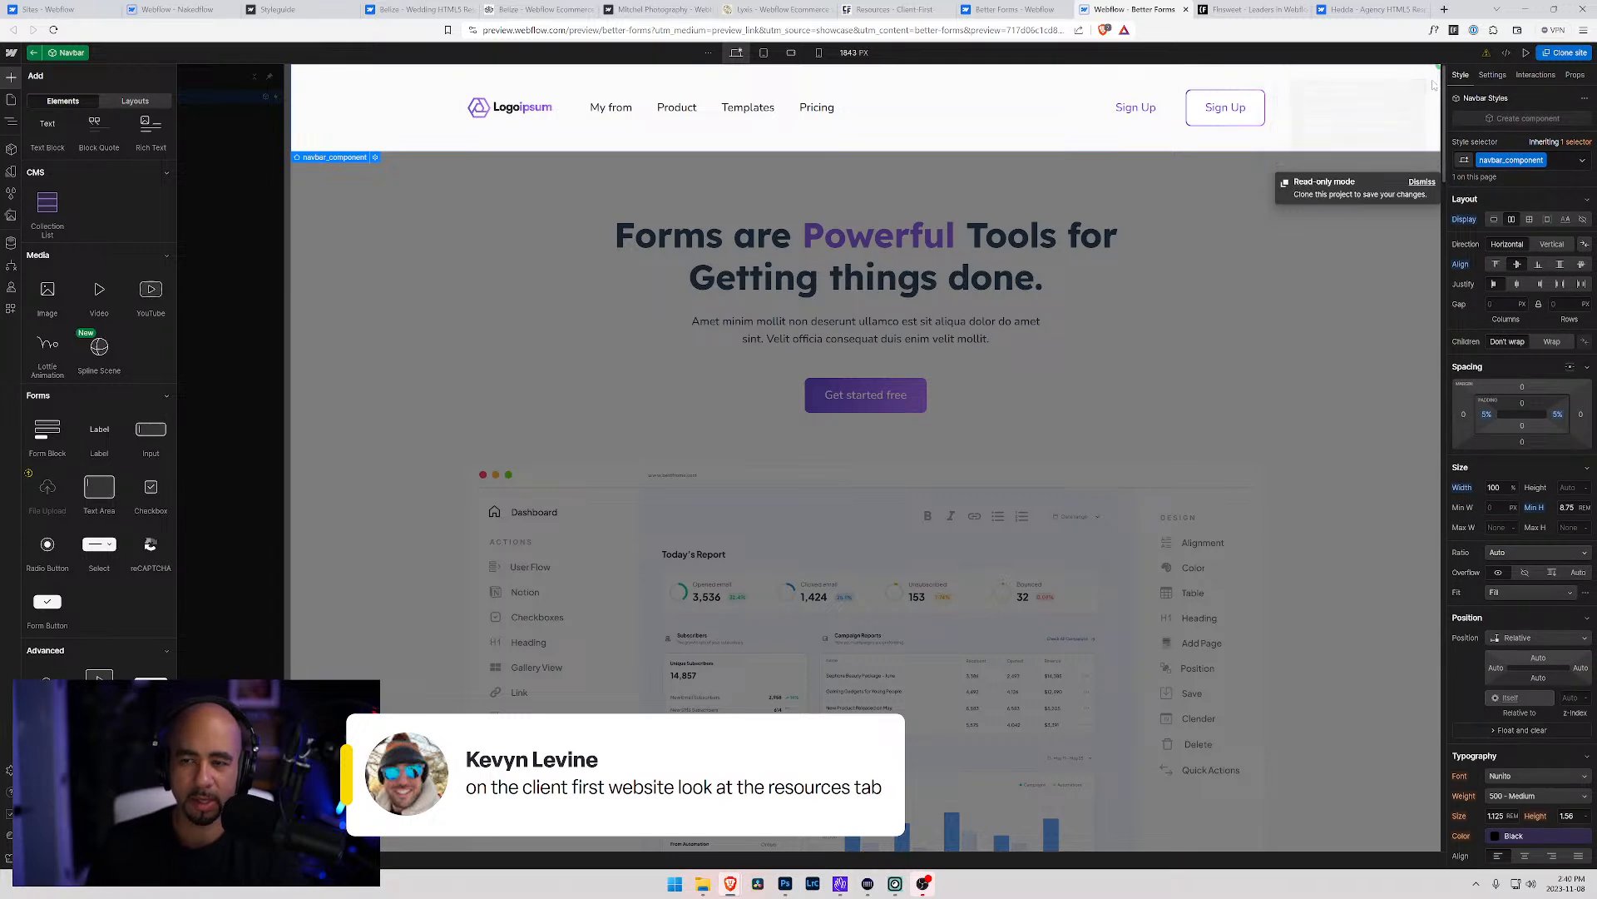
Select the navbar's first Sign Up button and view the page at the tablet, mobile landscape and mobile portrait breakpoints
left_click(1171, 109)
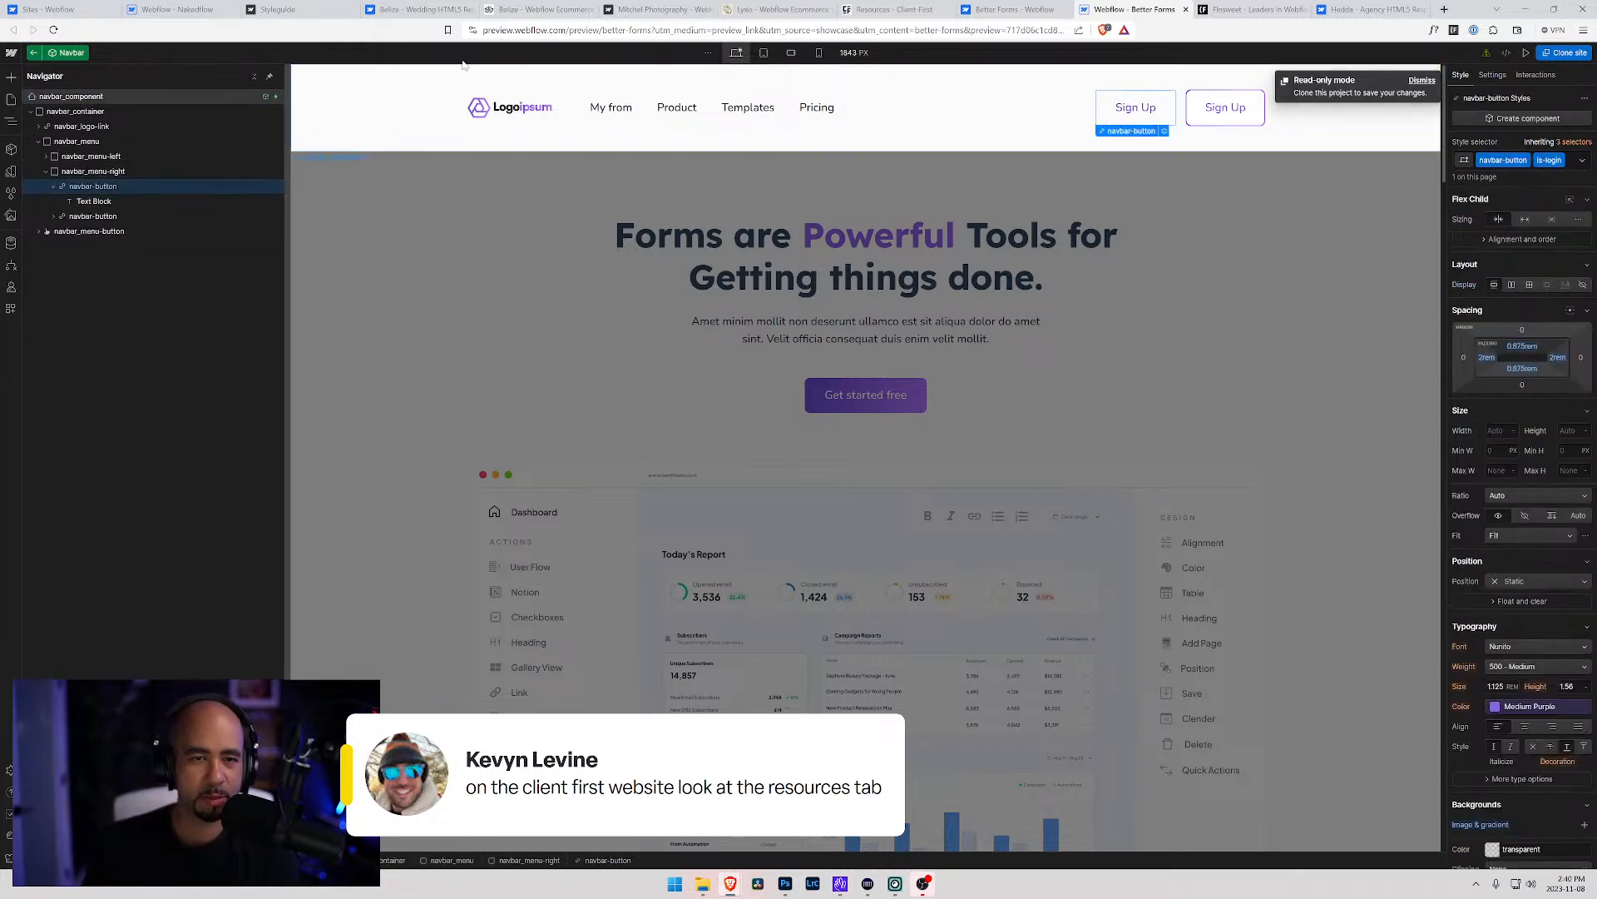
left_click(764, 52)
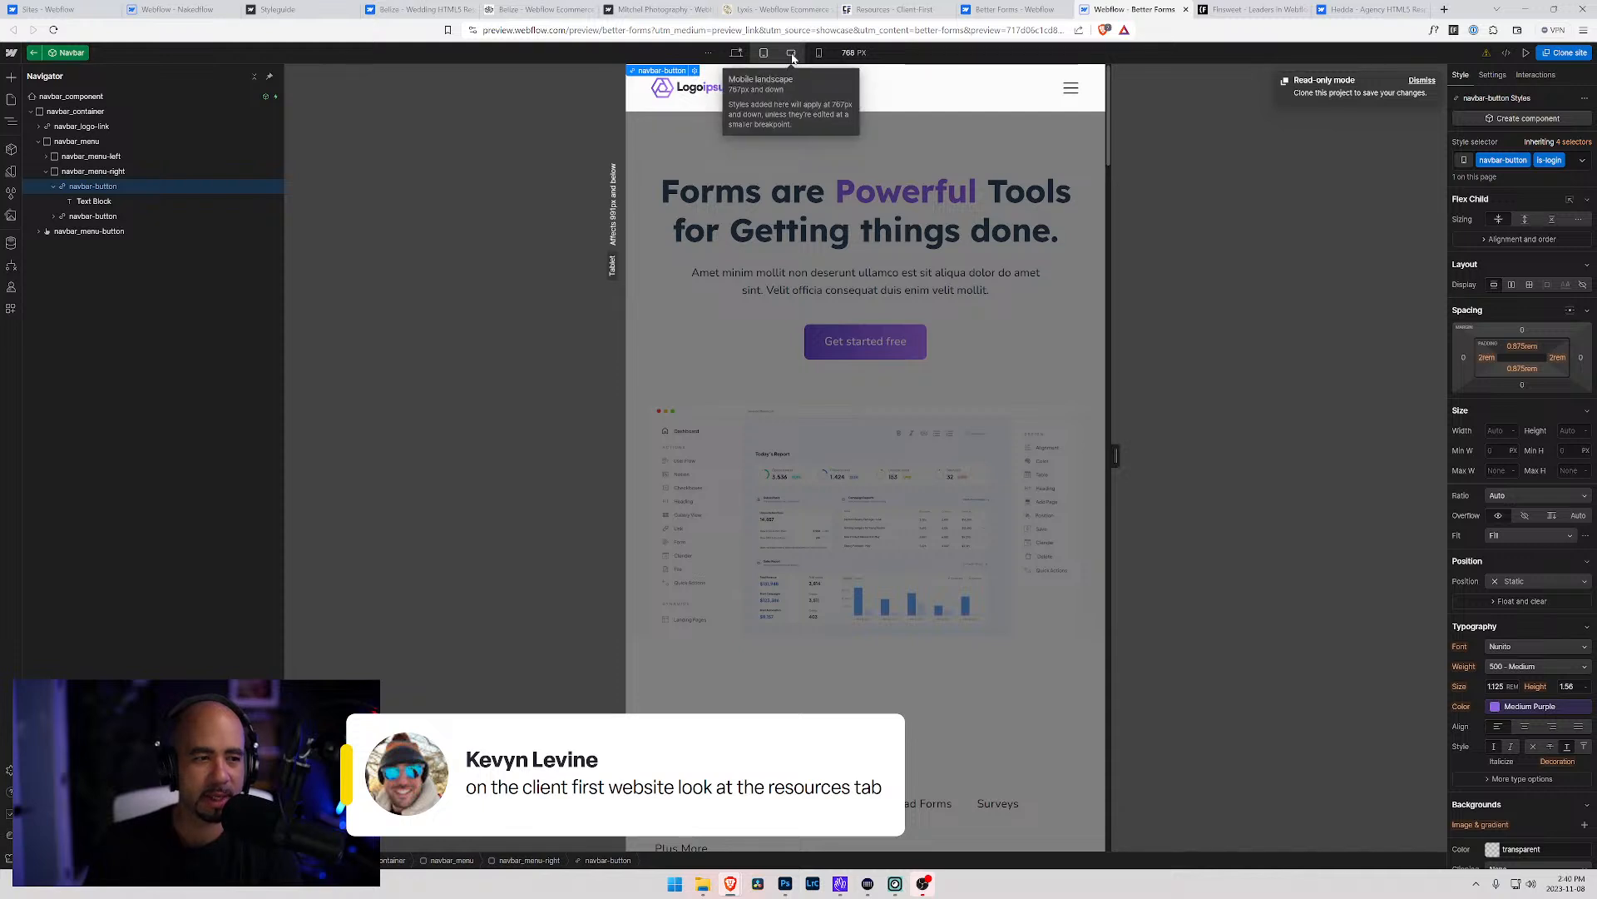
left_click(792, 52)
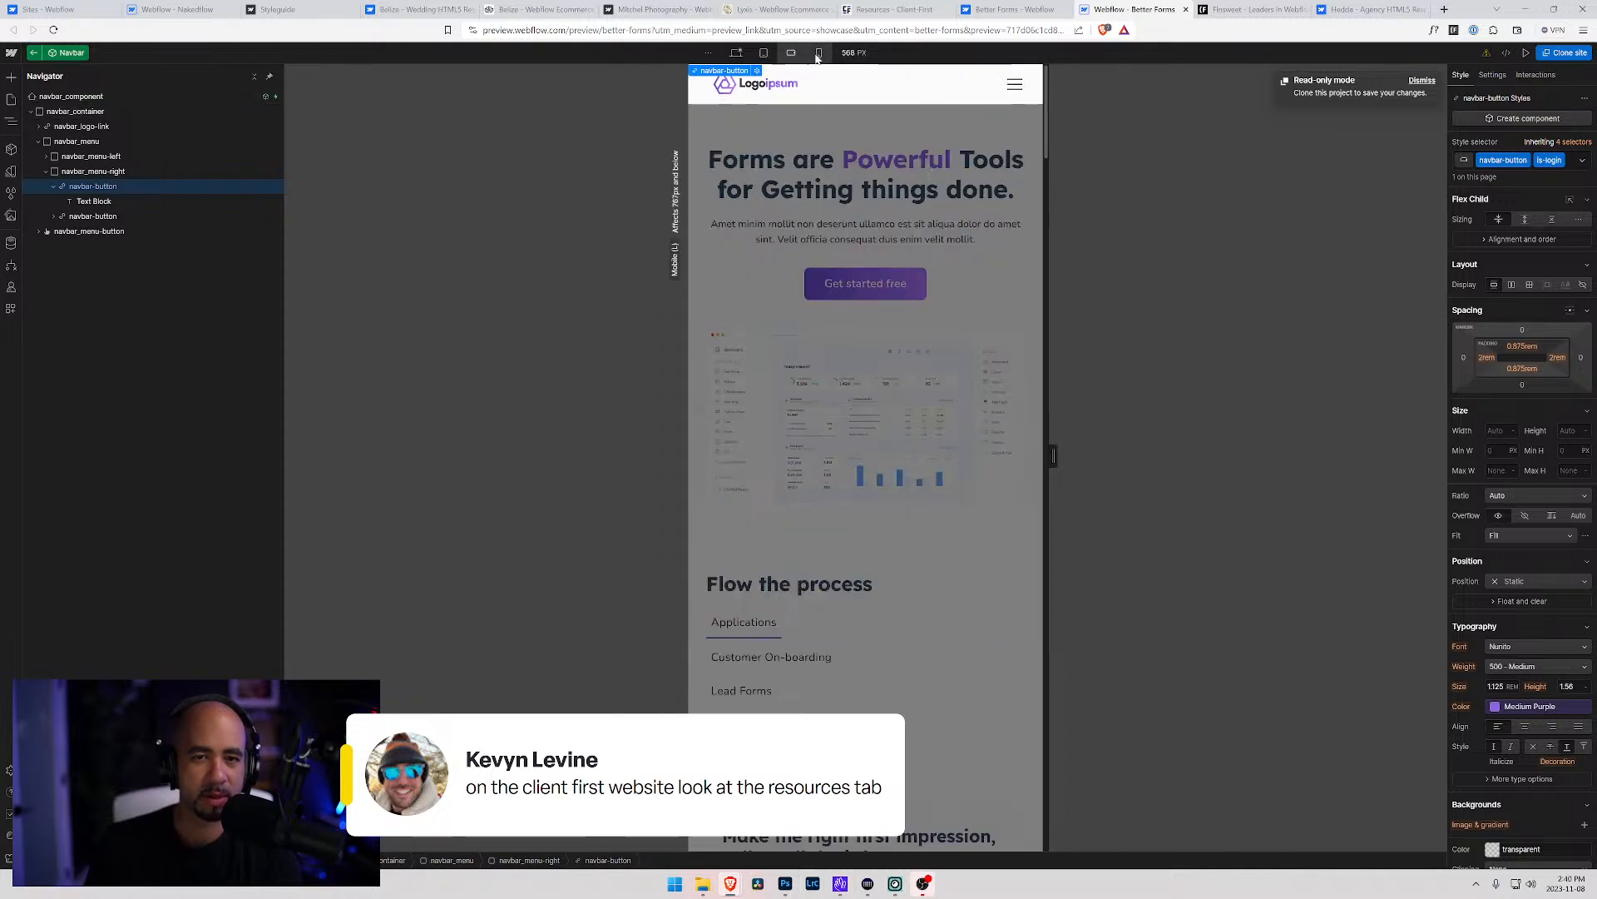
left_click(819, 52)
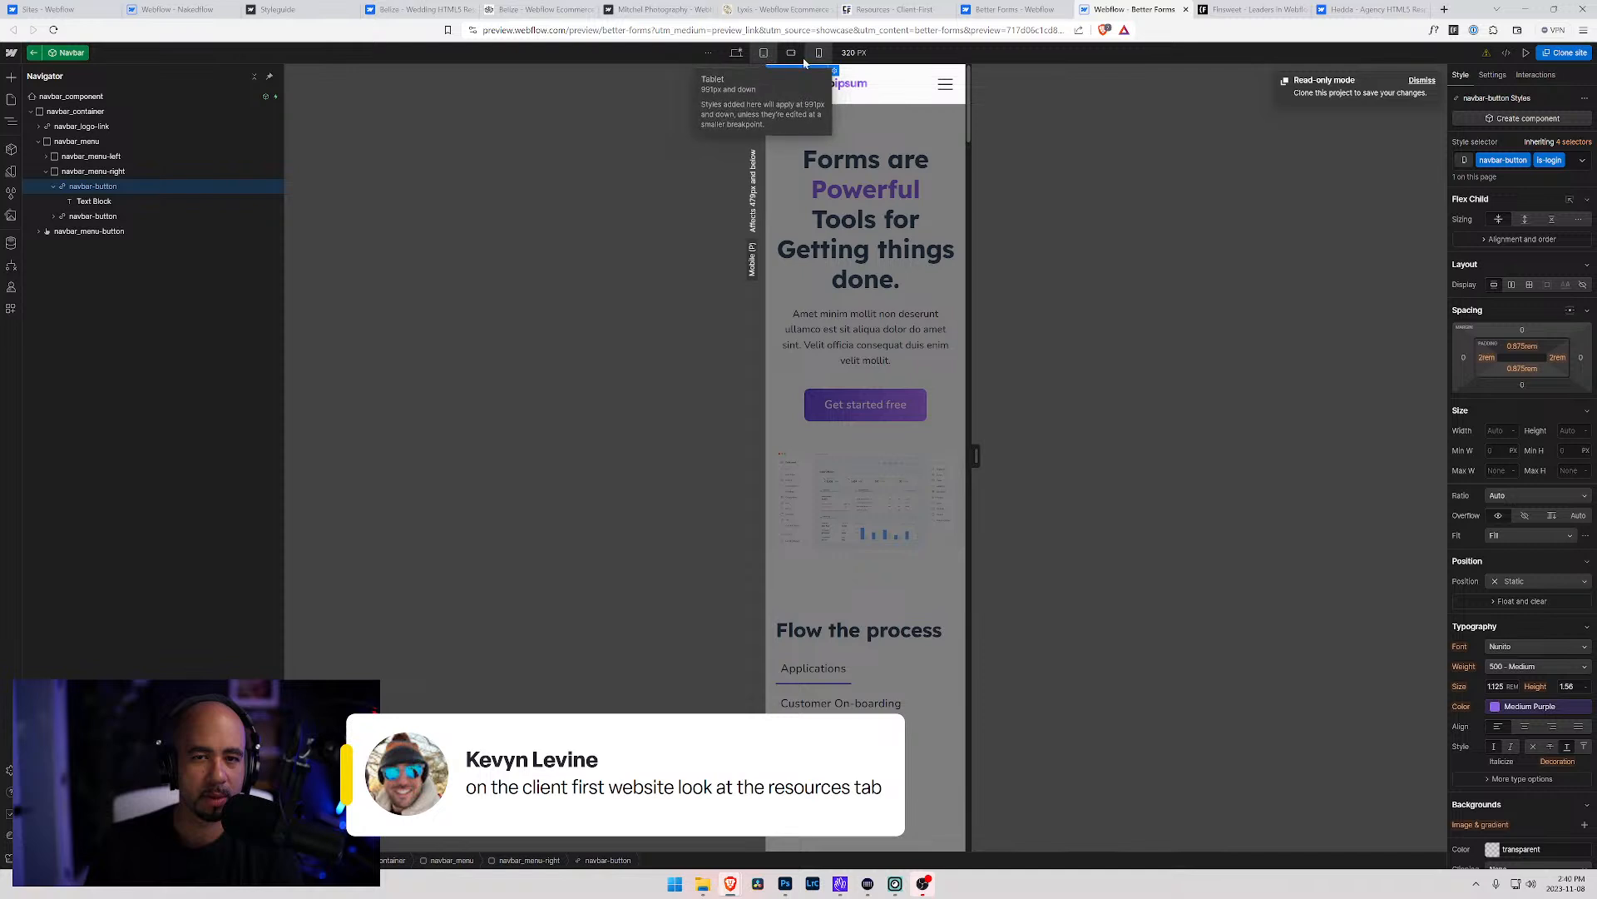
Preview the site's mobile navigation menu and page content, and return to the desktop breakpoint in the Designer
left_click(1527, 53)
left_click(878, 84)
scroll(794, 349, "down", 5)
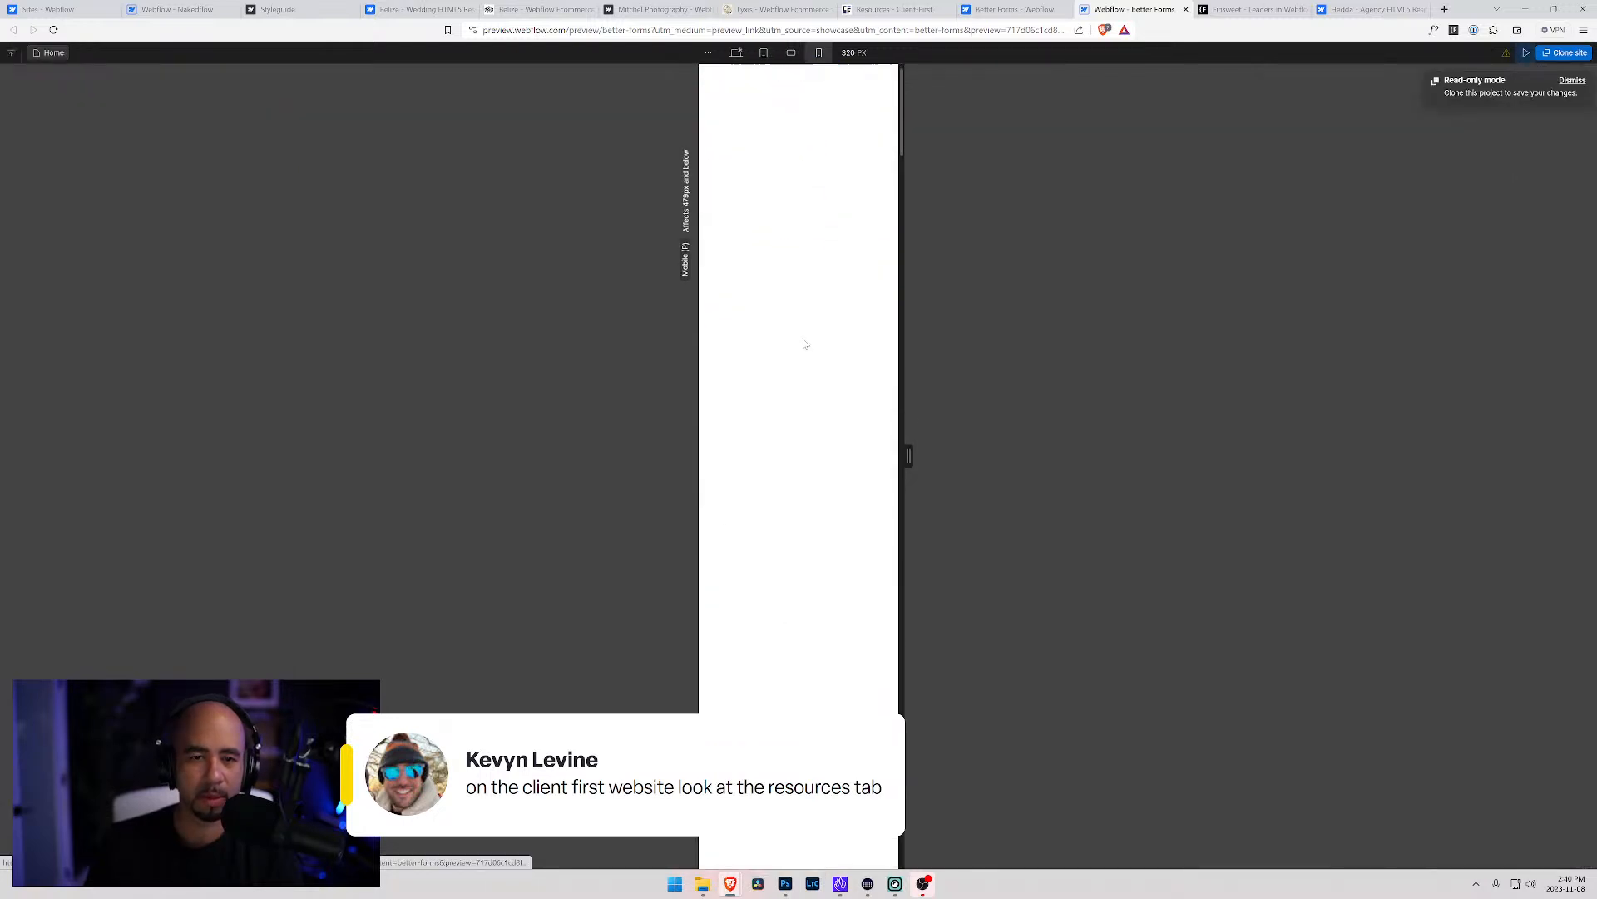
scroll(796, 362, "up", 3)
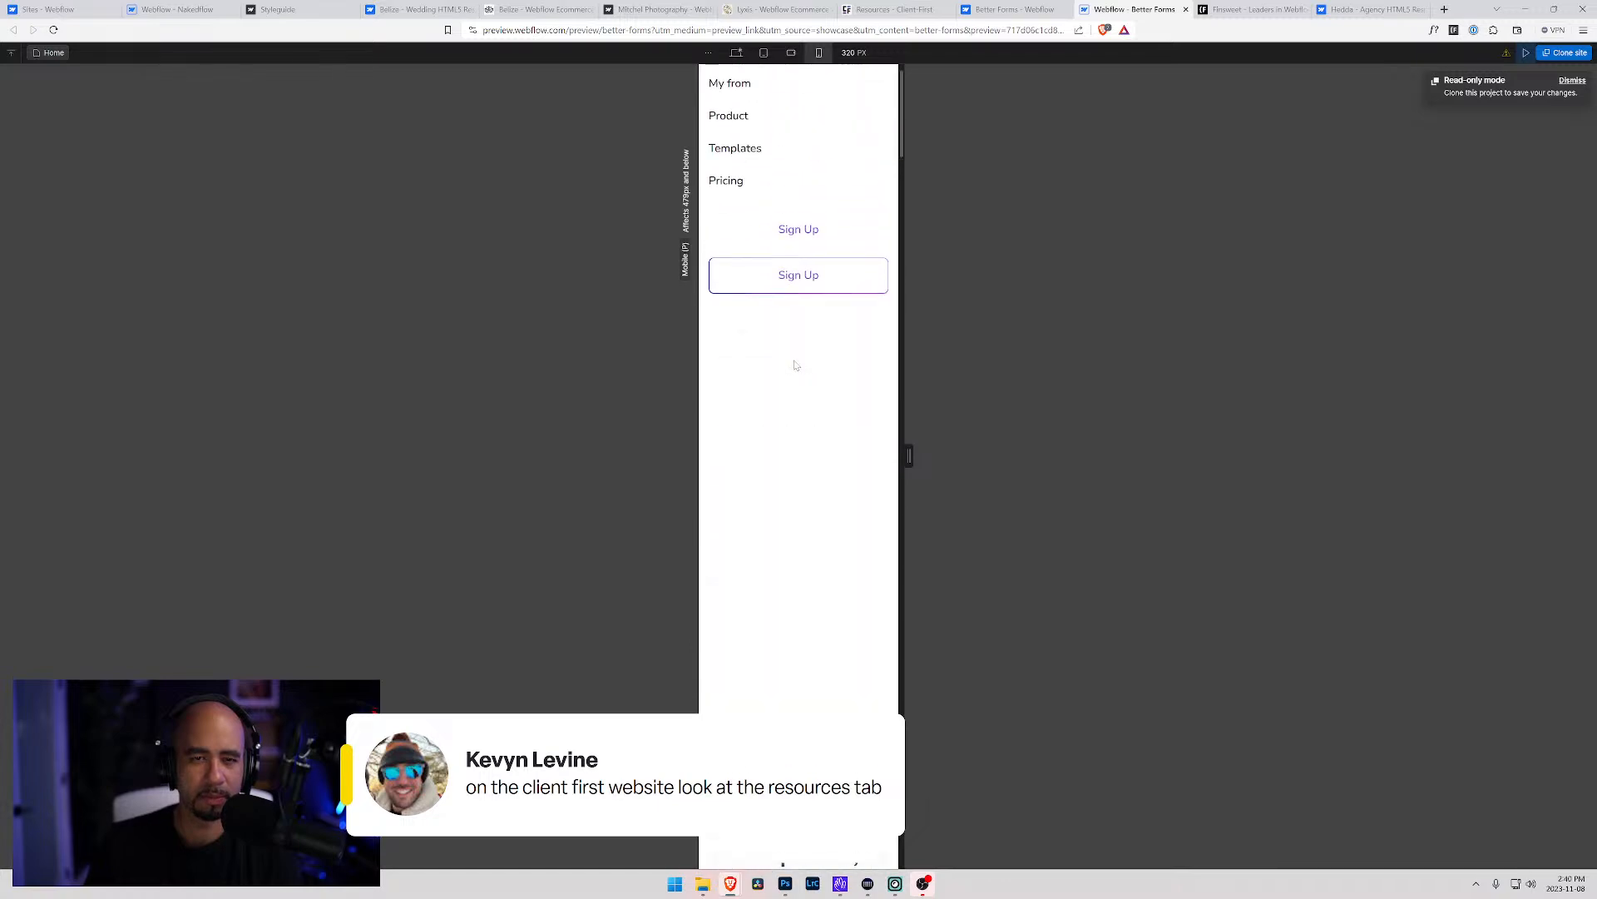
scroll(793, 358, "down", 8)
scroll(790, 356, "up", 8)
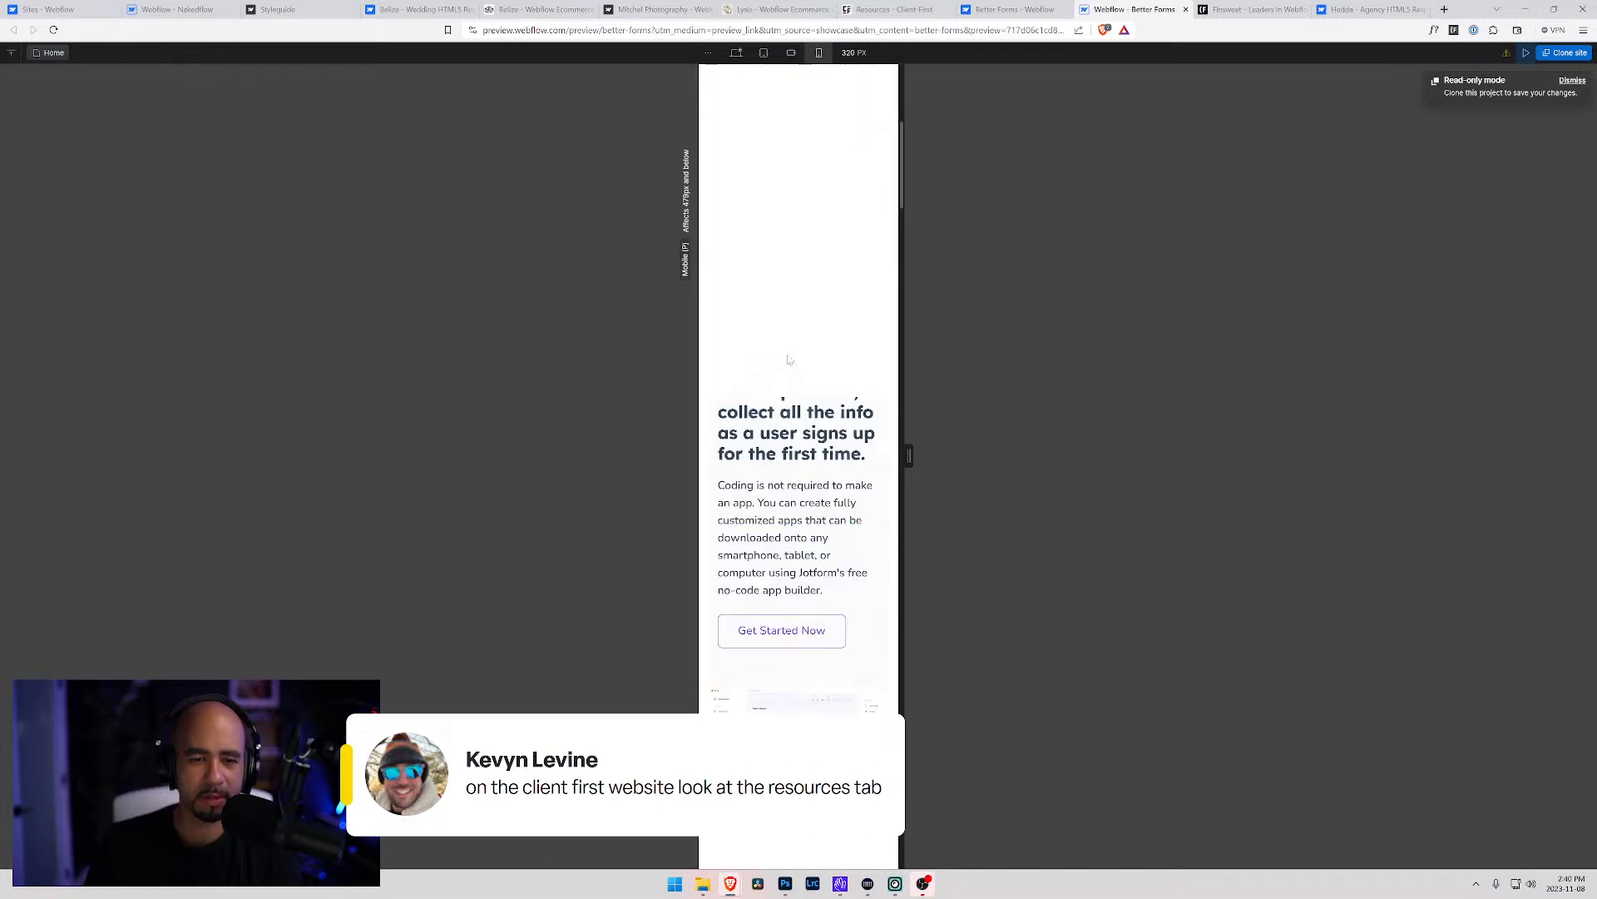
left_click(736, 52)
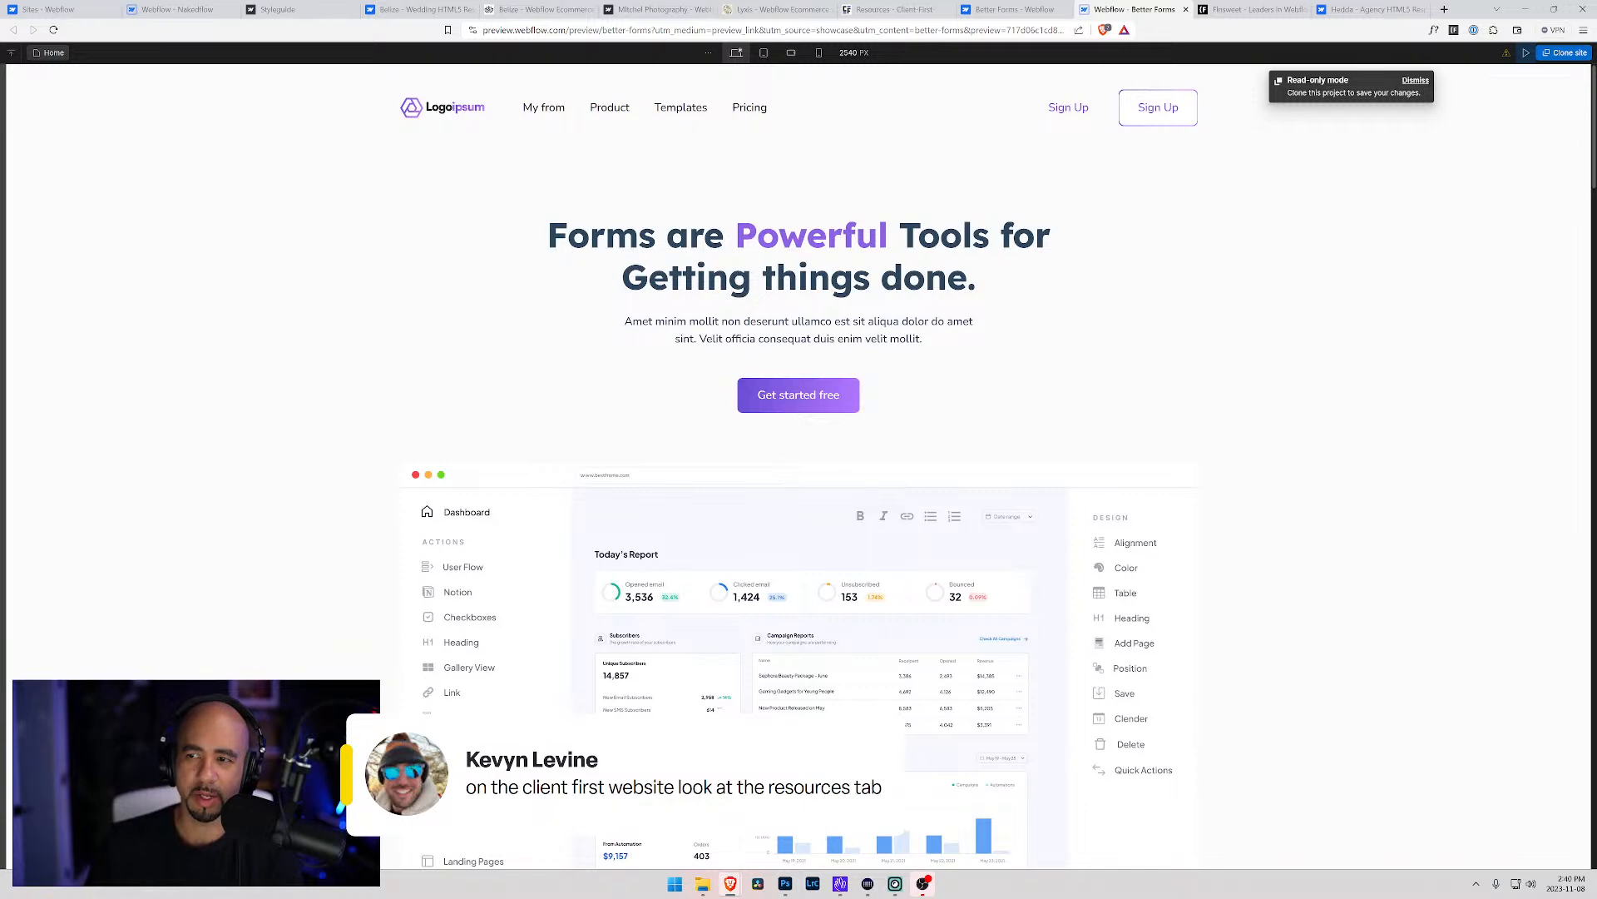
left_click(1526, 53)
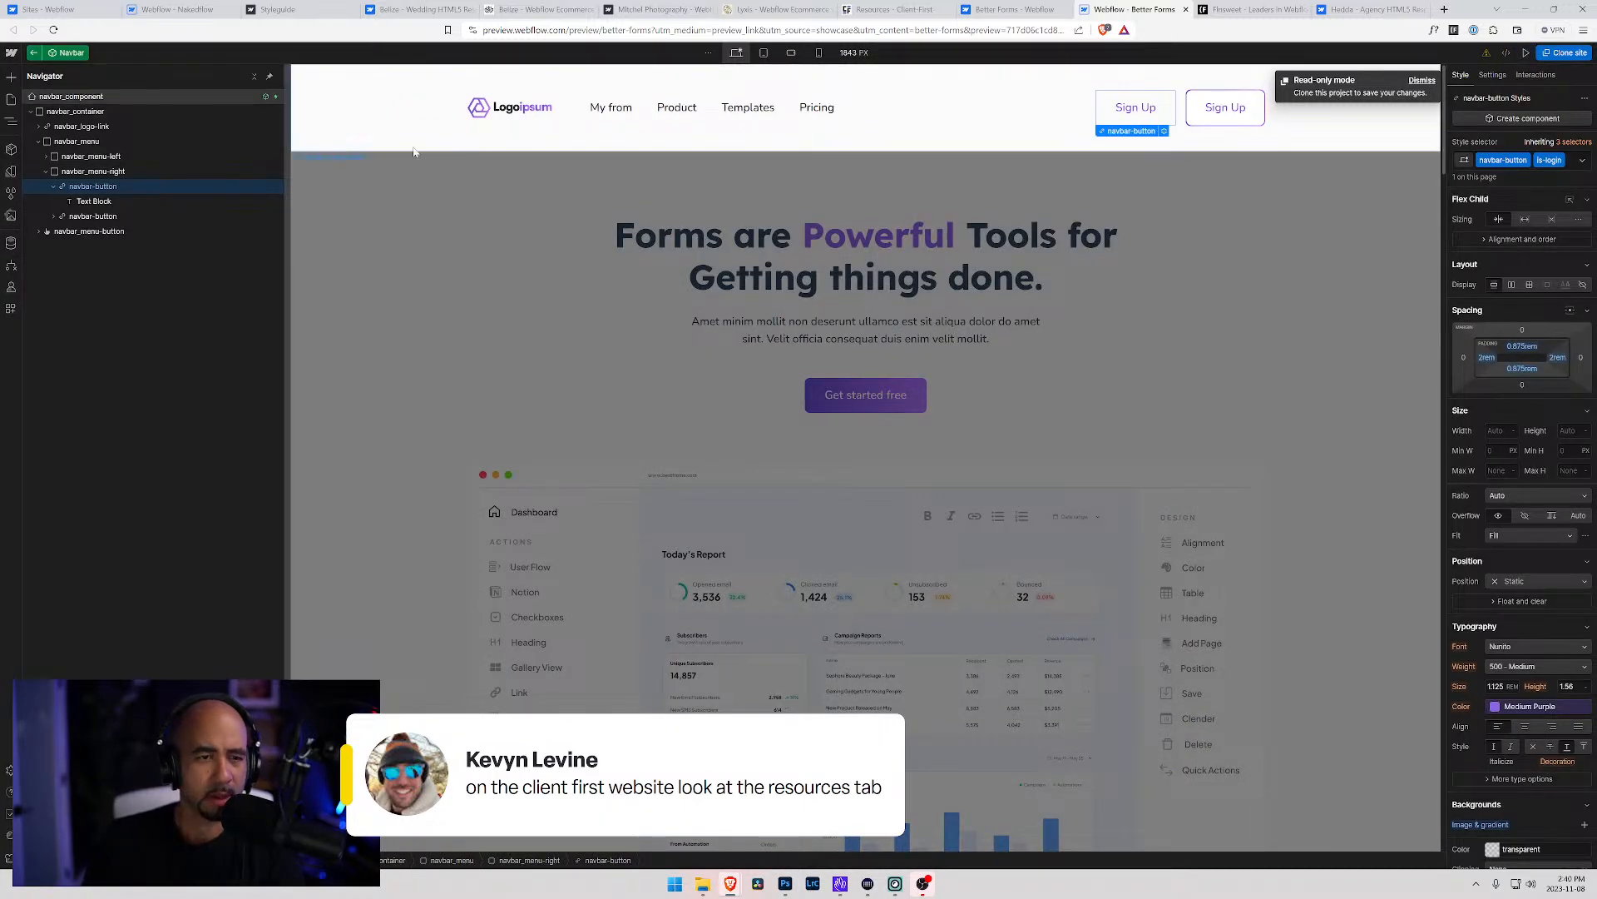
Leave the Navbar component and expand main-wrapper to inspect the home page's section class names, selecting section_home-header
left_click(33, 53)
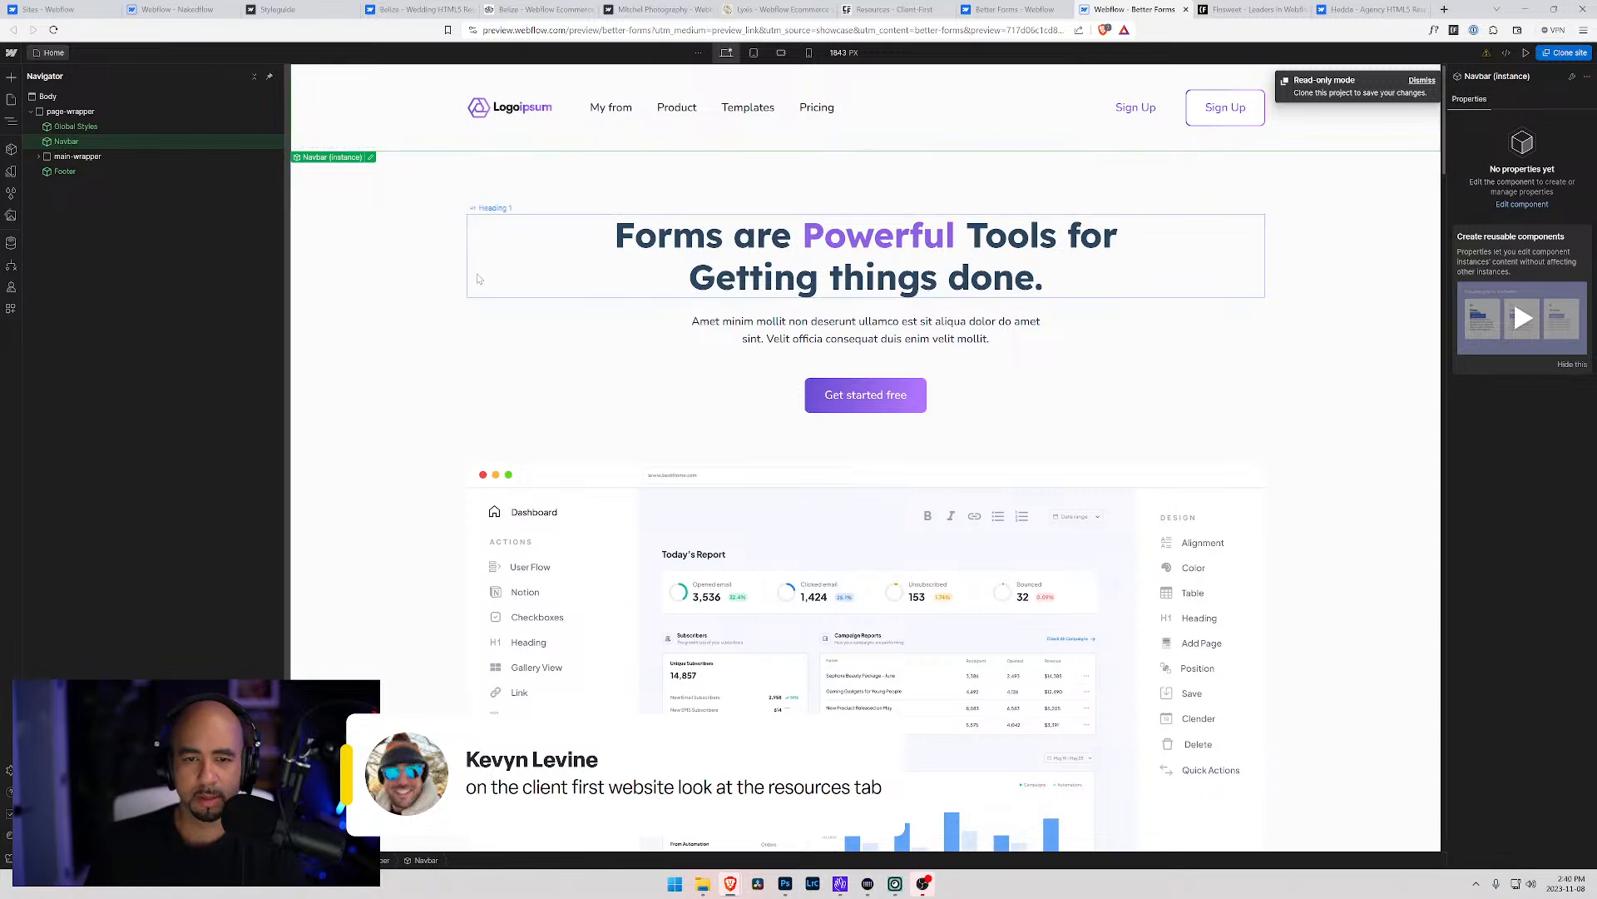
scroll(476, 278, "down", 10)
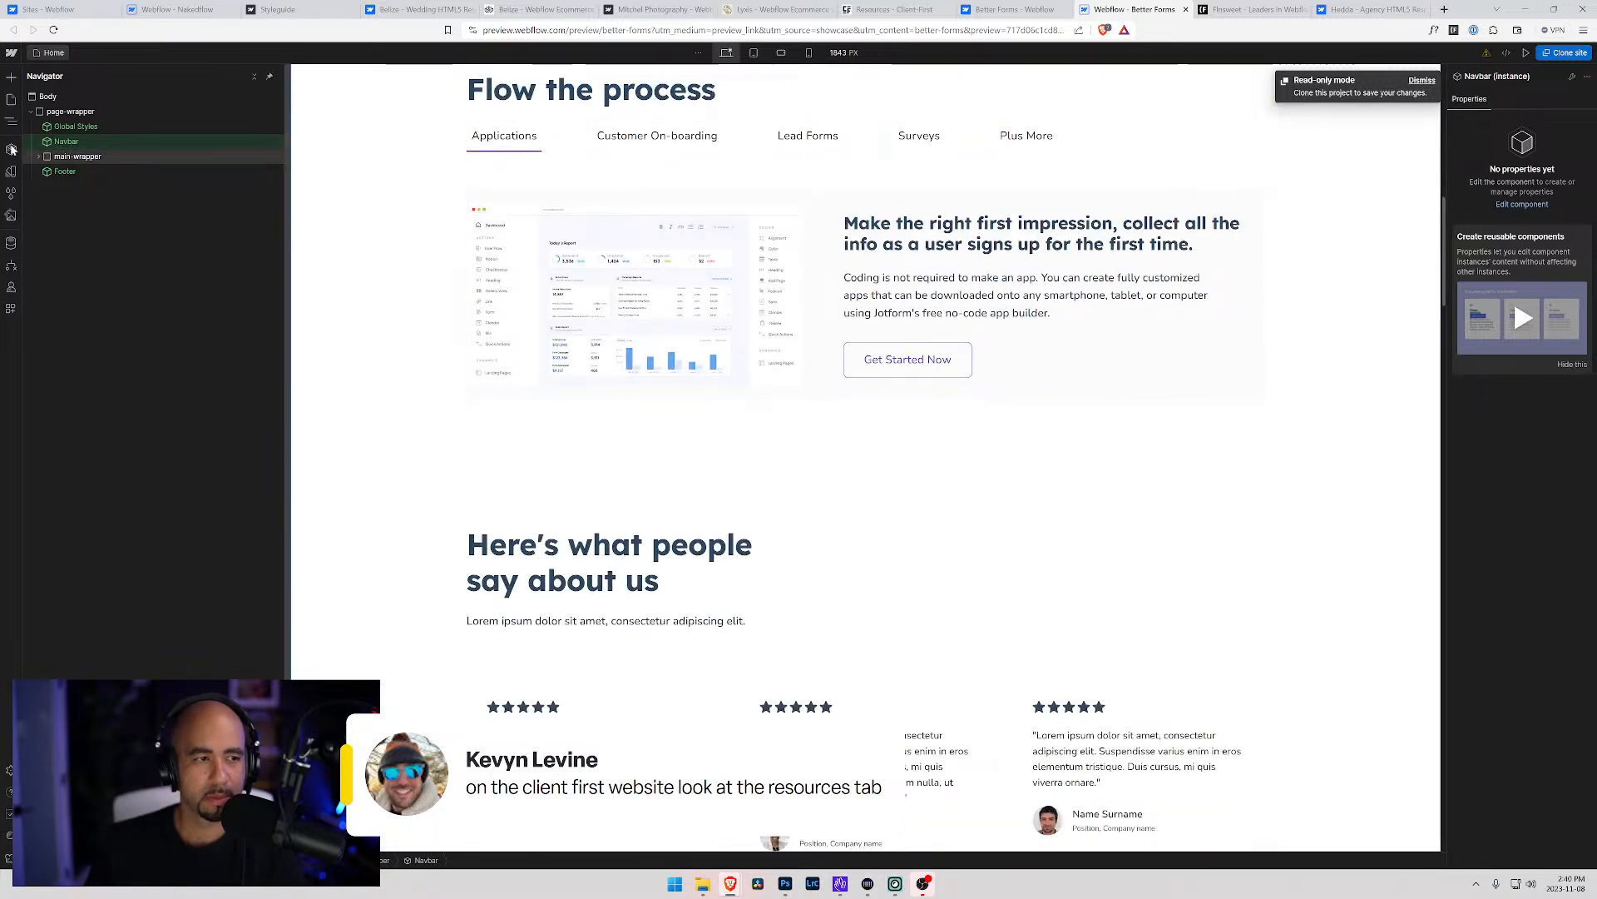
left_click(38, 157)
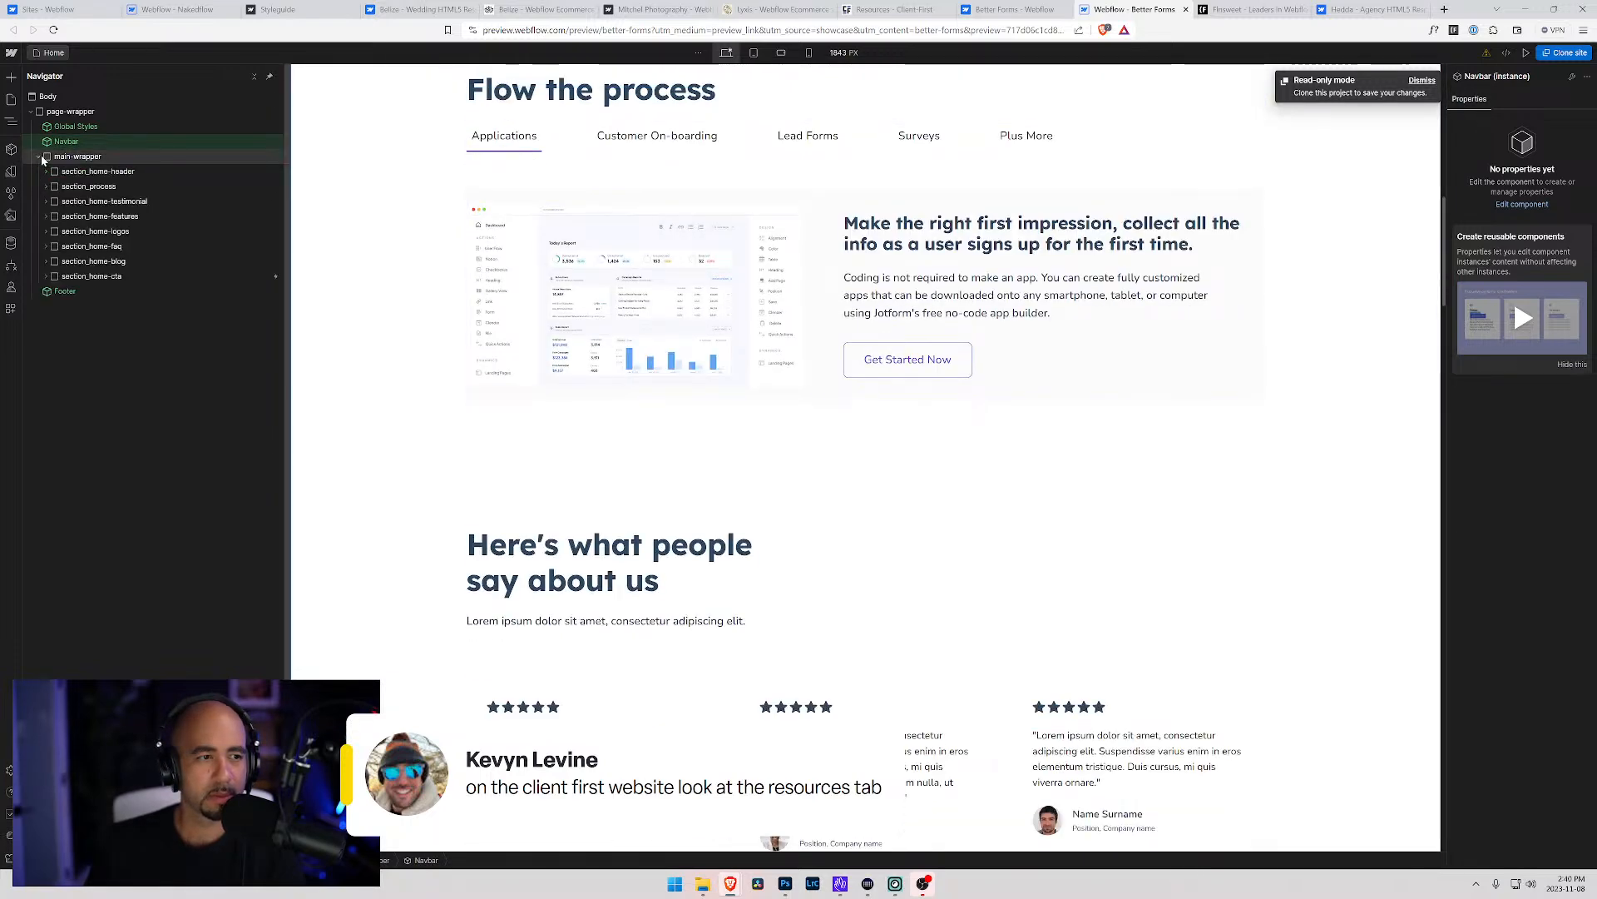
left_click(90, 172)
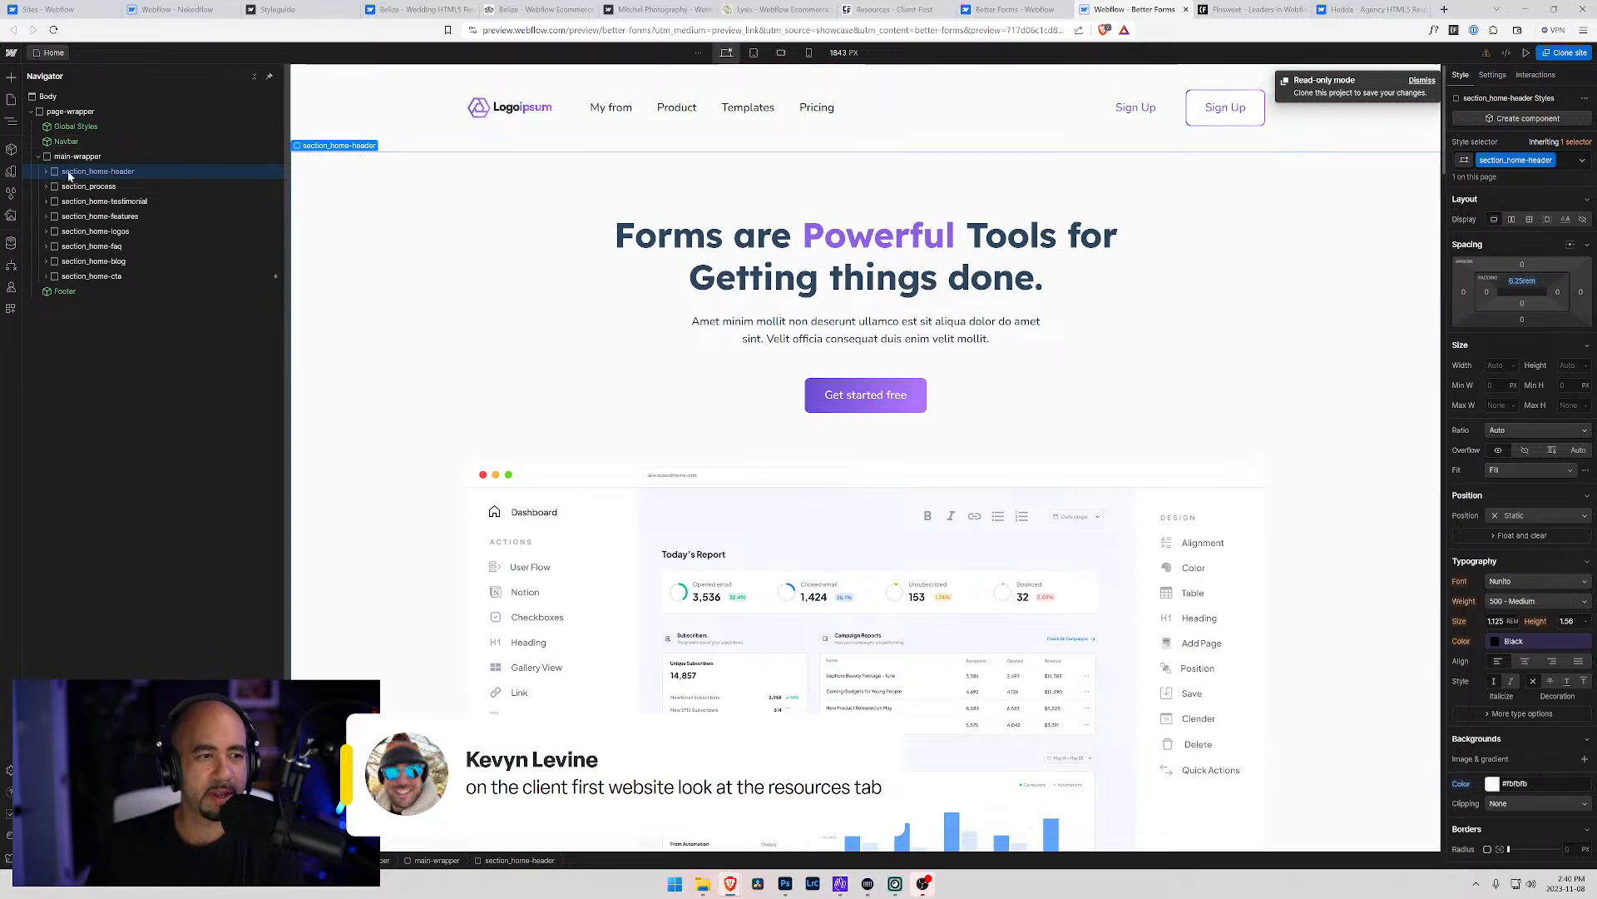
Enter the Navbar component again and compare the styles of navbar_component and navbar_container
left_click(66, 142)
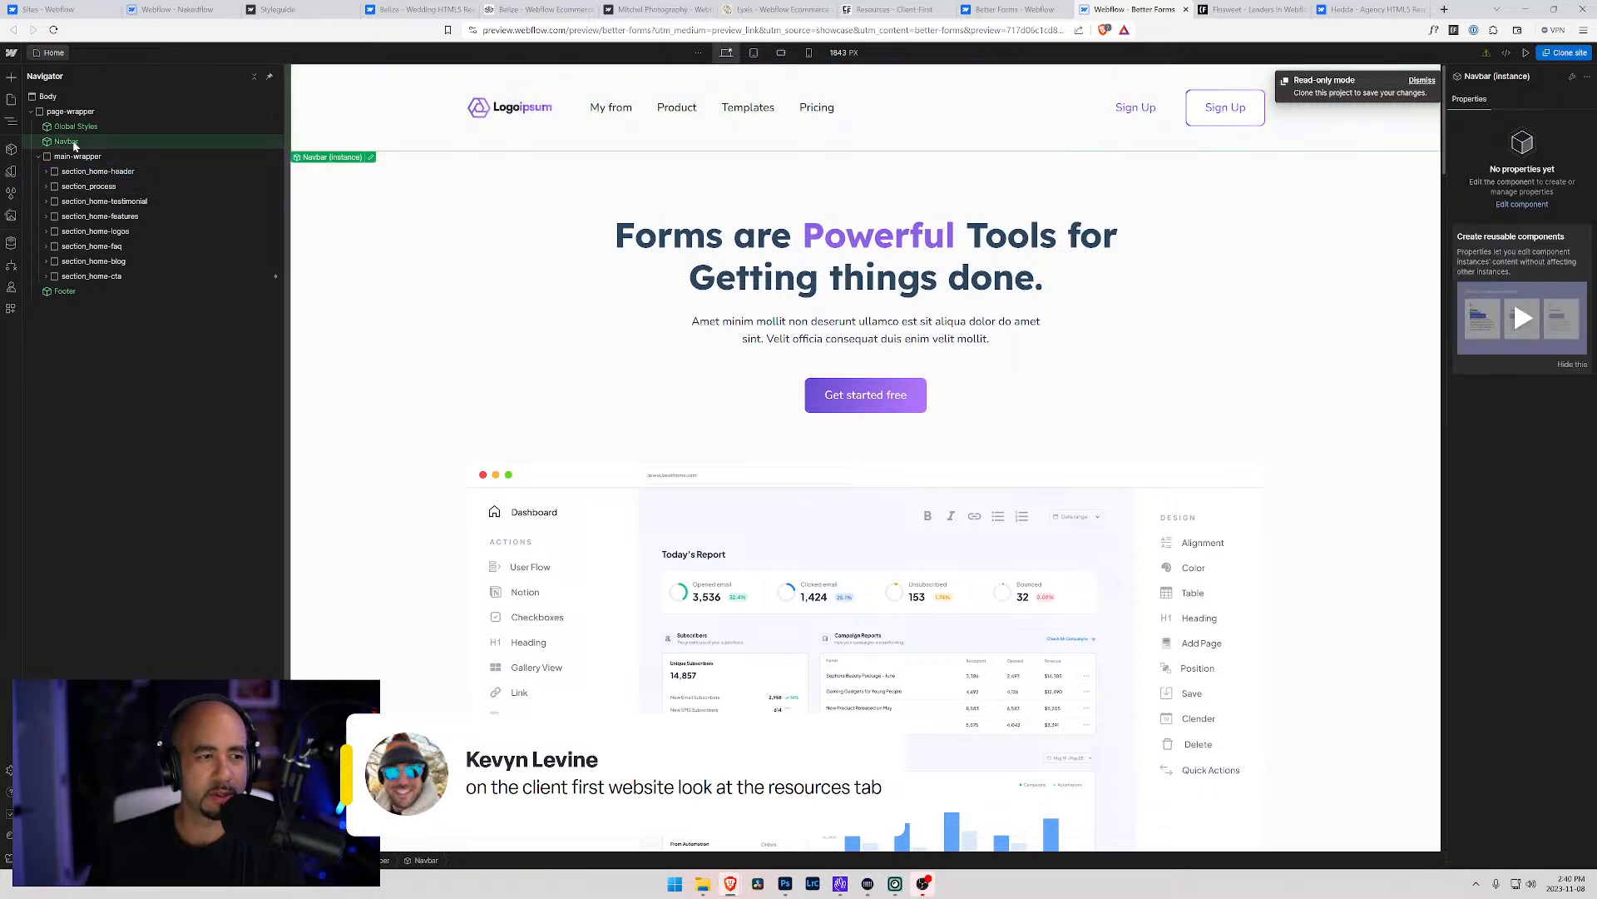
left_click(371, 157)
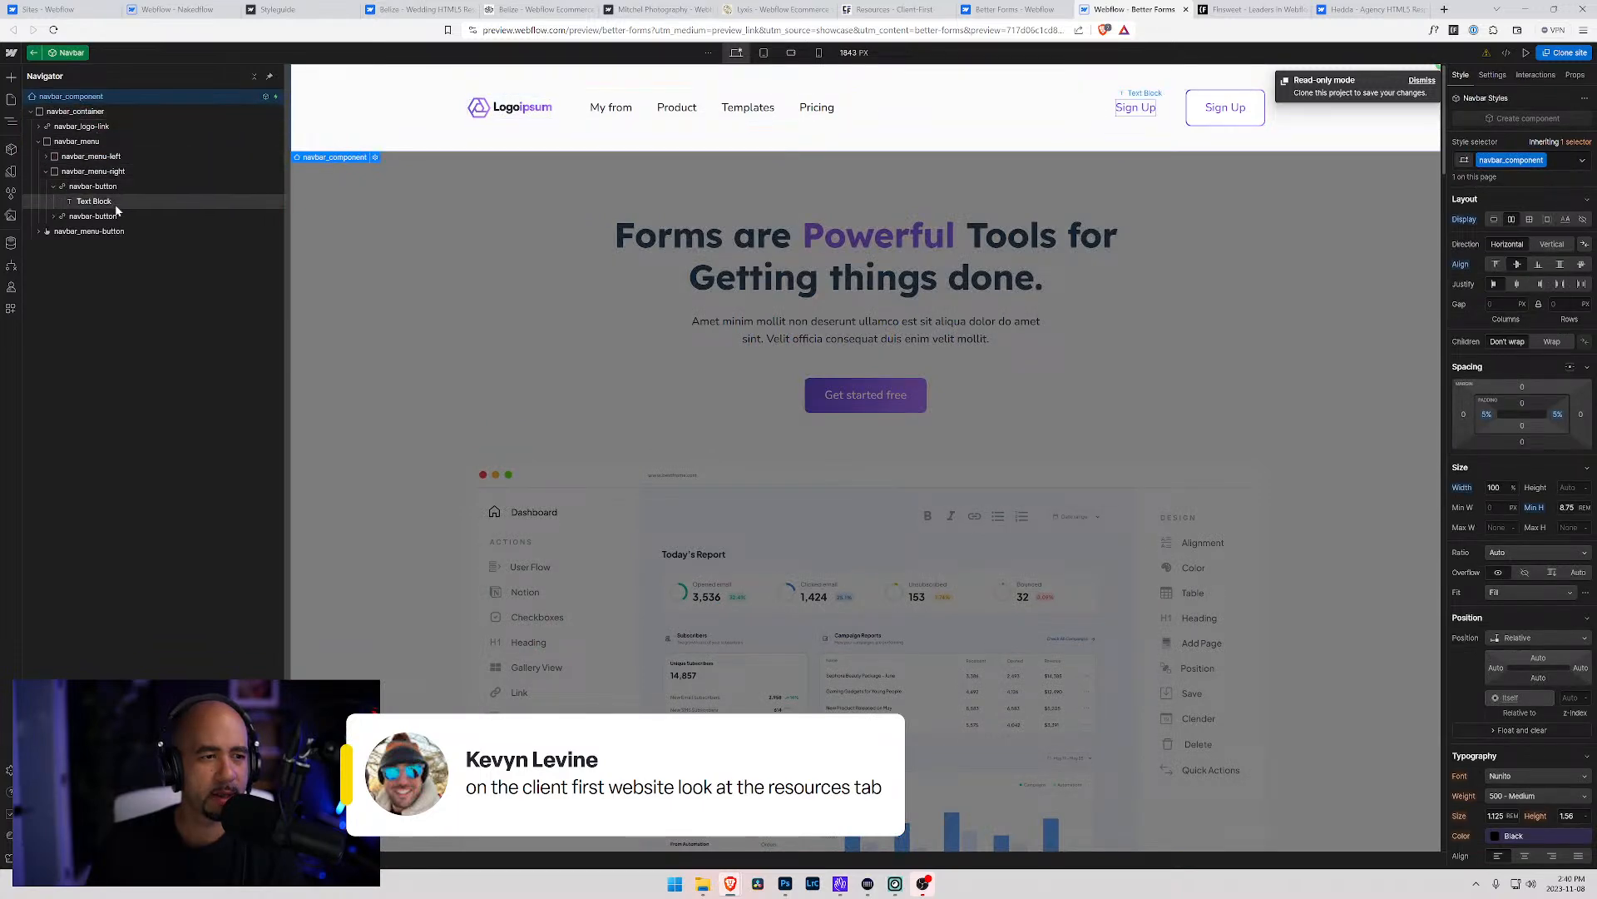
left_click(87, 113)
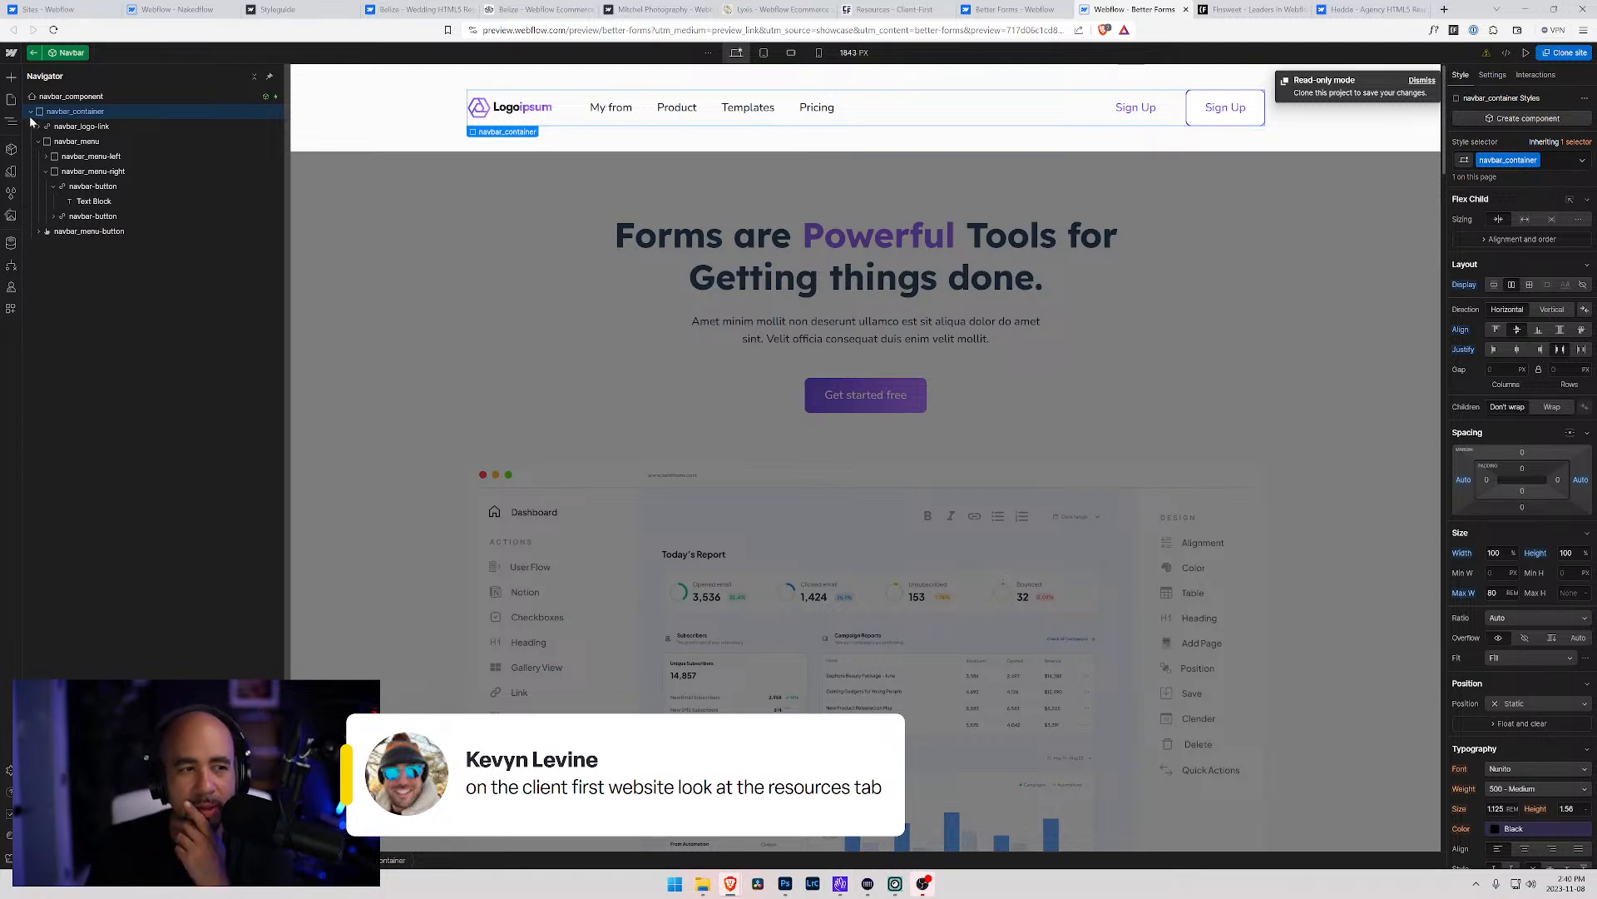
left_click(64, 98)
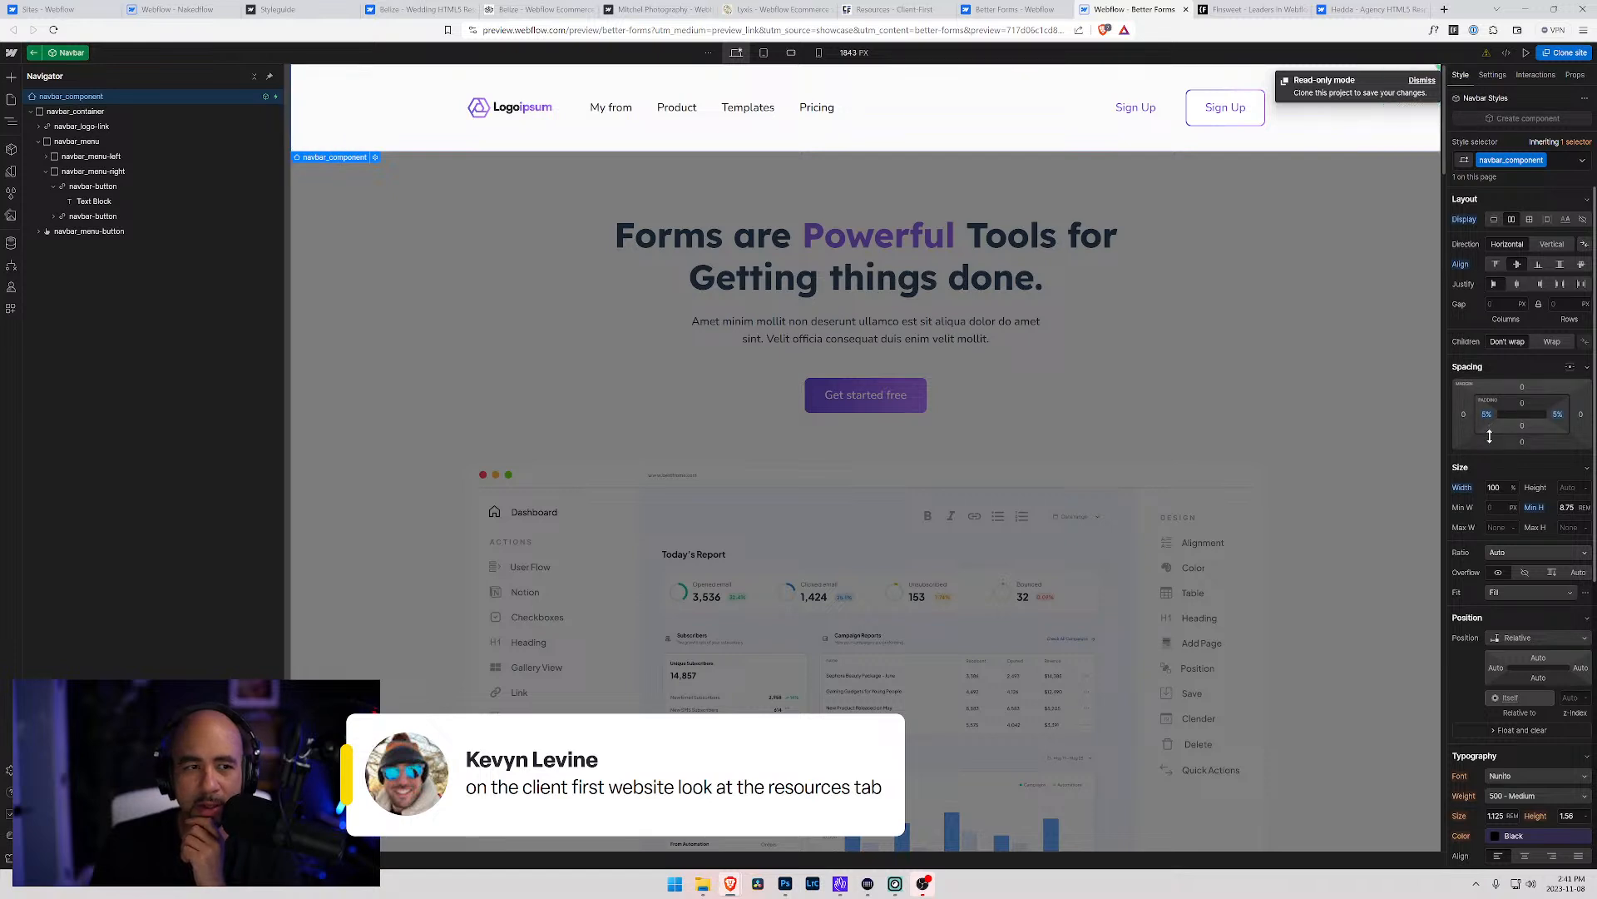
left_click(75, 111)
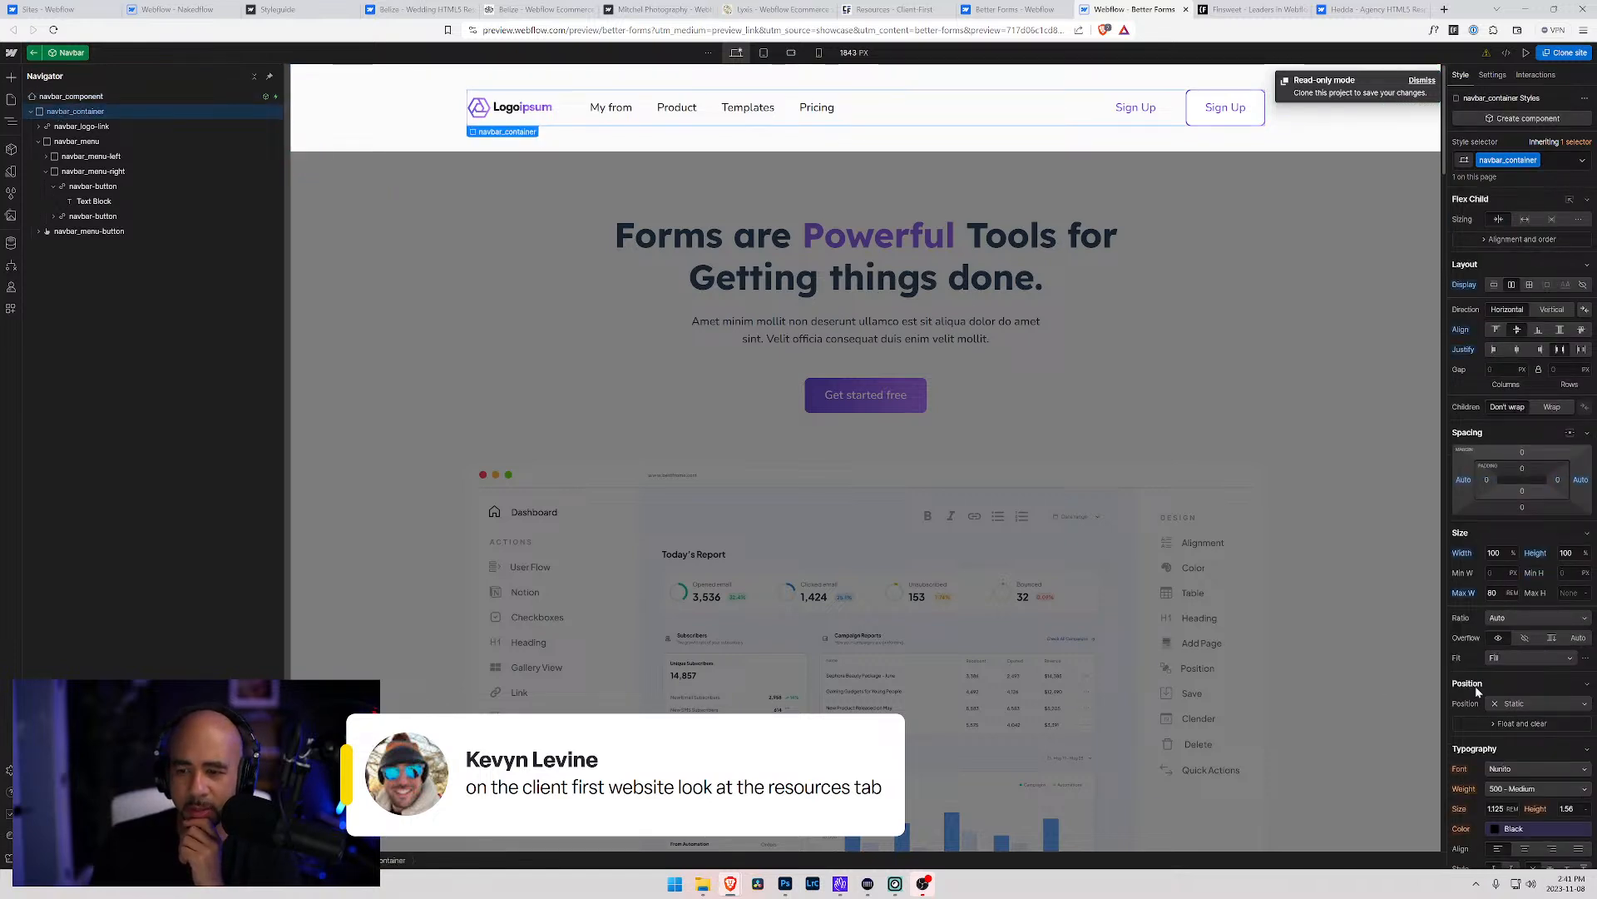
Return from the Navbar component to the Home page and examine section_home-header's nesting down to the children of home-header_component
left_click(33, 54)
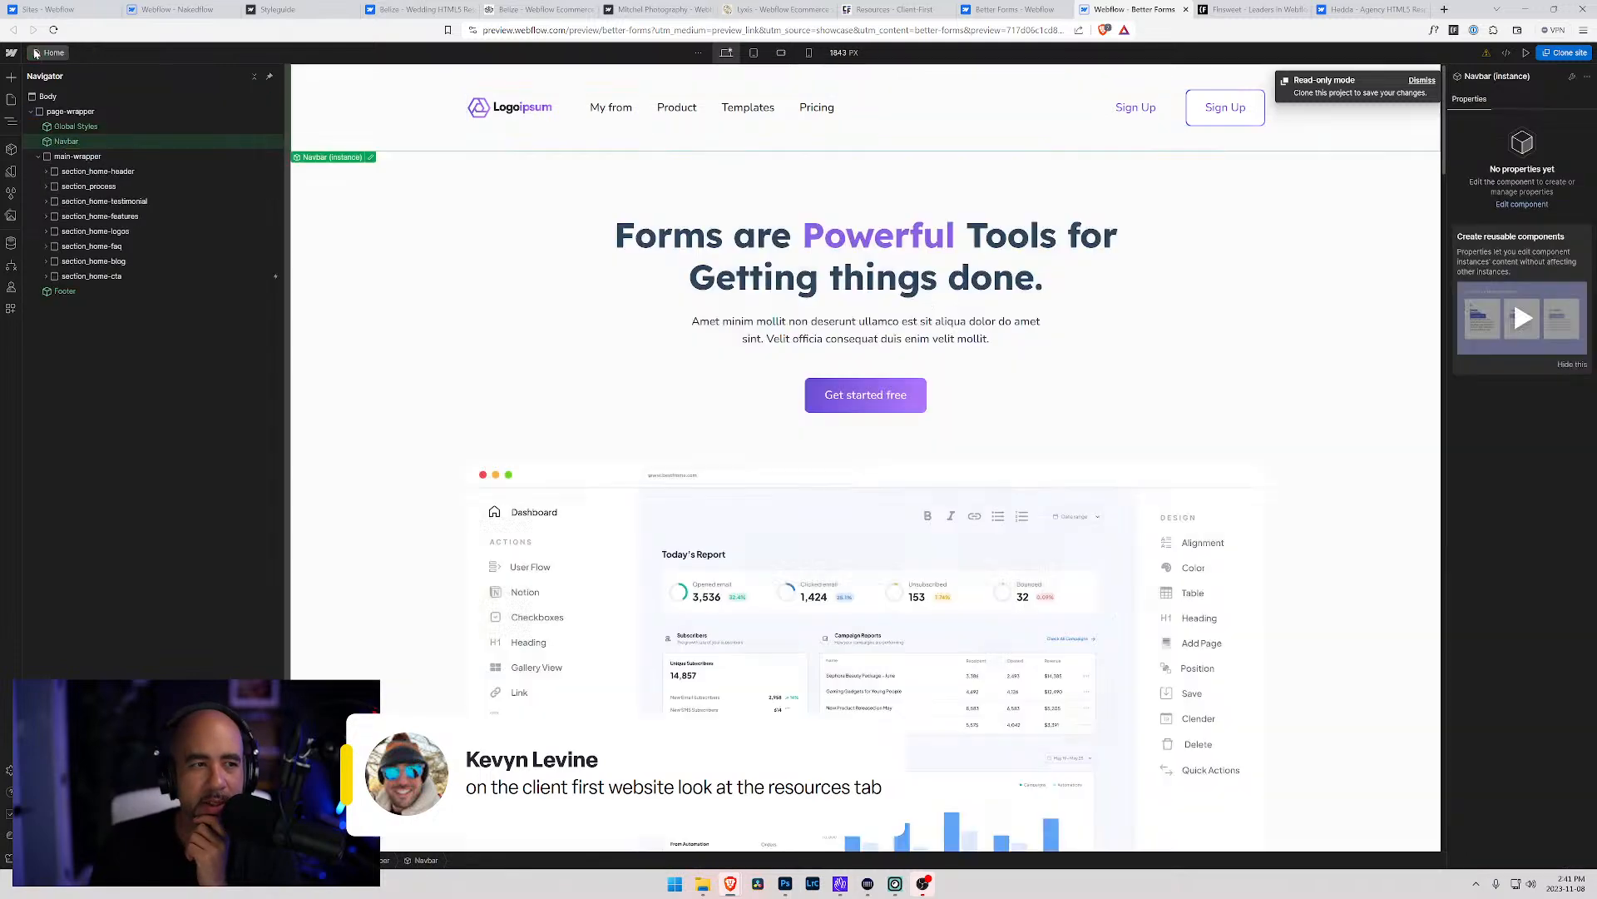
left_click(57, 160)
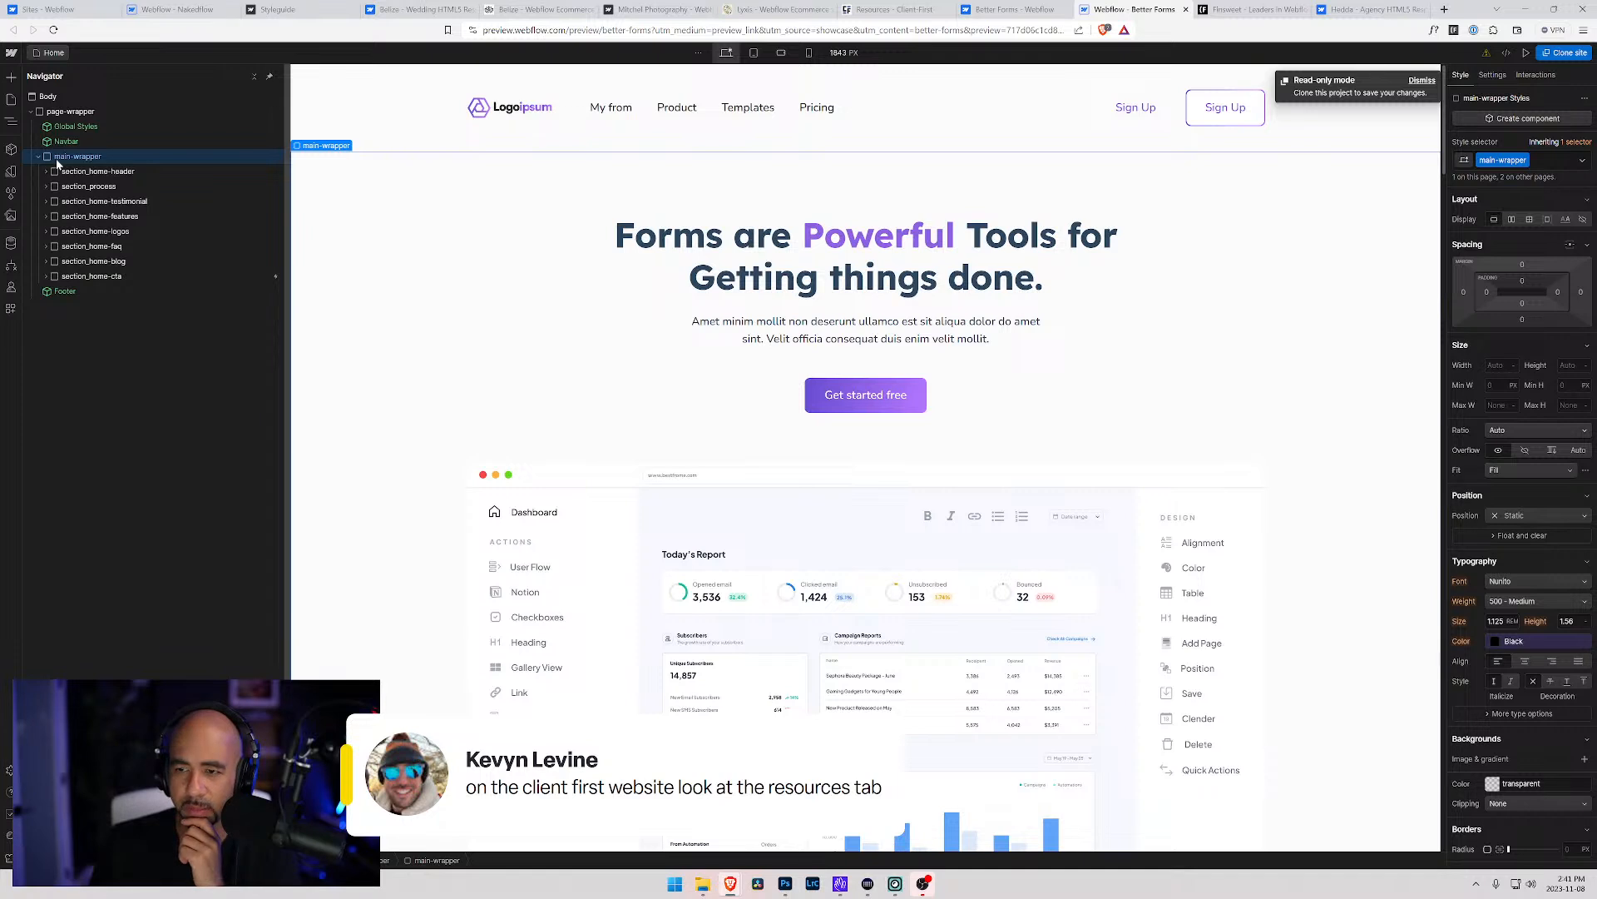
left_click(80, 173)
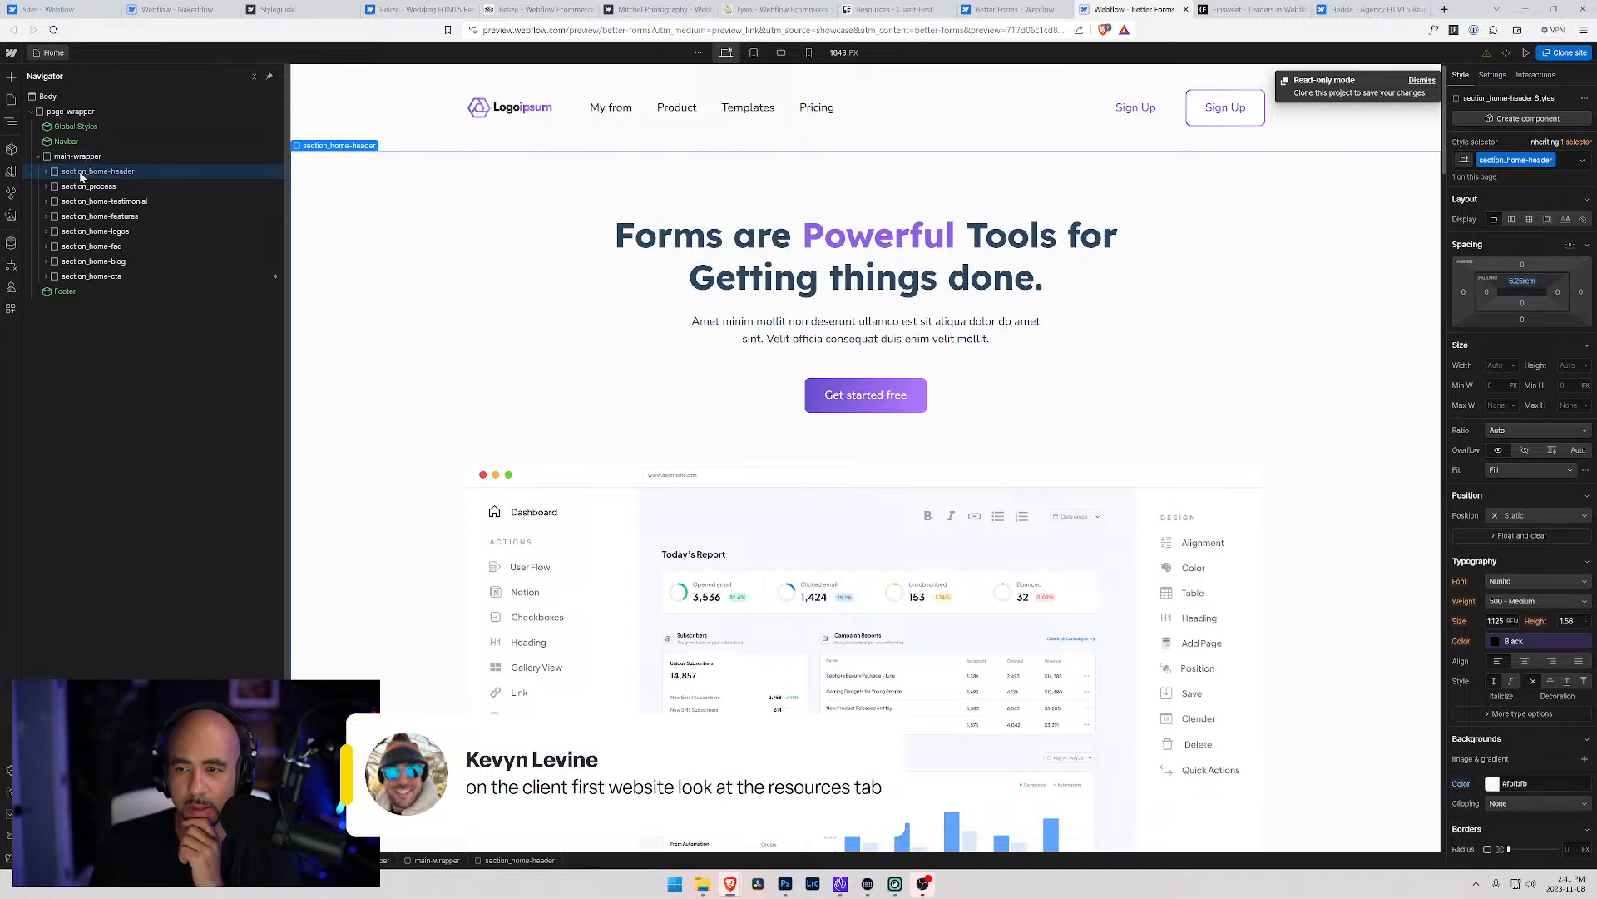
left_click(44, 172)
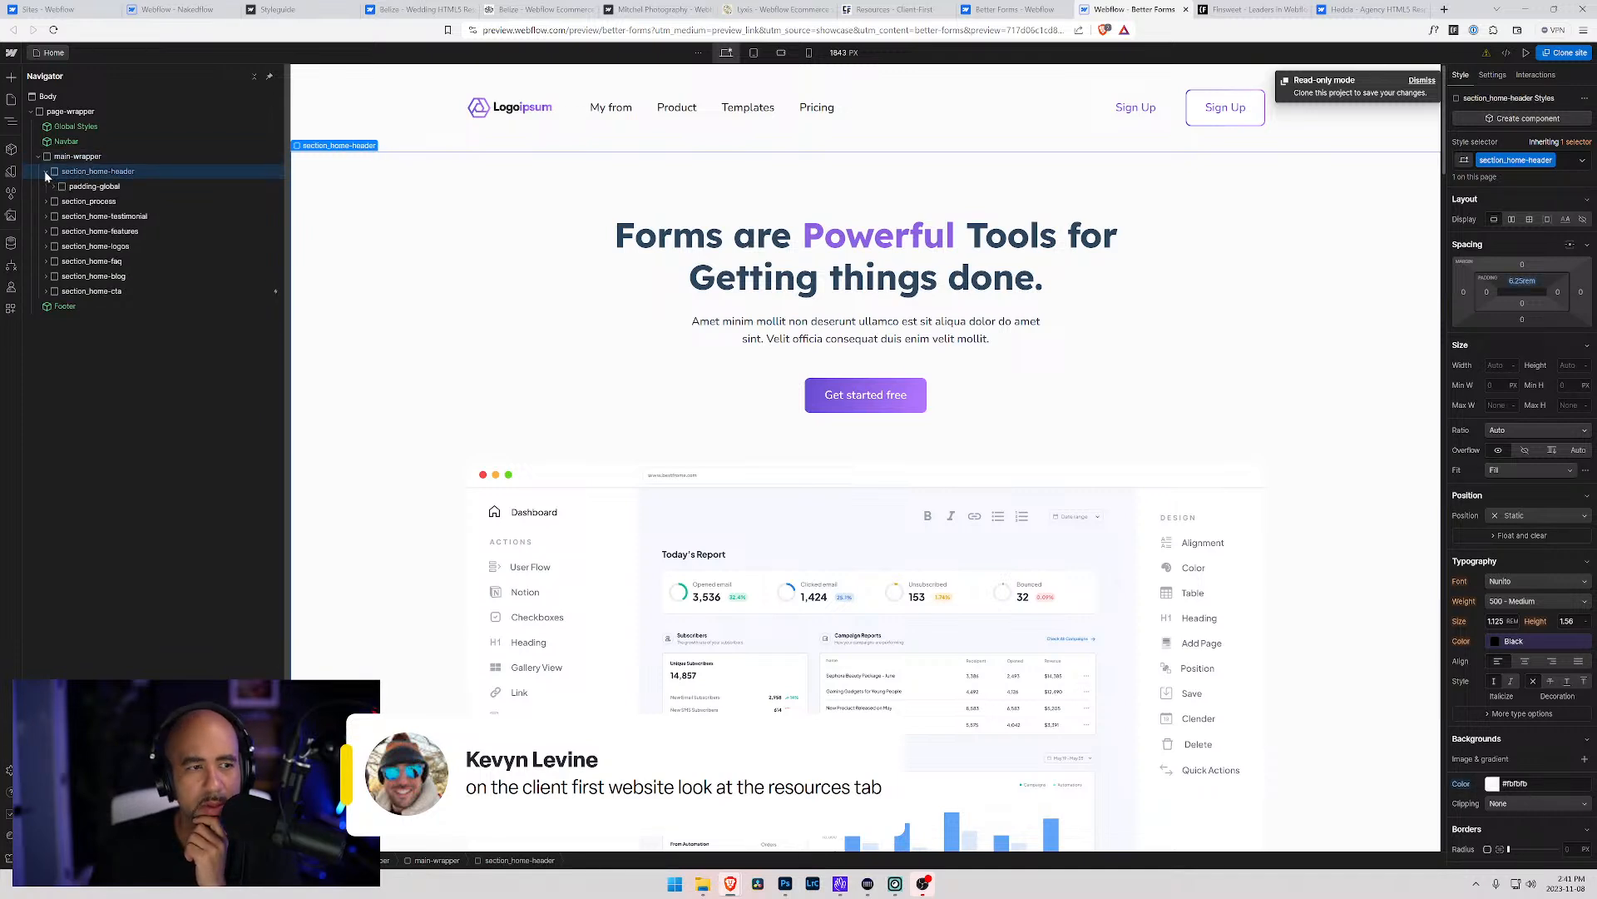
left_click(68, 188)
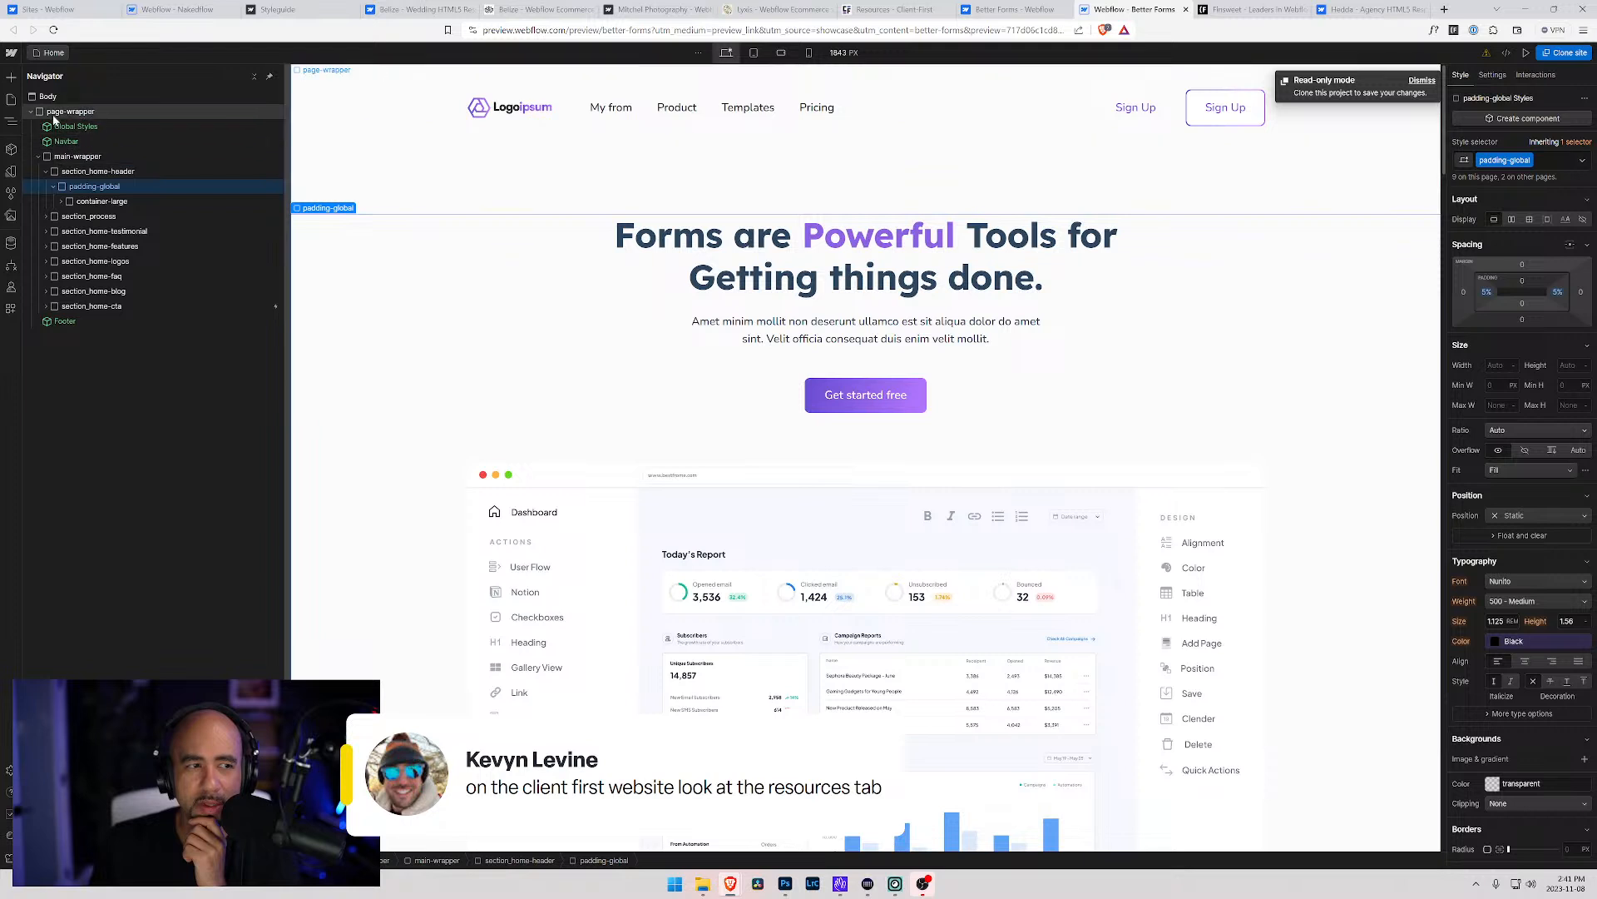
left_click(54, 188)
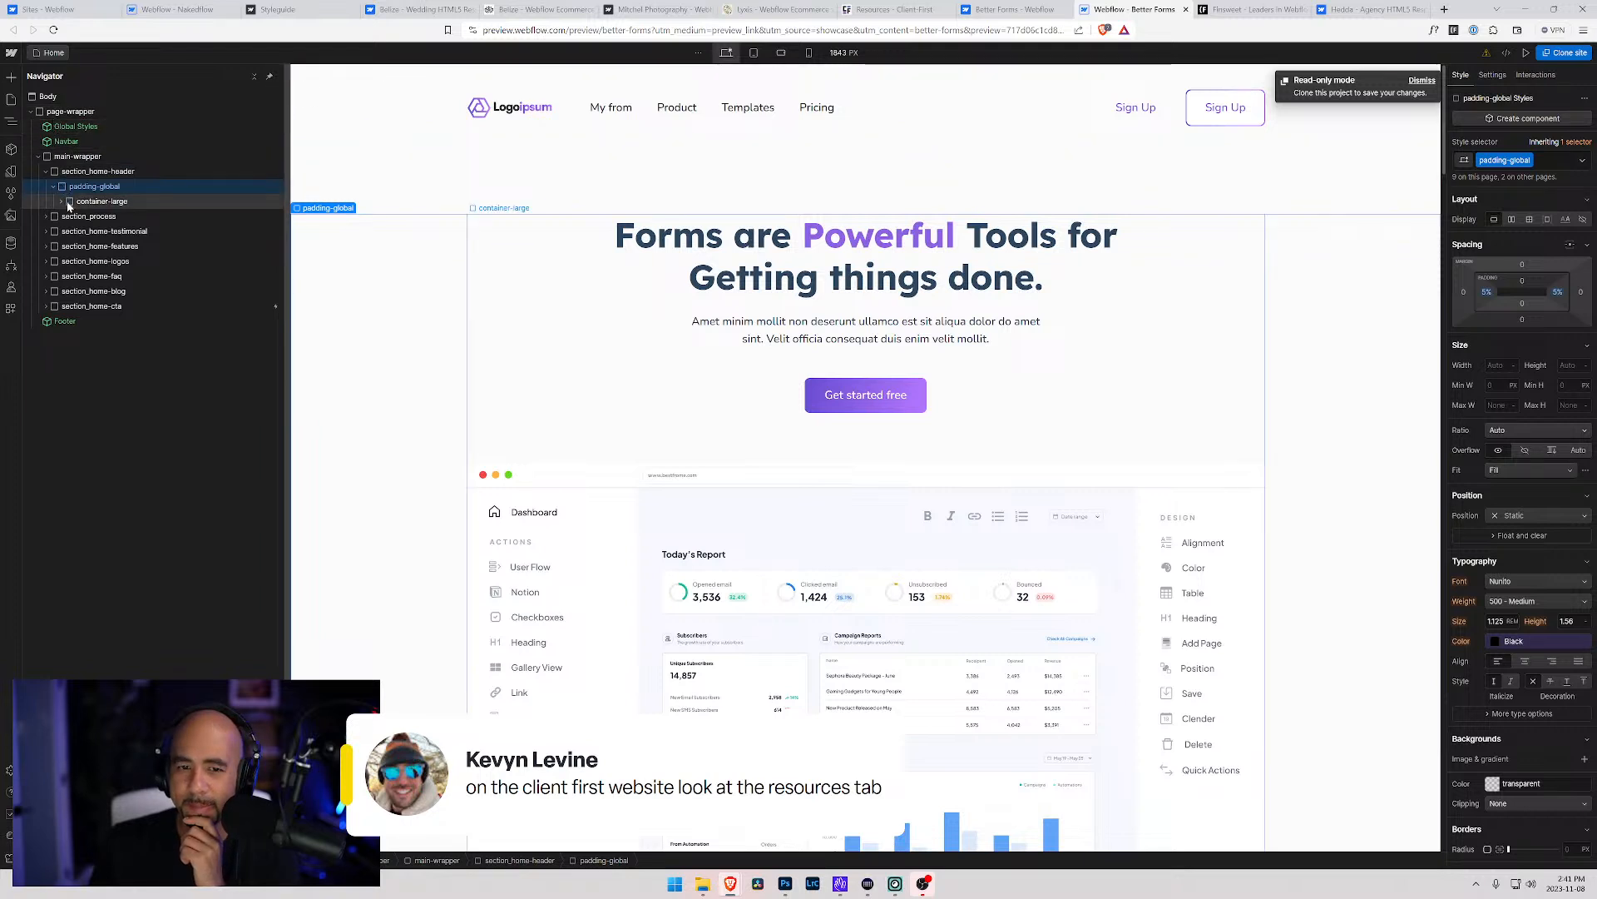
left_click(67, 206)
left_click(60, 203)
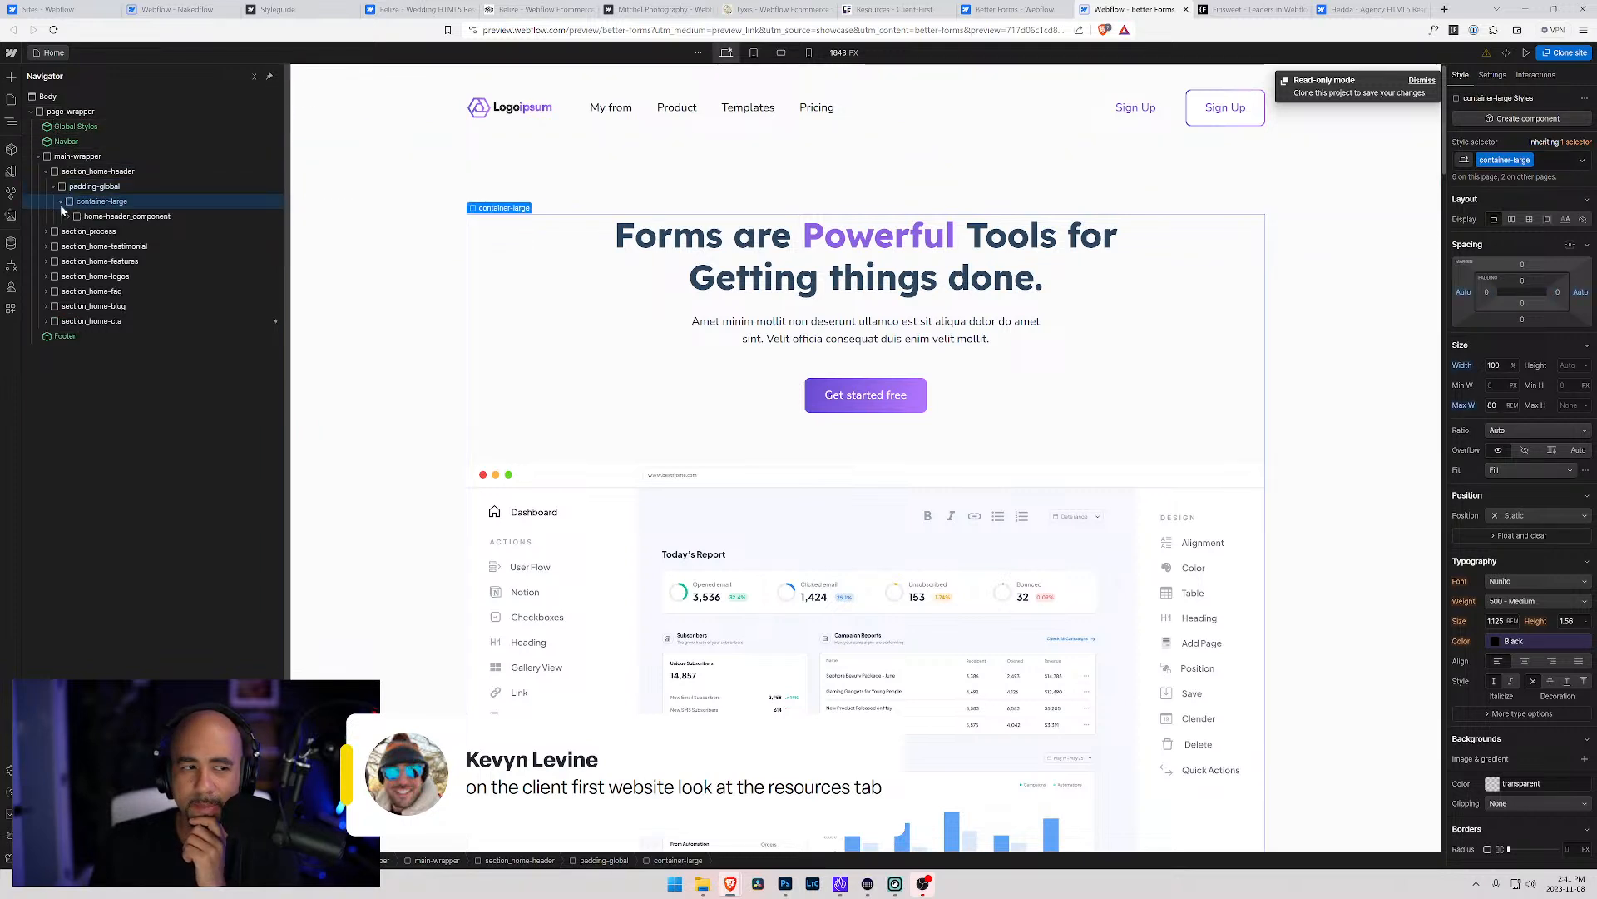
left_click(68, 218)
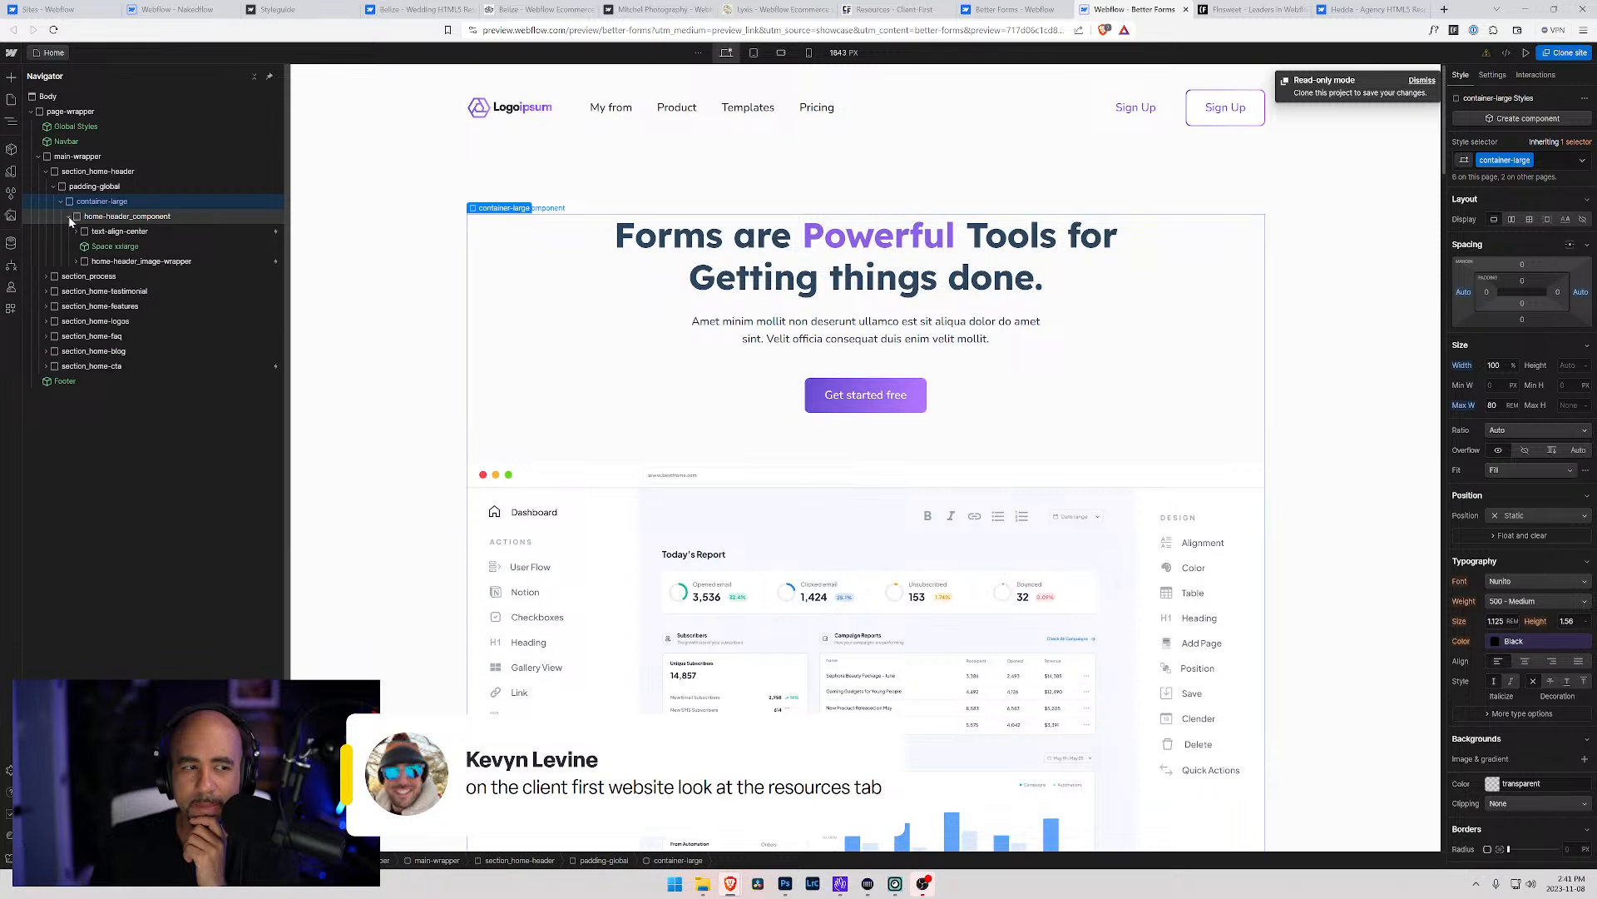
Inspect the spacing component between the header text and image wrapper, then return to the page and view the header's padding-global block
left_click(105, 247)
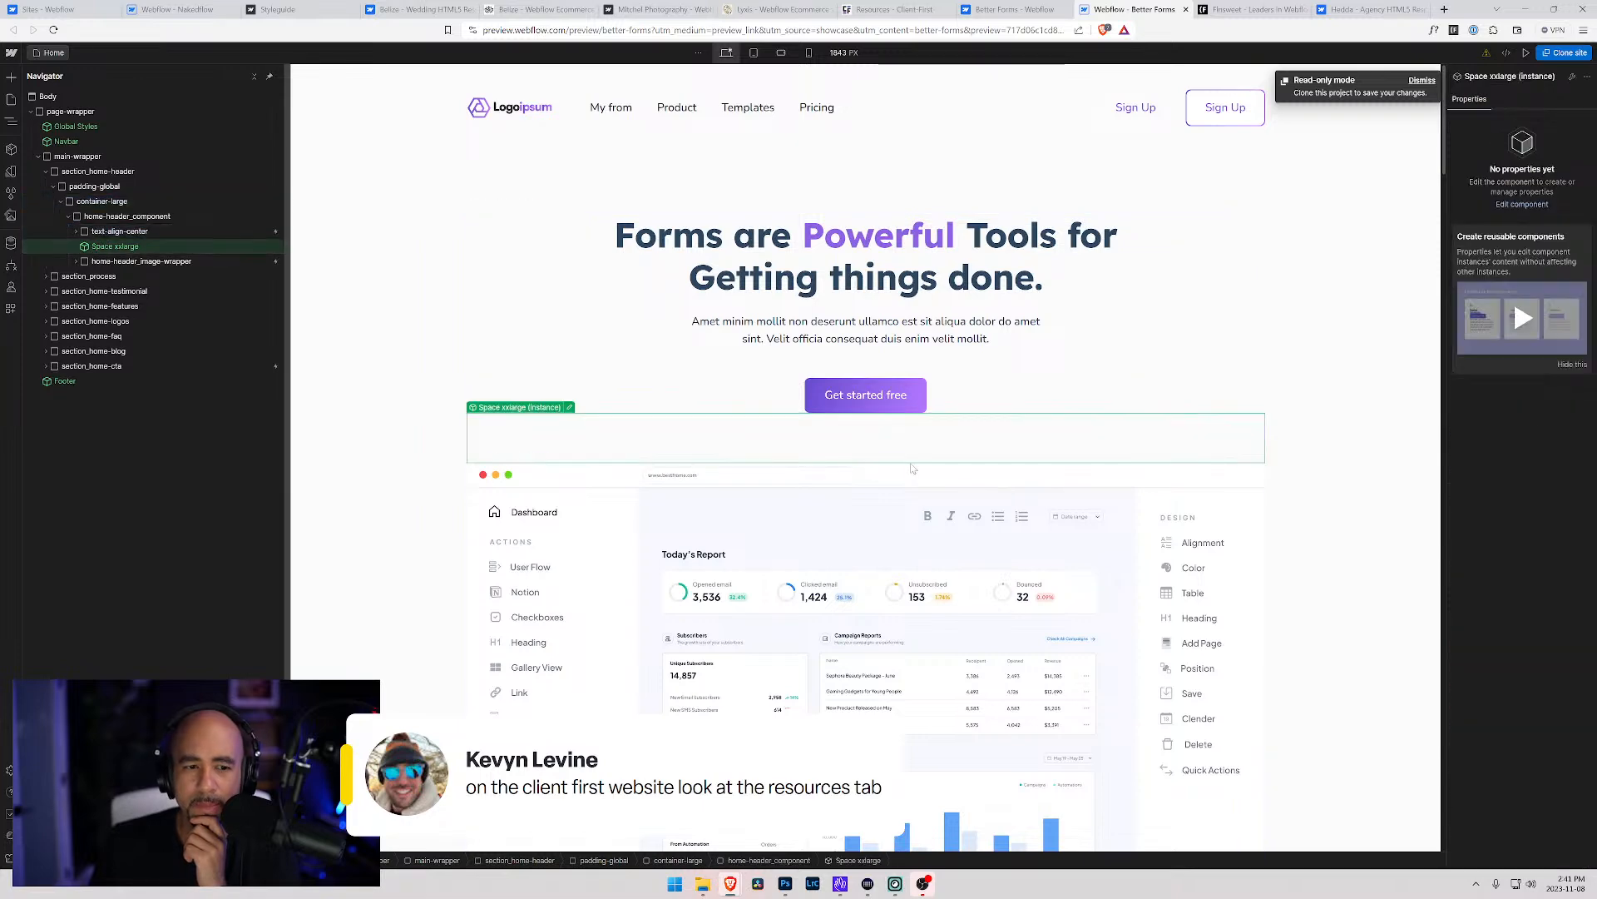
left_click(569, 408)
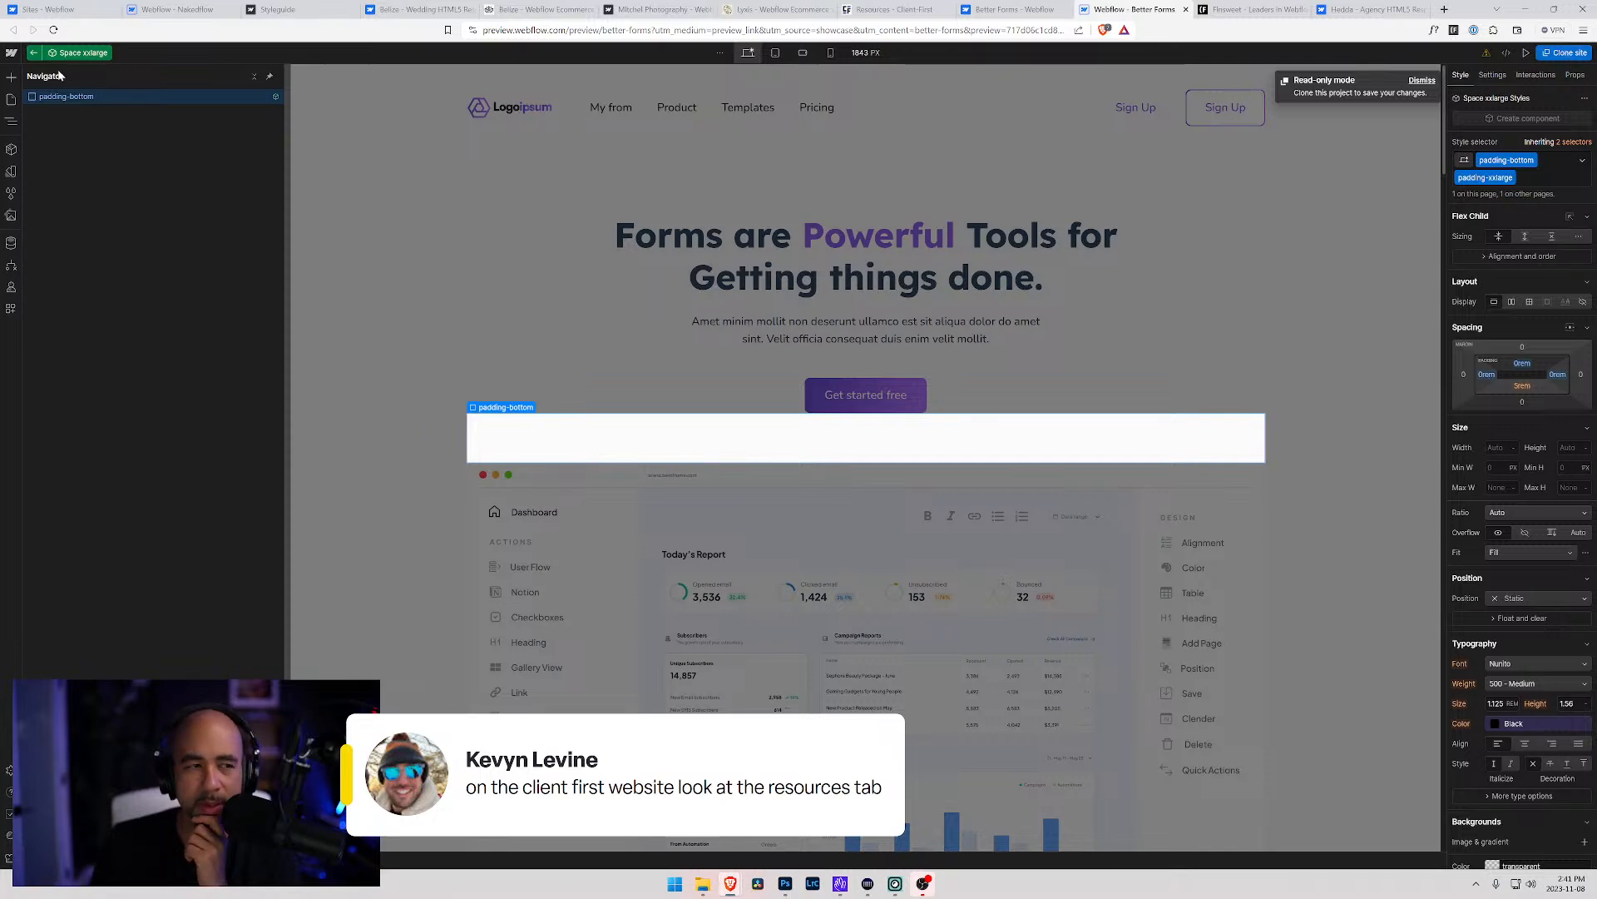
left_click(33, 55)
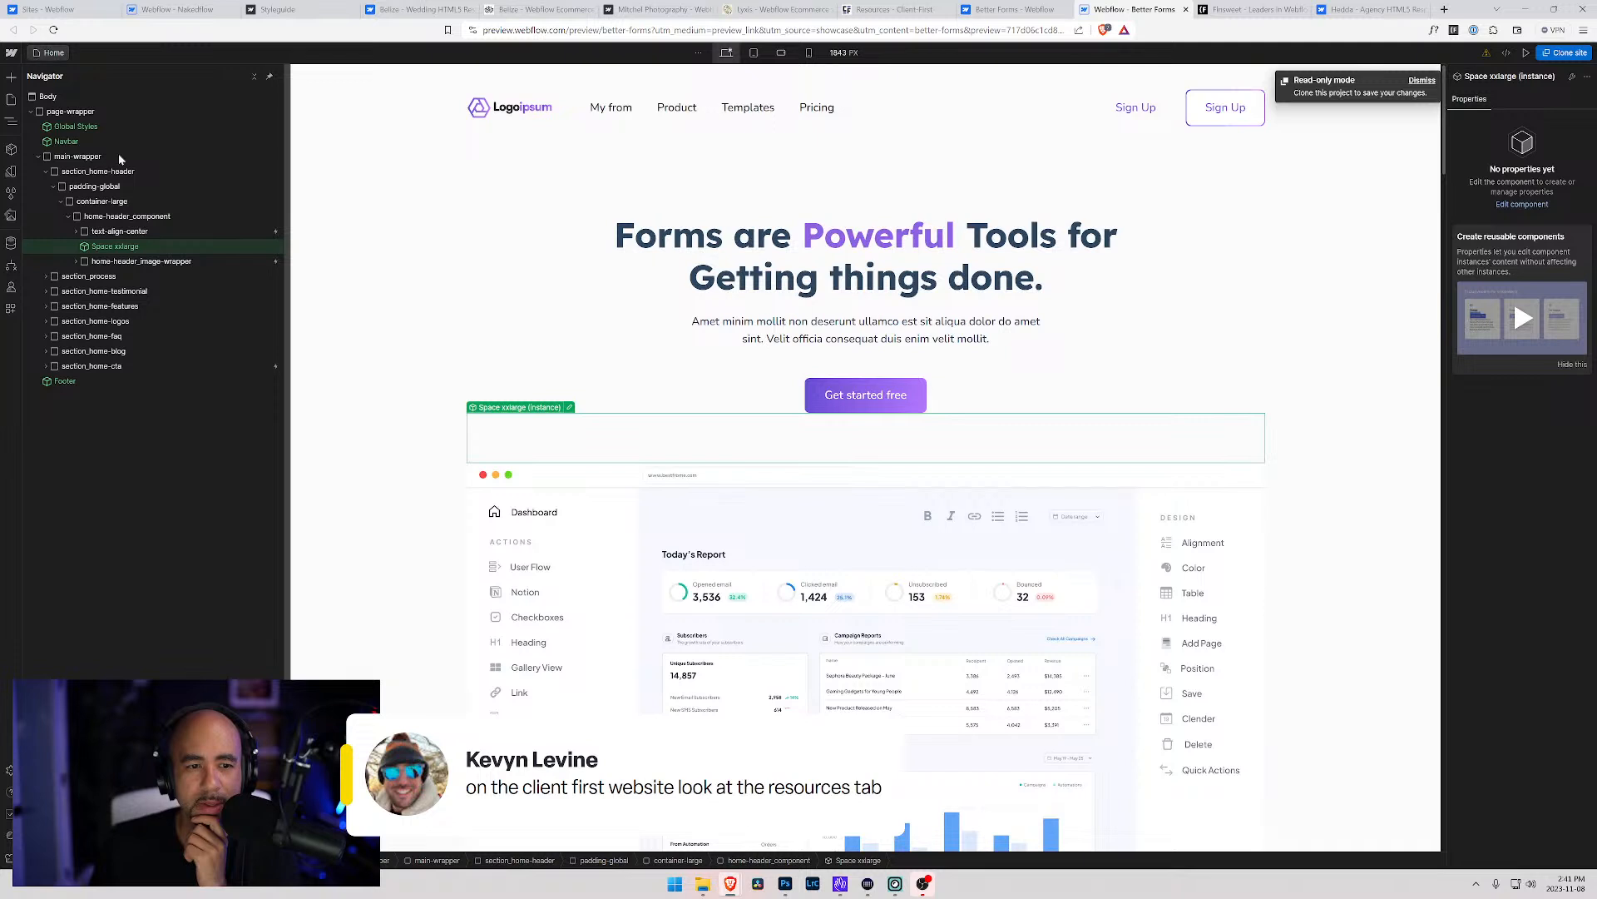
left_click(429, 377)
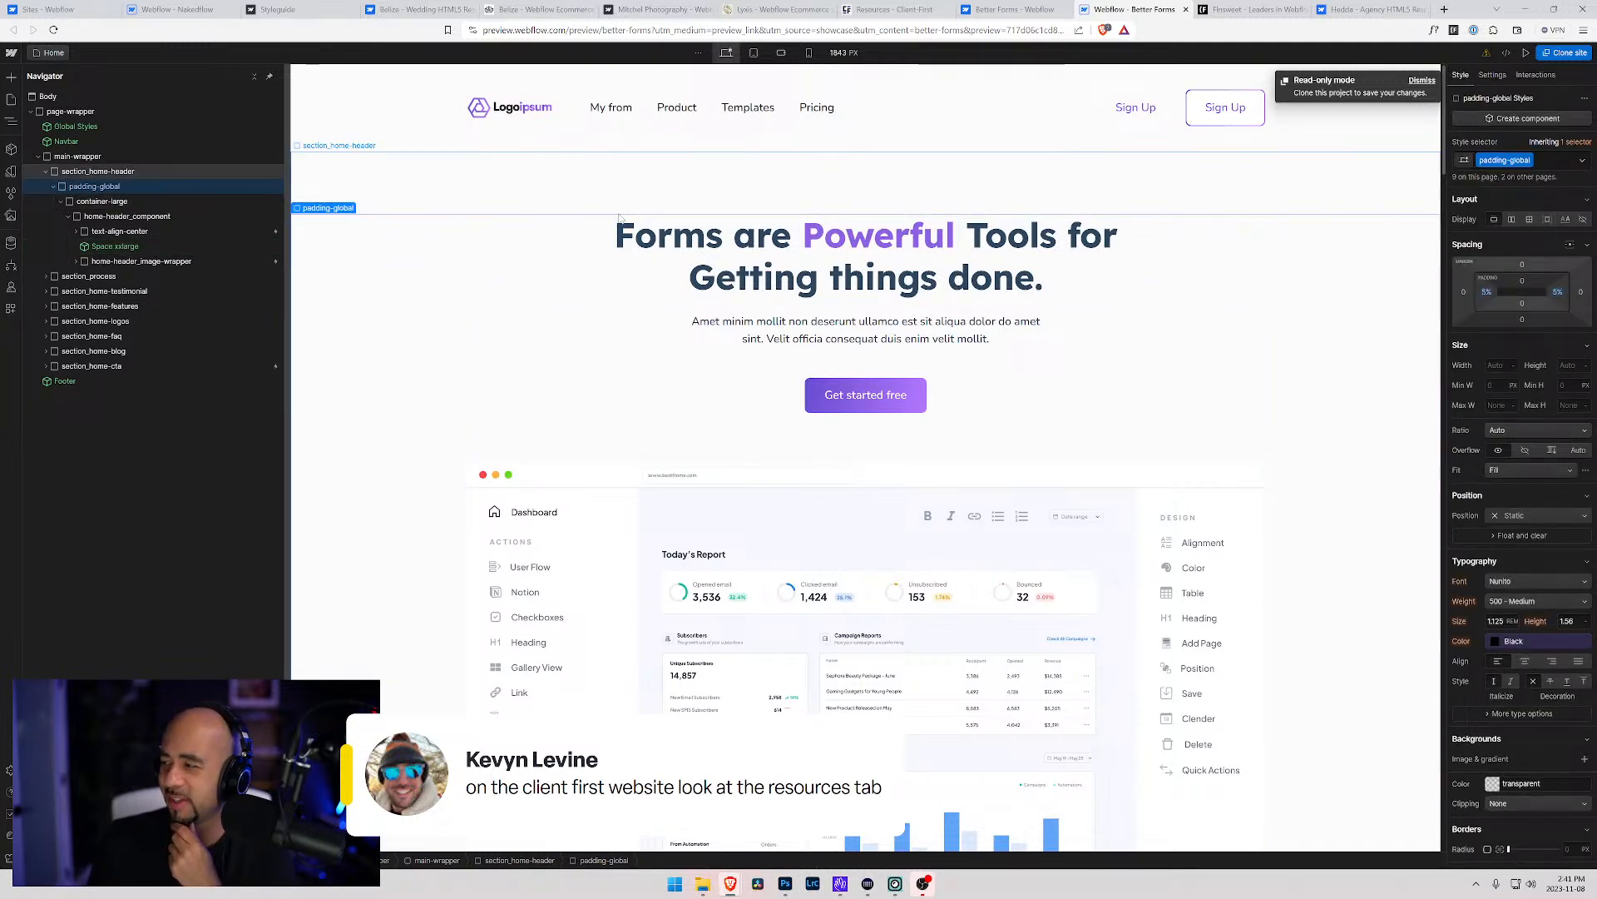
Switch to the Nakedflow project and review the nested blocks of section_header and section_hero
left_click(175, 9)
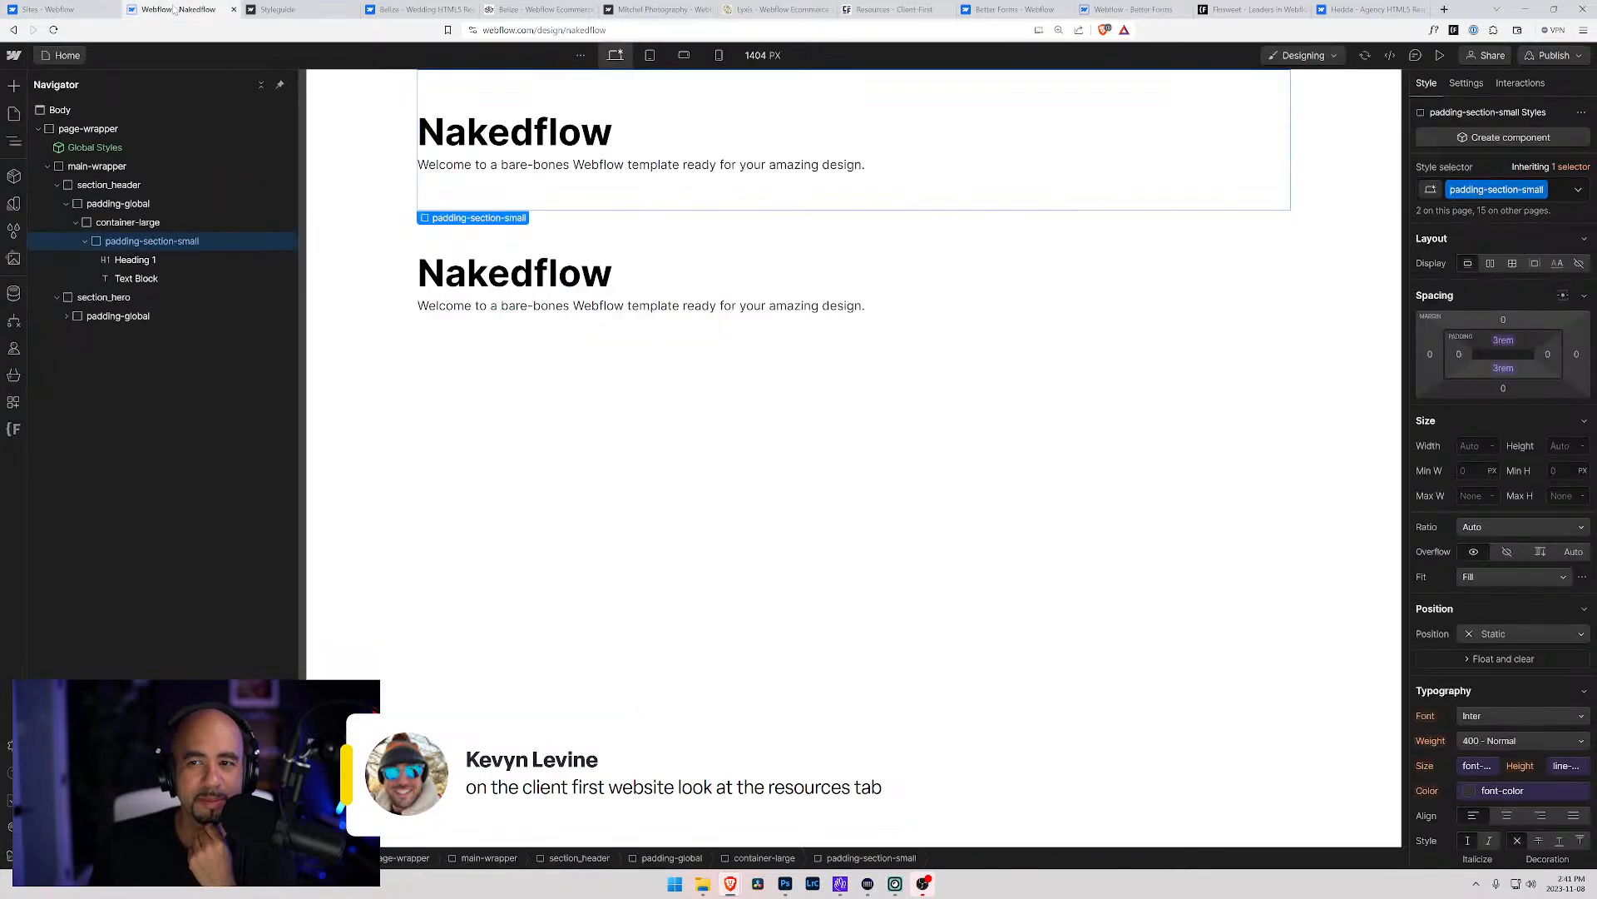
left_click(563, 247)
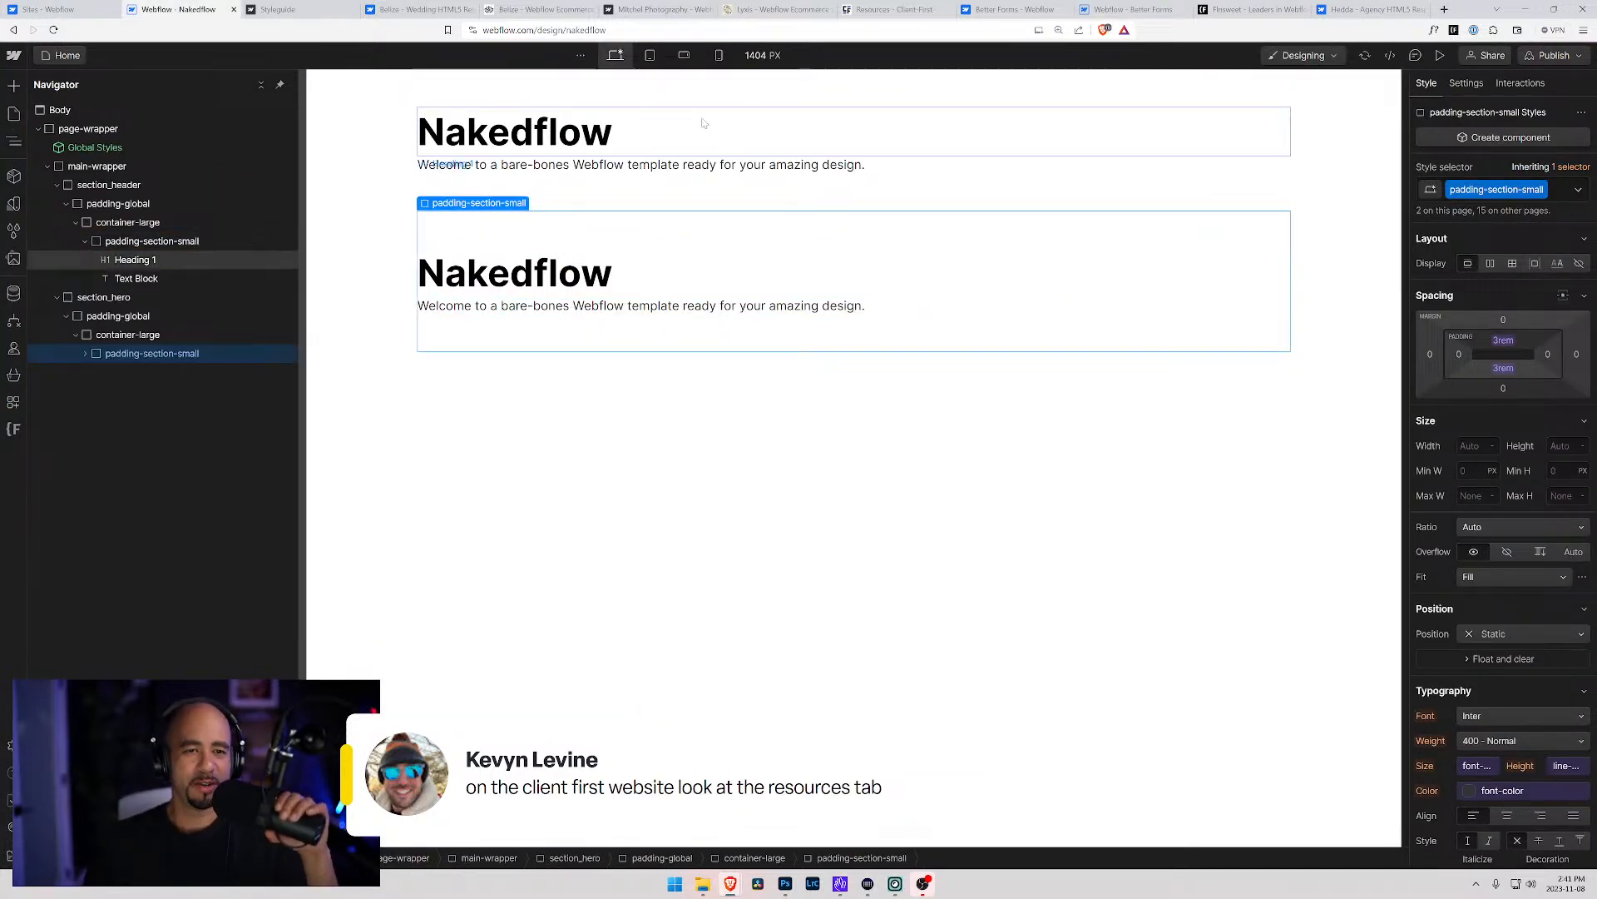
left_click(66, 204)
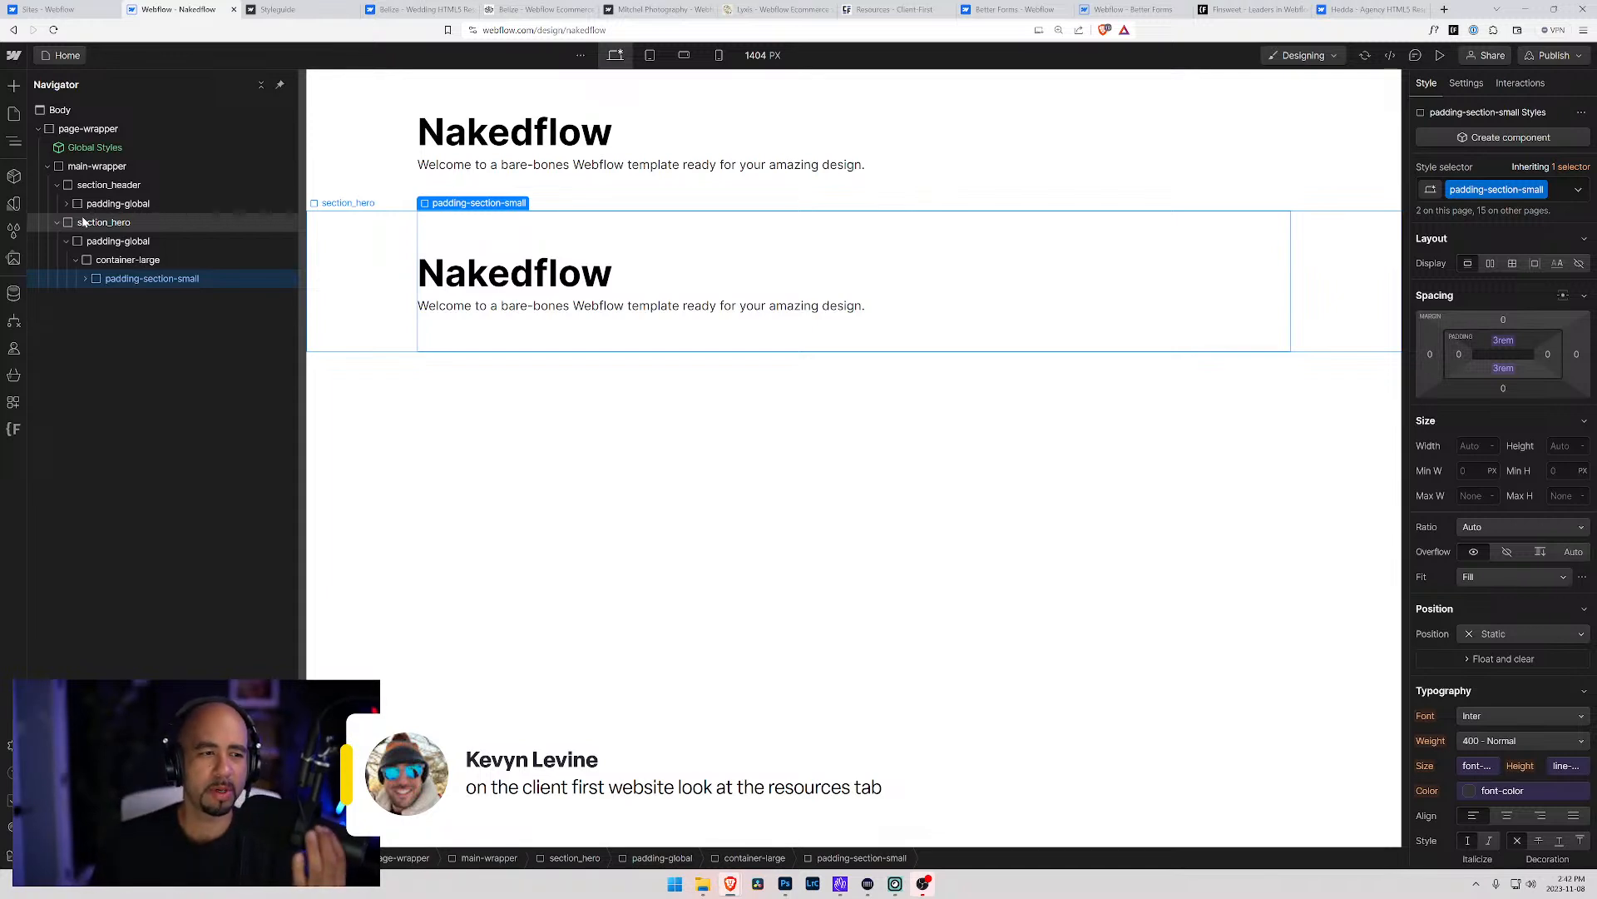
left_click(89, 222)
Open the Piixel Pieces Components site in the Designer in a new browser tab from the site dashboard
left_click(43, 10)
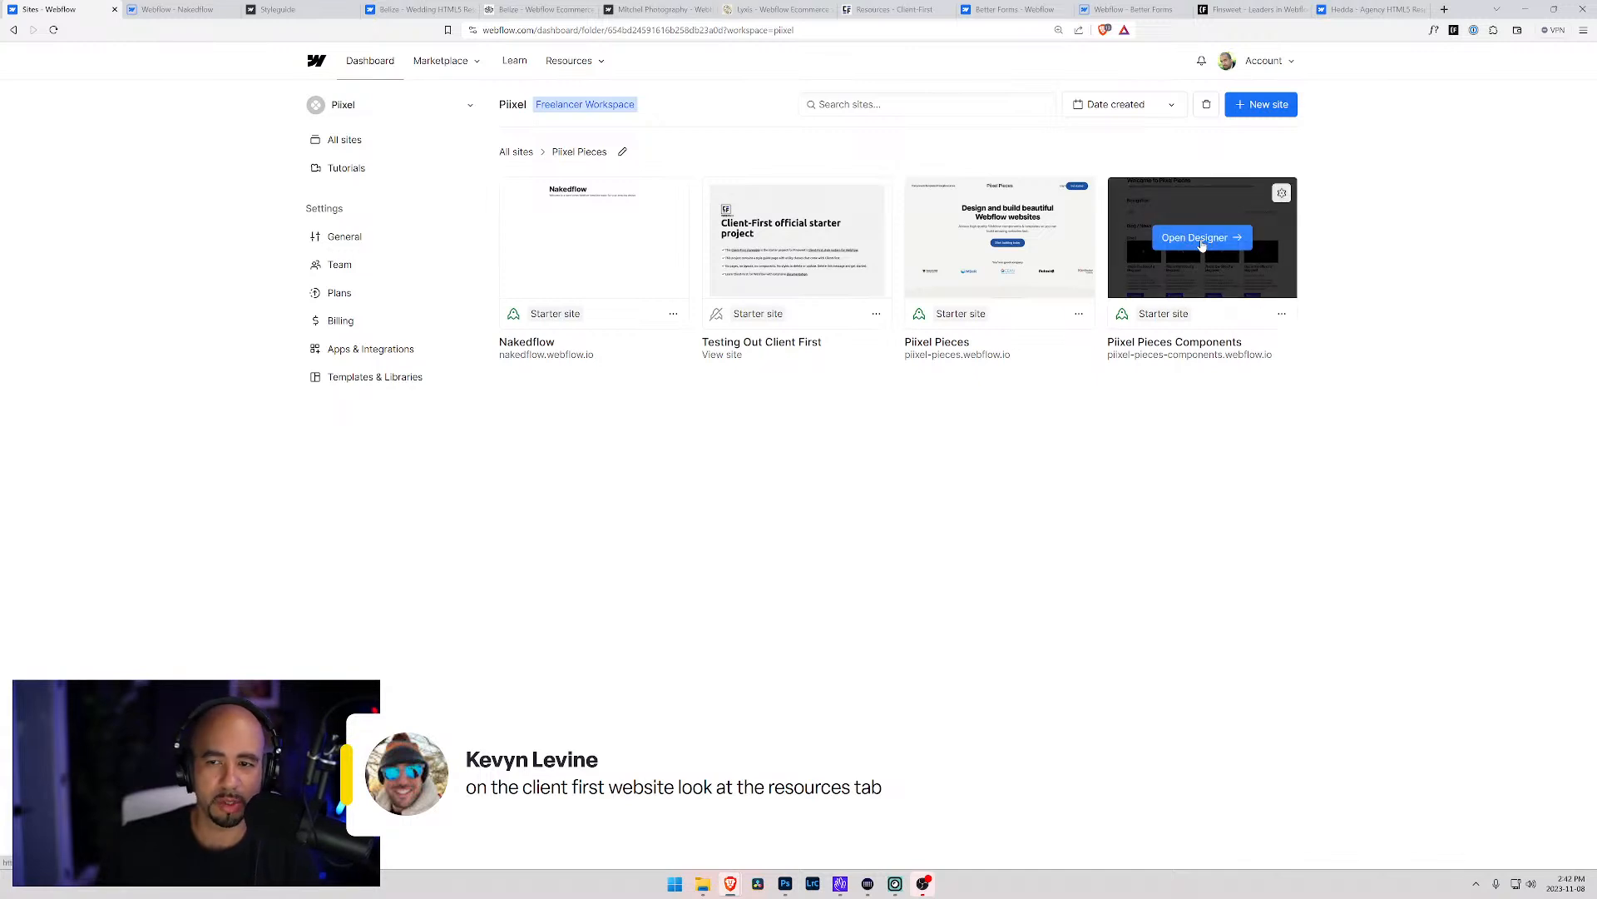
middle_click(1201, 239)
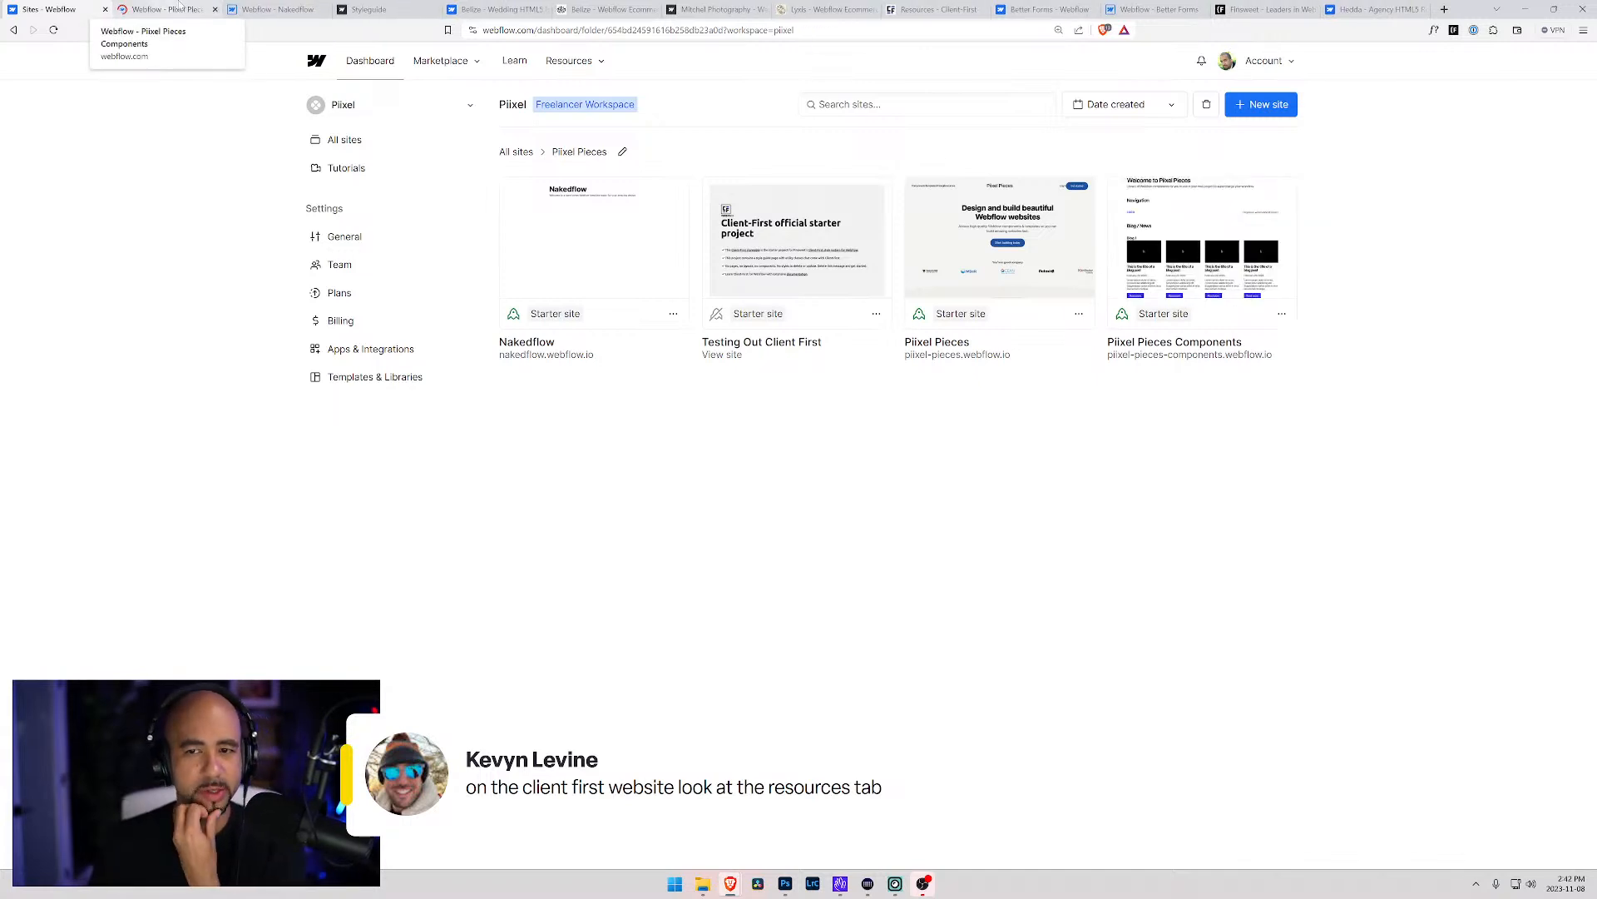
left_click(179, 7)
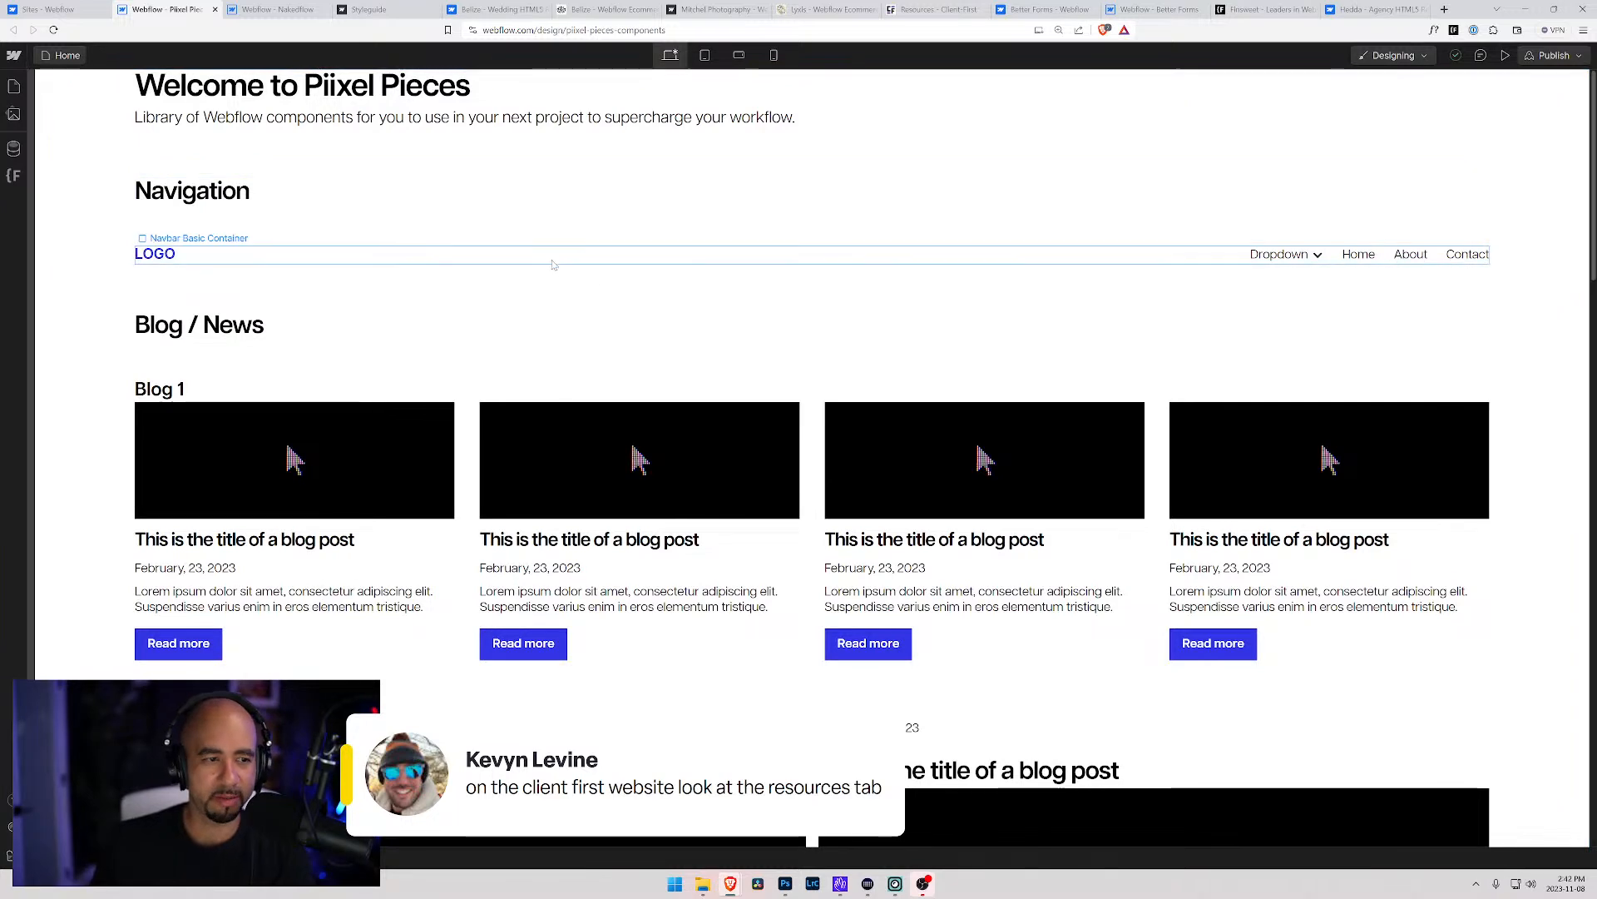
Copy the Pii Navbar Basic element from the Navigation section of the component library
left_click(547, 257)
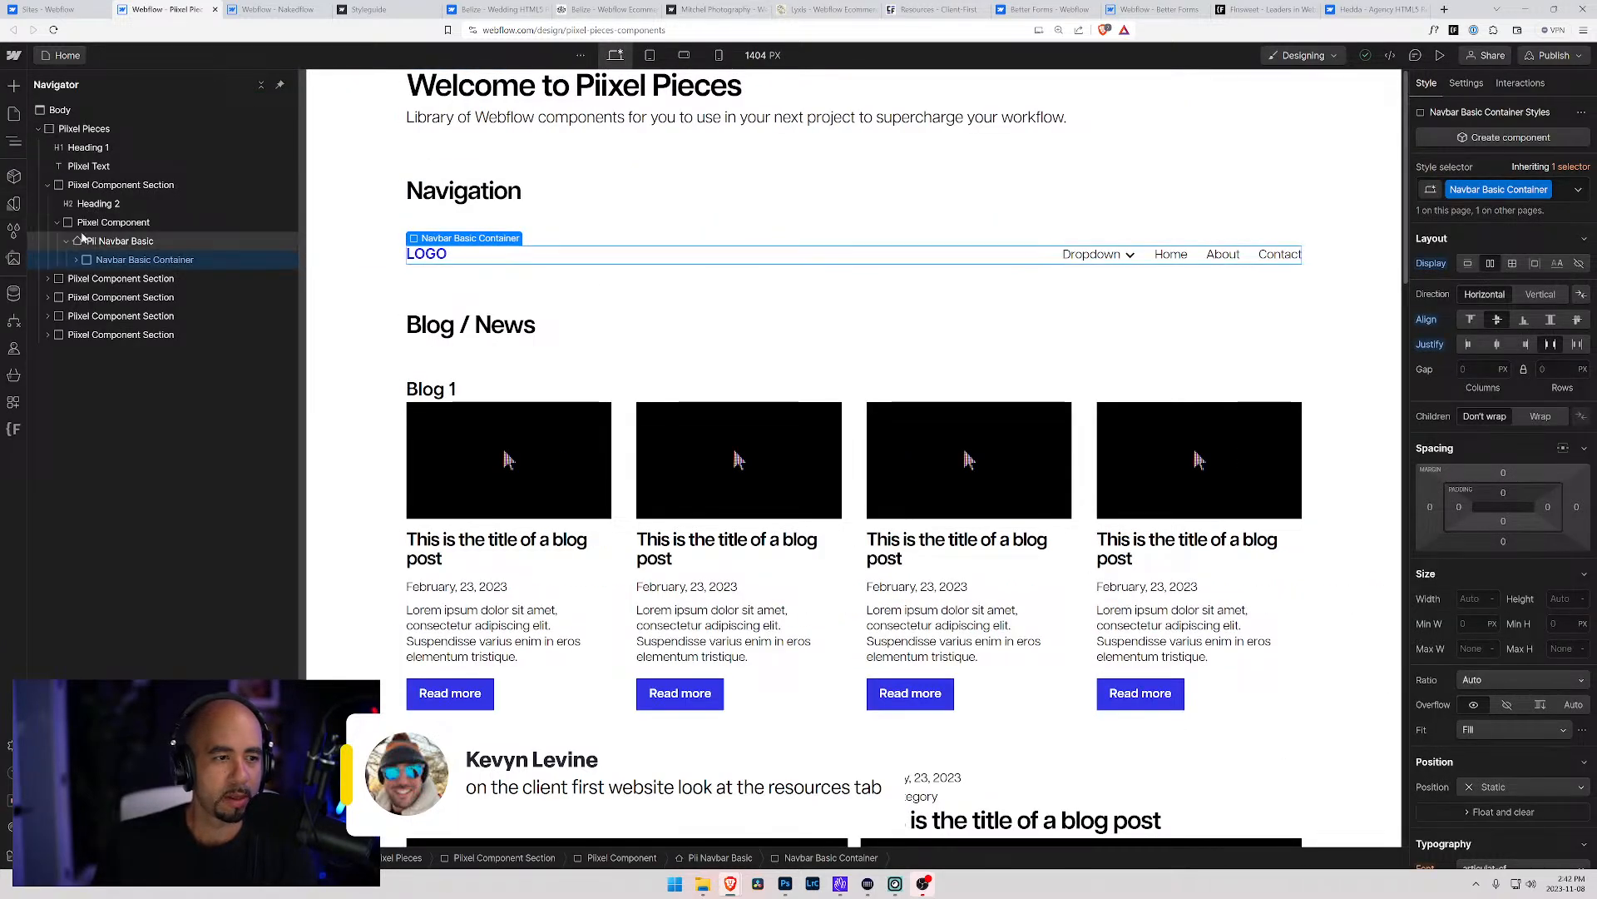
left_click(74, 261)
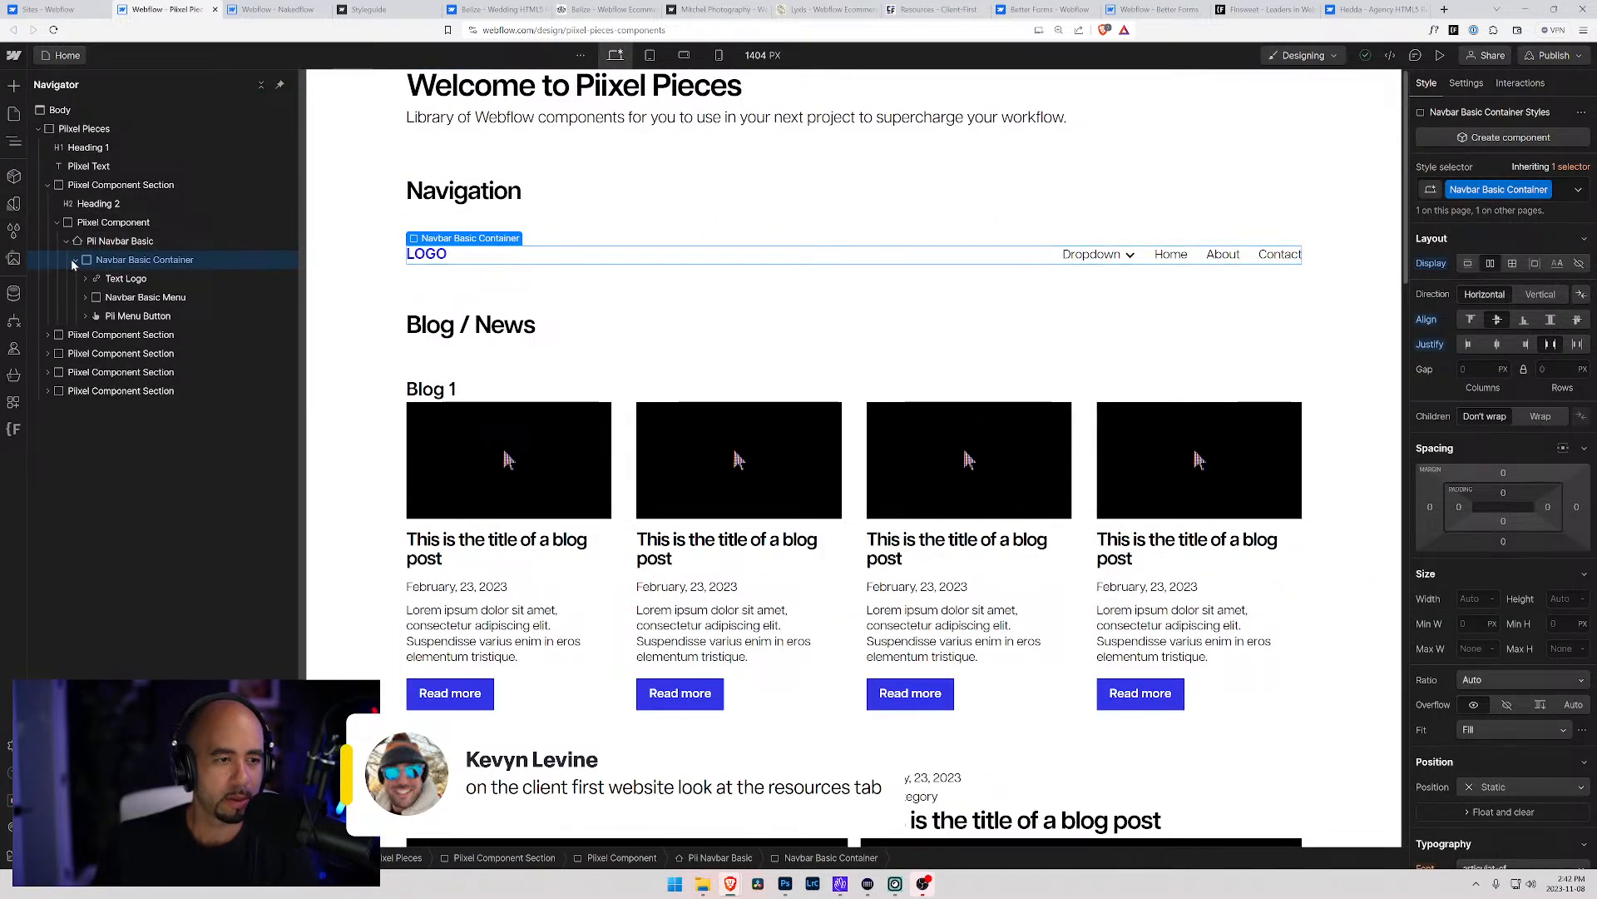
left_click(74, 261)
left_click(68, 243)
left_click(68, 243)
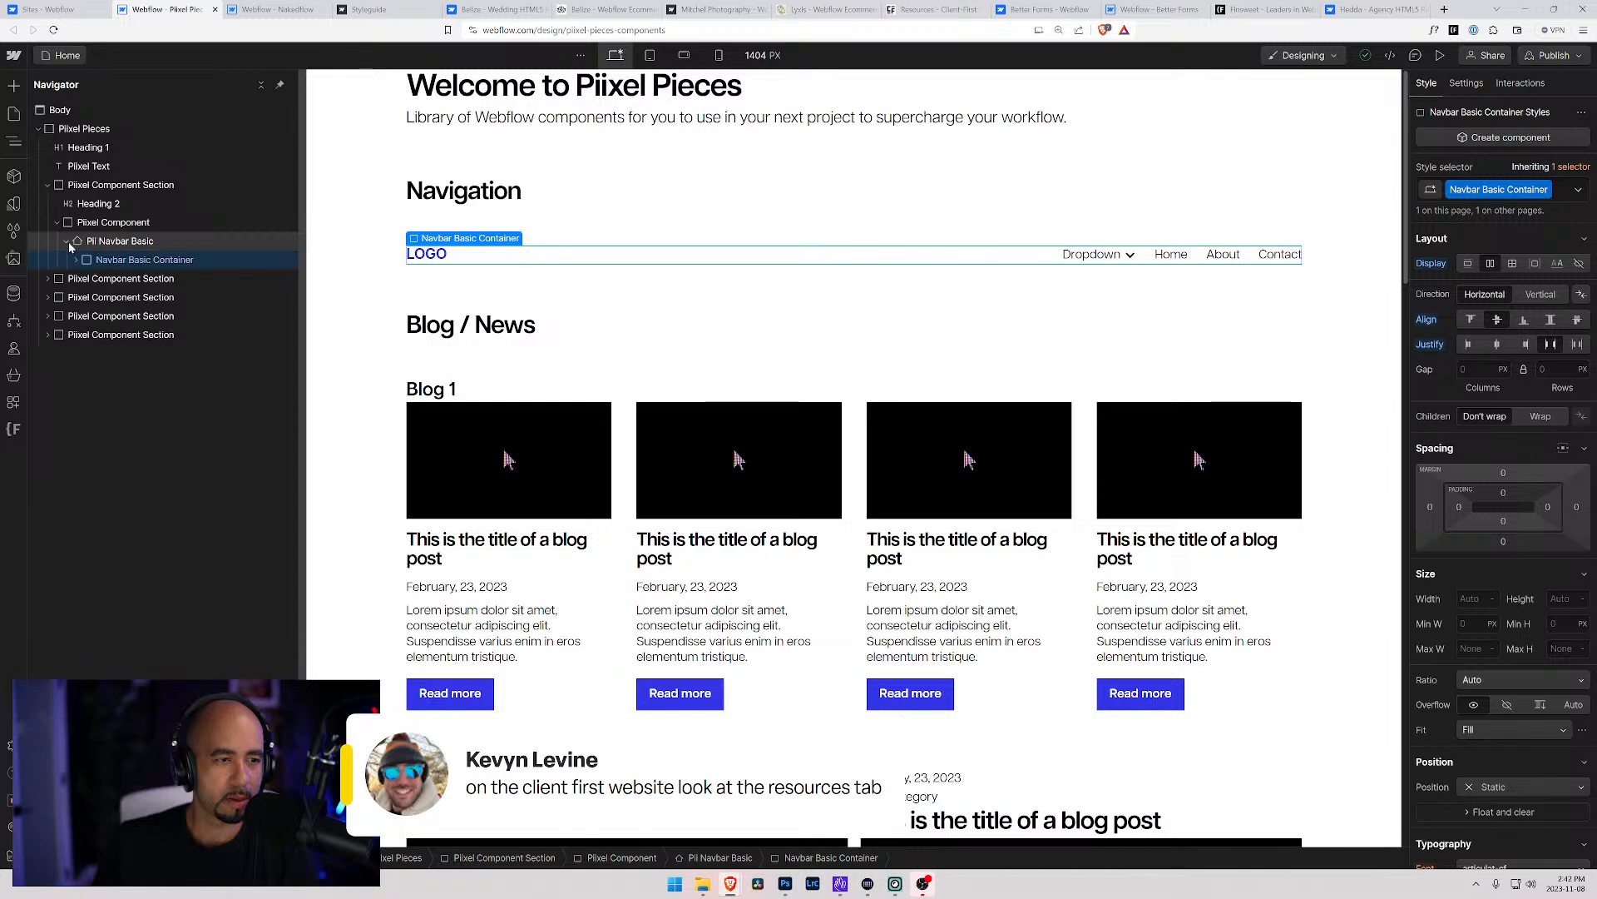
left_click(136, 242)
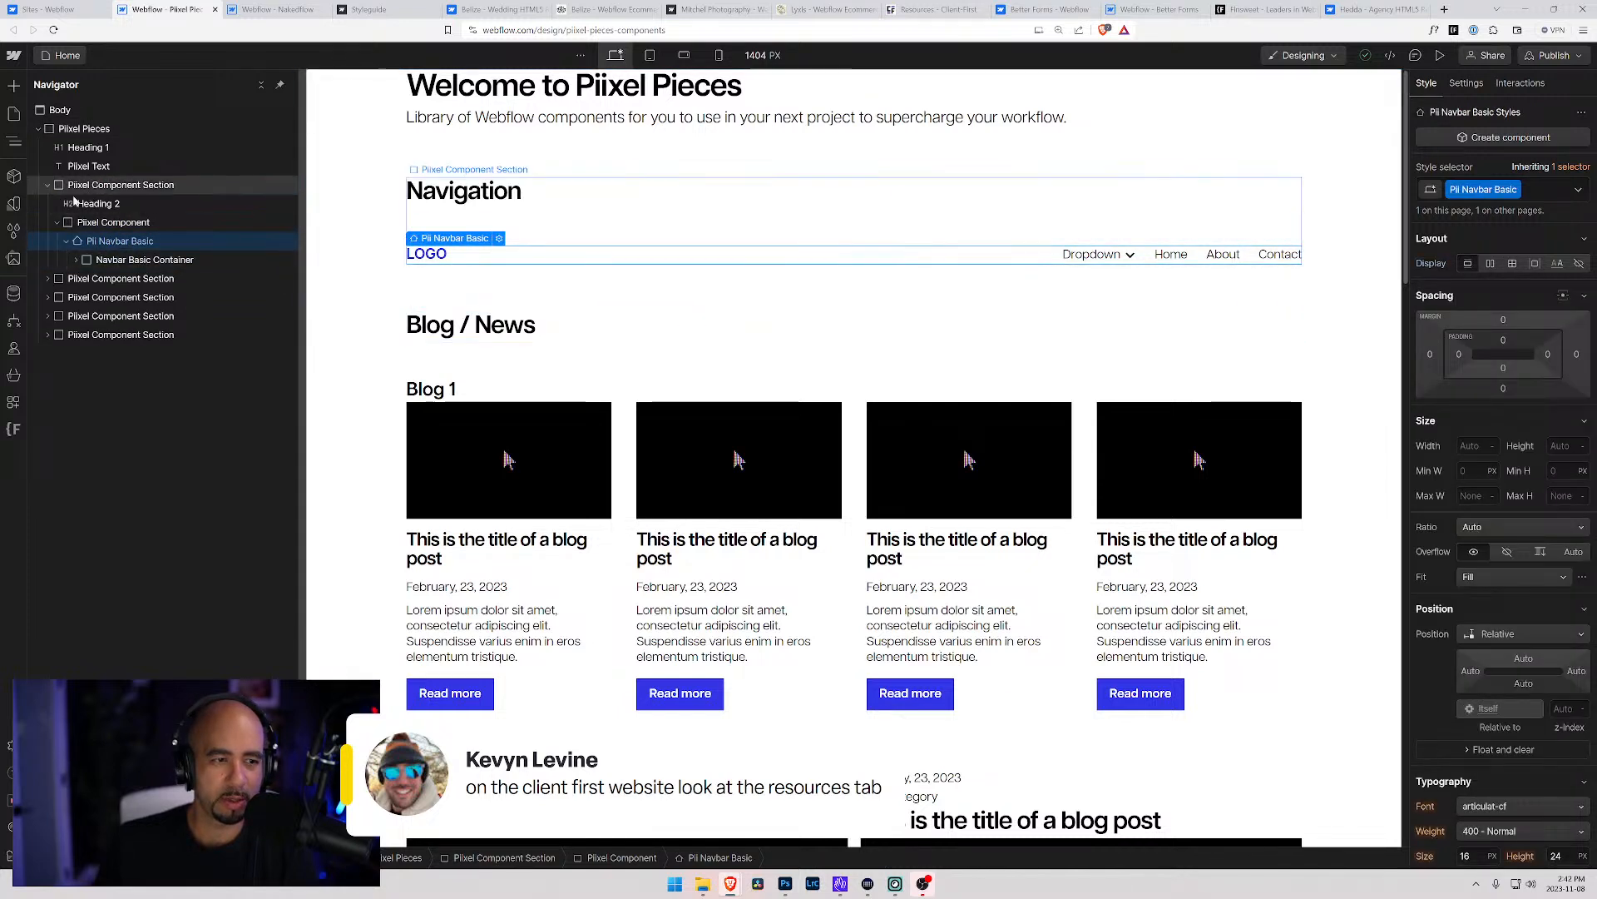
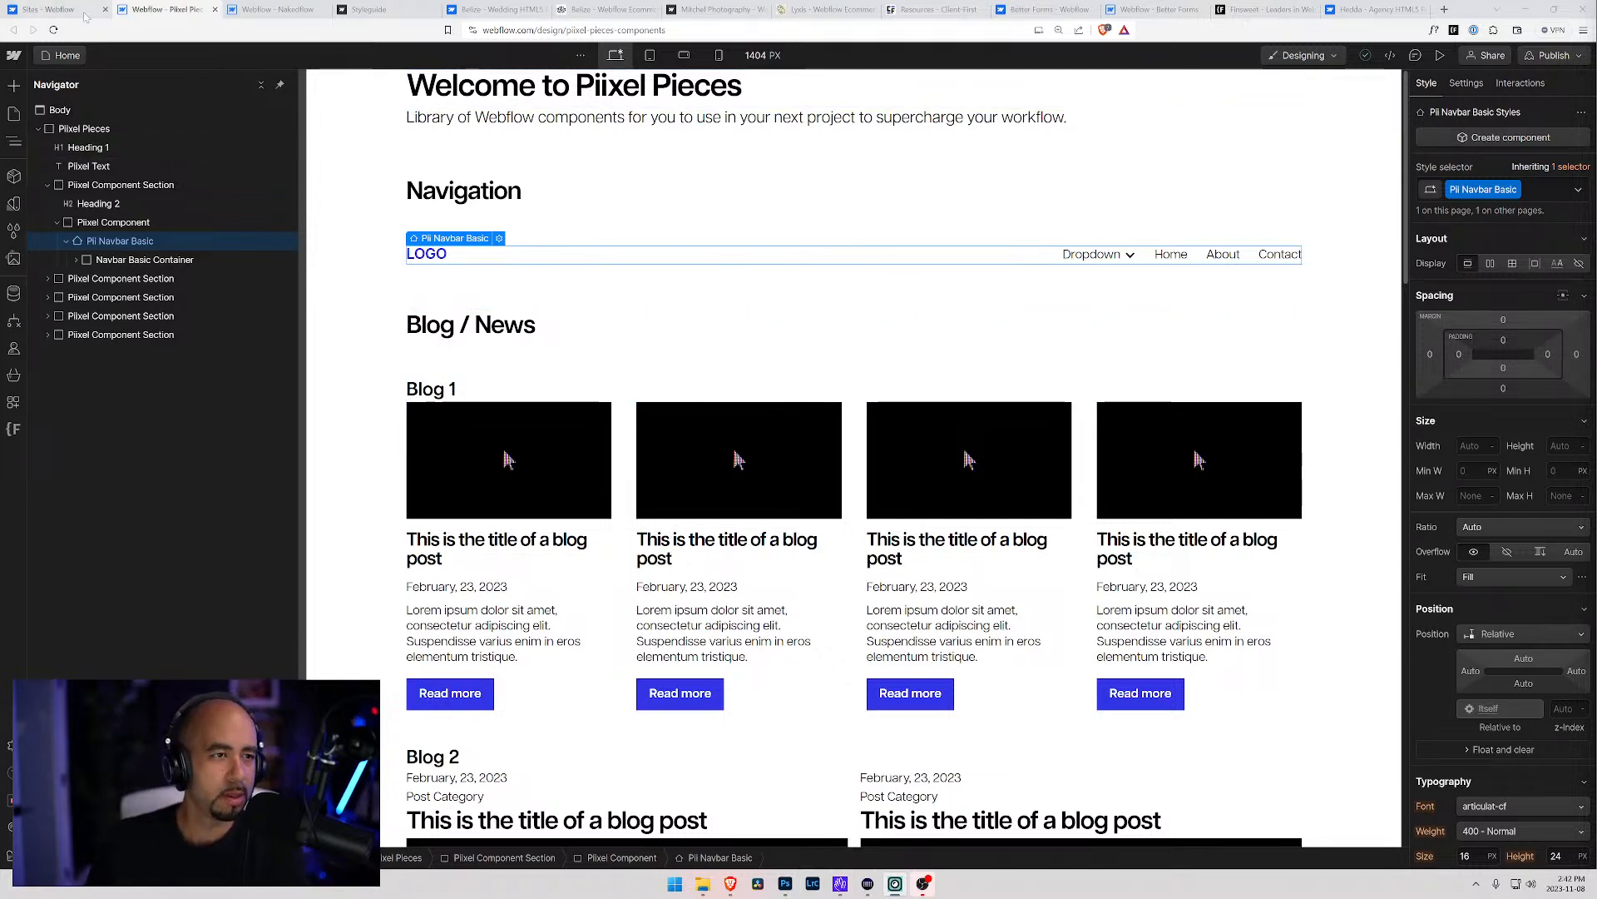
Paste the copied navbar into section_header's padding-section-small block in the Nakedflow project
left_click(58, 8)
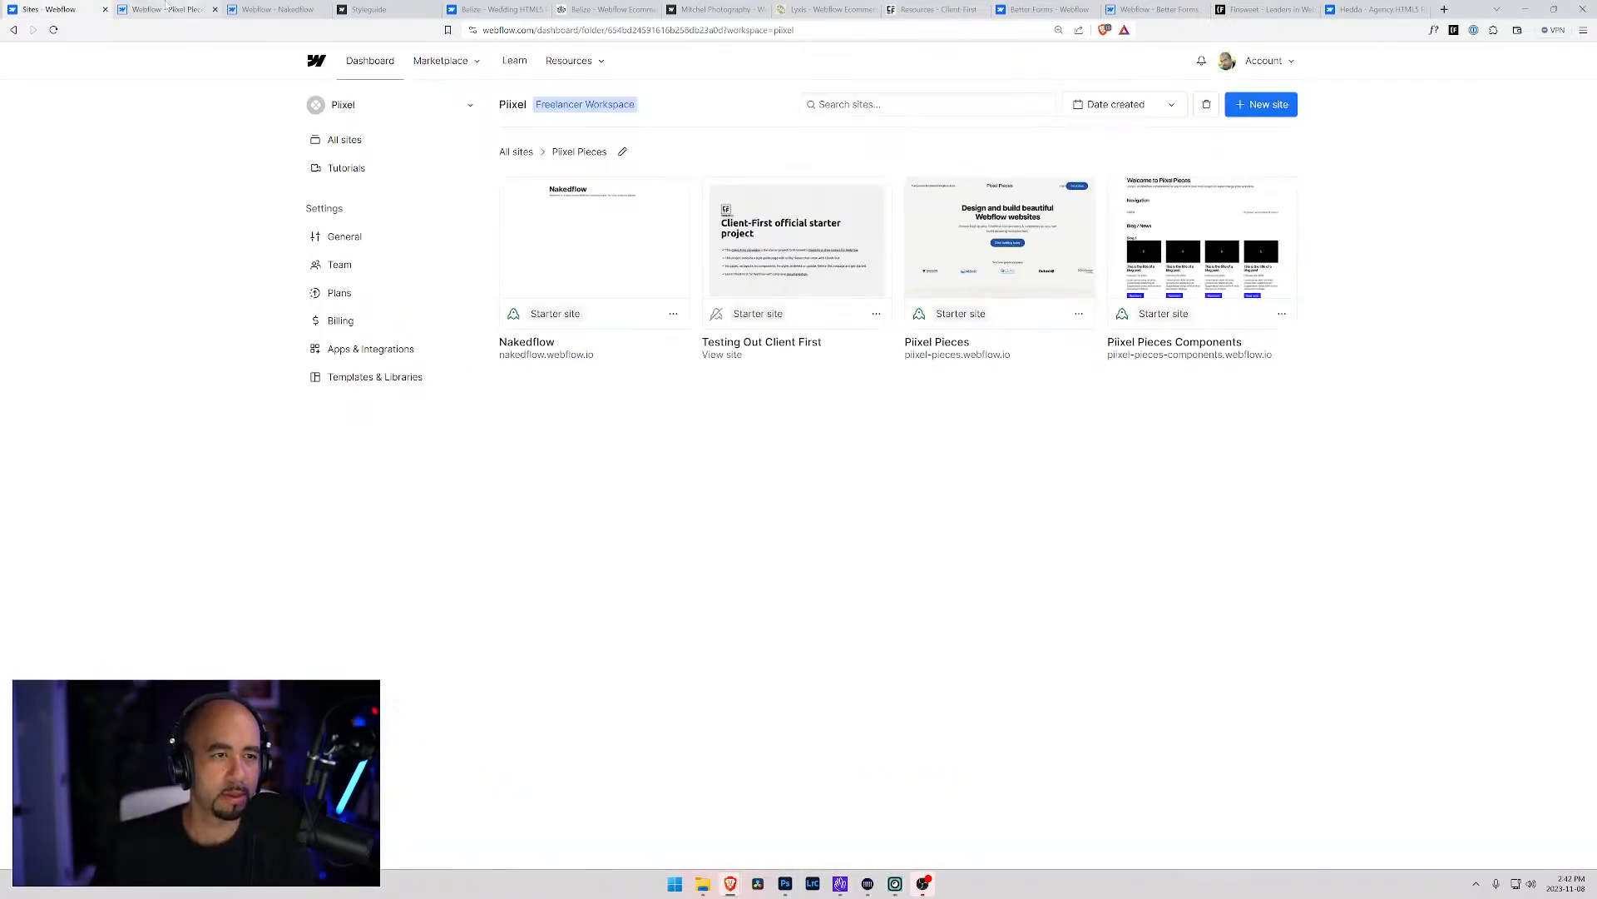
key("ctrl+Tab")
key("ctrl+Tab")
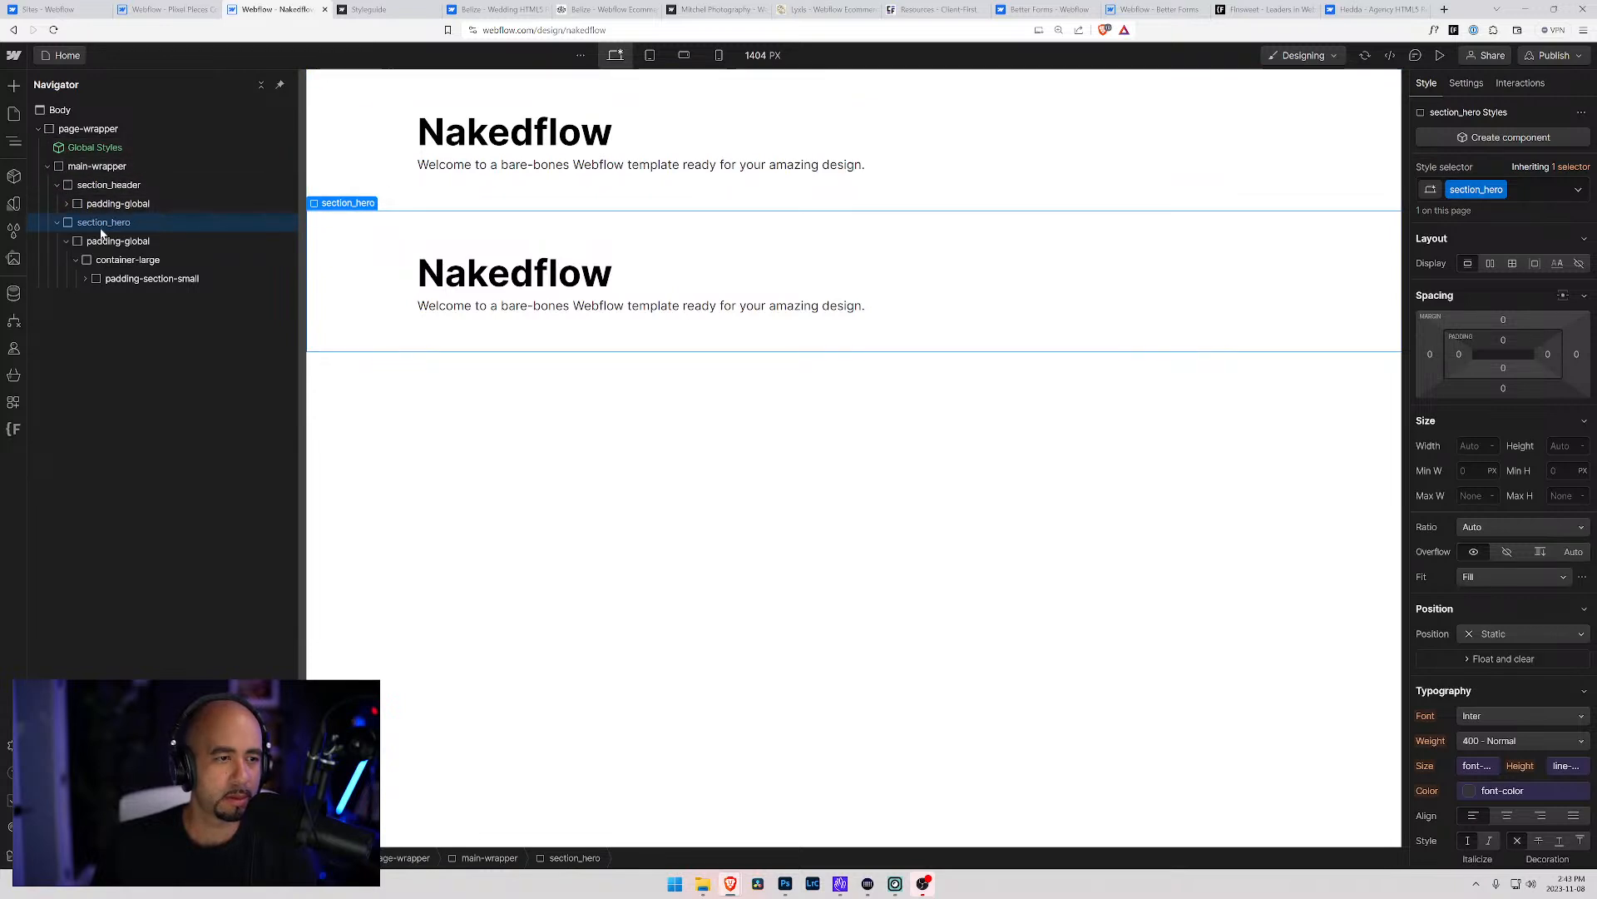
left_click(66, 204)
left_click(86, 241)
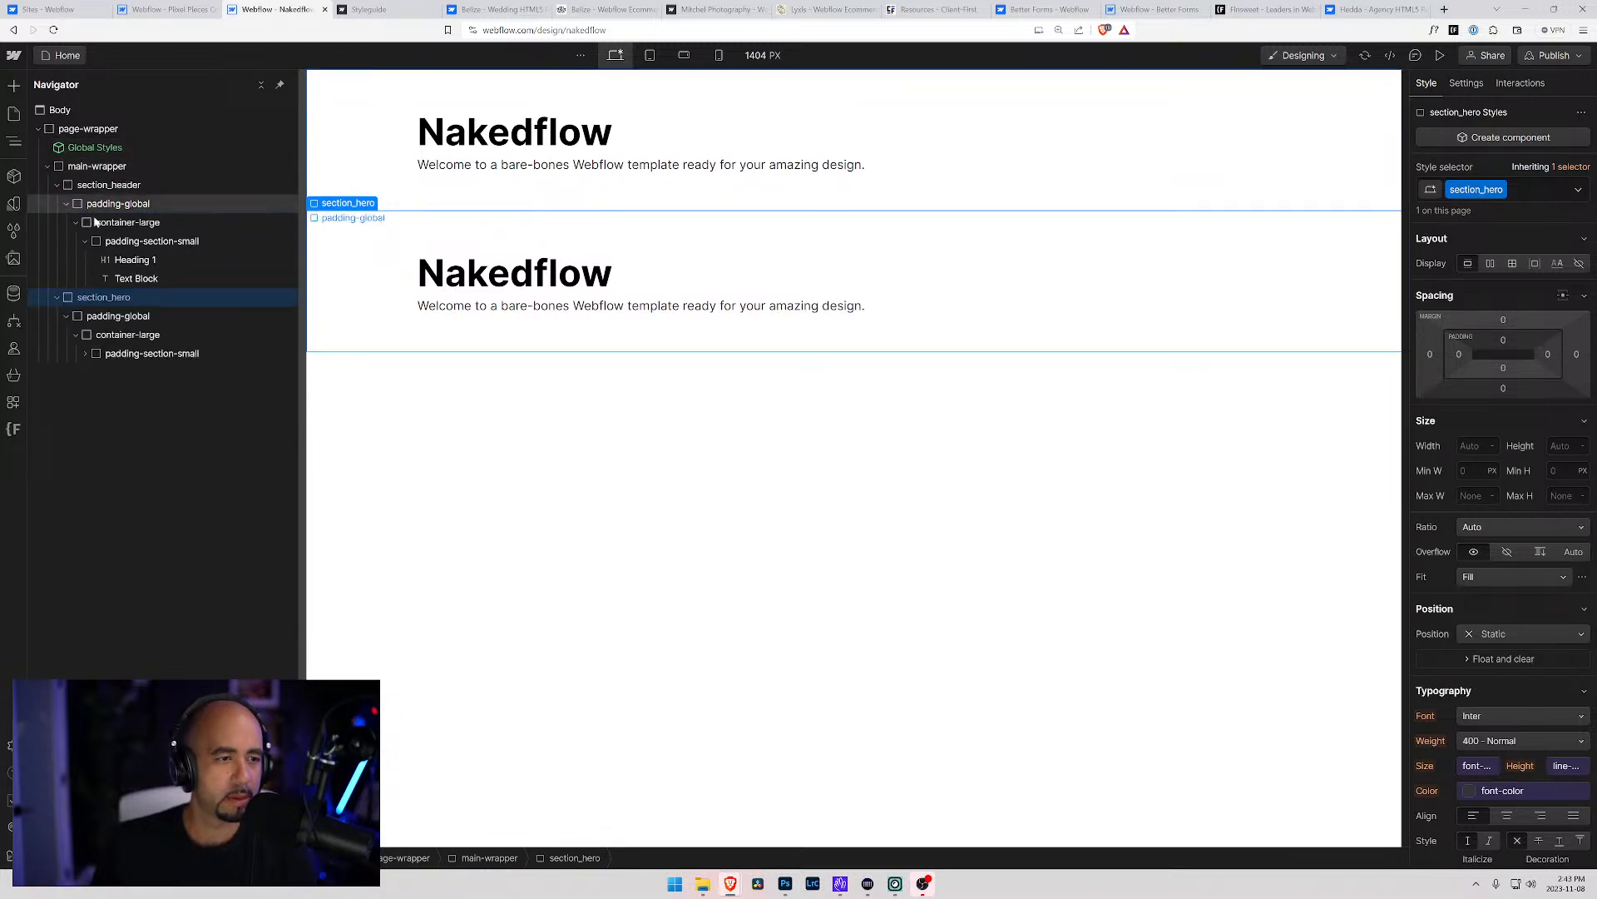
left_click(104, 243)
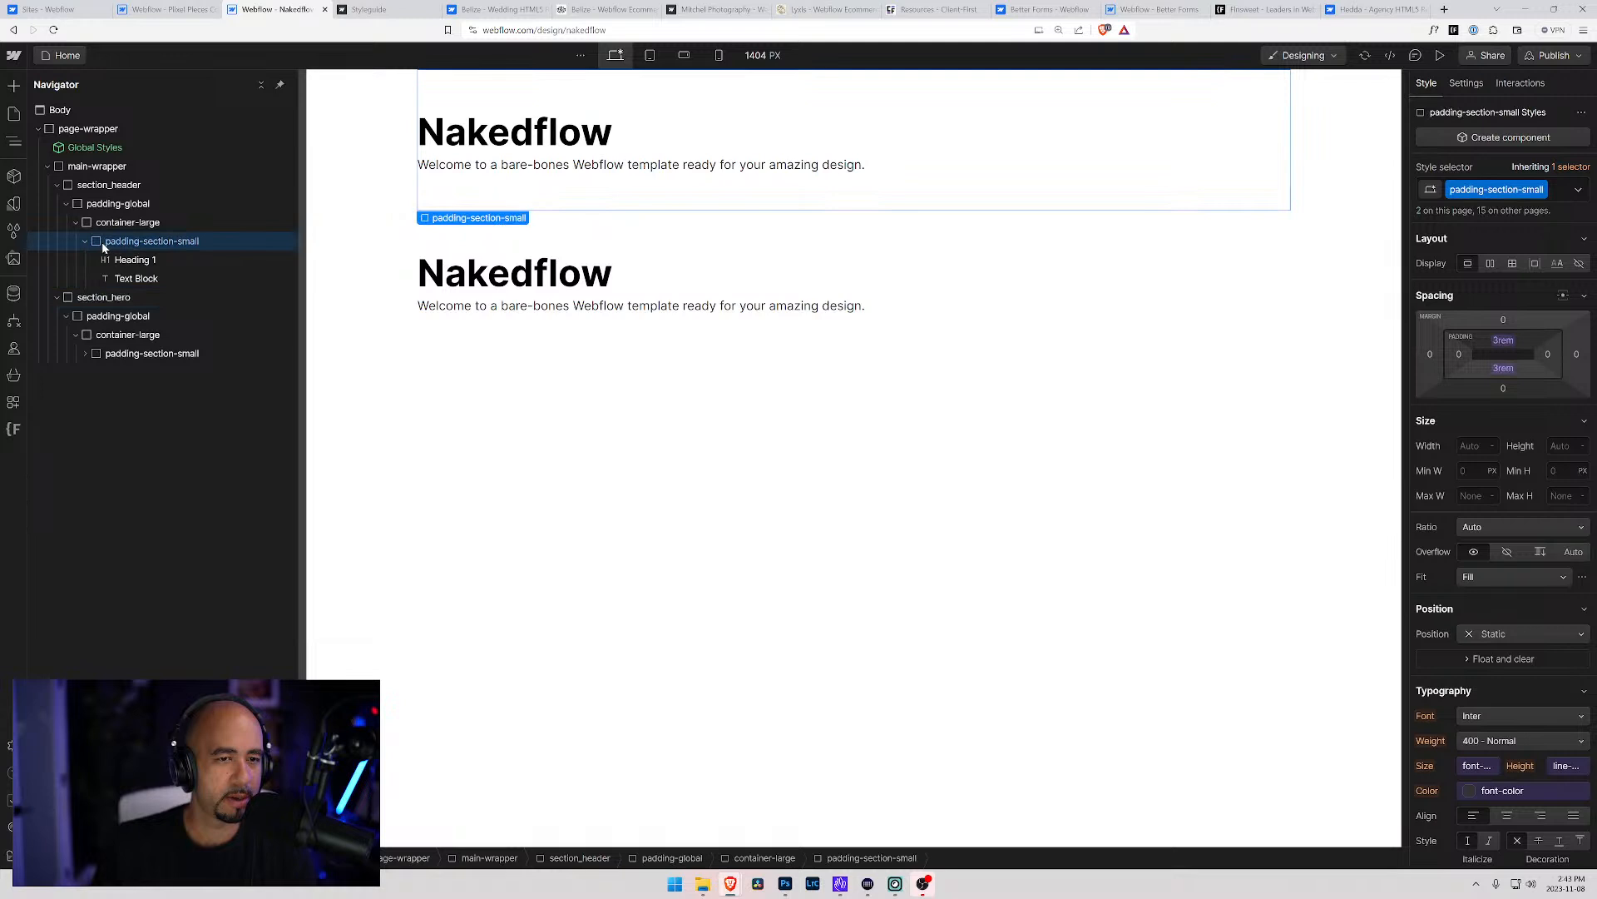
key("ctrl+v")
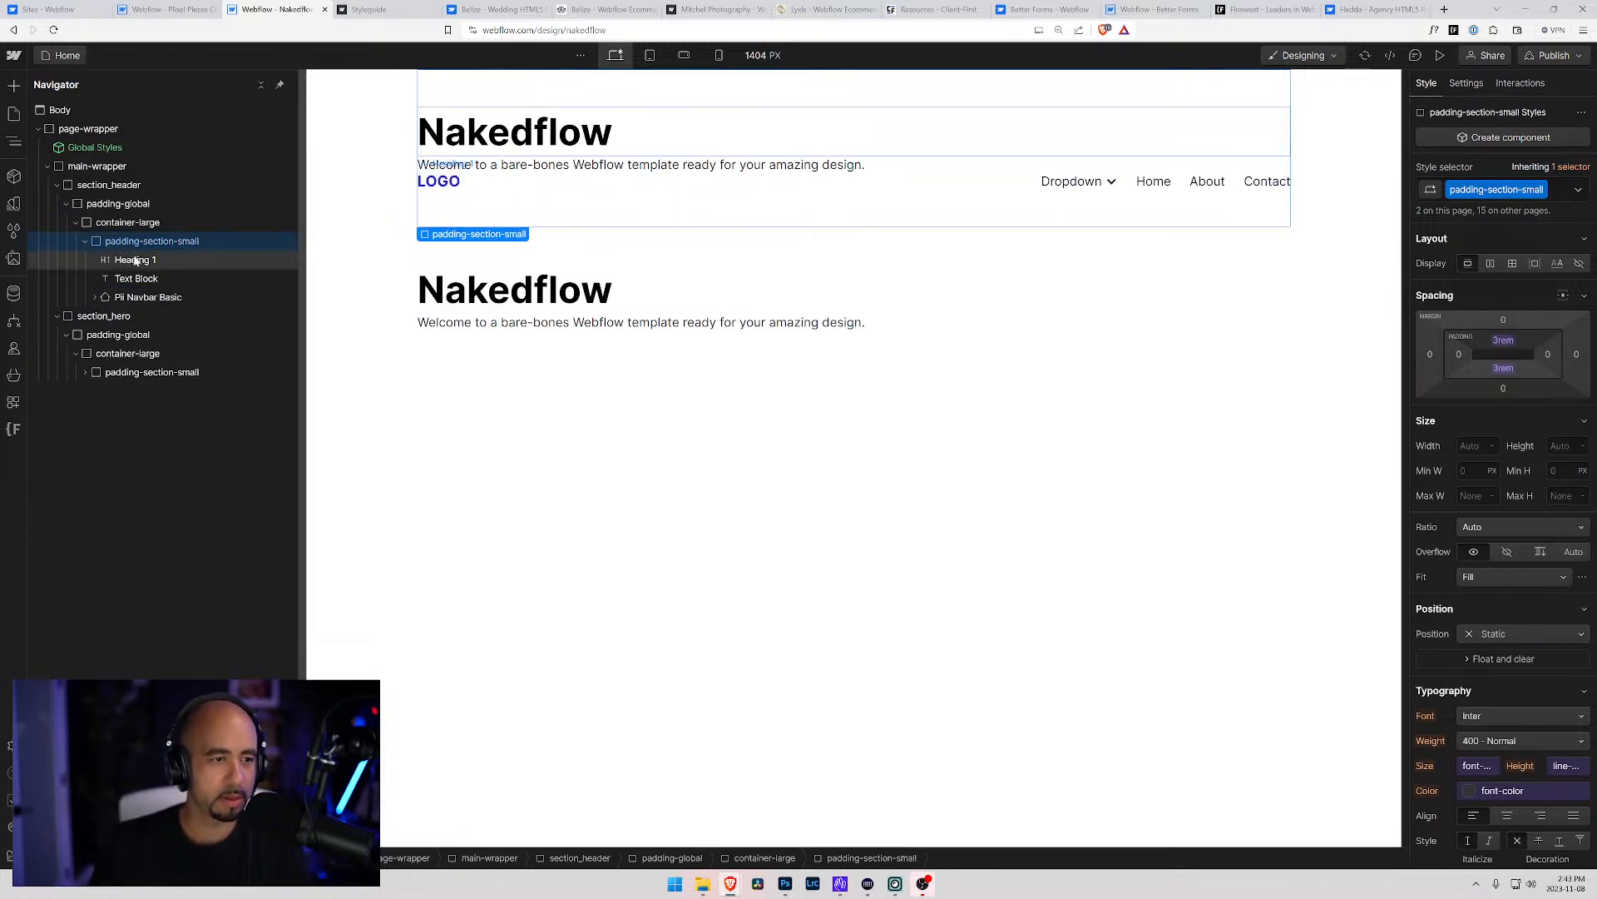
Delete the header's text block and Heading 1, and remove the Pii Navbar Basic class from the pasted navbar
left_click(135, 276)
key("Delete")
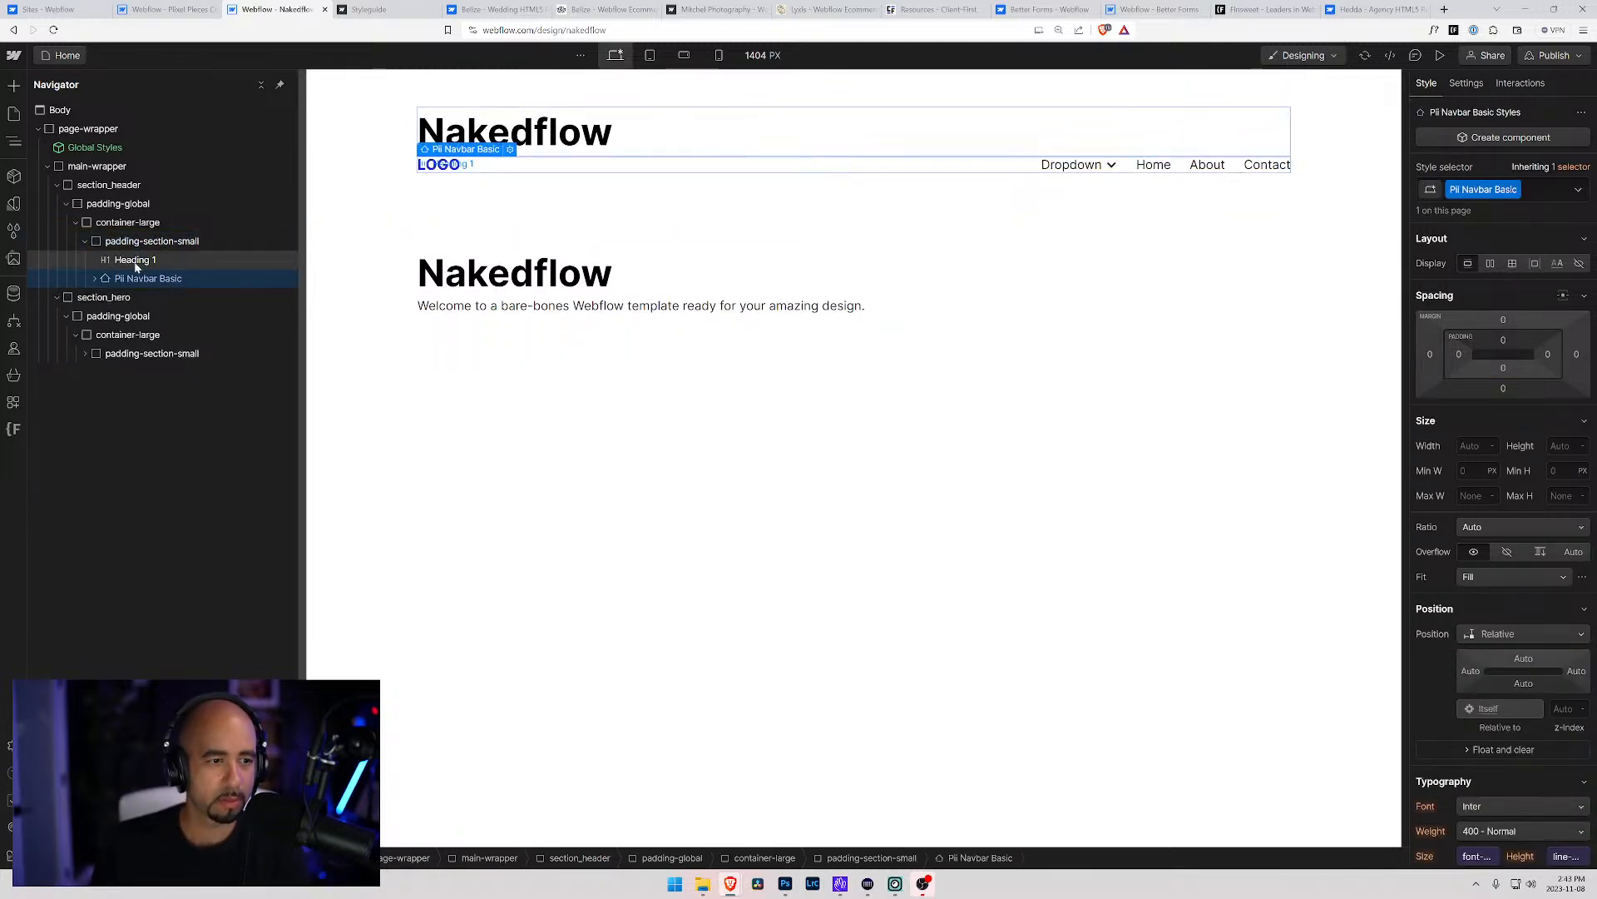
key("Delete")
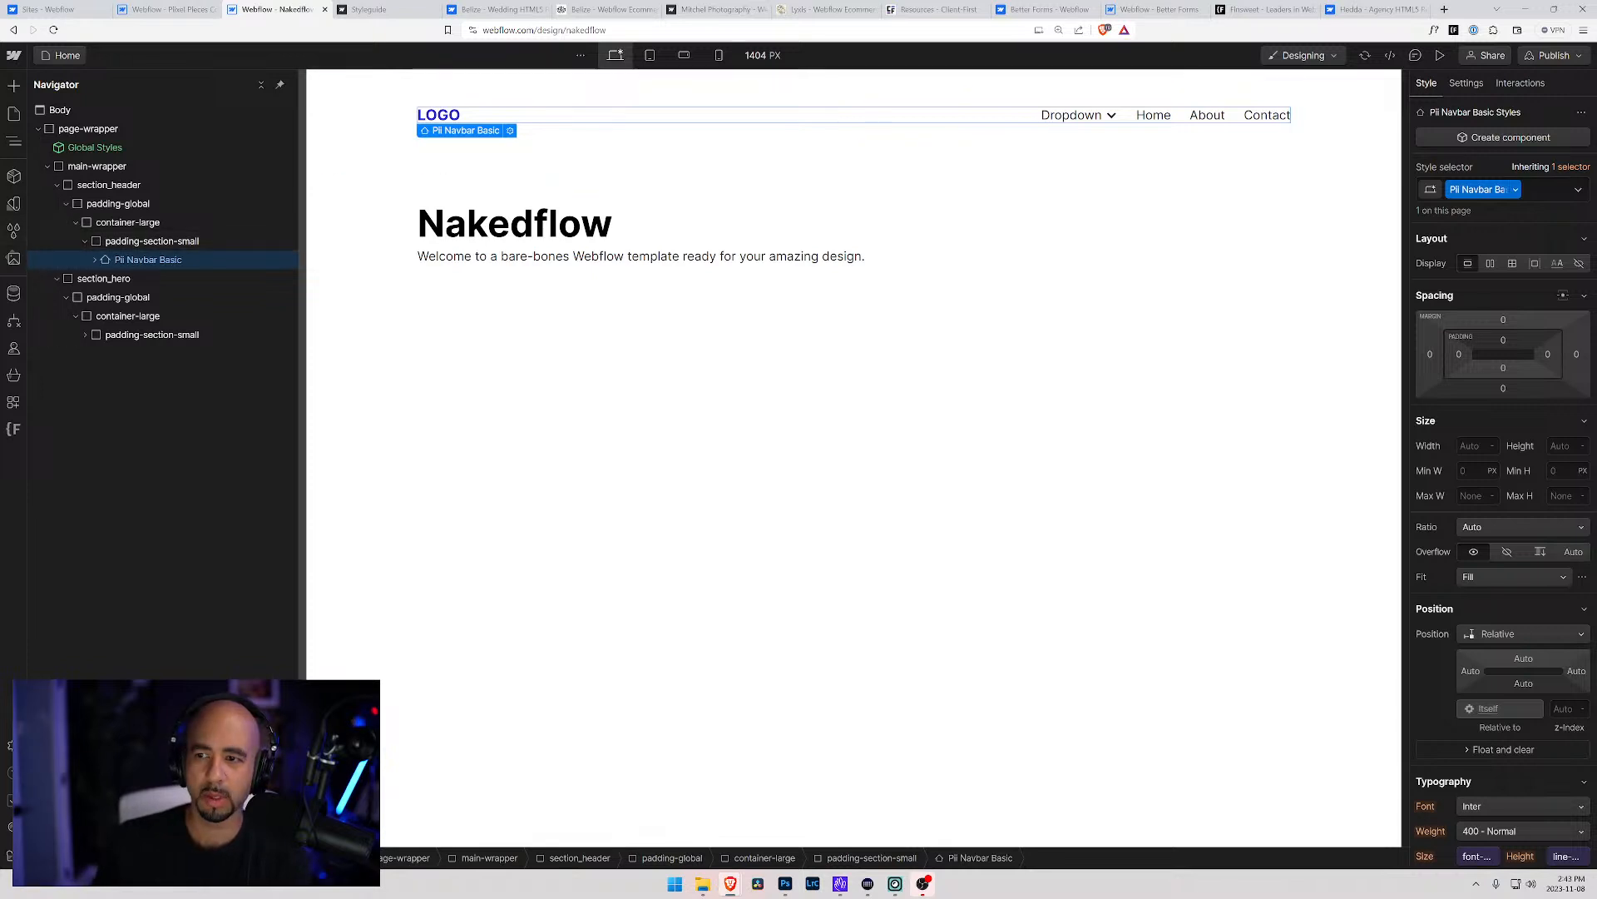
left_click(1538, 190)
key("BackSpace")
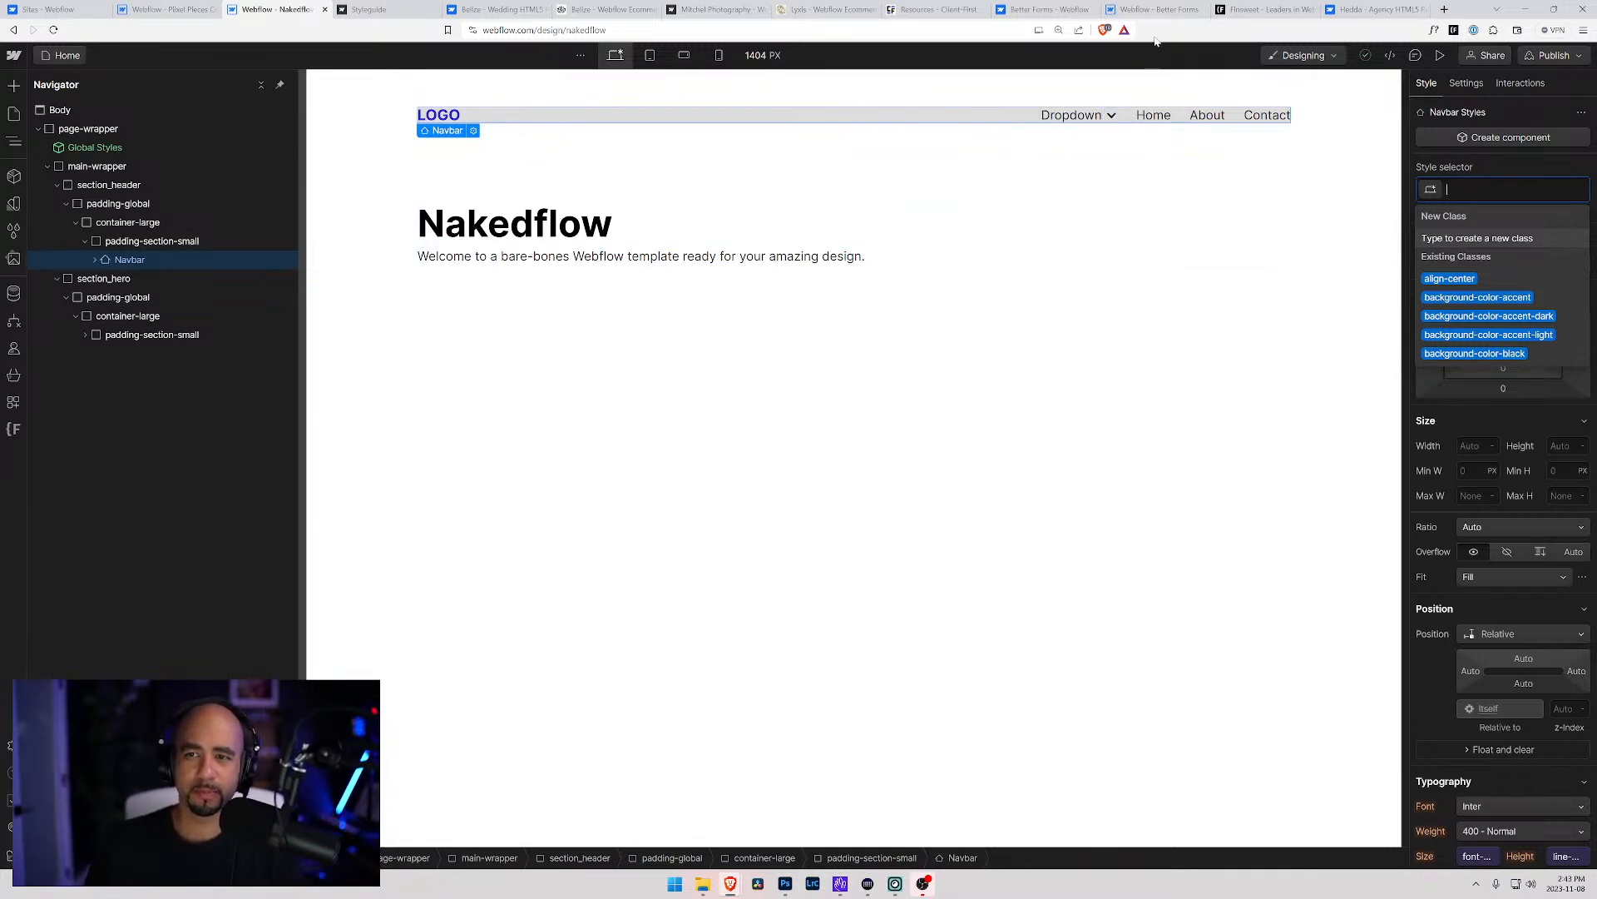
Return to the site dashboard and open the Piixel Pieces site in the Designer in a new browser tab
left_click(164, 9)
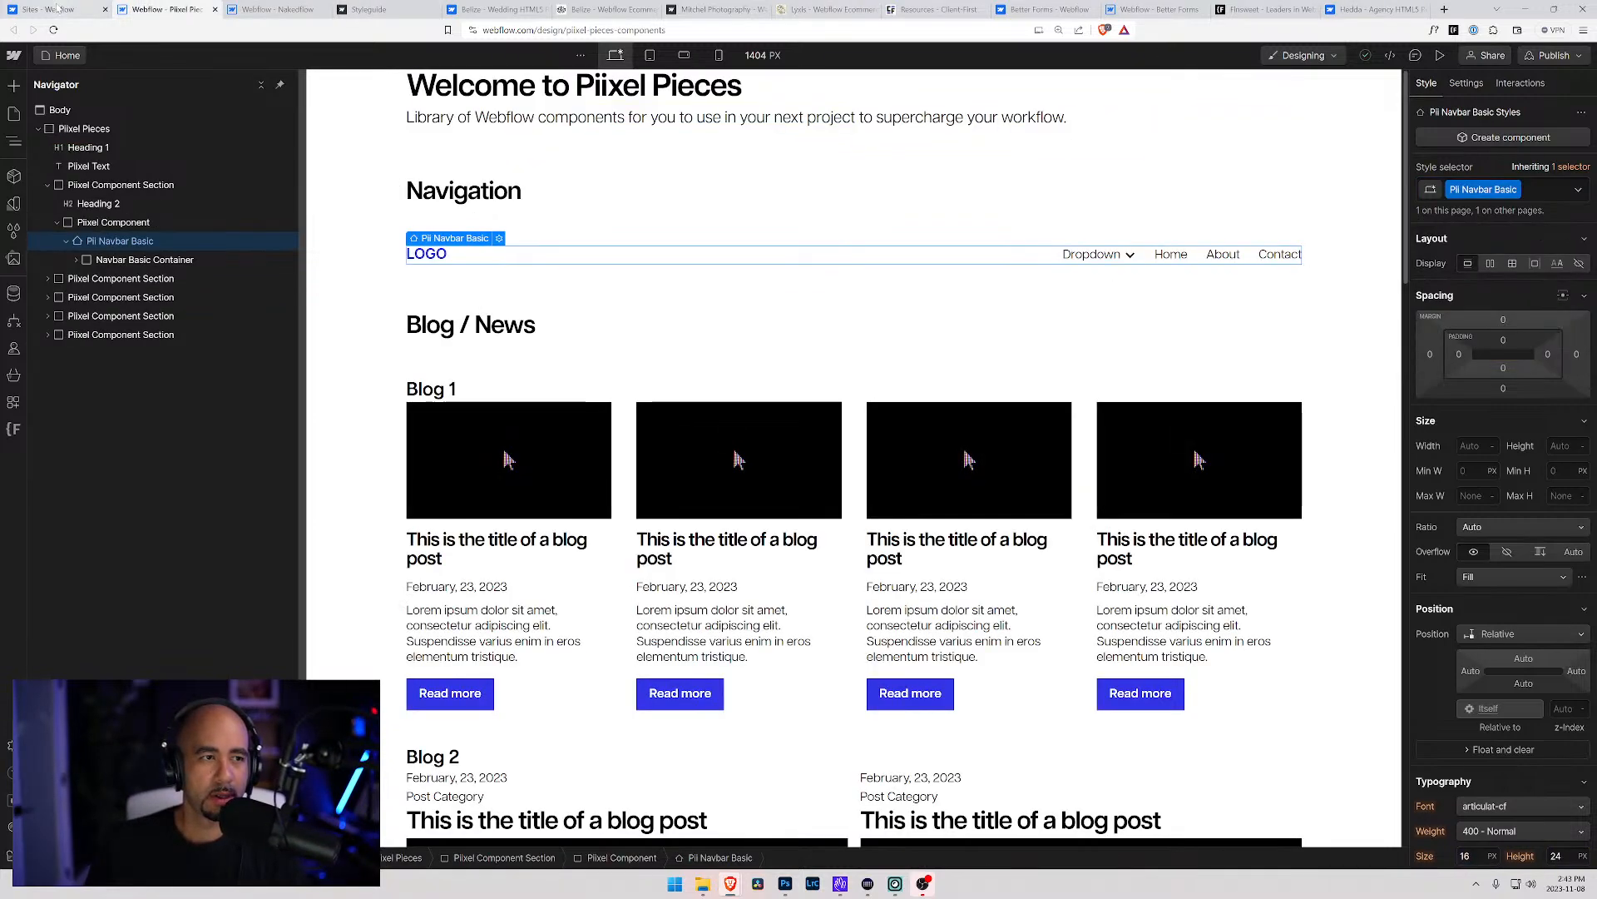
left_click(52, 9)
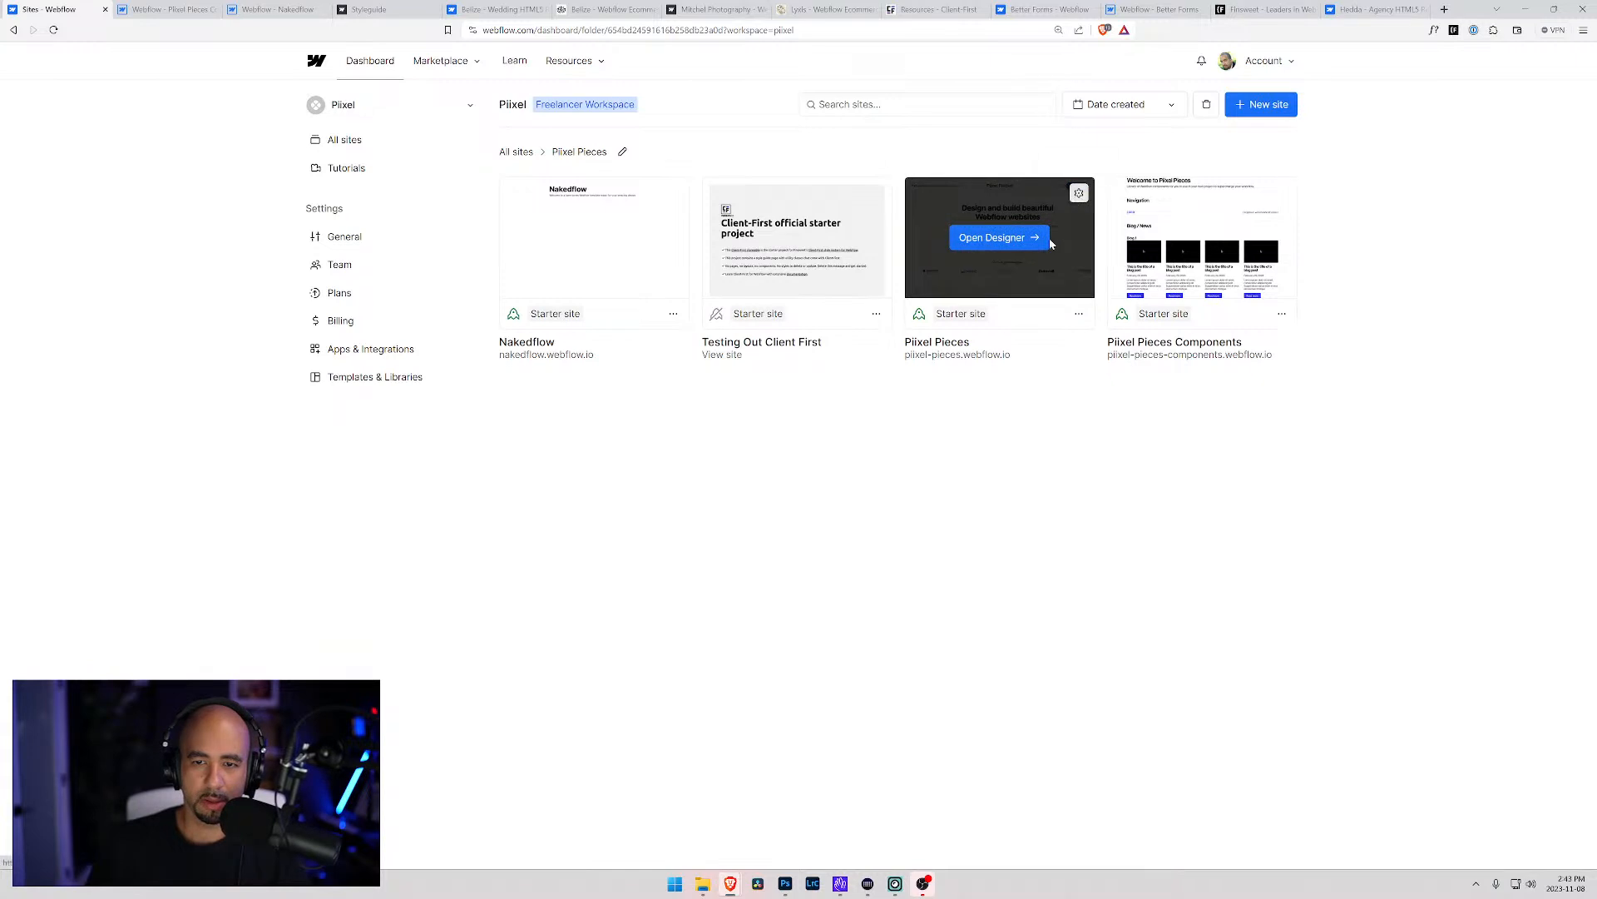
left_click(1079, 314)
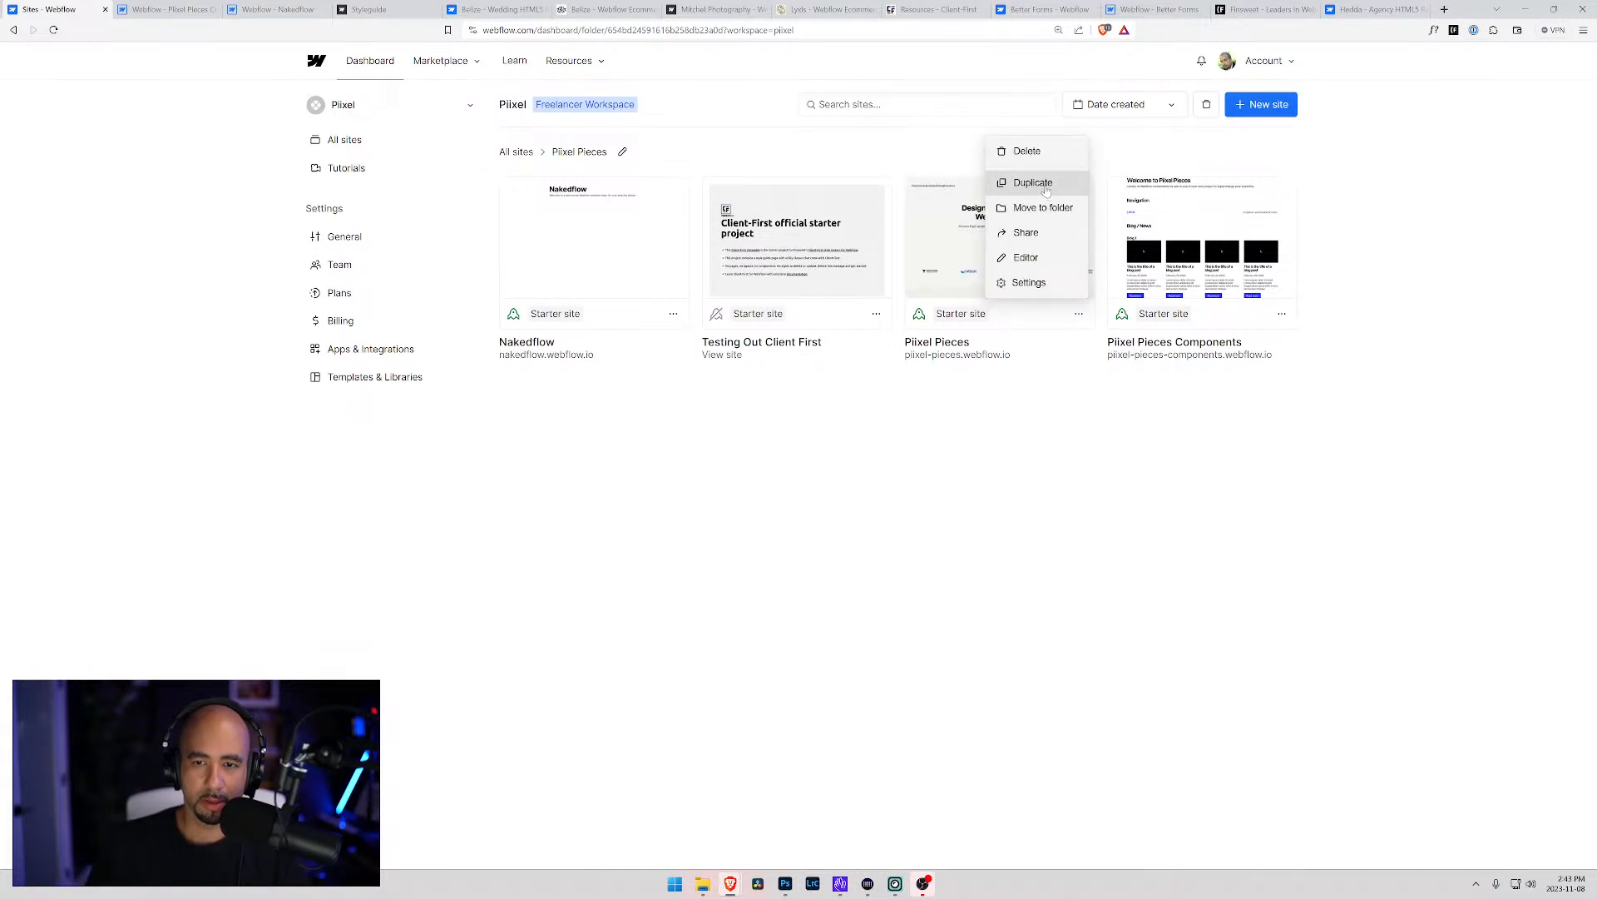
left_click(965, 234)
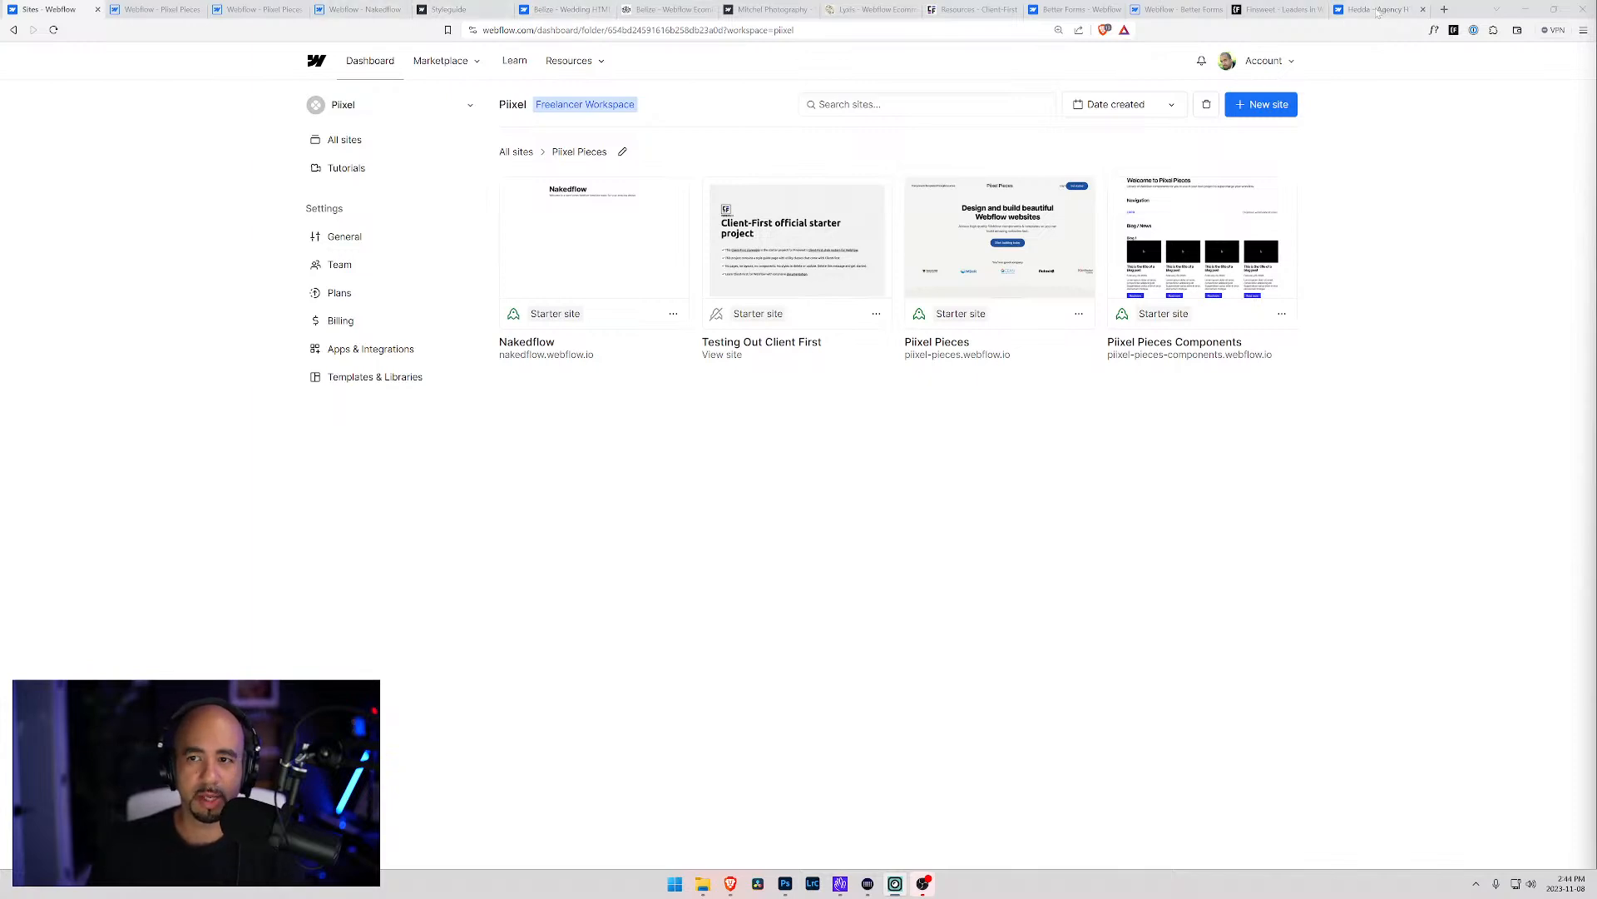
Open the Components page of the Piixel Pieces site and examine the component titles under Navigation, from Basic Navigation 1 to Mega Menu Navigation
left_click(154, 9)
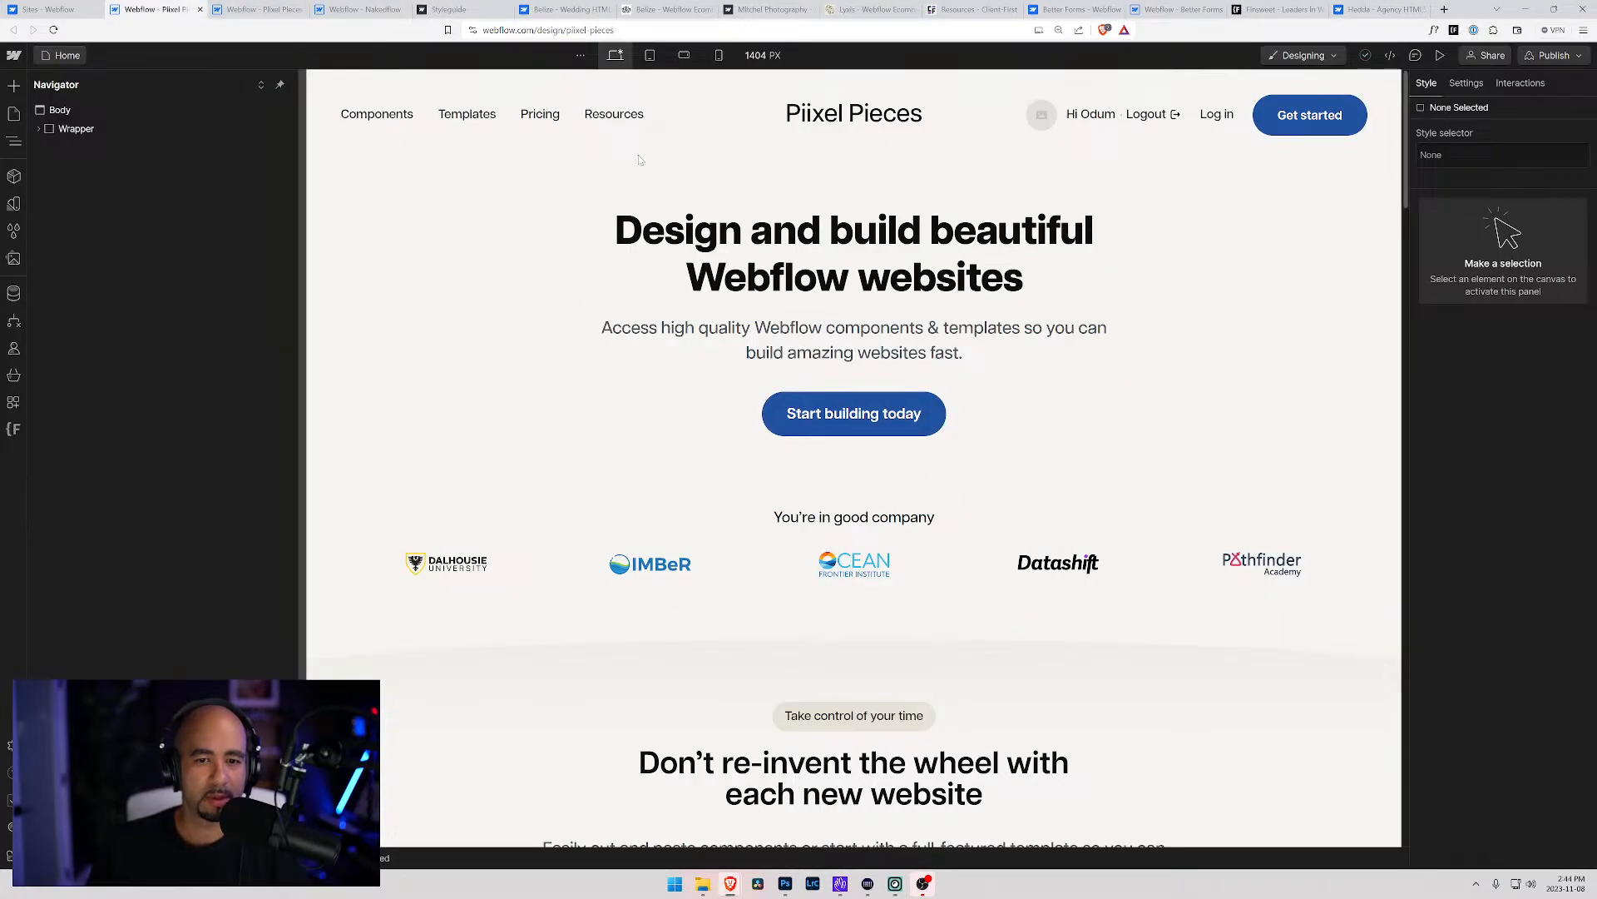
left_click(65, 55)
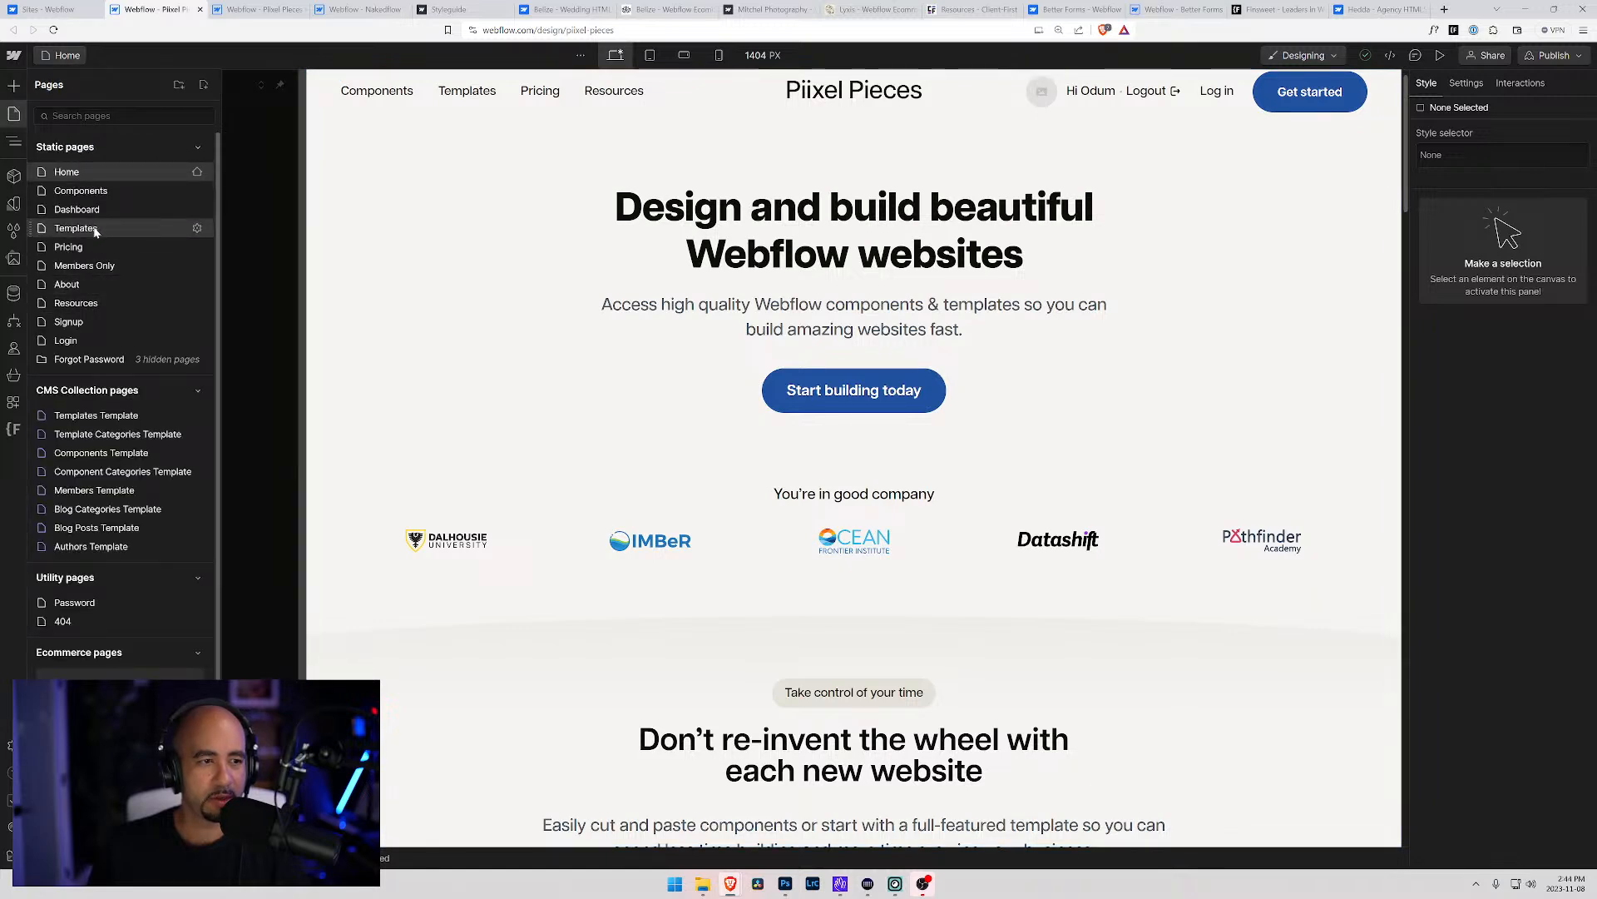
left_click(98, 191)
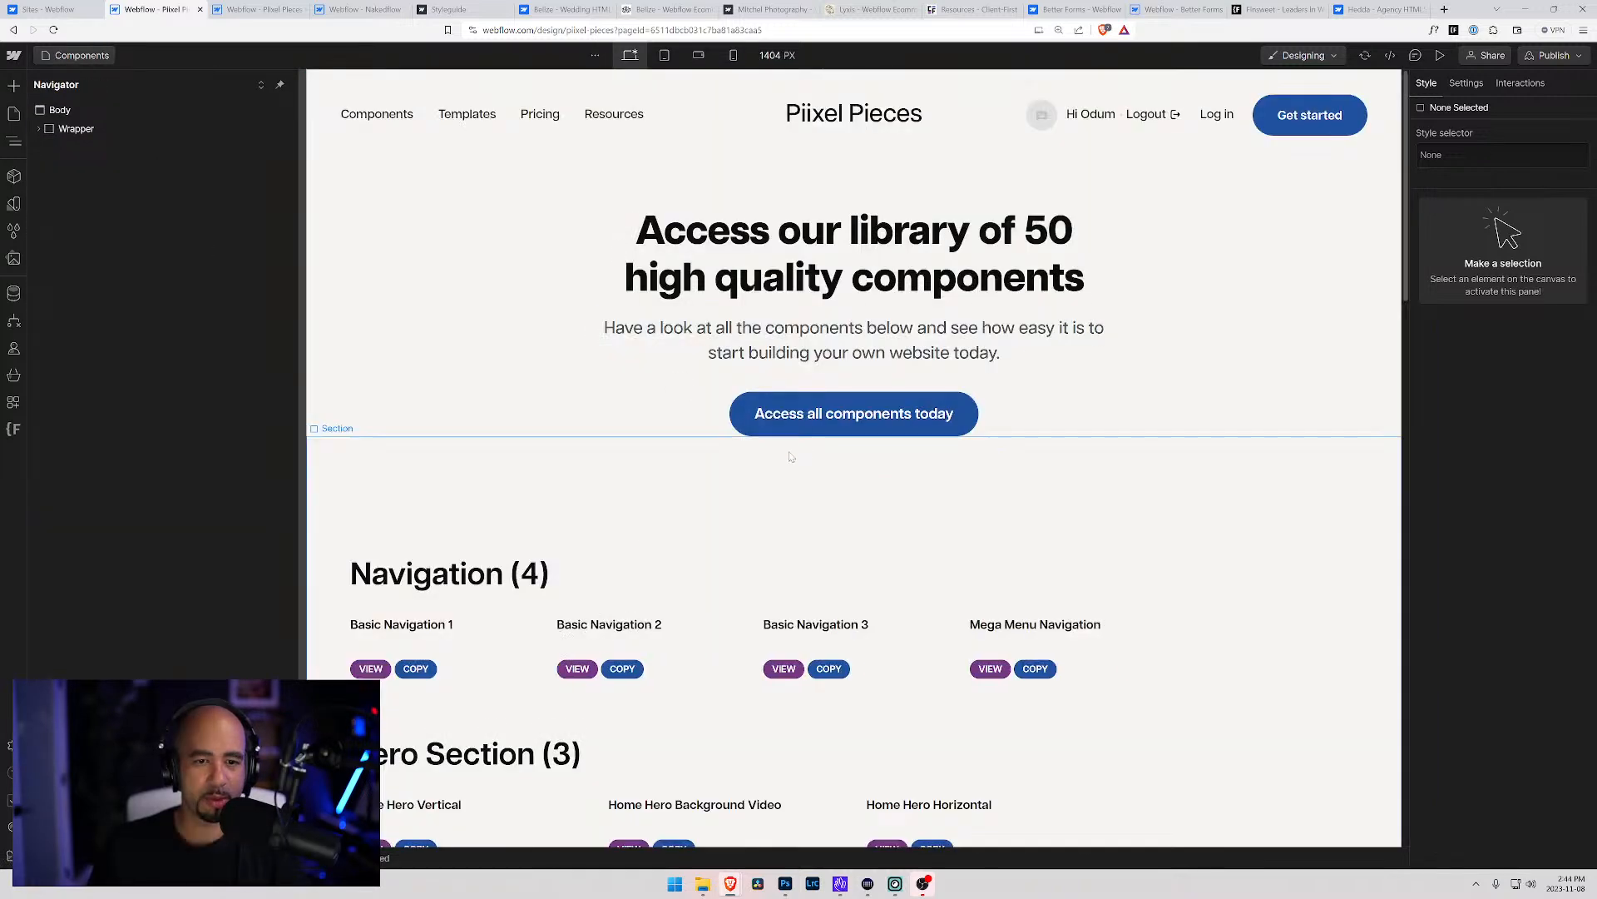
scroll(572, 556, "down", 3)
left_click(401, 337)
left_click(609, 337)
left_click(820, 340)
left_click(1033, 337)
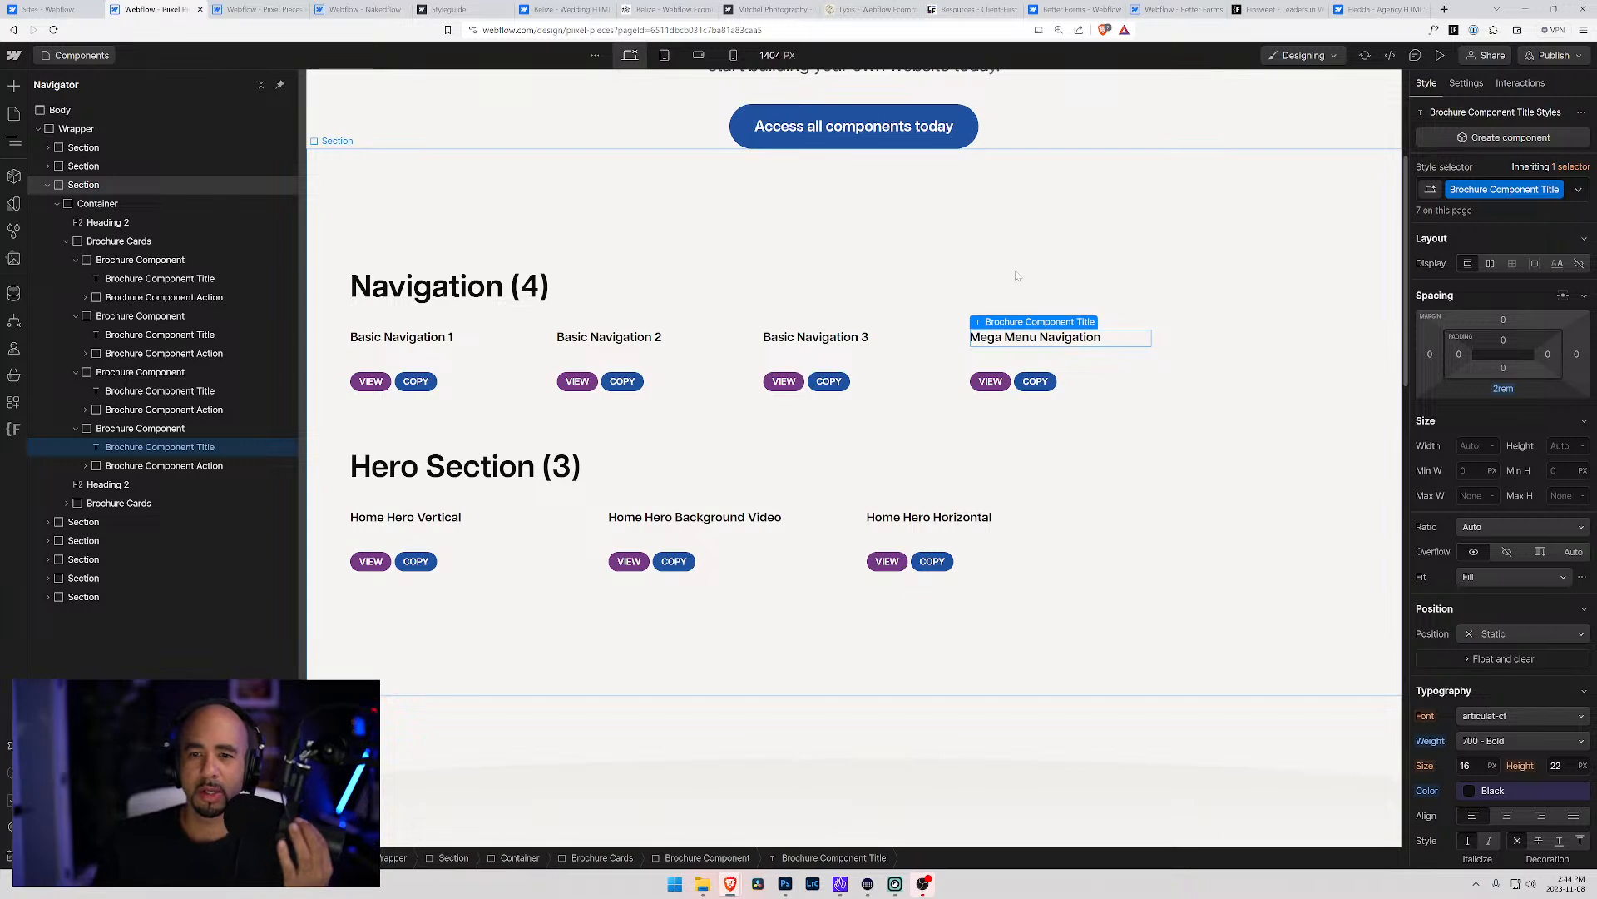
In the Piixel Pieces Components site, replace the Pii Navbar Basic class on the Navigation section's navbar with a new class navbar-1
left_click(50, 10)
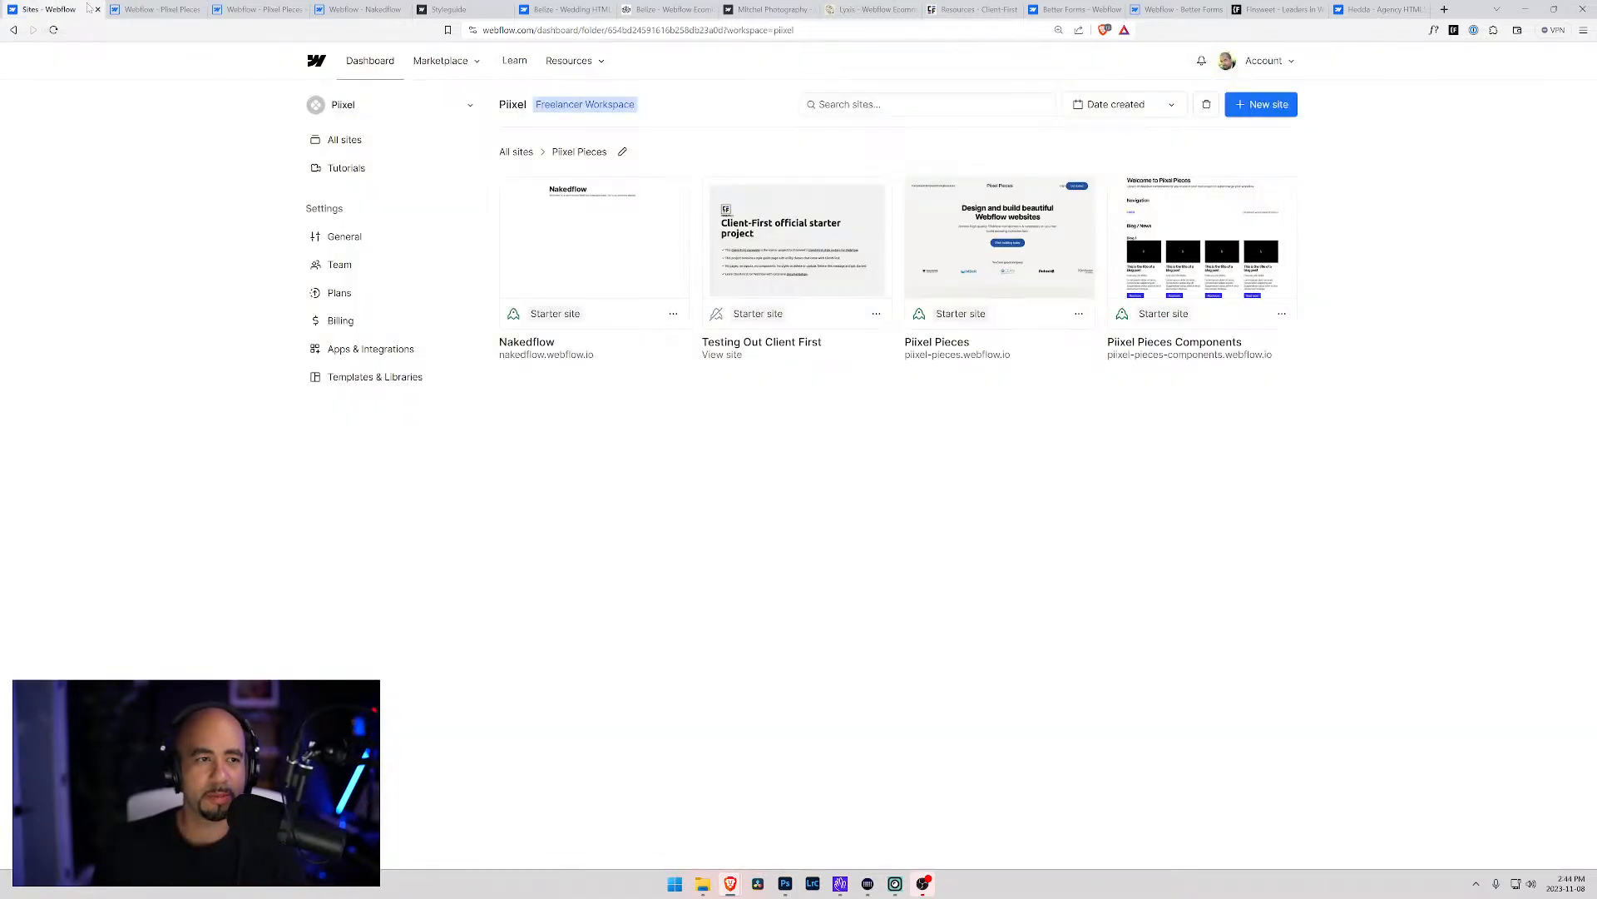
left_click(199, 10)
left_click(254, 9)
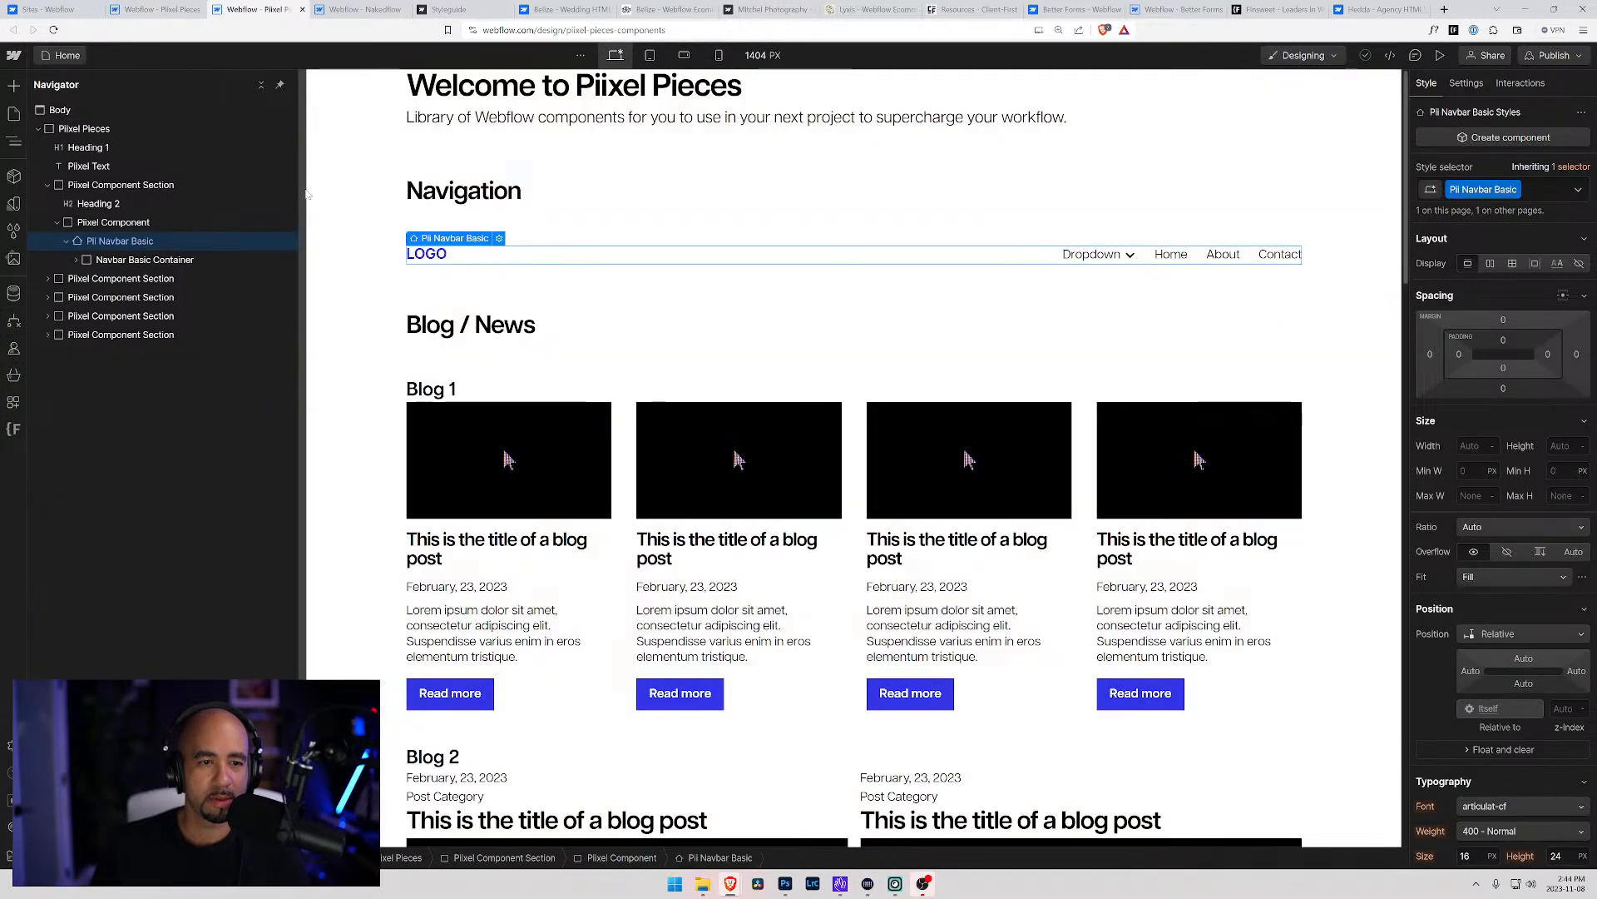
left_click(1542, 193)
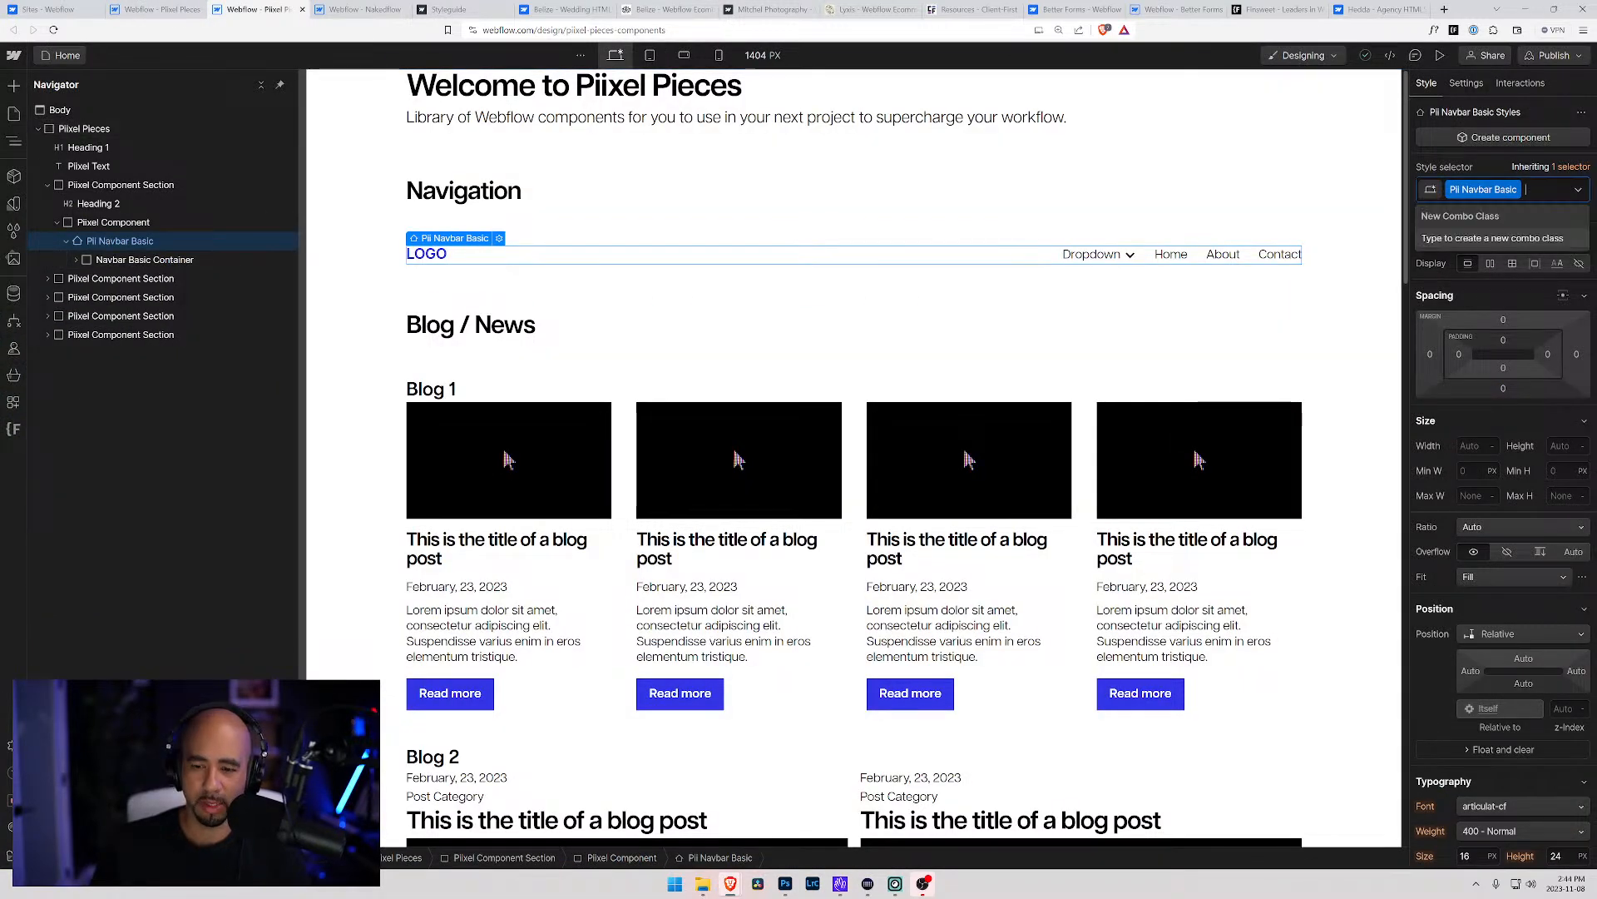
key("BackSpace")
type("navbar")
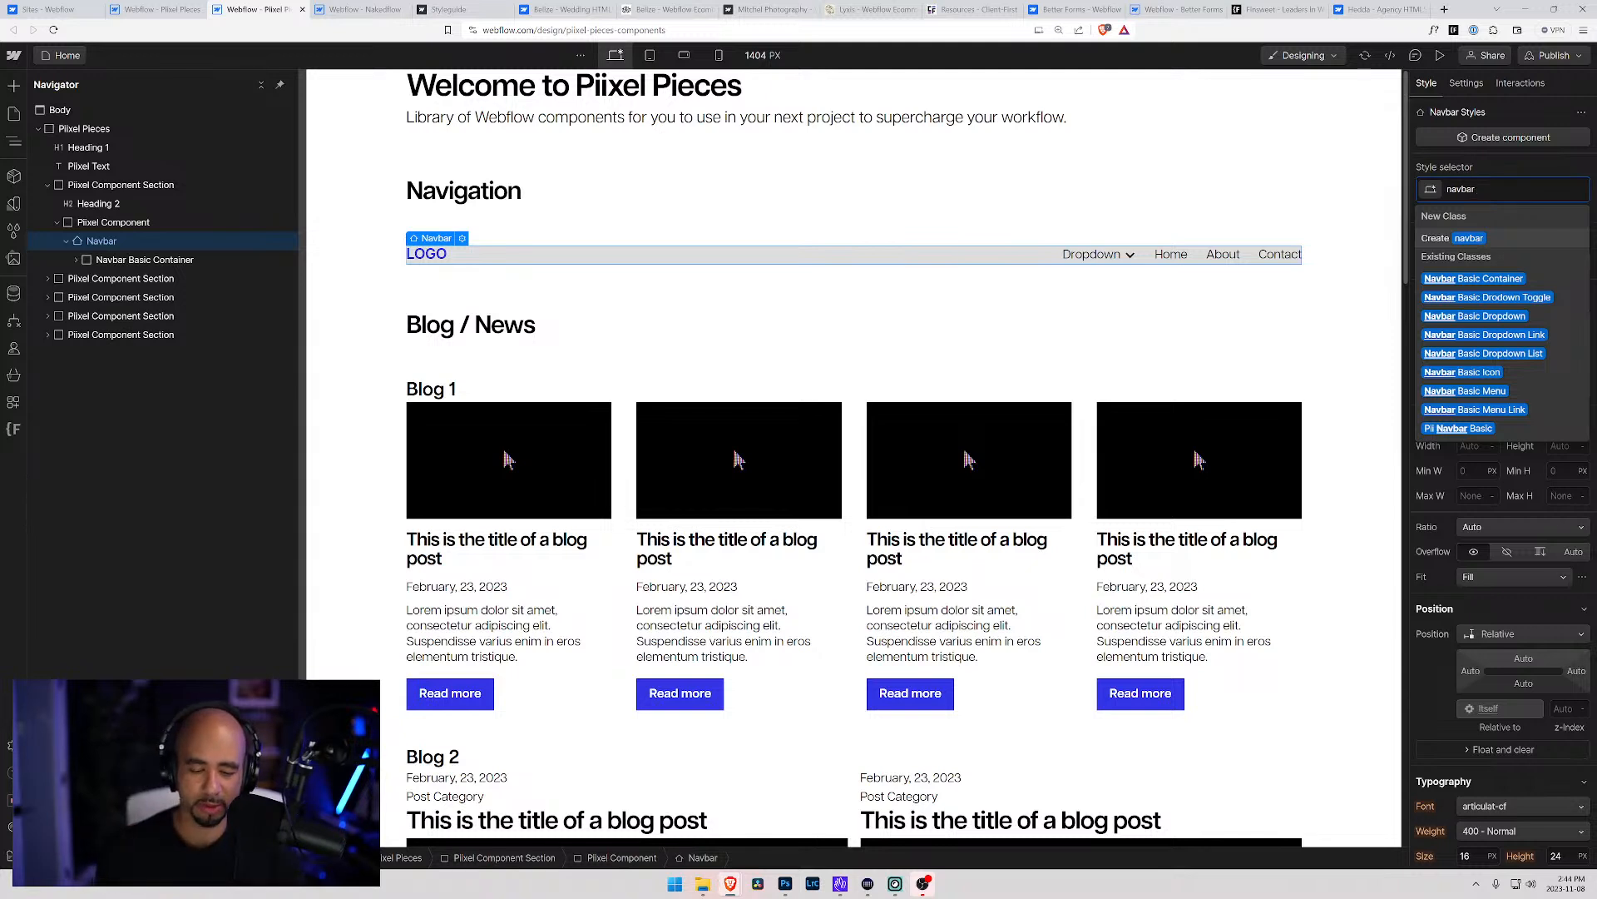
type("-1")
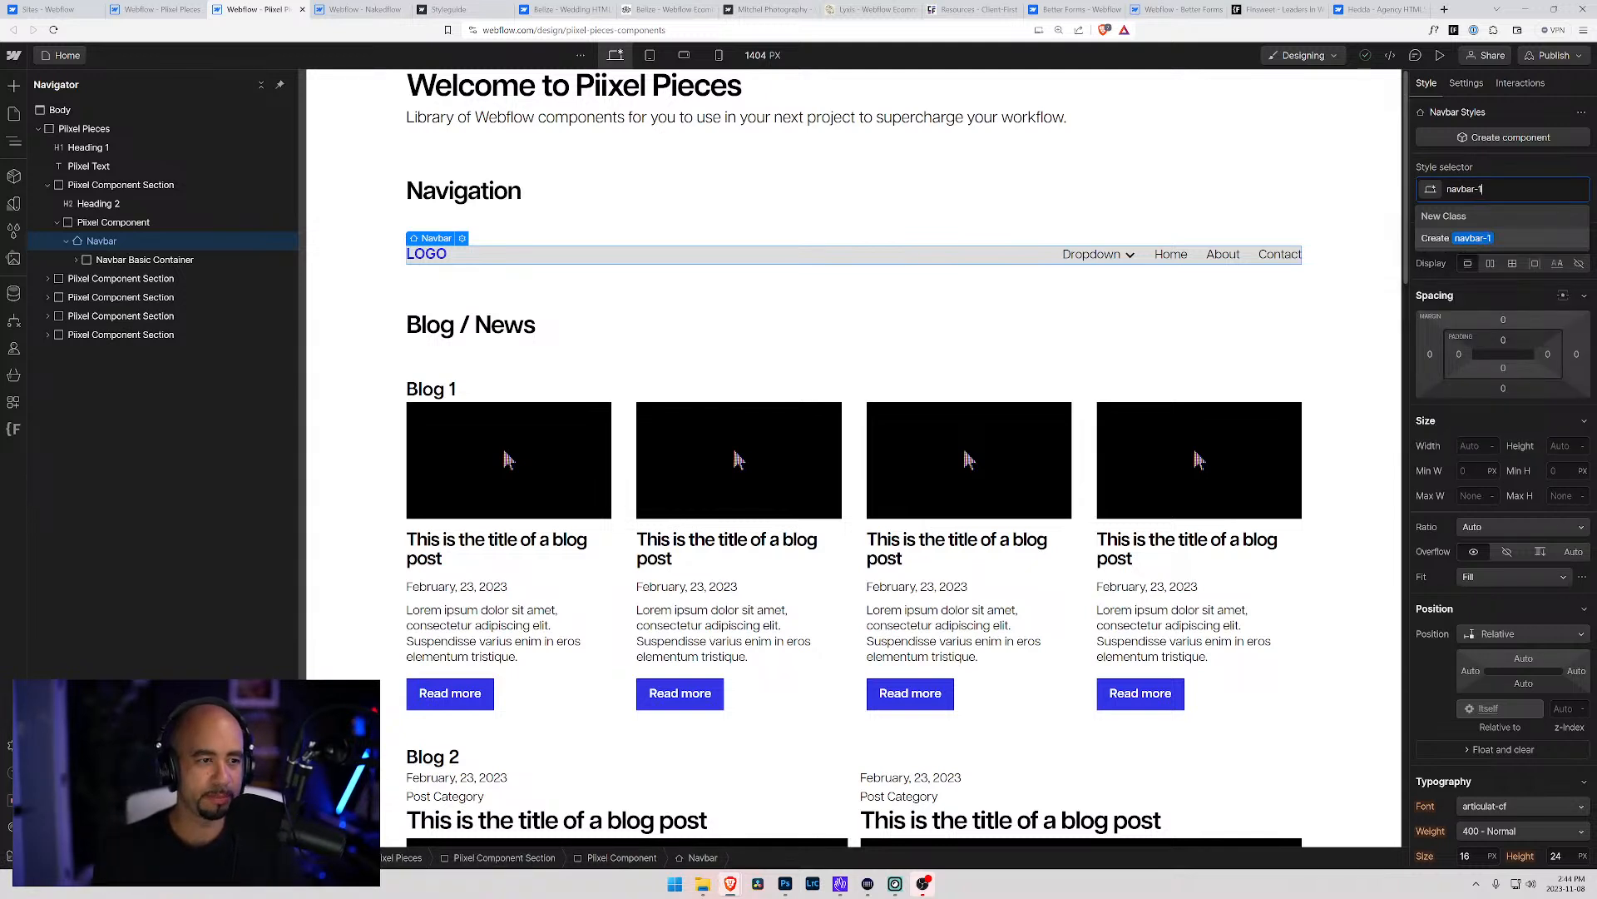
key("Return")
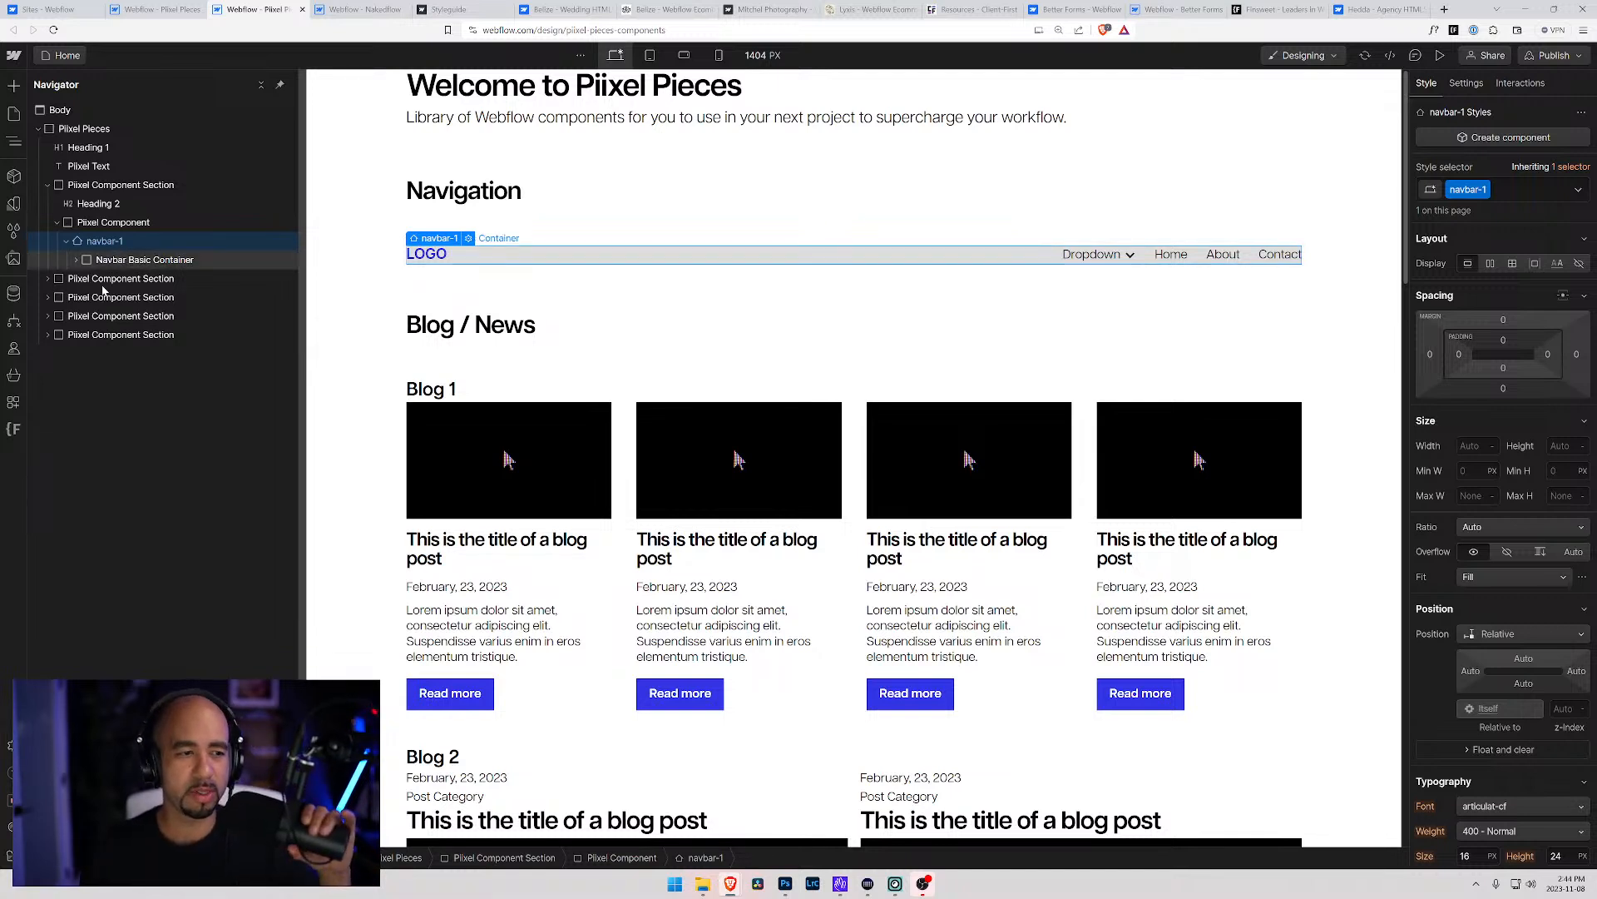
Examine how the site's classes are grouped in Finsweet's Client-First Folders, including the Utility Classes and heading folders, and close Folders
left_click(11, 431)
left_click(90, 157)
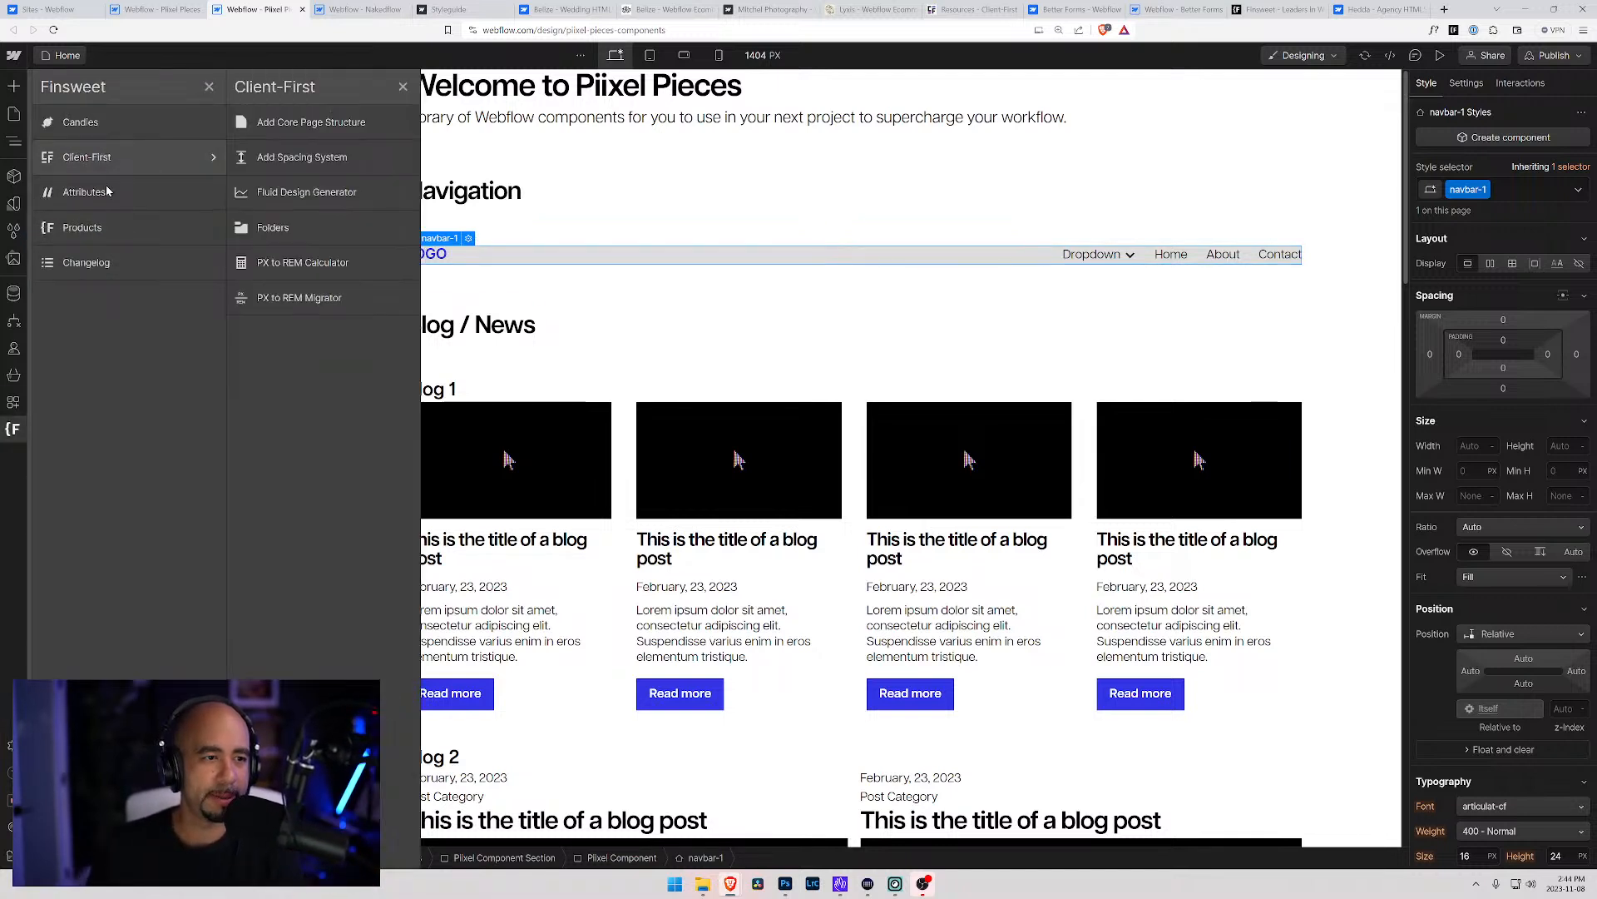
left_click(274, 227)
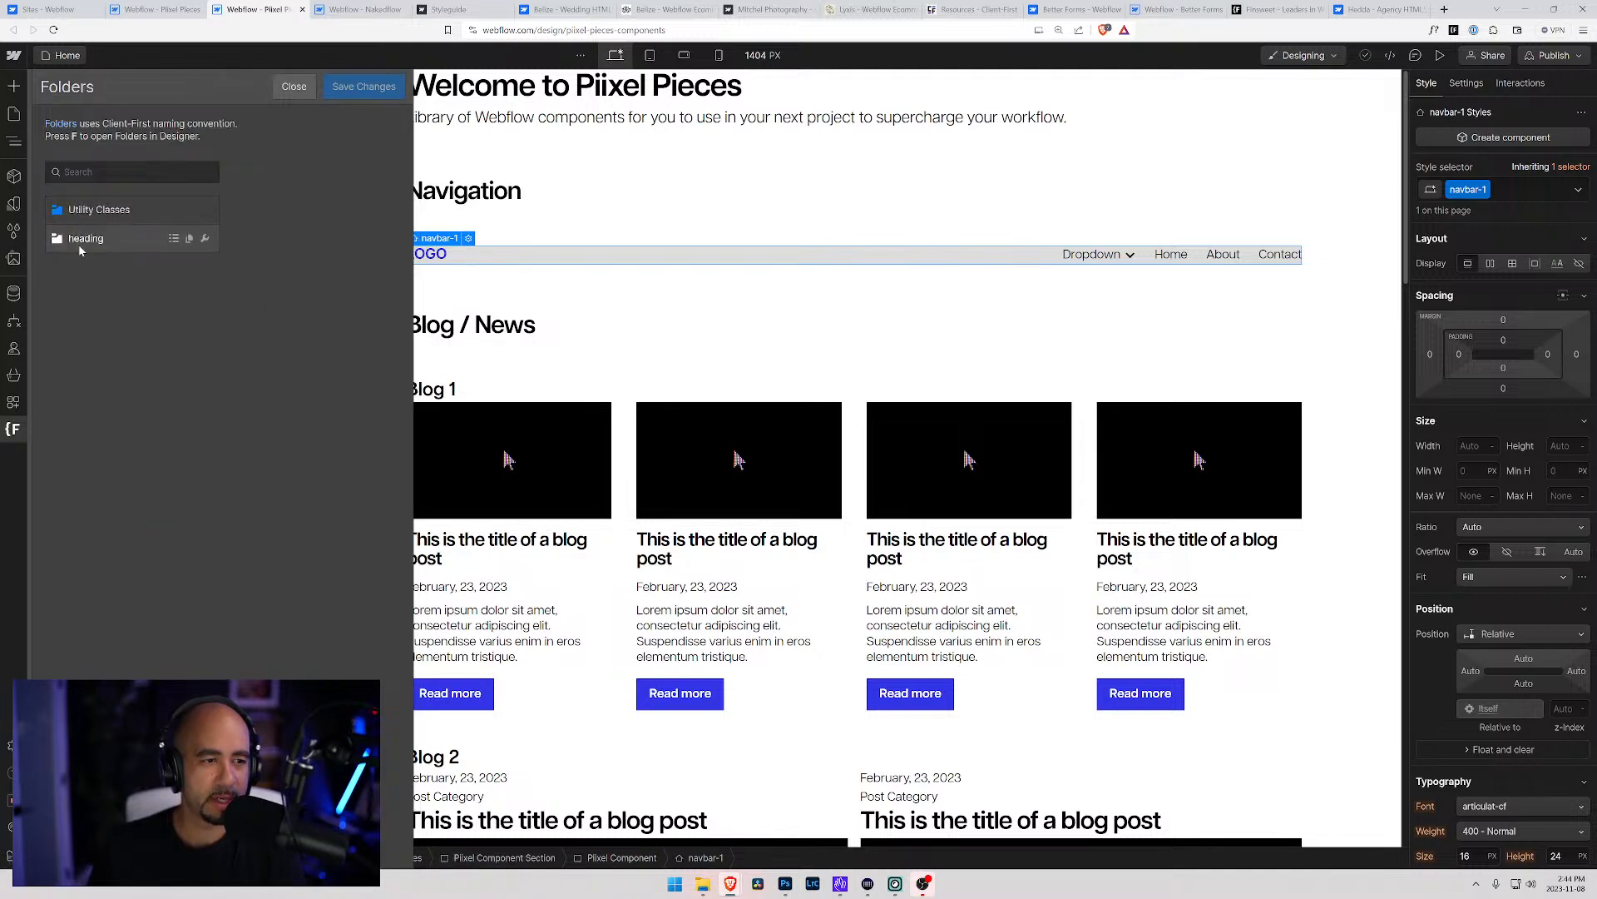
left_click(114, 213)
scroll(256, 414, "down", 10)
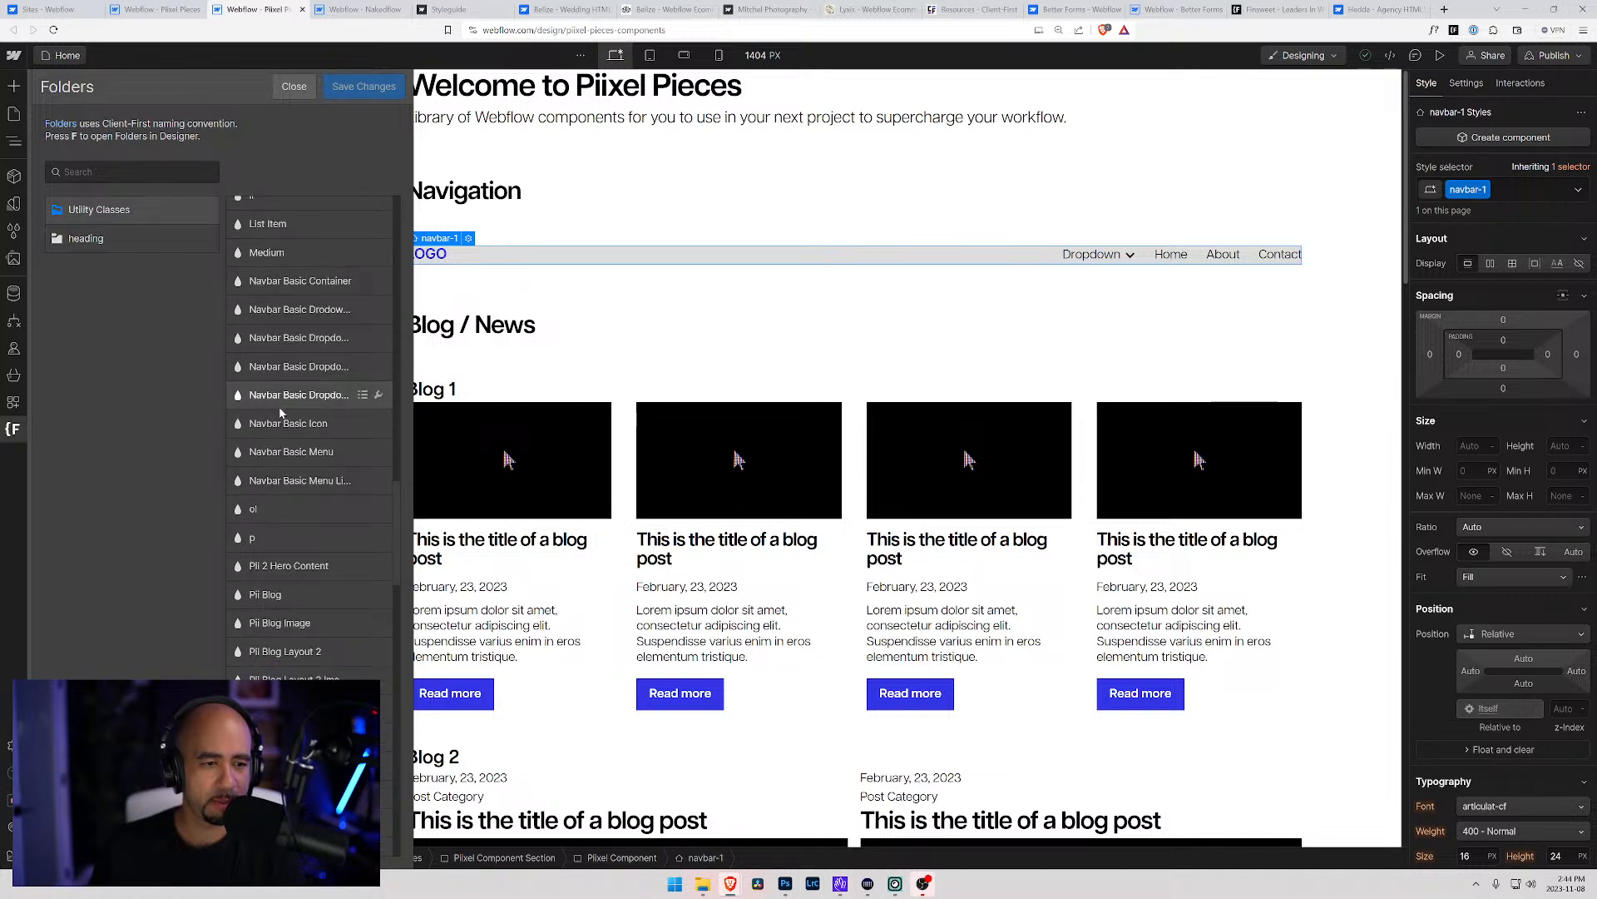
scroll(283, 410, "down", 6)
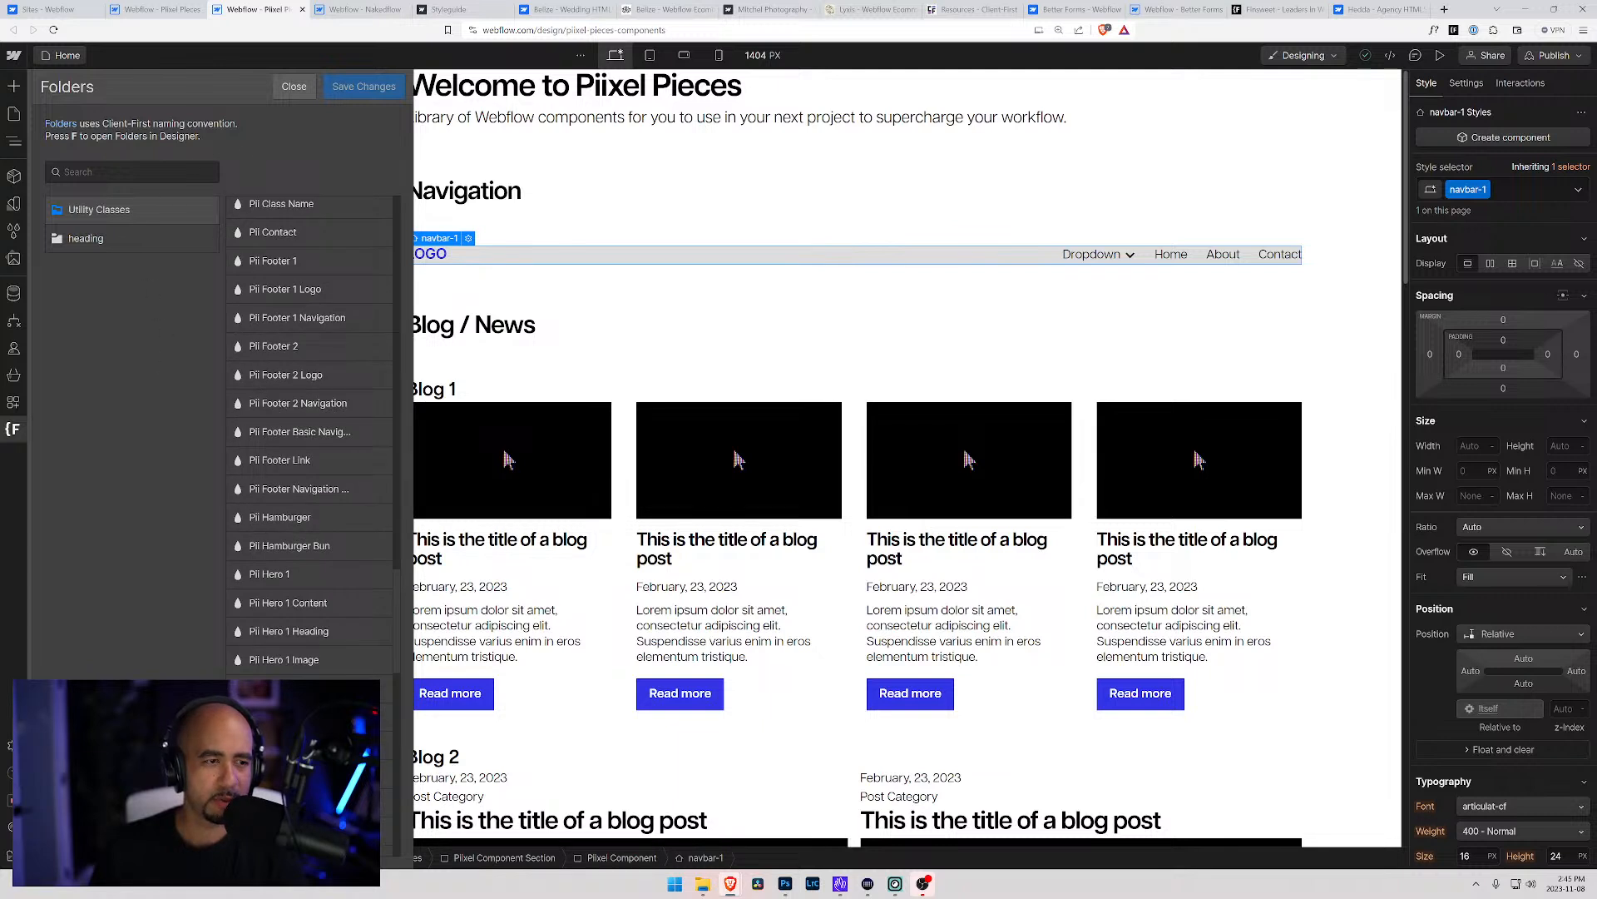
left_click(83, 239)
left_click(93, 209)
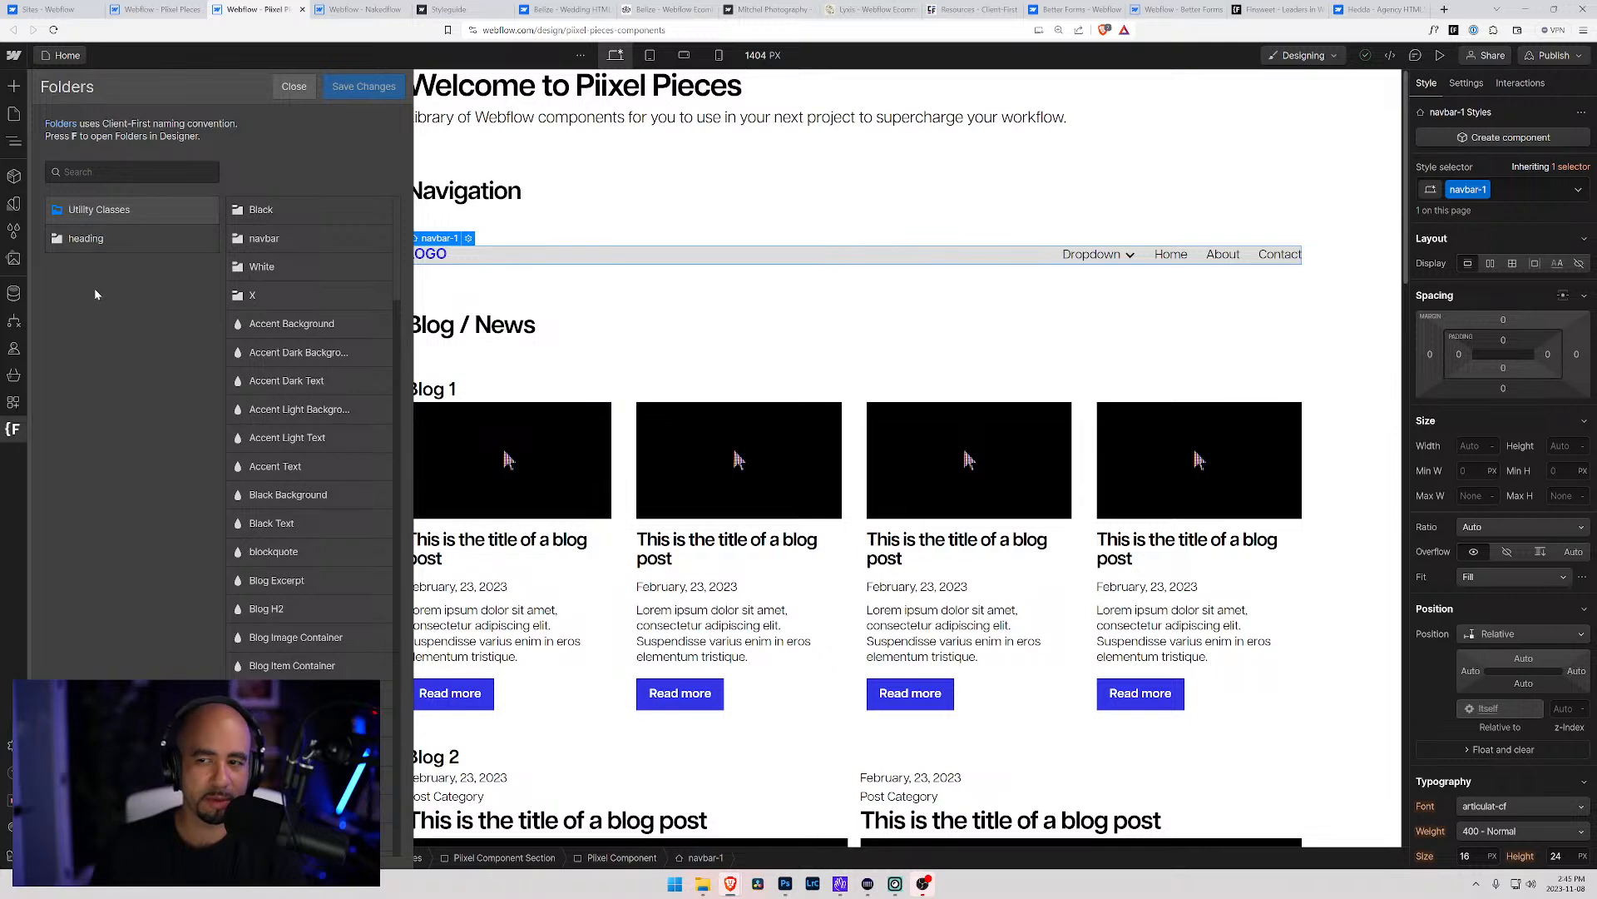
scroll(316, 352, "down", 10)
scroll(277, 466, "down", 15)
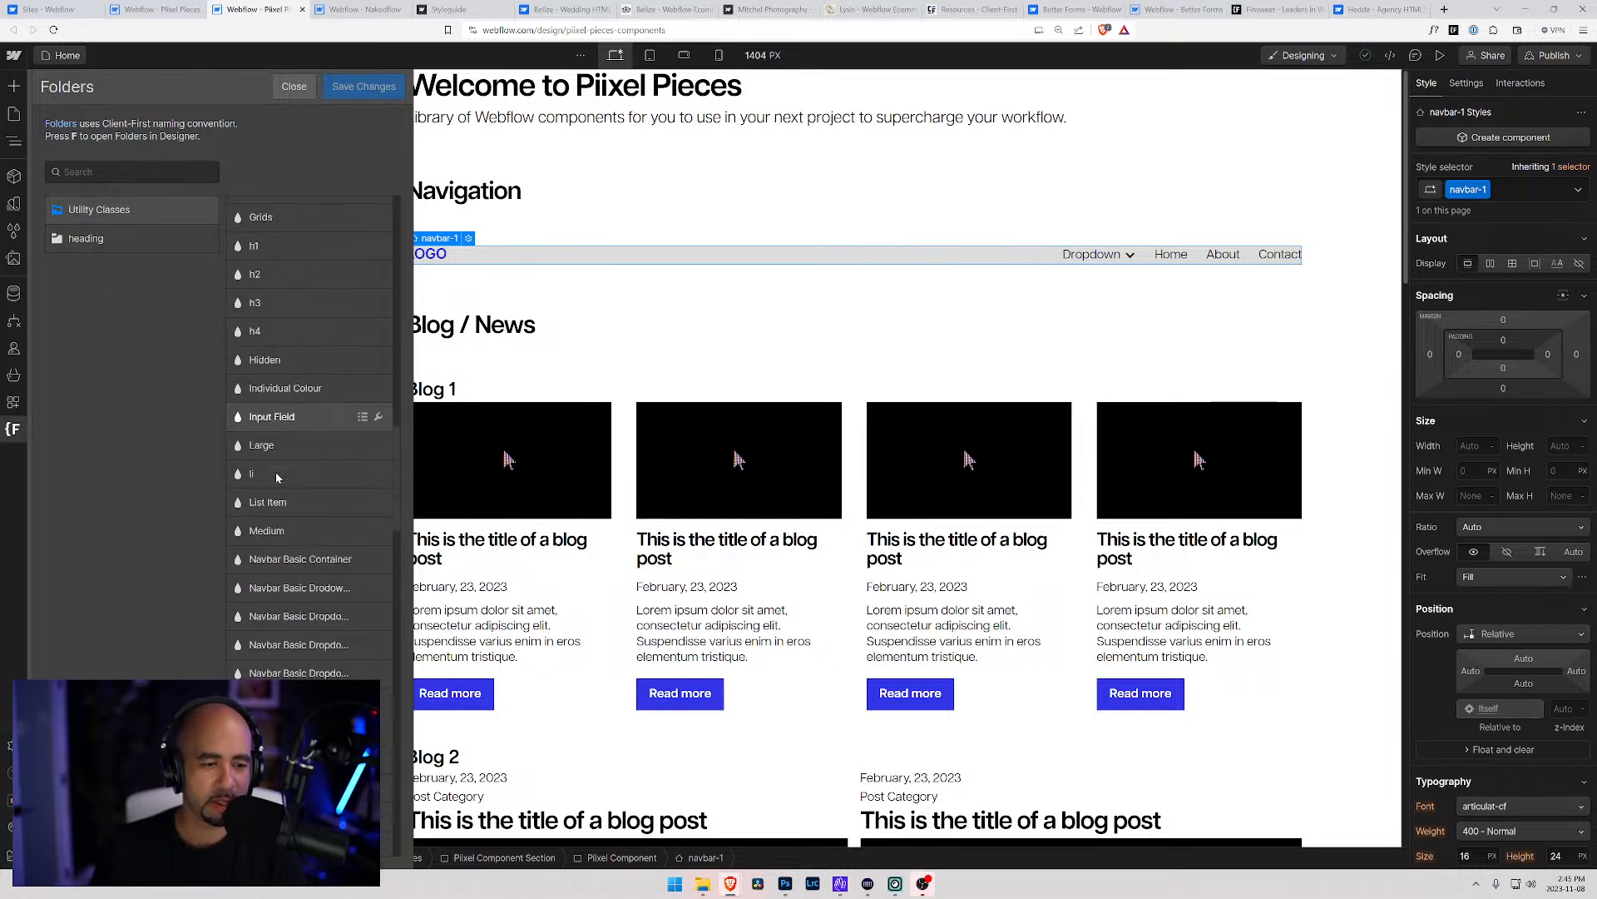
scroll(277, 476, "down", 5)
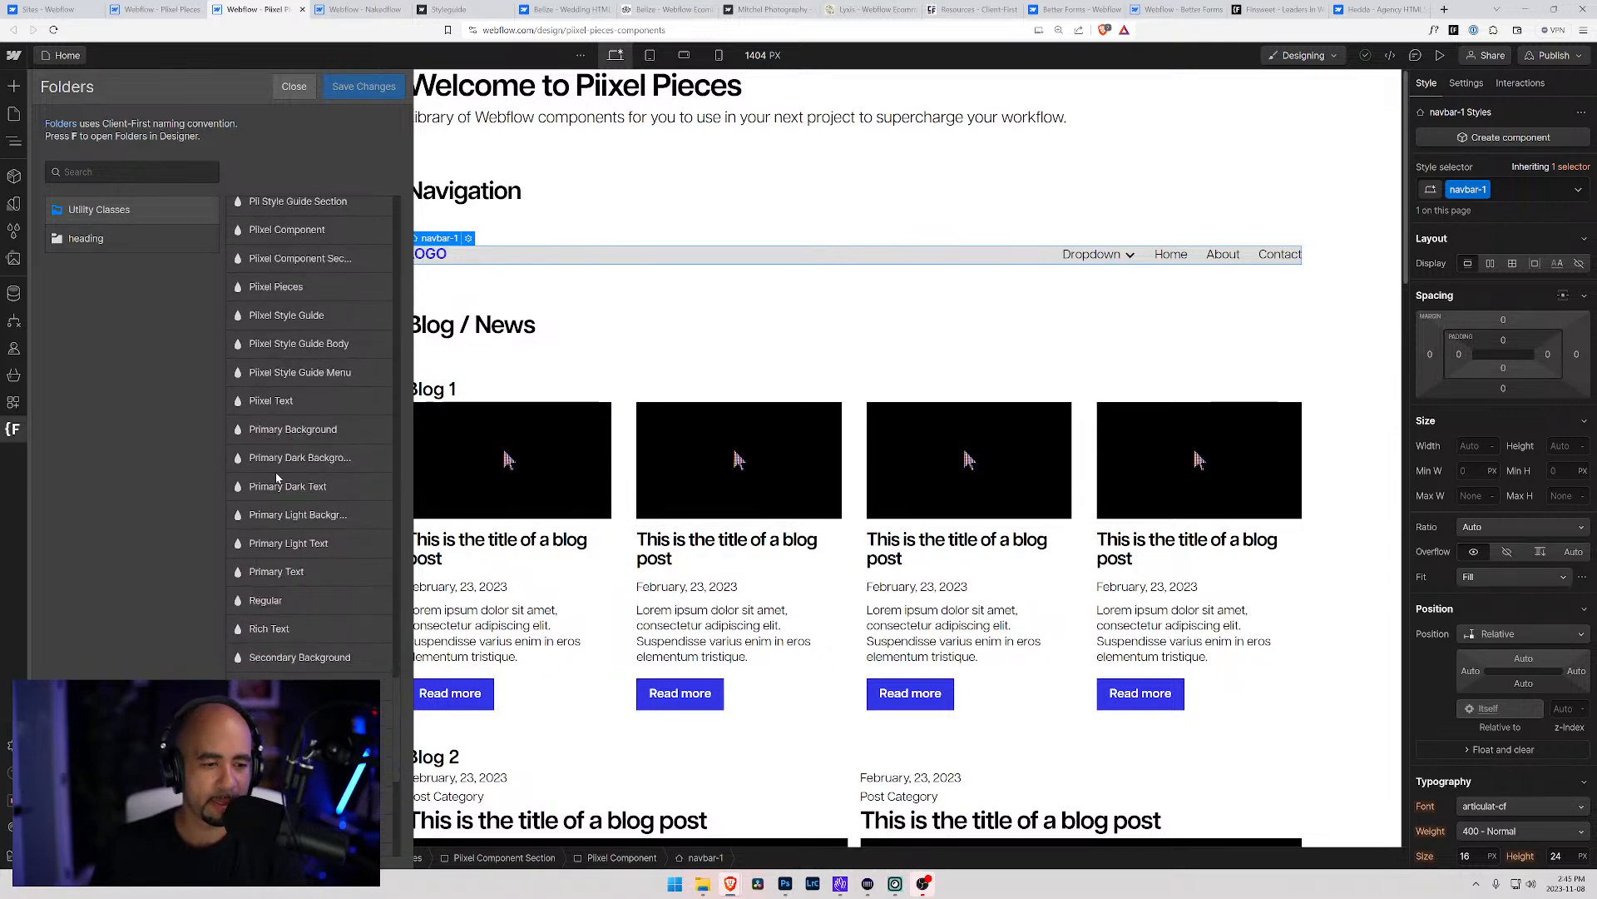
scroll(277, 468, "up", 10)
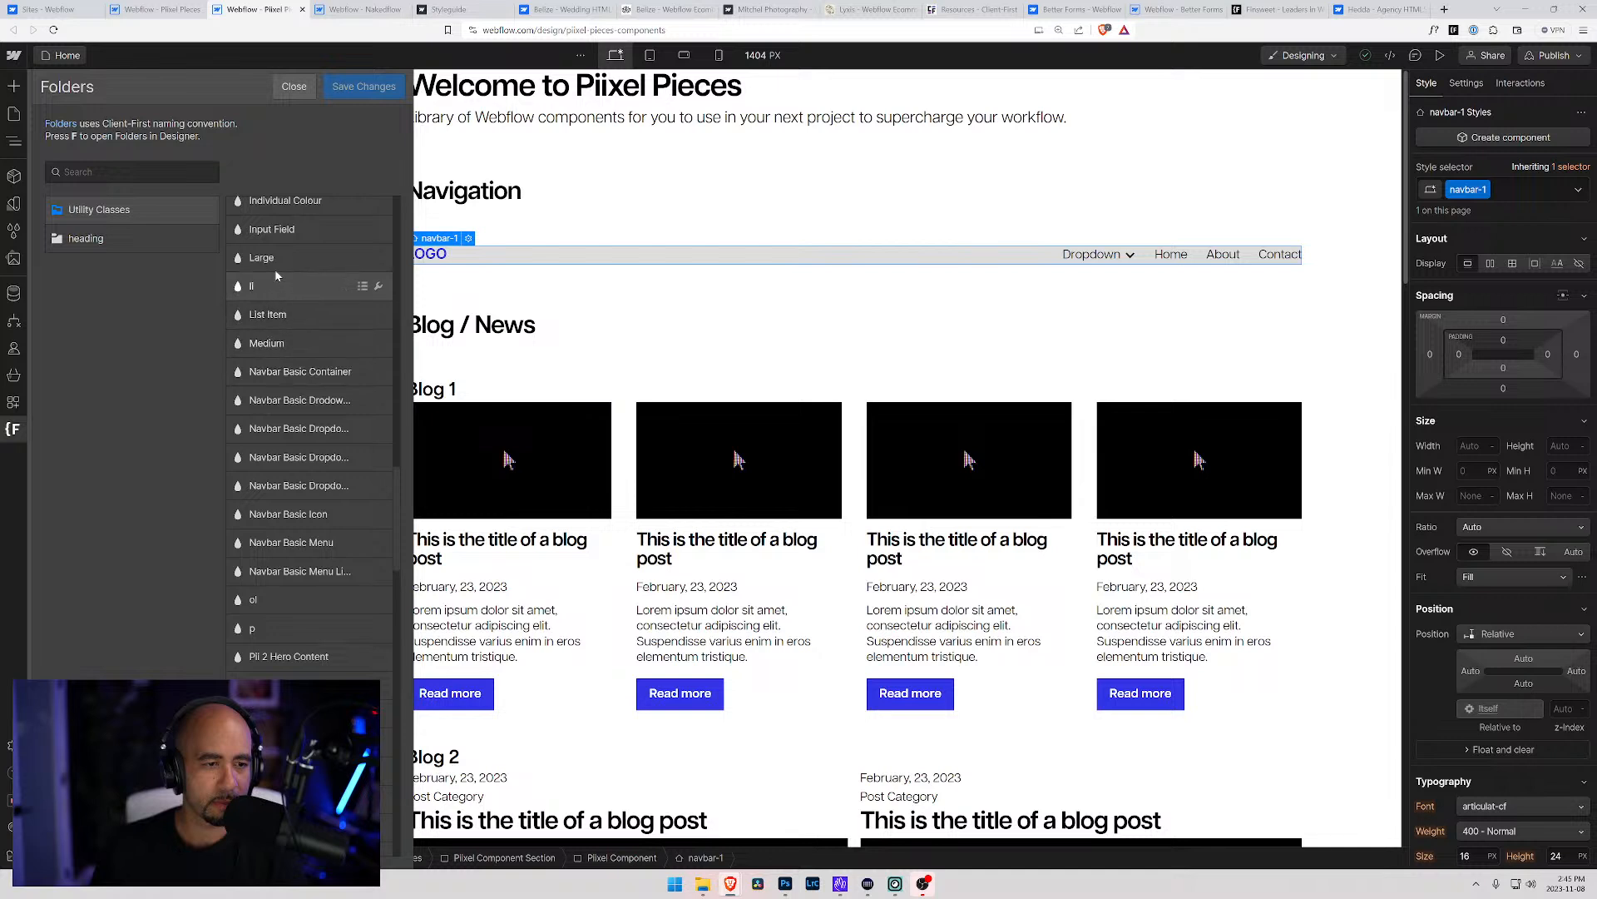
left_click(294, 86)
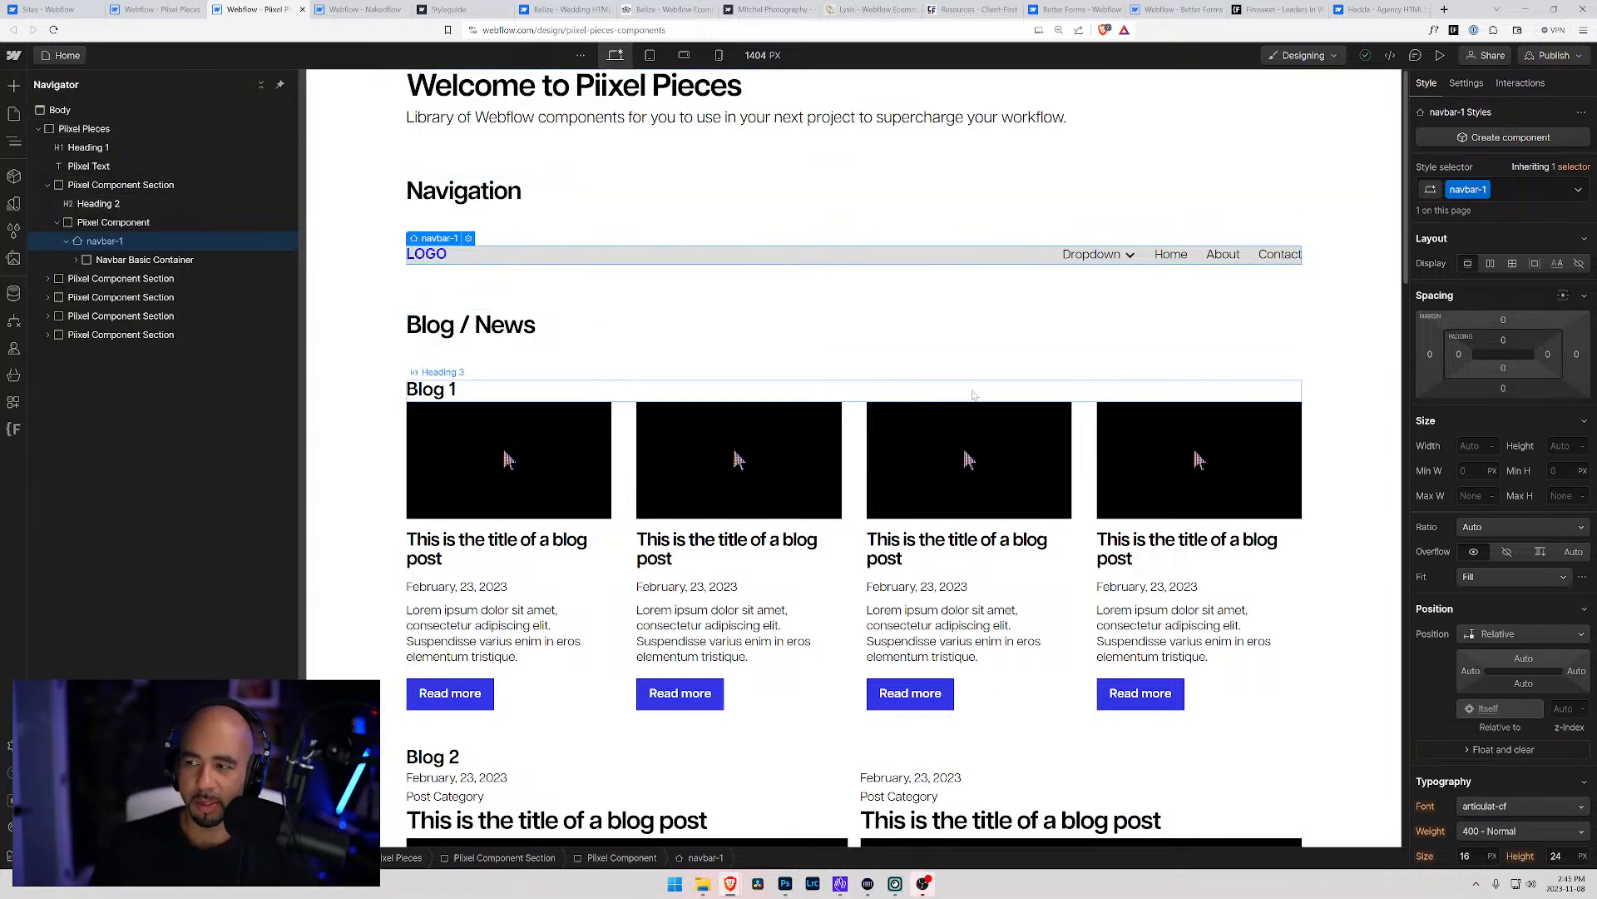
Rename the Navbar Basic Container class inside navbar-1 to navbar-1_container
left_click(76, 260)
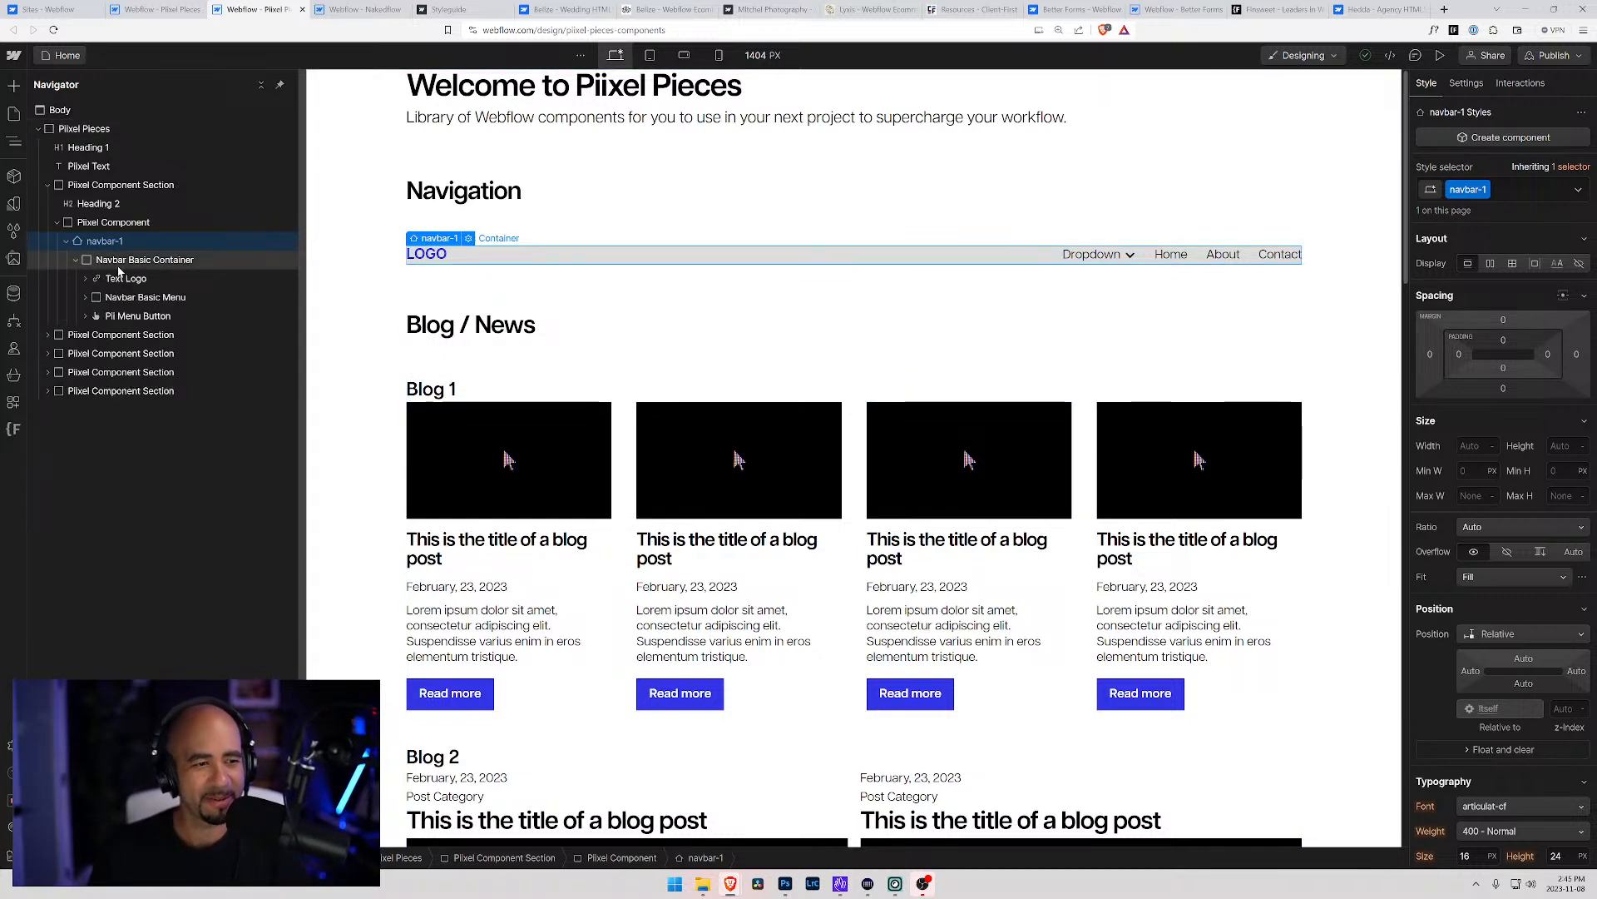
left_click(112, 264)
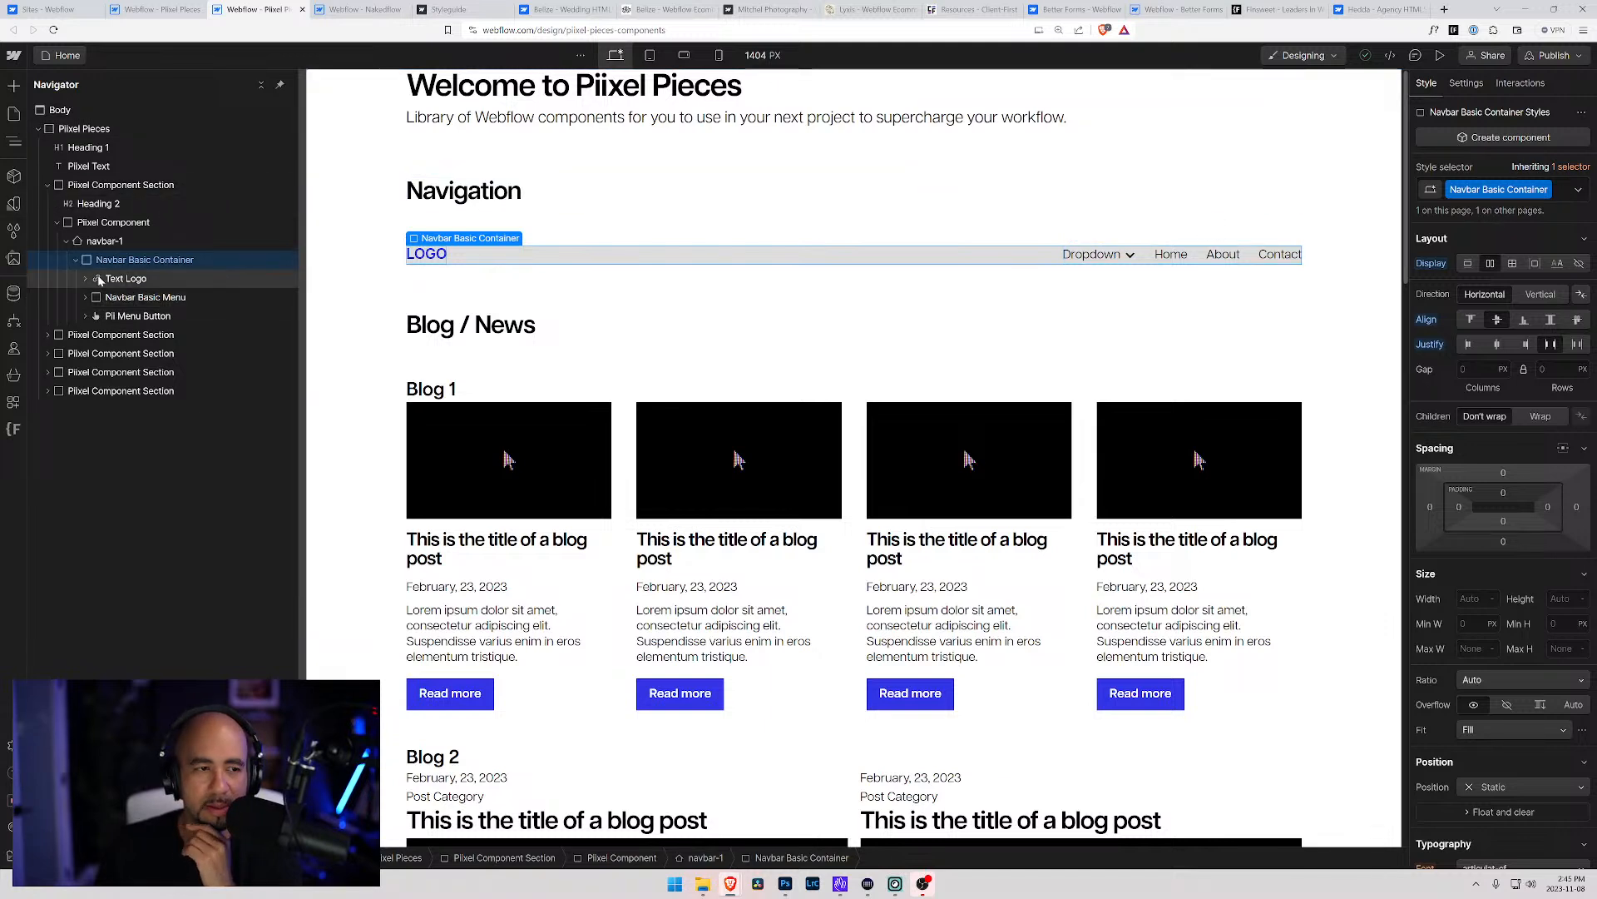
left_click(1498, 190)
left_click(1500, 211)
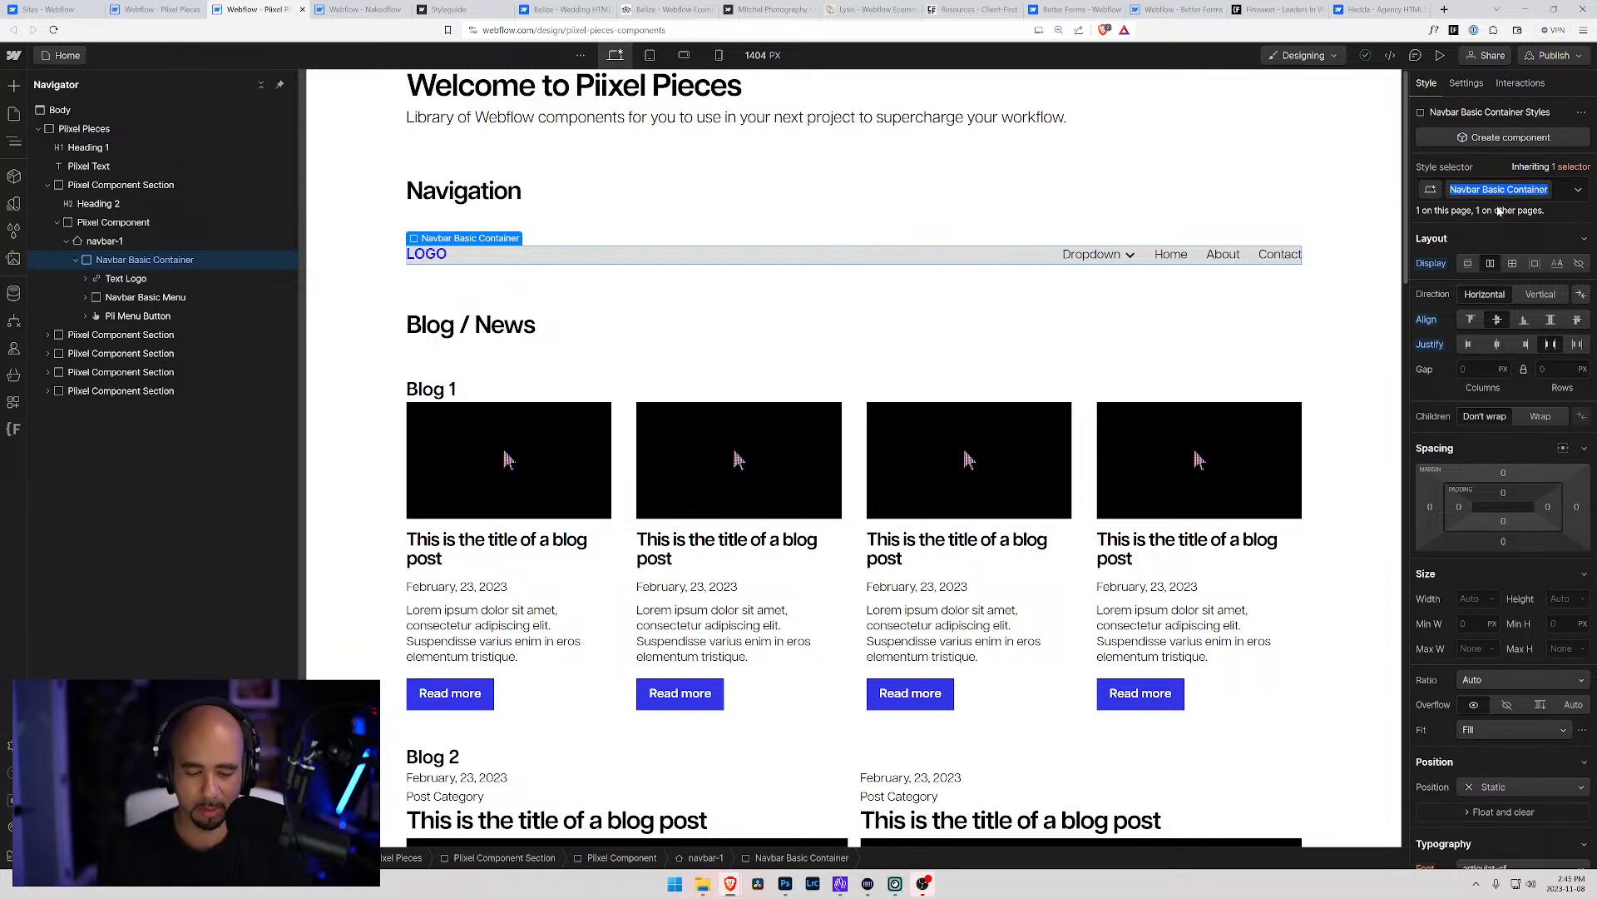
type("navbar-")
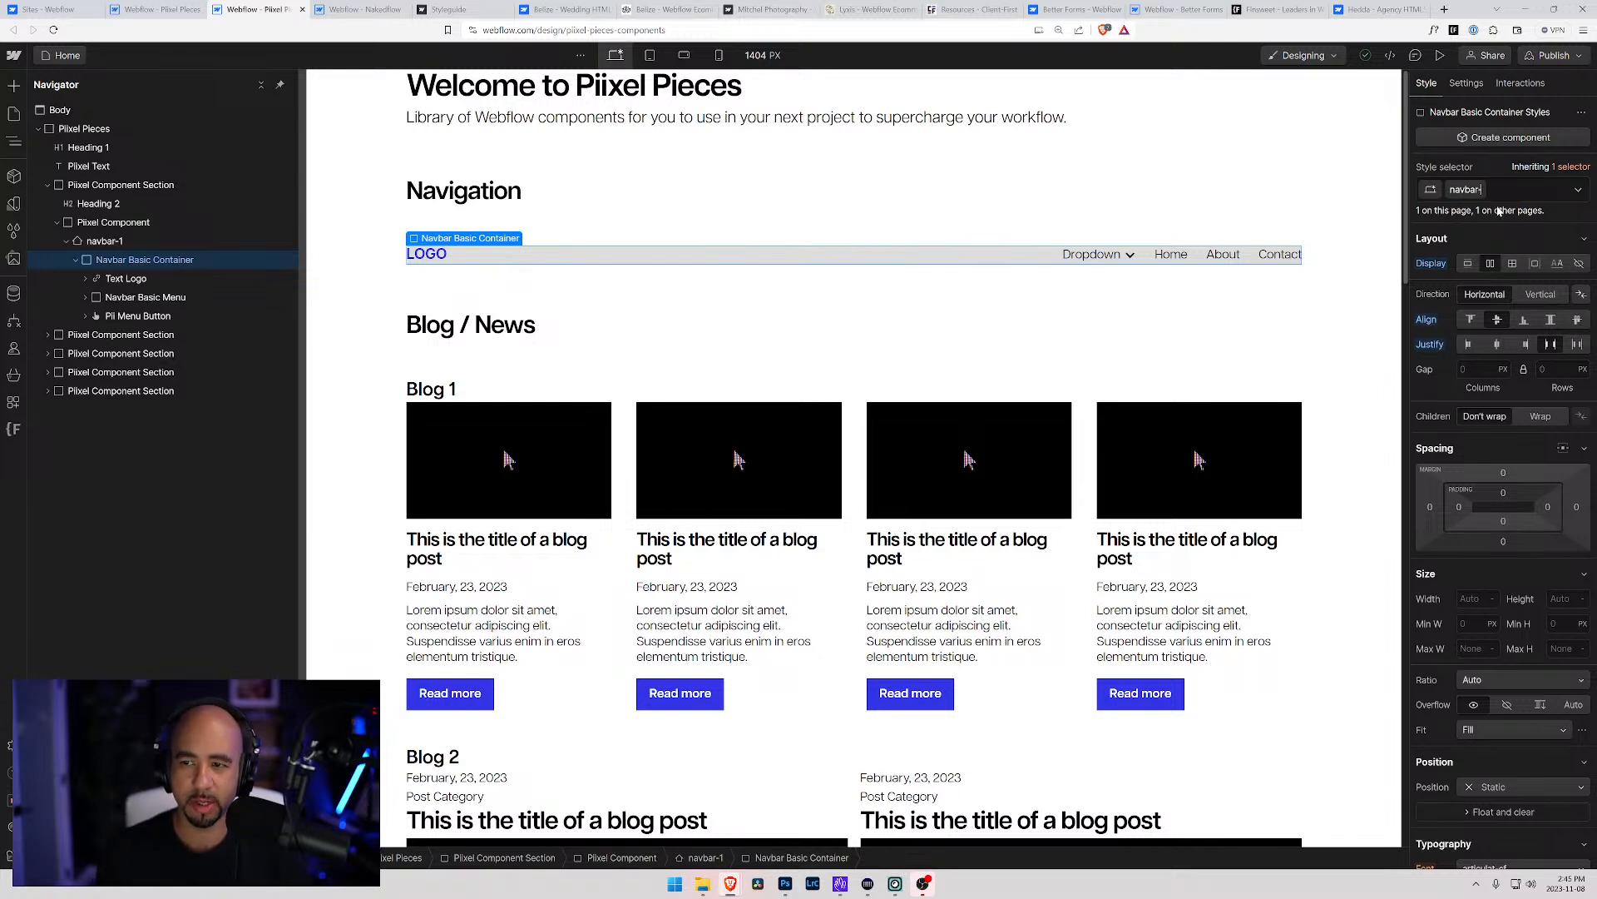
type("1")
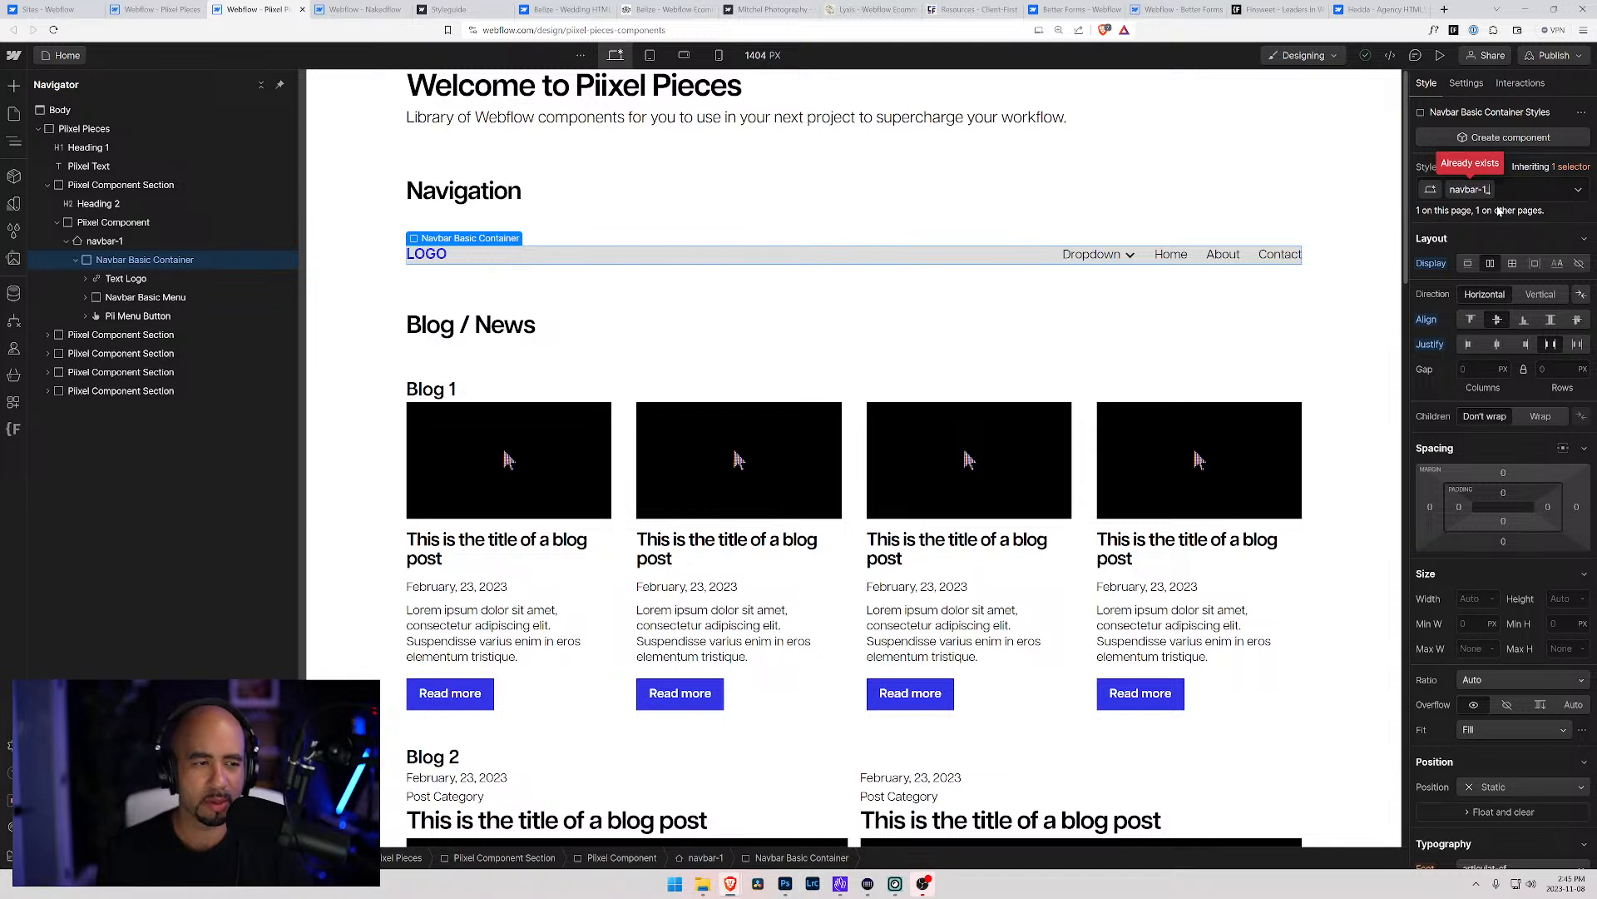
type("_container")
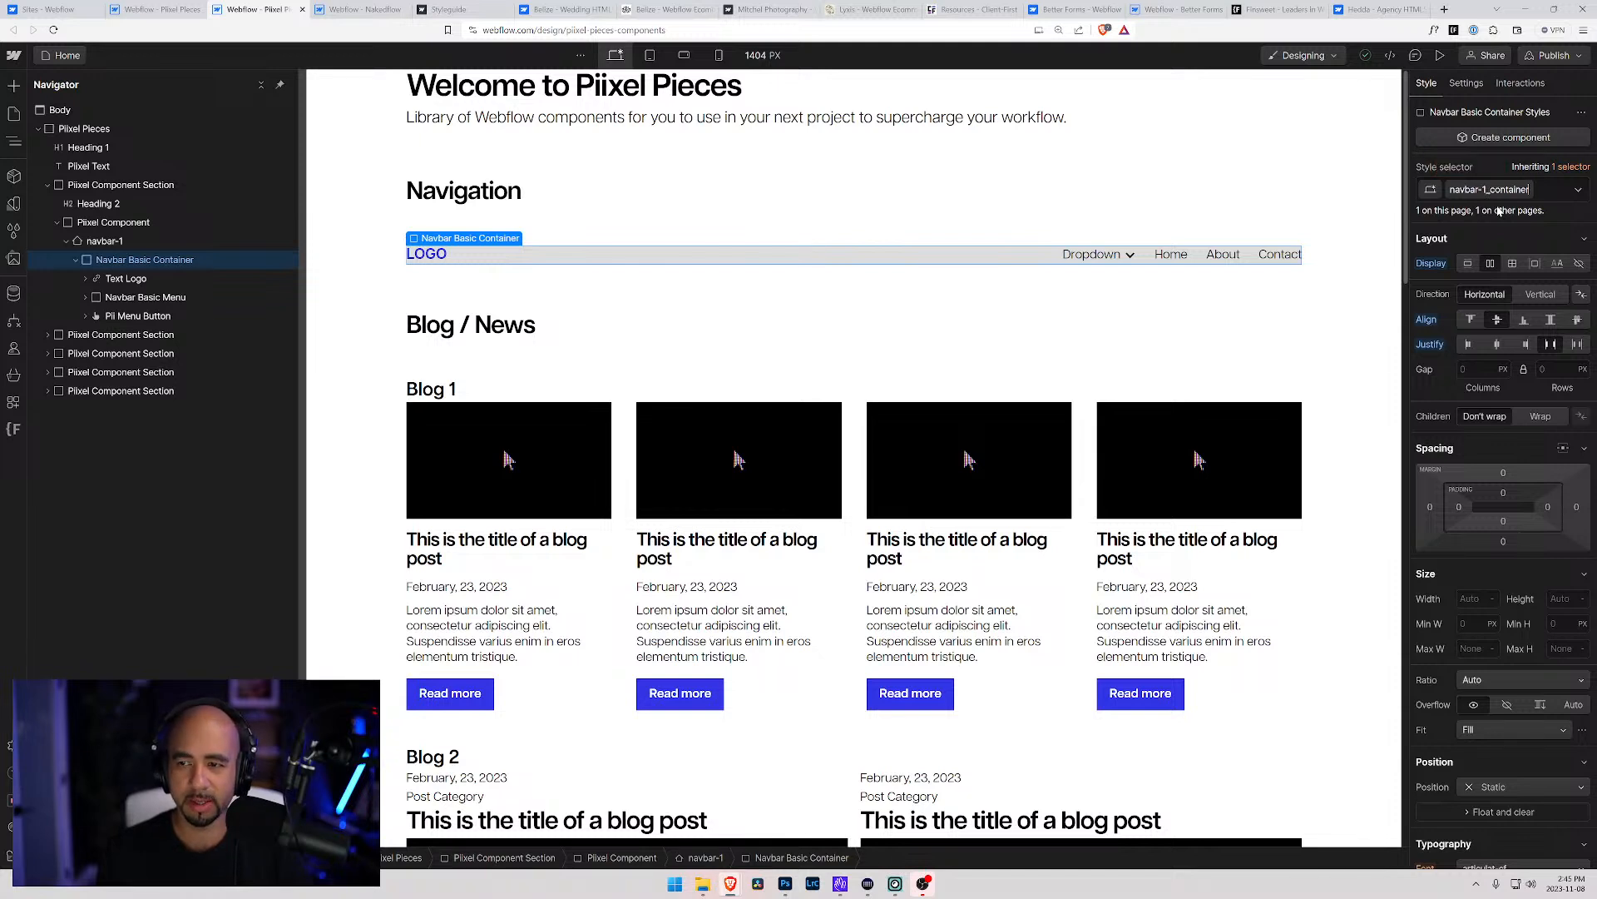
key("Return")
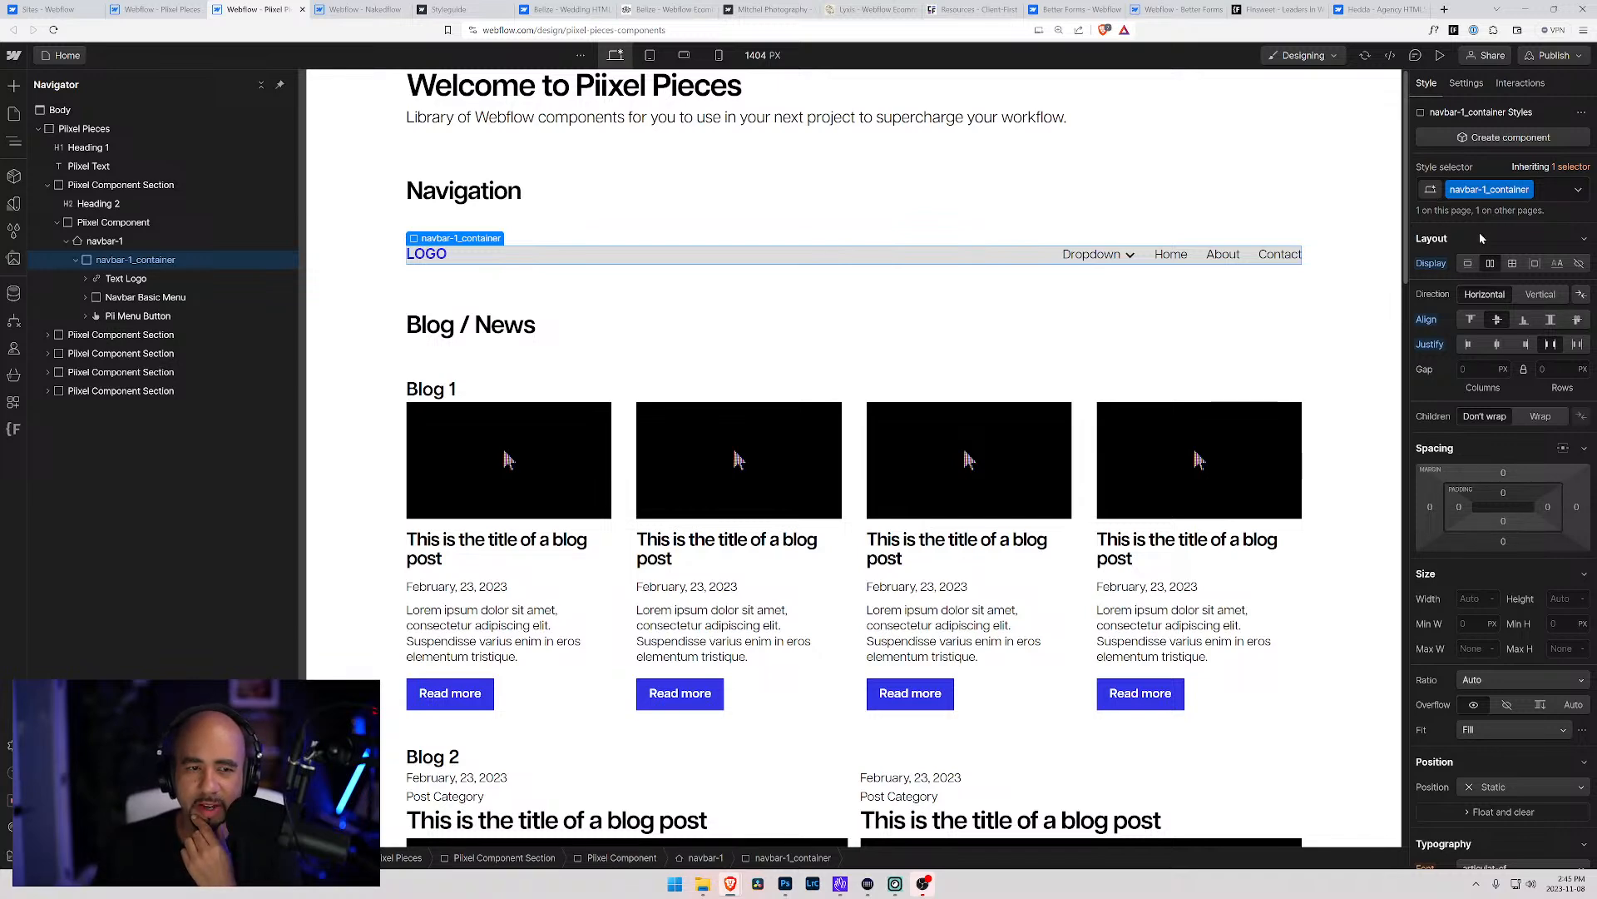
Rename the Text Logo class of the link inside navbar-1_container to navbar-1_logo
scroll(1506, 391, "down", 7)
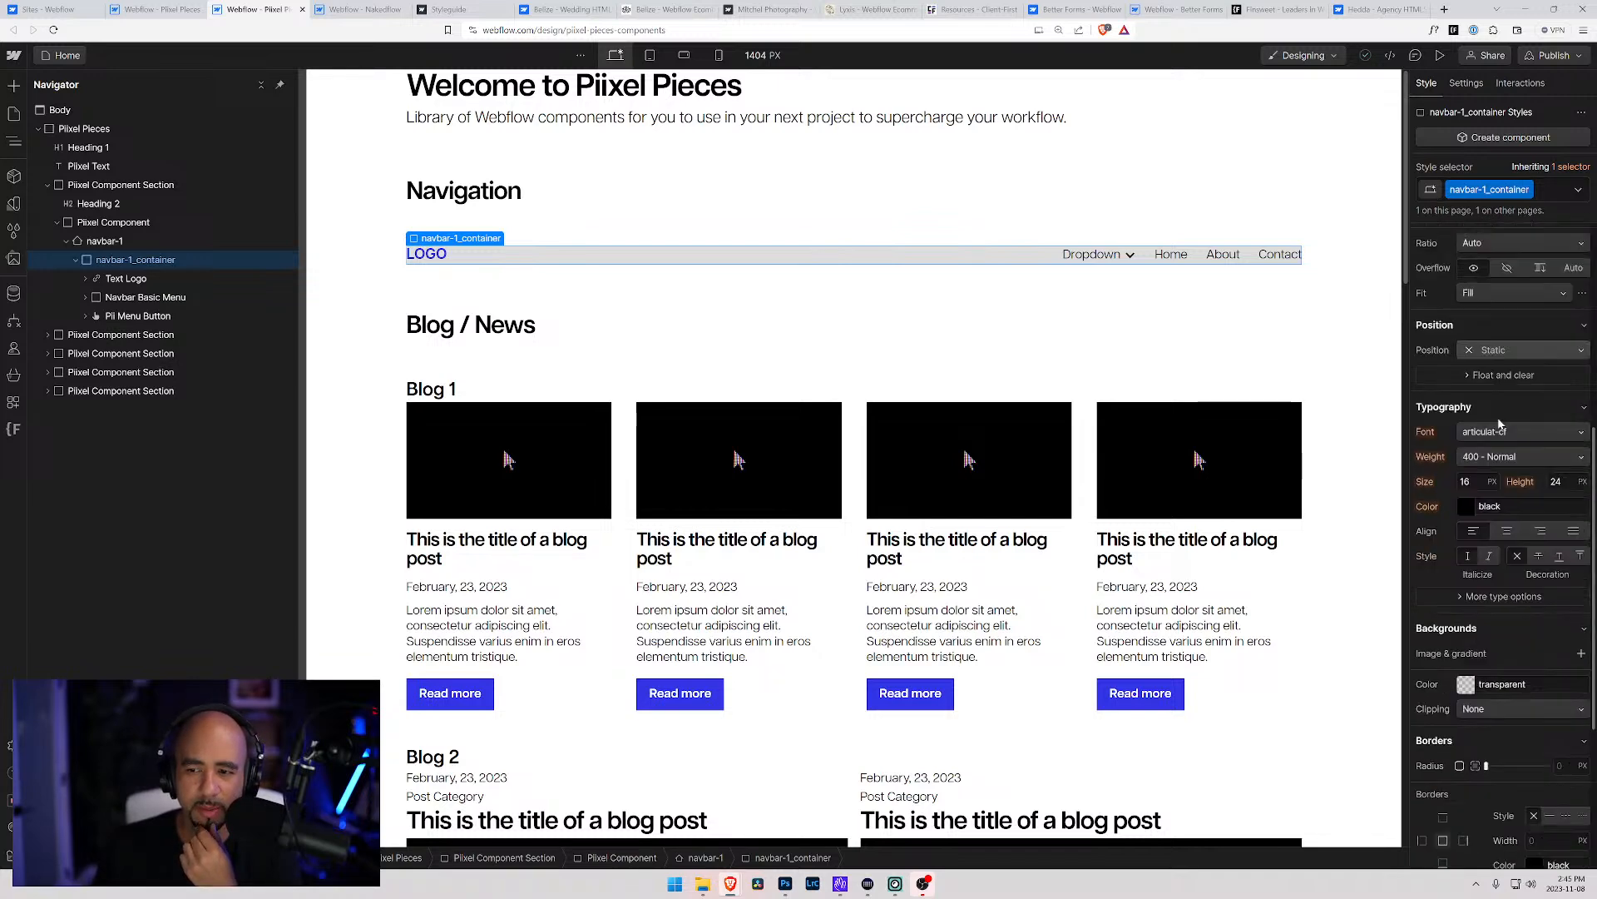
scroll(1500, 424, "up", 7)
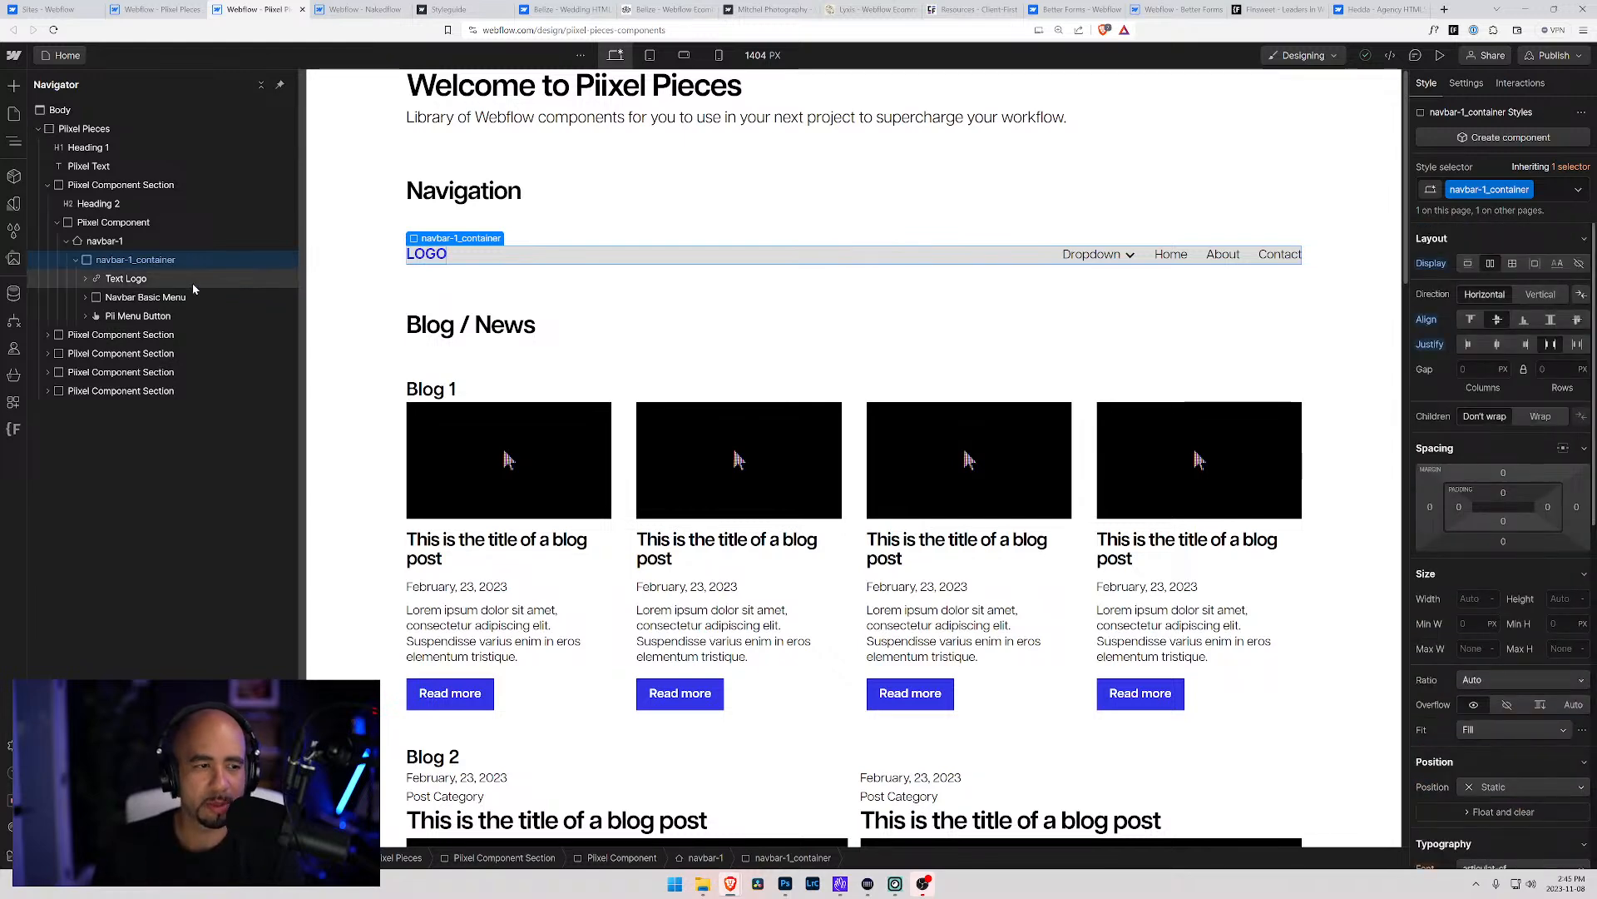
left_click(135, 281)
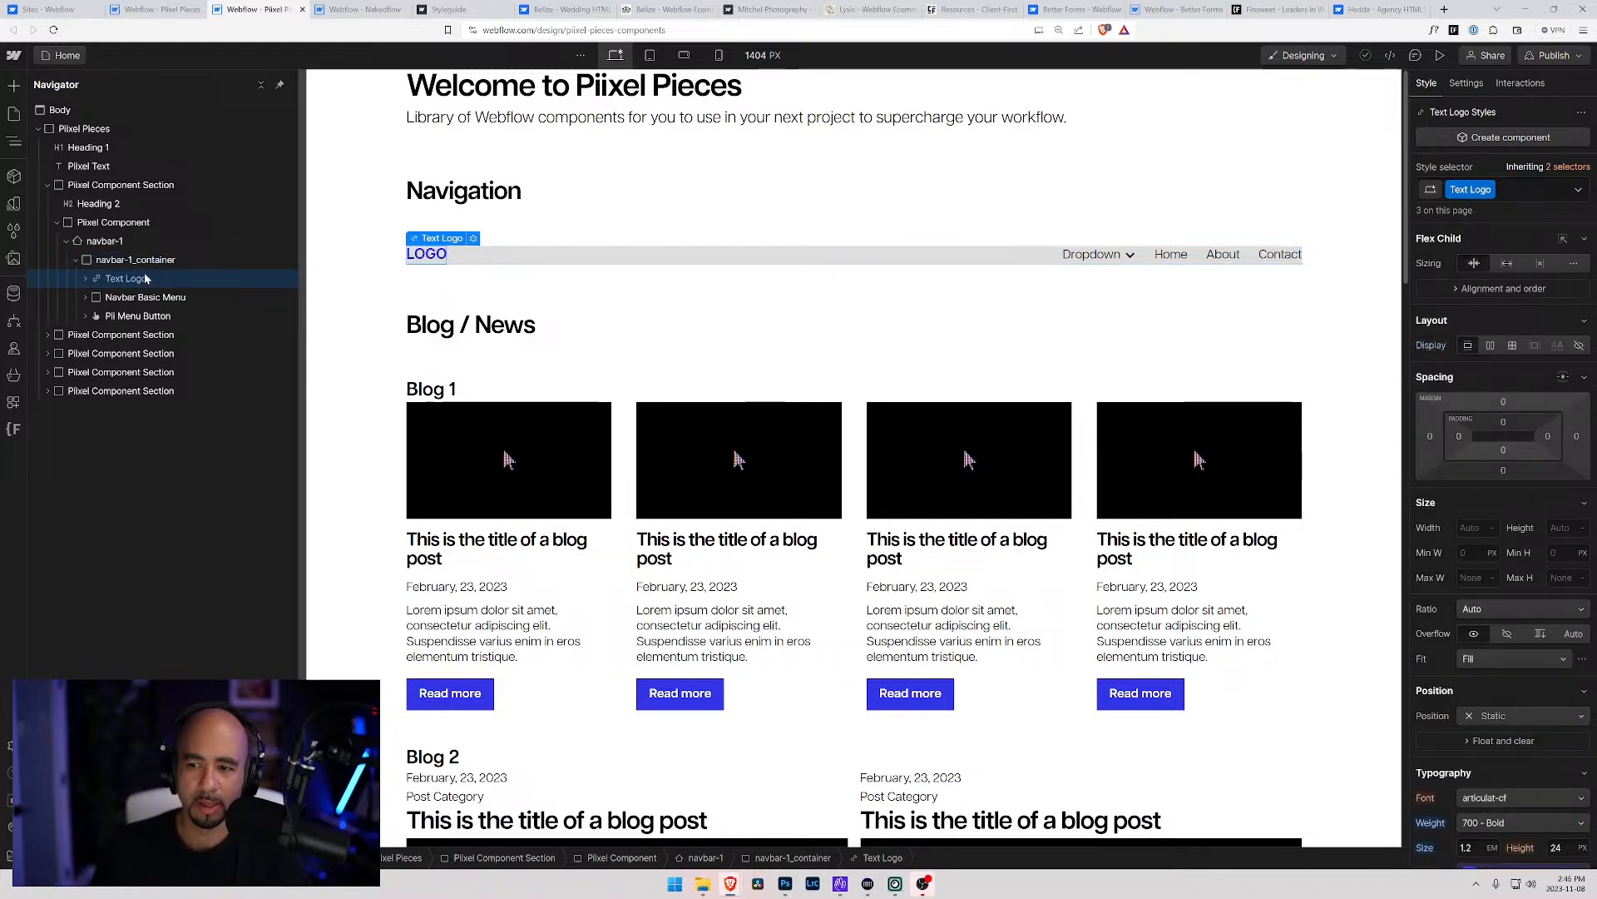
scroll(1458, 394, "down", 2)
scroll(1458, 394, "up", 2)
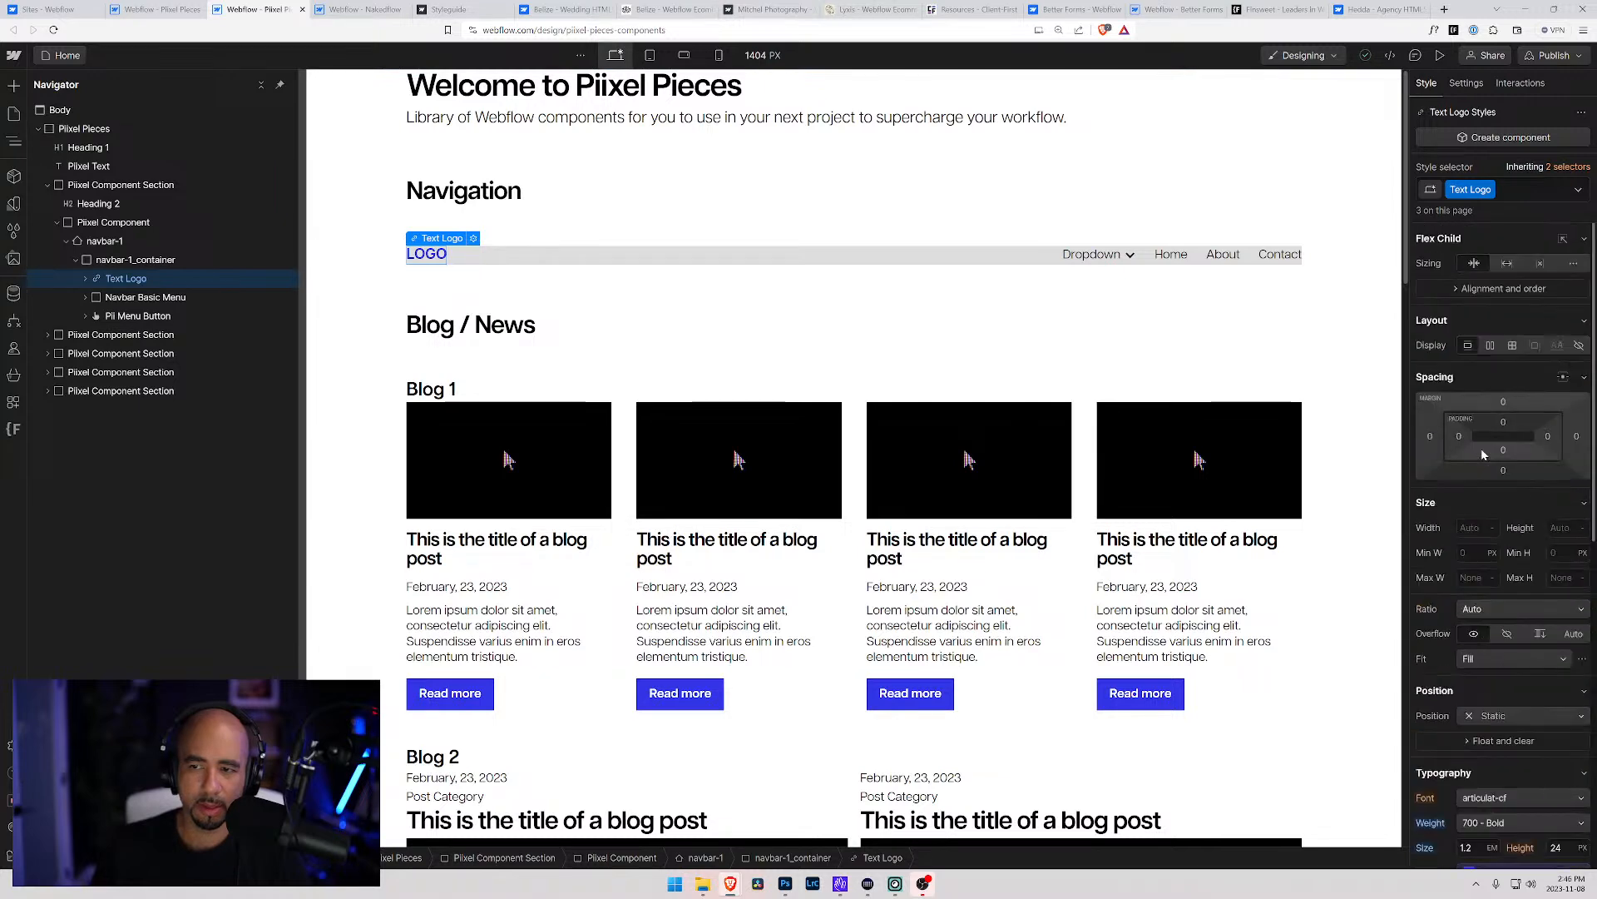
left_click(1479, 190)
left_click(1466, 211)
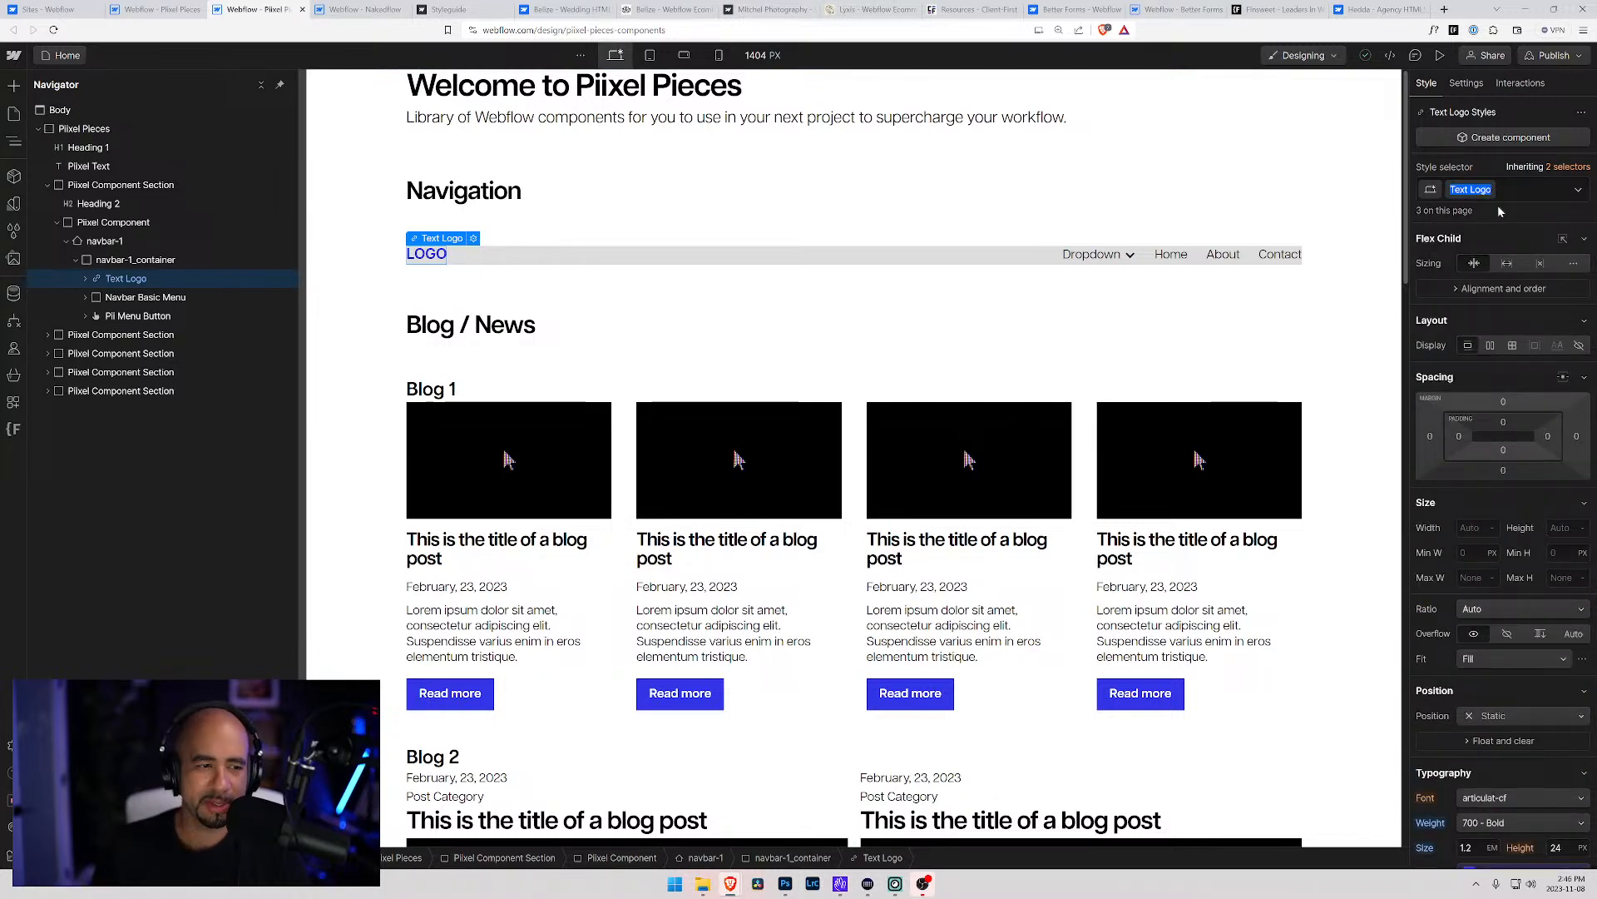
type("navbar-1_")
key("BackSpace")
type("-1_")
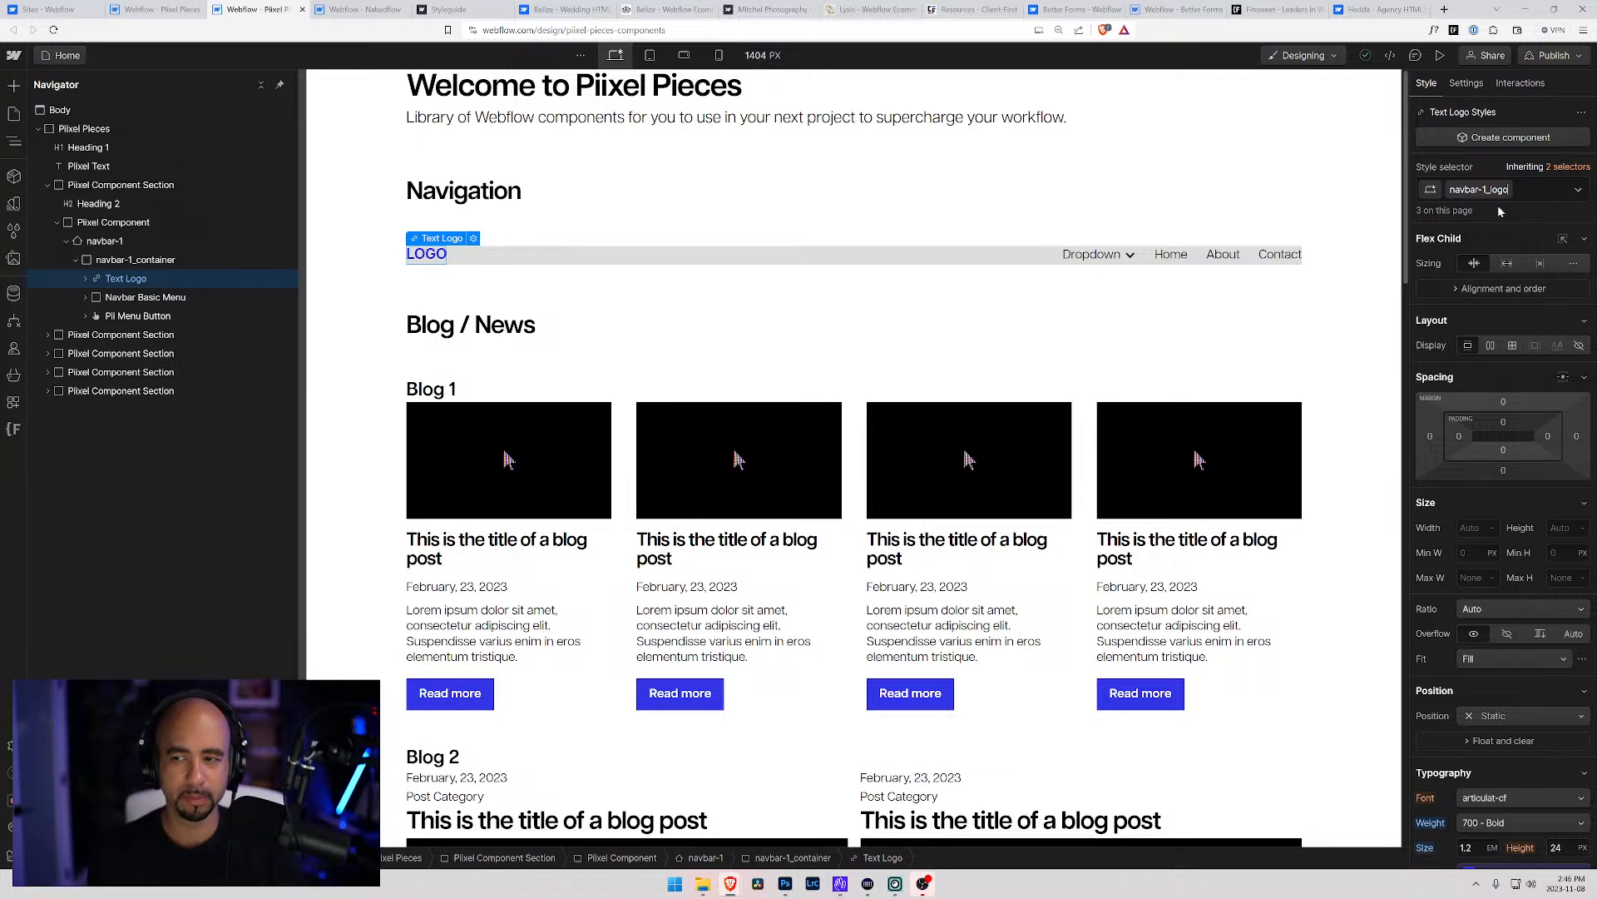
key("Return")
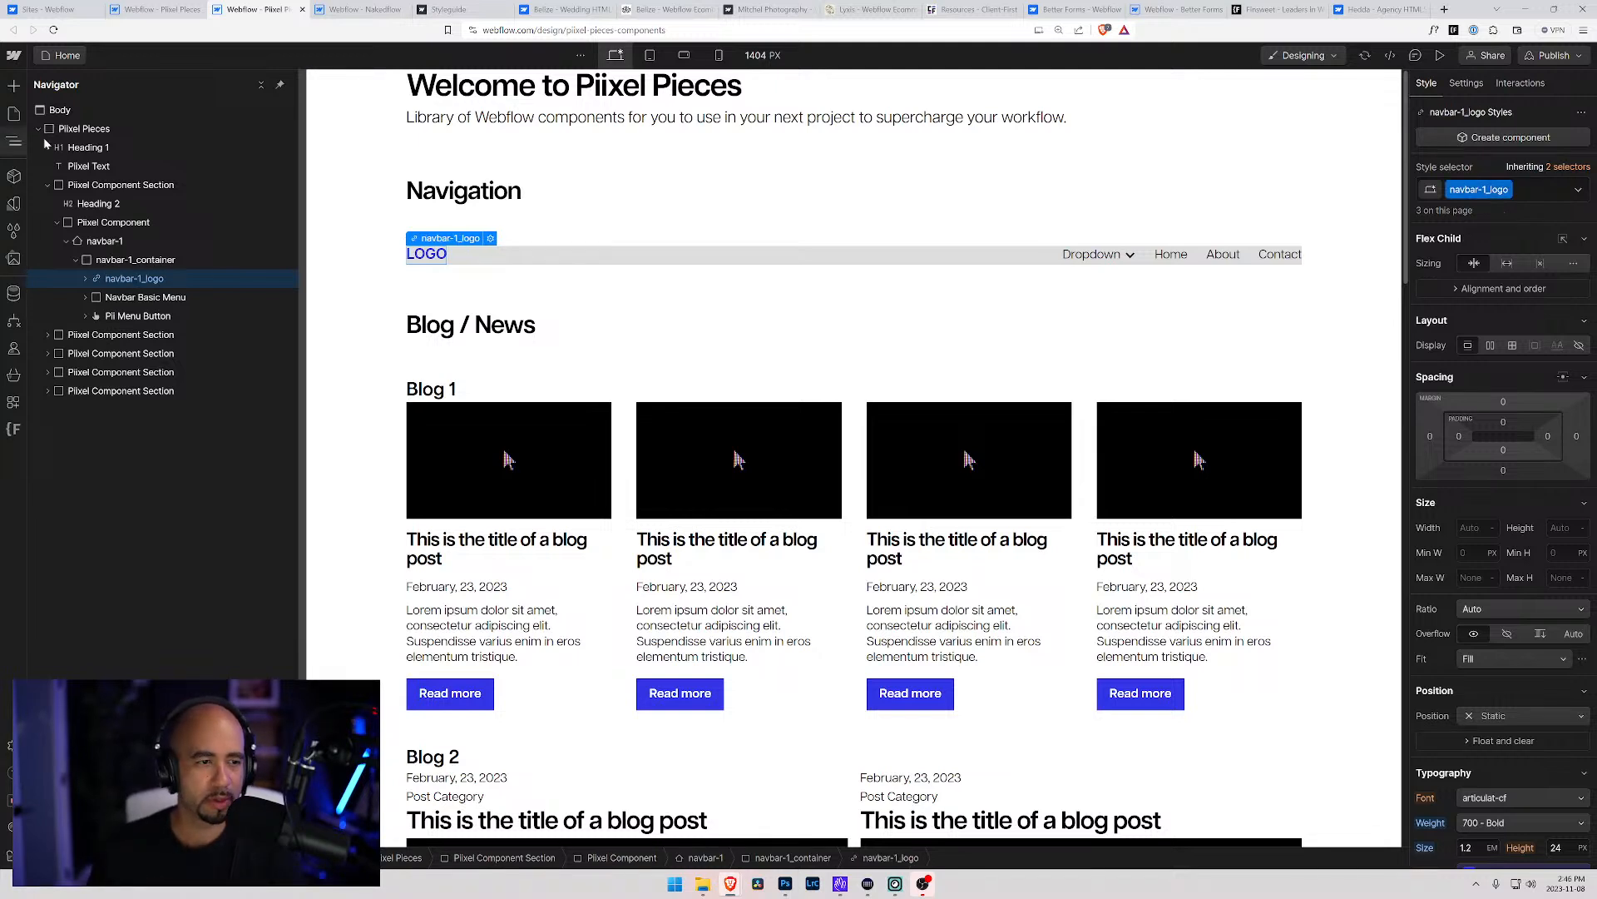
Rename the Navbar Basic Menu class inside navbar-1_container to navbar-1_menu
left_click(107, 298)
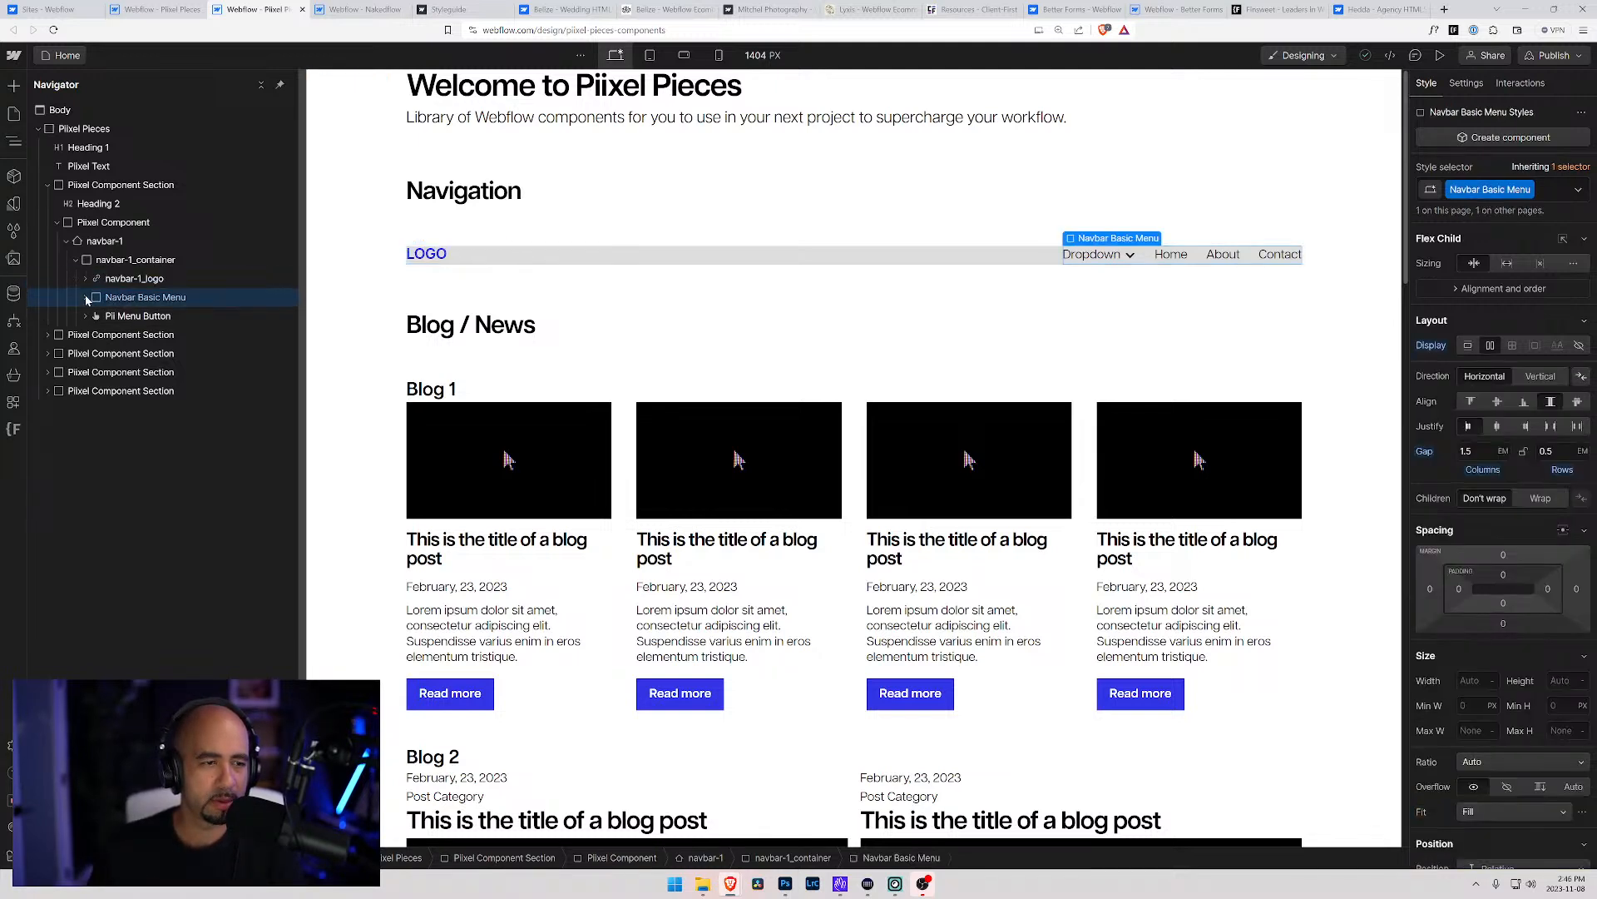
left_click(85, 298)
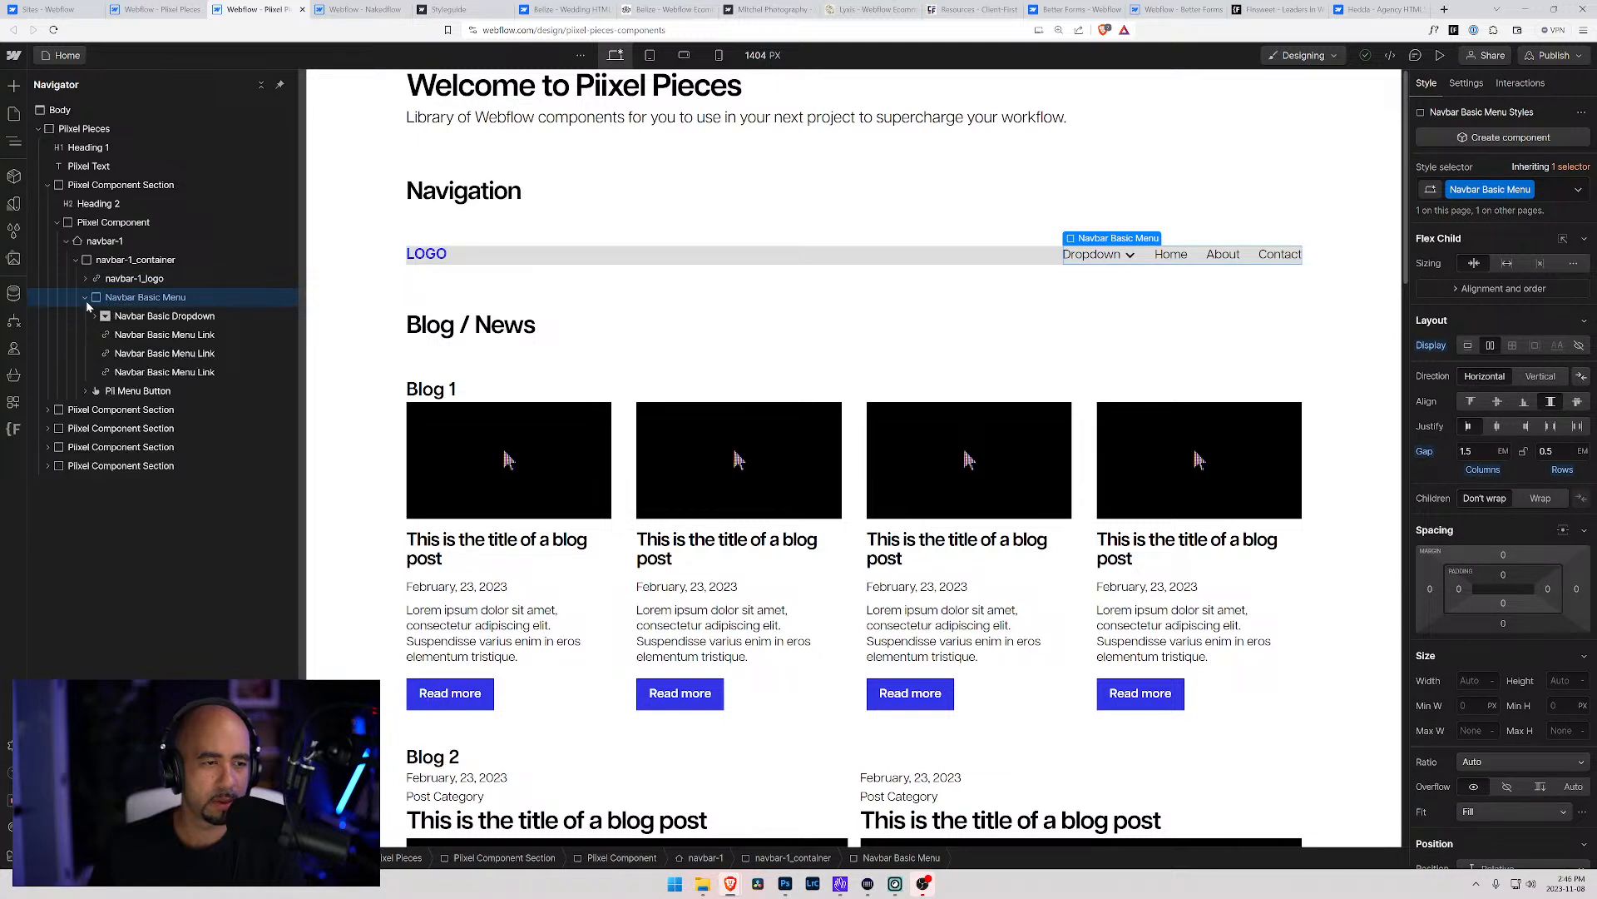
left_click(86, 302)
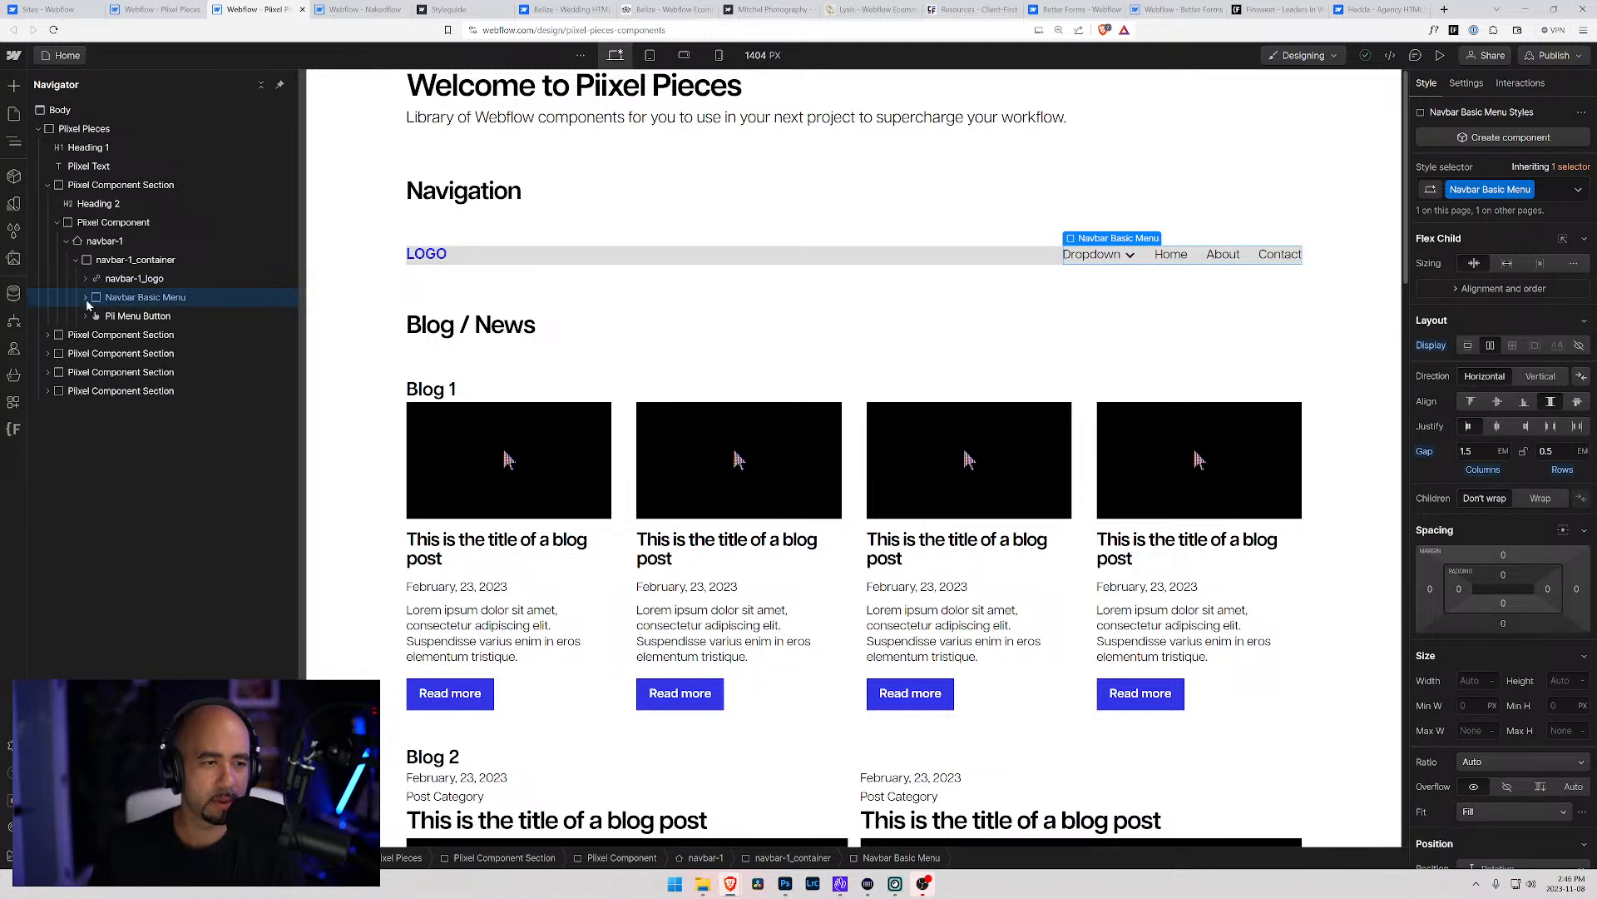
left_click(85, 298)
left_click(1526, 190)
left_click(1498, 212)
type("navbar")
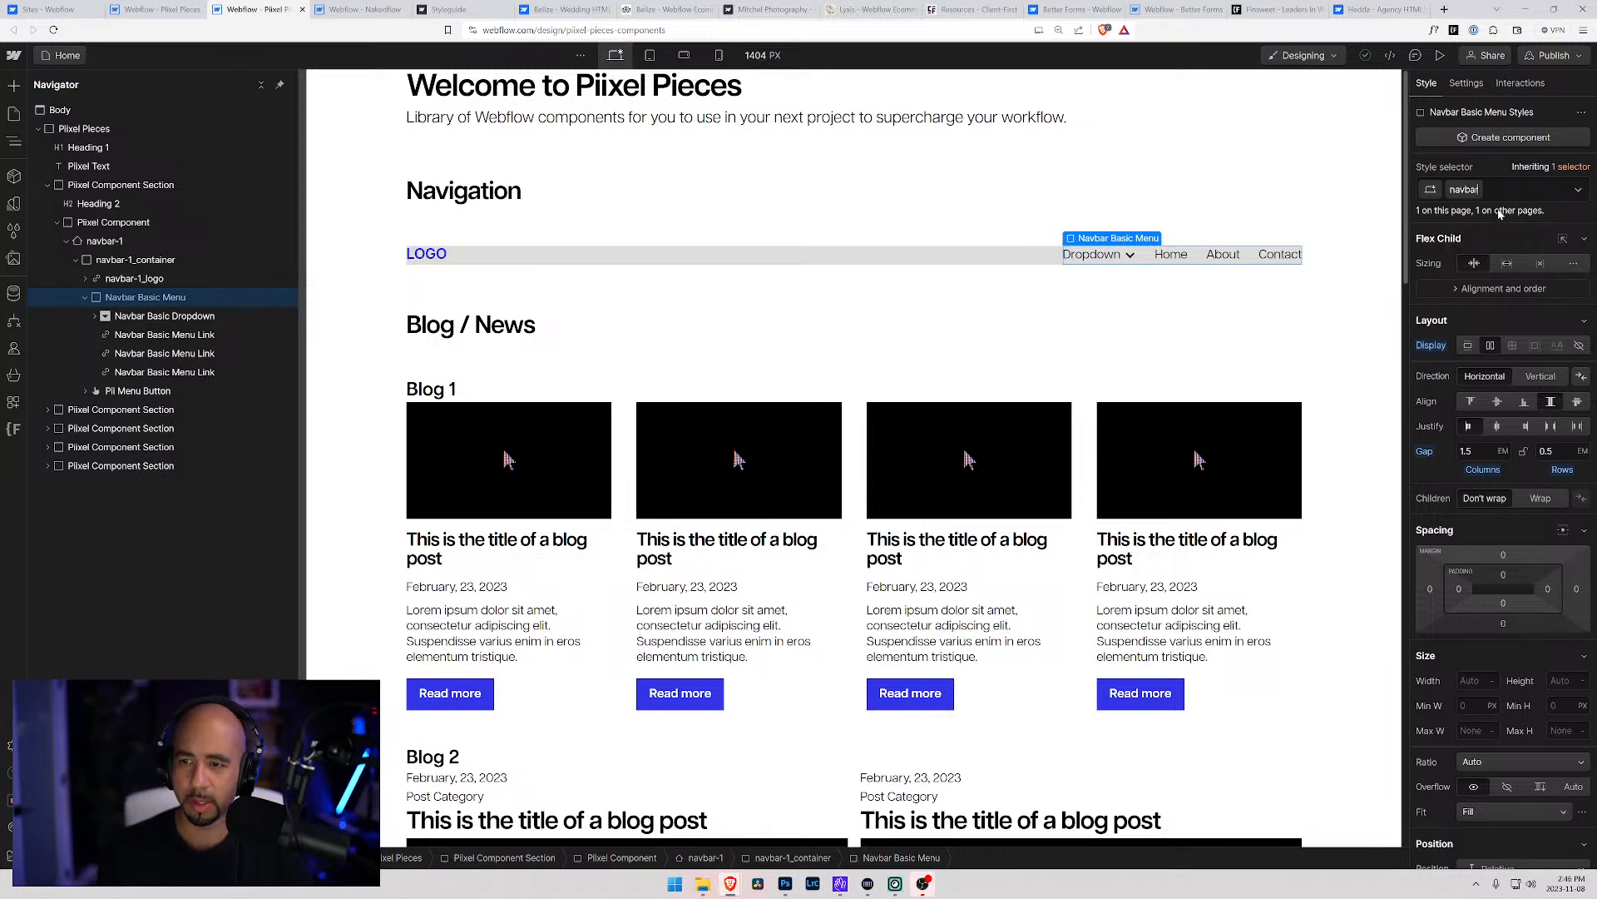
key("BackSpace")
key("BackSpace")
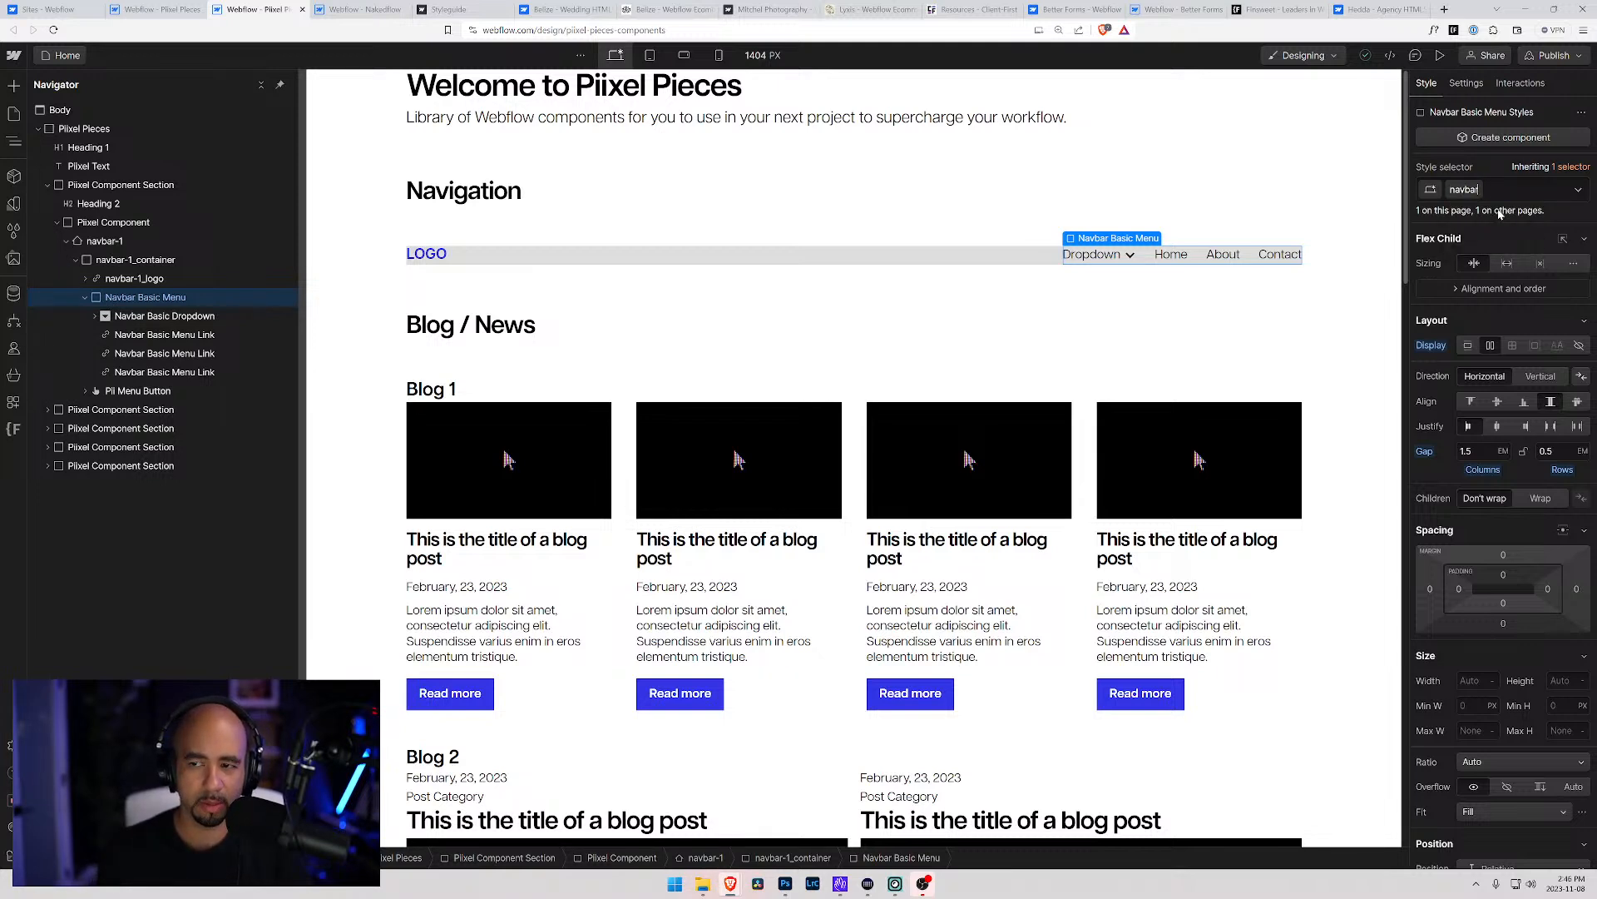
type("-1")
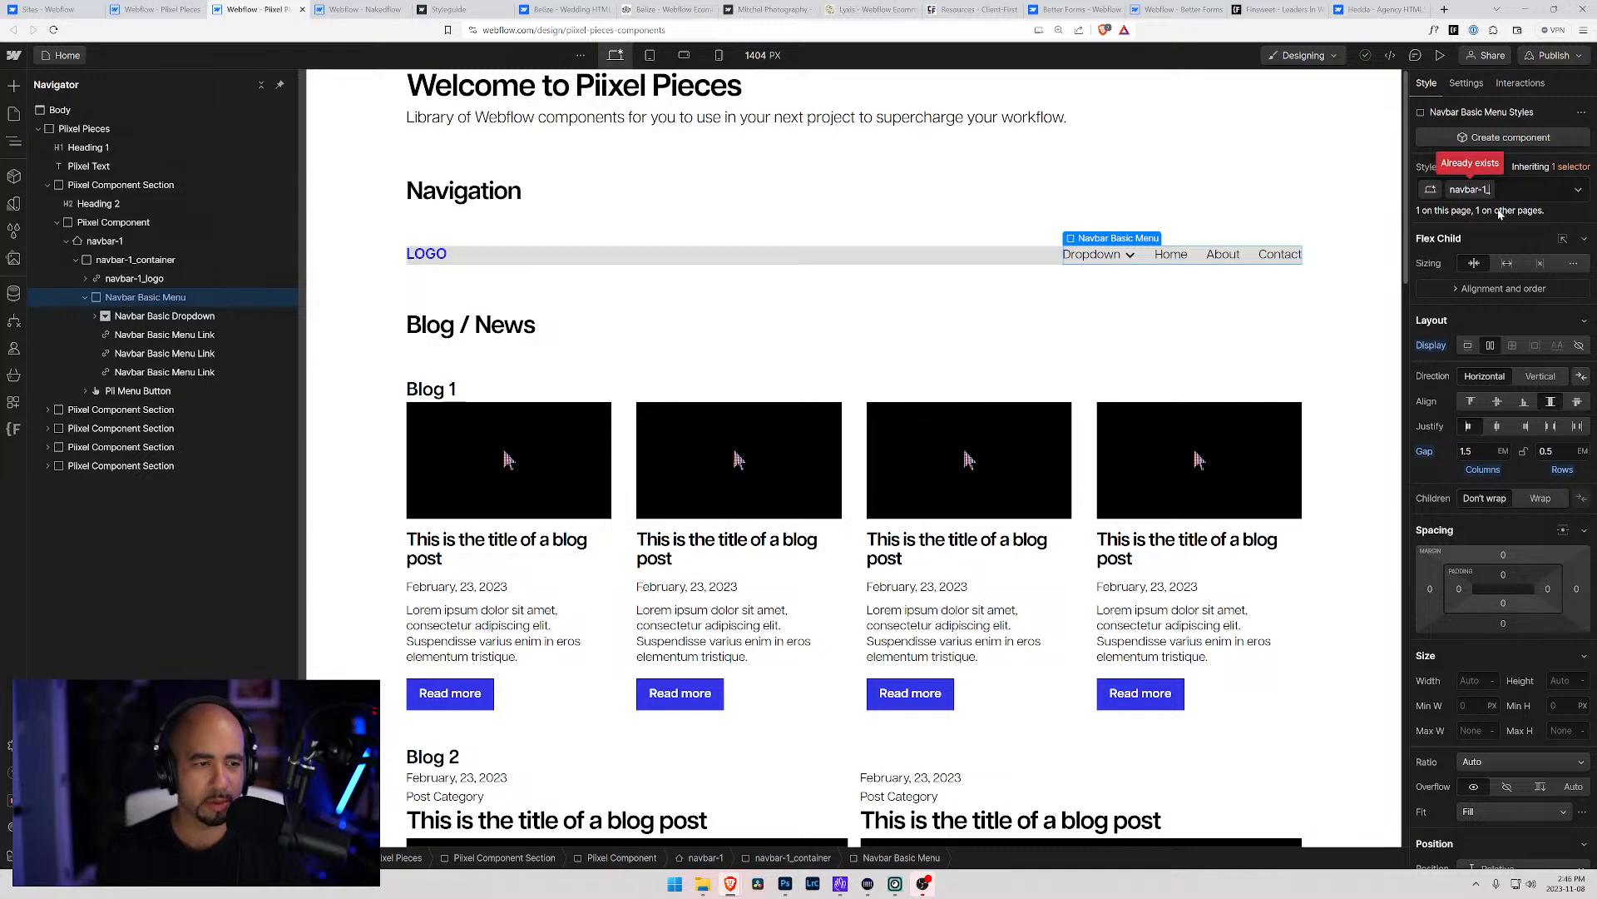
type("_menu")
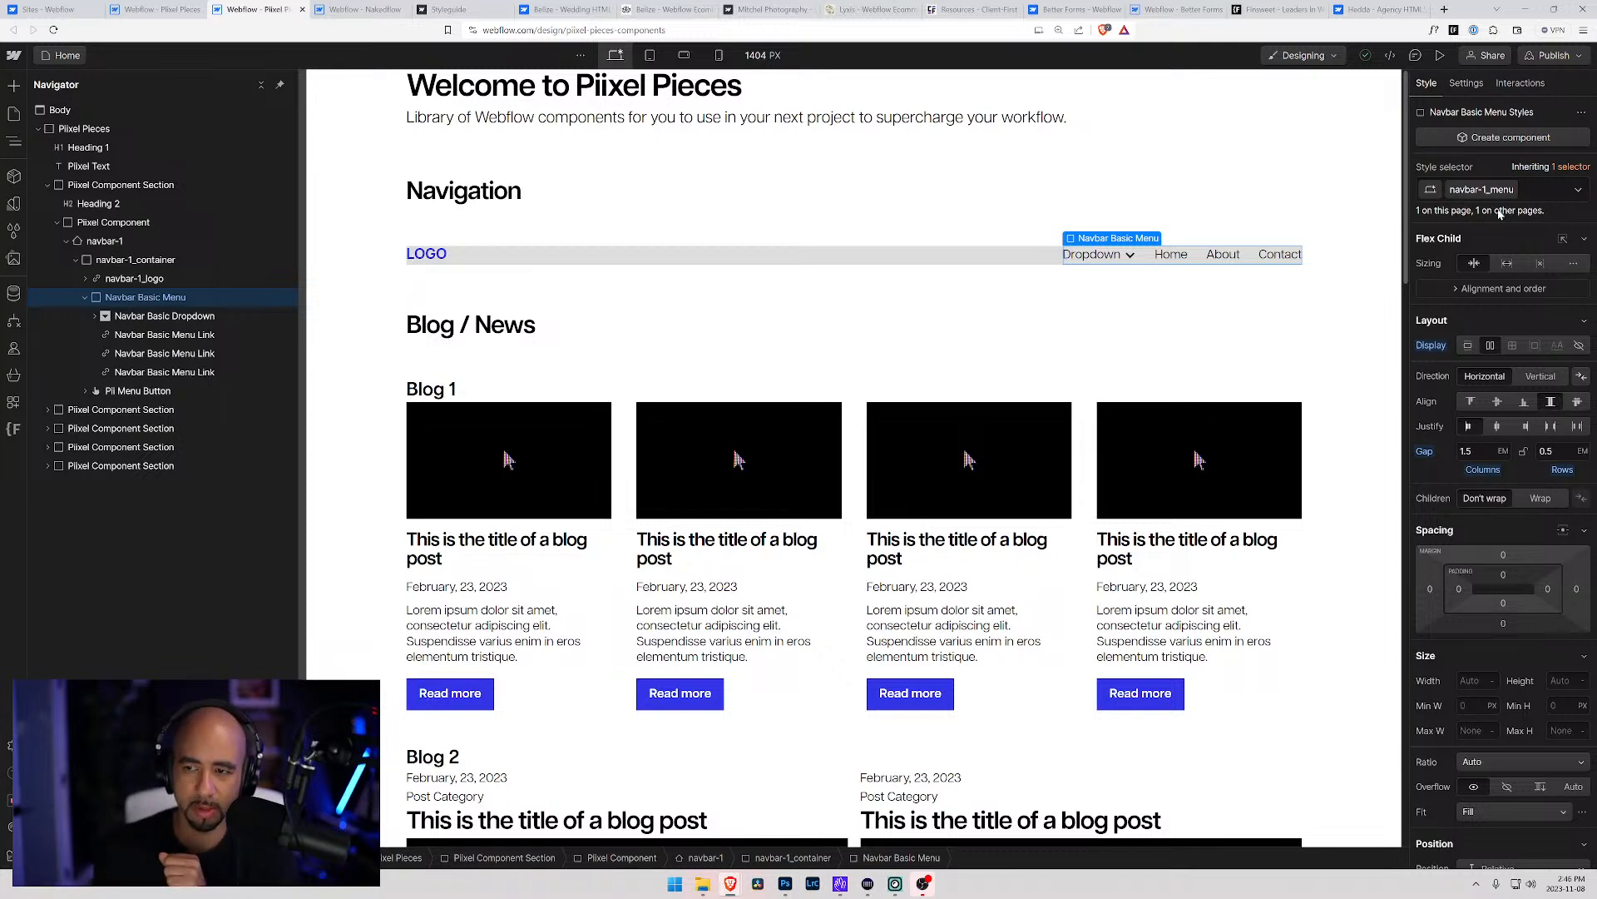
key("Return")
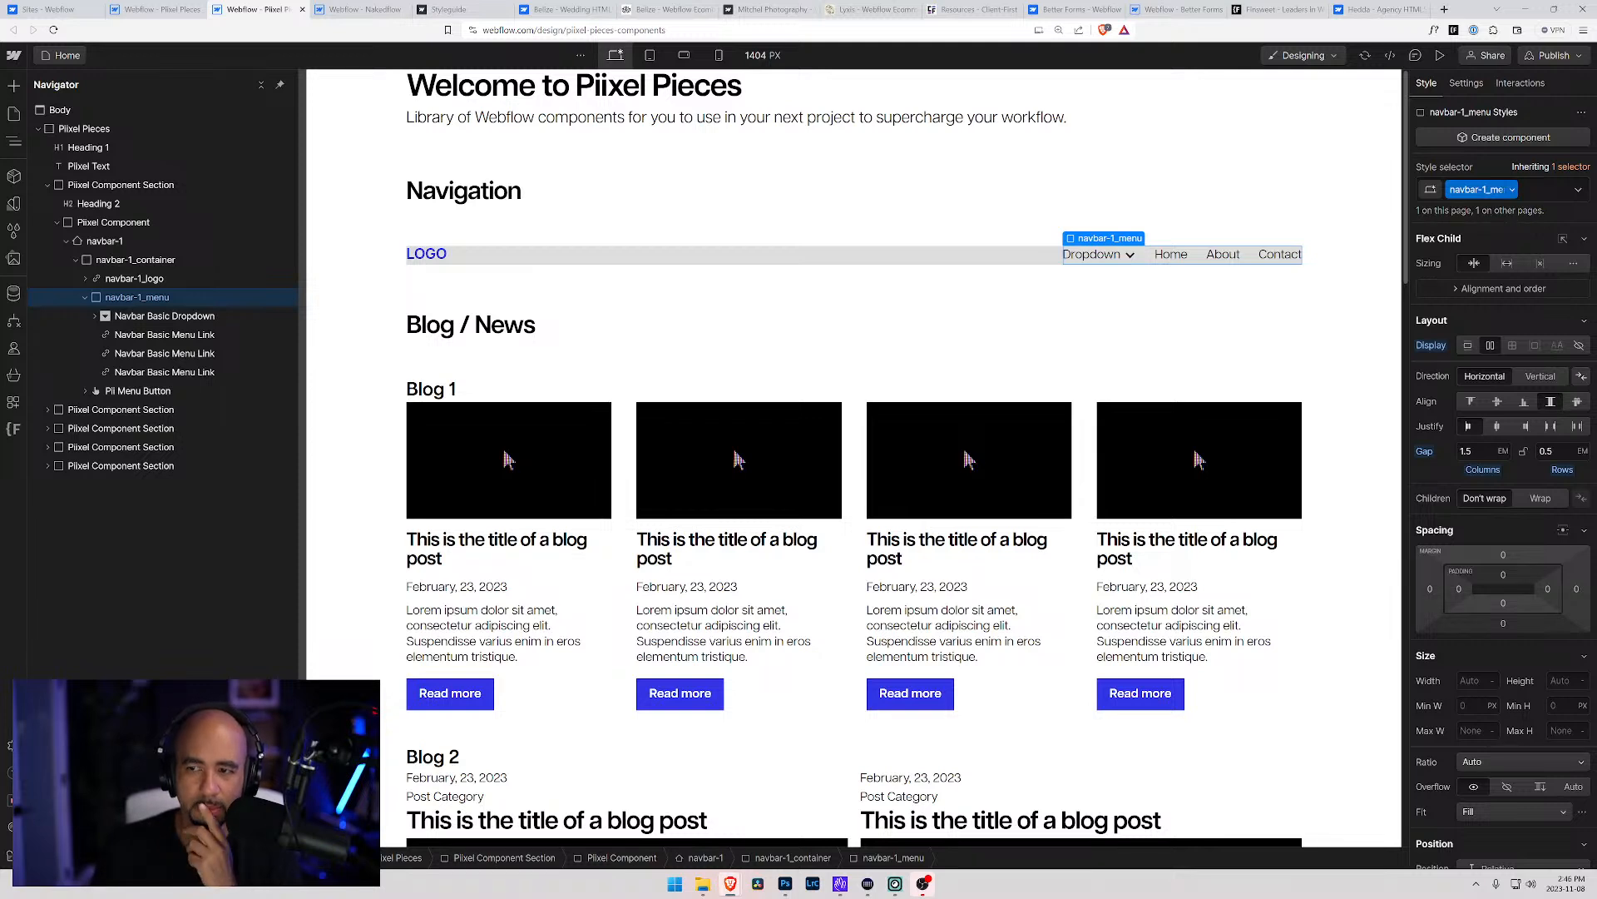
Rename the Navbar Basic Dropdown class inside navbar-1_menu to navbar-1_dropdown
left_click(131, 315)
left_click(1500, 189)
left_click(1495, 214)
type("nav")
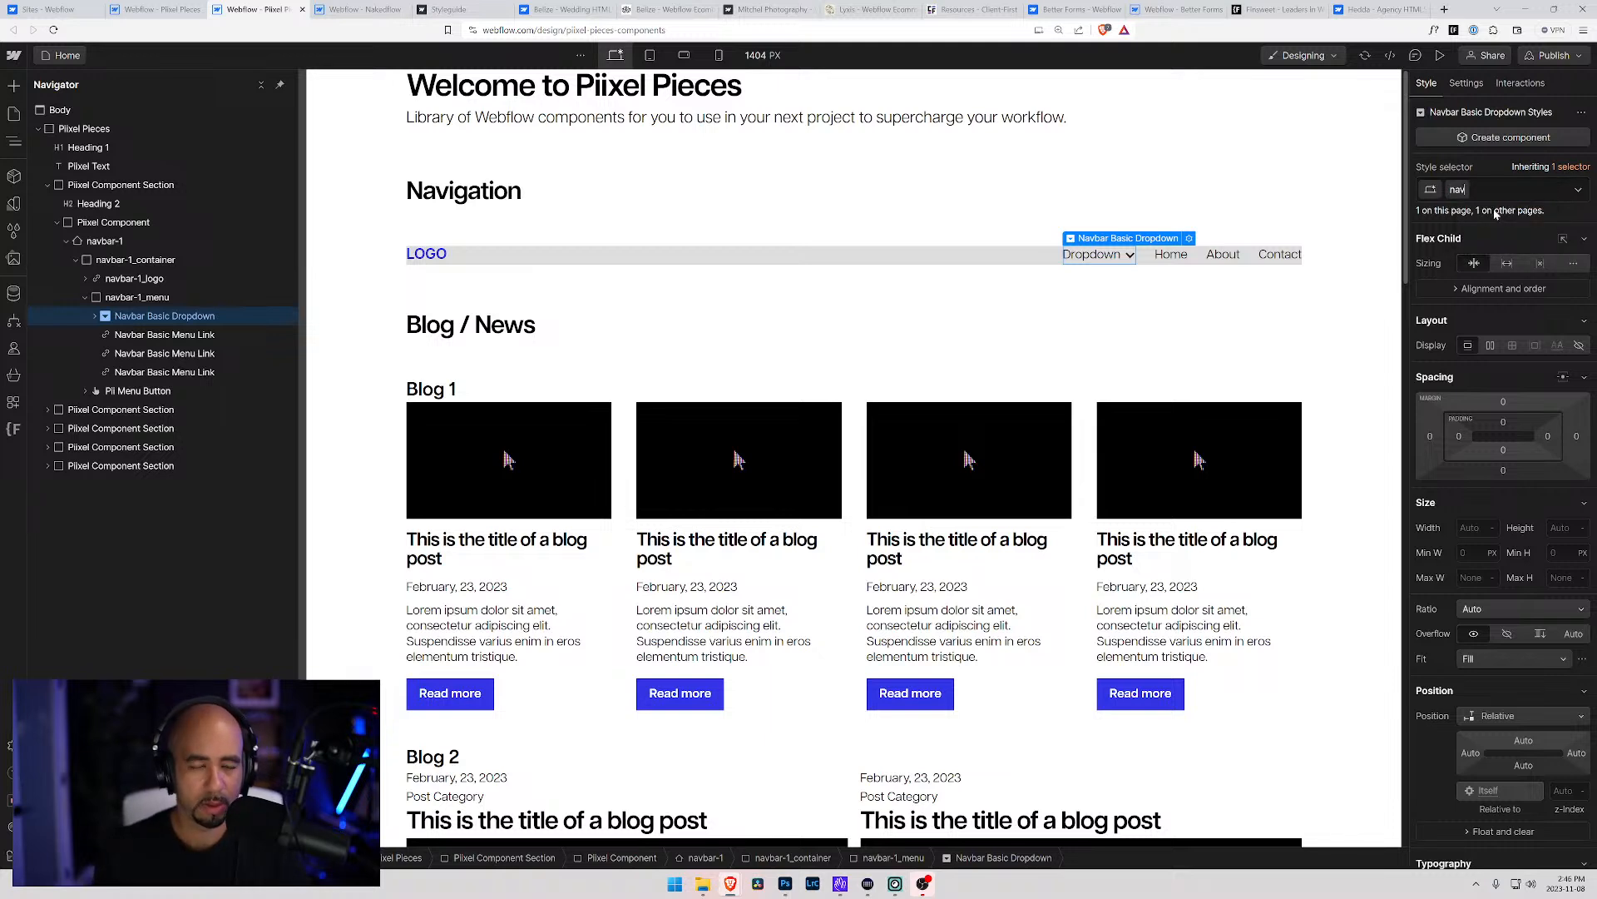
type("bar-1")
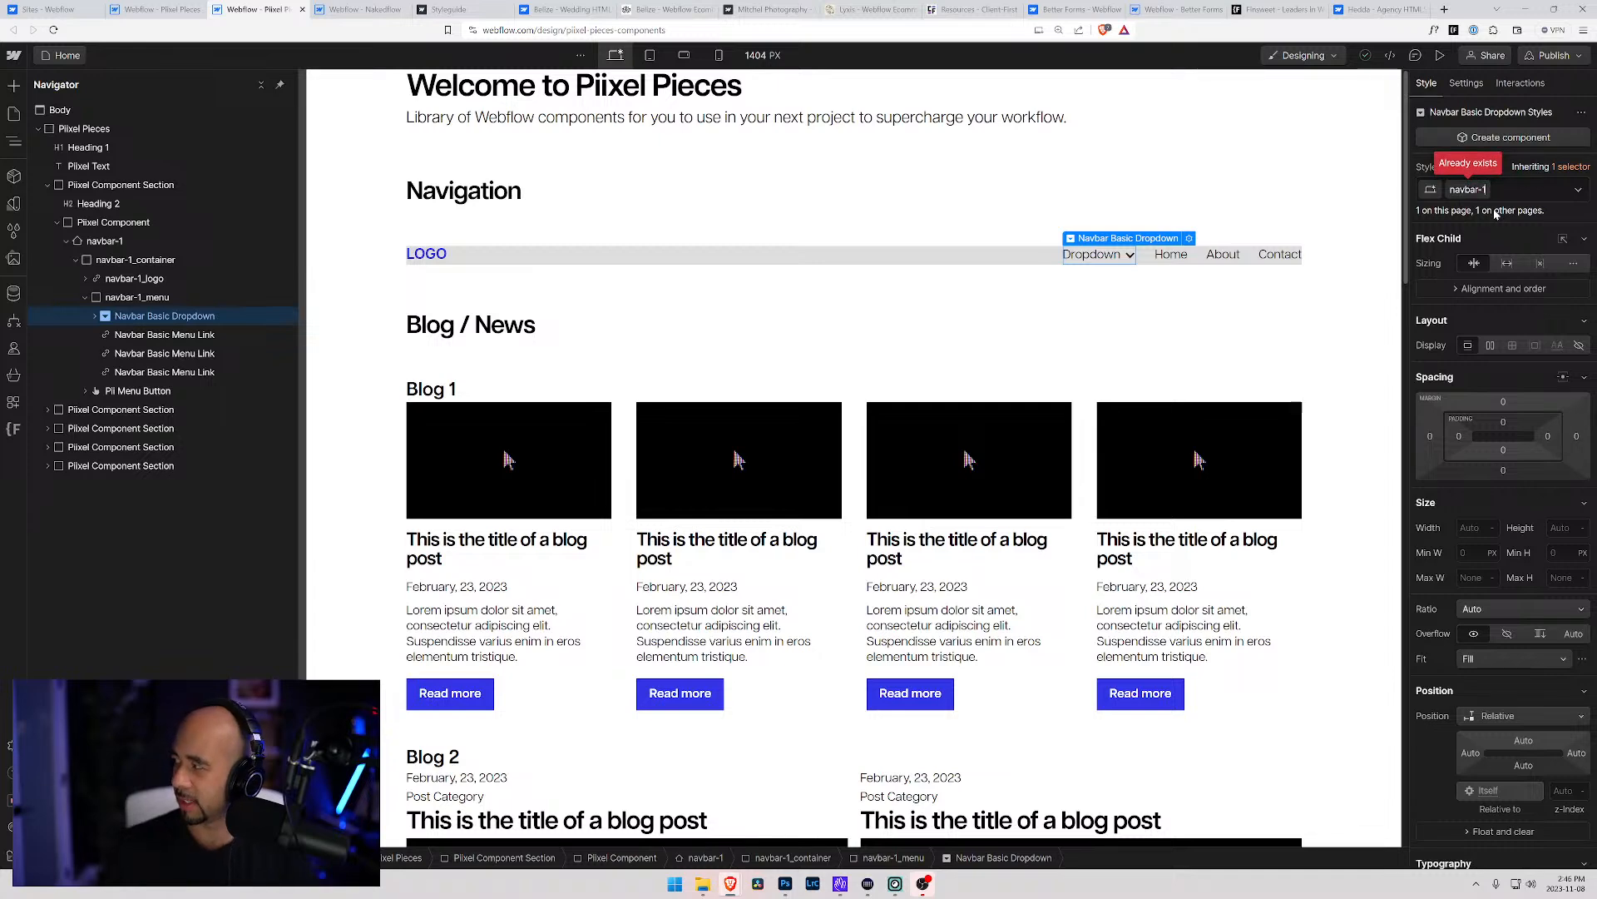
key("ctrl+plus")
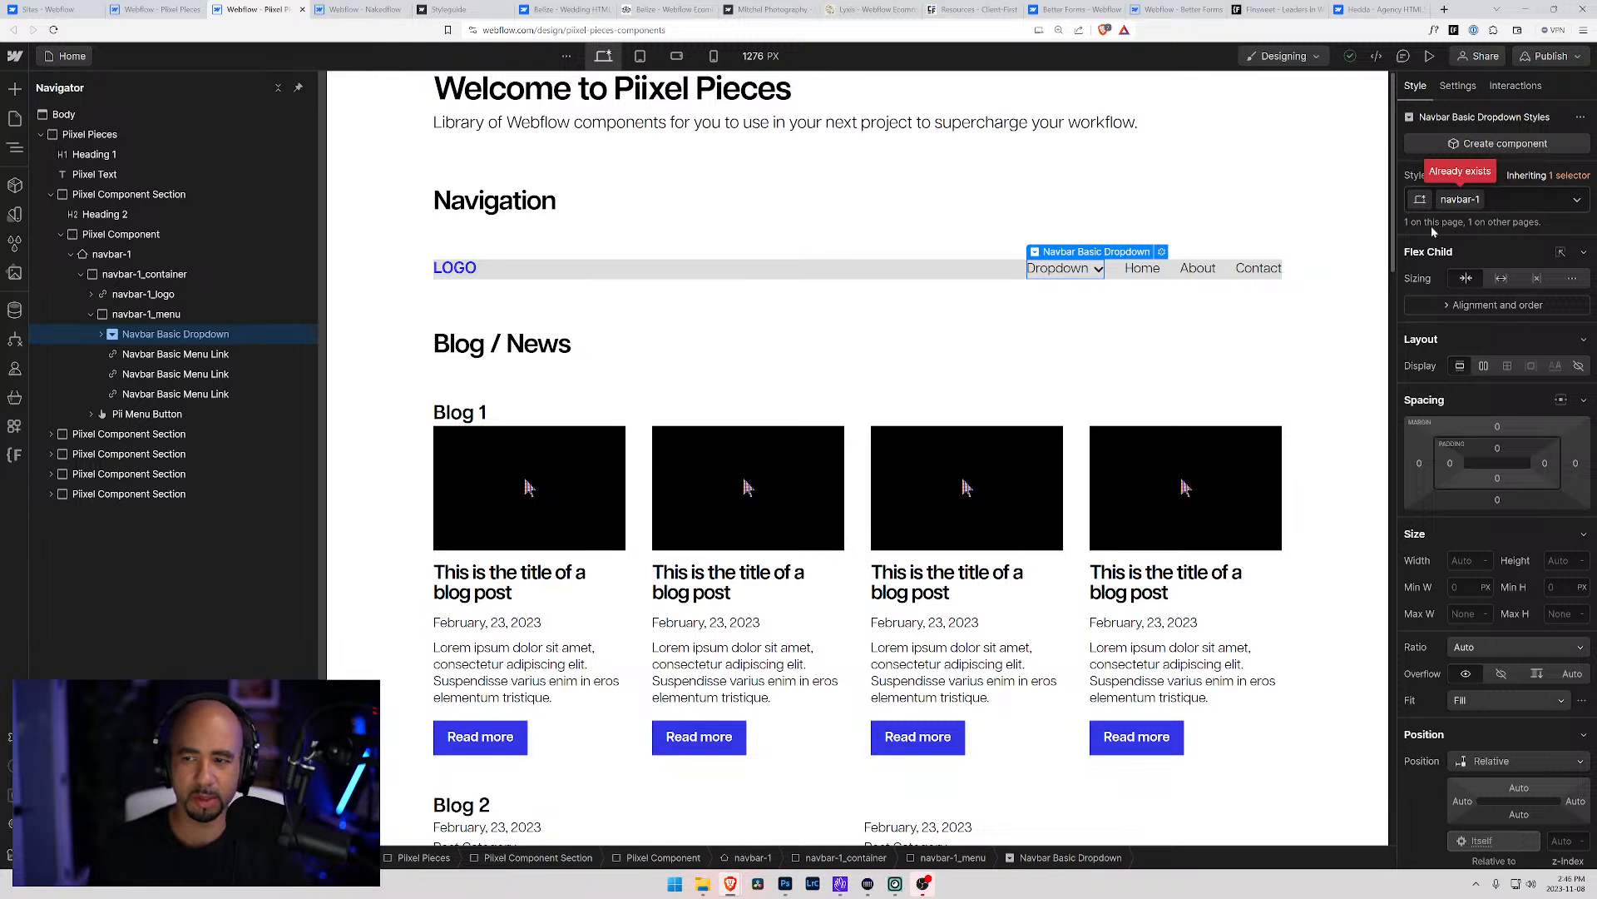
type("_")
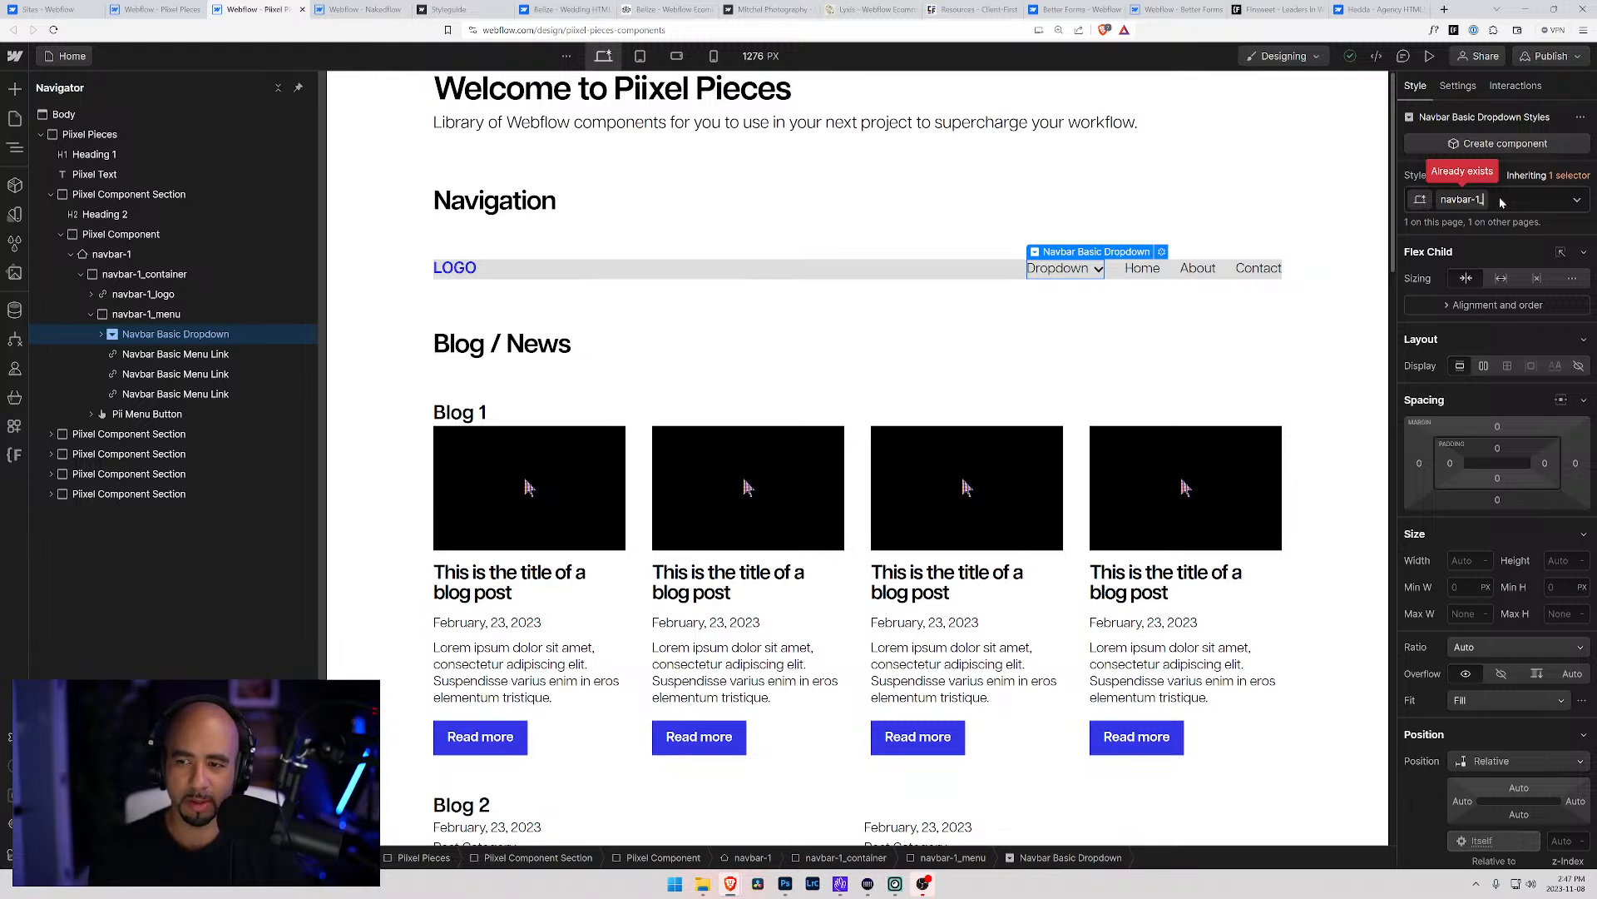
type("drop")
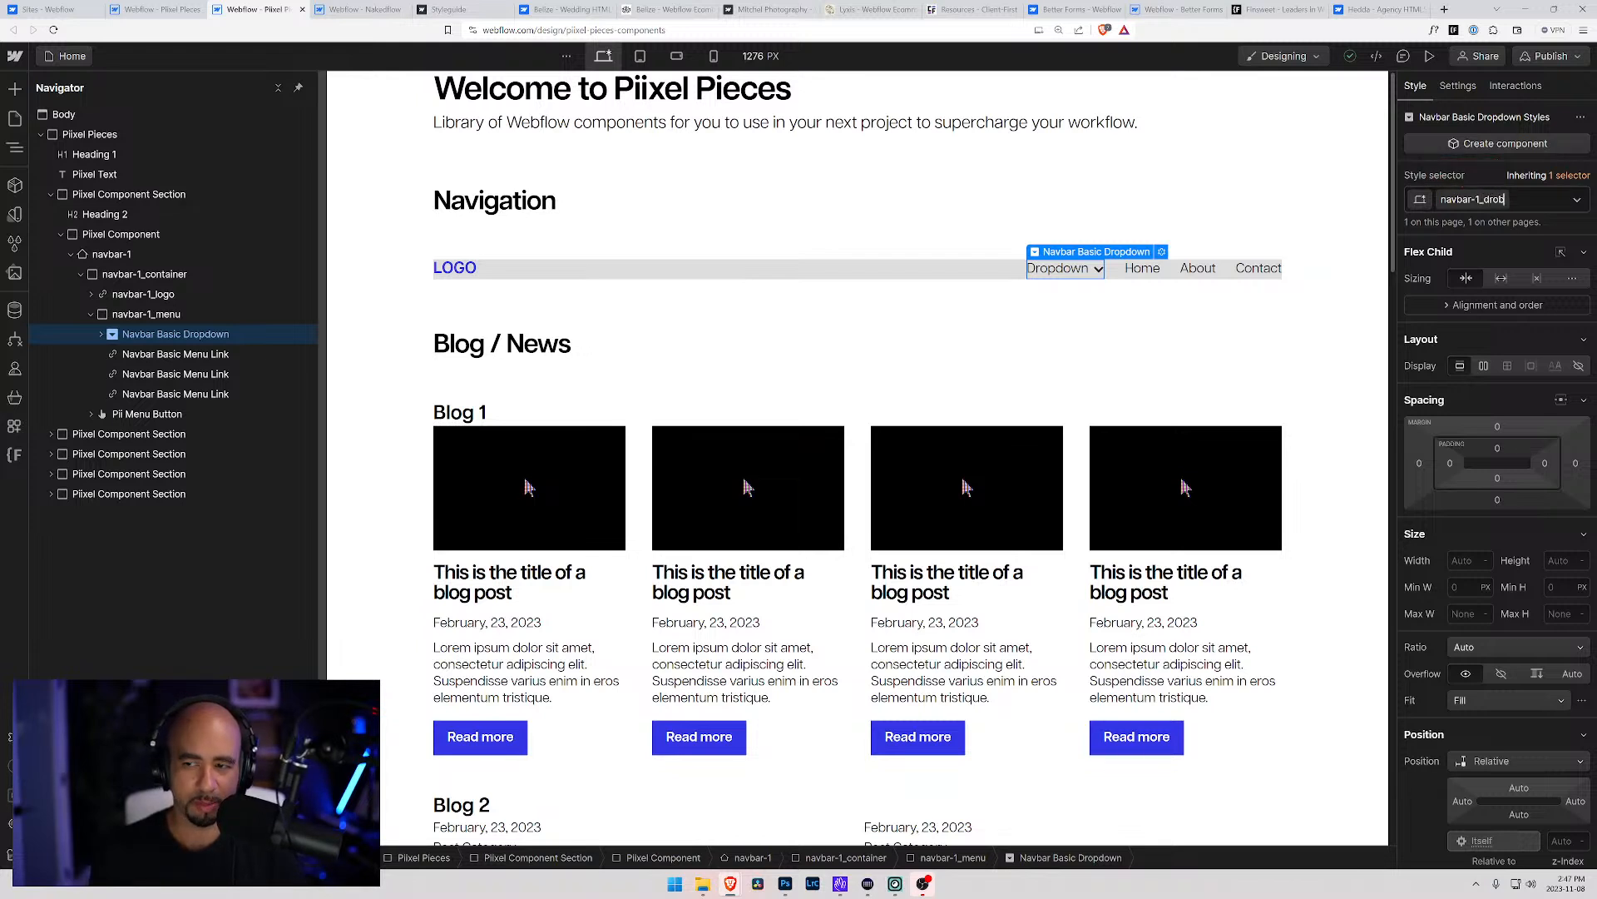
type("down")
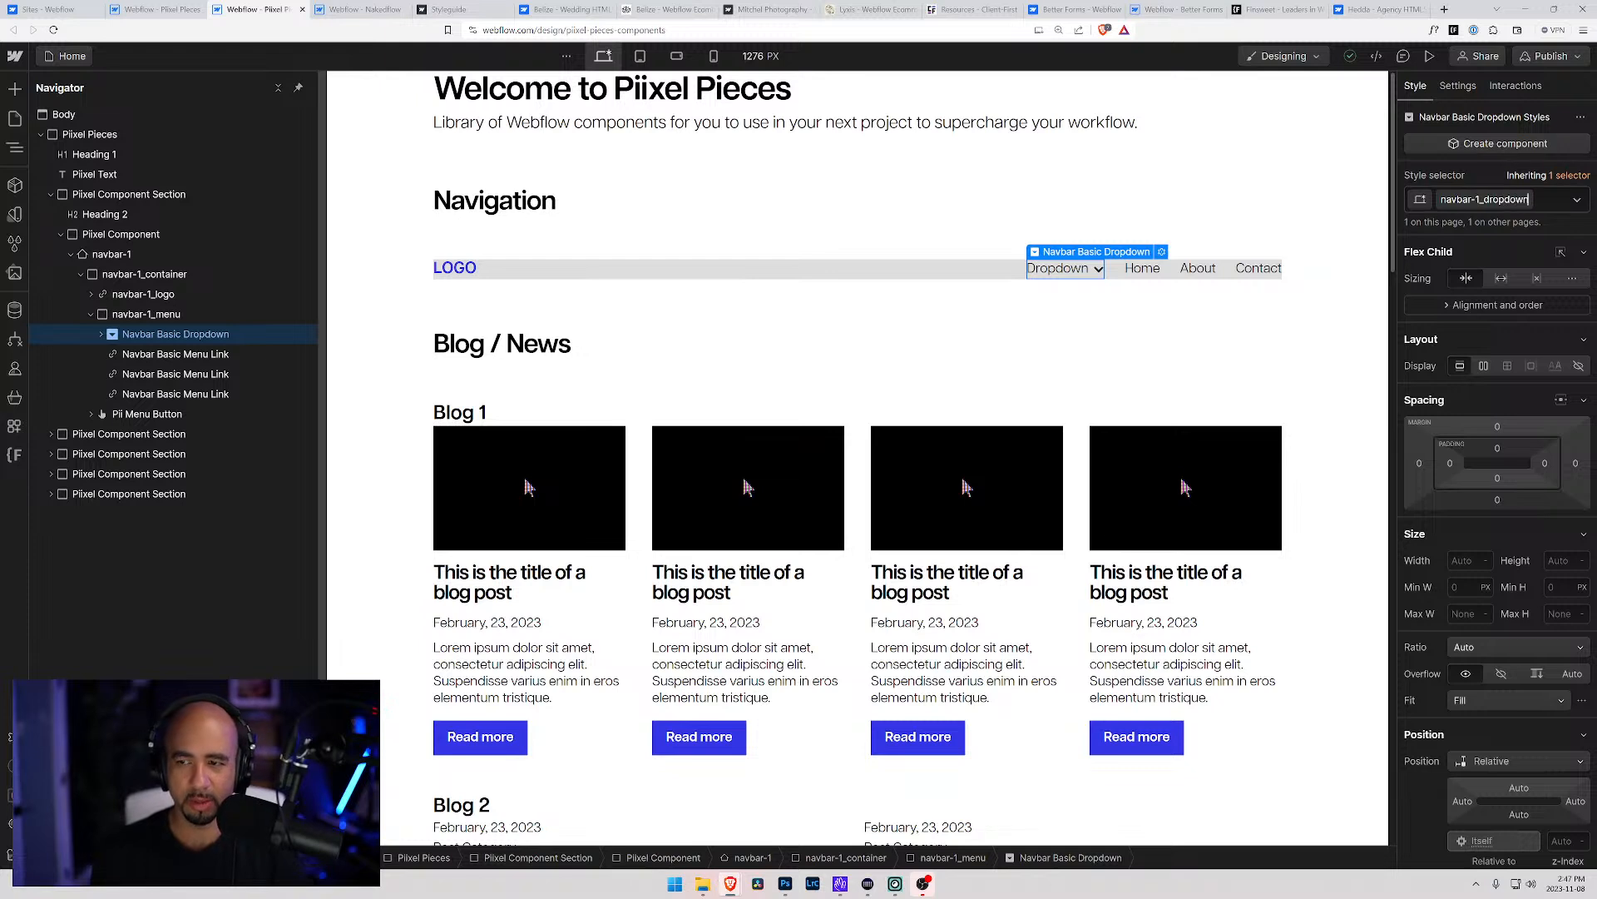
key("Return")
Rename the Navbar Basic Menu Link class shared by the Home, About and Contact links to navbar-1_menu-link
left_click(177, 355)
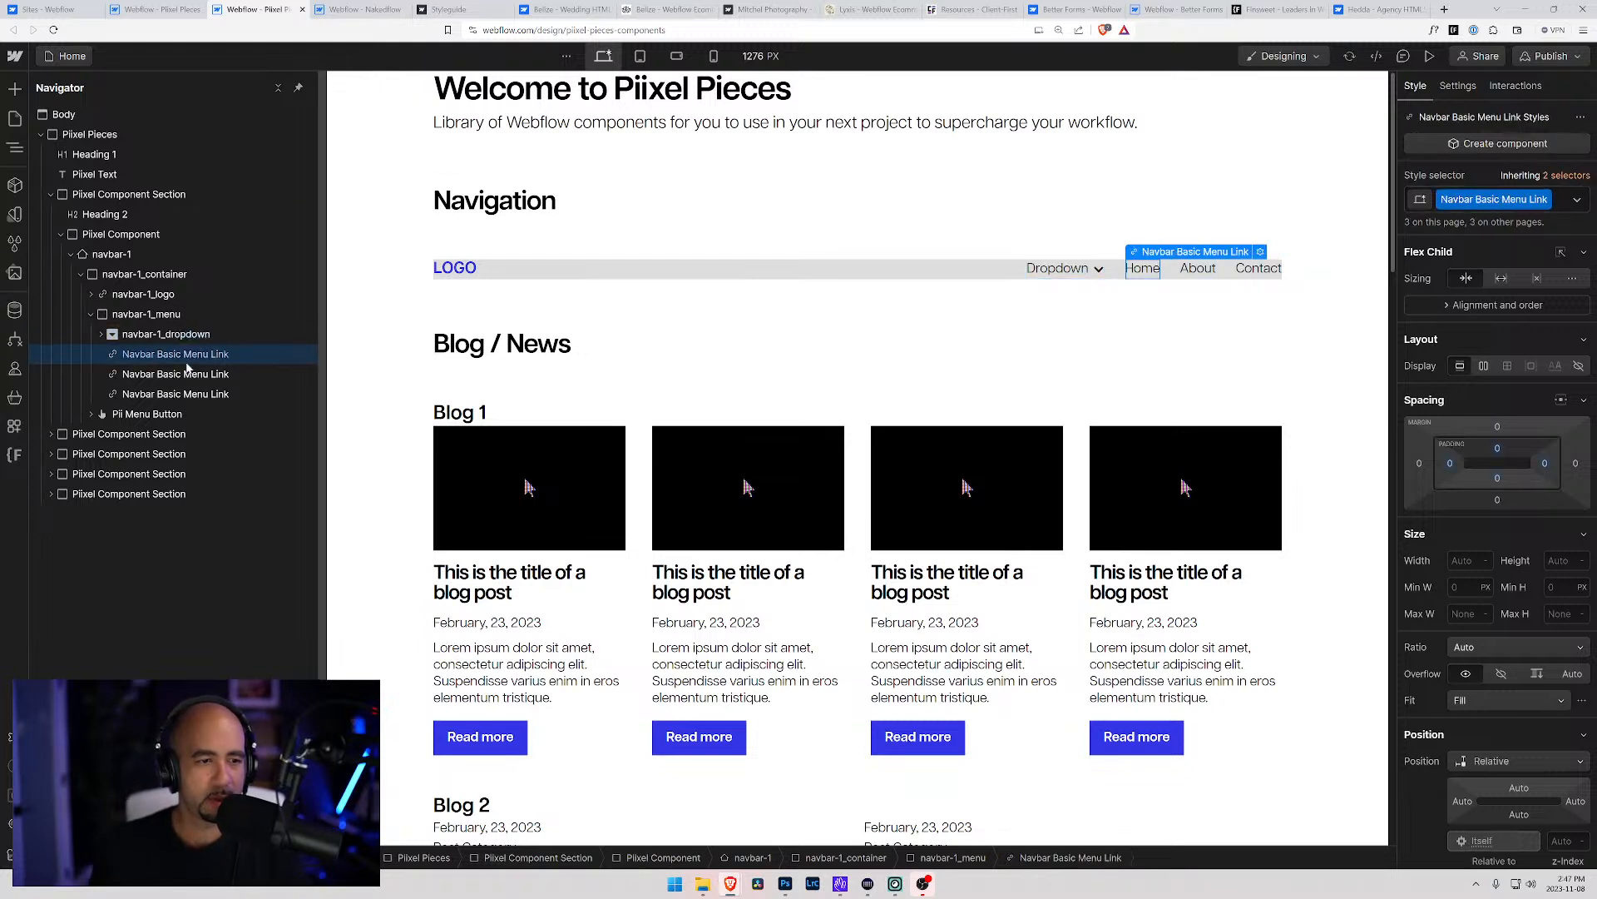
left_click(1548, 202)
left_click(1510, 223)
type("navbar-1")
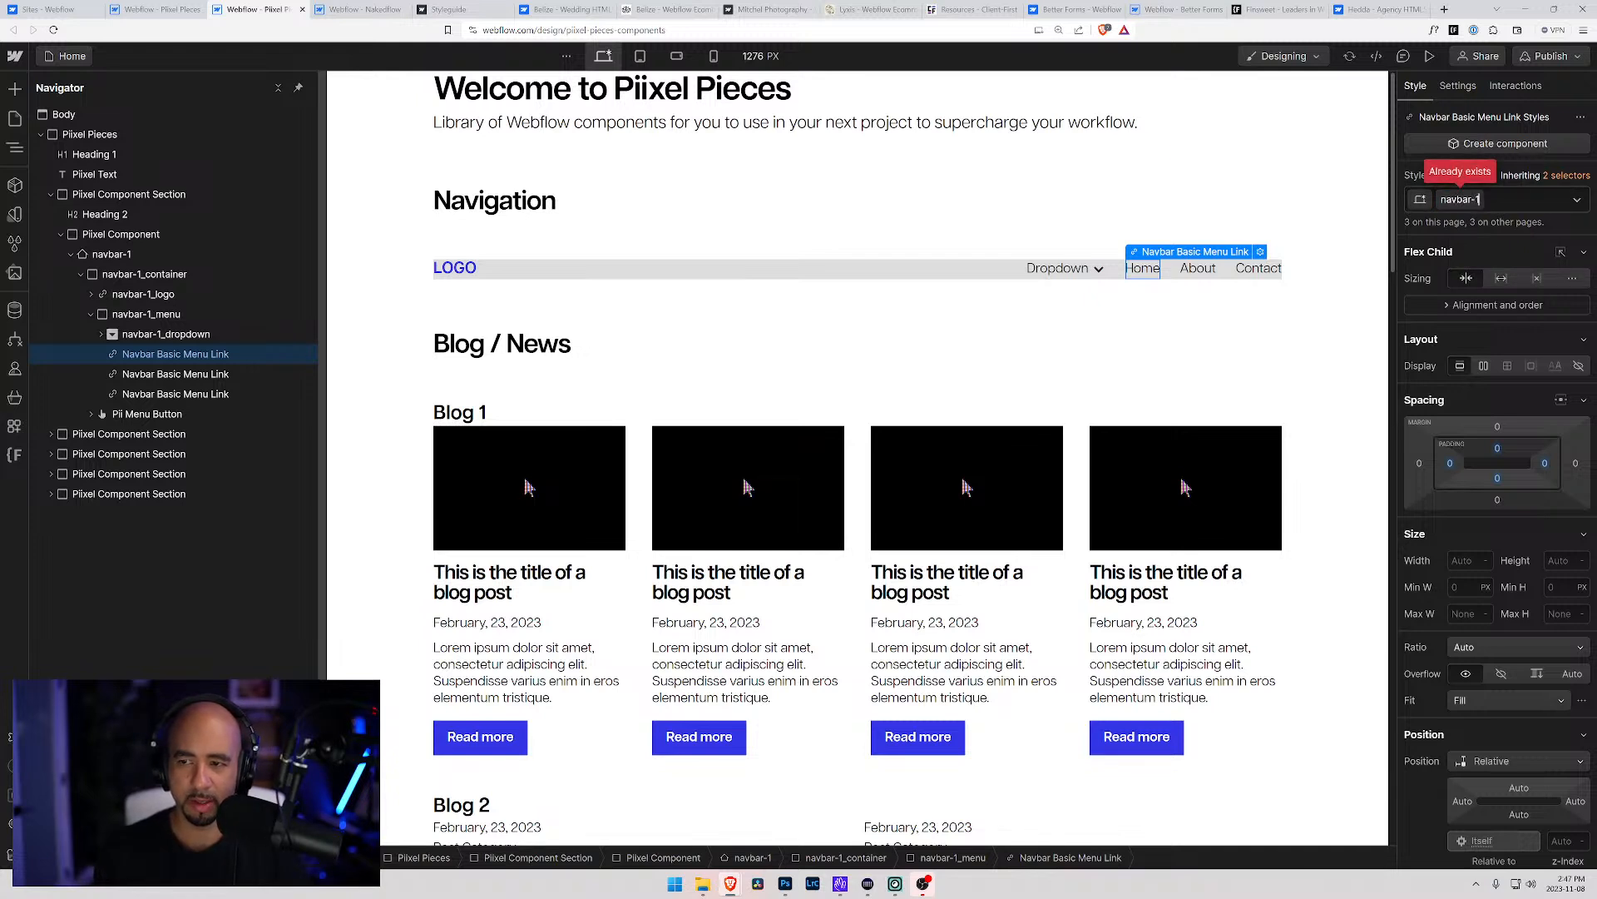
type("_menu-link")
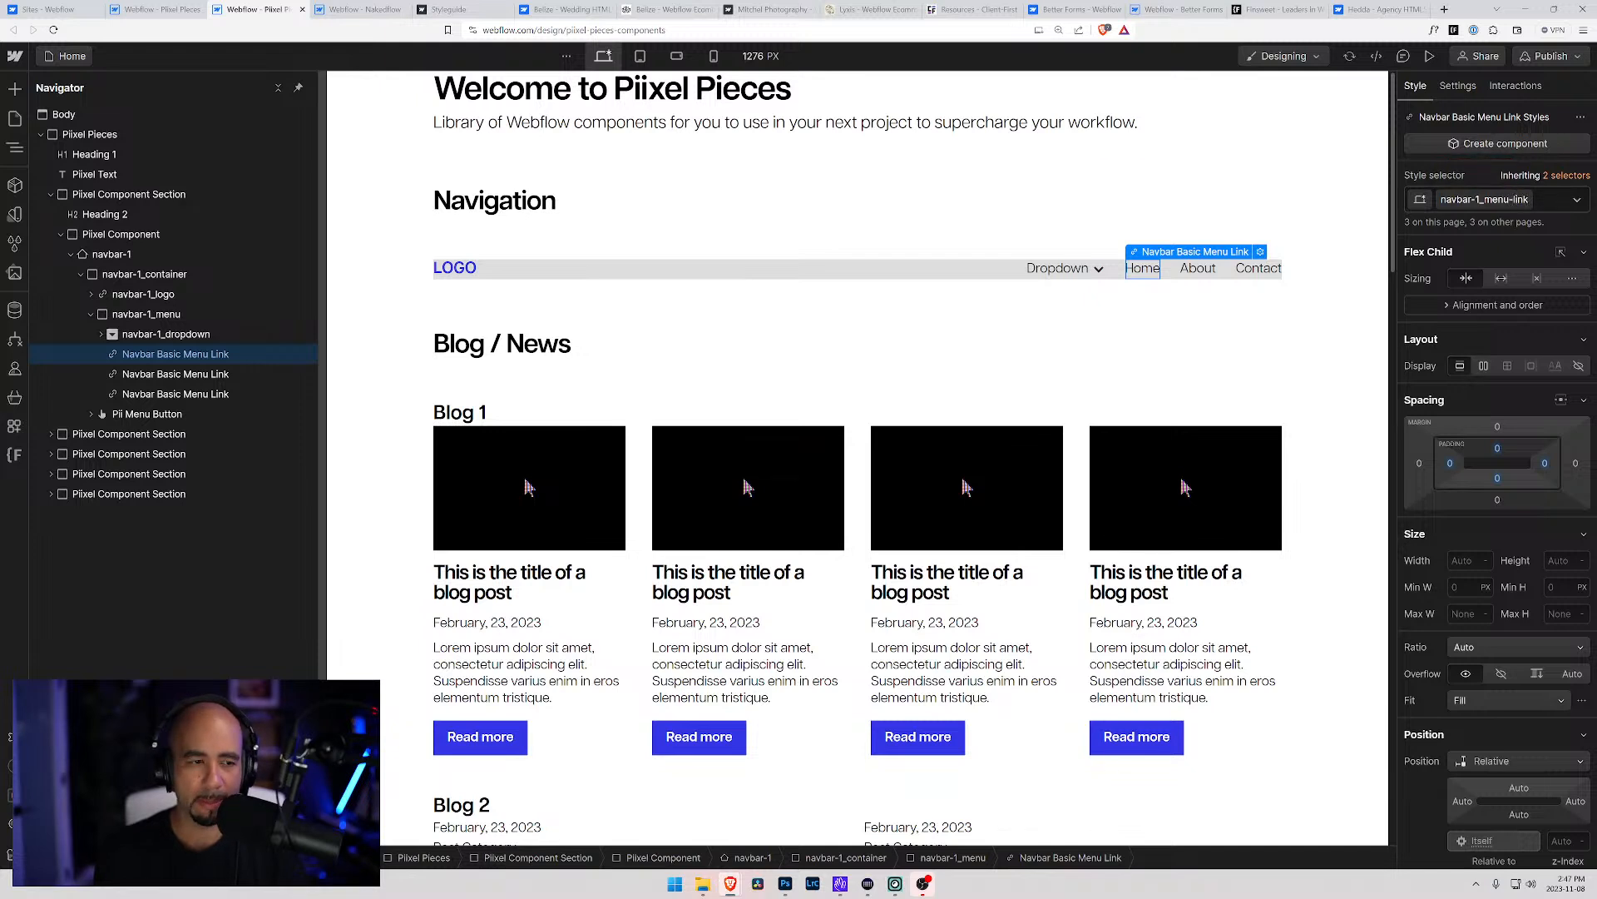
key("Return")
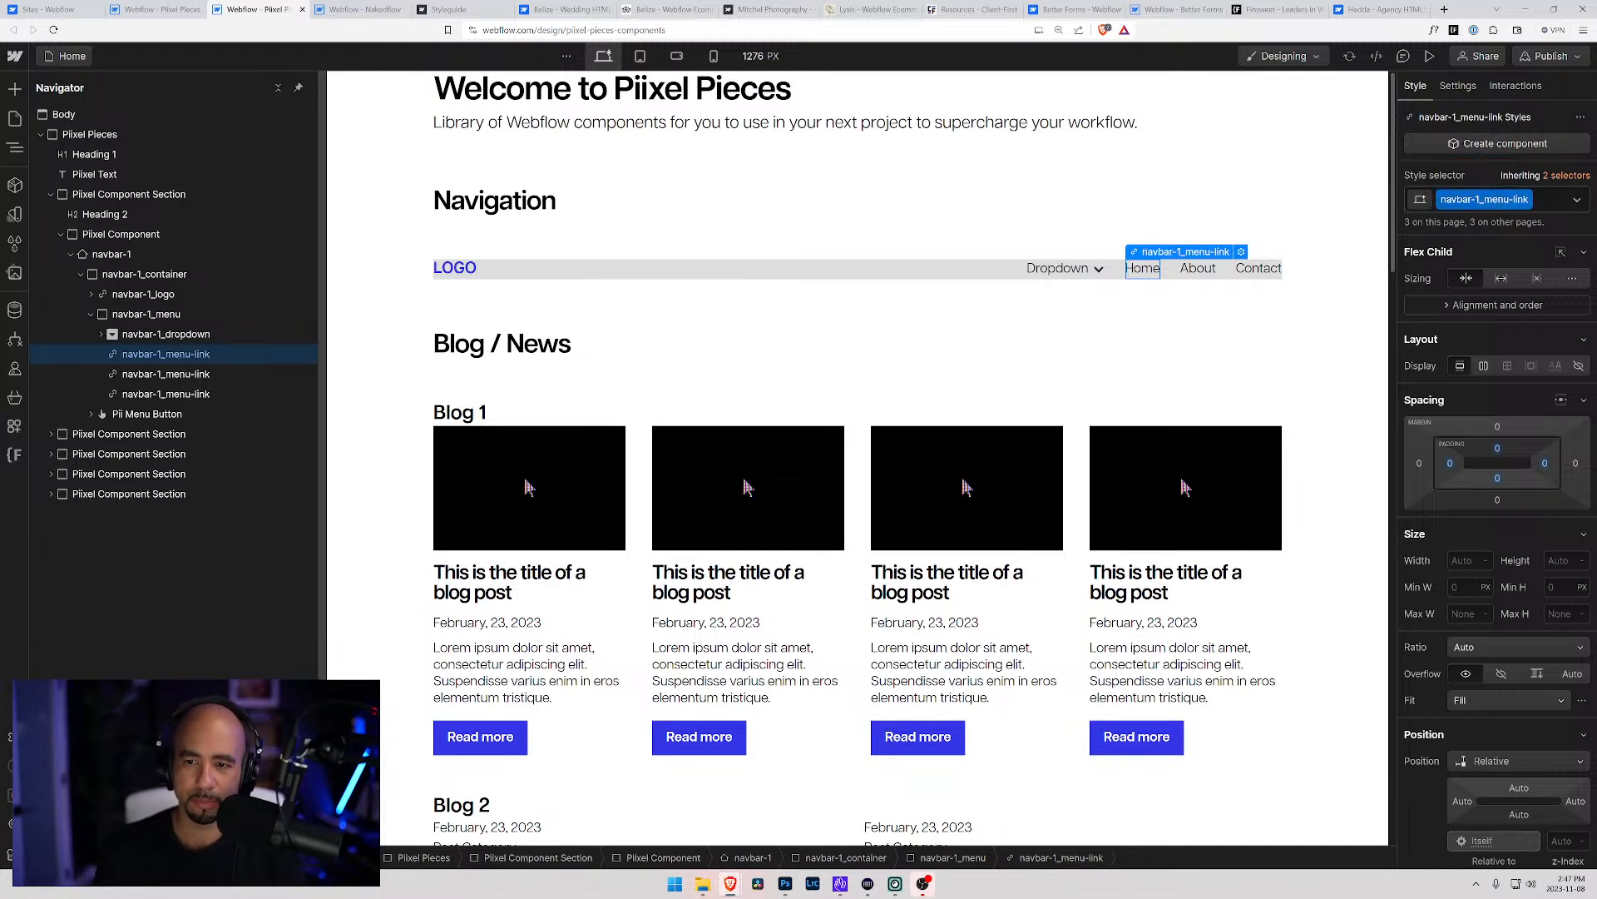
Select the Pii Menu Button in navbar-1_container, and close the Mitchell Photography and neighbouring ecommerce template browser tabs
left_click(134, 414)
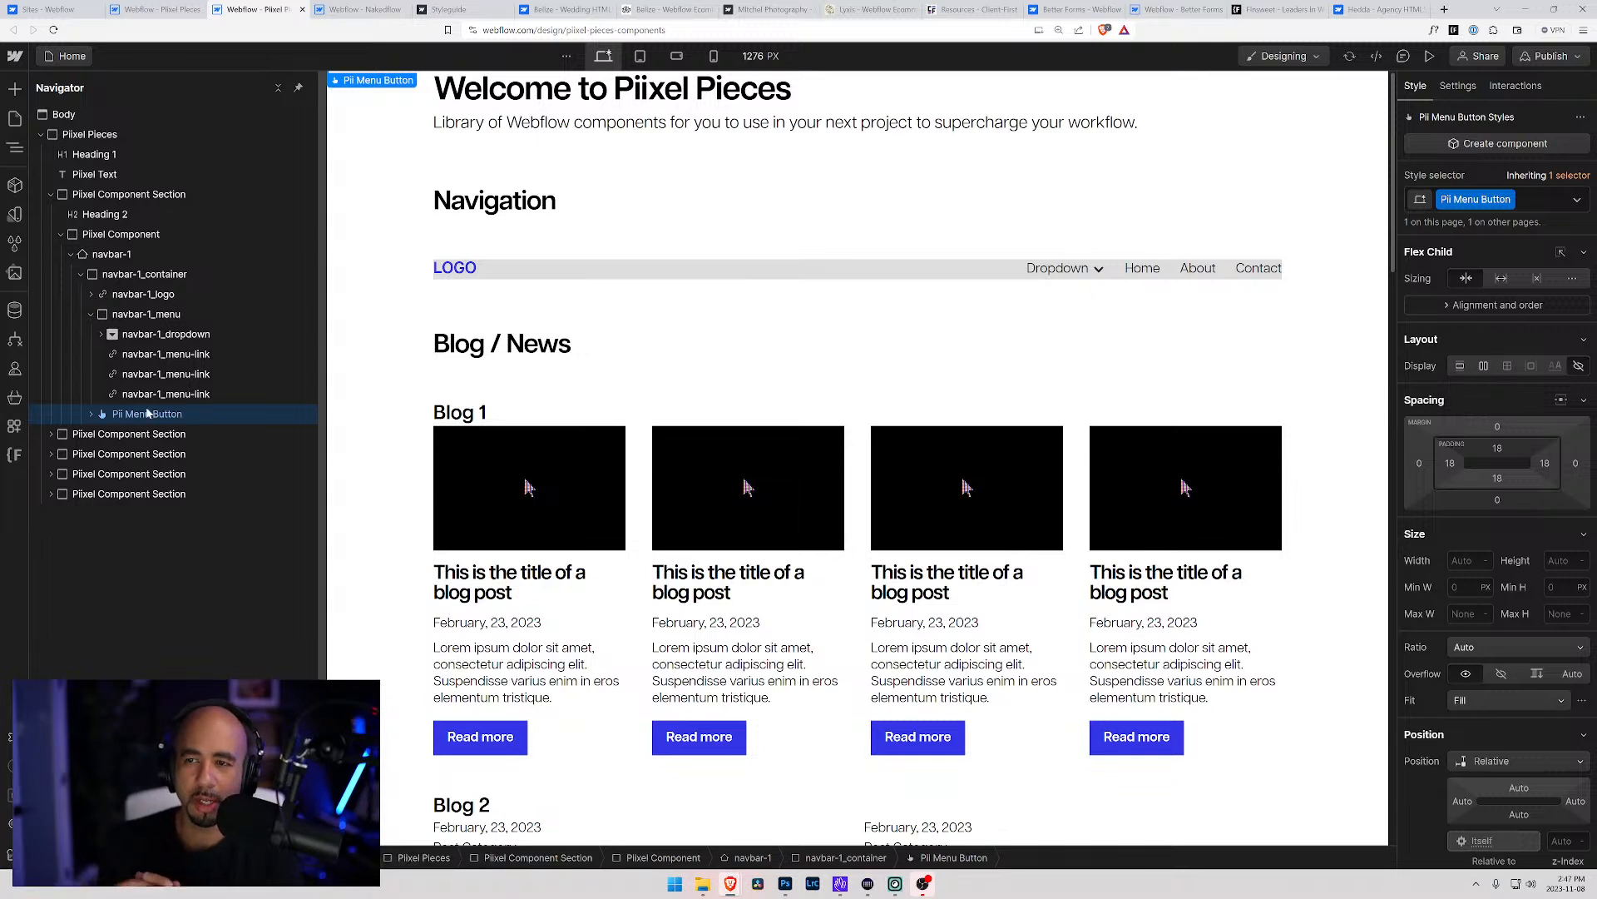
left_click(564, 11)
left_click(453, 9)
left_click(560, 9)
left_click(669, 9)
left_click(767, 10)
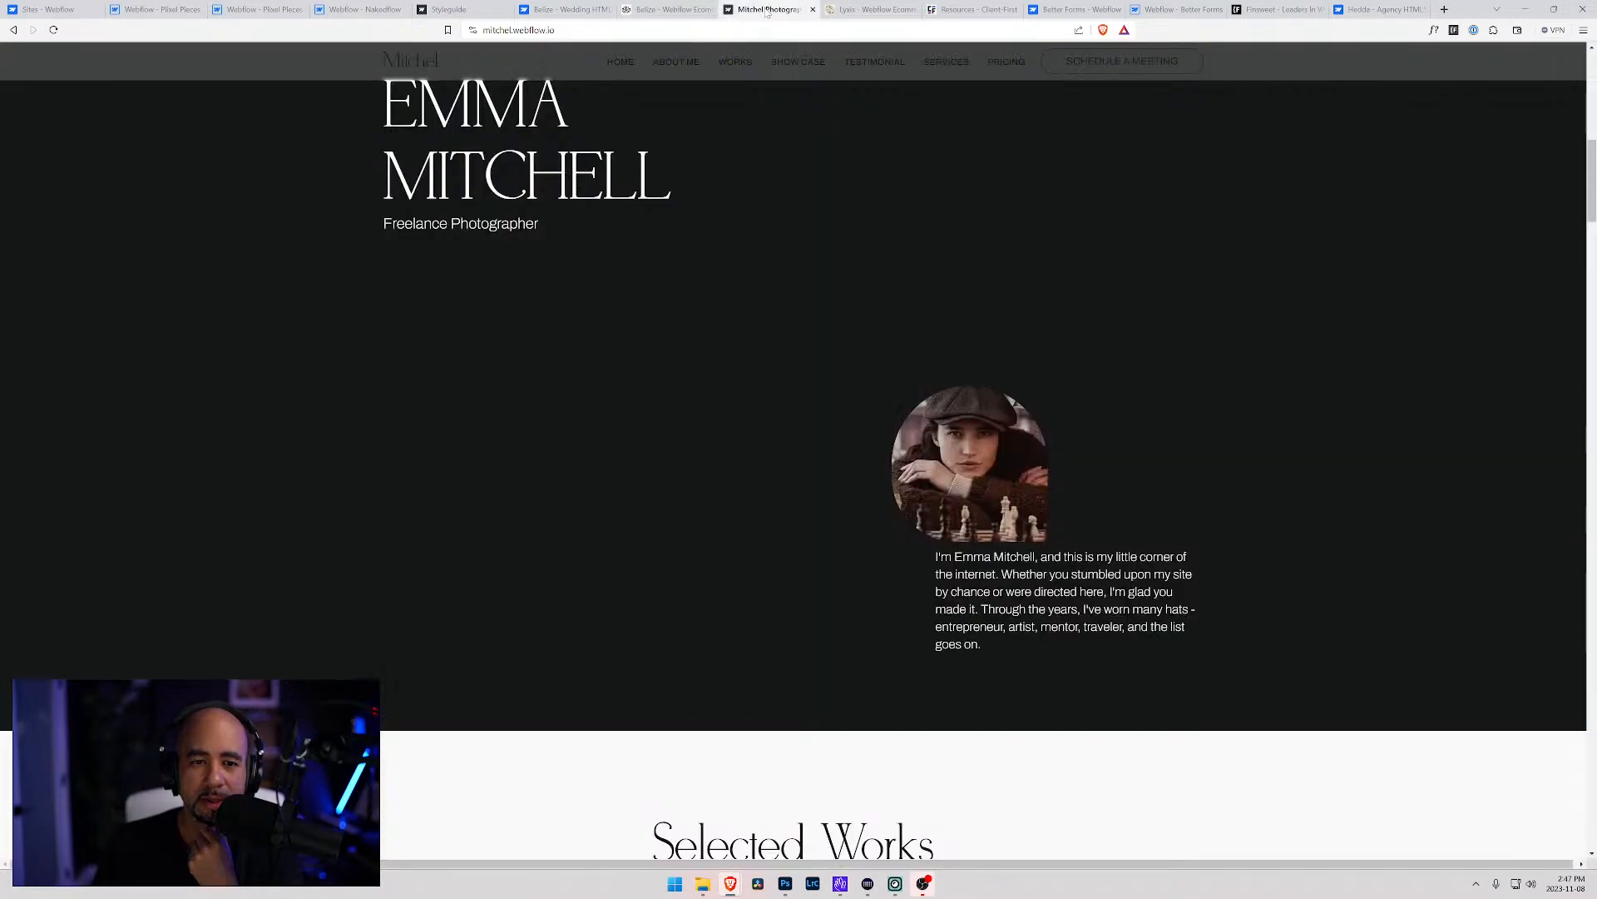
left_click(813, 10)
left_click(813, 10)
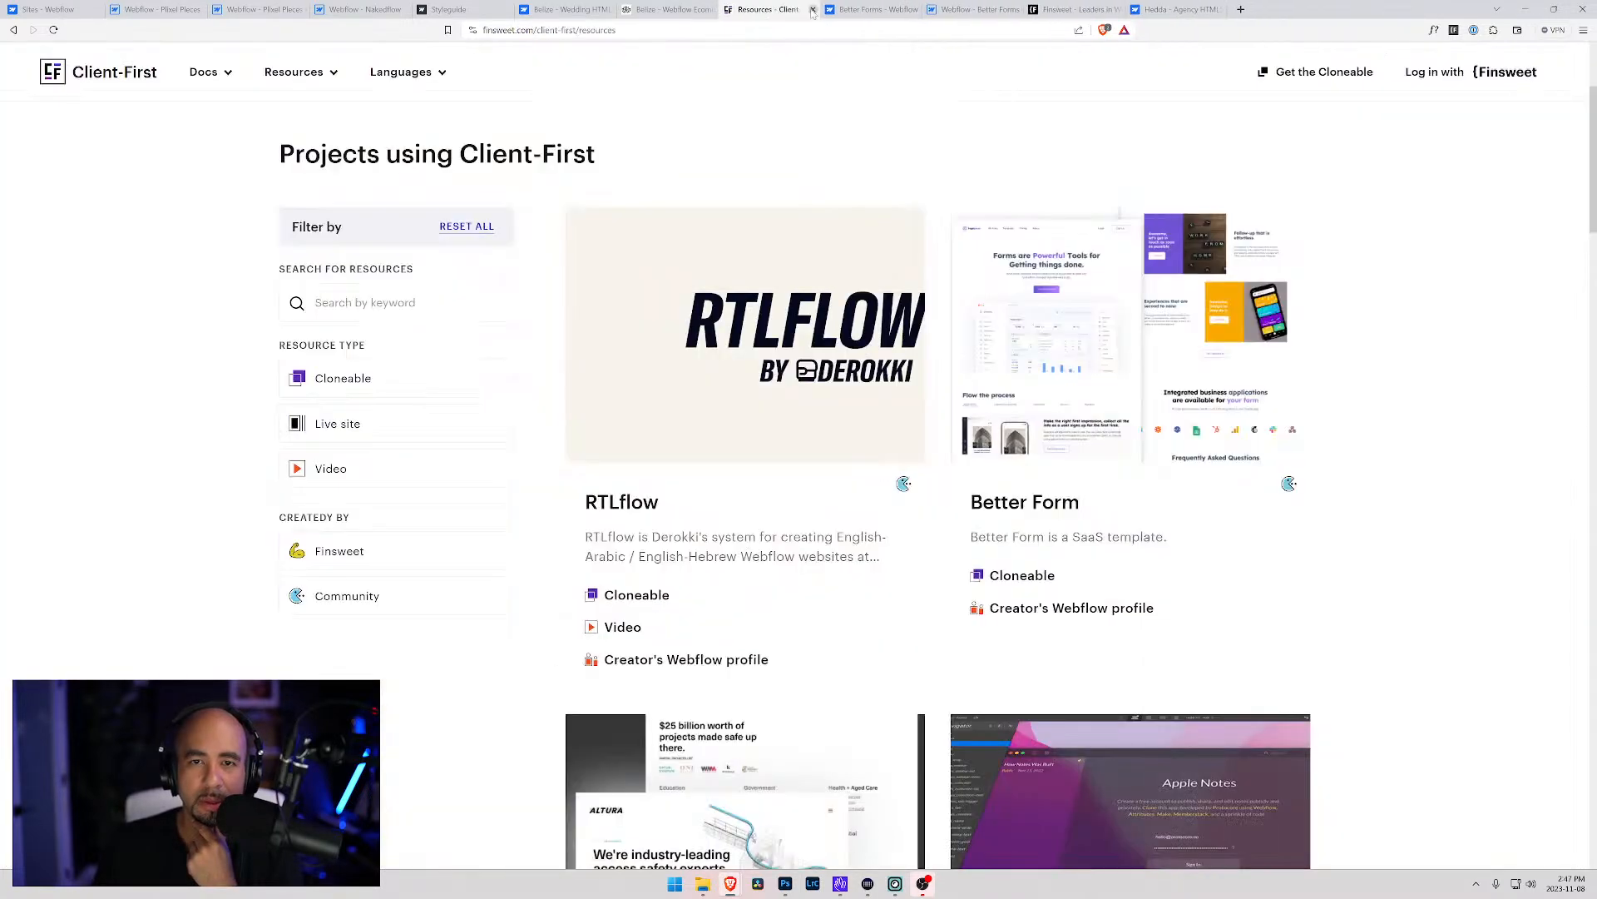
Open the Navbar component in the read-only Better Forms project and examine the class naming of its two navbar-button links
left_click(858, 10)
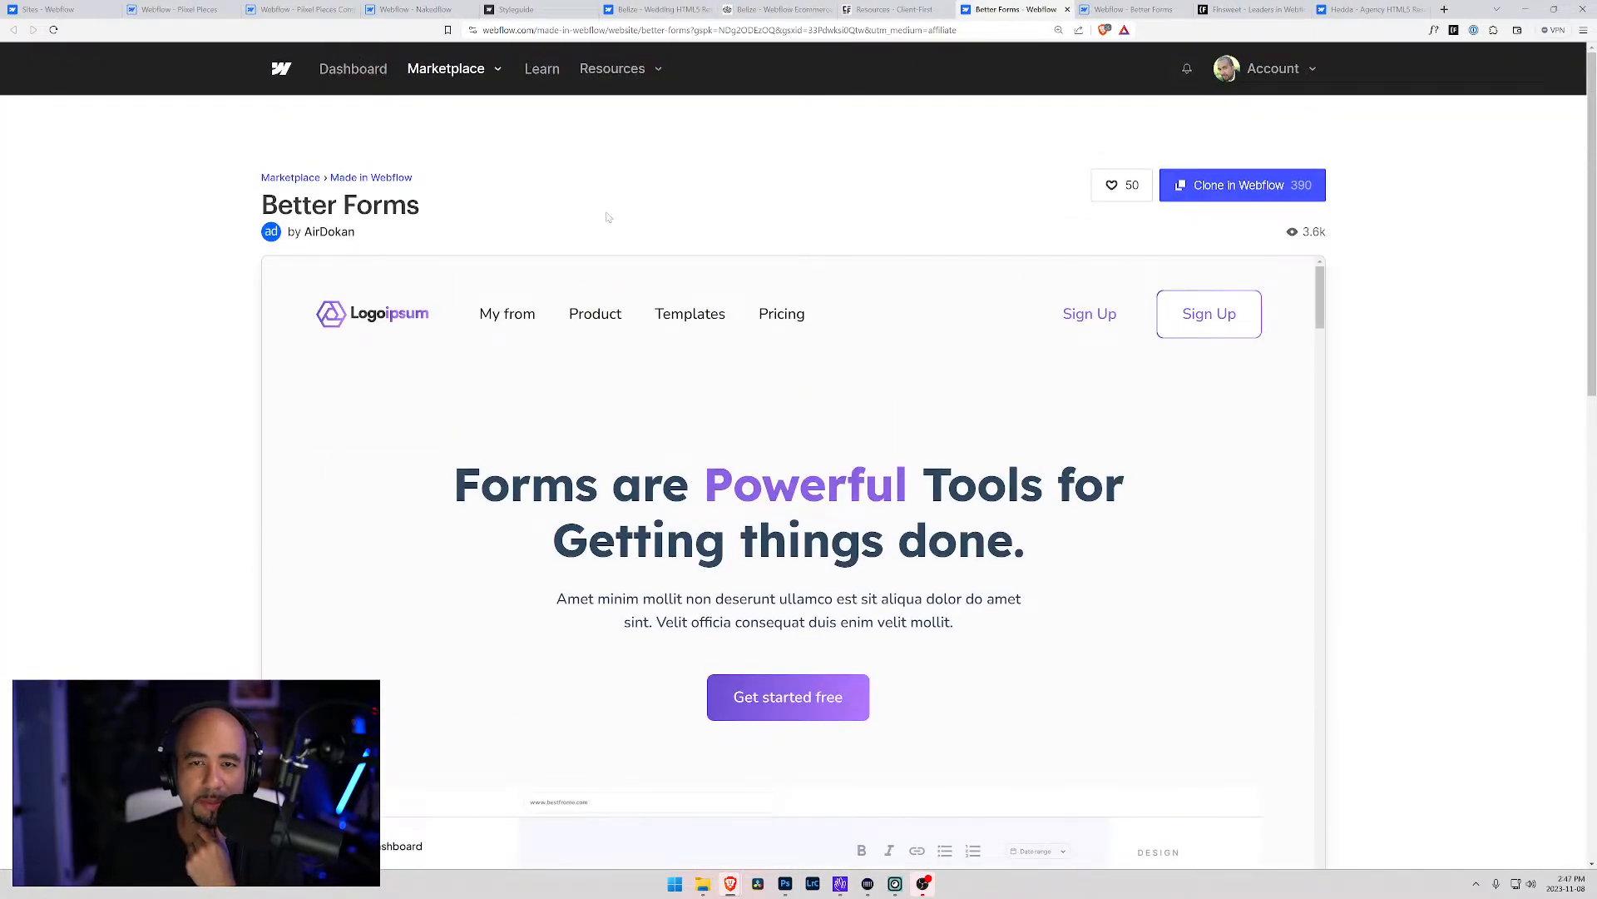
key("ctrl+Tab")
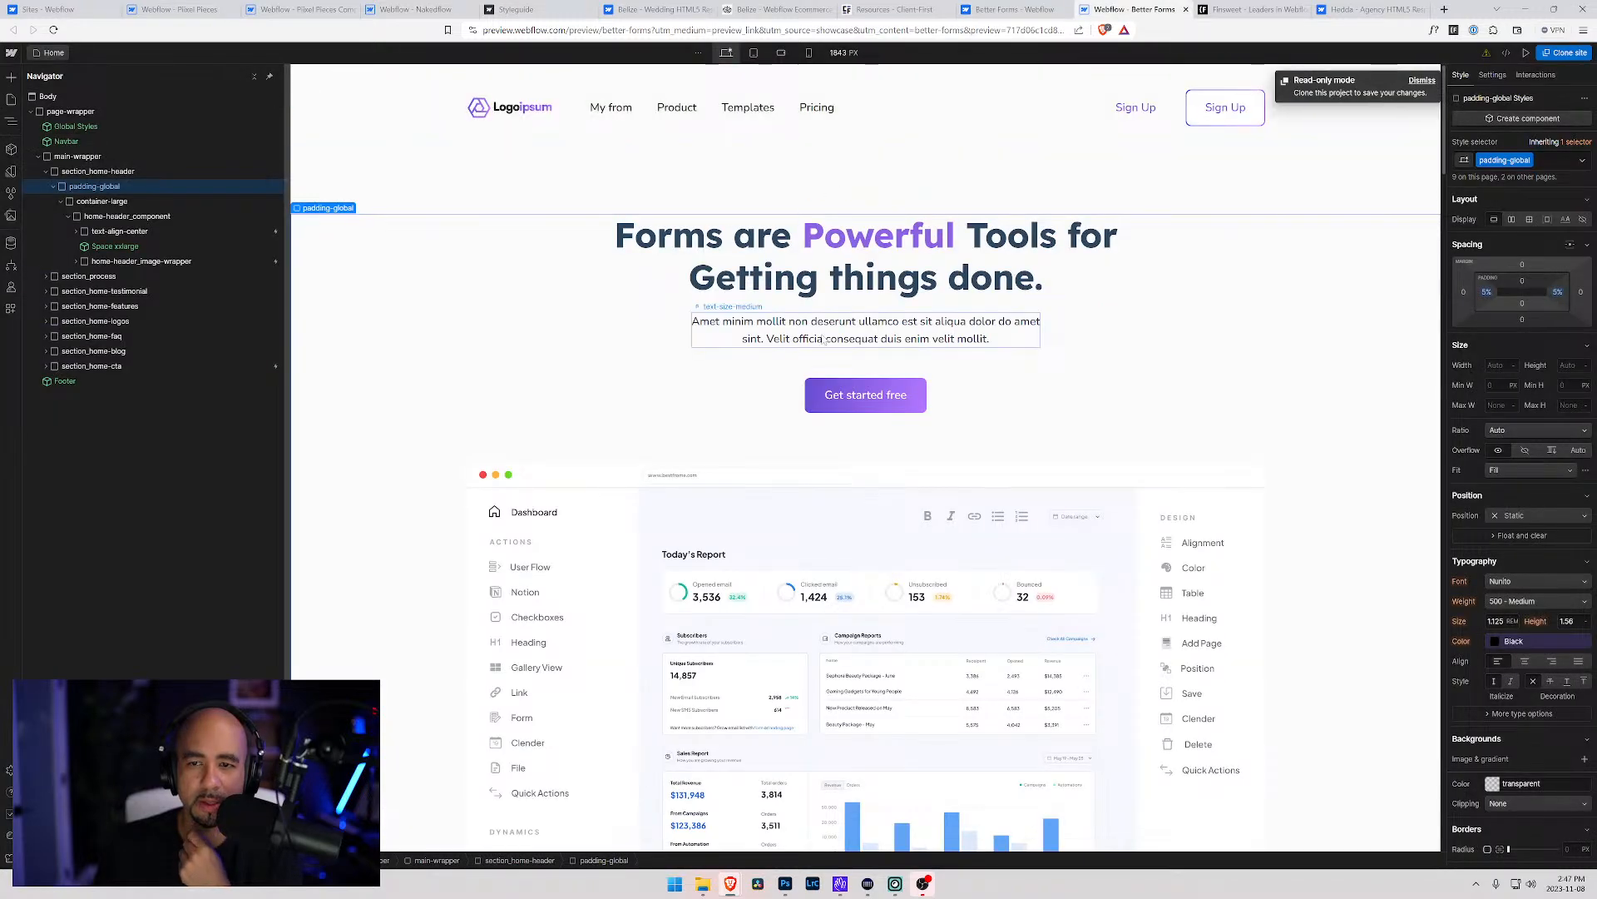
left_click(1013, 118)
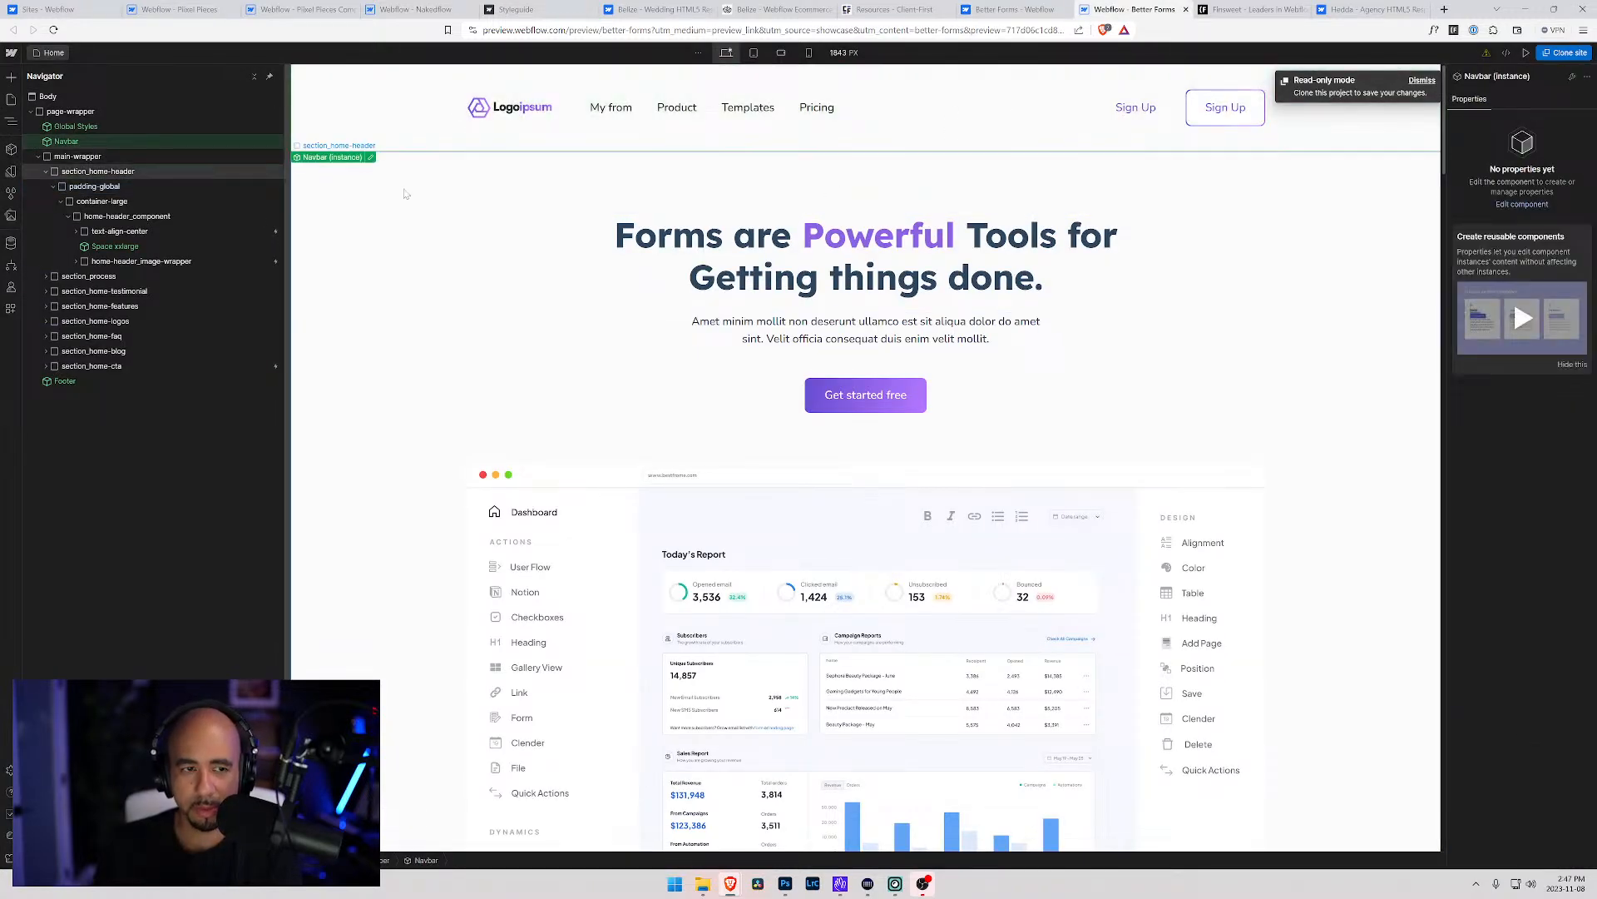
double_click(176, 139)
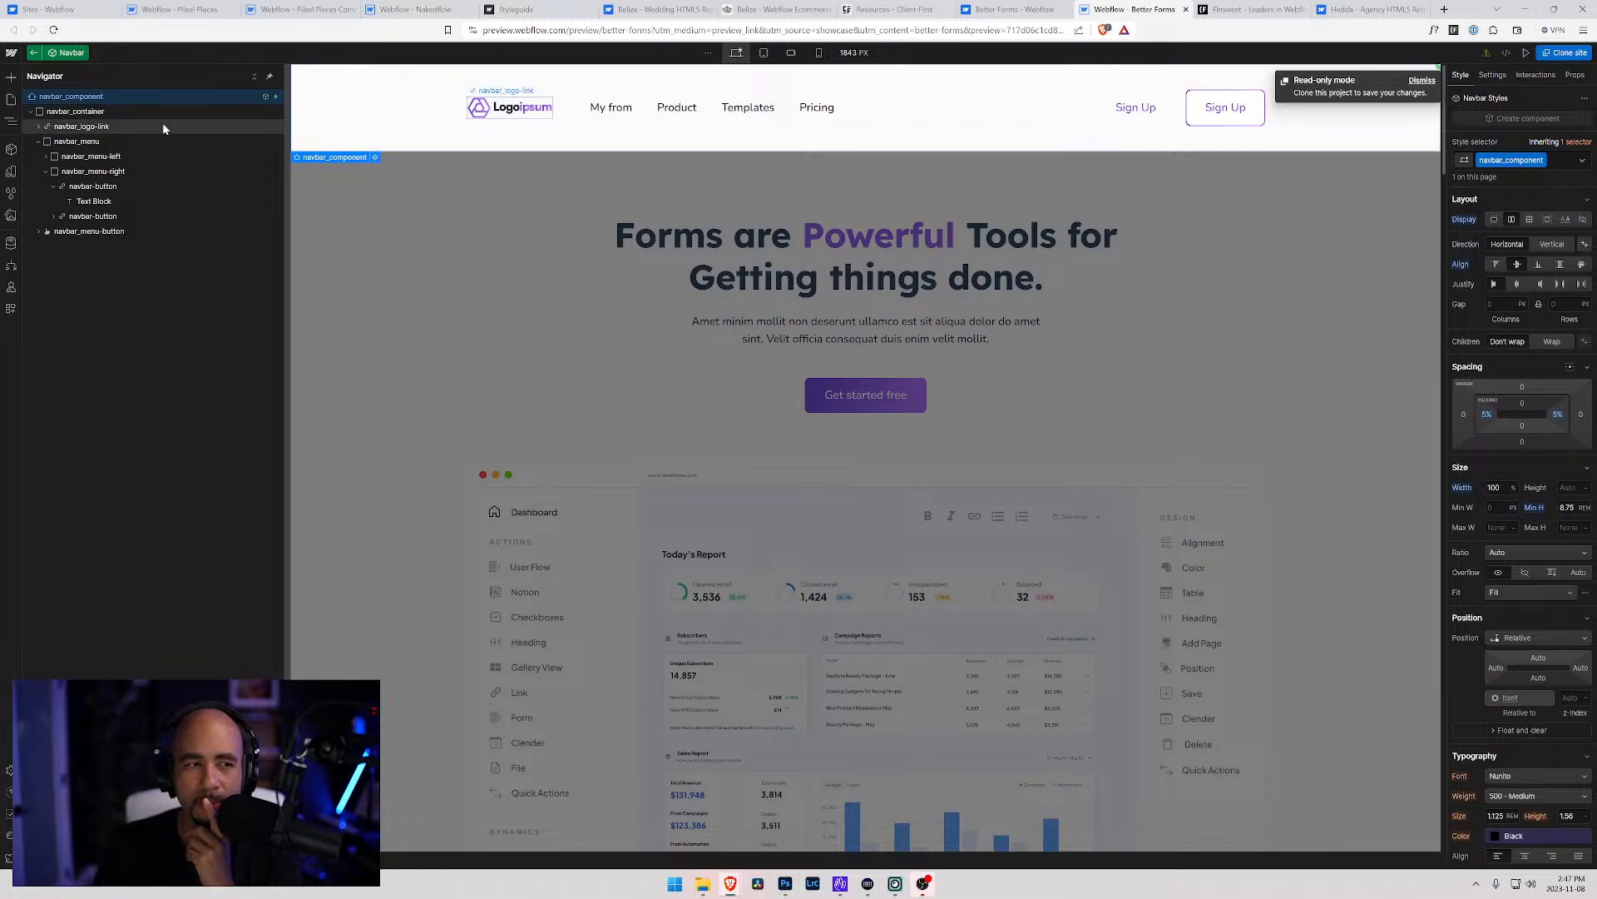
left_click(99, 186)
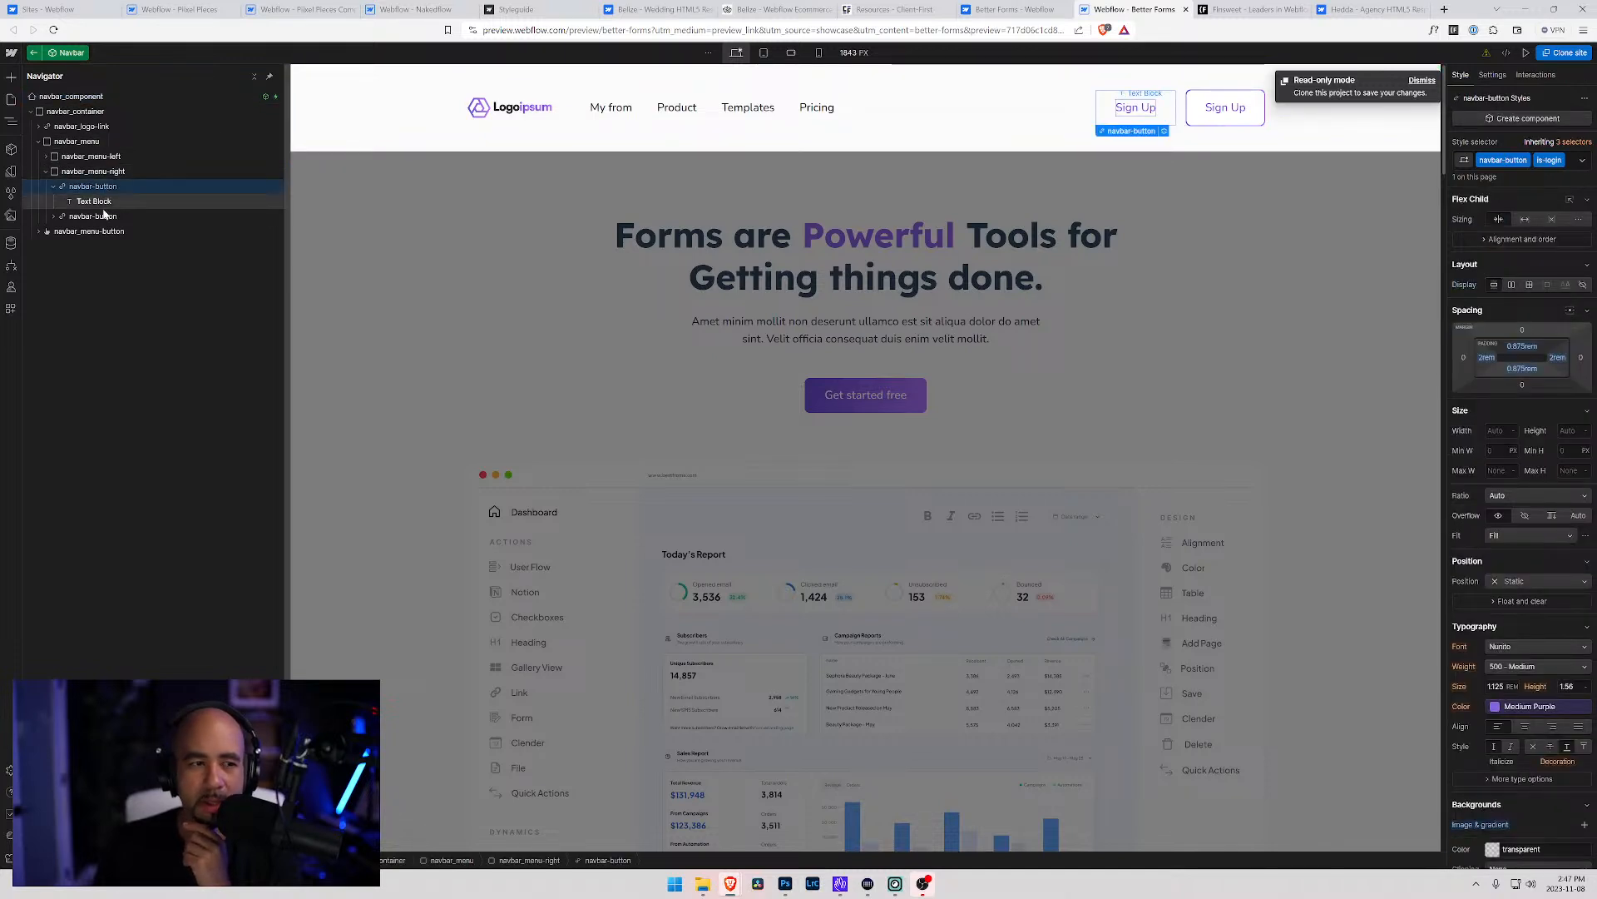
left_click(52, 186)
left_click(136, 202)
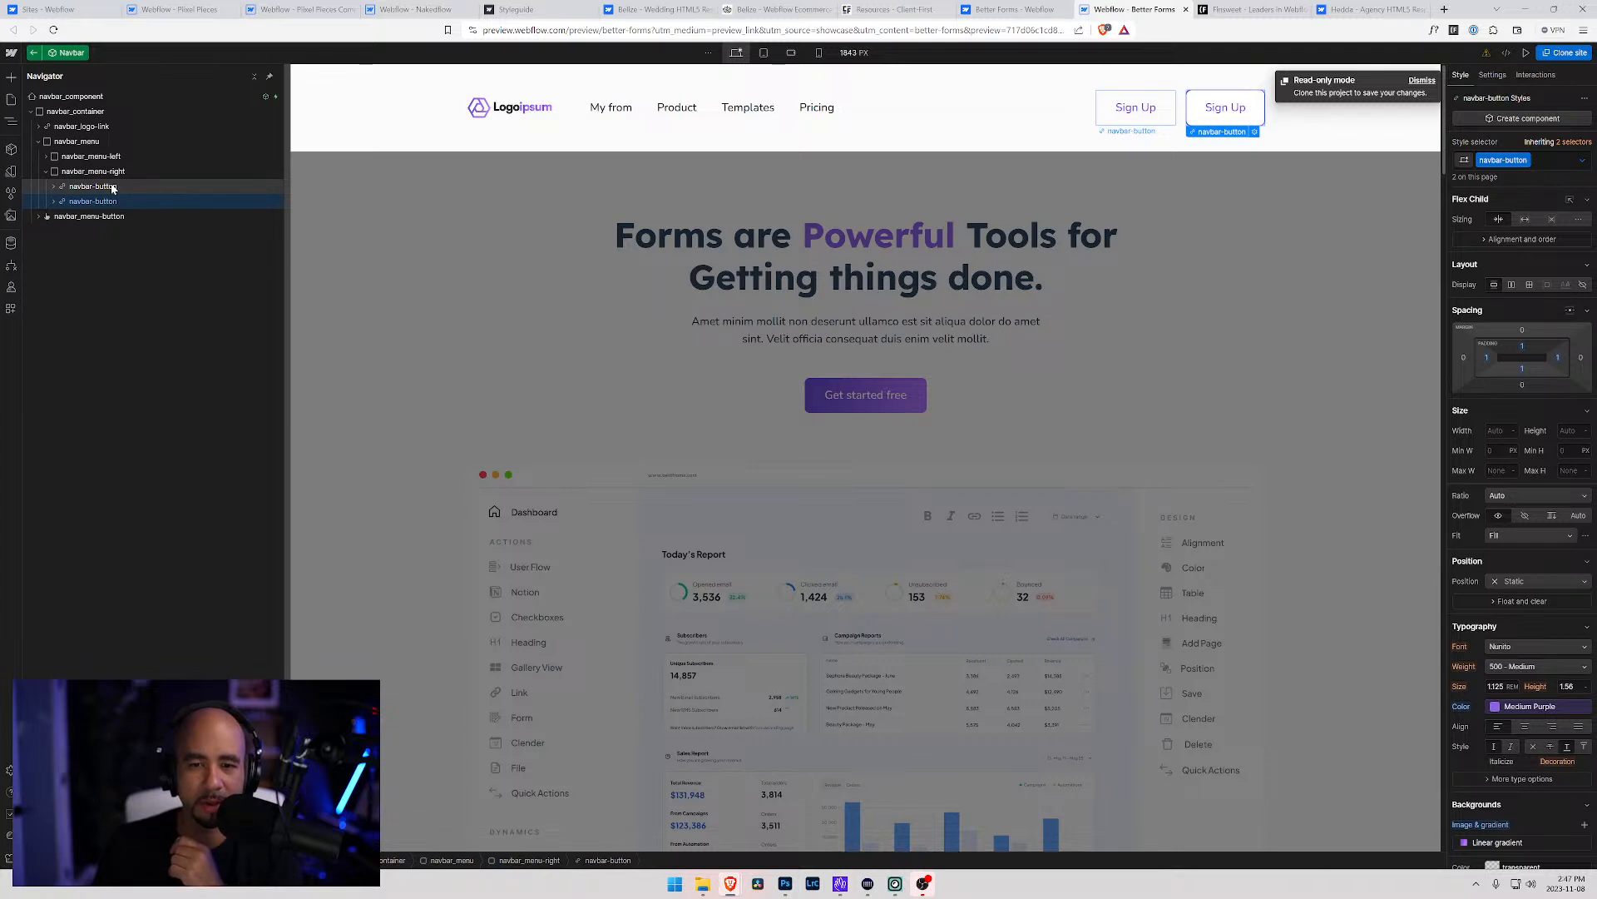
left_click(113, 188)
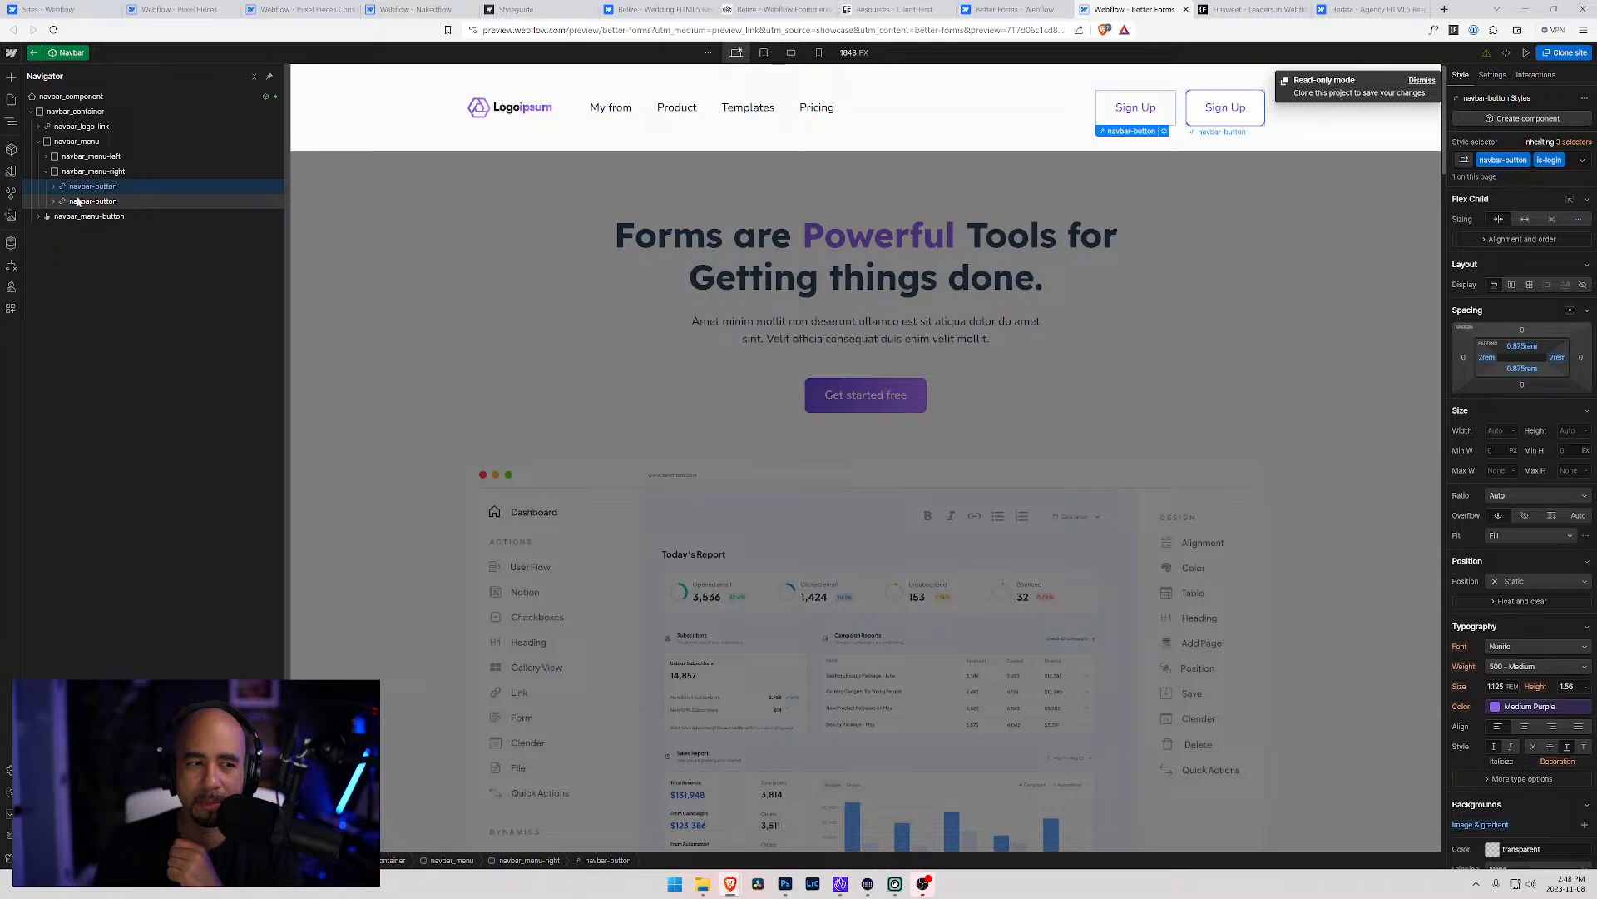
left_click(79, 201)
left_click(80, 188)
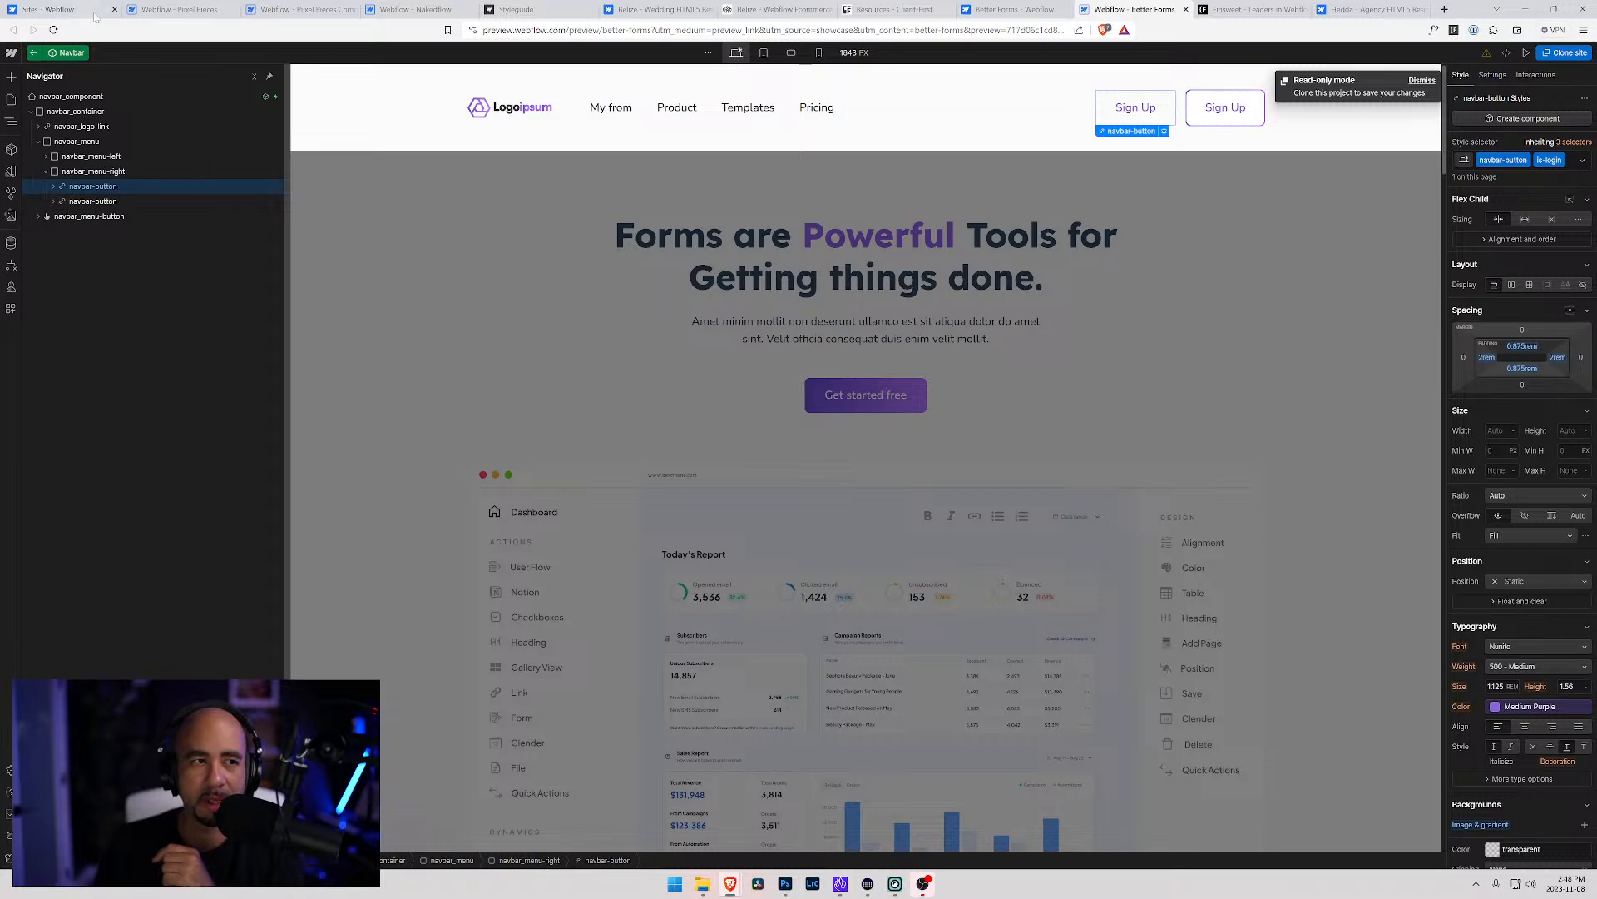
Switch to the Nakedflow project and examine the class names nested in its header Navbar, down to the Text Logo link
left_click(175, 9)
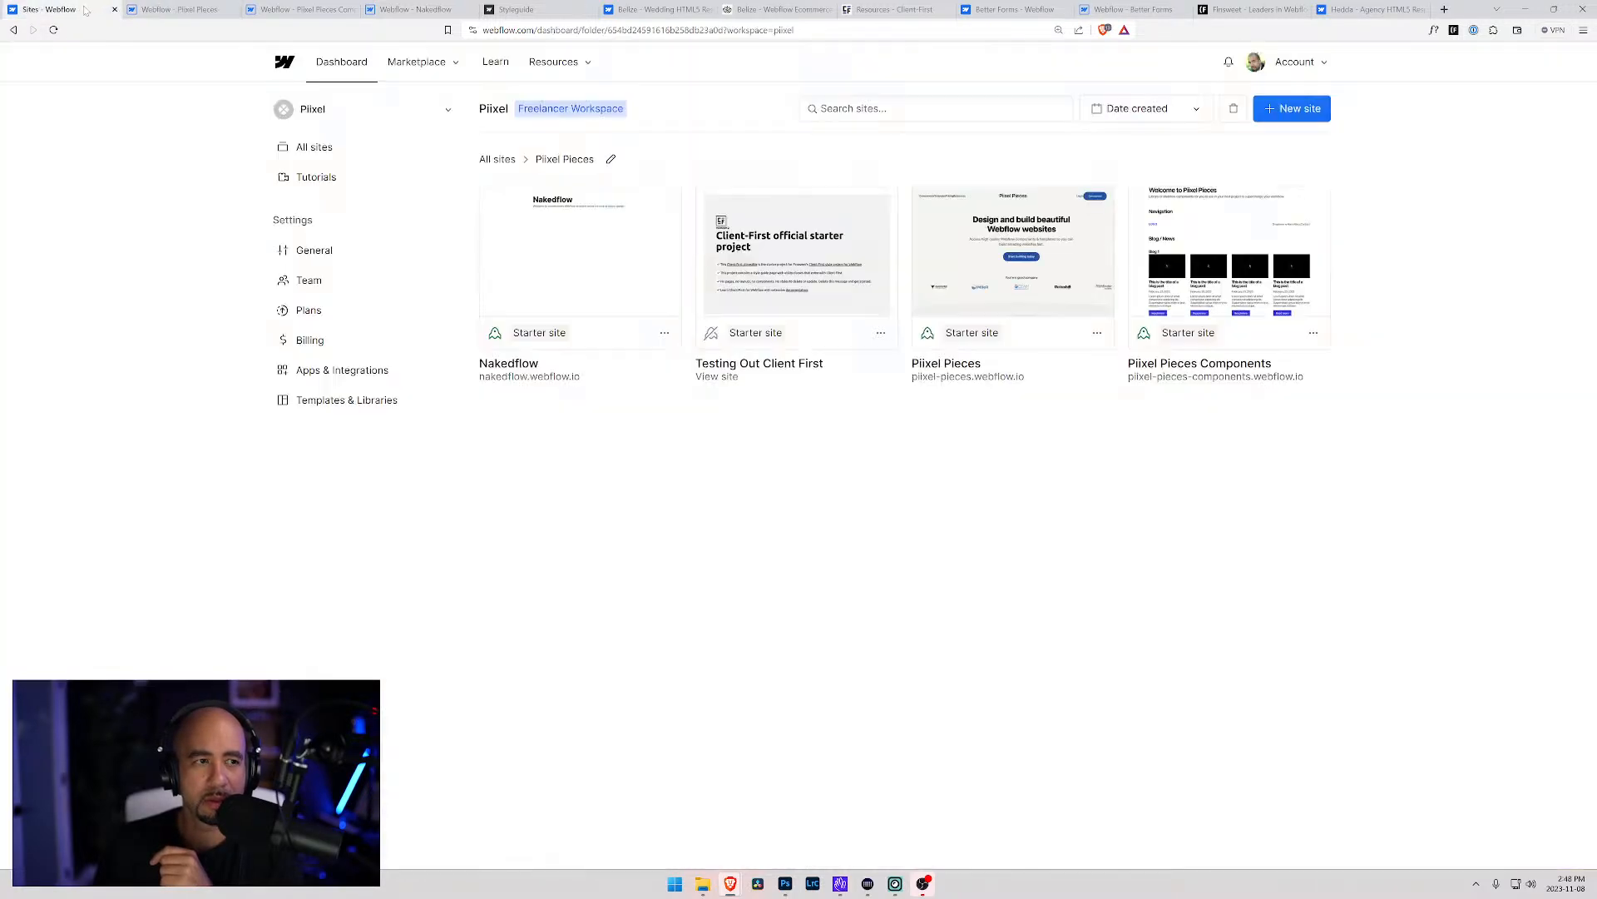
left_click(50, 9)
left_click(333, 10)
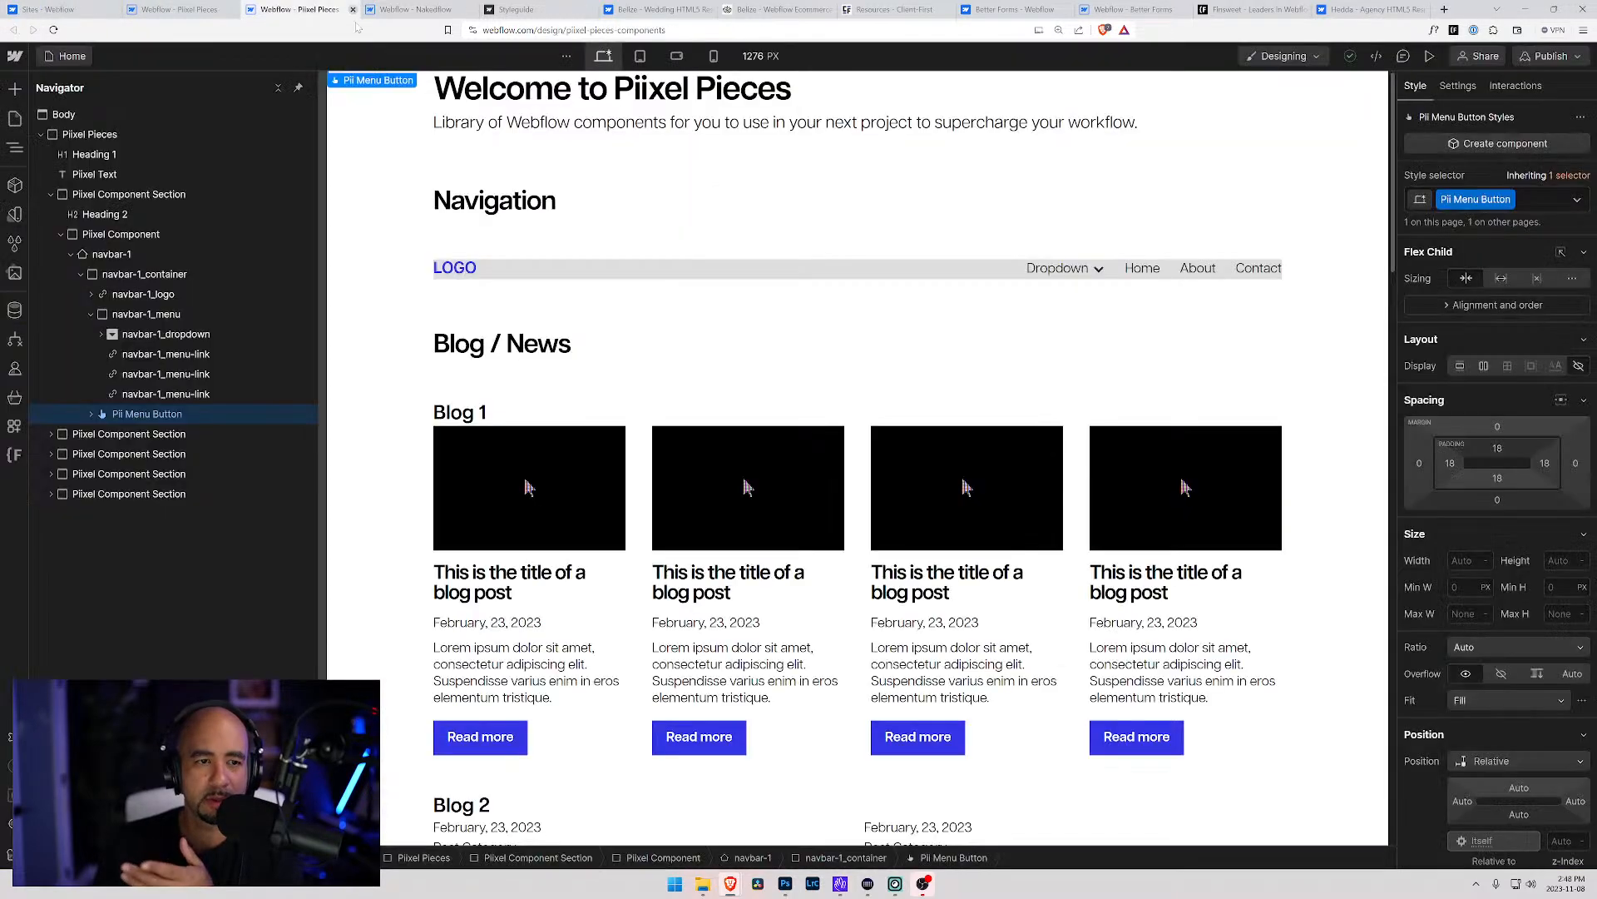
left_click(414, 12)
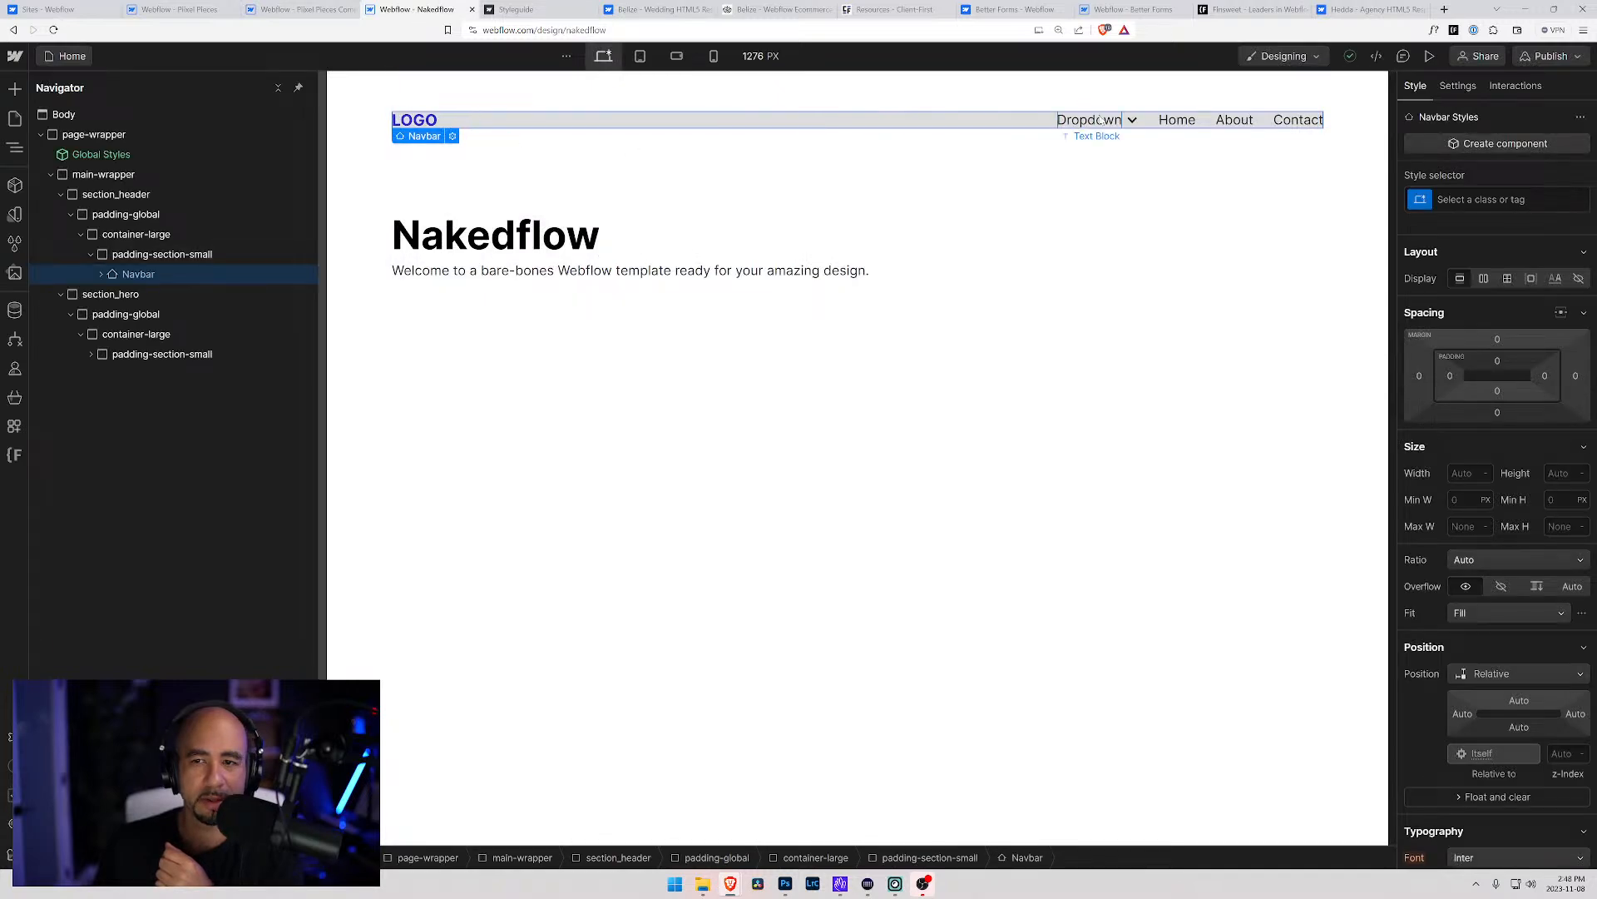
left_click(100, 274)
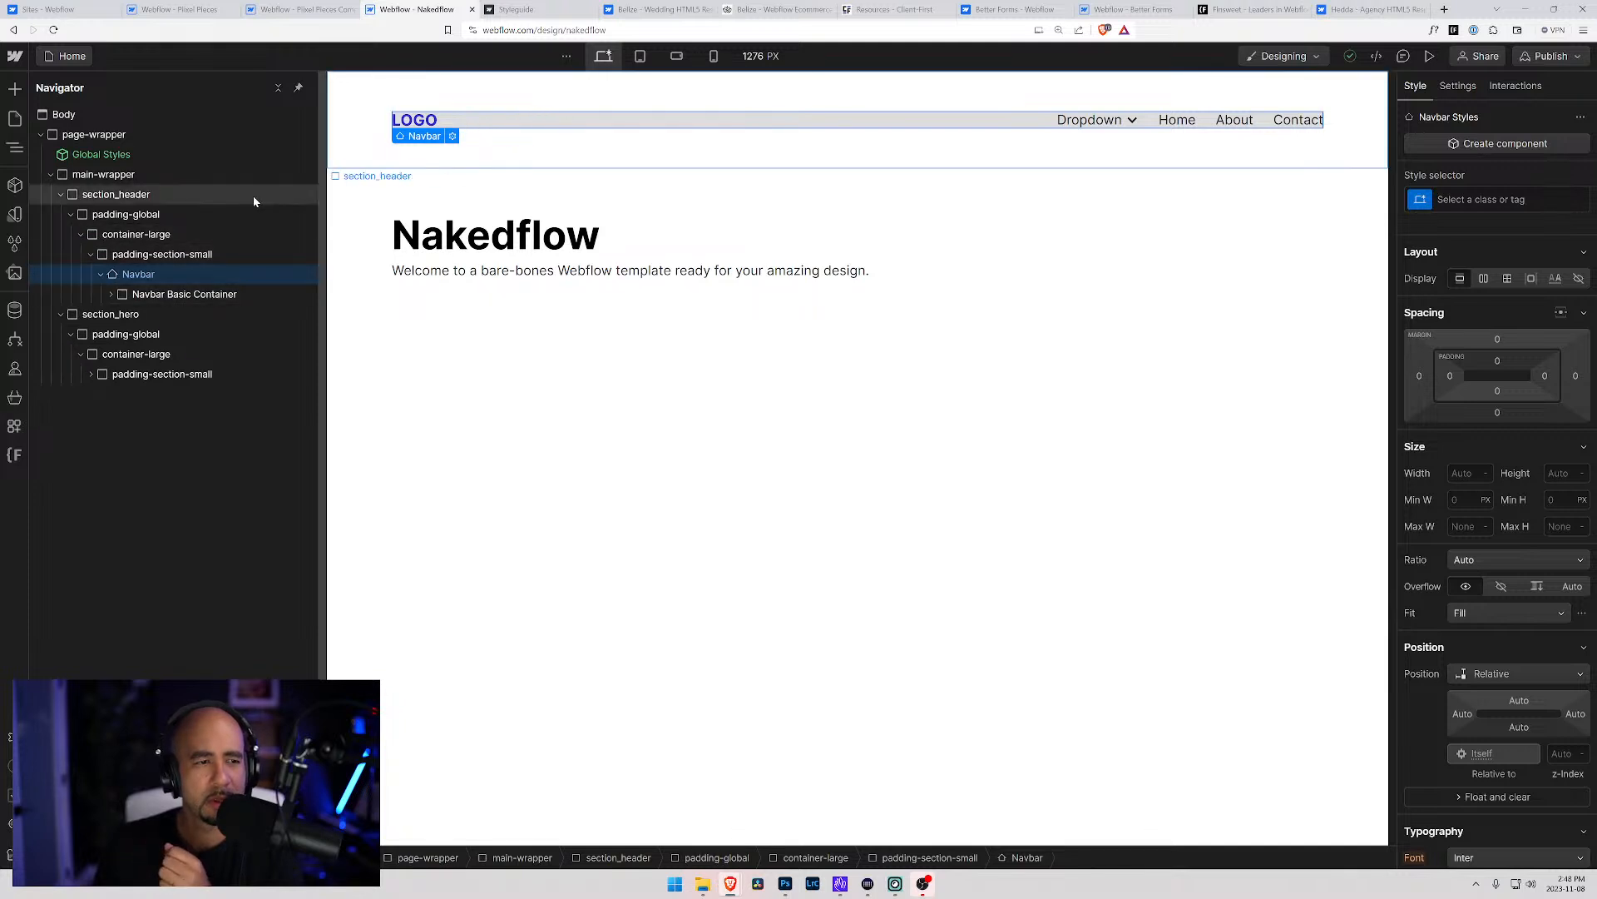
left_click(112, 294)
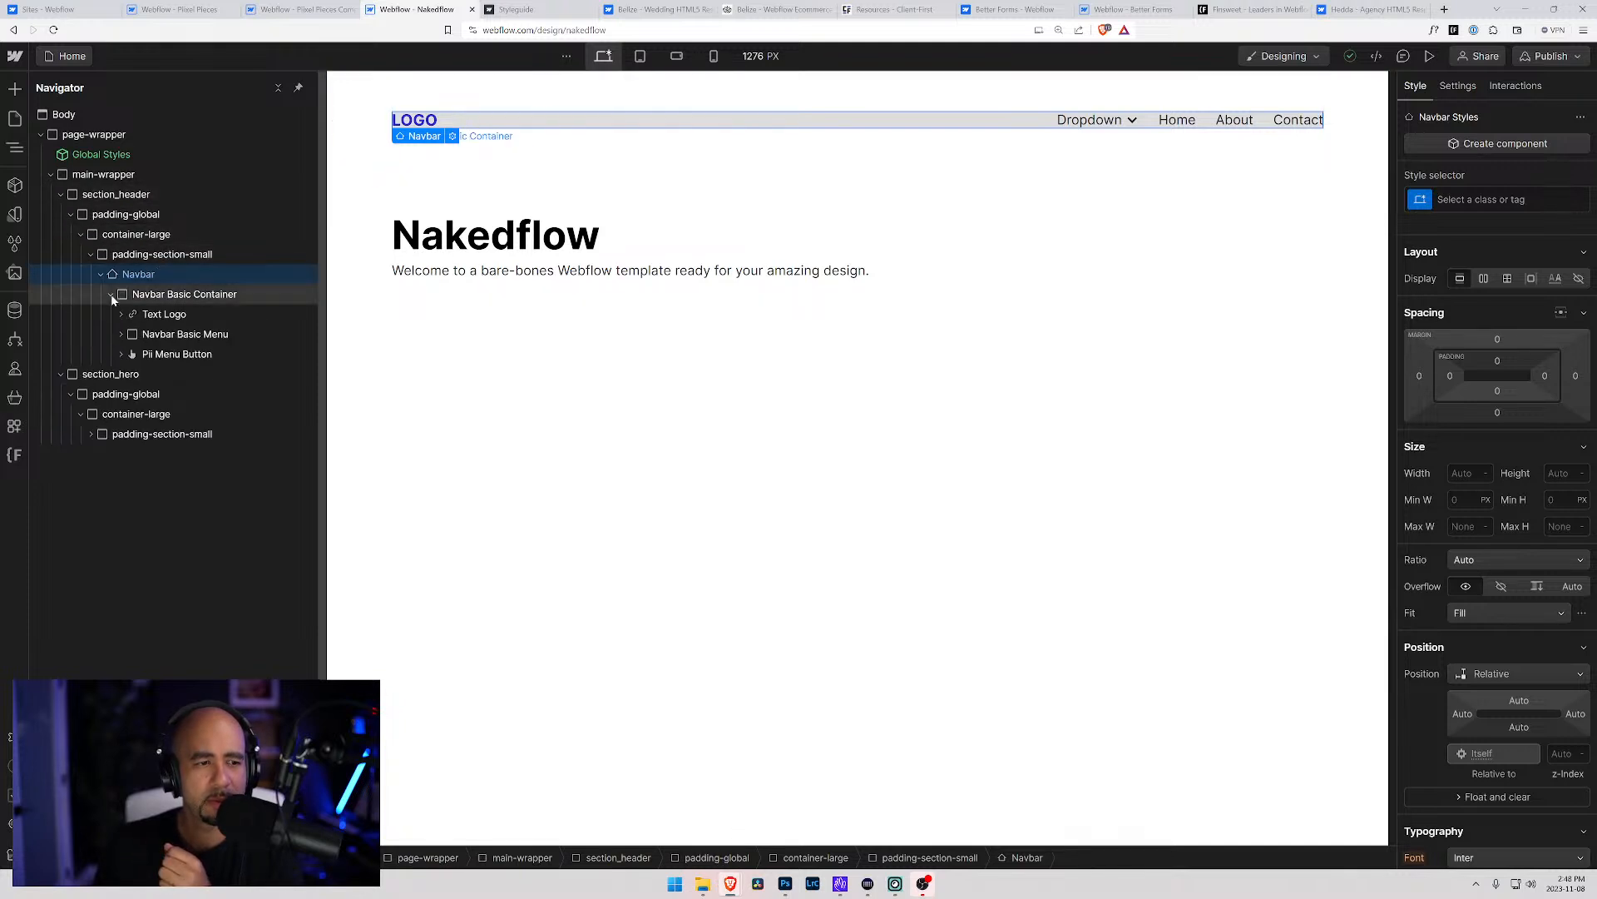
left_click(176, 316)
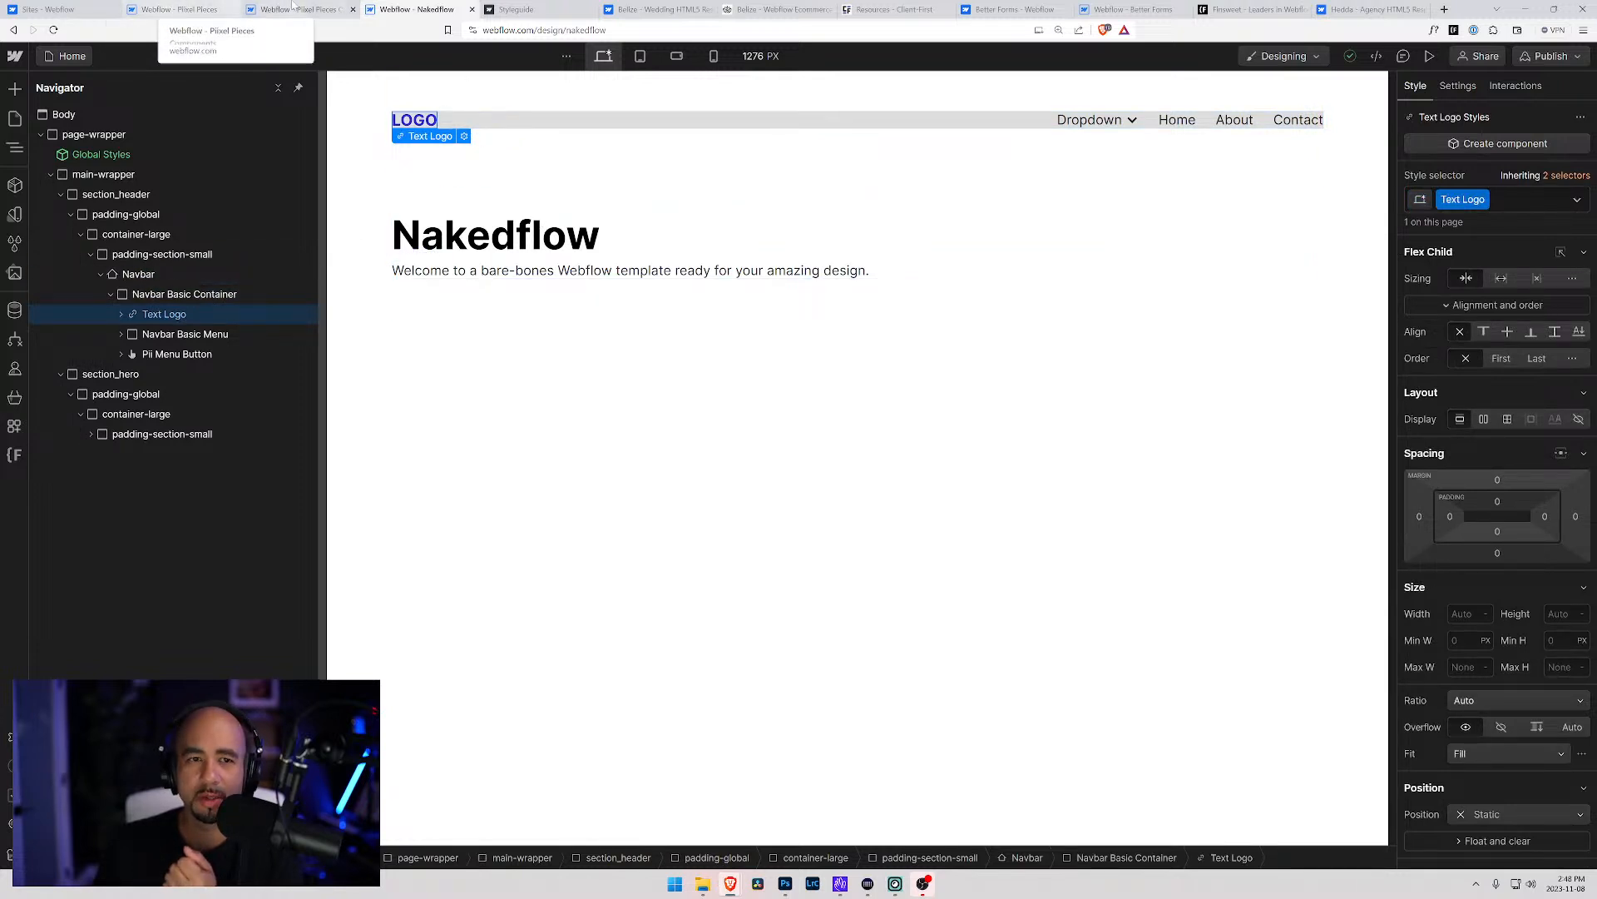
Delete the existing Navbar from padding-section-small in the header section of the Nakedflow project
left_click(516, 8)
left_click(412, 9)
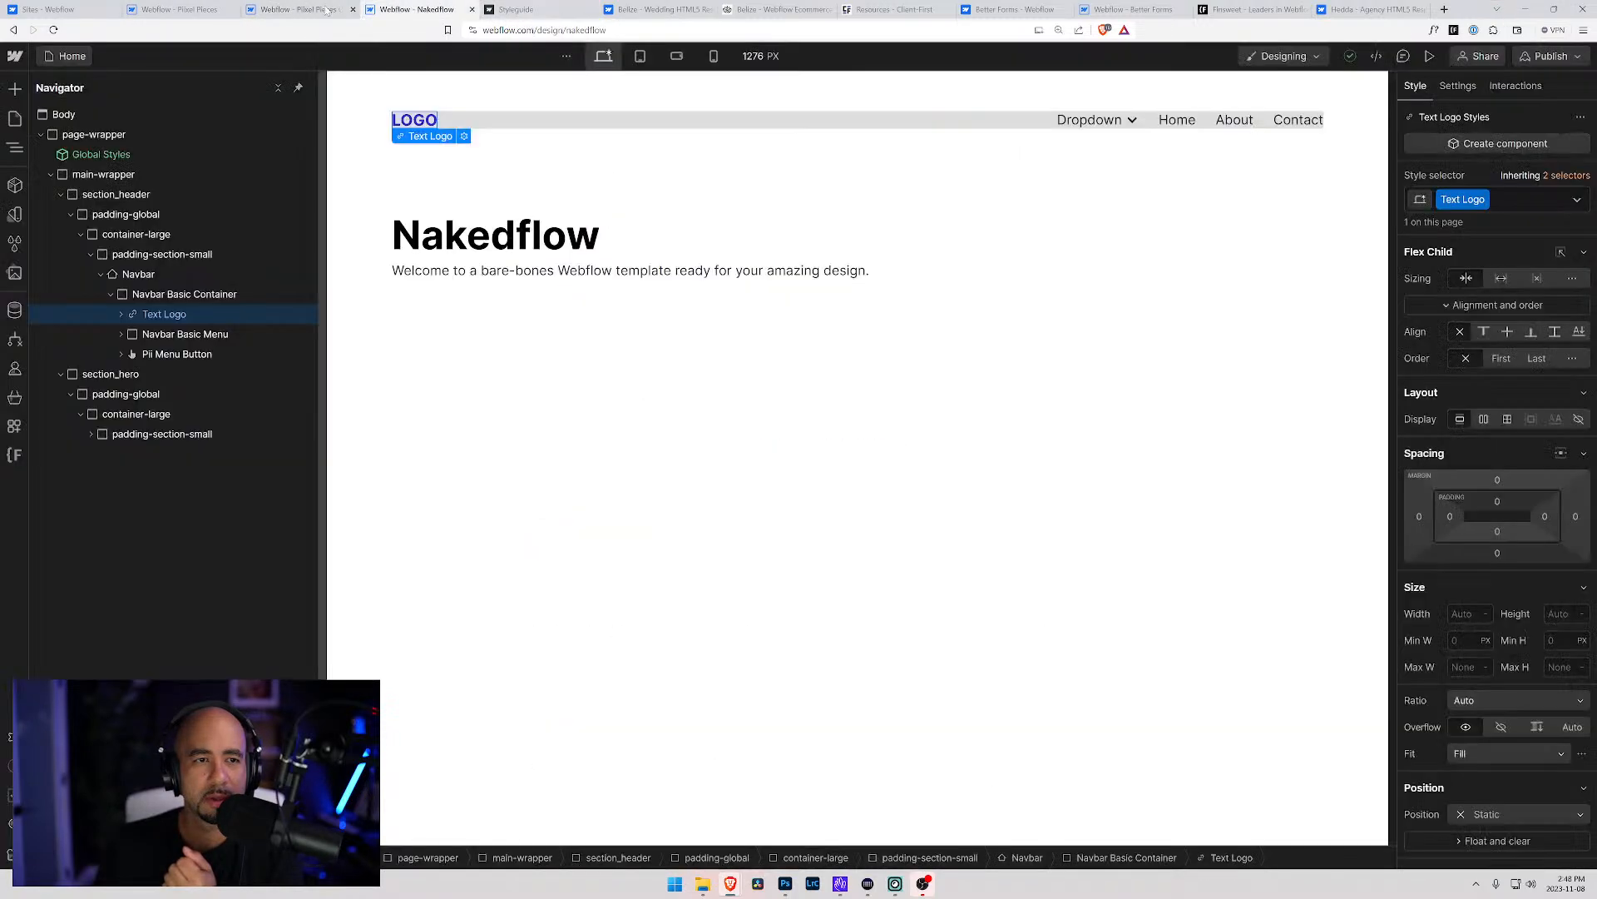
left_click(300, 9)
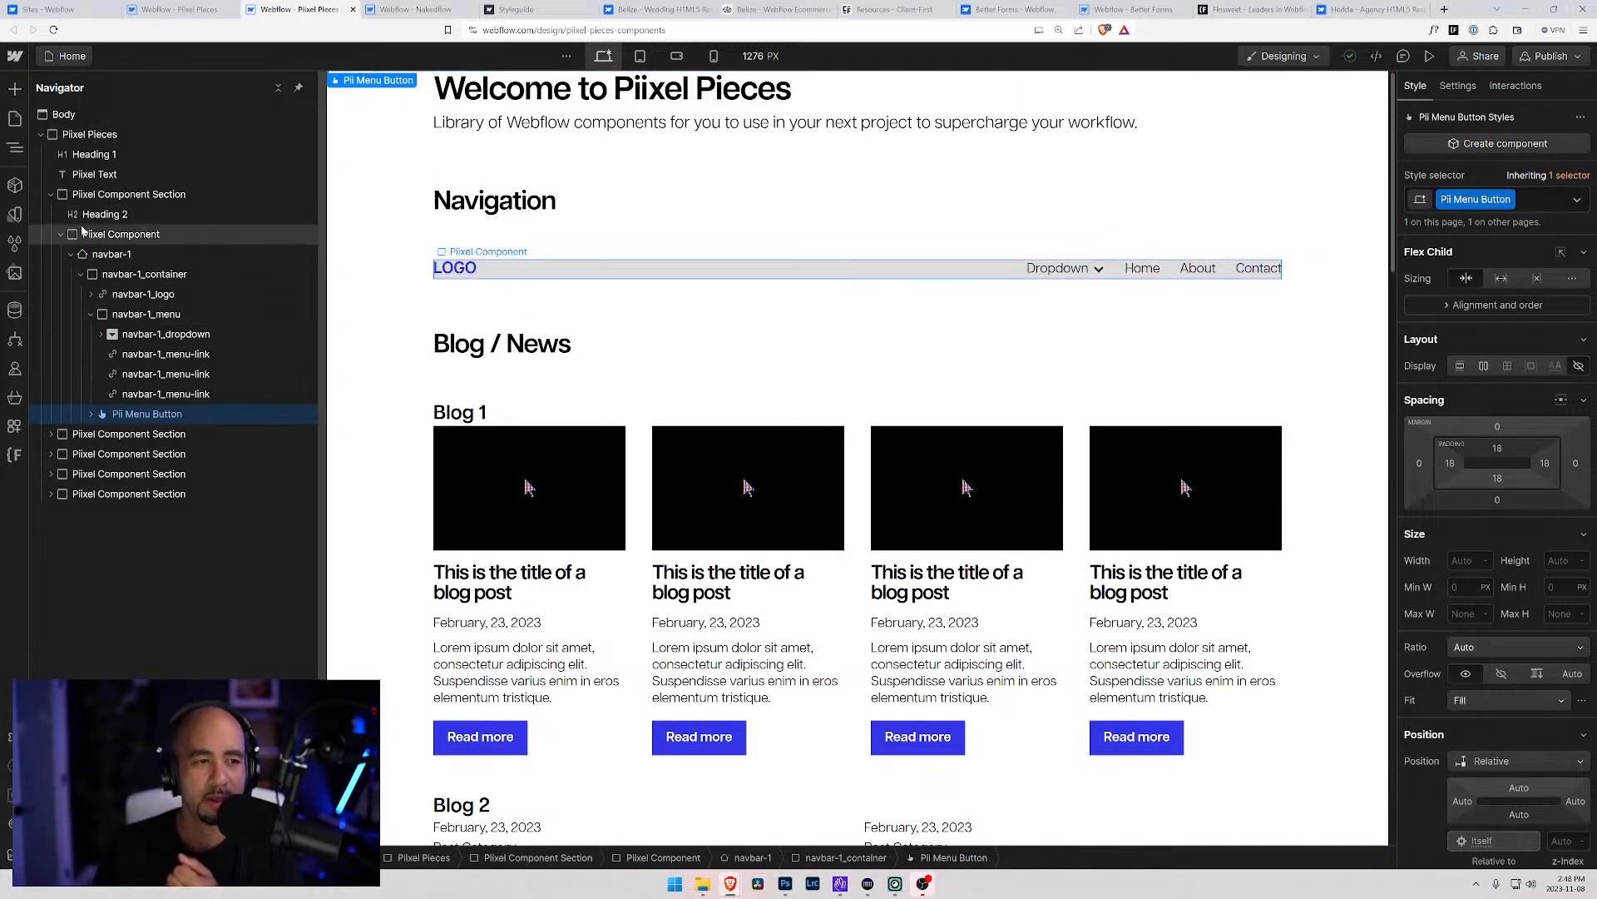
left_click(61, 235)
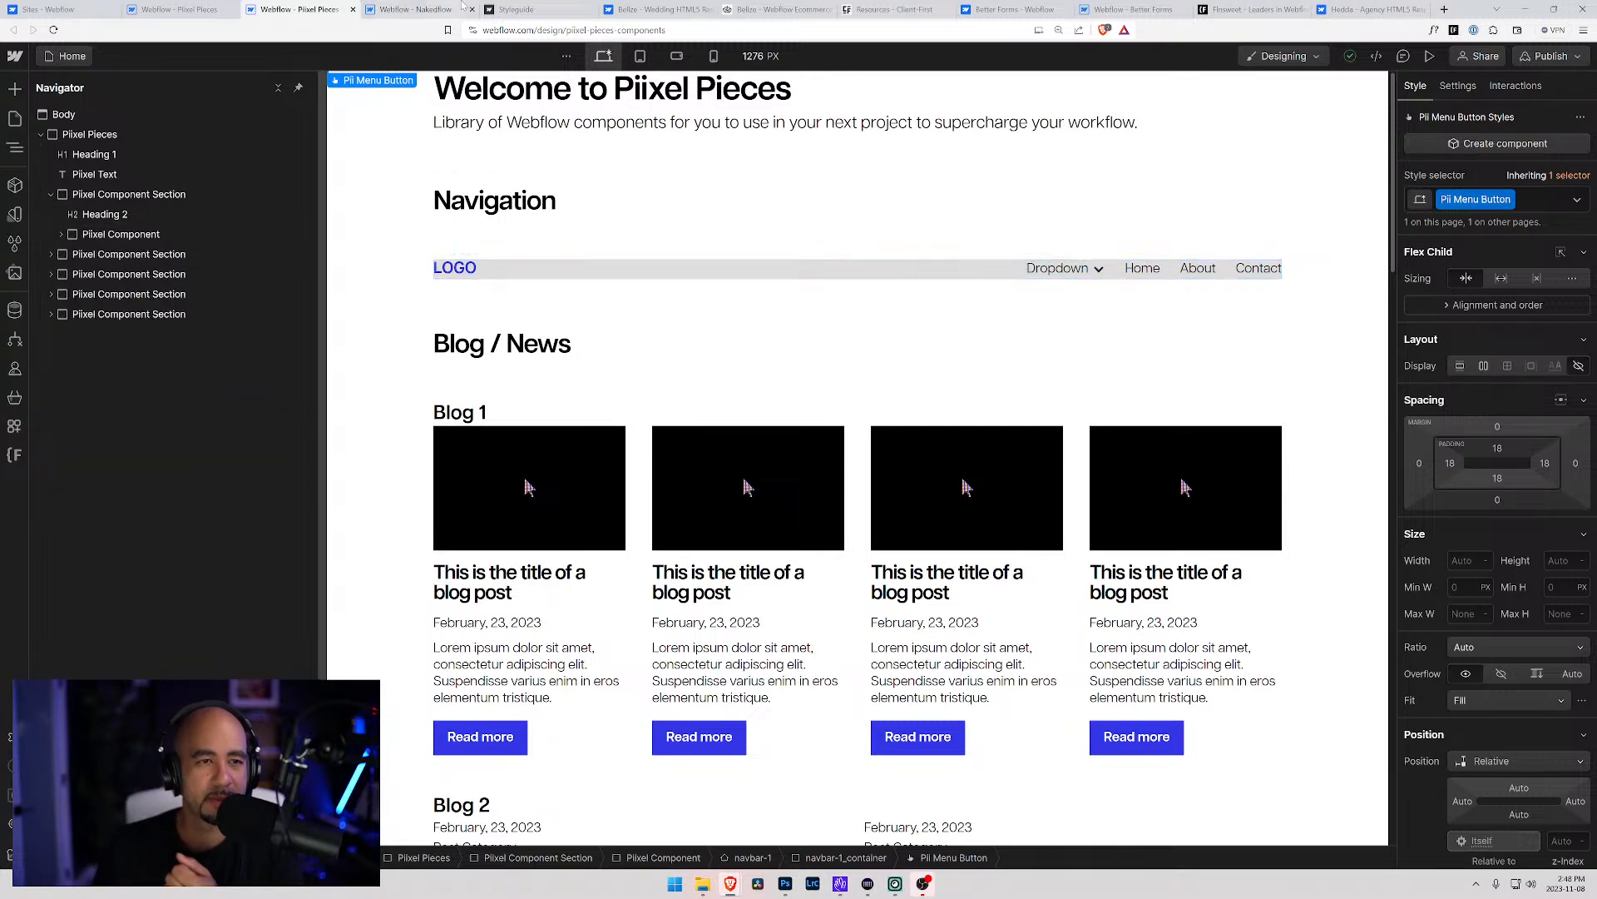
key("ctrl+Tab")
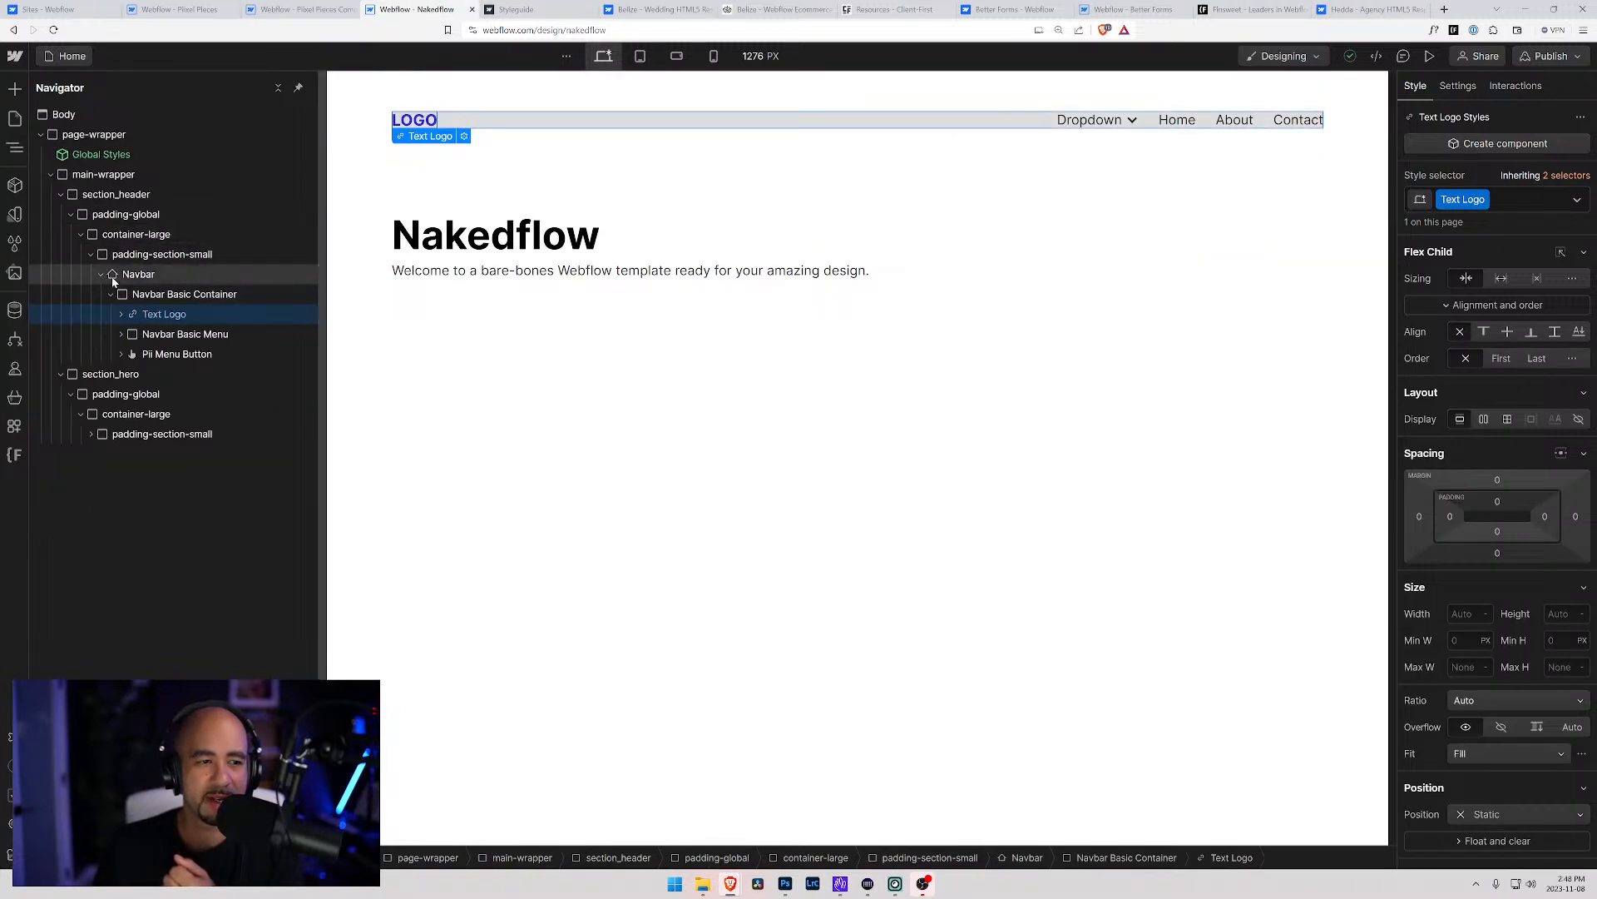
left_click(135, 274)
key("Delete")
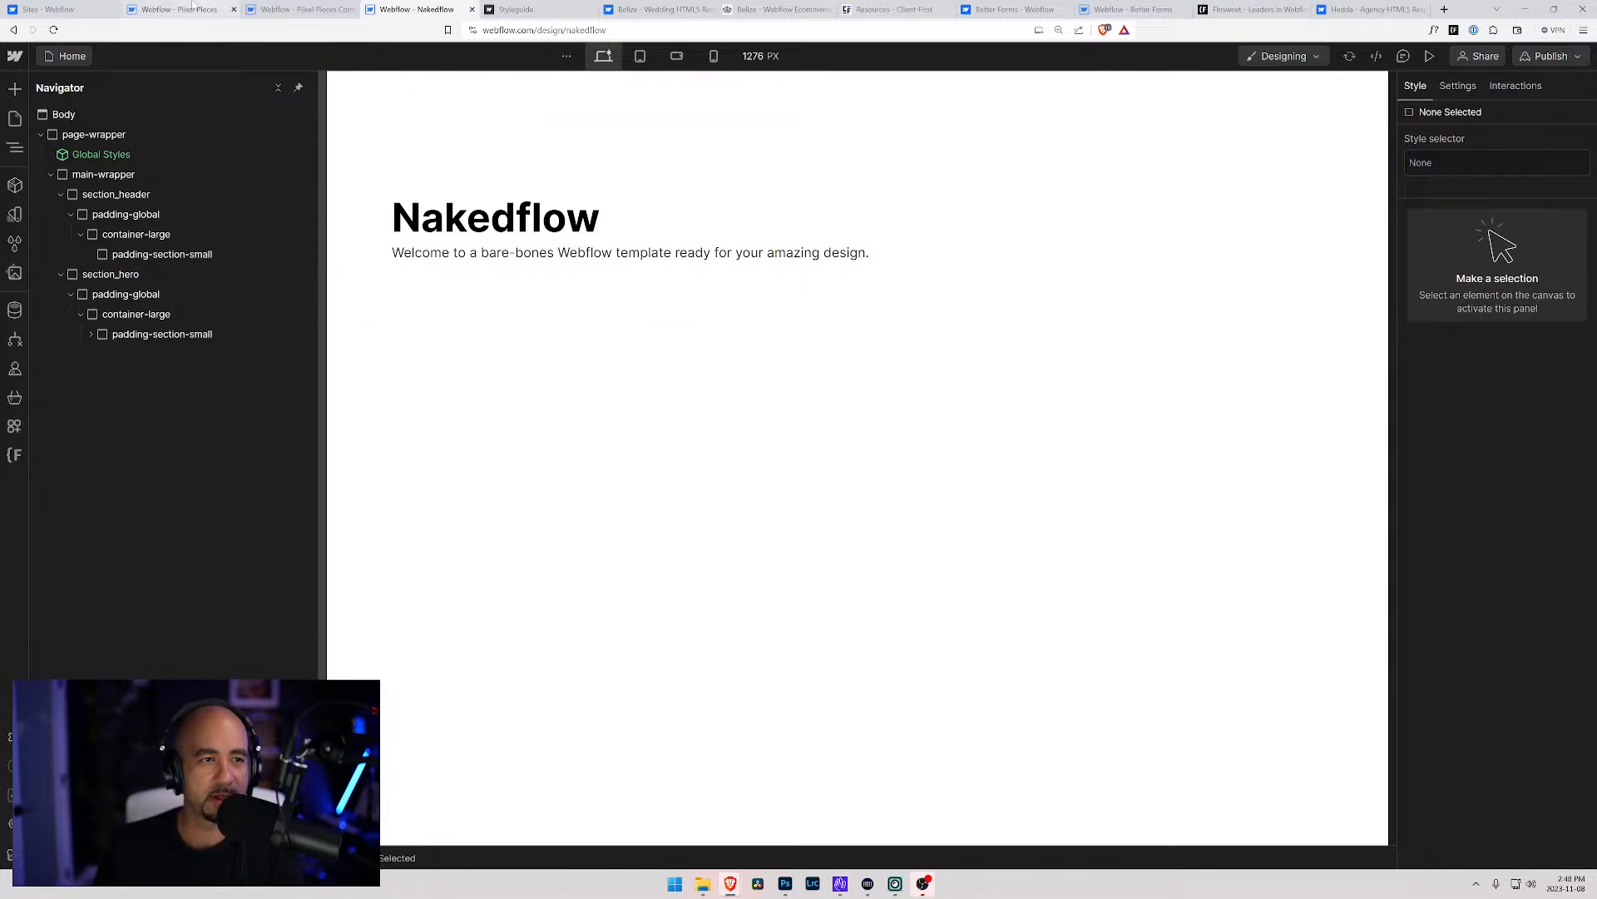
Copy the navbar-1 component from the Piixel Pieces components page and paste it into the header's padding-section-small in Nakedflow
left_click(299, 10)
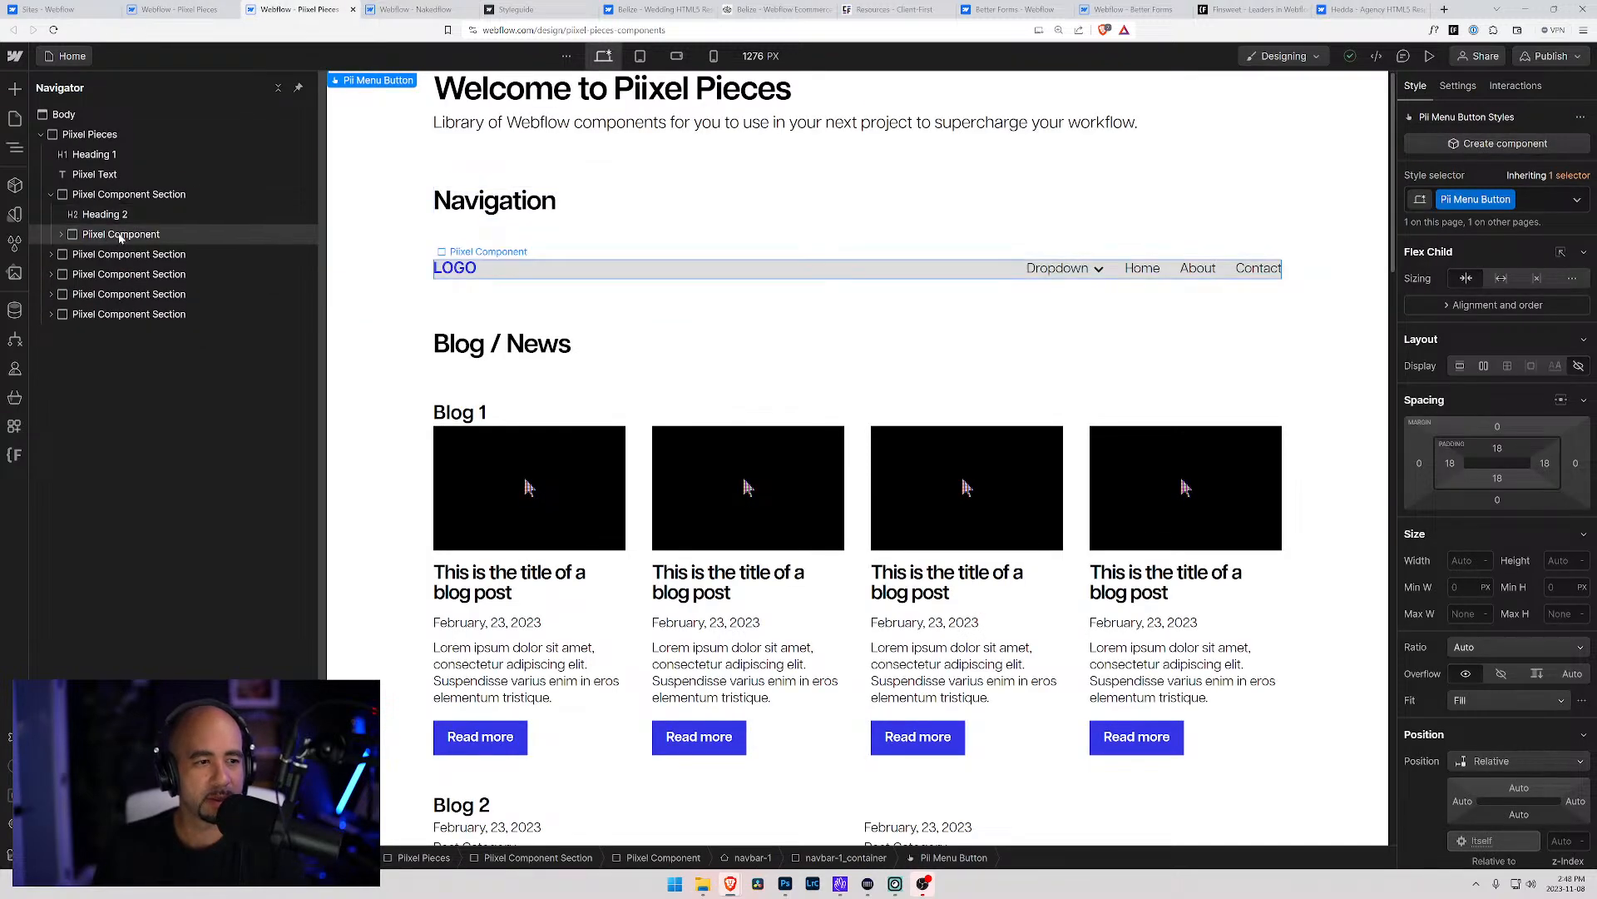
left_click(71, 236)
left_click(61, 234)
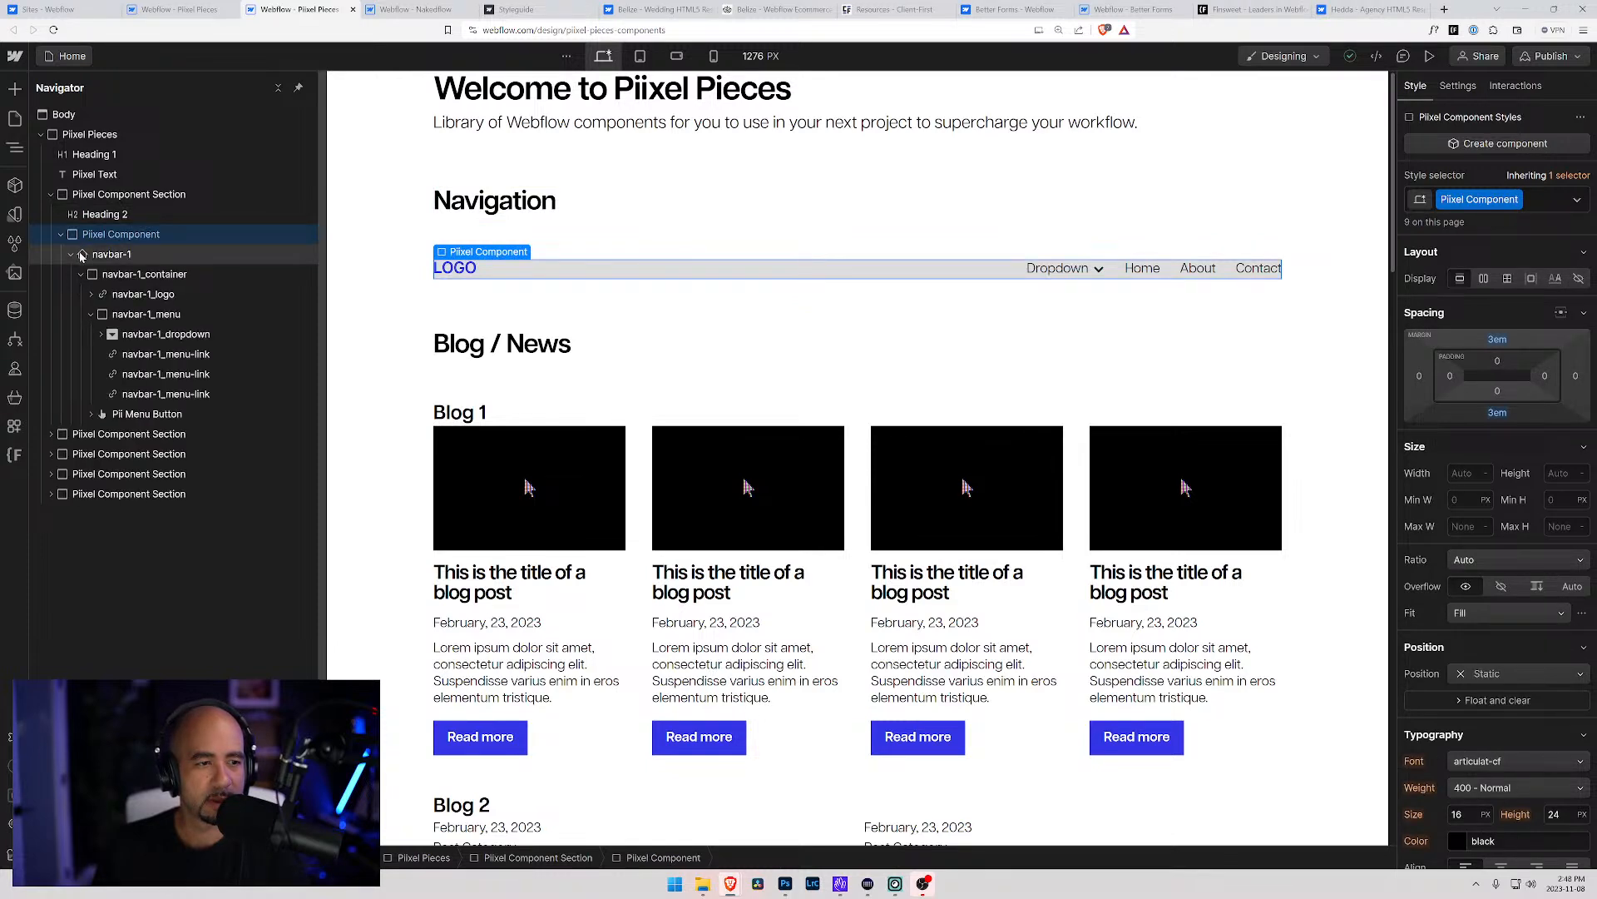
left_click(105, 256)
key("ctrl+Tab")
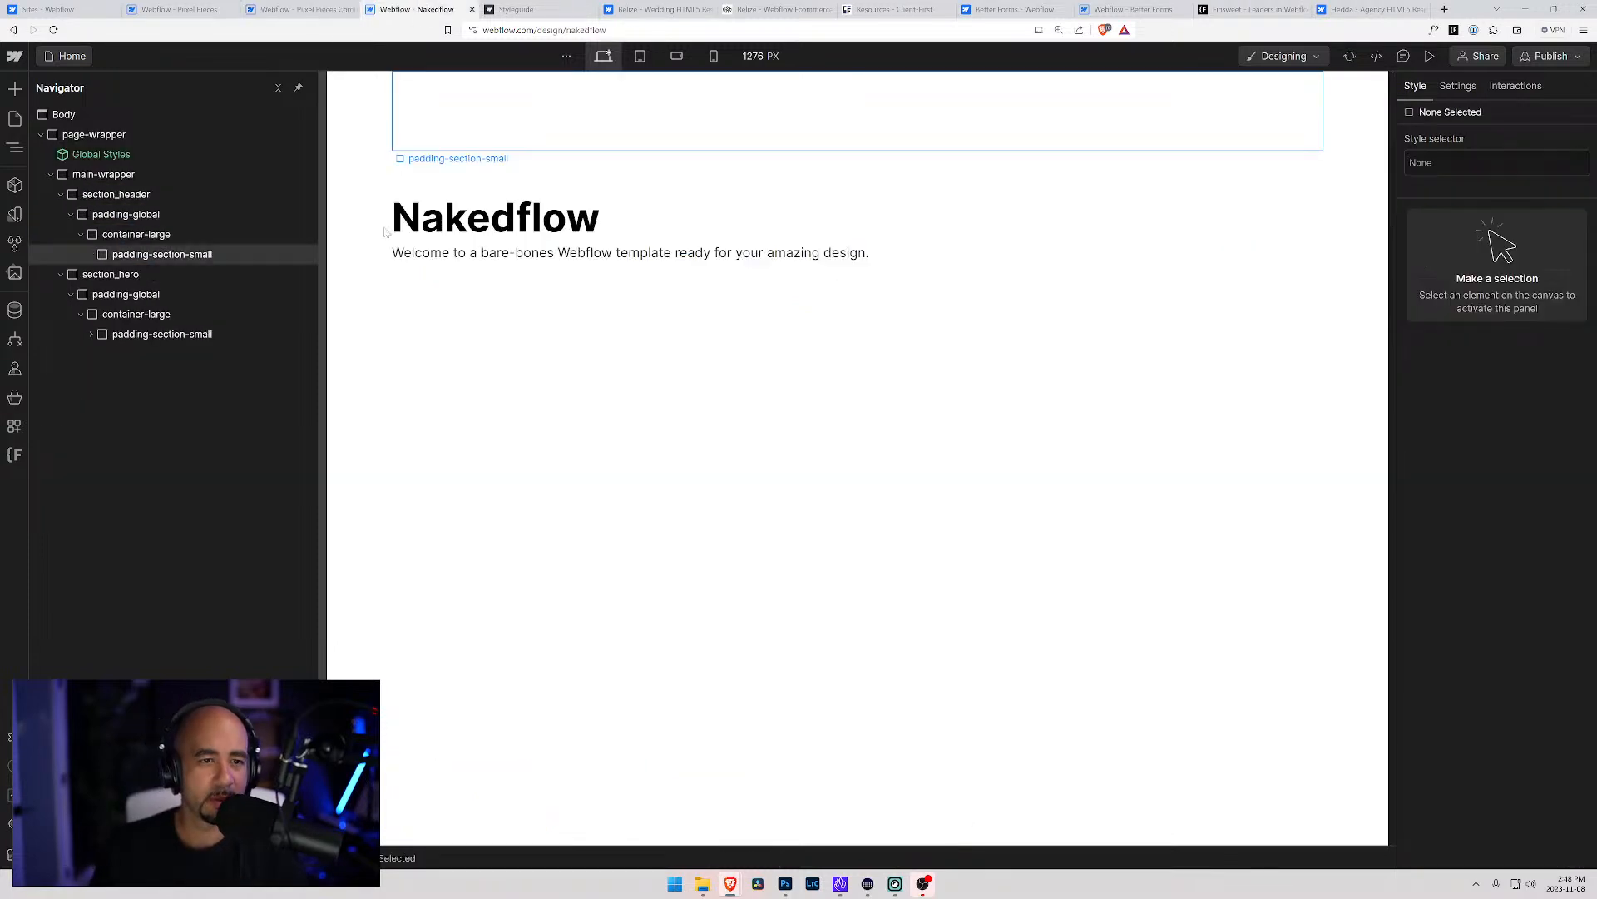
left_click(125, 256)
key("ctrl+v")
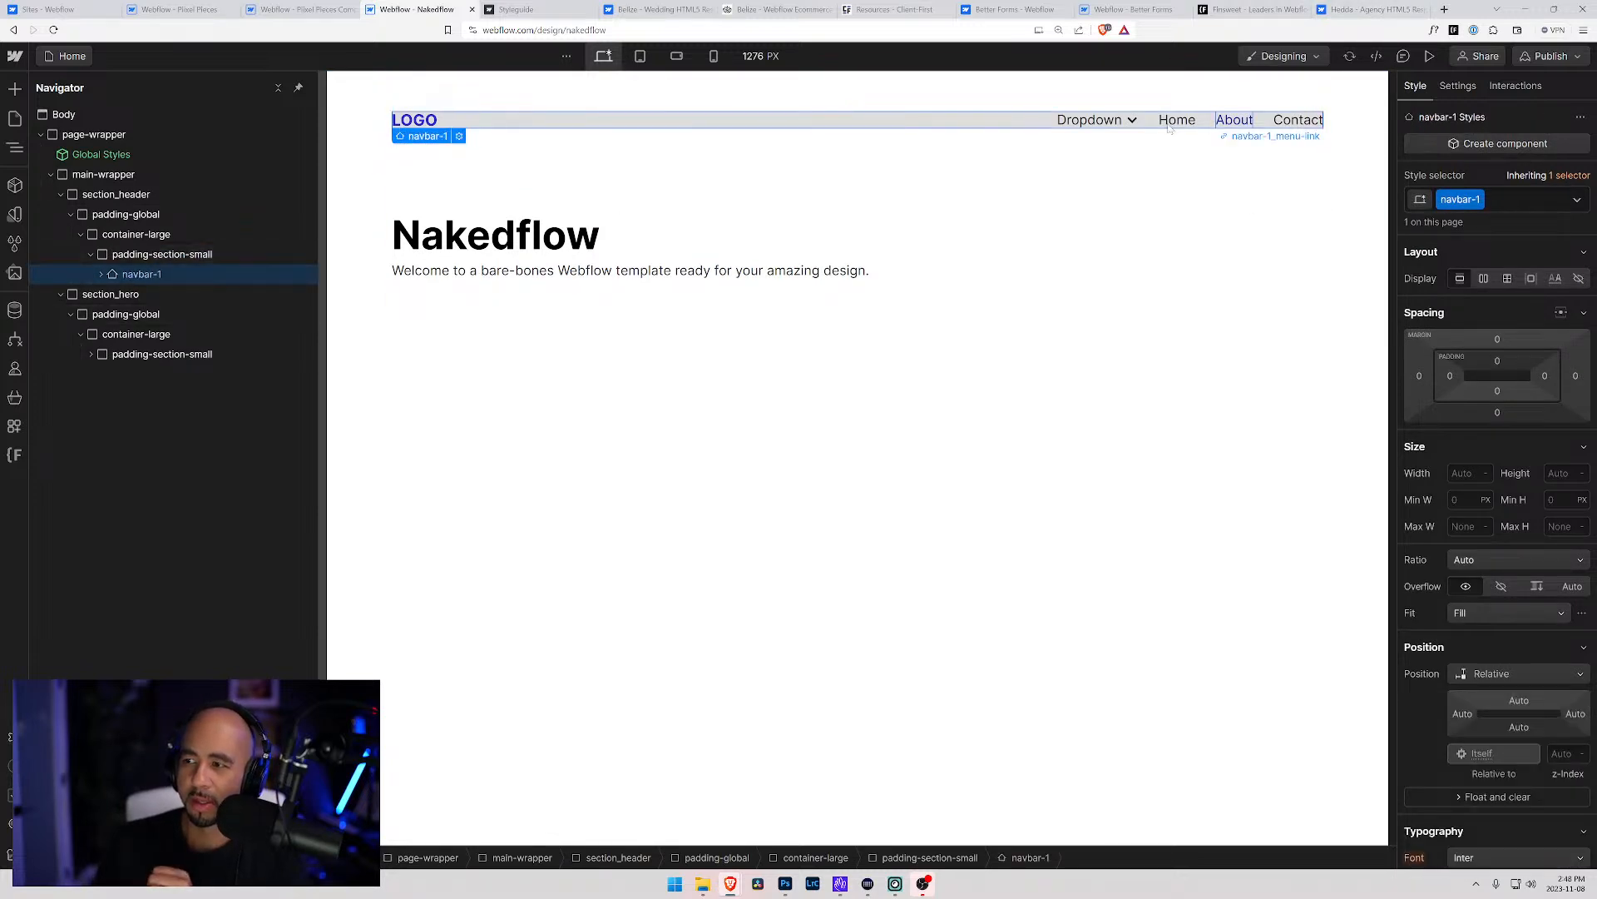
Examine the class names nested in the pasted navbar-1_container, down to the Pii Hamburger Bun elements, and view the menu button at the tablet breakpoint
left_click(1002, 125)
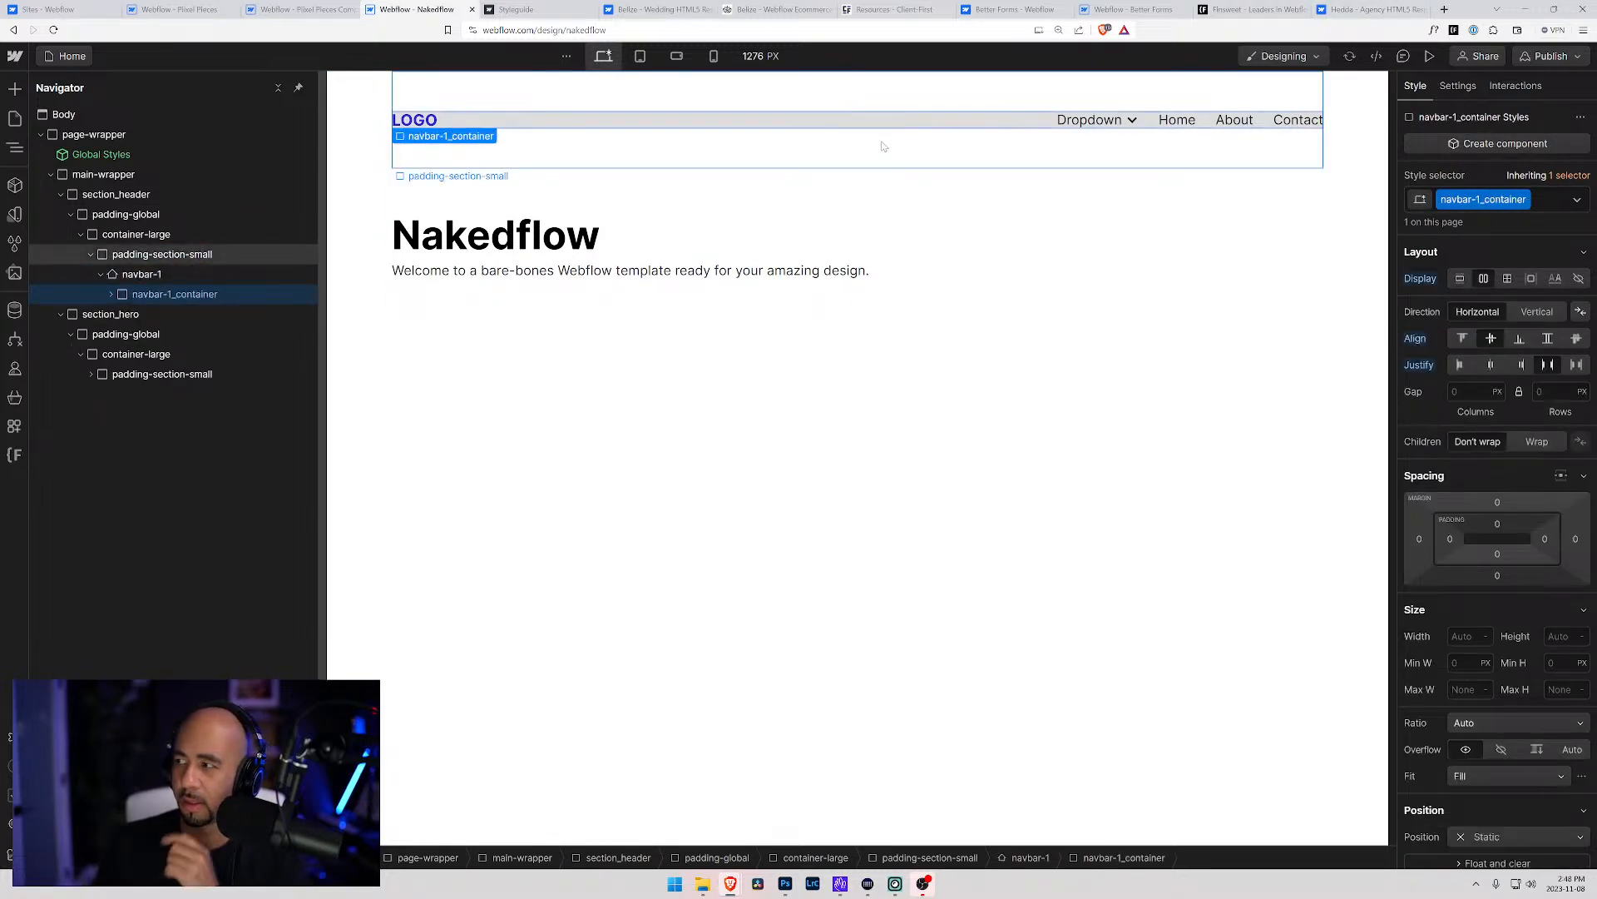
left_click(111, 293)
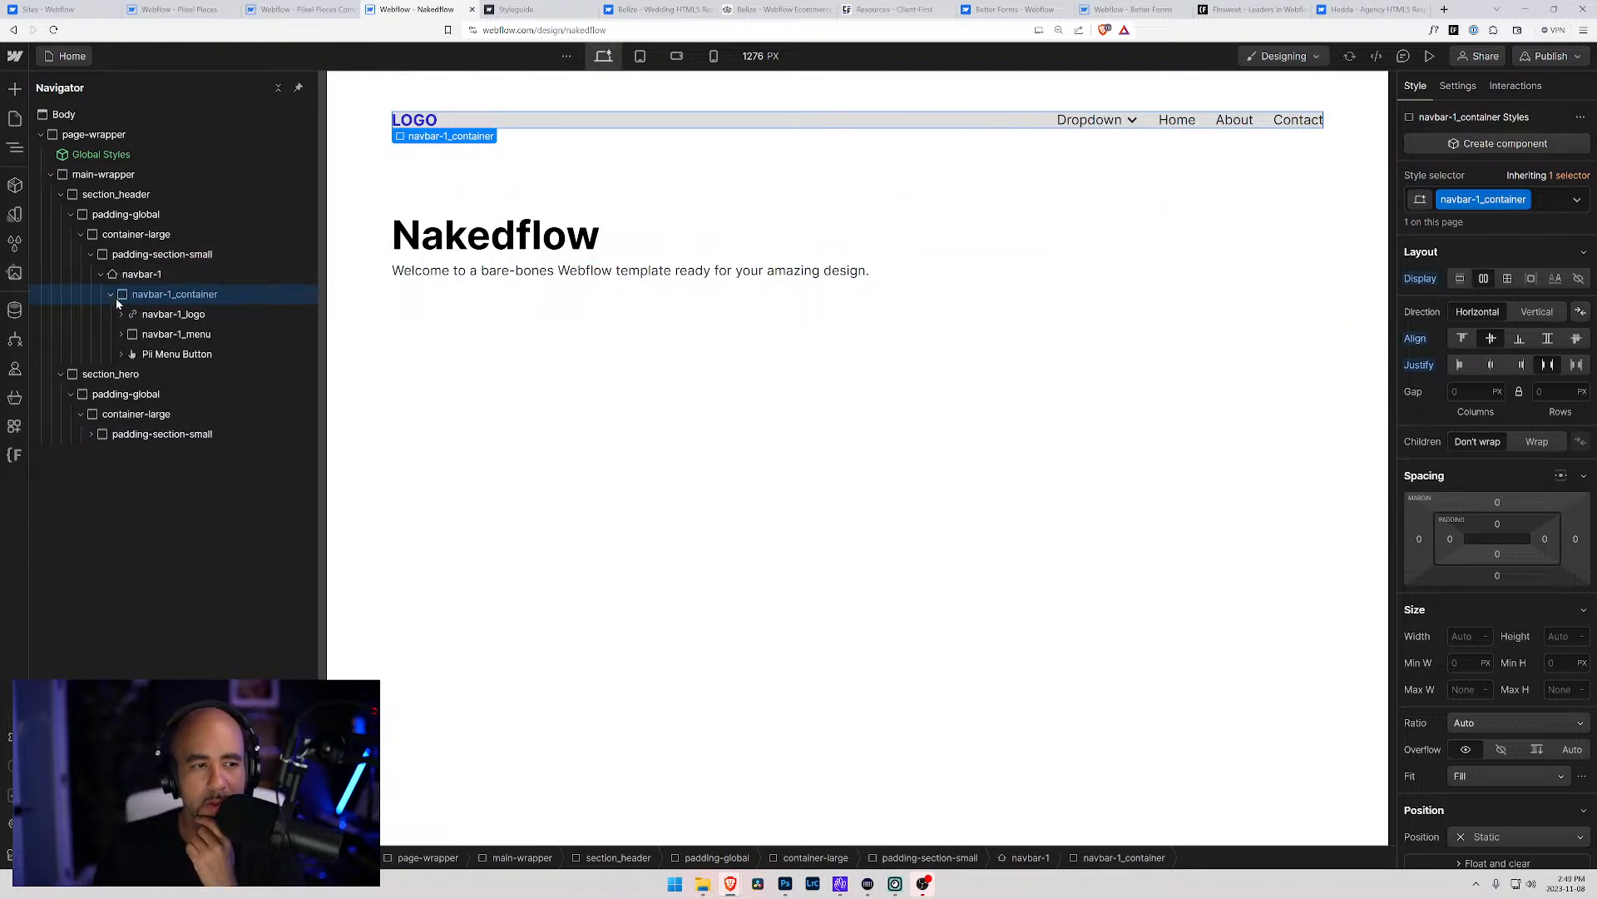
left_click(121, 354)
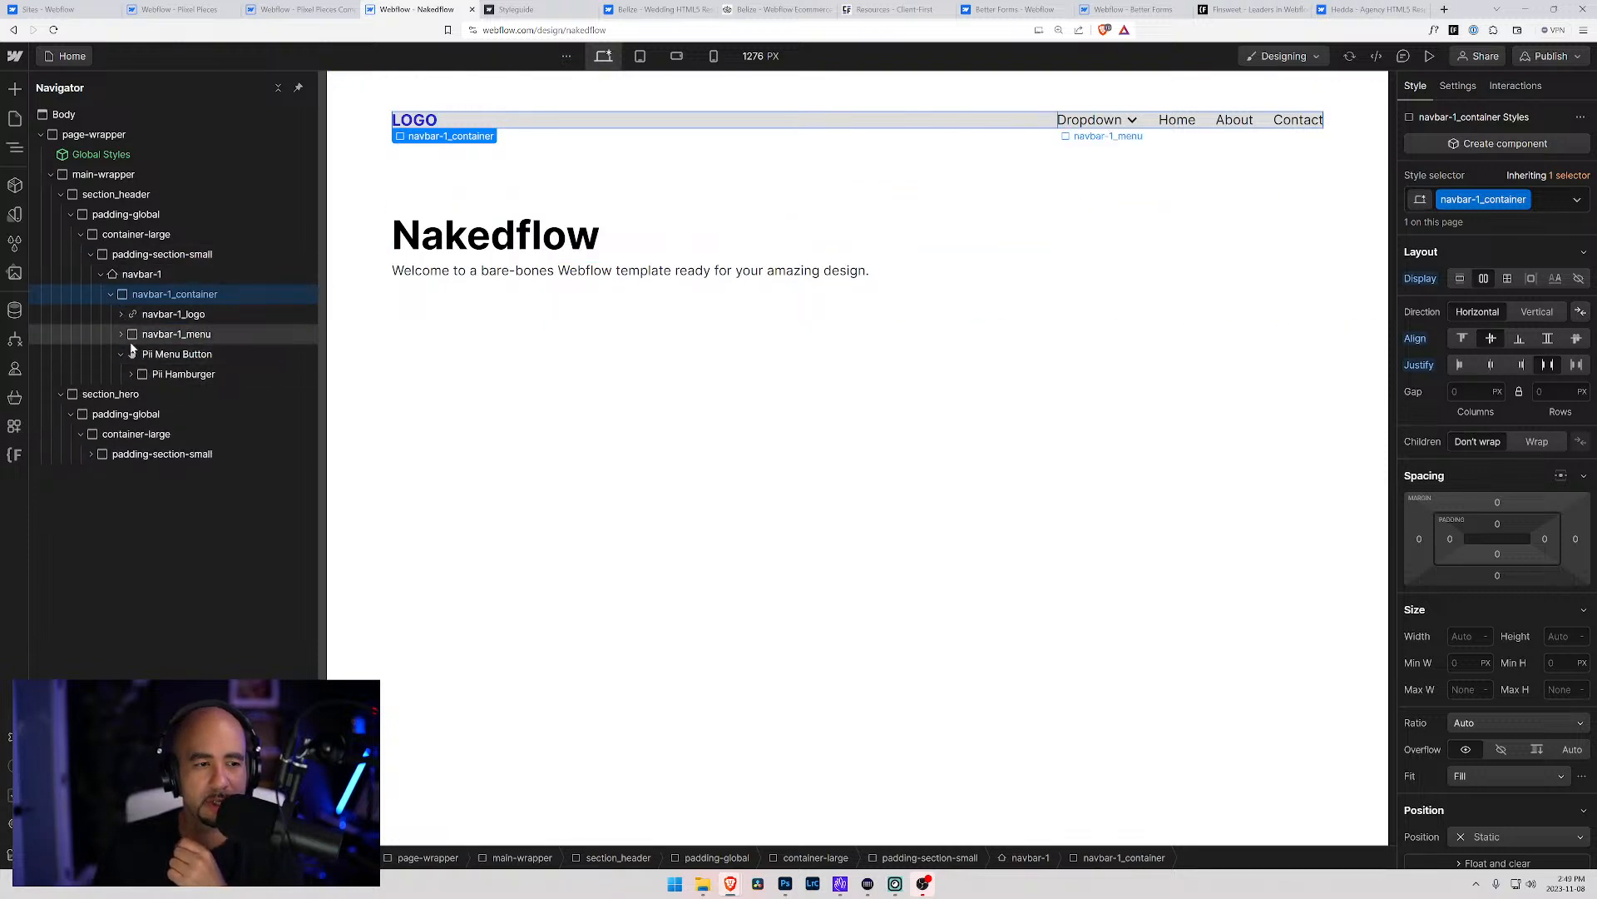
left_click(131, 374)
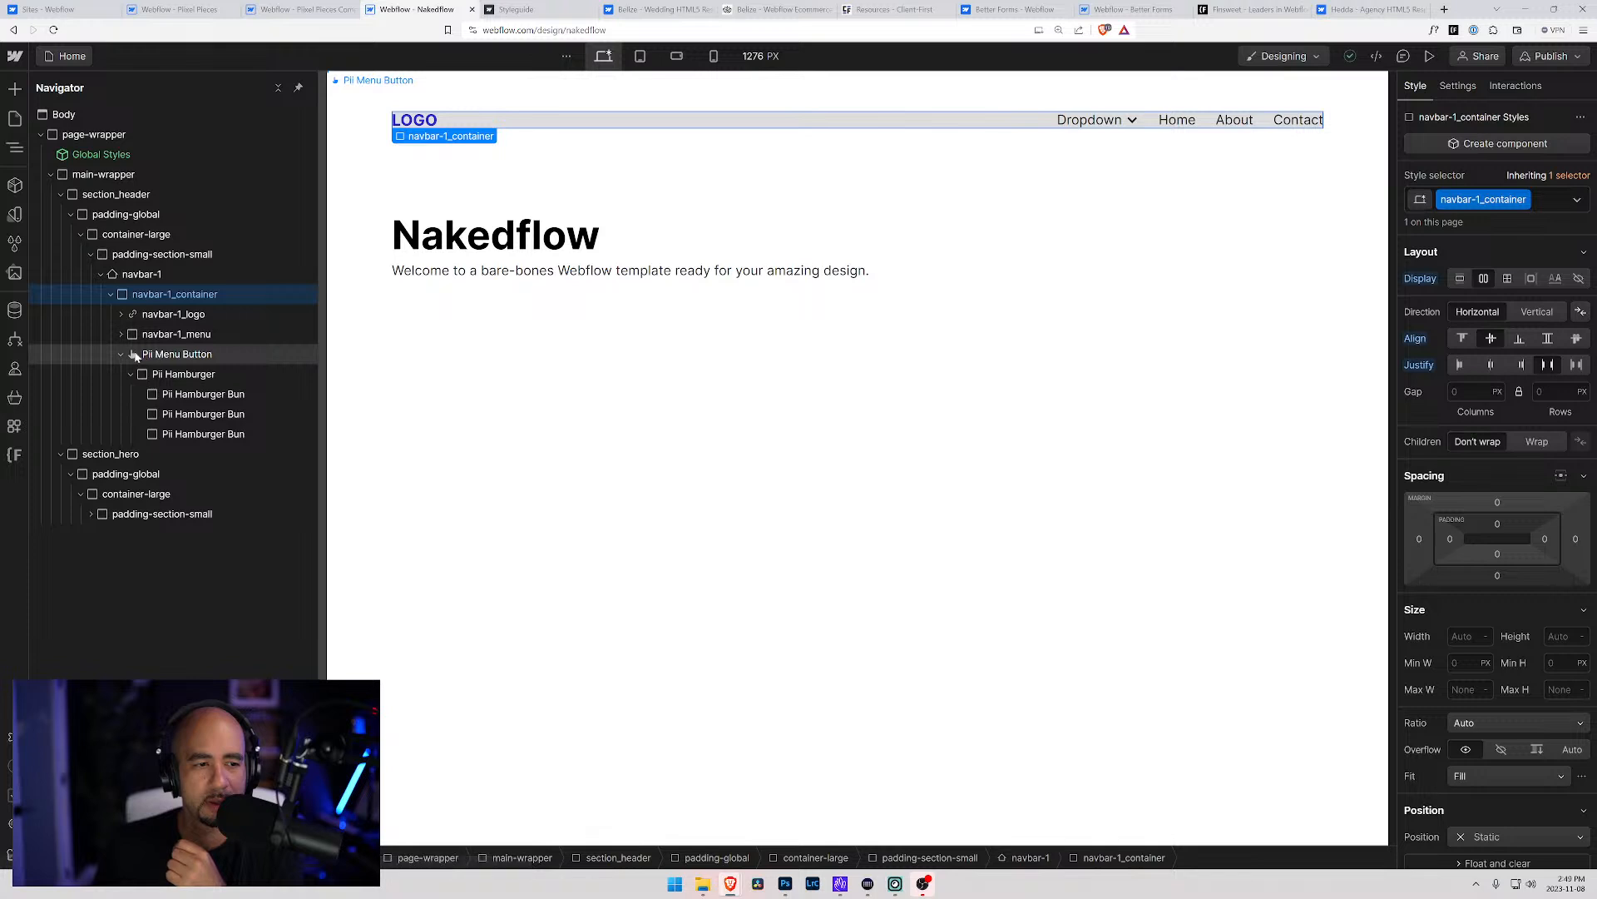
left_click(165, 337)
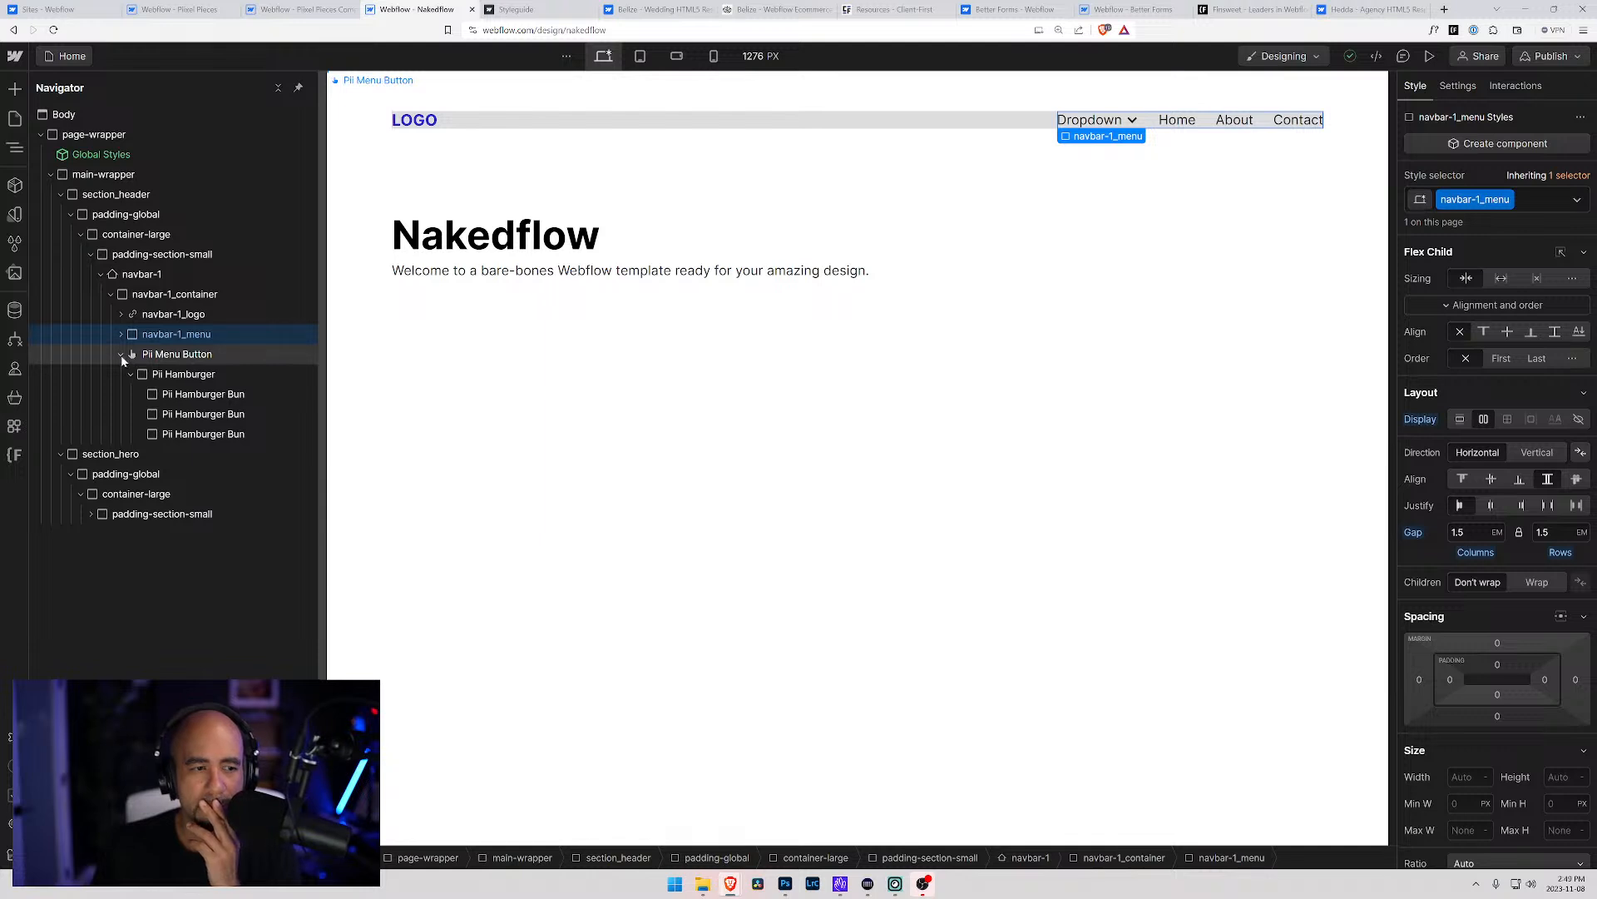
left_click(134, 298)
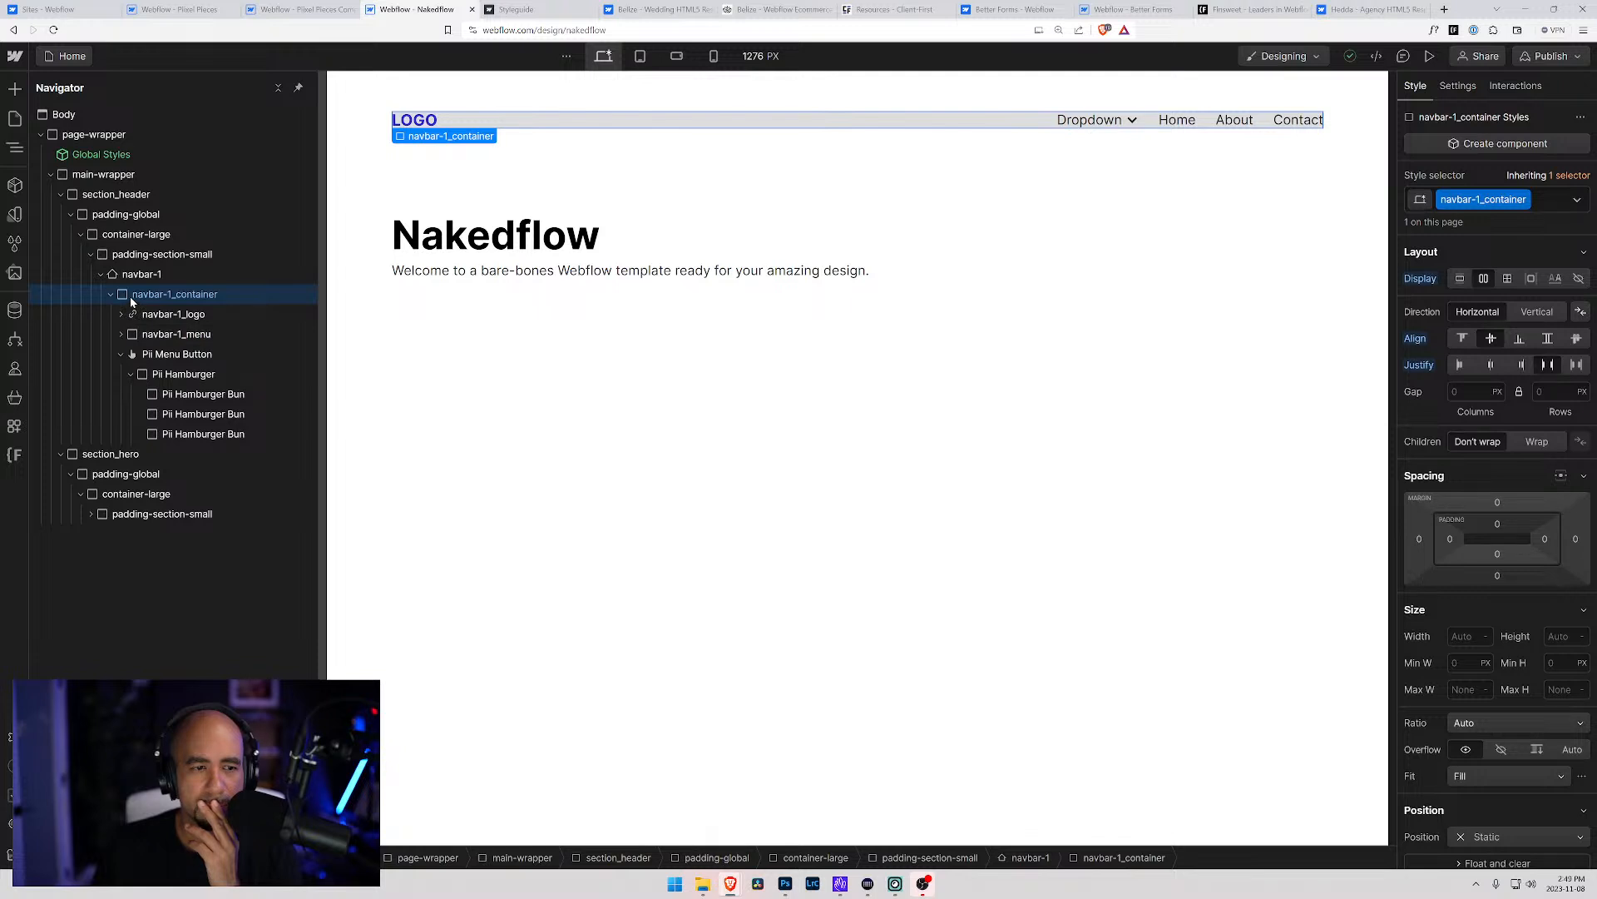
left_click(162, 356)
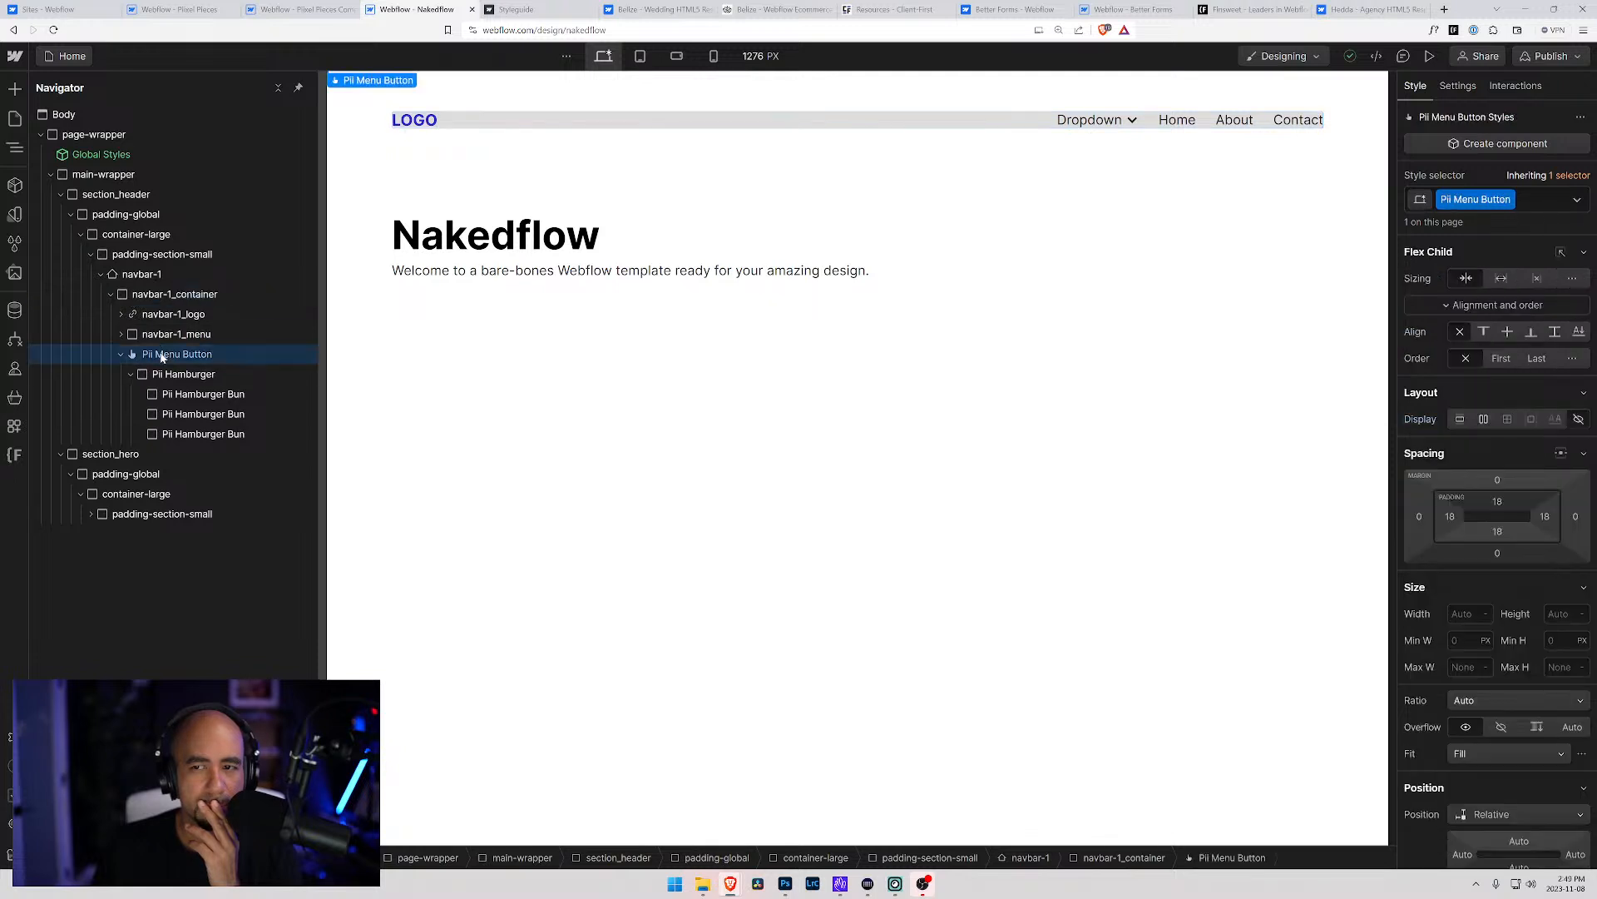
left_click(132, 375)
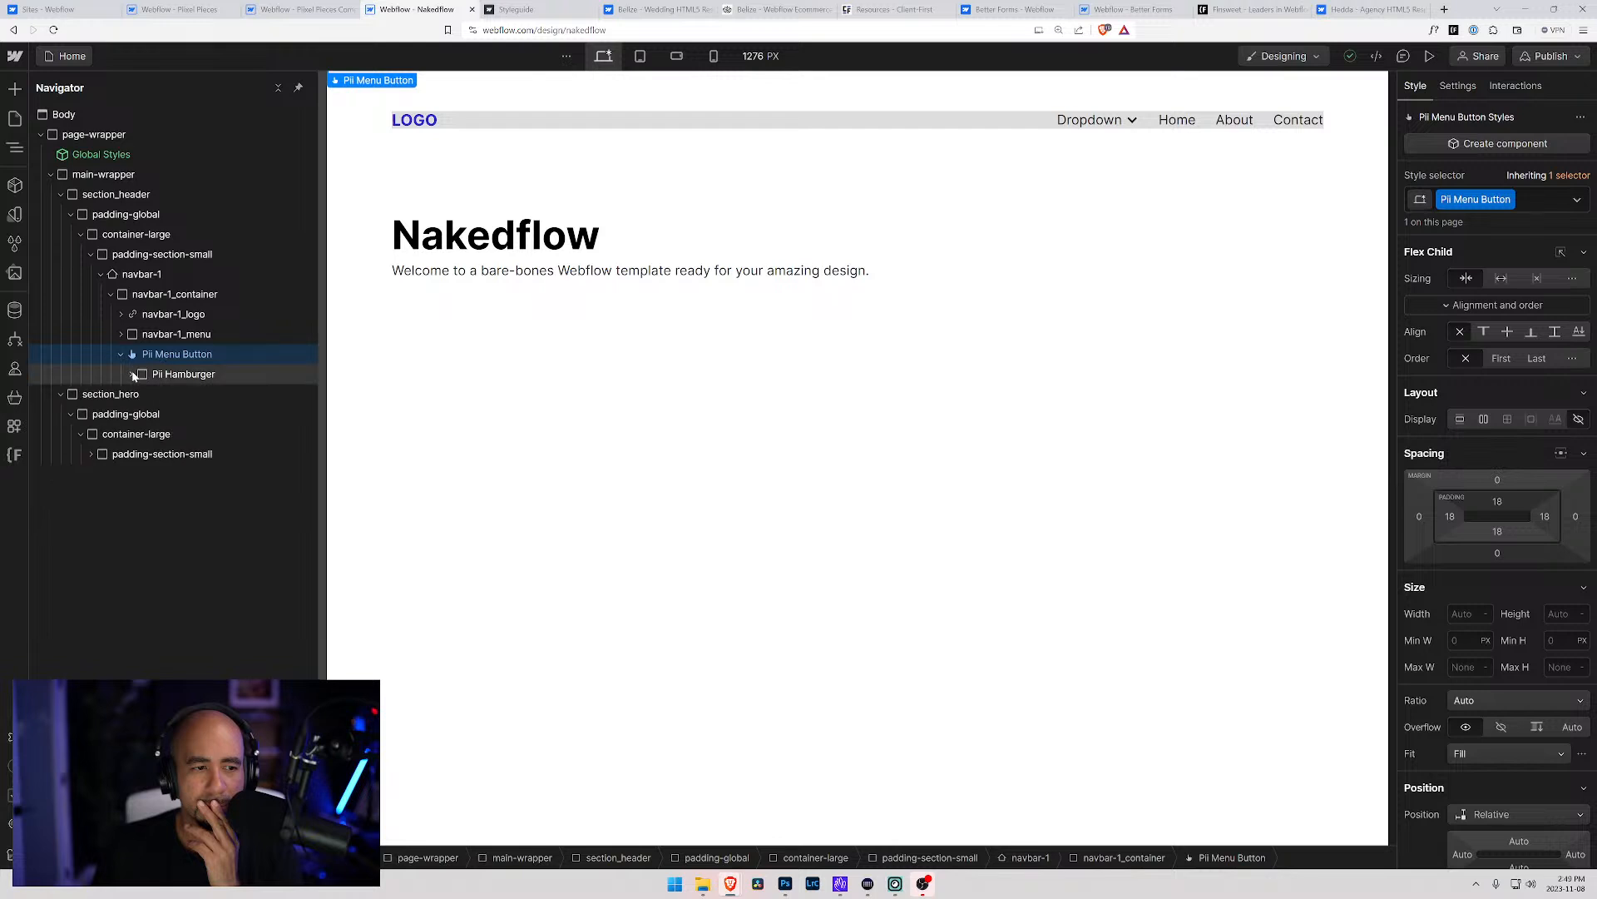
left_click(131, 375)
left_click(121, 355)
left_click(121, 356)
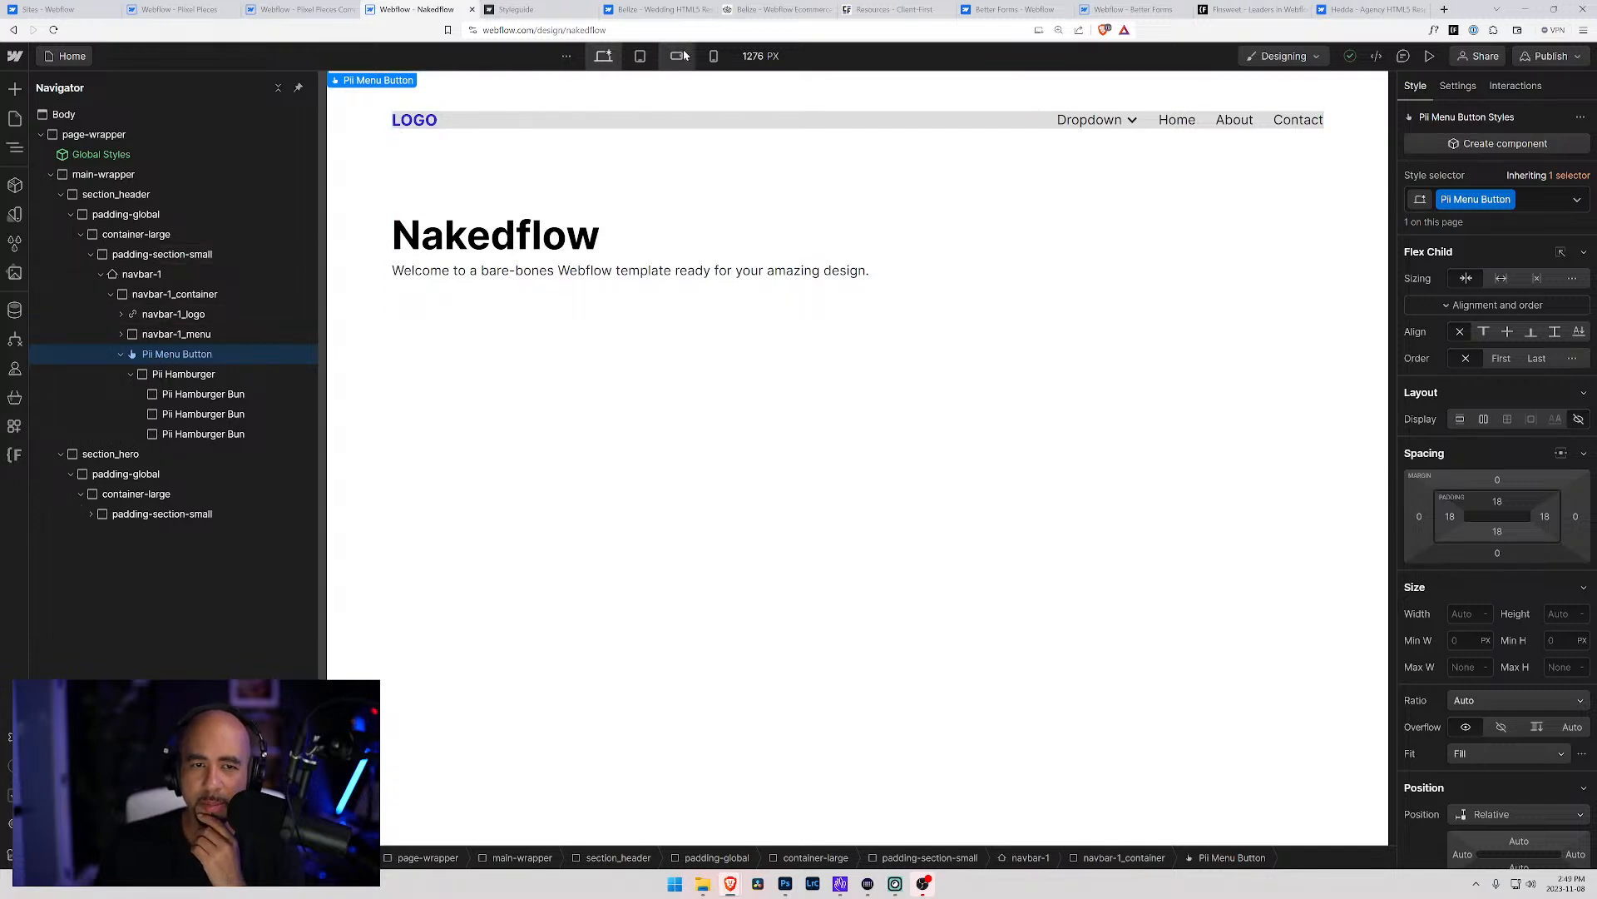
left_click(642, 56)
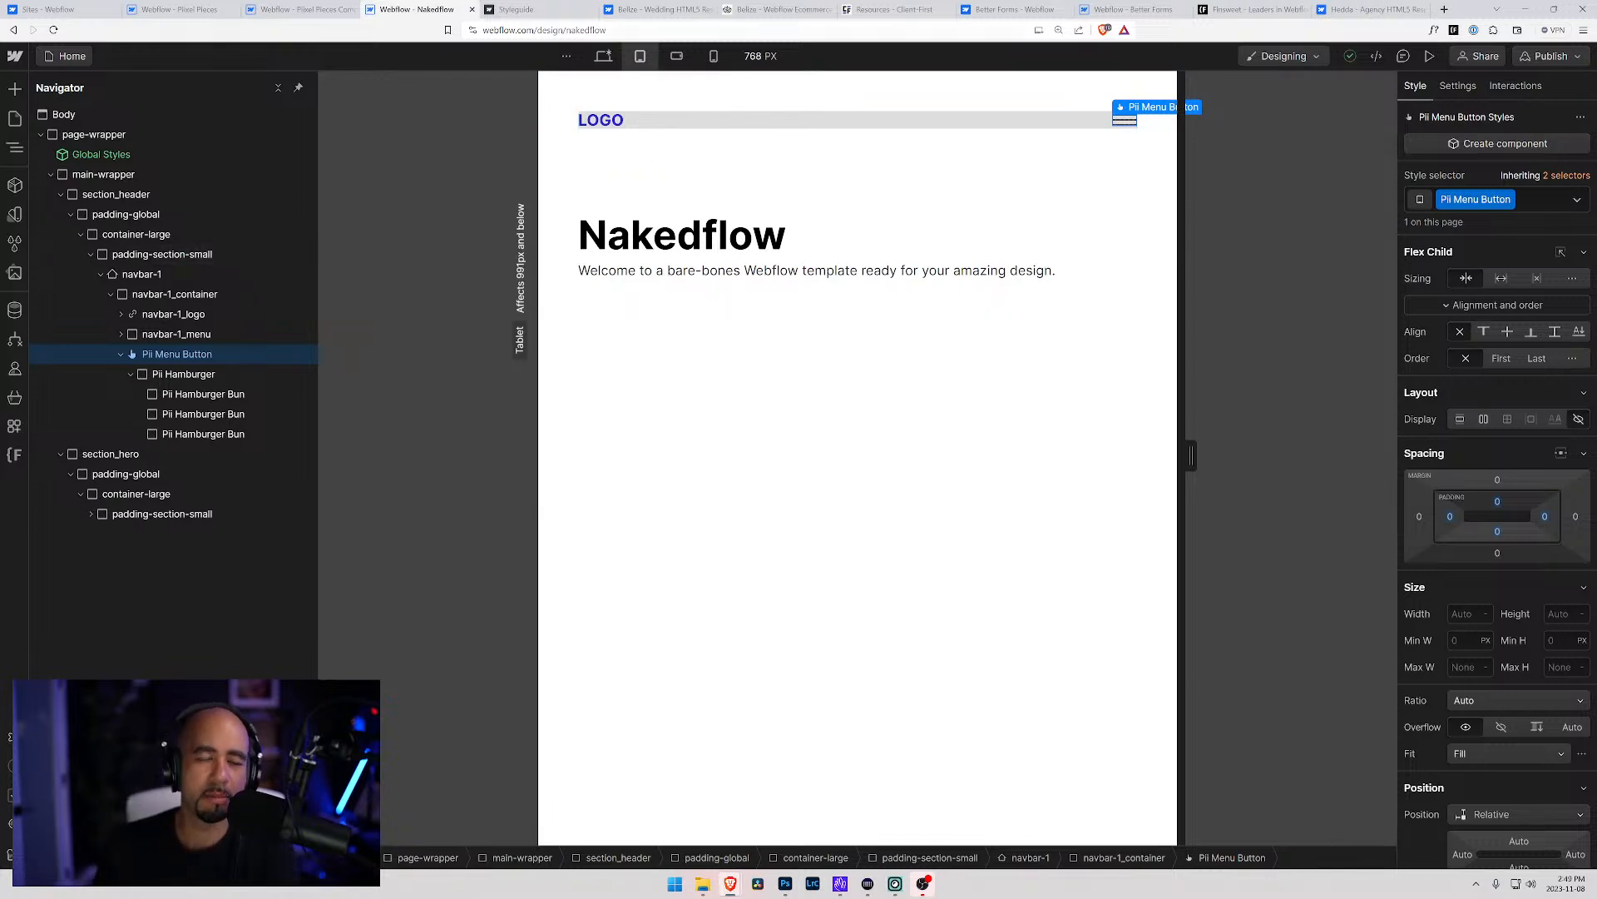
Switch to the Better Forms project and examine the class naming of its hamburger menu button and nested icon lines at the mobile landscape breakpoint
left_click(279, 10)
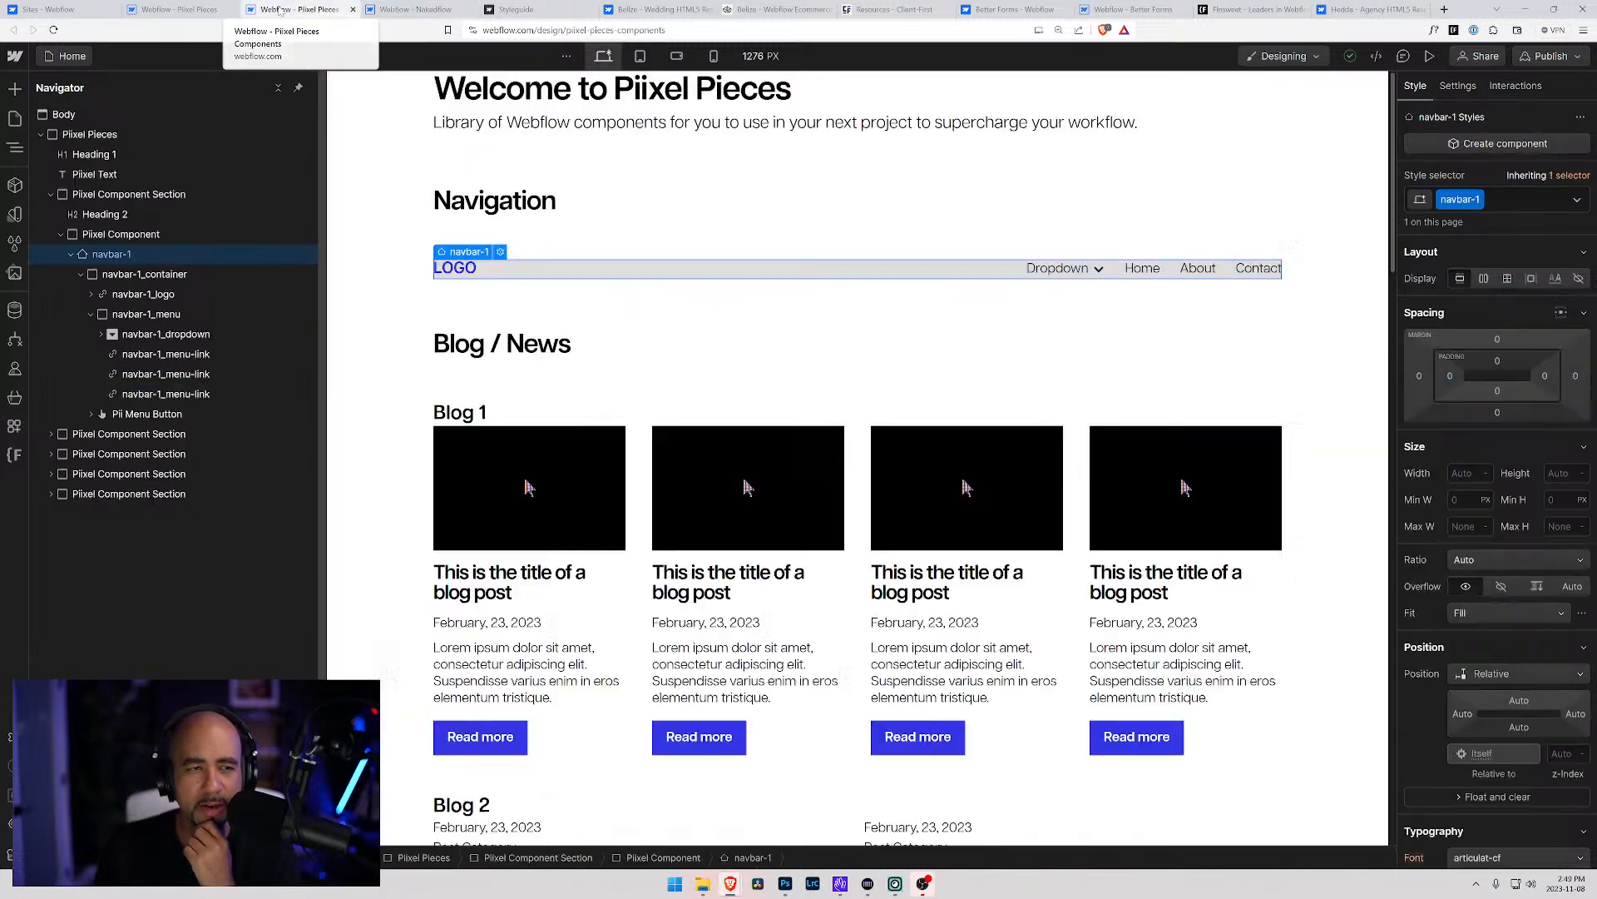
left_click(397, 7)
left_click(1145, 10)
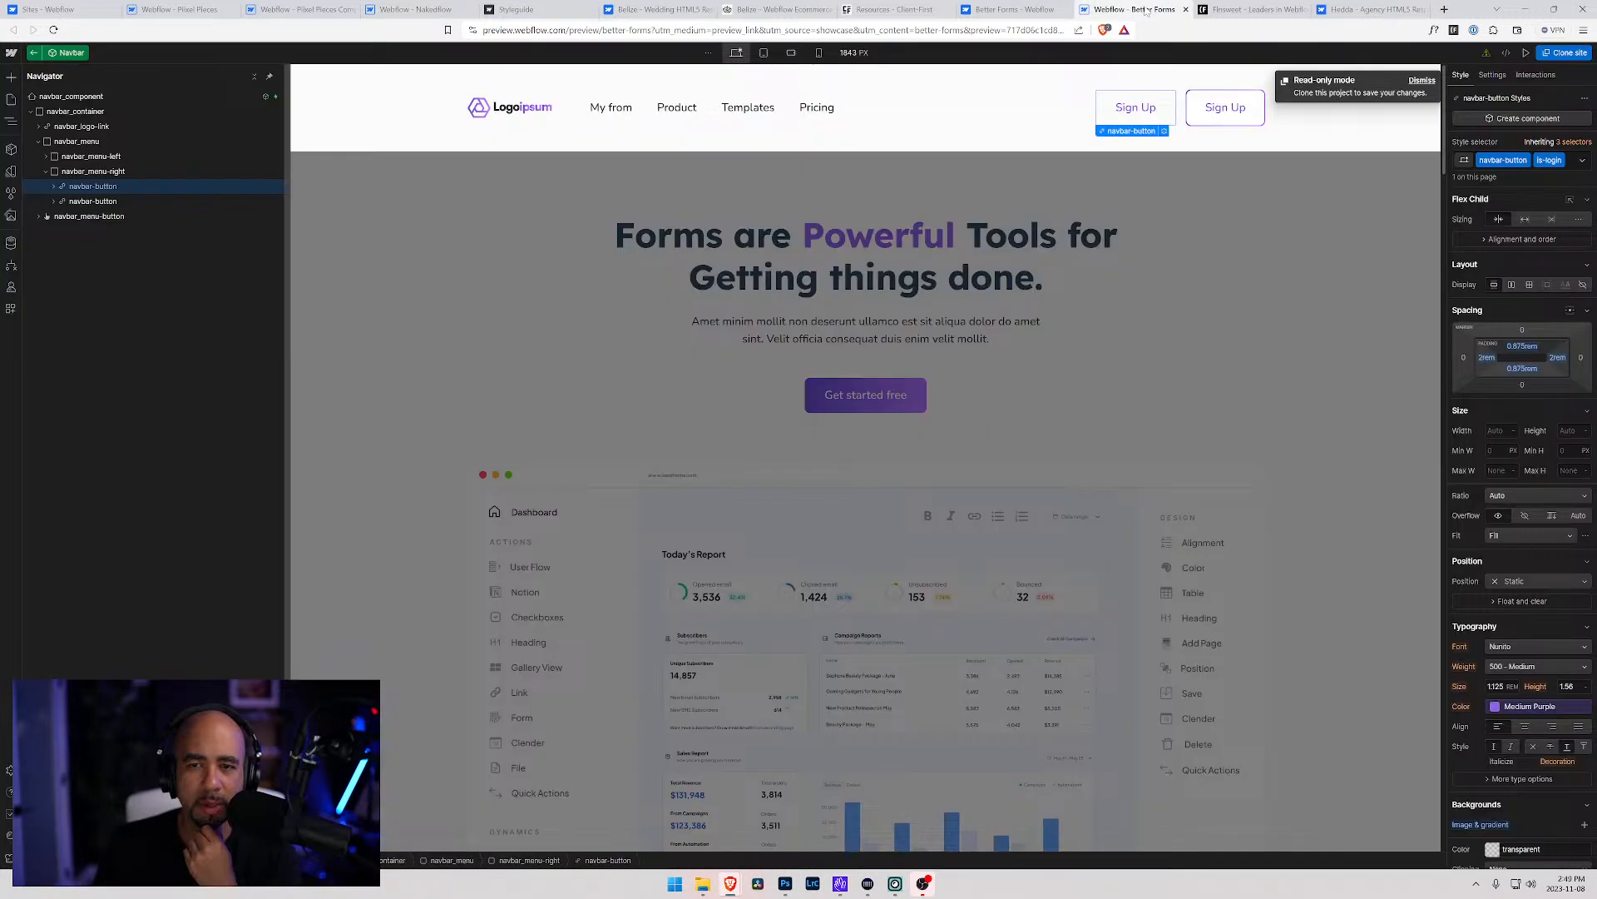
left_click(795, 54)
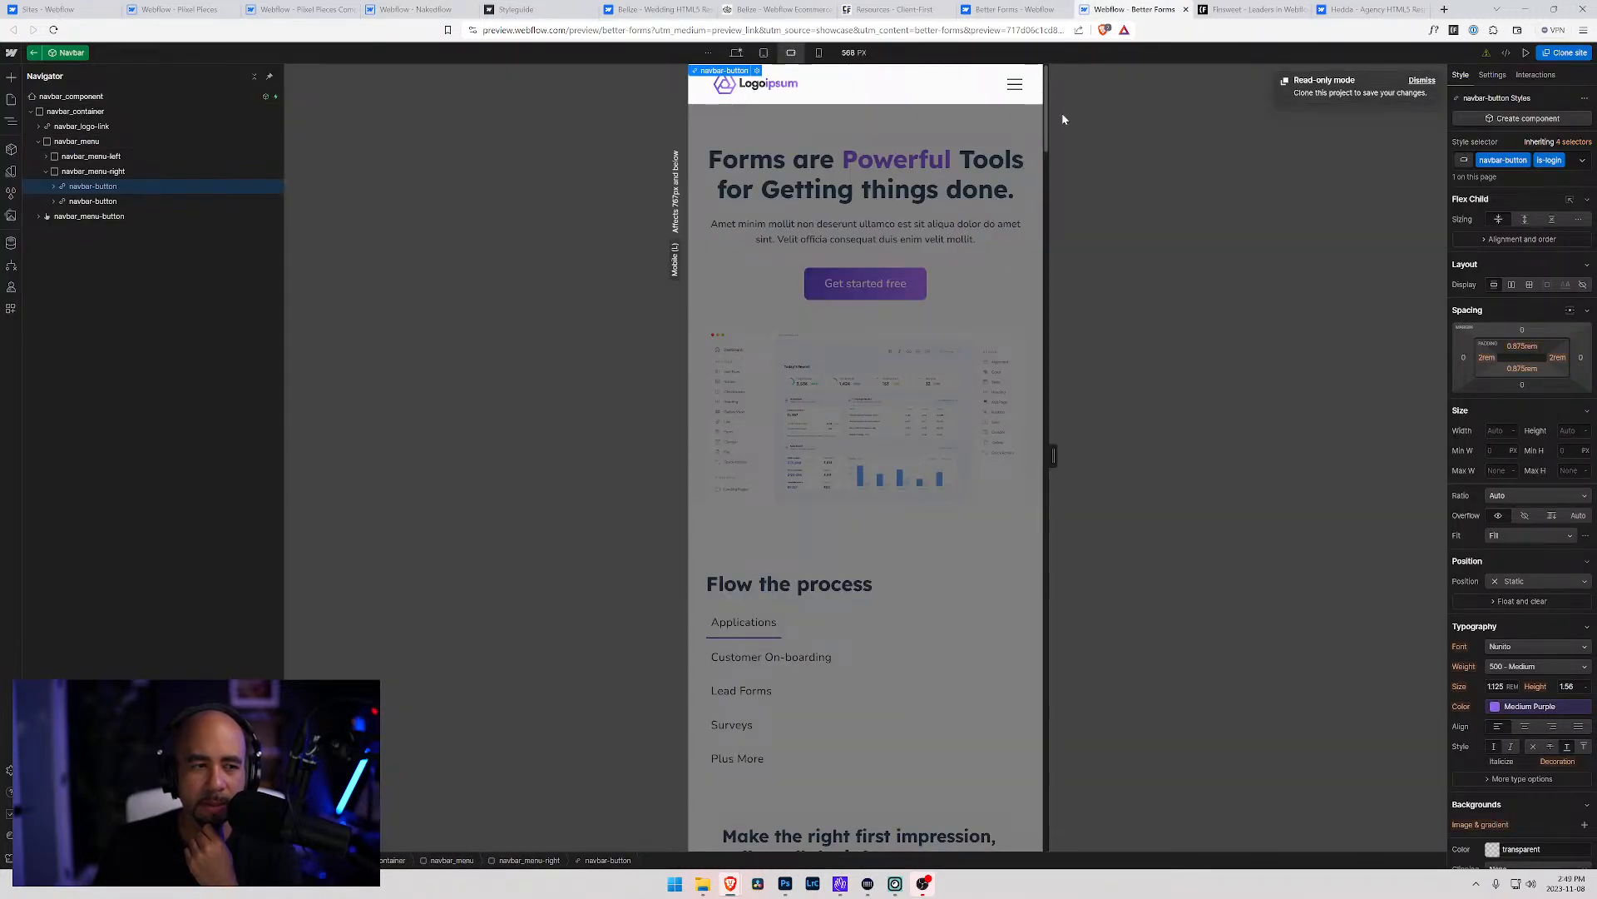
left_click(1013, 90)
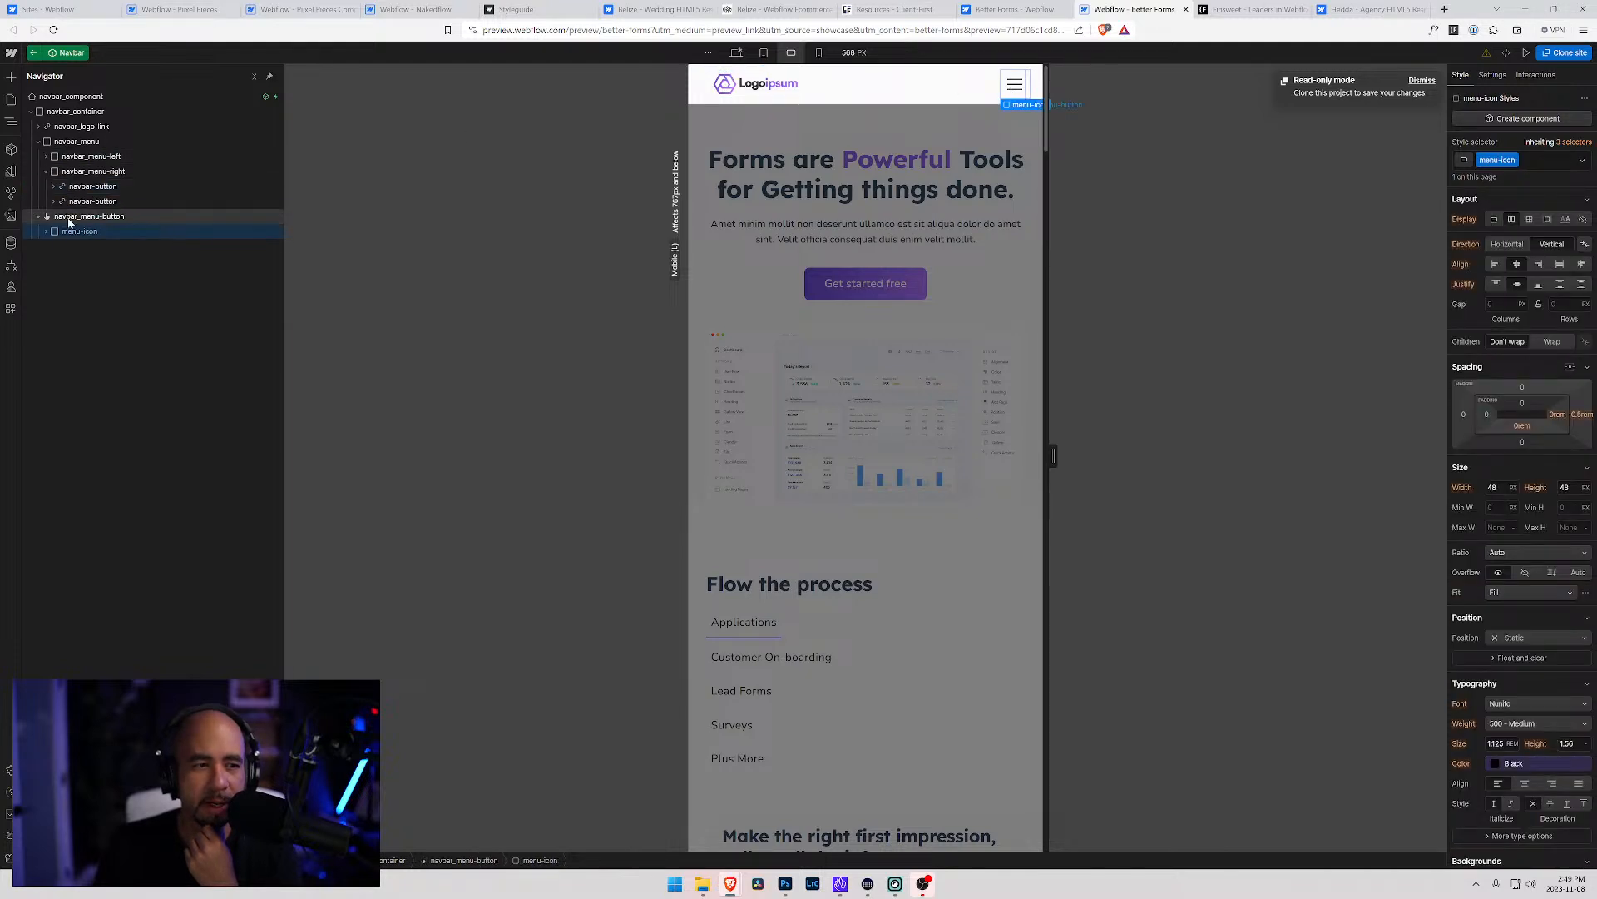
left_click(46, 232)
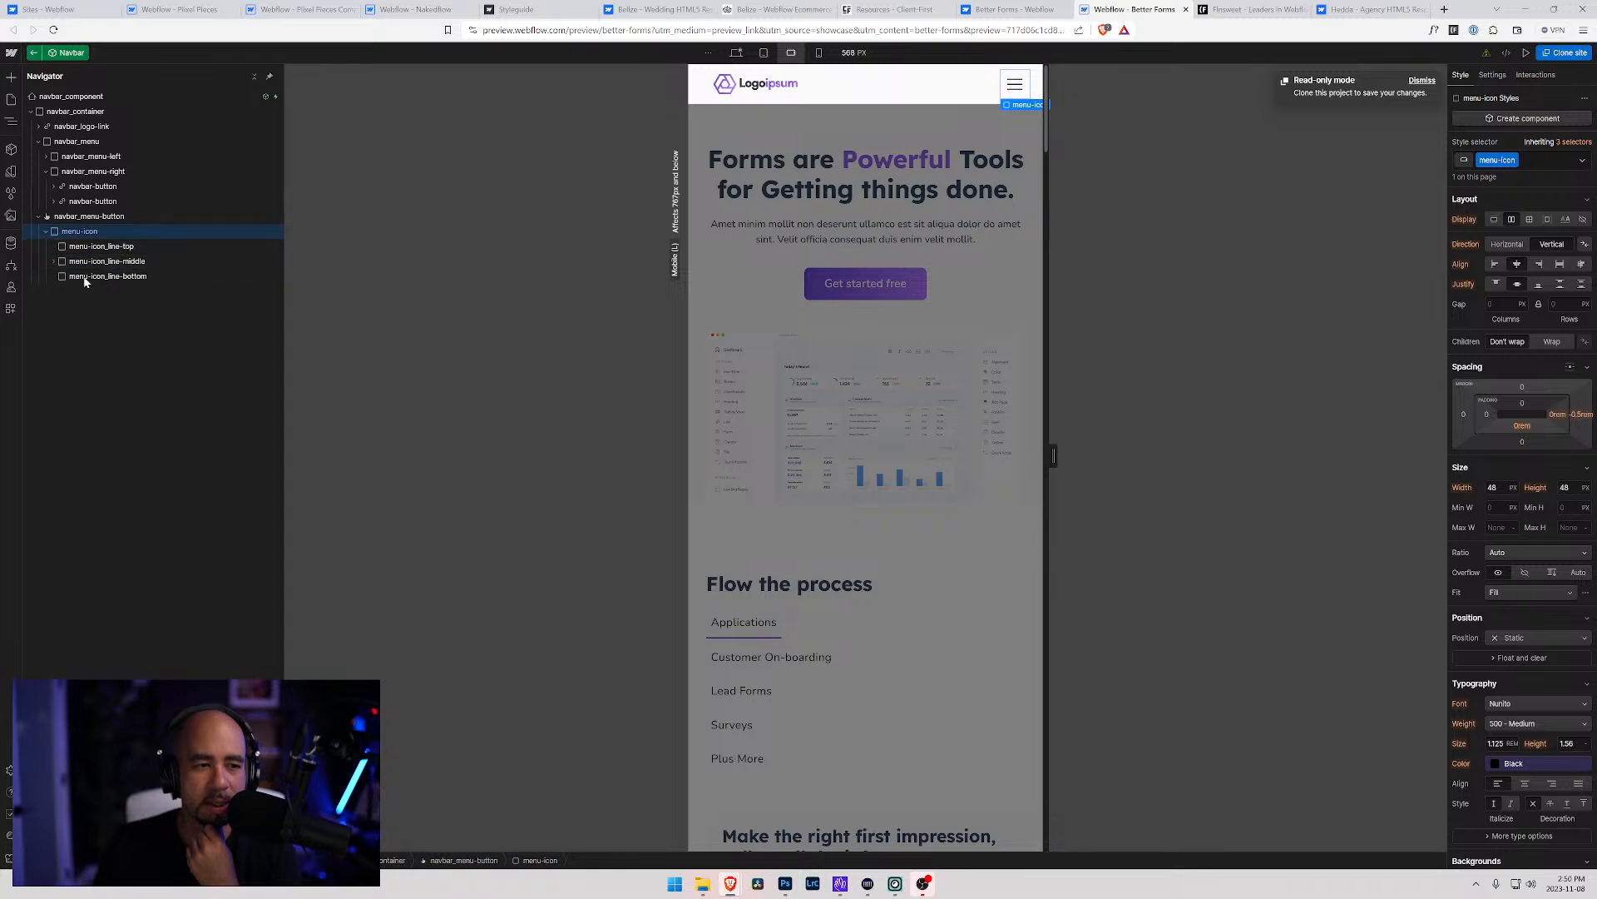
left_click(75, 218)
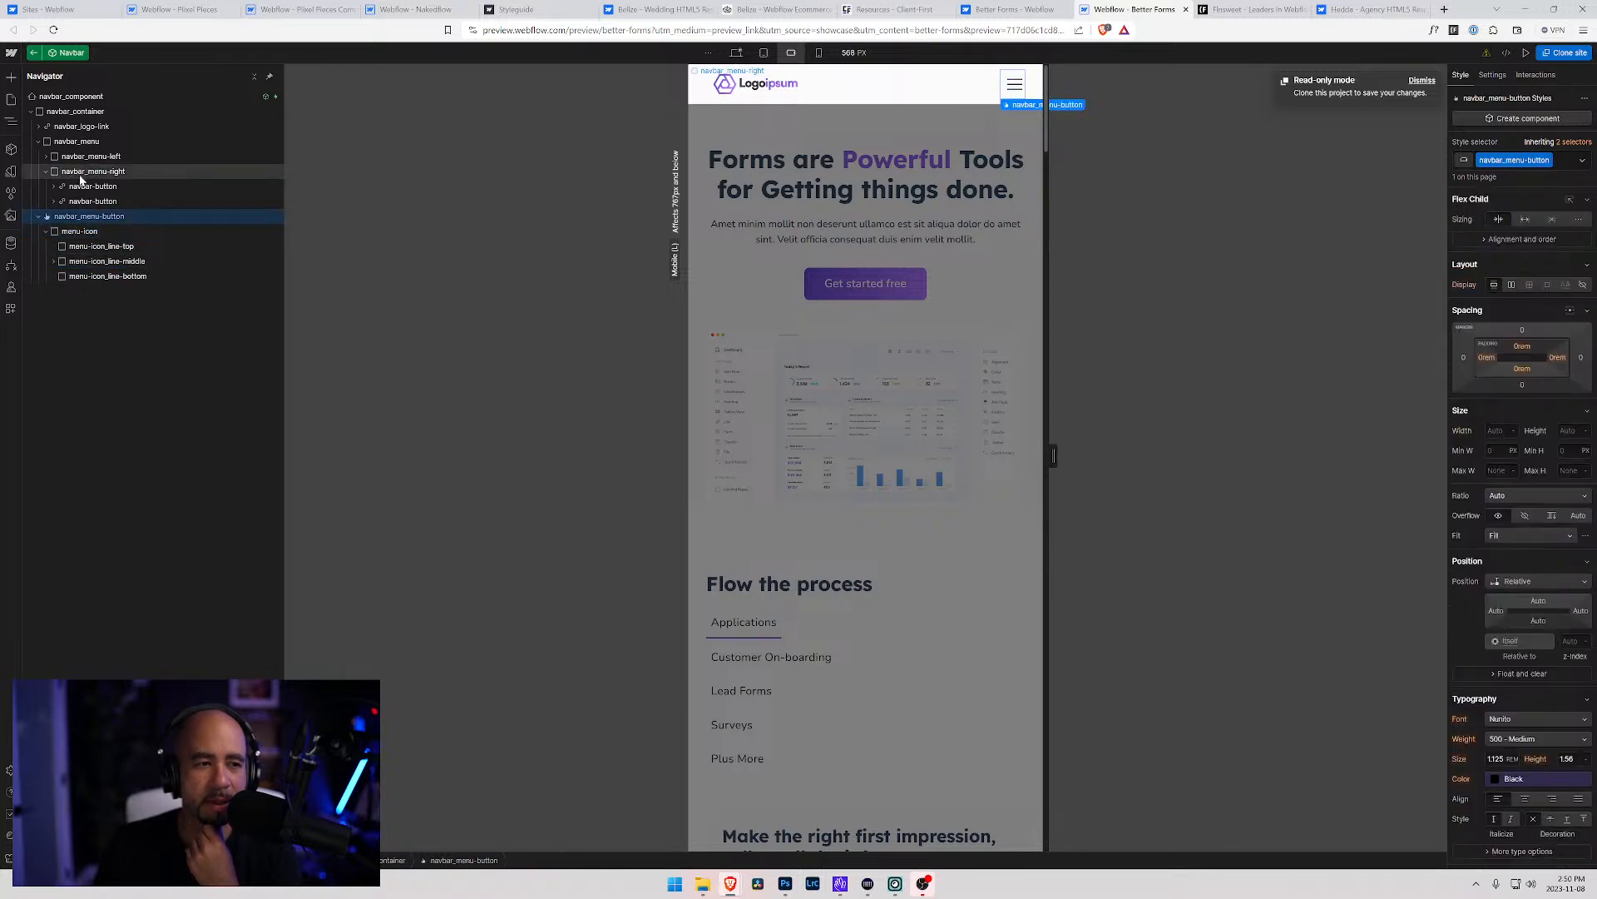
left_click(738, 53)
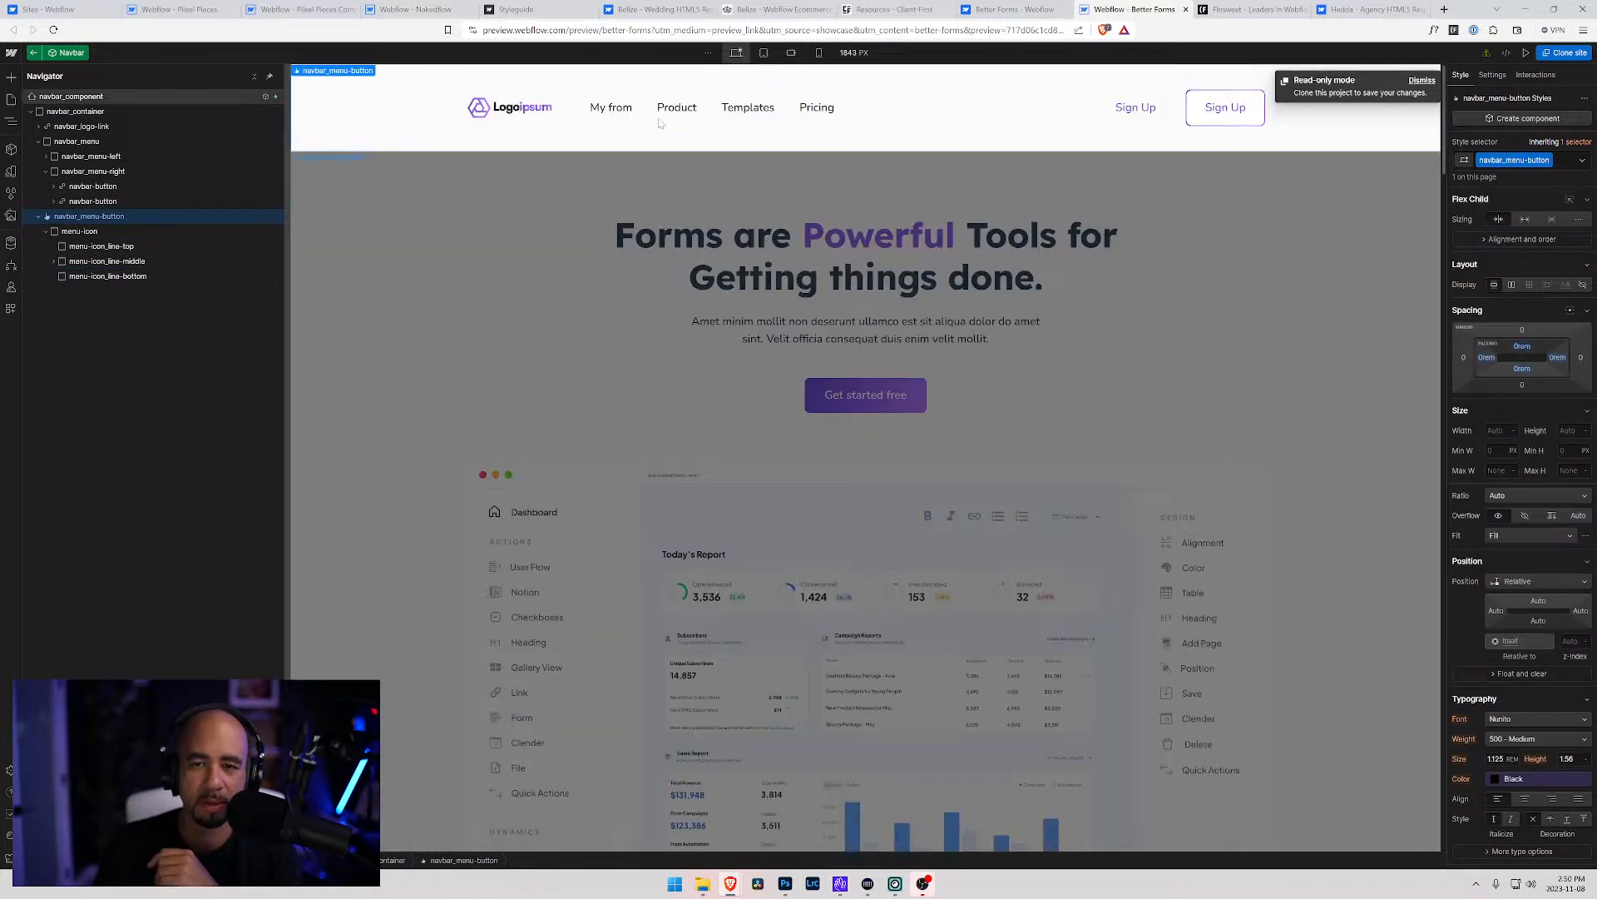
Return to the Nakedflow project and view the element settings of the Pii Menu Button inside navbar-1_container
left_click(179, 9)
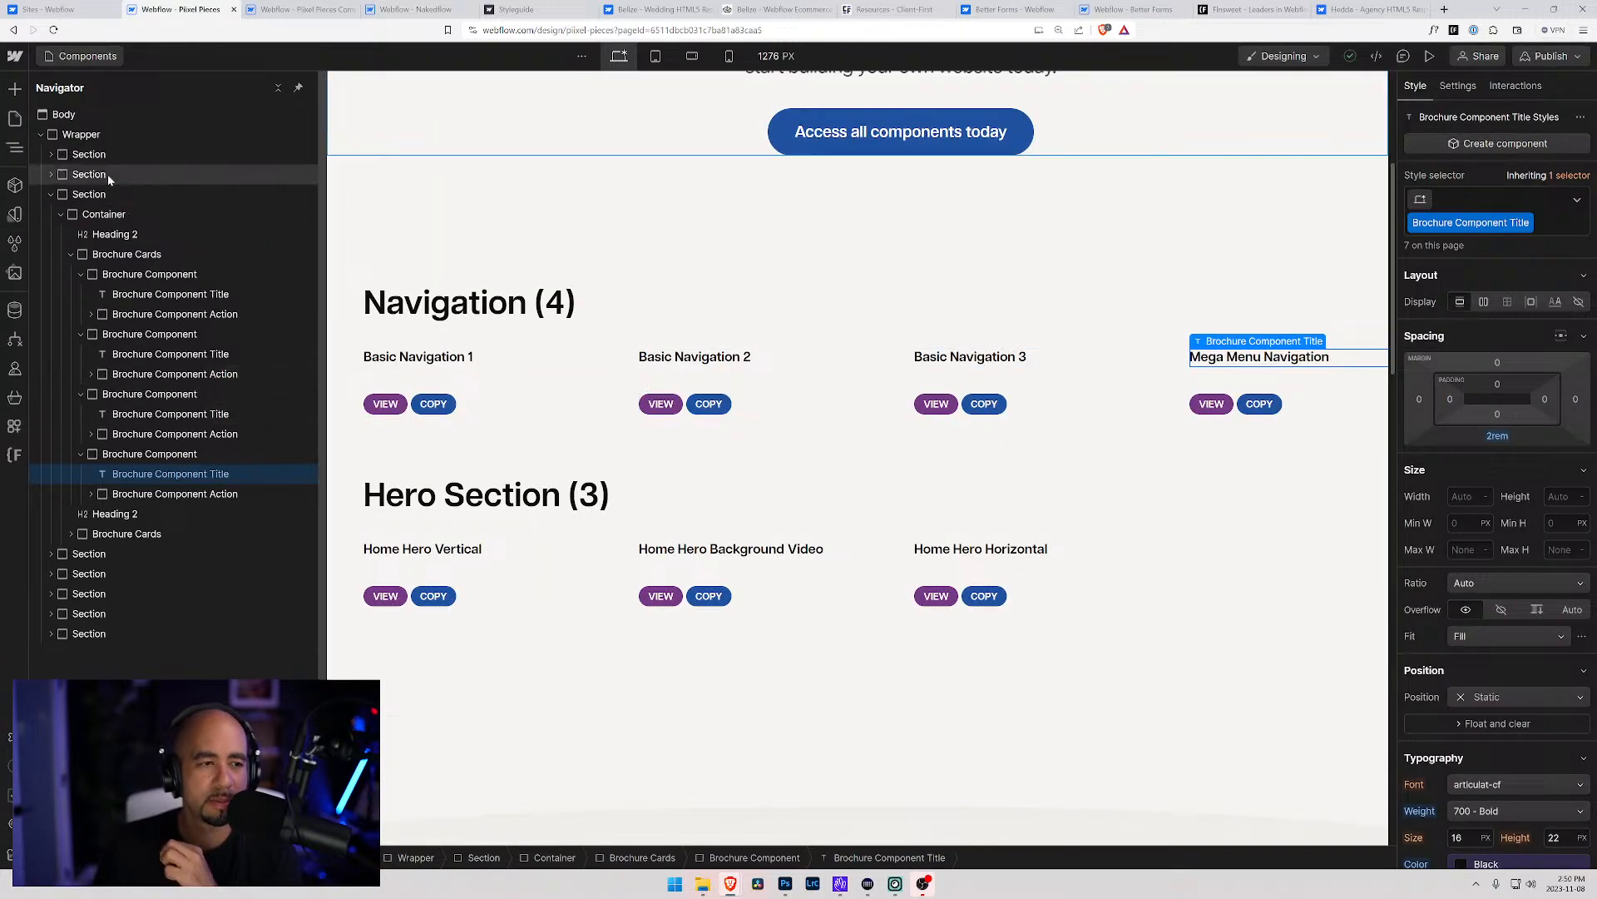
left_click(300, 9)
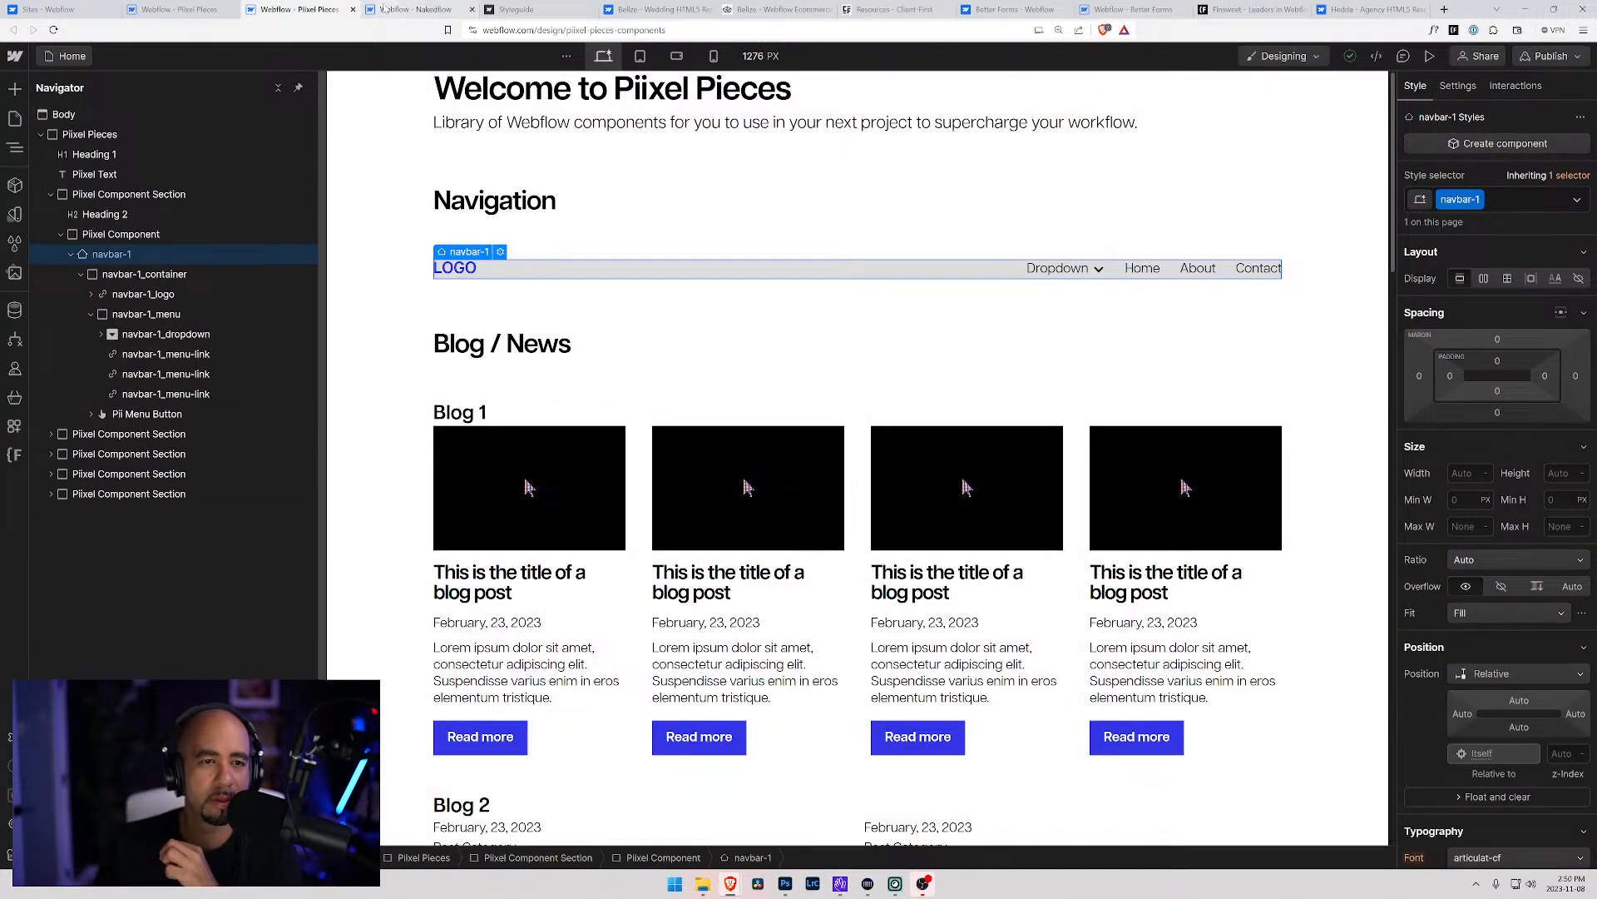
left_click(414, 9)
left_click(162, 372)
left_click(162, 356)
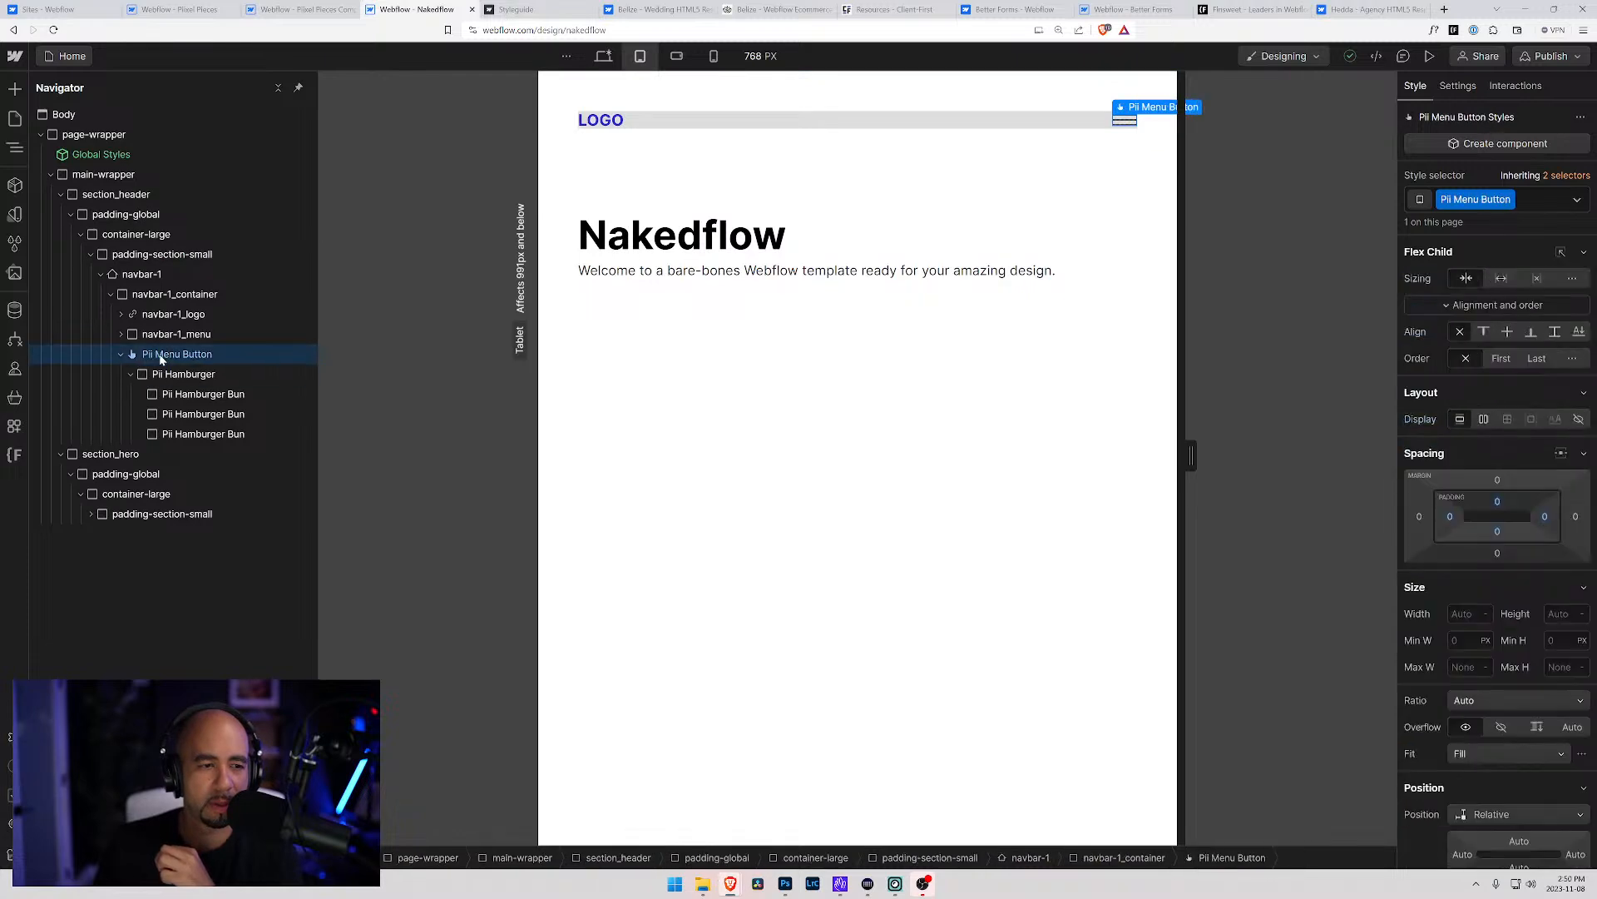
left_click(1458, 86)
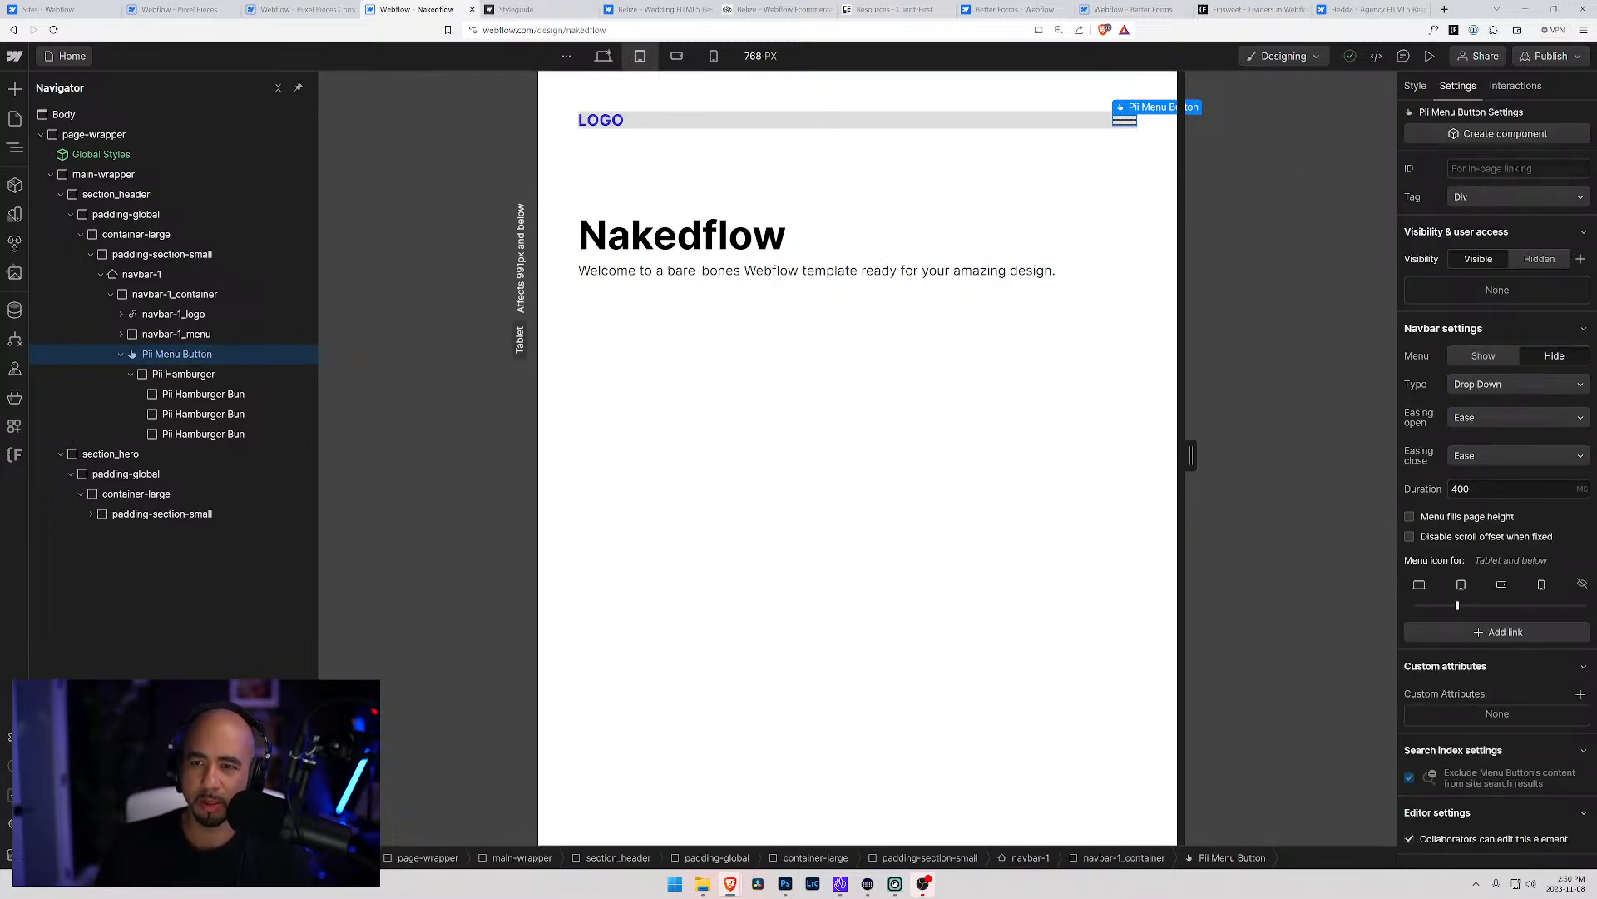
Rename the Pii Menu Button class to navbar-1_menu-button
left_click(1416, 86)
left_click(1509, 199)
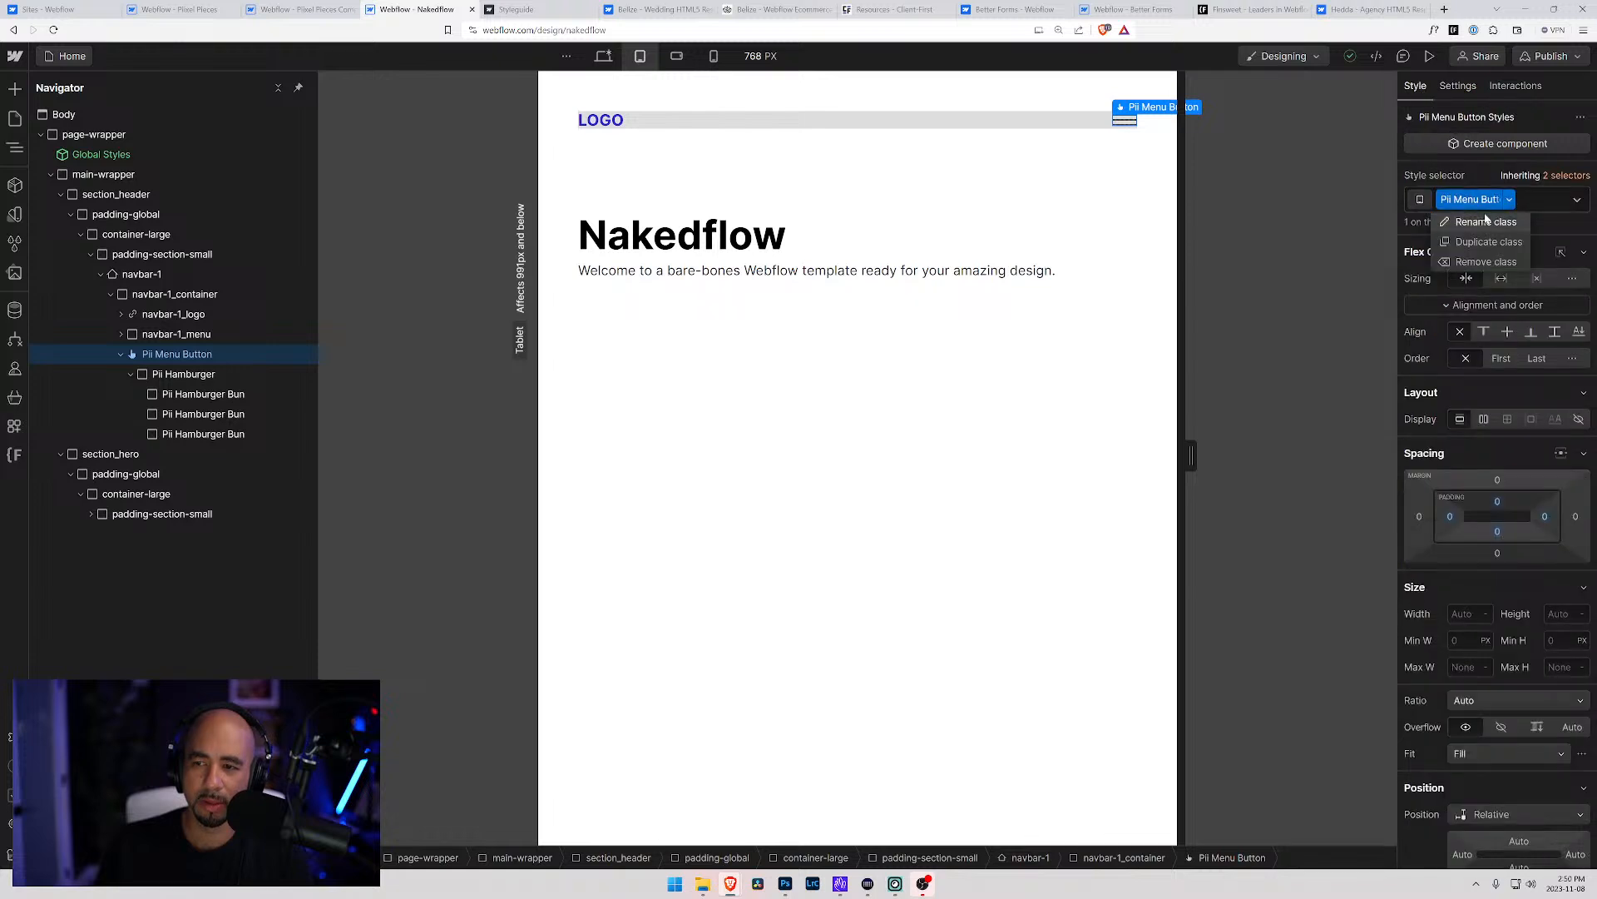
left_click(1468, 220)
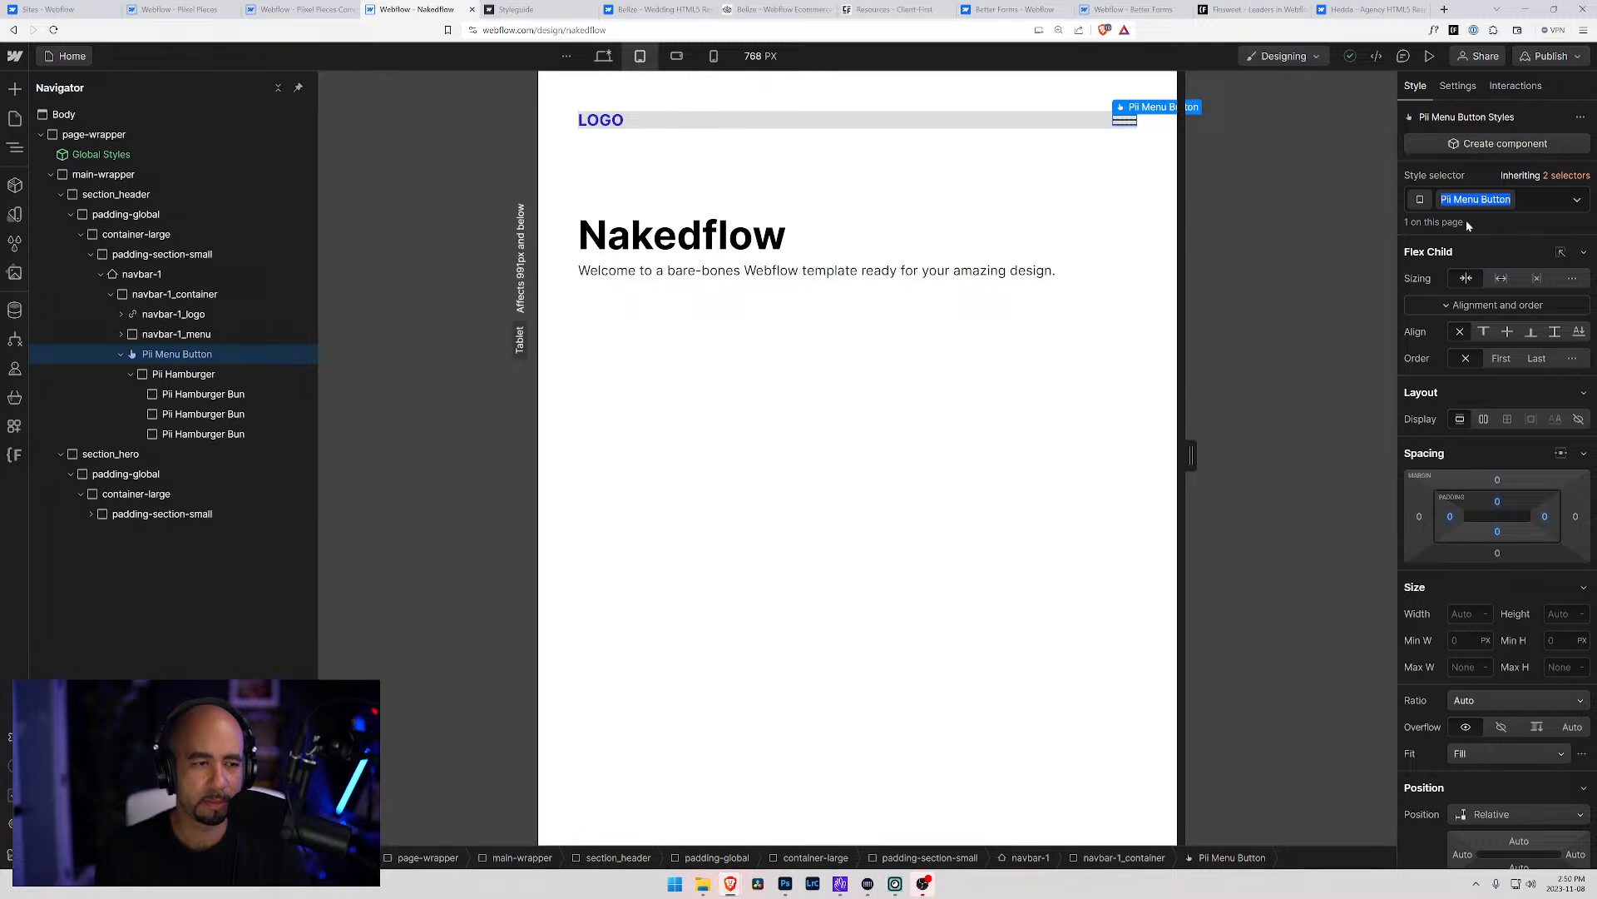
key("BackSpace")
key("BackSpace")
key("BackSpace")
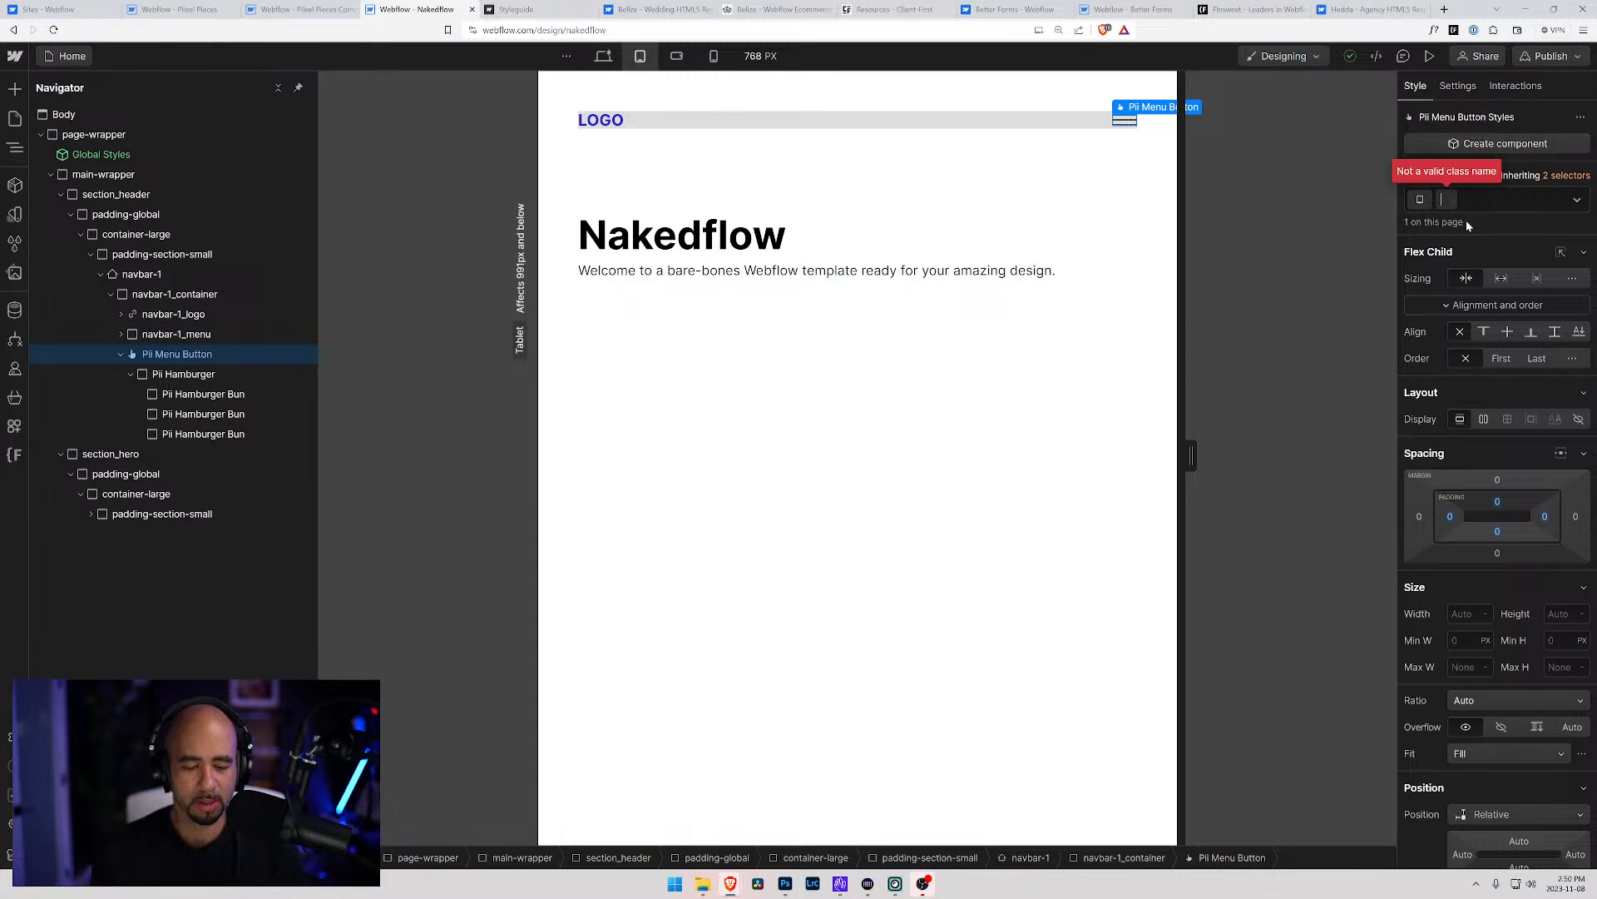
type("navbar-1_")
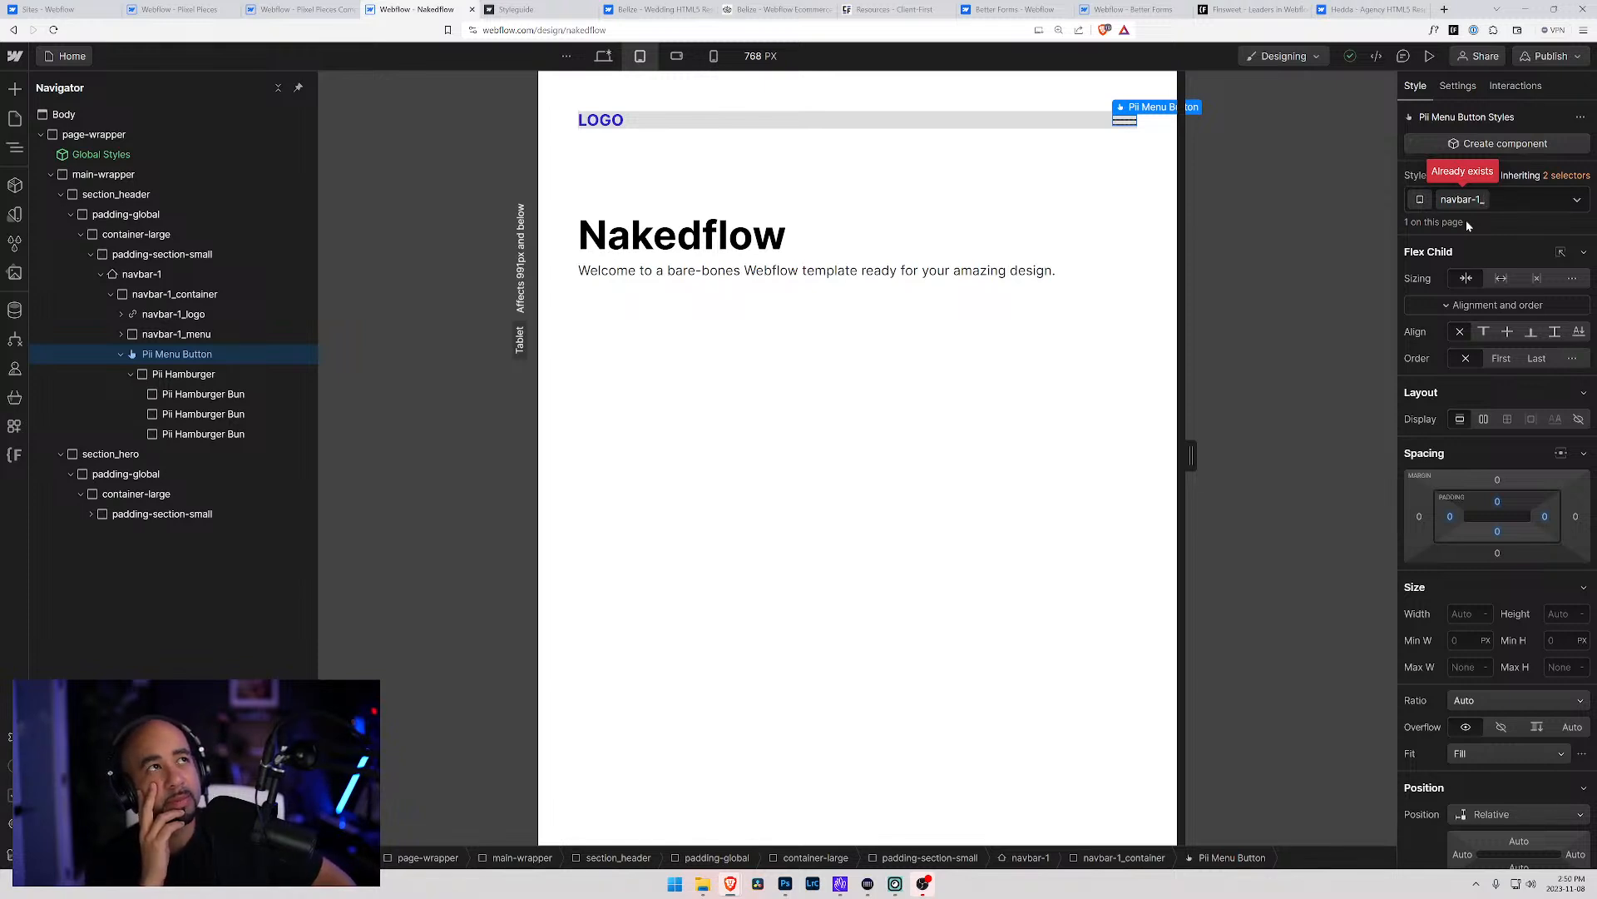
type("menu-button")
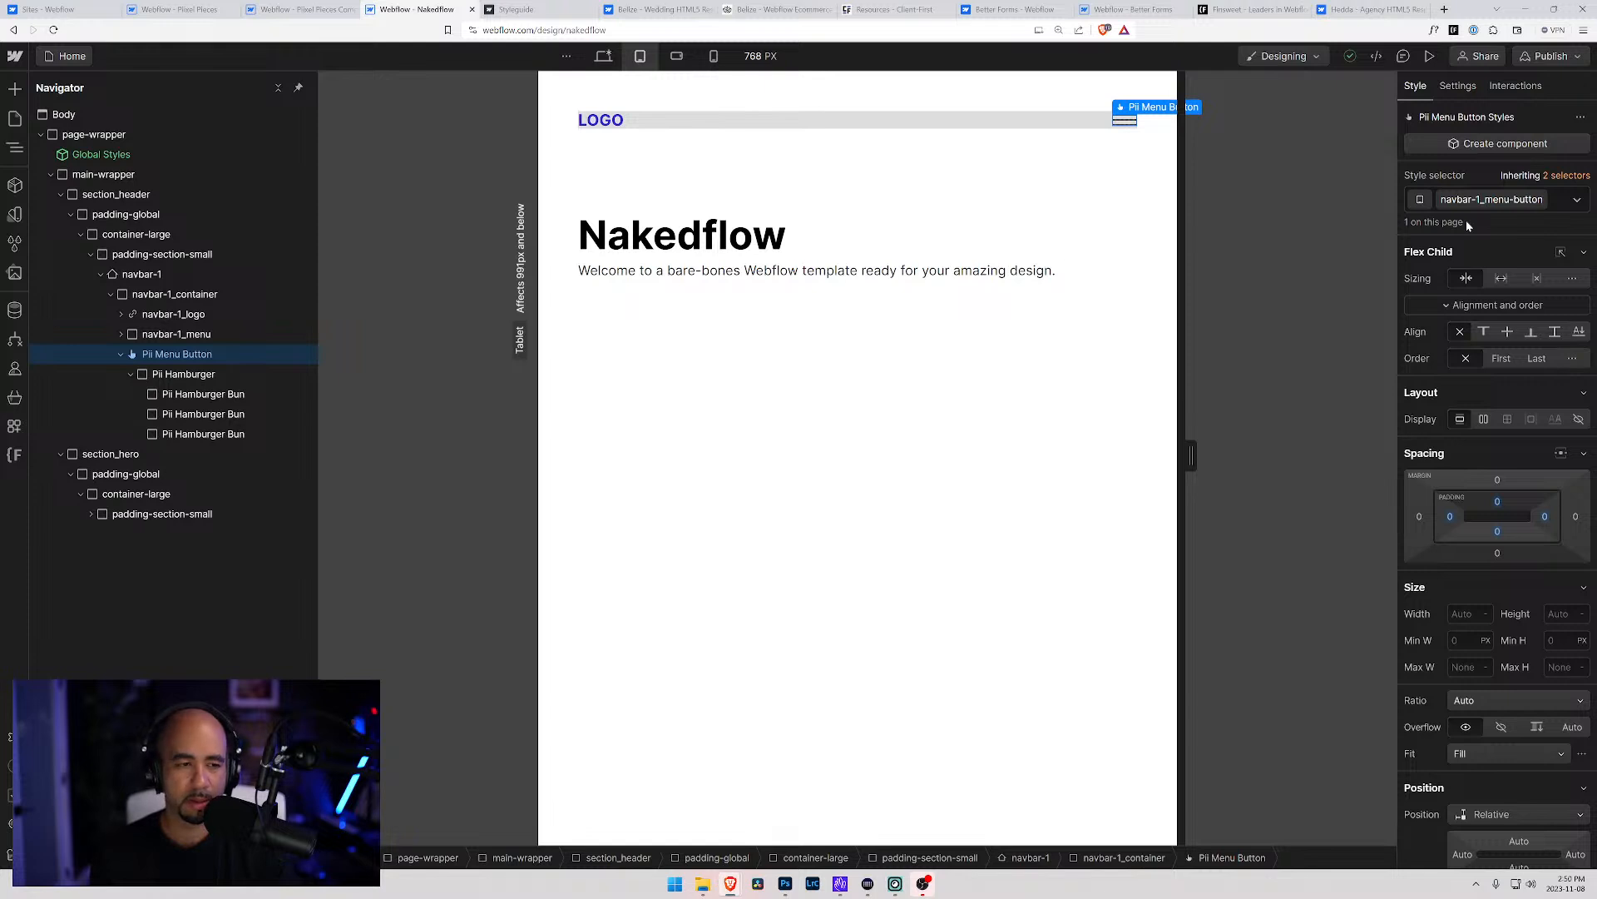
key("Return")
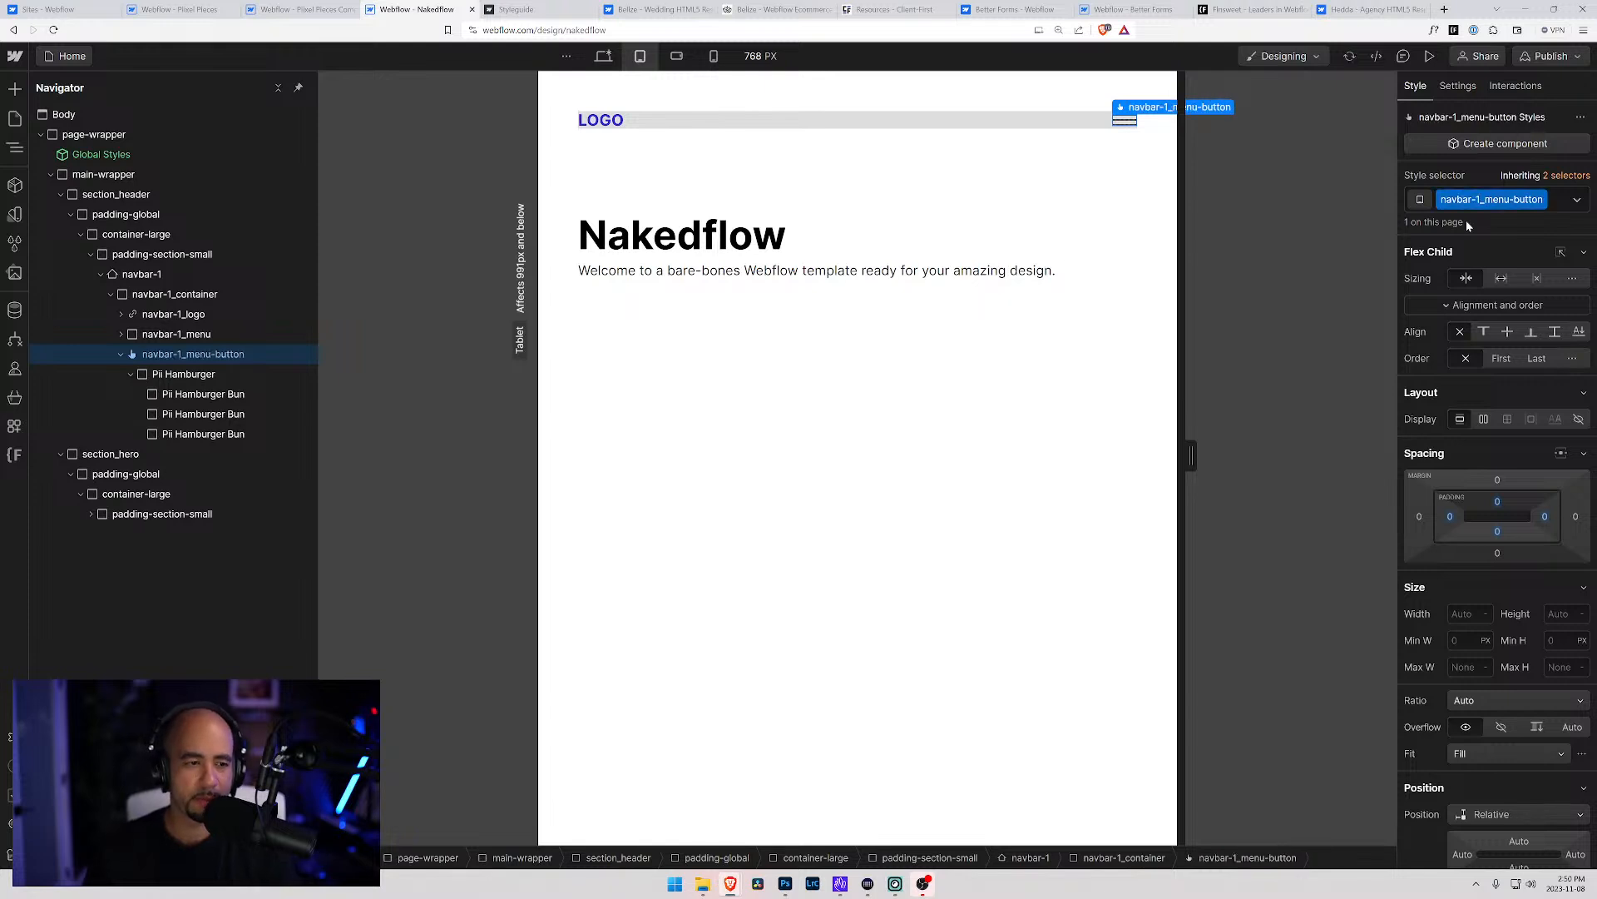
Rename the Pii Hamburger class nested in the menu button to navbar-1_hamburger
left_click(200, 375)
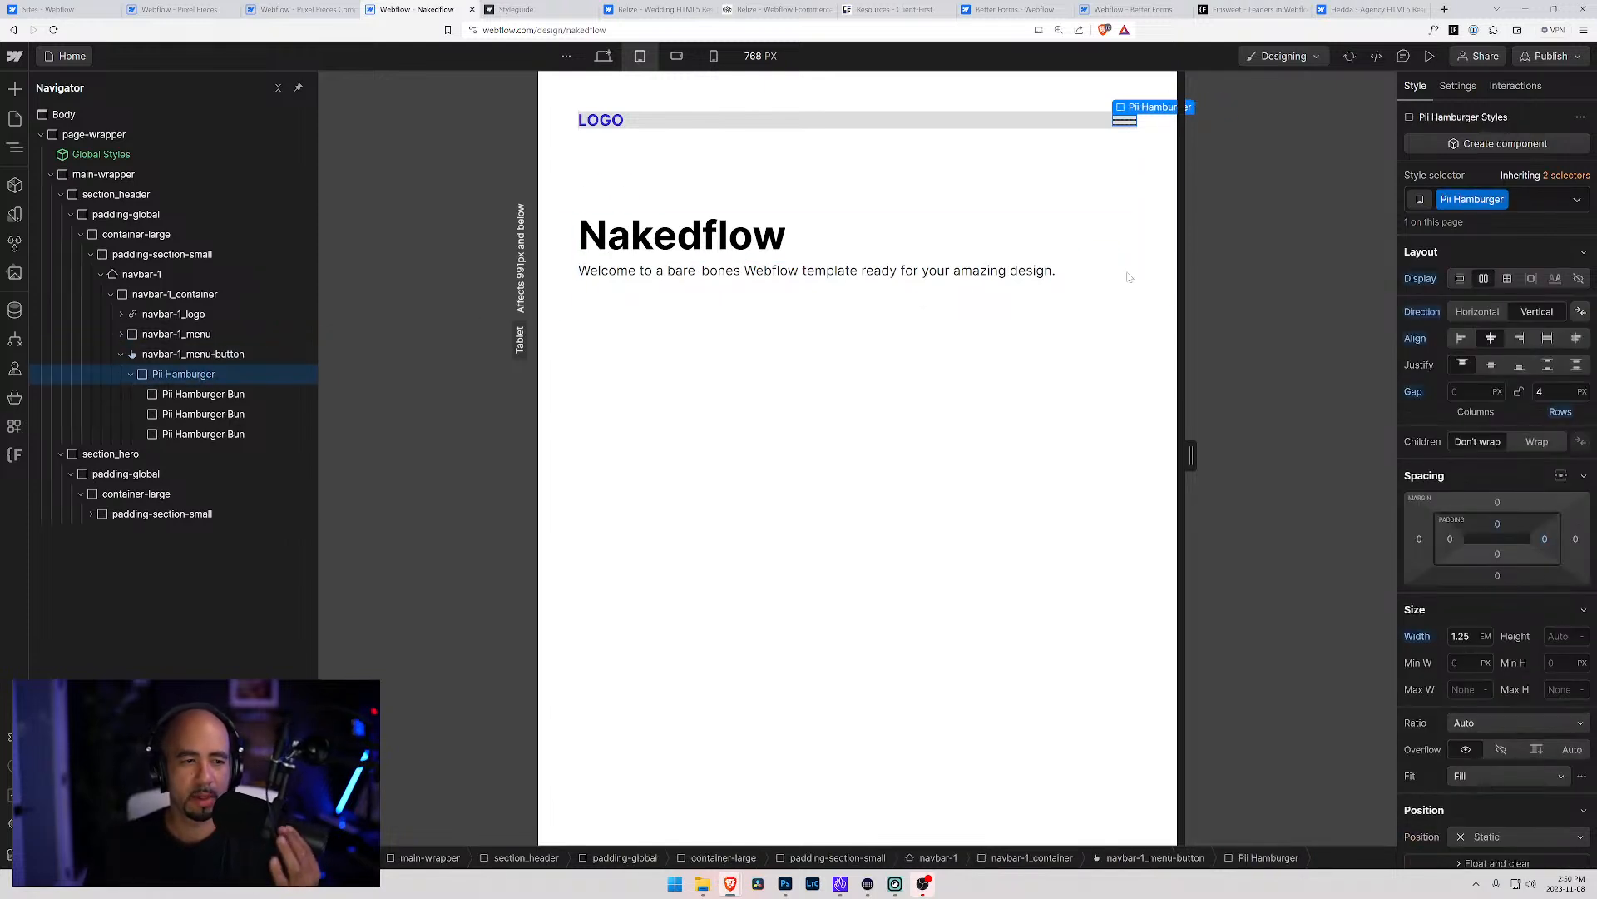
left_click(1502, 202)
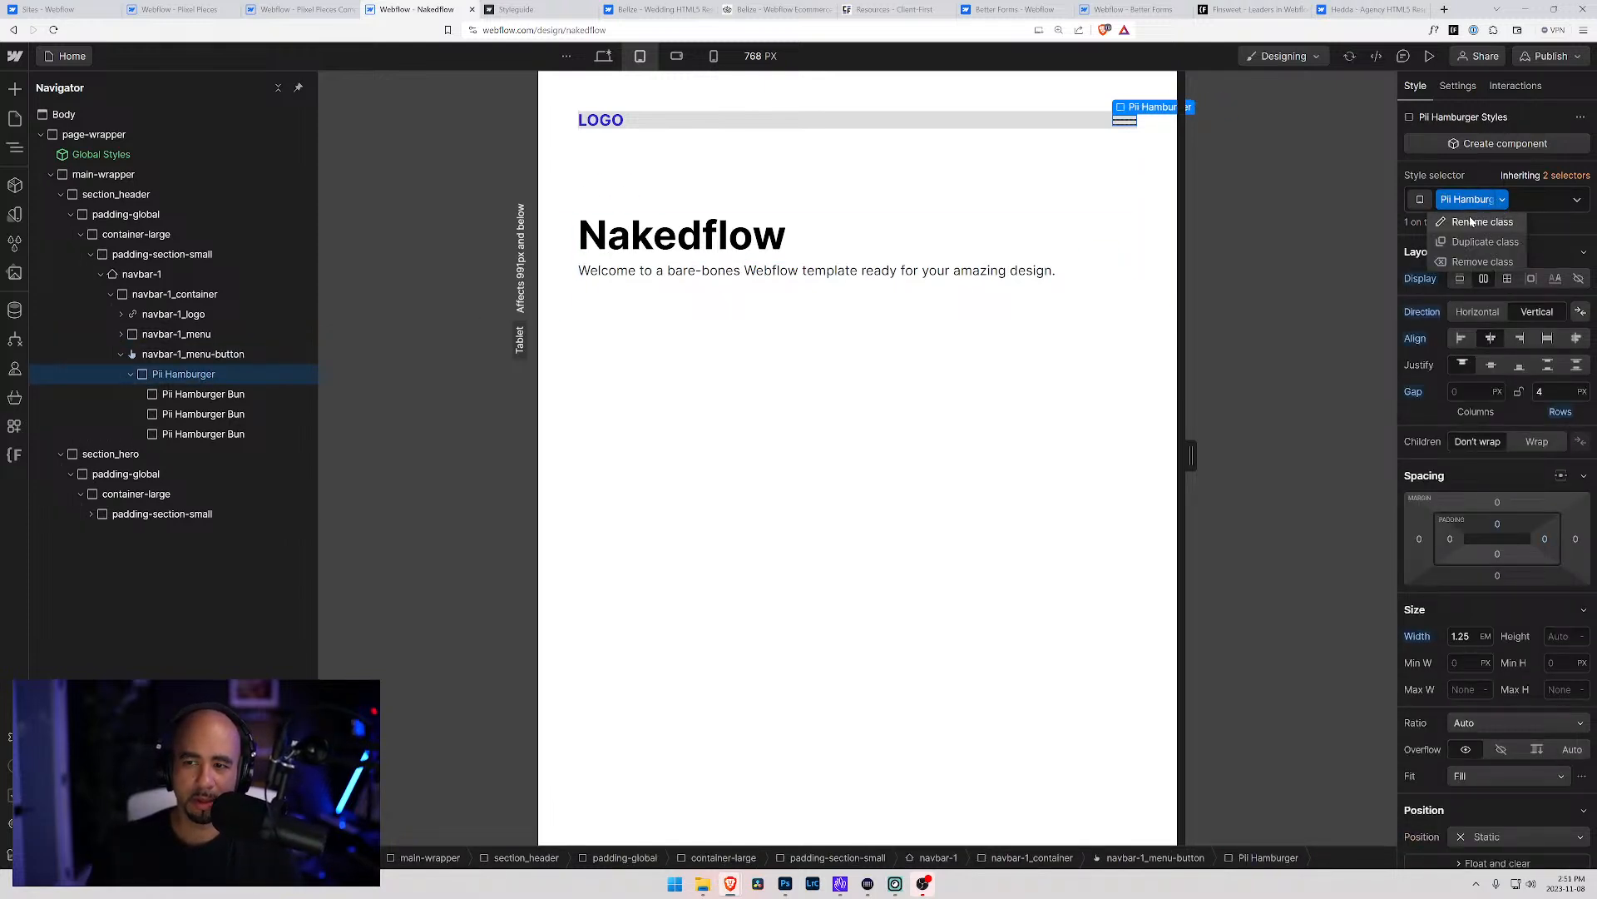
left_click(1471, 221)
type("nav")
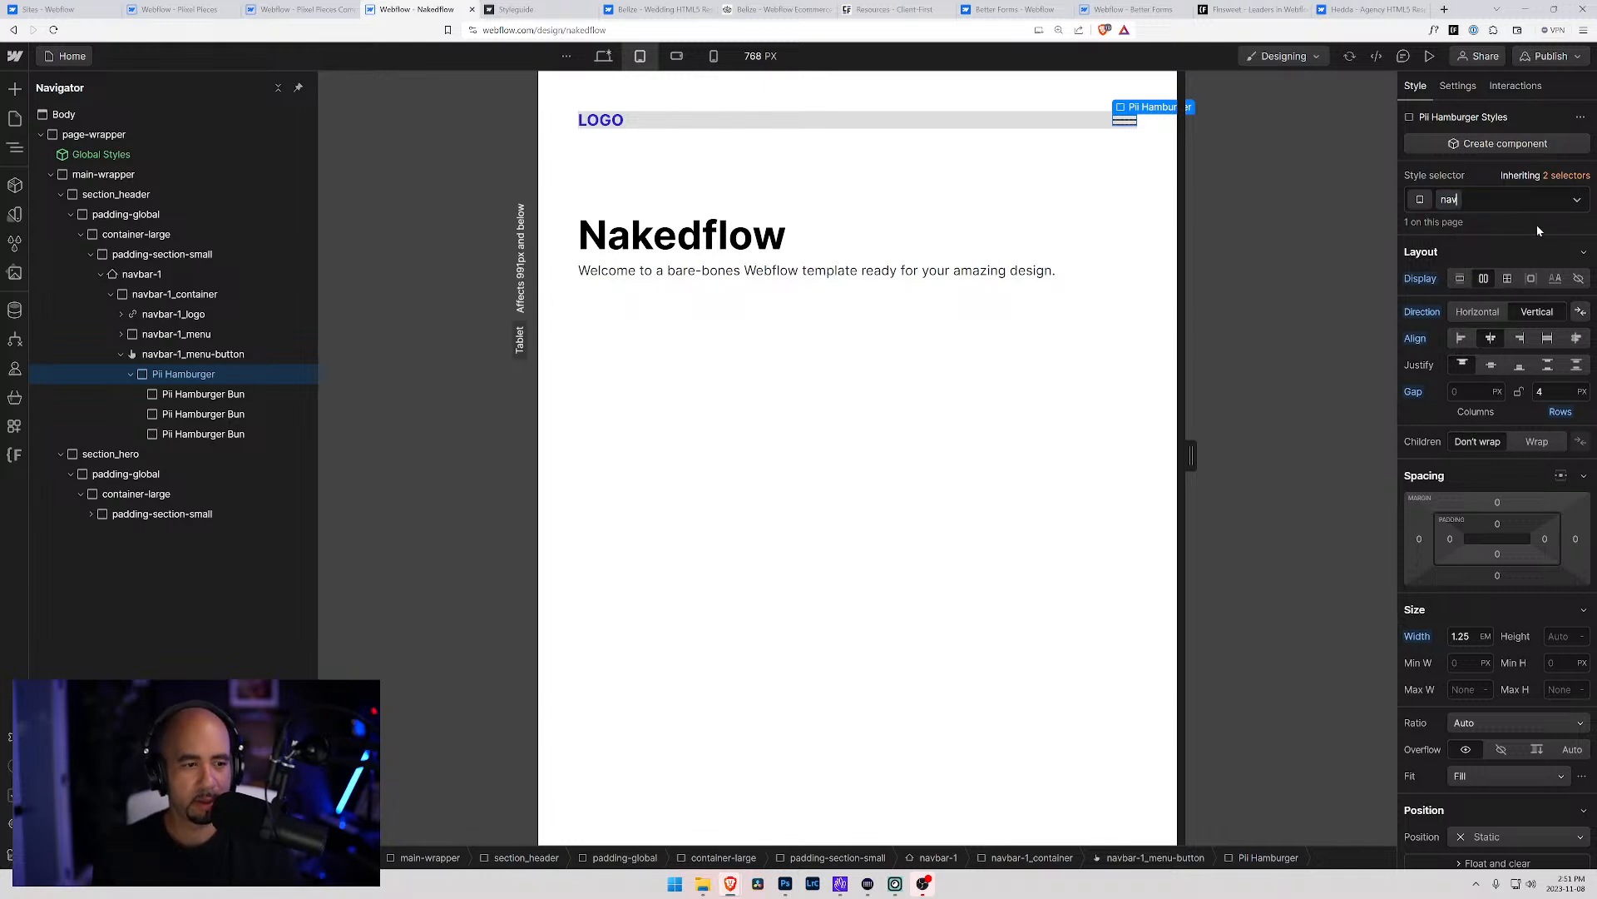
type("bar-1_hamburger")
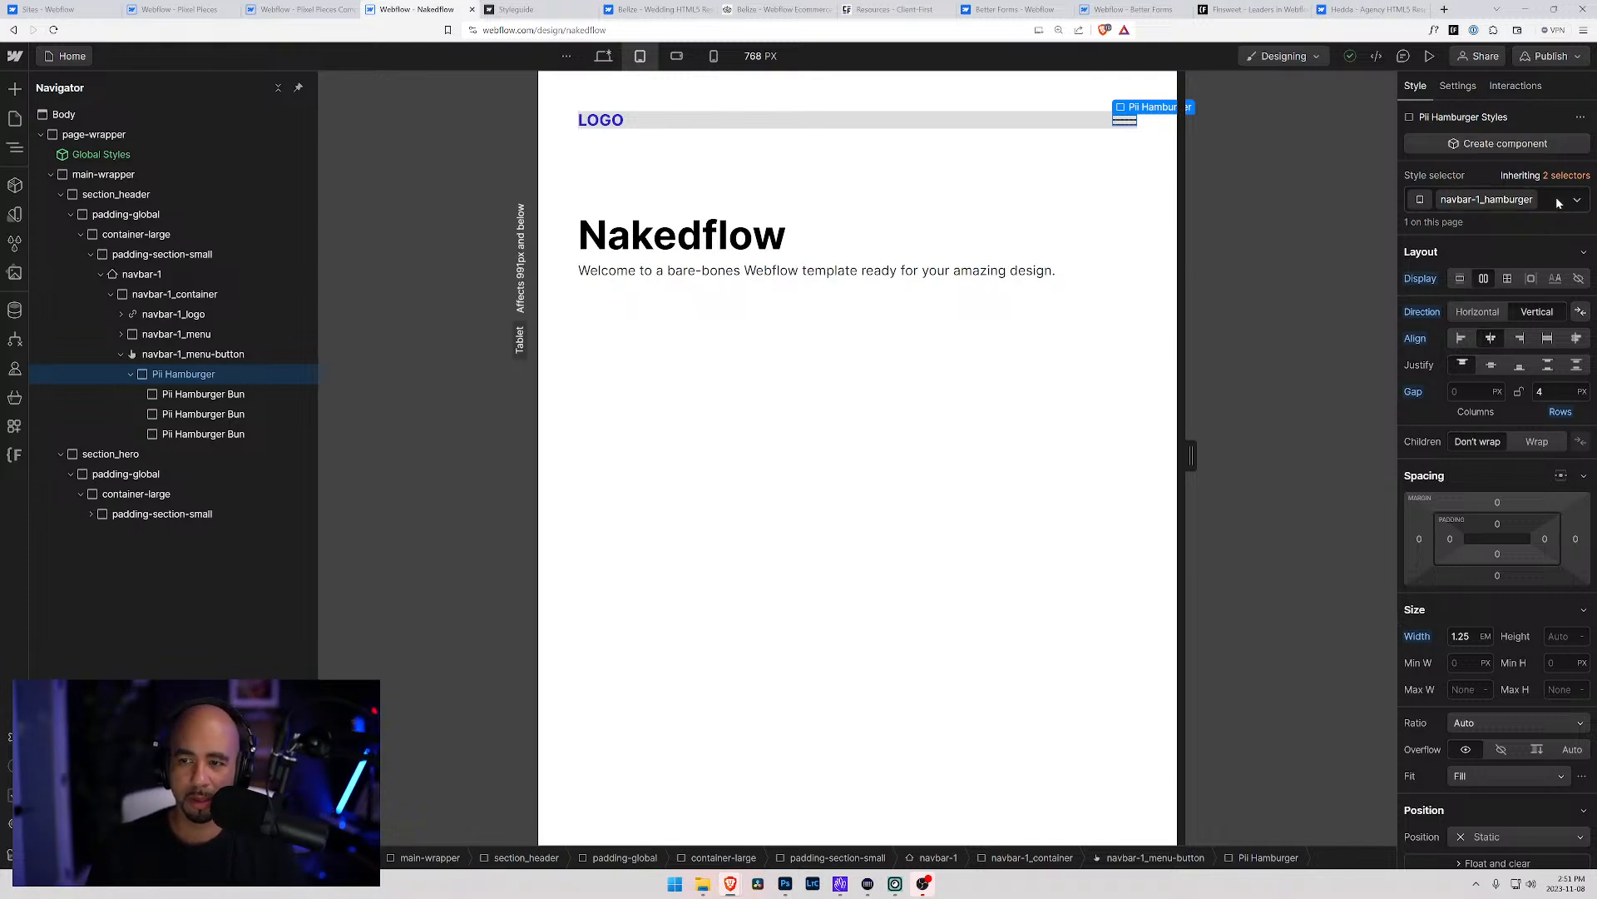
key("Return")
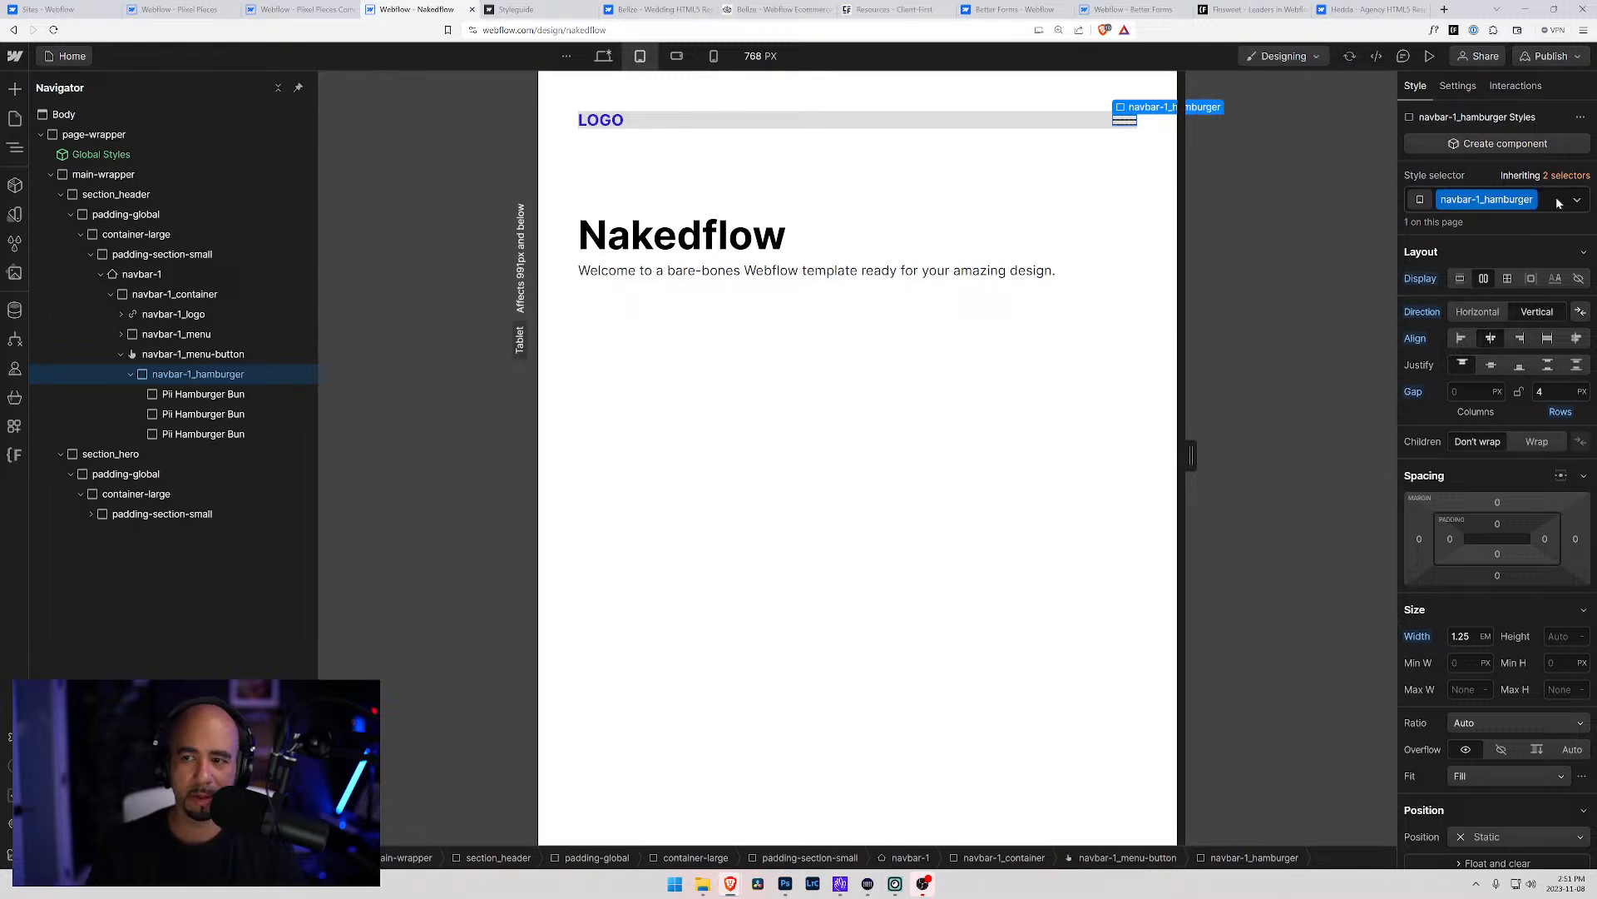
Rename the Pii Hamburger Bun class shared by the three hamburger lines to navbar-1_hamburger-line
left_click(189, 397)
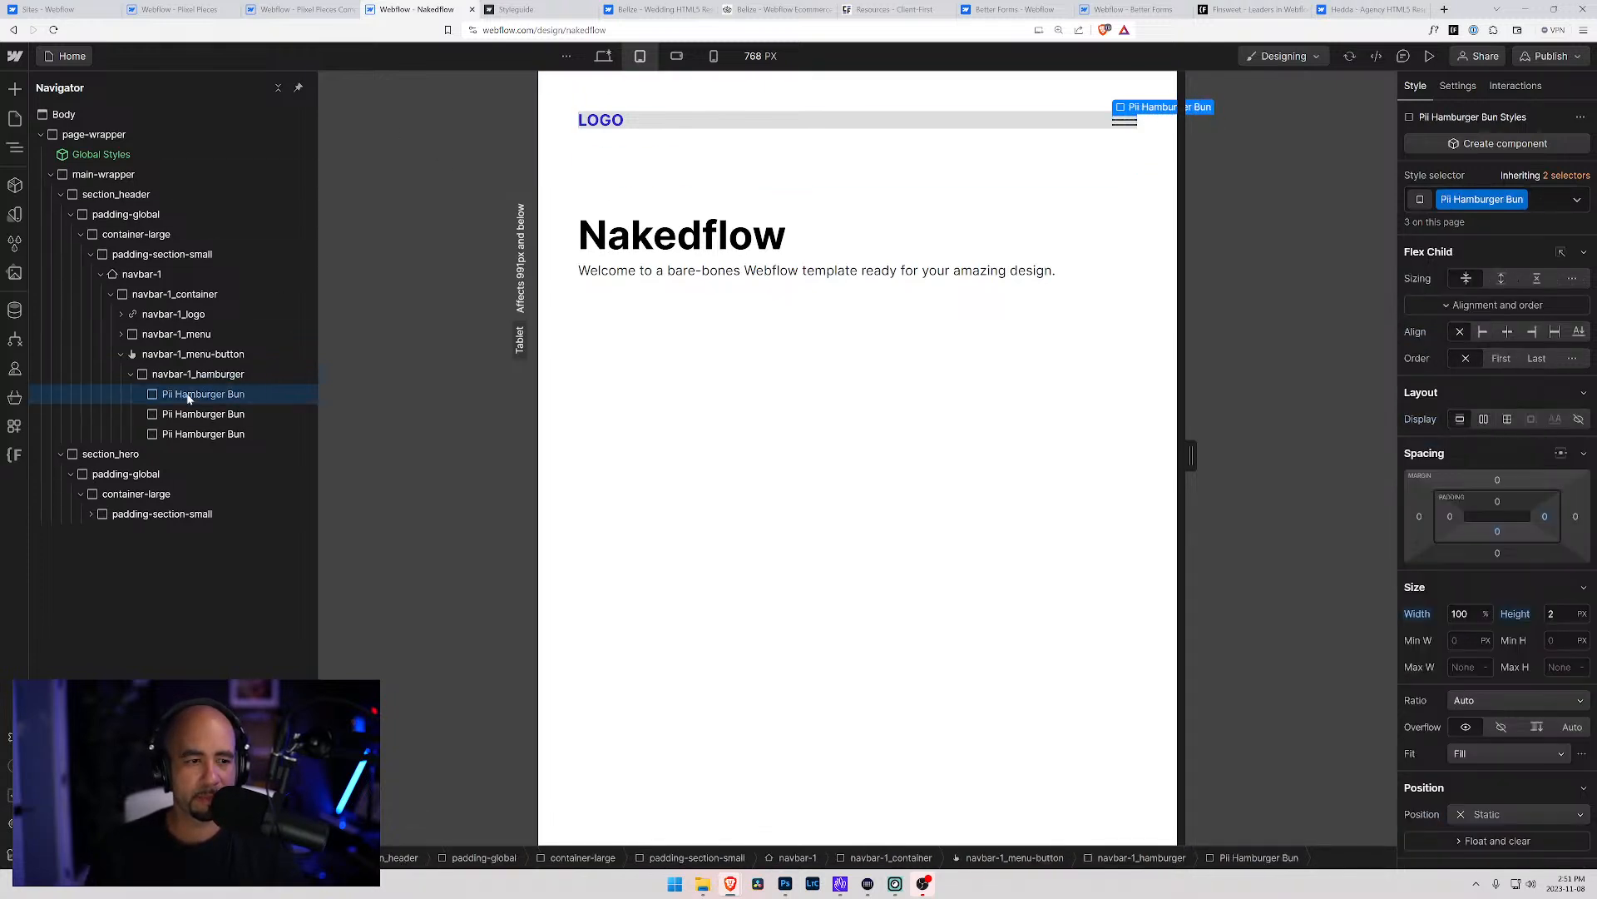
left_click(190, 415)
left_click(186, 437)
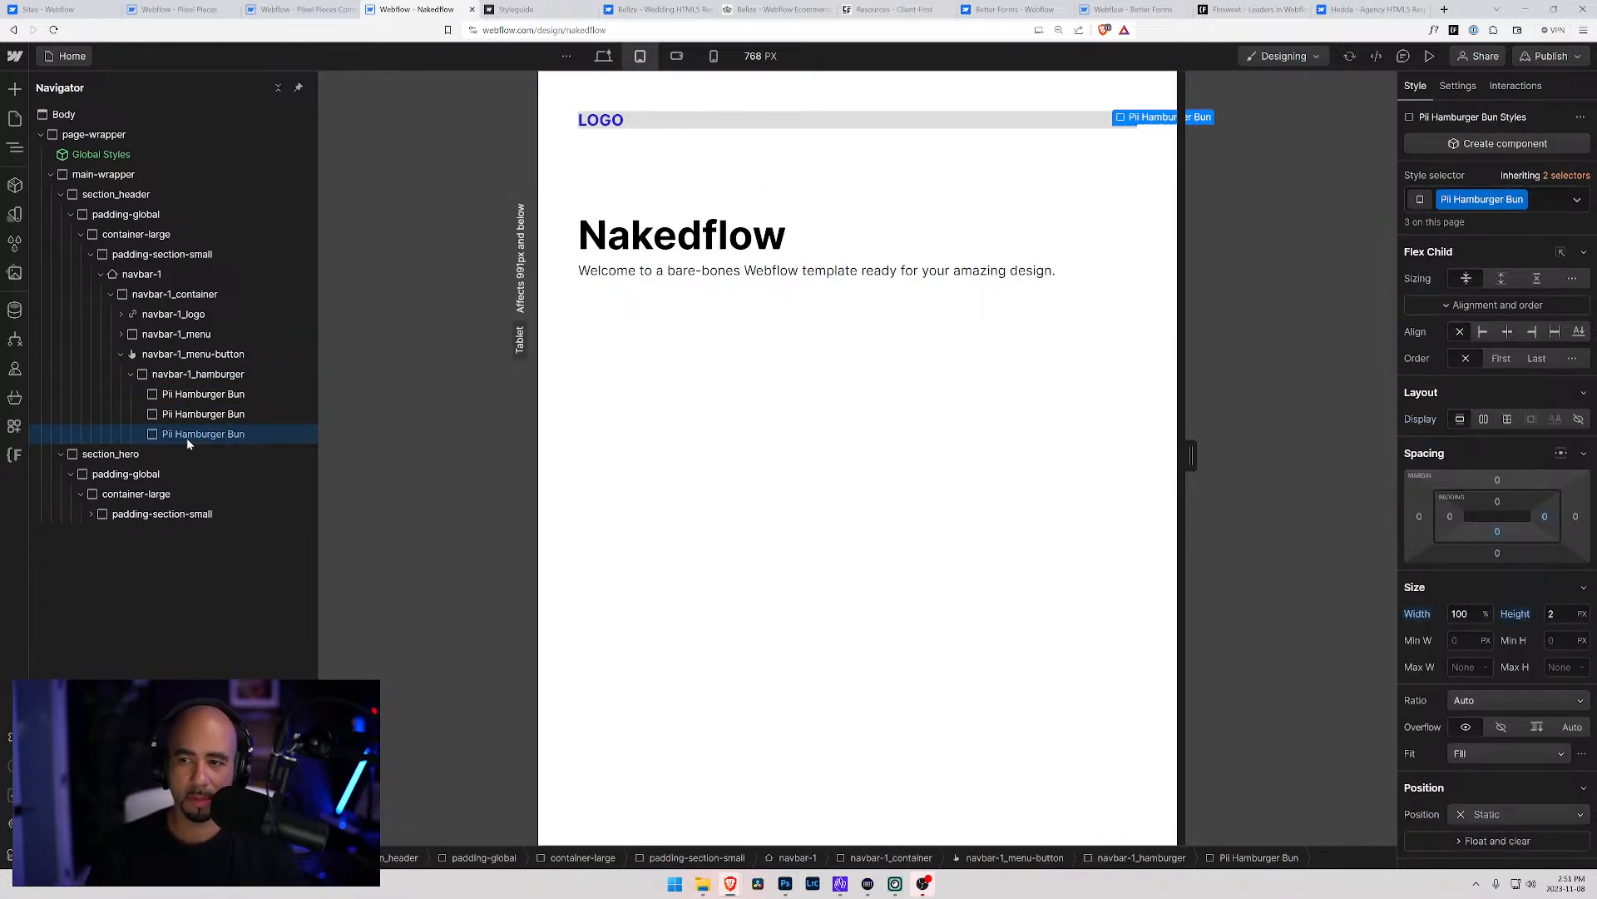
left_click(170, 393)
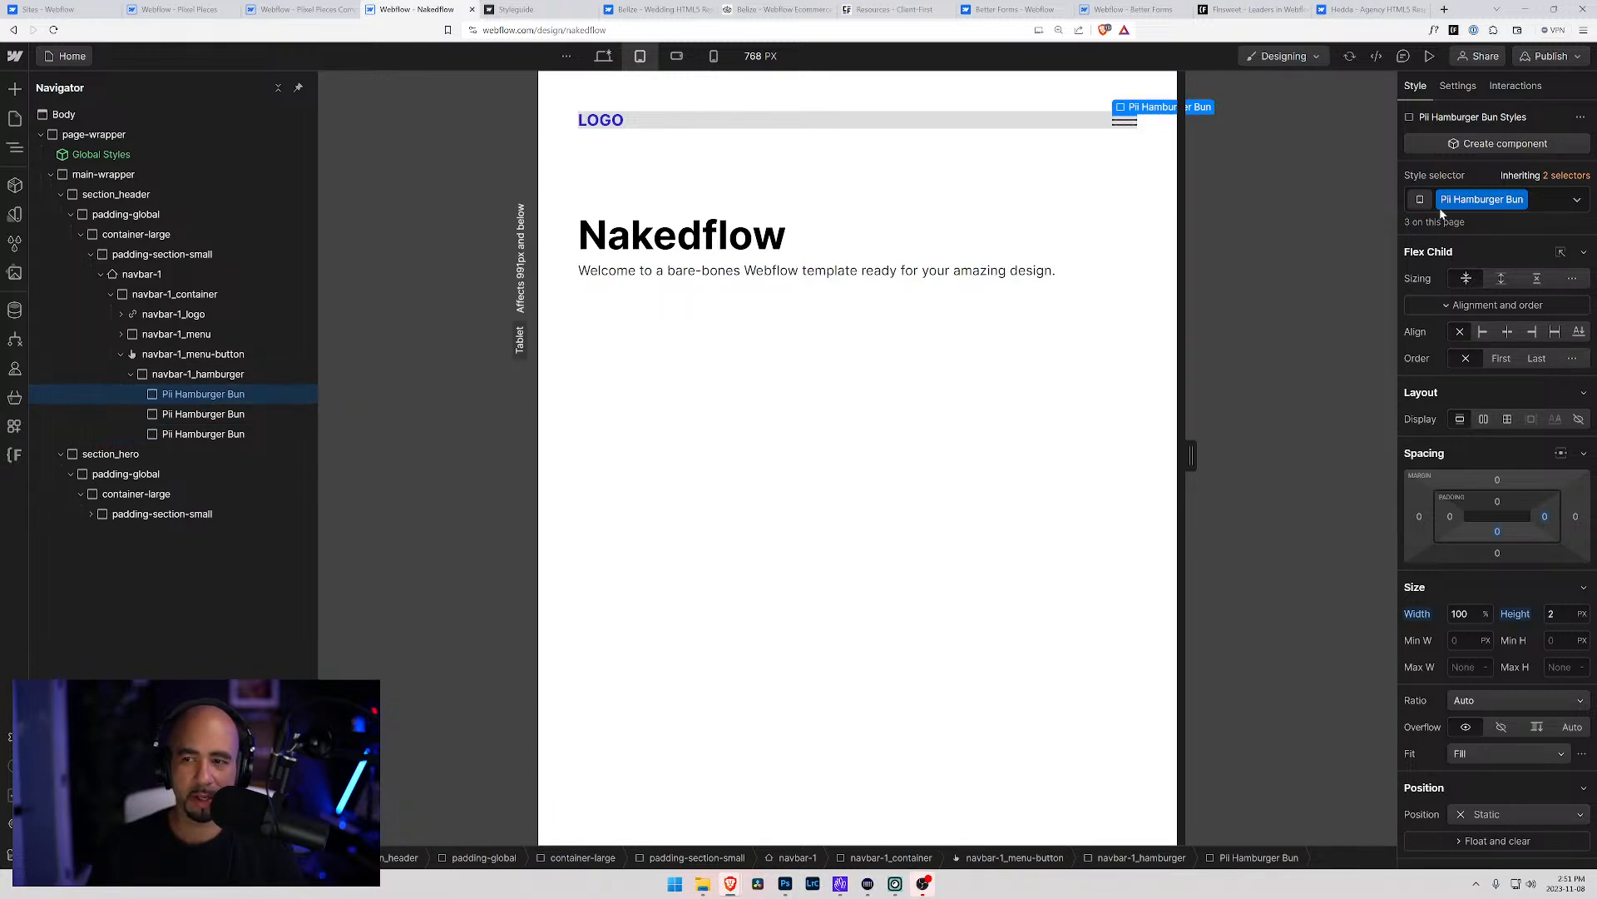
left_click(1520, 202)
left_click(1490, 228)
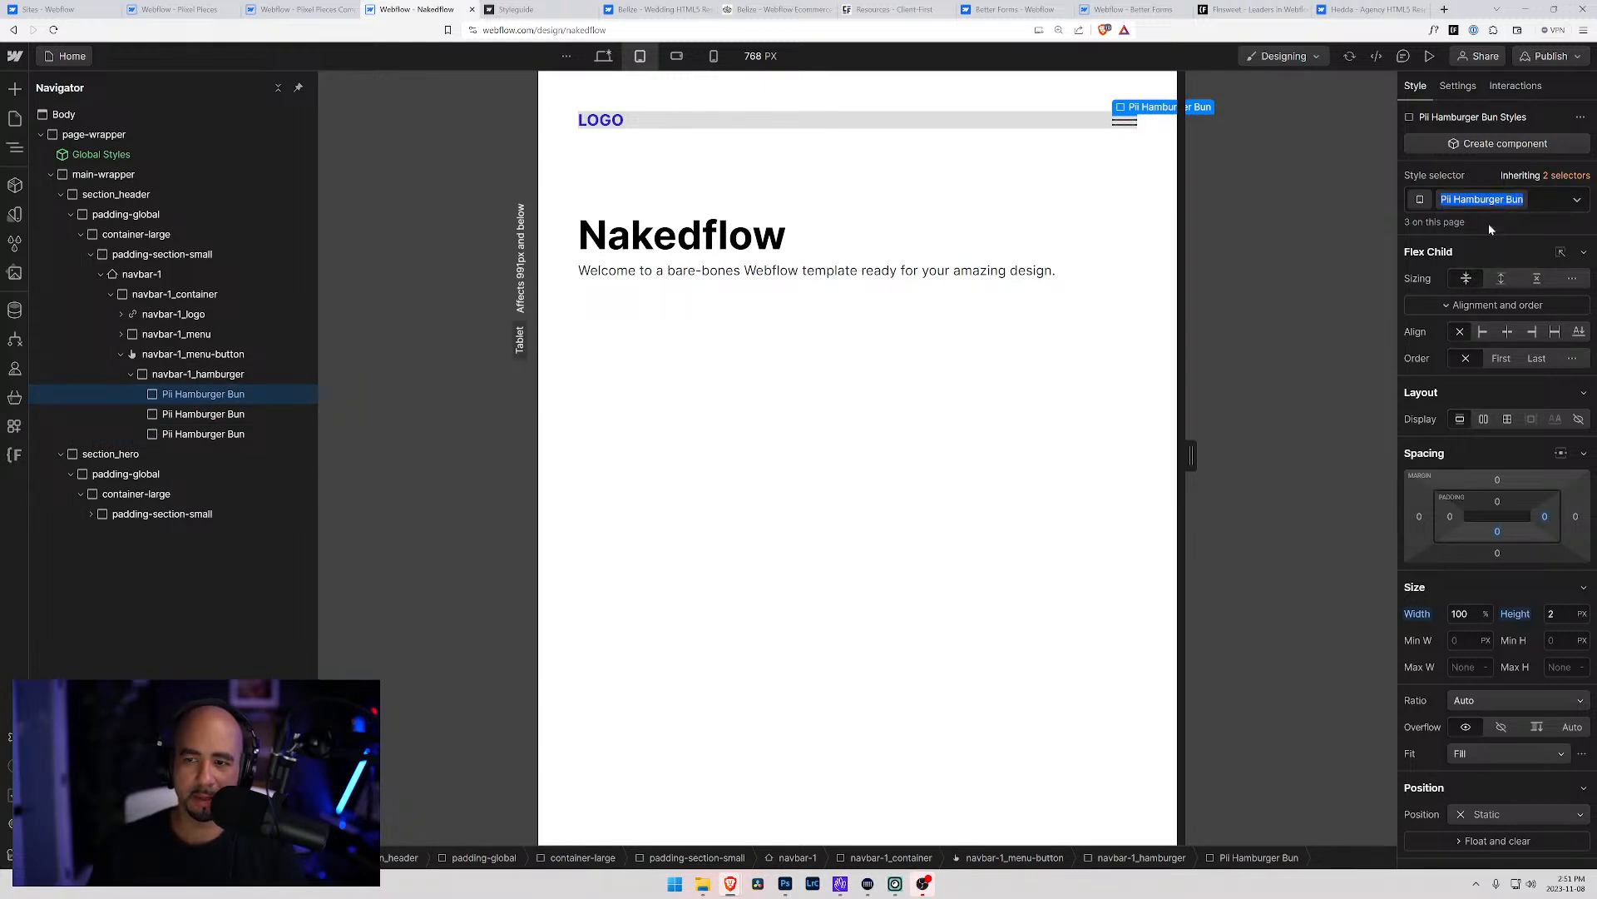
type("navbar-")
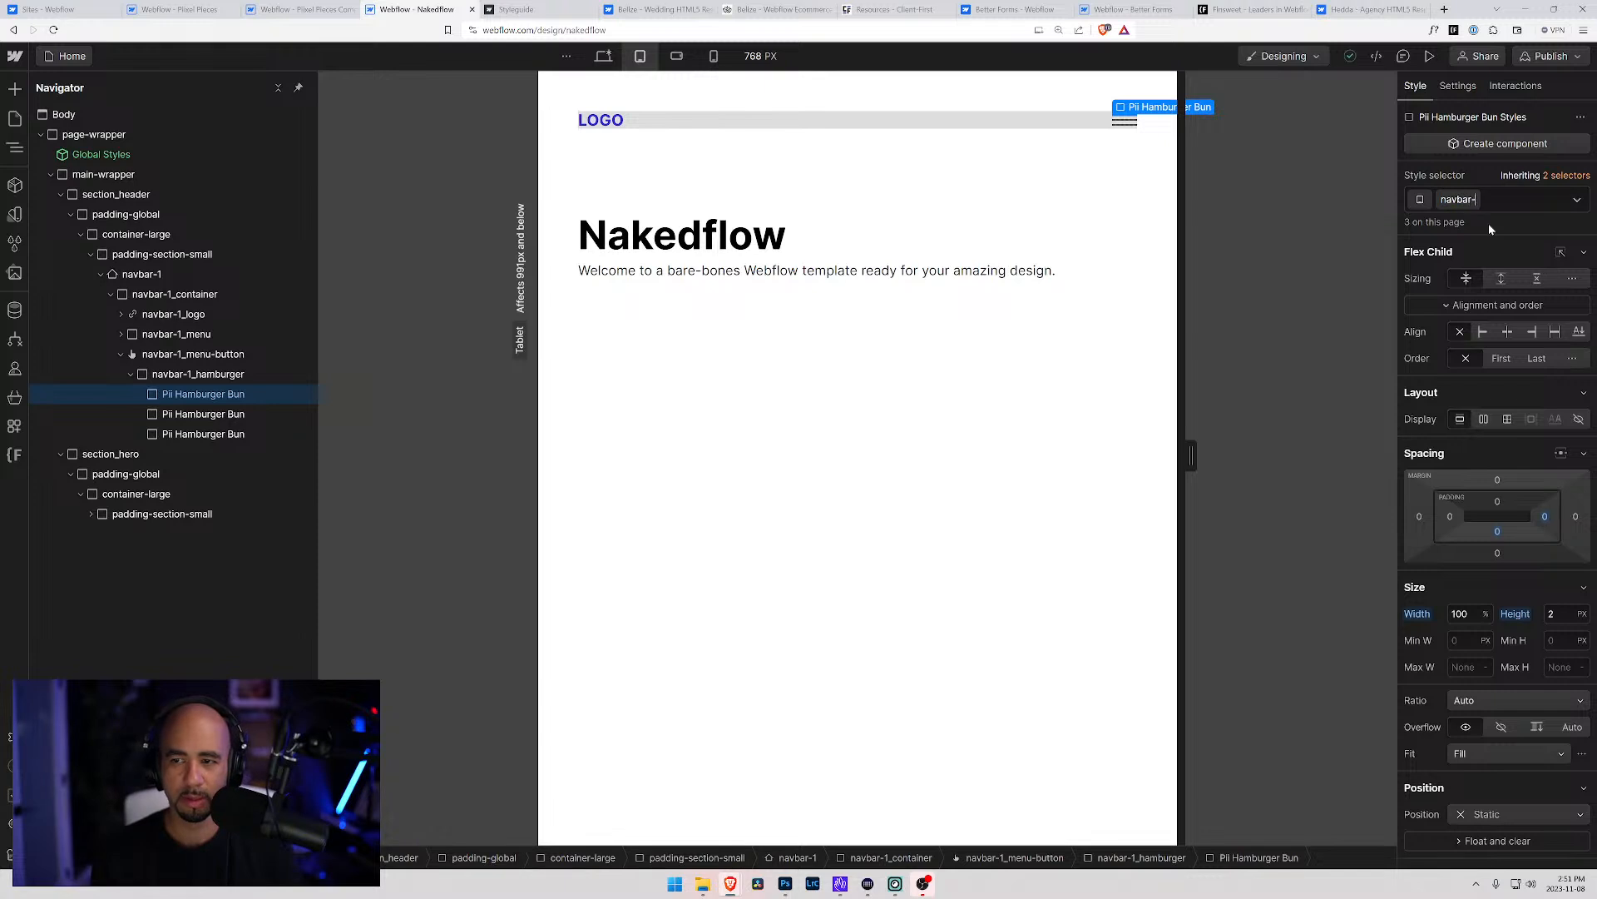
type("1_hamb")
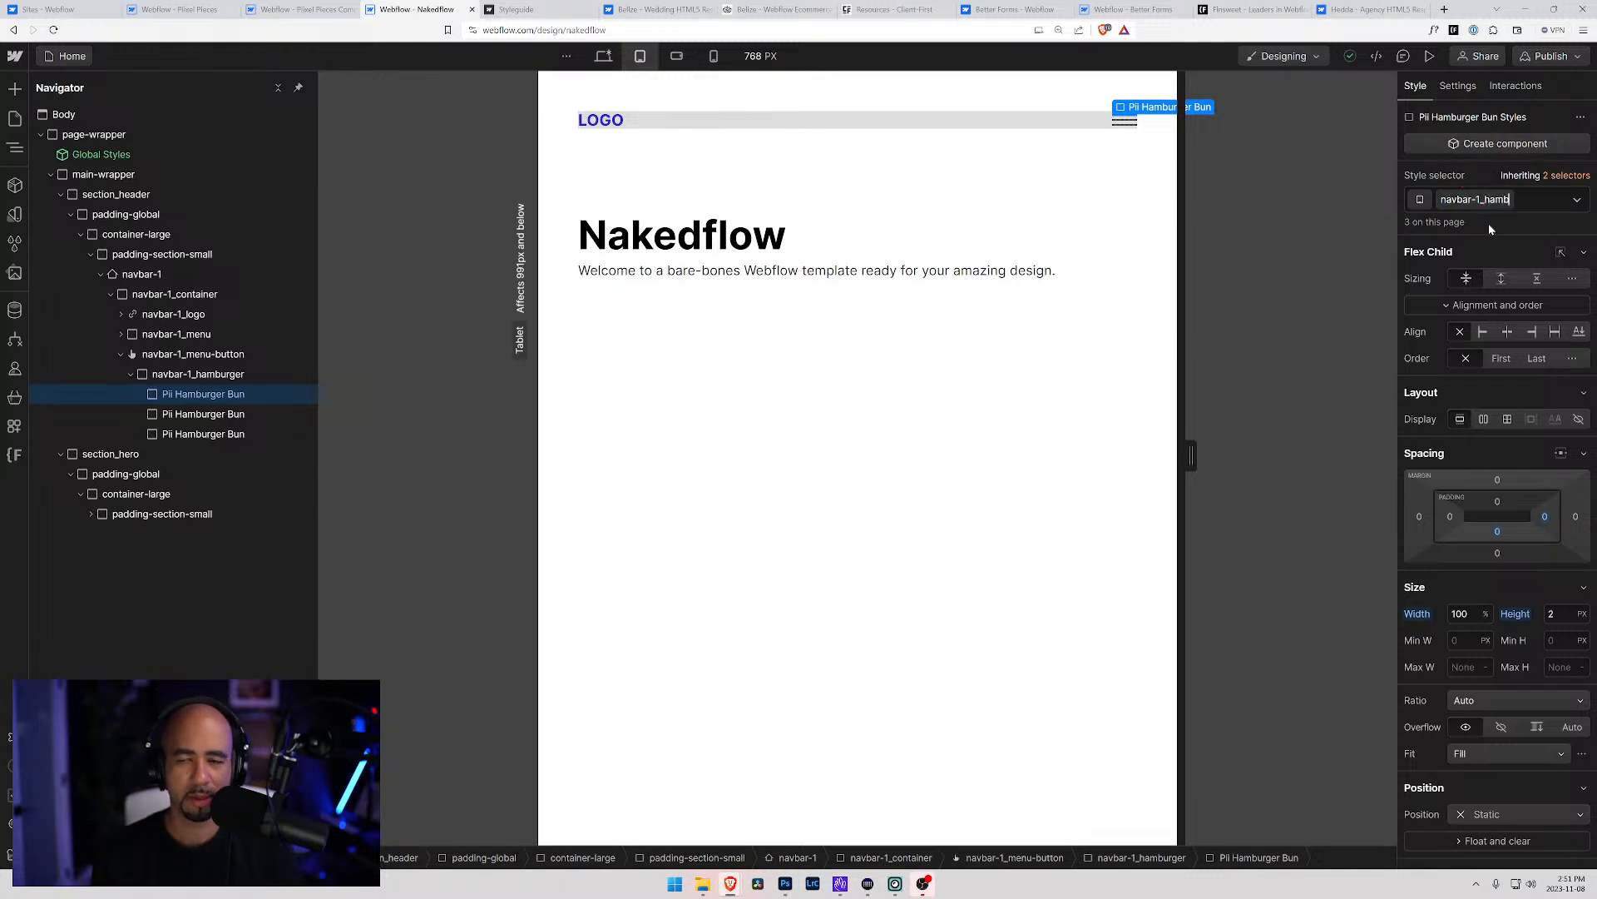
type("urger")
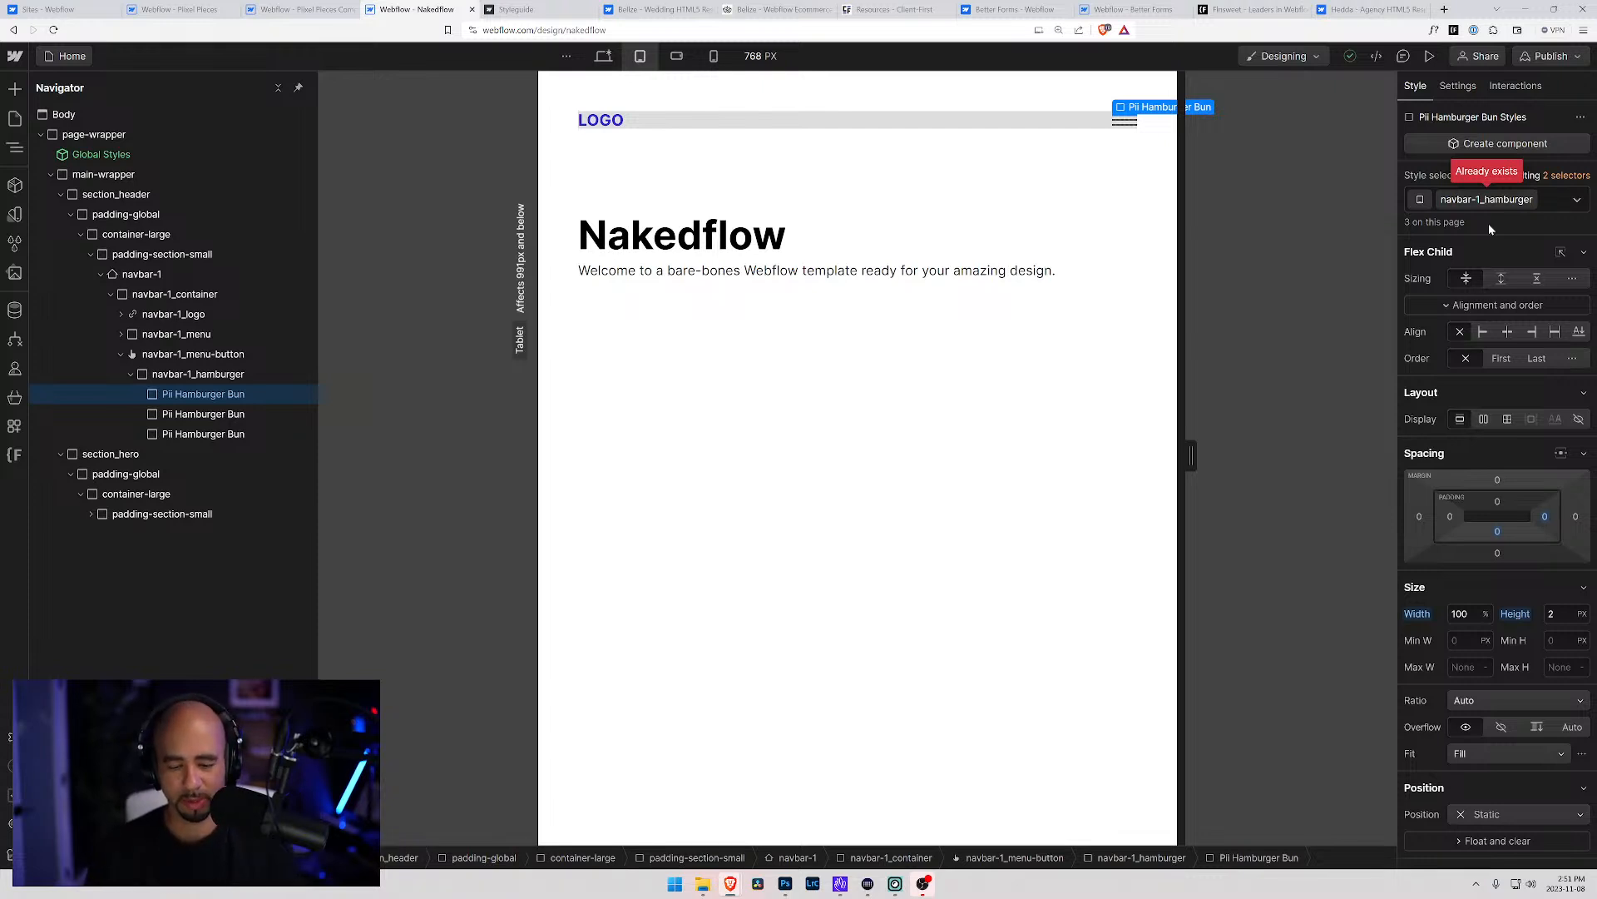
type("-")
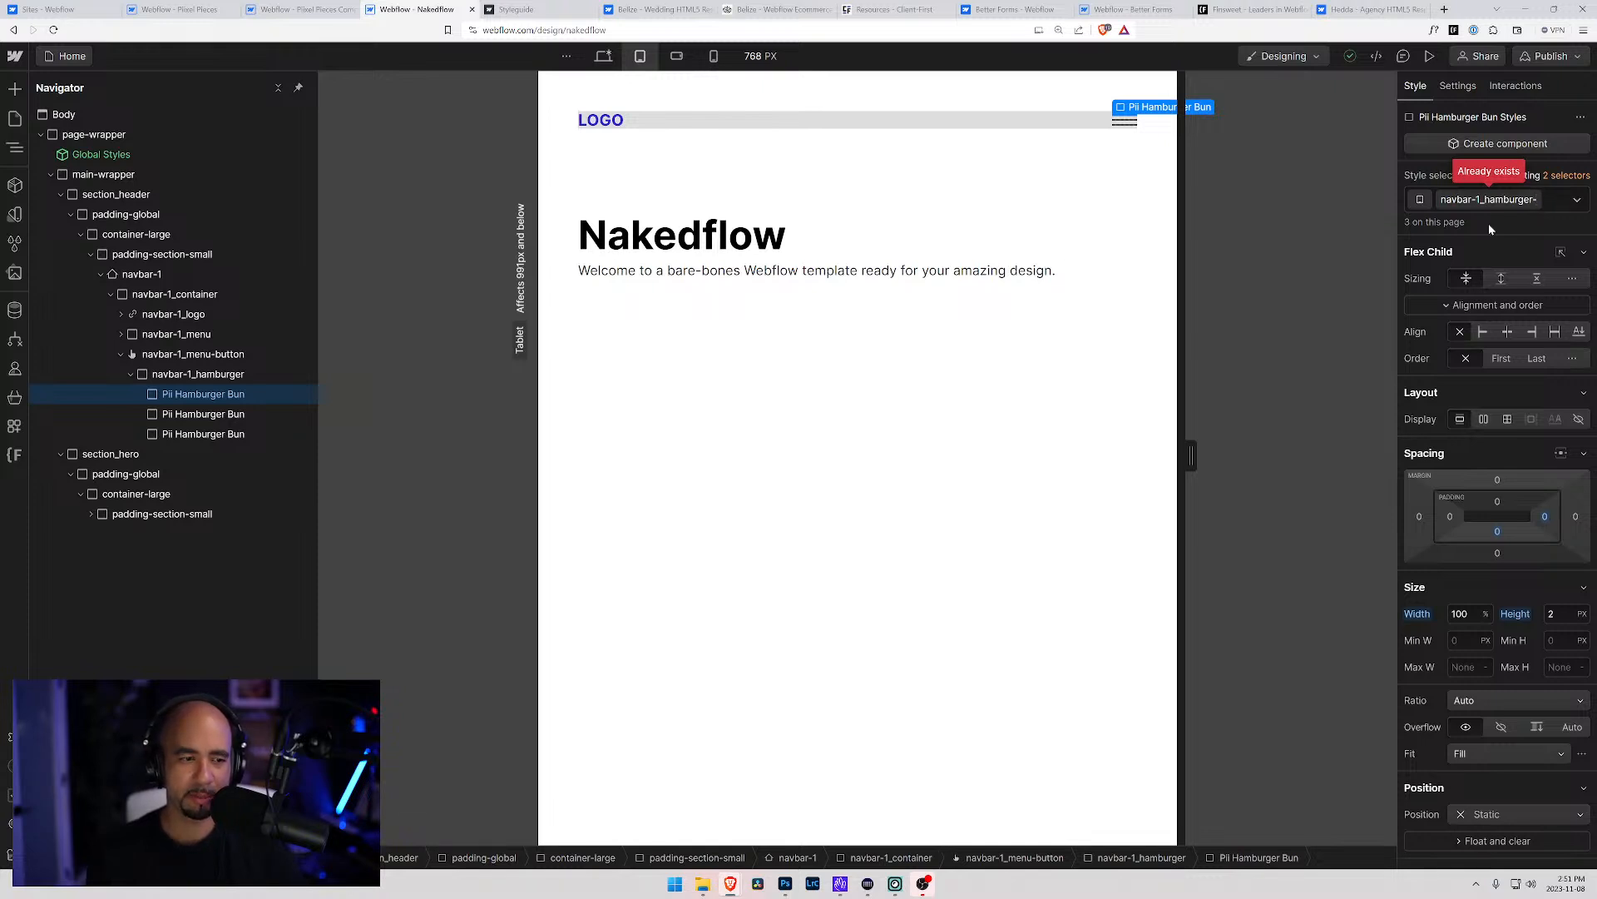
type("line")
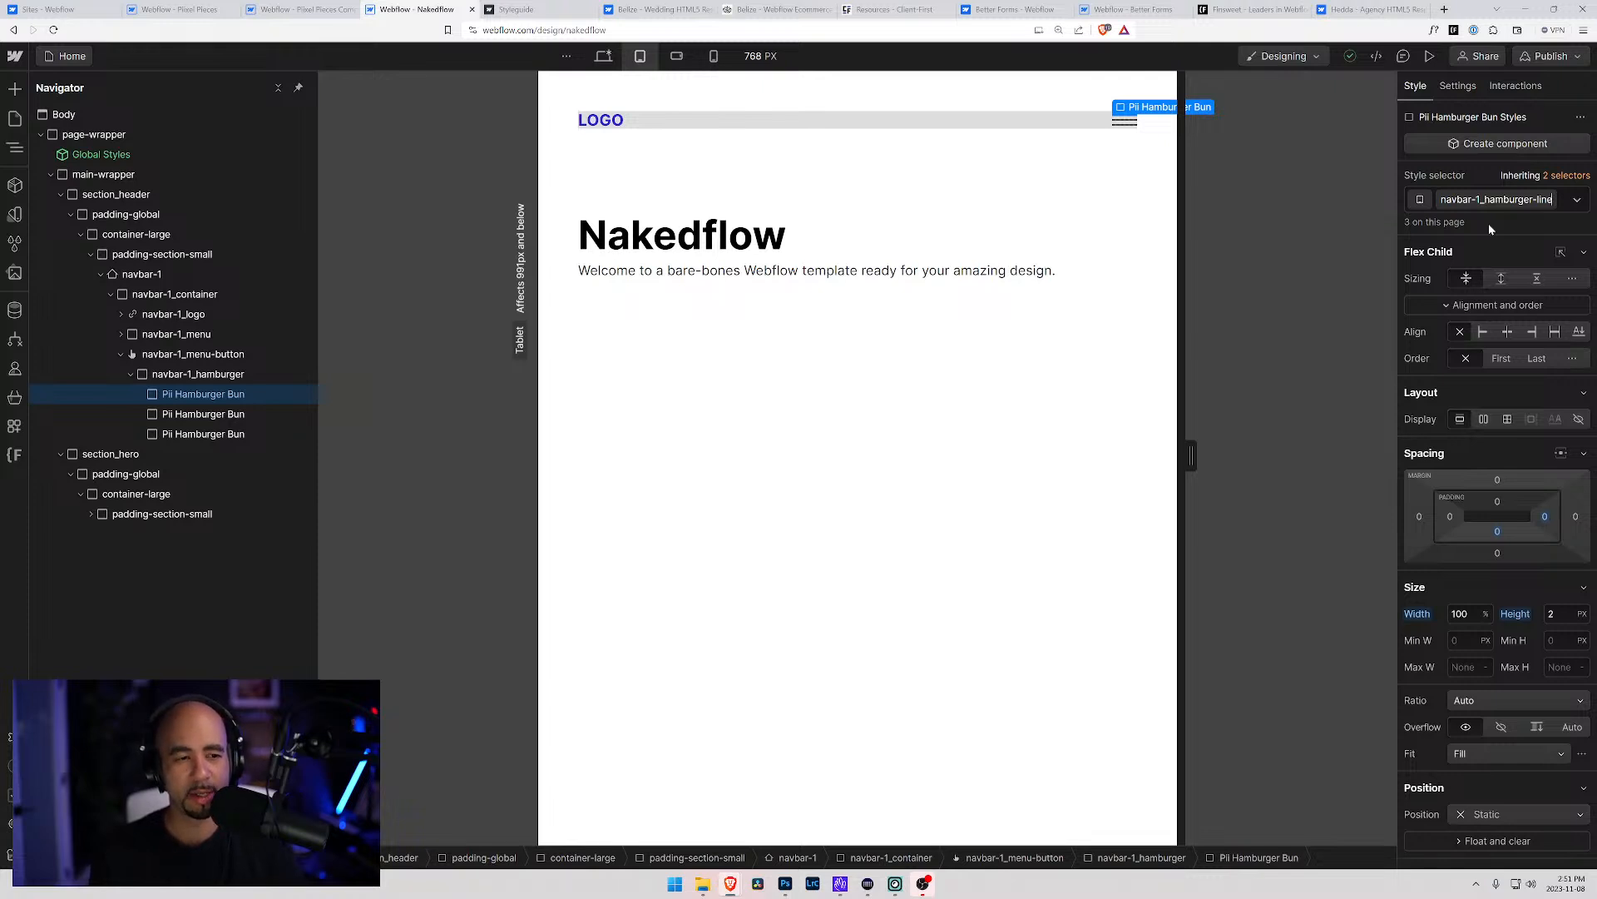
key("BackSpace")
key("BackSpace")
key("BackSpace")
key("BackSpace")
type("bun")
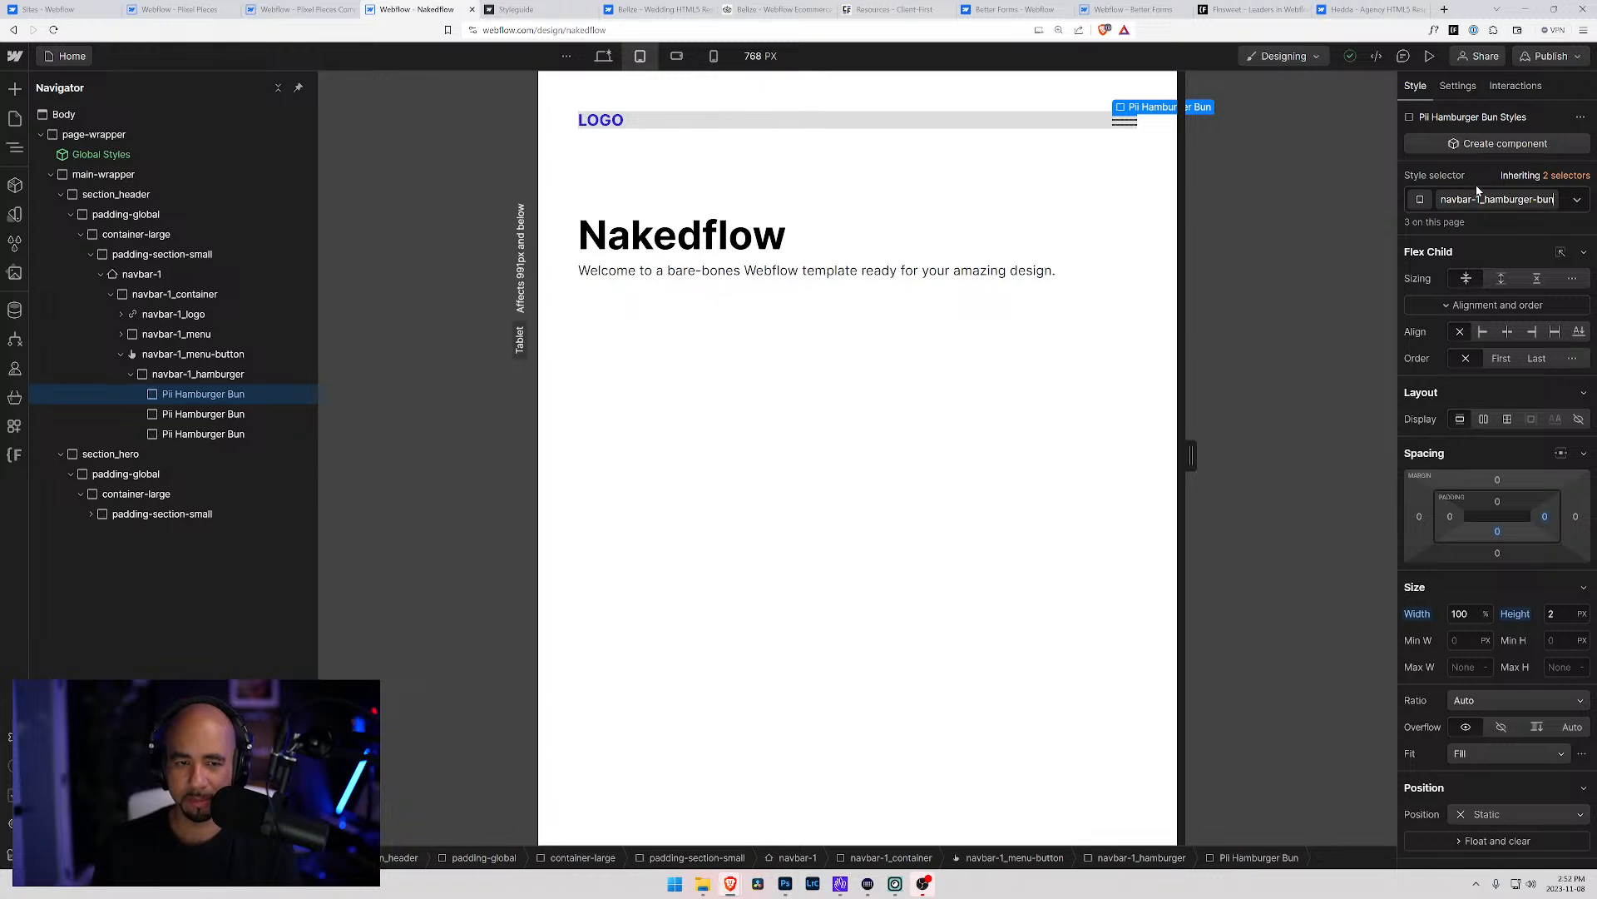
key("BackSpace")
key("BackSpace")
key("BackSpace")
type("line")
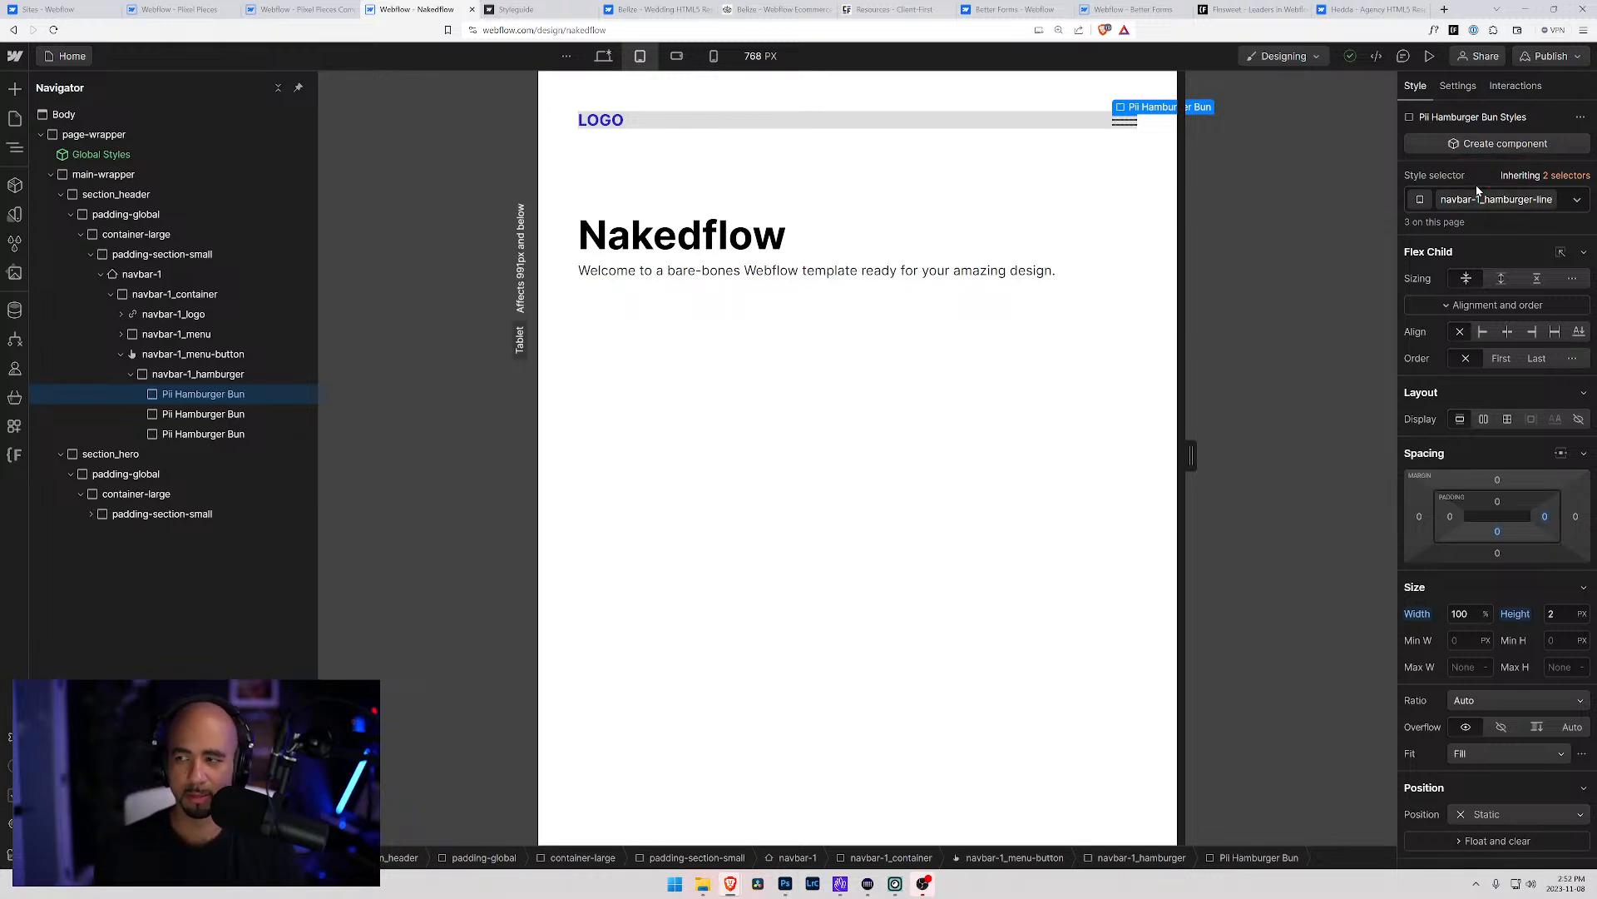
key("Return")
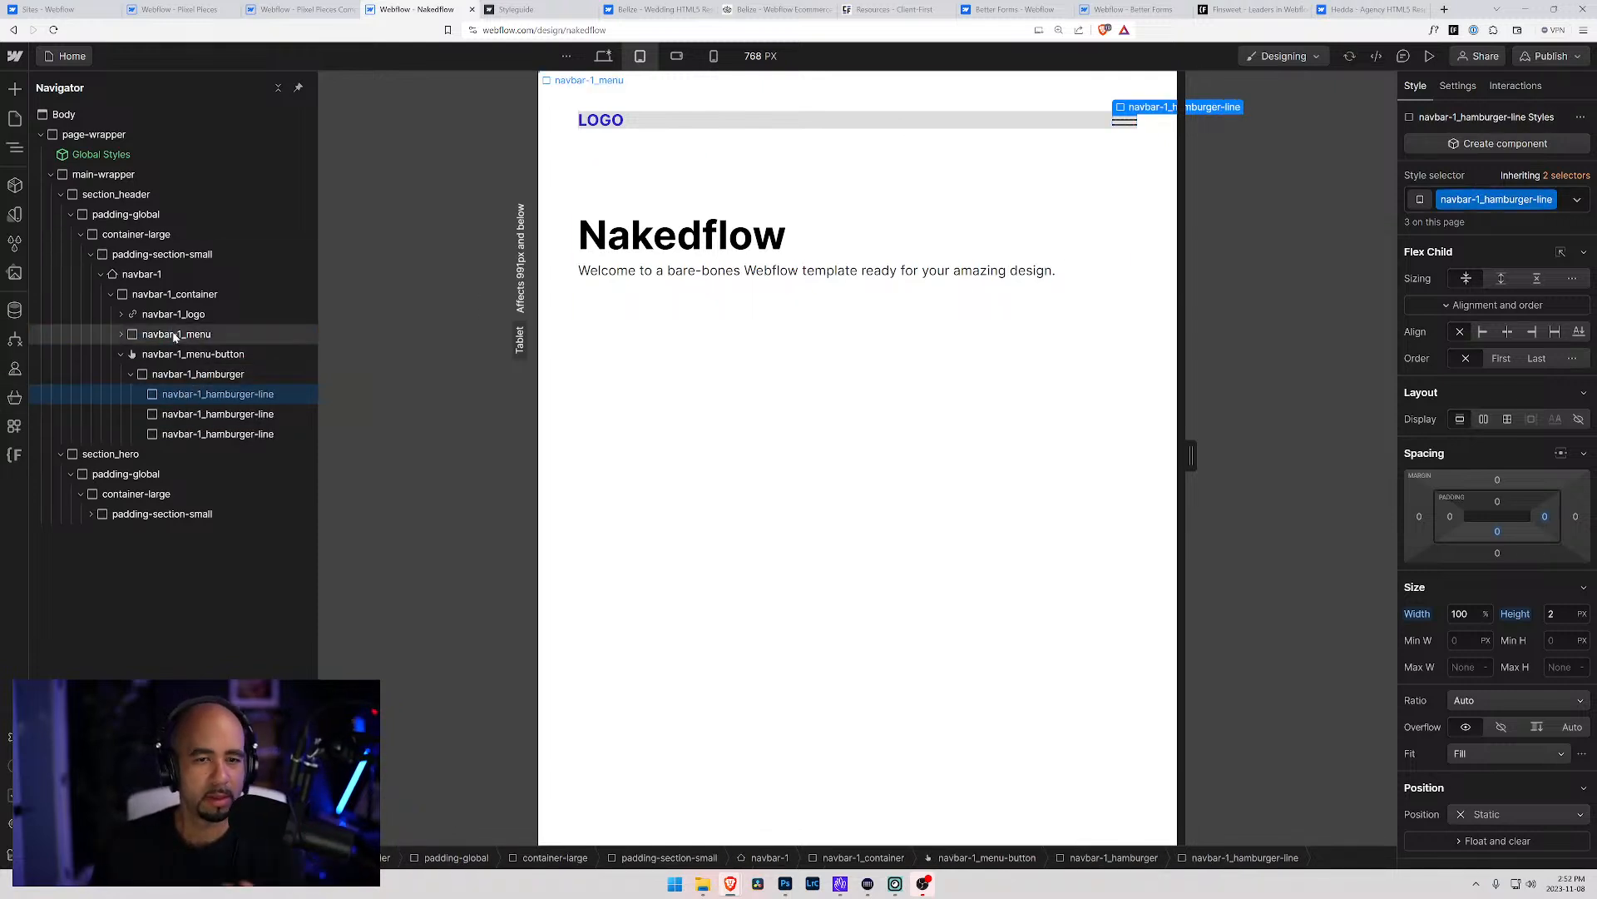
Select the navbar-1 element and switch the canvas to the desktop breakpoint
left_click(139, 279)
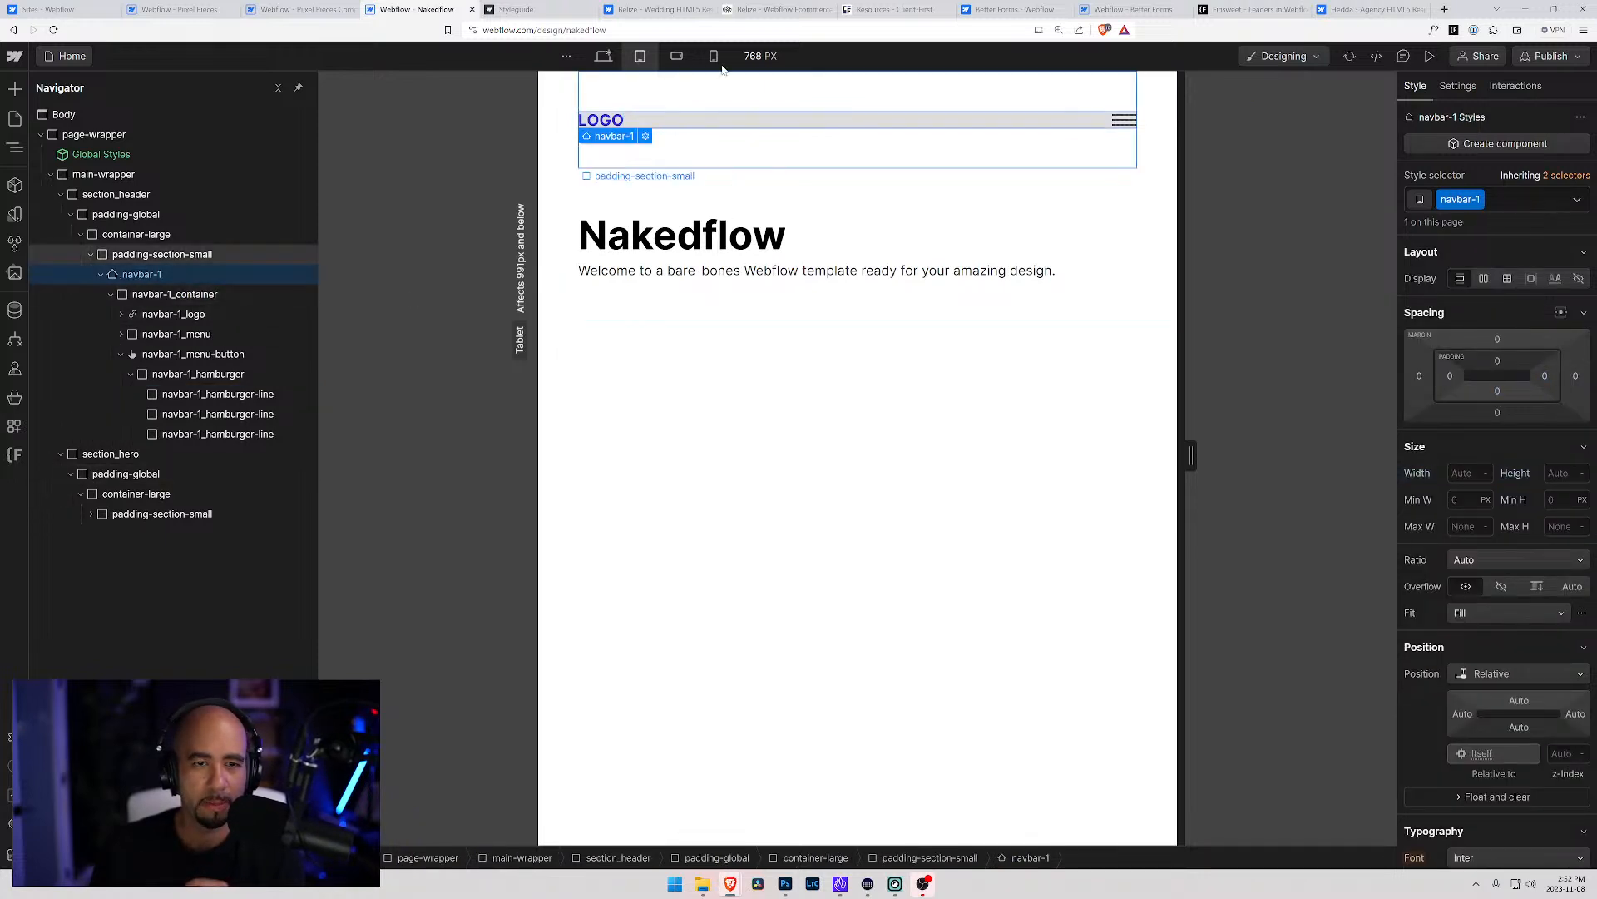
left_click(594, 59)
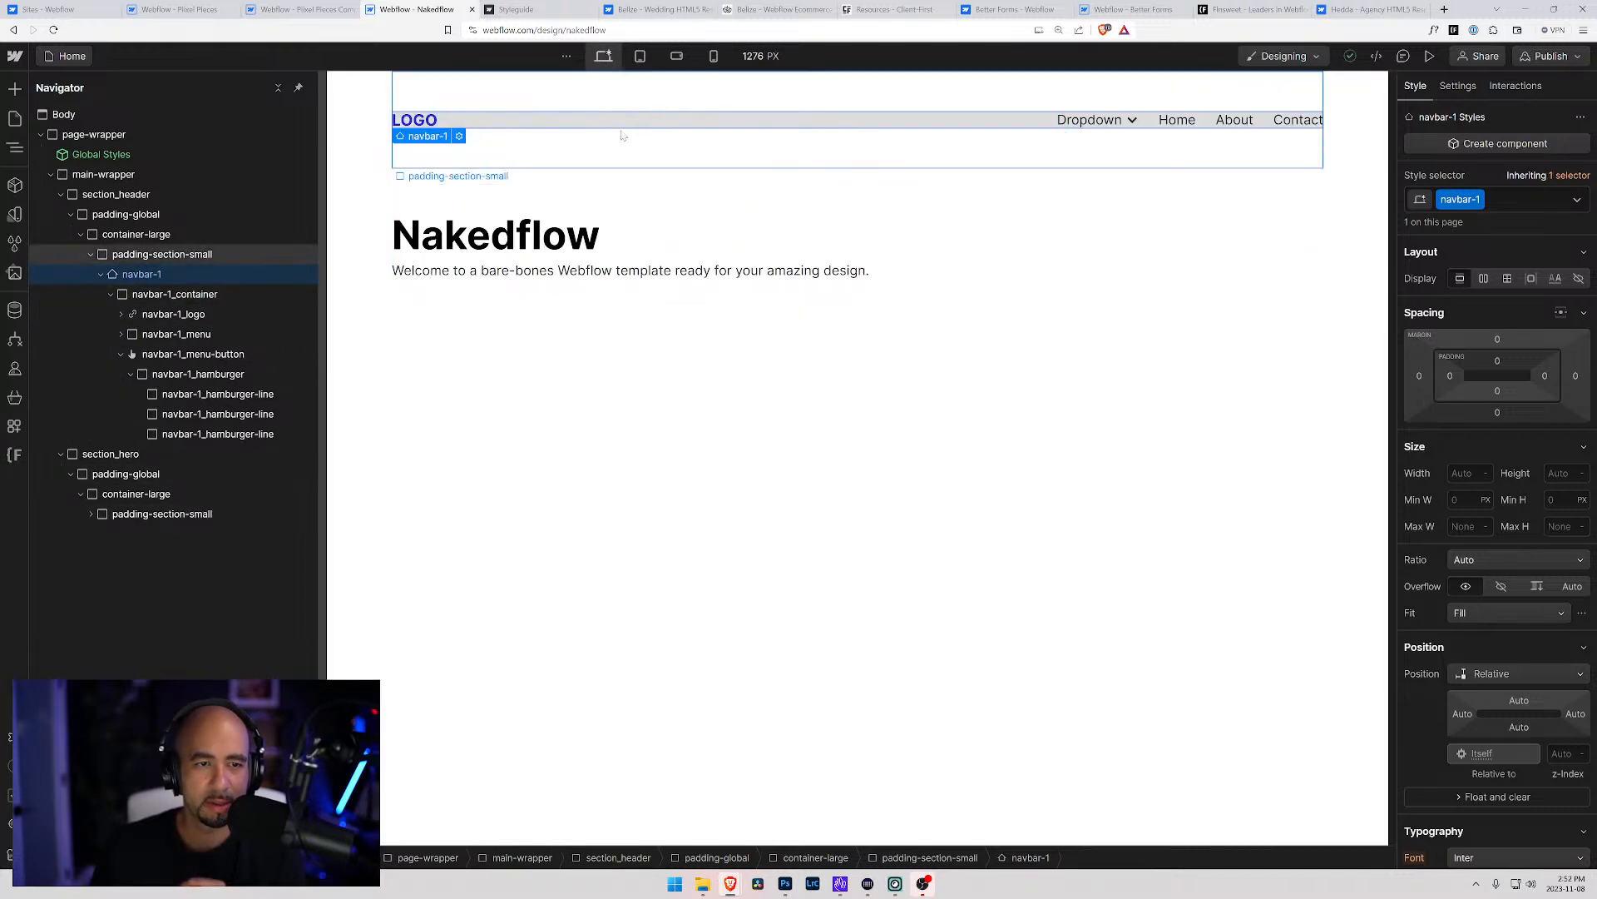
double_click(424, 123)
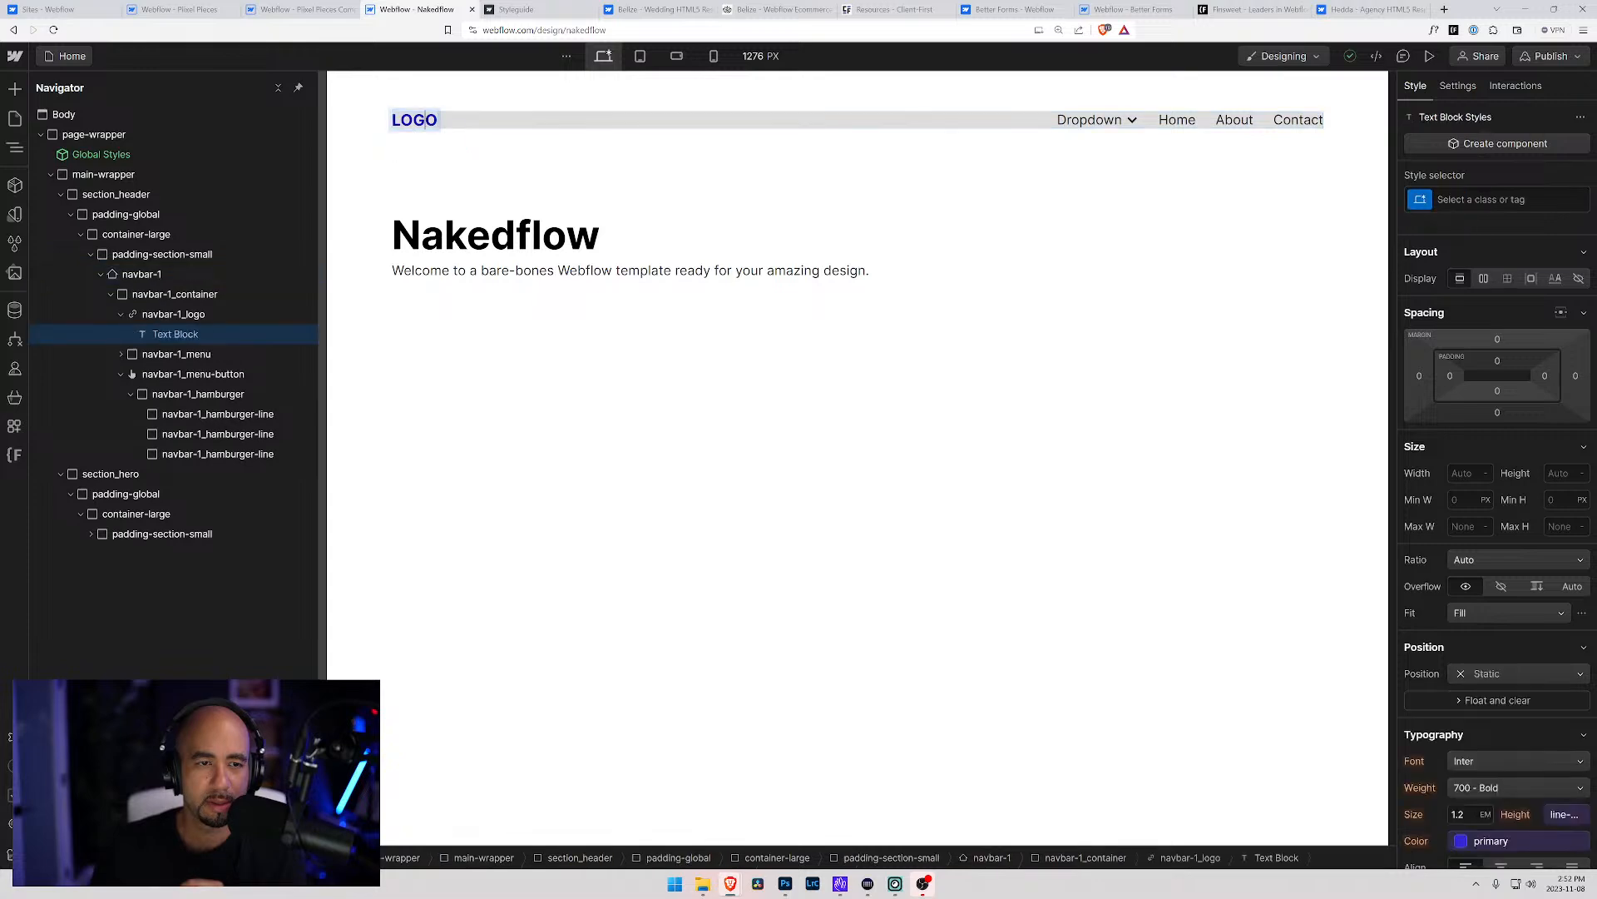
key("ctrl+s")
type("N")
key("Escape")
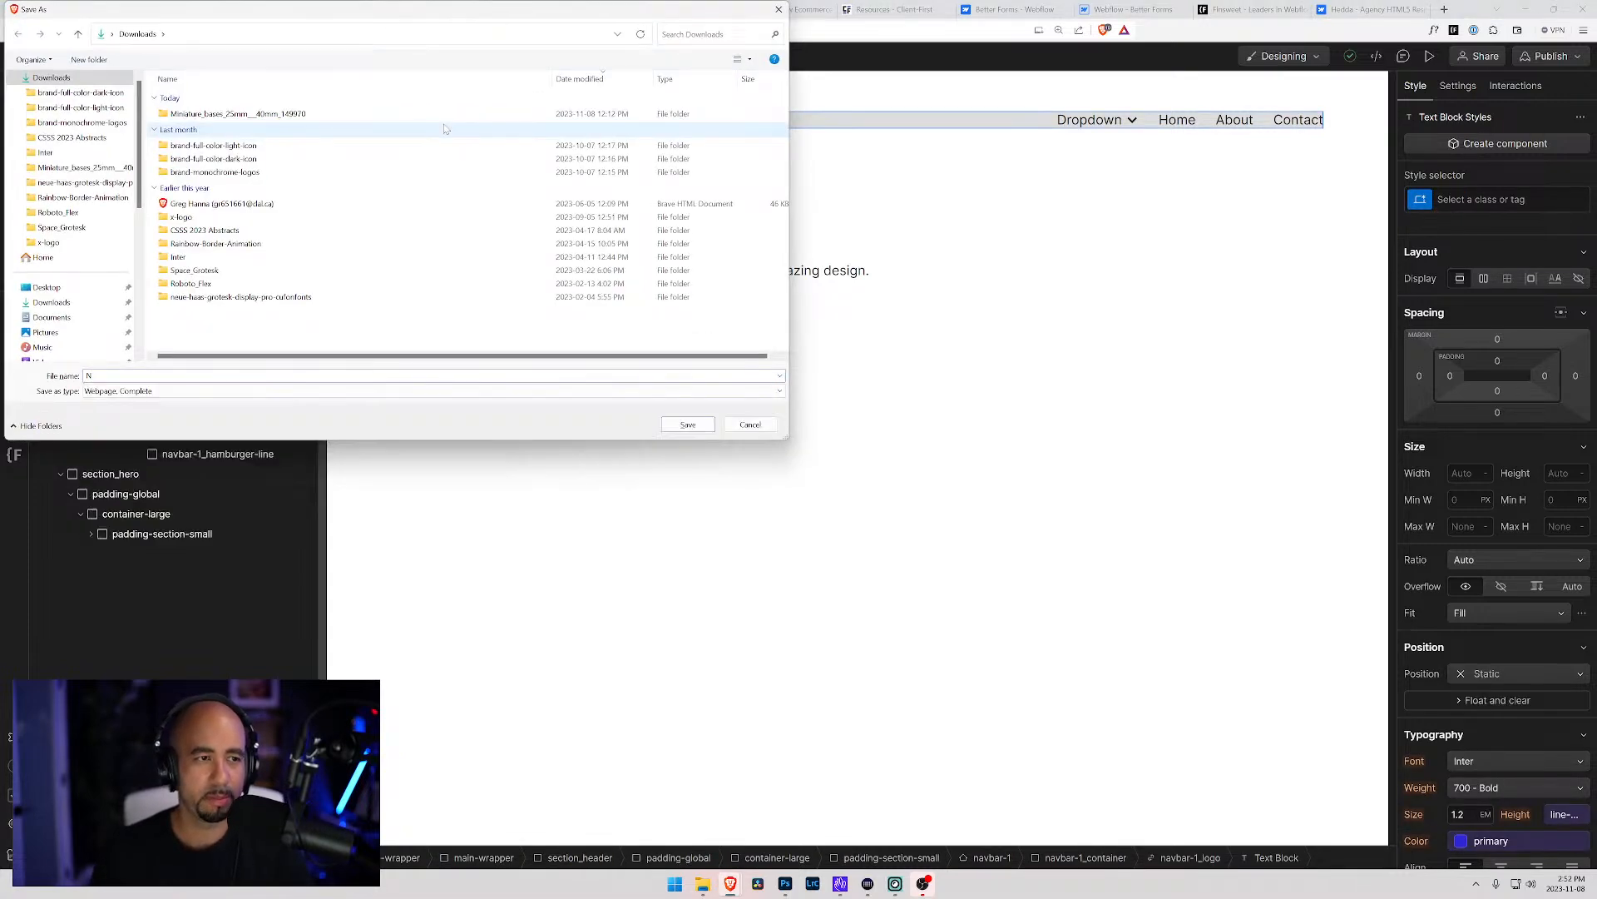
key("Escape")
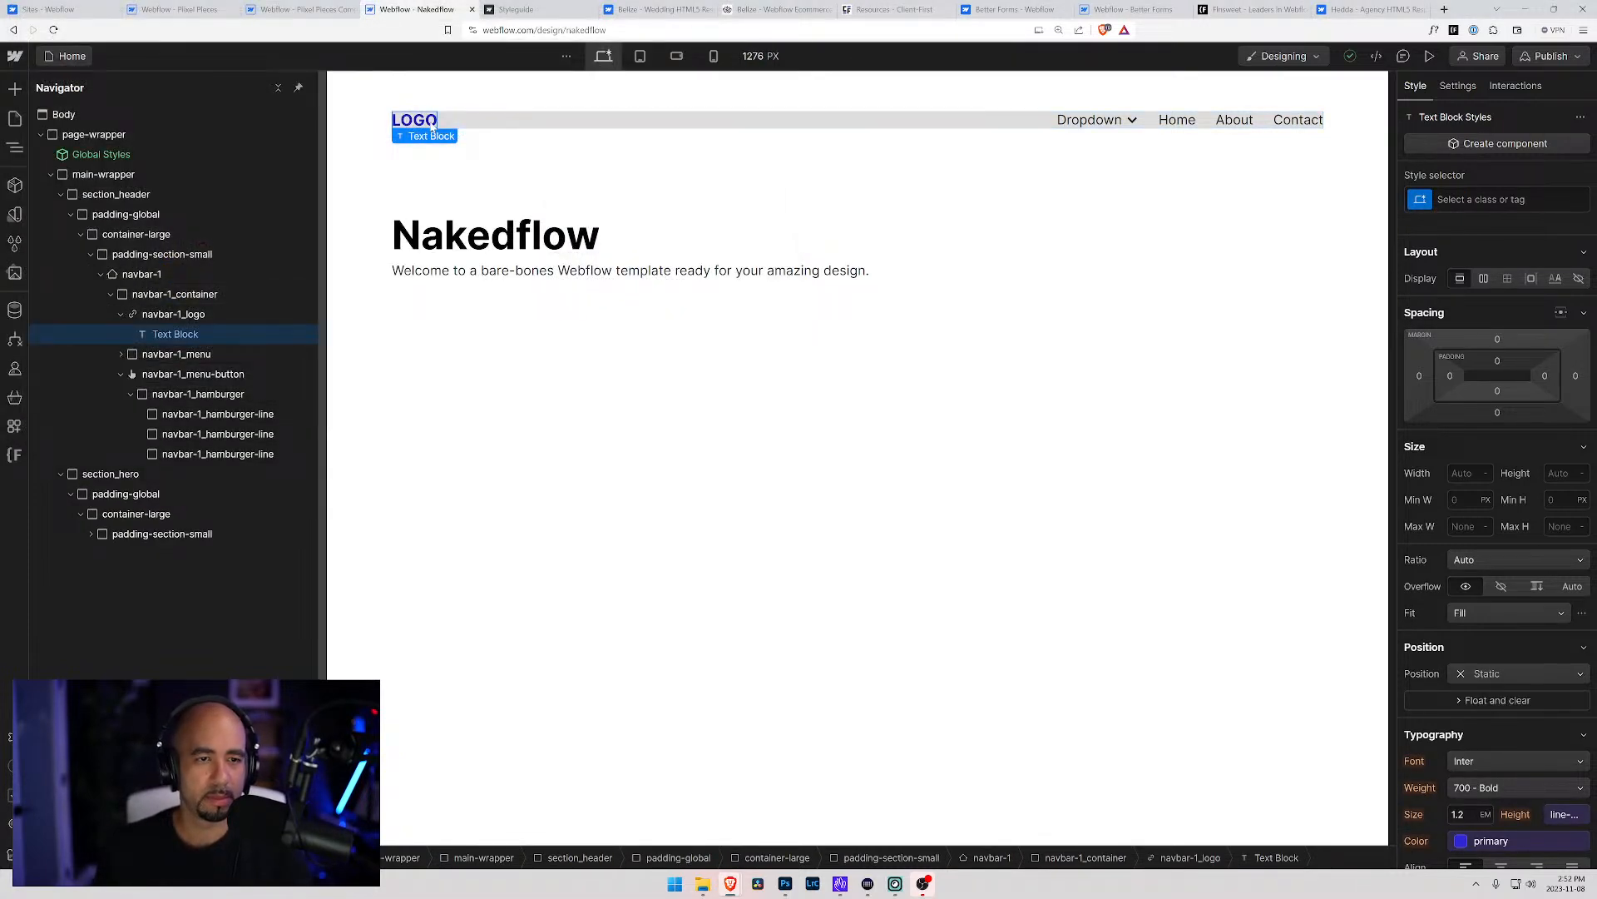
Replace the placeholder logo text in the navbar with NAKEDFLOW
double_click(432, 122)
type("NAKED ")
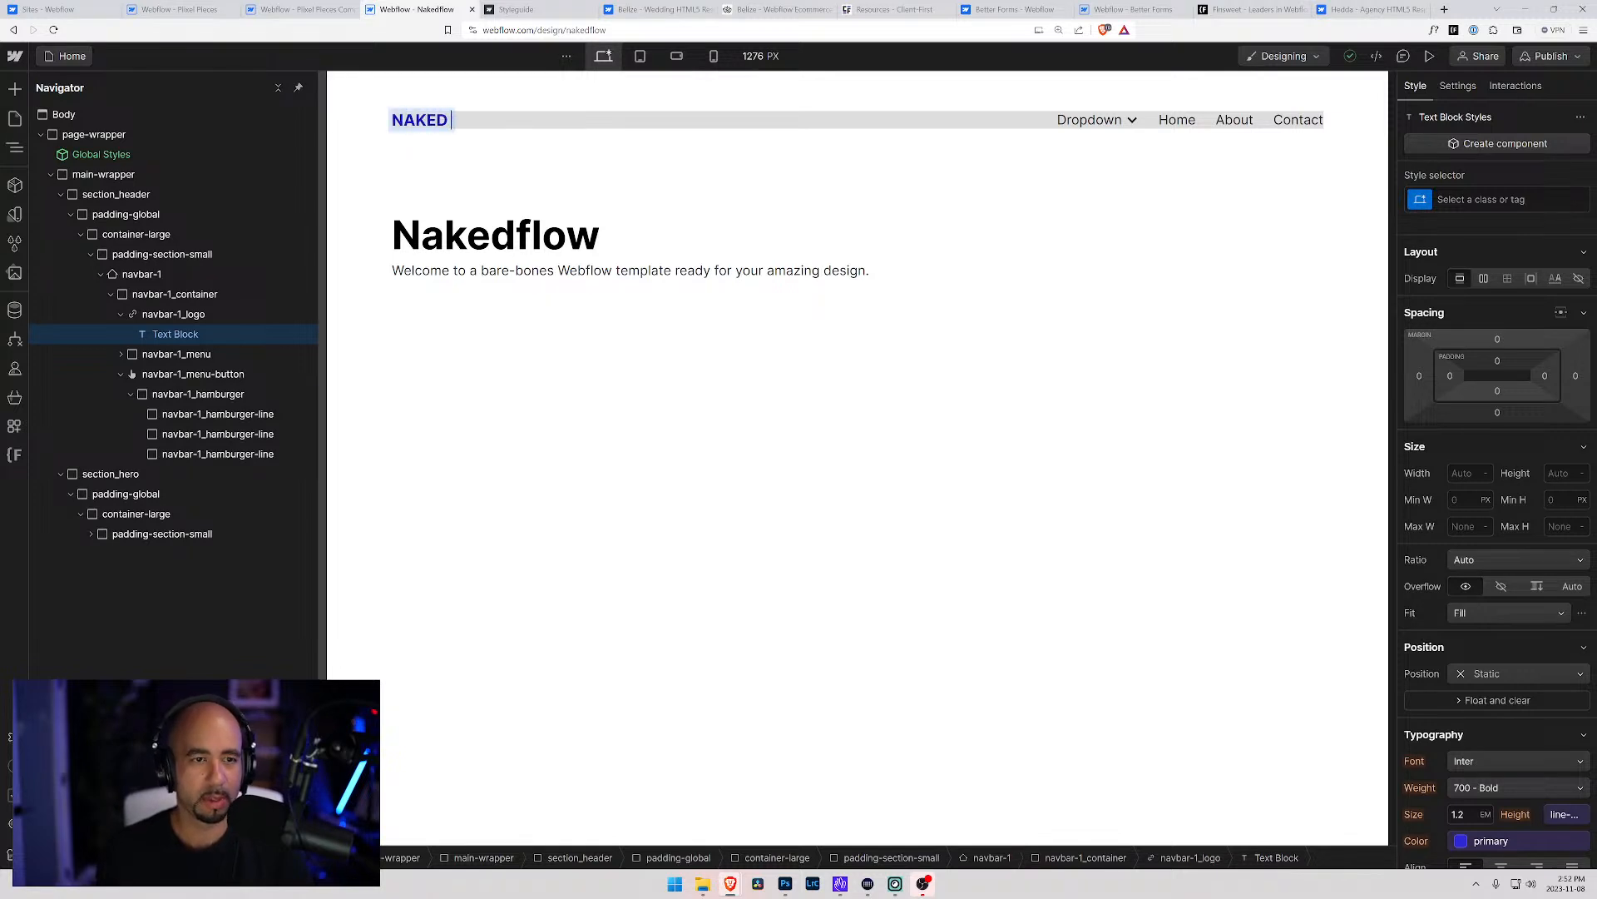
type("FLOW")
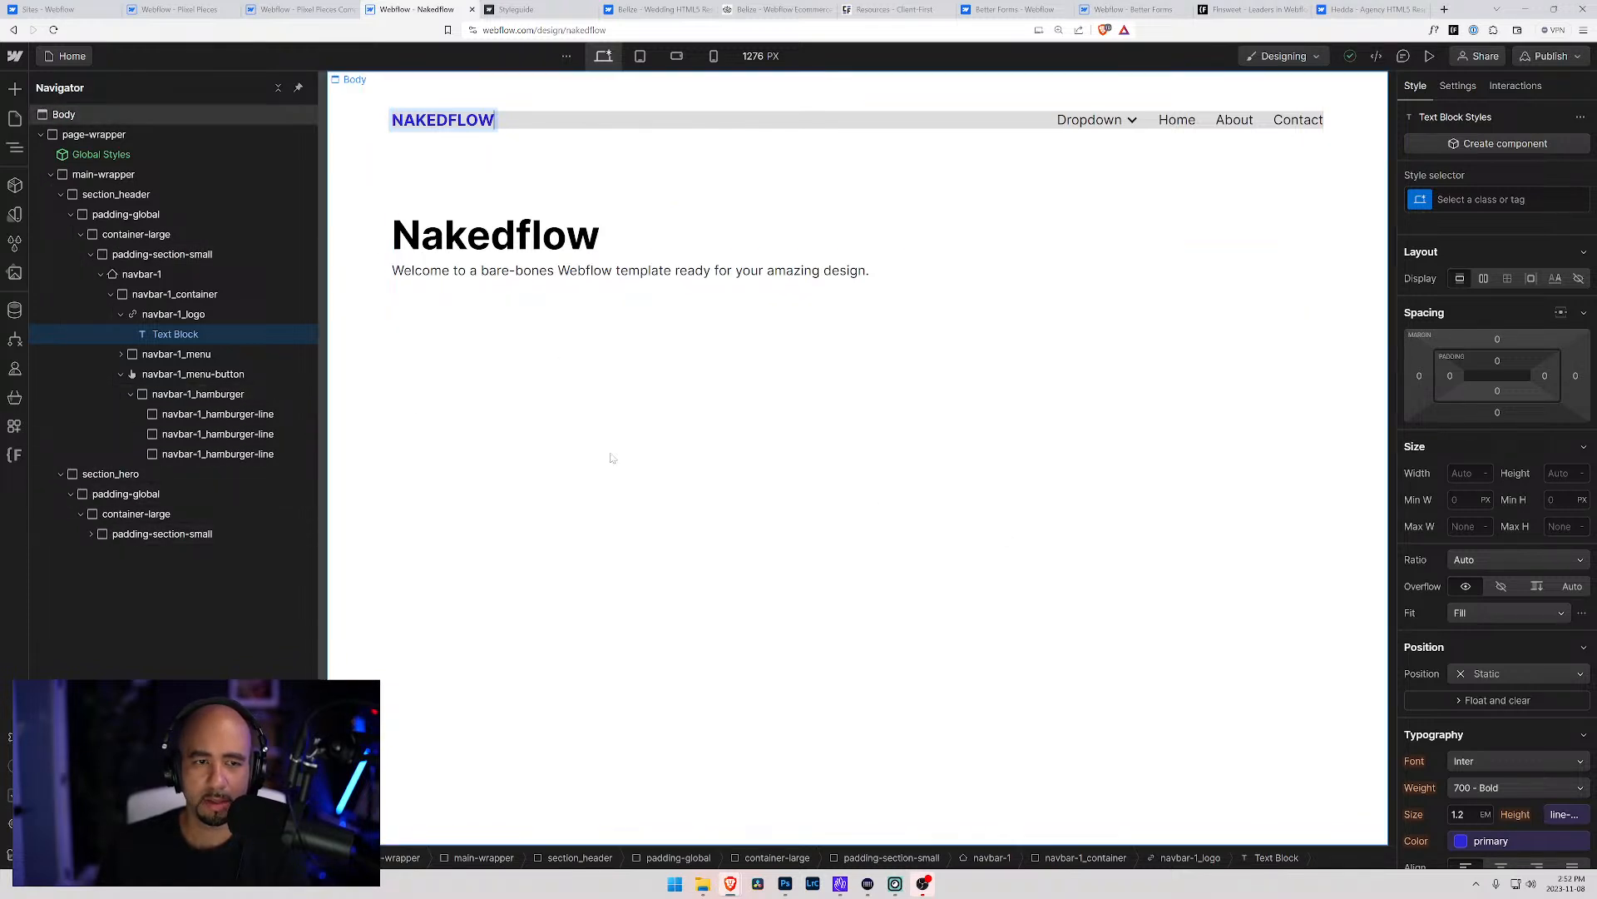
Try to set the background color of navbar-1_container to the transparent variable
left_click(690, 121)
scroll(1465, 557, "down", 7)
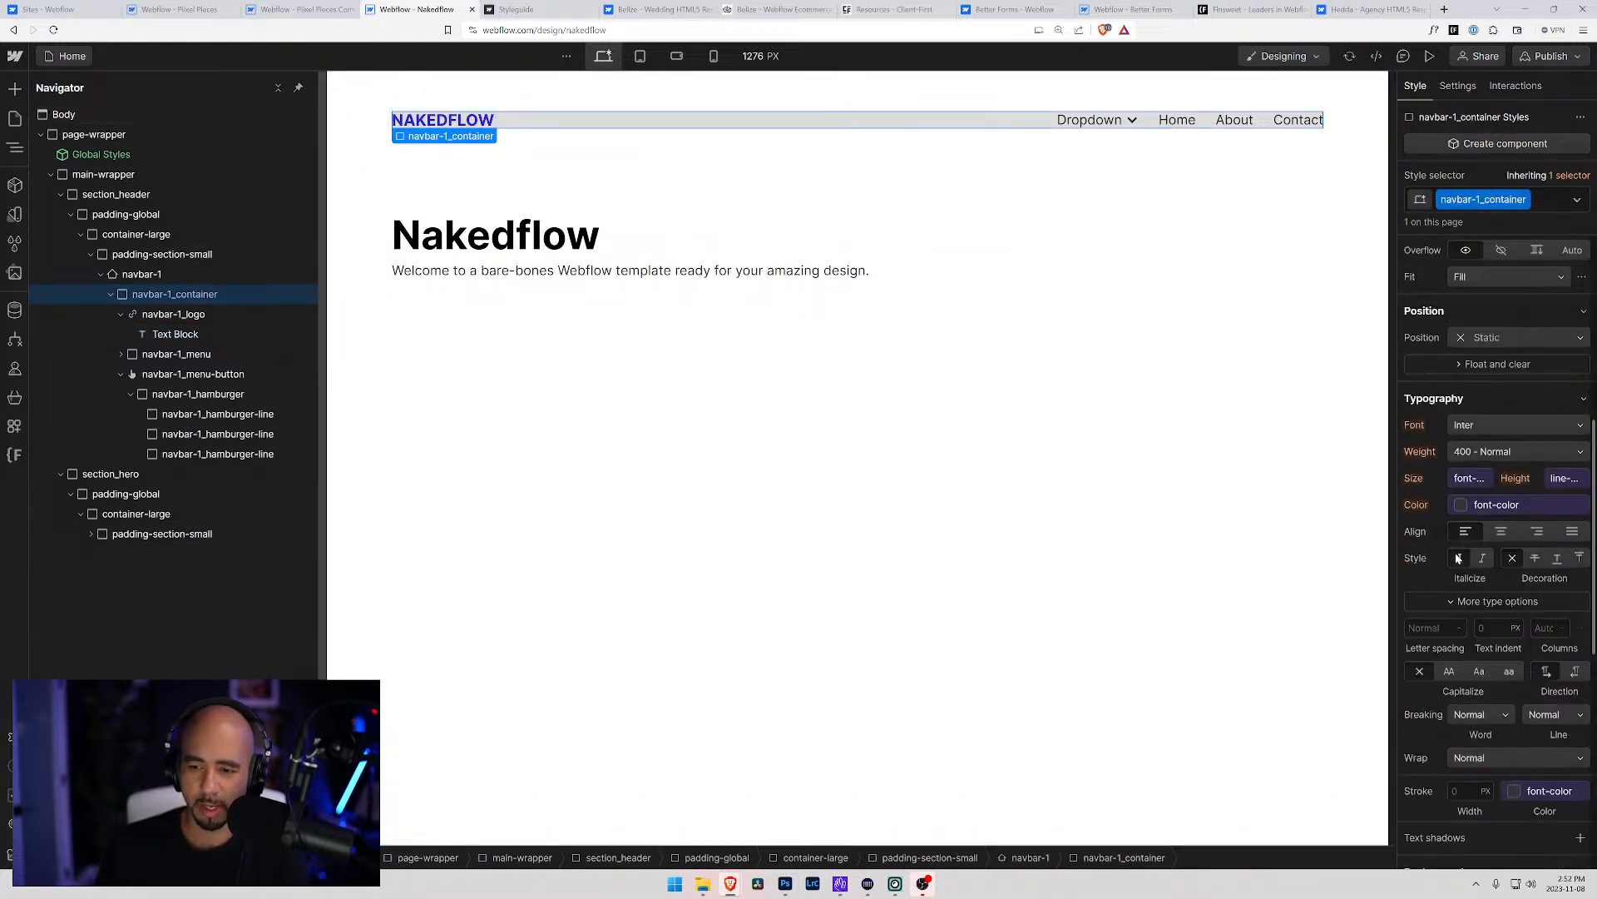
scroll(1408, 585, "down", 3)
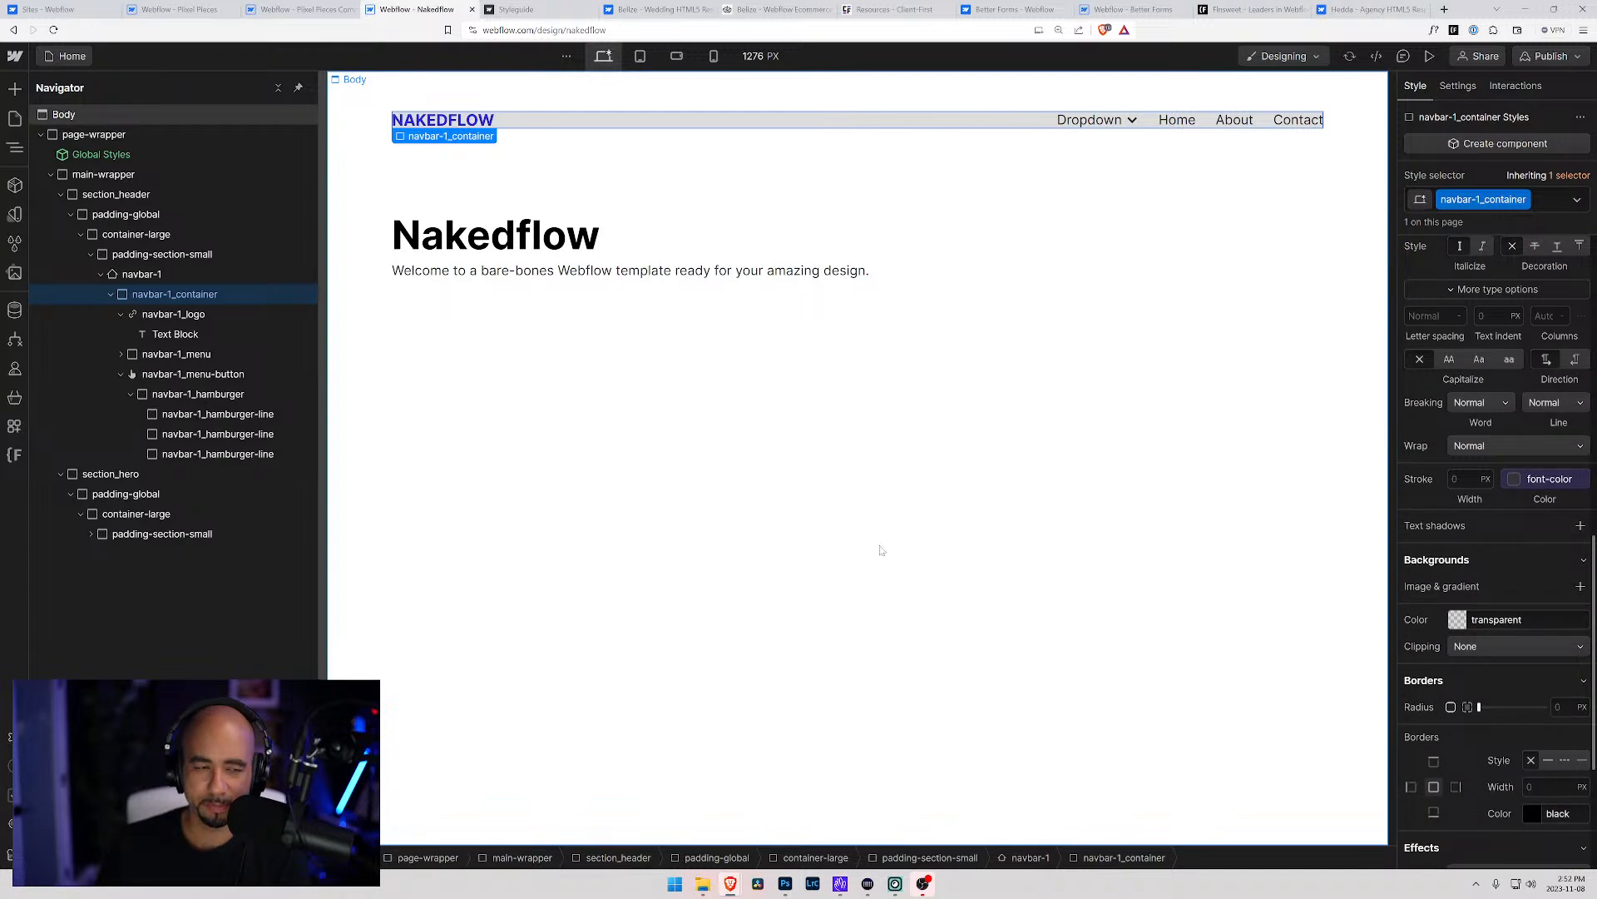
left_click(172, 315)
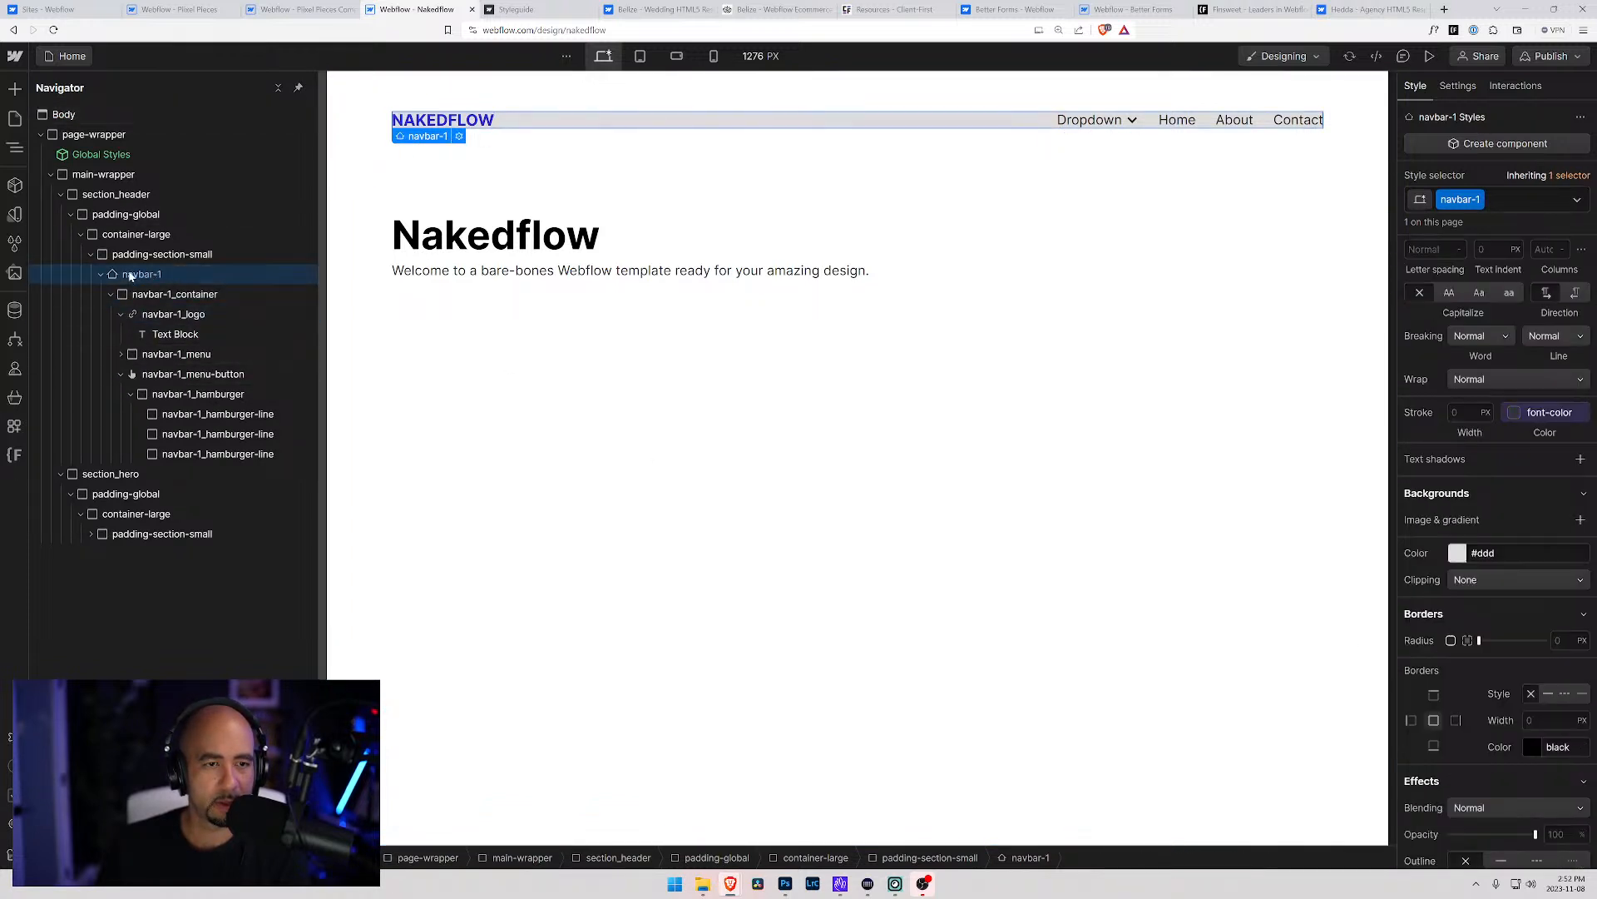
left_click(140, 376)
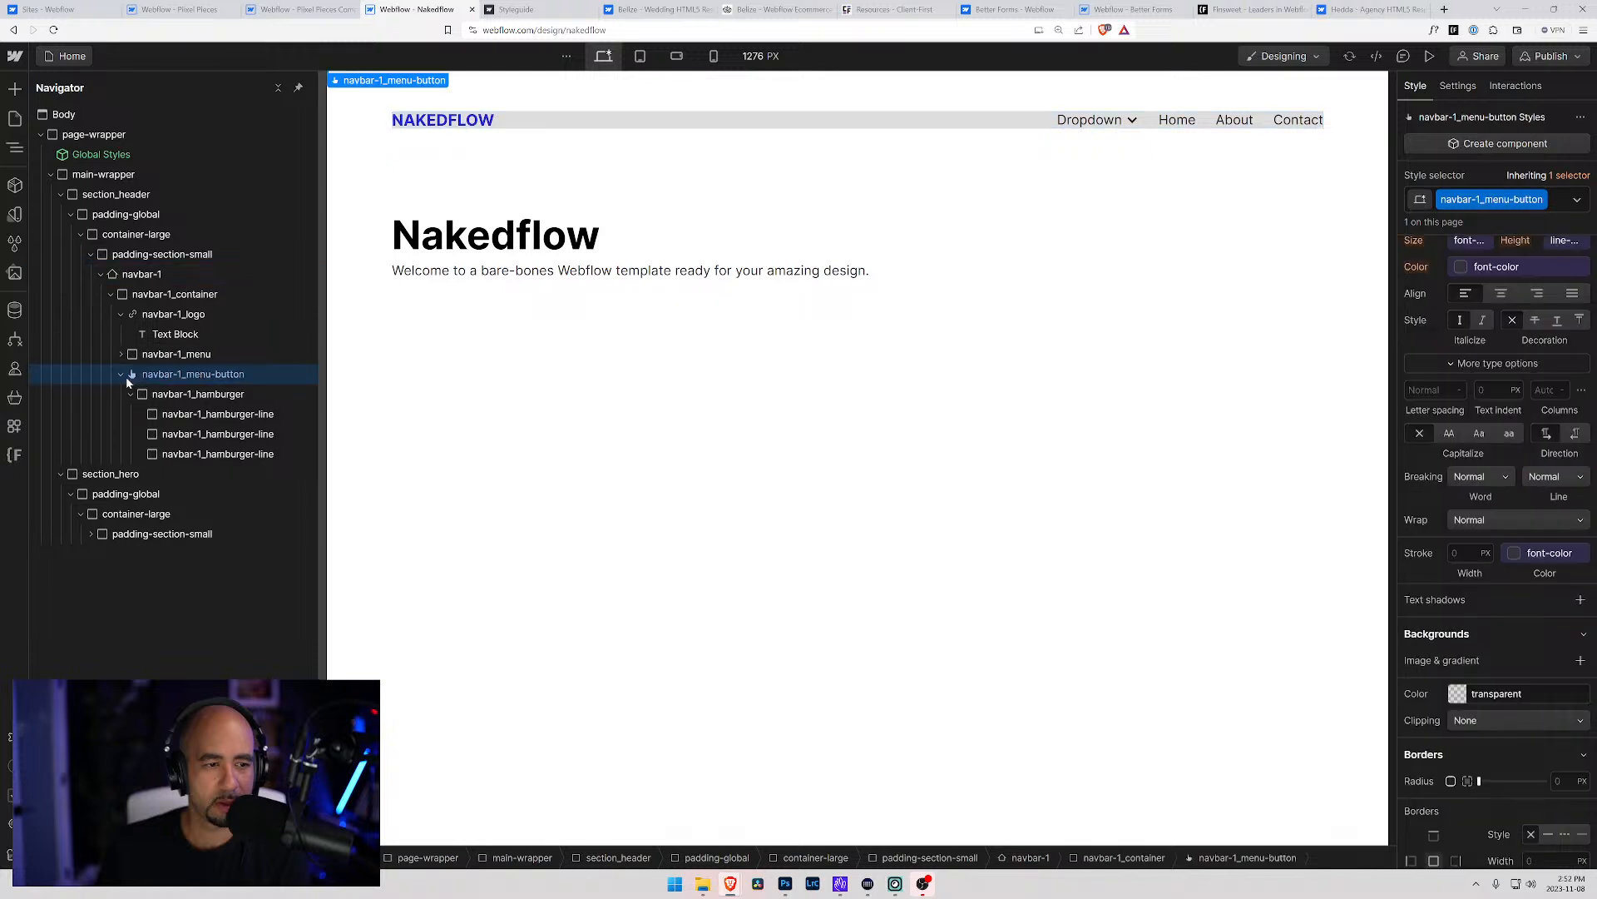
left_click(122, 374)
left_click(138, 296)
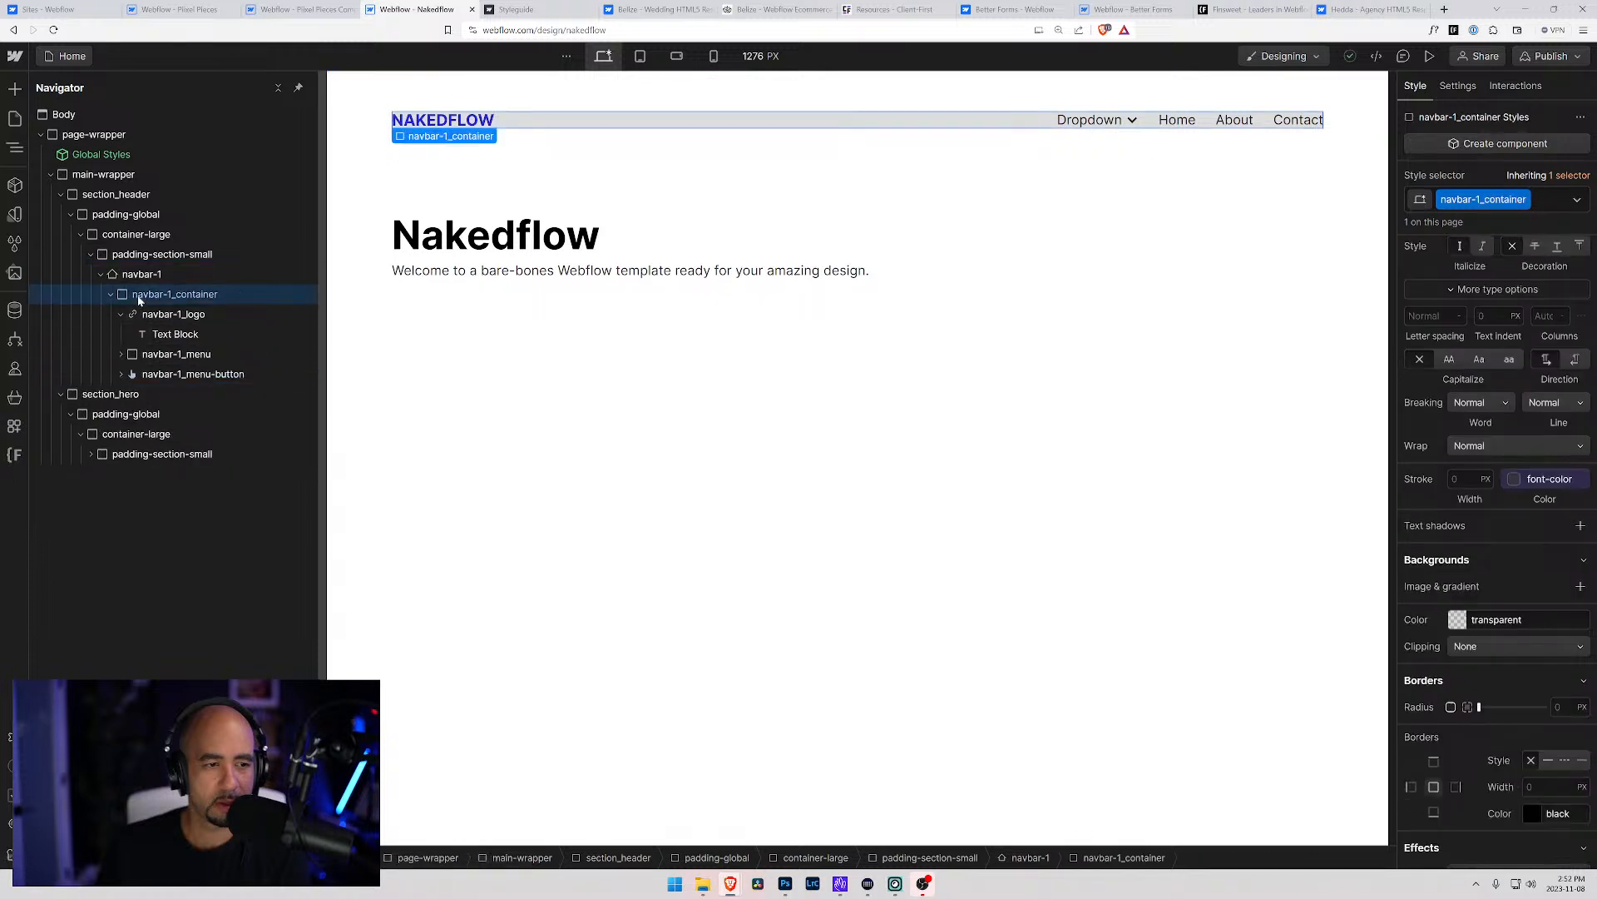
left_click(1449, 613)
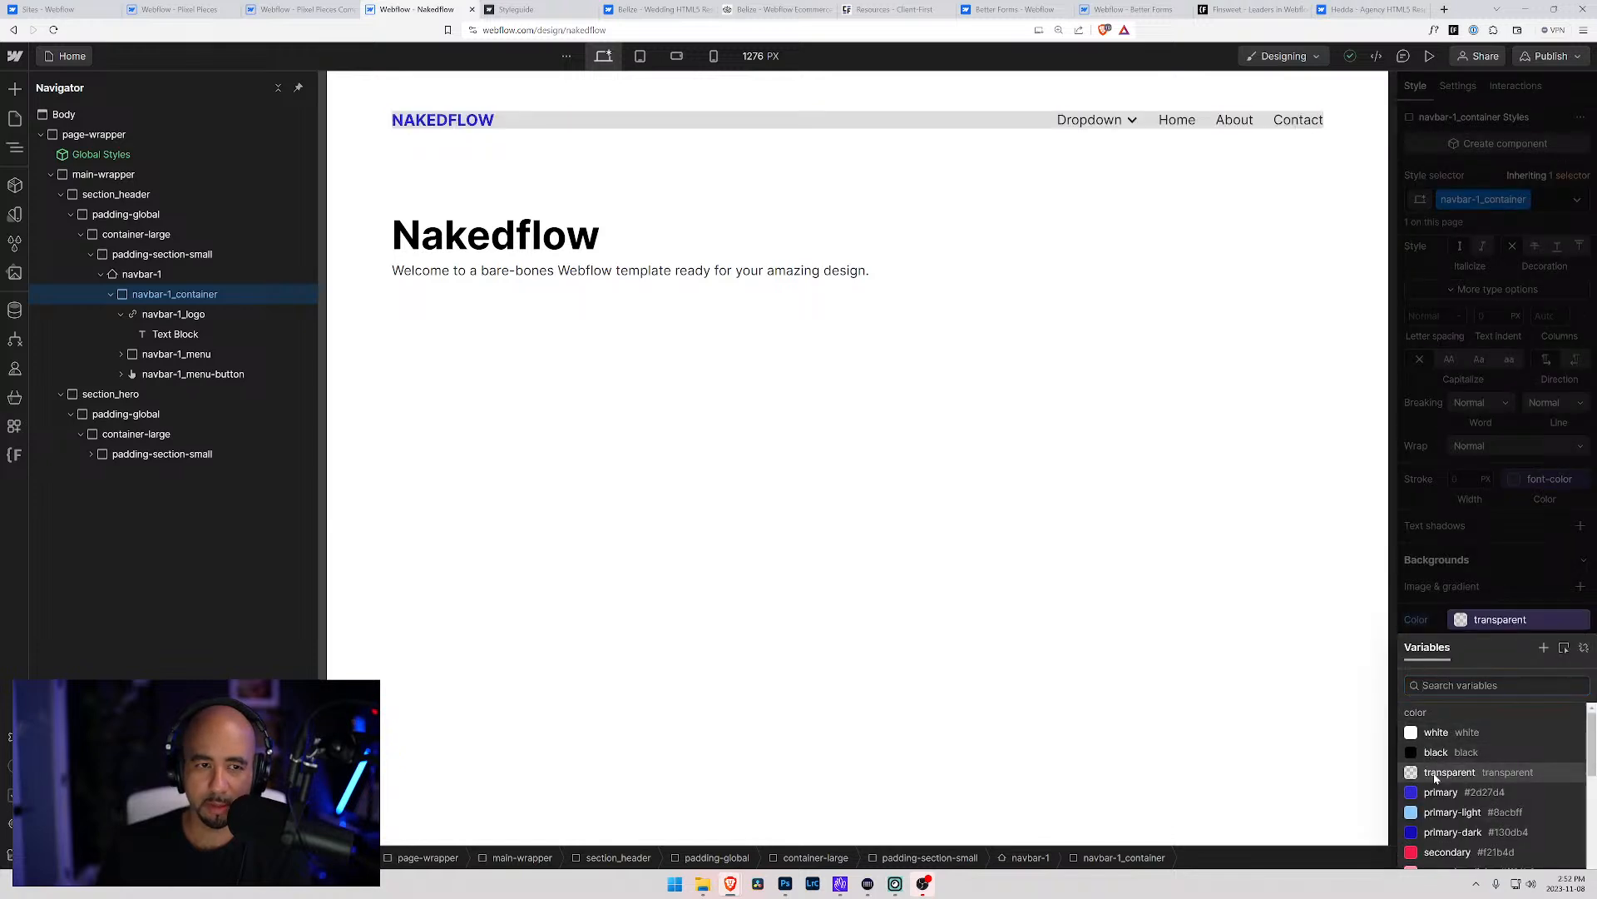
left_click(1436, 775)
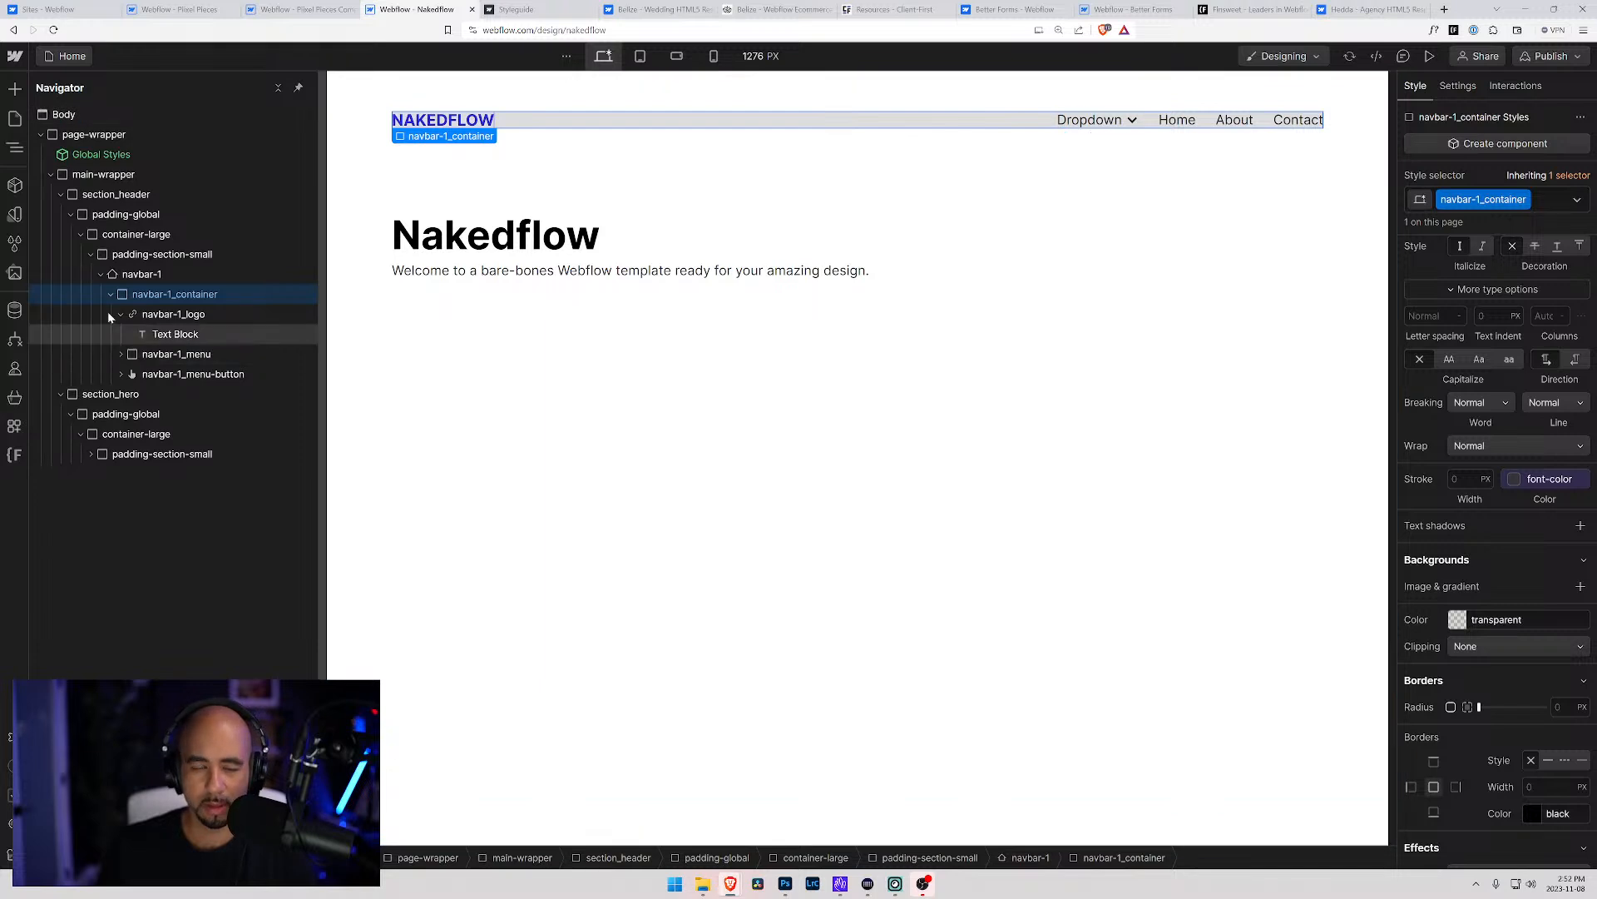
Set the background color of the navbar-1 element to the transparent variable and deselect it
left_click(127, 277)
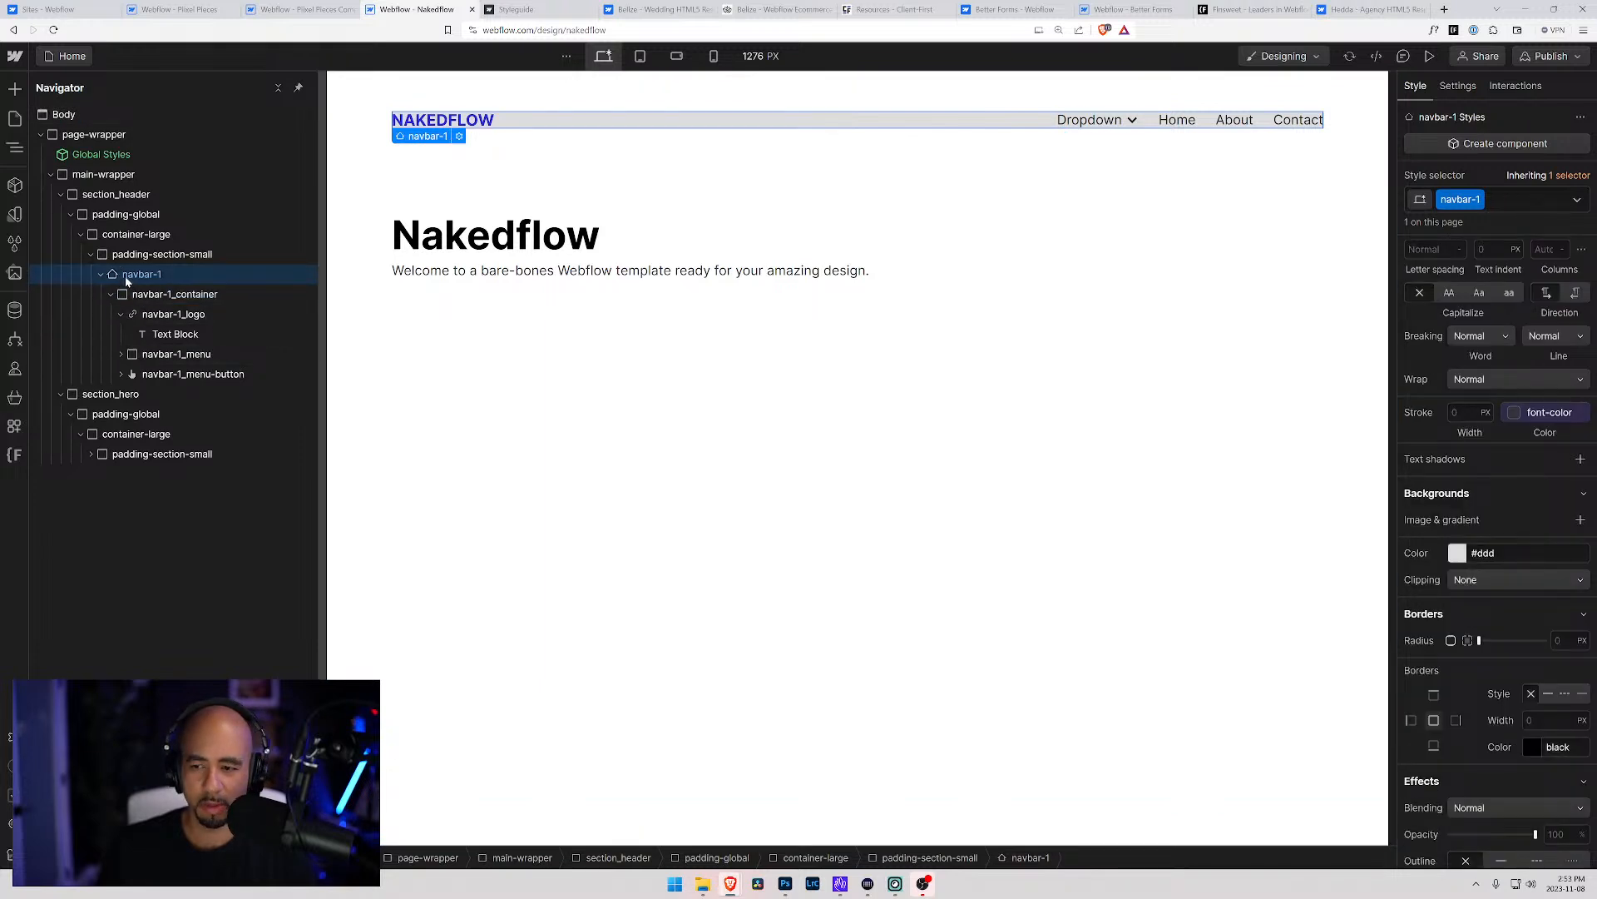
mouse_move(1452, 555)
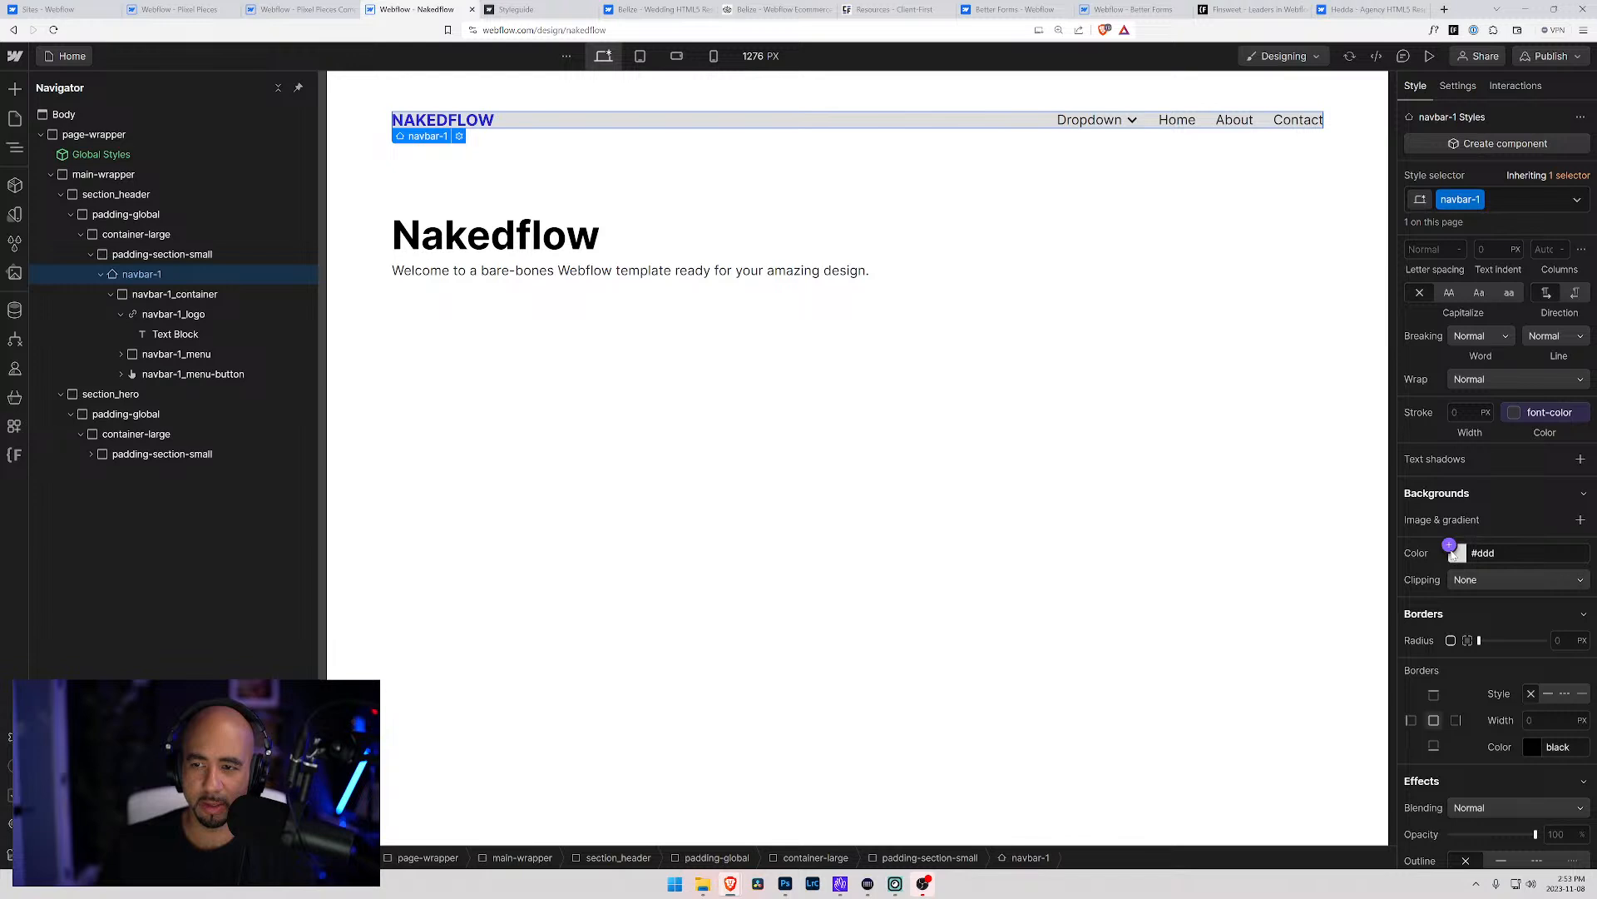
left_click(1452, 545)
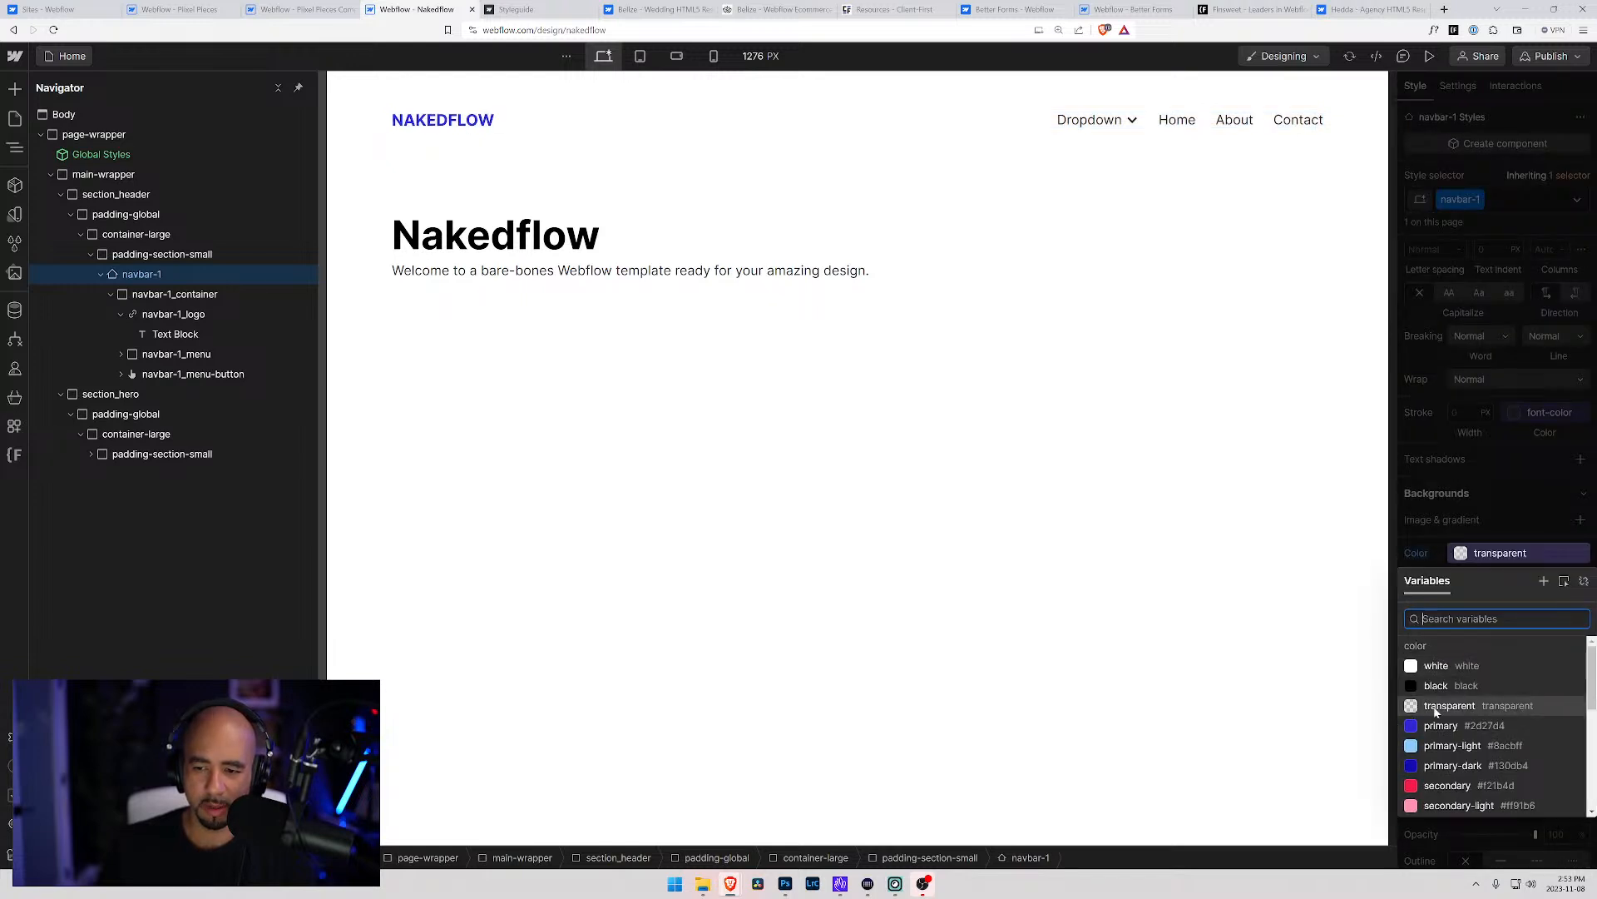
left_click(1428, 704)
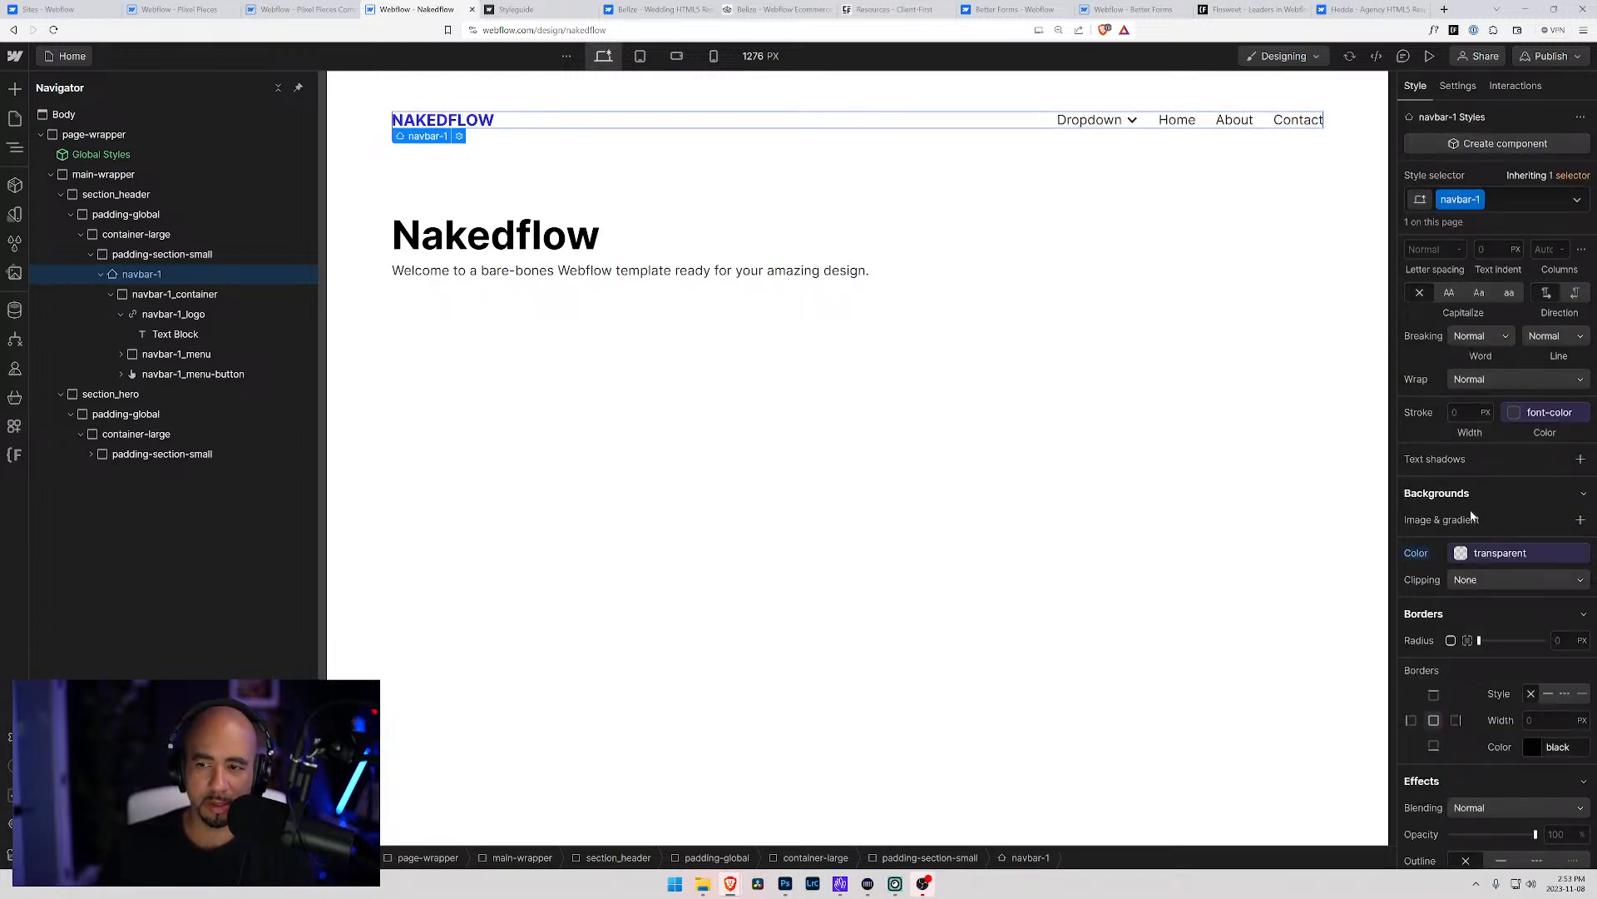
scroll(1516, 501, "up", 3)
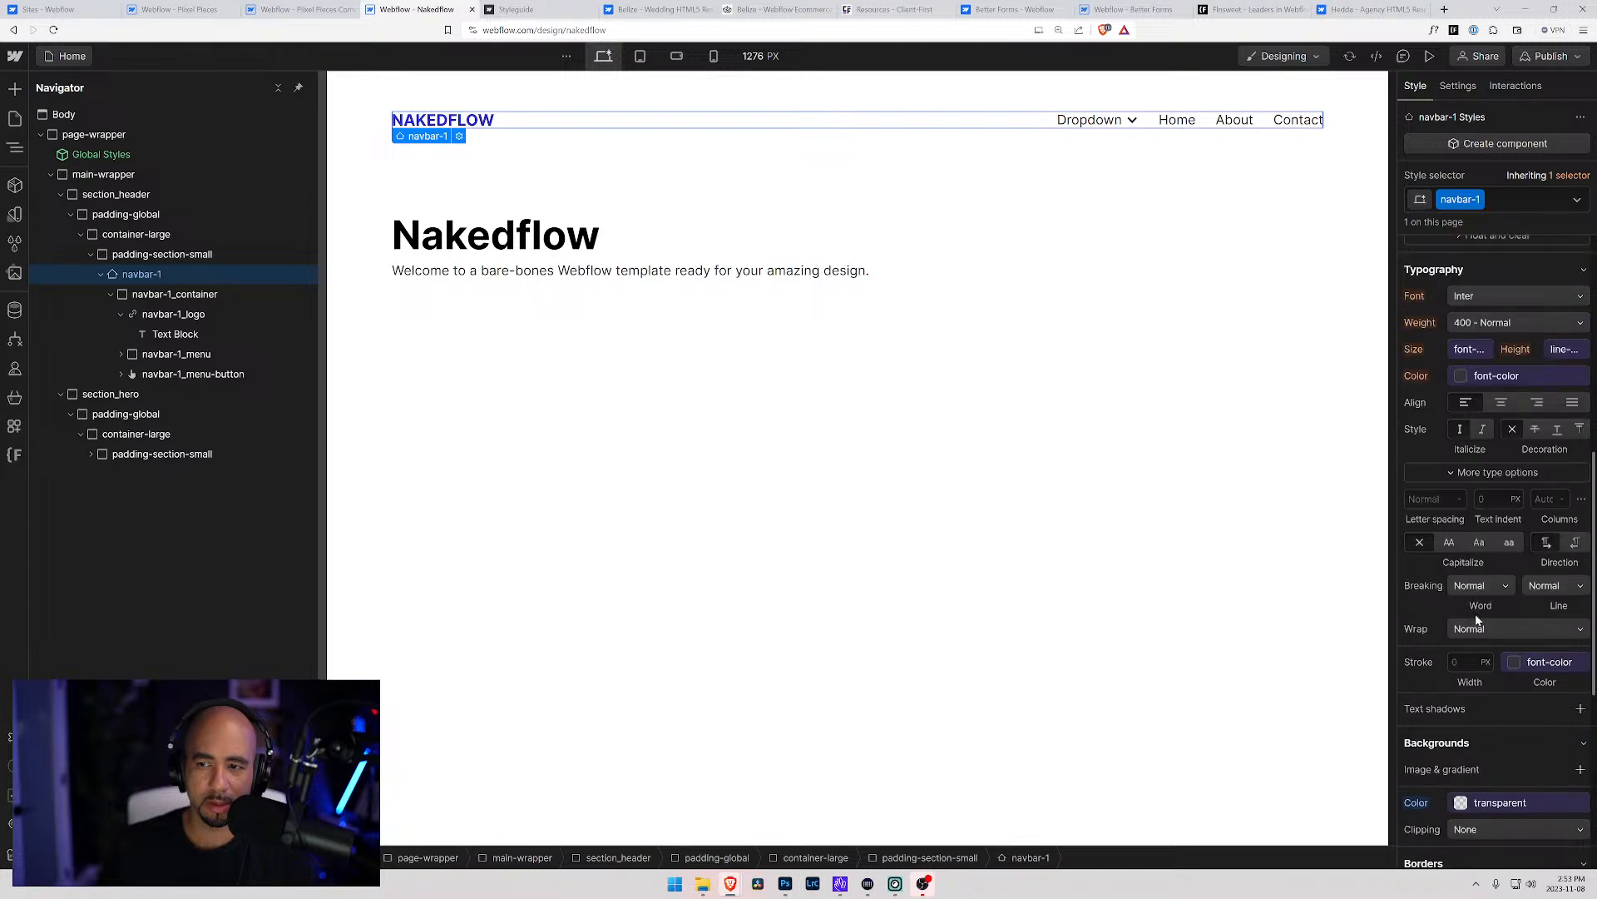
left_click(364, 162)
left_click(670, 442)
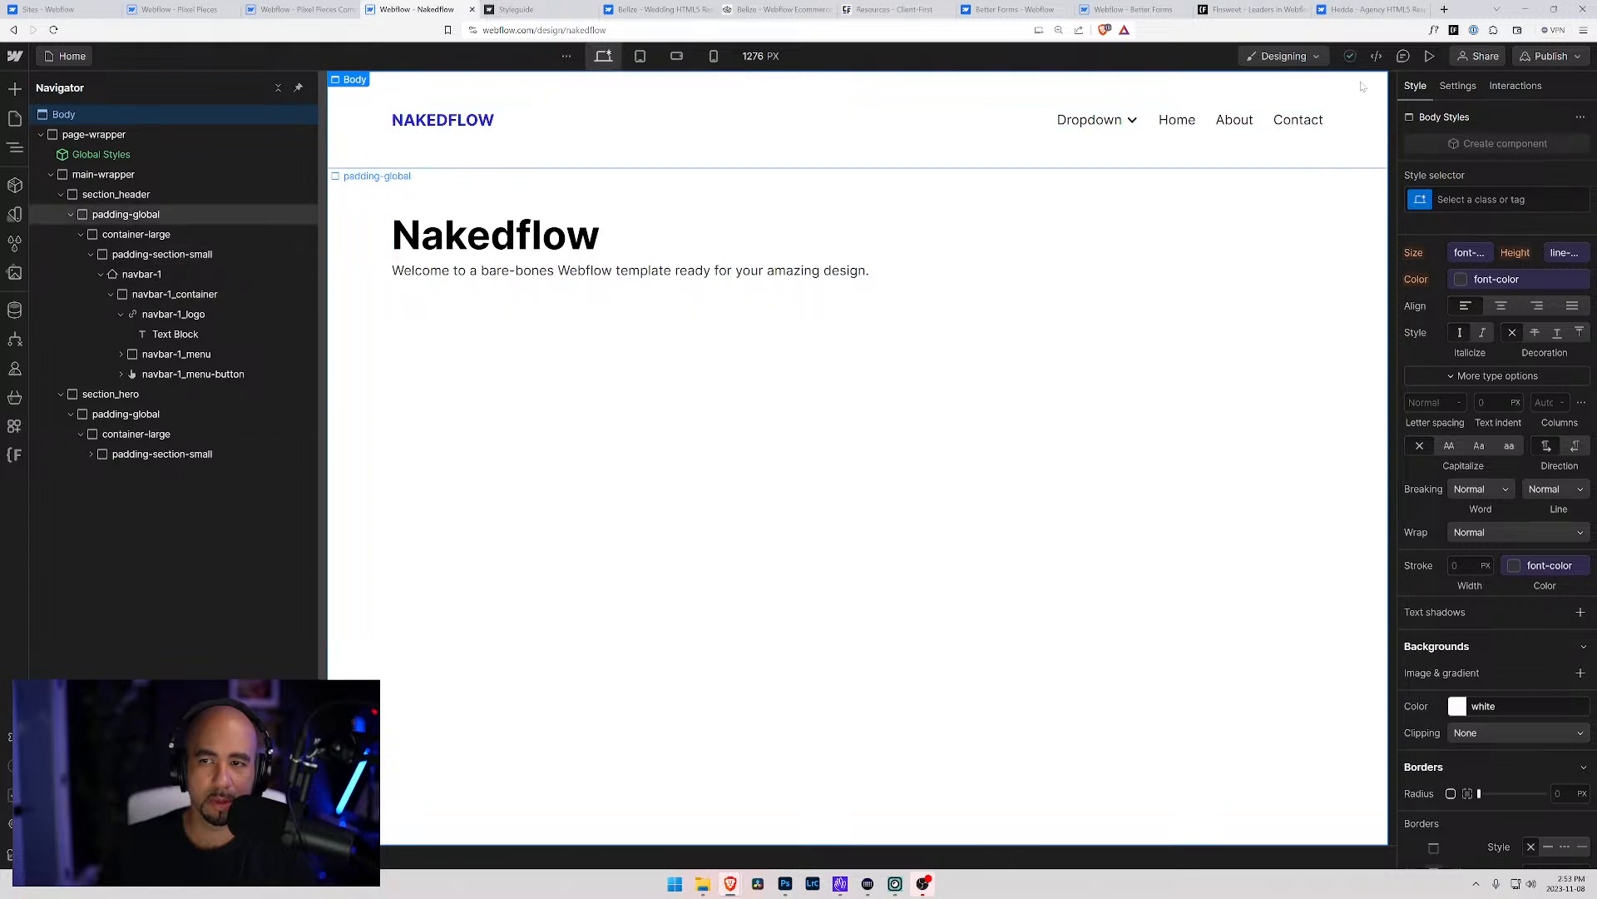
Preview the page at desktop width and check the dropdown in the navbar, then return to editing
left_click(1427, 58)
mouse_move(1037, 123)
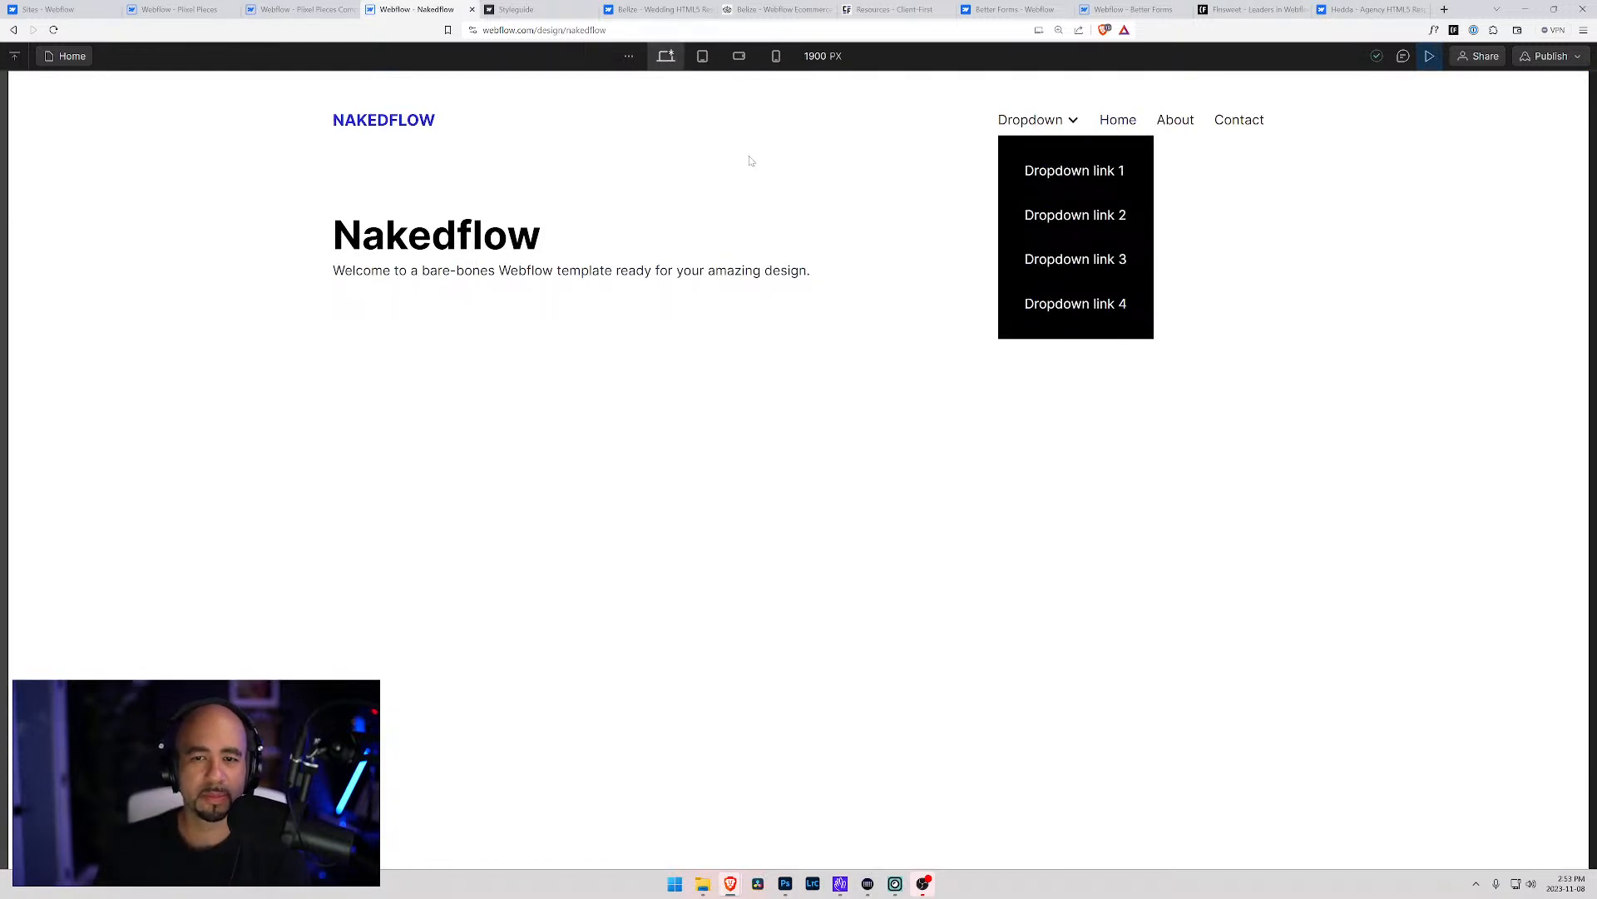
left_click(1428, 57)
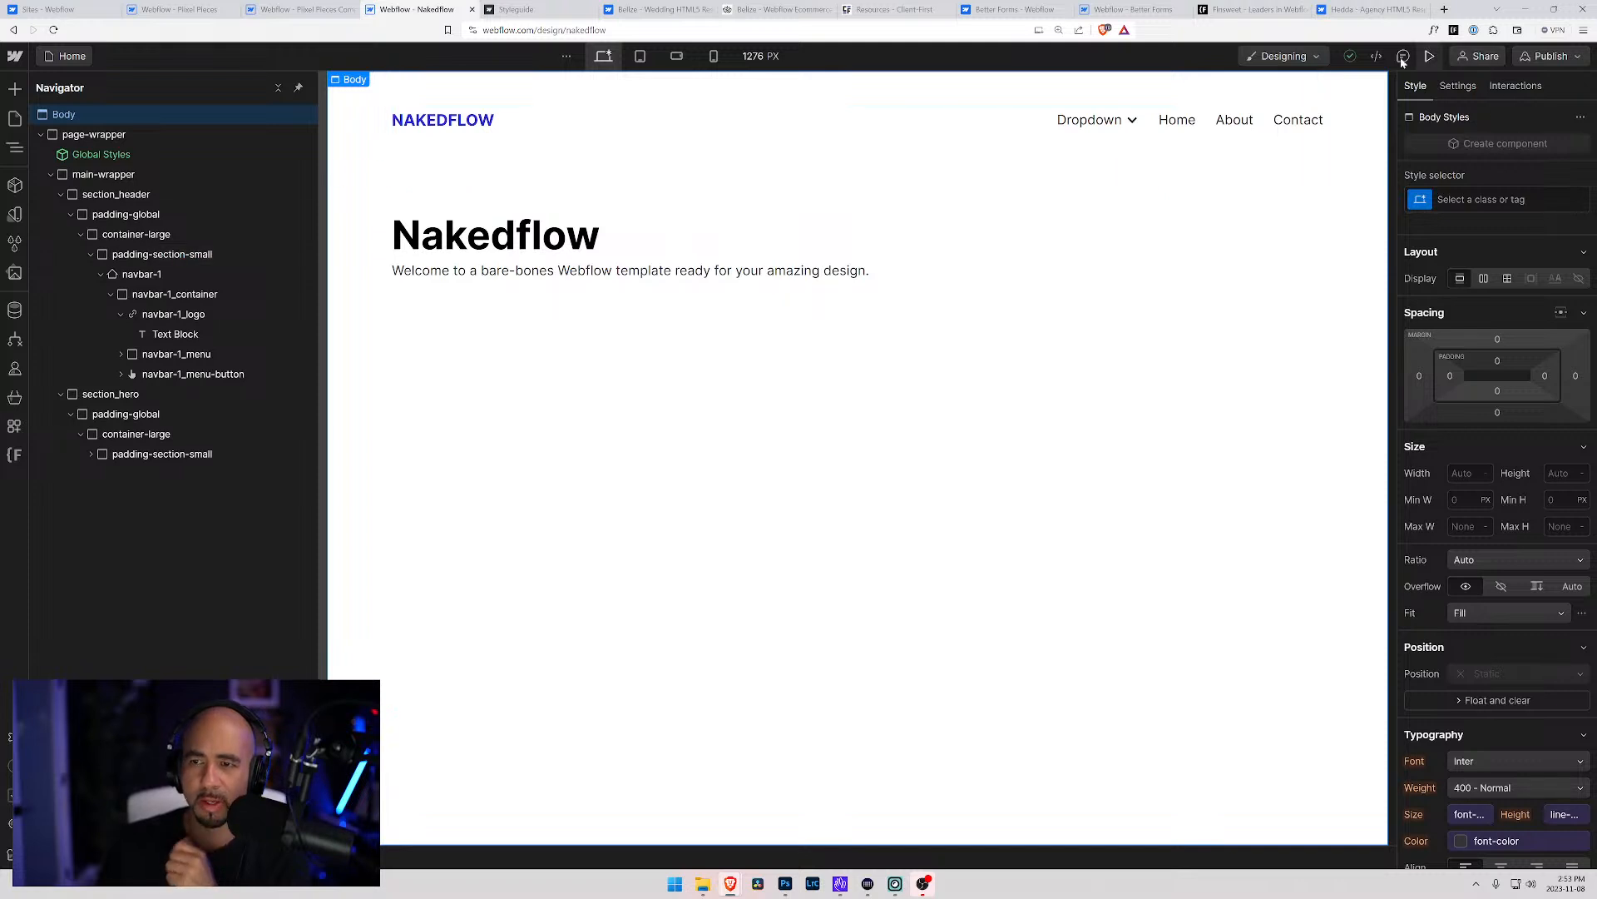
Preview the page at a mobile width of about 678 px and test the hamburger menu with its dropdown and links
left_click(1430, 55)
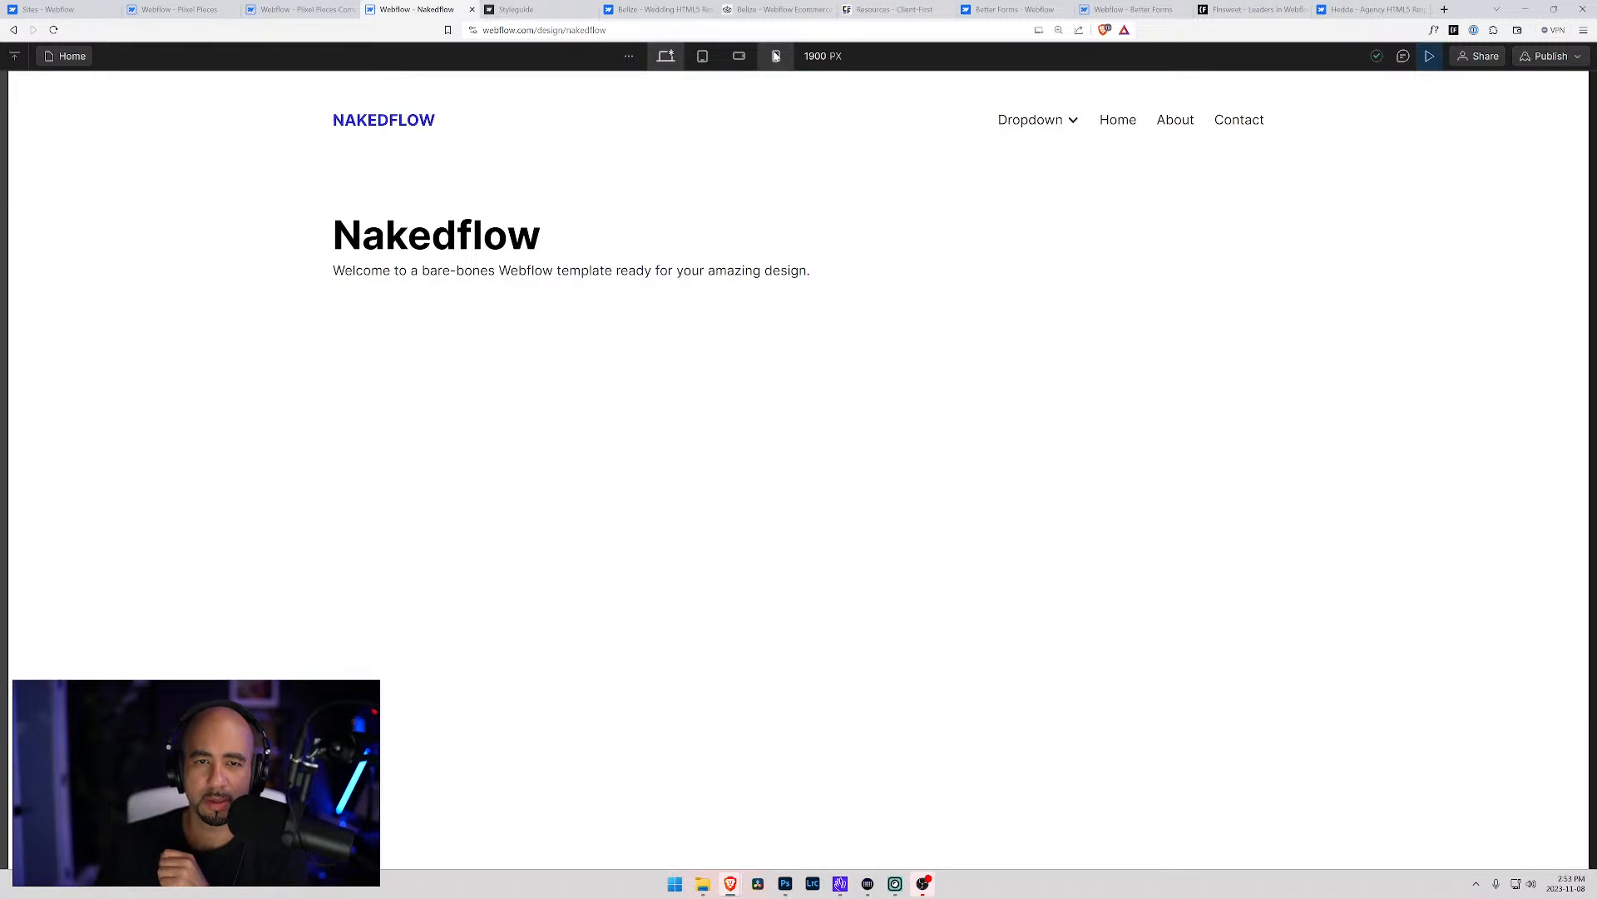
left_click(775, 56)
left_click_drag(945, 454, 1095, 455)
left_click(1028, 120)
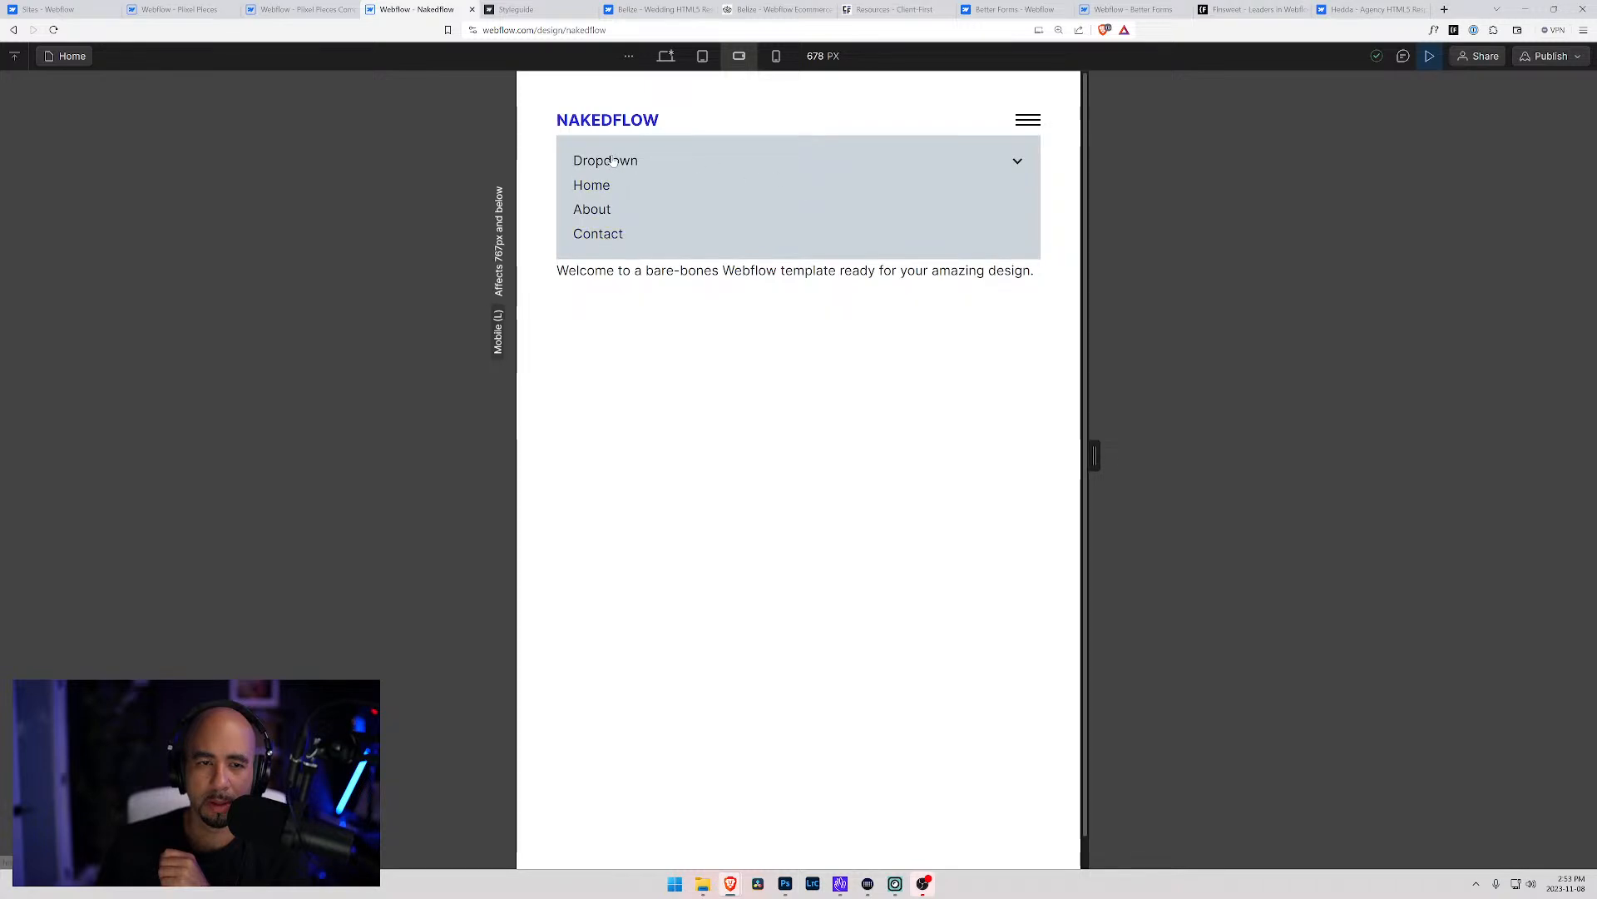
left_click(613, 162)
left_click(620, 165)
left_click(610, 188)
left_click(1023, 124)
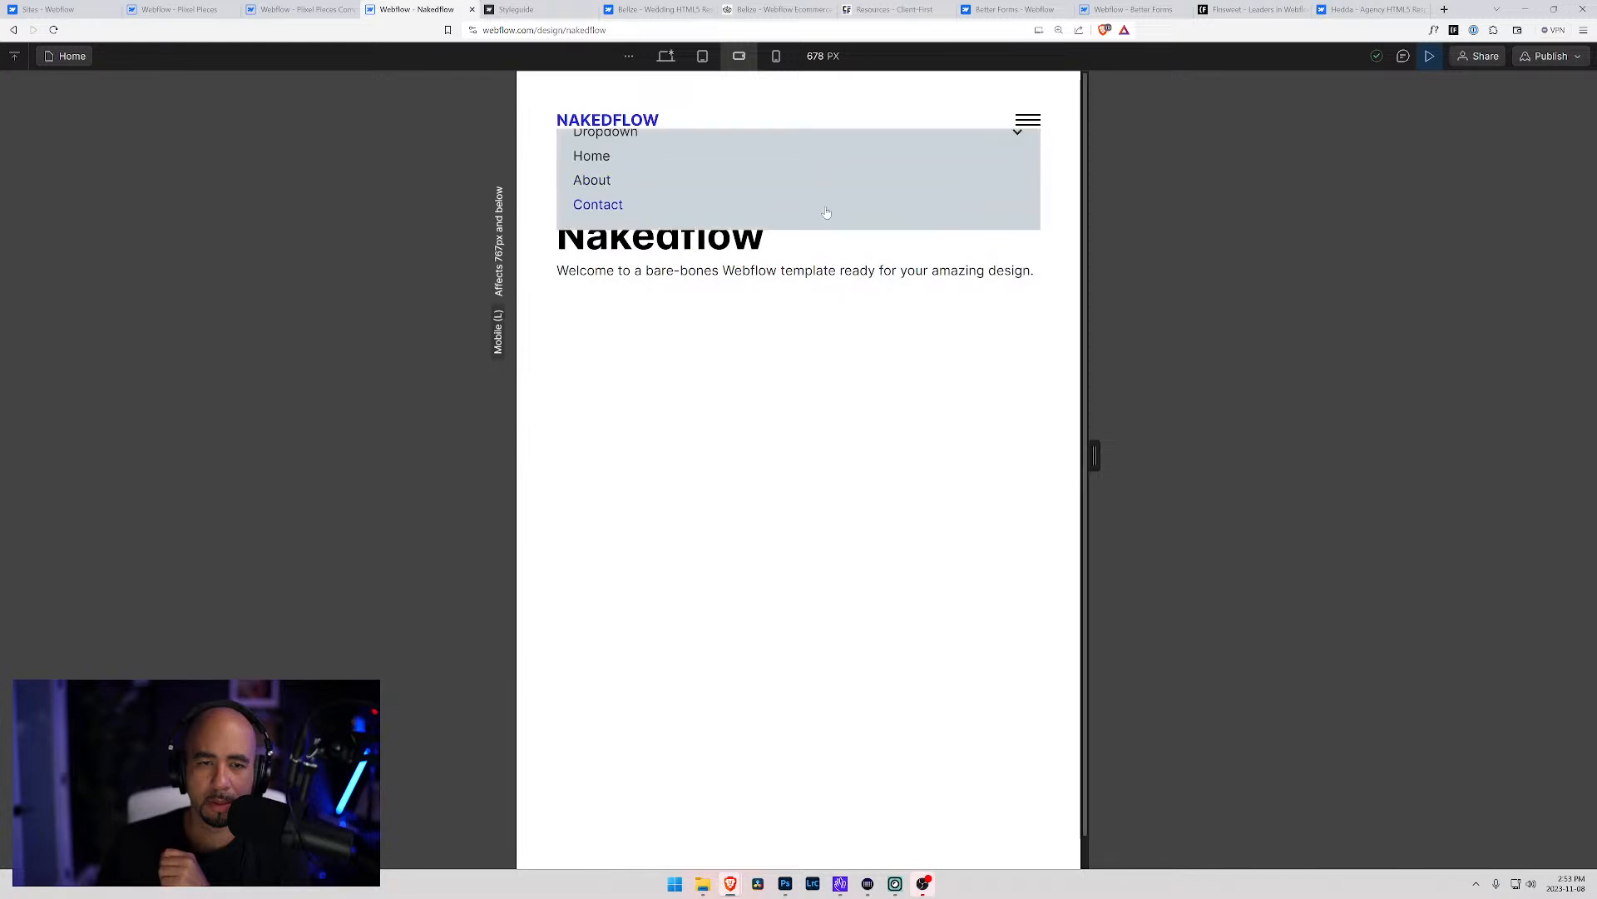
left_click(621, 210)
left_click(1024, 125)
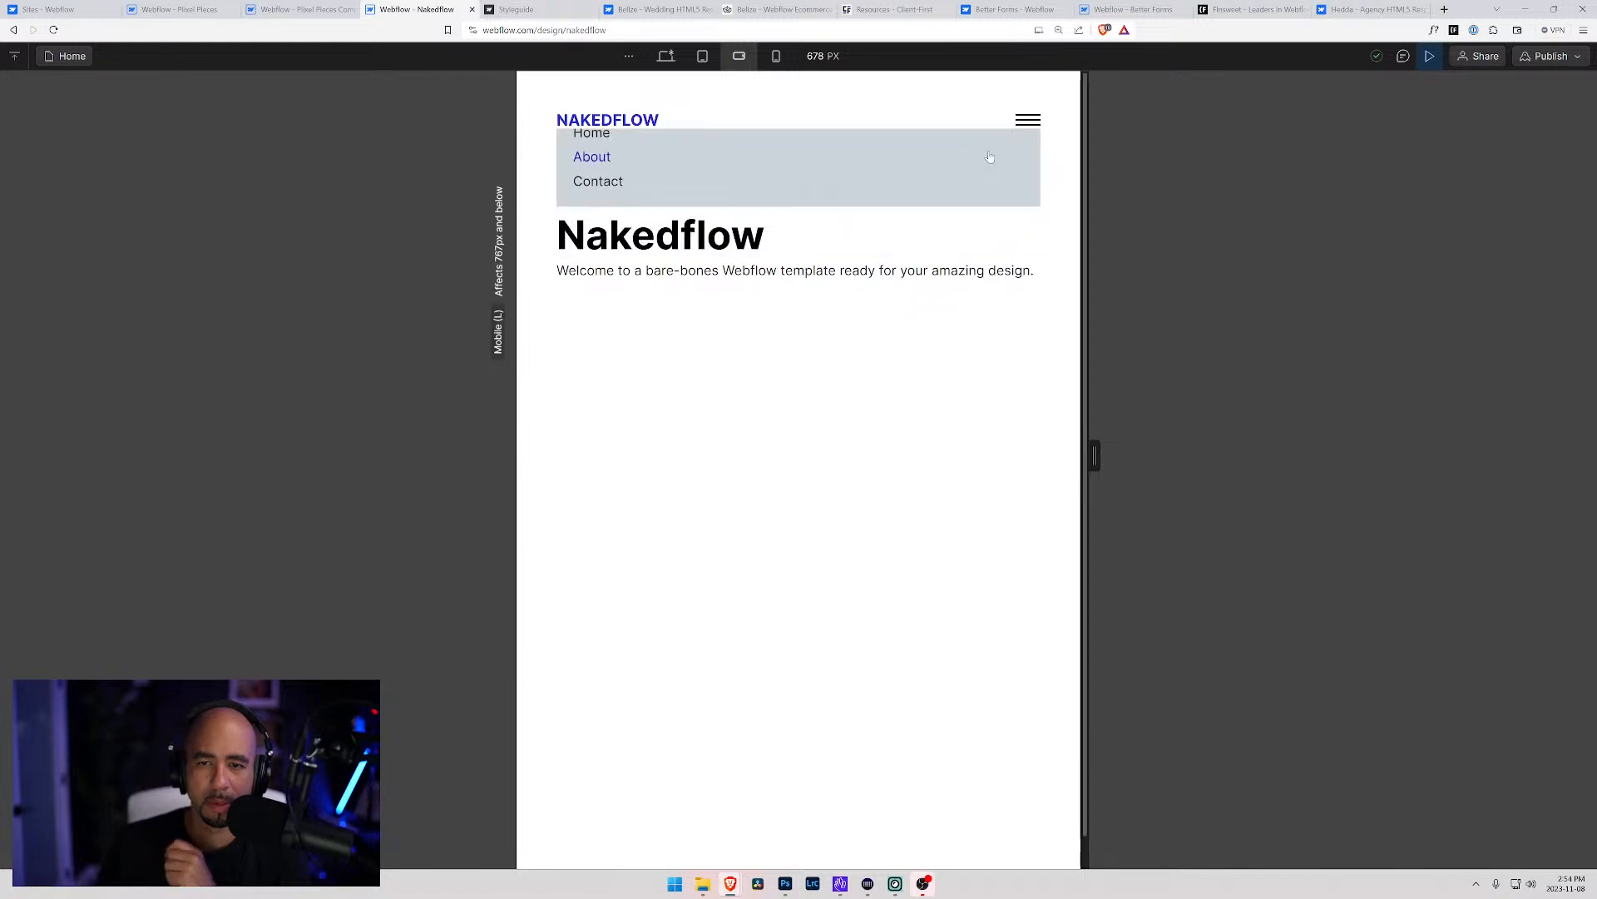
left_click(613, 189)
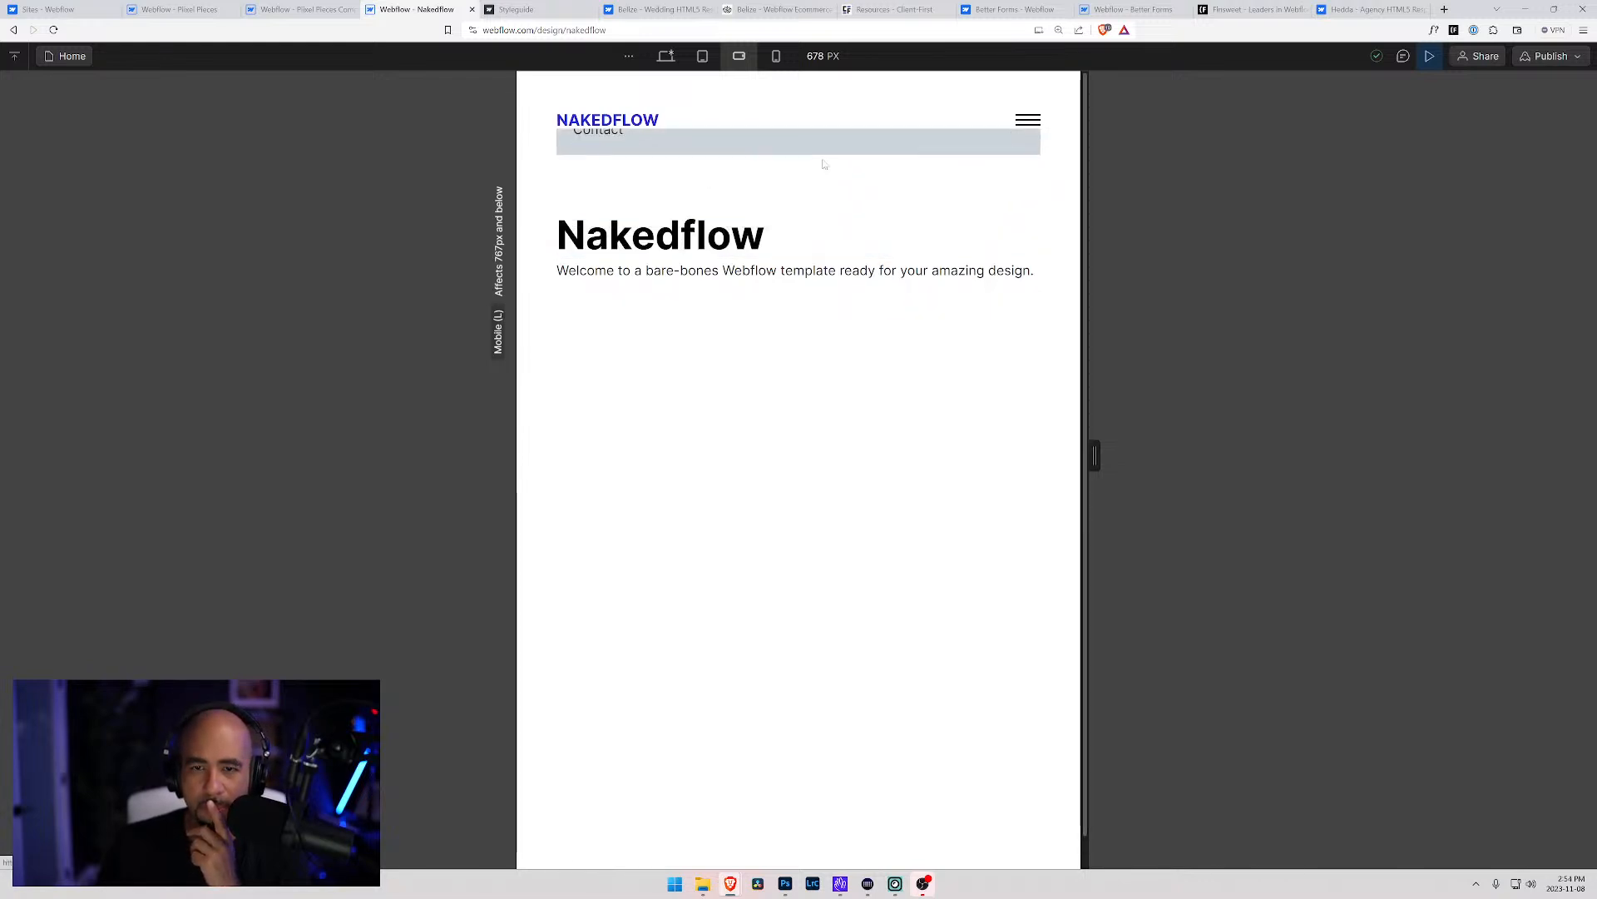
left_click(1429, 56)
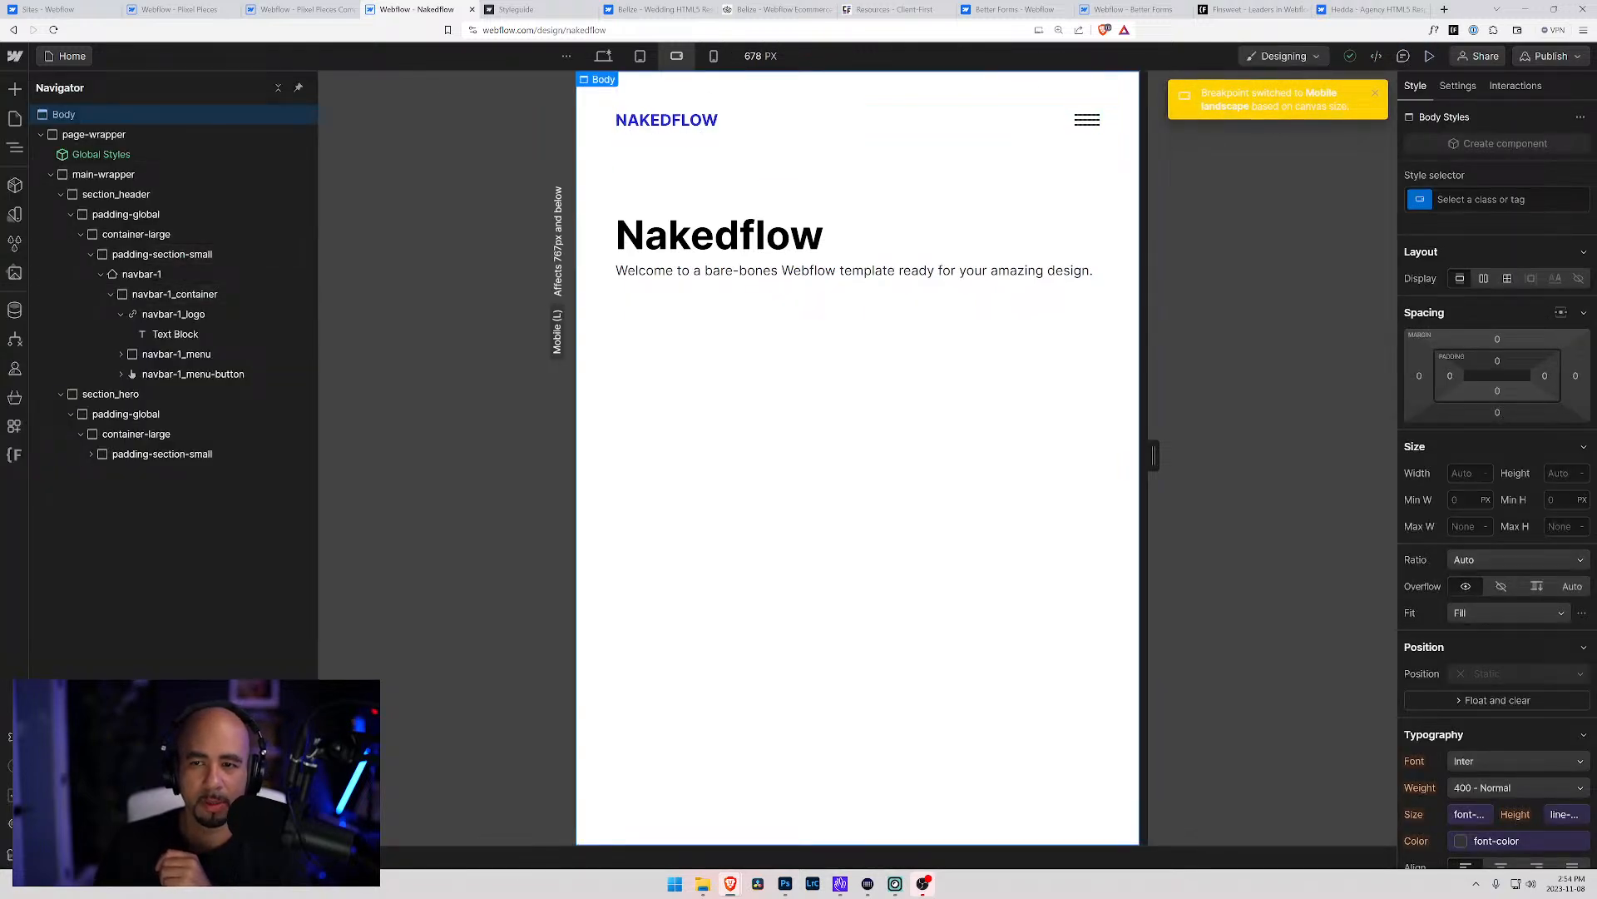
Switch the canvas to the tablet breakpoint and examine the styles of the navbar's logo, menu link, container and menu
left_click(603, 57)
left_click(640, 56)
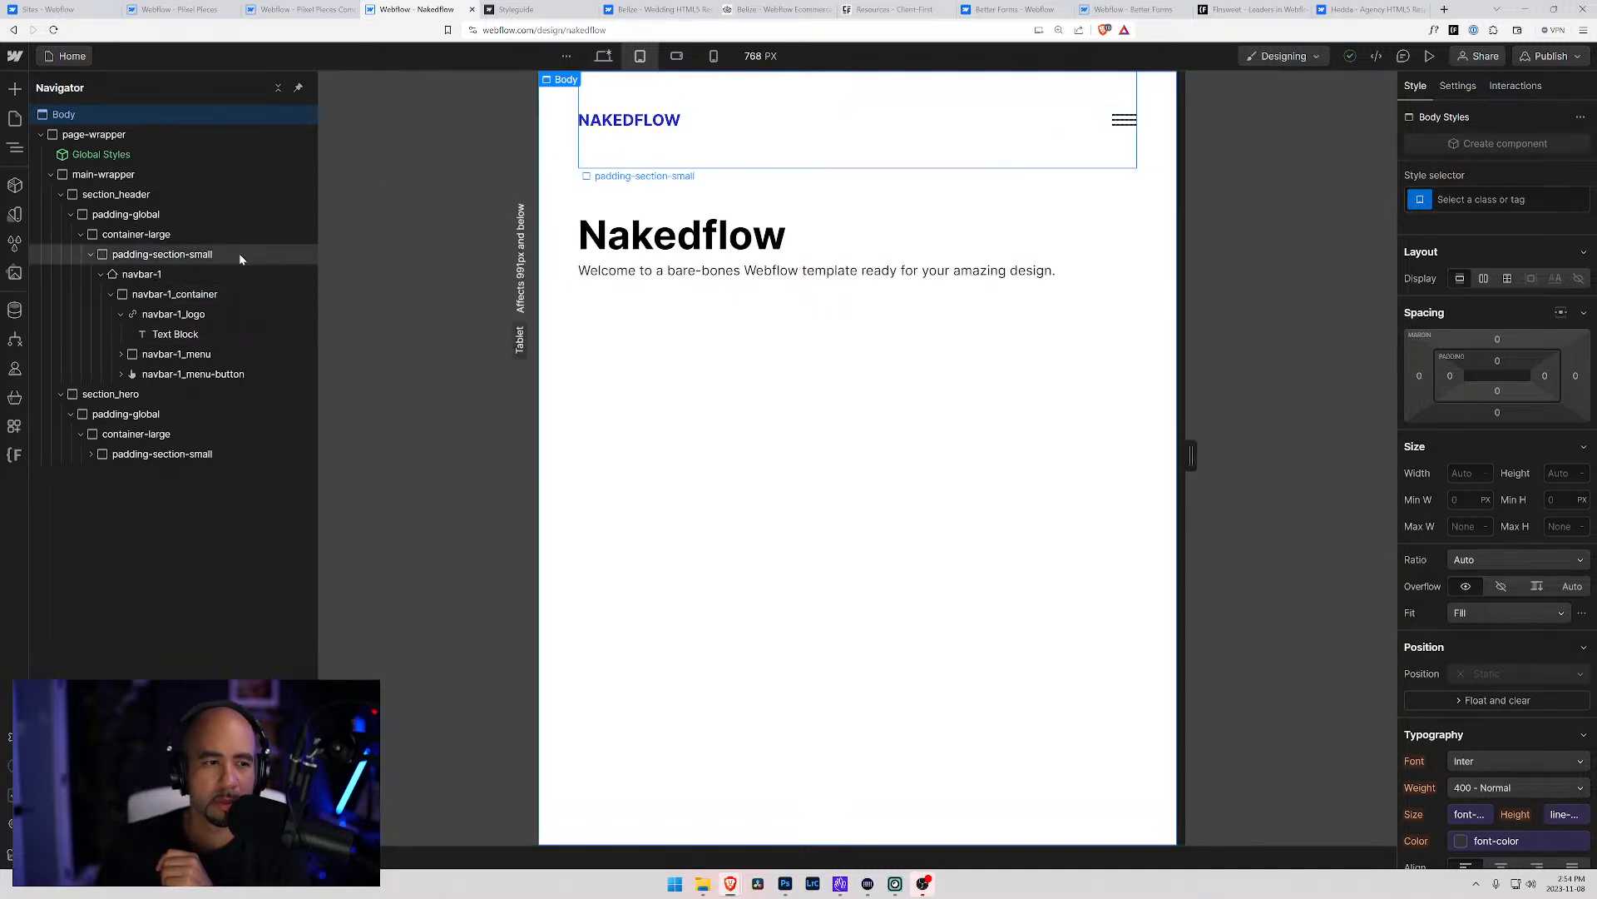
left_click(151, 317)
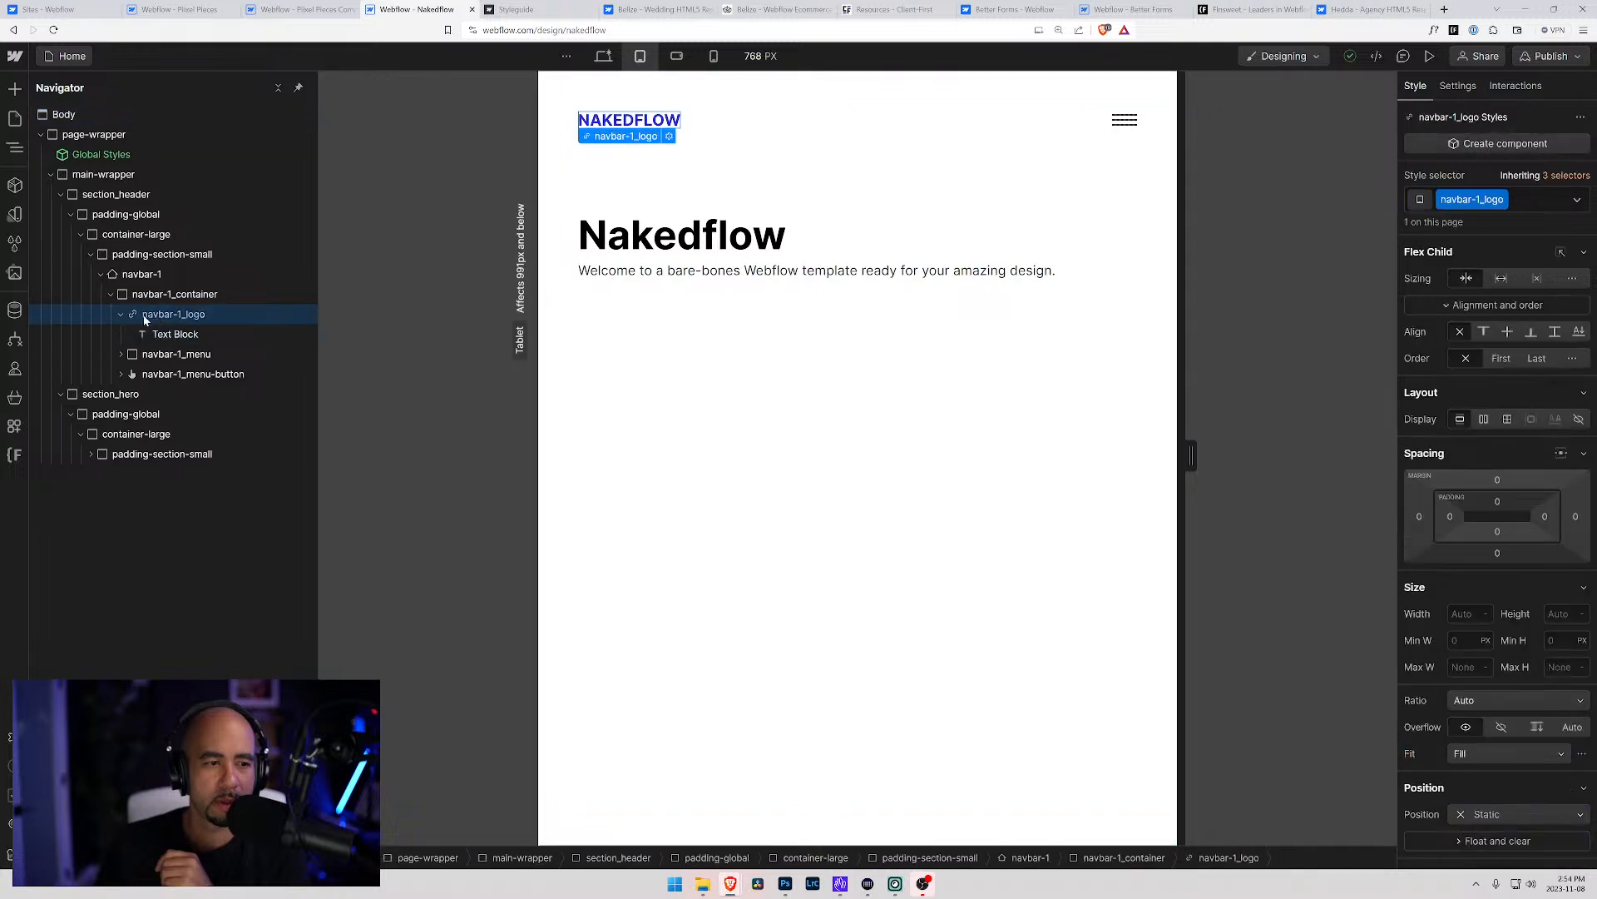
scroll(1476, 482, "down", 3)
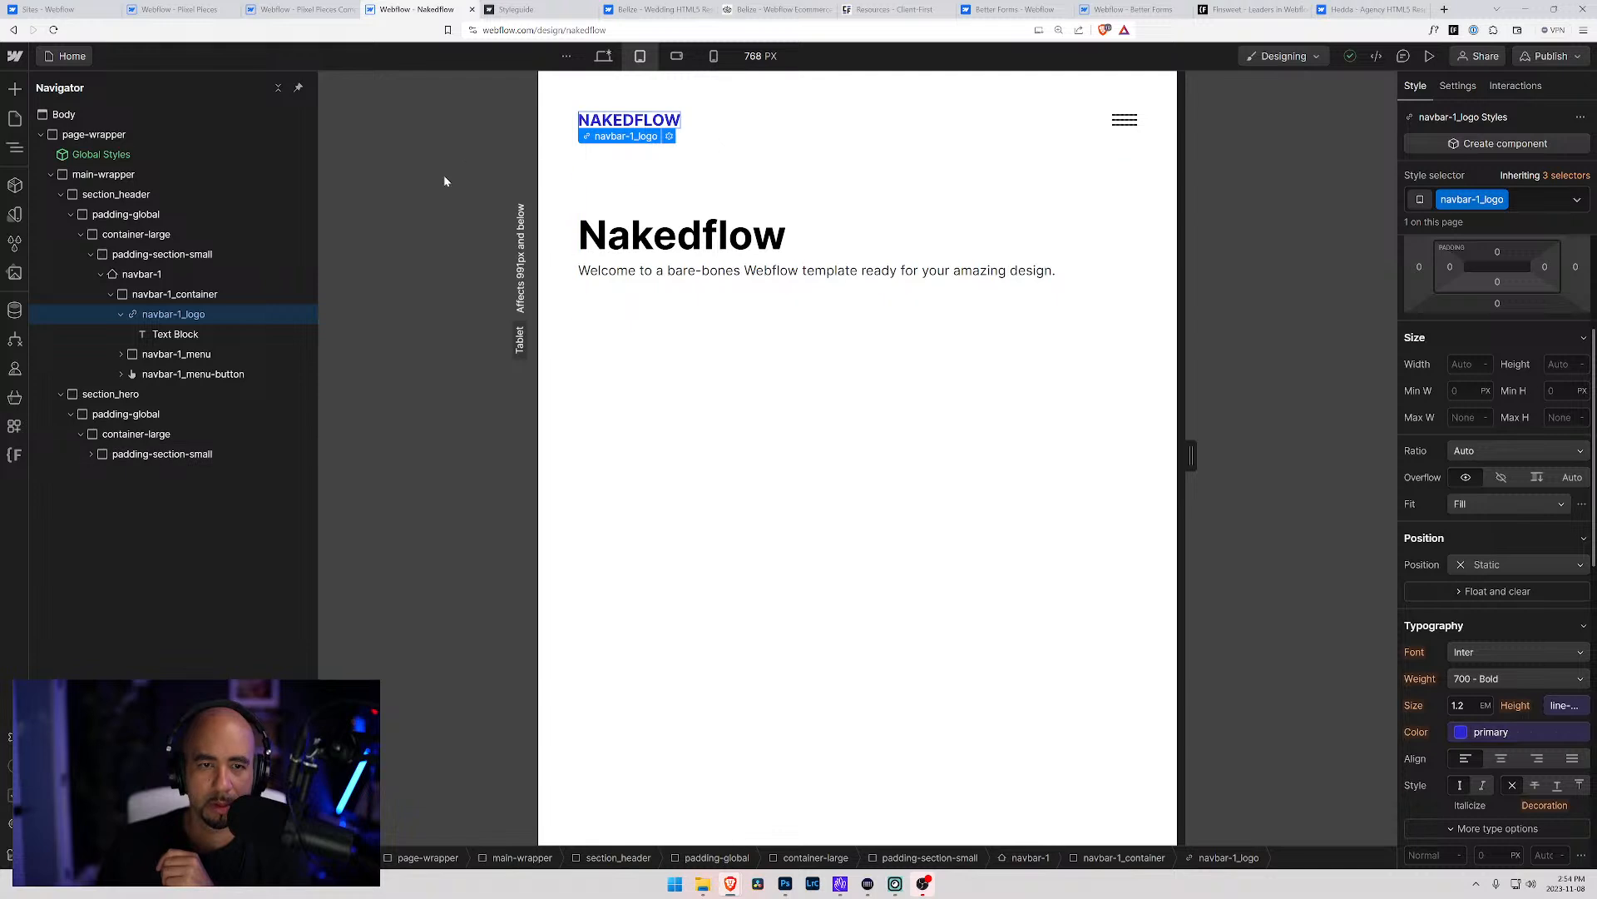
left_click(122, 354)
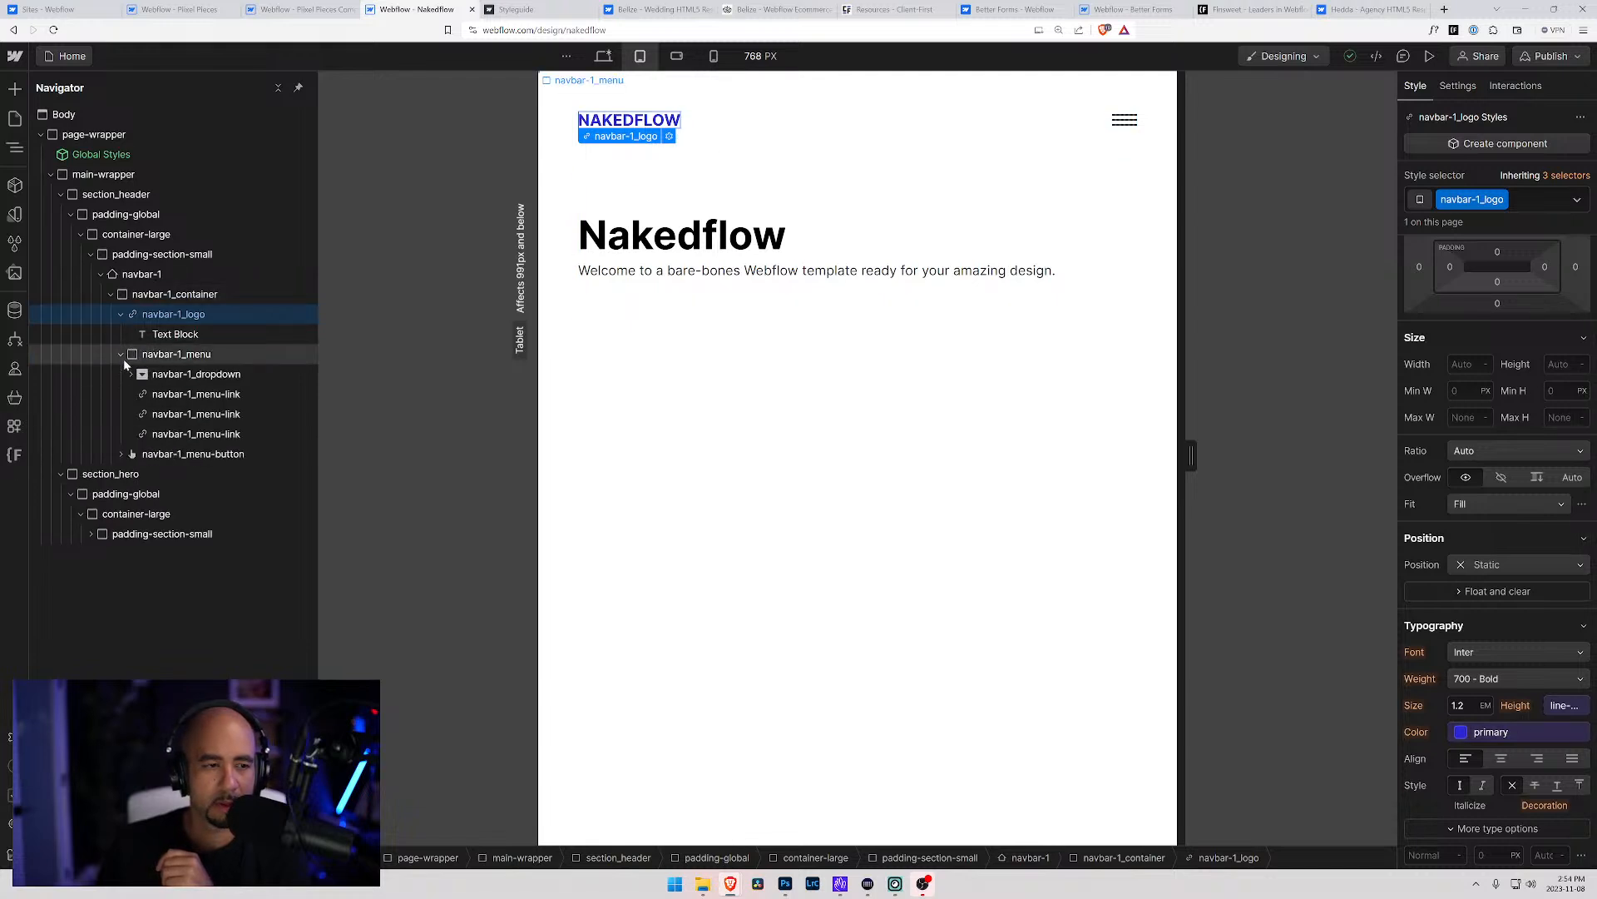
left_click(164, 395)
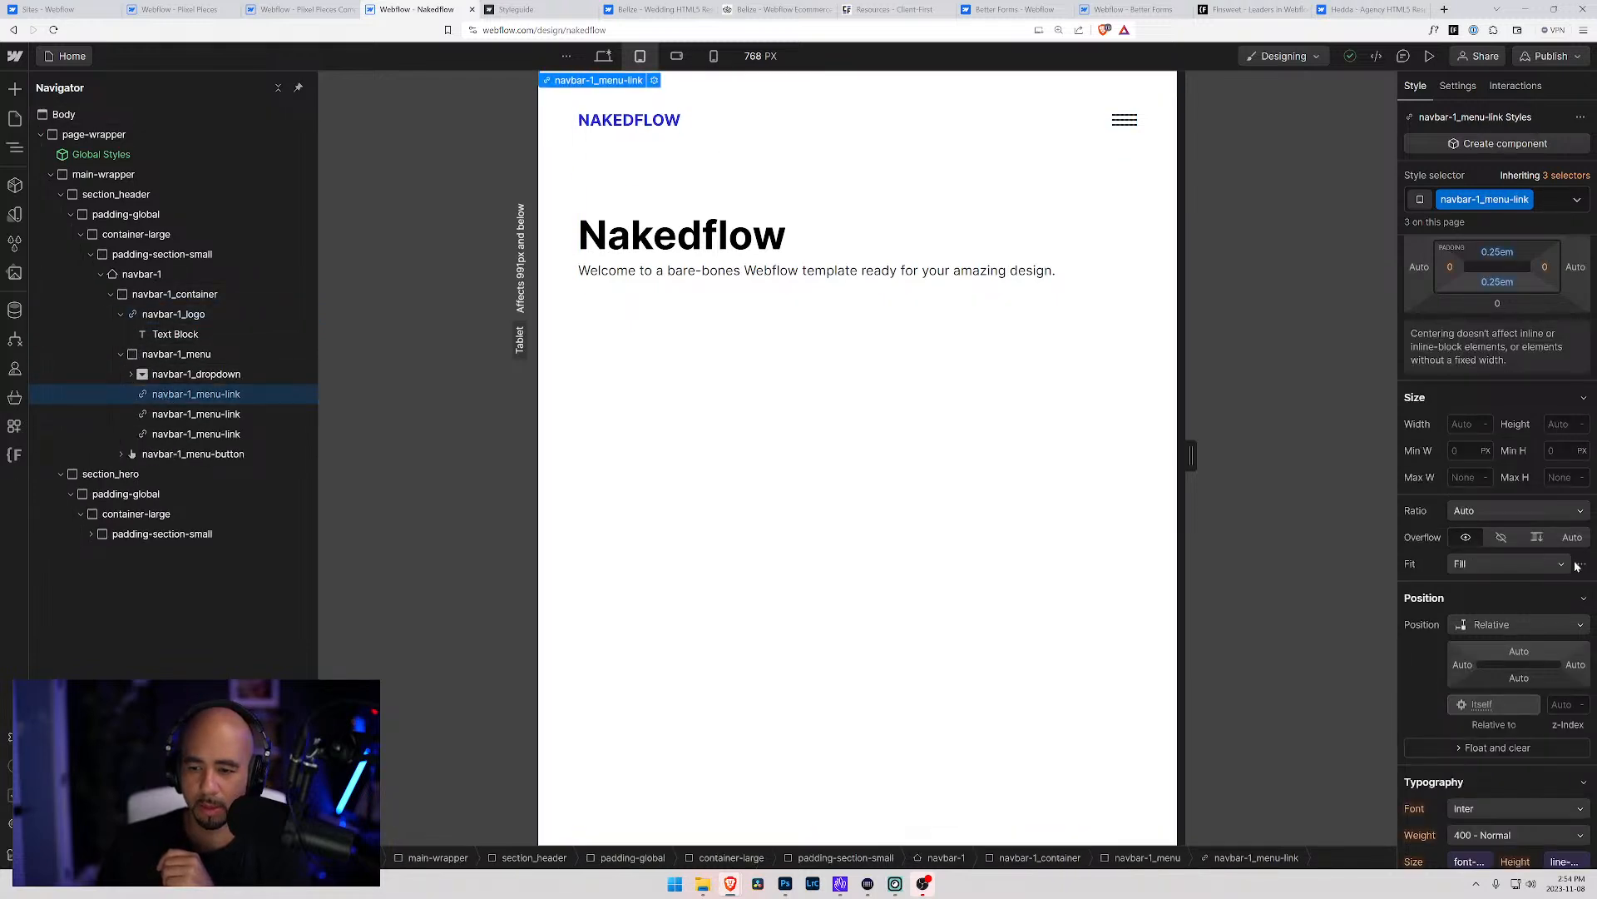
scroll(1525, 566, "down", 3)
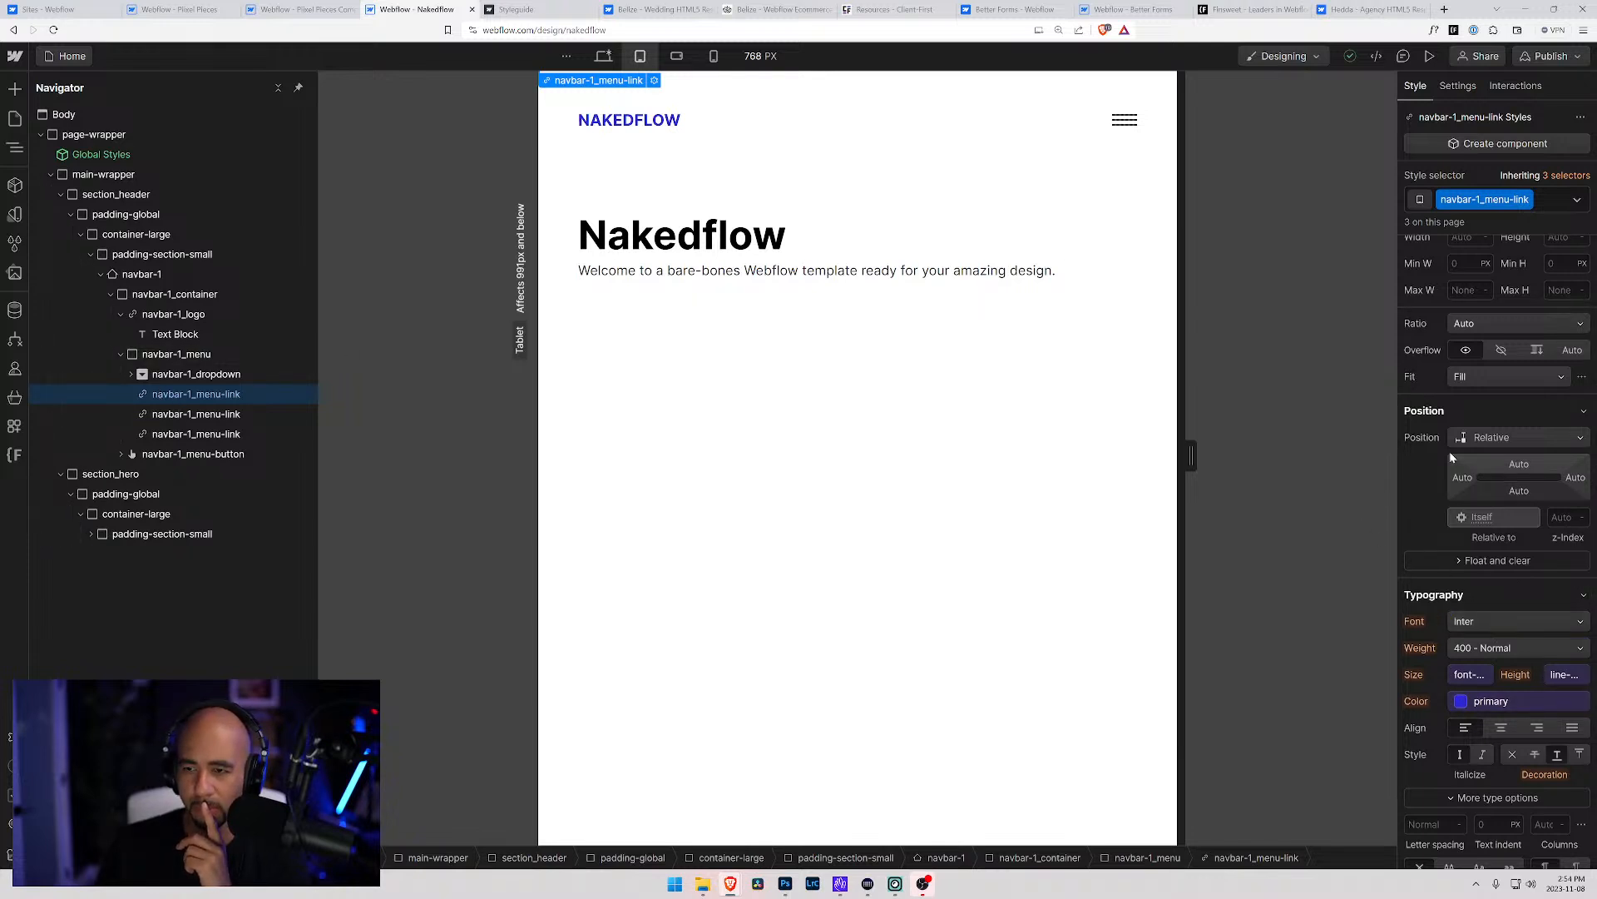
scroll(1449, 441, "up", 7)
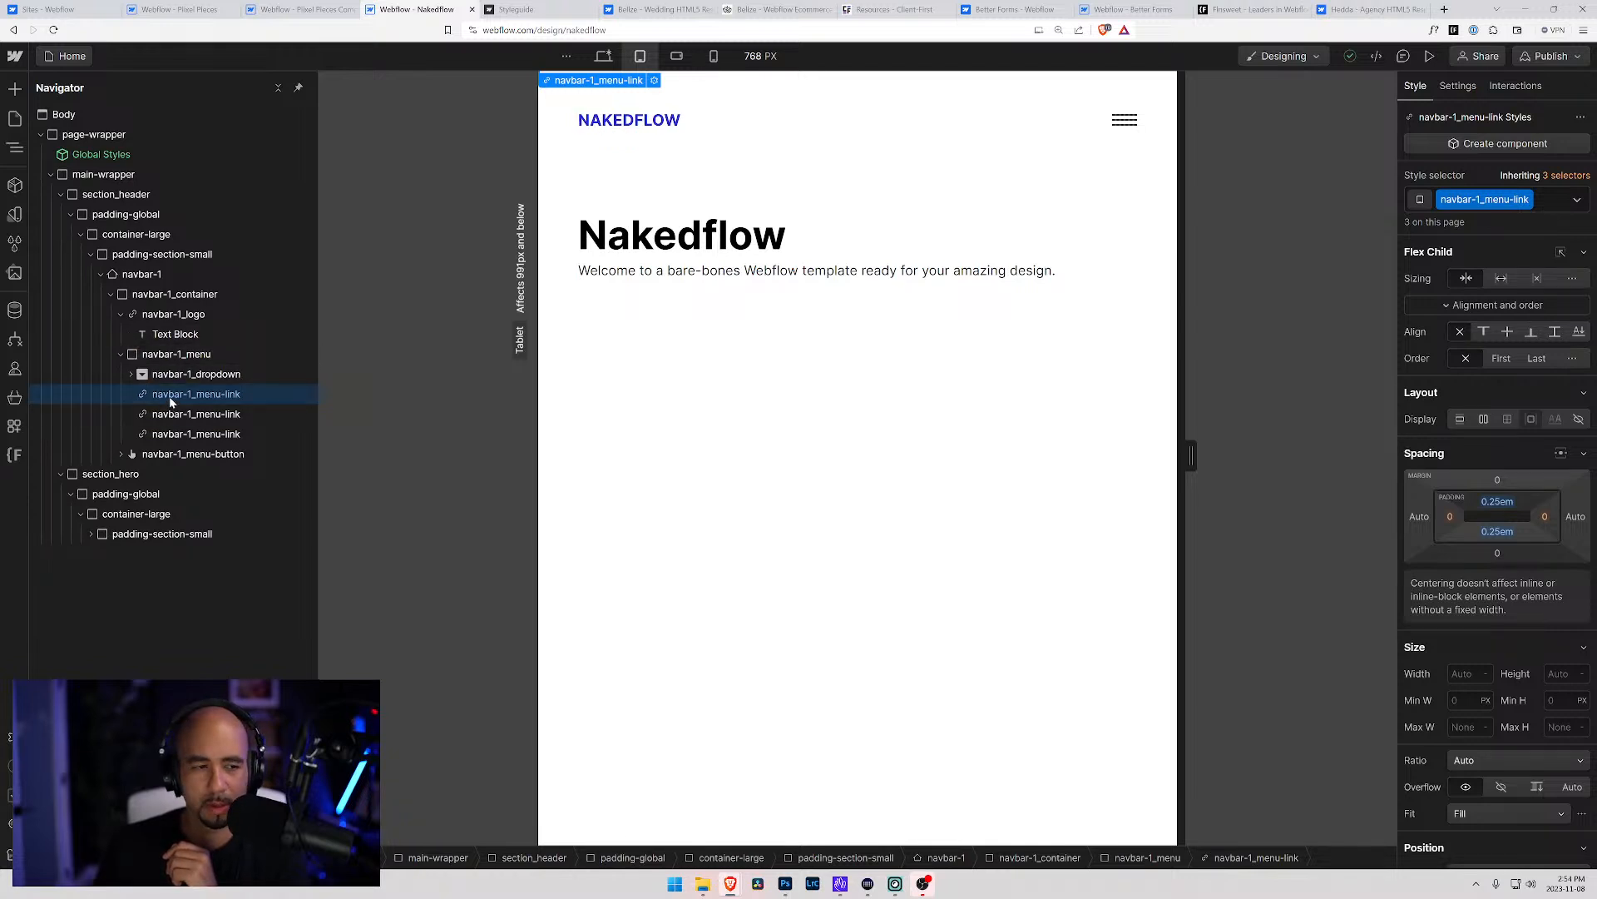
left_click(177, 296)
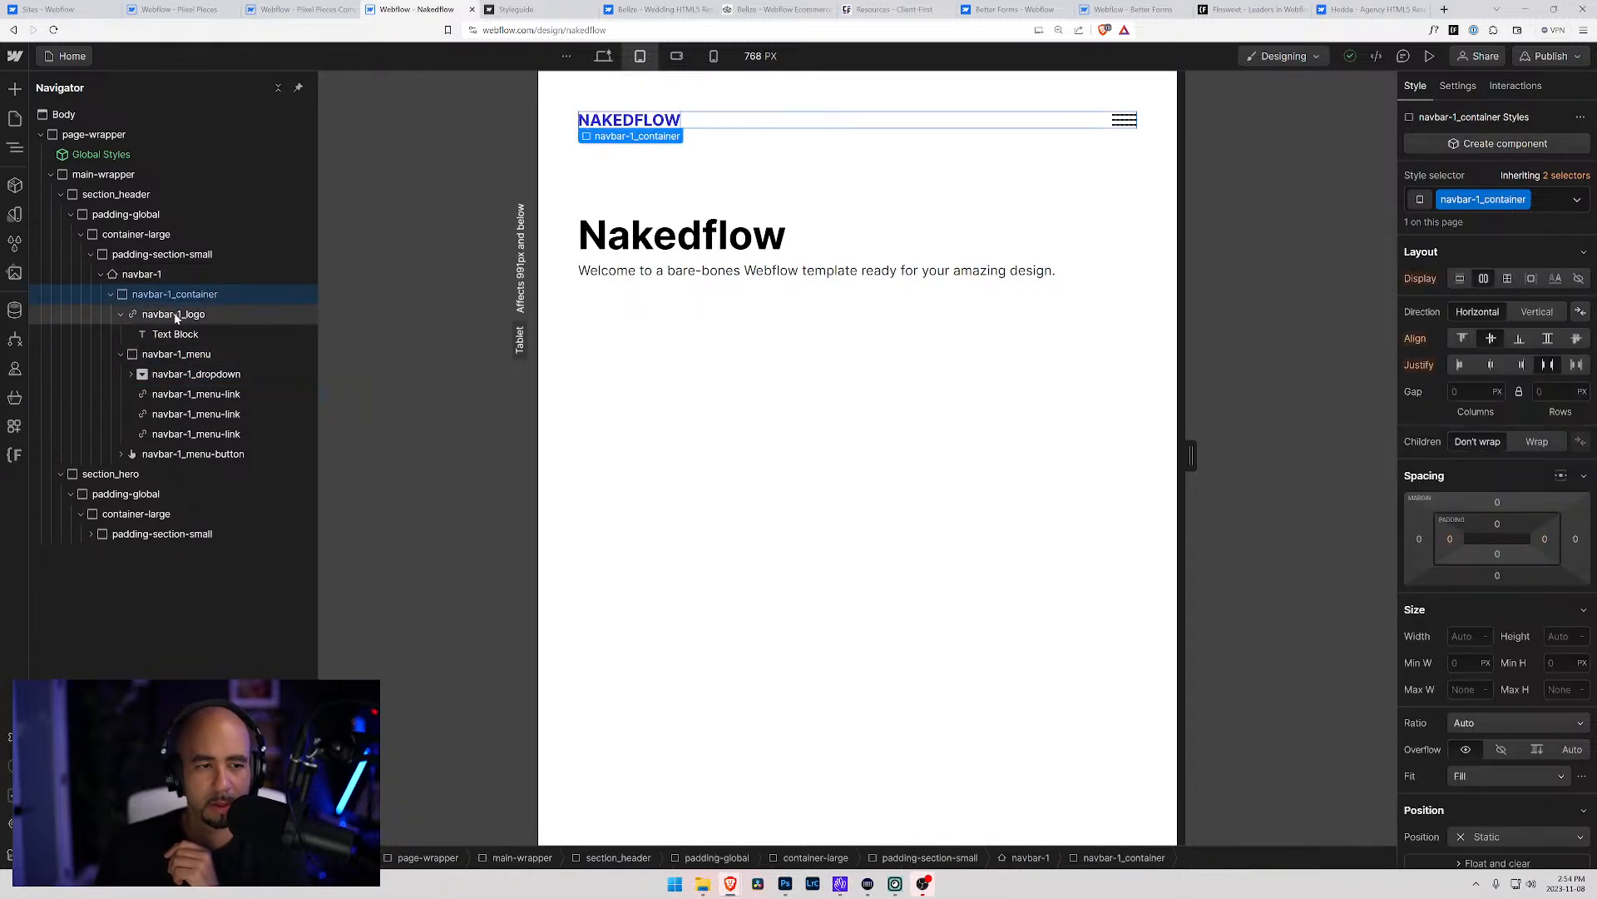
left_click(176, 315)
left_click(178, 336)
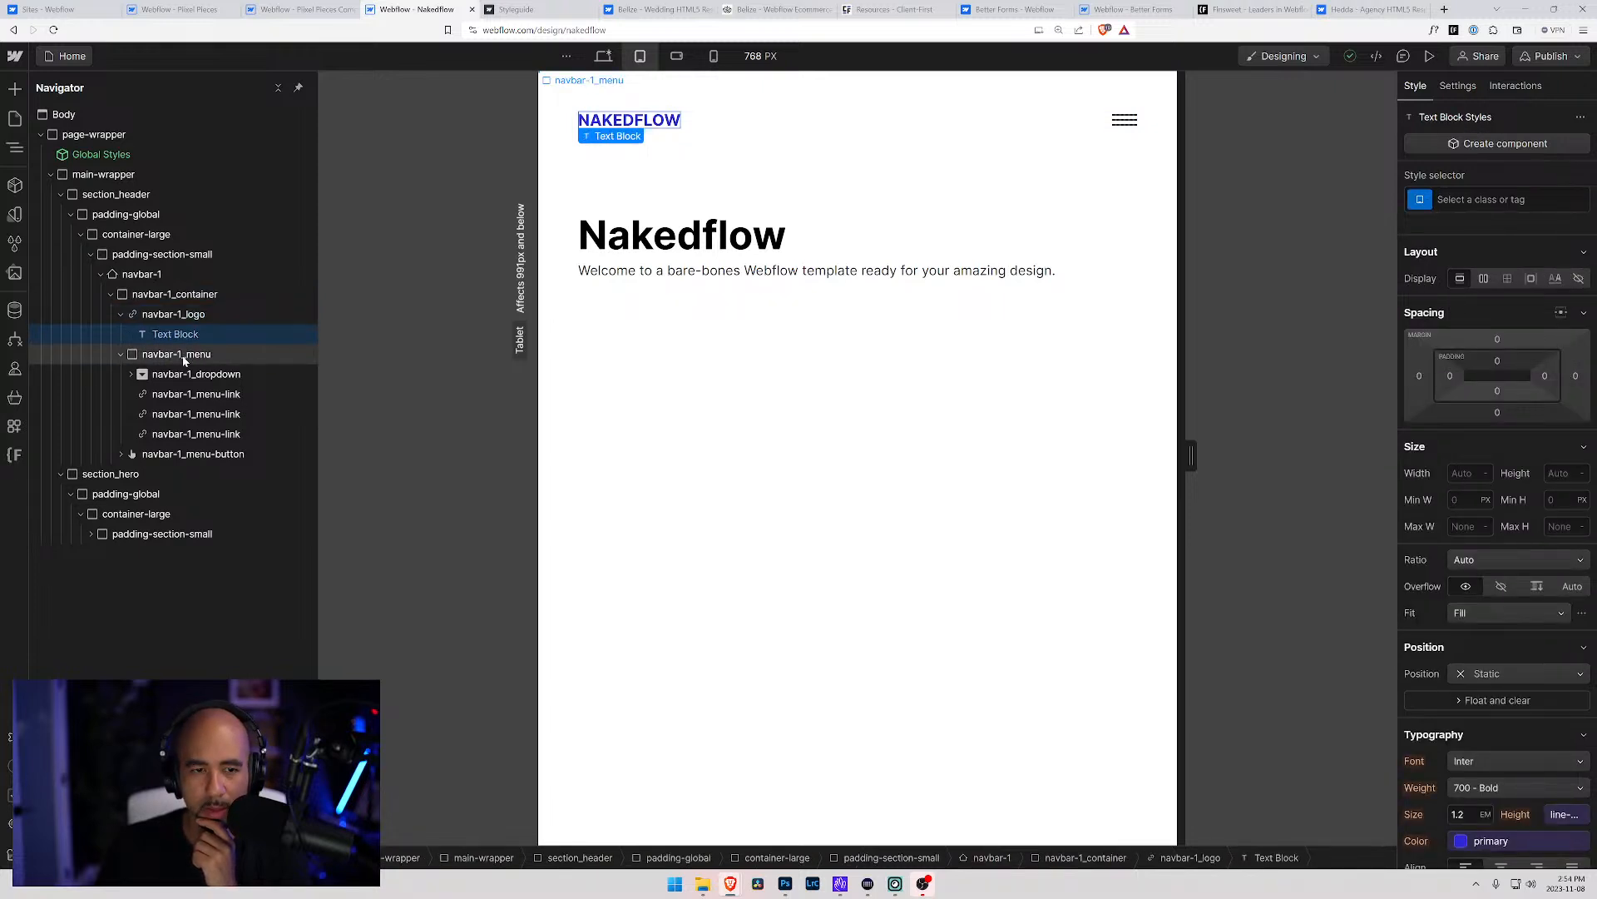
left_click(184, 356)
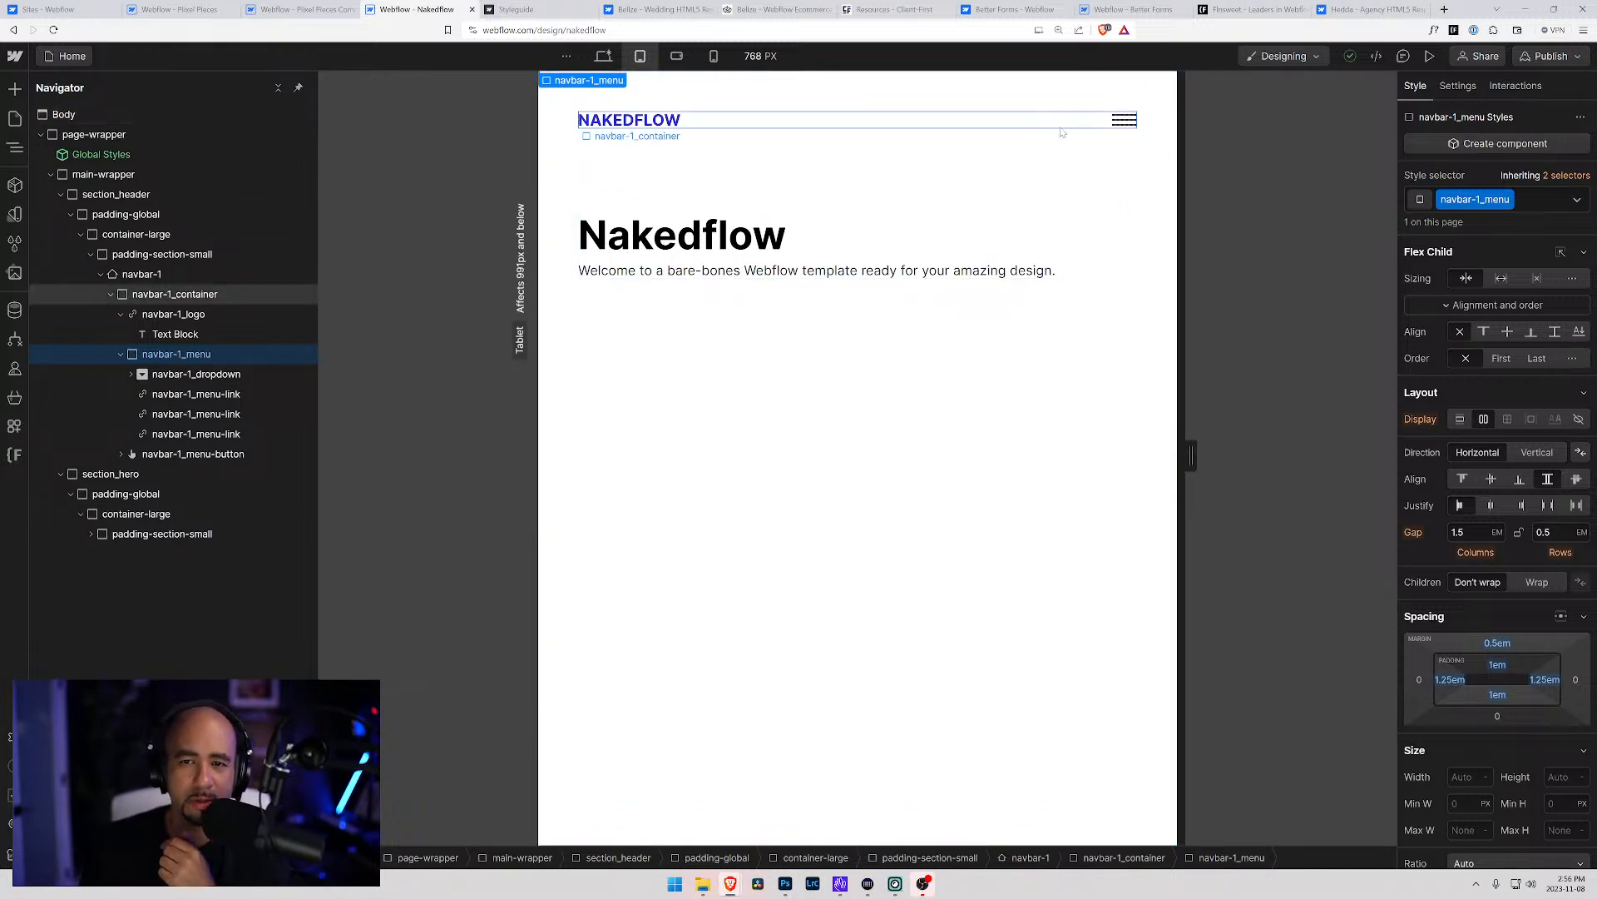
Examine the element settings of the first navbar-1_menu-link, navbar-1_dropdown and navbar-1_menu
left_click(198, 394)
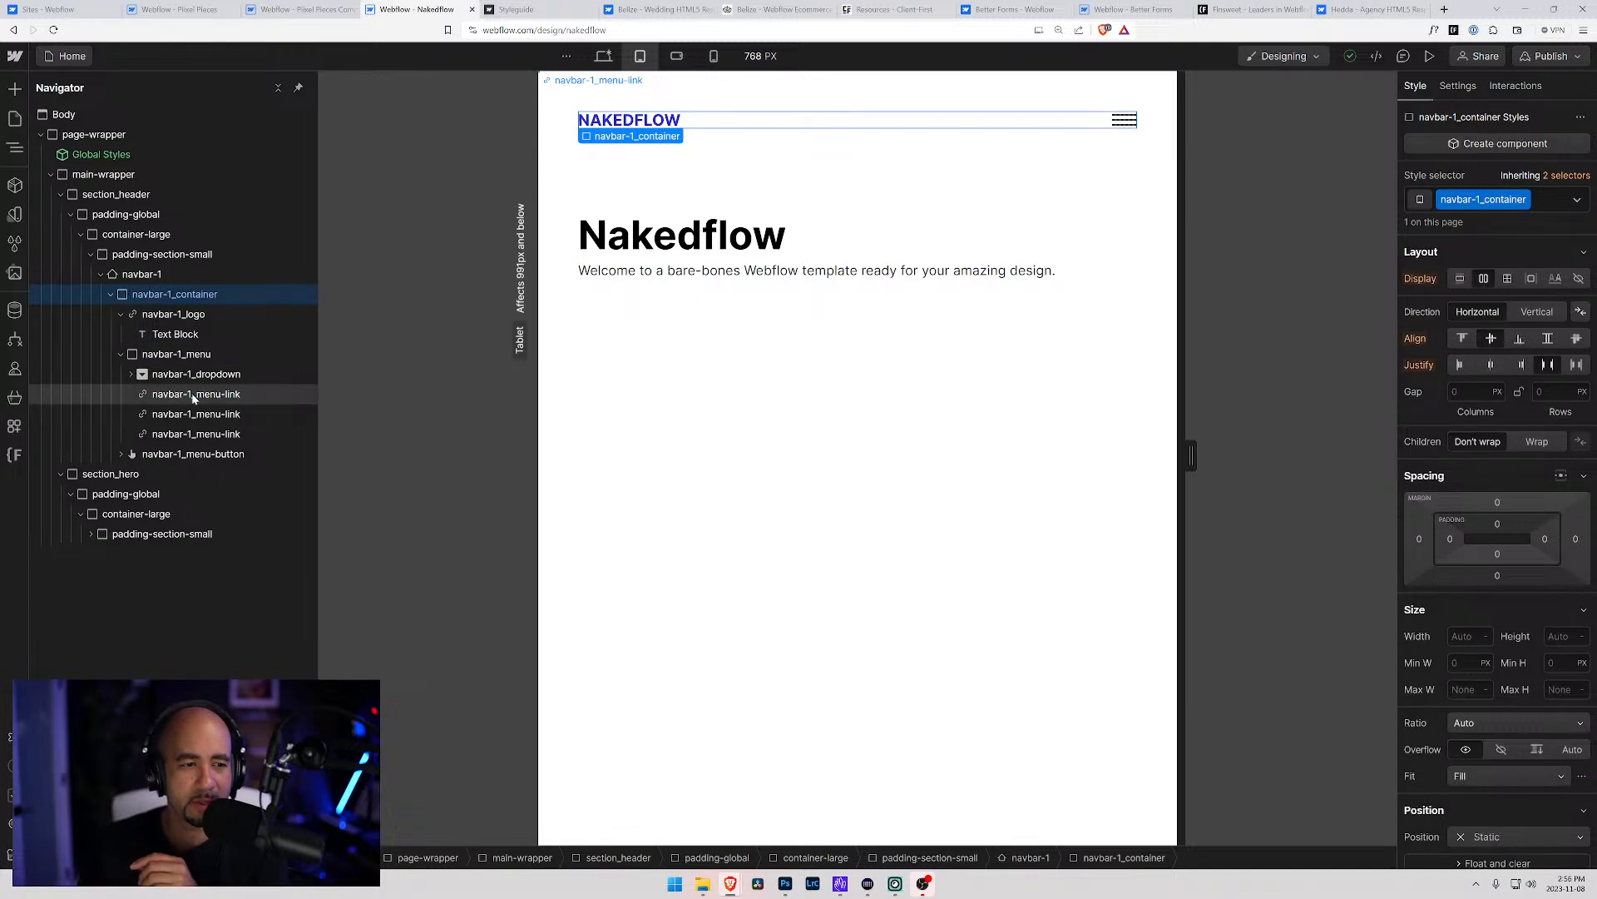
left_click(1459, 87)
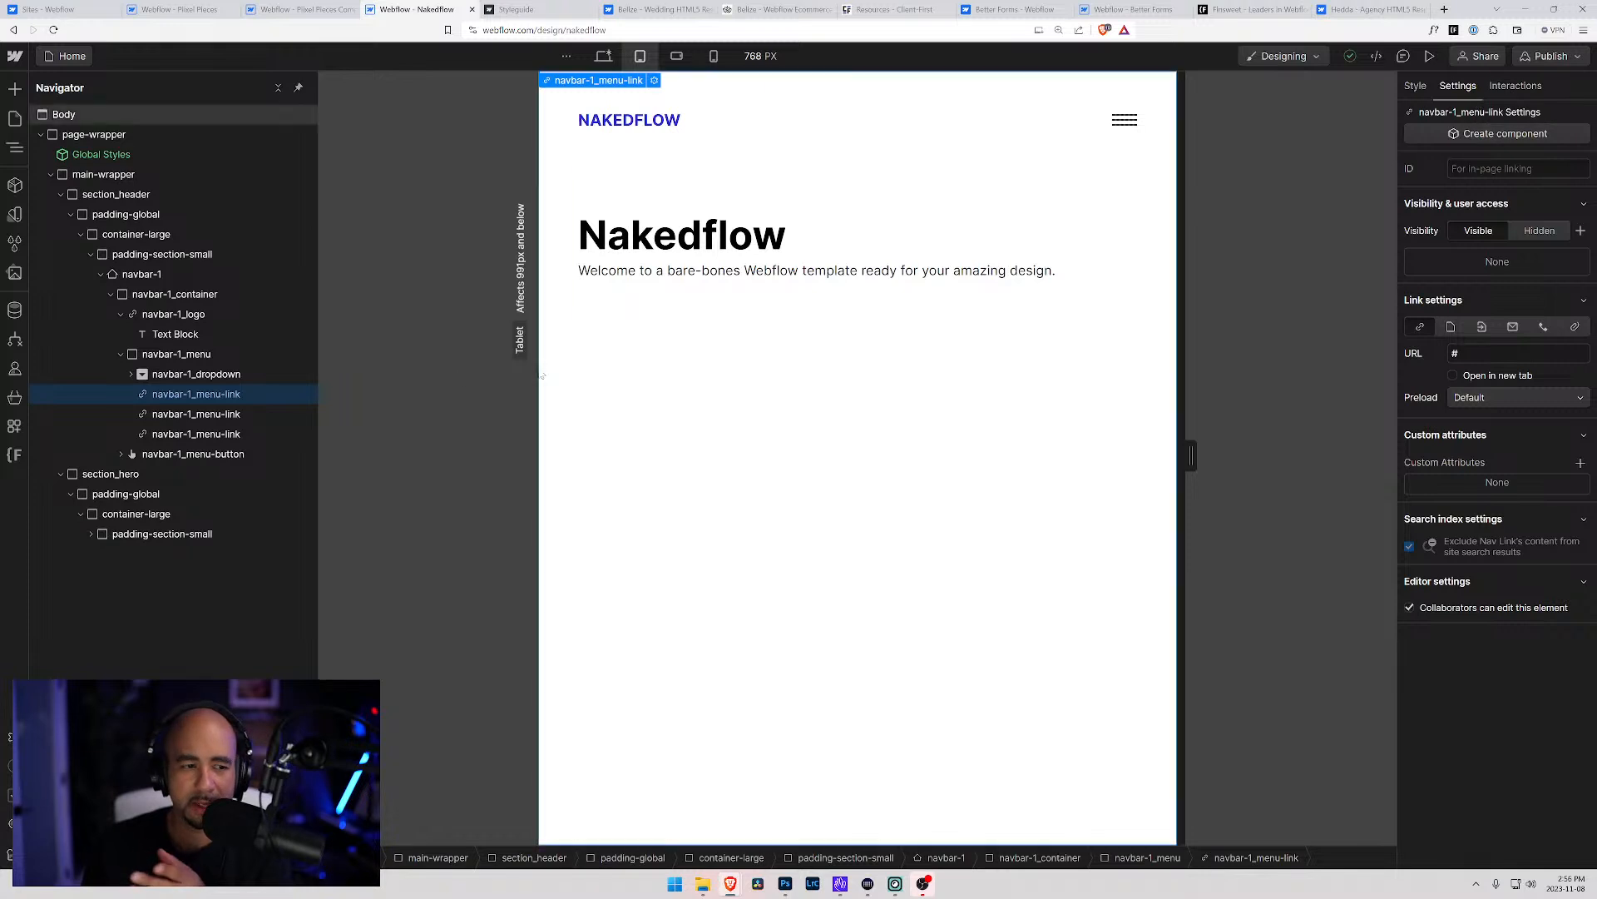
left_click(206, 379)
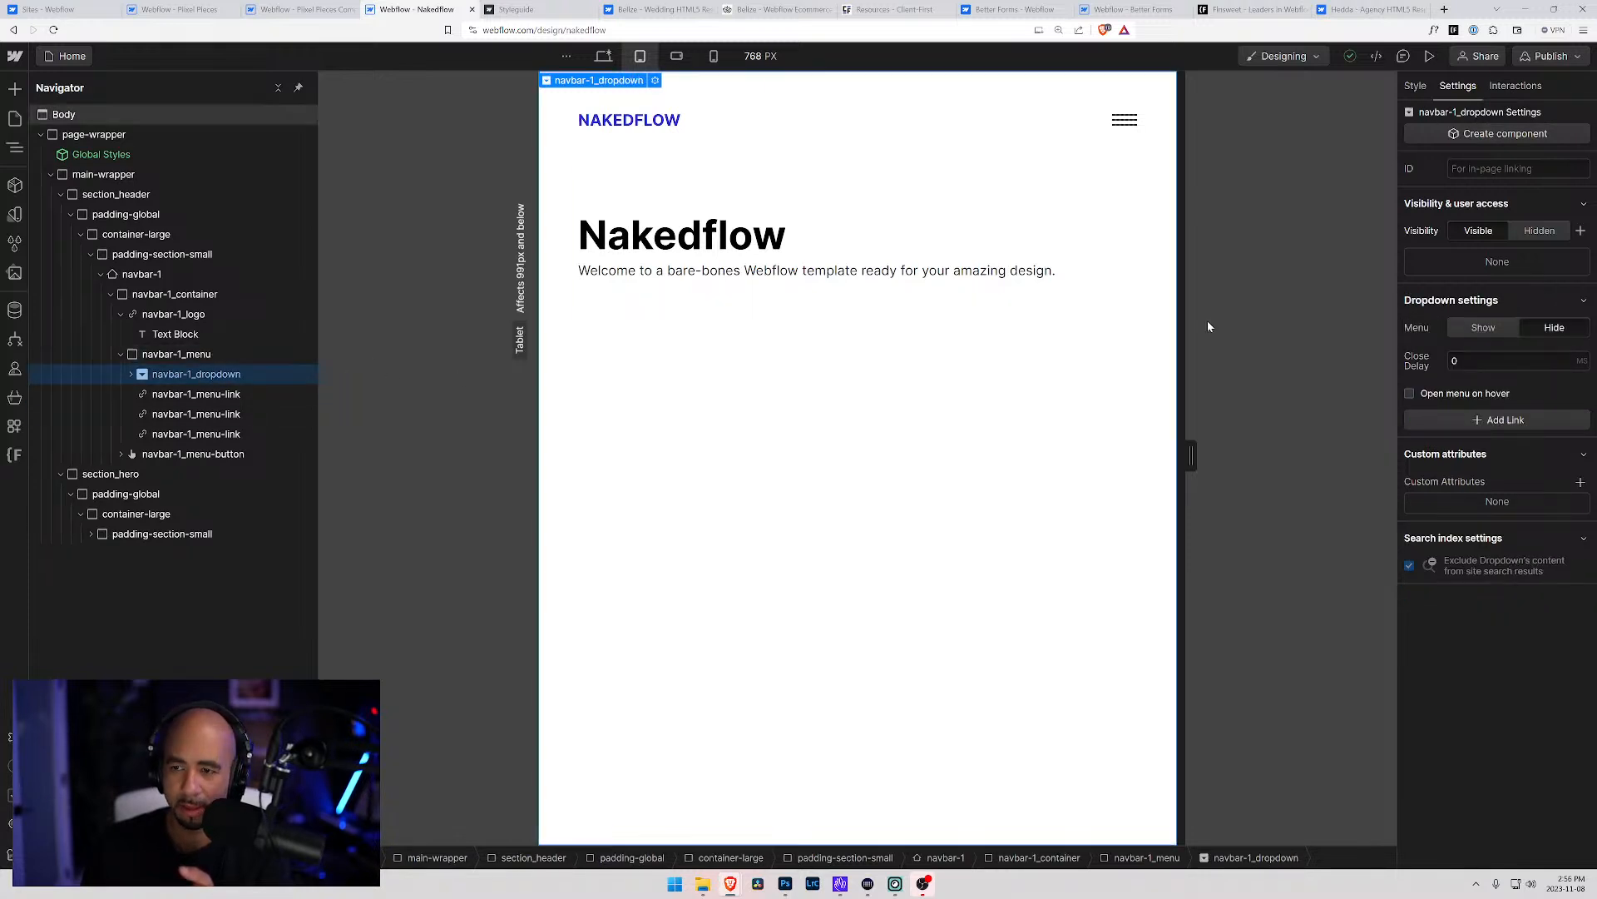
left_click(200, 356)
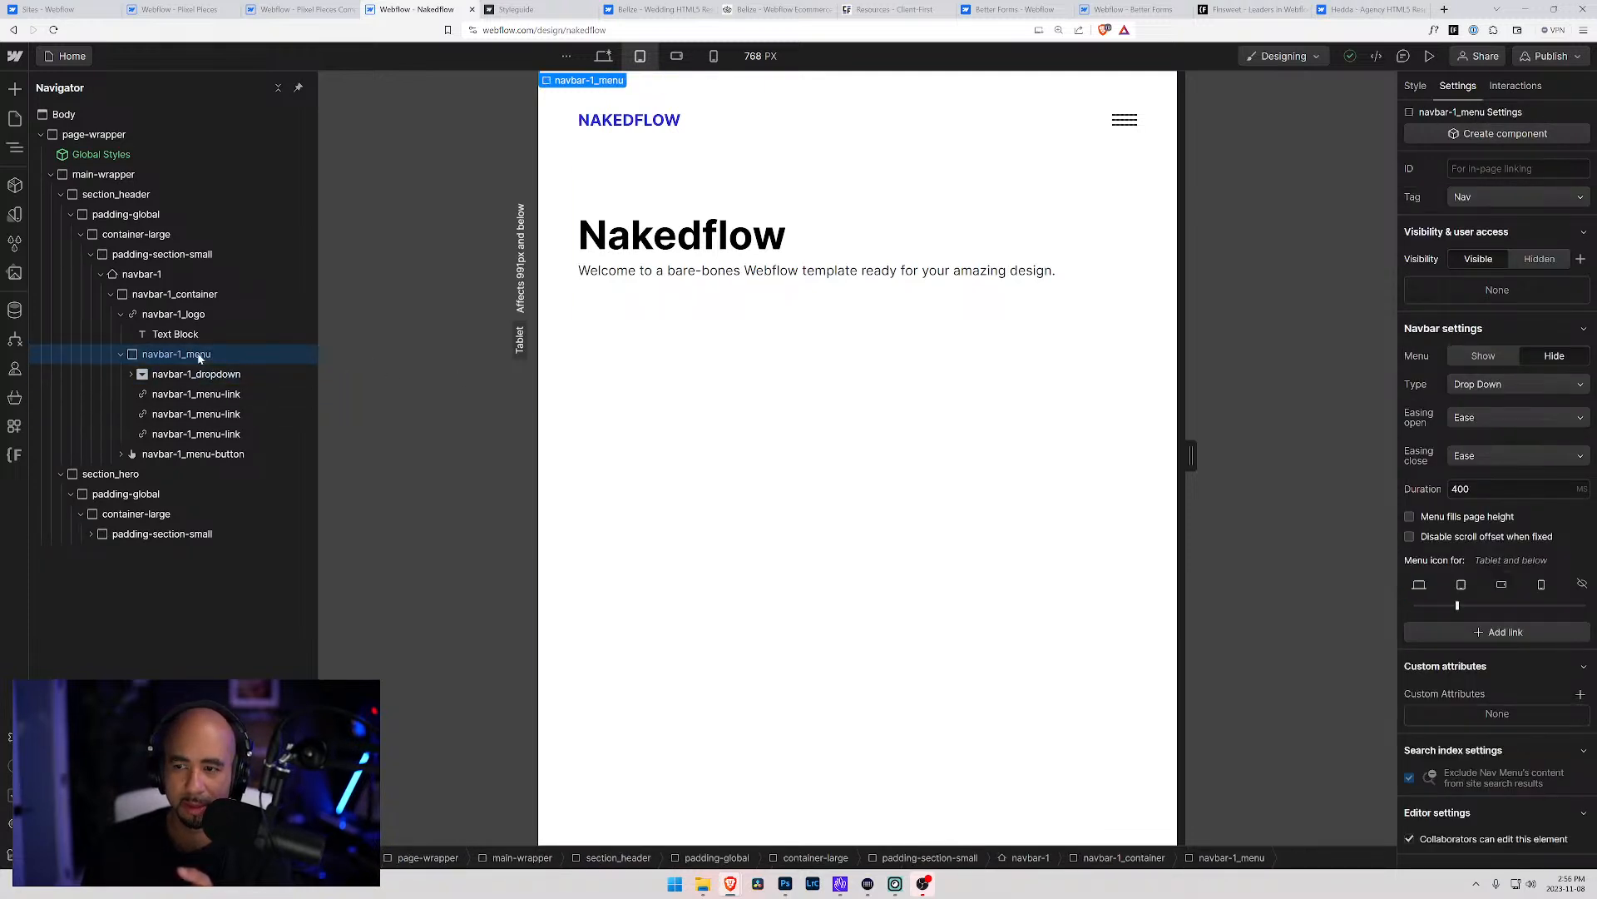
Show the navbar-1_menu open on the canvas and set its background color to the black variable
left_click(1482, 355)
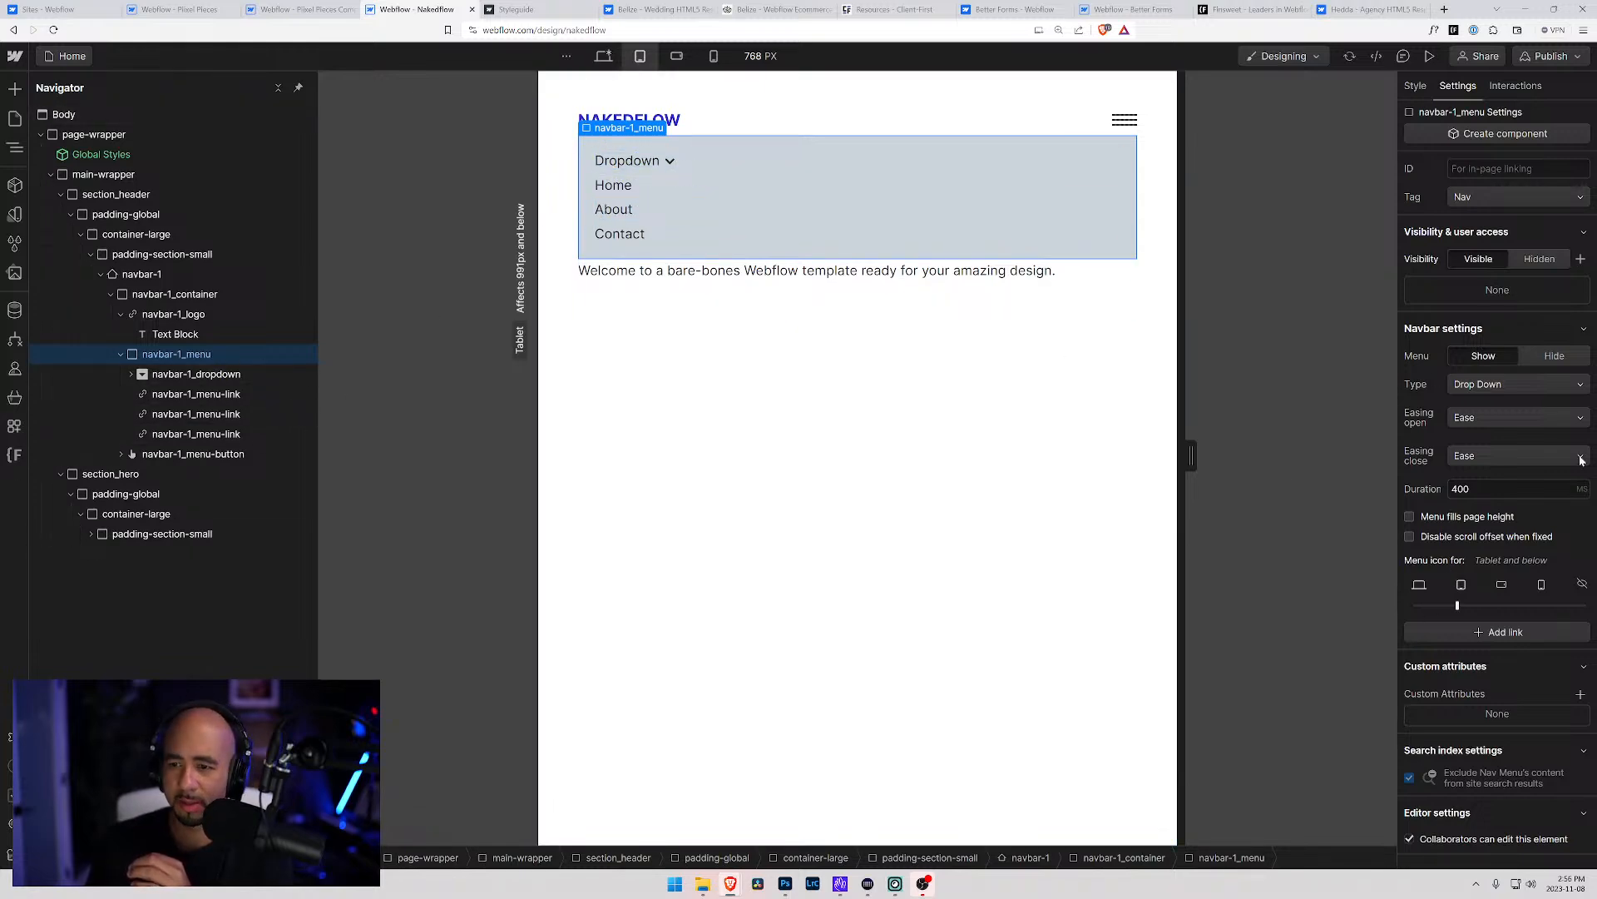
left_click(1415, 86)
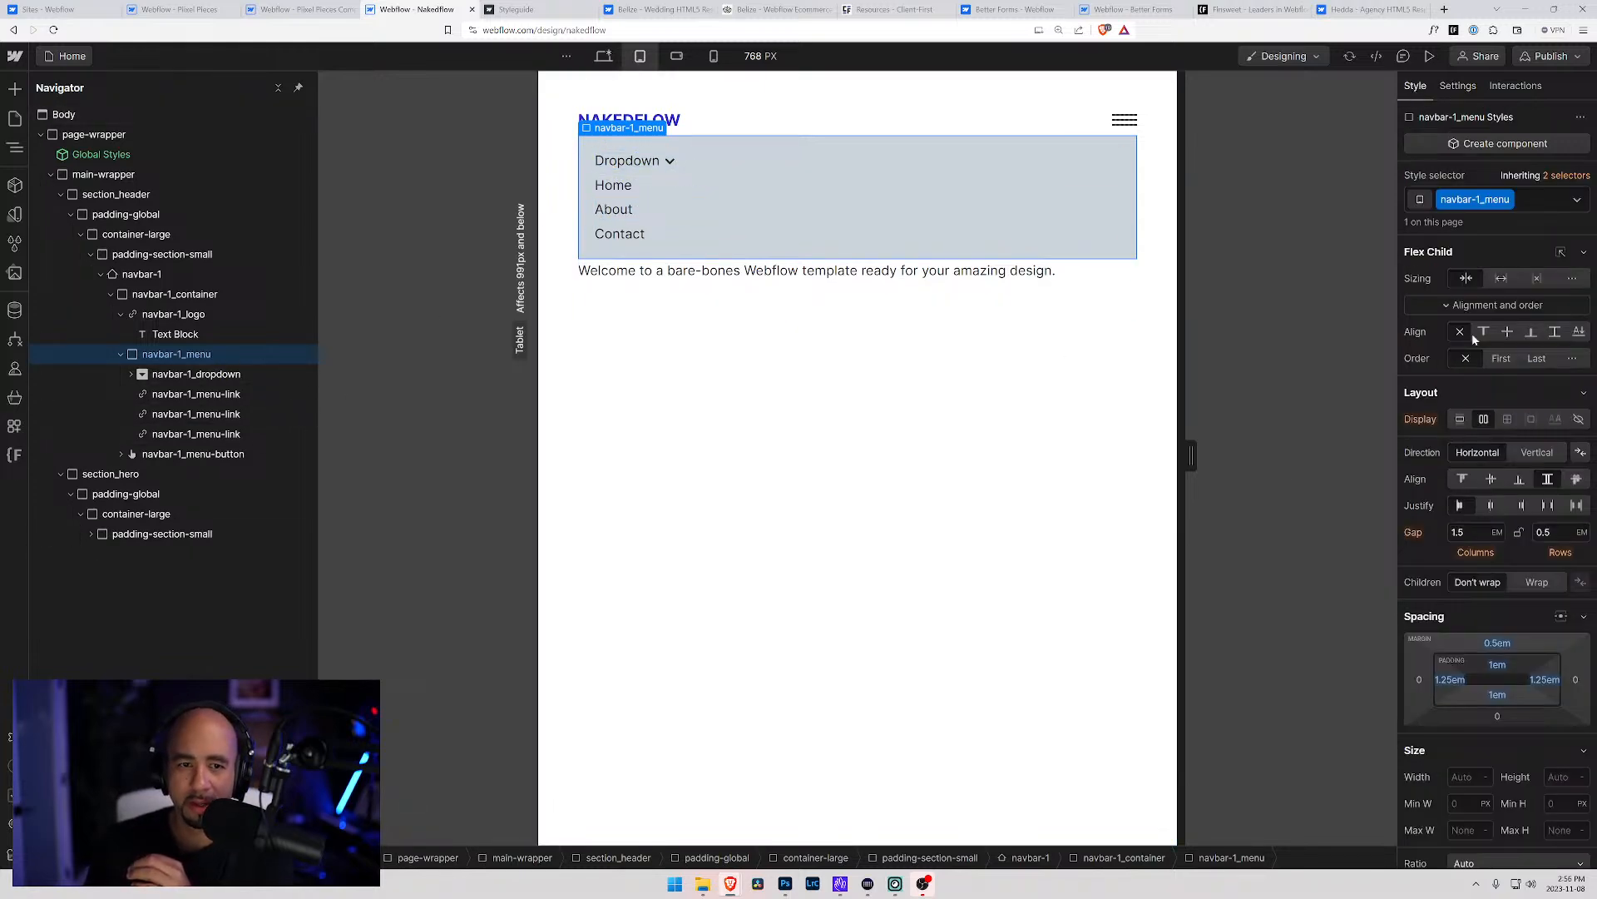
scroll(1480, 616, "down", 5)
scroll(1479, 616, "down", 4)
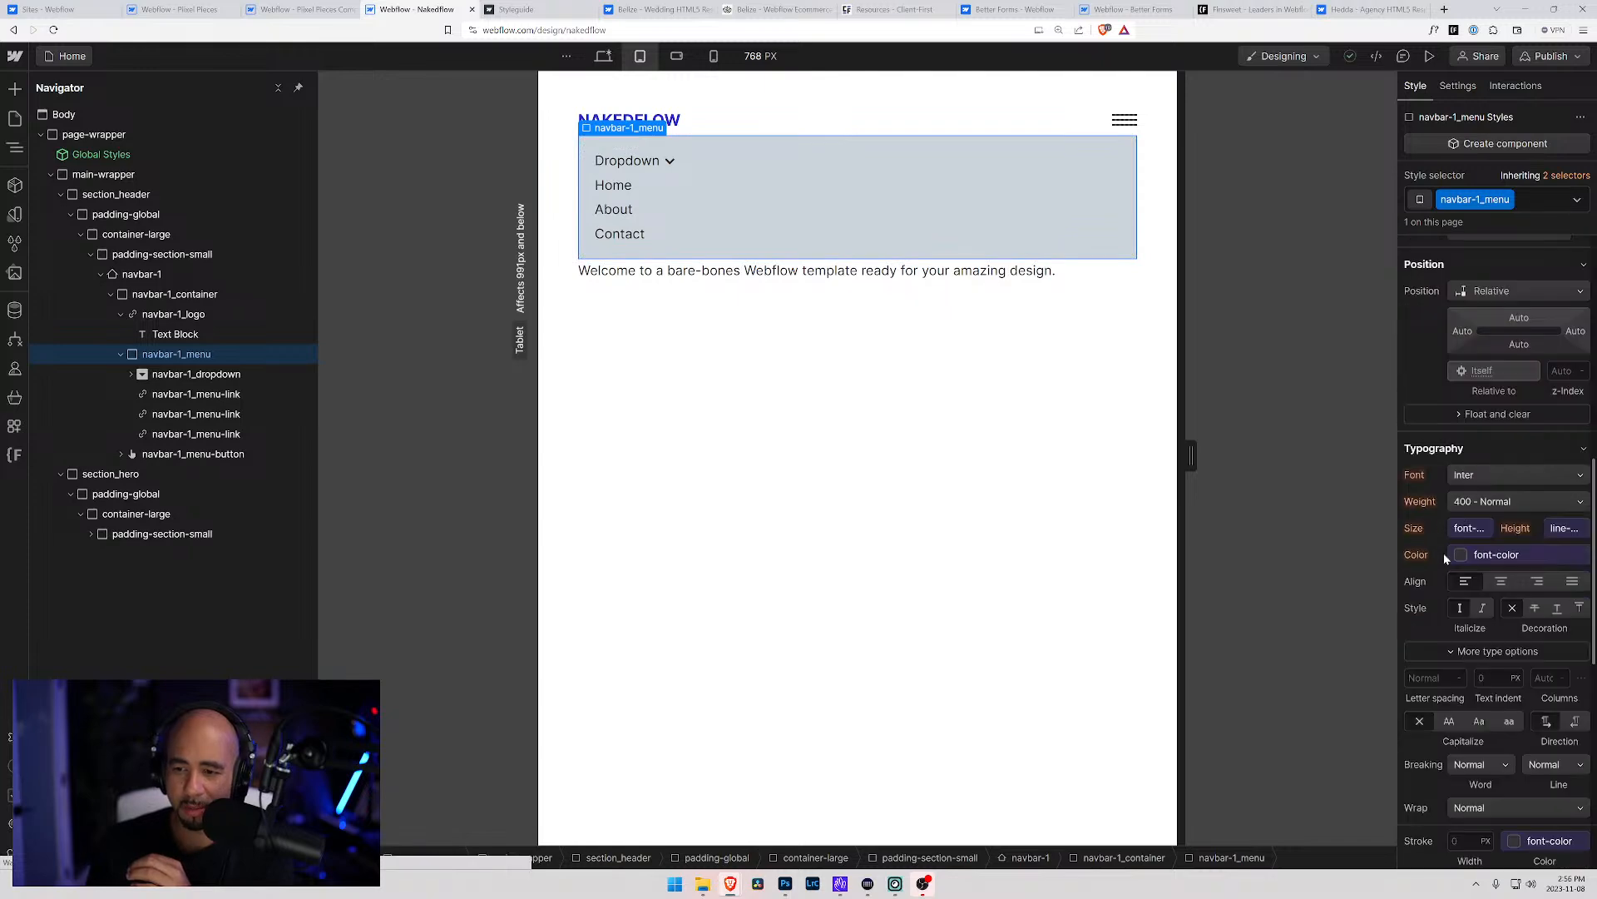
scroll(1445, 661, "down", 3)
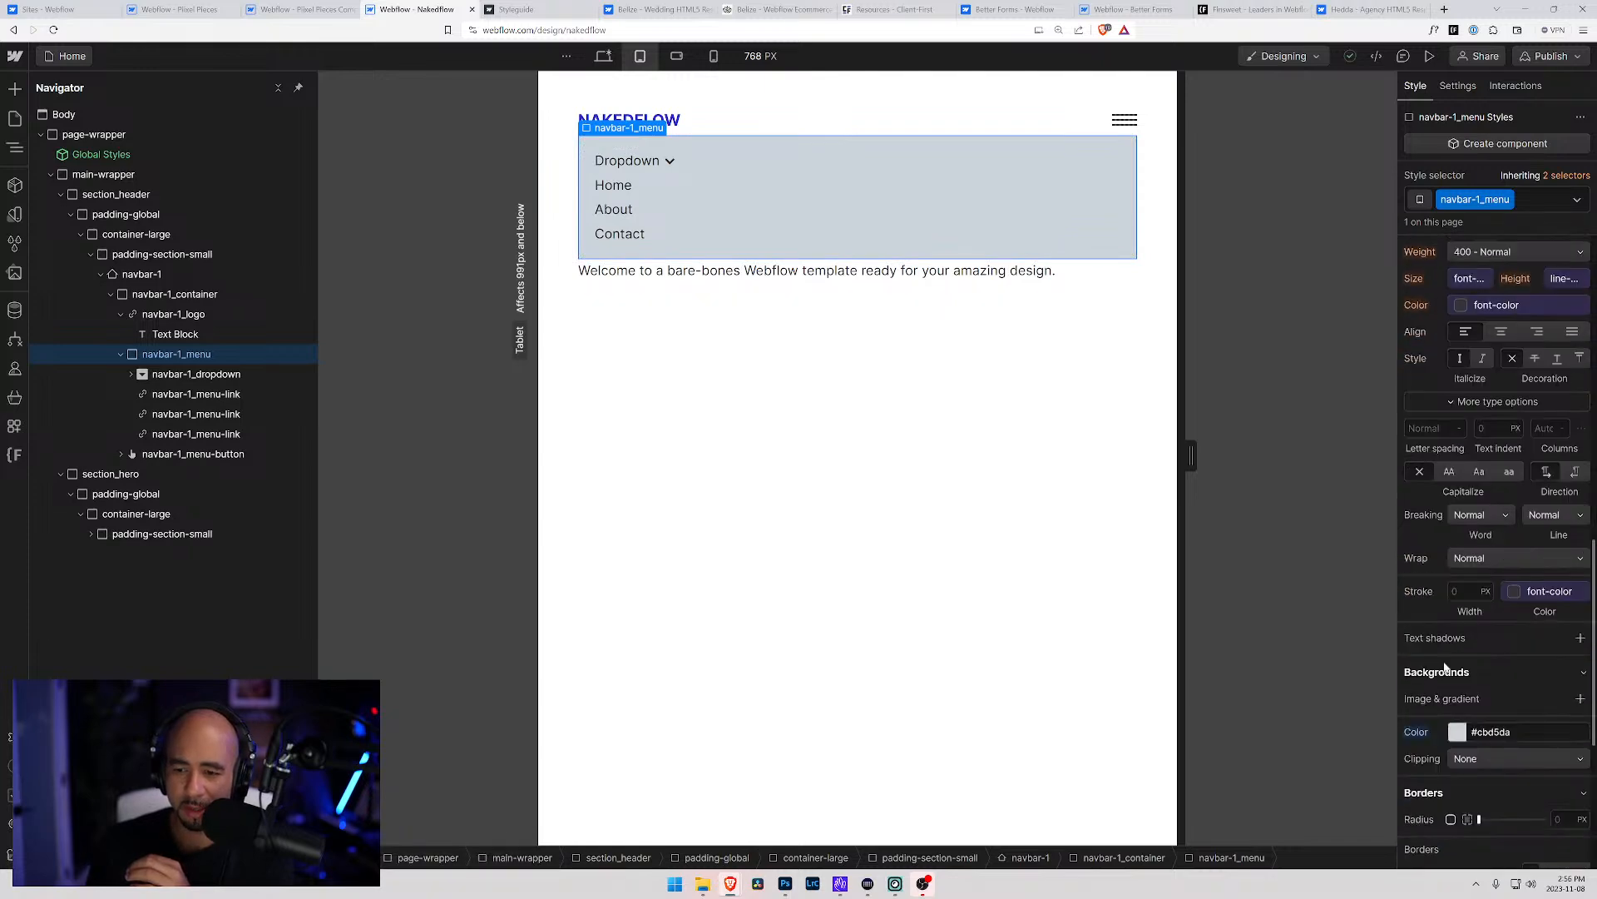
left_click(1449, 725)
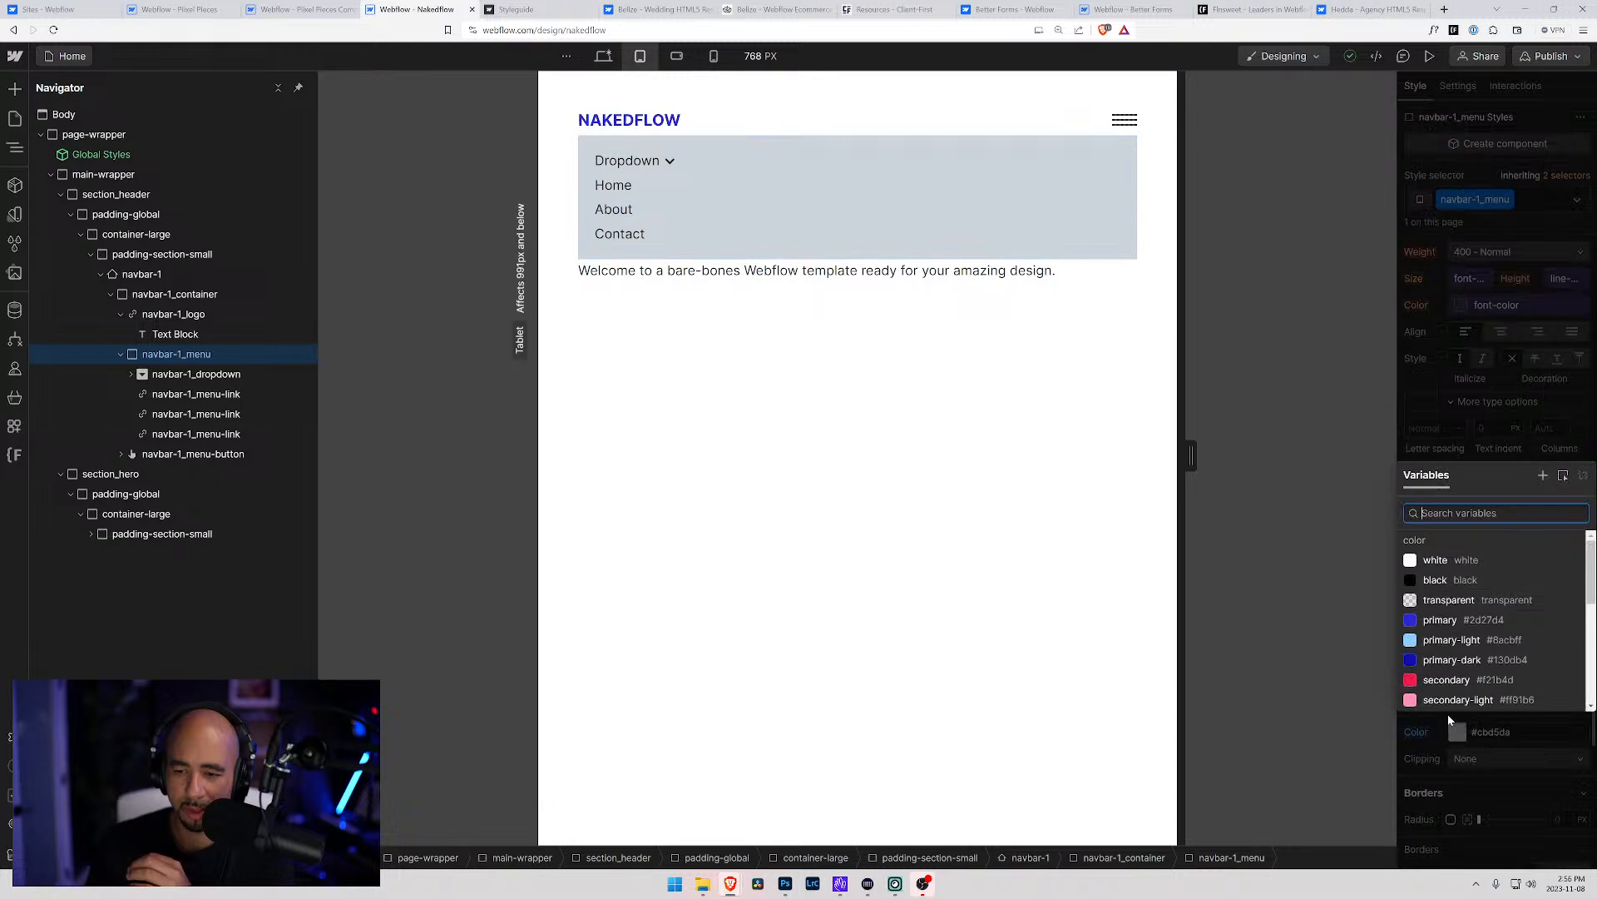
left_click(1450, 588)
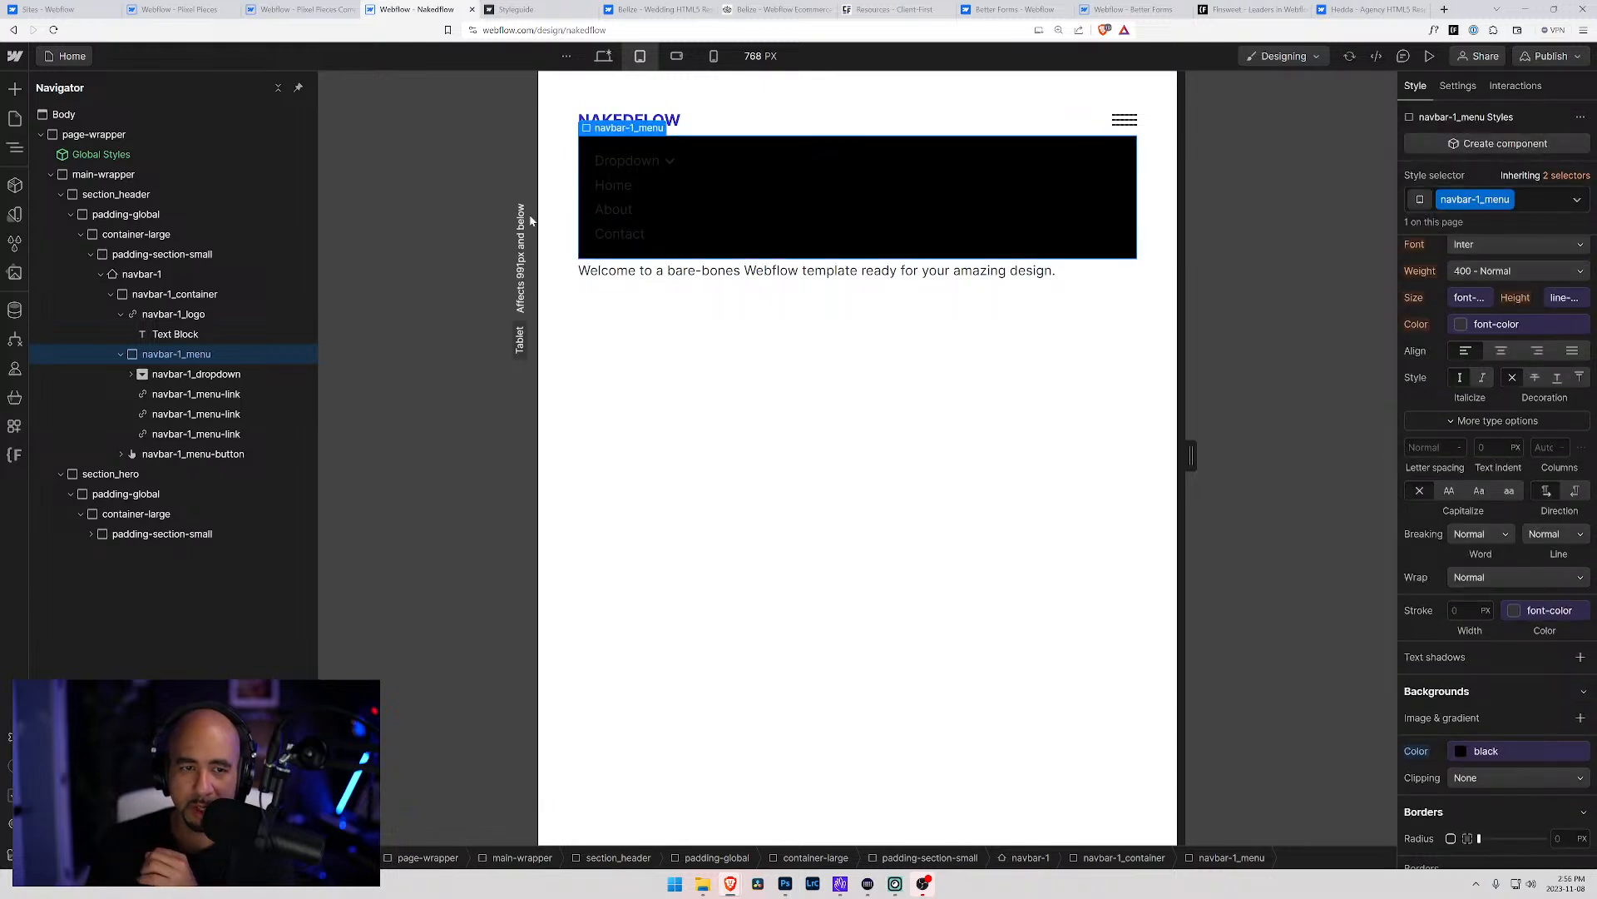
Examine the text color, spacing and background styles of the first navbar-1_menu-link, navbar-1_menu and navbar-1_dropdown
left_click(207, 394)
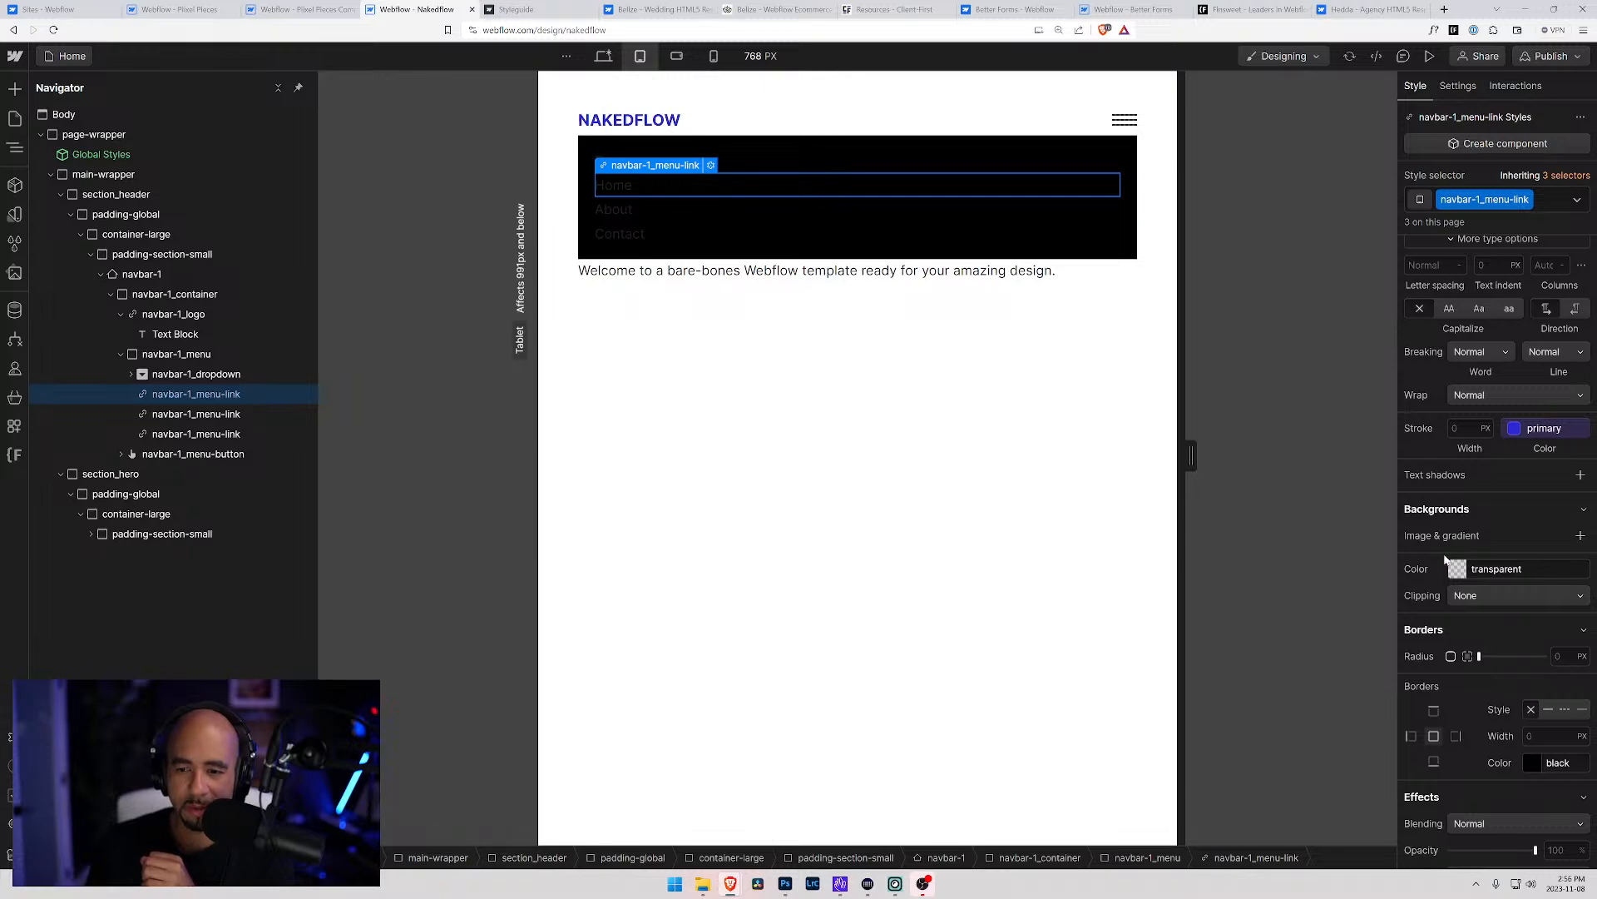
scroll(1443, 566, "up", 10)
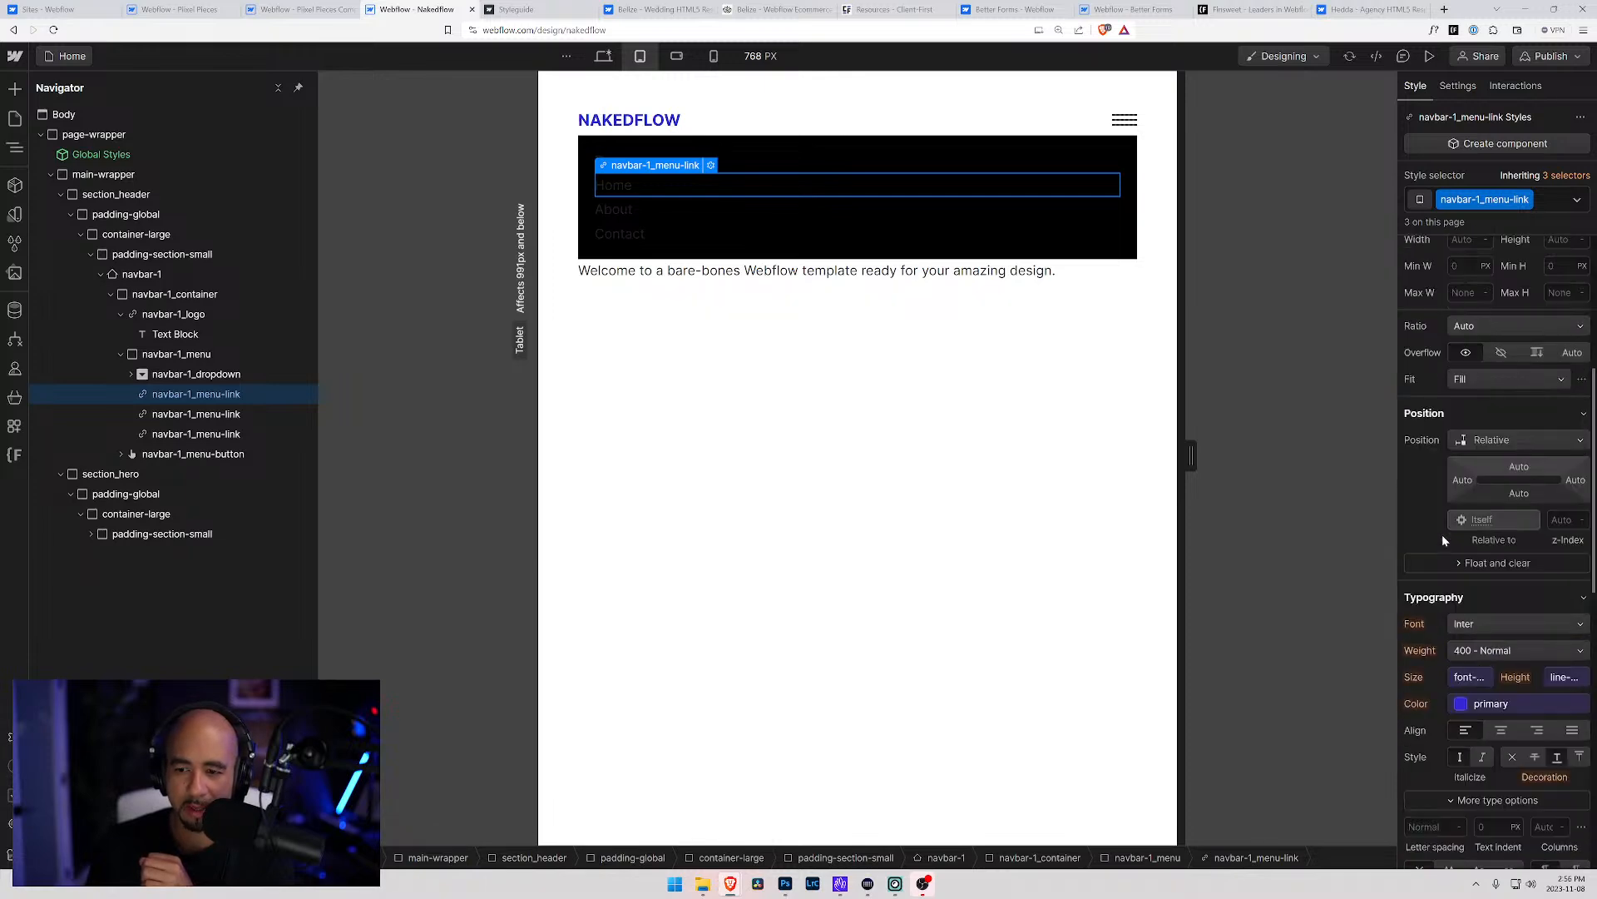
scroll(1441, 534, "up", 2)
scroll(1444, 531, "down", 4)
scroll(1444, 524, "up", 2)
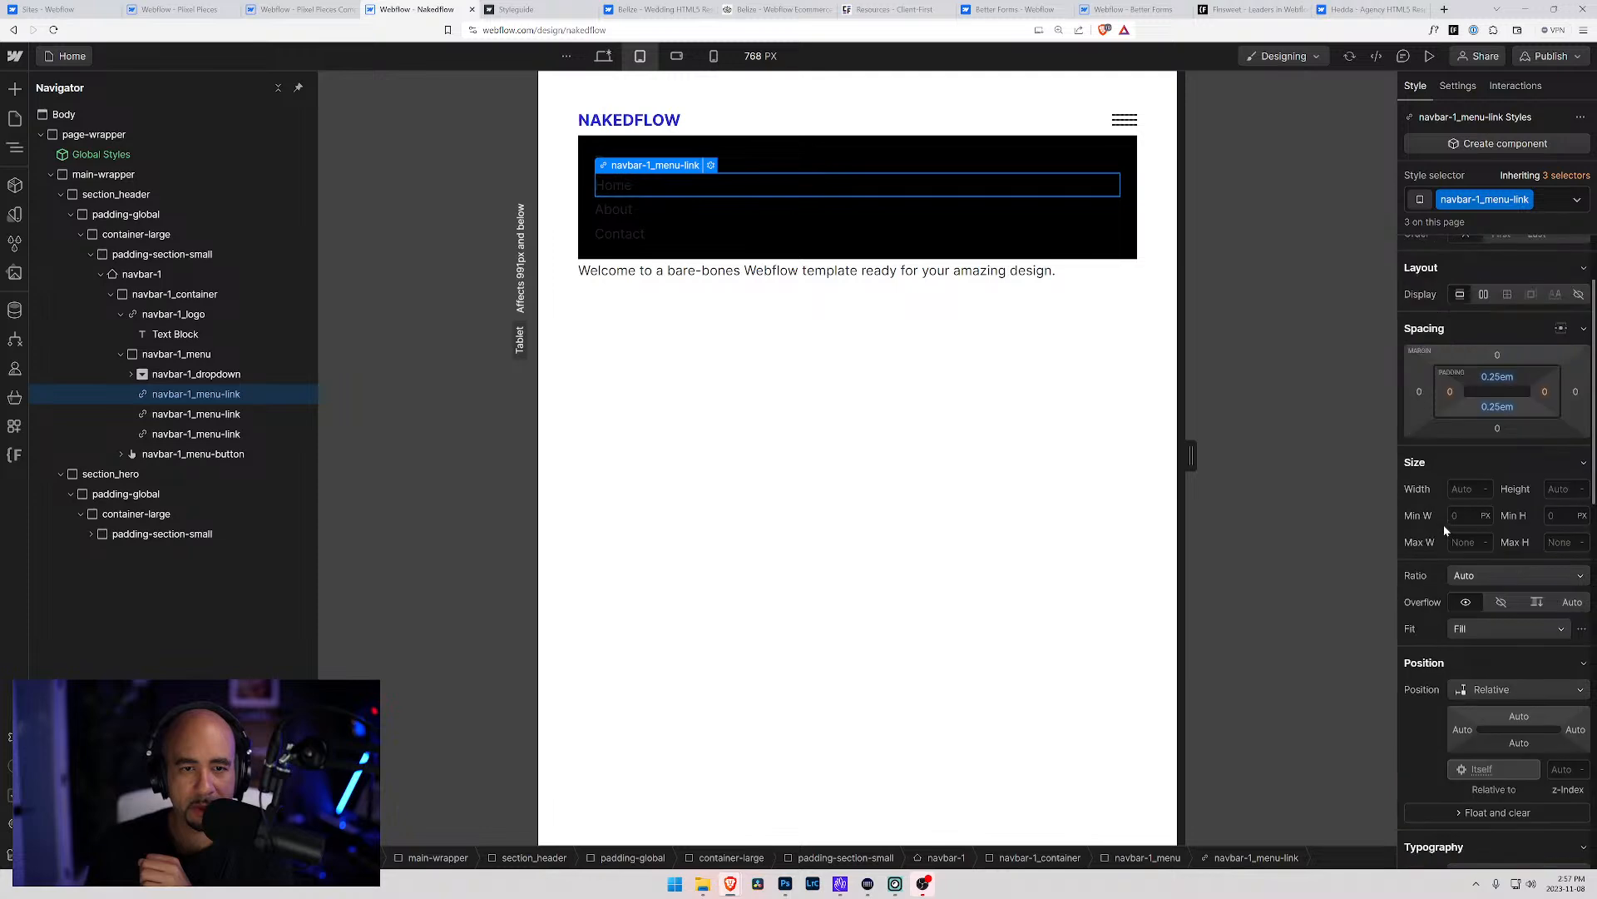
scroll(1425, 668, "down", 3)
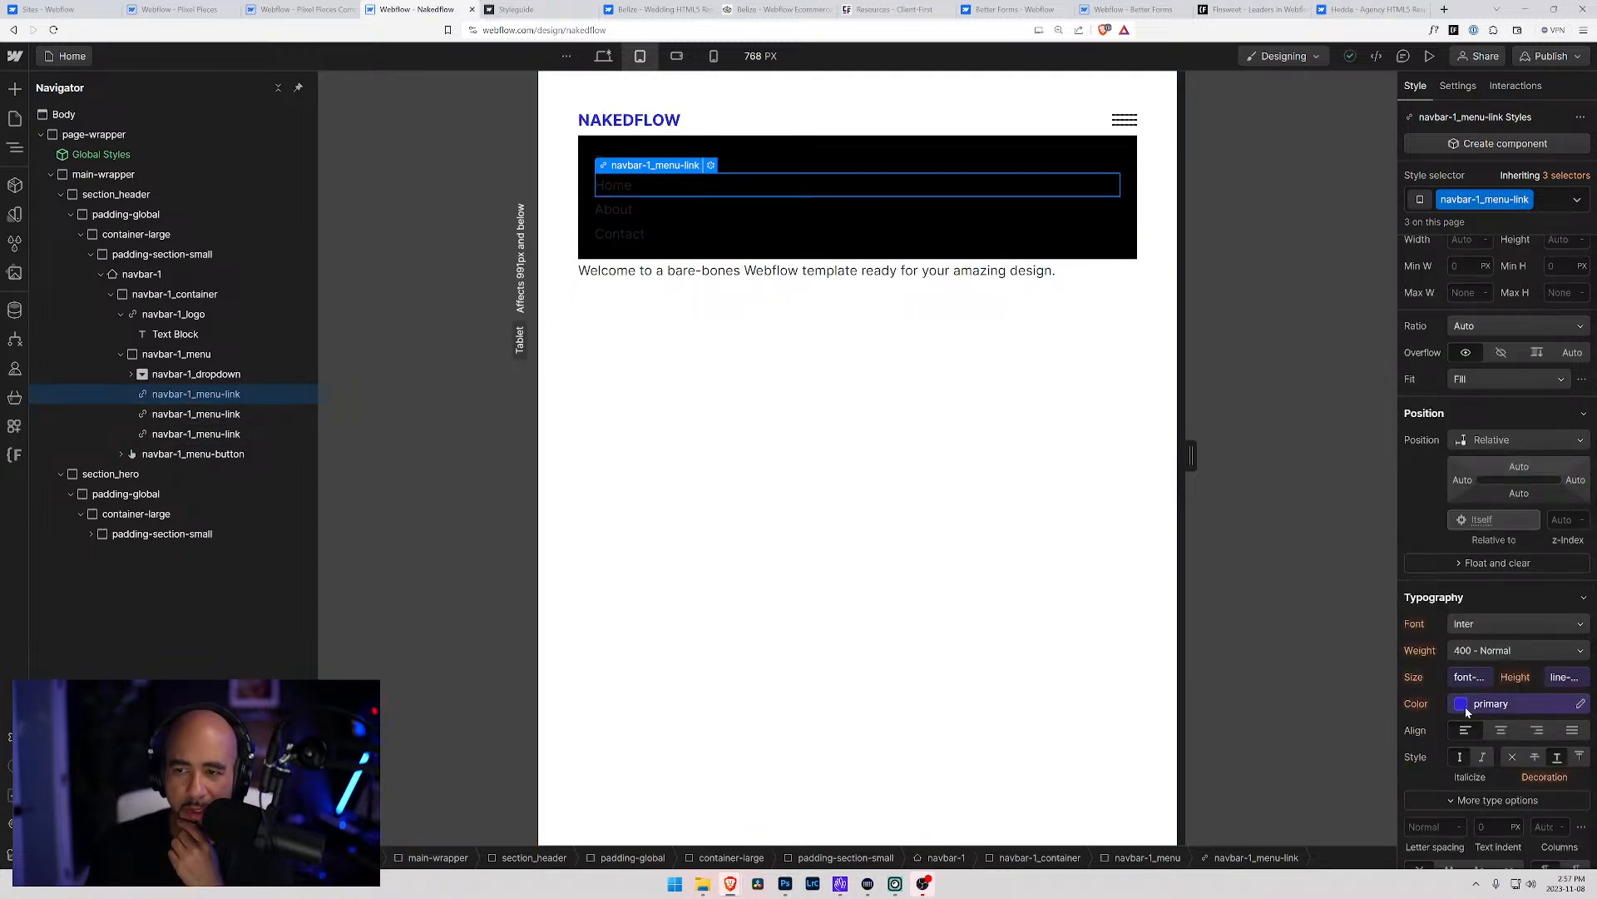
left_click(176, 354)
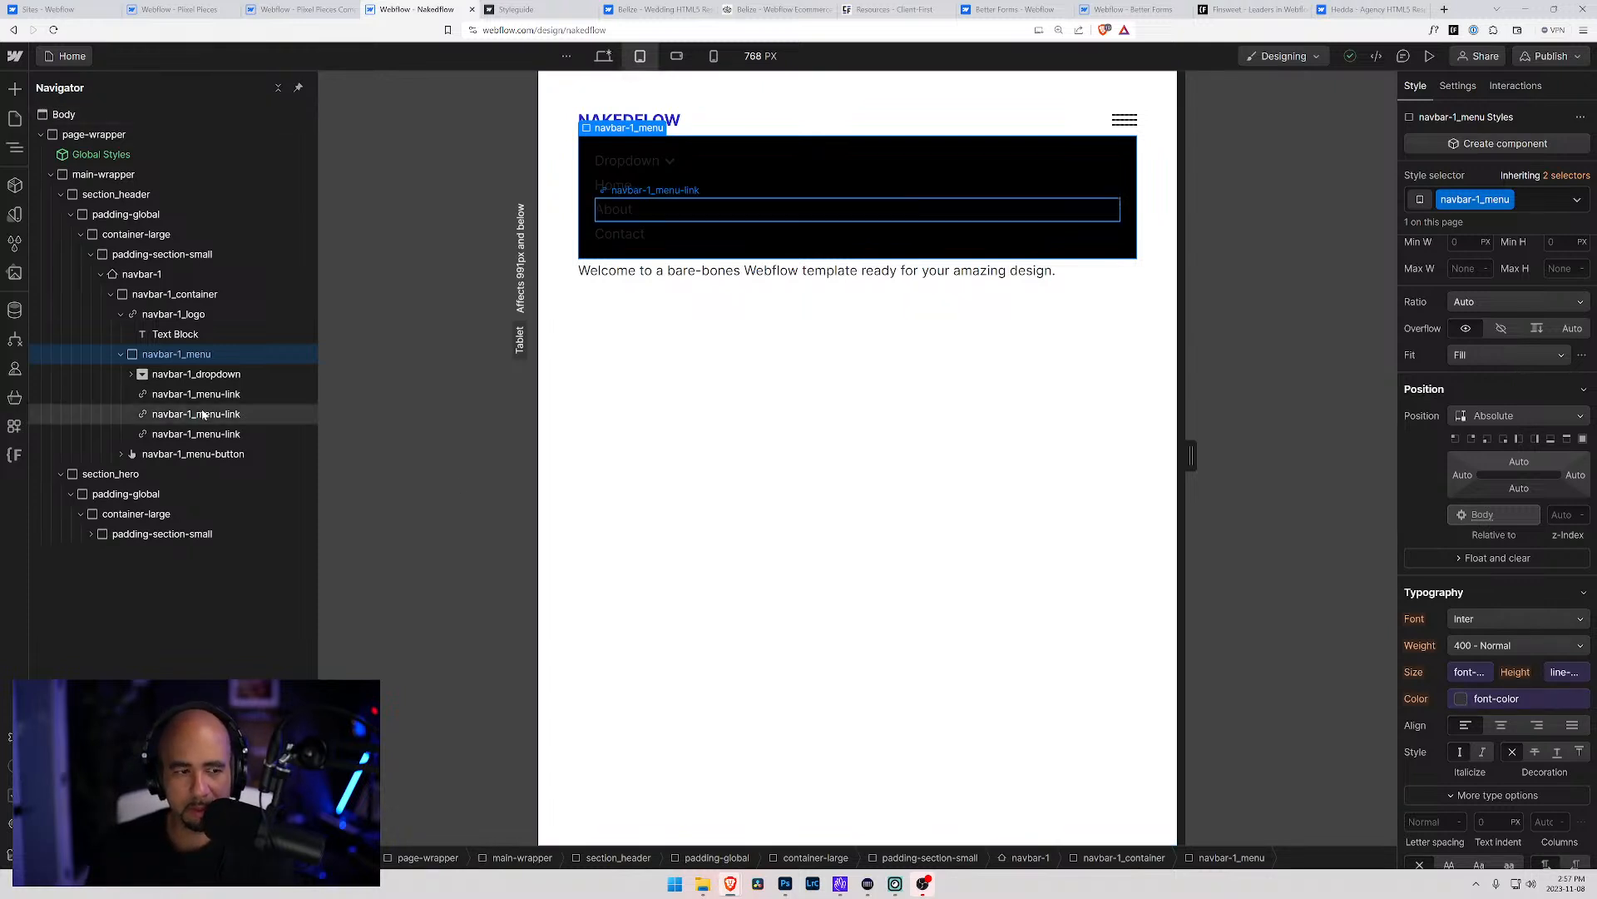
left_click(164, 382)
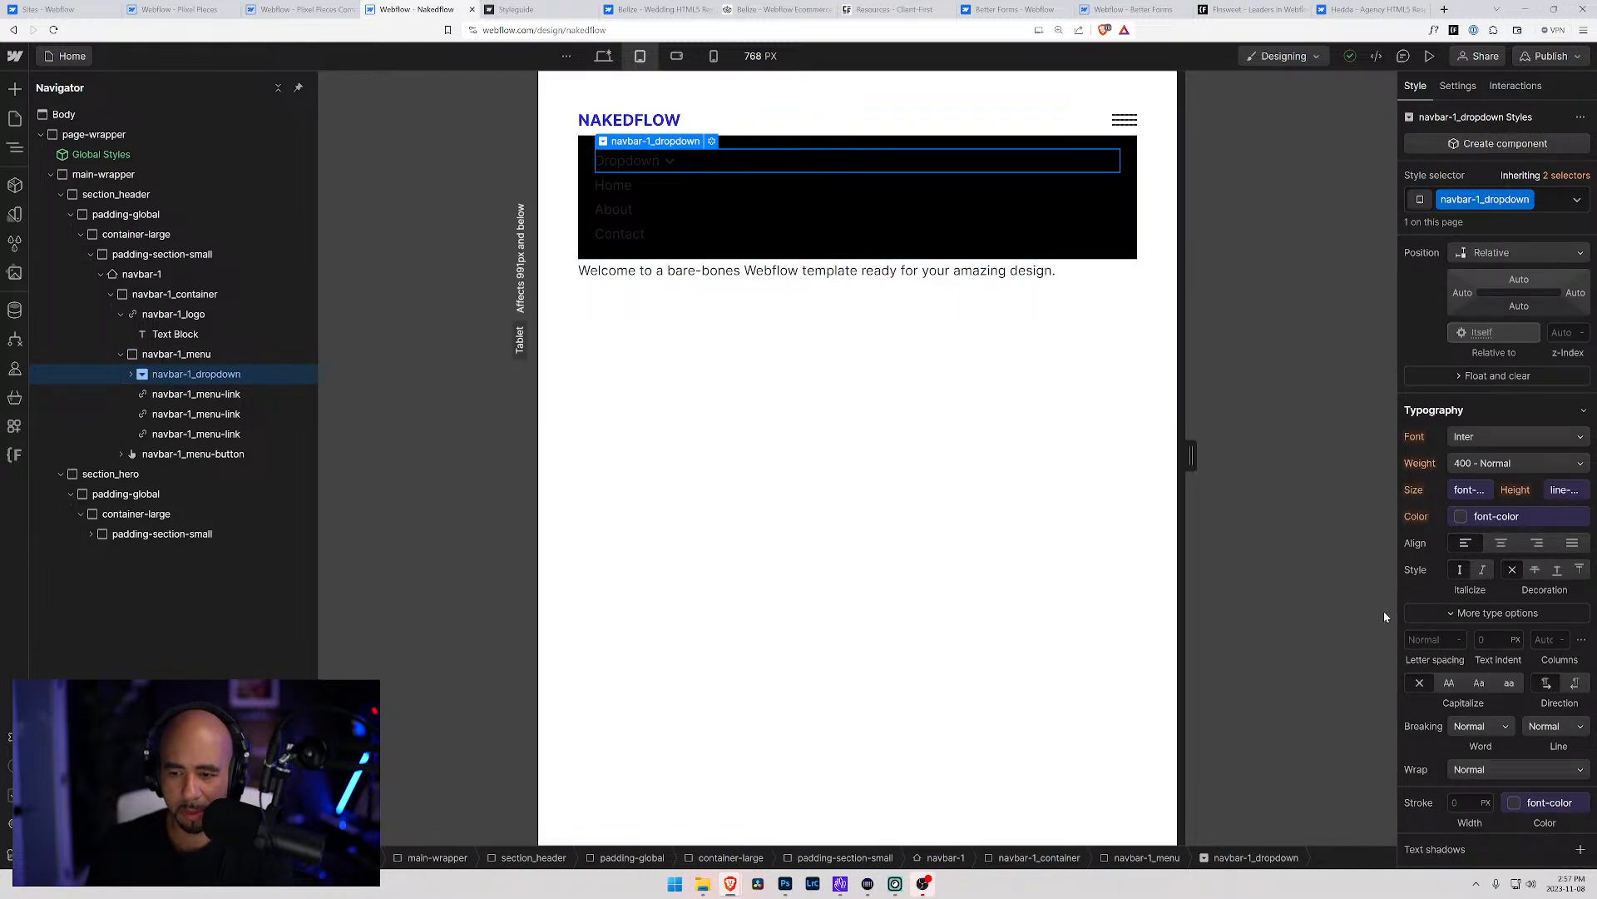
scroll(1443, 621, "down", 3)
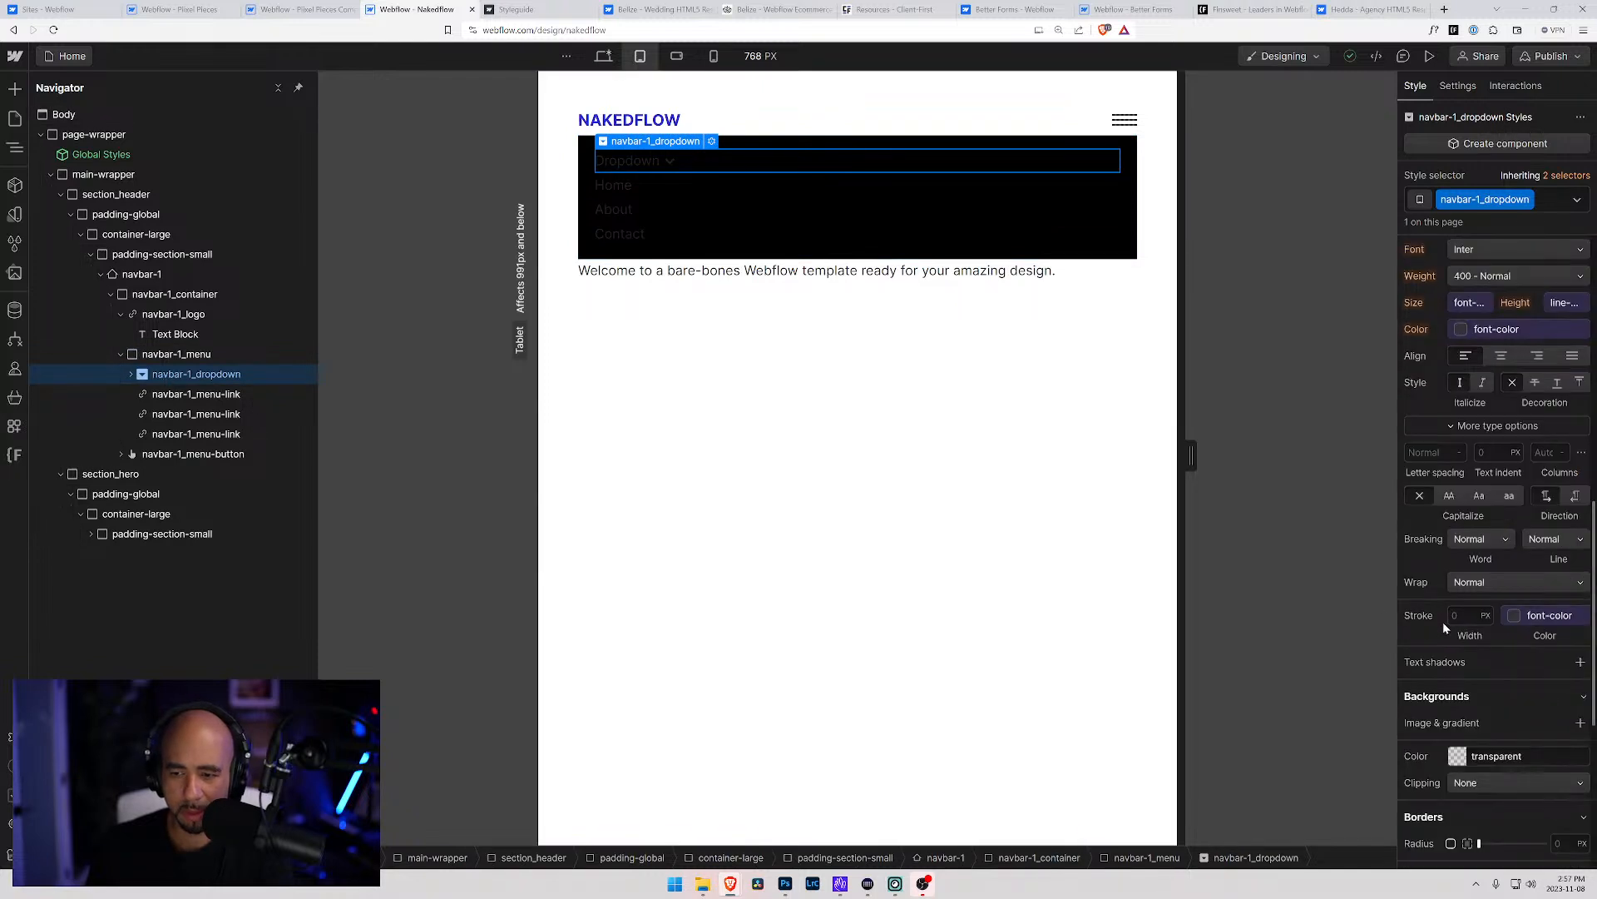
left_click(130, 375)
left_click(131, 375)
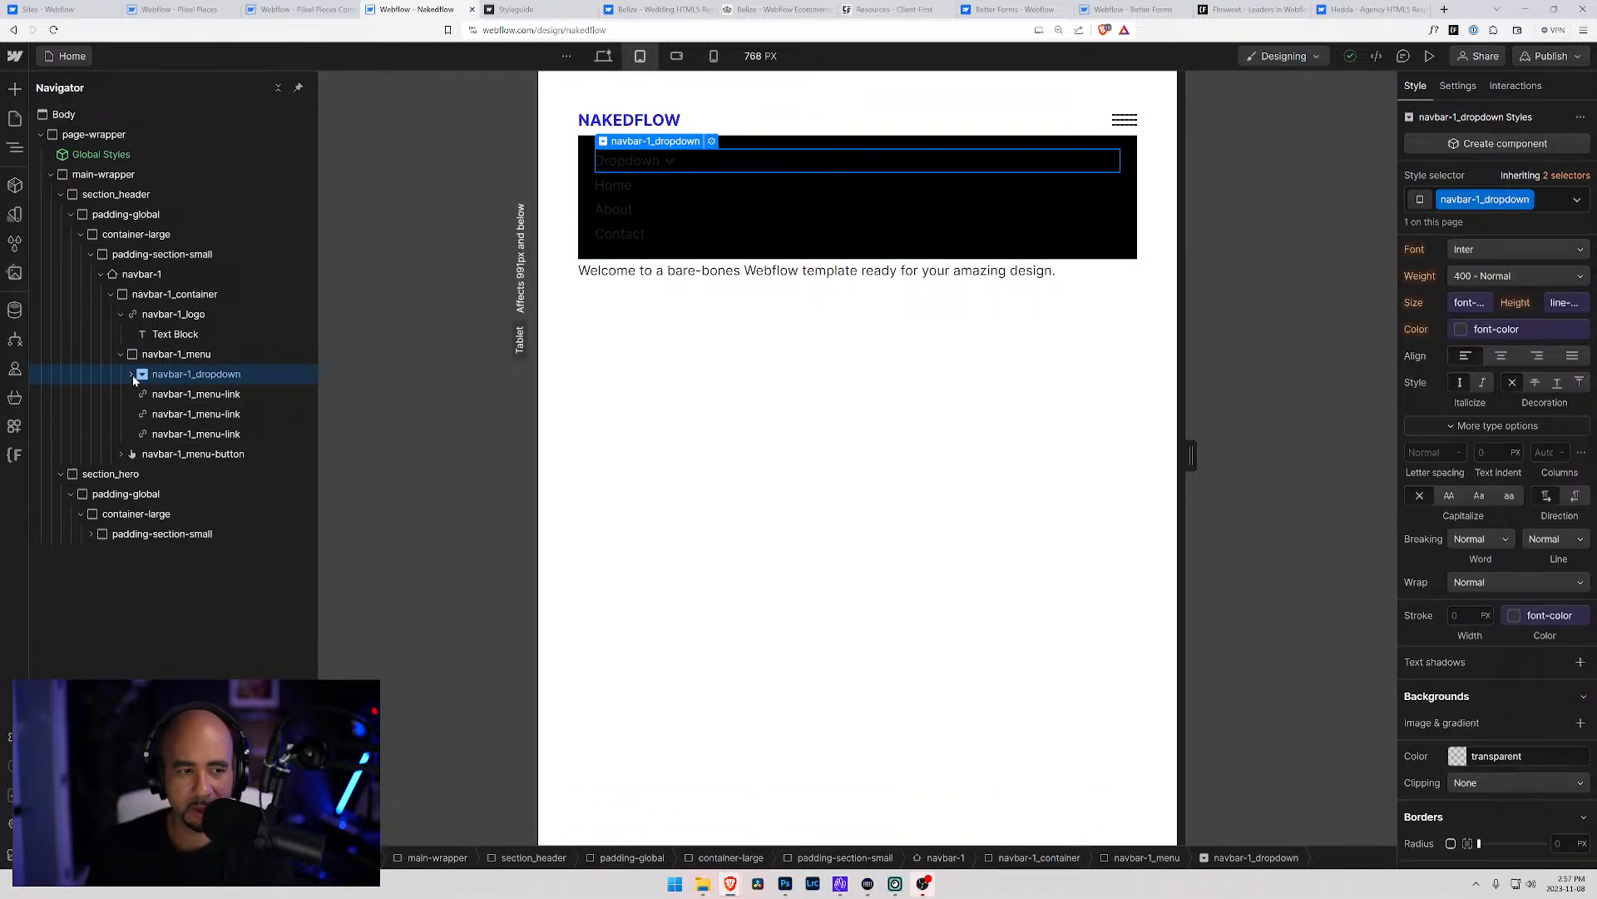
left_click(195, 394)
scroll(1465, 678, "up", 2)
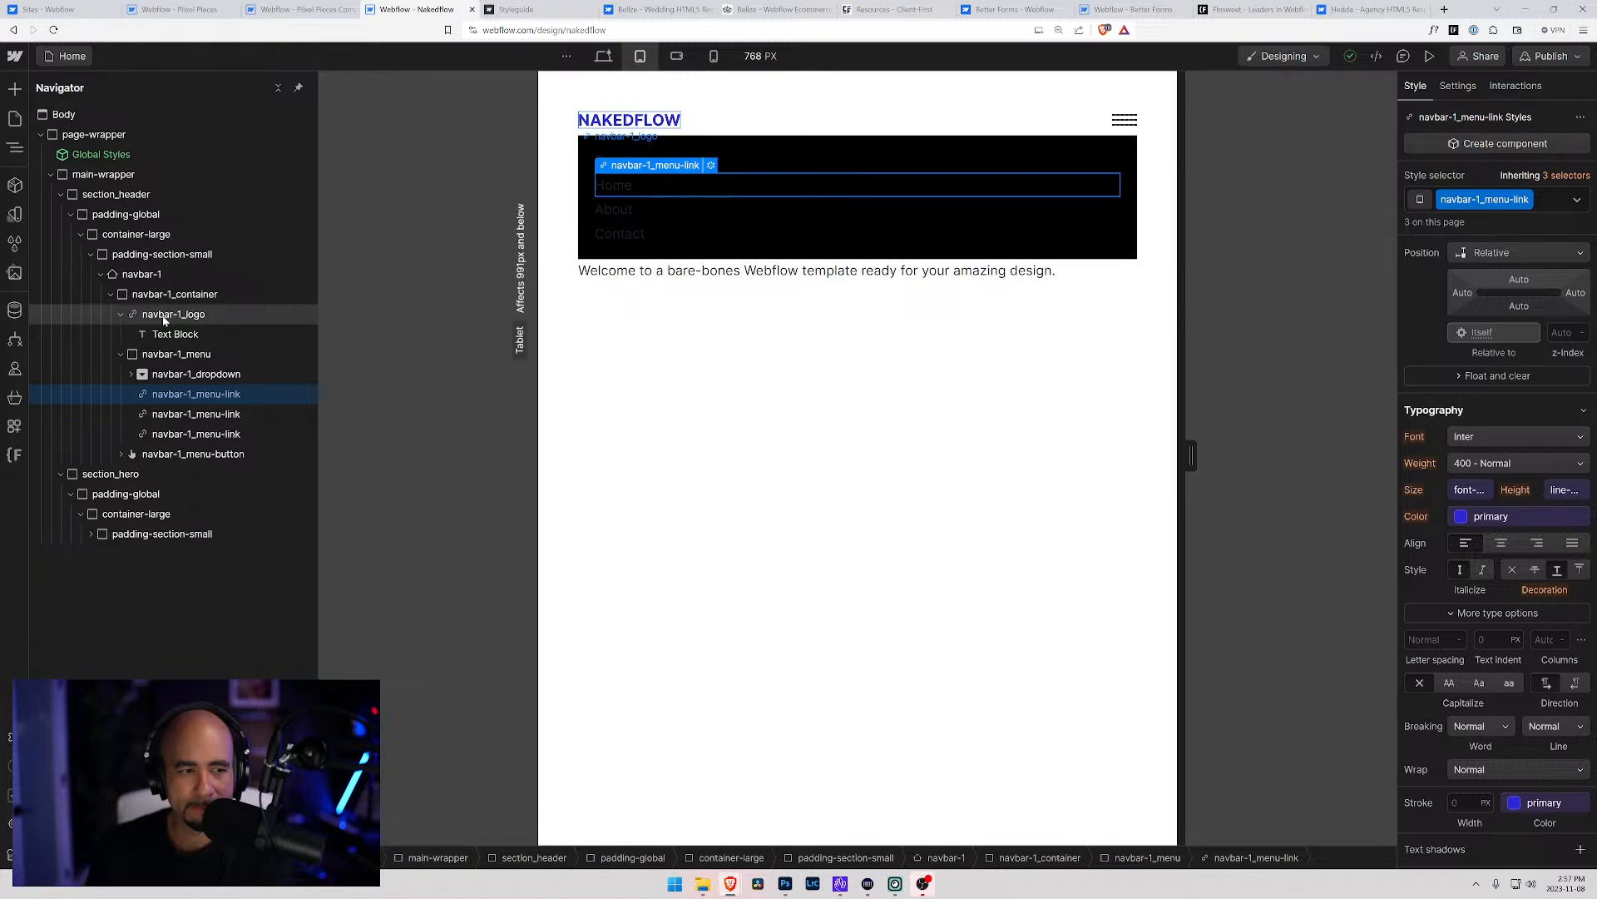
Try the primary variable as the text color of navbar-1_menu and reset that color
left_click(173, 355)
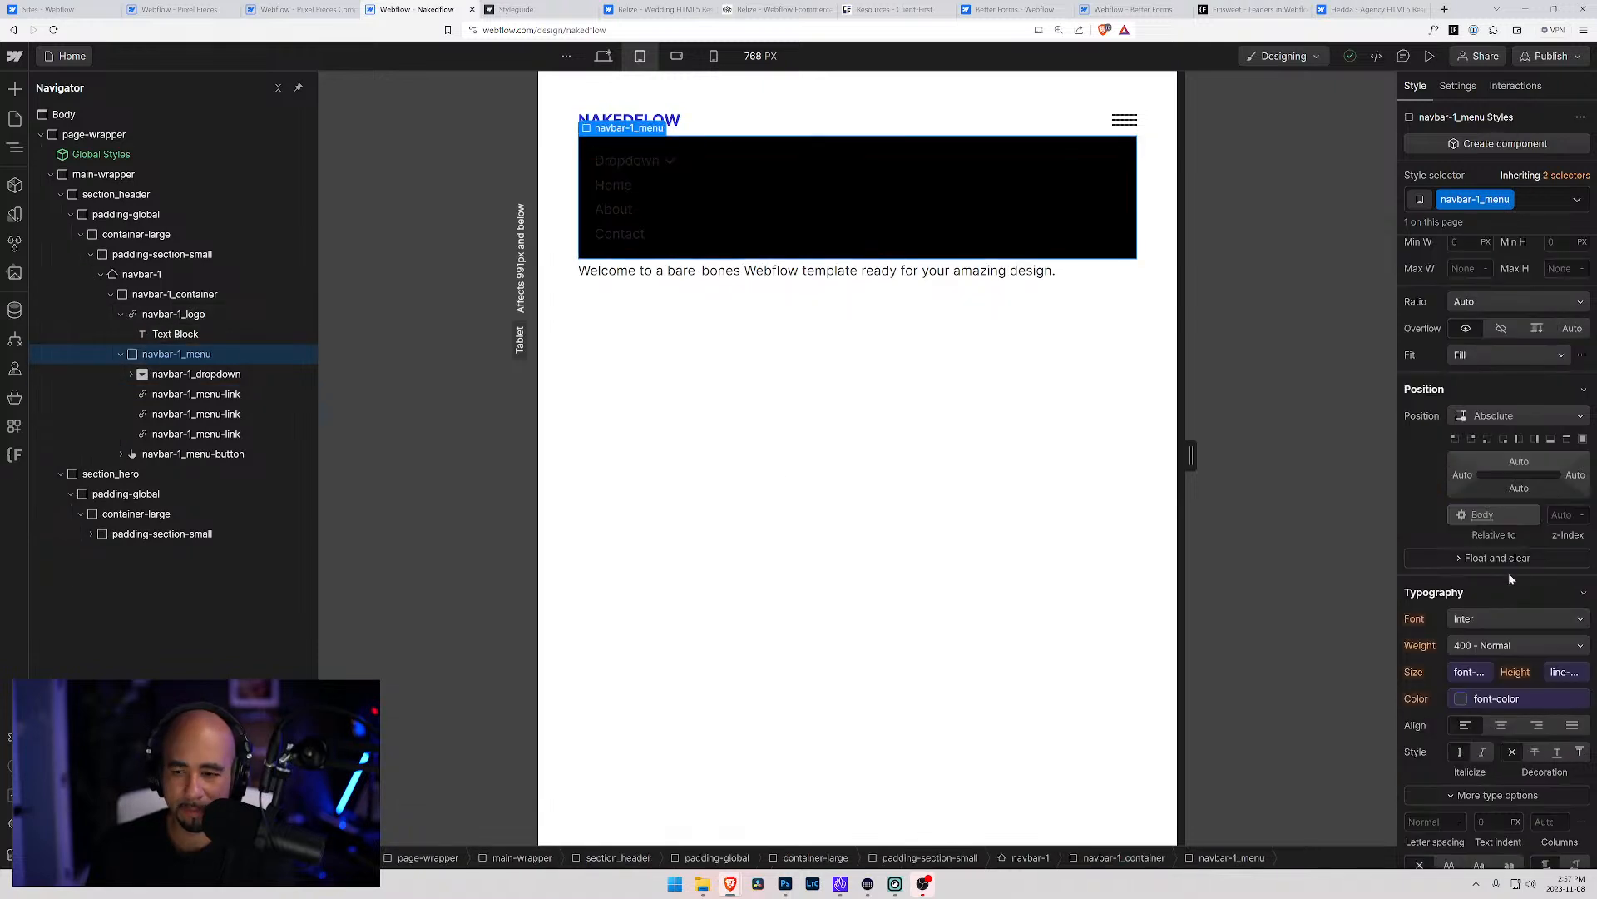
left_click(1480, 701)
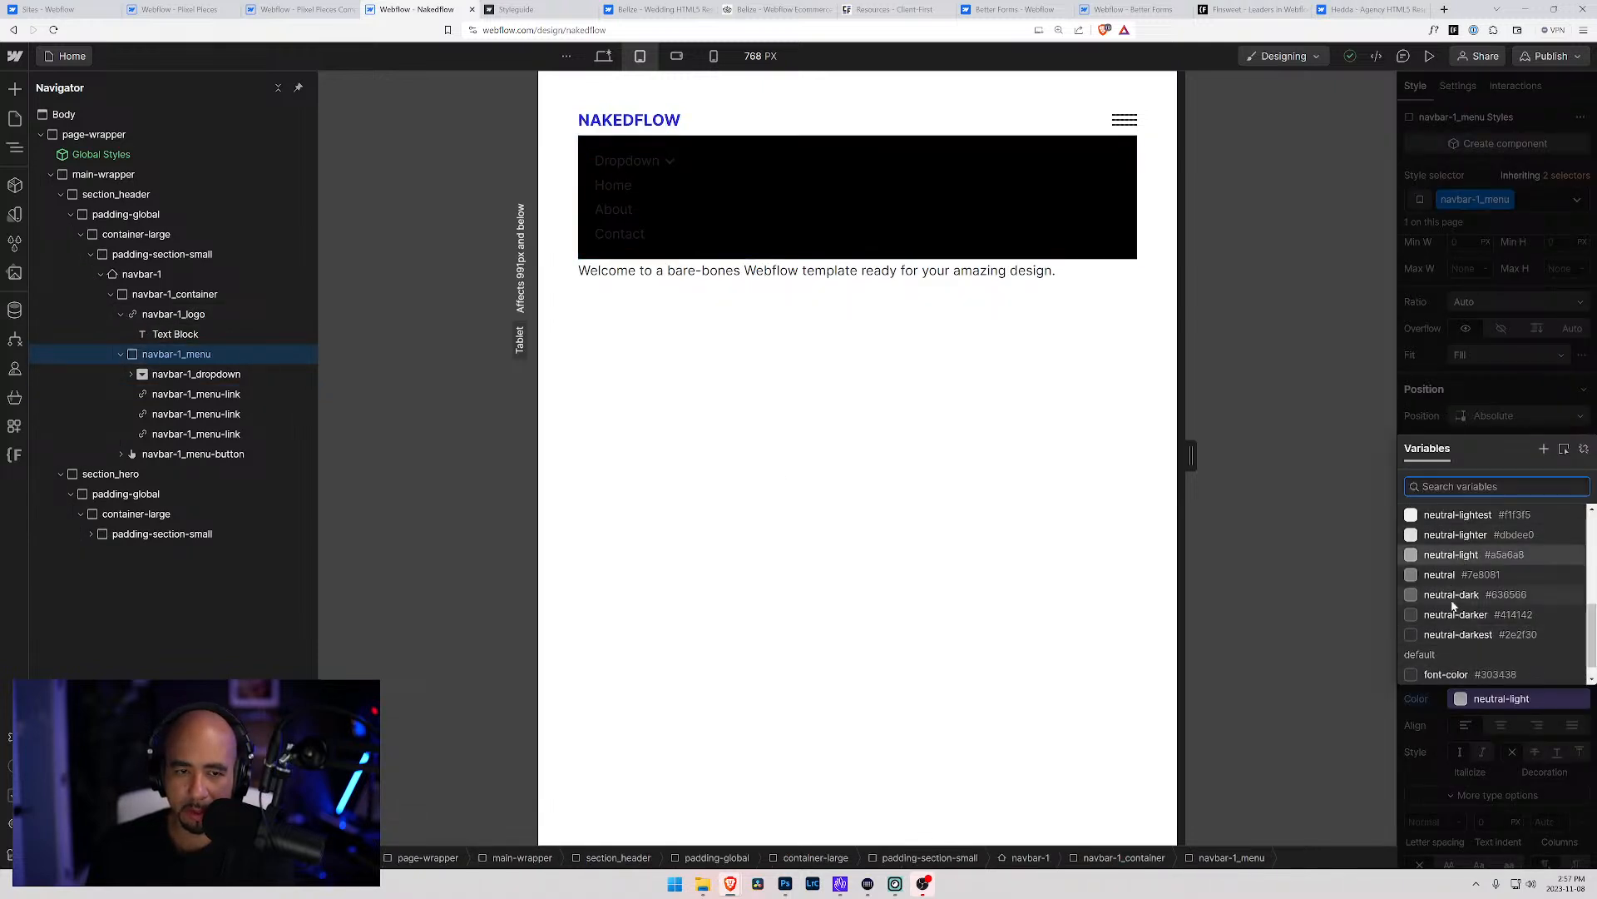
scroll(1448, 599, "up", 5)
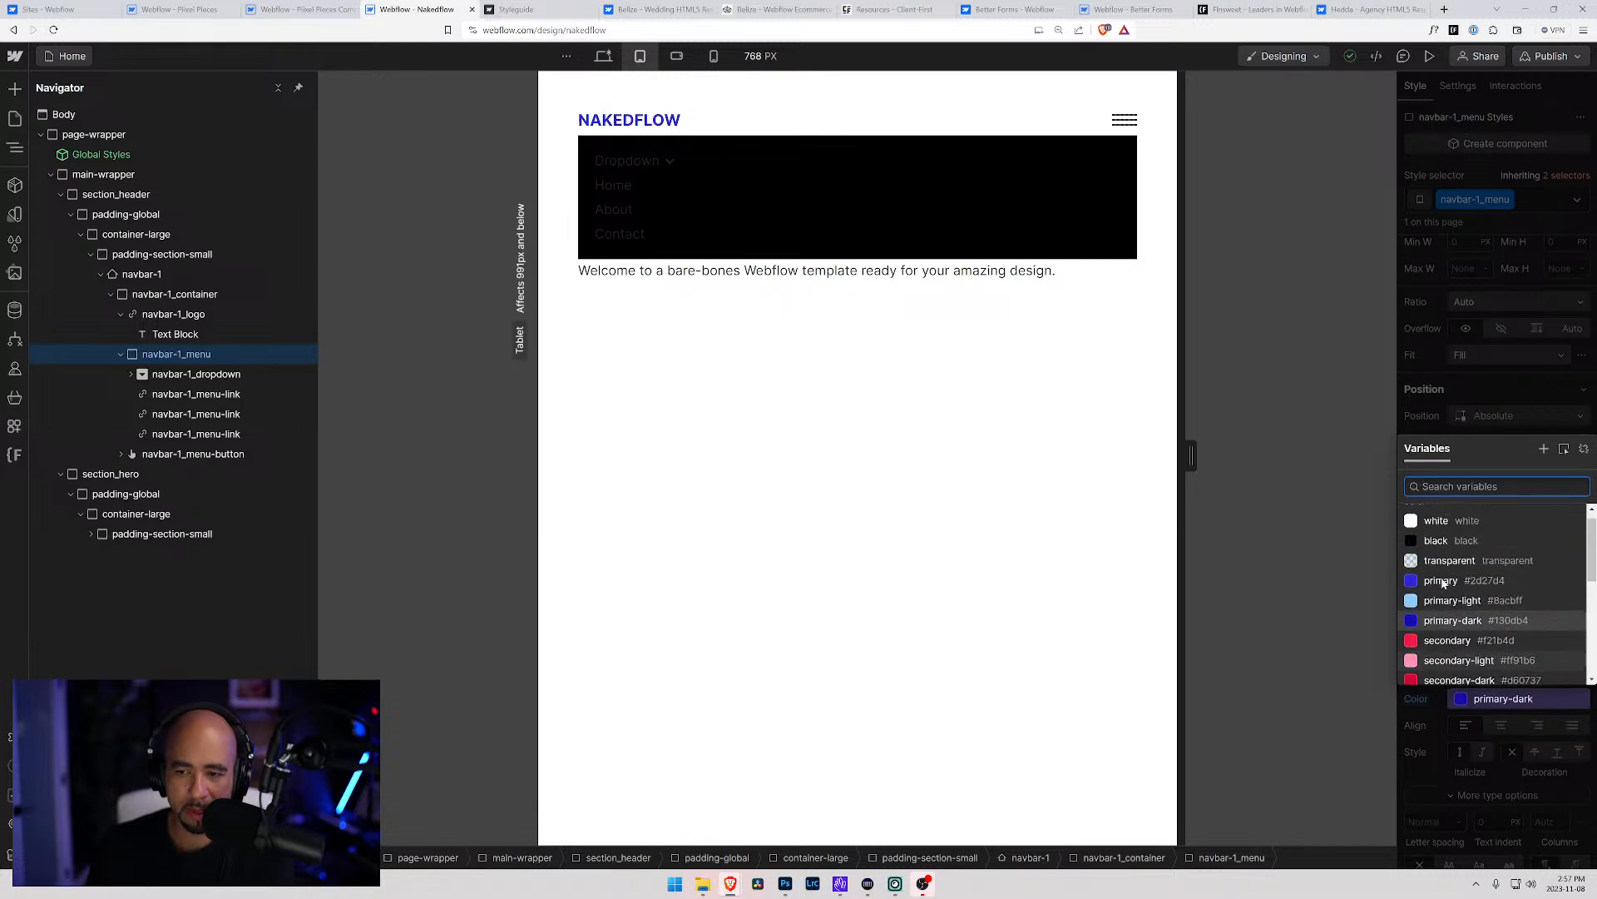
left_click(1433, 593)
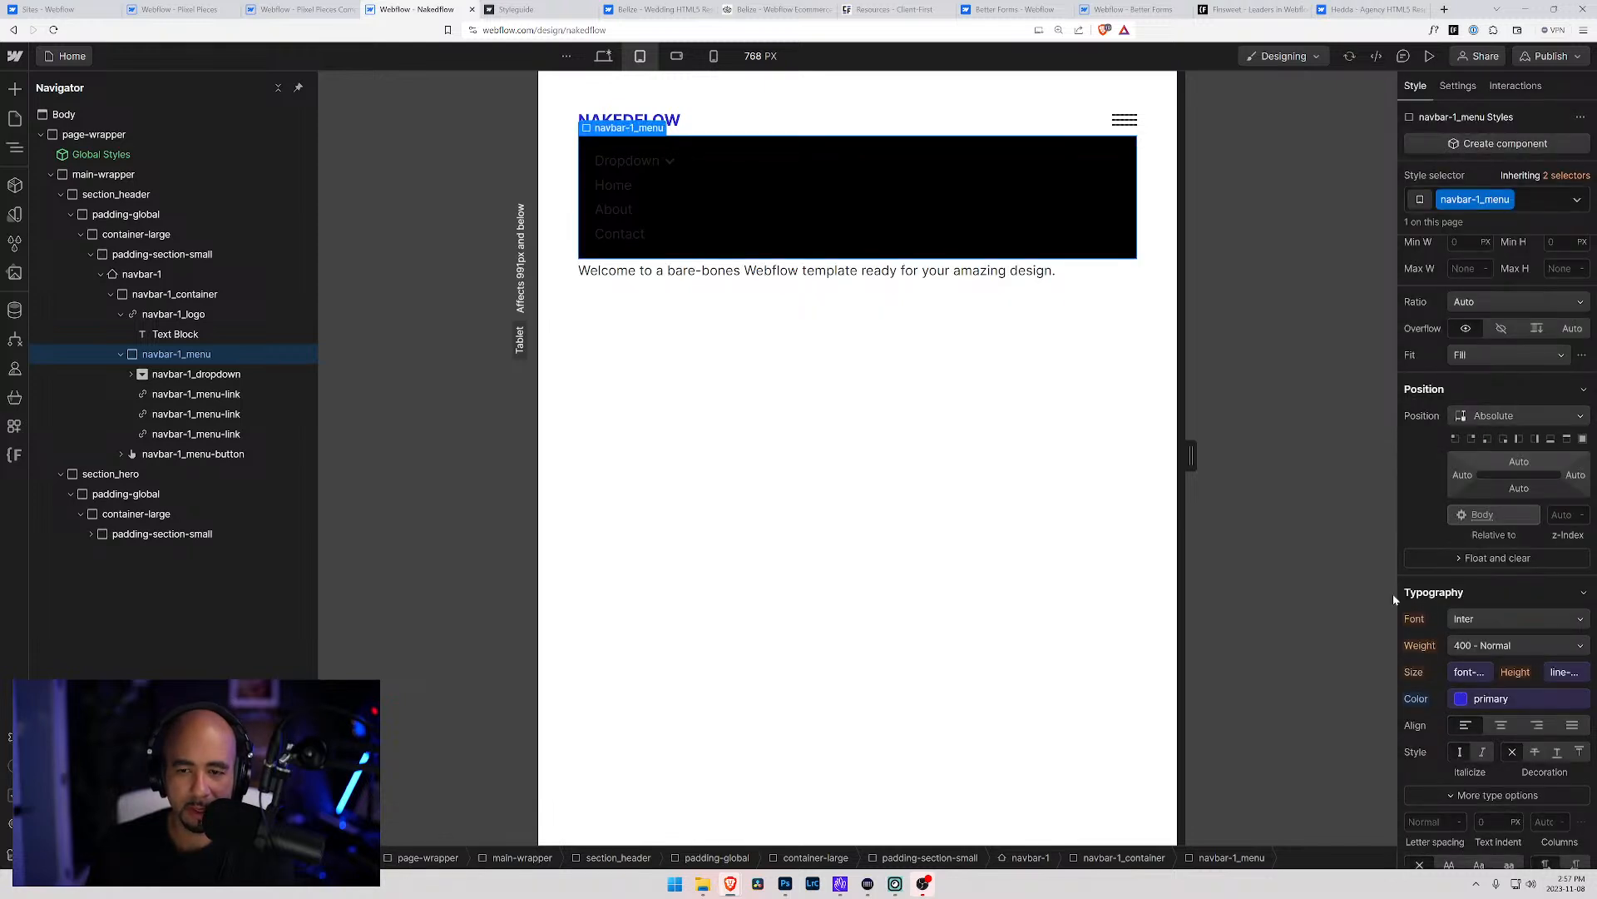
left_click(1421, 697, "alt")
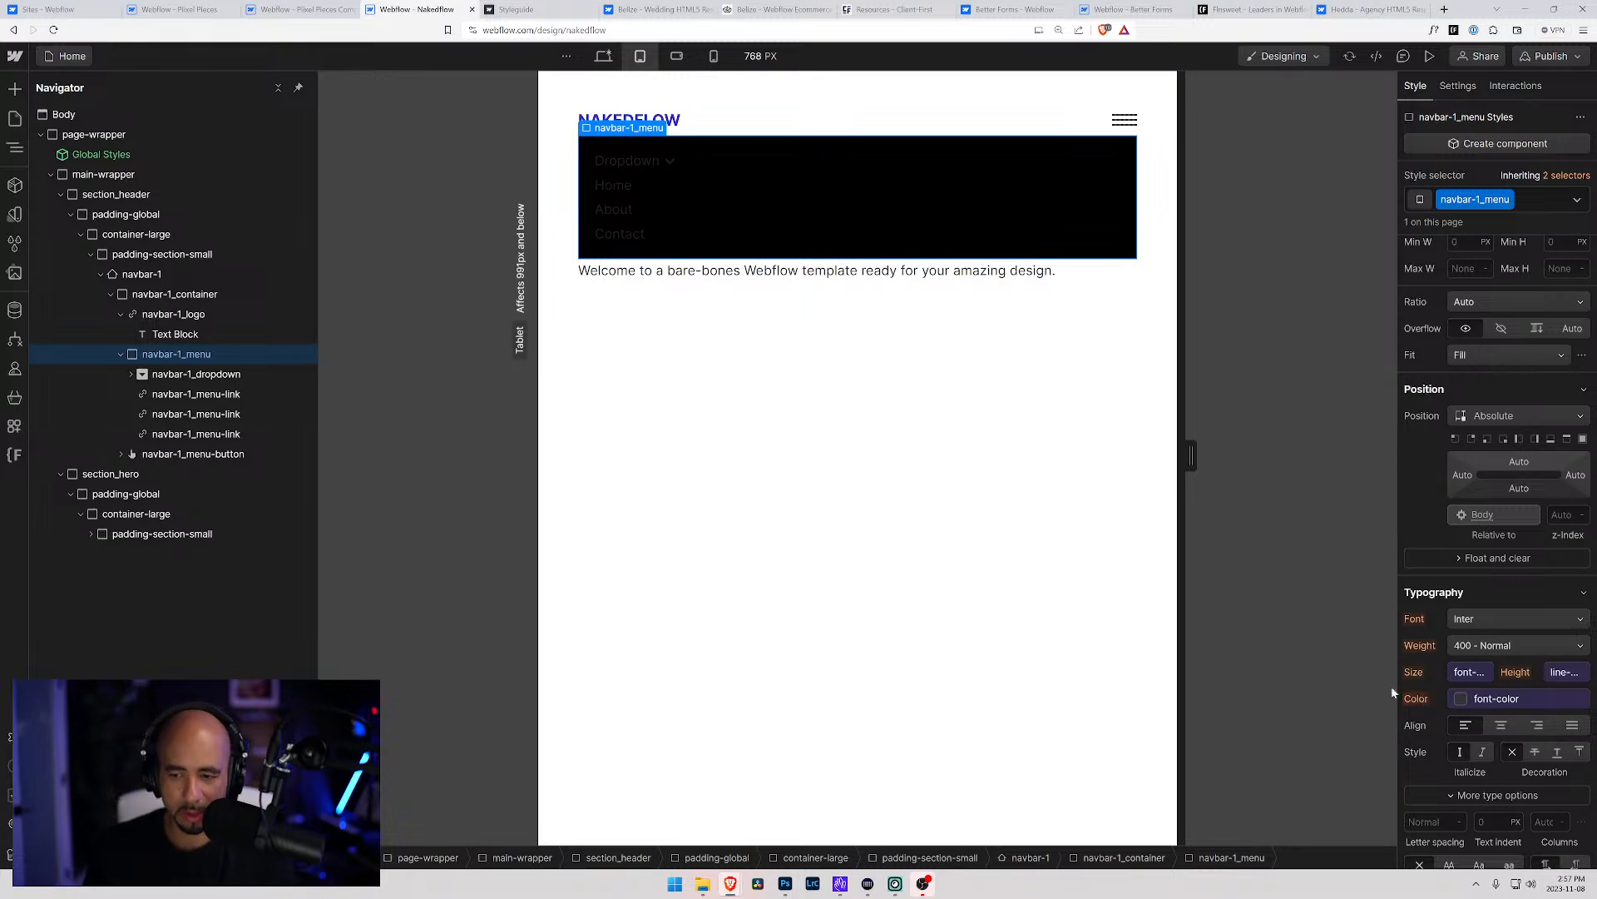
Set the text color of the navbar-1_menu-link class to the white variable at the tablet breakpoint
left_click(170, 393)
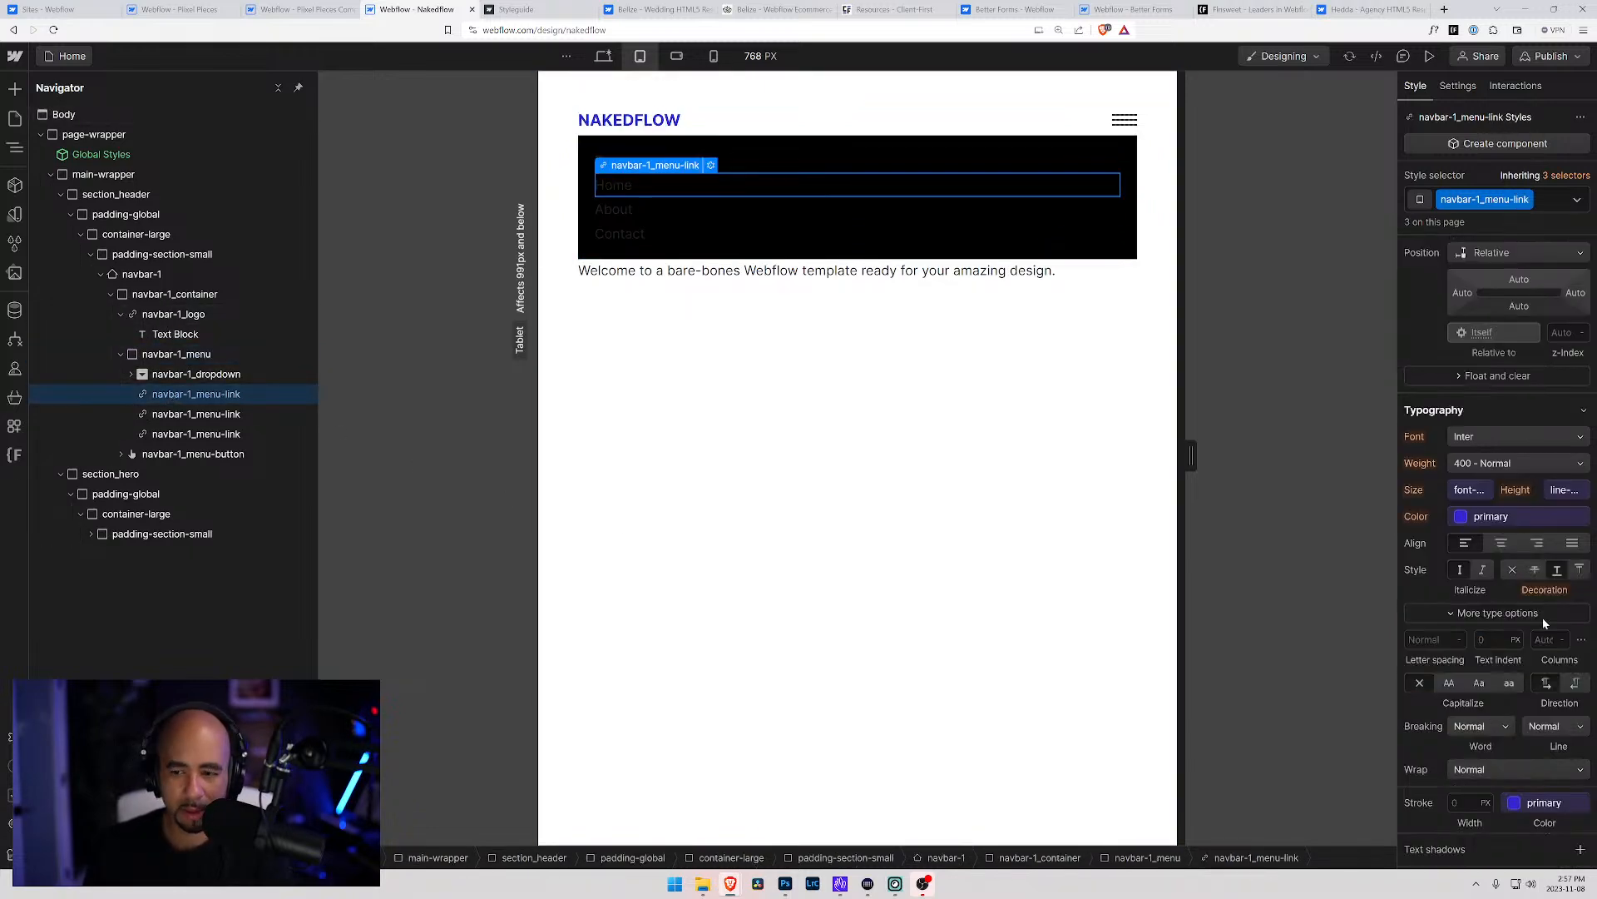
scroll(1473, 583, "up", 2)
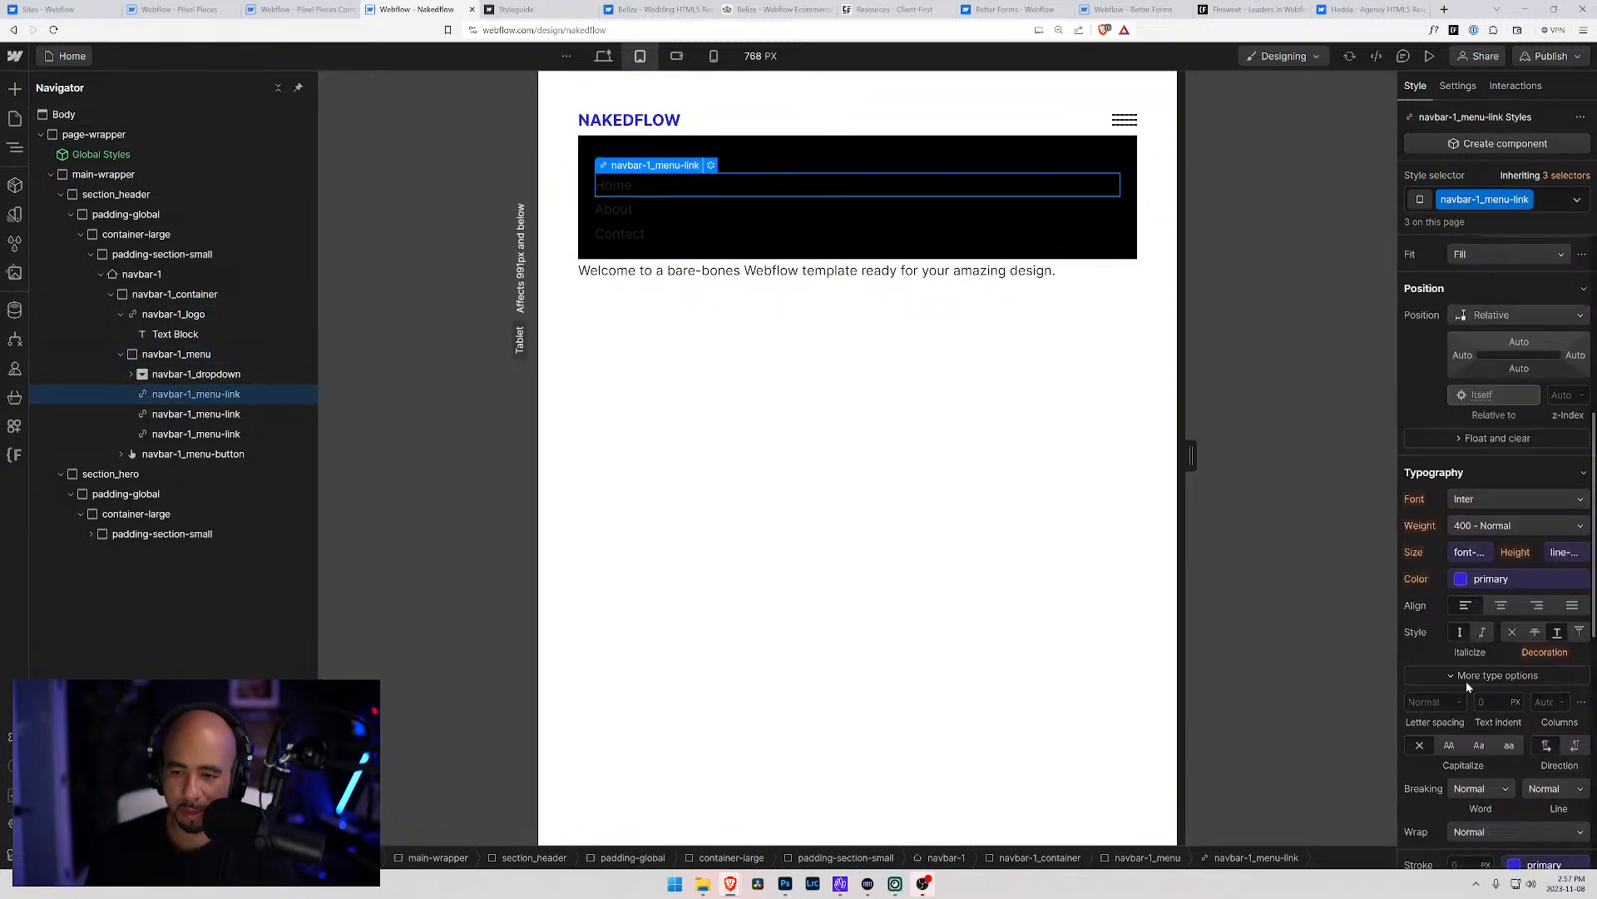
scroll(1469, 585, "down", 3)
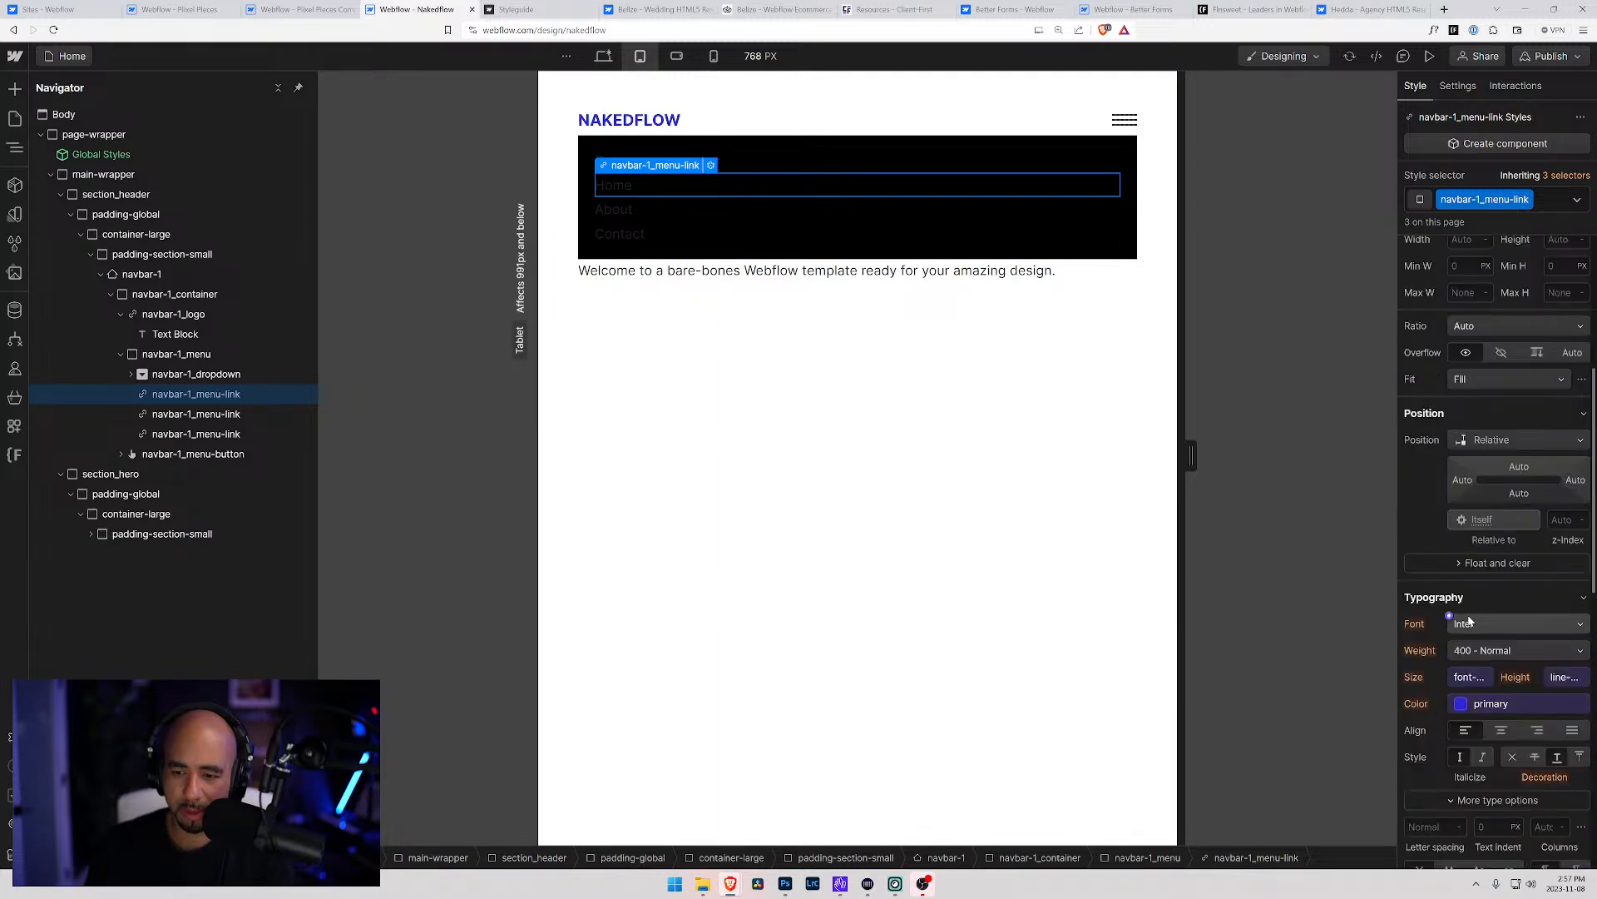
left_click(1464, 640)
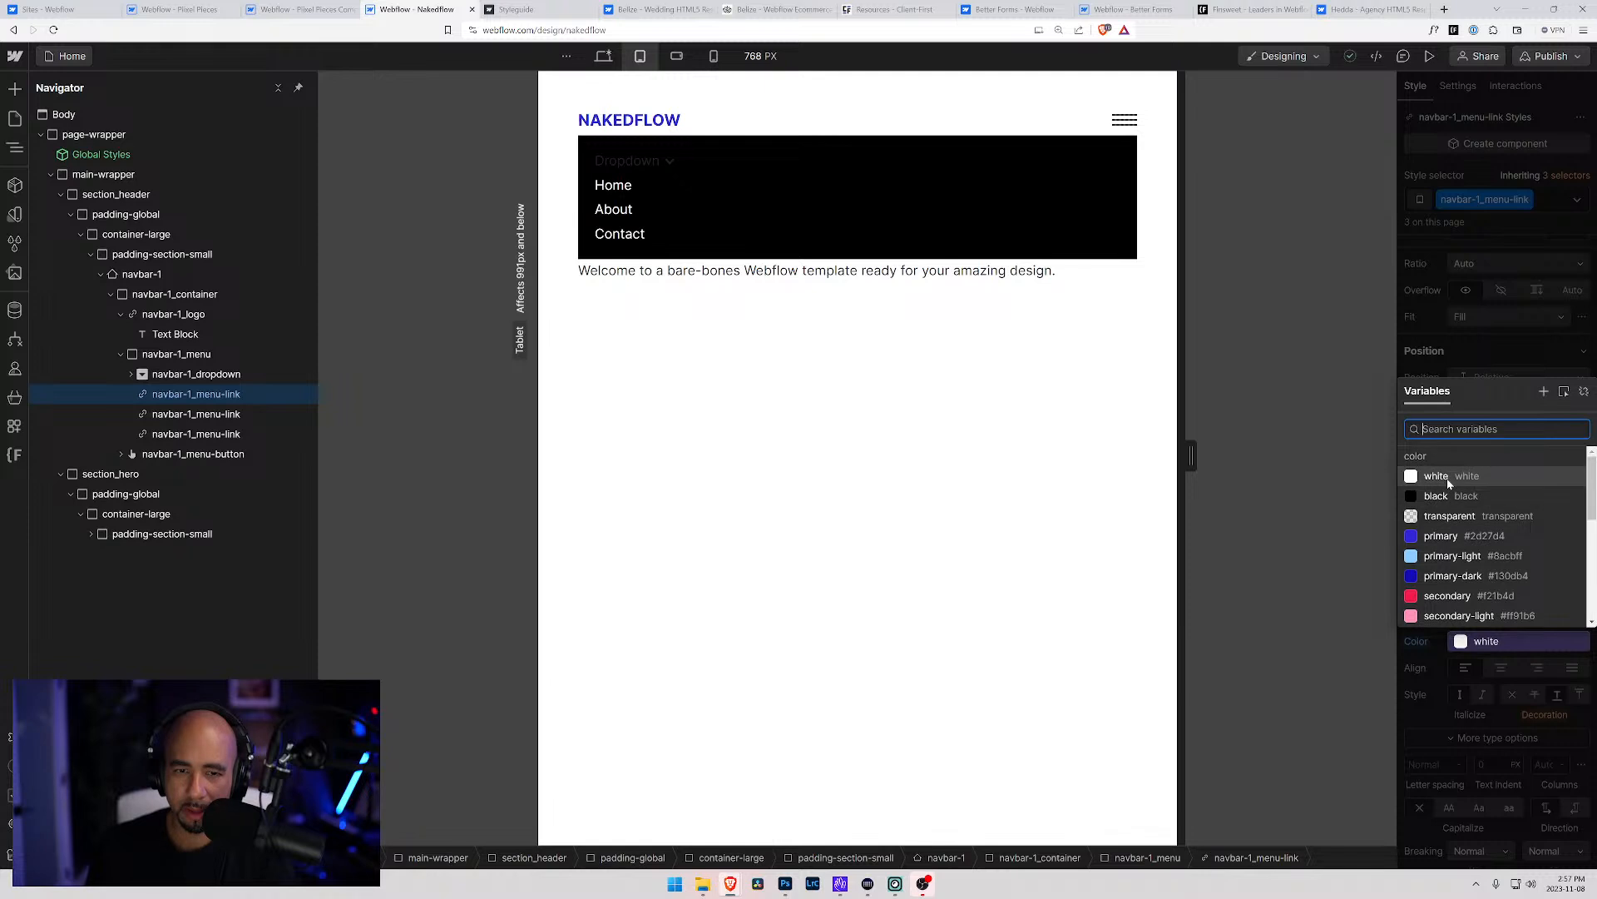
left_click(1449, 478)
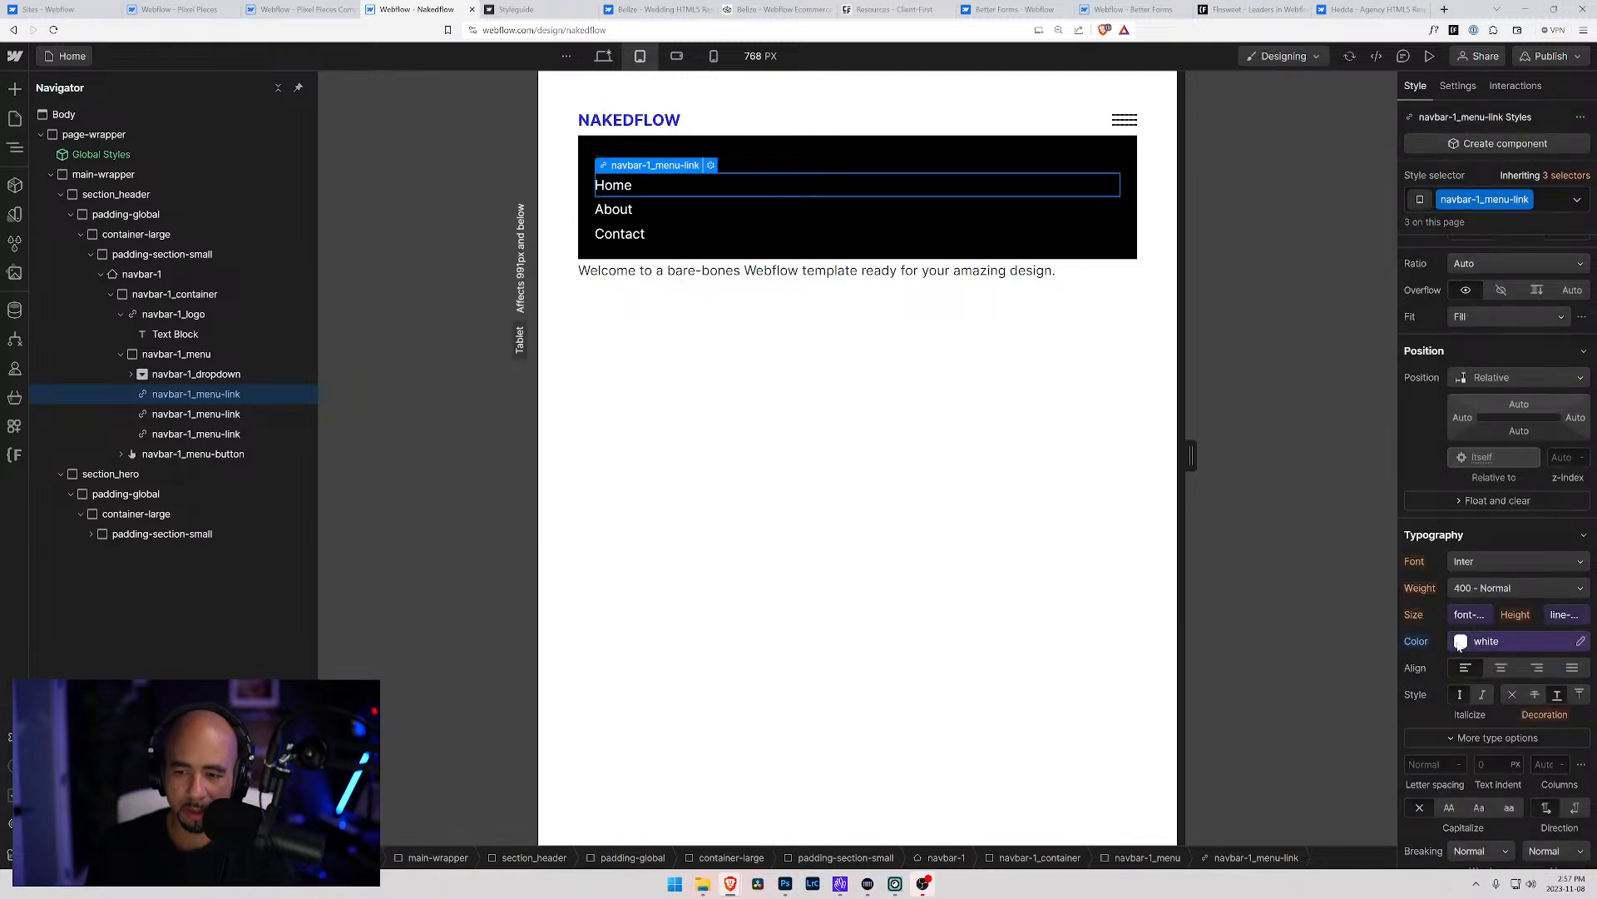
Try the white variable as the text color of navbar-1_dropdown and reset that color
left_click(197, 376)
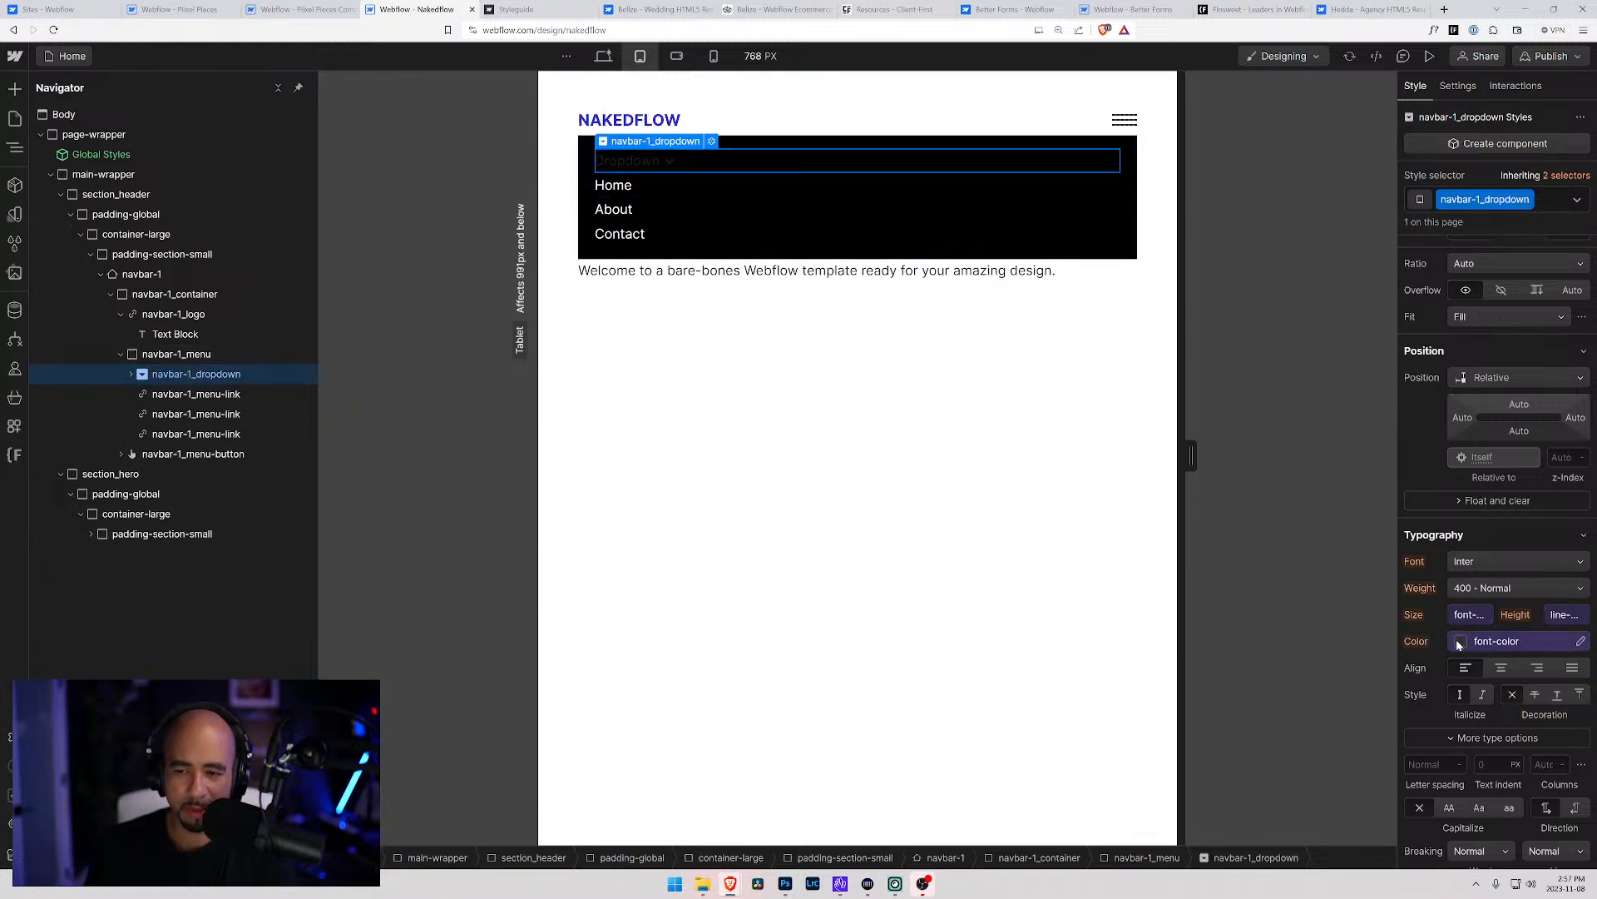
left_click(163, 358)
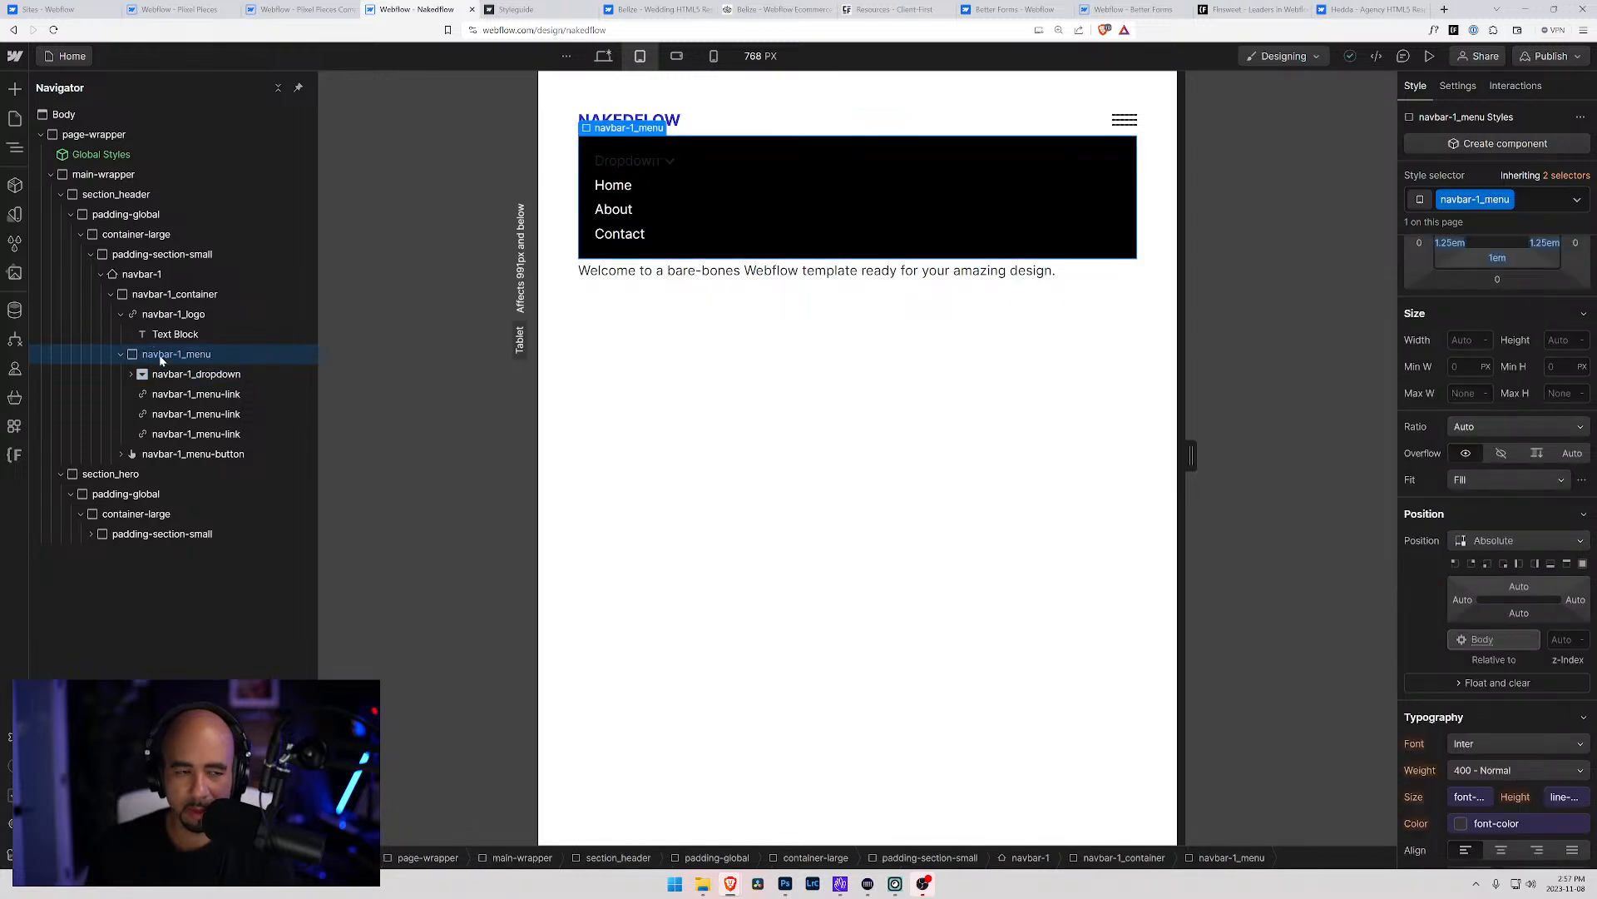
left_click(155, 376)
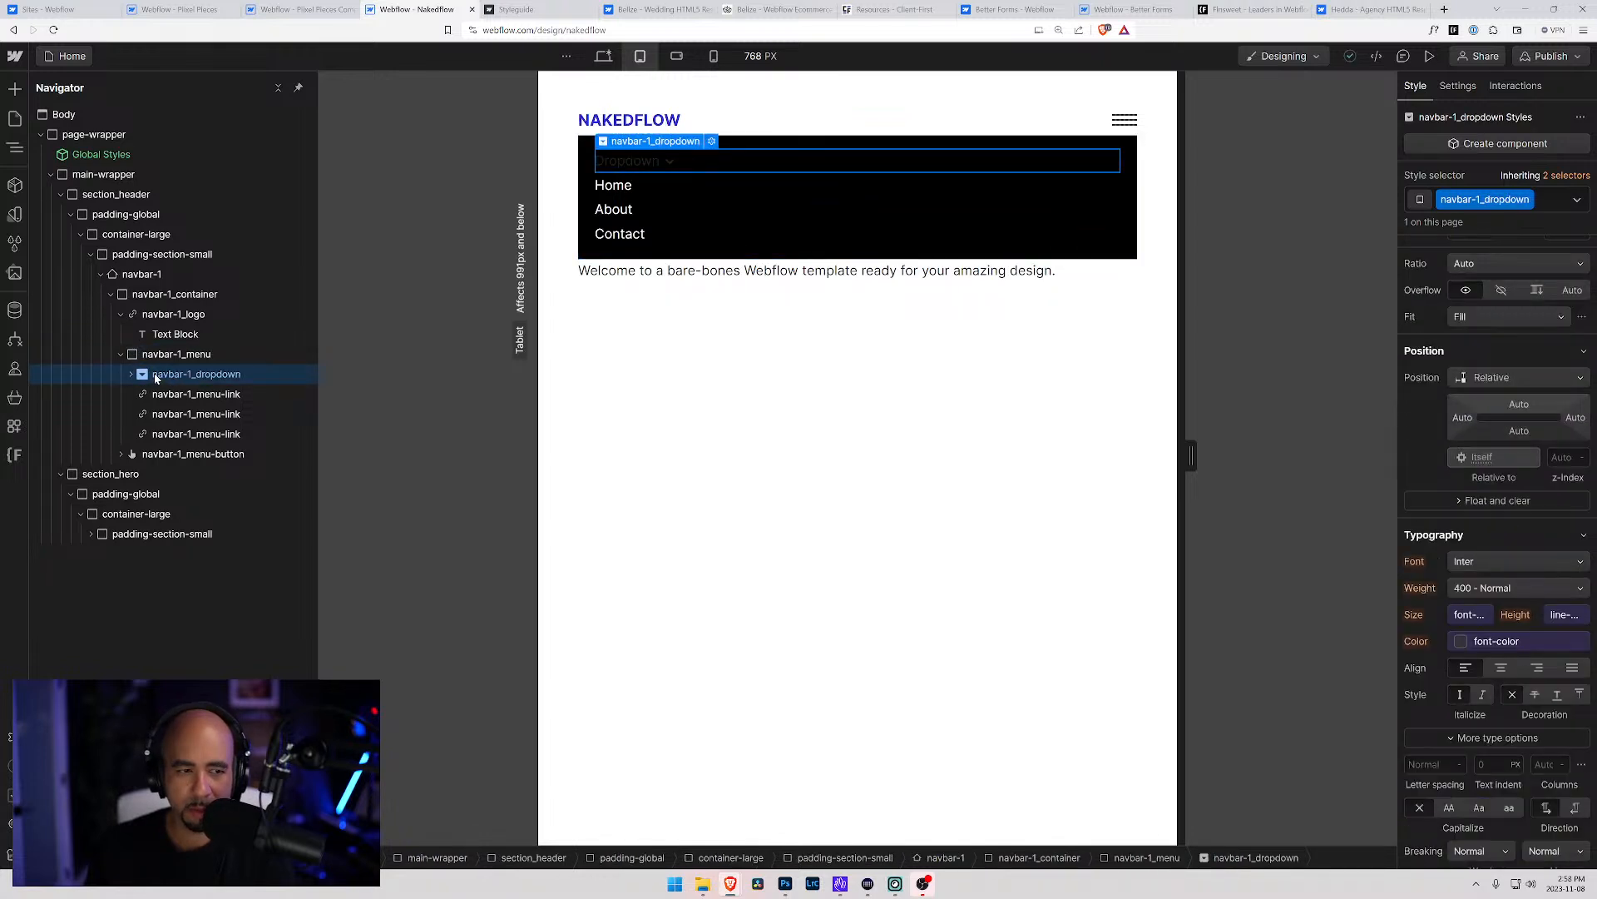
left_click(1461, 641)
left_click(1439, 469)
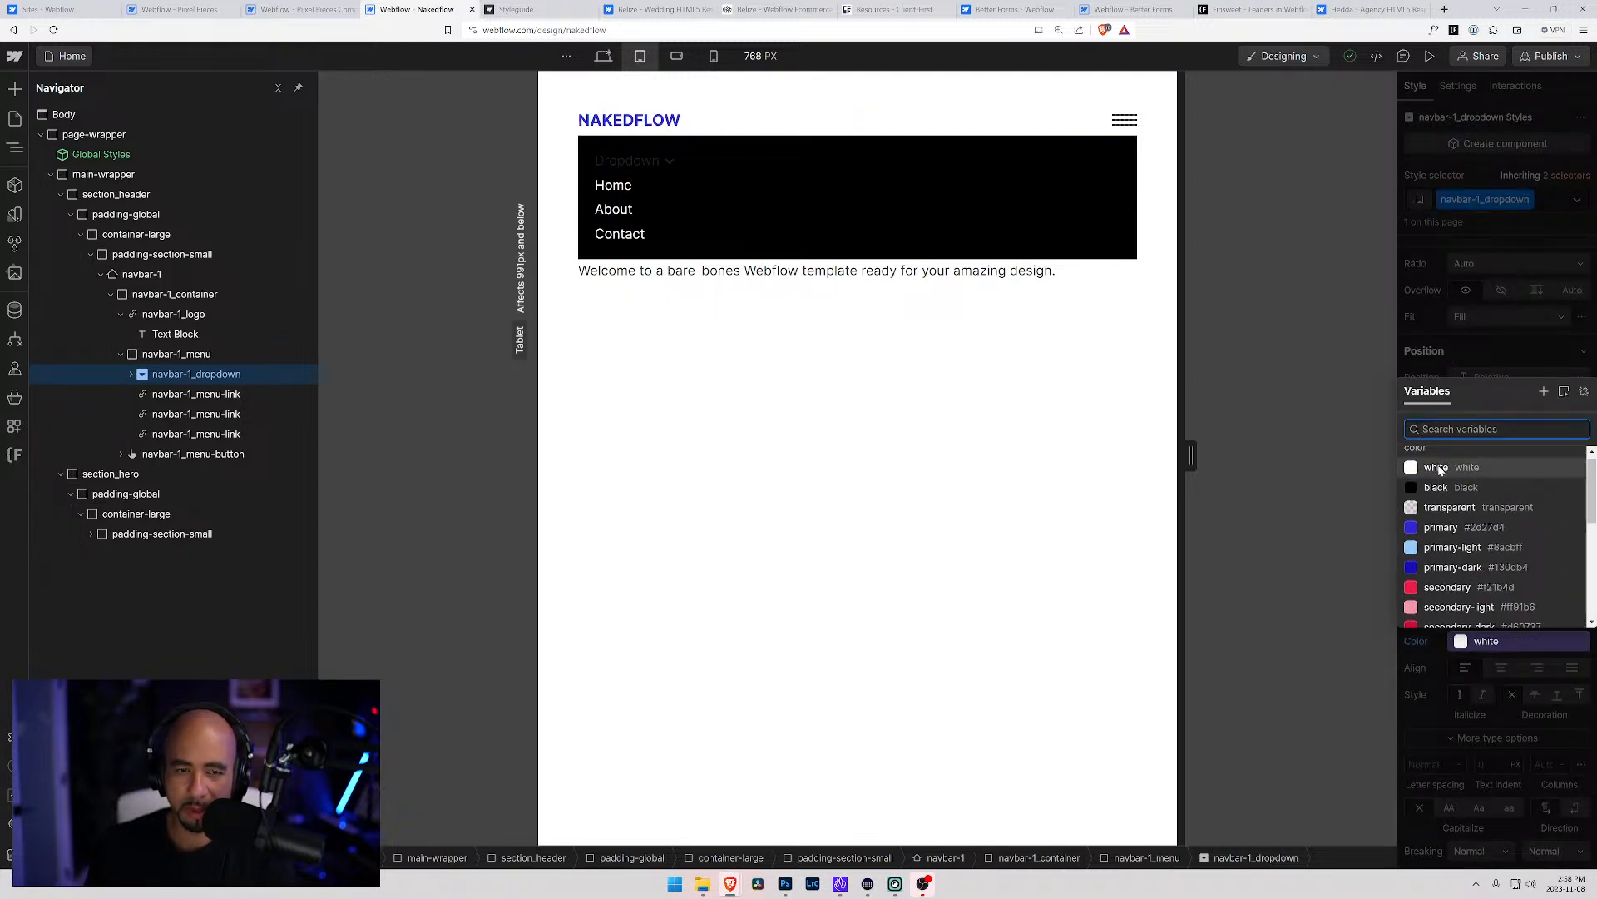
key("Escape")
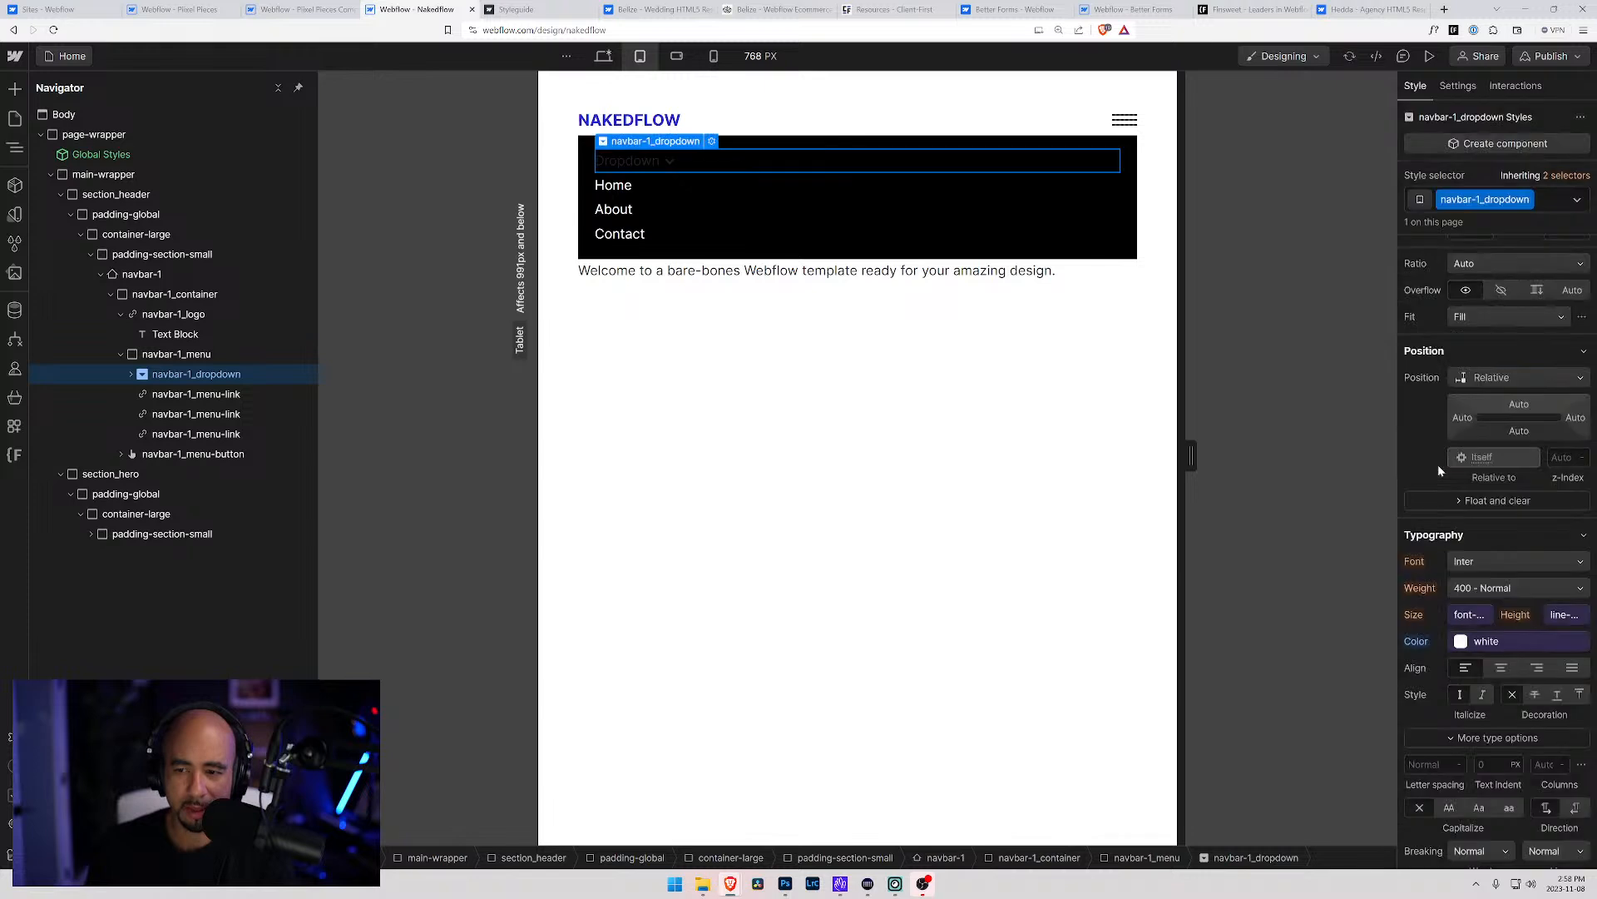
left_click(1415, 643, "alt")
Expand navbar-1_dropdown and its toggle, and examine the styles of the toggle, its text block and its icon
left_click(131, 373)
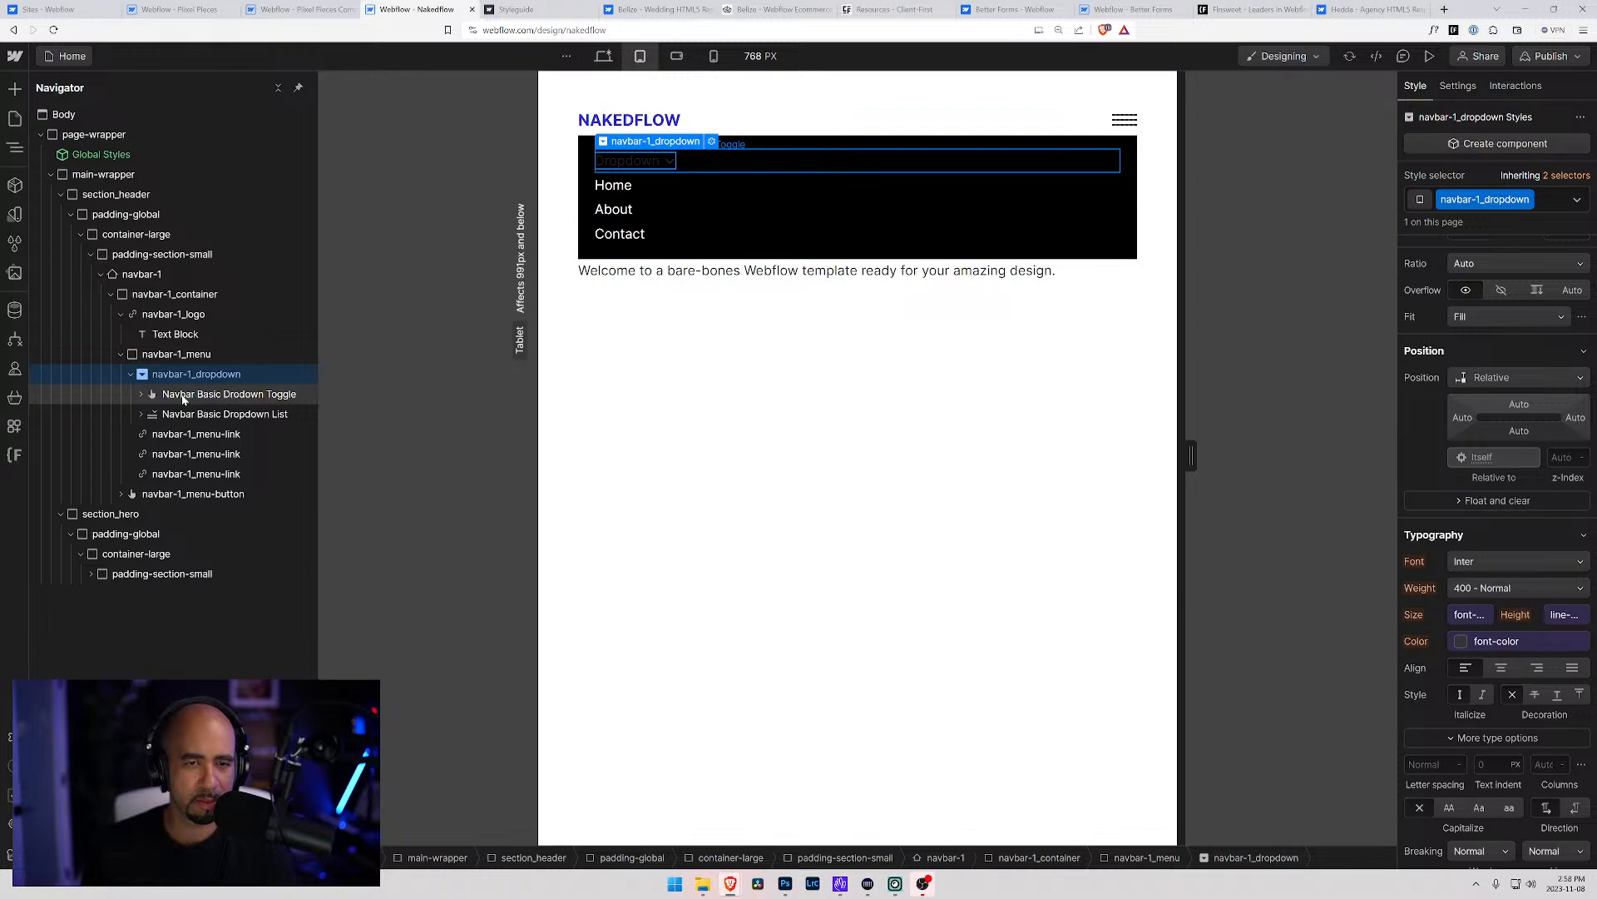
left_click(142, 395)
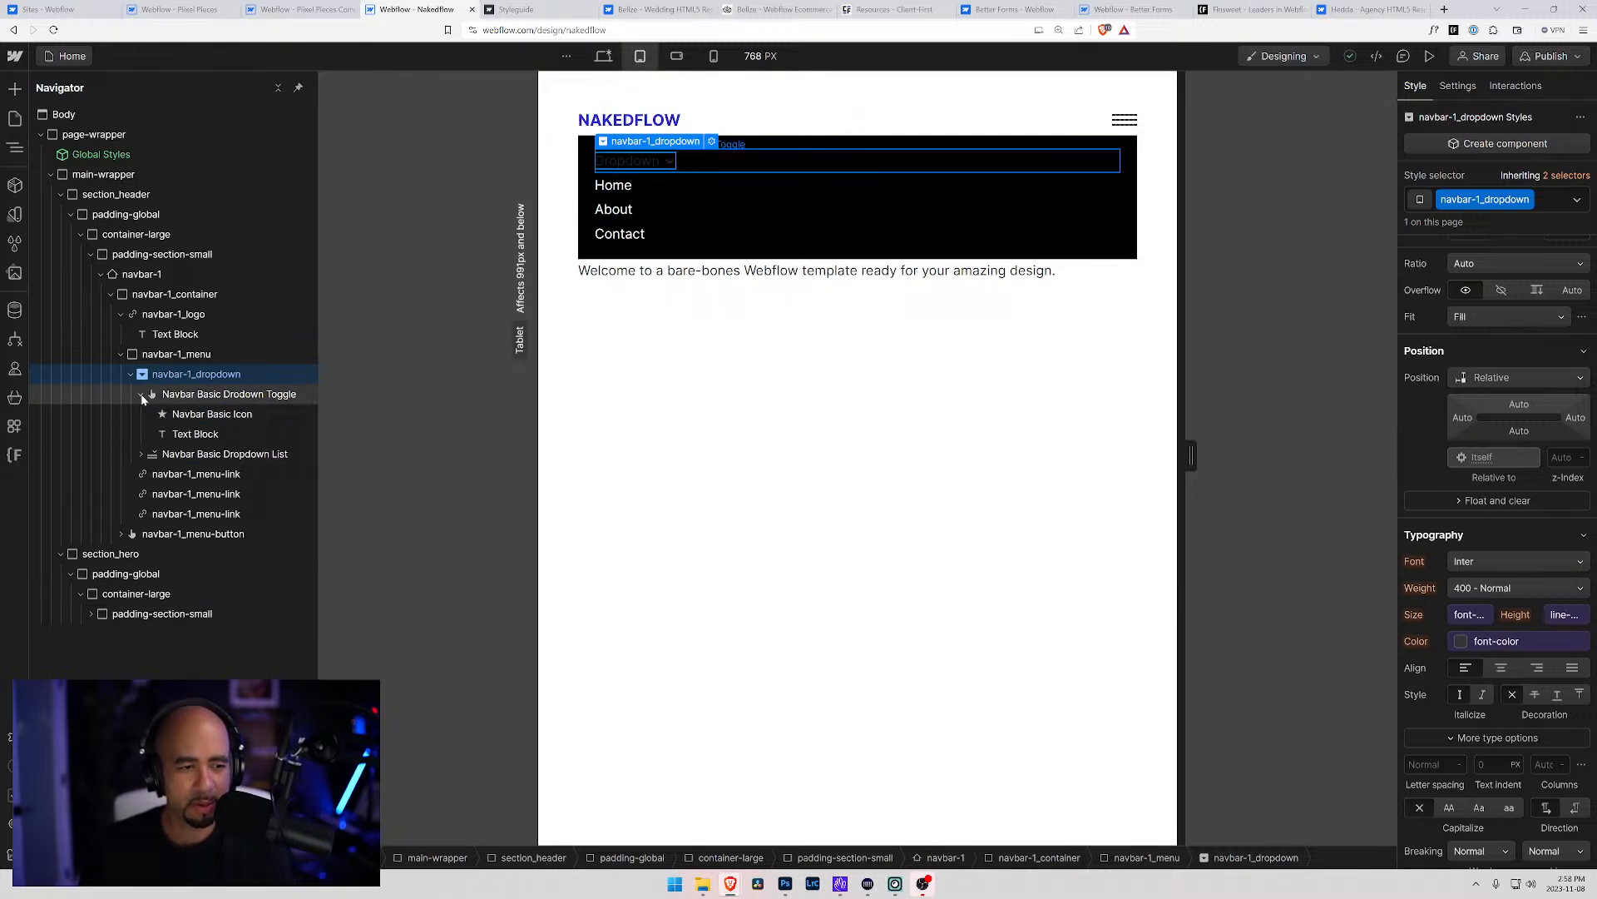
left_click(208, 396)
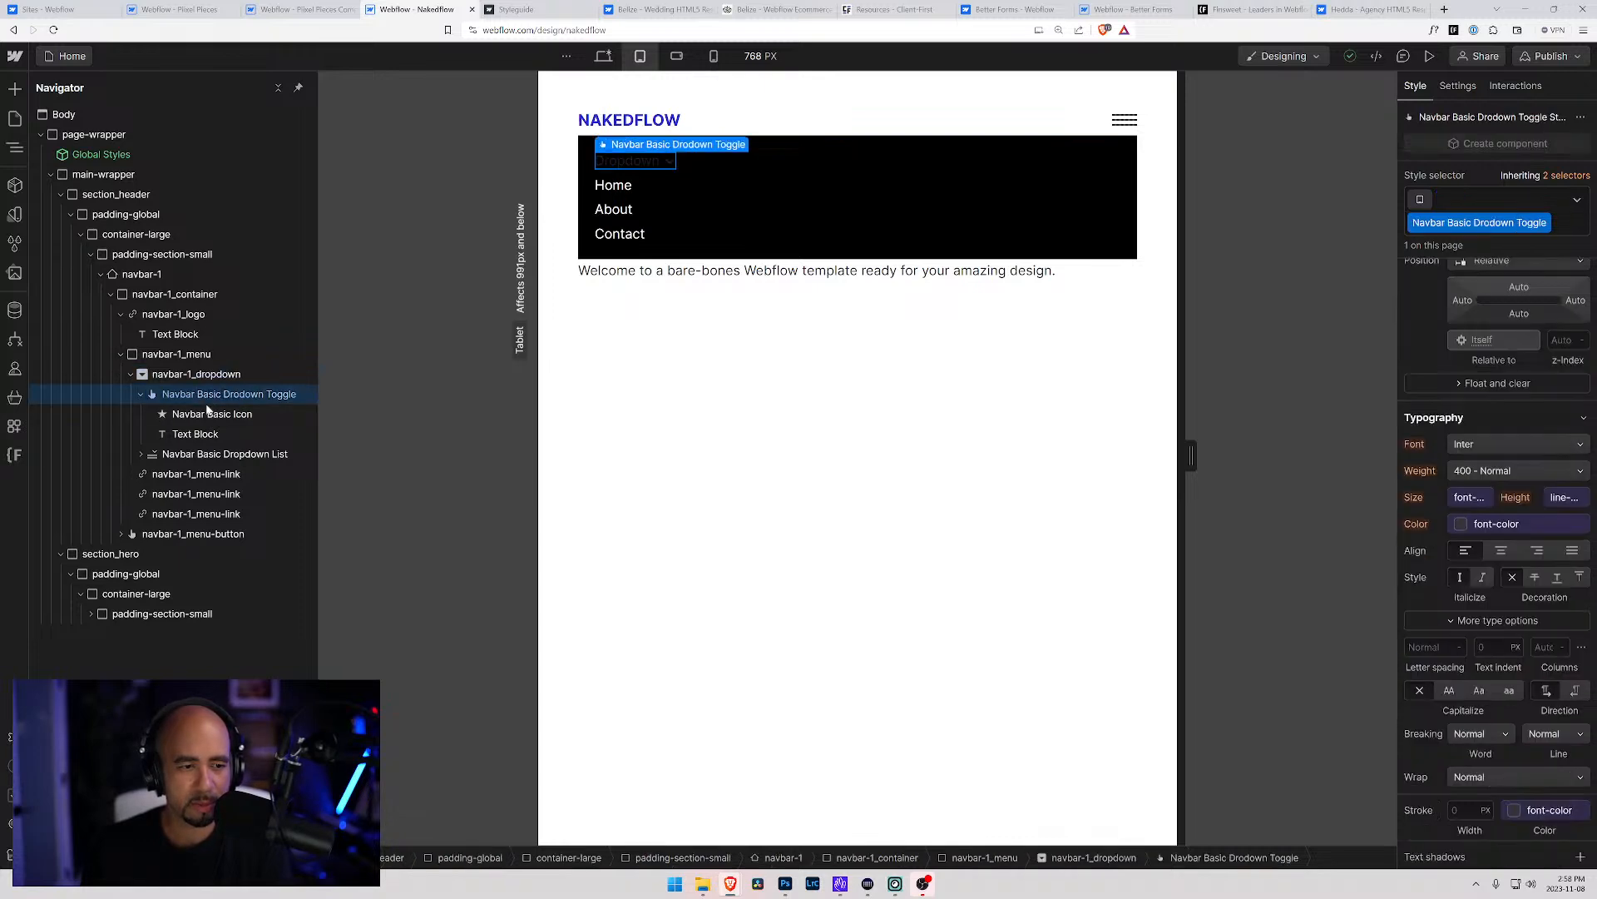
left_click(198, 438)
scroll(1498, 657, "down", 2)
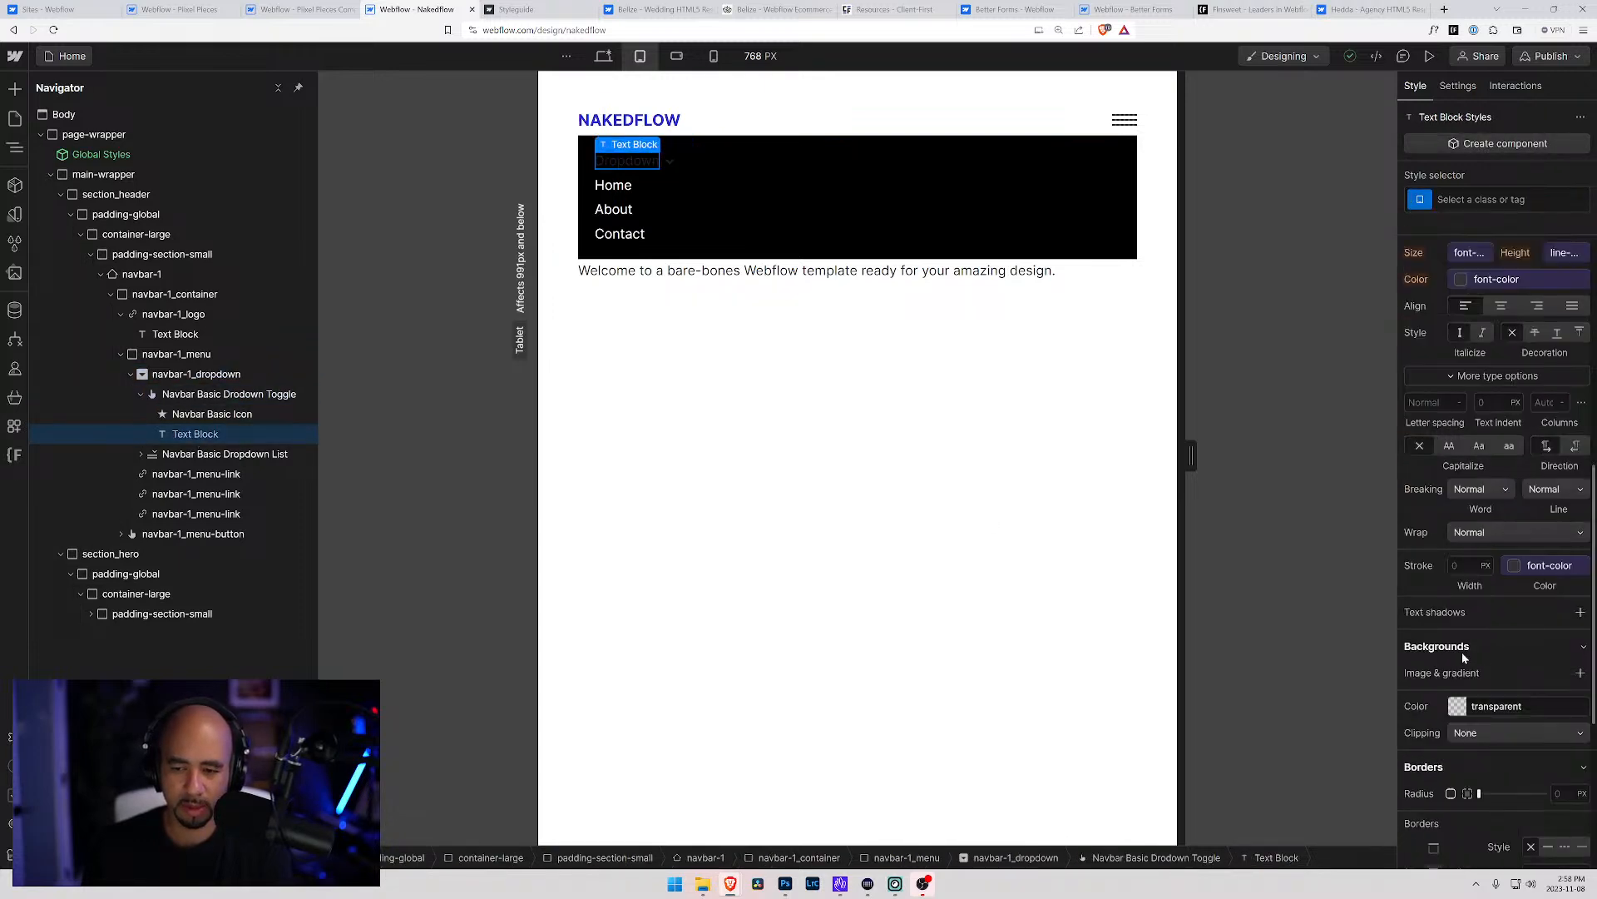
left_click(210, 414)
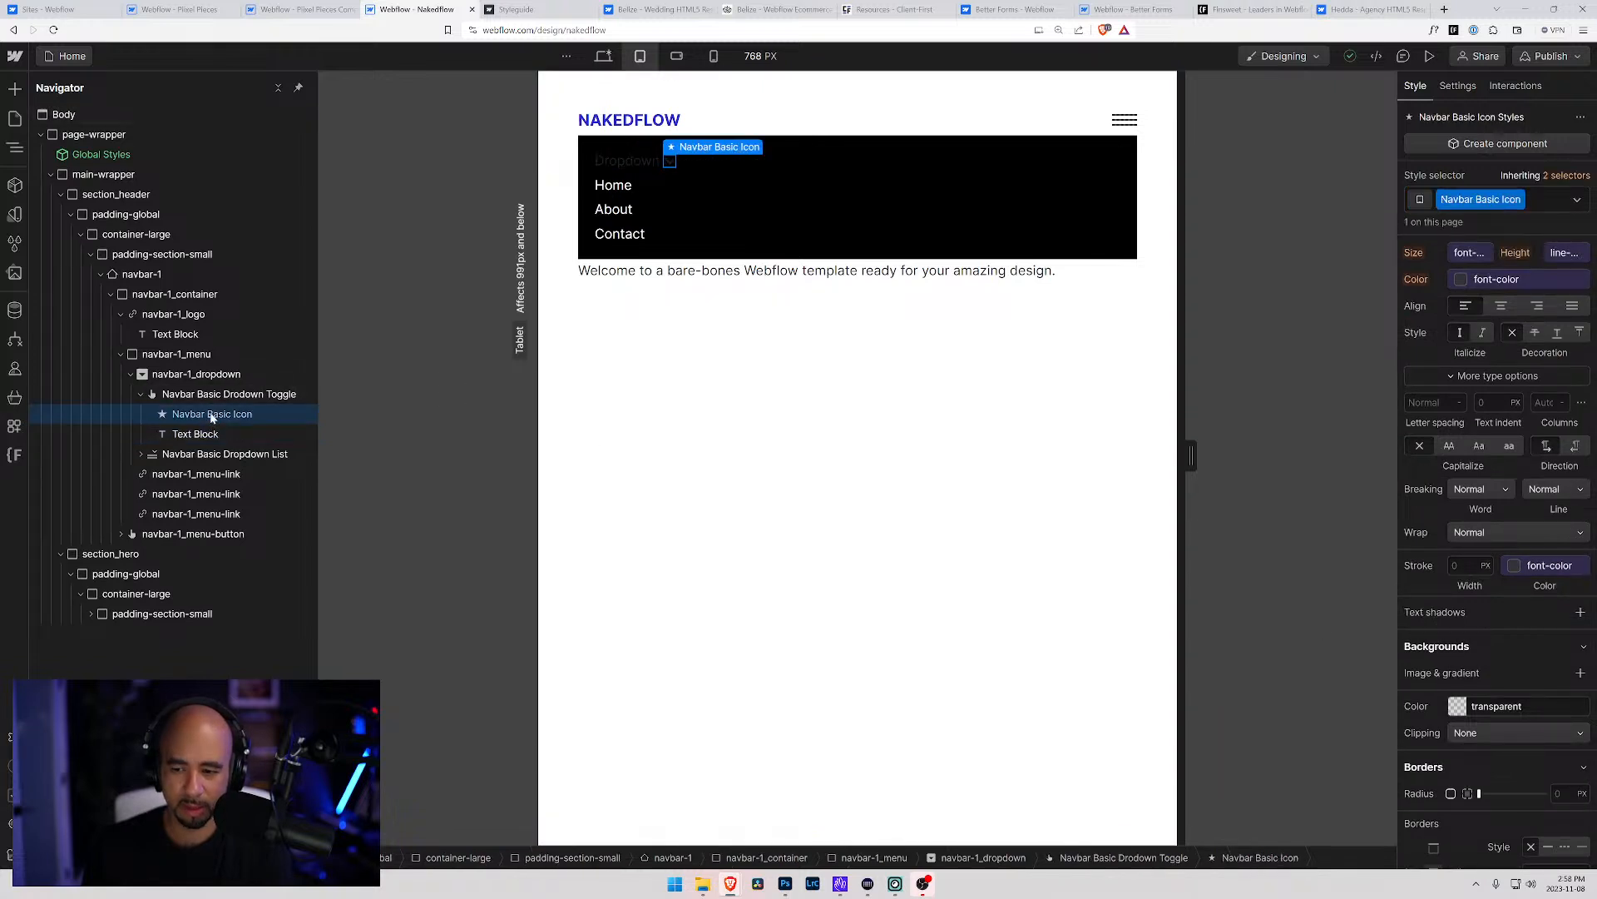
Rename the class of the dropdown's toggle to navbar-1_dropdown-toggle
left_click(225, 397)
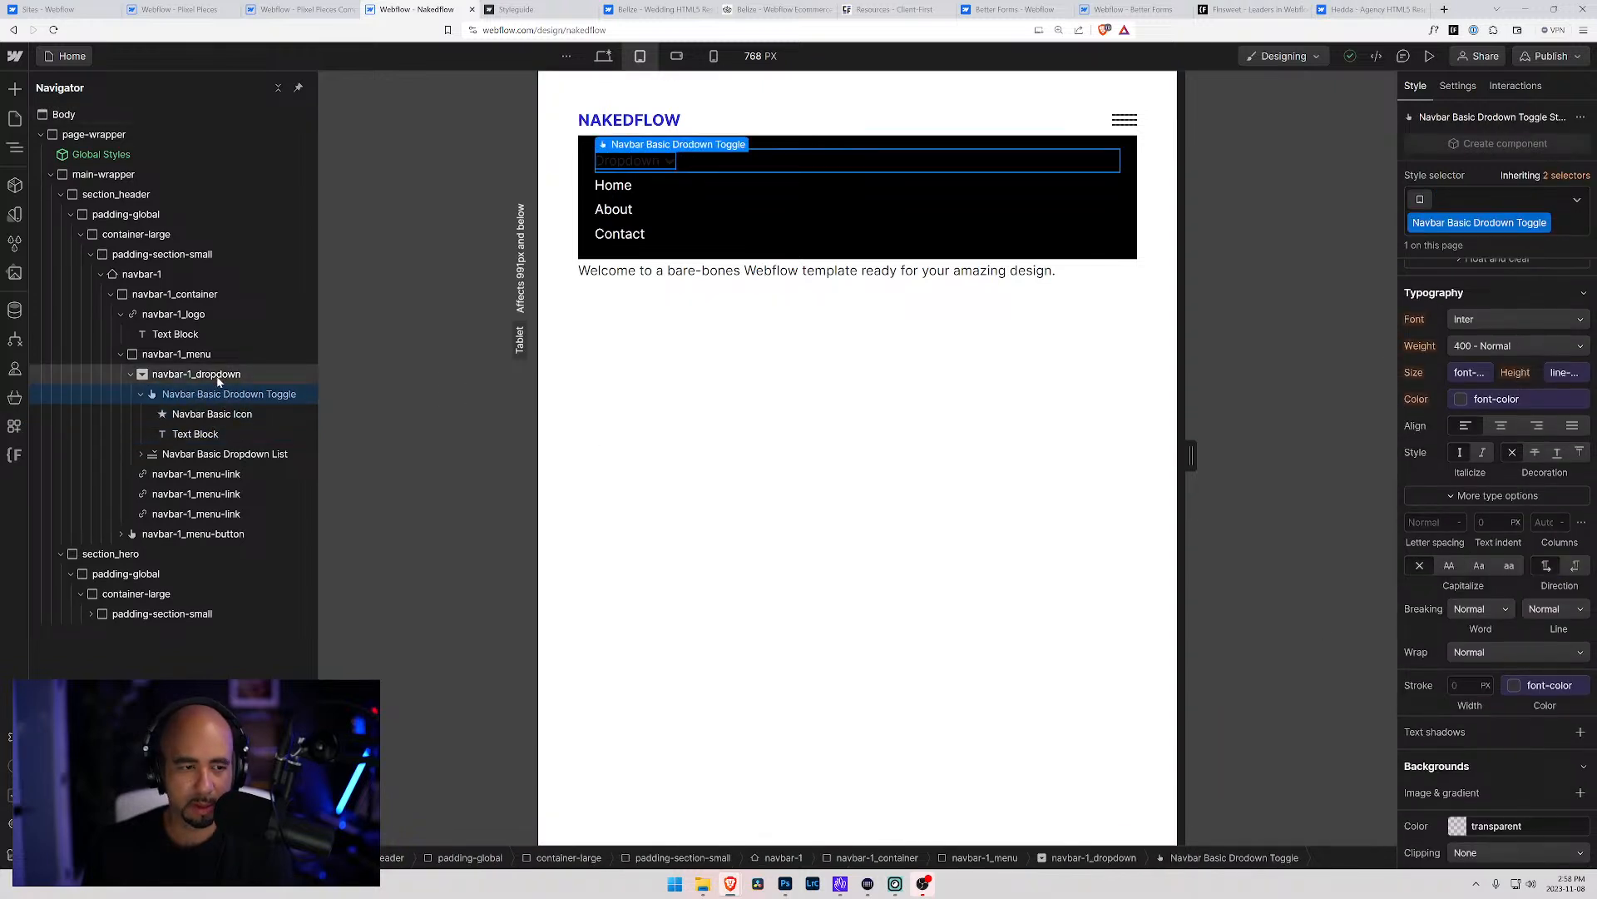
left_click(219, 376)
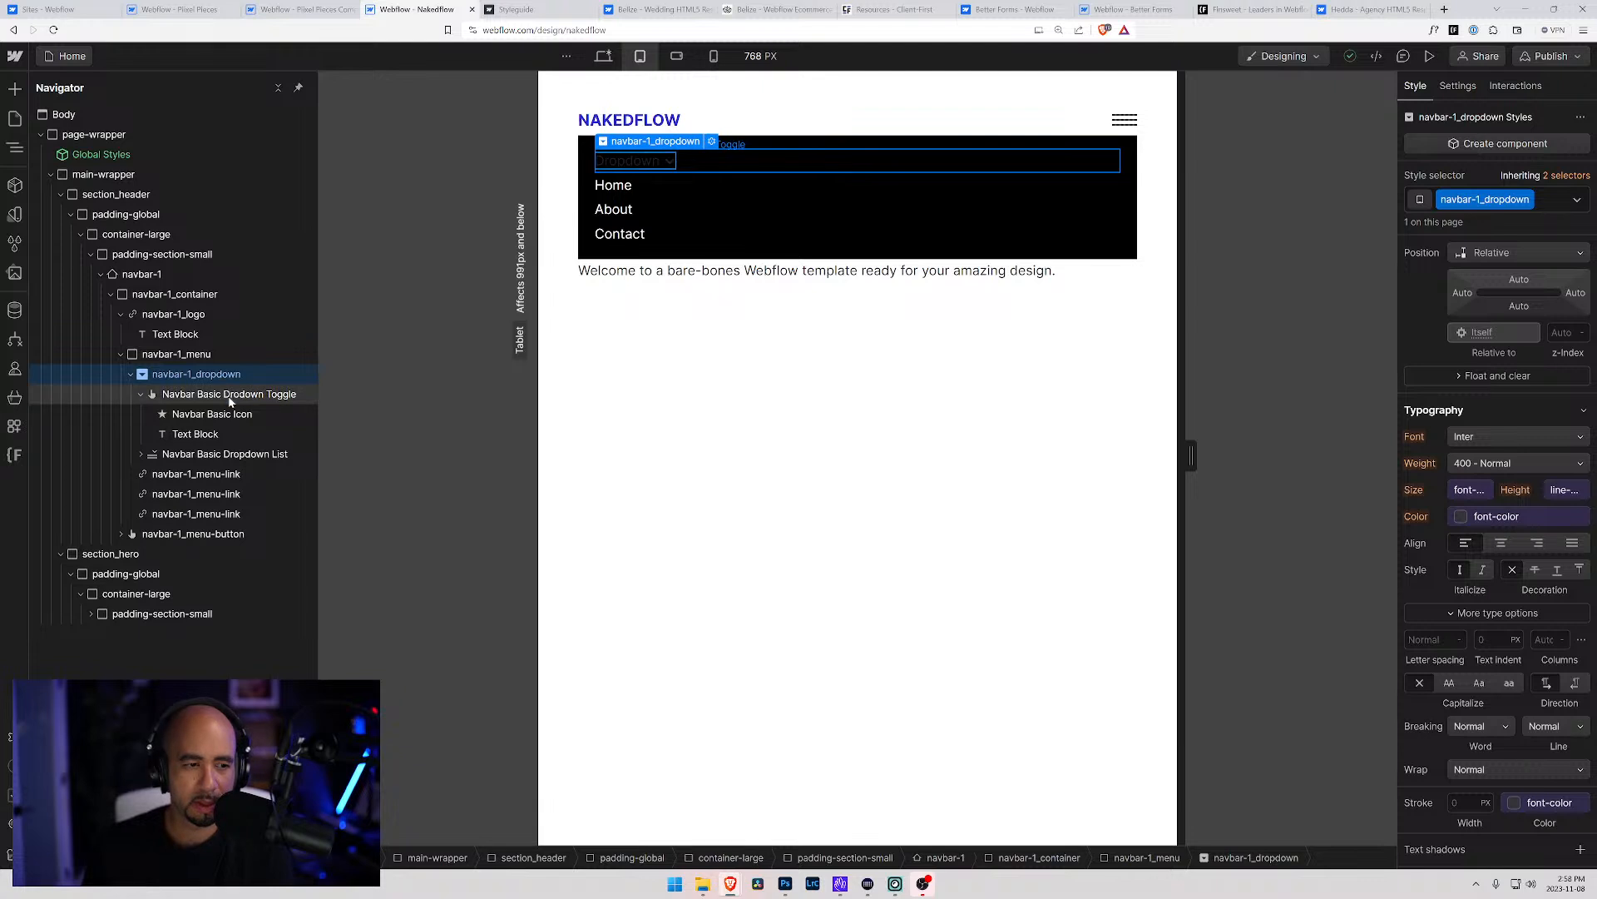
left_click(231, 401)
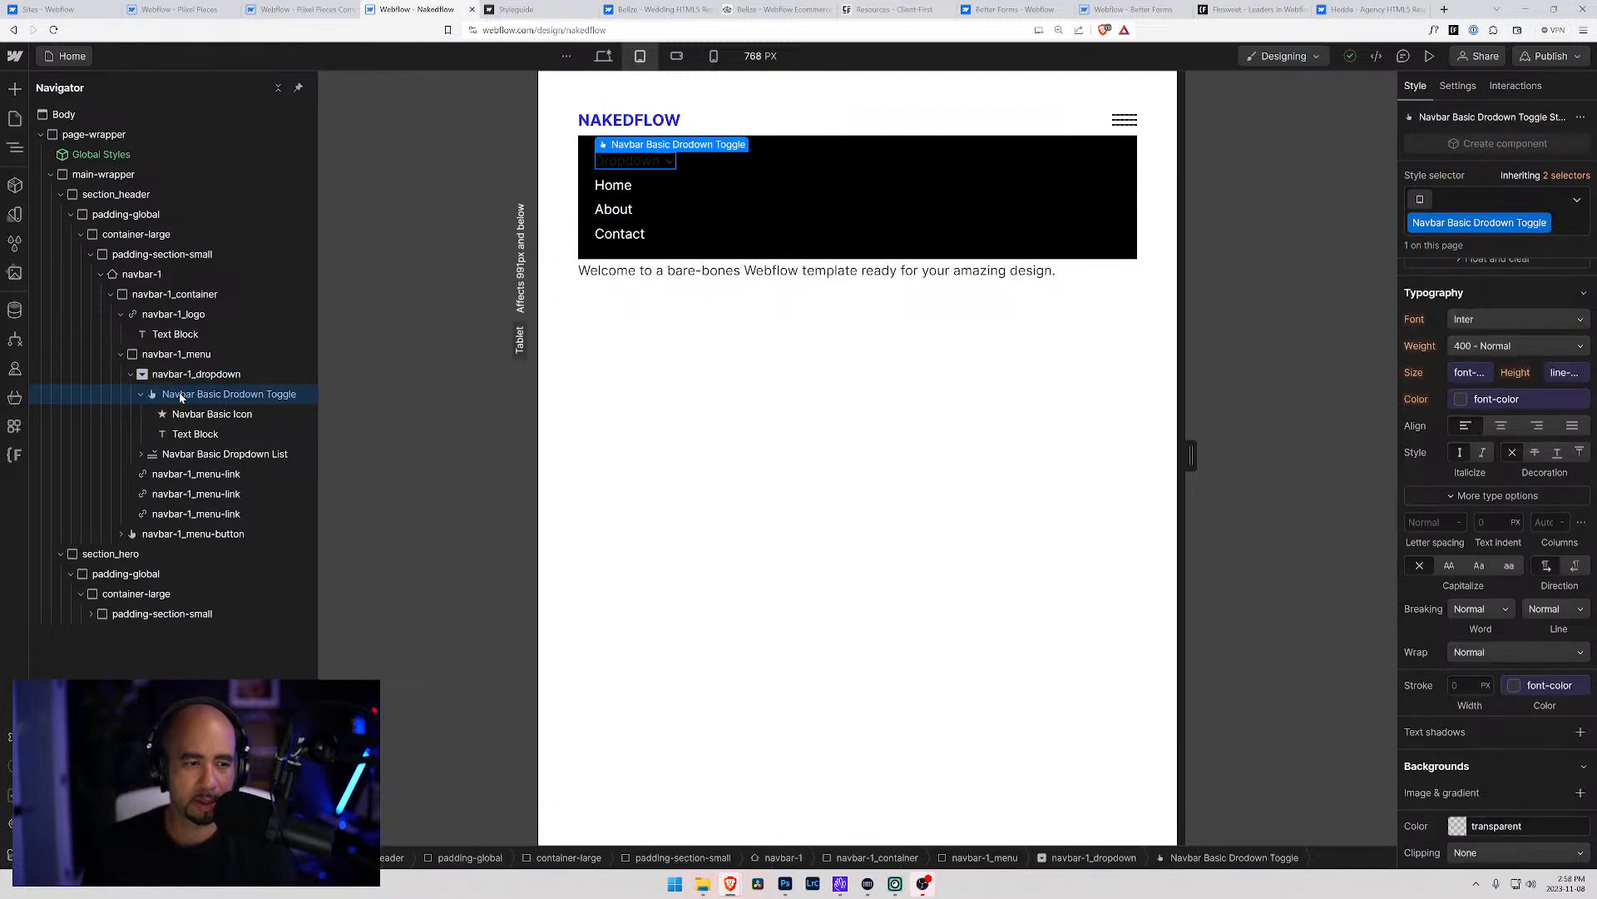
left_click(1546, 224)
left_click(1489, 284)
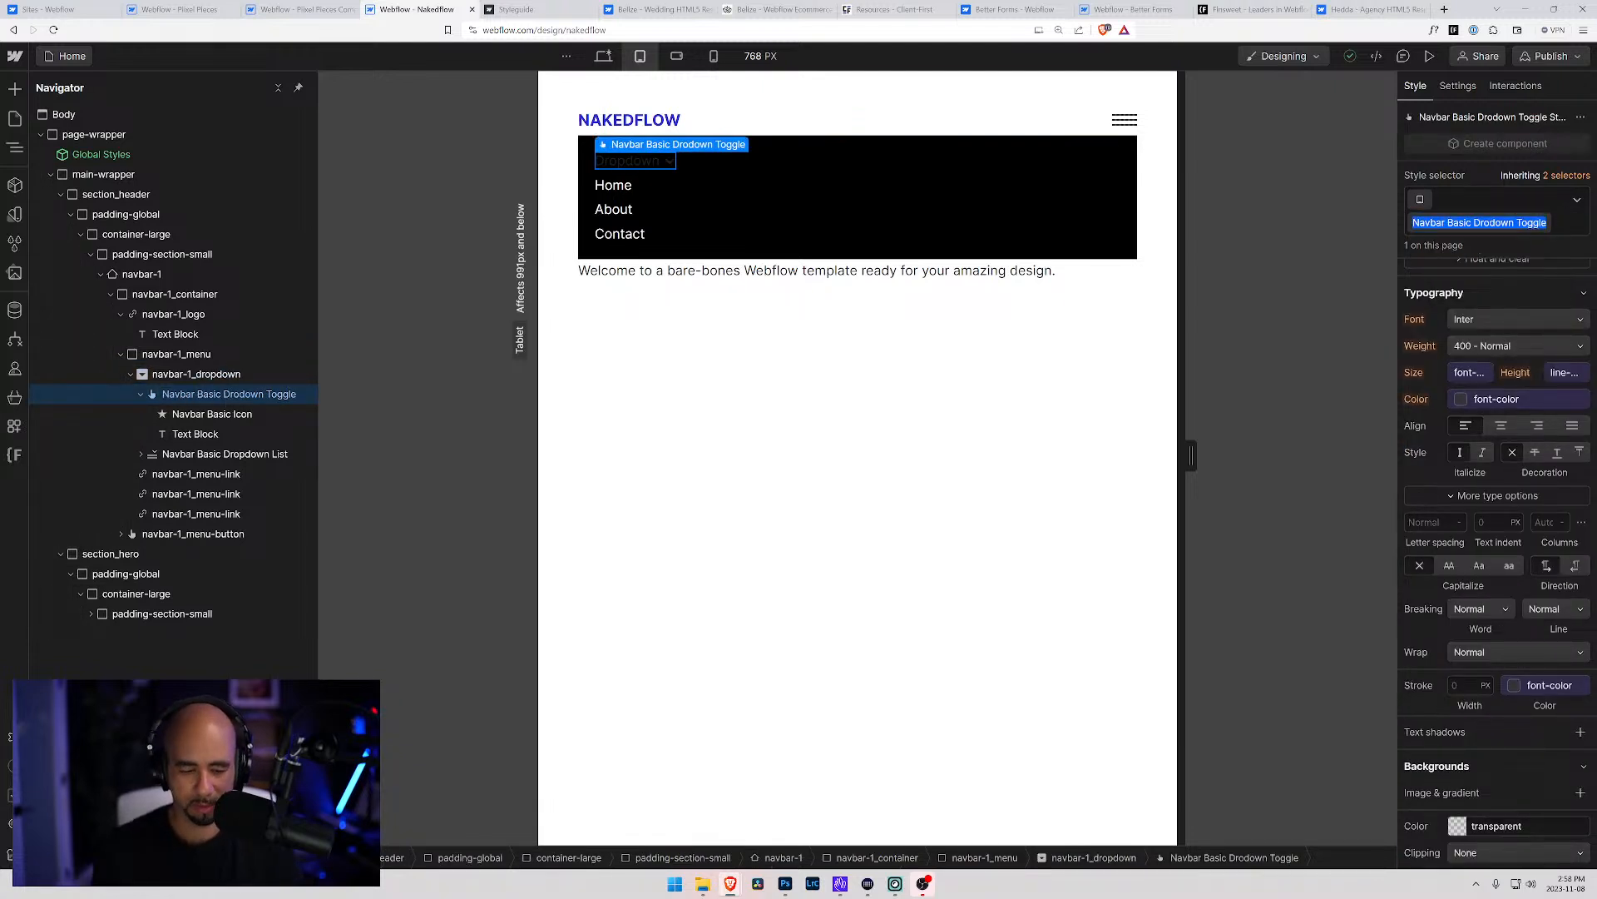
type("navbar-1")
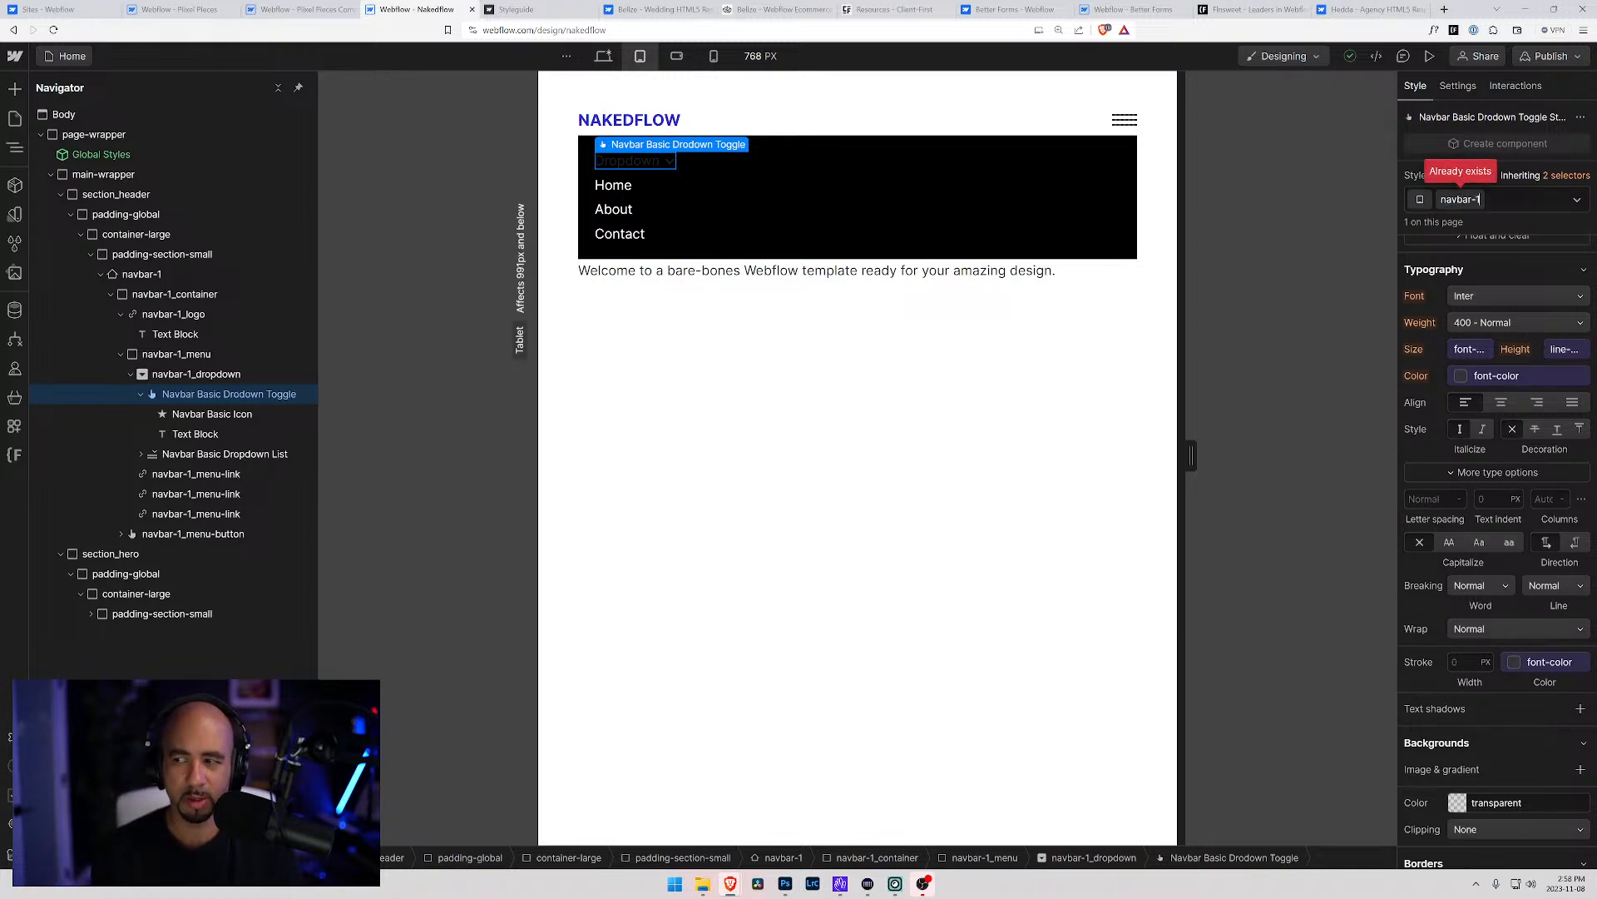
type("_")
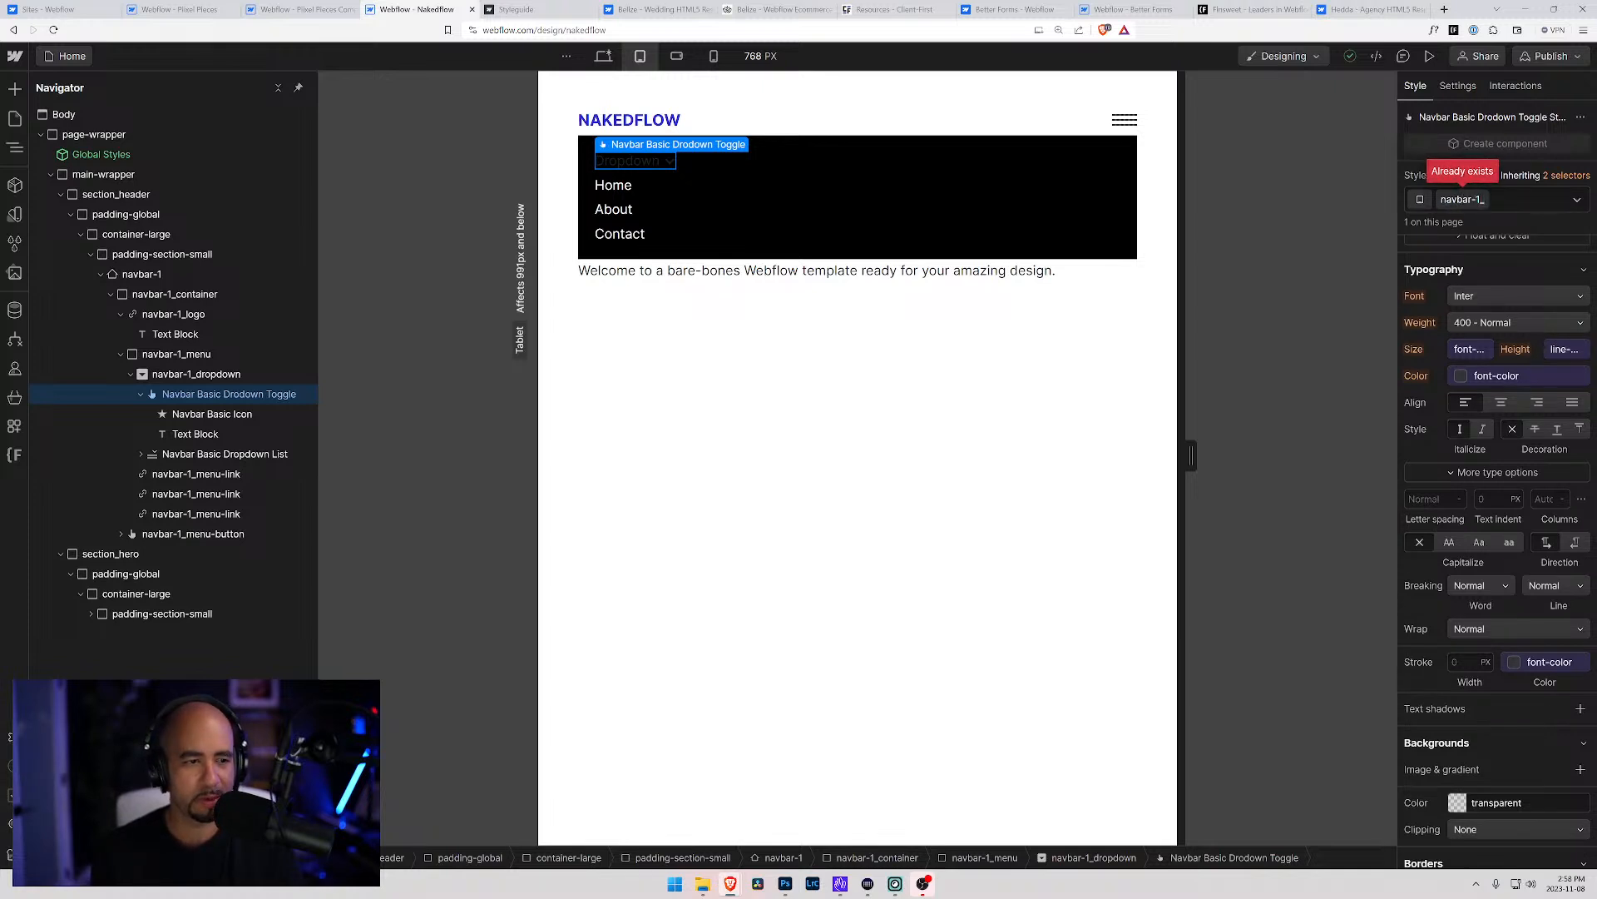
type("drop")
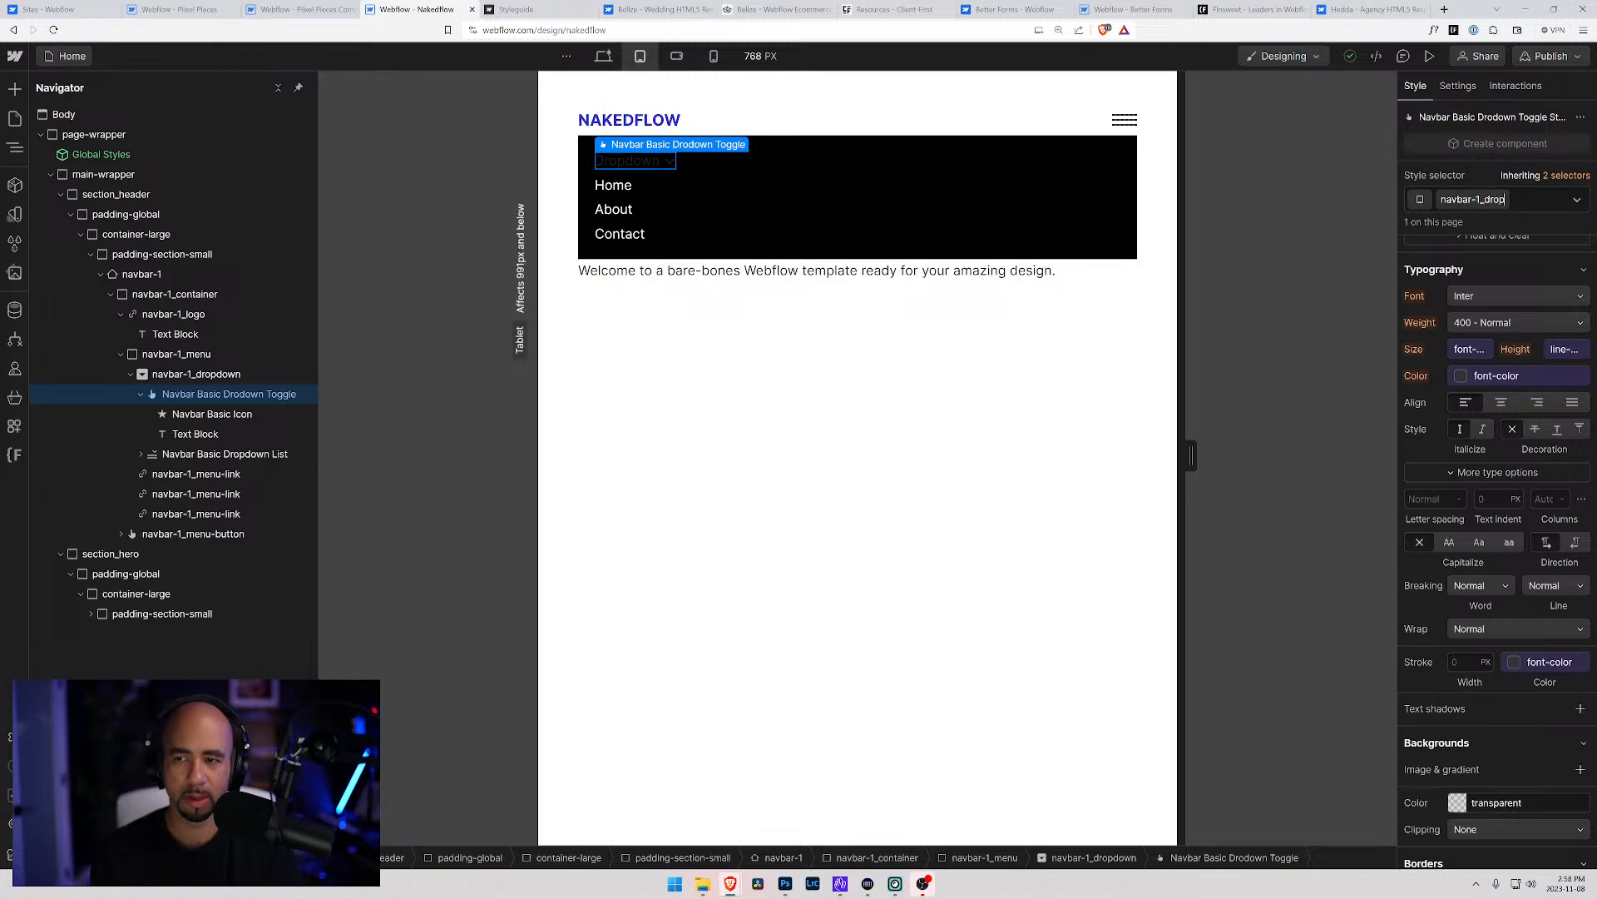
type("down-toggle")
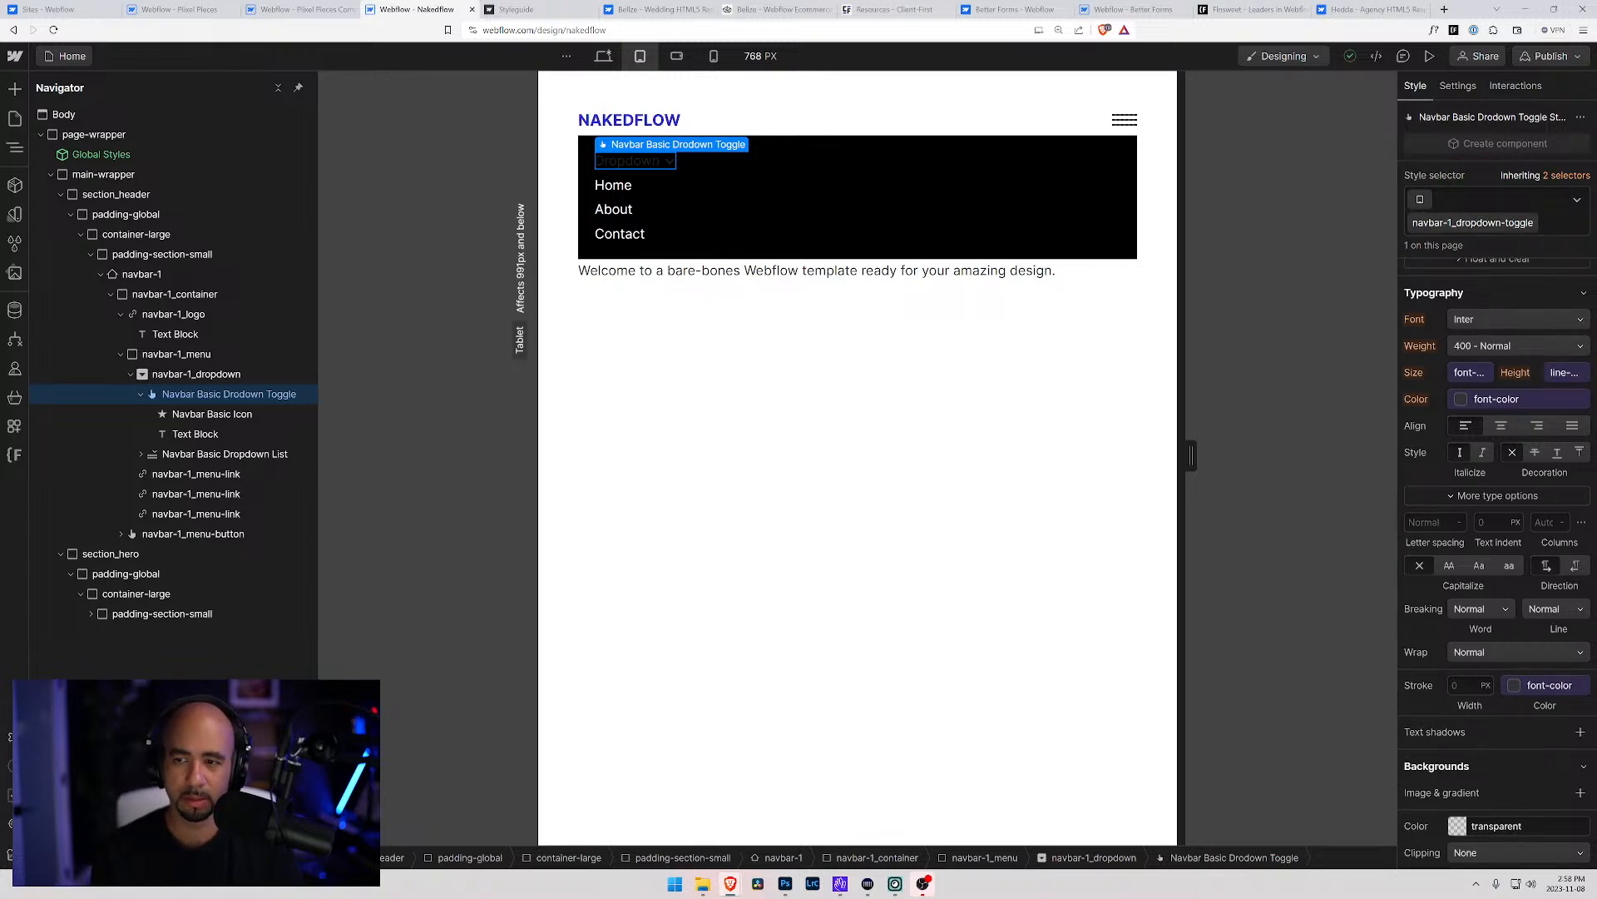
key("Return")
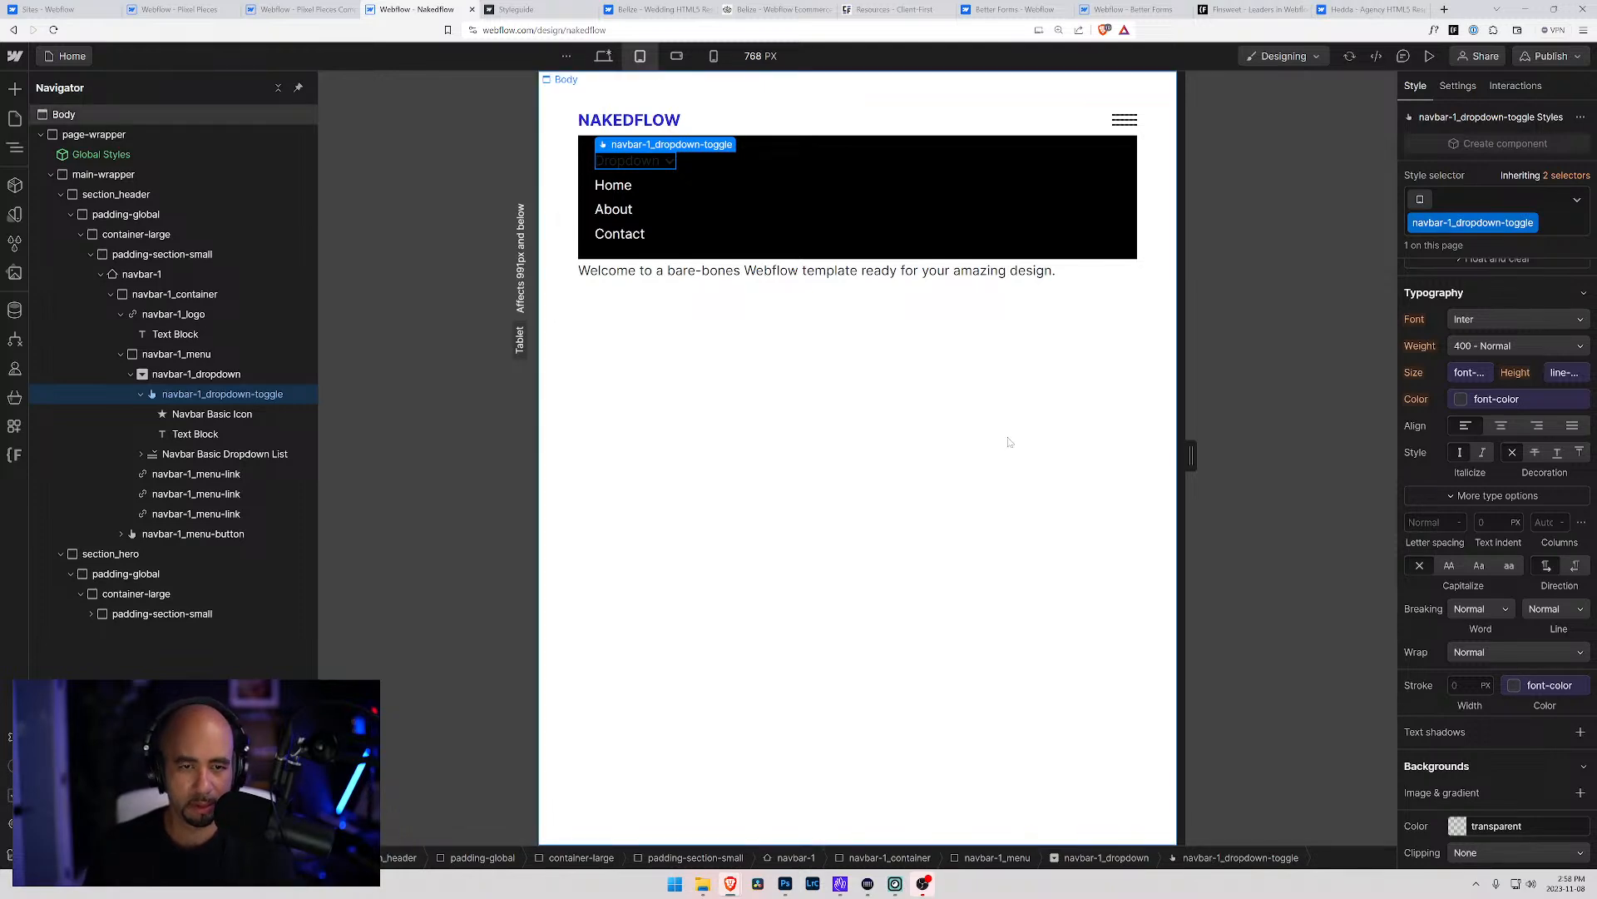
Set the text color of navbar-1_dropdown-toggle to the white variable at the tablet breakpoint
scroll(1425, 647, "down", 5)
scroll(1428, 563, "up", 5)
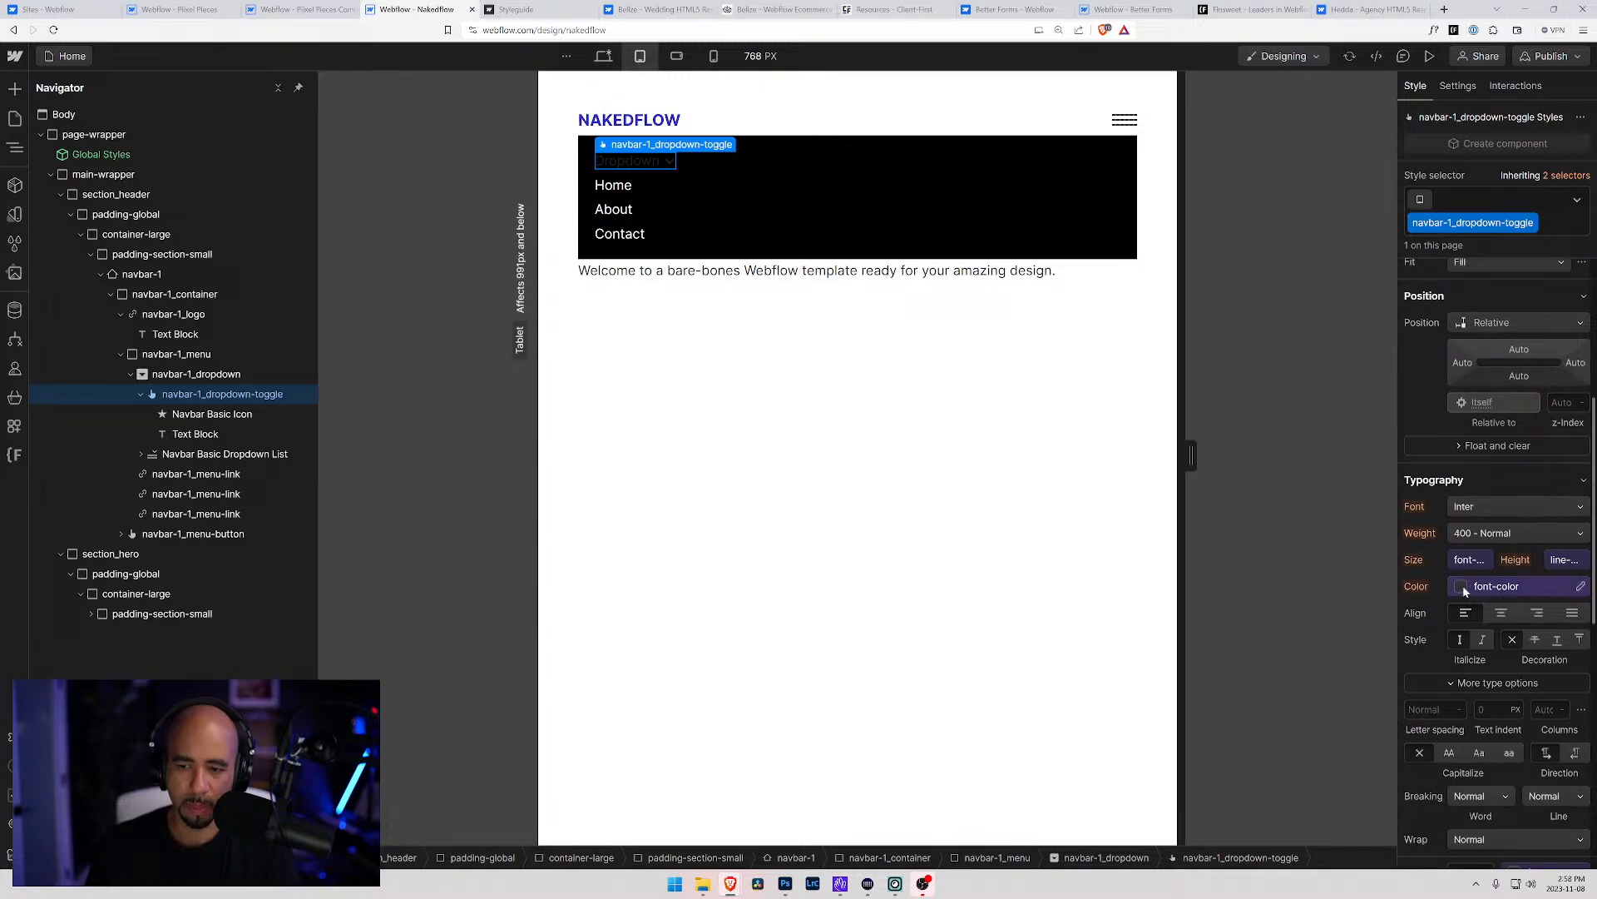
left_click(1463, 587)
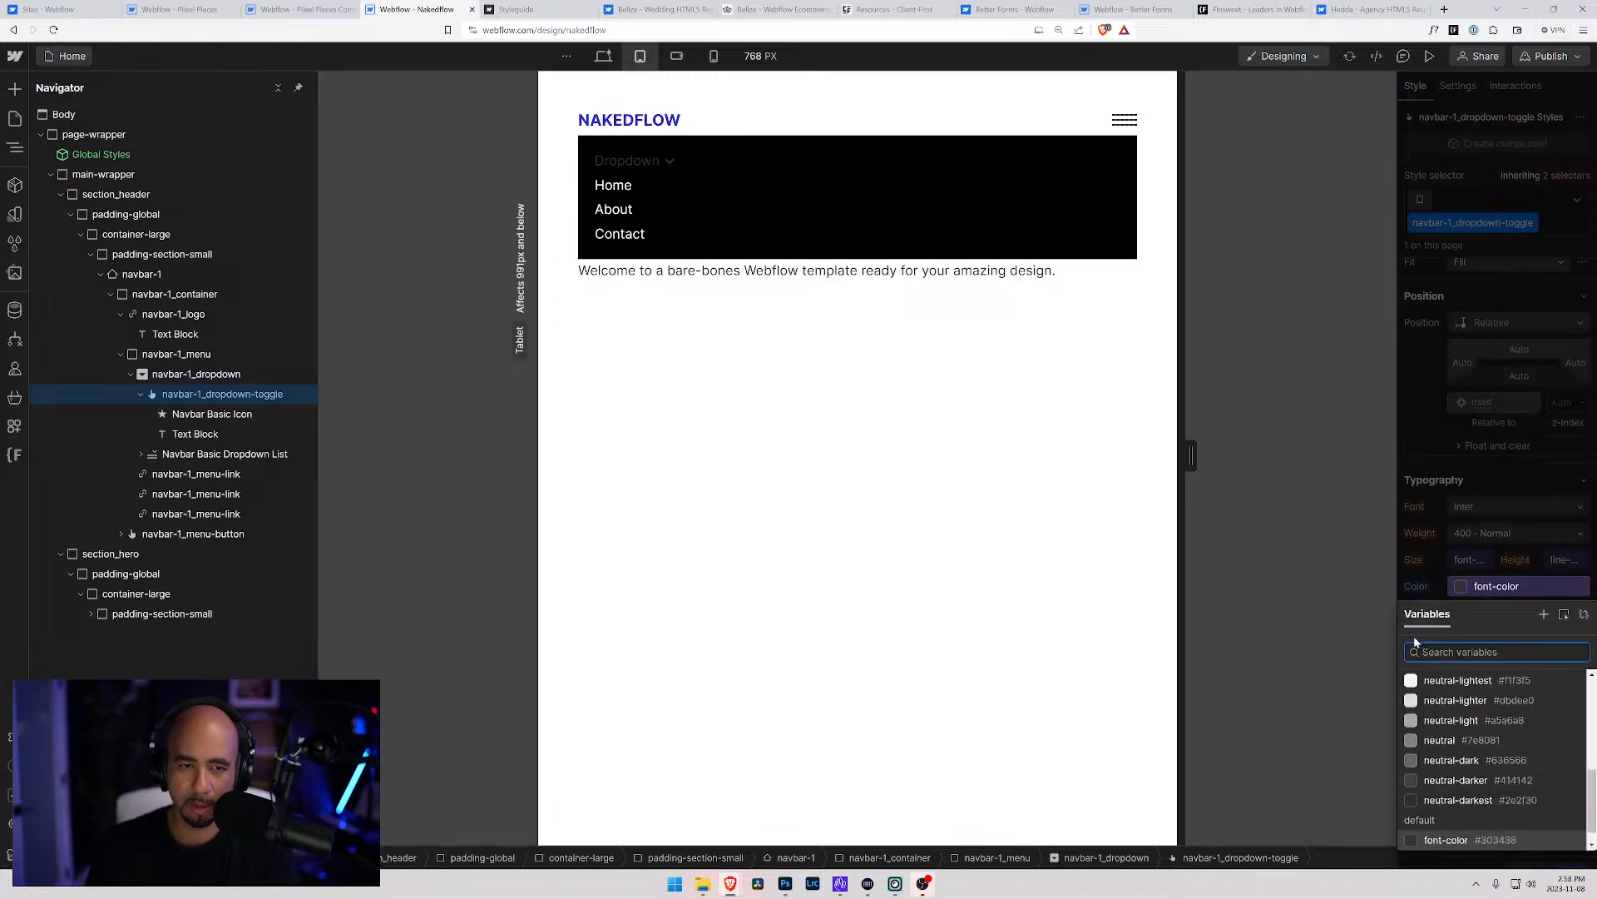
scroll(1451, 720, "up", 10)
left_click(1435, 697)
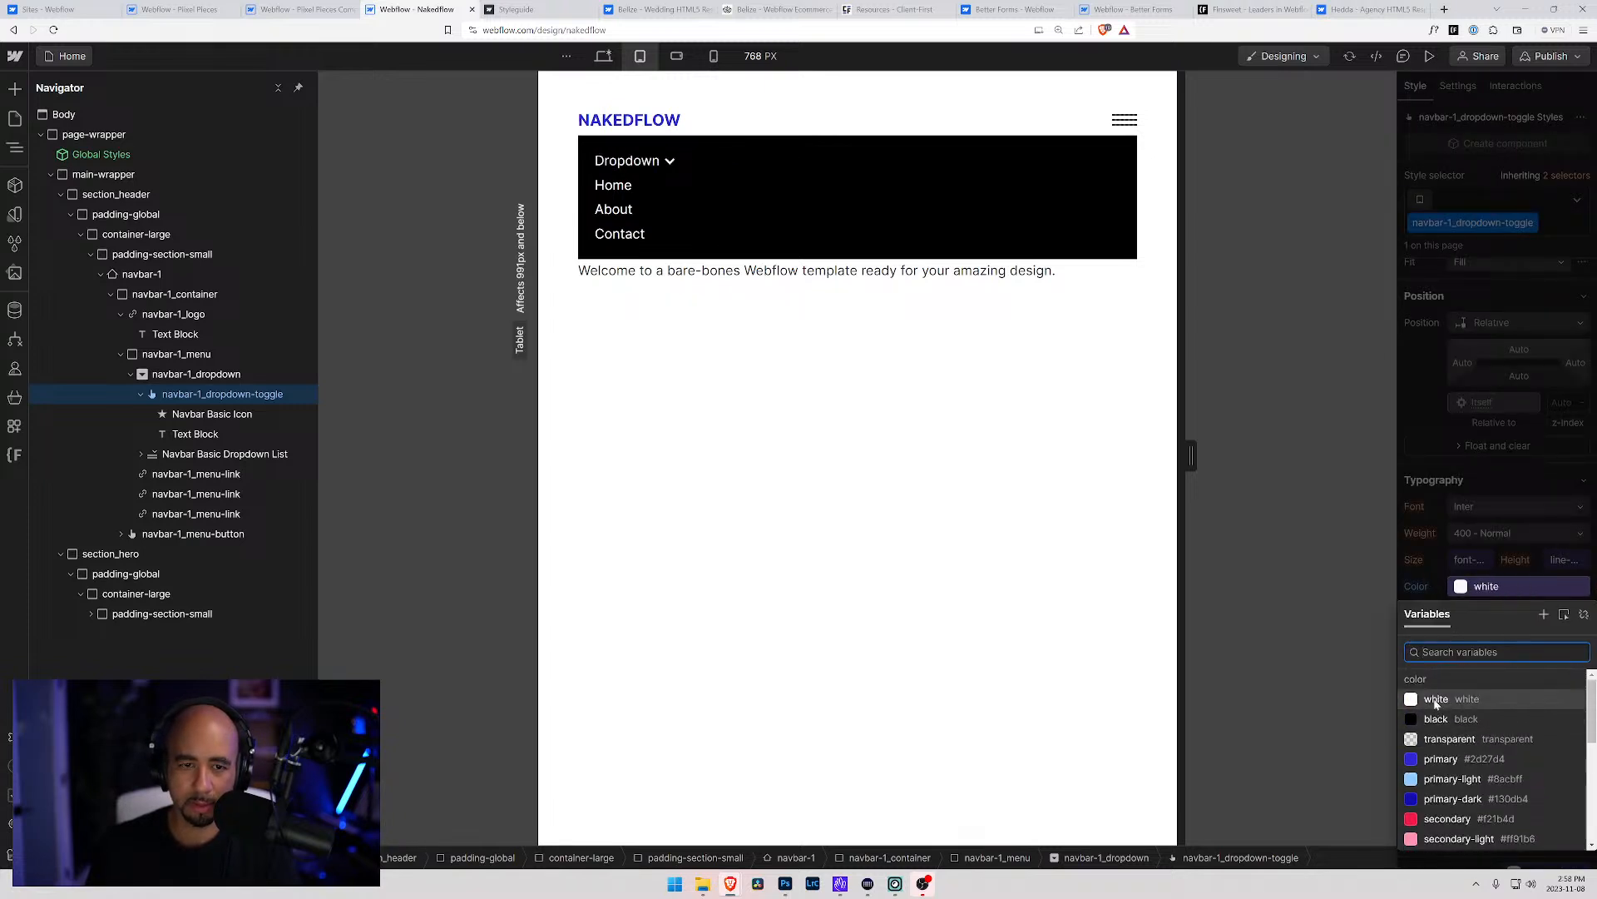
left_click(1408, 697)
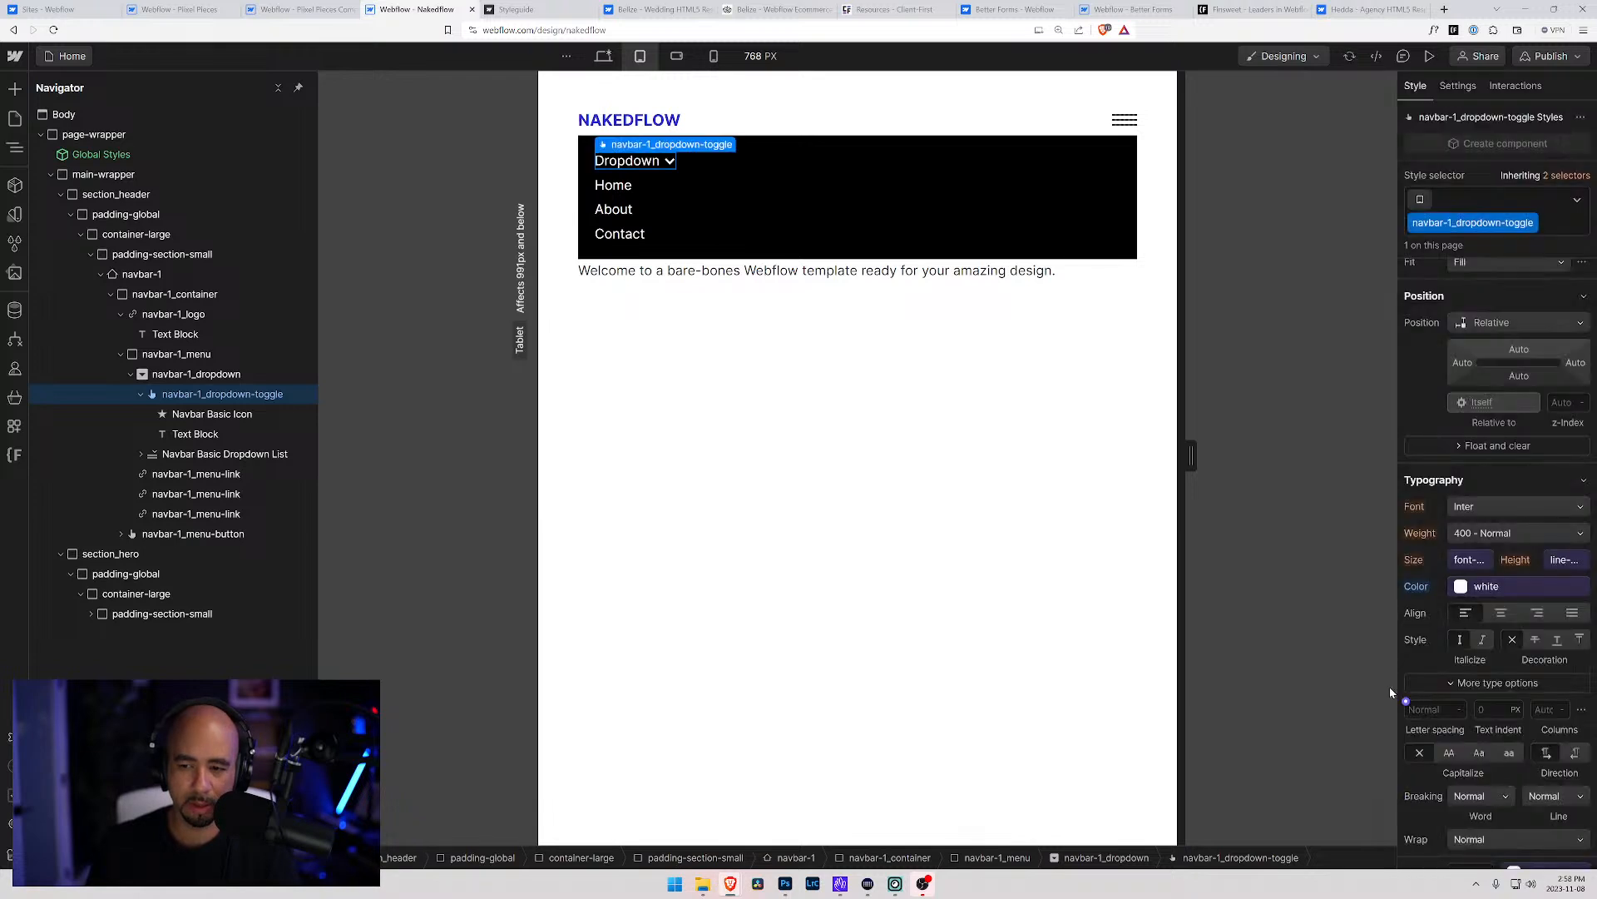
Try removing the Navbar Basic Icon class from the dropdown's icon and undo the latest changes
left_click(213, 413)
scroll(1480, 546, "down", 5)
scroll(1461, 561, "up", 10)
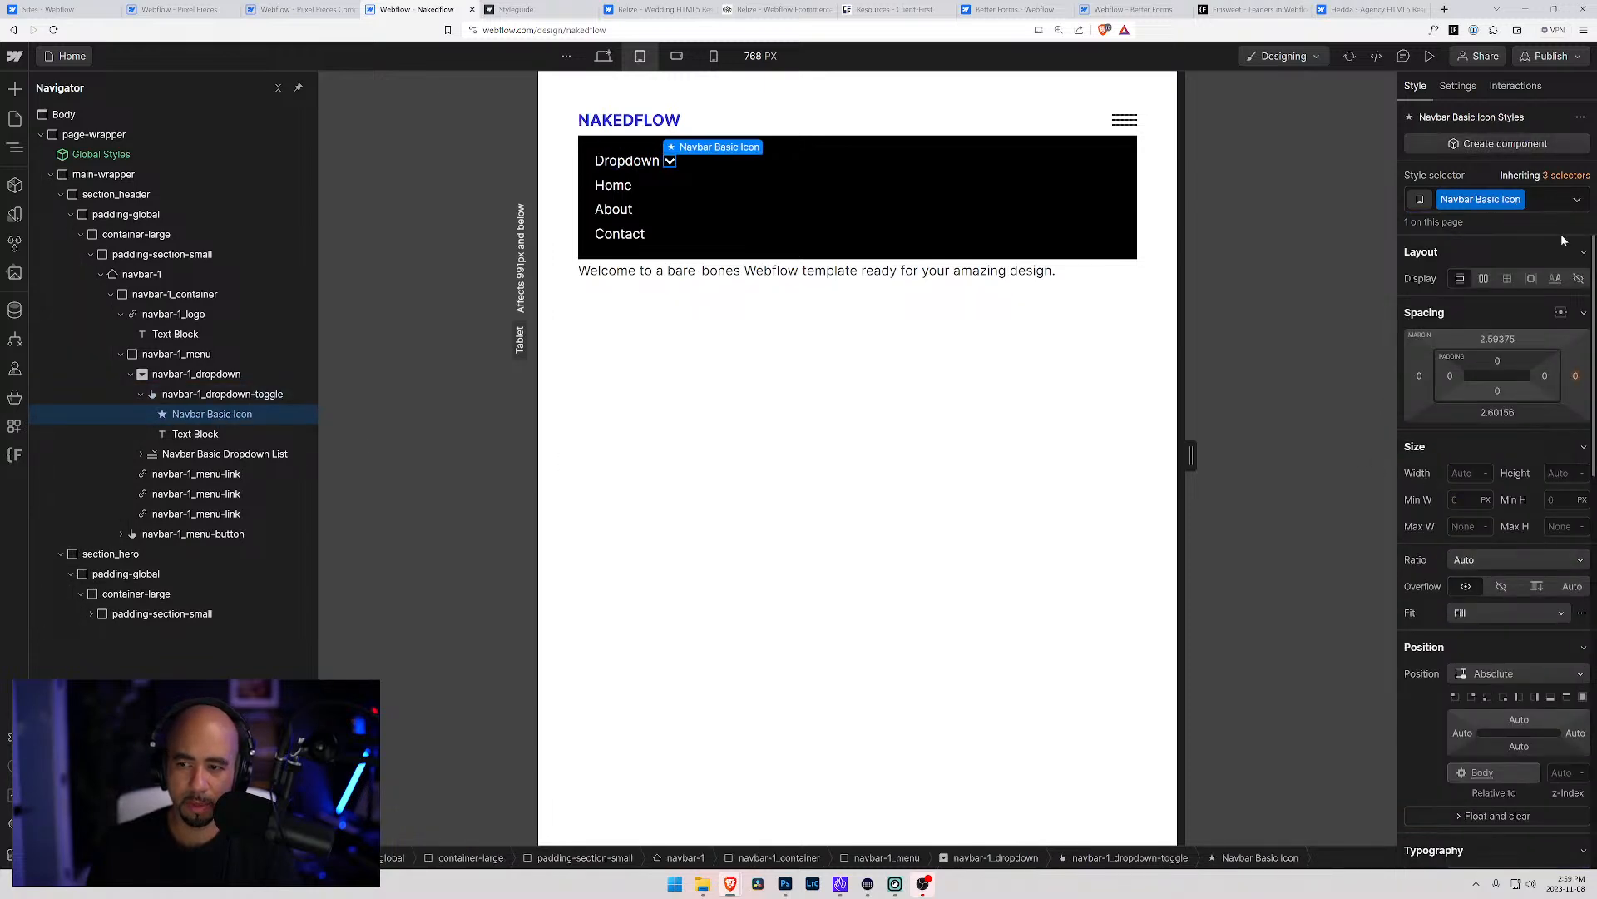
left_click(1530, 199)
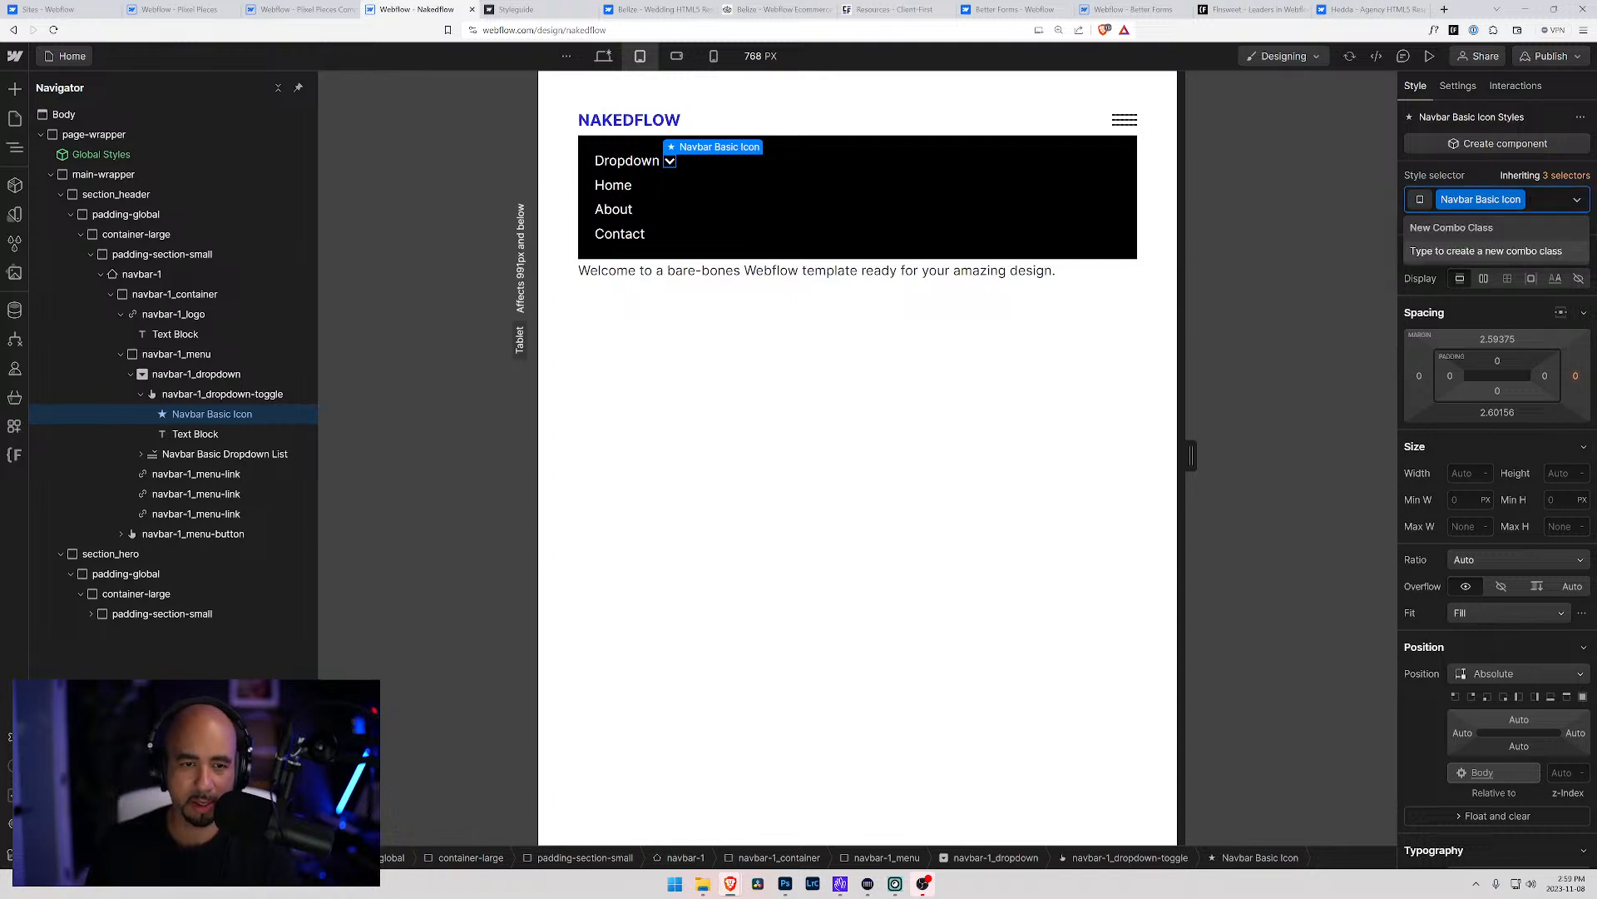
key("BackSpace")
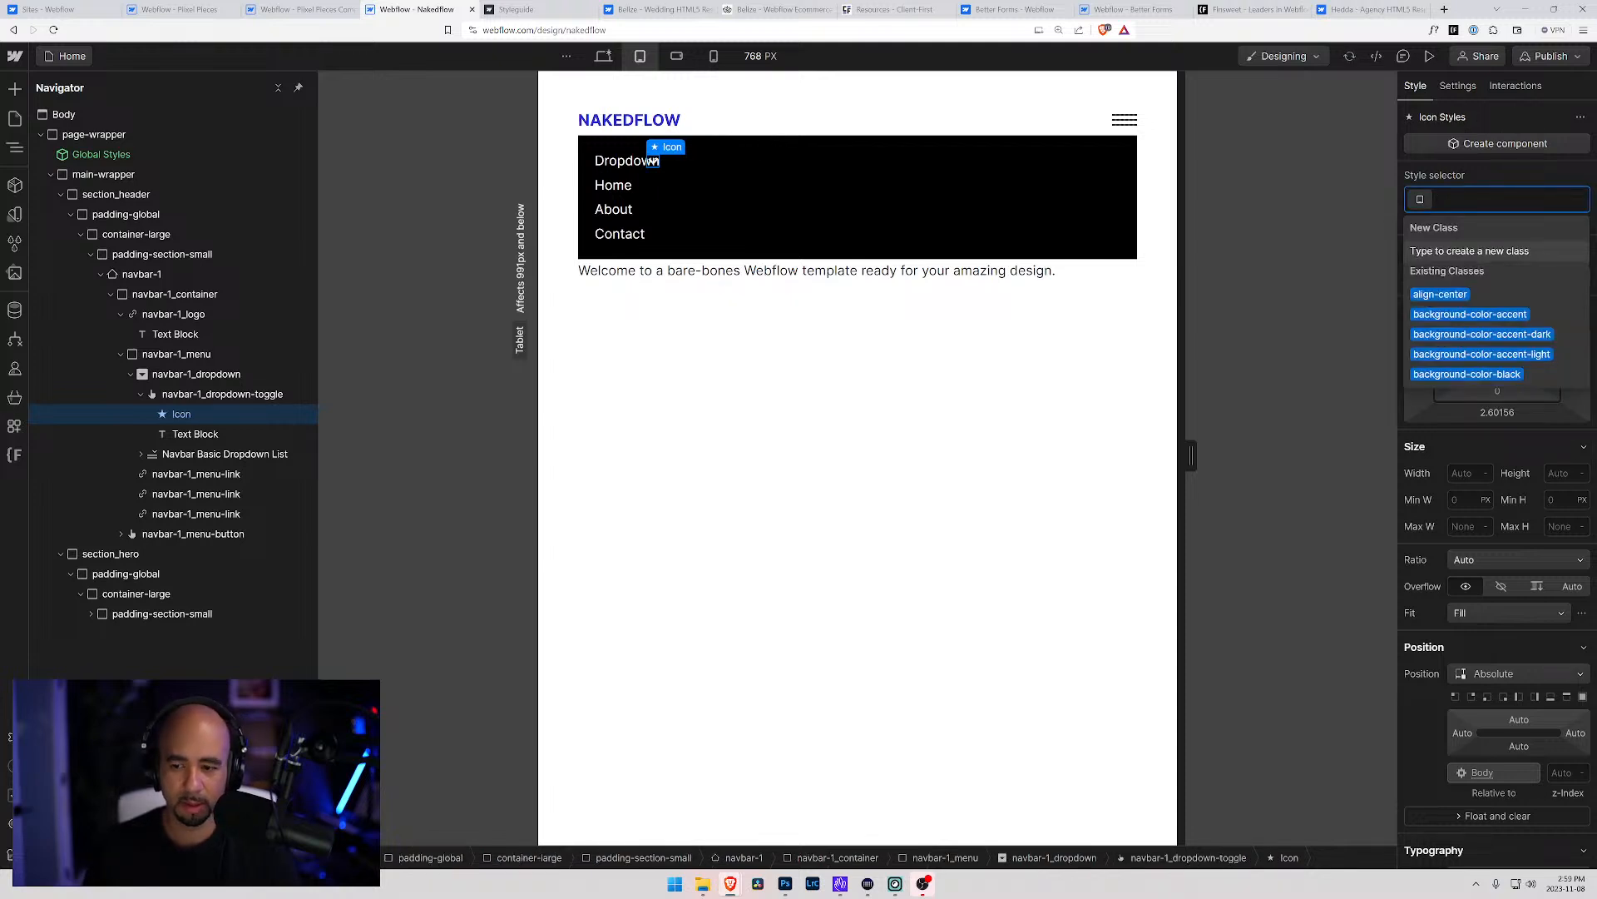
key("Escape")
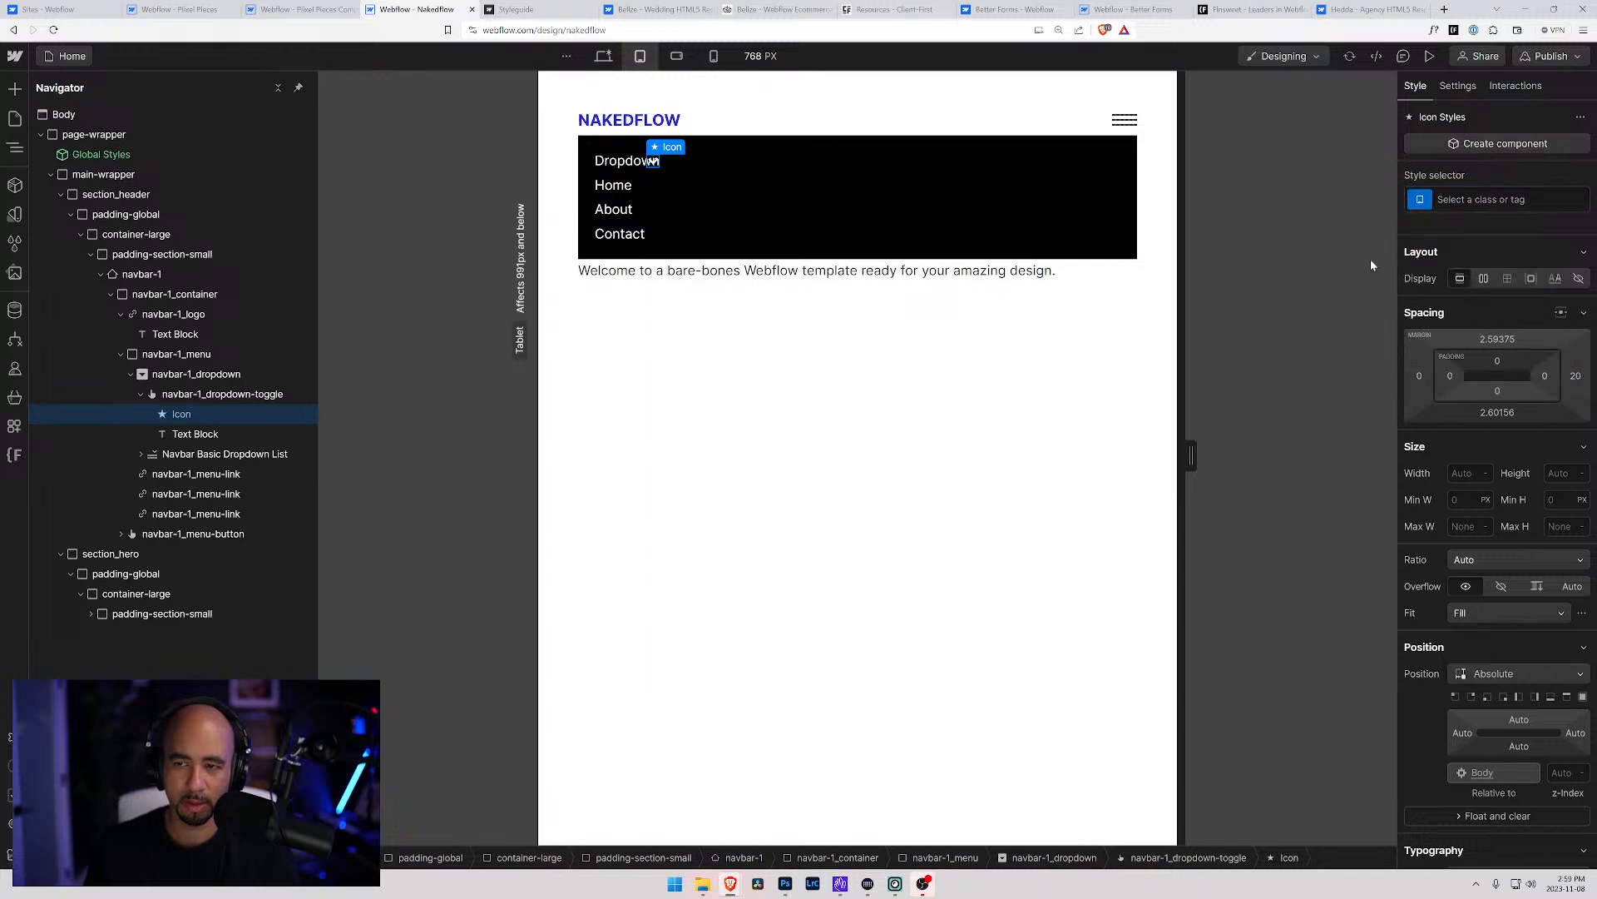
key("Delete")
key("ctrl+z")
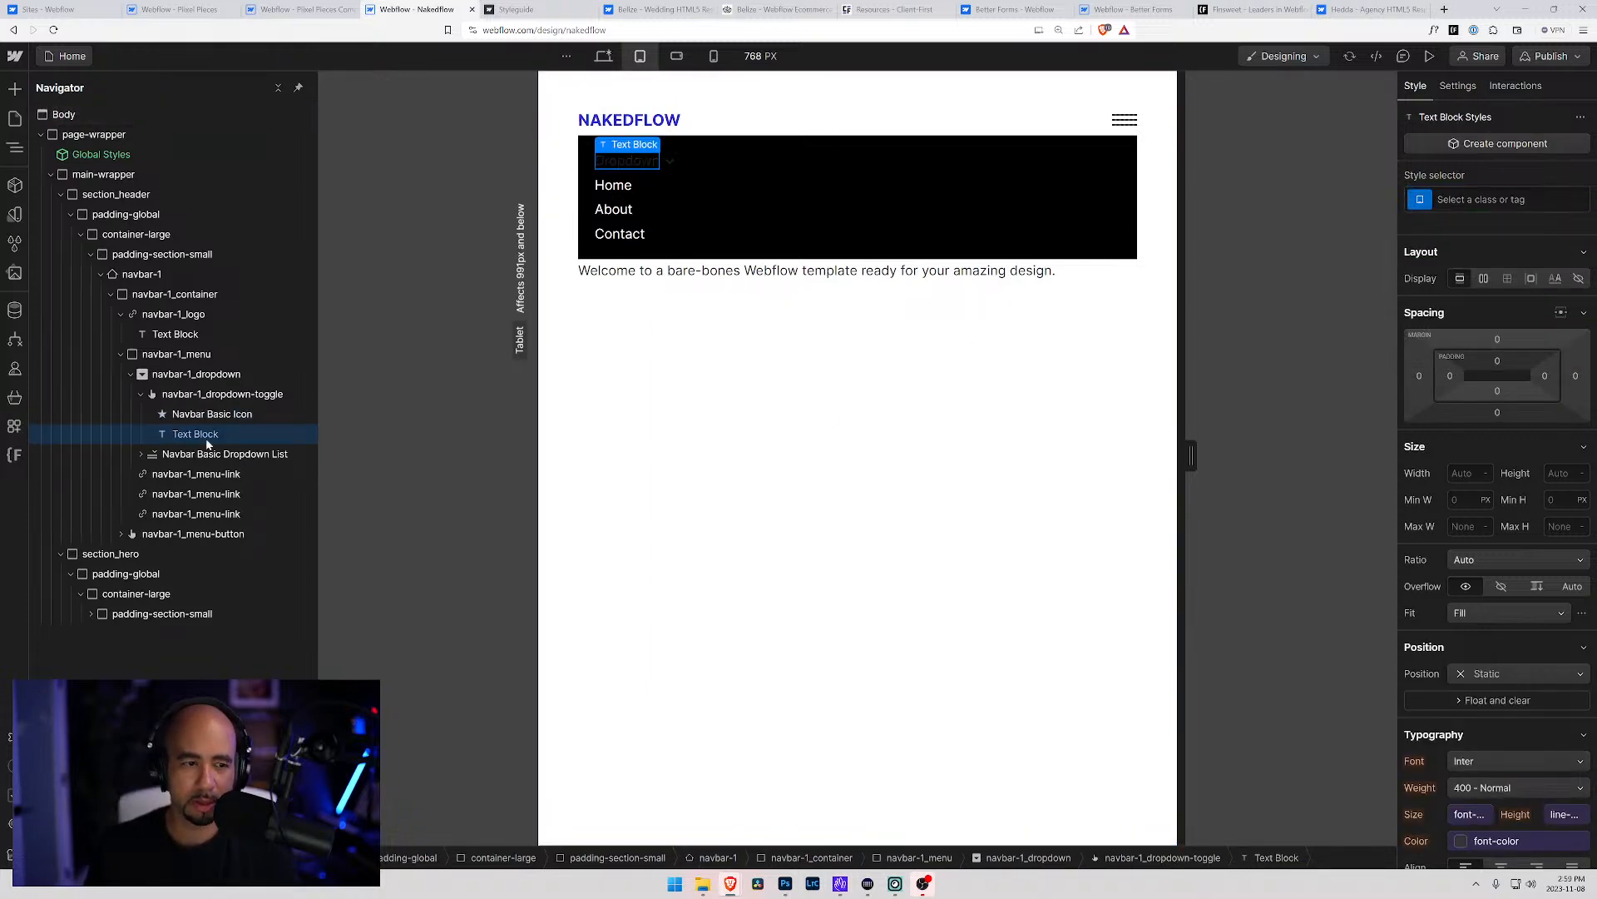
Reapply the white variable as the text color of the navbar-1_dropdown-toggle class
left_click(211, 414)
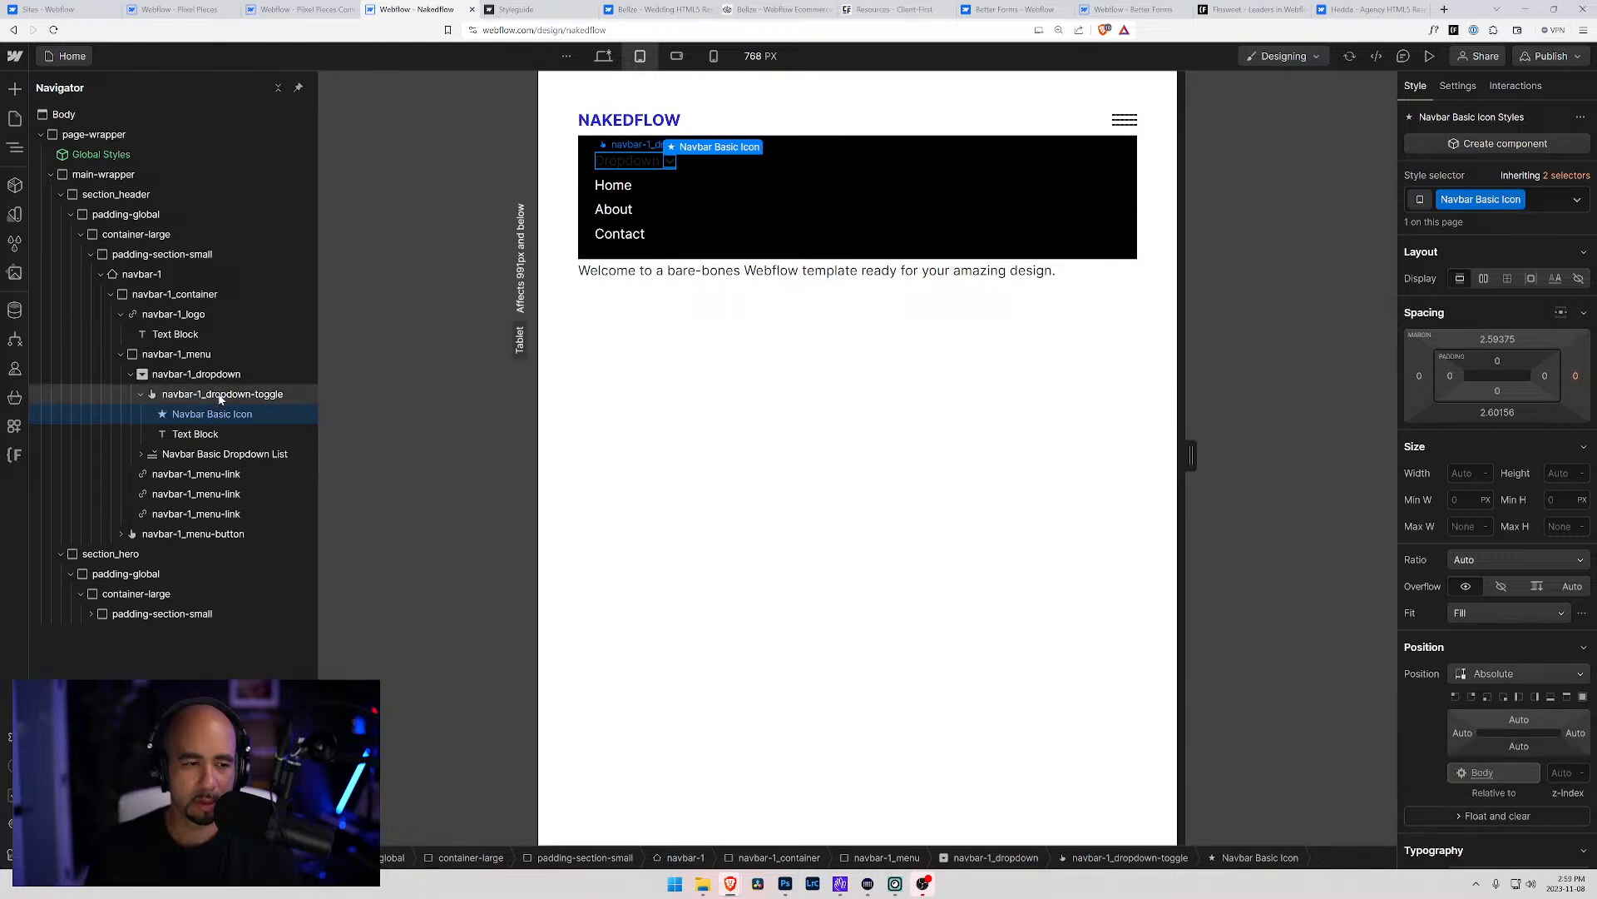
left_click(220, 394)
left_click(213, 414)
left_click(220, 394)
scroll(1452, 674, "down", 3)
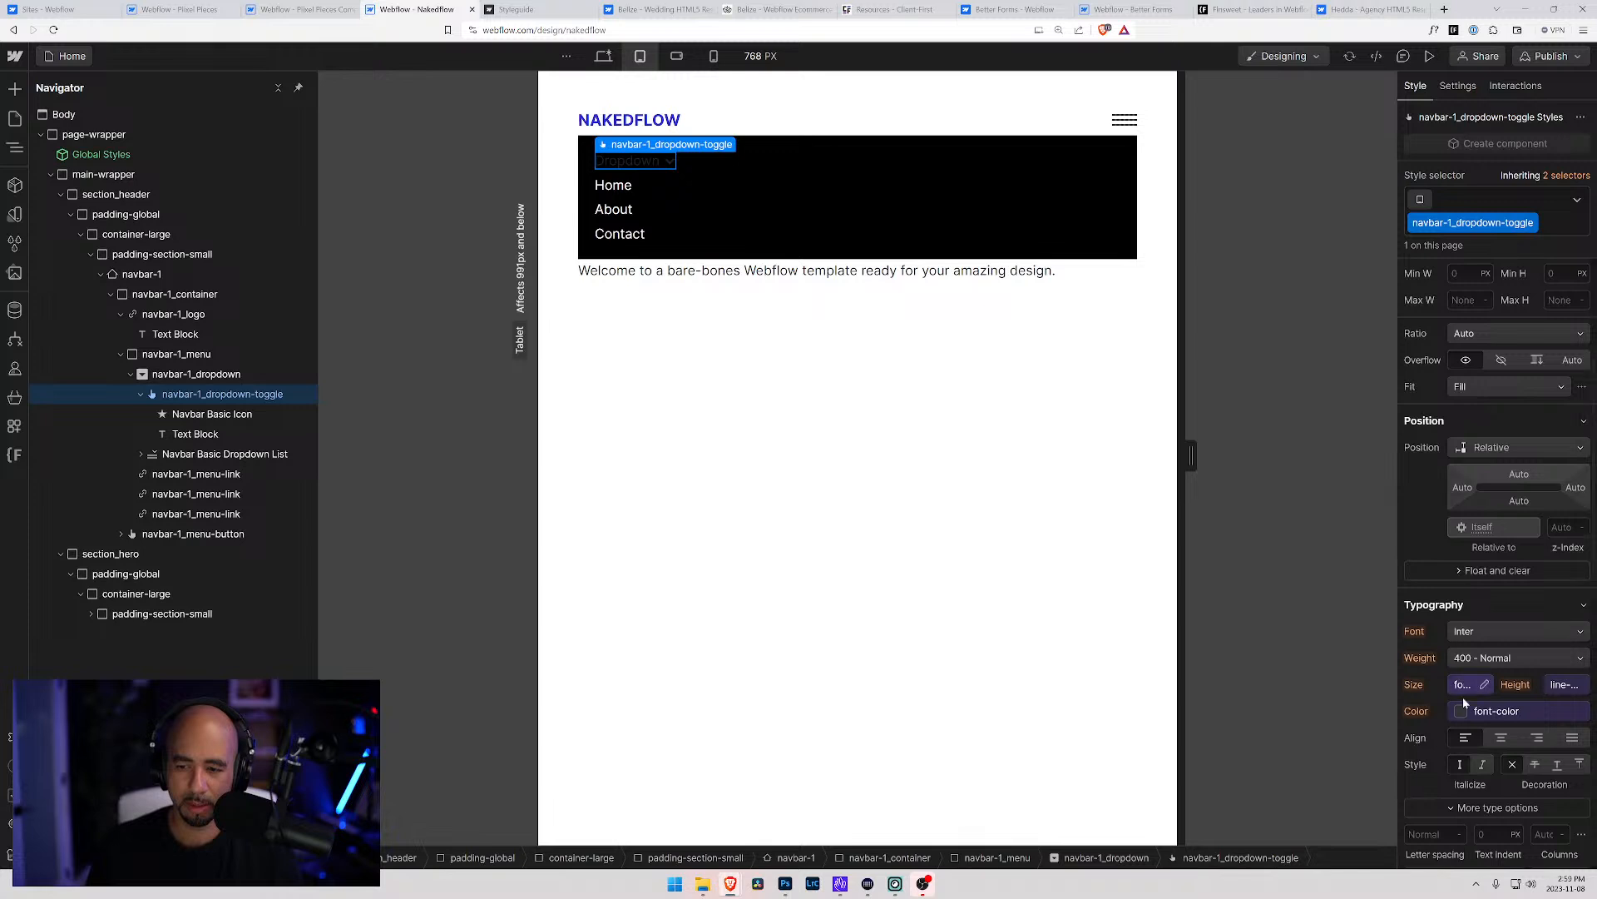
left_click(1464, 710)
left_click(1452, 528)
scroll(1437, 550, "up", 3)
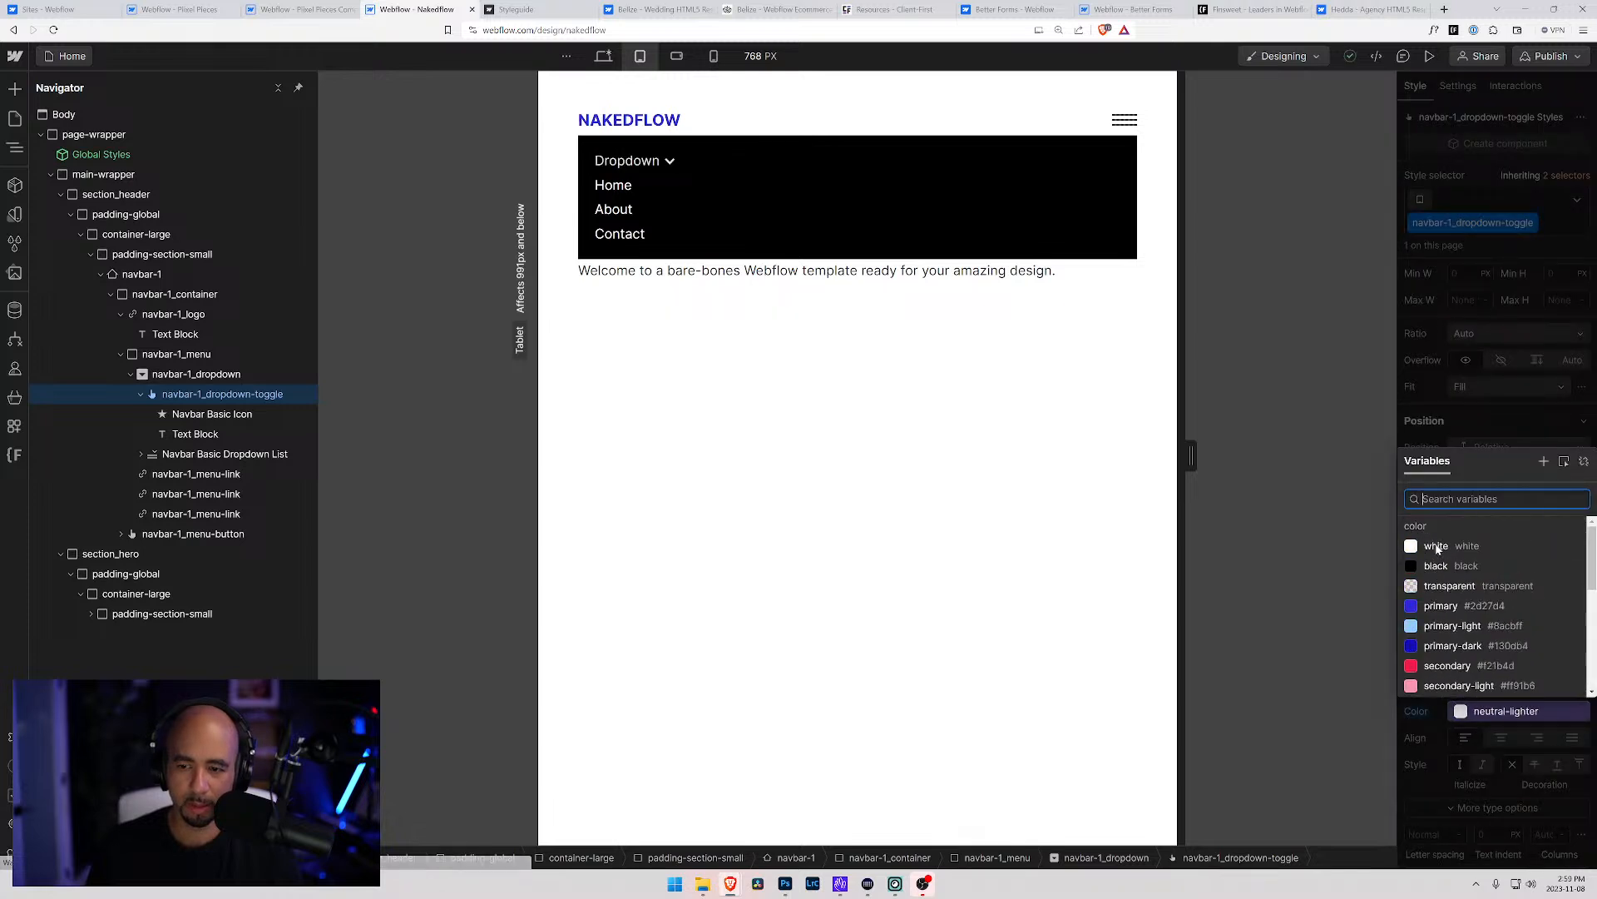
left_click(1437, 547)
Rename the Navbar Basic Icon class inside the dropdown toggle to navbar-1_dropdown-icon
left_click(210, 414)
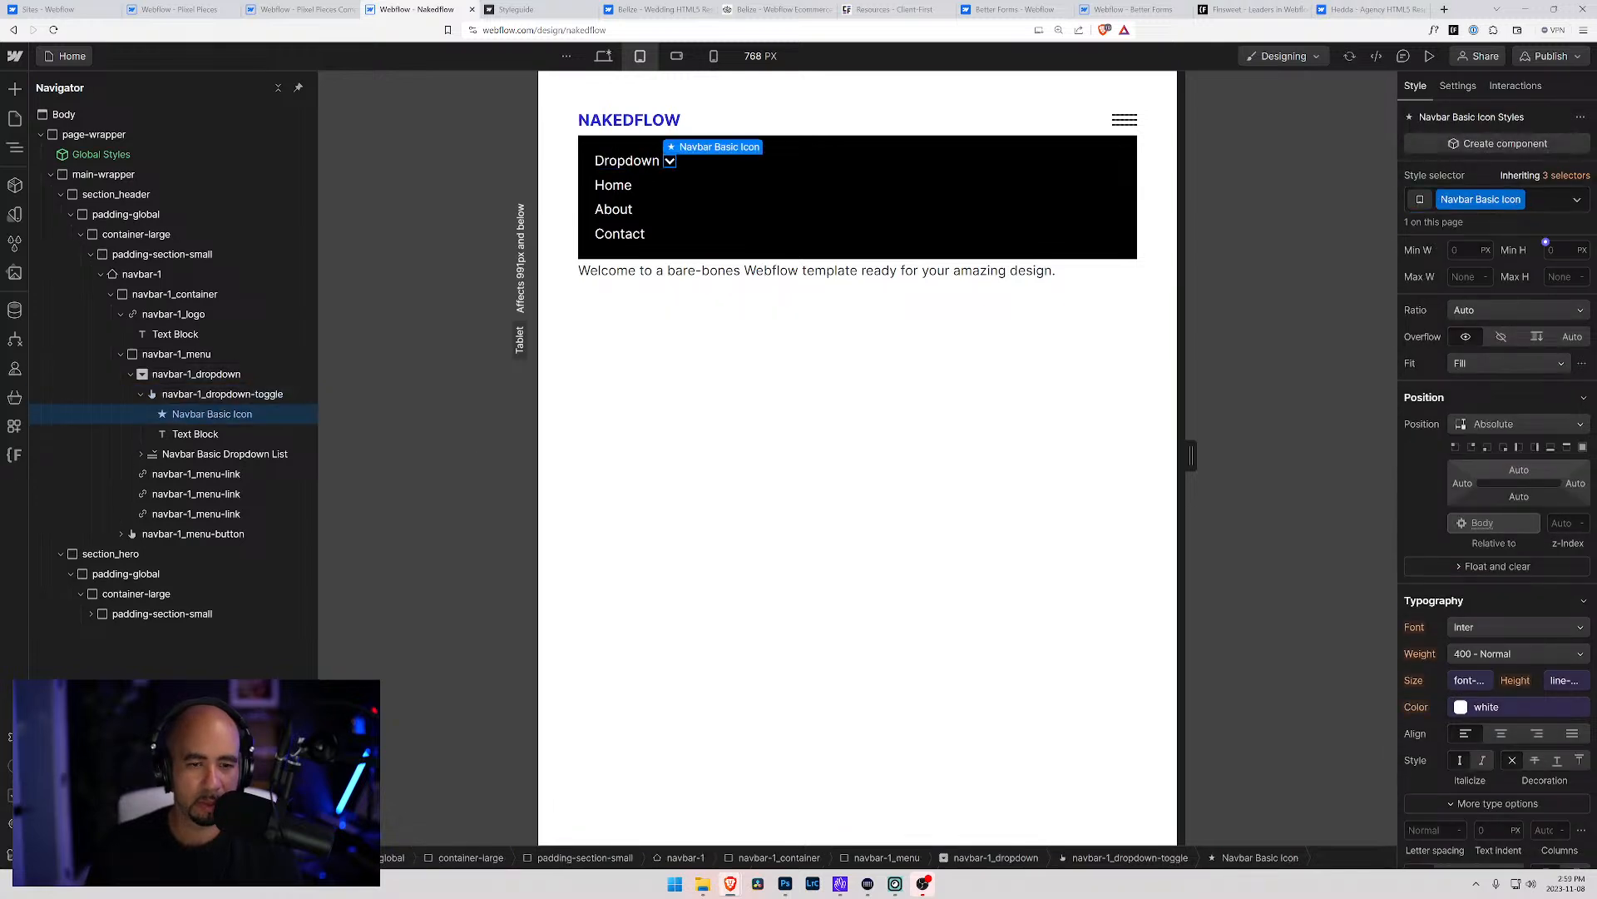
left_click(1521, 199)
left_click(1493, 223)
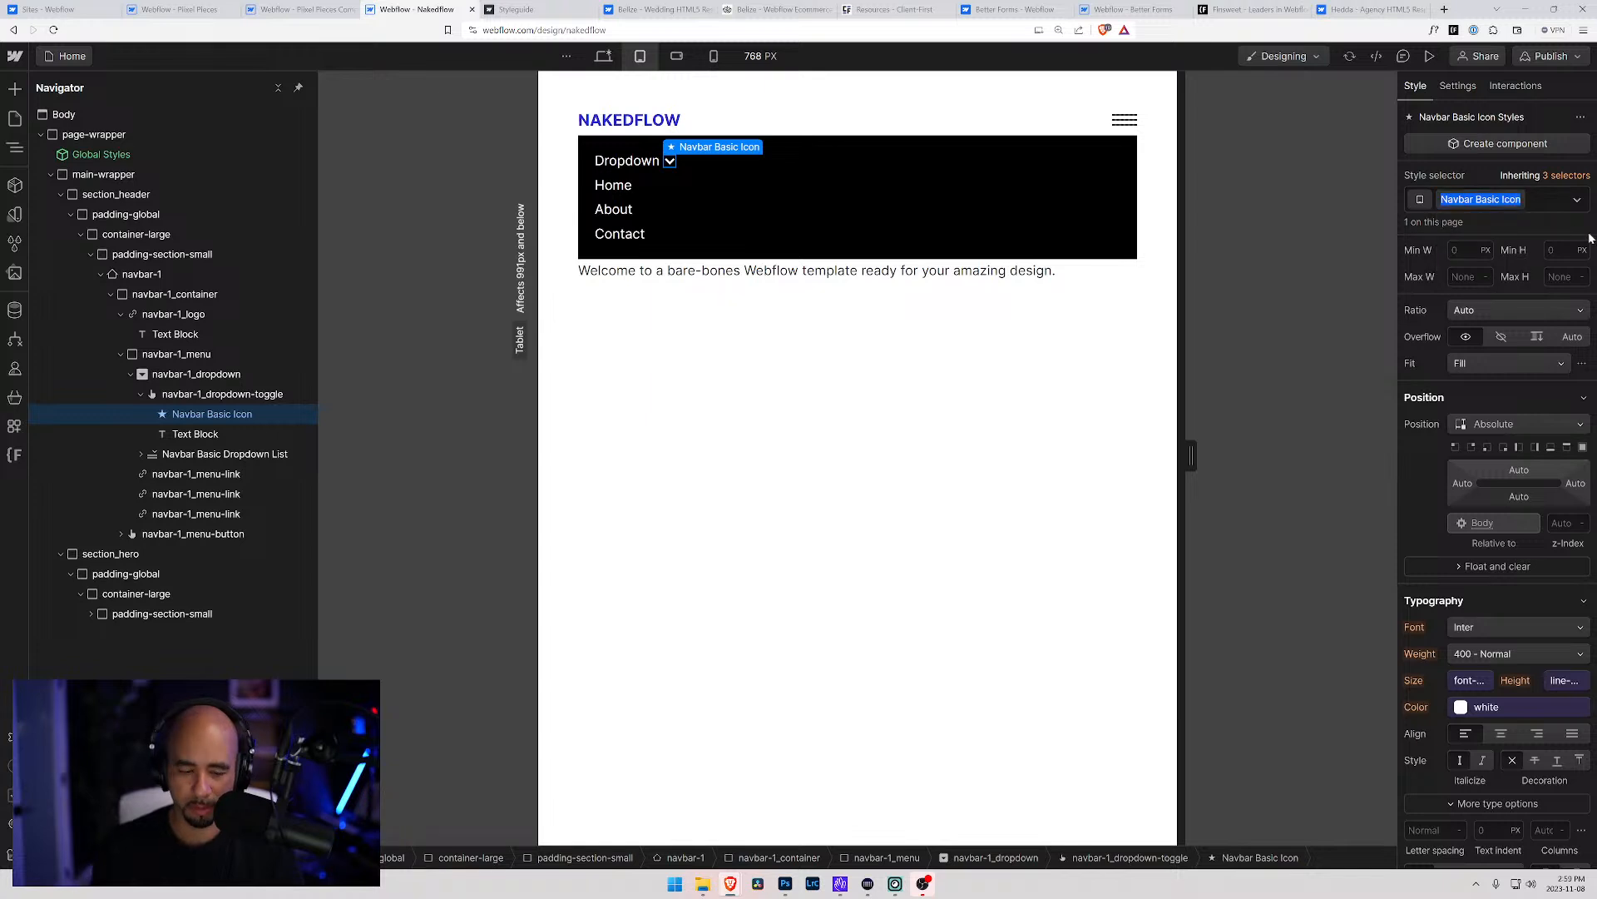
type("nav")
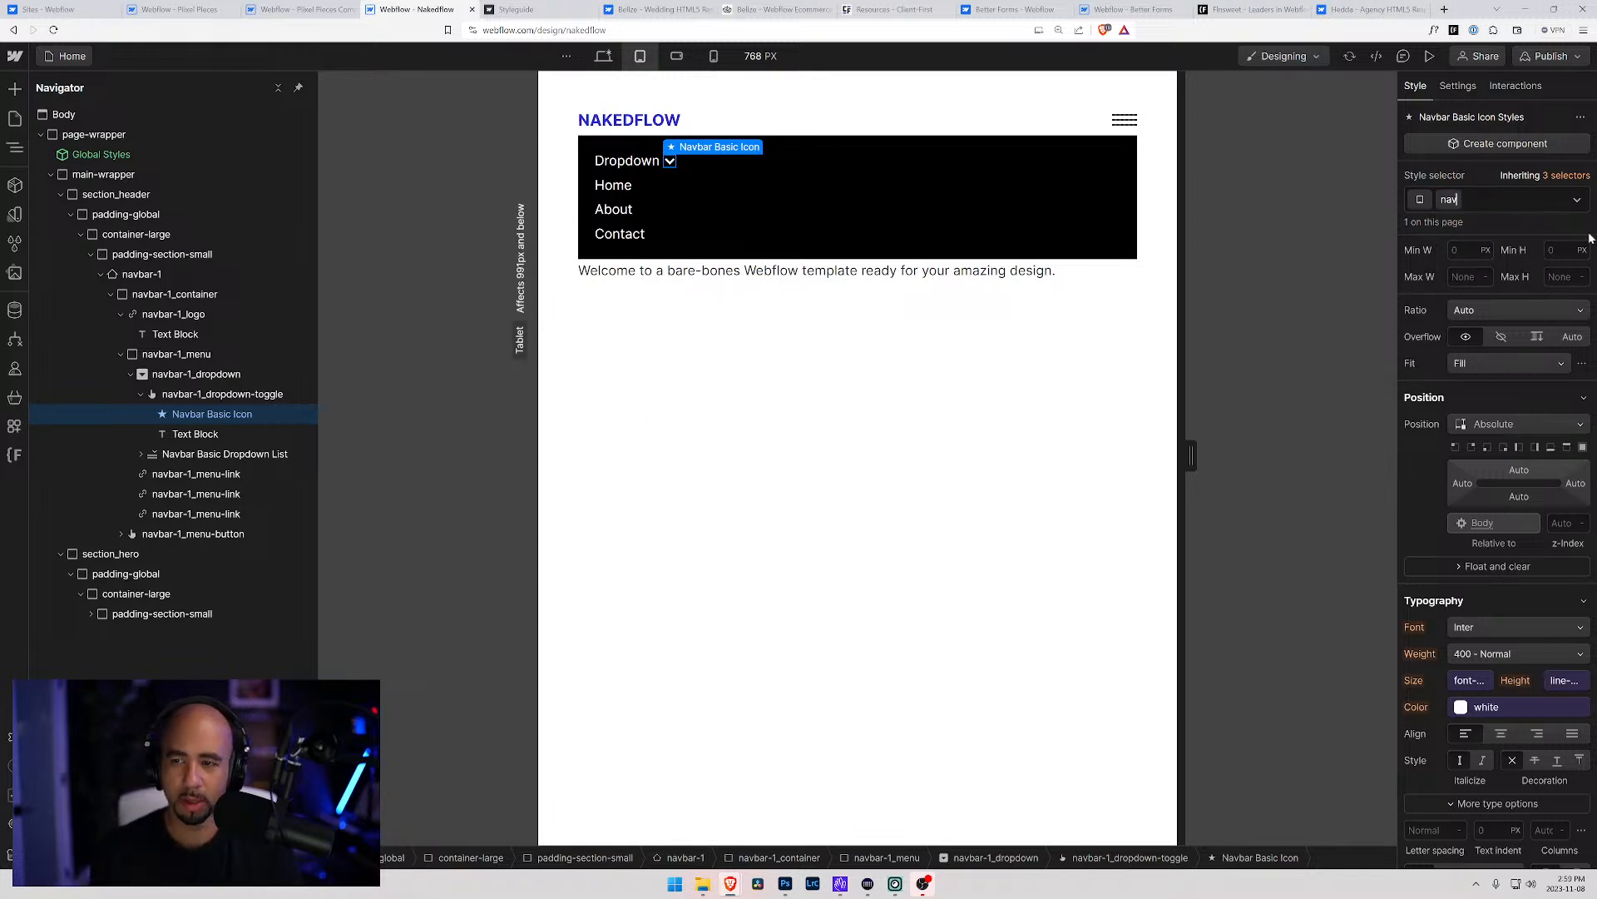
type("bar-1_")
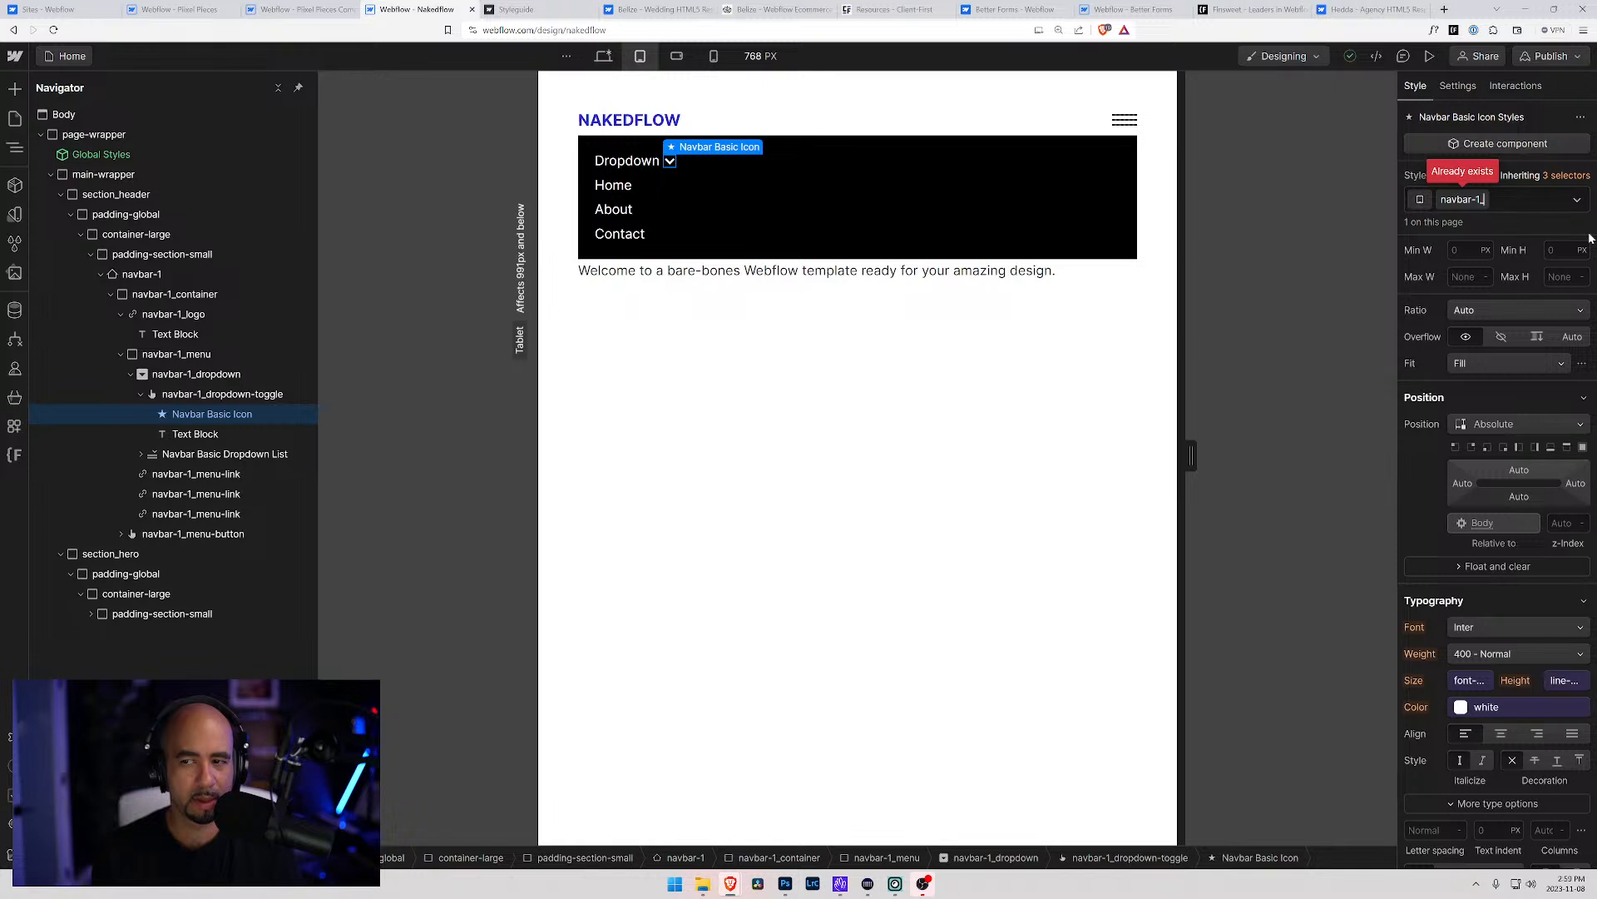
type("icon")
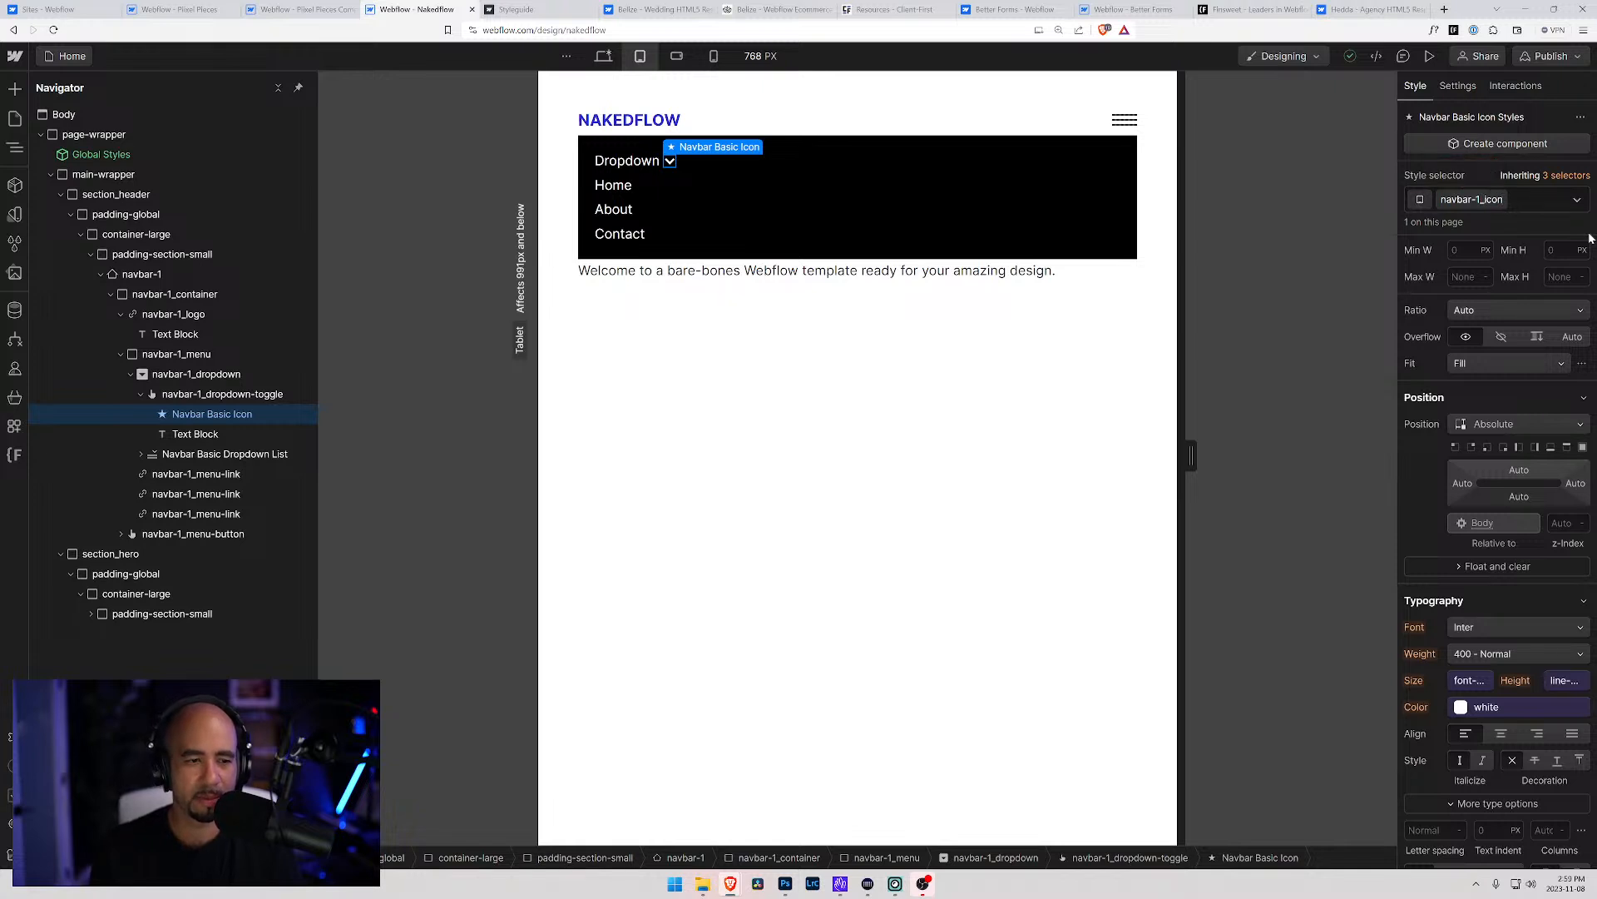
type("dropdown")
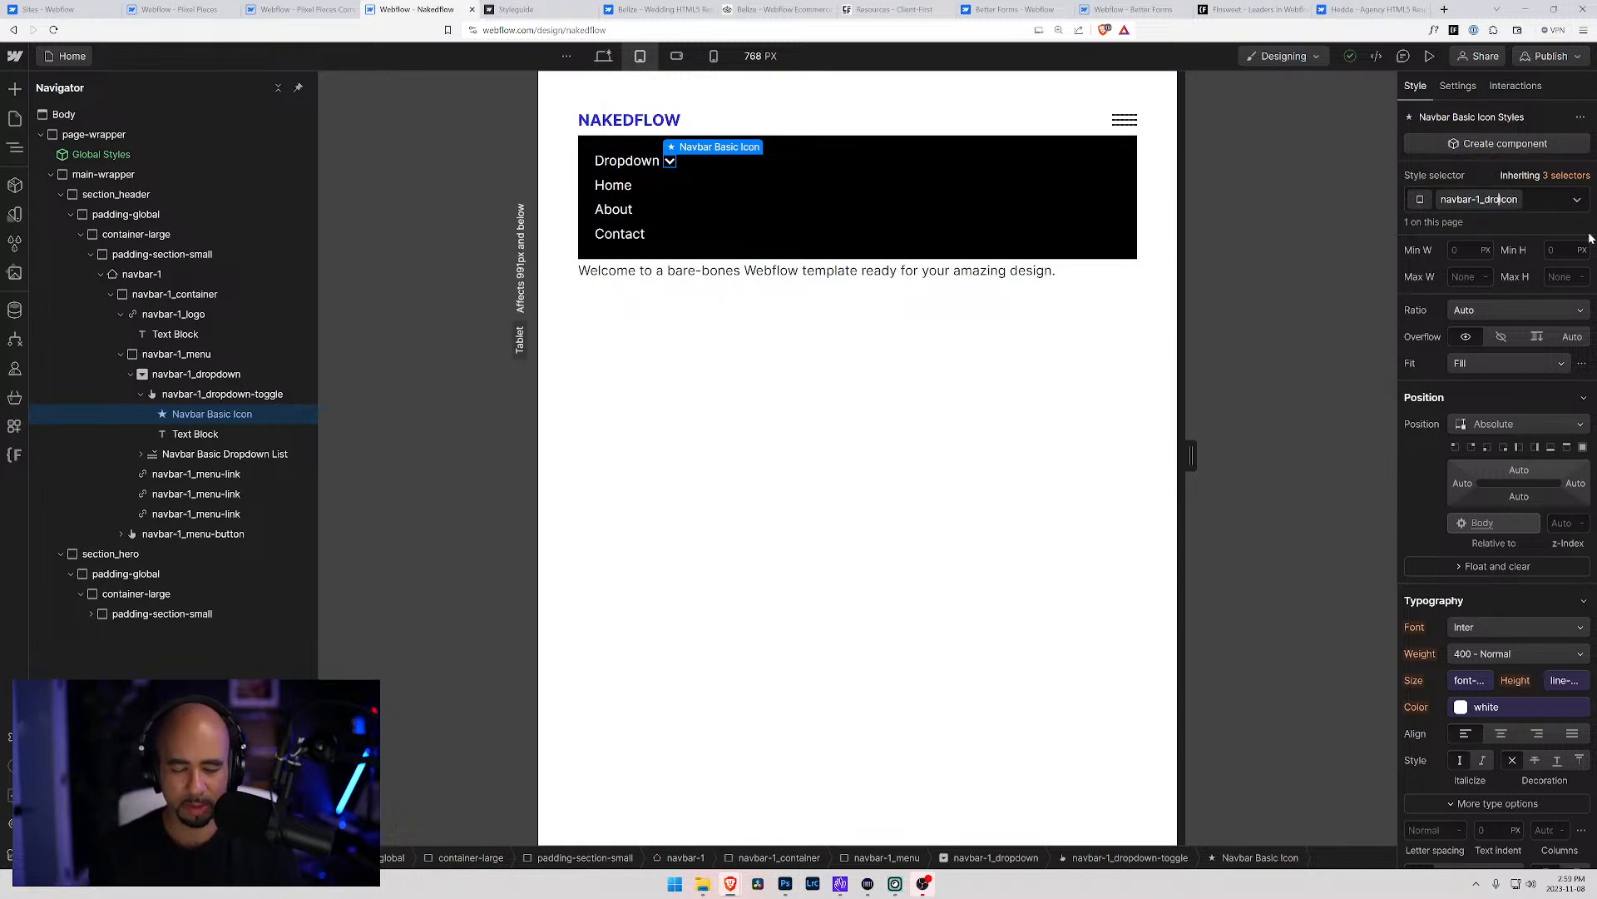
type("-")
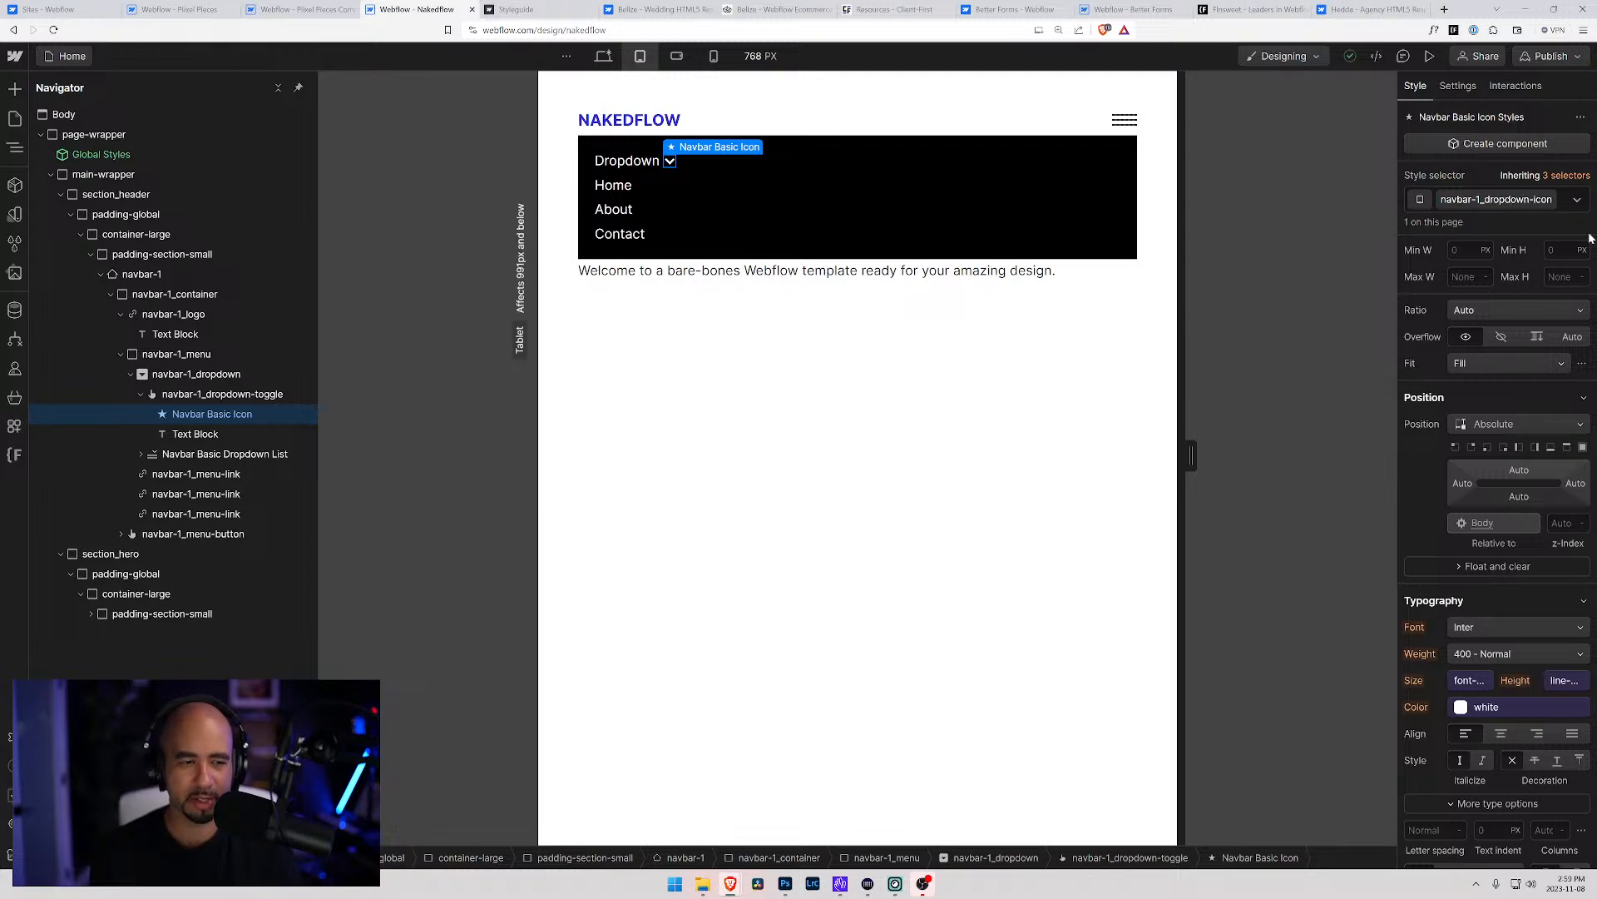
key("Return")
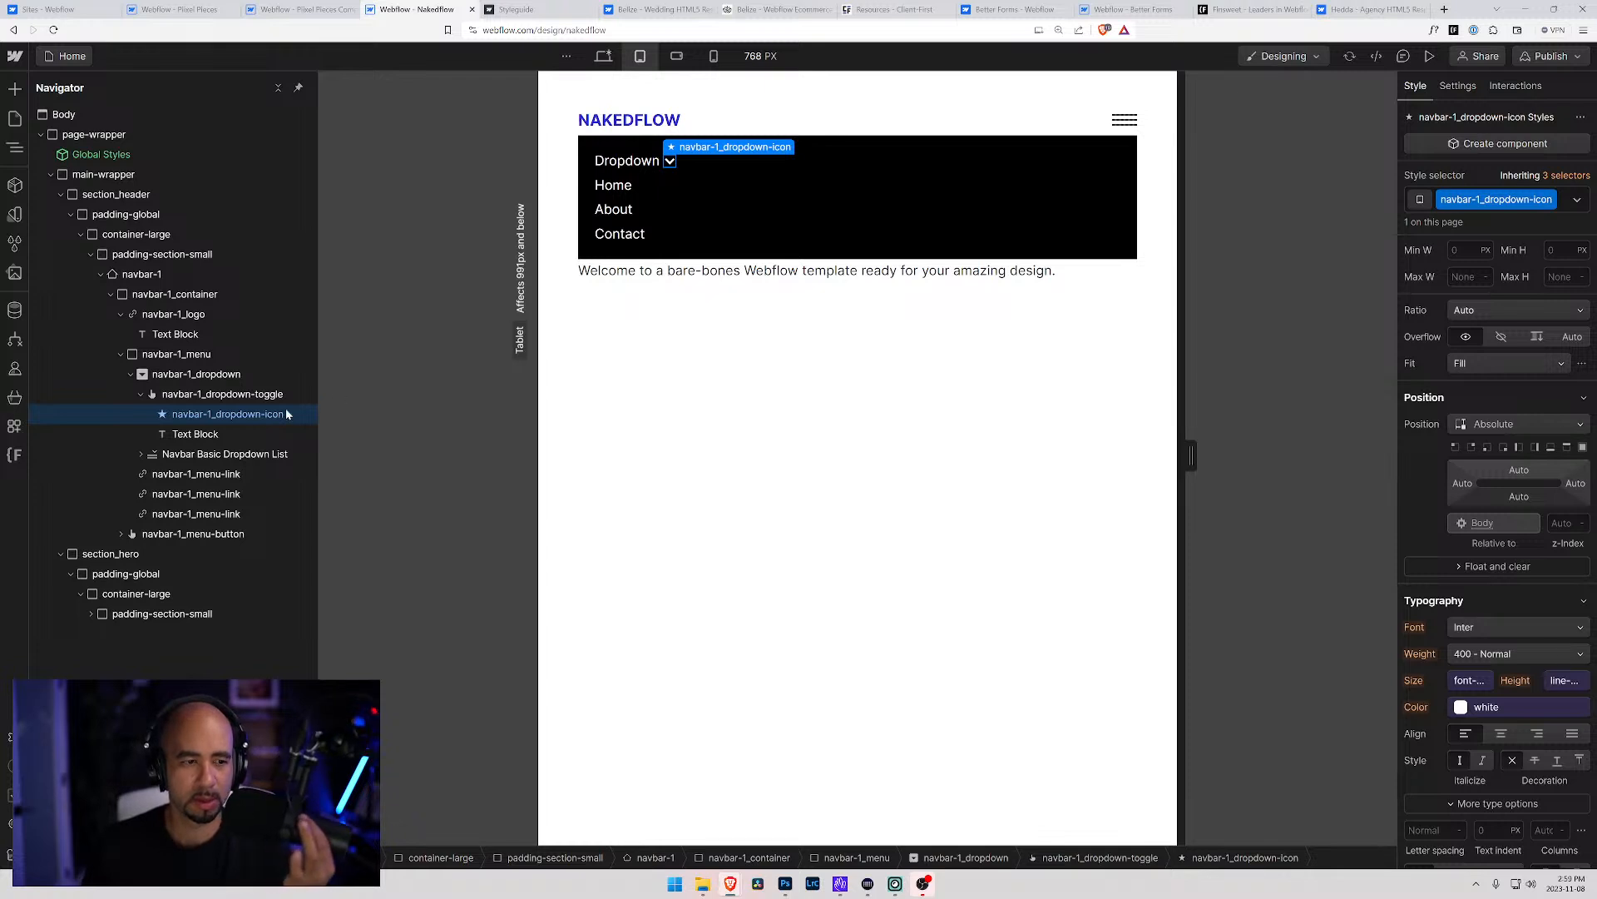
left_click(198, 434)
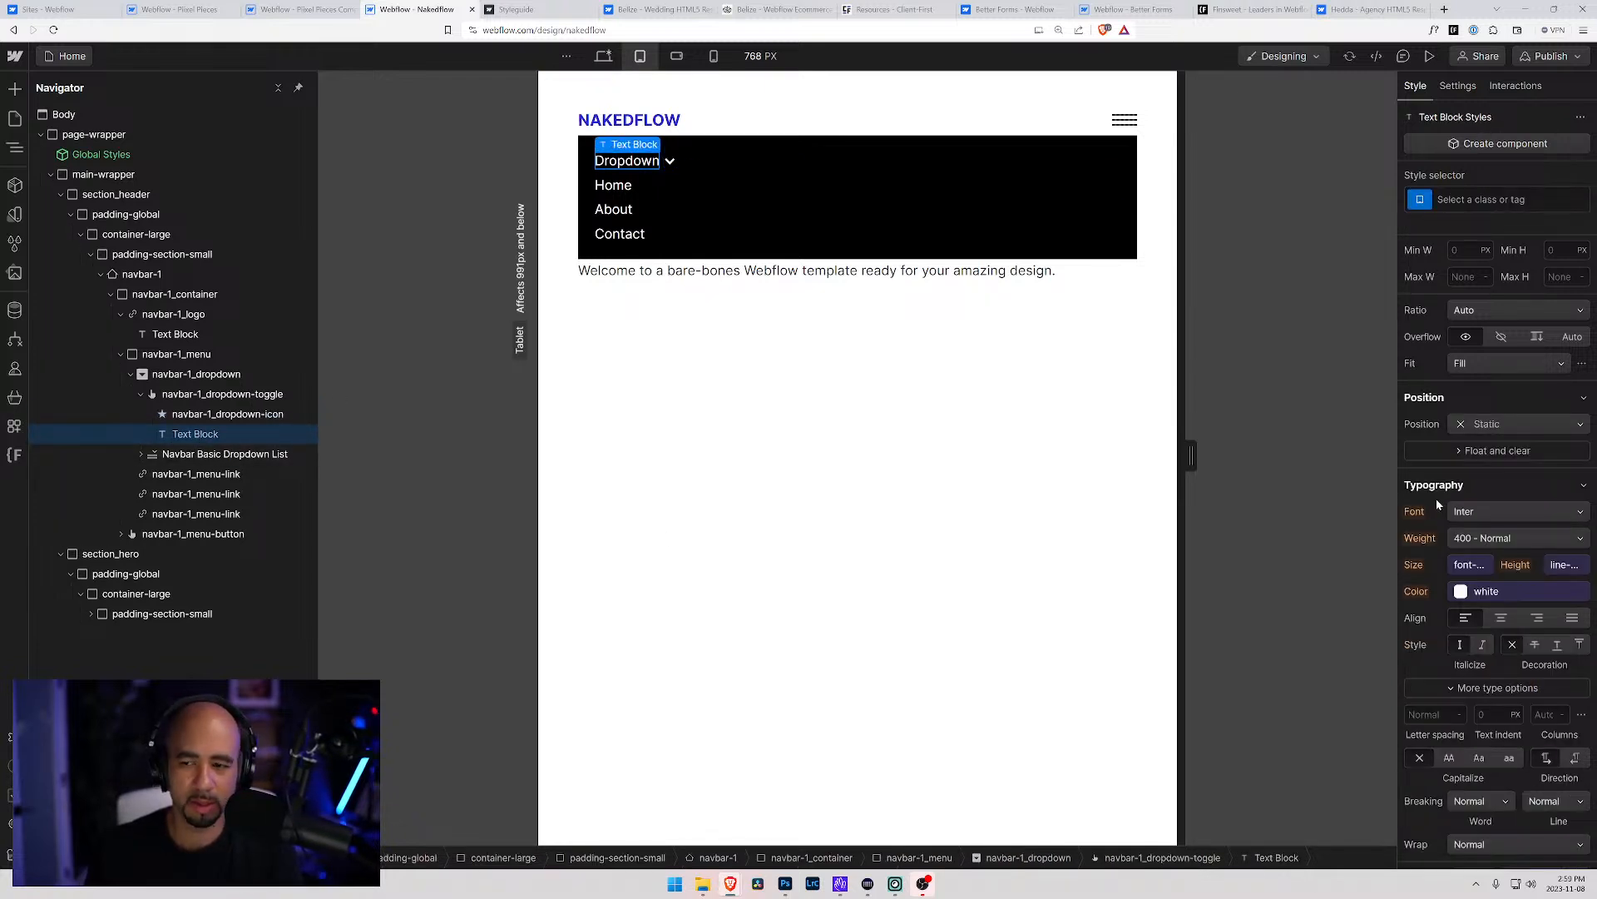
scroll(1439, 497, "down", 8)
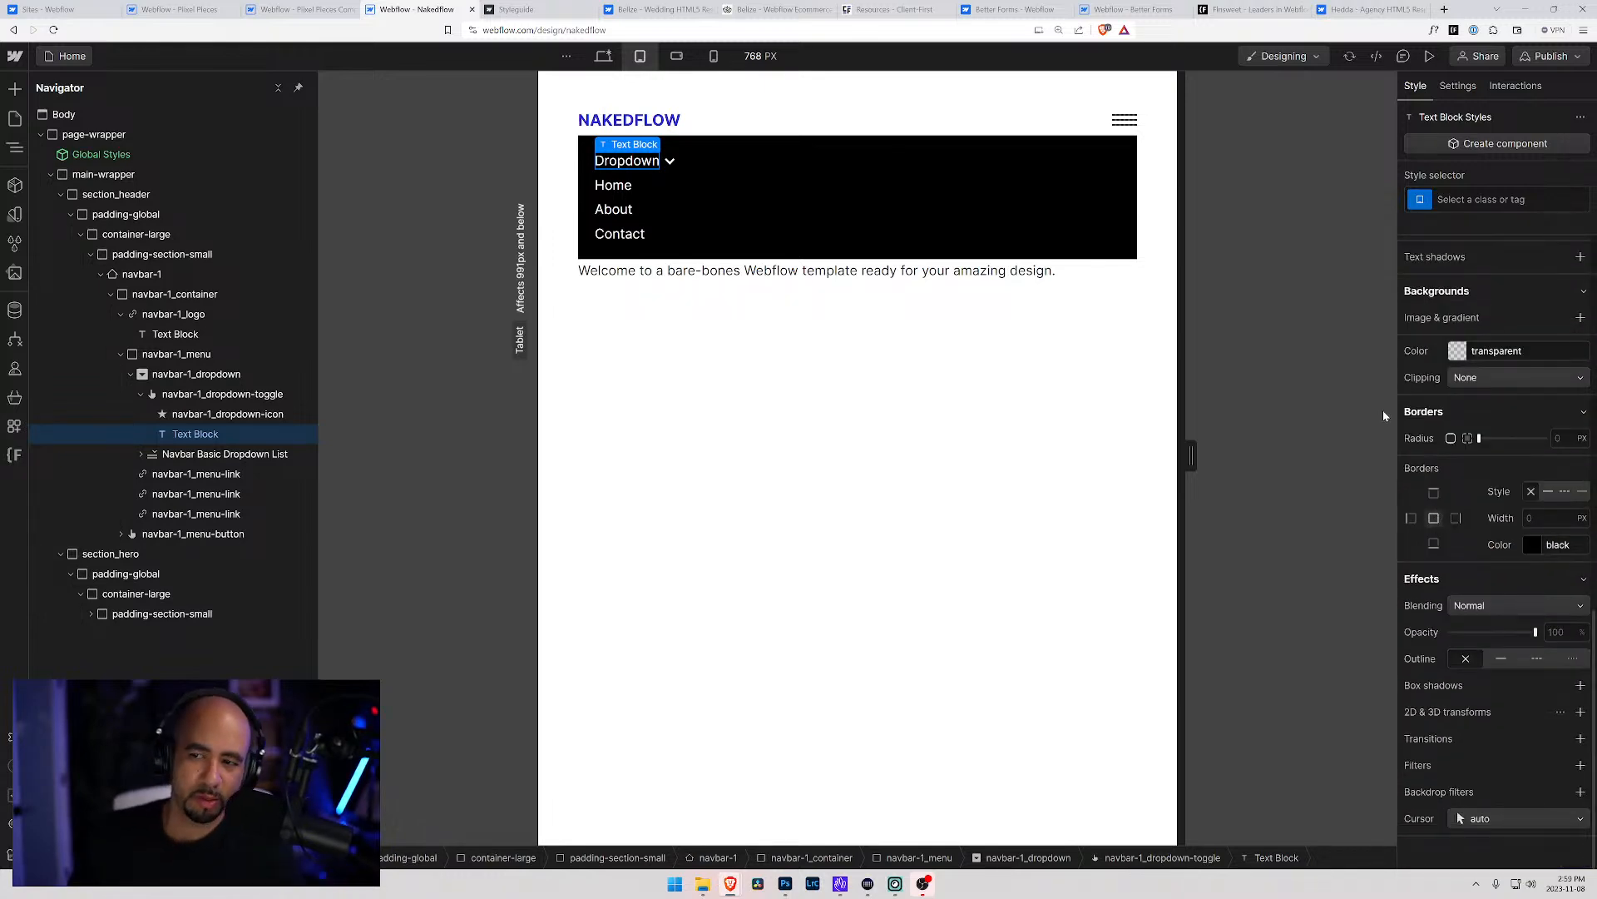
scroll(1500, 429, "up", 6)
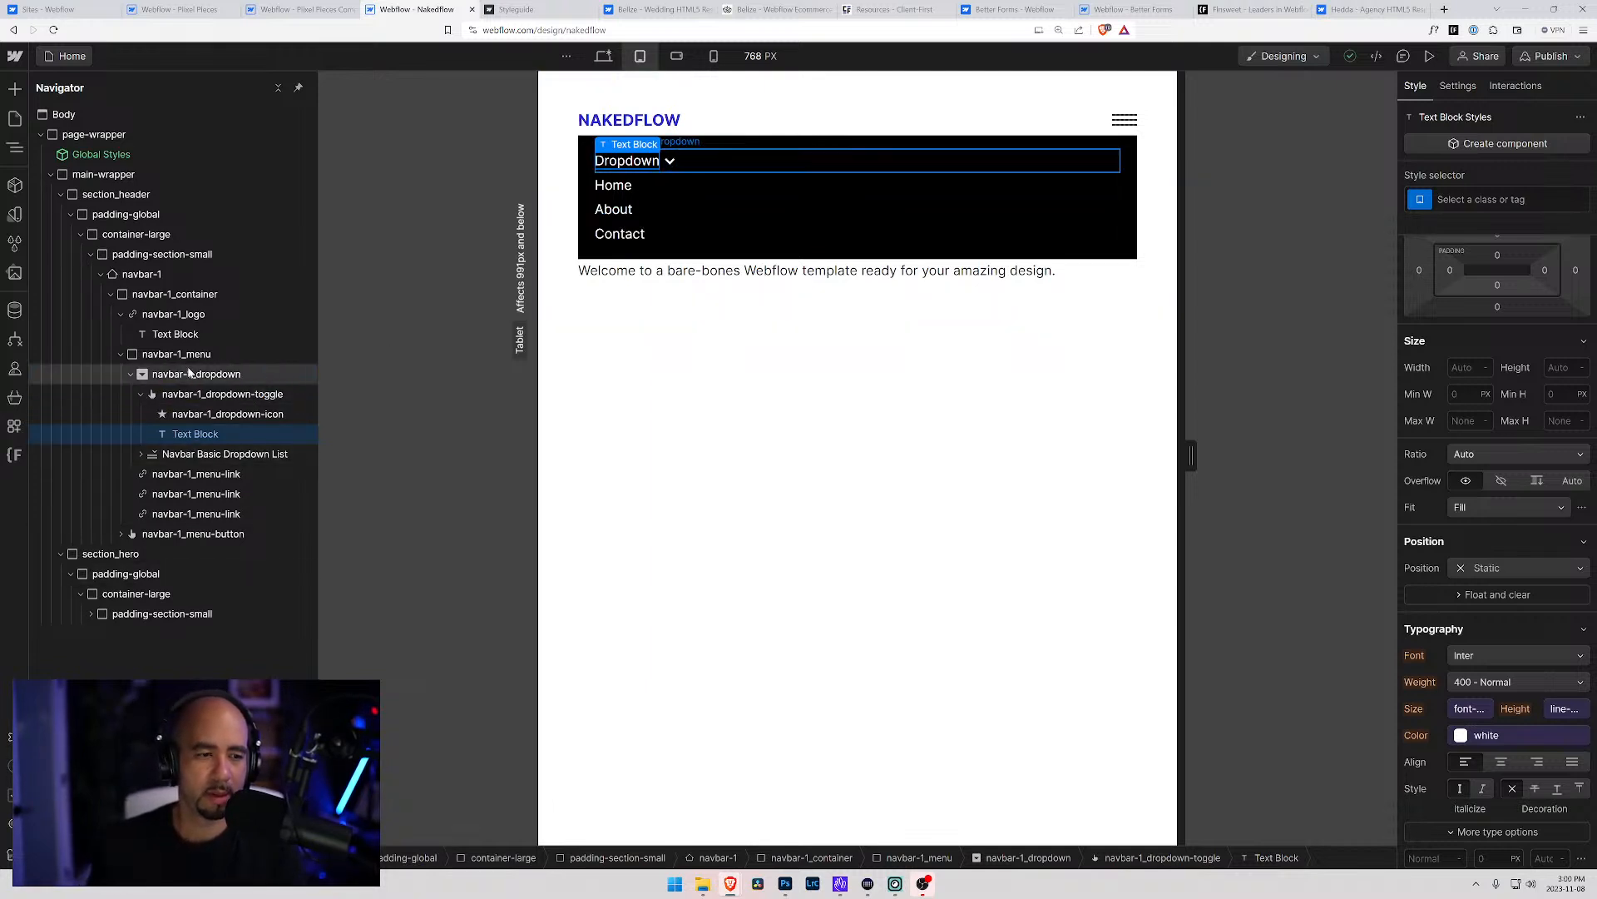
Set the text color of the navbar-1_menu-link class's Hover state to the secondary variable at the tablet breakpoint
left_click(189, 473)
left_click(1578, 201)
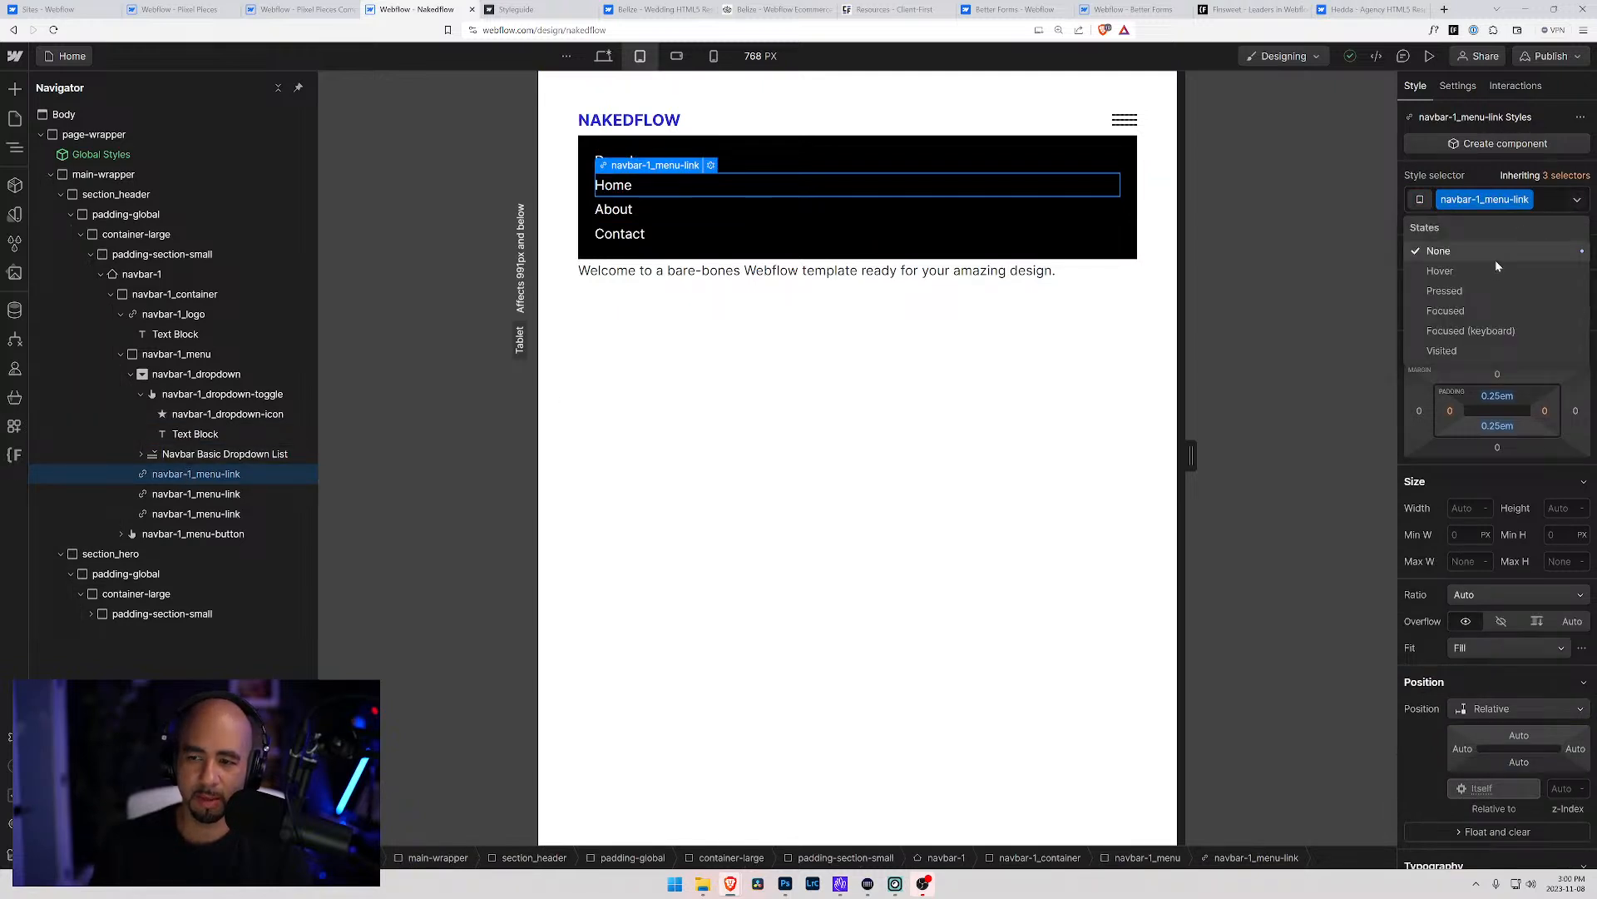
left_click(1450, 264)
scroll(1427, 449, "down", 5)
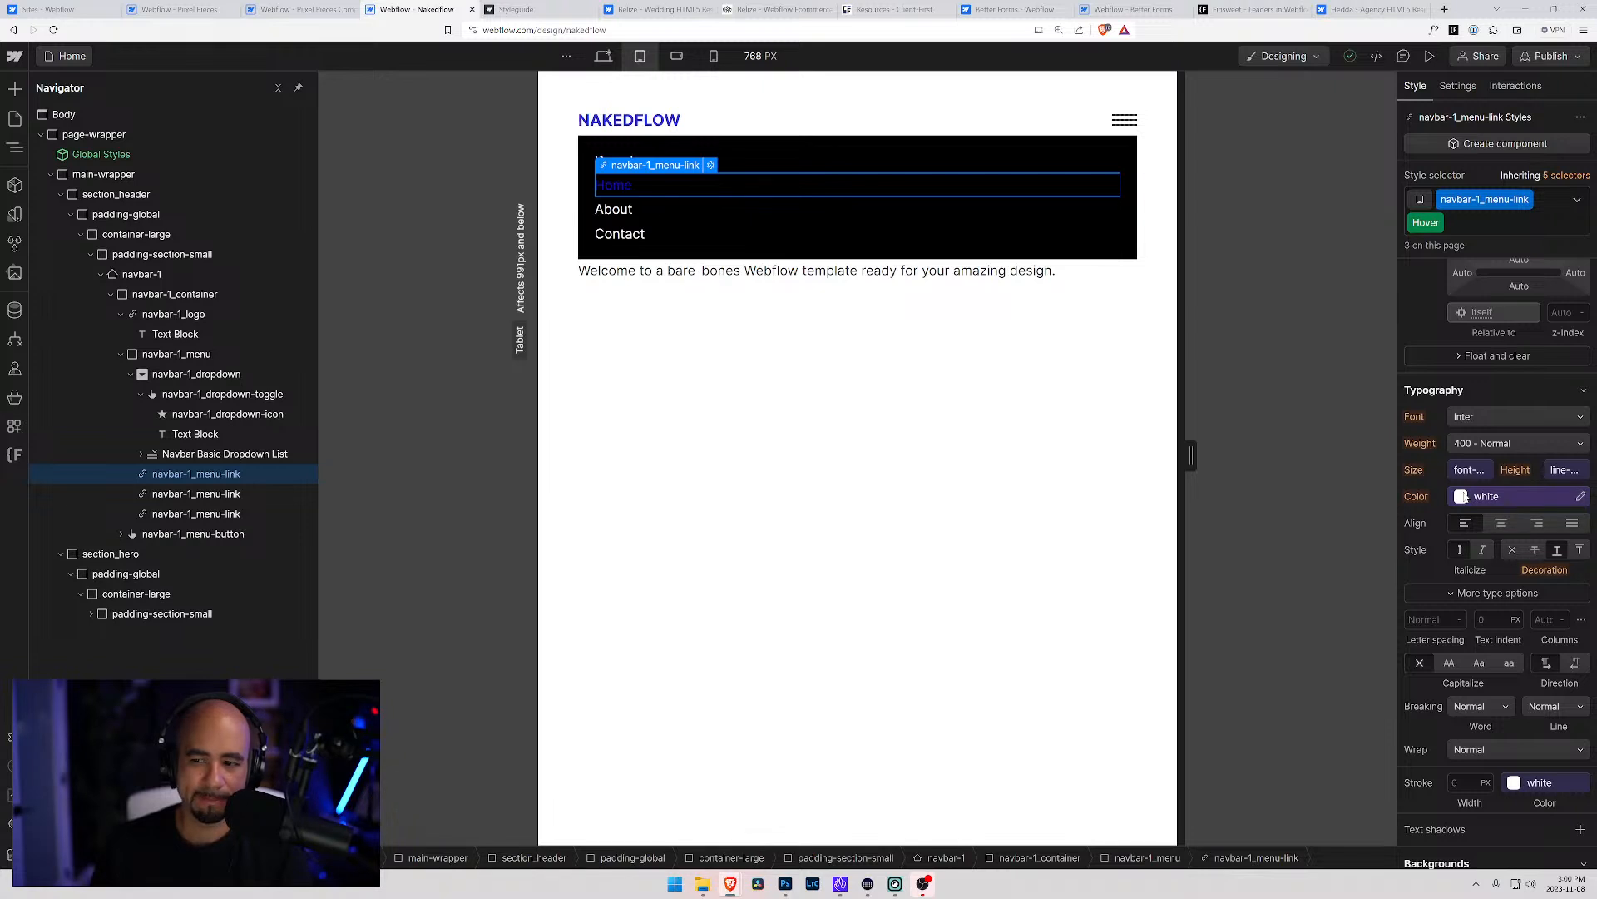
left_click(1462, 497)
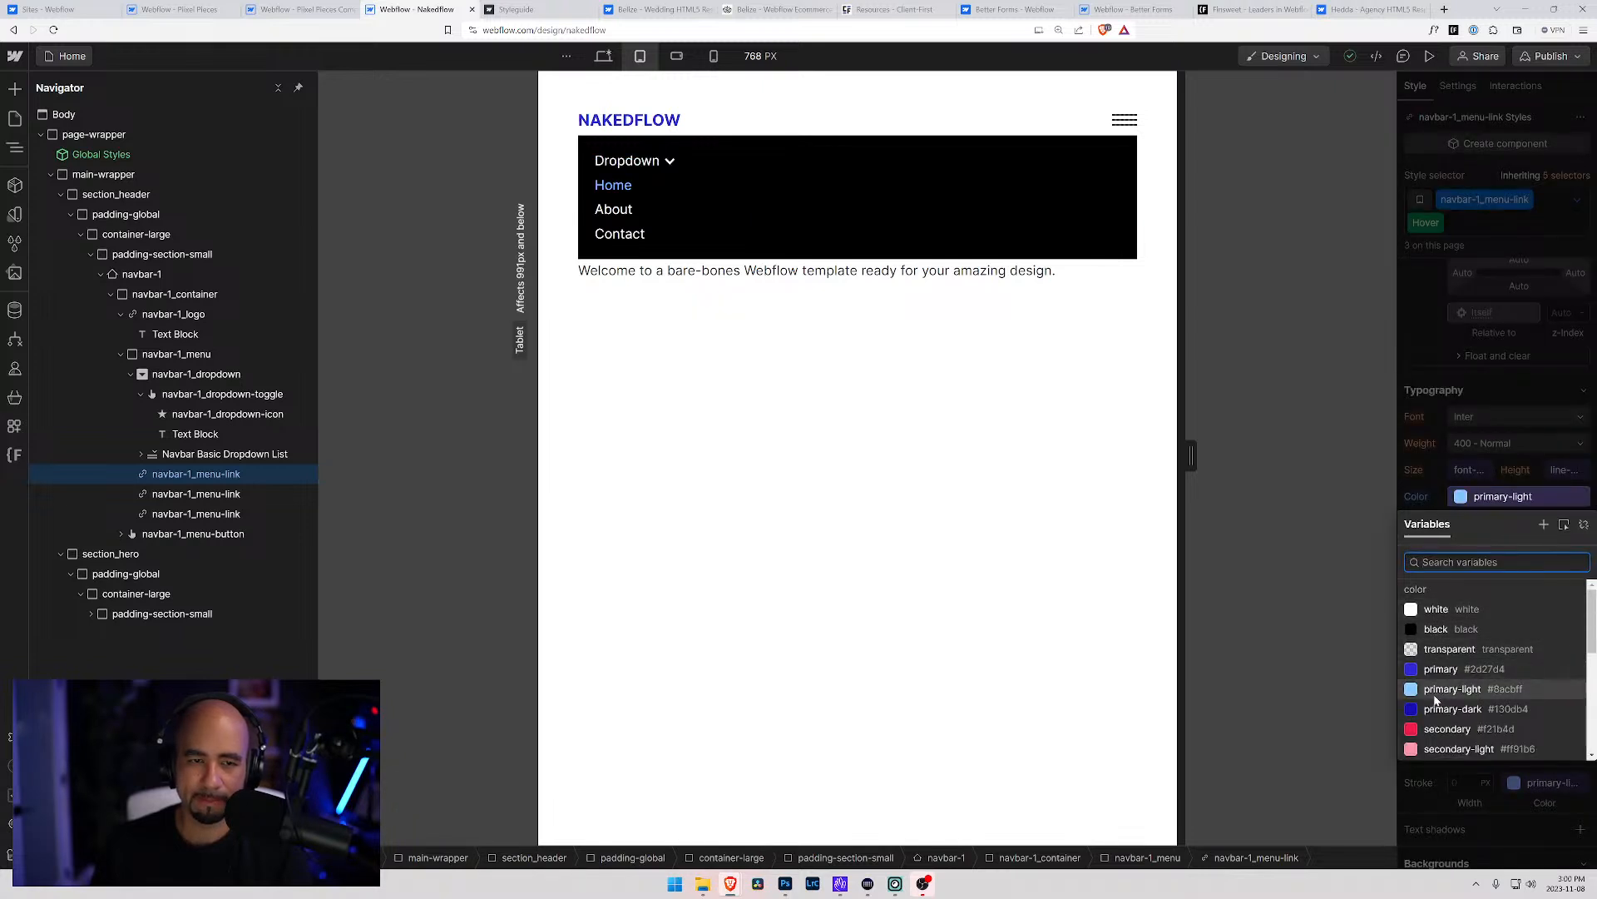
scroll(1439, 697, "down", 3)
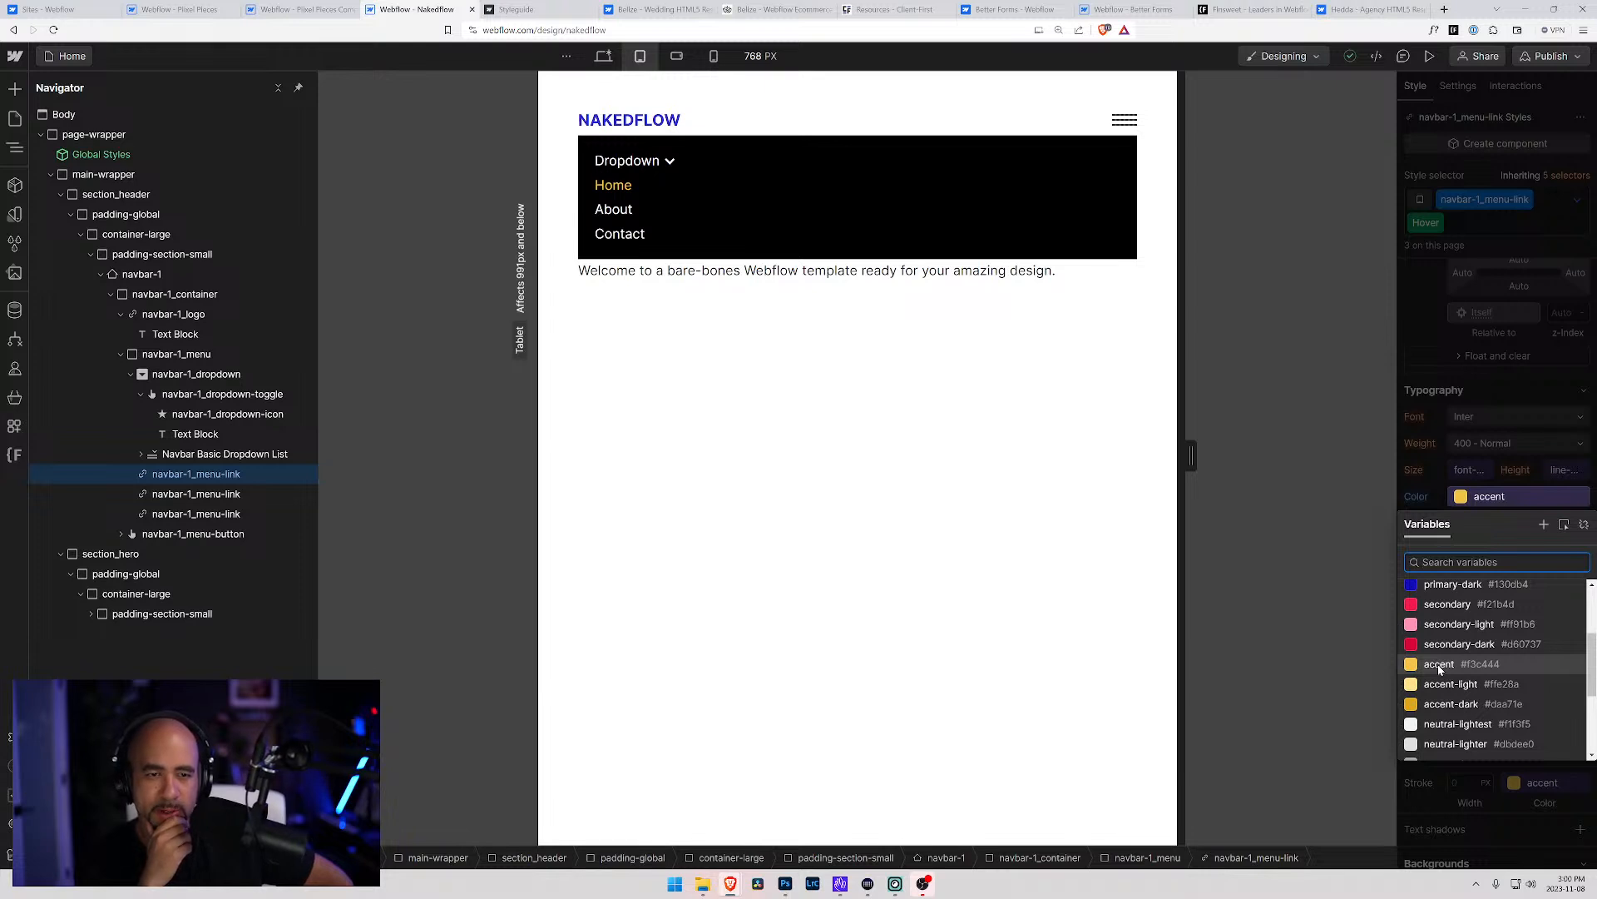
left_click(1444, 605)
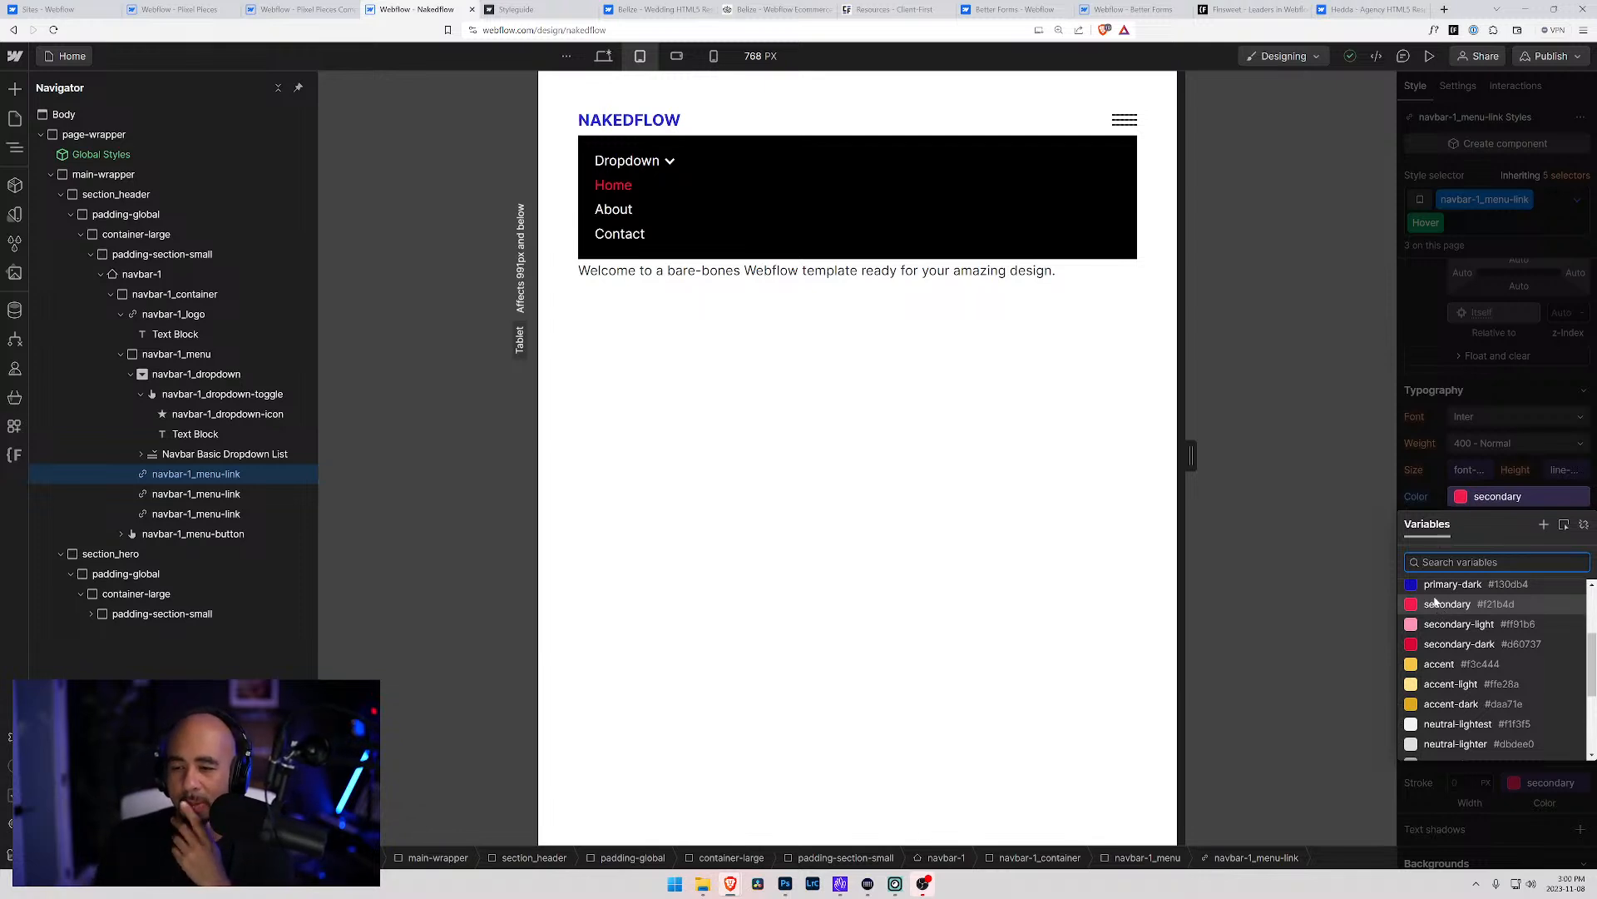
Set the hover text color of the Home navbar-1_menu-link to the white color variable
scroll(1435, 601, "up", 3)
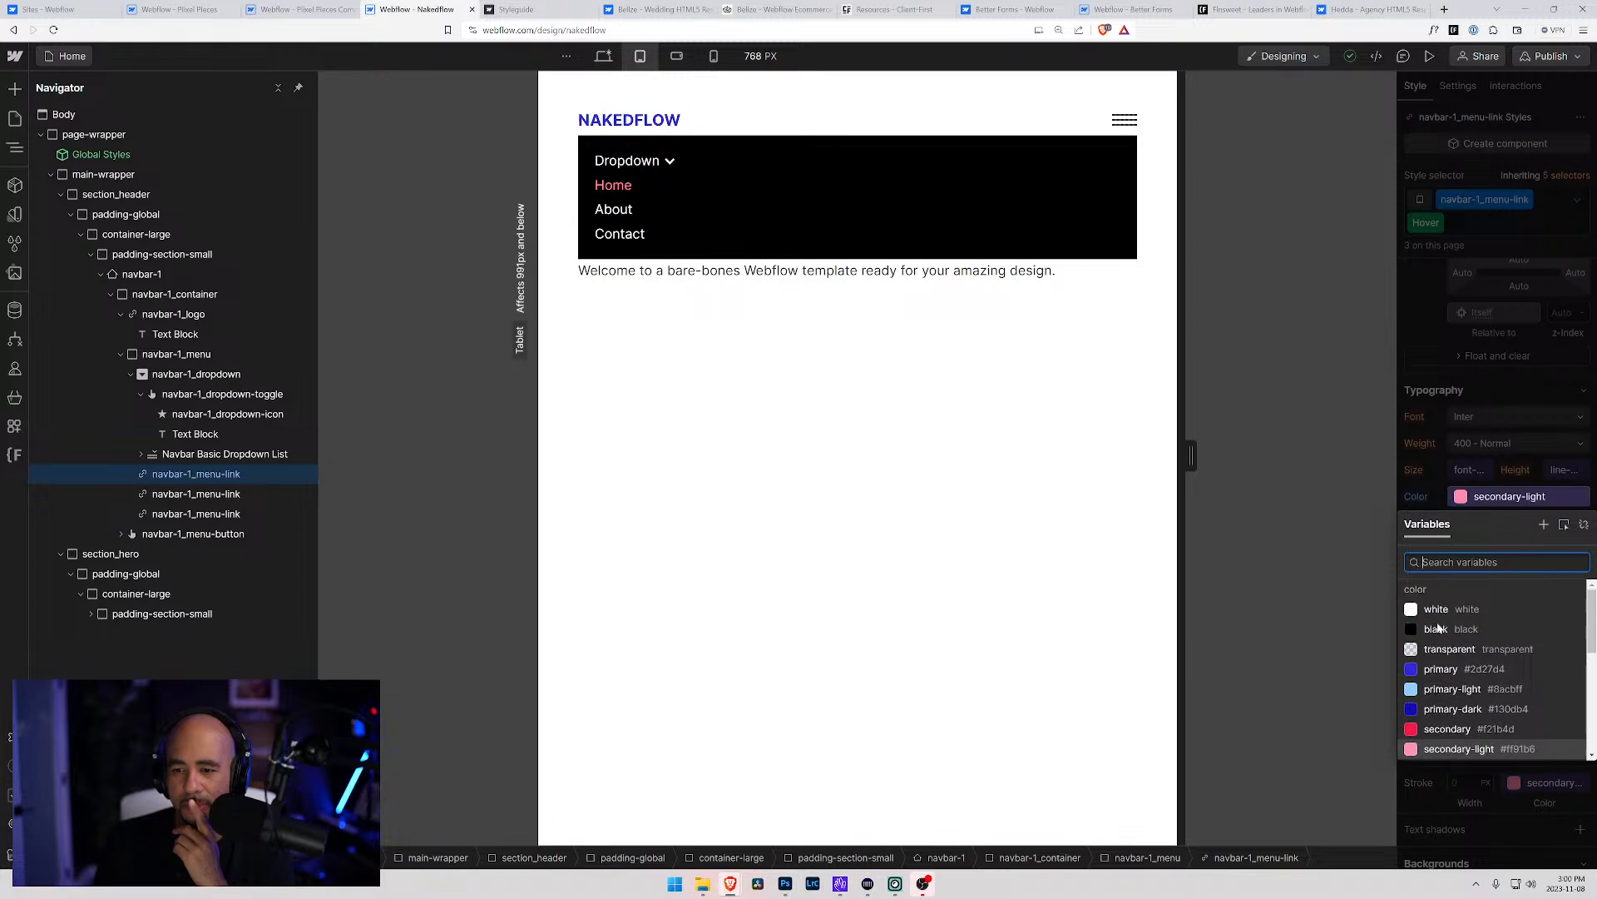
left_click(1440, 610)
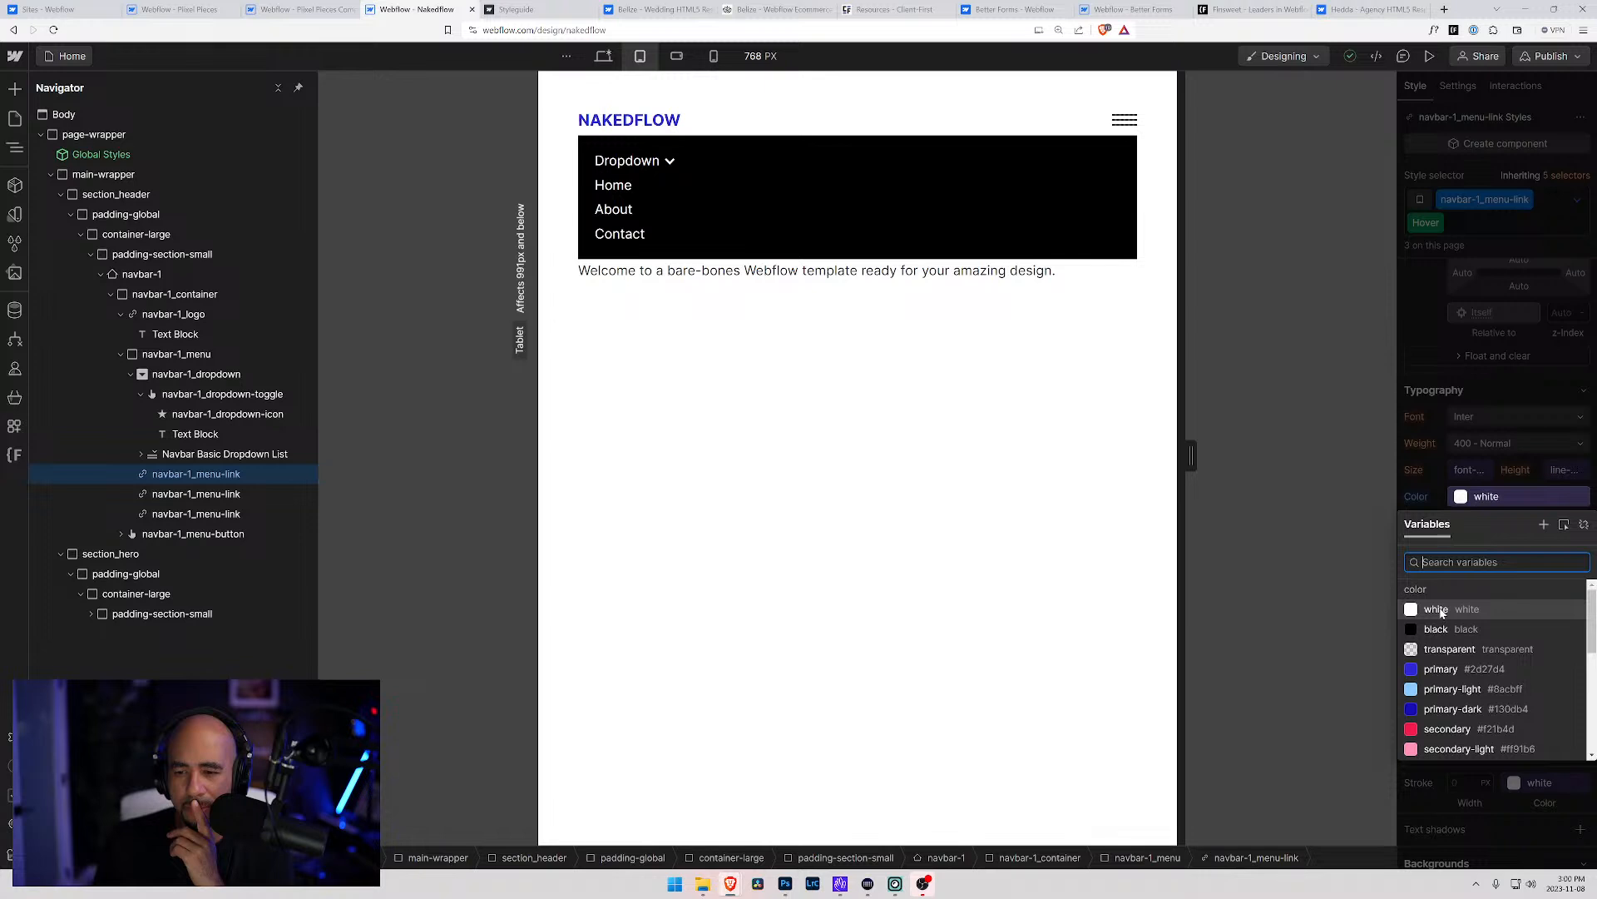
left_click(1442, 626)
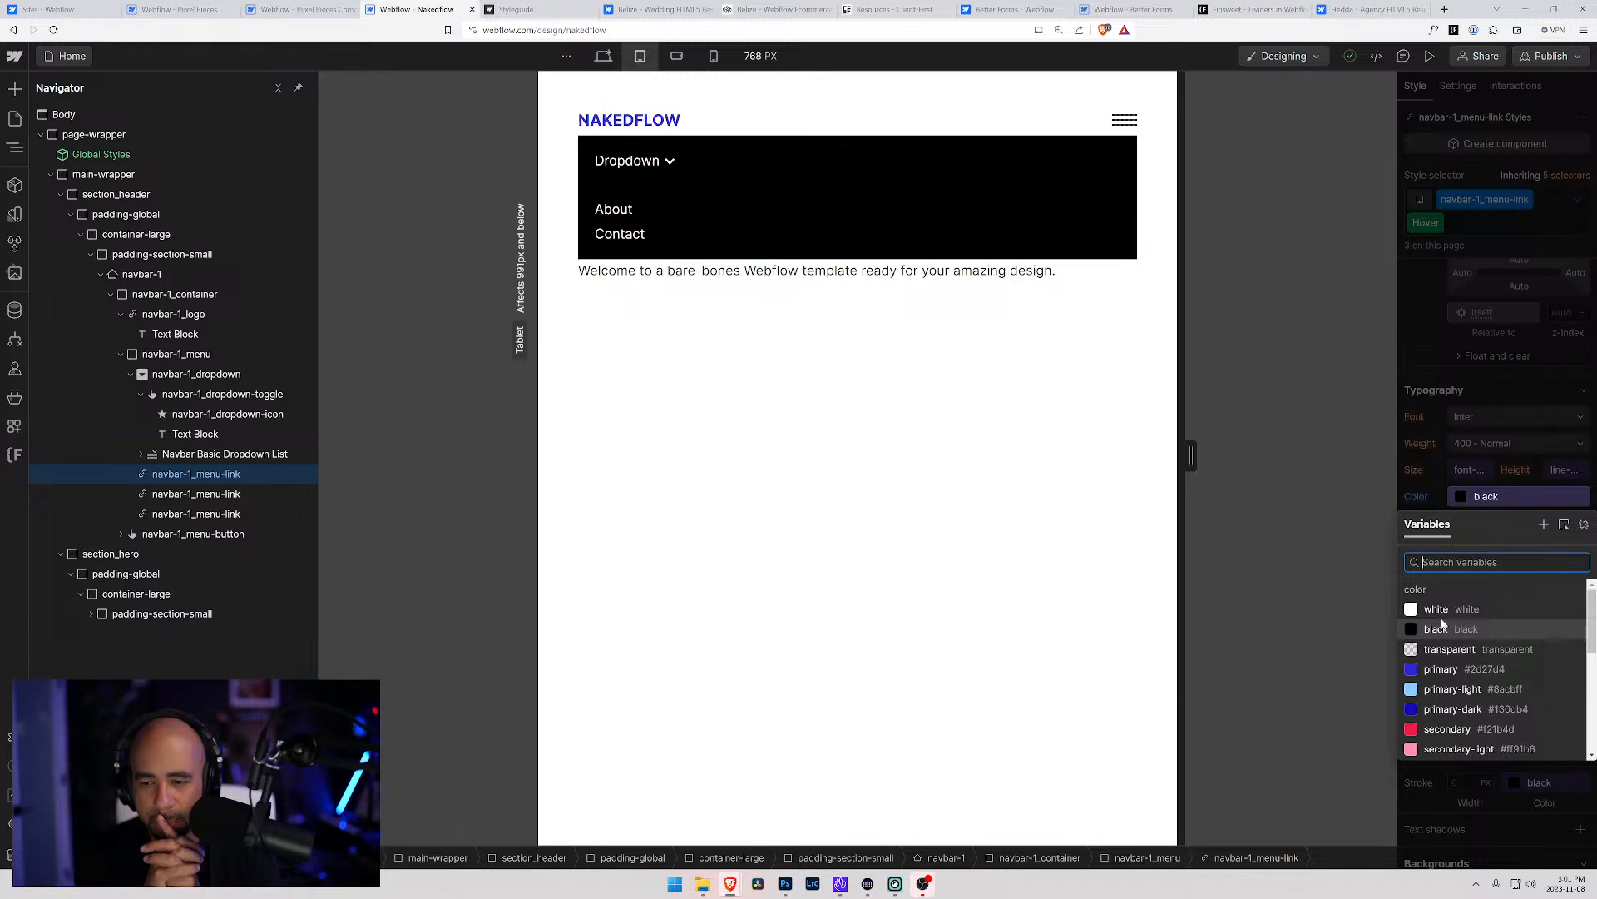
left_click(1440, 609)
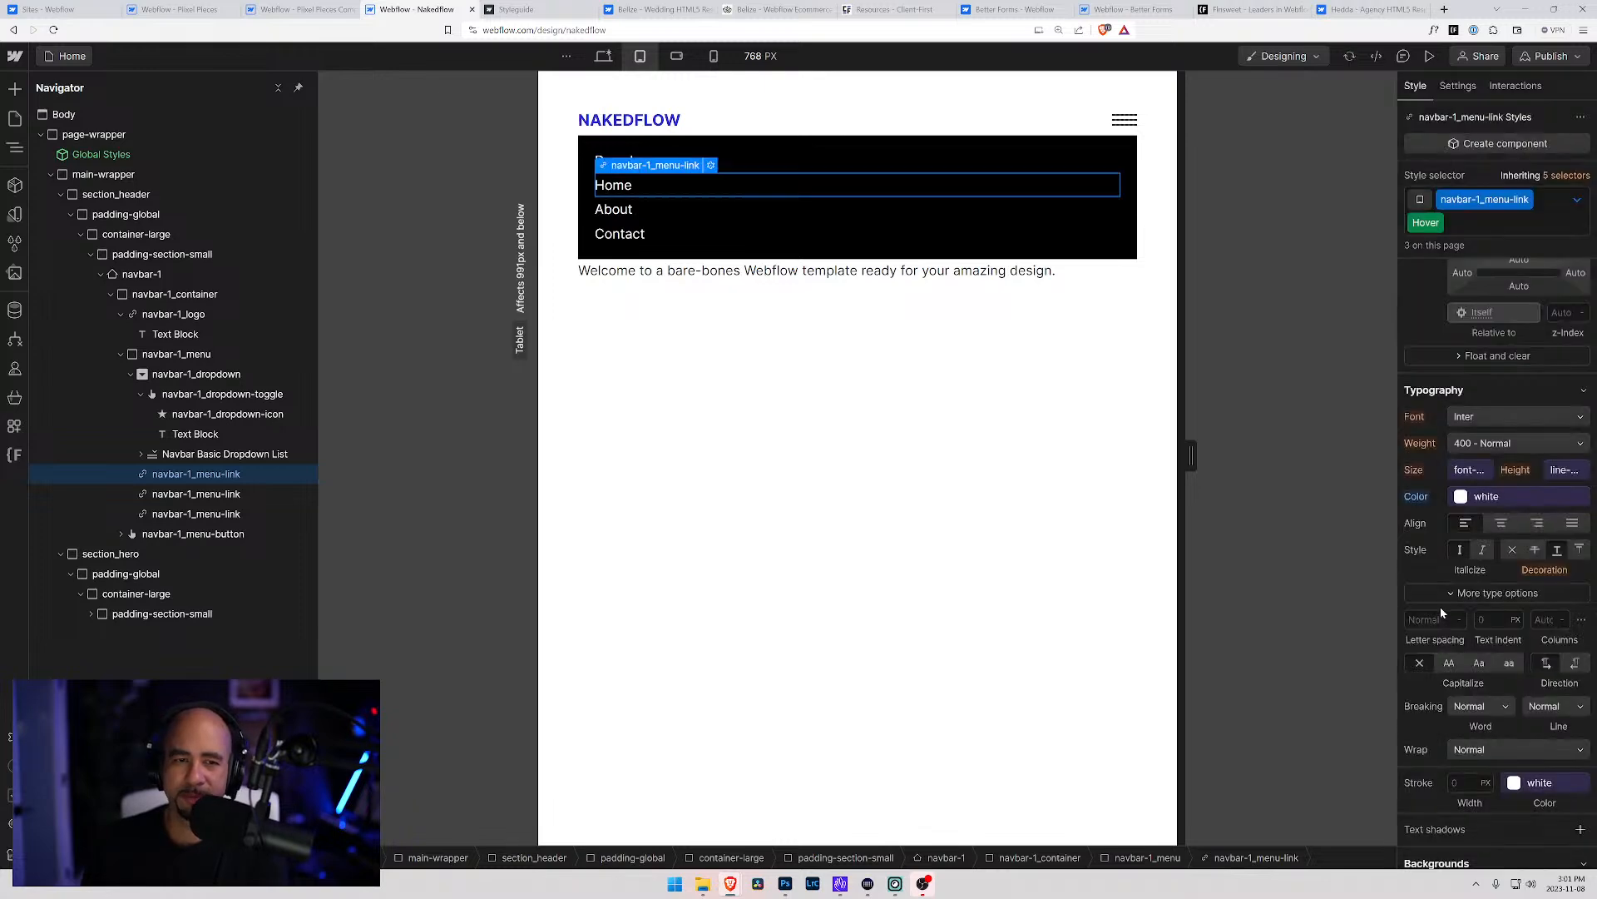
Review the dropdown toggle's styles and remove its navbar-1_dropdown-toggle class
left_click(199, 396)
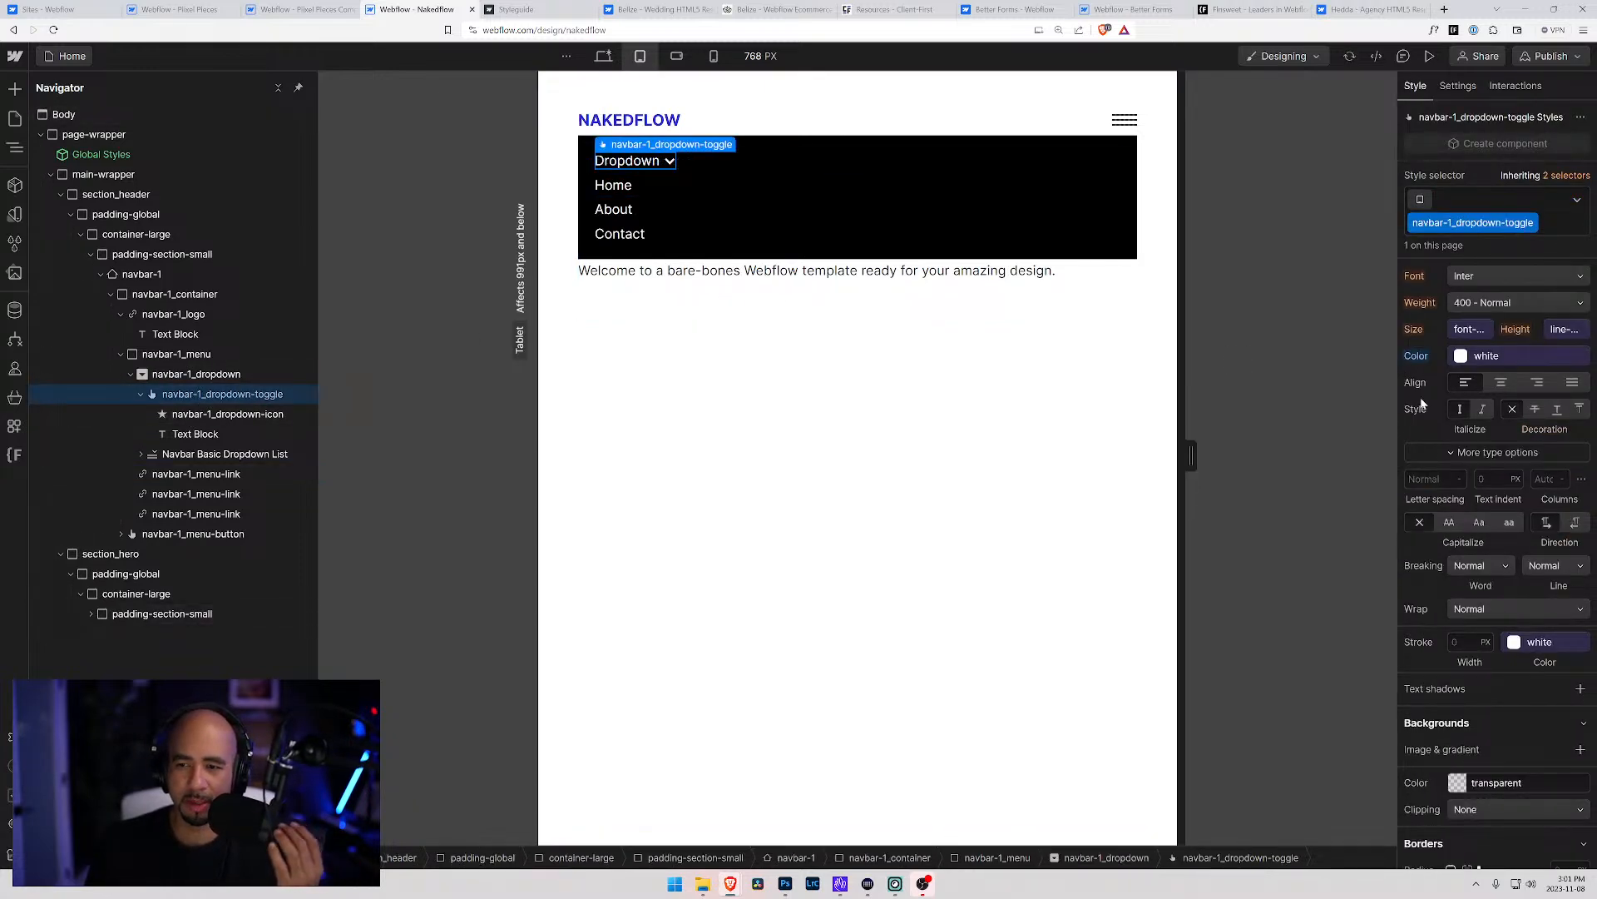
scroll(1439, 366, "up", 2)
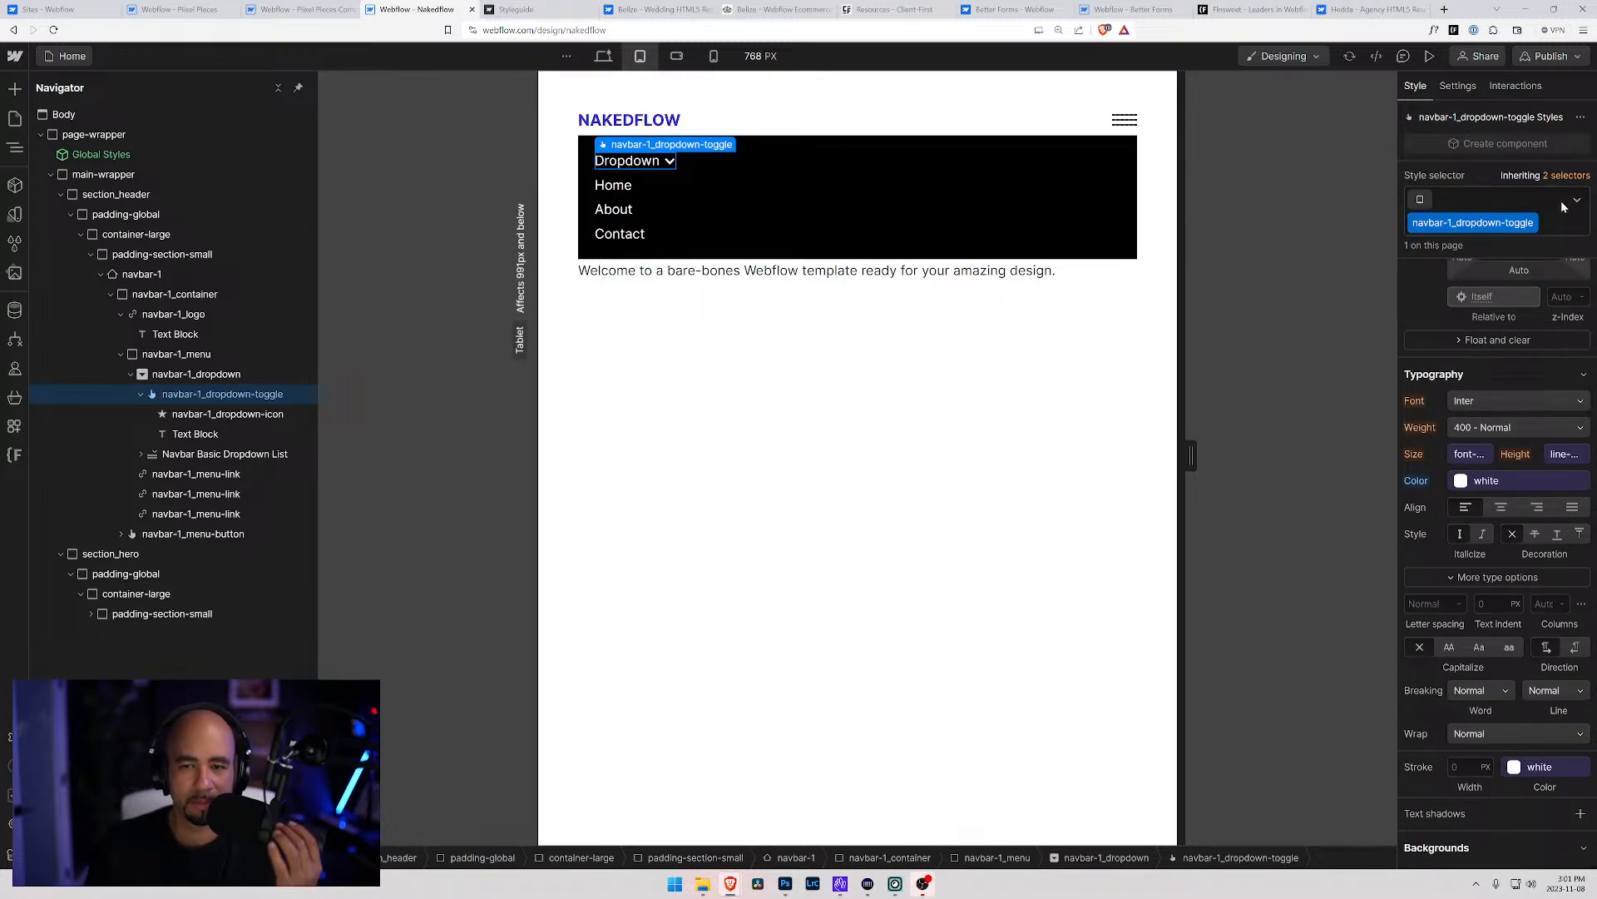
scroll(1429, 596, "down", 6)
scroll(1479, 616, "up", 4)
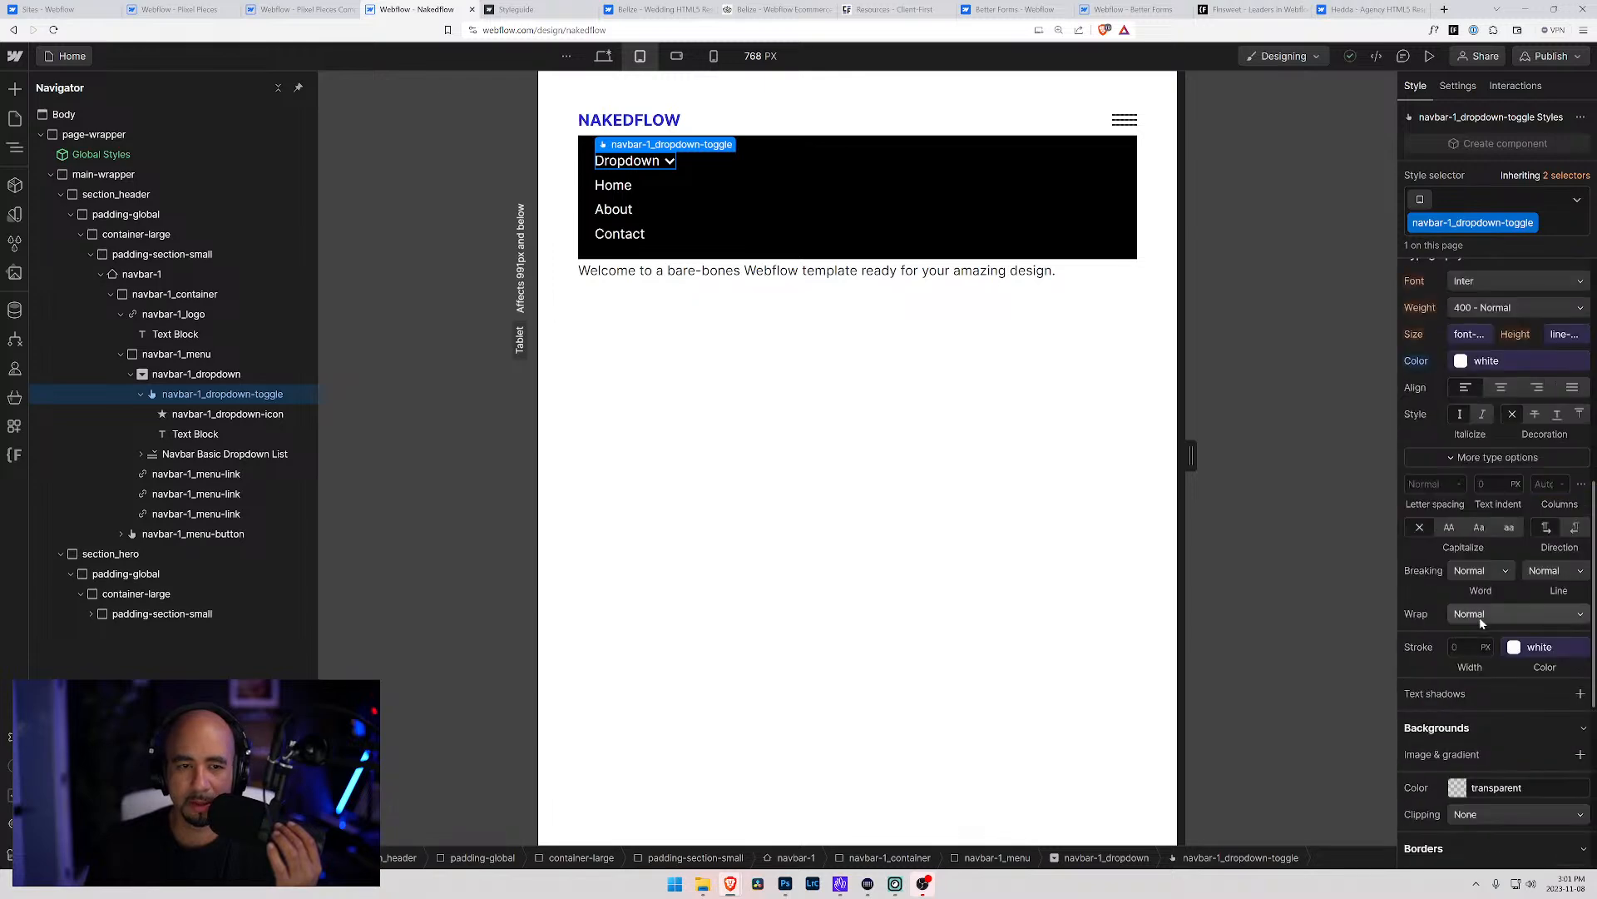
scroll(1481, 622, "up", 8)
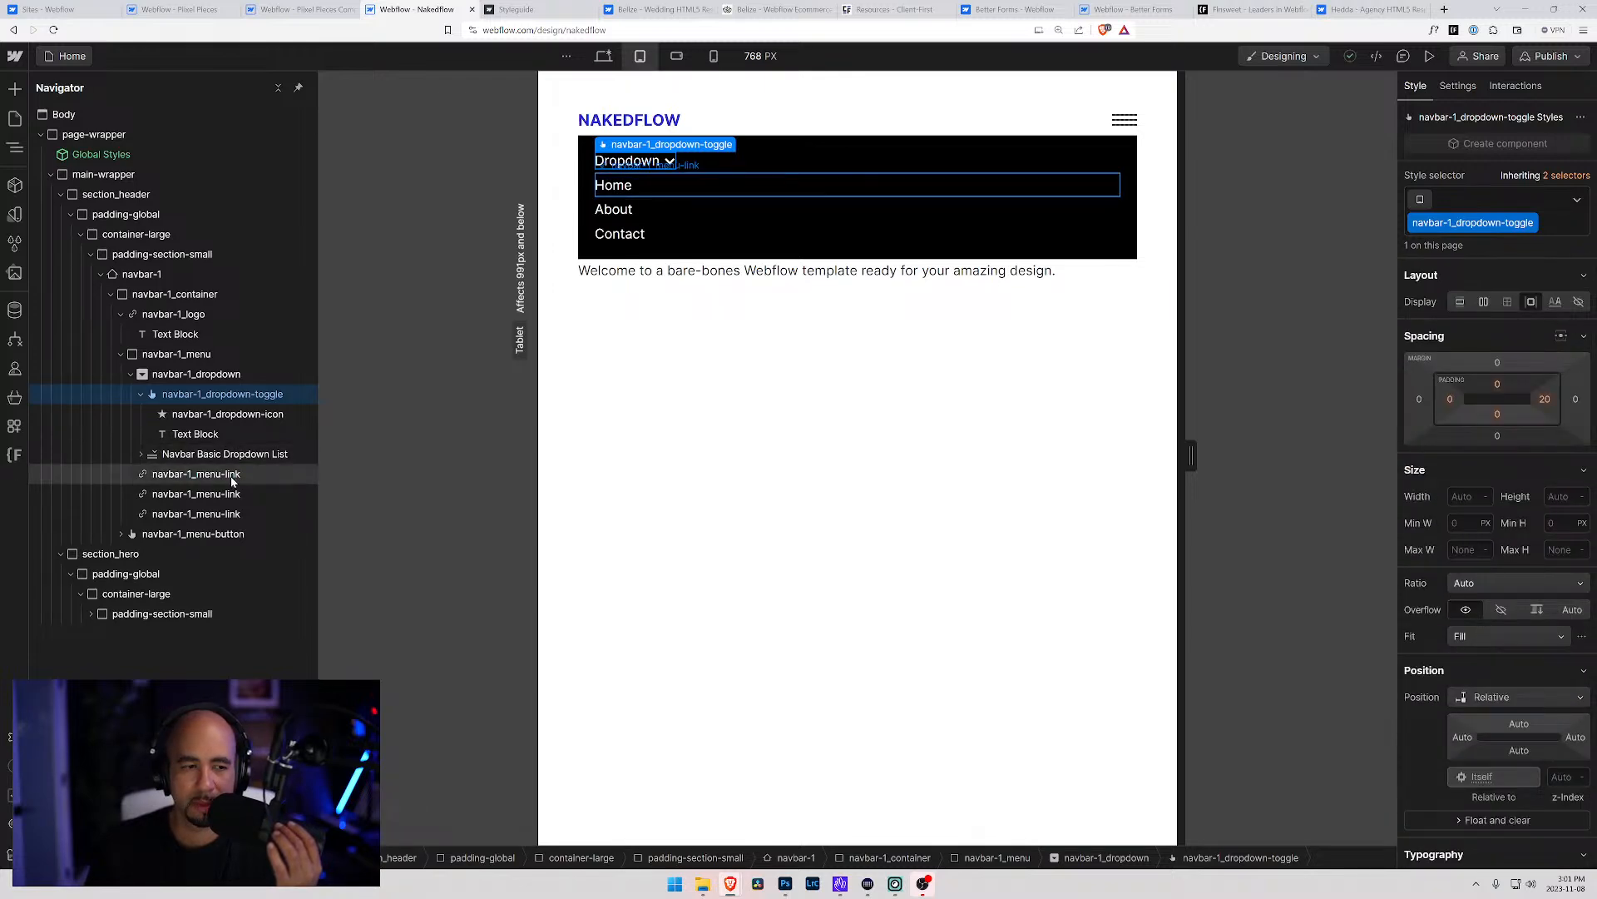
left_click(1560, 226)
key("BackSpace")
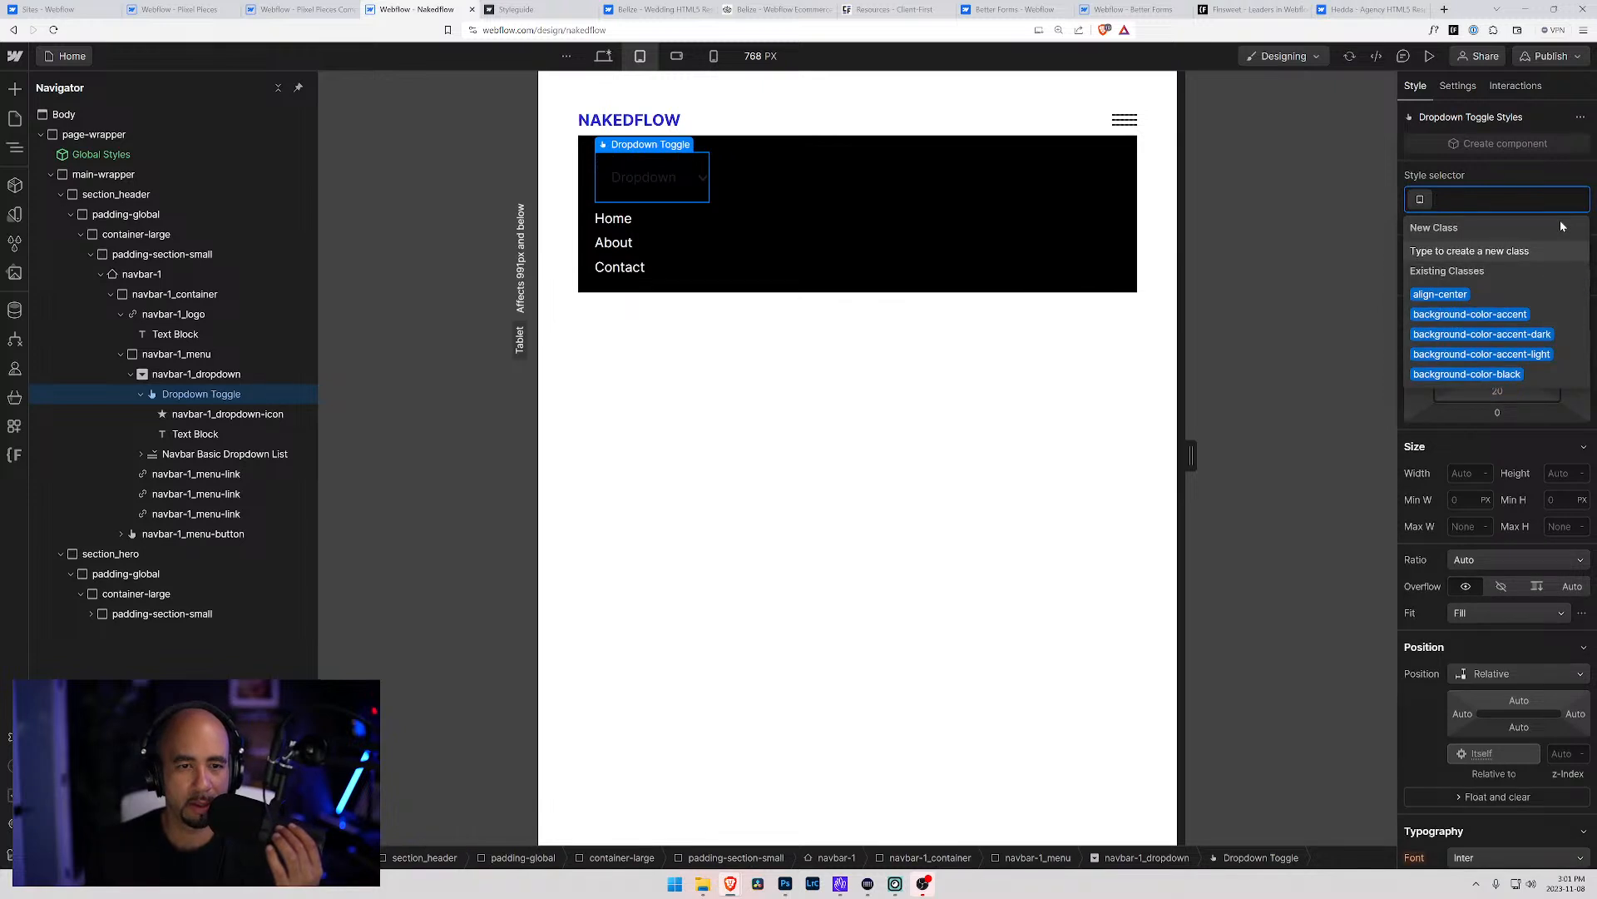
left_click(1296, 205)
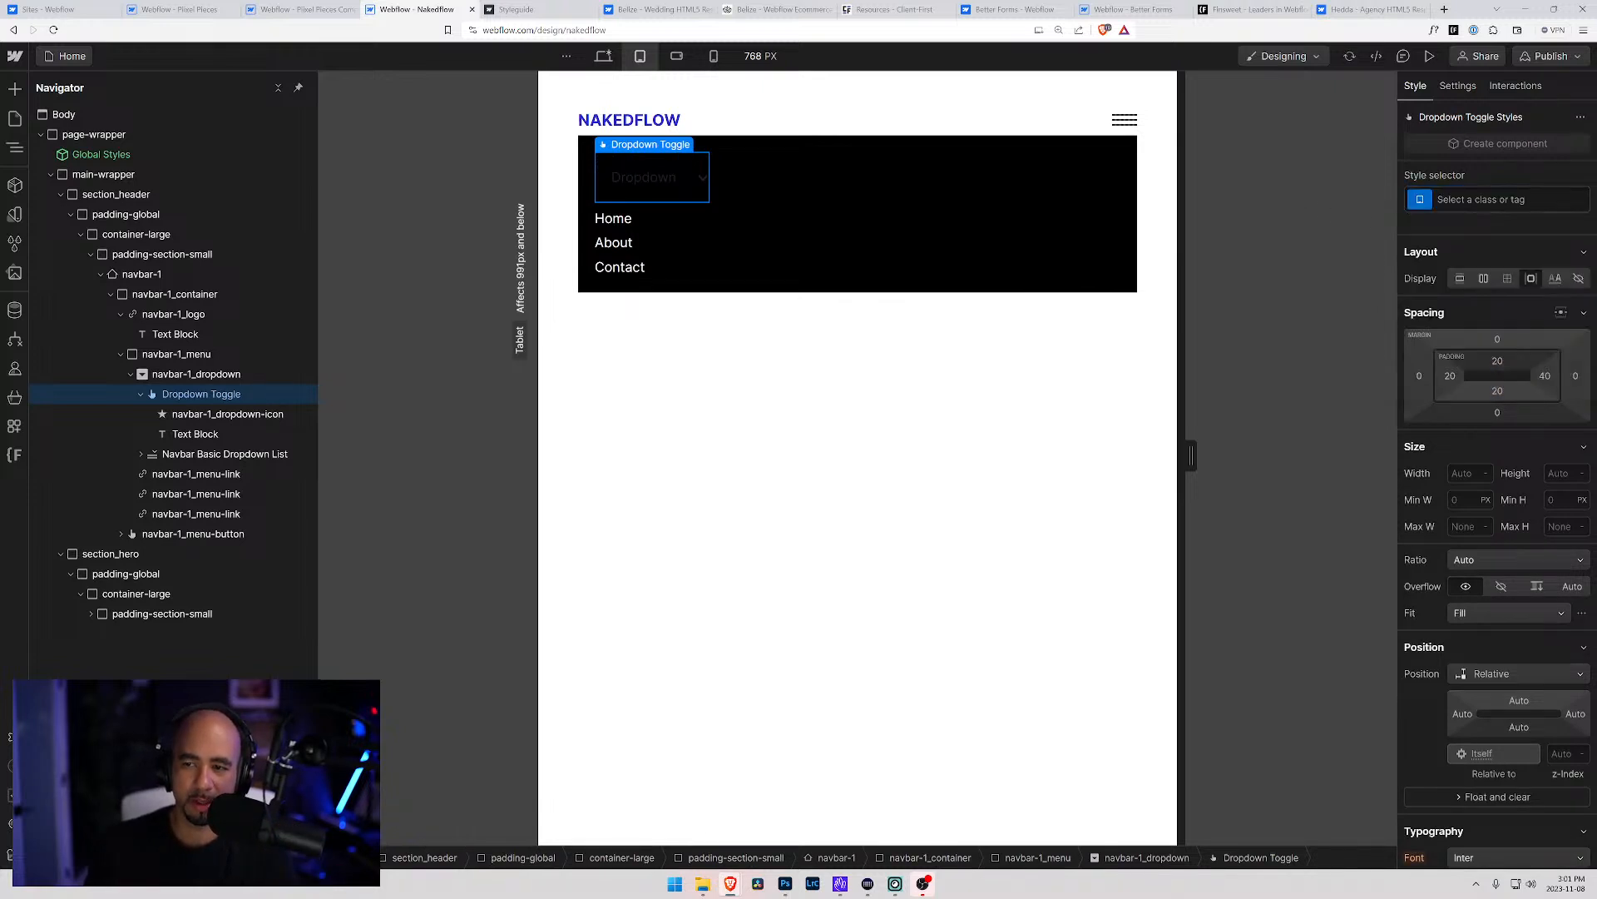
Apply the existing class navbar-1_menu-link to the dropdown toggle
left_click(1481, 199)
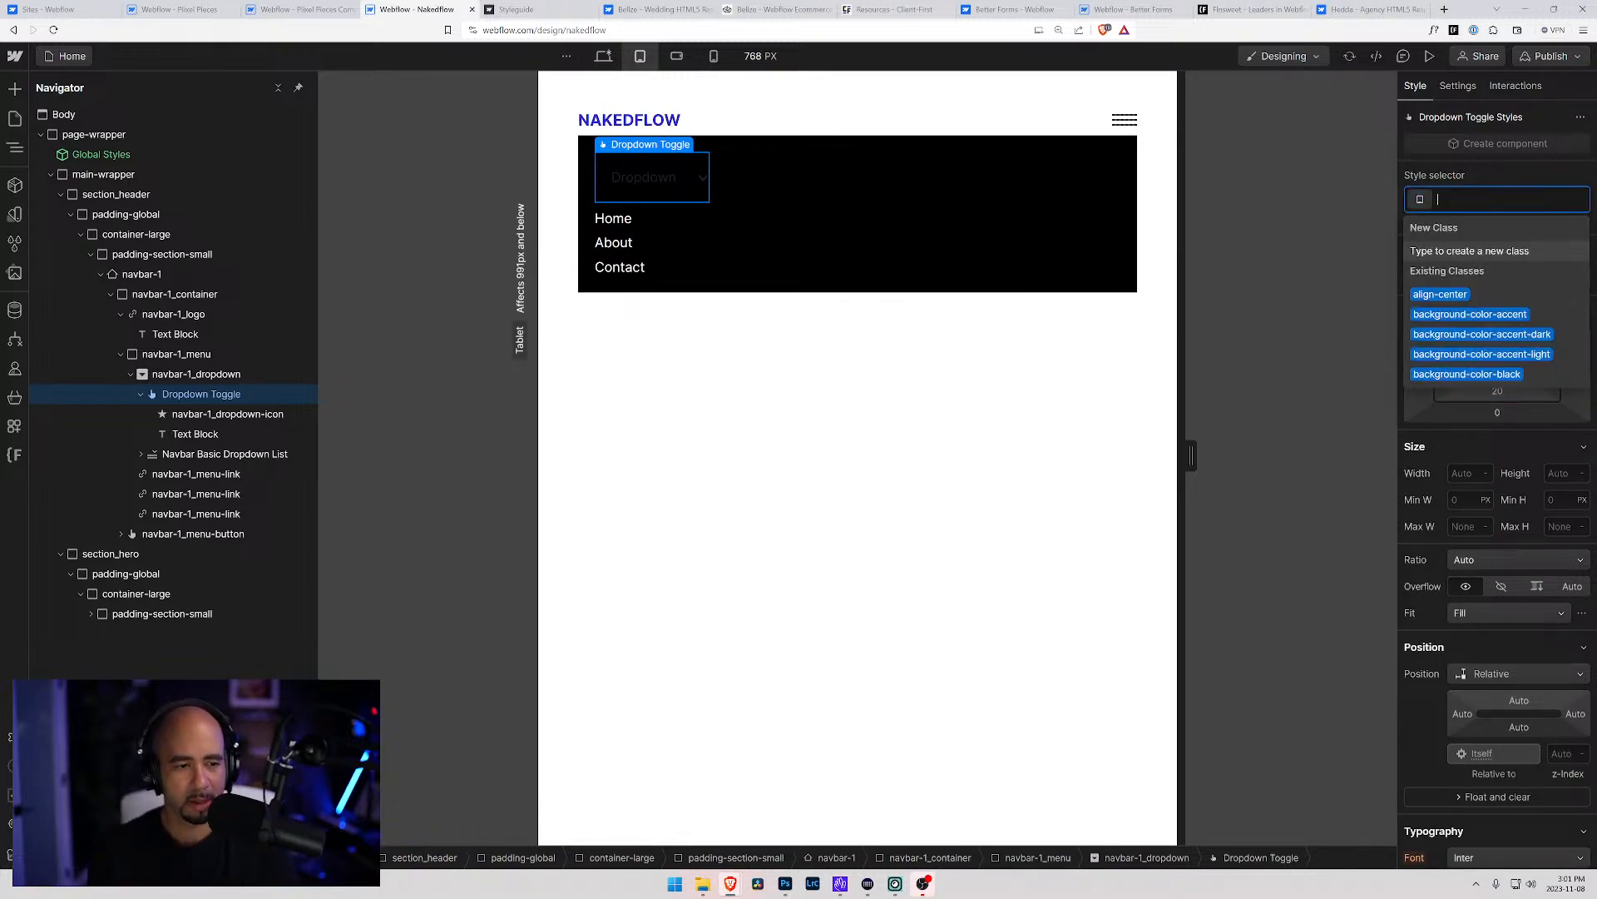
type("navbar-1_menu-link")
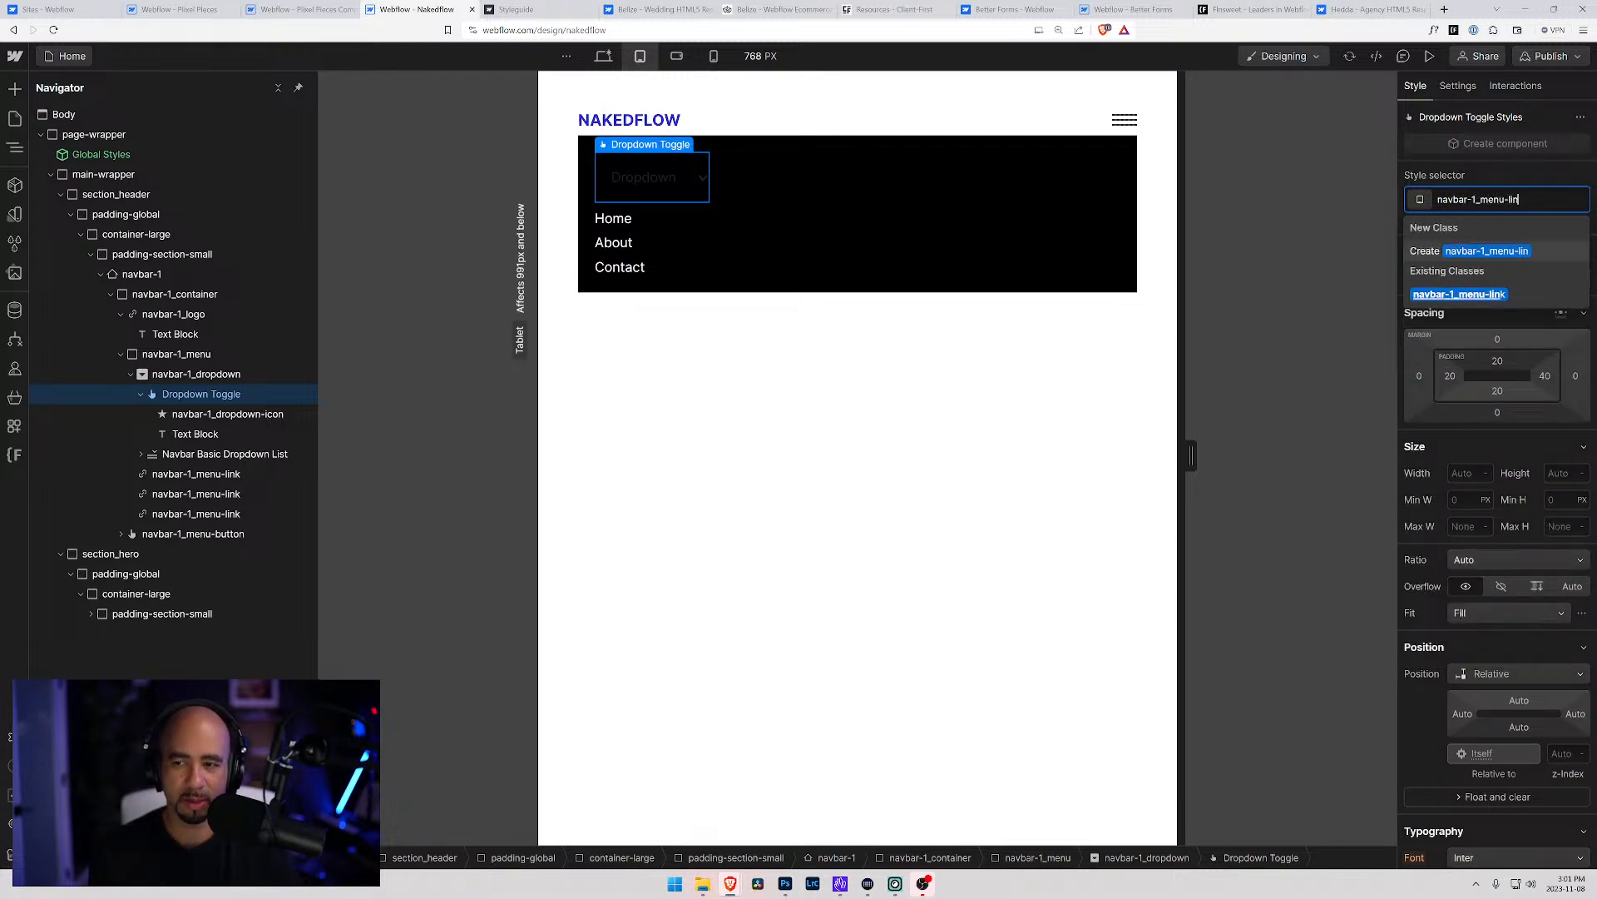
key("Return")
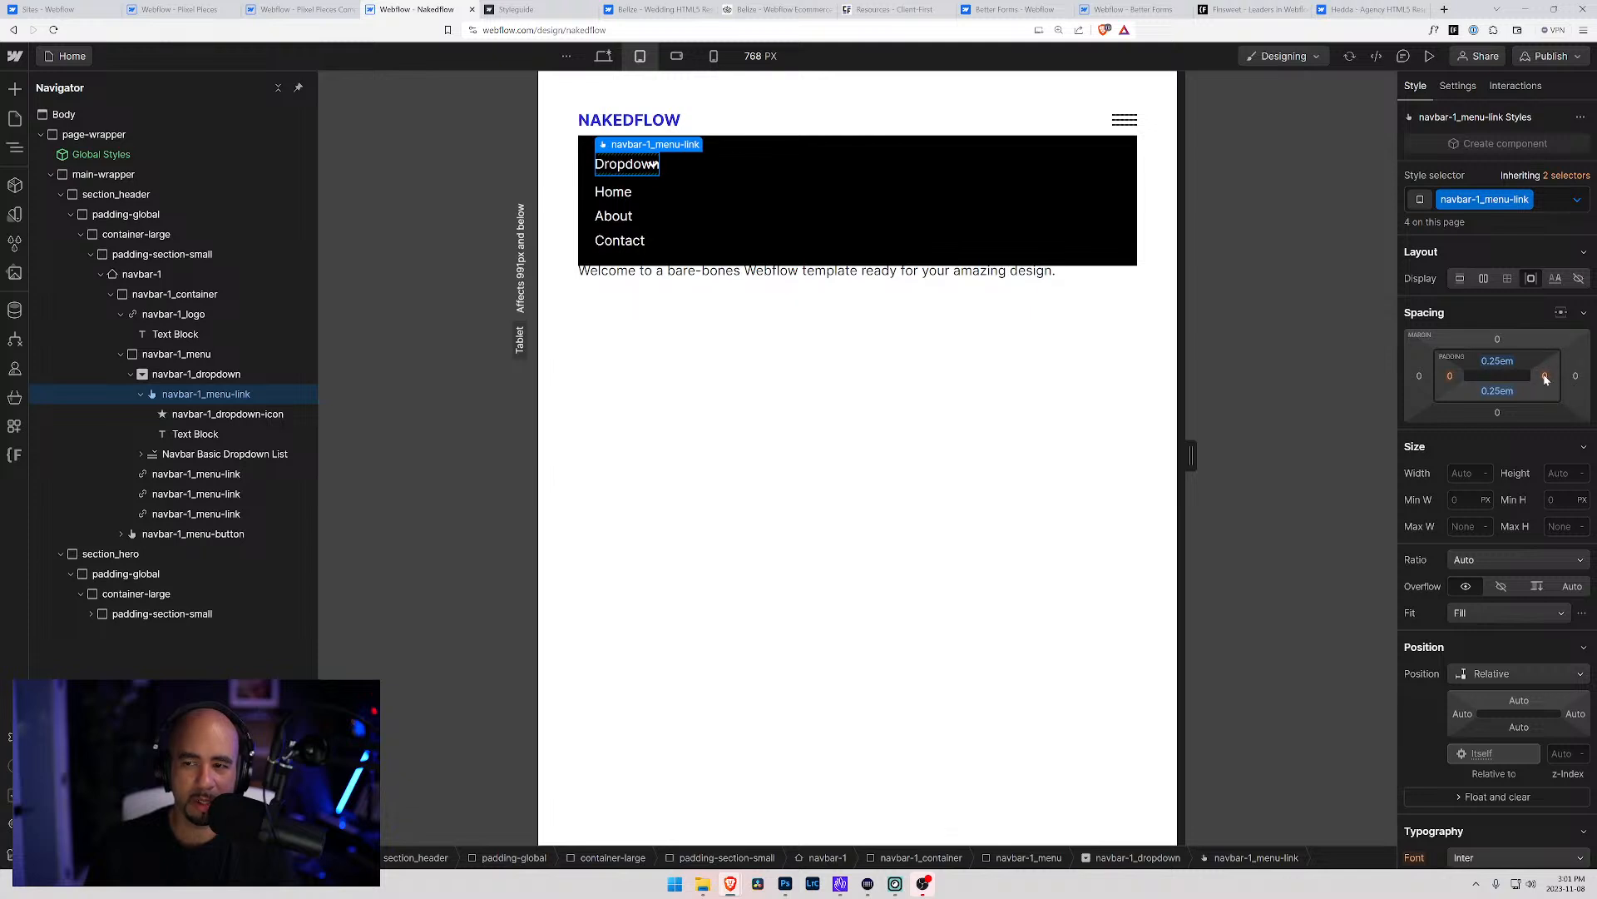
Try the combo class is-icon on the dropdown toggle and remove it again
left_click(1549, 206)
type("is-")
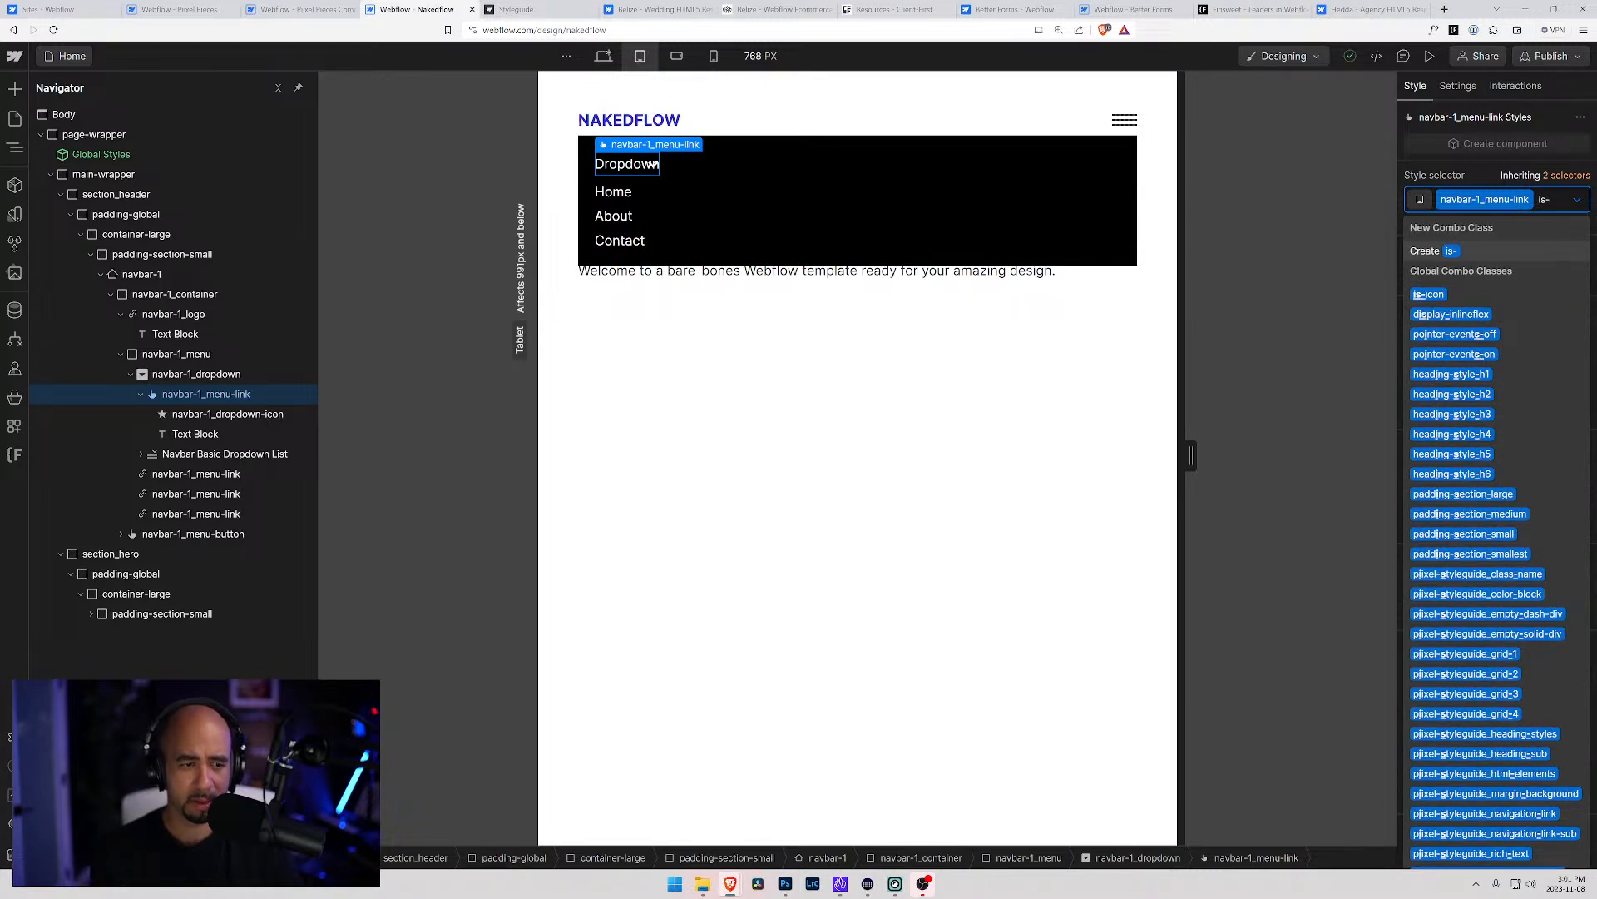
type("drop")
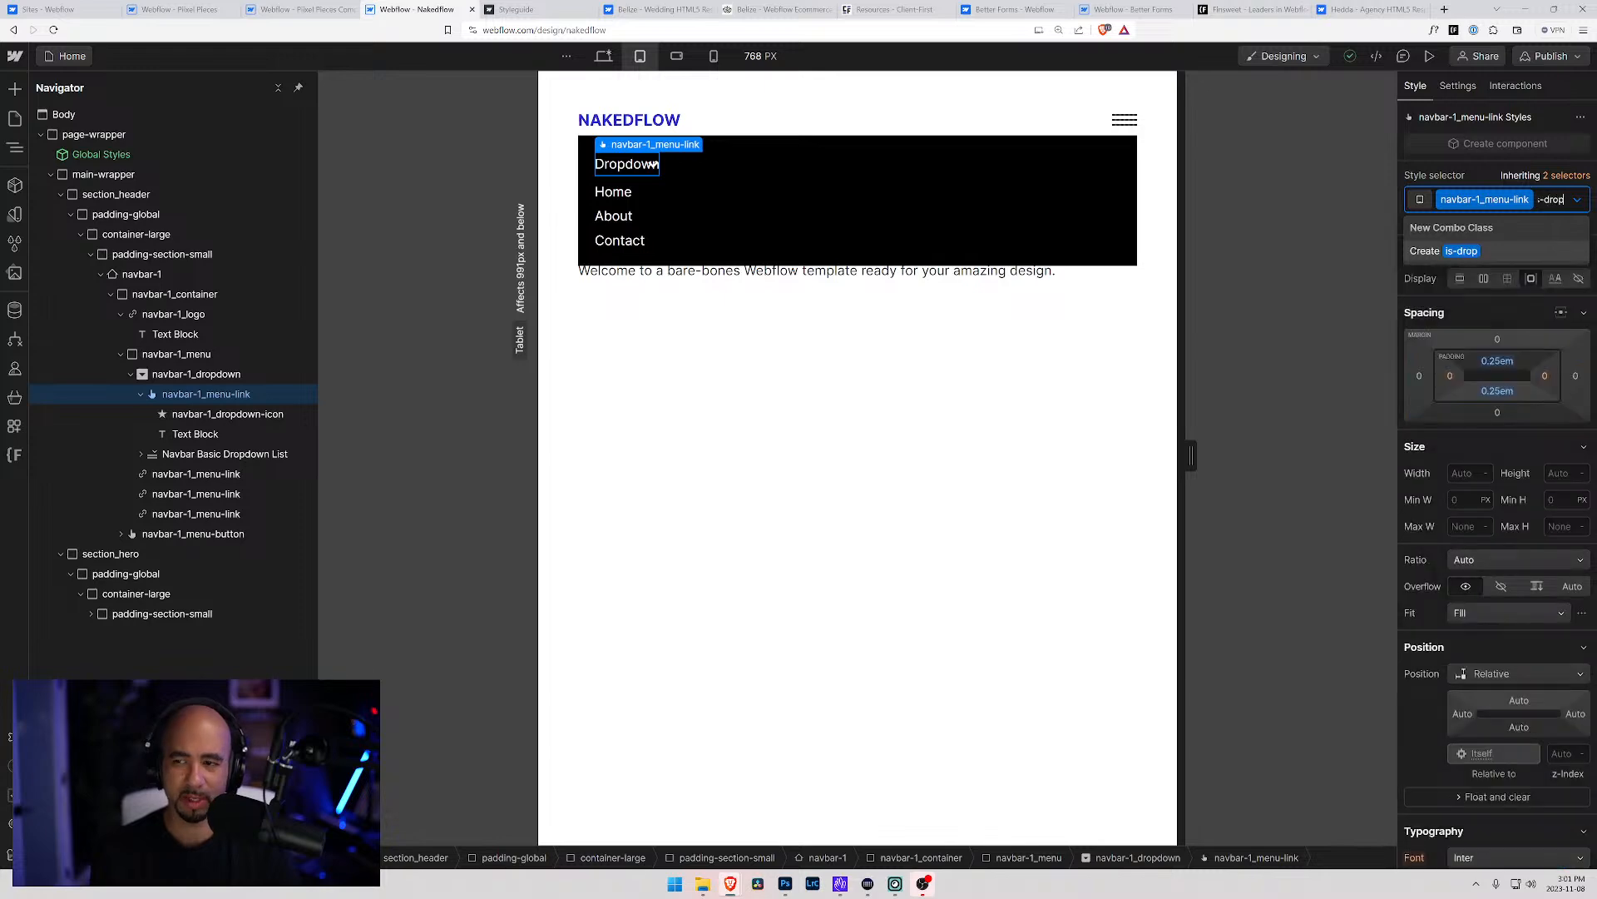
type("dow")
key("BackSpace")
key("BackSpace")
key("BackSpace")
key("BackSpace")
key("BackSpace")
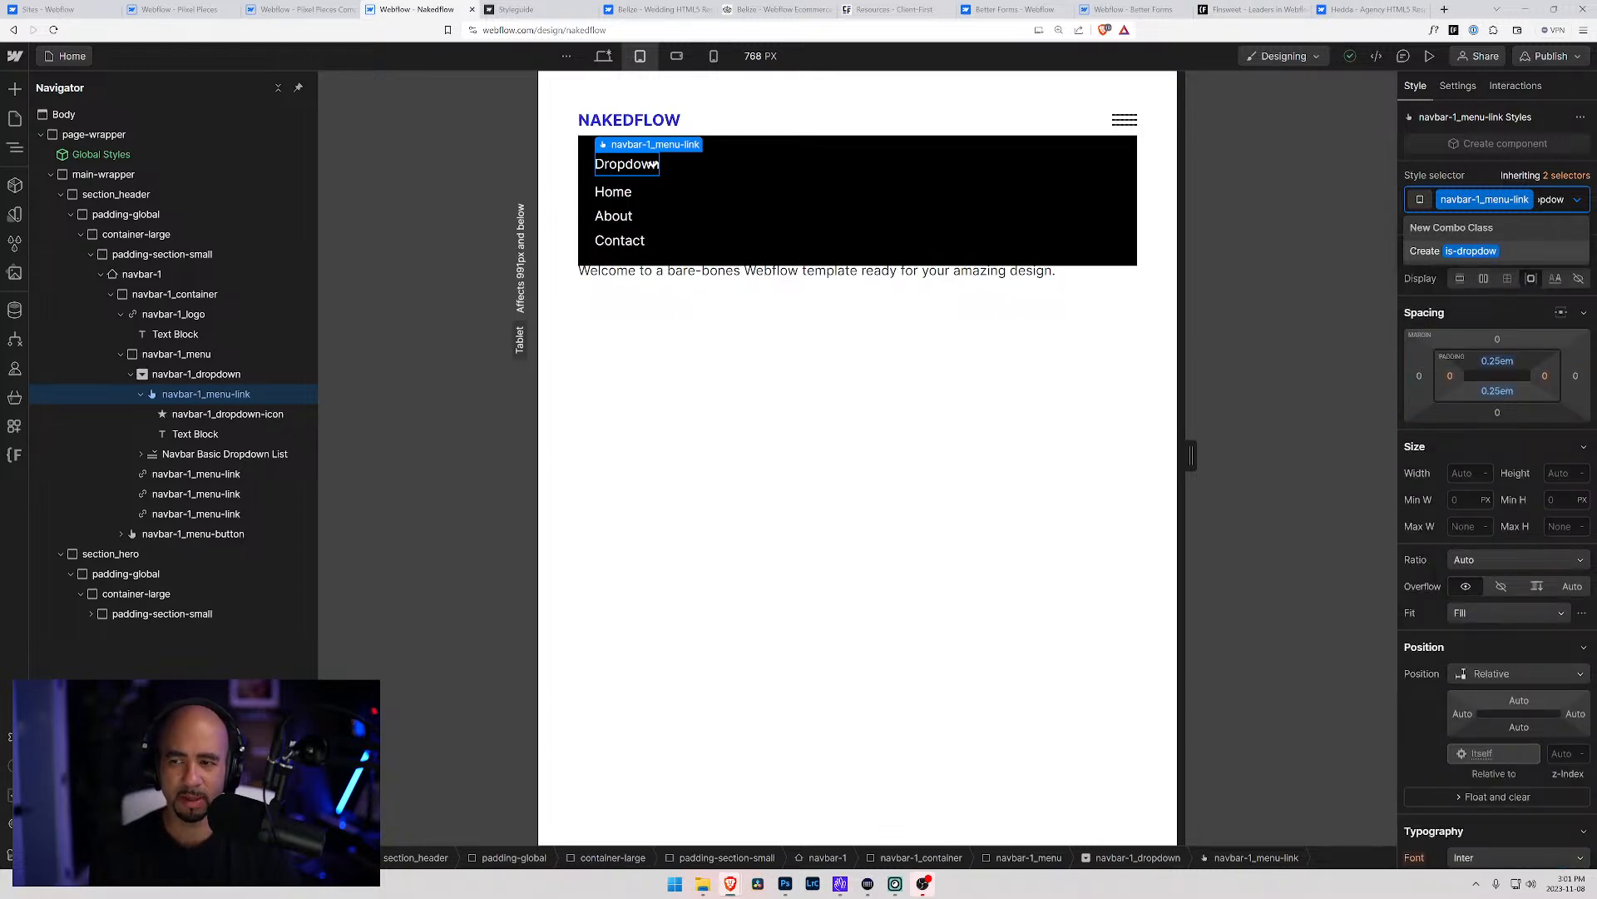
key("BackSpace")
key("BackSpace")
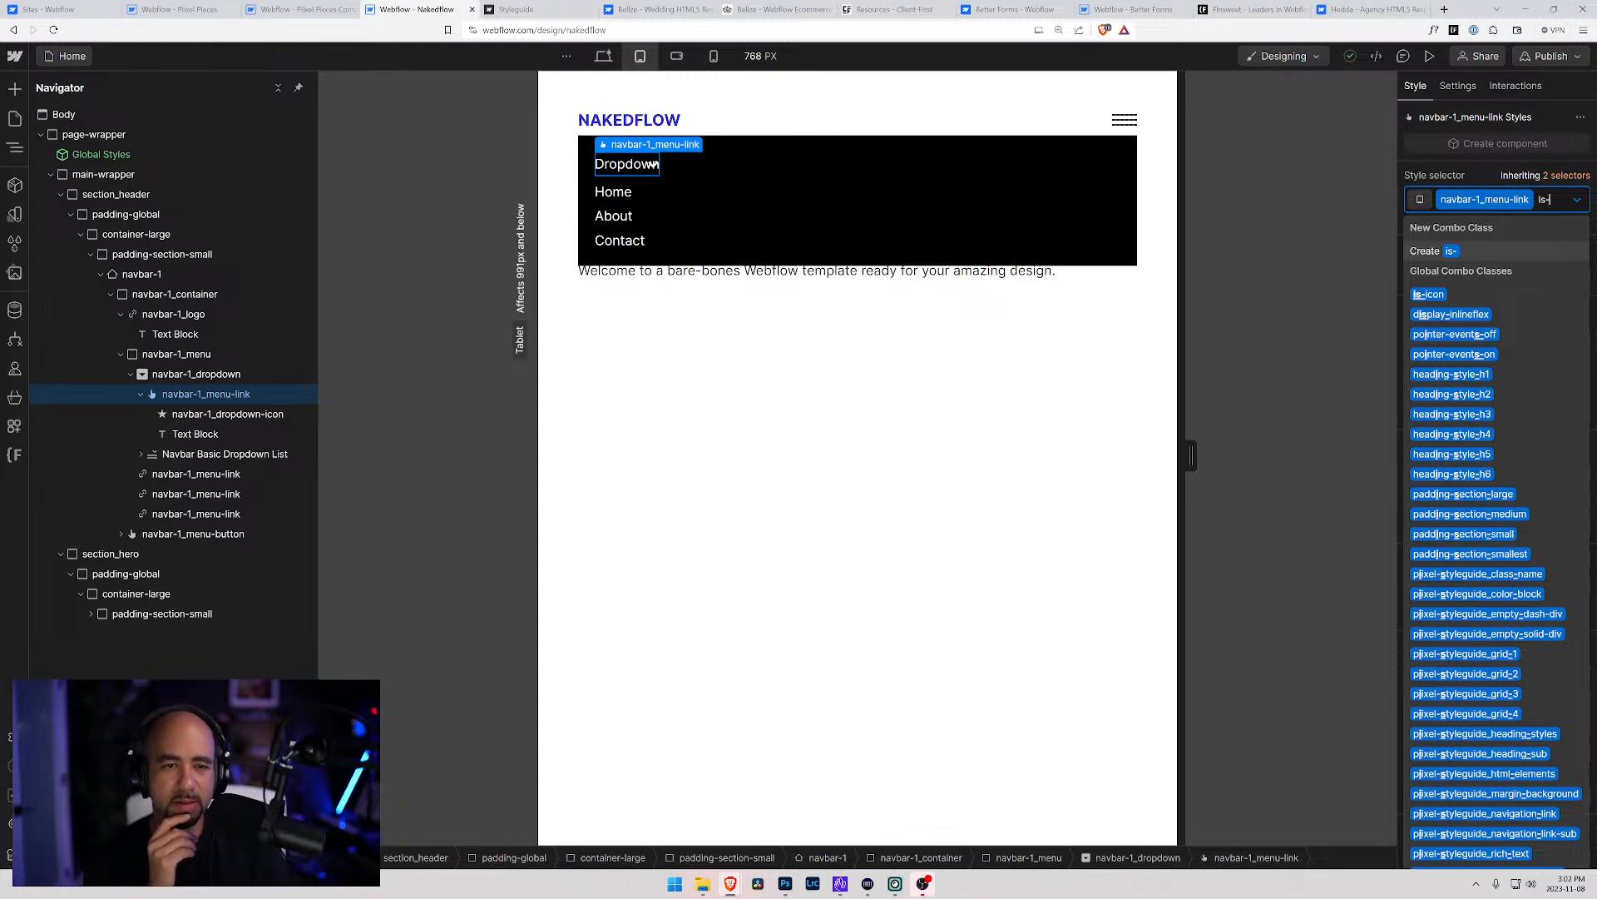
type("icon")
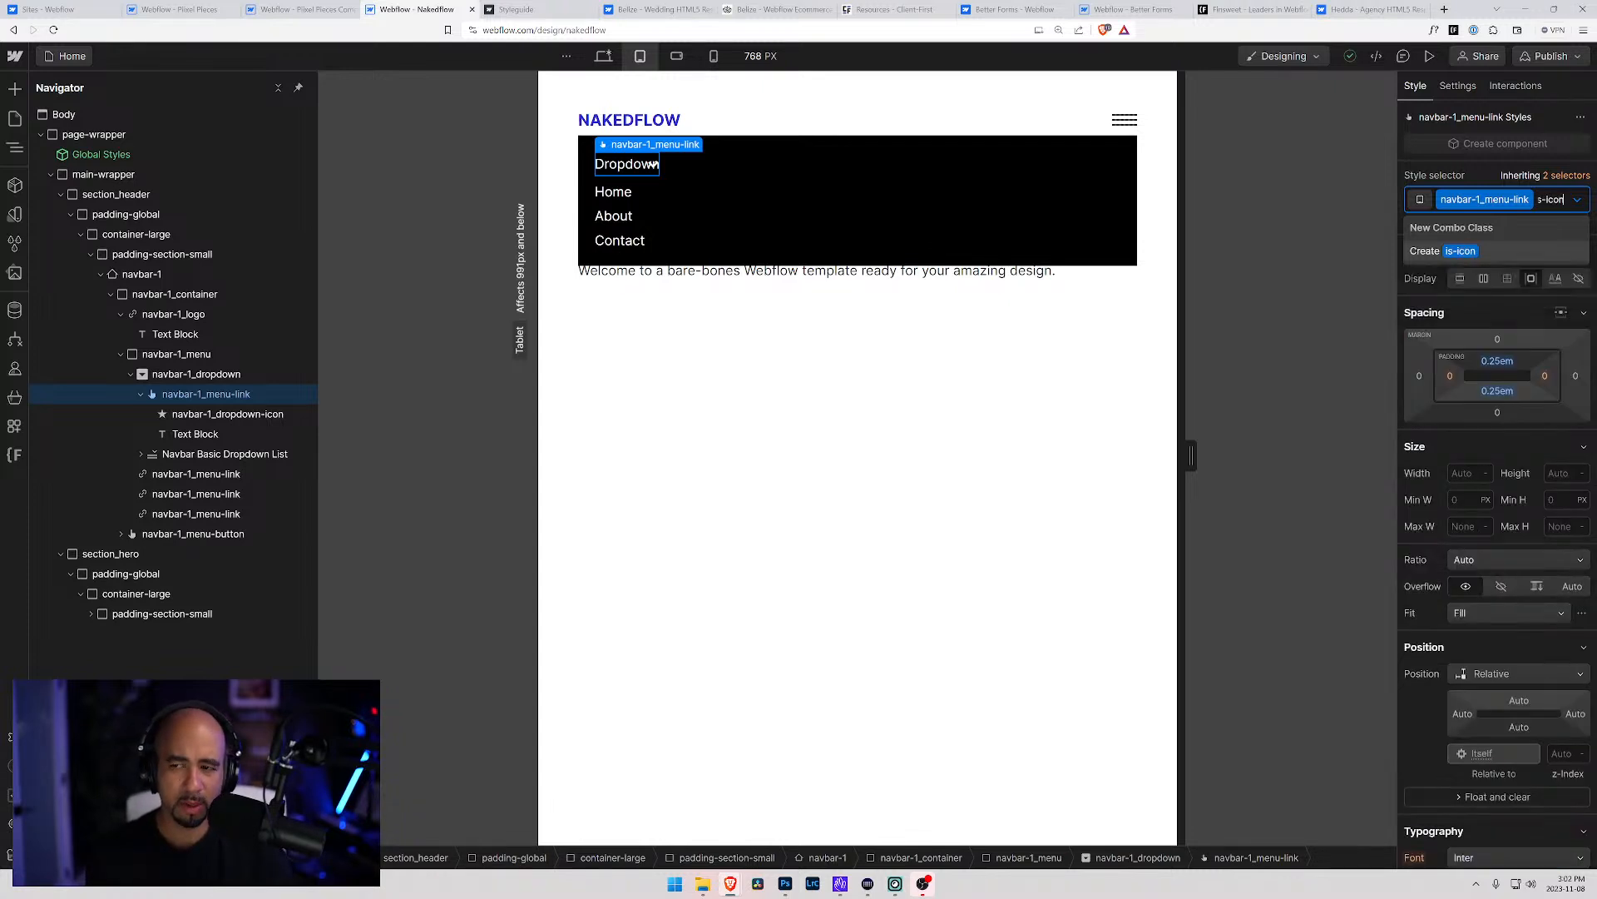
key("Return")
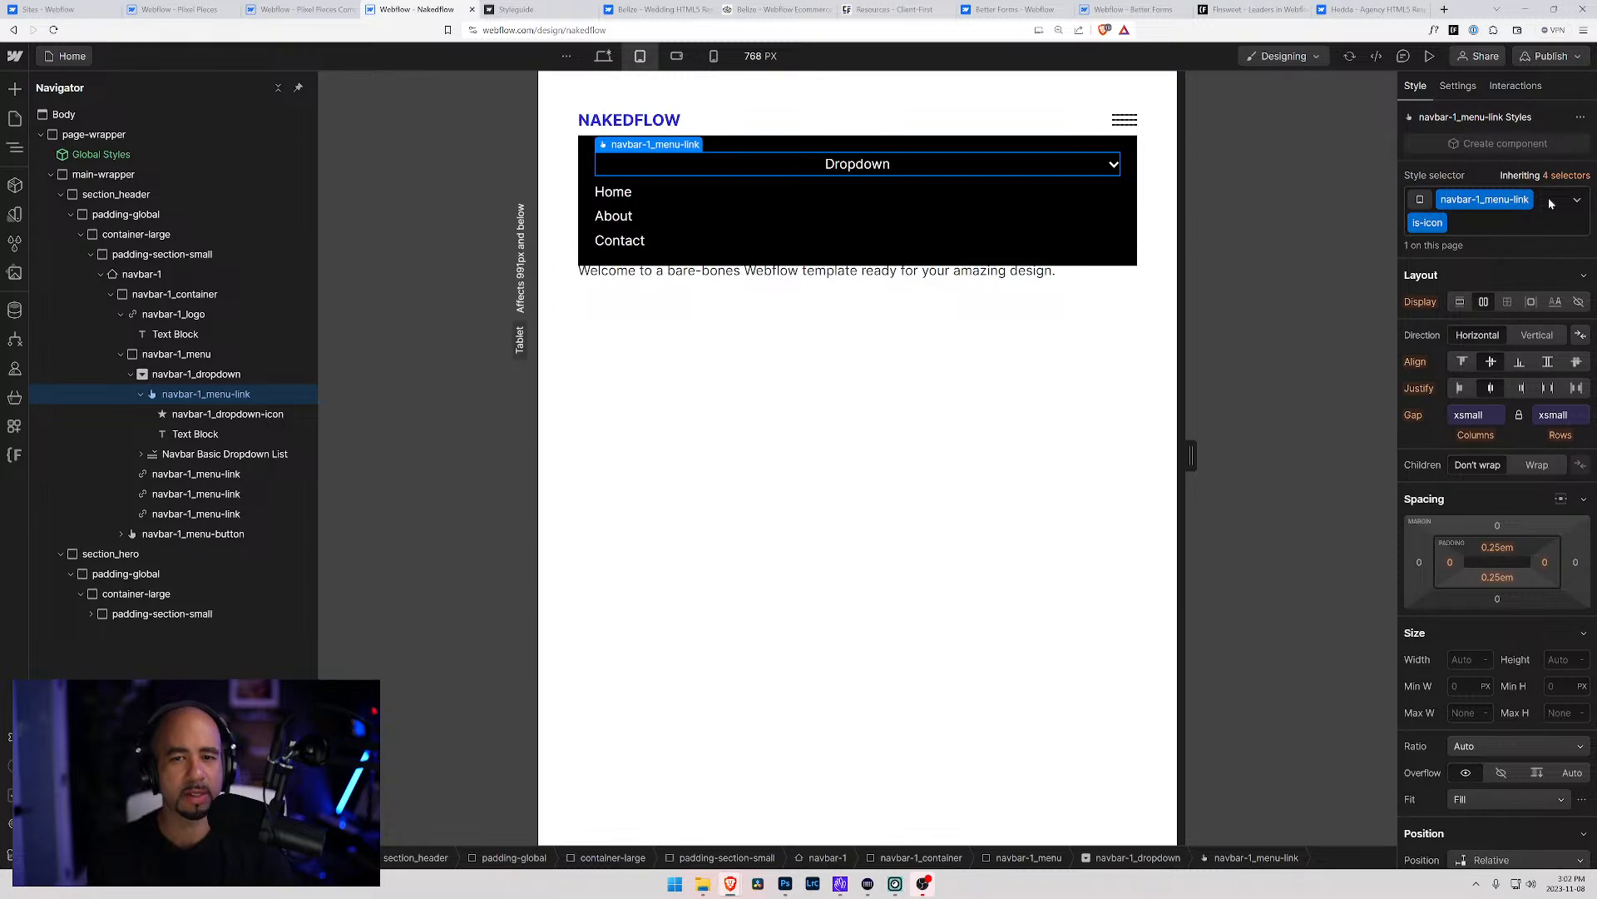
left_click(1470, 226)
key("BackSpace")
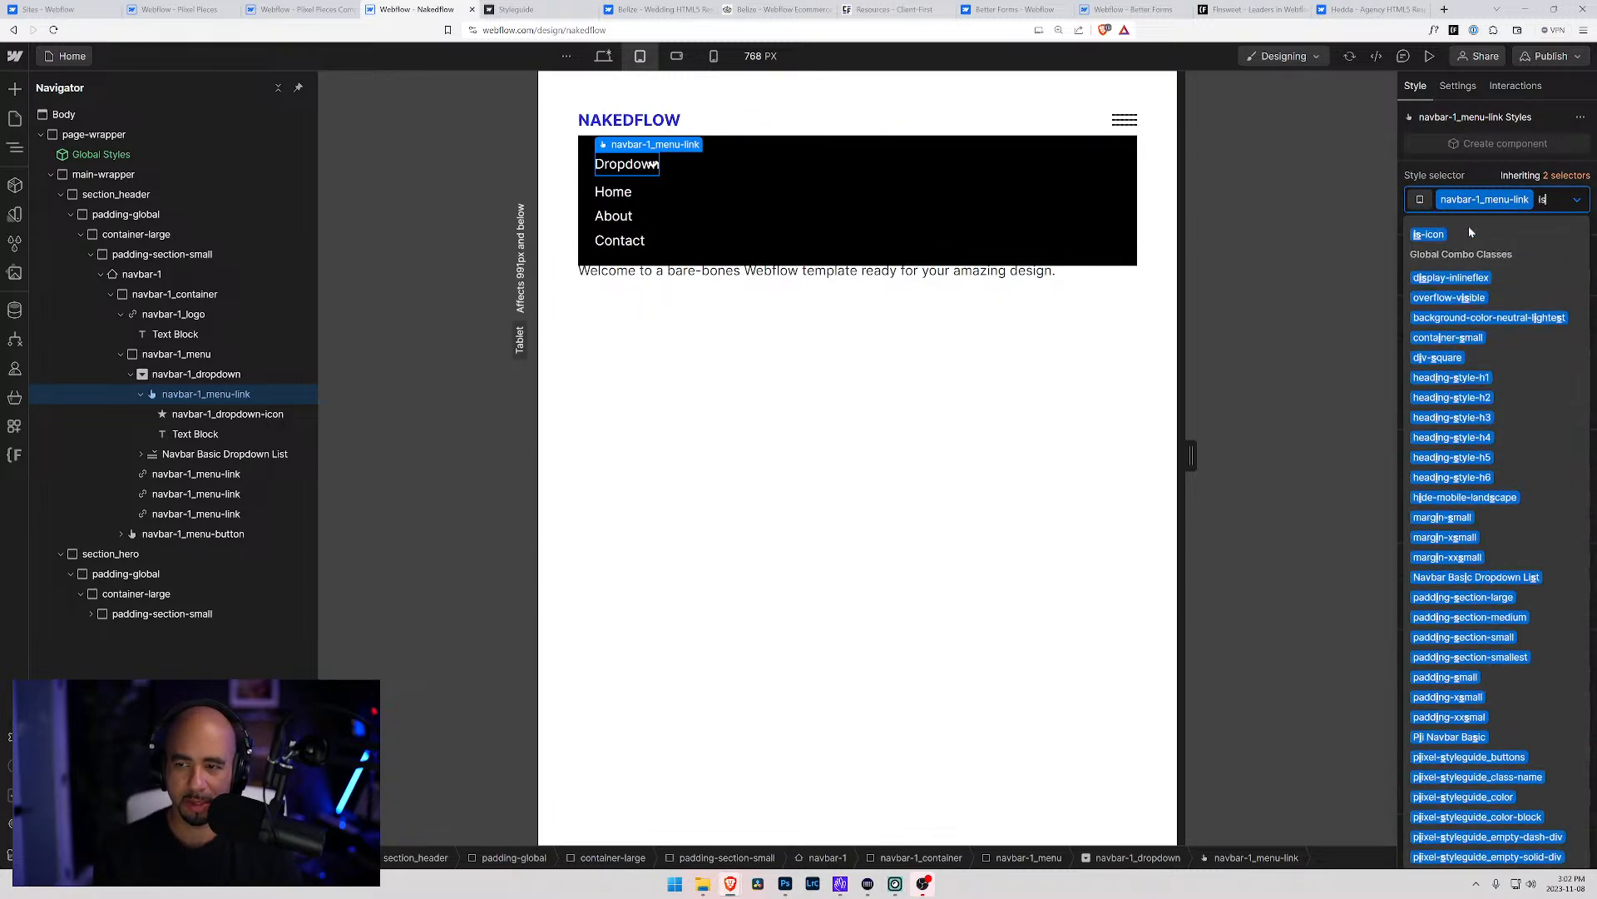
Create the combo class is-dropdown-icon on the dropdown toggle, on top of navbar-1_menu-link
type("is-dro")
type("pdwo")
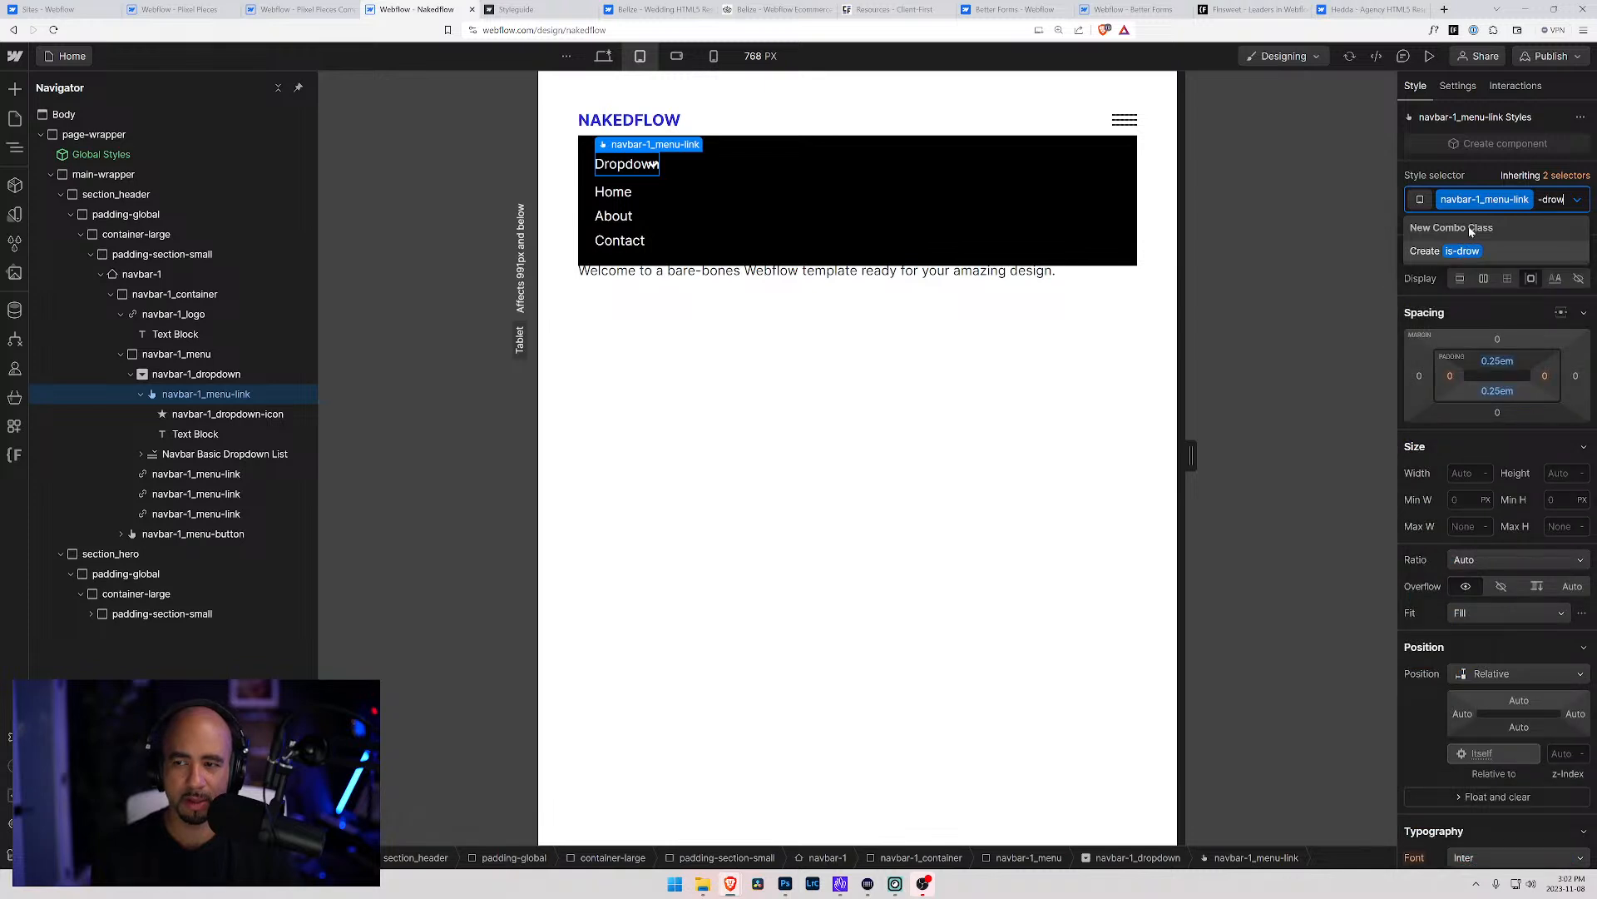
key("BackSpace")
key("BackSpace")
type("wn-icon")
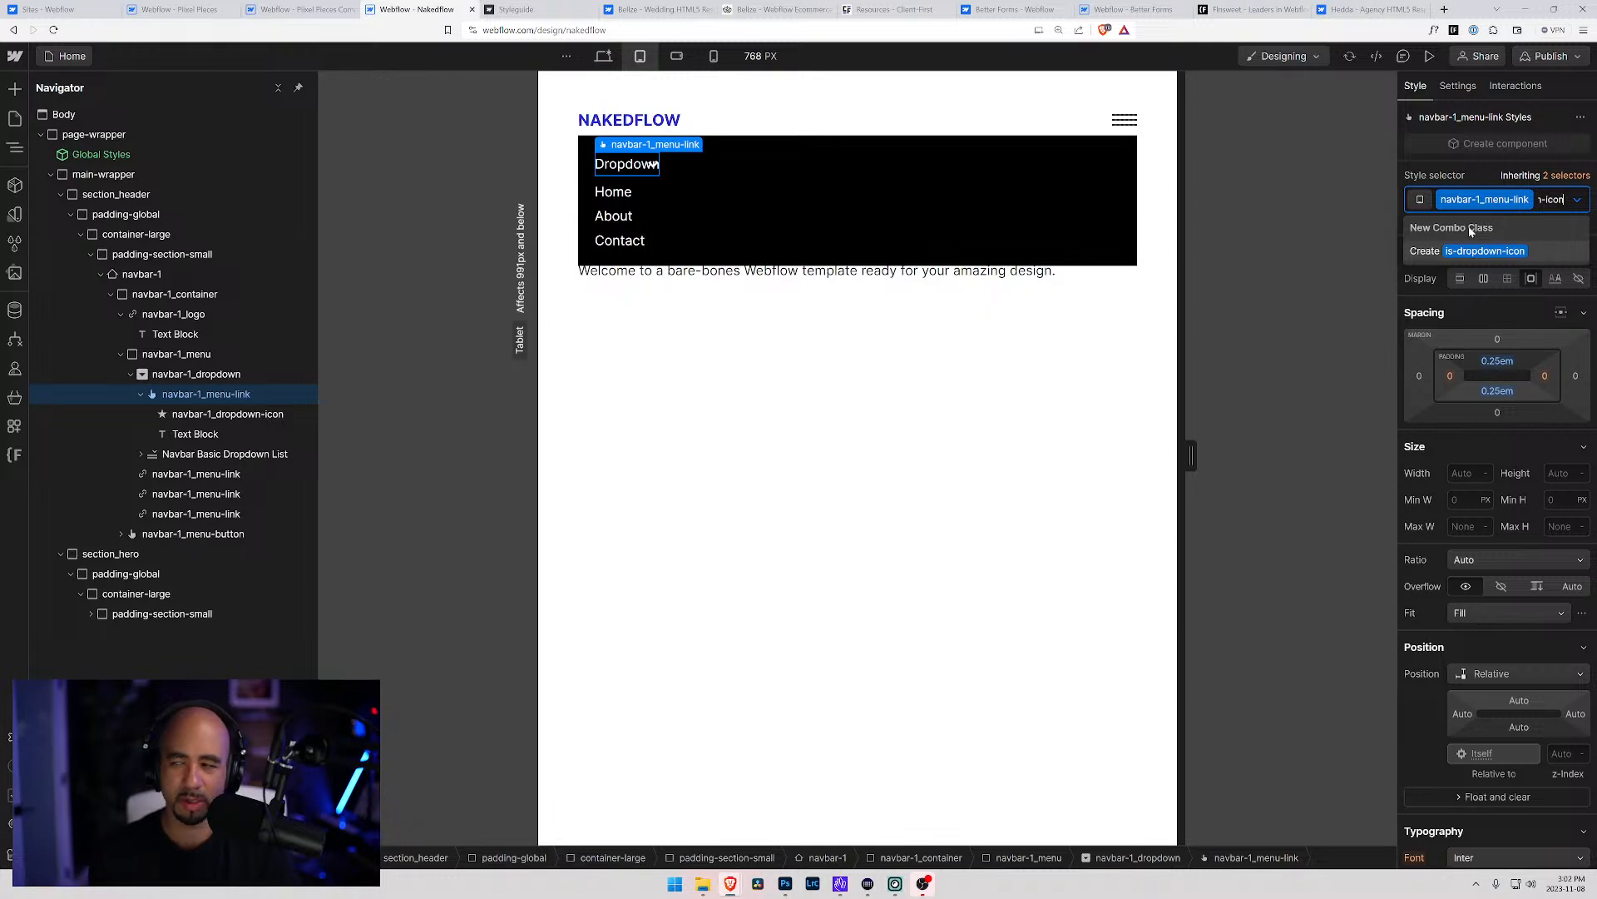
key("Return")
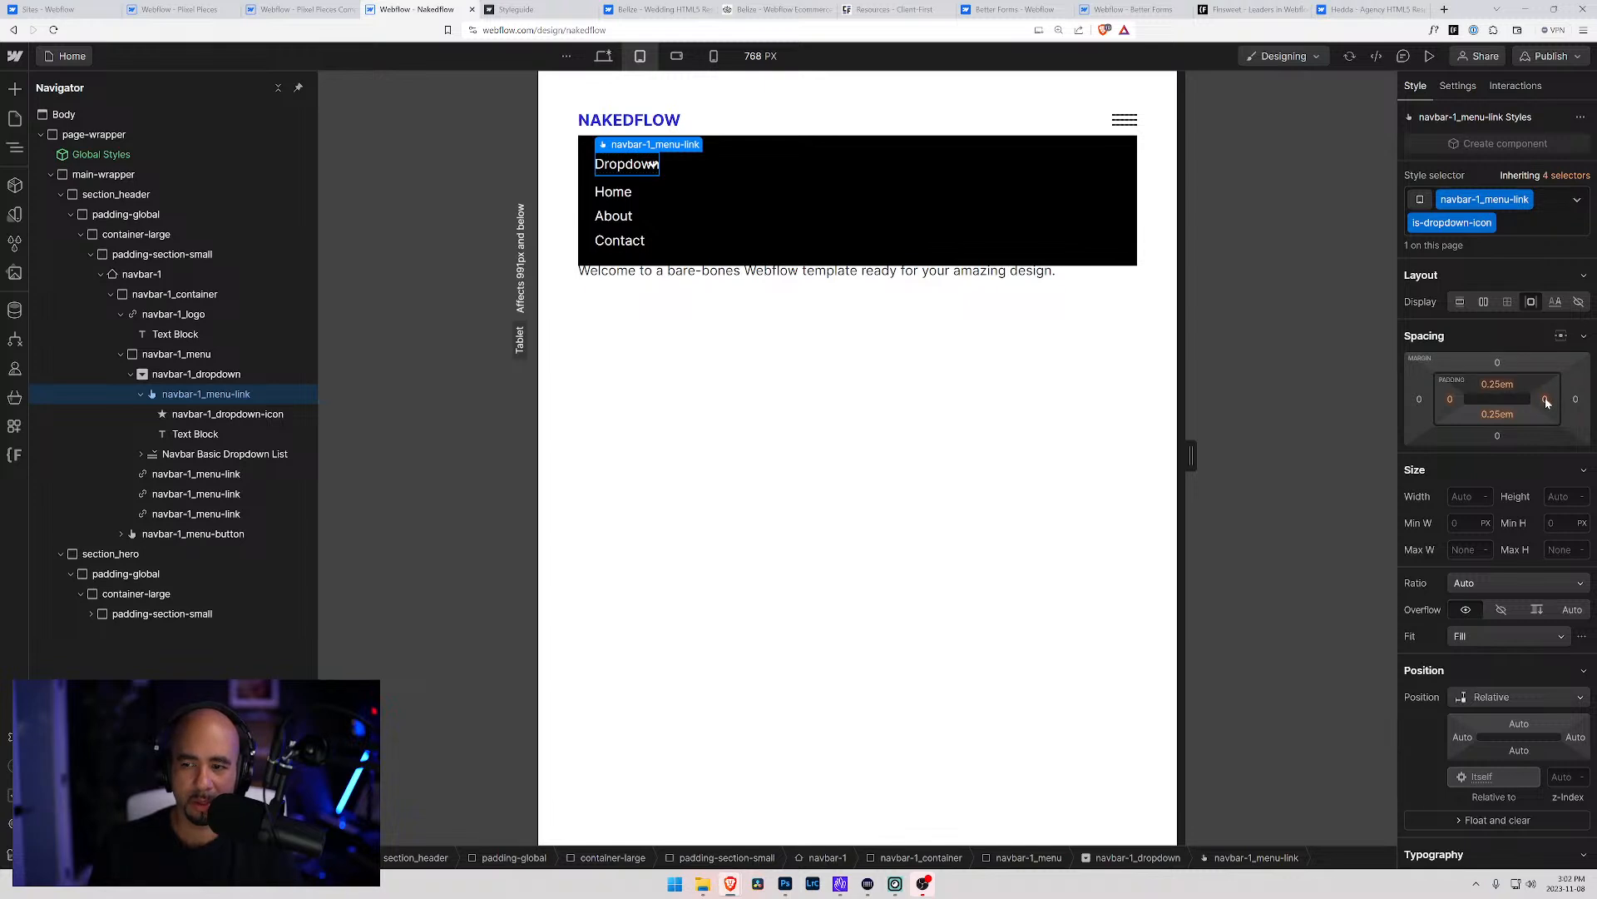
Set the right padding of the is-dropdown-icon combo class to the small sizing variable (1rem)
left_click_drag(1546, 402, 1525, 399)
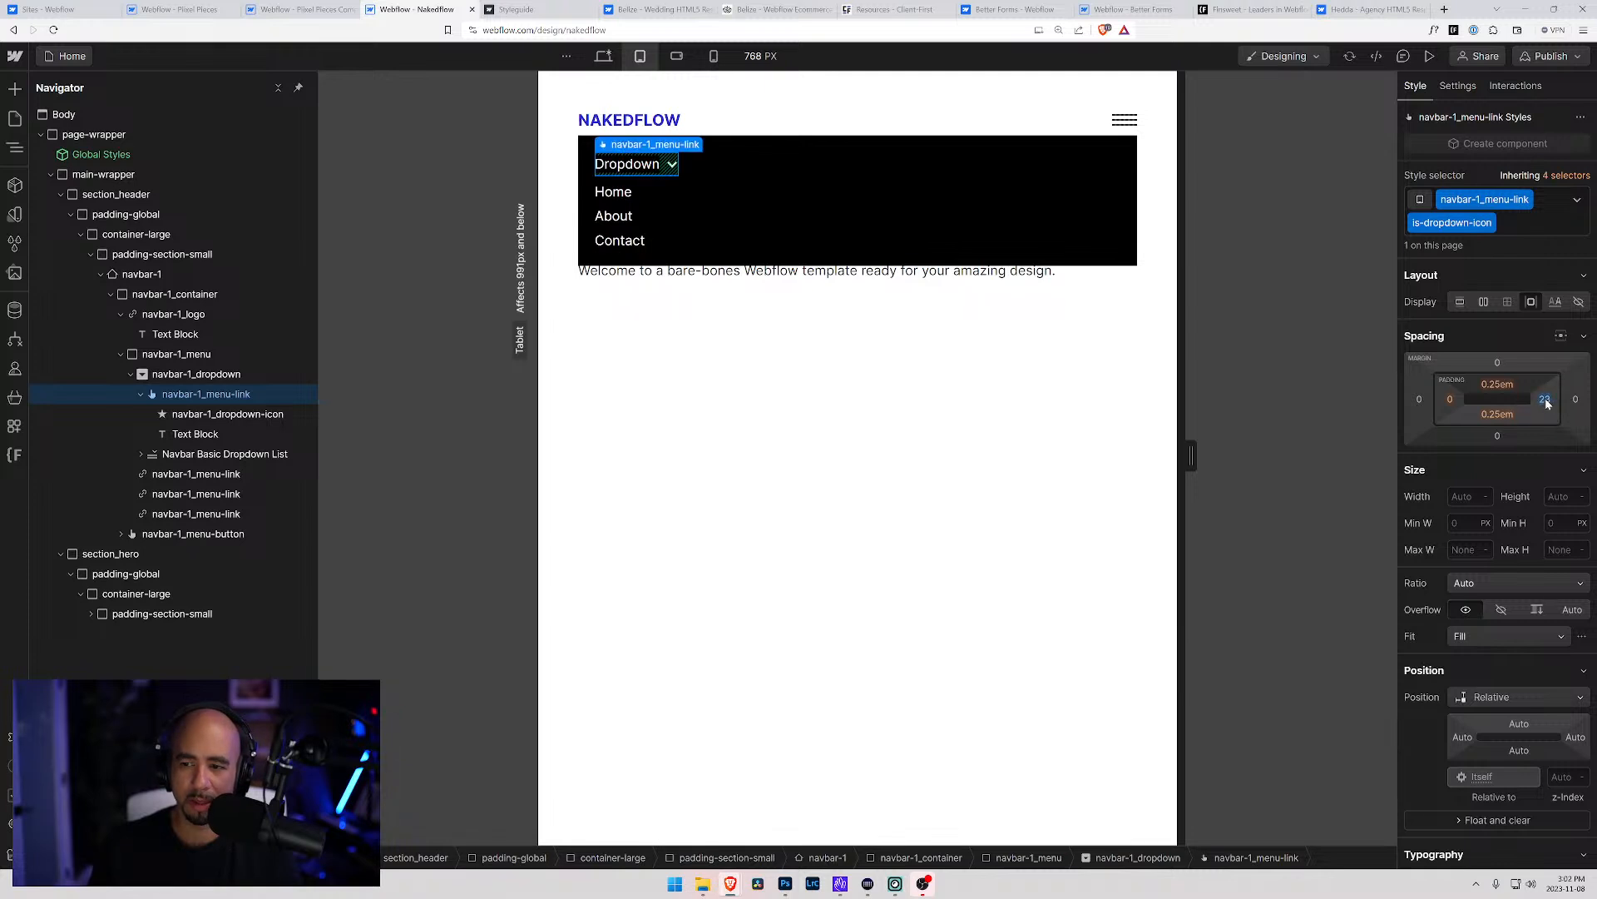
left_click(1545, 399)
left_click(1544, 416)
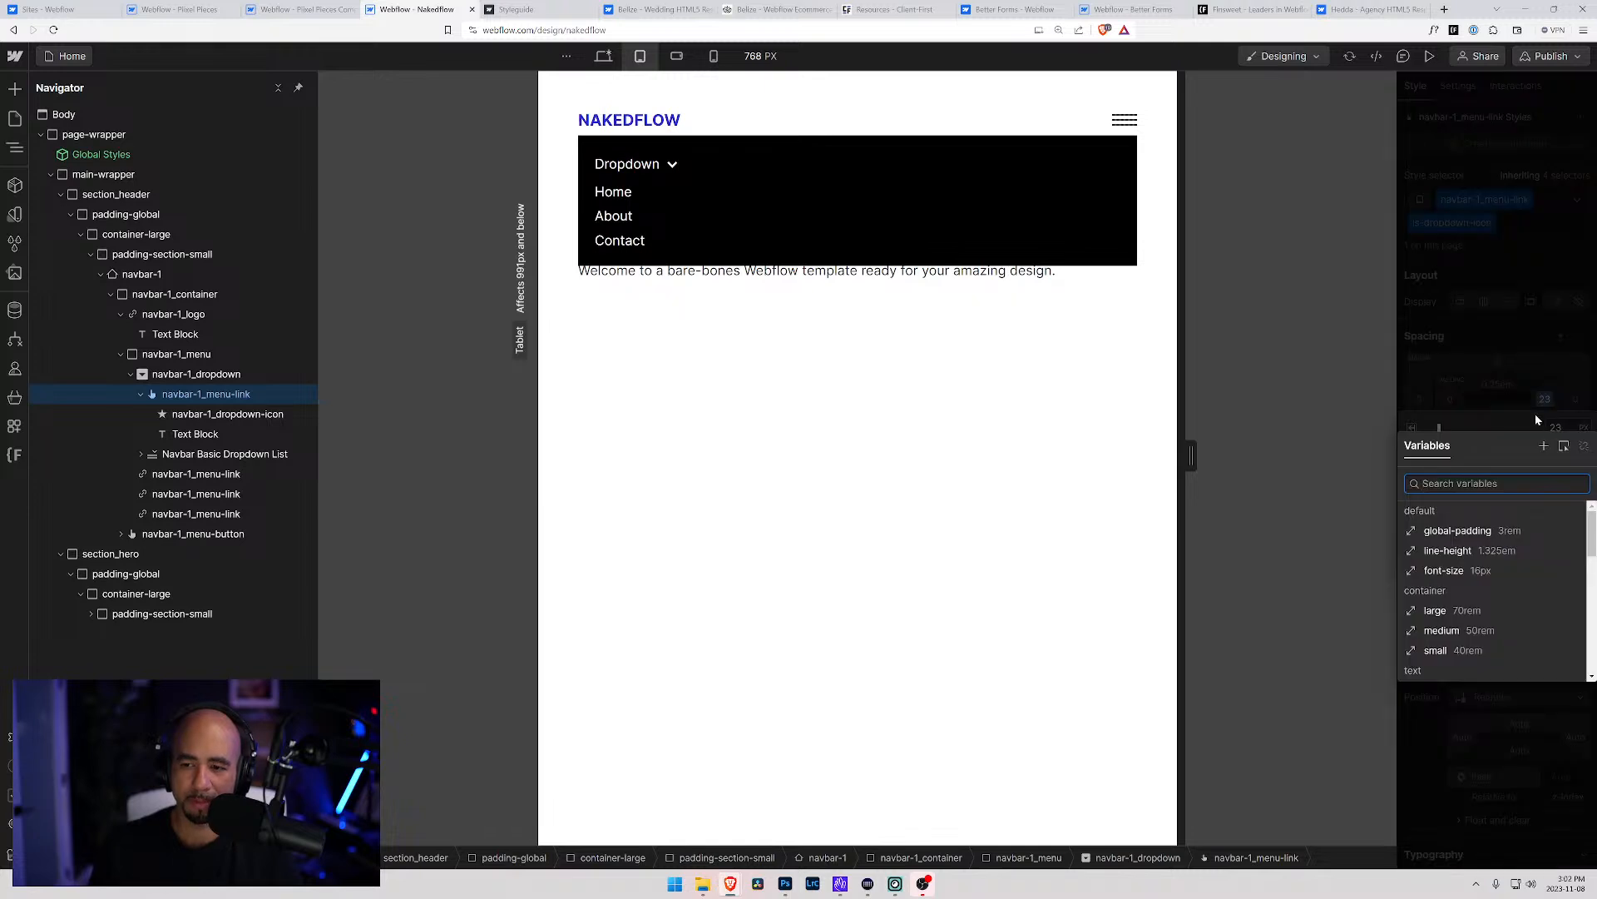
left_click(1499, 582)
scroll(1500, 585, "down", 3)
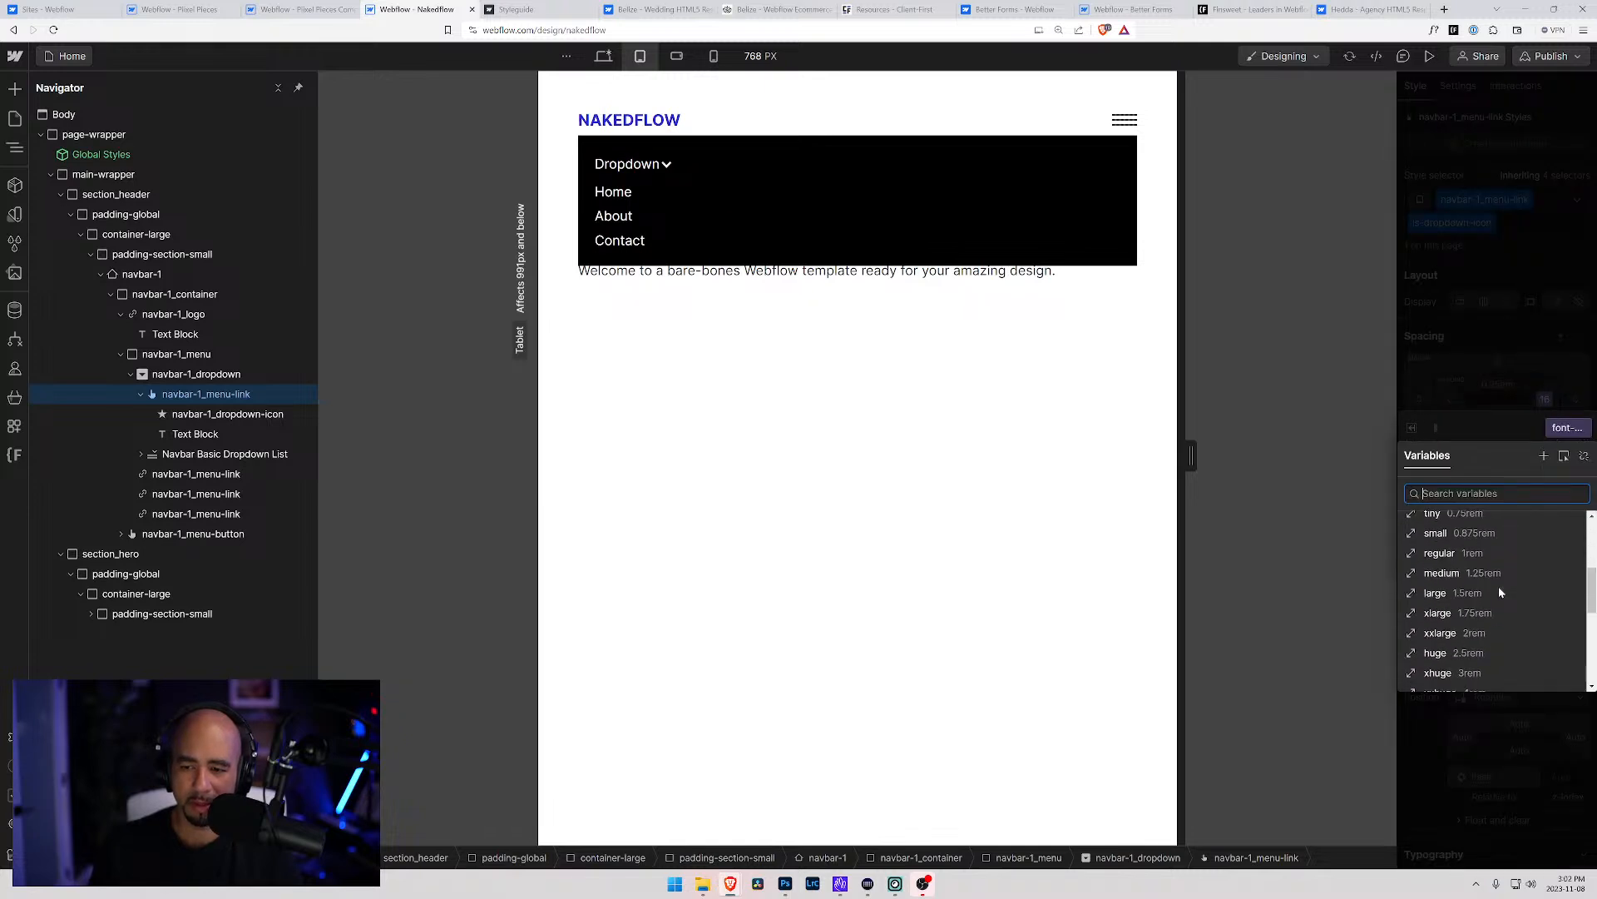
scroll(1499, 587, "down", 5)
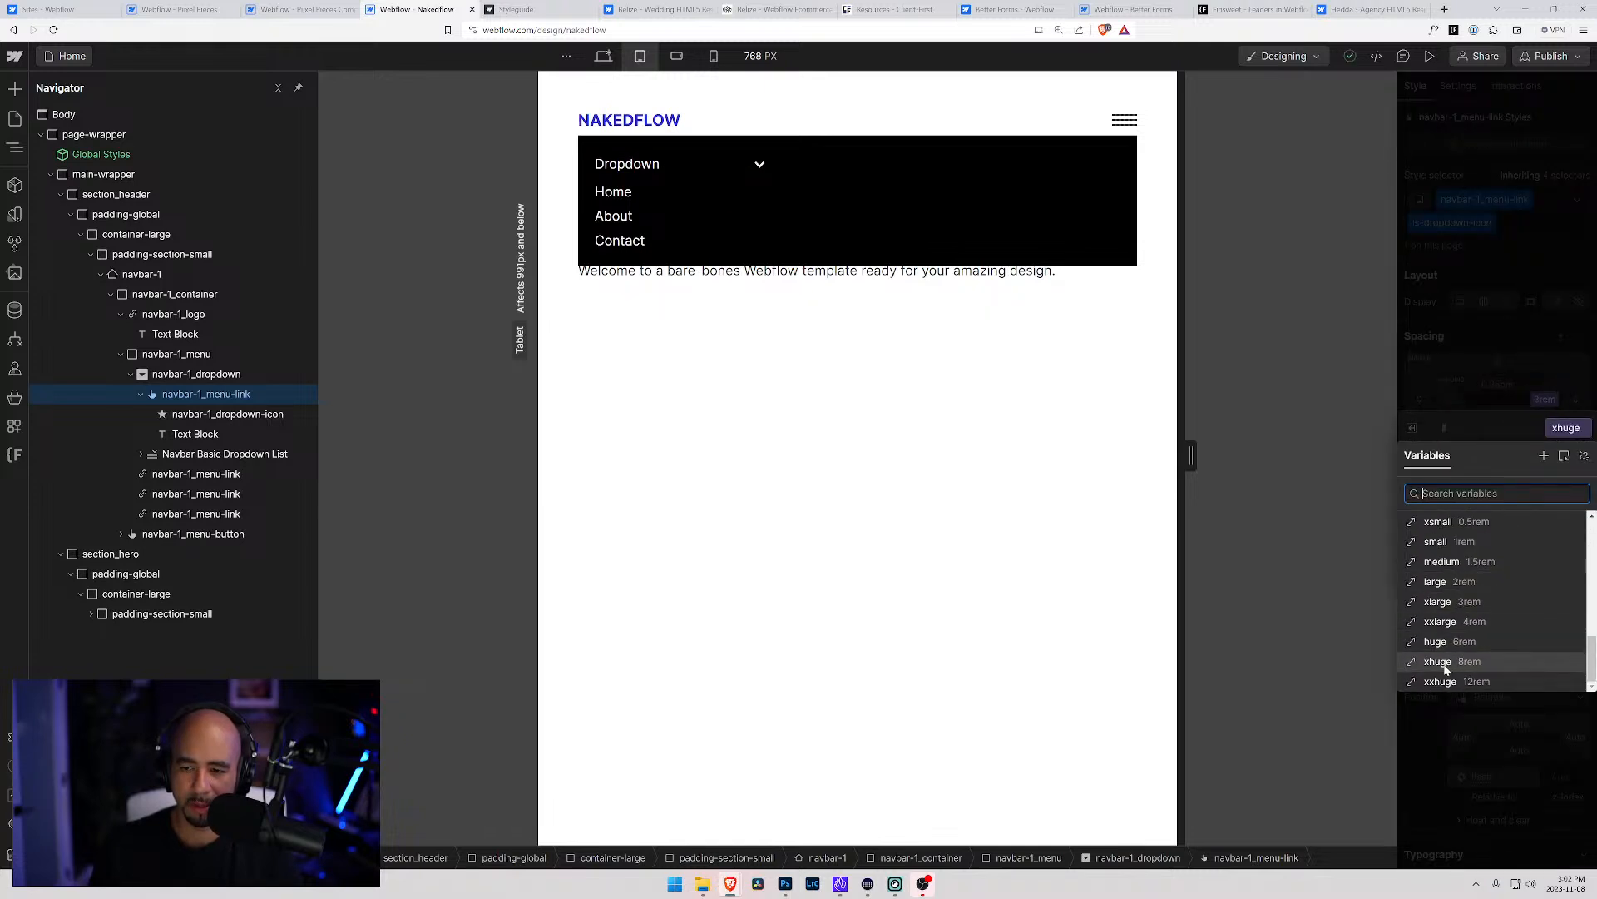
scroll(1453, 662, "down", 5)
scroll(1459, 646, "down", 3)
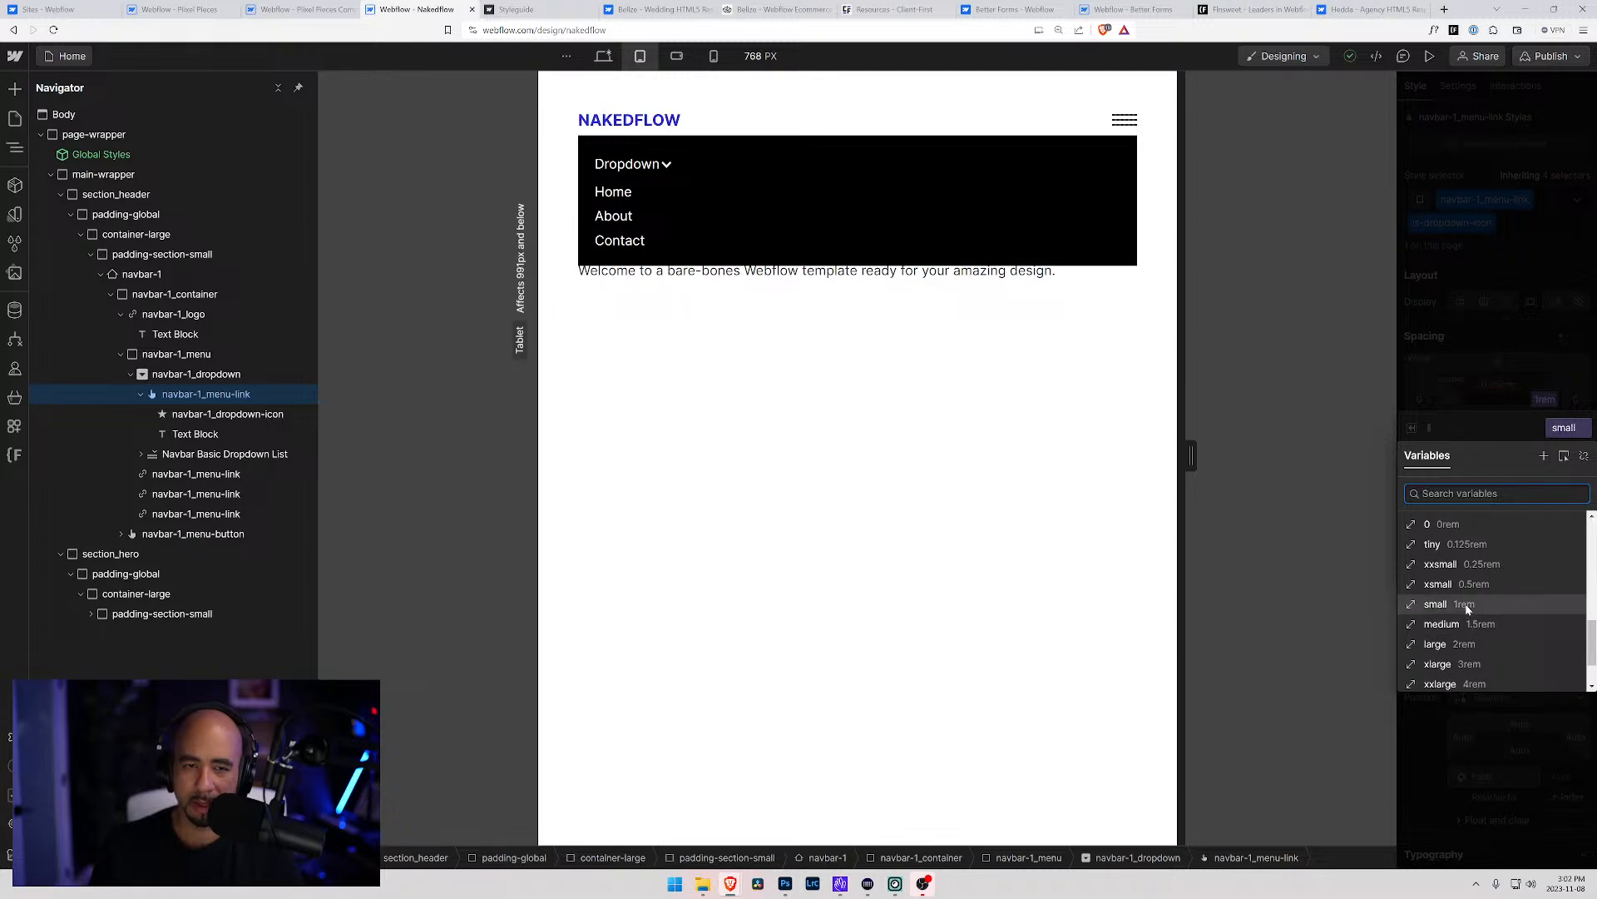
left_click(1465, 602)
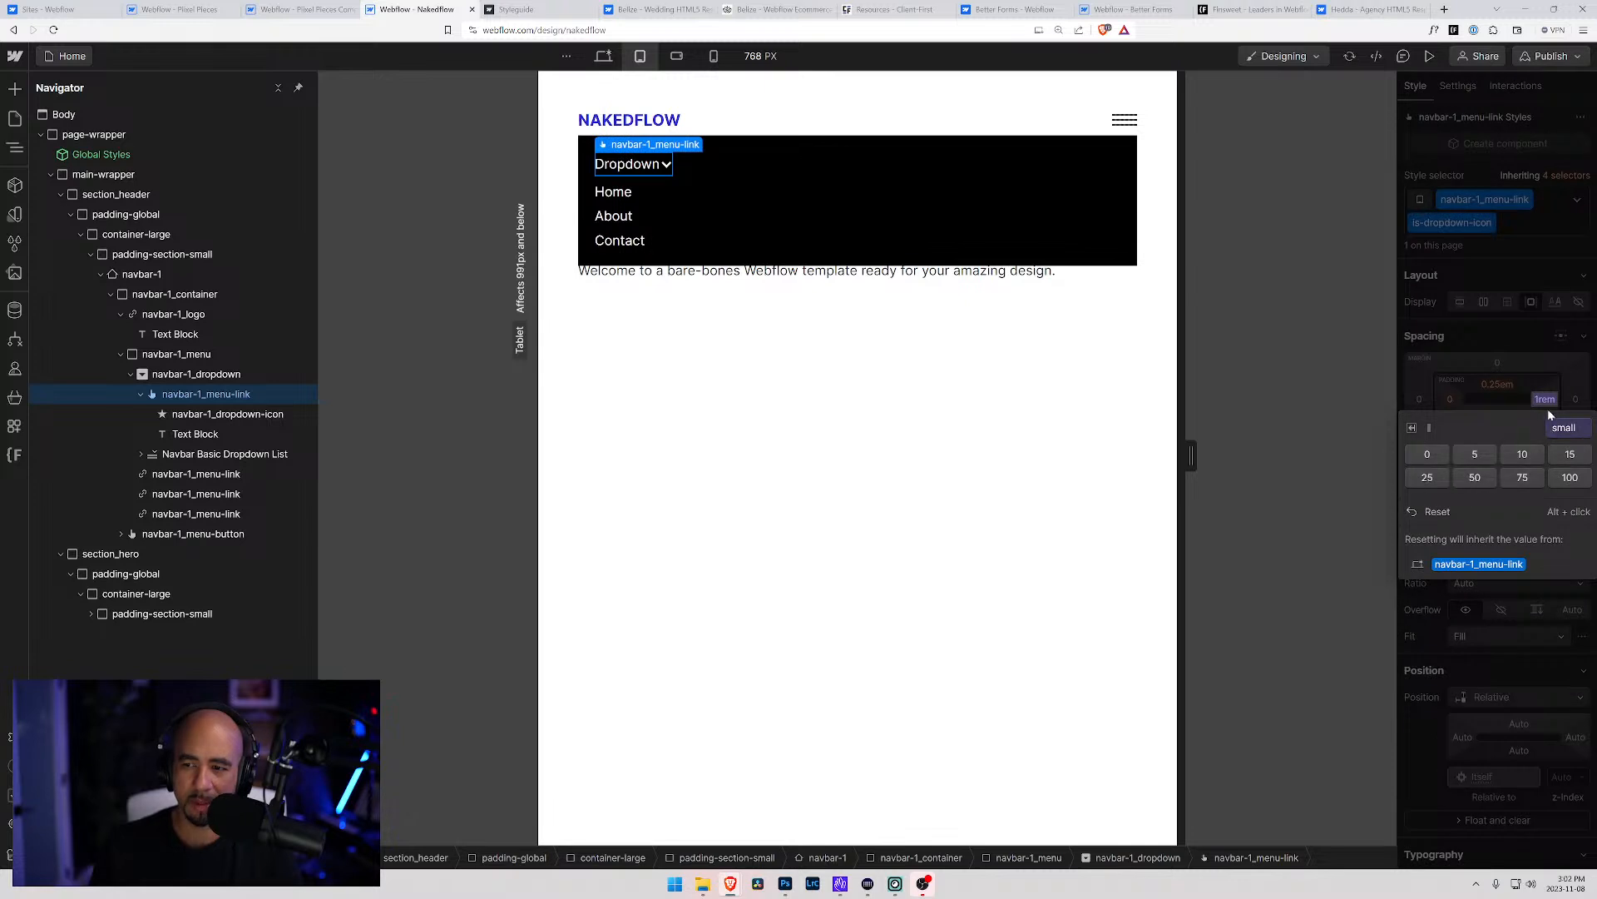
Set the dropdown toggle's right padding to the medium sizing variable (1.5rem)
left_click(1570, 432)
scroll(1481, 649, "down", 2)
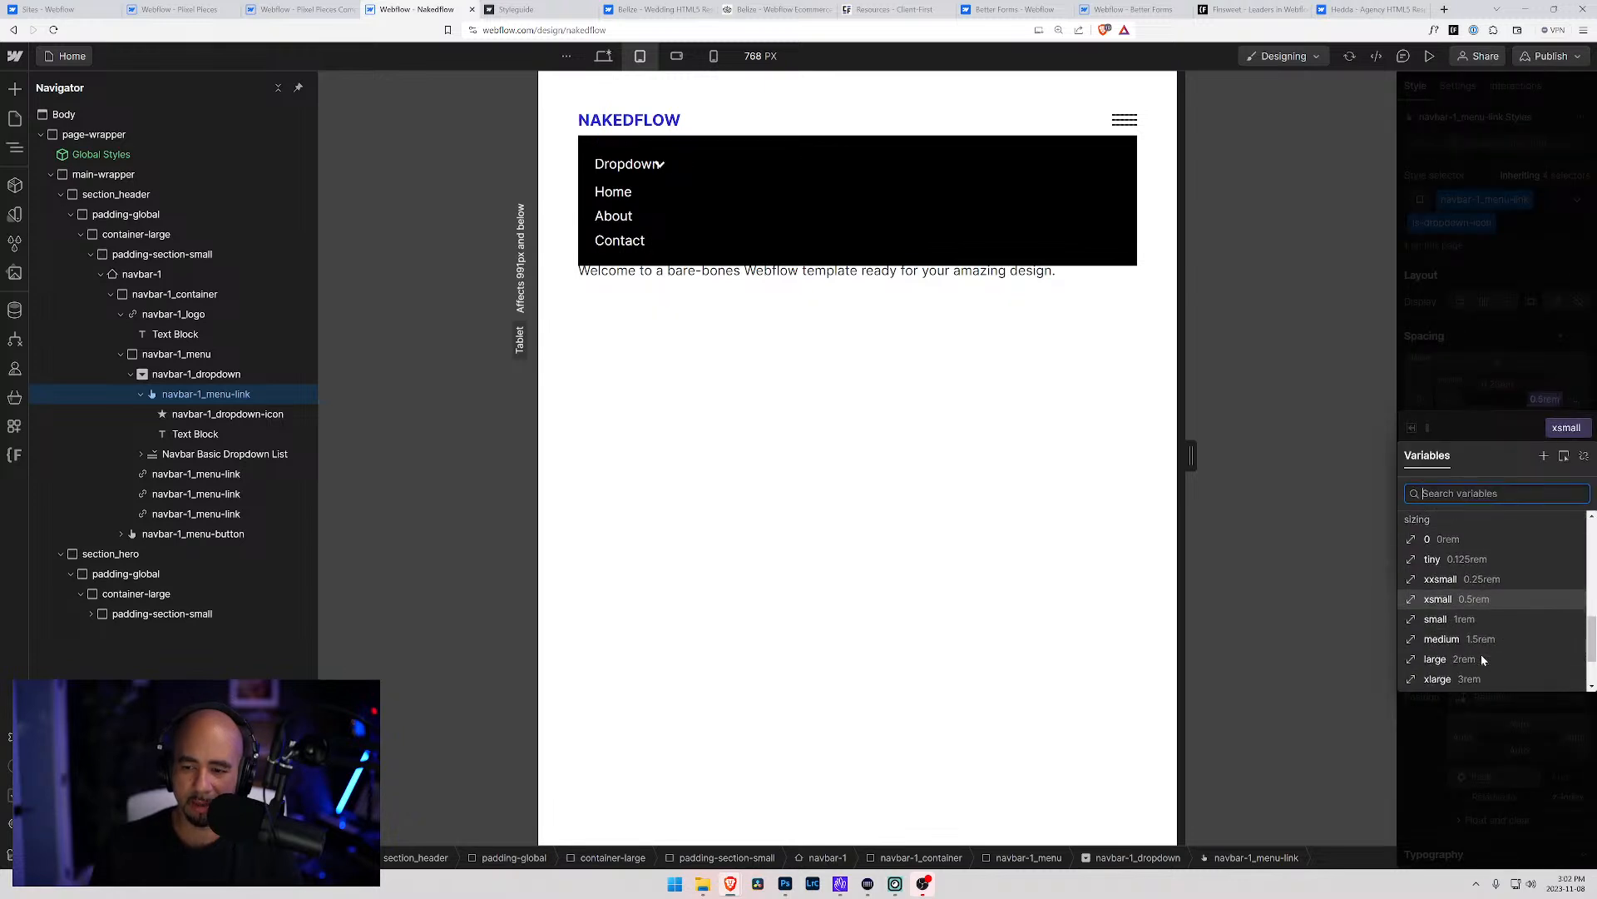
left_click(1483, 639)
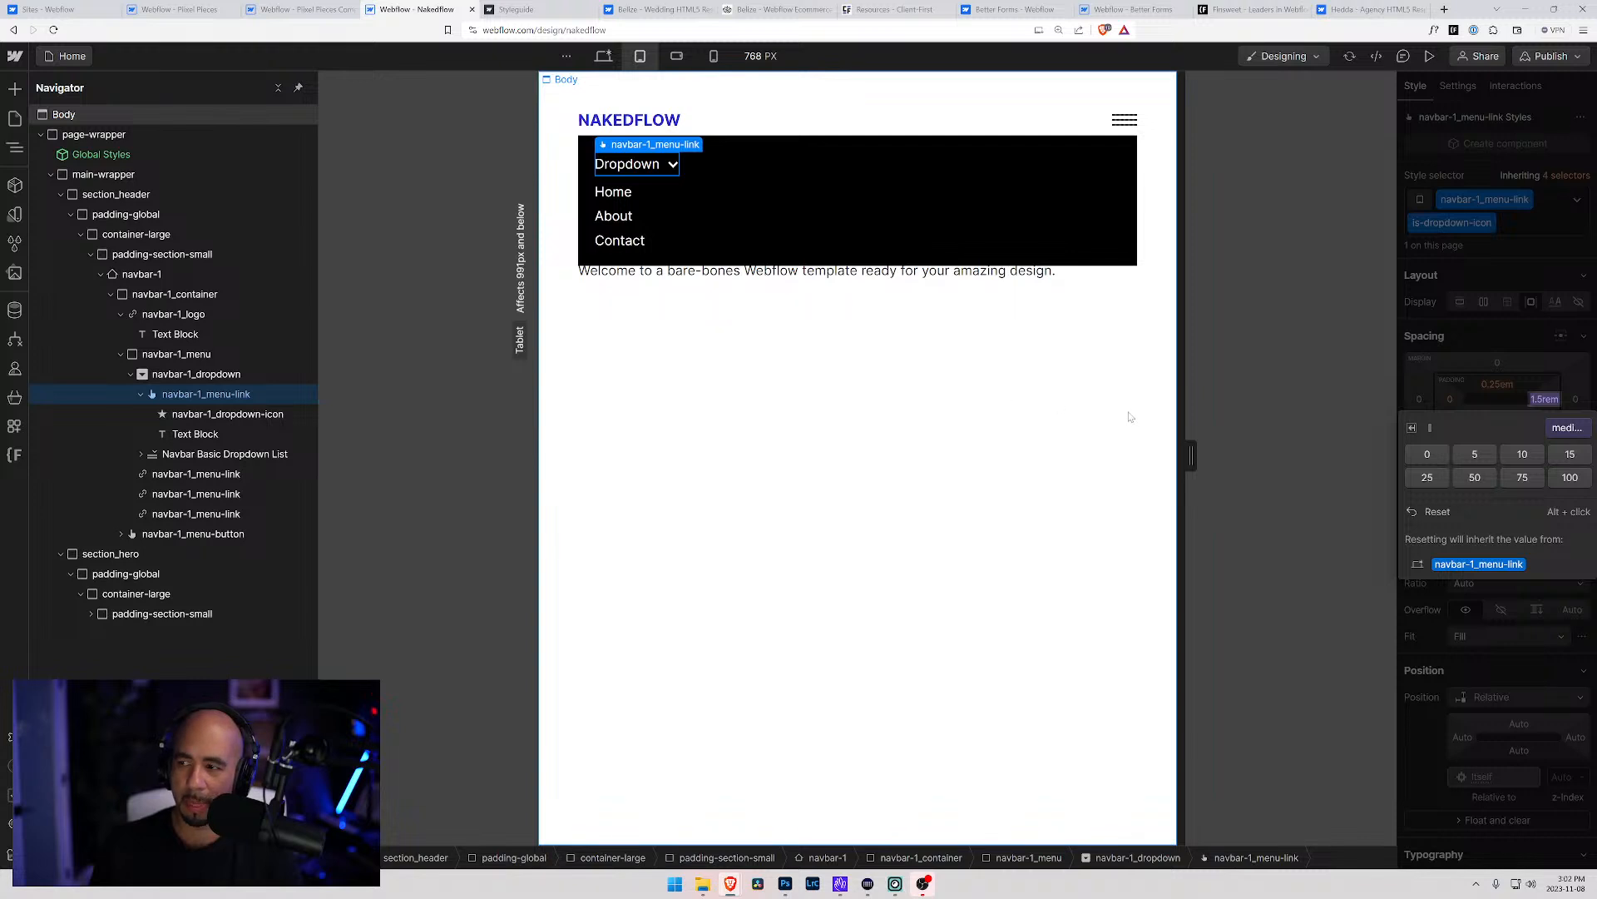
left_click(1466, 348)
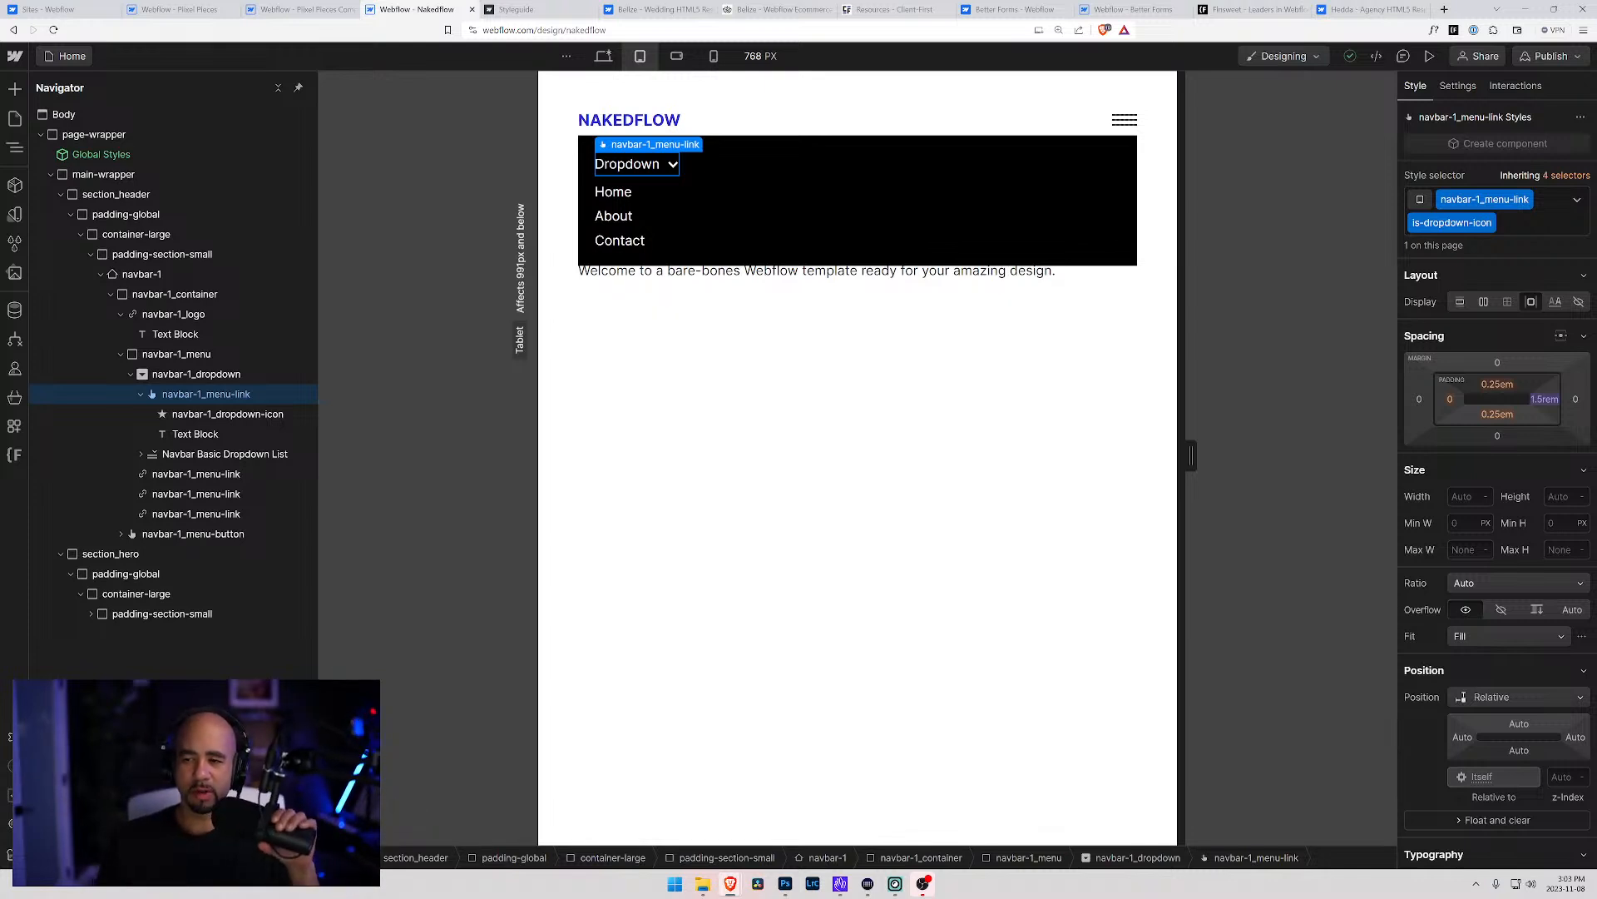
Replace the sizing variable on the dropdown toggle's right padding with a custom value of 1.25rem
left_click(1545, 400)
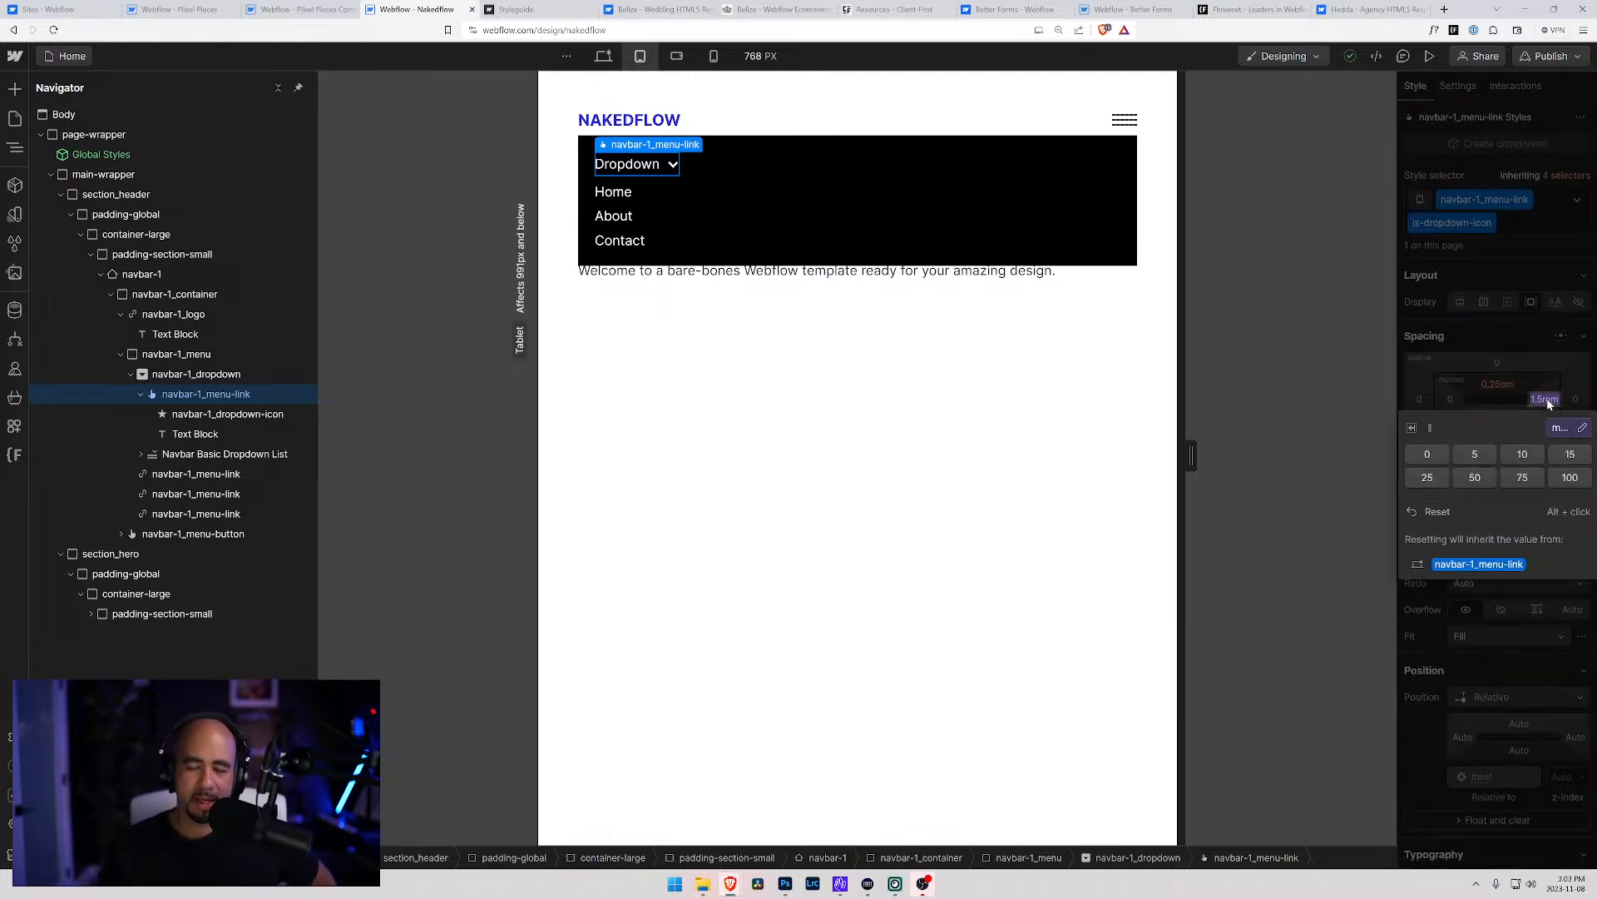
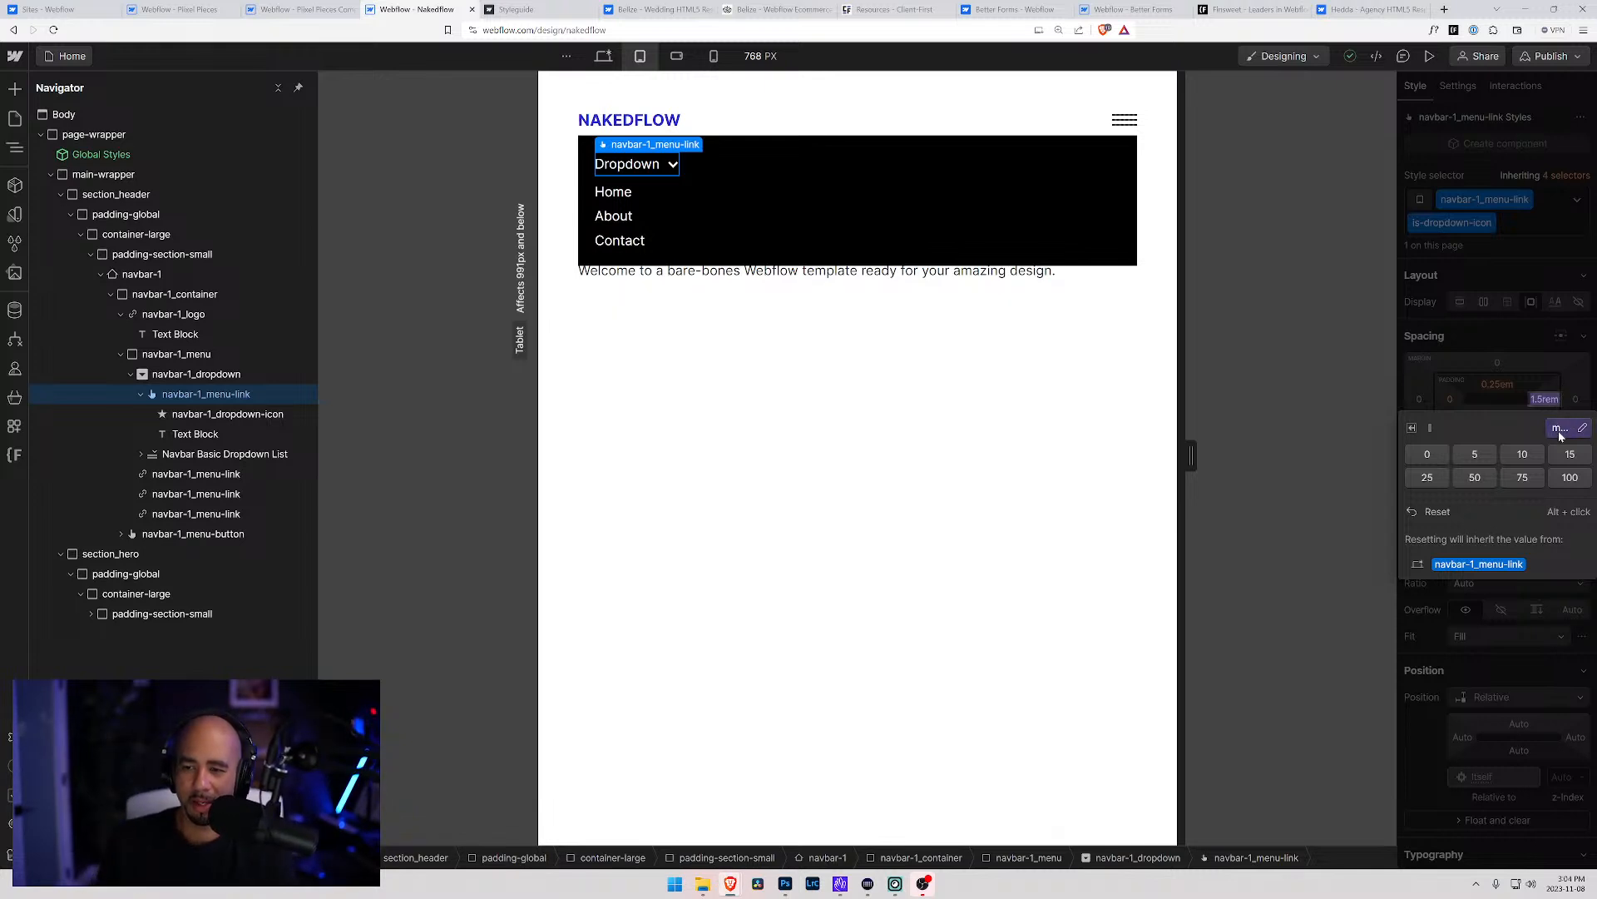
left_click(1568, 429)
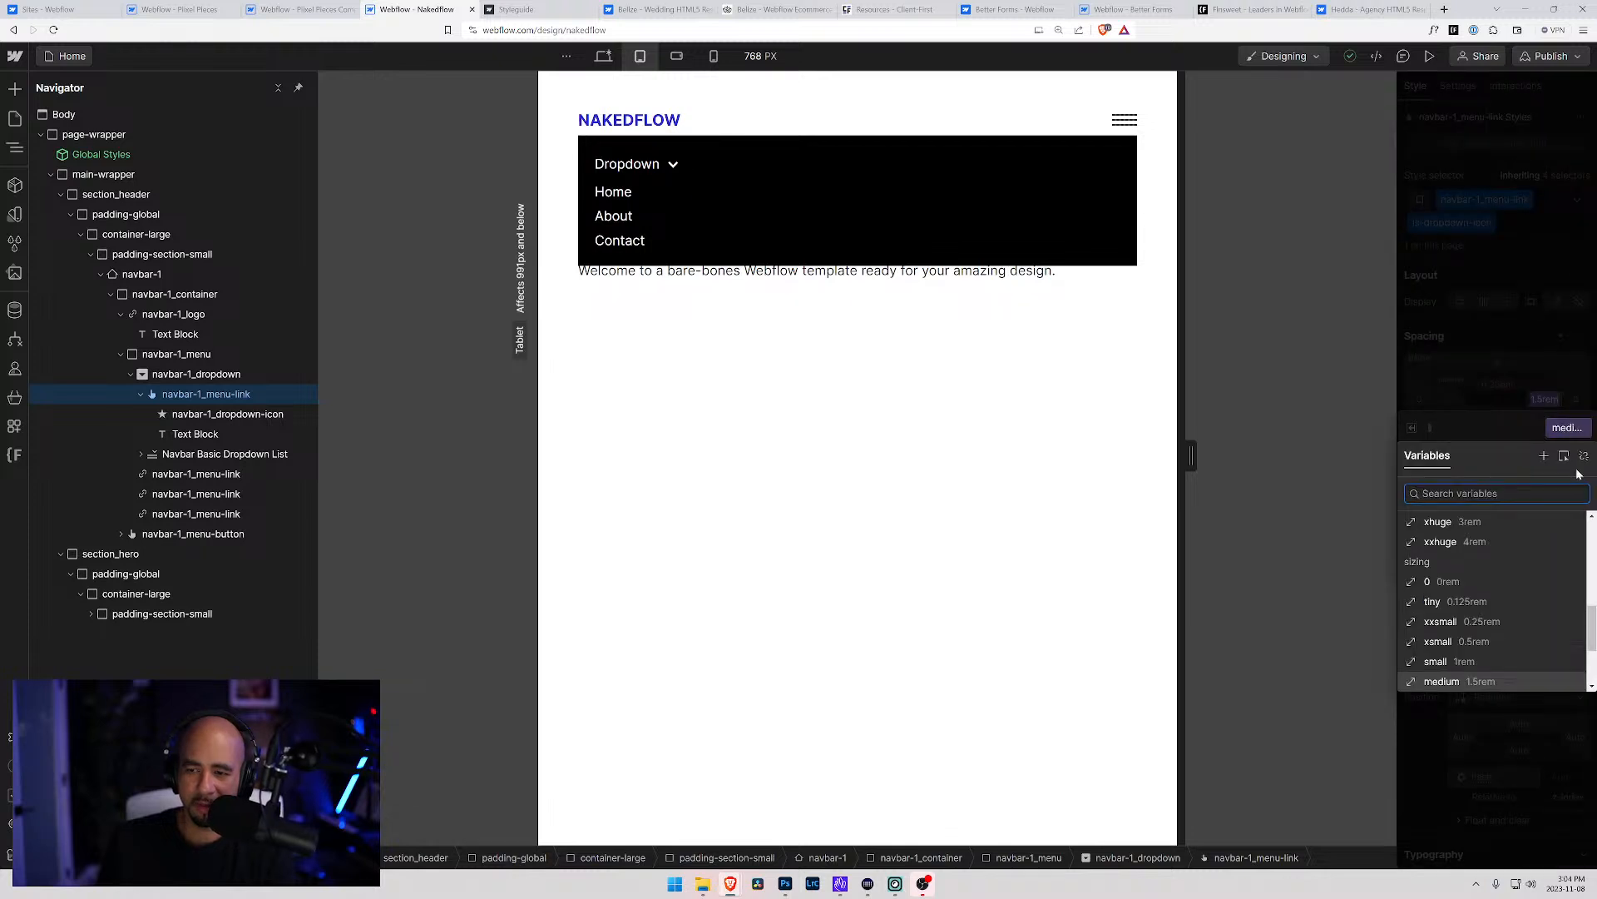
left_click(1562, 425)
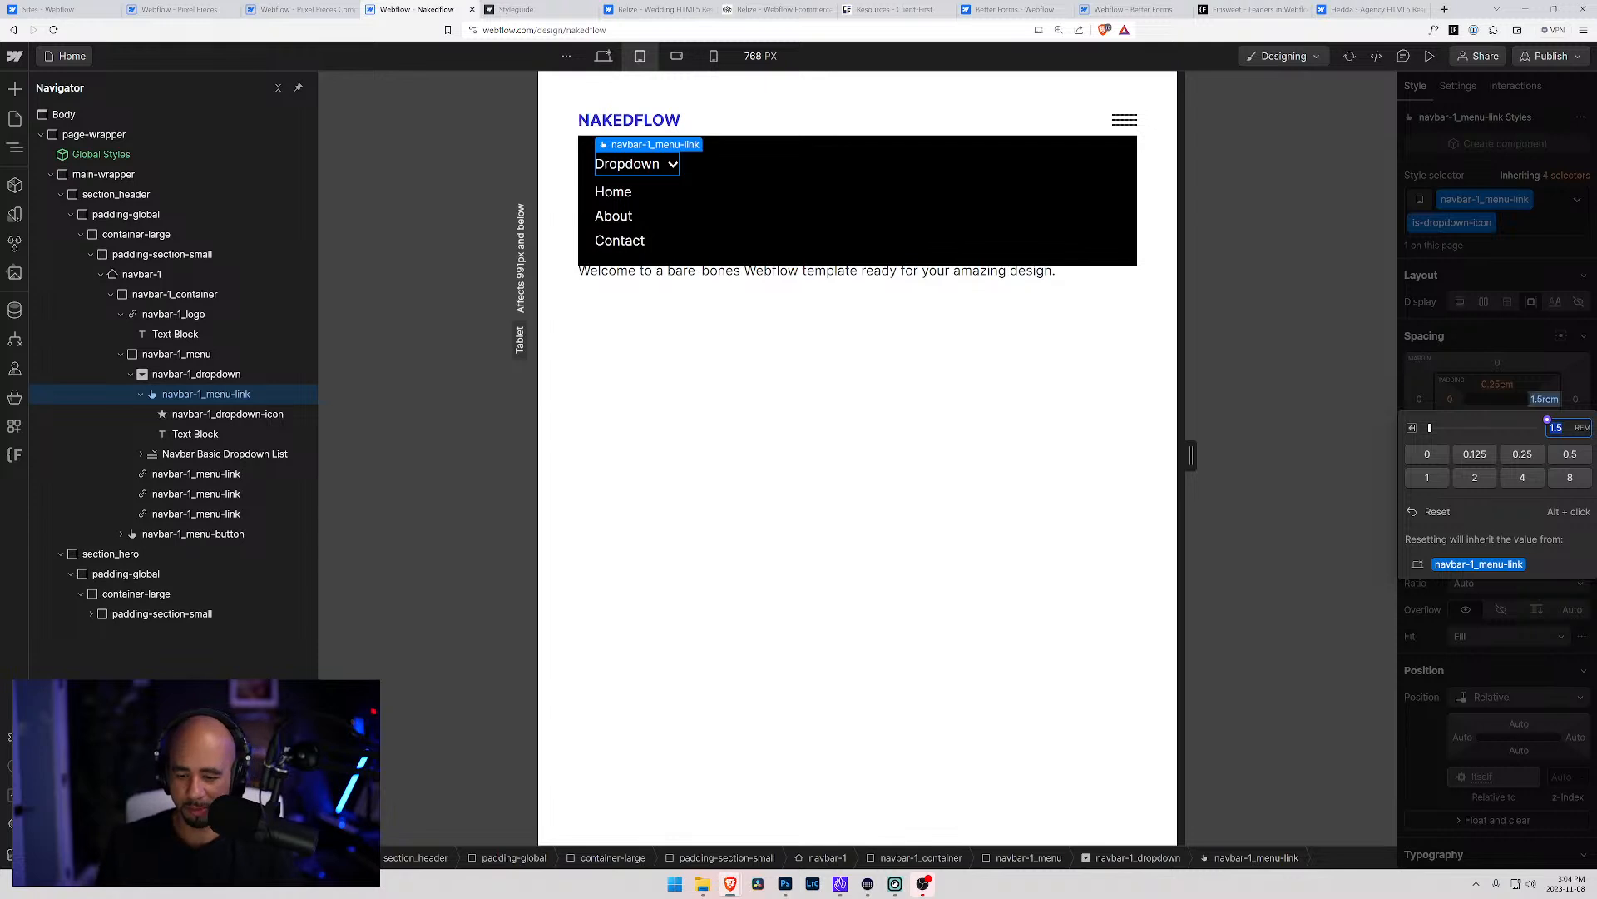
type("1.25")
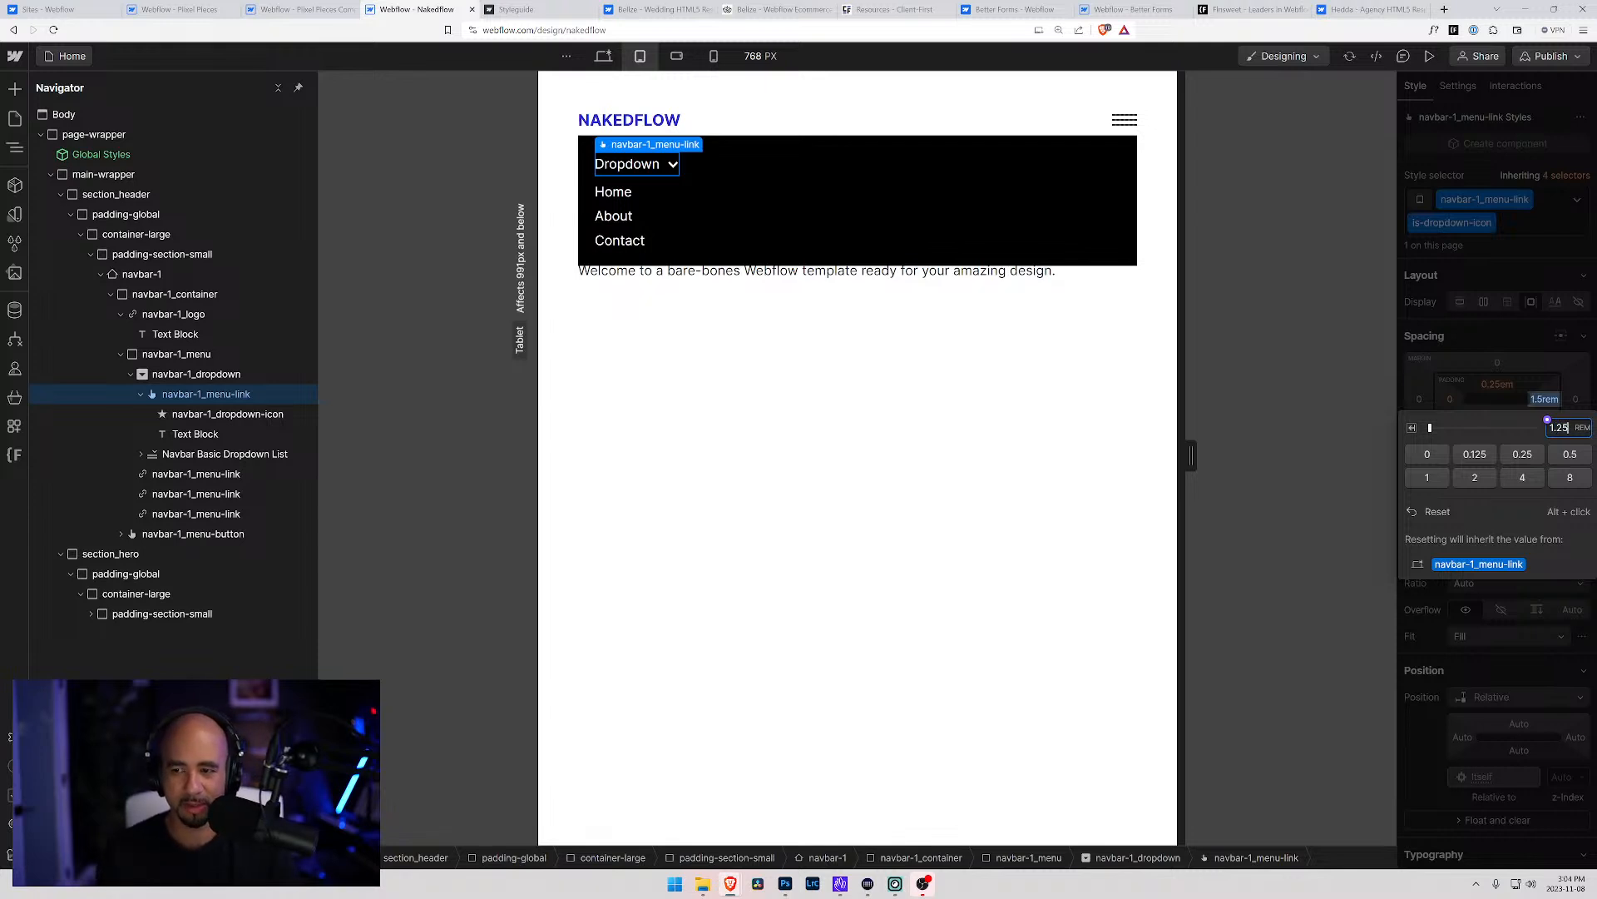
key("Return")
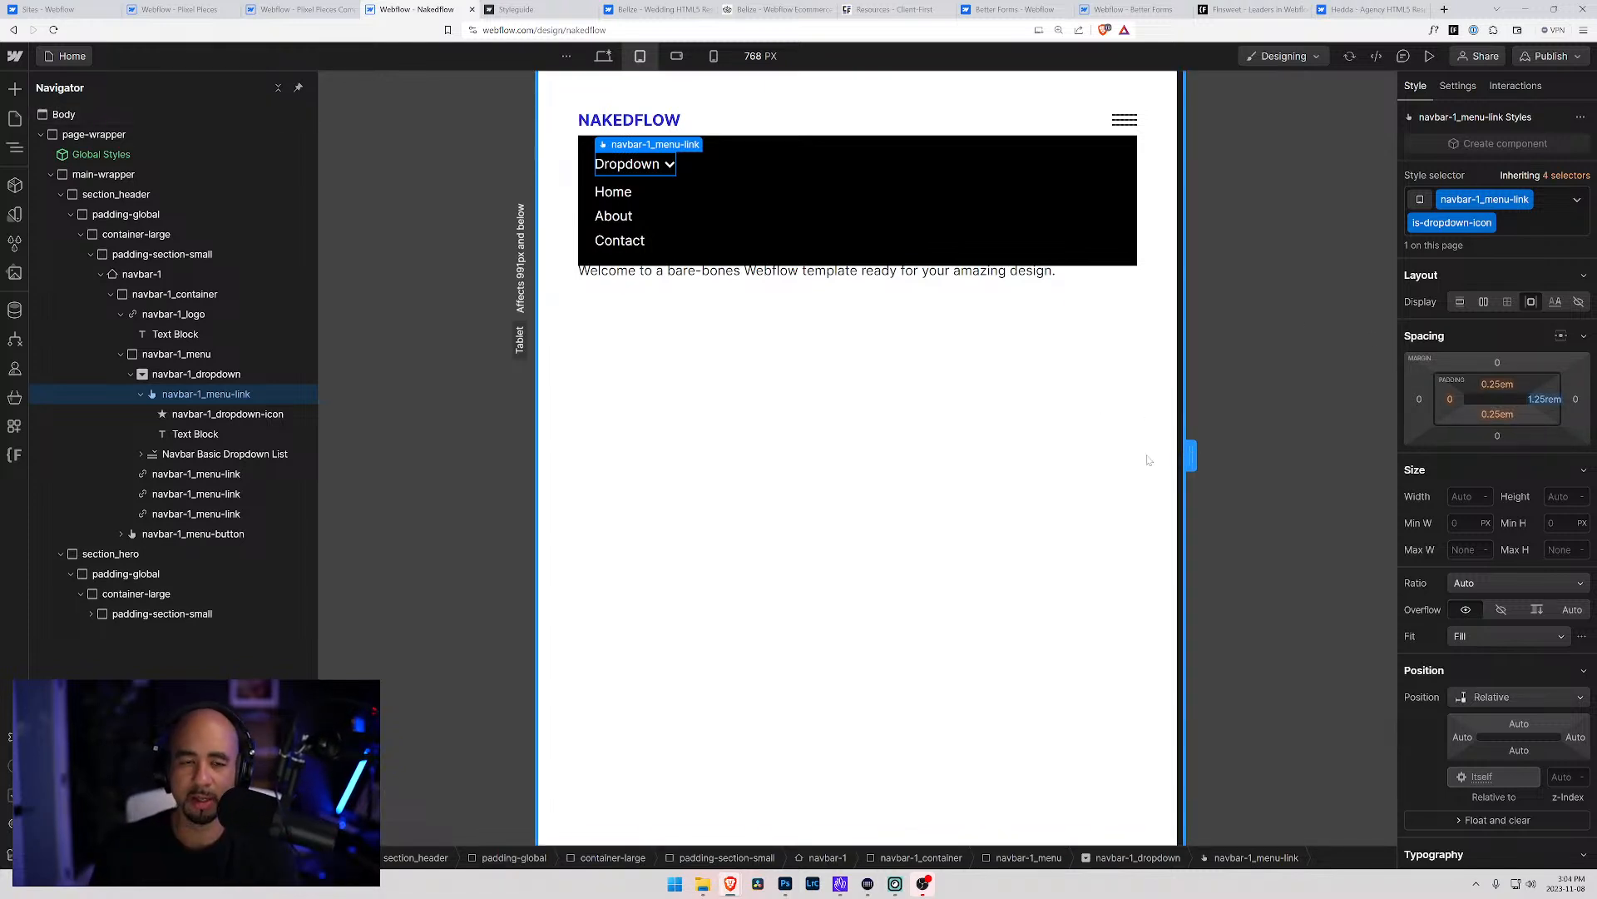
mouse_move(1189, 455)
left_mouse_down()
mouse_move(1103, 458)
mouse_move(1198, 457)
mouse_move(1157, 460)
left_mouse_up()
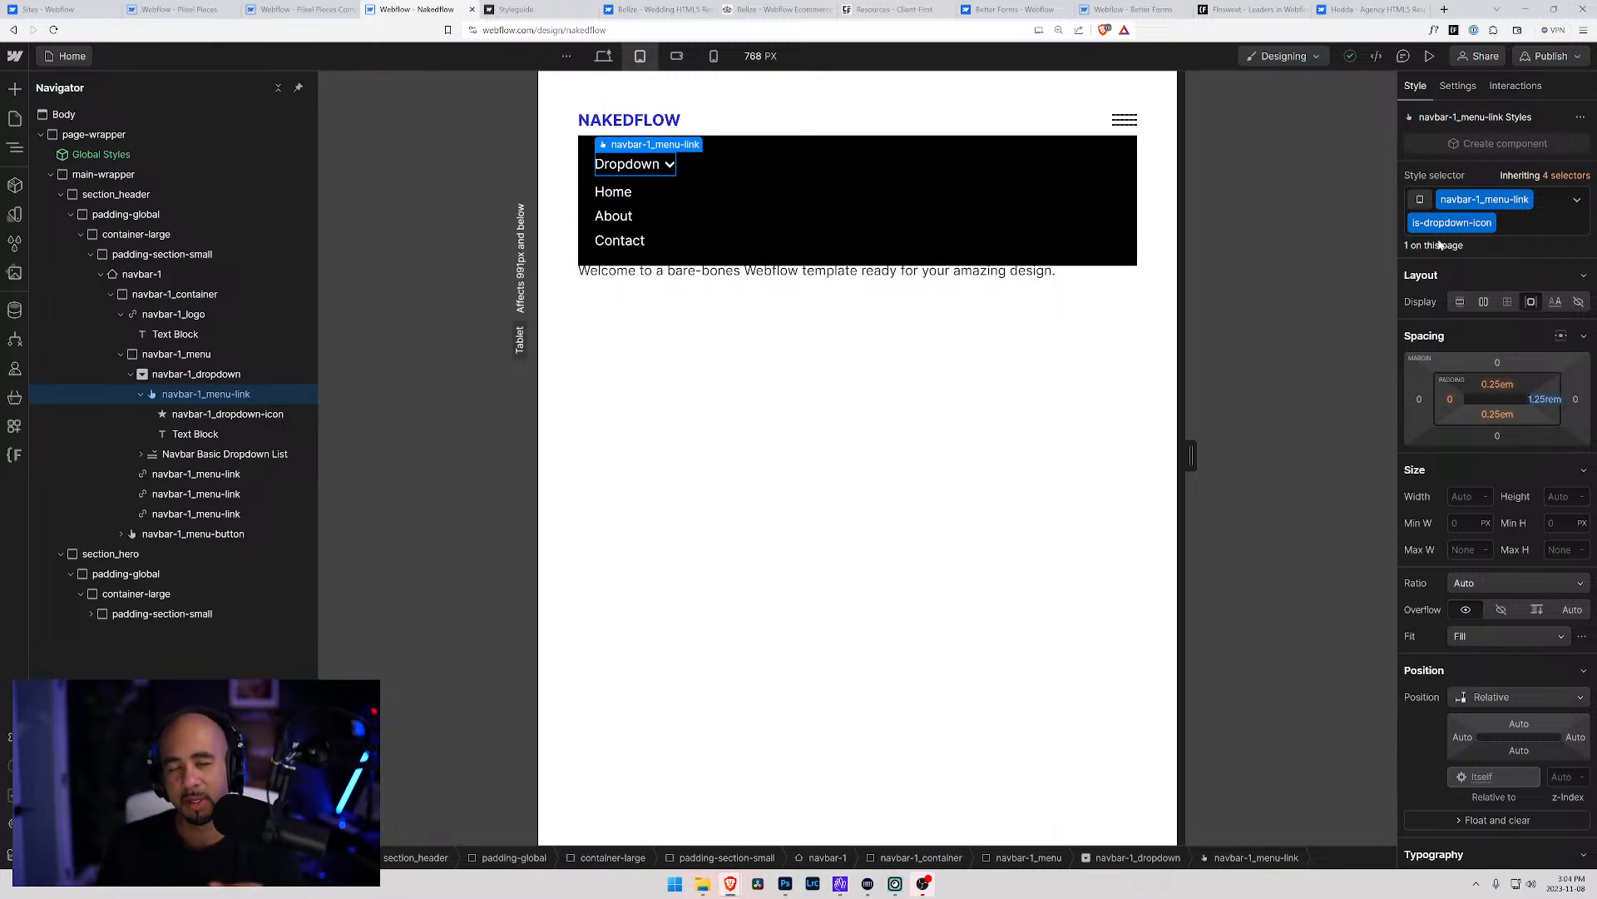
mouse_move(1191, 456)
left_mouse_down()
mouse_move(1301, 449)
mouse_move(1139, 448)
mouse_move(1281, 454)
mouse_move(1182, 449)
left_mouse_up()
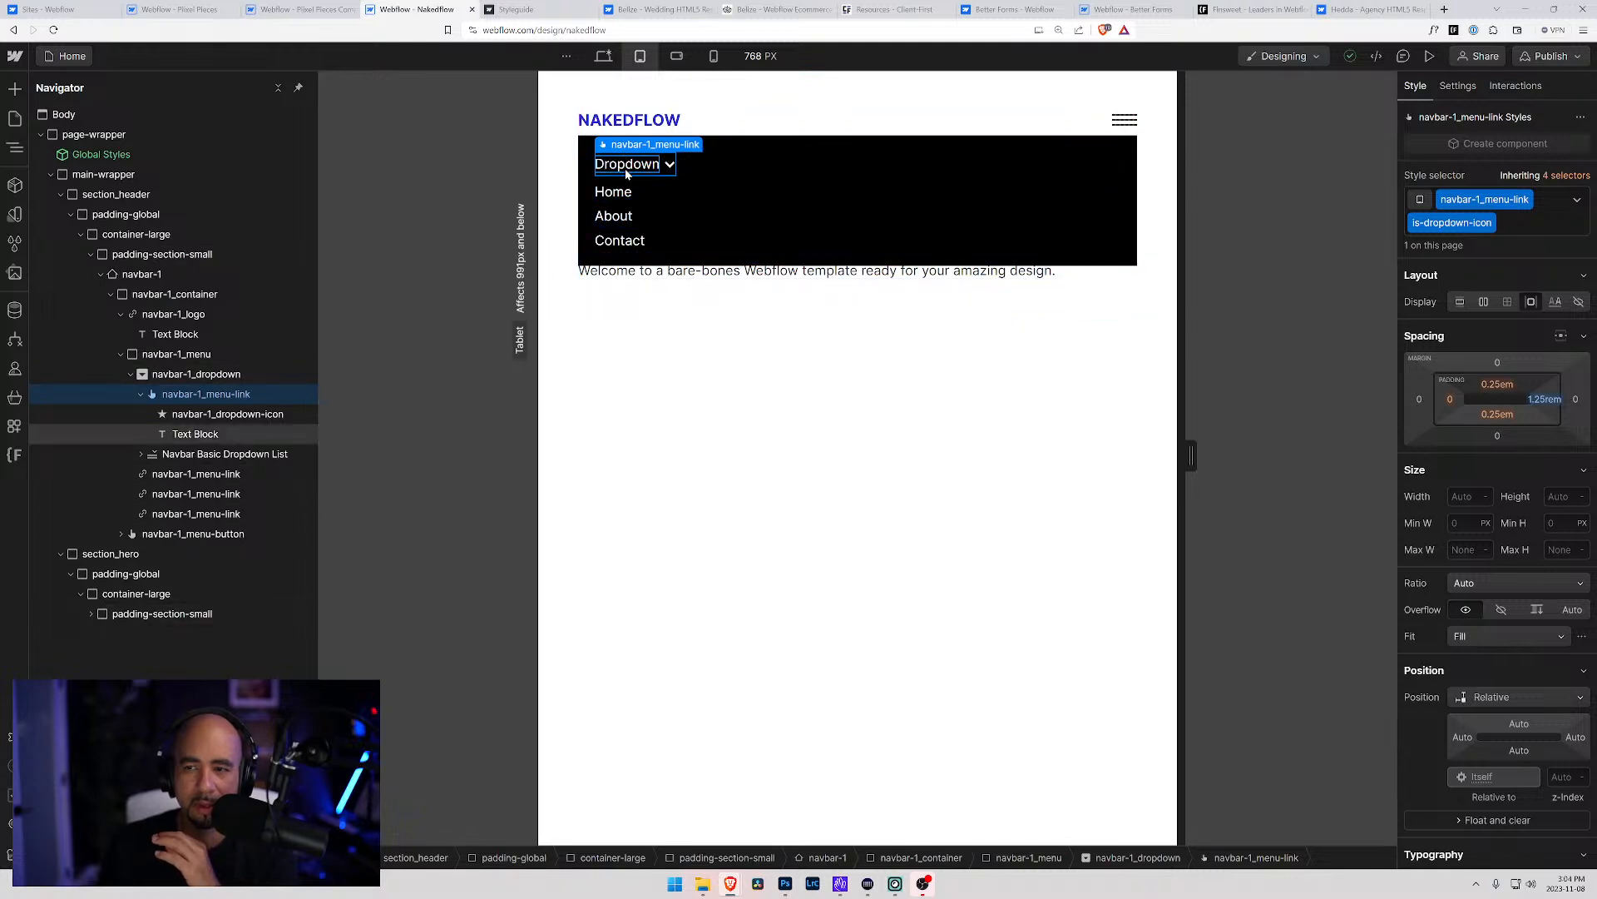
Try the primary colour variable on the text of the navbar-1_menu-link class
left_click(214, 475)
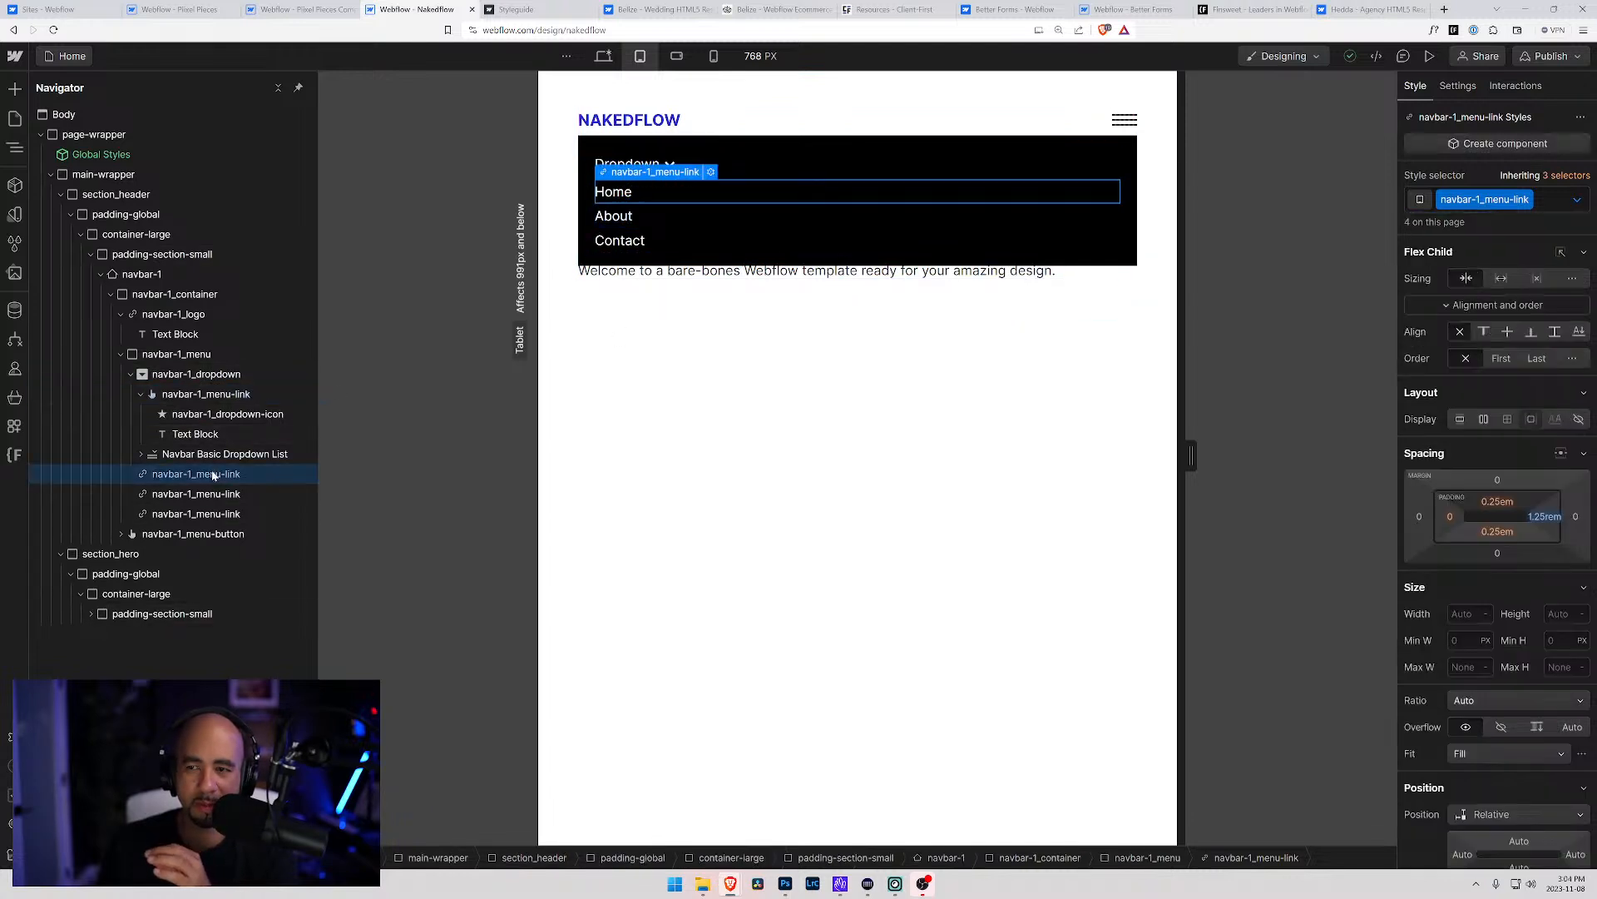
left_click(204, 494)
scroll(1489, 707, "down", 3)
left_click(1466, 830)
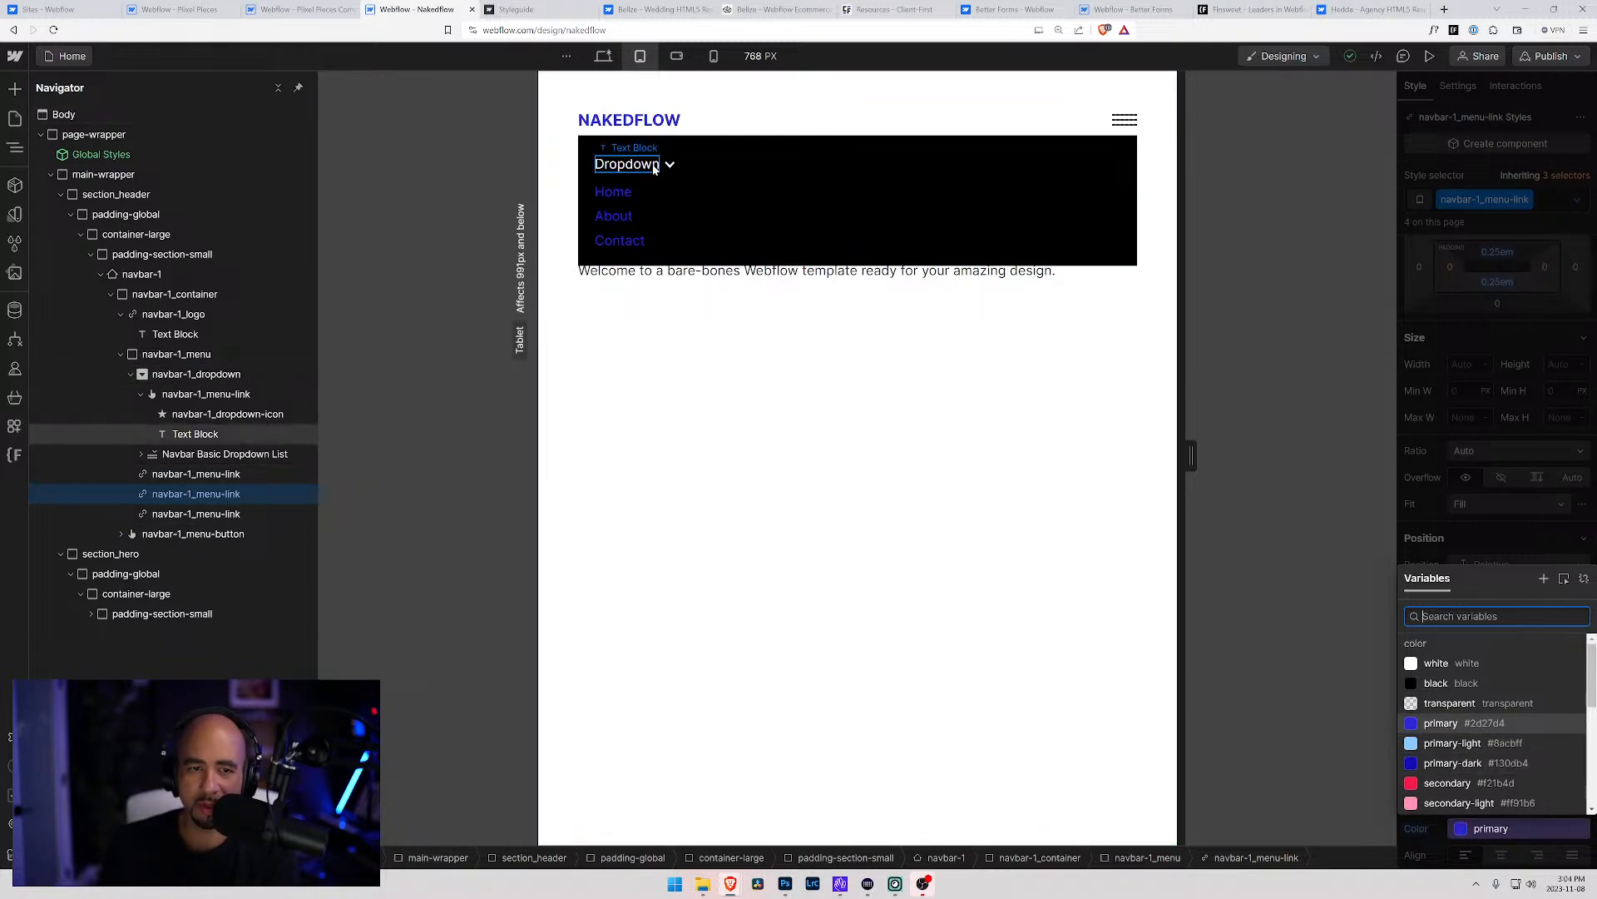
left_click(728, 163)
Examine the Navbar Basic Dropdown Toggle's padding in the Piixel Pieces Components project, then return to the Nakedflow project
left_click(300, 9)
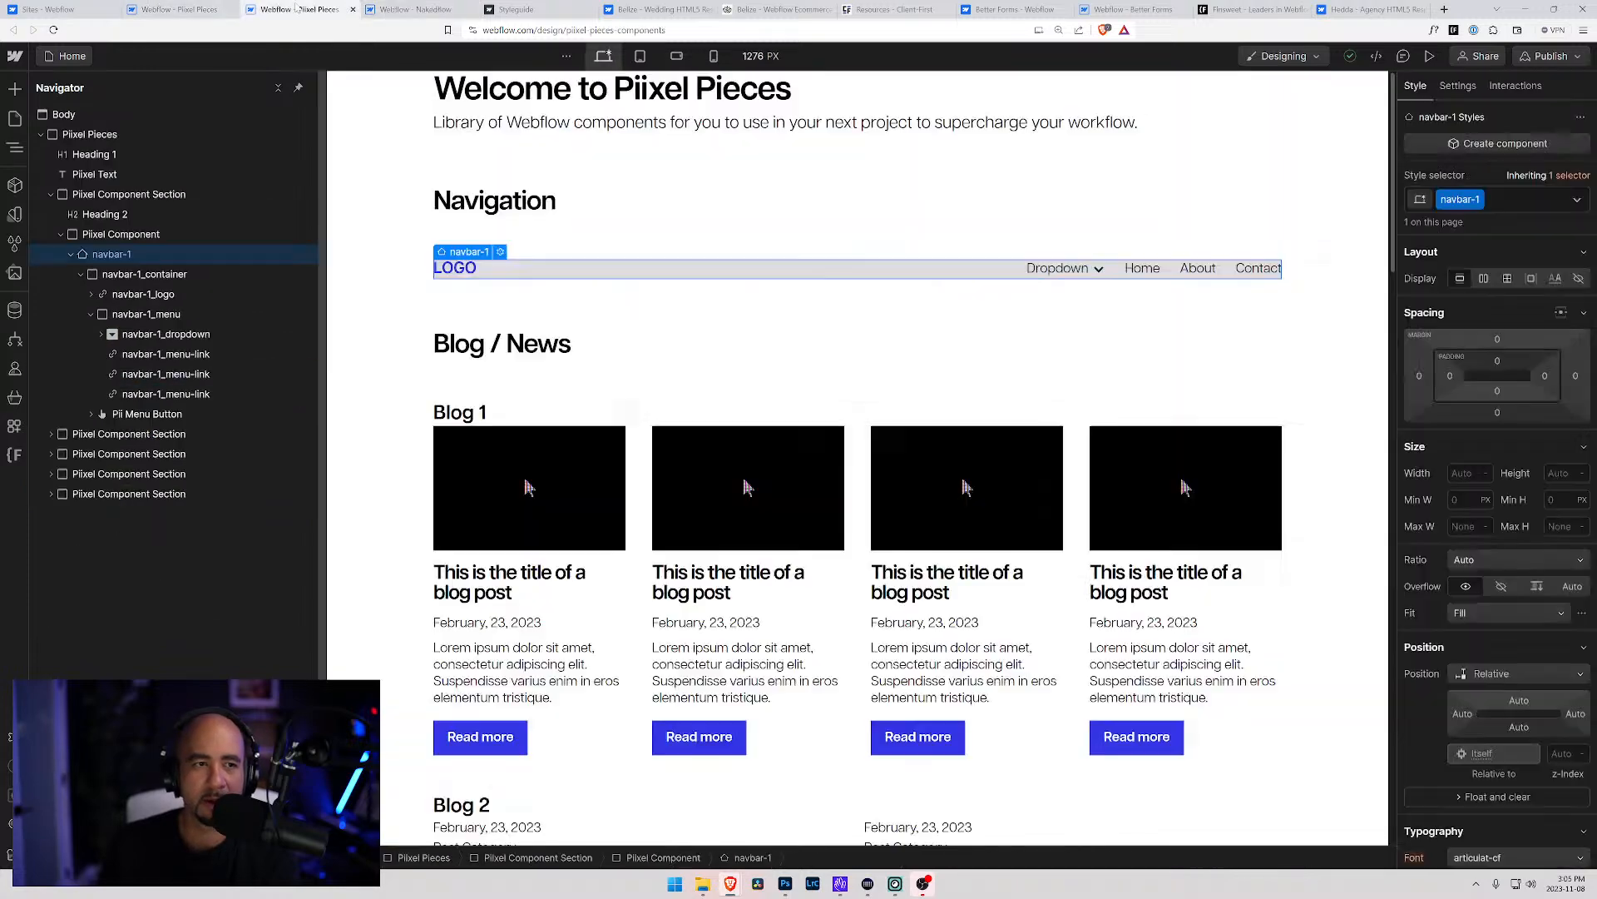
left_click(181, 336)
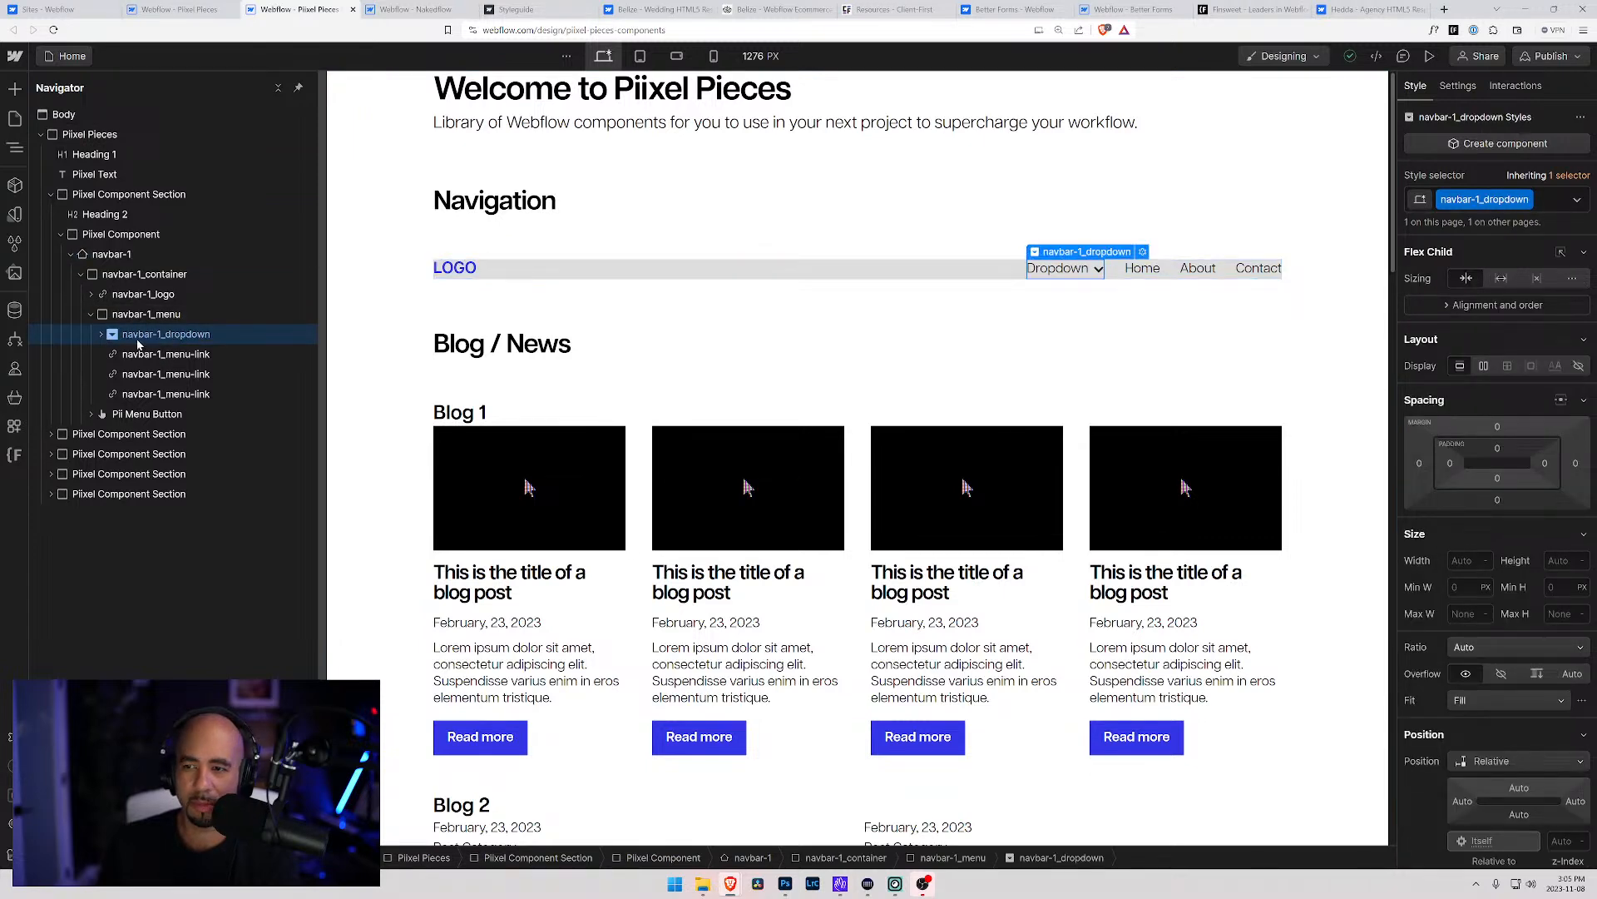
left_click(101, 335)
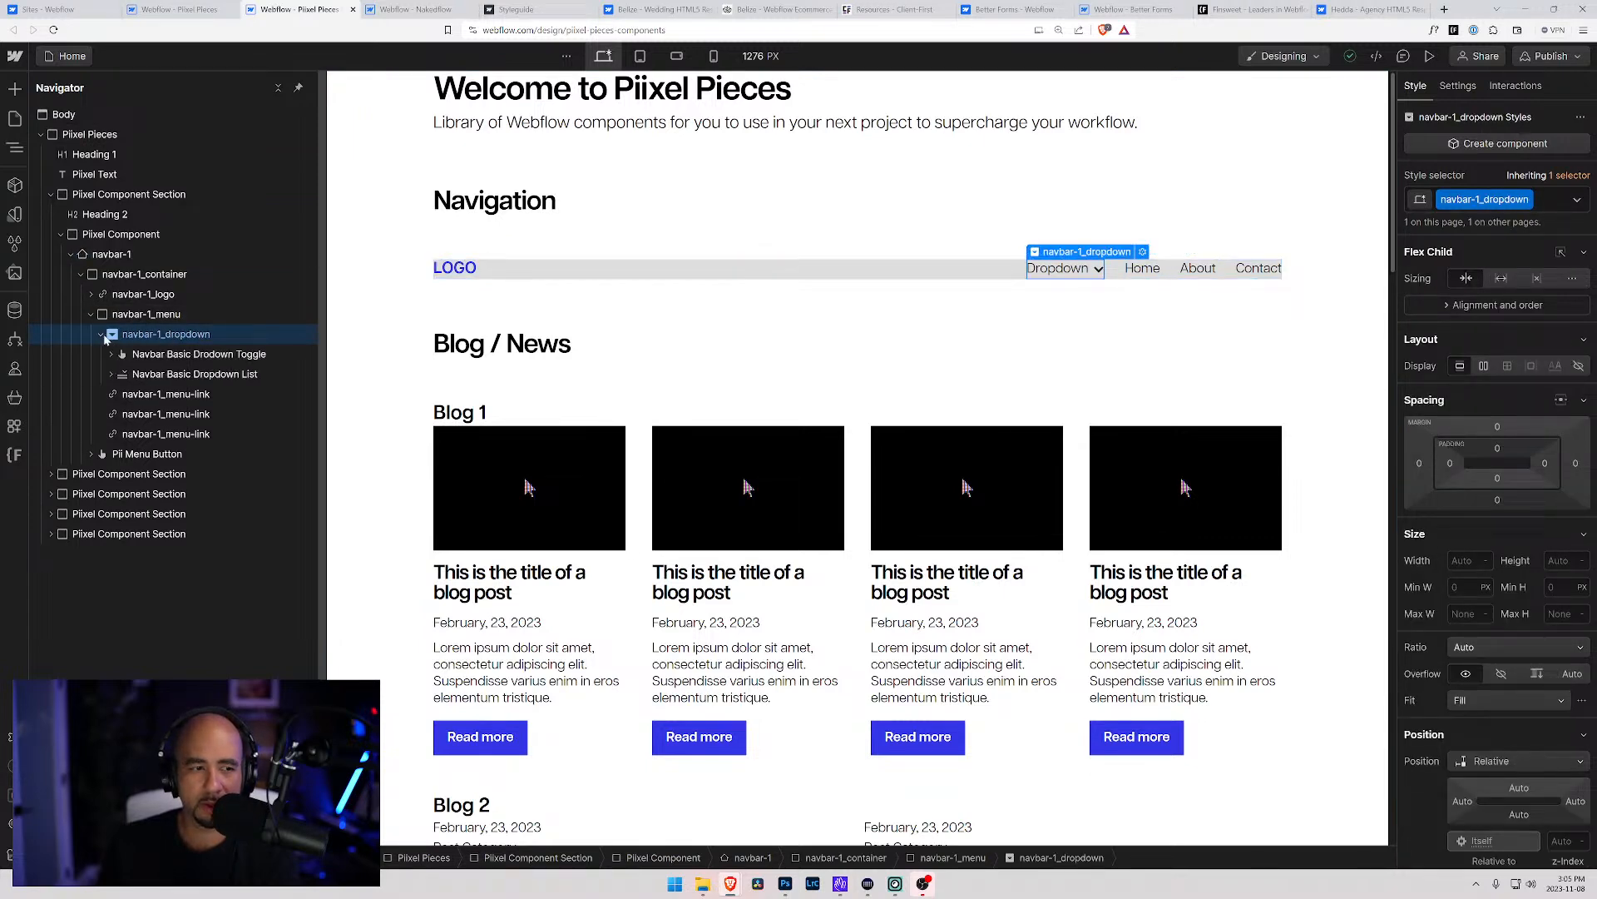
left_click(174, 357)
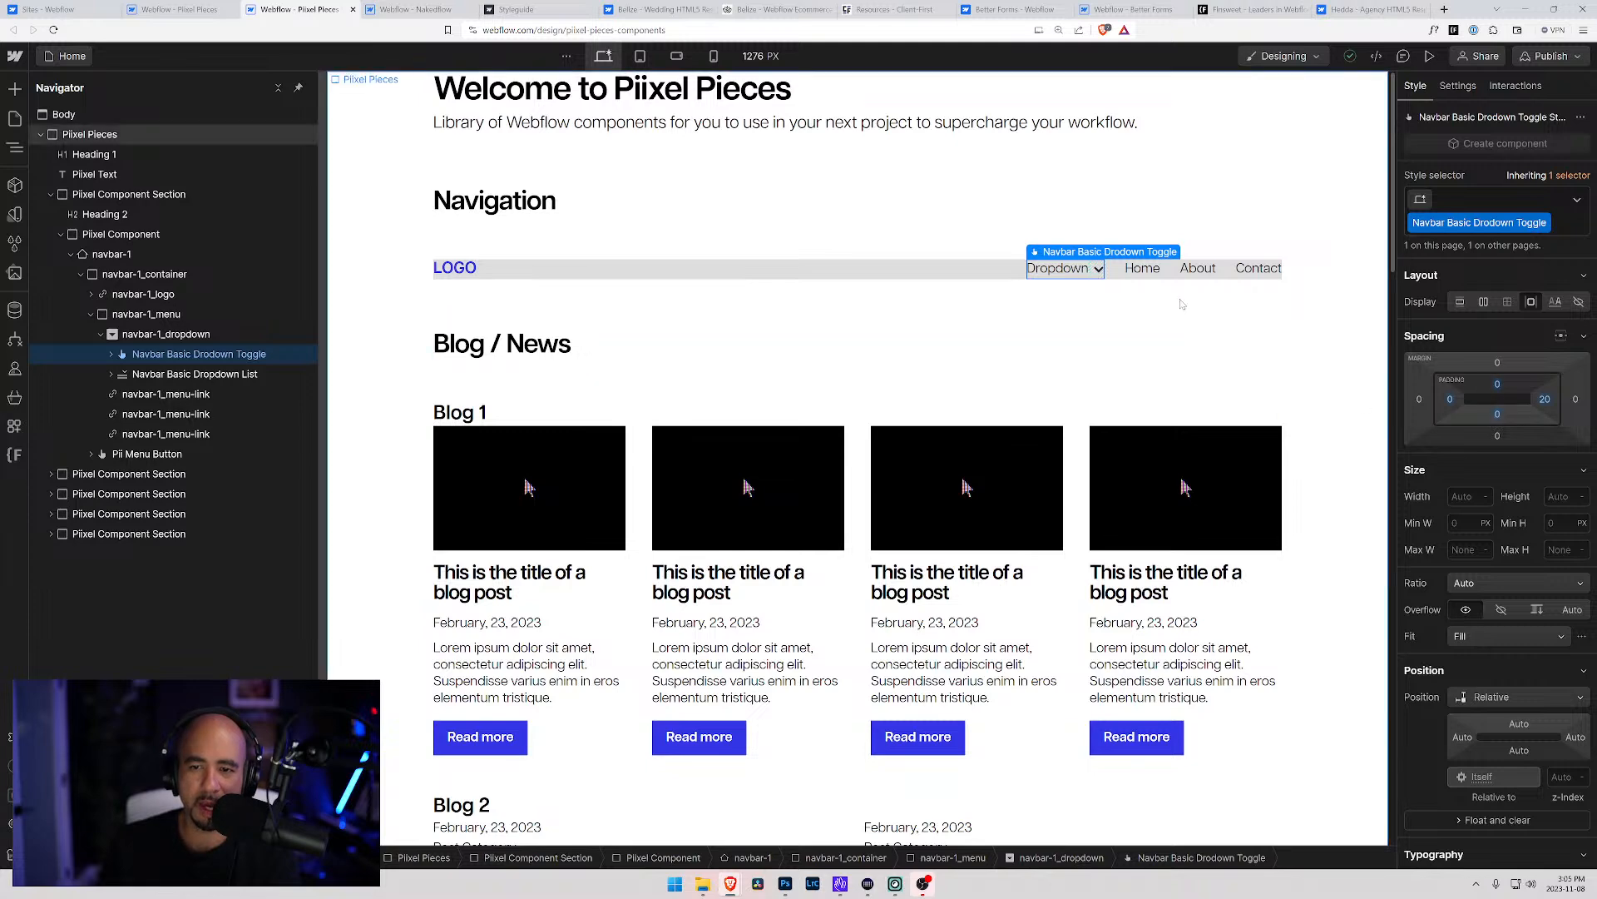
left_click(369, 7)
left_click(301, 8)
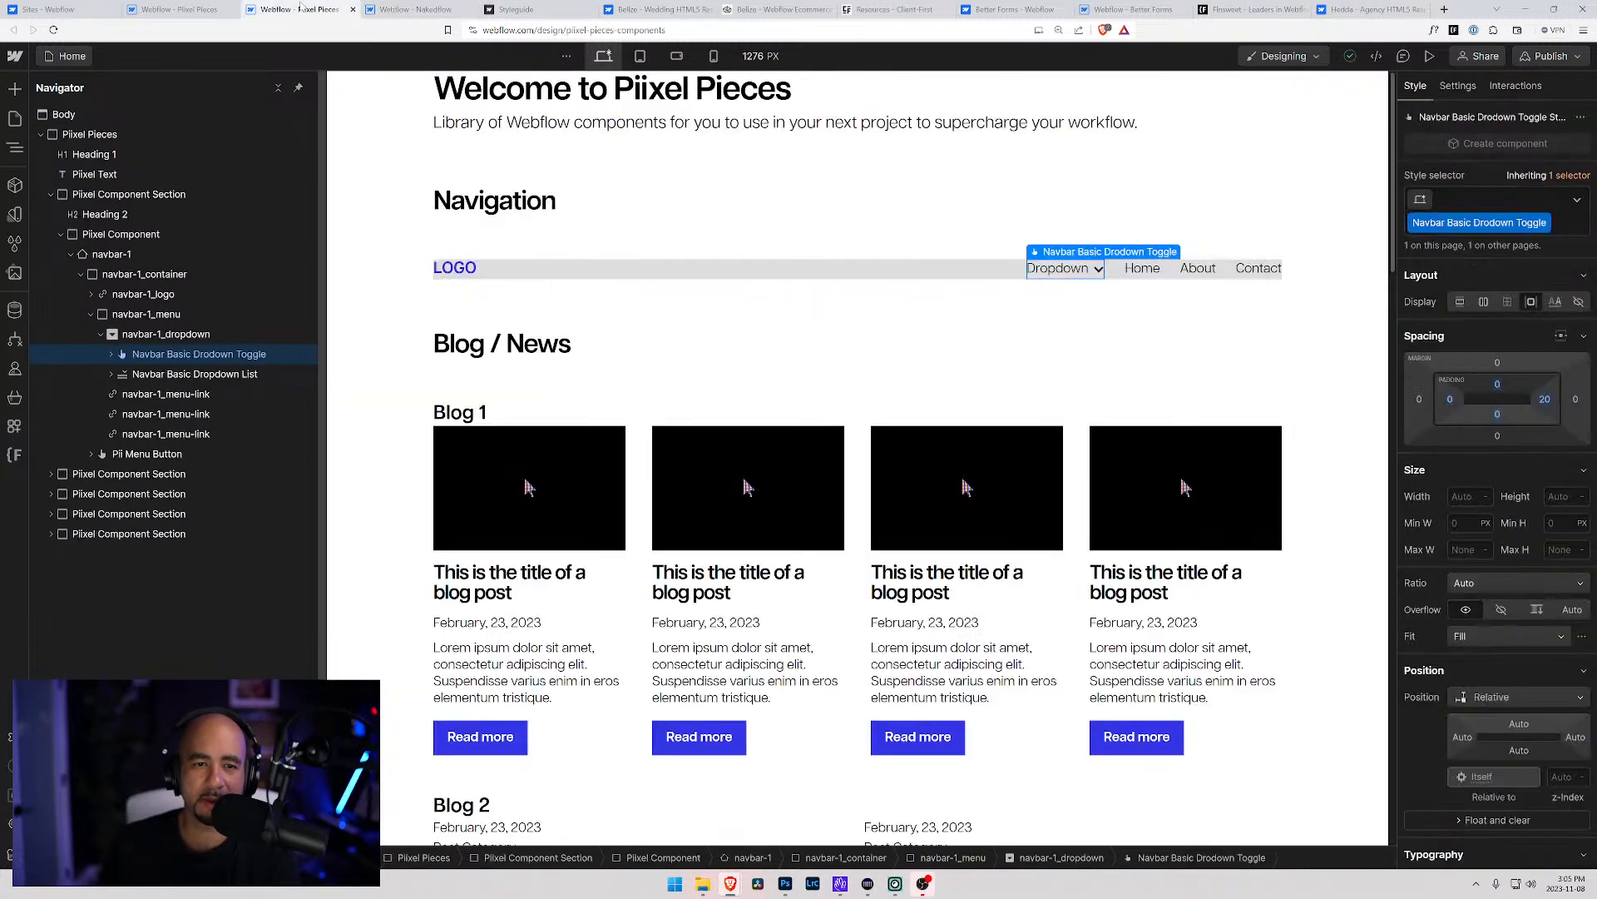
left_click(179, 9)
left_click(332, 10)
left_click(412, 9)
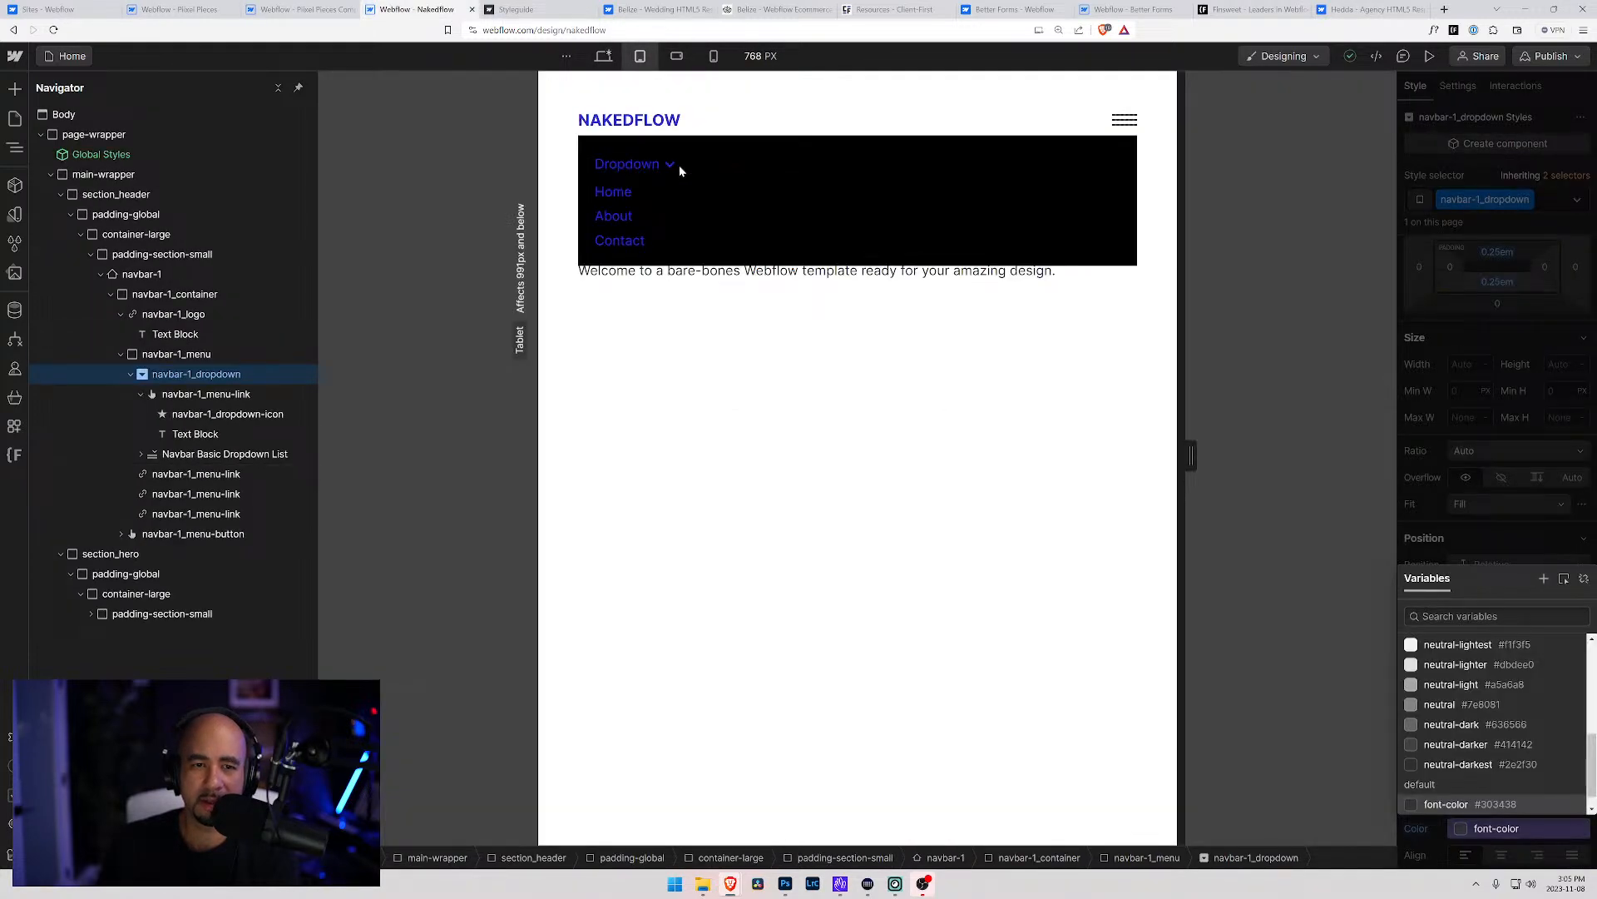
Set the top and bottom padding of the dropdown toggle's is-dropdown-icon combo class to 0
left_click(274, 394)
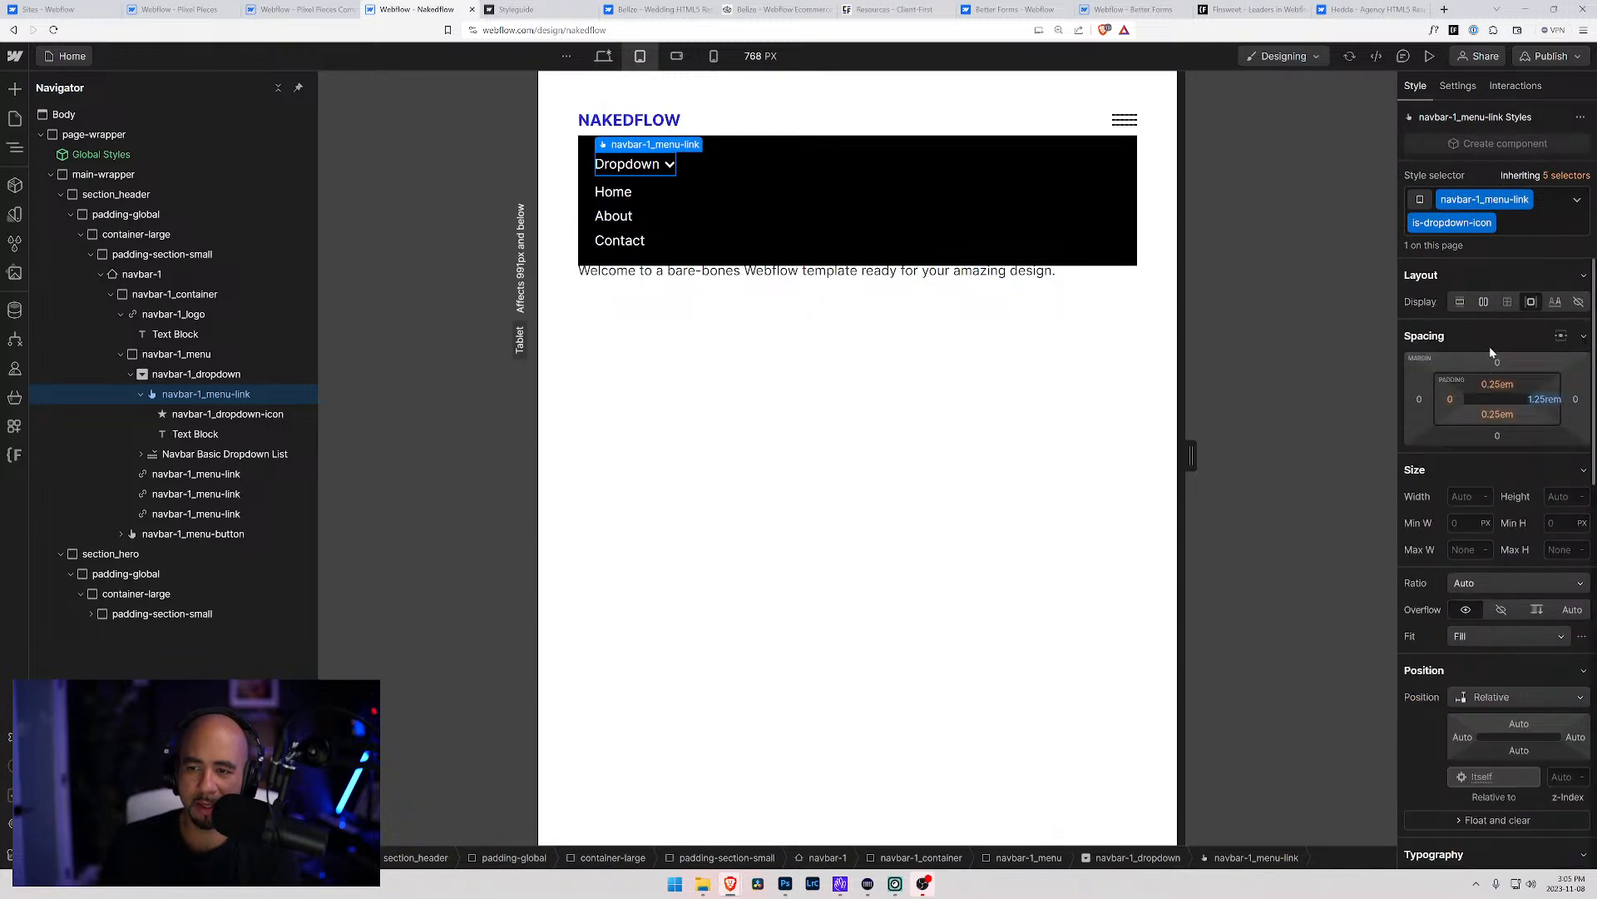
left_click(1496, 385)
left_click(1425, 441)
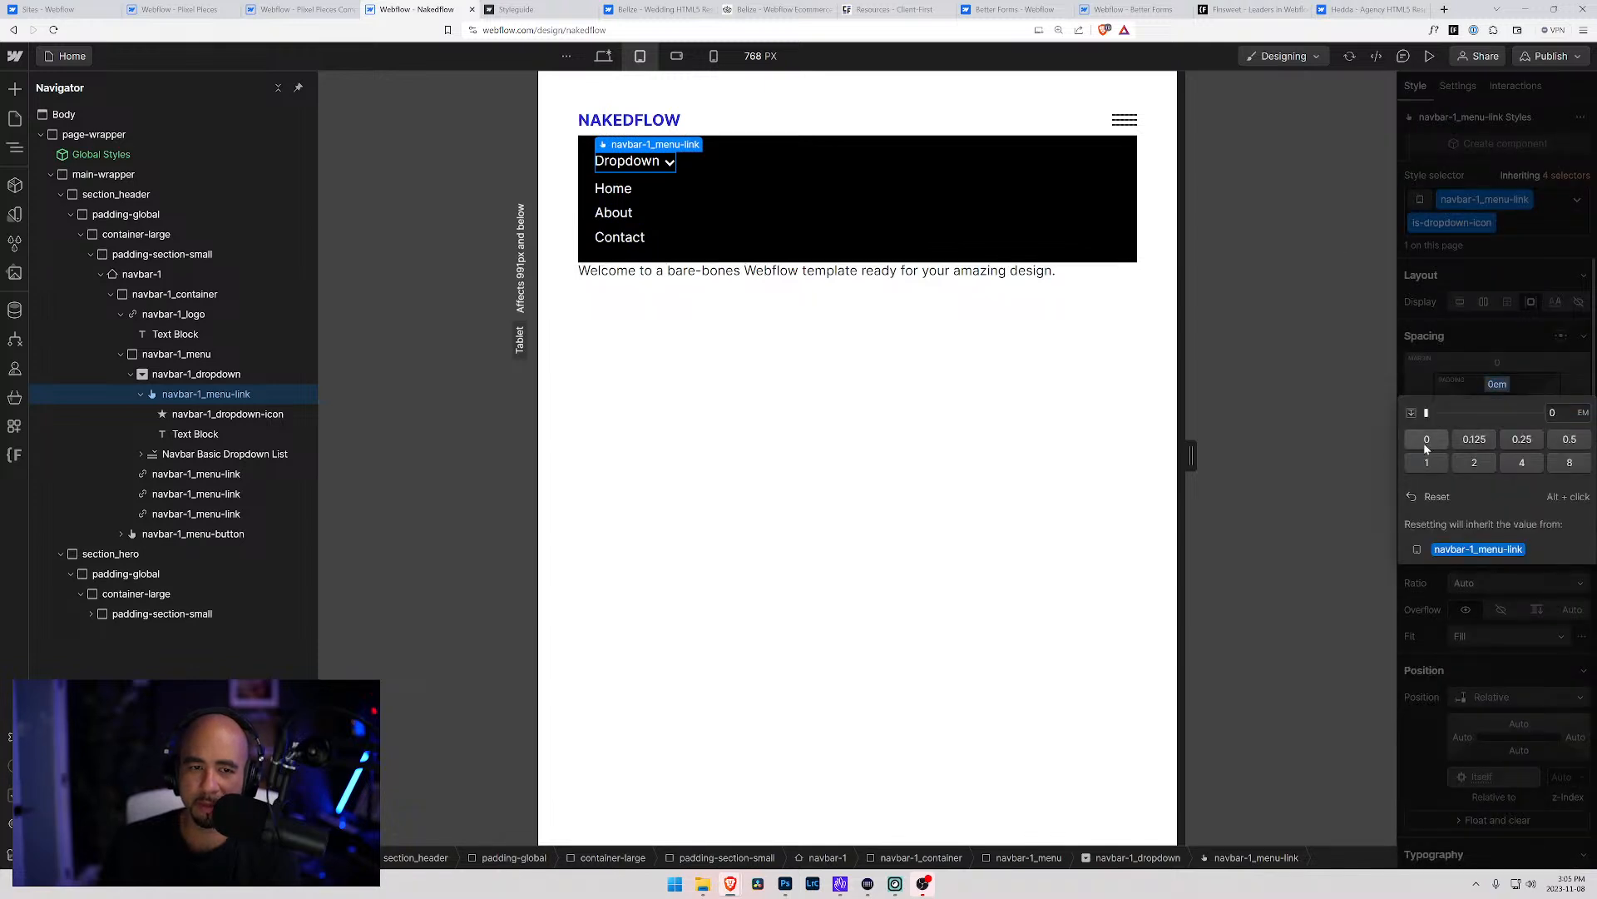
left_click(1497, 414)
left_click(1426, 468)
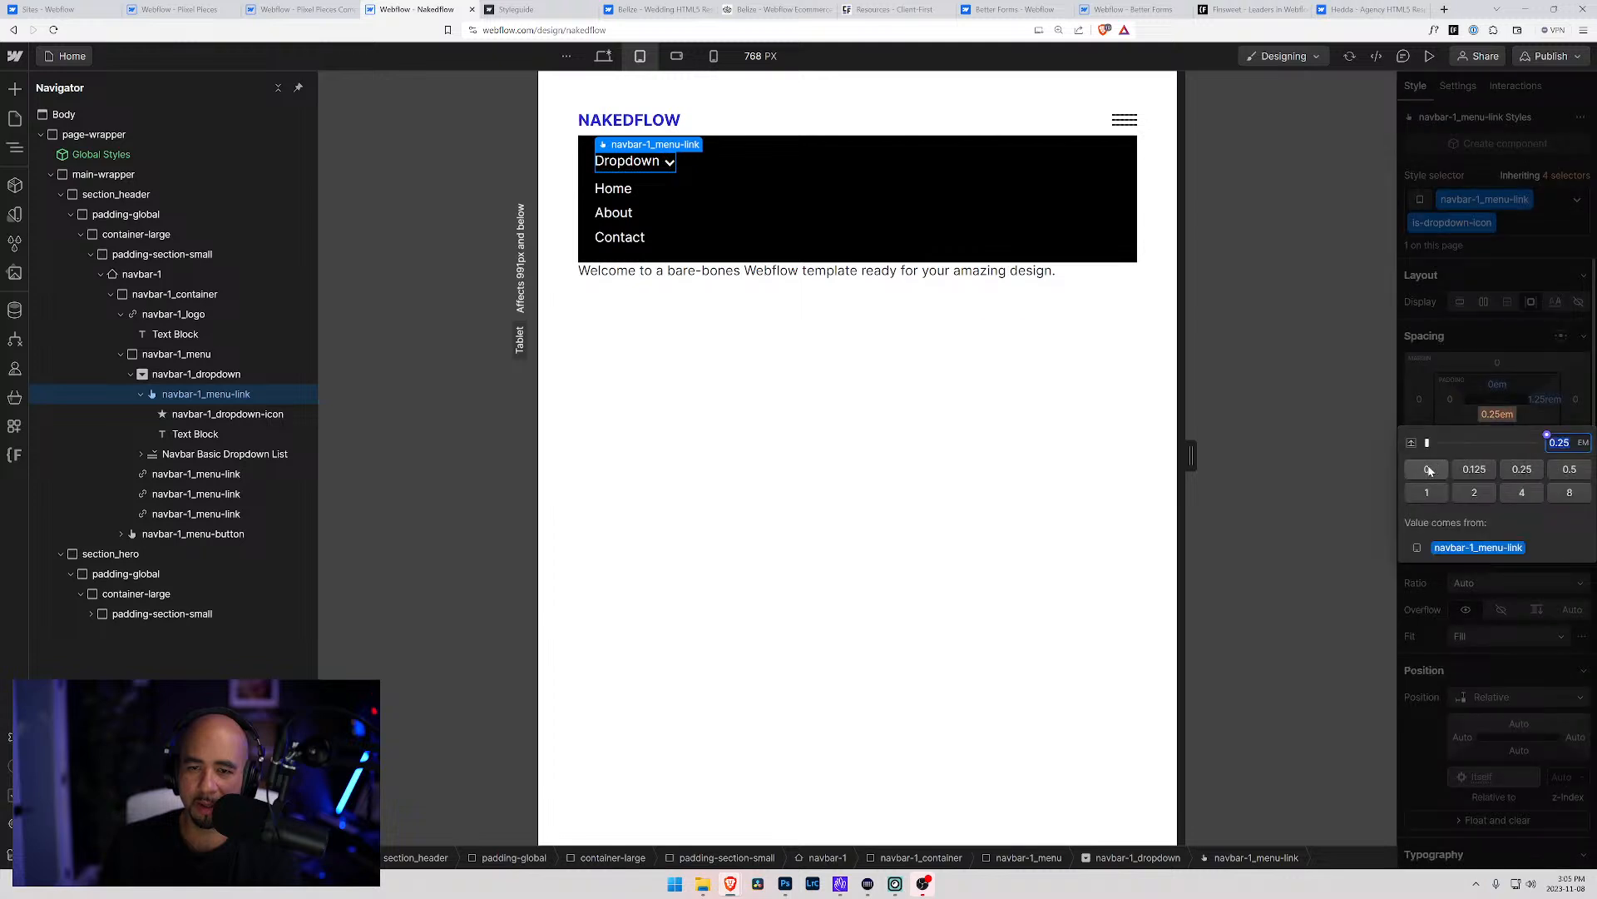
left_click(879, 366)
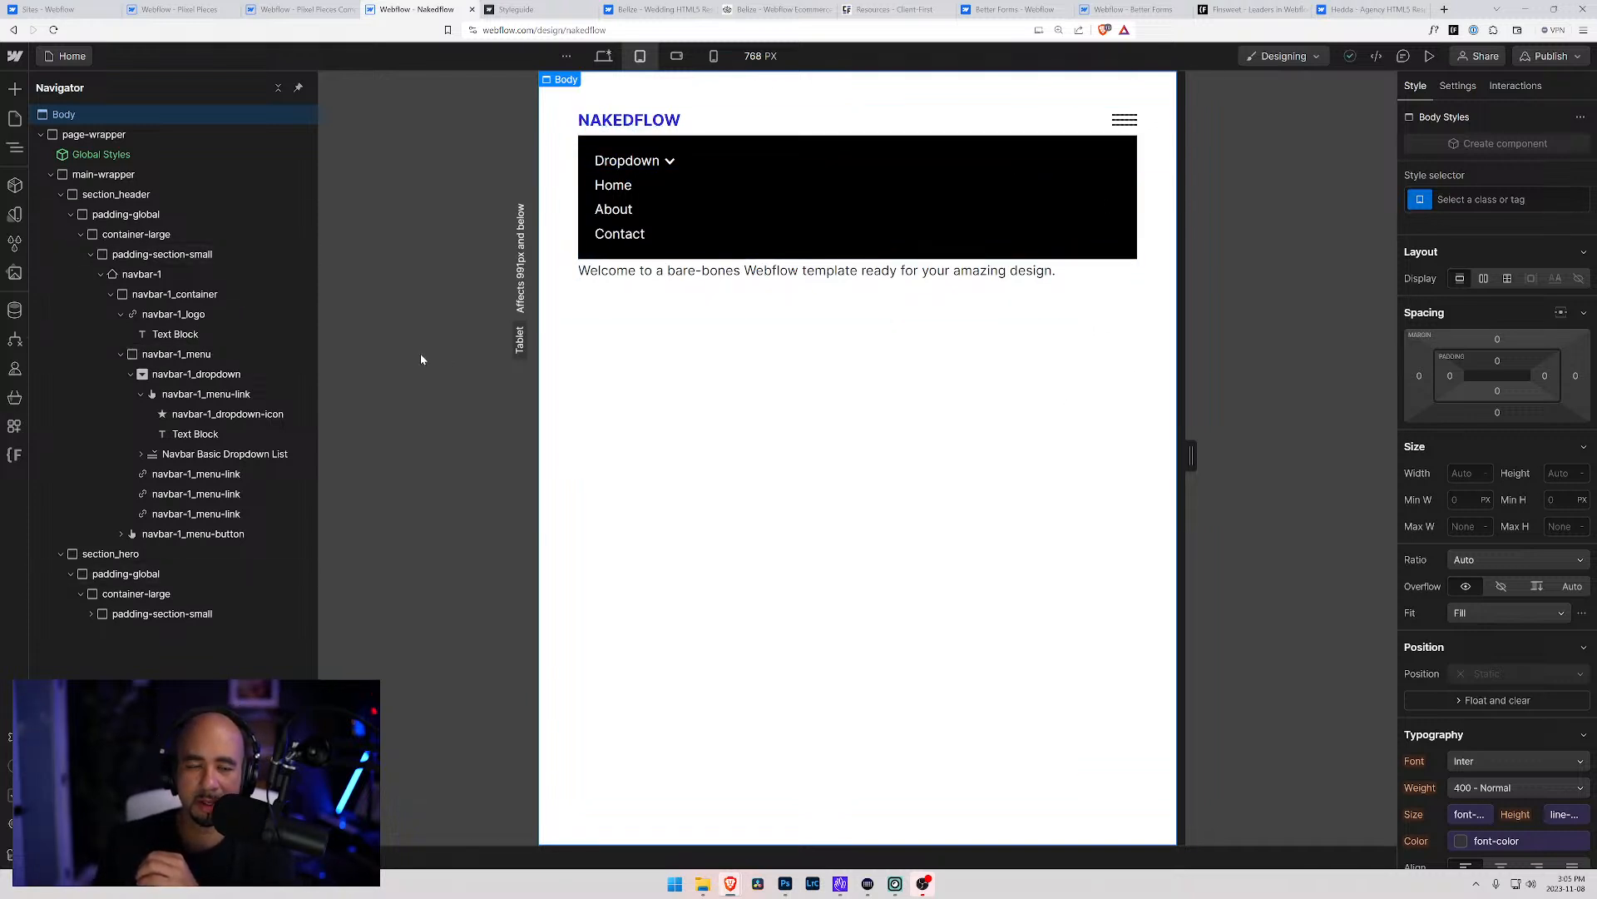
Link the background colour of the navbar-1_hamburger-line class to the black colour variable
left_click(181, 535)
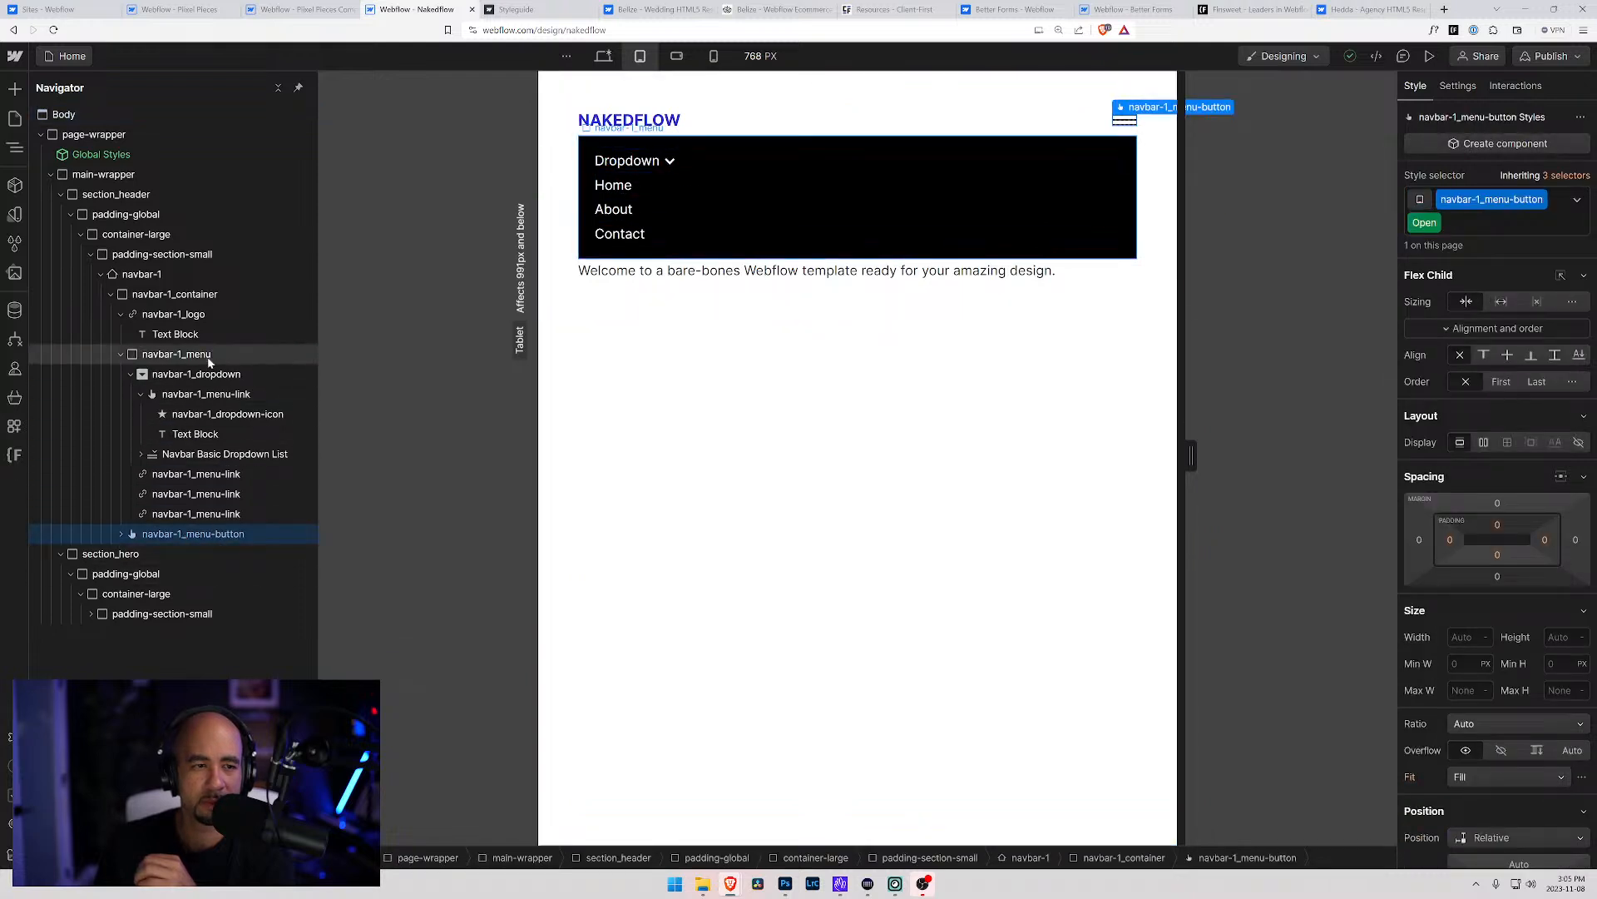
left_click(122, 534)
left_click(185, 573)
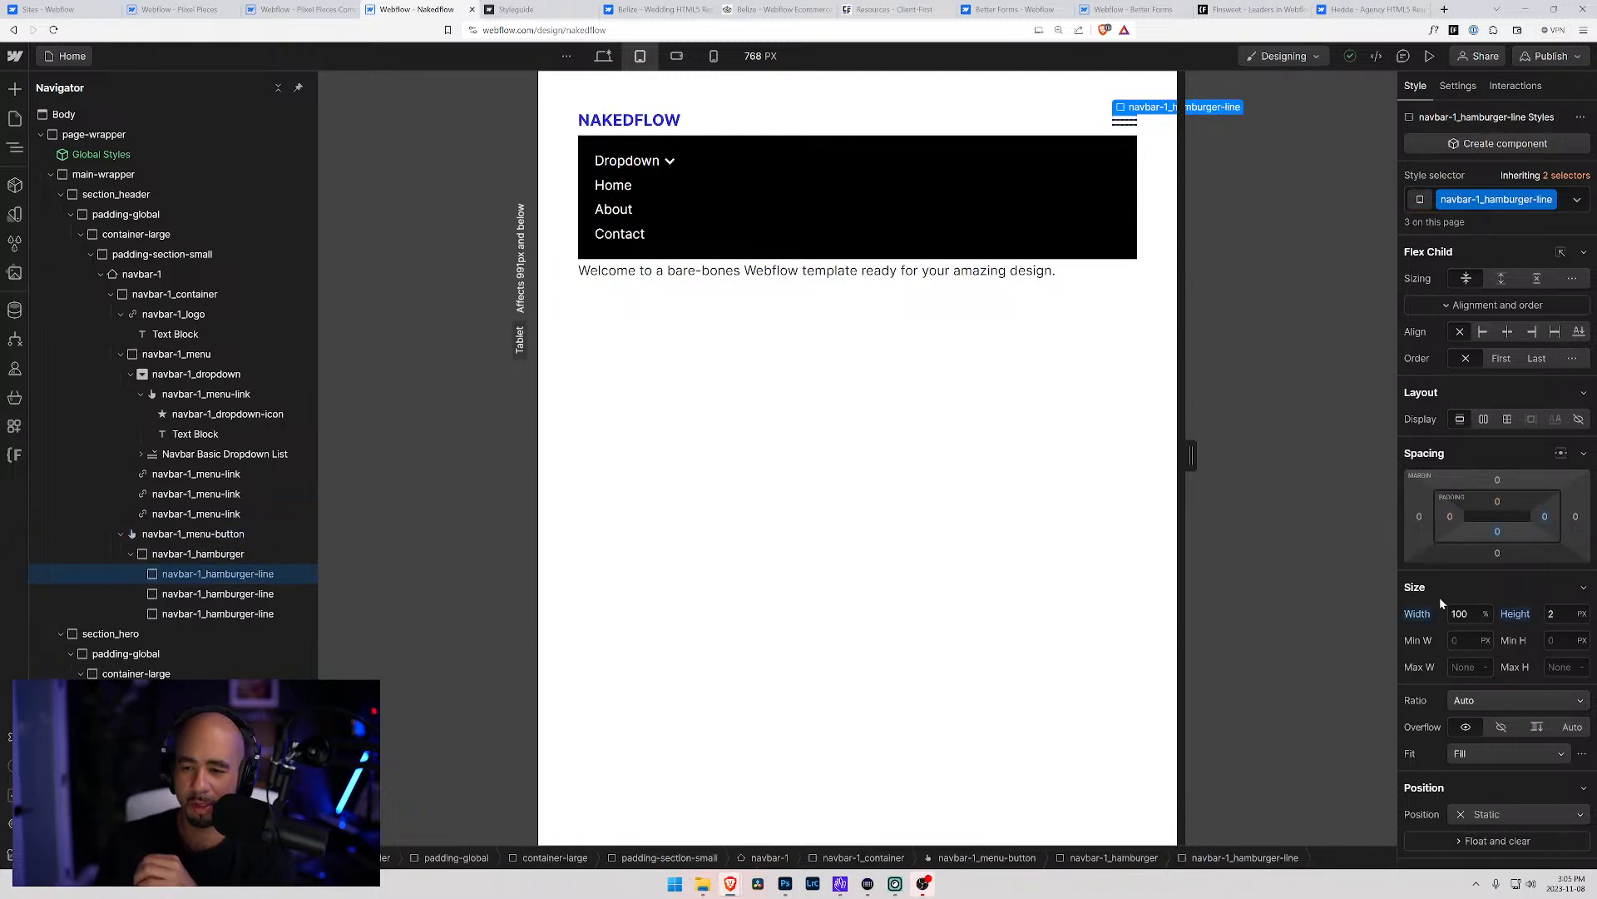
scroll(1440, 595, "down", 5)
scroll(1464, 624, "down", 3)
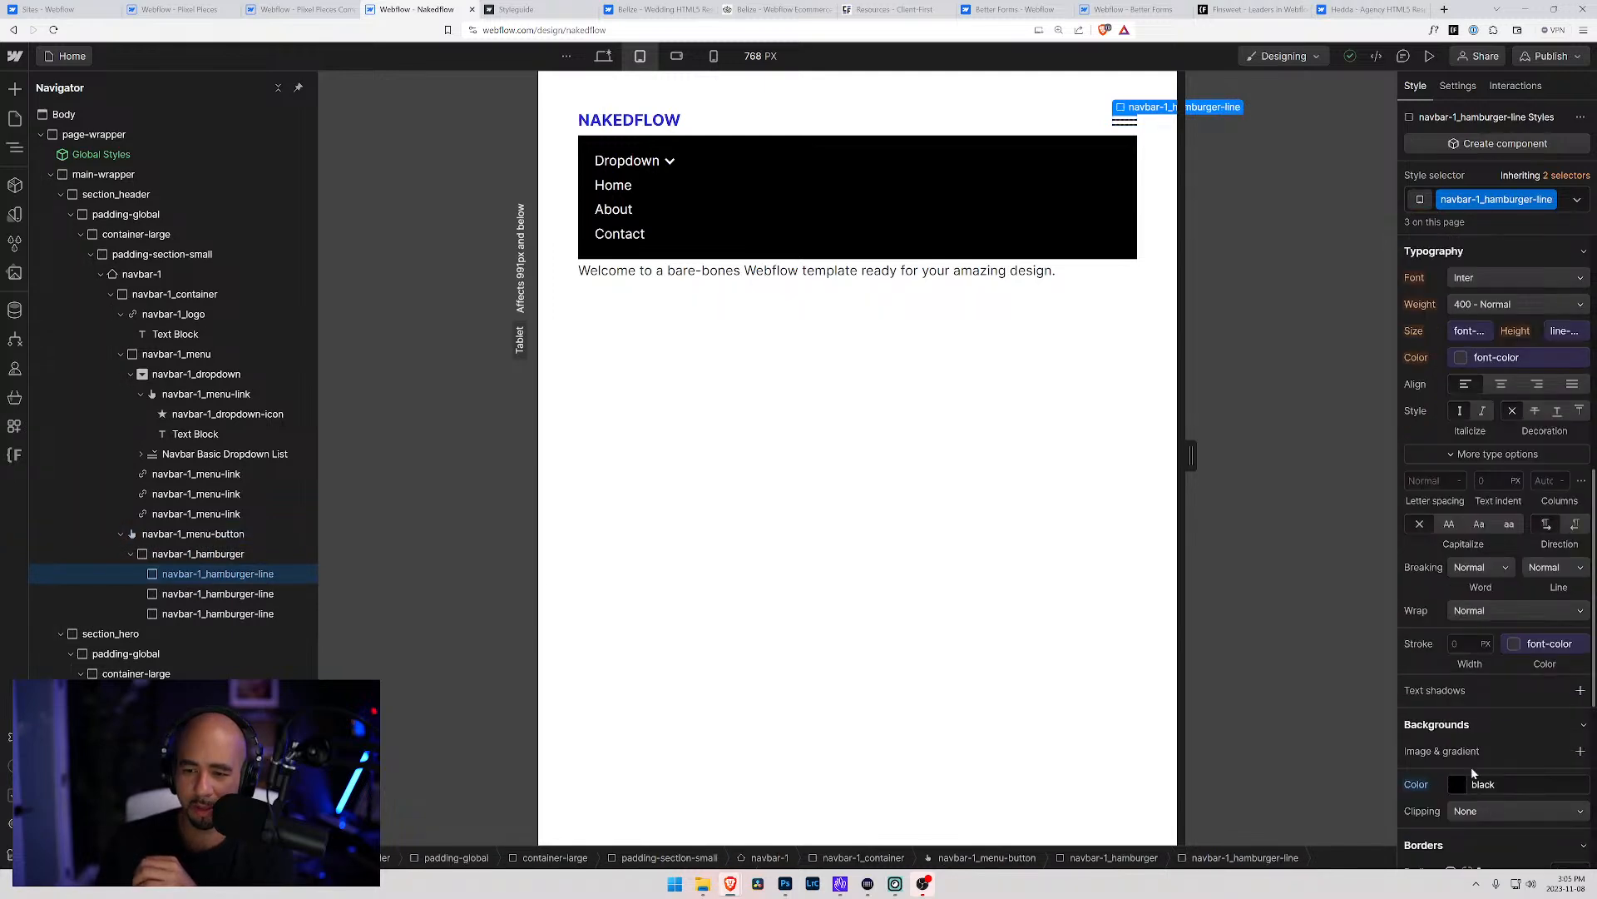
left_click(1450, 776)
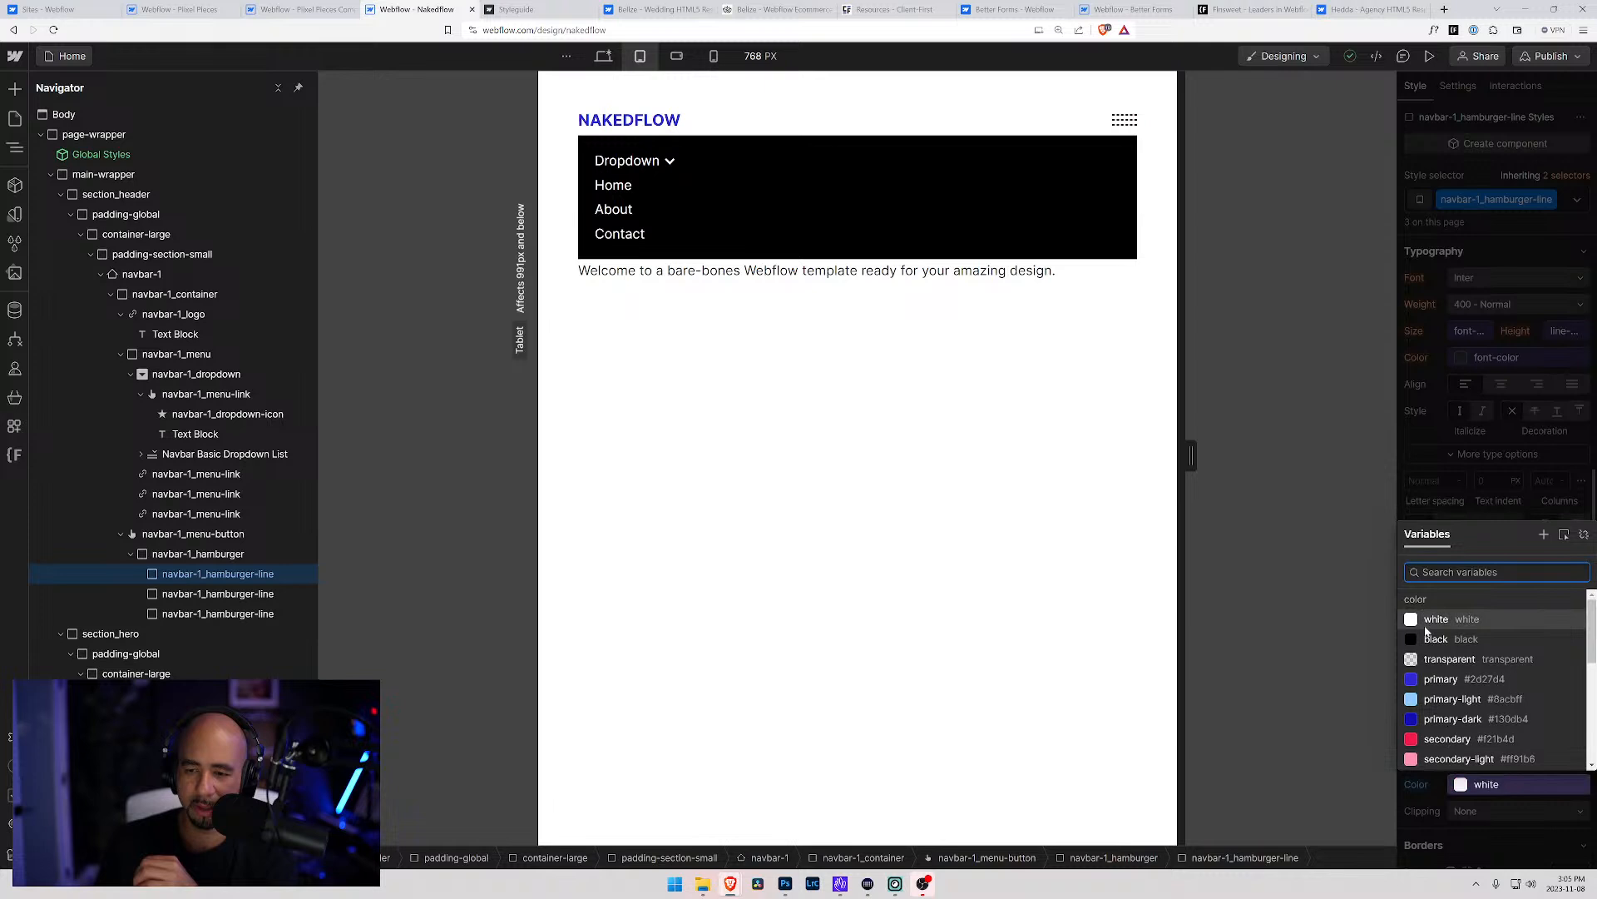
left_click(1432, 639)
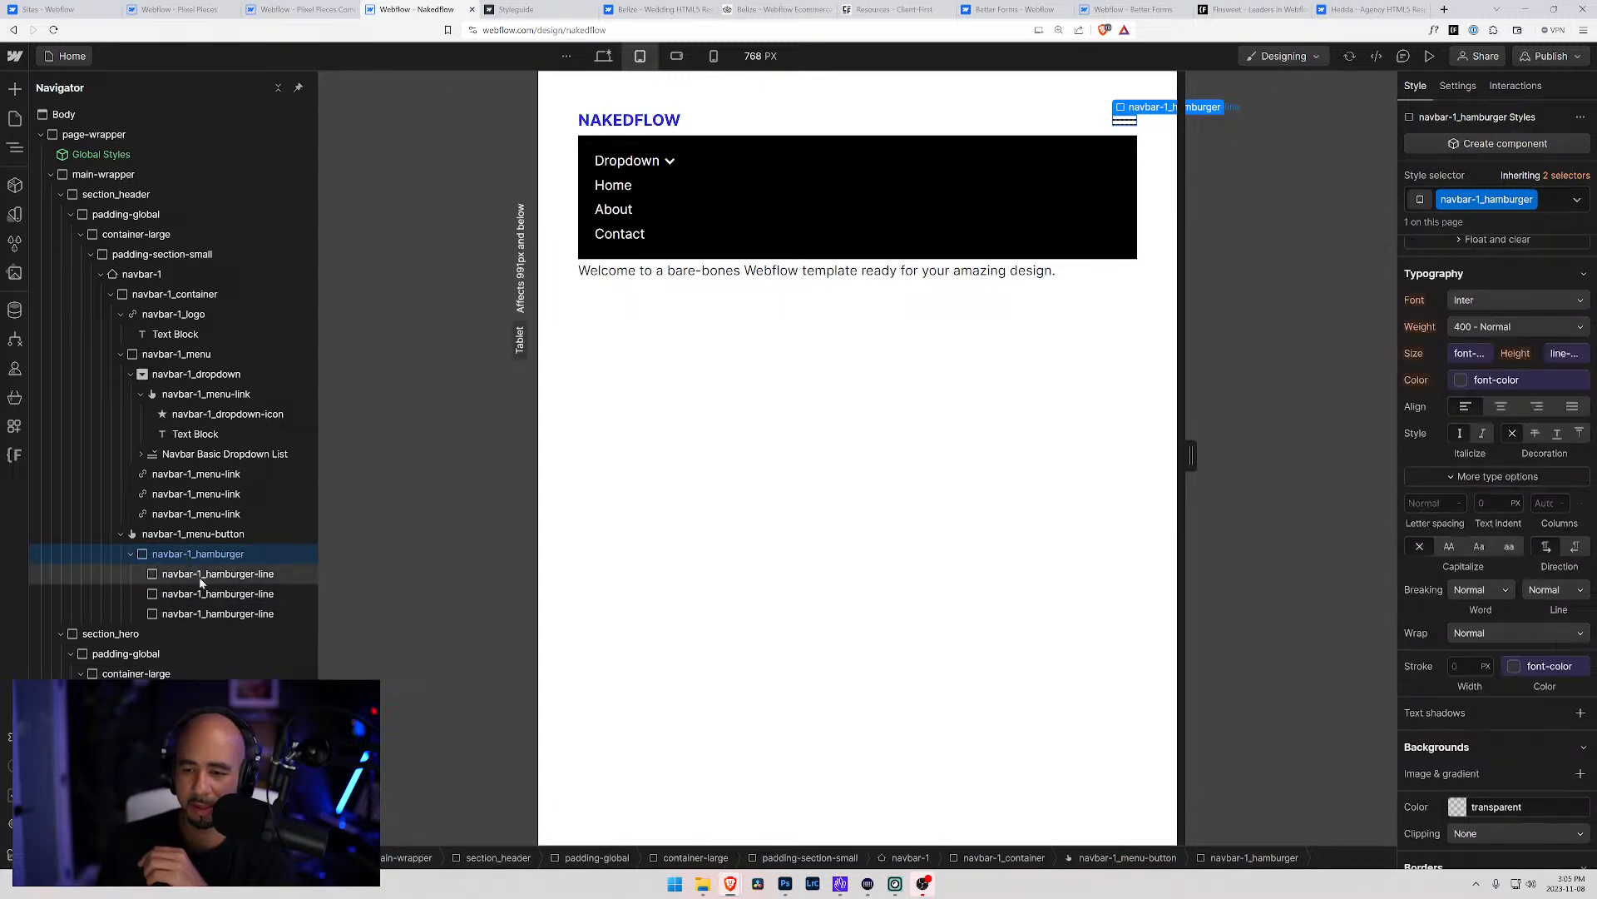
Set the height of the navbar-1_hamburger-line class to 0.125rem
scroll(1447, 466, "up", 5)
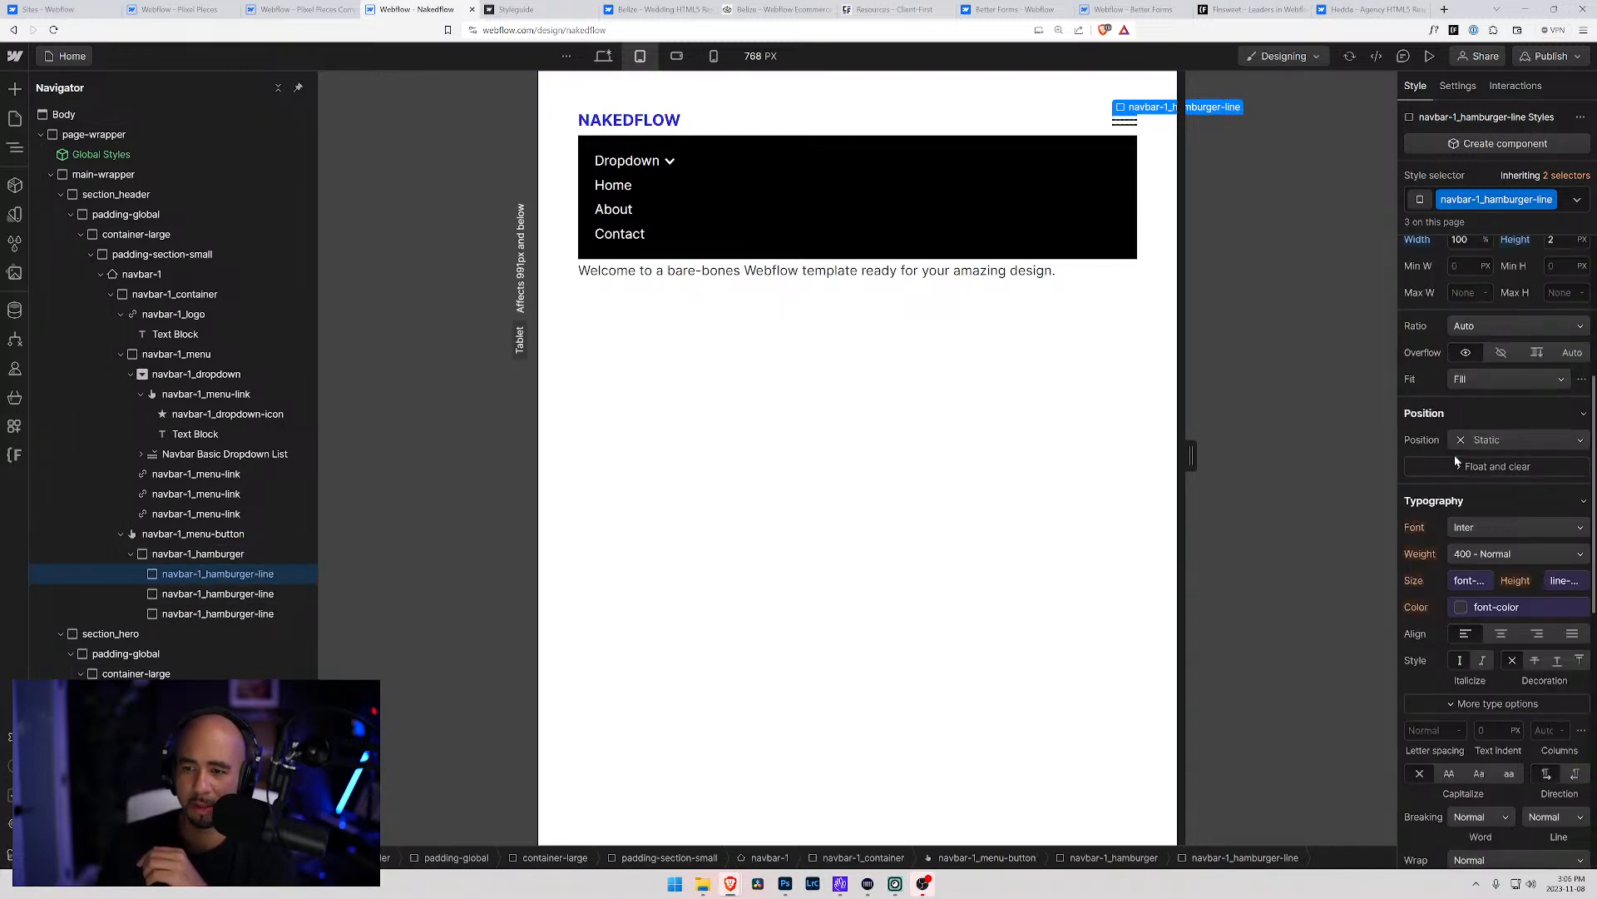
scroll(1447, 490, "down", 1)
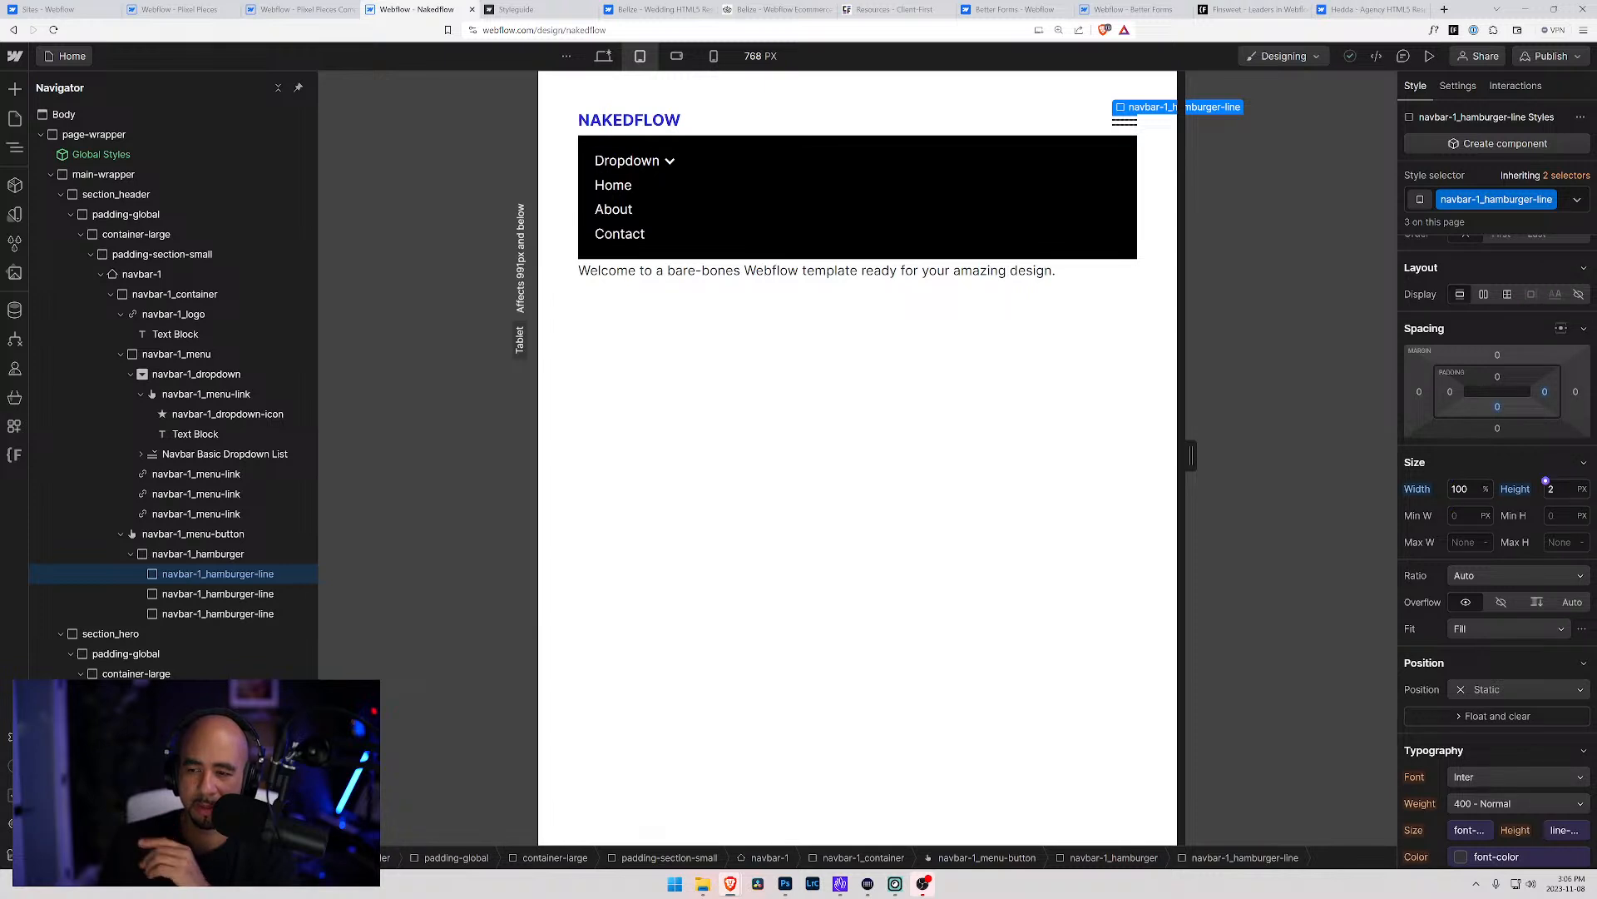
left_click(1577, 491)
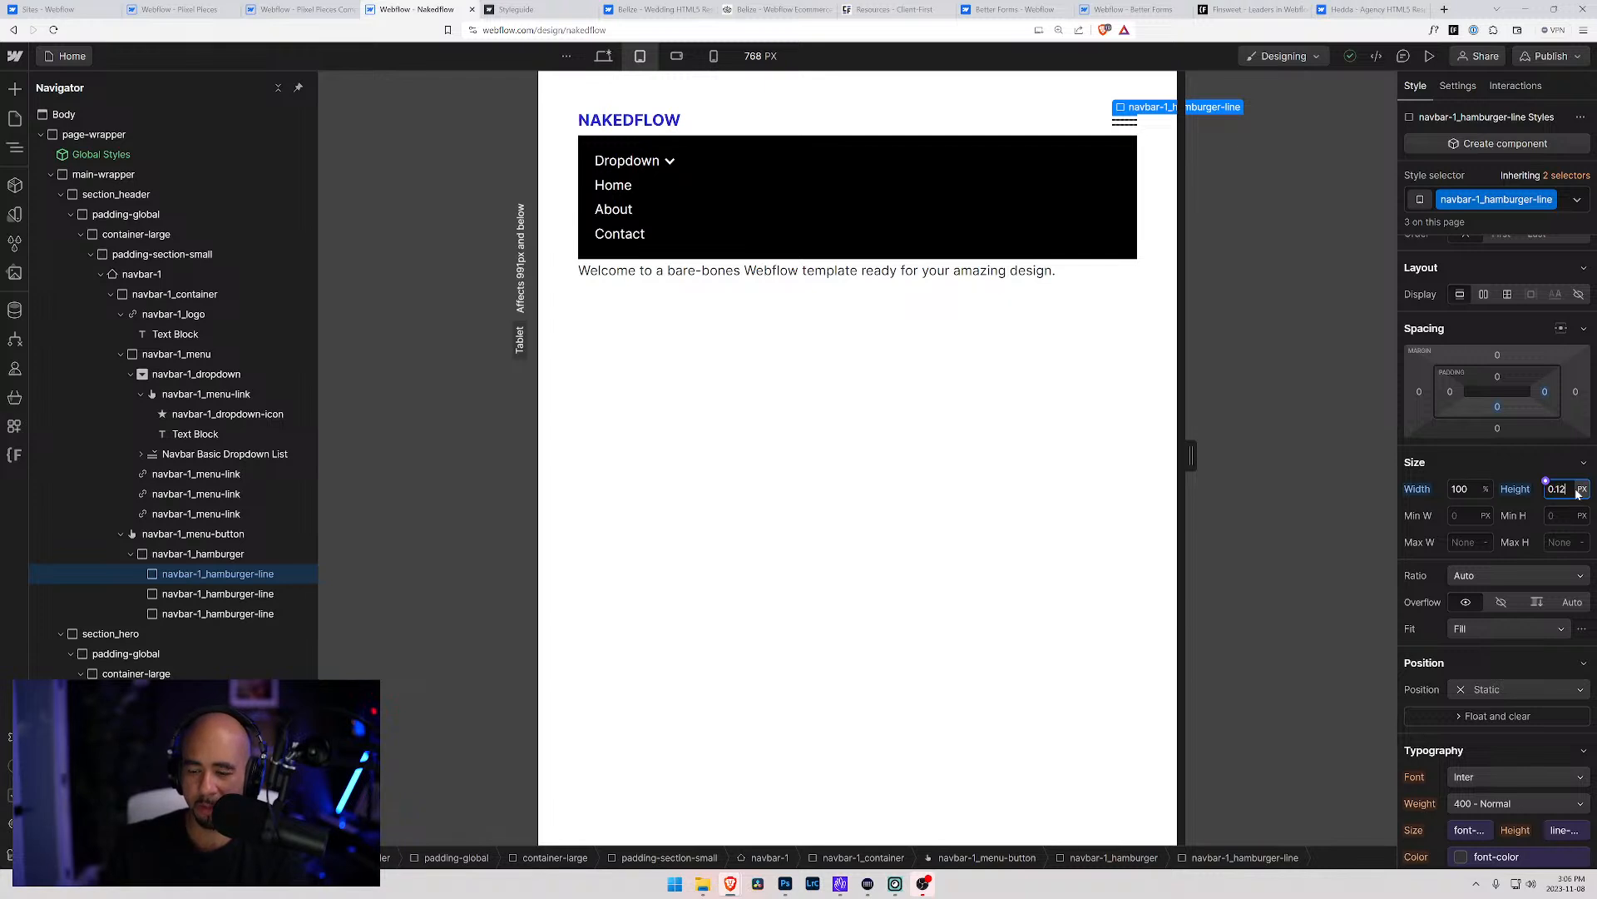
type("rem")
key("Return")
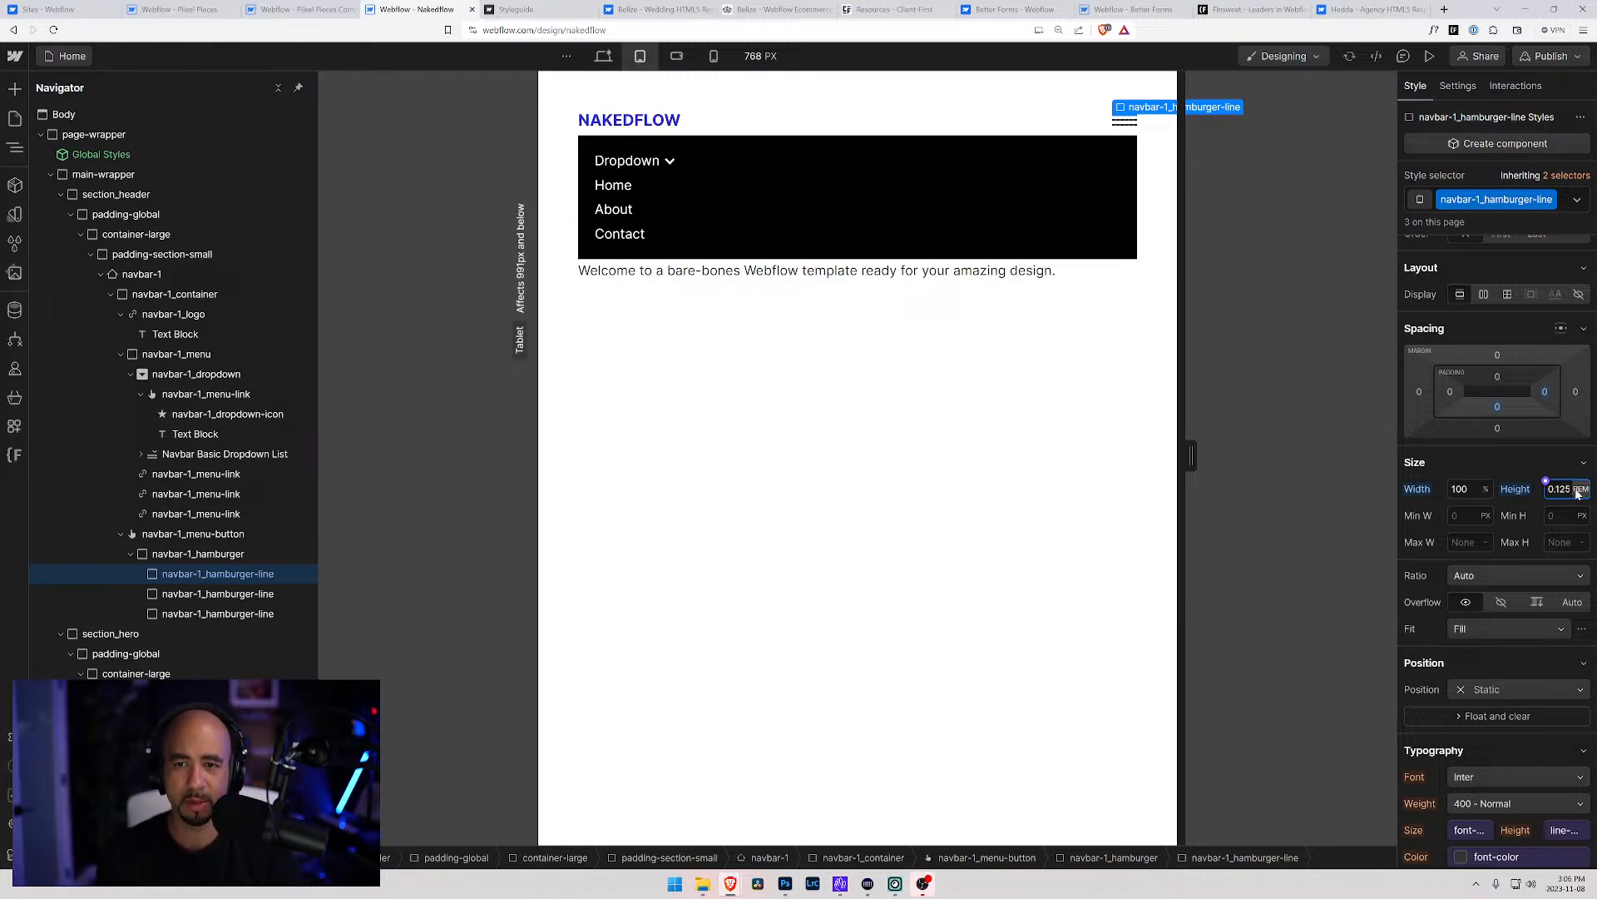
left_click(1501, 462)
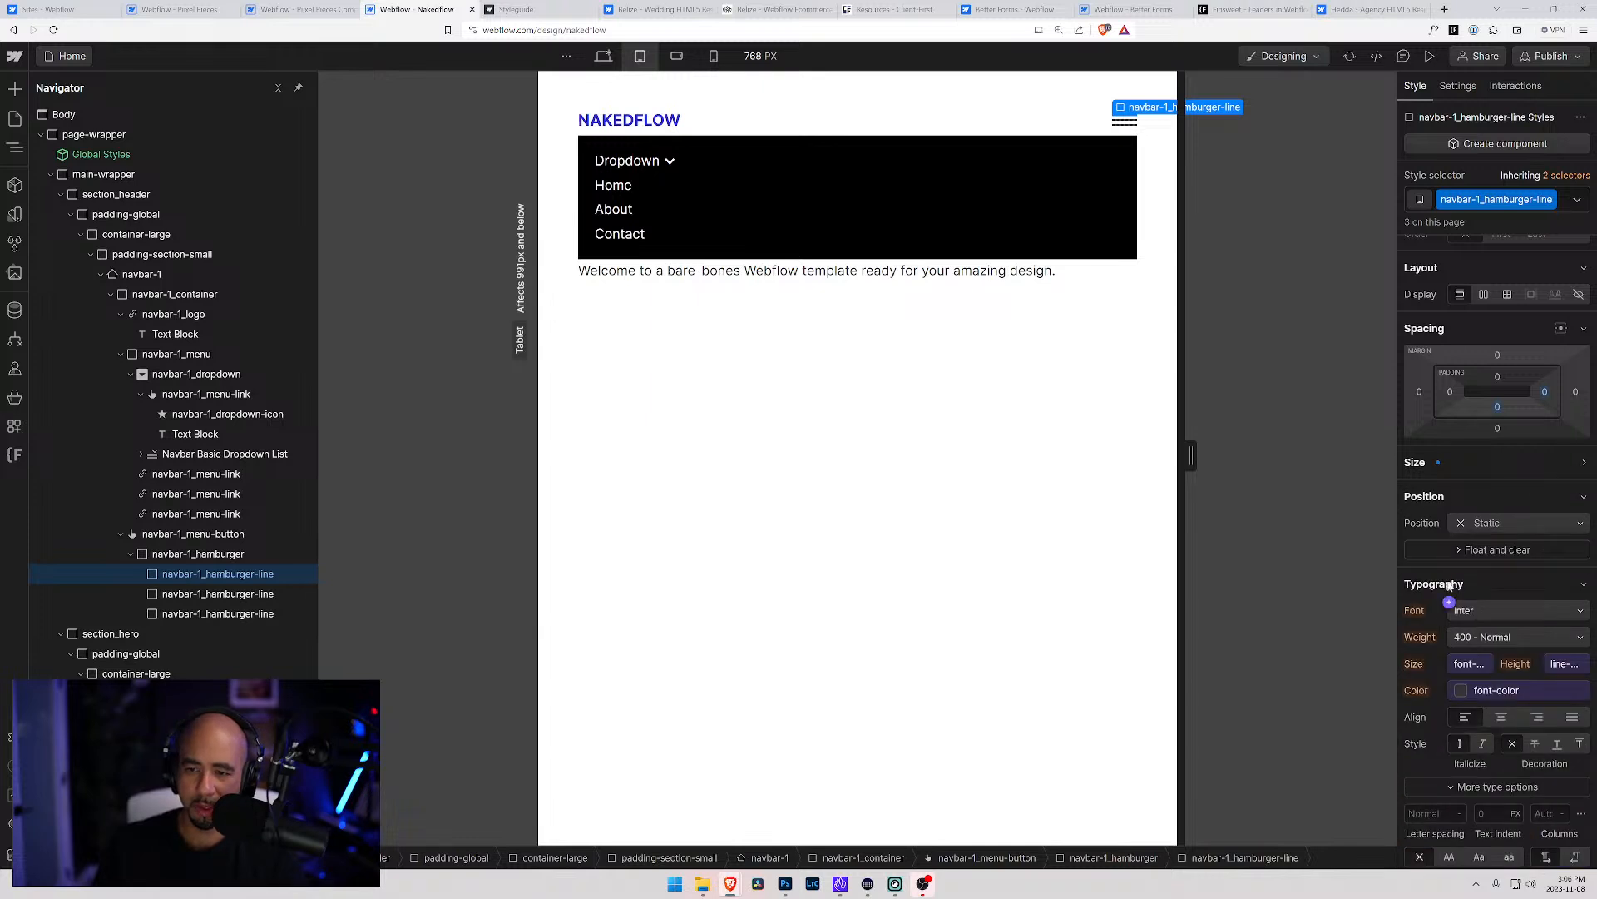
left_click(1549, 466)
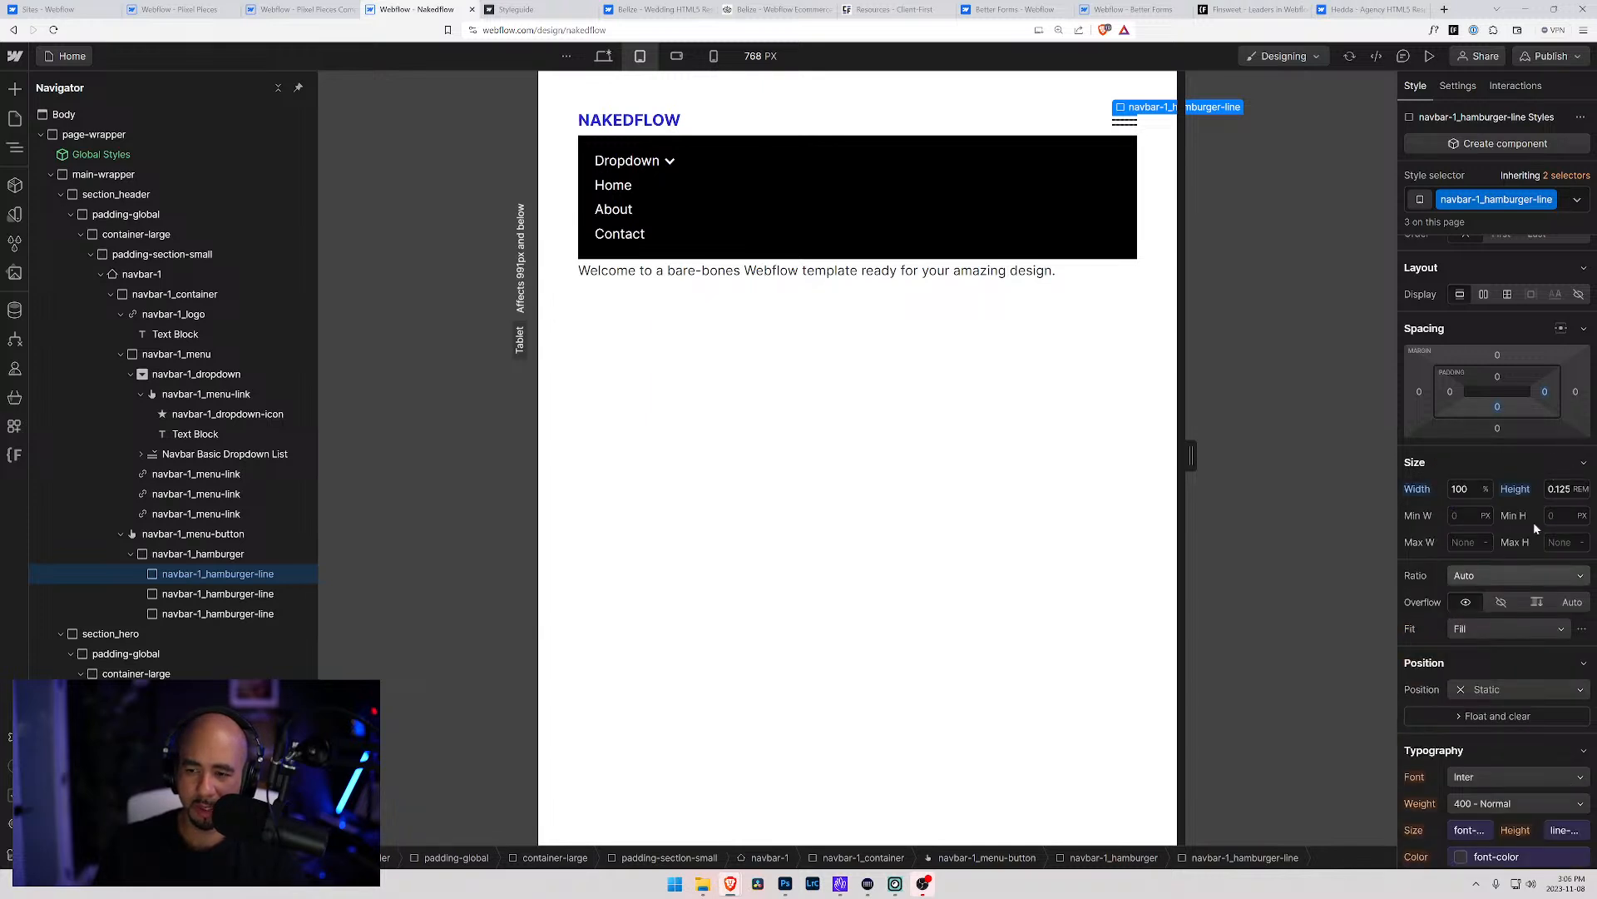
left_click(1531, 467)
left_click(1490, 462)
Change the navbar-1_hamburger width unit to rem and set the width to 1.5rem
left_click(188, 550)
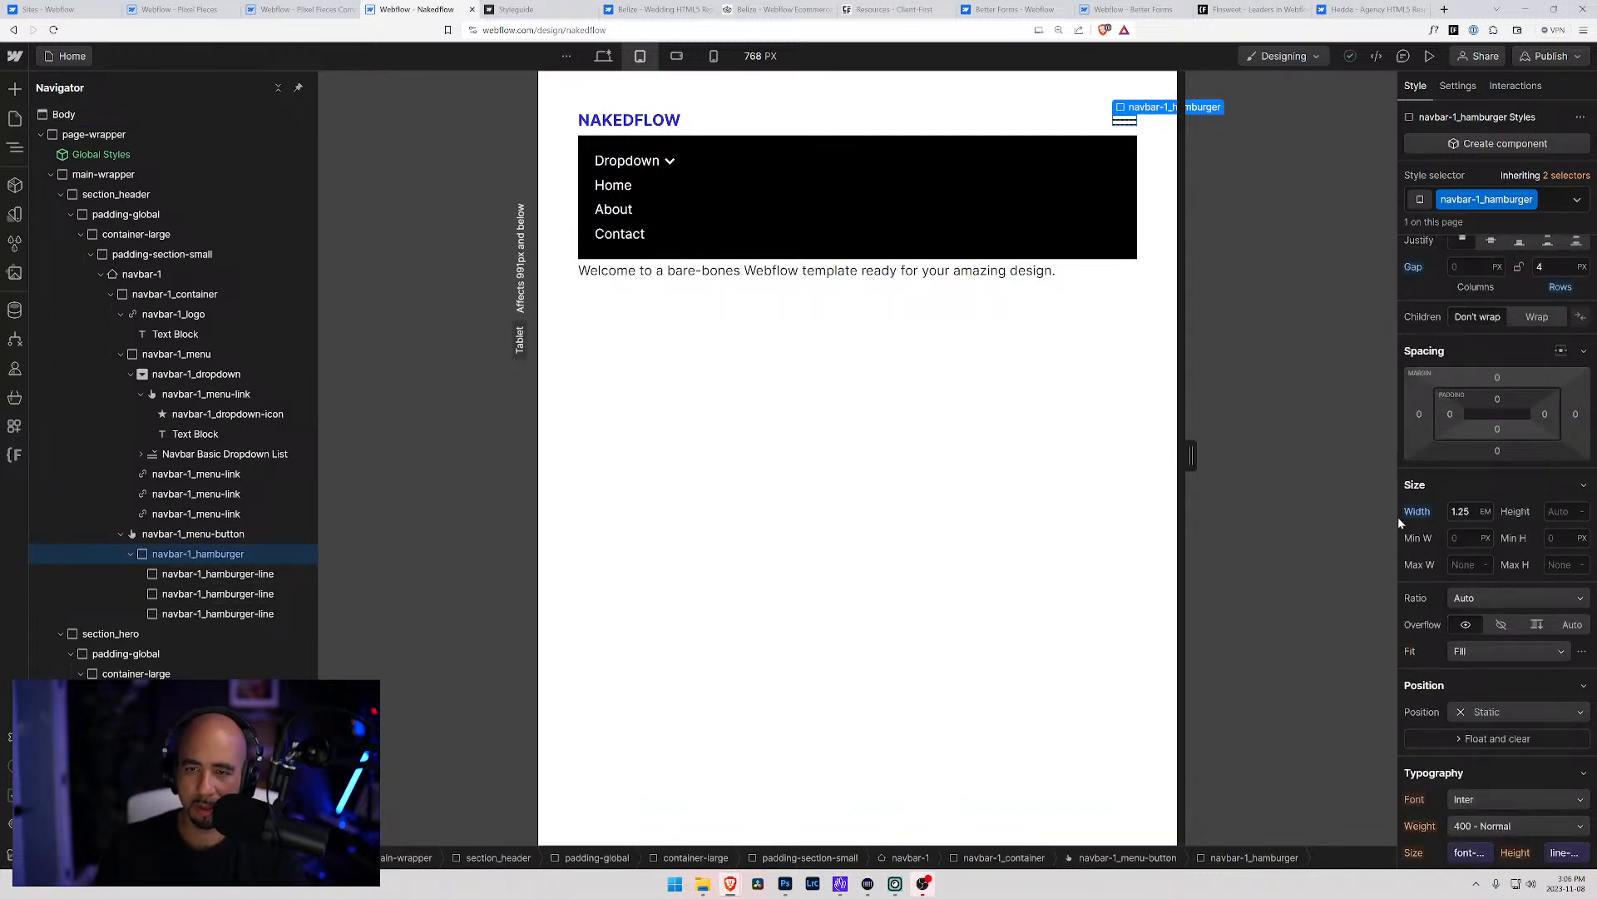
left_click(1486, 519)
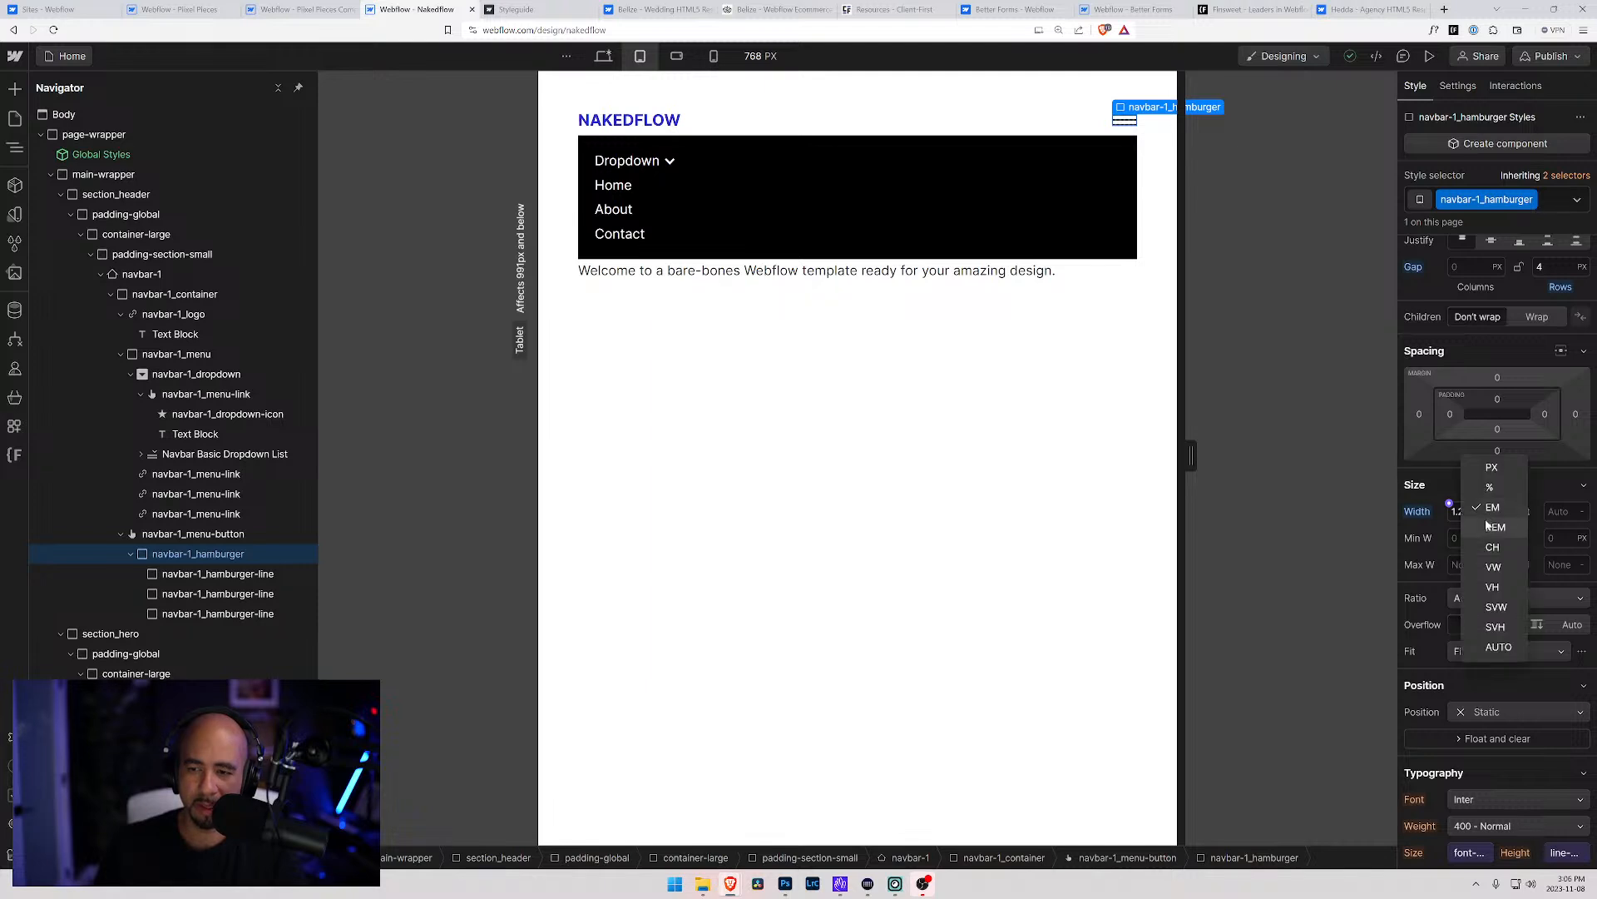
left_click(1493, 526)
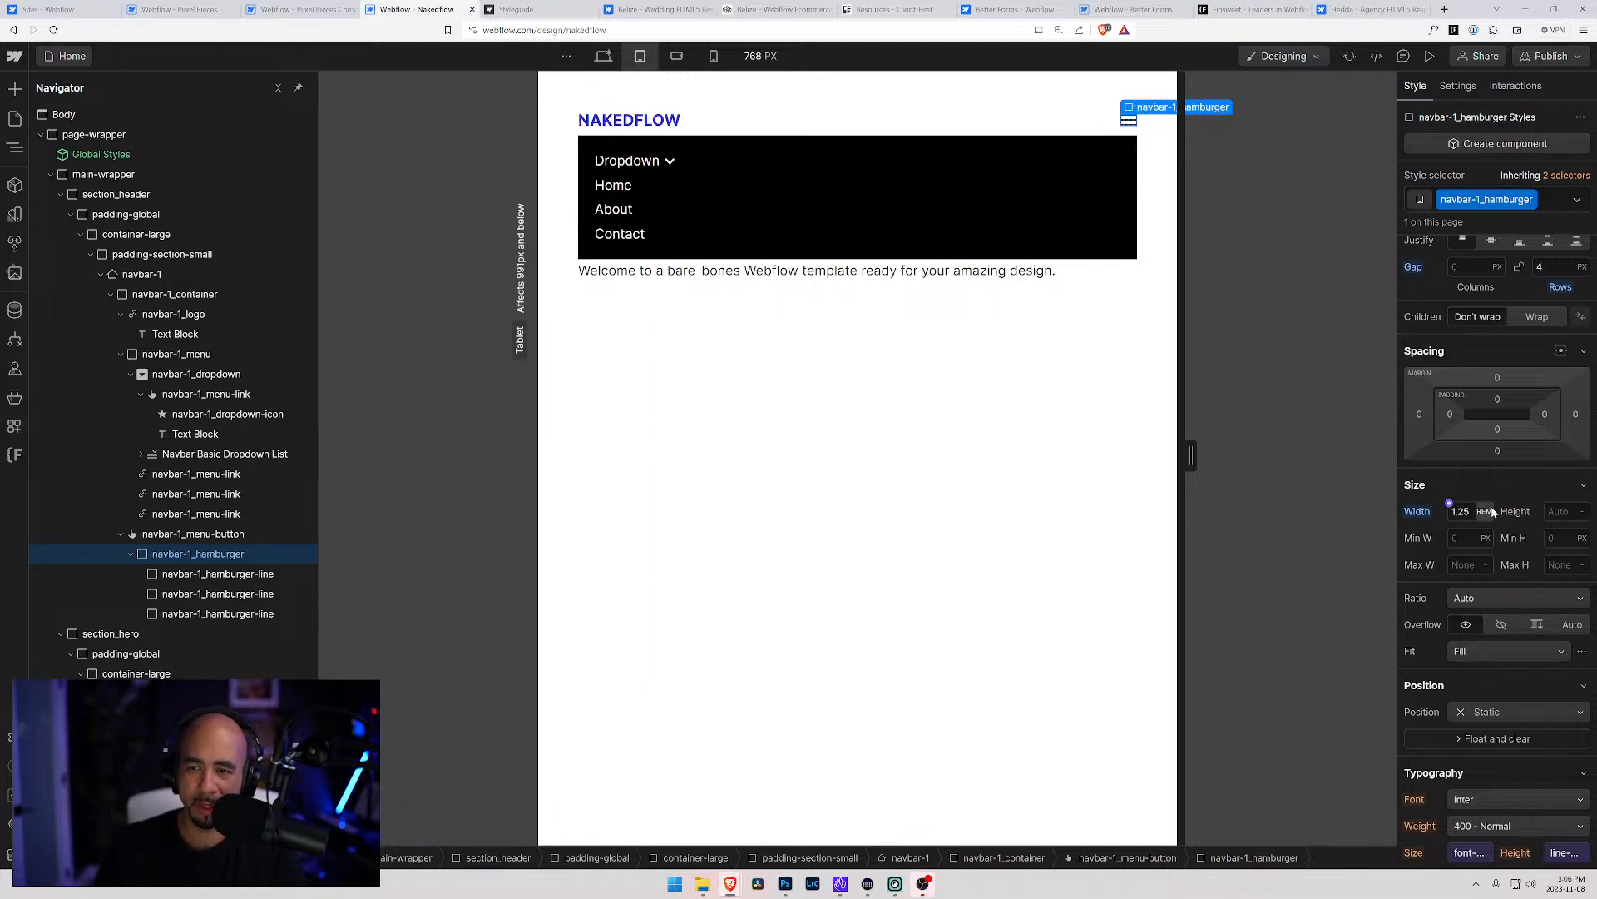
left_click(1449, 504)
type("2")
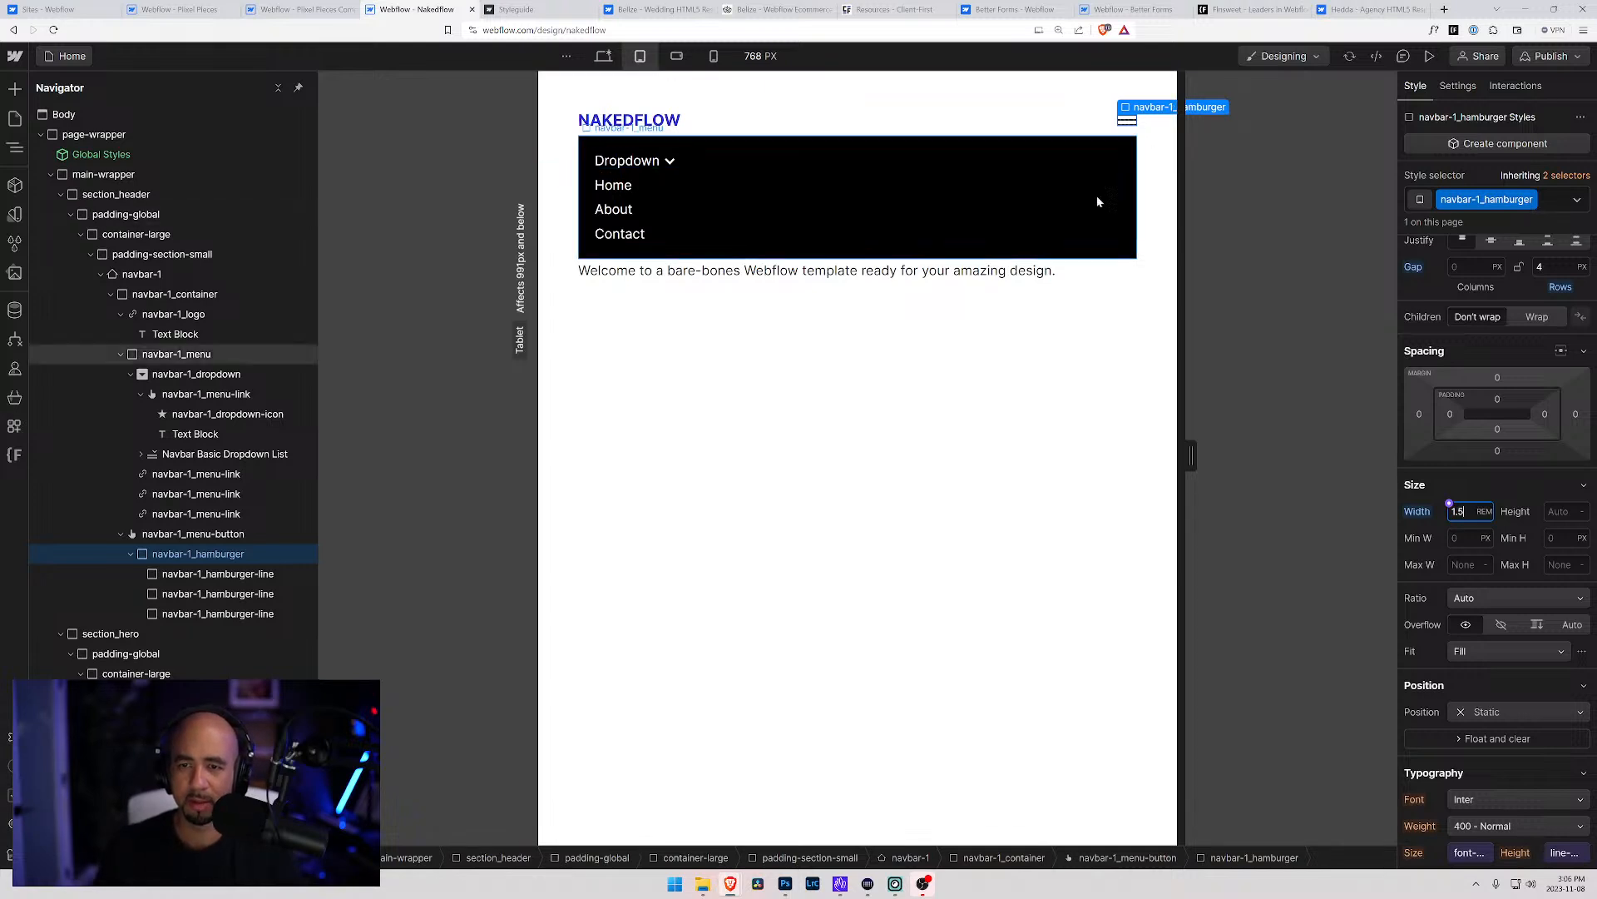
Try a height of 100 px on the navbar-1_container class, and clear that height again
scroll(1523, 437, "up", 1)
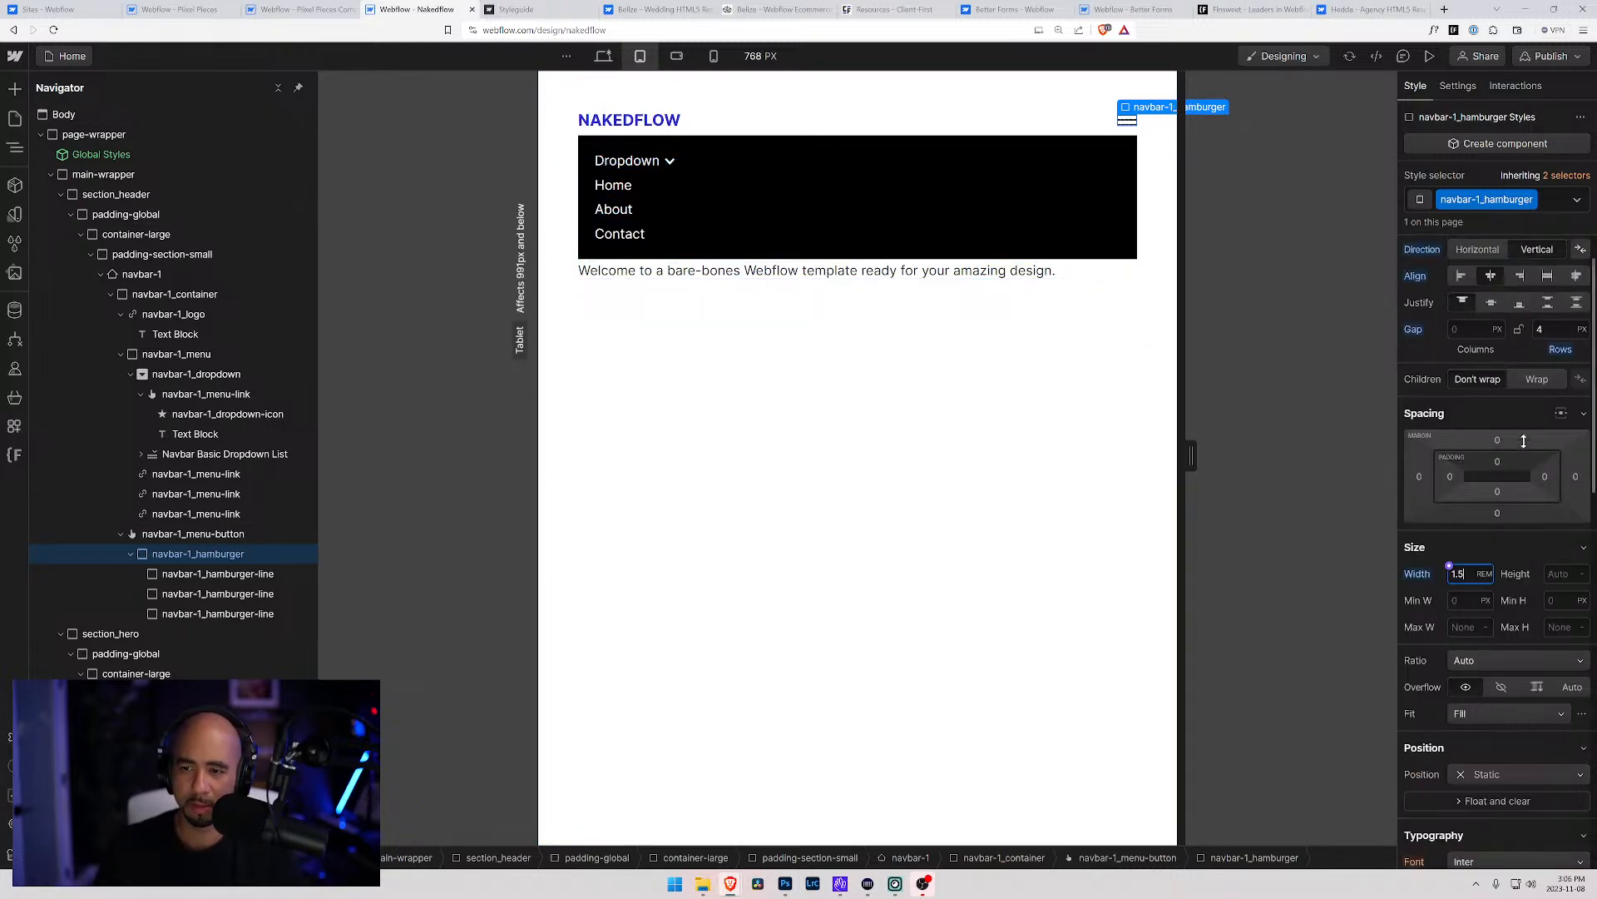
left_click(194, 533)
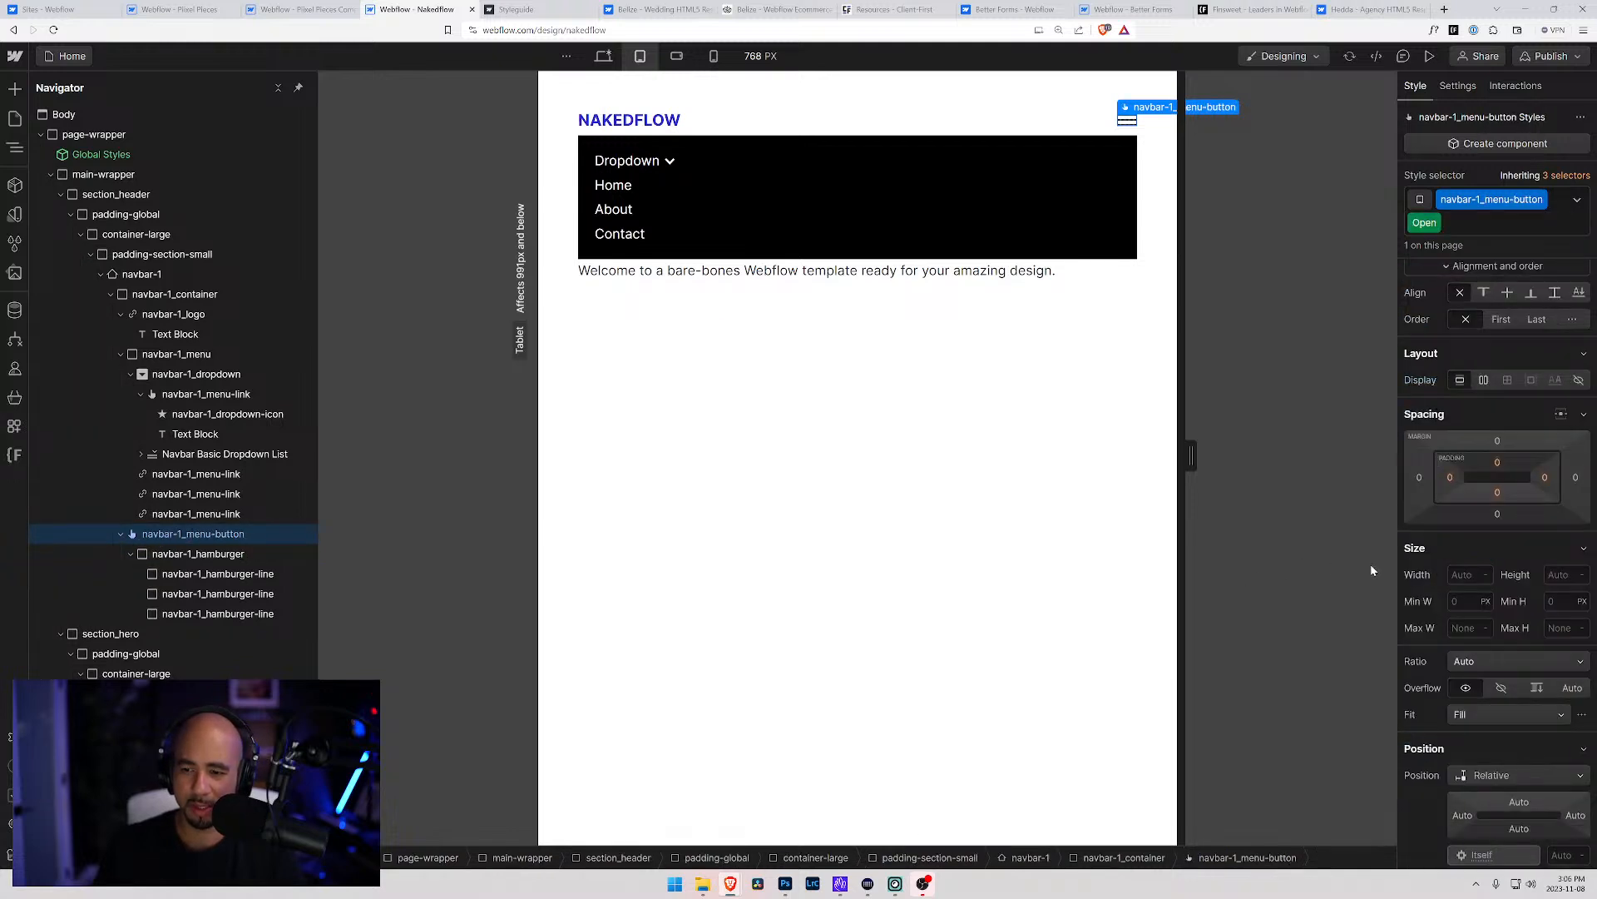
left_click(204, 553)
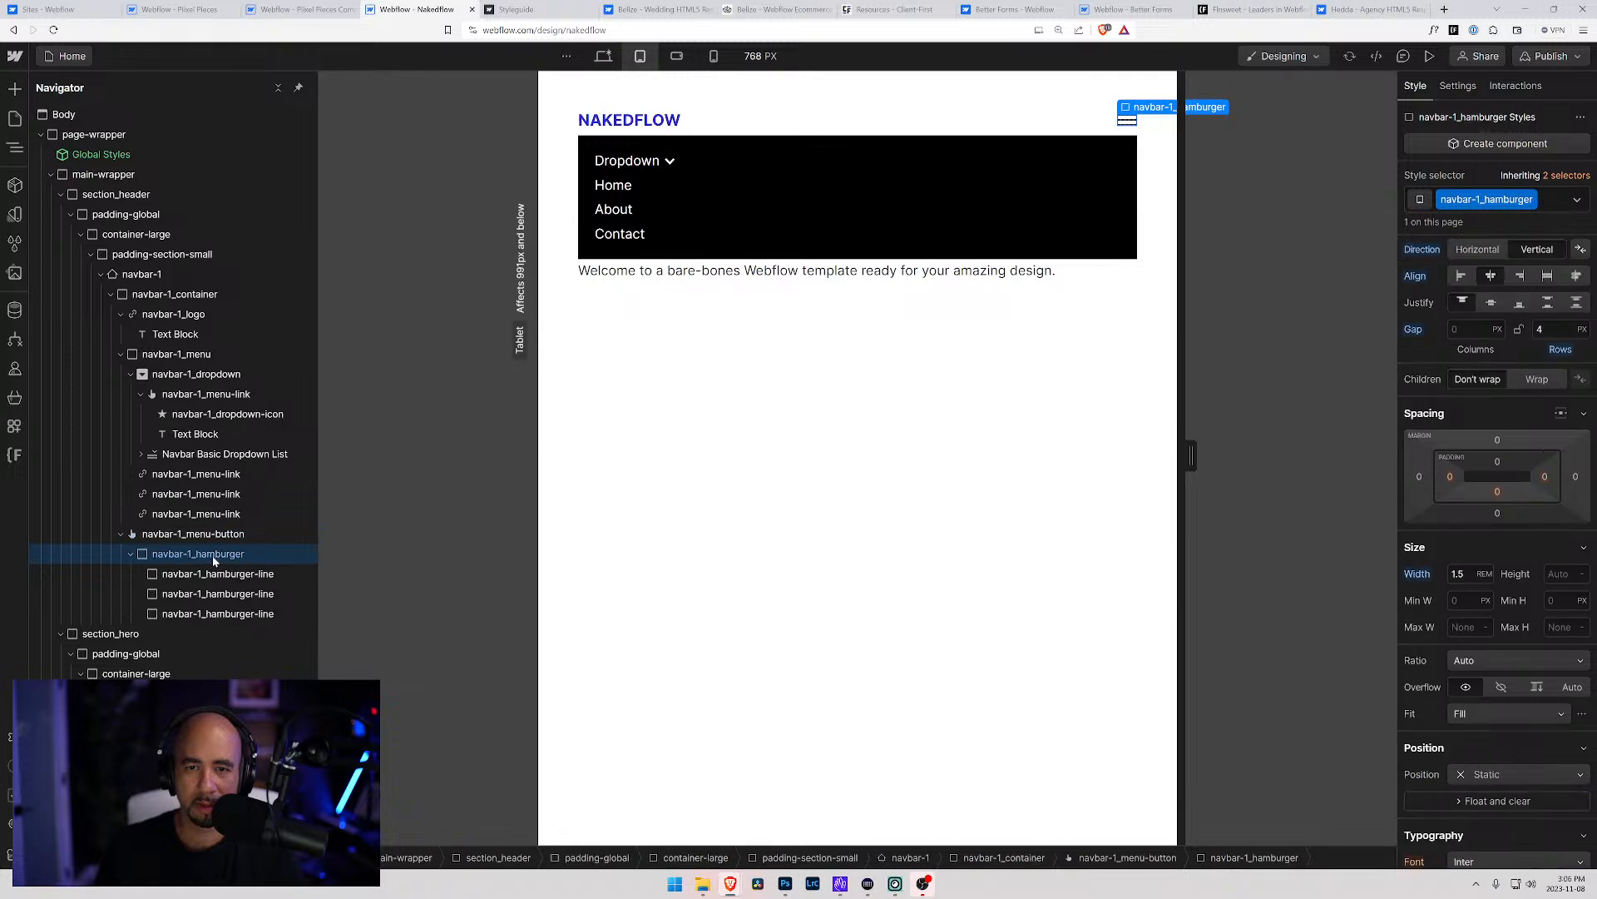
left_click(819, 124)
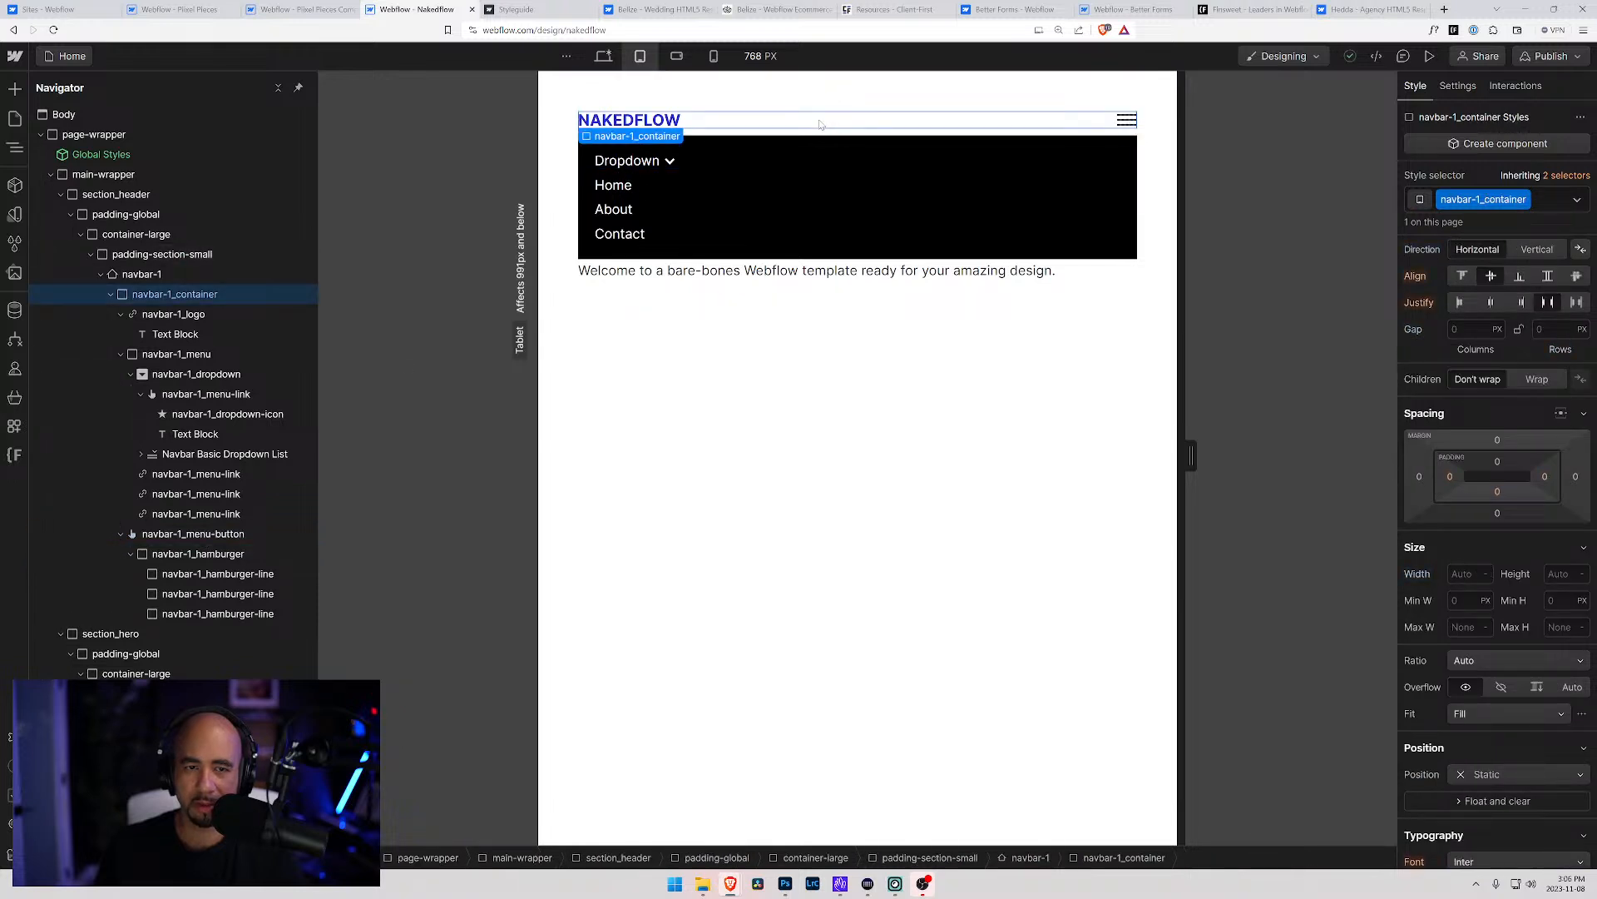
left_click(1549, 635)
type("100")
key("Return")
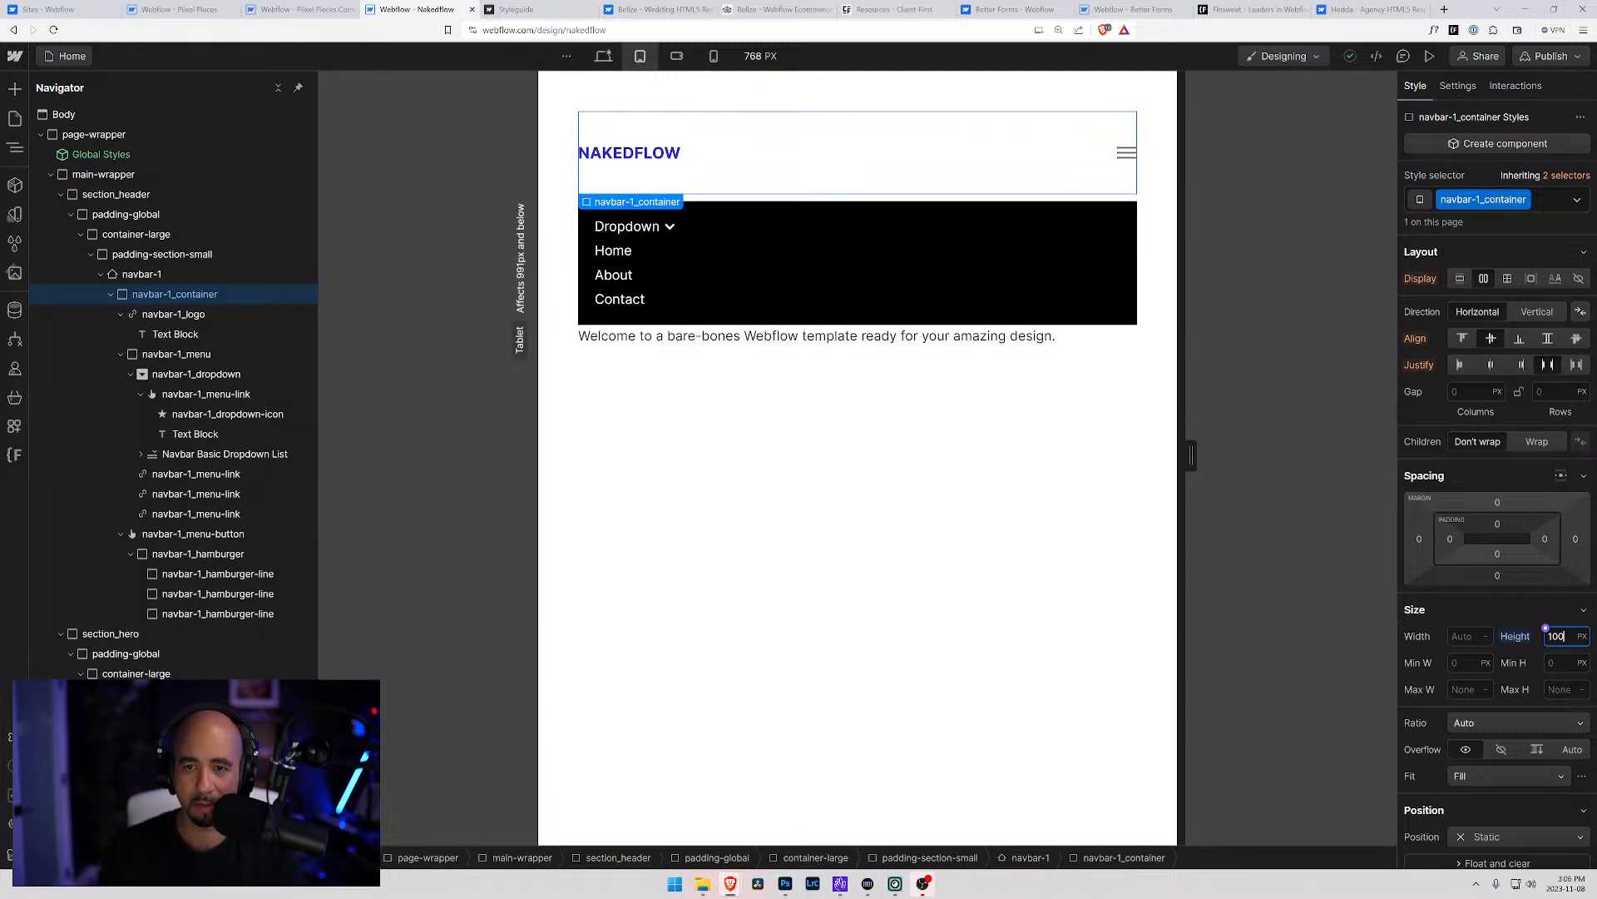
left_click(1514, 637, "alt")
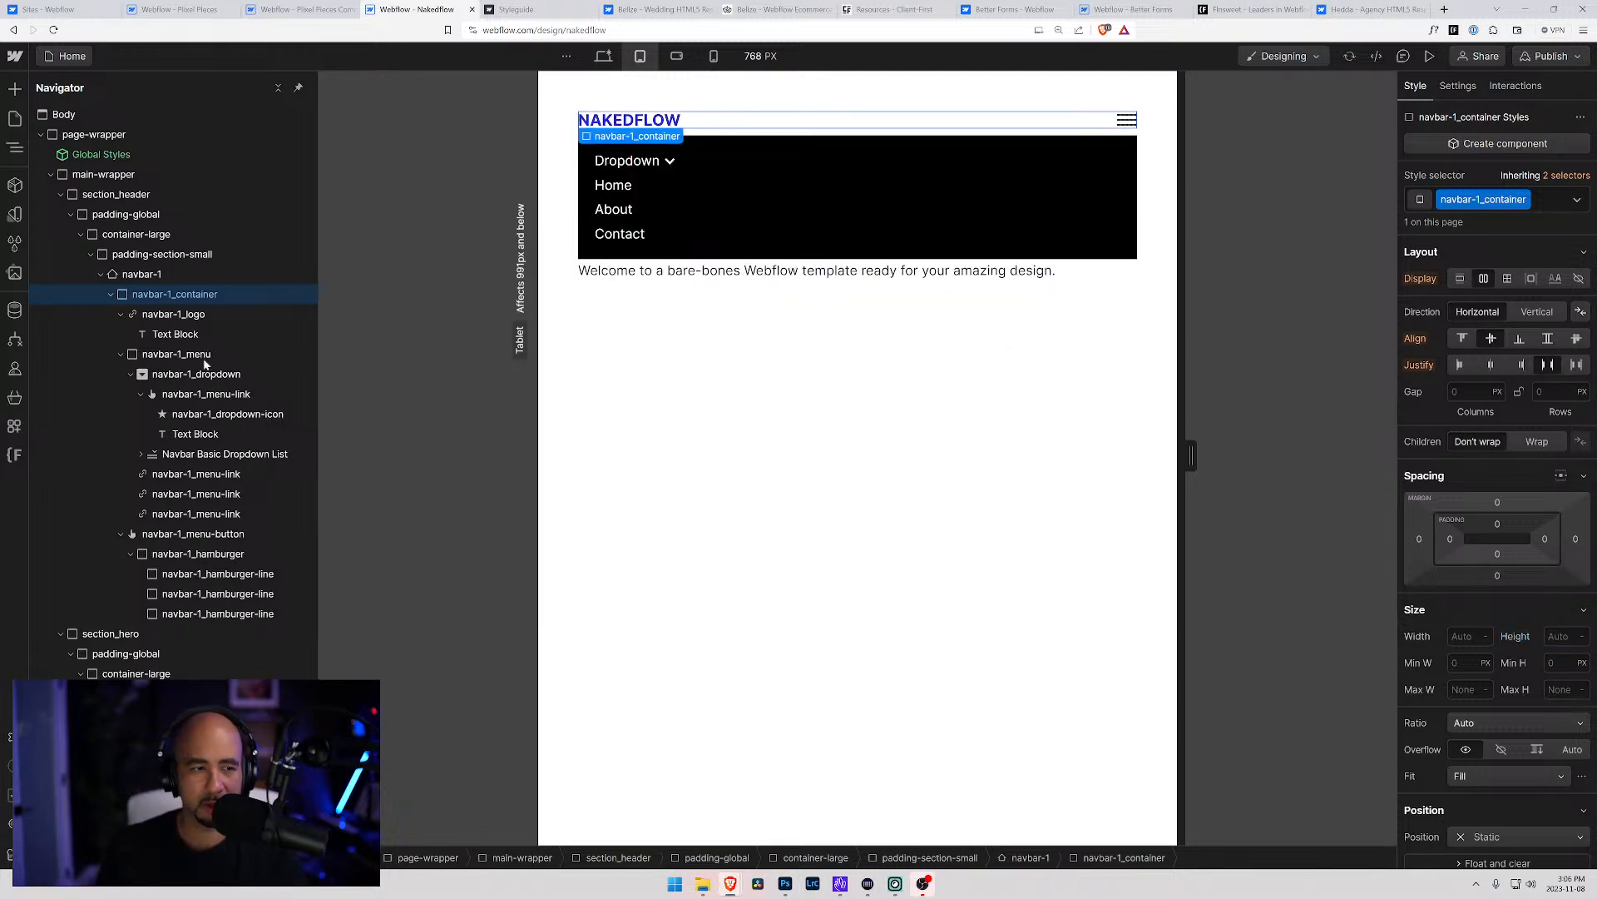
Try row gaps of 0.25rem and 0 on the navbar-1_hamburger class
left_click(178, 316)
left_click(180, 336)
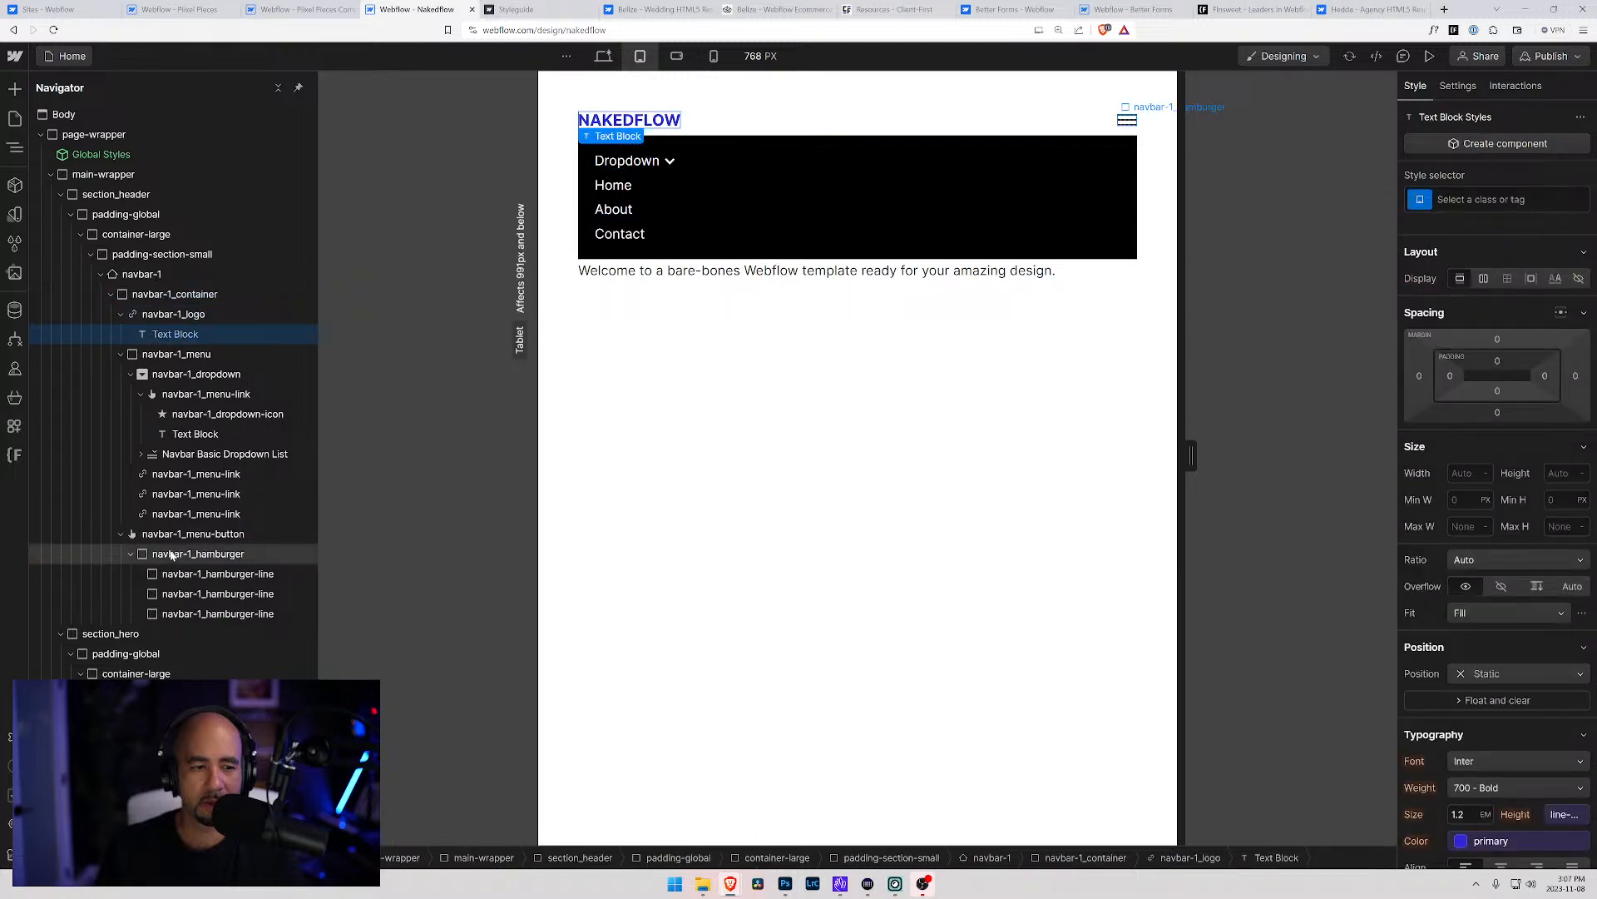
left_click(172, 555)
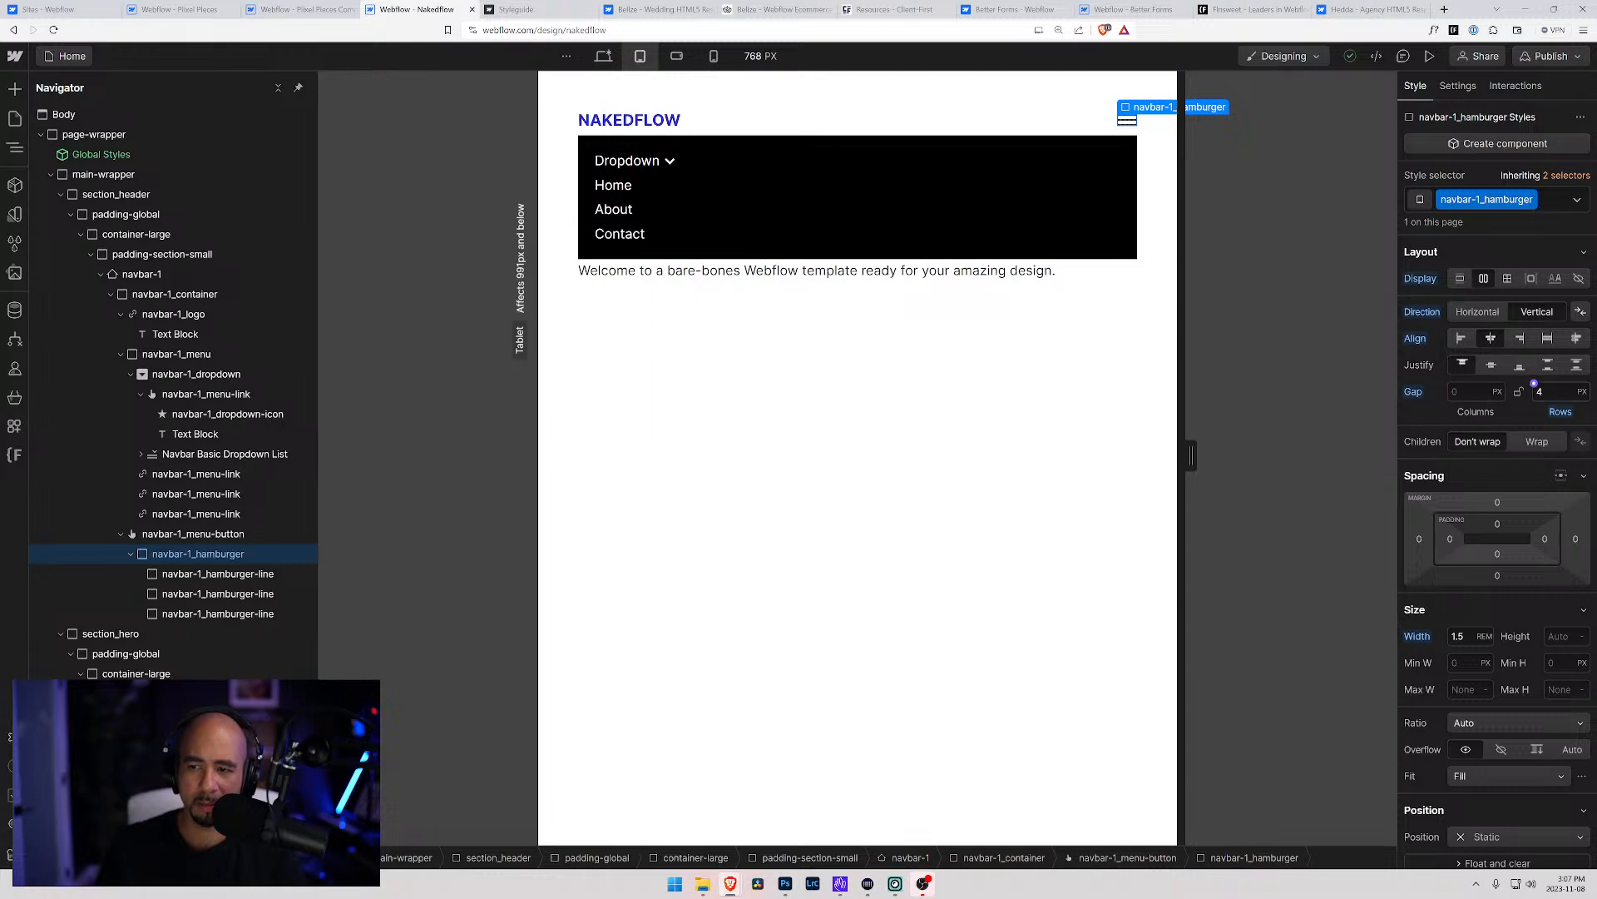
left_click(1577, 397)
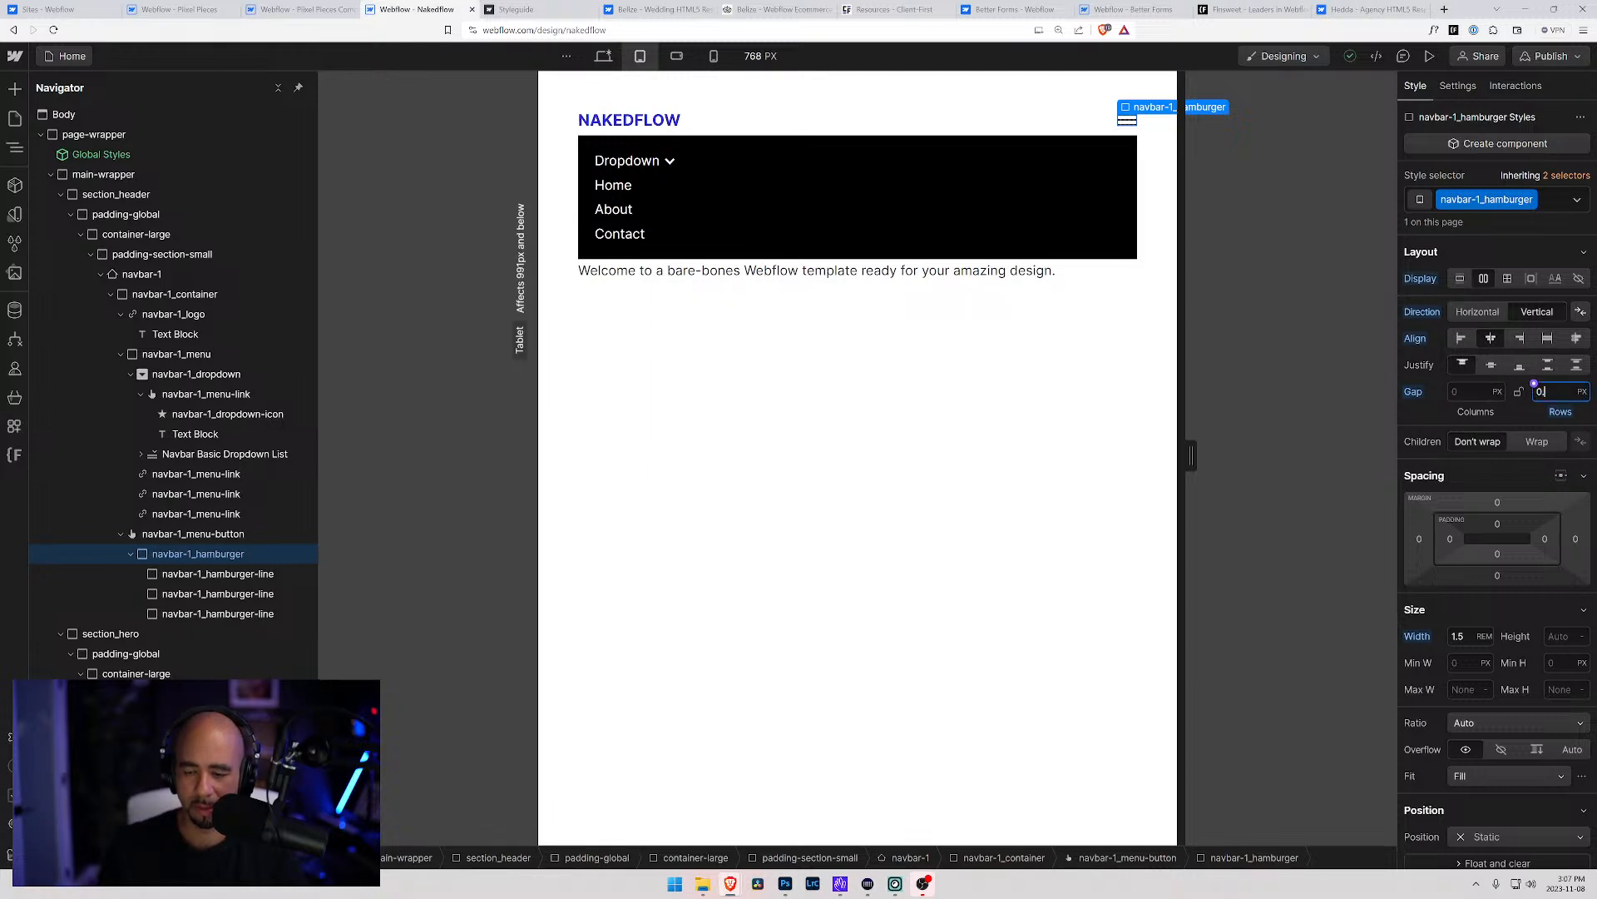
type("0.25rem")
key("Return")
type("0")
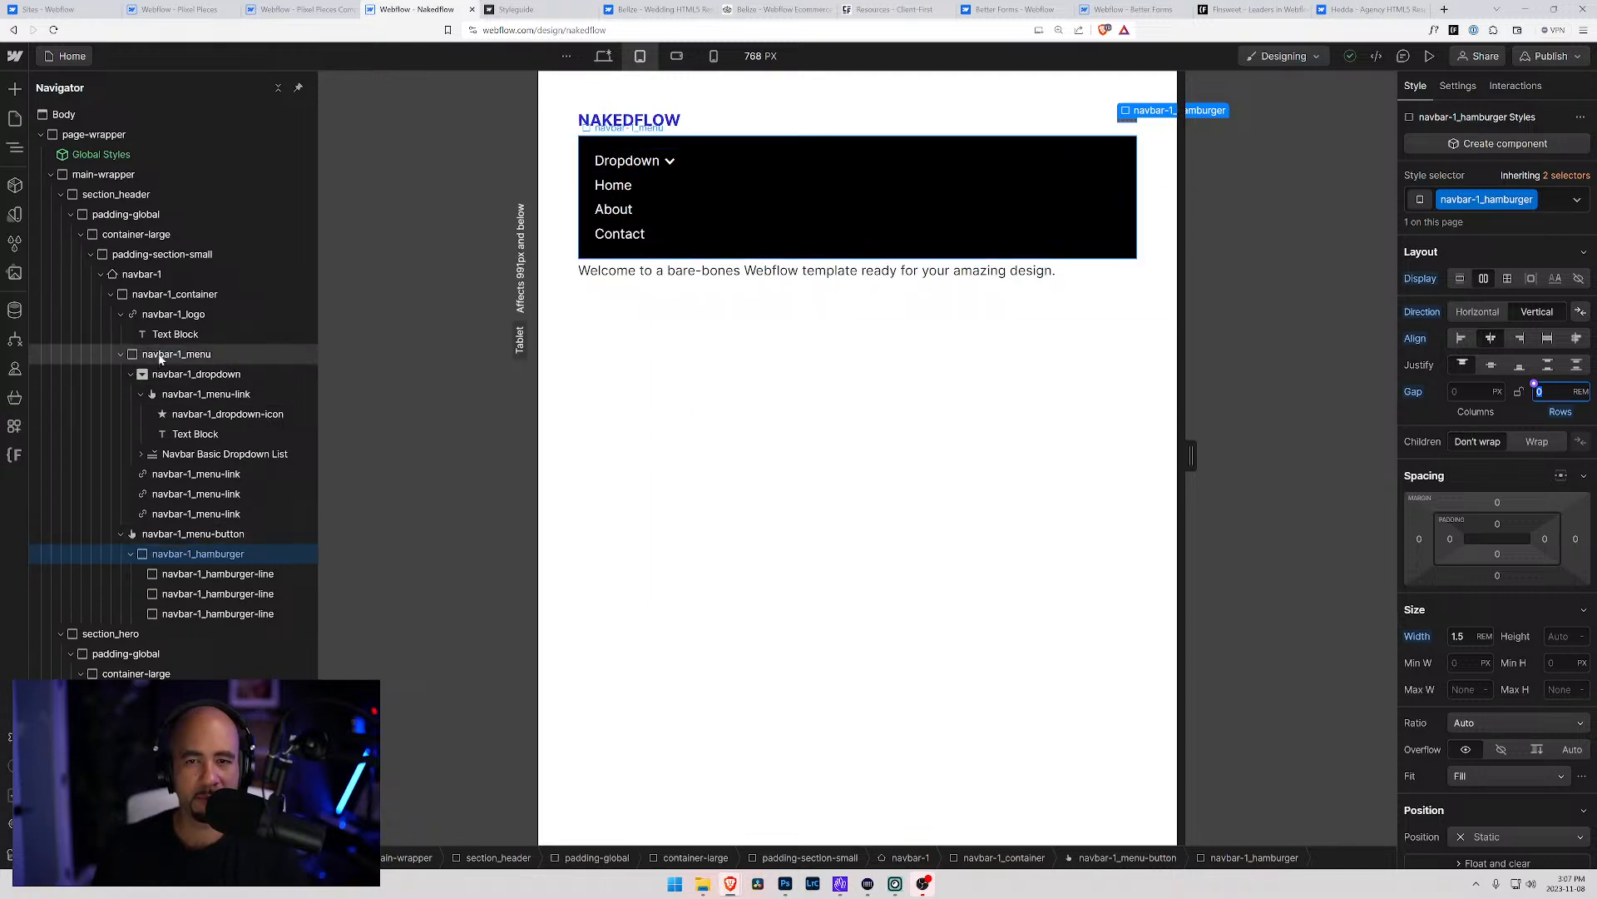
Set the column and row gaps of the navbar-1_hamburger class to 0.25rem
left_click(166, 296)
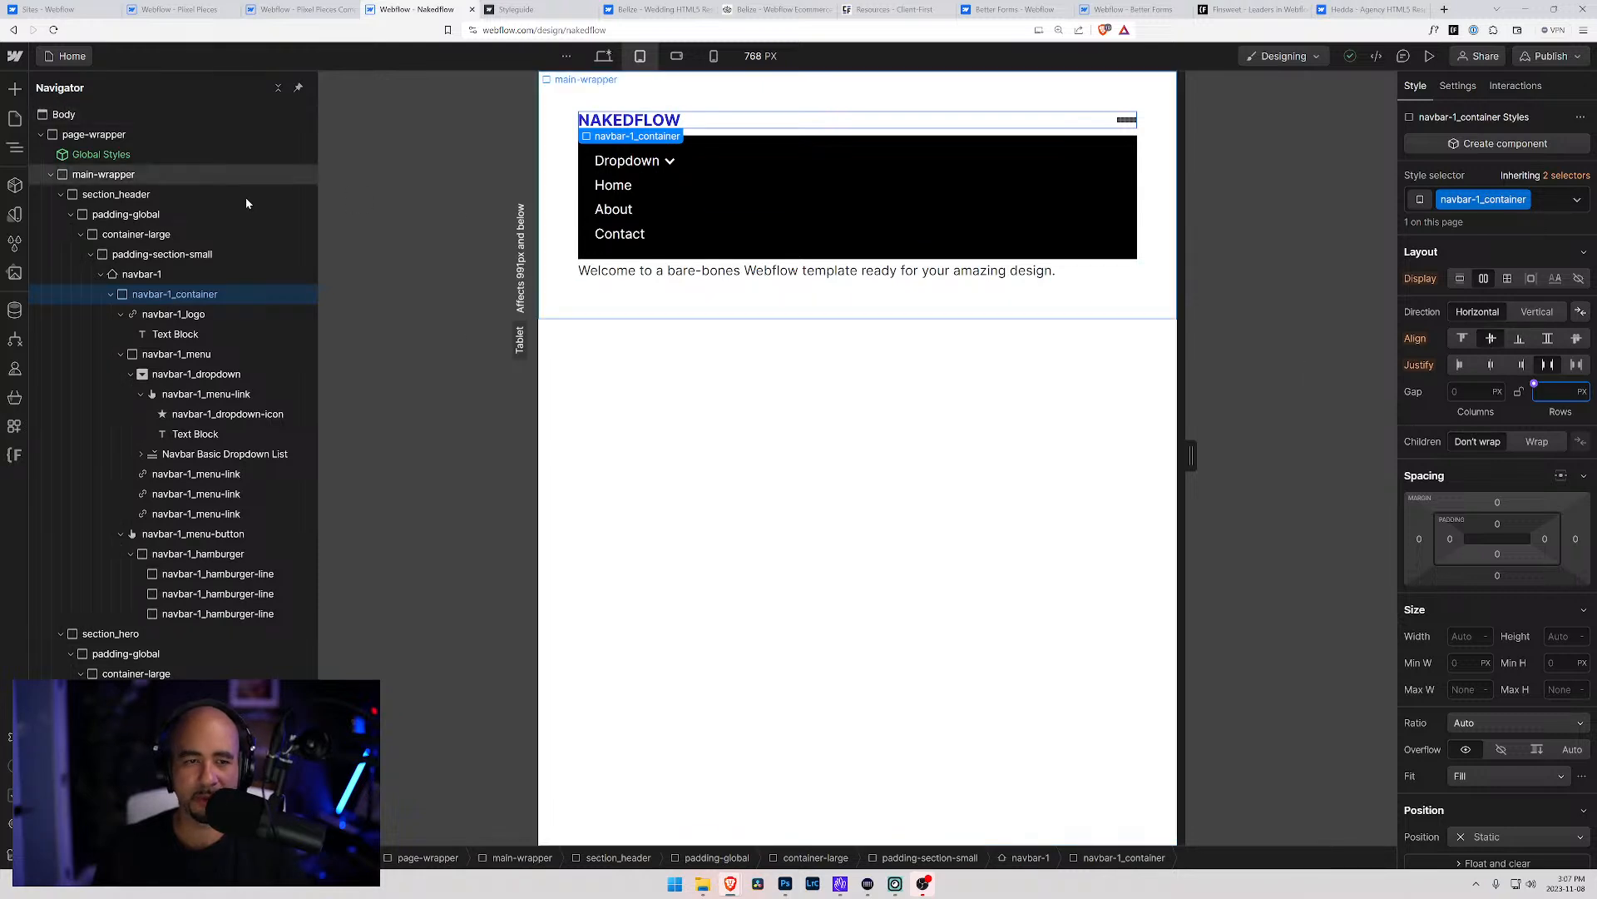
left_click(196, 540)
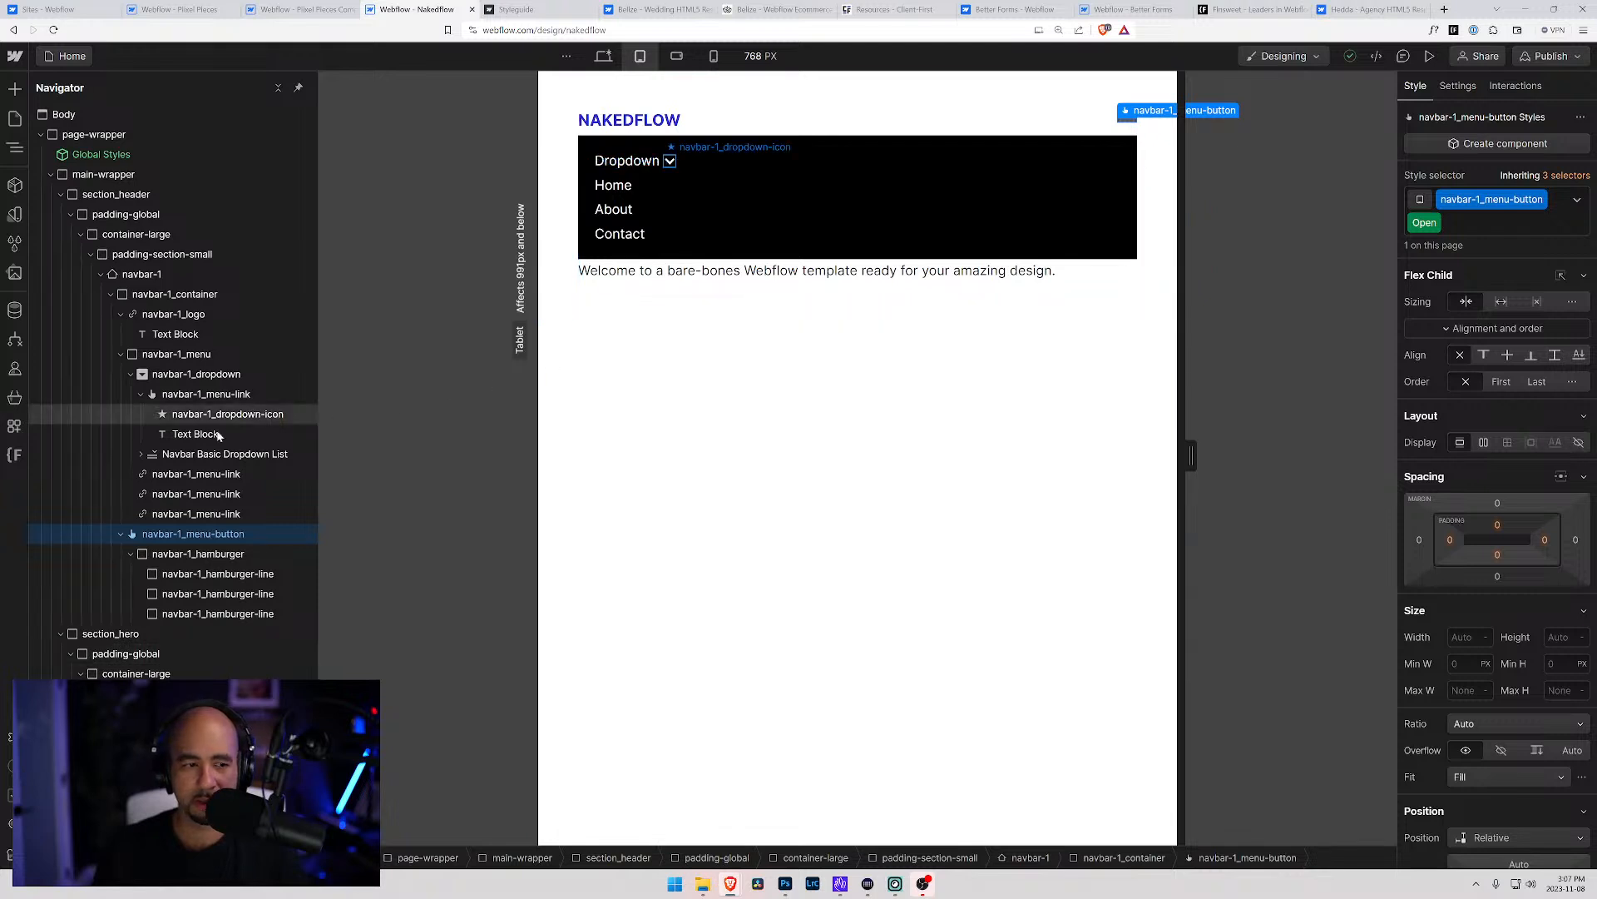
left_click(197, 555)
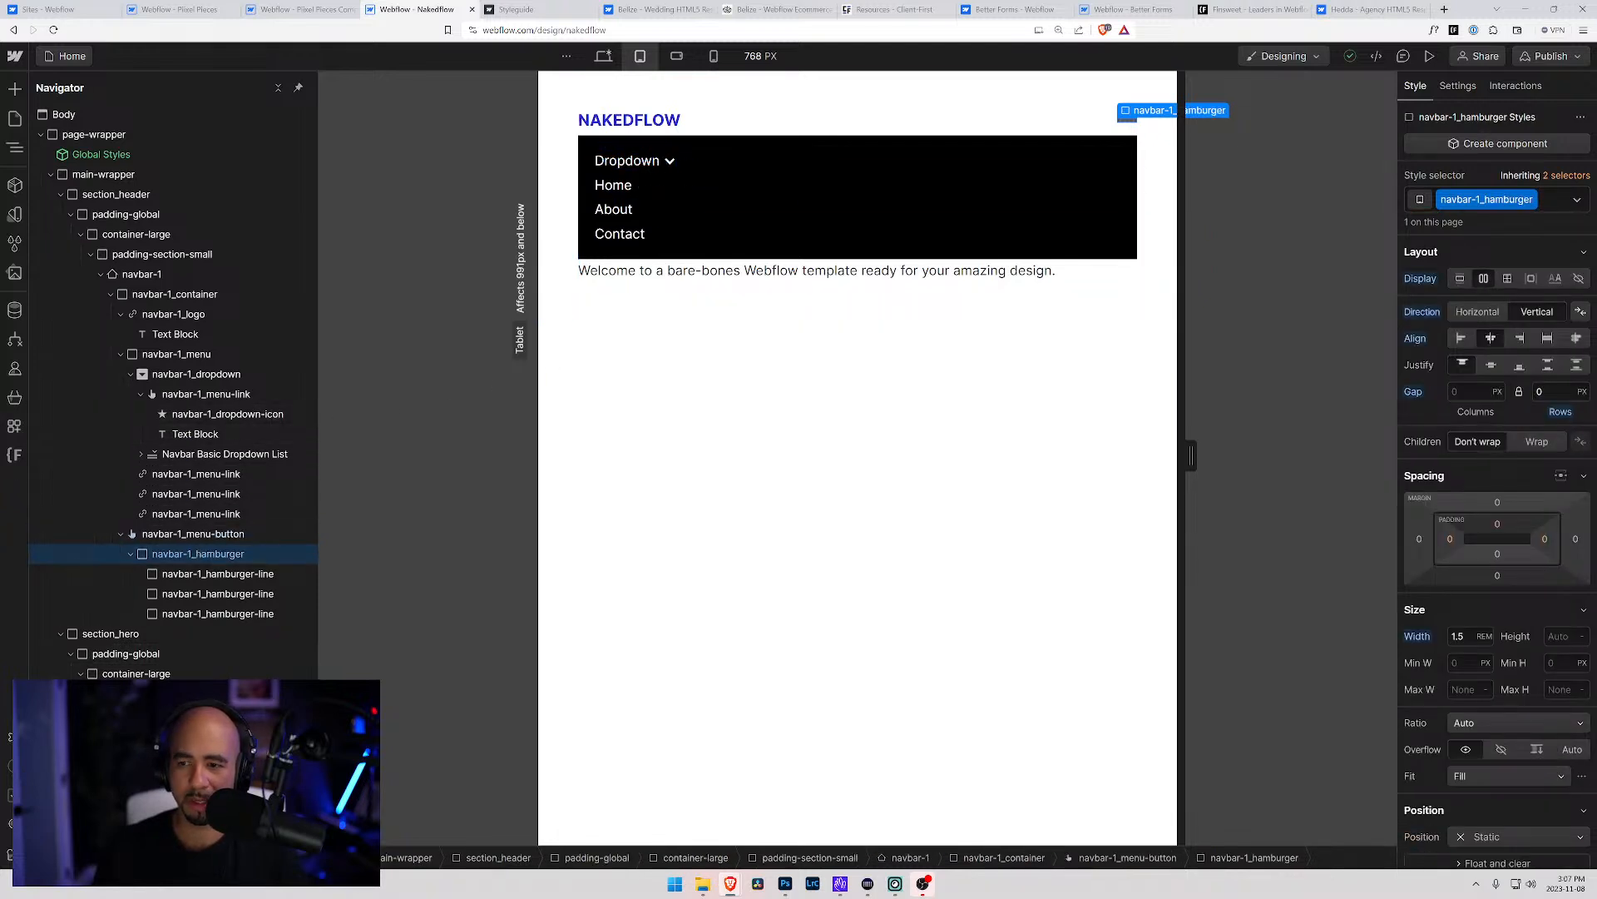
left_click(1540, 391)
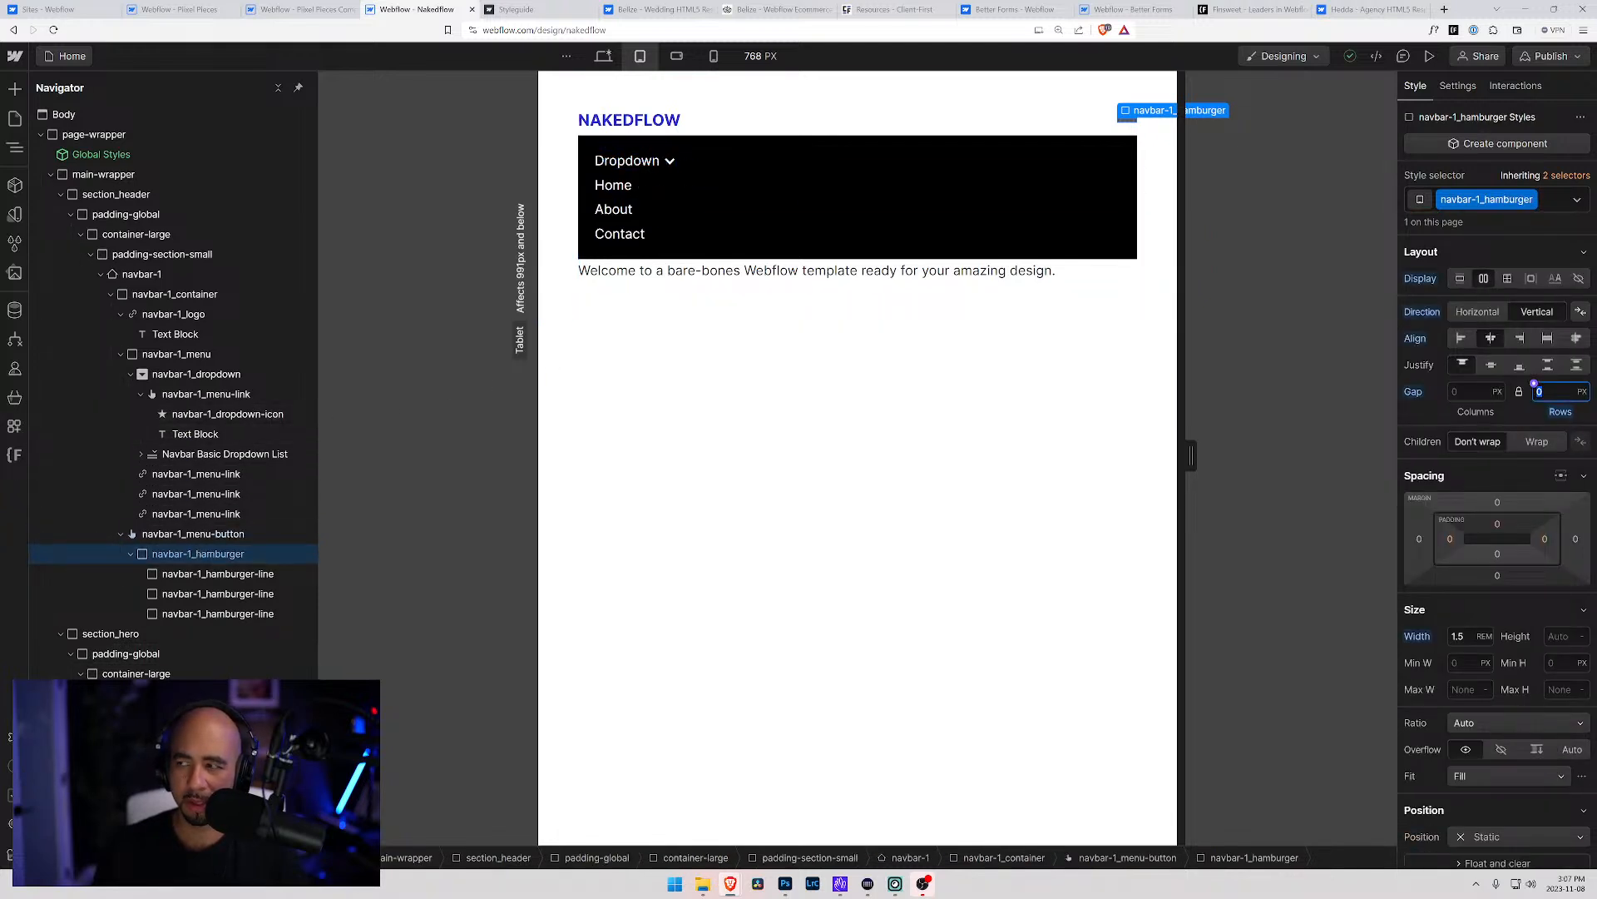
type("0.25rem")
key("Return")
left_click(1554, 382)
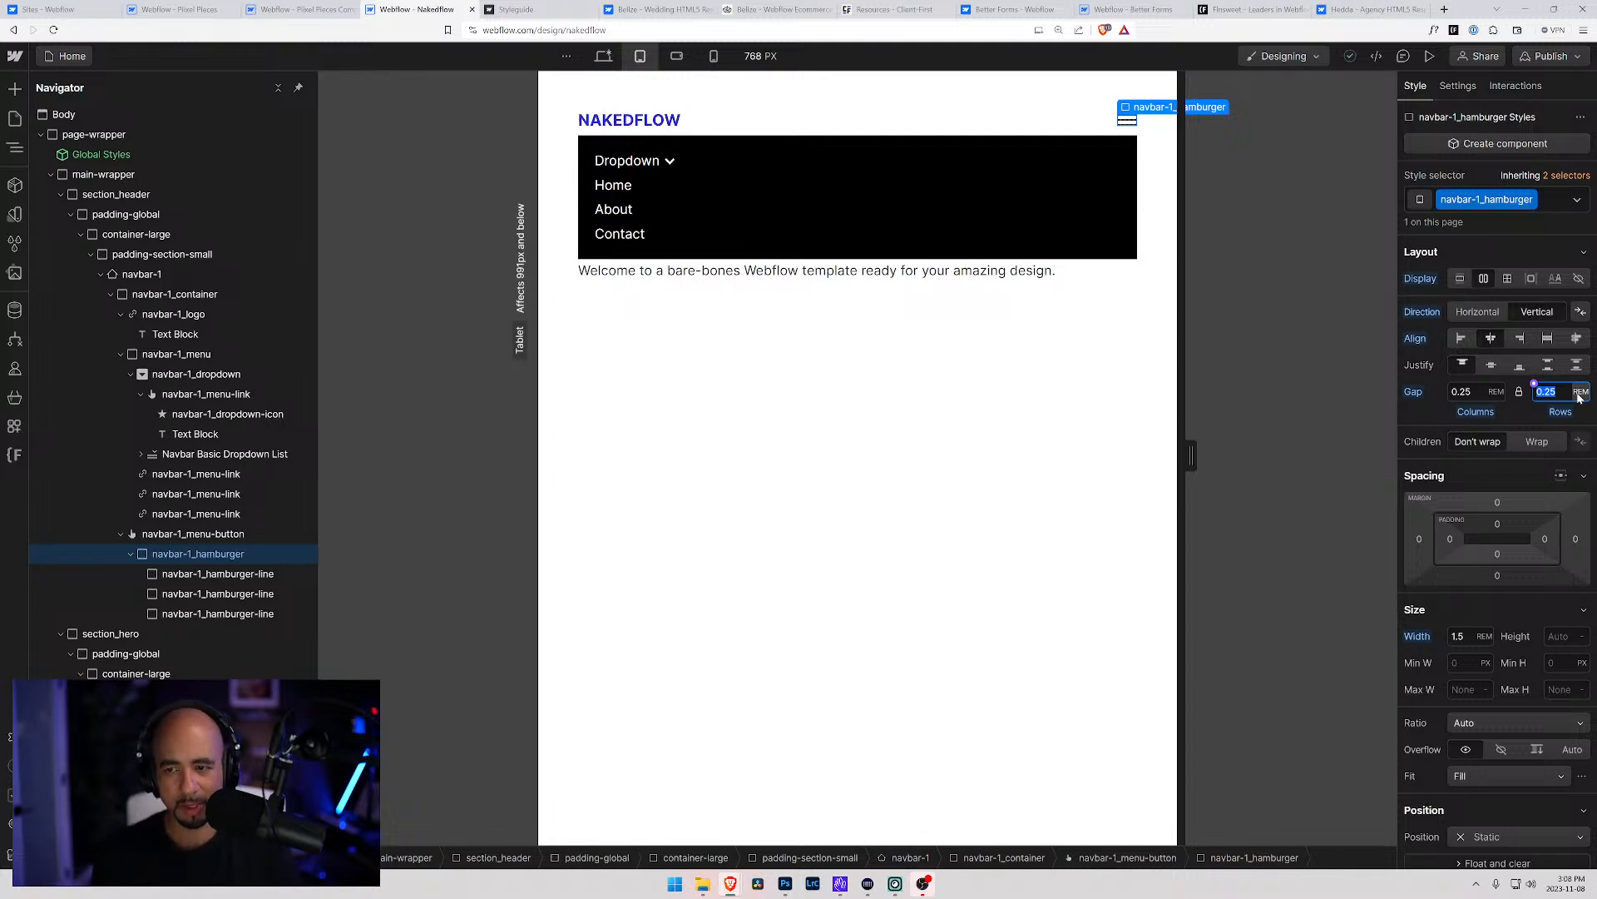
Divide 3 by 16 in Calculator, and set both gaps of the navbar-1_hamburger class to 0.1875rem
key("super")
type("calc")
key("Return")
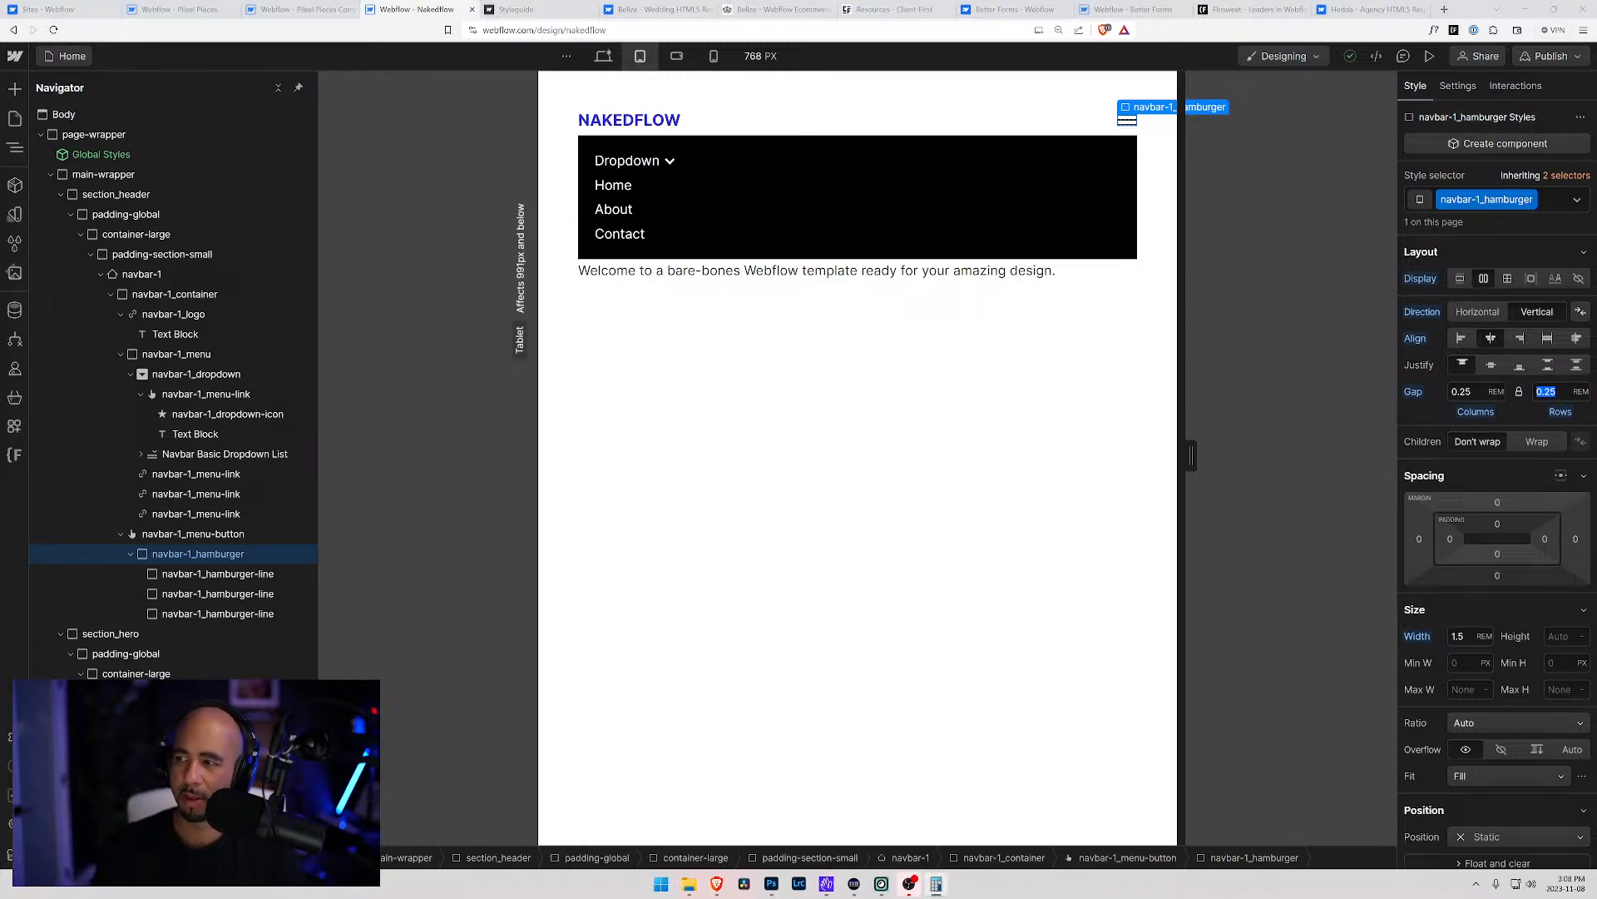
type("3/16")
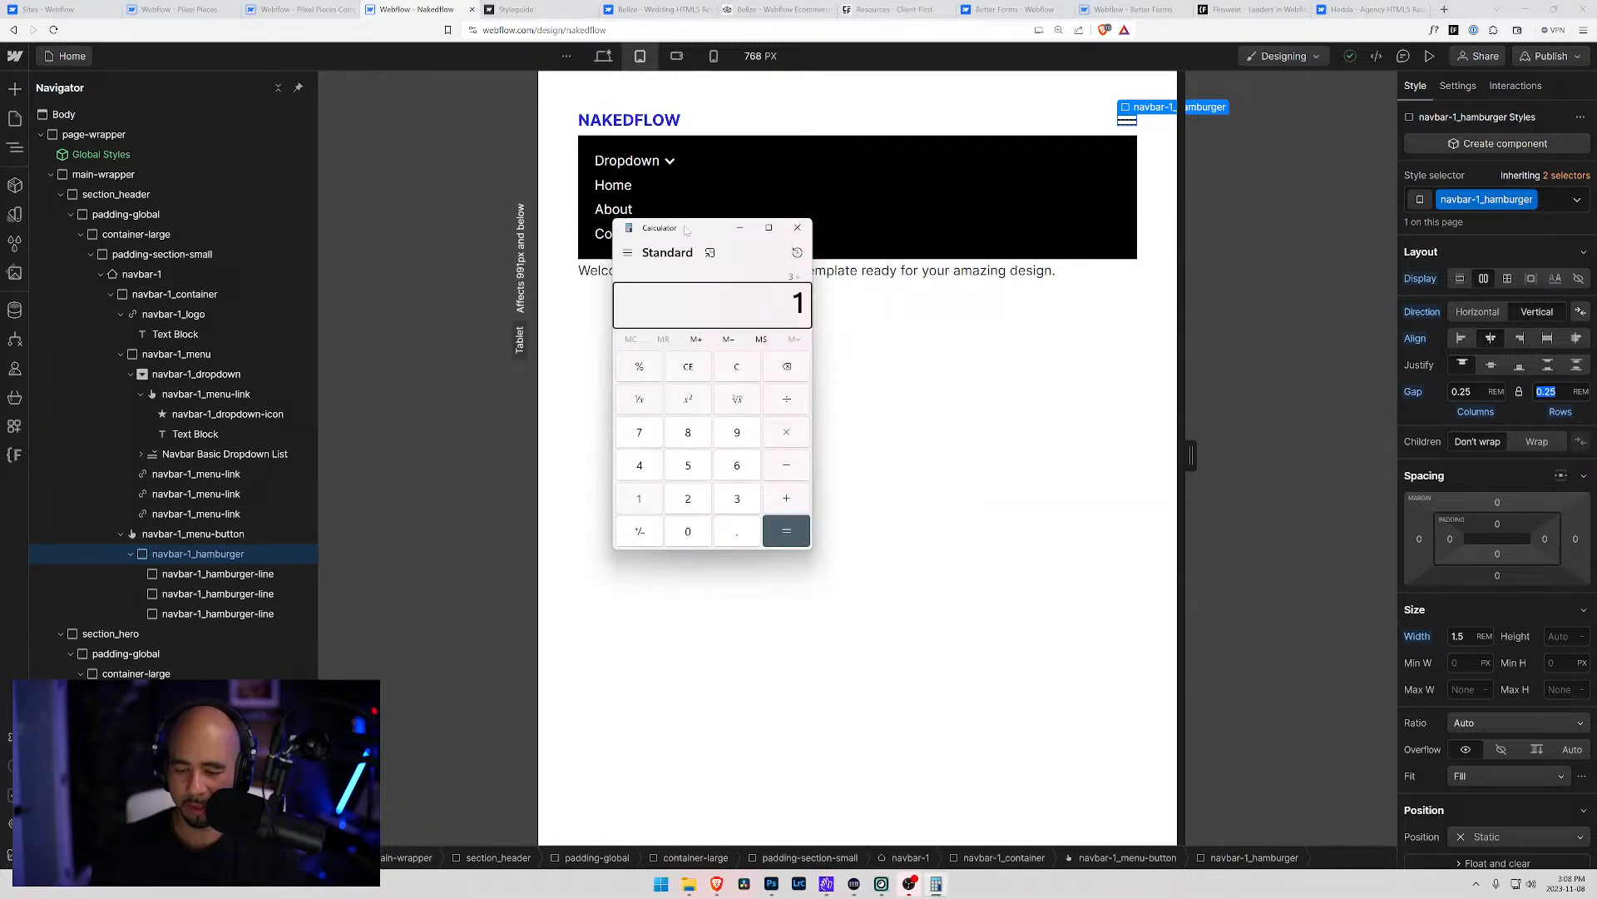
key("Return")
key("alt+Tab")
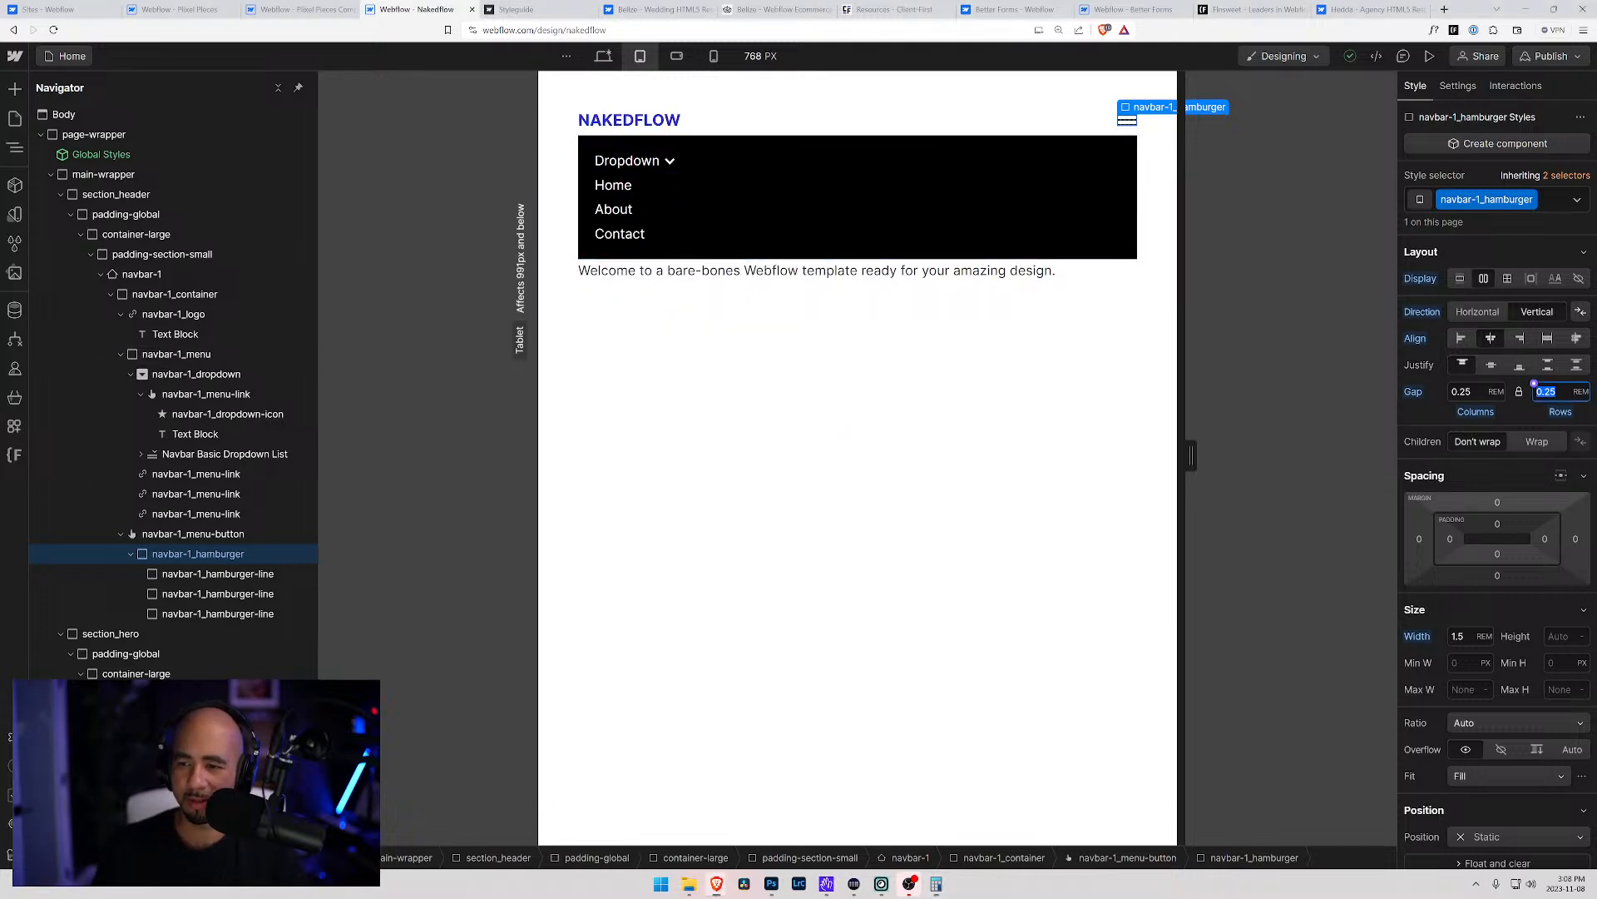
type("0.187")
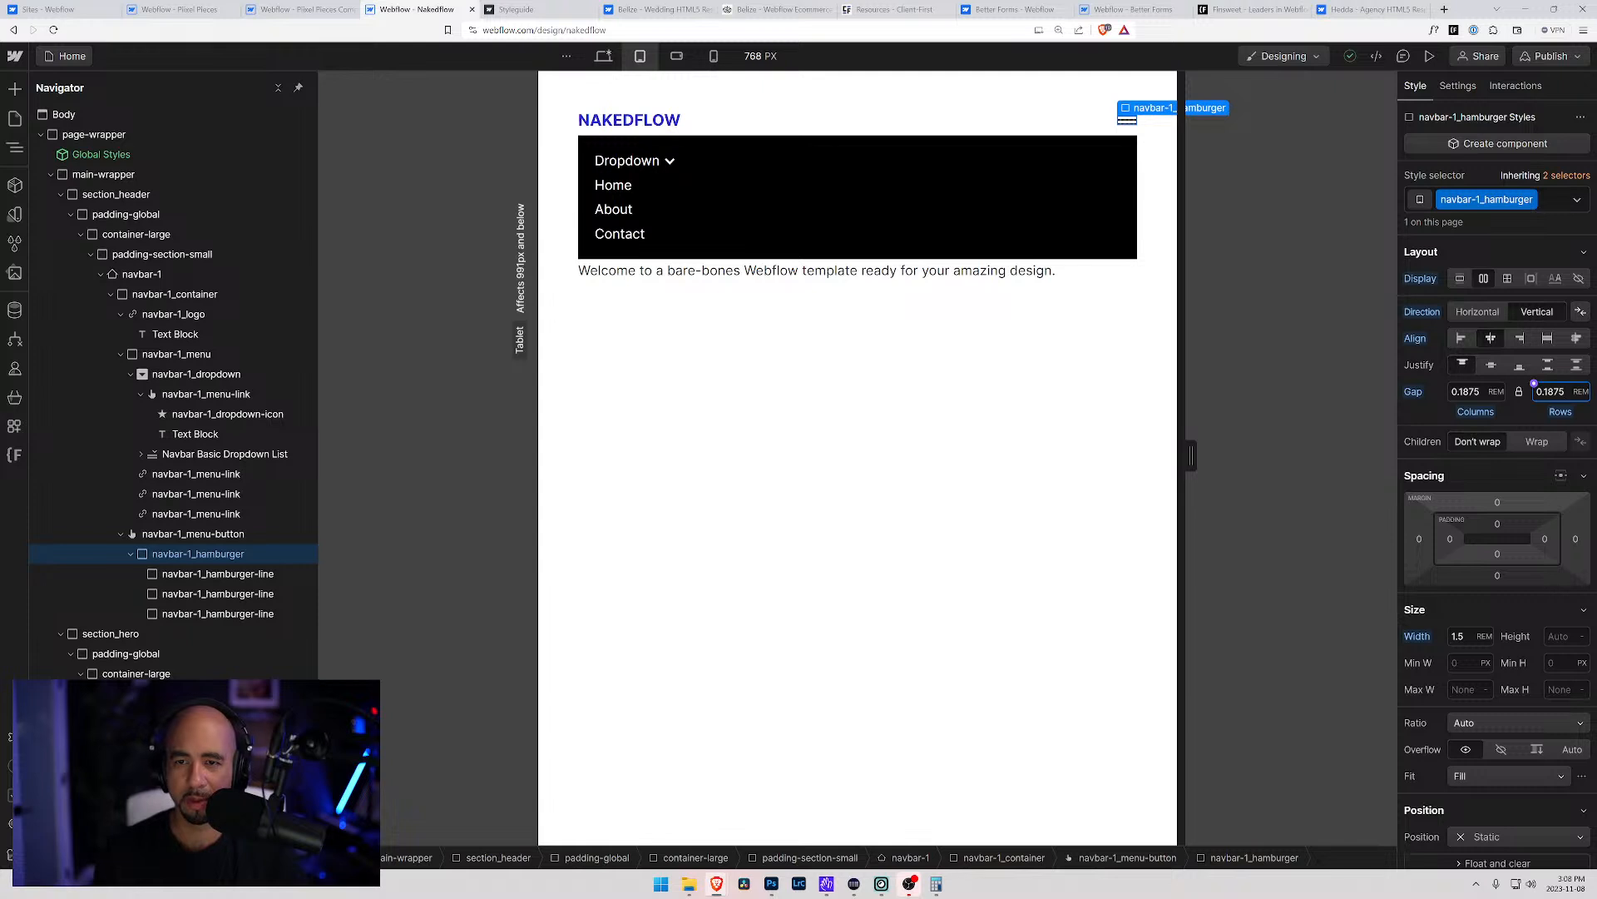
Check the navbar on the mobile landscape and mobile portrait breakpoints, and return to the tablet breakpoint
left_click(953, 350)
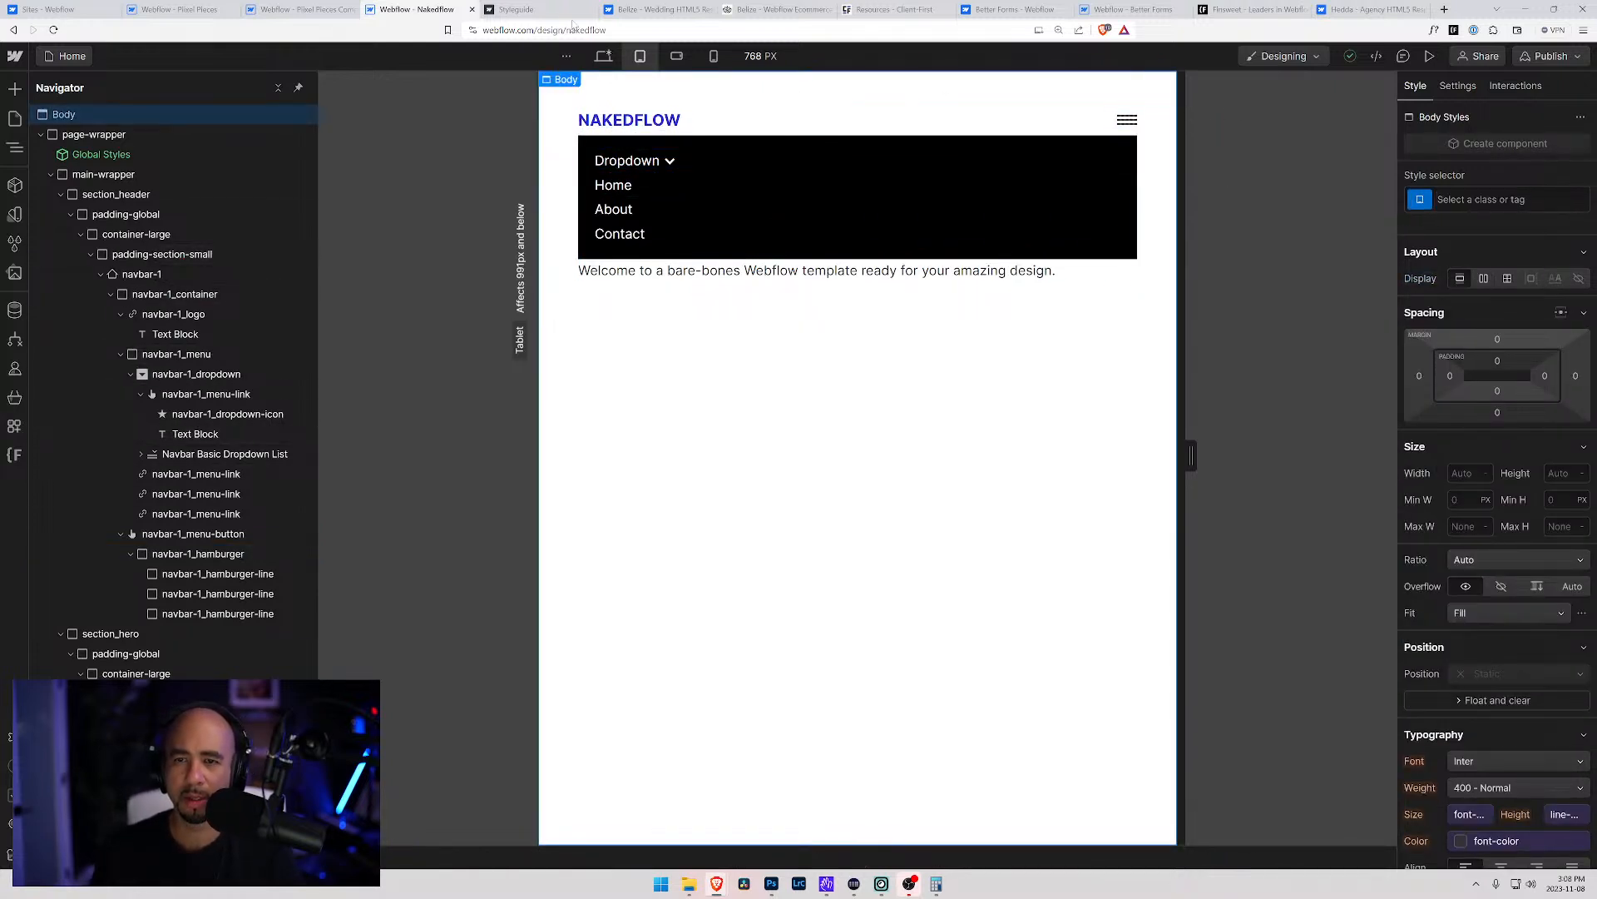
left_click(676, 57)
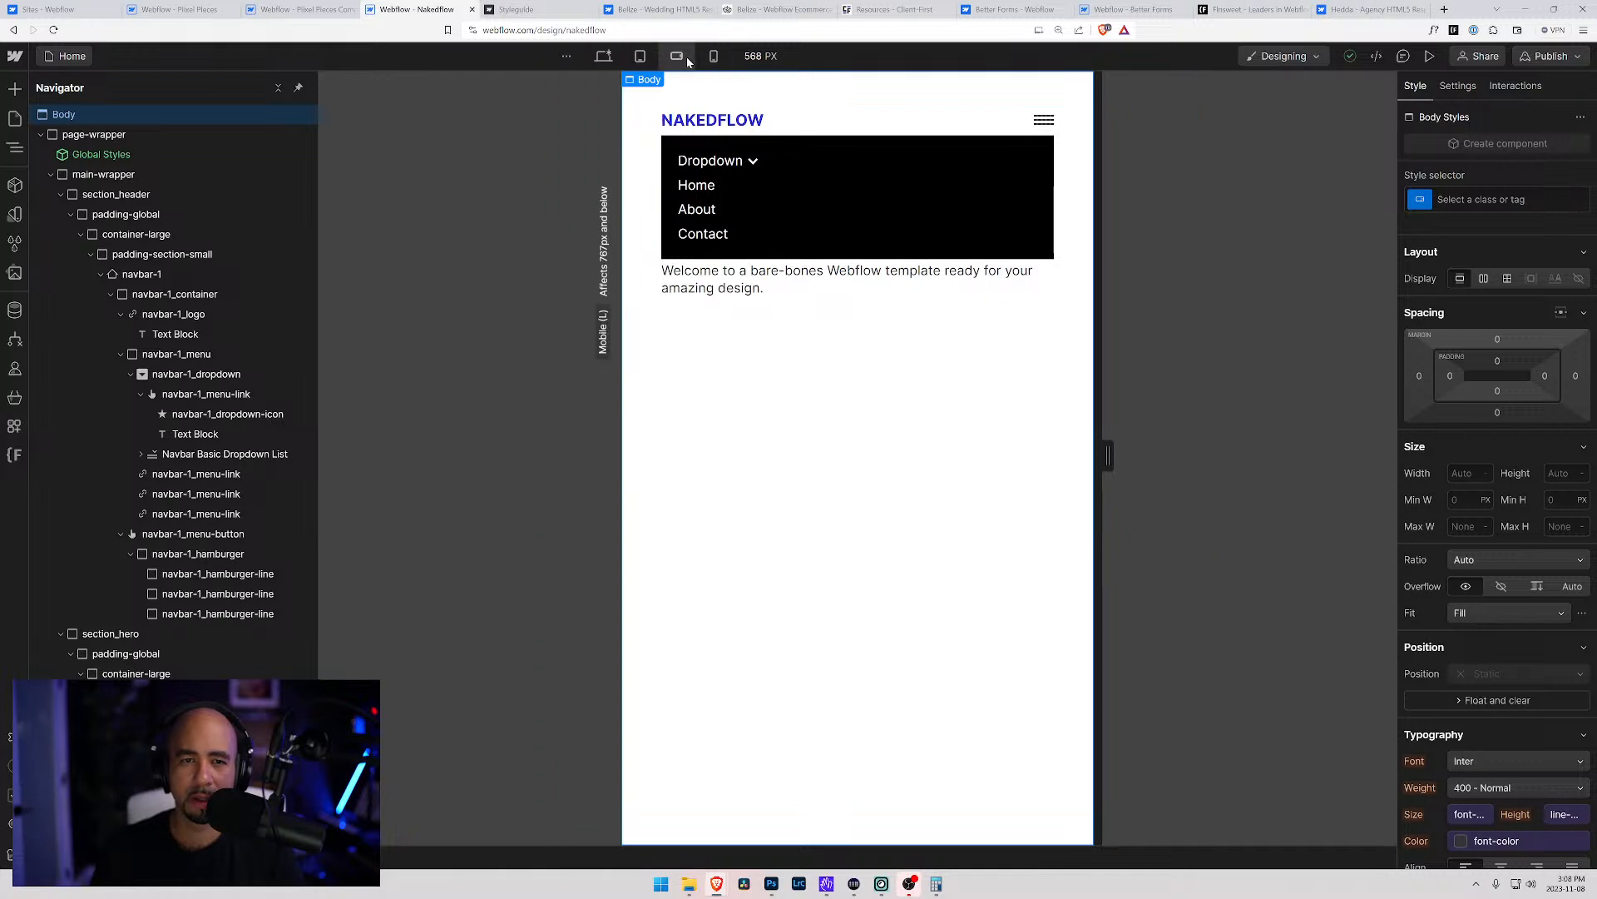
left_click(713, 56)
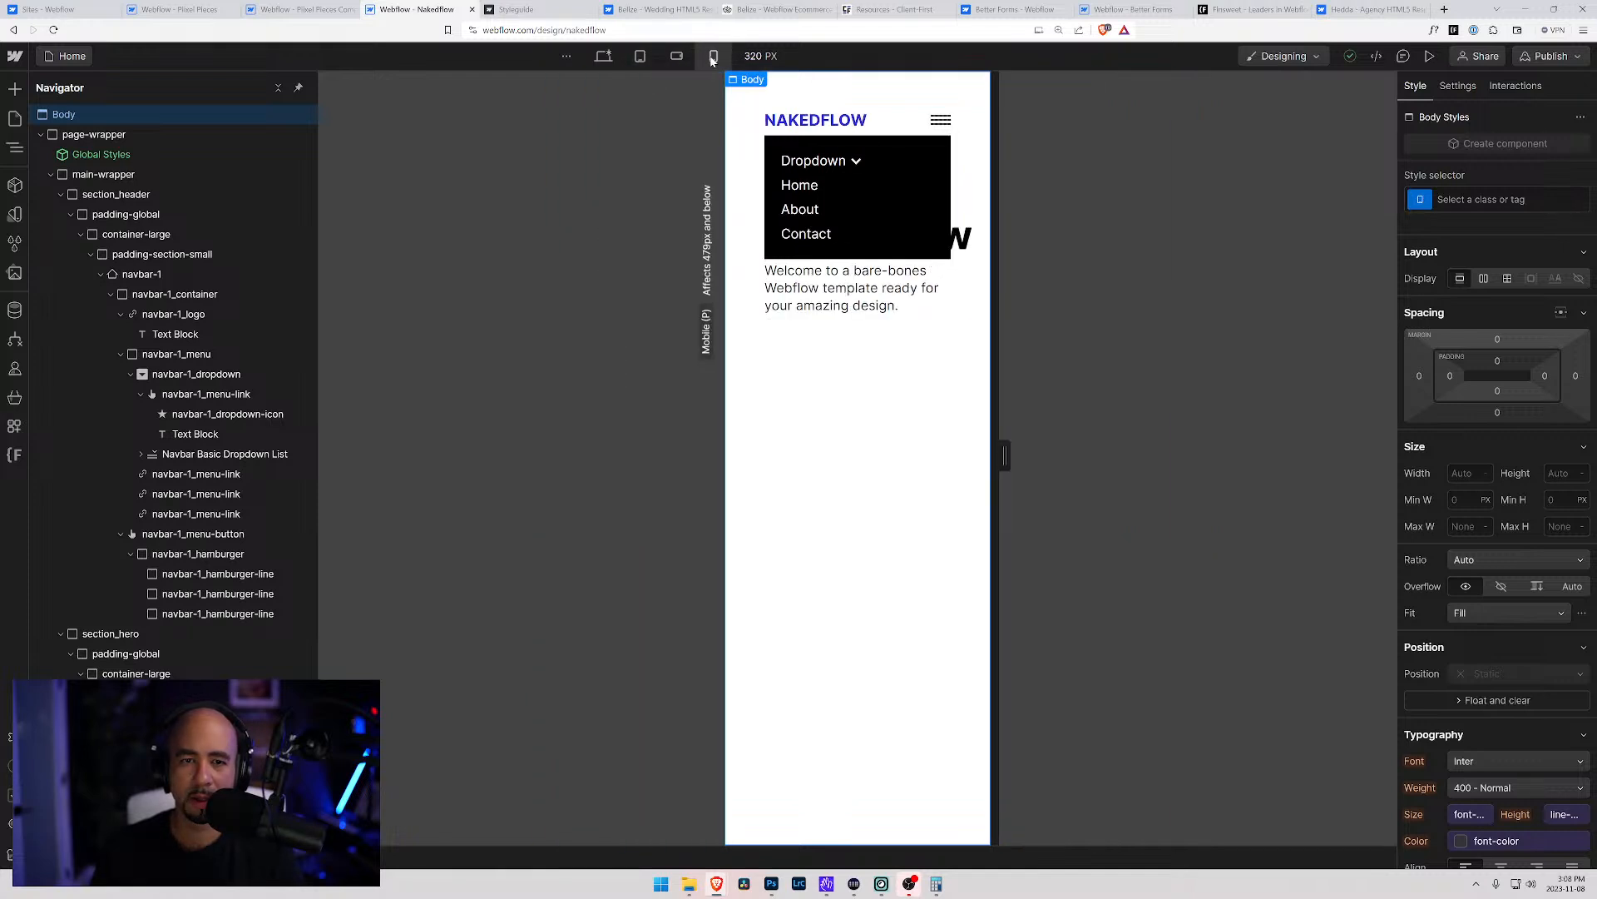
left_click(640, 56)
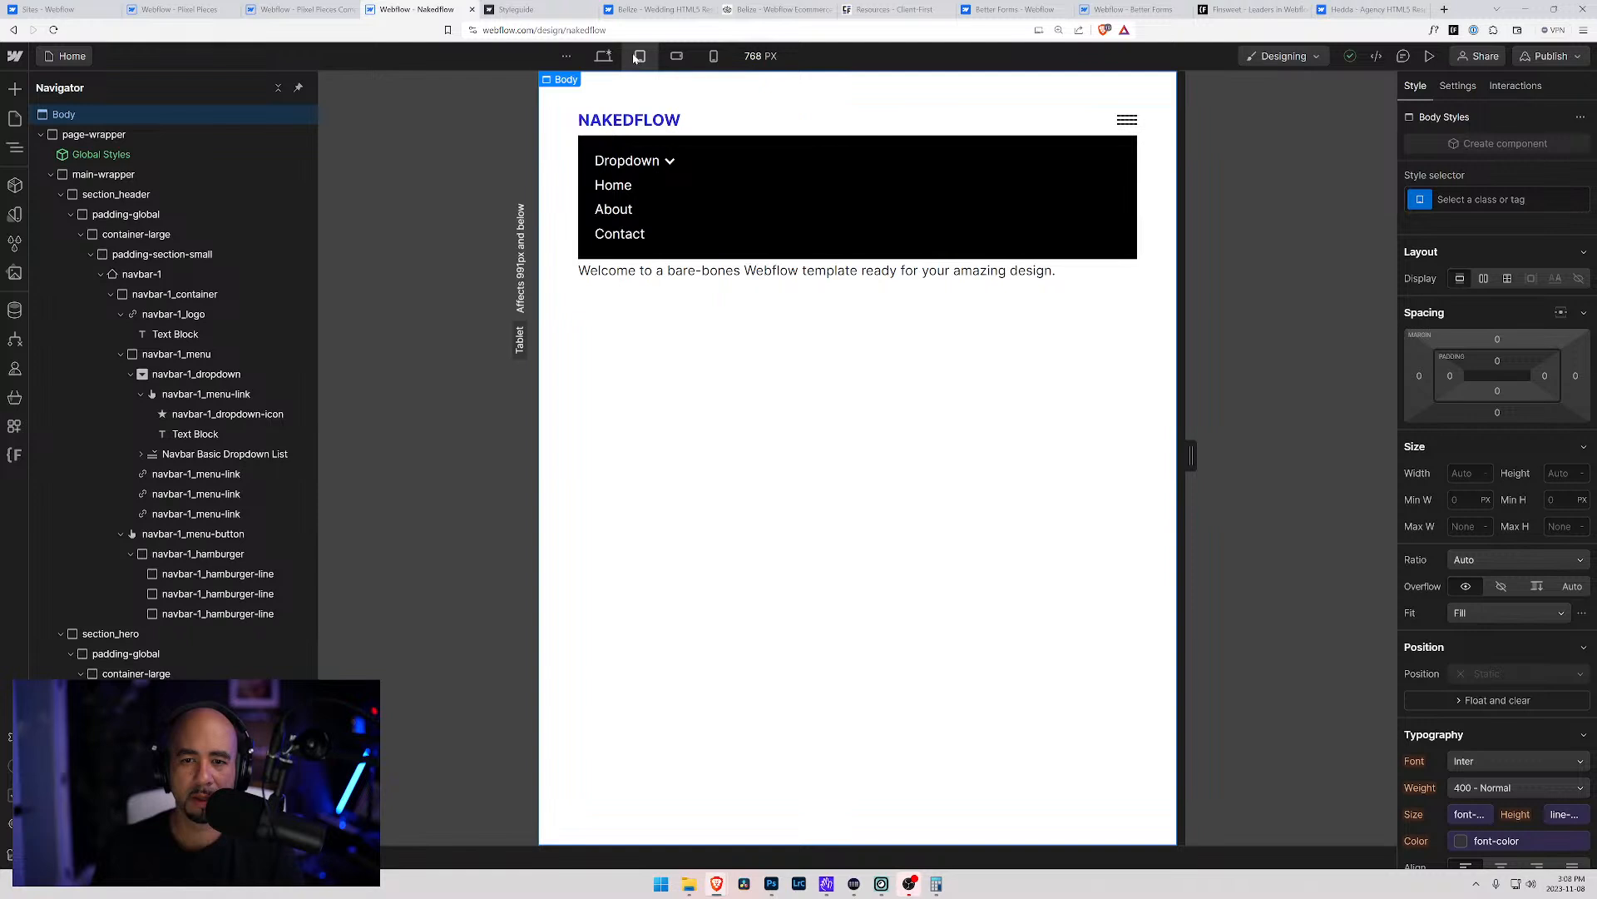
Hide the open menu through the navbar-1 element's settings
left_click(1458, 86)
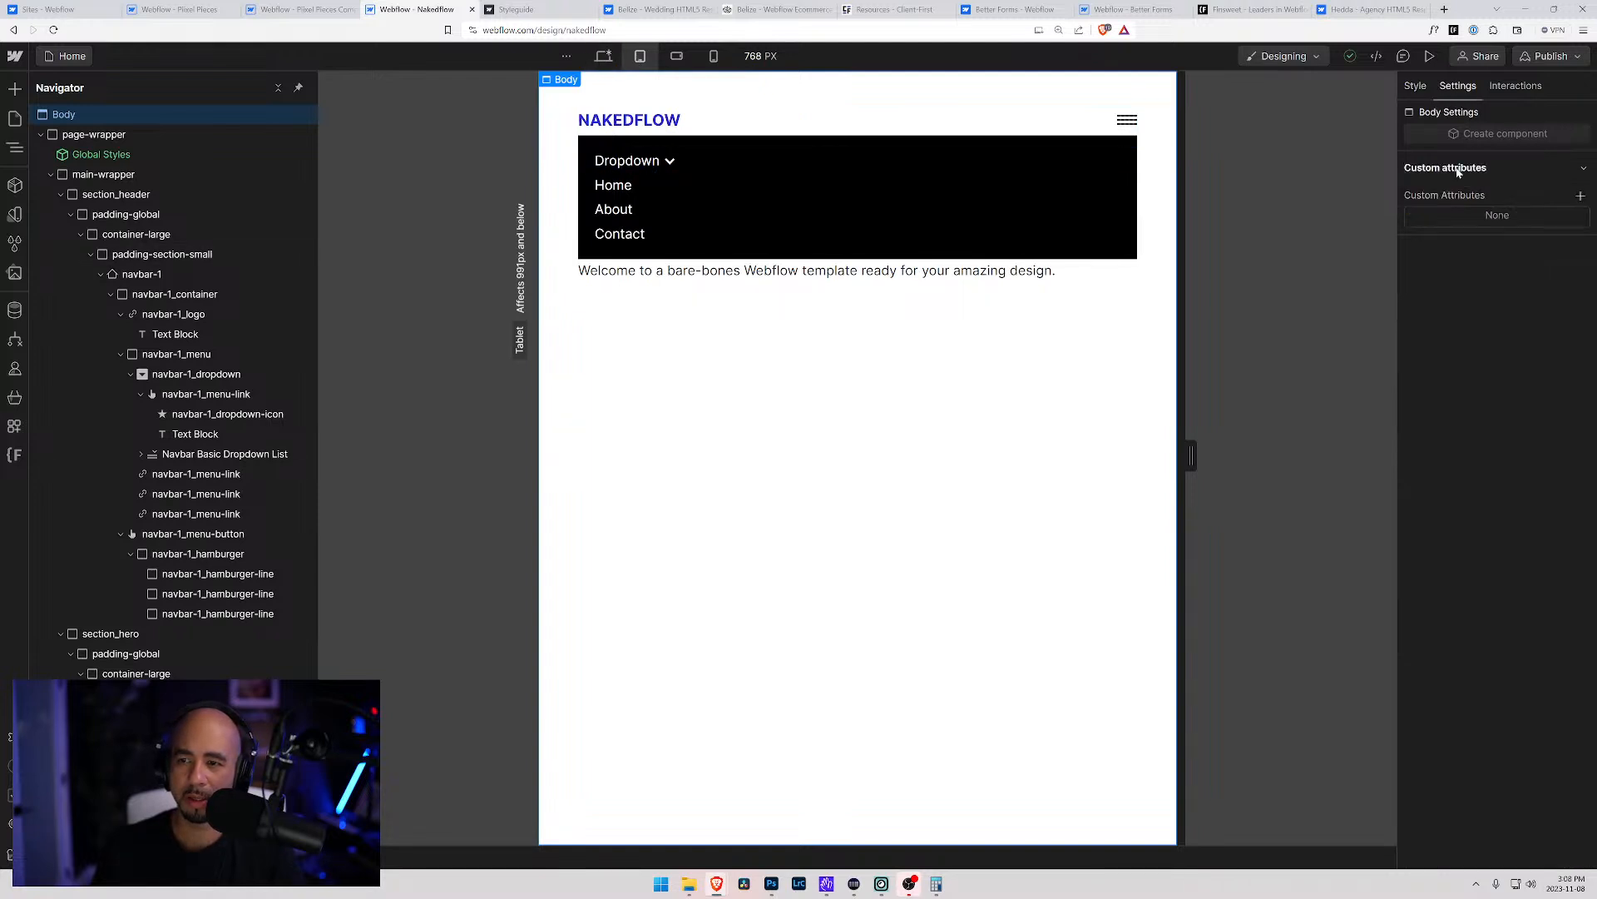
key("s")
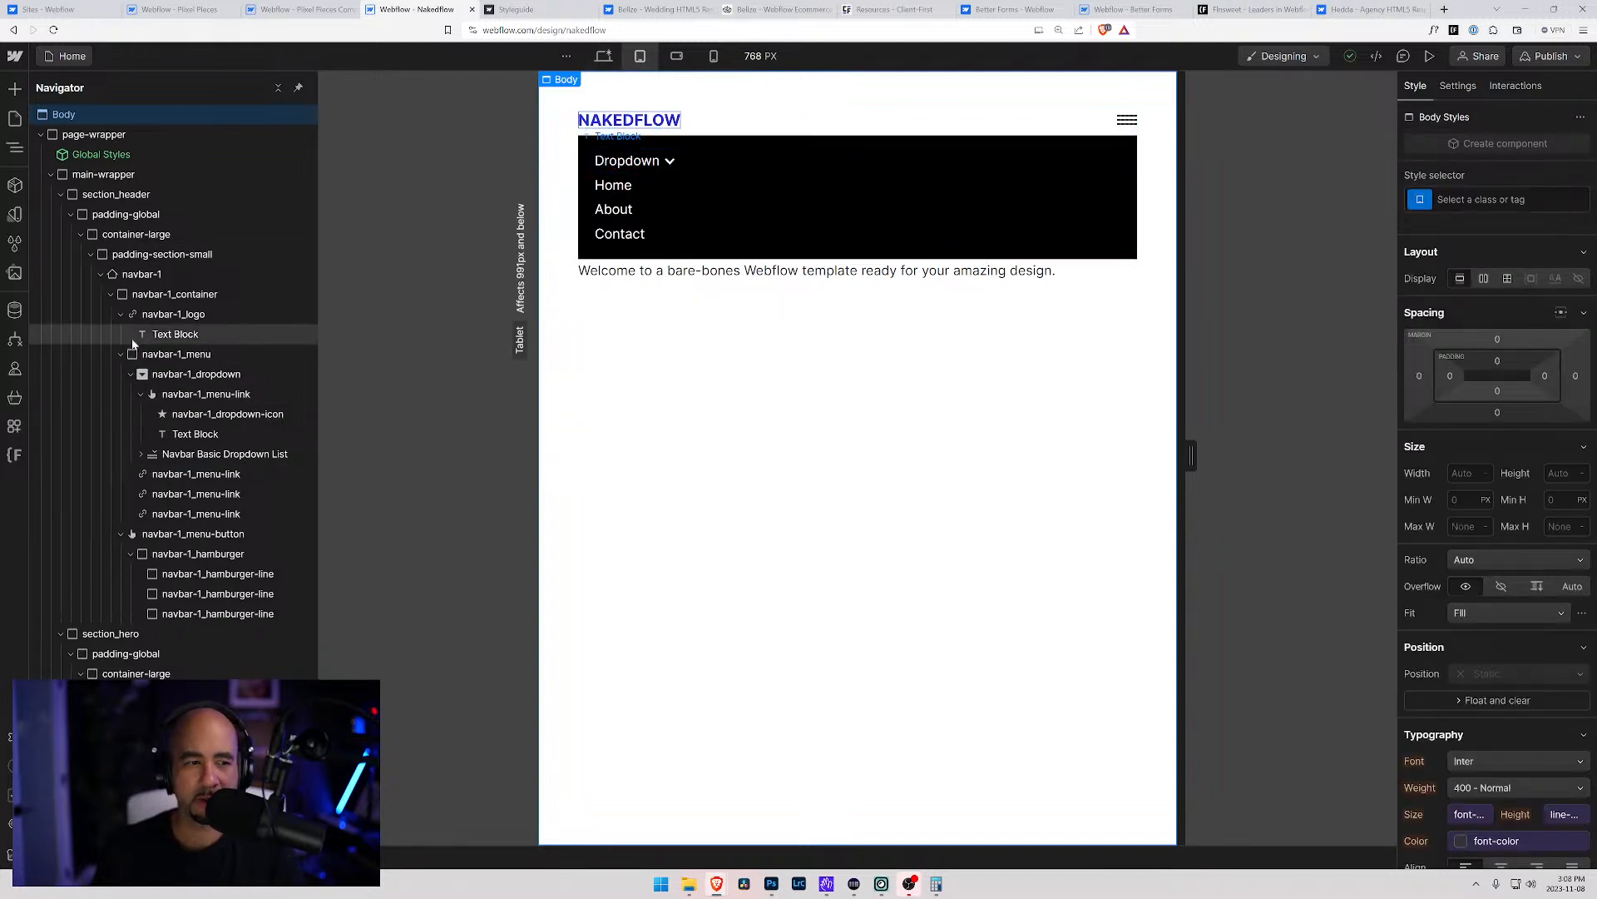
left_click(123, 281)
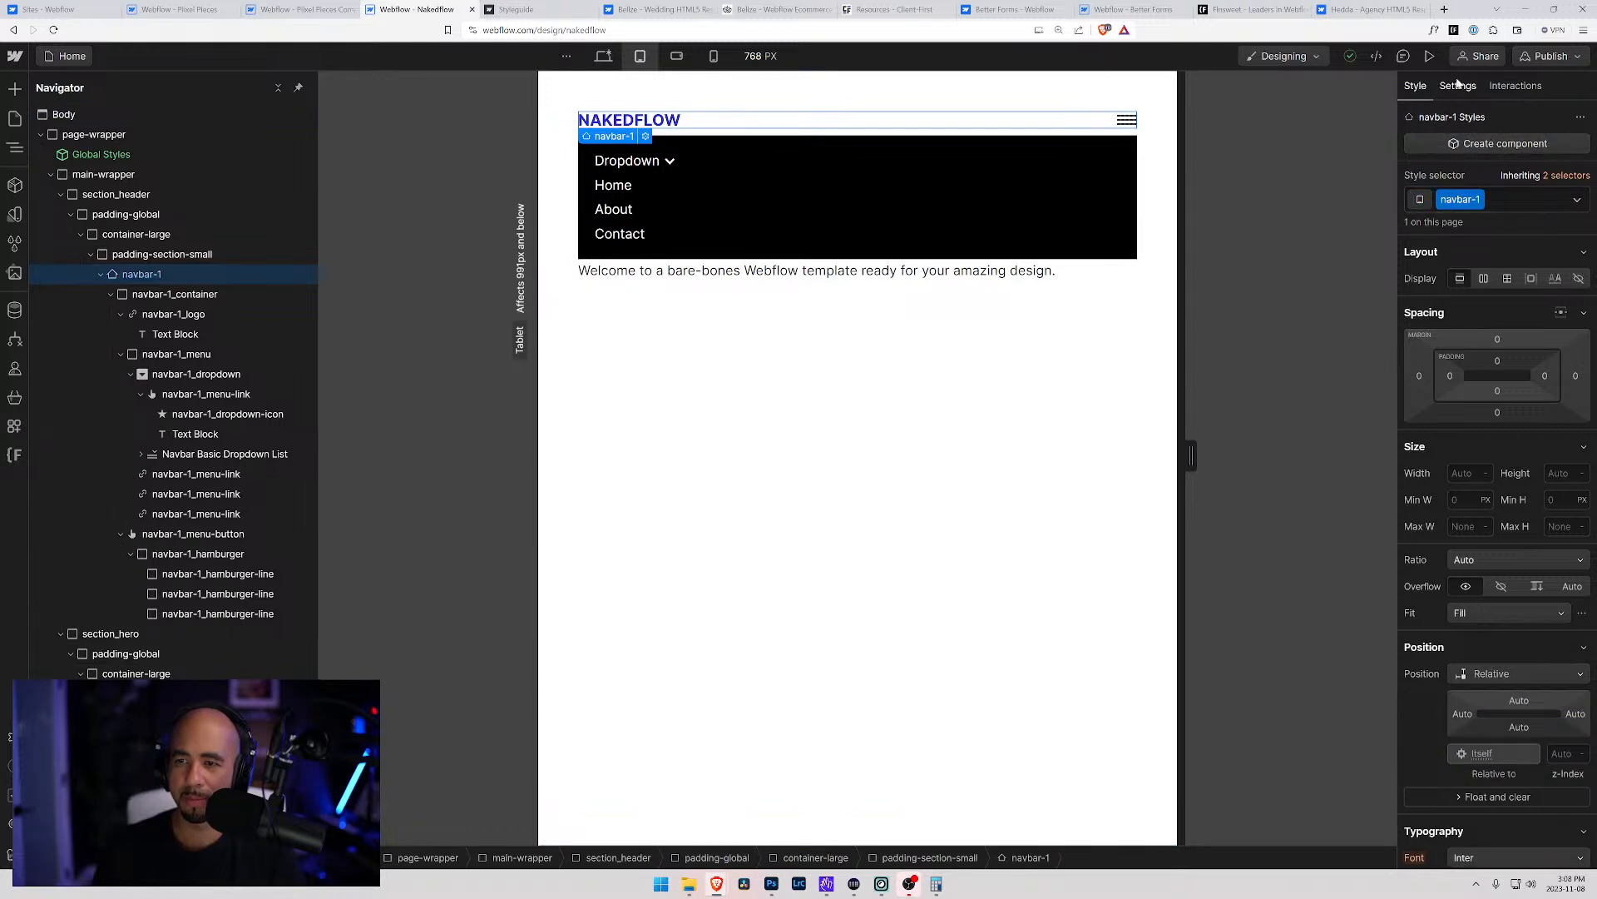
left_click(1457, 90)
left_click(1571, 333)
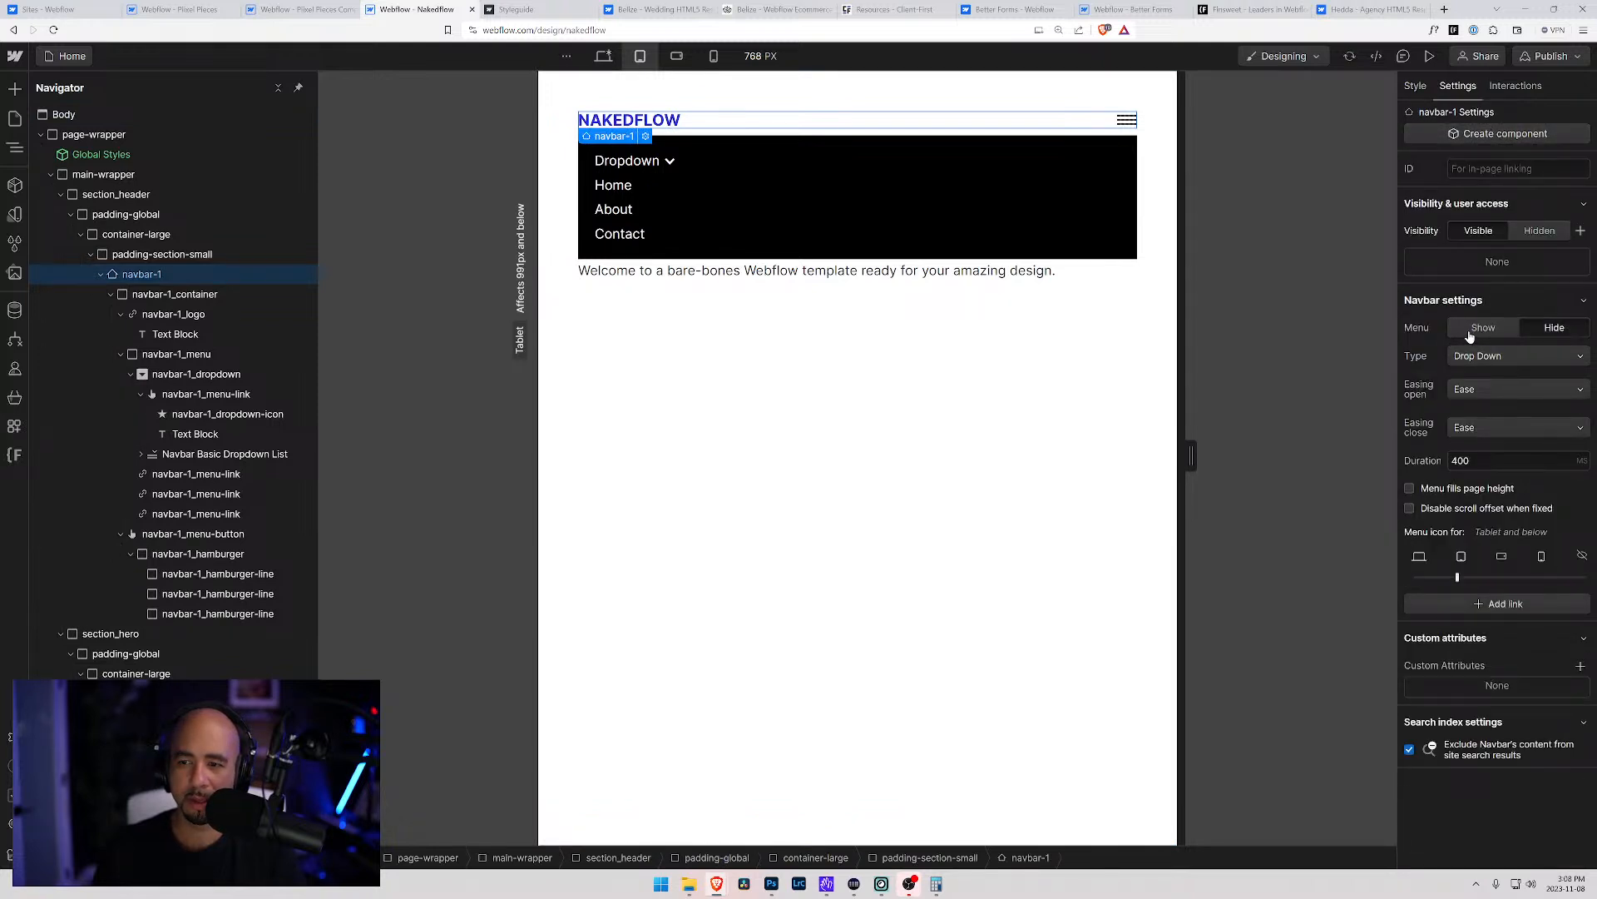
left_click(1556, 329)
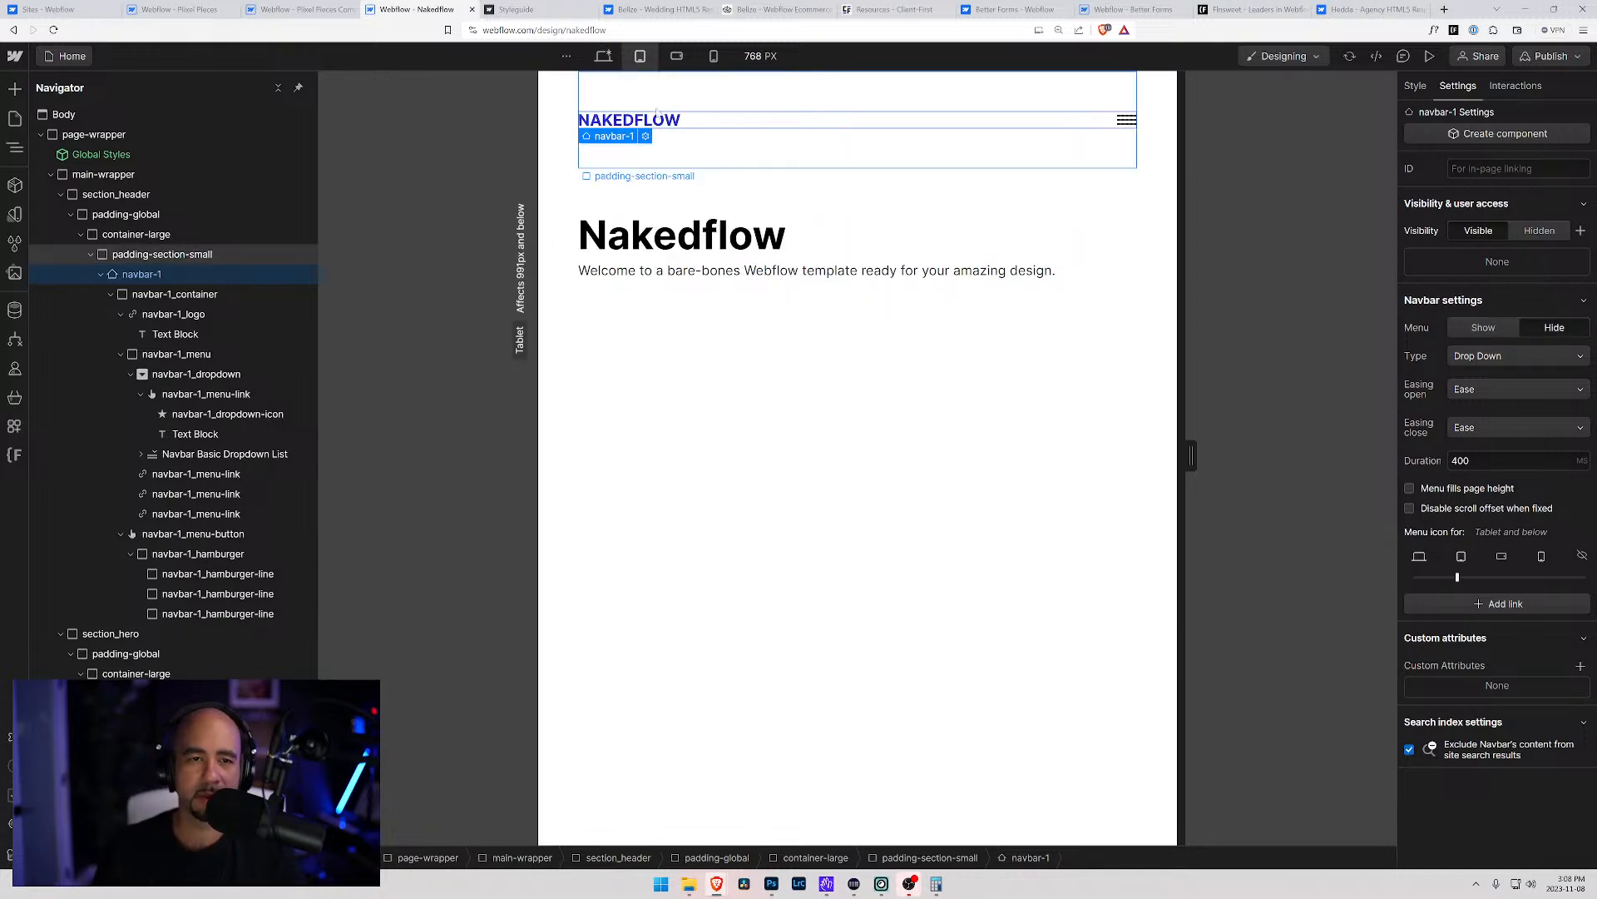
Examine the Home link's navbar-1_menu-link typography at the desktop and mobile landscape breakpoints
left_click(616, 90)
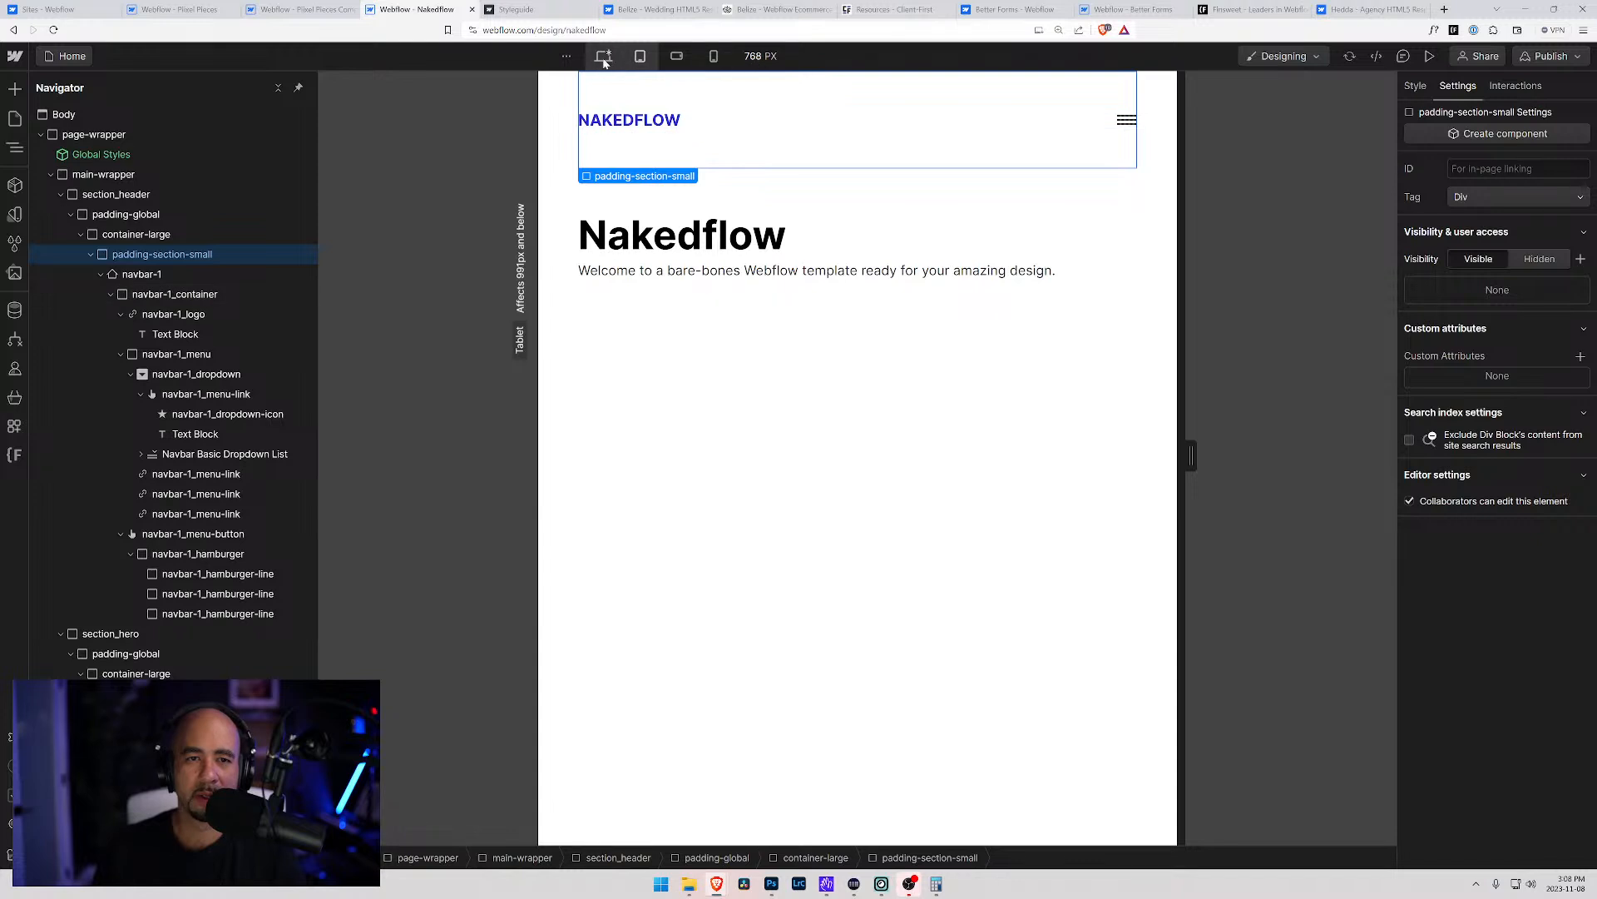
left_click(603, 56)
left_click(1112, 121)
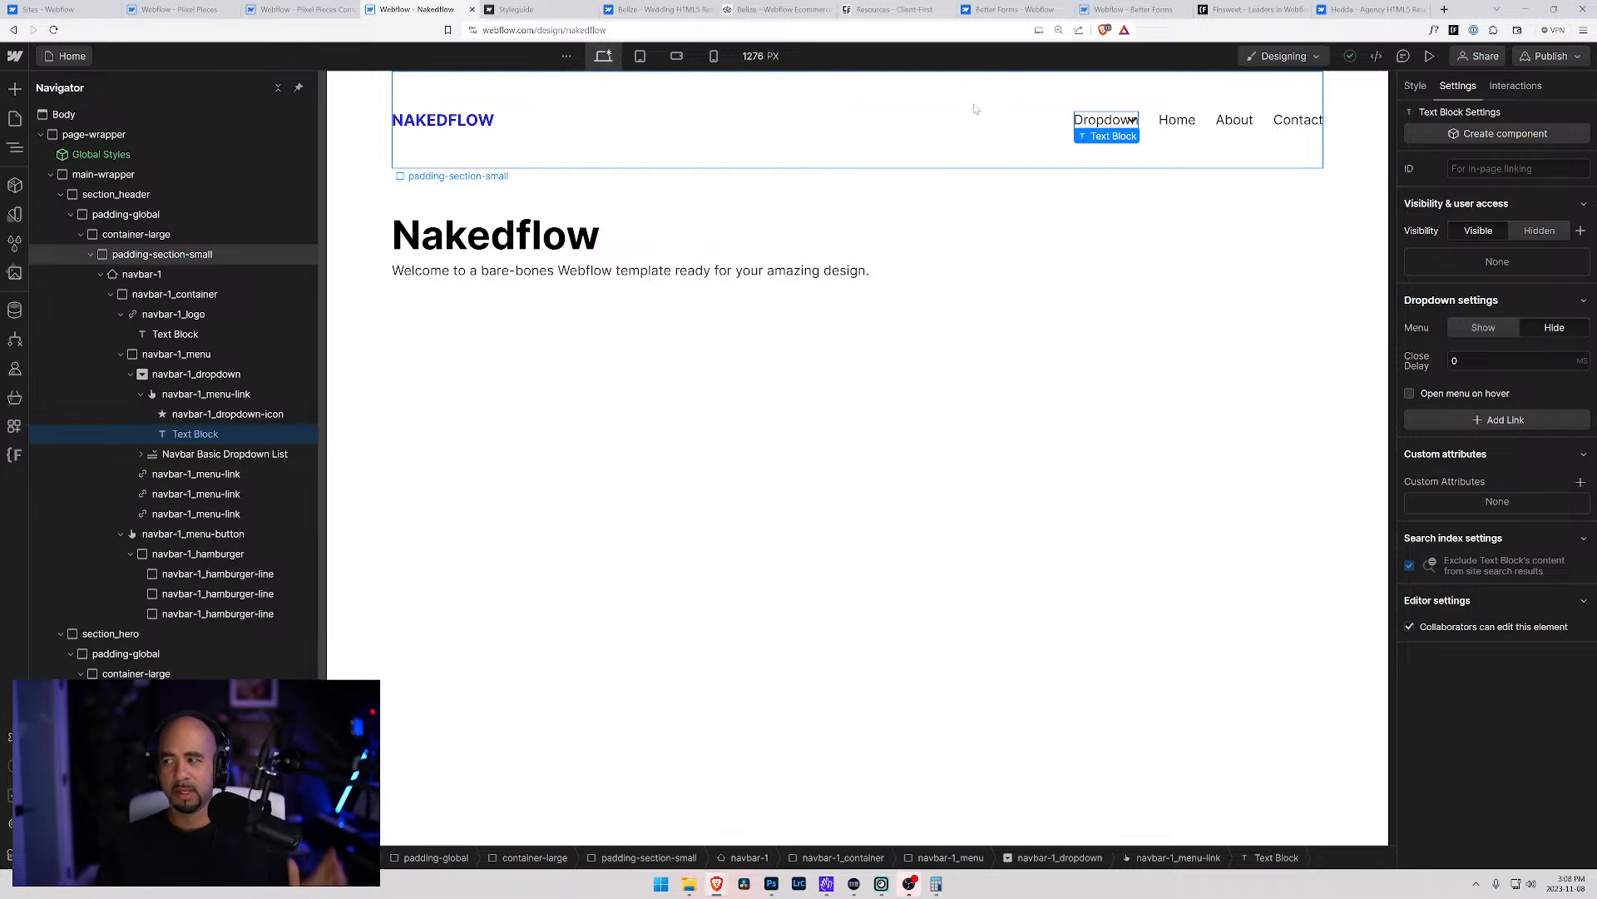
left_click(213, 473)
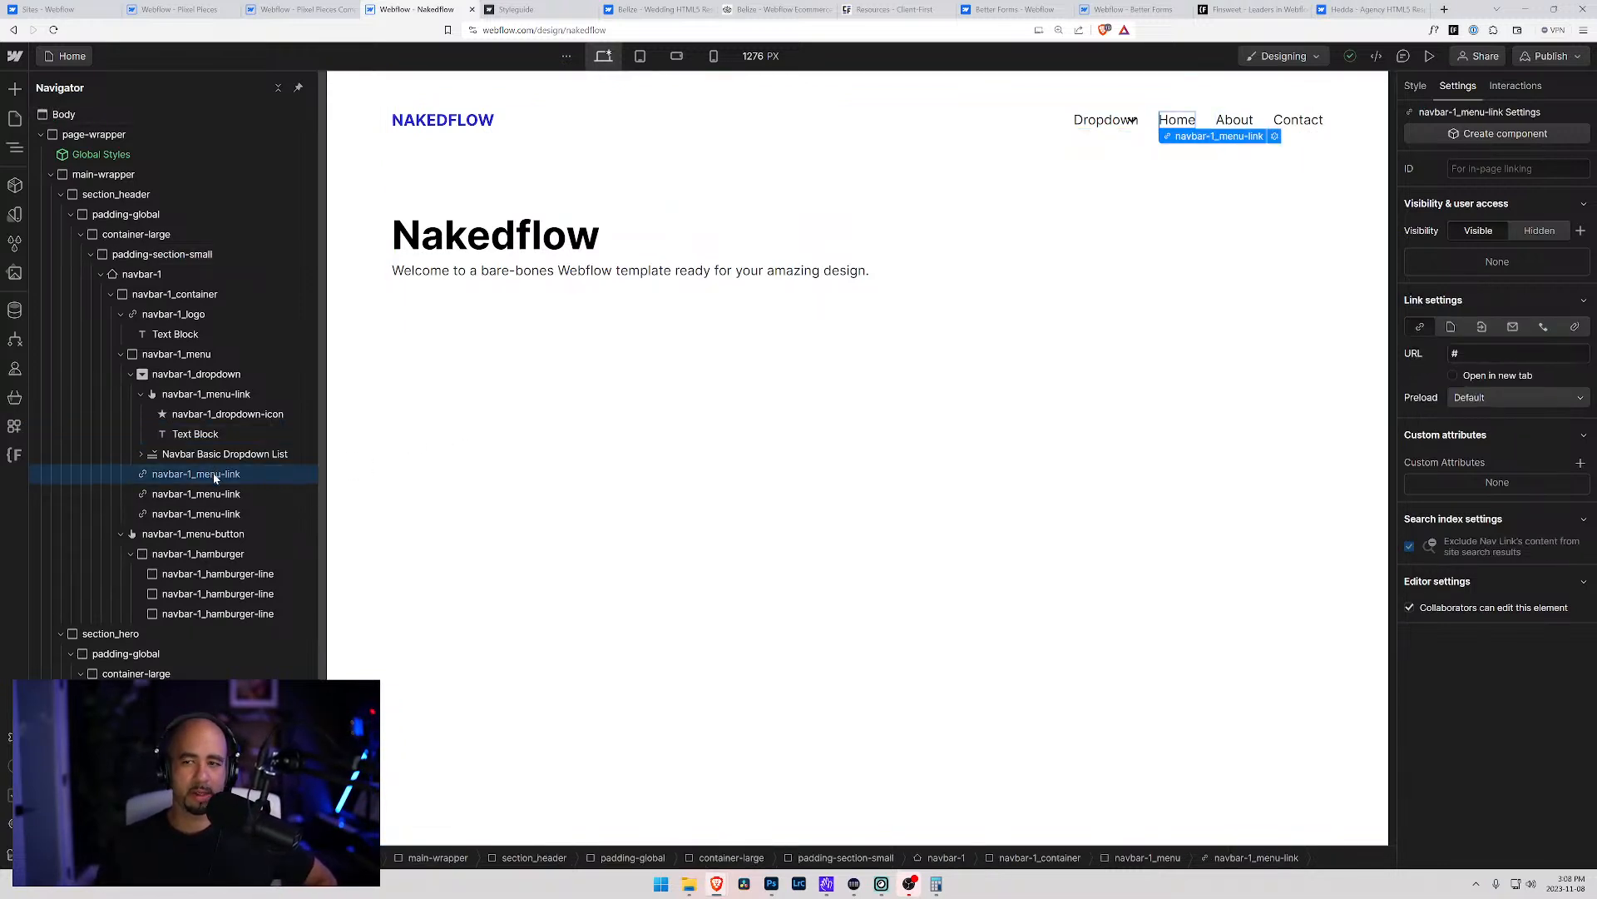
left_click(1415, 85)
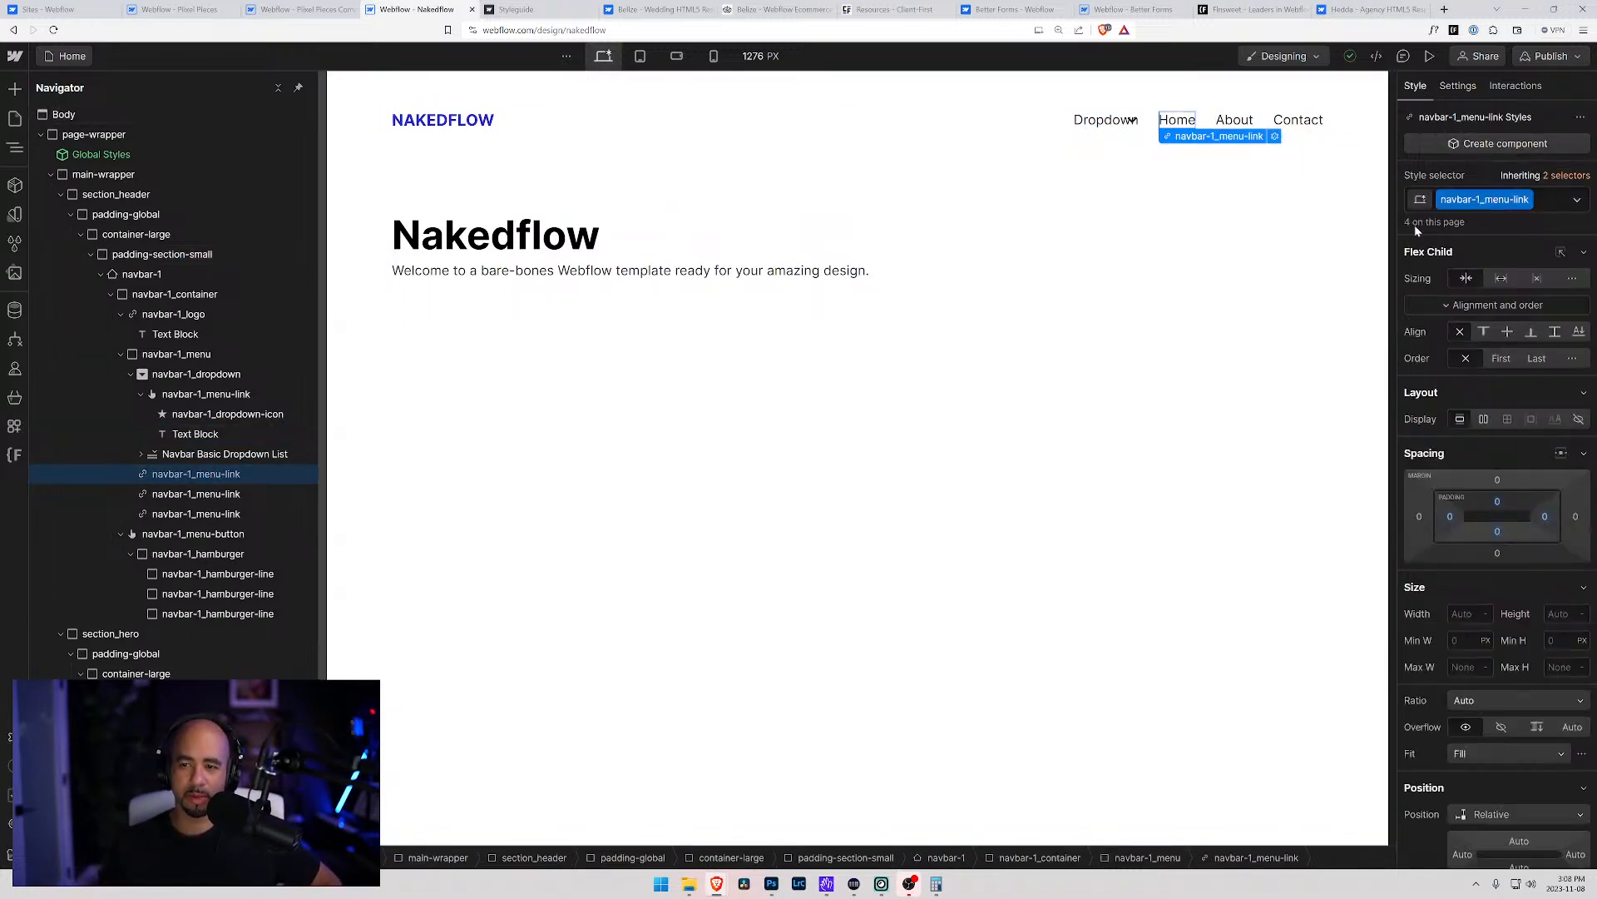
scroll(1503, 531, "down", 6)
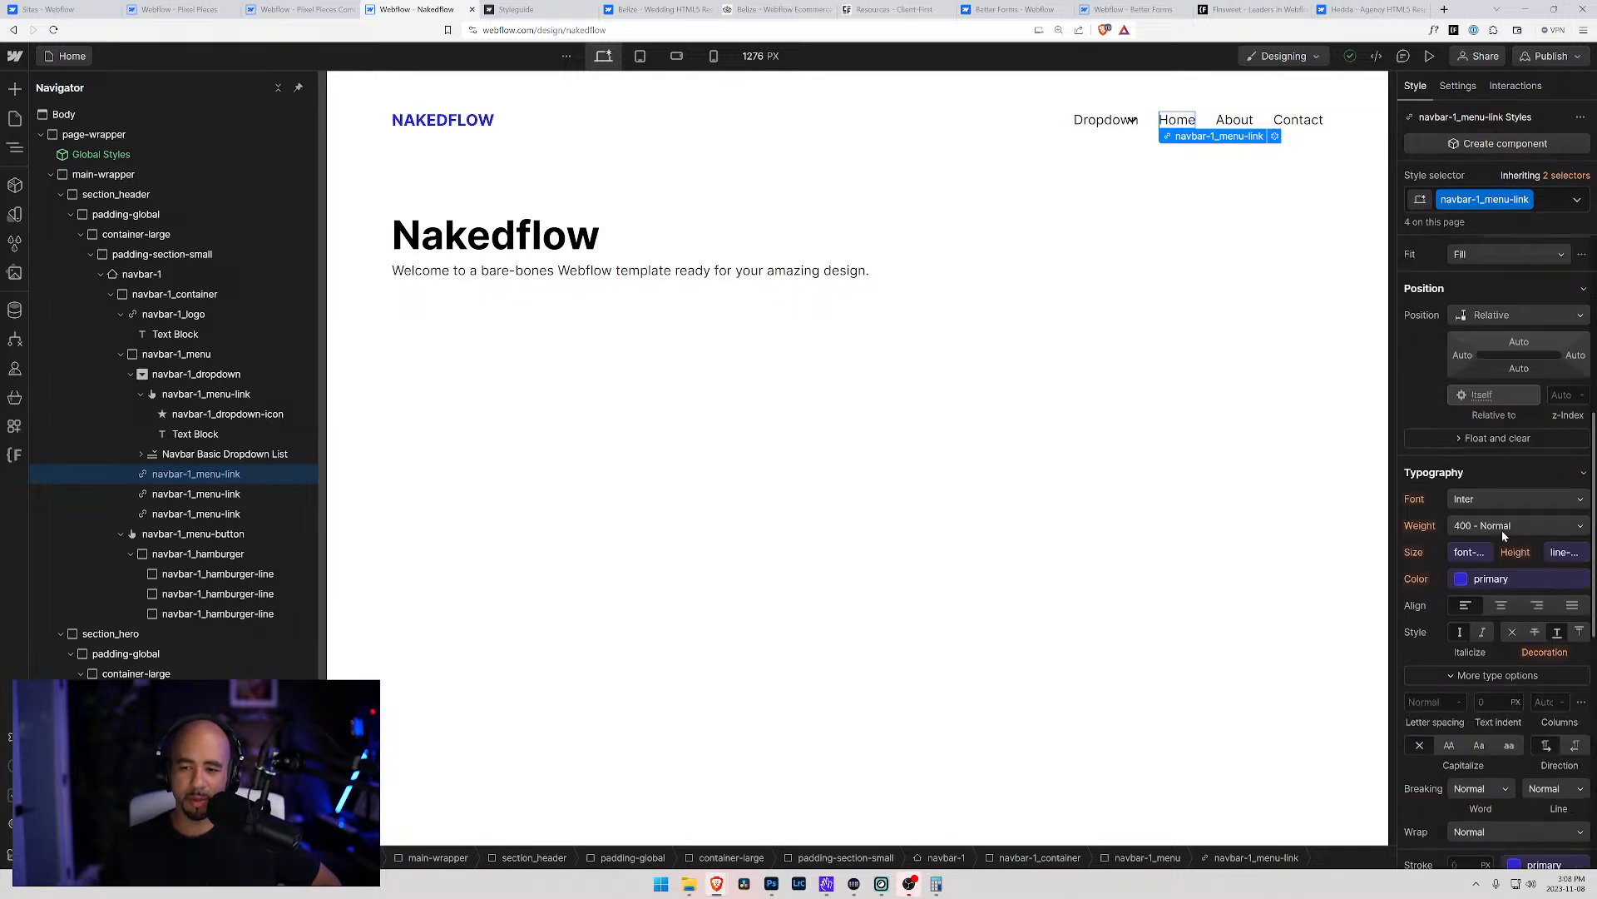
scroll(1501, 531, "down", 2)
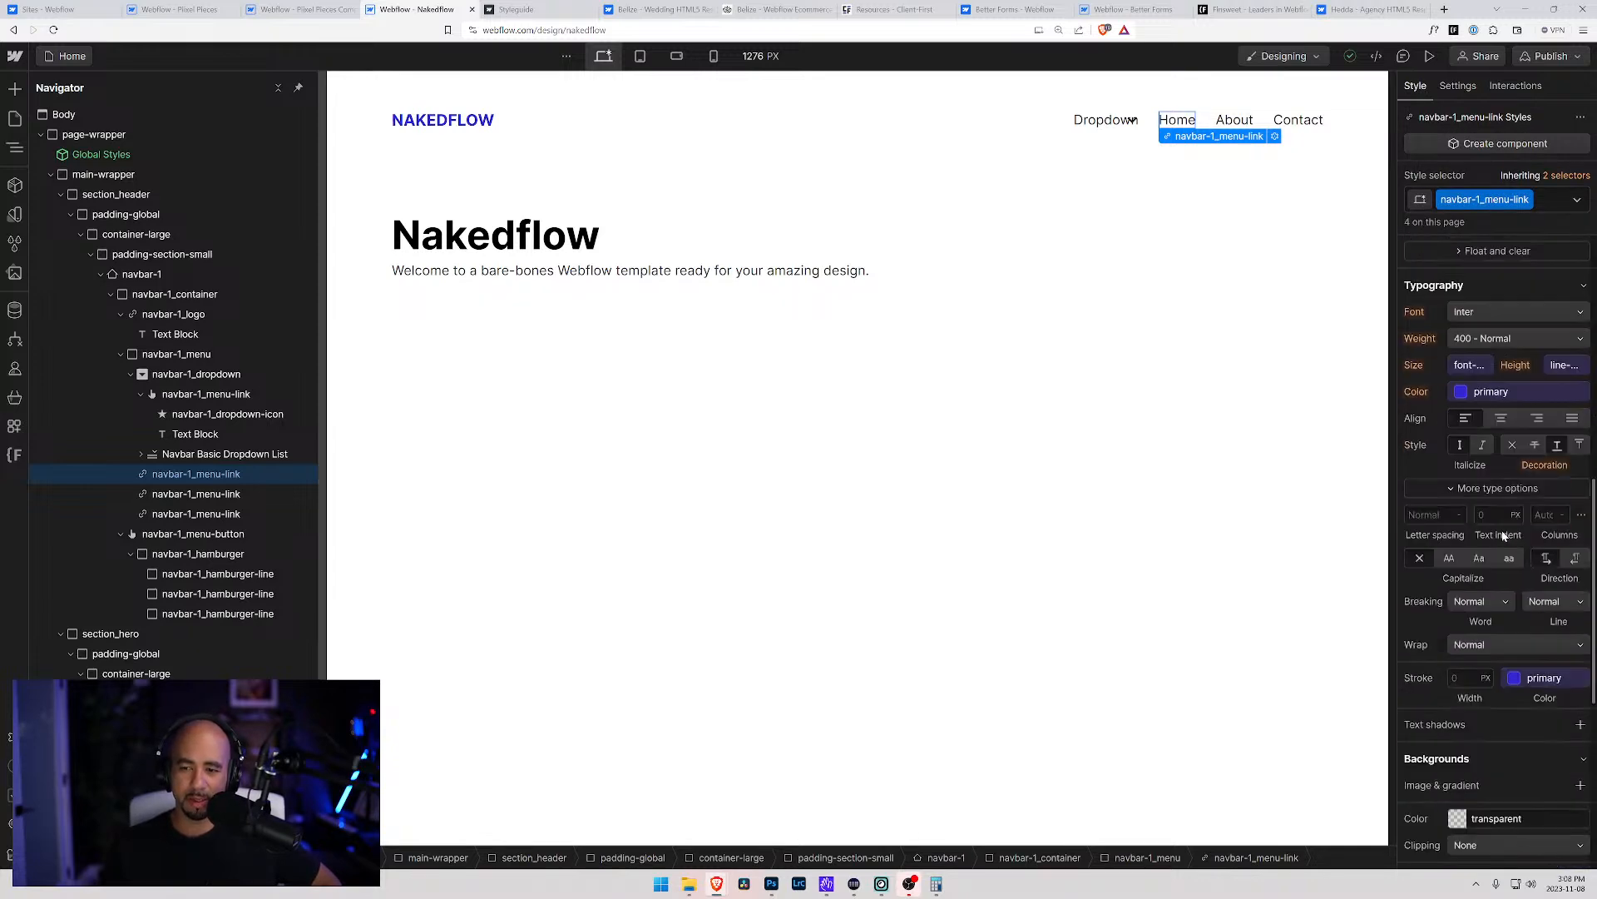
left_click(676, 57)
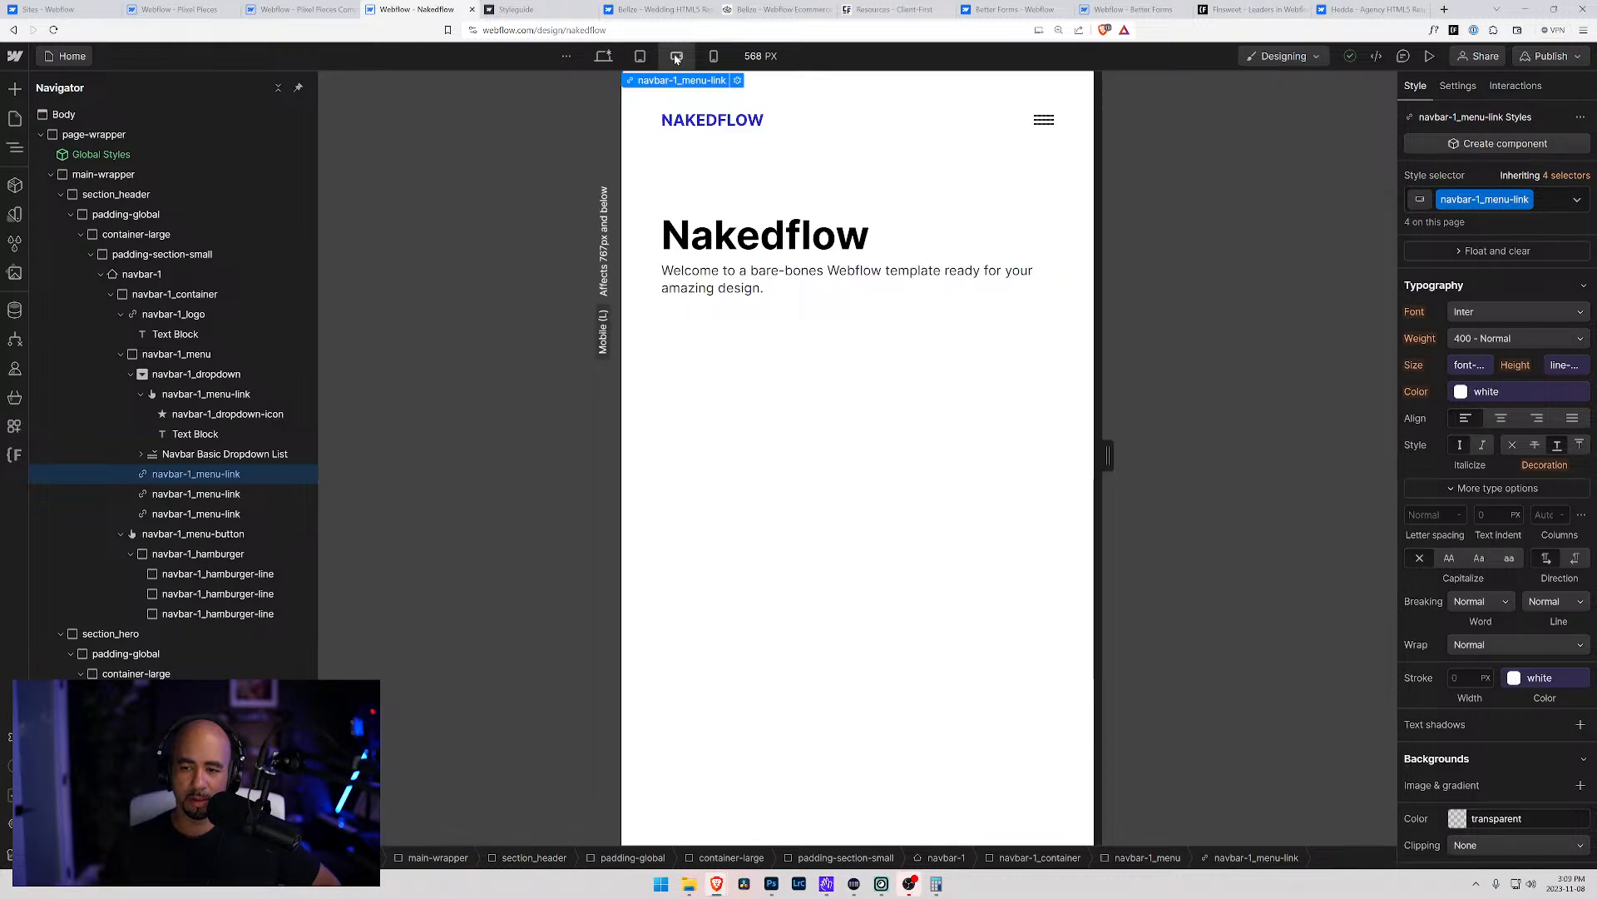
Try resetting the white text color of the navbar-1_menu-link class at the tablet breakpoint, and undo the reset
left_click(639, 59)
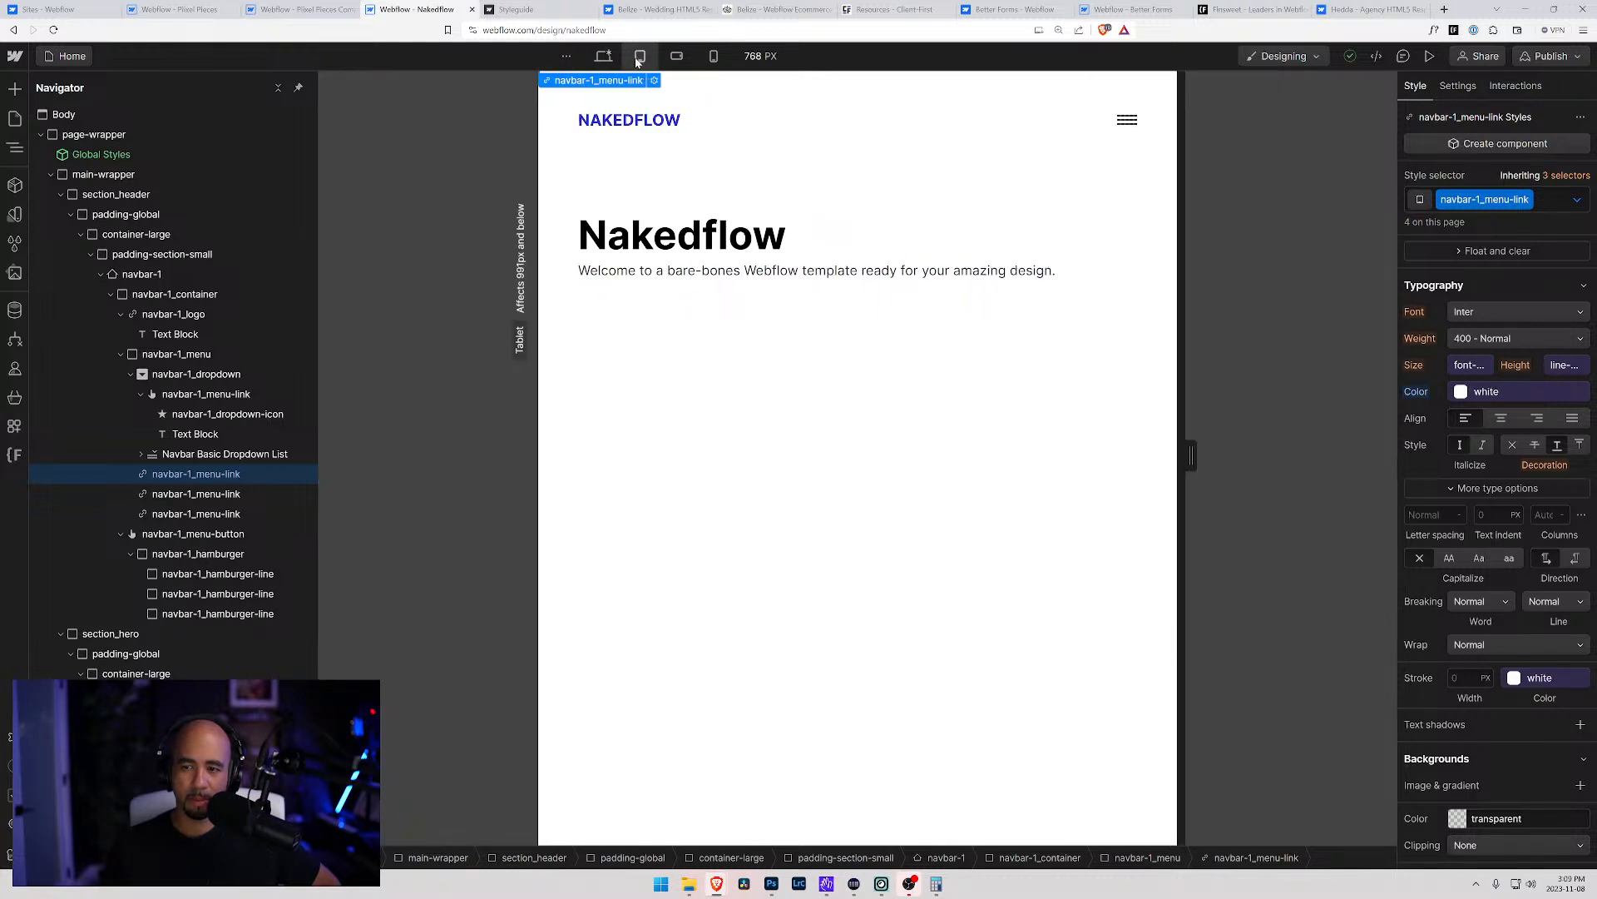
left_click(605, 58)
left_click(640, 57)
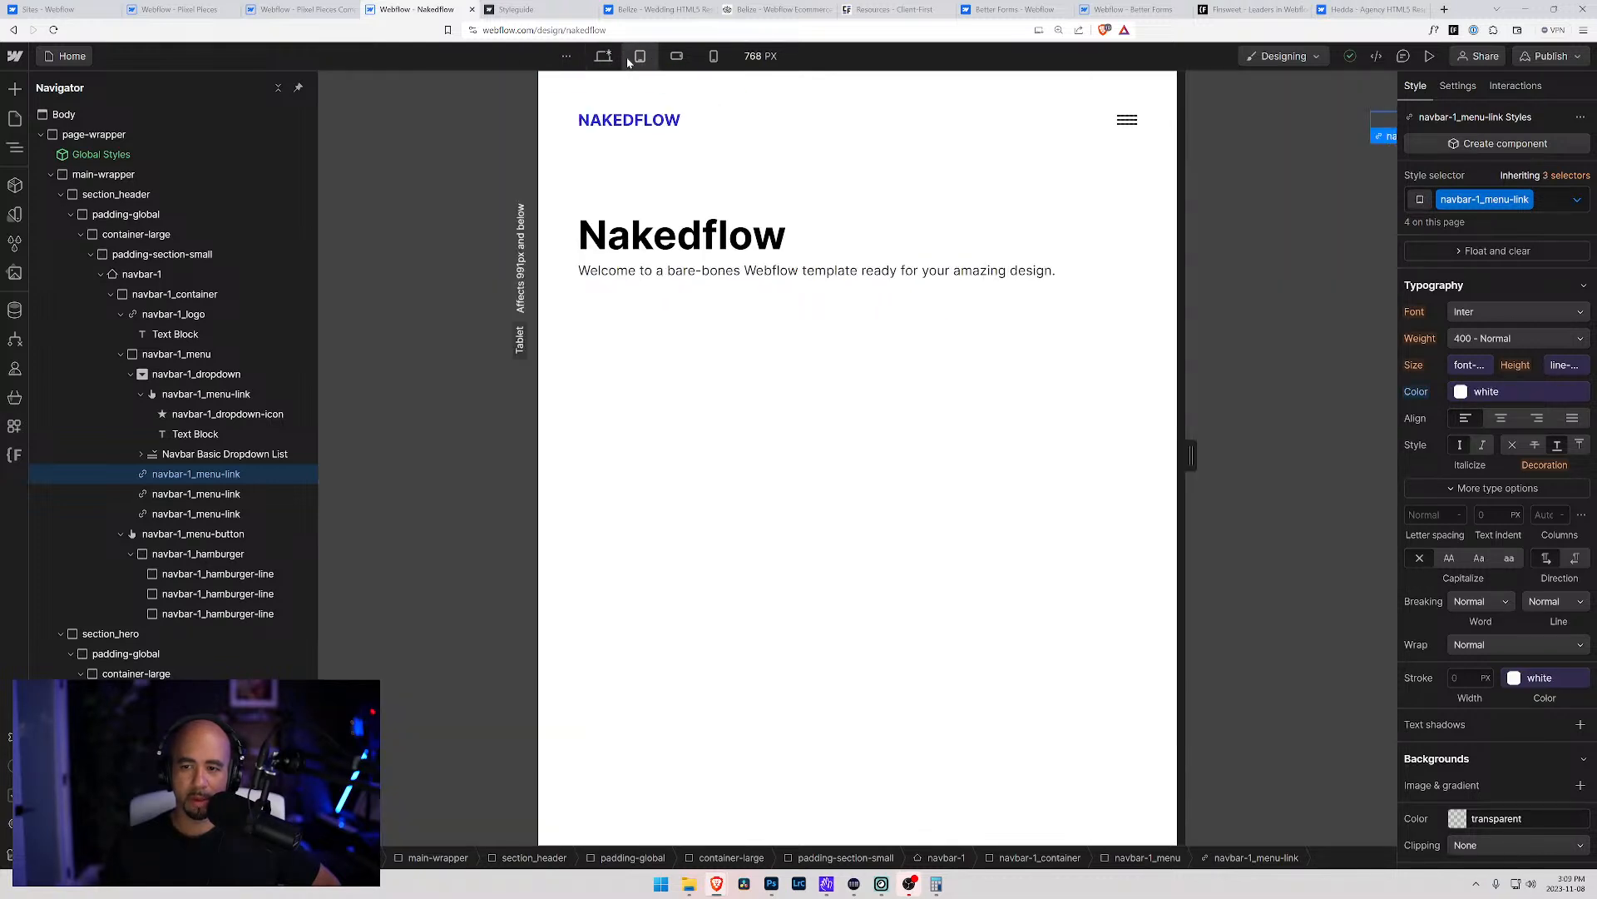
left_click(1426, 392, "alt")
scroll(1428, 392, "up", 1)
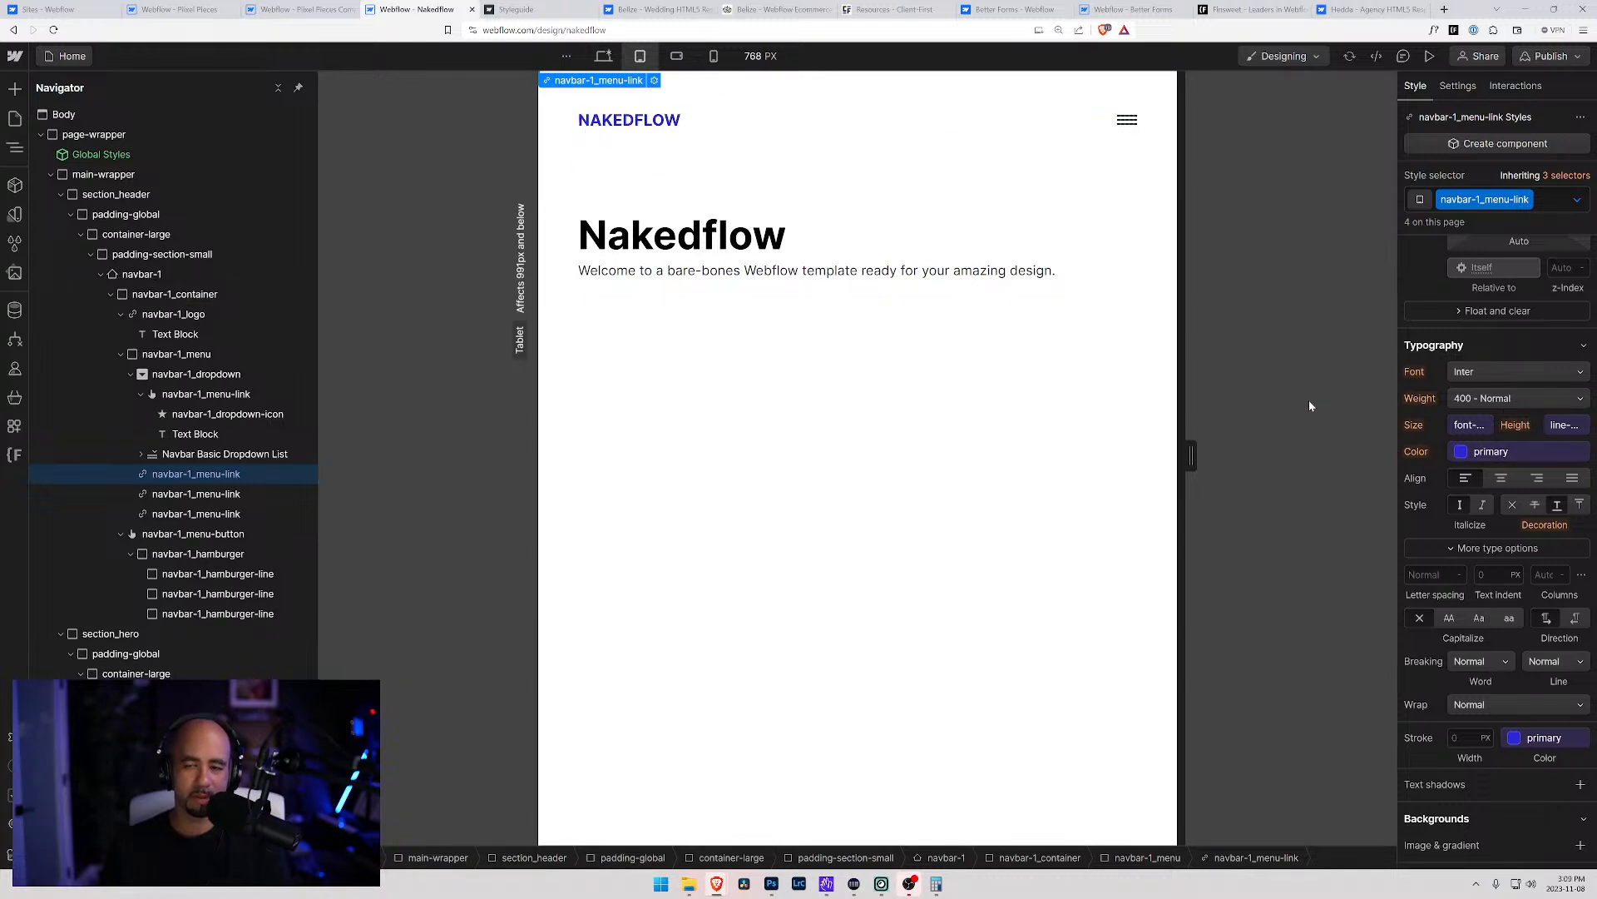
key("ctrl+z")
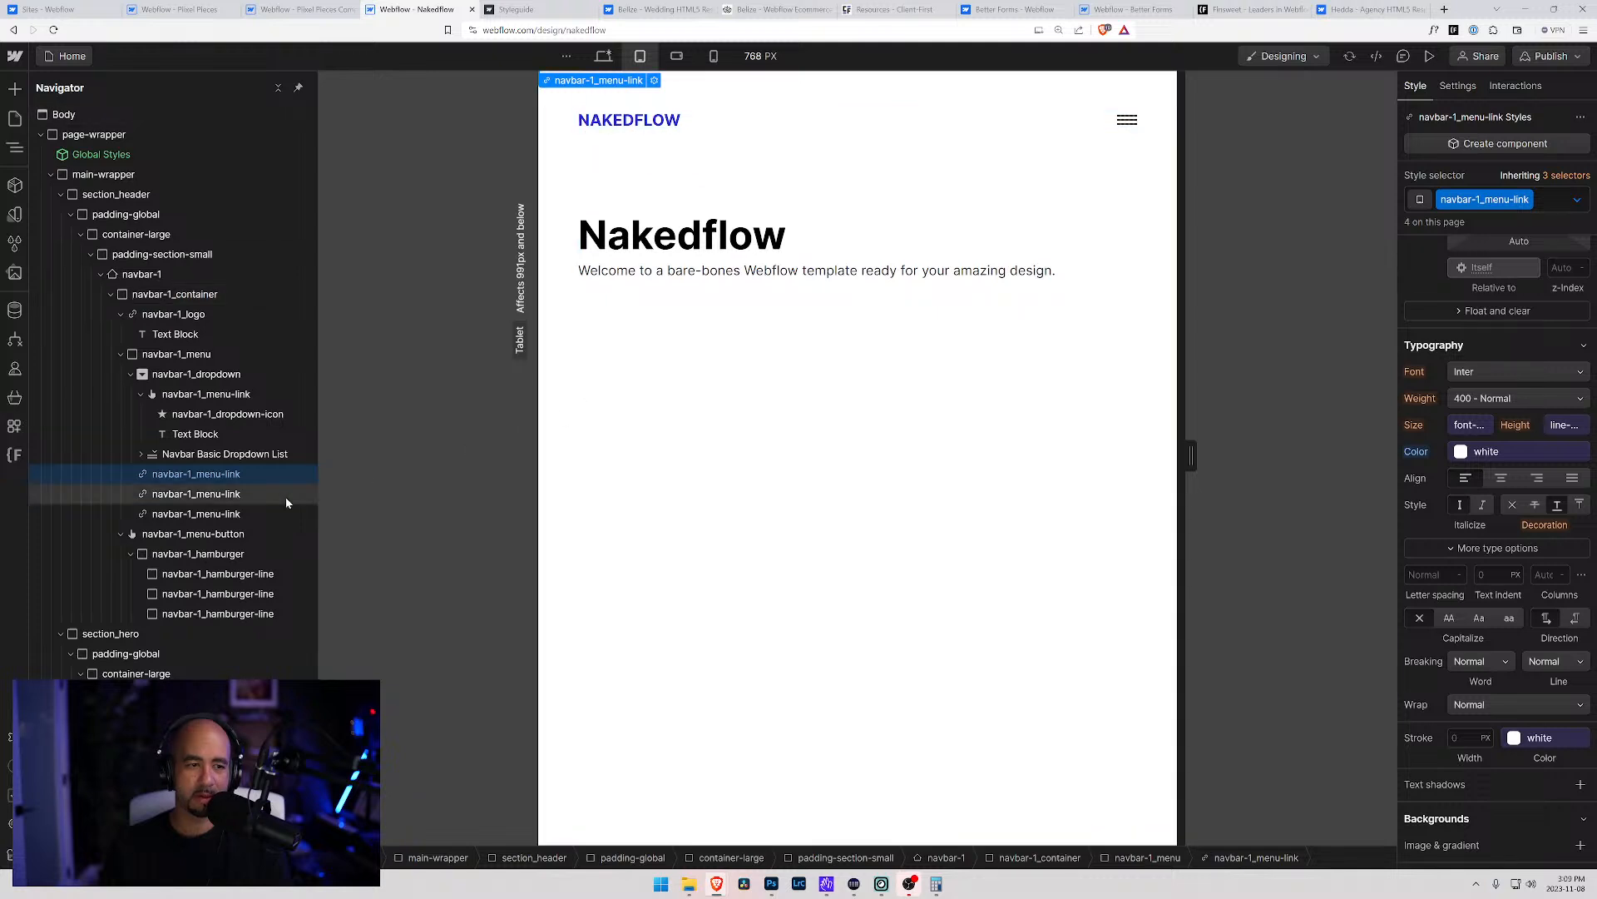
Compare the About link's text color between tablet and desktop, and examine the typography inherited from the All Links tag
left_click(194, 494)
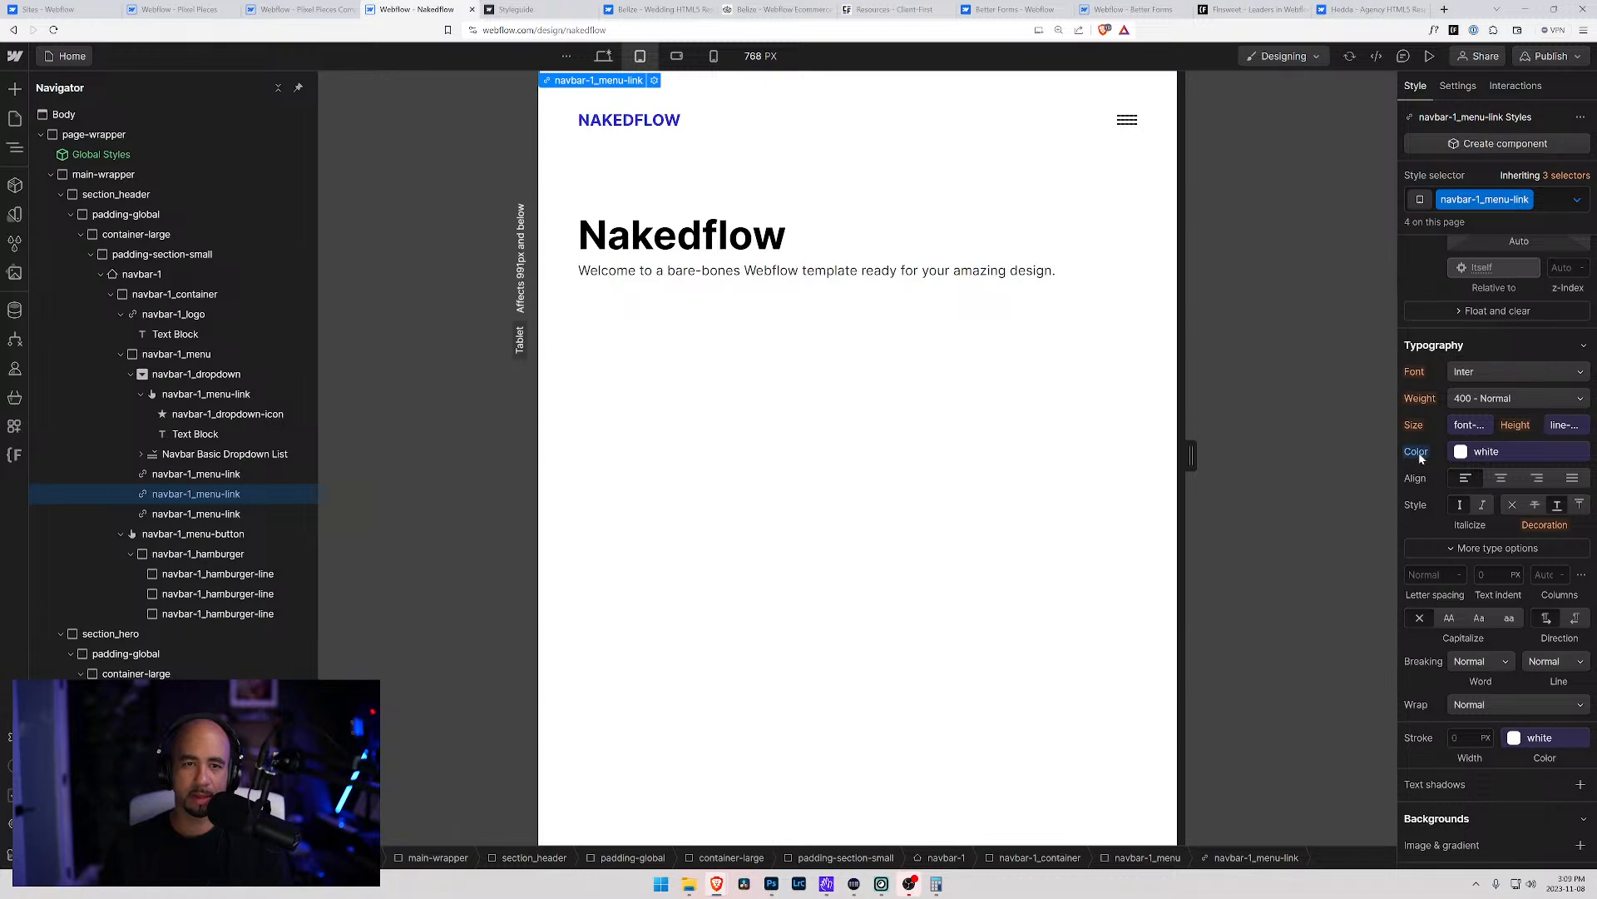
left_click(606, 55)
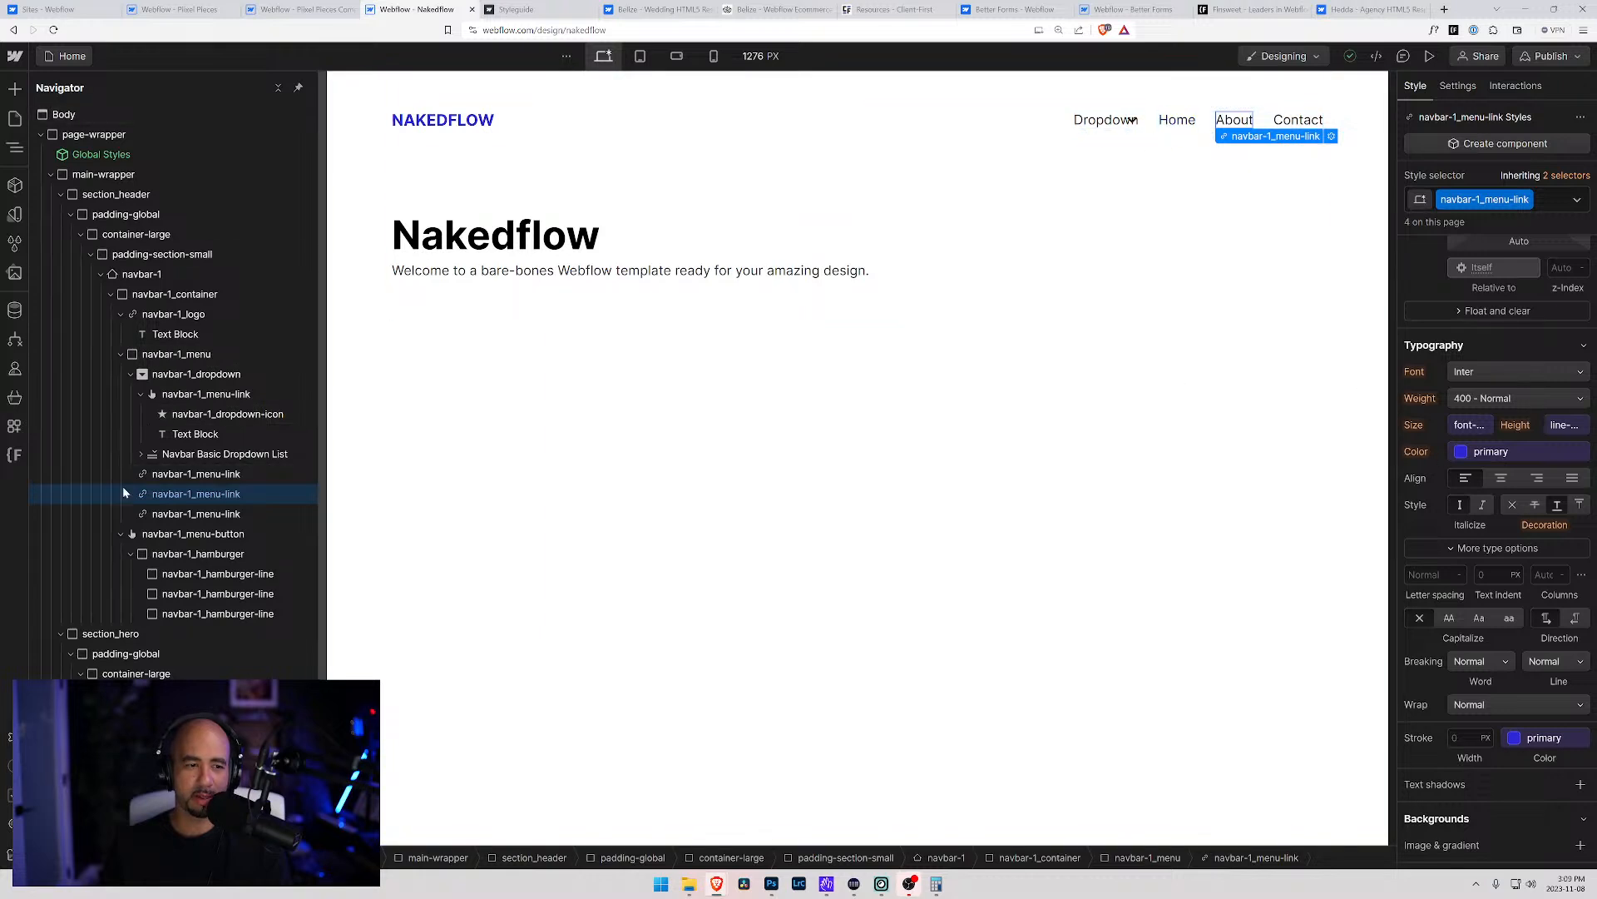
left_click(178, 476)
left_click(183, 497)
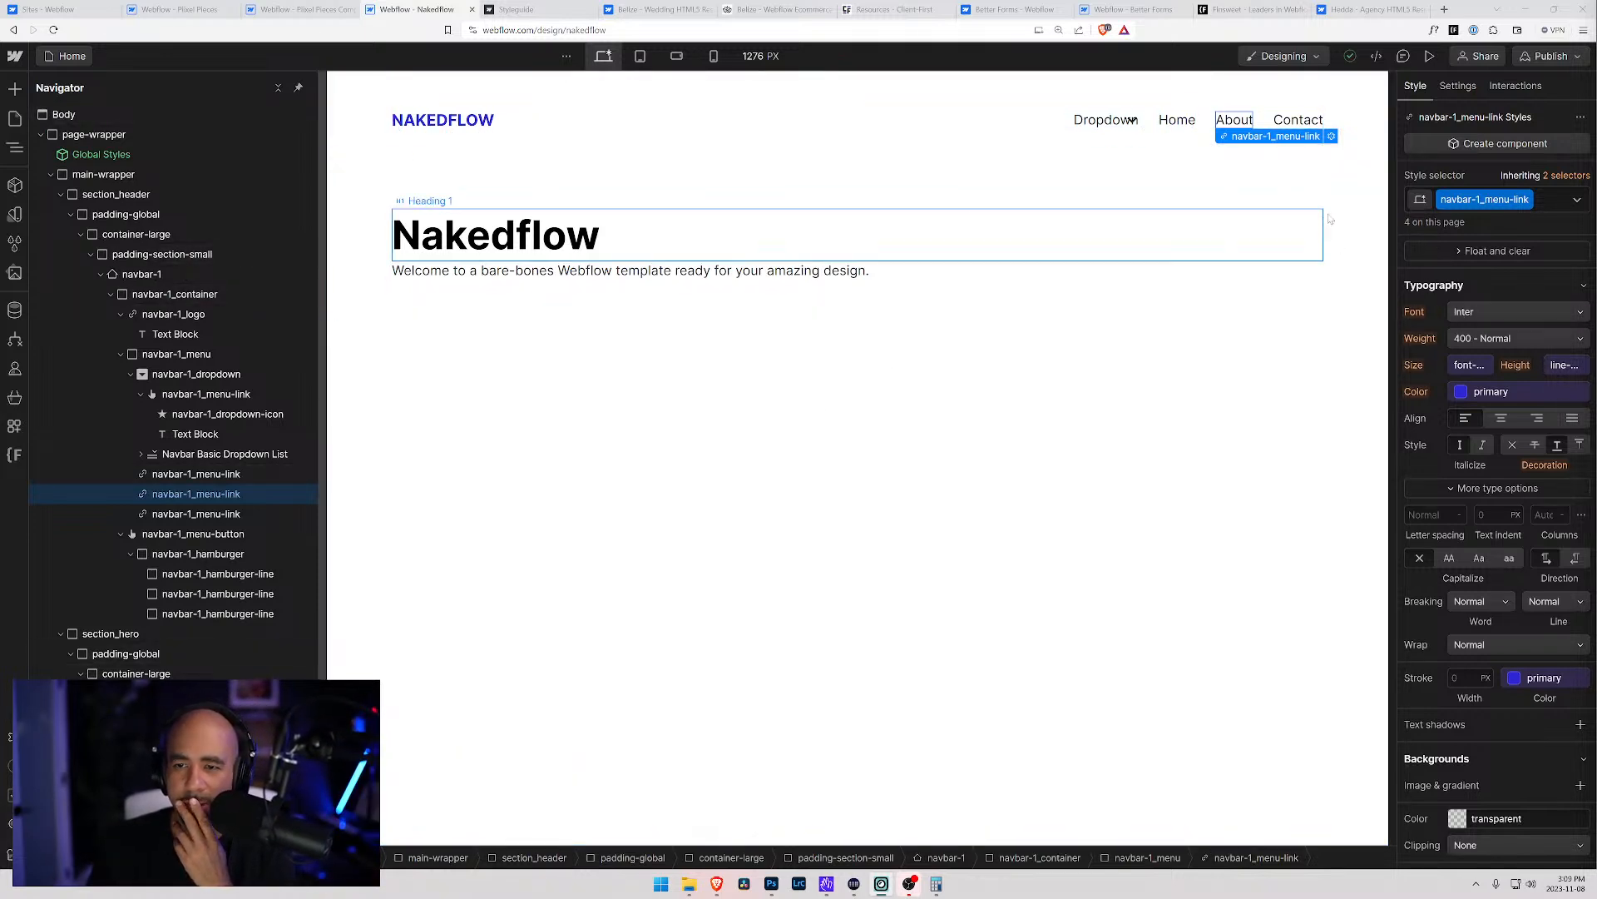
left_click(1463, 394)
left_click(1437, 564)
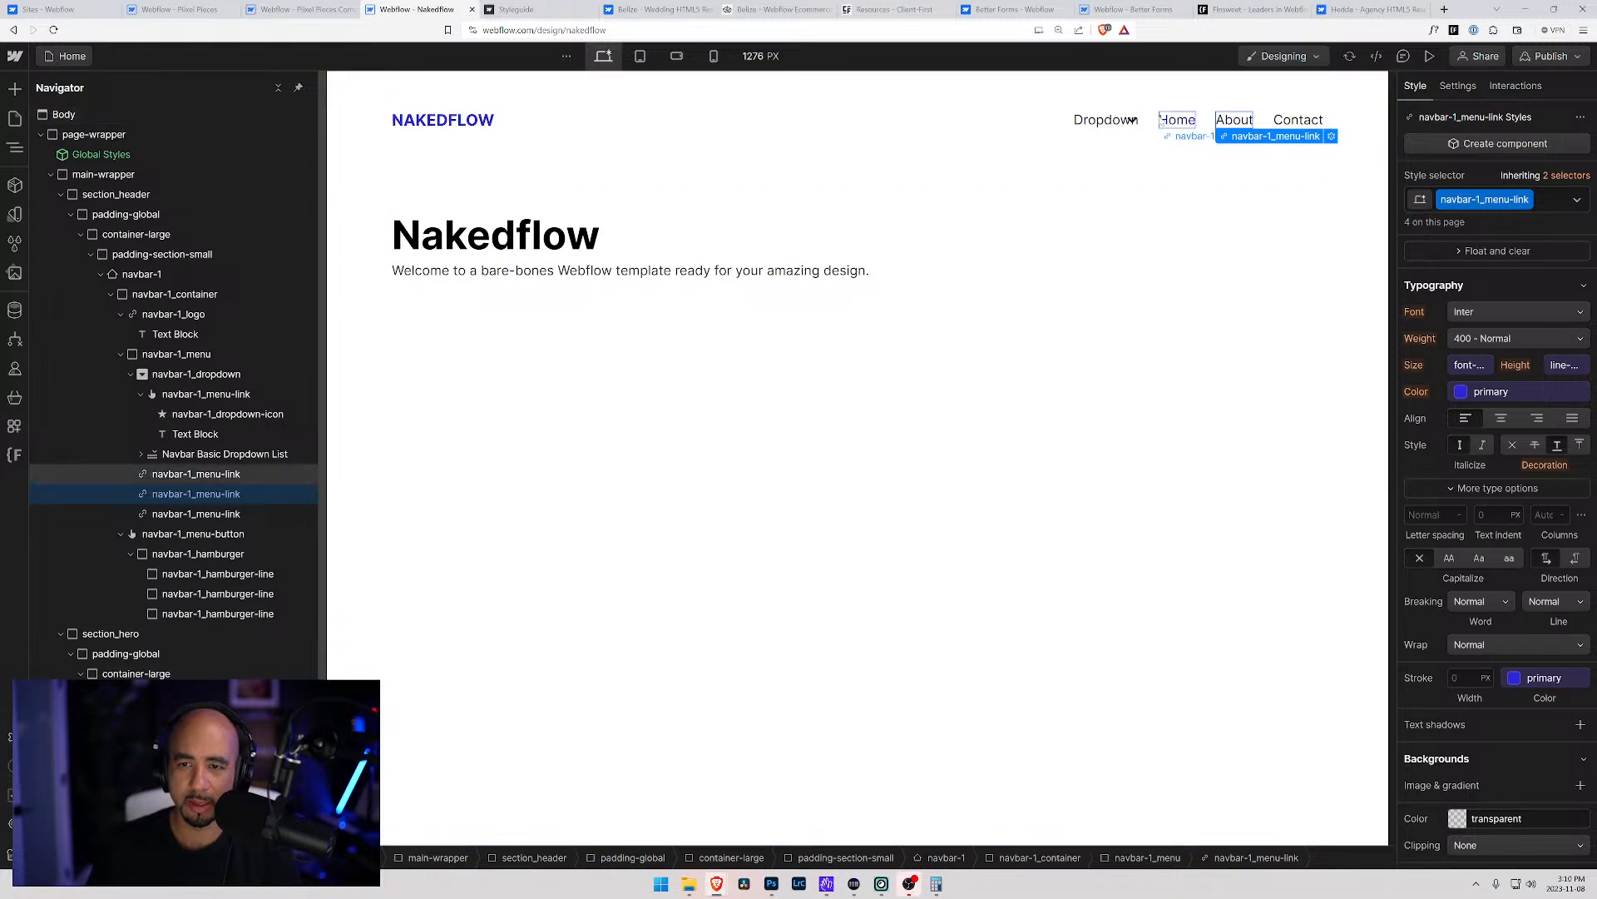
scroll(1439, 327, "up", 8)
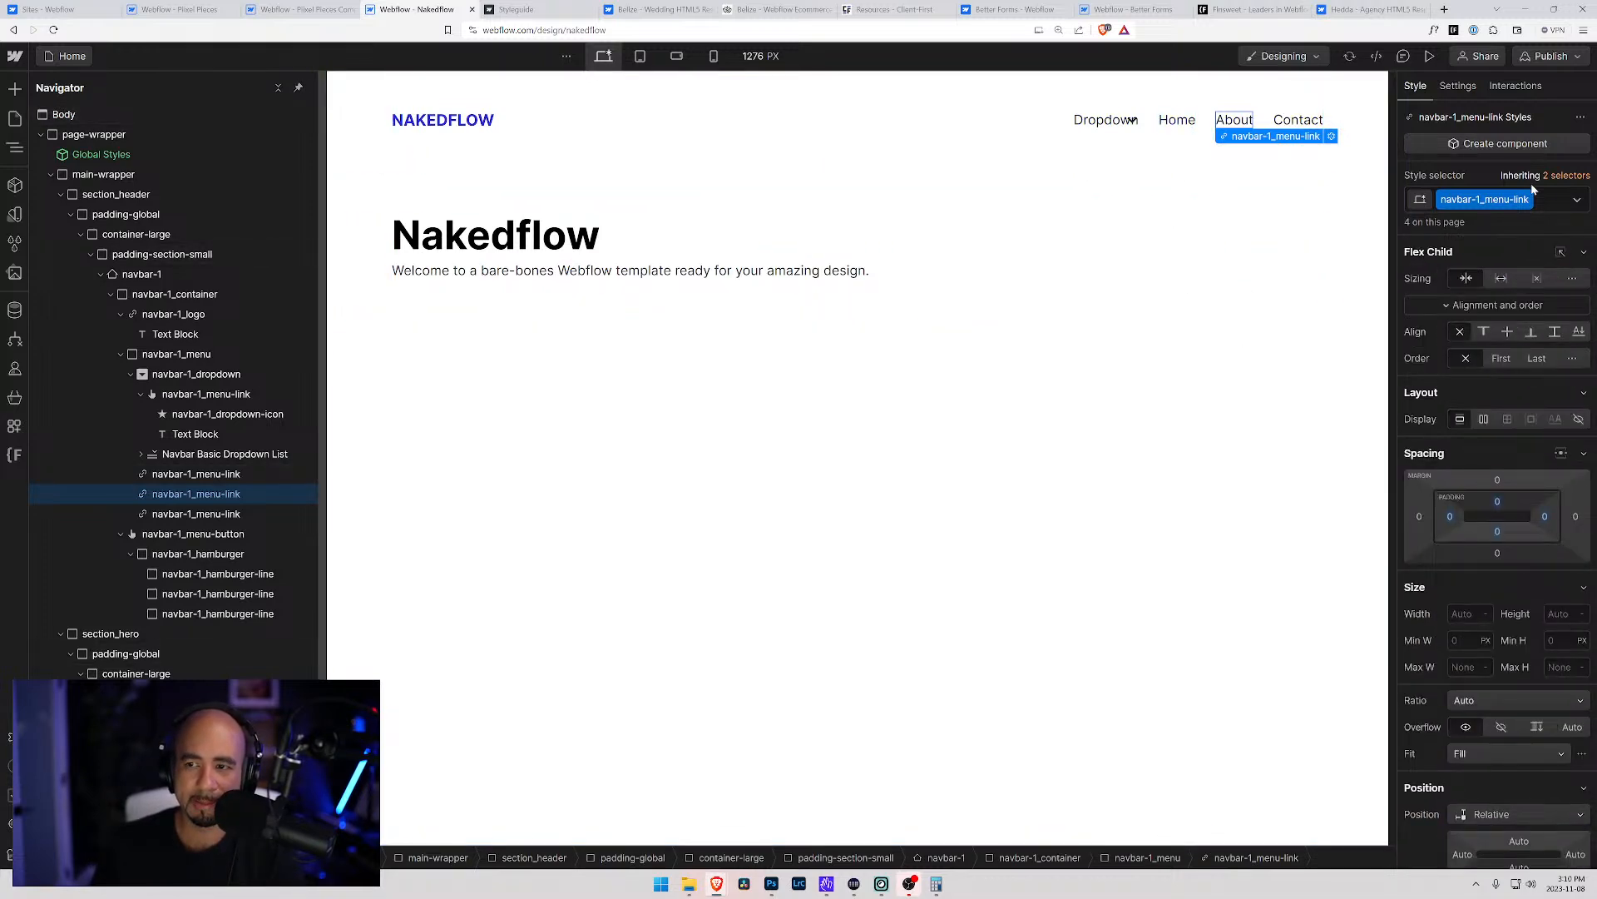
left_click(1570, 175)
left_click(1494, 275)
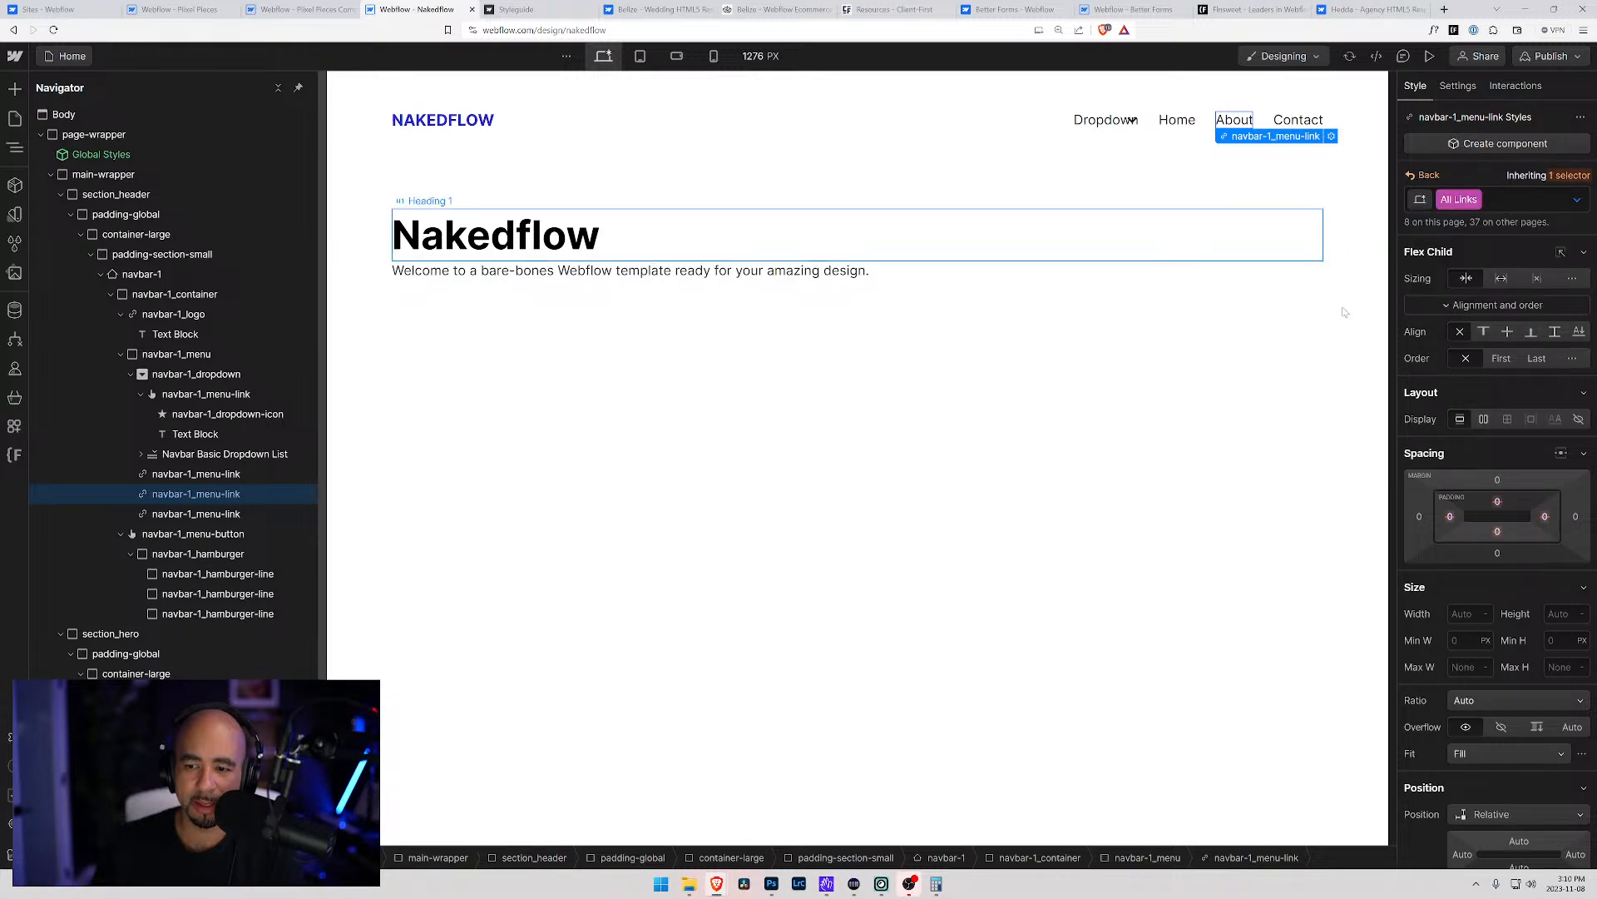
scroll(1444, 483, "down", 5)
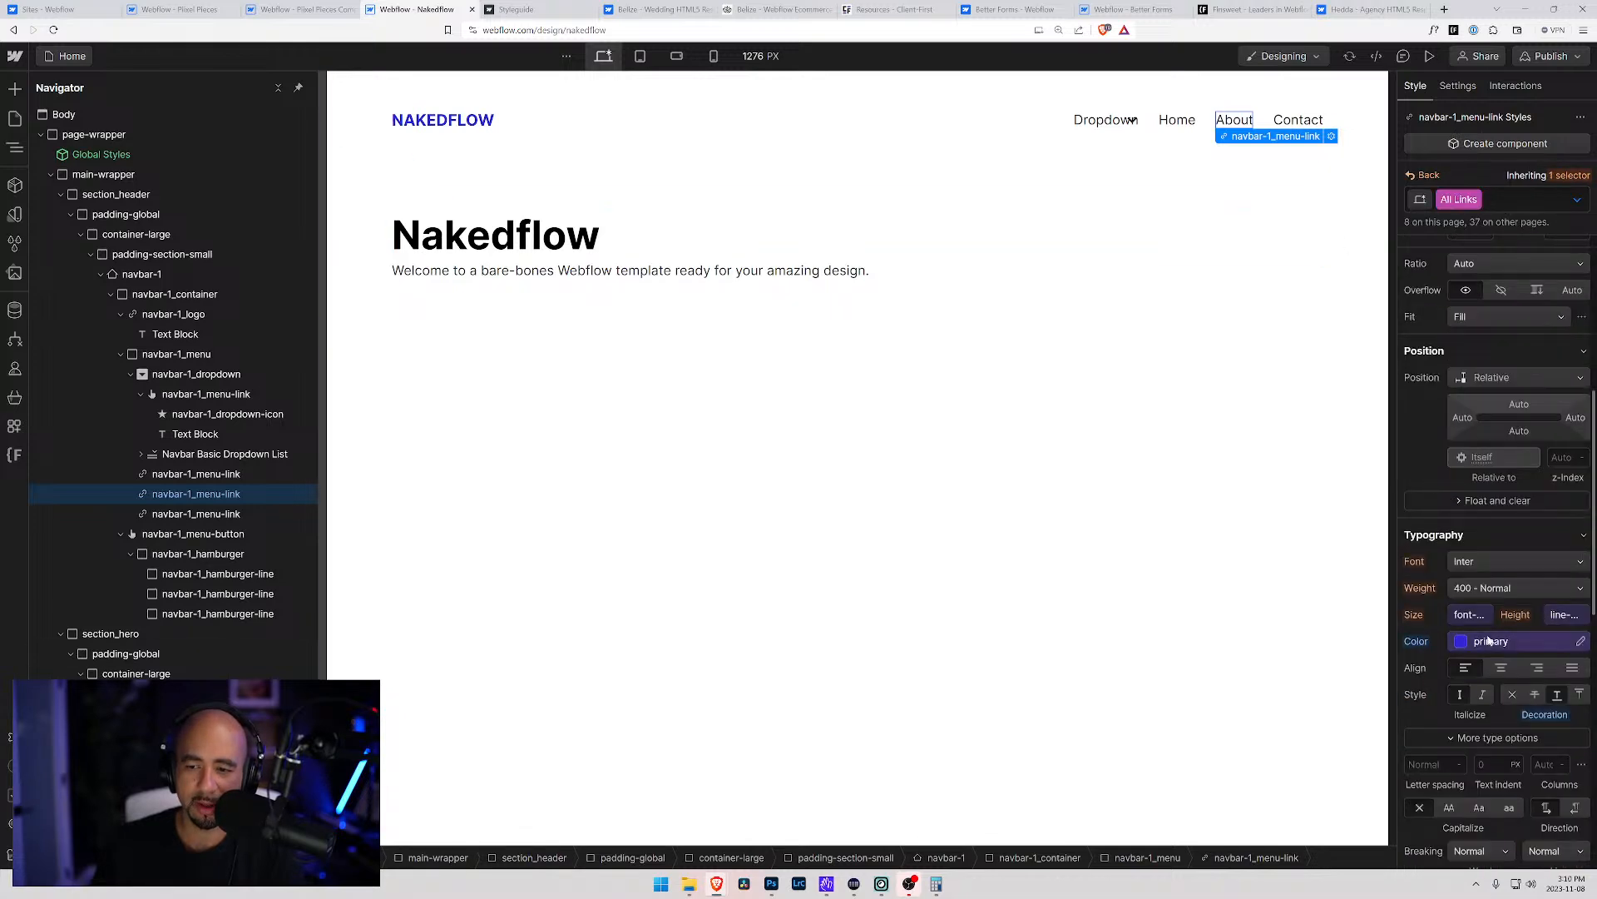
Reset the tablet top and bottom padding of the Dropdown toggle's is-dropdown-icon combo class
left_click(1174, 123)
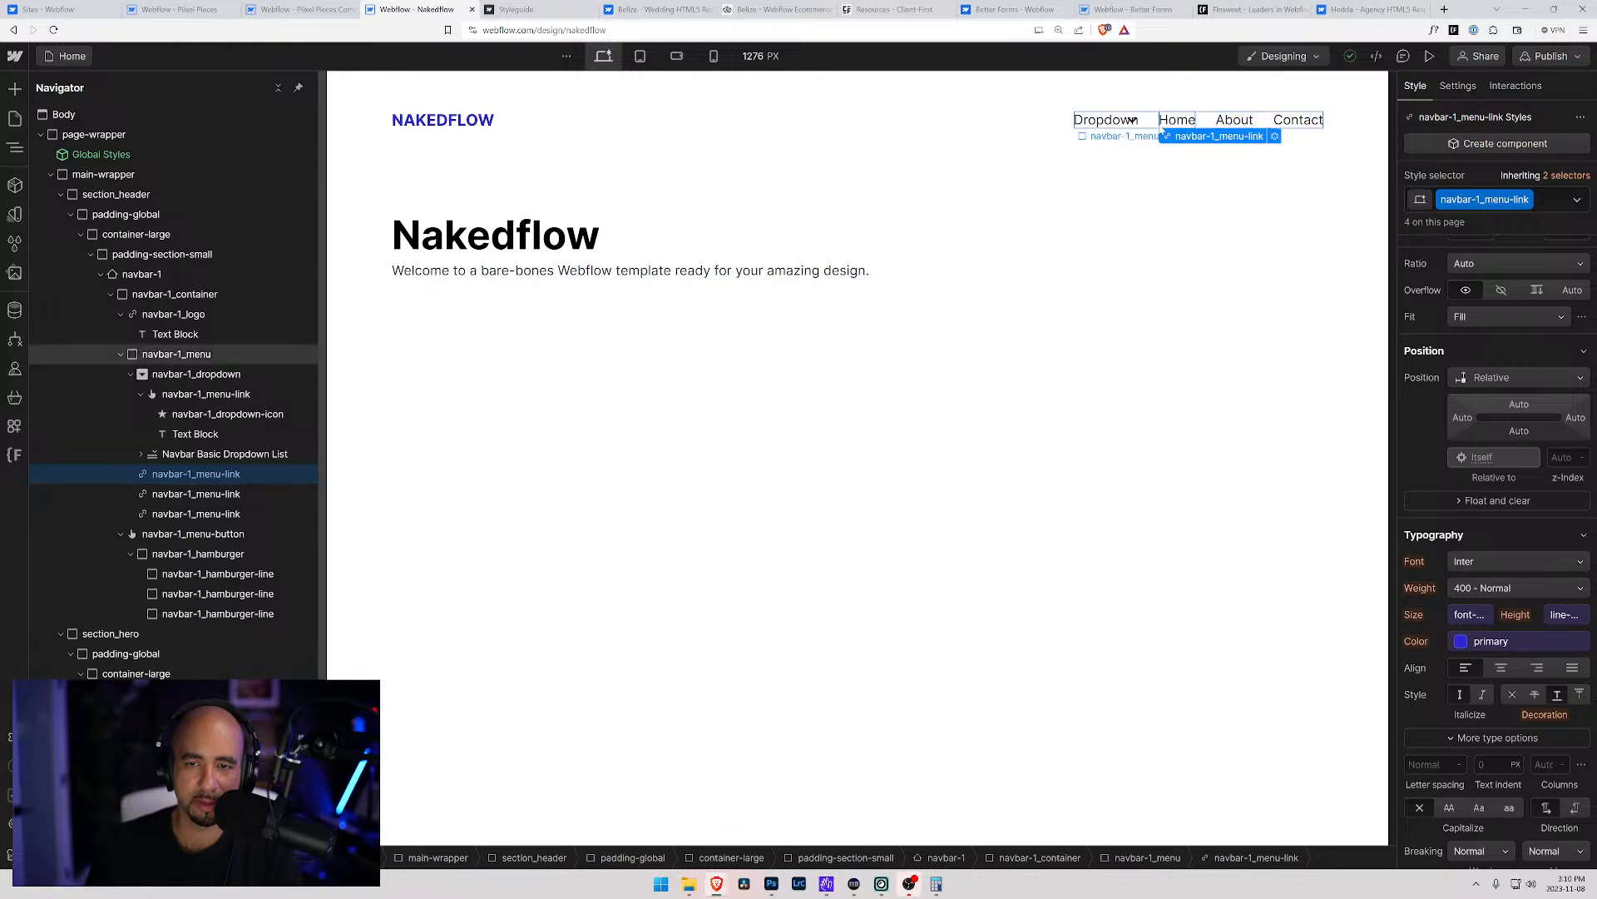
left_click(1107, 127)
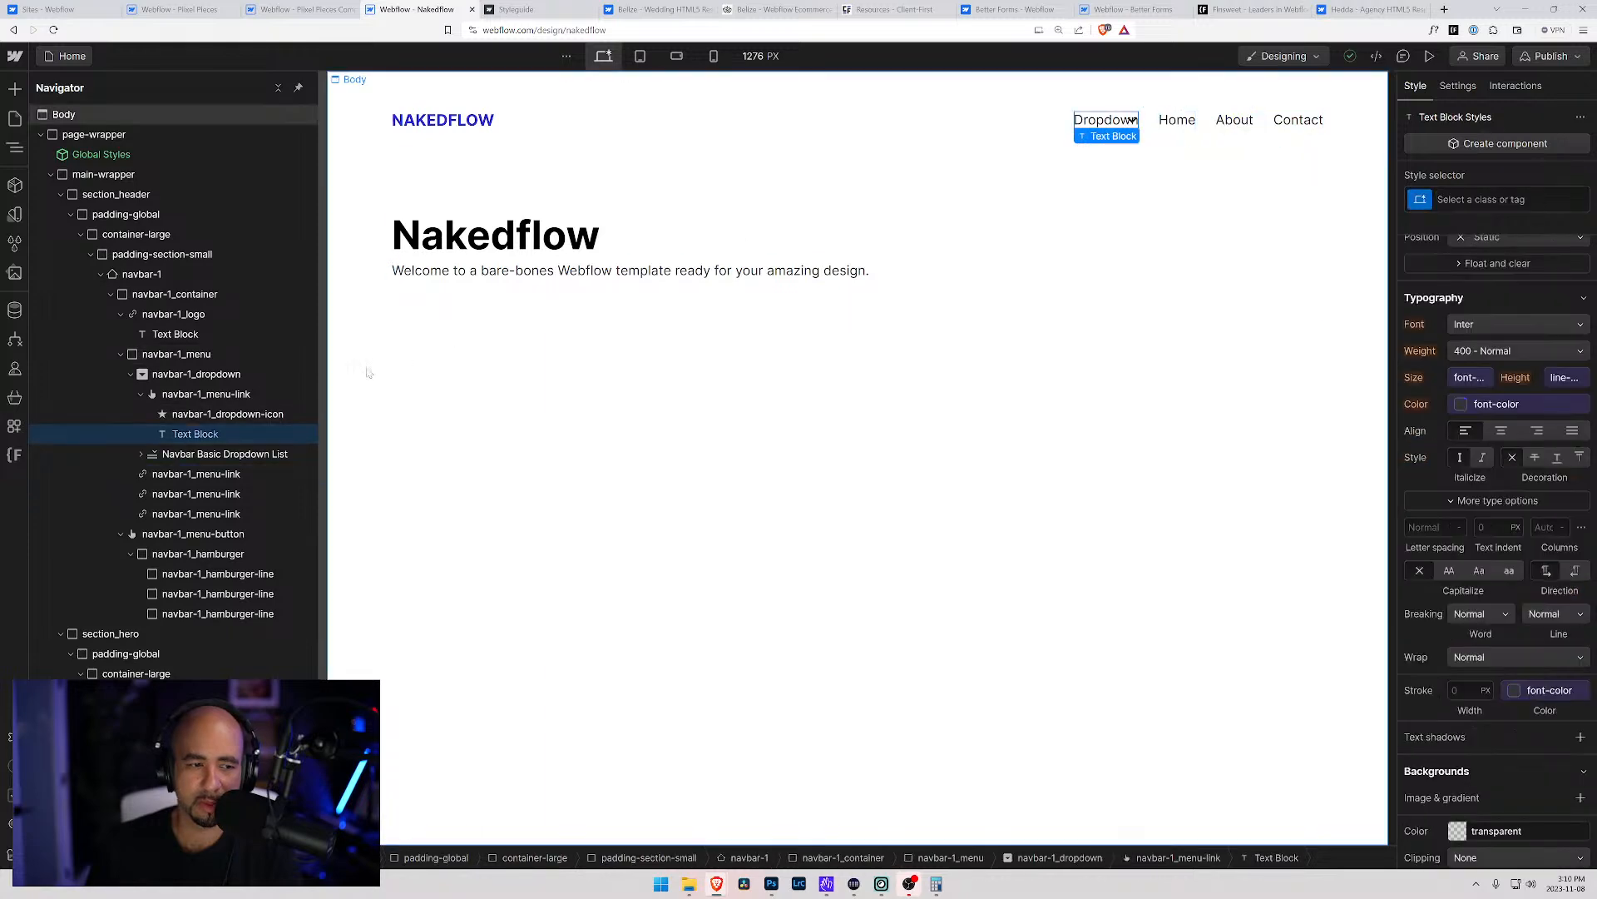
left_click(208, 395)
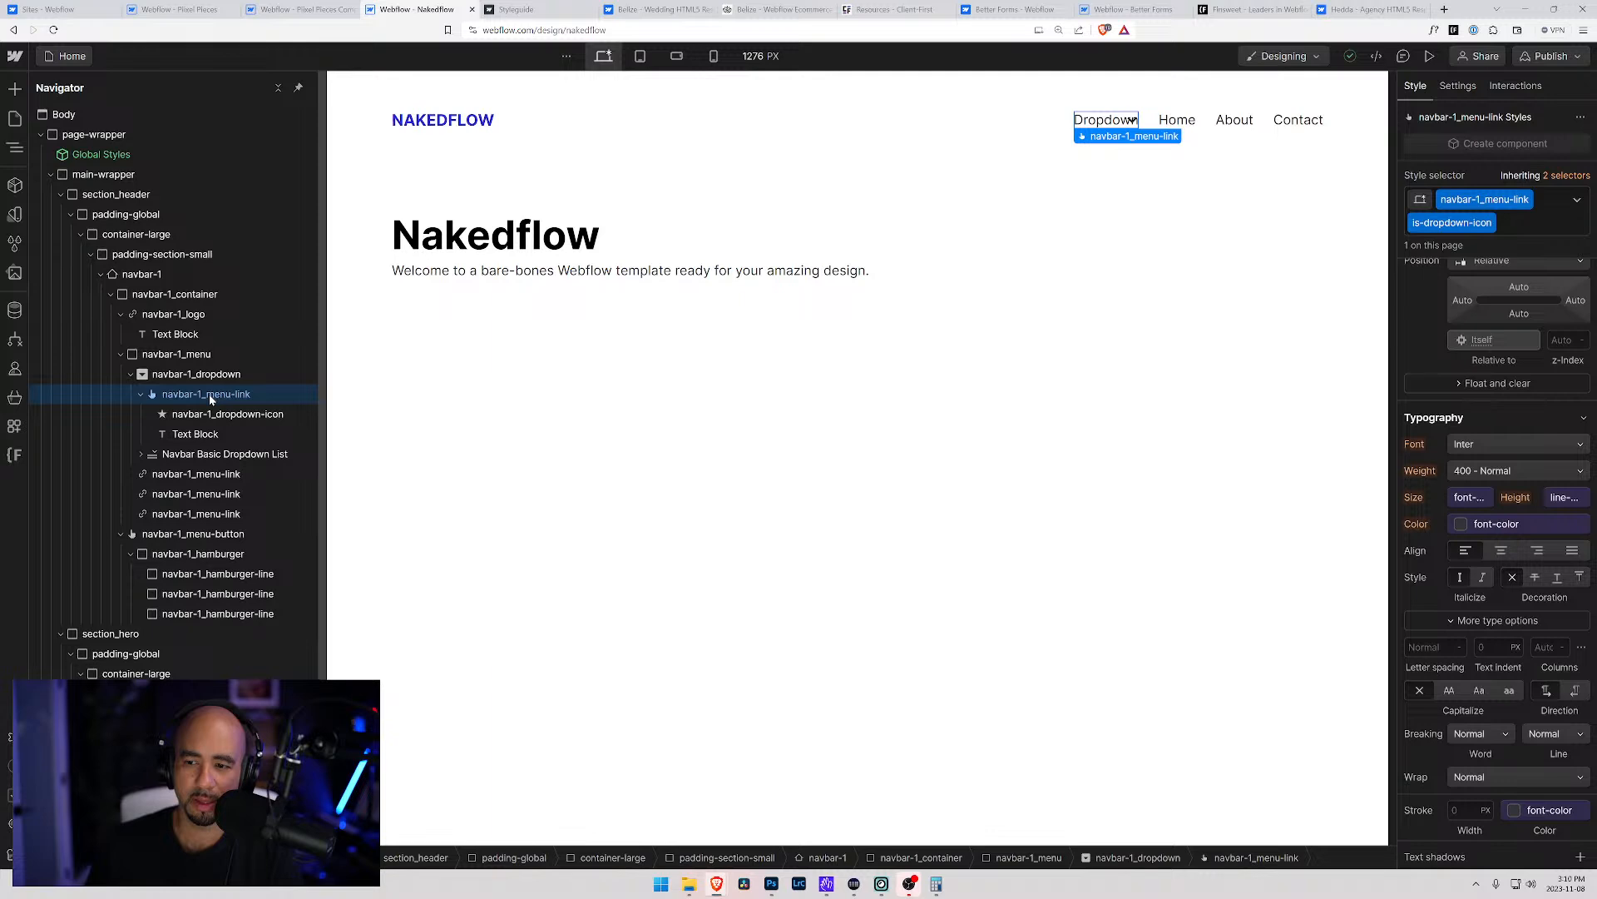
scroll(1466, 364, "down", 2)
scroll(1469, 358, "up", 7)
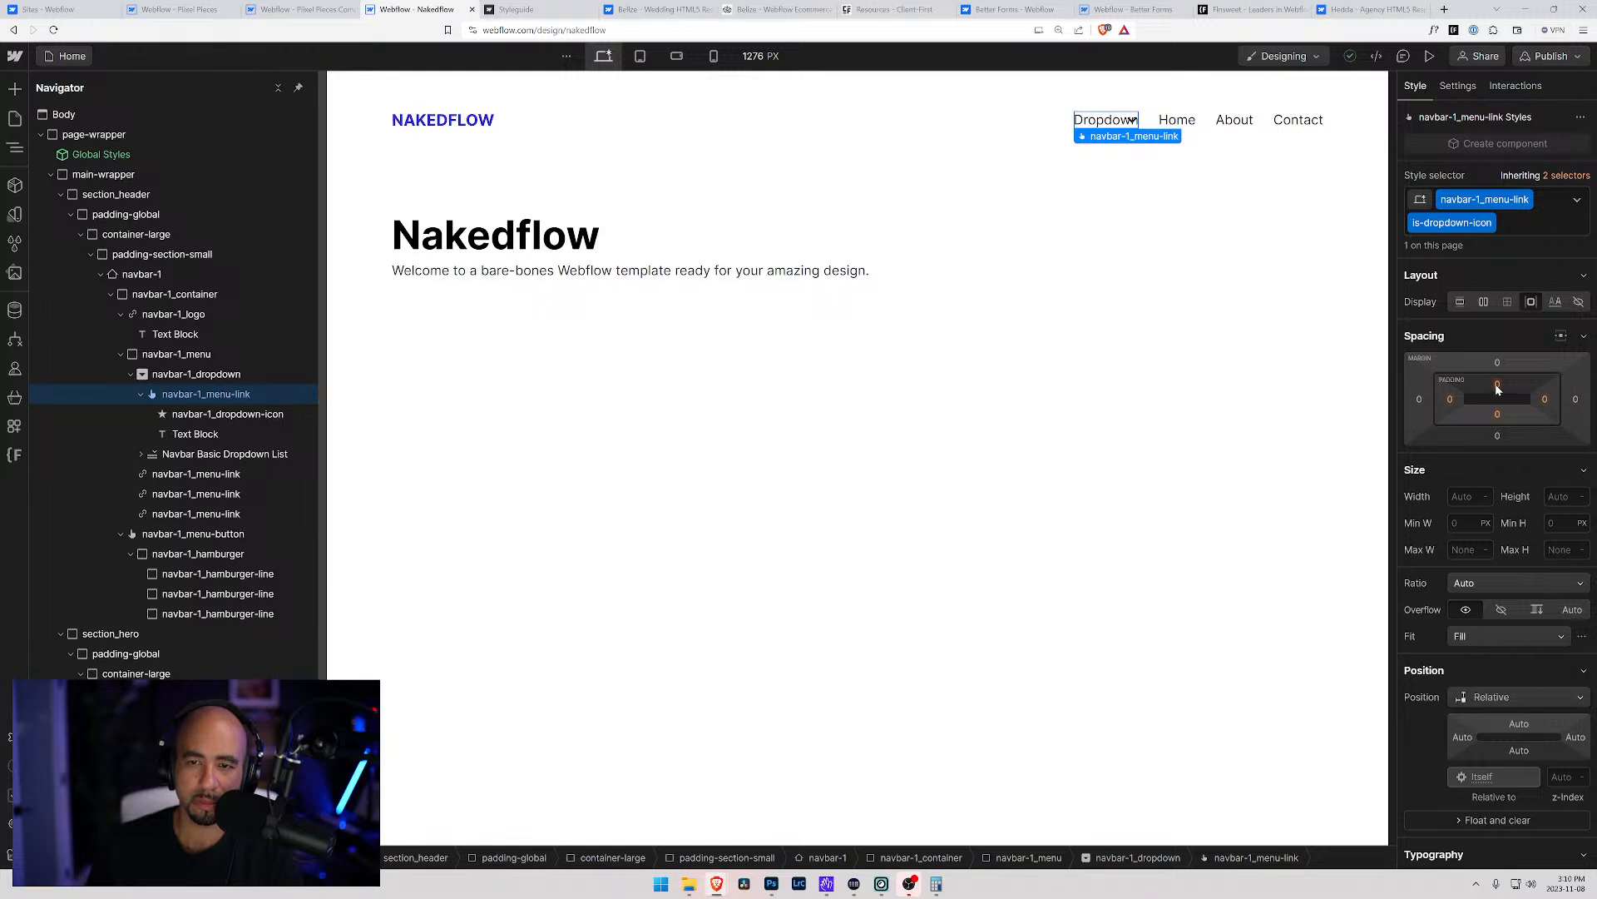
left_click(639, 56)
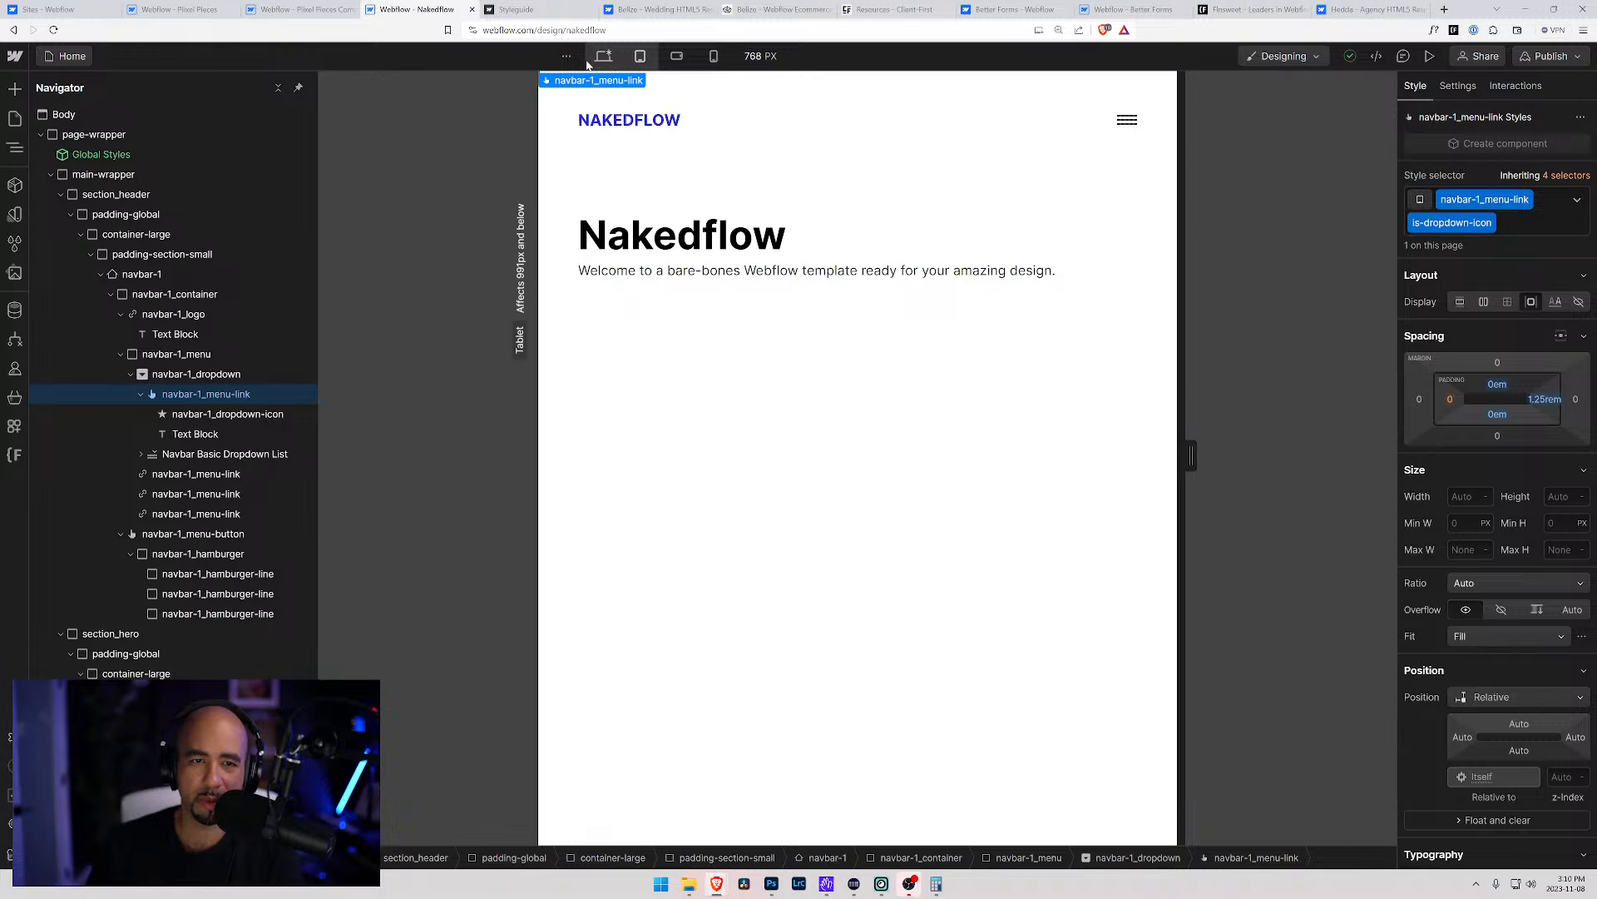
left_click_drag(1498, 384, 1500, 396)
left_click(1498, 414, "alt")
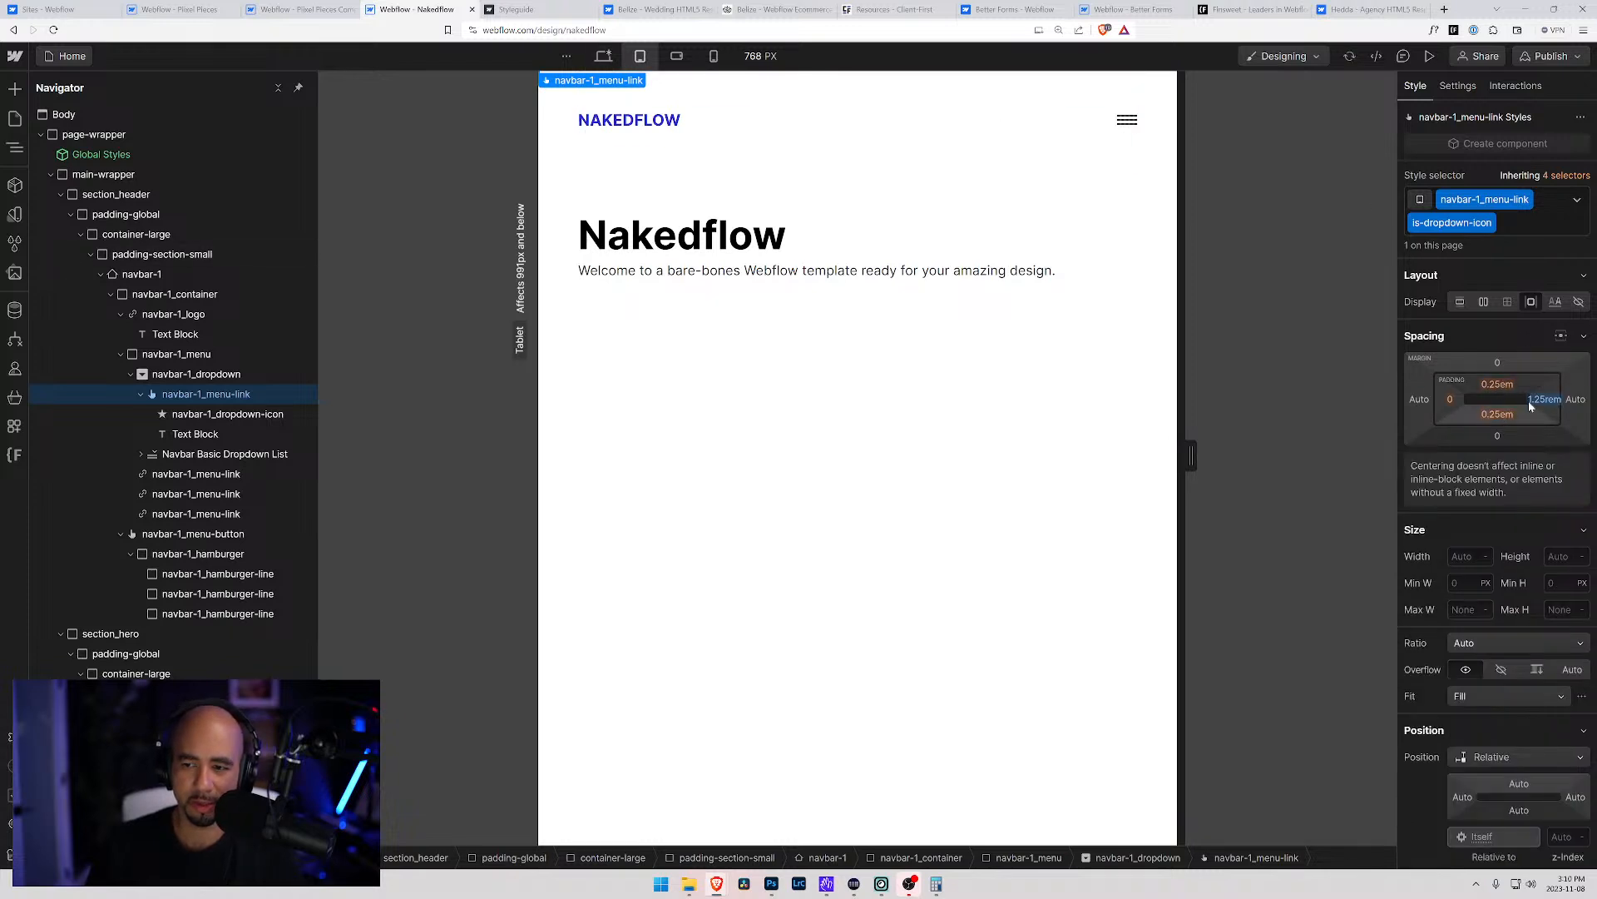
Set the top and bottom padding of the Dropdown toggle's is-dropdown-icon class to 0 at the desktop breakpoint
left_click(603, 56)
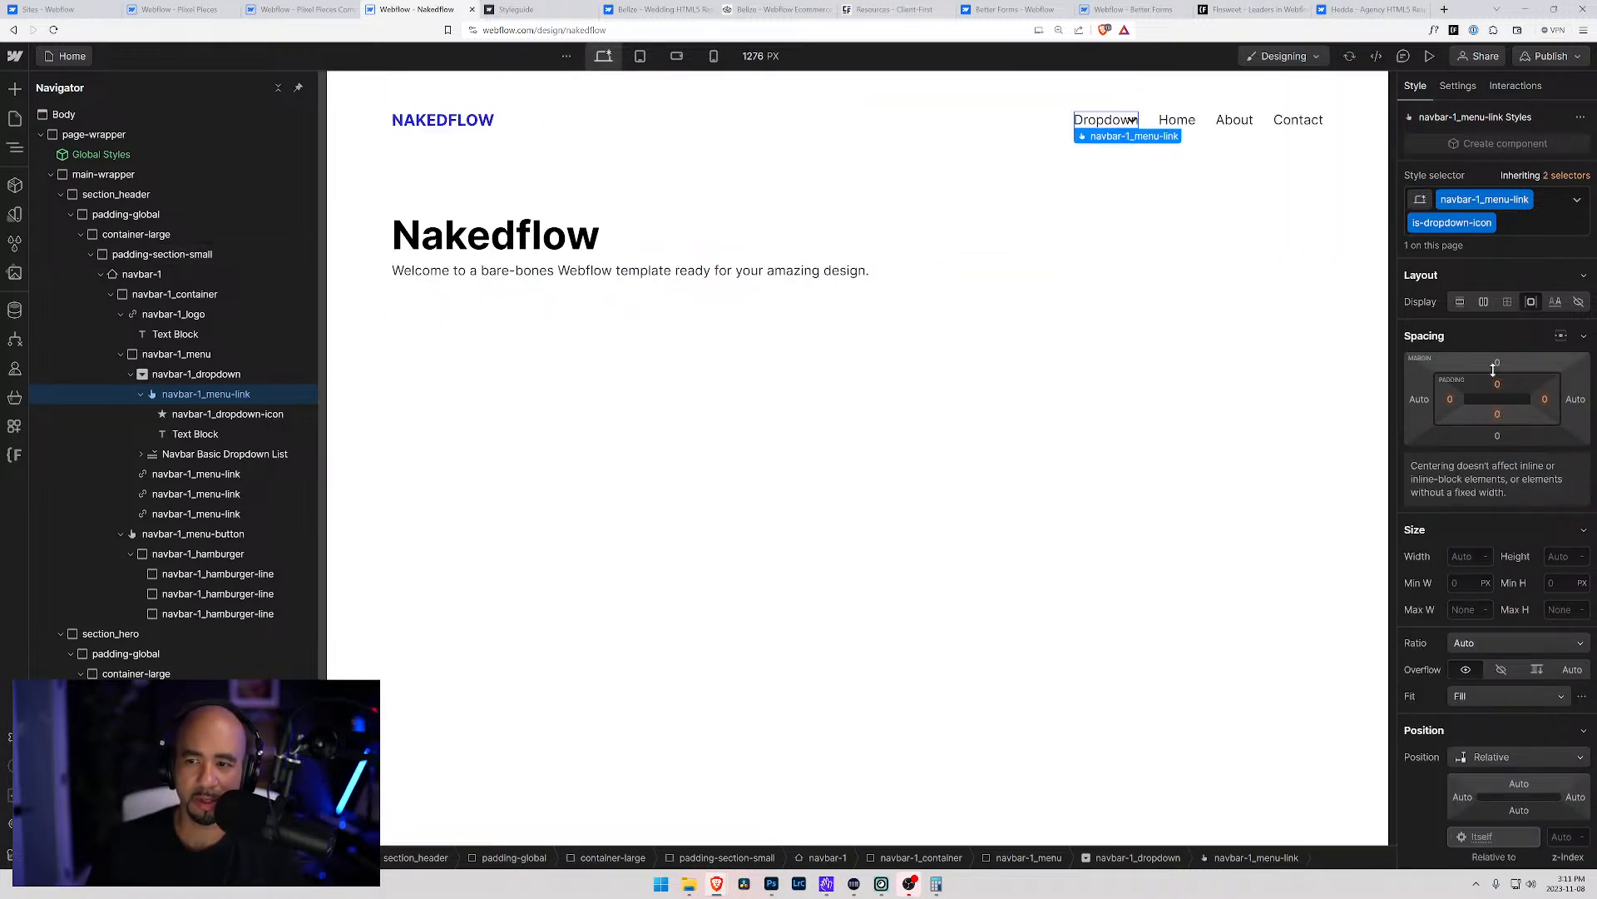
left_click(1498, 385)
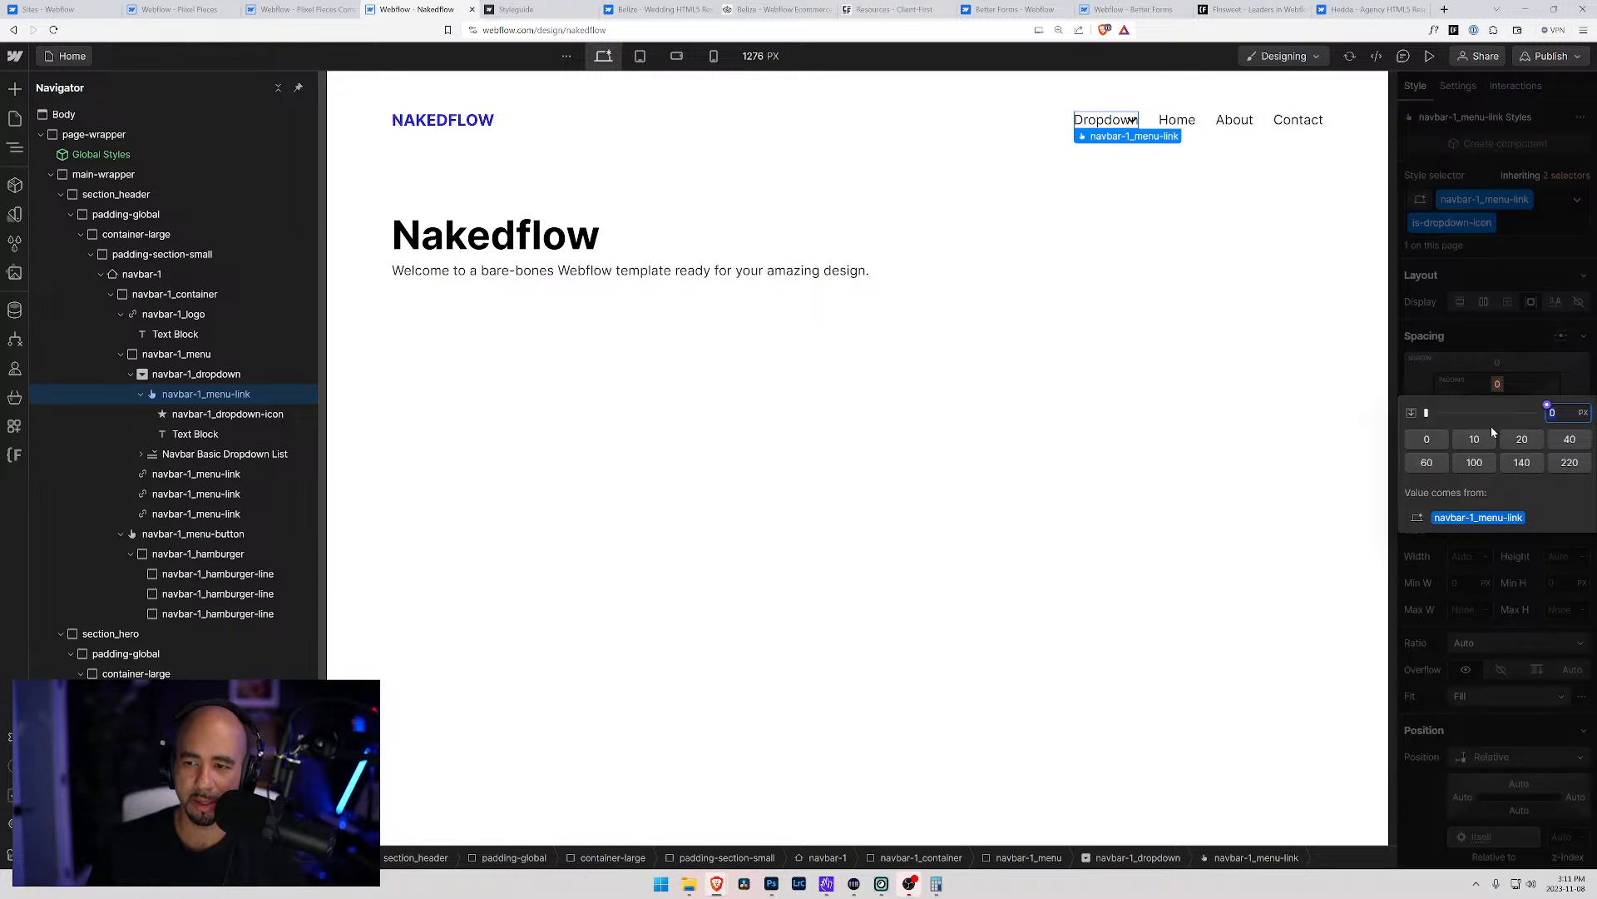
left_click(1426, 439)
left_click(1520, 371)
left_click(1497, 414)
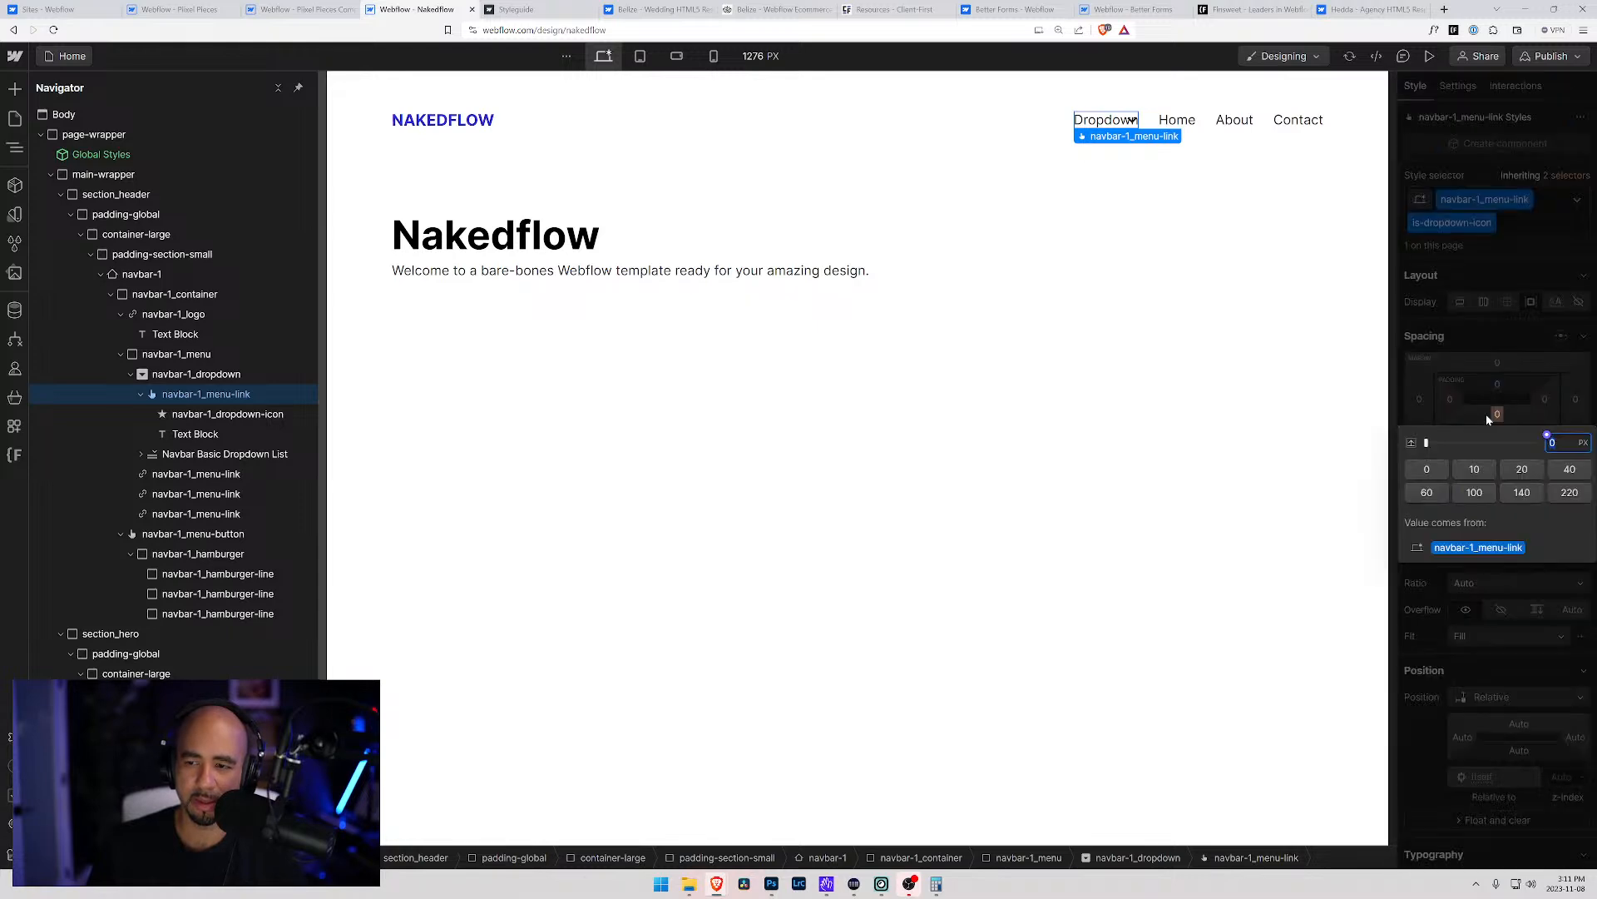
left_click(1426, 469)
Set the right padding of the Dropdown toggle's is-dropdown-icon class to 1.25rem at the desktop breakpoint
left_click(1545, 402)
left_click(1546, 401)
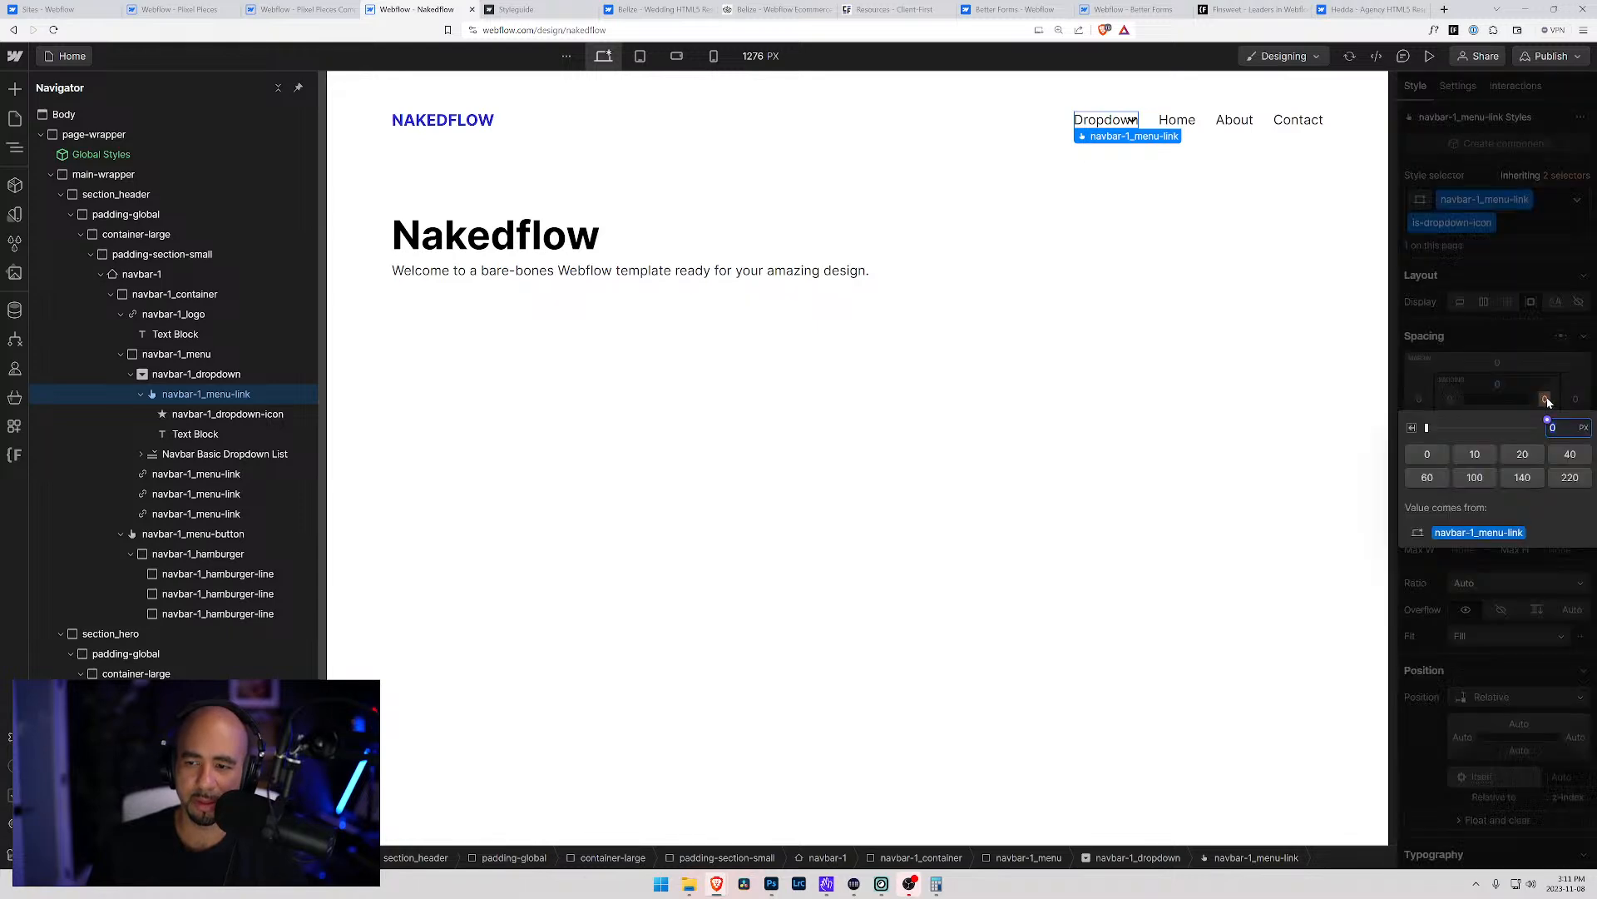
type("0.125rem")
key("Return")
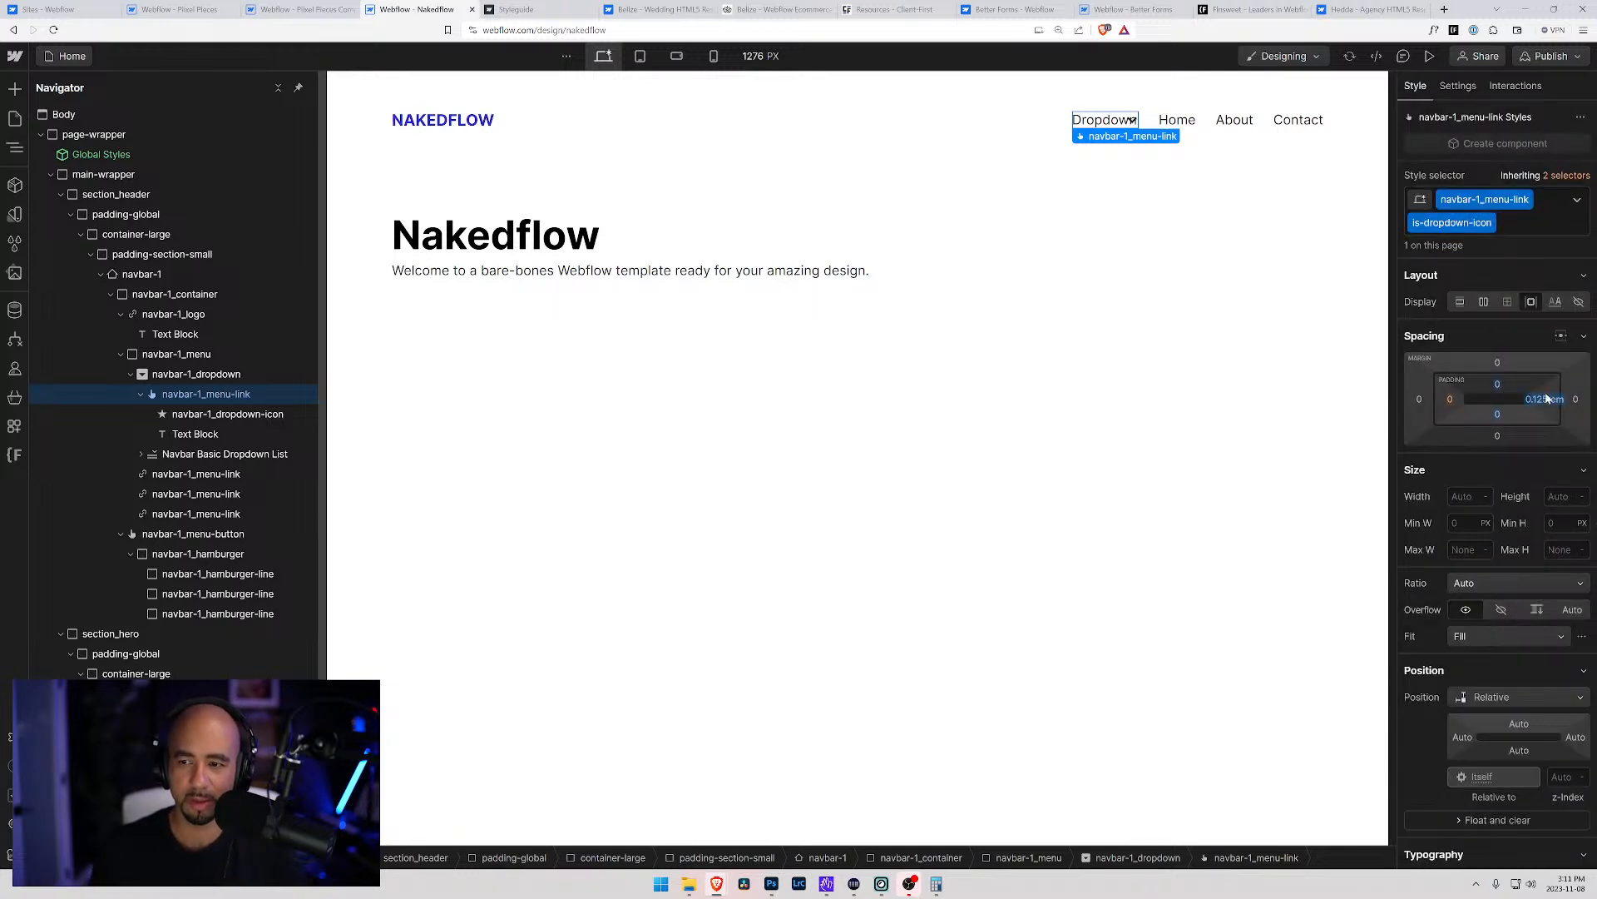
left_click(1544, 400)
type("1.25")
key("Return")
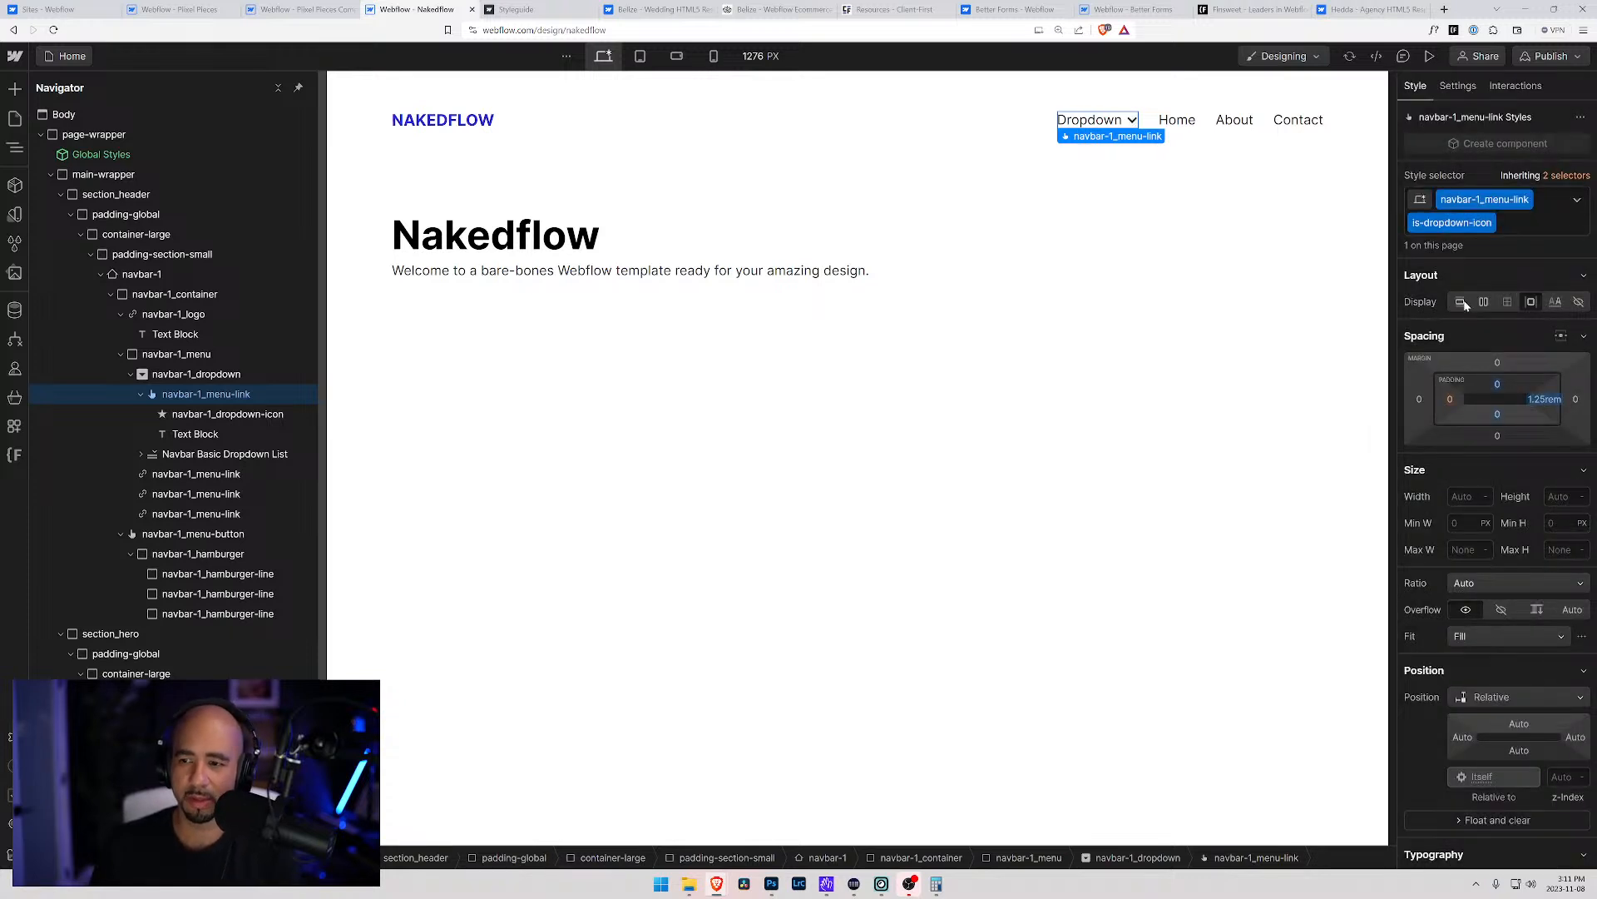
Set the dropdown's menu to Show in the toggle's settings at the tablet breakpoint
left_click(640, 56)
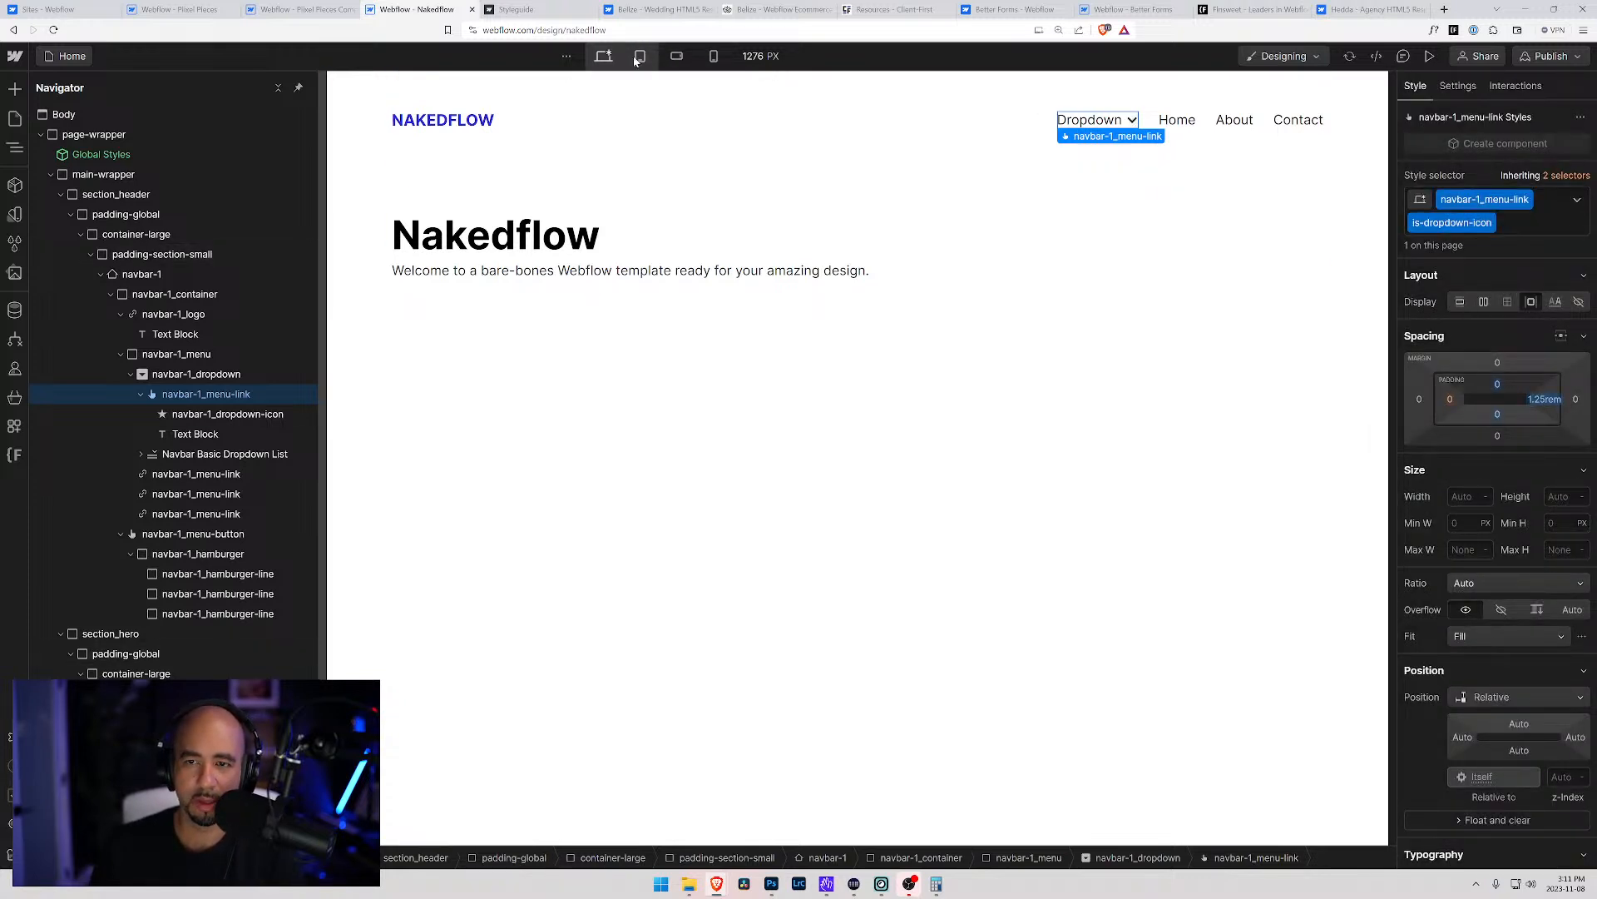
left_click(1458, 85)
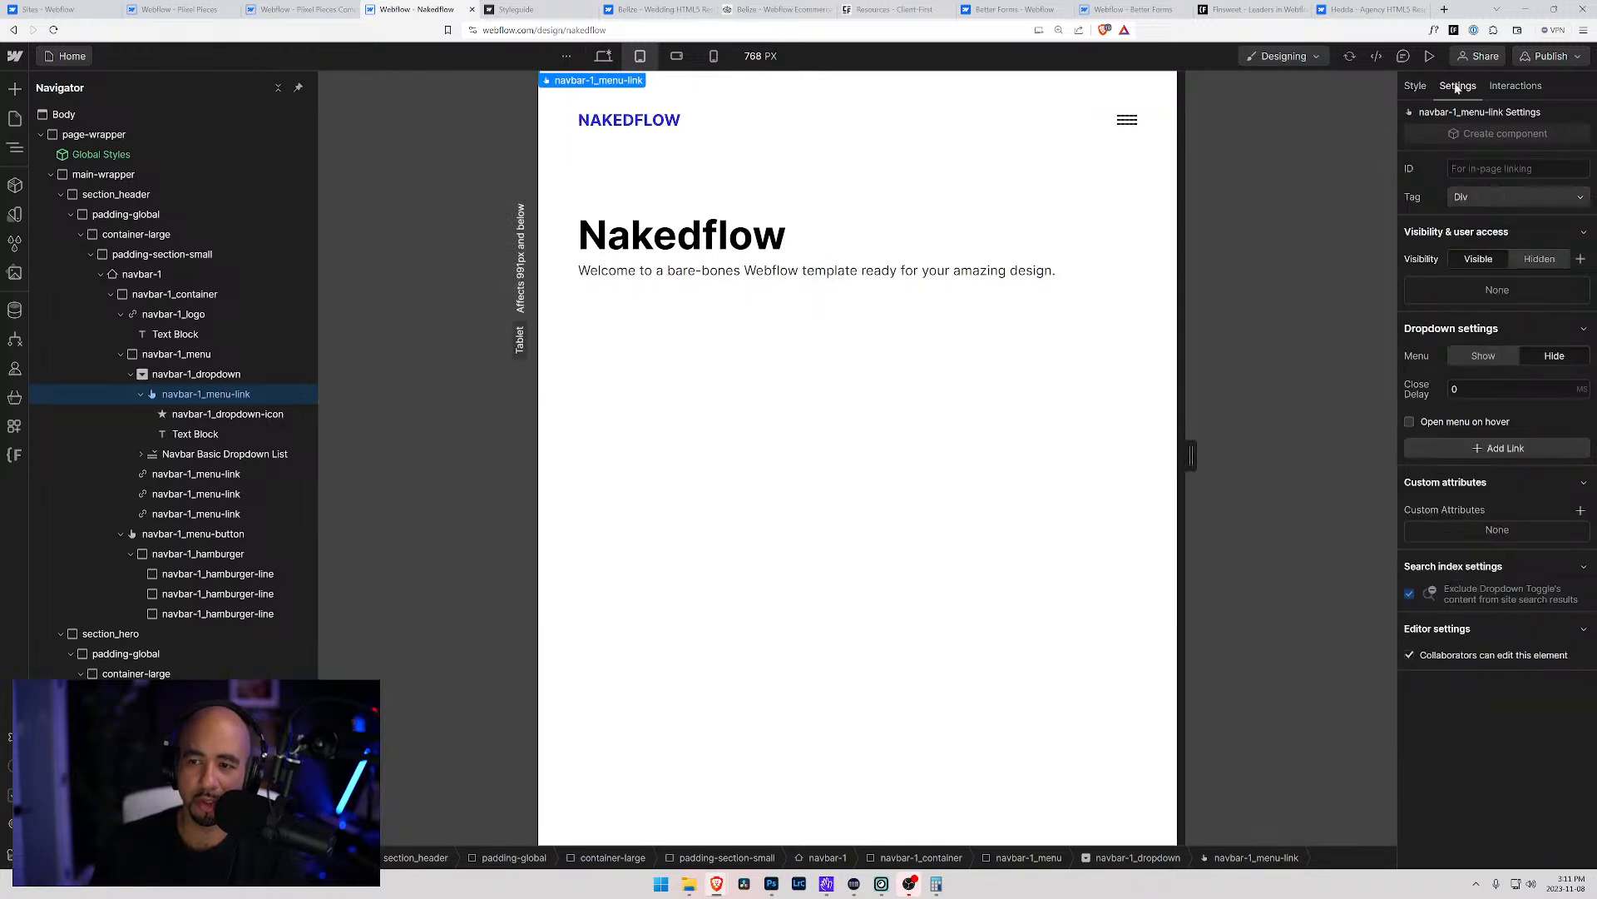
left_click(1492, 359)
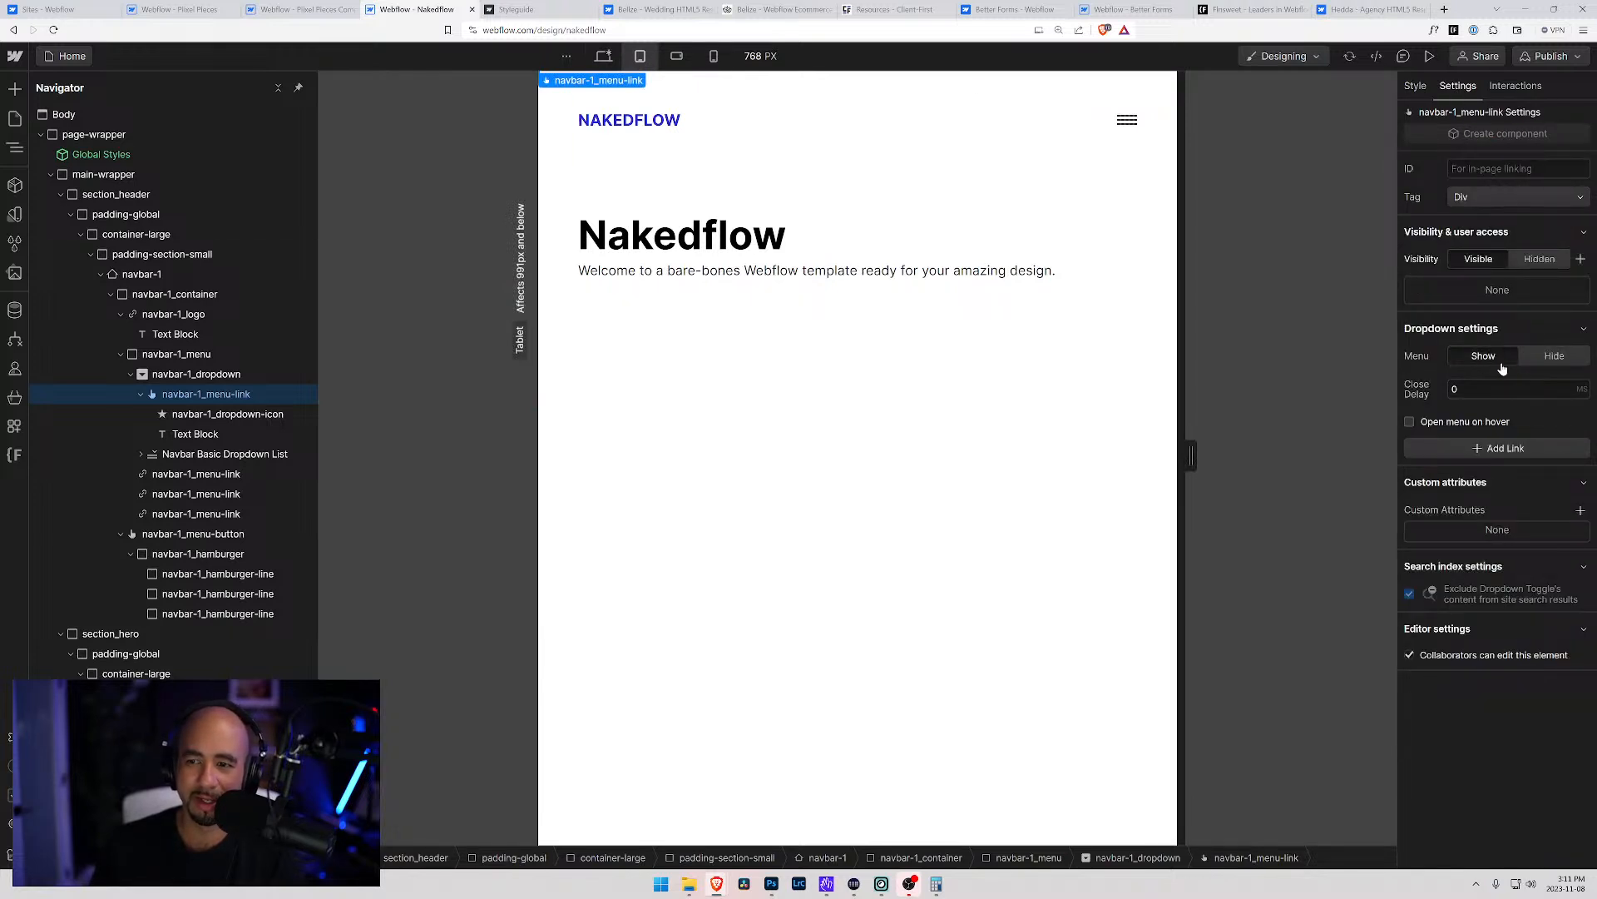
left_click(1539, 355)
left_click(1491, 358)
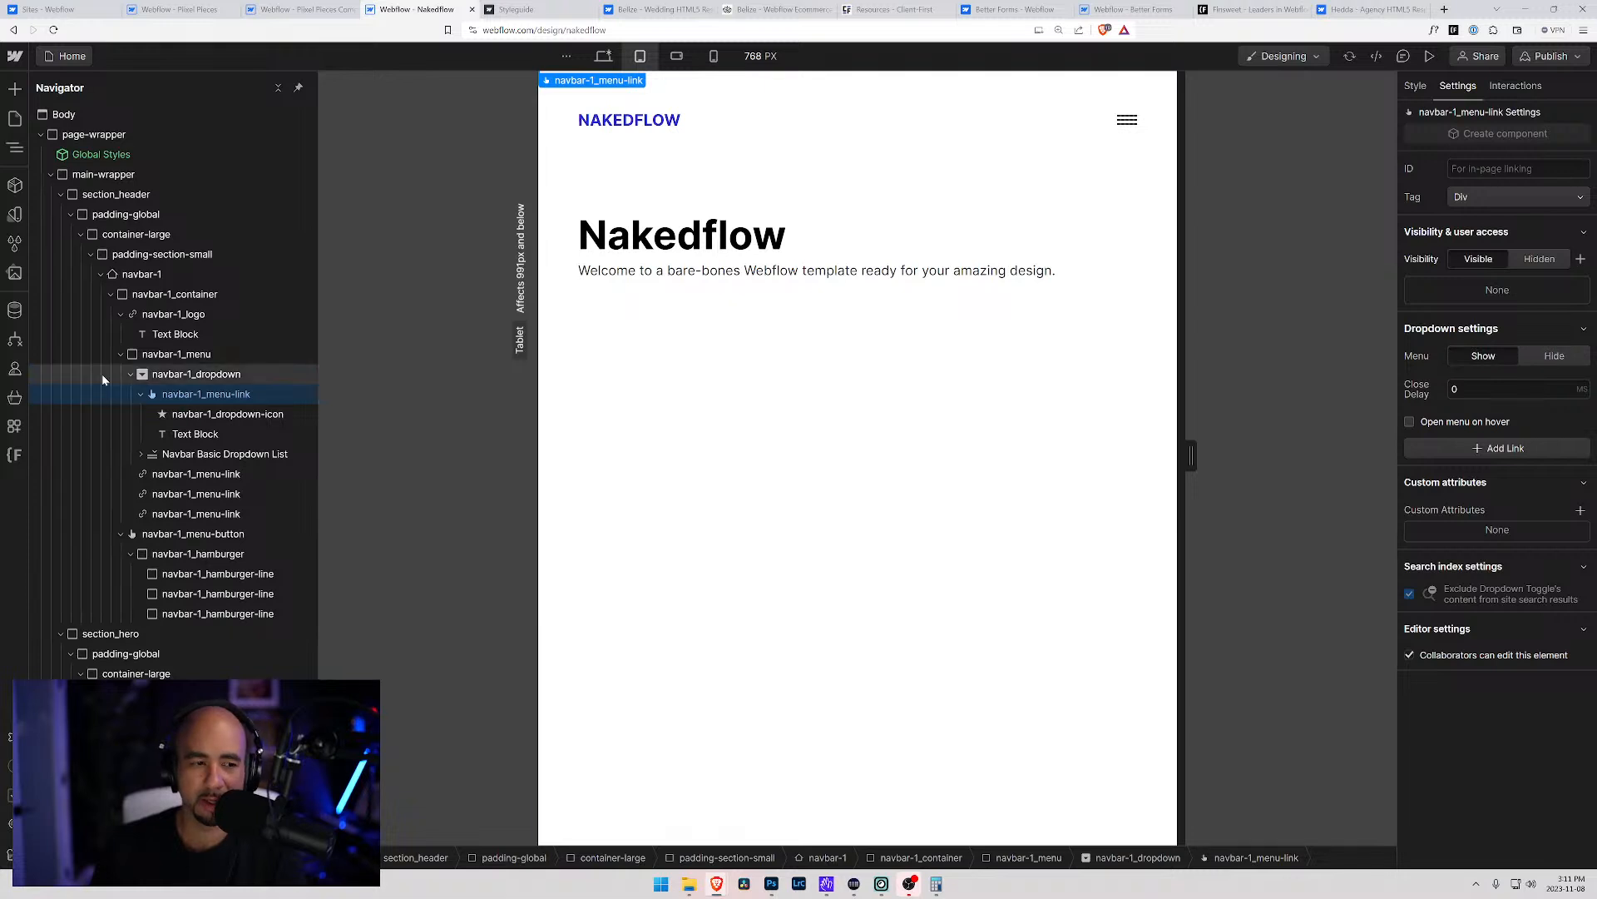
Preview the open tablet menu through the navbar-1 settings, hide it again, and check the navbar at the desktop breakpoint
left_click(164, 313)
left_click(141, 273)
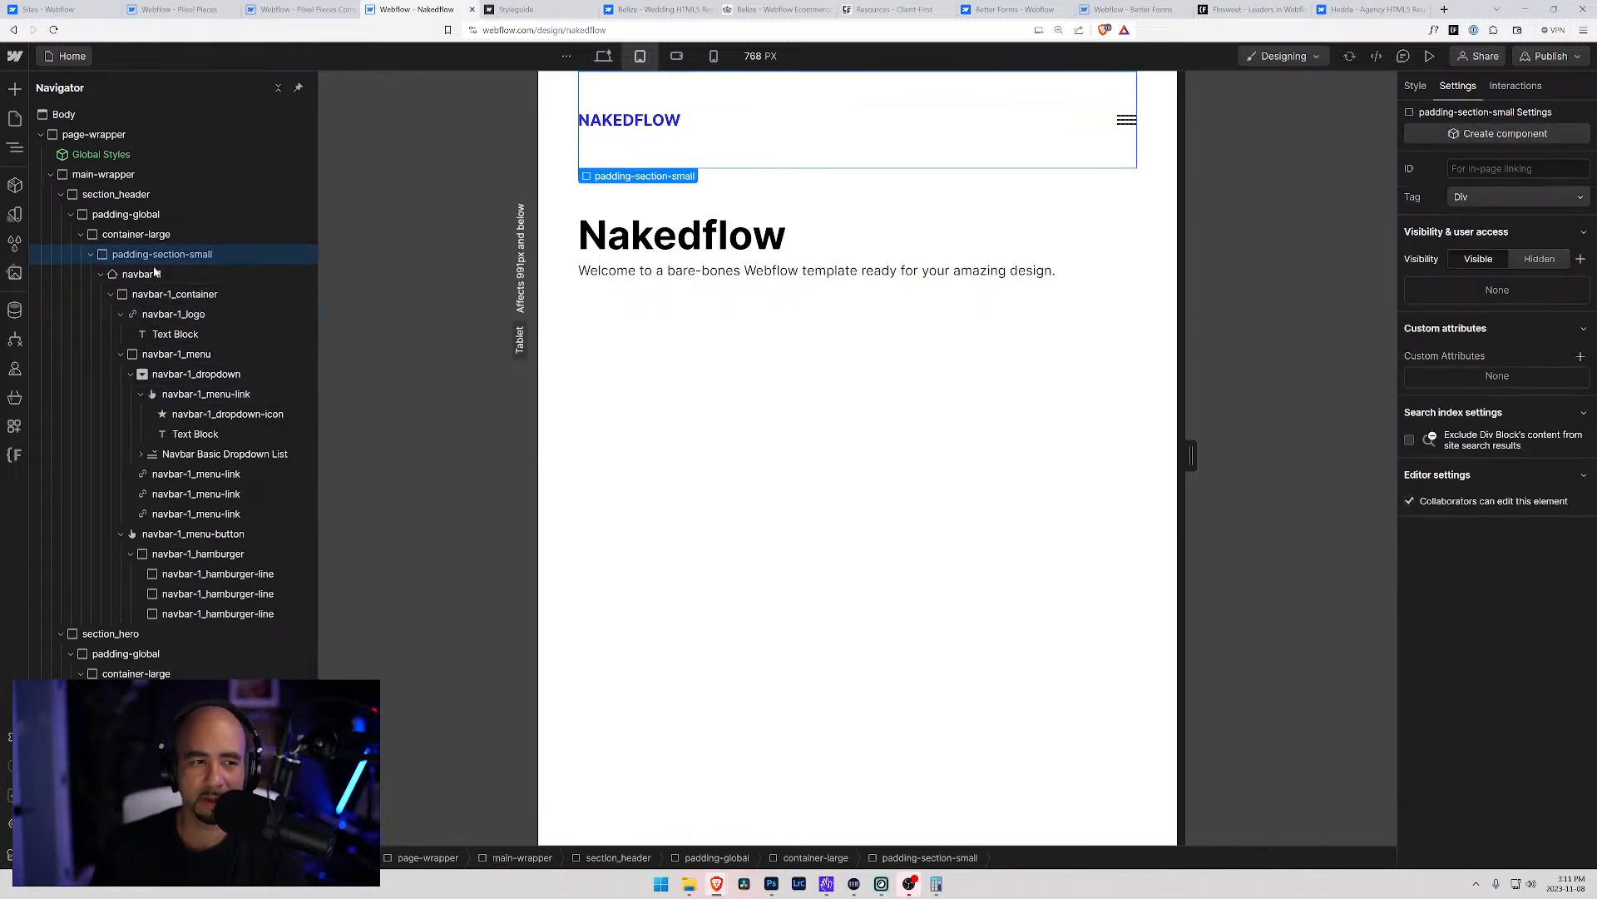
left_click(1485, 327)
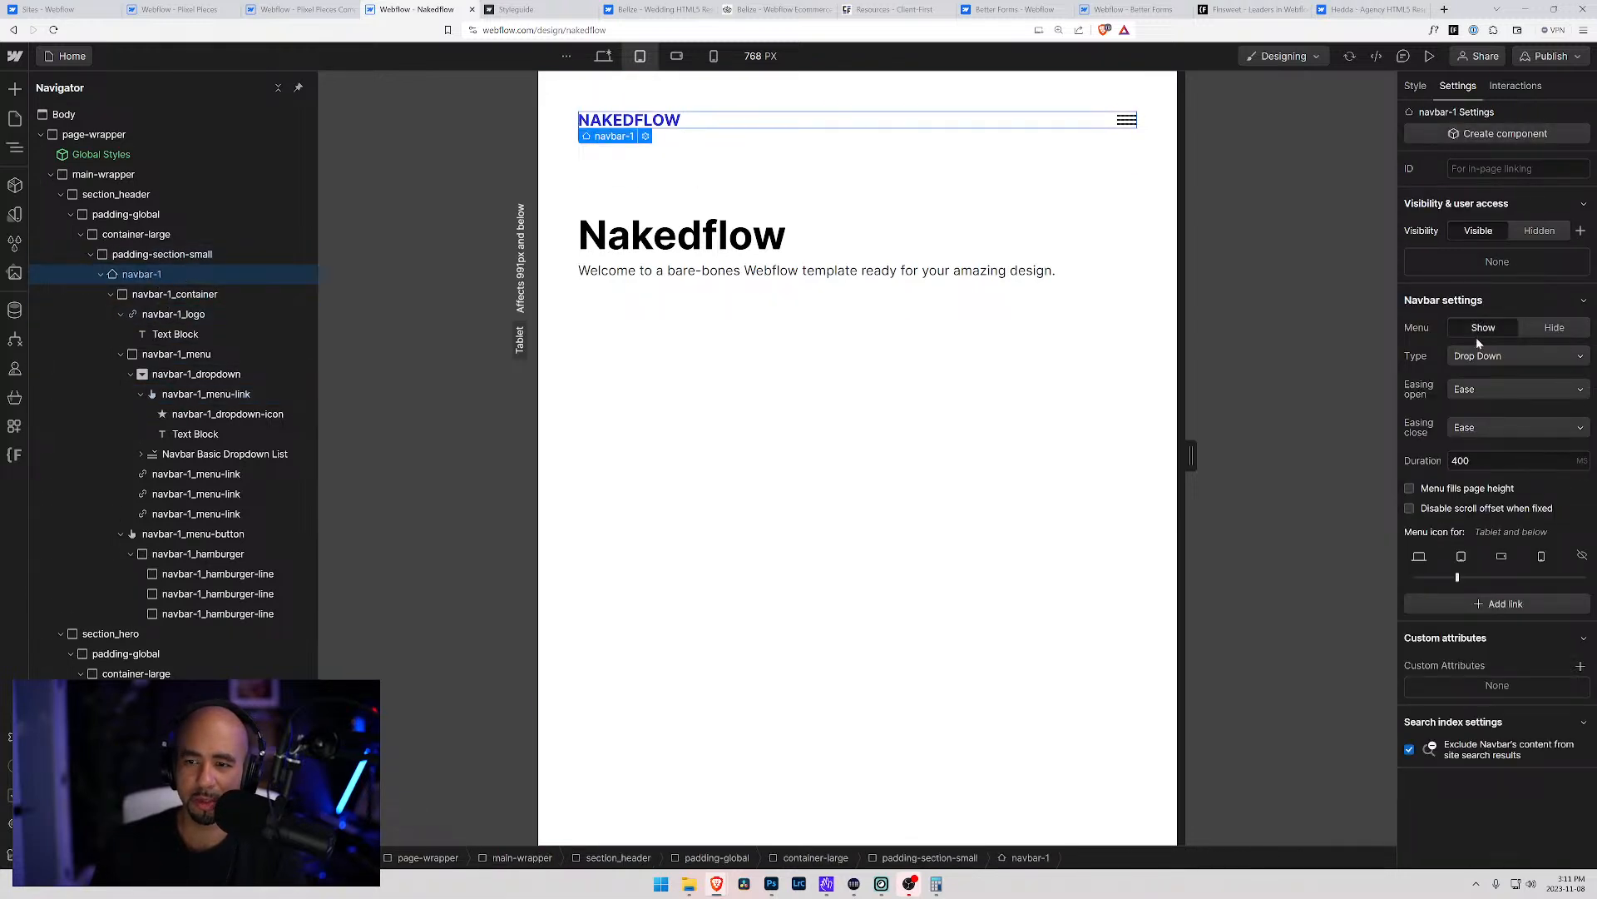
left_click(1478, 301)
left_click(1498, 300)
left_click(1479, 327)
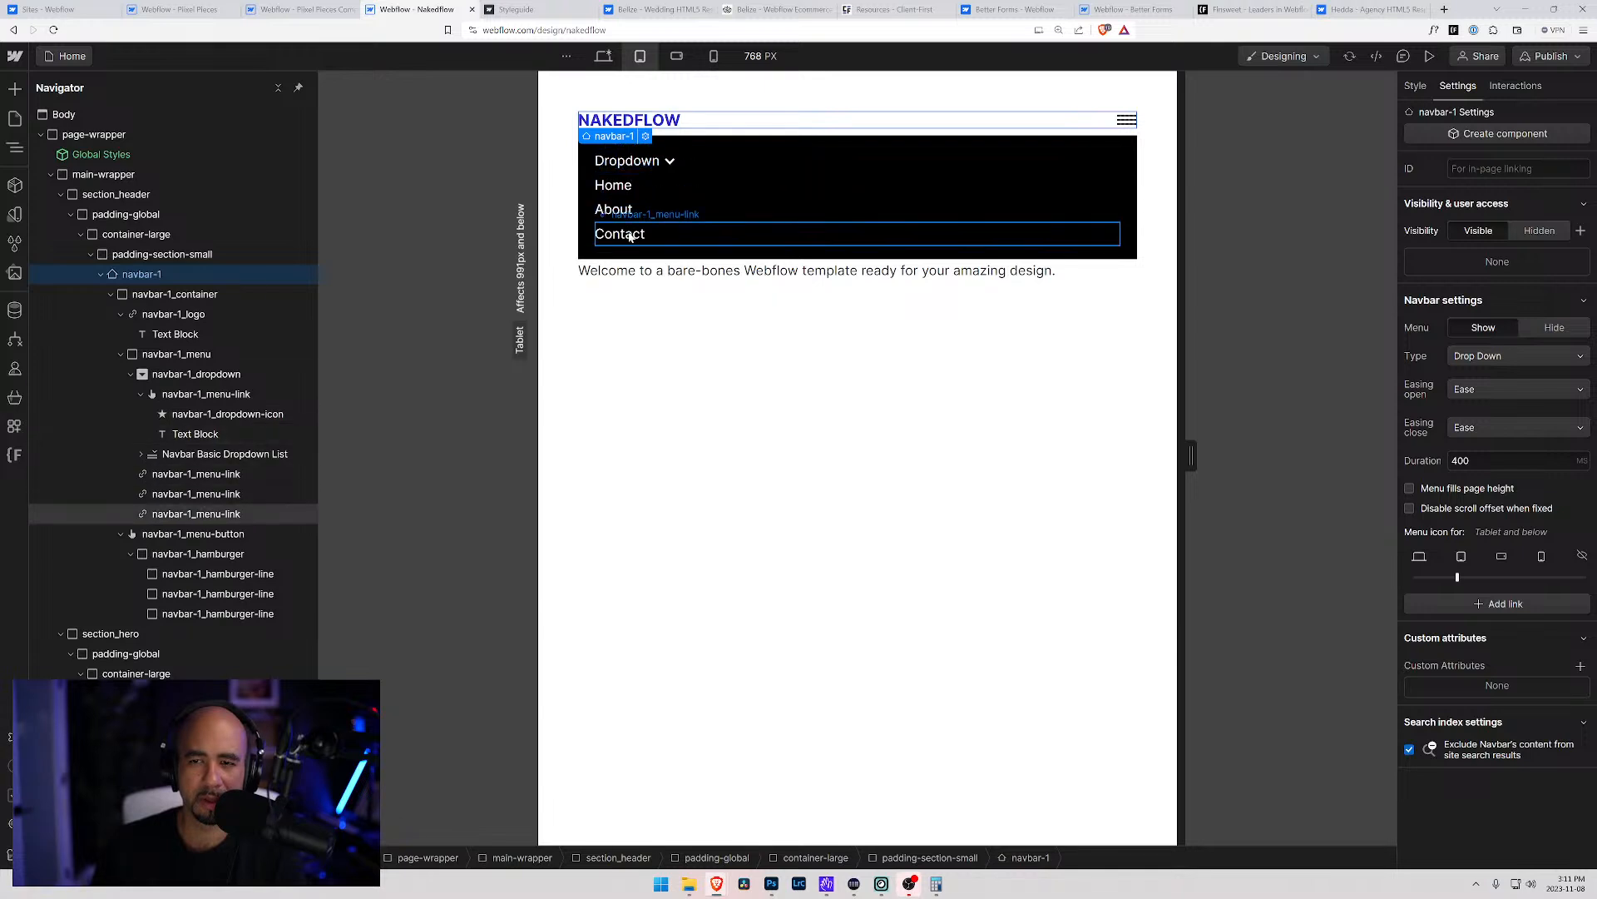
left_click(1553, 330)
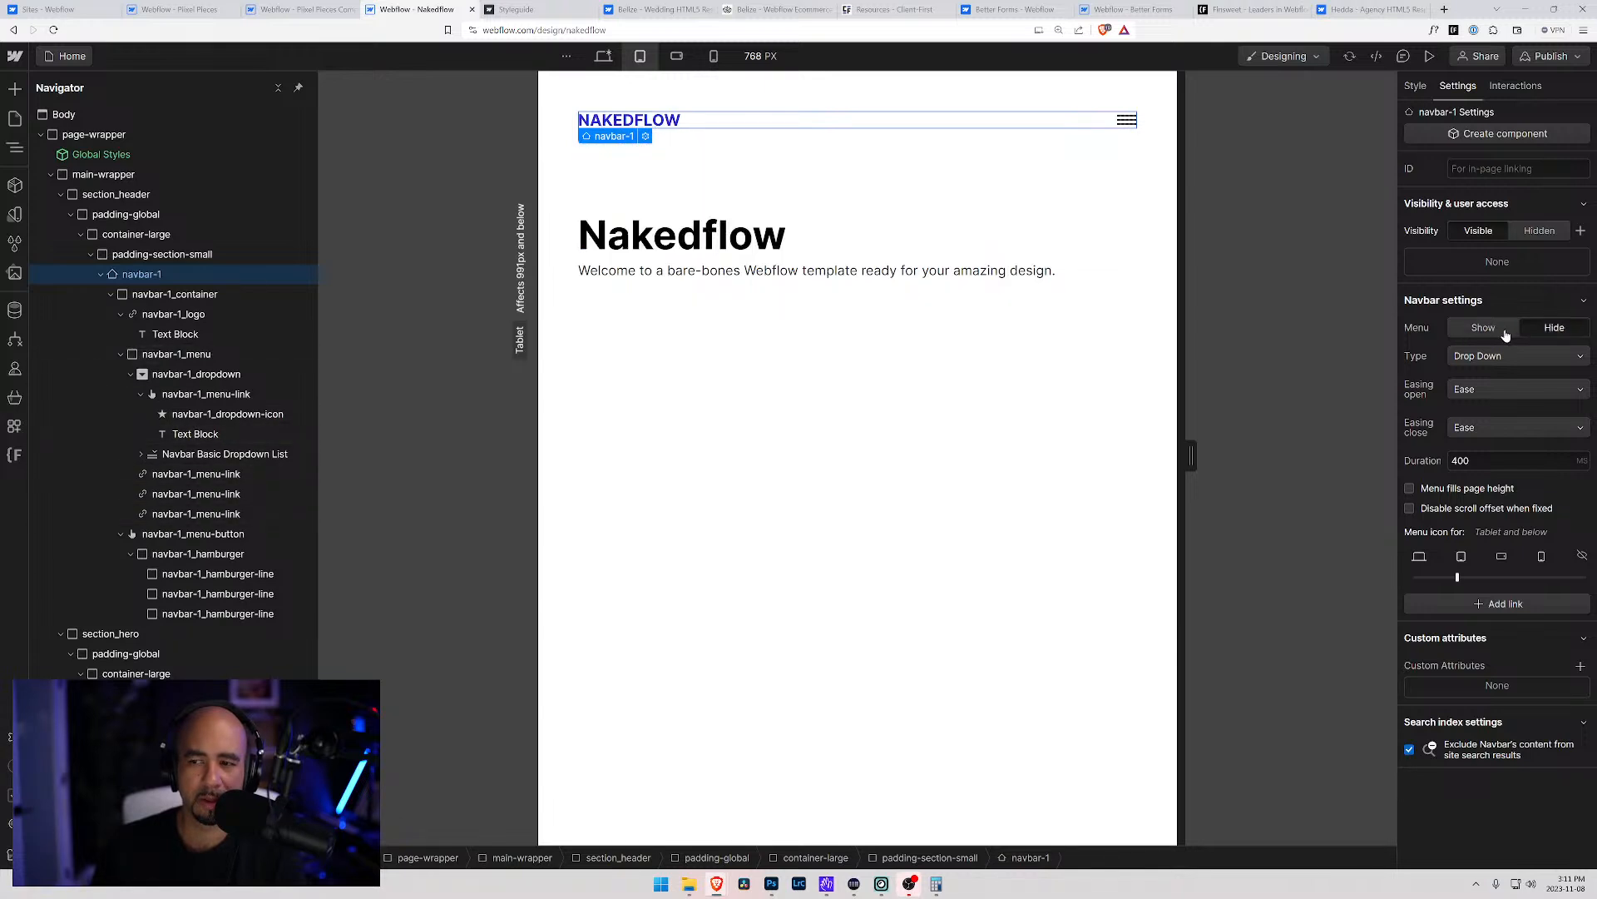
left_click(603, 56)
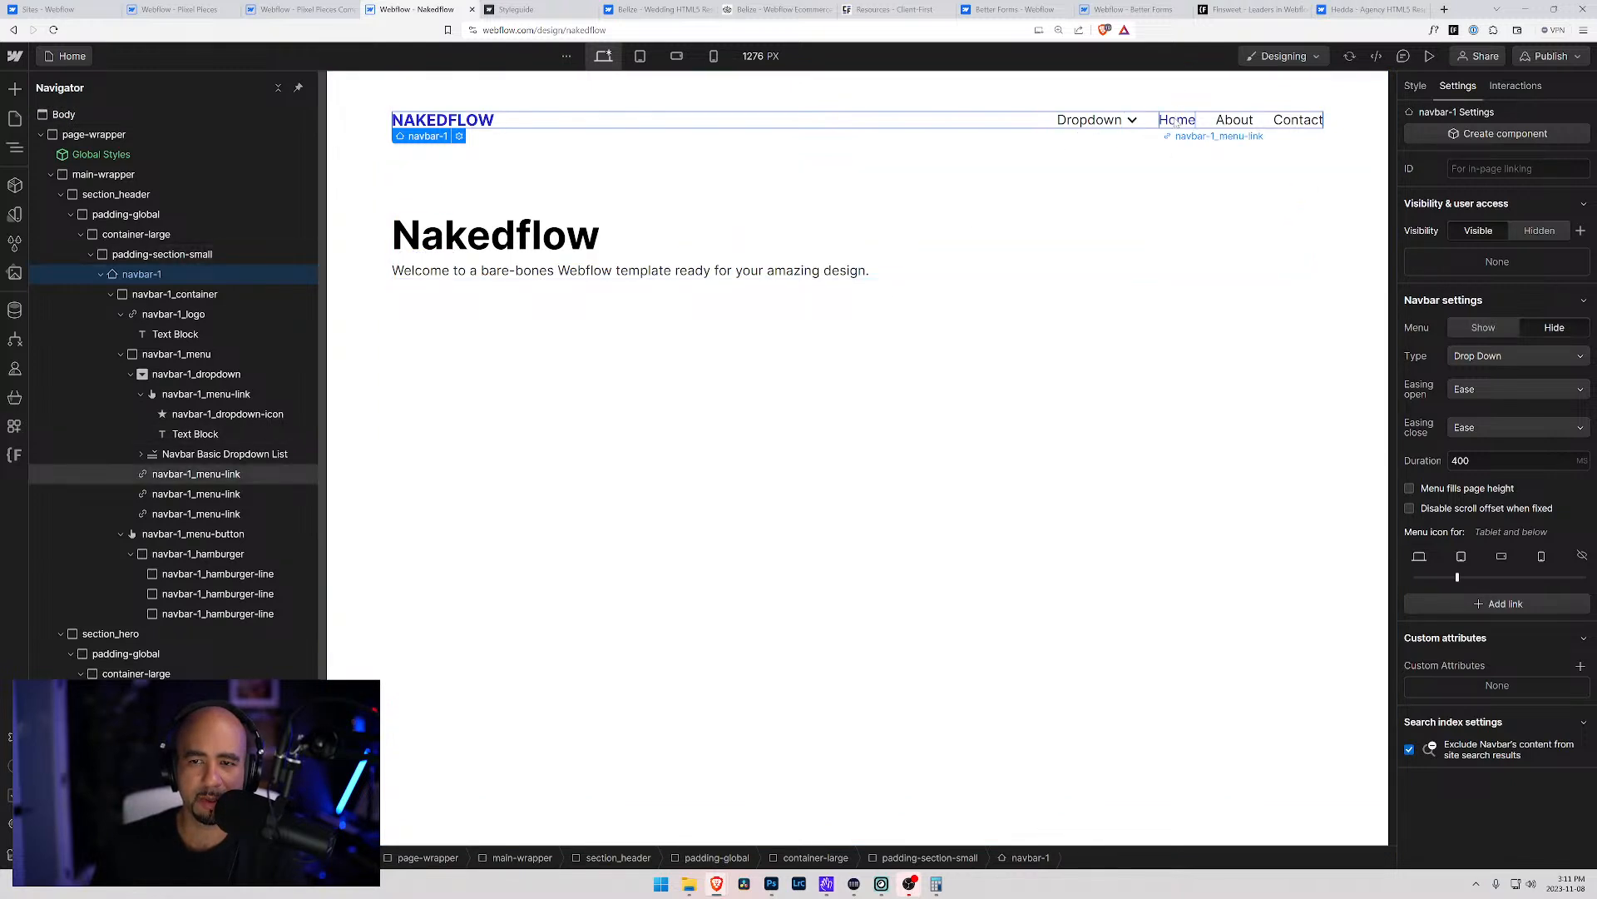
Examine the styles of the first navbar-1_hamburger-line at the tablet breakpoint
left_click(640, 55)
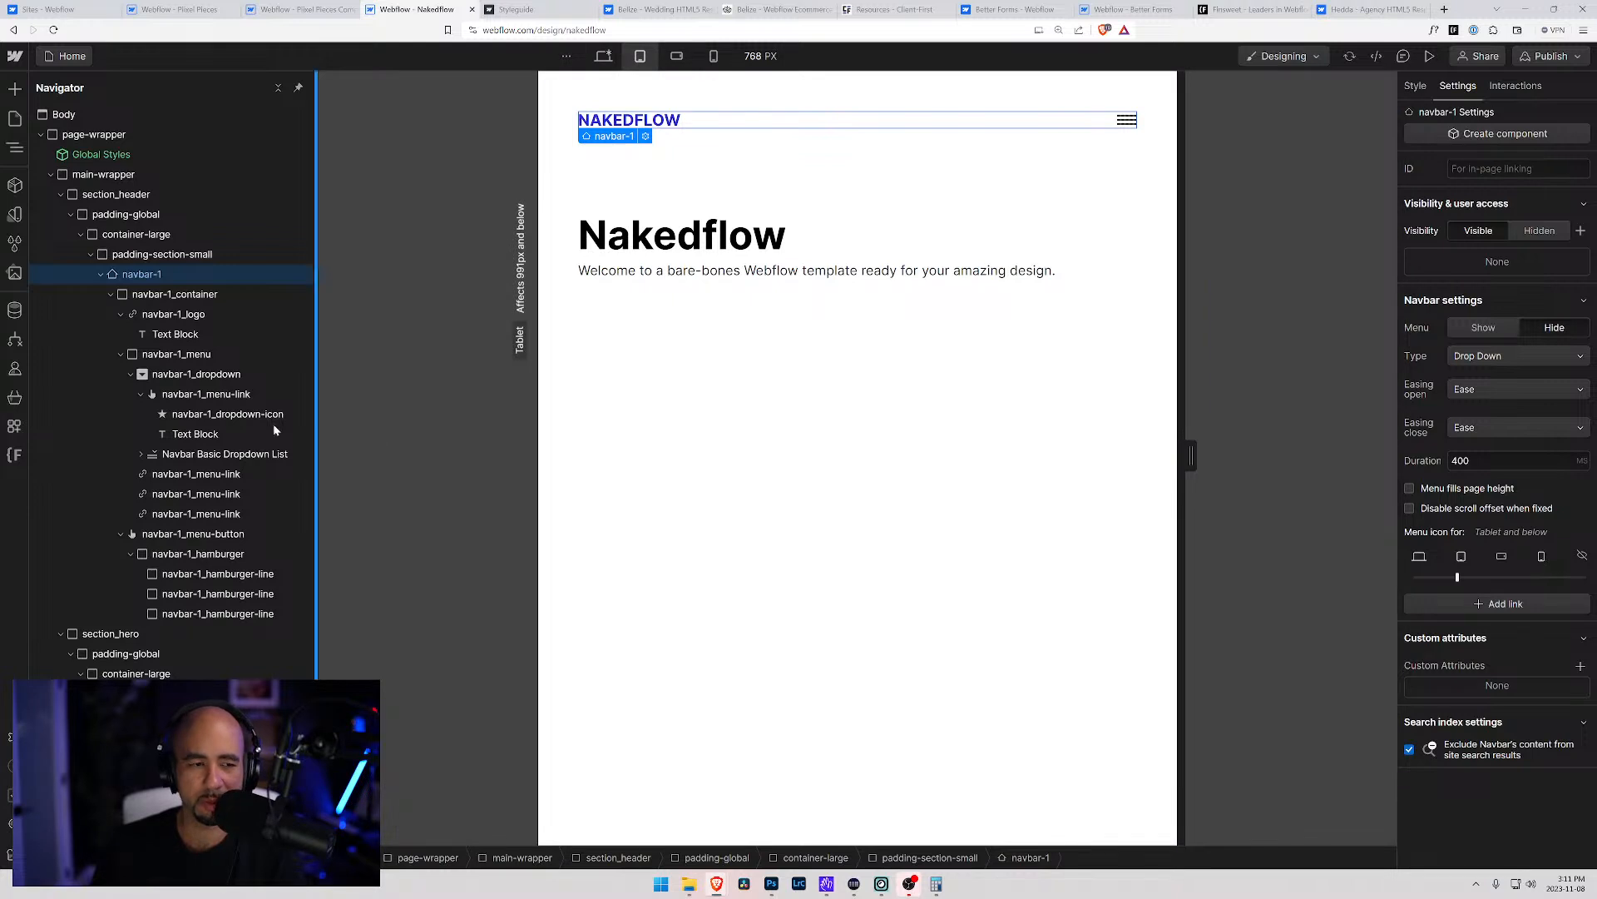
left_click(249, 414)
left_click(208, 573)
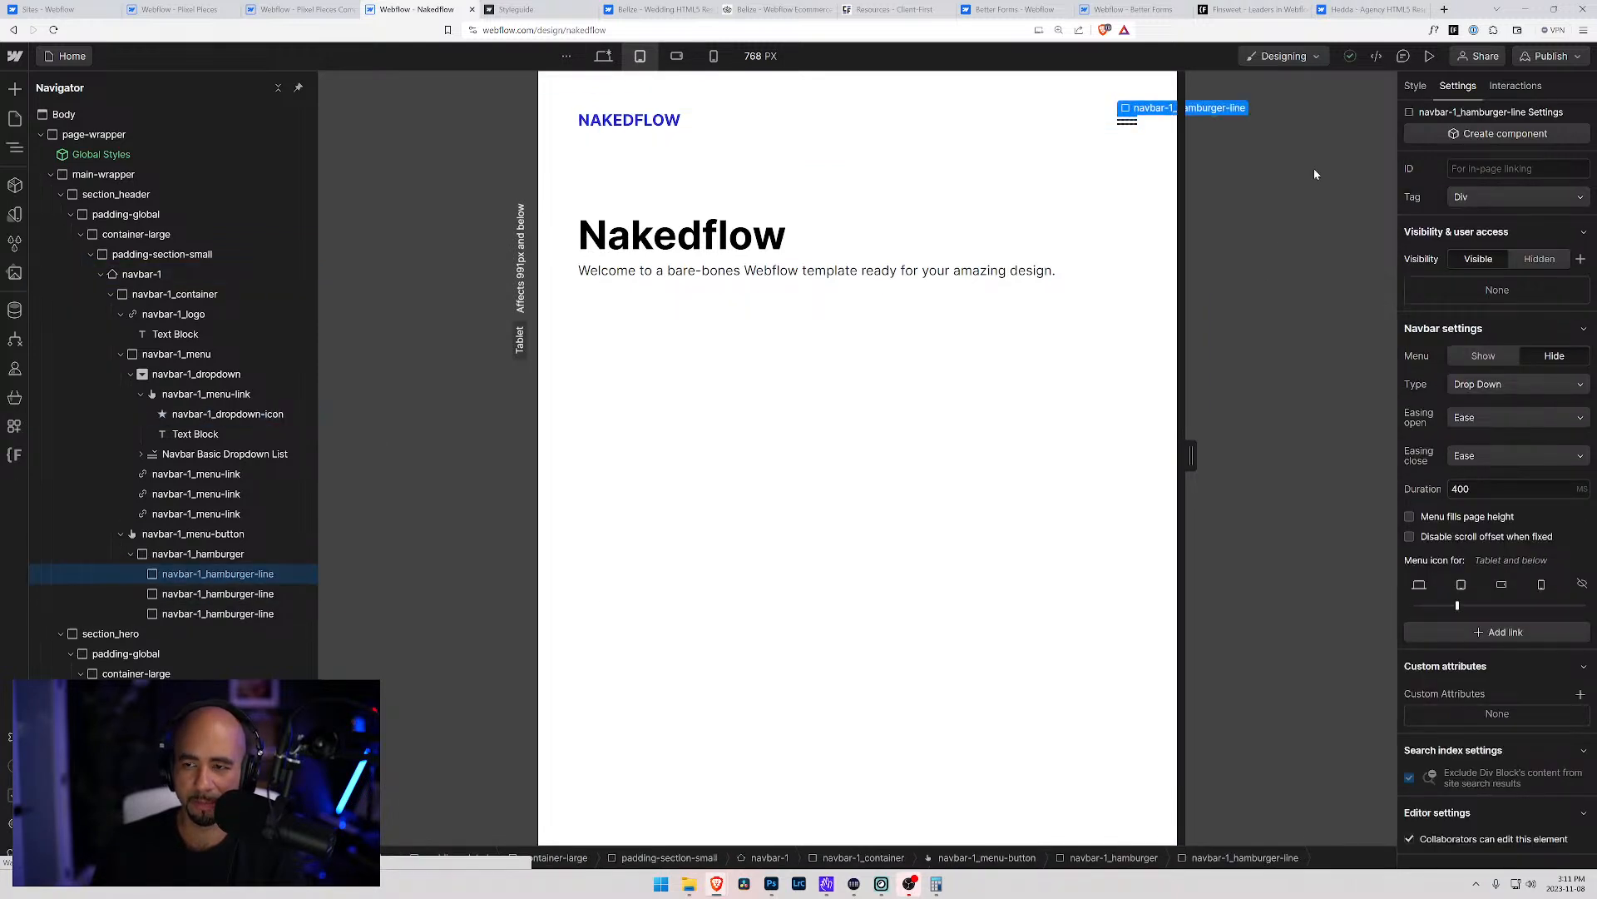
left_click(1415, 86)
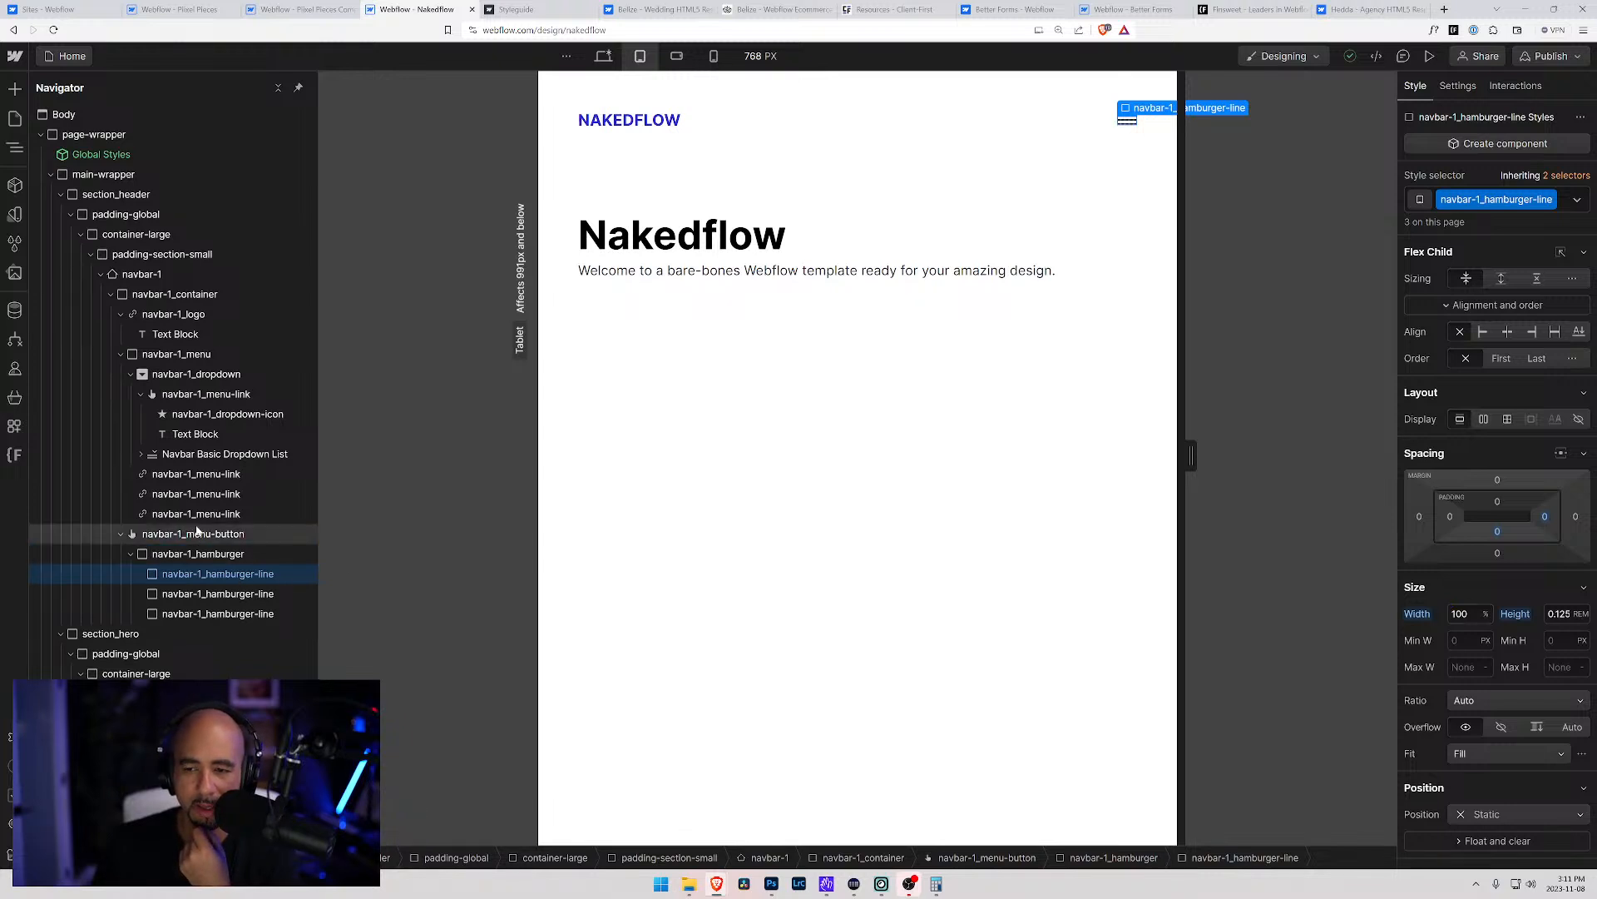
Compare the navbar-1_hamburger-line styles at the desktop and tablet breakpoints, and widen the tablet canvas to 991 px
left_click(605, 58)
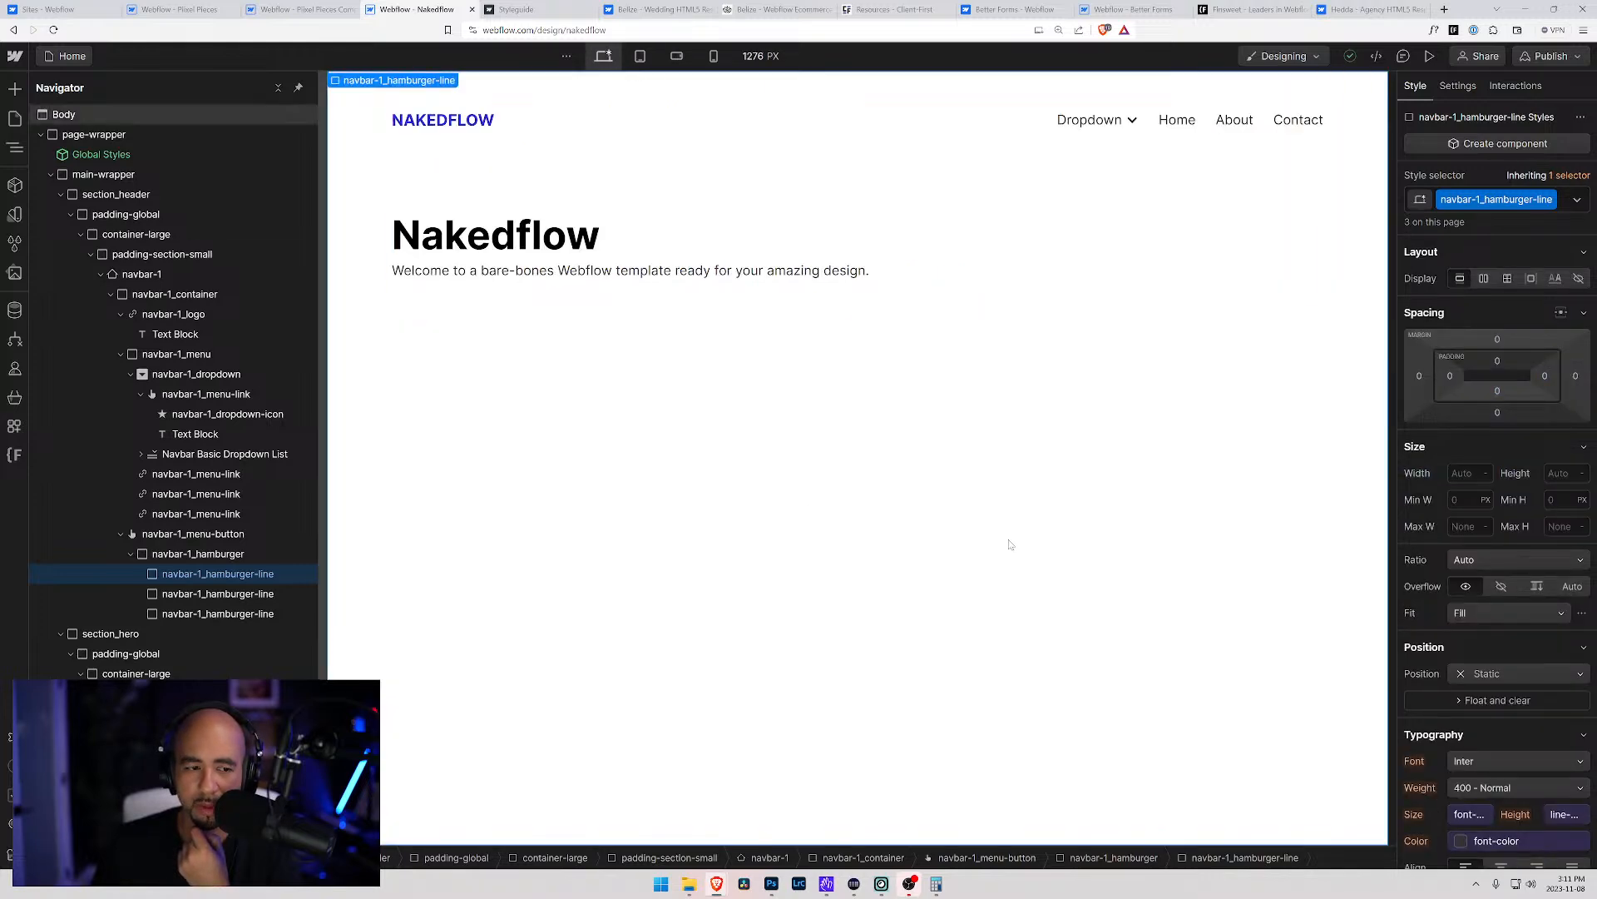
scroll(1474, 691, "down", 10)
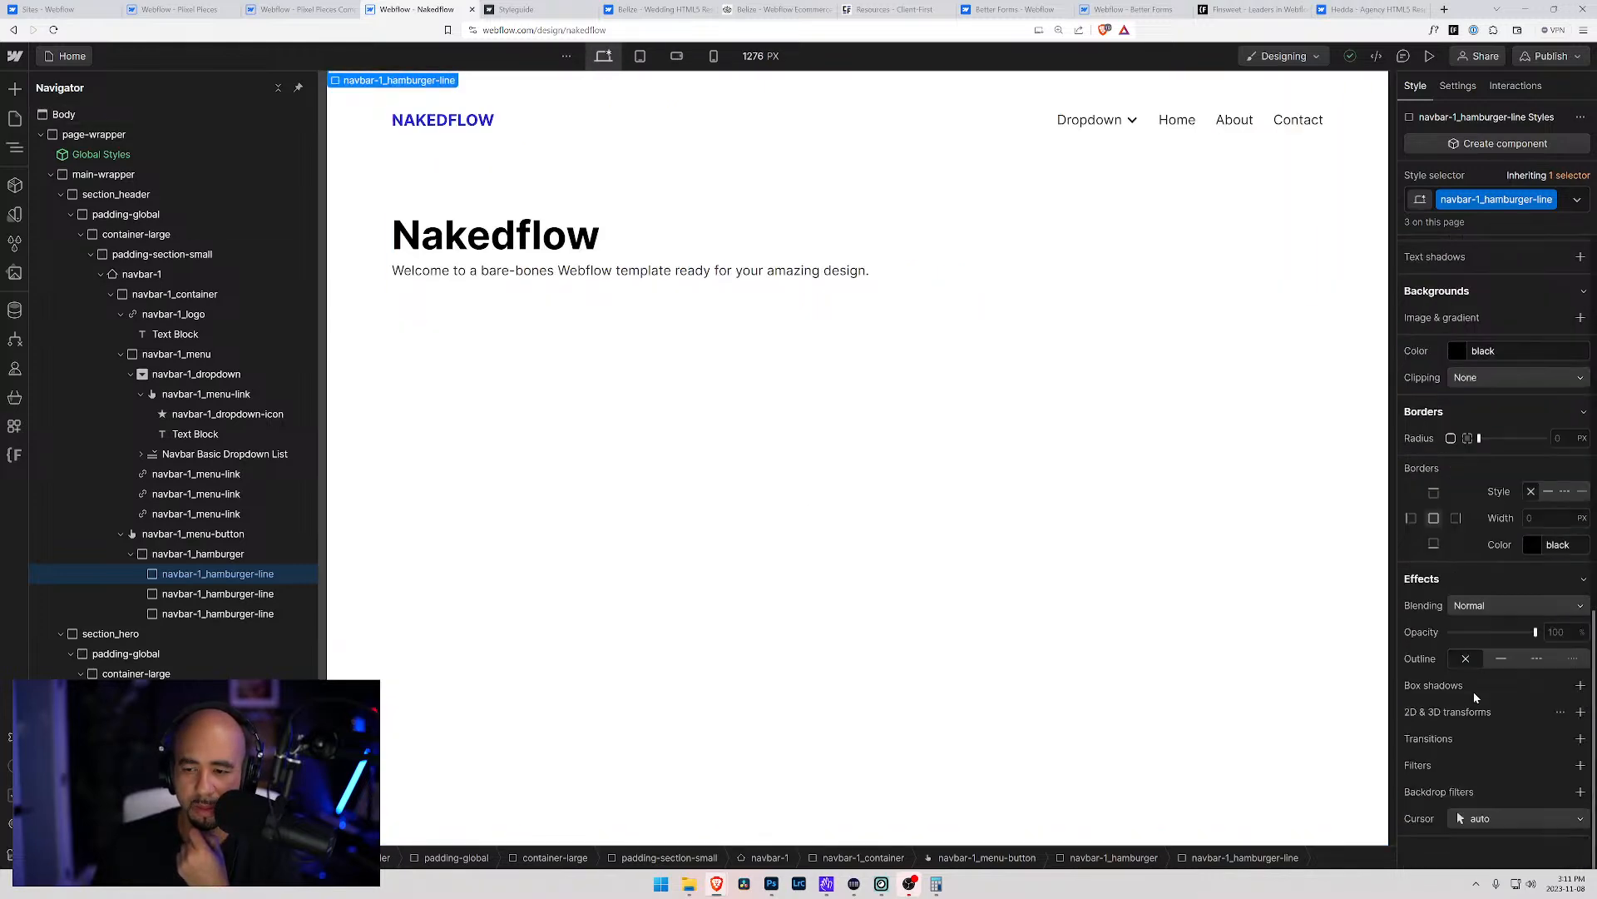
scroll(1475, 691, "up", 6)
scroll(1478, 687, "up", 5)
scroll(1478, 687, "down", 12)
left_click(640, 56)
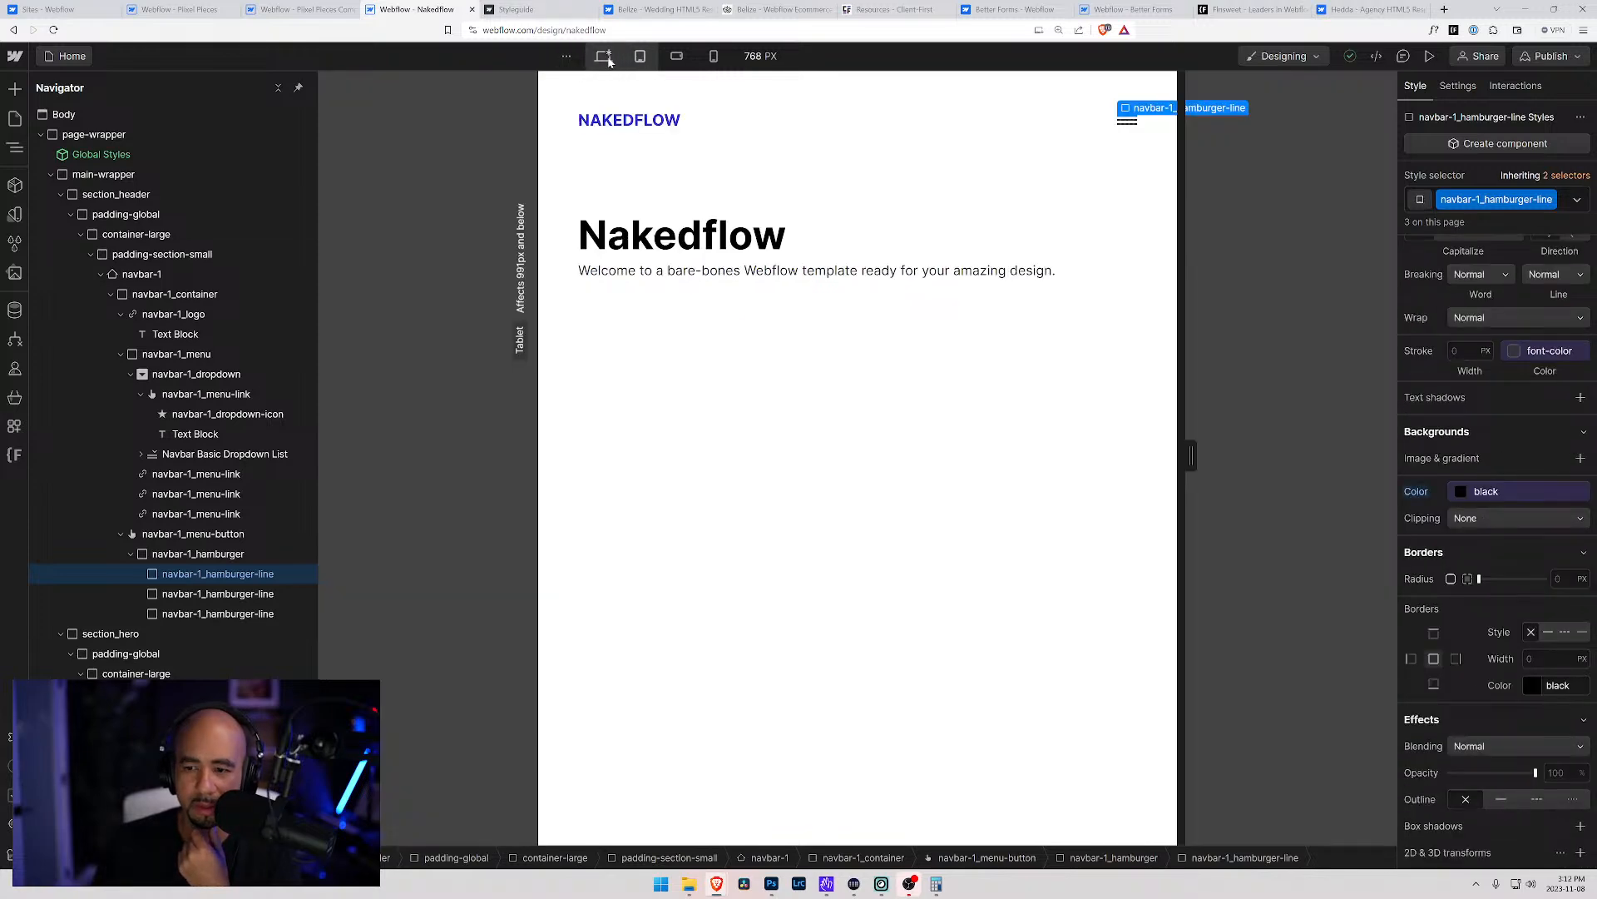
scroll(1470, 476, "up", 3)
scroll(1469, 476, "down", 5)
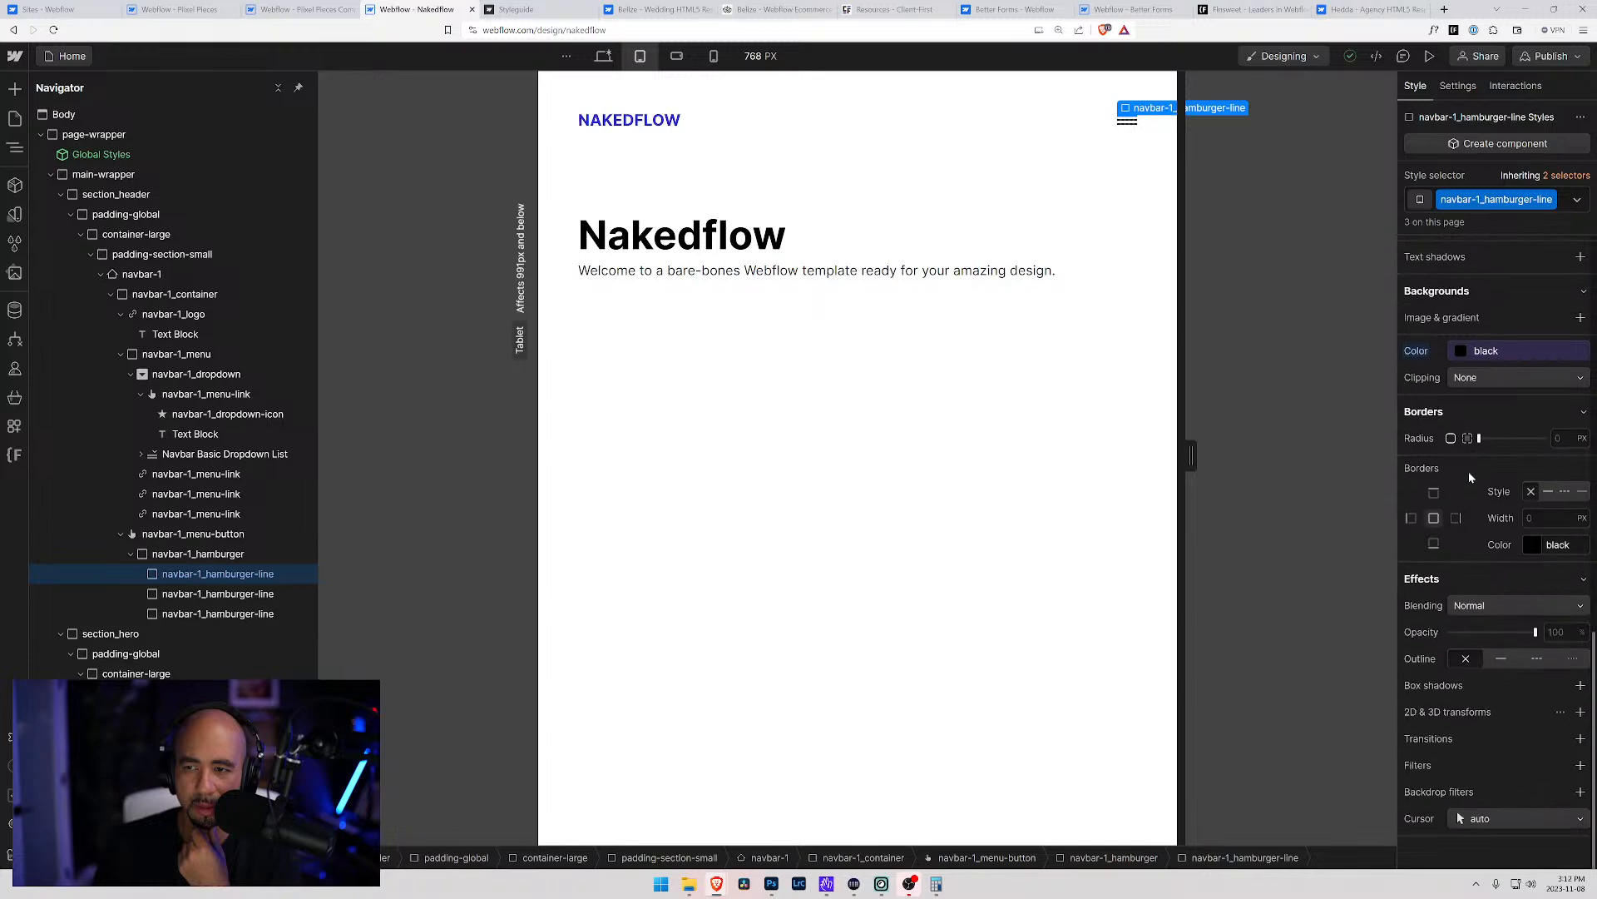
scroll(1469, 482, "up", 8)
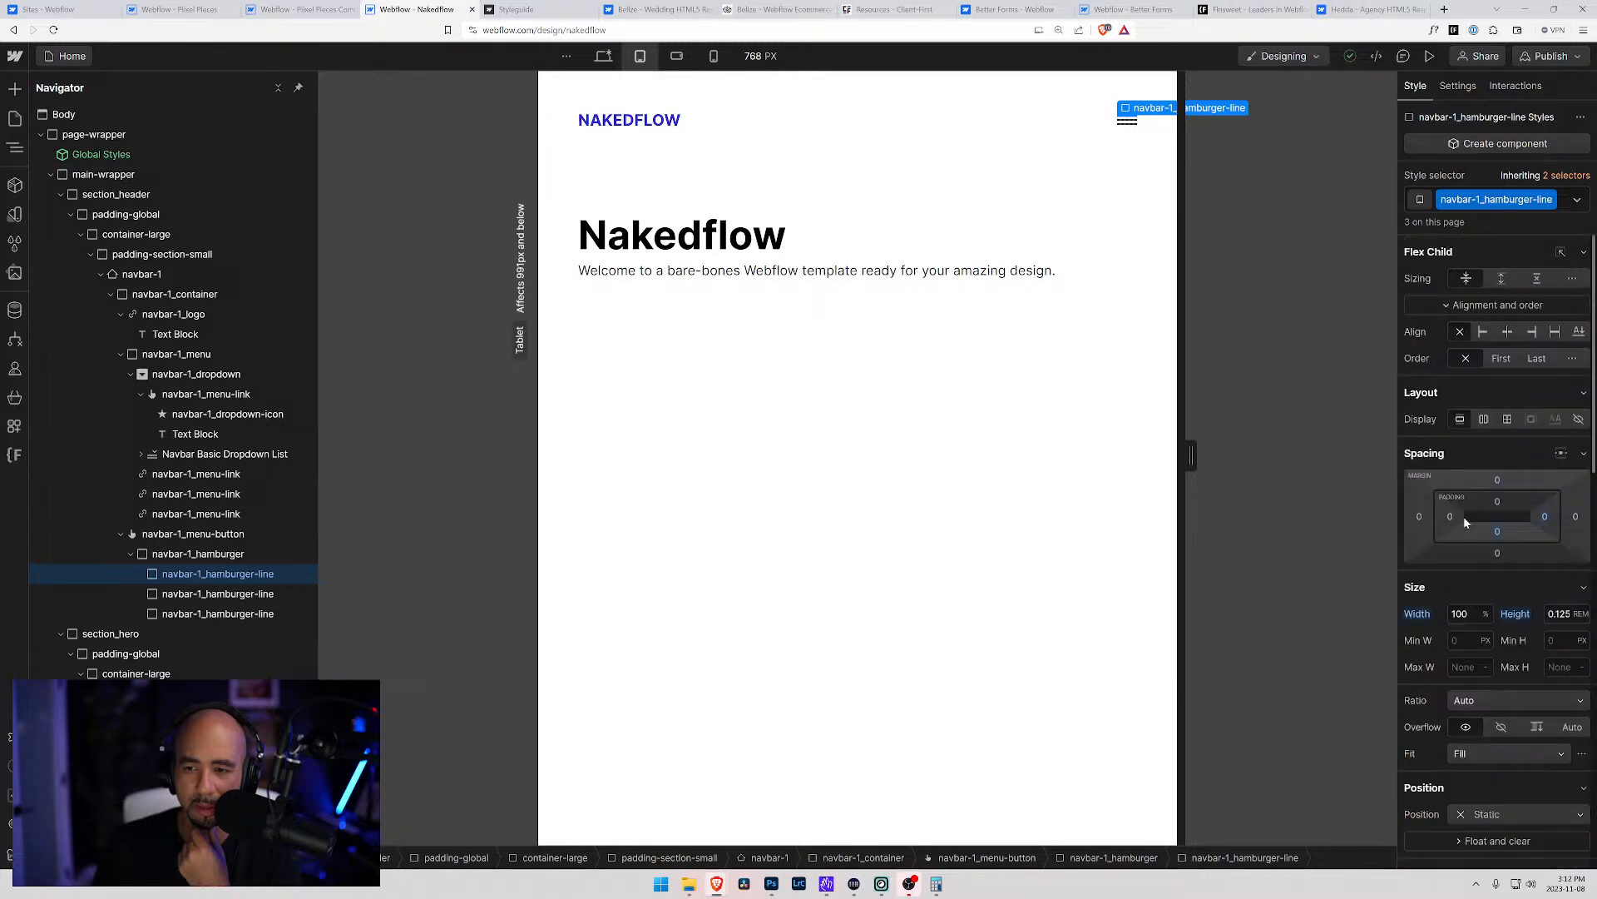
scroll(1448, 508, "down", 1)
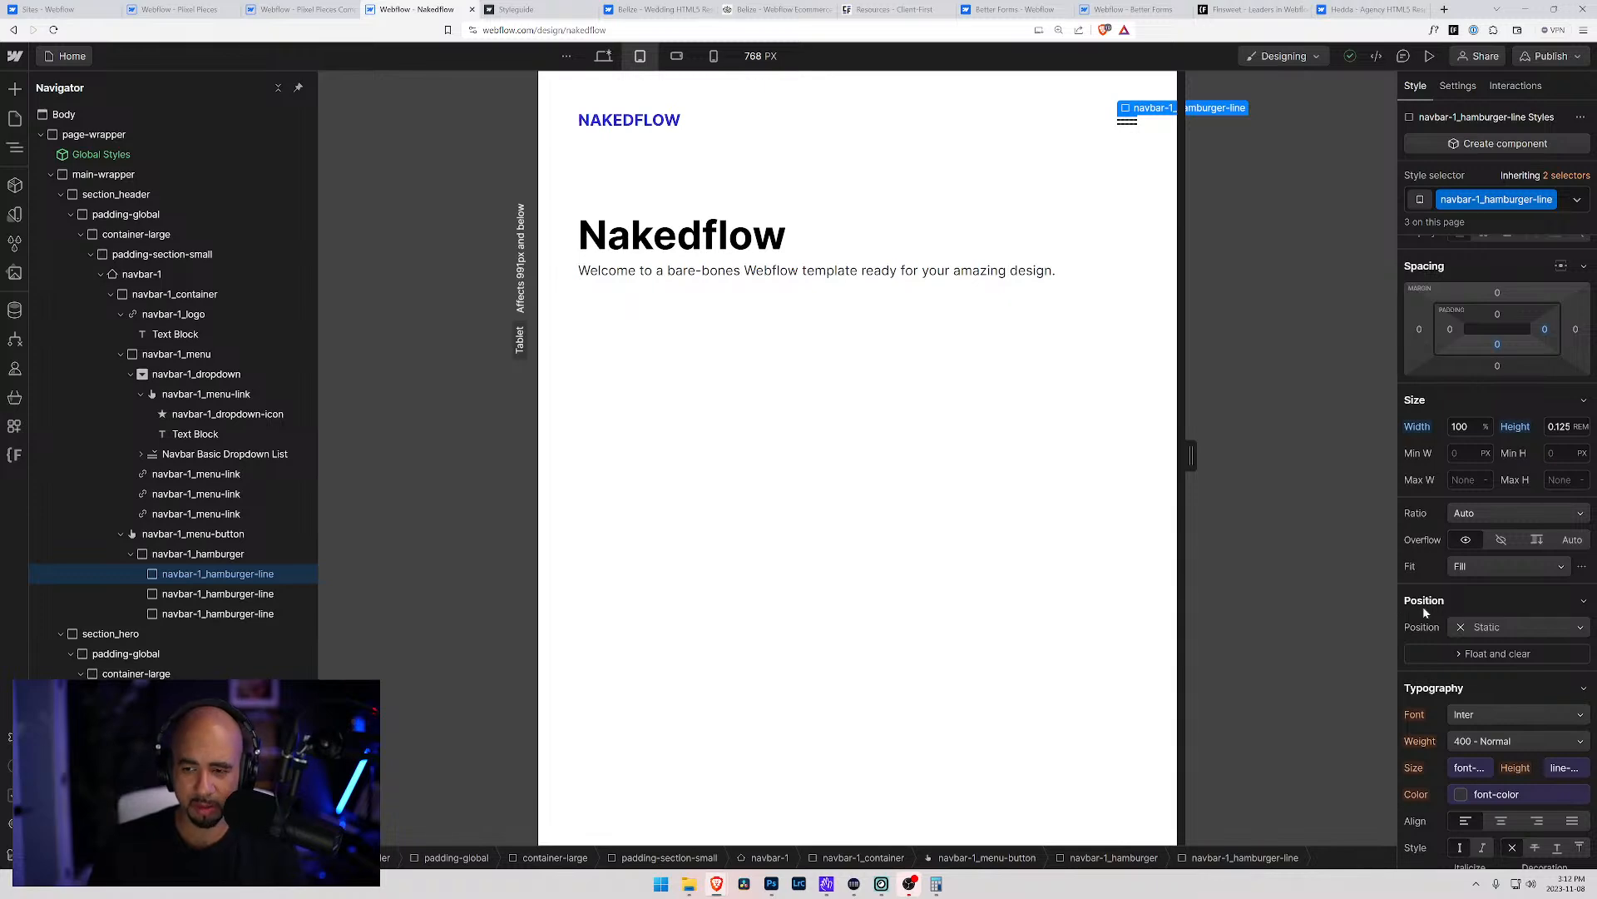
scroll(1412, 542, "down", 7)
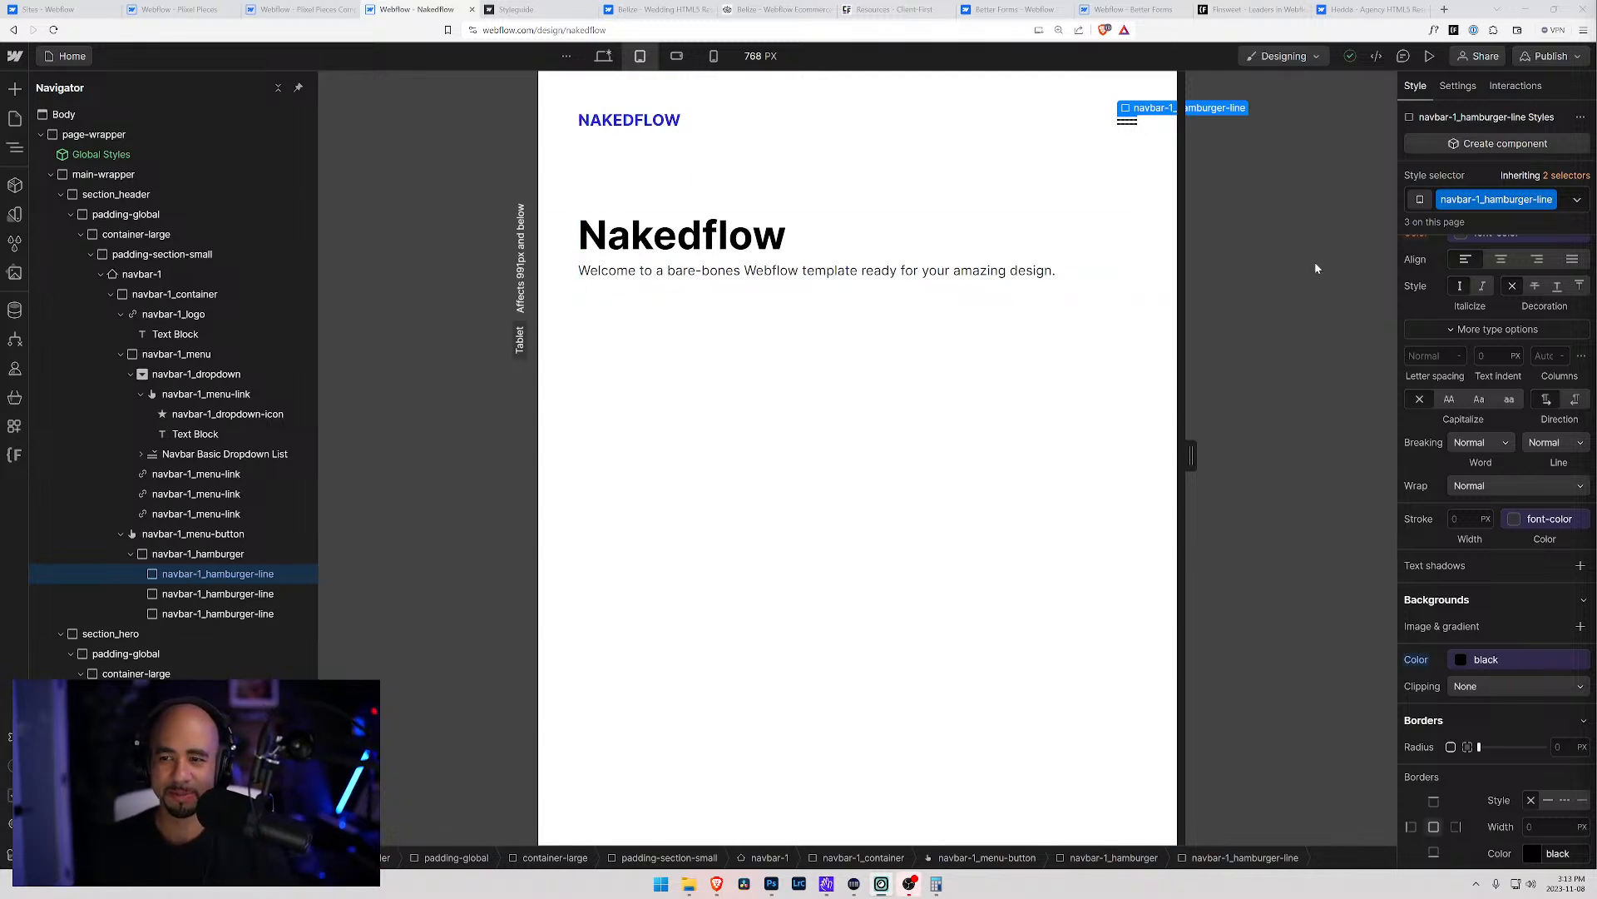
left_click_drag(1191, 456, 1300, 456)
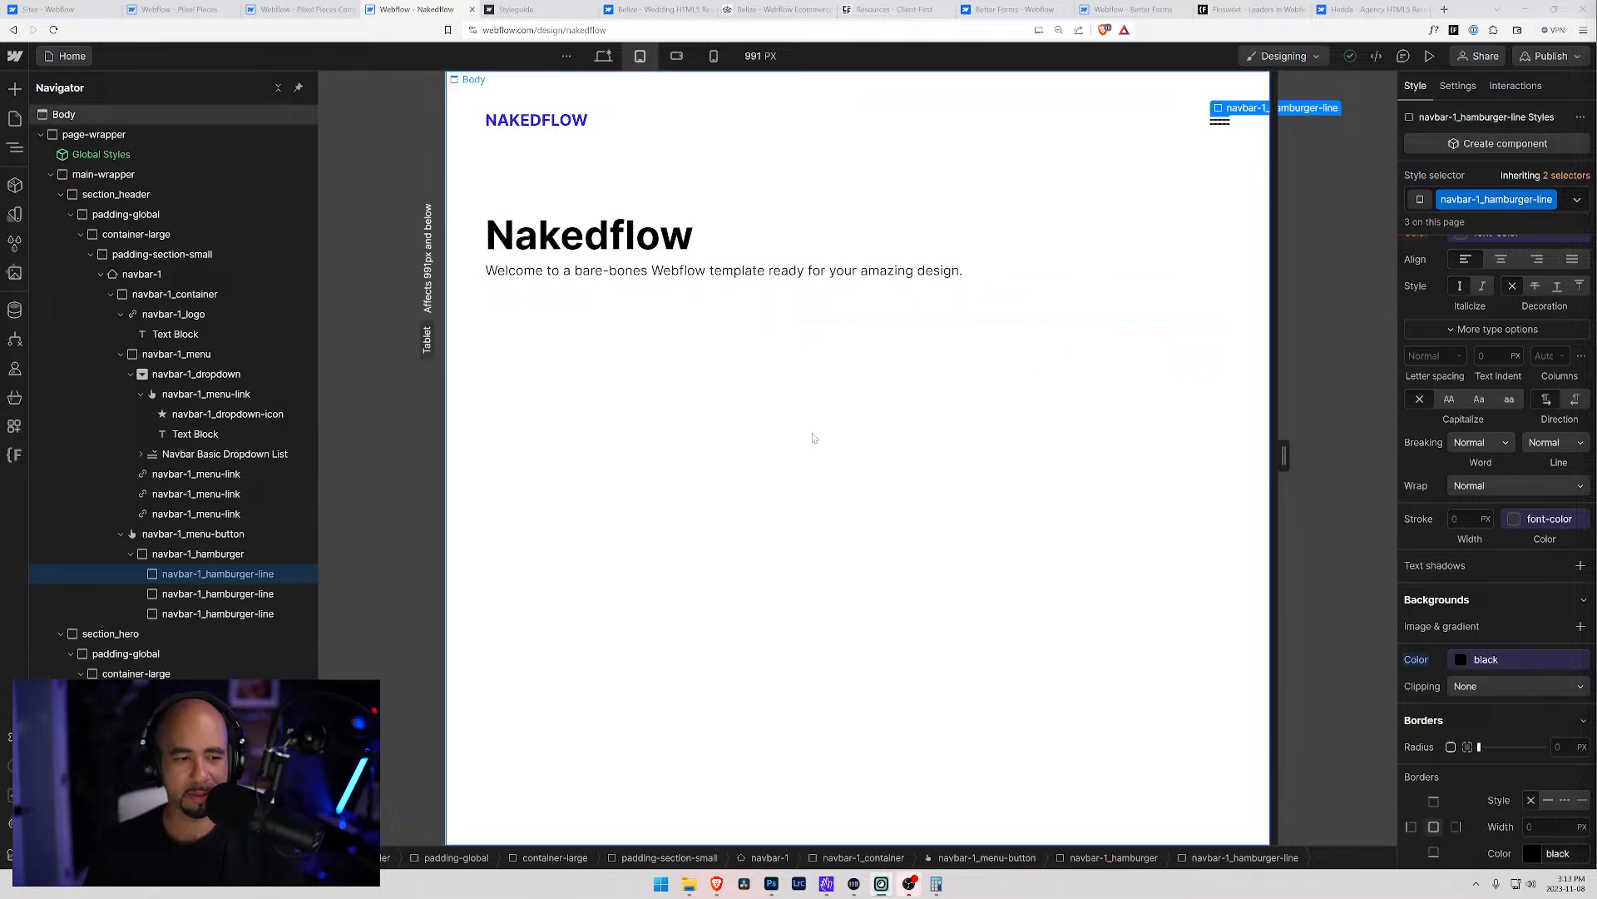
Reset the hamburger line's background color at the tablet breakpoint and apply the black color variable at the desktop breakpoint instead
left_click(1417, 659, "alt")
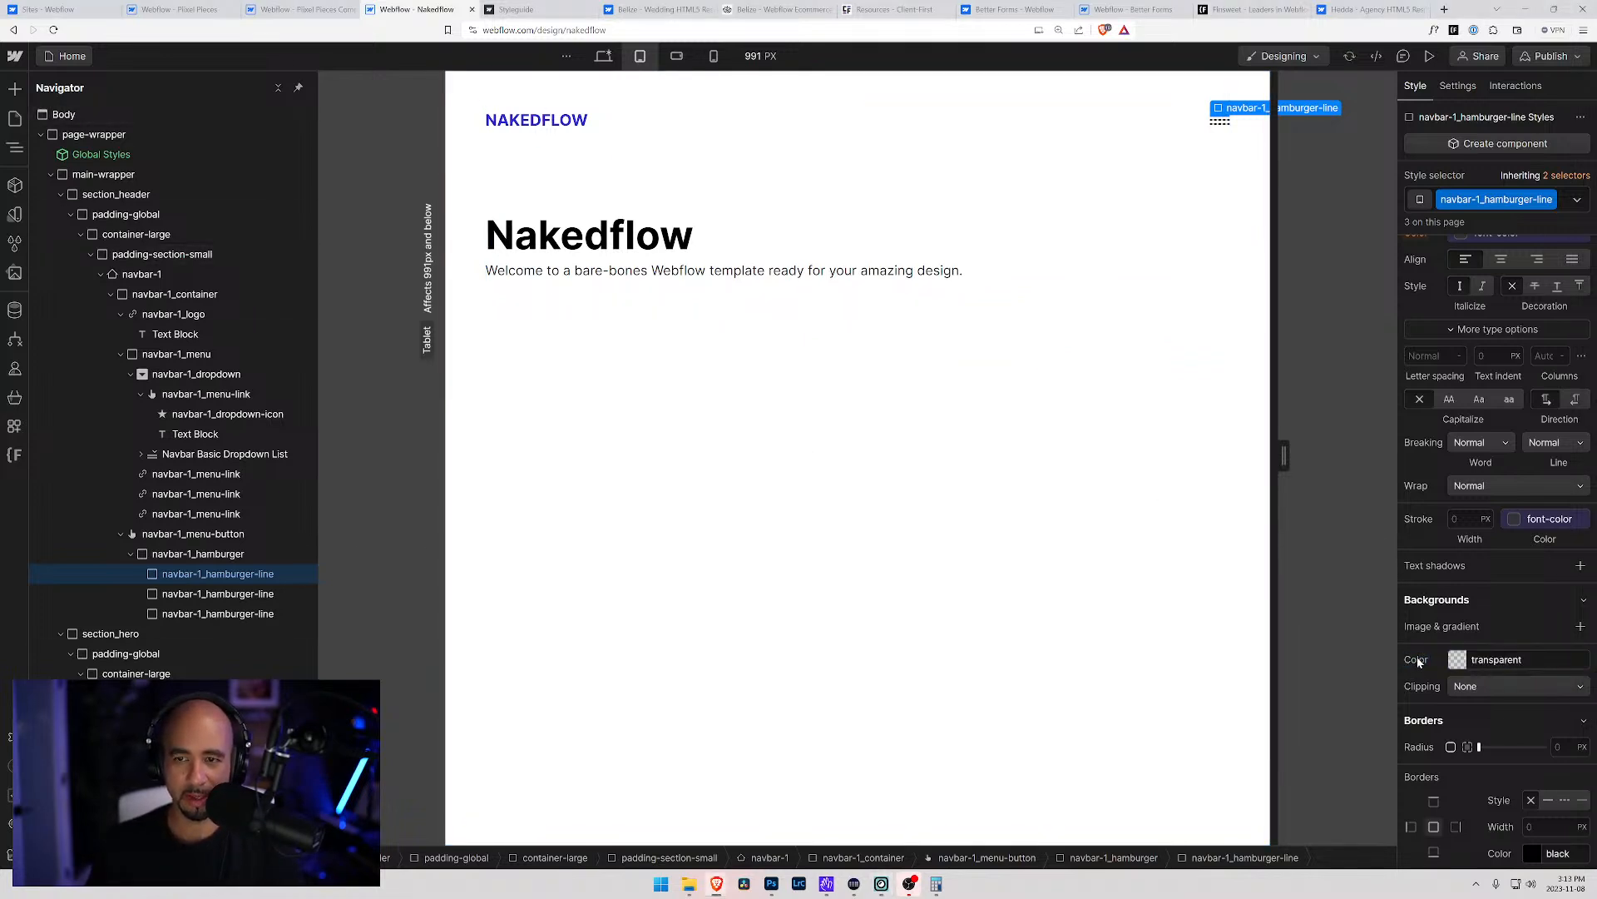
left_click(603, 56)
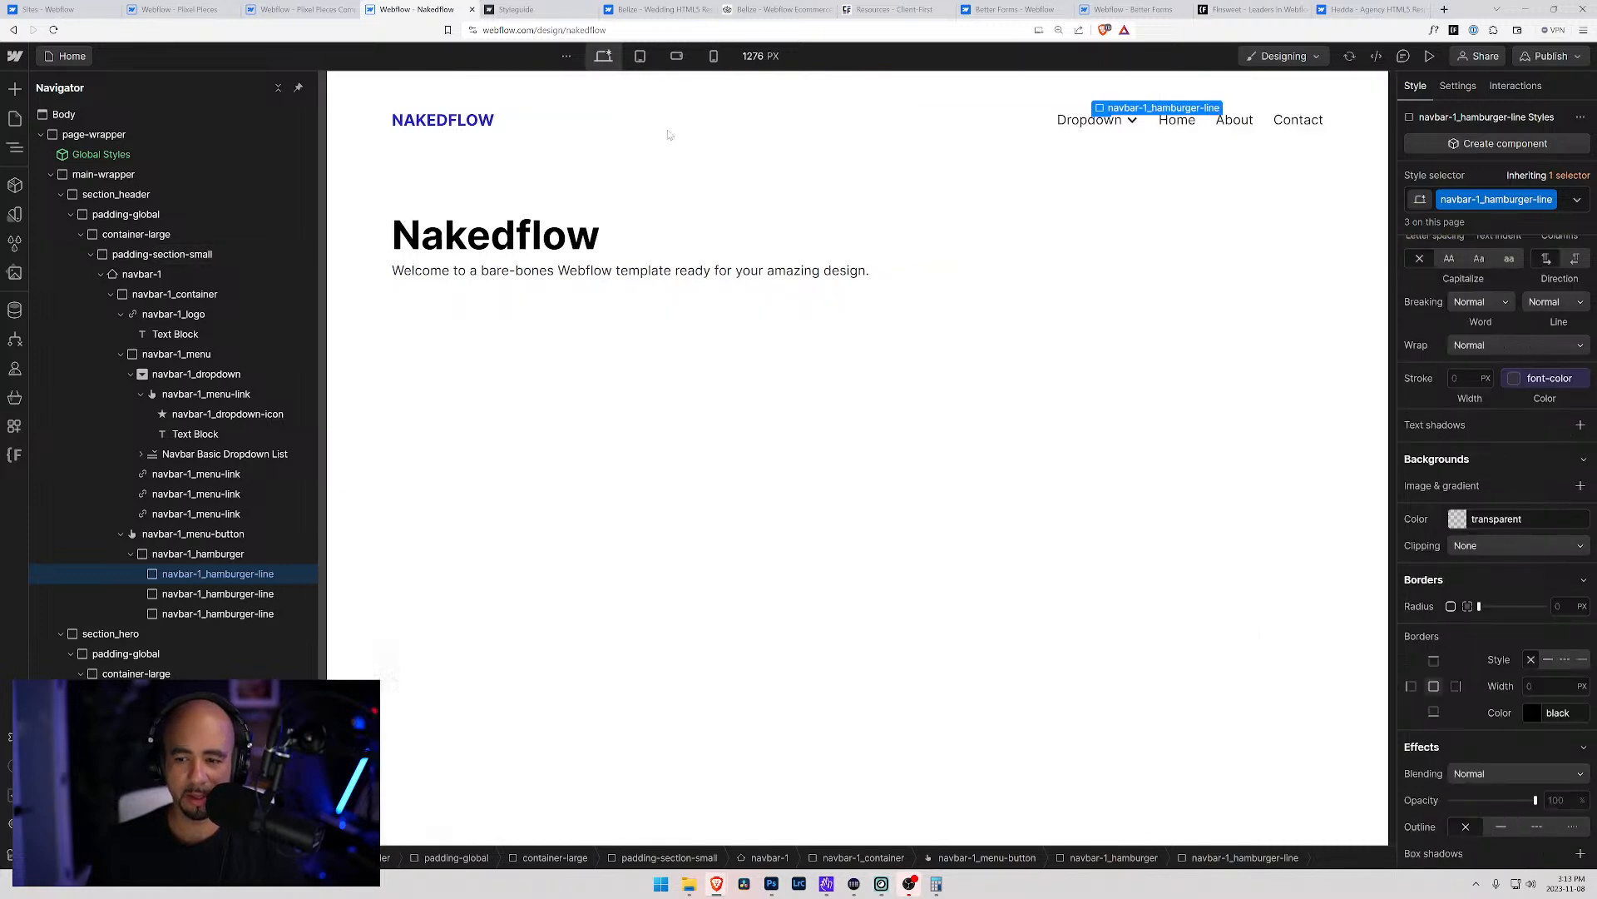
left_click(1451, 512)
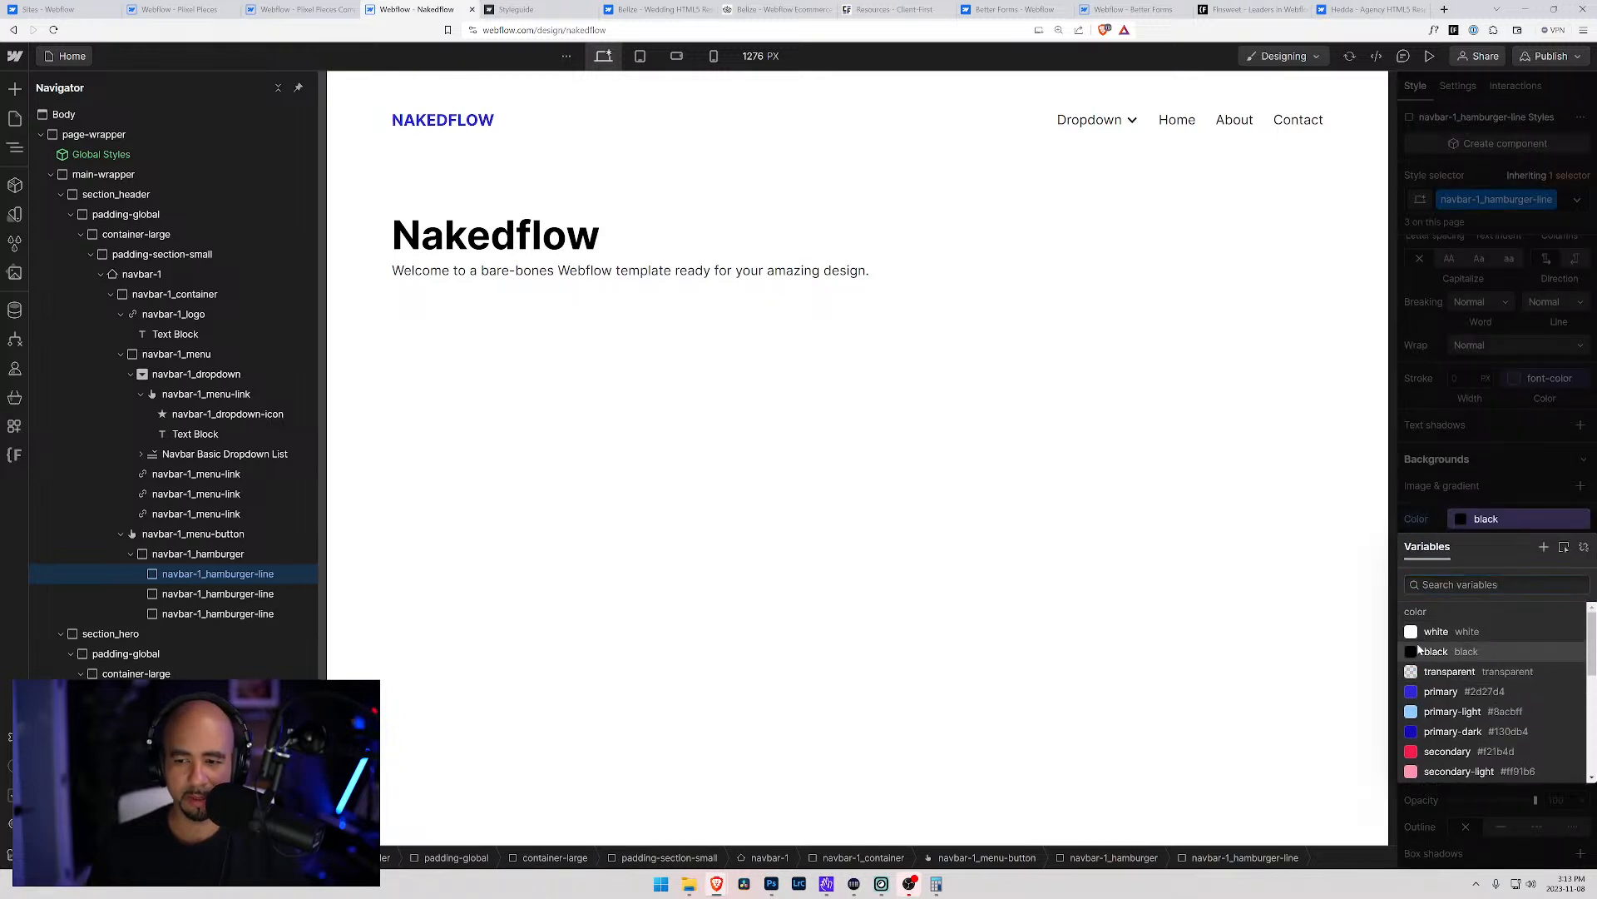
left_click(1444, 651)
Reset the width and height overrides of navbar-1_hamburger-line at the tablet breakpoint
left_click(640, 56)
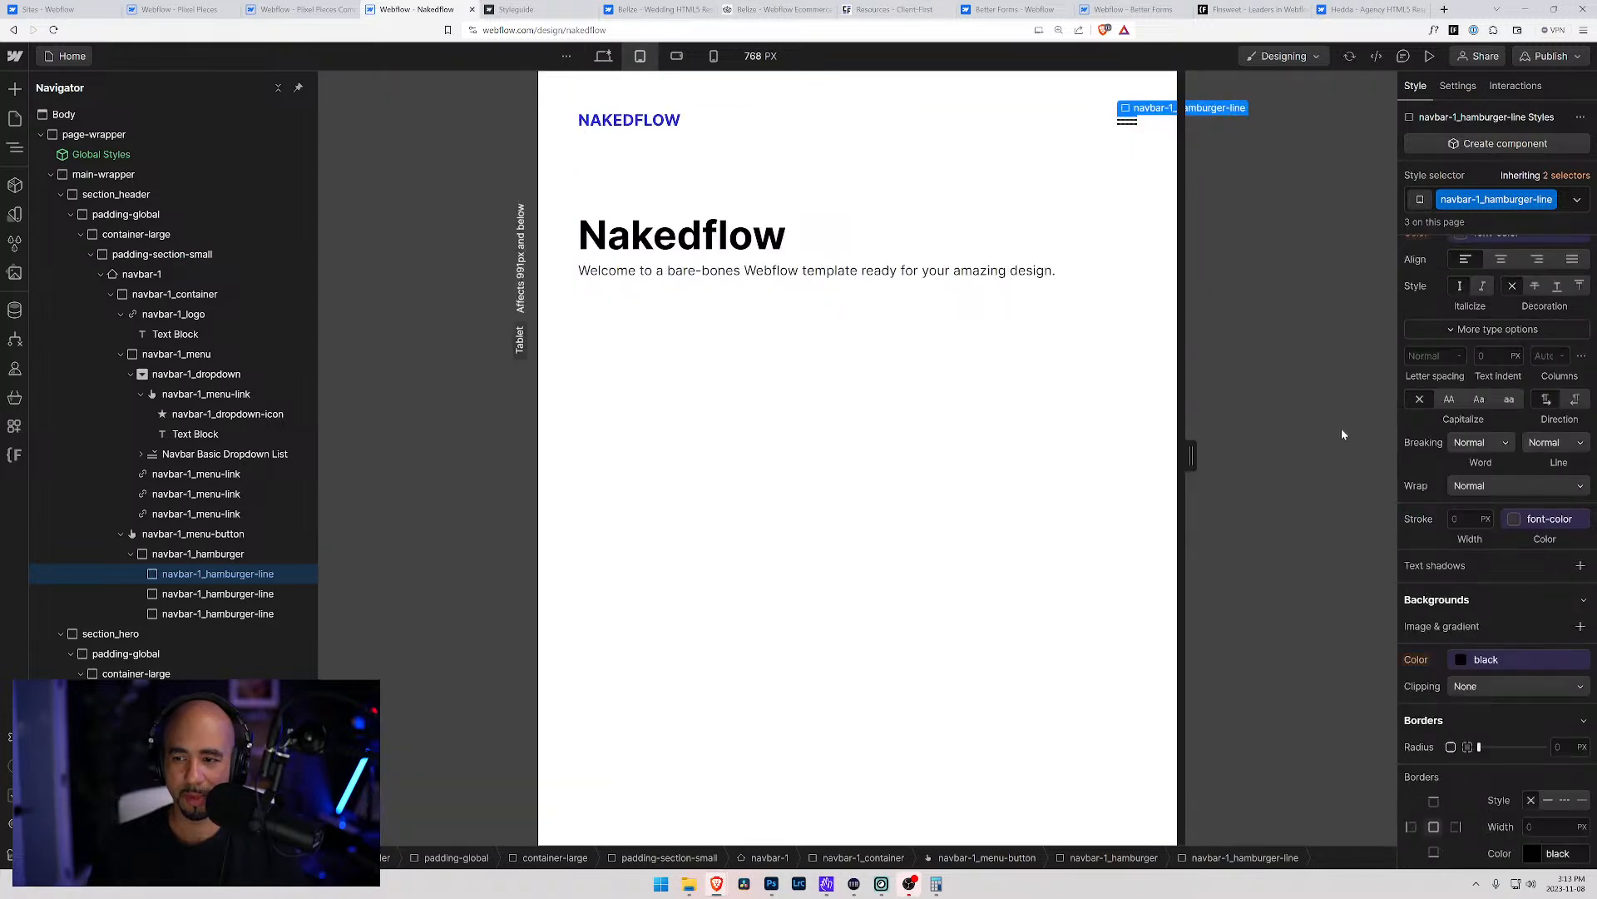
scroll(1493, 430, "up", 3)
scroll(1494, 430, "up", 4)
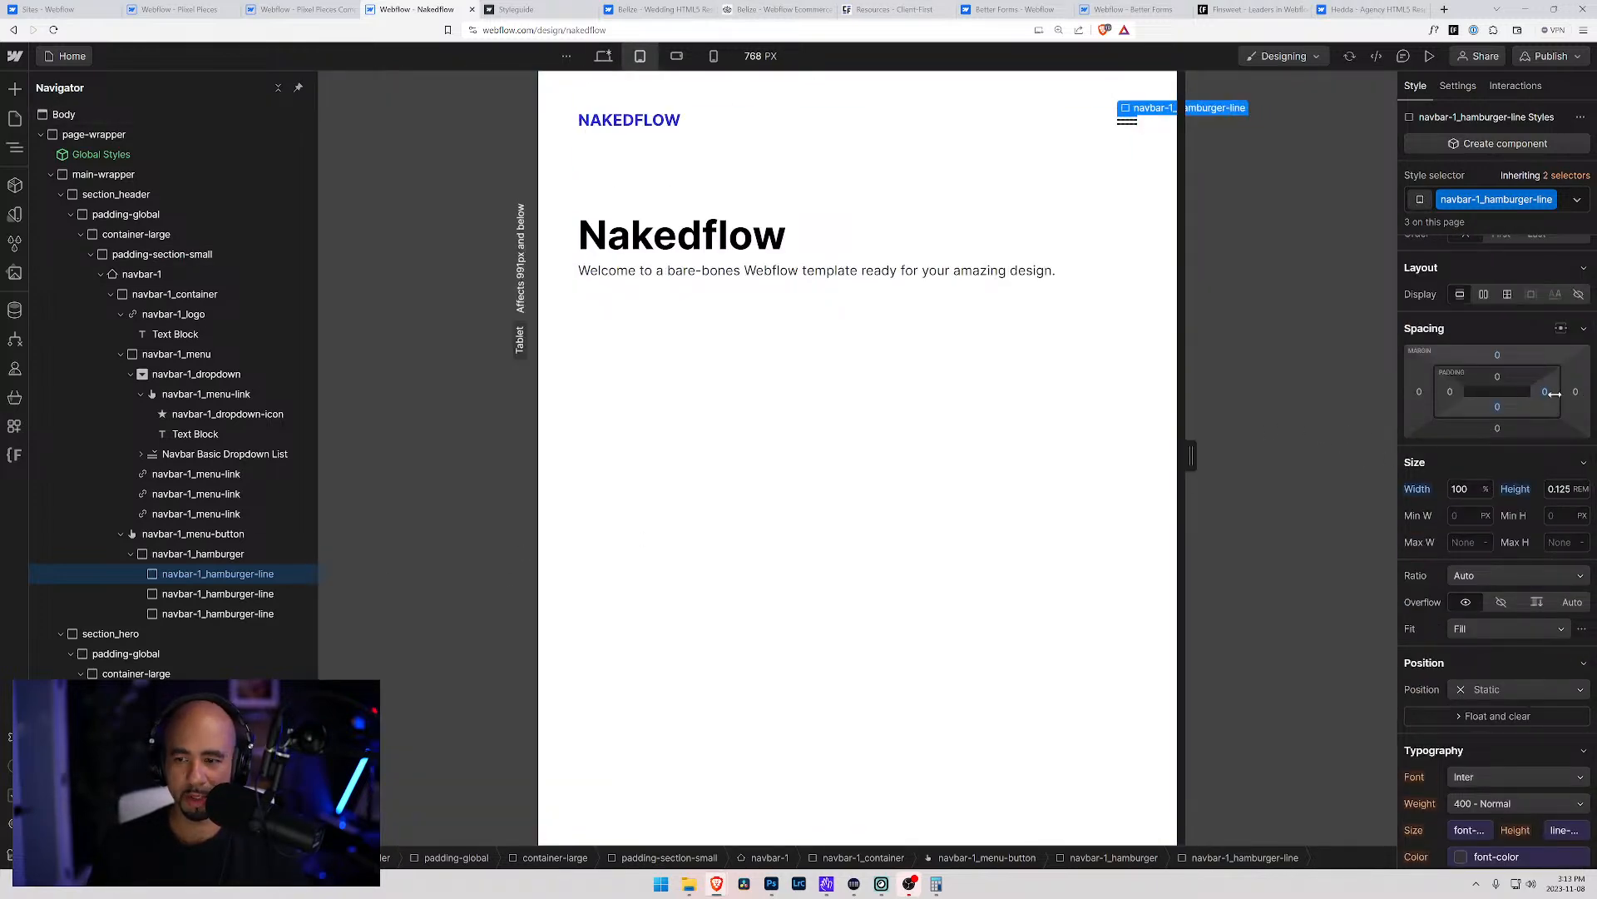
left_click(1558, 489)
left_click(1430, 491, "alt")
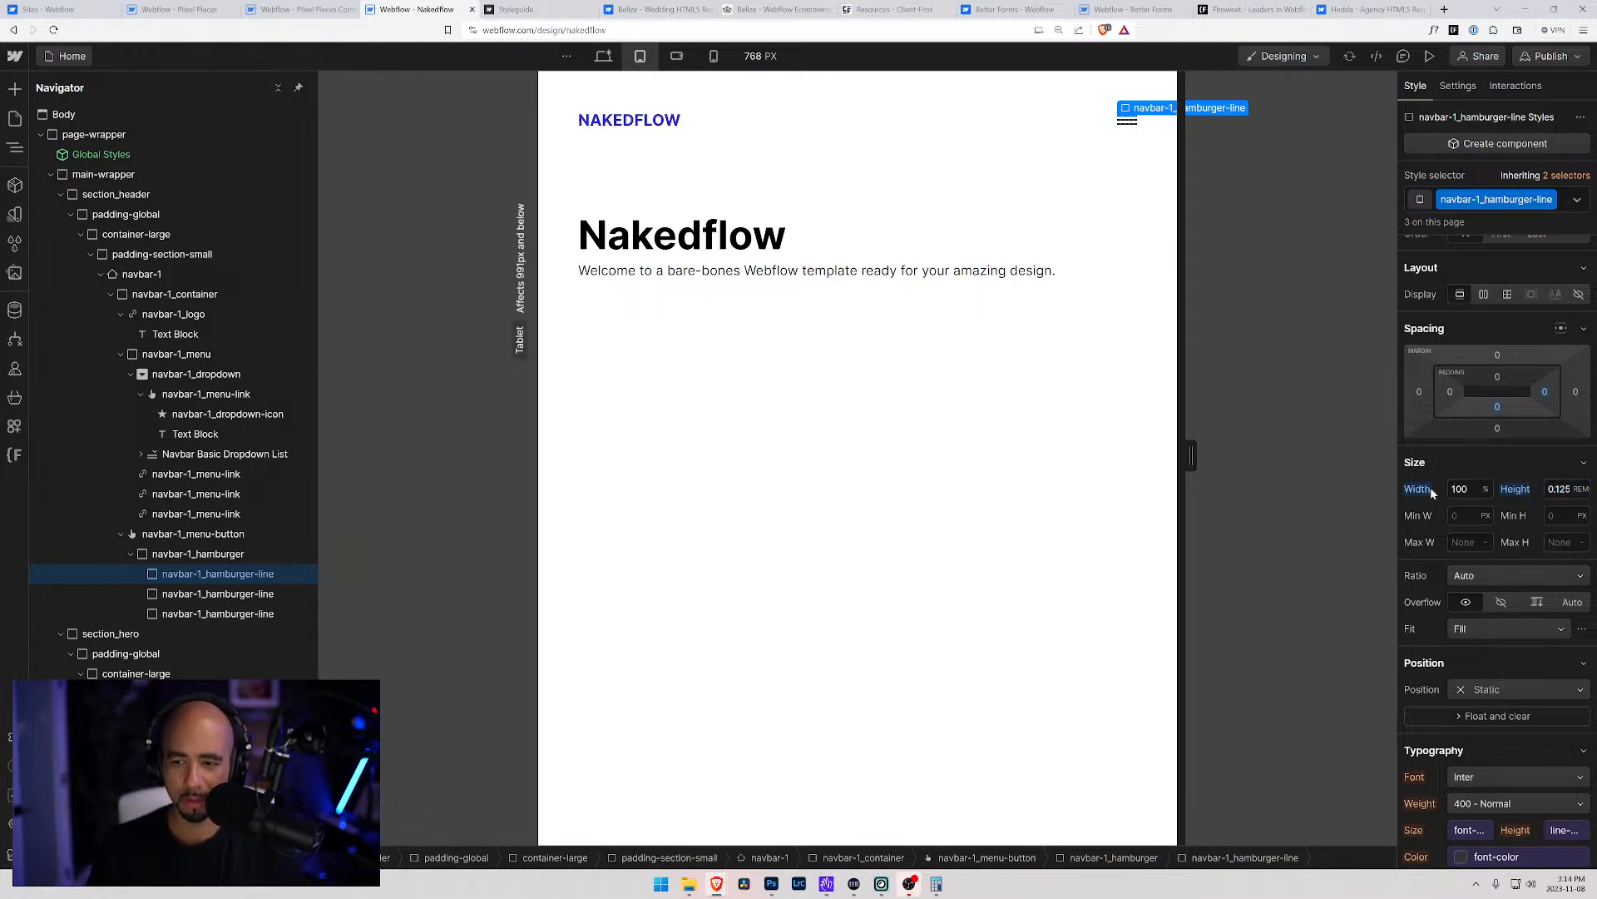
left_click(1517, 492, "alt")
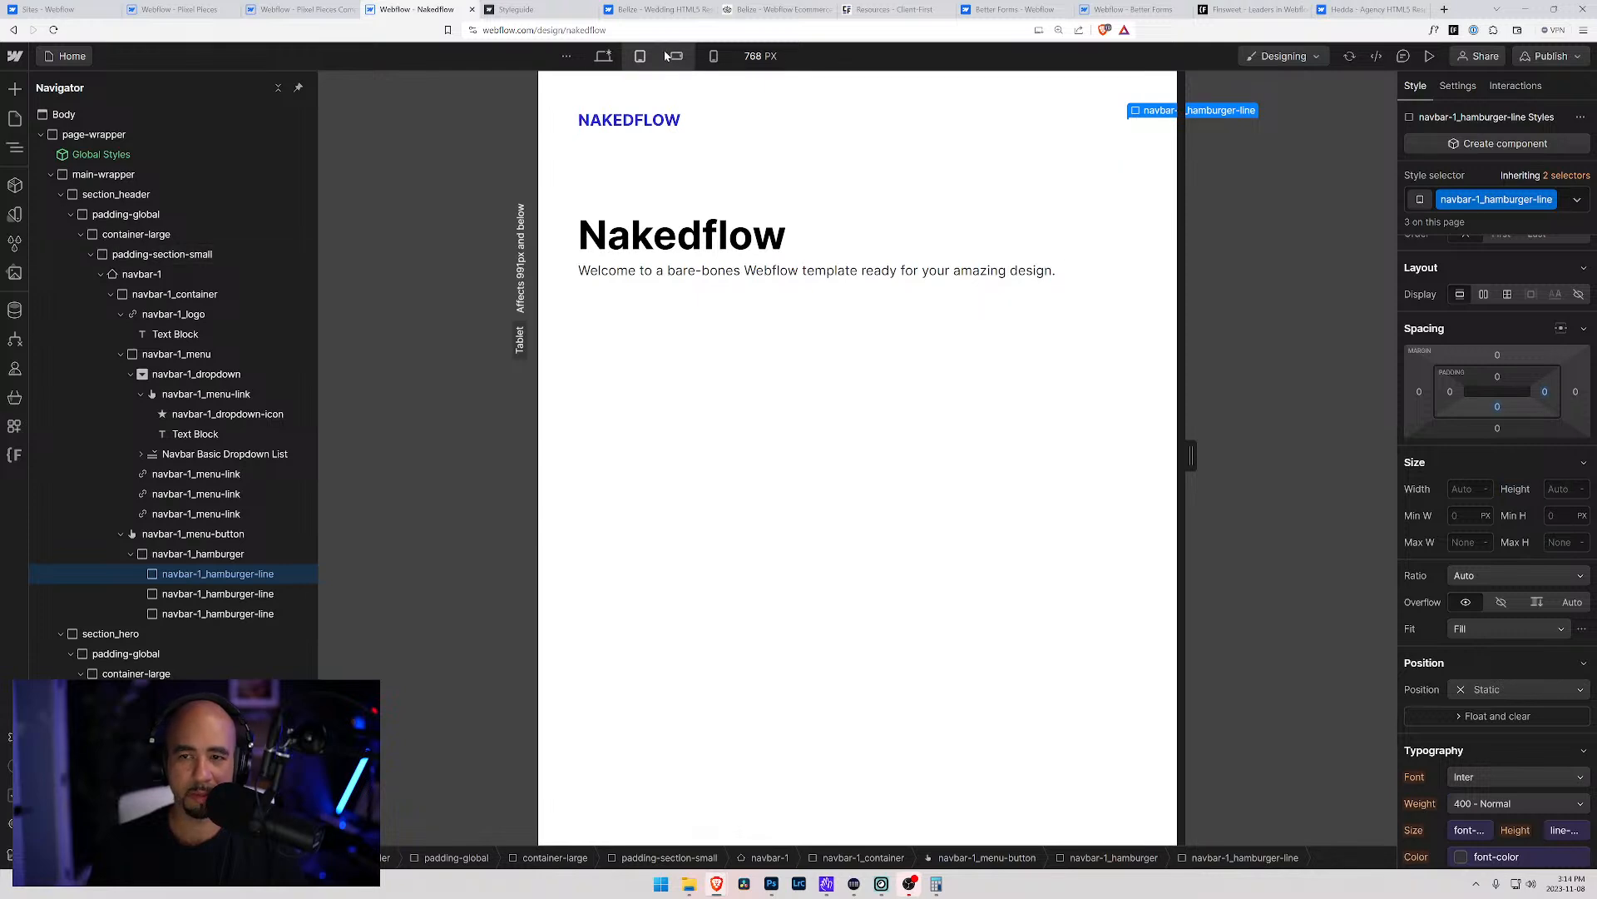
Set the navbar-1_hamburger-line width to 100% and height to 0.125rem at the desktop breakpoint
left_click(604, 56)
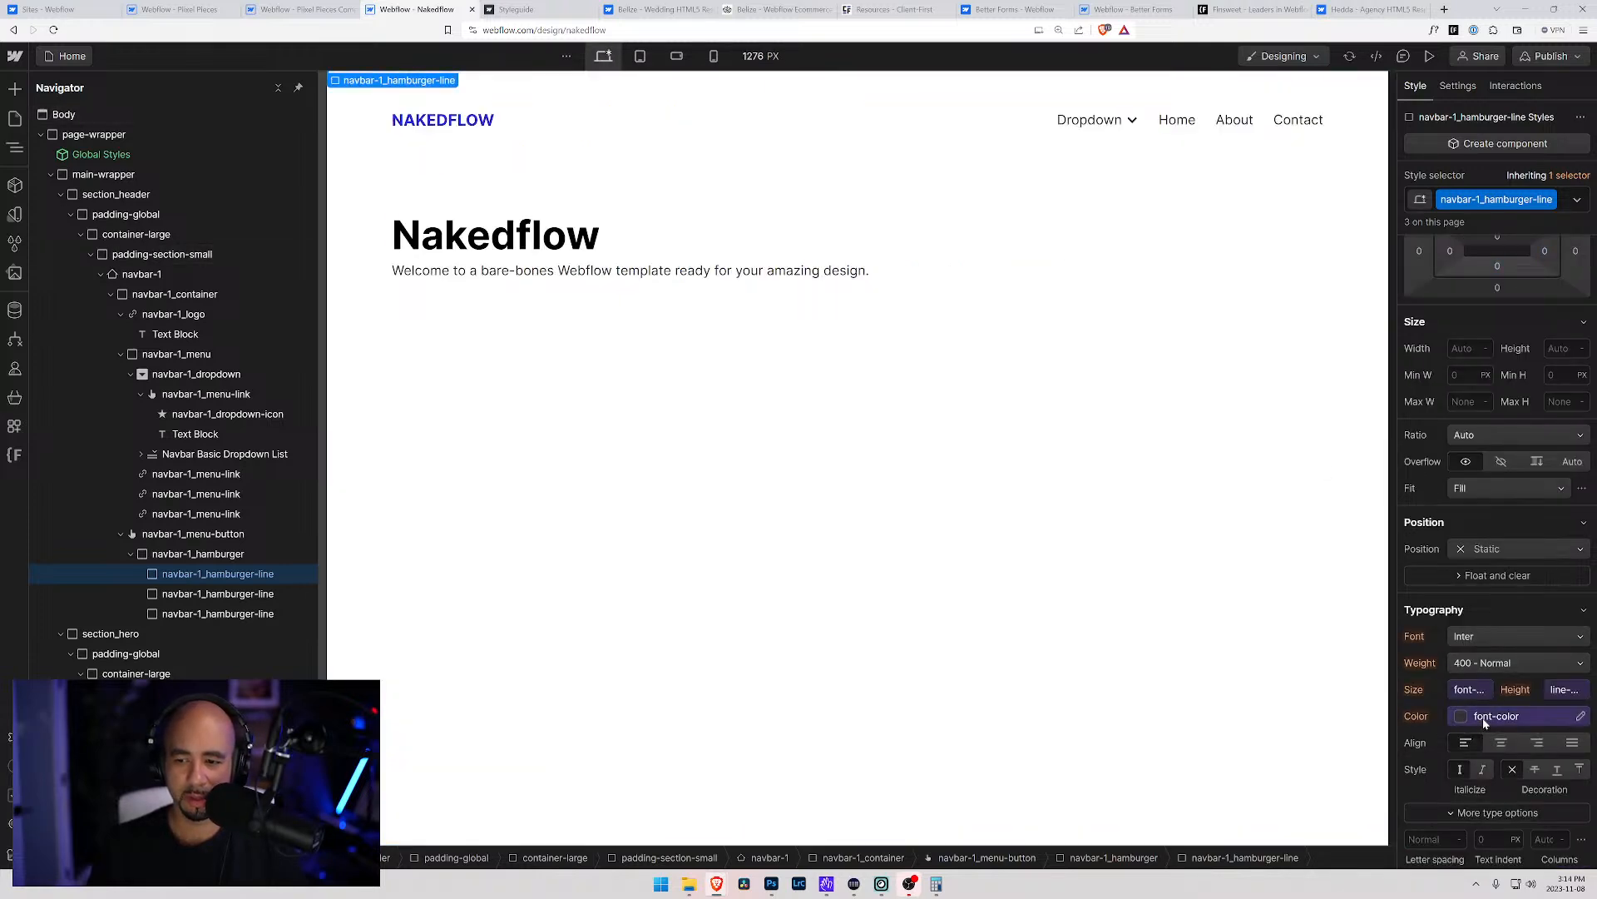
scroll(1449, 420, "up", 2)
left_click(1461, 473)
type("100%")
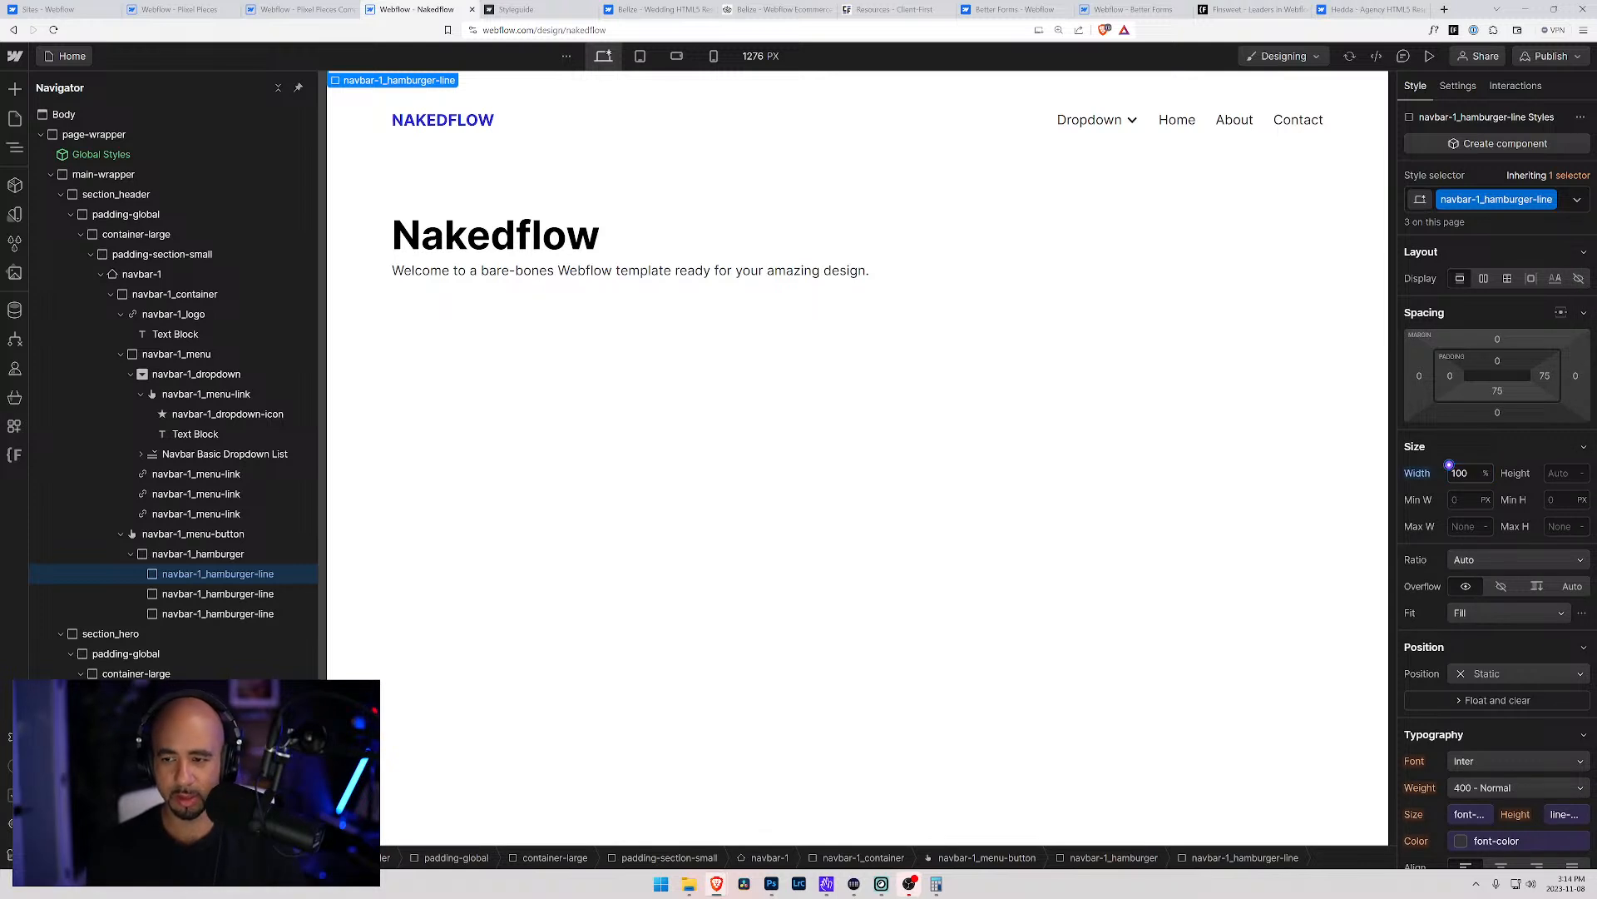
left_click(1558, 473)
type("0.125")
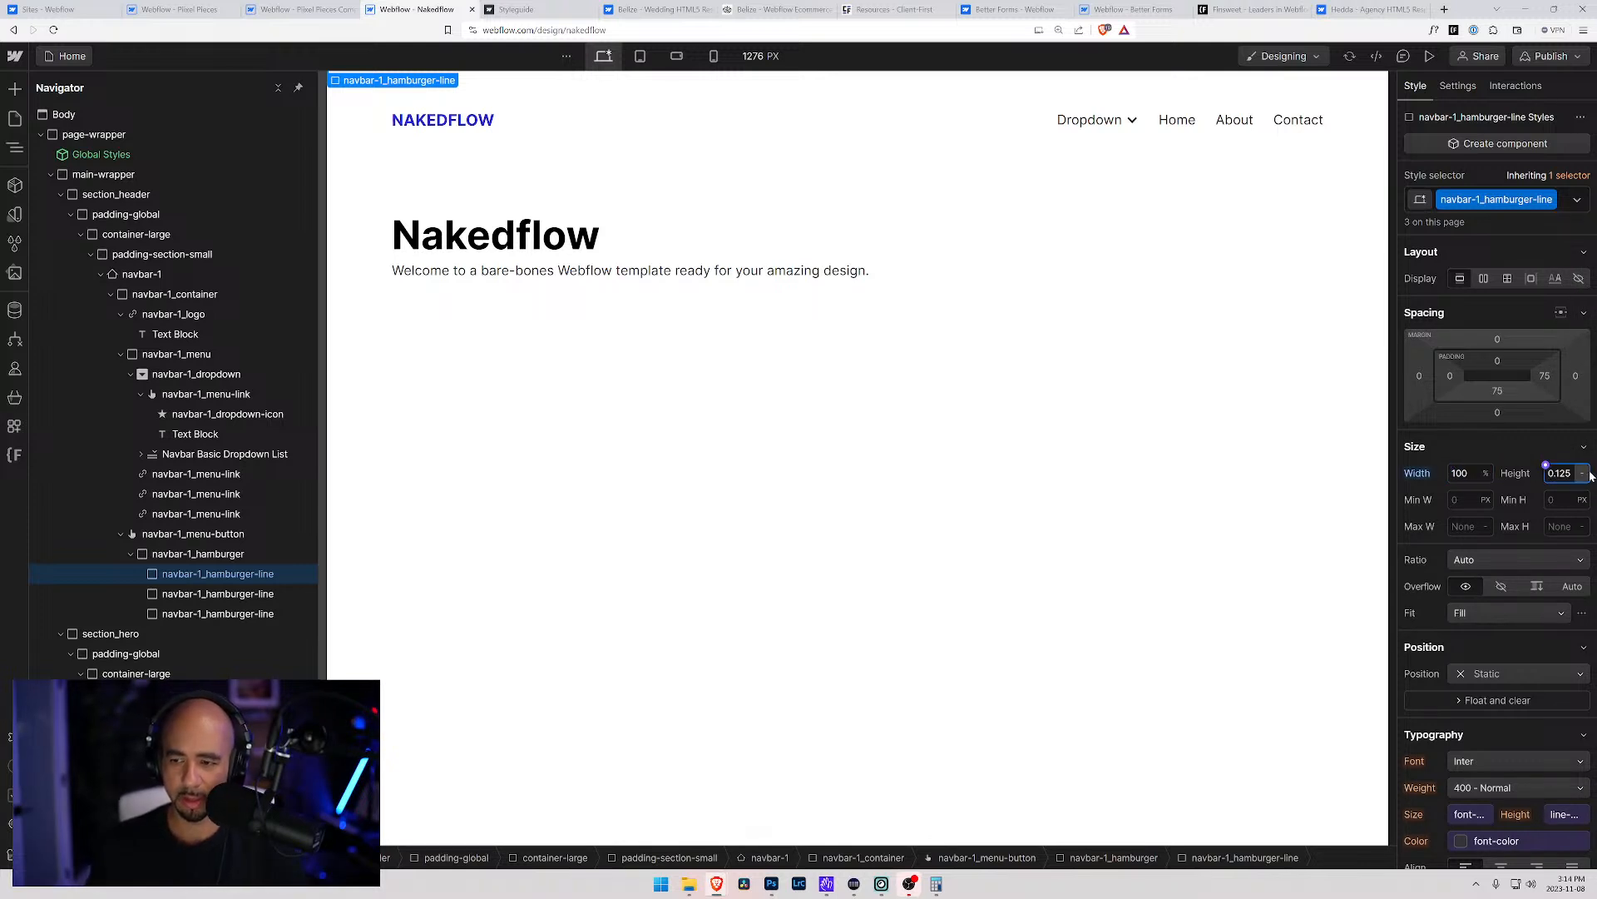
type("rem")
key("Return")
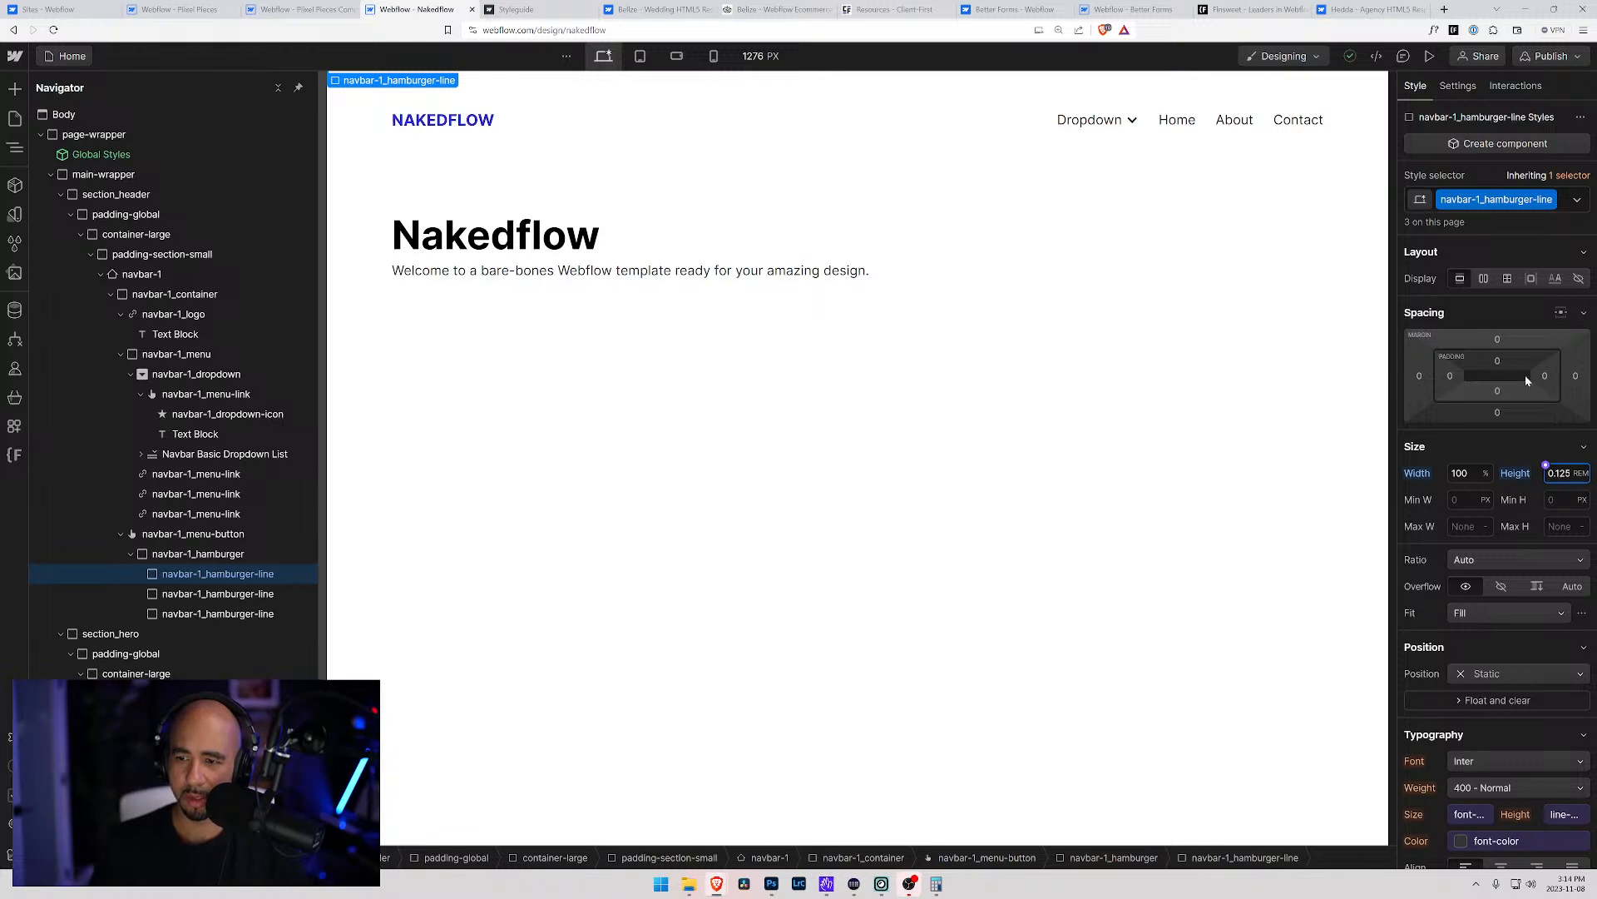
Set the bottom and right padding of navbar-1_hamburger-line to 0 at the desktop breakpoint
left_click(1493, 390)
left_click(1440, 442)
left_click(1545, 375)
left_click(1545, 376)
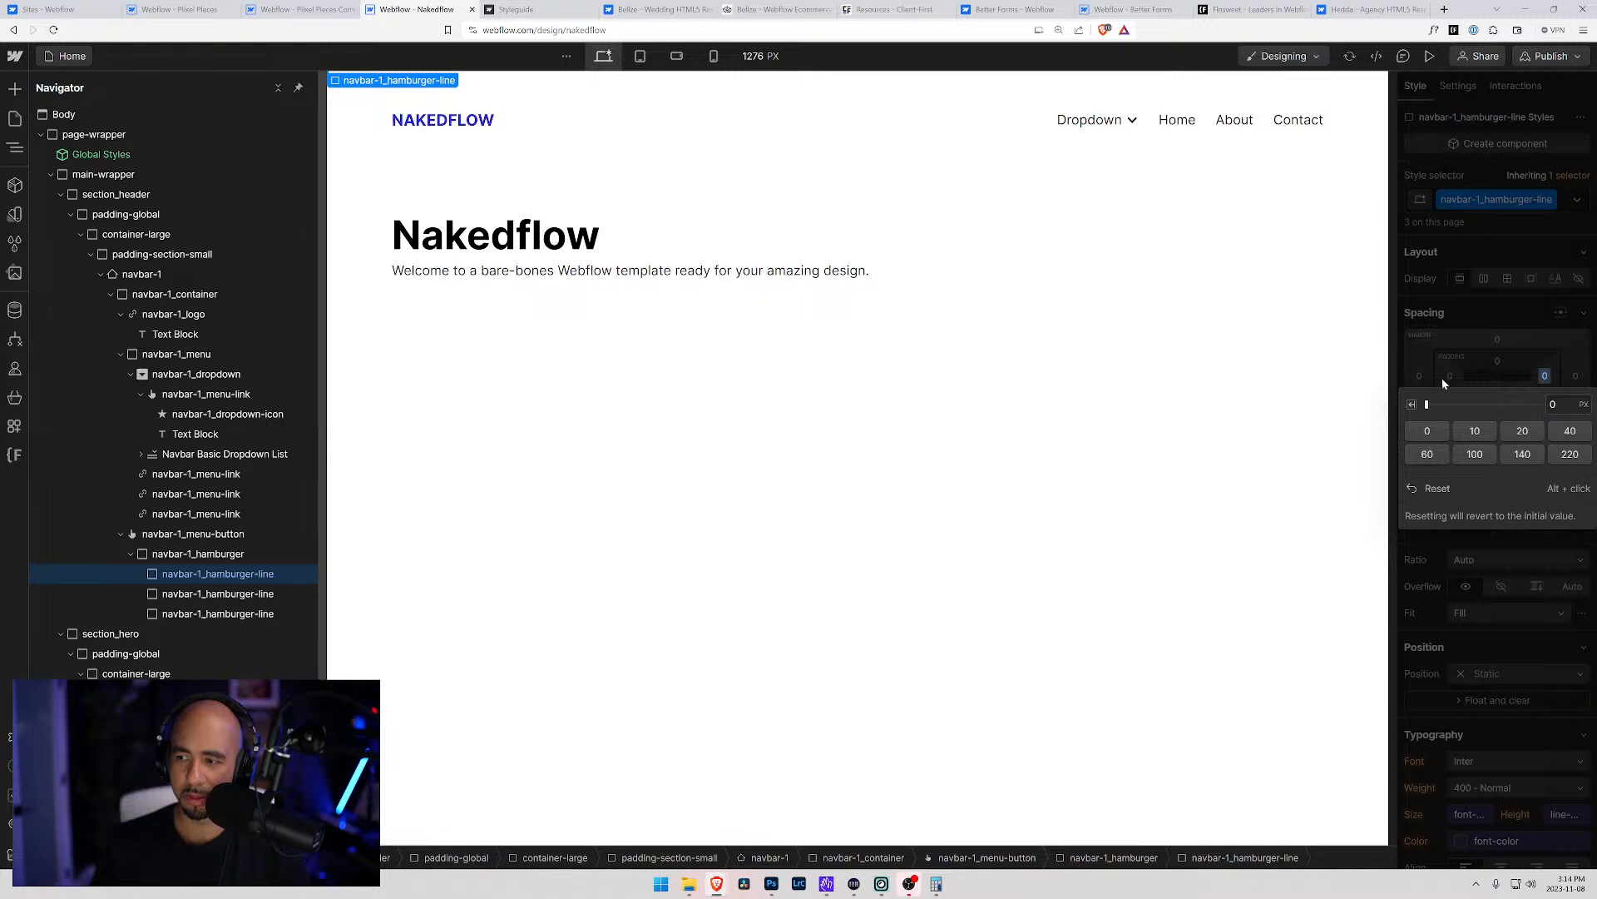
left_click(1403, 369)
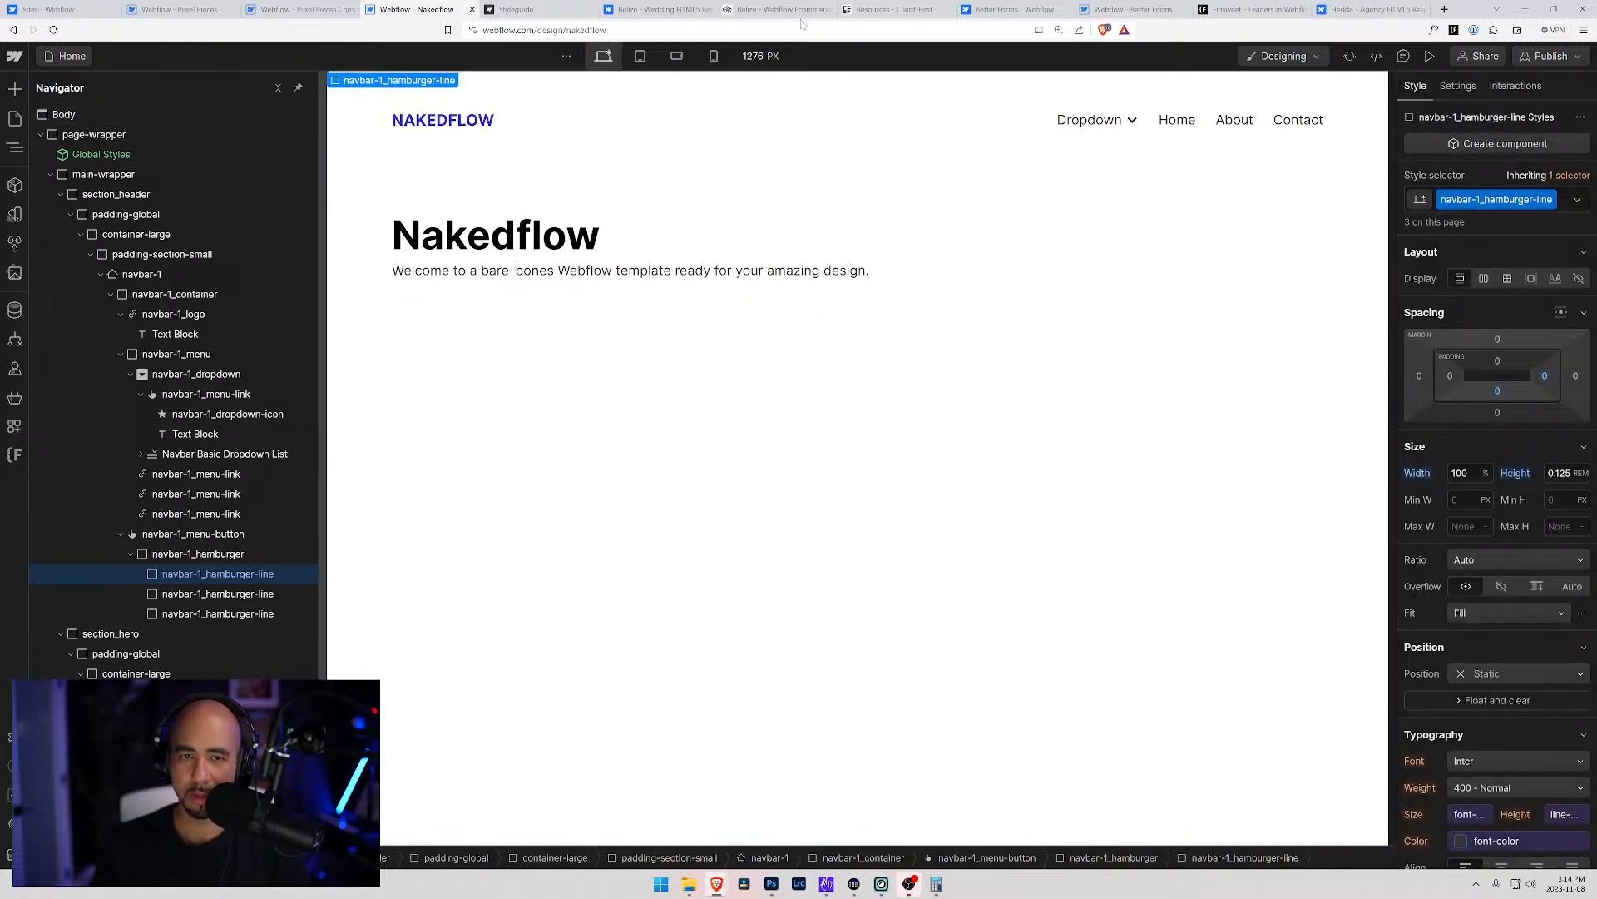
Reset the hamburger line's bottom and right padding overrides at the tablet breakpoint
left_click(640, 56)
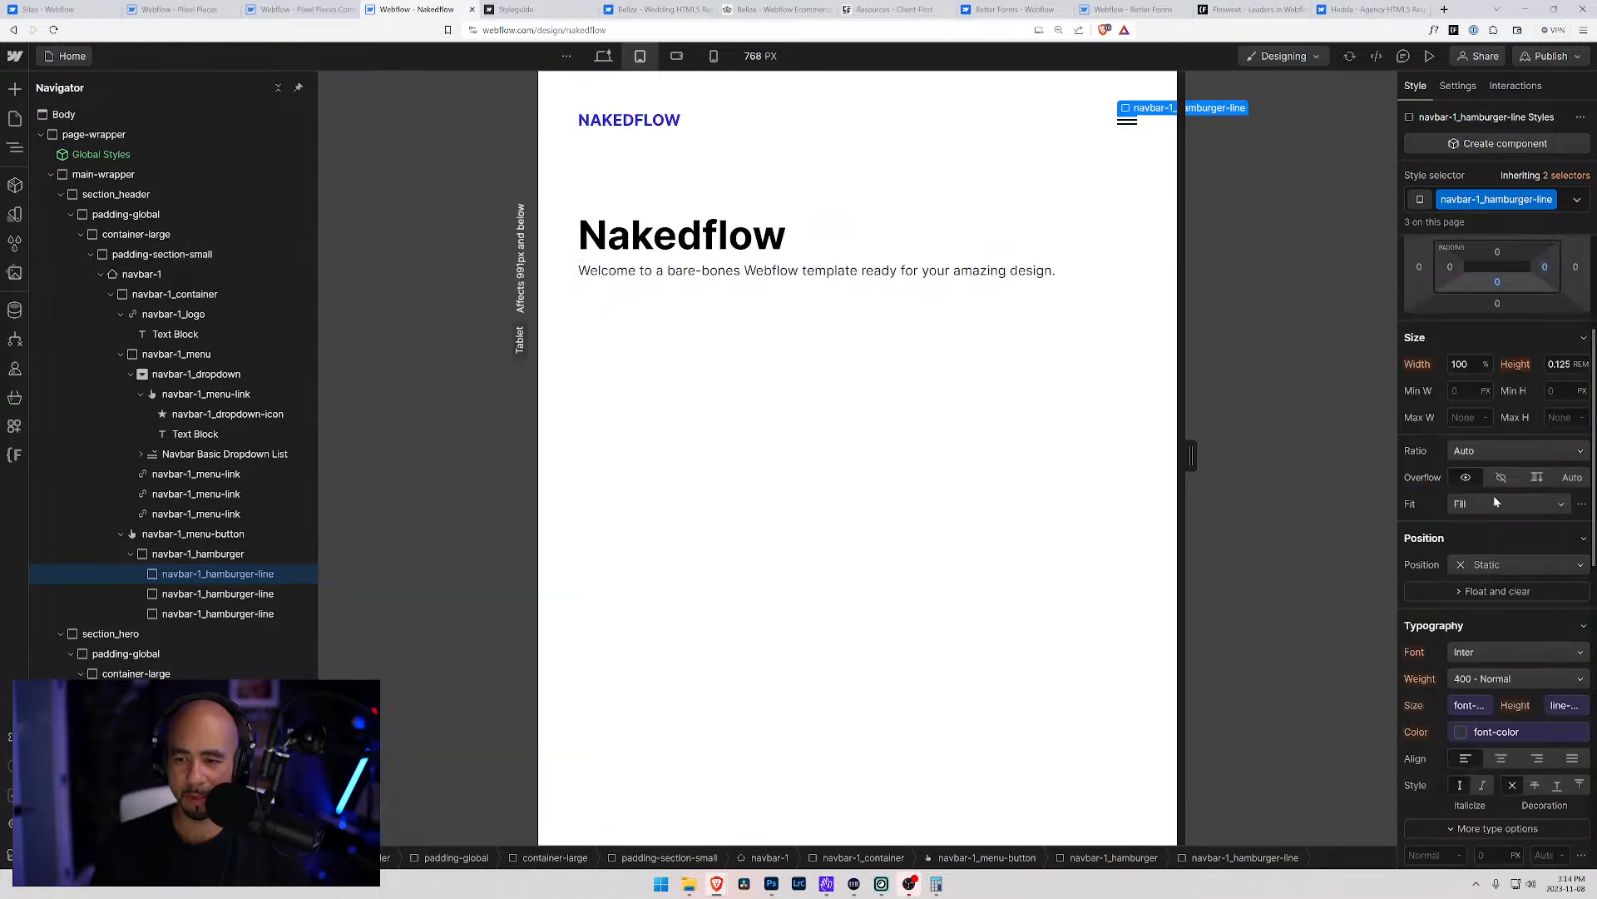
left_click(1500, 532, "alt")
left_click(1544, 523, "alt")
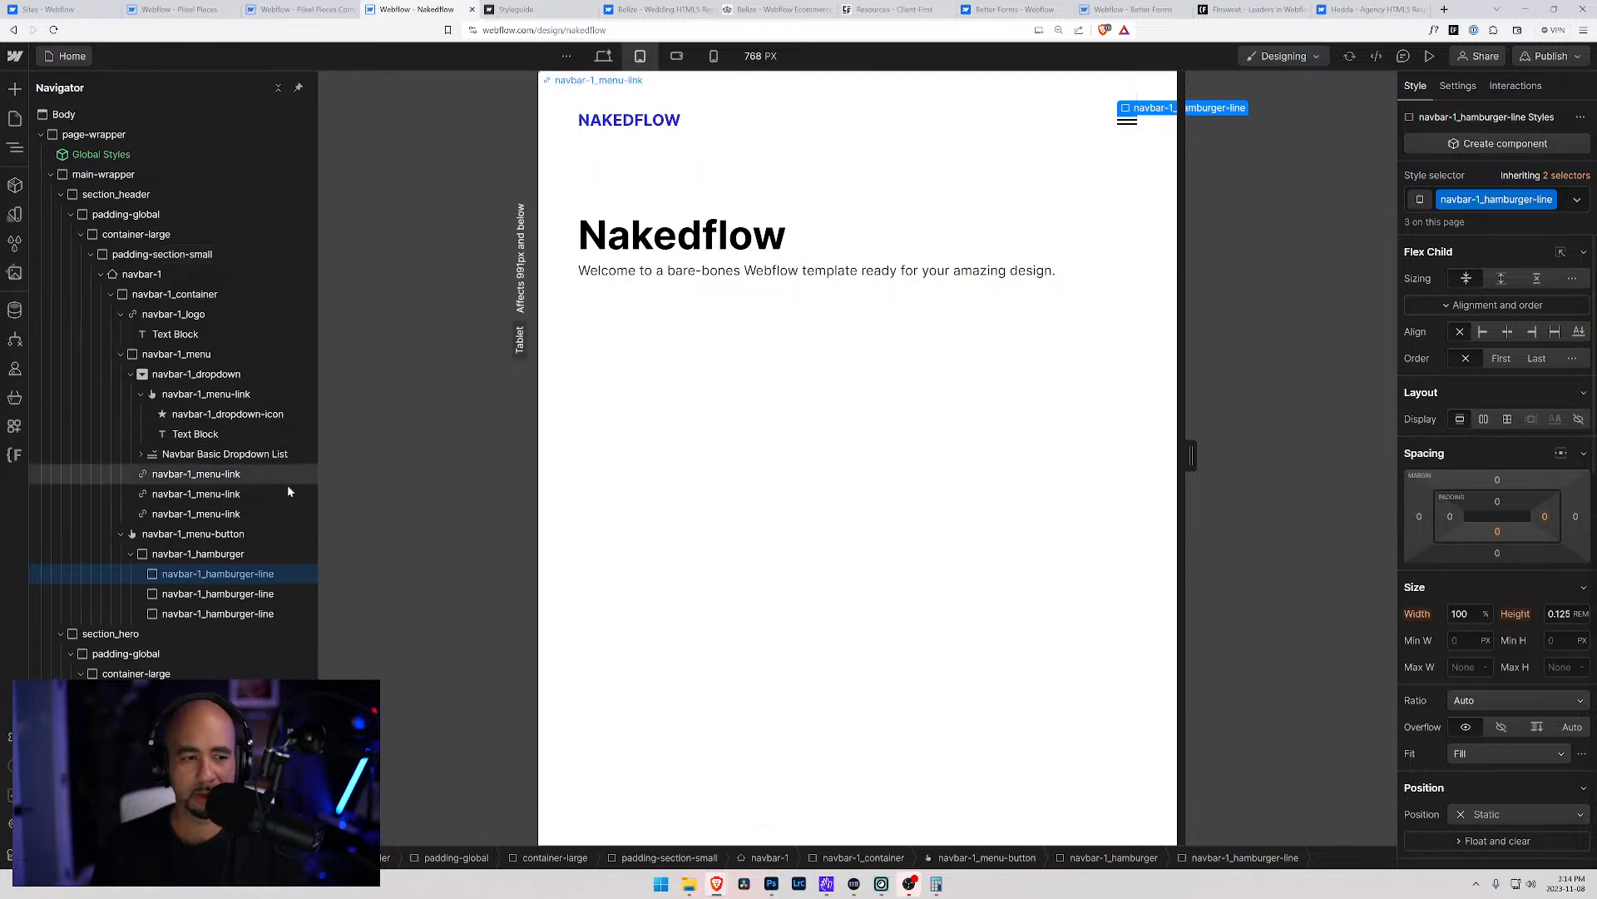
Give navbar-1_hamburger a vertical flex layout with centered alignment at the desktop breakpoint, matching its tablet styles
left_click(234, 557)
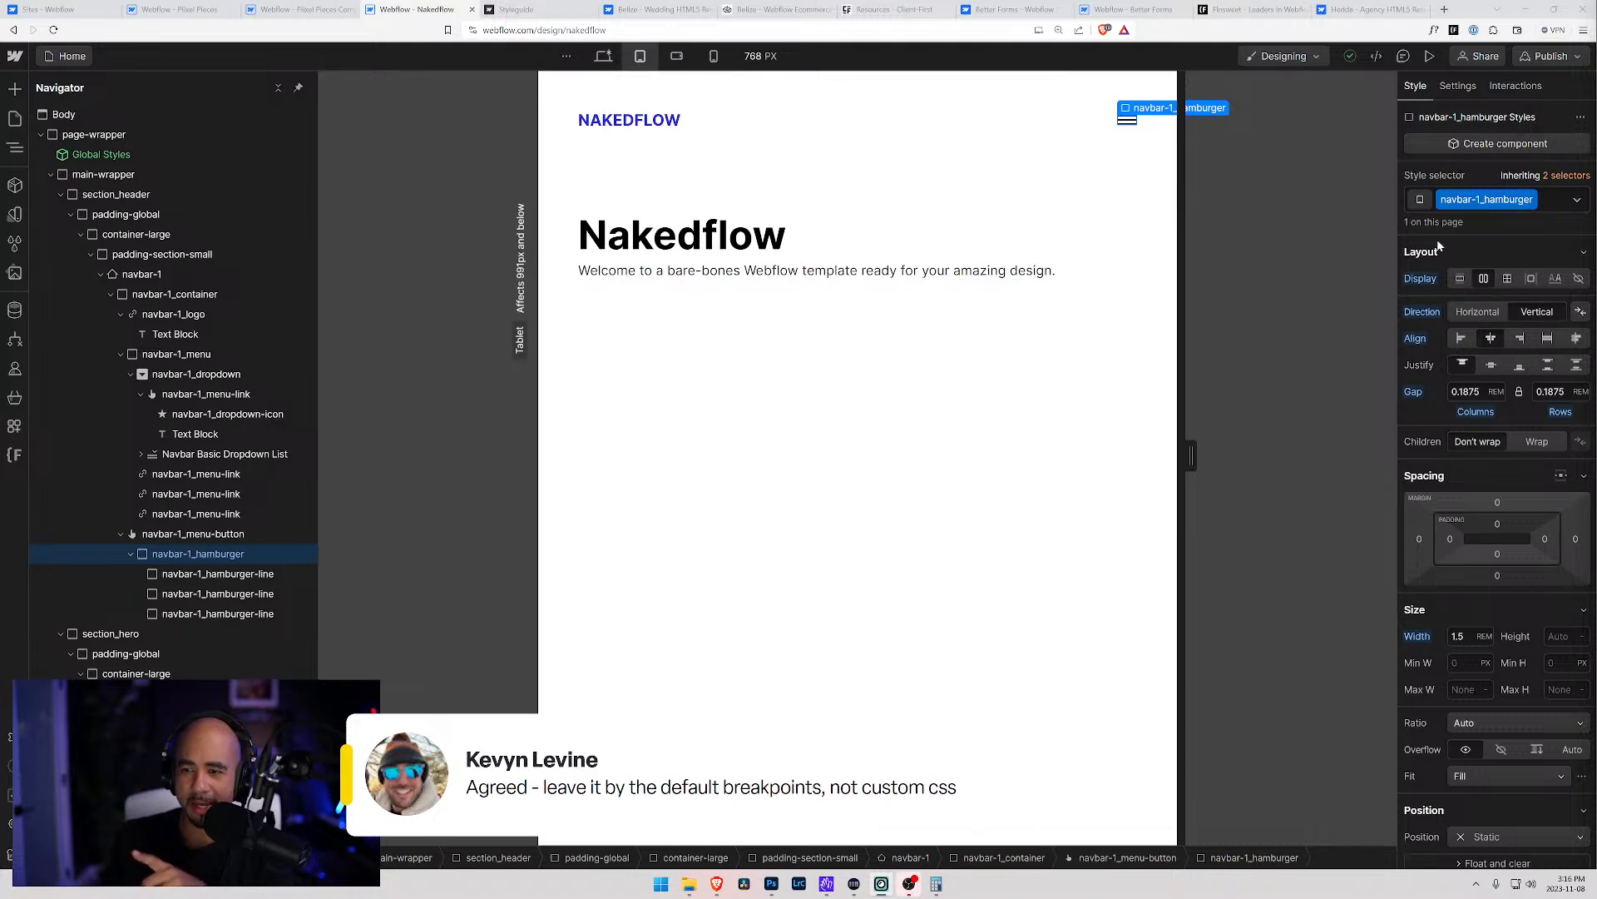
left_click(605, 59)
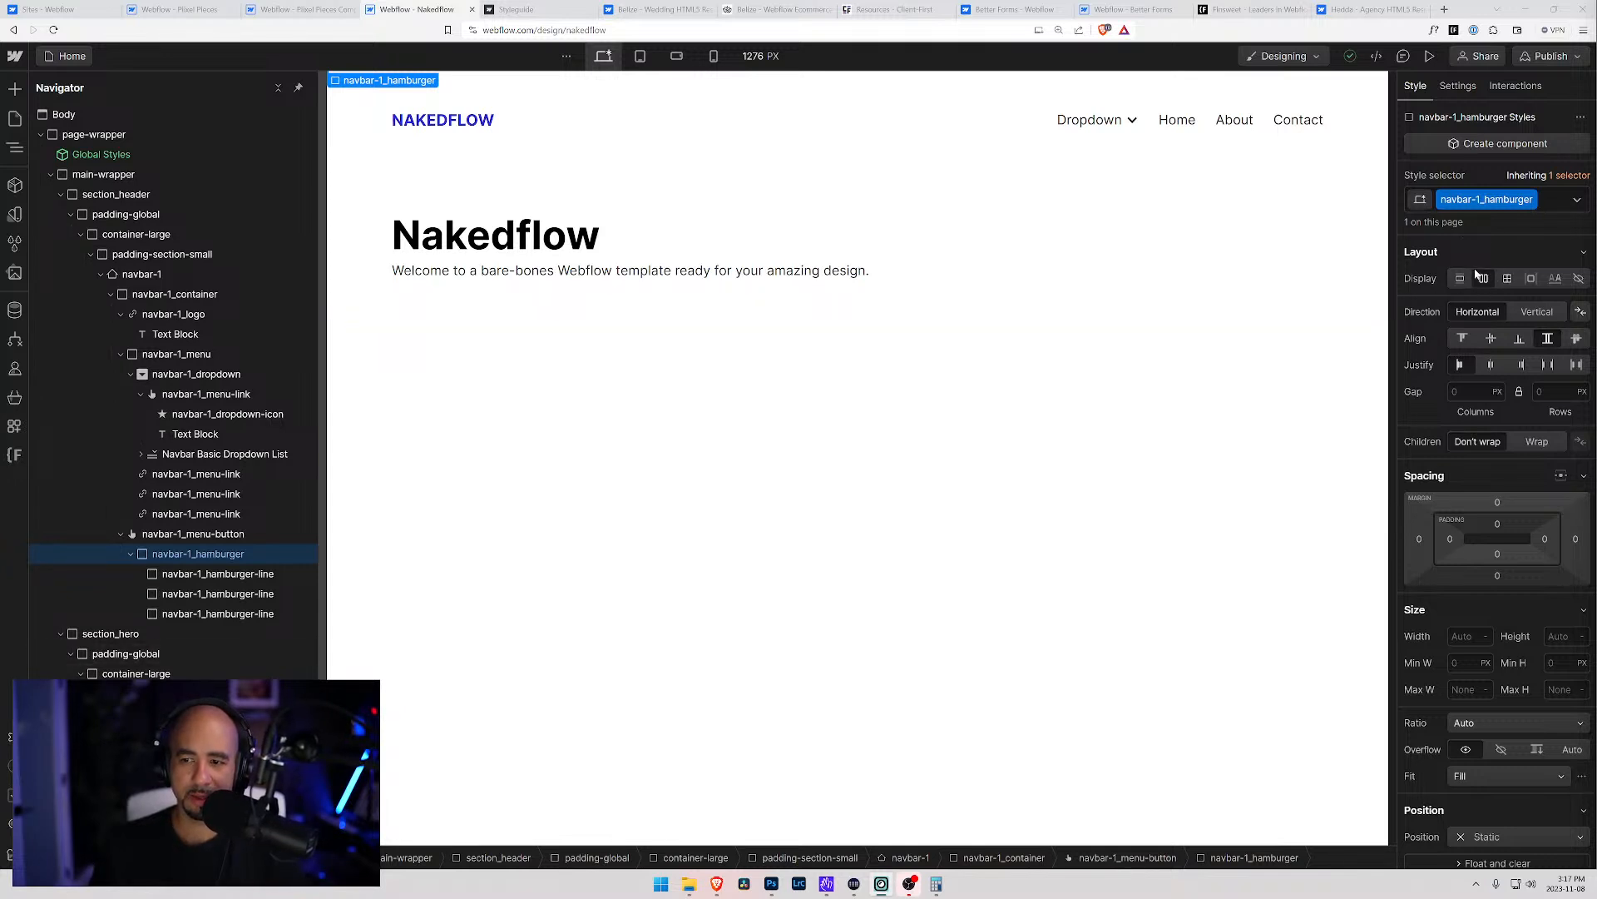
left_click(640, 56)
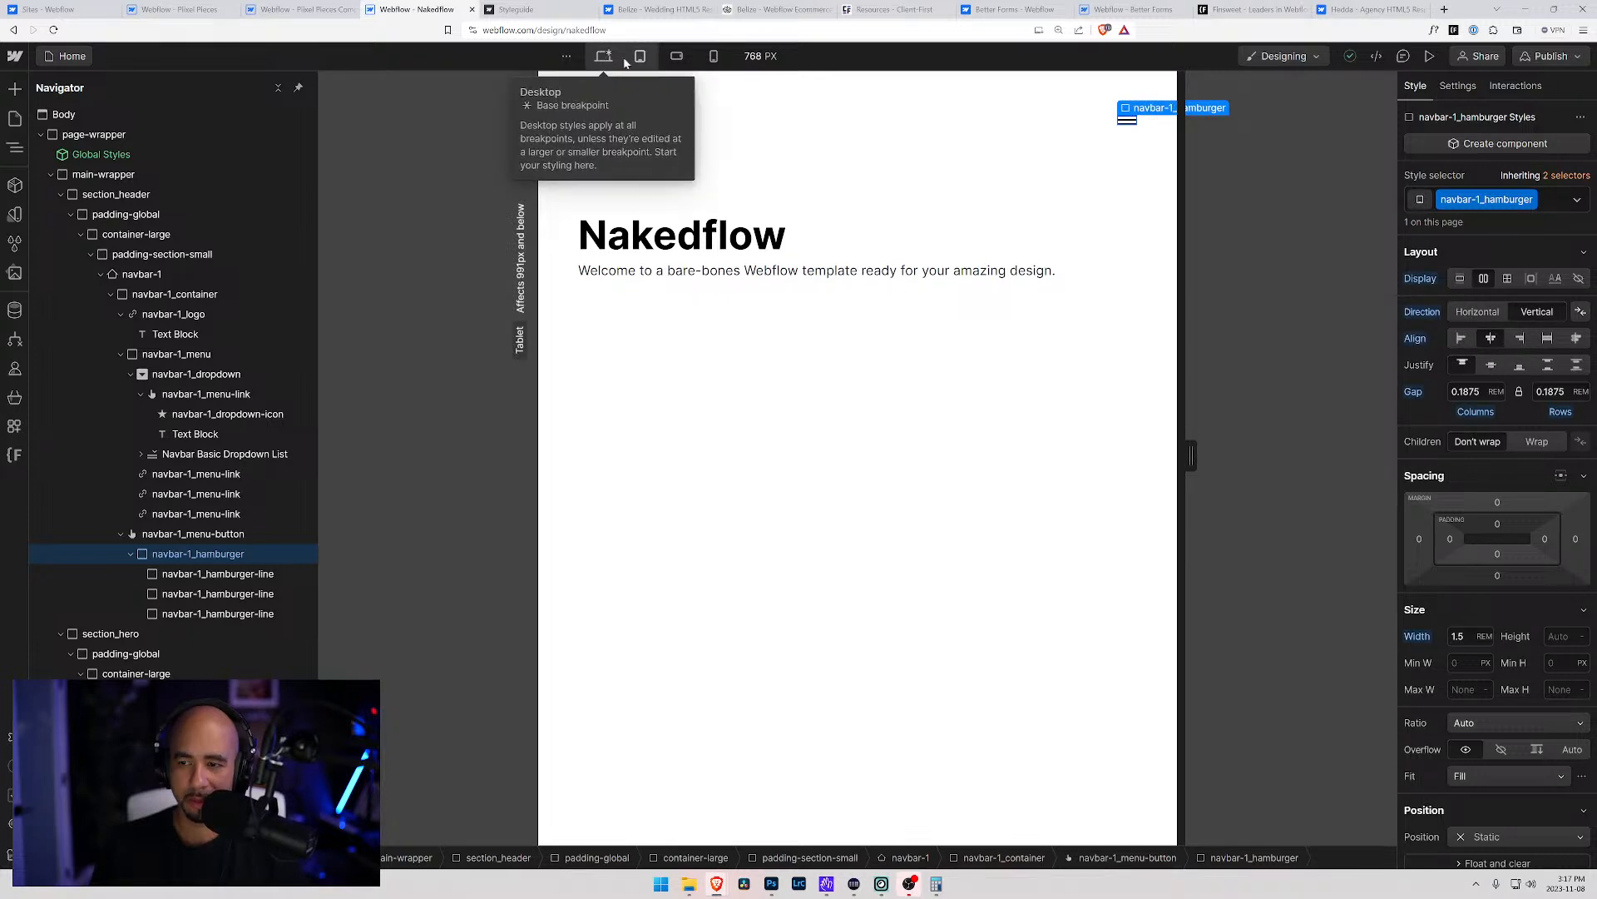
left_click(604, 55)
left_click(1485, 279)
left_click(1548, 314)
left_click(1493, 338)
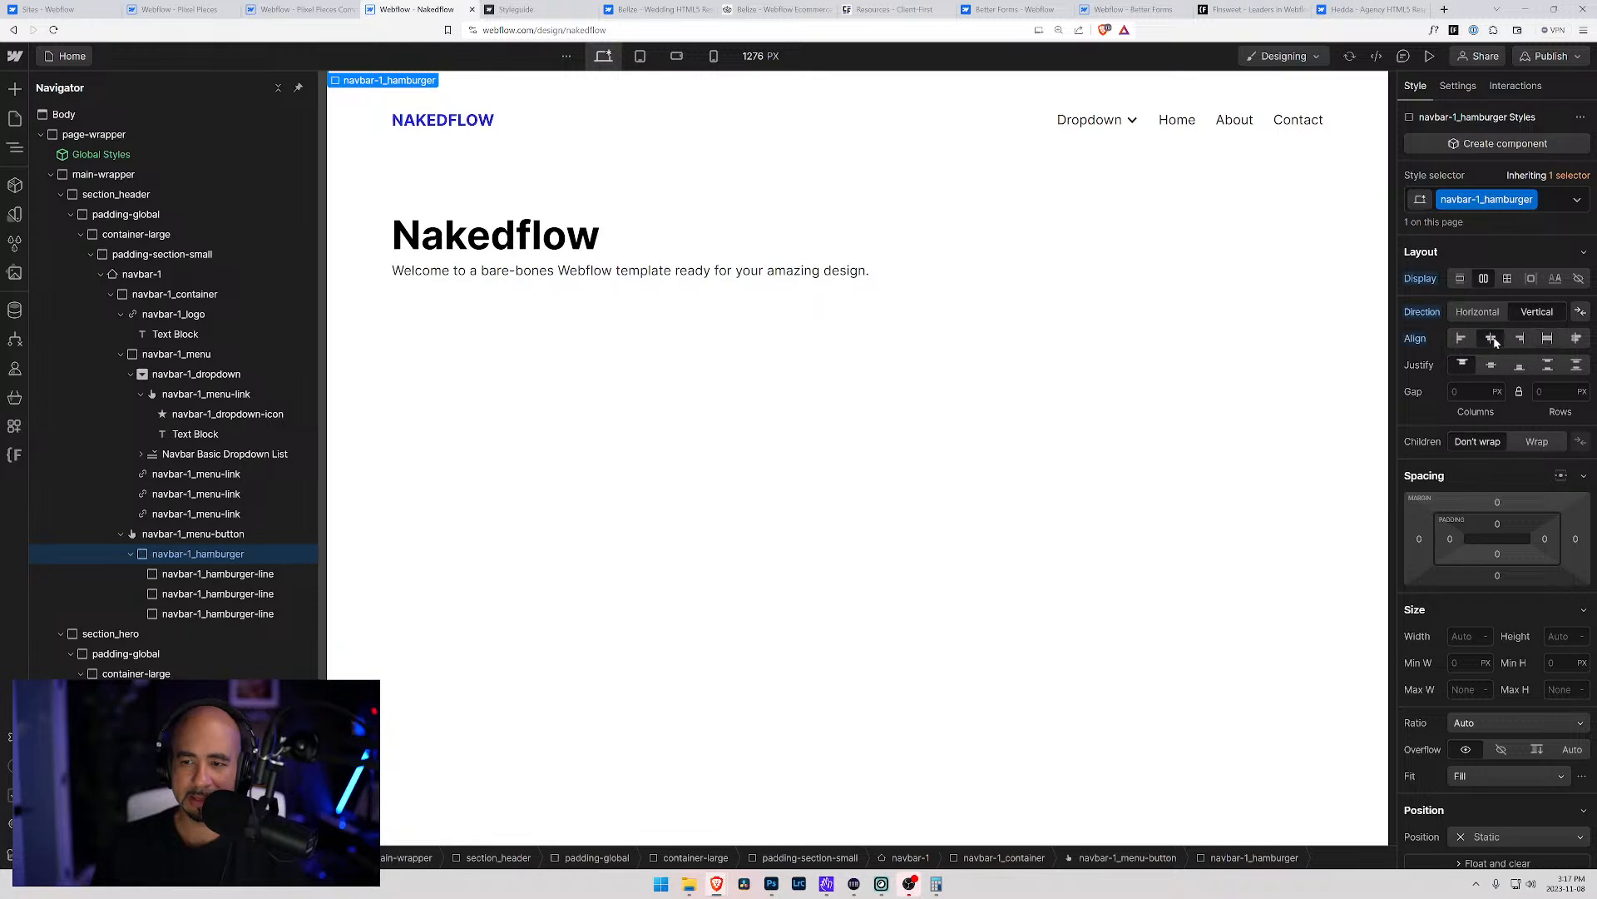
Copy the tablet gap of navbar-1_hamburger to the desktop breakpoint, setting it to 0.1875rem for columns and rows
left_click(640, 55)
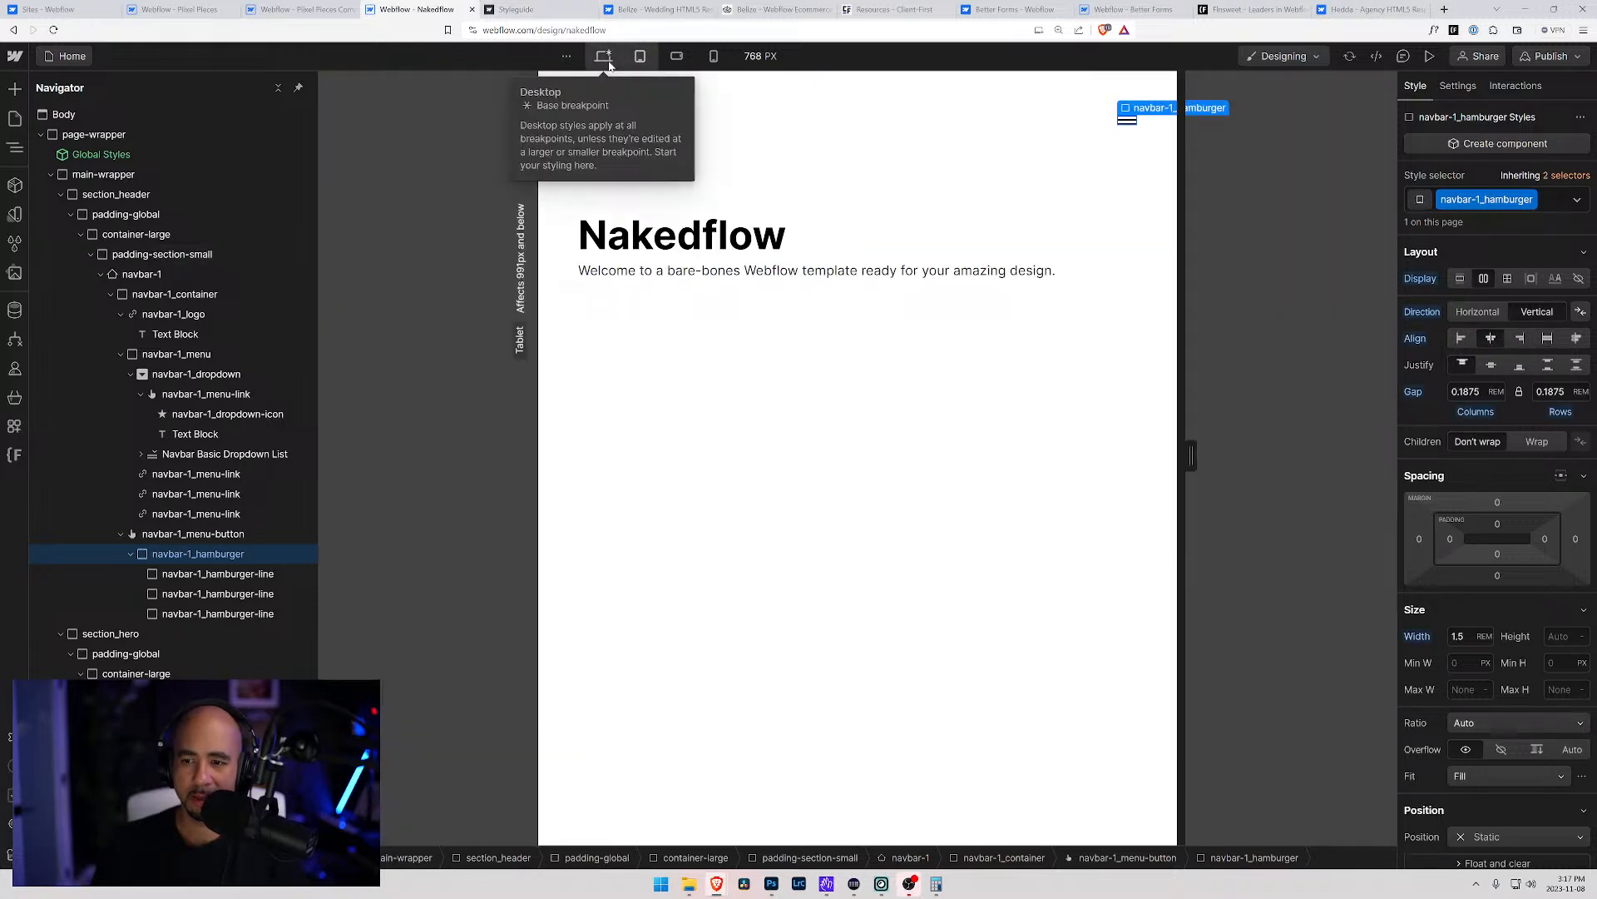
left_click(1452, 389)
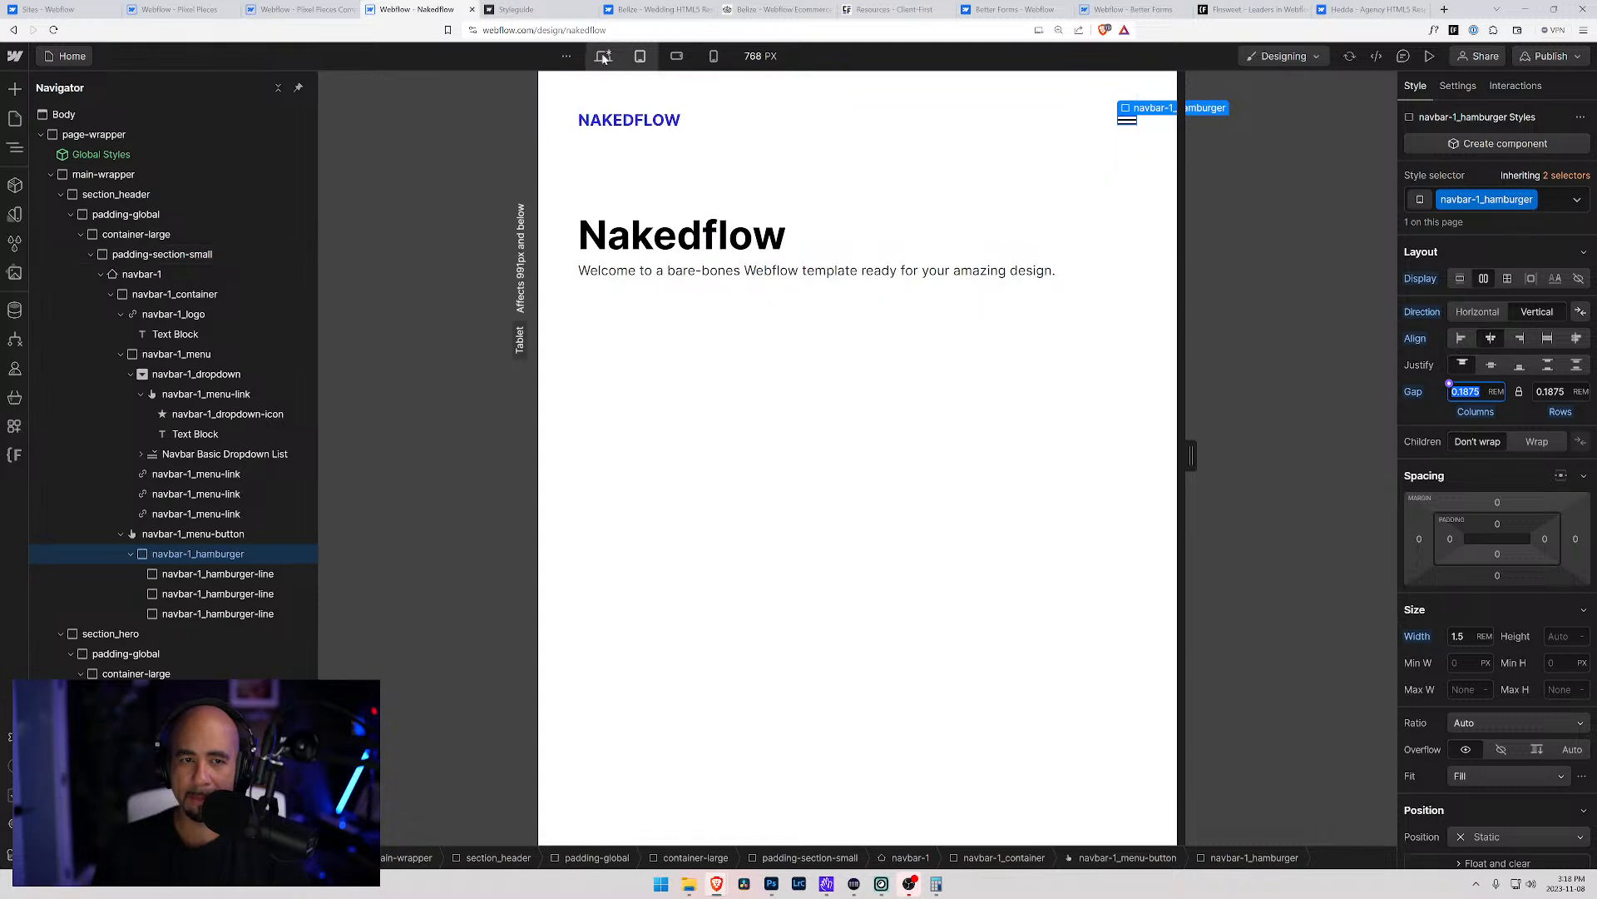
left_click(603, 57)
left_click(1478, 392)
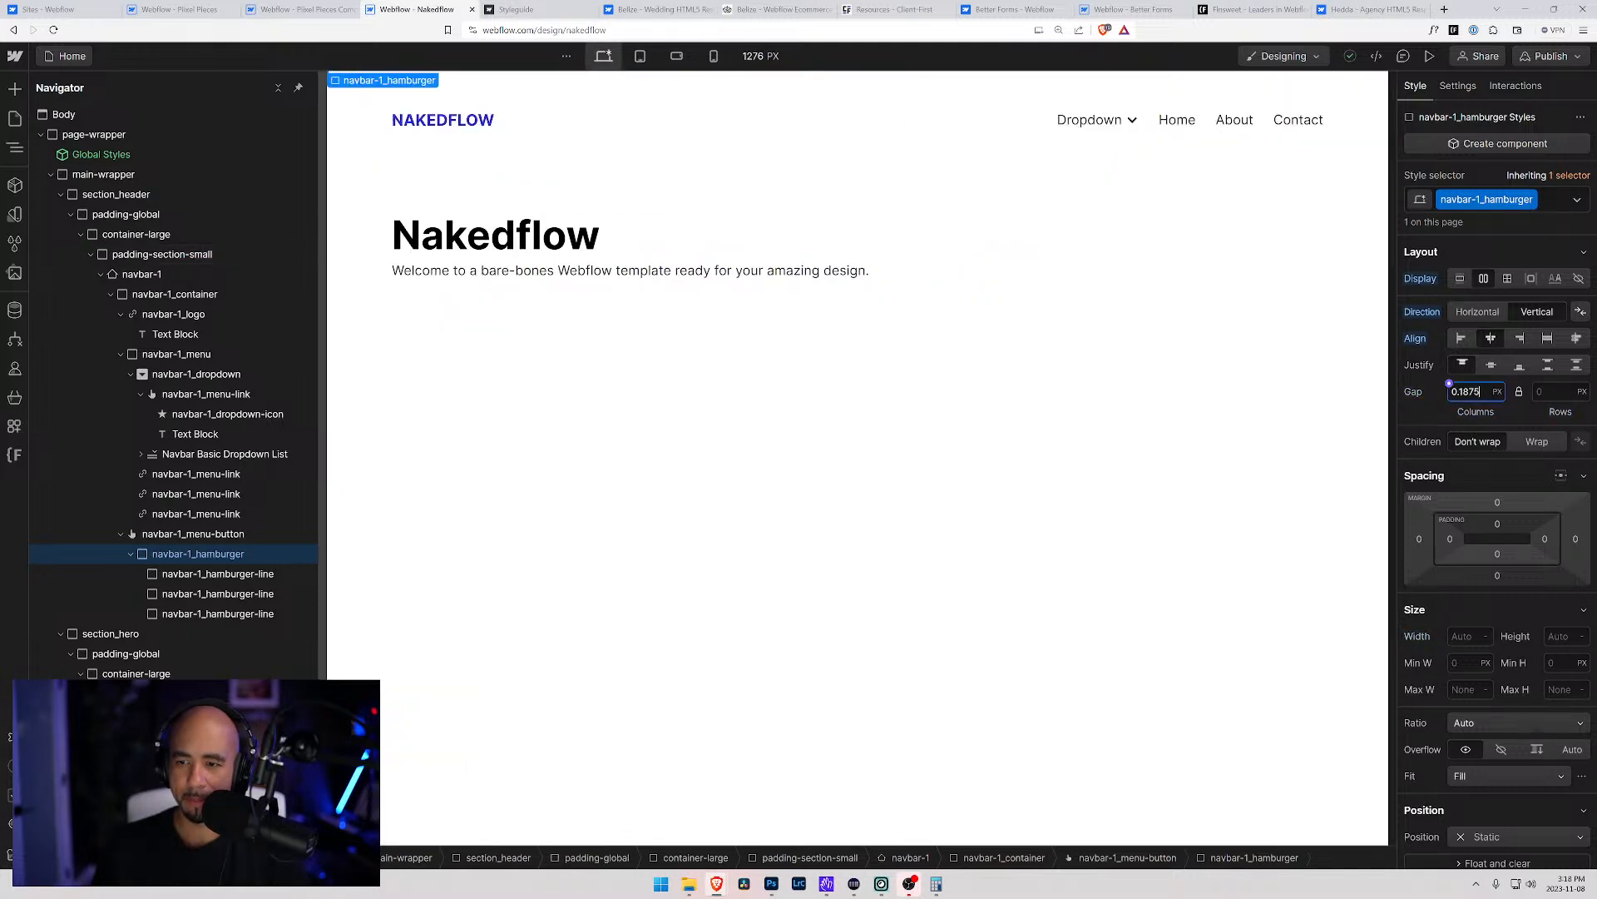
type("rem")
key("Return")
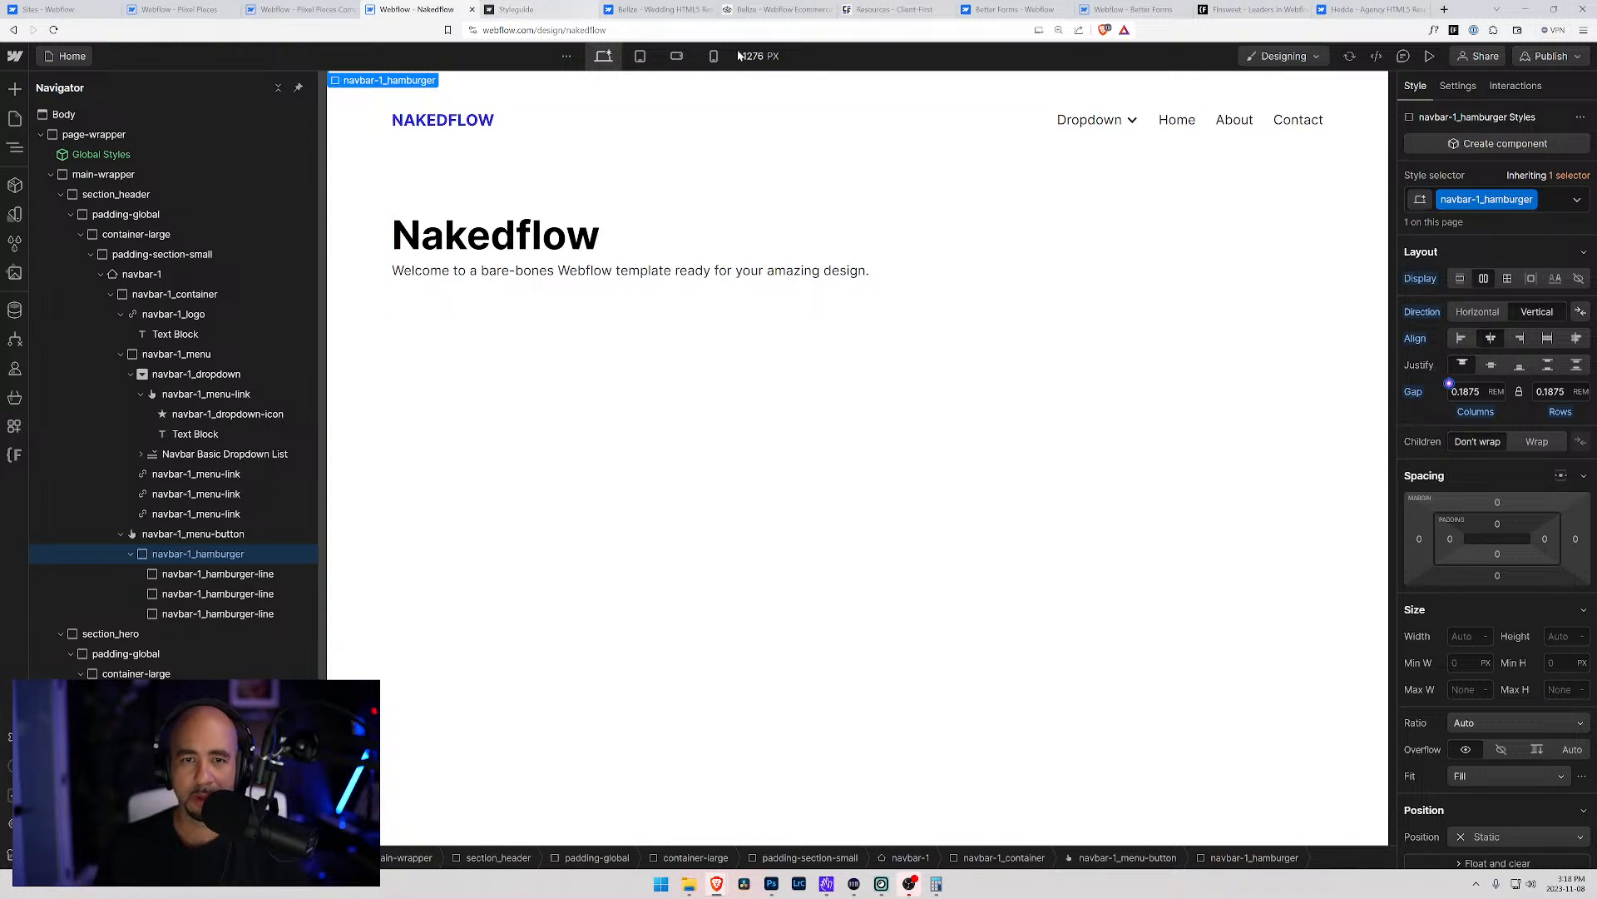
Set the width of navbar-1_hamburger to 1.5rem at the desktop breakpoint, as on tablet
left_click(640, 55)
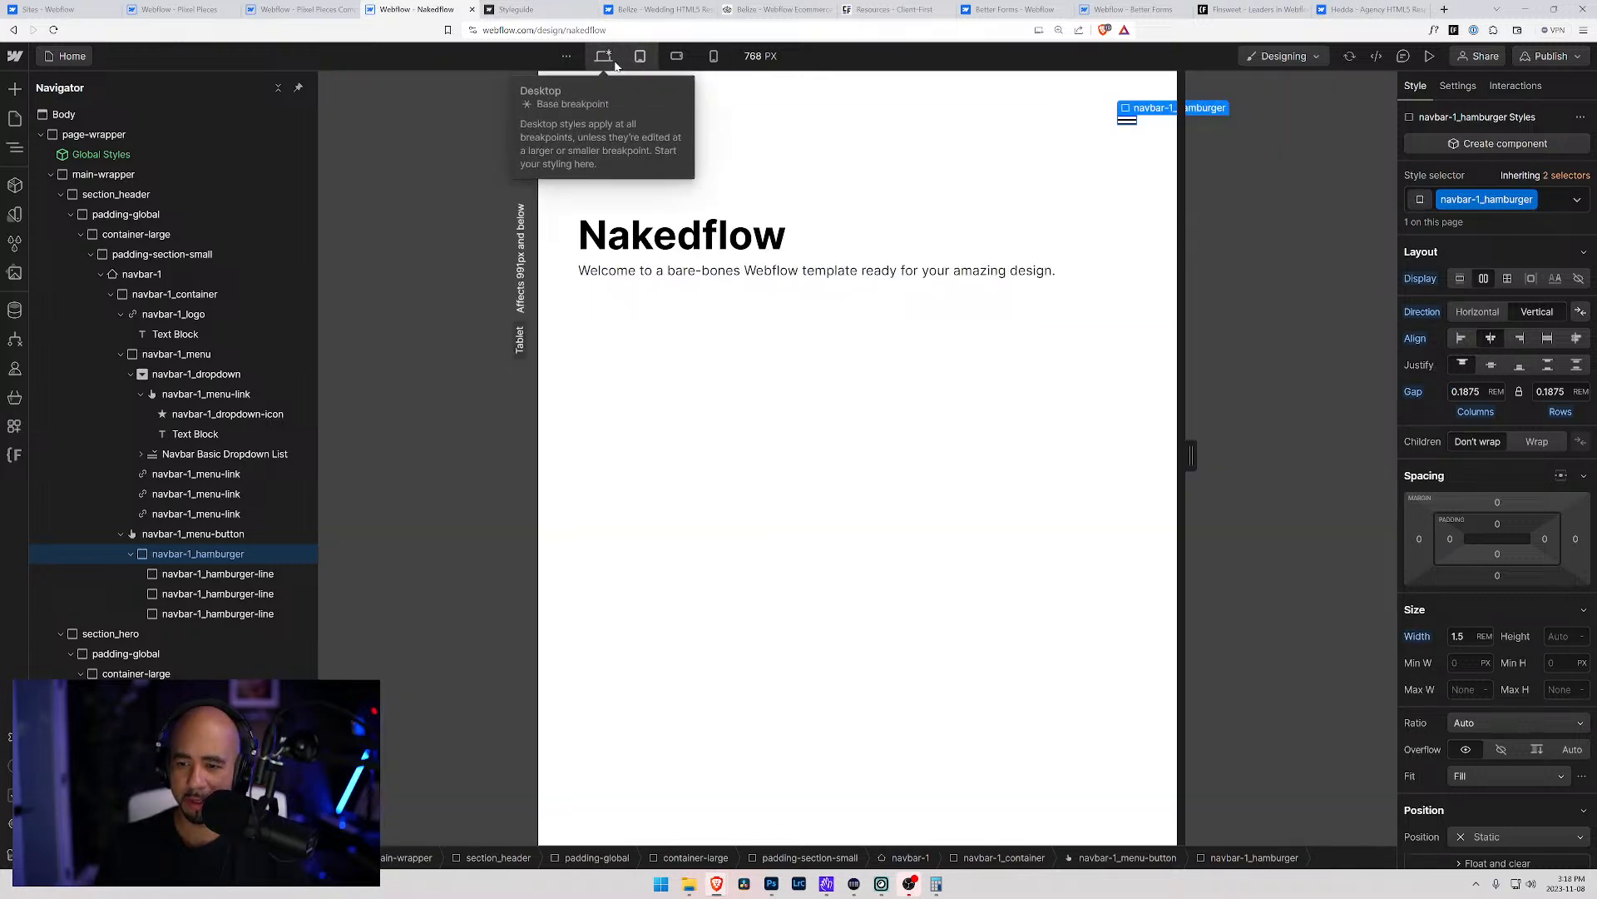
left_click(603, 55)
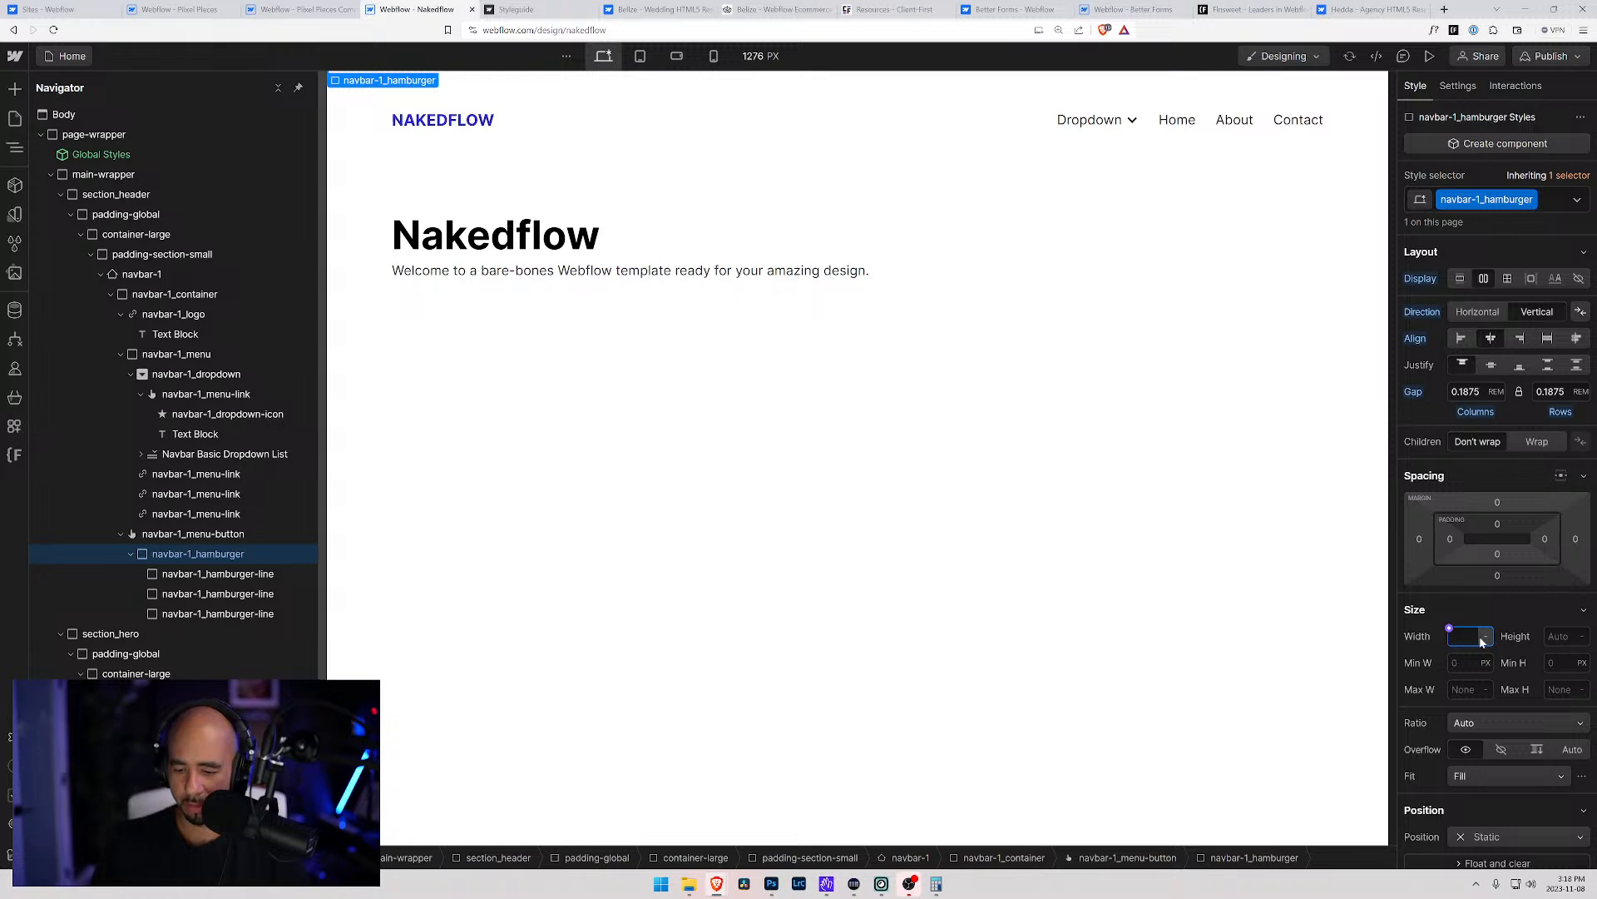
type("m")
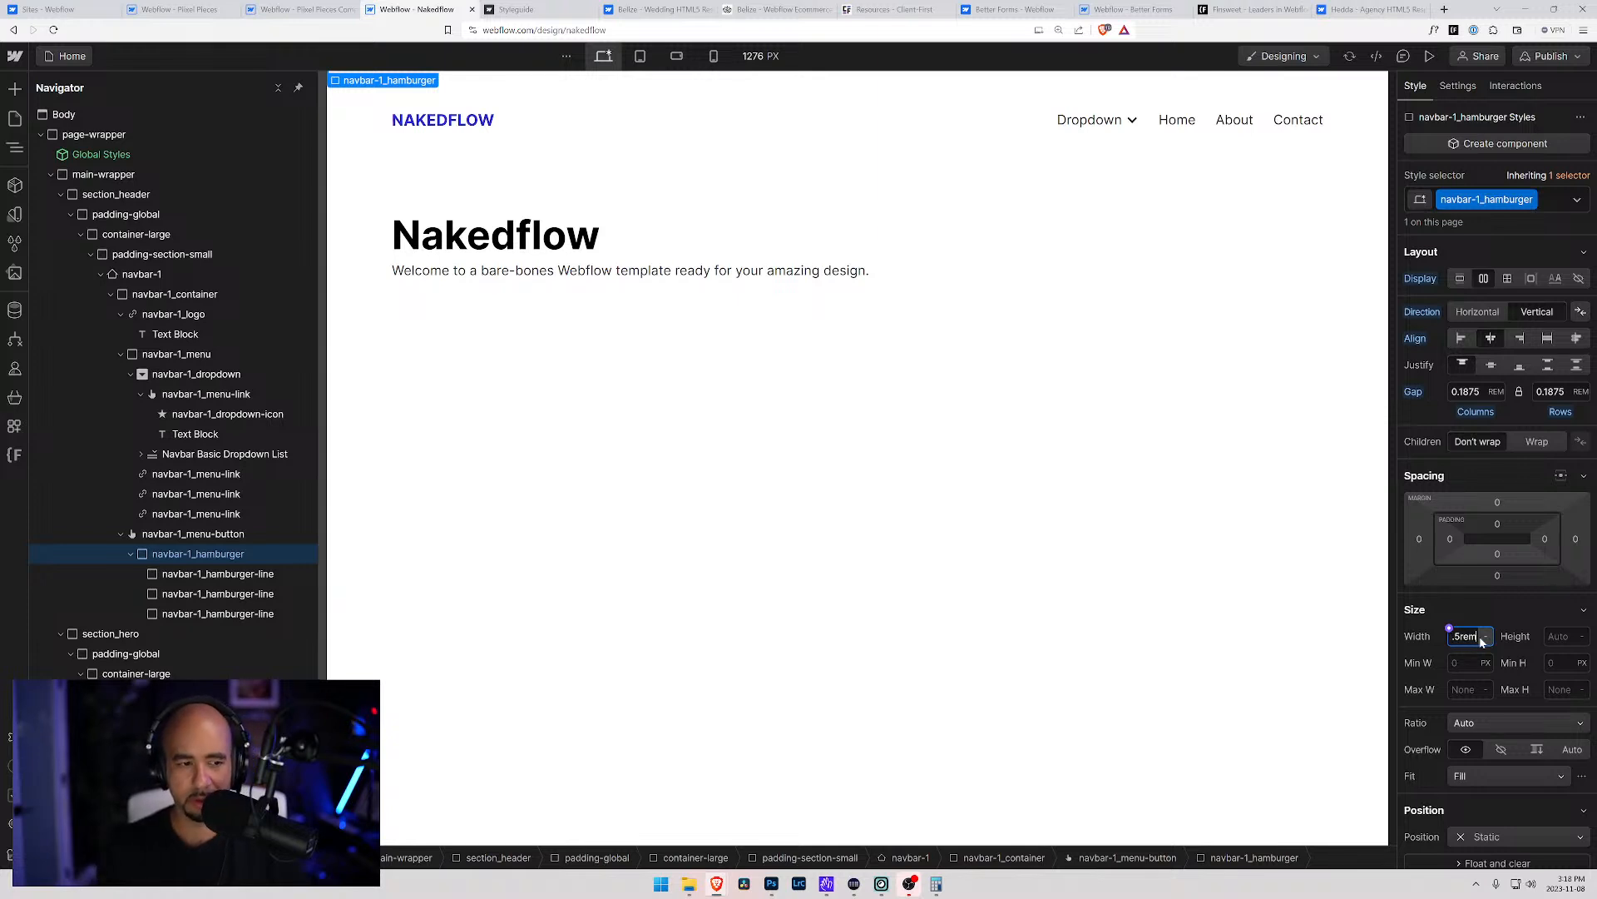
key("Return")
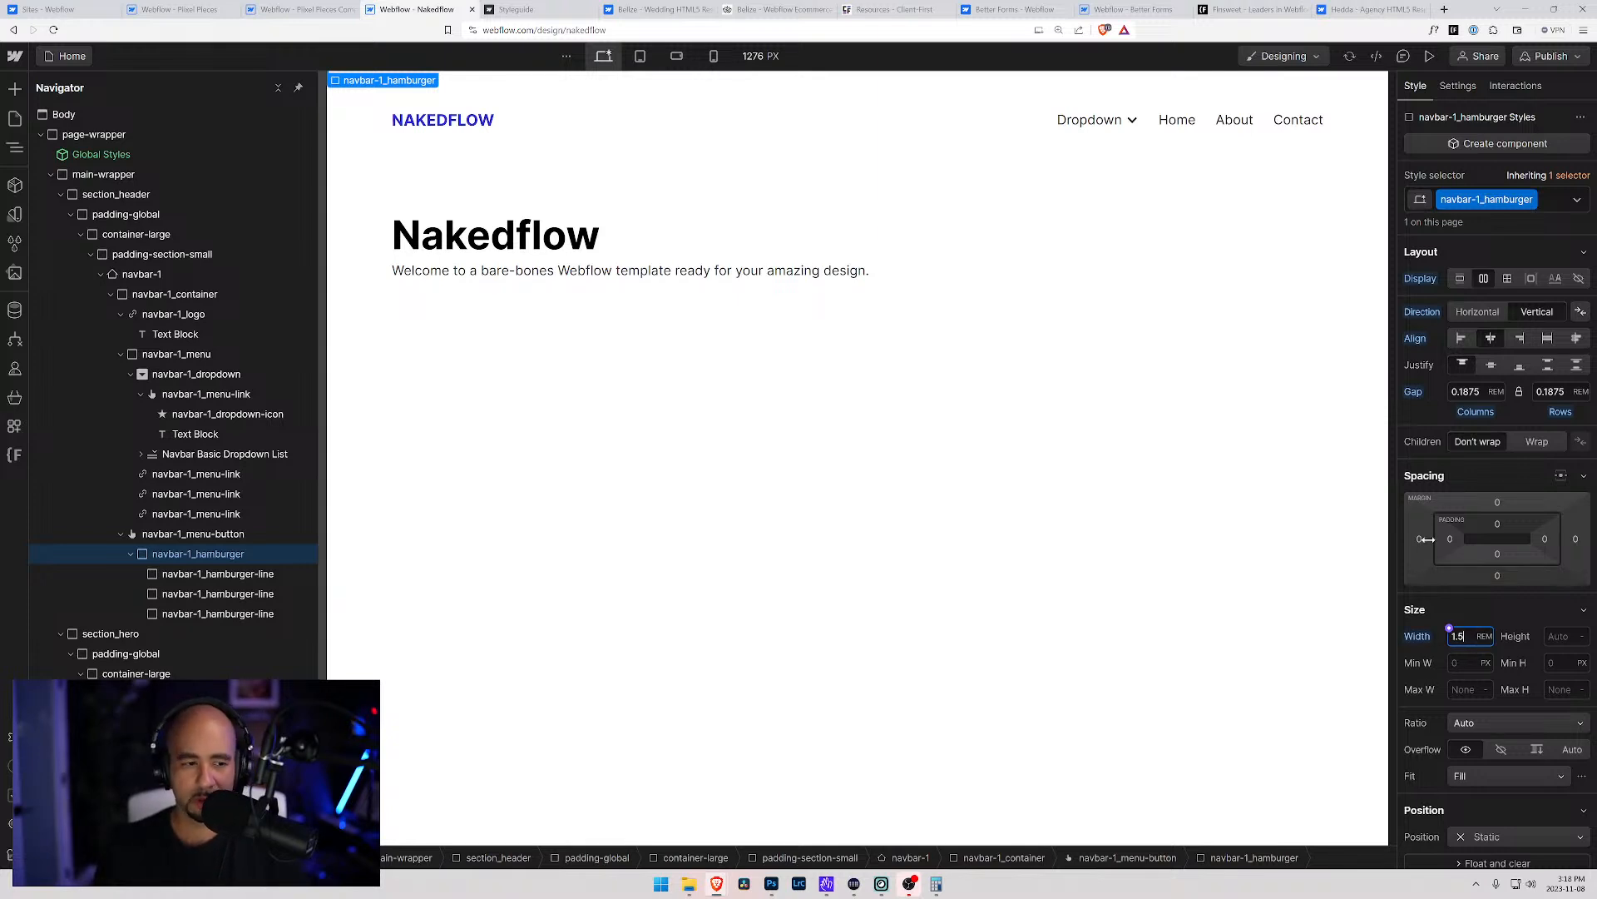
Review the layout and size styles of navbar-1_hamburger at the tablet breakpoint against those at desktop
left_click(1480, 609)
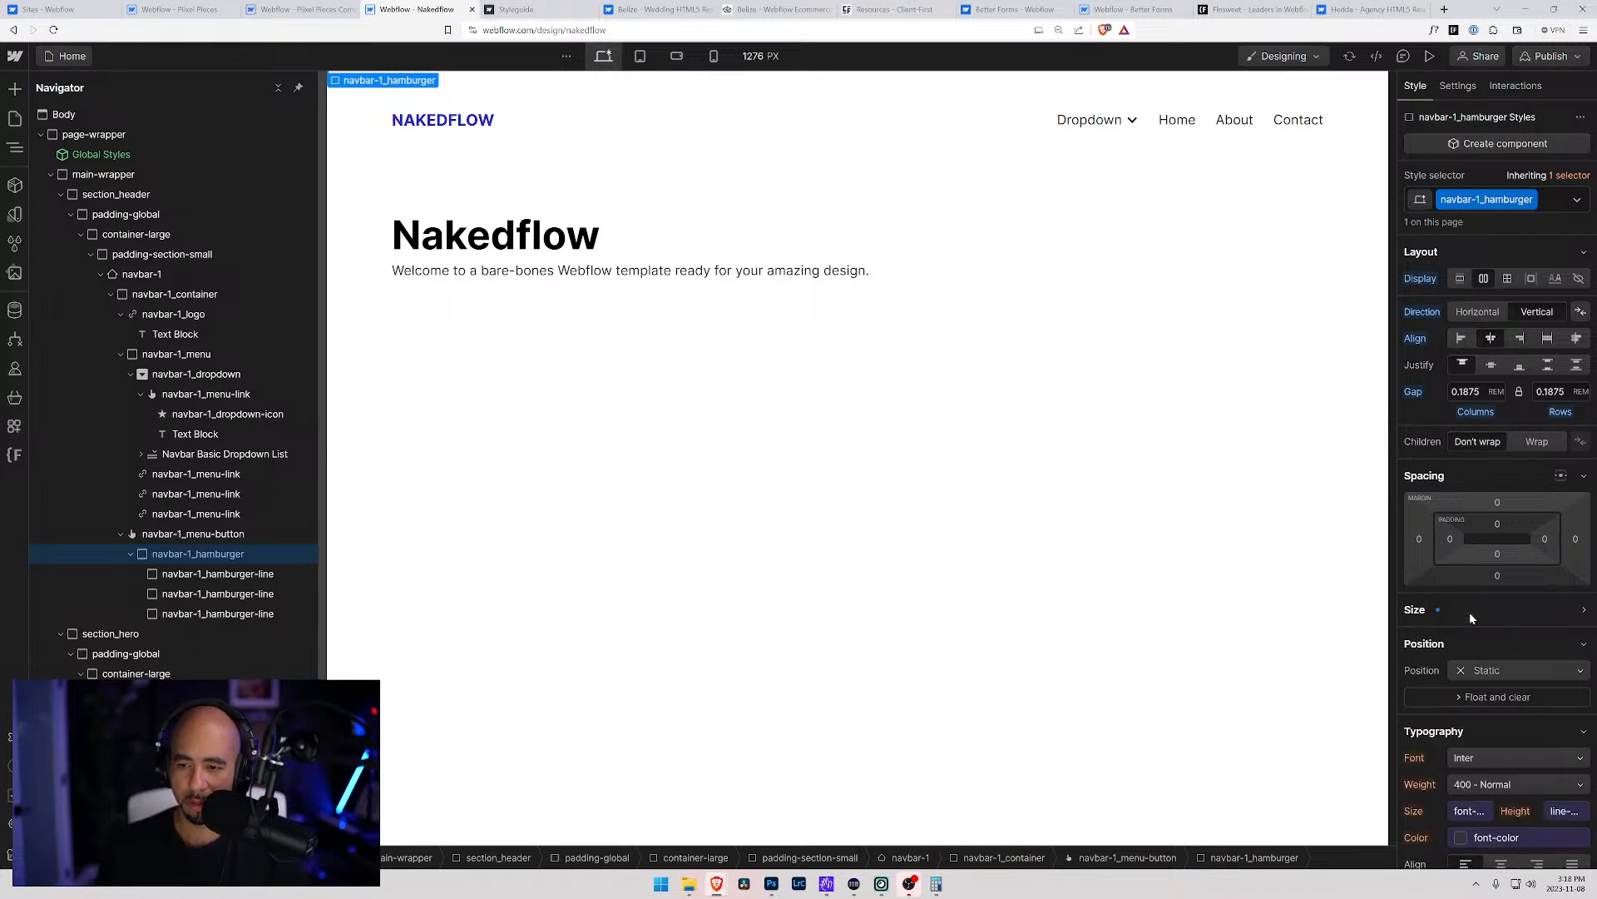
left_click(1471, 614)
left_click(640, 56)
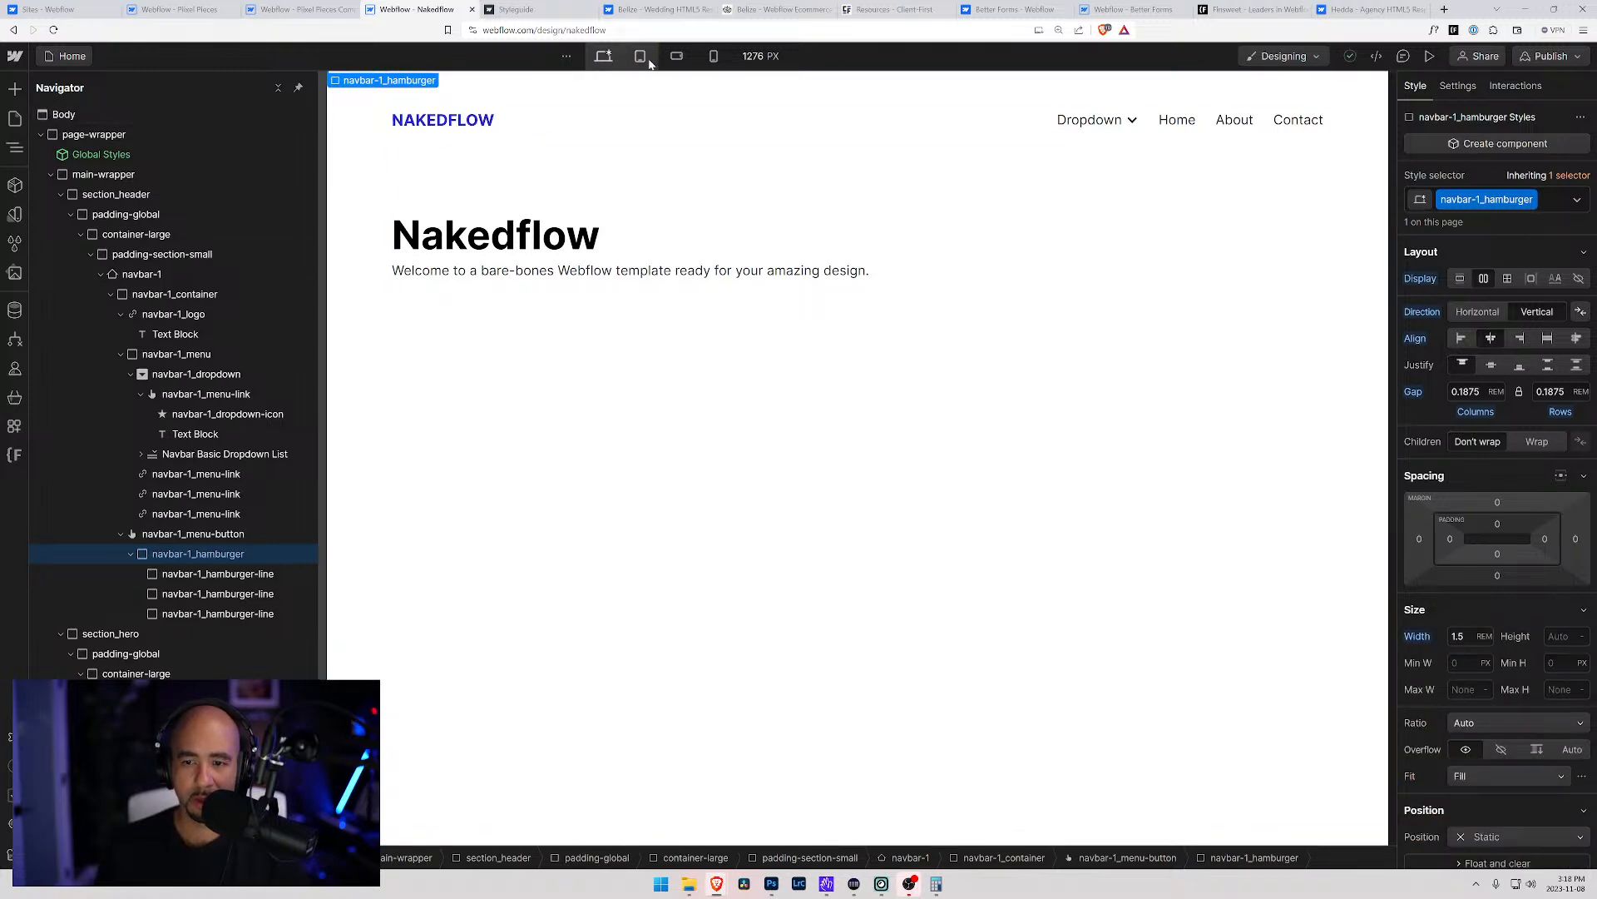
scroll(1461, 571, "down", 8)
scroll(1470, 580, "up", 4)
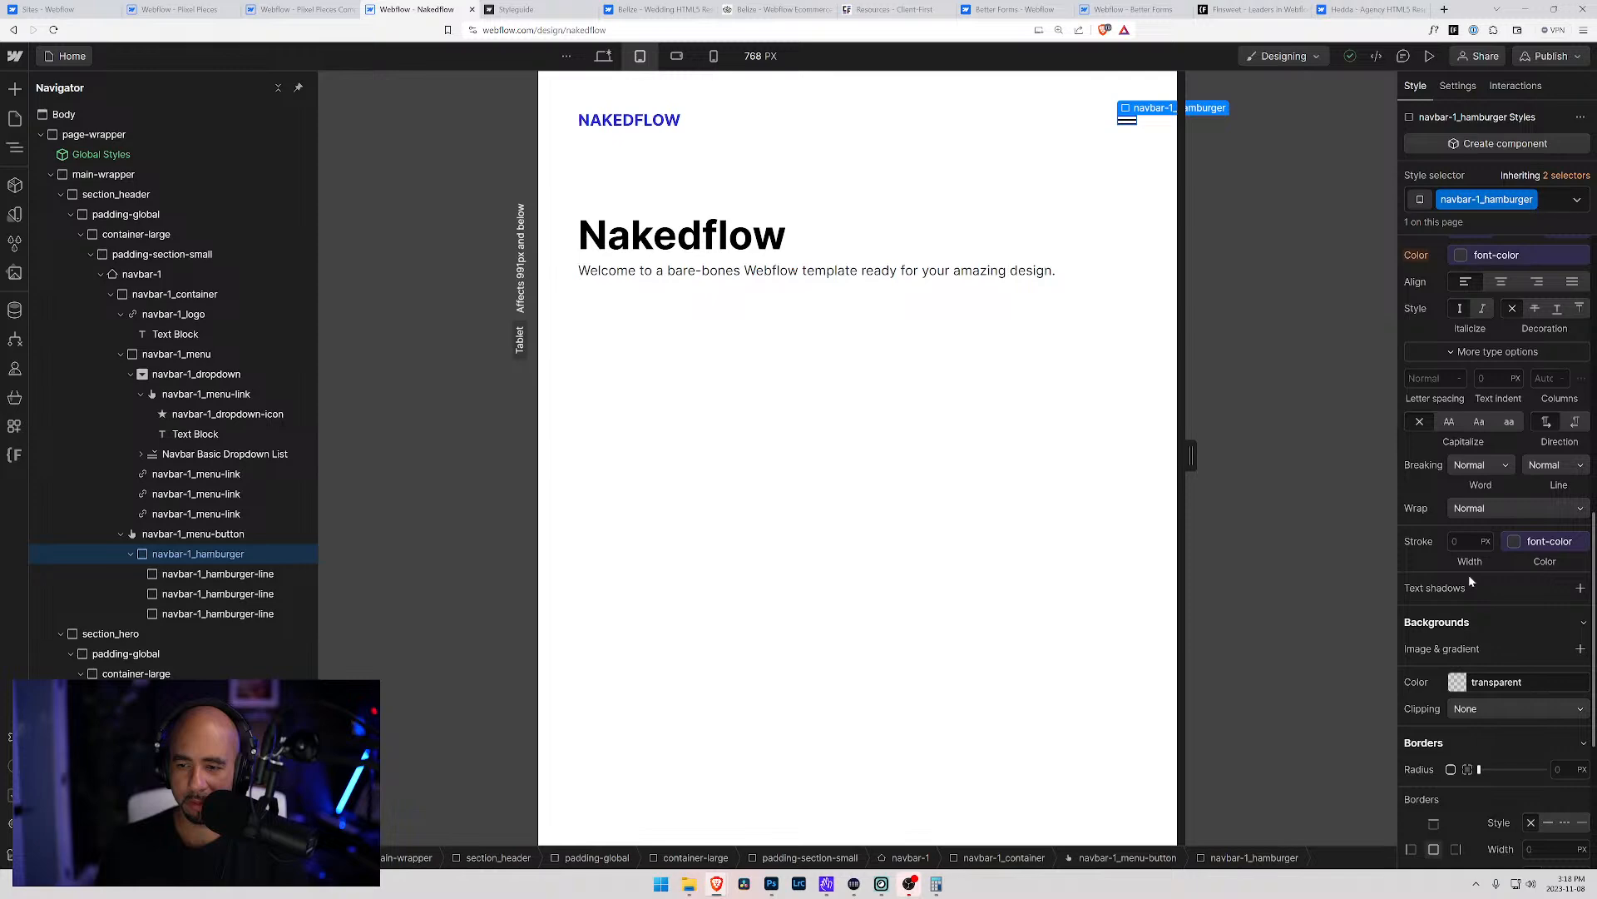
scroll(1491, 586, "up", 4)
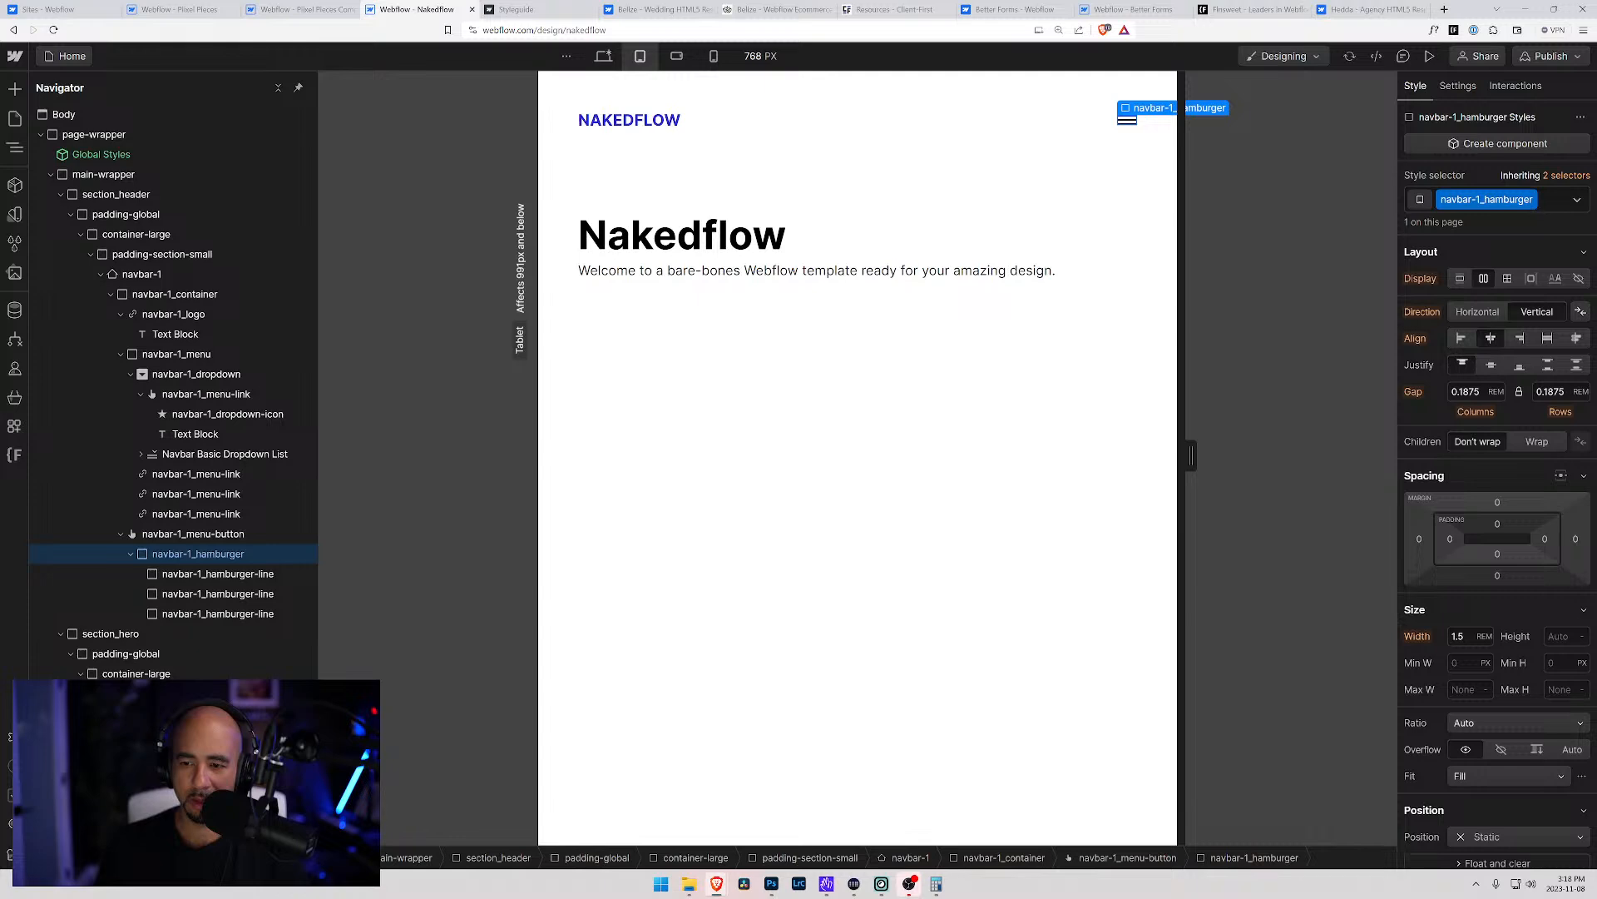
left_click(603, 56)
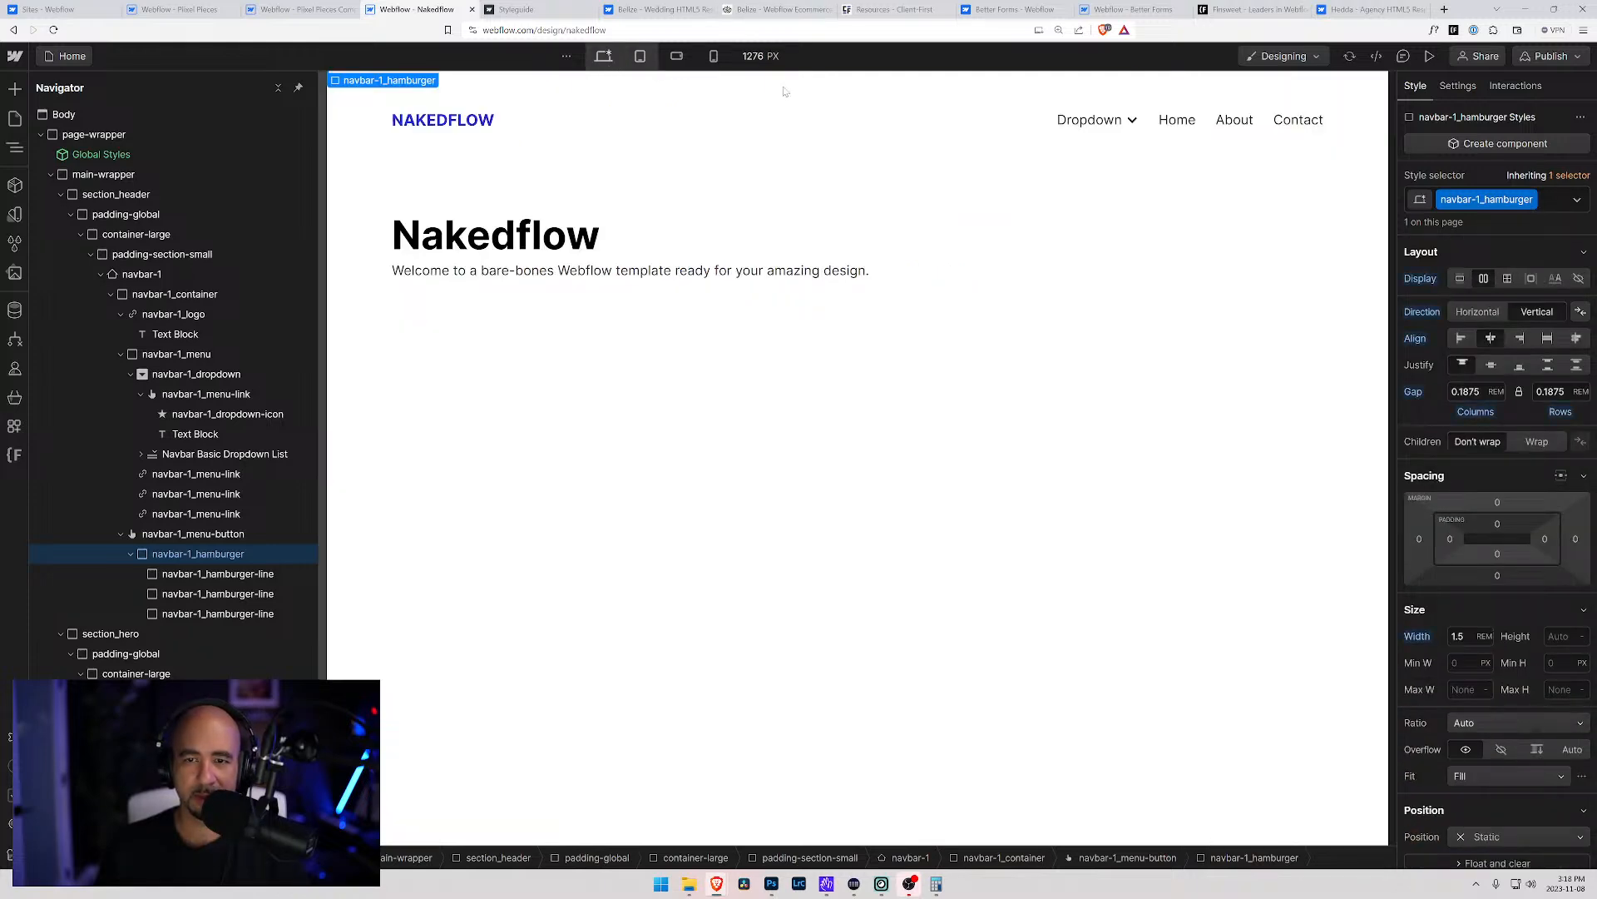
Reset the padding overrides on all four sides of navbar-1_menu-button at the tablet breakpoint
left_click(640, 56)
left_click(226, 535)
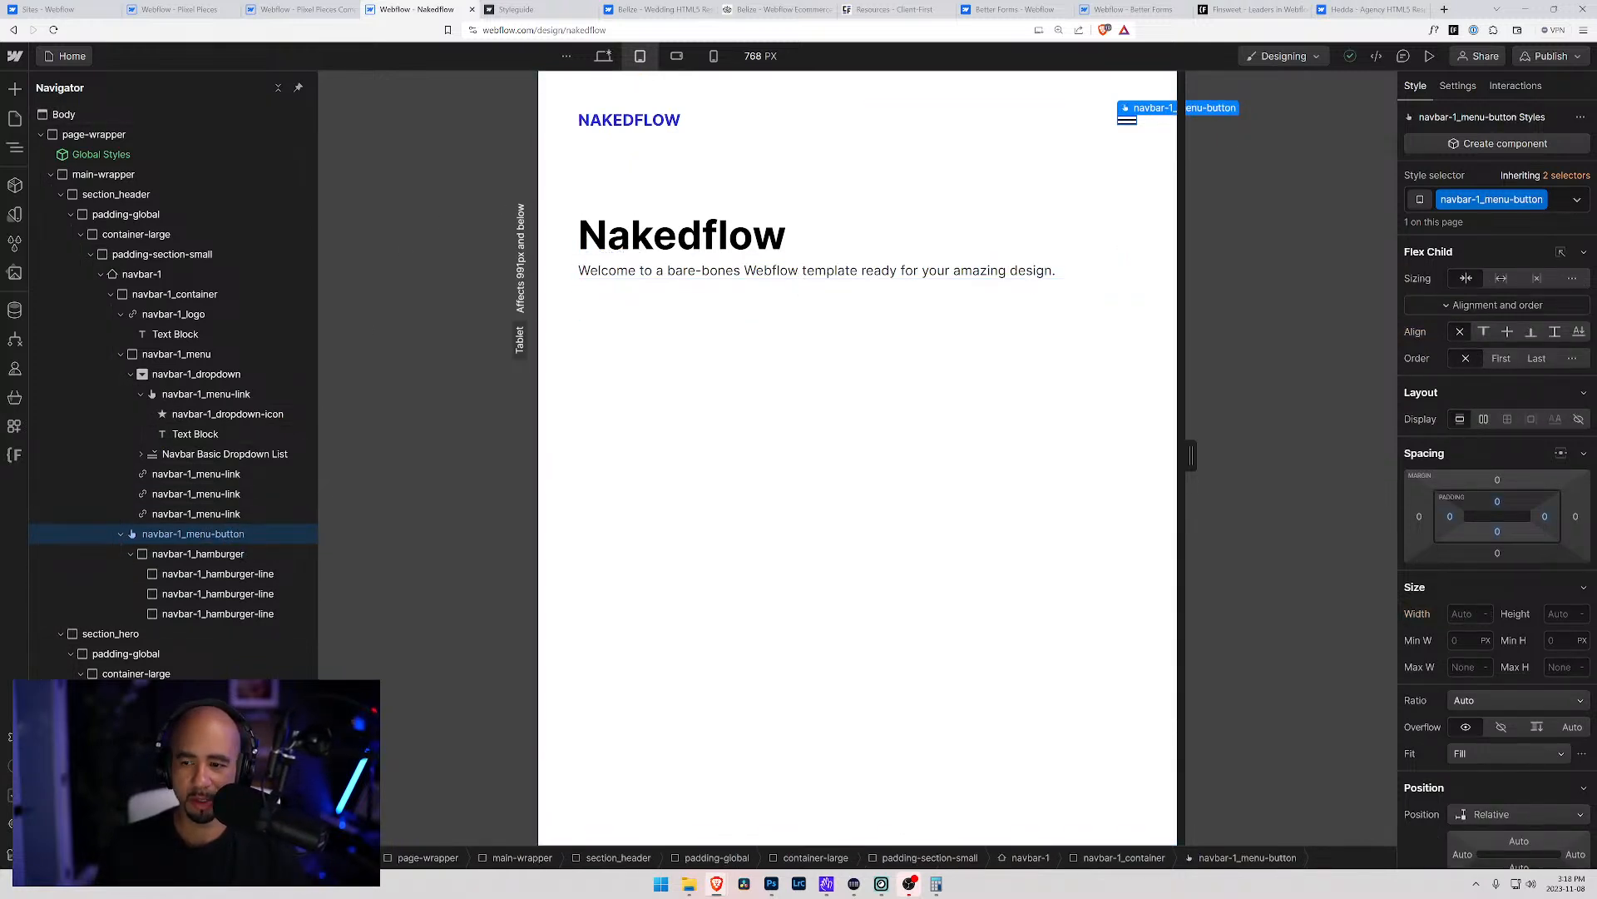
left_click_drag(1495, 503, 1554, 518)
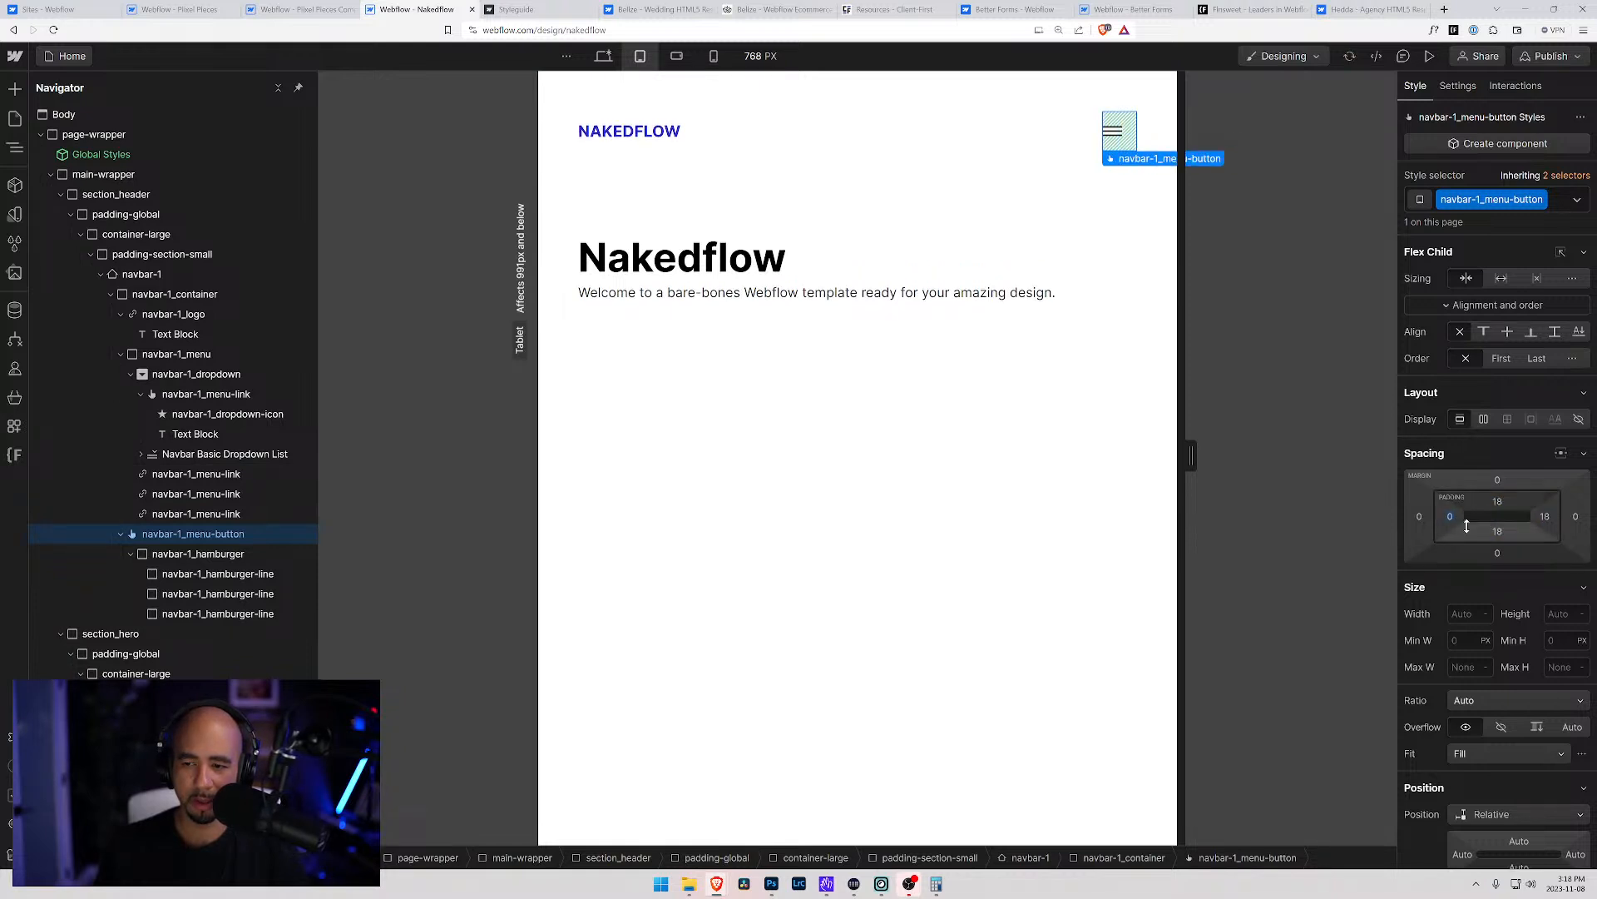
left_click_drag(1450, 519, 1435, 520)
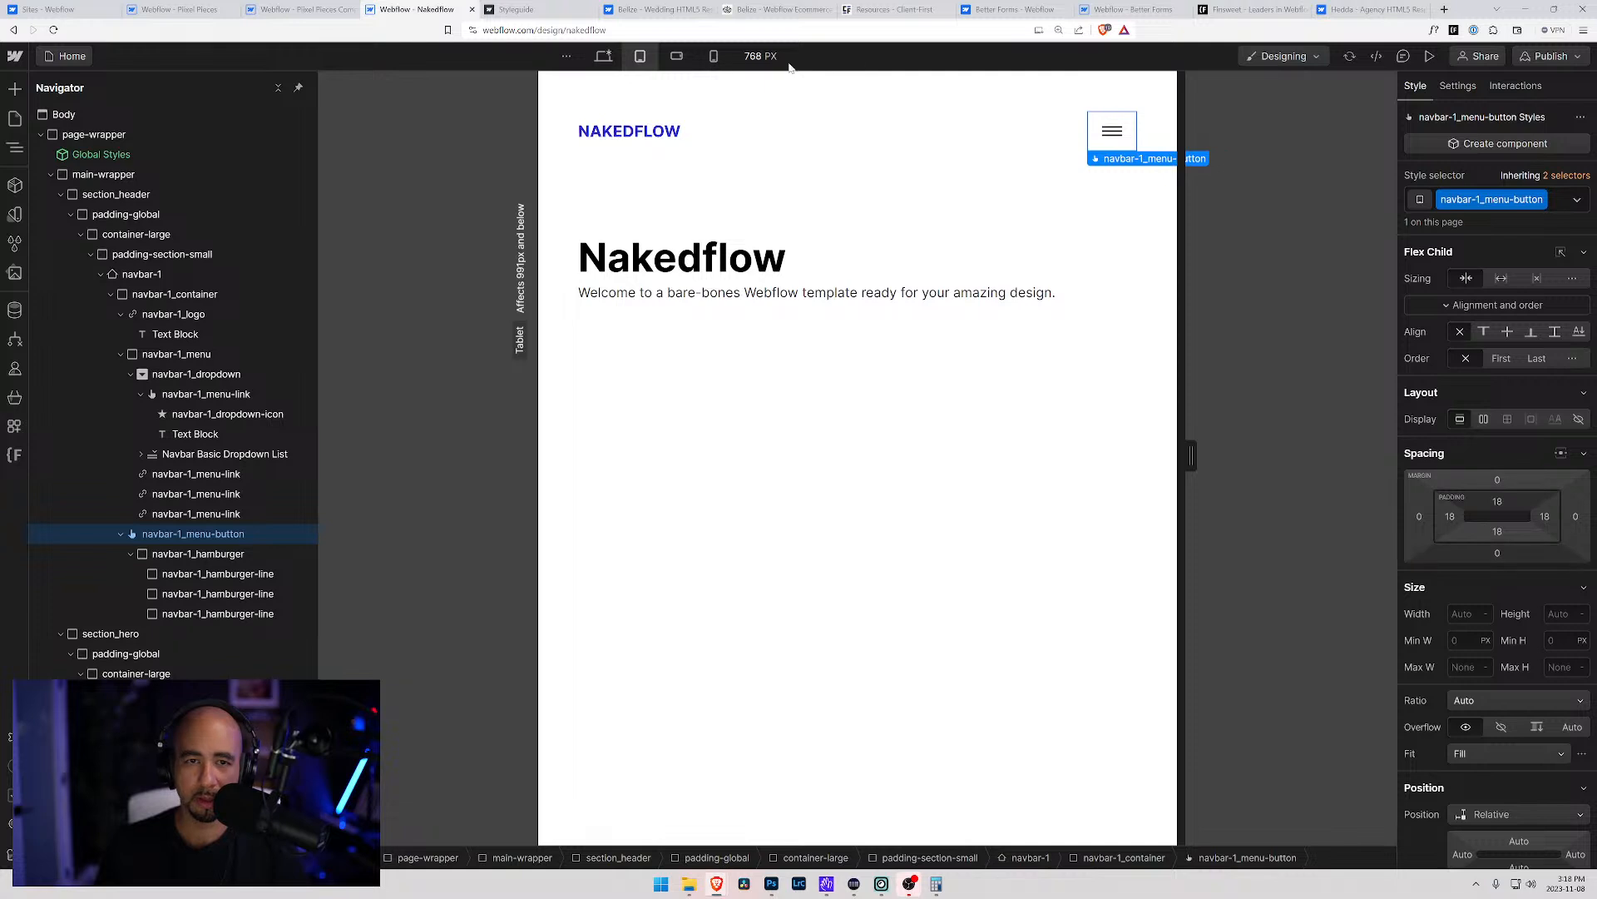
Set the padding of navbar-1_menu-button to 0 on all sides at the desktop breakpoint and check it at tablet
left_click(603, 55)
left_click(1497, 503)
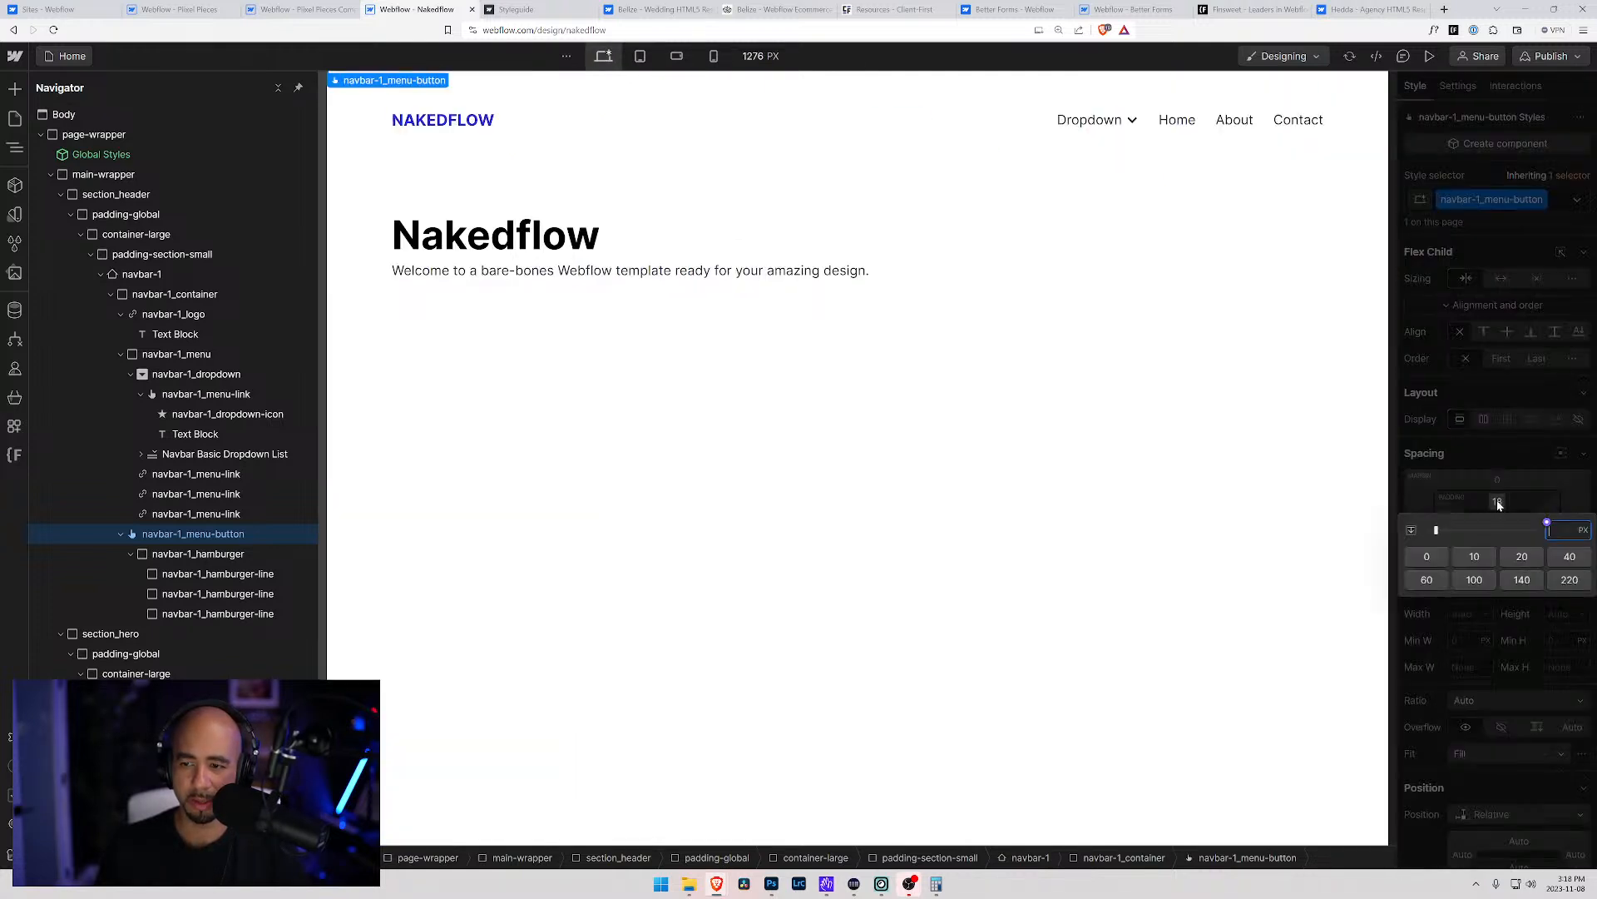
left_click(1437, 564)
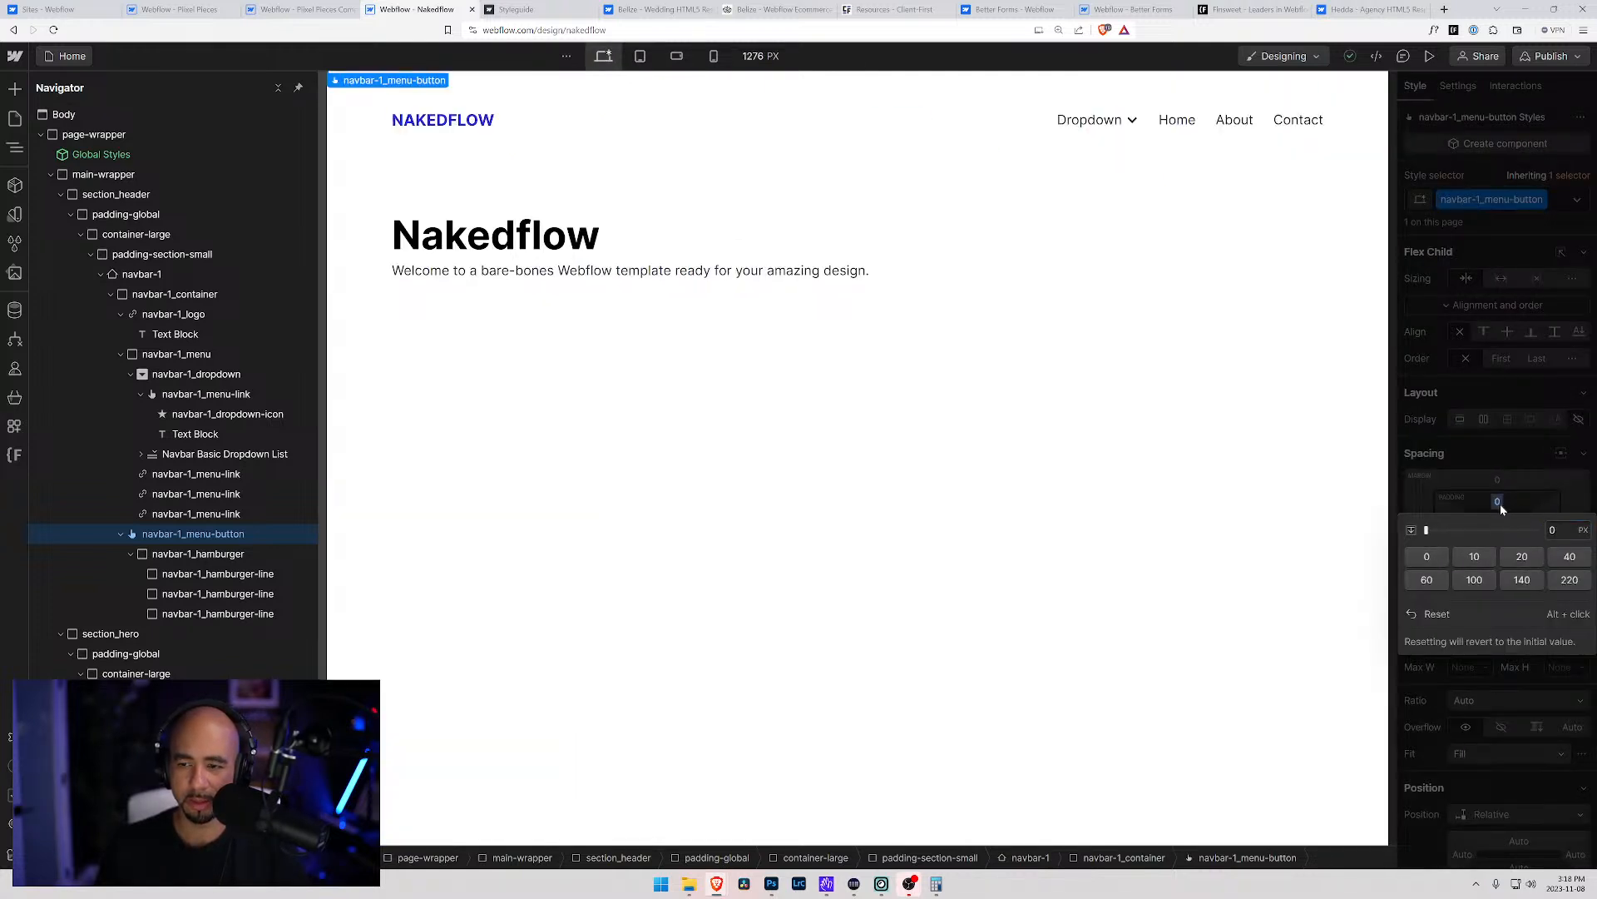
left_click(1501, 502)
mouse_move(1501, 503)
left_mouse_down()
mouse_move(1499, 528)
mouse_move(1506, 473)
left_mouse_up()
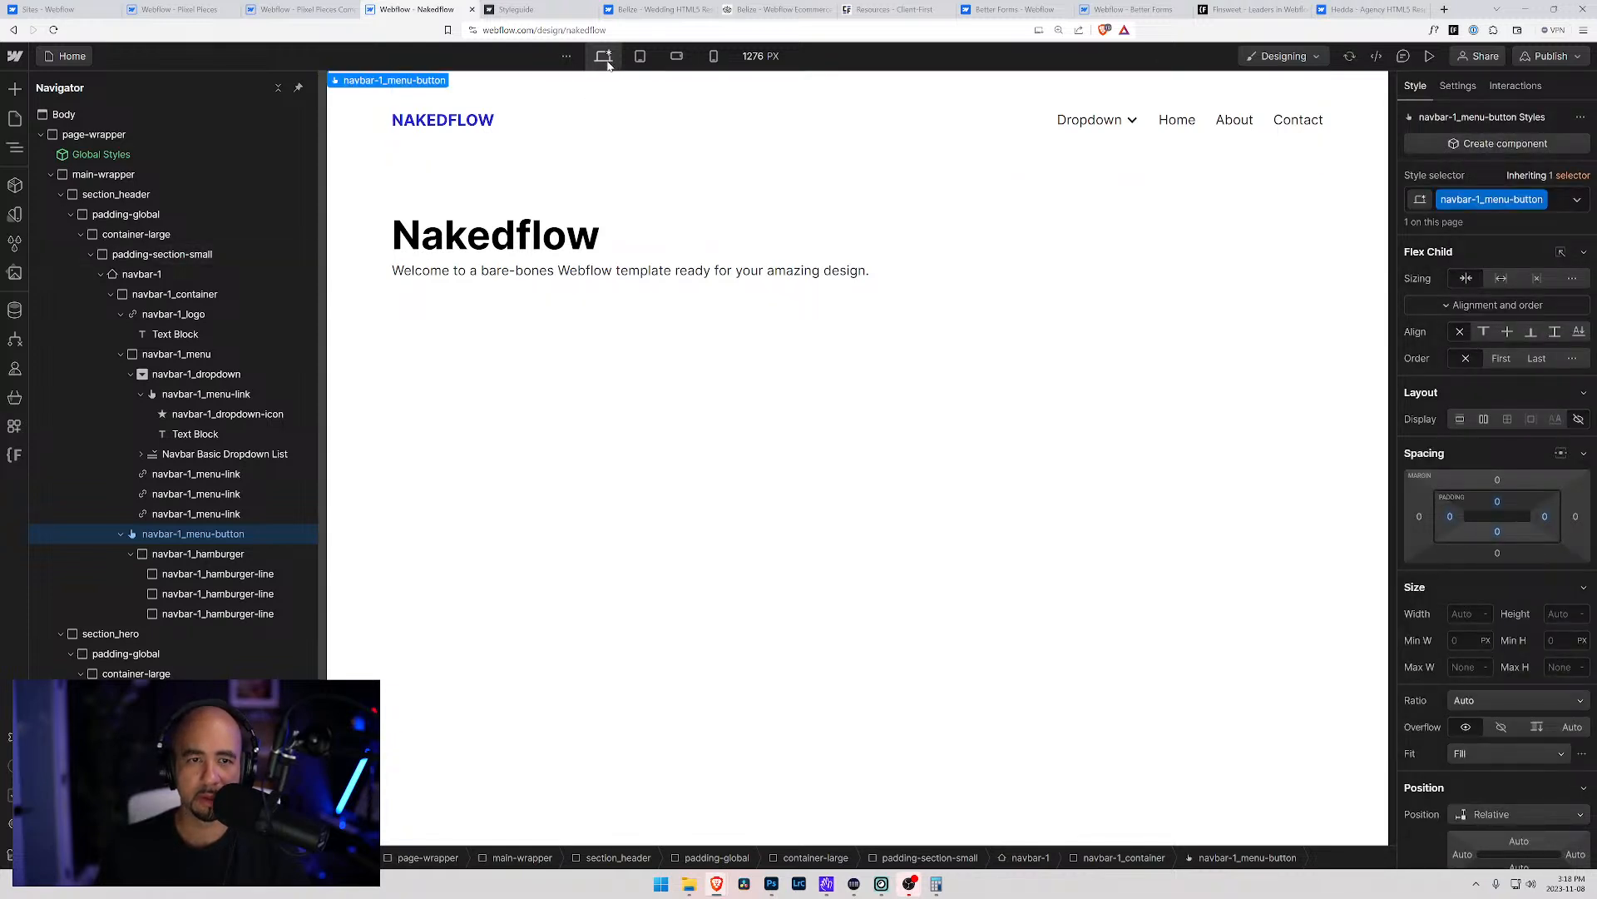
left_click(640, 56)
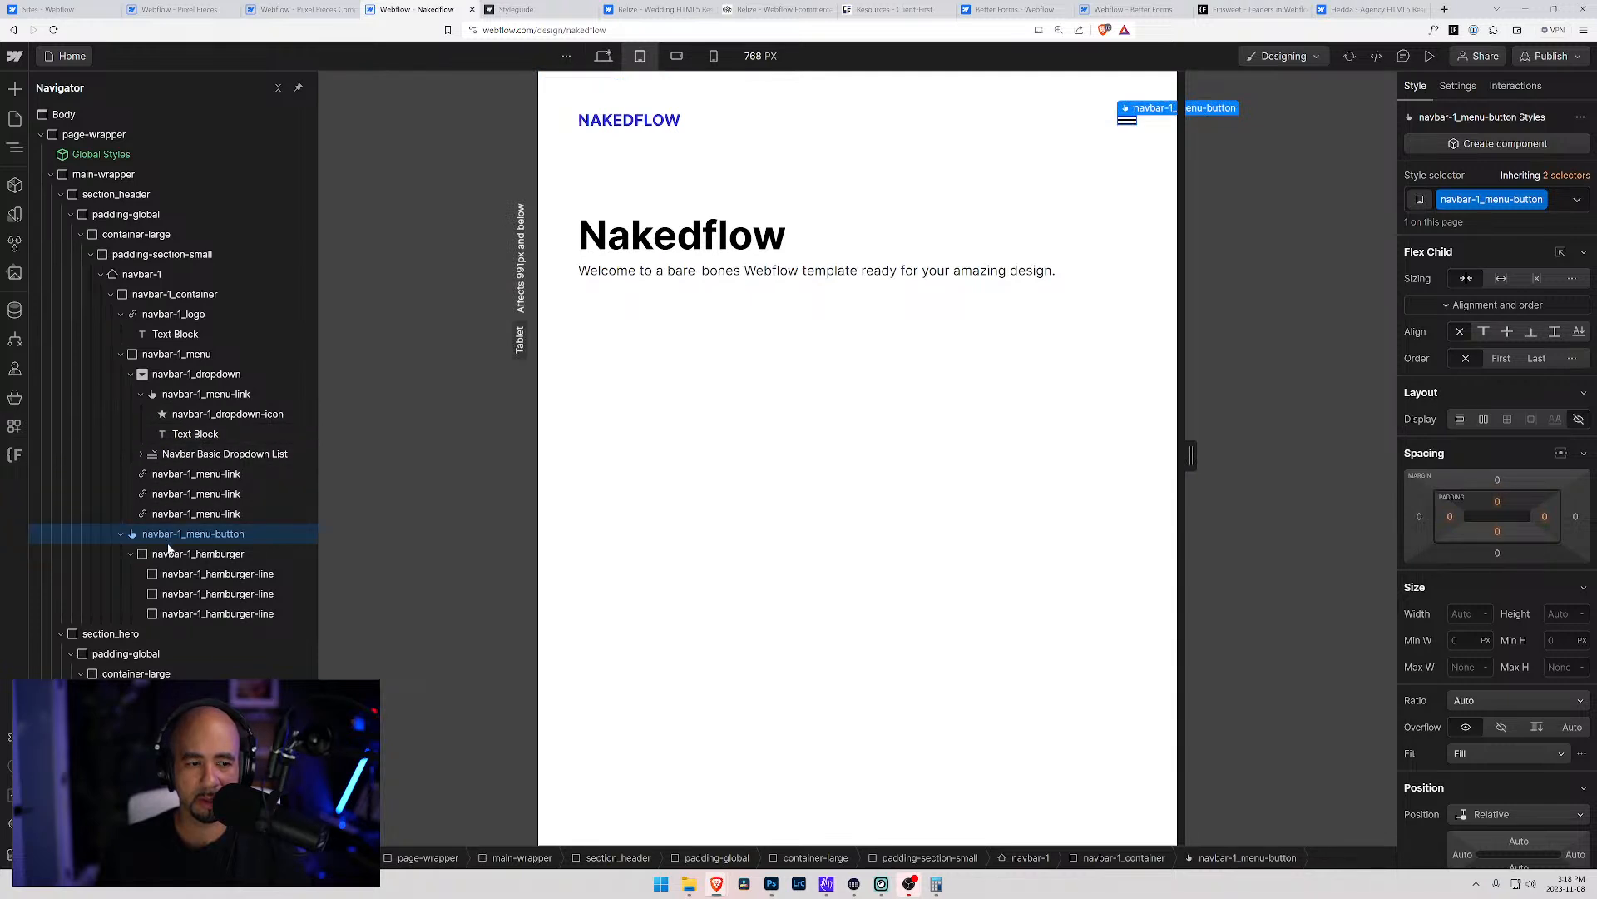
Compare the padding of navbar-1_menu-link between the tablet and desktop breakpoints
left_click(184, 515)
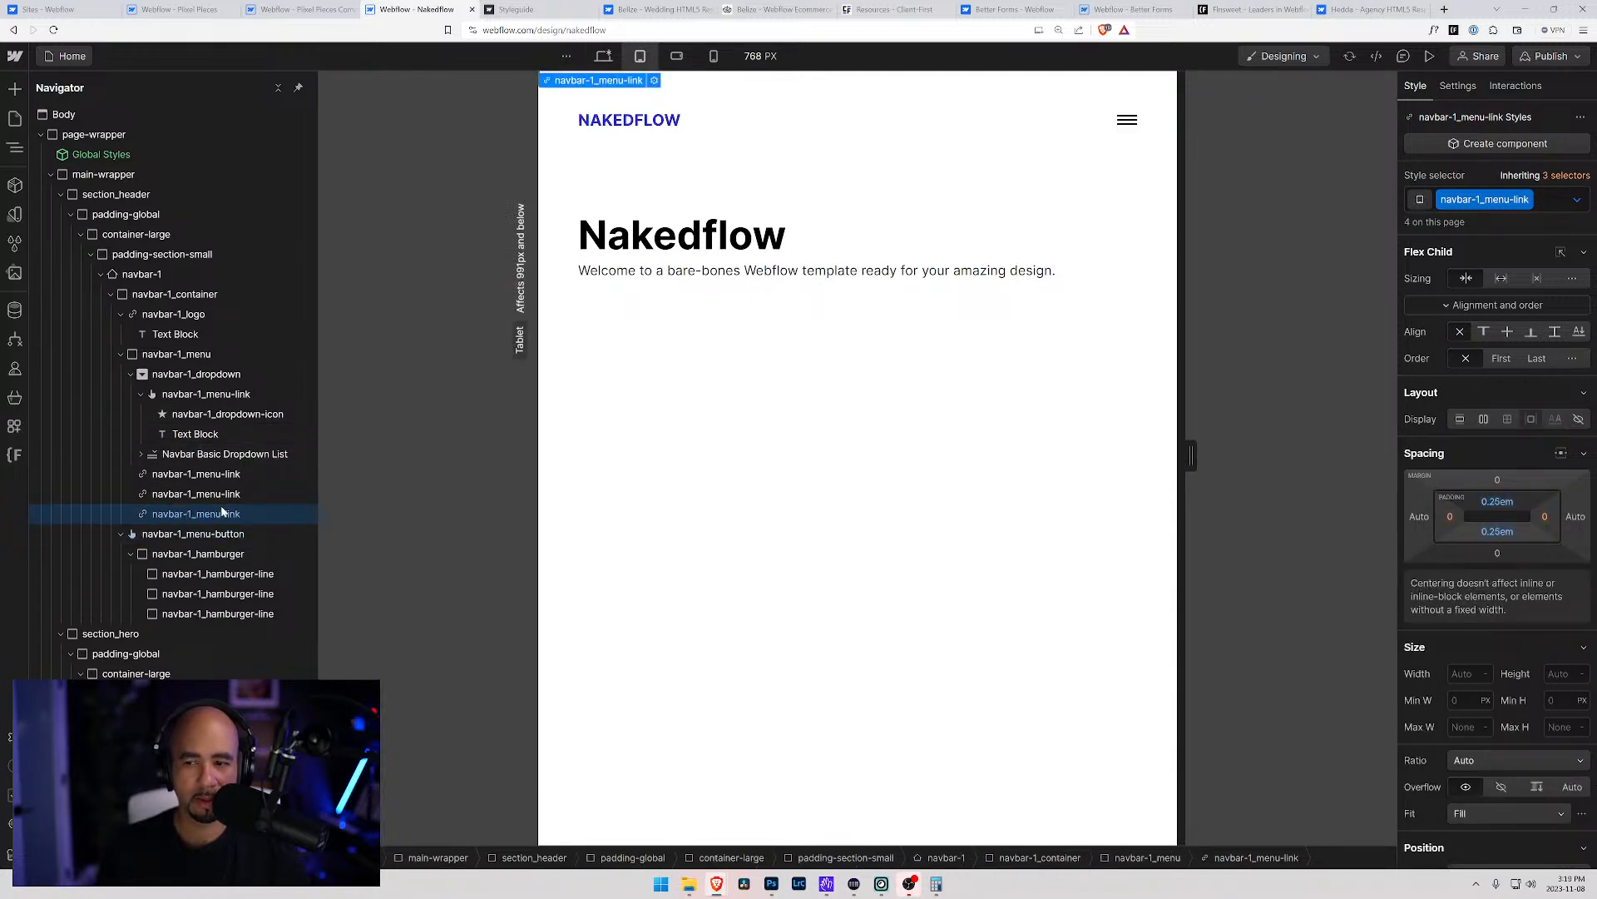
left_click(603, 56)
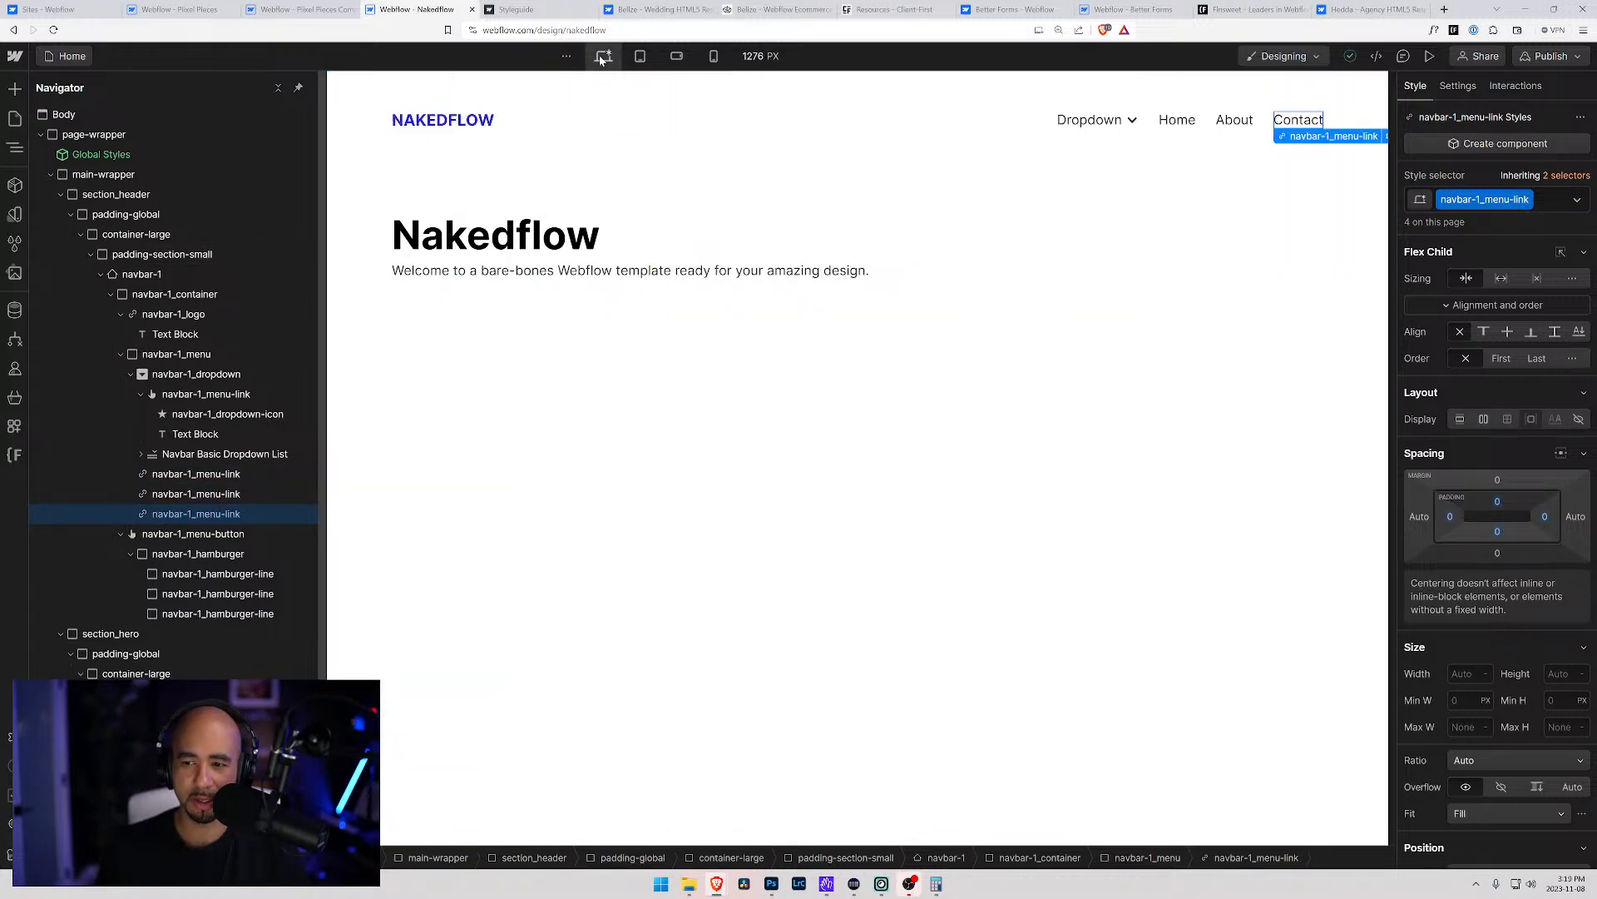
left_click(640, 58)
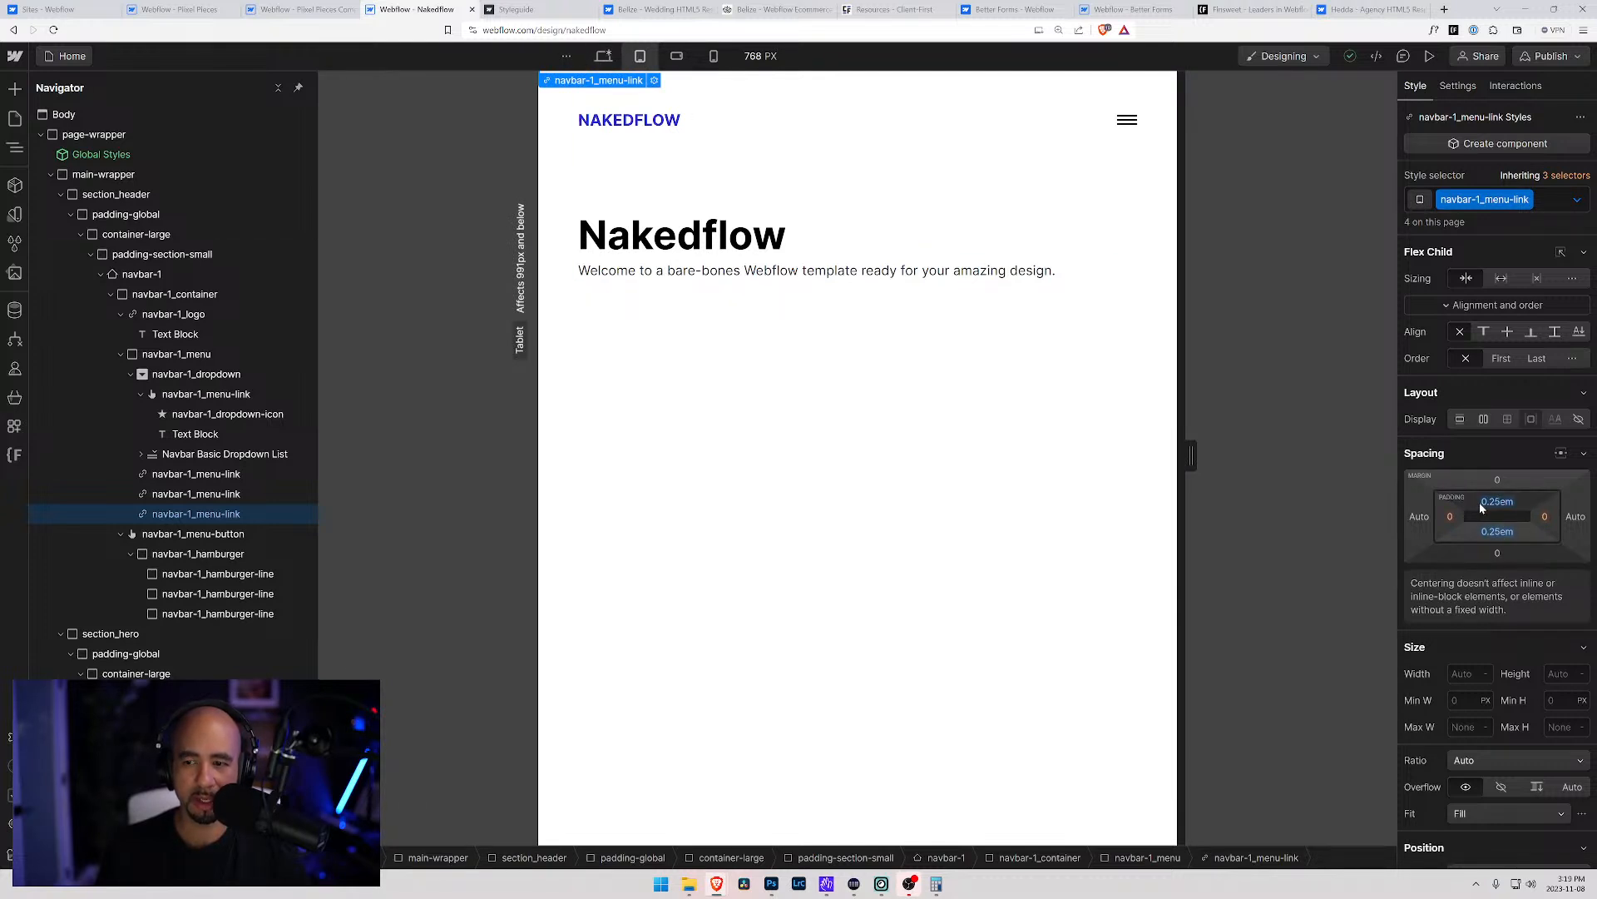
left_click(603, 56)
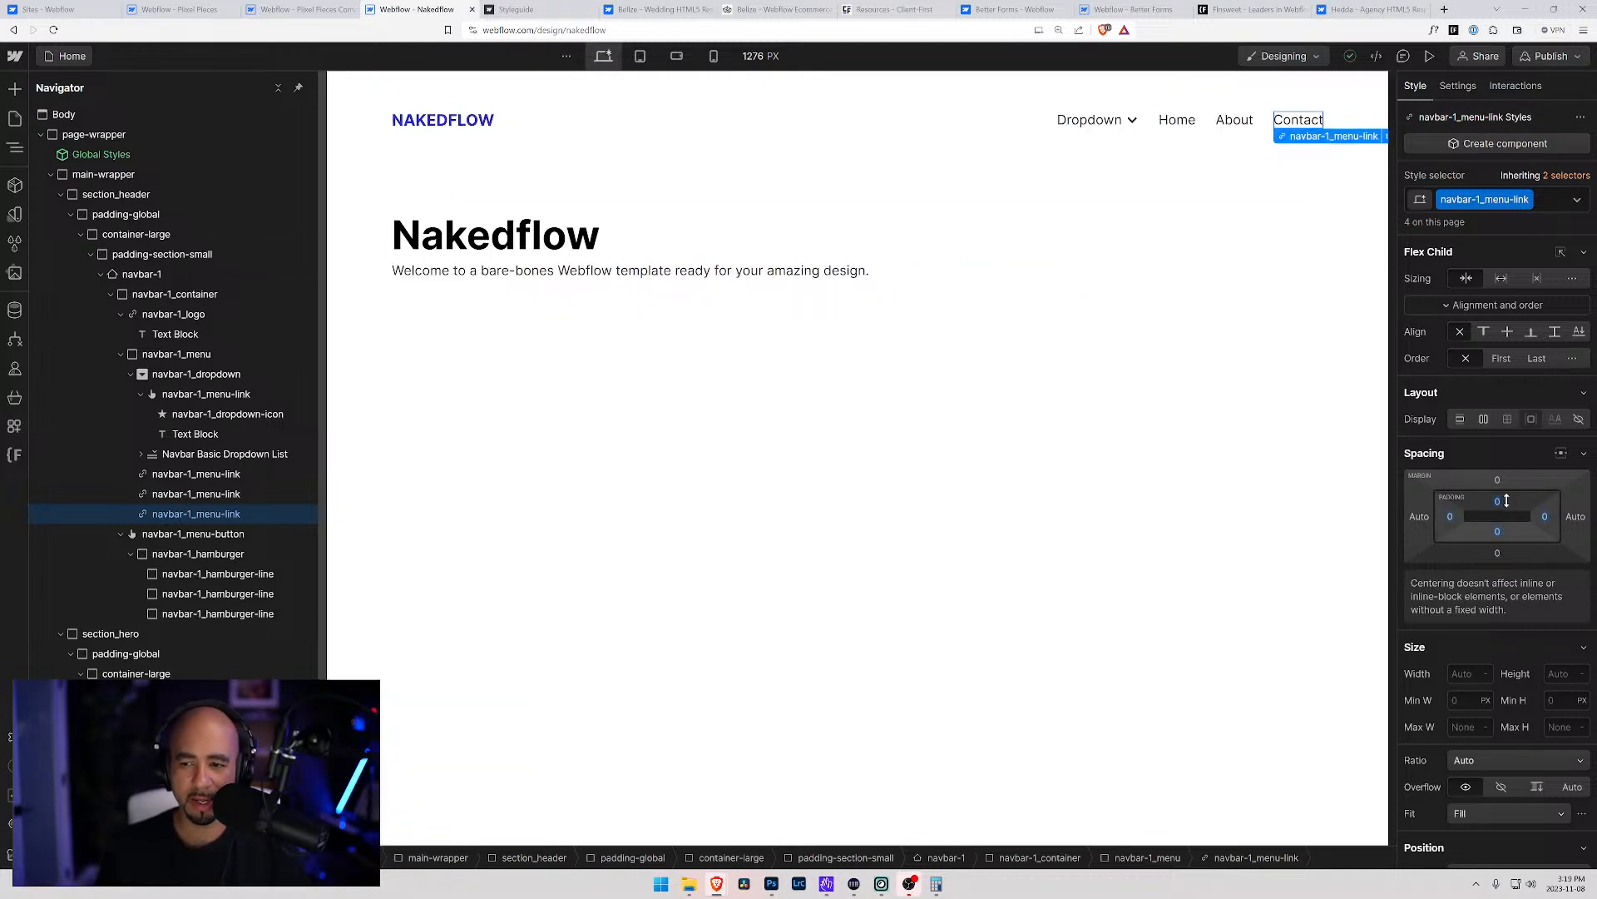
Try 2 px of top and bottom padding on navbar-1_menu-link at the desktop breakpoint
mouse_move(1497, 504)
left_mouse_down()
mouse_move(1525, 517)
mouse_move(1503, 505)
left_mouse_up()
key("ctrl+z")
key("ctrl+z")
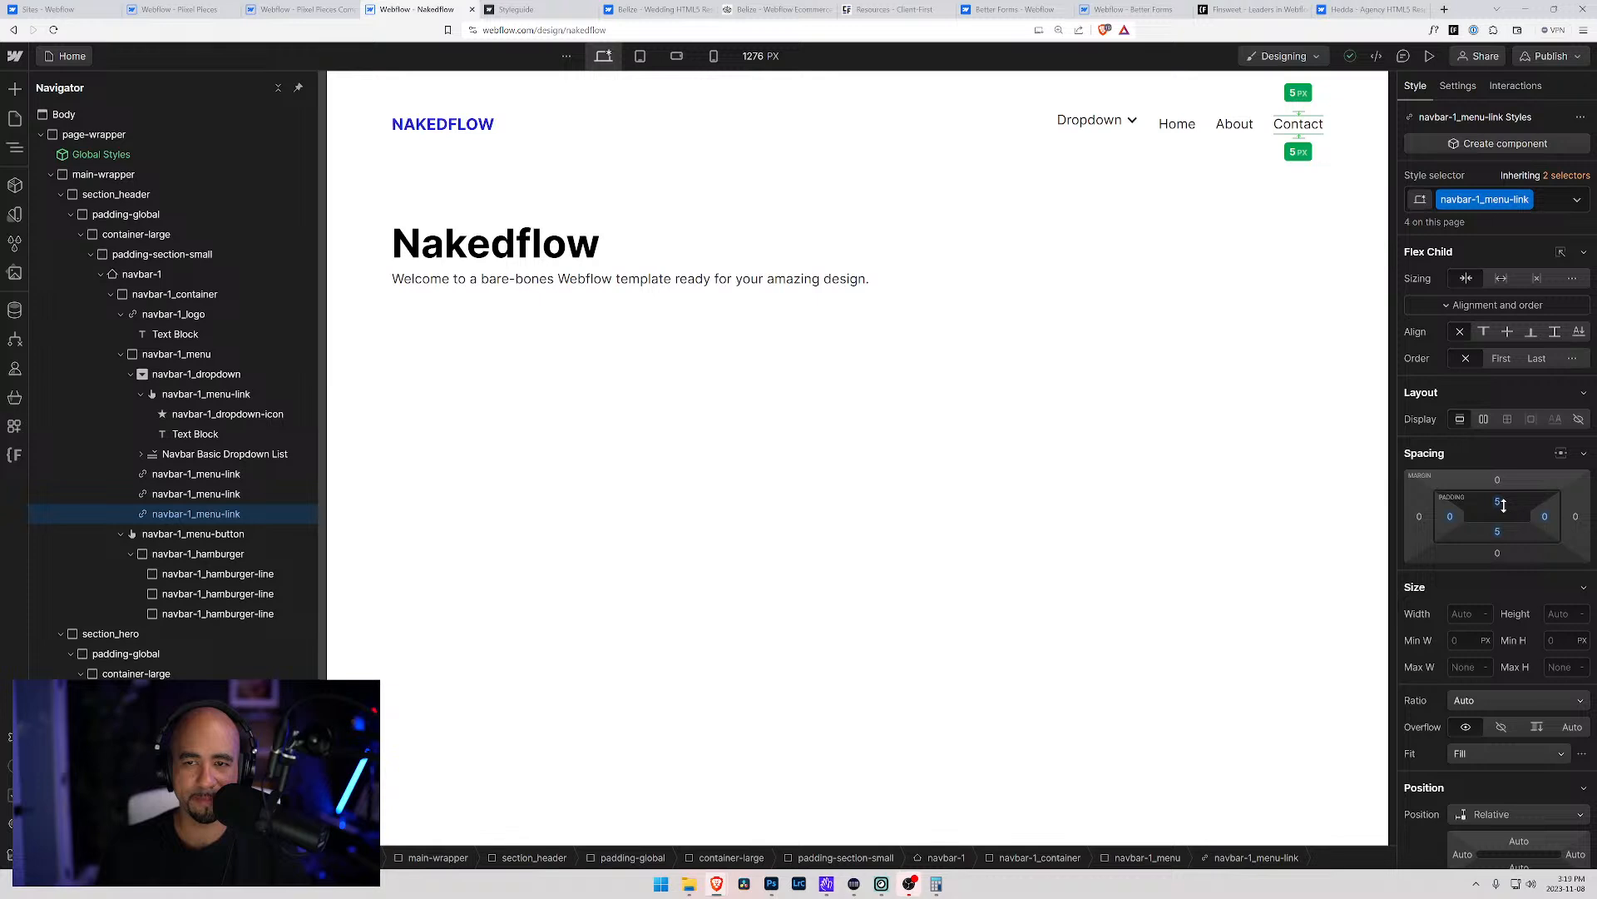
left_click_drag(1503, 506, 1503, 502)
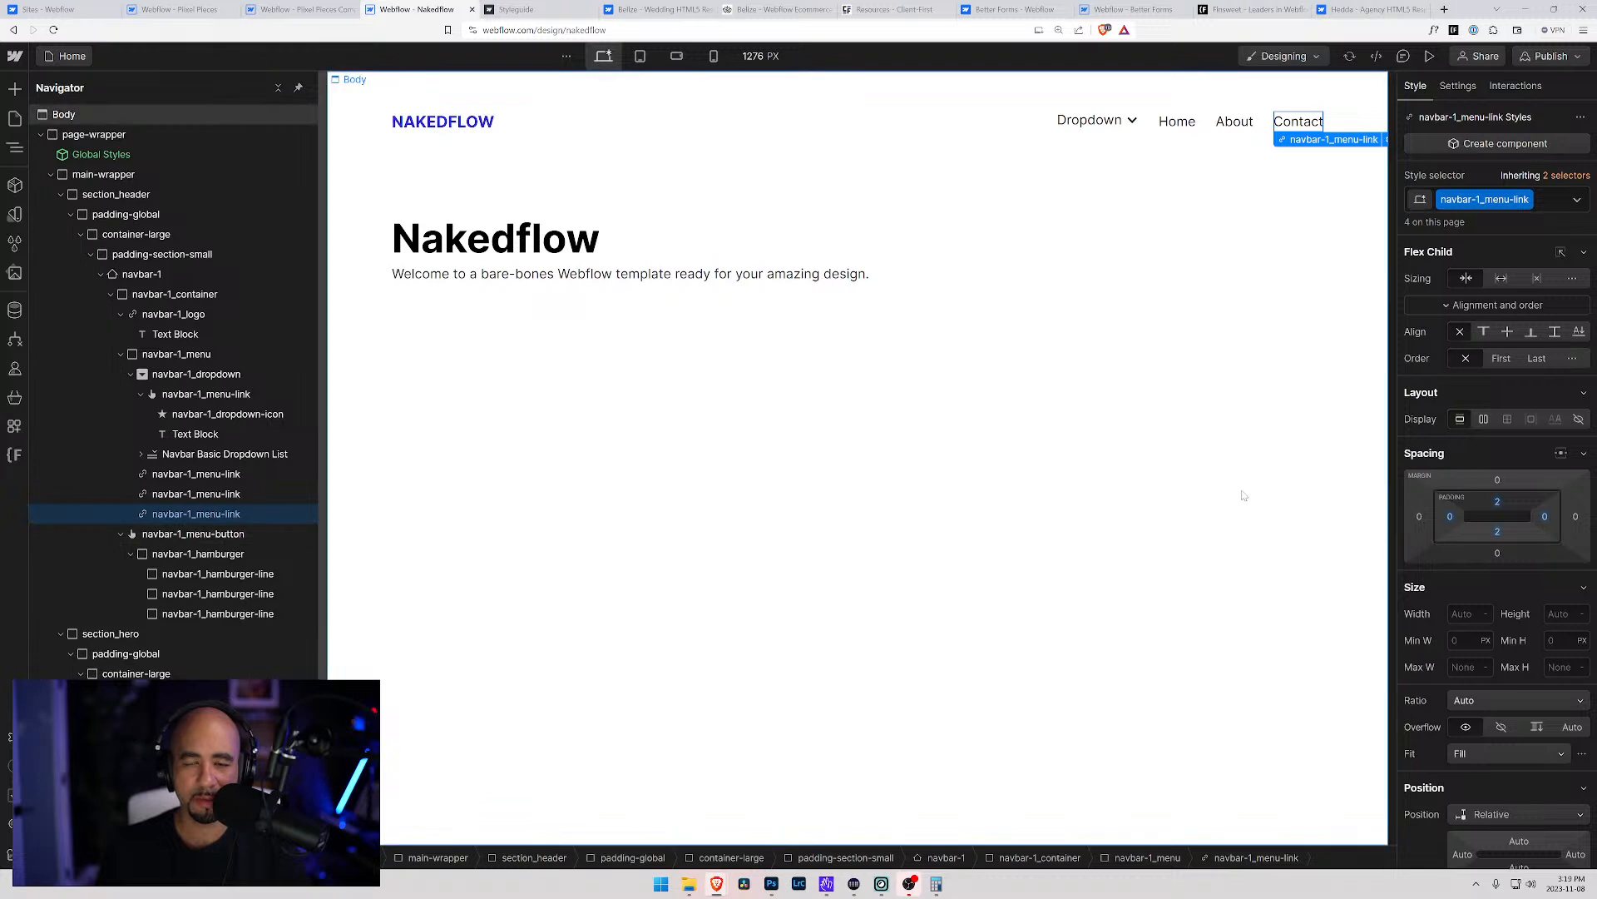
Set the top padding of navbar-1_menu-link to 0.125rem at the desktop breakpoint
left_click(1498, 502)
type("0.125")
type("rem")
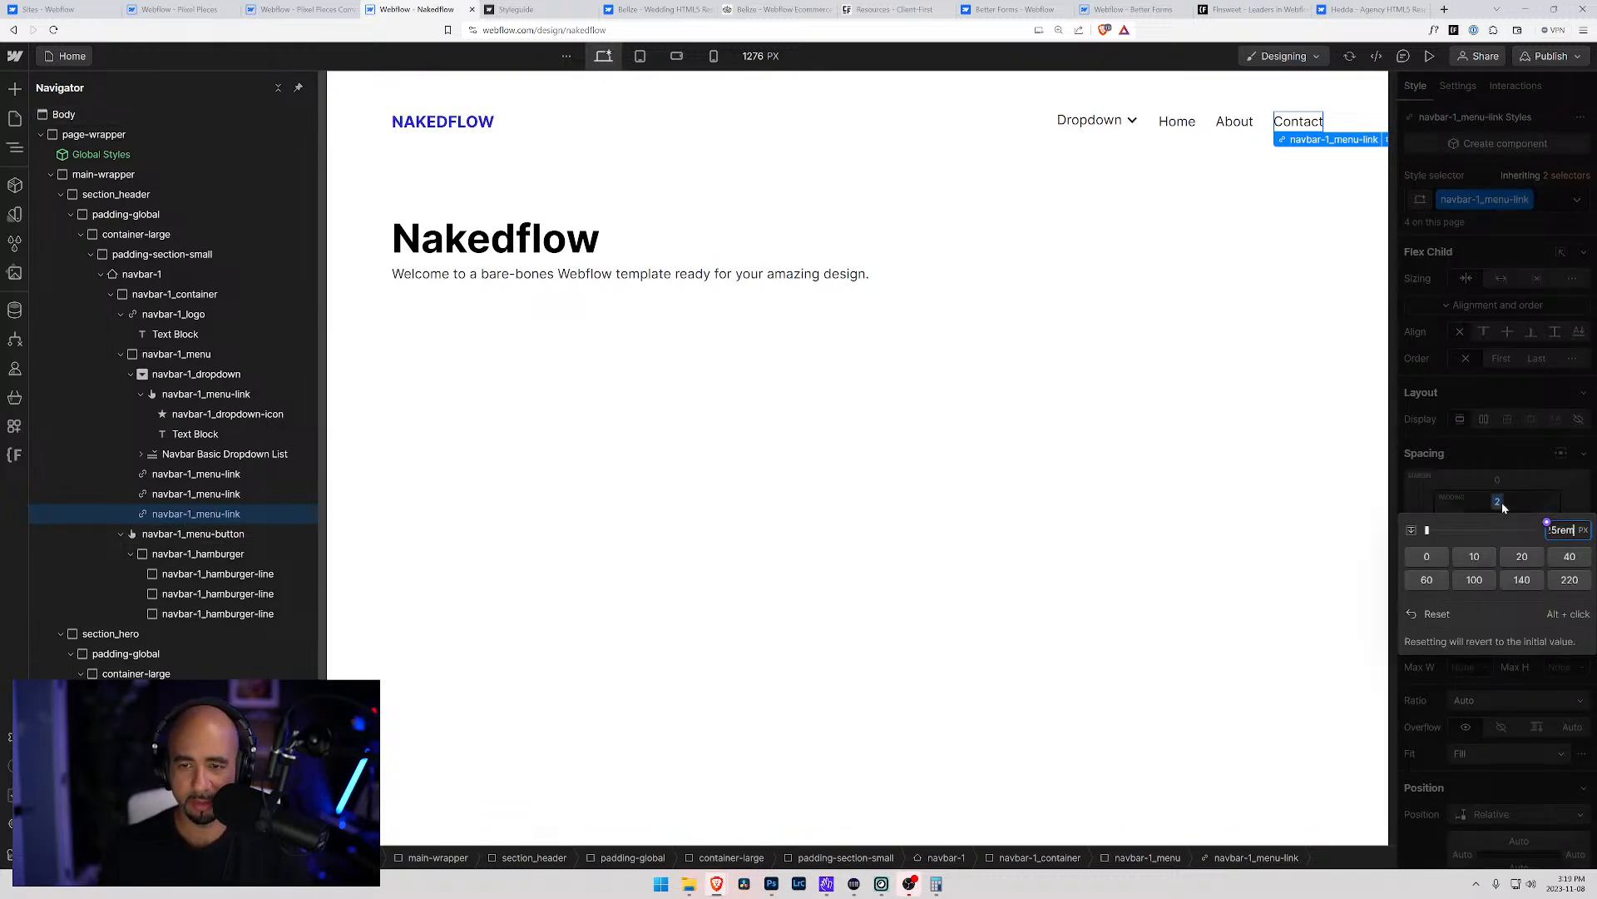
key("Return")
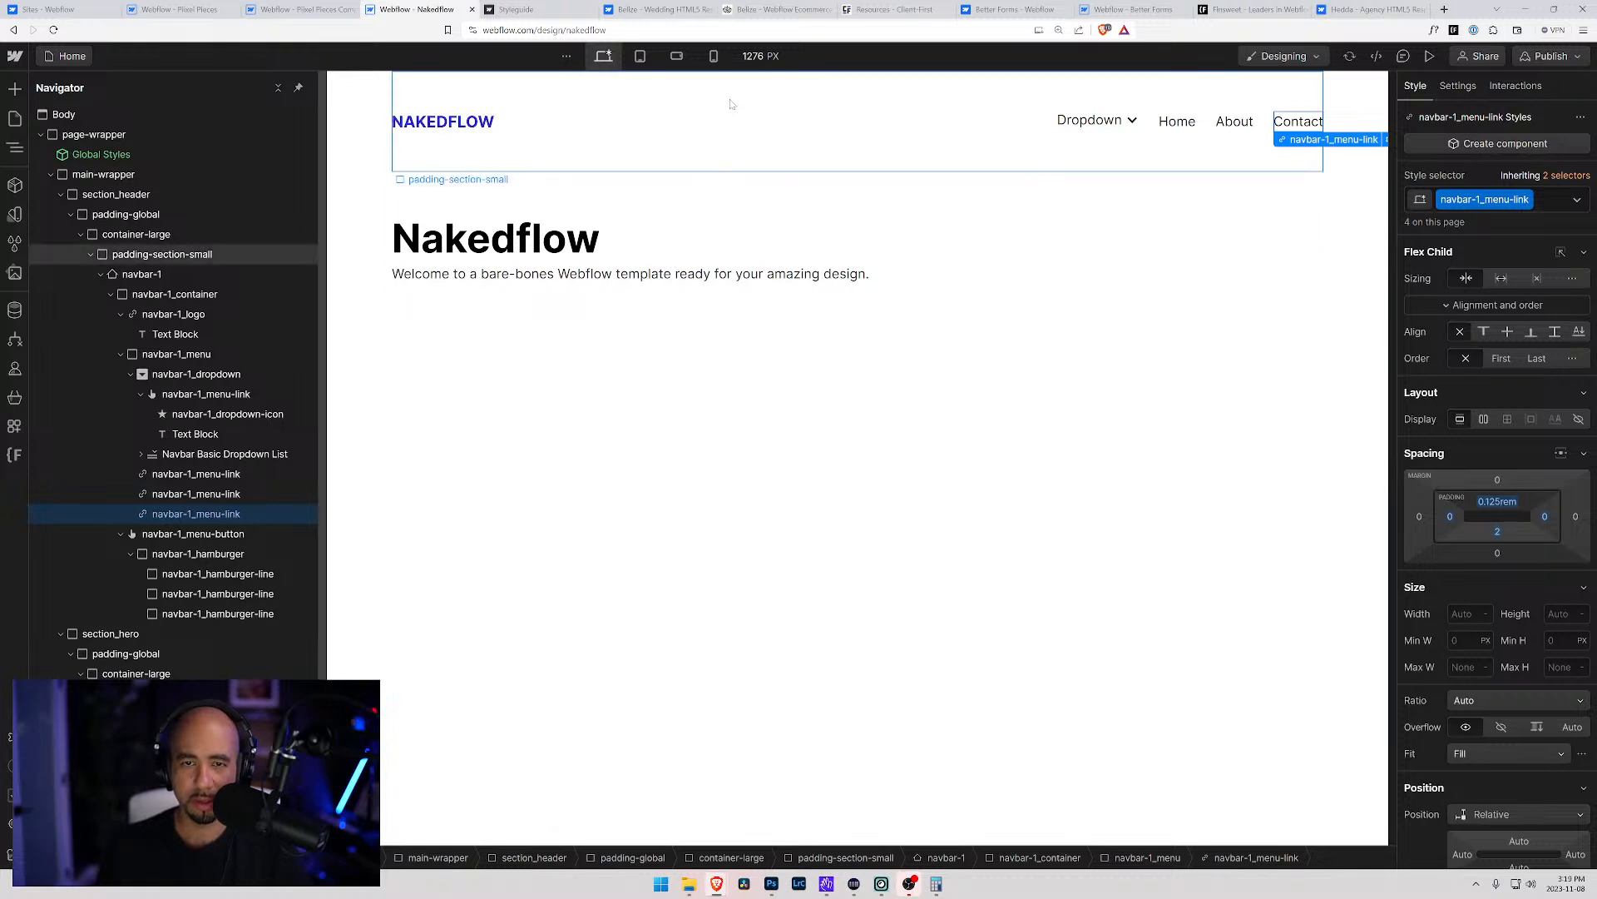
Check the tablet padding of navbar-1_menu-link, and set its top and bottom padding to 0.25rem at desktop
left_click(640, 56)
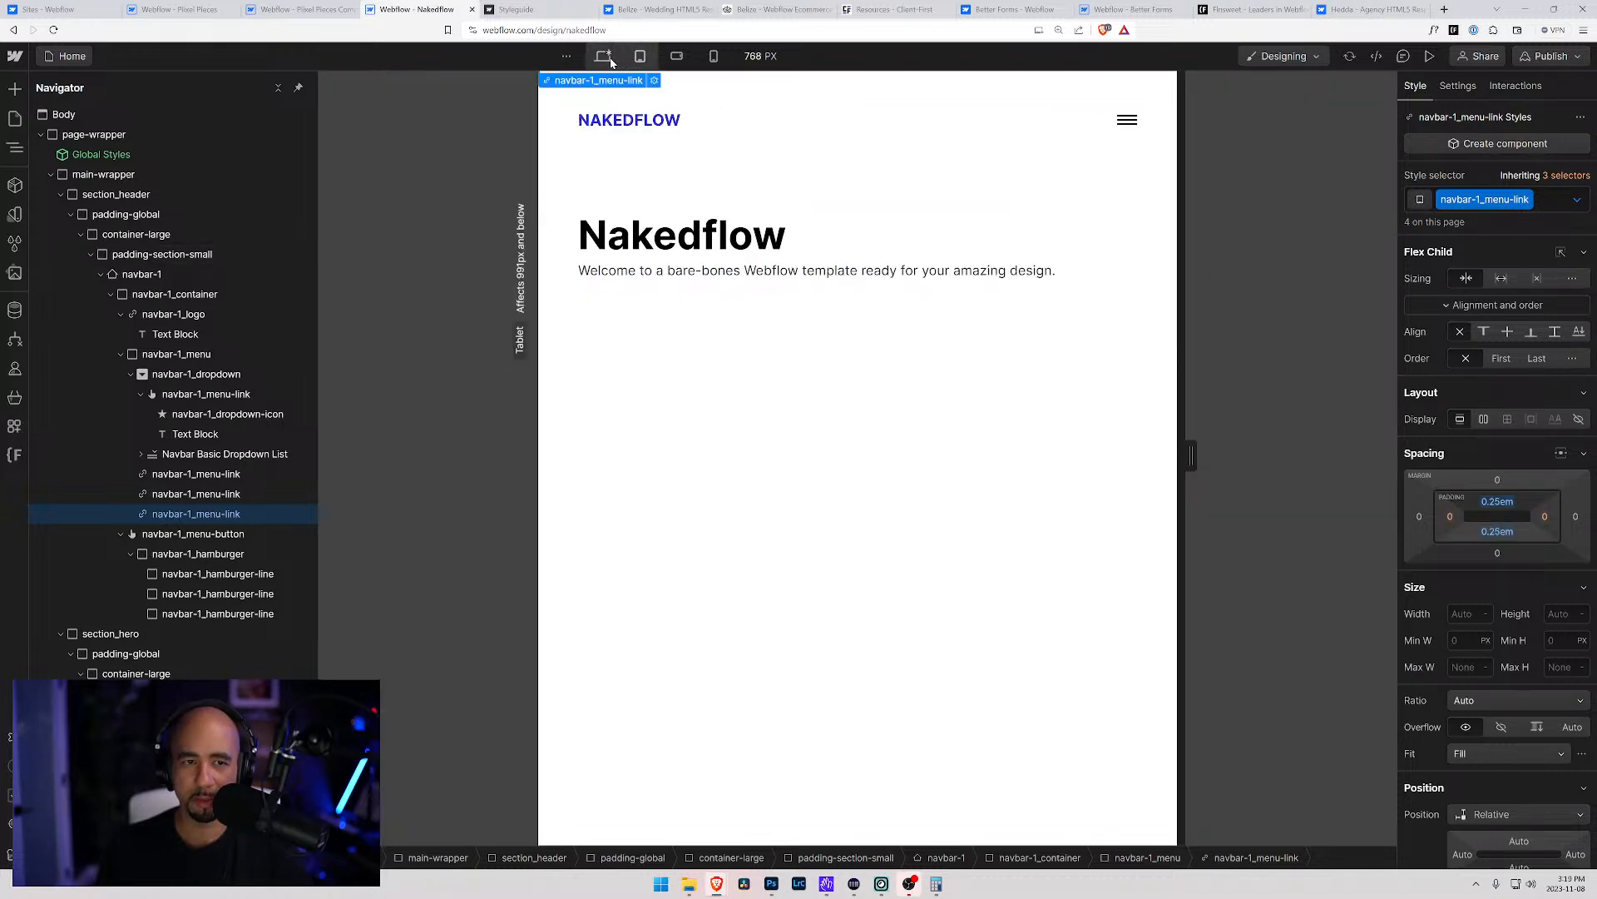
left_click(603, 55)
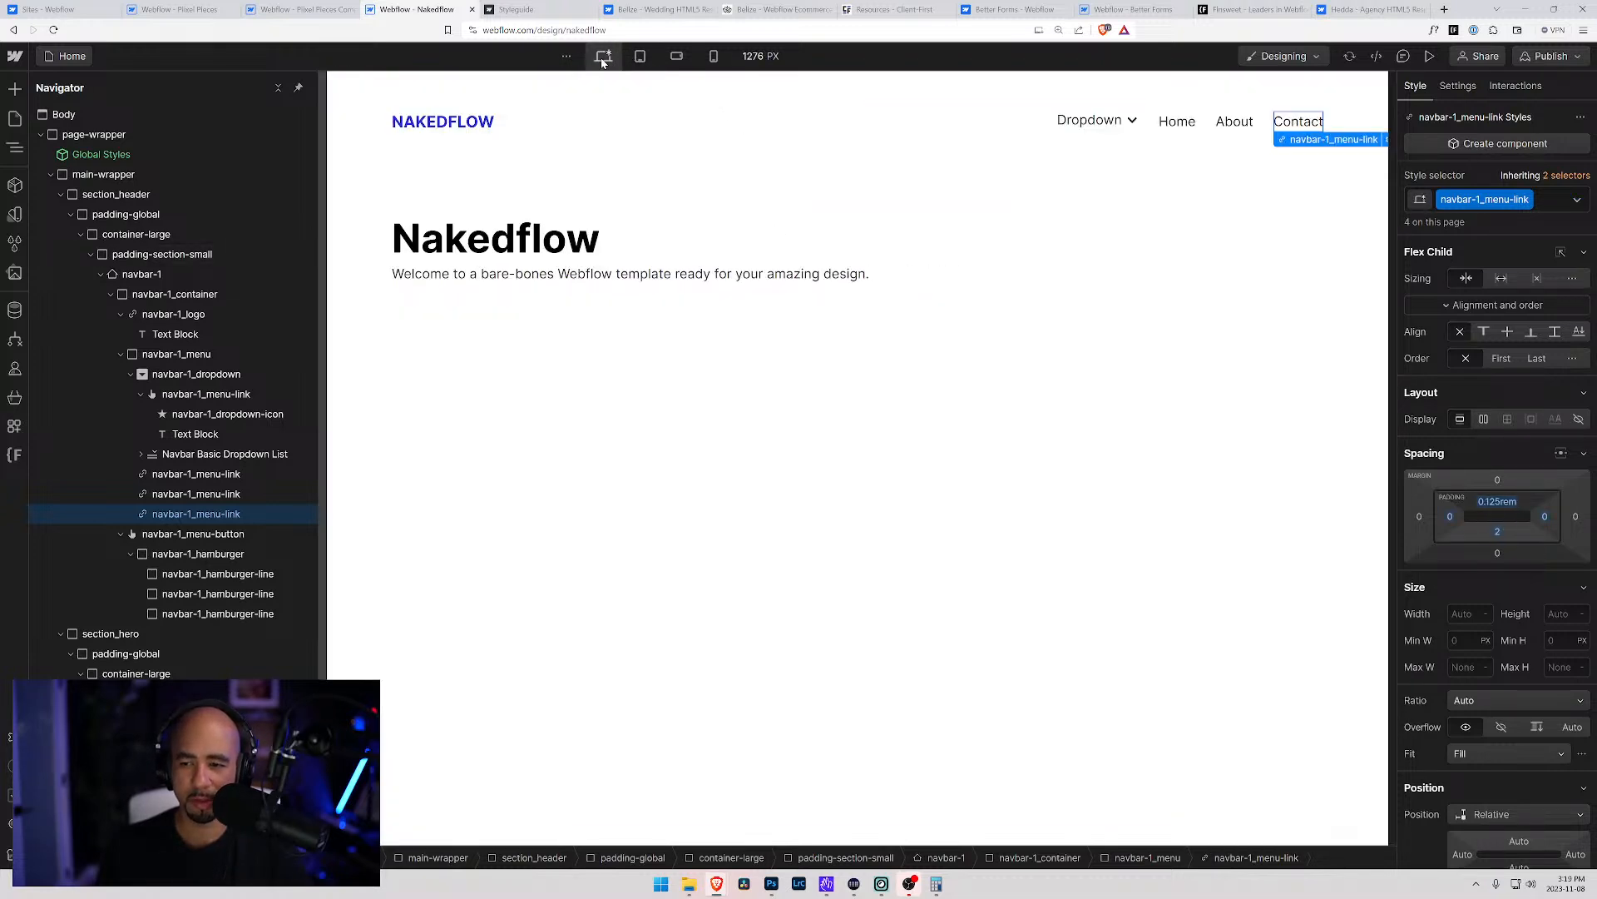
left_click(1502, 504)
type("0.55")
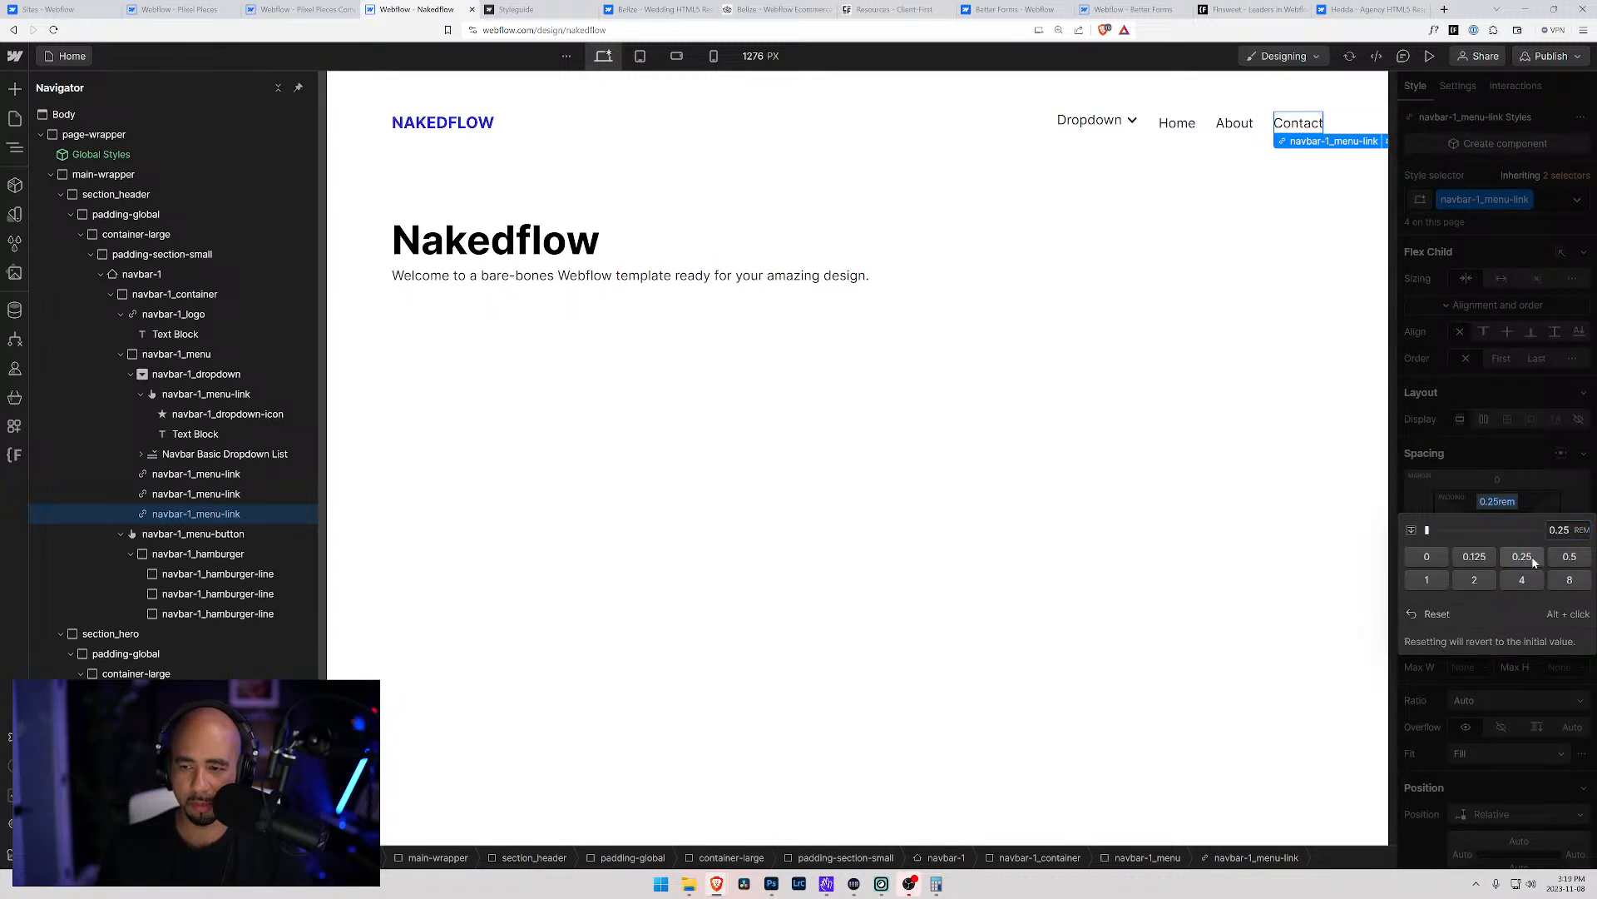
key("Return")
left_click_drag(1504, 502, 1504, 495)
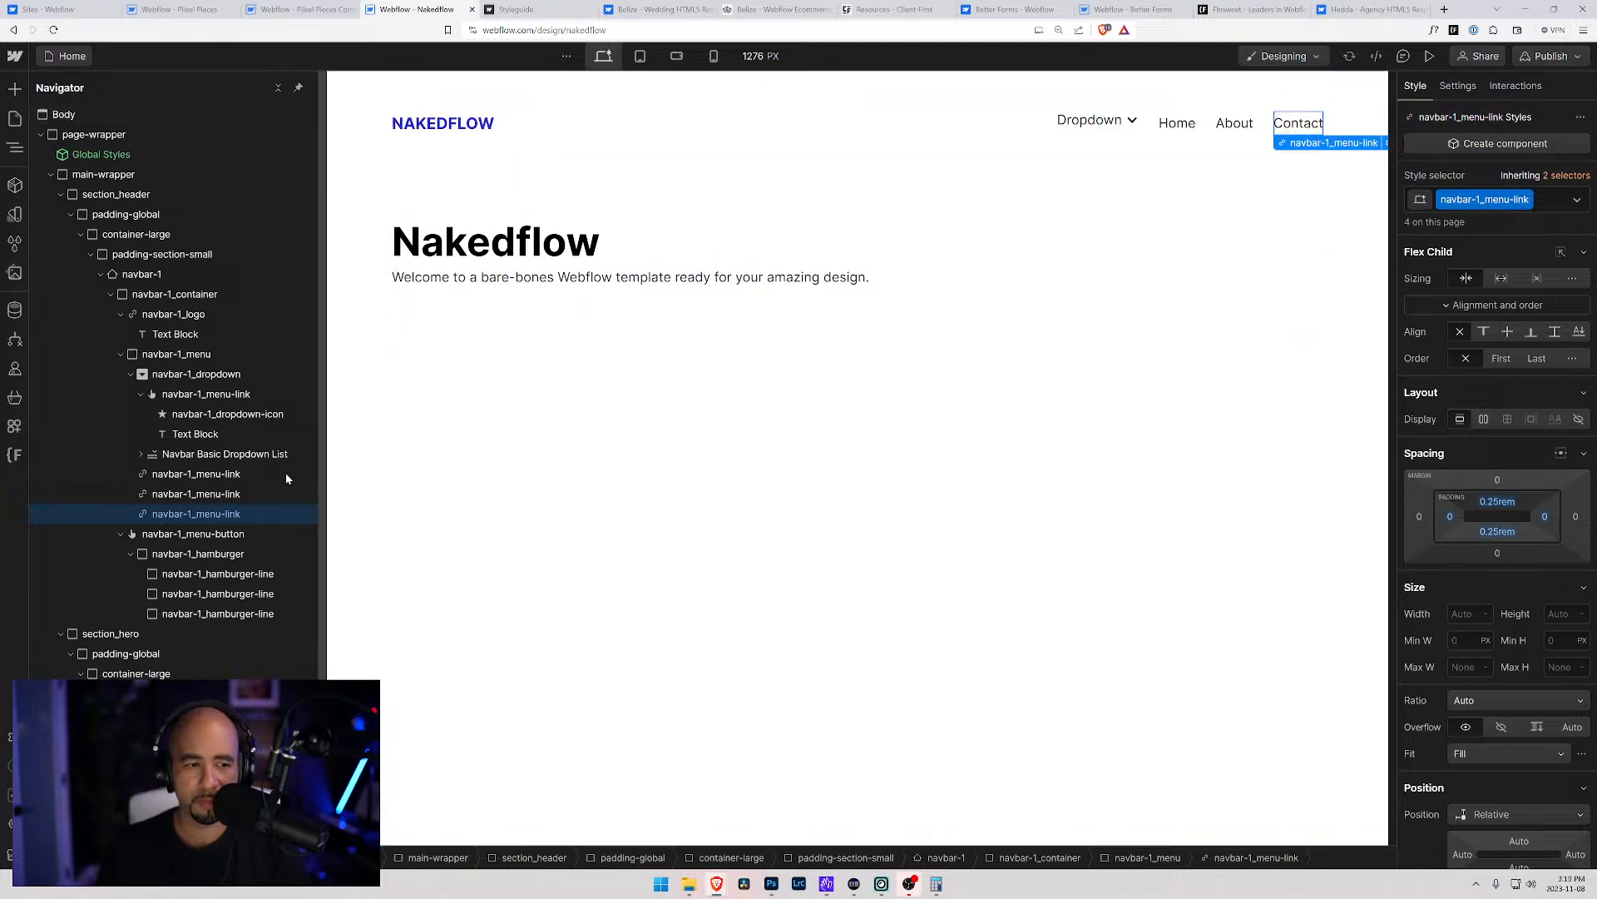
Reset the top and bottom padding of the dropdown's is-dropdown-icon combo class at desktop so it inherits from navbar-1_menu-link
left_click(212, 396)
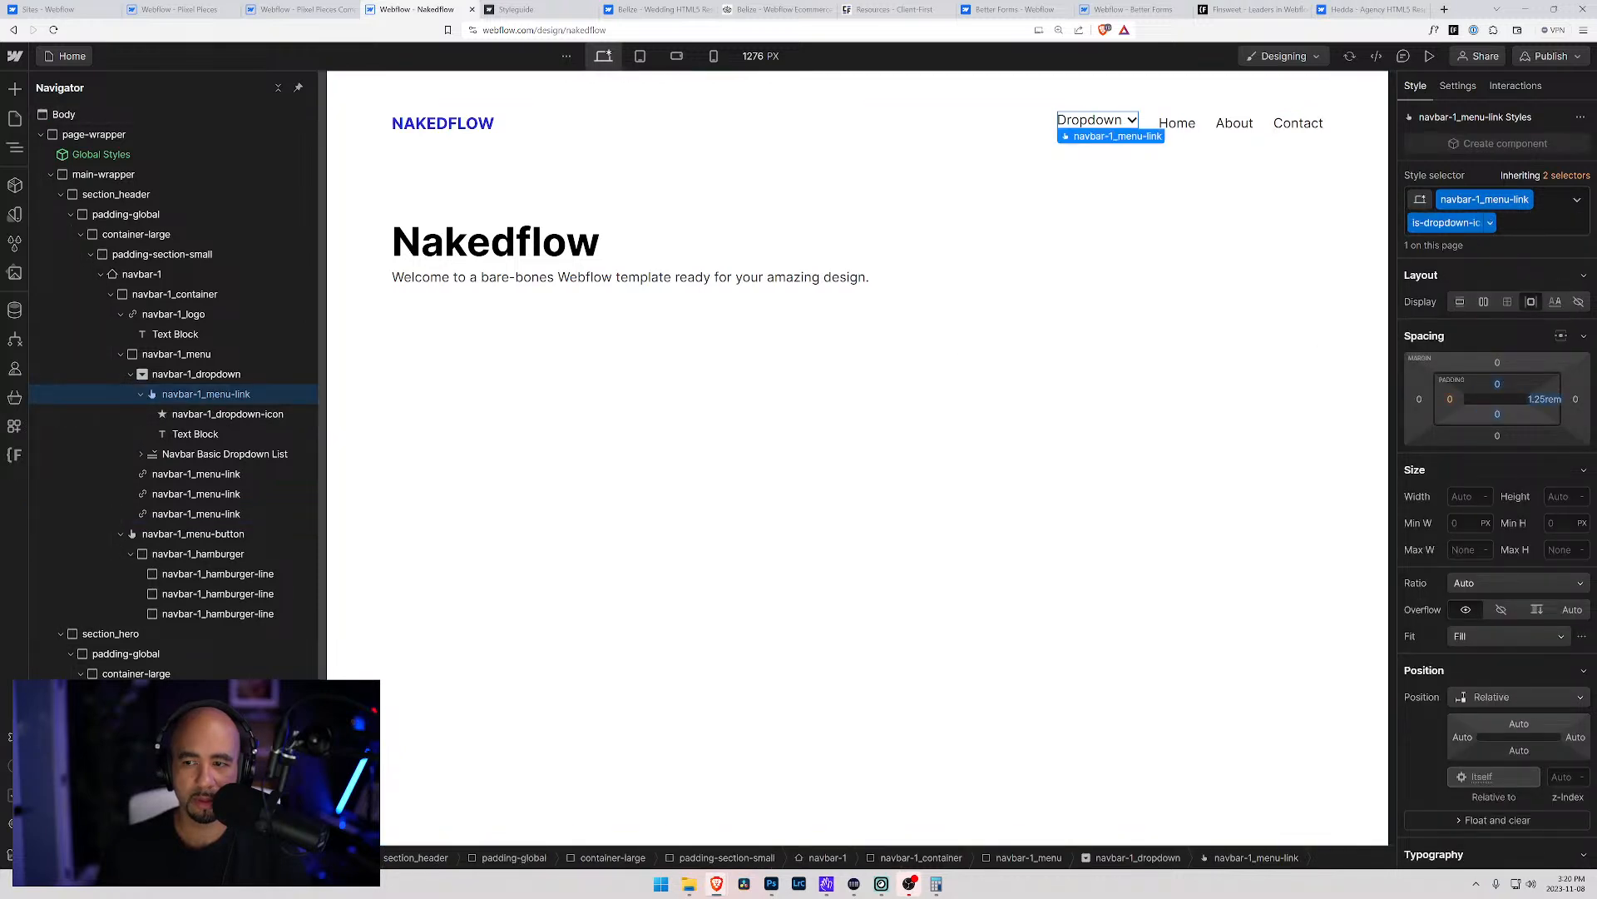
left_click(1499, 384)
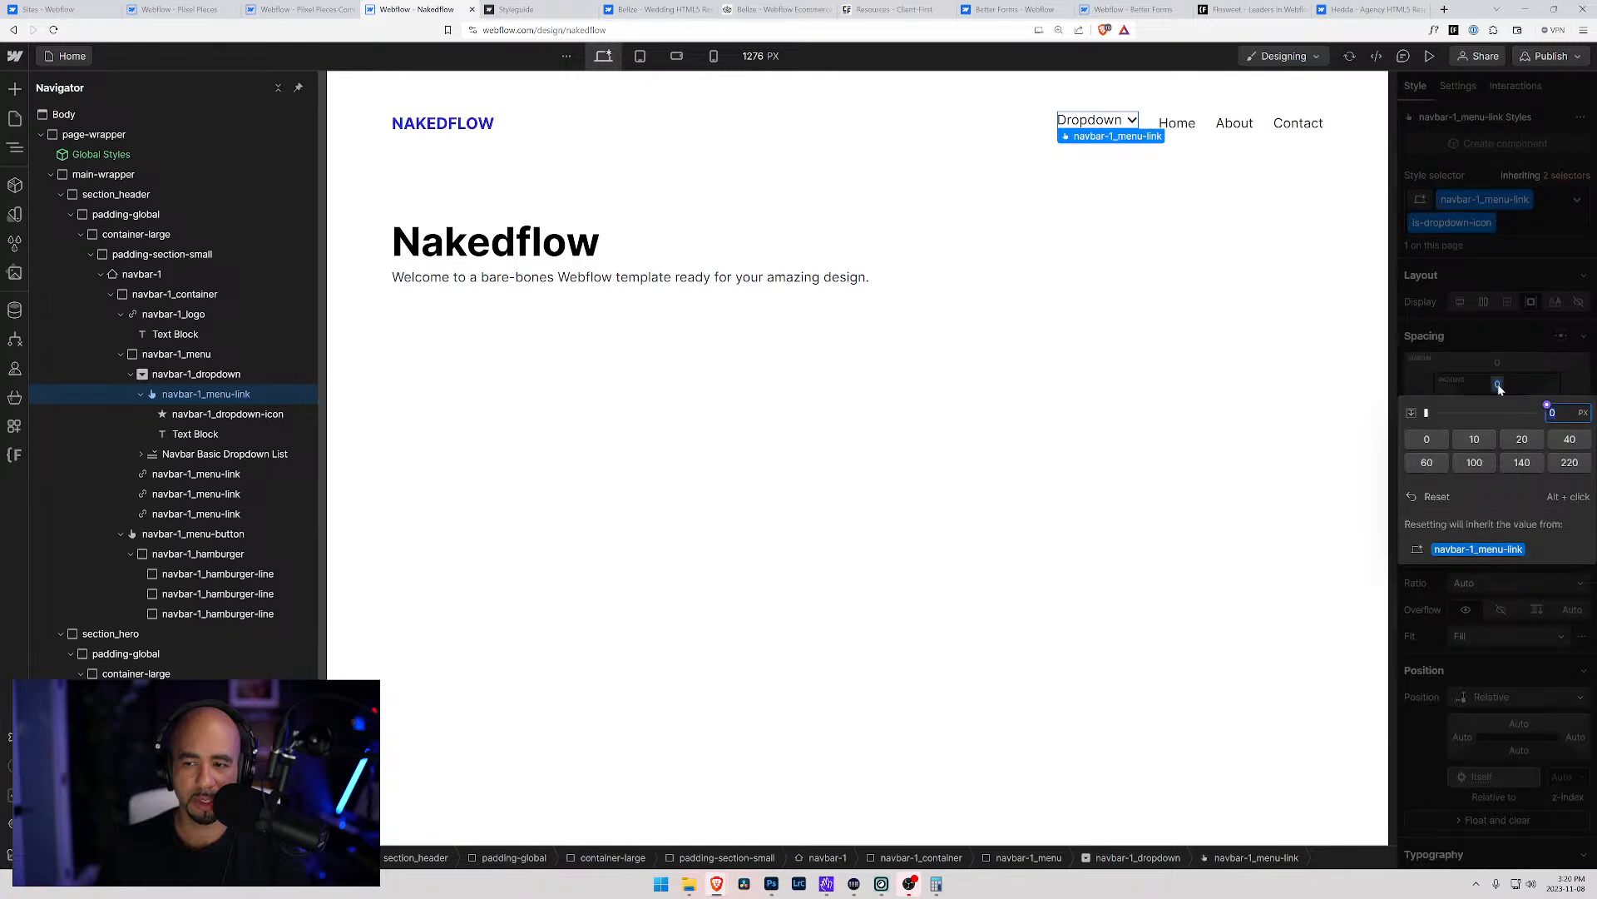
left_click(1499, 384)
left_click_drag(1499, 384, 1499, 427)
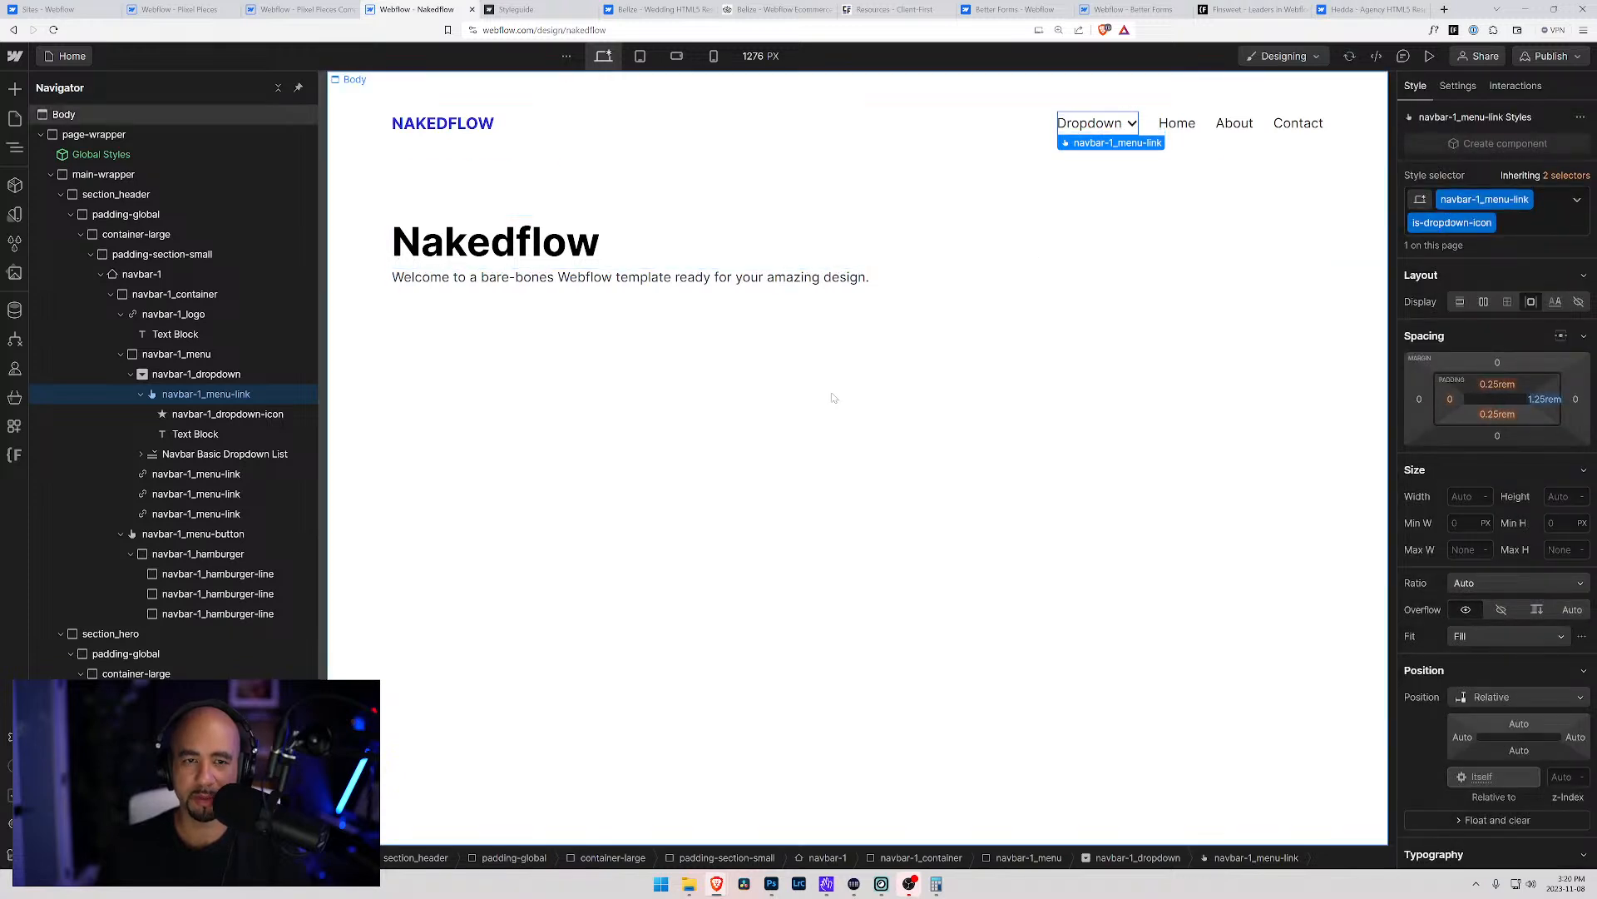
left_click(640, 55)
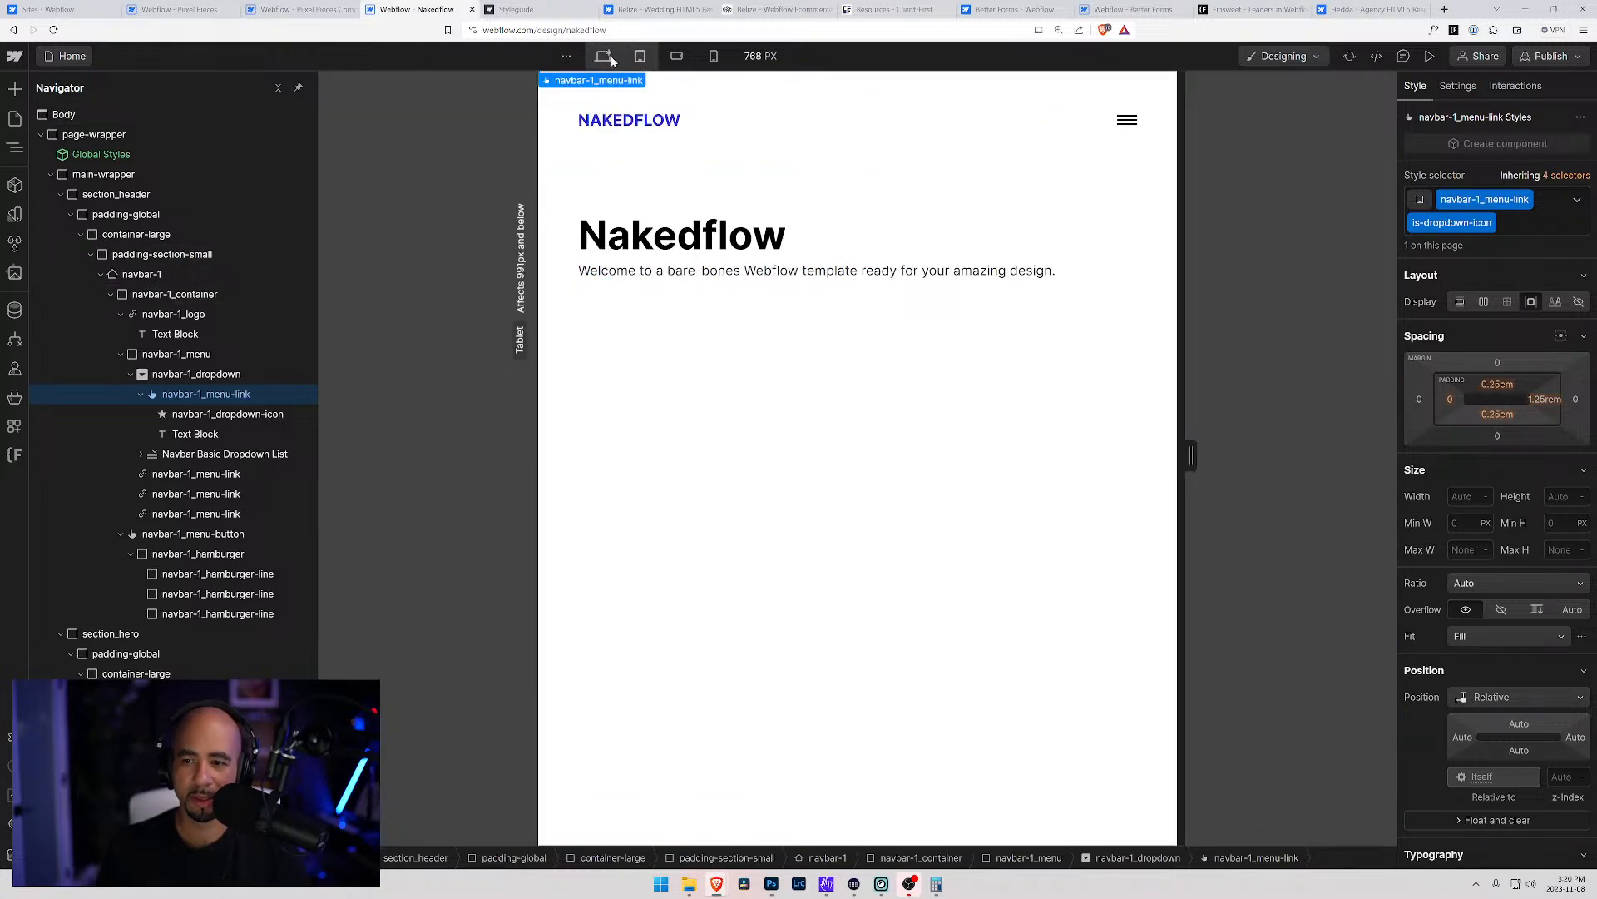
left_click(605, 56)
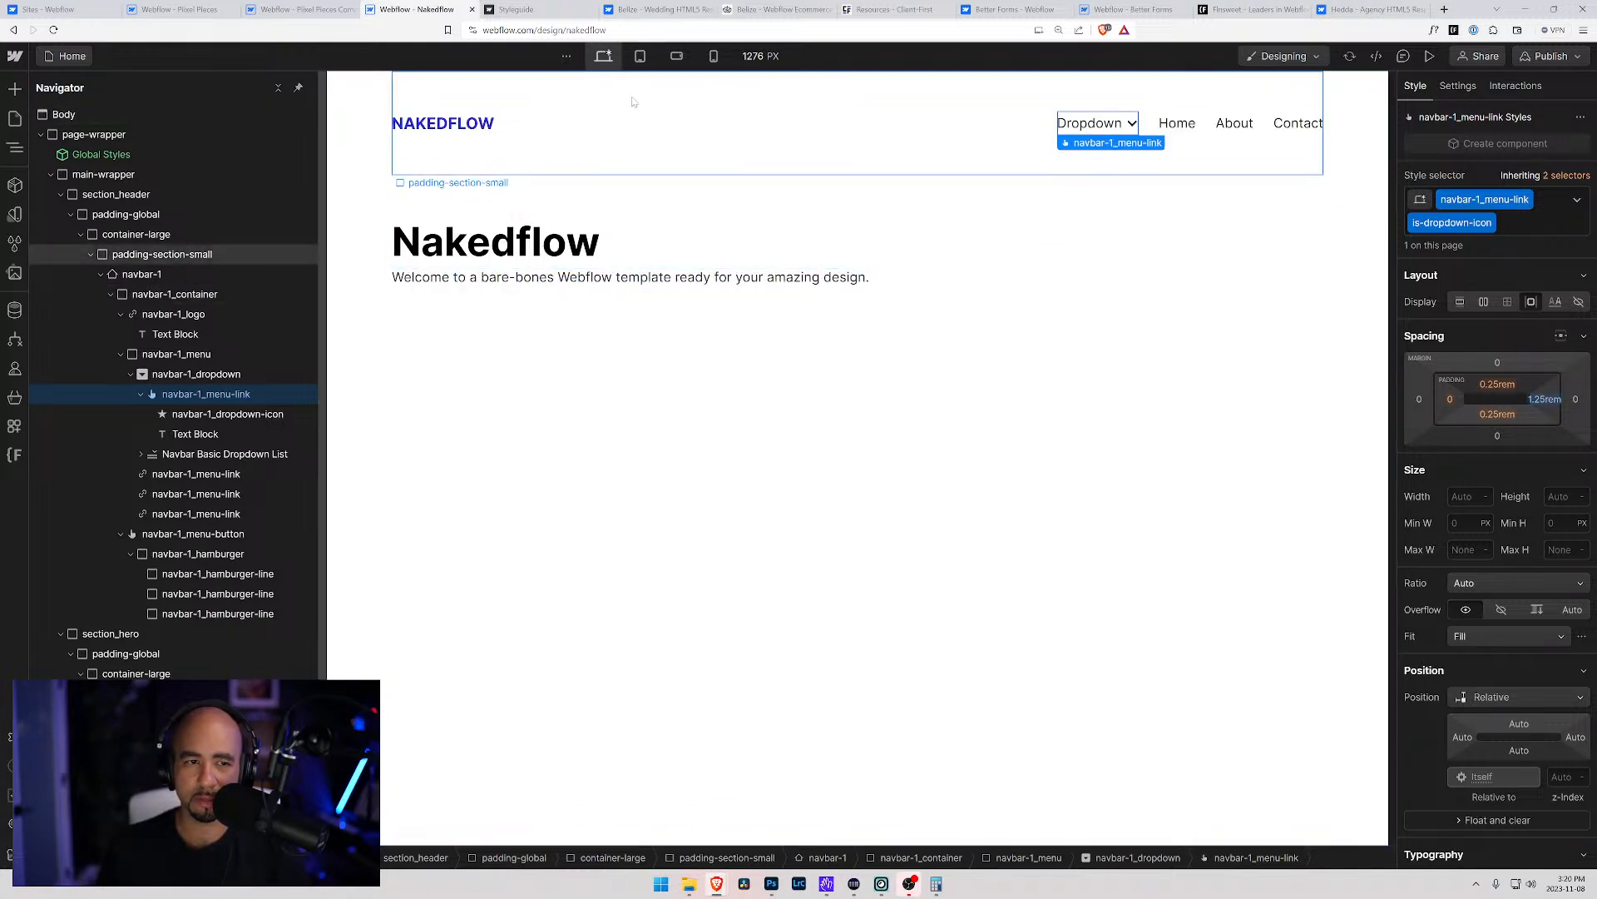
Compare the layout, gap, margin and padding of navbar-1_menu between the tablet and desktop breakpoints
left_click(725, 129)
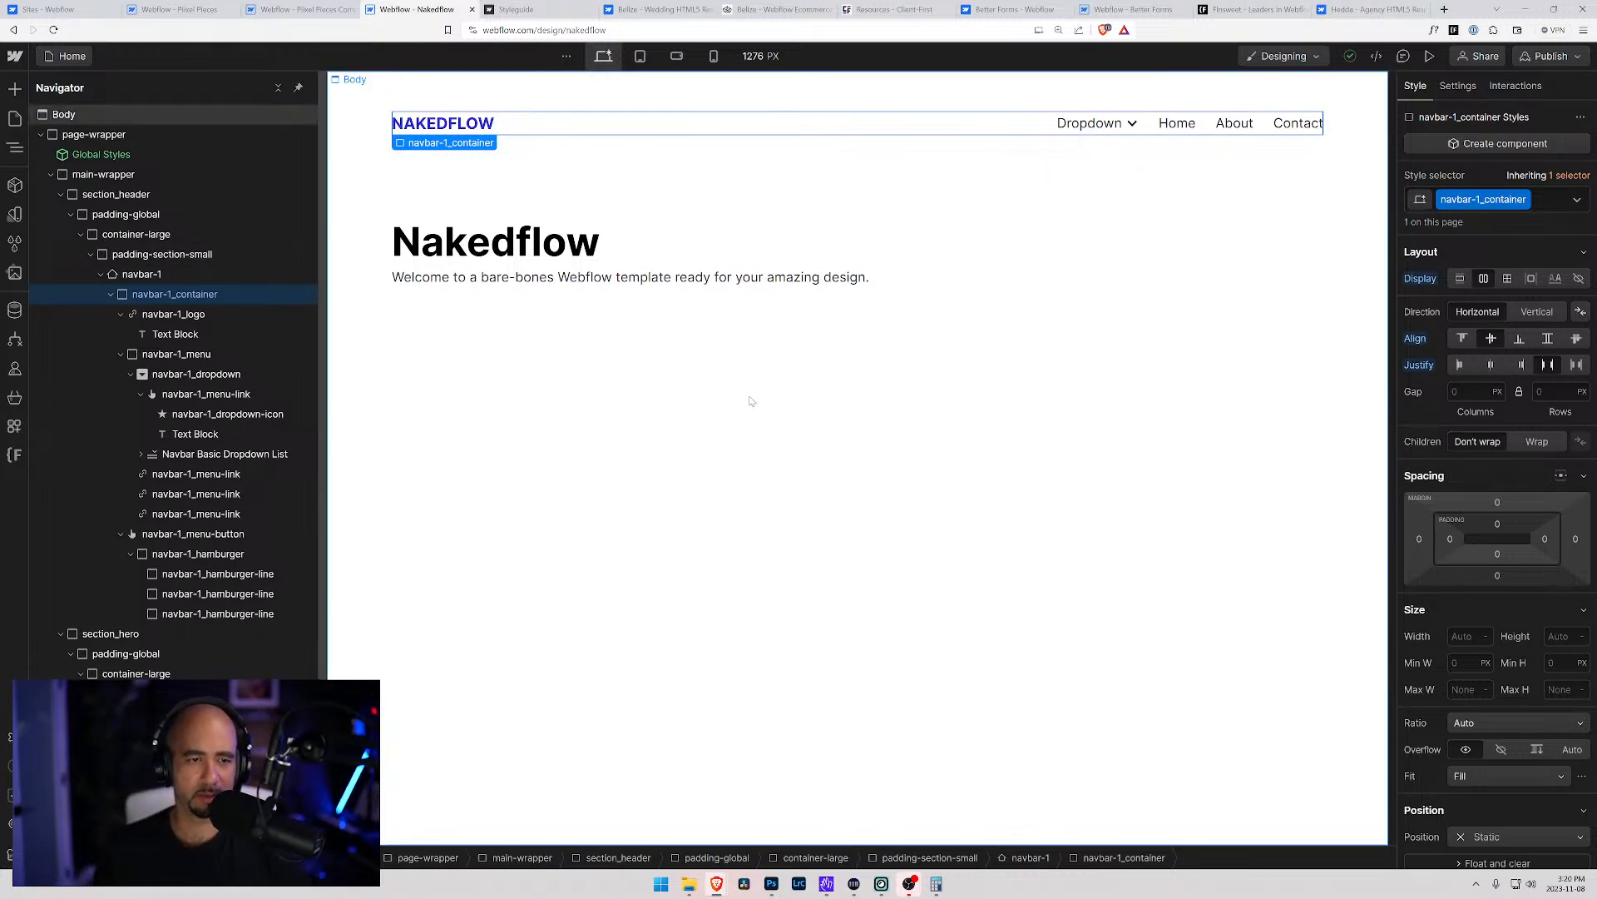
left_click(196, 374)
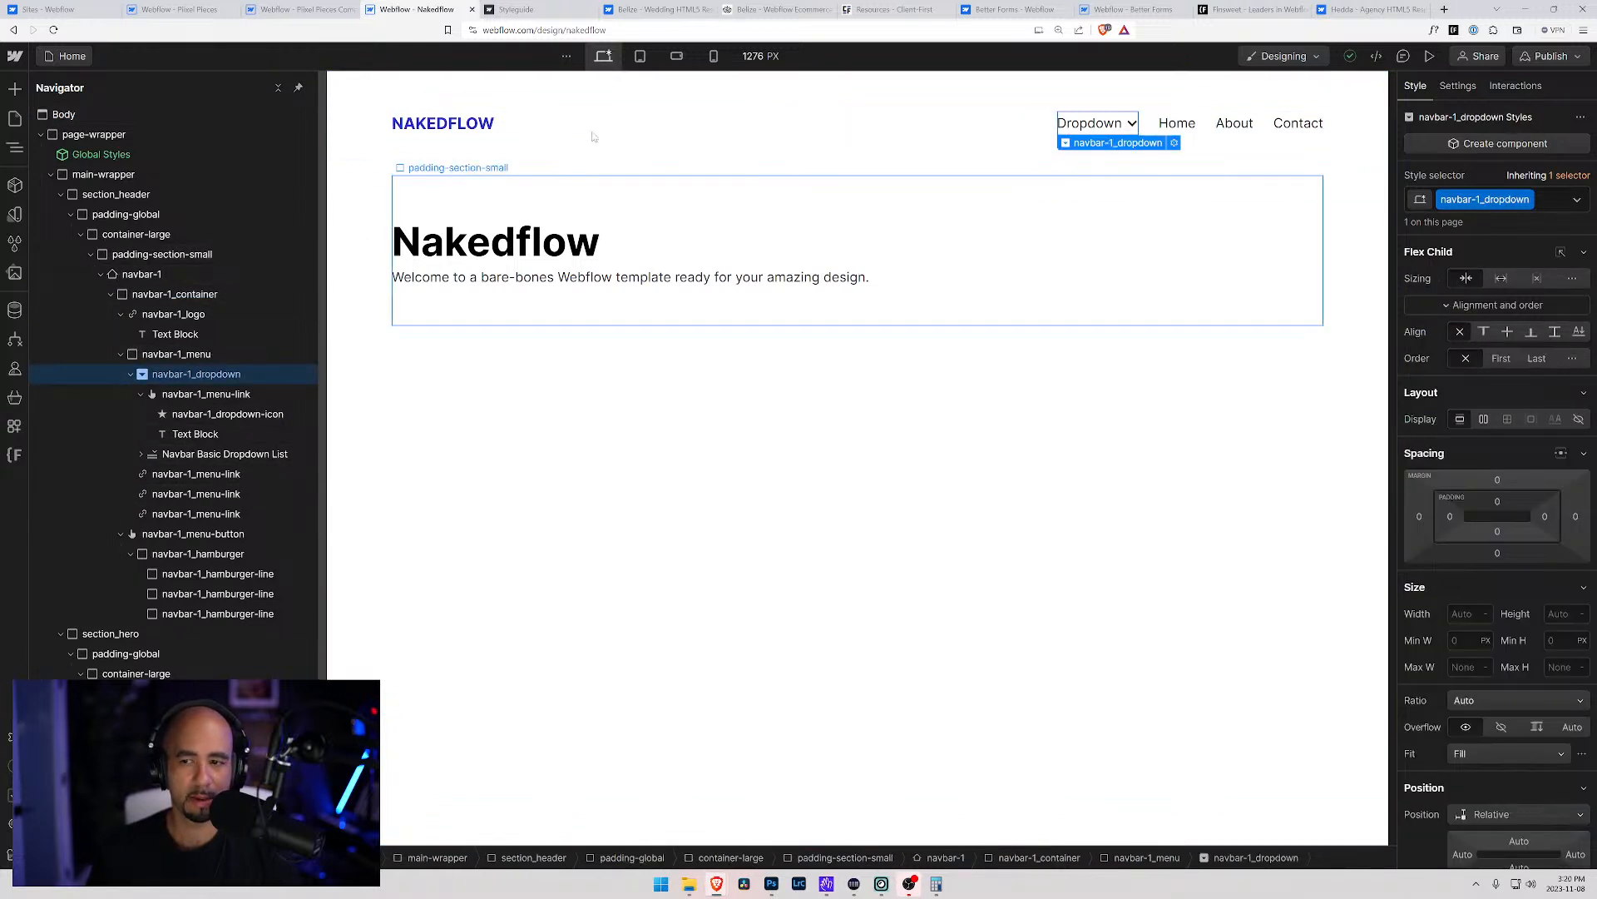
key("shift+2")
left_click(197, 358)
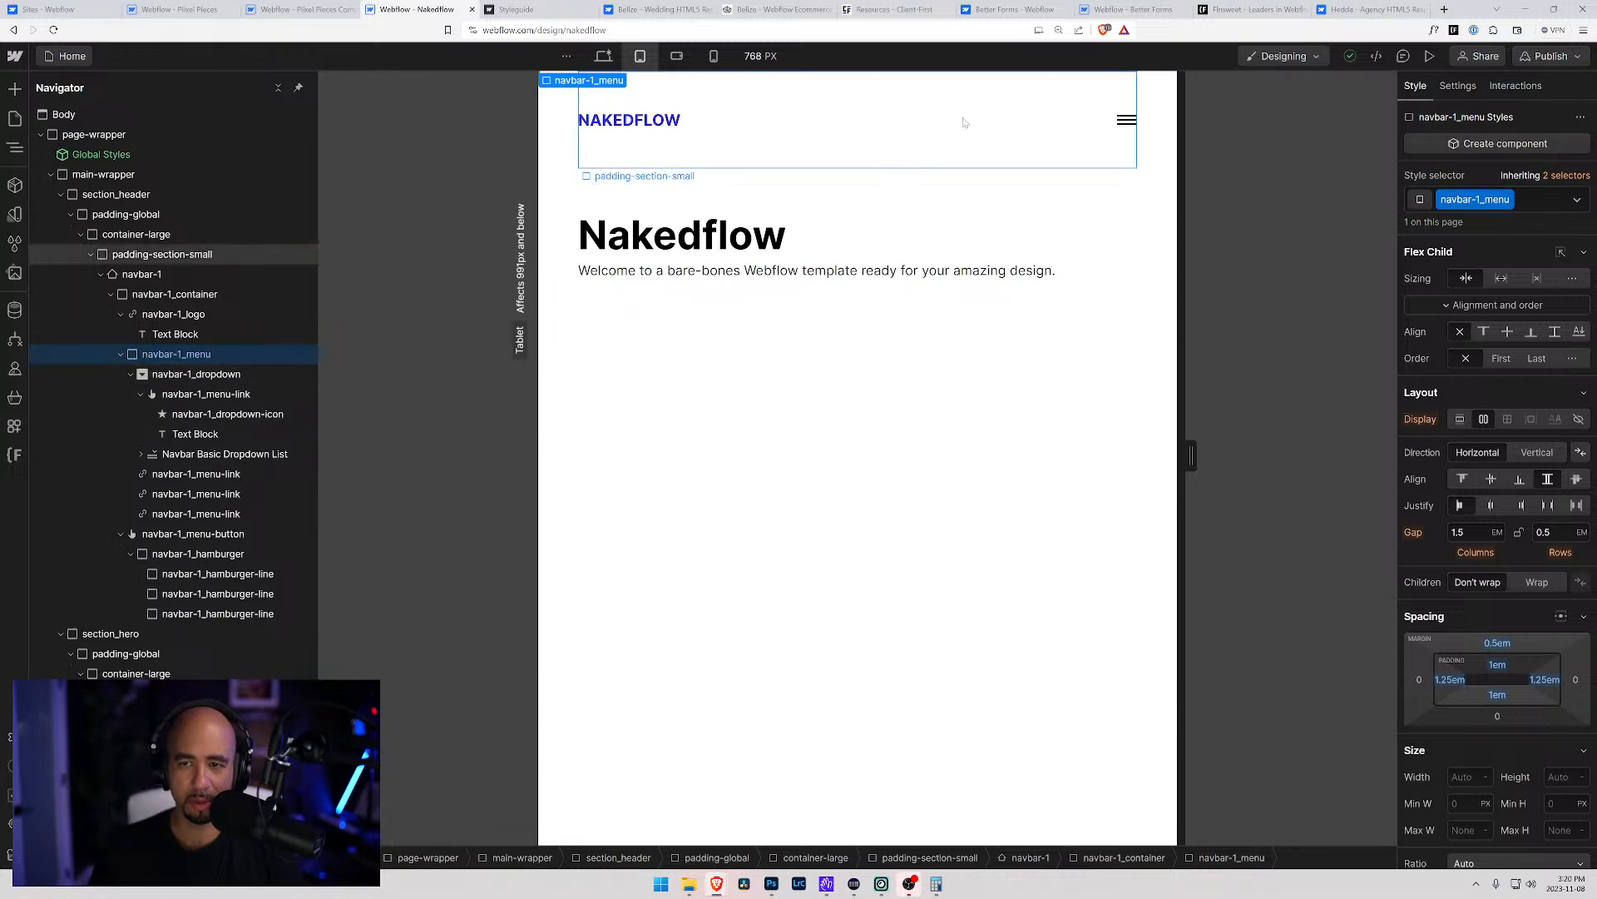
left_click(602, 57)
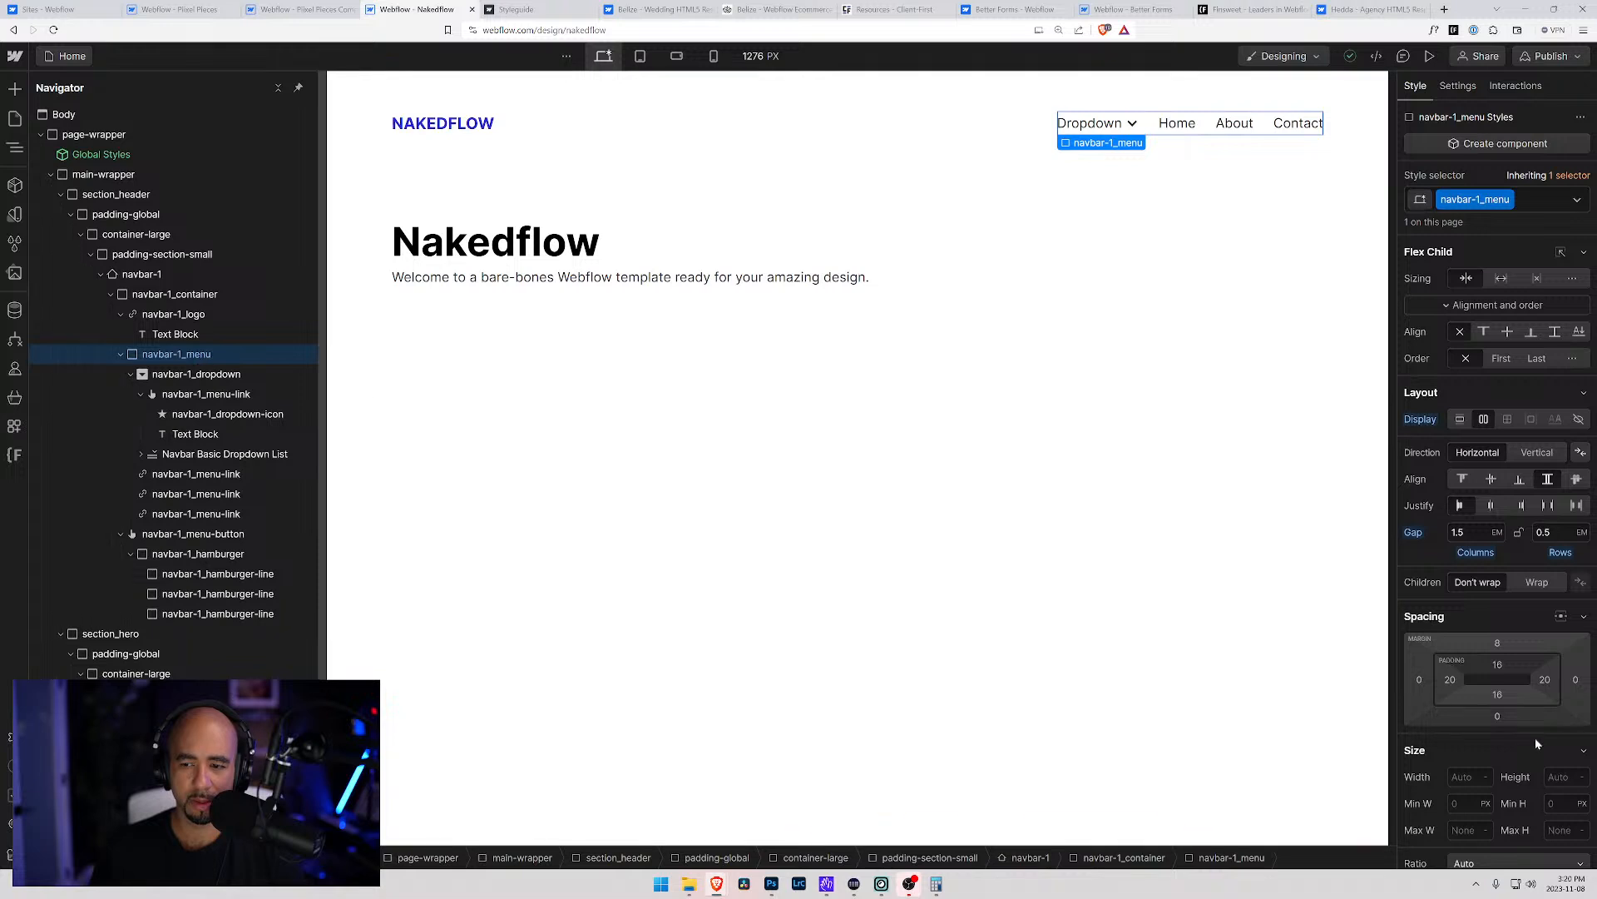
scroll(1480, 642, "down", 3)
scroll(1480, 642, "up", 2)
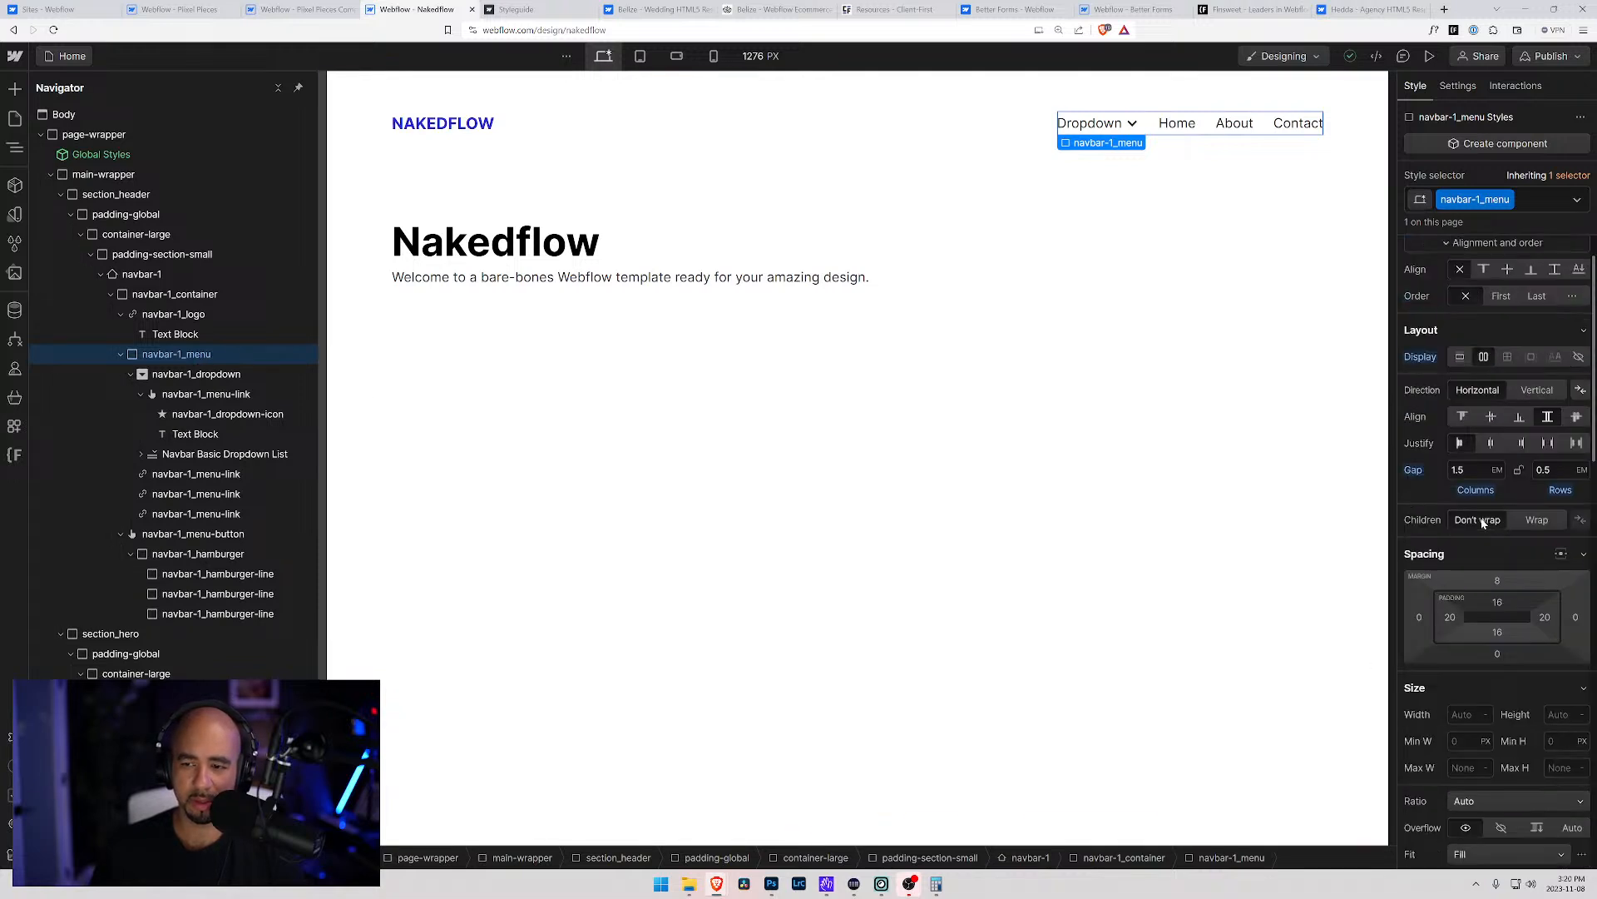
left_click(639, 56)
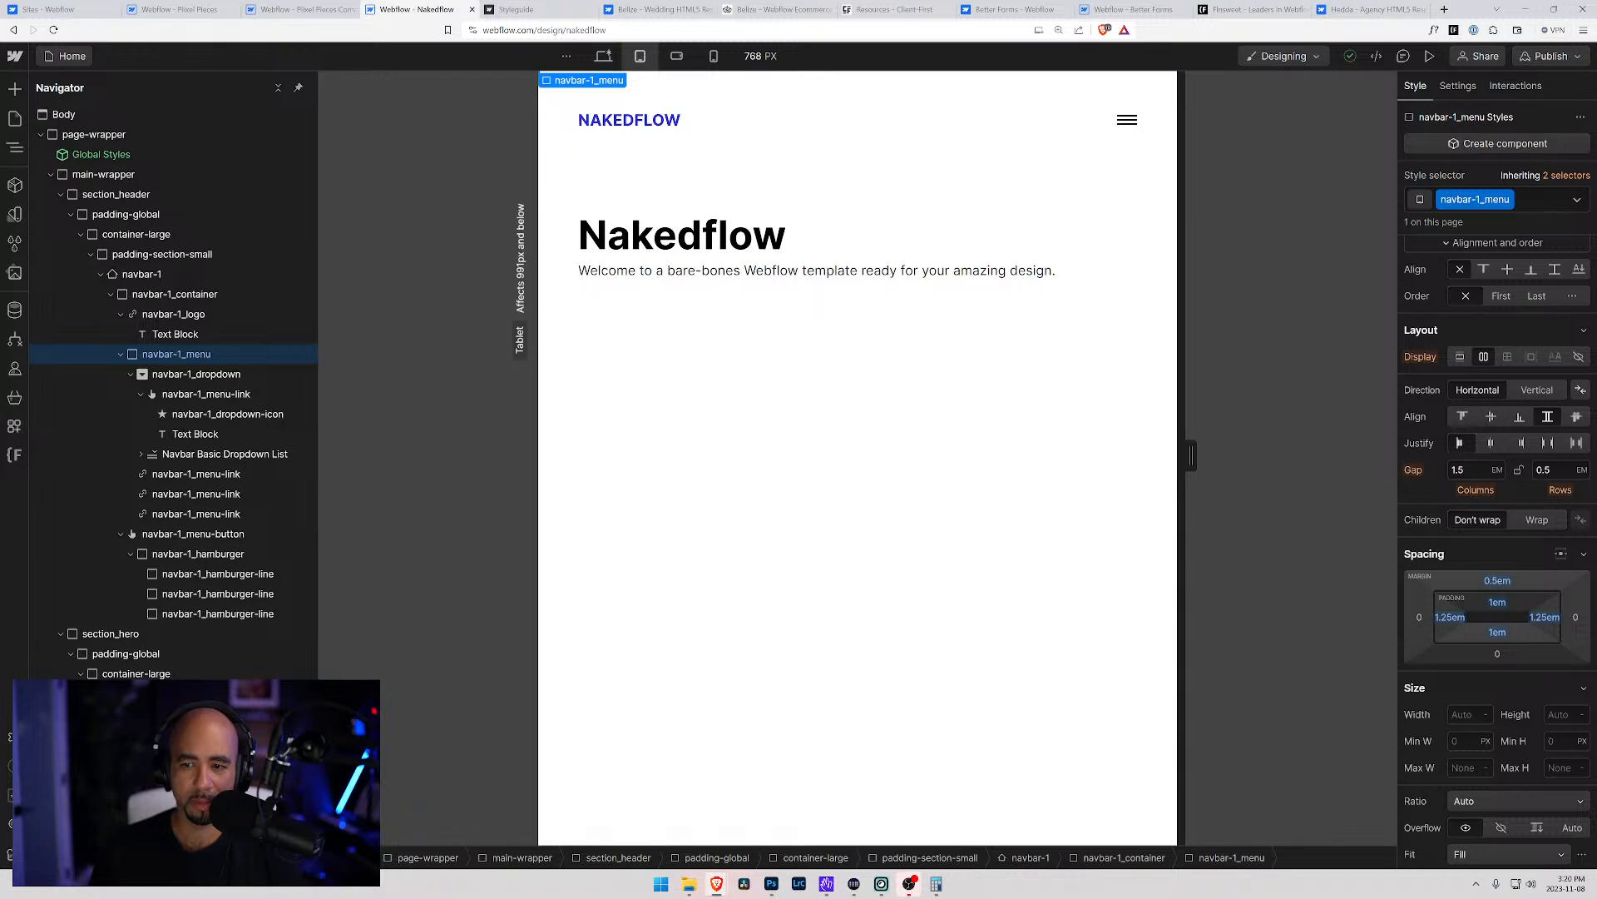
Try resetting the top margin of navbar-1_menu at the tablet breakpoint, and undo the reset
left_click(1496, 581, "alt")
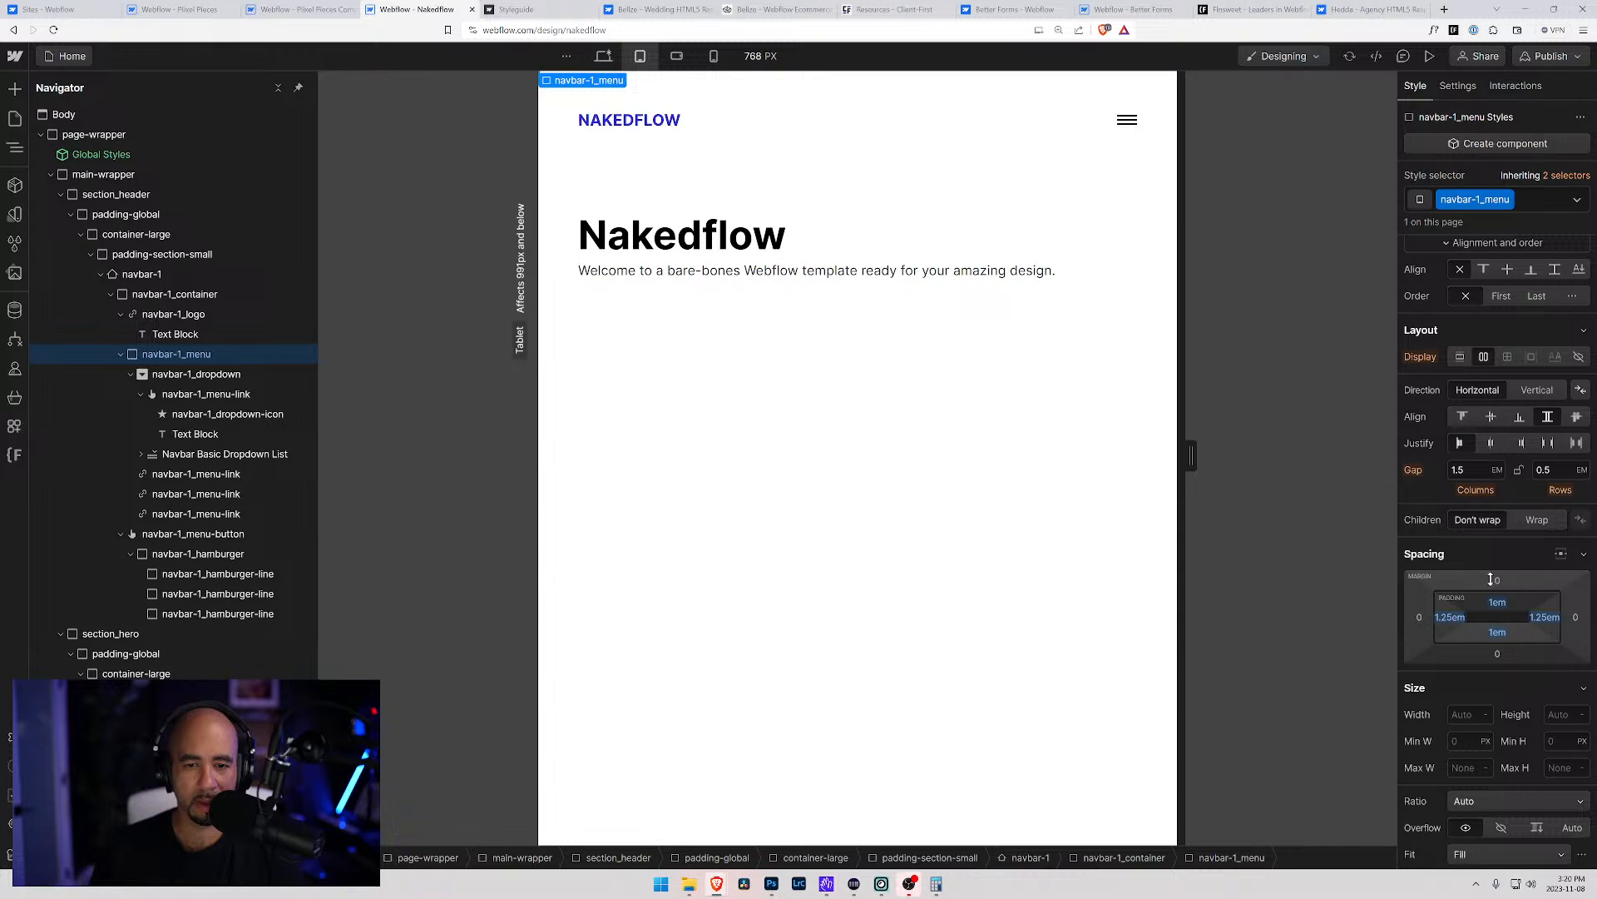
key("ctrl+z")
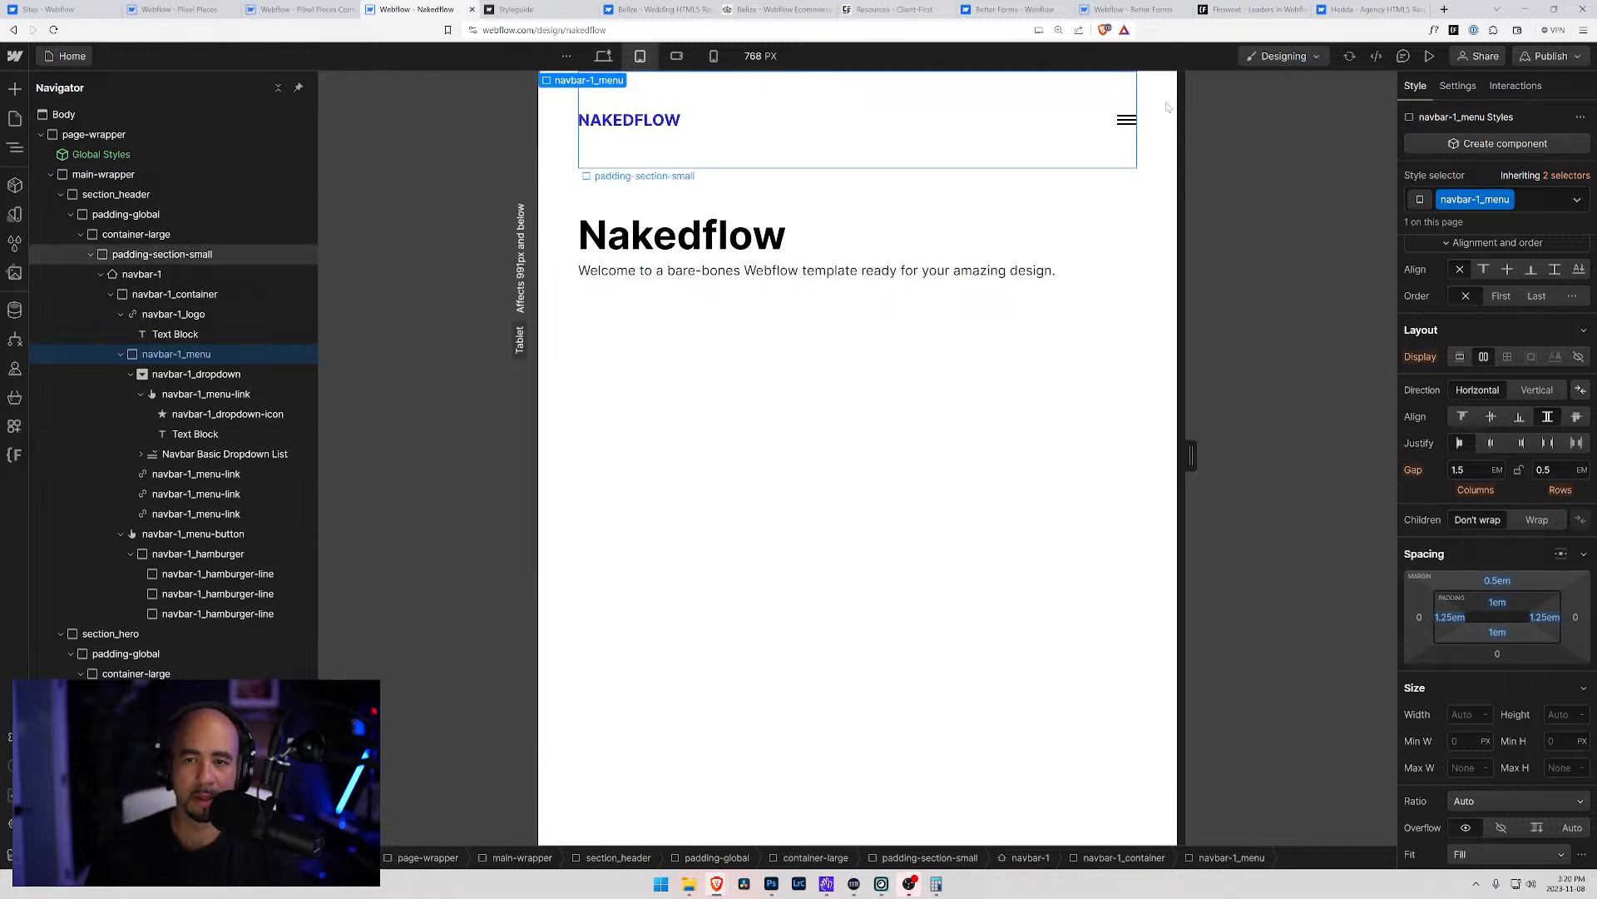
Show the navbar menu open at the tablet breakpoint through the navbar-1_menu element settings, and return to its styles
left_click(1458, 86)
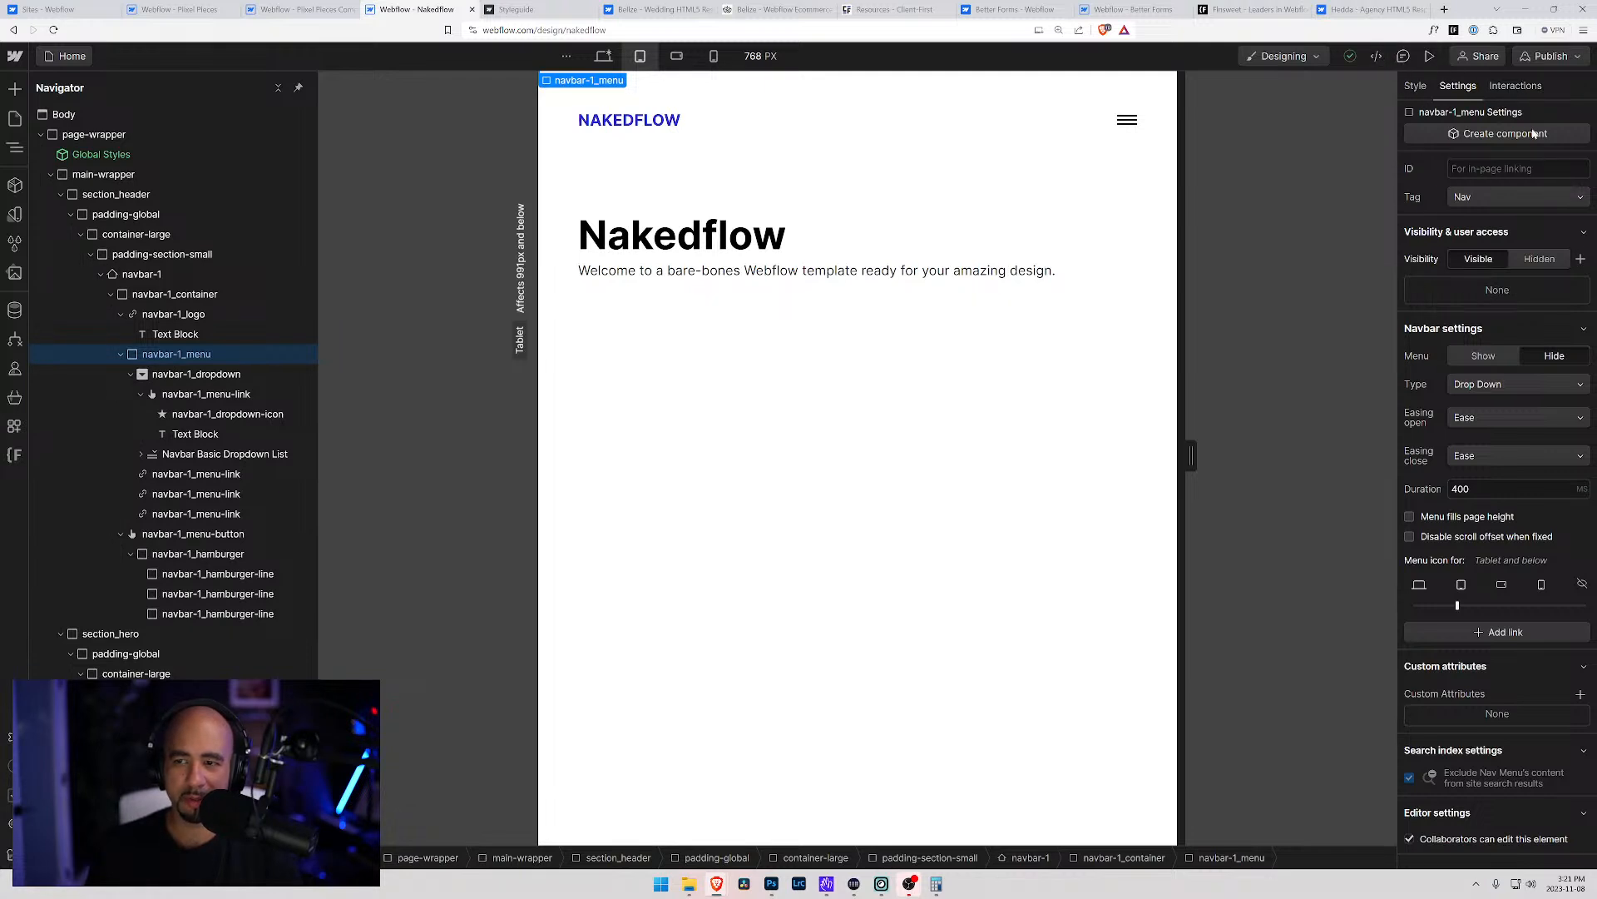
left_click(1416, 89)
left_click(1452, 87)
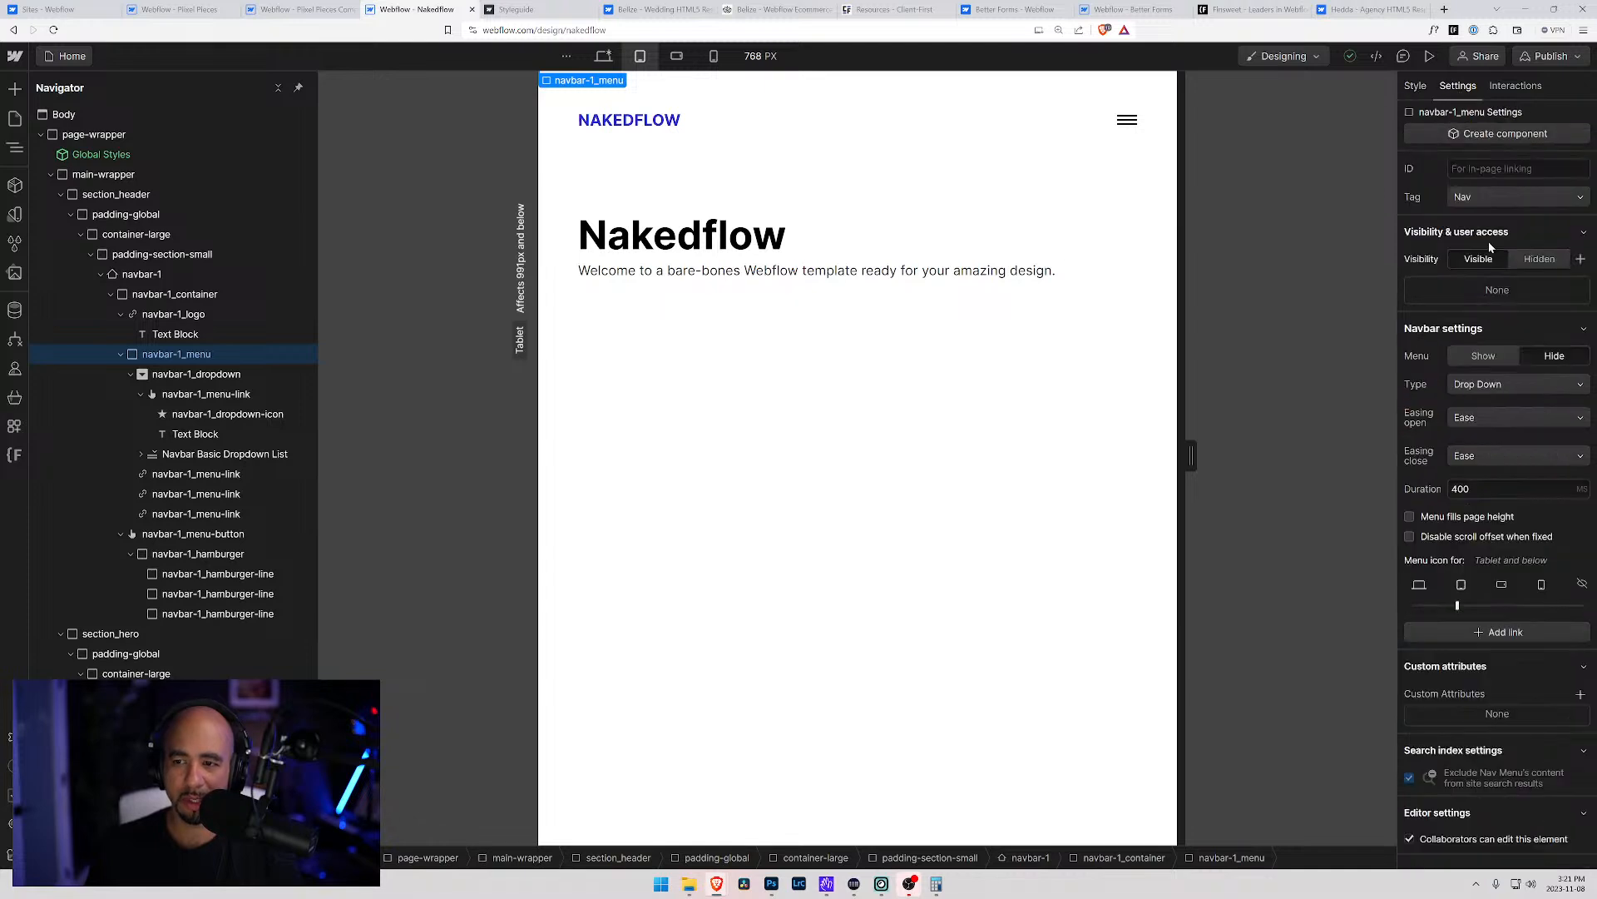
left_click(1486, 356)
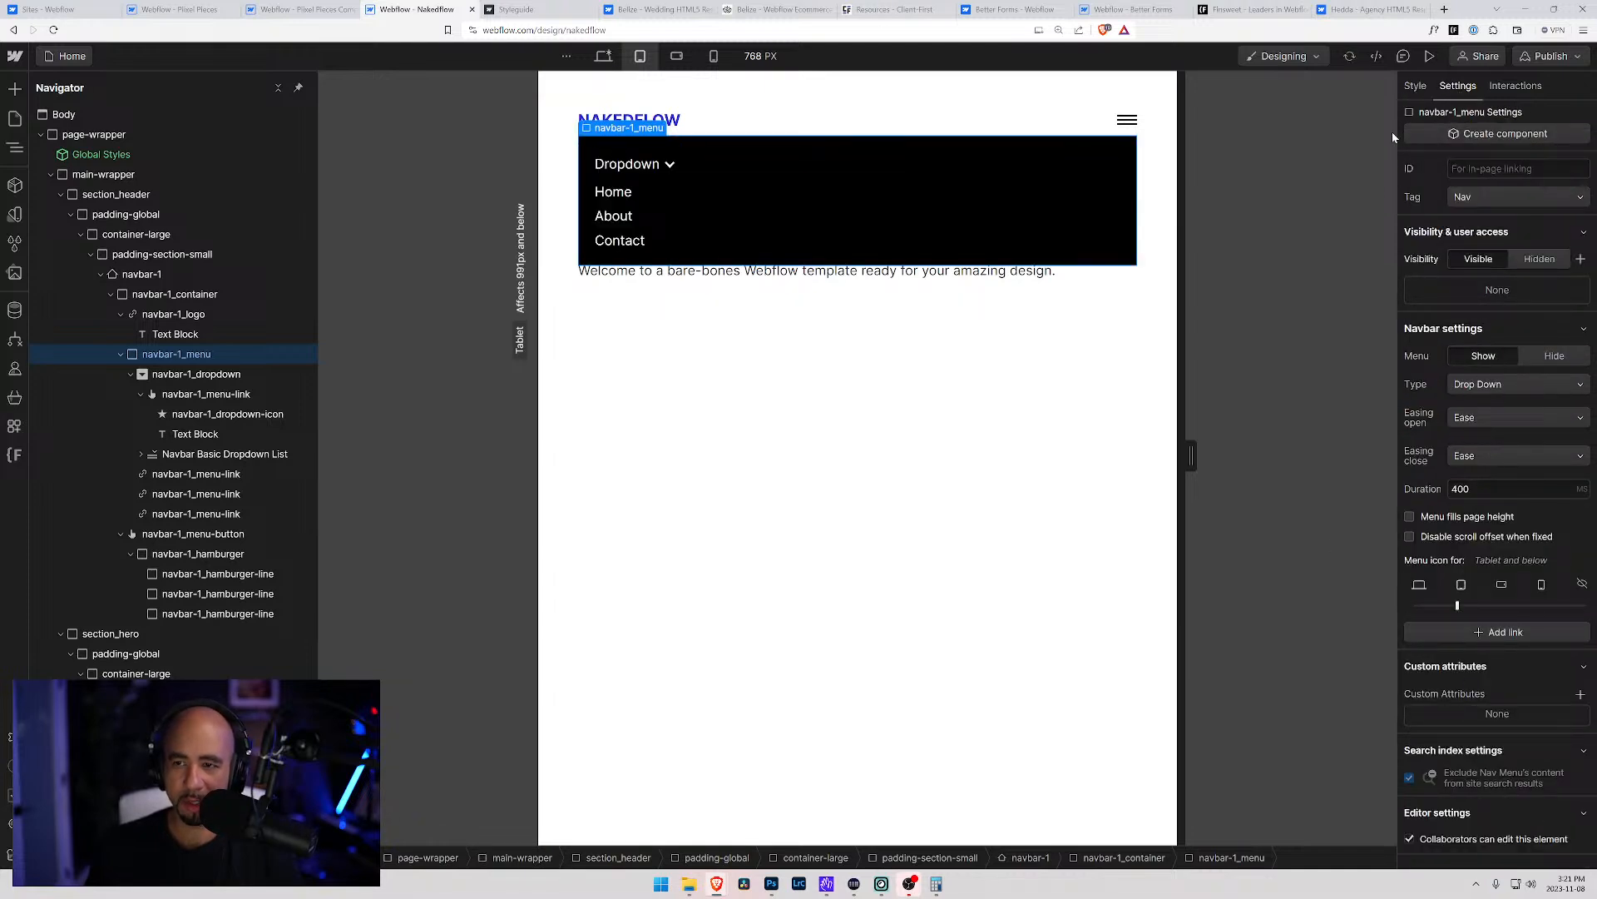
left_click(1416, 87)
Try adjusting and resetting the top margin of navbar-1_menu with the menu shown open, and undo the changes
scroll(1506, 541, "down", 2)
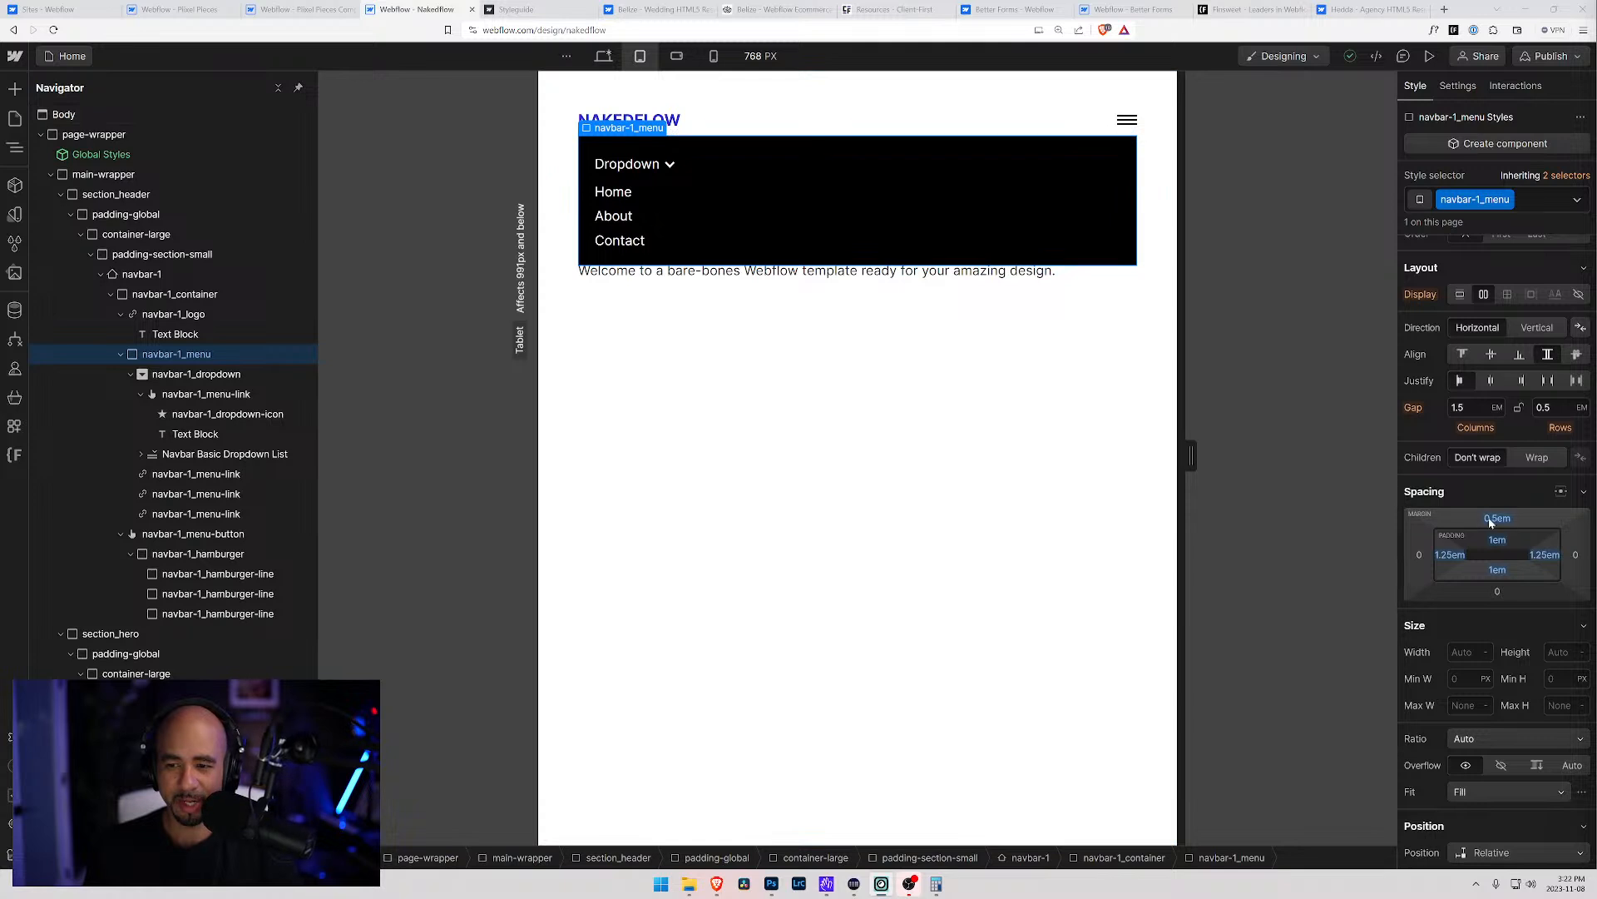
left_click_drag(1498, 522, 1500, 524)
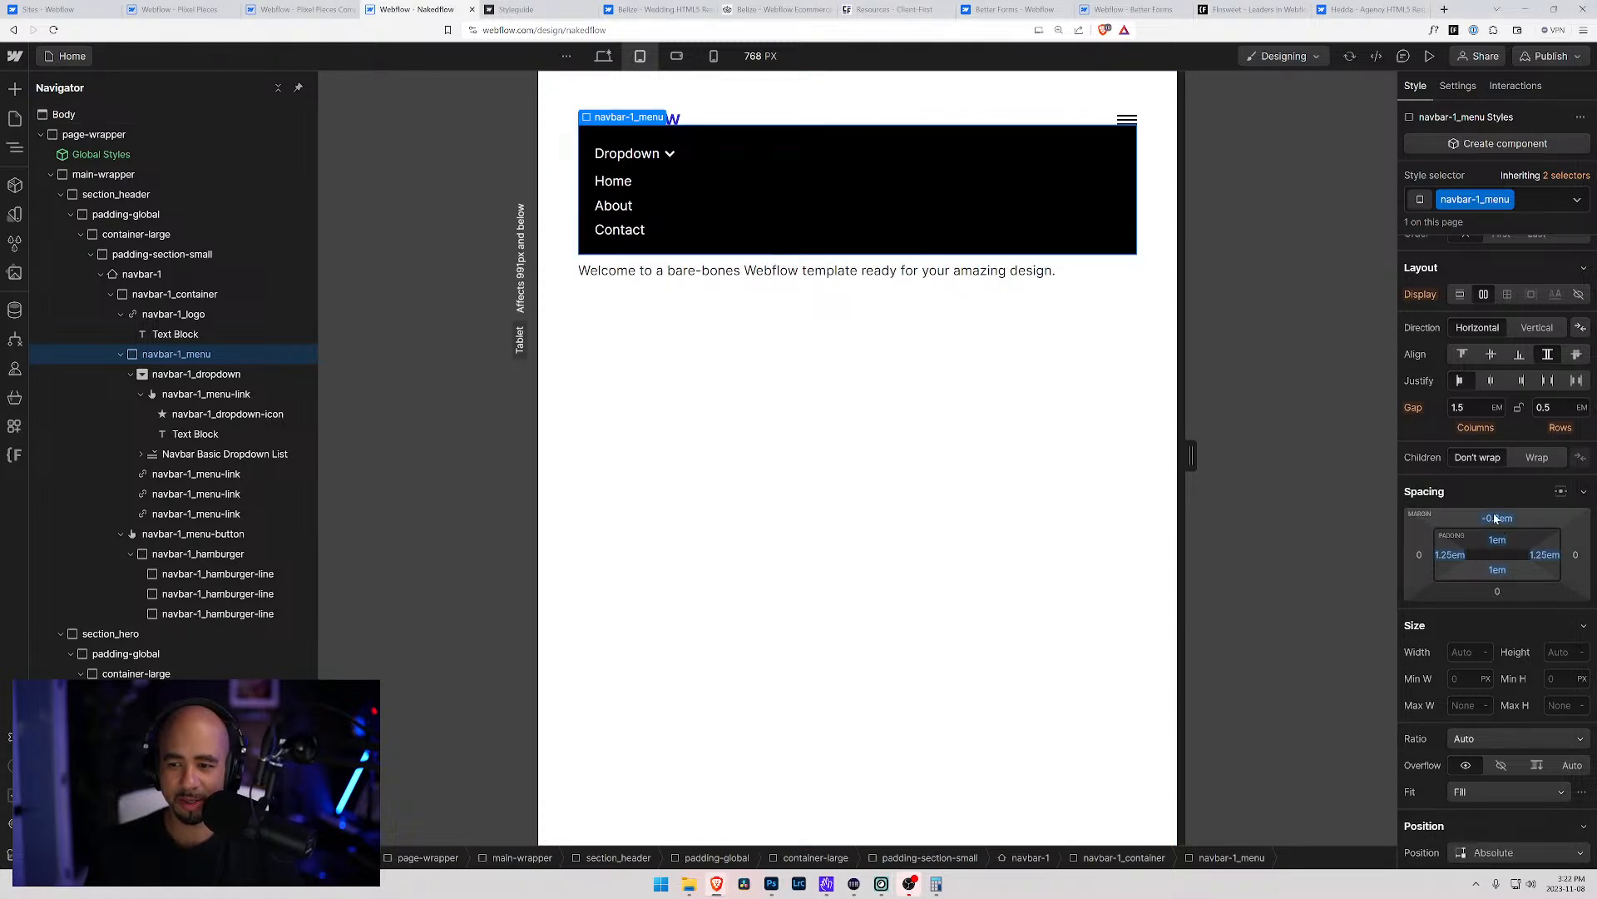
left_click(1497, 517, "alt")
left_click(1497, 520)
left_click(1501, 496)
key("ctrl+z")
key("ctrl+z")
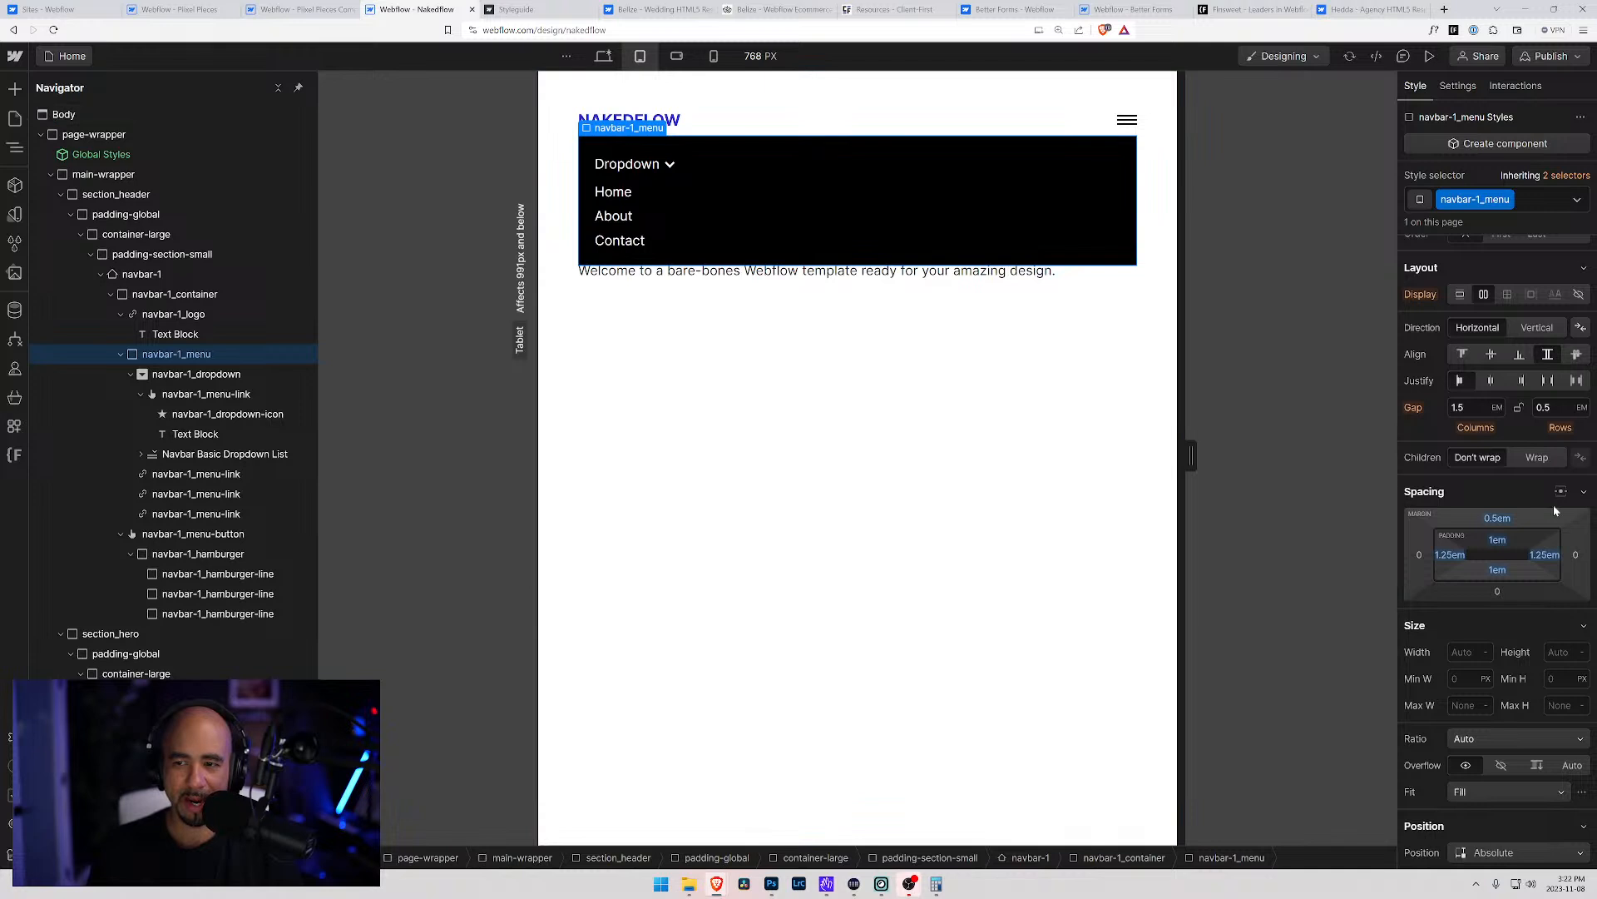
scroll(1473, 506, "up", 2)
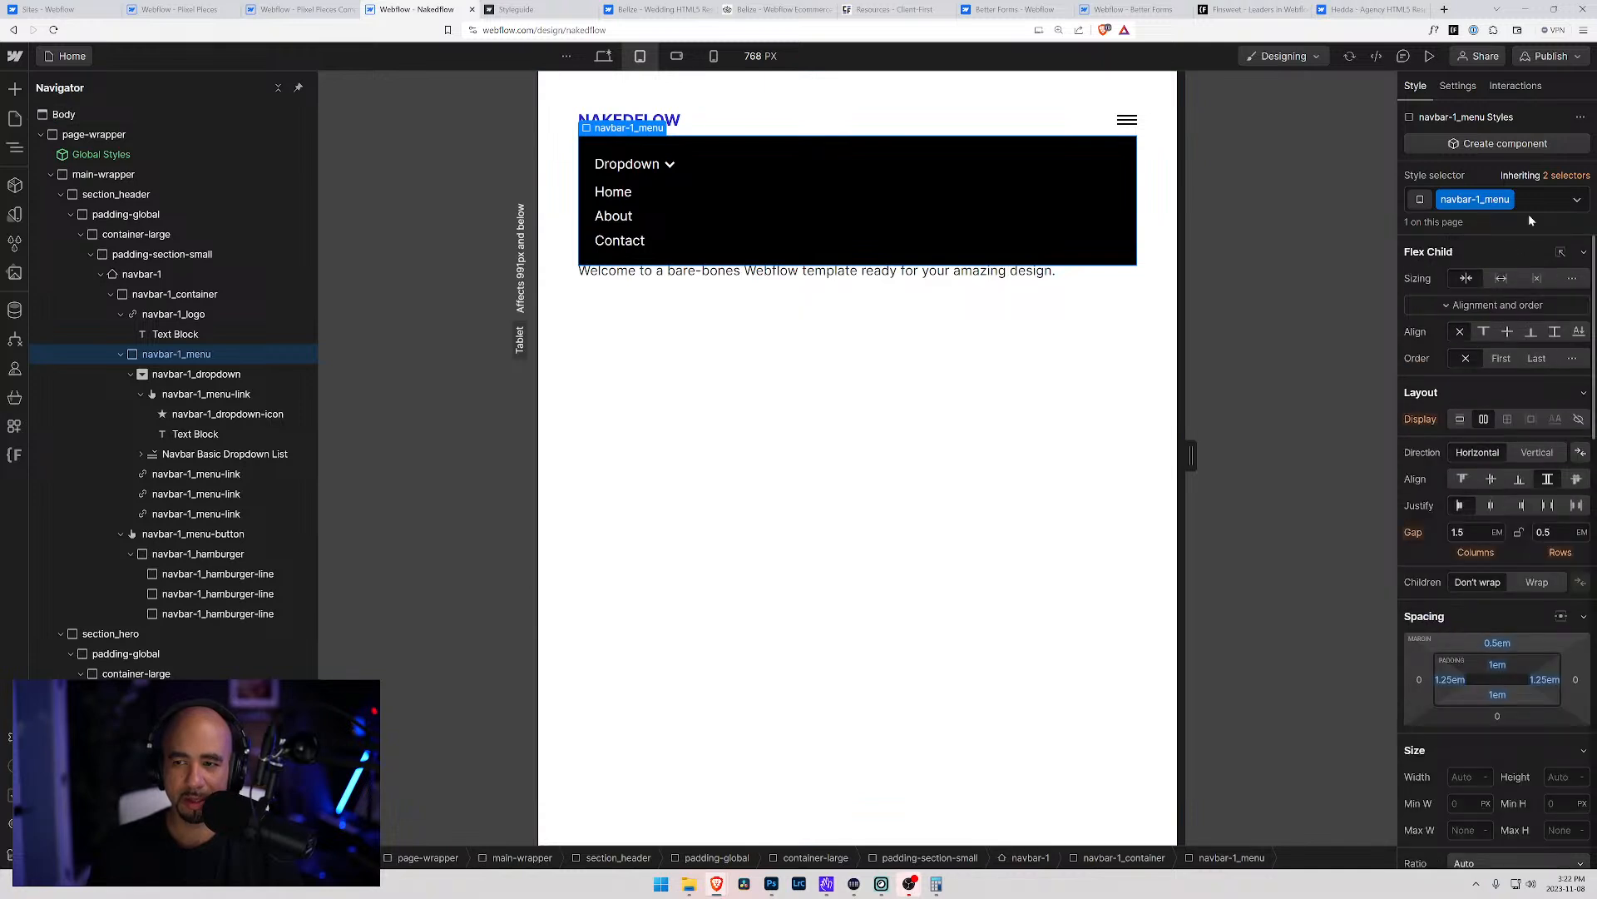
Check the menu icon breakpoint setting and compare the navbar at the mobile landscape, tablet and desktop breakpoints
left_click(1458, 86)
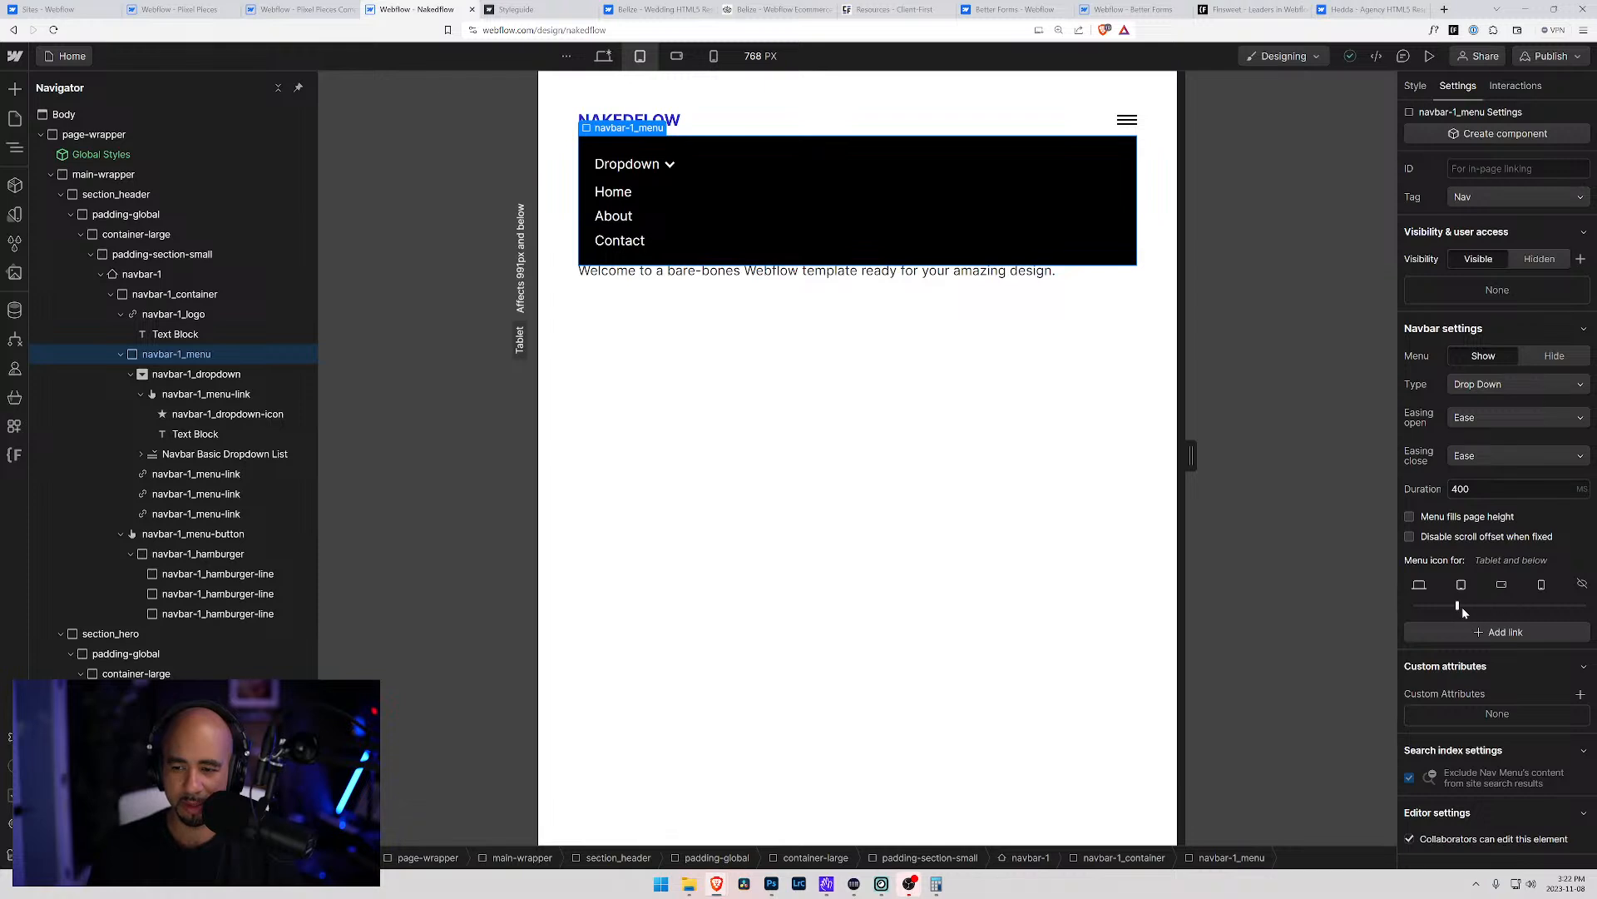
mouse_move(1472, 609)
left_mouse_down()
mouse_move(1503, 607)
mouse_move(1417, 607)
mouse_move(1473, 606)
left_mouse_up()
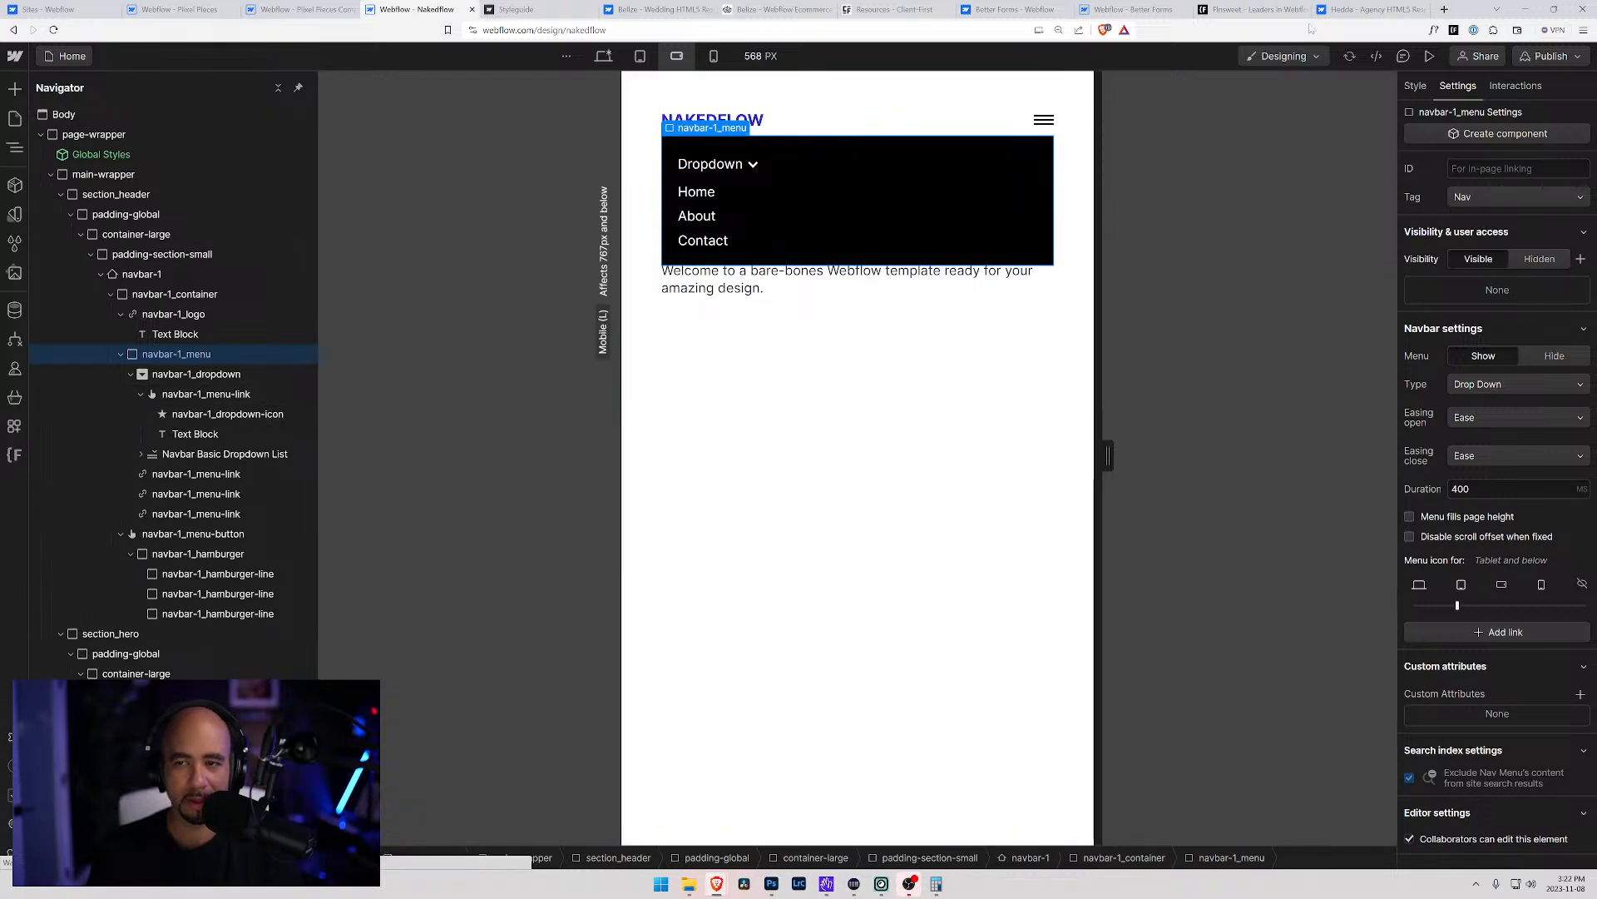
left_click(641, 55)
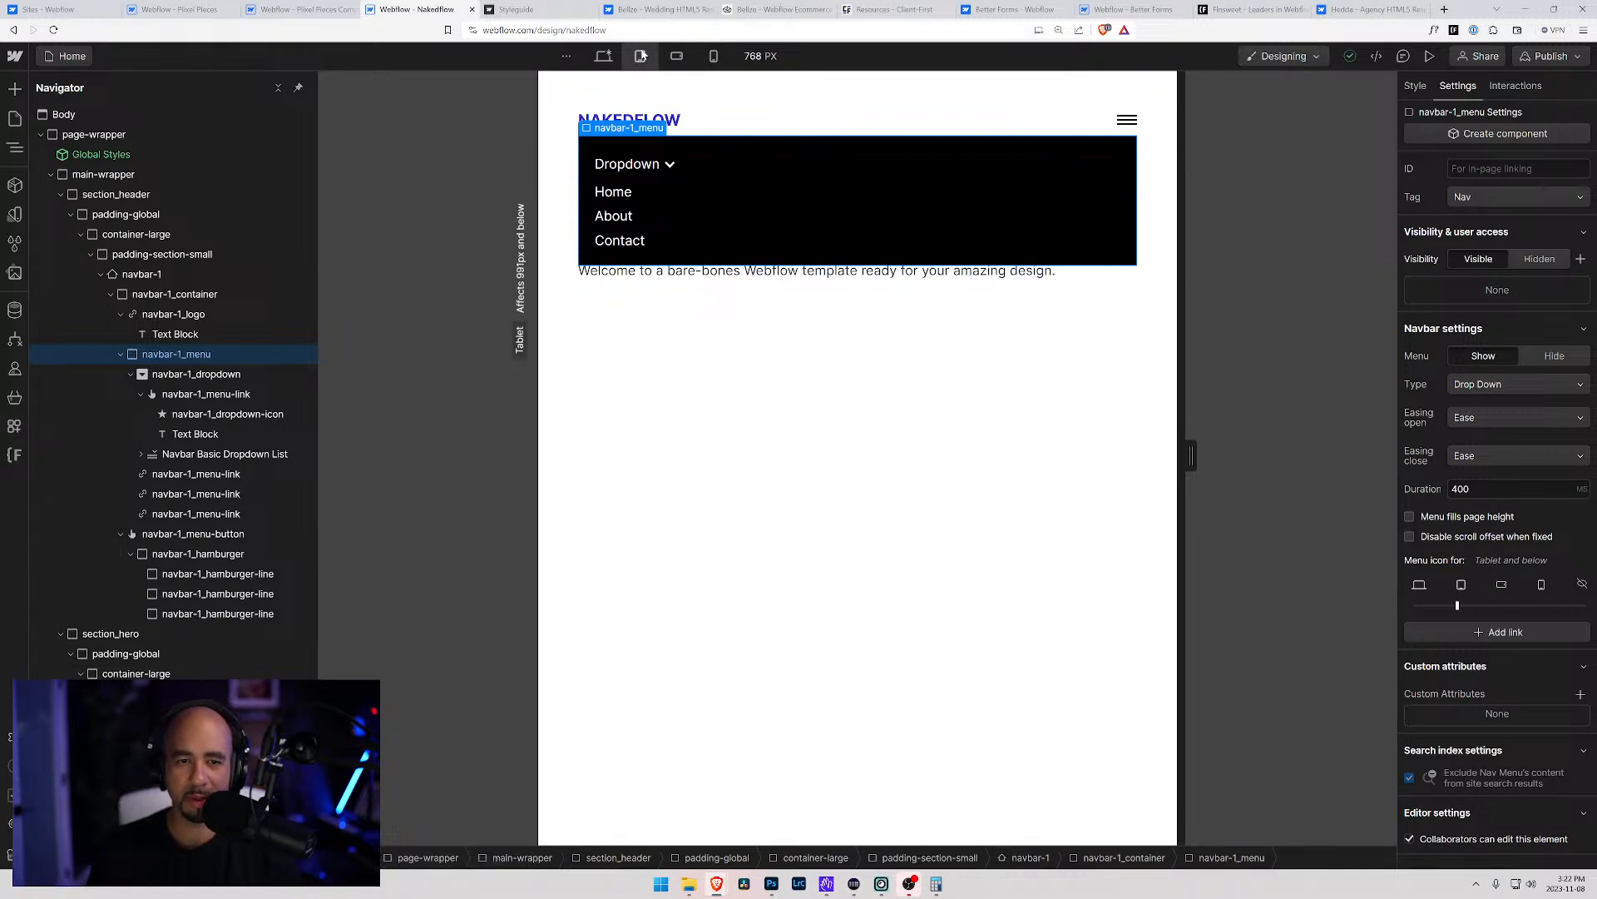
left_click(603, 56)
left_click(641, 56)
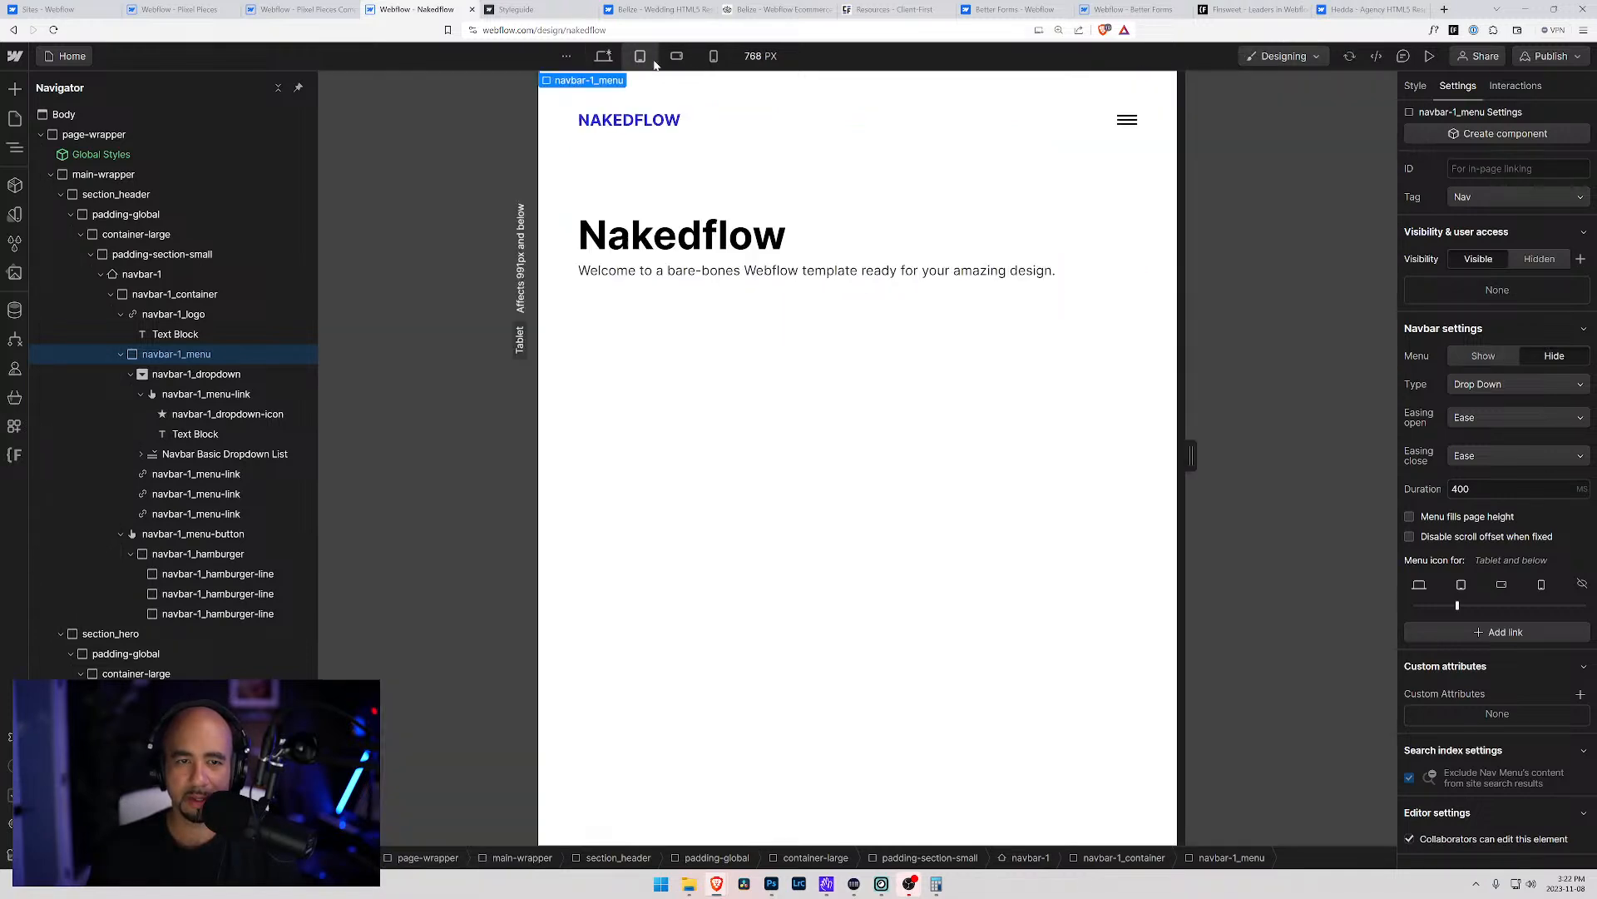
left_click(604, 56)
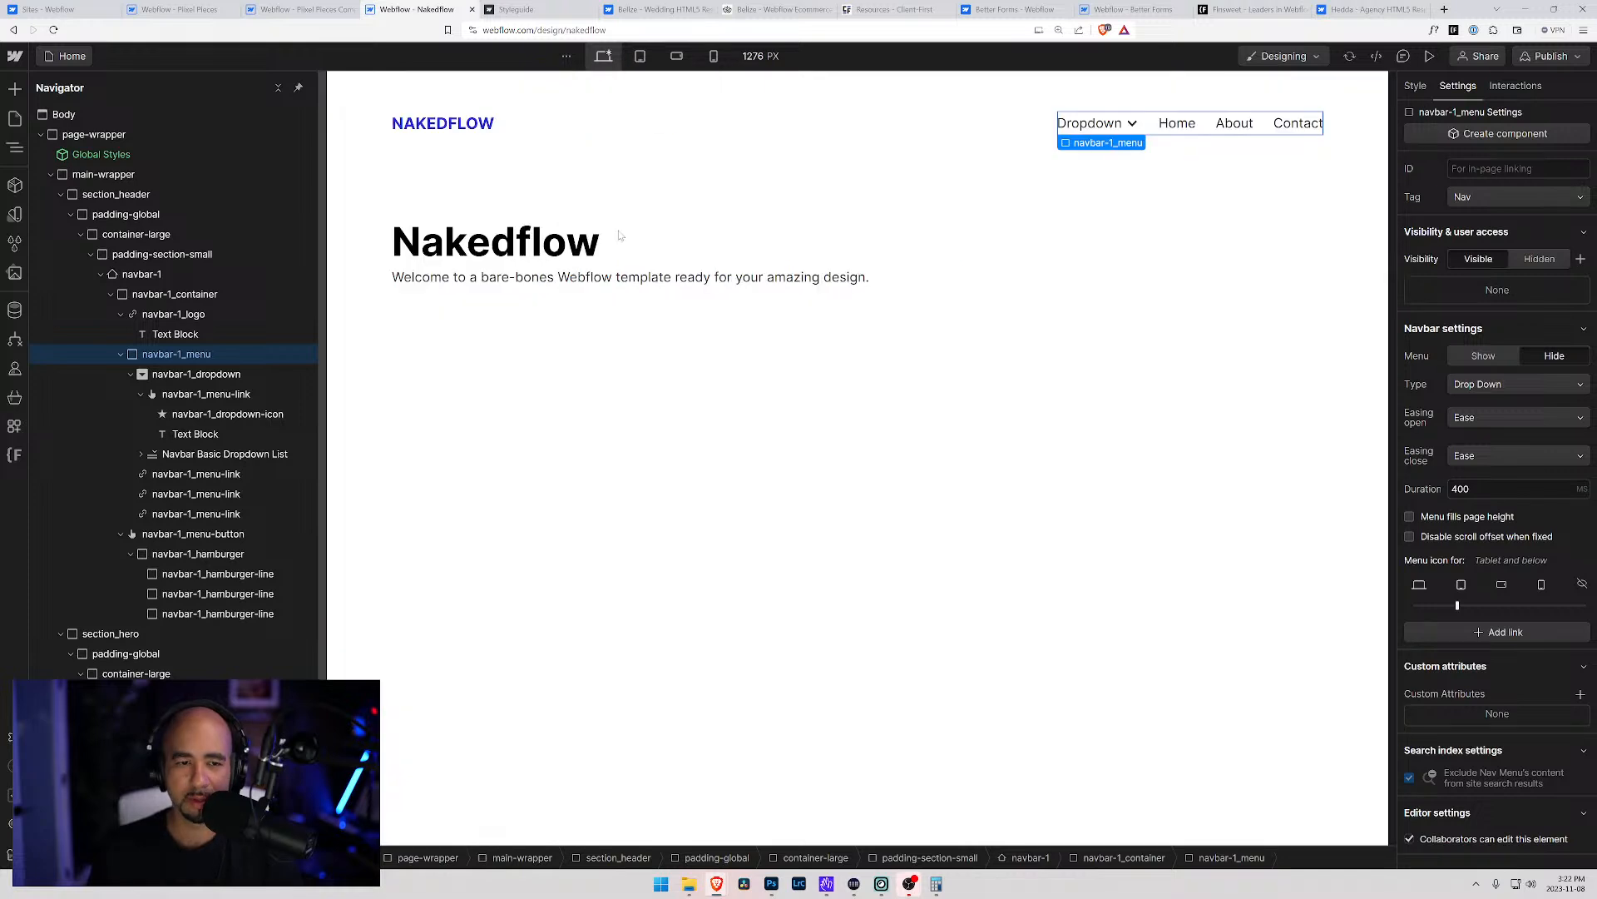
Examine the desktop styles of navbar-1_dropdown, its menu link, dropdown icon, text block and the Navbar Basic Dropdown List
left_click(204, 375)
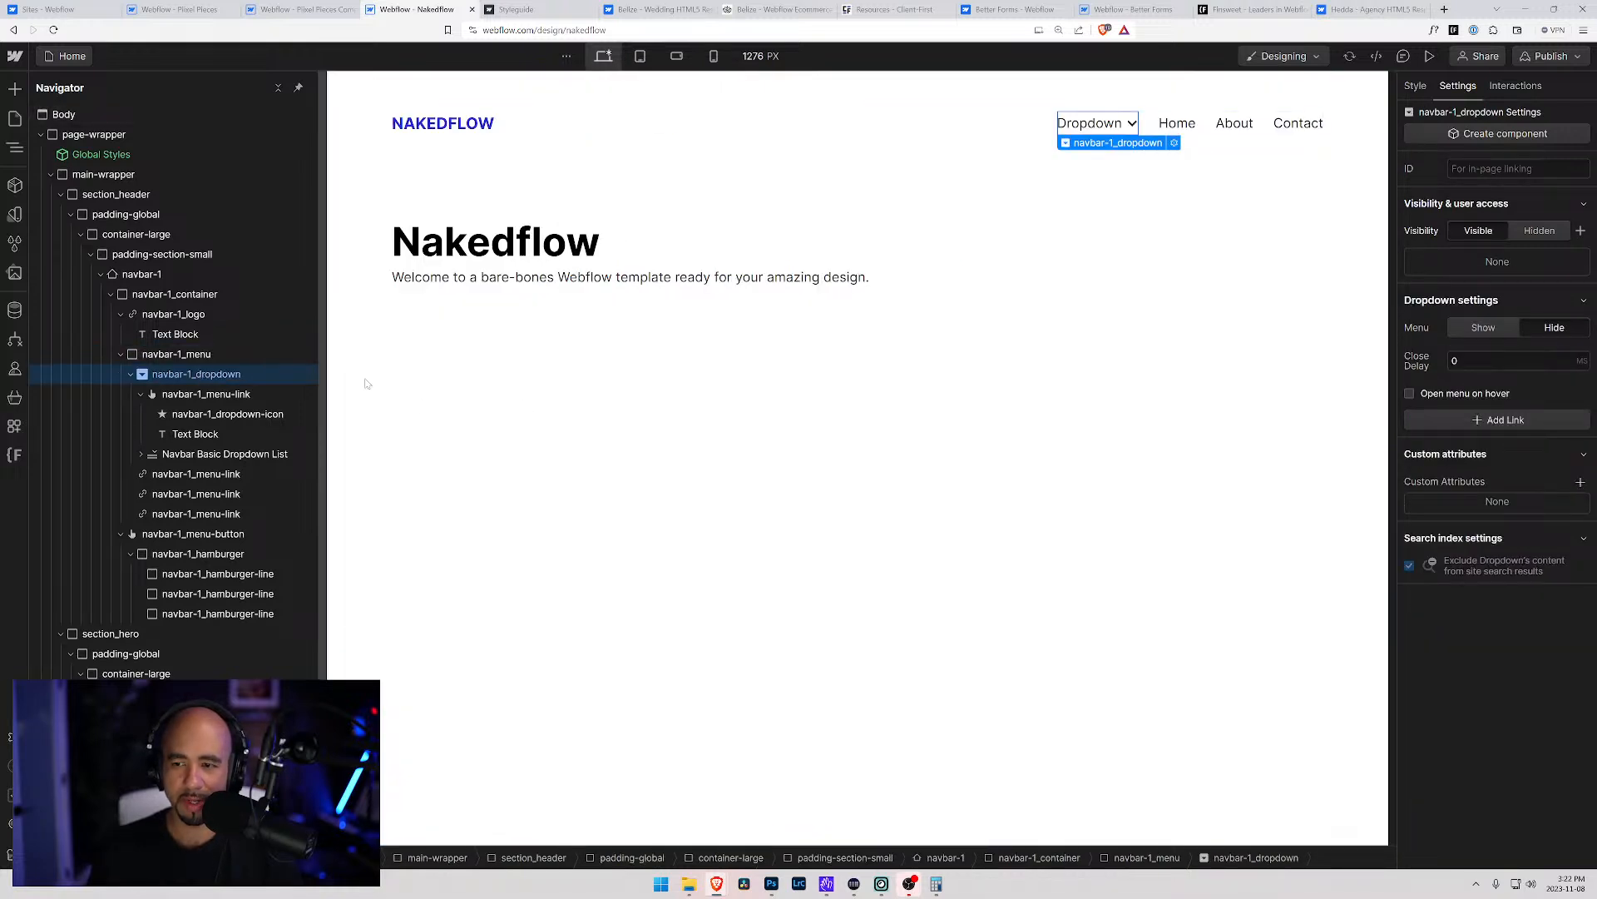
left_click(1414, 86)
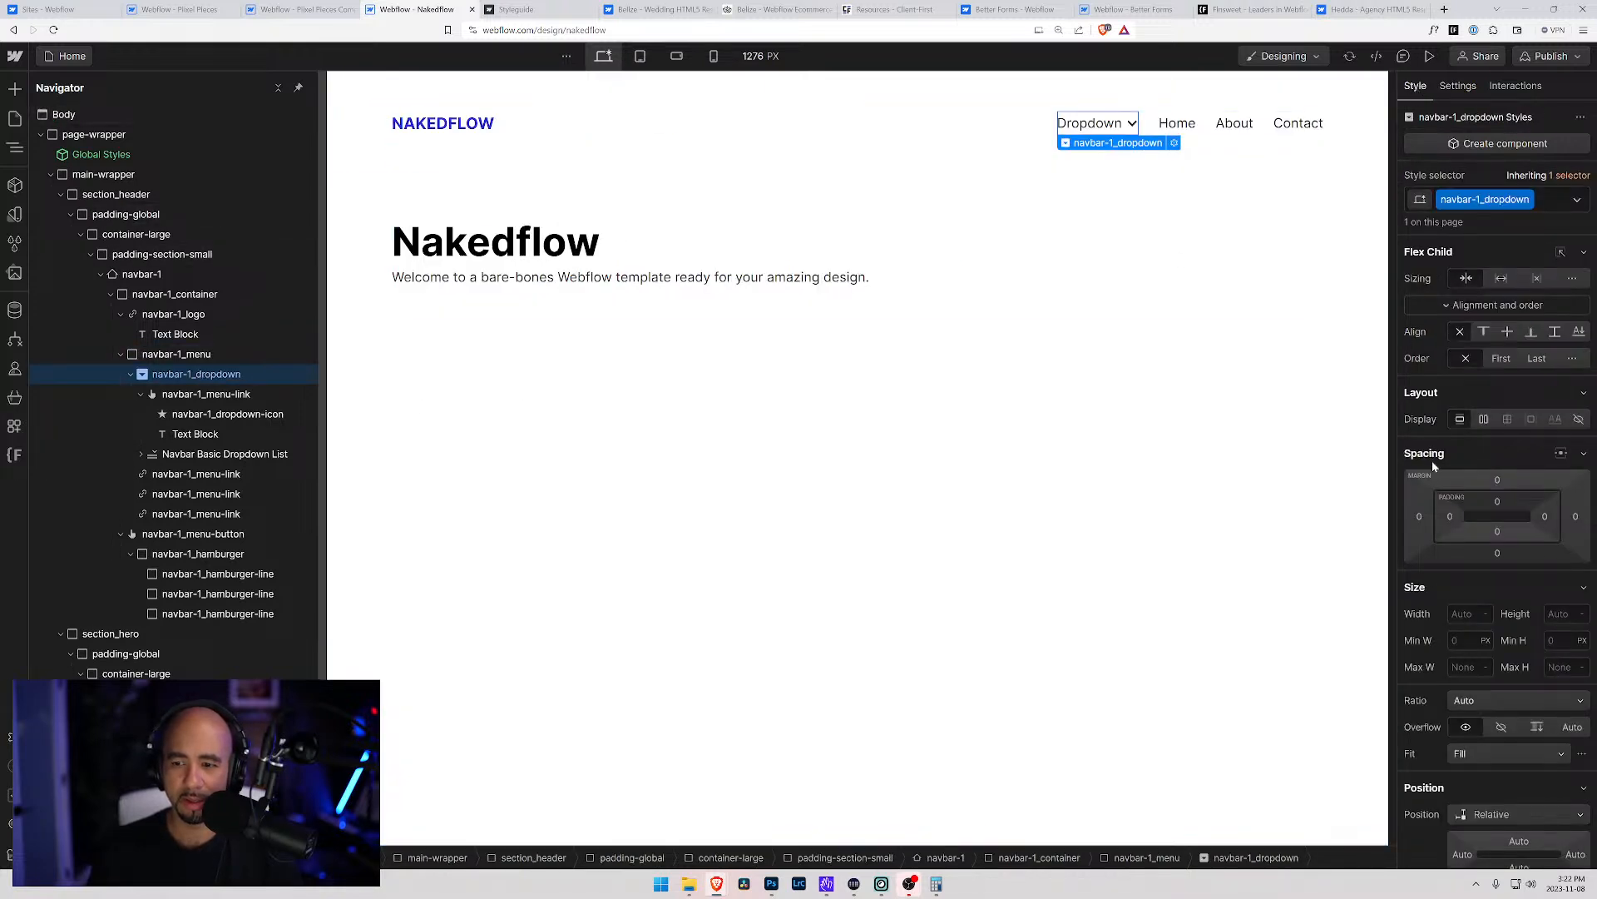
scroll(1519, 575, "down", 6)
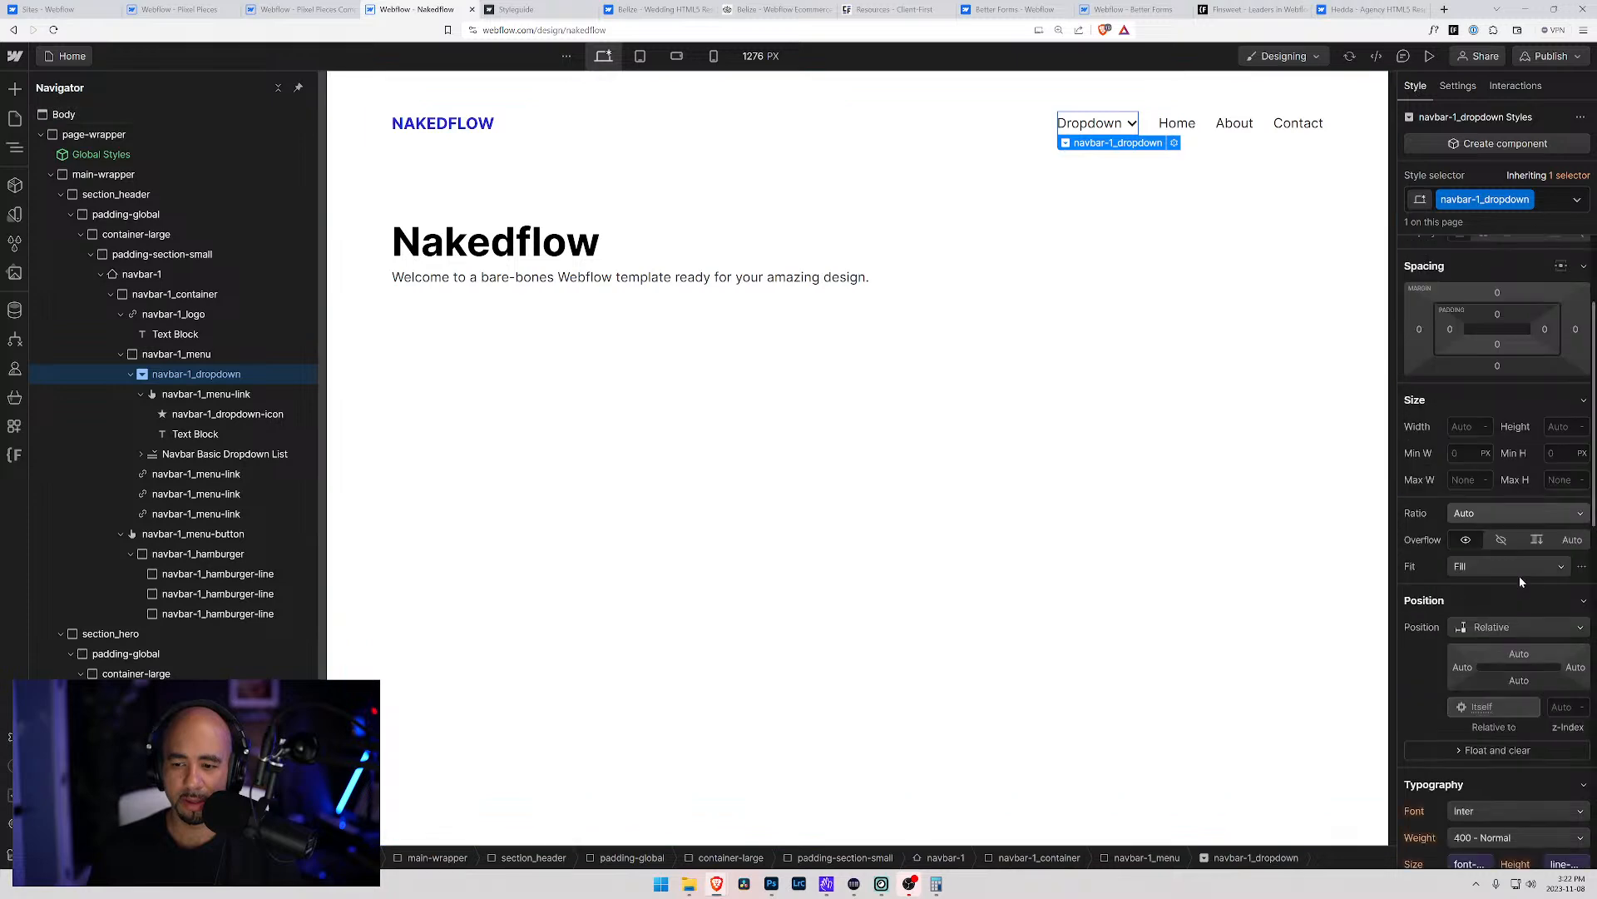
left_click(235, 394)
scroll(1469, 476, "down", 5)
left_click(218, 414)
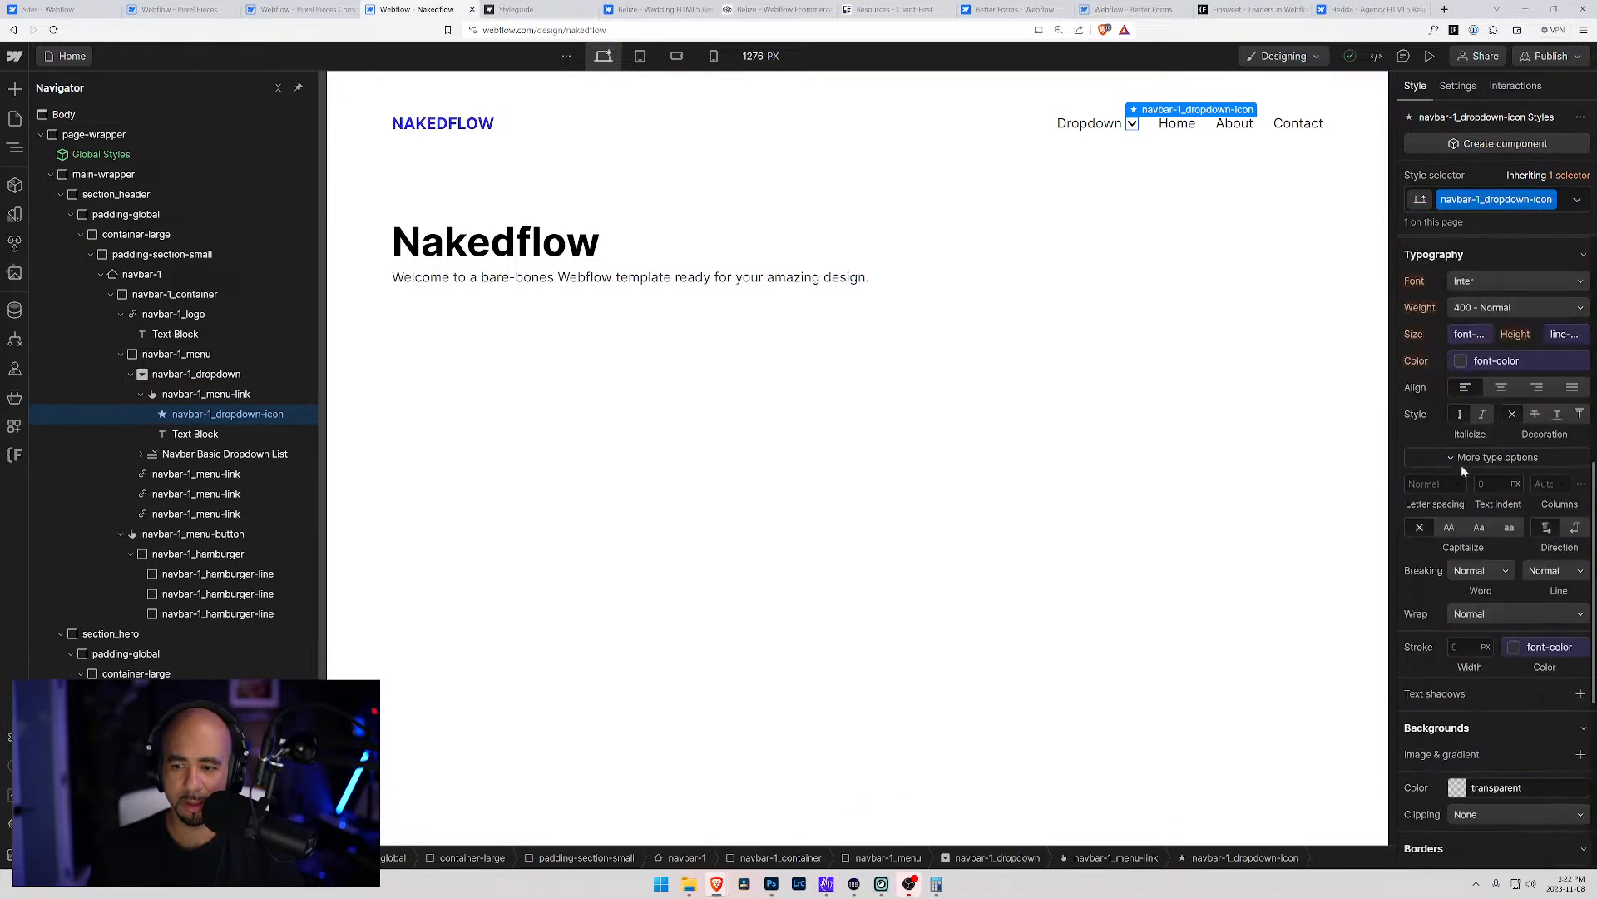
scroll(1464, 470, "up", 1)
left_click(196, 434)
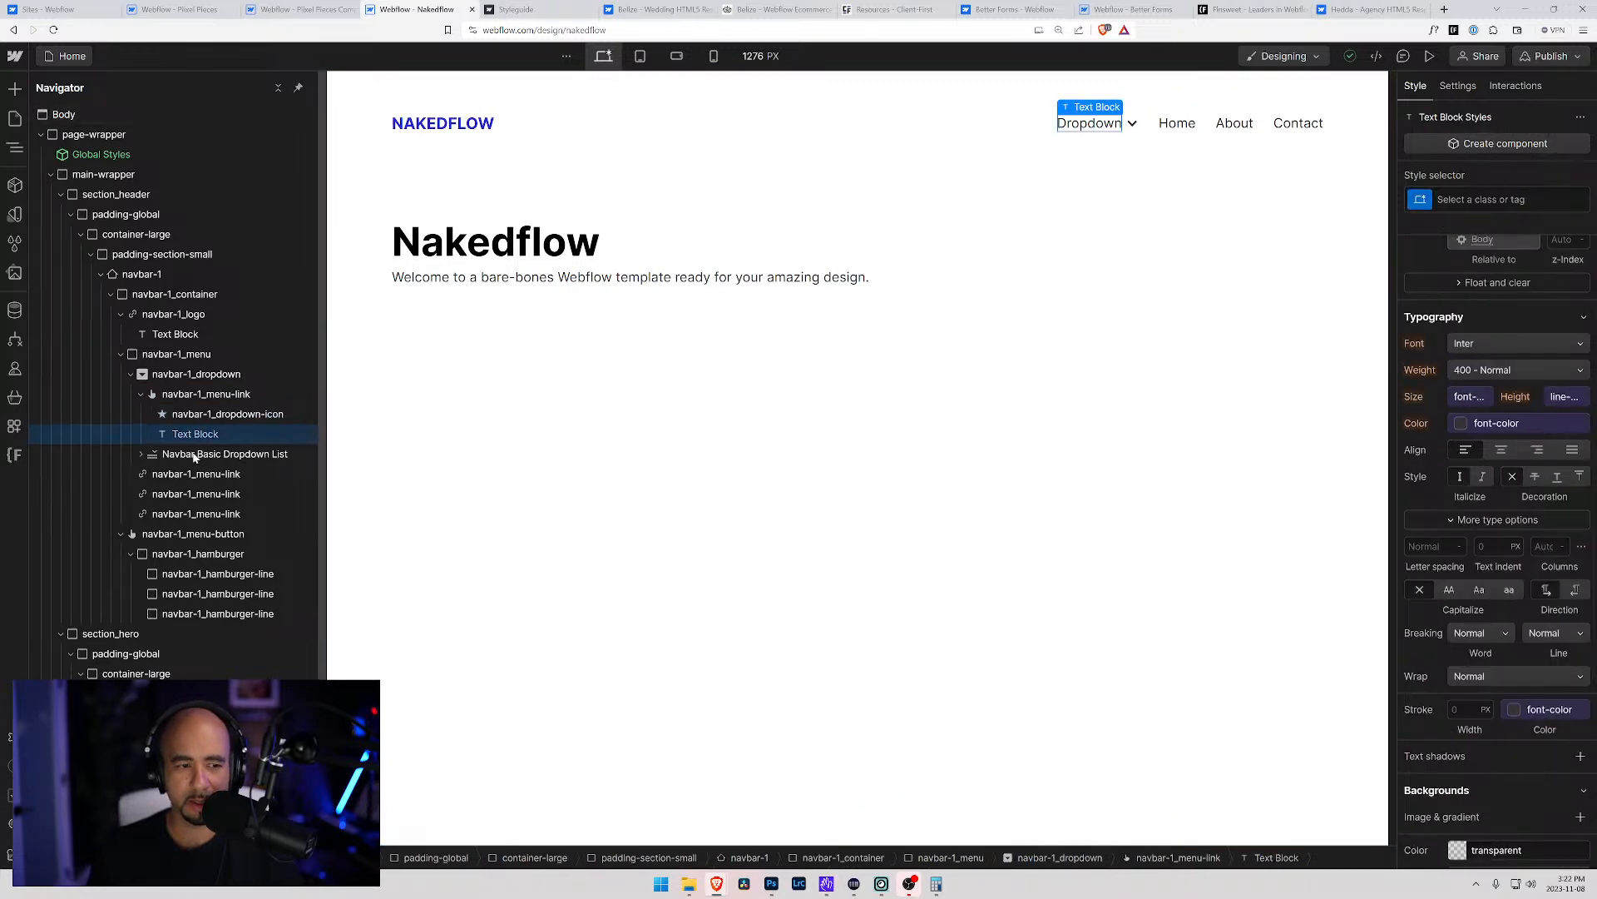
left_click(194, 455)
scroll(1453, 504, "down", 5)
scroll(1454, 507, "up", 2)
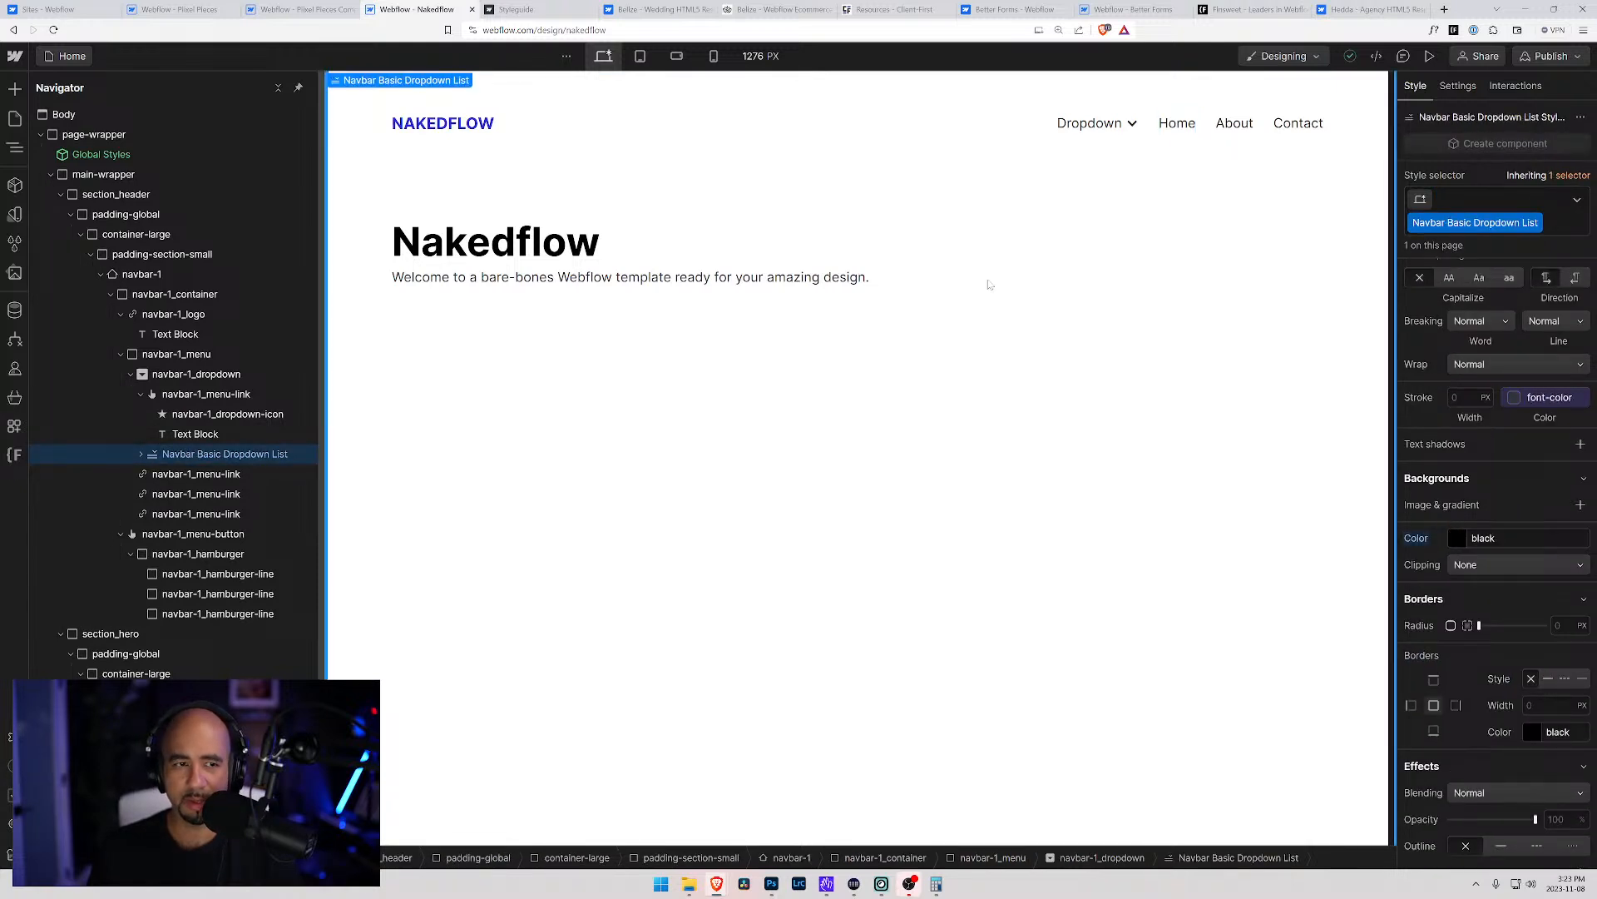
Check the layout, spacing and position styles of the Navbar Basic Dropdown List at the tablet breakpoint
left_click(639, 58)
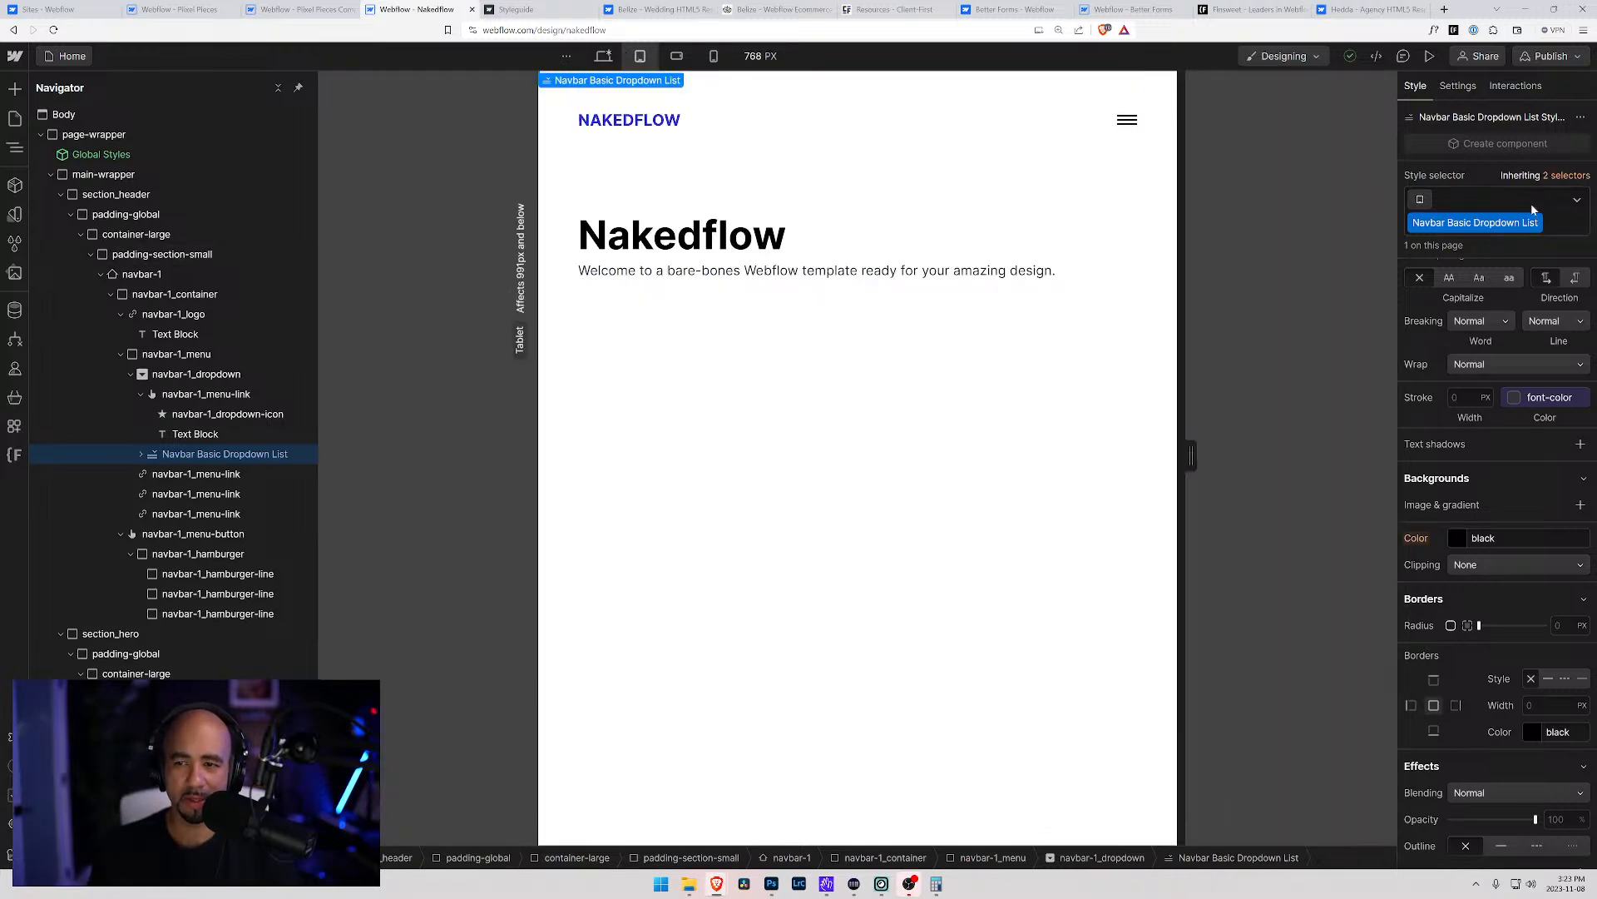
scroll(1466, 533, "up", 3)
scroll(1466, 530, "up", 6)
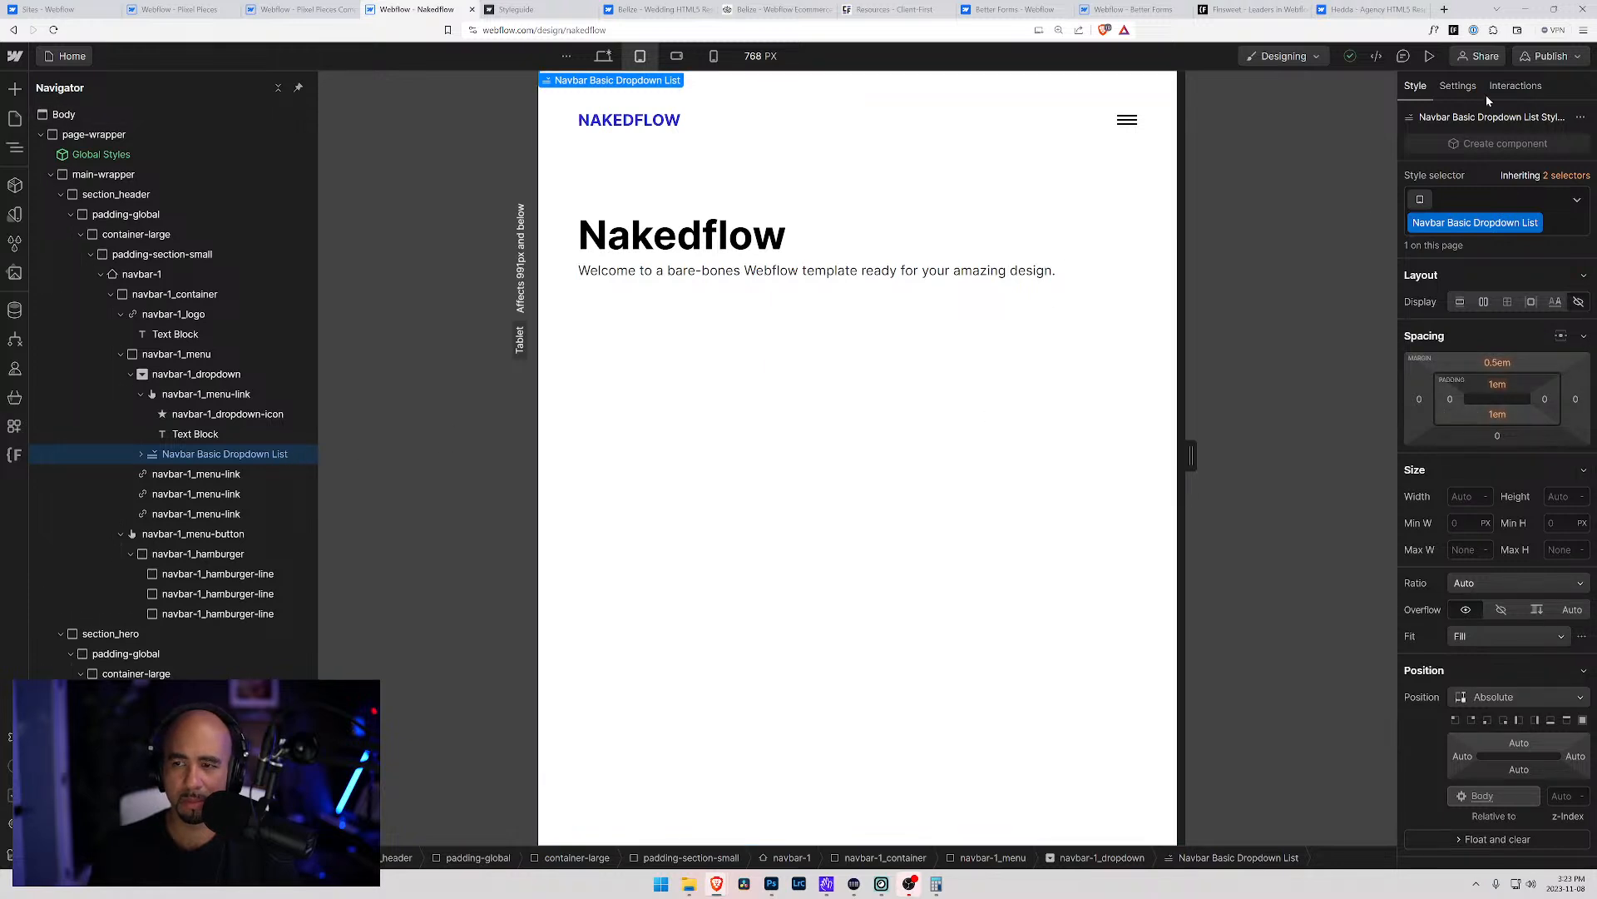
Try to display the Navbar Basic Dropdown List at tablet by toggling its dropdown menu and visibility settings
left_click(1458, 86)
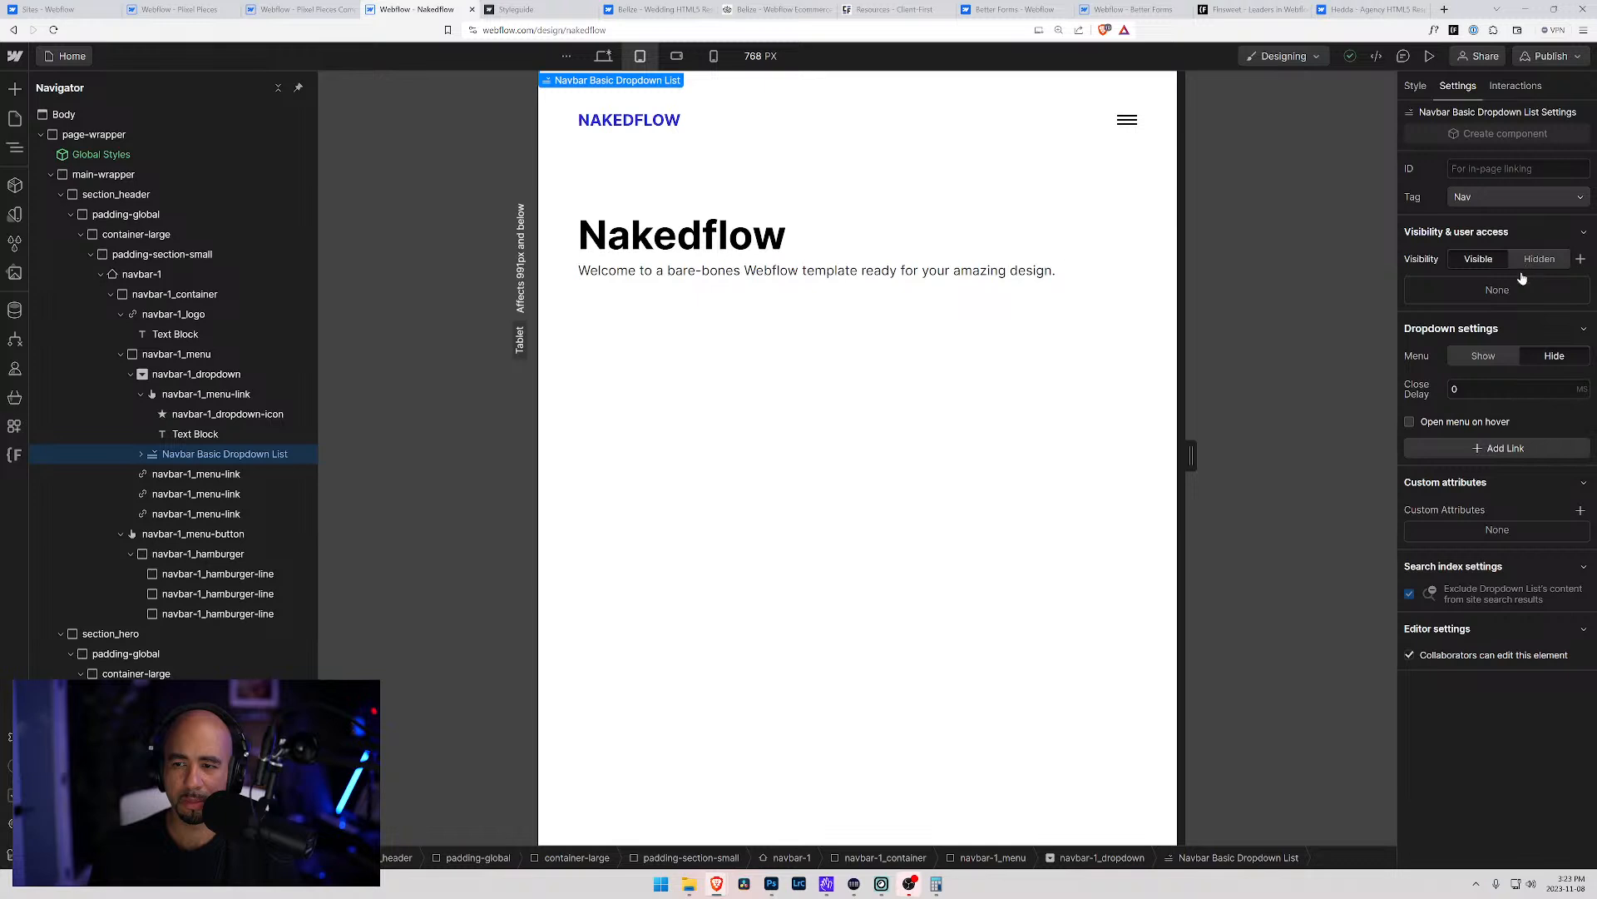
left_click(1477, 367)
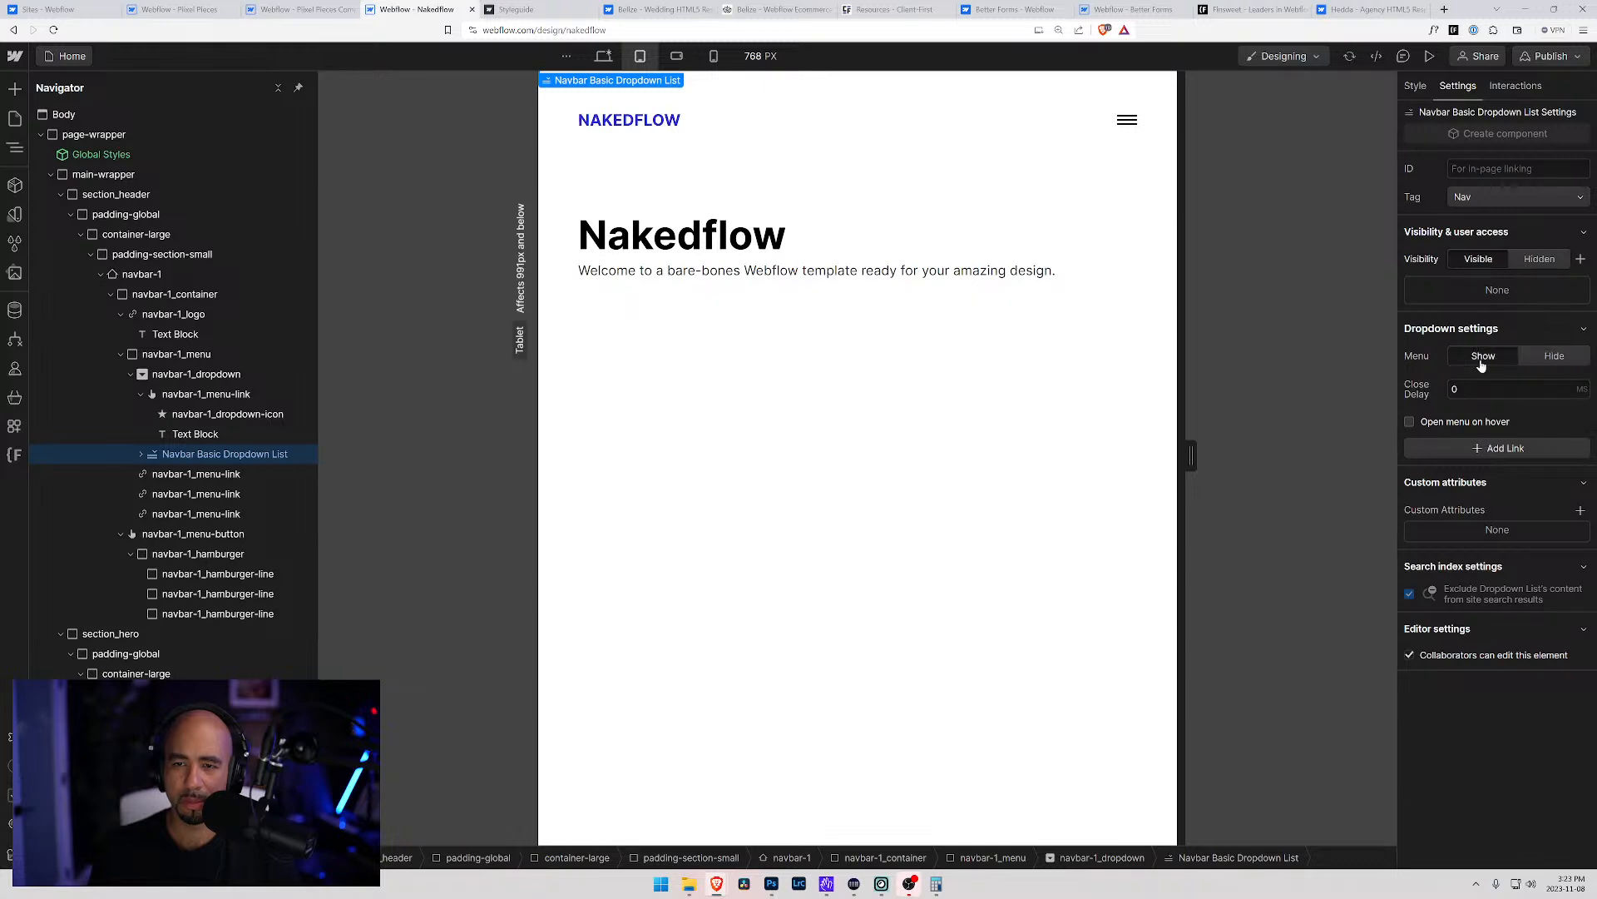
left_click(1530, 357)
left_click(1480, 361)
left_click(140, 454)
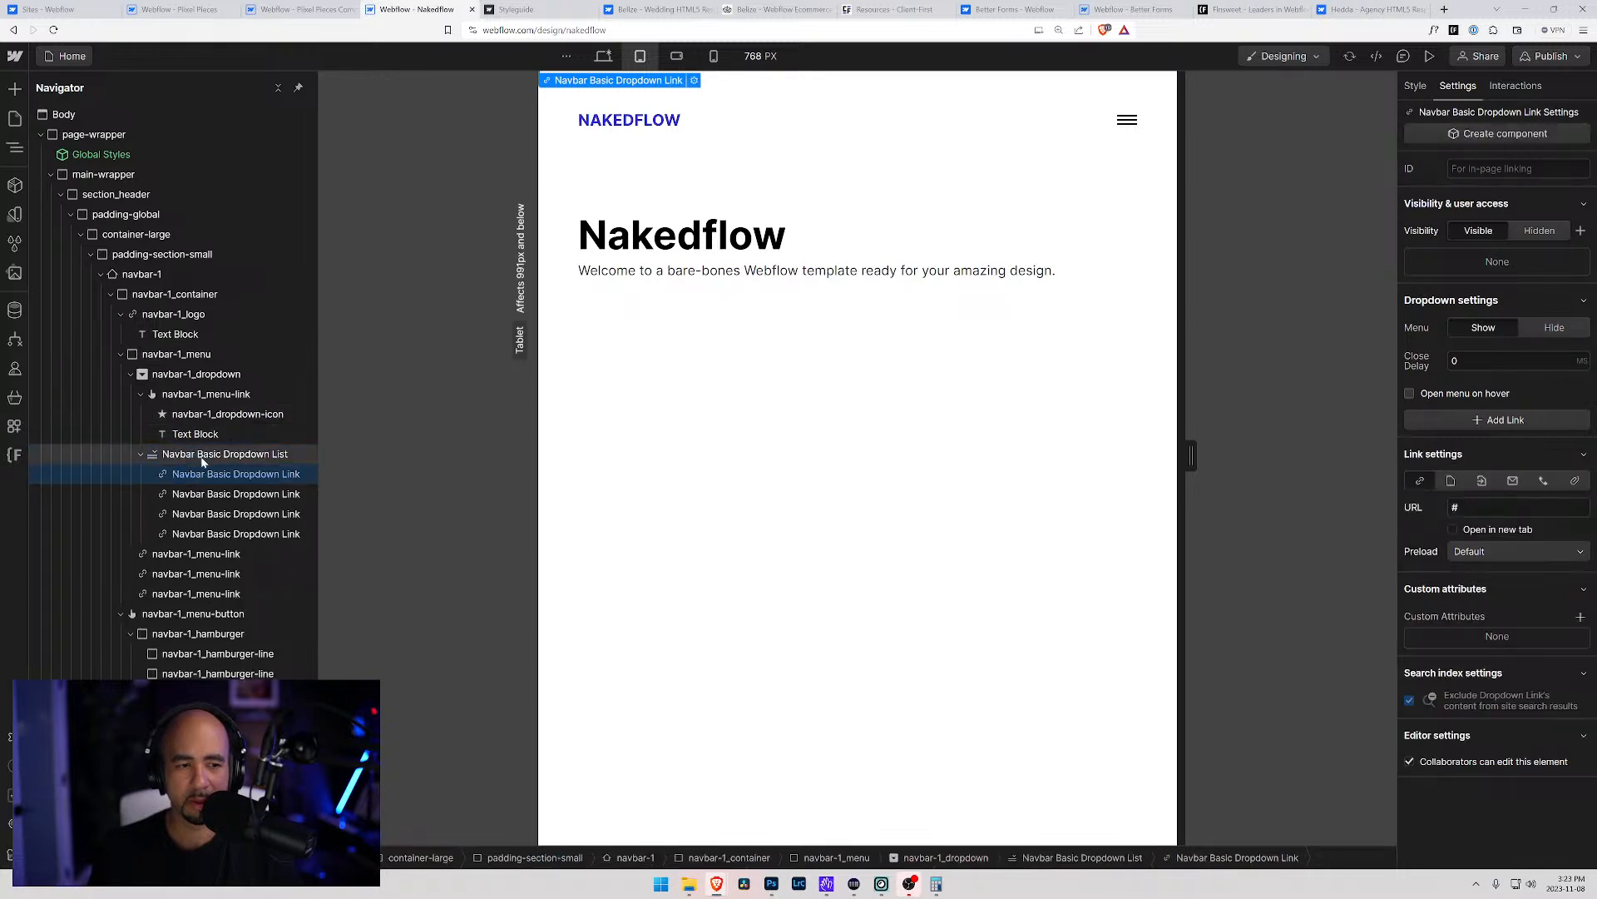
left_click(1416, 86)
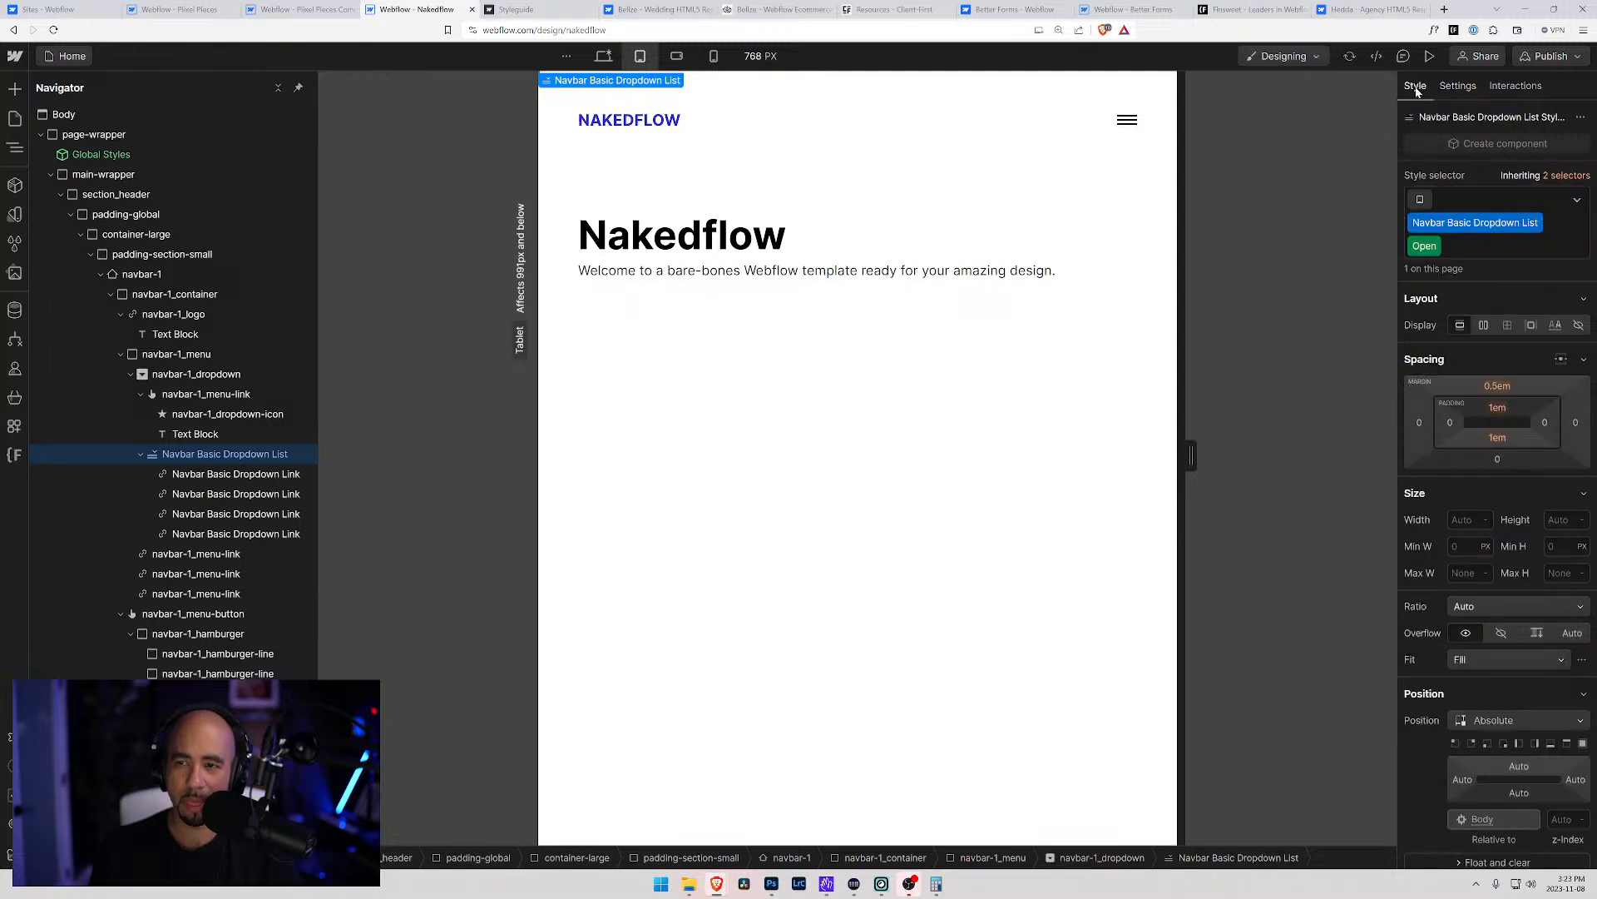
left_click(1459, 87)
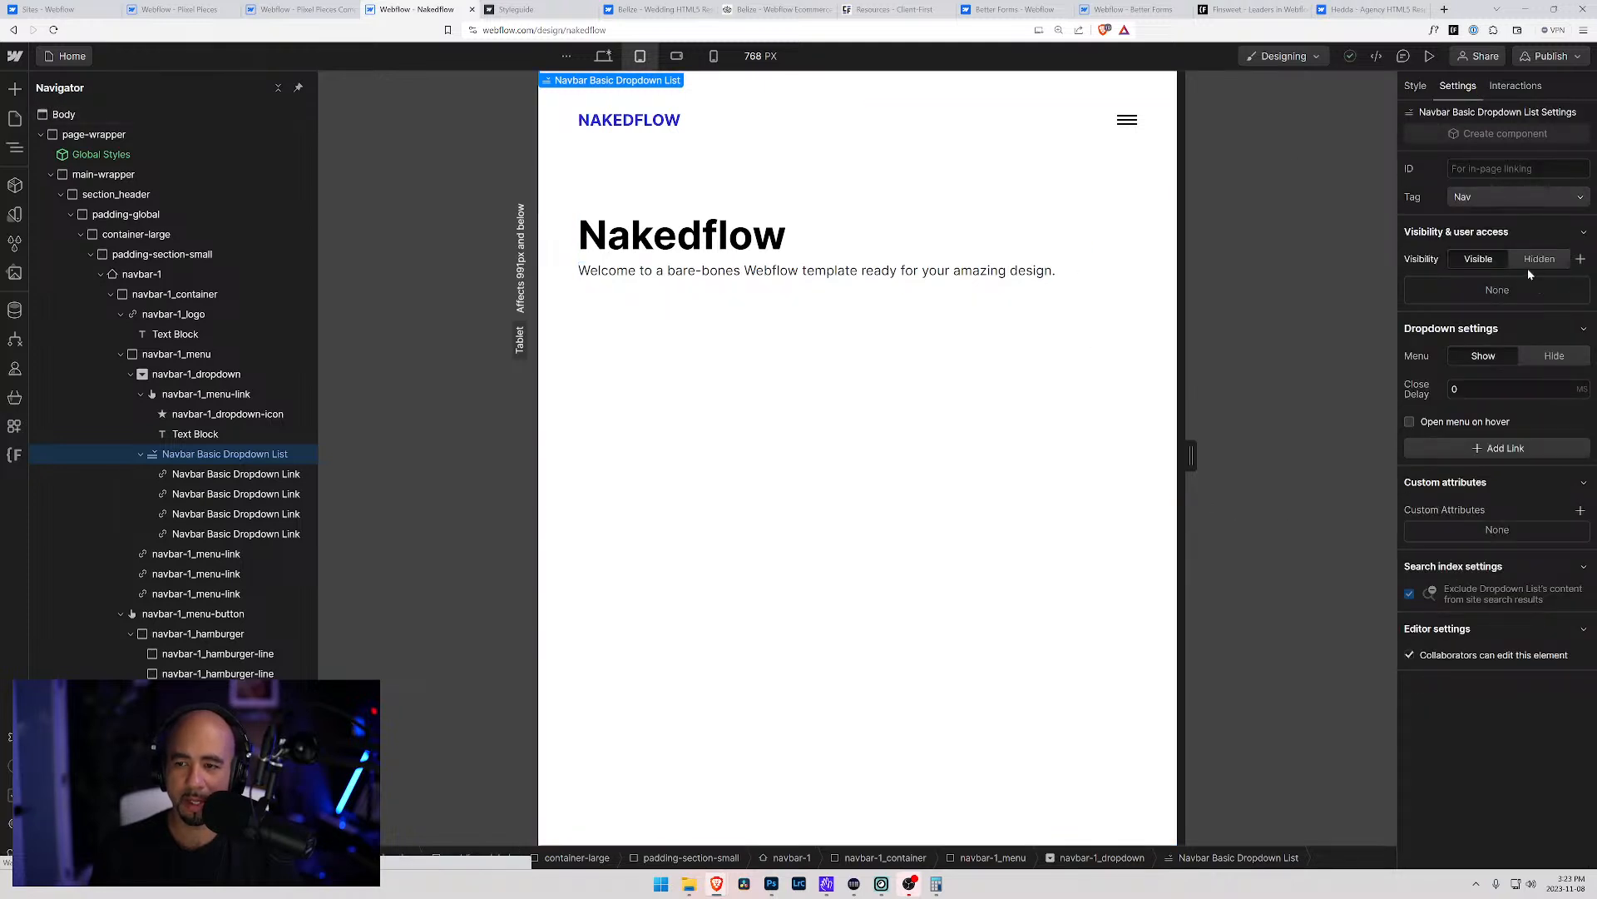
left_click(1539, 259)
left_click(1489, 263)
left_click(1539, 357)
left_click(1467, 360)
left_click_drag(1191, 453, 1081, 446)
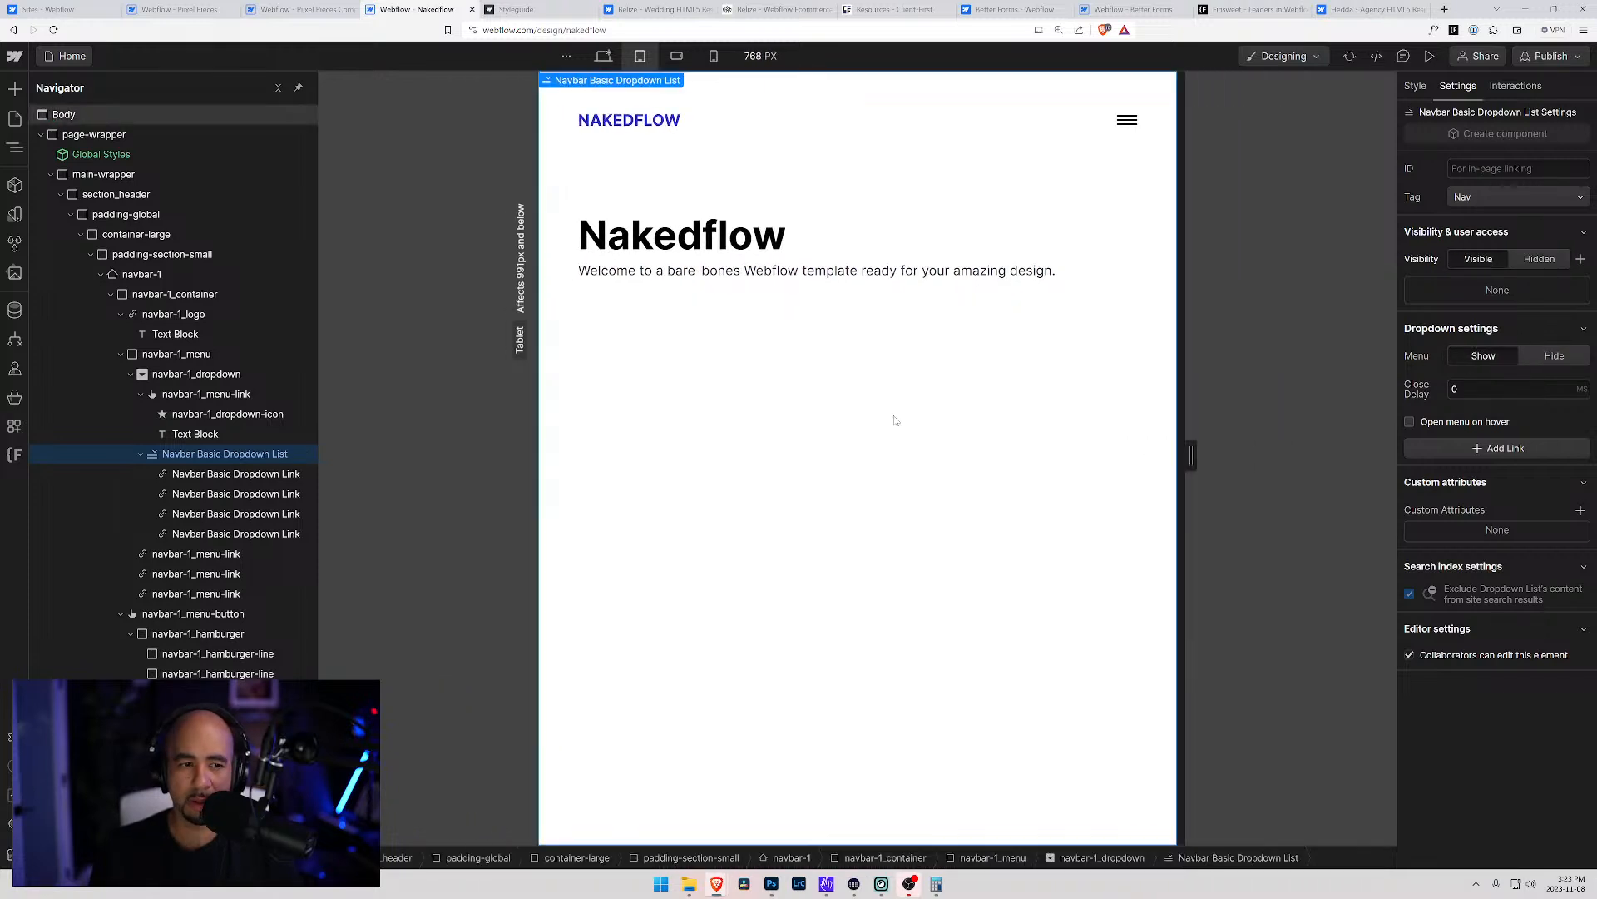
left_click(1526, 361)
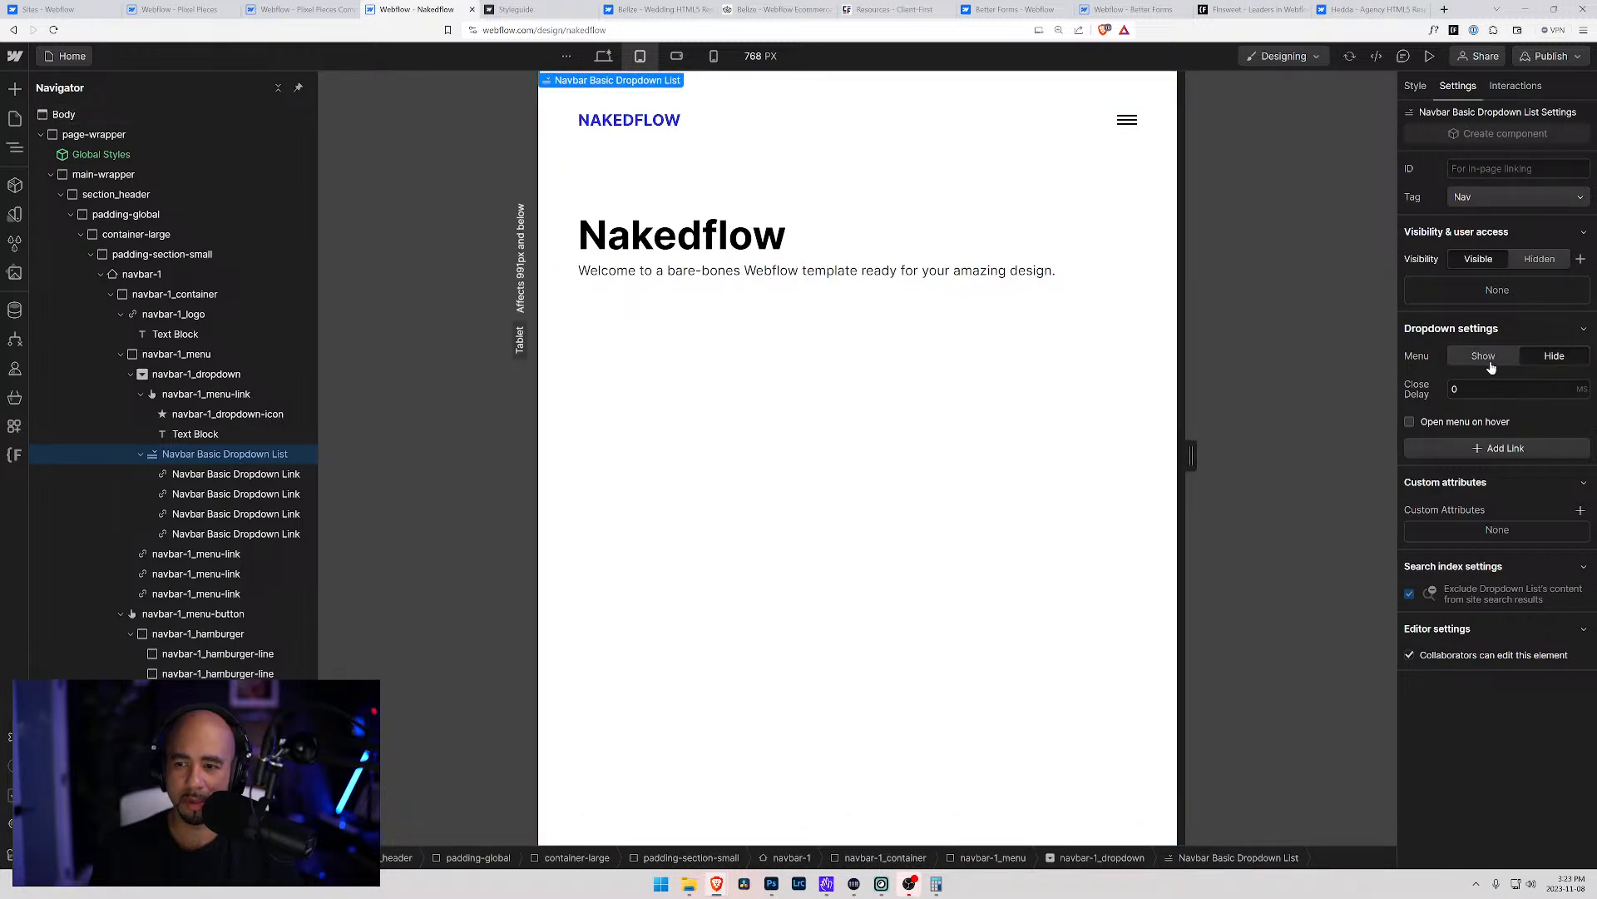
left_click(1483, 358)
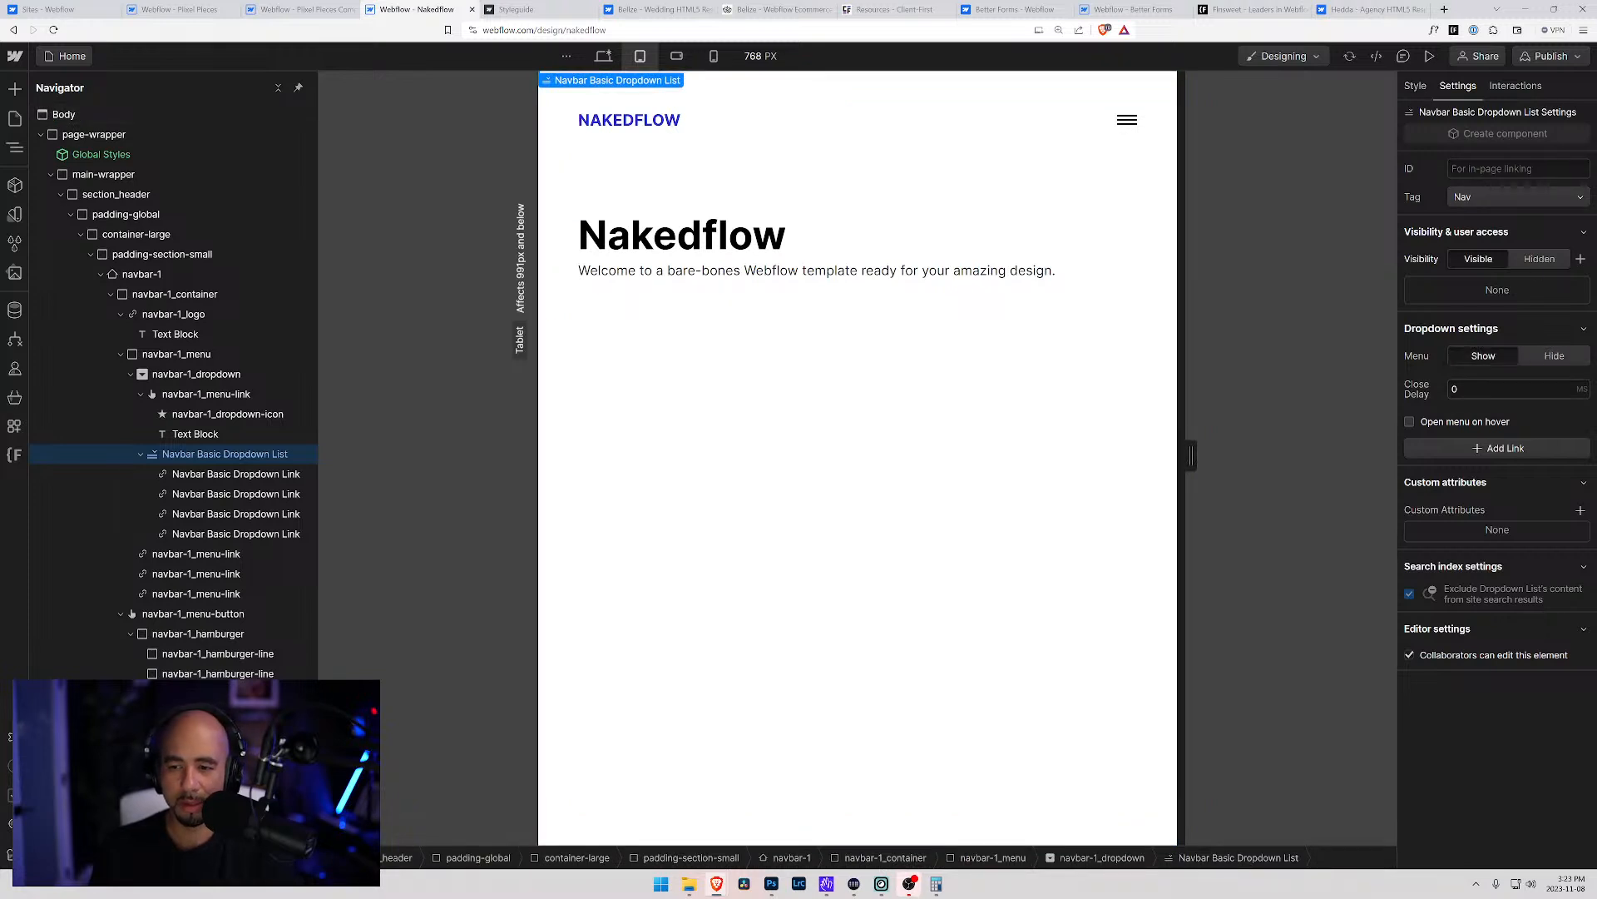
left_click(225, 469)
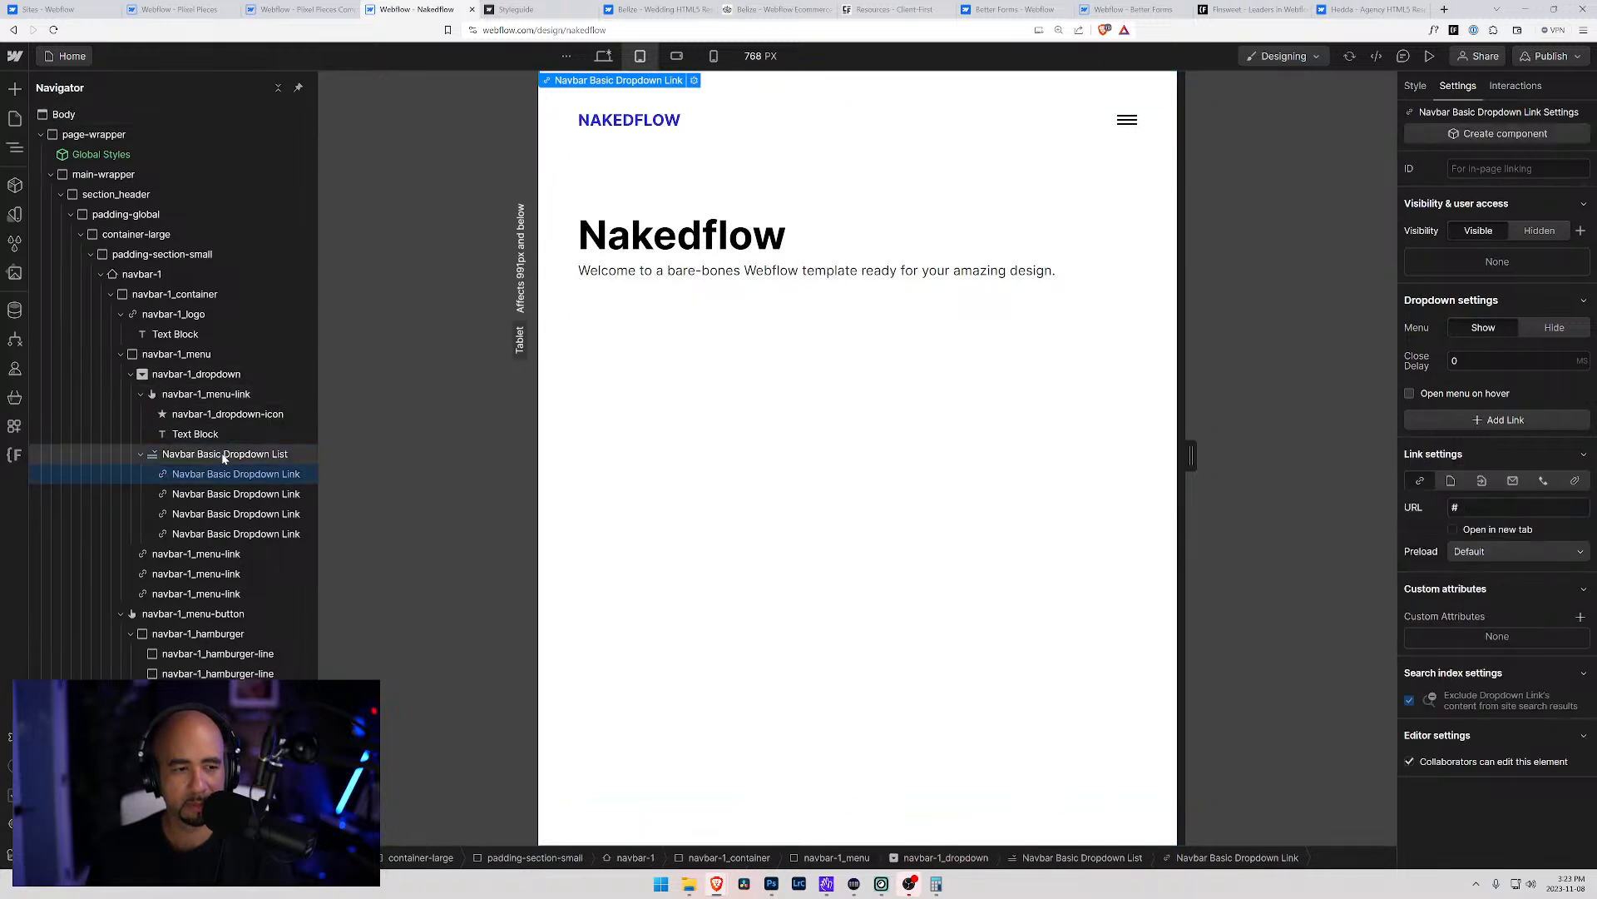
left_click(223, 455)
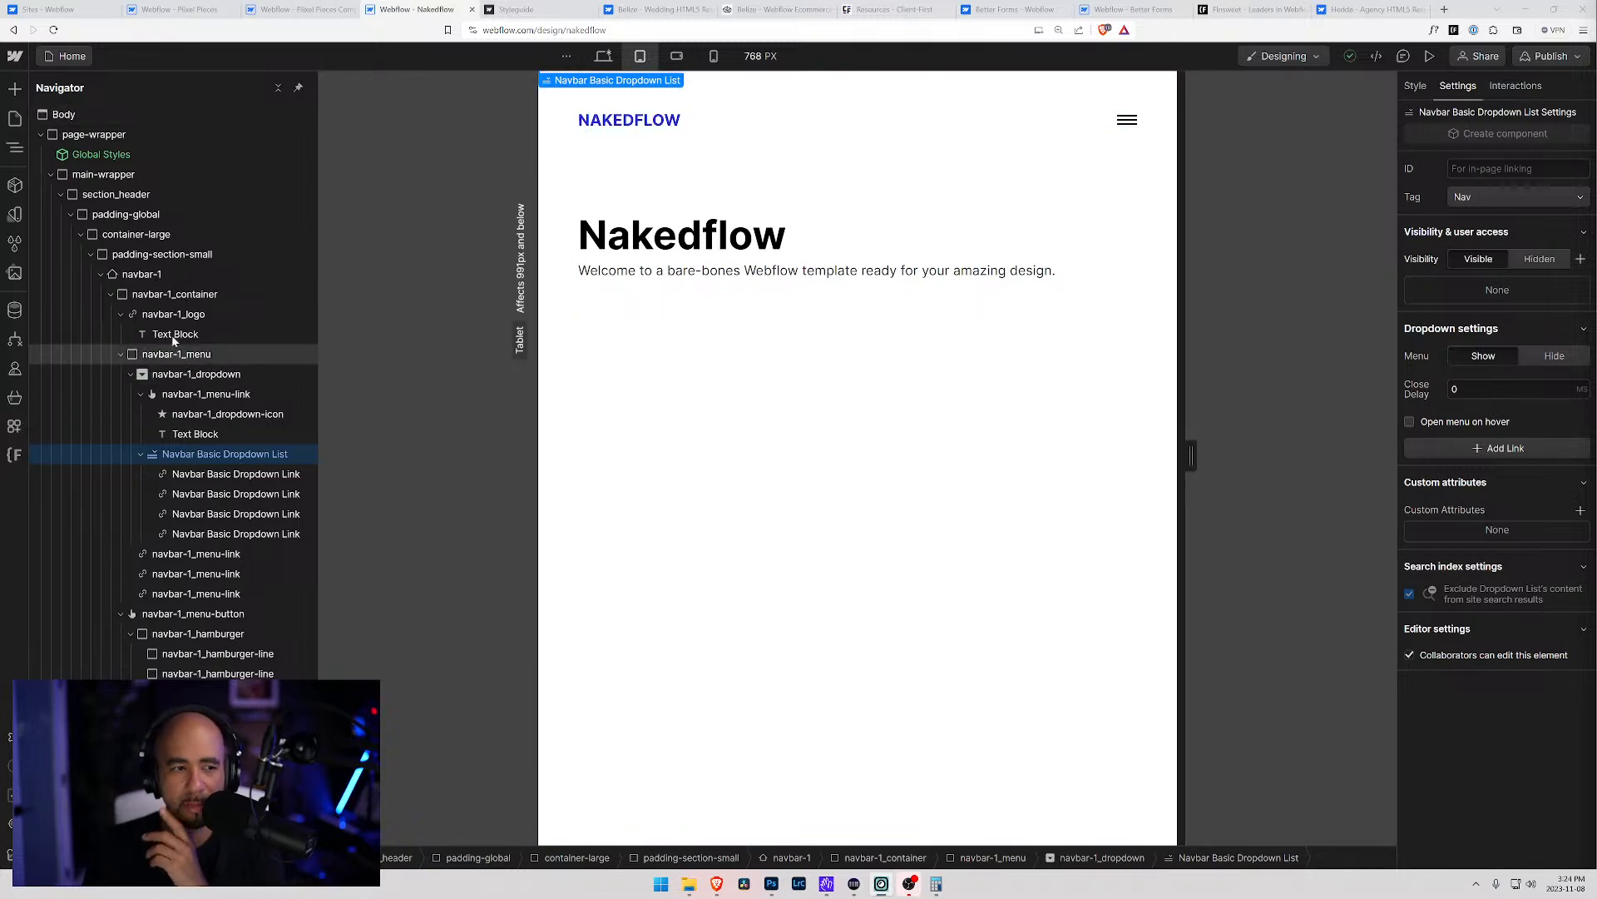
Show the navbar-1 menu and the Navbar Basic Dropdown List open at tablet, and bring up the list's styles
left_click(150, 273)
left_click(1489, 335)
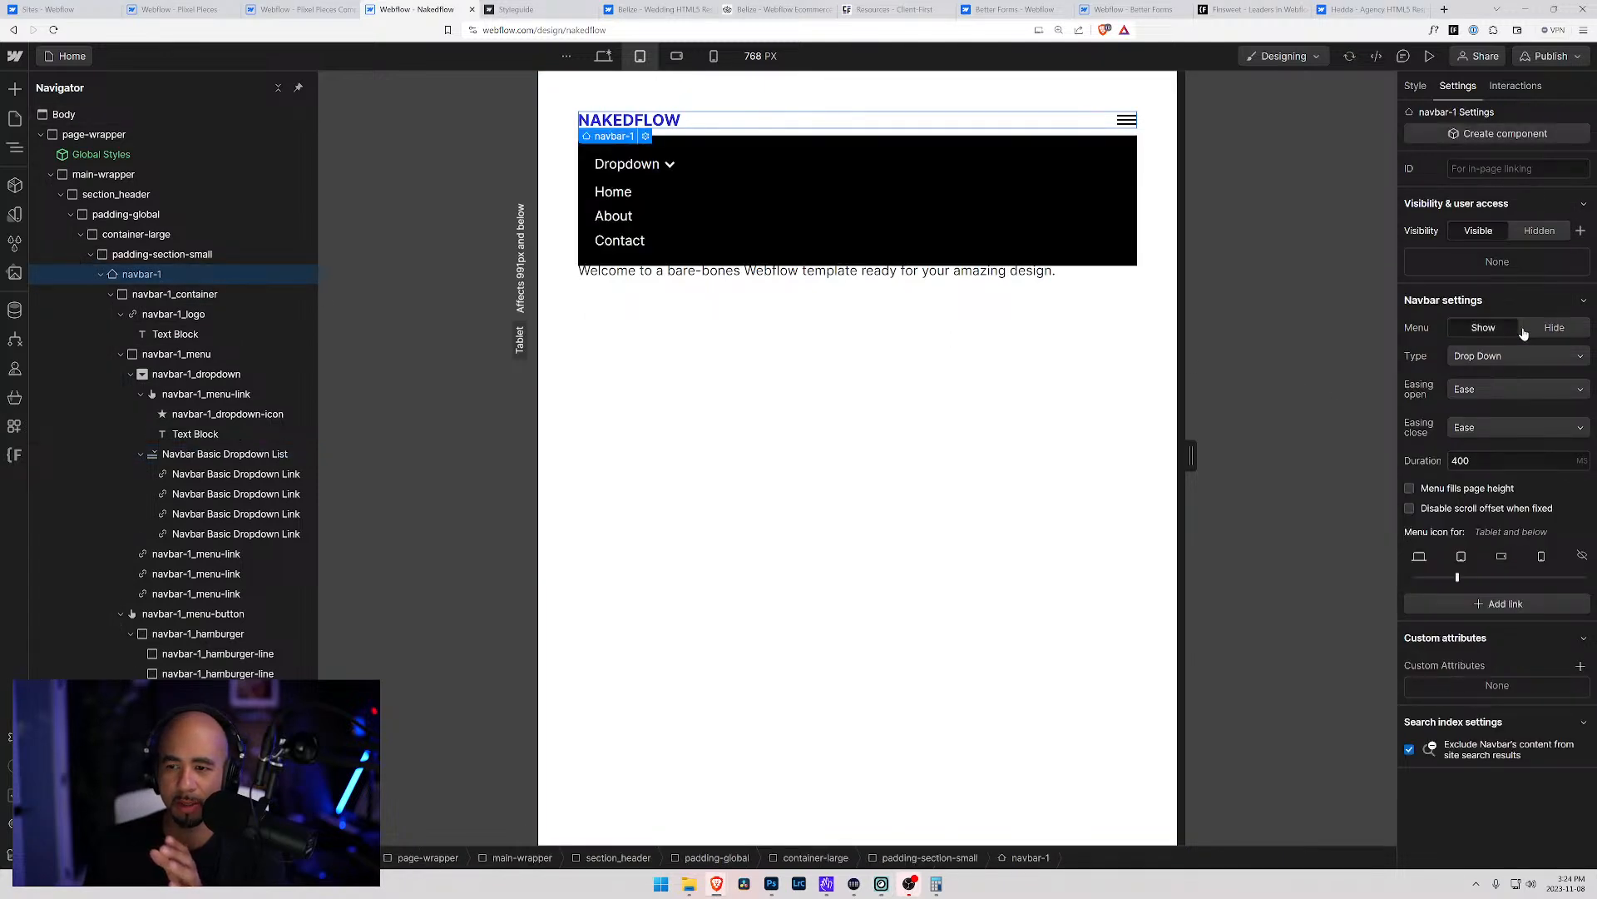
left_click(188, 455)
left_click(1481, 360)
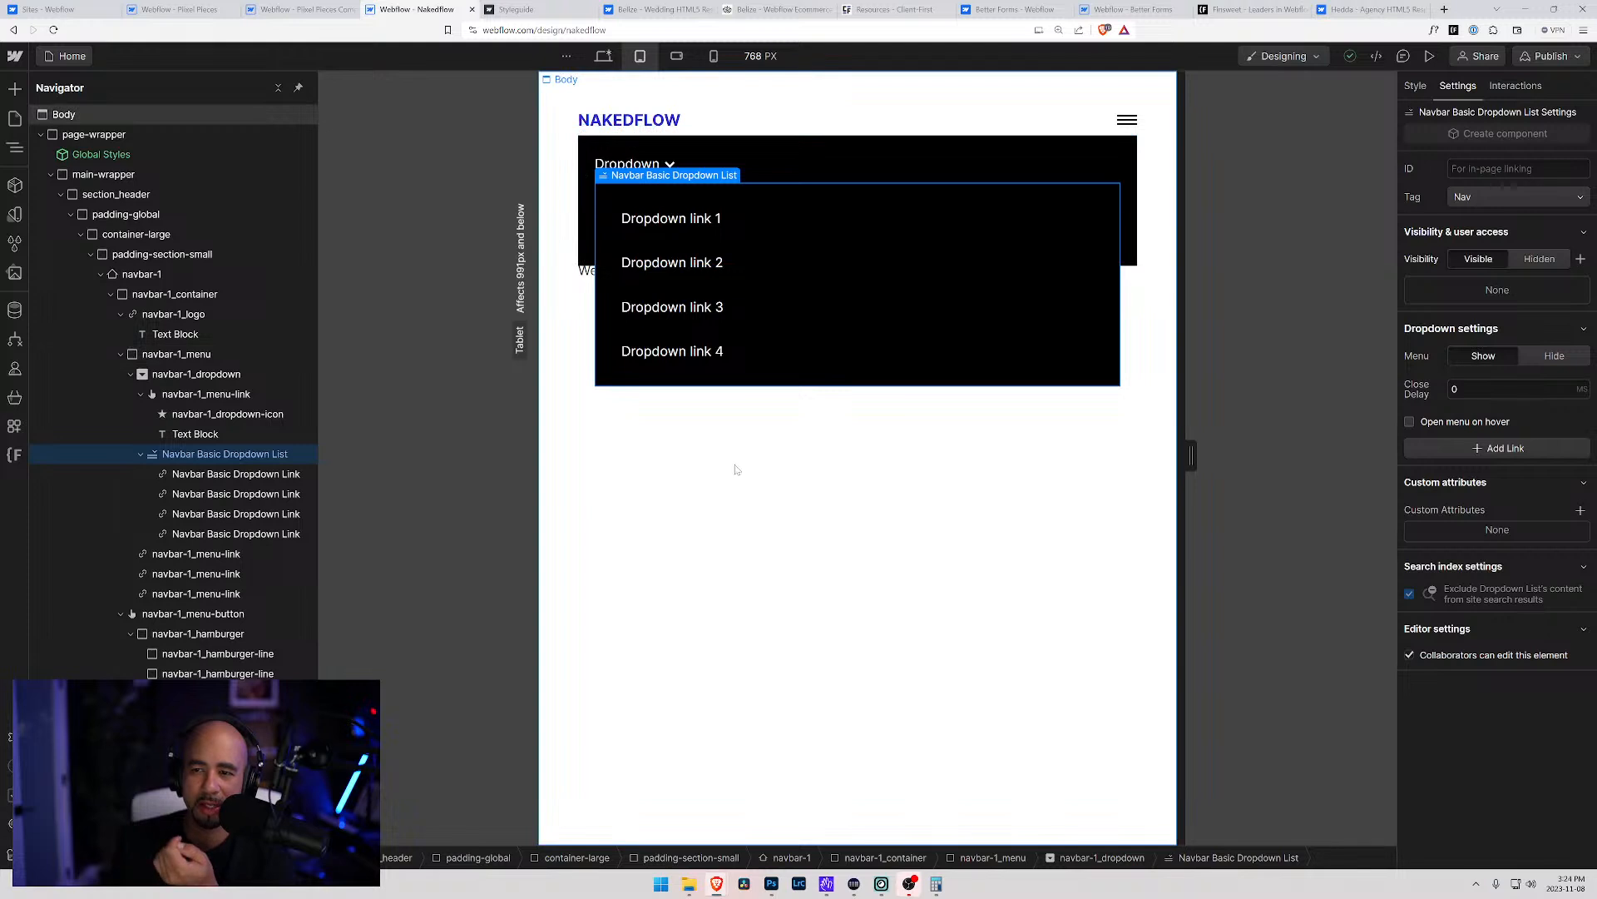
left_click(1415, 86)
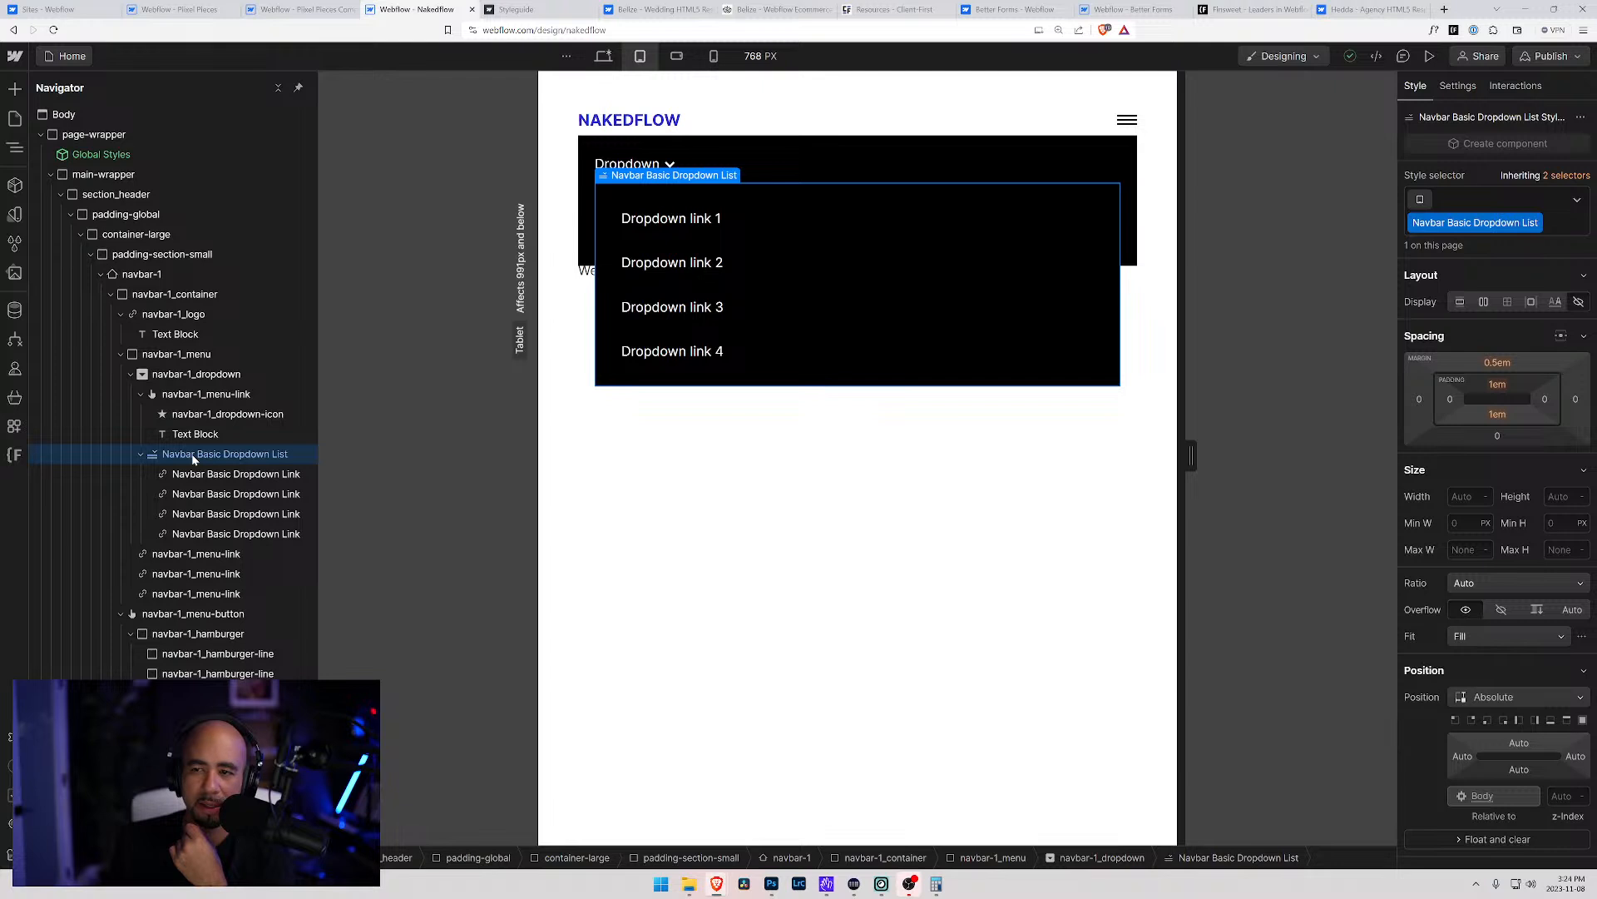
Rename the Navbar Basic Dropdown List class to navbar-1_dropdown-container
left_click(1537, 223)
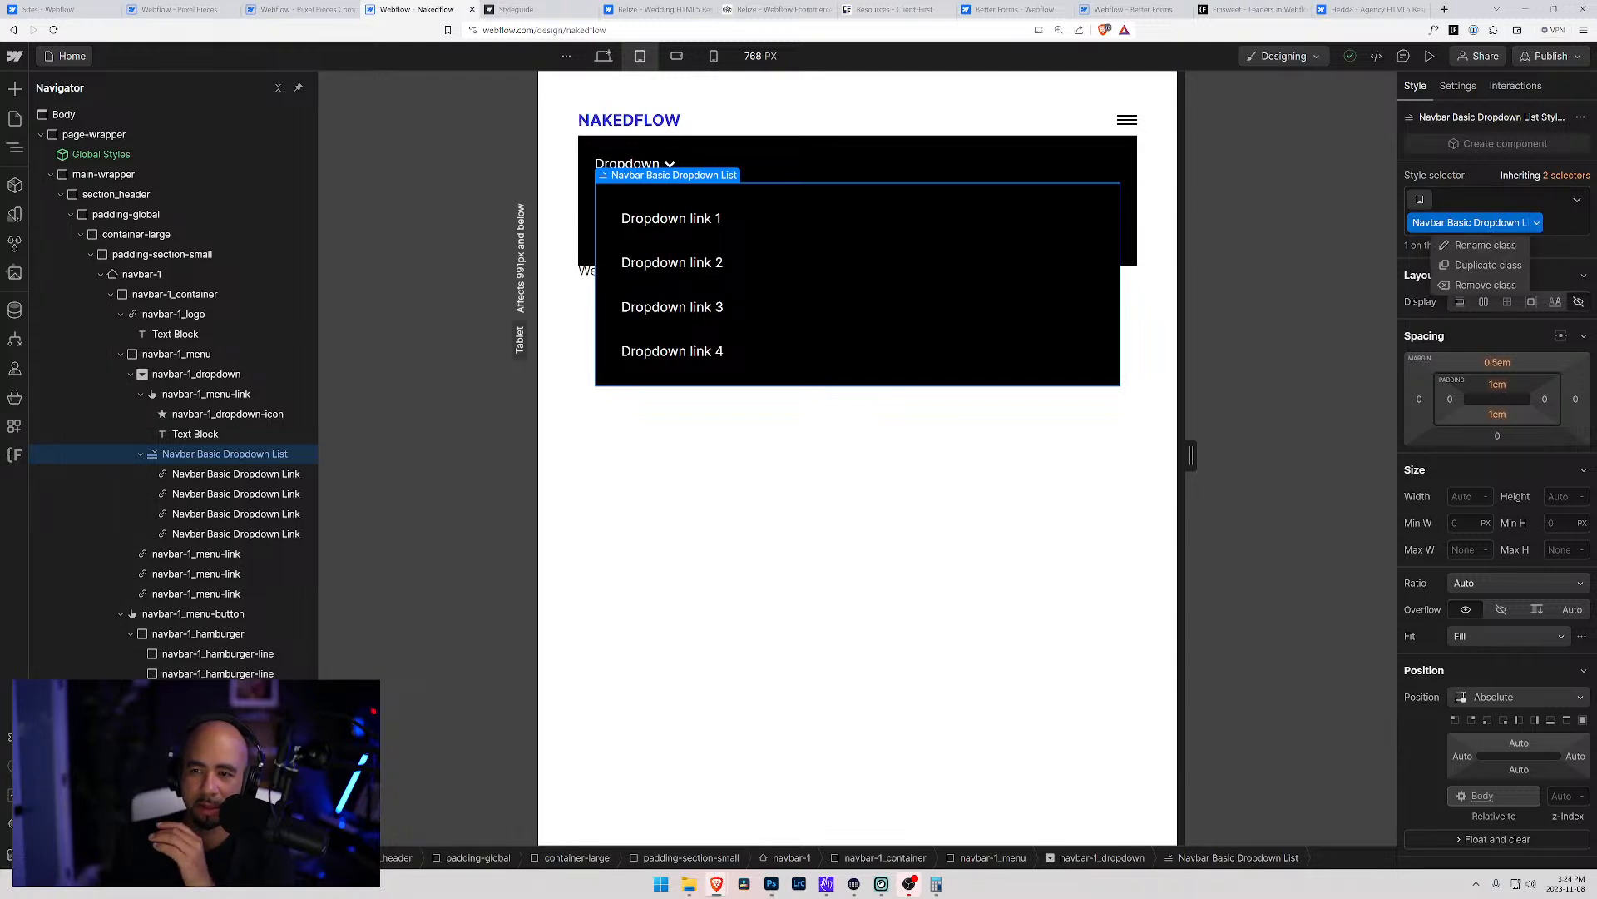
left_click(1486, 245)
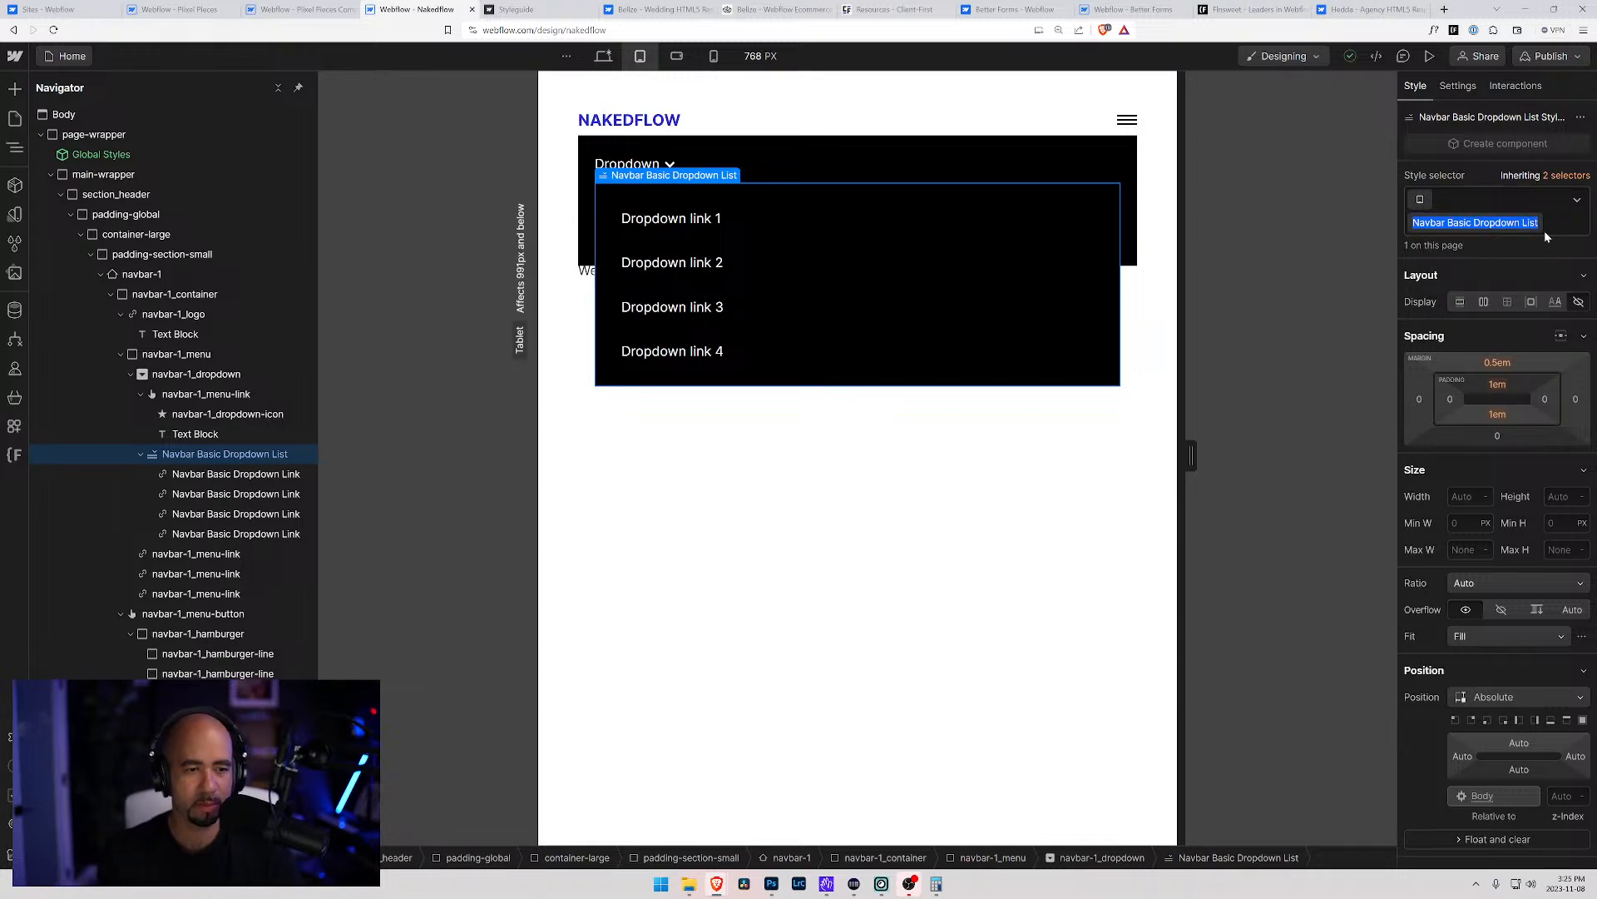
key("Home")
type("navbar")
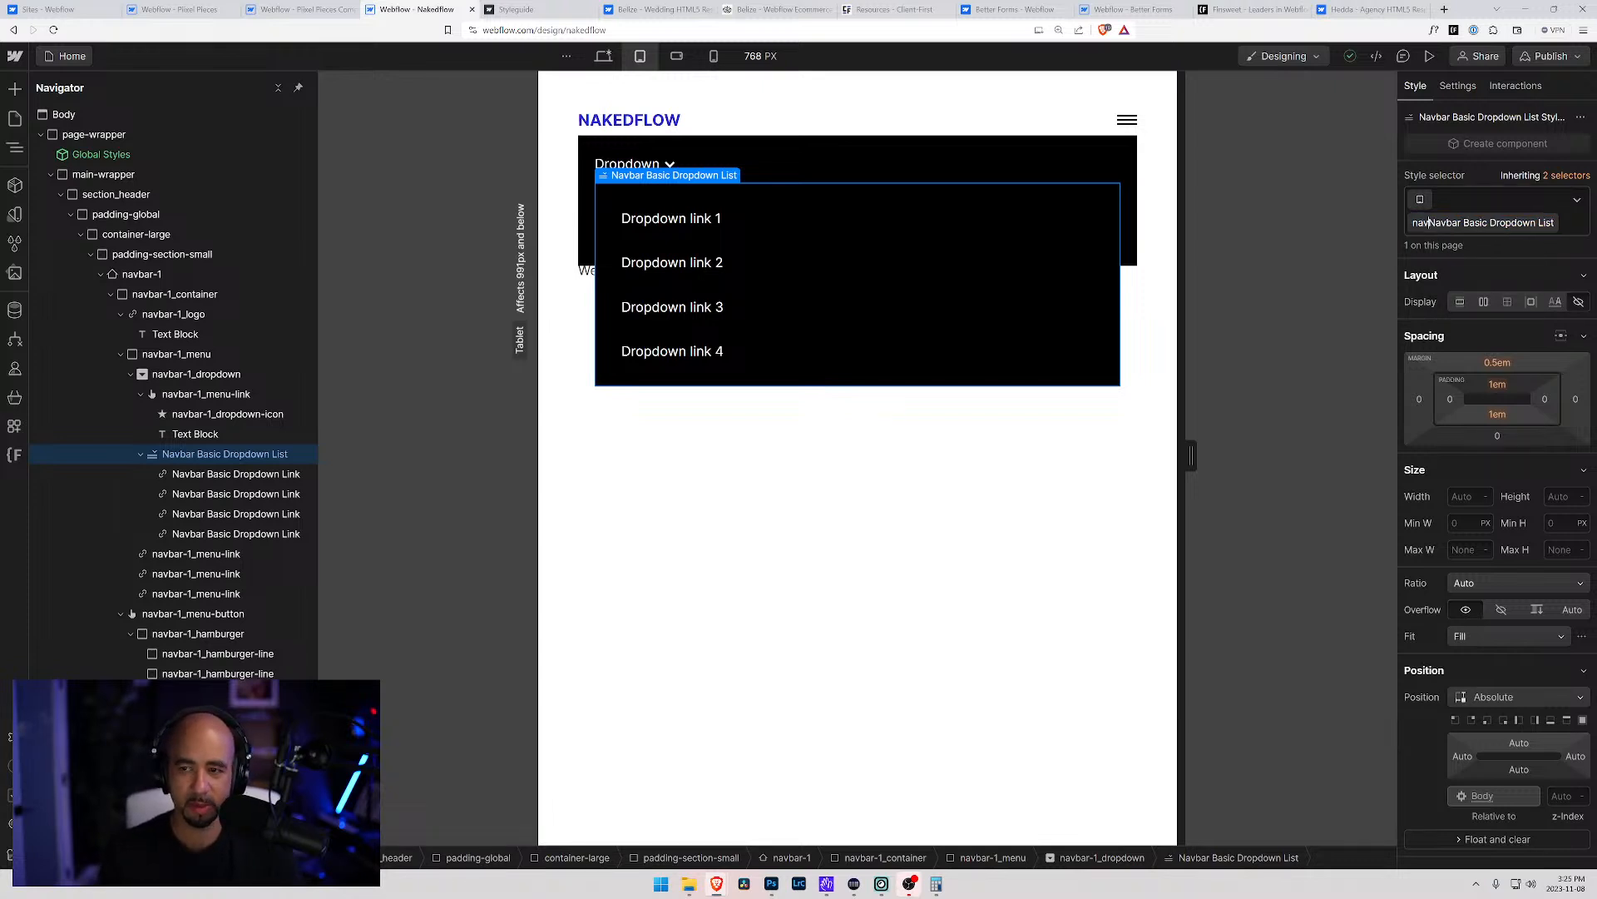
type("-1_")
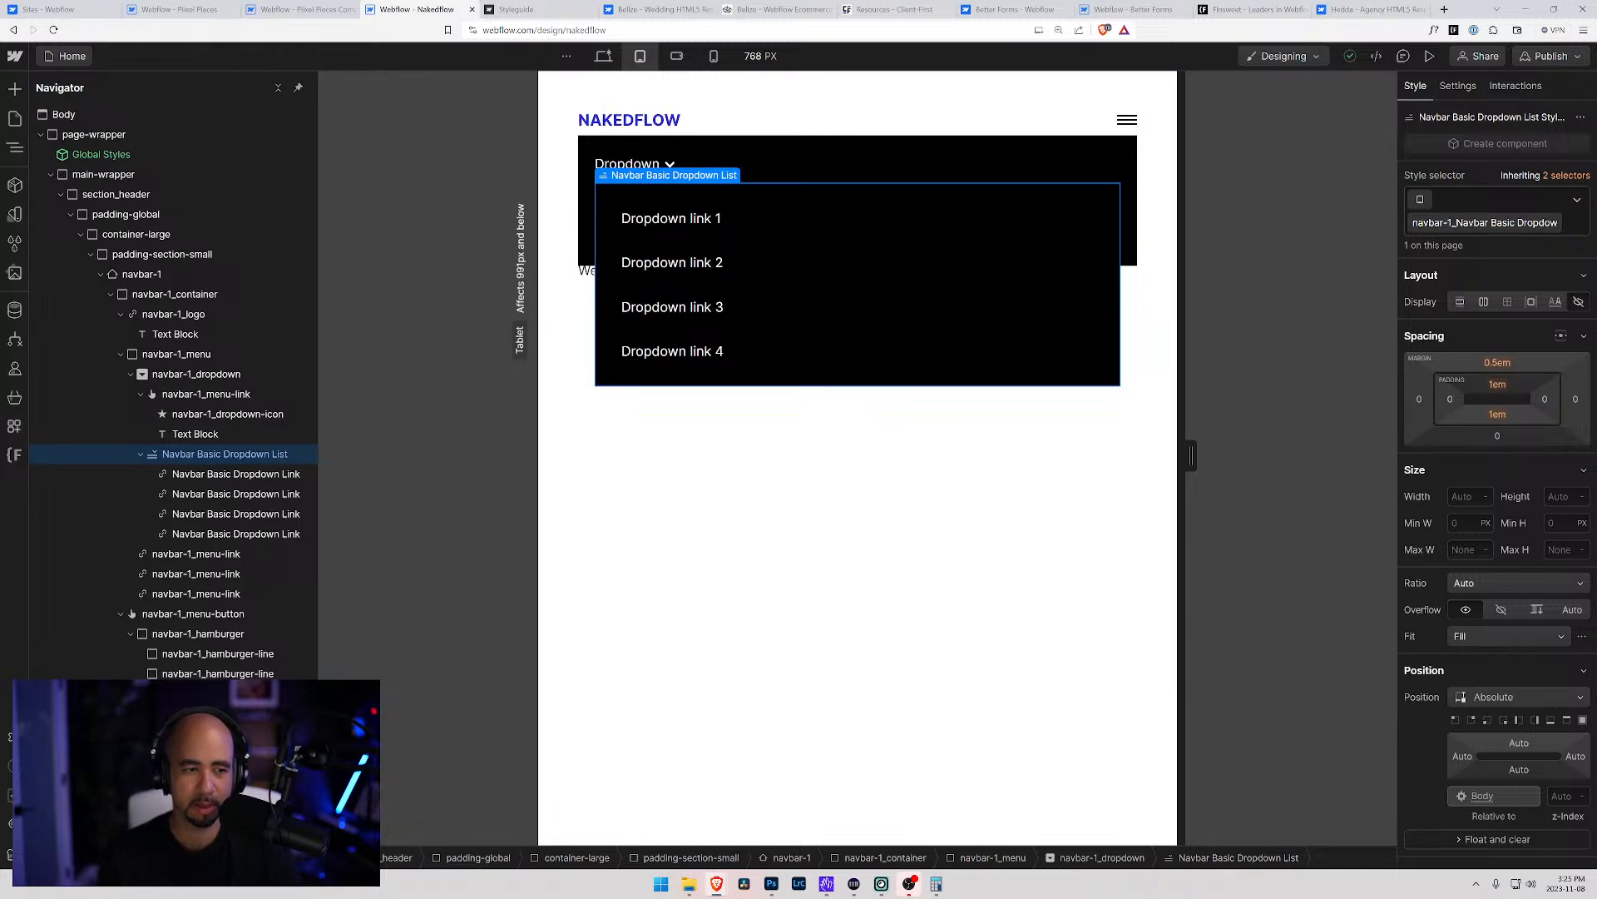
type("dropdown")
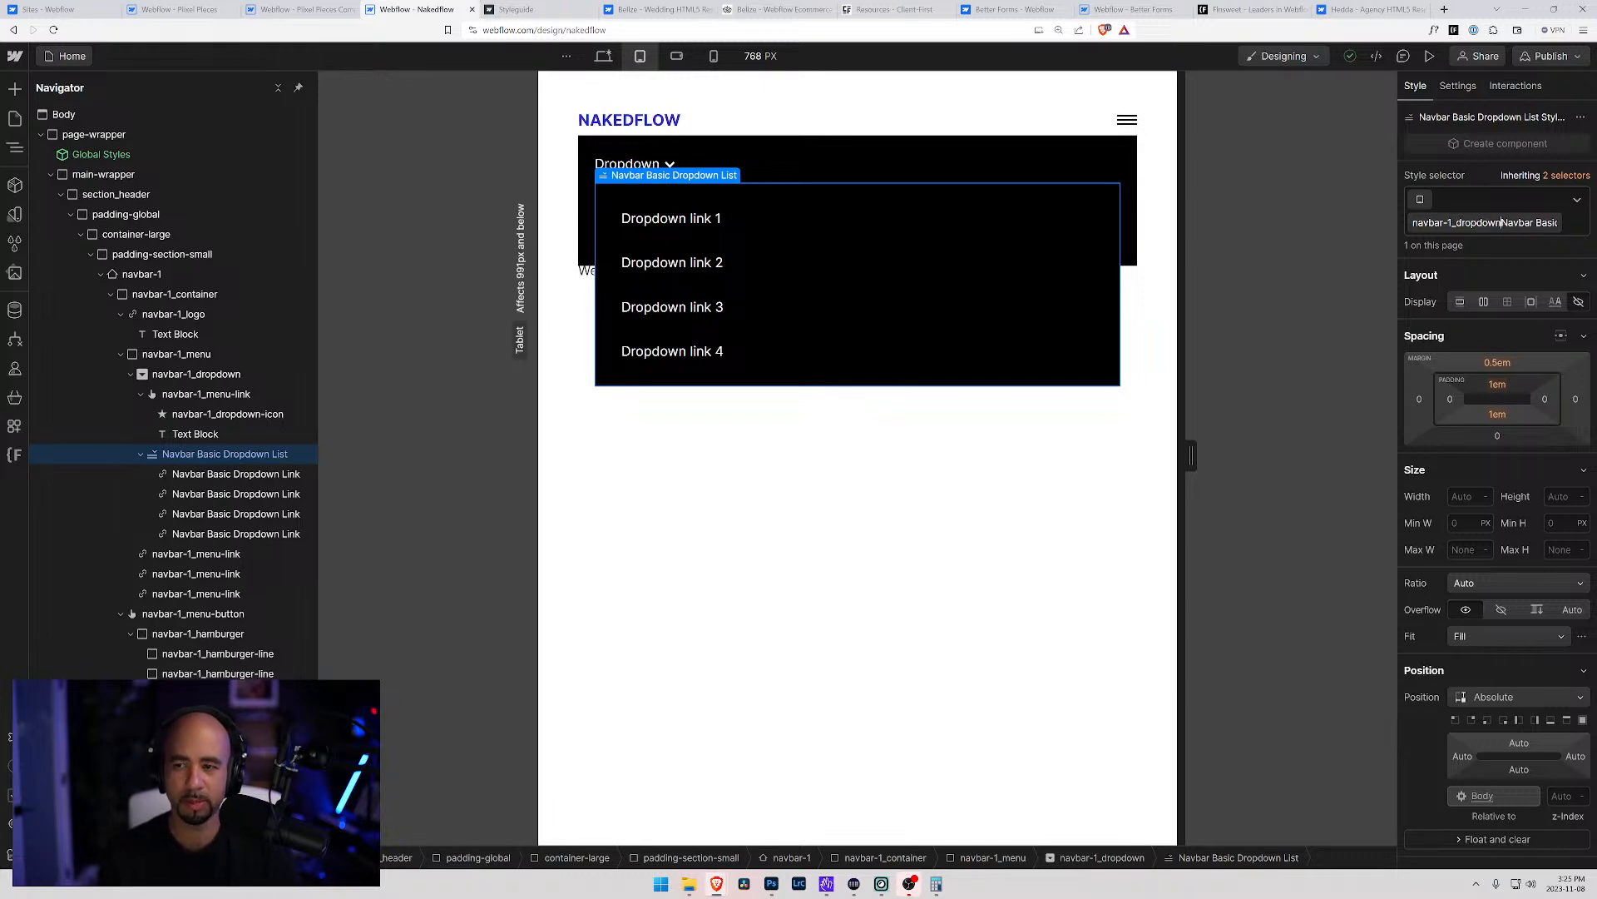
type("-")
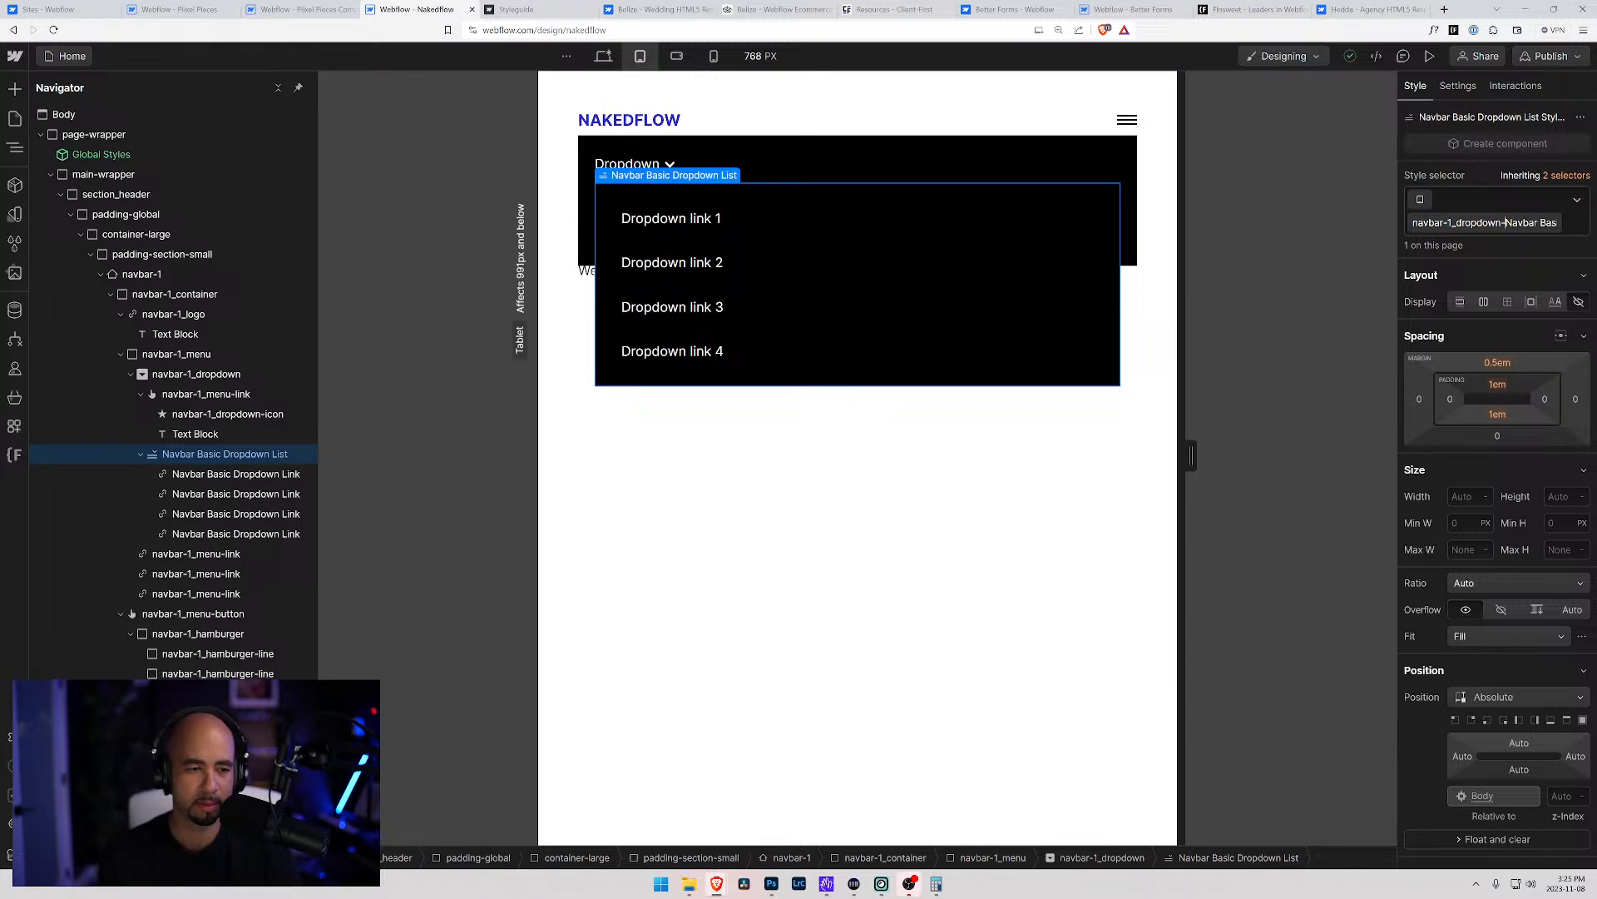
type("coantiner")
key("BackSpace")
key("BackSpace")
key("BackSpace")
key("BackSpace")
key("BackSpace")
key("BackSpace")
key("BackSpace")
type("ntainer")
key("ctrl+shift+Right")
key("ctrl+shift+Right")
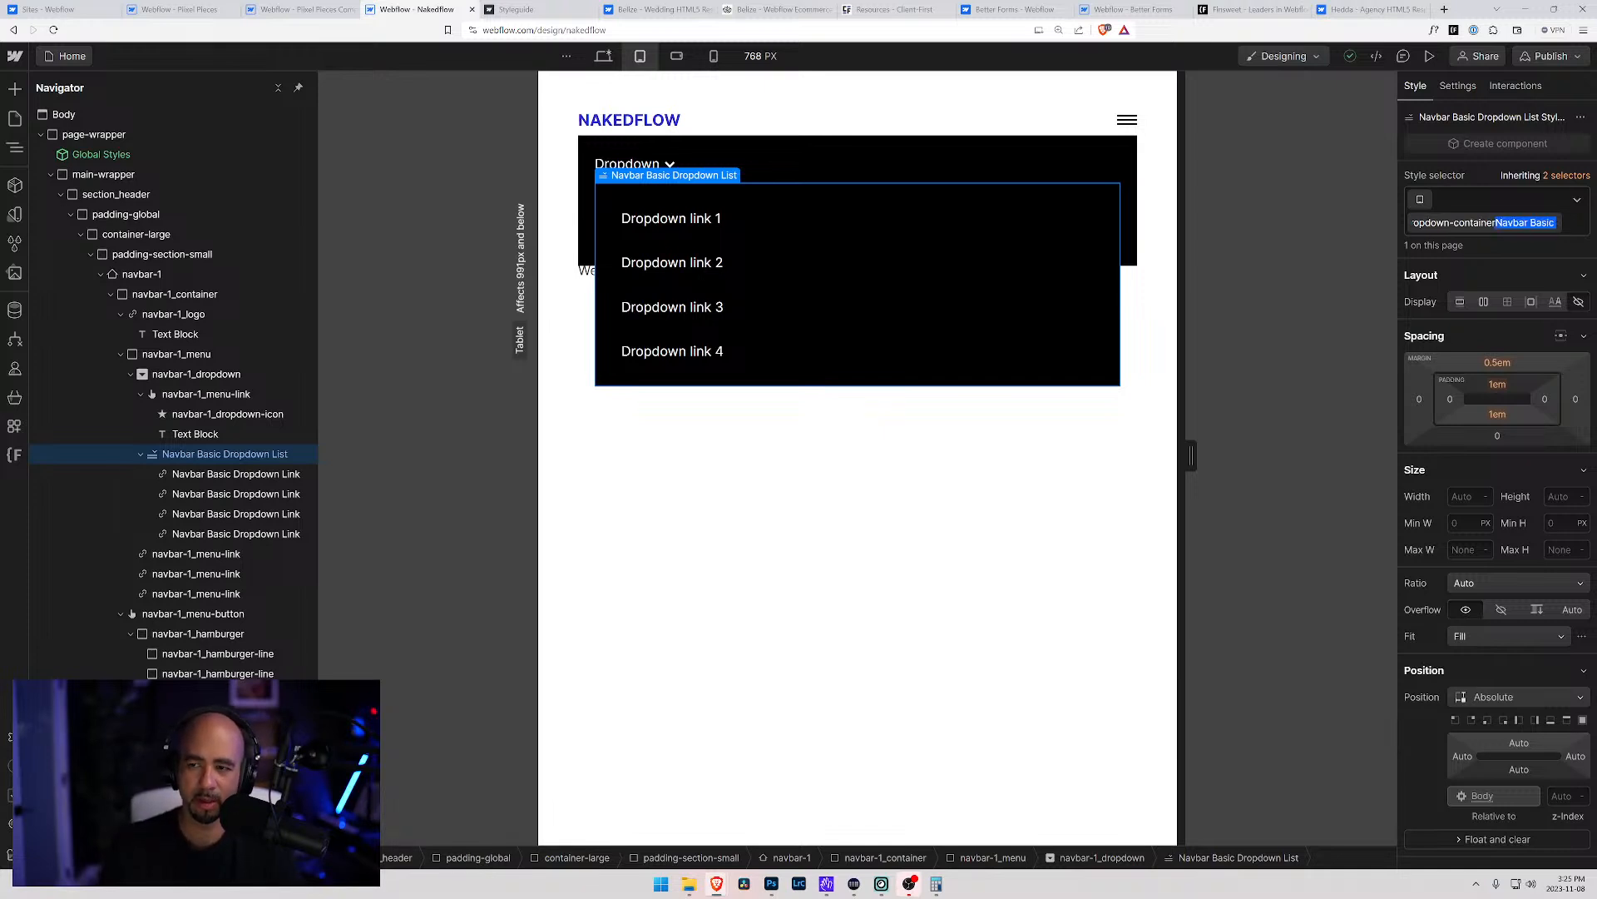
key("BackSpace")
key("ctrl+shift+Right")
key("ctrl+shift+Right")
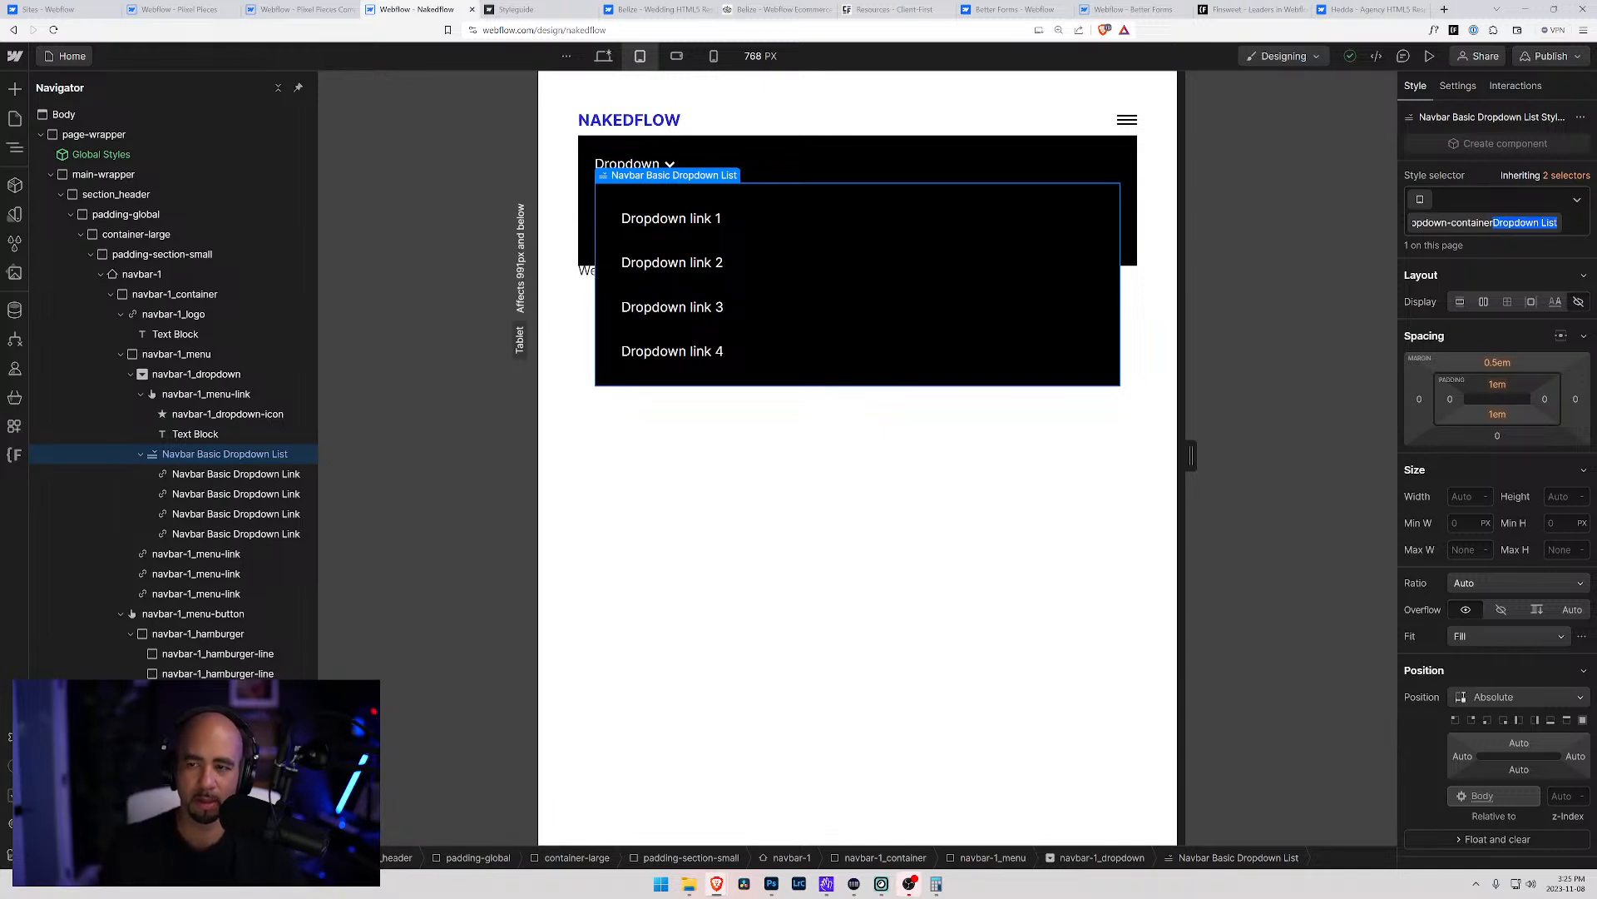
key("BackSpace")
key("Return")
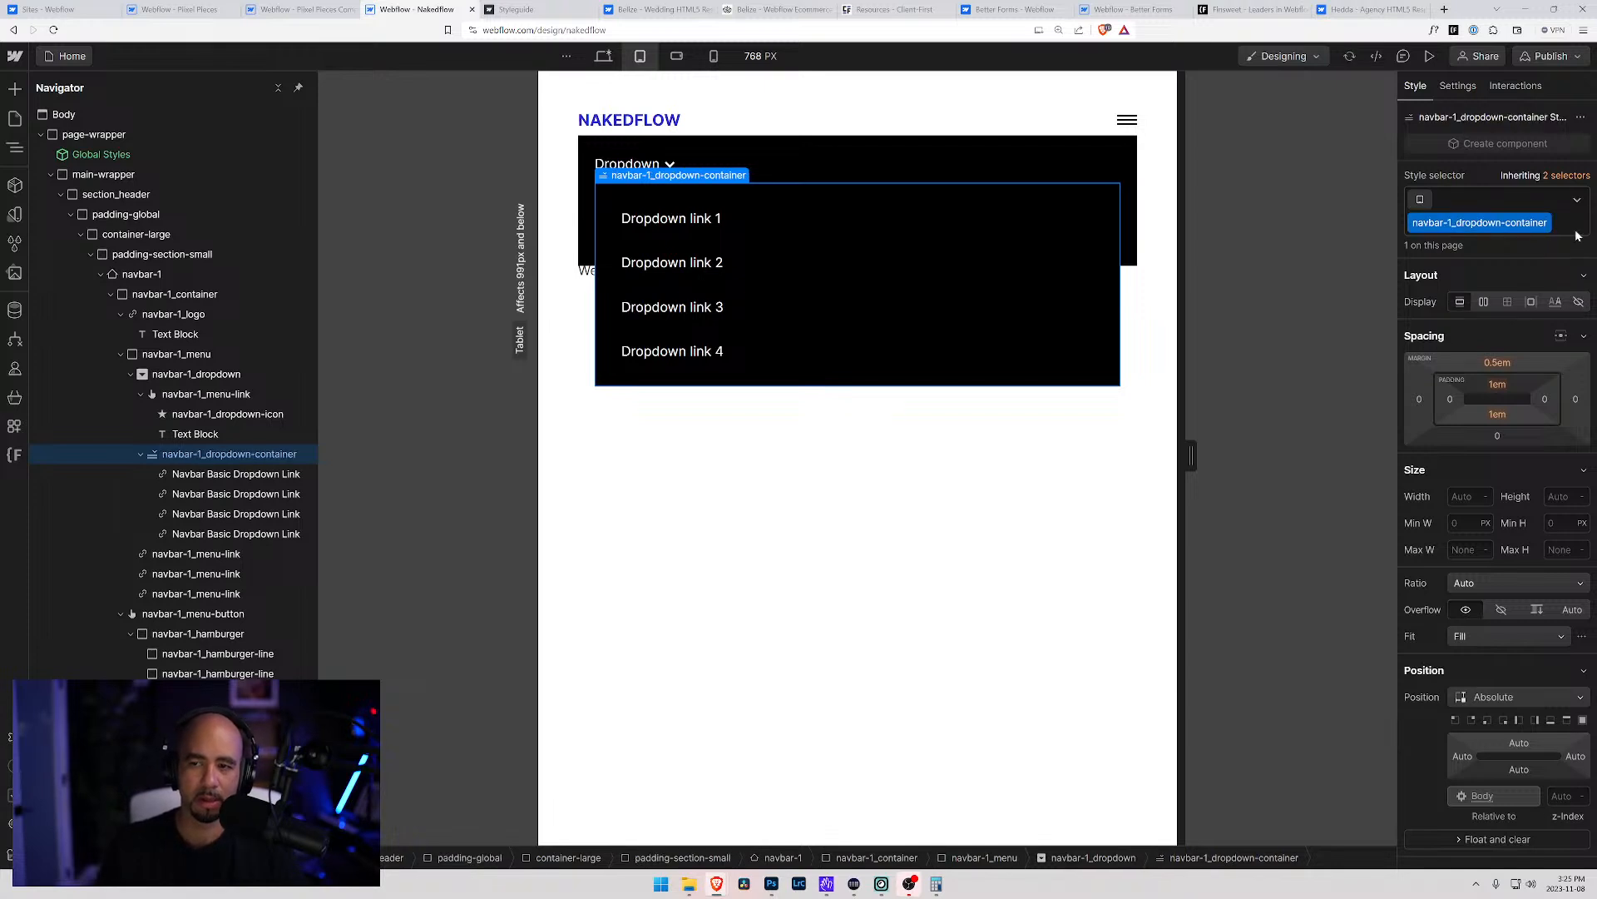
Rename the Navbar Basic Dropdown Link class shared by the four dropdown links to navbar-1_dropdown-link
left_click(604, 56)
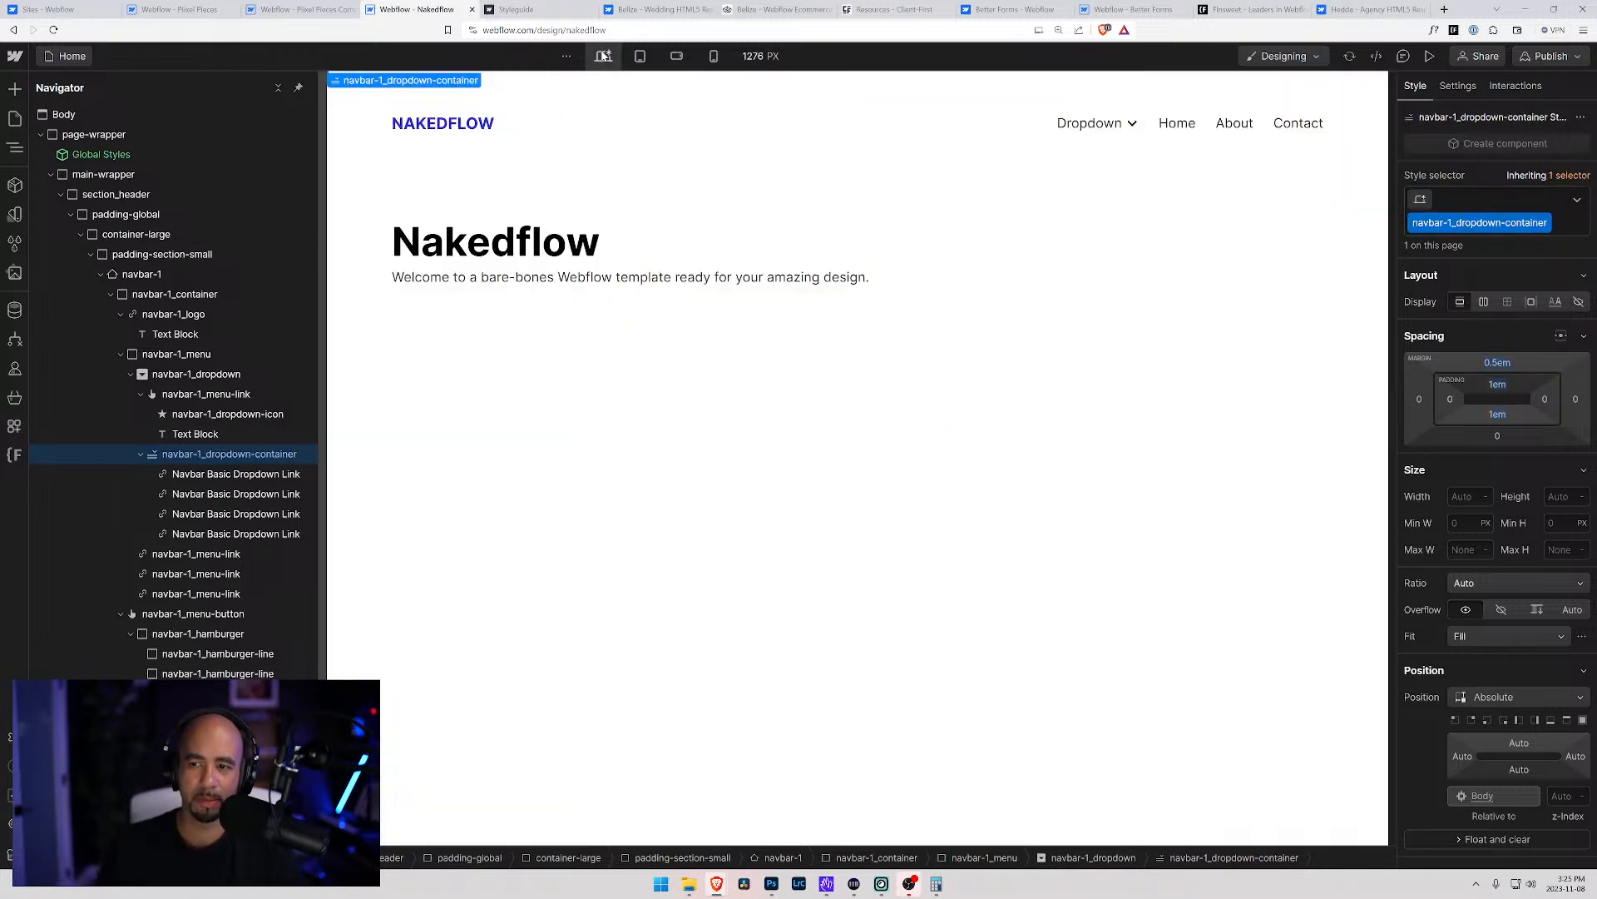
left_click(640, 56)
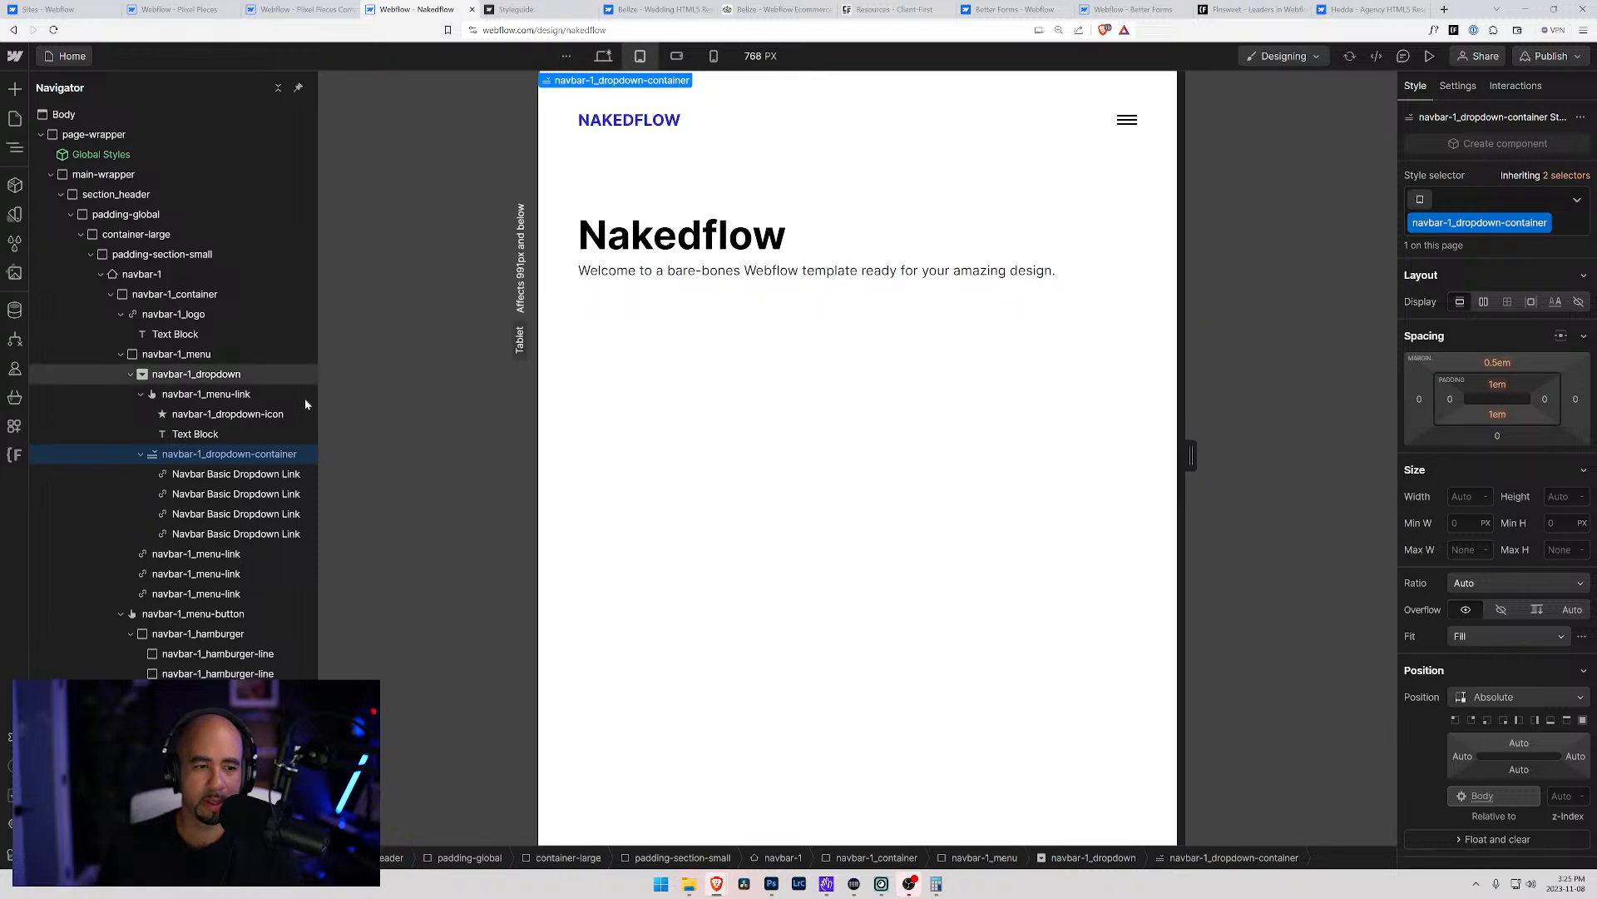
left_click(236, 474)
left_click(1539, 223)
left_click(1486, 245)
type("nav")
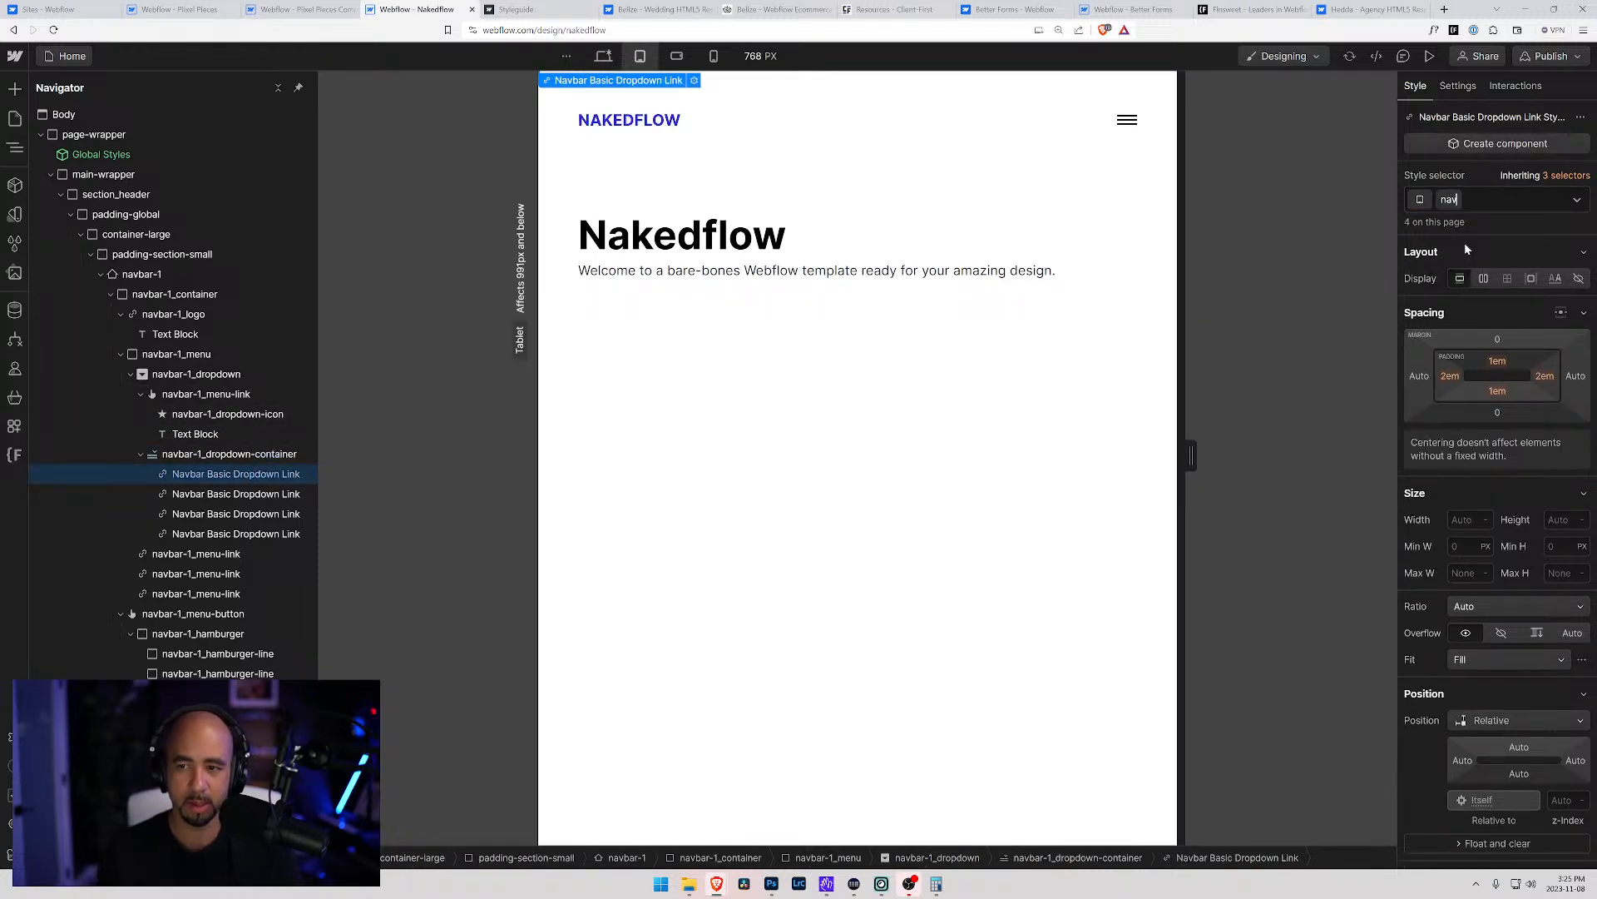
type("bar-1")
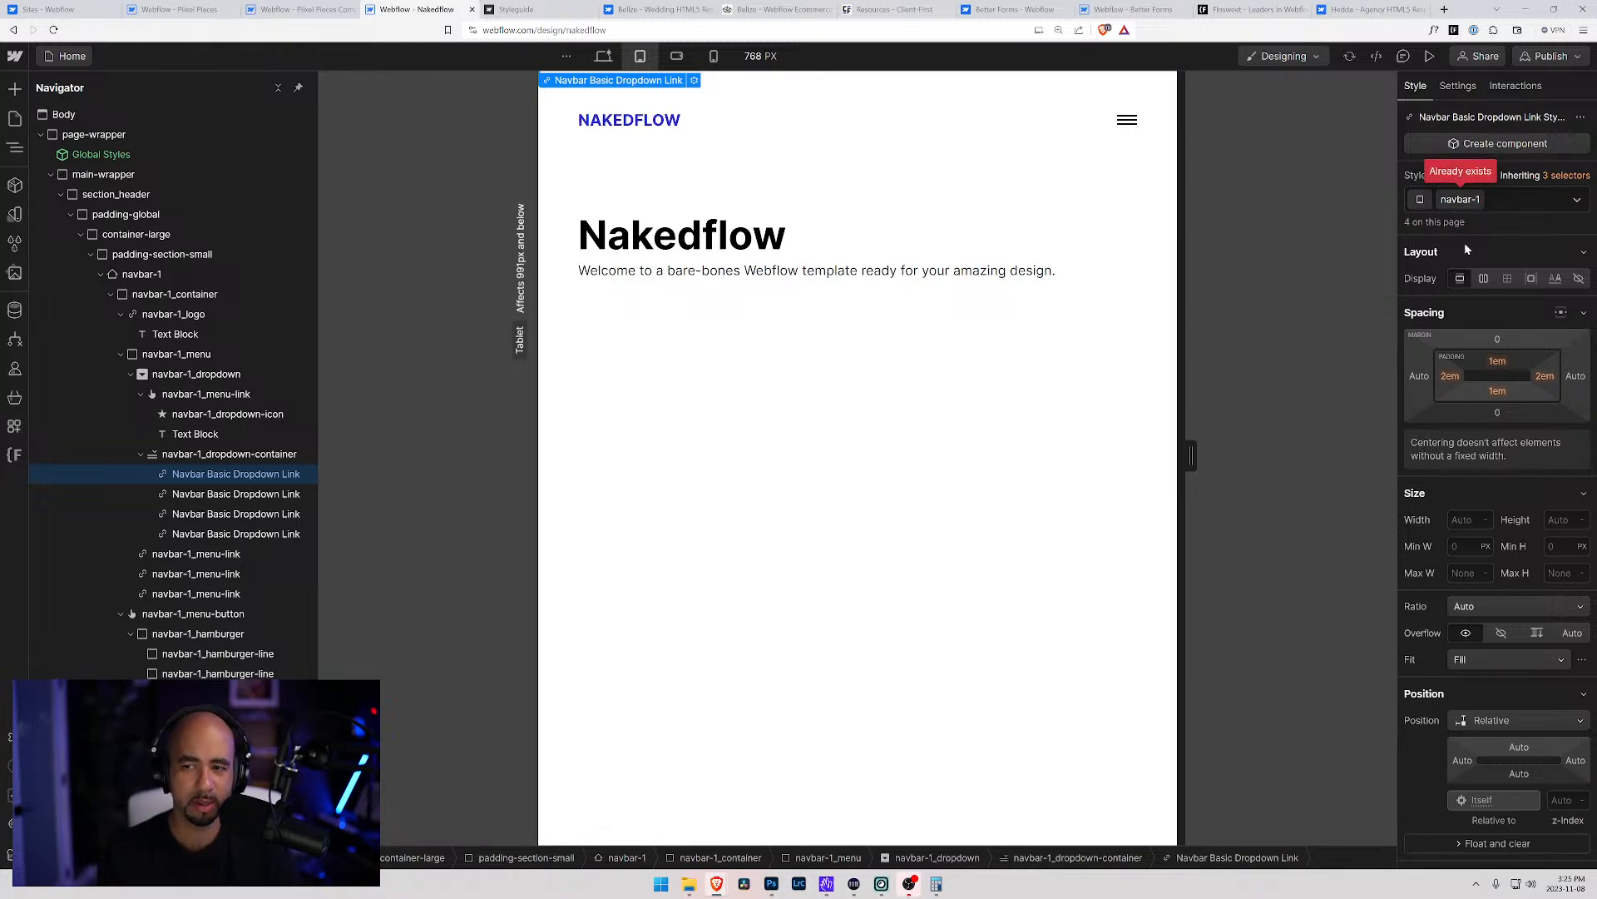
type("_drodd")
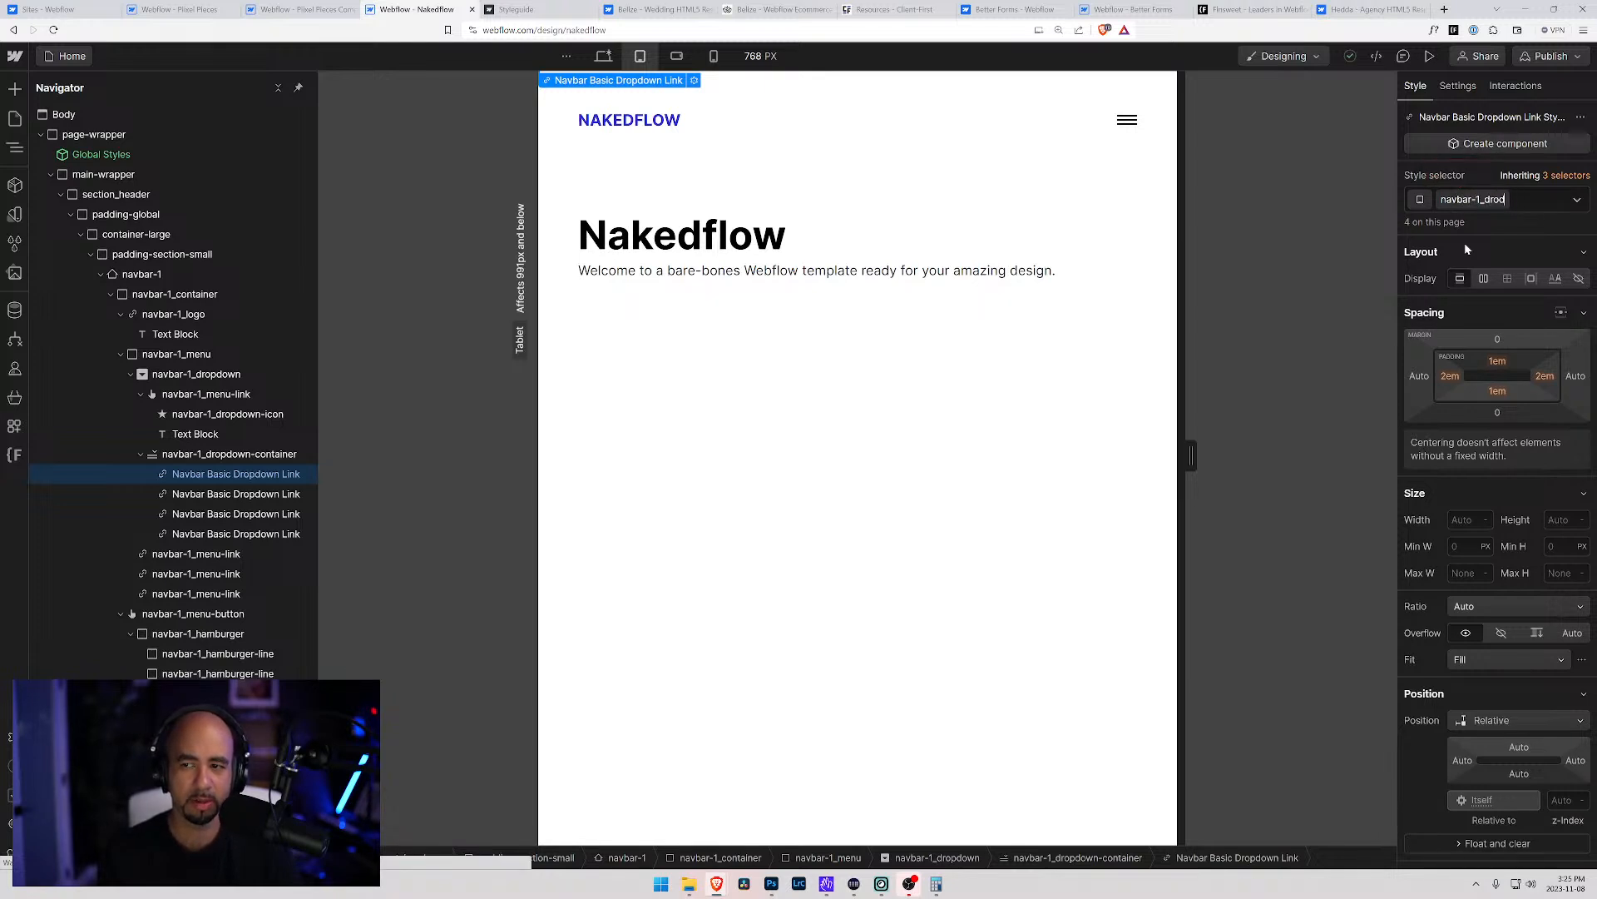
key("BackSpace")
key("BackSpace")
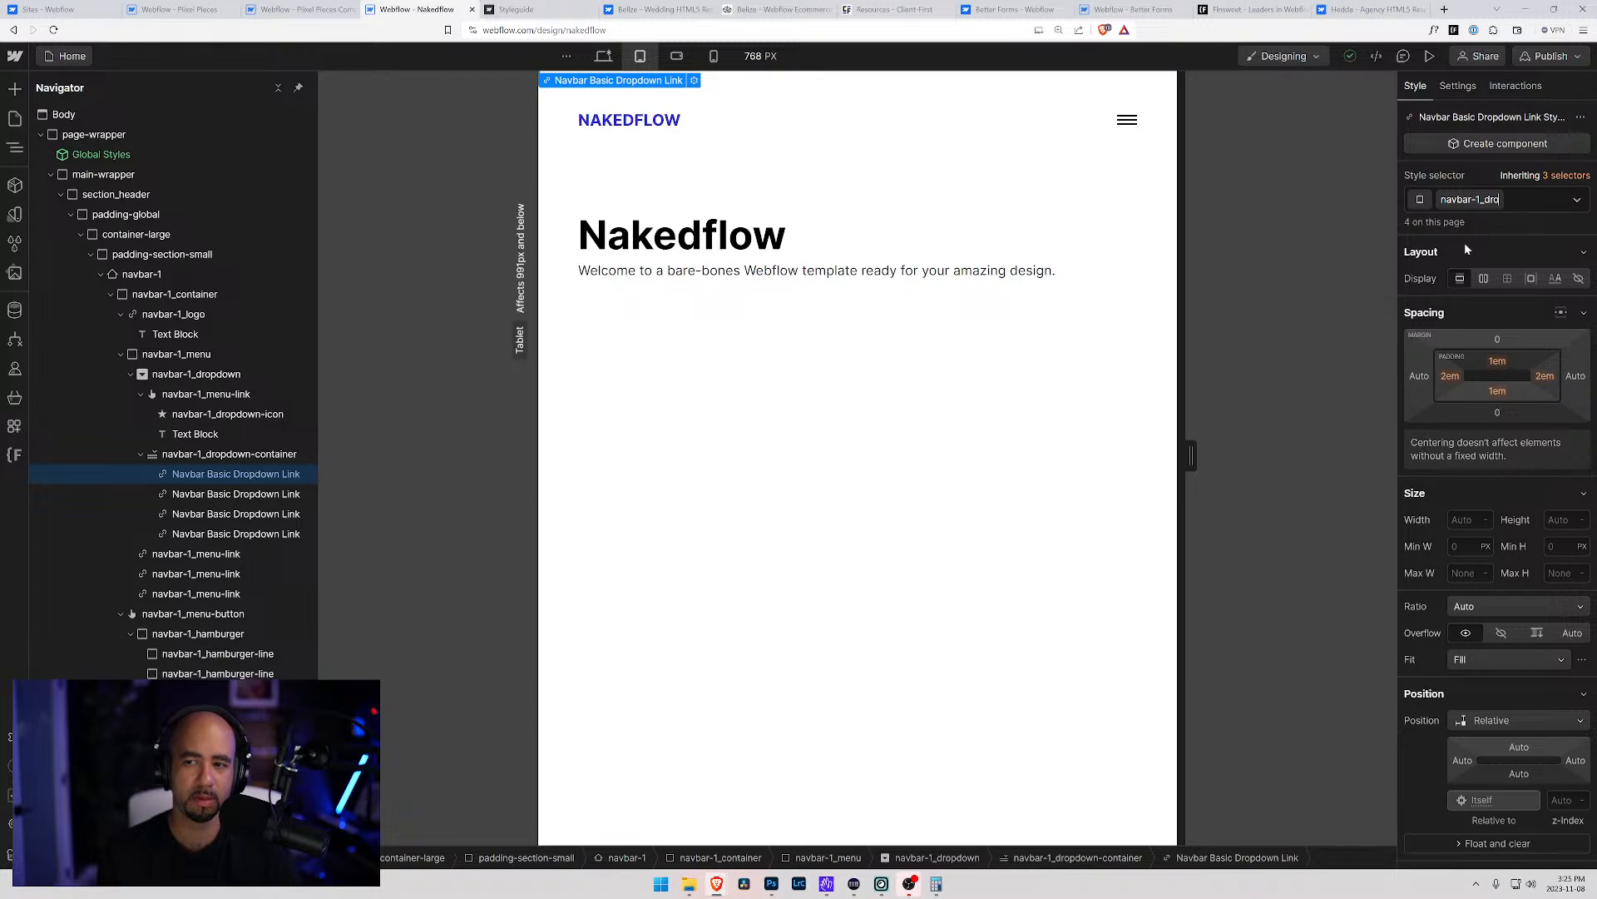
type("pdown")
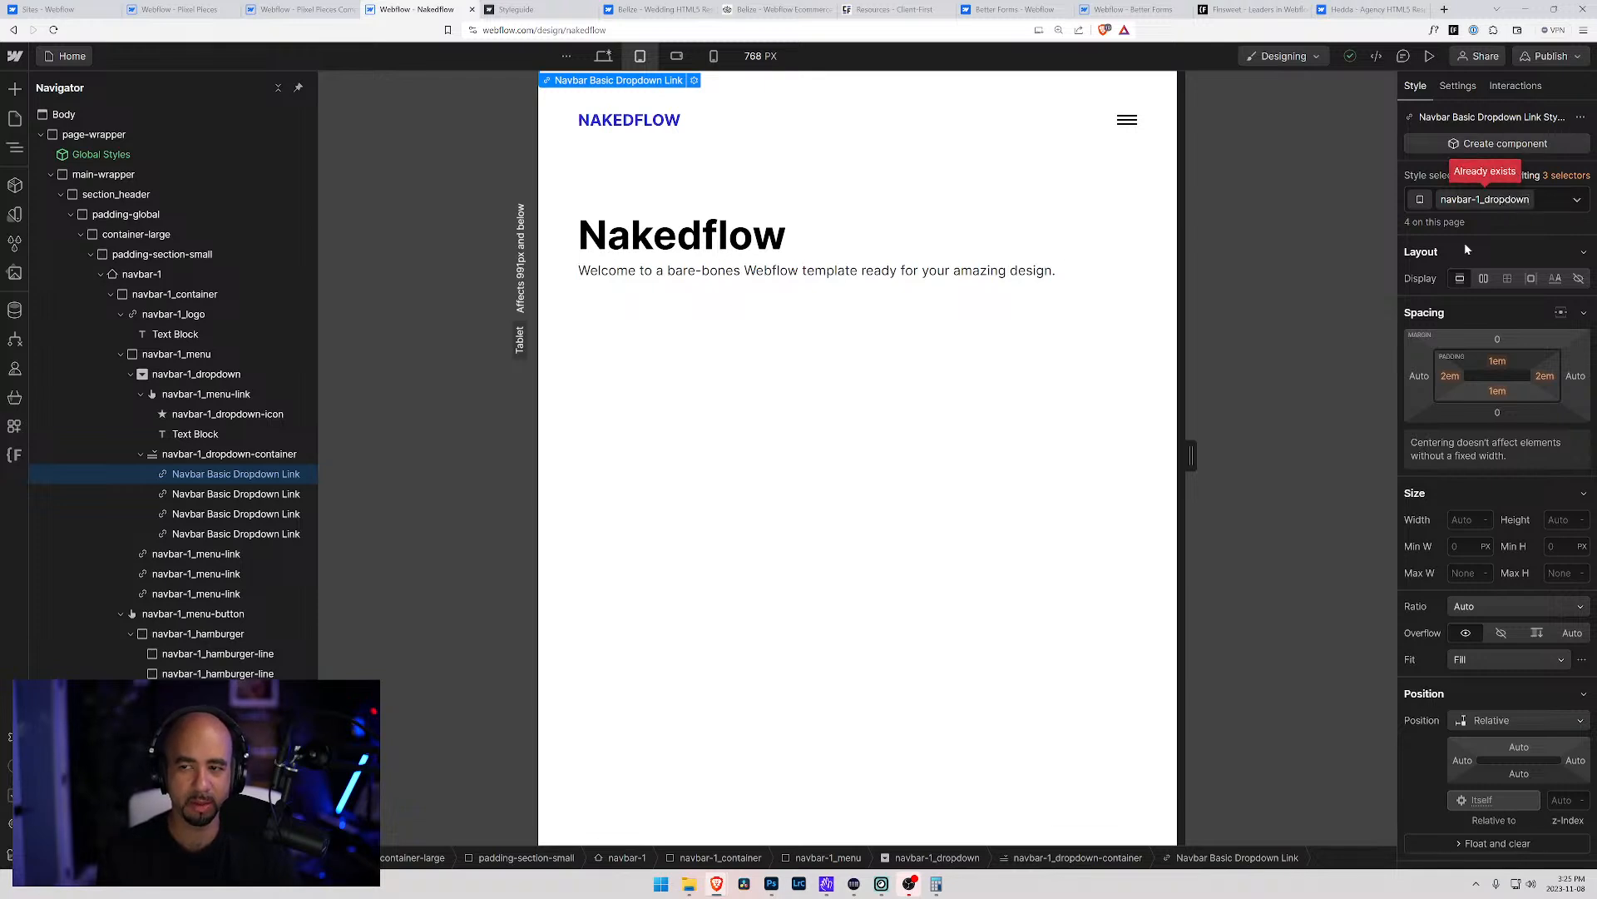
type("-")
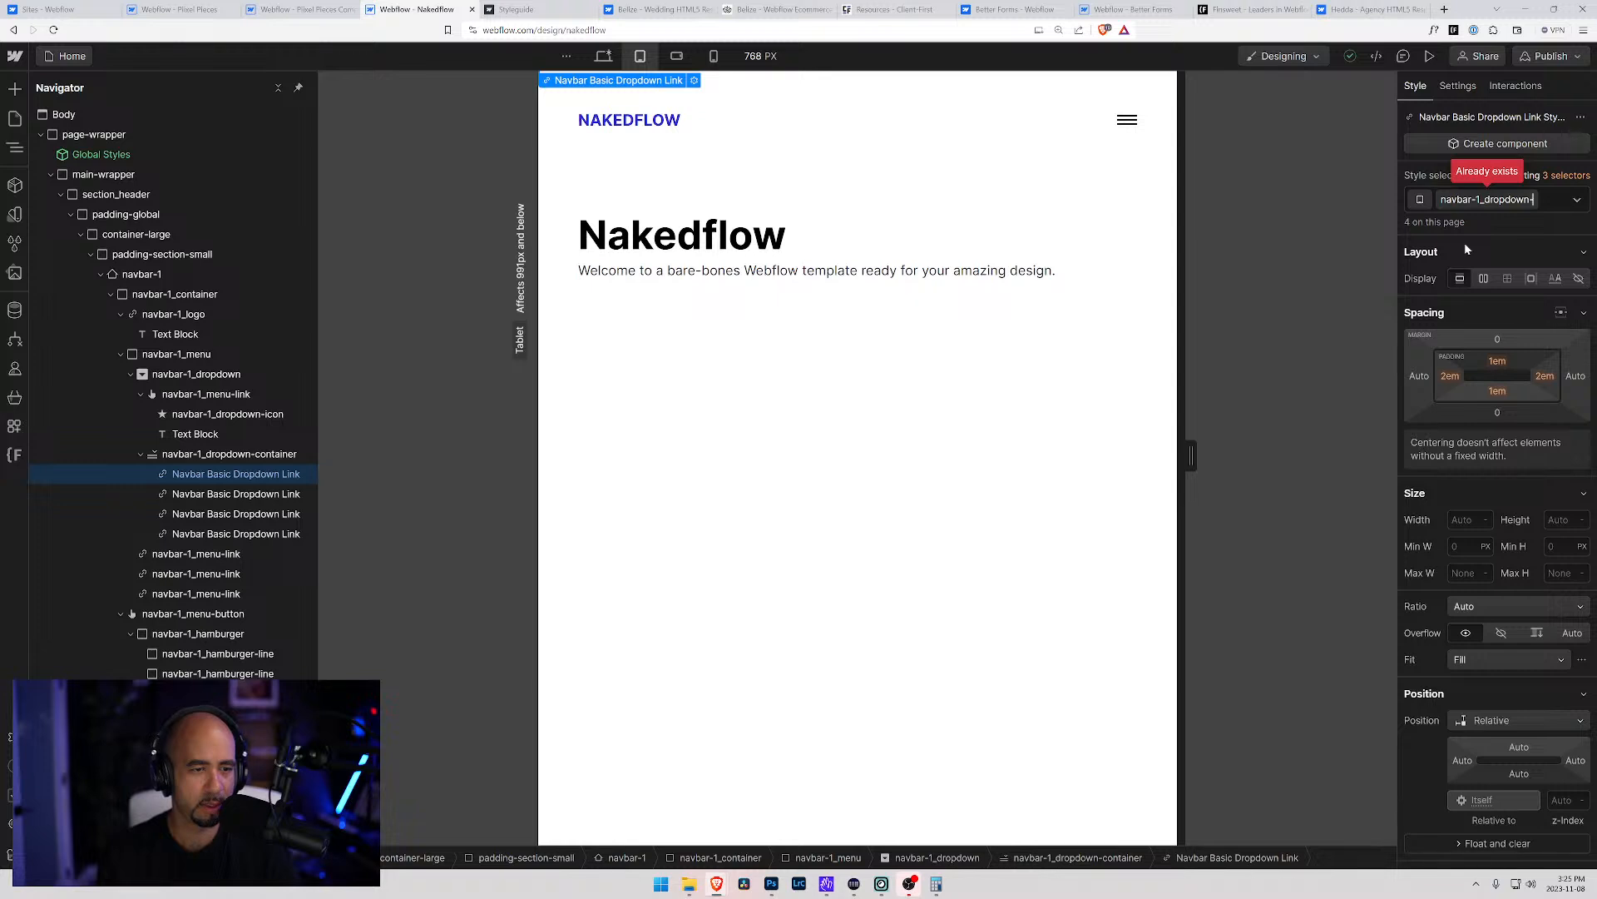
type("link")
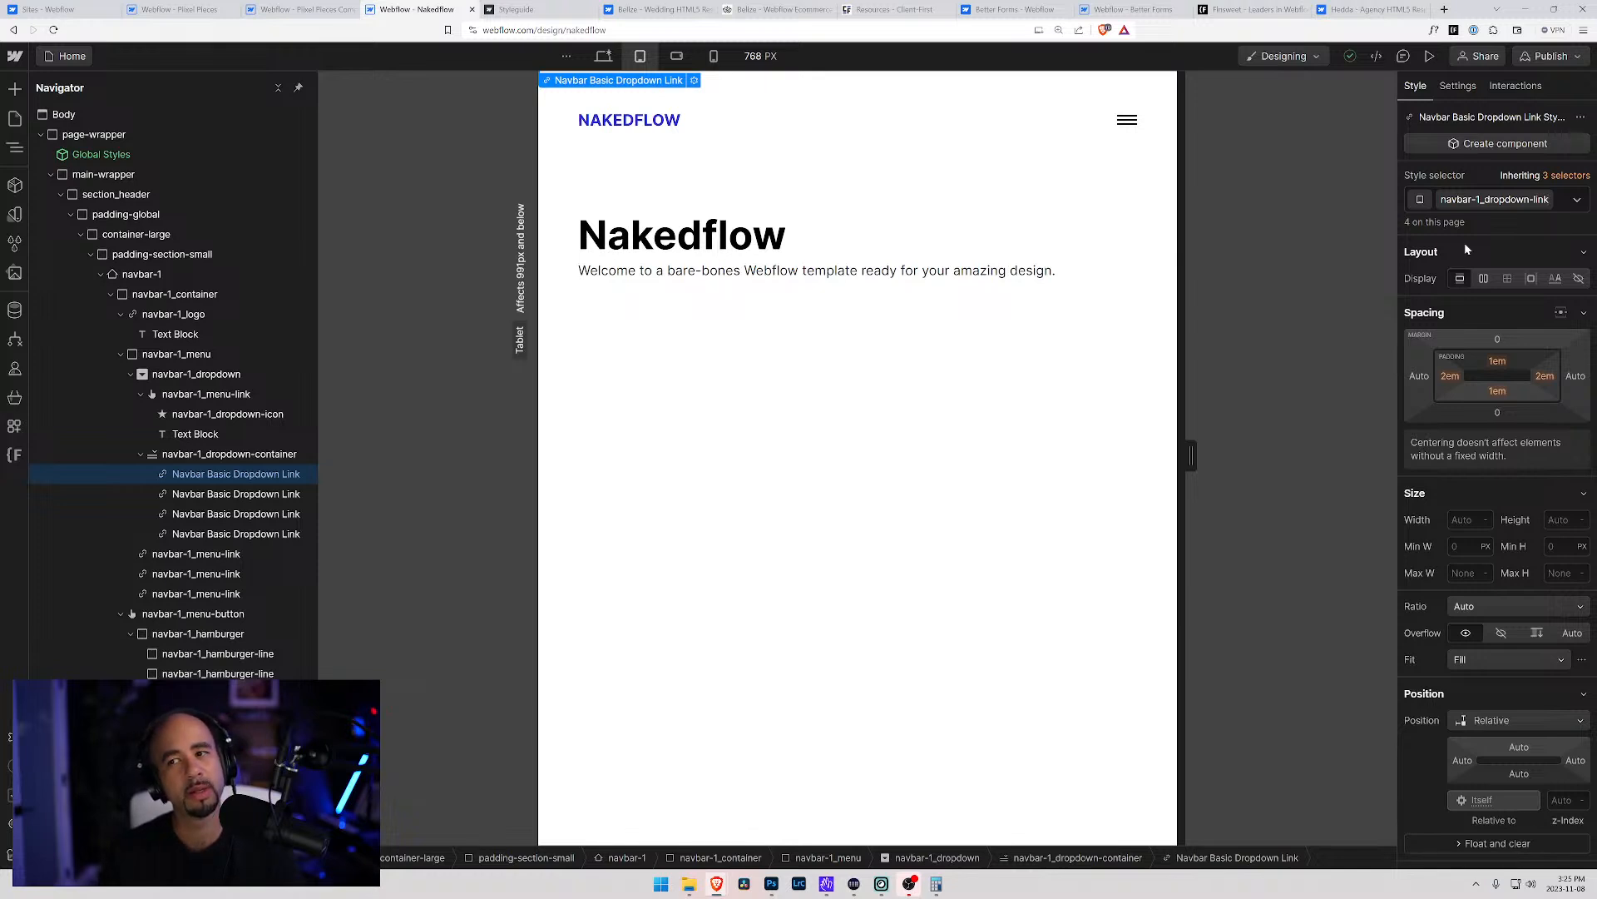
key("Return")
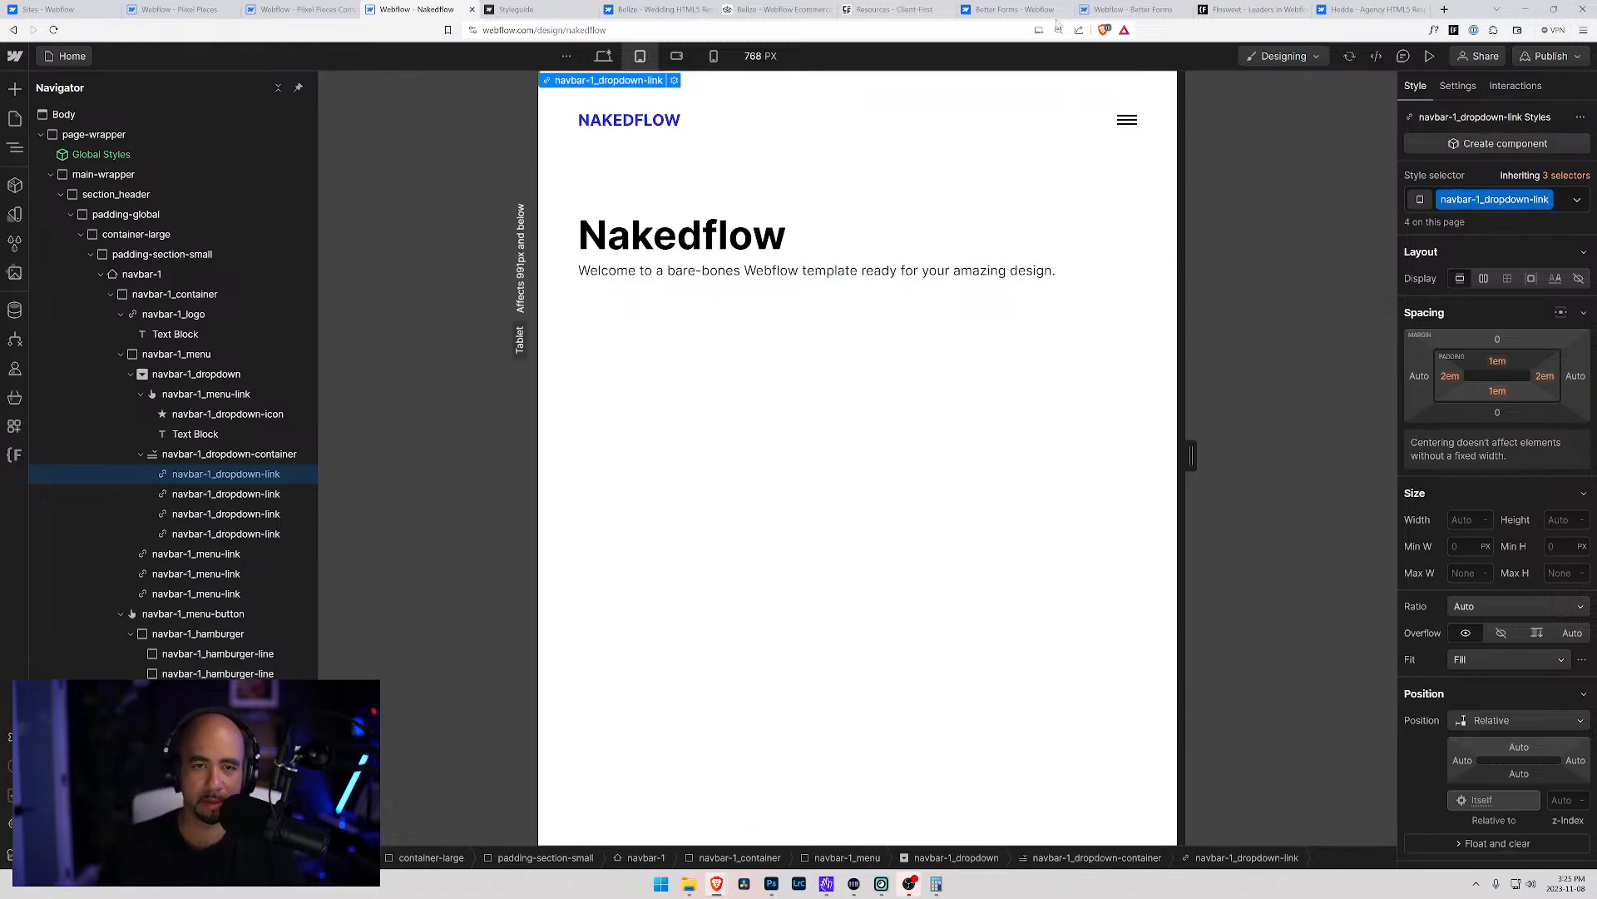
Compare the navbar-1_dropdown-link styles at the desktop and tablet breakpoints
left_click(604, 56)
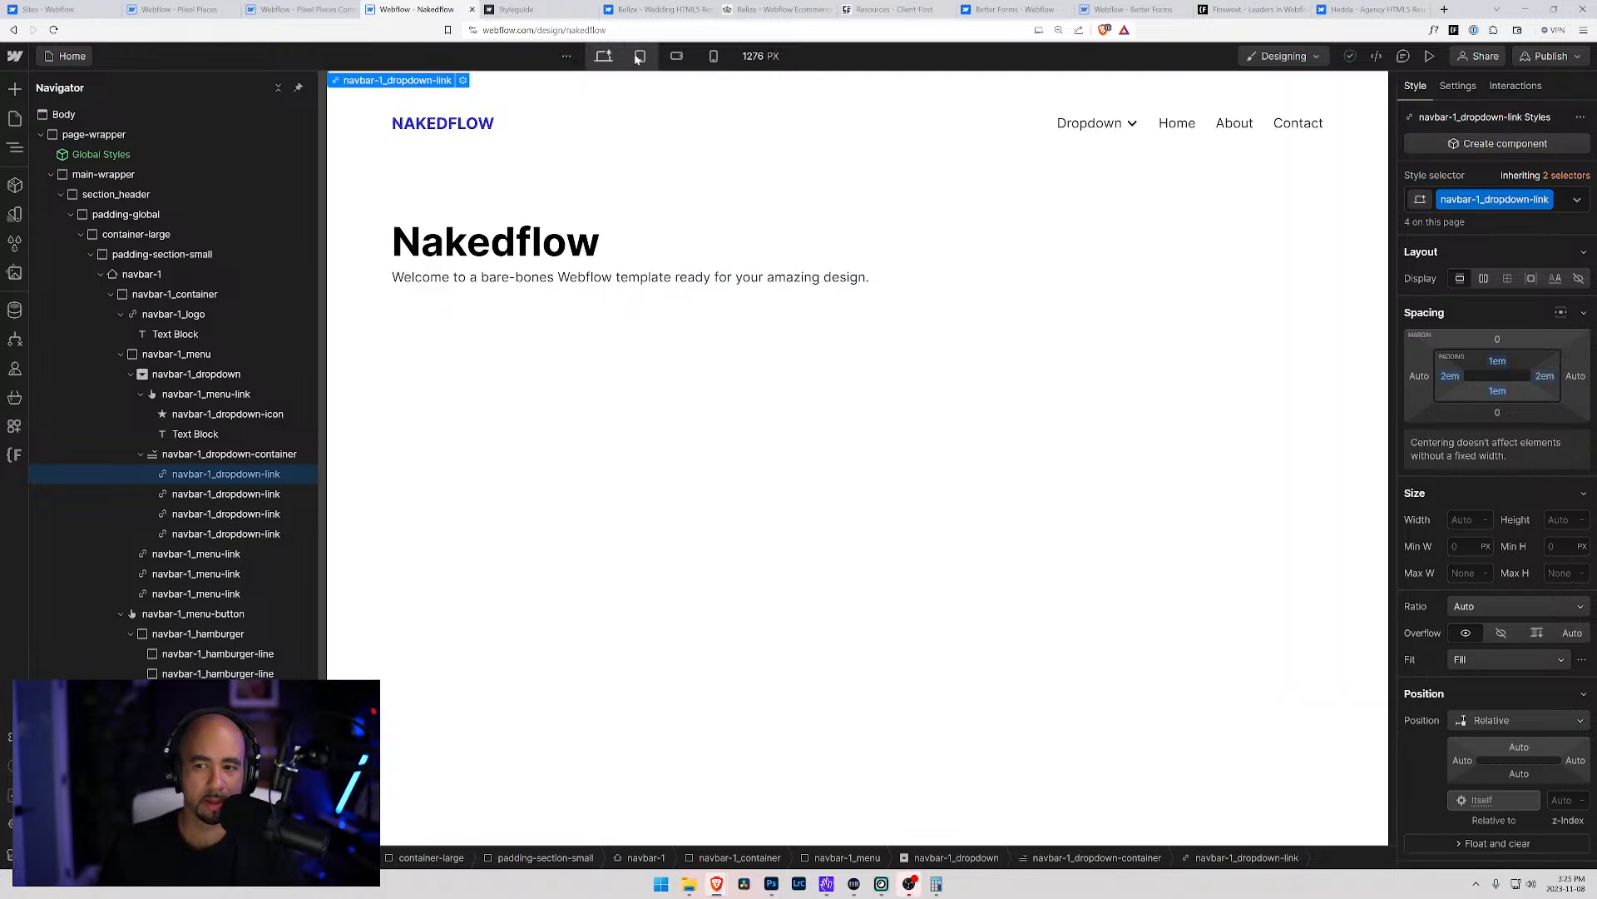
left_click(637, 56)
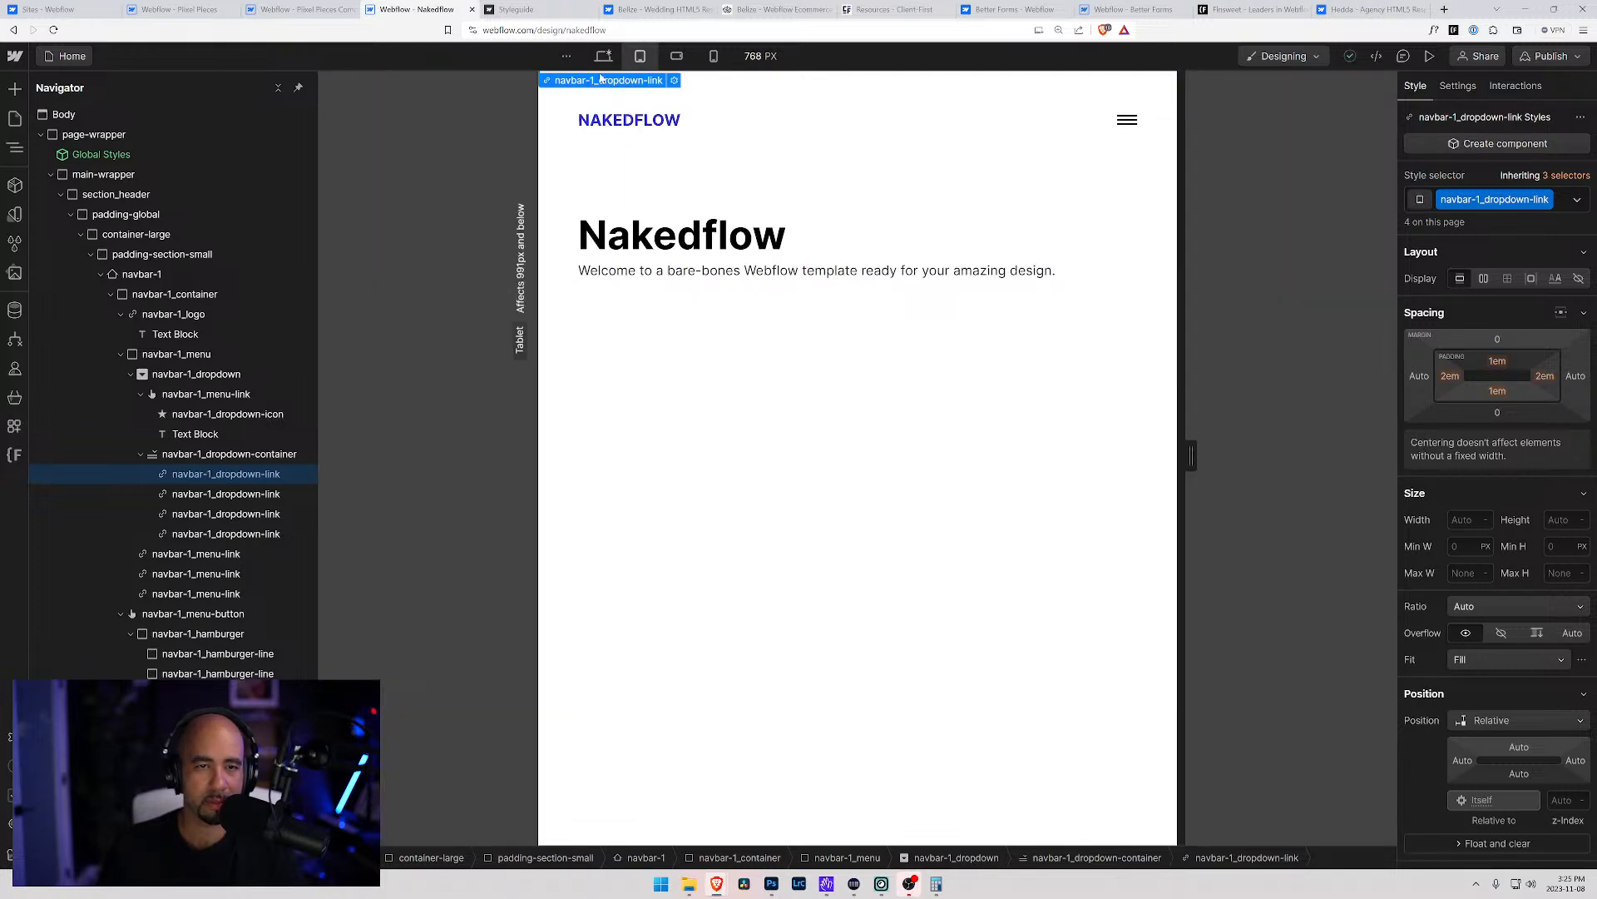
left_click(608, 57)
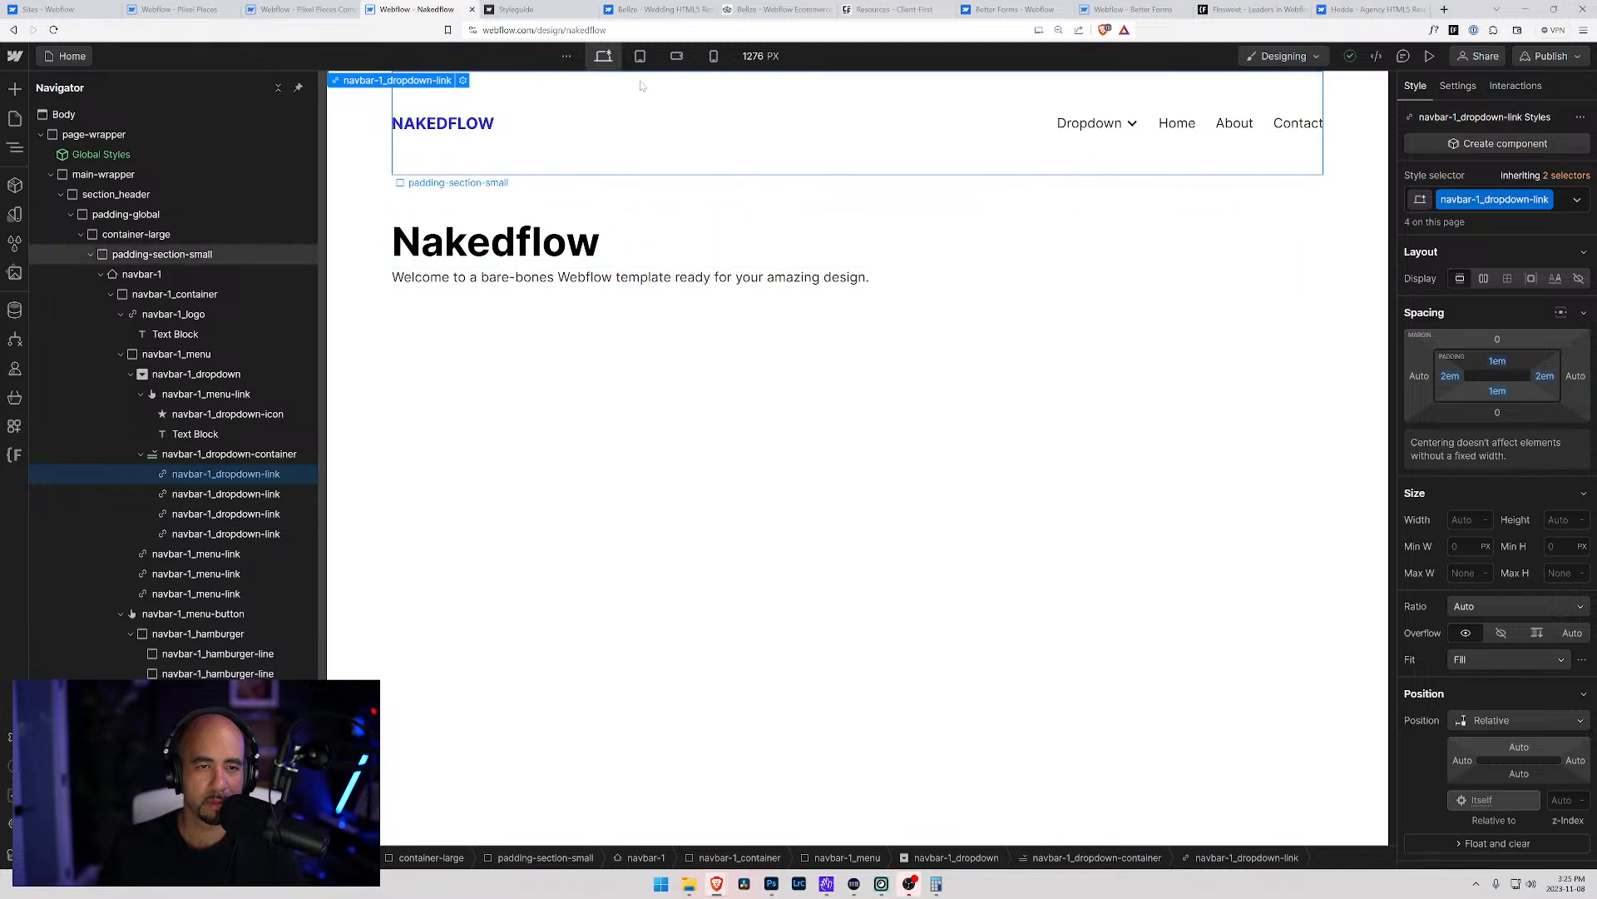
Preview the page at tablet size and test opening the hamburger menu and toggling its dropdown, ending back in the design view
left_click(1429, 56)
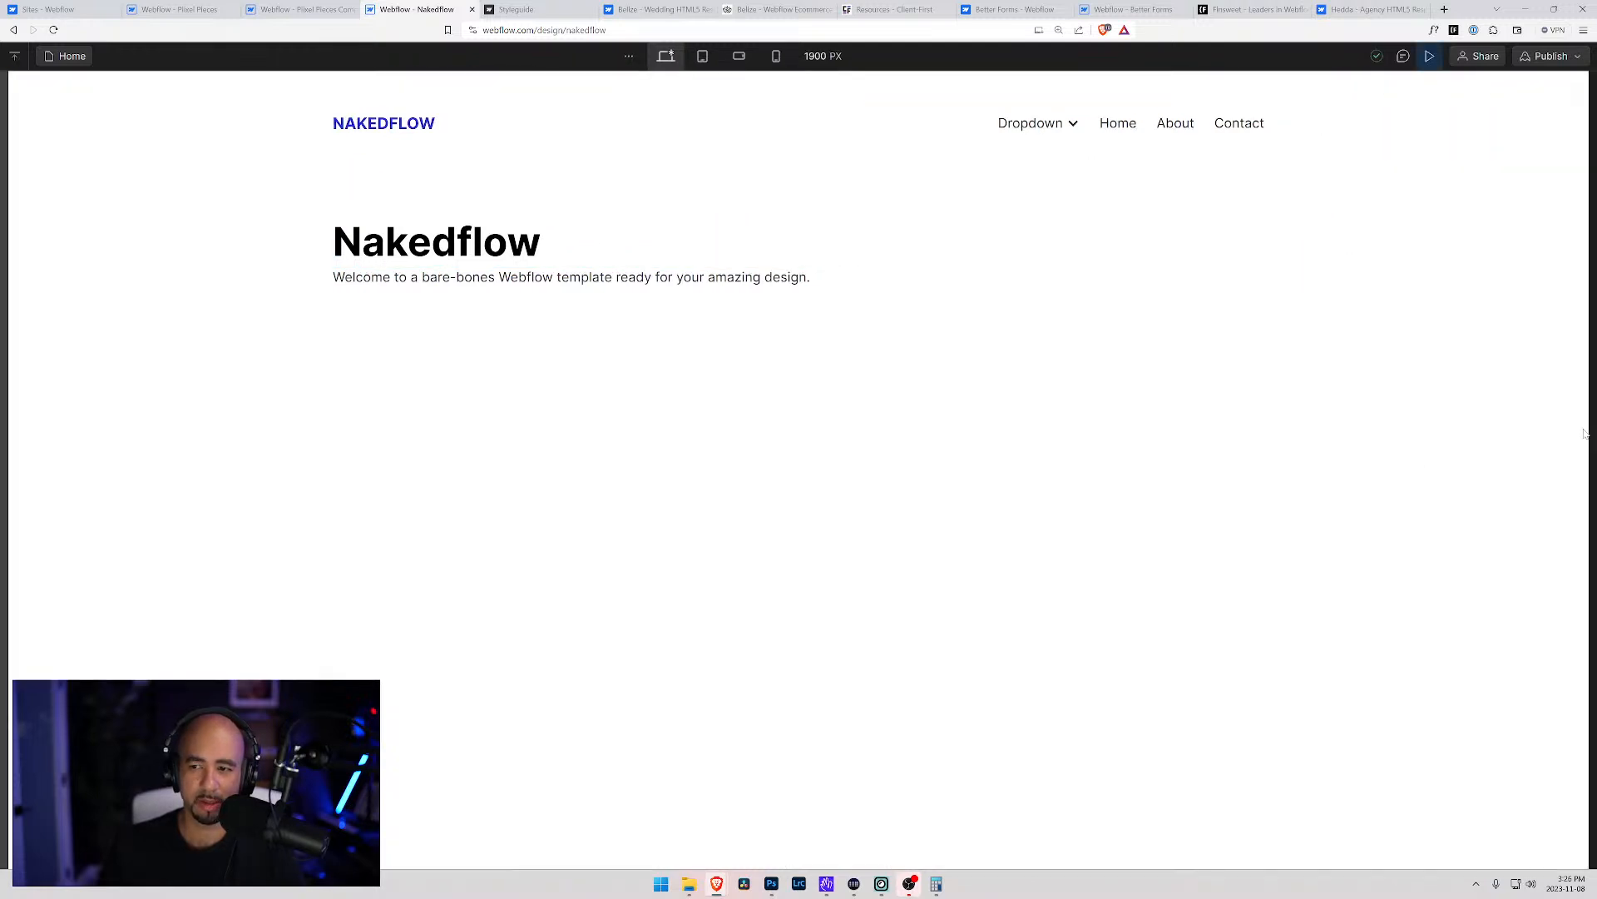
left_click(702, 55)
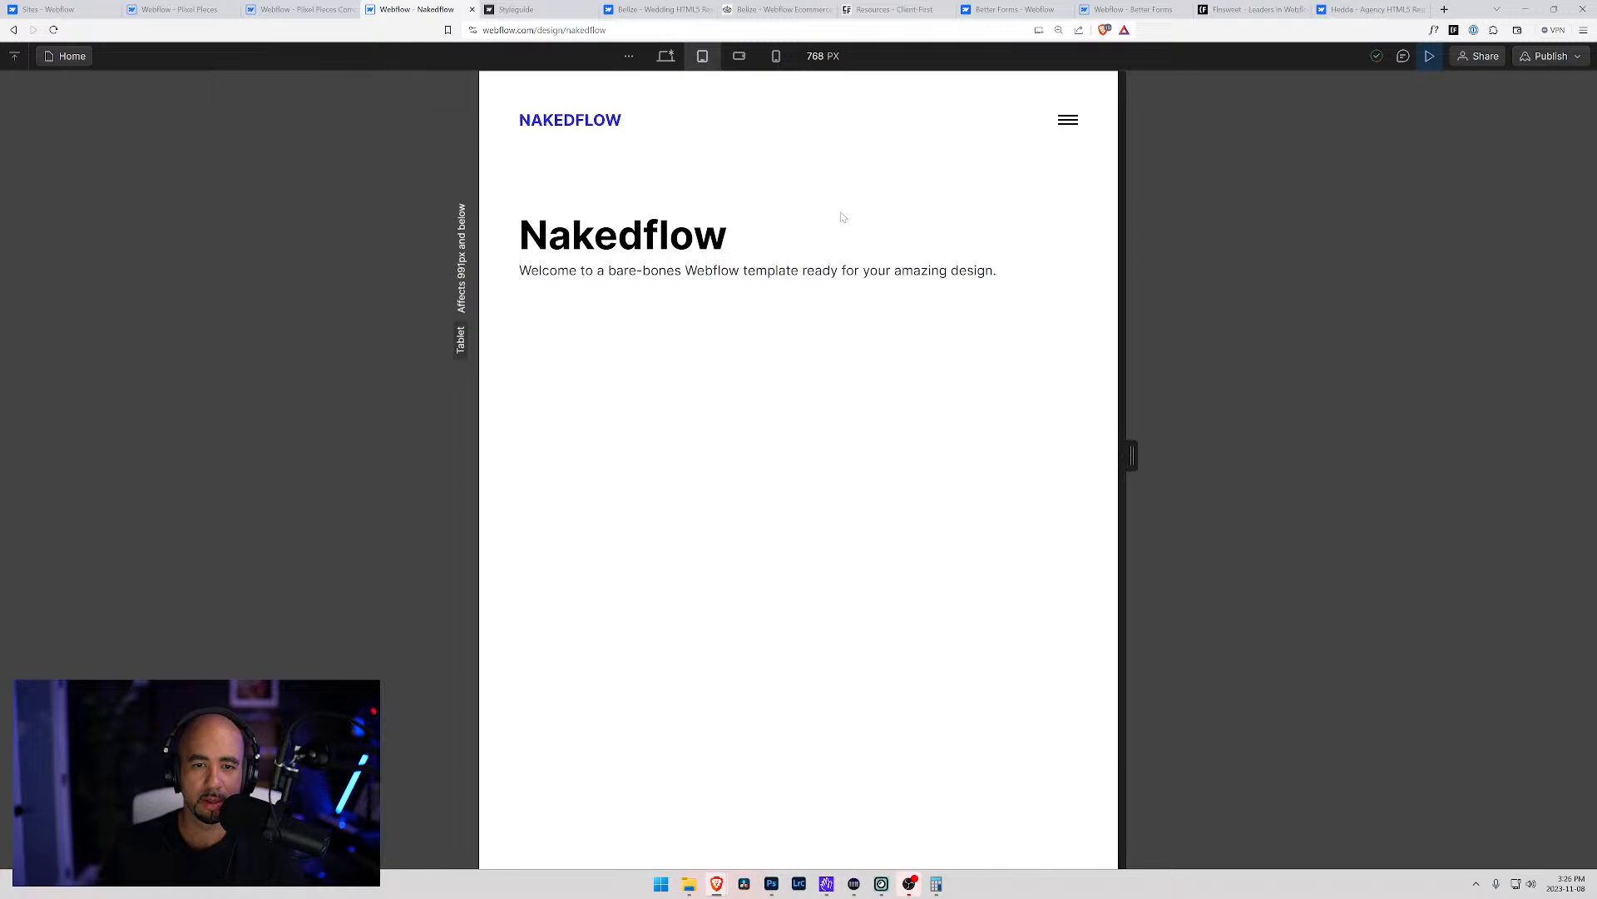
left_click(1066, 123)
left_click(563, 166)
left_click(561, 167)
left_click(561, 166)
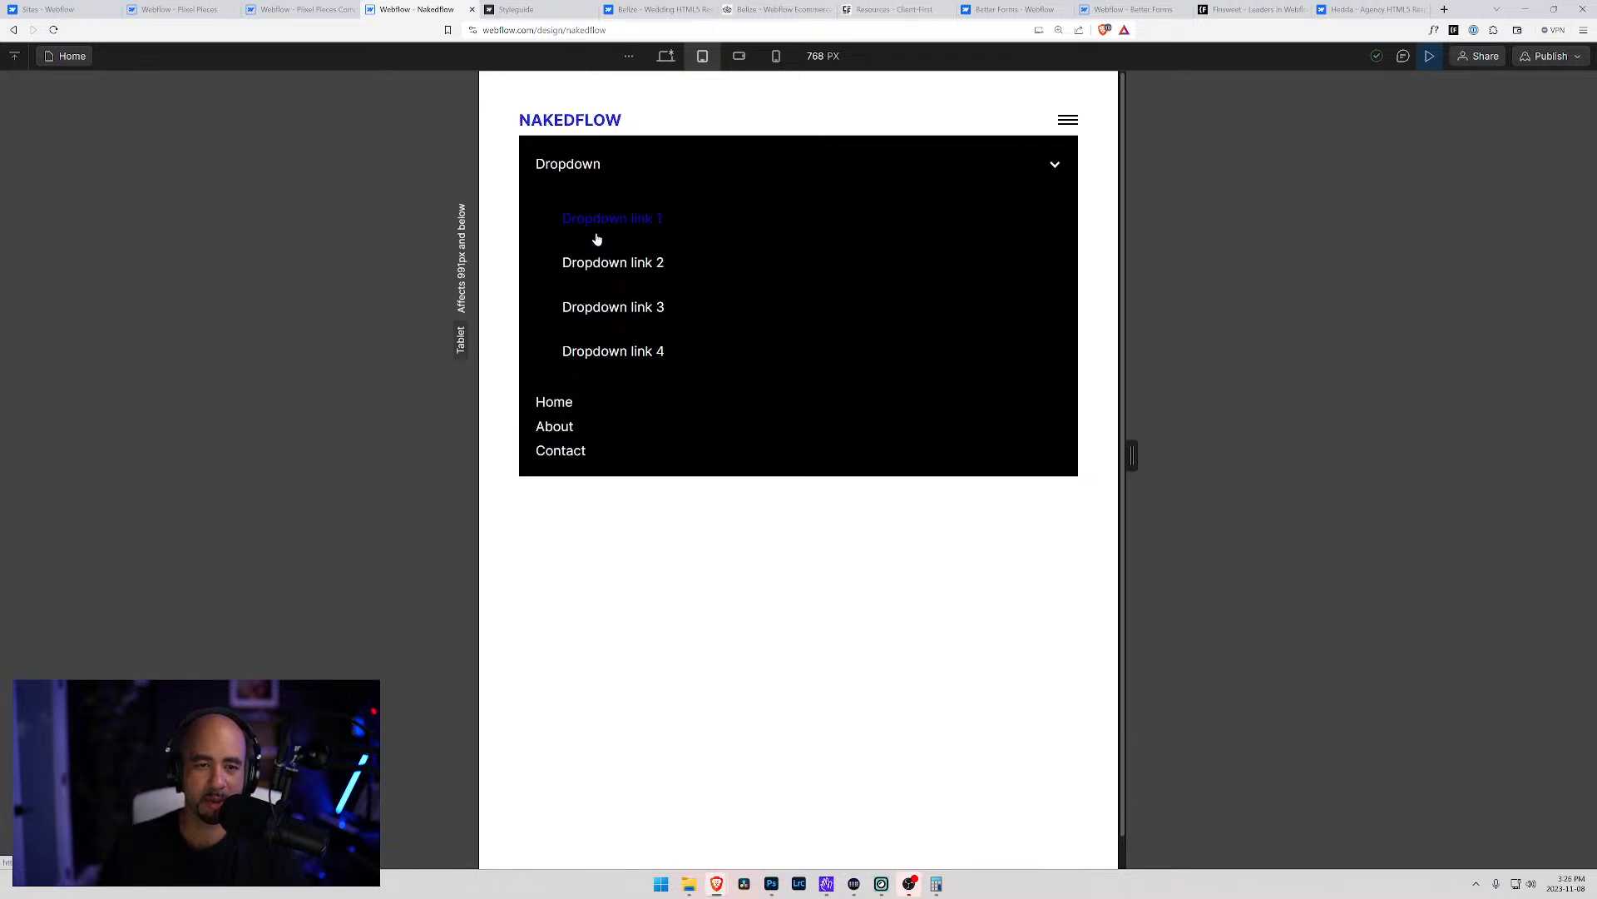
left_click(580, 171)
left_click(580, 171)
left_click(580, 171)
left_click(580, 171)
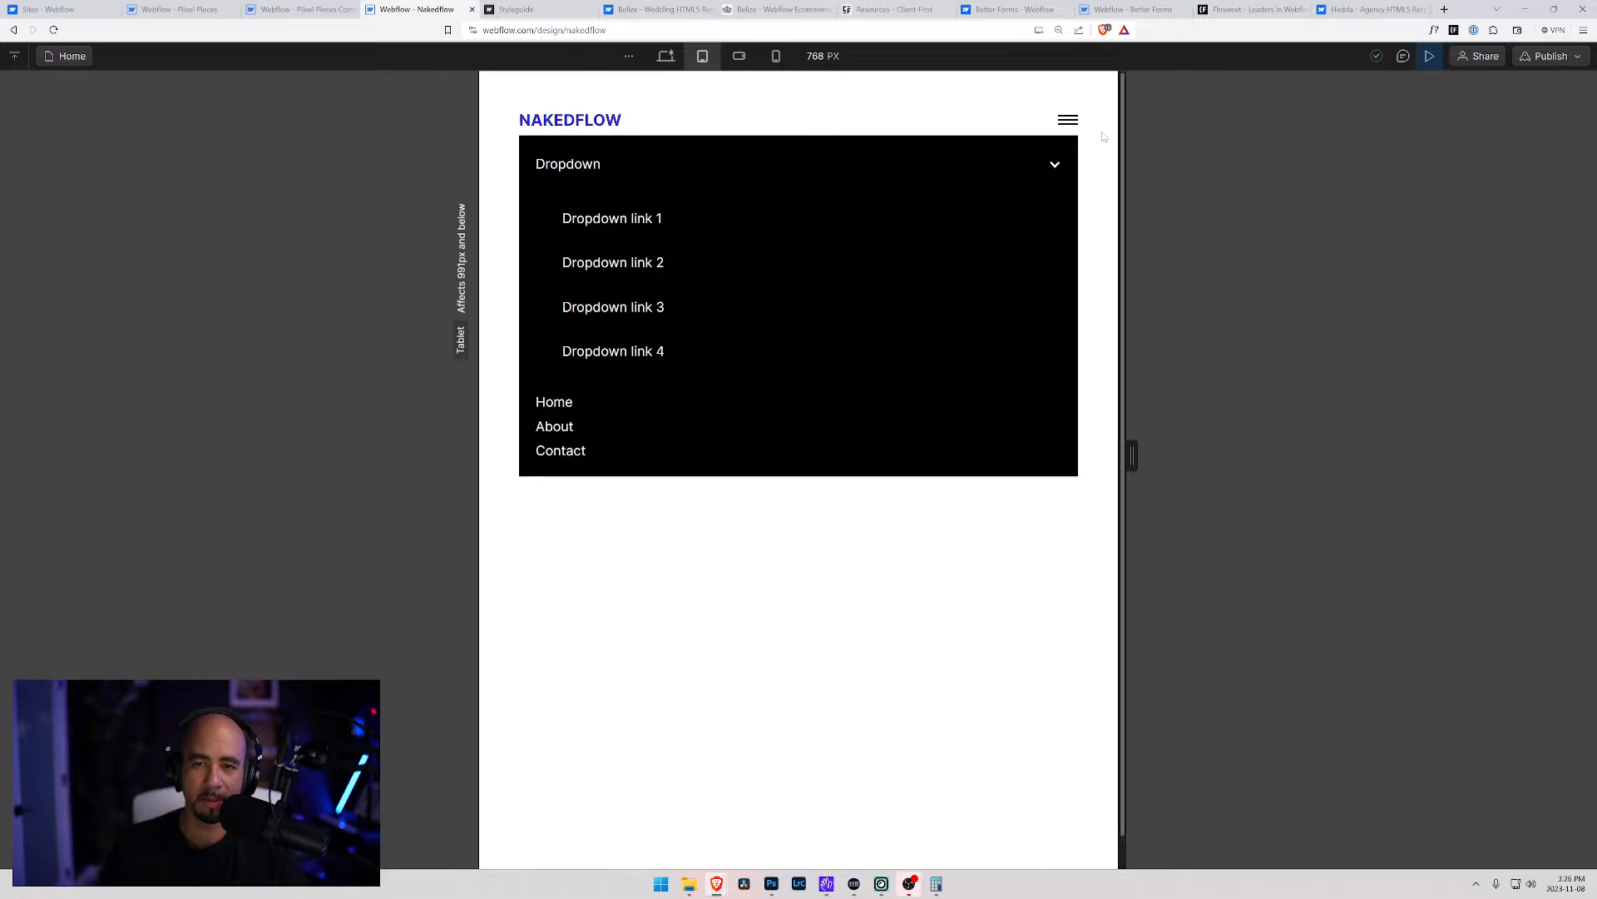
left_click(1429, 57)
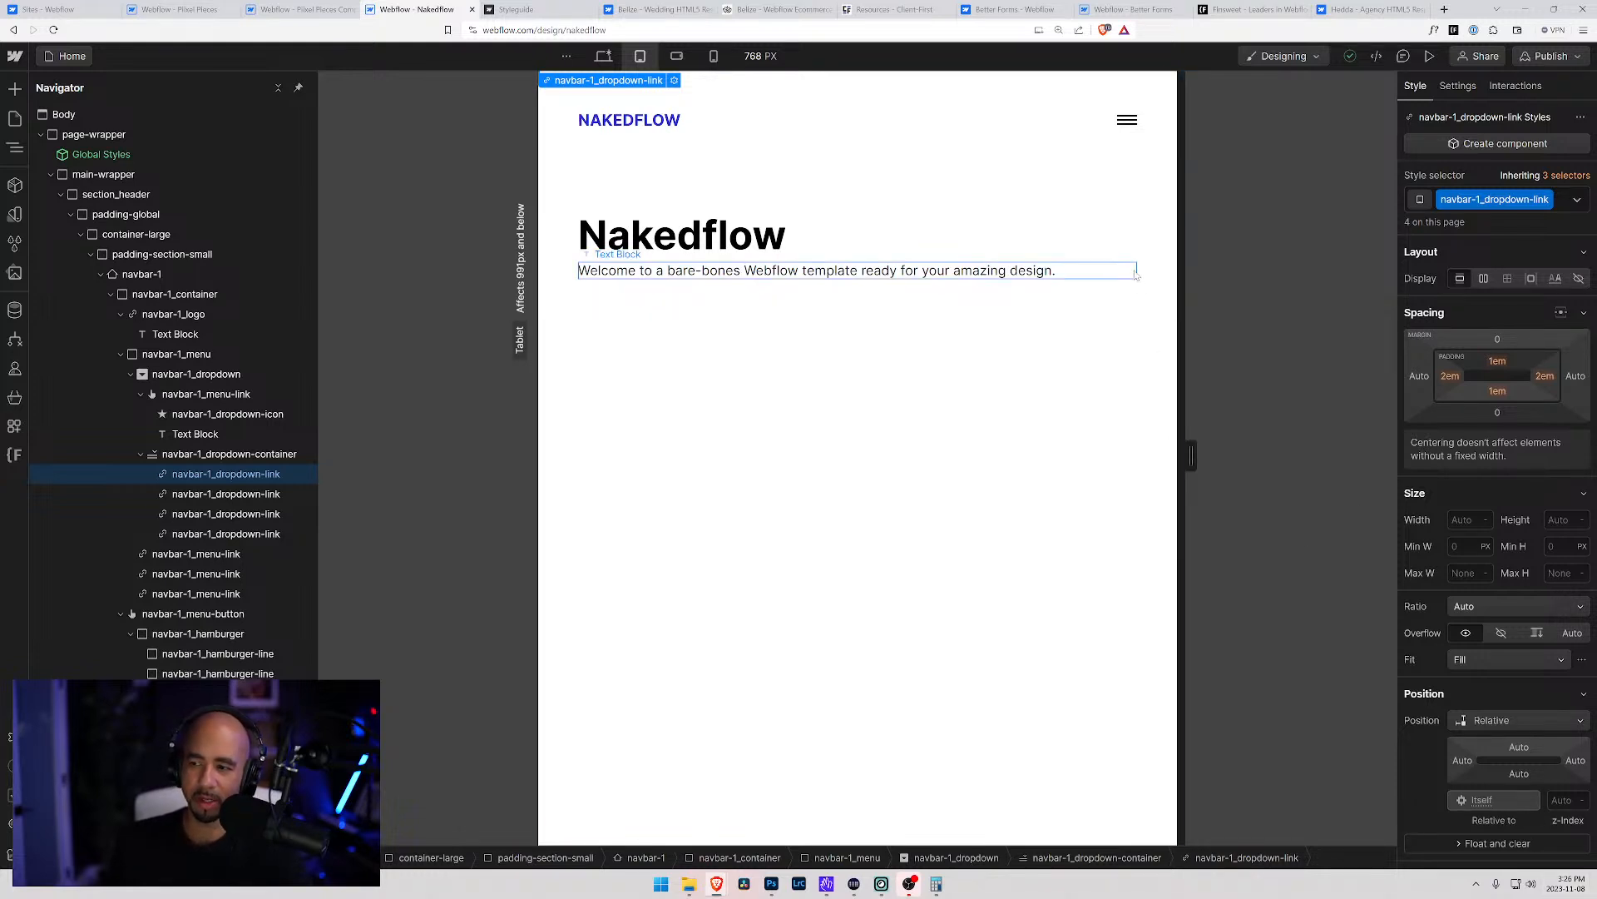
Widen the tablet canvas to about 856 px to check the navbar layout
mouse_move(1220, 453)
left_click_drag(1187, 457, 1230, 454)
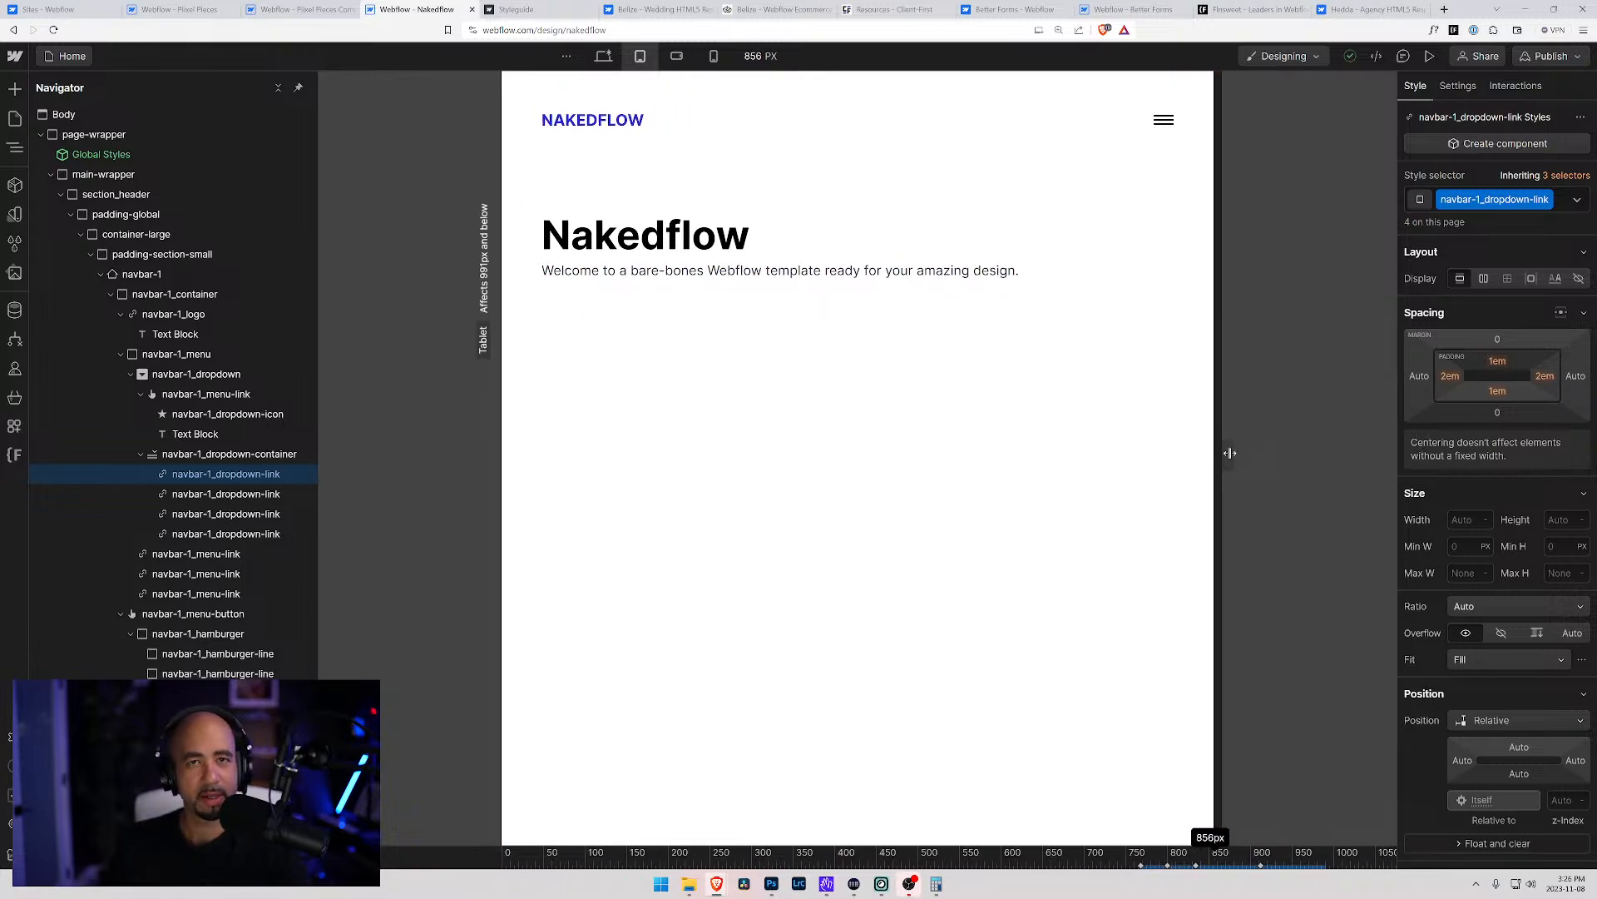